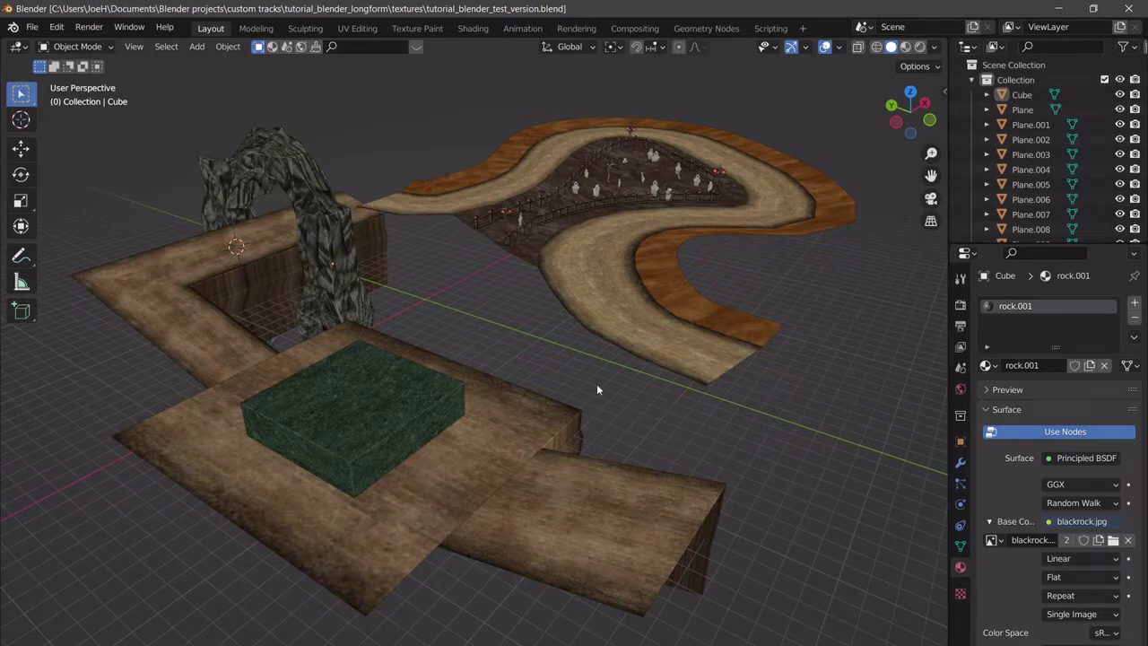
pyautogui.press('XF86MonBrightnessUp')
pyautogui.press('XF86MonBrightnessUp')
pyautogui.moveTo(582, 368); pyautogui.dragTo(607, 380, button='middle')
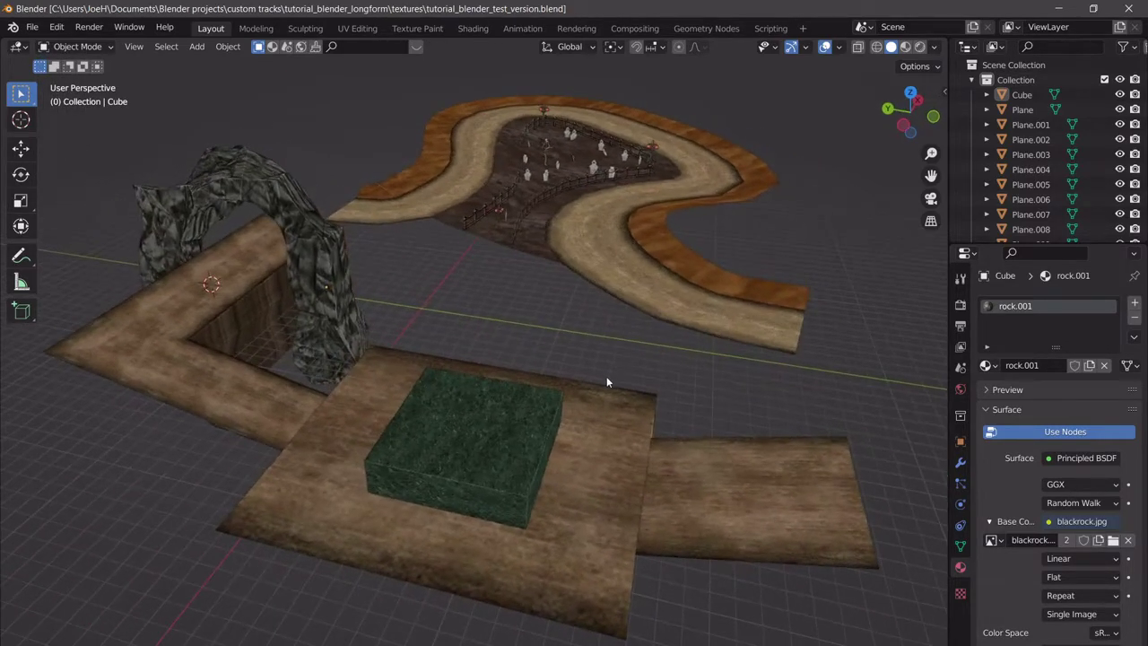
pyautogui.scroll(8, 607, 381)
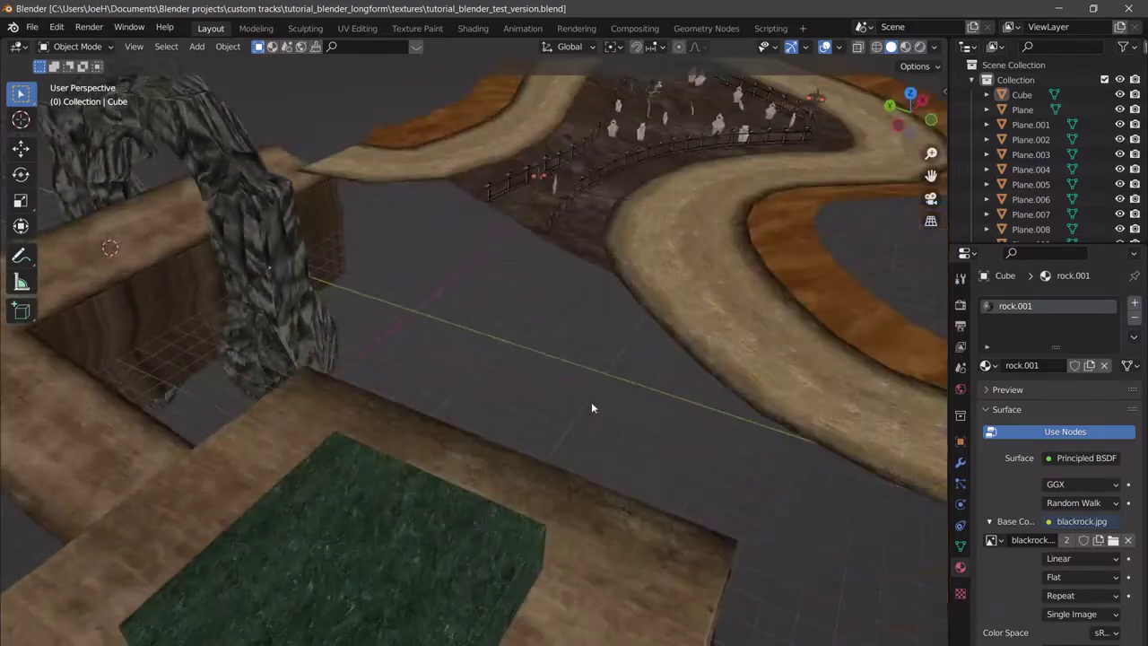
# Open the mesh of the curved road section with the graveyard for editing.
pyautogui.click(694, 331)
pyautogui.scroll(-3, 664, 339)
pyautogui.keyDown('shift'); pyautogui.moveTo(655, 341); pyautogui.dragTo(506, 267, button='middle'); pyautogui.keyUp('shift')
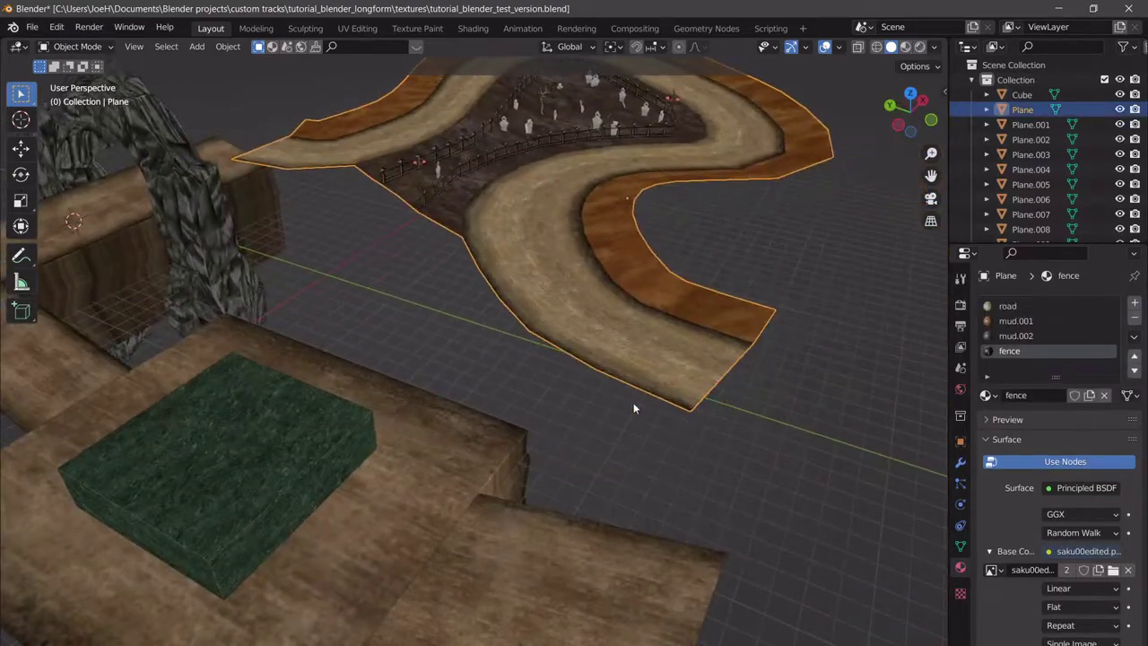
pyautogui.moveTo(633, 408); pyautogui.dragTo(723, 407, button='middle')
pyautogui.scroll(-4, 723, 408)
pyautogui.press('Tab')
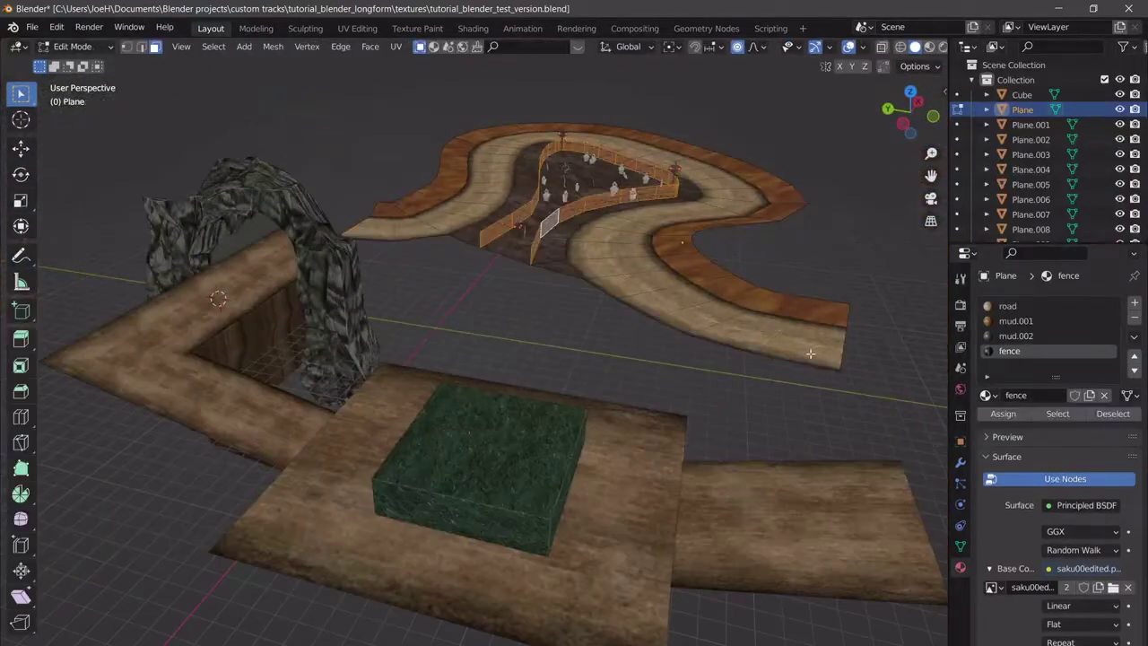
pyautogui.moveTo(809, 354); pyautogui.dragTo(743, 396, button='middle')
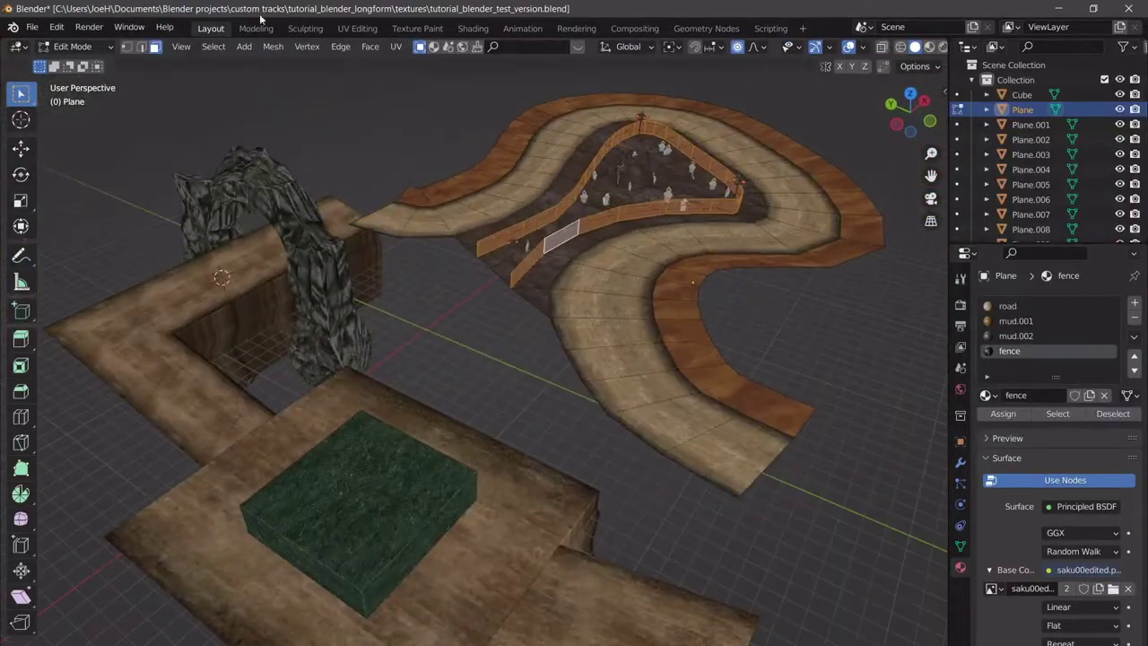
# Select the edge path along the road section's open border, beside the road and graveyard ground, up to the far end of the brown strip.
pyautogui.click(142, 47)
pyautogui.click(709, 481)
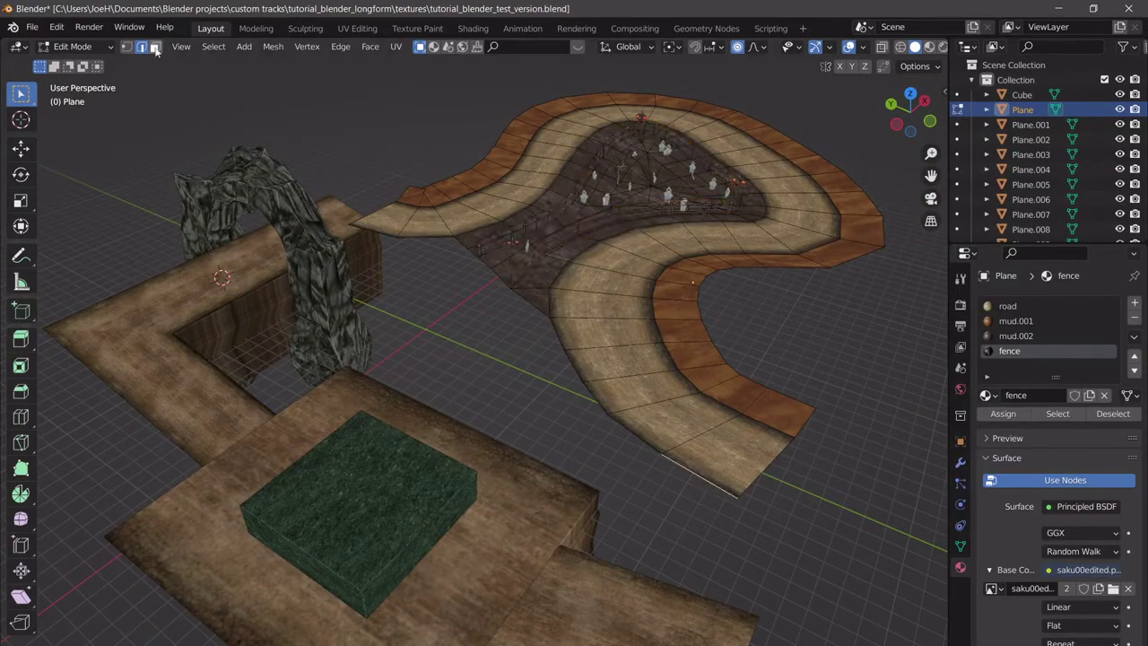
pyautogui.moveTo(639, 362); pyautogui.dragTo(639, 440, button='middle')
pyautogui.keyDown('ctrl'); pyautogui.click(475, 320); pyautogui.keyUp('ctrl')
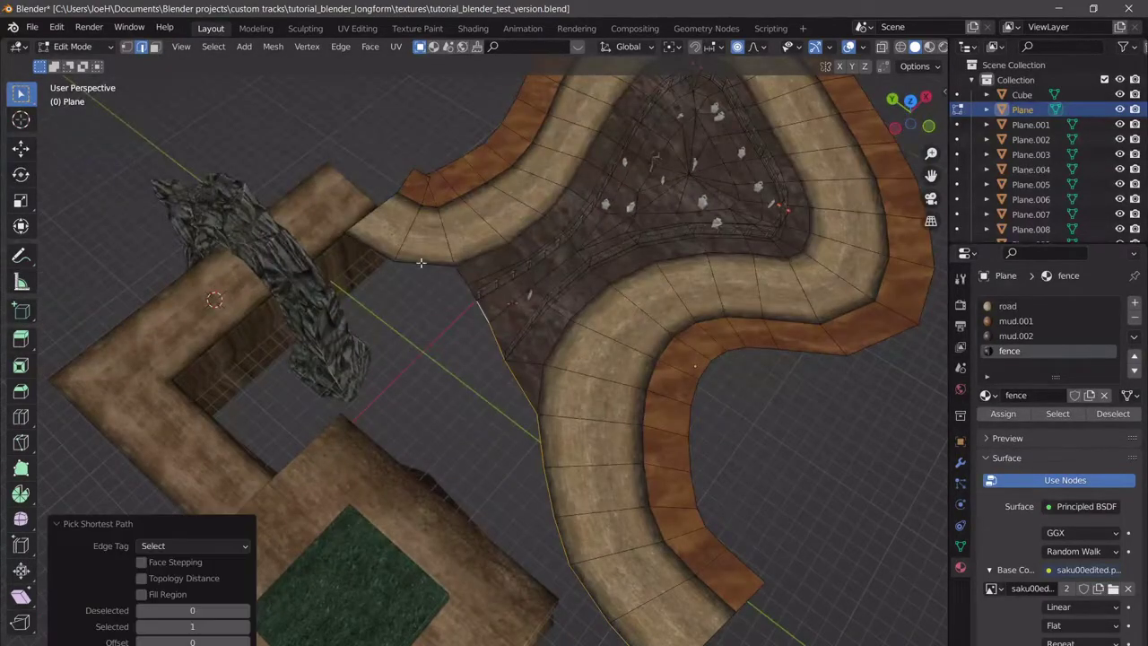
pyautogui.moveTo(380, 290); pyautogui.dragTo(495, 468, button='middle')
pyautogui.click(467, 365)
pyautogui.scroll(-10, 495, 468)
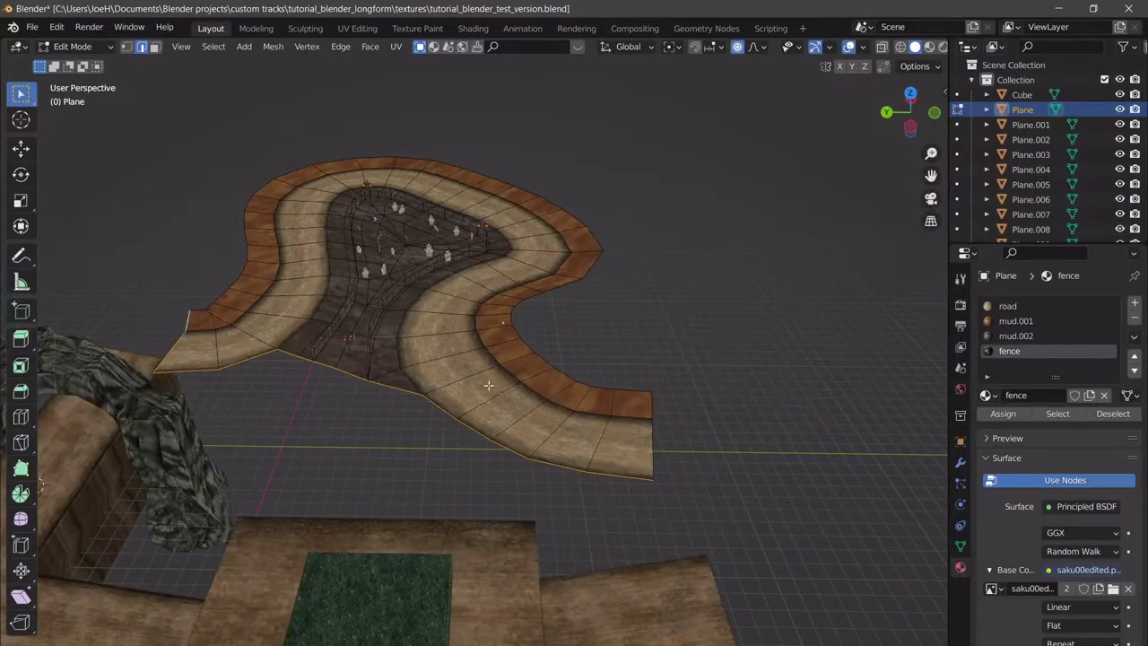
# Select the edge path along the outer border of the brown strip, from the near end around the curve to the far end.
pyautogui.moveTo(488, 385); pyautogui.dragTo(600, 414, button='middle')
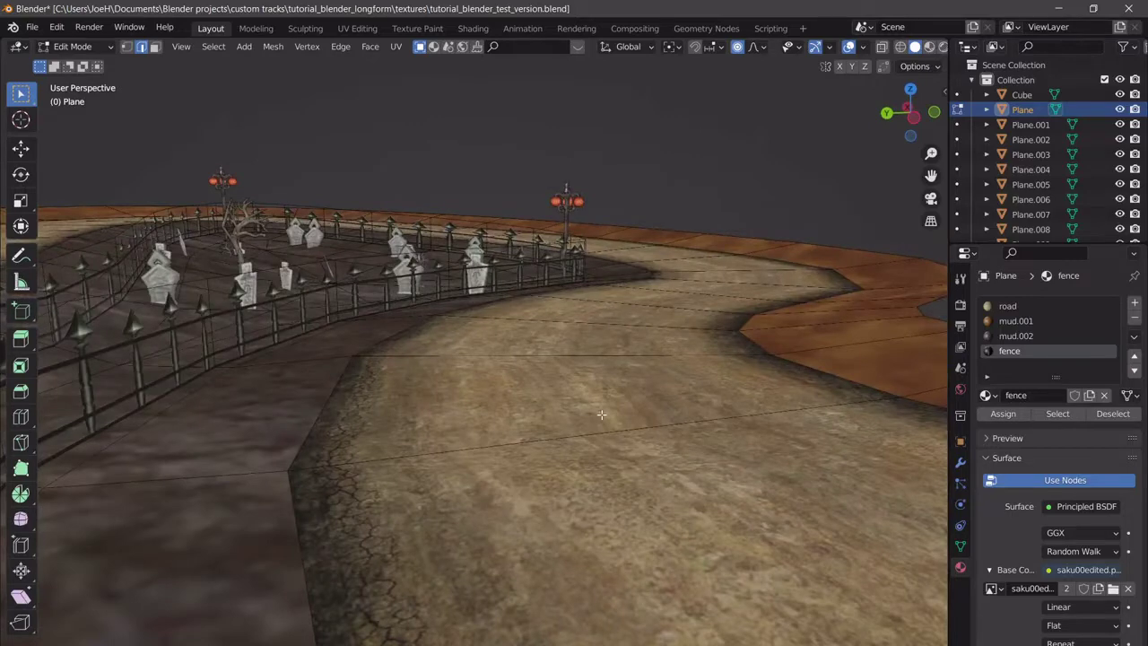
pyautogui.scroll(-7, 602, 414)
pyautogui.scroll(2, 565, 356)
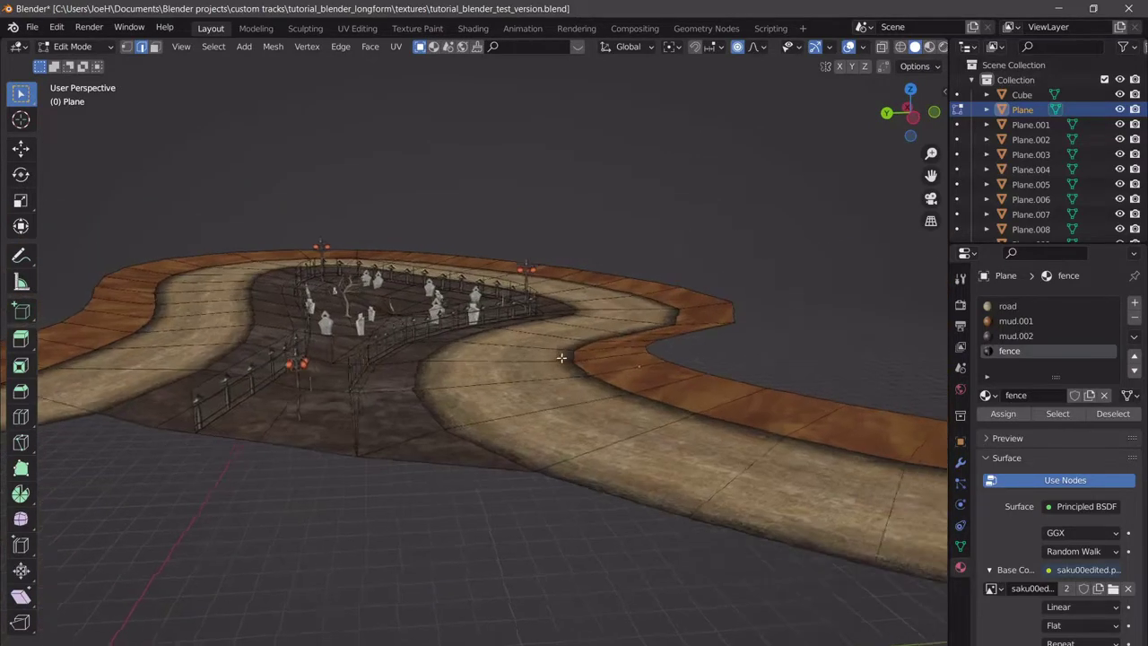
pyautogui.moveTo(561, 358); pyautogui.dragTo(559, 353, button='middle')
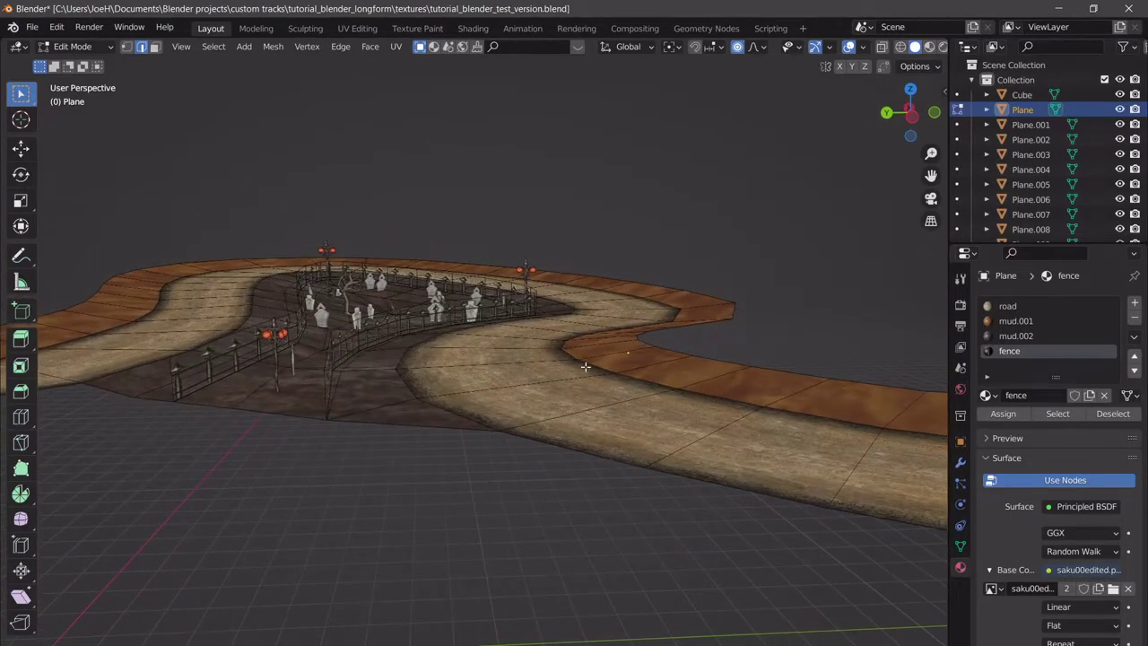
pyautogui.moveTo(658, 330); pyautogui.dragTo(708, 365, button='middle')
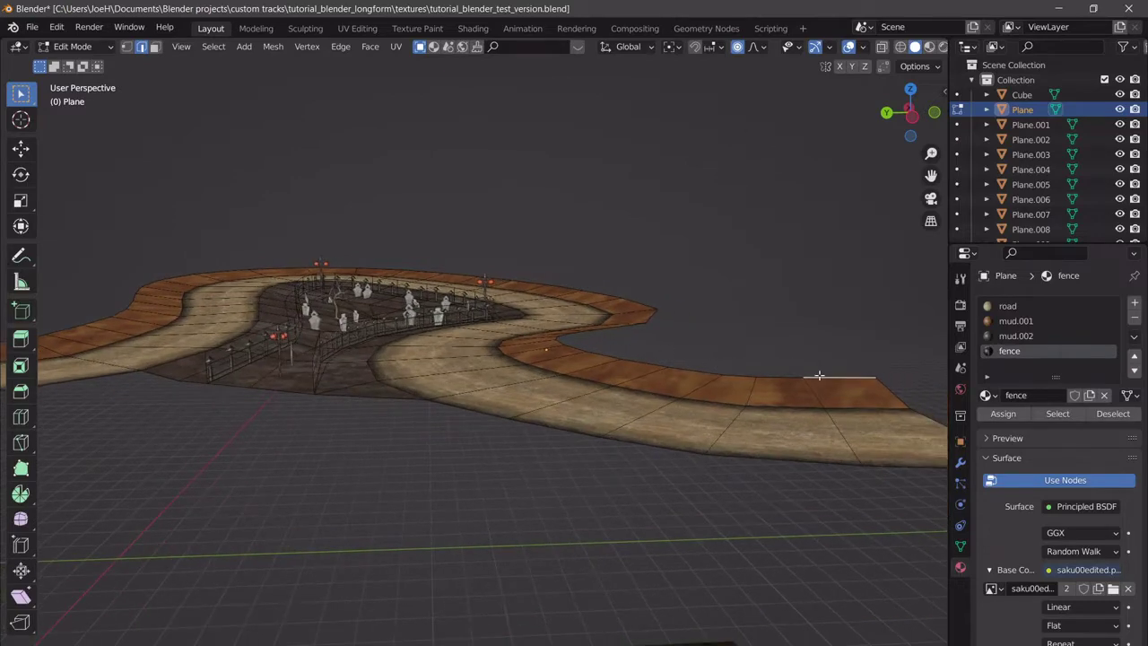
pyautogui.keyDown('ctrl'); pyautogui.click(648, 309); pyautogui.keyUp('ctrl')
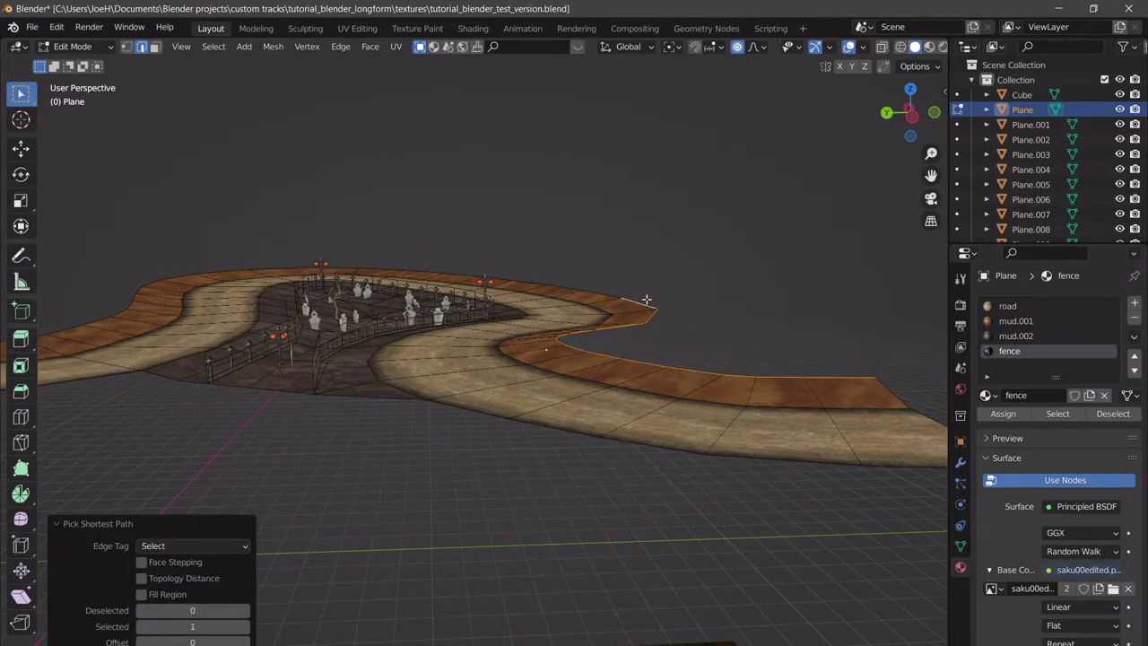
pyautogui.moveTo(646, 300); pyautogui.dragTo(591, 334, button='middle')
pyautogui.scroll(3, 494, 413)
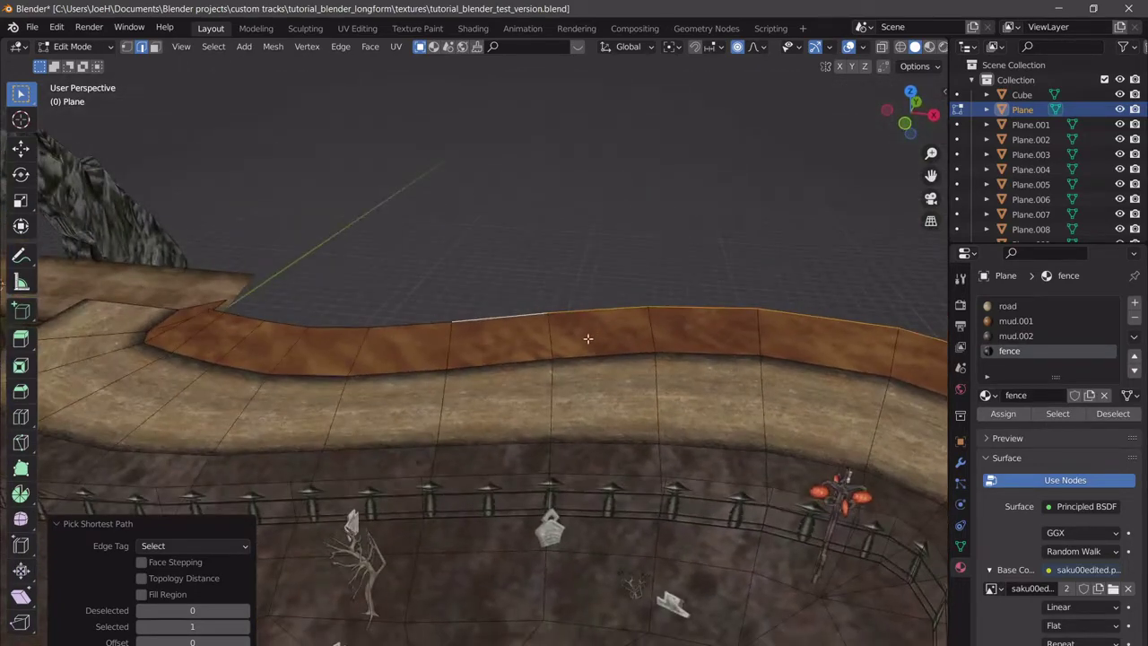
pyautogui.moveTo(506, 353); pyautogui.dragTo(351, 364, button='middle')
pyautogui.keyDown('ctrl'); pyautogui.click(377, 355); pyautogui.keyUp('ctrl')
# Merge at center the overlapping border vertices near the far end of the brown strip.
pyautogui.scroll(-5, 489, 372)
pyautogui.moveTo(490, 372); pyautogui.dragTo(533, 325, button='middle')
pyautogui.scroll(4, 533, 404)
pyautogui.scroll(7, 507, 412)
pyautogui.scroll(3, 533, 325)
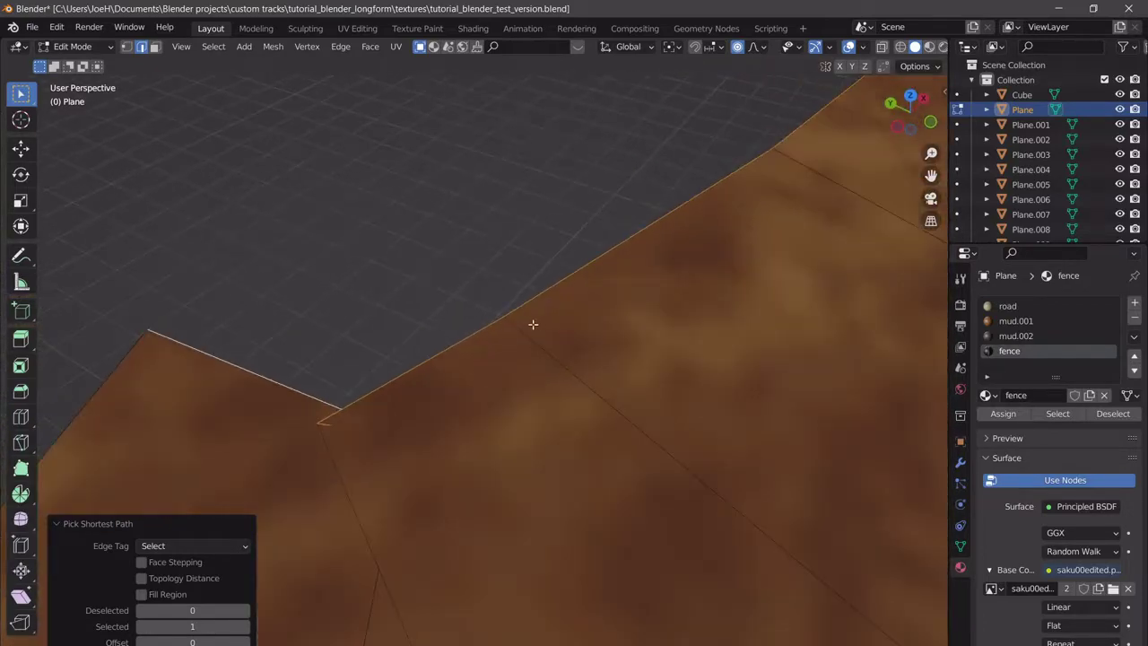
pyautogui.scroll(-3, 527, 328)
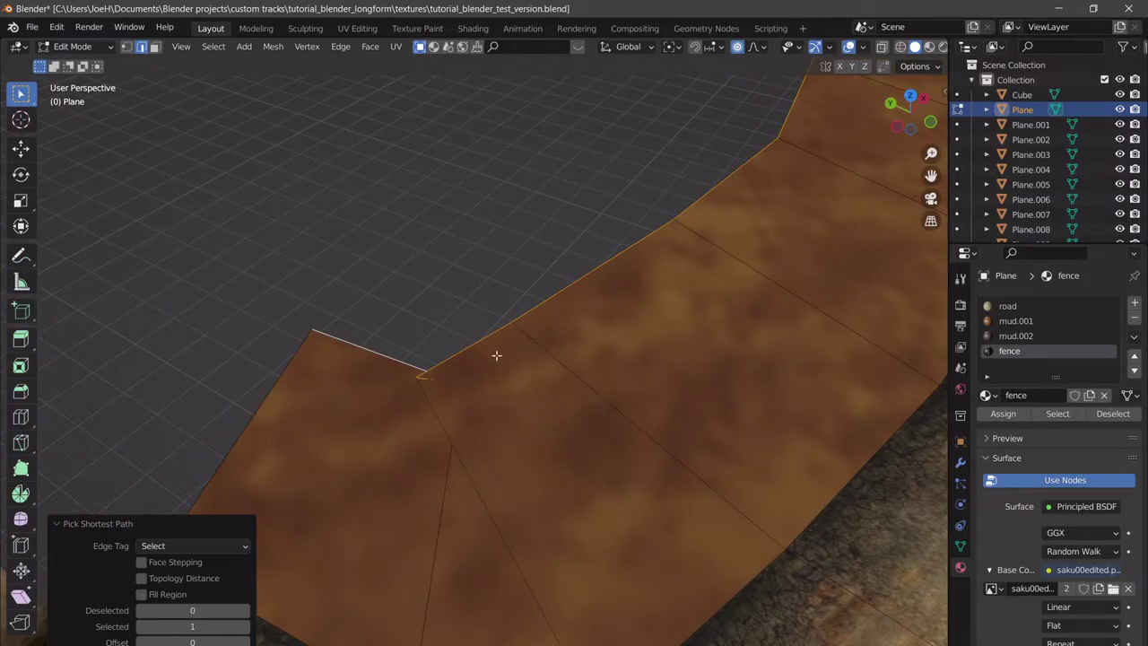
pyautogui.hotkey('alt', 'z')
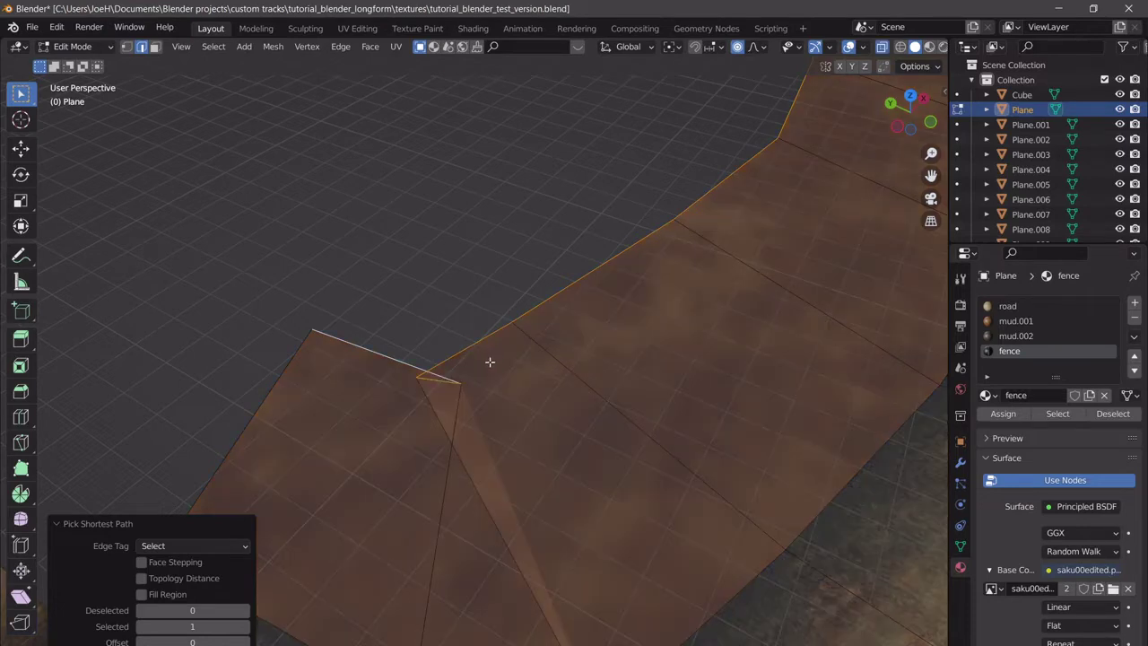
pyautogui.click(127, 47)
pyautogui.moveTo(477, 418); pyautogui.dragTo(395, 371)
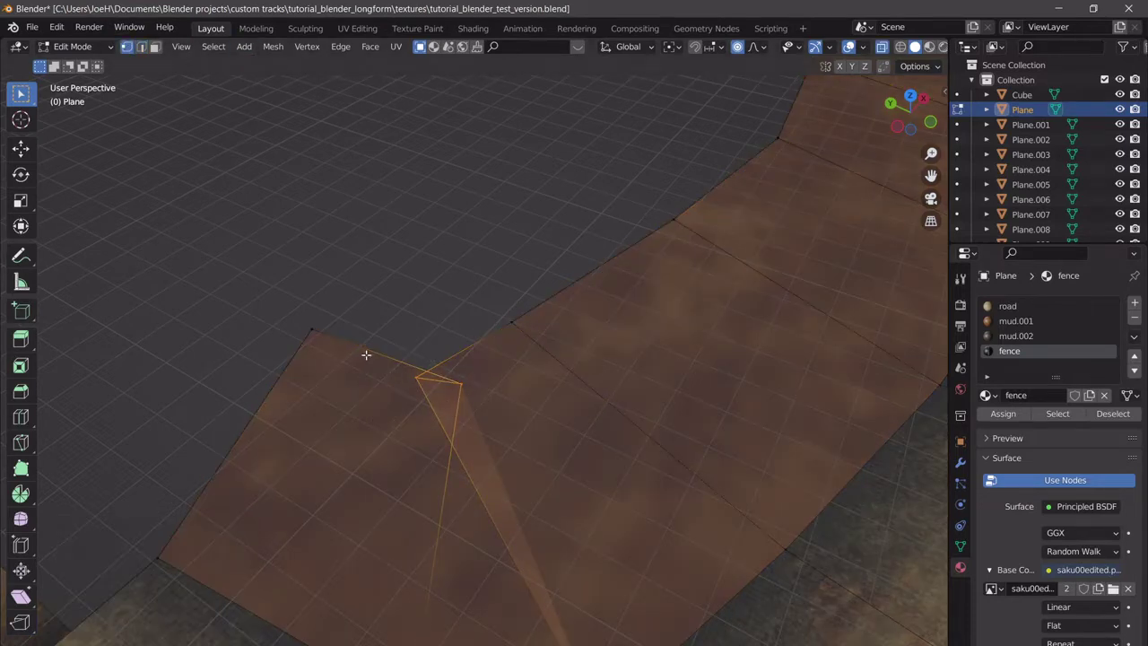
pyautogui.press('m')
pyautogui.click(361, 352)
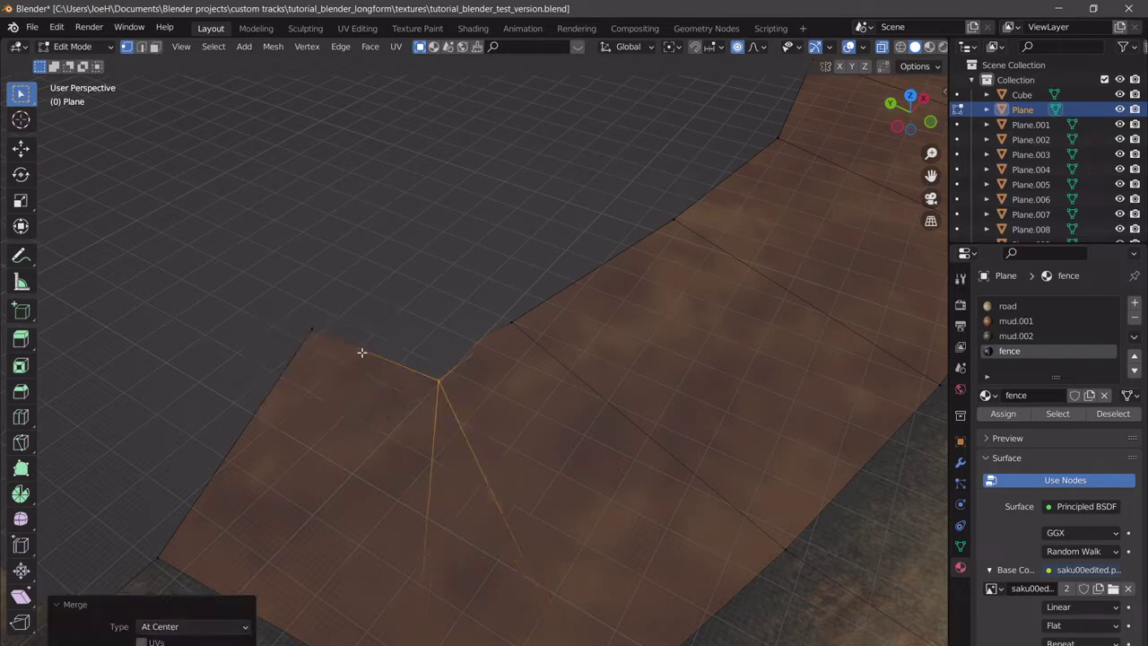
pyautogui.press('g')
pyautogui.press('x')
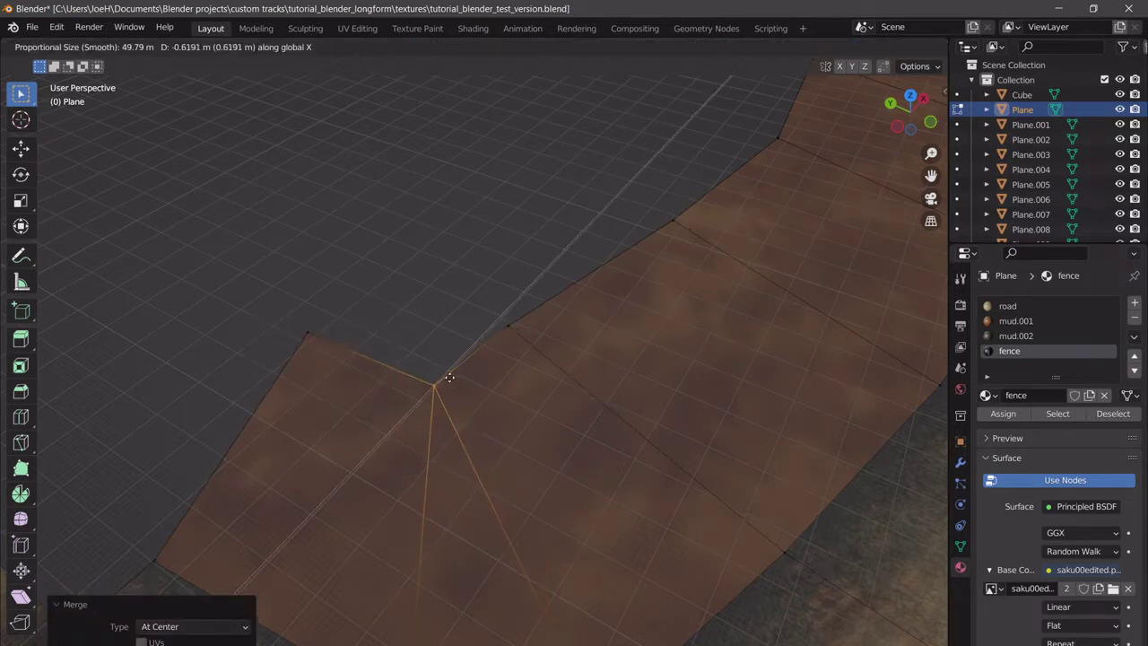
pyautogui.rightClick(450, 377)
pyautogui.press('g')
pyautogui.press('y')
pyautogui.press('Escape')
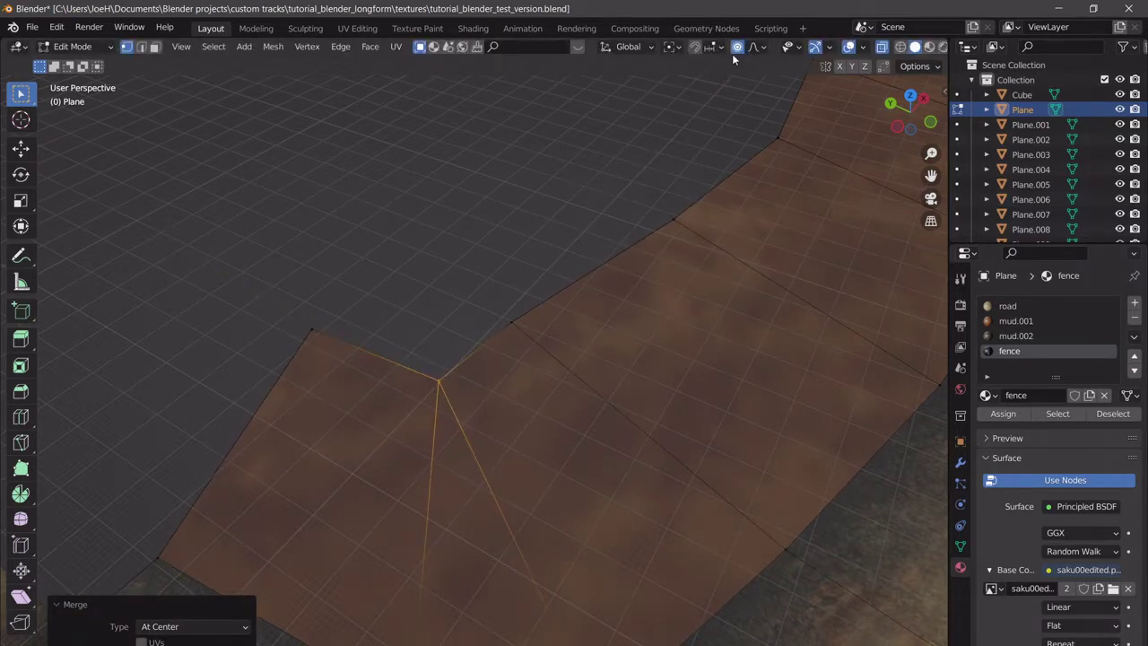
pyautogui.press('g')
pyautogui.press('x')
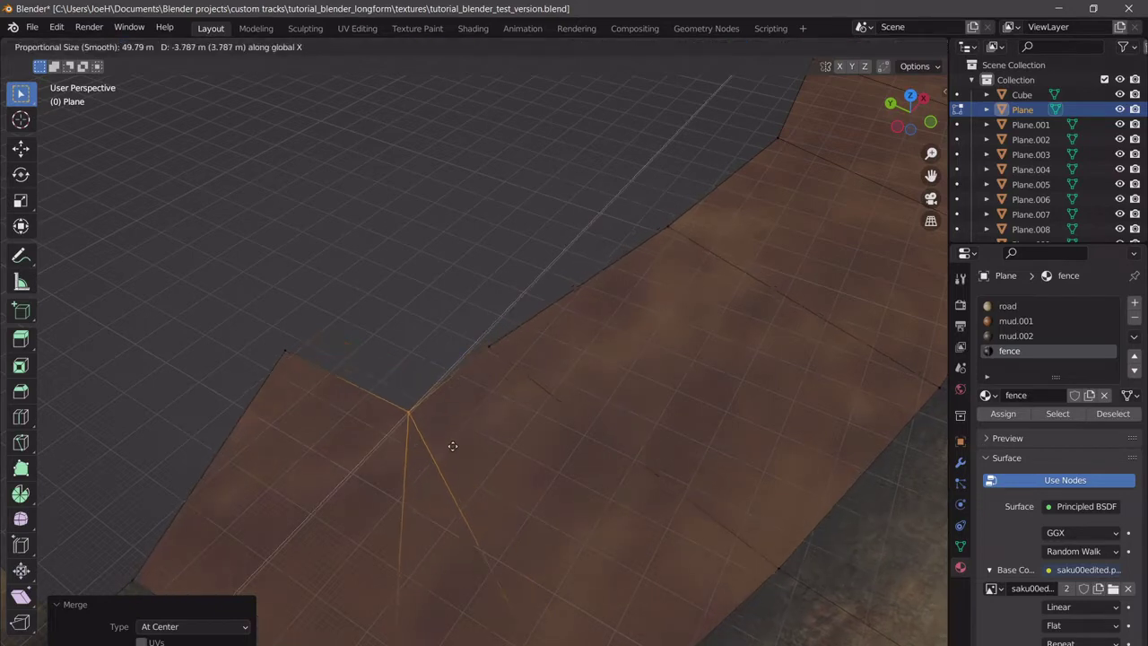
pyautogui.click(187, 509)
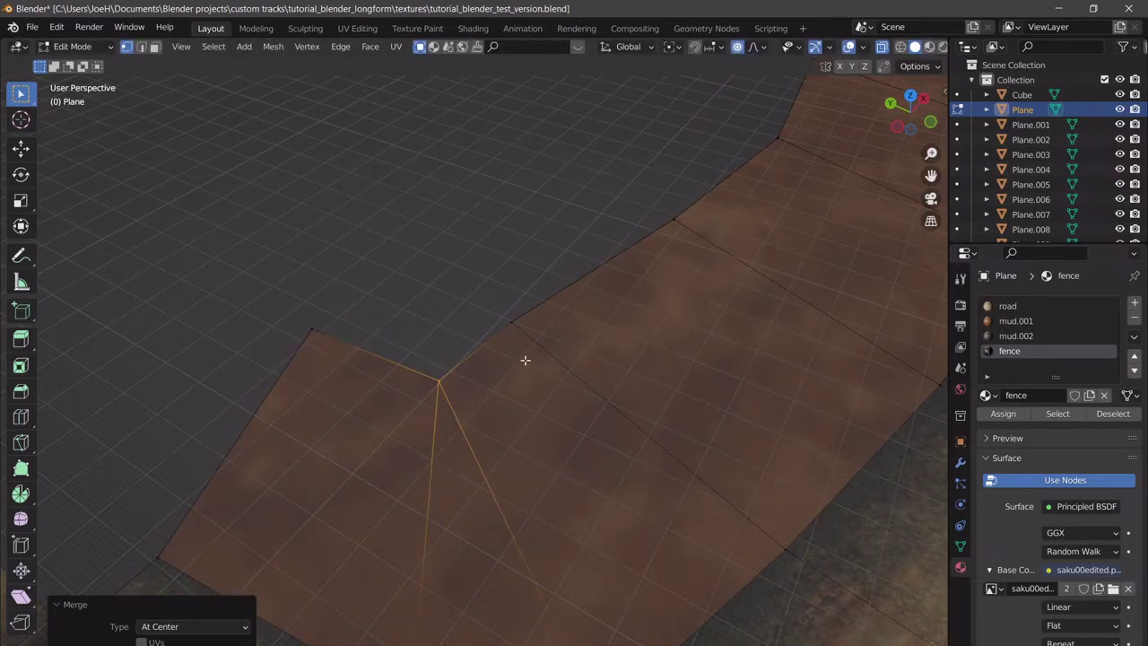
# Turn off proportional editing and move the merged vertex about 2.48 m along the Y axis.
pyautogui.press('o')
pyautogui.press('g')
pyautogui.press('x')
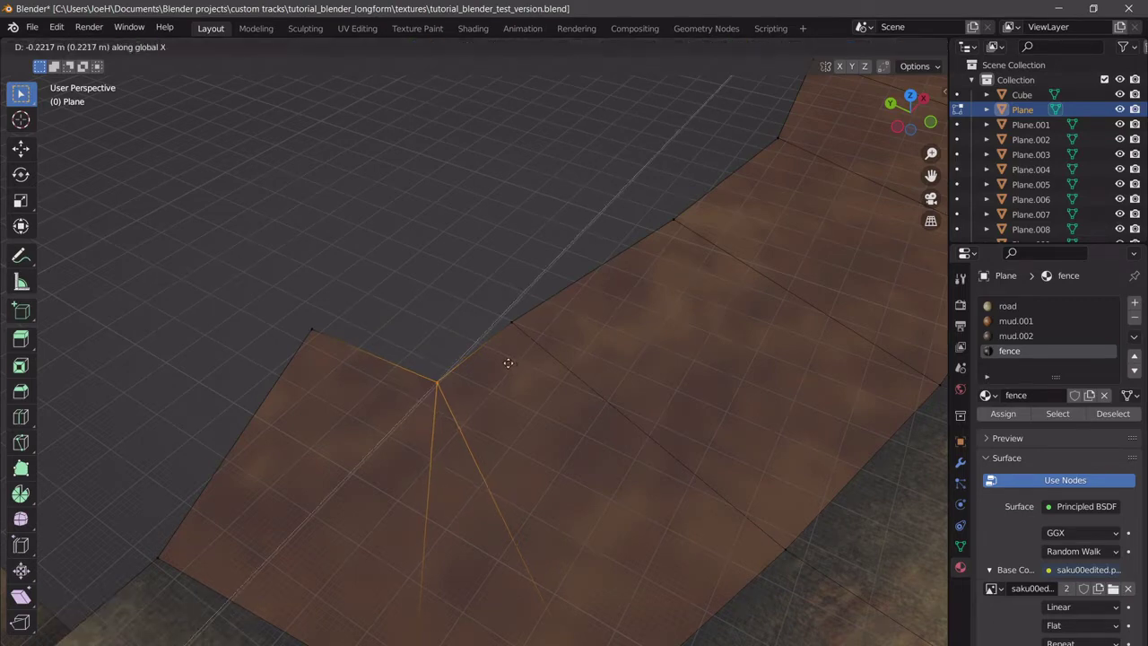
pyautogui.rightClick(496, 361)
pyautogui.press('g')
pyautogui.press('y')
pyautogui.click(465, 354)
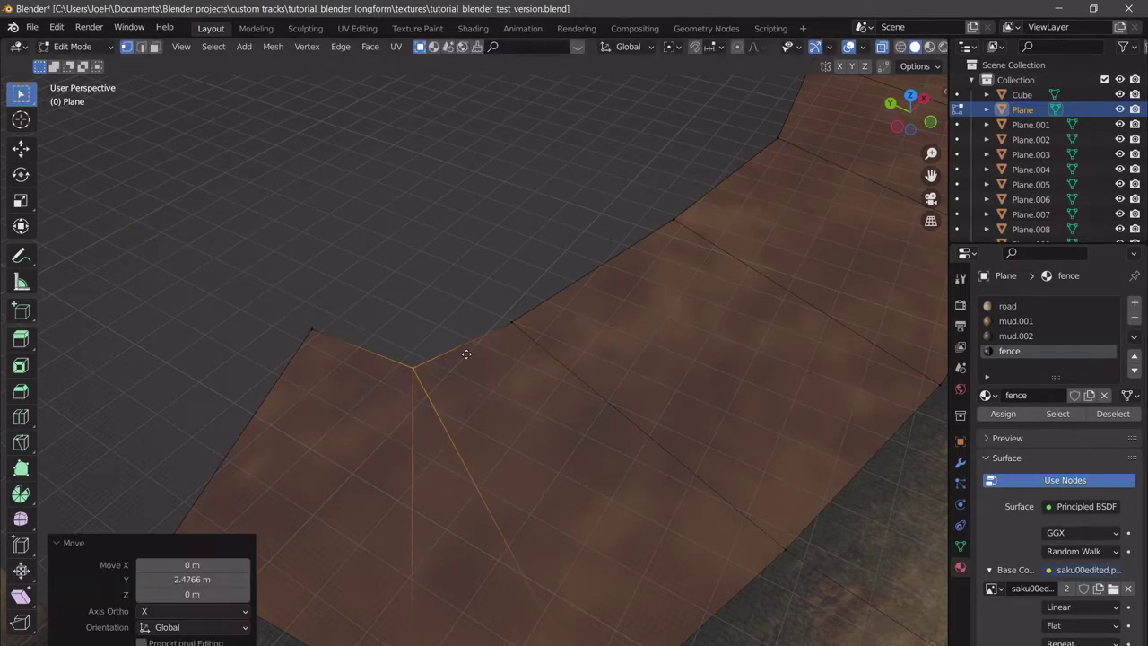
# Fine-tune the merged vertex with a small move along X and a move of about 1 m along Y.
pyautogui.press('g')
pyautogui.press('x')
pyautogui.click(461, 333)
pyautogui.press('g')
pyautogui.press('y')
pyautogui.click(459, 326)
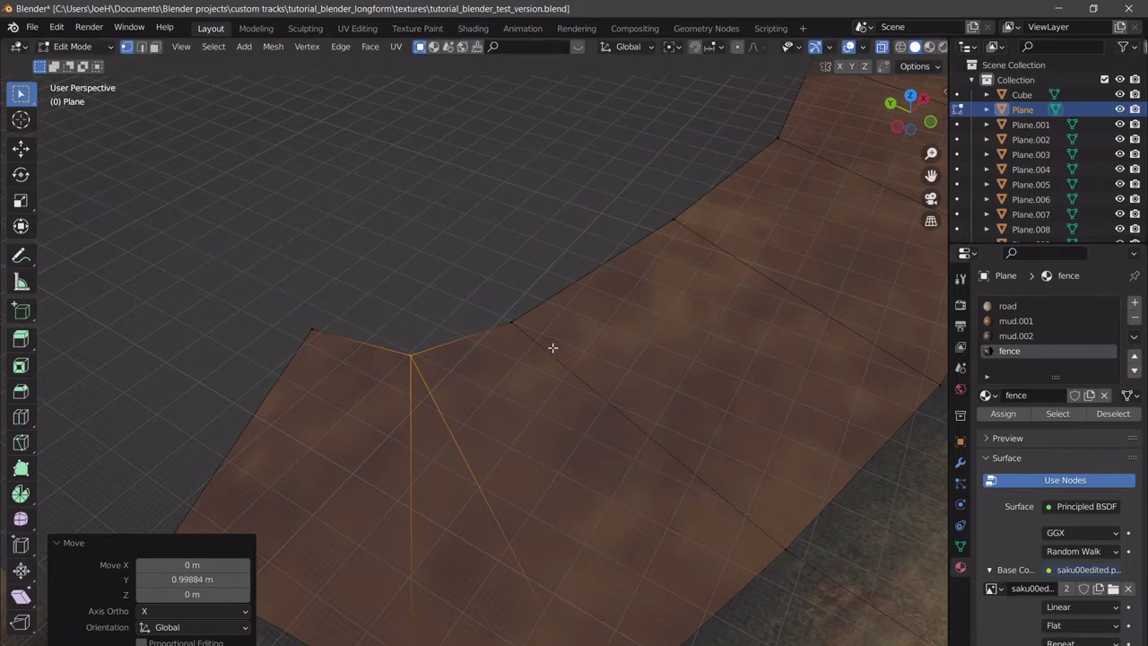
# Select the full path of vertices along the brown strip's outer border, from the merged vertex around to the near end.
pyautogui.press('Tab')
pyautogui.scroll(-9, 575, 336)
pyautogui.keyDown('shift'); pyautogui.moveTo(615, 326); pyautogui.dragTo(444, 232, button='middle'); pyautogui.keyUp('shift')
pyautogui.press('Tab')
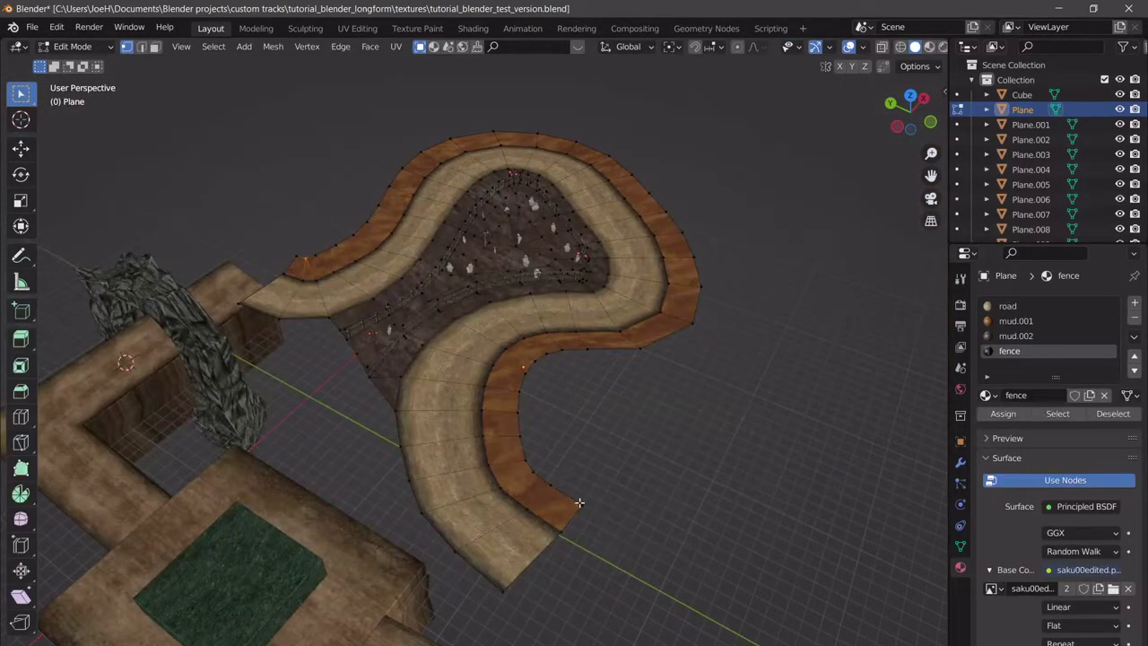
pyautogui.keyDown('ctrl'); pyautogui.click(448, 137); pyautogui.keyUp('ctrl')
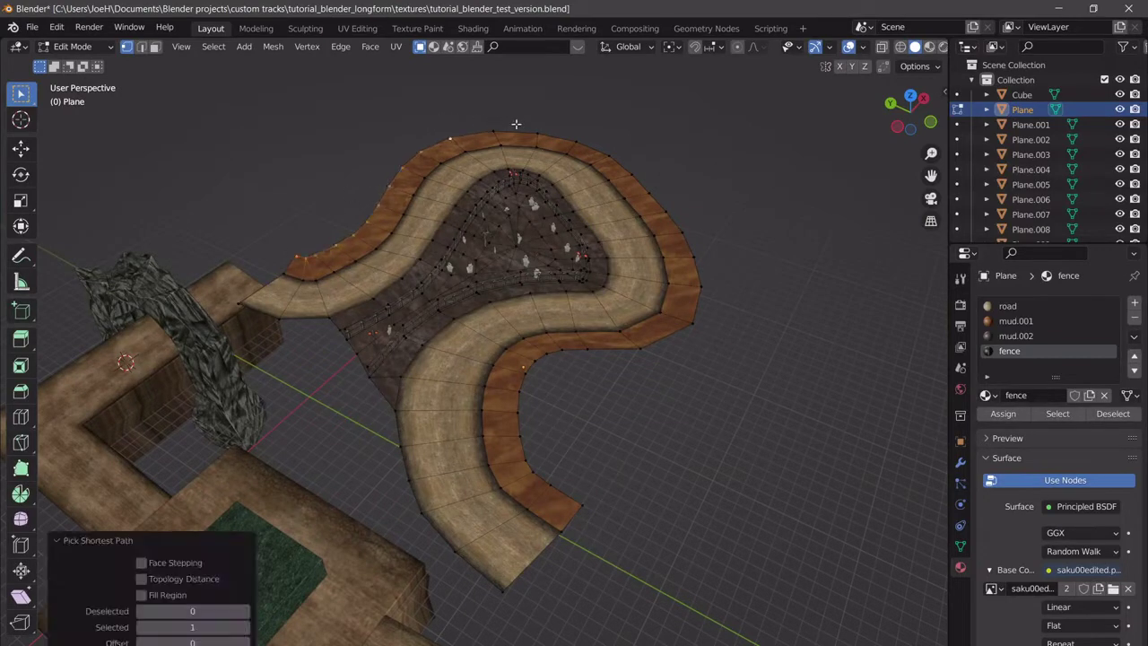
pyautogui.keyDown('ctrl'); pyautogui.click(694, 258); pyautogui.keyUp('ctrl')
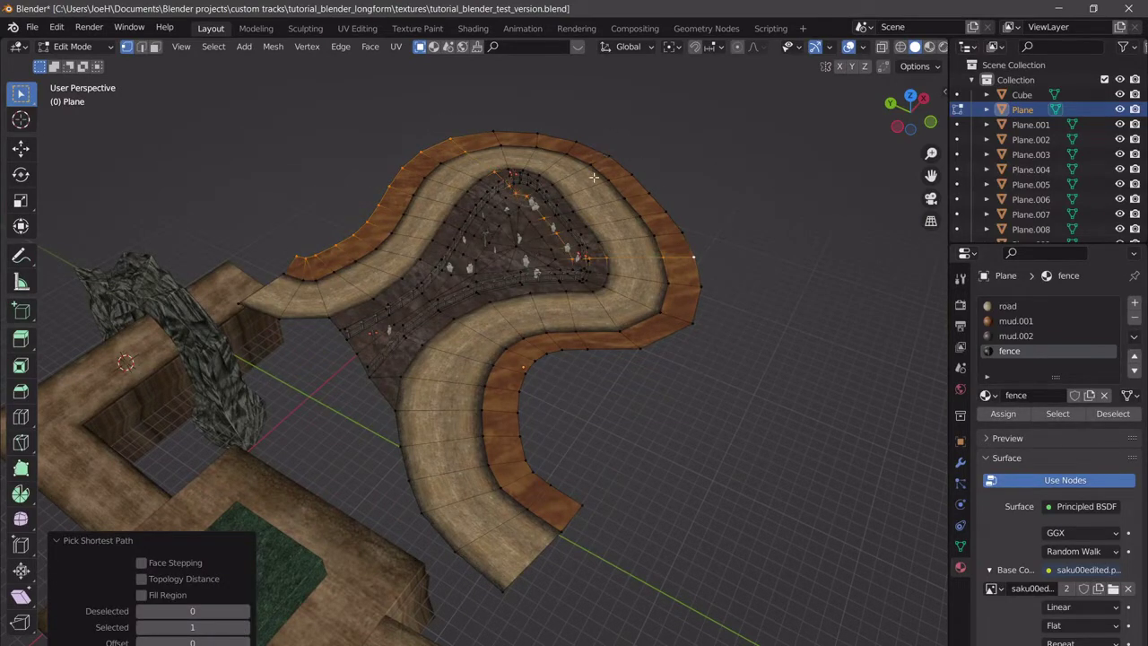
pyautogui.hotkey('ctrl', 'z')
pyautogui.keyDown('ctrl'); pyautogui.click(650, 188); pyautogui.keyUp('ctrl')
pyautogui.keyDown('ctrl'); pyautogui.click(705, 295); pyautogui.keyUp('ctrl')
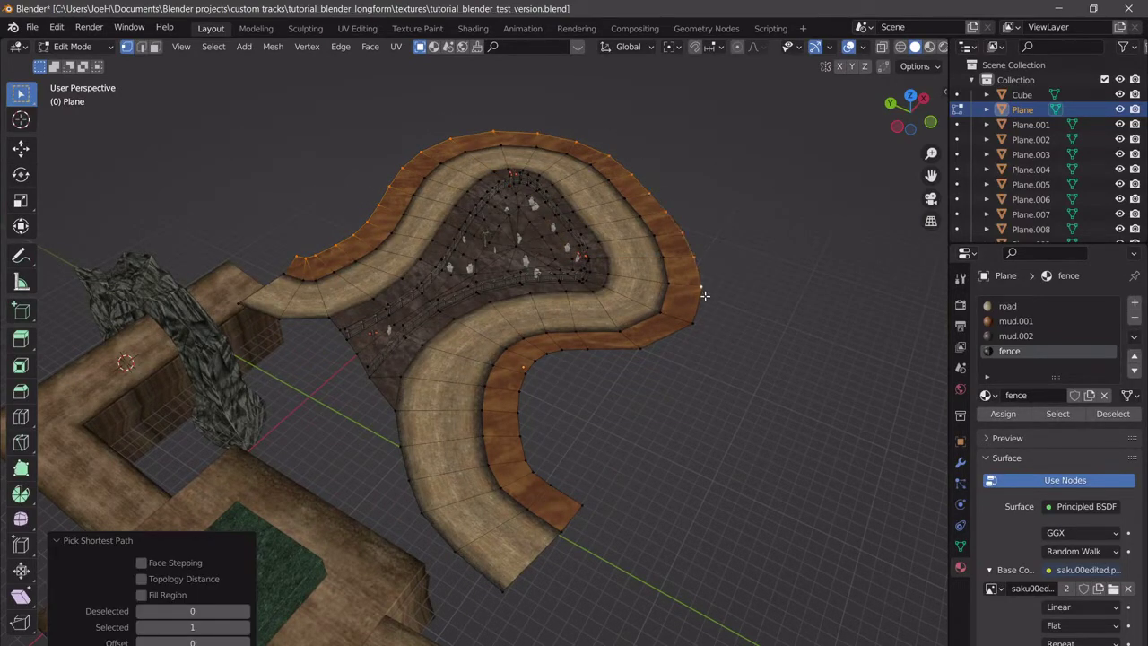
pyautogui.keyDown('ctrl'); pyautogui.click(559, 362); pyautogui.keyUp('ctrl')
pyautogui.keyDown('ctrl'); pyautogui.click(594, 491); pyautogui.keyUp('ctrl')
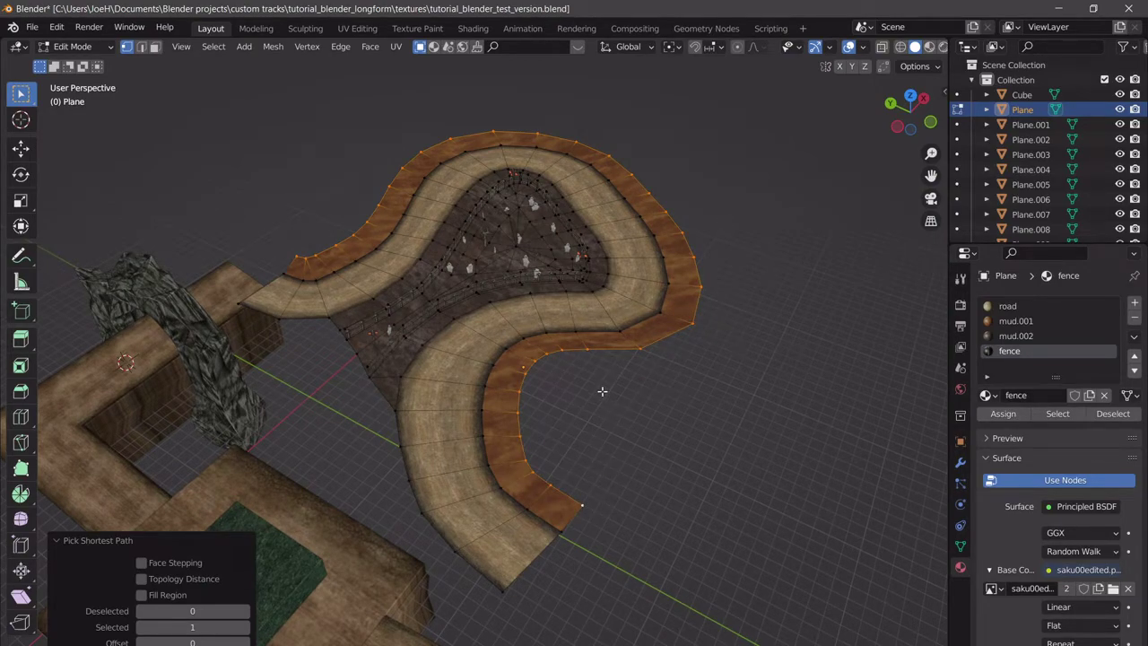
# Extrude the selected outer border upward along Z by about 23.4 m to form a wall.
pyautogui.moveTo(601, 391); pyautogui.dragTo(639, 428, button='middle')
pyautogui.press('e')
pyautogui.press('z')
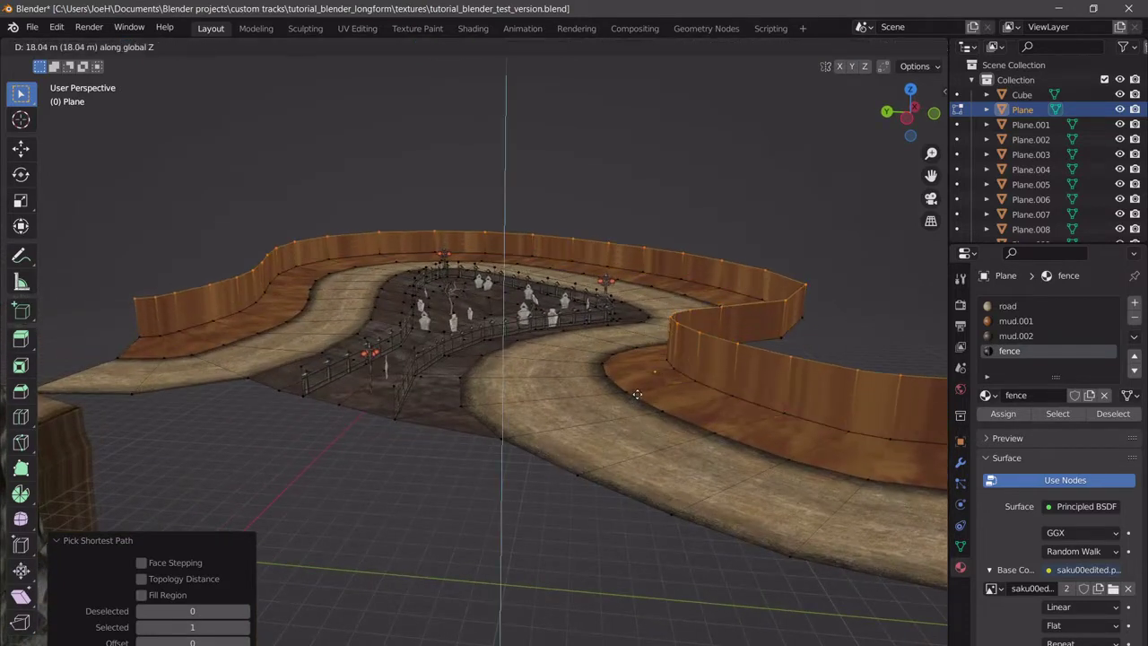
pyautogui.click(634, 384)
pyautogui.scroll(-2, 633, 395)
pyautogui.keyDown('shift'); pyautogui.moveTo(632, 398); pyautogui.dragTo(579, 399, button='middle'); pyautogui.keyUp('shift')
pyautogui.scroll(4, 533, 400)
pyautogui.scroll(-5, 547, 392)
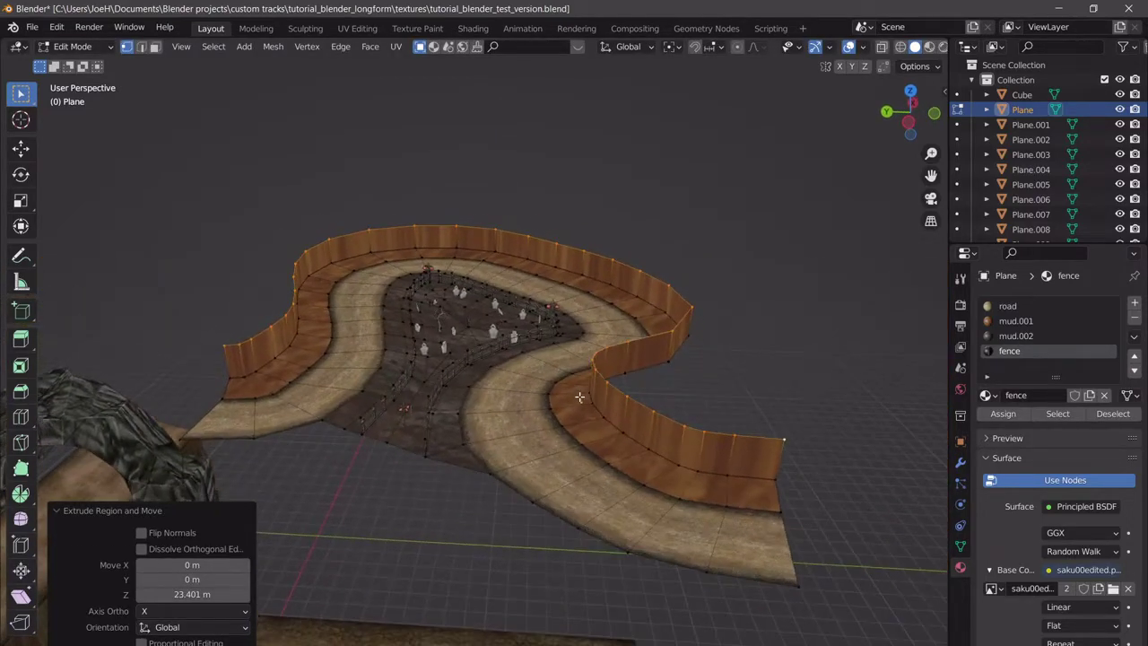
# Offset the wall's top edges outward with Offset Edges at a width of 0.96.
pyautogui.click(910, 91)
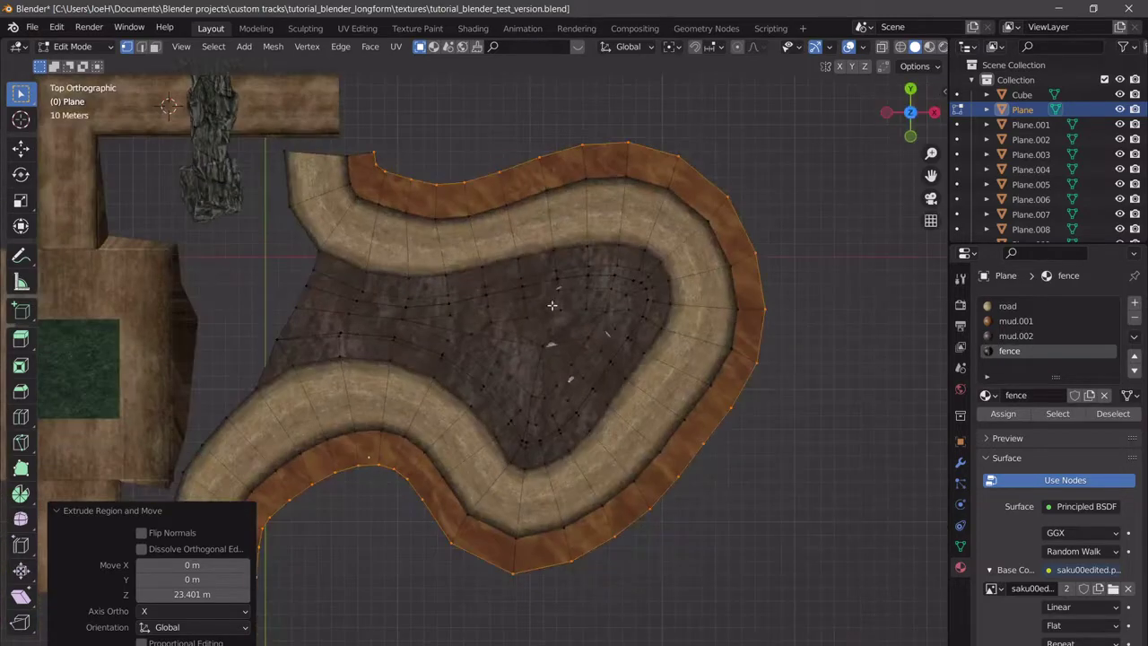
pyautogui.press('s')
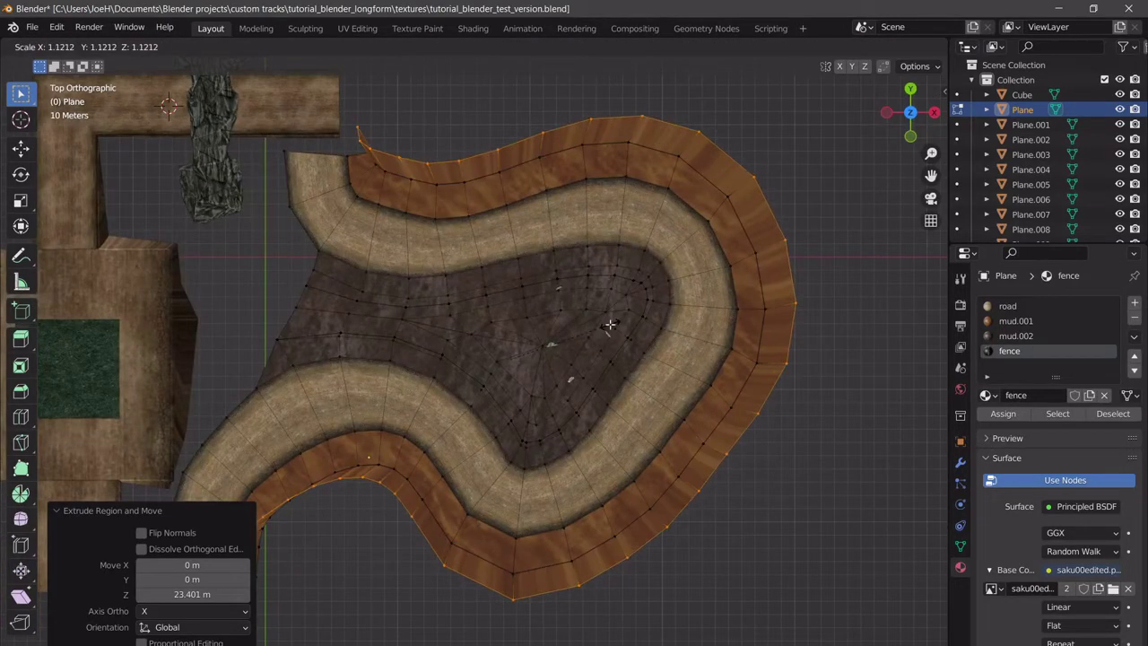
pyautogui.rightClick(610, 325)
pyautogui.hotkey('ctrl', 'e')
pyautogui.moveTo(462, 222)
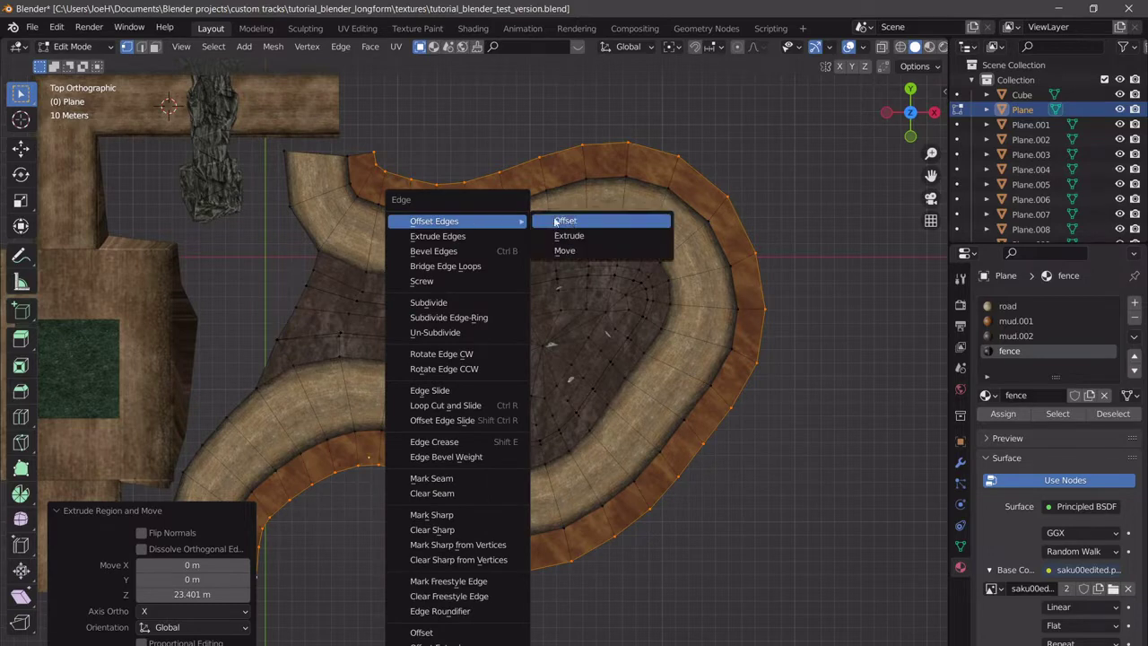
pyautogui.click(572, 222)
pyautogui.moveTo(235, 435)
pyautogui.mouseDown()
pyautogui.moveTo(269, 435)
pyautogui.moveTo(239, 434)
pyautogui.mouseUp()
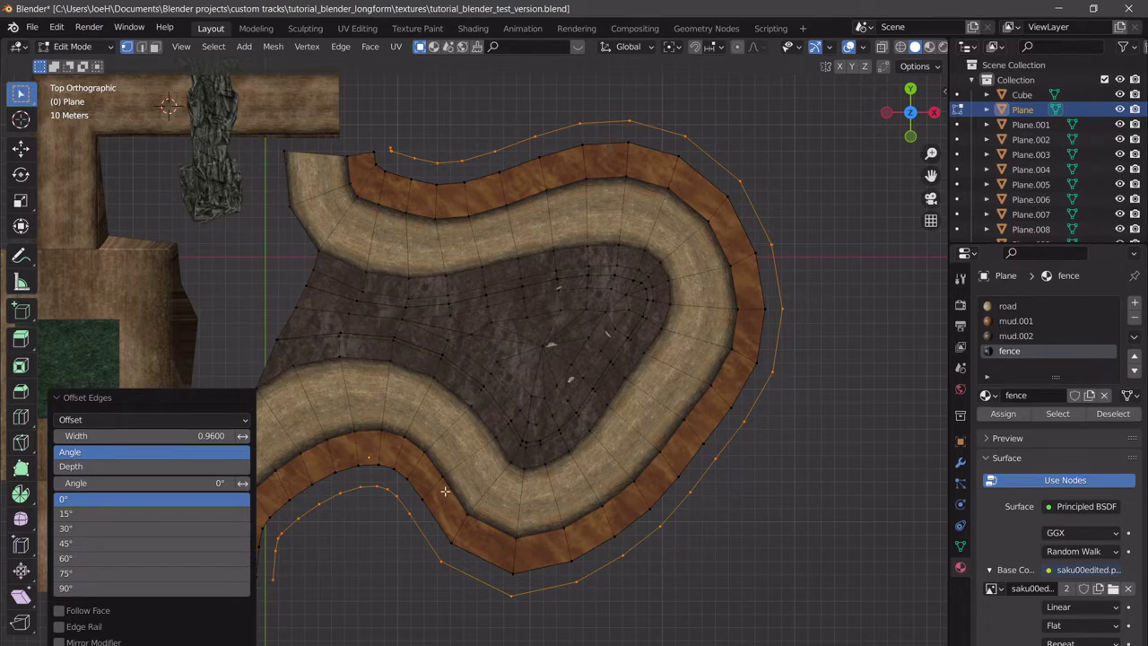
# Select all faces of the vertical brown wall from one end to the other and delete them, keeping the offset edge line.
pyautogui.moveTo(436, 506); pyautogui.dragTo(529, 365, button='middle')
pyautogui.scroll(2, 529, 365)
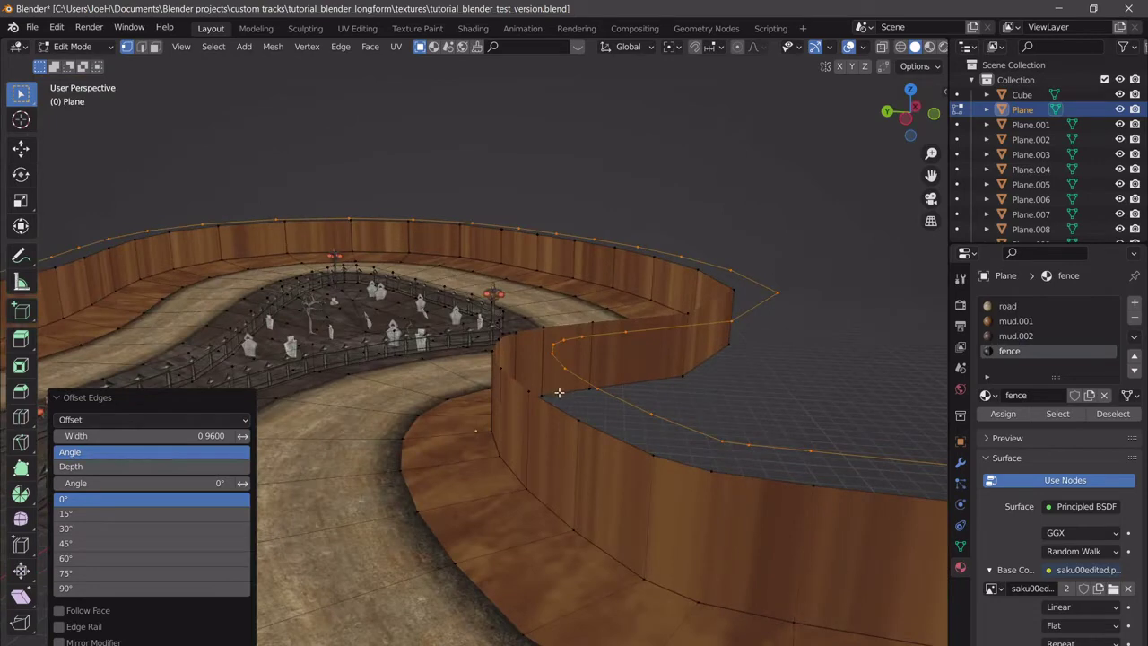
pyautogui.scroll(-3, 558, 392)
pyautogui.scroll(1, 542, 382)
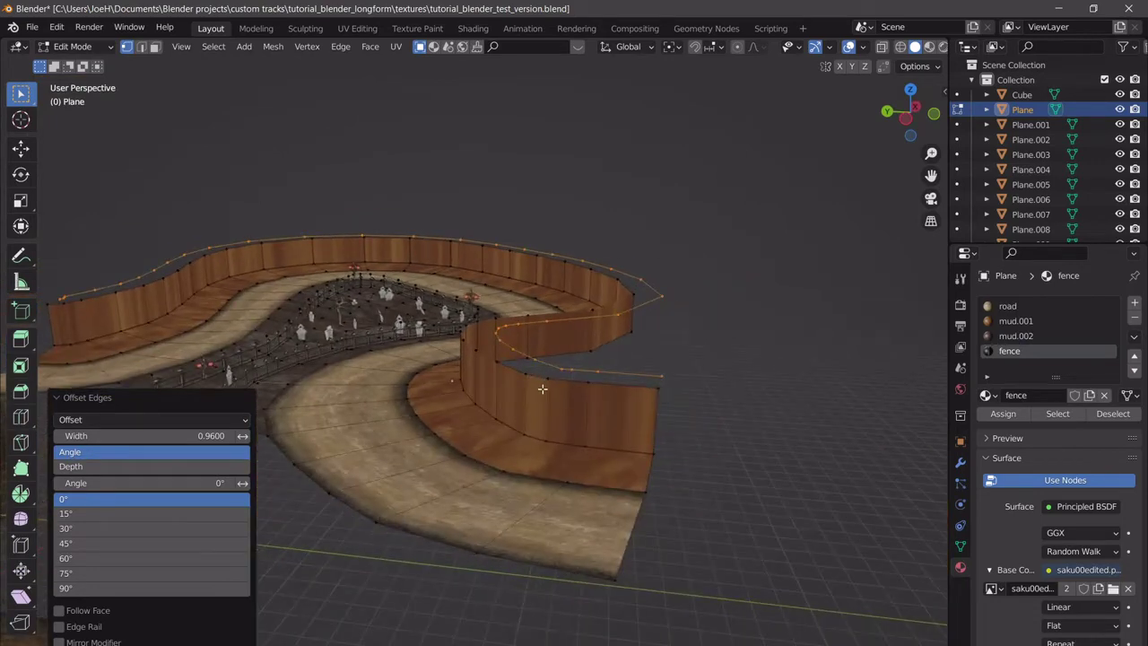
pyautogui.click(154, 47)
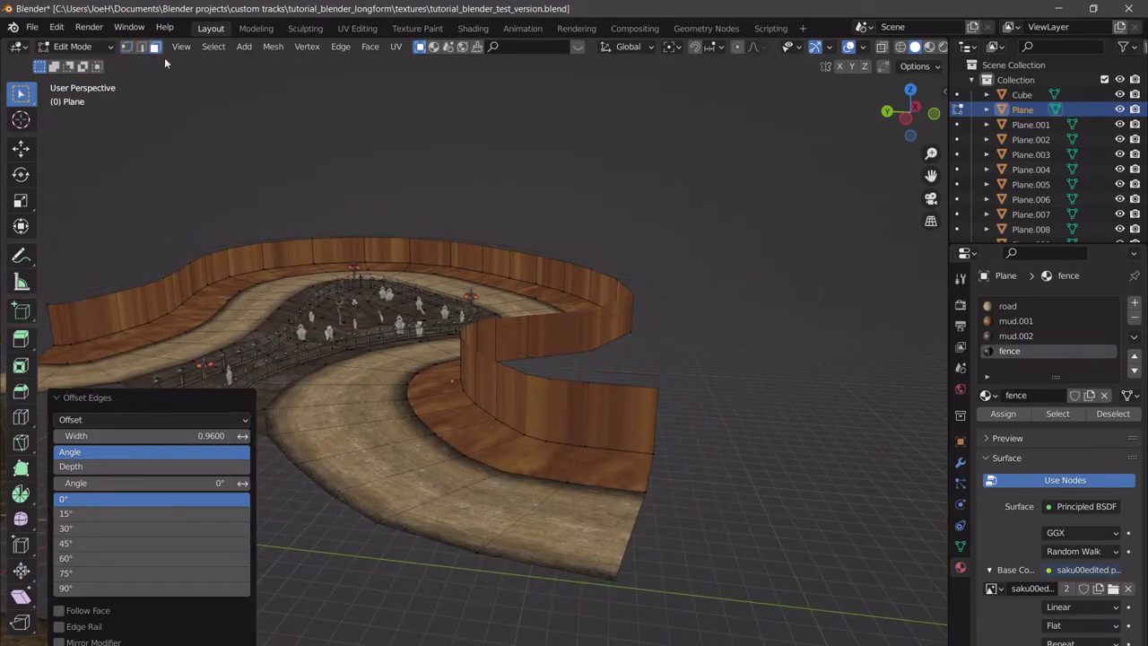
pyautogui.click(596, 432)
pyautogui.moveTo(596, 433); pyautogui.dragTo(597, 311, button='middle')
pyautogui.keyDown('ctrl'); pyautogui.keyDown('shift'); pyautogui.click(622, 268); pyautogui.keyUp('shift'); pyautogui.keyUp('ctrl')
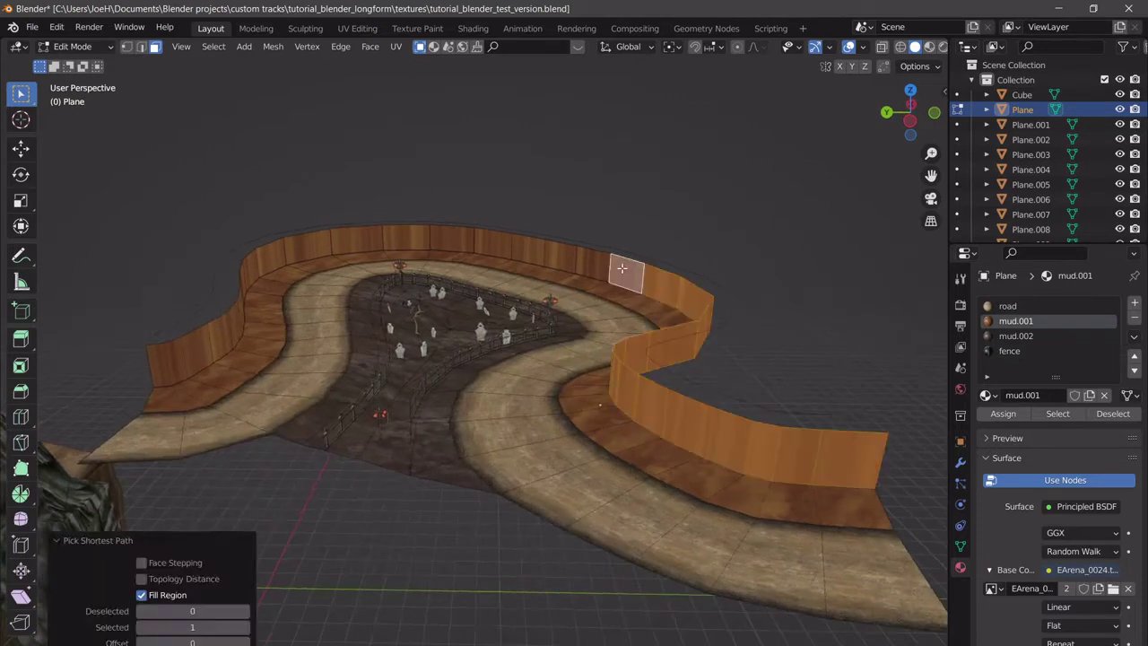
pyautogui.keyDown('ctrl'); pyautogui.keyDown('shift'); pyautogui.click(354, 239); pyautogui.keyUp('shift'); pyautogui.keyUp('ctrl')
pyautogui.moveTo(427, 266); pyautogui.dragTo(360, 270, button='middle')
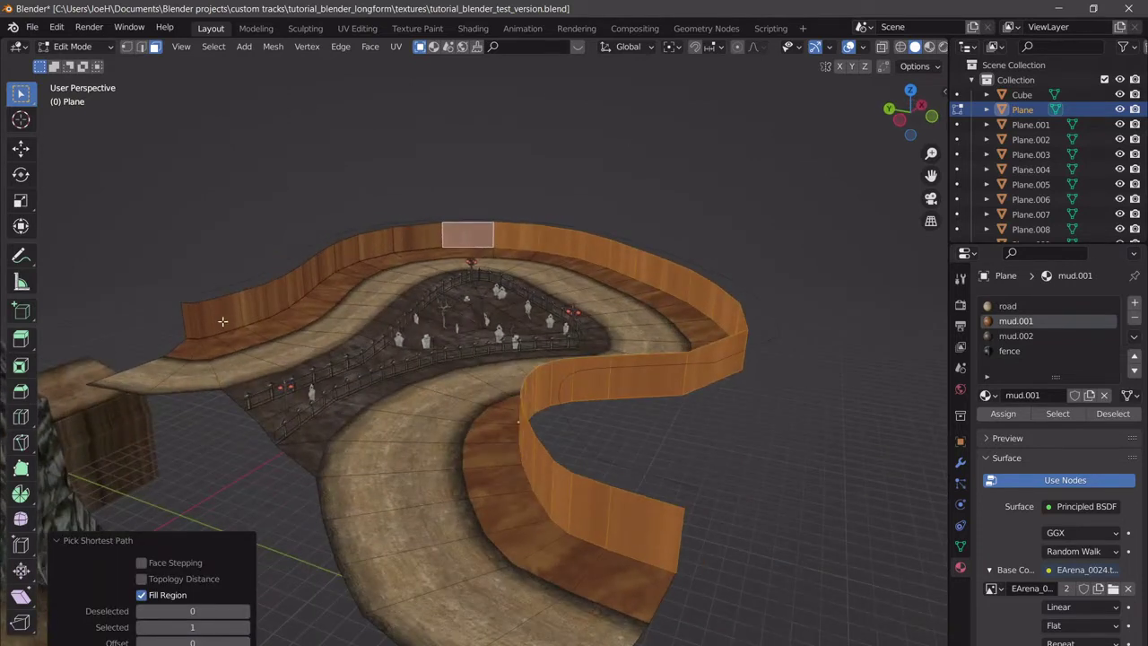
pyautogui.keyDown('ctrl'); pyautogui.click(189, 320); pyautogui.keyUp('ctrl')
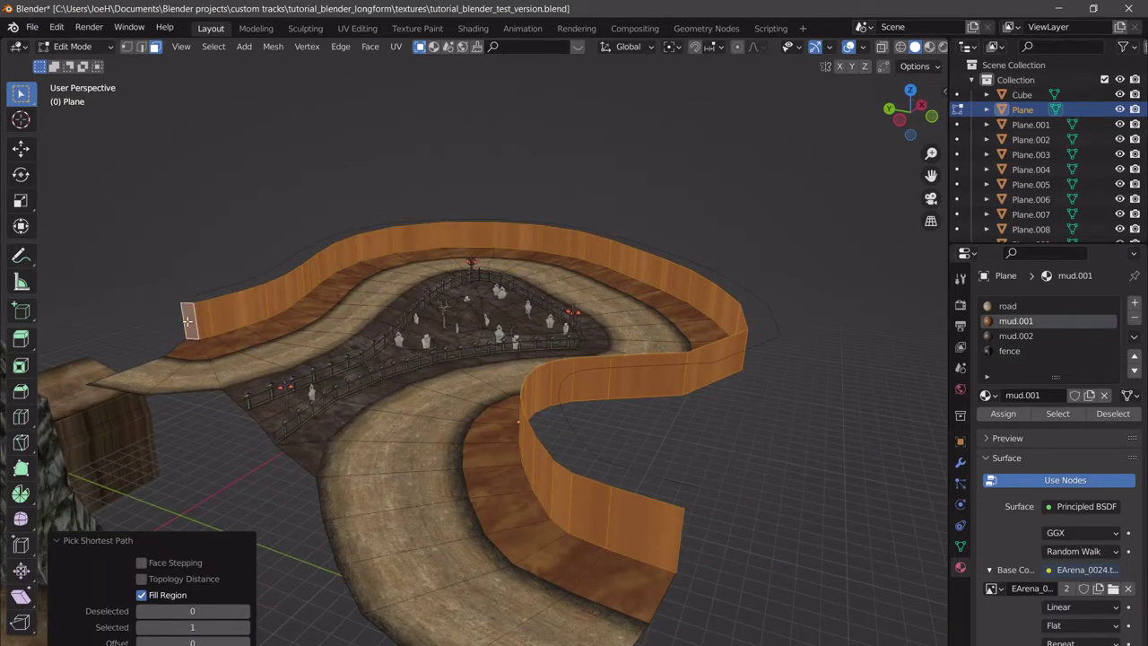
pyautogui.press('h')
pyautogui.hotkey('alt', 'h')
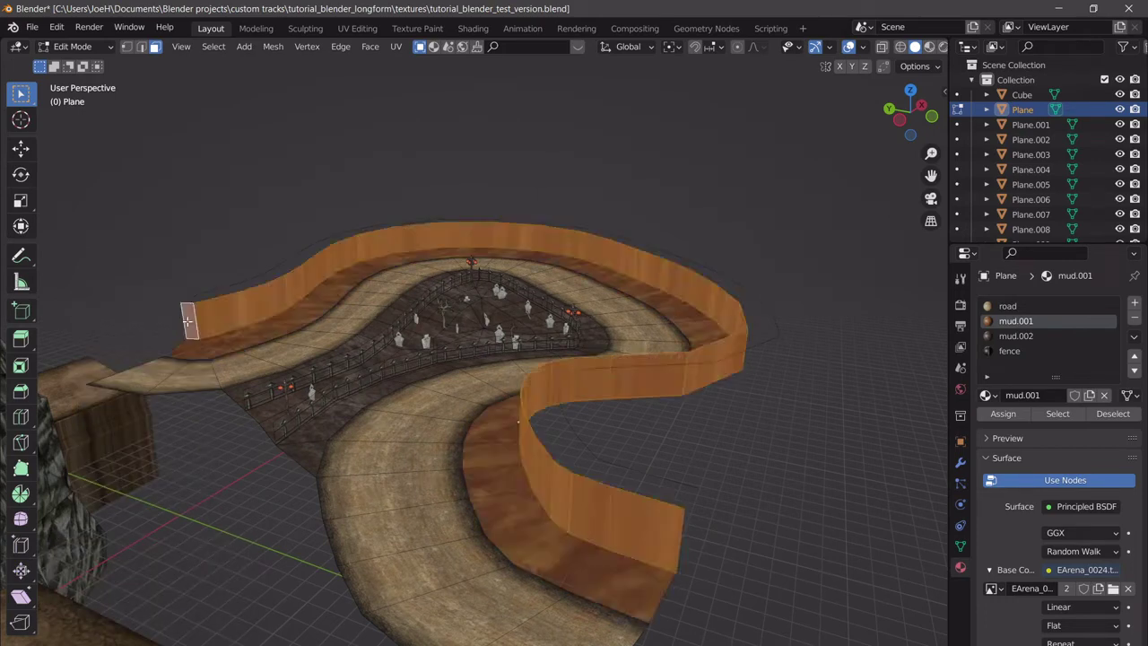
pyautogui.press('x')
pyautogui.click(171, 345)
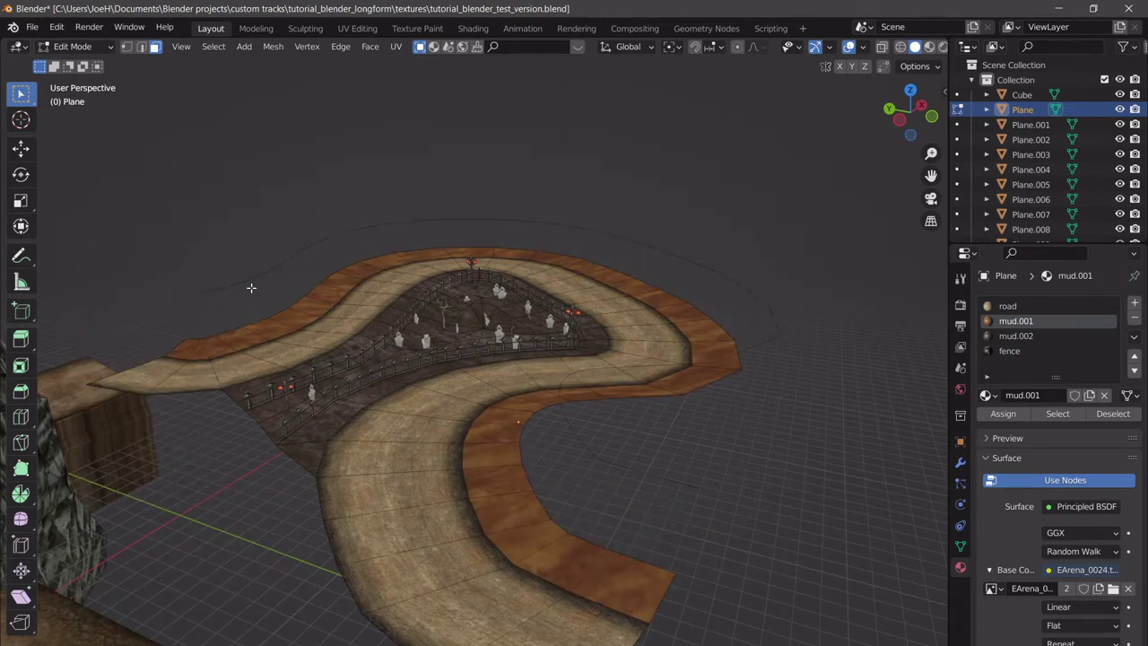
# Bridge the floating offset edge loop with the outer border loop of the brown strip to form a sloped bank.
pyautogui.press('Tab')
pyautogui.moveTo(706, 333); pyautogui.dragTo(597, 474, button='middle')
pyautogui.press('Tab')
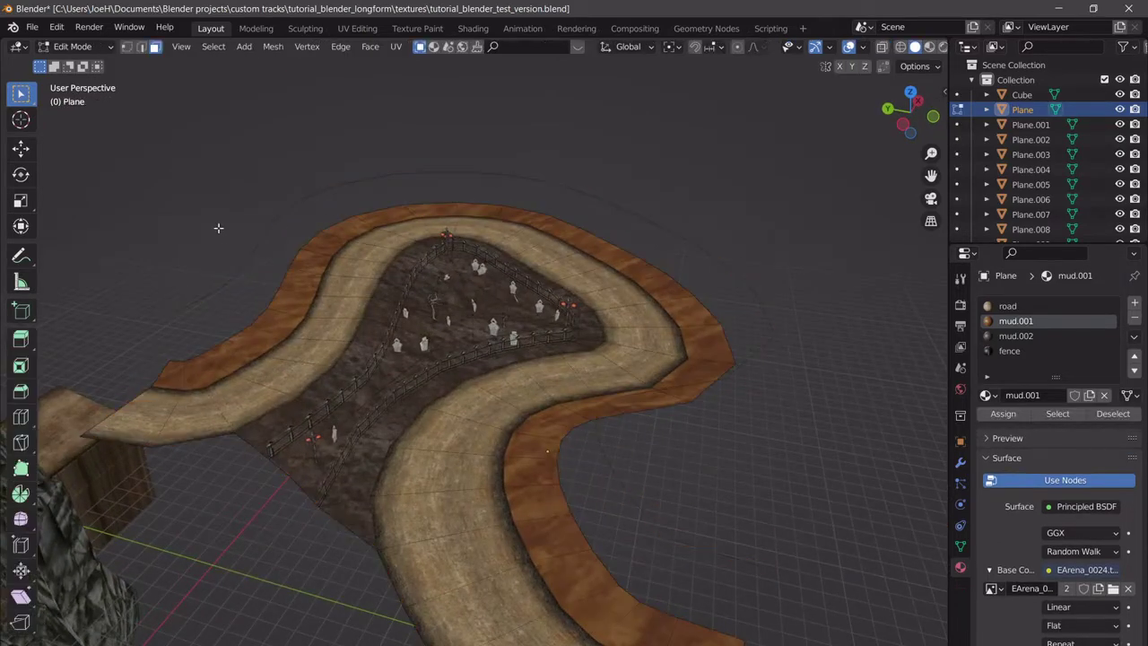
pyautogui.keyDown('alt'); pyautogui.click(198, 299); pyautogui.keyUp('alt')
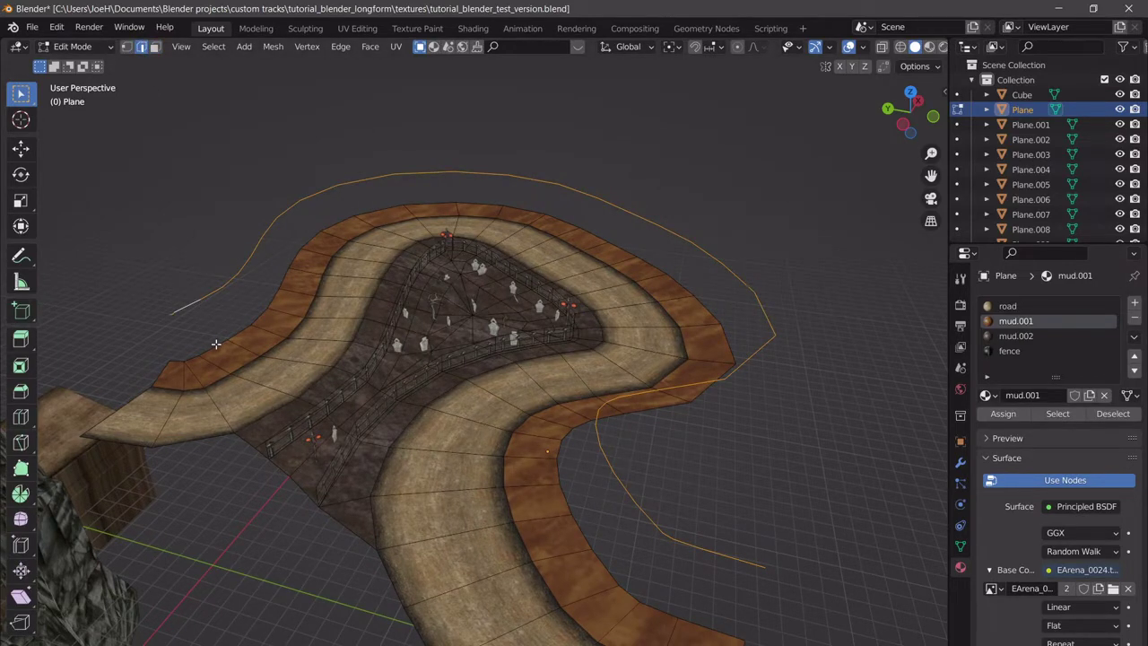
pyautogui.keyDown('alt'); pyautogui.keyDown('shift'); pyautogui.click(216, 344); pyautogui.keyUp('shift'); pyautogui.keyUp('alt')
pyautogui.moveTo(540, 305); pyautogui.dragTo(297, 84, button='middle')
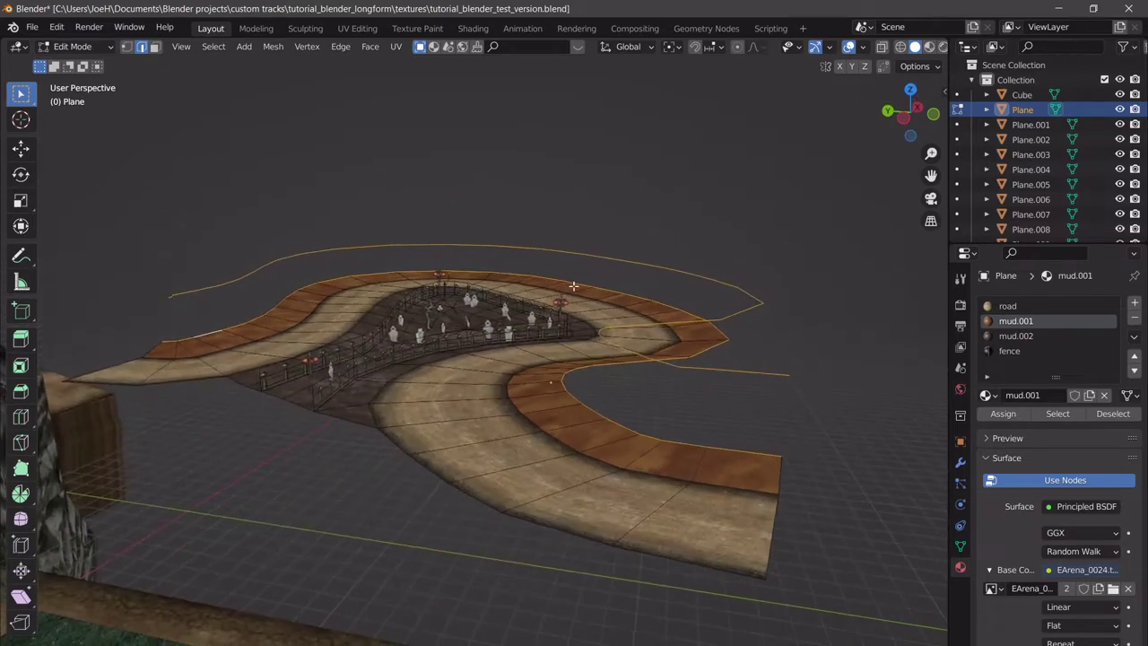
pyautogui.click(339, 48)
pyautogui.click(387, 109)
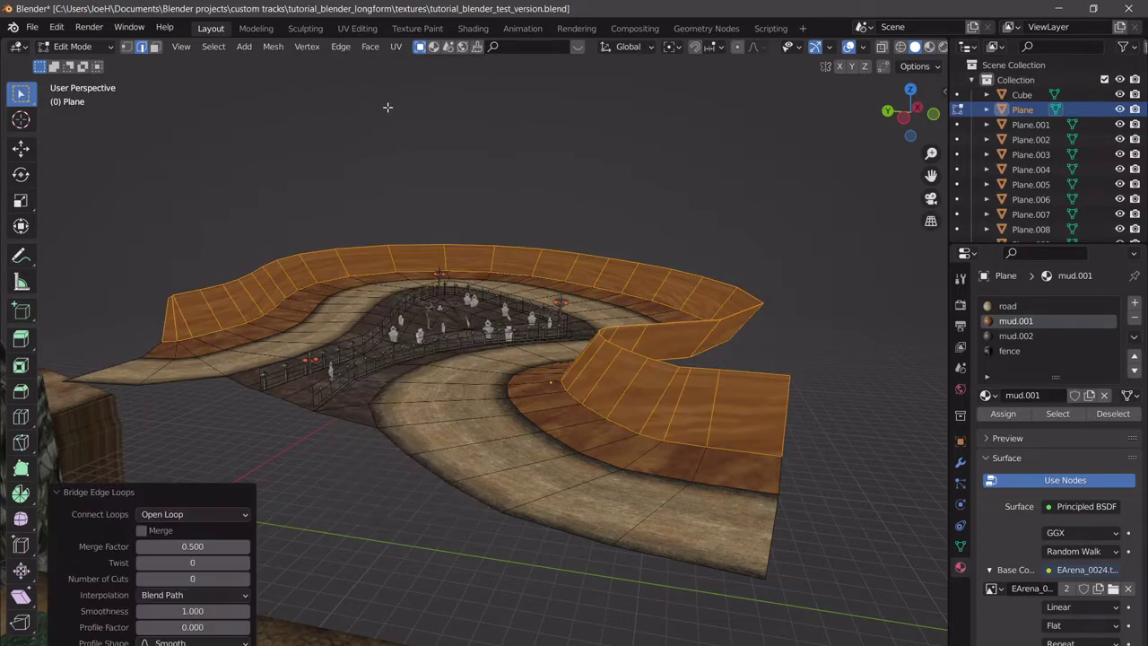
# Select the bank's upper outer edge loop and lower it about 14.6 m along Z.
pyautogui.moveTo(547, 364); pyautogui.dragTo(677, 367, button='middle')
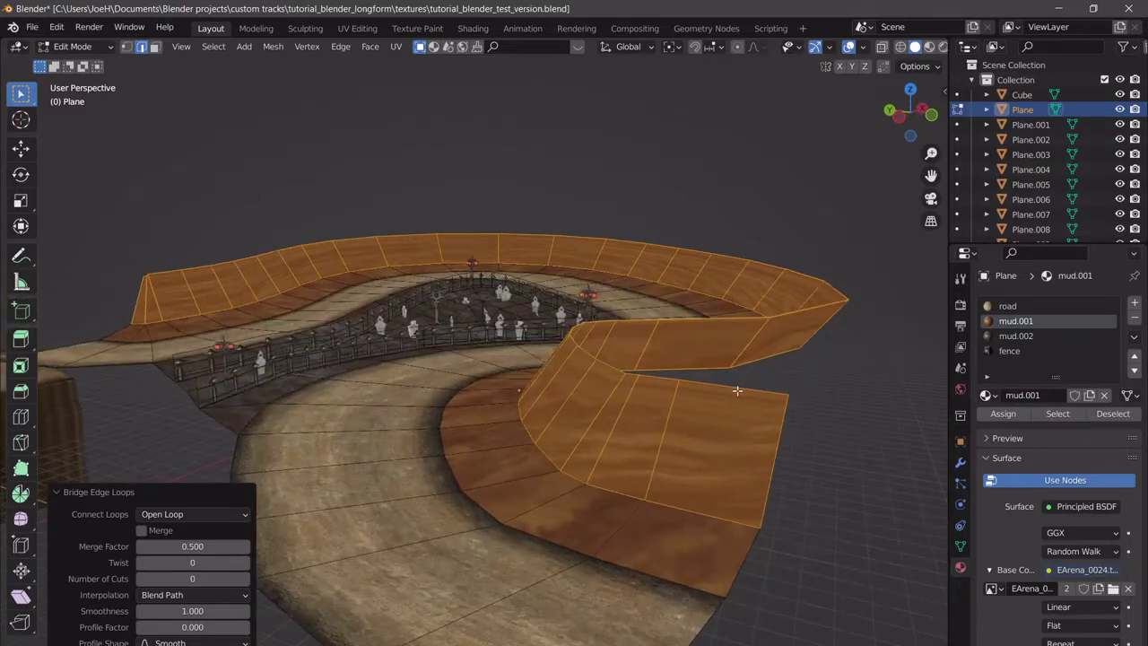
pyautogui.hotkey('alt', 'a')
pyautogui.press('g')
pyautogui.press('z')
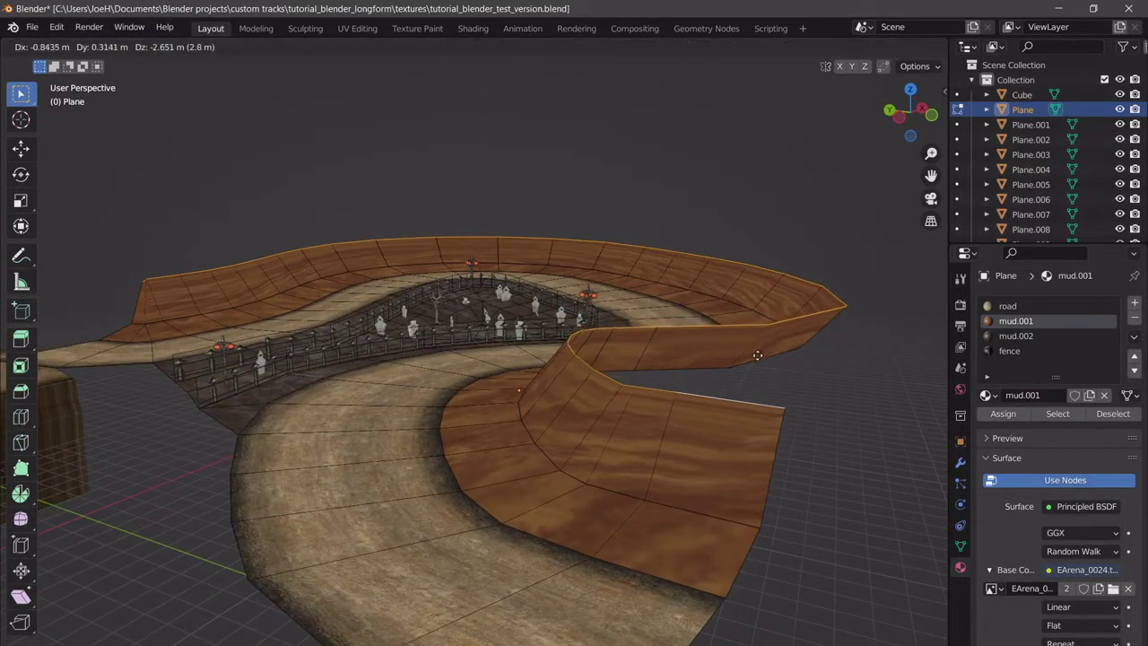
pyautogui.click(755, 374)
# Raise the bank's upper edge loop about 1.74 m along Z.
pyautogui.scroll(3, 717, 393)
pyautogui.moveTo(710, 397); pyautogui.dragTo(712, 394, button='middle')
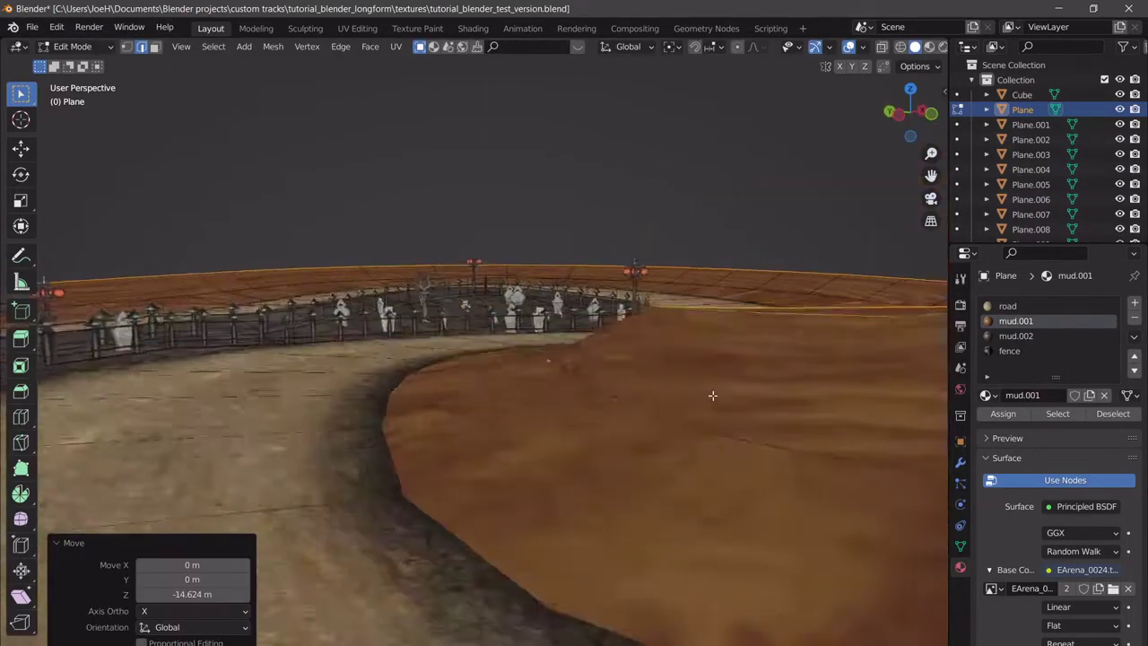
pyautogui.press('g')
pyautogui.press('z')
pyautogui.click(710, 389)
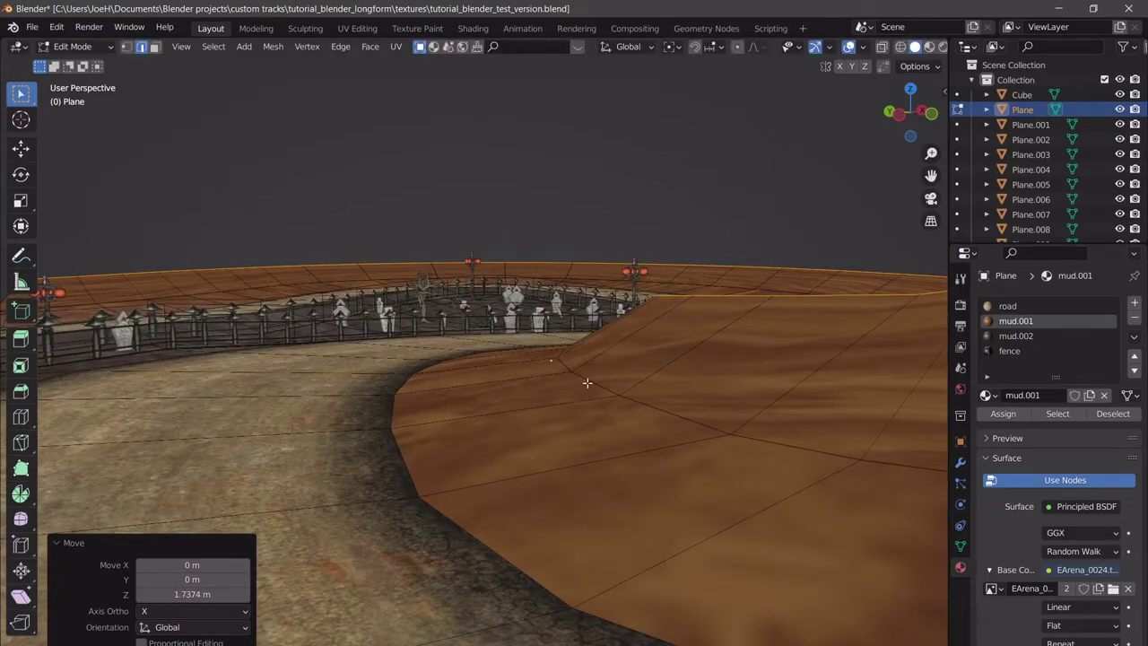
# Extrude the bank's upper edge loop outward with Offset Edges at a width of 1.93 to form a ledge.
pyautogui.scroll(-8, 586, 383)
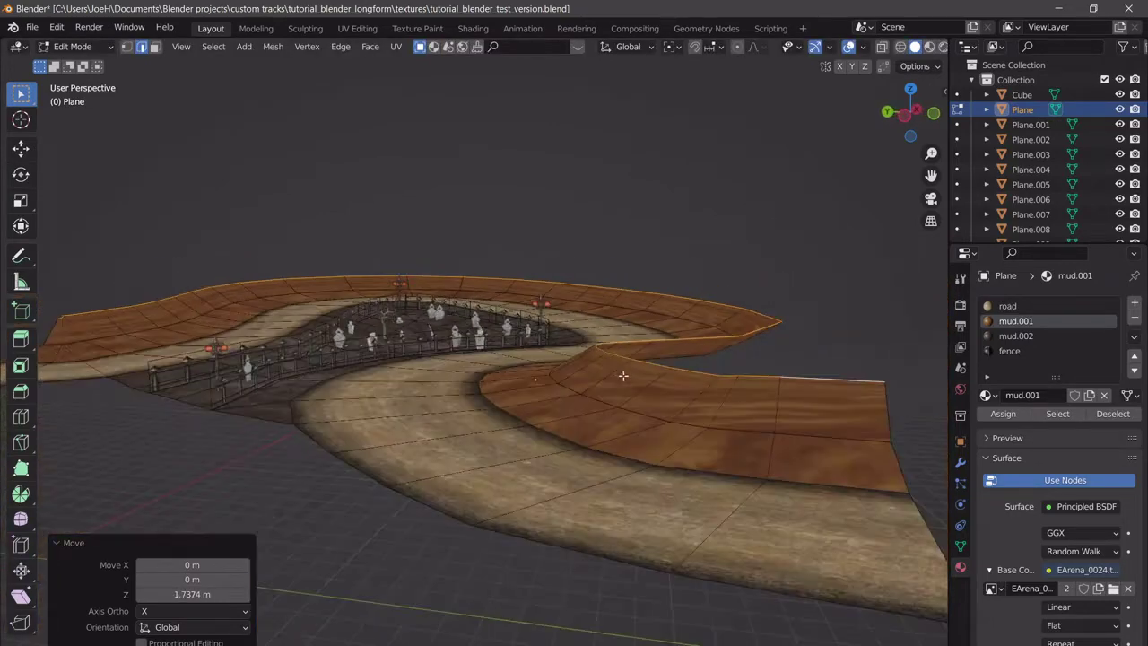
pyautogui.keyDown('shift'); pyautogui.moveTo(623, 376); pyautogui.dragTo(585, 487, button='middle'); pyautogui.keyUp('shift')
pyautogui.scroll(-3, 633, 368)
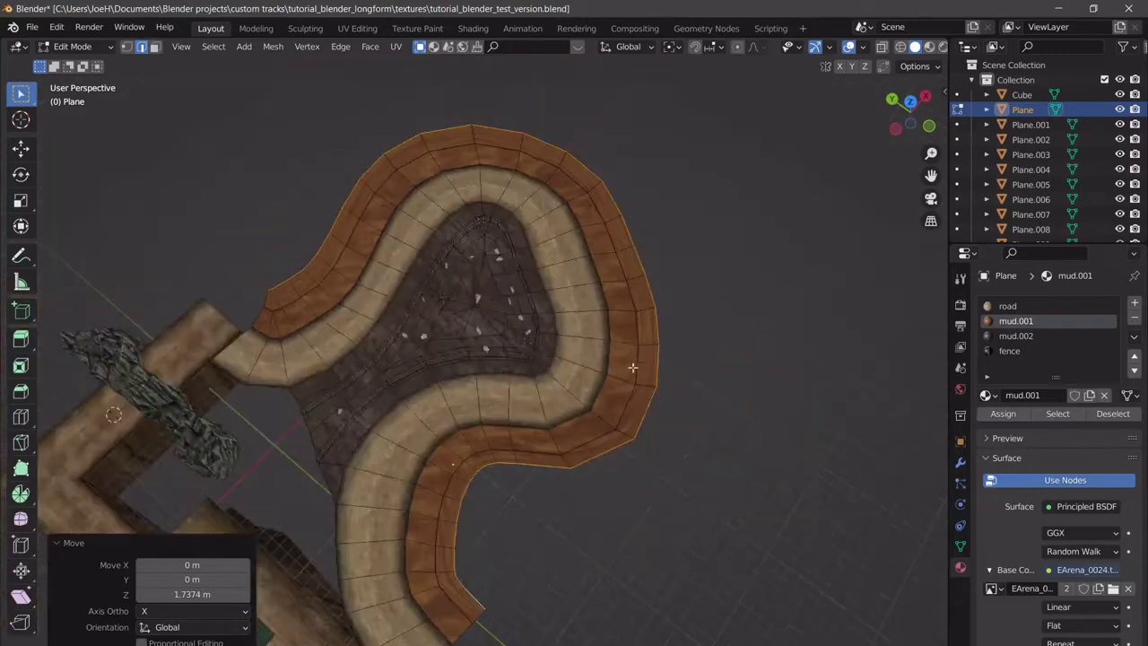
pyautogui.hotkey('ctrl', 'e')
pyautogui.moveTo(638, 223)
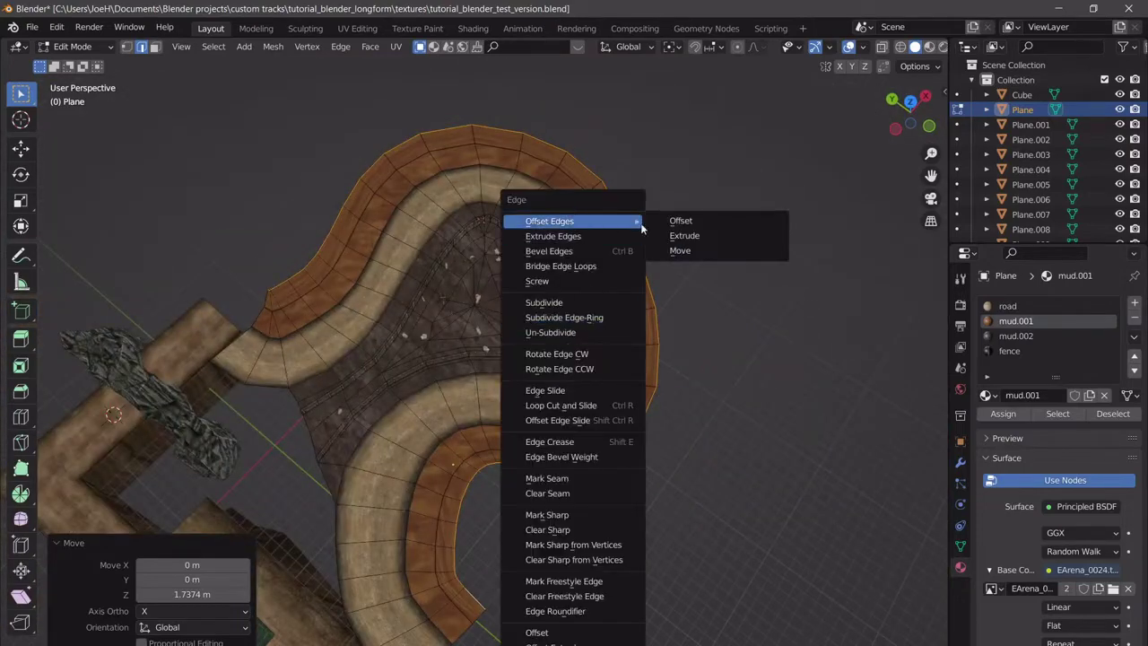
pyautogui.click(702, 238)
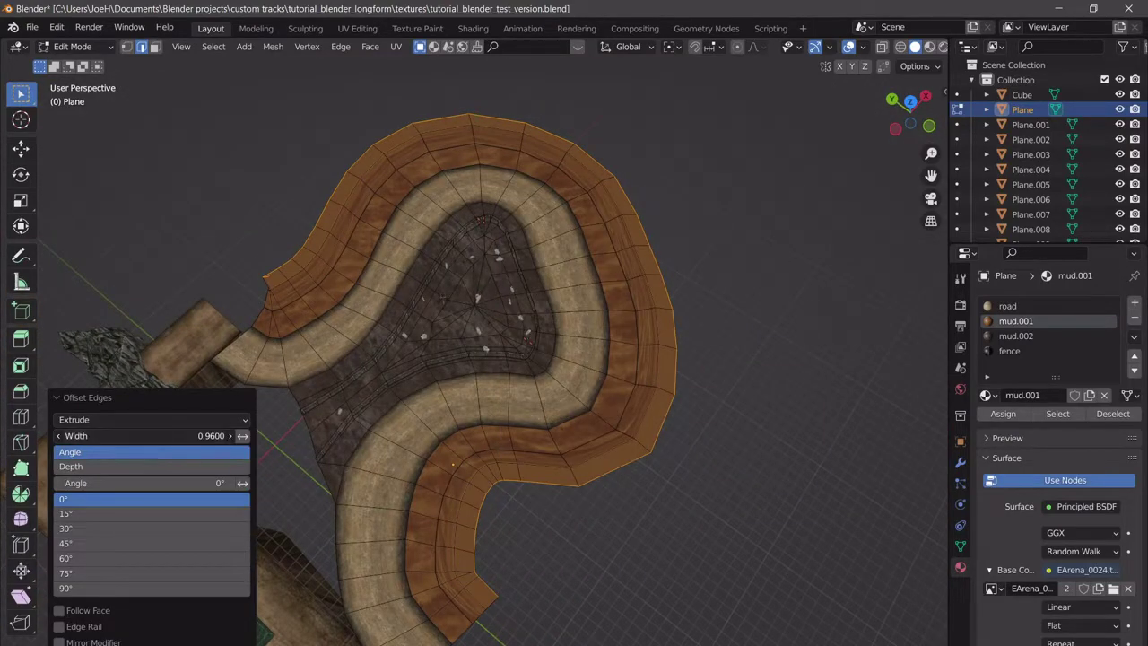
pyautogui.moveTo(187, 436); pyautogui.dragTo(212, 436)
# Extrude the ledge's outer edge loop downward along Z by about 46 m to form a skirt.
pyautogui.scroll(2, 560, 430)
pyautogui.moveTo(565, 431); pyautogui.dragTo(572, 362, button='middle')
pyautogui.press('e')
pyautogui.press('z')
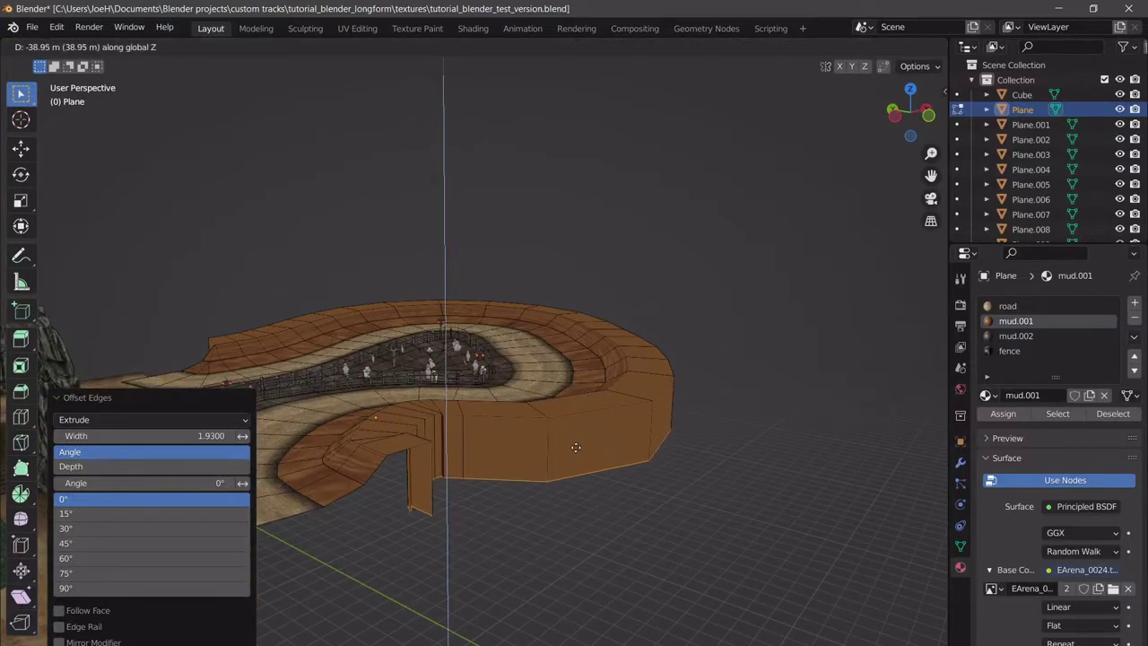
pyautogui.click(553, 460)
# Scale the skirt's bottom edge loop by 1.27 from the top view to flare it outward.
pyautogui.moveTo(534, 454)
pyautogui.mouseDown(button='middle')
pyautogui.moveTo(531, 437)
pyautogui.moveTo(535, 476)
pyautogui.moveTo(529, 448)
pyautogui.mouseUp(button='middle')
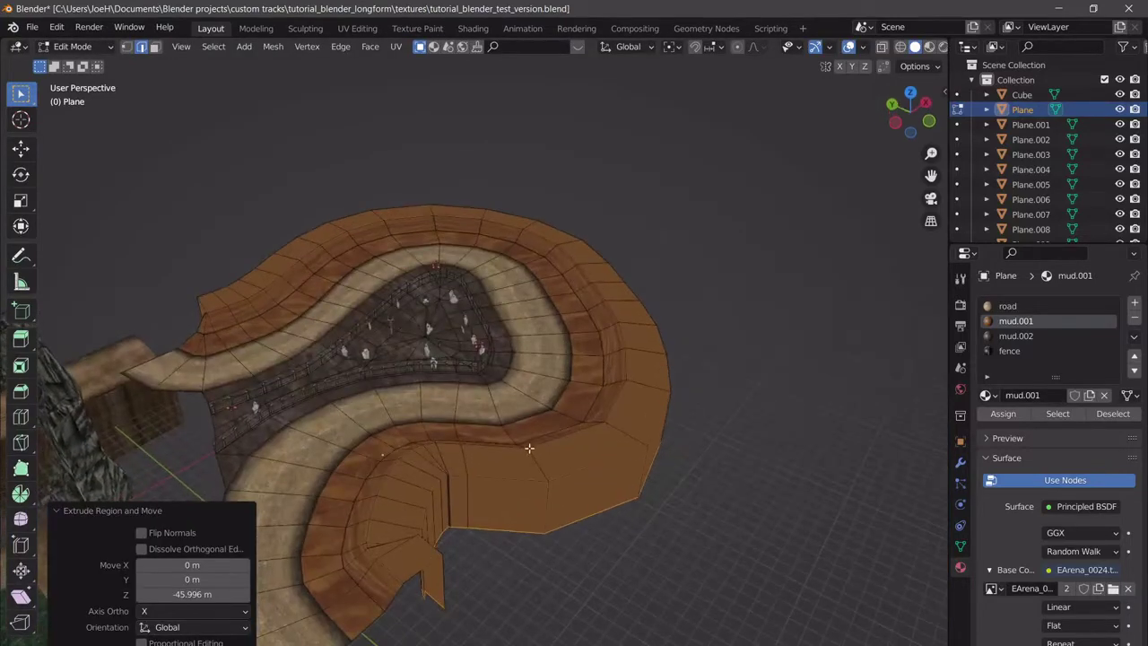
pyautogui.click(910, 91)
pyautogui.press('s')
pyautogui.click(431, 432)
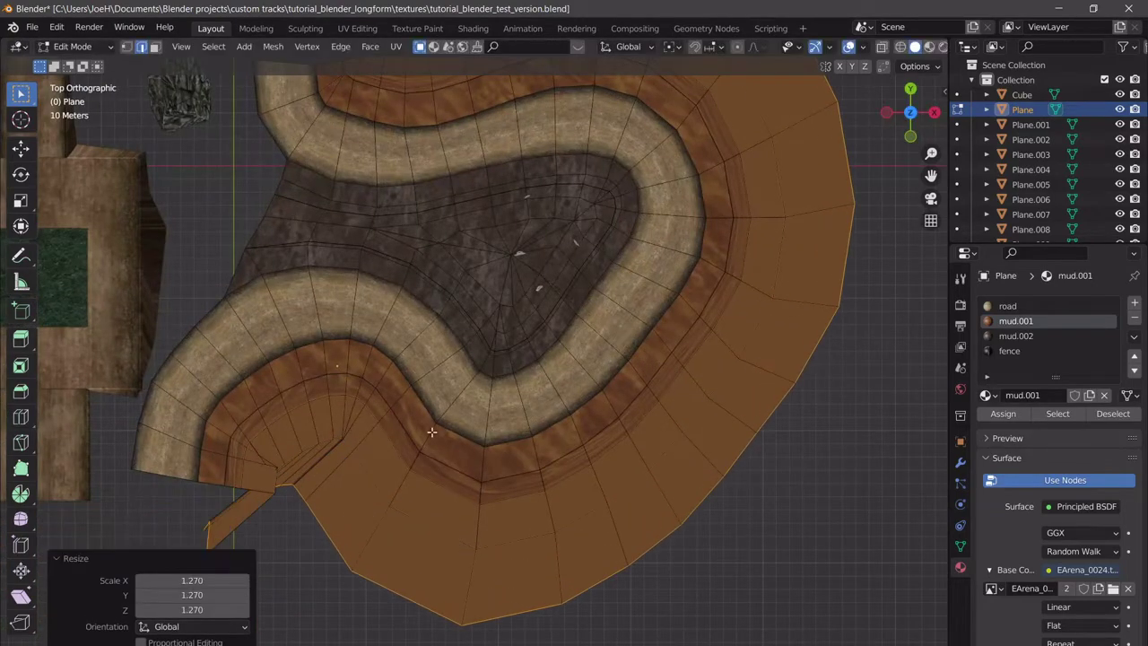
# Set the viewport shading to MatCap lighting with Random object colours.
pyautogui.moveTo(431, 431); pyautogui.dragTo(415, 73, button='middle')
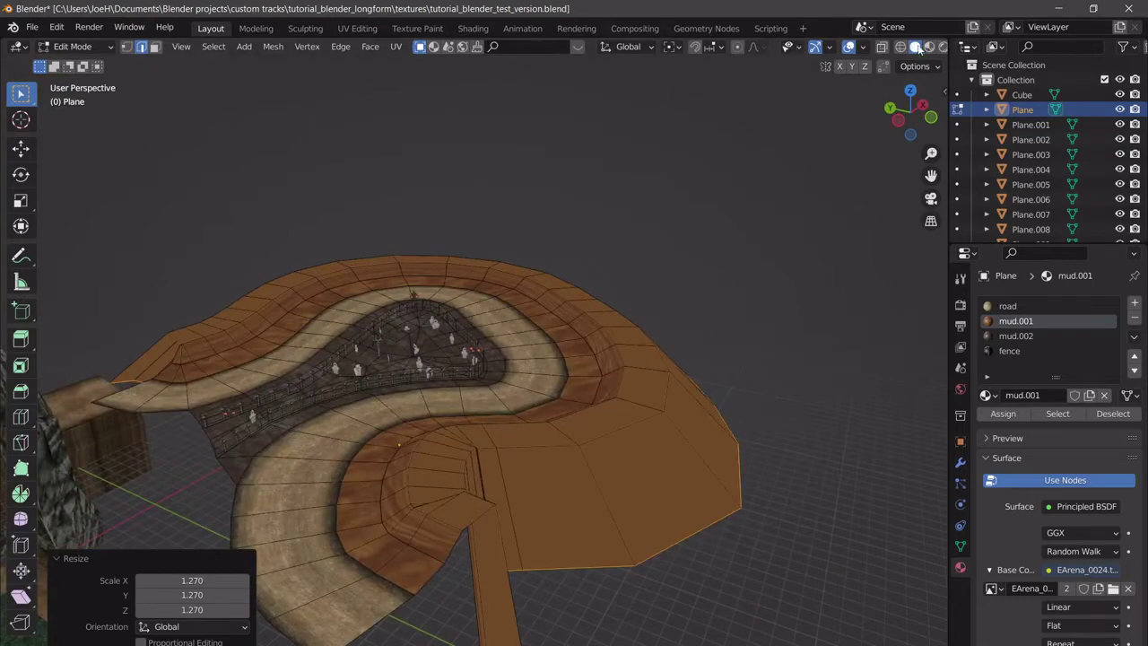
pyautogui.scroll(-1, 918, 49)
pyautogui.click(936, 48)
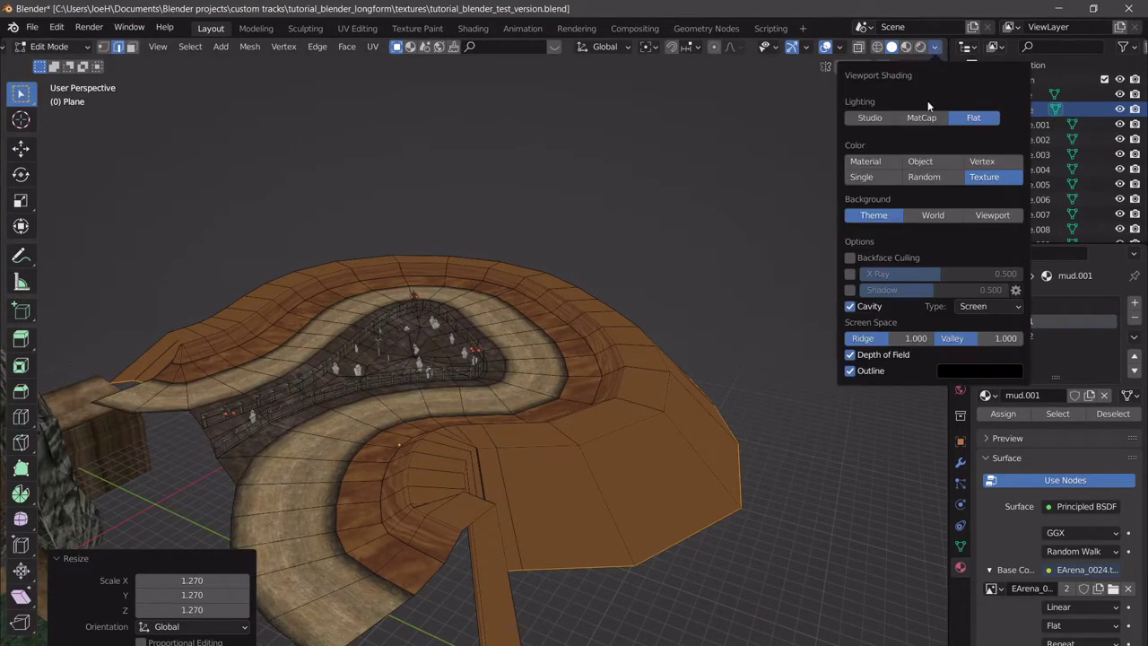
pyautogui.click(921, 118)
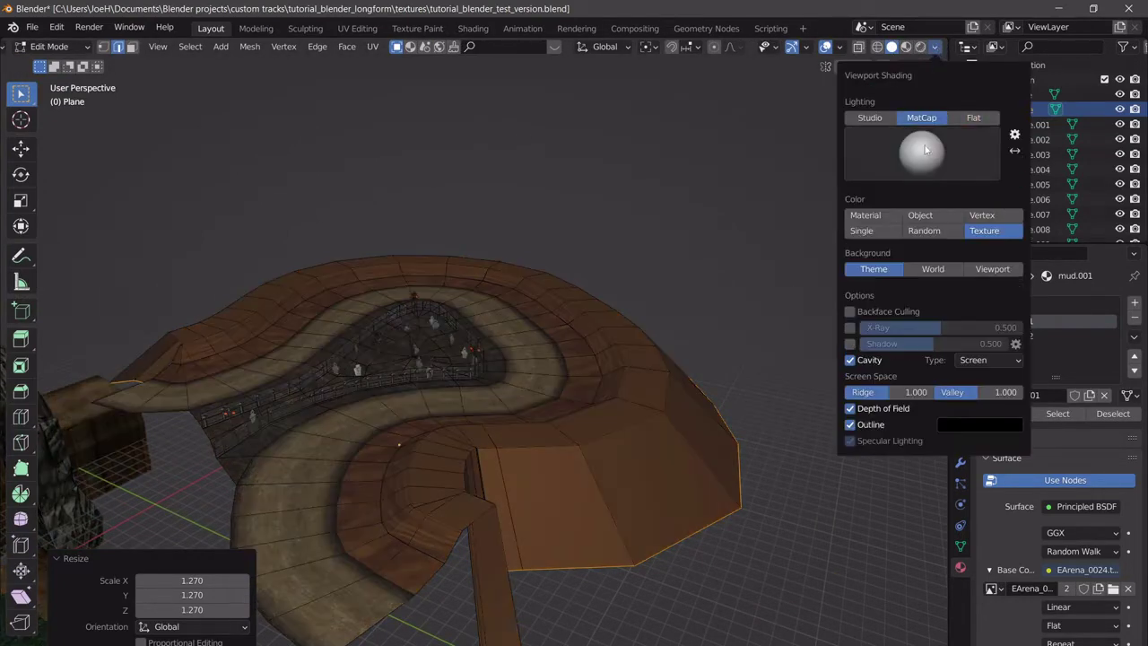
pyautogui.click(923, 231)
# Select the run of narrow skirt faces folding over each other inside the concave bend and delete them.
pyautogui.moveTo(538, 386)
pyautogui.mouseDown(button='middle')
pyautogui.moveTo(472, 396)
pyautogui.moveTo(617, 358)
pyautogui.moveTo(476, 376)
pyautogui.moveTo(579, 438)
pyautogui.moveTo(440, 415)
pyautogui.moveTo(397, 384)
pyautogui.moveTo(628, 407)
pyautogui.moveTo(678, 450)
pyautogui.mouseUp(button='middle')
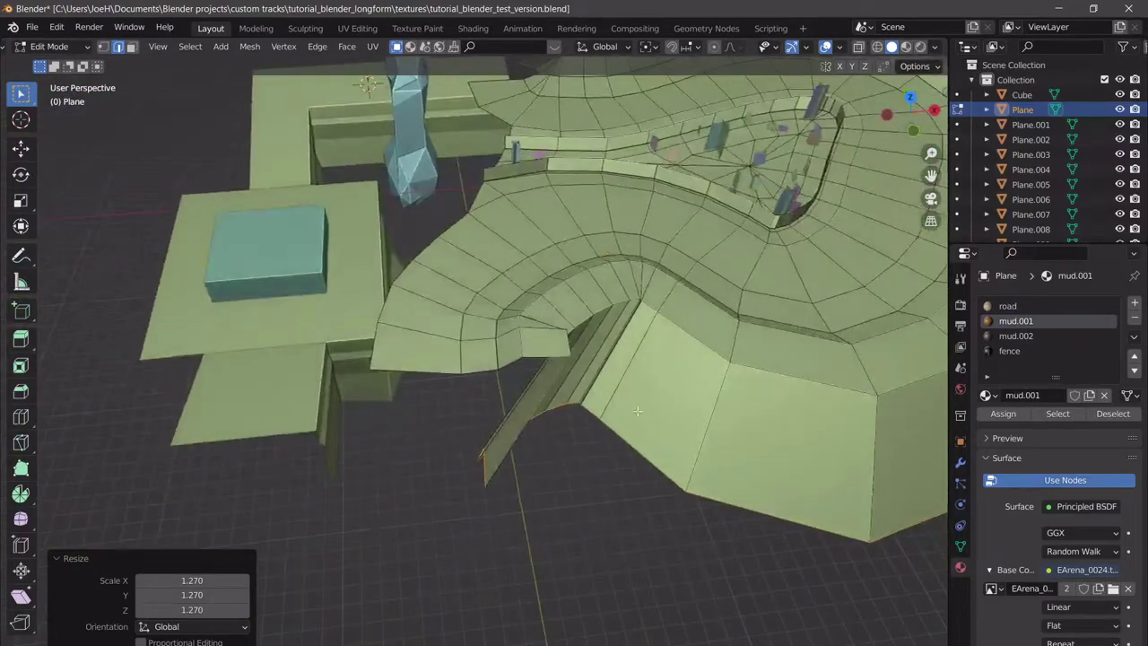
pyautogui.moveTo(636, 410); pyautogui.dragTo(420, 458, button='middle')
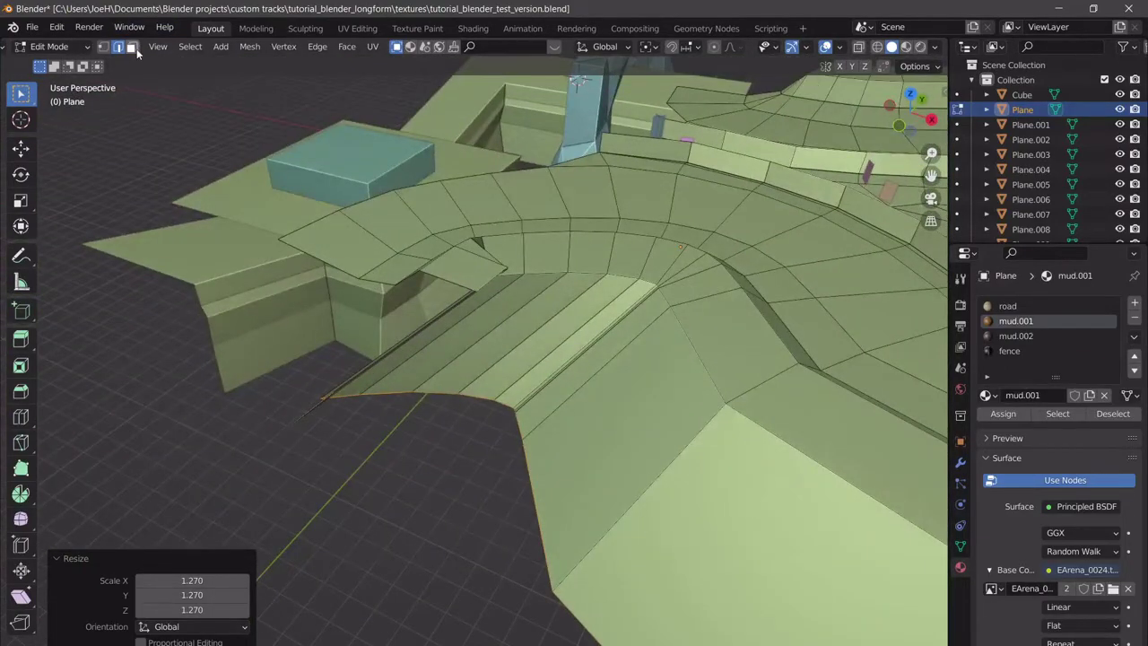
pyautogui.click(580, 336)
pyautogui.scroll(3, 583, 334)
pyautogui.moveTo(599, 319); pyautogui.dragTo(565, 293, button='middle')
pyautogui.keyDown('ctrl'); pyautogui.keyDown('shift'); pyautogui.click(371, 316); pyautogui.keyUp('shift'); pyautogui.keyUp('ctrl')
pyautogui.moveTo(371, 316); pyautogui.dragTo(408, 311, button='middle')
pyautogui.press('x')
pyautogui.click(320, 242)
# Delete the remaining overlapping skirt faces and ledge flap at the near end of the concave bend.
pyautogui.press('x')
pyautogui.click(315, 300)
pyautogui.keyDown('alt'); pyautogui.click(341, 281); pyautogui.keyUp('alt')
pyautogui.press('x')
pyautogui.click(218, 263)
pyautogui.click(469, 336)
pyautogui.press('x')
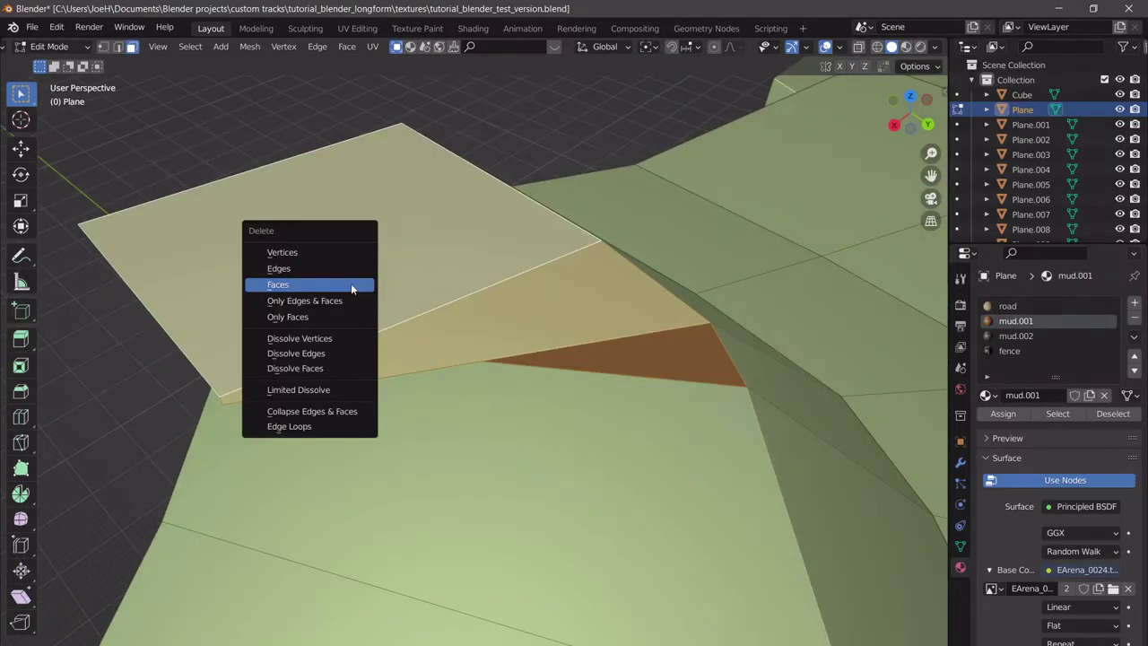
pyautogui.click(351, 284)
# Extrude the loose corner vertex at the near end of the concave bend outward, toward the track section's open end, in the top view.
pyautogui.moveTo(351, 283); pyautogui.dragTo(637, 343, button='middle')
pyautogui.scroll(-1, 636, 343)
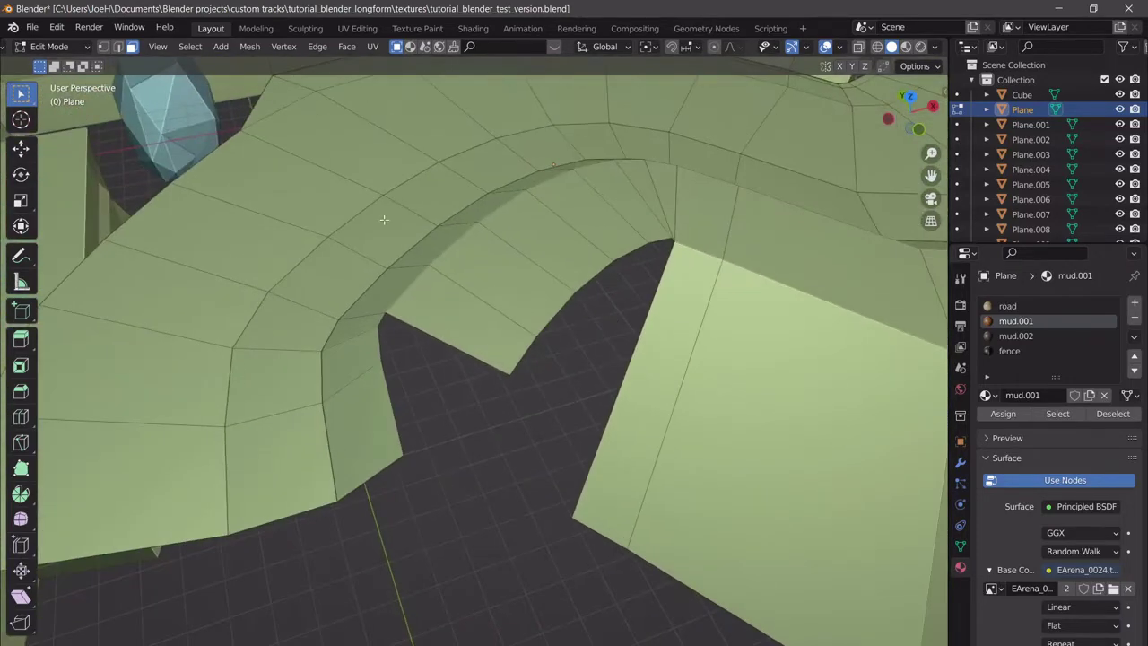
pyautogui.moveTo(516, 383); pyautogui.dragTo(504, 431, button='middle')
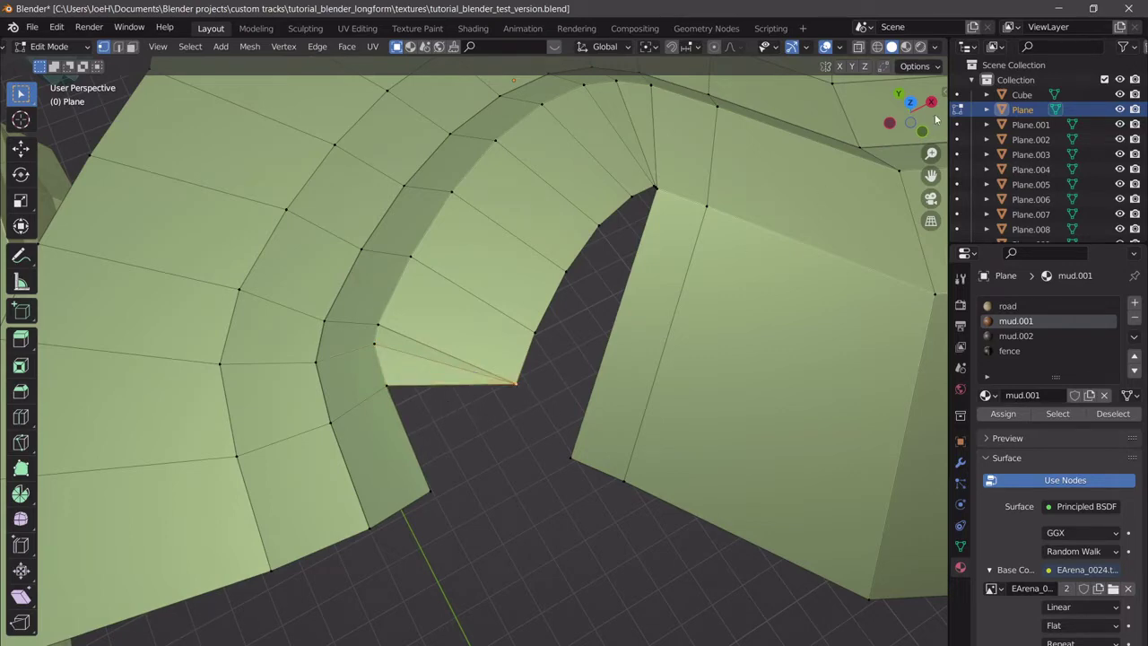
pyautogui.click(899, 94)
pyautogui.click(910, 91)
pyautogui.press('e')
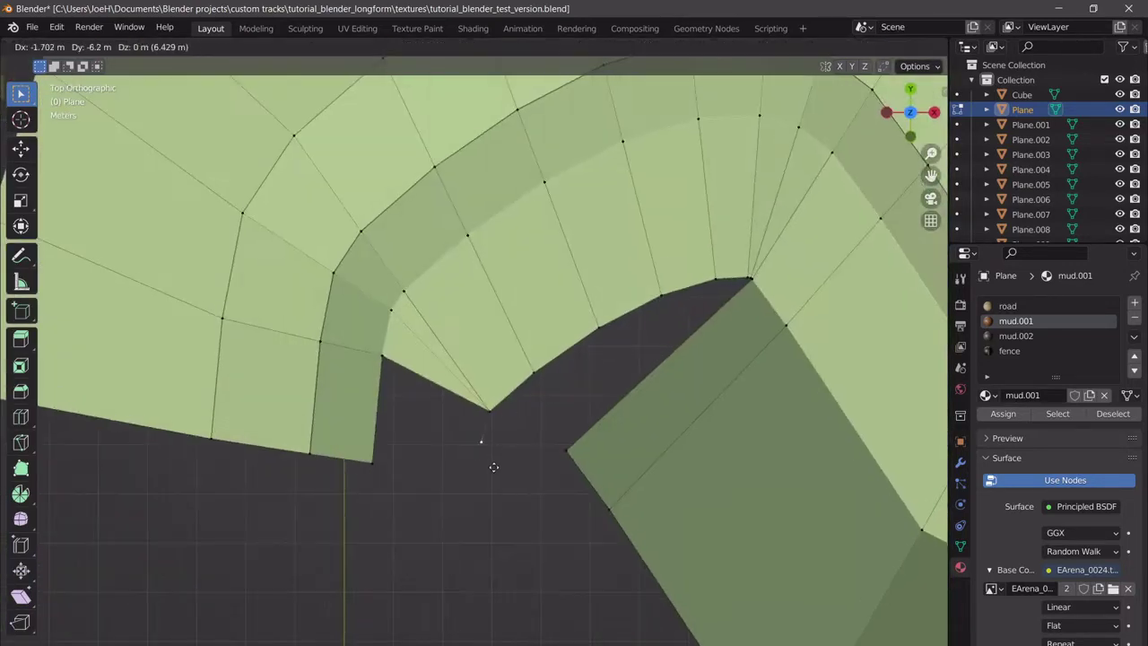
pyautogui.click(494, 495)
# Fill a four-sided face between the extruded vertex, the loose corner and the two end vertices of the ledge.
pyautogui.keyDown('shift'); pyautogui.click(386, 467); pyautogui.keyUp('shift')
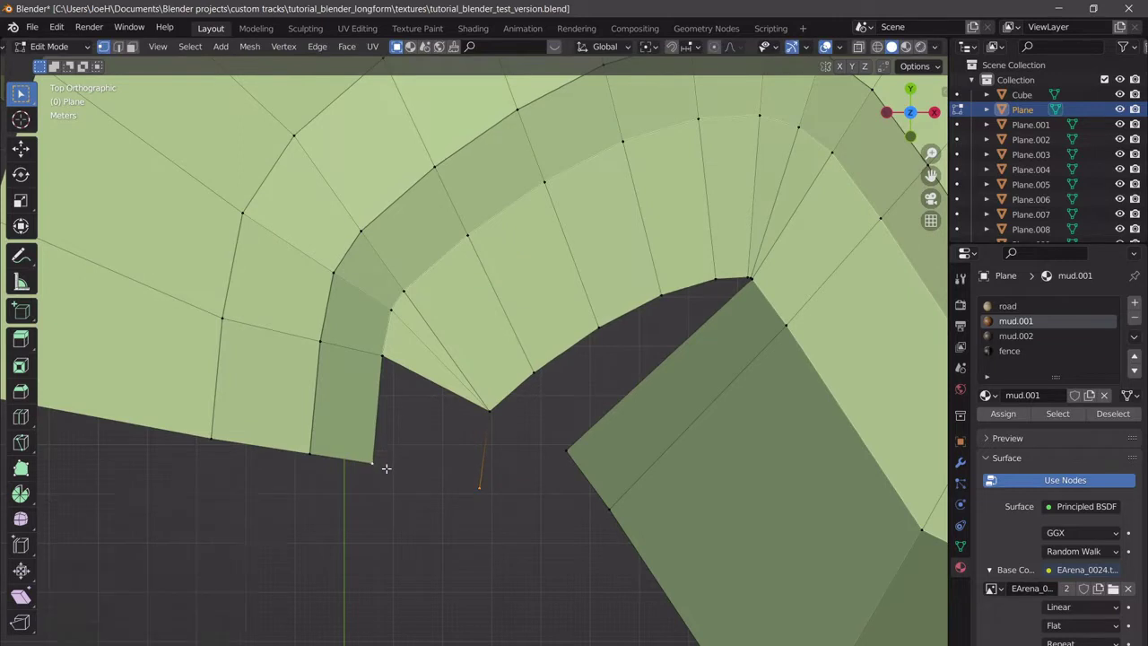
pyautogui.keyDown('shift'); pyautogui.click(492, 417); pyautogui.keyUp('shift')
pyautogui.press('f')
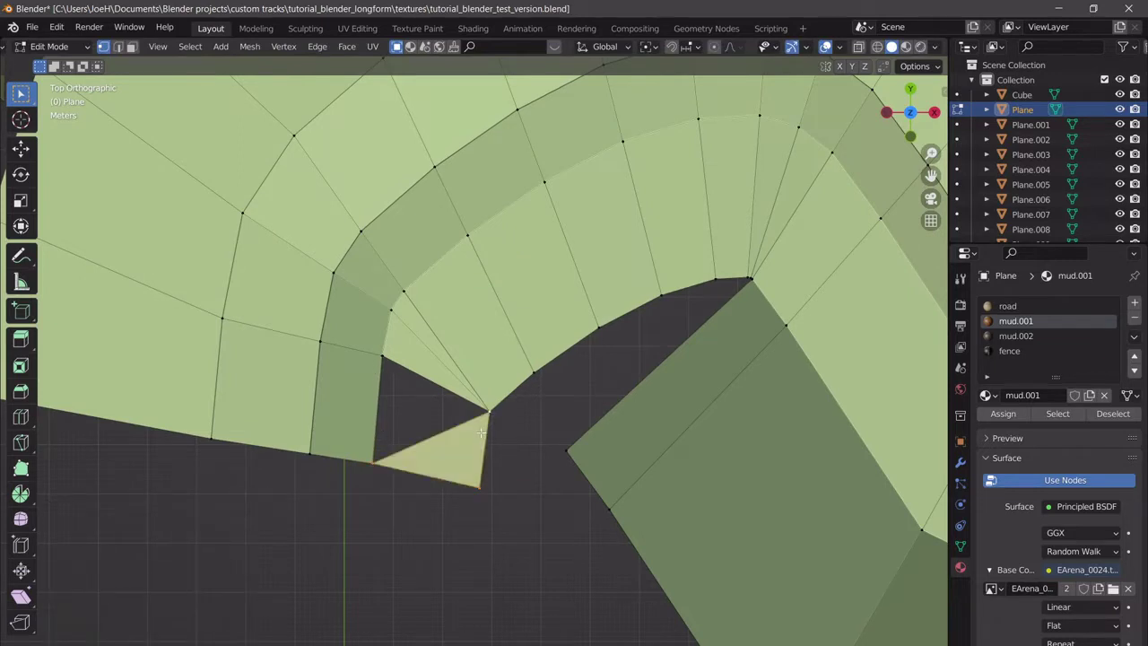
pyautogui.hotkey('ctrl', 'z')
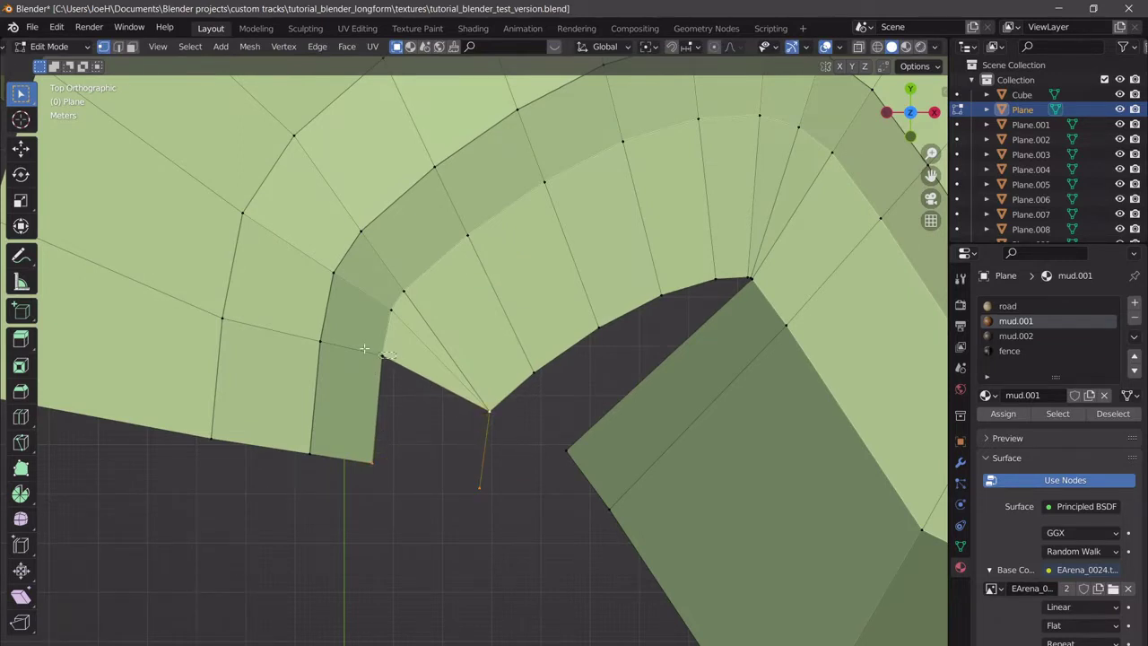
pyautogui.press('f')
pyautogui.moveTo(403, 375); pyautogui.dragTo(467, 422, button='middle')
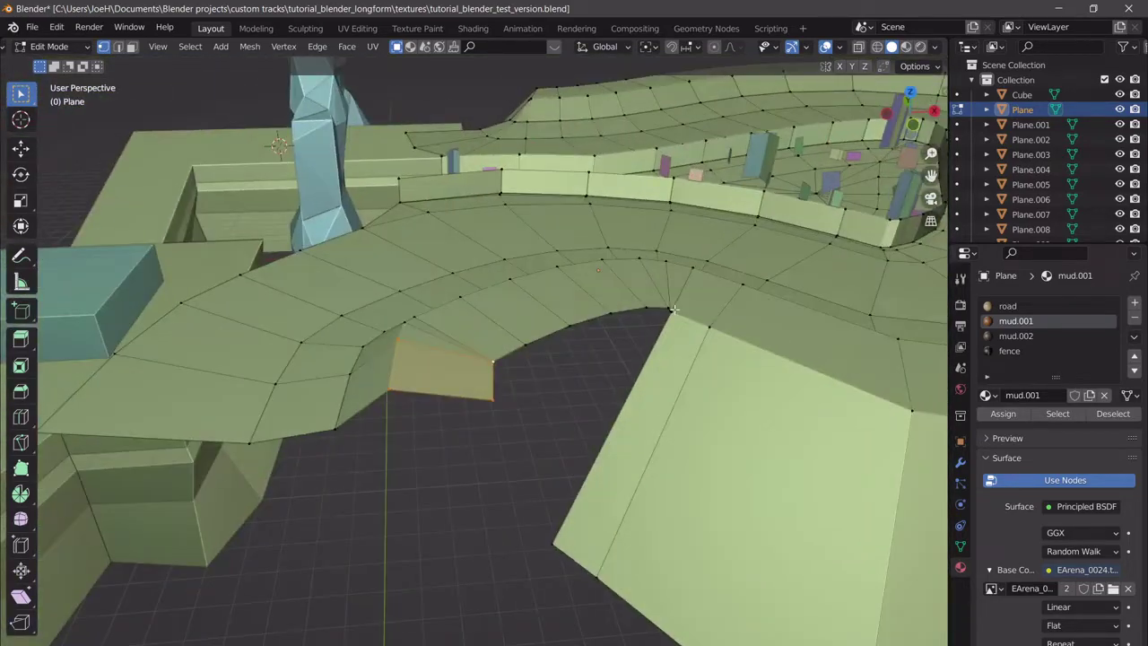
# Merge the cluster of nearly coincident vertices at the far corner of the concave bend at their centre.
pyautogui.moveTo(620, 366); pyautogui.dragTo(513, 349, button='middle')
pyautogui.hotkey('alt', 'z')
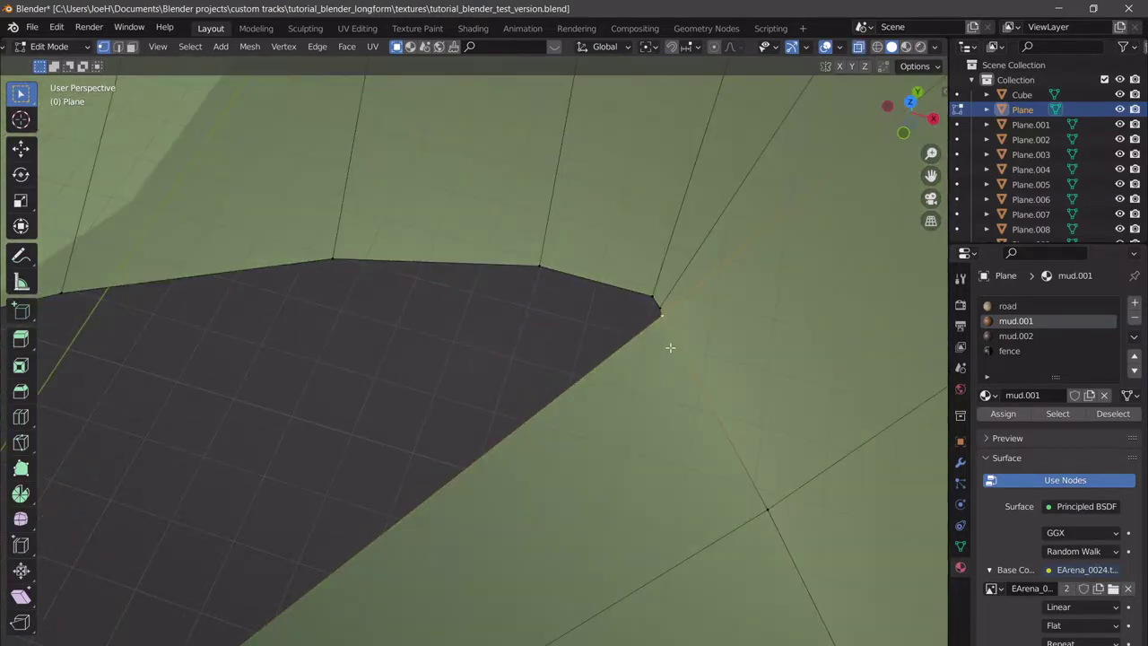
pyautogui.press('m')
pyautogui.click(595, 288)
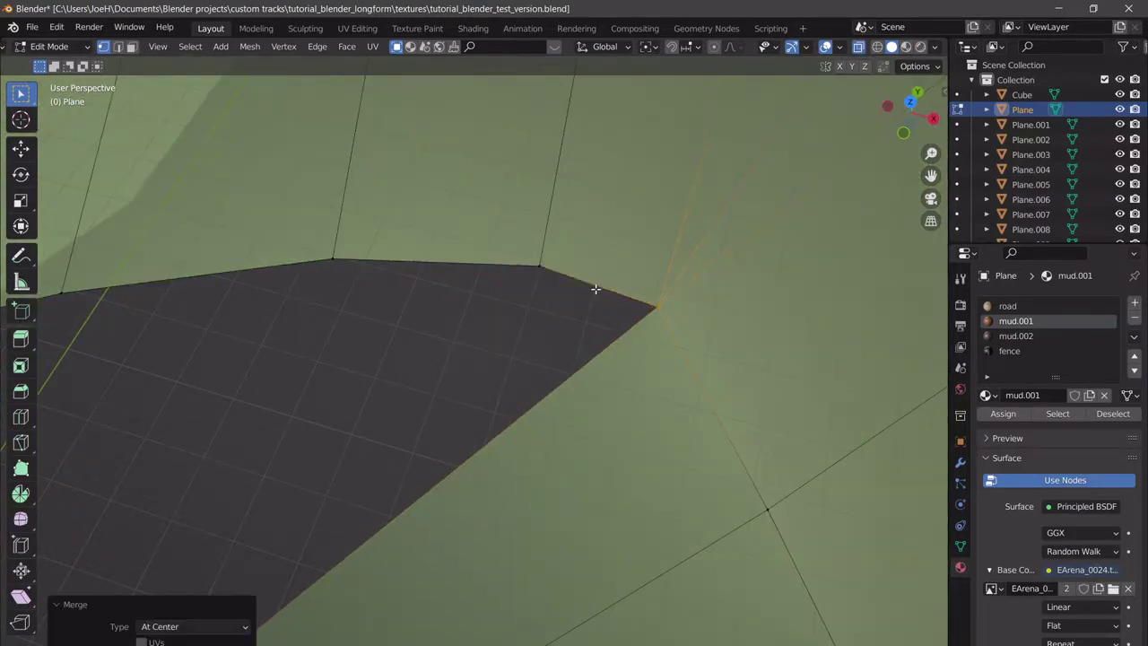
pyautogui.scroll(-5, 596, 312)
pyautogui.scroll(2, 529, 320)
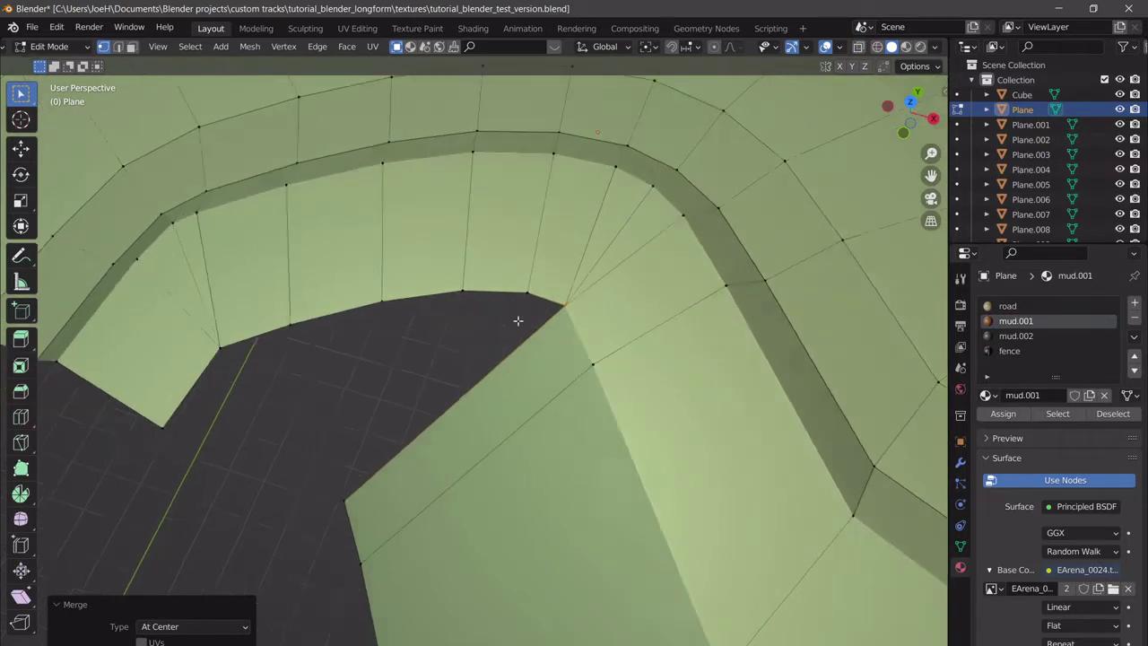
# Fill three triangular faces fanning from the skirt's bottom corner vertex to successive vertices along the concave bend's edge.
pyautogui.click(615, 215)
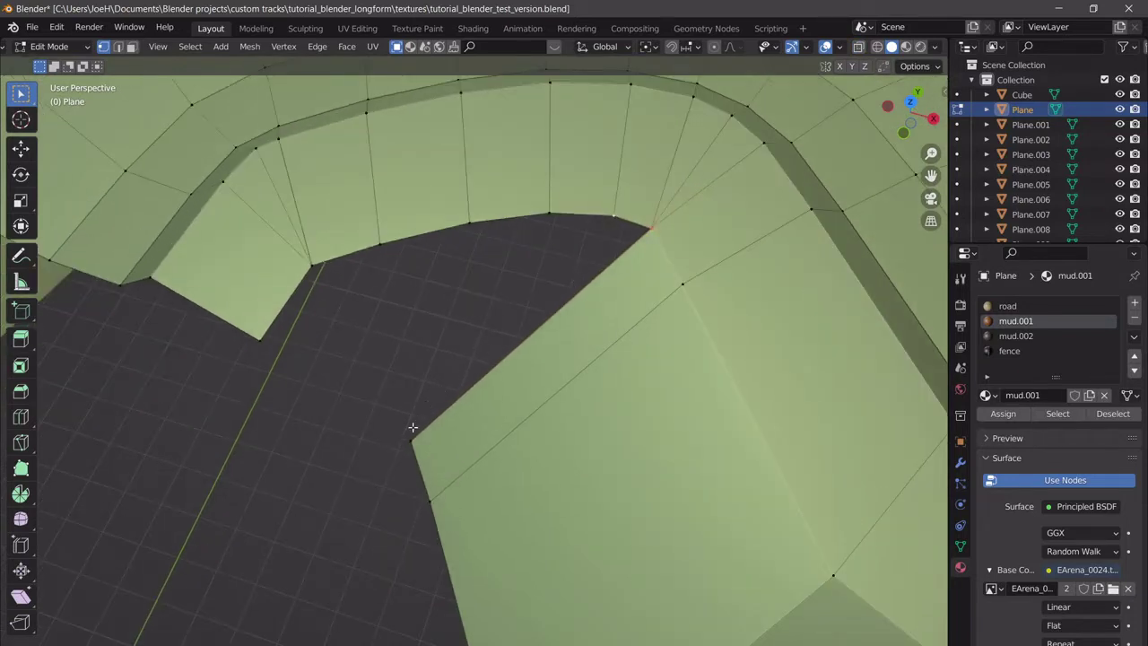
pyautogui.keyDown('shift'); pyautogui.click(413, 427); pyautogui.keyUp('shift')
pyautogui.press('f')
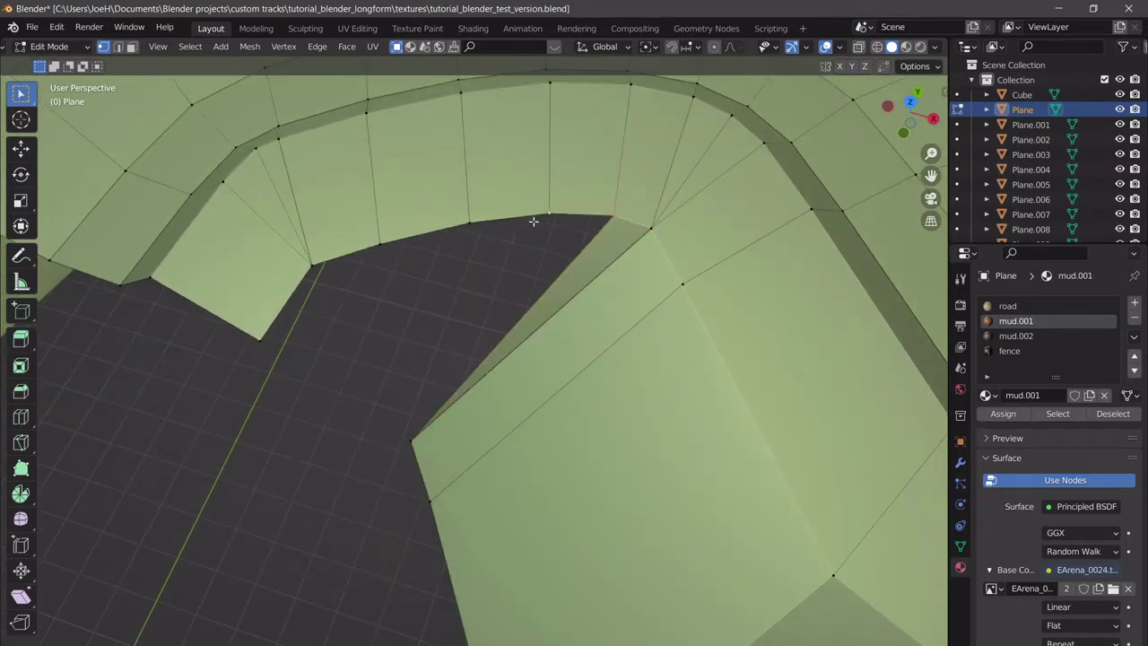
pyautogui.press('f')
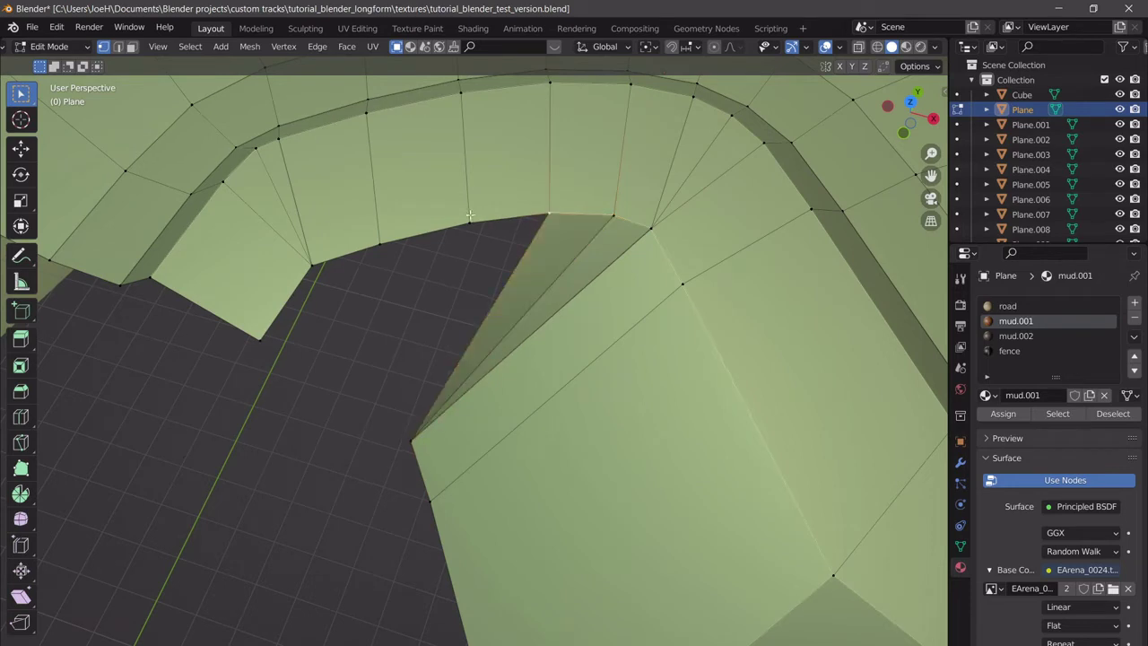
pyautogui.press('f')
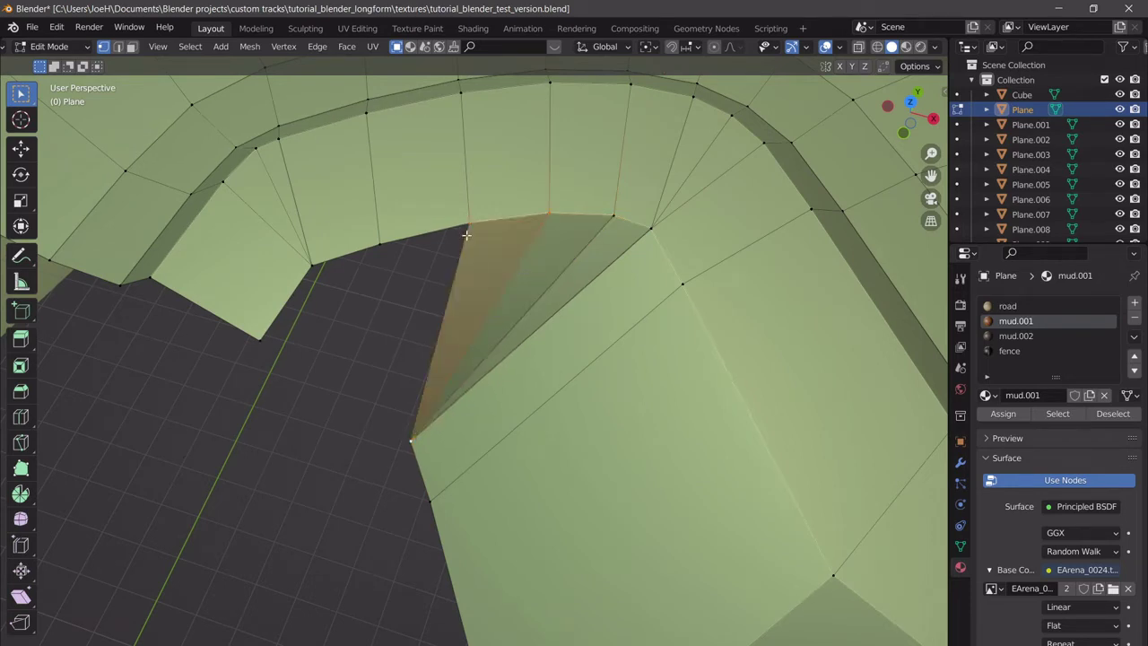
# Merge the overlapping vertices at the near corner of the concave bend at their centre.
pyautogui.moveTo(446, 423); pyautogui.dragTo(472, 452, button='middle')
pyautogui.hotkey('alt', 'z')
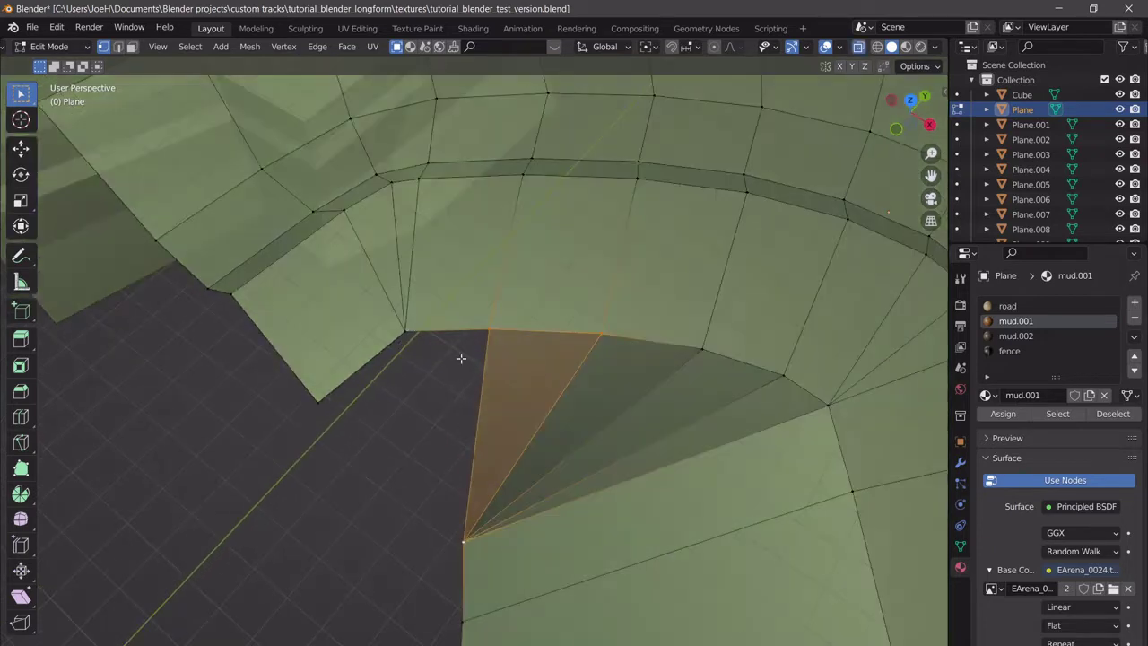
pyautogui.moveTo(402, 326); pyautogui.dragTo(389, 320)
pyautogui.press('m')
pyautogui.click(391, 324)
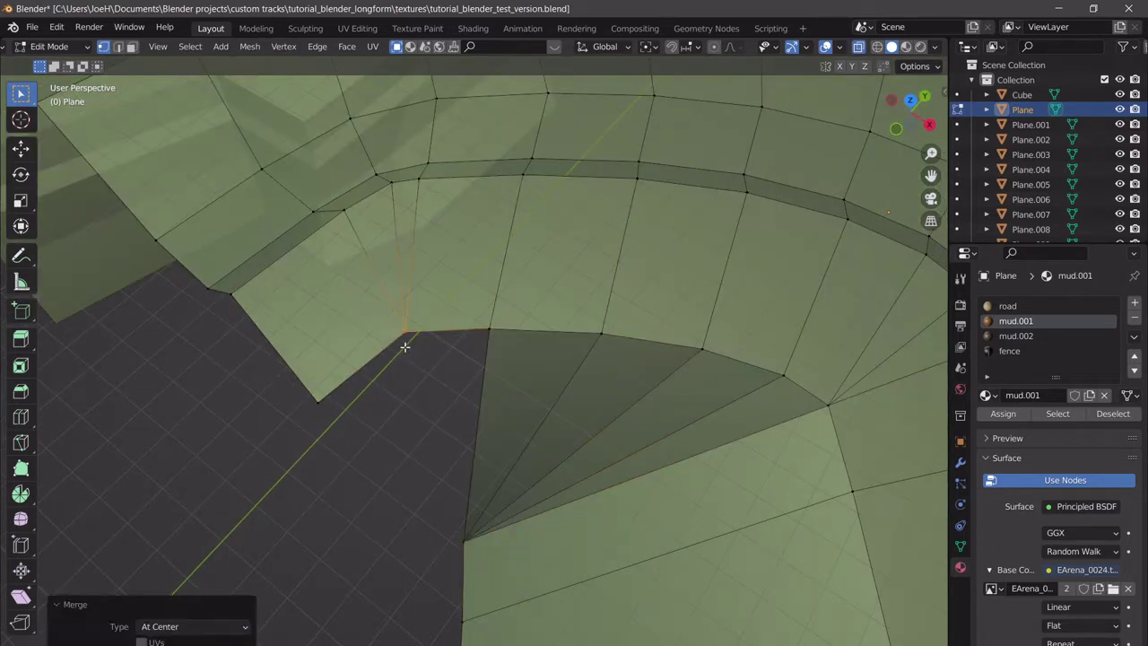
pyautogui.hotkey('alt', 'z')
# Close the rest of the gap with triangular faces from the skirt's bottom corner to the near corner and the end vertex.
pyautogui.click(476, 335)
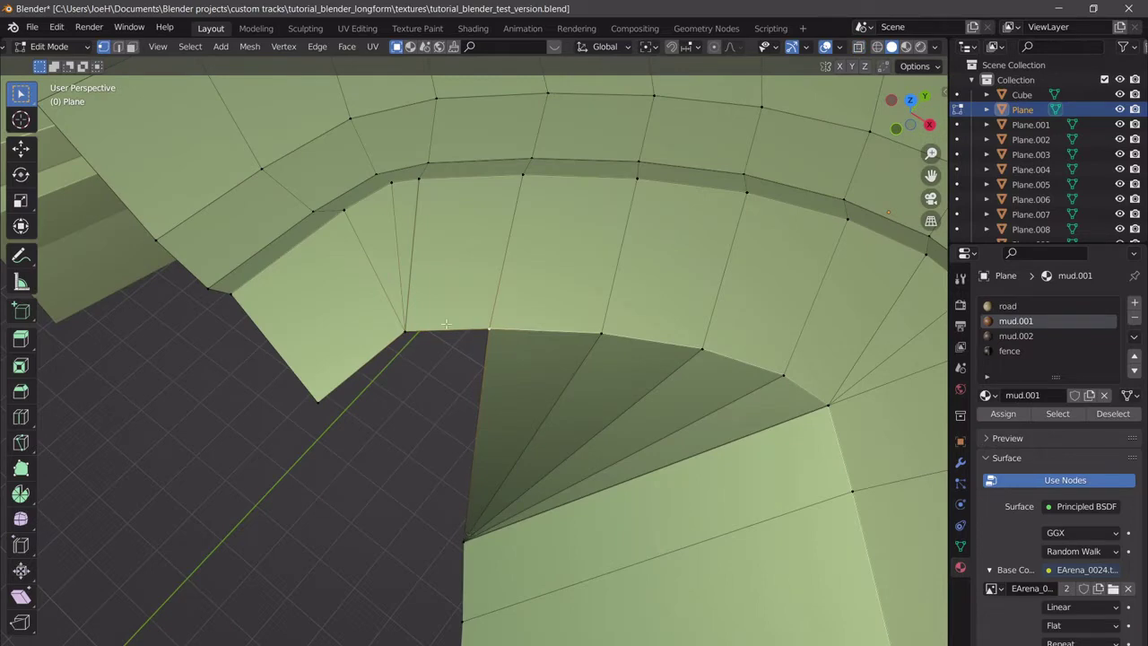
pyautogui.click(464, 539)
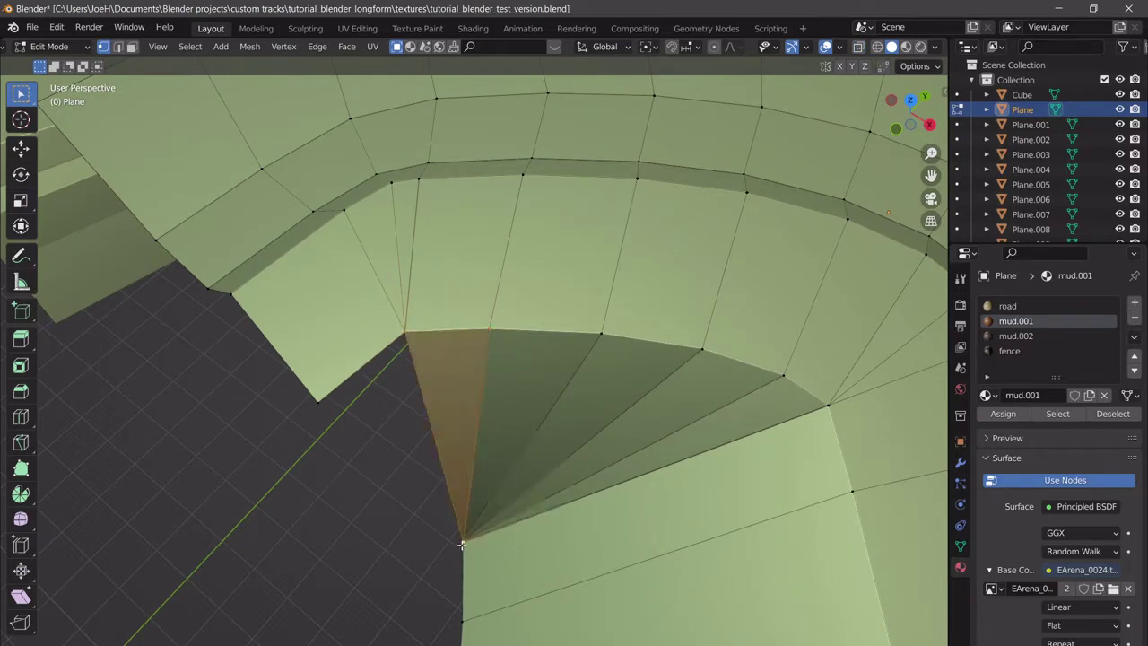
pyautogui.keyDown('shift'); pyautogui.click(410, 325); pyautogui.keyUp('shift')
pyautogui.press('f')
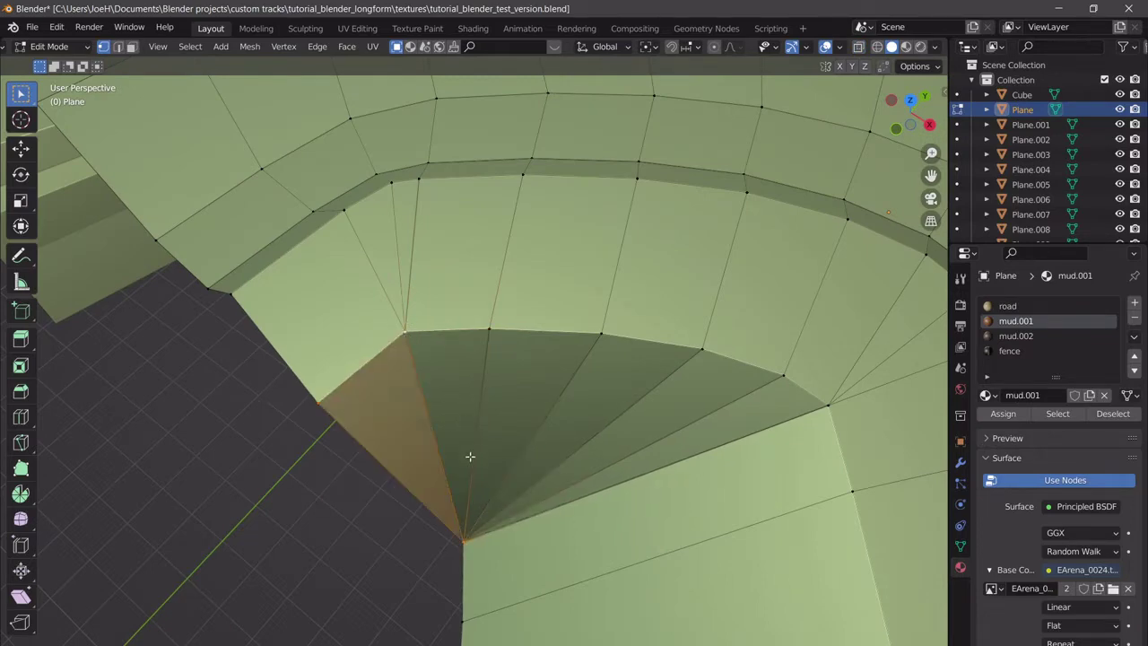
pyautogui.moveTo(484, 463); pyautogui.dragTo(515, 371, button='middle')
pyautogui.scroll(-5, 482, 391)
pyautogui.scroll(3, 482, 375)
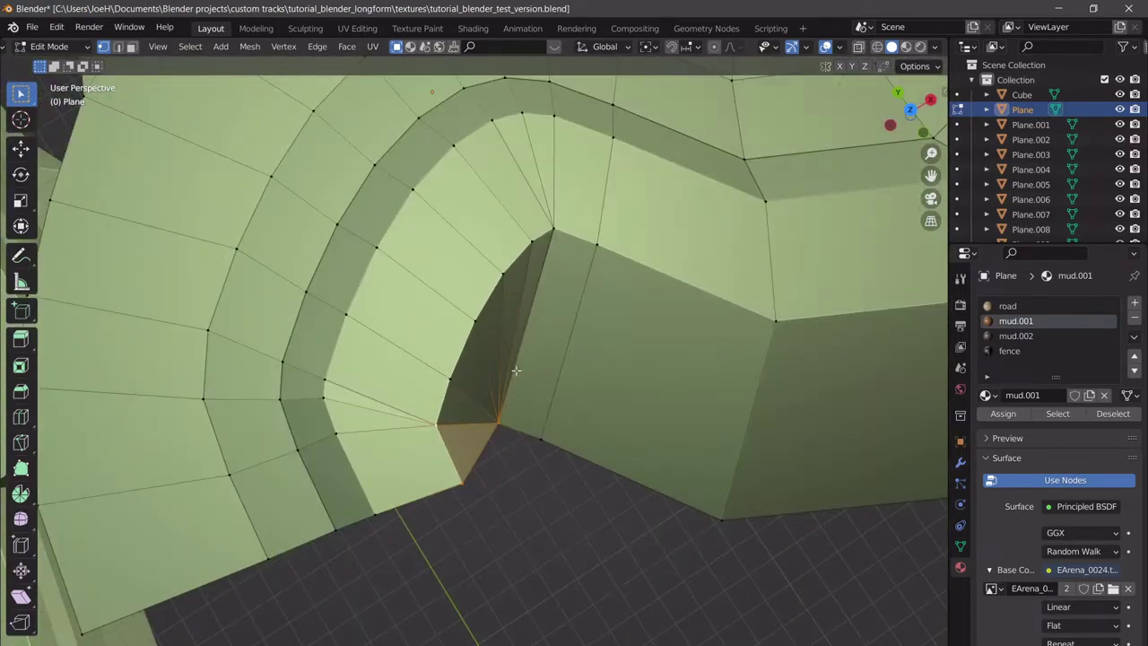
# Move three vertices along the concave bend's inner edge in top view by about (-2.6, 5.7), (-2.2, 3.0) and (-0.5, 2.9) m.
pyautogui.click(909, 109)
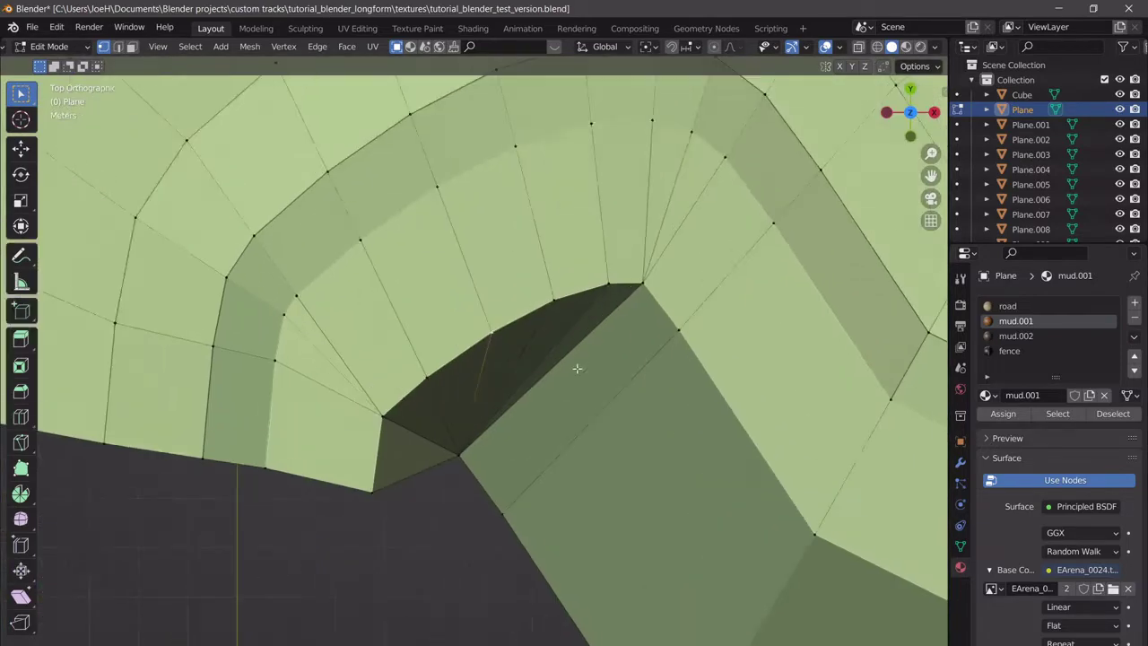
pyautogui.press('g')
pyautogui.click(529, 330)
pyautogui.keyDown('shift'); pyautogui.moveTo(558, 357); pyautogui.dragTo(547, 367, button='middle'); pyautogui.keyUp('shift')
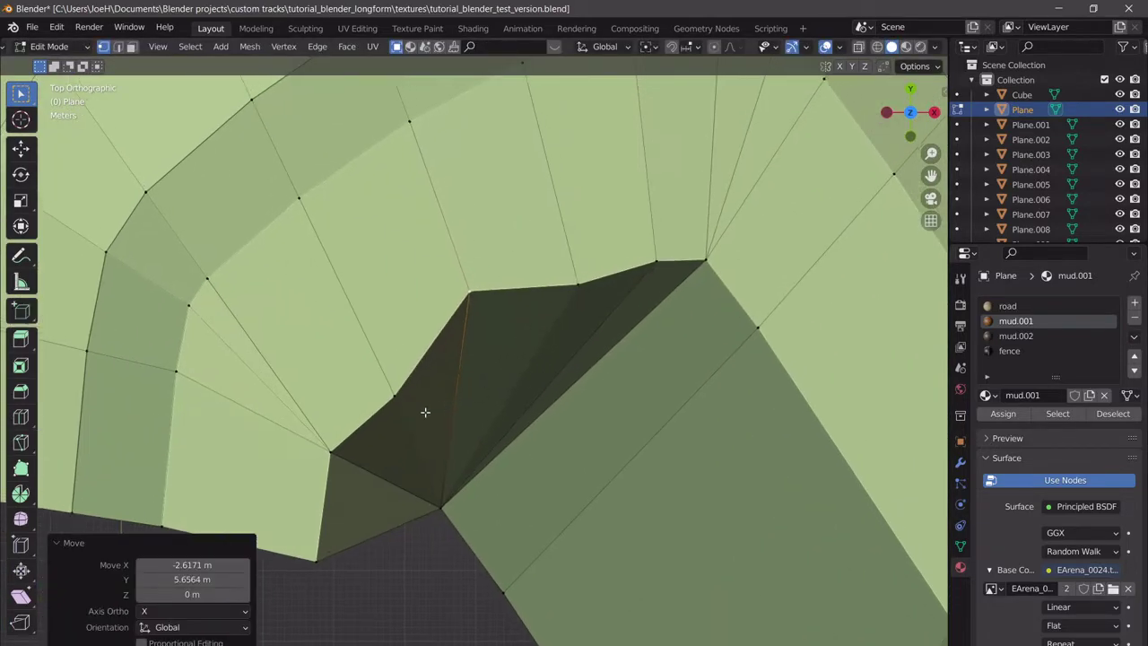
pyautogui.click(406, 402)
pyautogui.press('g')
pyautogui.click(445, 340)
pyautogui.keyDown('shift'); pyautogui.moveTo(549, 325); pyautogui.dragTo(519, 326, button='middle'); pyautogui.keyUp('shift')
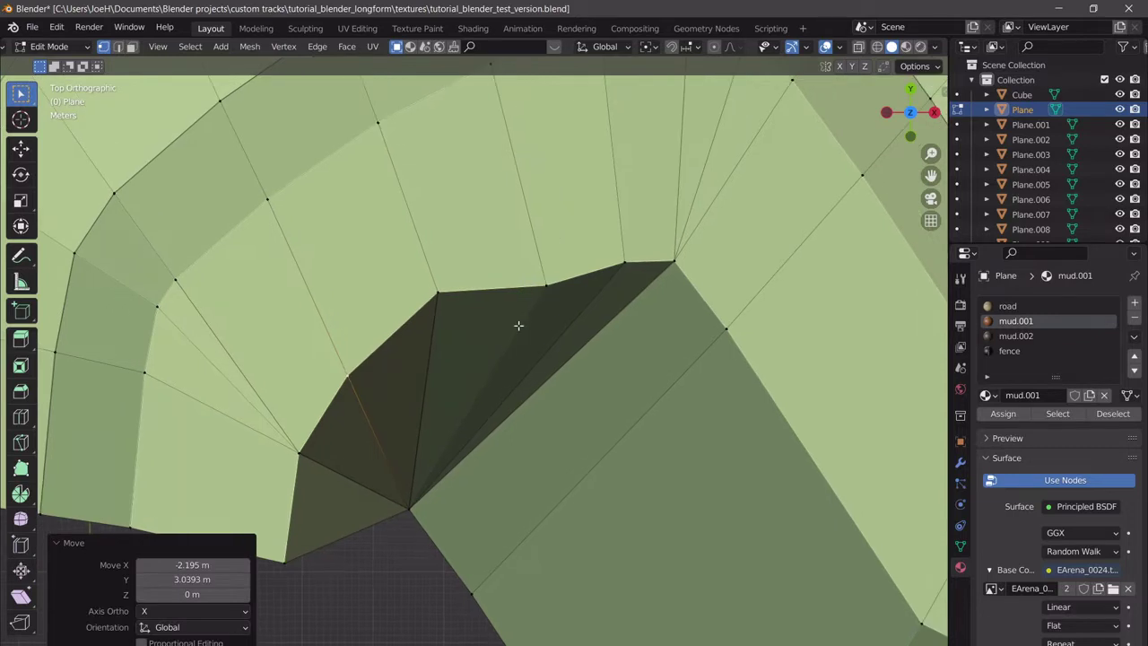
pyautogui.click(545, 287)
pyautogui.press('g')
pyautogui.click(546, 287)
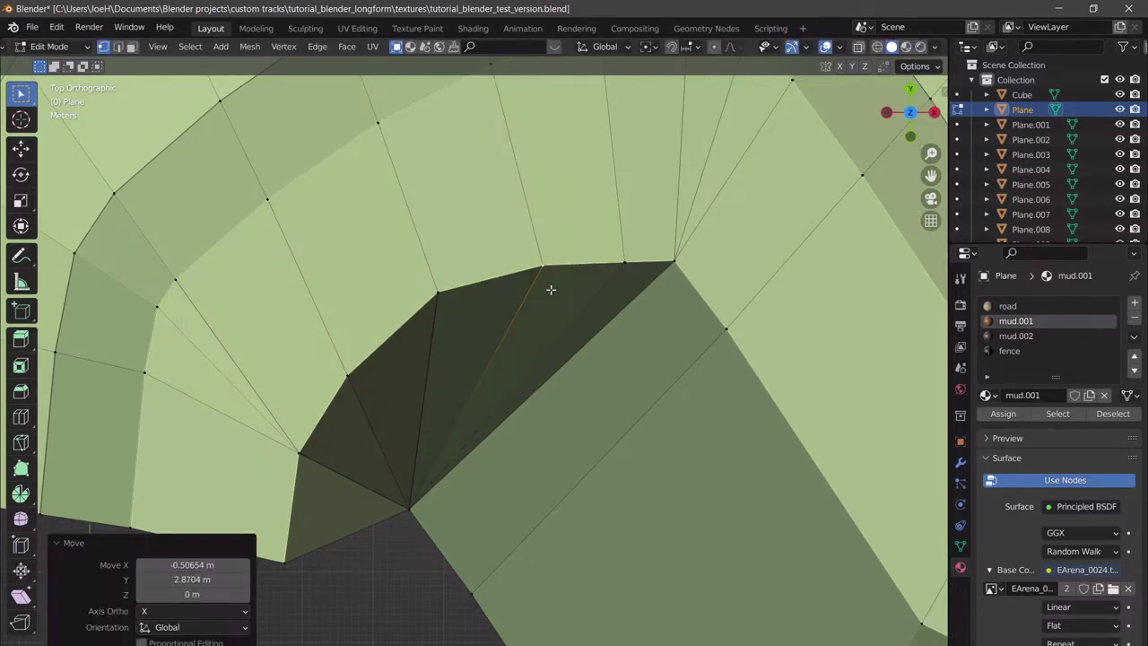
# Adjust the concave bend's curve by repositioning its far corner and neighbouring vertex, and shifting the middle vertex about 0.9 m in X and -1.2 m in Y.
pyautogui.keyDown('shift'); pyautogui.moveTo(551, 290); pyautogui.dragTo(524, 350, button='middle'); pyautogui.keyUp('shift')
pyautogui.click(574, 271)
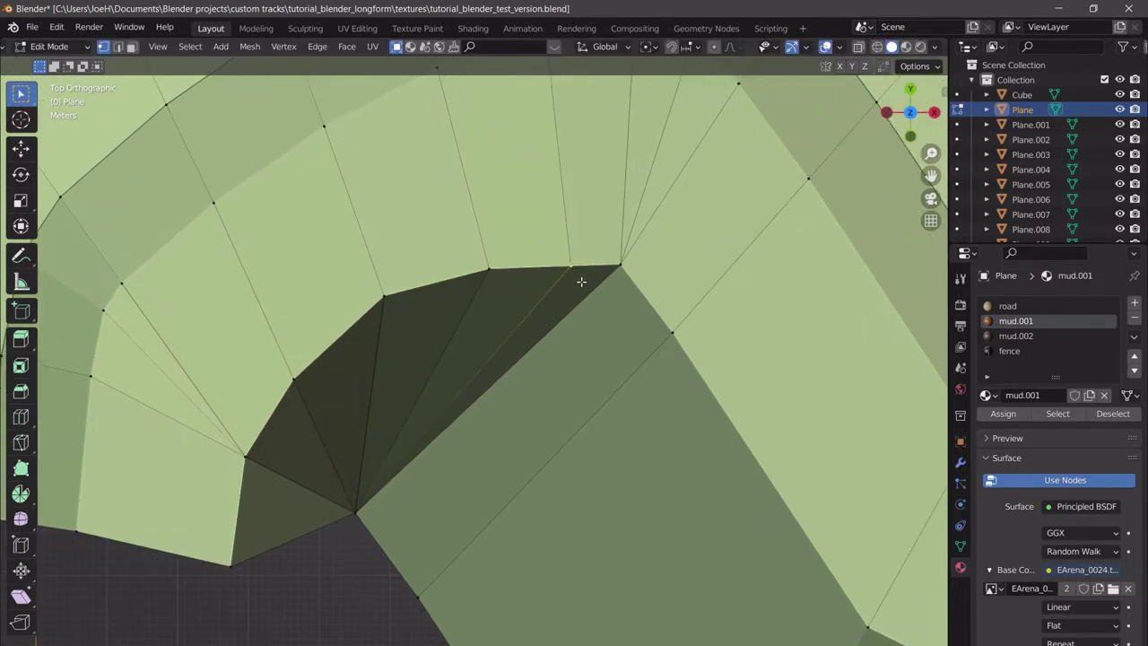
pyautogui.press('g')
pyautogui.click(553, 254)
pyautogui.click(626, 269)
pyautogui.press('g')
pyautogui.click(663, 295)
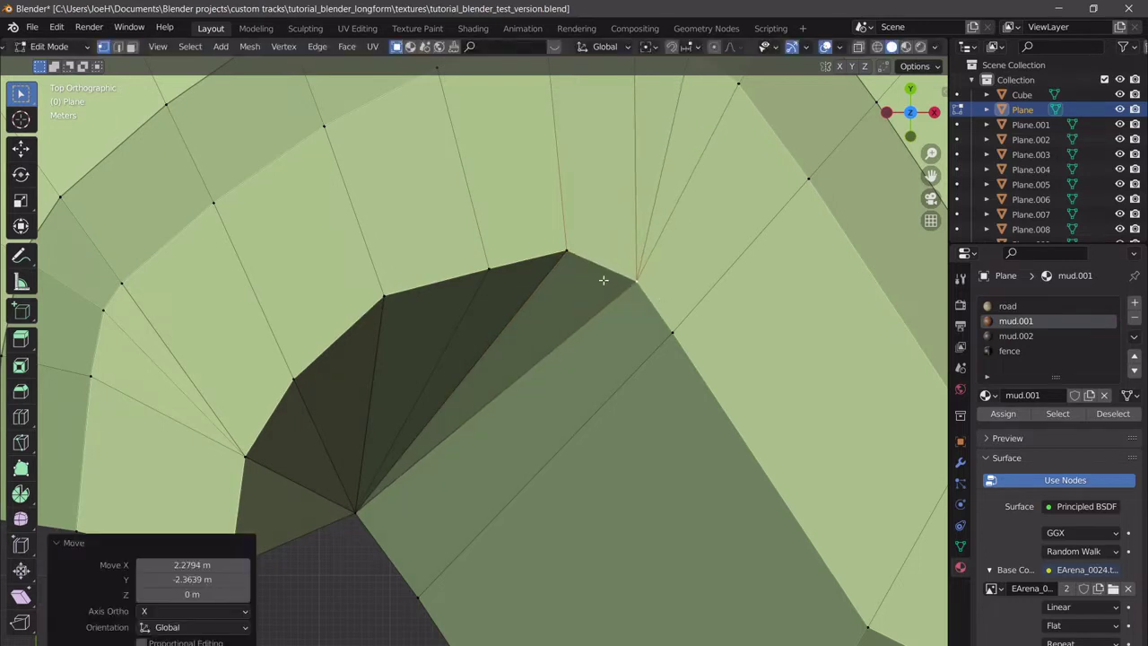
pyautogui.click(568, 256)
pyautogui.press('g')
pyautogui.click(575, 257)
pyautogui.click(405, 295)
pyautogui.press('g')
pyautogui.click(413, 310)
pyautogui.scroll(-6, 448, 314)
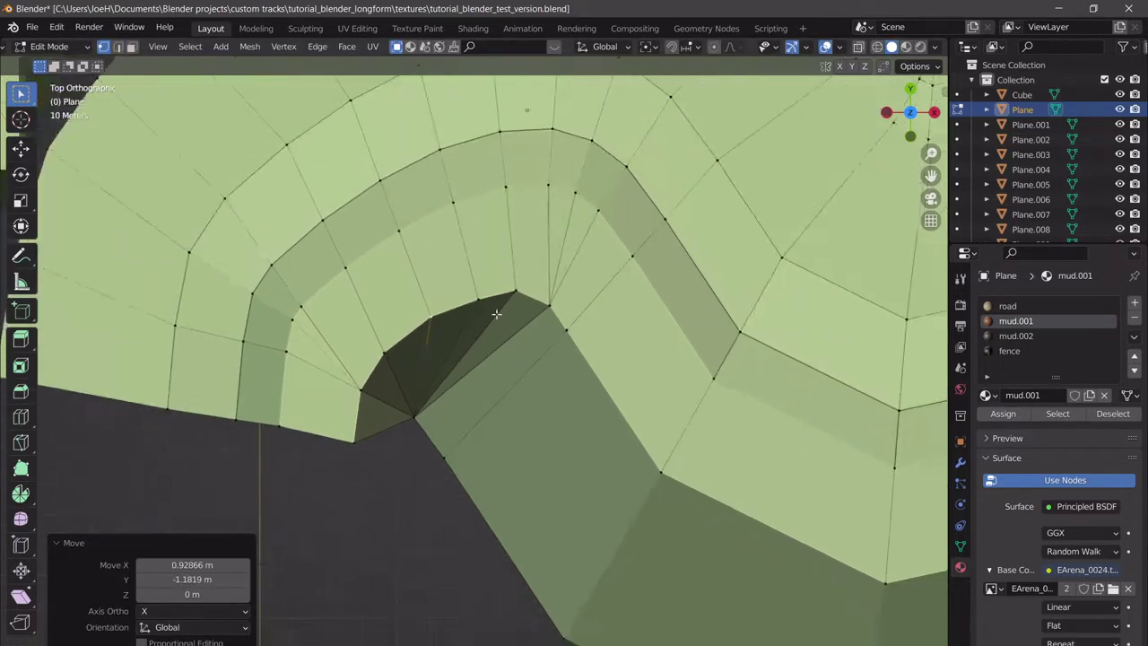
# Move two skirt upper-edge vertices at the start of the convex bend outward by about -10.8 m in Y and (6.8, -10.3) m.
pyautogui.keyDown('shift'); pyautogui.moveTo(685, 409); pyautogui.dragTo(470, 297, button='middle'); pyautogui.keyUp('shift')
pyautogui.click(552, 391)
pyautogui.press('g')
pyautogui.click(552, 417)
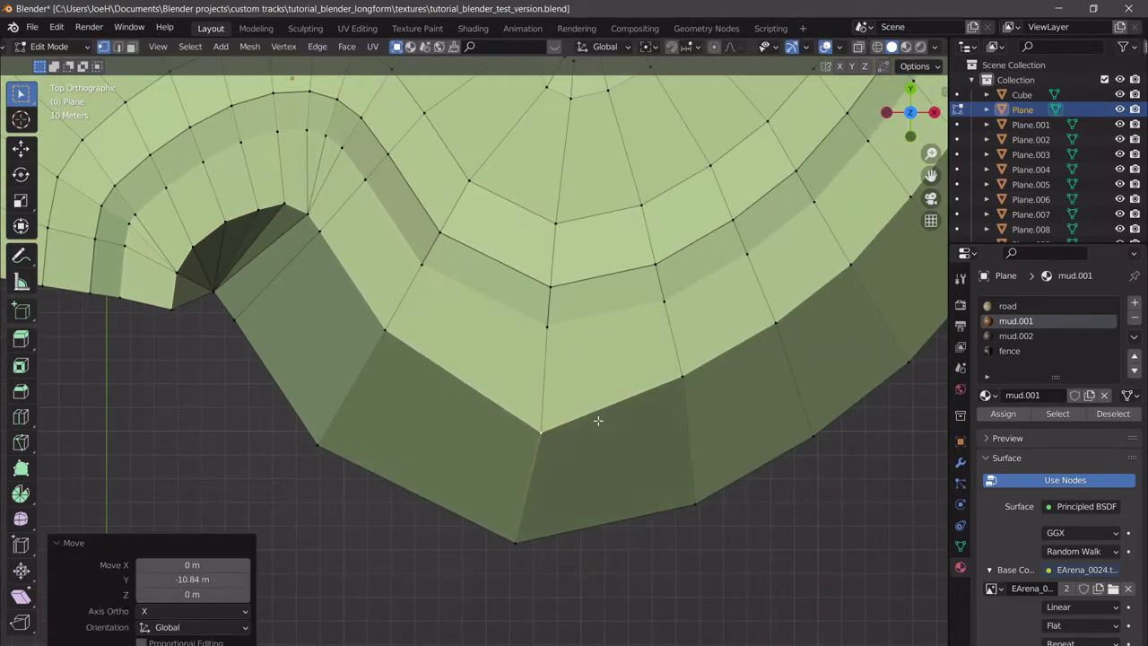
pyautogui.keyDown('shift'); pyautogui.moveTo(641, 404); pyautogui.dragTo(509, 428, button='middle'); pyautogui.keyUp('shift')
pyautogui.click(564, 398)
pyautogui.press('g')
pyautogui.click(640, 397)
# Pull the next two skirt upper-edge vertices along the convex bend outward, the first by about 7.1 m in X and -9.3 m in Y.
pyautogui.keyDown('shift'); pyautogui.moveTo(641, 398); pyautogui.dragTo(515, 426, button='middle'); pyautogui.keyUp('shift')
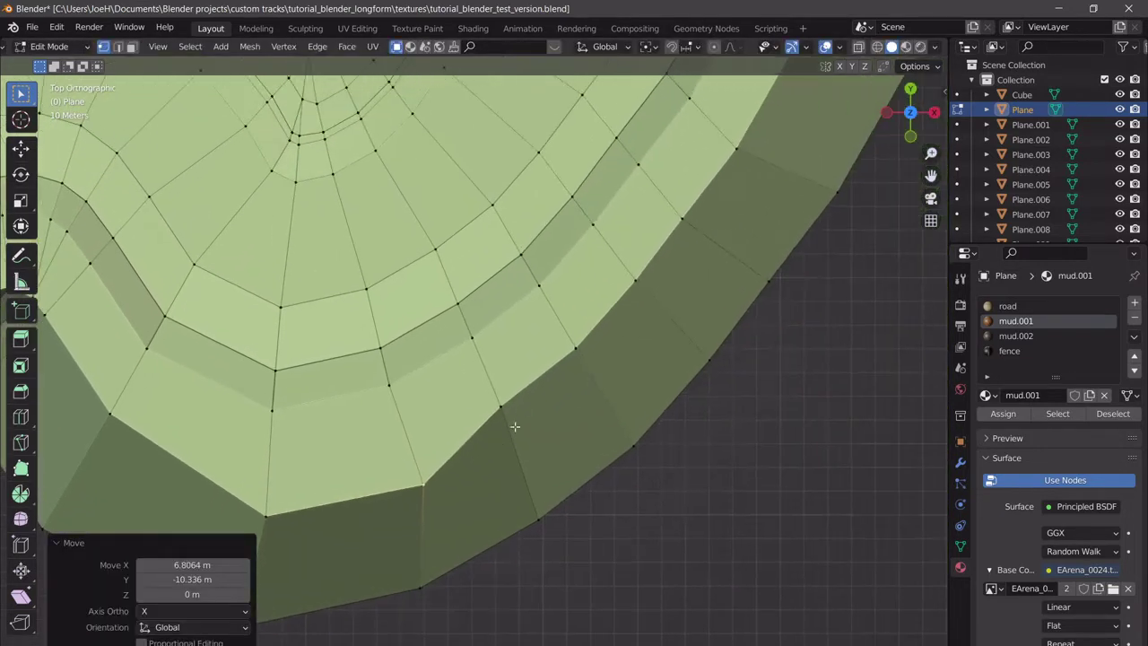
pyautogui.click(529, 406)
pyautogui.press('g')
pyautogui.click(548, 428)
pyautogui.keyDown('shift'); pyautogui.moveTo(576, 360); pyautogui.dragTo(503, 406, button='middle'); pyautogui.keyUp('shift')
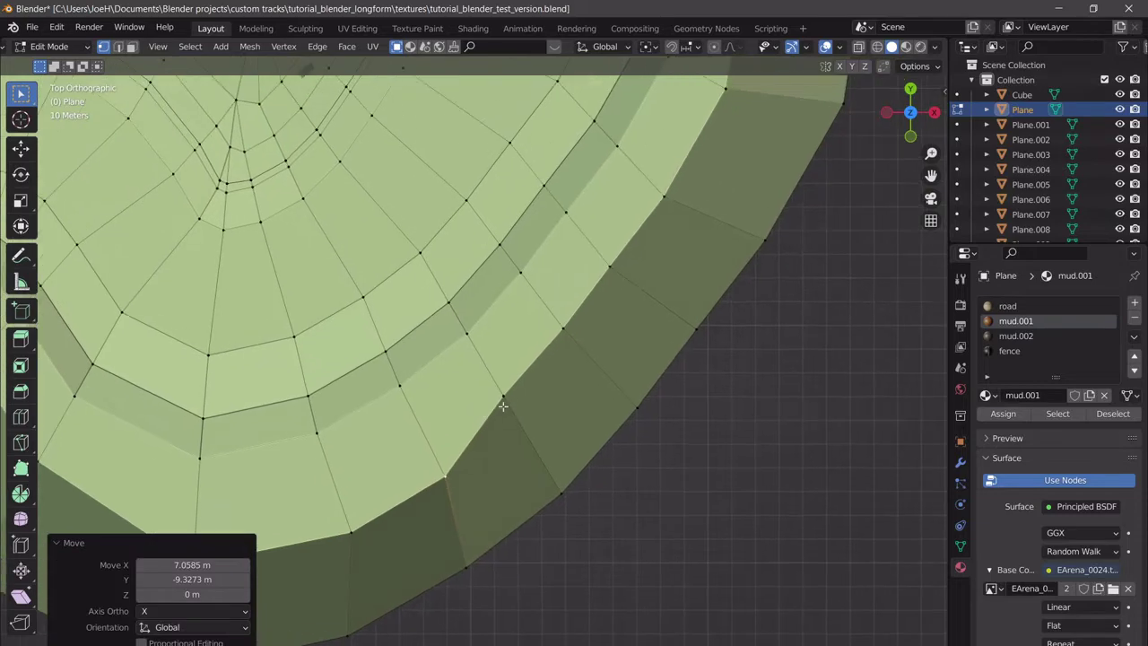
pyautogui.click(509, 394)
pyautogui.press('g')
pyautogui.click(545, 399)
# Move three more upper-edge vertices further around the convex bend by about (5.0, -4.0), (5.8, -3.0) and (0.5, -3.5) m to even the curve.
pyautogui.keyDown('shift'); pyautogui.moveTo(580, 336); pyautogui.dragTo(490, 467, button='middle'); pyautogui.keyUp('shift')
pyautogui.click(576, 324)
pyautogui.press('g')
pyautogui.click(643, 328)
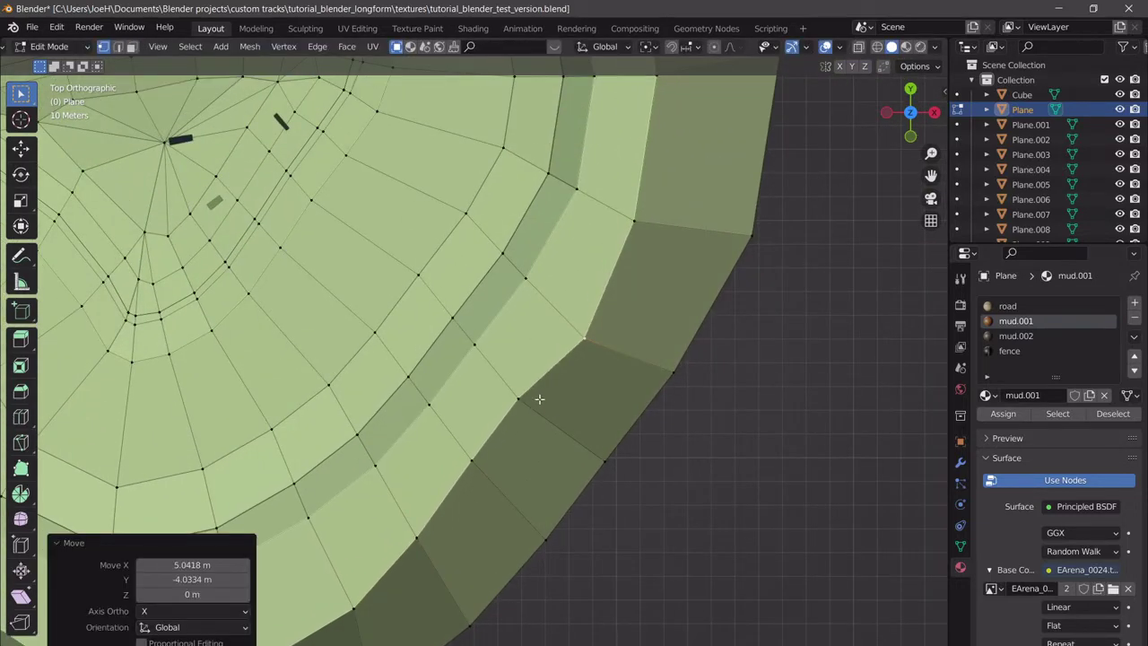
pyautogui.click(538, 401)
pyautogui.press('g')
pyautogui.click(570, 418)
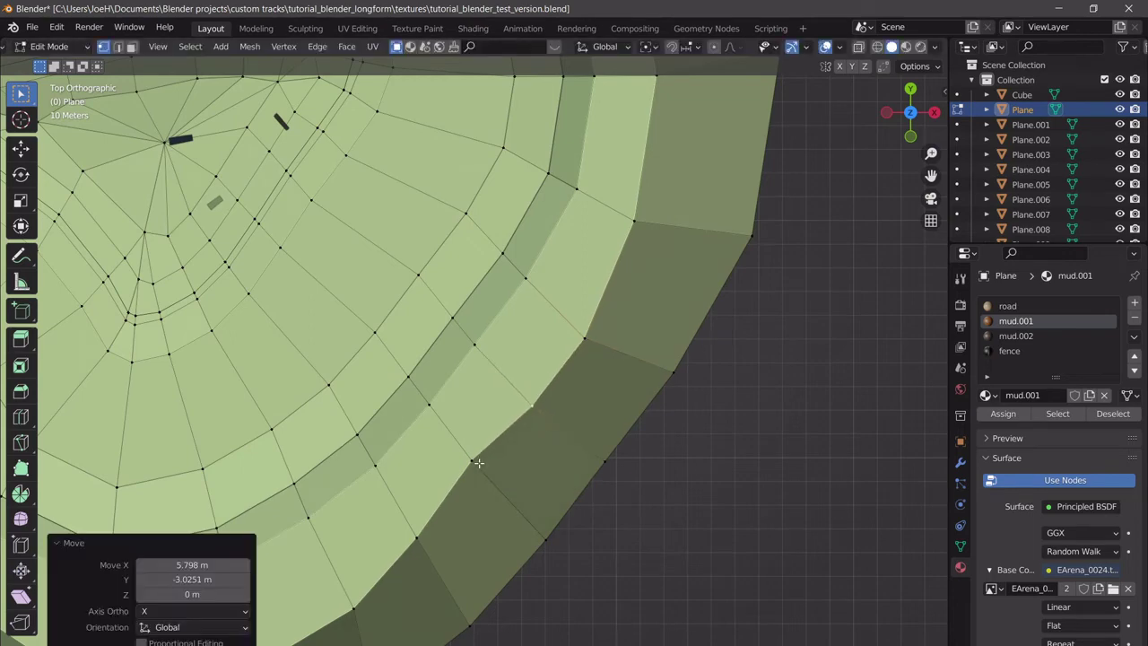
pyautogui.click(479, 462)
pyautogui.press('g')
pyautogui.click(481, 472)
# Move two upper-edge vertices on the far side of the convex bend inward, the second by about -1.8 m in X and -11.8 m in Y.
pyautogui.keyDown('shift'); pyautogui.moveTo(595, 258); pyautogui.dragTo(503, 410, button='middle'); pyautogui.keyUp('shift')
pyautogui.scroll(-4, 503, 410)
pyautogui.scroll(4, 523, 378)
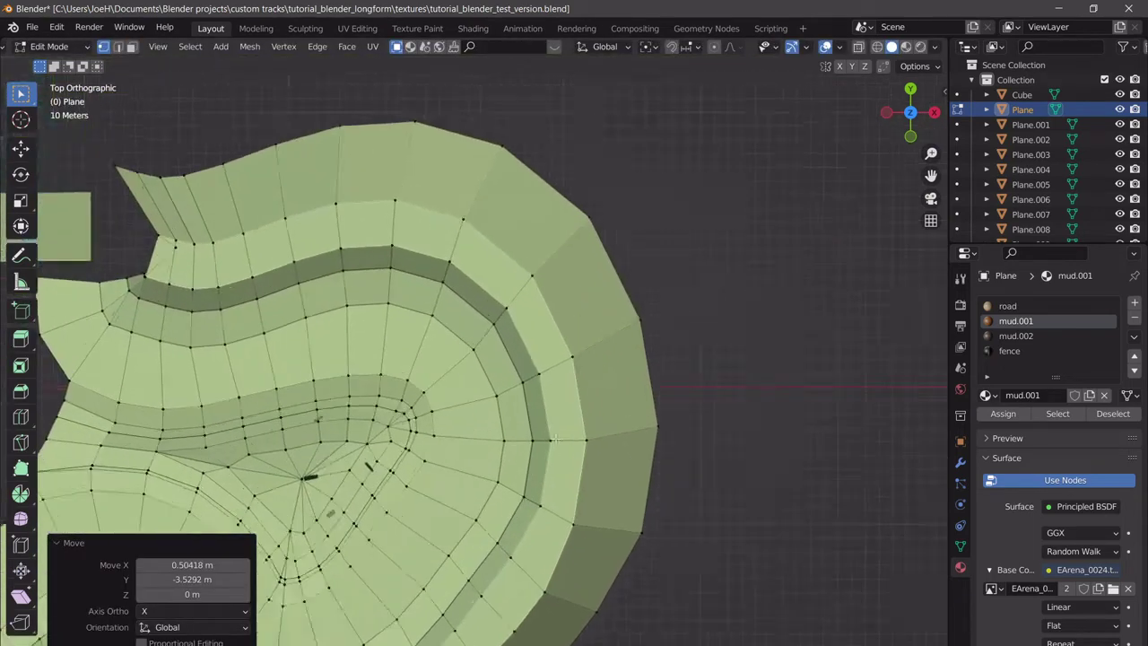
pyautogui.click(527, 238)
pyautogui.press('g')
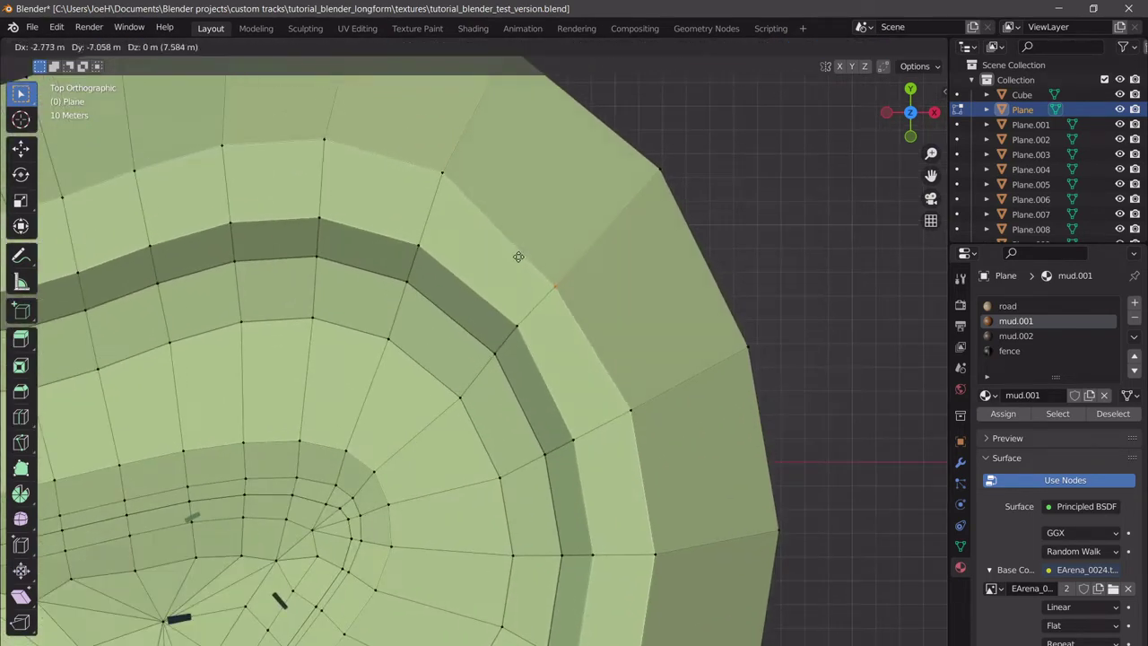
pyautogui.click(518, 258)
pyautogui.click(441, 172)
pyautogui.press('g')
pyautogui.click(442, 208)
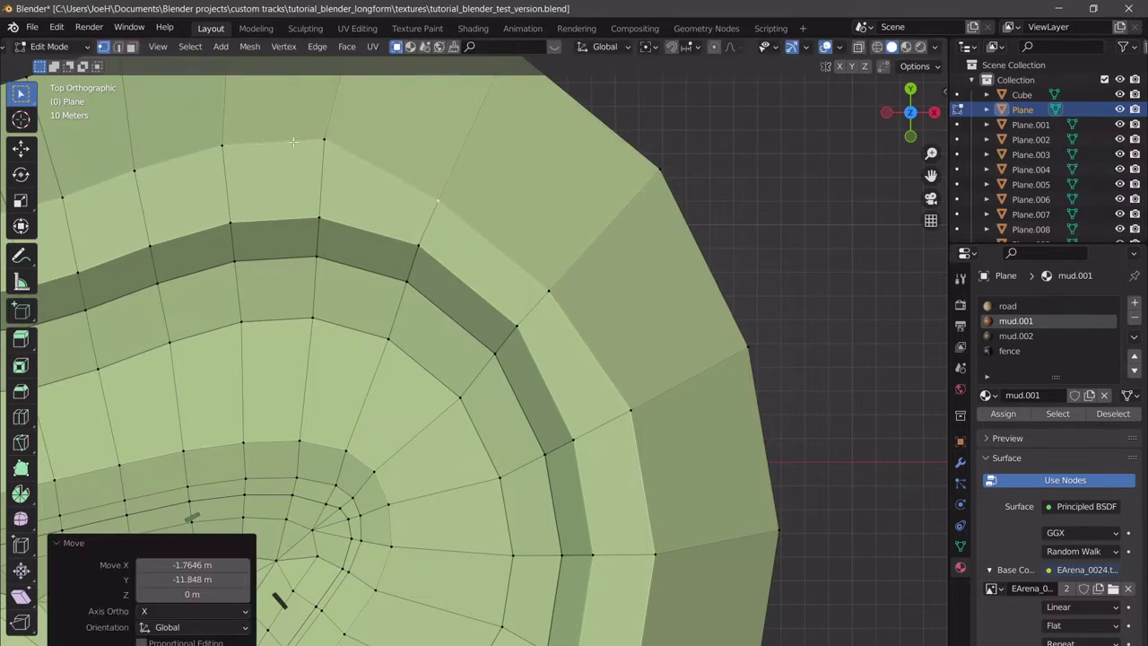
# Move the next two skirt upper-edge vertices past the convex bend inward in Y to continue the curve.
pyautogui.click(321, 143)
pyautogui.press('g')
pyautogui.click(329, 190)
pyautogui.keyDown('shift'); pyautogui.moveTo(262, 175); pyautogui.dragTo(328, 206, button='middle'); pyautogui.keyUp('shift')
pyautogui.click(289, 179)
pyautogui.press('g')
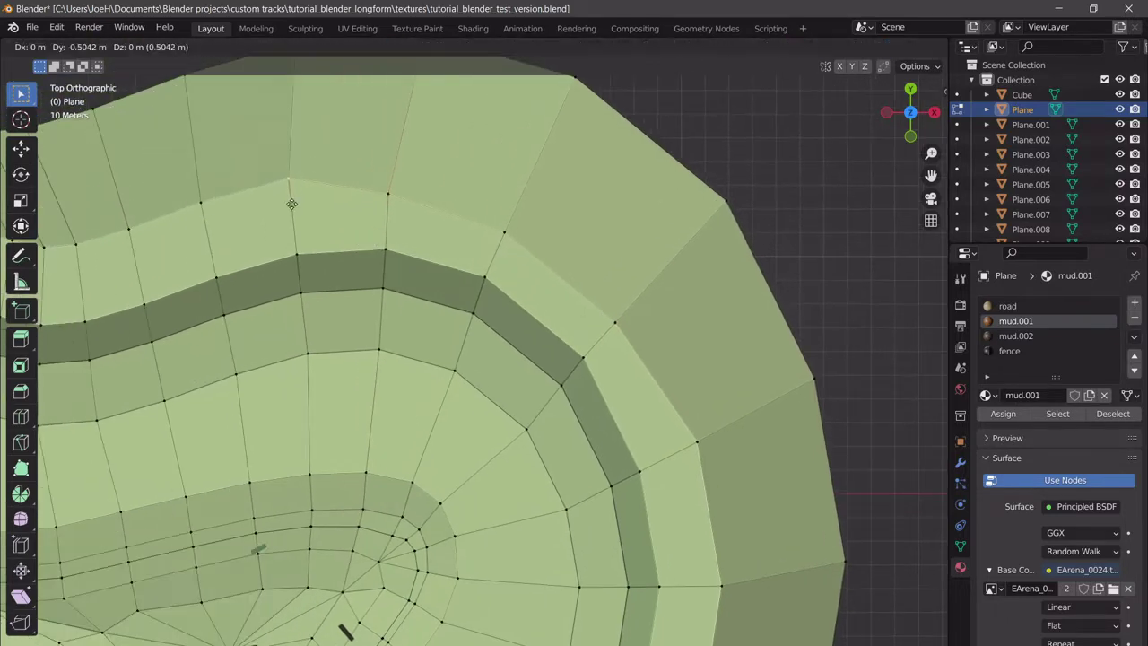
pyautogui.click(293, 216)
# Move three adjacent skirt lower-edge vertices along the convex bend inward together by about (-0.4, -13.1) m.
pyautogui.scroll(-3, 503, 206)
pyautogui.keyDown('shift'); pyautogui.moveTo(546, 205); pyautogui.dragTo(589, 238, button='middle'); pyautogui.keyUp('shift')
pyautogui.moveTo(656, 255); pyautogui.dragTo(398, 167)
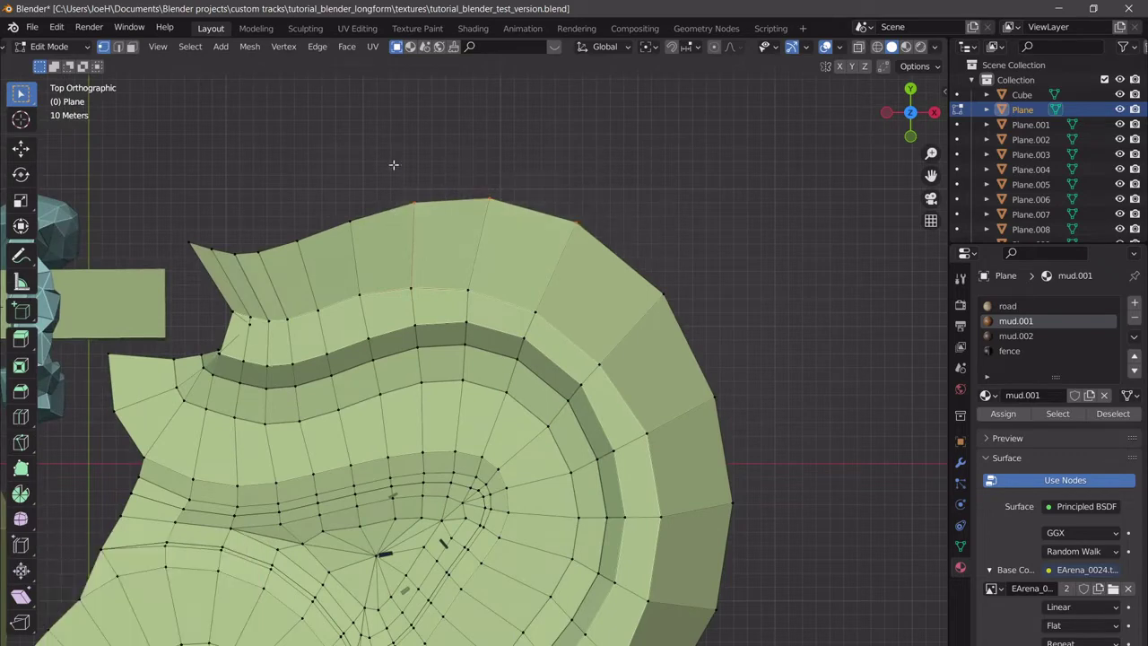
pyautogui.press('g')
pyautogui.click(392, 185)
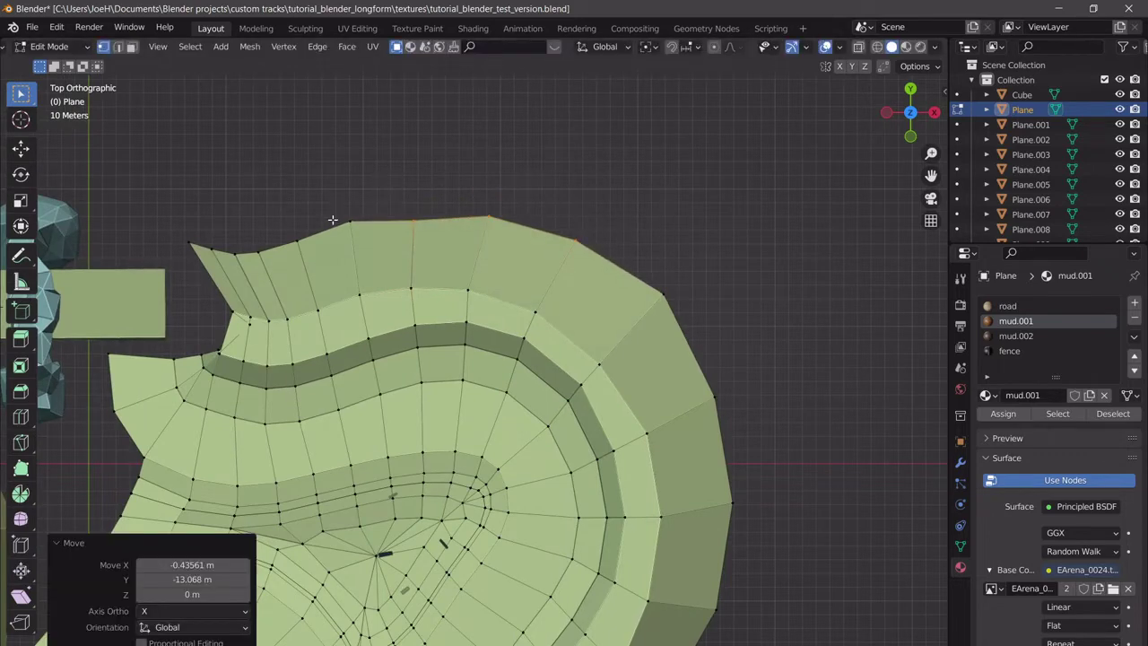
# Move the next three skirt lower-edge vertices toward the open end slightly inward, one at a time, to even the outline.
pyautogui.click(348, 222)
pyautogui.press('g')
pyautogui.click(336, 238)
pyautogui.click(316, 243)
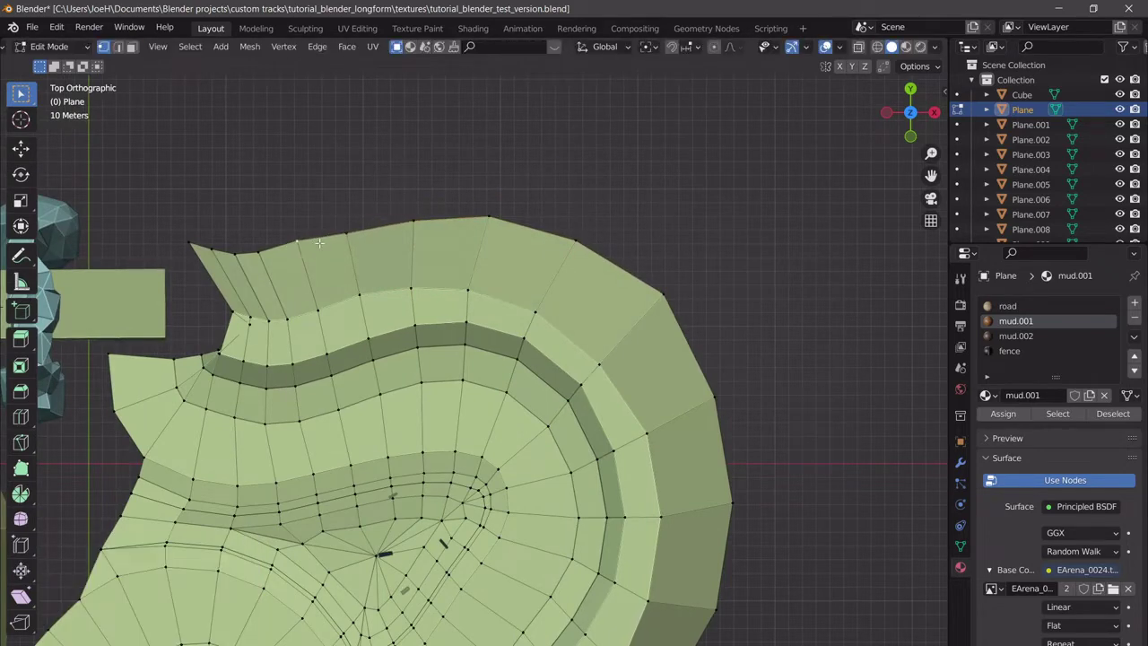
pyautogui.press('g')
pyautogui.click(318, 252)
pyautogui.press('g')
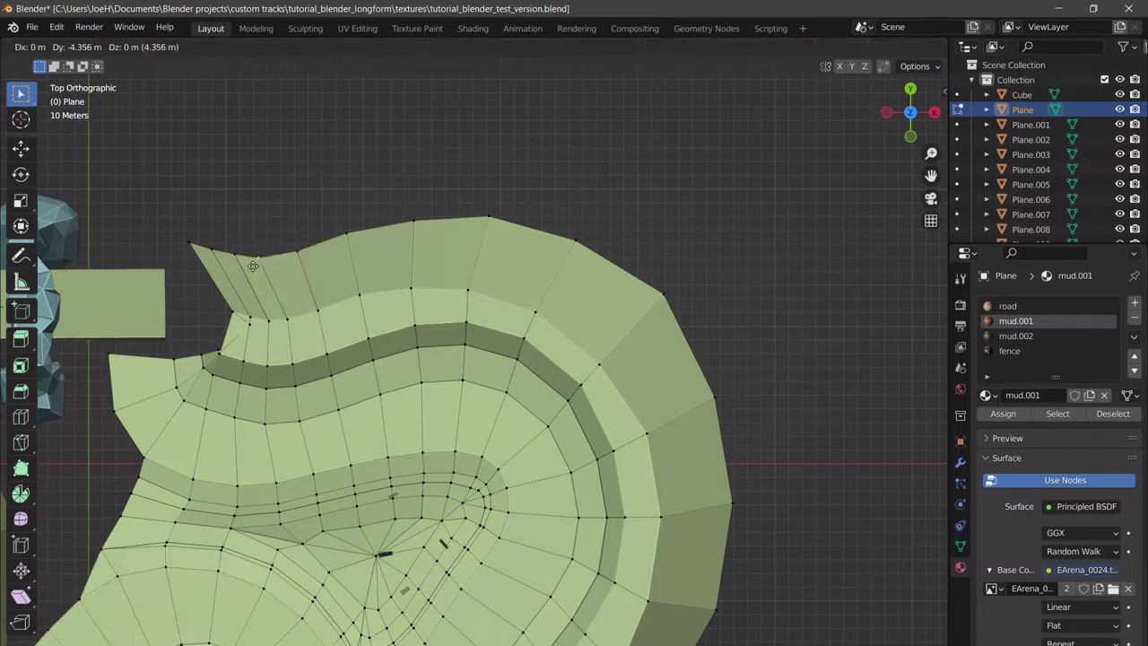
pyautogui.click(253, 267)
# Shift the skirt lower-edge vertex at the concave dip near the open end by about 6.2 m in X.
pyautogui.scroll(2, 269, 272)
pyautogui.keyDown('shift'); pyautogui.moveTo(281, 276); pyautogui.dragTo(401, 335, button='middle'); pyautogui.keyUp('shift')
pyautogui.scroll(2, 422, 225)
pyautogui.keyDown('shift'); pyautogui.moveTo(339, 244); pyautogui.dragTo(417, 276, button='middle'); pyautogui.keyUp('shift')
pyautogui.keyDown('shift'); pyautogui.moveTo(339, 290); pyautogui.dragTo(407, 305, button='middle'); pyautogui.keyUp('shift')
pyautogui.scroll(3, 341, 290)
pyautogui.press('g')
pyautogui.click(338, 282)
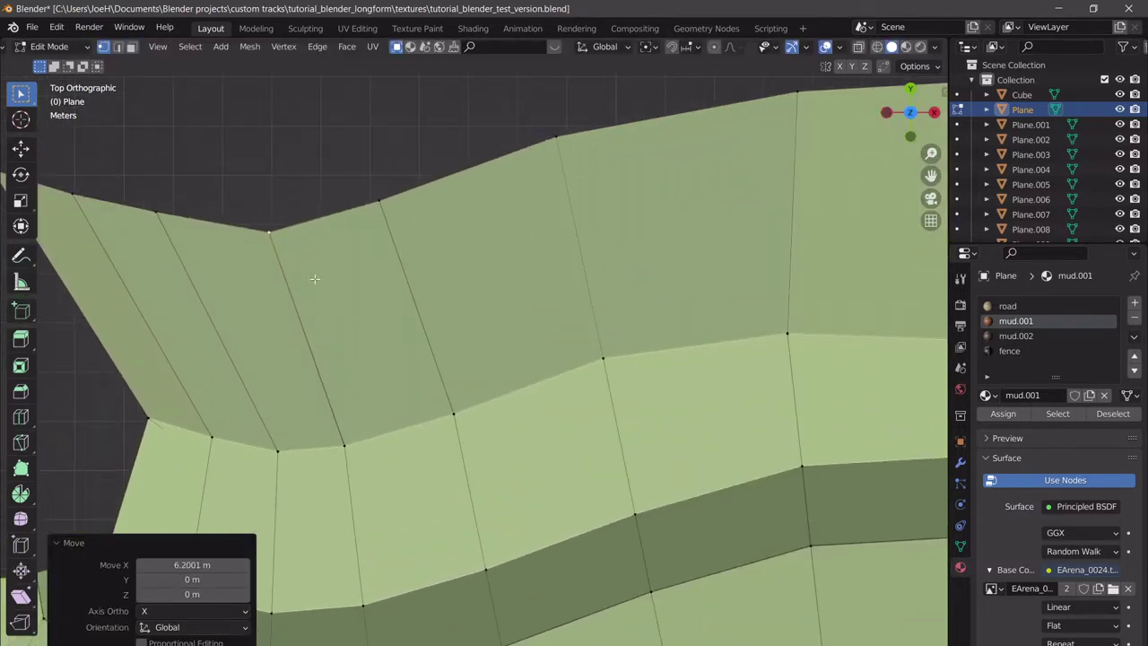
pyautogui.keyDown('shift'); pyautogui.moveTo(386, 198); pyautogui.dragTo(386, 233, button='middle'); pyautogui.keyUp('shift')
pyautogui.click(335, 228)
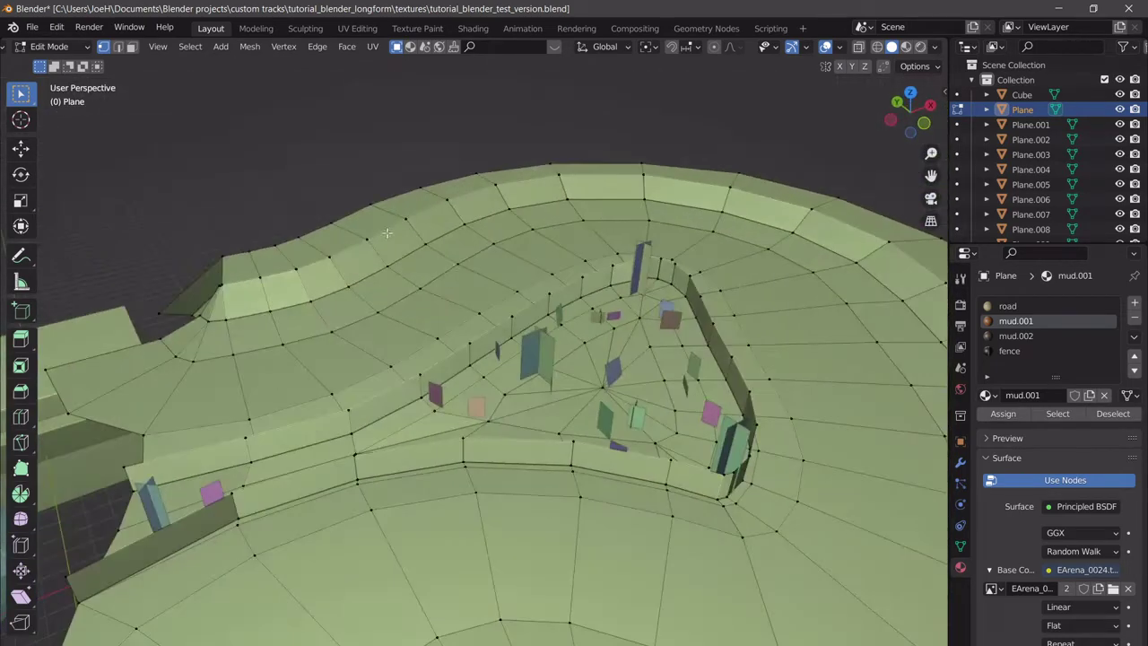
# Adjust the heights of two skirt upper-edge vertices on the convex bend along Z.
pyautogui.moveTo(542, 307); pyautogui.dragTo(620, 292, button='middle')
pyautogui.press('g')
pyautogui.press('z')
pyautogui.click(725, 267)
pyautogui.click(628, 294)
pyautogui.press('g')
pyautogui.press('z')
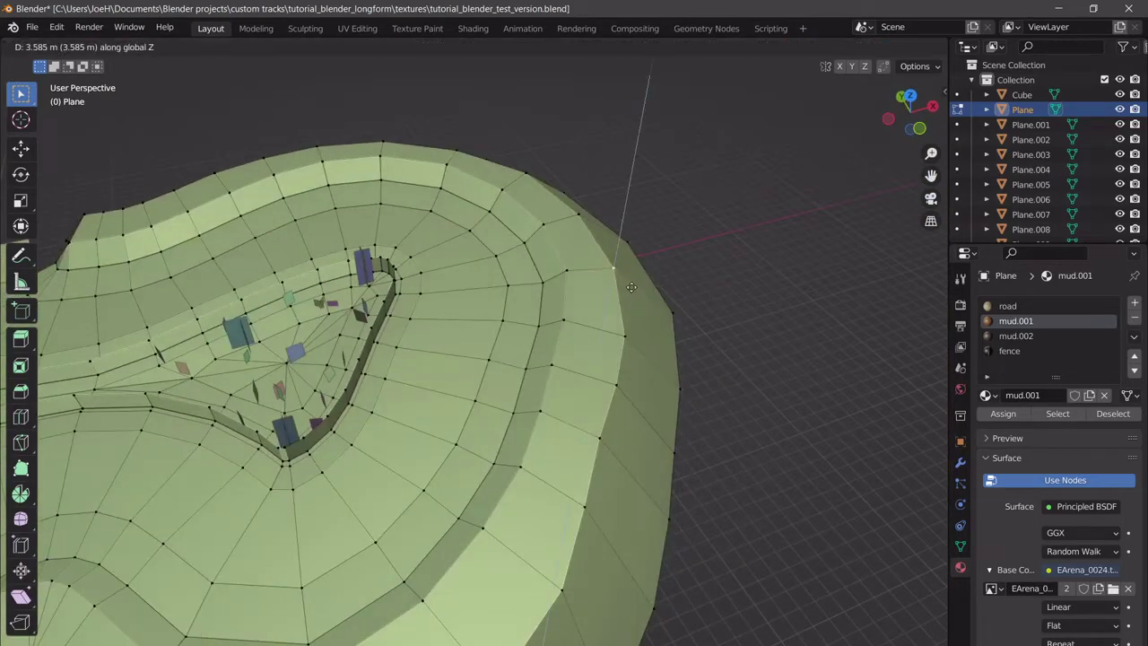
pyautogui.click(594, 263)
# Adjust the heights of further upper-edge vertices around the convex bend, raising one by about 2.2 m in Z.
pyautogui.click(502, 160)
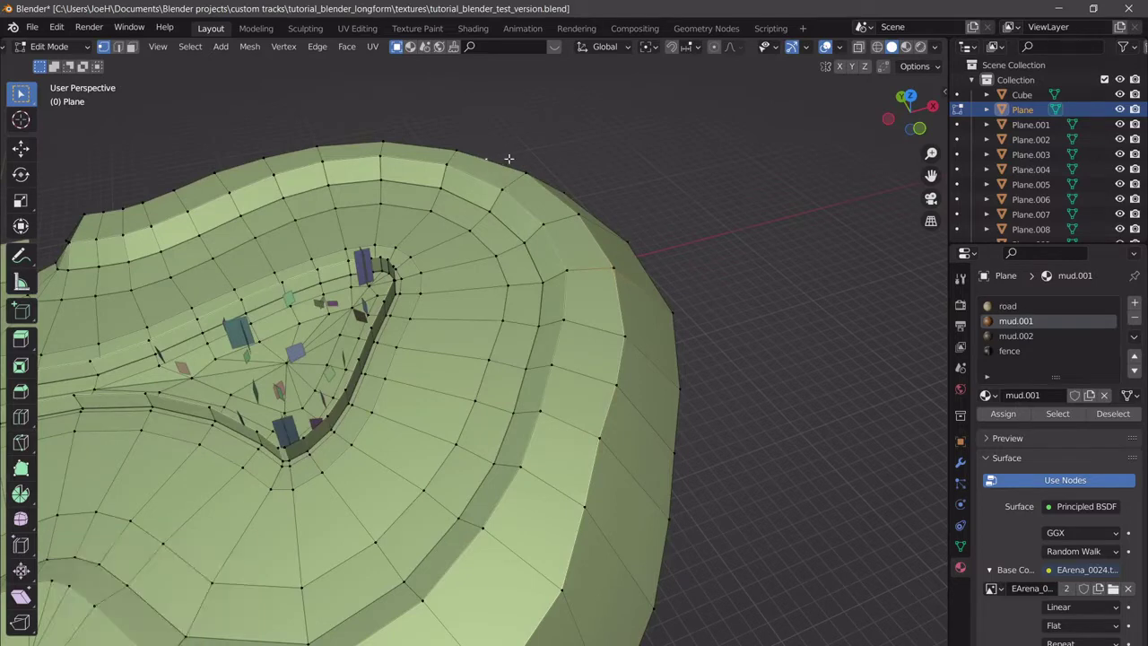
pyautogui.press('g')
pyautogui.press('z')
pyautogui.click(466, 130)
pyautogui.moveTo(465, 130); pyautogui.dragTo(551, 327, button='middle')
pyautogui.click(609, 215)
pyautogui.press('g')
pyautogui.press('z')
pyautogui.click(693, 164)
pyautogui.press('g')
pyautogui.click(601, 196)
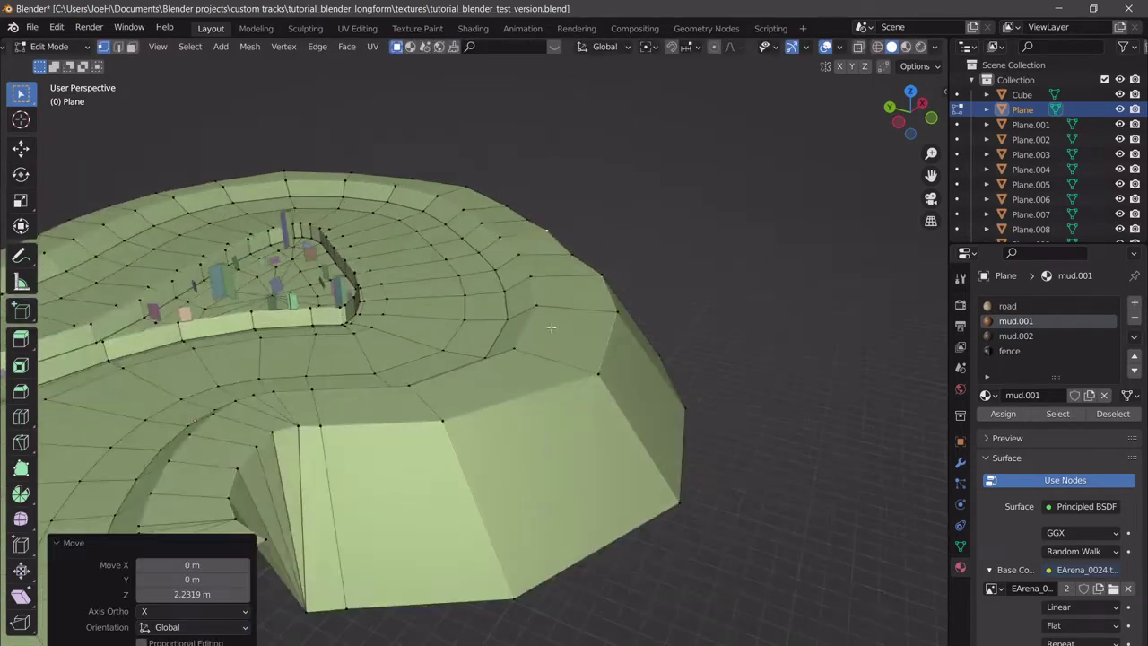
# Lower the upper-edge vertex at the skirt's sharp corner by about 8.7 m in Z and adjust its neighbour's height.
pyautogui.press('g')
pyautogui.press('z')
pyautogui.click(645, 389)
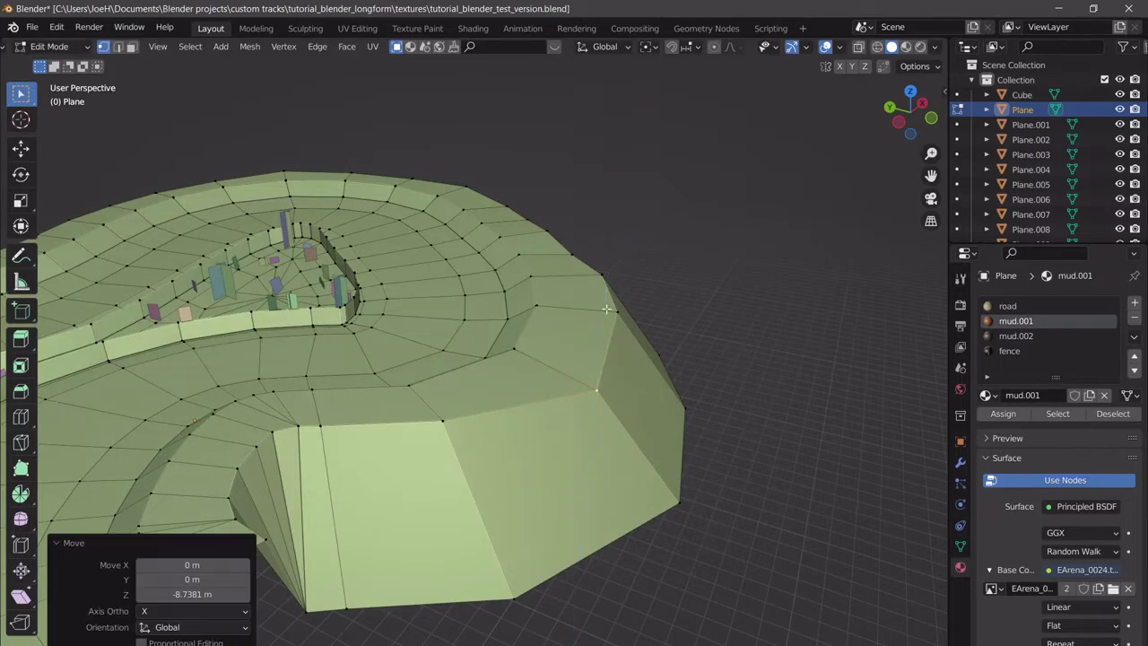
pyautogui.click(614, 310)
pyautogui.press('g')
pyautogui.press('z')
pyautogui.click(651, 322)
# Level two more upper-edge vertices beyond the sharp corner along Z to smooth the rim's slope.
pyautogui.moveTo(611, 326); pyautogui.dragTo(720, 246, button='middle')
pyautogui.scroll(3, 679, 338)
pyautogui.press('g')
pyautogui.press('z')
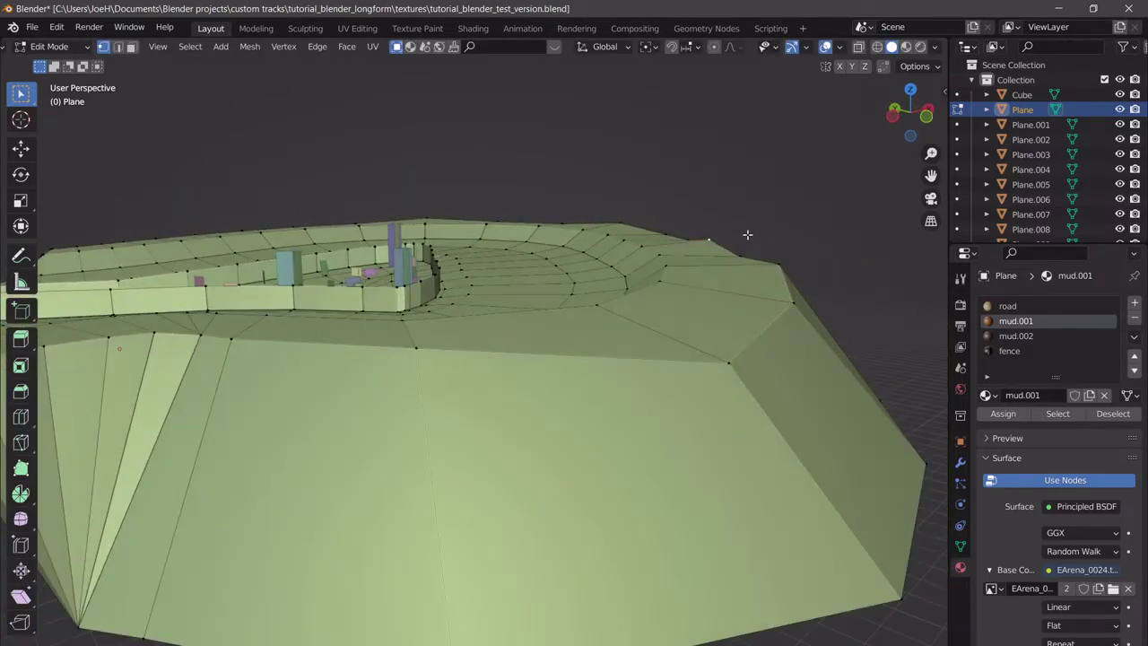
pyautogui.click(780, 262)
pyautogui.press('g')
pyautogui.press('z')
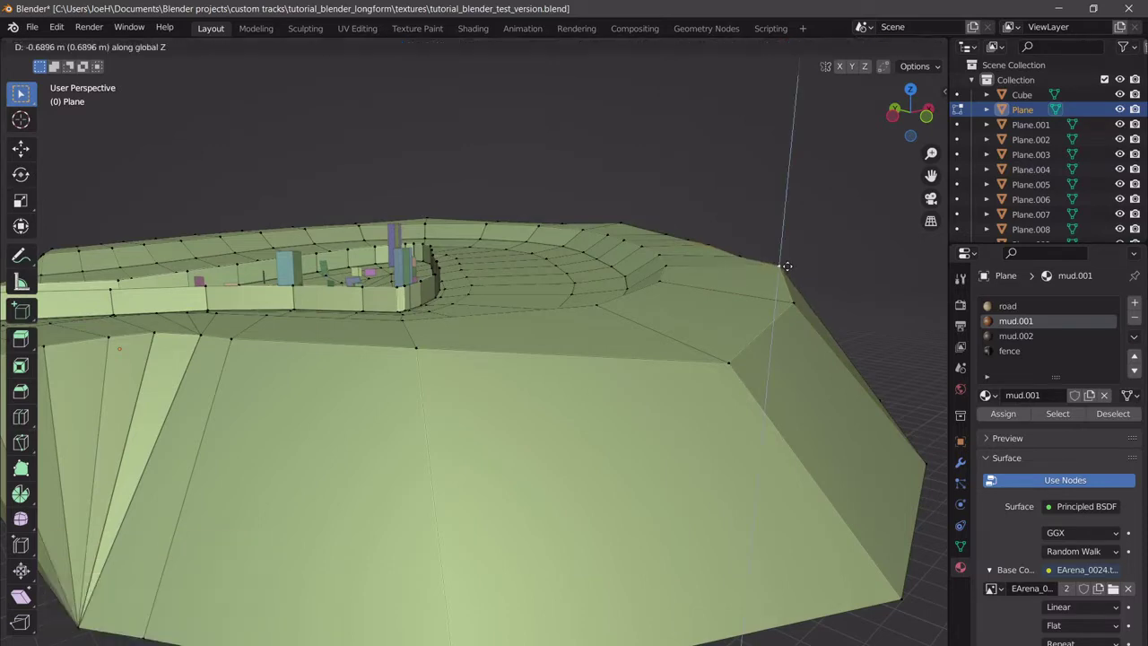
pyautogui.click(784, 268)
# Delete two unwanted faces at the open end of the bank and ledge.
pyautogui.scroll(-4, 467, 266)
pyautogui.keyDown('shift'); pyautogui.moveTo(467, 266); pyautogui.dragTo(619, 307, button='middle'); pyautogui.keyUp('shift')
pyautogui.scroll(1, 656, 304)
pyautogui.scroll(3, 700, 407)
pyautogui.scroll(2, 532, 392)
pyautogui.click(133, 47)
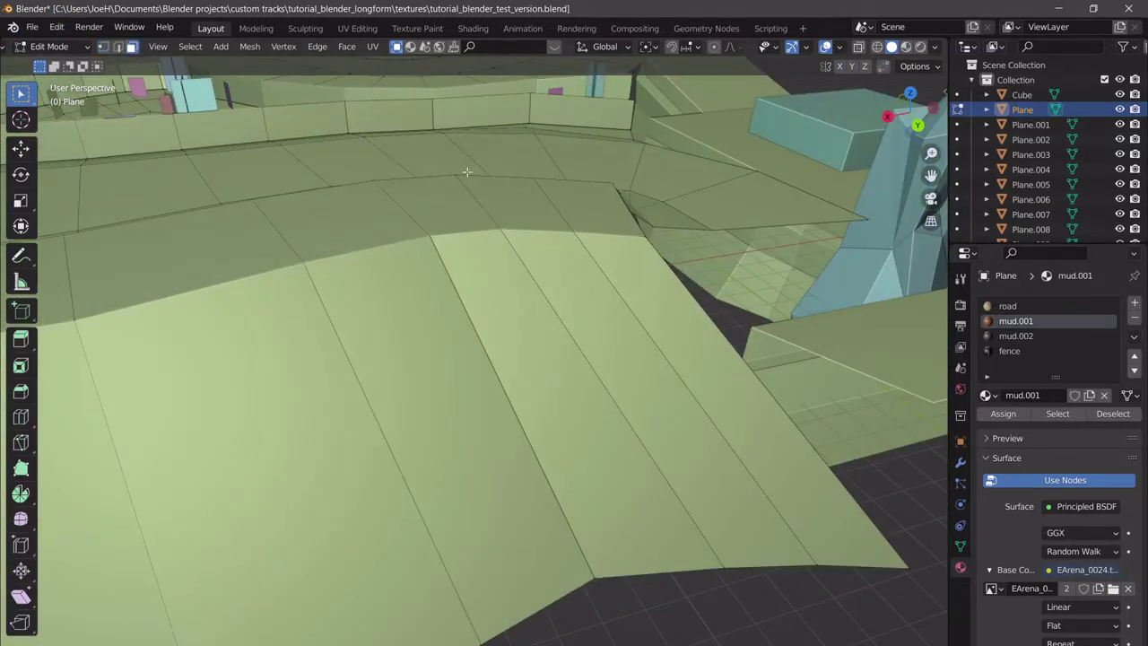
pyautogui.moveTo(469, 174); pyautogui.dragTo(303, 212, button='middle')
pyautogui.click(360, 251)
pyautogui.press('x')
pyautogui.click(359, 254)
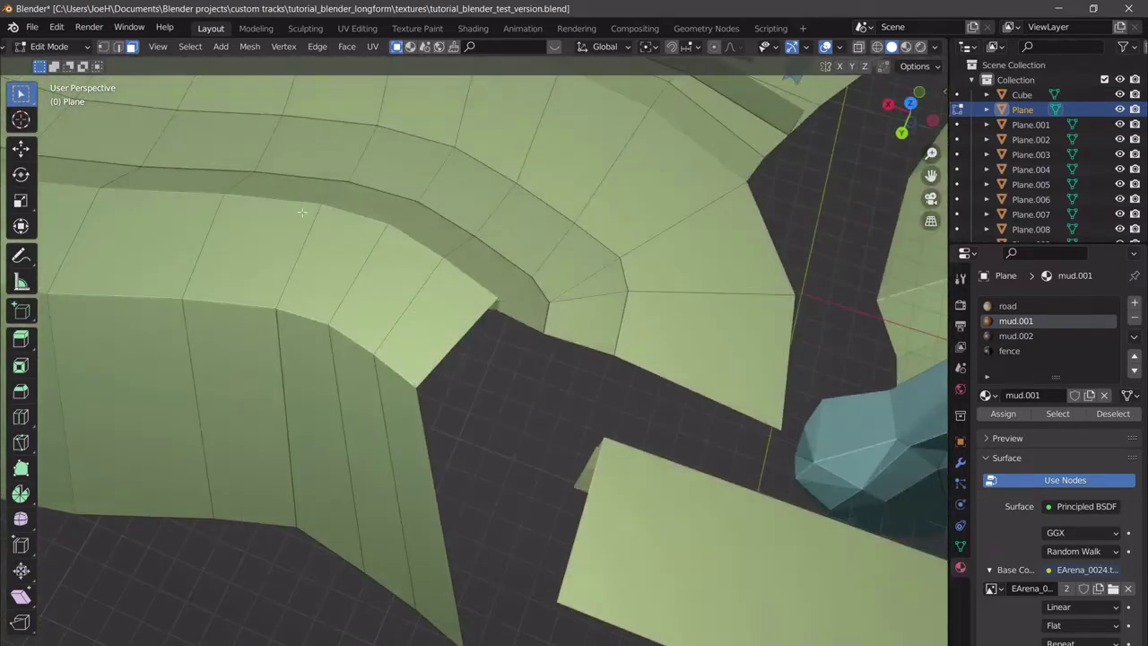
pyautogui.moveTo(132, 65)
pyautogui.mouseDown(button='middle')
pyautogui.moveTo(436, 277)
pyautogui.moveTo(389, 415)
pyautogui.moveTo(435, 426)
pyautogui.moveTo(422, 461)
pyautogui.moveTo(564, 517)
pyautogui.moveTo(538, 421)
pyautogui.moveTo(558, 431)
pyautogui.moveTo(501, 455)
pyautogui.moveTo(601, 415)
pyautogui.moveTo(607, 469)
pyautogui.moveTo(560, 386)
pyautogui.moveTo(612, 436)
pyautogui.mouseUp(button='middle')
pyautogui.click(531, 432)
pyautogui.press('x')
pyautogui.click(500, 451)
# Turn on X-ray and merge the close vertices at the ledge's inner end corner at their center.
pyautogui.click(103, 47)
pyautogui.hotkey('alt', 'z')
pyautogui.moveTo(617, 428); pyautogui.dragTo(505, 374)
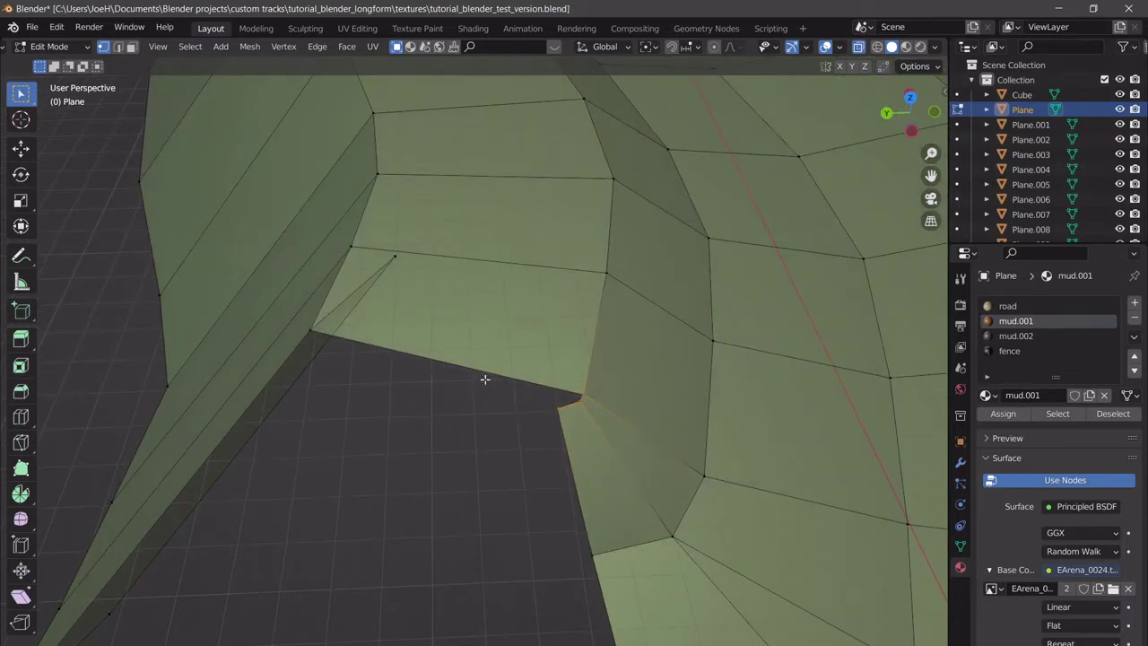
pyautogui.press('m')
pyautogui.click(484, 391)
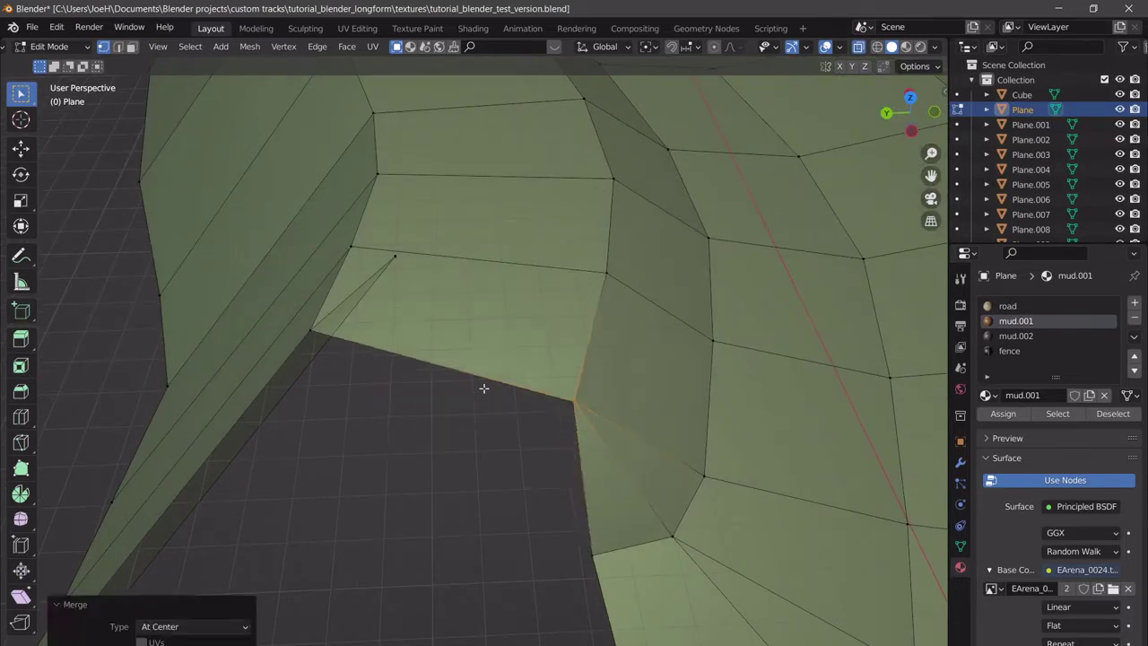
# Delete the narrow leftover face along the skirt's open end.
pyautogui.click(392, 258)
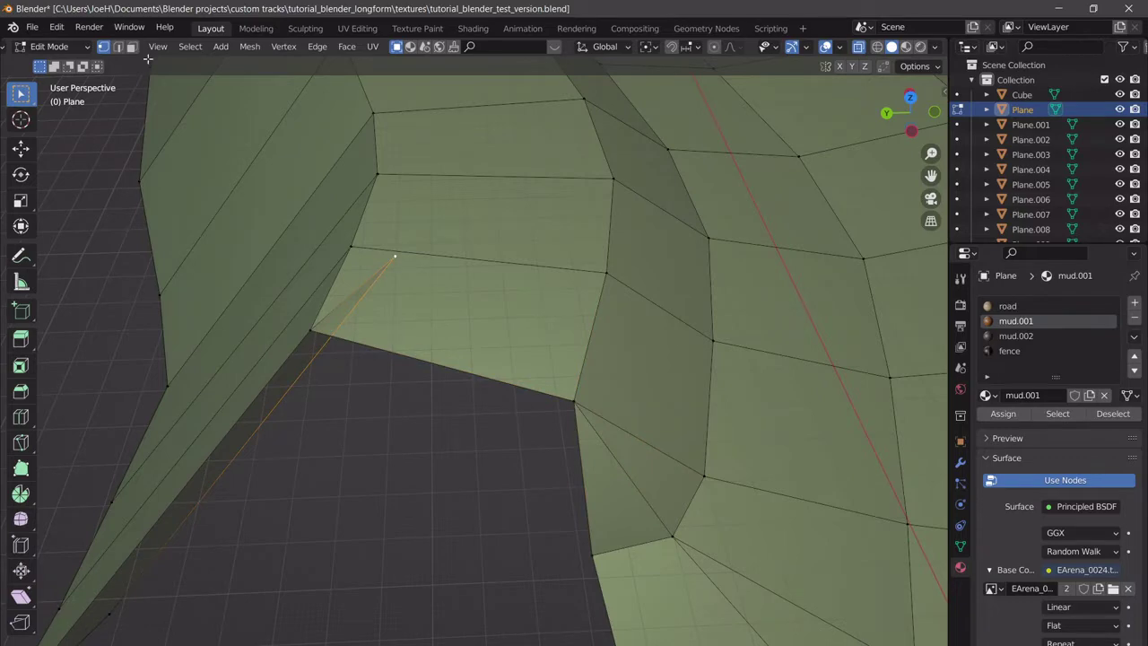
pyautogui.click(133, 46)
pyautogui.click(306, 361)
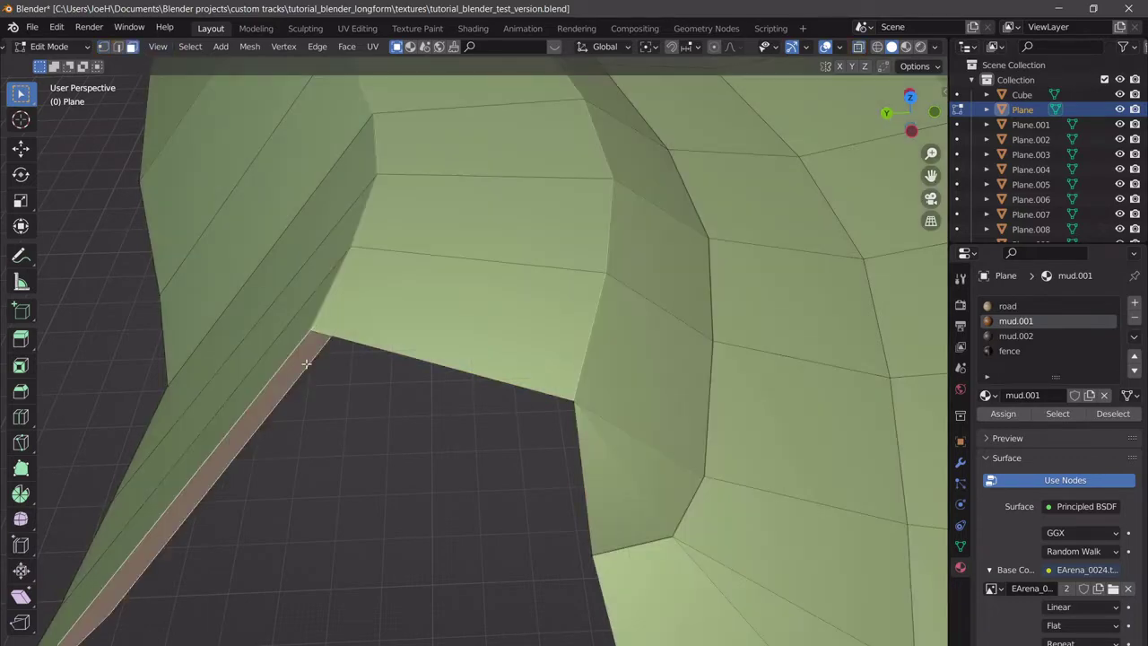
pyautogui.press('x')
pyautogui.click(306, 364)
pyautogui.moveTo(306, 364); pyautogui.dragTo(399, 401, button='middle')
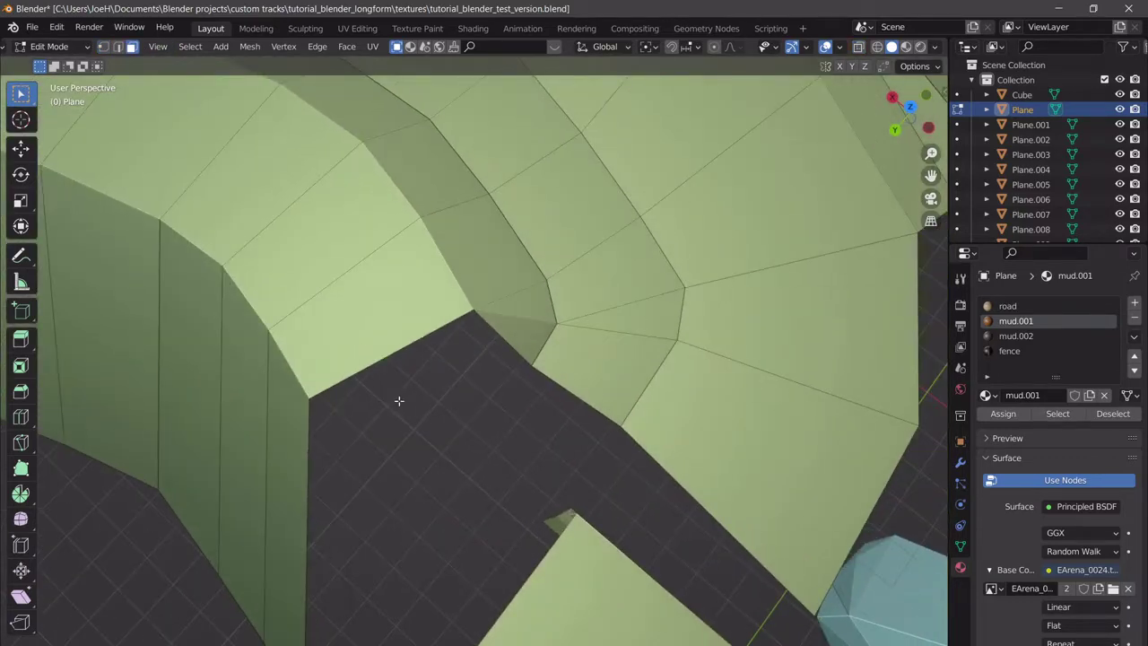
# Fill a face between the ledge's end edge, the skirt's bottom corner and the bank's lower corner.
pyautogui.click(103, 47)
pyautogui.moveTo(400, 420); pyautogui.dragTo(417, 314, button='middle')
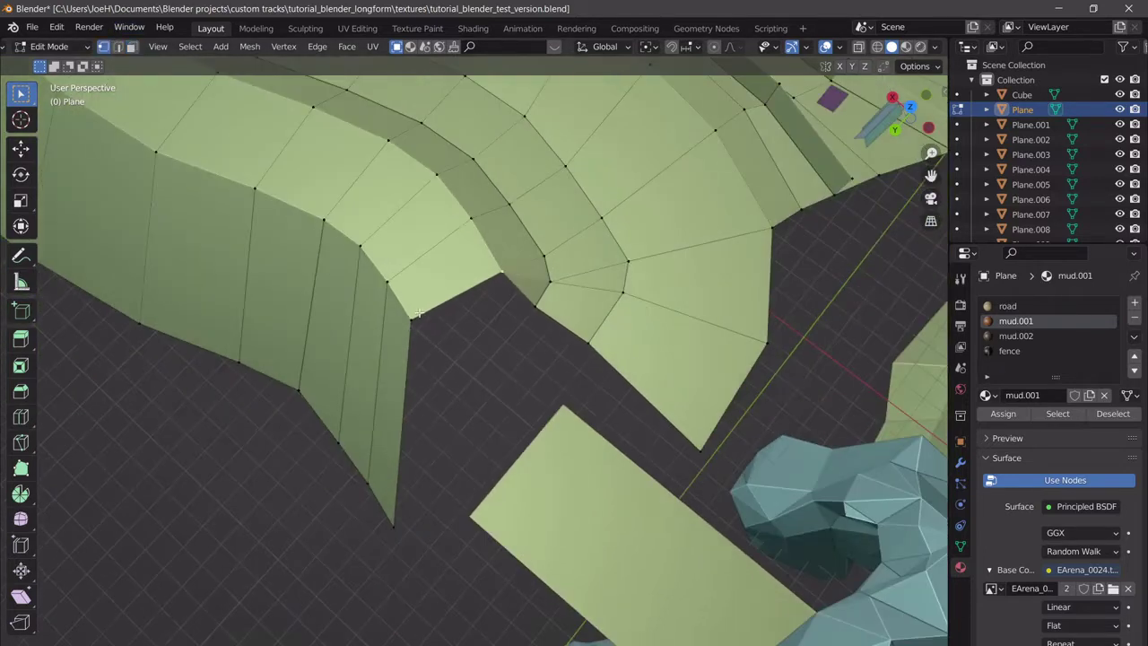
pyautogui.keyDown('shift'); pyautogui.click(418, 492); pyautogui.keyUp('shift')
pyautogui.press('f')
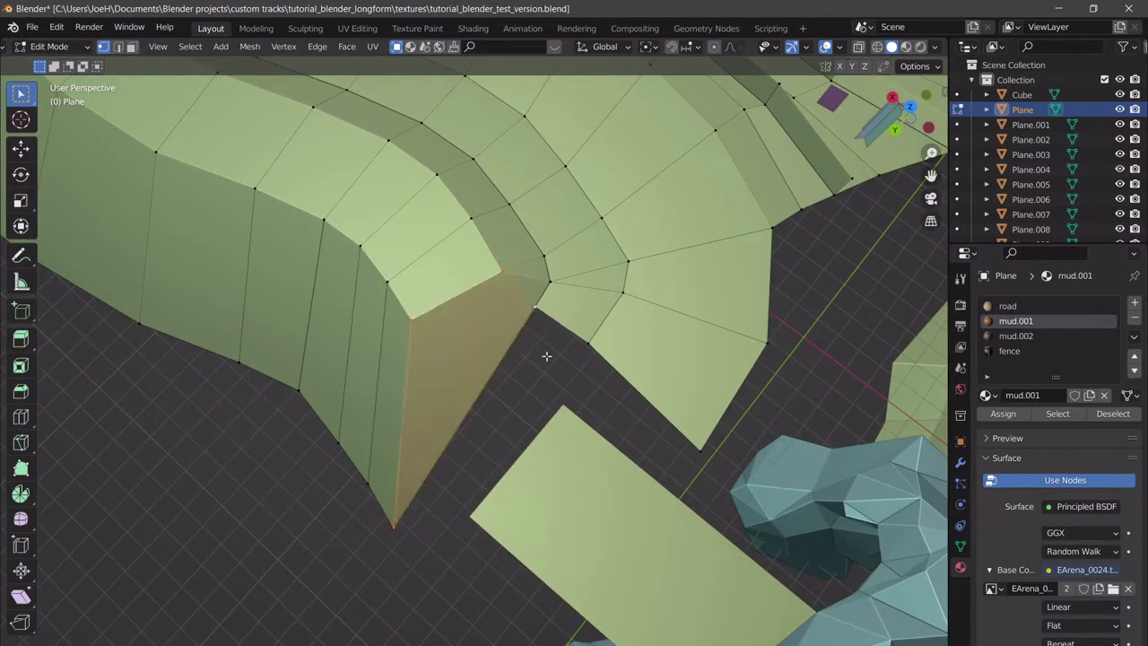
# Extrude the bank's lower corner vertex about 48 m straight down in Z.
pyautogui.moveTo(545, 356); pyautogui.dragTo(614, 325, button='middle')
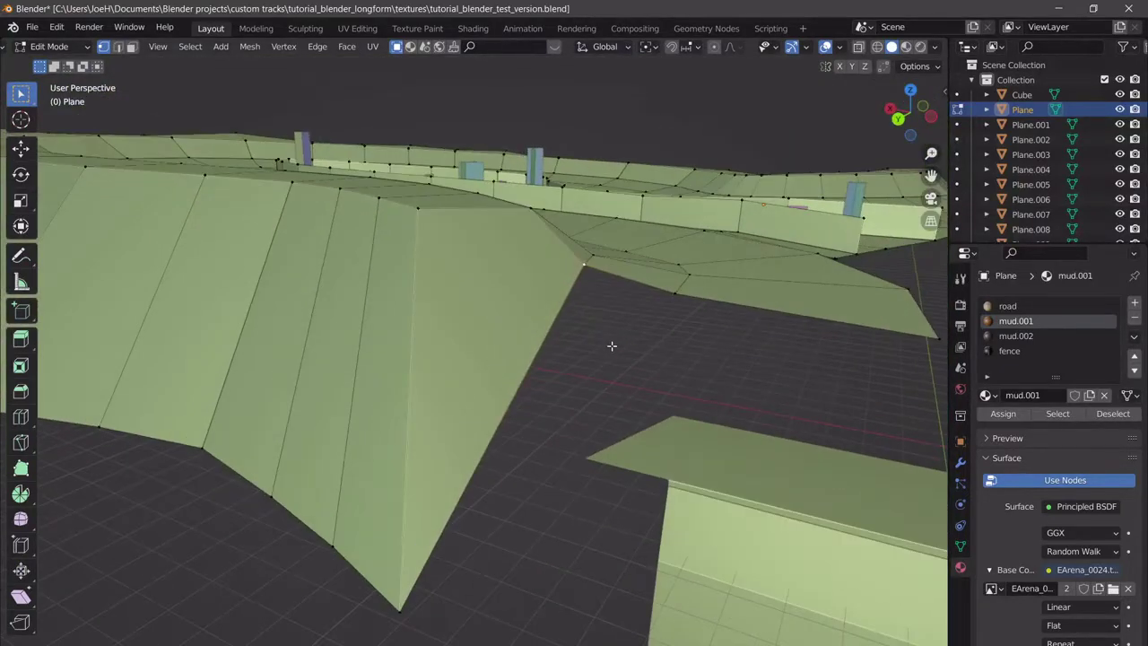
pyautogui.moveTo(609, 332); pyautogui.dragTo(603, 367, button='middle')
pyautogui.press('g')
pyautogui.press('z')
pyautogui.click(601, 376)
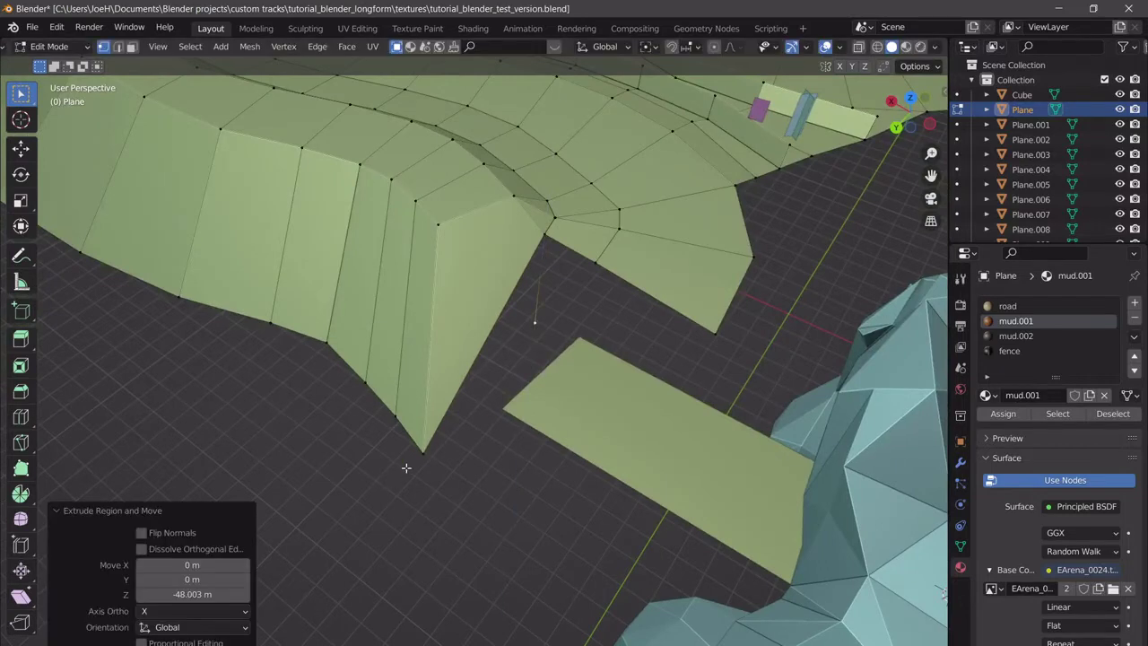
# Fill a triangular face between the bank corner, the extruded vertex and the skirt's bottom corner.
pyautogui.click(541, 235)
pyautogui.press('f')
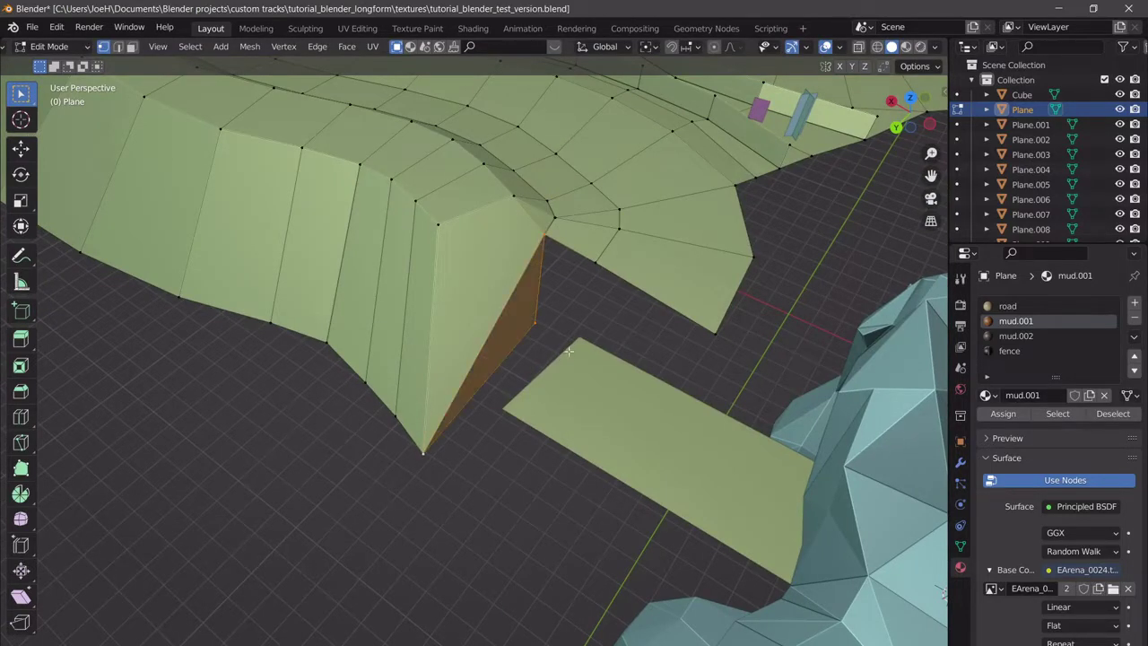
pyautogui.scroll(3, 556, 413)
pyautogui.moveTo(566, 416); pyautogui.dragTo(506, 308, button='middle')
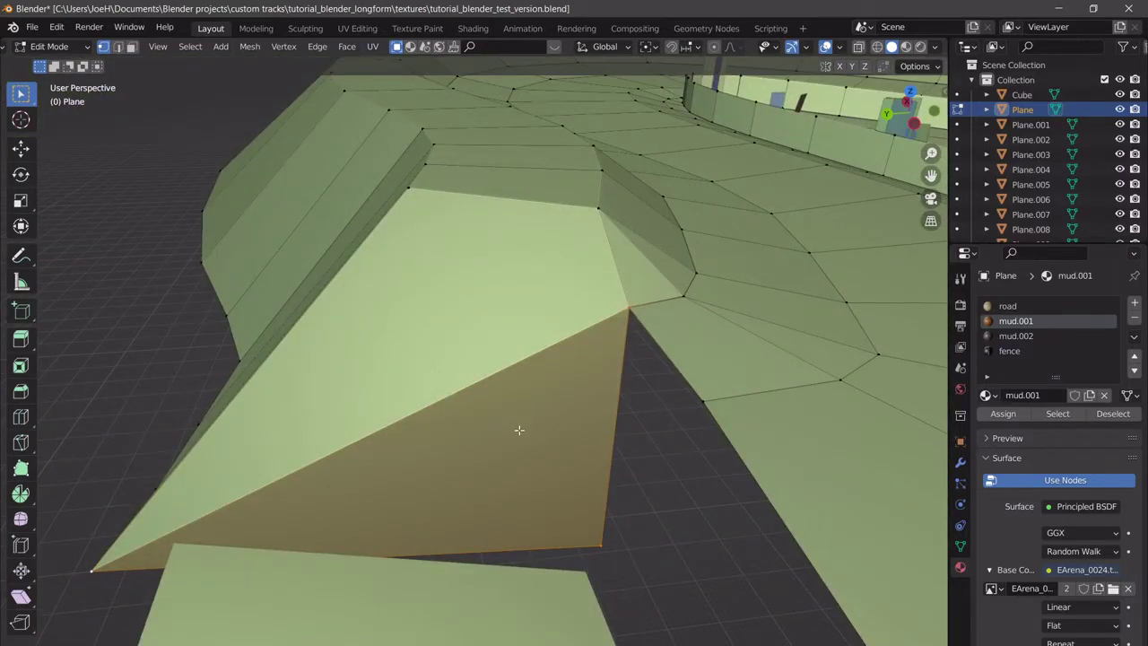
pyautogui.moveTo(518, 430); pyautogui.dragTo(579, 425, button='middle')
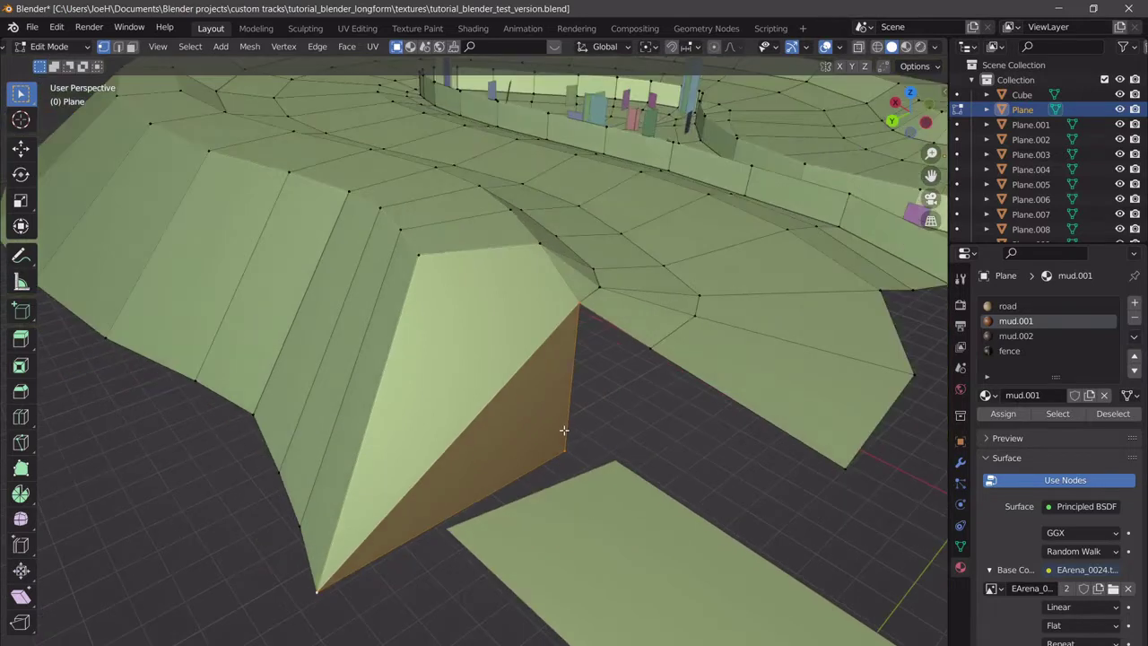
# Subdivide the edge shared by the skirt and the new end face, and select its midpoint.
pyautogui.hotkey('alt', 'a')
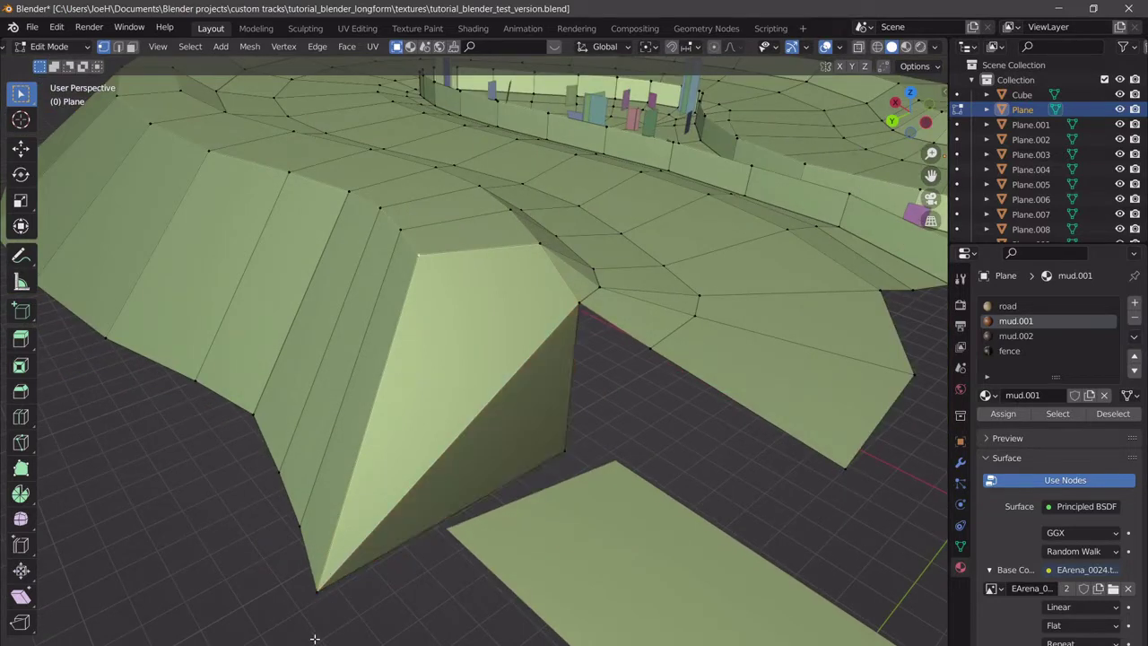
pyautogui.rightClick(352, 350)
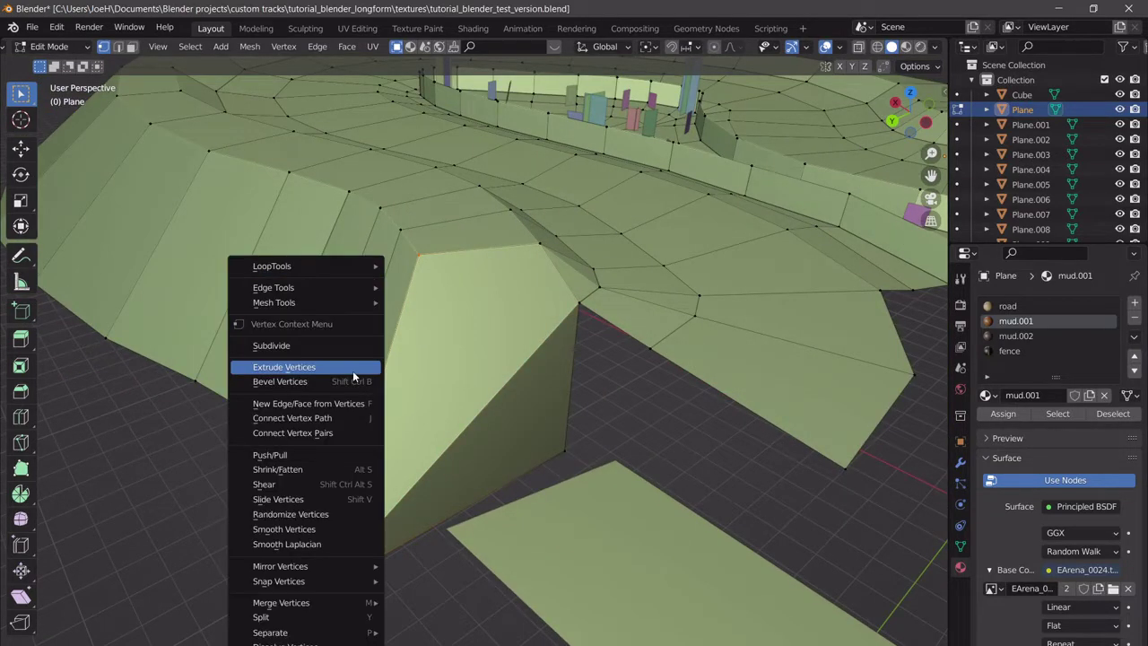
pyautogui.click(334, 343)
pyautogui.click(373, 408)
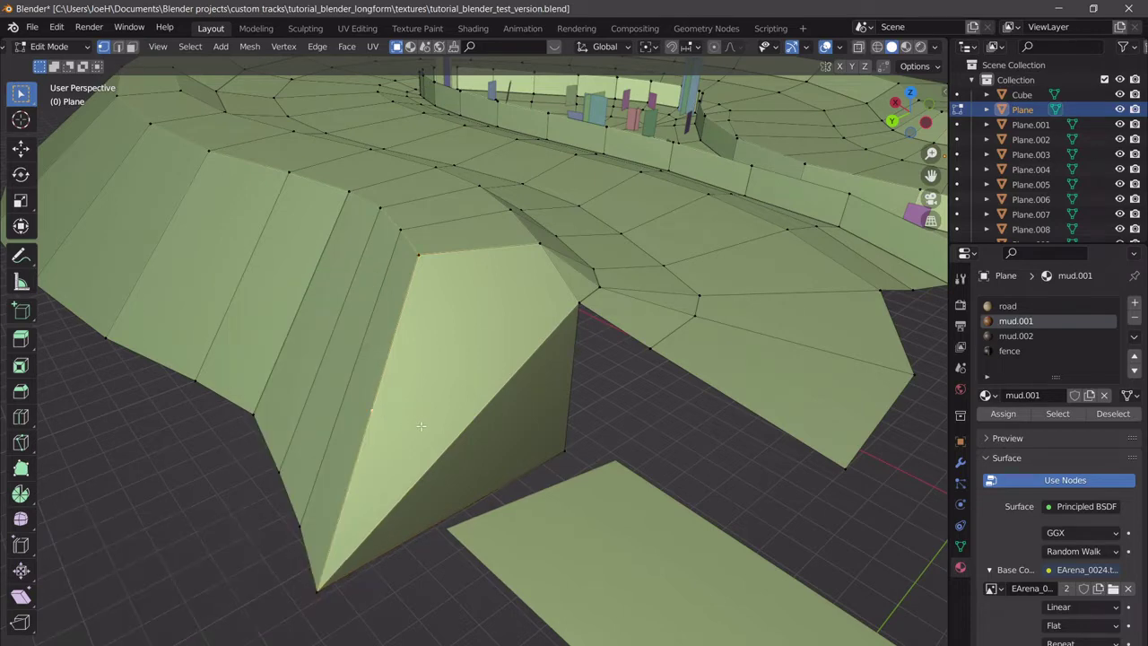
# Slide the midpoint up its edge by a factor of 0.526 and connect it to the bank's lower corner vertex.
pyautogui.scroll(4, 386, 399)
pyautogui.scroll(-5, 467, 359)
pyautogui.moveTo(479, 360); pyautogui.dragTo(445, 345, button='middle')
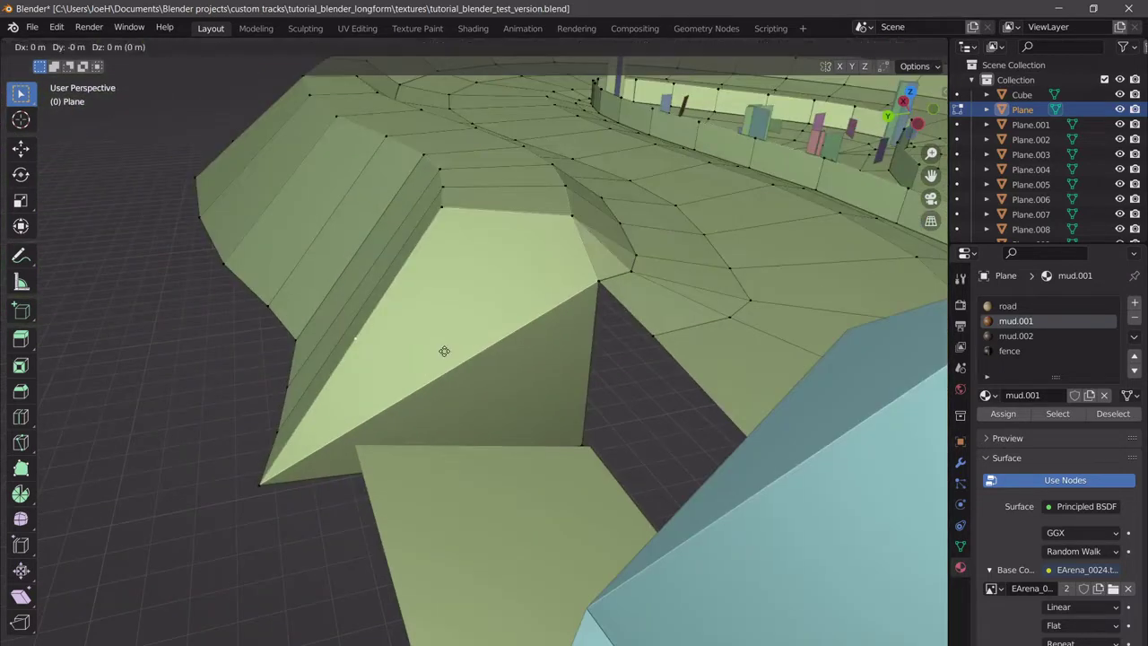
pyautogui.hotkey('shift', 'v')
pyautogui.click(538, 294)
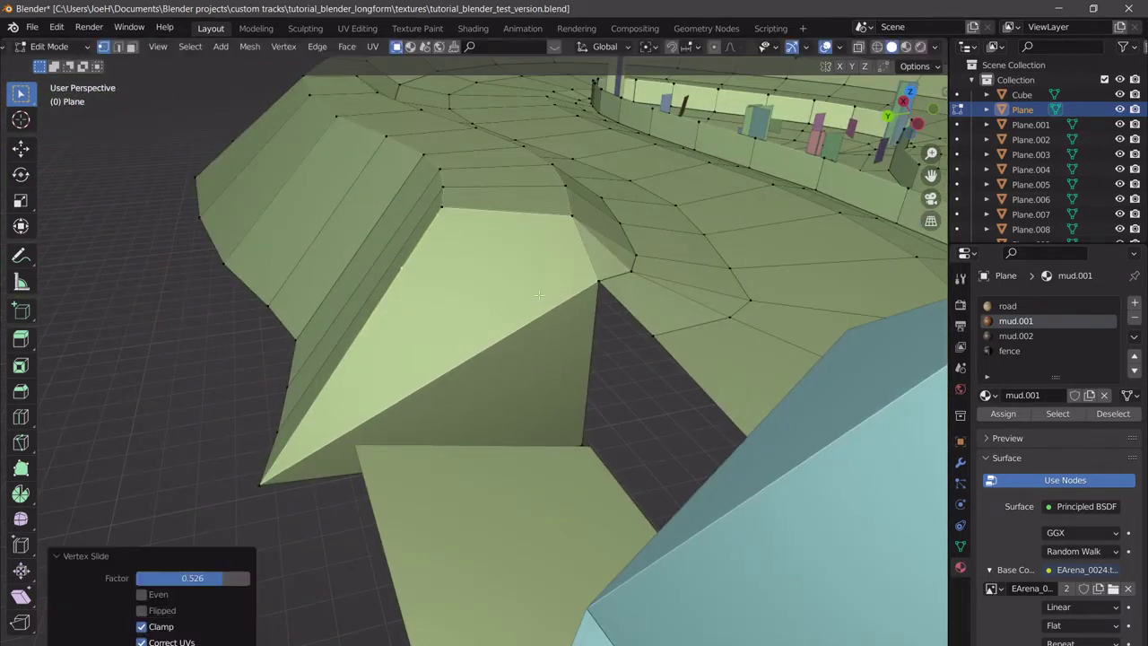
pyautogui.keyDown('shift'); pyautogui.click(594, 280); pyautogui.keyUp('shift')
pyautogui.press('j')
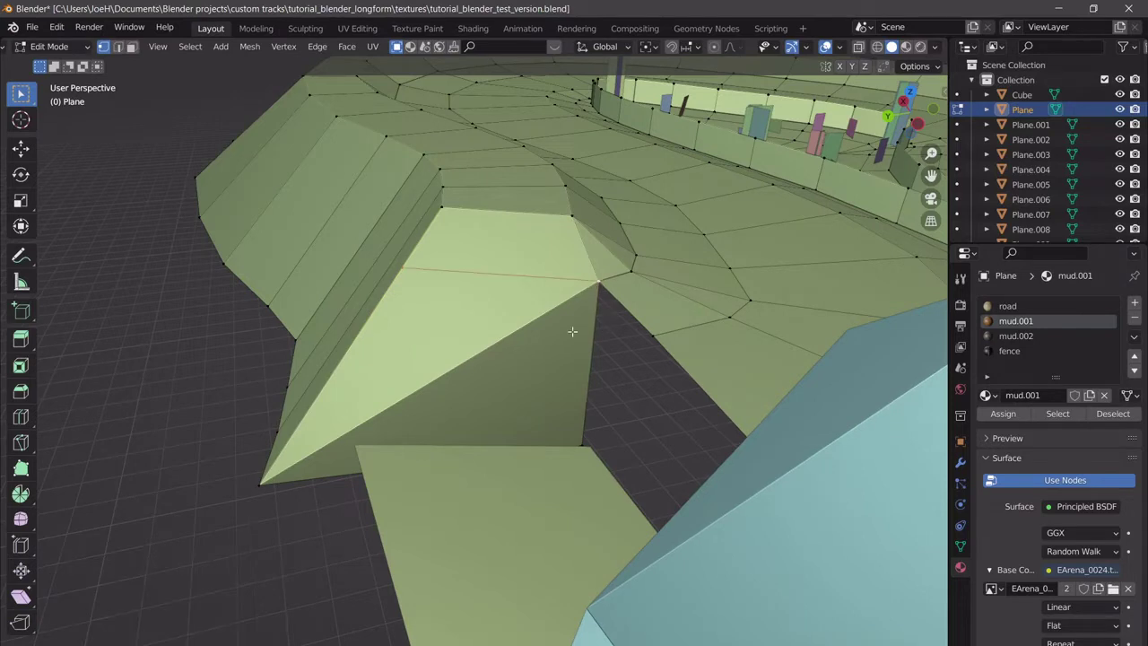
# Delete the large end face crossed by the connecting edge.
pyautogui.click(131, 48)
pyautogui.click(458, 298)
pyautogui.press('x')
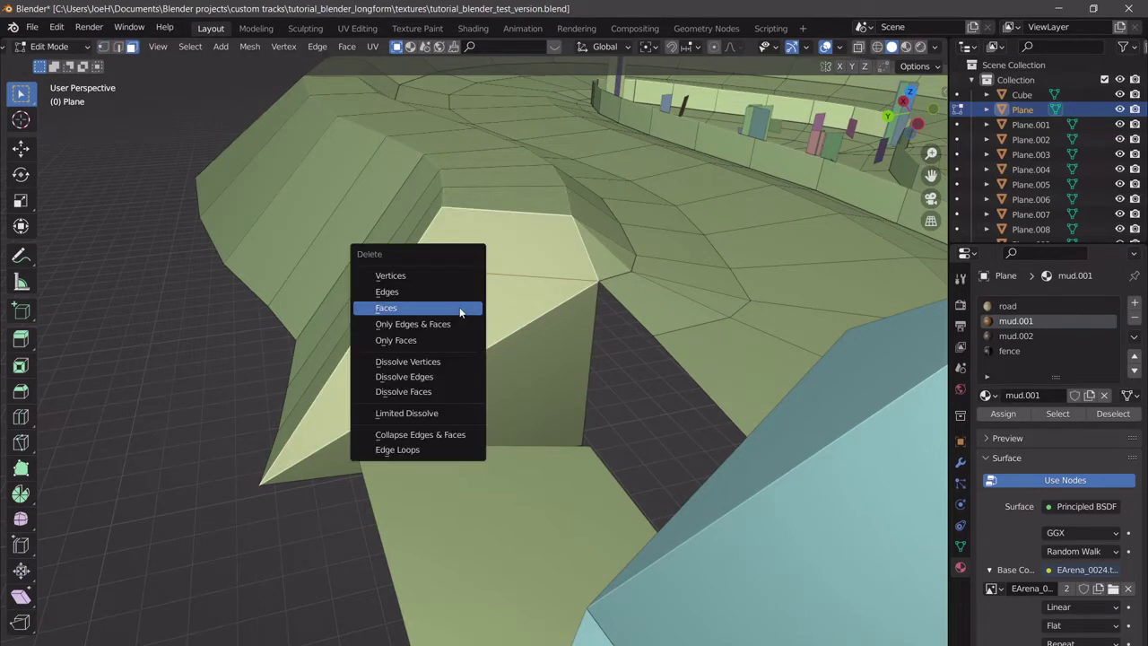
pyautogui.click(459, 307)
# Fill the upper part of the bank's open end with a four-sided face down to the skirt edge's slid midpoint.
pyautogui.click(102, 47)
pyautogui.moveTo(497, 288); pyautogui.dragTo(592, 305, button='middle')
pyautogui.click(660, 241)
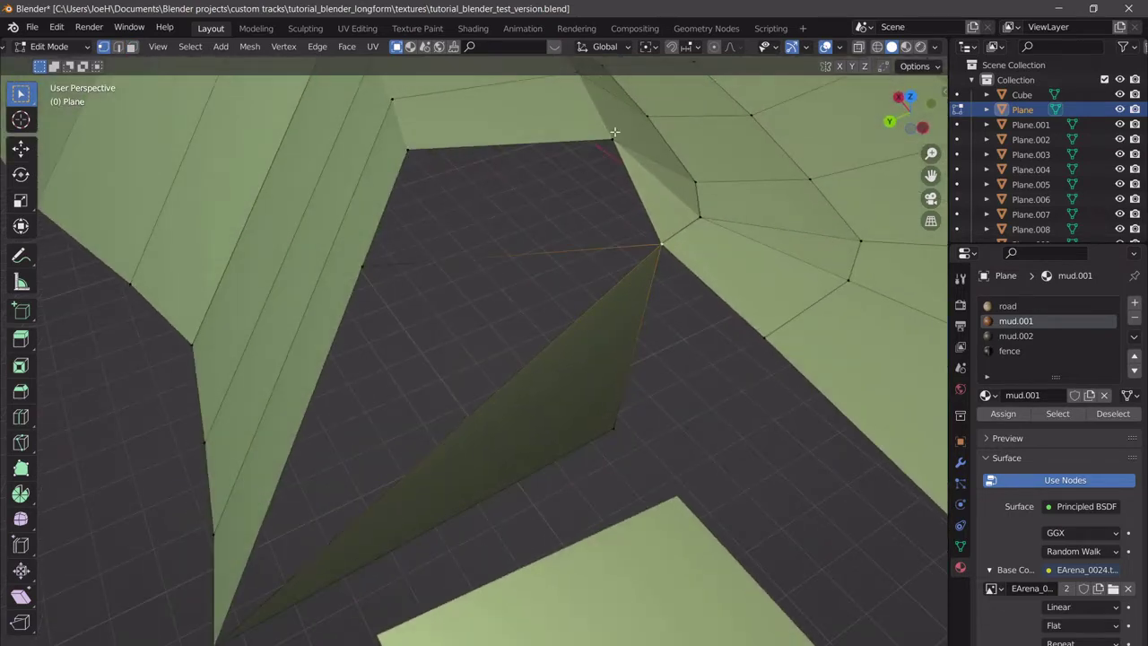
pyautogui.keyDown('shift'); pyautogui.click(363, 268); pyautogui.keyUp('shift')
pyautogui.keyDown('shift'); pyautogui.click(408, 151); pyautogui.keyUp('shift')
pyautogui.press('f')
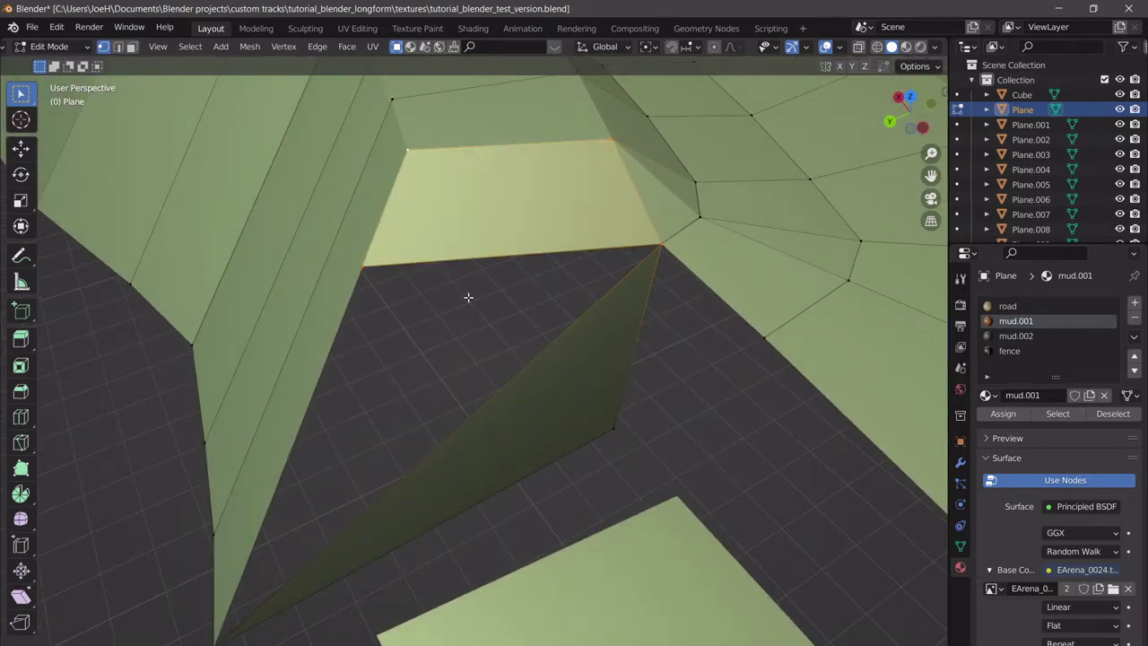
# Delete the remaining triangular face beneath the new upper end face.
pyautogui.scroll(-1, 622, 312)
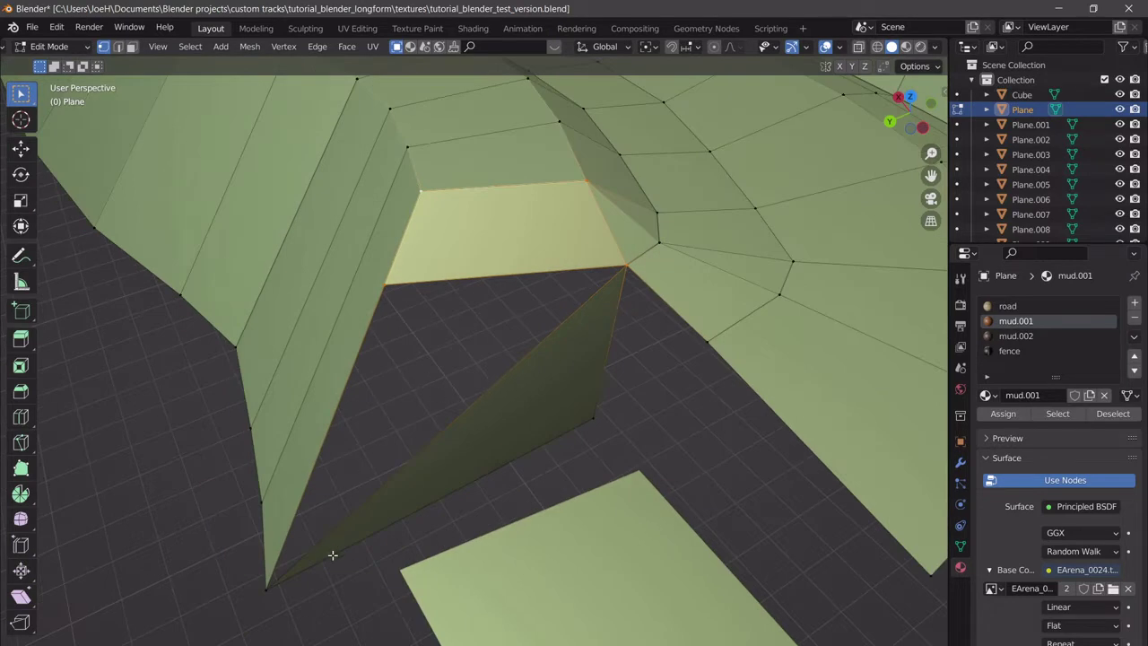
pyautogui.click(131, 47)
pyautogui.click(551, 352)
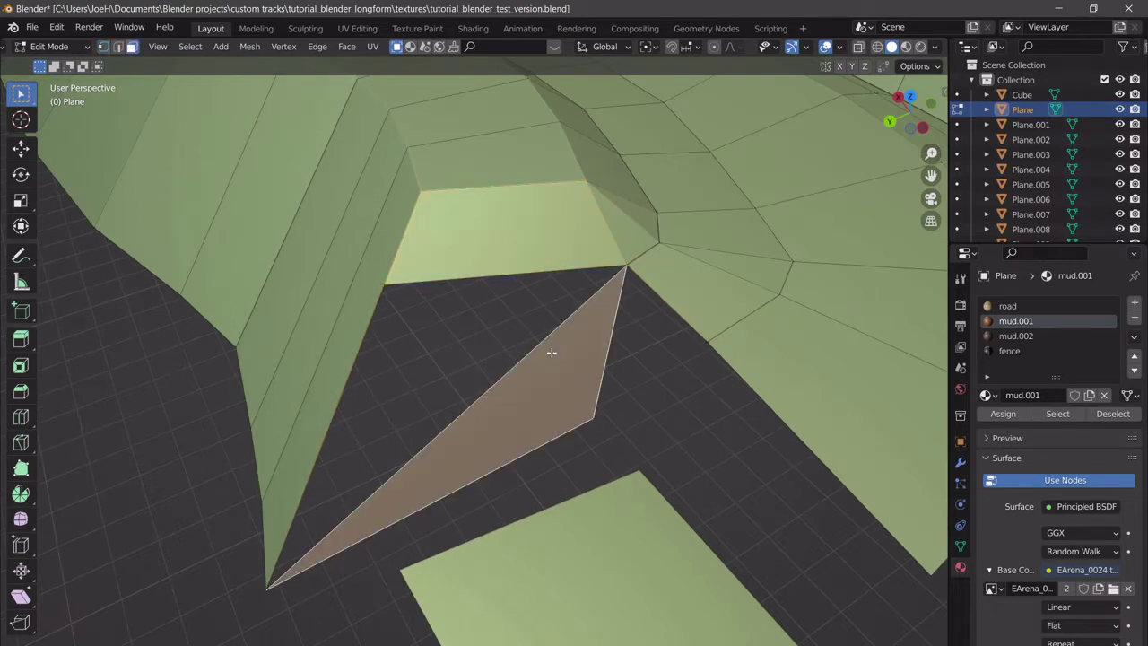
pyautogui.press('x')
pyautogui.click(518, 352)
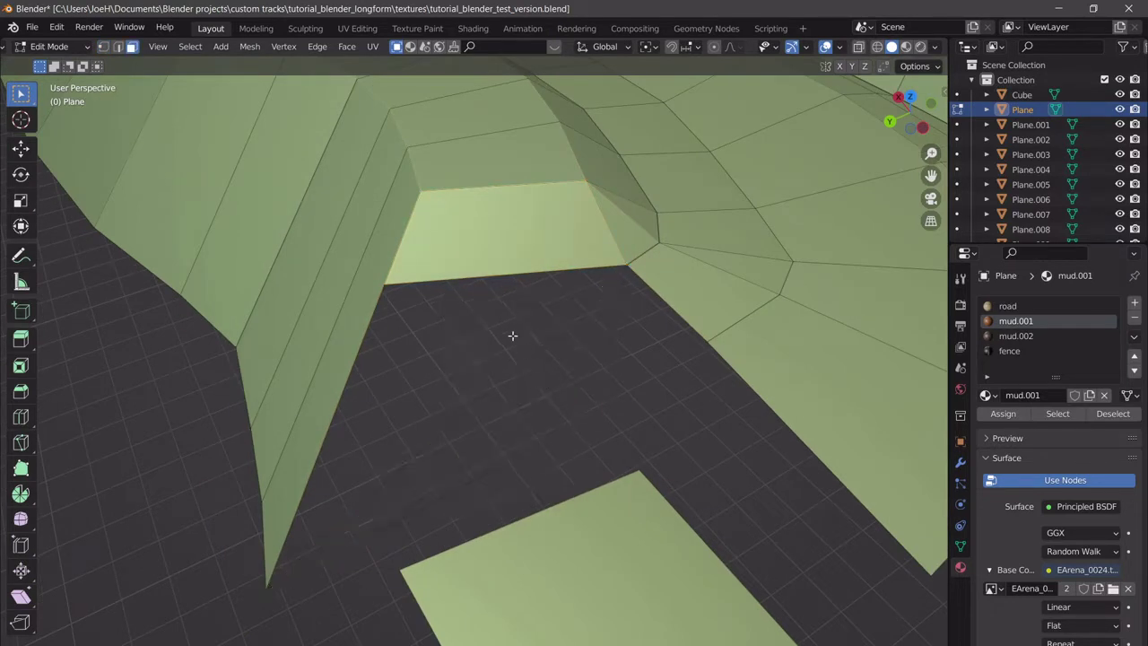
# Delete the loose diagonal edge from the bank's lower corner vertex to the skirt's bottom corner.
pyautogui.click(116, 47)
pyautogui.moveTo(547, 364); pyautogui.dragTo(478, 322)
pyautogui.press('x')
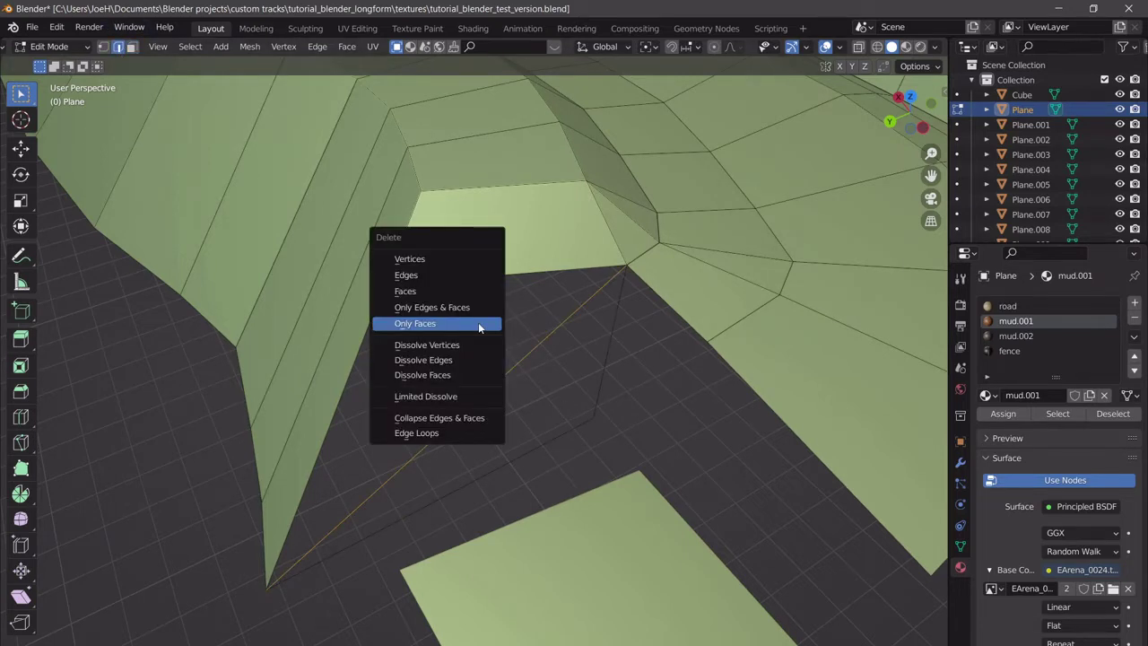
pyautogui.click(451, 274)
# Fill the lower part of the open end with one four-sided face down to the bottom edge.
pyautogui.click(102, 48)
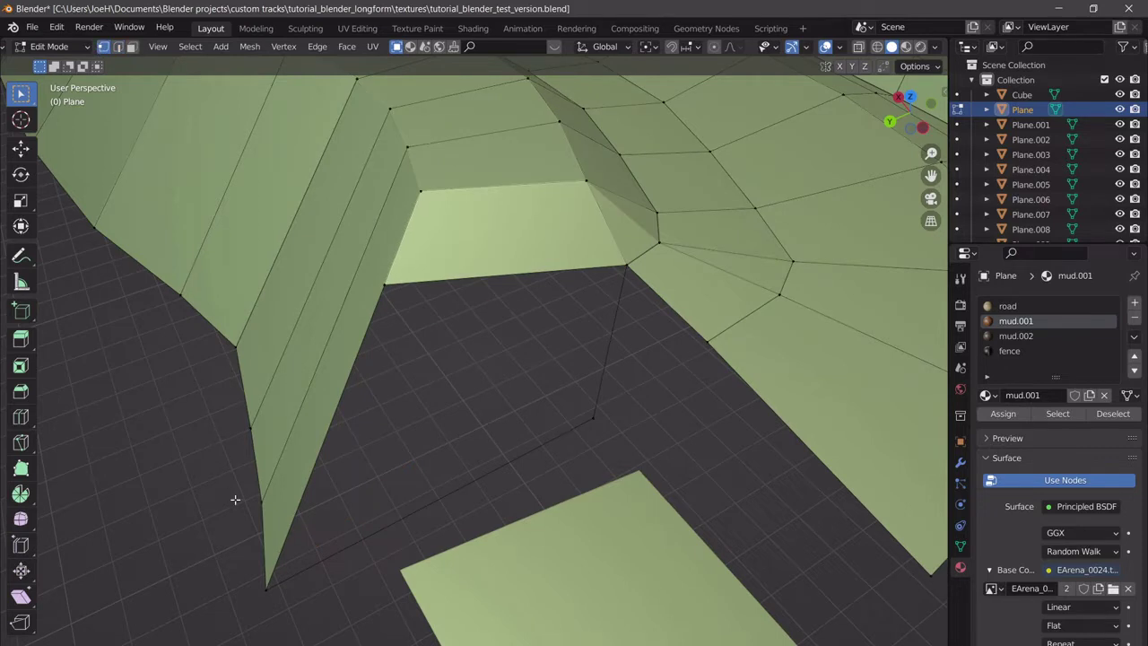
pyautogui.click(263, 593)
pyautogui.keyDown('shift'); pyautogui.click(406, 280); pyautogui.keyUp('shift')
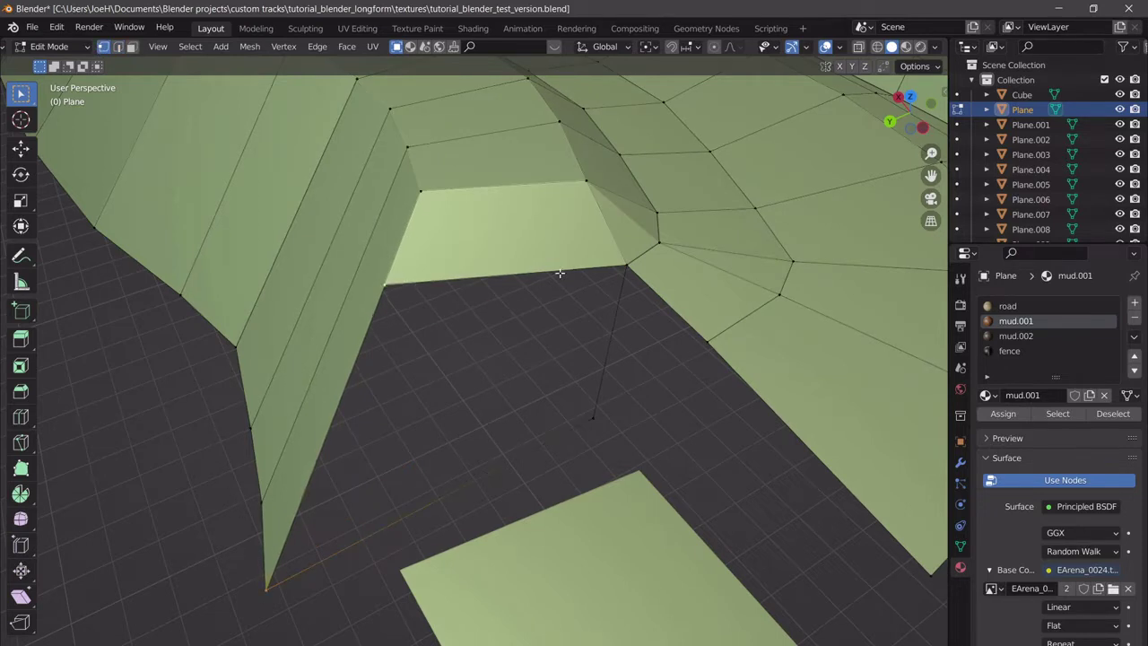
pyautogui.keyDown('shift'); pyautogui.click(609, 271); pyautogui.keyUp('shift')
pyautogui.keyDown('shift'); pyautogui.click(595, 418); pyautogui.keyUp('shift')
pyautogui.press('f')
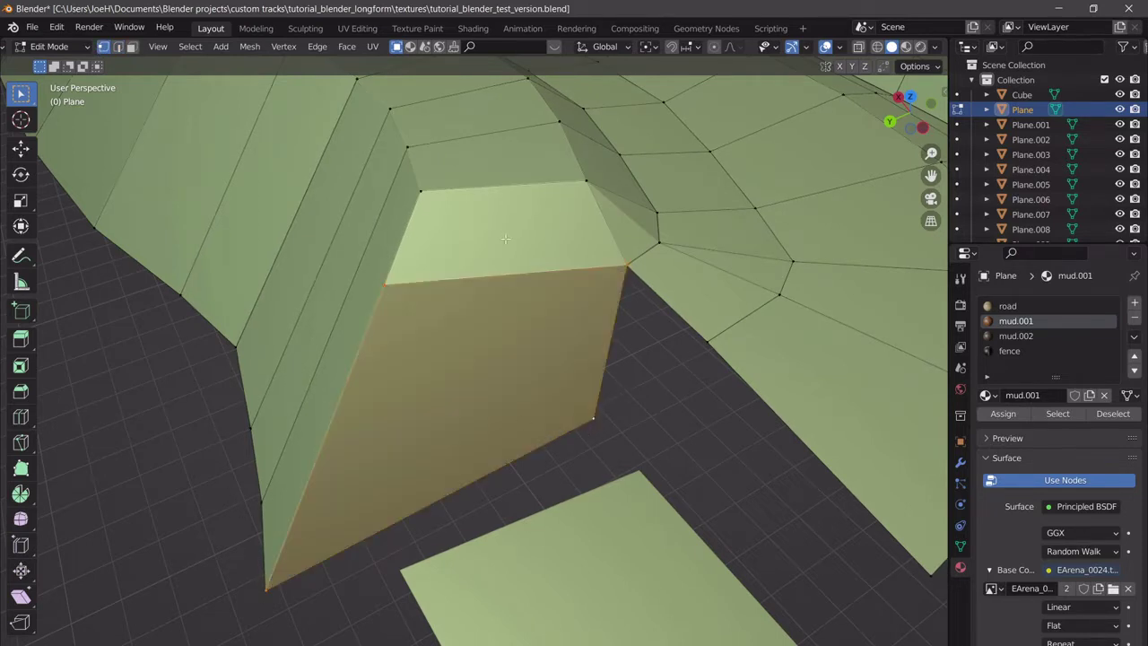
# Clear the selection and examine the closed bank end and adjoining skirt from several sides.
pyautogui.hotkey('alt', 'a')
pyautogui.moveTo(513, 350); pyautogui.dragTo(446, 353, button='middle')
pyautogui.scroll(-4, 453, 359)
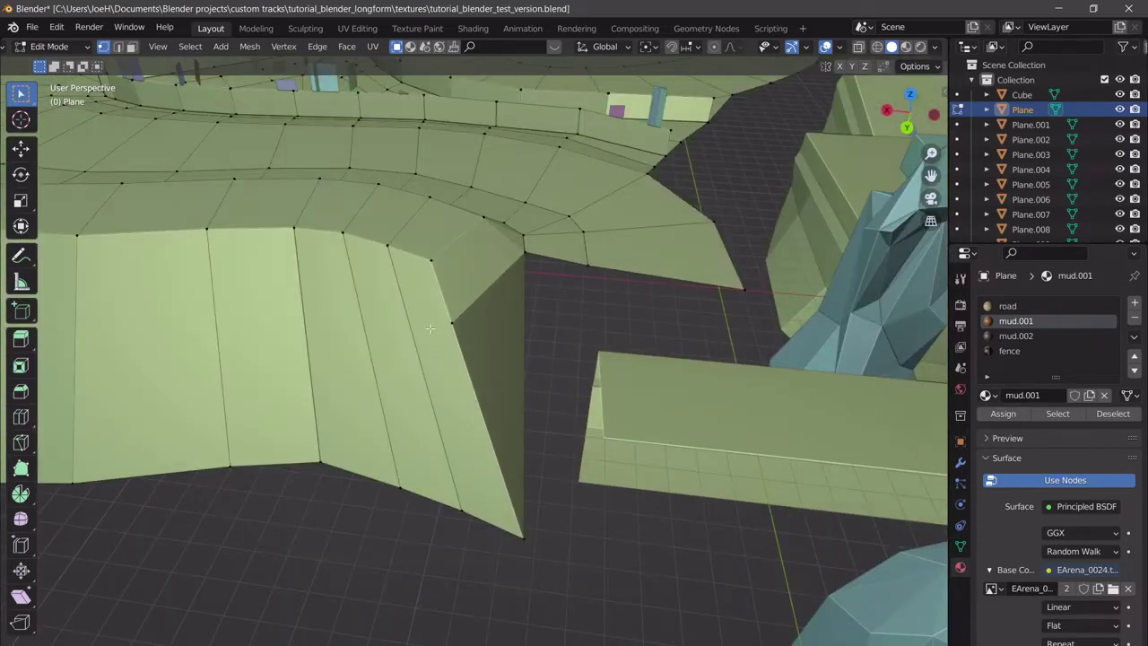
pyautogui.scroll(2, 429, 329)
pyautogui.moveTo(488, 322); pyautogui.dragTo(392, 356, button='middle')
pyautogui.scroll(-3, 448, 389)
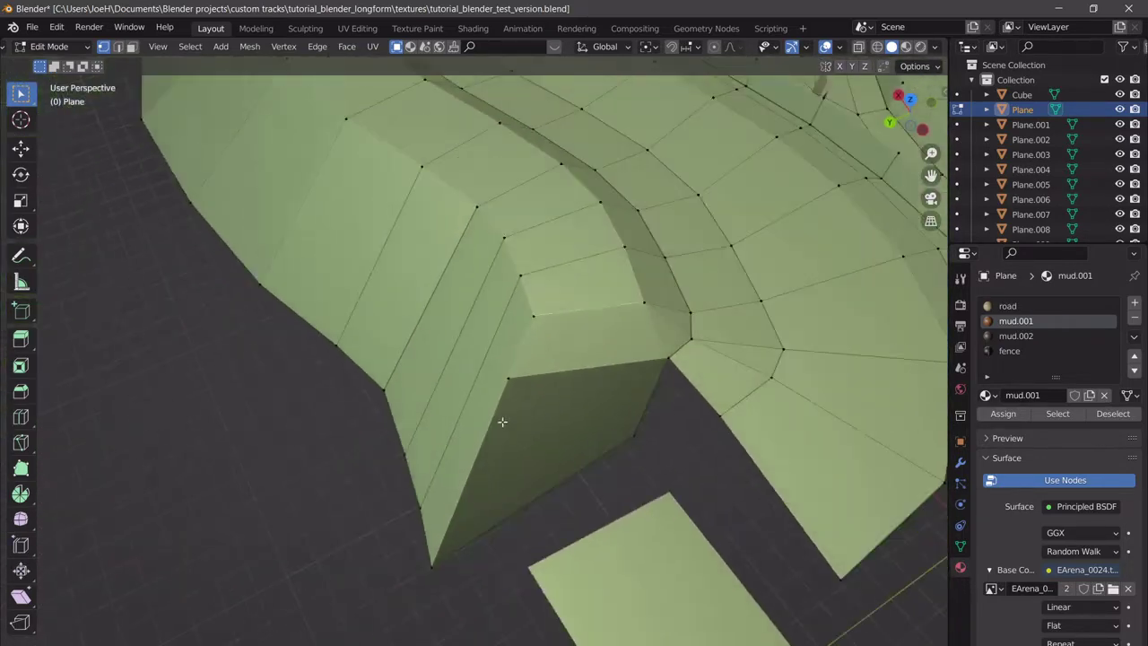
pyautogui.moveTo(502, 422); pyautogui.dragTo(526, 376, button='middle')
# Highlight the last skirt faces and the upper end face to check how they meet at the corner.
pyautogui.click(132, 46)
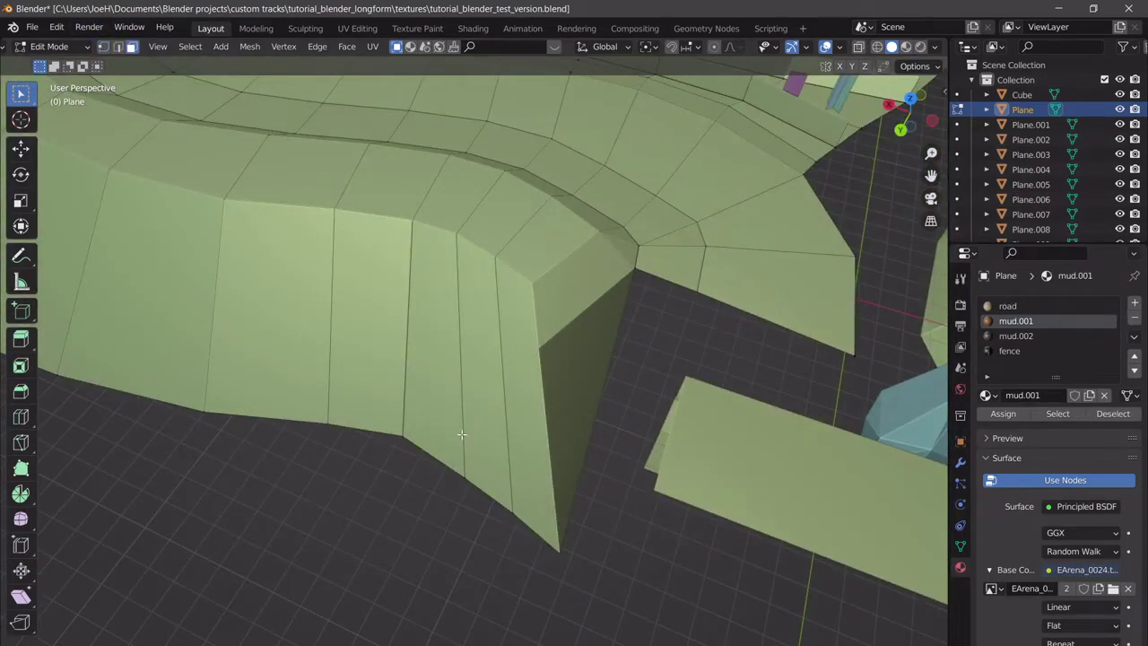
pyautogui.click(492, 385)
pyautogui.keyDown('shift'); pyautogui.click(520, 379); pyautogui.keyUp('shift')
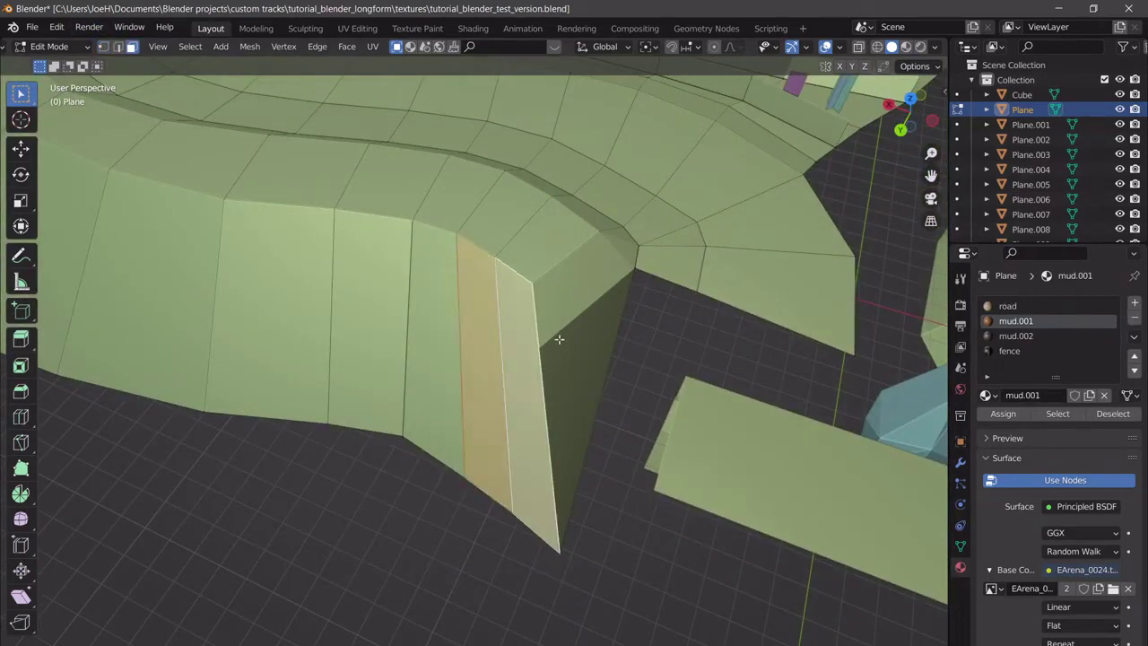
pyautogui.keyDown('shift'); pyautogui.moveTo(554, 321); pyautogui.dragTo(571, 340); pyautogui.keyUp('shift')
pyautogui.scroll(4, 571, 341)
pyautogui.moveTo(571, 341); pyautogui.dragTo(508, 347, button='middle')
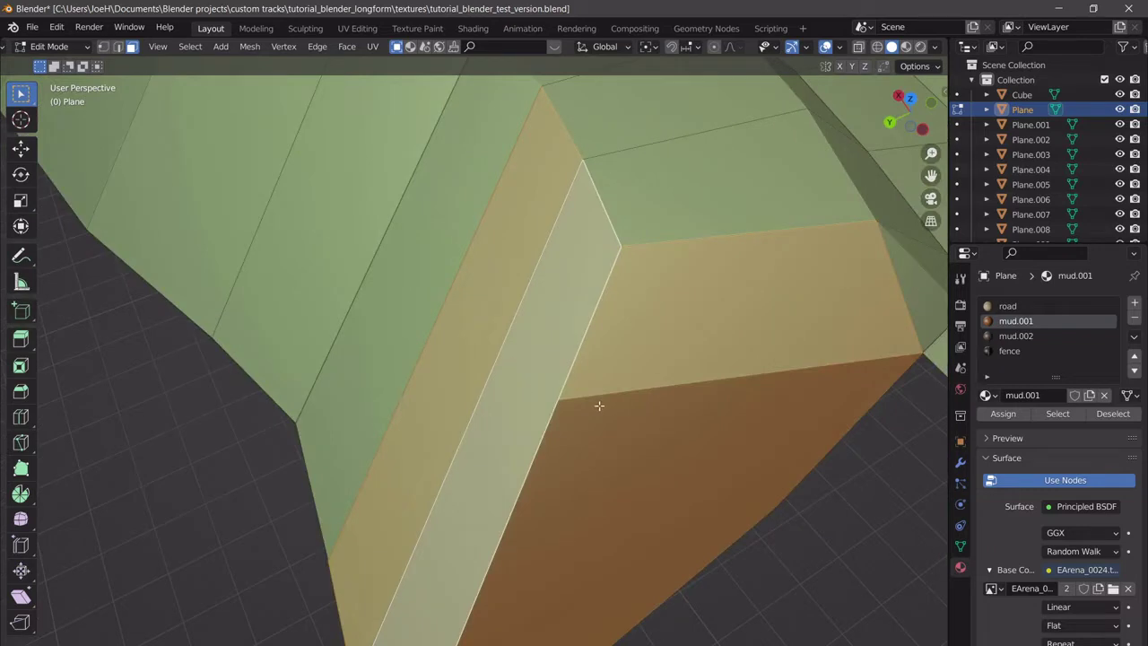
pyautogui.hotkey('alt', 'a')
pyautogui.click(614, 378)
pyautogui.scroll(-2, 606, 415)
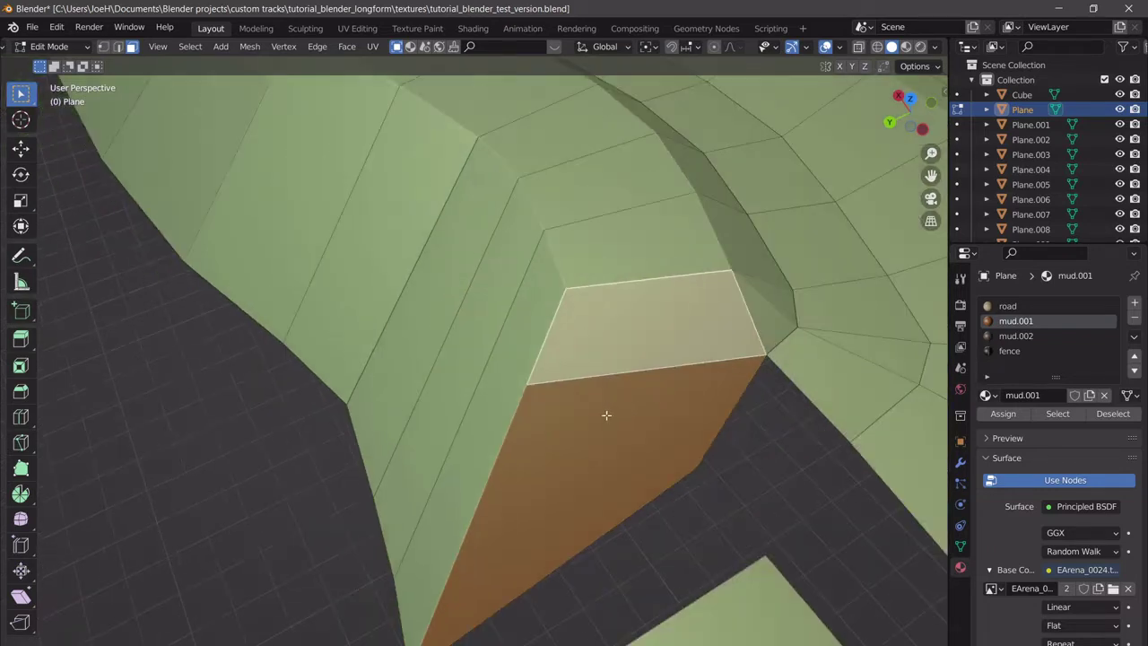
pyautogui.click(516, 369)
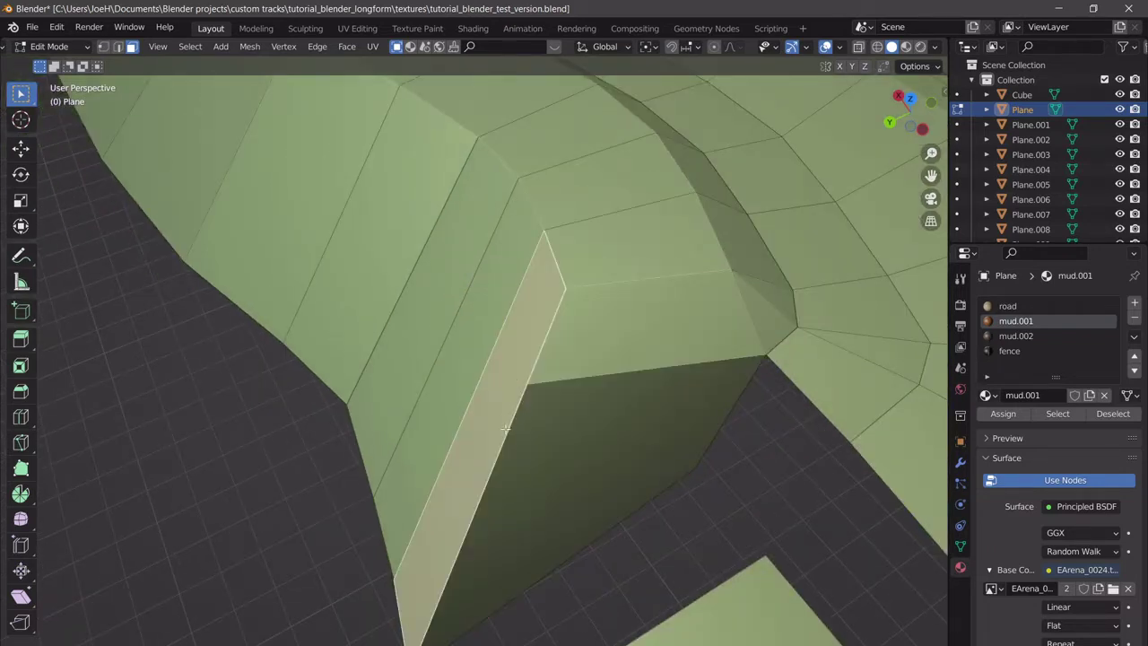
# Examine the finished end against the rest of the track and the open border beside it.
pyautogui.moveTo(525, 448); pyautogui.dragTo(583, 363, button='middle')
pyautogui.scroll(-2, 579, 371)
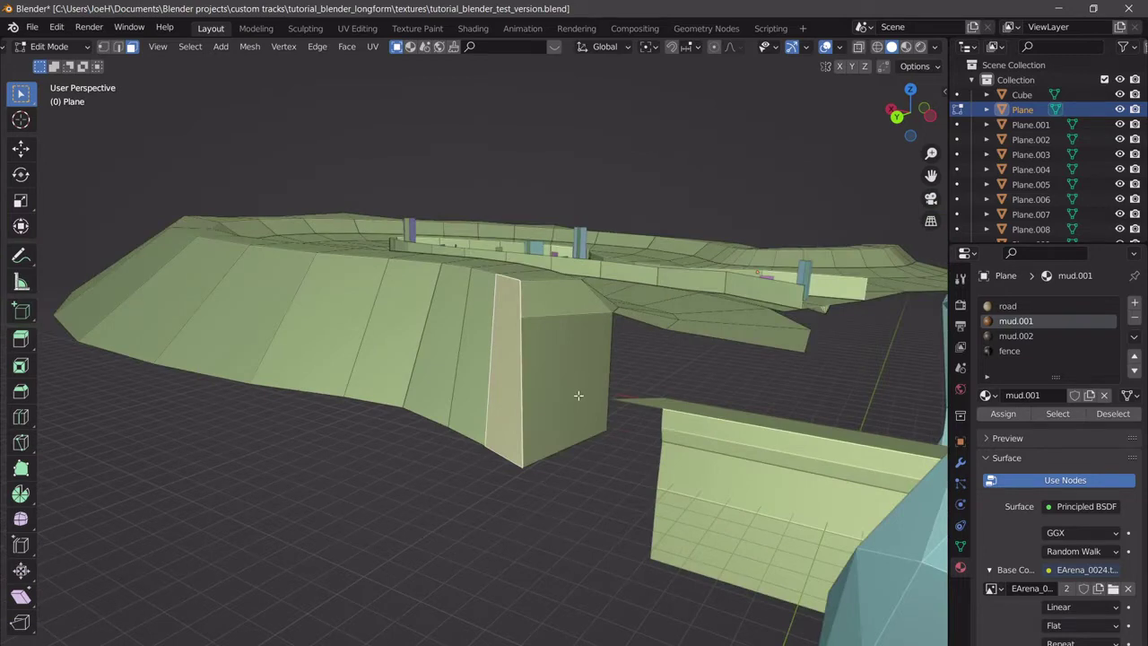
pyautogui.moveTo(596, 388); pyautogui.dragTo(462, 368, button='middle')
pyautogui.scroll(-4, 547, 460)
pyautogui.scroll(3, 633, 410)
pyautogui.scroll(-4, 592, 401)
pyautogui.scroll(3, 554, 411)
pyautogui.scroll(3, 553, 412)
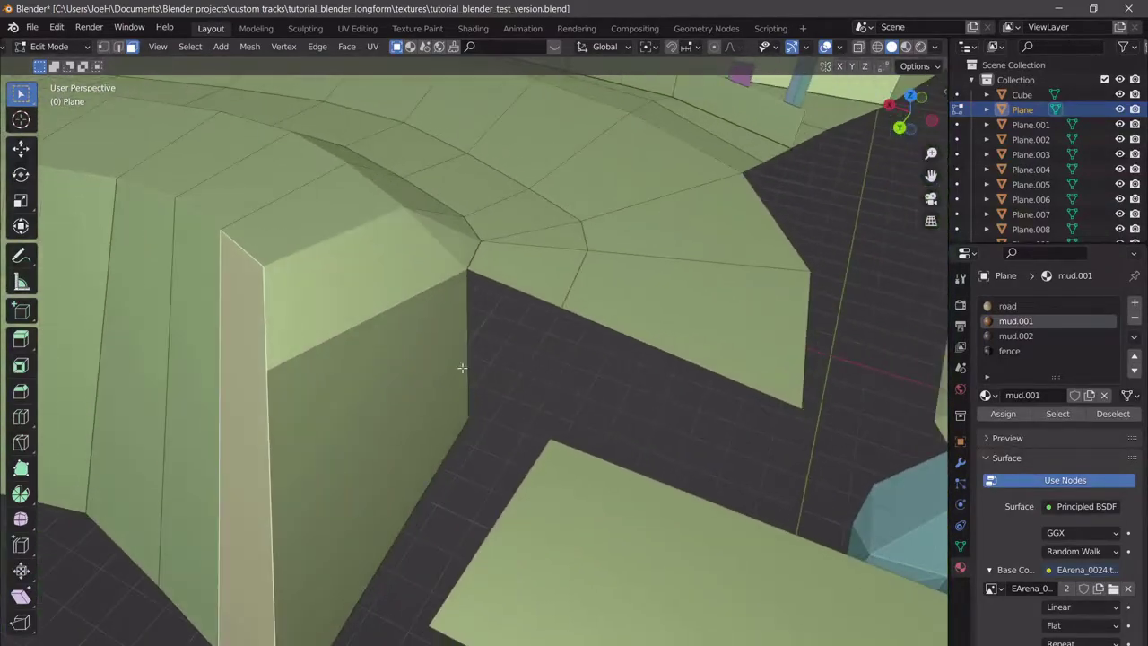
# Fill two adjoining wall faces beneath the track edge, each generated from the single corner vertex where it starts.
pyautogui.click(93, 47)
pyautogui.click(103, 47)
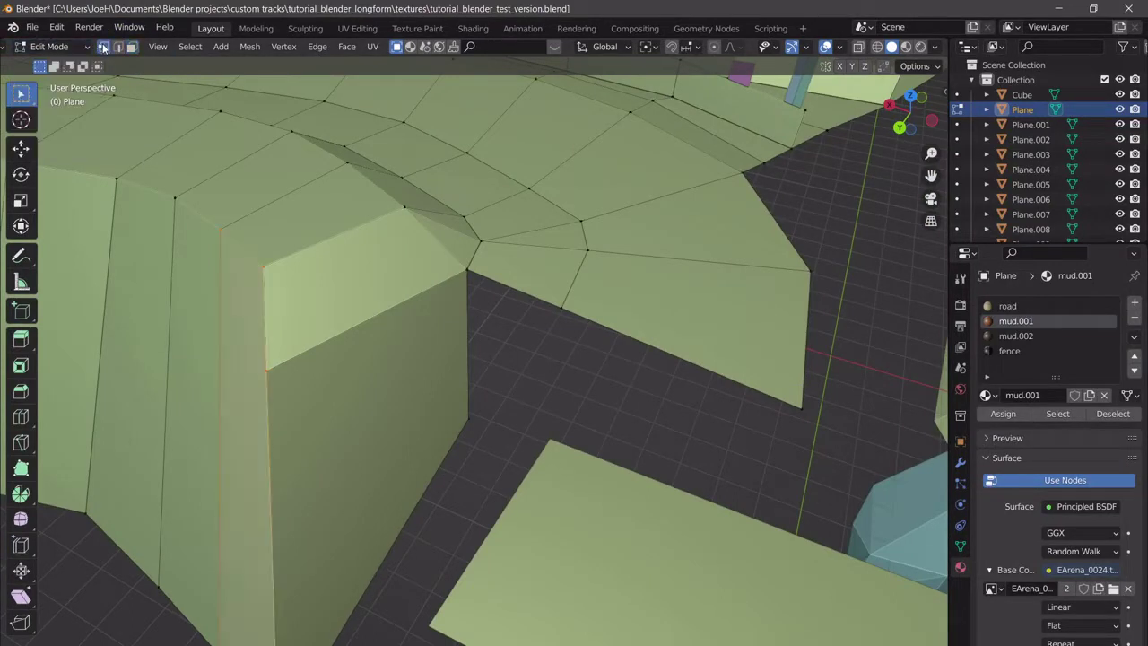
pyautogui.click(486, 281)
pyautogui.press('e')
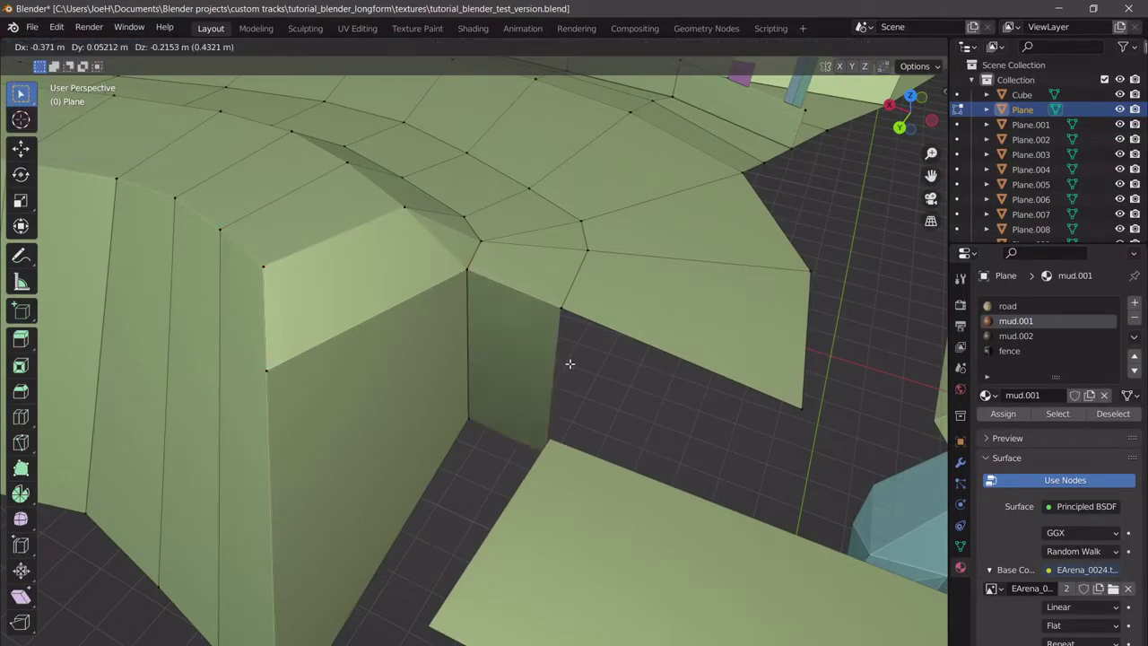
pyautogui.click(571, 365)
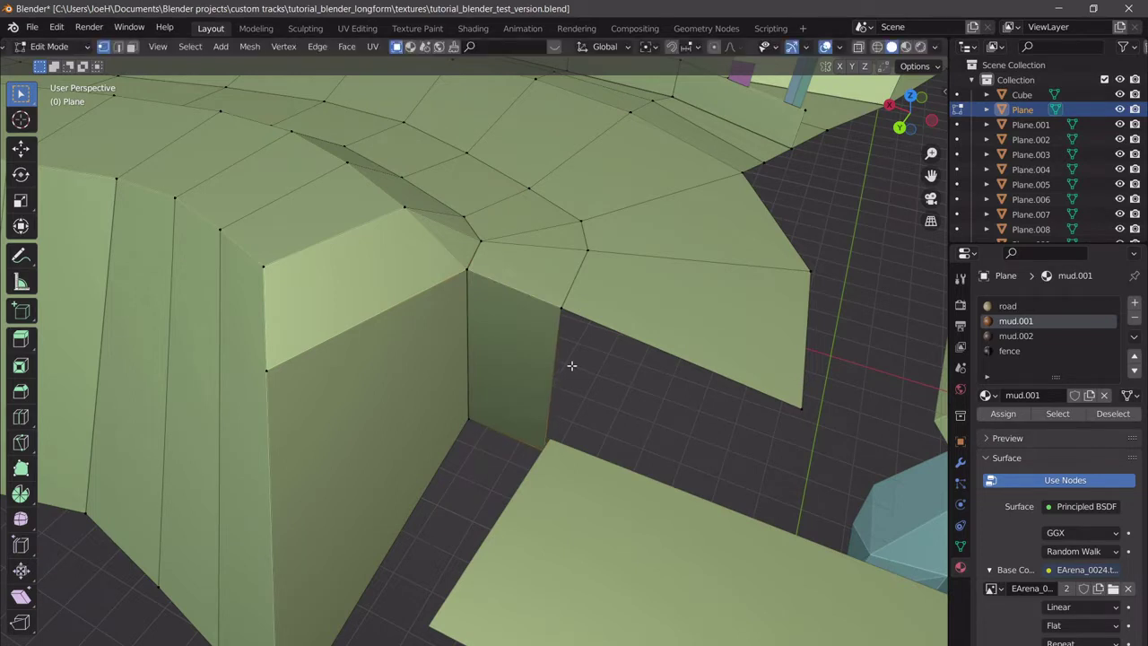
pyautogui.click(562, 312)
pyautogui.press('f')
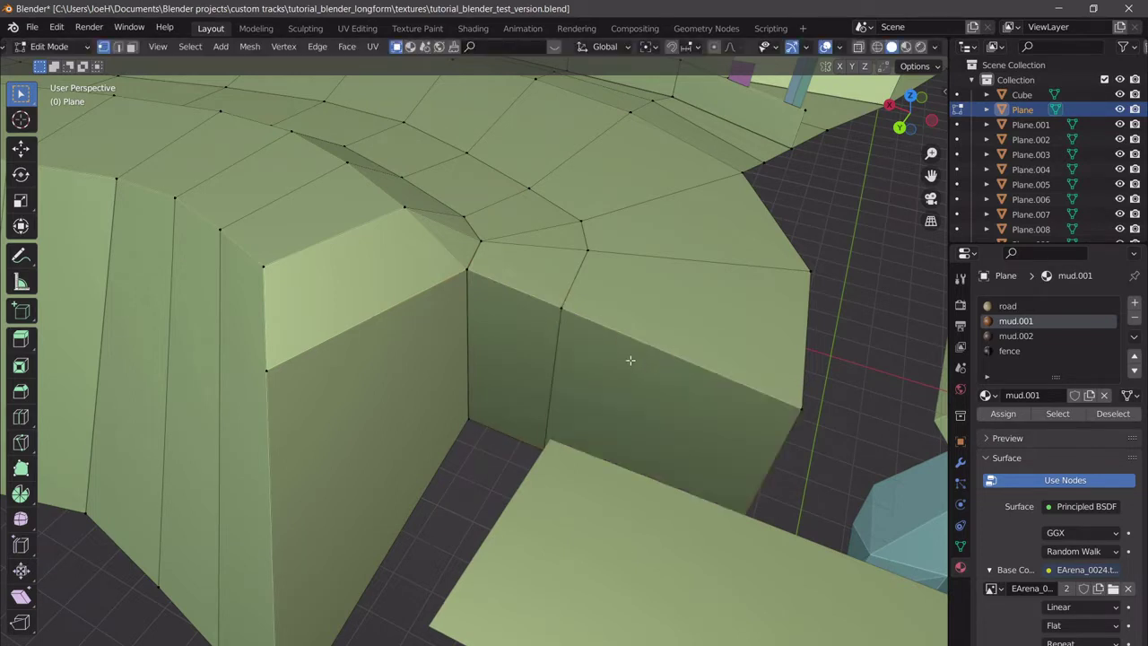
# Look up the F2 add-on in the preferences and close them.
pyautogui.click(65, 28)
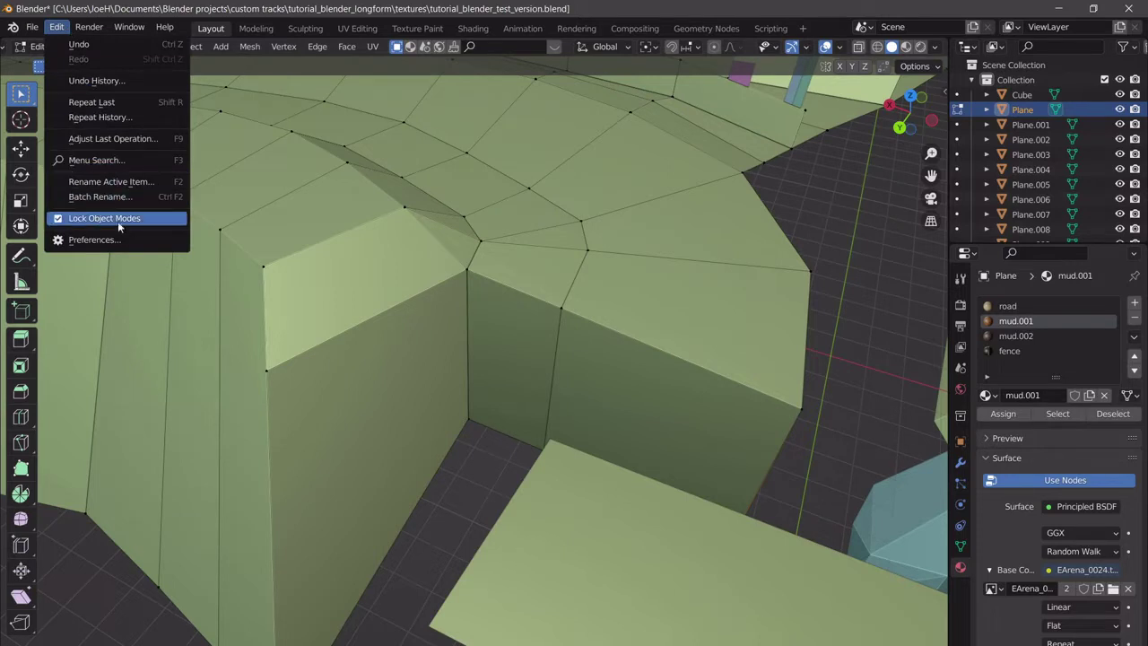
pyautogui.click(93, 240)
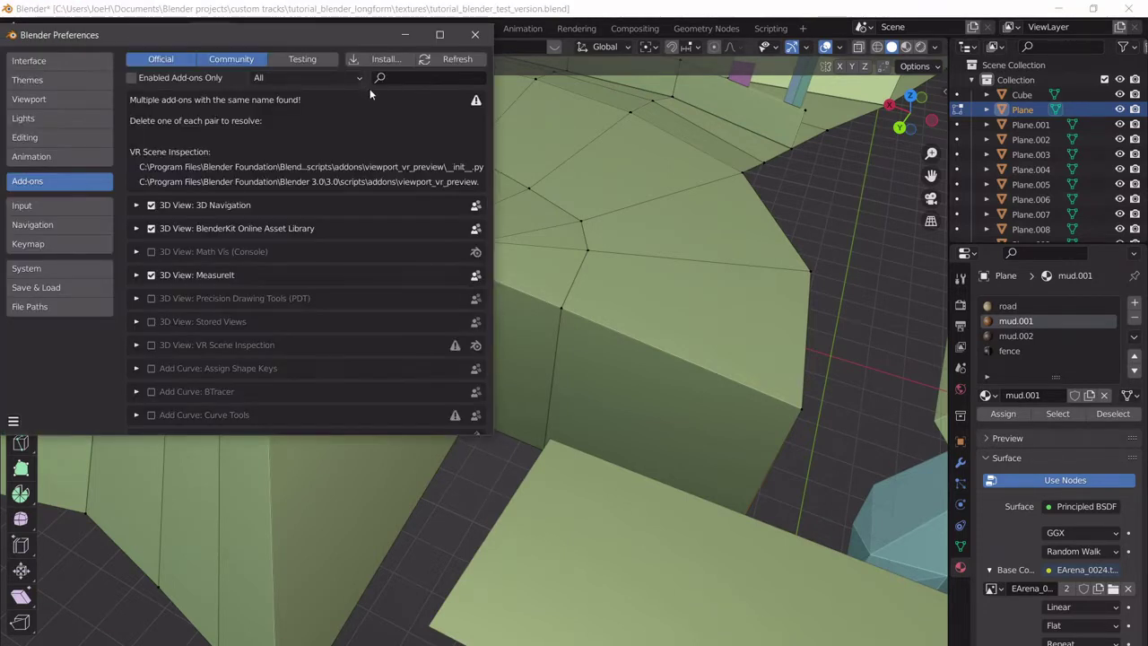
pyautogui.click(403, 78)
pyautogui.write('f2')
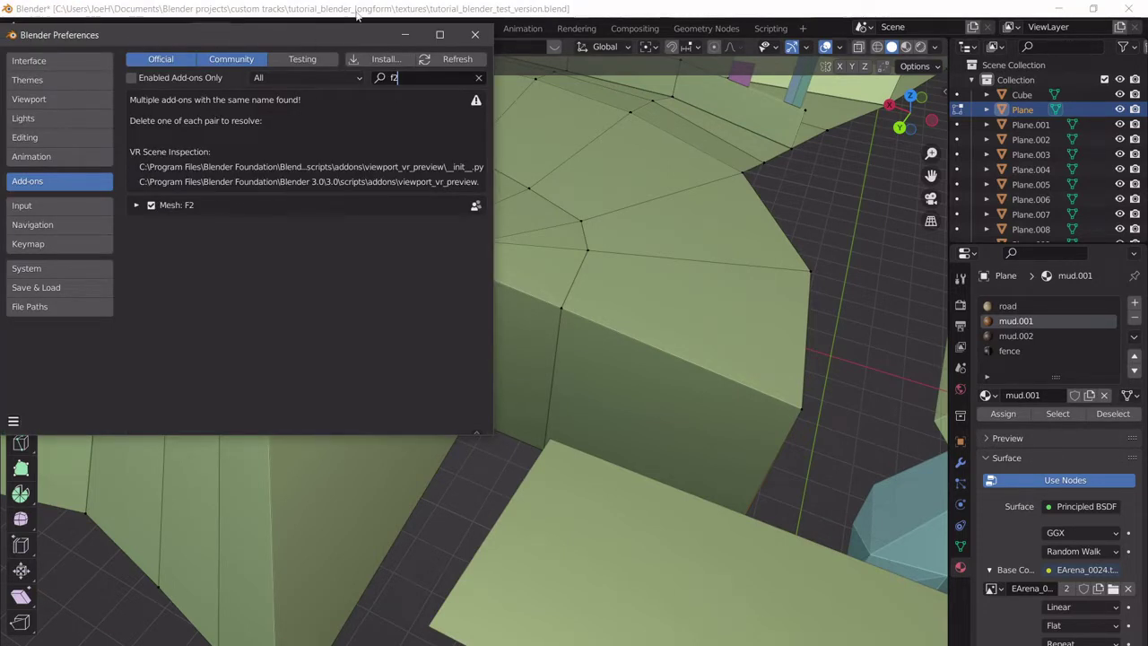
pyautogui.click(475, 34)
# Undo the larger wall face beneath the track edge.
pyautogui.scroll(-1, 662, 340)
pyautogui.scroll(-4, 662, 340)
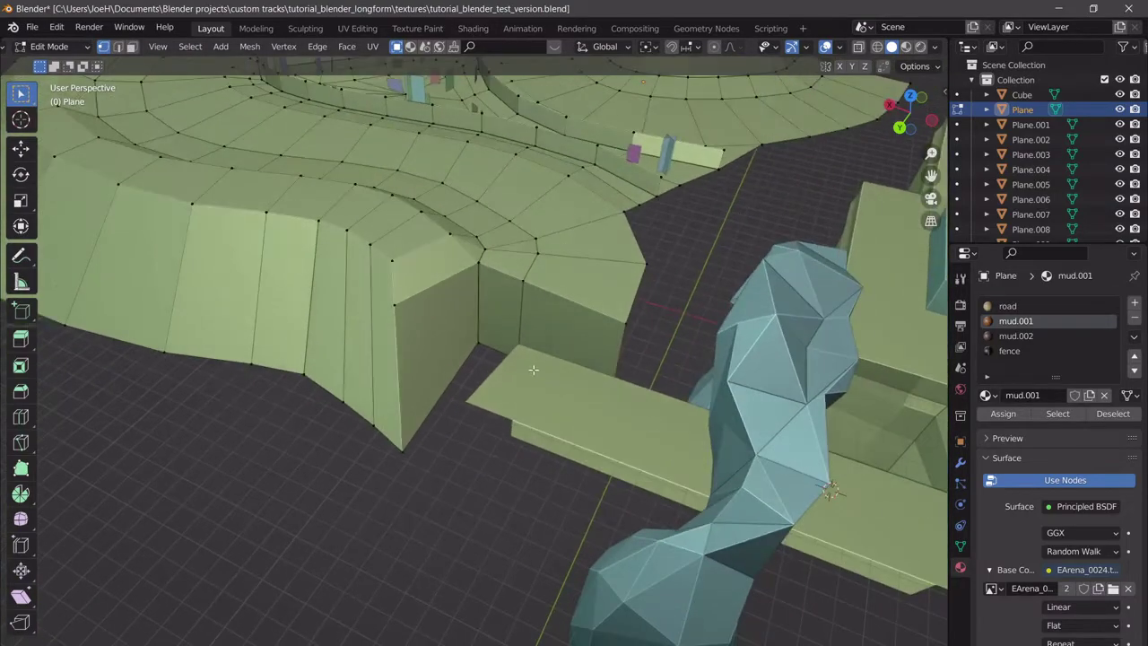
pyautogui.moveTo(533, 370); pyautogui.dragTo(596, 341, button='middle')
pyautogui.scroll(3, 660, 424)
pyautogui.hotkey('ctrl', 'z')
# Fill a triangular face between the small wall's outer edge and the track's far corner vertex.
pyautogui.scroll(3, 571, 349)
pyautogui.scroll(2, 546, 380)
pyautogui.keyDown('shift'); pyautogui.moveTo(515, 289); pyautogui.dragTo(479, 324, button='middle'); pyautogui.keyUp('shift')
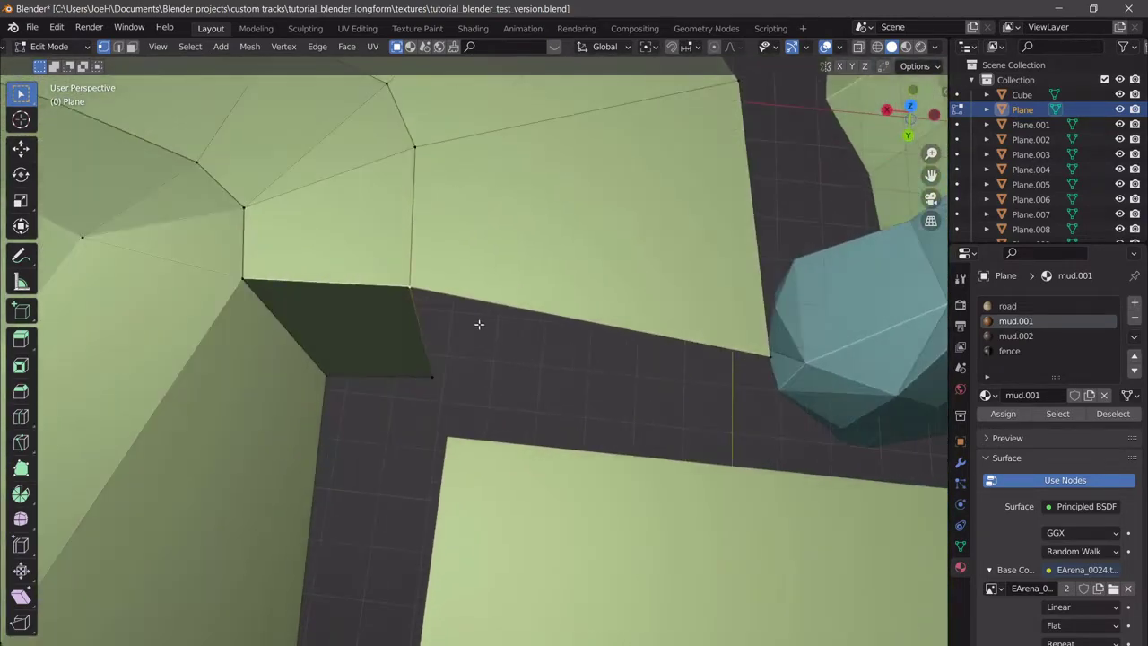
pyautogui.moveTo(694, 417); pyautogui.dragTo(705, 340, button='middle')
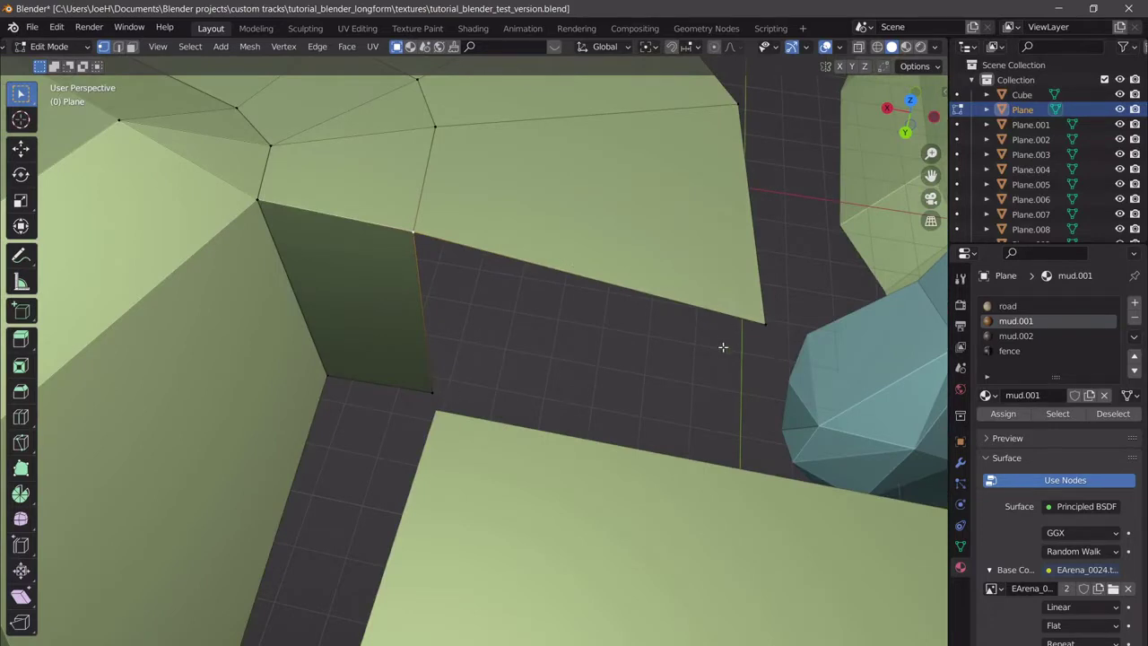
pyautogui.keyDown('shift'); pyautogui.click(761, 327); pyautogui.keyUp('shift')
pyautogui.press('f')
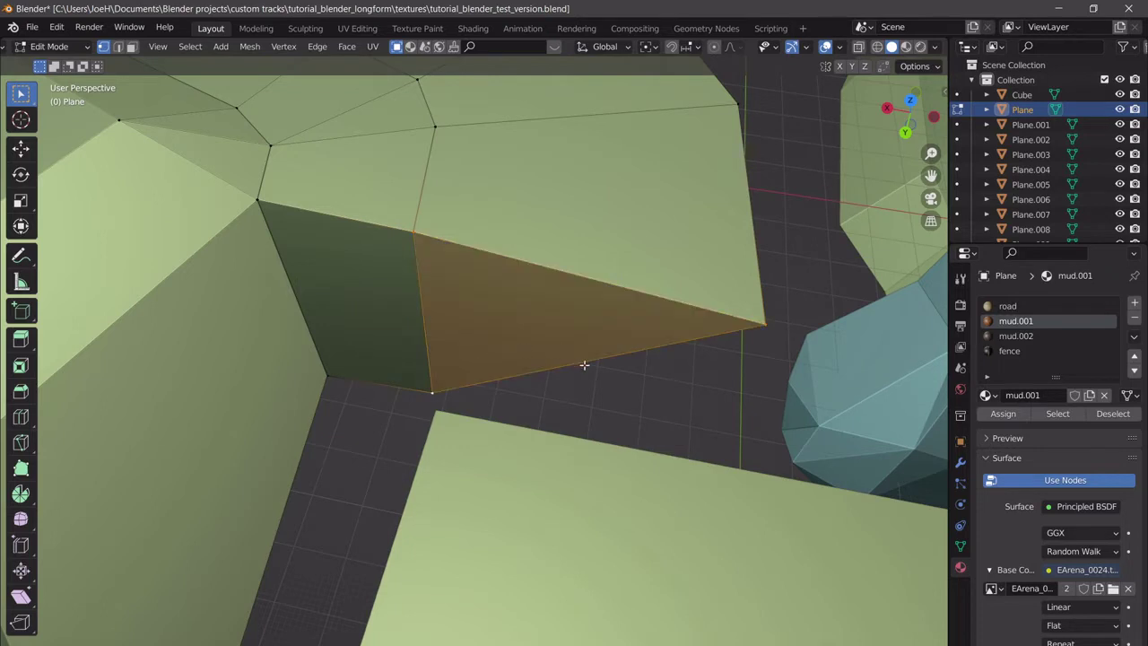
# Subdivide the triangle's lower edge and select its midpoint.
pyautogui.hotkey('alt', 'a')
pyautogui.click(715, 334)
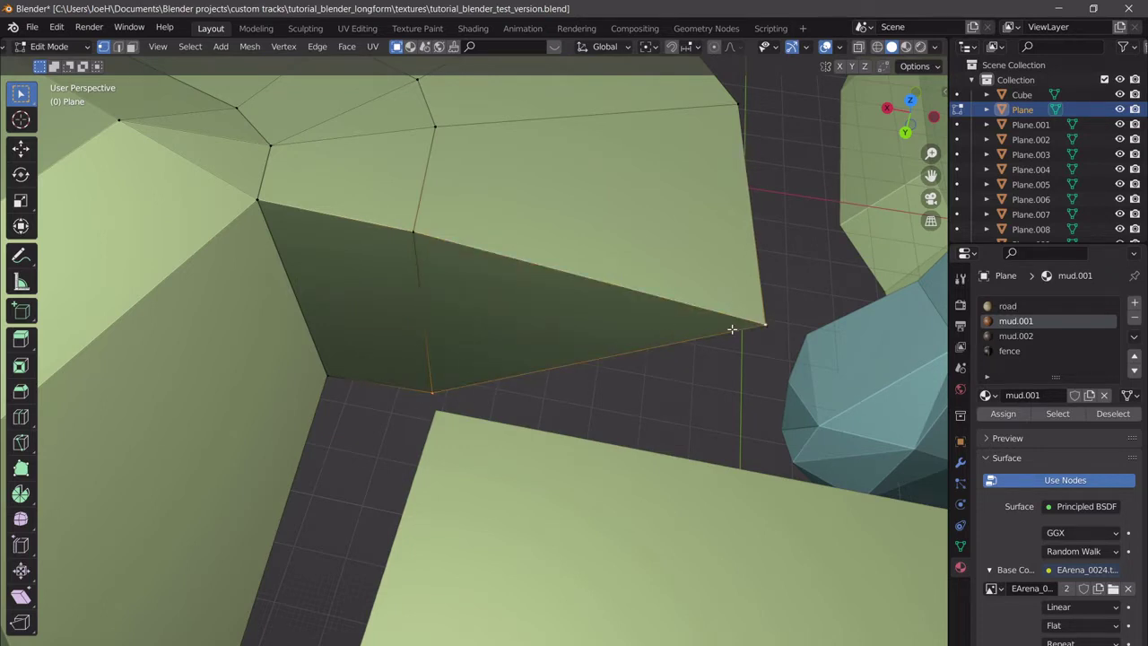
pyautogui.rightClick(672, 331)
pyautogui.click(671, 333)
pyautogui.click(578, 371)
# Move the midpoint about -18.88 m along X and try to shift it along Y.
pyautogui.press('g')
pyautogui.press('x')
pyautogui.click(749, 406)
pyautogui.press('g')
pyautogui.press('y')
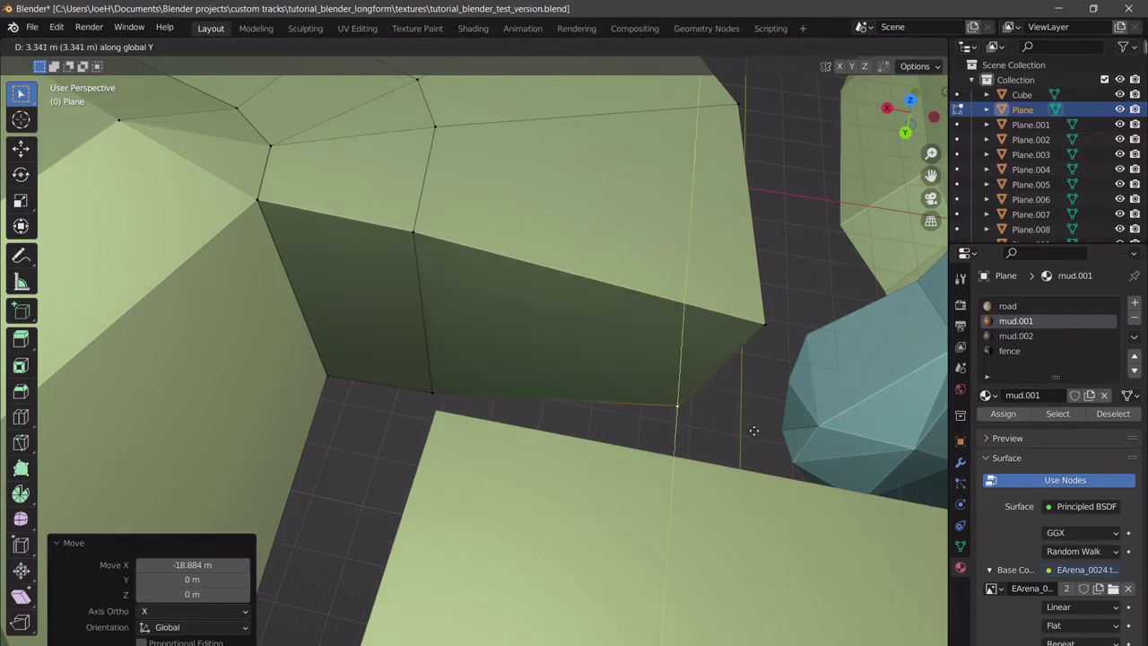
pyautogui.rightClick(755, 452)
# Undo the midpoint move, the edge subdivision and the triangular face.
pyautogui.hotkey('ctrl', 'z')
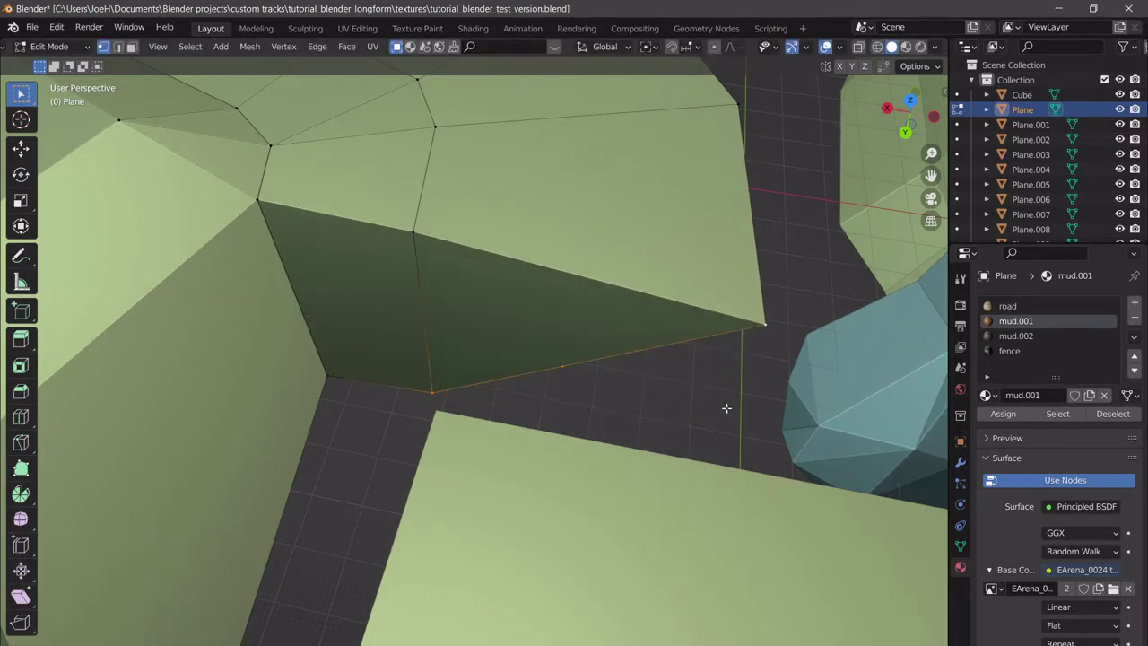
pyautogui.hotkey('ctrl', 'z')
pyautogui.hotkey('ctrl', 'z')
pyautogui.hotkey('ctrl', 'z')
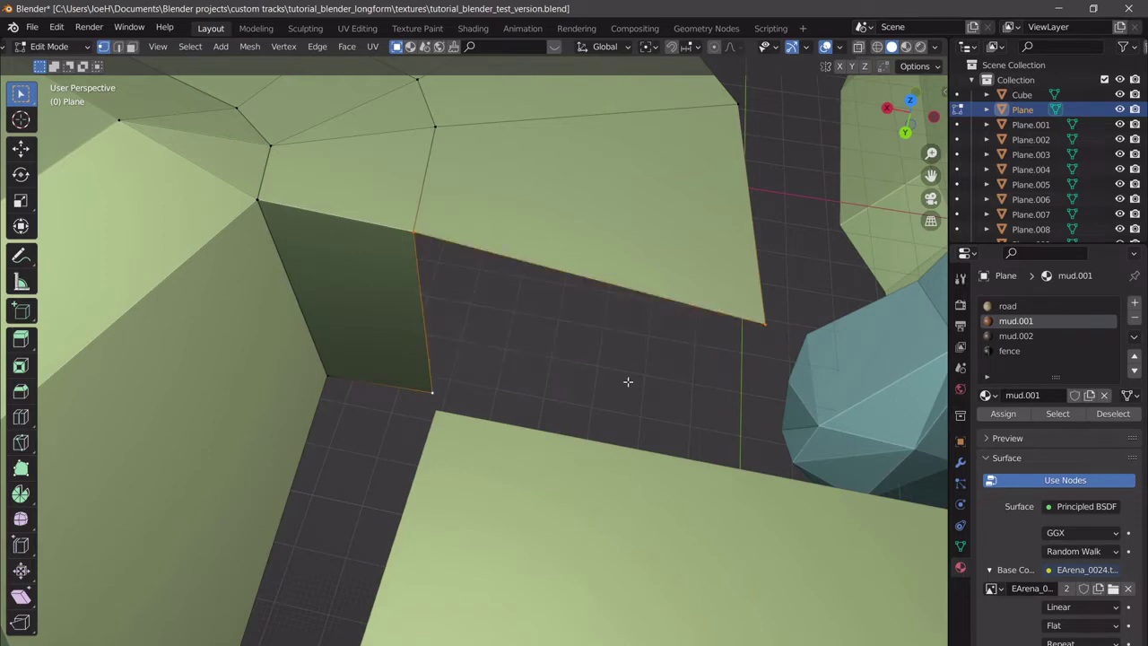
# Fill the larger wall face beneath the track edge from the vertex at the top of the small wall's outer edge.
pyautogui.click(423, 232)
pyautogui.press('f')
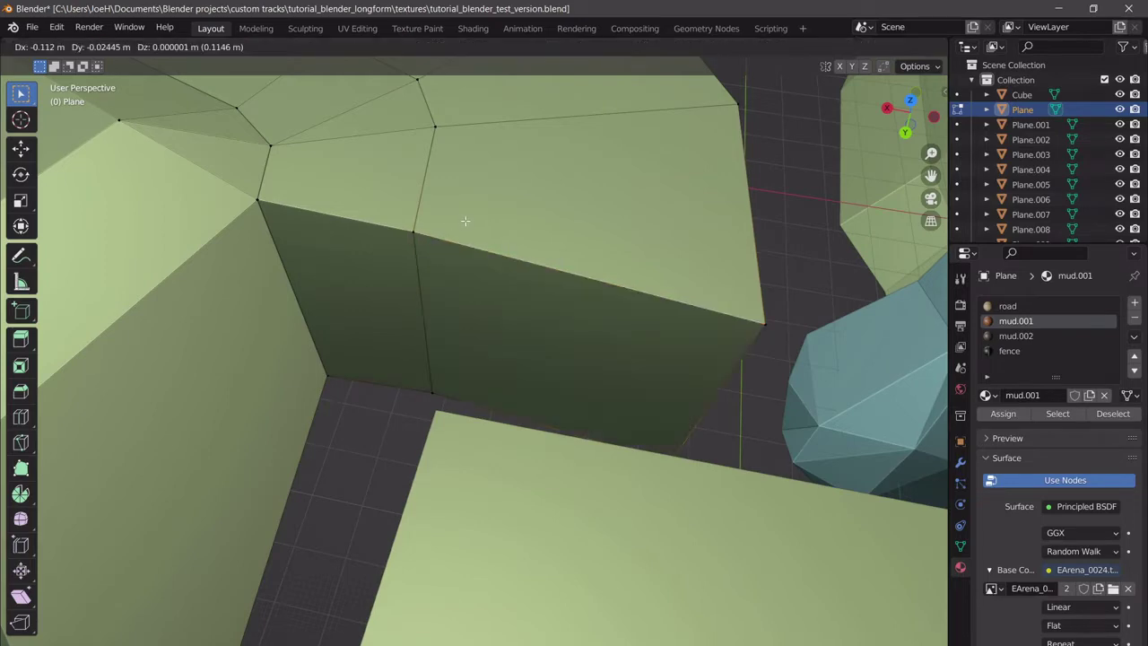
pyautogui.click(464, 221)
pyautogui.moveTo(574, 332); pyautogui.dragTo(542, 375, button='middle')
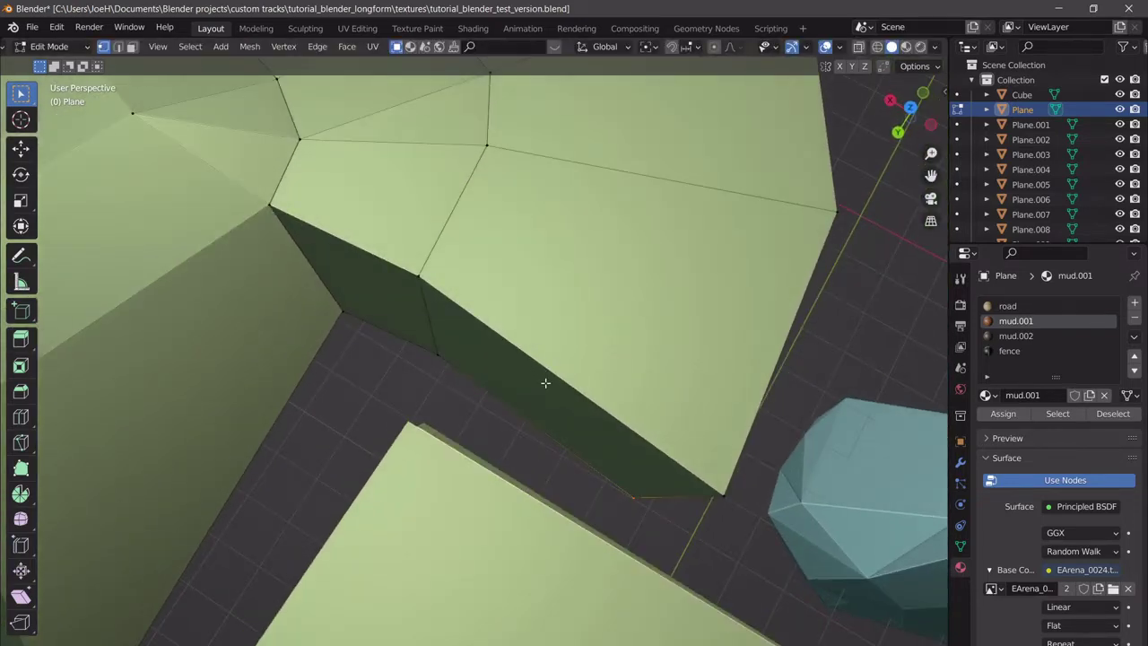
# Fill the next two wall faces beneath the track border, around the rounded corner beyond the larger wall face.
pyautogui.scroll(-4, 553, 377)
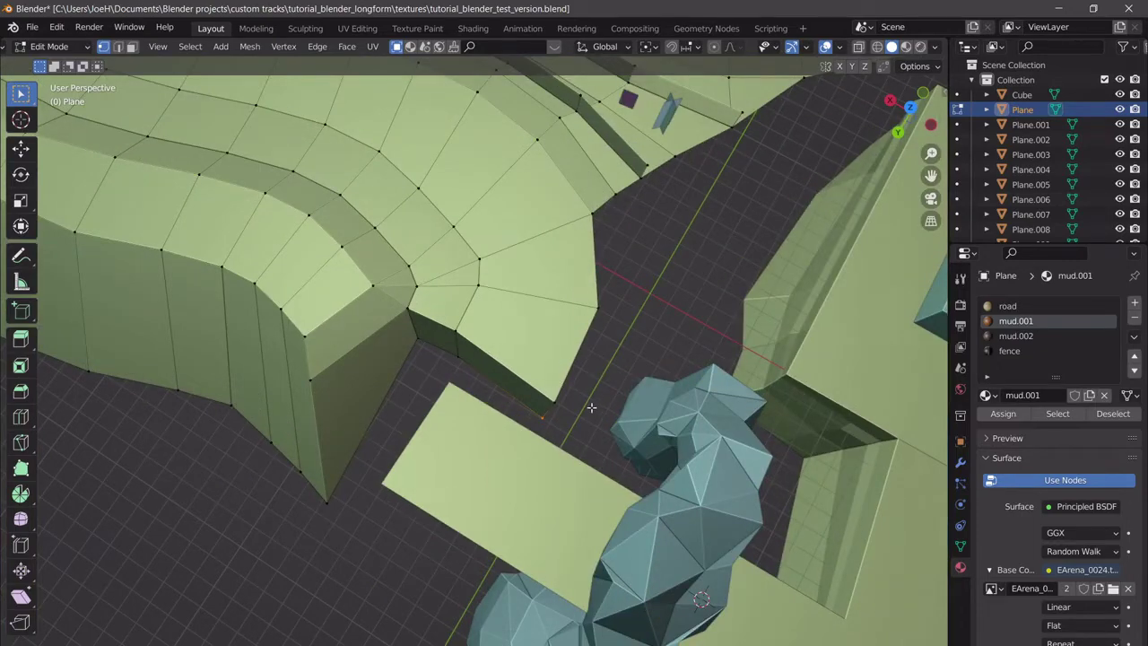
pyautogui.moveTo(591, 407); pyautogui.dragTo(452, 390, button='middle')
pyautogui.scroll(3, 422, 372)
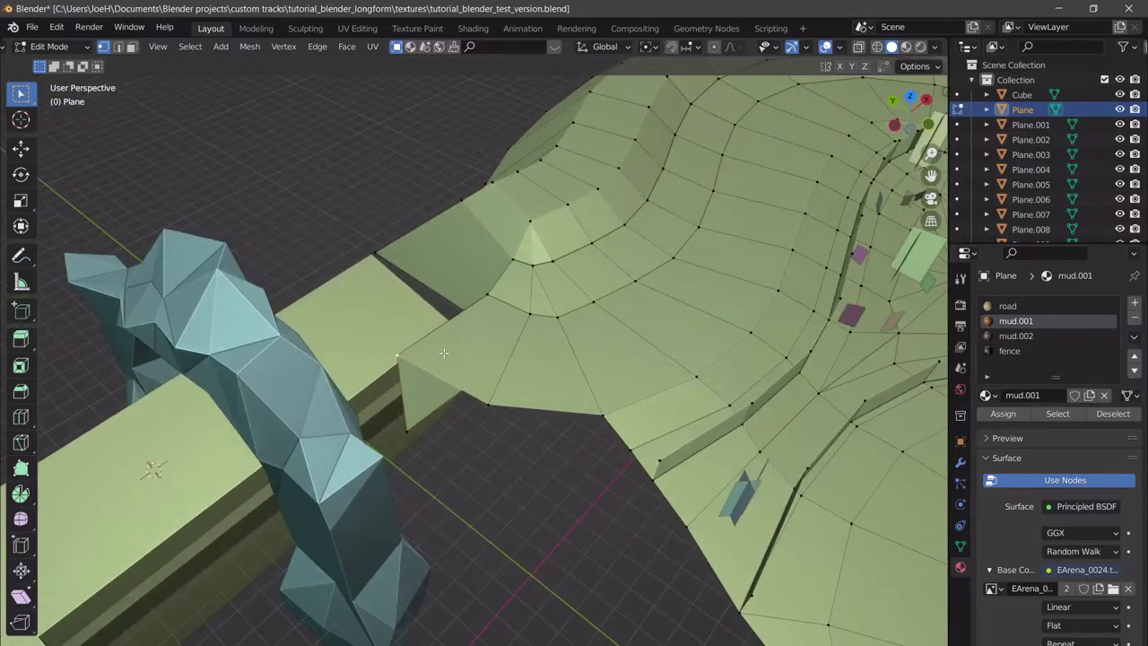
pyautogui.press('f')
pyautogui.rightClick(446, 354)
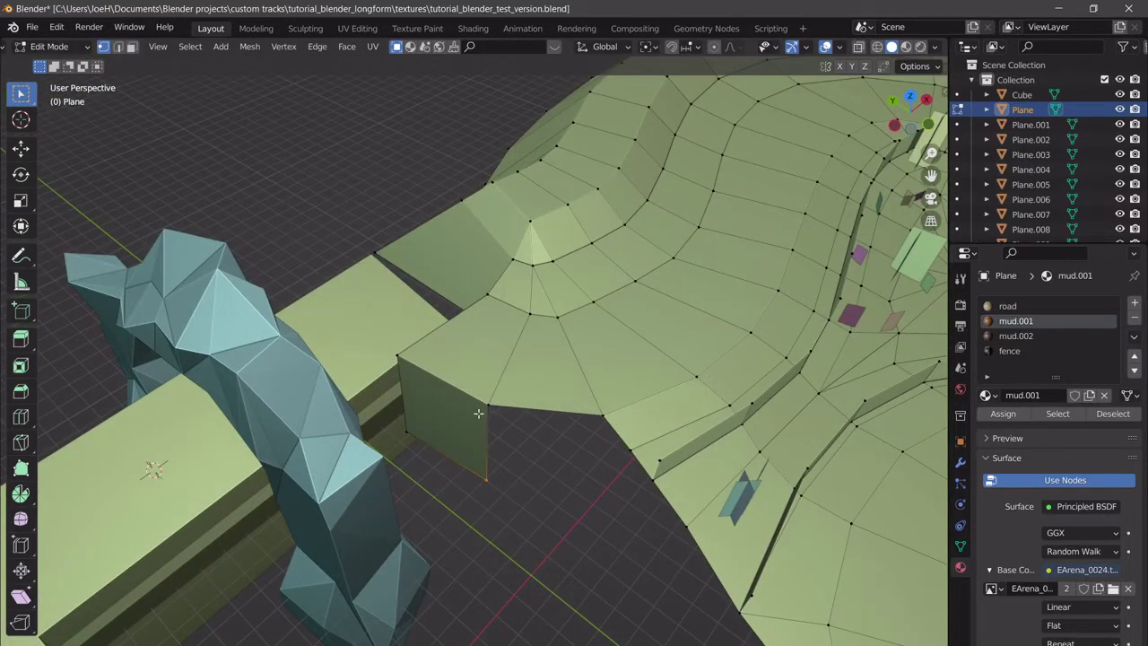
pyautogui.press('f')
pyautogui.rightClick(544, 383)
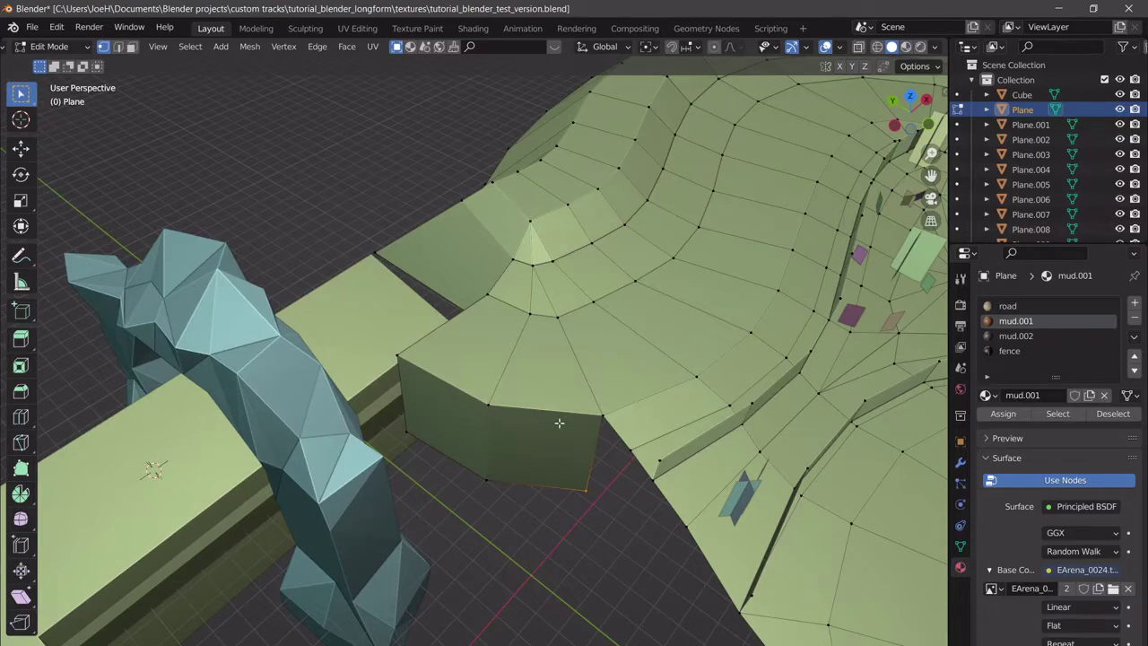
# Continue the wall with two narrow faces beneath the track border, up to the base of the nearer barrier.
pyautogui.moveTo(558, 422); pyautogui.dragTo(484, 393, button='middle')
pyautogui.scroll(3, 574, 423)
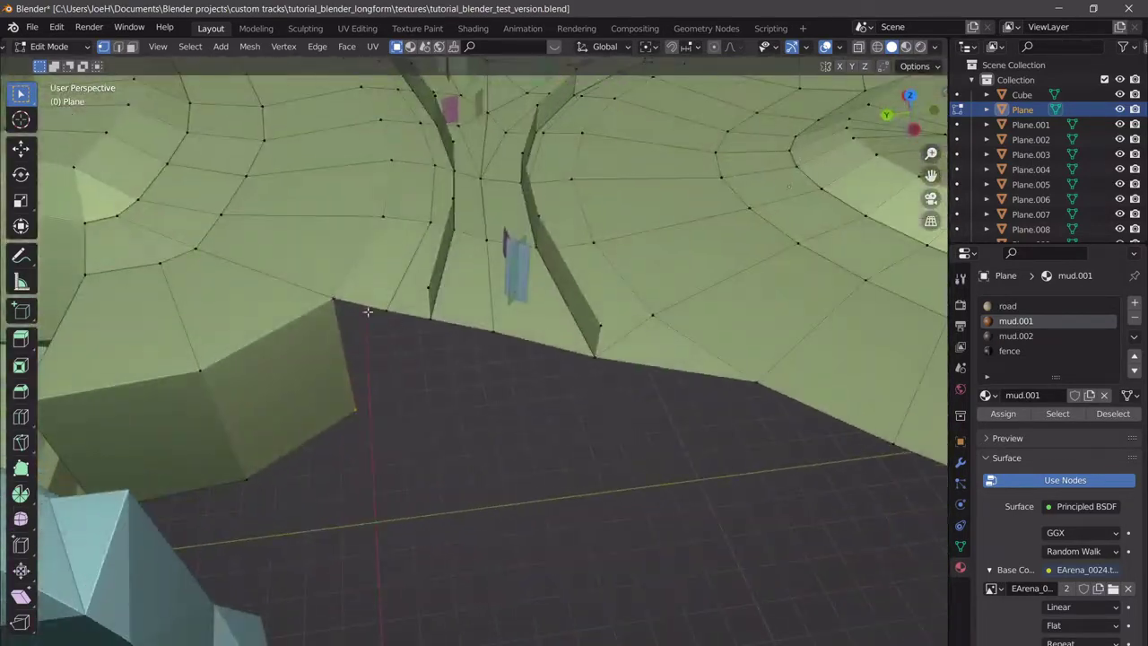
pyautogui.press('e')
pyautogui.click(387, 312)
pyautogui.press('e')
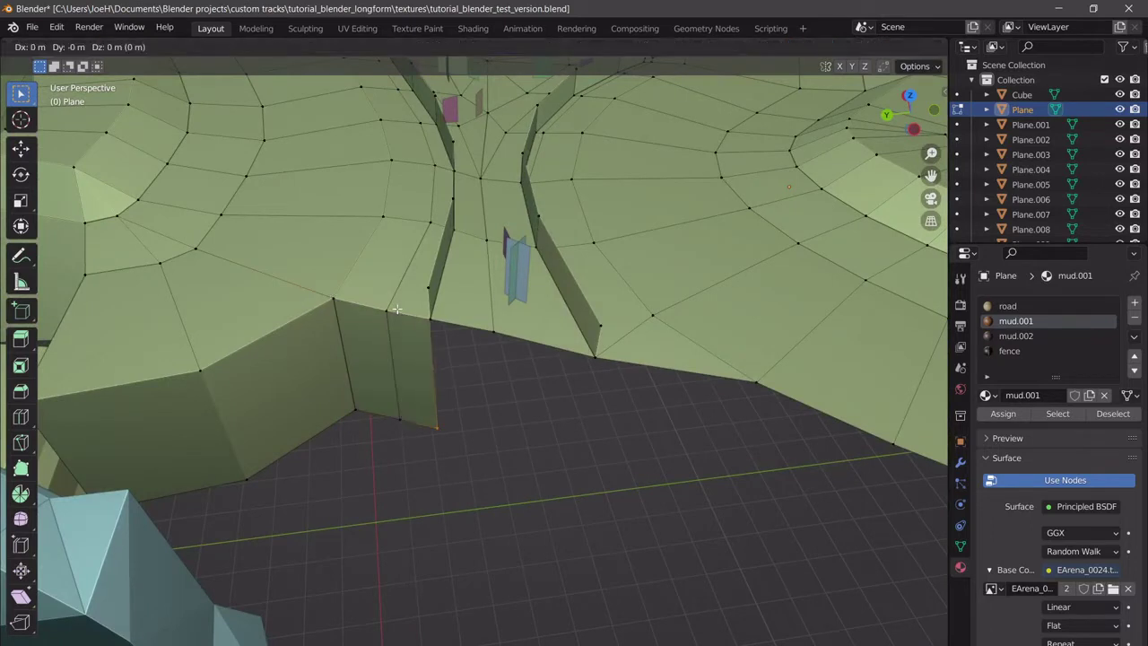
pyautogui.click(434, 317)
# Try to fill the next wall face from the barrier's end along the track border.
pyautogui.press('f')
pyautogui.click(466, 312)
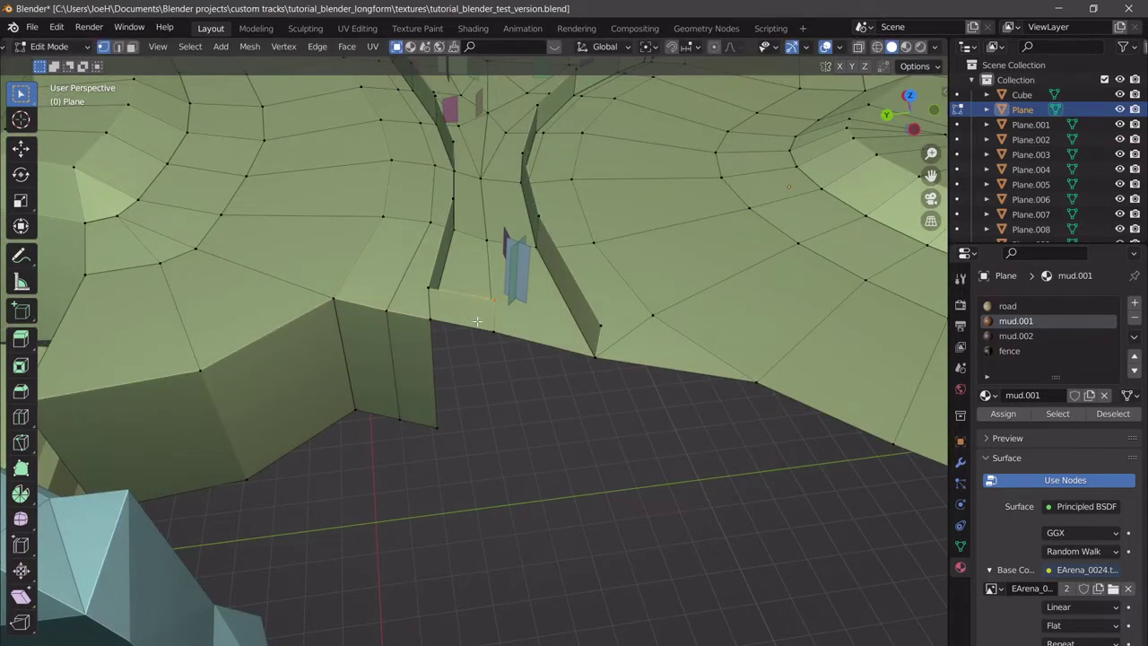
pyautogui.press('f')
pyautogui.click(464, 338)
pyautogui.scroll(2, 498, 330)
pyautogui.moveTo(500, 328); pyautogui.dragTo(570, 416, button='middle')
pyautogui.hotkey('ctrl', 'z')
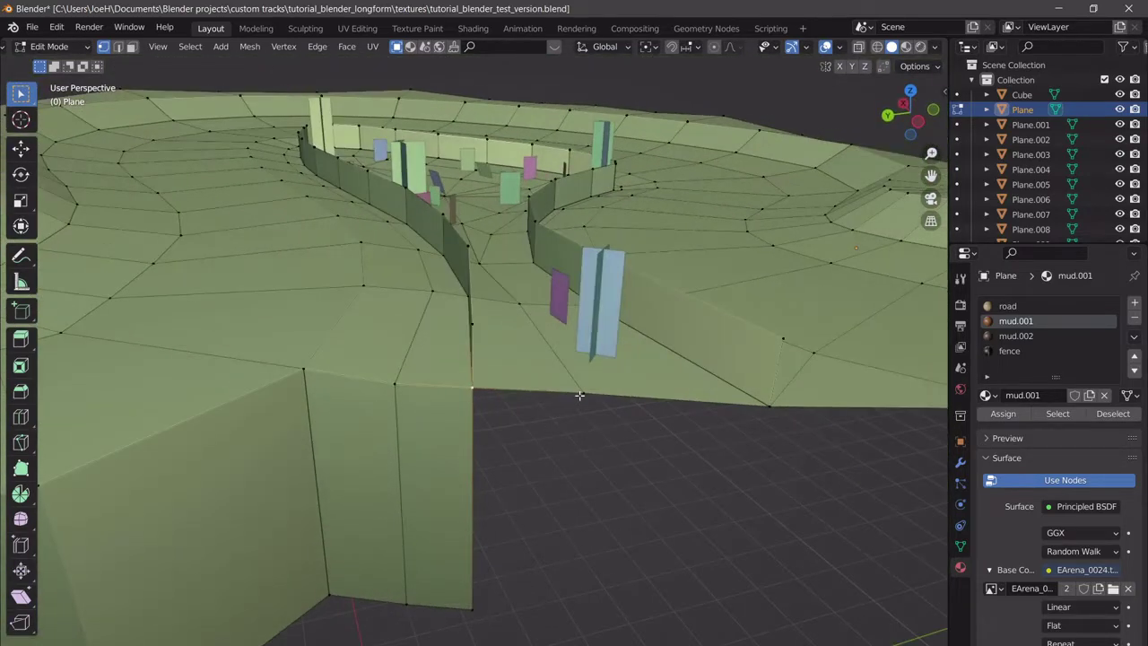
# Select the track border vertices from the finished wall's upper end around to the pointed outer corner.
pyautogui.scroll(-2, 583, 398)
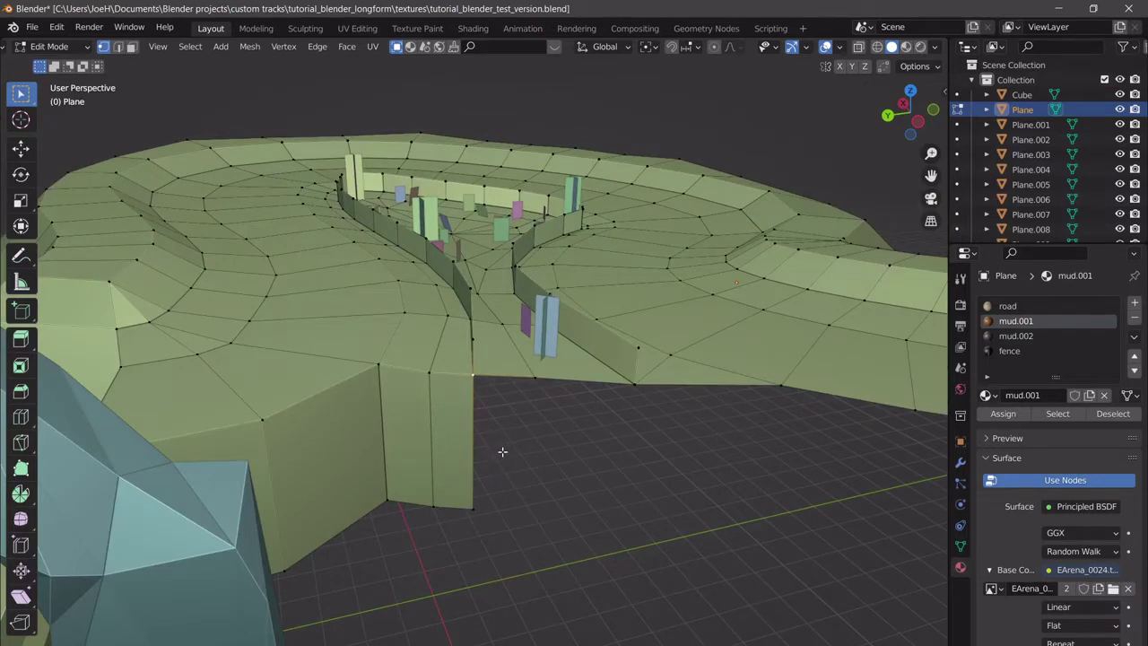
pyautogui.moveTo(520, 424); pyautogui.dragTo(524, 340, button='middle')
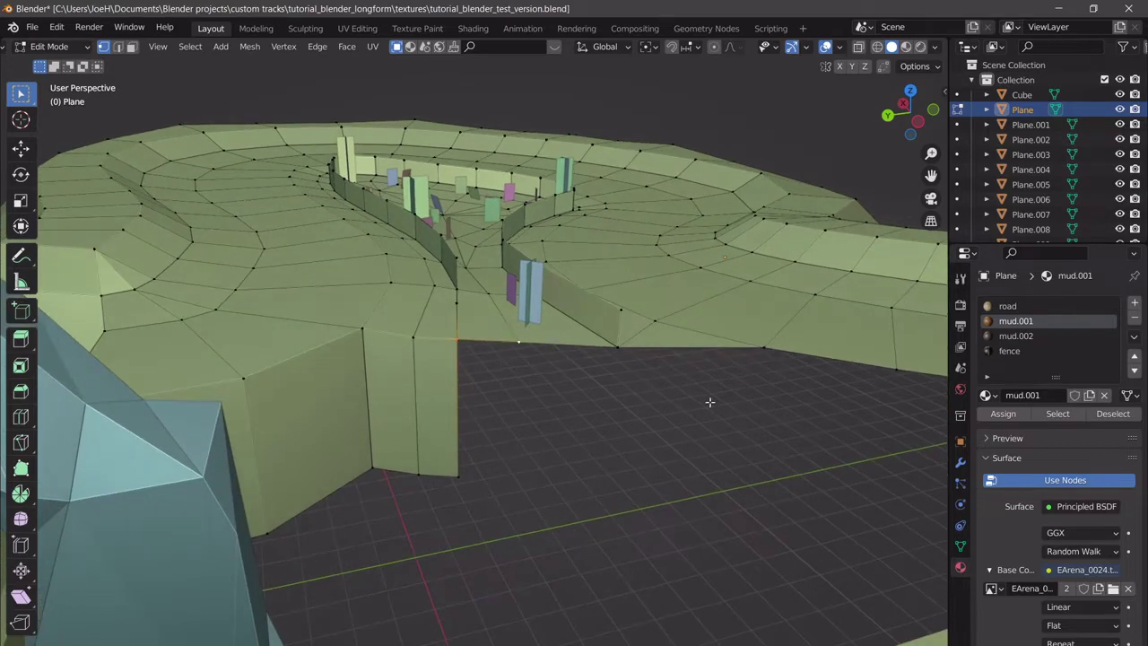
pyautogui.moveTo(709, 402); pyautogui.dragTo(675, 385, button='middle')
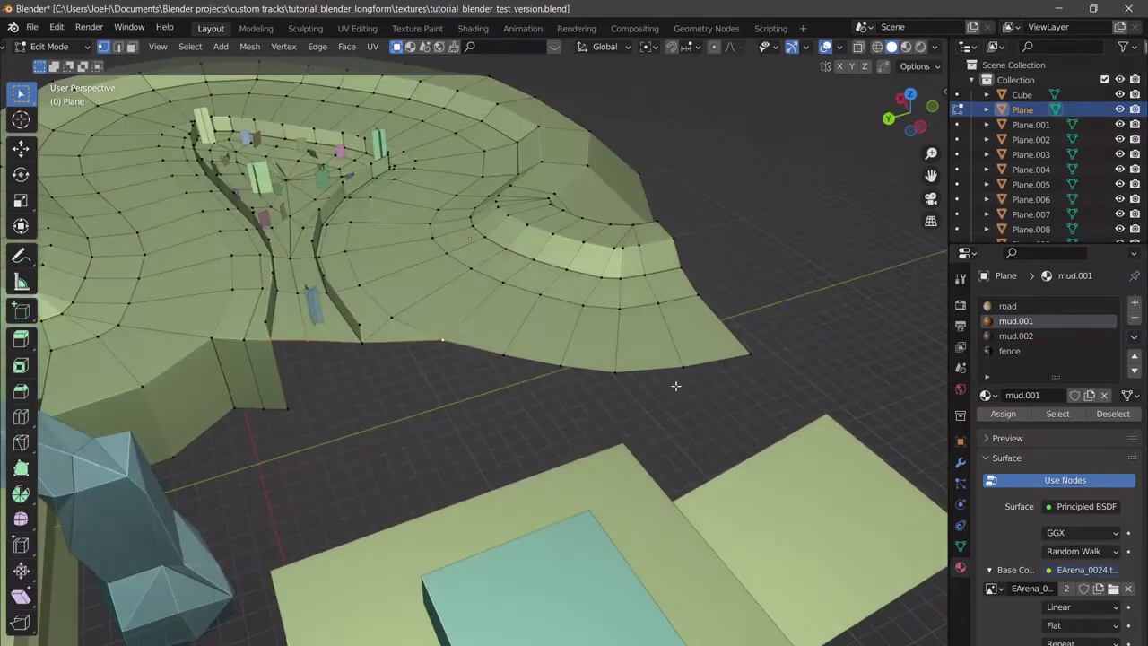
pyautogui.keyDown('ctrl'); pyautogui.click(760, 357); pyautogui.keyUp('ctrl')
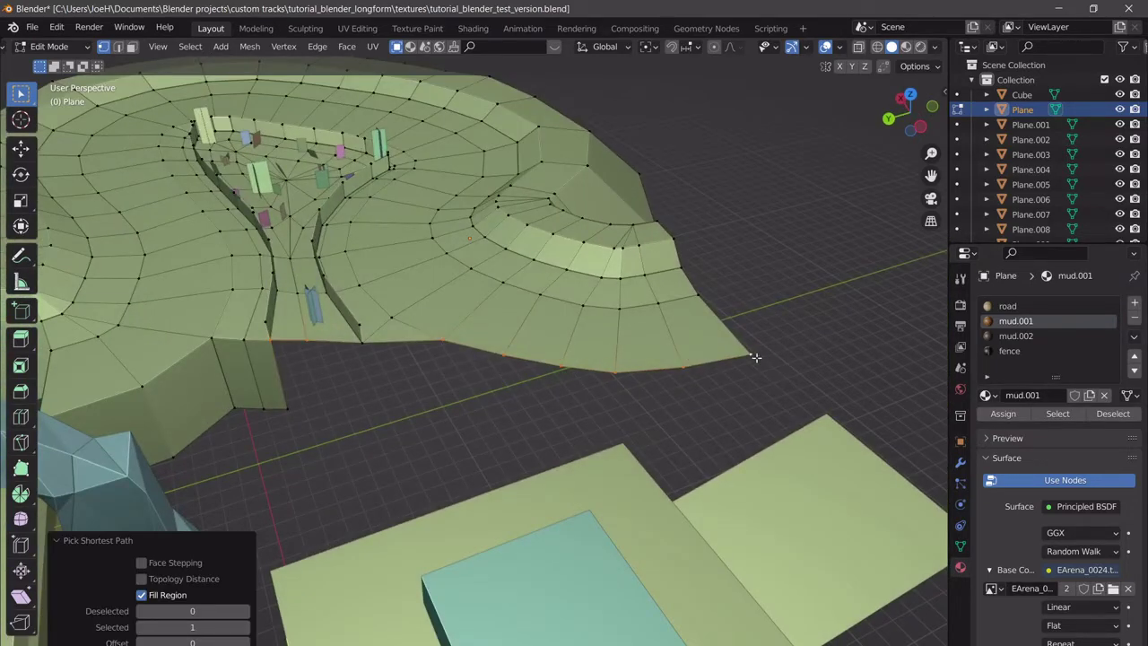
pyautogui.moveTo(760, 350); pyautogui.dragTo(616, 372, button='middle')
pyautogui.moveTo(575, 410); pyautogui.dragTo(726, 359, button='middle')
# Try to extrude the selected track border edges downward along Z.
pyautogui.press('g')
pyautogui.press('z')
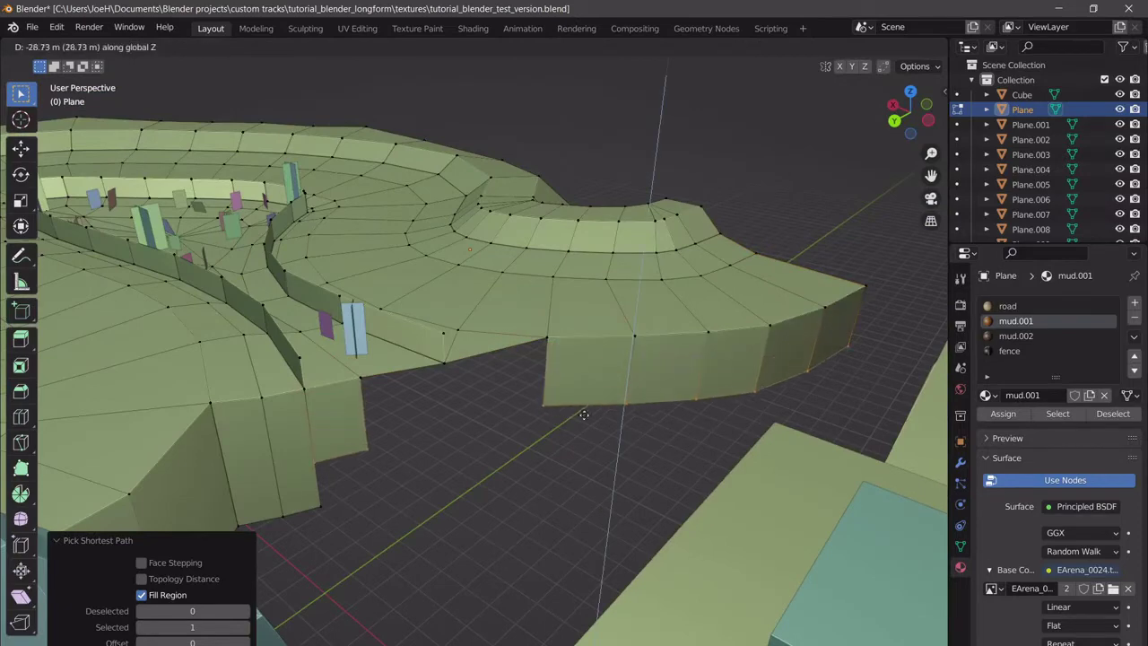
pyautogui.rightClick(574, 387)
pyautogui.hotkey('ctrl', 'z')
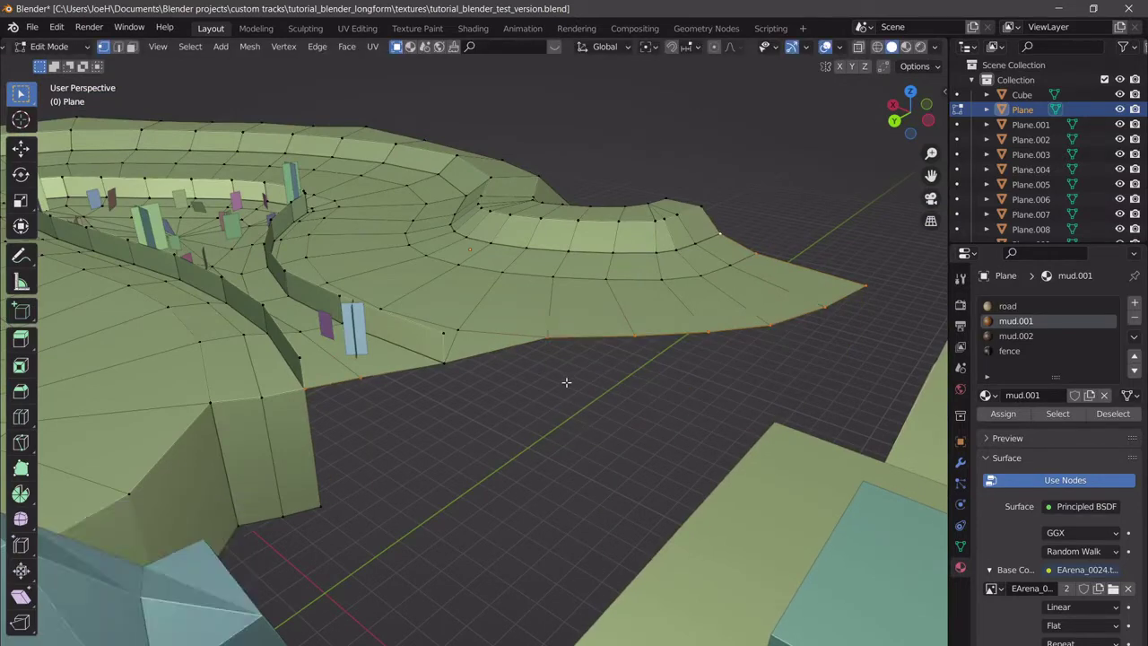
# Add the skipped vertex at the second barrier's base to the selection and extrude the border edges -47.882 m along Z.
pyautogui.moveTo(566, 382); pyautogui.dragTo(522, 375, button='middle')
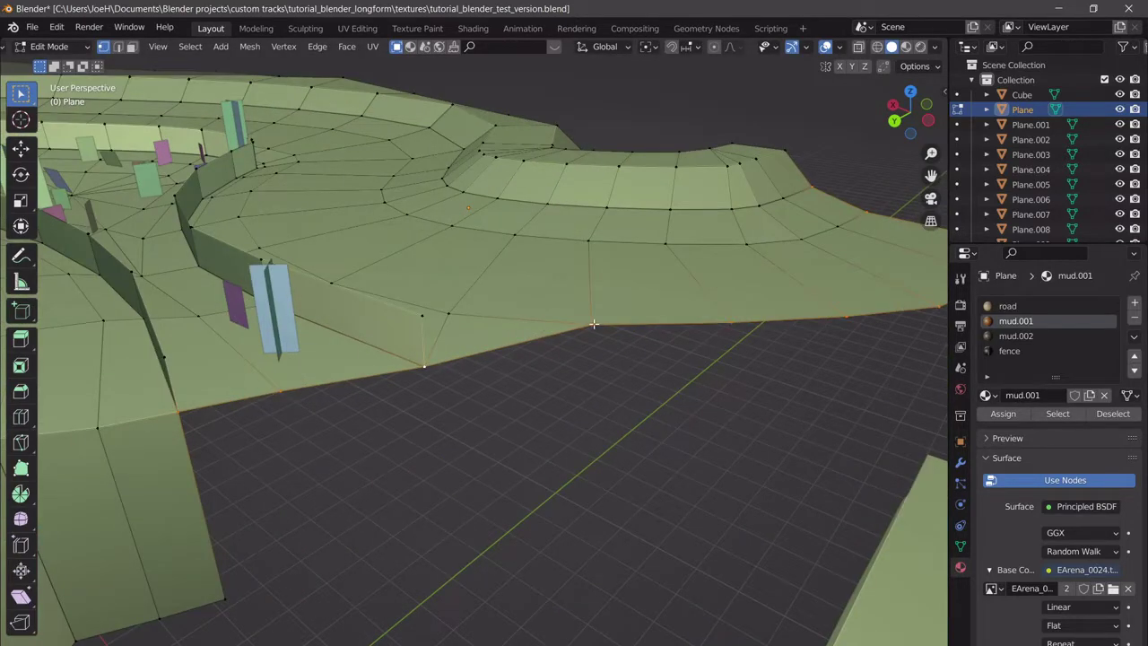
pyautogui.press('e')
pyautogui.press('z')
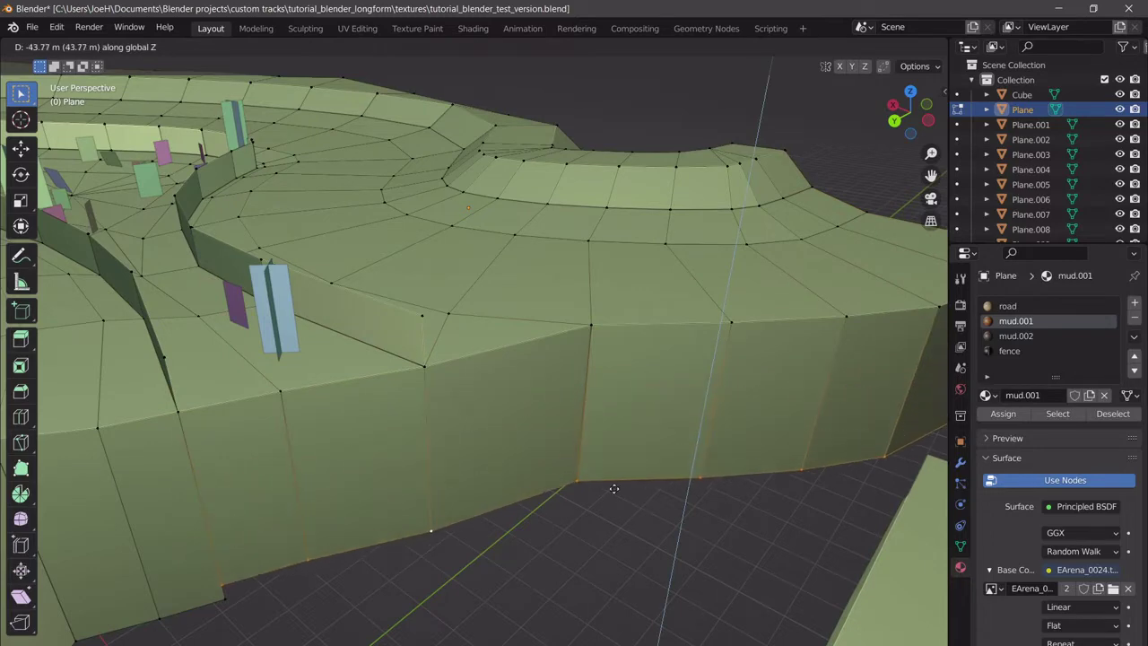
pyautogui.click(650, 562)
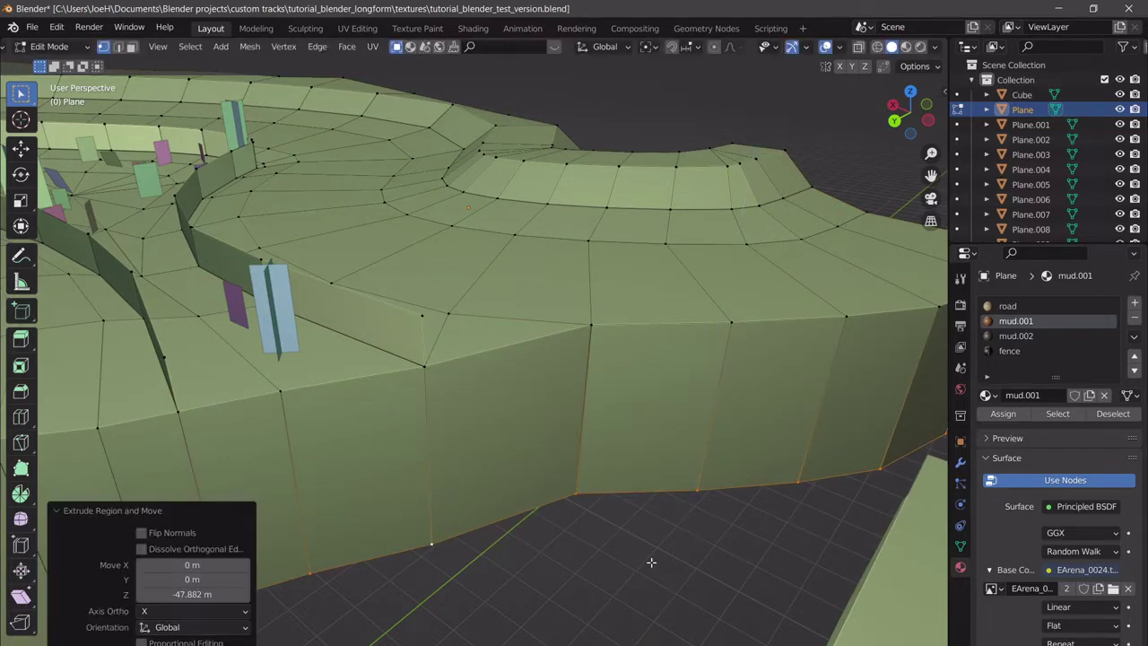
# Merge the overlapping bottom vertices at center where the extruded wall meets the filled wall.
pyautogui.scroll(5, 538, 449)
pyautogui.click(543, 486)
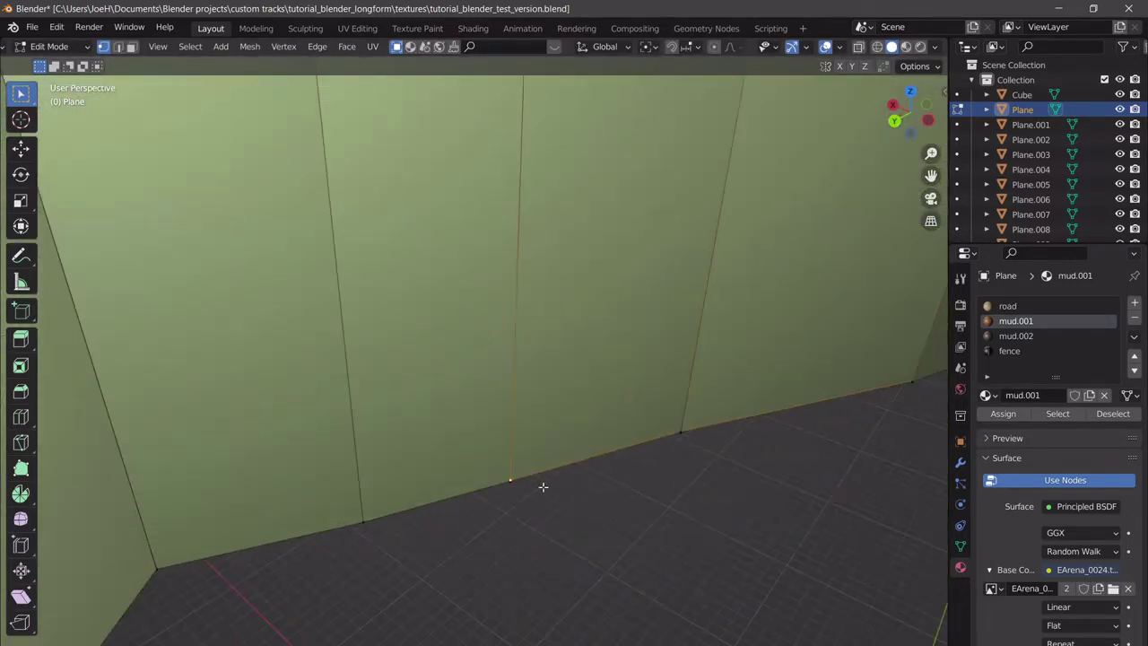
pyautogui.moveTo(531, 494); pyautogui.dragTo(474, 439)
pyautogui.press('m')
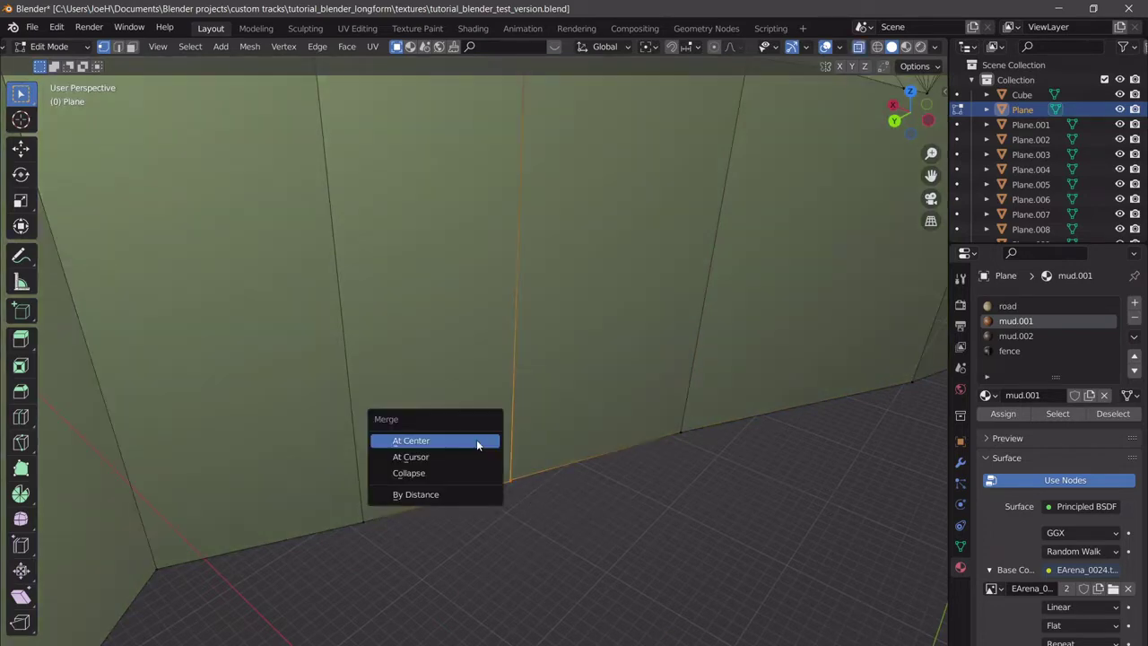
pyautogui.click(475, 439)
# Merge the overlapping vertices at center at the top of the wall seam beside the first barrier's base.
pyautogui.scroll(-8, 522, 403)
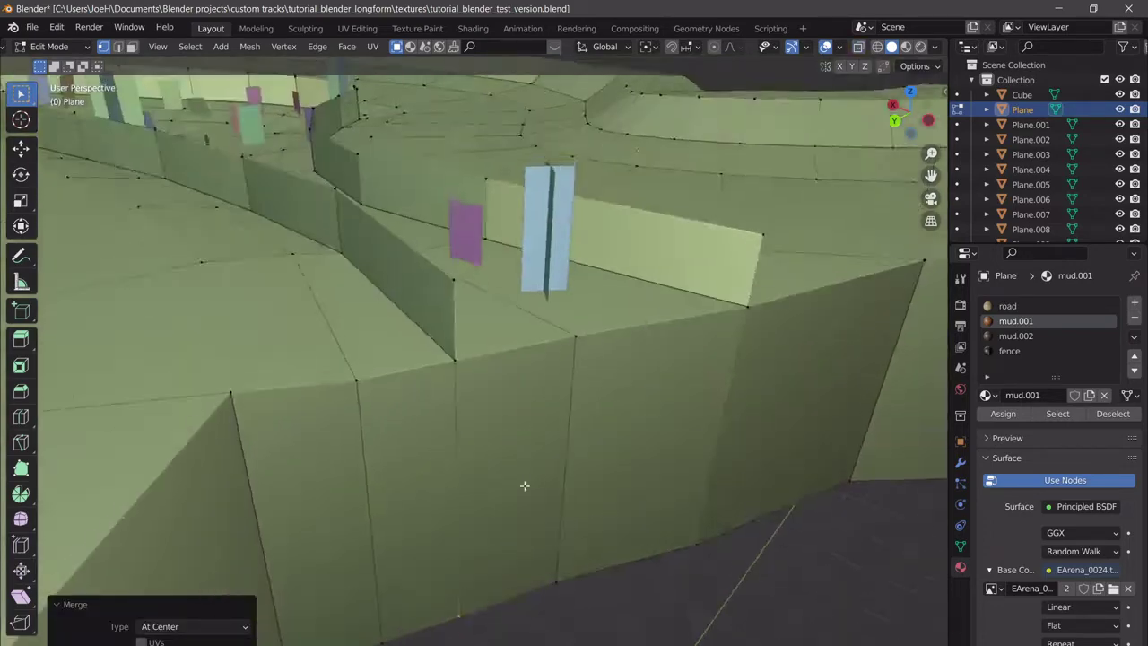
pyautogui.click(410, 379)
pyautogui.press('g')
pyautogui.rightClick(461, 392)
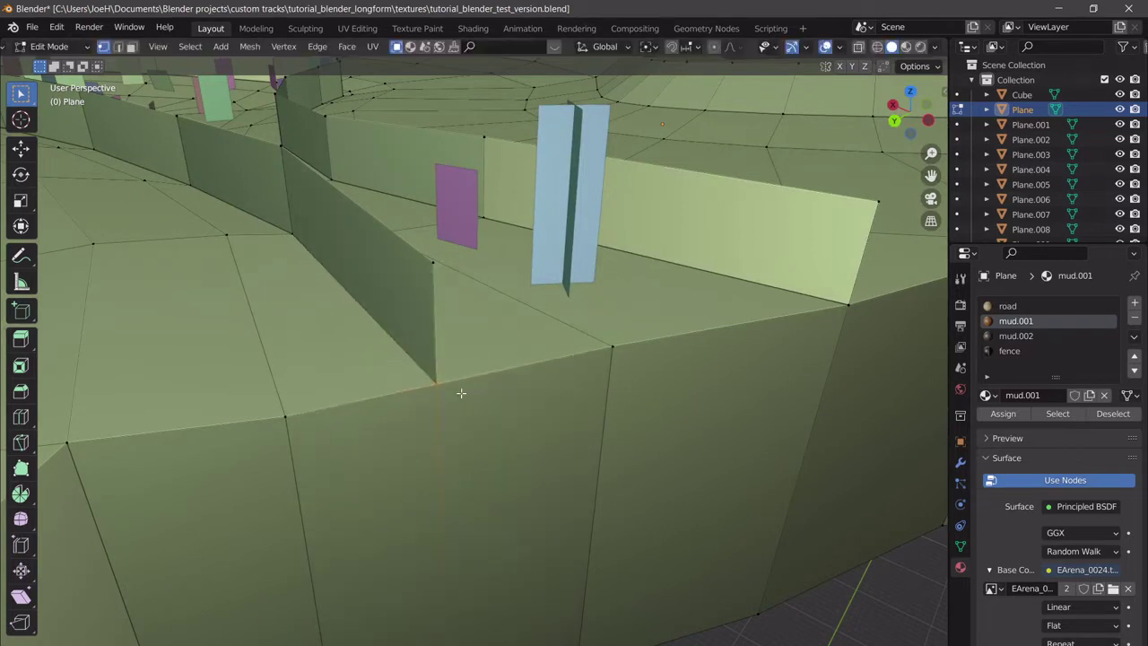
pyautogui.hotkey('alt', 'z')
pyautogui.press('m')
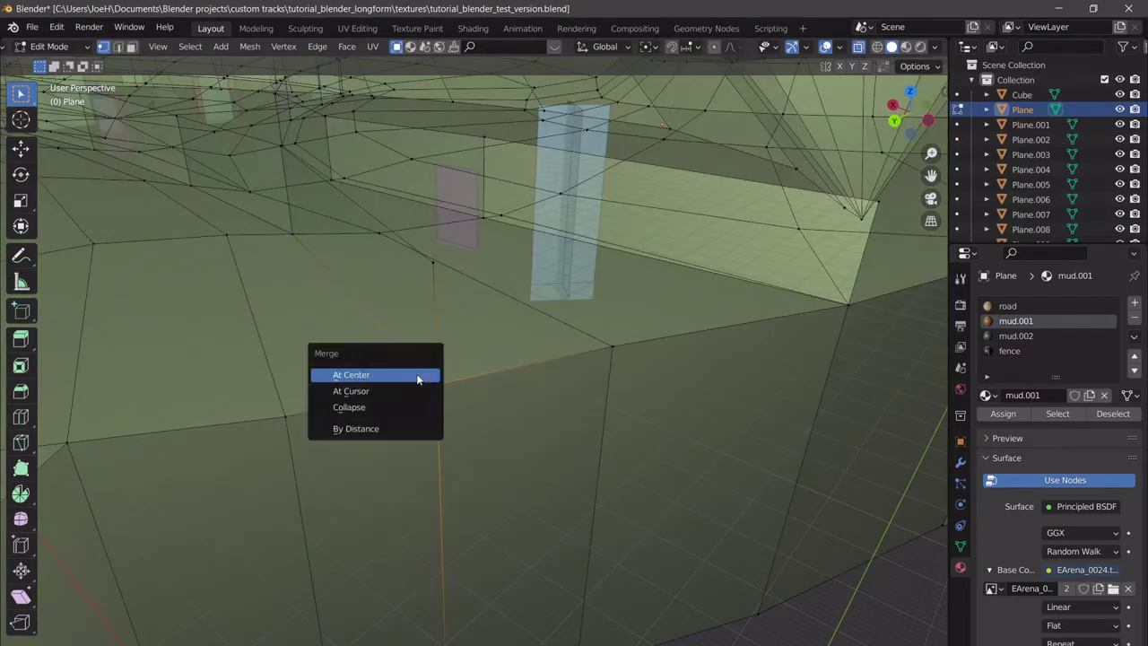
pyautogui.click(418, 374)
pyautogui.moveTo(584, 332); pyautogui.dragTo(585, 333)
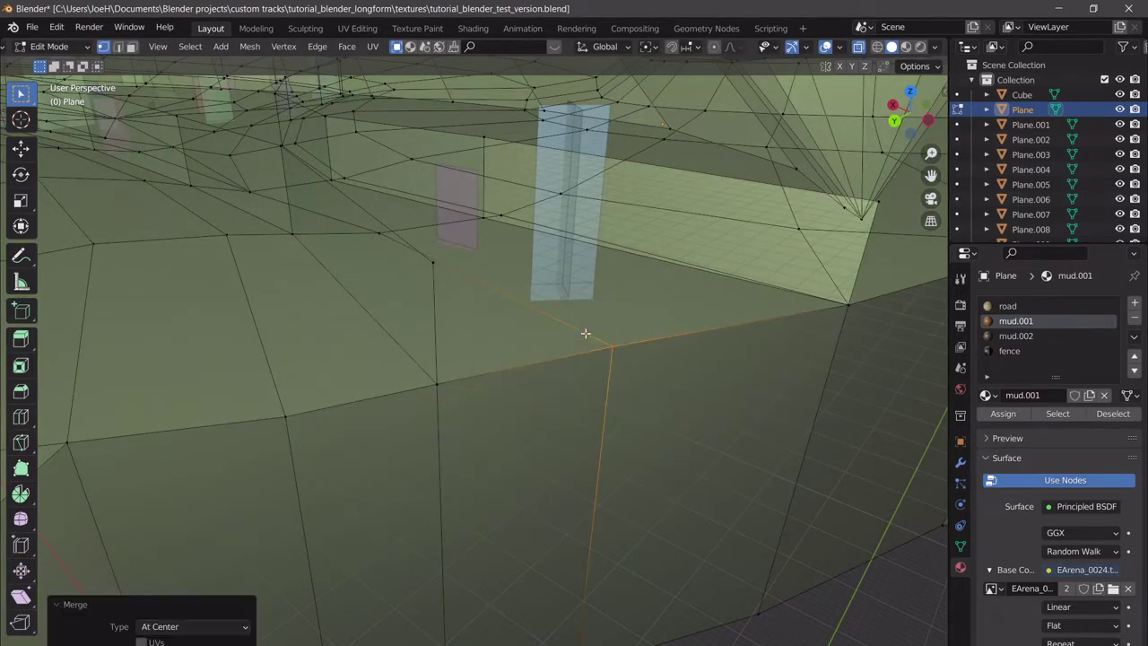
pyautogui.hotkey('alt', 'z')
# Merge all vertices of the track mesh by distance and return to Object Mode.
pyautogui.scroll(-7, 642, 340)
pyautogui.moveTo(643, 341); pyautogui.dragTo(551, 356, button='middle')
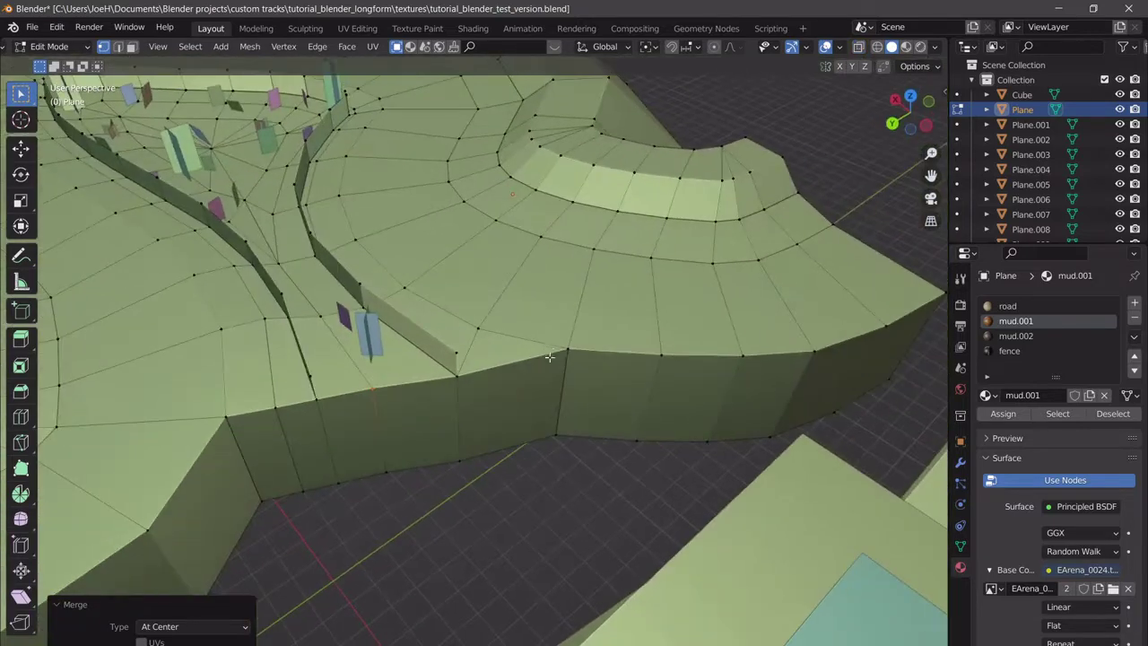
pyautogui.press('a')
pyautogui.press('m')
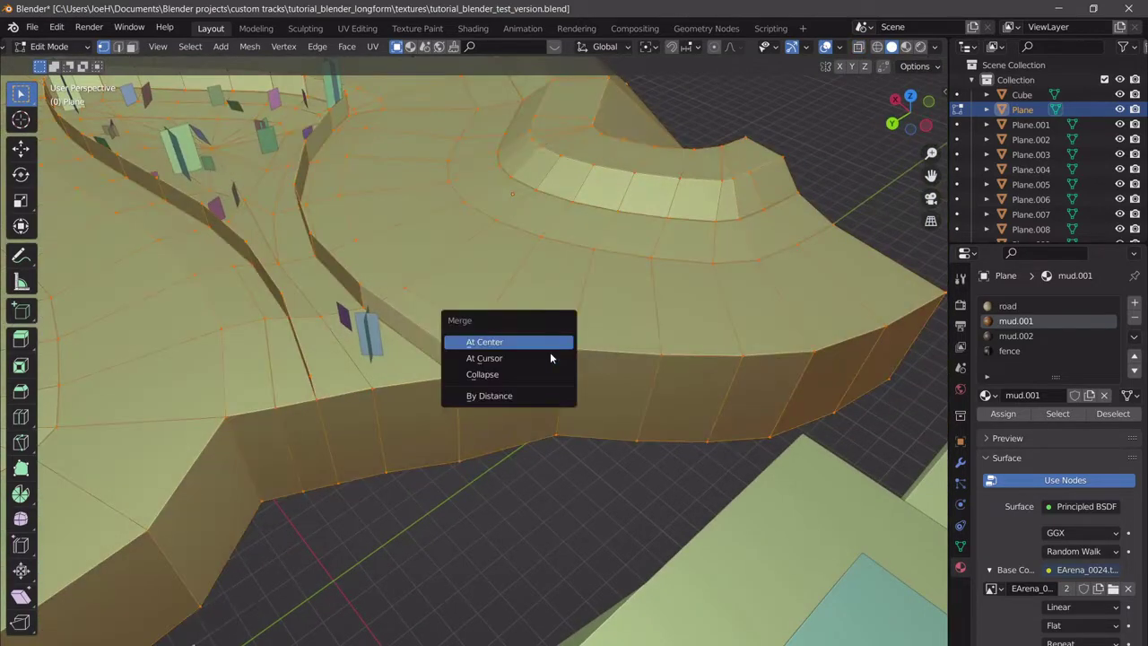
pyautogui.click(542, 398)
pyautogui.press('Tab')
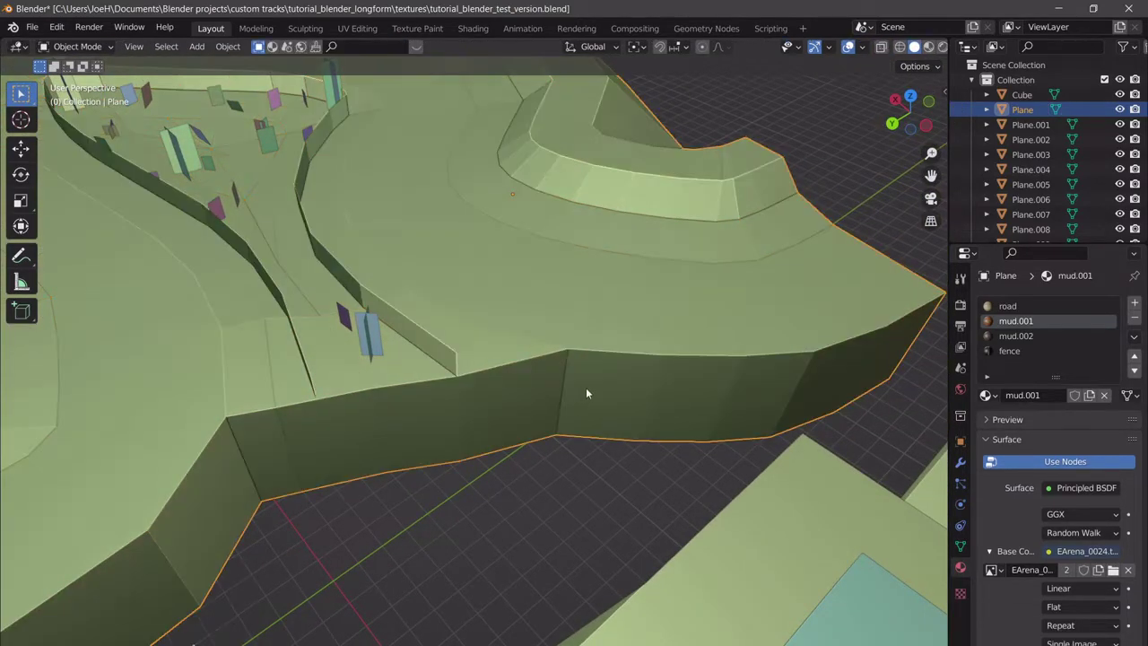
# Examine the new walls beneath the track border and the remaining gap on the track's other side.
pyautogui.moveTo(585, 392); pyautogui.dragTo(607, 355, button='middle')
pyautogui.scroll(-5, 619, 359)
pyautogui.scroll(3, 610, 362)
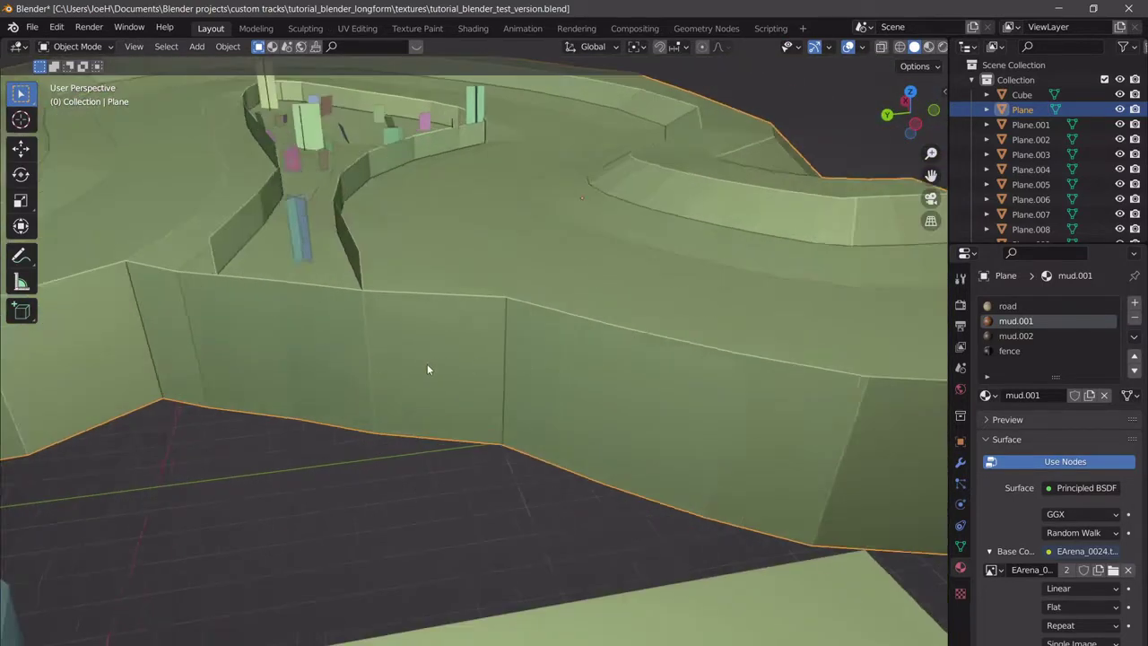
pyautogui.keyDown('shift'); pyautogui.moveTo(421, 366); pyautogui.dragTo(506, 373, button='middle'); pyautogui.keyUp('shift')
pyautogui.scroll(3, 485, 366)
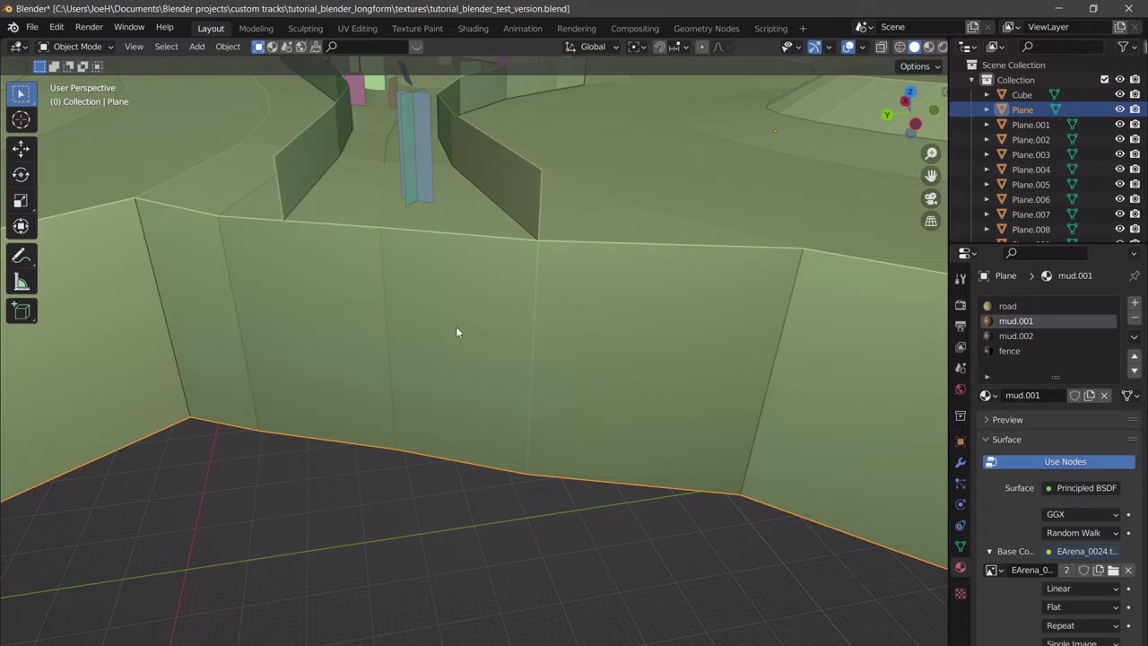
pyautogui.scroll(-4, 589, 345)
pyautogui.scroll(2, 119, 387)
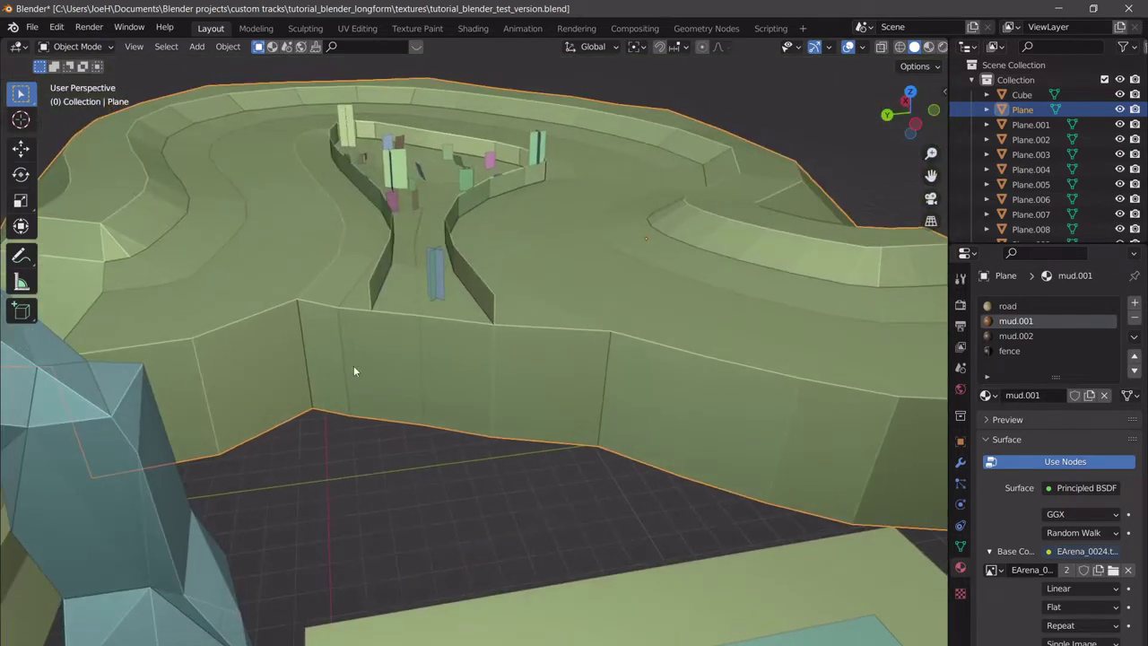
pyautogui.scroll(-3, 560, 338)
pyautogui.keyDown('shift'); pyautogui.moveTo(628, 348); pyautogui.dragTo(440, 401, button='middle'); pyautogui.keyUp('shift')
# Subdivide the fan-shaped wall's outer edge beside the gap in the track mesh and slide the new vertex towards the upper corner.
pyautogui.press('Tab')
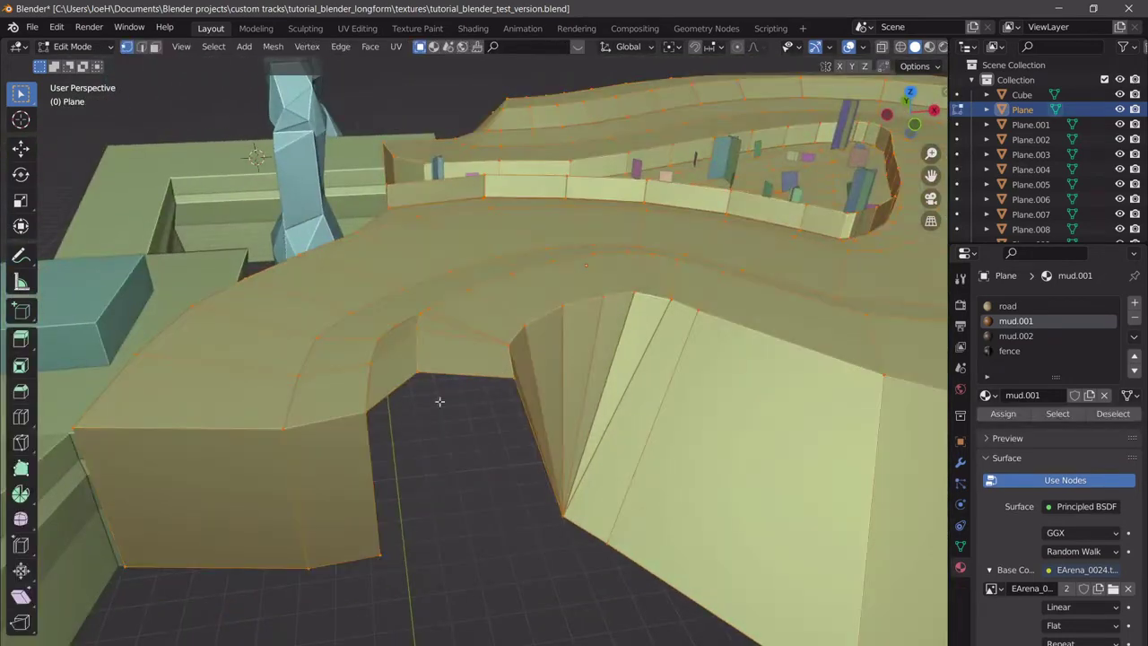
pyautogui.click(364, 420)
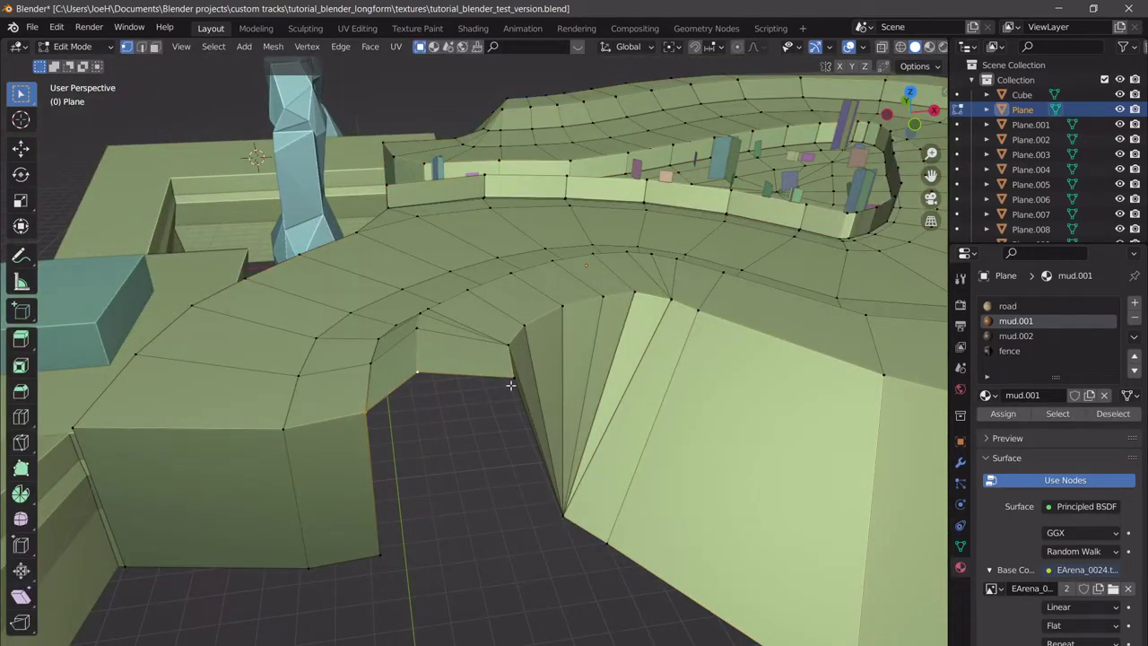
pyautogui.moveTo(544, 404); pyautogui.dragTo(464, 349, button='middle')
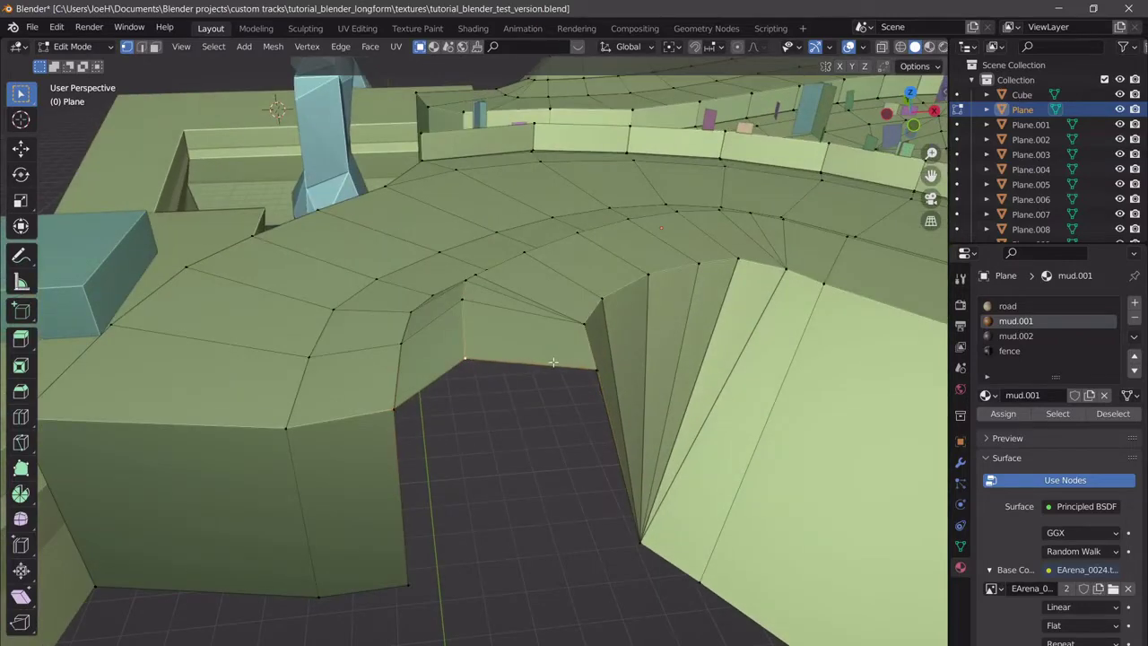
pyautogui.moveTo(612, 382); pyautogui.dragTo(478, 323, button='middle')
pyautogui.moveTo(291, 356); pyautogui.dragTo(408, 450, button='middle')
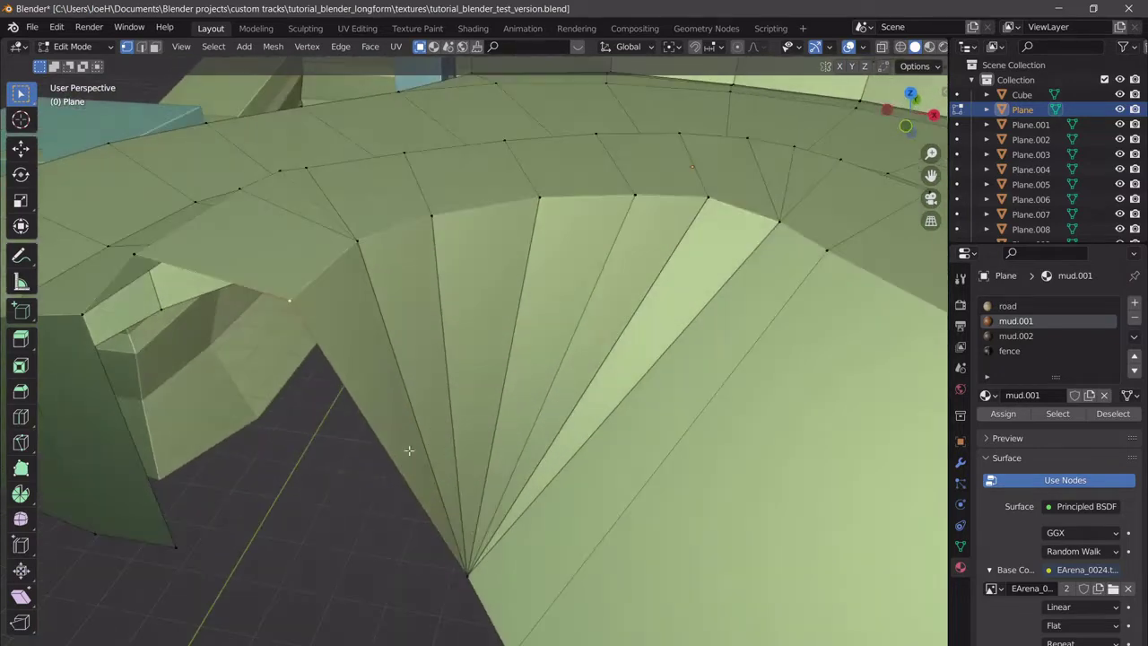
pyautogui.rightClick(470, 574)
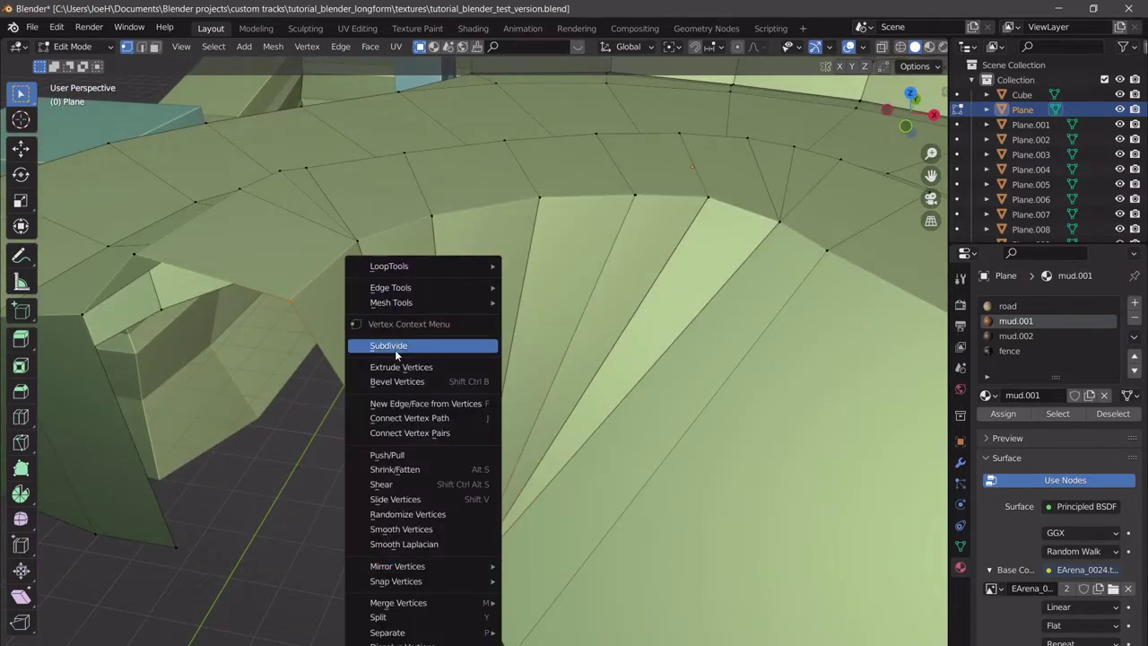
pyautogui.click(394, 348)
pyautogui.hotkey('shift', 'v')
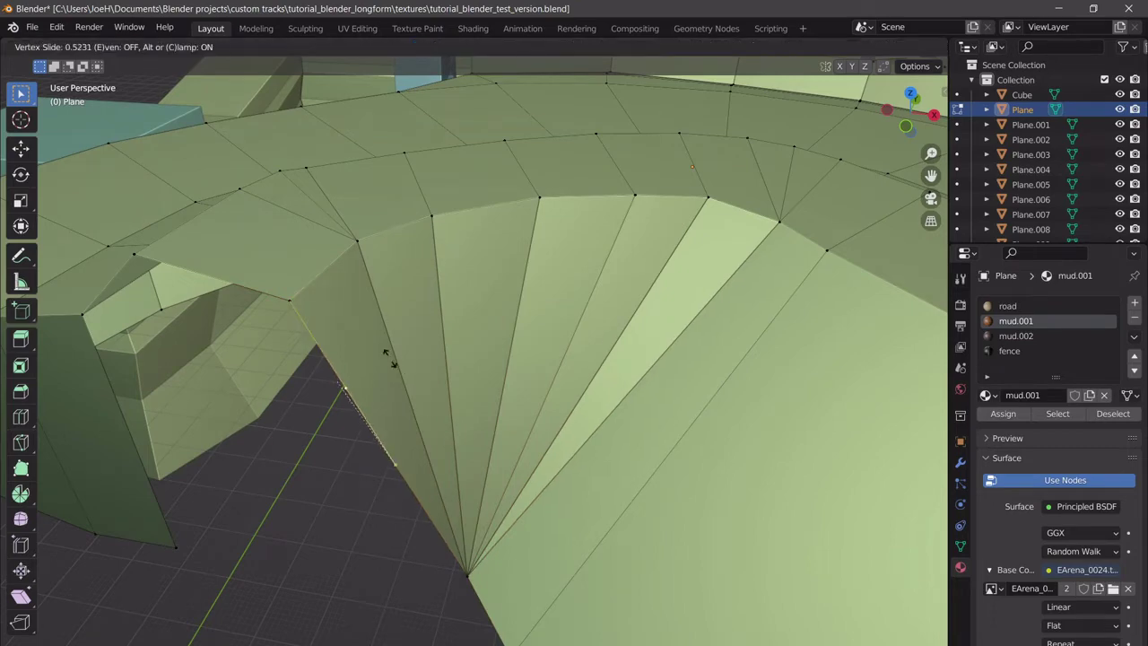
pyautogui.click(372, 337)
# Fill the upper part of the gap with a face reaching the new vertex on the fan-shaped wall's edge.
pyautogui.moveTo(371, 337); pyautogui.dragTo(248, 466, button='middle')
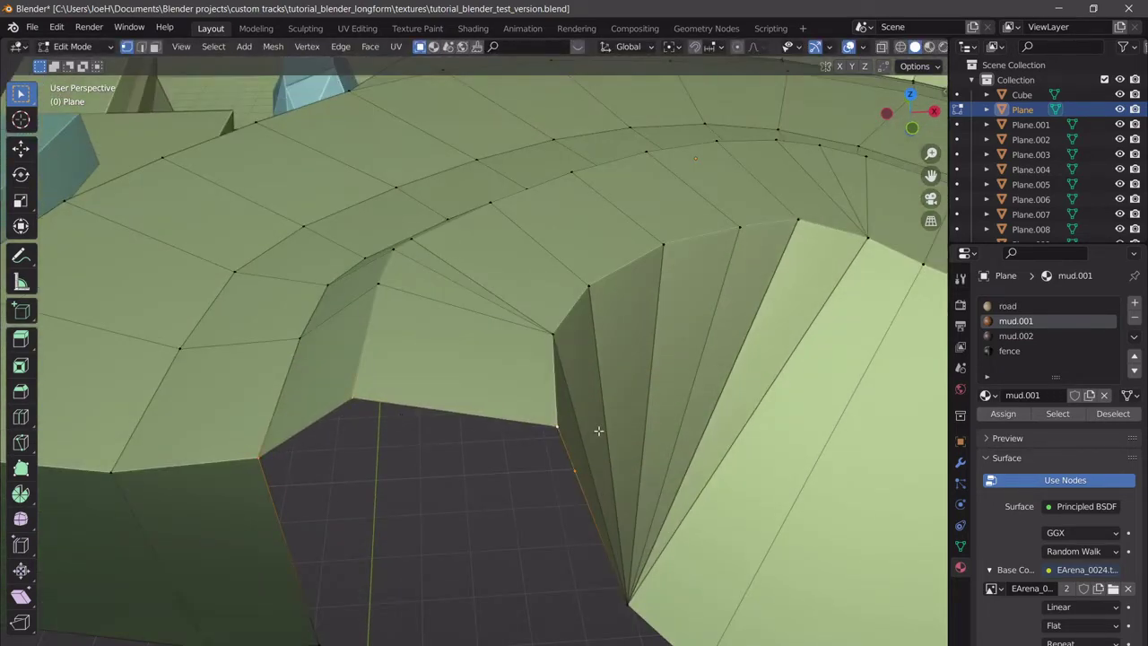
pyautogui.press('f')
pyautogui.moveTo(601, 462)
pyautogui.mouseDown(button='middle')
pyautogui.moveTo(613, 407)
pyautogui.moveTo(587, 459)
pyautogui.mouseUp(button='middle')
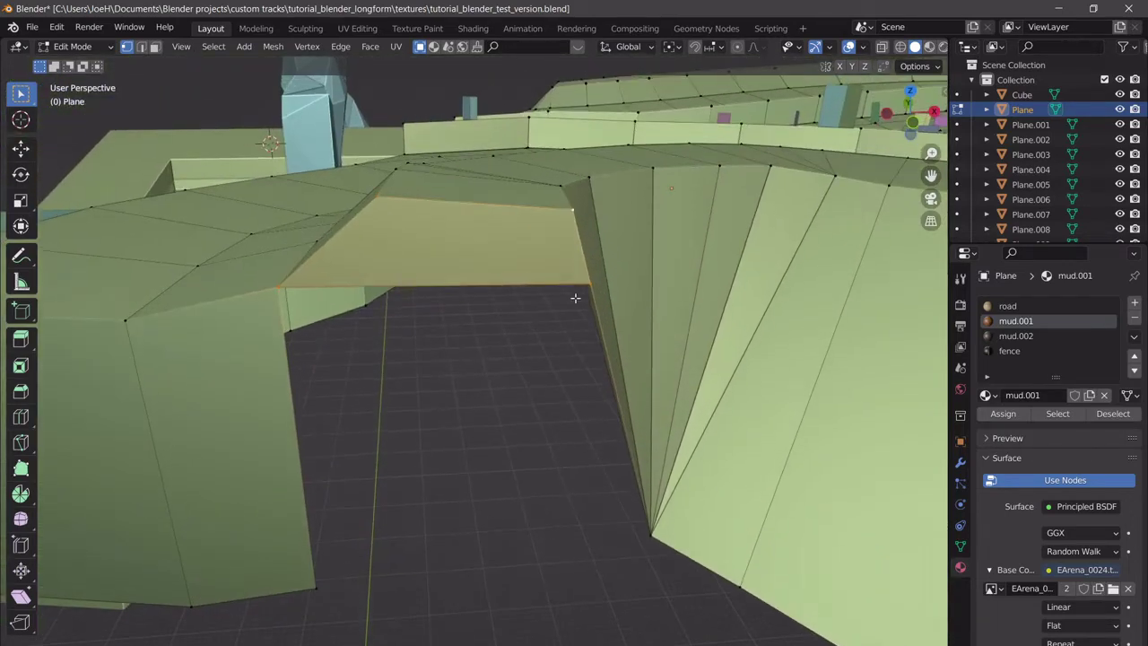
pyautogui.hotkey('shift', 'v')
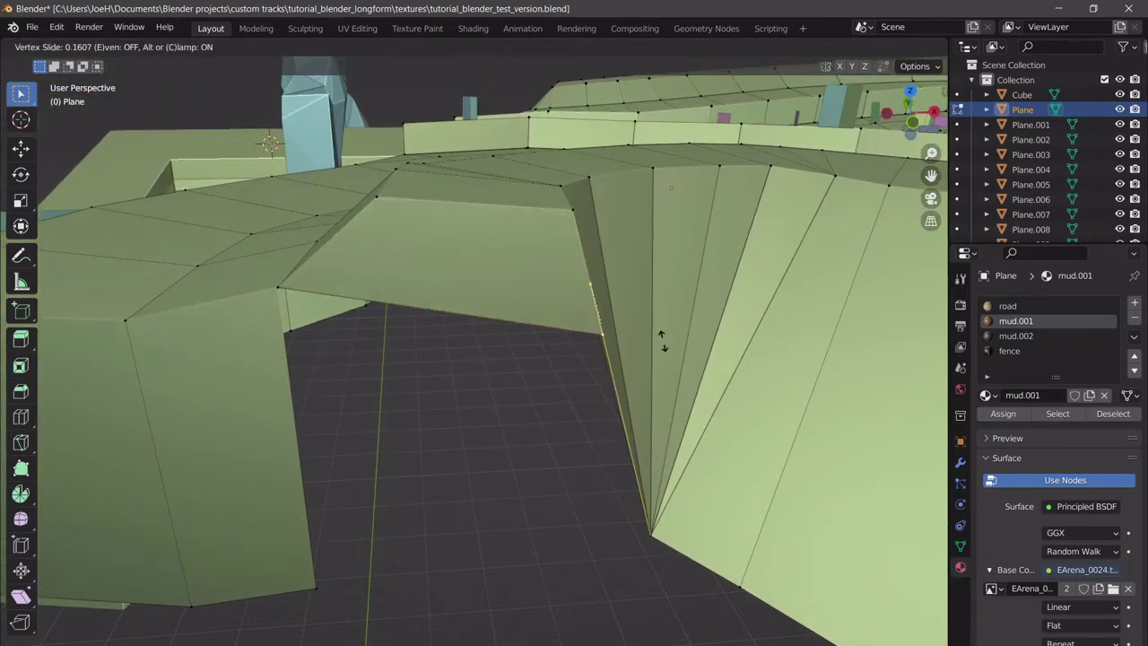
pyautogui.click(637, 284)
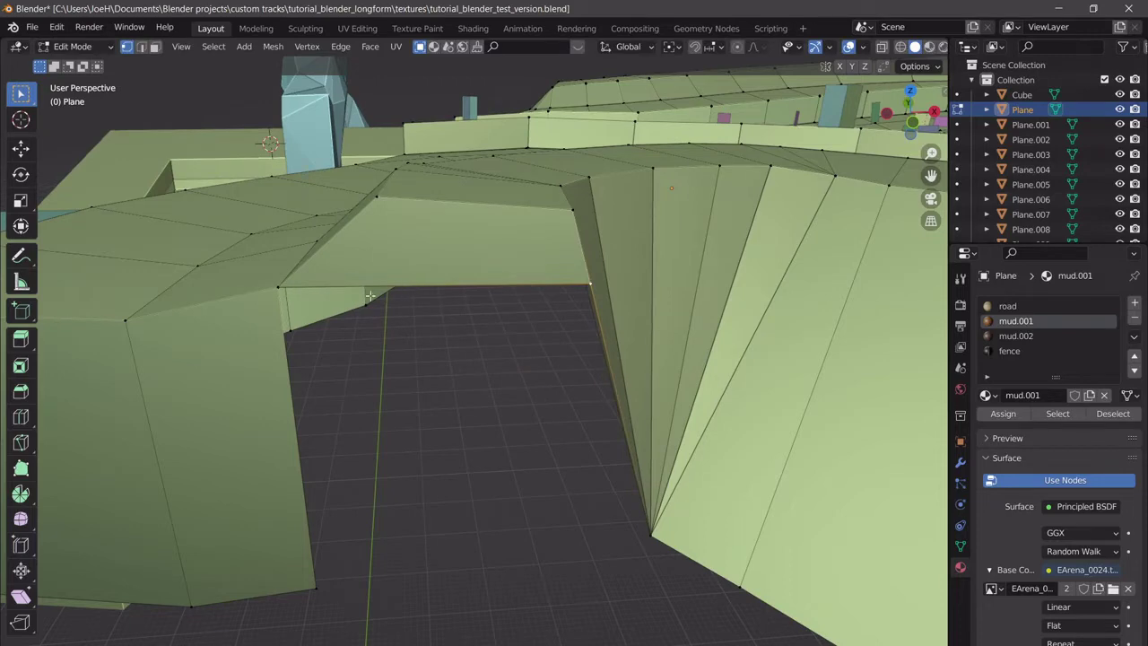
# Fill the rest of the gap with a face down to the fan's bottom vertex and return to Object Mode.
pyautogui.keyDown('shift'); pyautogui.click(653, 531); pyautogui.keyUp('shift')
pyautogui.press('f')
pyautogui.moveTo(566, 428); pyautogui.dragTo(728, 457, button='middle')
pyautogui.scroll(-3, 631, 427)
pyautogui.press('Tab')
pyautogui.scroll(-3, 725, 447)
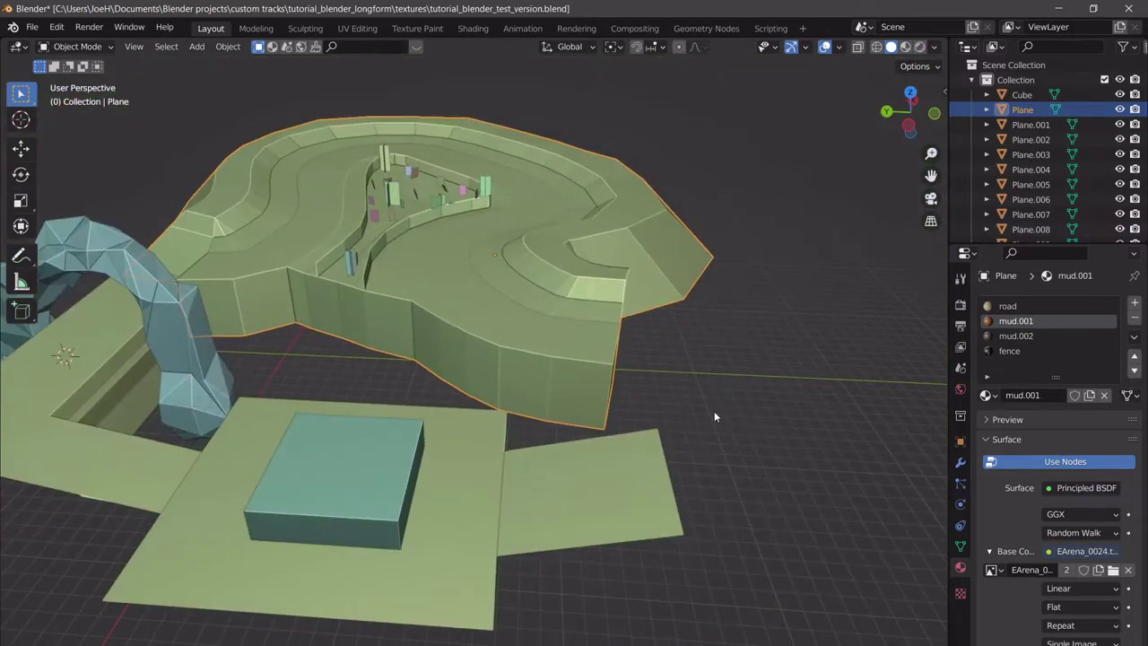
# Open the track mesh in Edit Mode with edge selection active.
pyautogui.moveTo(690, 384); pyautogui.dragTo(741, 455, button='middle')
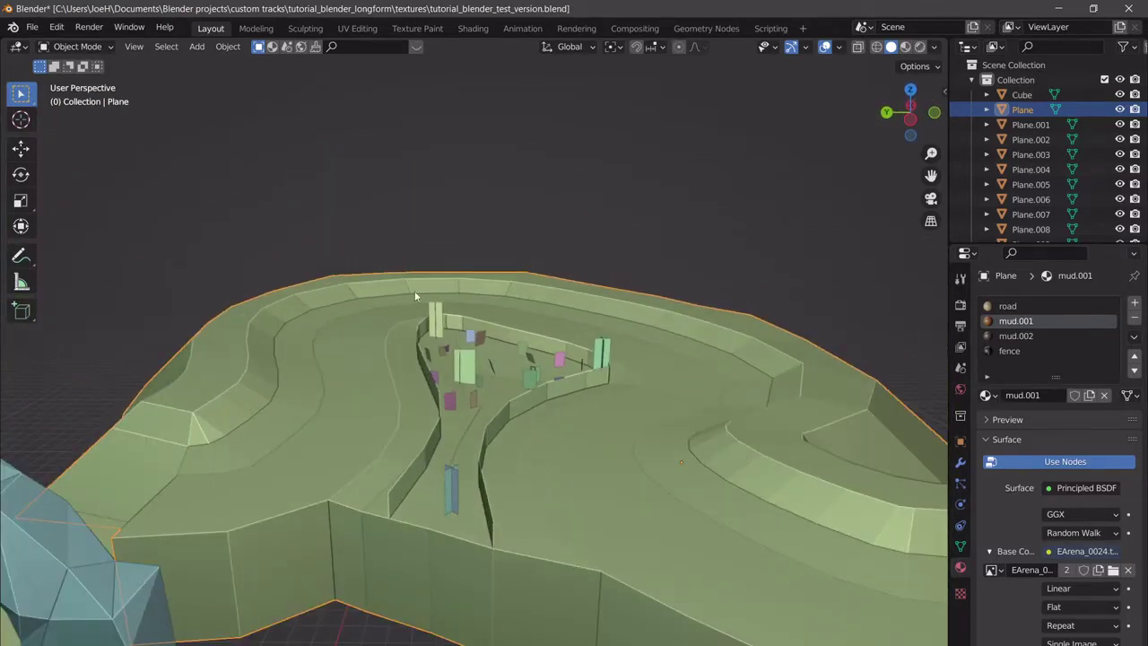
pyautogui.moveTo(416, 294); pyautogui.dragTo(452, 417, button='middle')
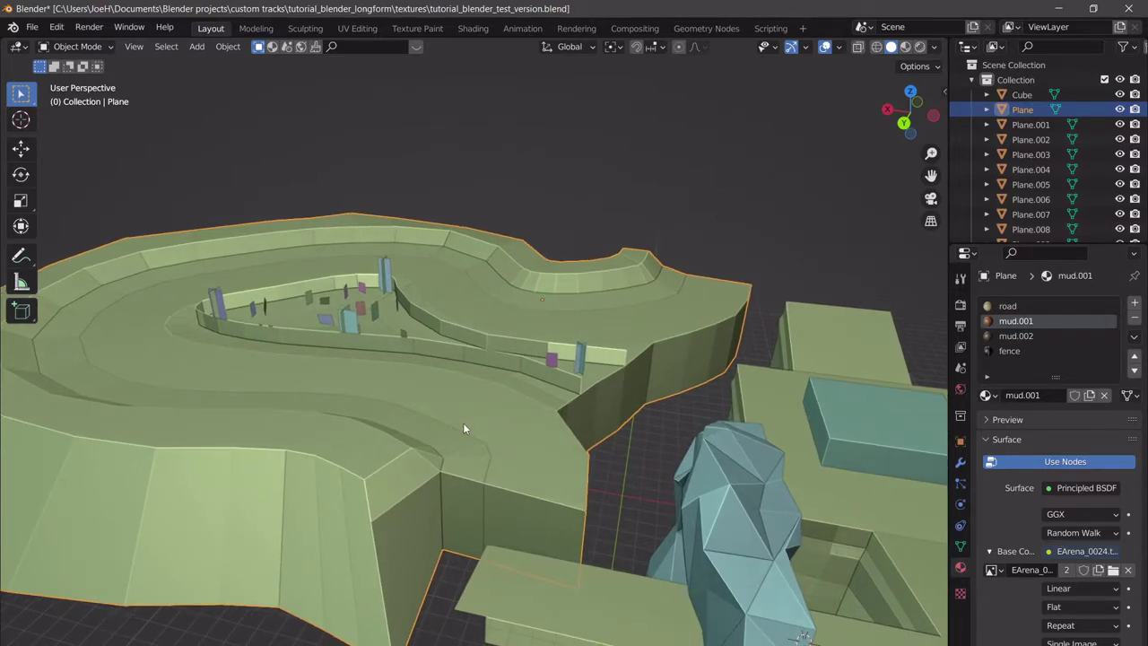
pyautogui.moveTo(463, 428); pyautogui.dragTo(363, 395, button='middle')
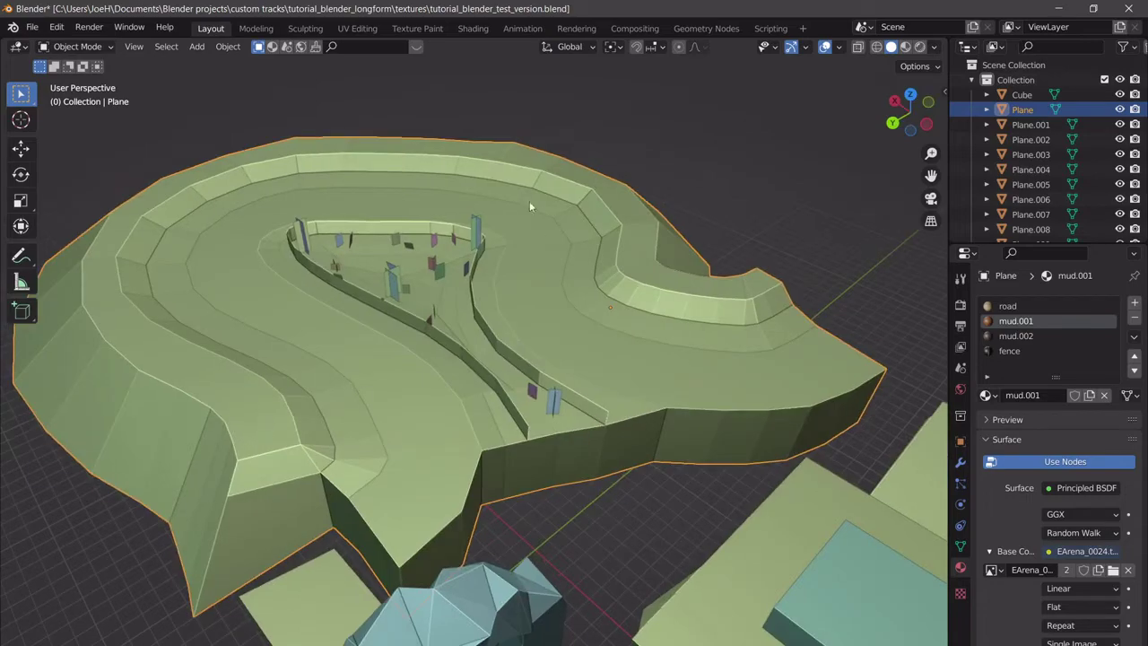
pyautogui.moveTo(727, 408); pyautogui.dragTo(623, 342, button='middle')
pyautogui.press('Tab')
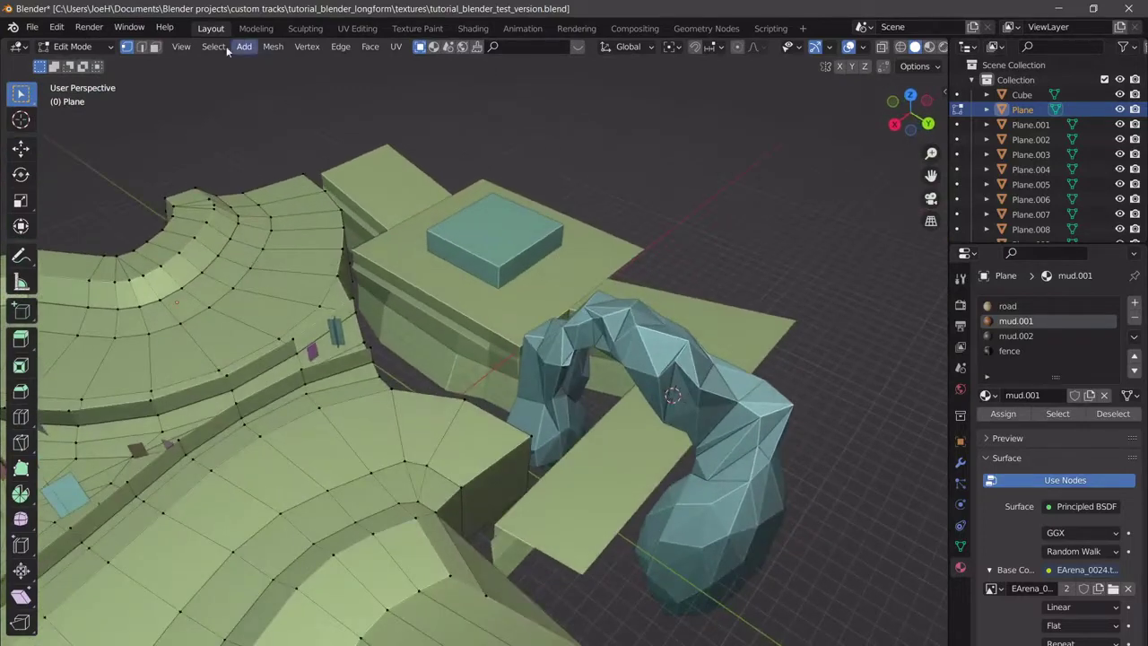
pyautogui.click(140, 48)
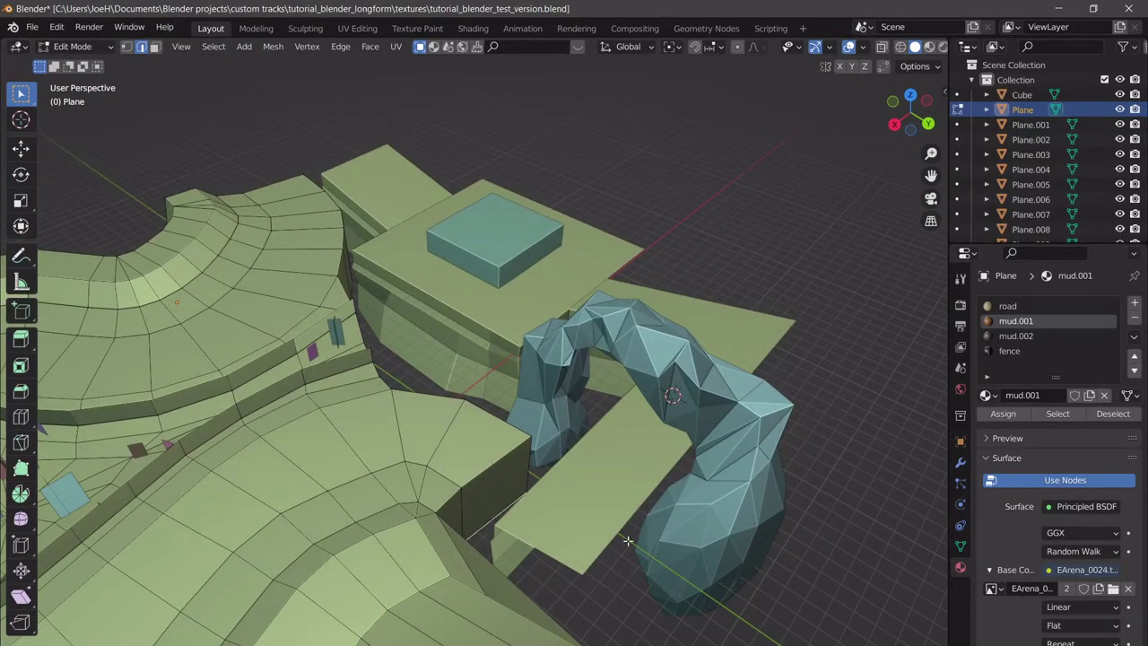
# Switch editing from the track to the road mesh Plane.002 that runs under the rock arch.
pyautogui.hotkey('alt', 'q')
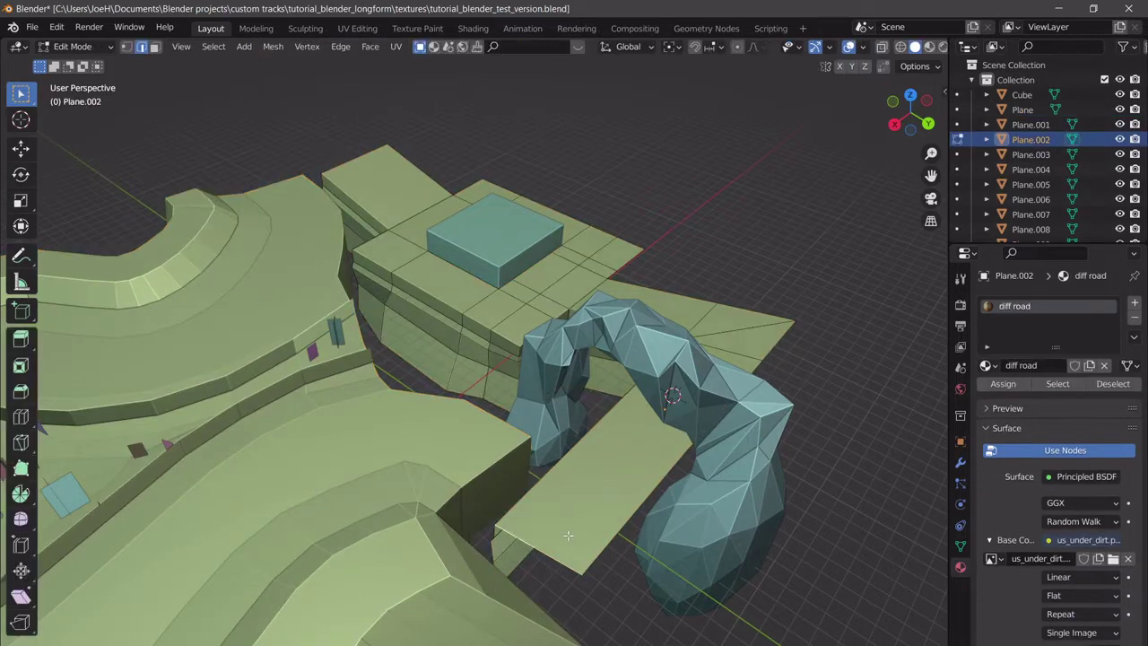
pyautogui.hotkey('alt', 'q')
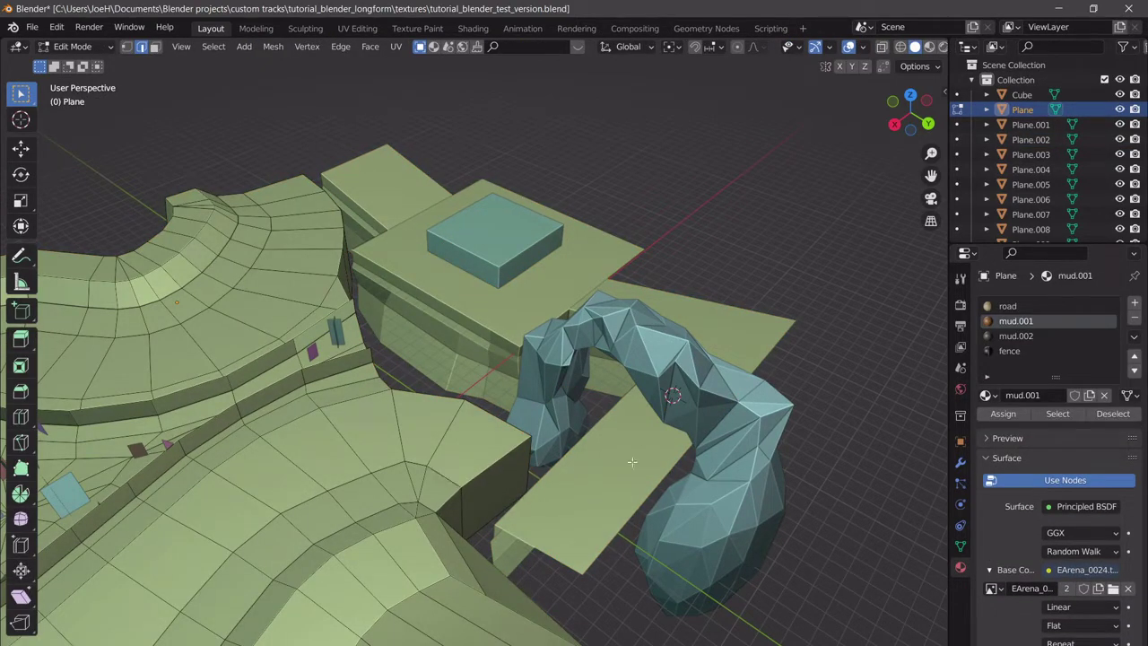
pyautogui.moveTo(550, 522)
pyautogui.mouseDown()
pyautogui.moveTo(527, 563)
pyautogui.moveTo(551, 588)
pyautogui.mouseUp()
pyautogui.moveTo(783, 363); pyautogui.dragTo(686, 468)
pyautogui.press('Tab')
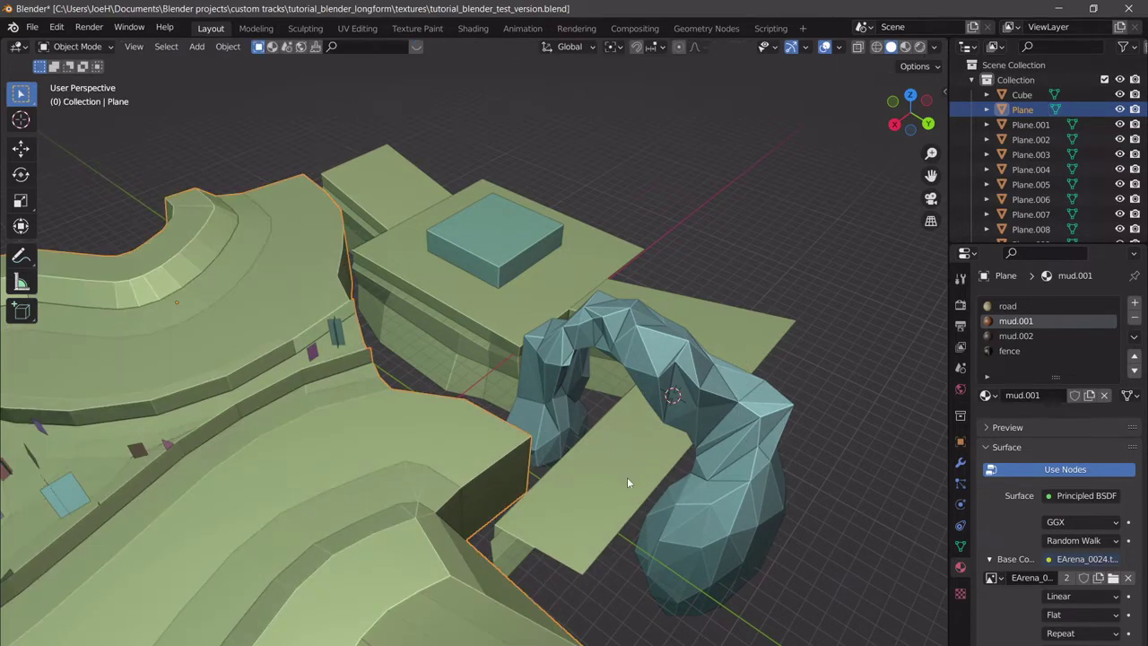
pyautogui.click(688, 375)
pyautogui.click(592, 446)
pyautogui.press('Tab')
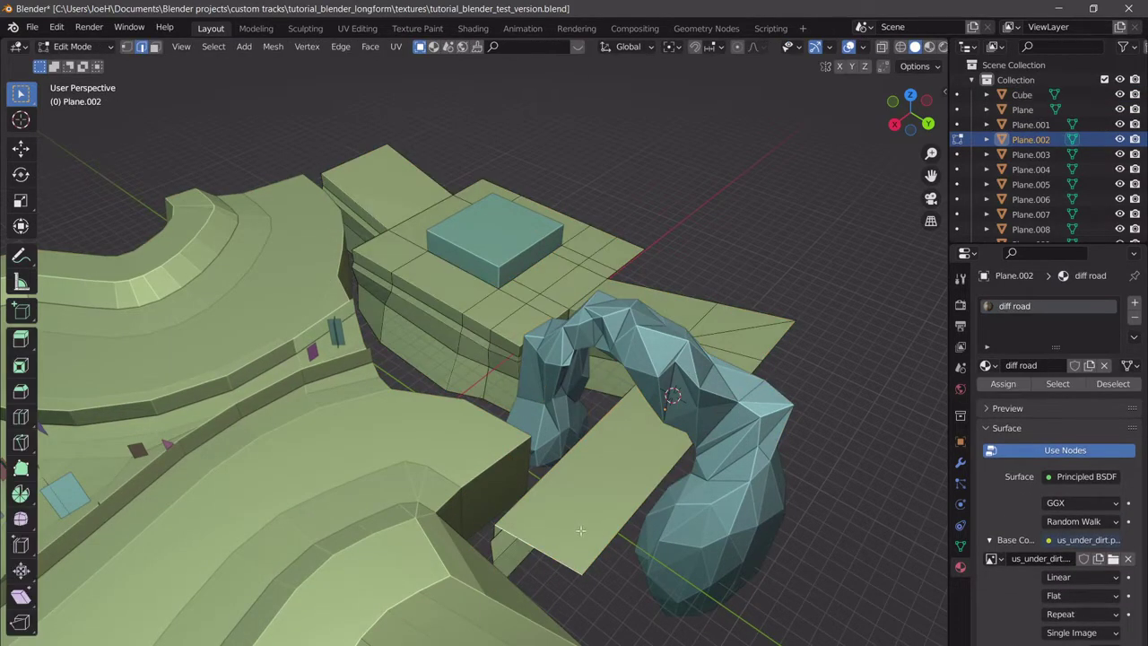
# Try to extend the edge selection along the outer side of the road's square section with a shortest path.
pyautogui.moveTo(662, 496); pyautogui.dragTo(535, 512, button='middle')
pyautogui.moveTo(615, 476); pyautogui.dragTo(478, 460, button='middle')
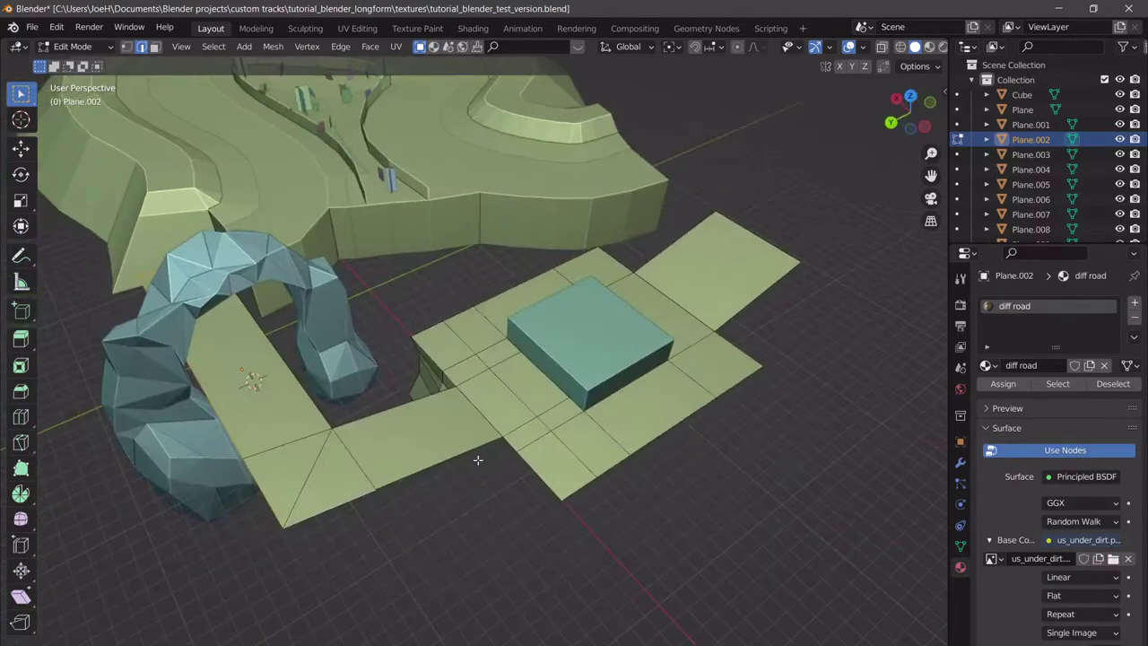
pyautogui.keyDown('ctrl'); pyautogui.keyDown('shift'); pyautogui.click(642, 447); pyautogui.keyUp('shift'); pyautogui.keyUp('ctrl')
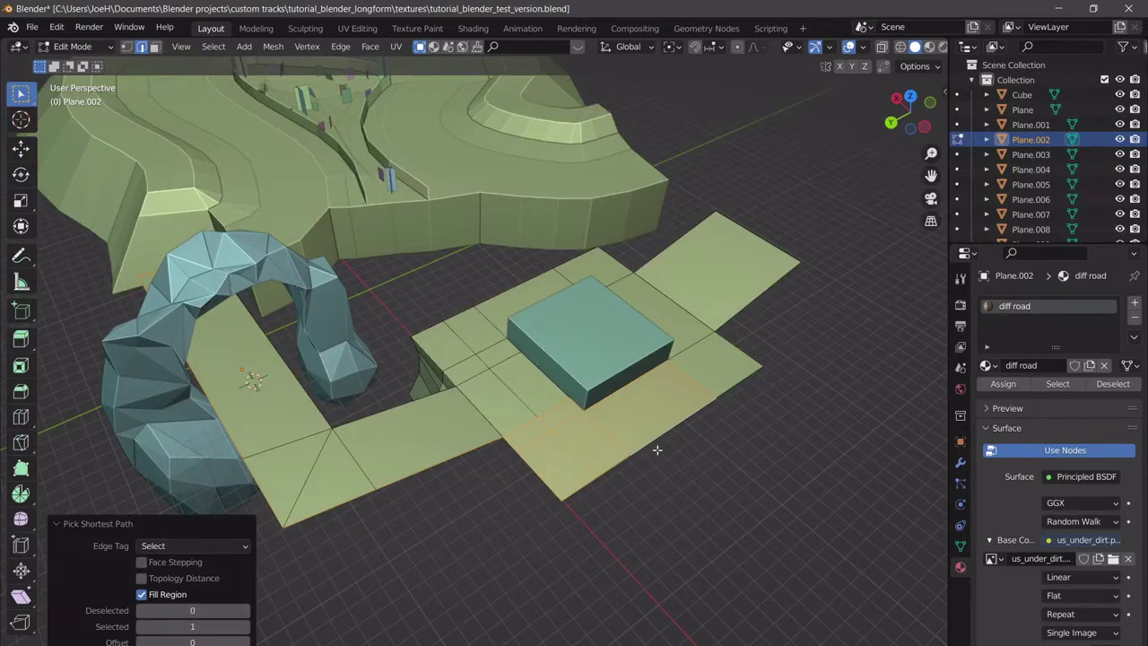
pyautogui.hotkey('ctrl', 'z')
pyautogui.keyDown('ctrl'); pyautogui.click(607, 469); pyautogui.keyUp('ctrl')
pyautogui.moveTo(633, 470); pyautogui.dragTo(617, 475, button='middle')
pyautogui.hotkey('ctrl', 'z')
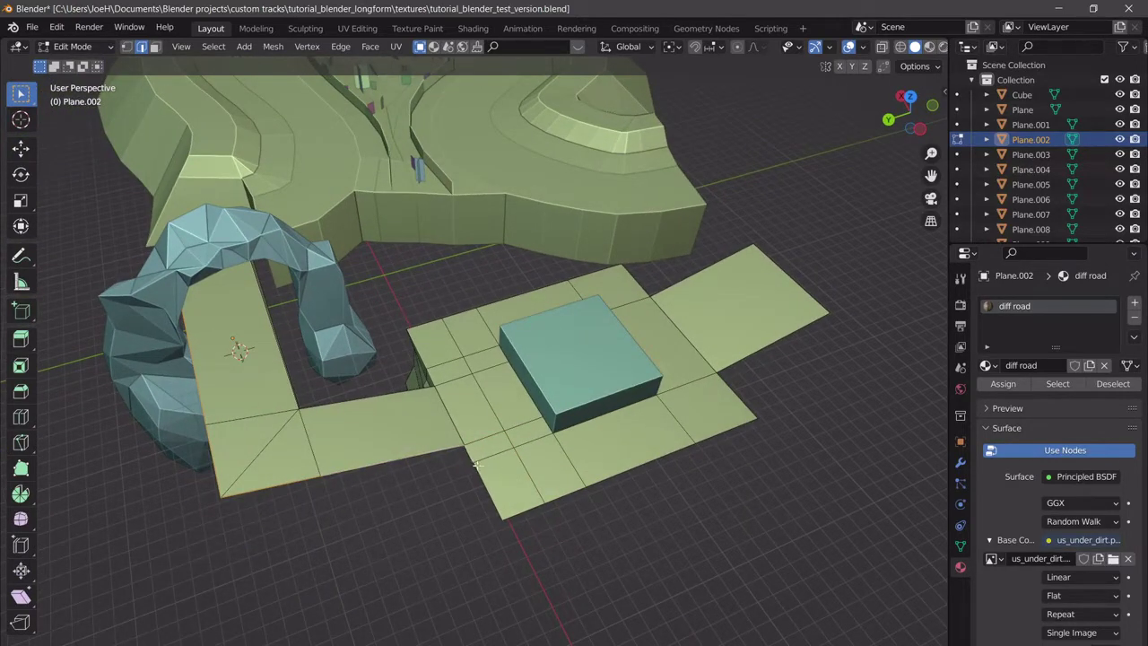
# Select the remaining outer border edges of the road mesh around the square section and the arch strip.
pyautogui.keyDown('ctrl'); pyautogui.keyDown('shift'); pyautogui.click(711, 430); pyautogui.keyUp('shift'); pyautogui.keyUp('ctrl')
pyautogui.moveTo(711, 429); pyautogui.dragTo(455, 551, button='middle')
pyautogui.hotkey('ctrl', 'z')
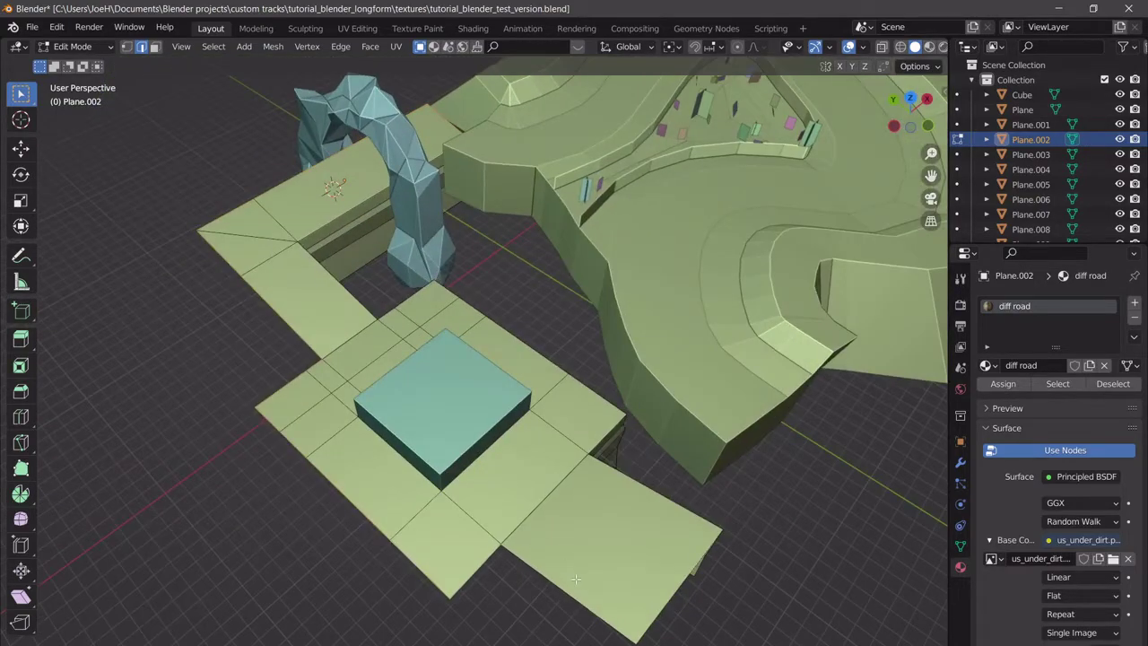
pyautogui.moveTo(576, 580); pyautogui.dragTo(595, 541, button='middle')
pyautogui.moveTo(586, 494); pyautogui.dragTo(631, 464, button='middle')
pyautogui.scroll(5, 677, 489)
pyautogui.scroll(-4, 677, 489)
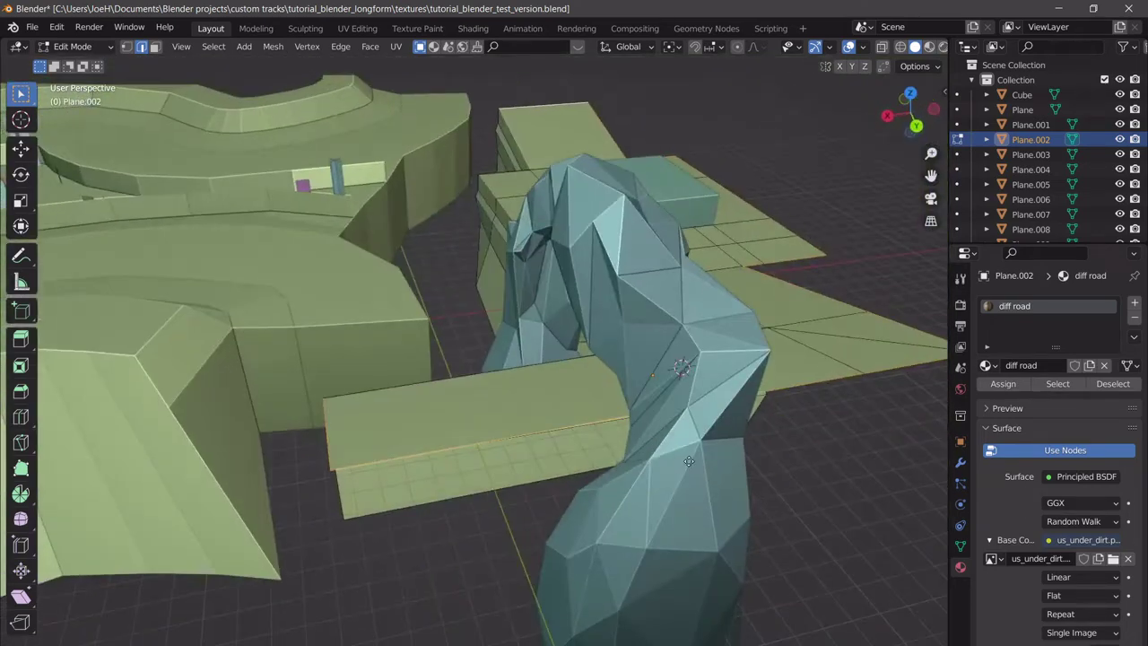
# Extrude the road's border straight down by about 8.6 m and again by about 8.2 m, scaling the lowest edges to 1.004.
pyautogui.press('g')
pyautogui.press('z')
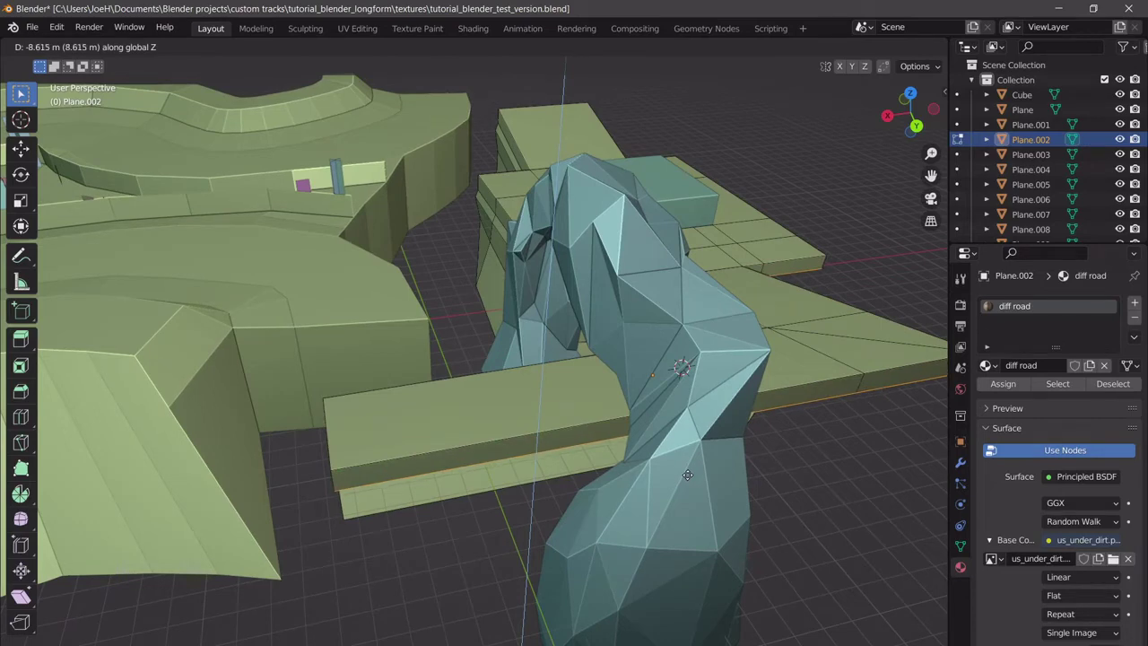
pyautogui.click(687, 475)
pyautogui.press('g')
pyautogui.press('z')
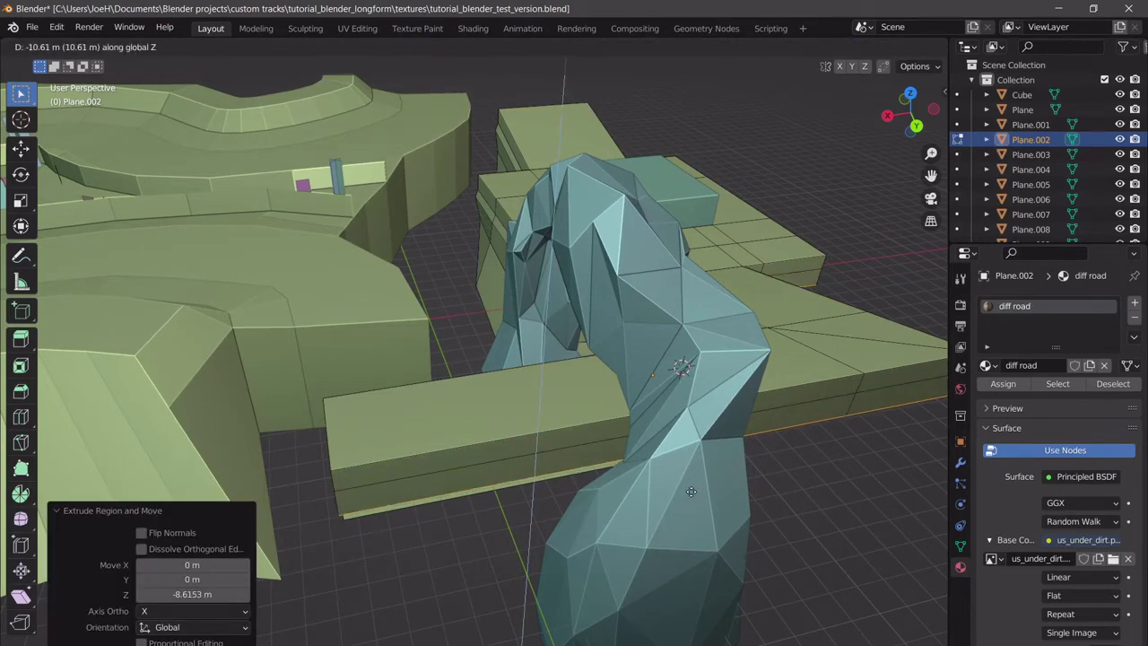
pyautogui.press('s')
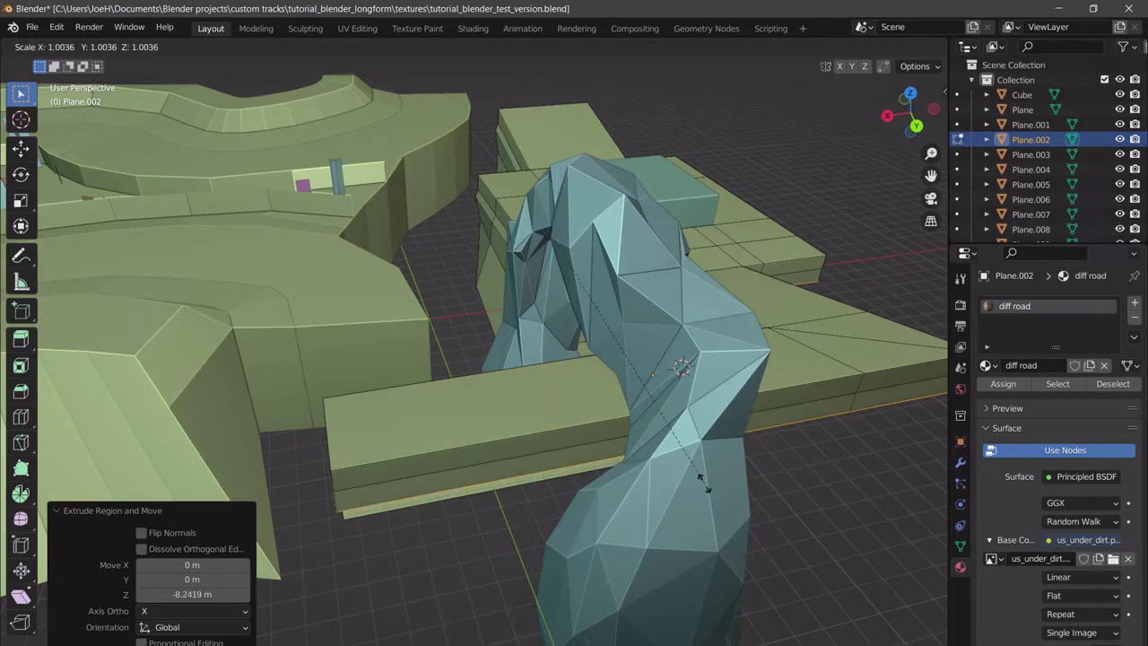
pyautogui.click(704, 483)
# Extrude the lowest road edges about 6.6 m down along Z and scale them to 0.992.
pyautogui.press('g')
pyautogui.press('z')
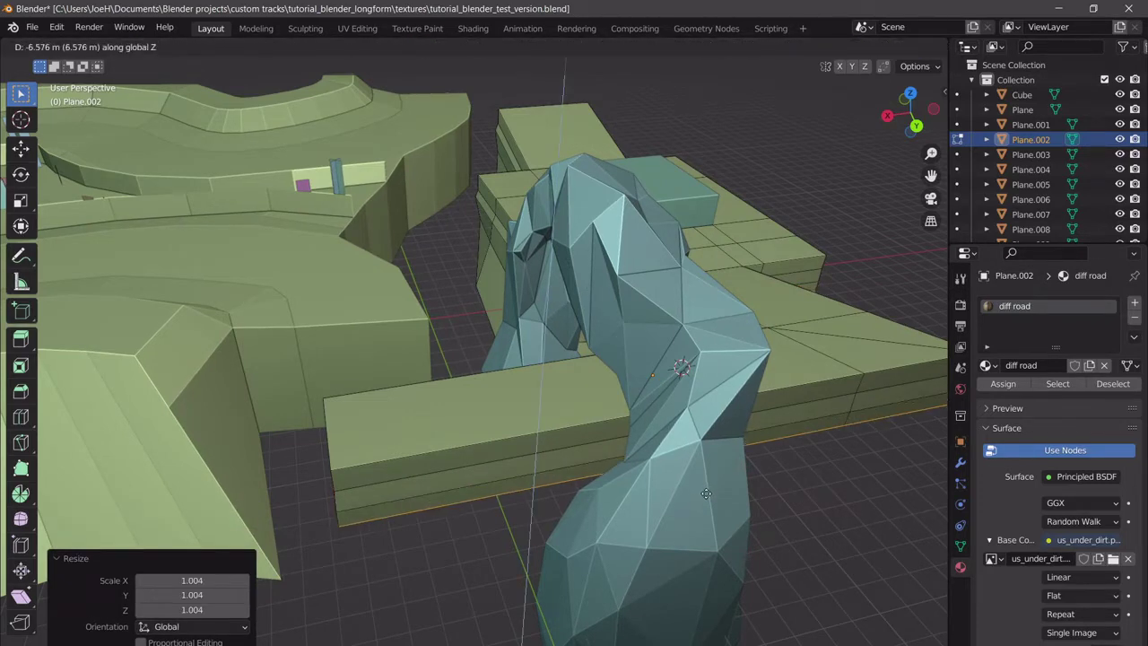
pyautogui.click(706, 493)
pyautogui.press('s')
pyautogui.click(730, 493)
# Add another downward extrusion of about 6.66 m to the road wall and scale its bottom edges to 1.003.
pyautogui.press('e')
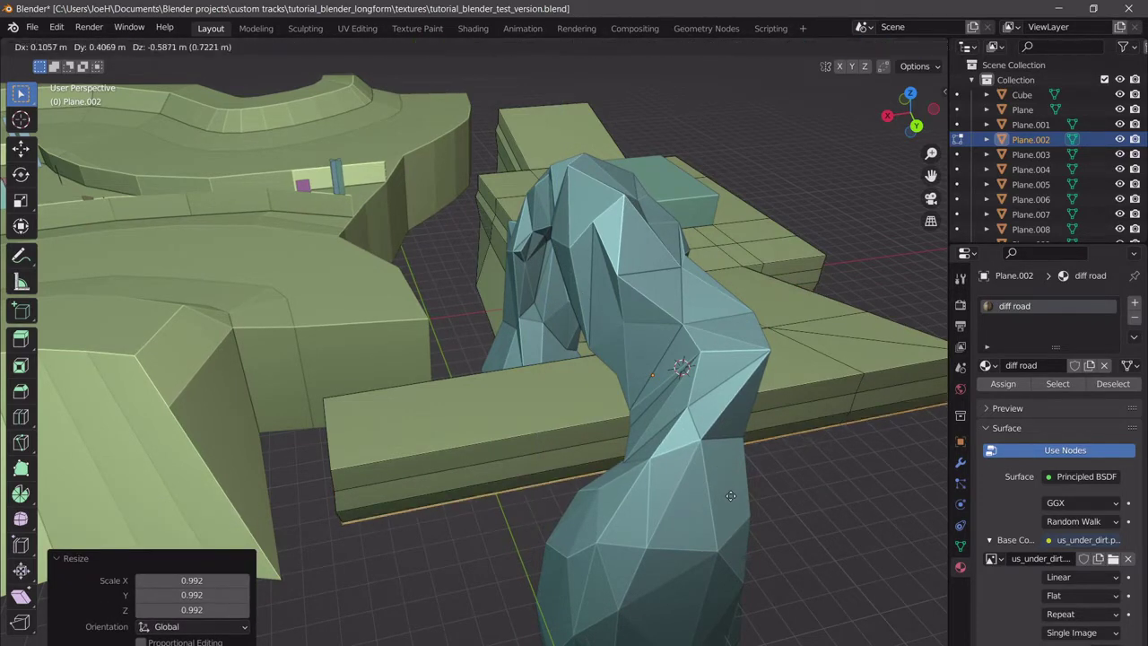
pyautogui.press('z')
pyautogui.press('Escape')
pyautogui.hotkey('ctrl', 'z')
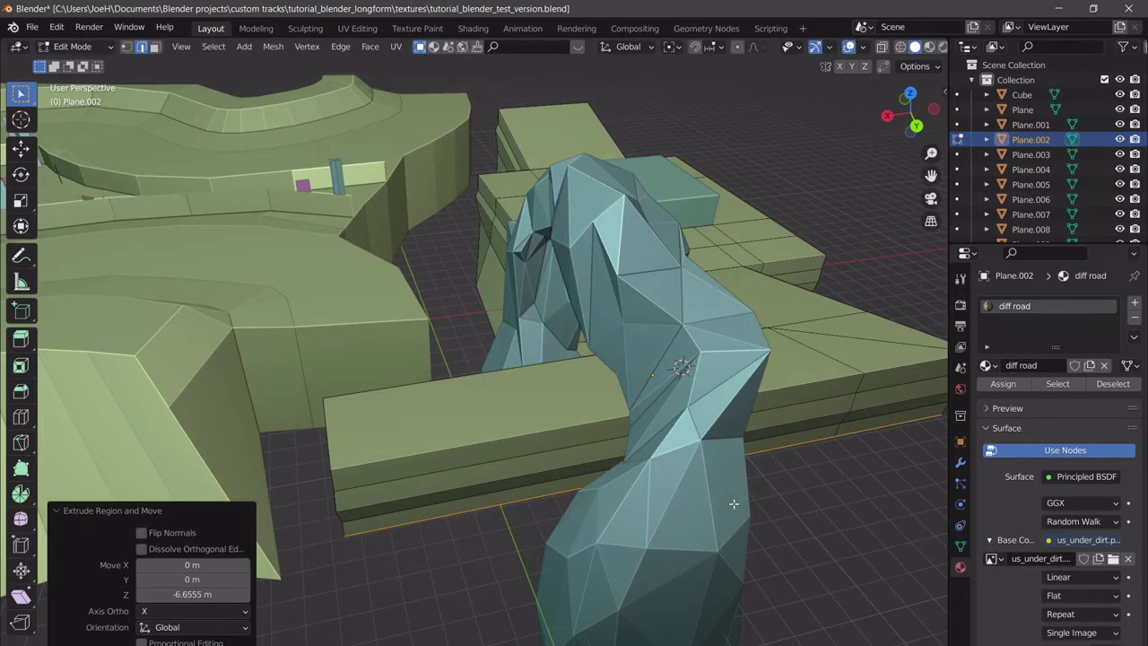
pyautogui.press('s')
pyautogui.click(730, 502)
# Move the road wall's bottom edges about 2.06 m along X and about -0.6 m along Y.
pyautogui.press('g')
pyautogui.press('x')
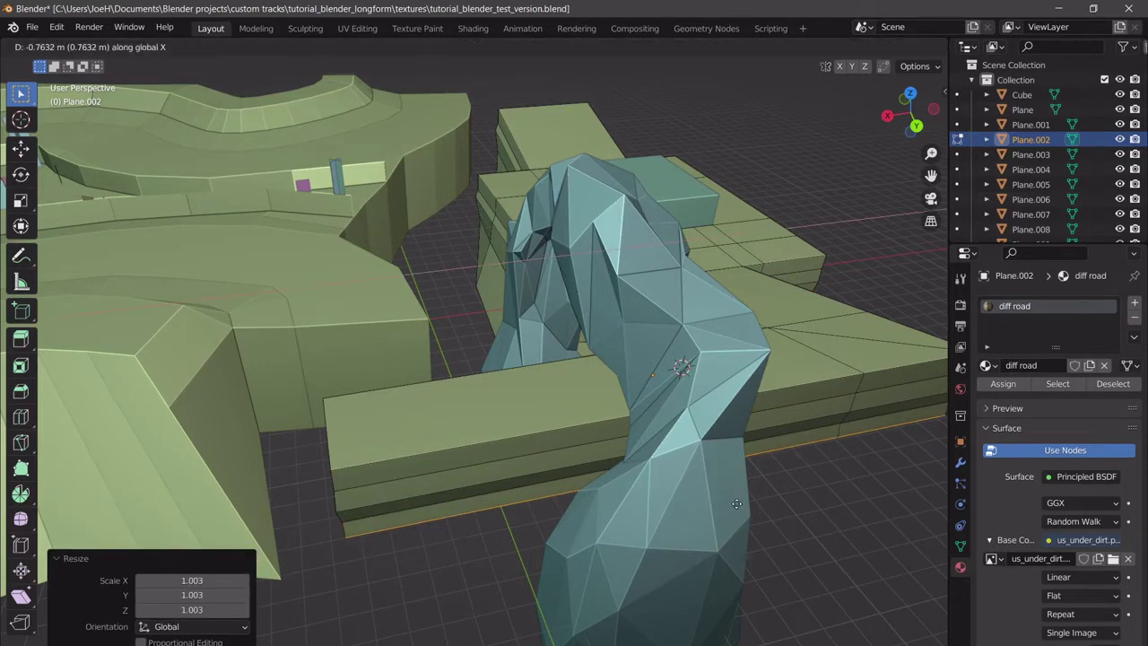
pyautogui.click(733, 506)
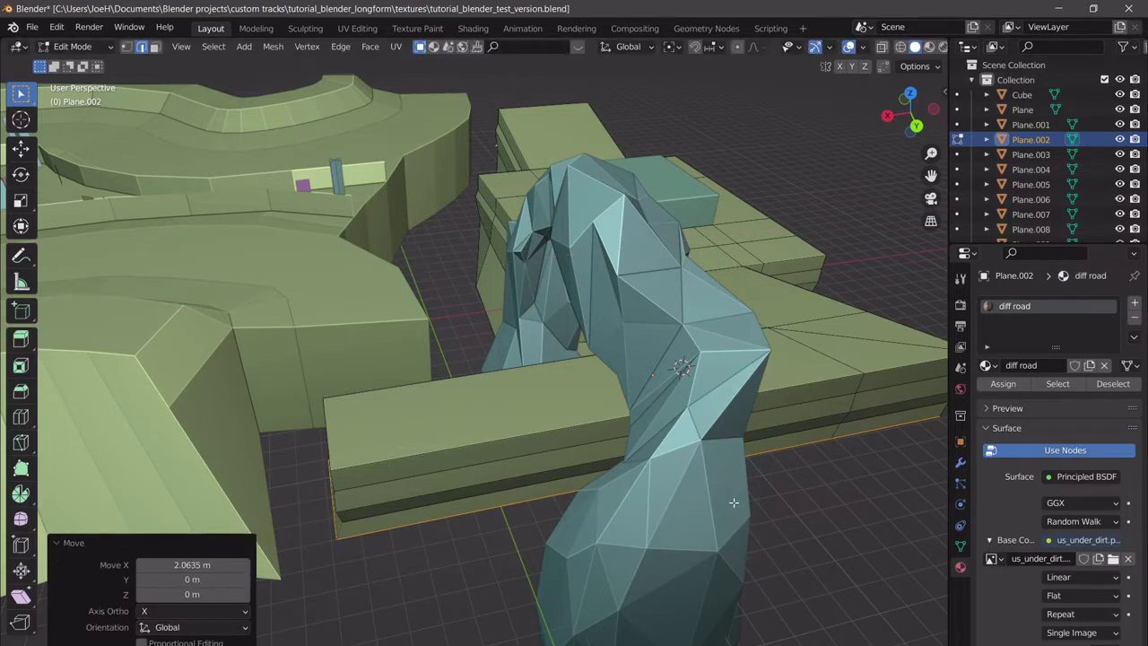
pyautogui.press('g')
pyautogui.press('y')
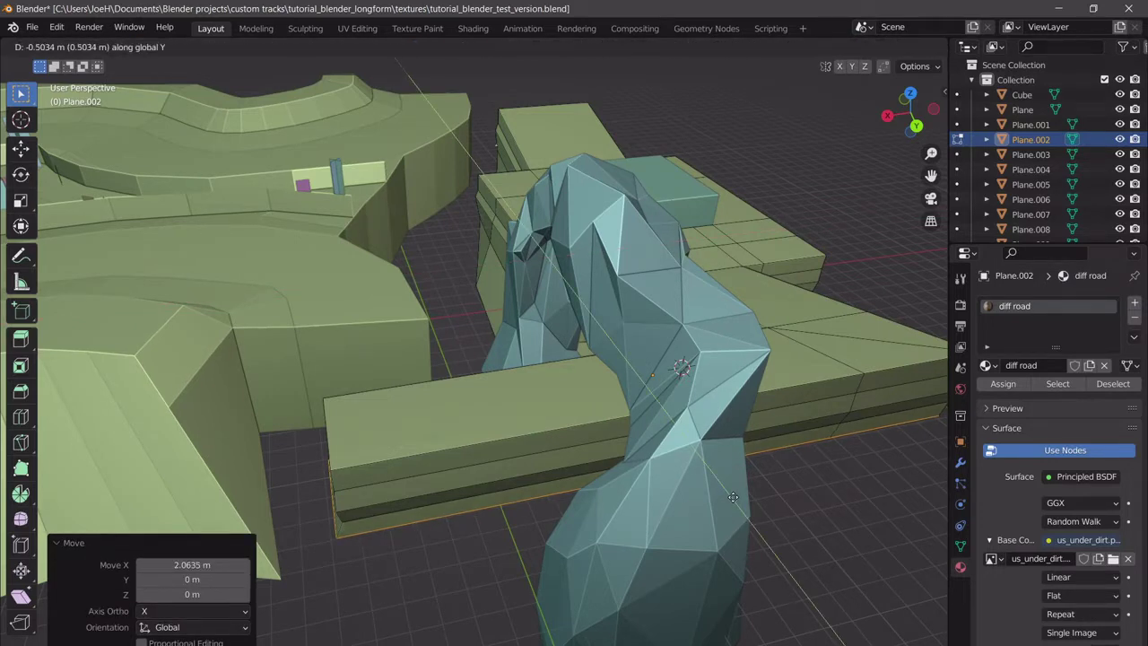
pyautogui.click(732, 496)
# Move the road wall's bottom edges down about 29 m along Z and scale them to 1.052.
pyautogui.moveTo(733, 496)
pyautogui.mouseDown(button='middle')
pyautogui.moveTo(722, 516)
pyautogui.moveTo(728, 487)
pyautogui.mouseUp(button='middle')
pyautogui.press('g')
pyautogui.press('z')
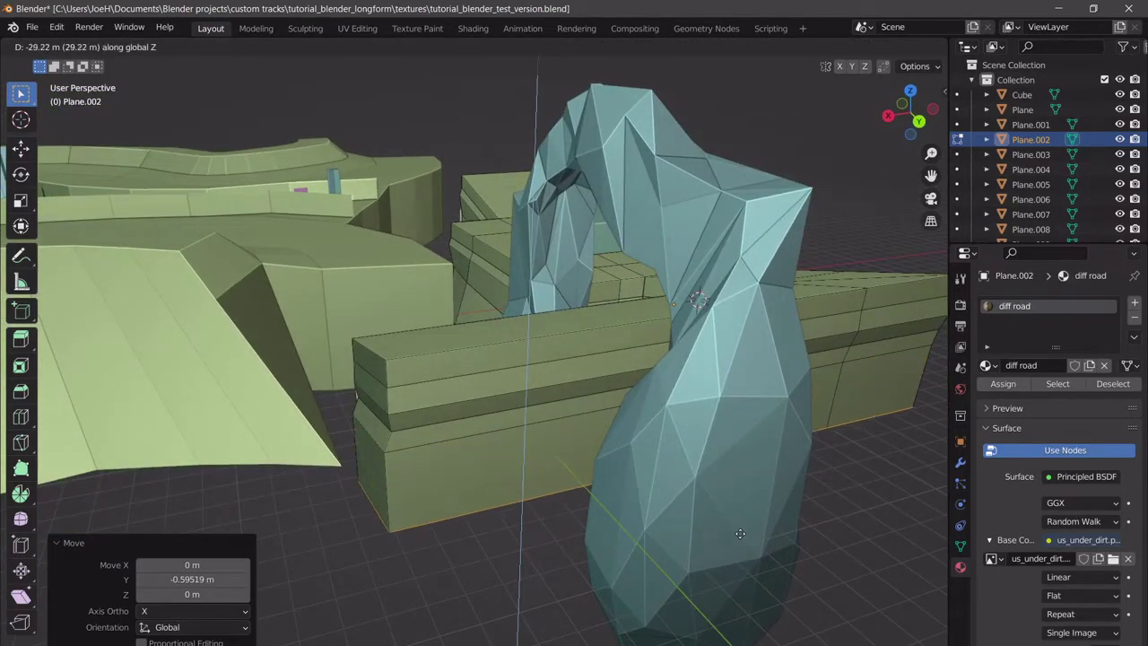
pyautogui.click(741, 536)
pyautogui.press('s')
pyautogui.click(807, 474)
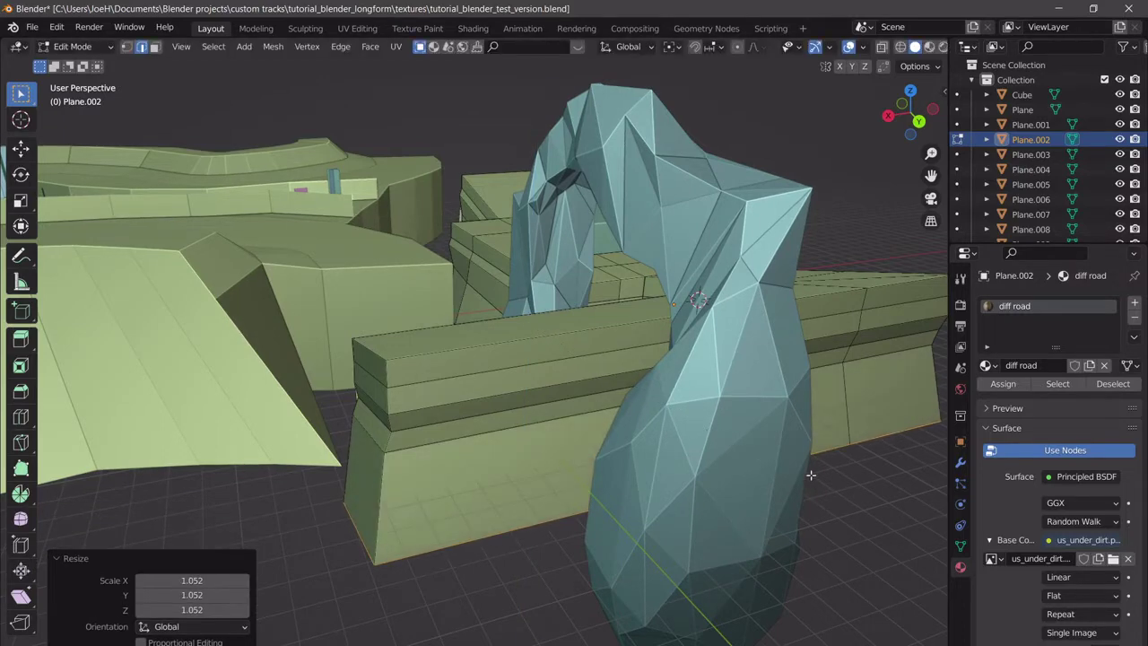
# Lower the edge loop above the wall's bottom edge by about 11.04 m along Z and scale it up slightly.
pyautogui.moveTo(807, 474)
pyautogui.mouseDown(button='middle')
pyautogui.moveTo(777, 479)
pyautogui.moveTo(794, 458)
pyautogui.mouseUp(button='middle')
pyautogui.click(421, 456)
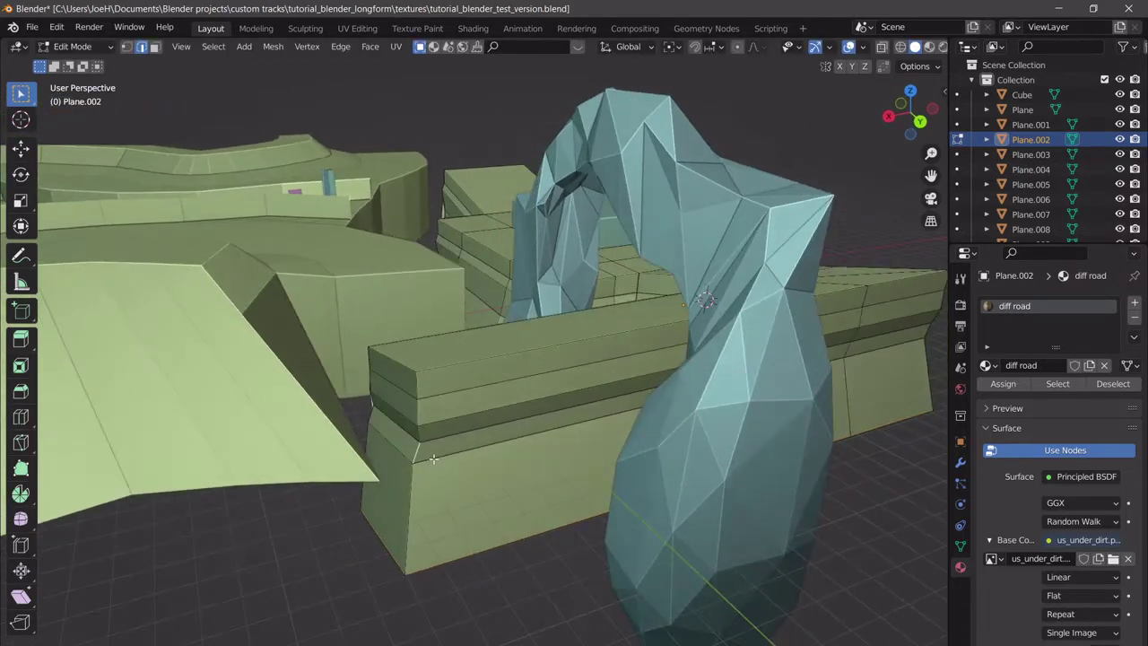
pyautogui.press('g')
pyautogui.press('z')
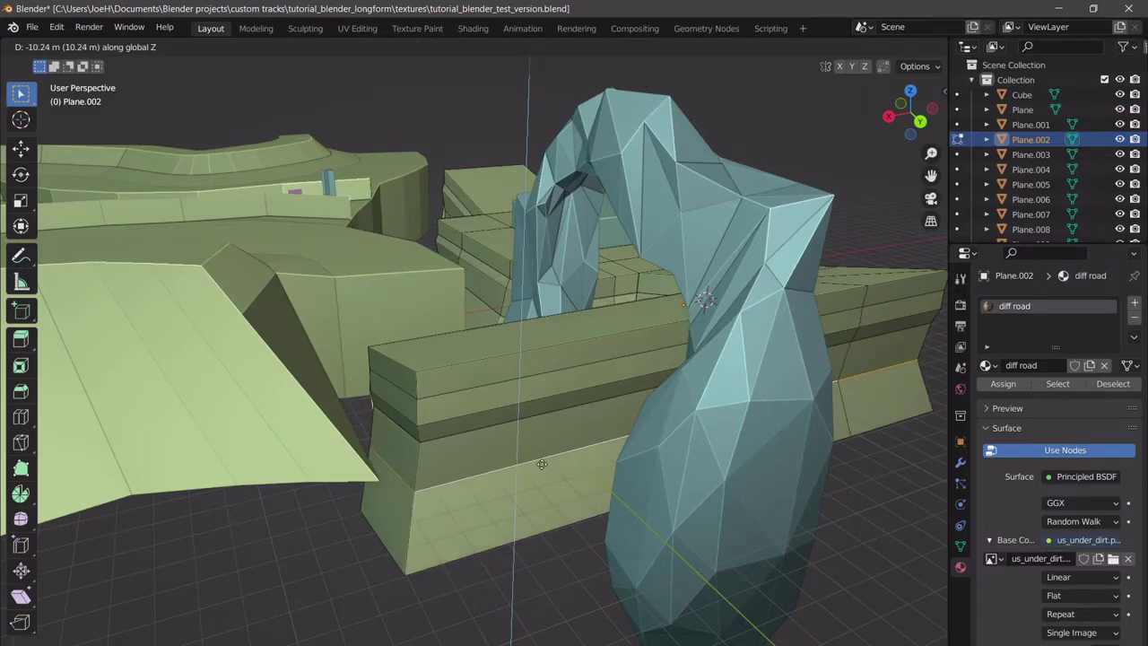
pyautogui.click(543, 464)
pyautogui.press('s')
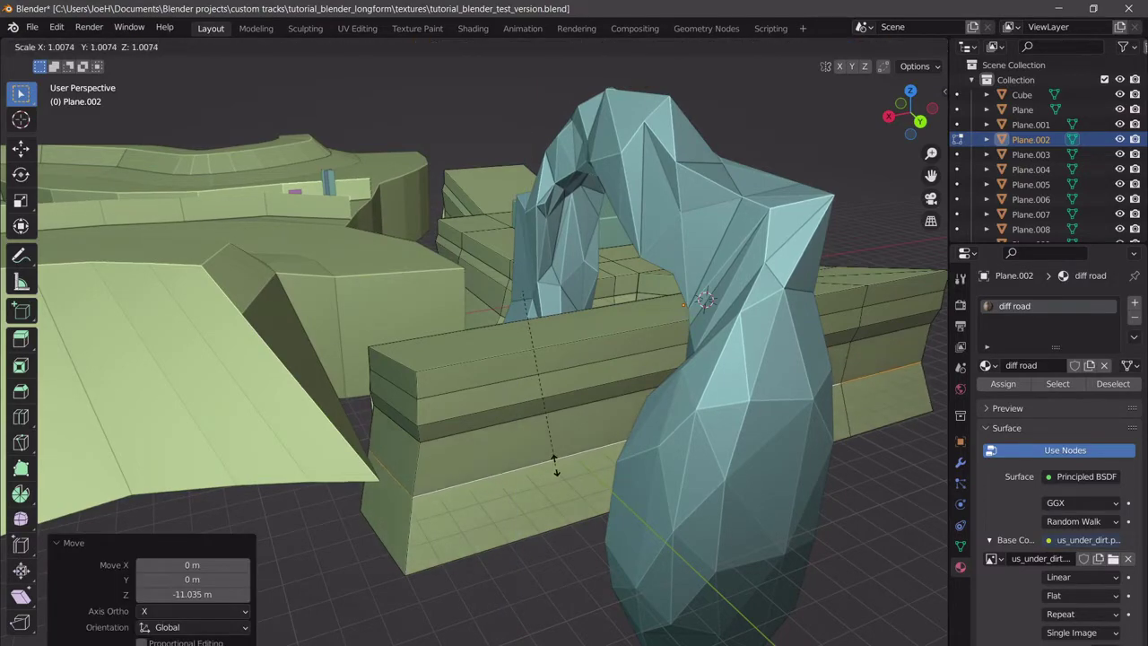
pyautogui.click(619, 450)
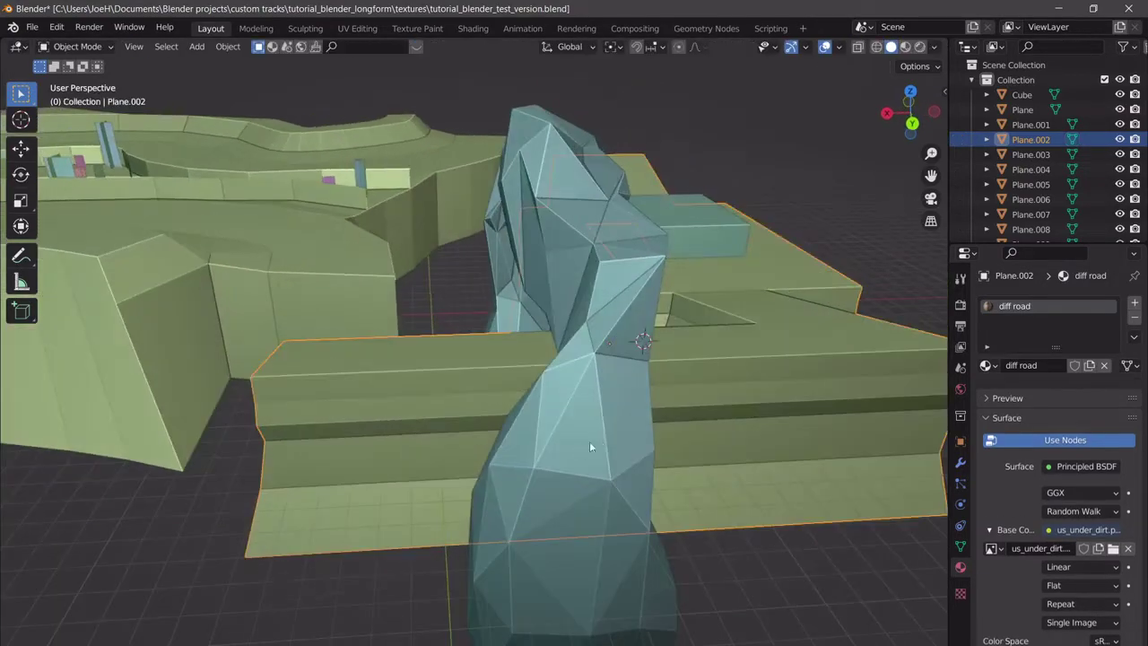
# Enter vertex editing on the road mesh and isolate it in local view.
pyautogui.moveTo(589, 441); pyautogui.dragTo(562, 413, button='middle')
pyautogui.scroll(3, 782, 480)
pyautogui.scroll(-3, 783, 468)
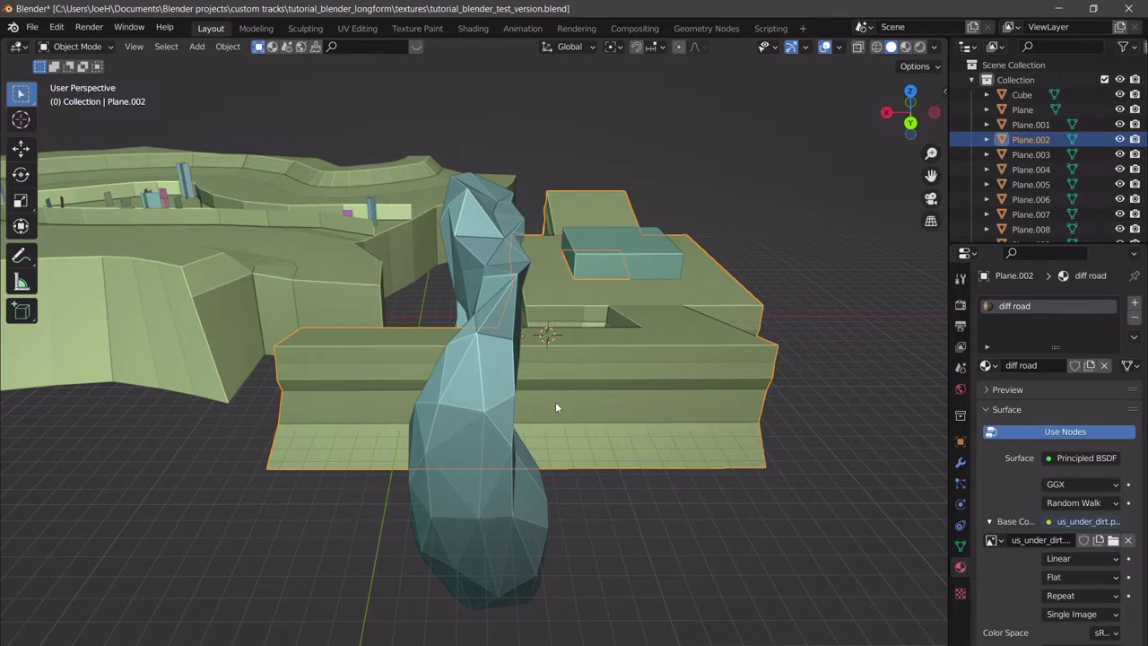
pyautogui.moveTo(340, 289); pyautogui.dragTo(430, 326, button='middle')
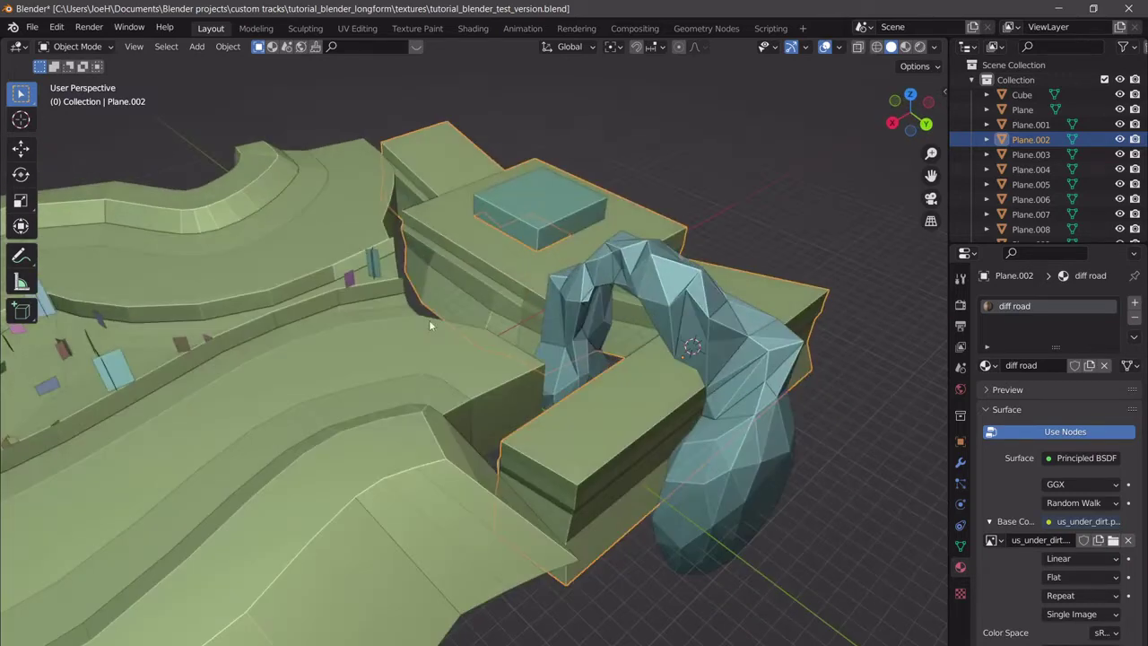
pyautogui.scroll(4, 560, 282)
pyautogui.keyDown('shift'); pyautogui.moveTo(561, 316); pyautogui.dragTo(588, 458, button='middle'); pyautogui.keyUp('shift')
pyautogui.press('Tab')
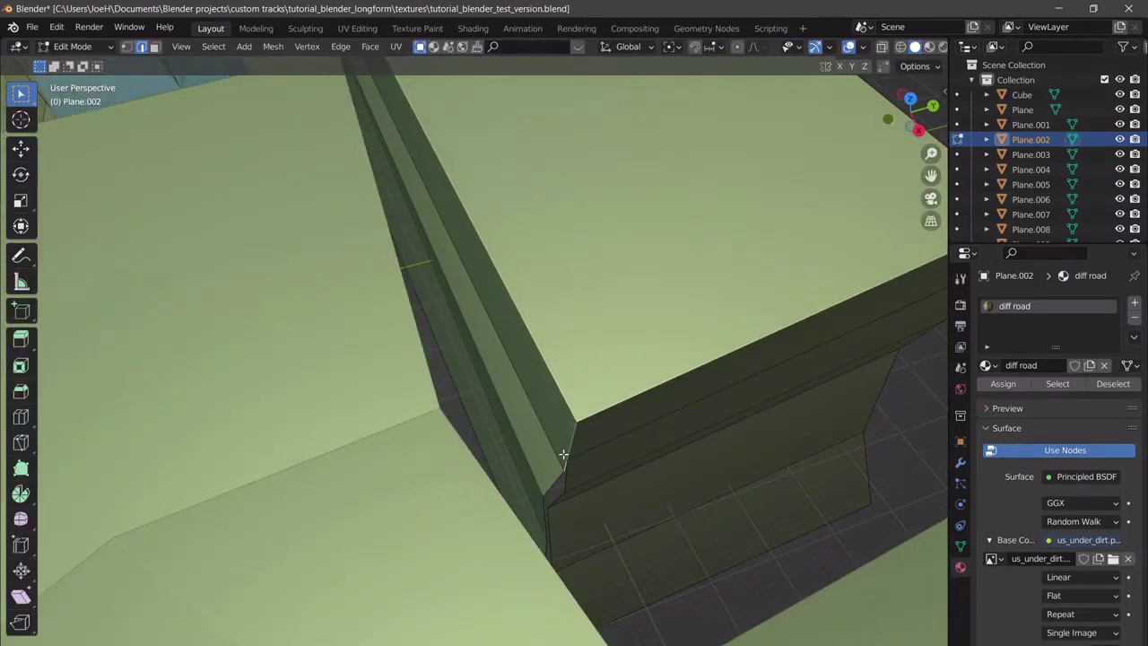
pyautogui.click(127, 46)
pyautogui.press('KP_Decimal')
pyautogui.moveTo(566, 474); pyautogui.dragTo(554, 426, button='middle')
pyautogui.scroll(-5, 571, 393)
pyautogui.scroll(-6, 554, 427)
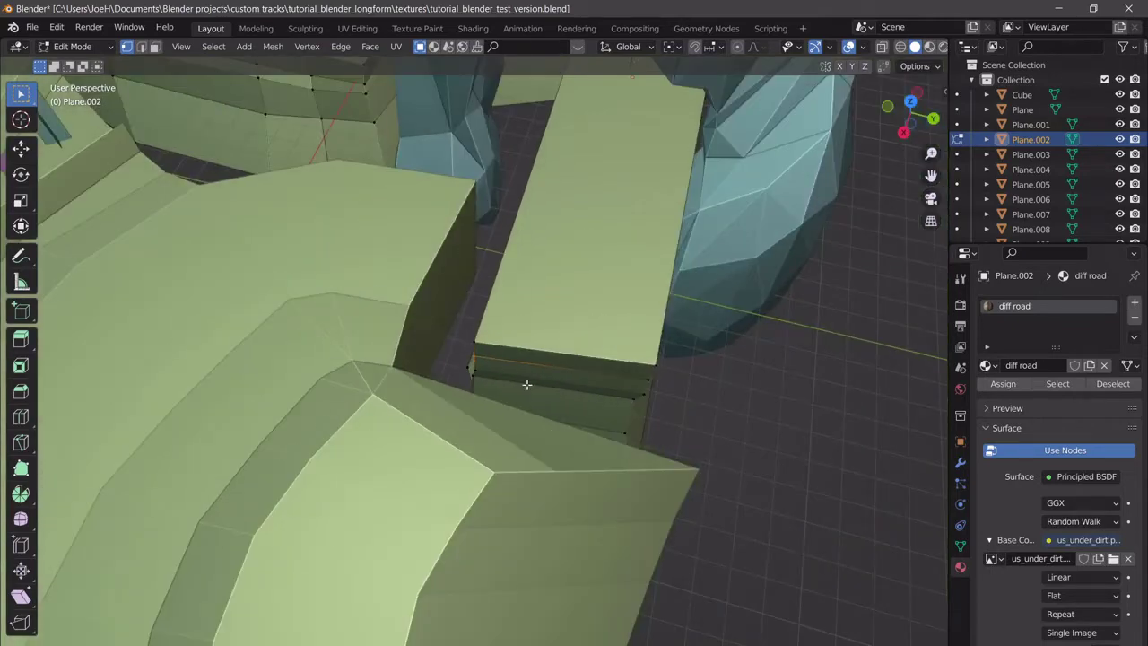
pyautogui.press('KP_Divide')
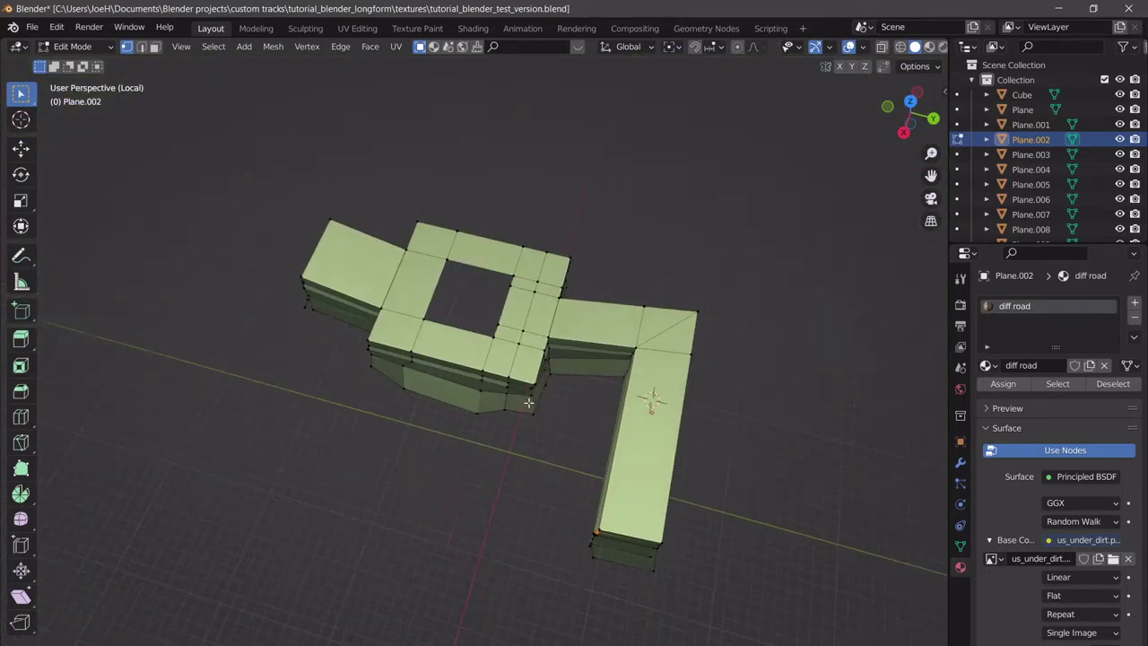
# Merge the uppermost pair of split vertices at the long arm's open wall corner at their center.
pyautogui.keyDown('shift'); pyautogui.moveTo(577, 432); pyautogui.dragTo(607, 364, button='middle'); pyautogui.keyUp('shift')
pyautogui.press('KP_Decimal')
pyautogui.scroll(-4, 579, 383)
pyautogui.scroll(-7, 574, 381)
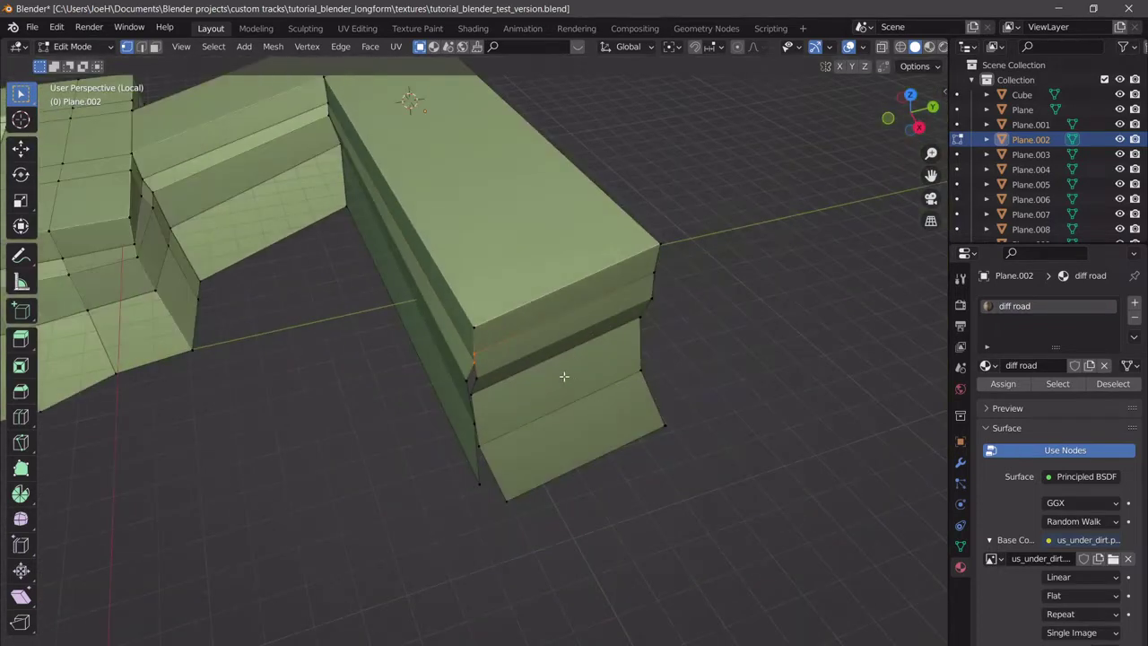
pyautogui.moveTo(499, 375); pyautogui.dragTo(562, 366, button='middle')
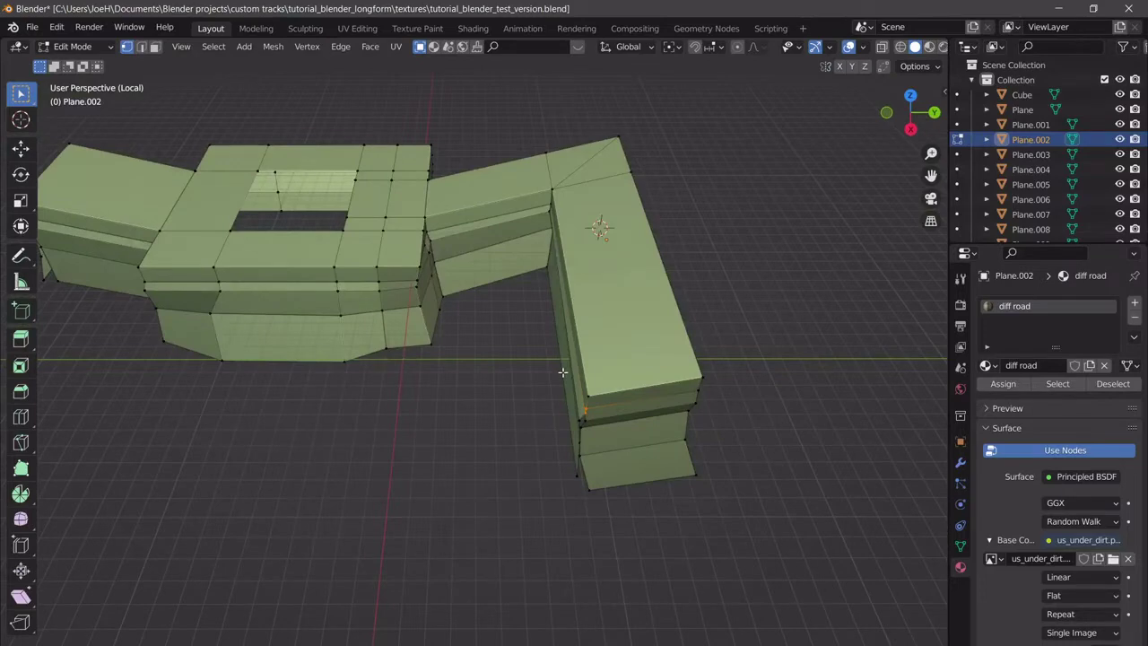
pyautogui.scroll(1, 563, 373)
pyautogui.press('KP_Decimal')
pyautogui.moveTo(576, 397); pyautogui.dragTo(622, 361, button='middle')
pyautogui.scroll(-5, 591, 369)
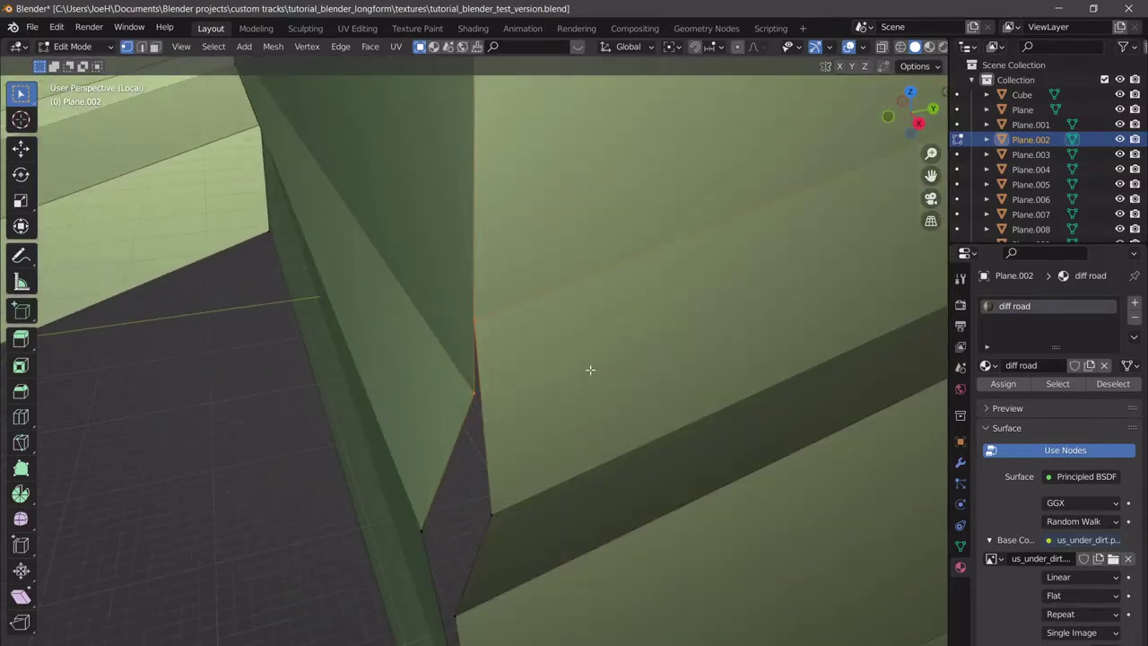
pyautogui.press('m')
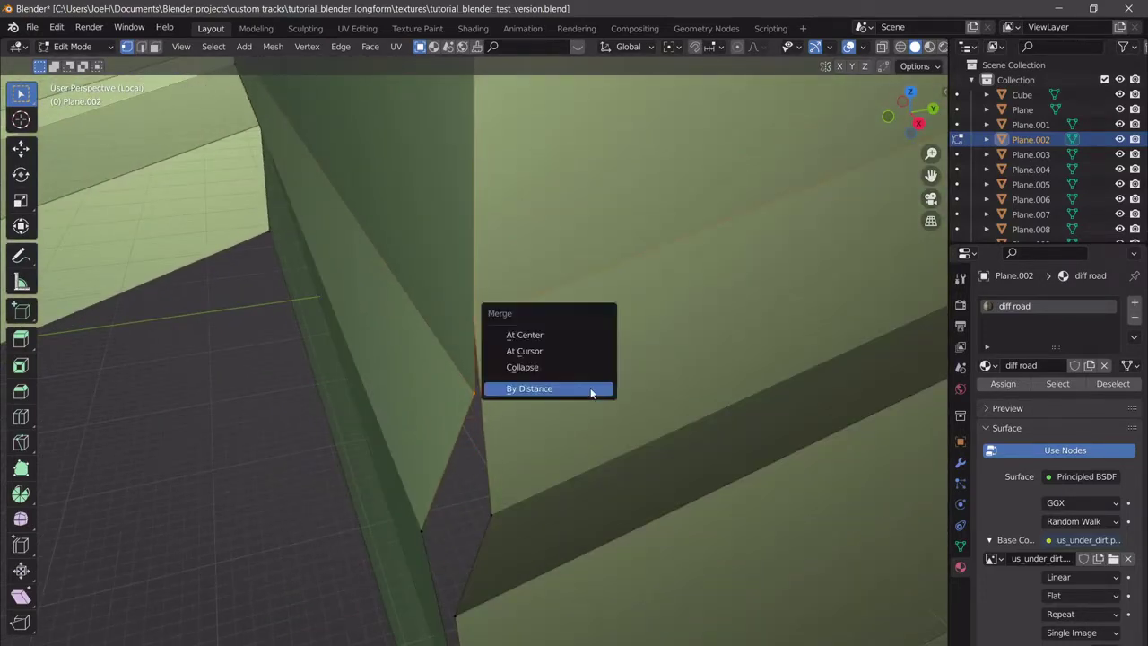
pyautogui.click(569, 341)
# Merge the second pair of split vertices down the long arm's corner at their center.
pyautogui.moveTo(553, 353); pyautogui.dragTo(512, 461, button='middle')
pyautogui.moveTo(512, 461); pyautogui.dragTo(404, 428)
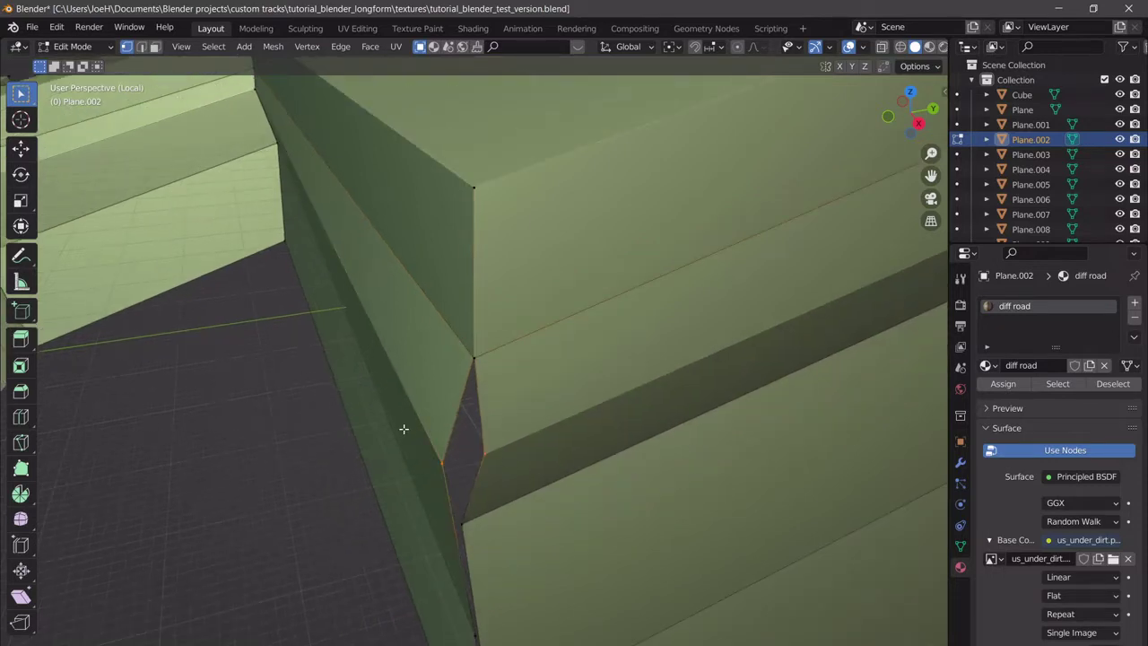
pyautogui.press('m')
pyautogui.click(408, 431)
pyautogui.moveTo(480, 449); pyautogui.dragTo(526, 435, button='middle')
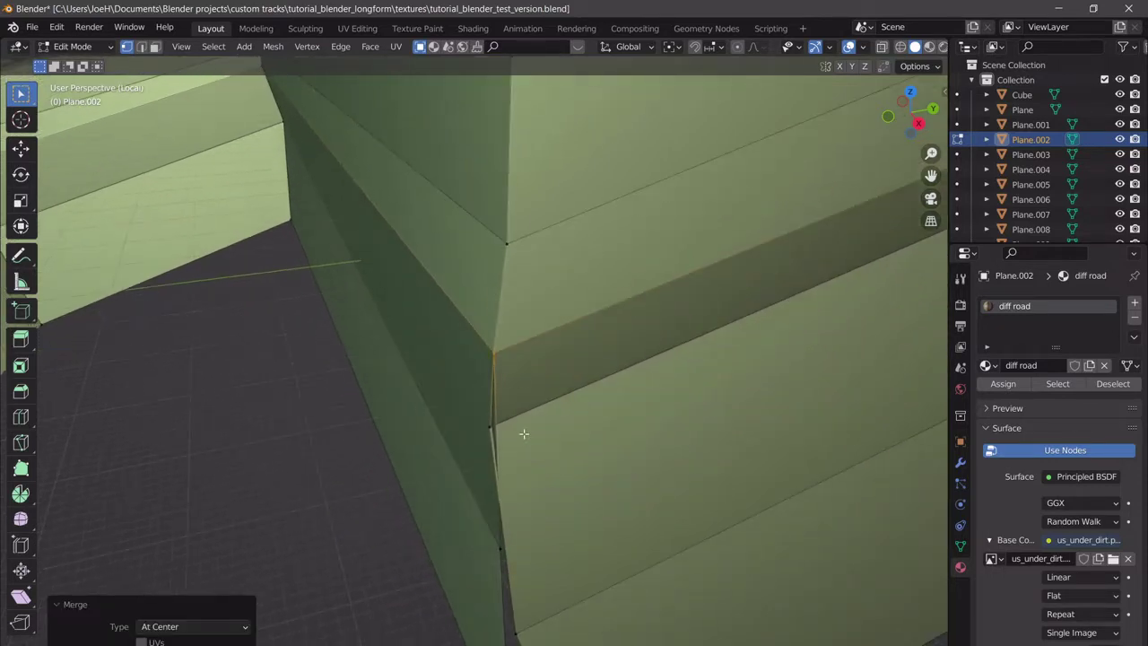
# Subdivide the unmatched vertical edge at the corner once and merge the new vertex with the neighbouring loose vertex at center.
pyautogui.click(450, 417)
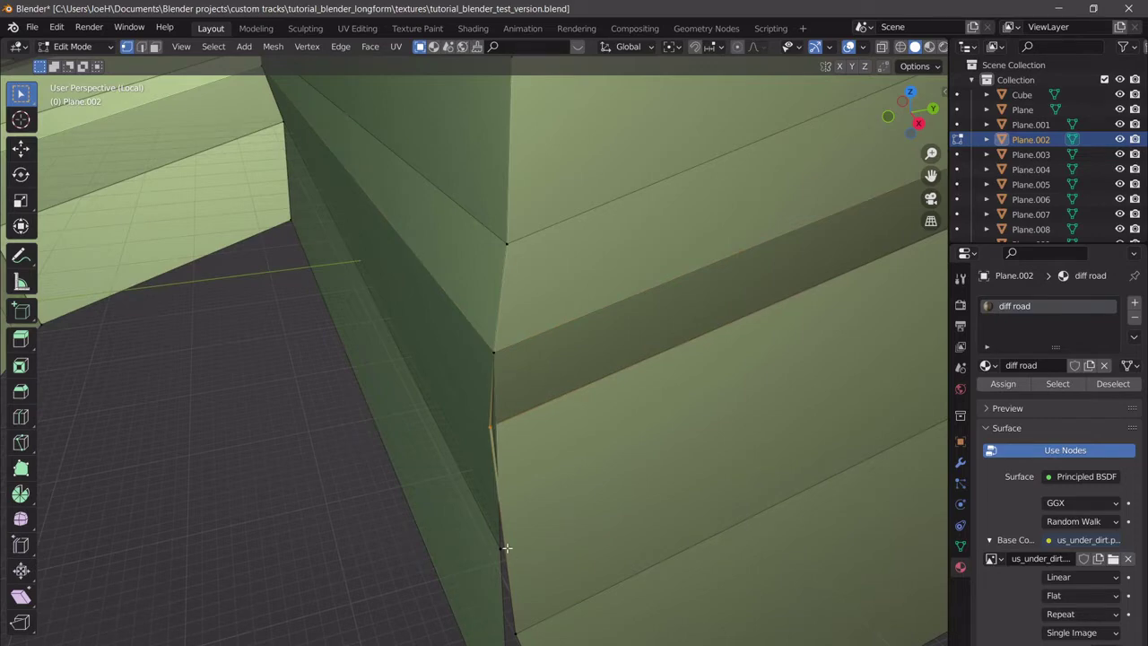
pyautogui.moveTo(506, 547); pyautogui.dragTo(618, 367, button='middle')
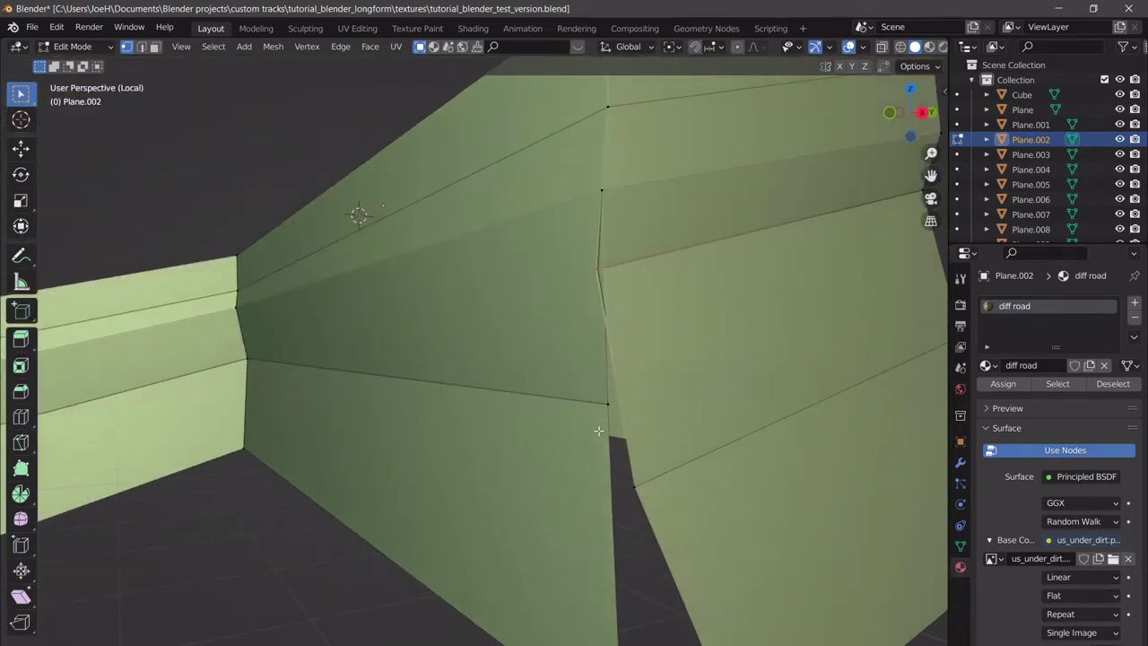
pyautogui.moveTo(602, 409); pyautogui.dragTo(546, 228, button='middle')
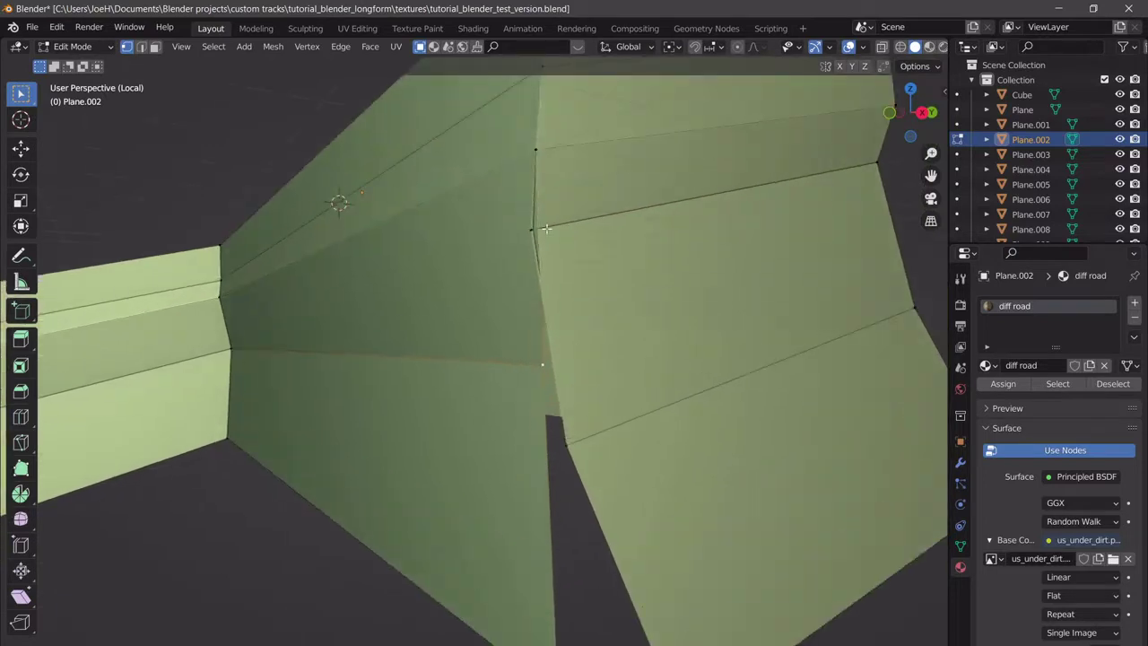
pyautogui.rightClick(538, 150)
pyautogui.click(538, 149)
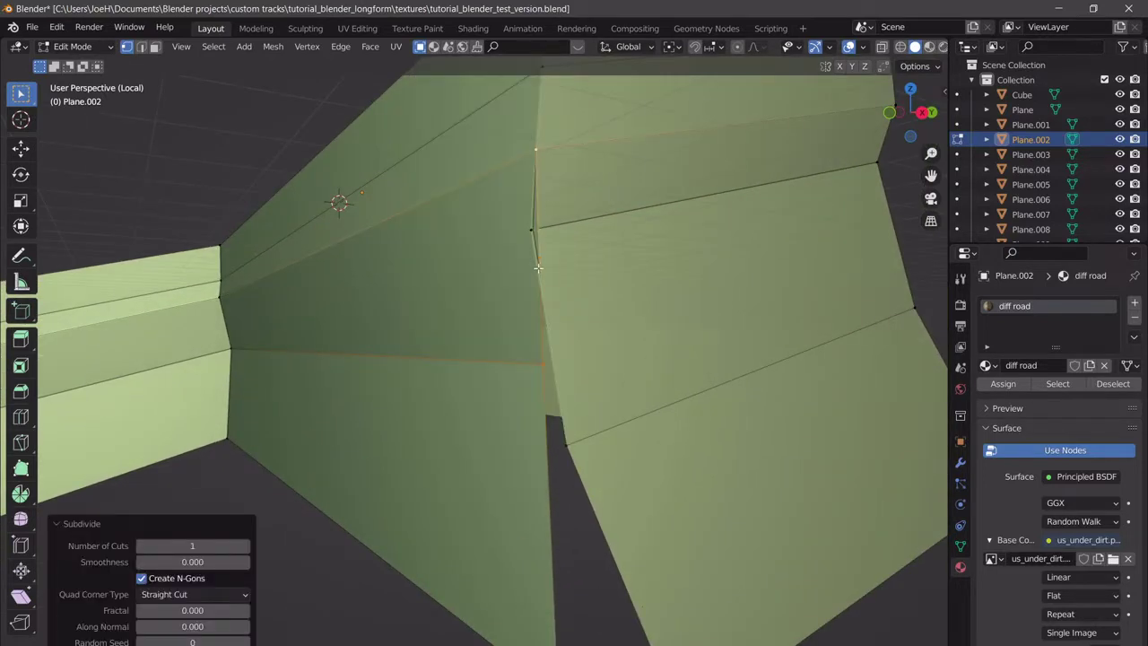
pyautogui.click(532, 231)
pyautogui.press('m')
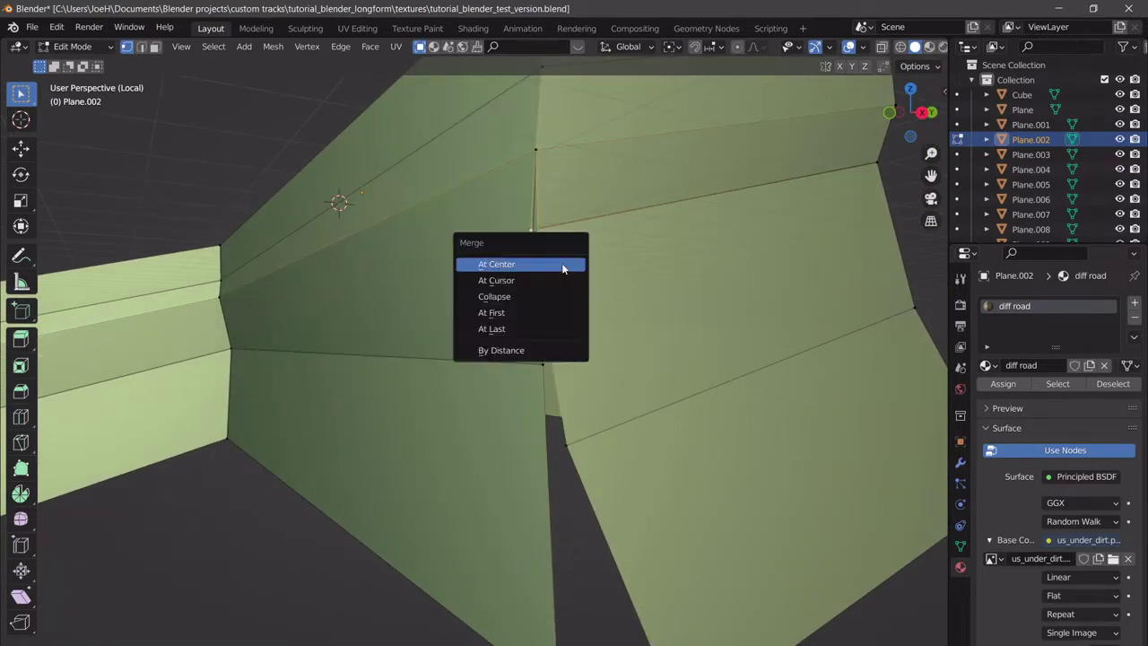
pyautogui.click(562, 263)
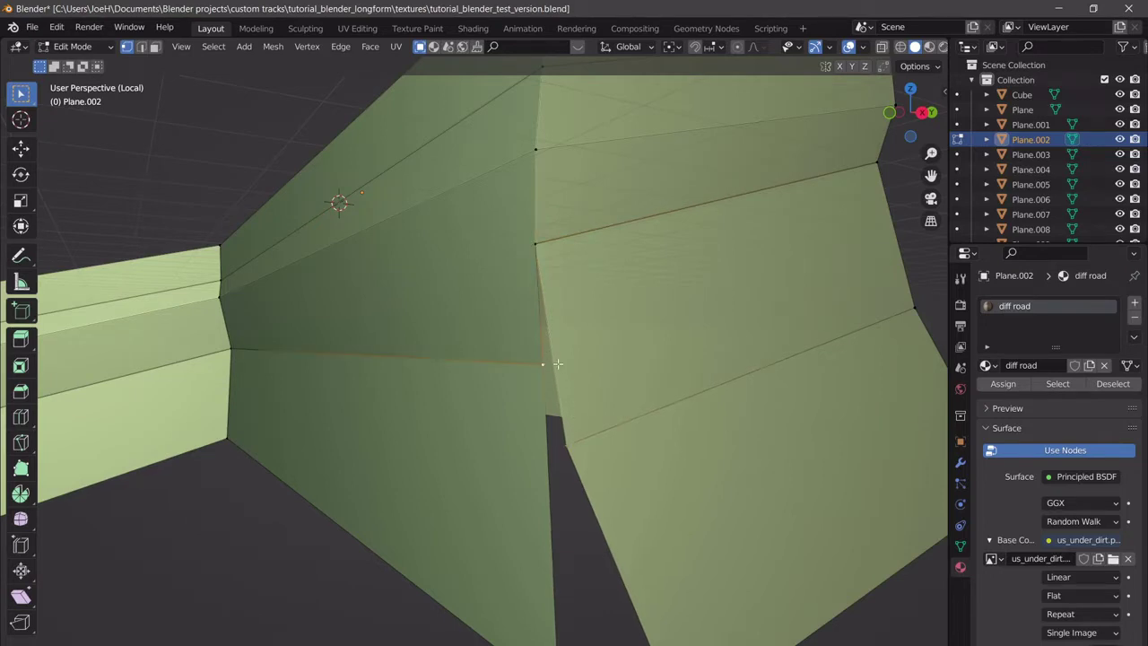
# Merge the two lowest pairs of split vertices on the long arm's wall corner, each pair at center.
pyautogui.press('m')
pyautogui.click(558, 366)
pyautogui.scroll(-2, 589, 486)
pyautogui.keyDown('shift'); pyautogui.moveTo(588, 487); pyautogui.dragTo(580, 471, button='middle'); pyautogui.keyUp('shift')
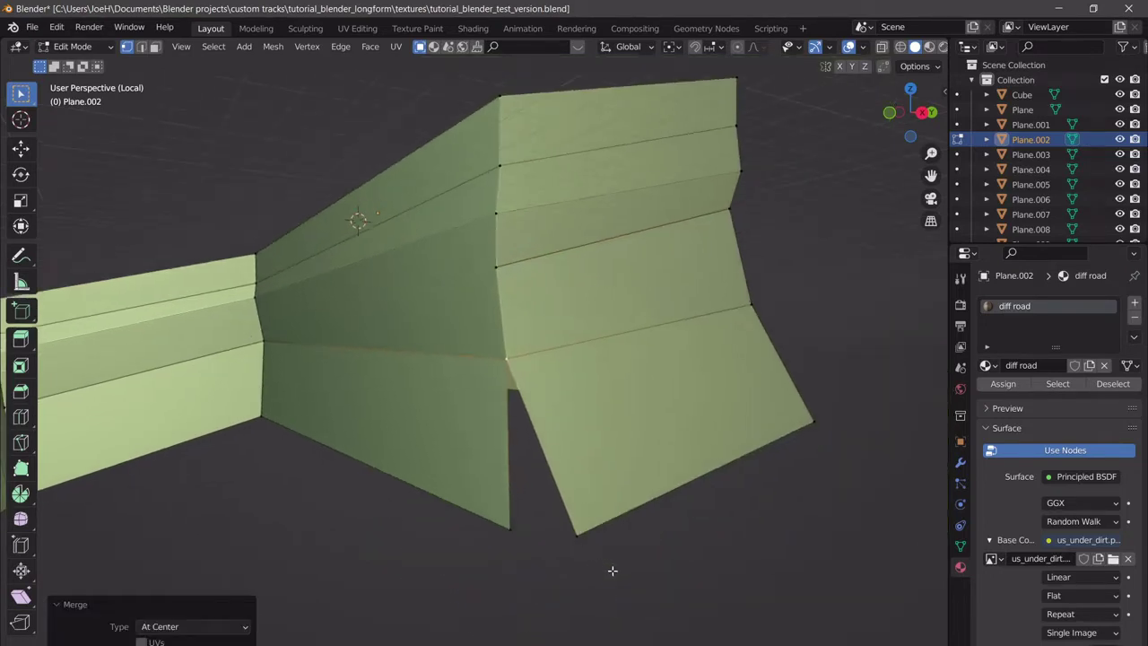
pyautogui.moveTo(615, 573); pyautogui.dragTo(463, 521)
pyautogui.press('m')
pyautogui.click(476, 518)
# Merge the upper two pairs of split vertices at the wall corner on the road's other end, each at center.
pyautogui.moveTo(492, 511); pyautogui.dragTo(653, 353, button='middle')
pyautogui.scroll(3, 647, 376)
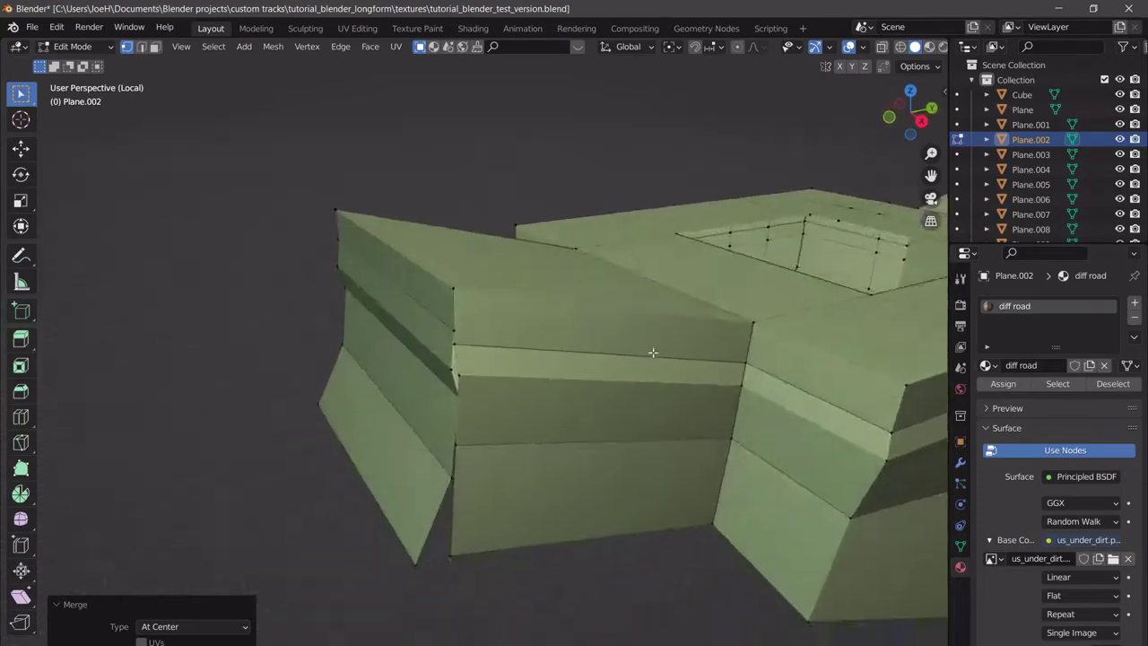
pyautogui.scroll(2, 654, 354)
pyautogui.moveTo(426, 320); pyautogui.dragTo(428, 316)
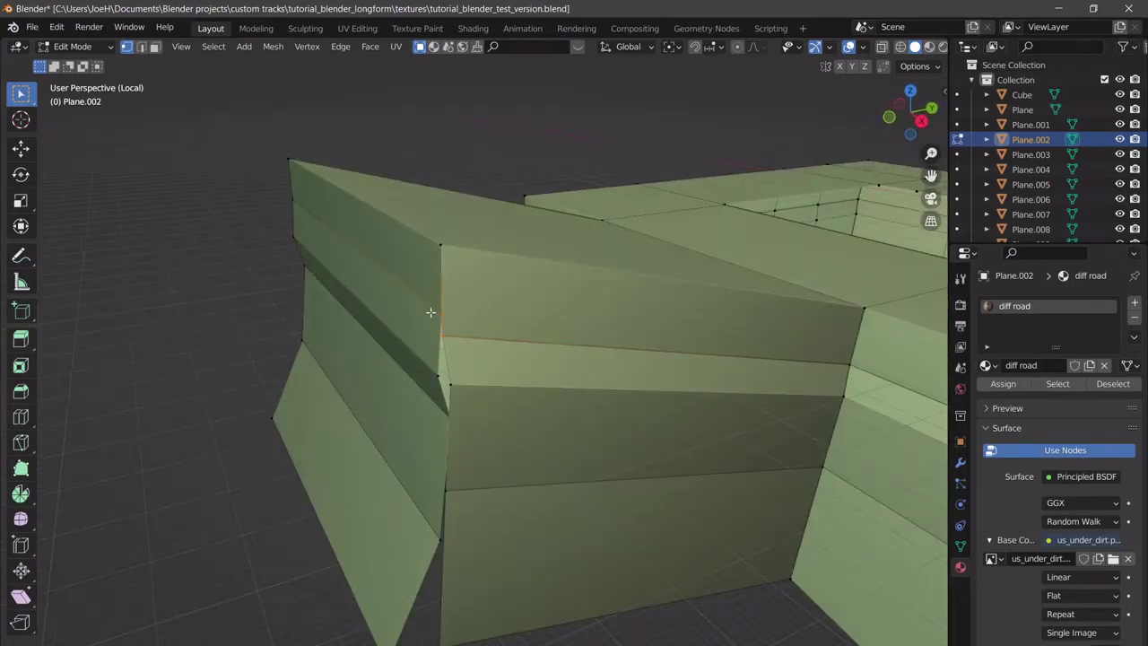
pyautogui.press('m')
pyautogui.click(432, 314)
pyautogui.click(439, 384)
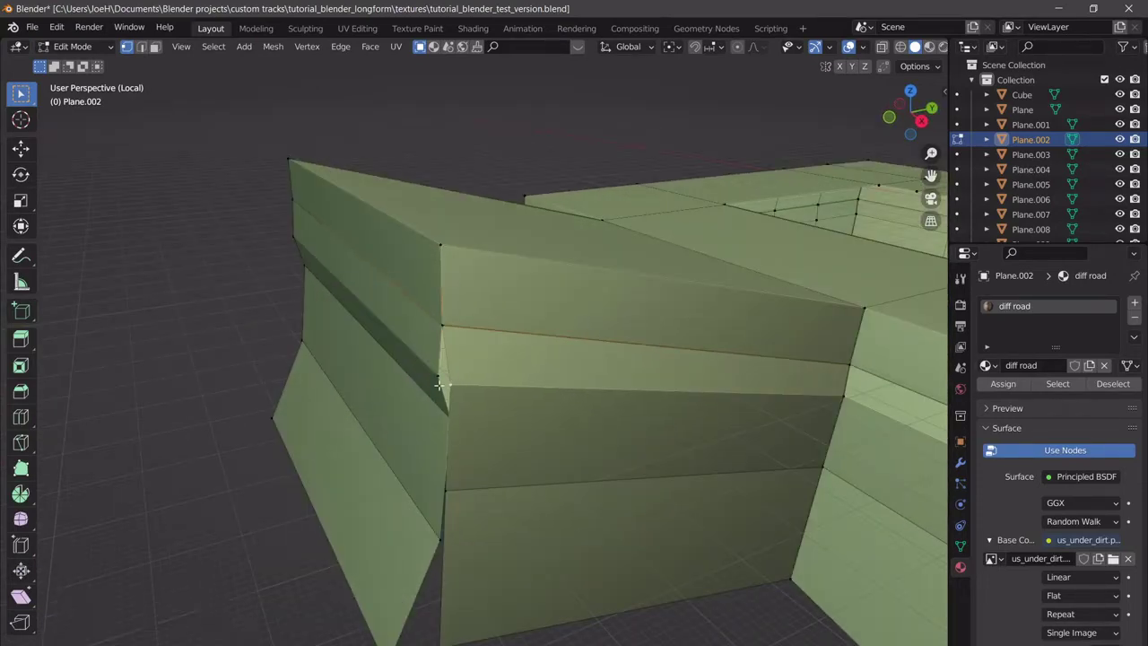
pyautogui.press('m')
pyautogui.click(451, 405)
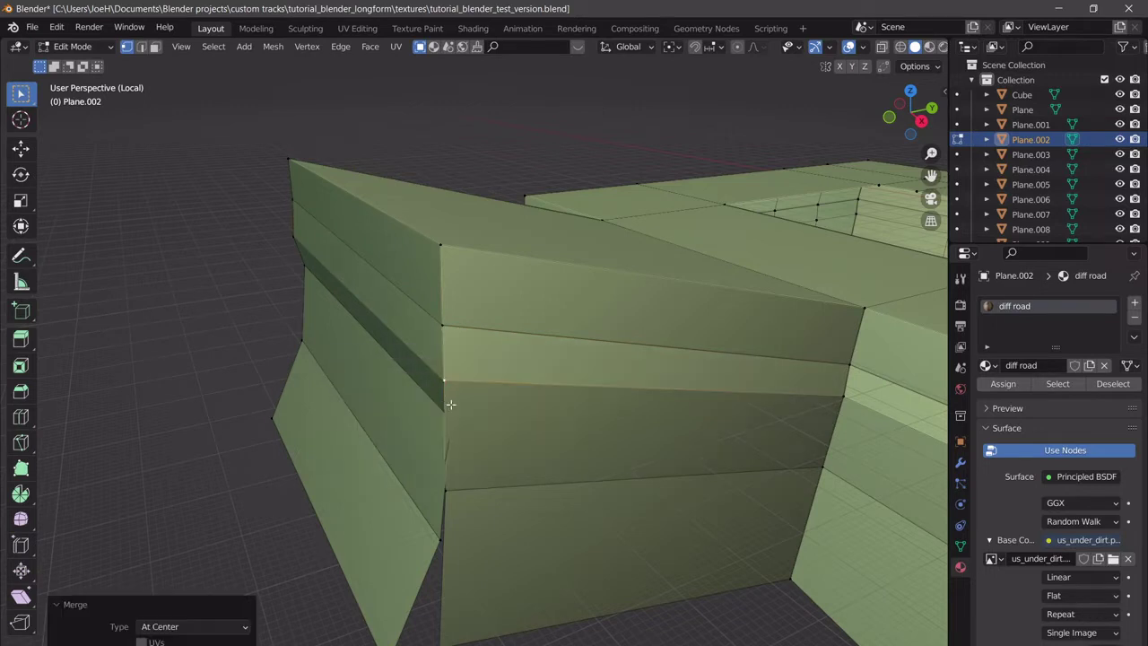
# Subdivide this corner's unmatched vertical edge once and, with X-ray on, merge the new vertex with the hidden neighbouring vertex at center.
pyautogui.scroll(4, 459, 448)
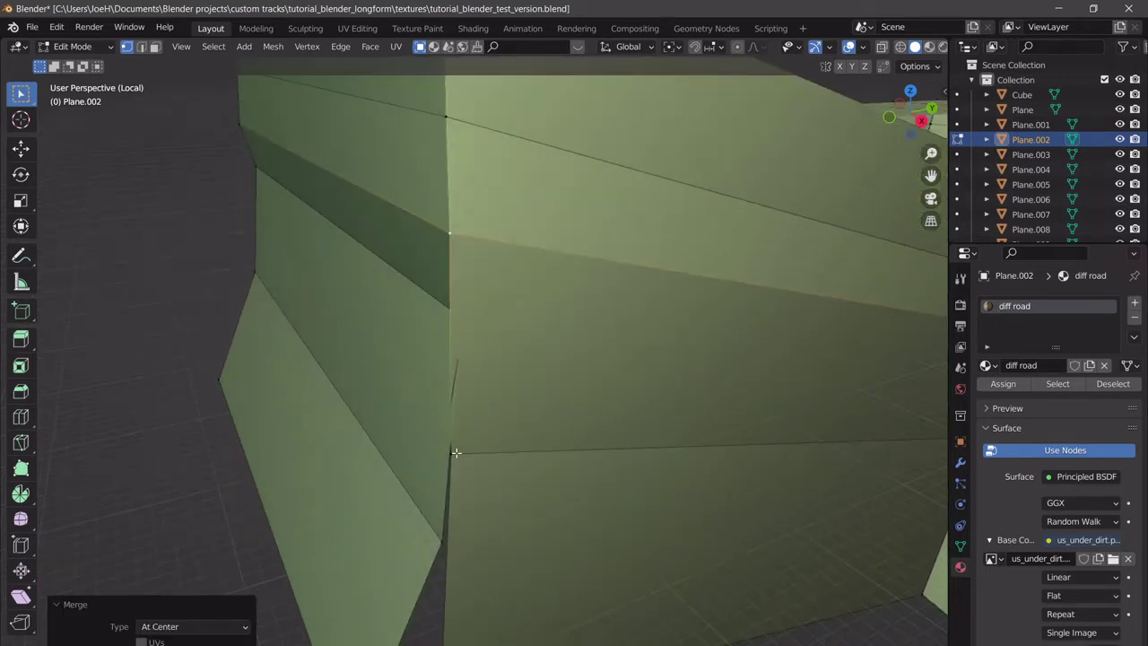
pyautogui.click(453, 453)
pyautogui.rightClick(450, 235)
pyautogui.click(450, 235)
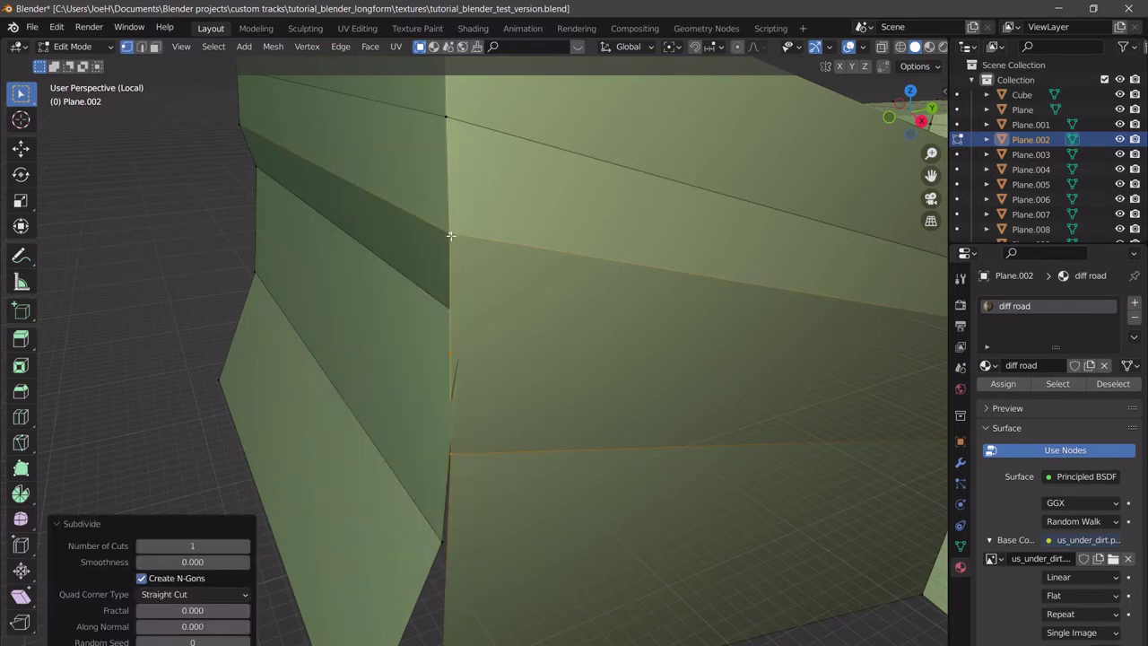
pyautogui.click(447, 349)
pyautogui.hotkey('alt', 'z')
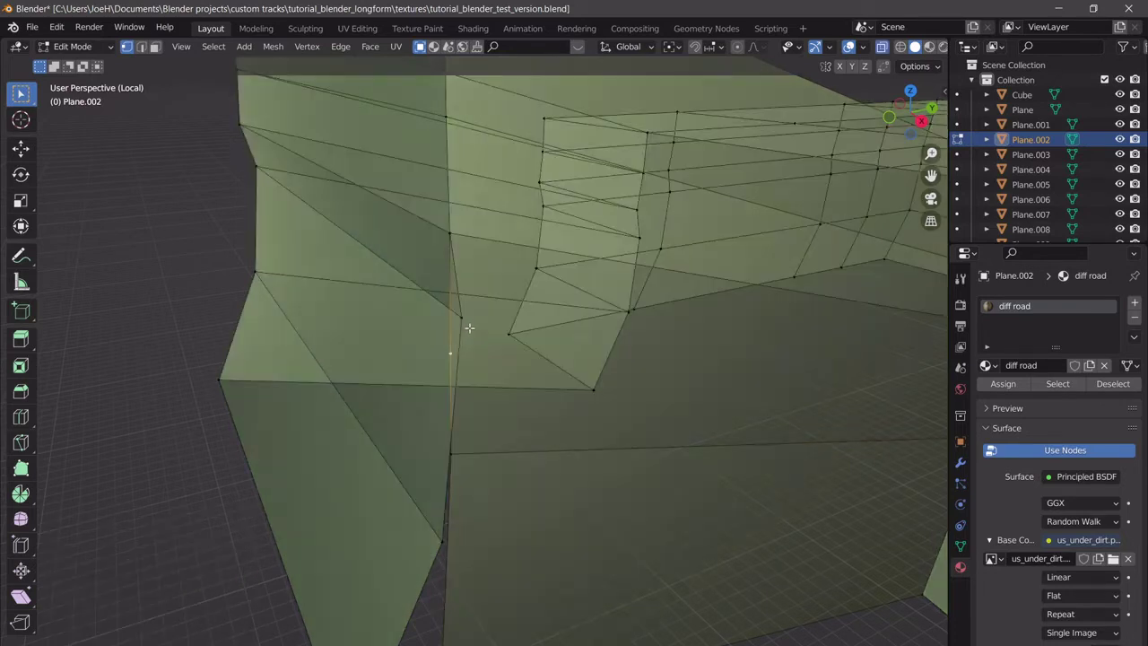
pyautogui.press('m')
pyautogui.click(486, 346)
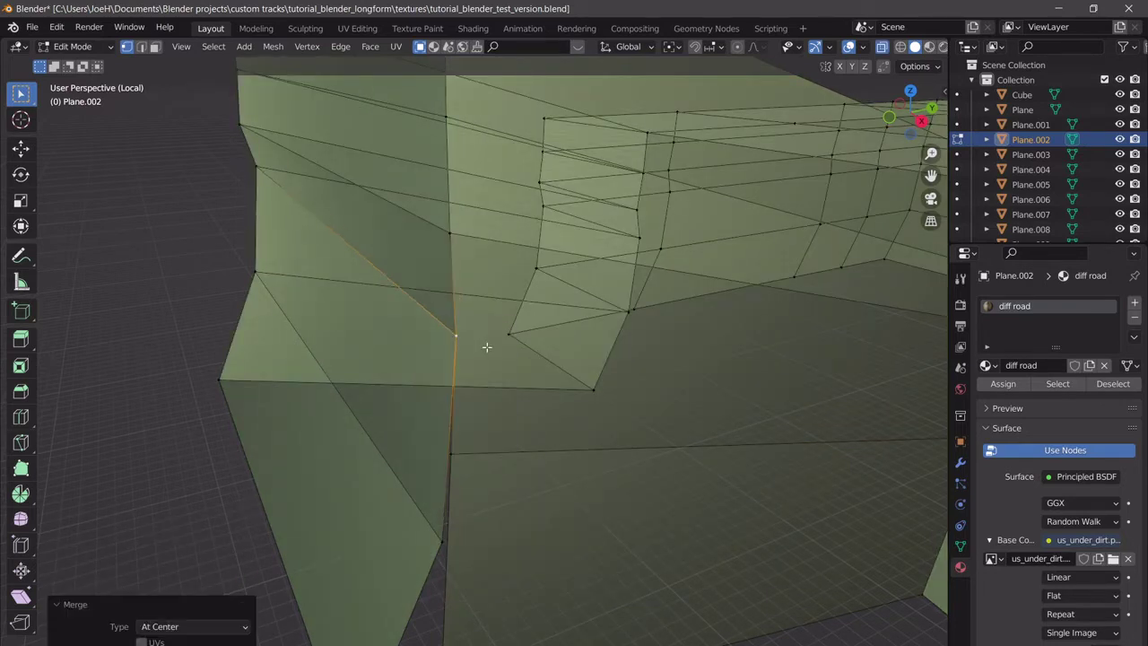
# Turn X-ray off and merge the corner's remaining lower and bottom split vertex pairs, each at center.
pyautogui.hotkey('alt', 'z')
pyautogui.scroll(-3, 454, 531)
pyautogui.keyDown('shift'); pyautogui.moveTo(457, 515); pyautogui.dragTo(480, 462, button='middle'); pyautogui.keyUp('shift')
pyautogui.click(470, 415)
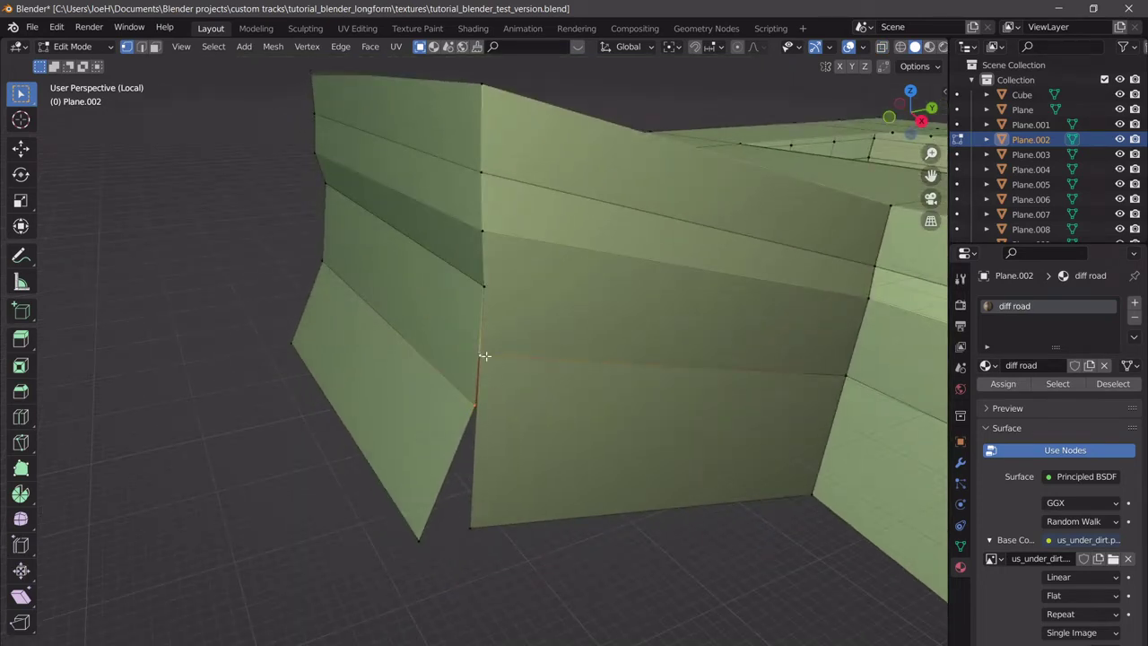
pyautogui.press('m')
pyautogui.click(486, 358)
pyautogui.click(460, 537)
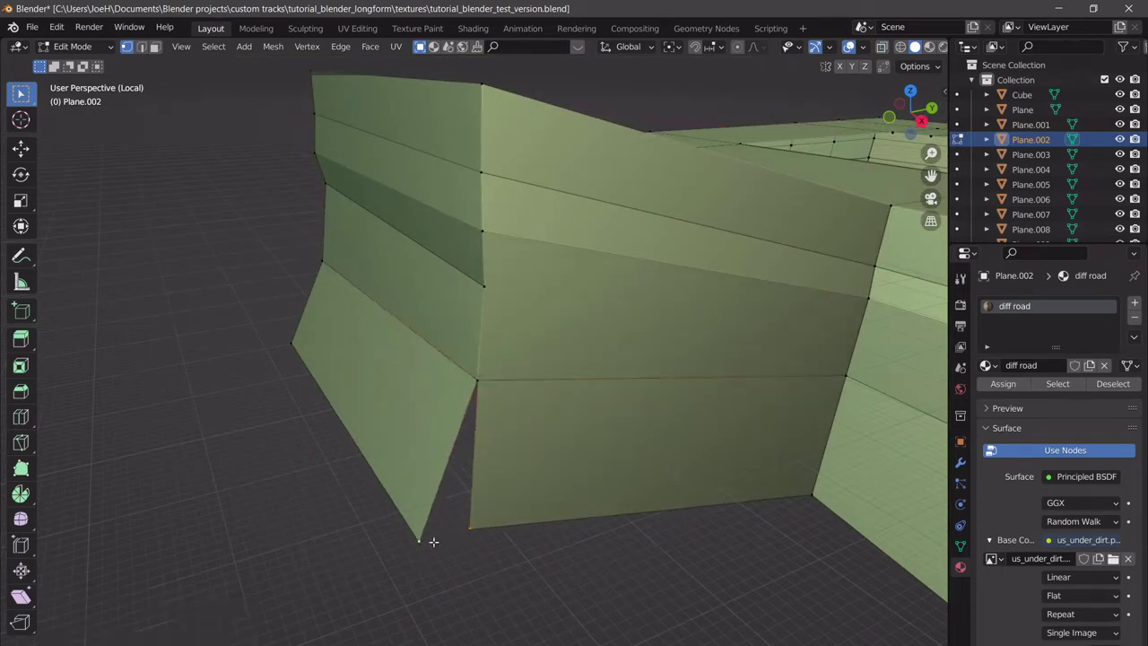
pyautogui.press('m')
pyautogui.click(454, 530)
pyautogui.scroll(-5, 500, 482)
pyautogui.moveTo(523, 414); pyautogui.dragTo(639, 392, button='middle')
pyautogui.hotkey('alt', 'z')
pyautogui.hotkey('alt', 'z')
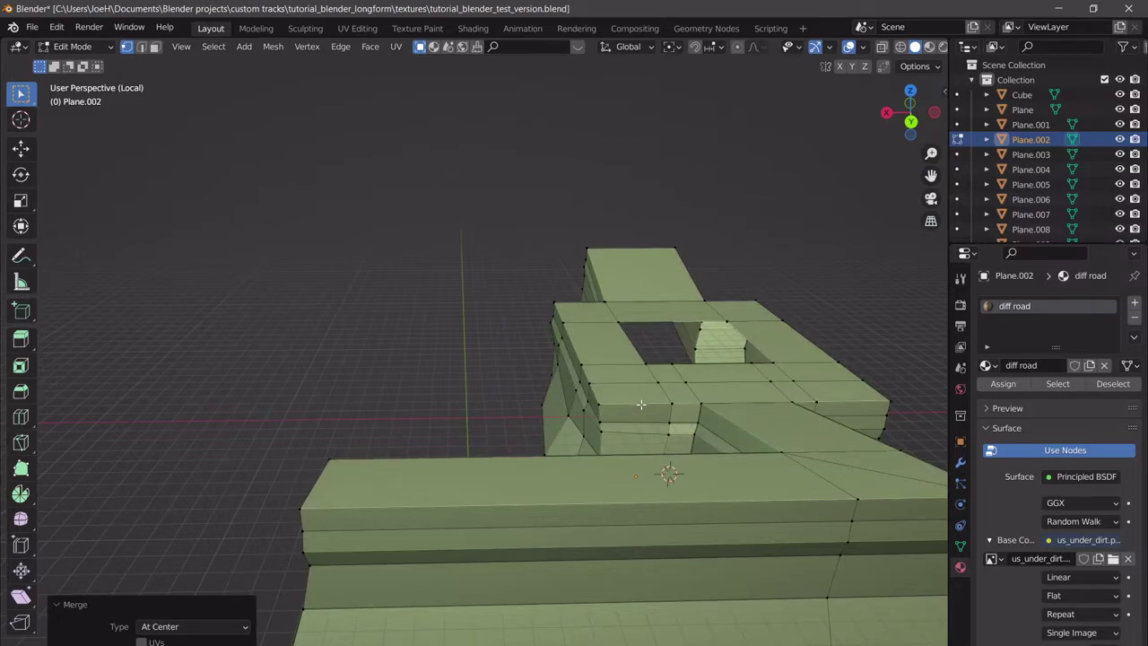
# Show all objects again by leaving local view, and finish editing the wall mesh by returning to Object Mode.
pyautogui.press('KP_Divide')
pyautogui.scroll(-5, 633, 403)
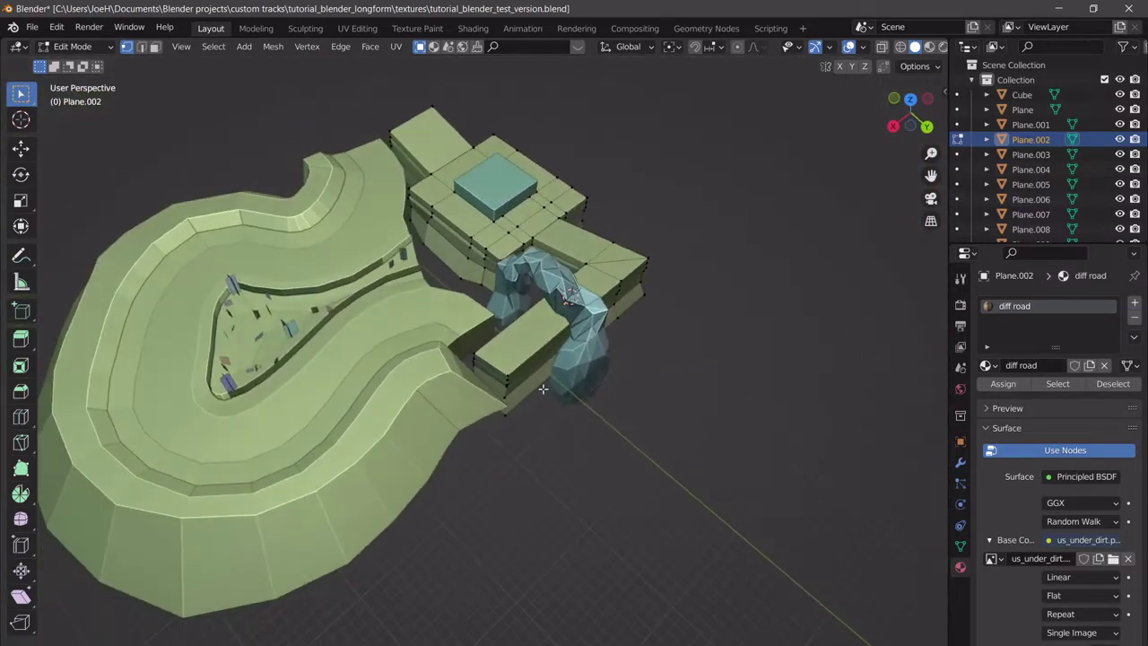
pyautogui.scroll(3, 679, 424)
pyautogui.keyDown('shift'); pyautogui.moveTo(542, 389); pyautogui.dragTo(568, 359, button='middle'); pyautogui.keyUp('shift')
pyautogui.press('Tab')
pyautogui.keyDown('shift'); pyautogui.moveTo(568, 359); pyautogui.dragTo(595, 494, button='middle'); pyautogui.keyUp('shift')
pyautogui.scroll(-3, 553, 410)
pyautogui.scroll(3, 641, 452)
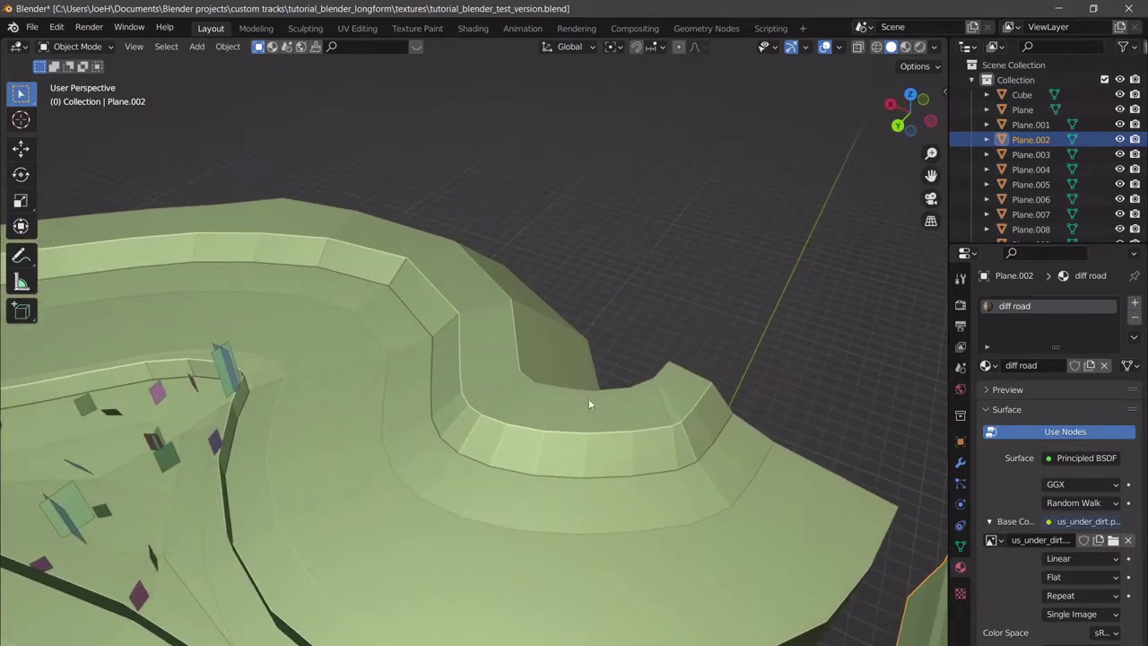
pyautogui.moveTo(607, 417)
pyautogui.mouseDown(button='middle')
pyautogui.moveTo(562, 429)
pyautogui.moveTo(520, 402)
pyautogui.moveTo(616, 413)
pyautogui.mouseUp(button='middle')
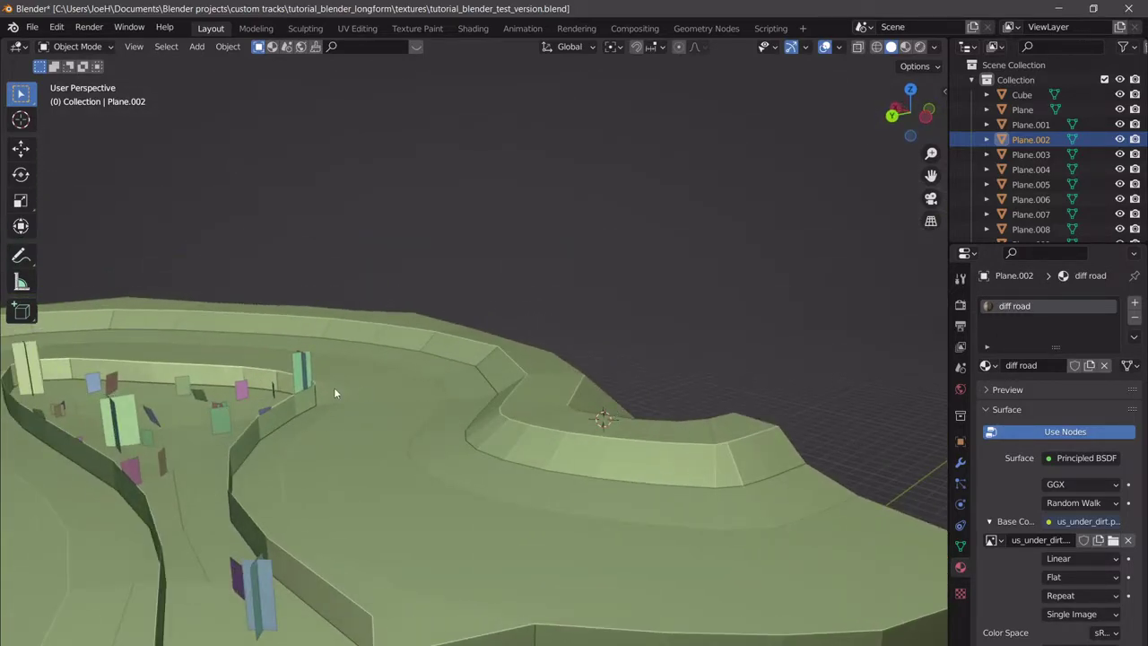
# Duplicate a crossed-plane tree from the infield onto the outer bank beside the 3D cursor and raise it about 9.5 m along Z.
pyautogui.moveTo(334, 393); pyautogui.dragTo(226, 347, button='middle')
pyautogui.click(225, 340)
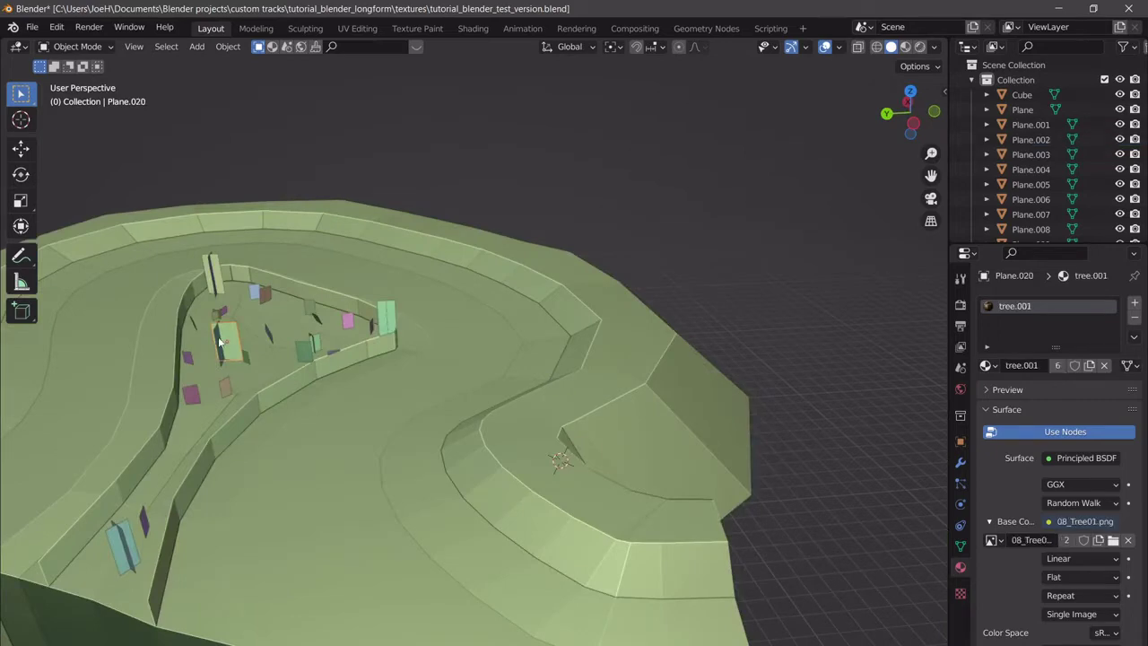
pyautogui.click(911, 90)
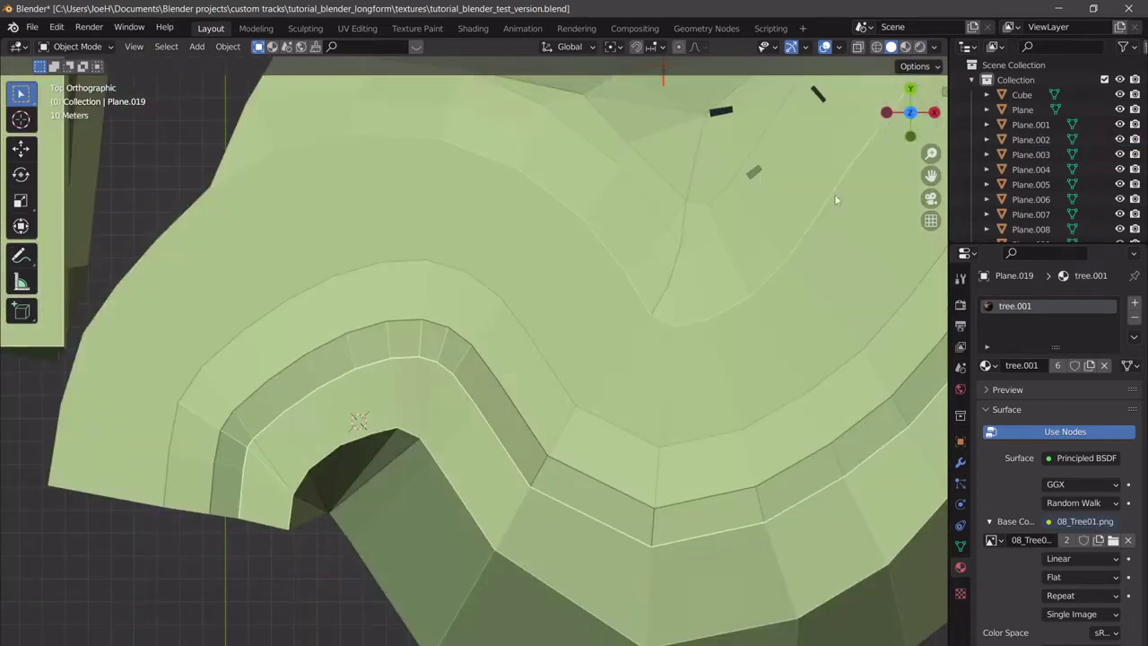
pyautogui.hotkey('shift', 'd')
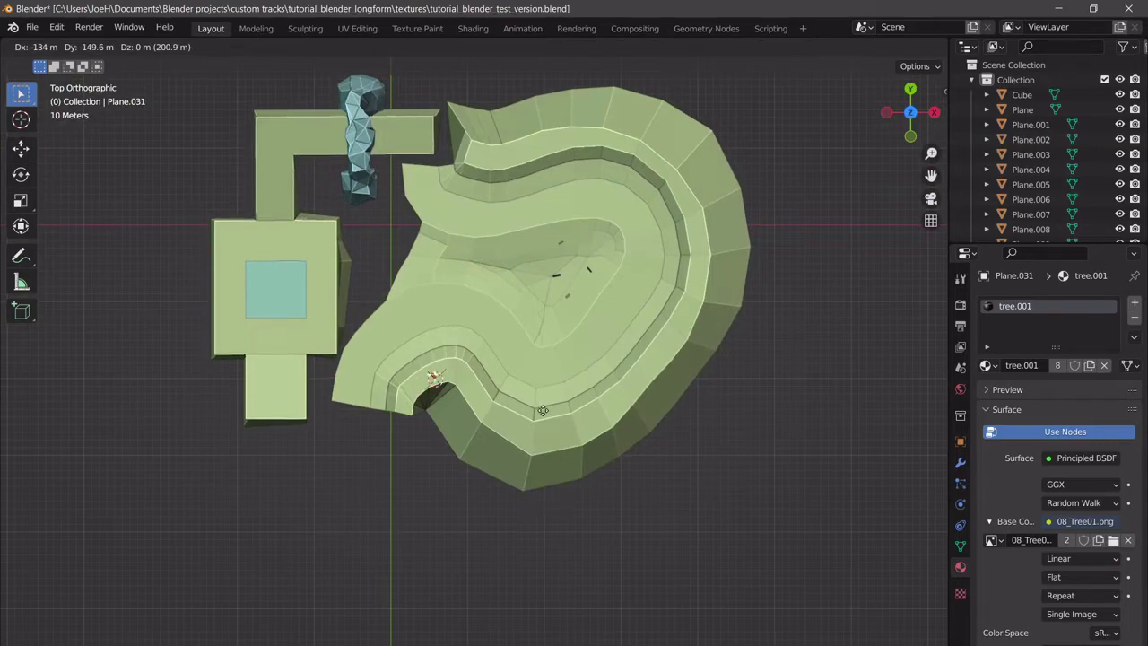
pyautogui.click(543, 410)
pyautogui.press('KP_Decimal')
pyautogui.moveTo(533, 366); pyautogui.dragTo(683, 324, button='middle')
pyautogui.press('g')
pyautogui.press('z')
pyautogui.click(682, 305)
# From top view, duplicate the tree along the outer bank by about 45.2 m in X and -14.5 m in Y, and rotate it -102°.
pyautogui.click(909, 94)
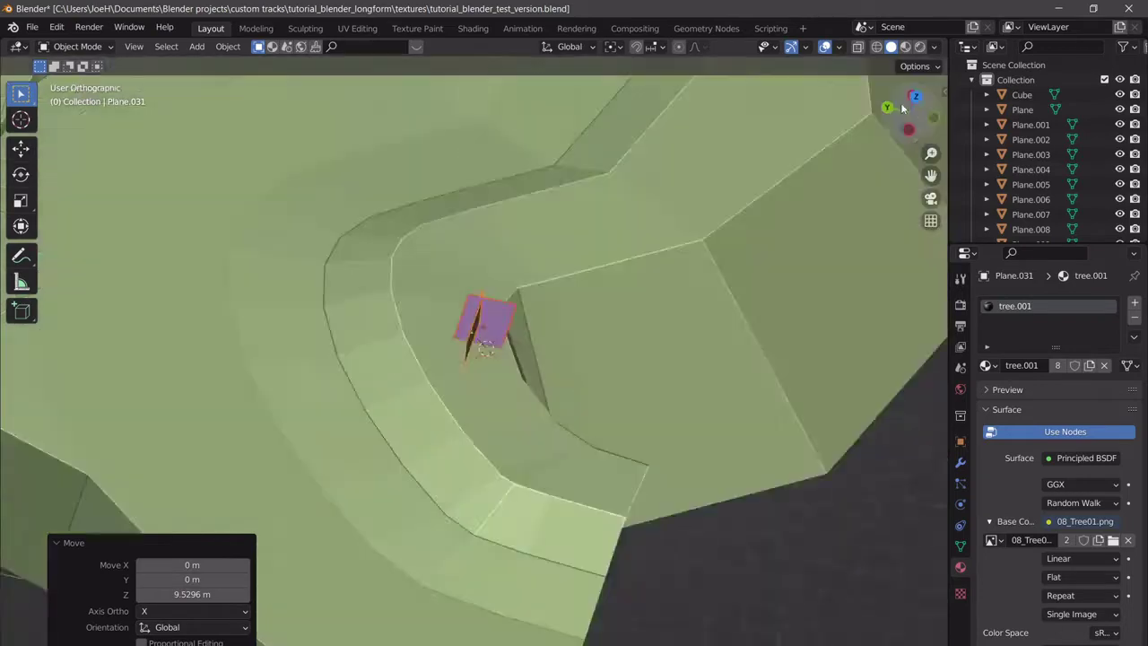
pyautogui.scroll(-4, 603, 333)
pyautogui.keyDown('shift'); pyautogui.moveTo(599, 337); pyautogui.dragTo(553, 343, button='middle'); pyautogui.keyUp('shift')
pyautogui.hotkey('shift', 'd')
pyautogui.click(638, 425)
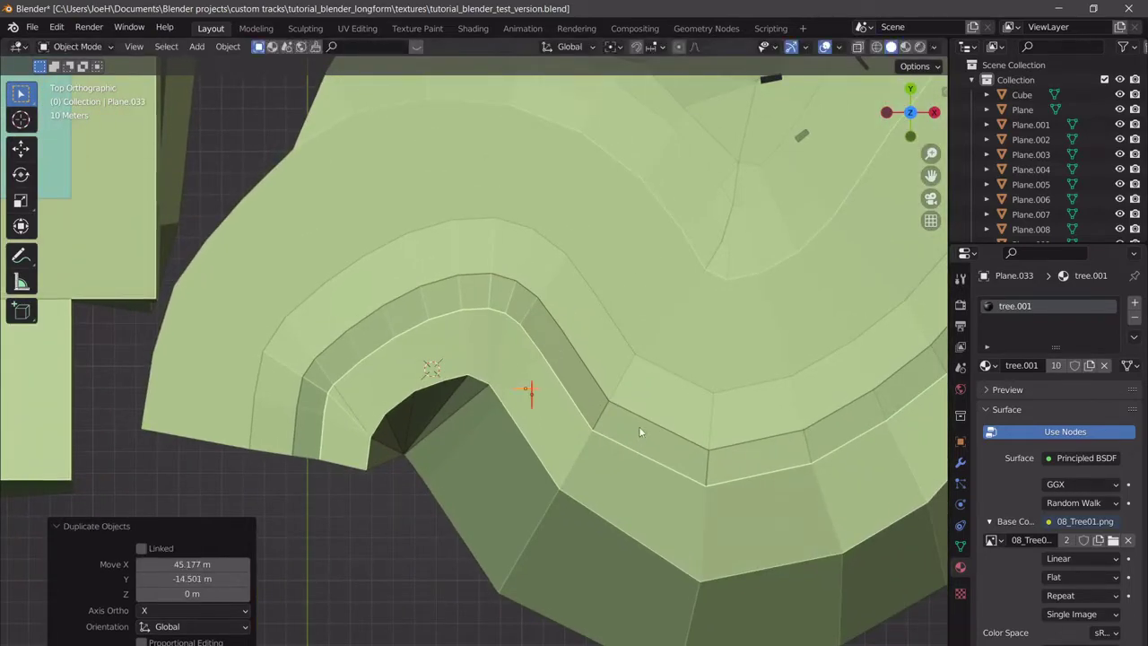
pyautogui.press('r')
pyautogui.click(572, 419)
# Duplicate the tree onto the wider bank by about 61.6 m in X and -54.7 m in Y, rotate it, and scale it by 1.319.
pyautogui.press('KP_Decimal')
pyautogui.scroll(-1, 568, 418)
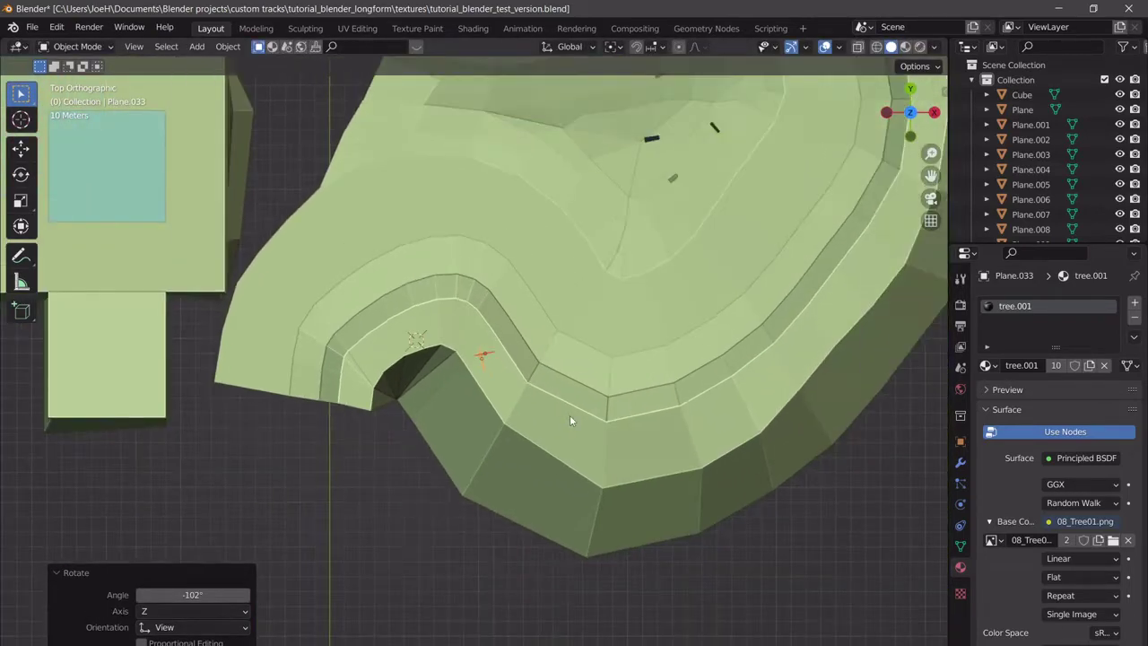
pyautogui.scroll(2, 570, 417)
pyautogui.keyDown('shift'); pyautogui.moveTo(571, 417); pyautogui.dragTo(533, 411, button='middle'); pyautogui.keyUp('shift')
pyautogui.hotkey('shift', 'd')
pyautogui.click(666, 526)
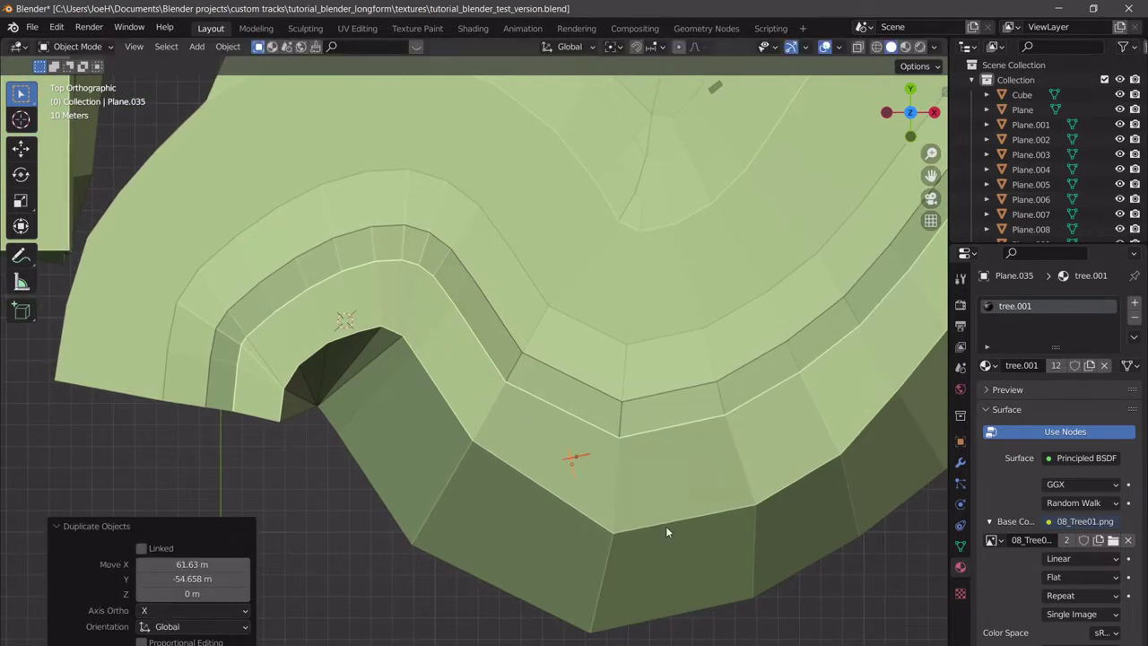
pyautogui.press('r')
pyautogui.click(636, 397)
pyautogui.press('s')
pyautogui.click(587, 412)
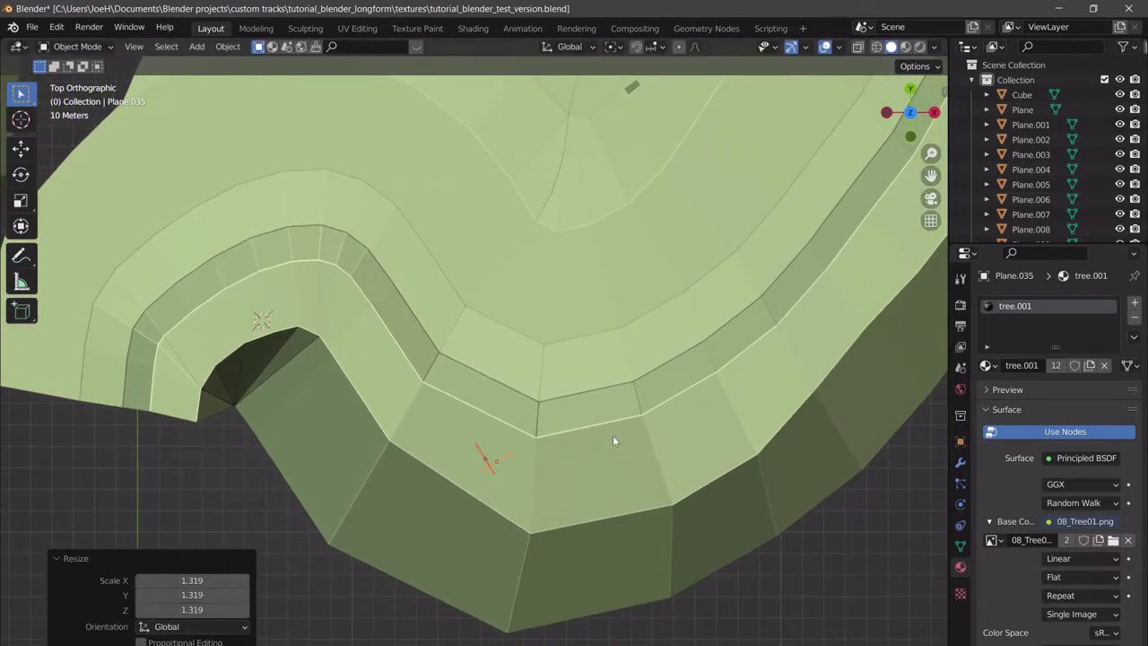
# Duplicate the tree farther along the bank by about 119.6 m in X and 28.4 m in Y, and rotate and scale the copy.
pyautogui.keyDown('shift'); pyautogui.moveTo(613, 437); pyautogui.dragTo(513, 425, button='middle'); pyautogui.keyUp('shift')
pyautogui.hotkey('shift', 'd')
pyautogui.click(775, 366)
pyautogui.press('r')
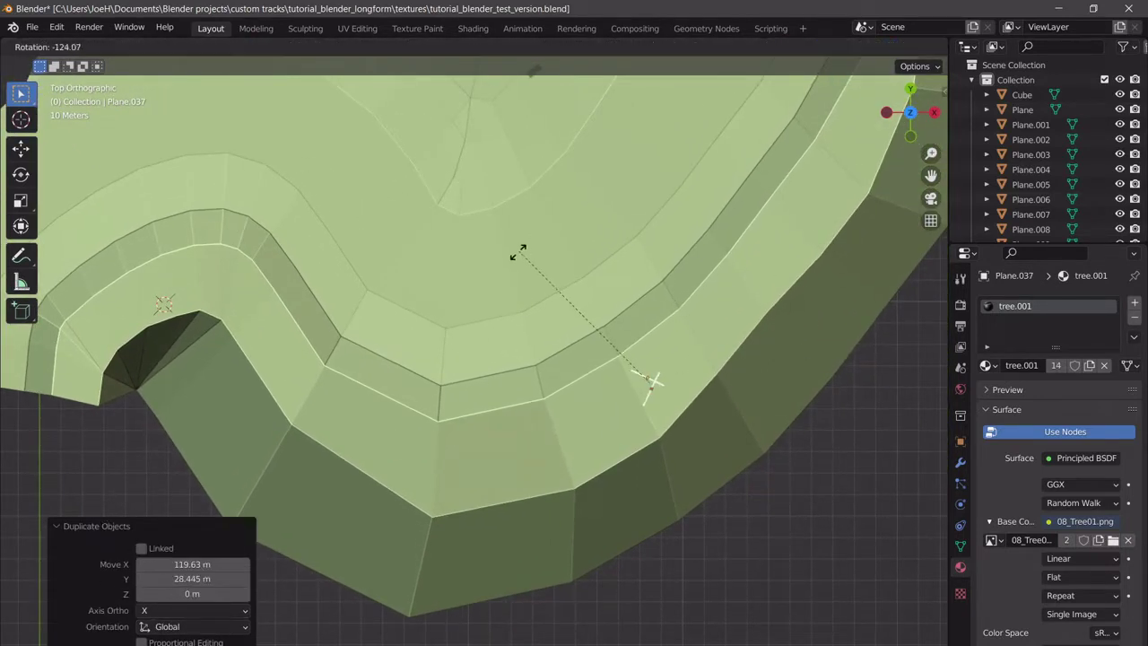
pyautogui.click(535, 268)
pyautogui.press('s')
pyautogui.click(712, 257)
# Duplicate the tree up the bank by about 90.1 m in X and 97 m in Y, rotate it, and scale it by 1.165.
pyautogui.keyDown('shift'); pyautogui.moveTo(667, 319); pyautogui.dragTo(413, 476, button='middle'); pyautogui.keyUp('shift')
pyautogui.hotkey('shift', 'd')
pyautogui.click(688, 240)
pyautogui.press('r')
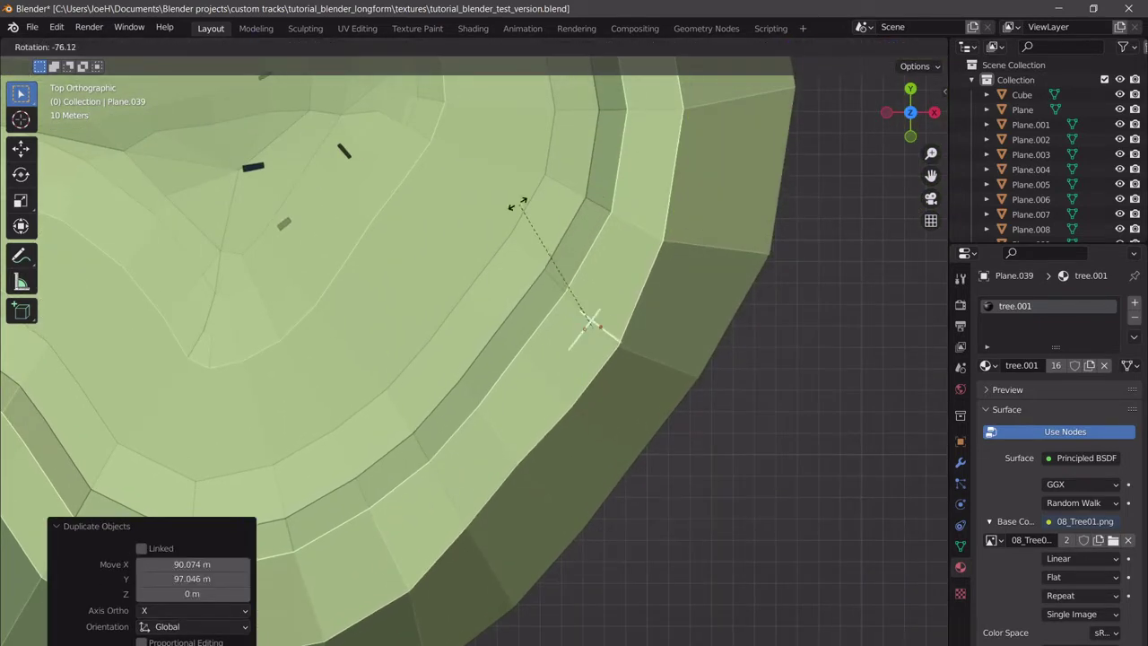
pyautogui.click(531, 209)
pyautogui.press('s')
pyautogui.click(669, 212)
# Duplicate the tree by about 22.3 m in X and 131.6 m in Y, rotate it about -95°, and scale it by 0.705.
pyautogui.keyDown('shift'); pyautogui.moveTo(662, 236); pyautogui.dragTo(547, 489, button='middle'); pyautogui.keyUp('shift')
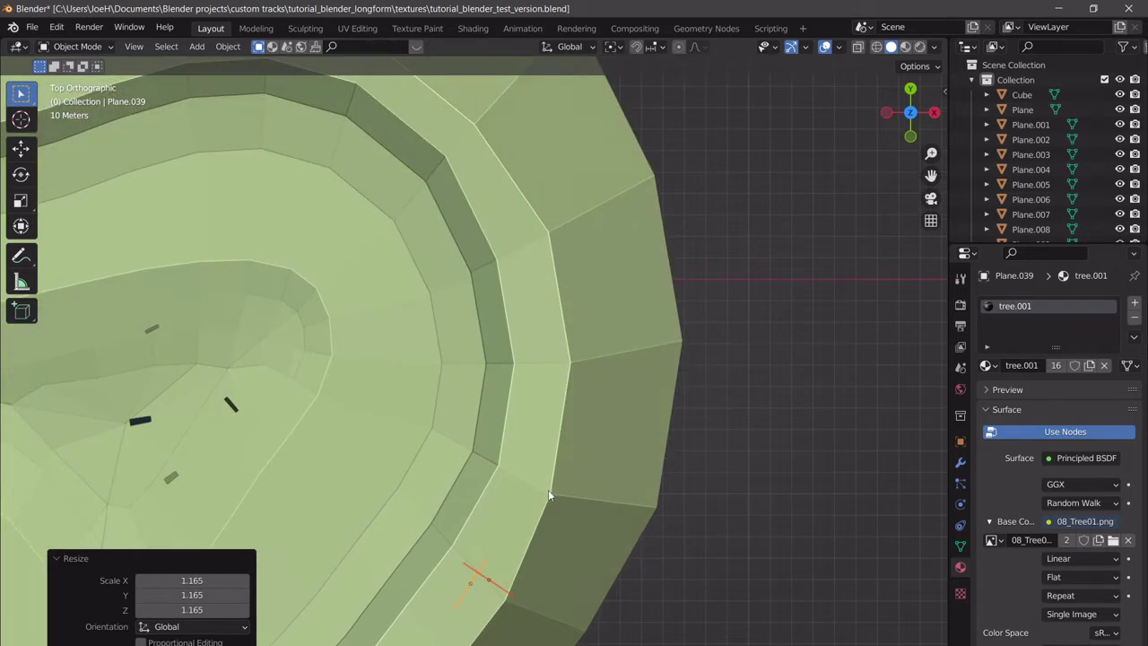
pyautogui.hotkey('shift', 'd')
pyautogui.click(588, 208)
pyautogui.press('r')
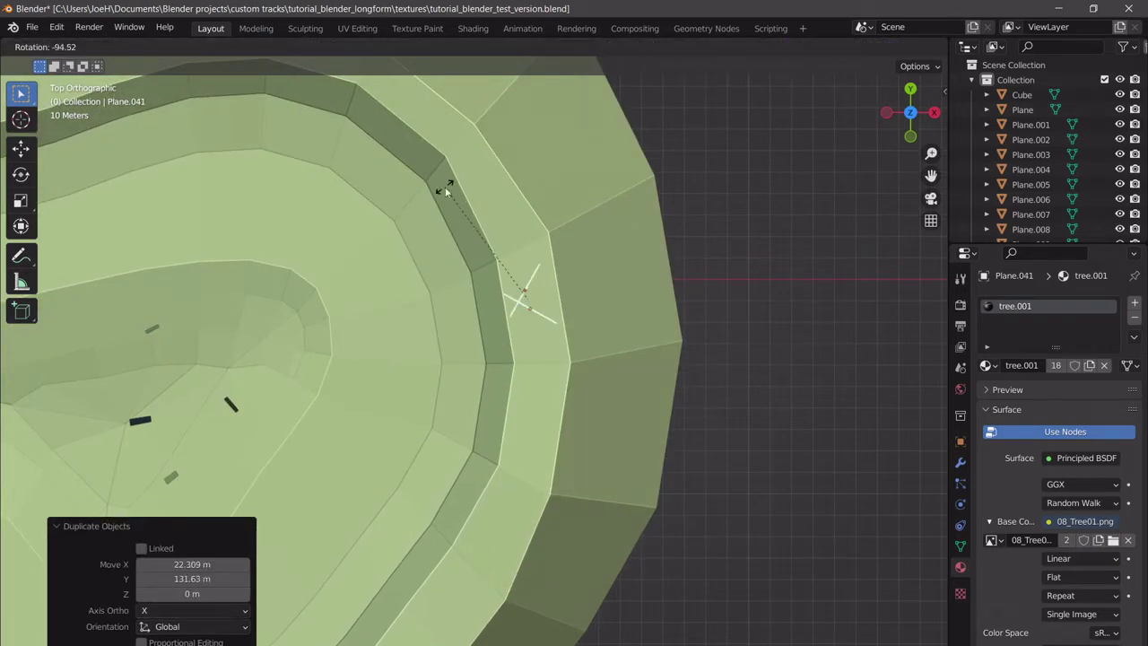
pyautogui.click(445, 187)
pyautogui.press('s')
pyautogui.click(556, 218)
# Duplicate the tree onto the bank around the far bend, rotate it -132°, and scale it by 1.276.
pyautogui.keyDown('shift'); pyautogui.moveTo(556, 218); pyautogui.dragTo(631, 400, button='middle'); pyautogui.keyUp('shift')
pyautogui.hotkey('shift', 'd')
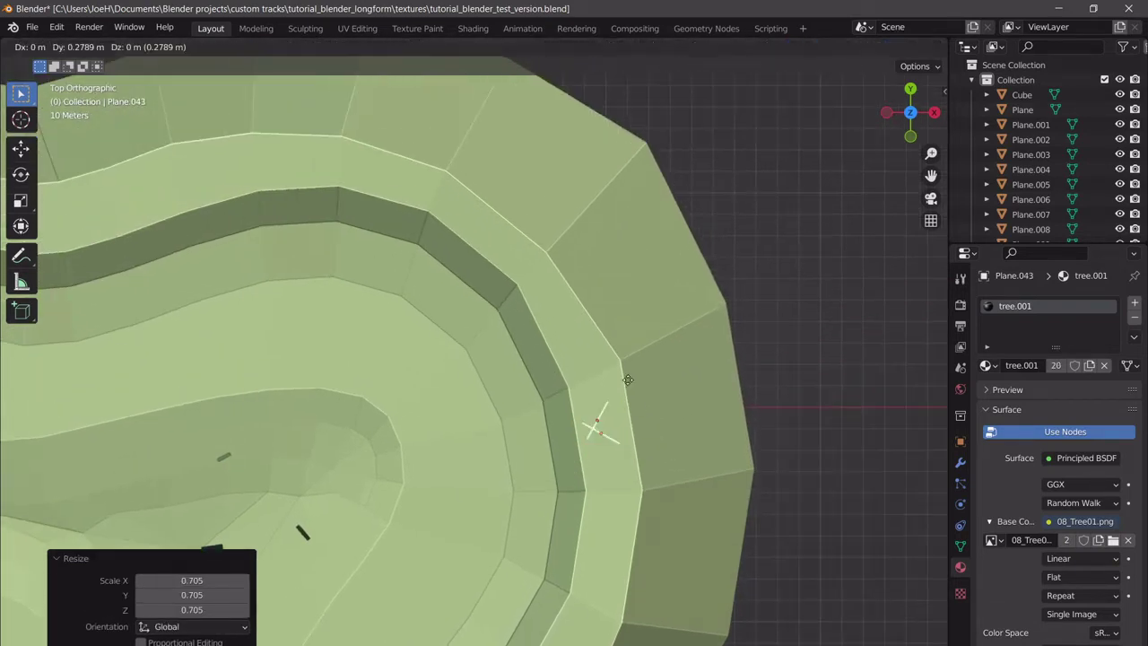
pyautogui.click(381, 175)
pyautogui.press('r')
pyautogui.click(282, 90)
pyautogui.press('s')
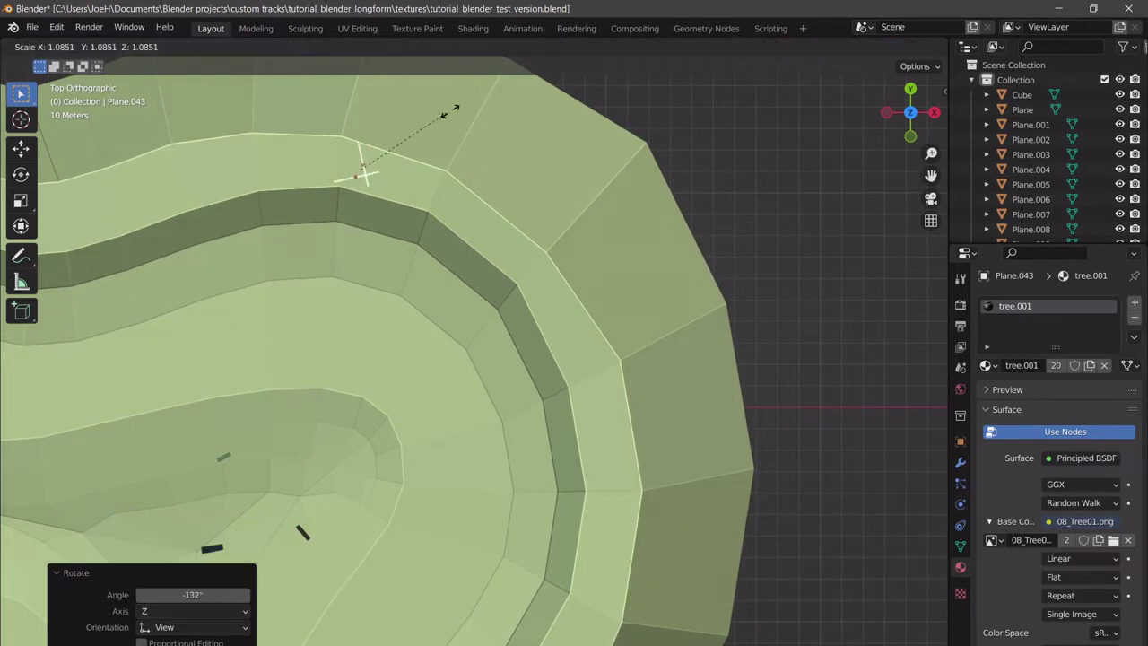
pyautogui.click(379, 181)
# Duplicate the tree about -106 m in X and -12 m in Y toward the bank's end, rotate it, and scale it by 1.114.
pyautogui.keyDown('shift'); pyautogui.moveTo(378, 176); pyautogui.dragTo(623, 296, button='middle'); pyautogui.keyUp('shift')
pyautogui.hotkey('shift', 'd')
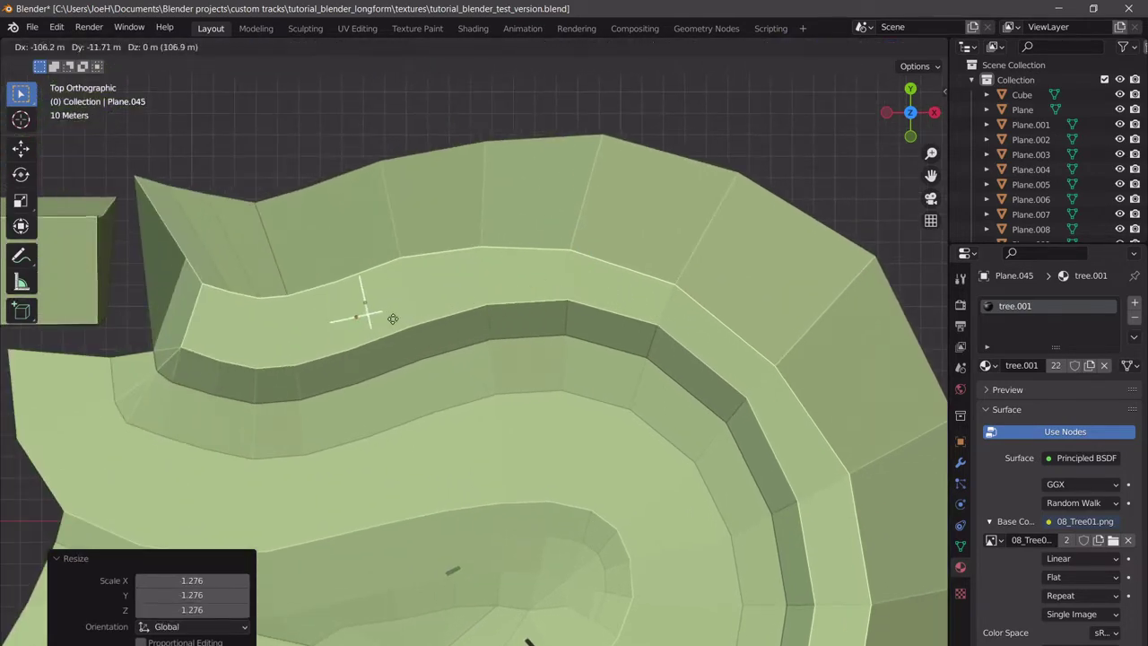
pyautogui.click(393, 318)
pyautogui.press('r')
pyautogui.click(430, 324)
pyautogui.press('s')
pyautogui.click(461, 304)
# In perspective view, raise the last placed tree about 18.2 m along Z so it stands on the bank.
pyautogui.press('KP_5')
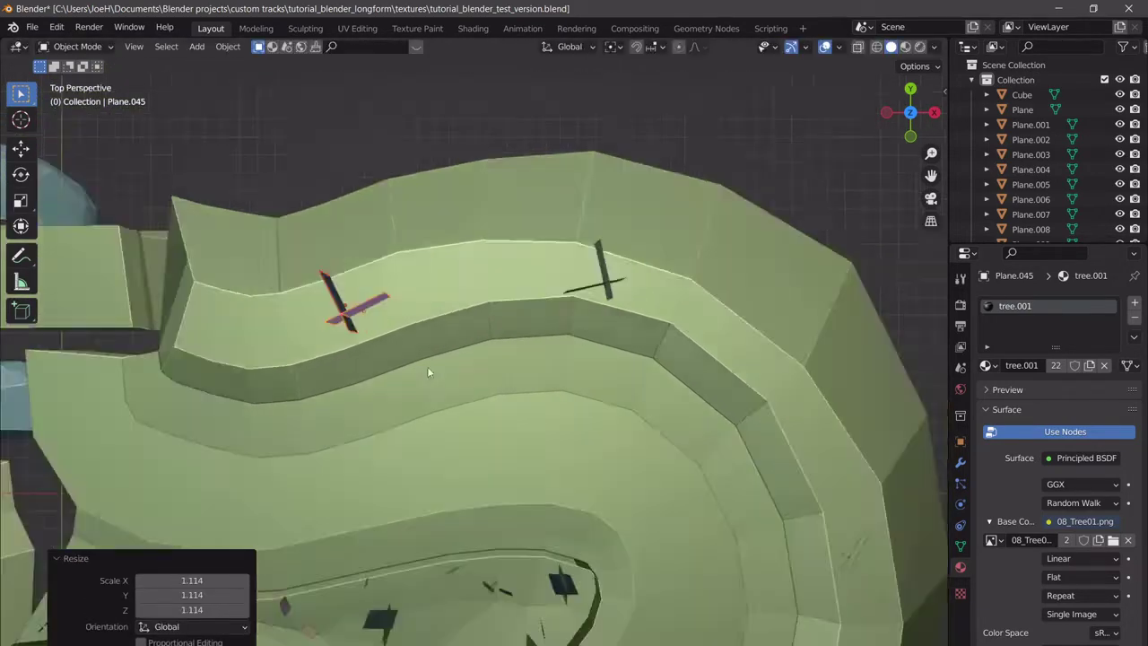
pyautogui.moveTo(427, 372); pyautogui.dragTo(584, 402, button='middle')
pyautogui.hotkey('shift', 'd')
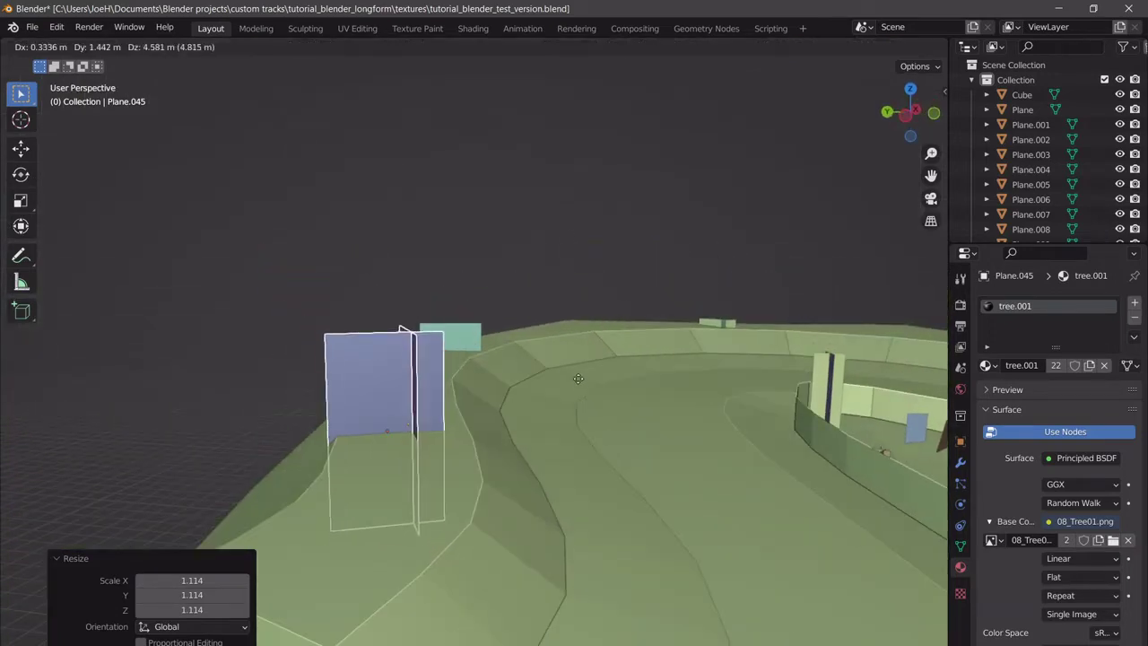
pyautogui.press('z')
pyautogui.click(575, 334)
# Raise the neighbouring sunken tree on the bank's far bend about 26.6 m along Z.
pyautogui.moveTo(576, 334); pyautogui.dragTo(556, 306, button='middle')
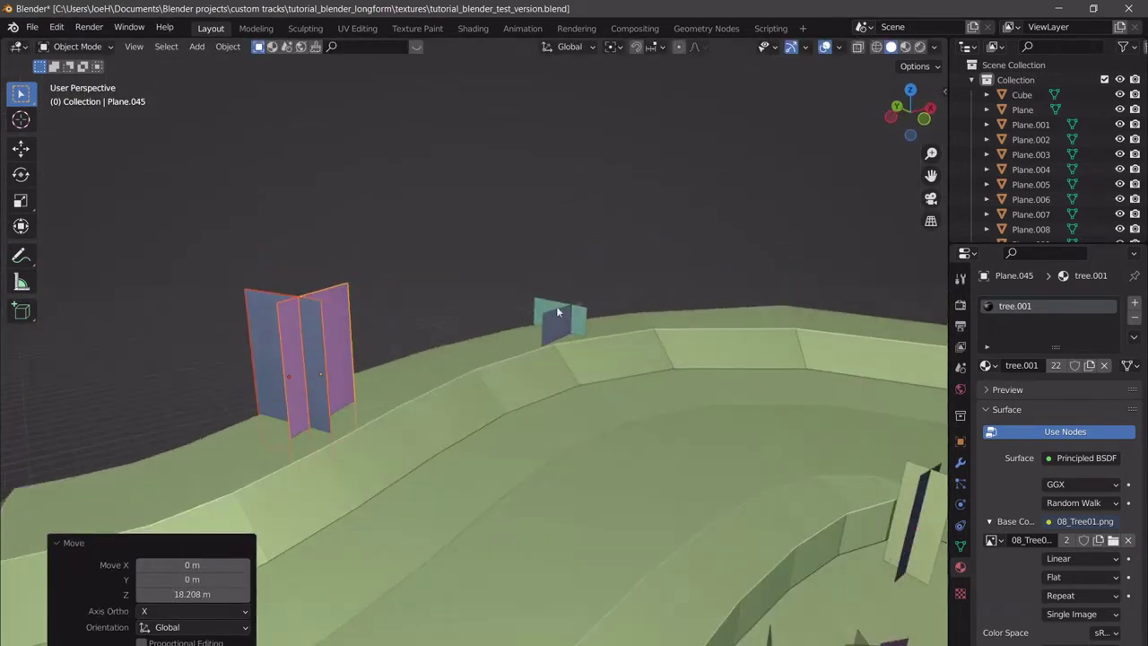
pyautogui.click(560, 322)
pyautogui.press('g')
pyautogui.press('z')
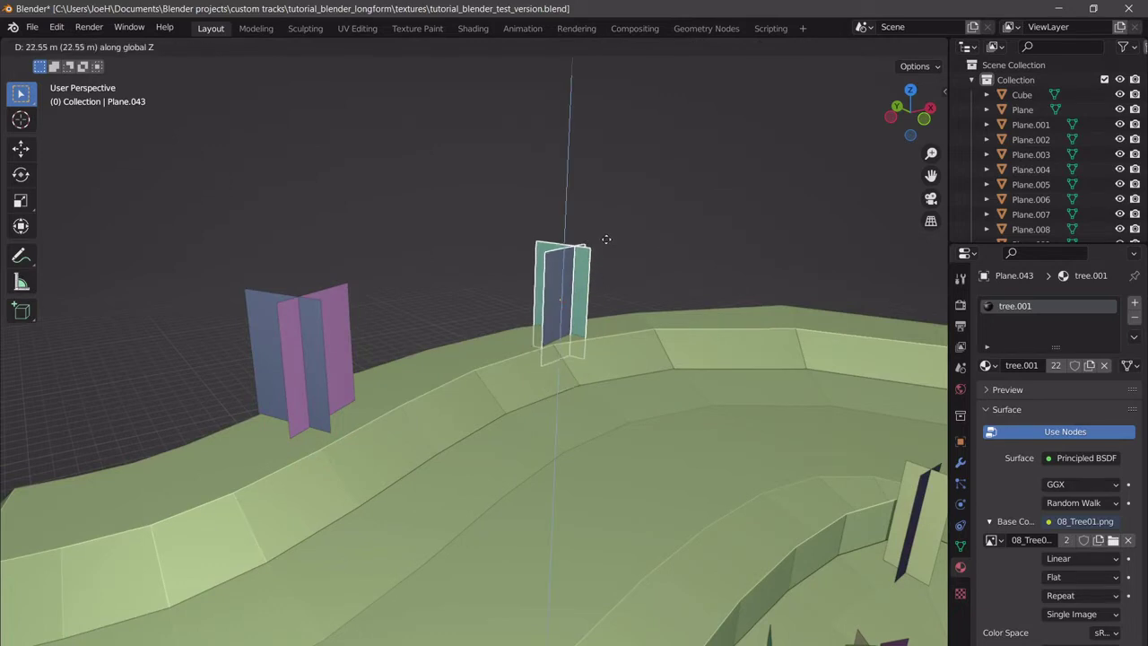
pyautogui.click(607, 237)
# Select both planes of the small buried tree farther around the bend and raise them along Z until they stand on the bank.
pyautogui.moveTo(701, 317); pyautogui.dragTo(435, 314, button='middle')
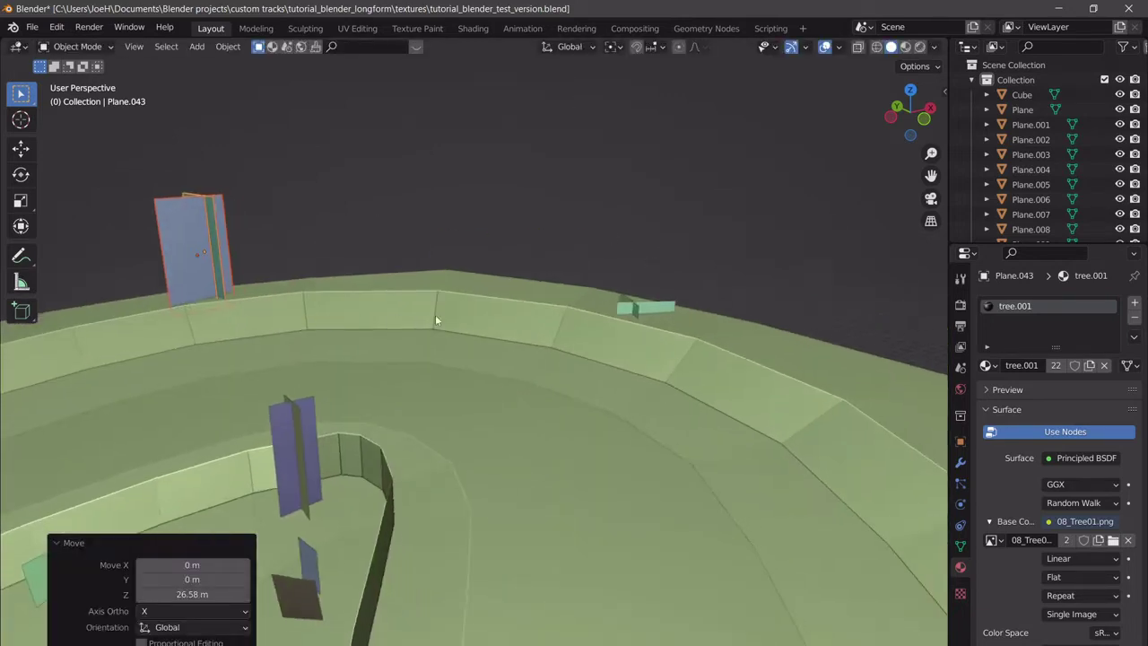
pyautogui.click(635, 309)
pyautogui.click(627, 309)
pyautogui.press('g')
pyautogui.press('z')
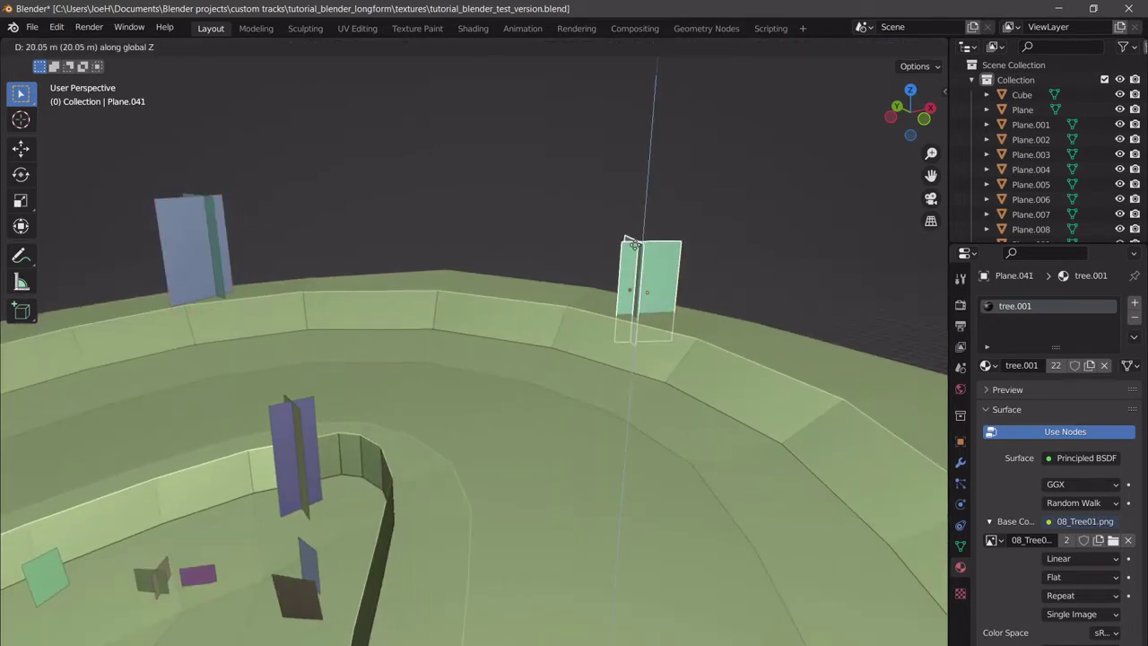
pyautogui.click(639, 231)
# Select the next half-buried tree along the bank and raise both of its planes about 8.7 m along Z.
pyautogui.moveTo(639, 231); pyautogui.dragTo(751, 366, button='middle')
pyautogui.click(747, 364)
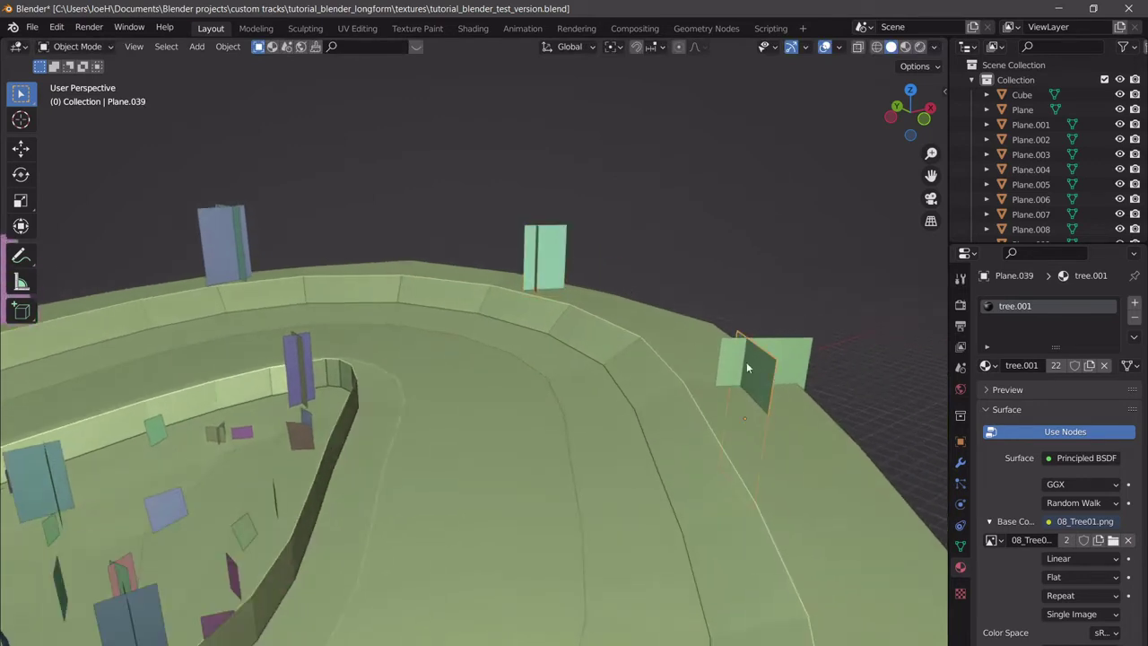
pyautogui.press('z')
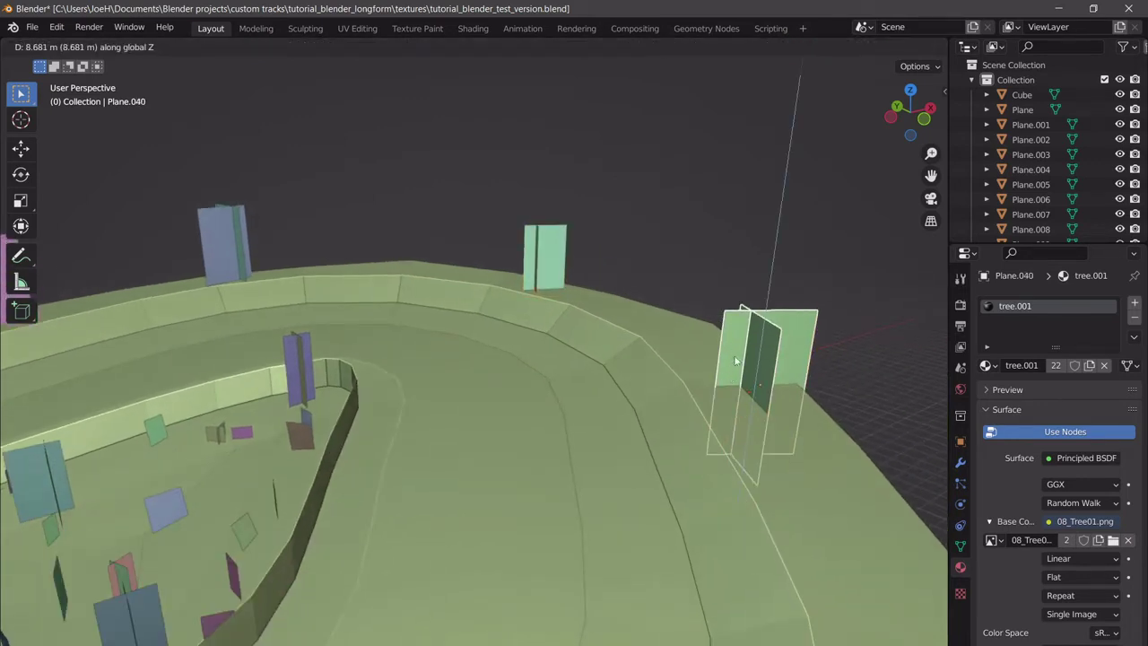
pyautogui.click(729, 350)
# Raise the large tree on the wide part of the outer bank slightly along Z.
pyautogui.moveTo(729, 350); pyautogui.dragTo(667, 371, button='middle')
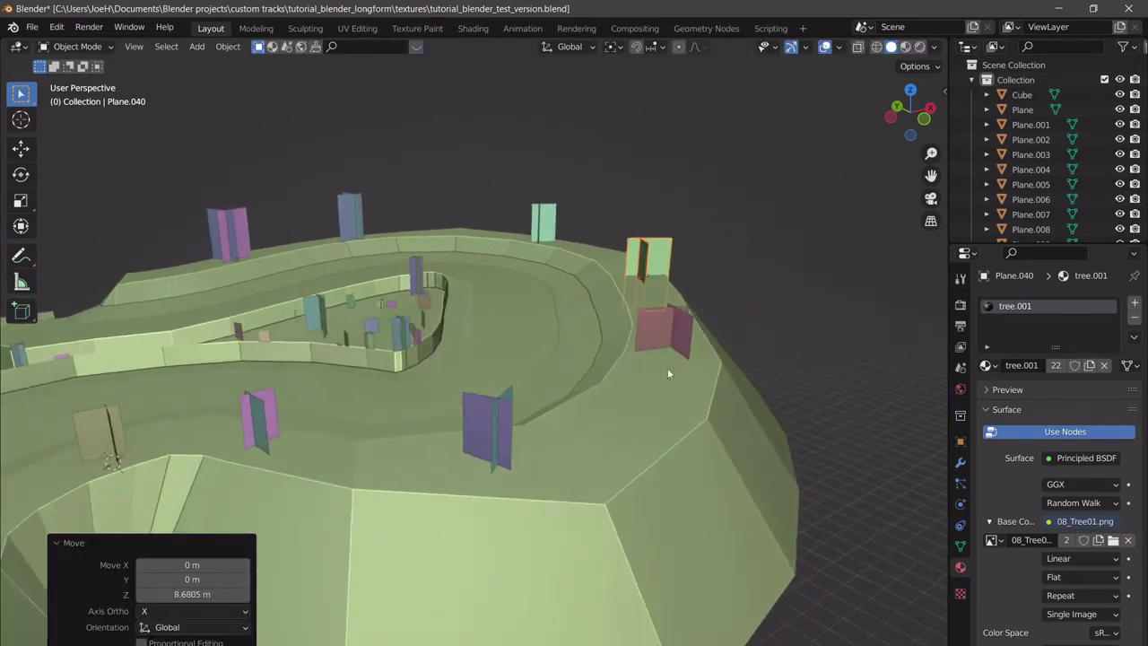
pyautogui.click(497, 439)
pyautogui.press('g')
pyautogui.press('z')
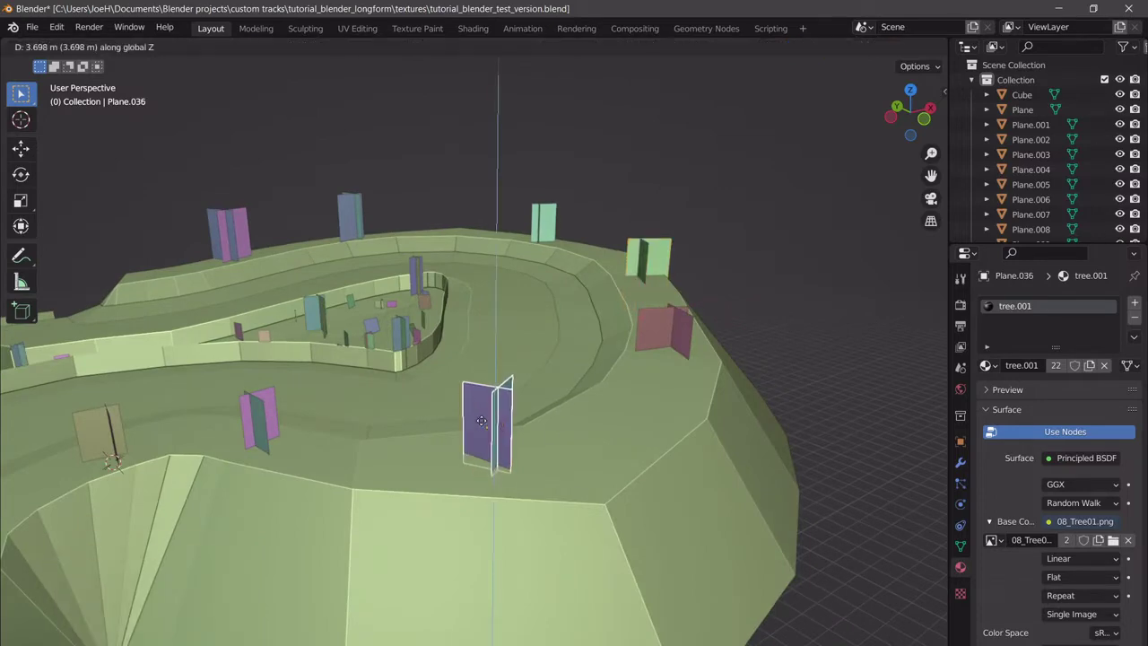
pyautogui.click(328, 433)
# Scale the tree in the middle of the far bend by 0.503 and lower it about 8.3 m along Z onto the bank.
pyautogui.moveTo(329, 432); pyautogui.dragTo(424, 286, button='middle')
pyautogui.click(439, 289)
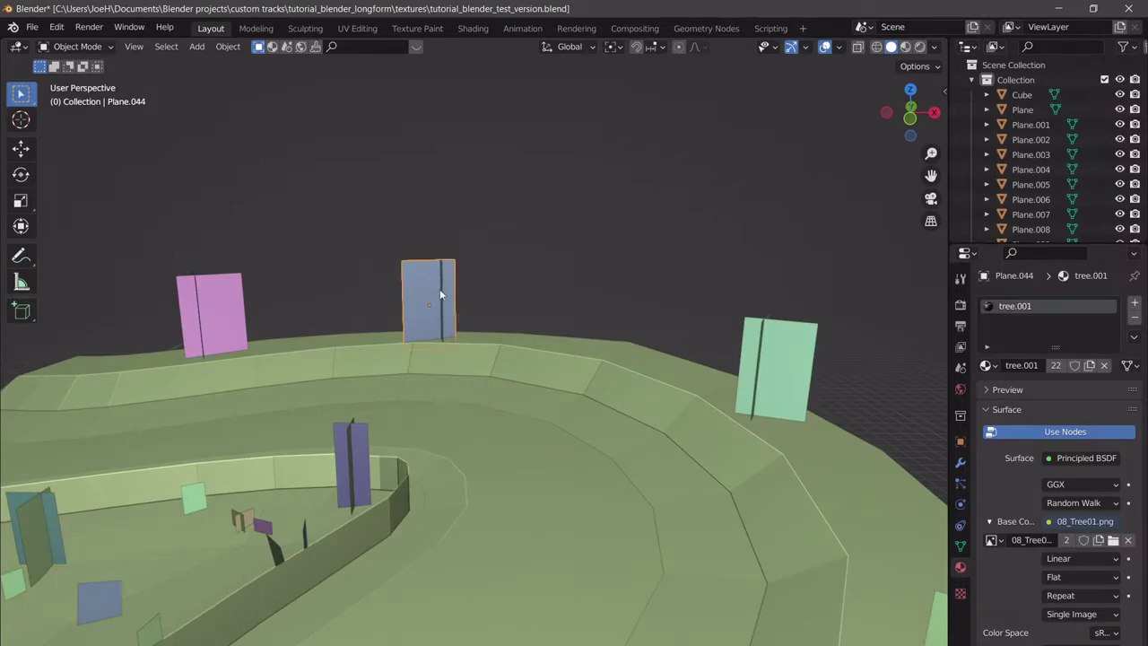
pyautogui.press('s')
pyautogui.click(453, 285)
pyautogui.press('g')
pyautogui.press('z')
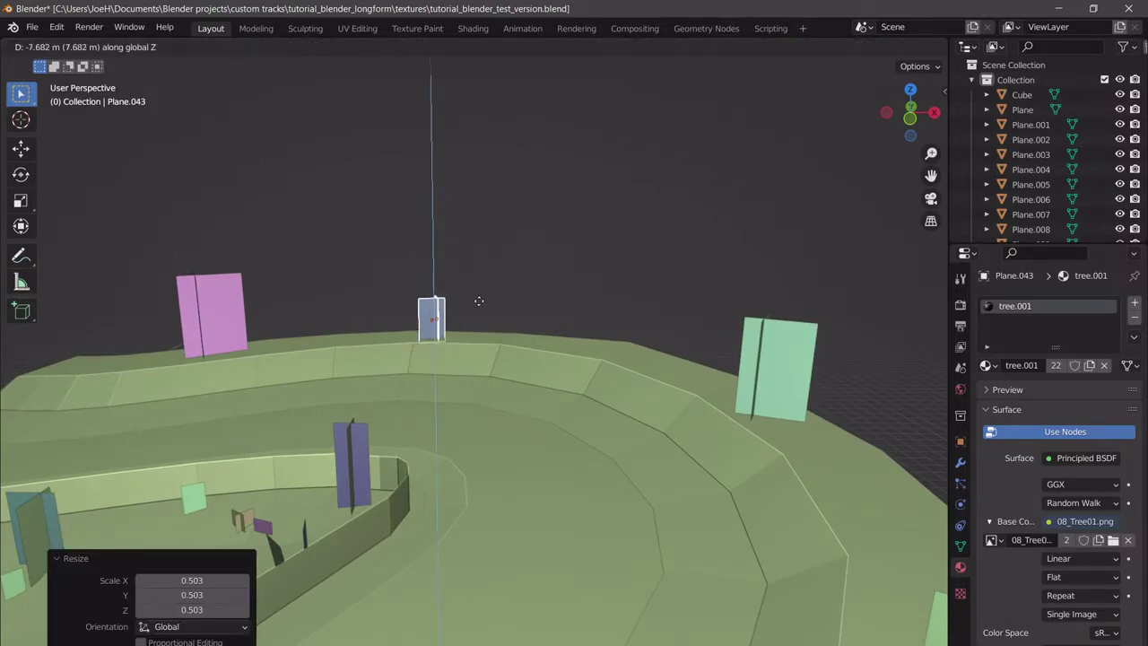
pyautogui.click(480, 303)
# Duplicate the infield grave2 gravestone and move the copy about -219.2 m in X and -178.7 m in Y to the outer bank's end.
pyautogui.moveTo(480, 305); pyautogui.dragTo(586, 414, button='middle')
pyautogui.scroll(-5, 402, 330)
pyautogui.scroll(3, 522, 303)
pyautogui.scroll(4, 668, 466)
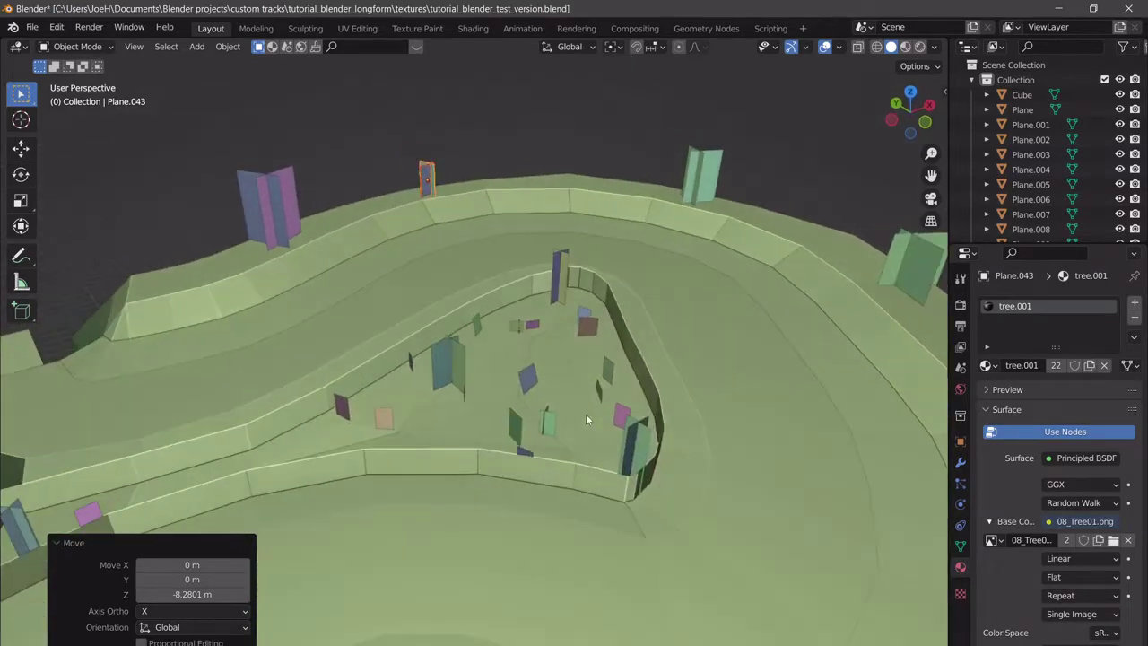
pyautogui.scroll(-3, 586, 419)
pyautogui.scroll(5, 536, 360)
pyautogui.click(489, 290)
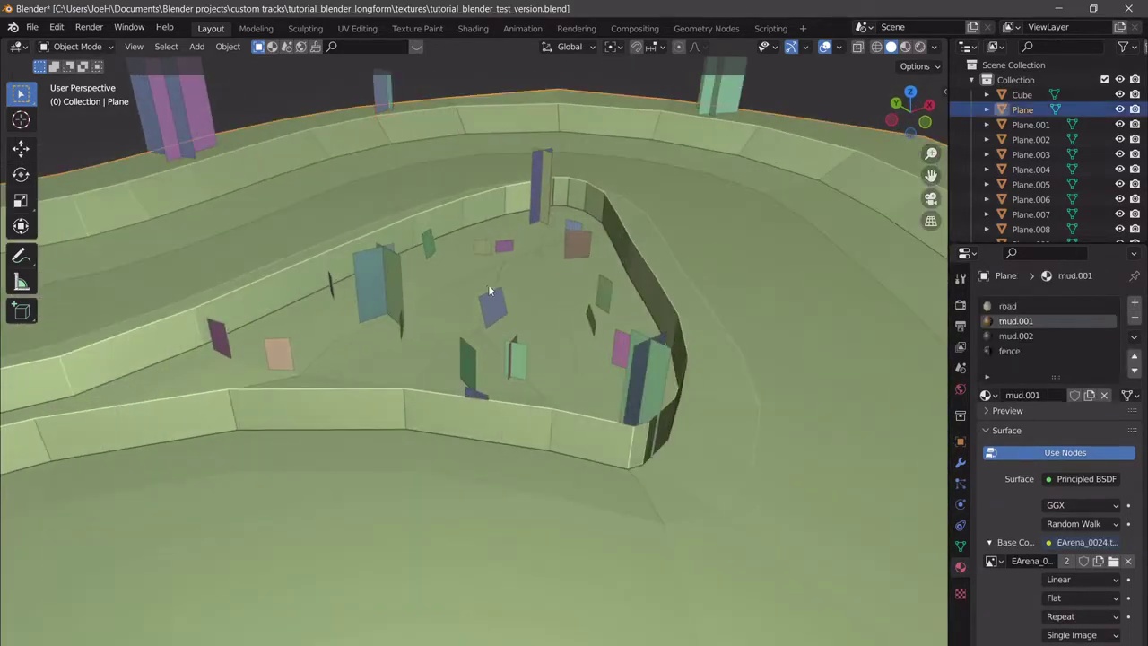
pyautogui.click(505, 246)
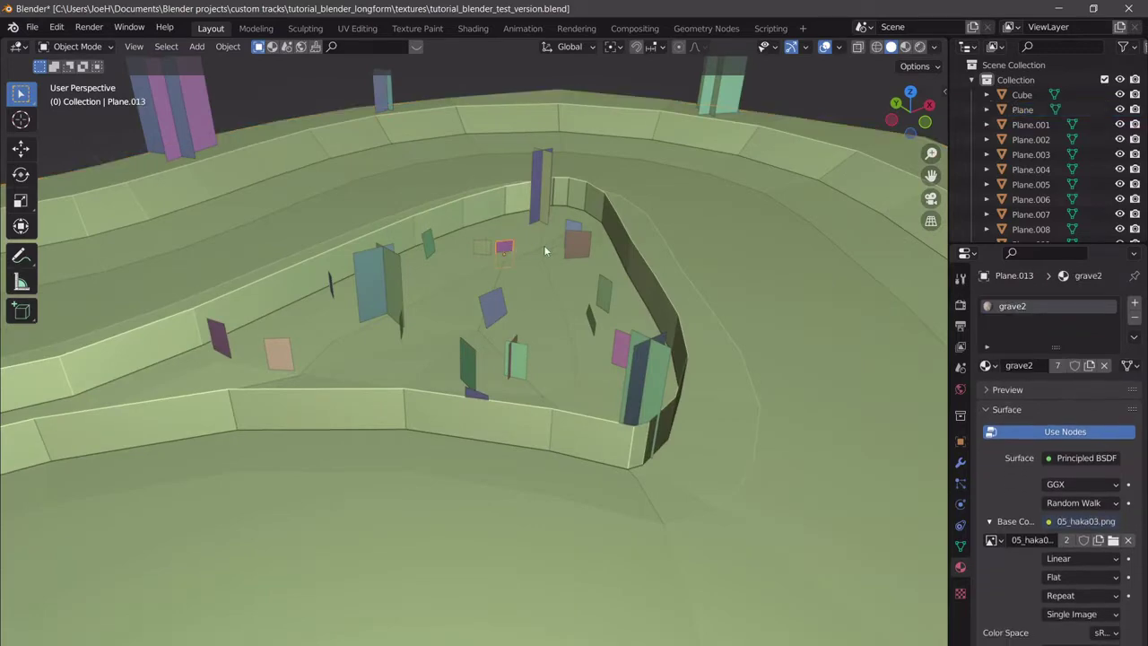
pyautogui.click(908, 89)
pyautogui.scroll(1, 660, 315)
pyautogui.hotkey('shift', 'd')
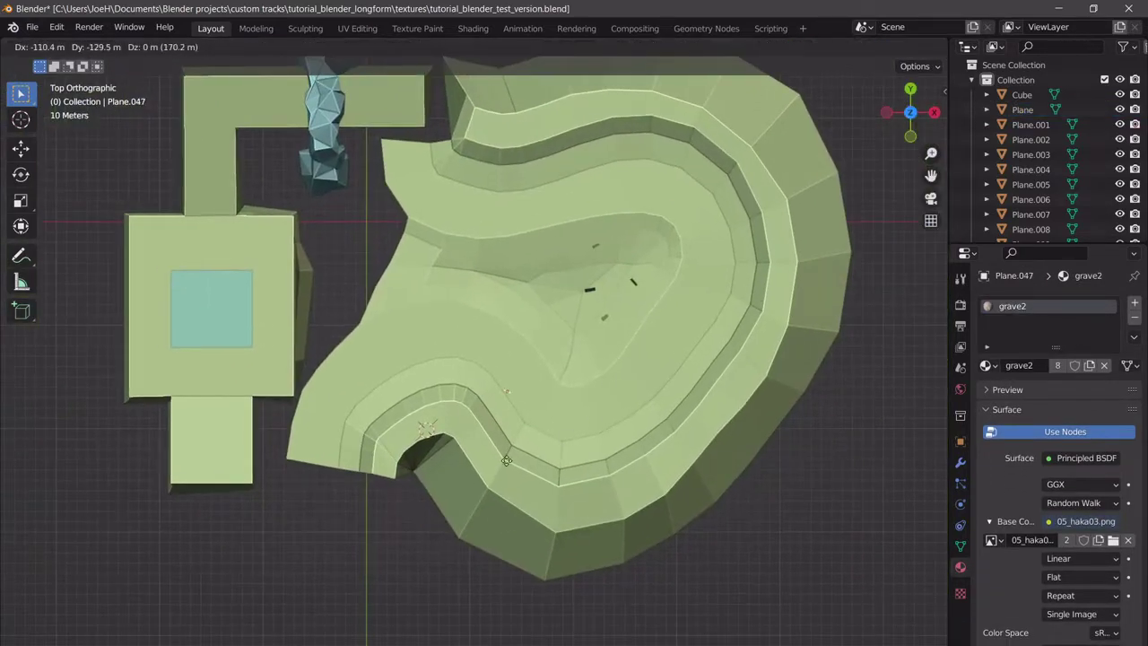
pyautogui.click(438, 499)
# Raise the copied gravestone at the outer bank's end about 14.9 m along Z to ground height.
pyautogui.press('KP_Decimal')
pyautogui.moveTo(439, 499); pyautogui.dragTo(678, 353, button='middle')
pyautogui.scroll(-5, 678, 353)
pyautogui.press('g')
pyautogui.press('z')
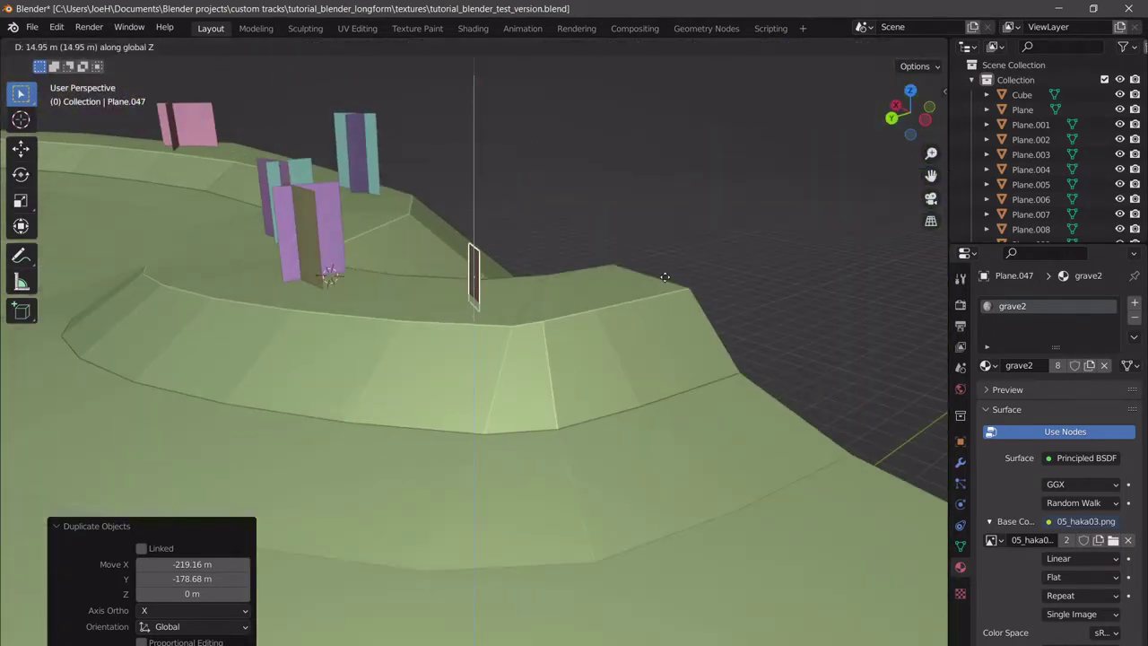
pyautogui.click(665, 277)
pyautogui.moveTo(651, 261); pyautogui.dragTo(801, 225, button='middle')
# Duplicate the gravestone, place the copy about 91 m further along the bank in X, and rotate it -70.4° in top view.
pyautogui.click(913, 92)
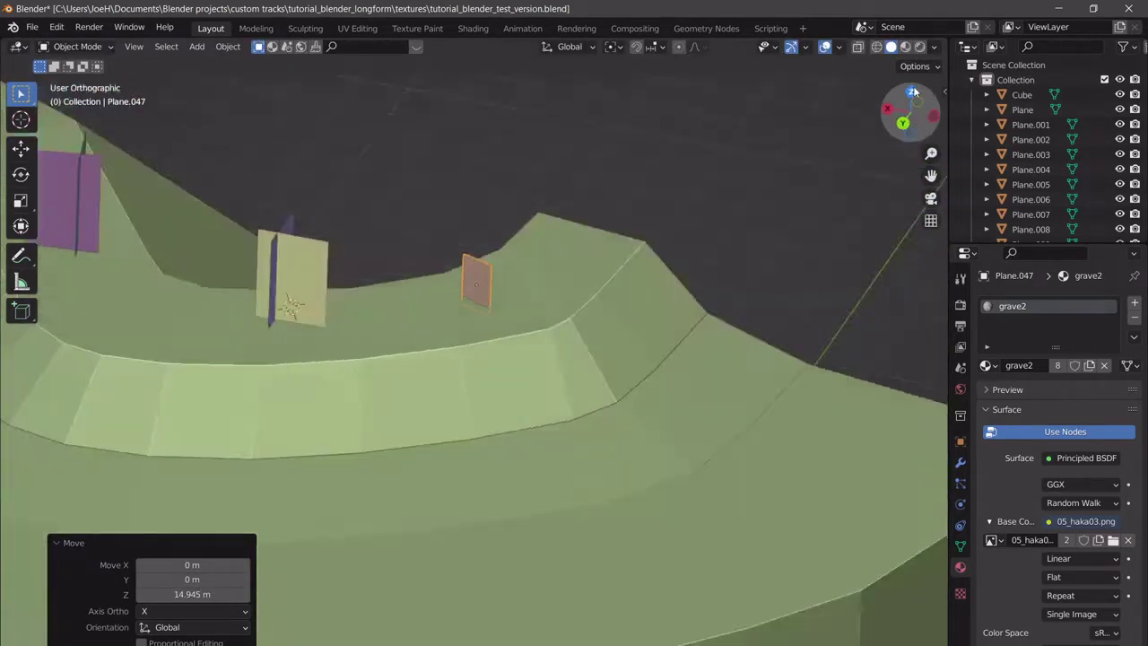
pyautogui.click(913, 93)
pyautogui.hotkey('shift', 'd')
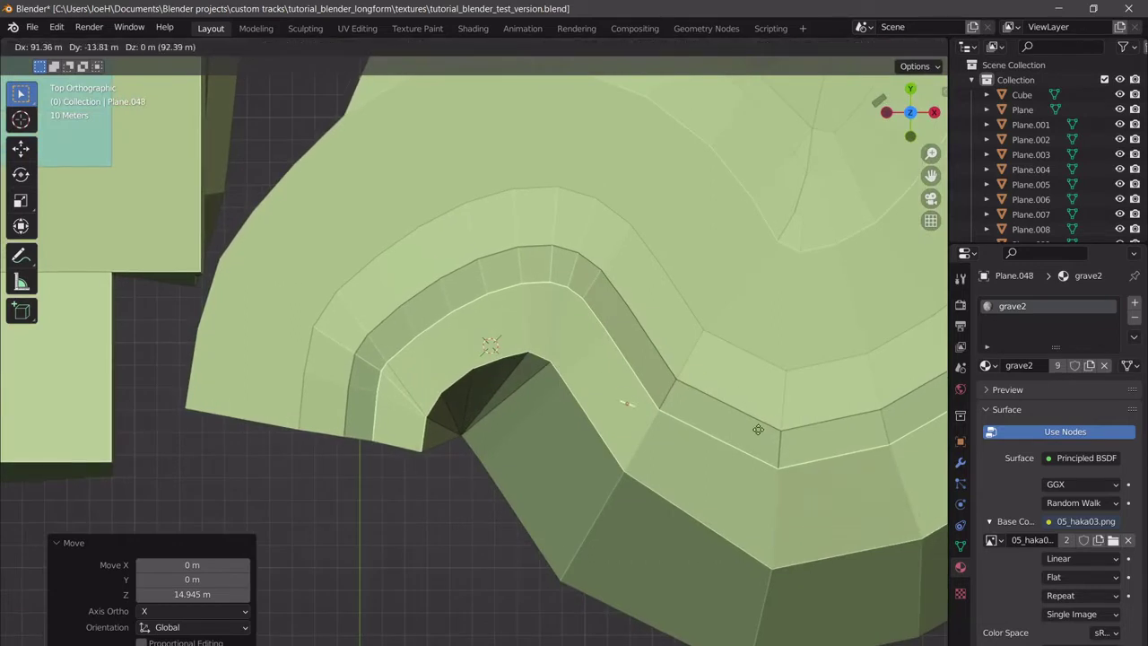
pyautogui.click(756, 427)
pyautogui.press('r')
pyautogui.click(687, 289)
# Duplicate the gravestone again, move the copy about 143.9 m in X and -32.4 m in Y, and rotate it about -101°.
pyautogui.keyDown('shift'); pyautogui.moveTo(774, 468); pyautogui.dragTo(619, 459, button='middle'); pyautogui.keyUp('shift')
pyautogui.hotkey('shift', 'd')
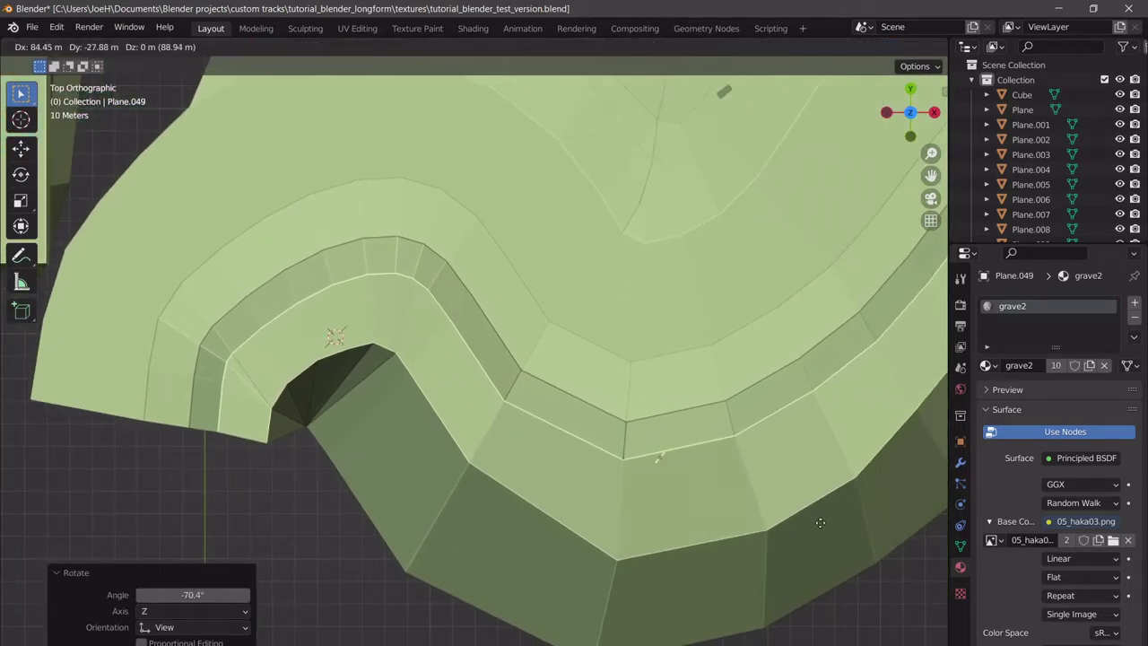
pyautogui.click(939, 524)
pyautogui.press('r')
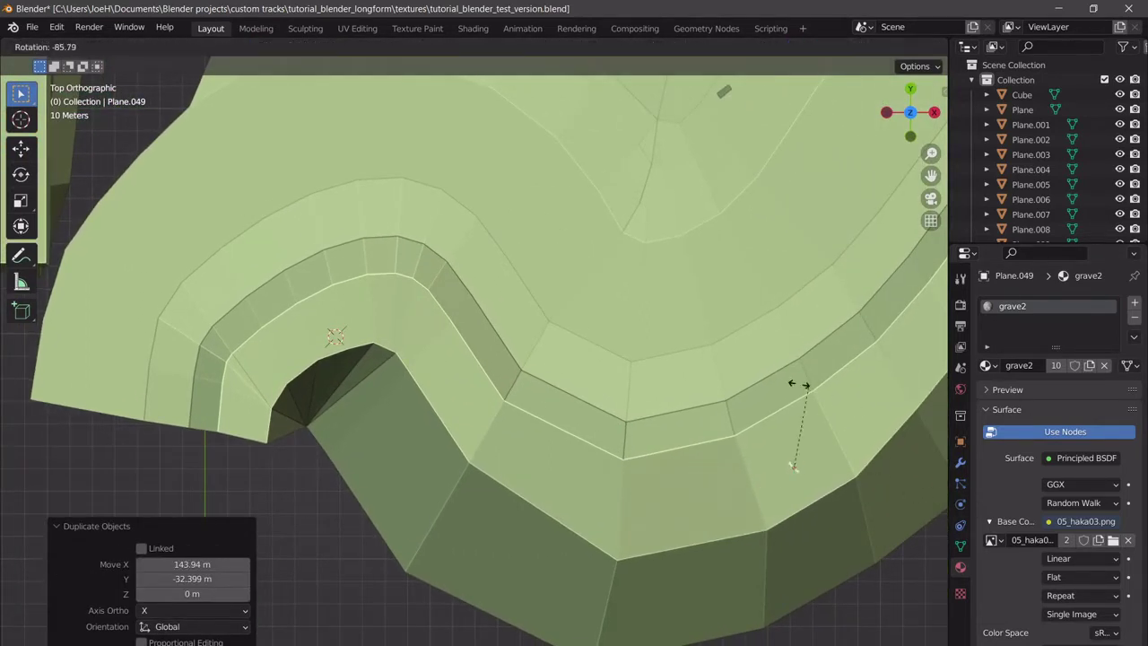
pyautogui.click(790, 385)
# Duplicate the gravestone about 87.6 m in both X and Y along the outer bank and rotate the copy to vary it.
pyautogui.keyDown('shift'); pyautogui.moveTo(764, 440); pyautogui.dragTo(878, 151, button='middle'); pyautogui.keyUp('shift')
pyautogui.click(909, 95)
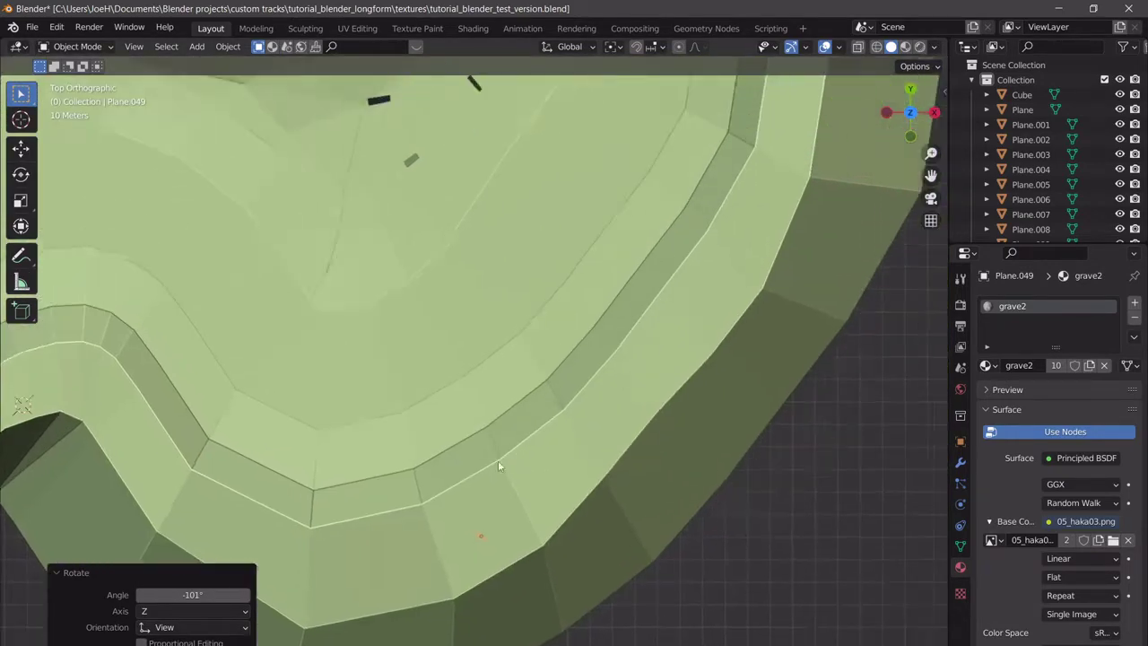
pyautogui.hotkey('shift', 'd')
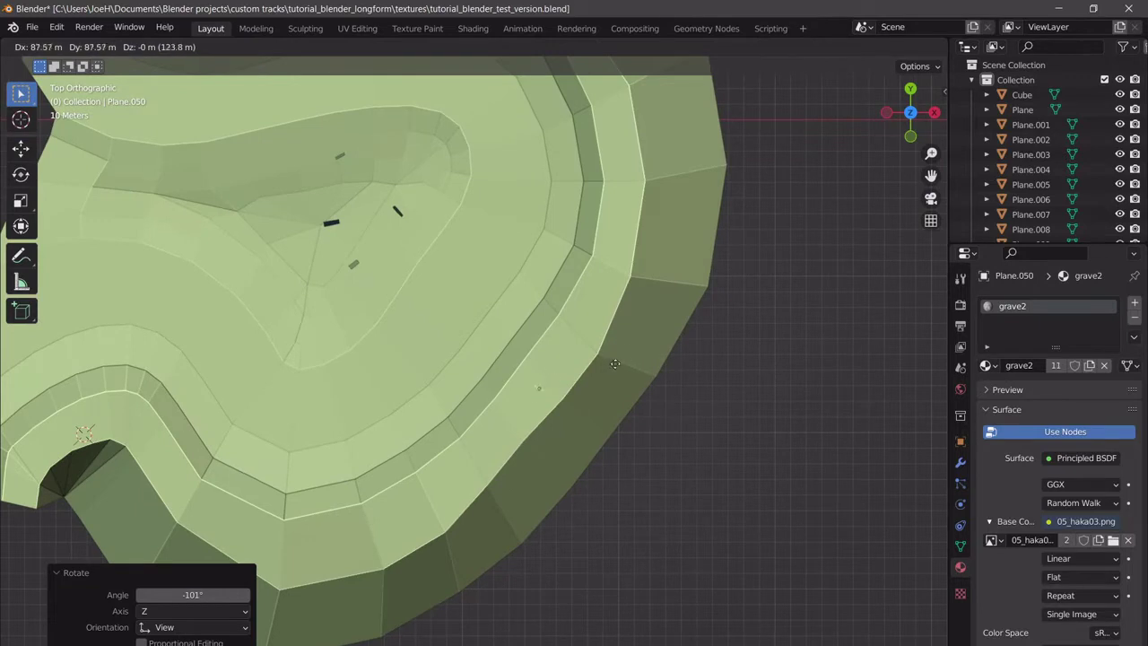
pyautogui.click(615, 363)
pyautogui.press('r')
pyautogui.click(468, 270)
# Duplicate the gravestone about 53.9 m in X and 129.6 m in Y around the far bend and rotate the copy -83.3°.
pyautogui.keyDown('shift'); pyautogui.moveTo(582, 323); pyautogui.dragTo(510, 527, button='middle'); pyautogui.keyUp('shift')
pyautogui.hotkey('shift', 'd')
pyautogui.click(598, 330)
pyautogui.press('r')
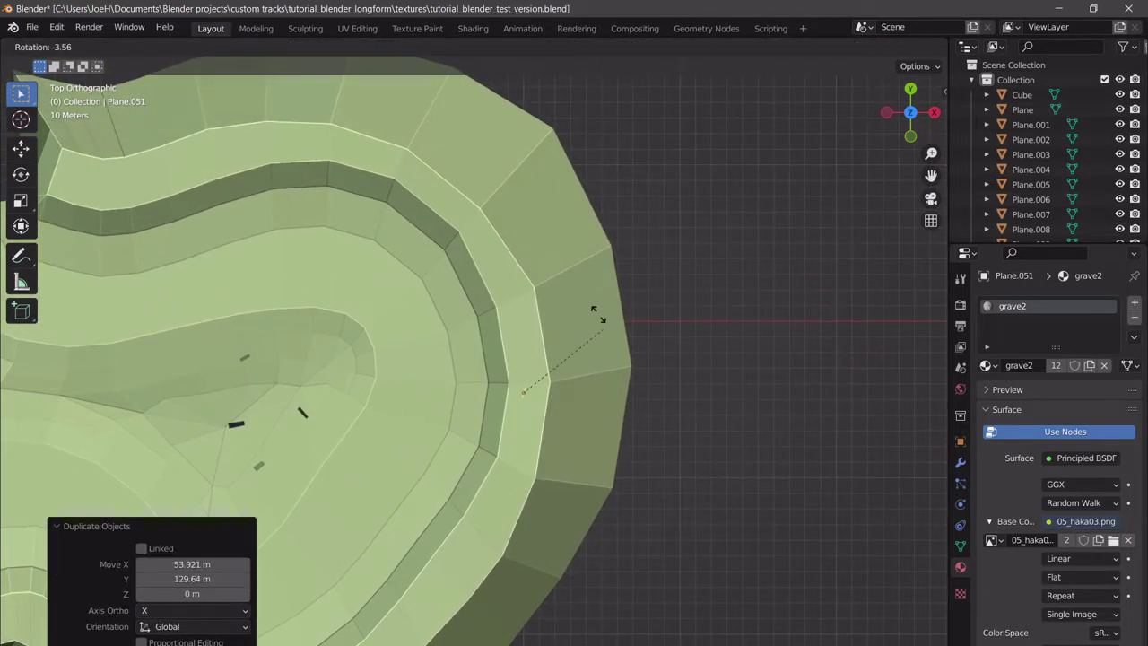
pyautogui.click(464, 271)
# Place another gravestone copy on the upper curve of the far bend and rotate it about -106°.
pyautogui.keyDown('shift'); pyautogui.moveTo(545, 323); pyautogui.dragTo(563, 435, button='middle'); pyautogui.keyUp('shift')
pyautogui.hotkey('shift', 'd')
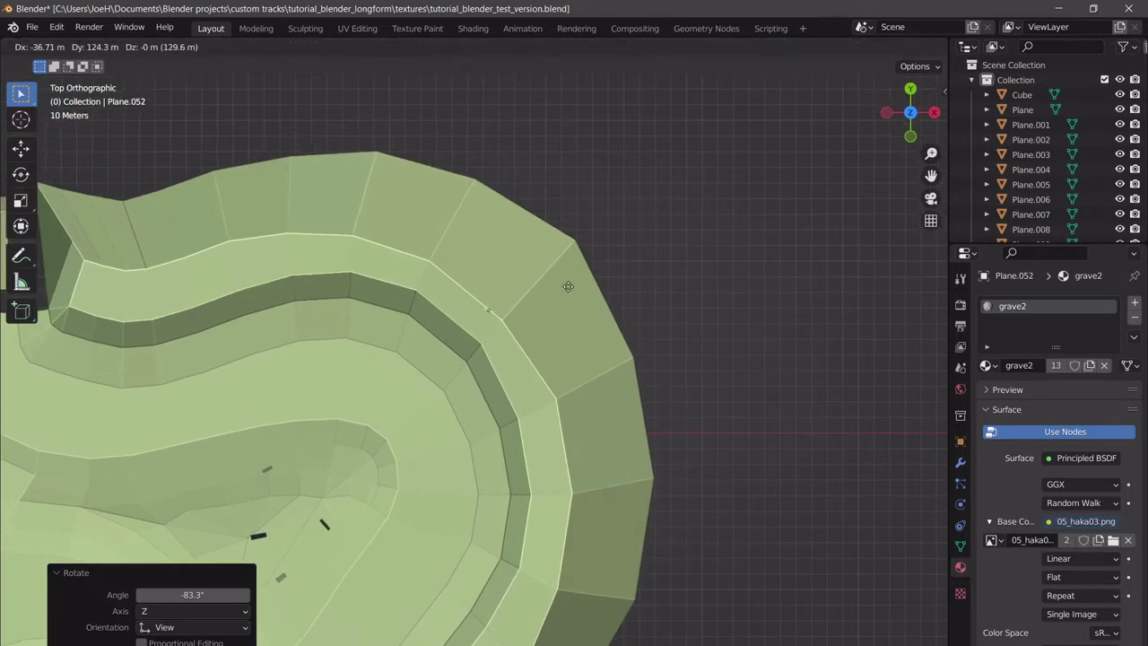
pyautogui.click(556, 292)
pyautogui.press('r')
pyautogui.click(425, 238)
# Duplicate the gravestone about -102.5 m in X and 31.3 m in Y, then rotate and nudge the copy on the bank.
pyautogui.keyDown('shift'); pyautogui.moveTo(425, 237); pyautogui.dragTo(575, 302, button='middle'); pyautogui.keyUp('shift')
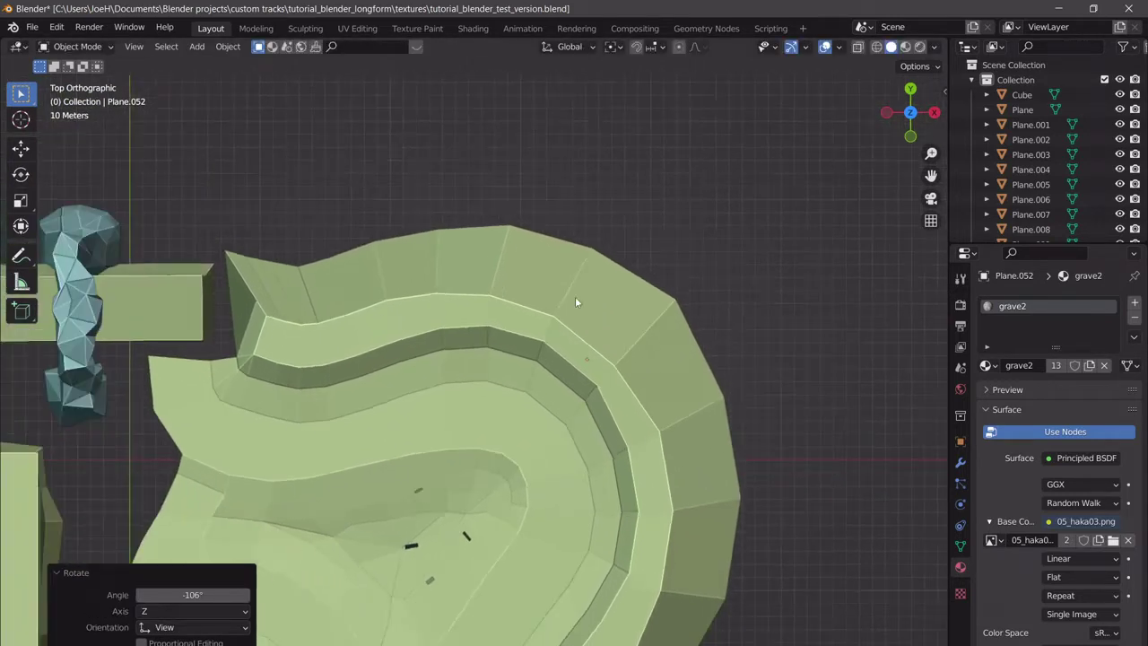
pyautogui.scroll(3, 656, 329)
pyautogui.hotkey('shift', 'd')
pyautogui.click(482, 250)
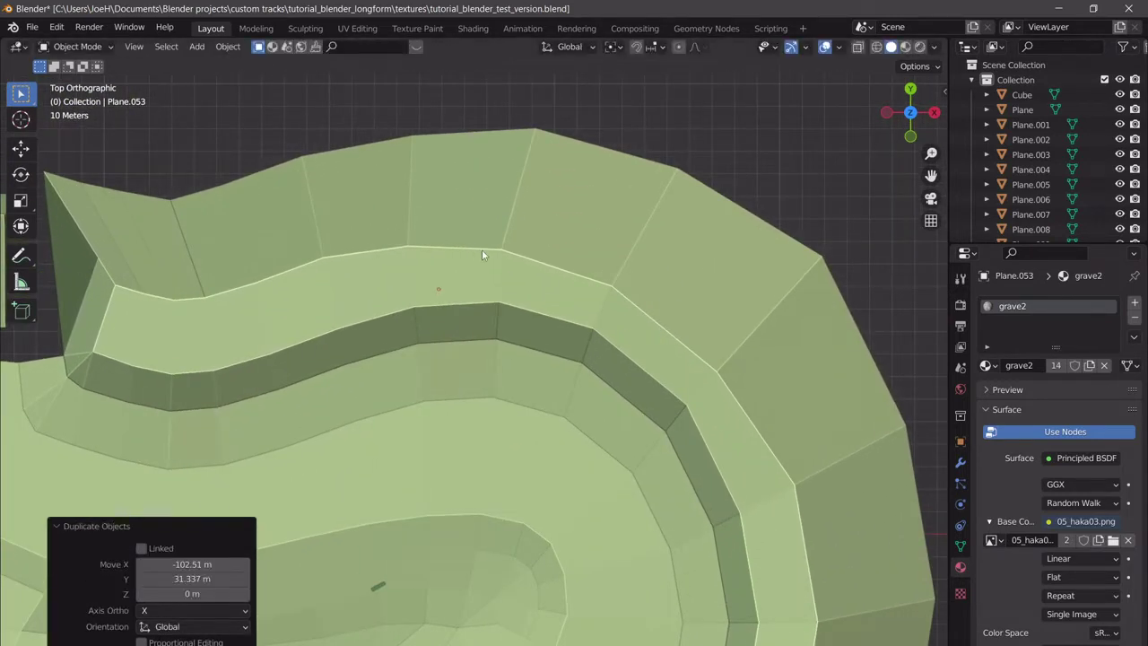
pyautogui.press('r')
pyautogui.click(409, 216)
pyautogui.press('g')
pyautogui.click(406, 220)
# Raise the newest gravestone copy along Z onto the surface of the outer bank.
pyautogui.keyDown('shift'); pyautogui.moveTo(457, 351); pyautogui.dragTo(619, 288, button='middle'); pyautogui.keyUp('shift')
pyautogui.press('g')
pyautogui.press('z')
pyautogui.click(572, 313)
# Select the other sunken gravestone copies around the far bend and raise them together about 18 m along Z.
pyautogui.click(628, 220)
pyautogui.moveTo(626, 224); pyautogui.dragTo(688, 320, button='middle')
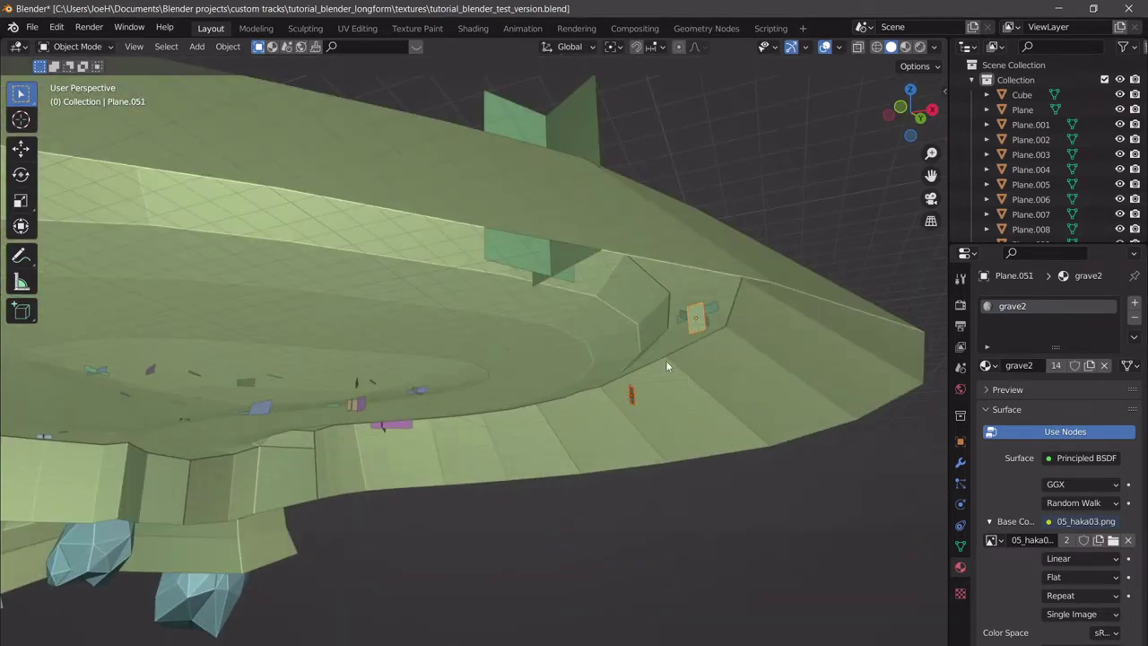
pyautogui.moveTo(666, 365); pyautogui.dragTo(713, 344, button='middle')
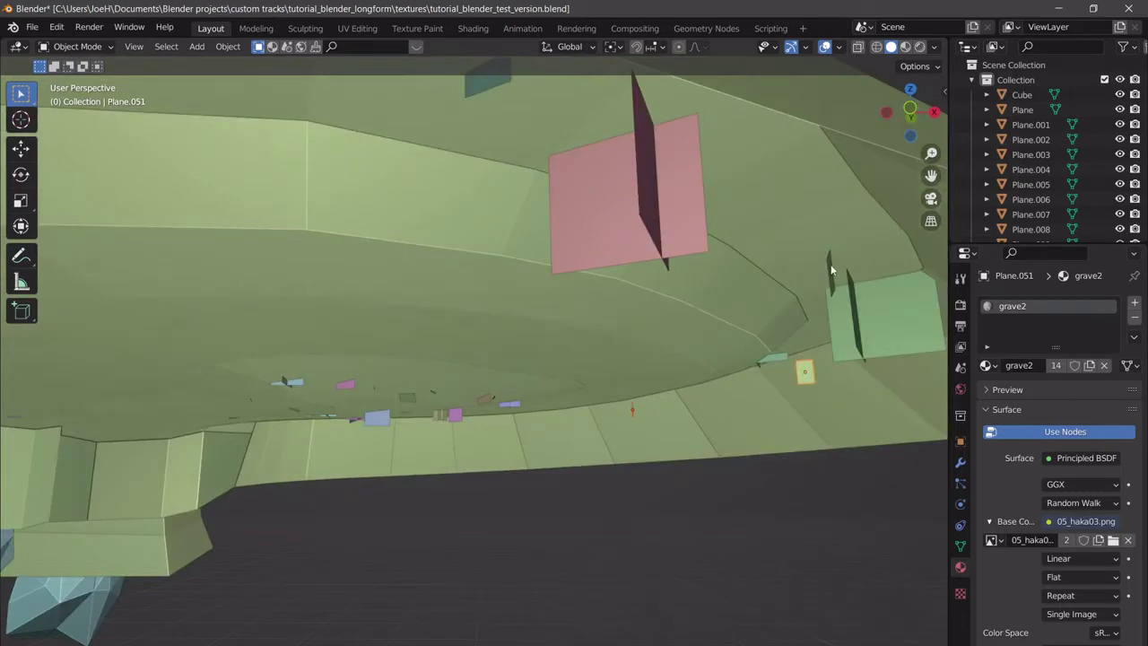
pyautogui.moveTo(727, 291); pyautogui.dragTo(773, 383, button='middle')
pyautogui.press('g')
pyautogui.press('z')
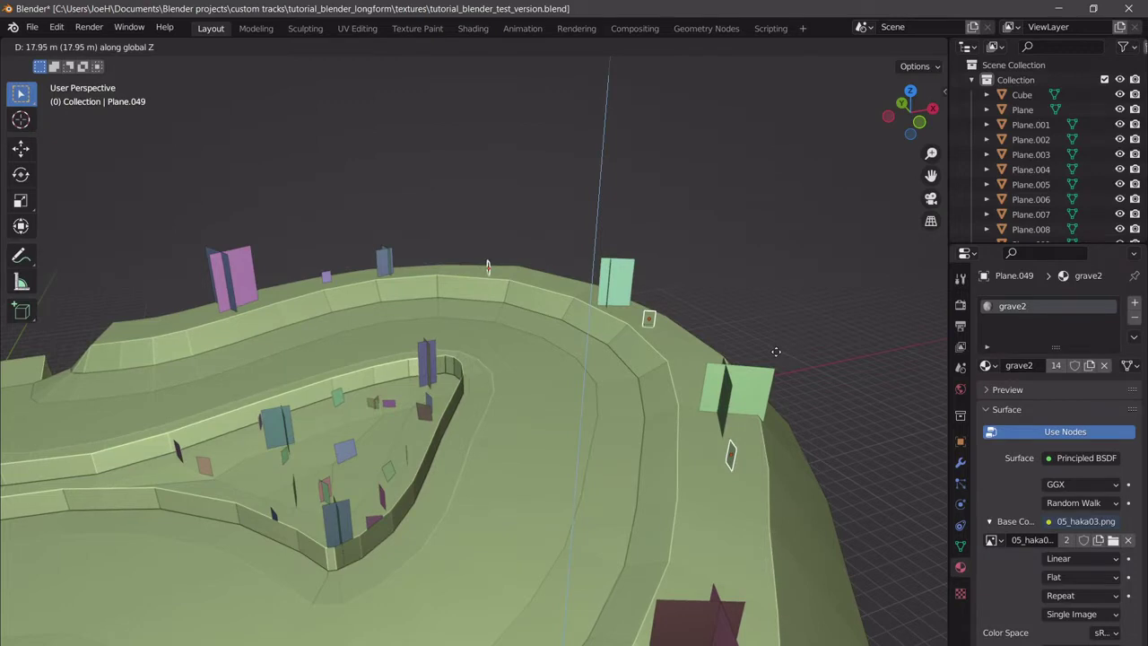
pyautogui.click(775, 351)
# Lower the gravestone between the two trees on the far bend along Z onto the bank.
pyautogui.moveTo(746, 396); pyautogui.dragTo(738, 441, button='middle')
pyautogui.hotkey('shift', 'd')
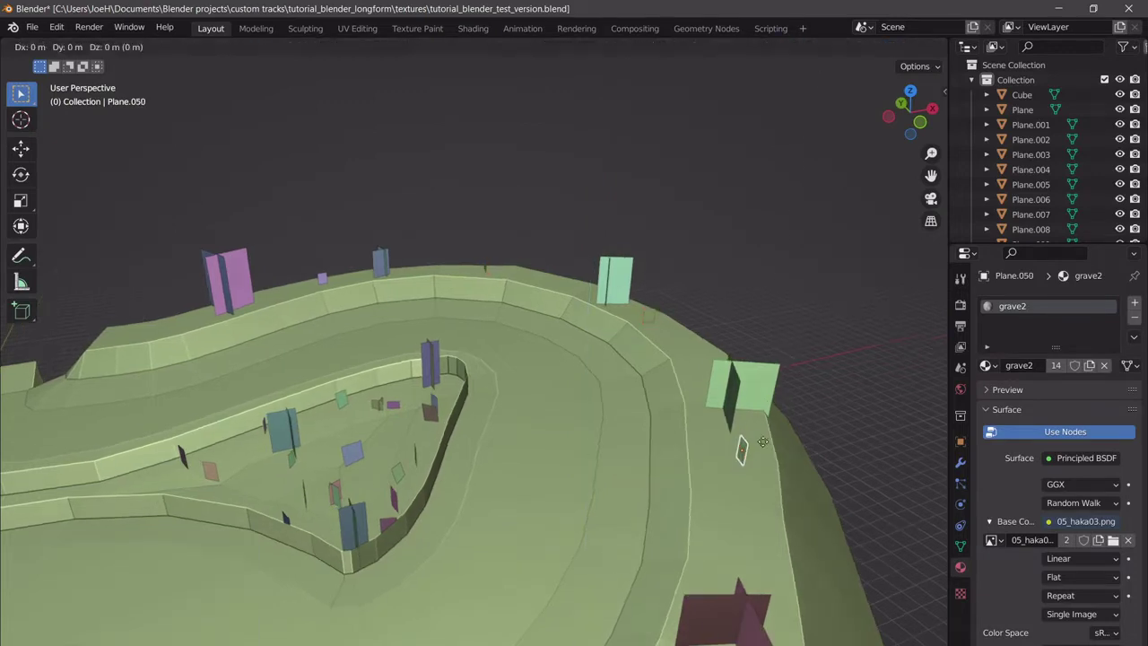
pyautogui.press('z')
pyautogui.click(748, 500)
# Lower the gravestone on the wide part of the bank about 9 m along Z.
pyautogui.moveTo(750, 504); pyautogui.dragTo(671, 509, button='middle')
pyautogui.click(649, 513)
pyautogui.click(664, 512)
pyautogui.press('g')
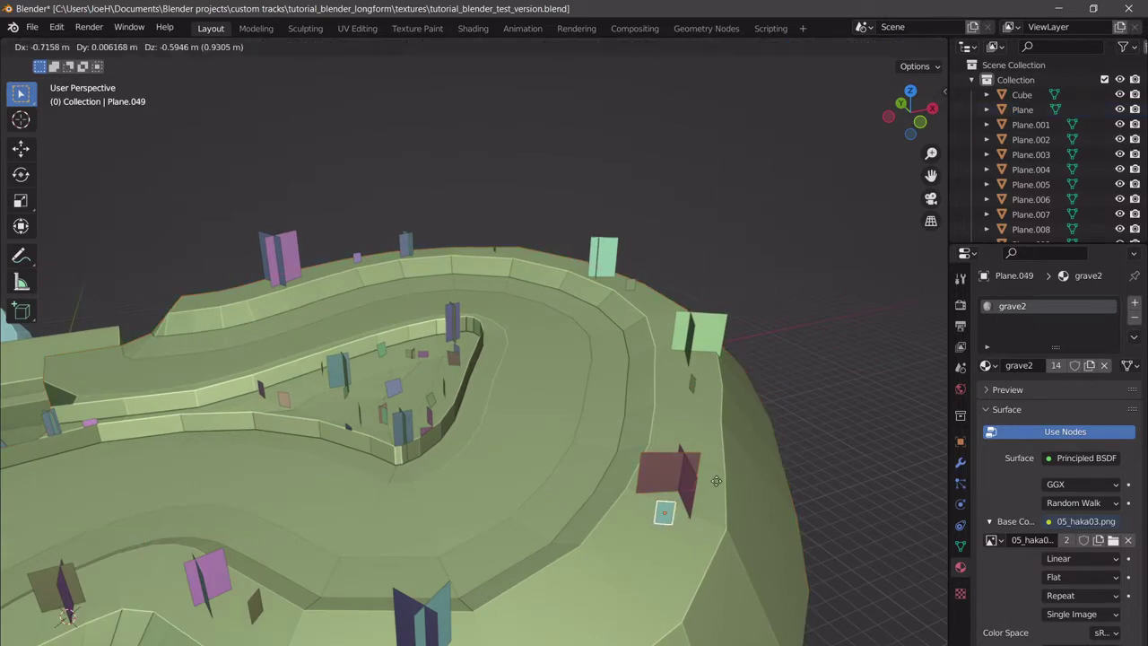
pyautogui.press('z')
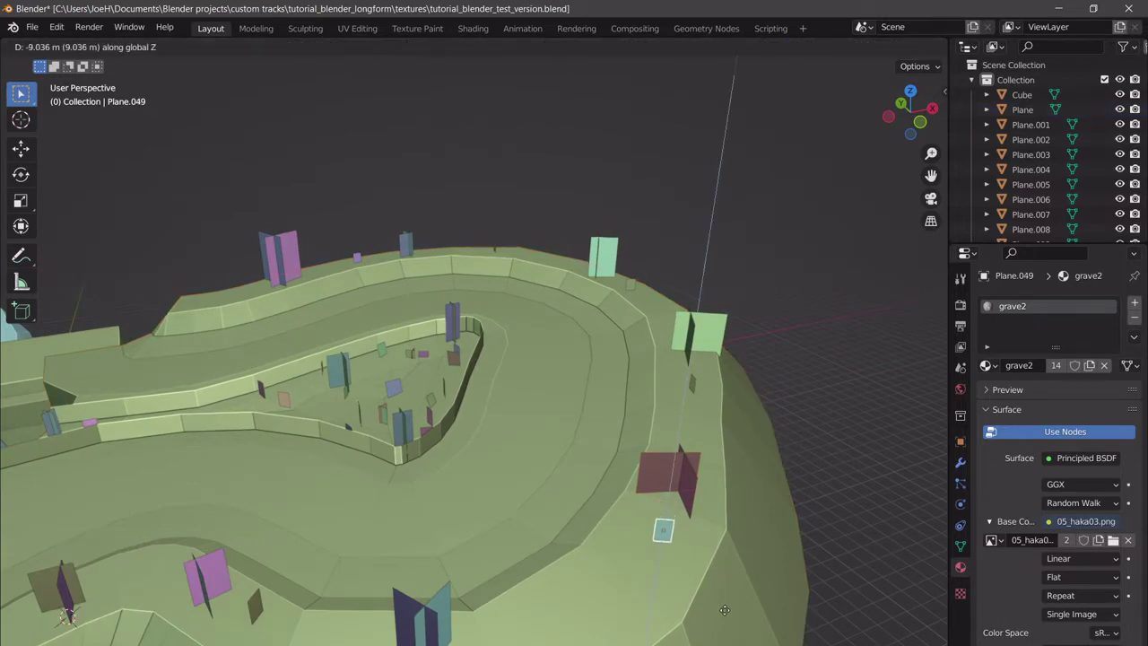
pyautogui.click(692, 172)
# Select the gravestone on the upper curve of the far bend and raise it about 1.77 m along Z.
pyautogui.scroll(4, 672, 191)
pyautogui.moveTo(640, 218); pyautogui.dragTo(546, 162, button='middle')
pyautogui.scroll(3, 548, 230)
pyautogui.click(489, 167)
pyautogui.press('g')
pyautogui.press('z')
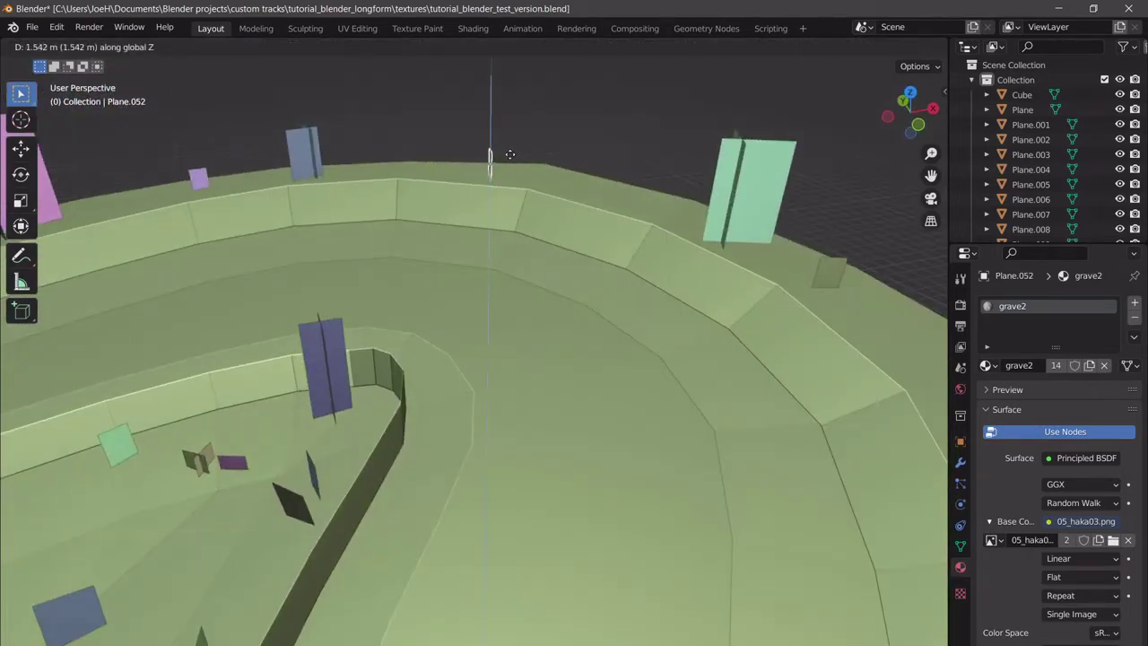
pyautogui.click(512, 152)
# Examine the placement of the trees and gravestones around the outer bank from several angles.
pyautogui.press('KP_Decimal')
pyautogui.moveTo(543, 135); pyautogui.dragTo(674, 265, button='middle')
pyautogui.scroll(-8, 434, 140)
pyautogui.scroll(-5, 569, 143)
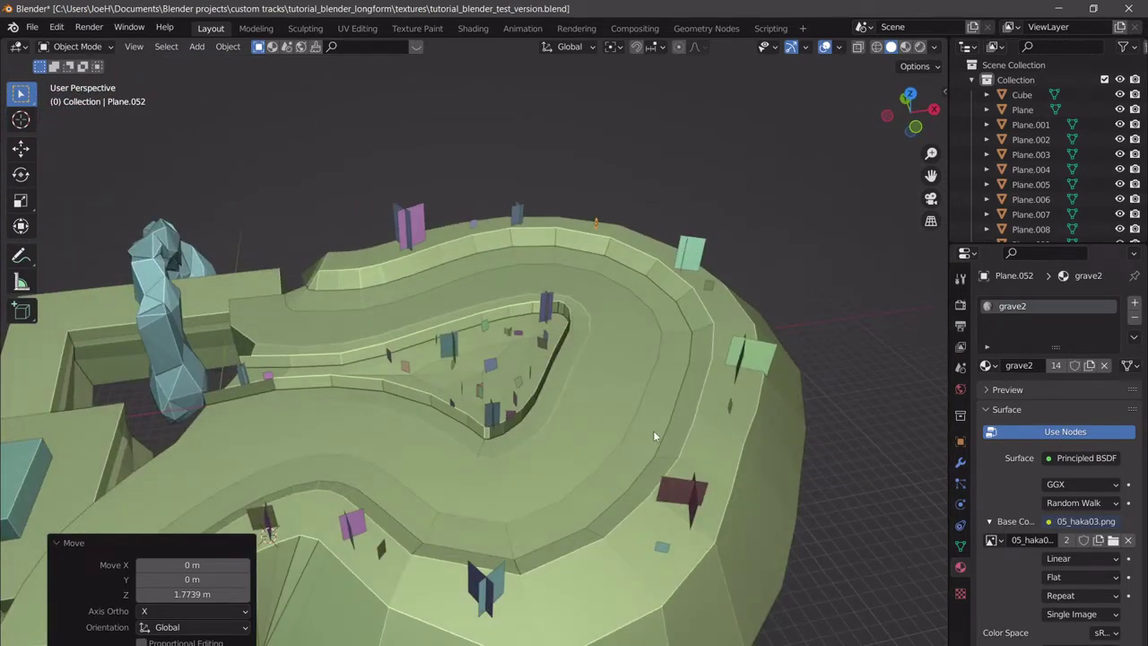
pyautogui.scroll(-6, 664, 405)
pyautogui.scroll(5, 569, 394)
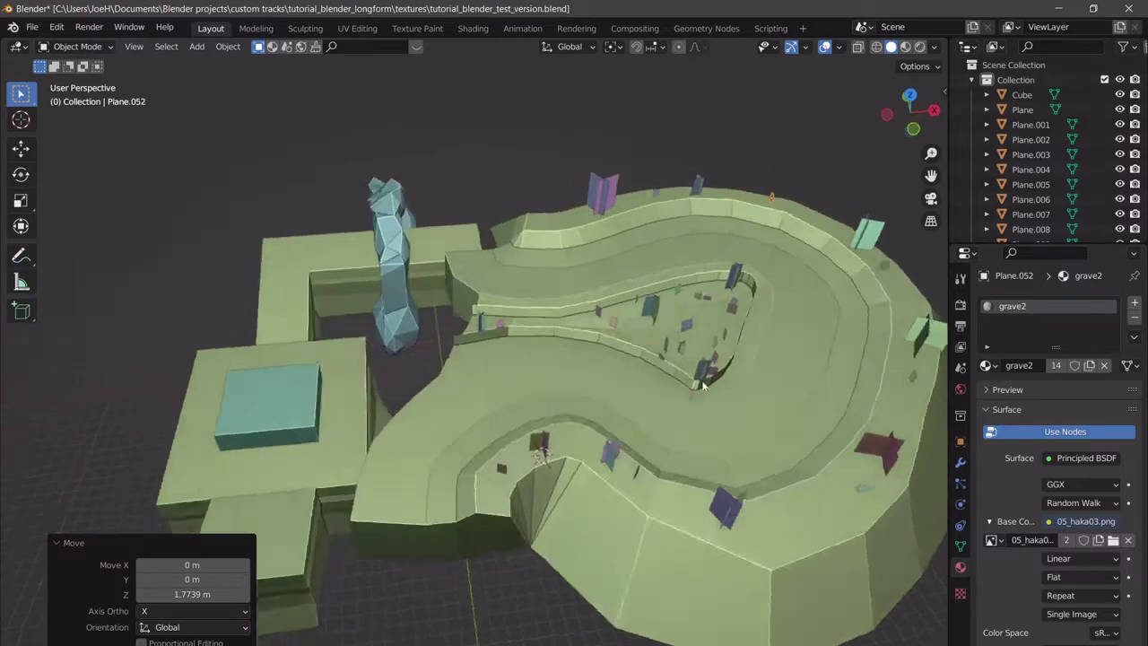
pyautogui.moveTo(703, 384); pyautogui.dragTo(725, 385, button='middle')
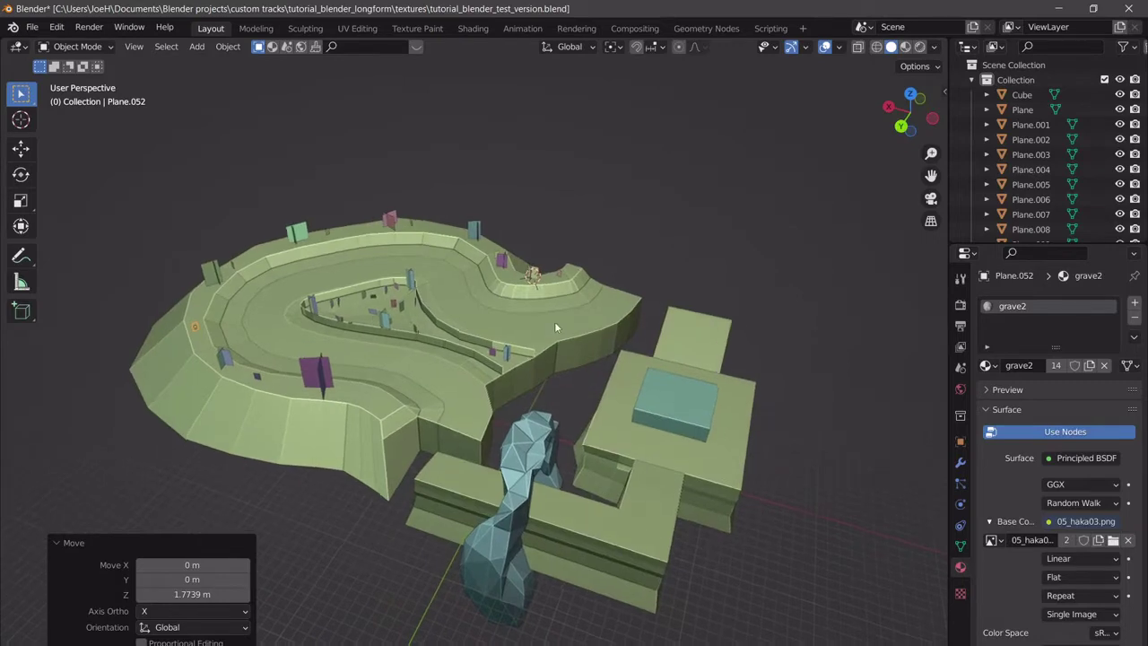
pyautogui.scroll(4, 692, 336)
pyautogui.keyDown('shift'); pyautogui.moveTo(556, 325); pyautogui.dragTo(563, 302, button='middle'); pyautogui.keyUp('shift')
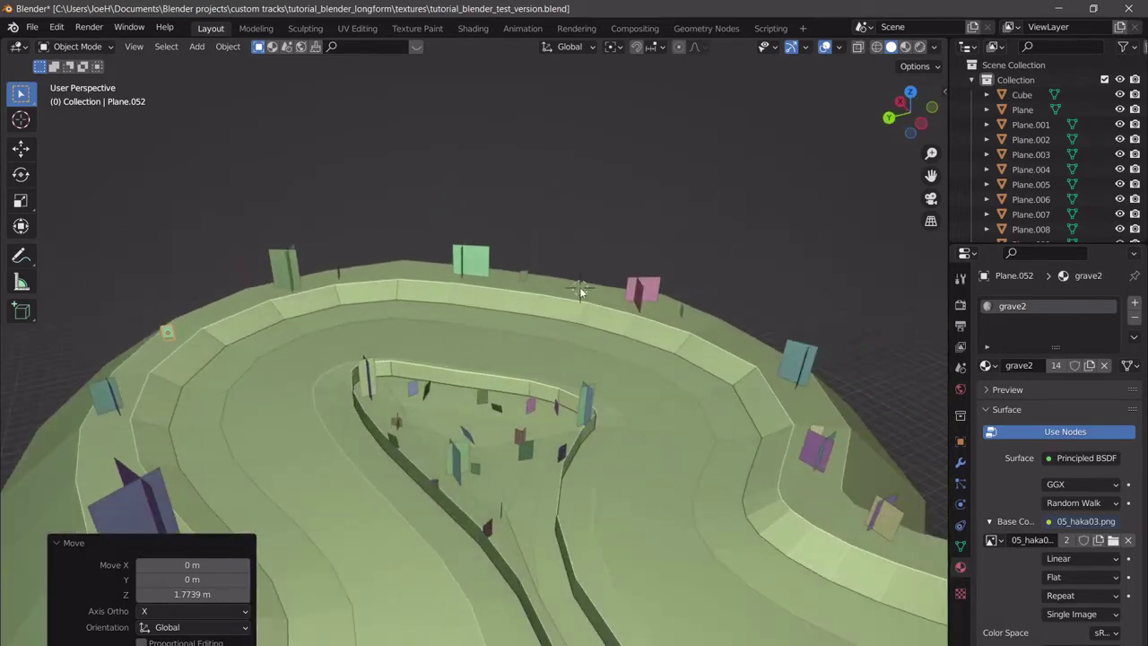
# Set the viewport shading to Texture color with Flat lighting.
pyautogui.click(935, 47)
pyautogui.click(986, 230)
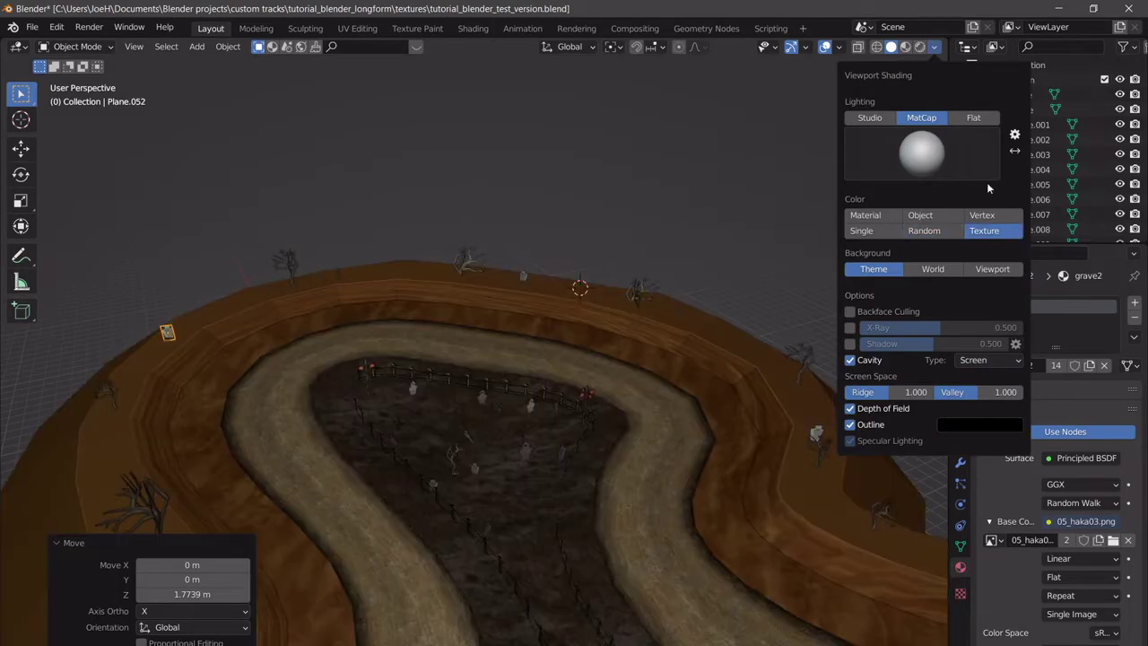
pyautogui.click(970, 116)
# Select both planes of the upright tree on the far bend and lower them slightly along Z to meet the ground.
pyautogui.moveTo(660, 317); pyautogui.dragTo(732, 257, button='middle')
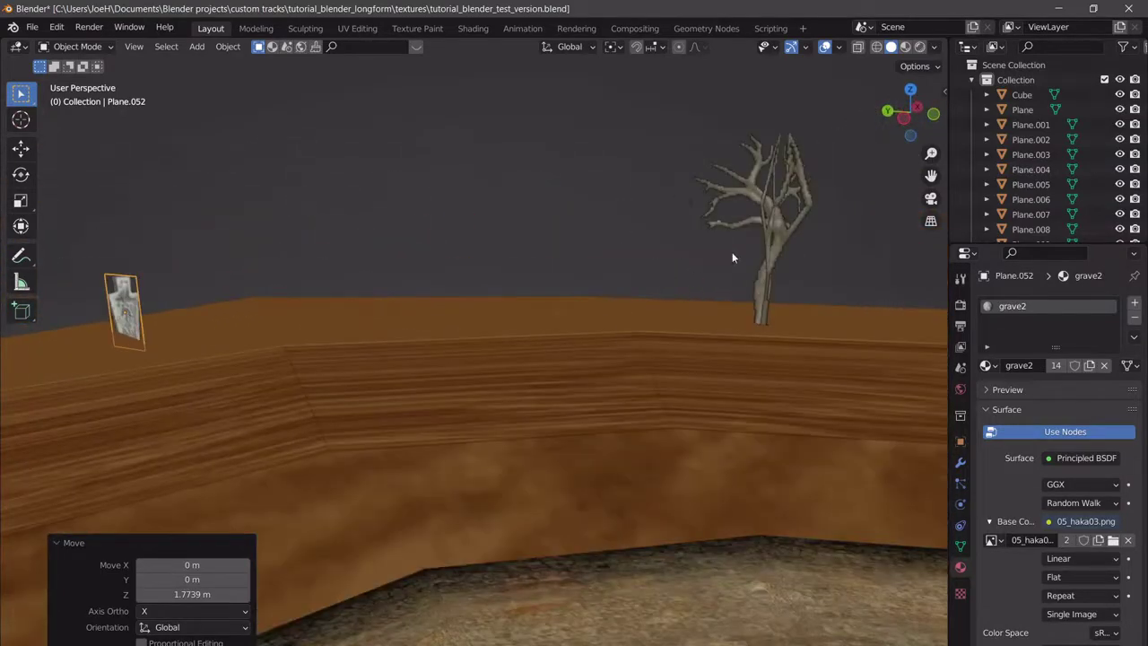
pyautogui.click(773, 230)
pyautogui.keyDown('shift'); pyautogui.click(769, 220); pyautogui.keyUp('shift')
pyautogui.press('g')
pyautogui.press('z')
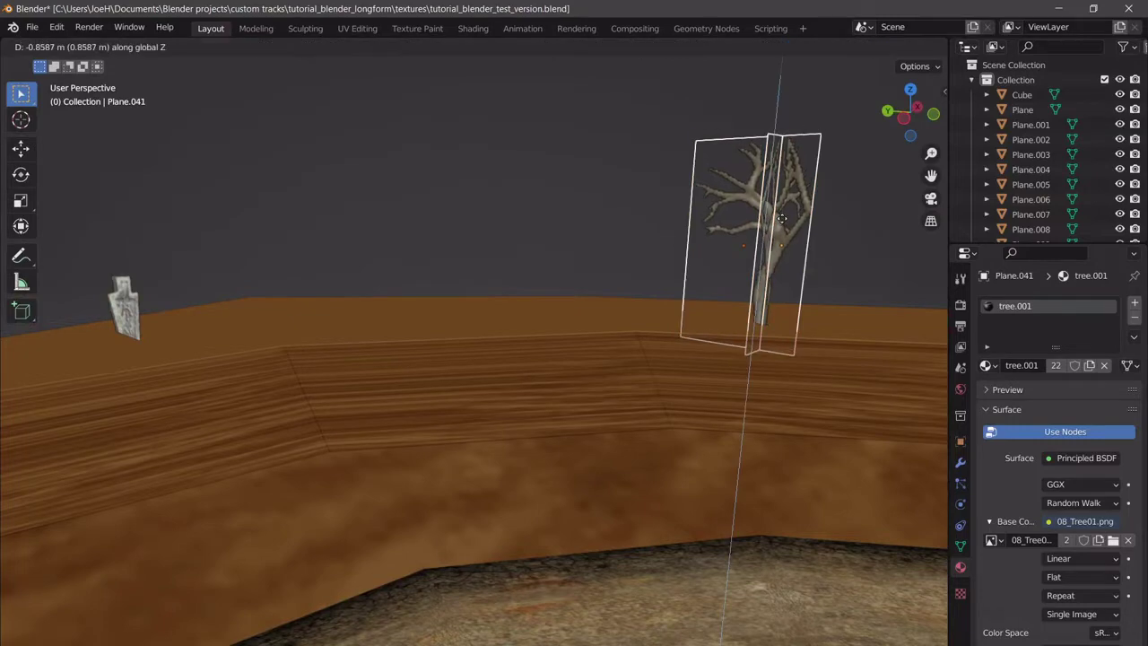
pyautogui.click(778, 224)
pyautogui.click(608, 281)
# Select the grave2 gravestone on the wide part of the outer bank and scale it by 1.095.
pyautogui.scroll(-8, 607, 285)
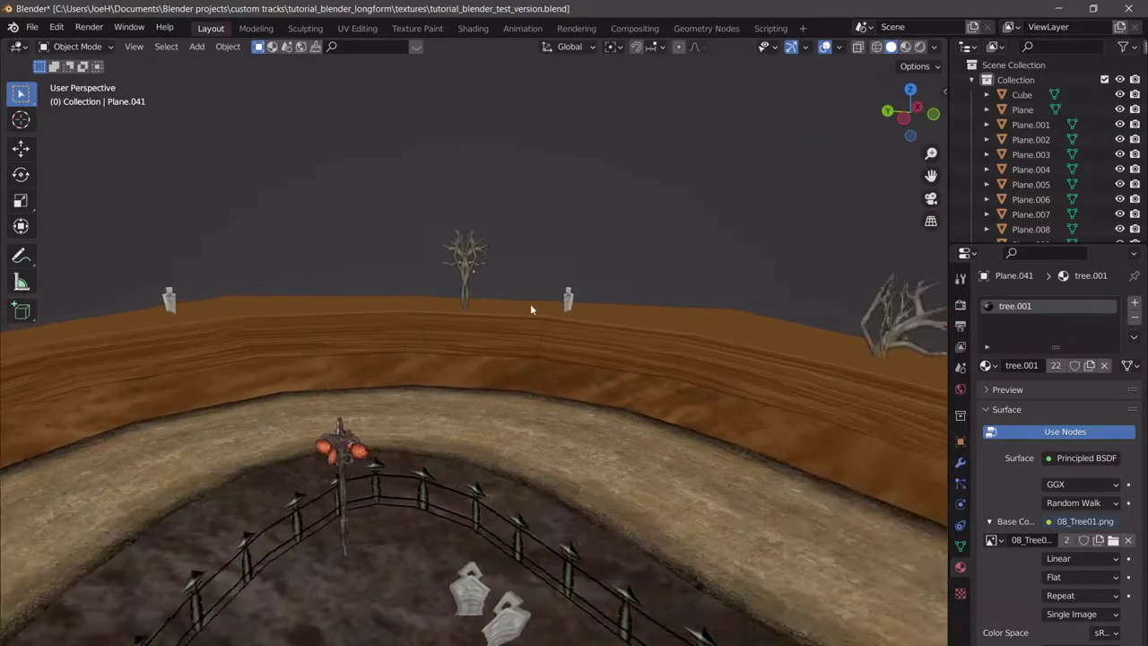
pyautogui.keyDown('shift'); pyautogui.moveTo(515, 300); pyautogui.dragTo(331, 325, button='middle'); pyautogui.keyUp('shift')
pyautogui.scroll(-3, 516, 305)
pyautogui.scroll(4, 445, 325)
pyautogui.moveTo(445, 324); pyautogui.dragTo(602, 309, button='middle')
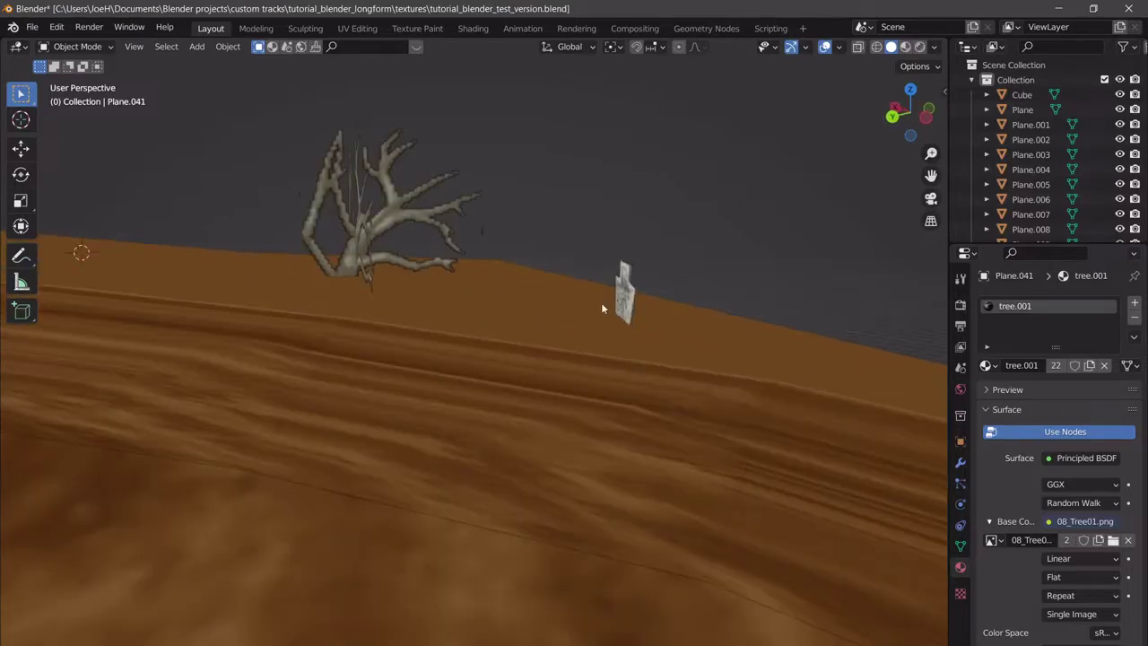
pyautogui.click(627, 295)
pyautogui.scroll(-3, 574, 306)
pyautogui.scroll(-3, 502, 310)
pyautogui.keyDown('shift'); pyautogui.moveTo(449, 309); pyautogui.dragTo(630, 310, button='middle'); pyautogui.keyUp('shift')
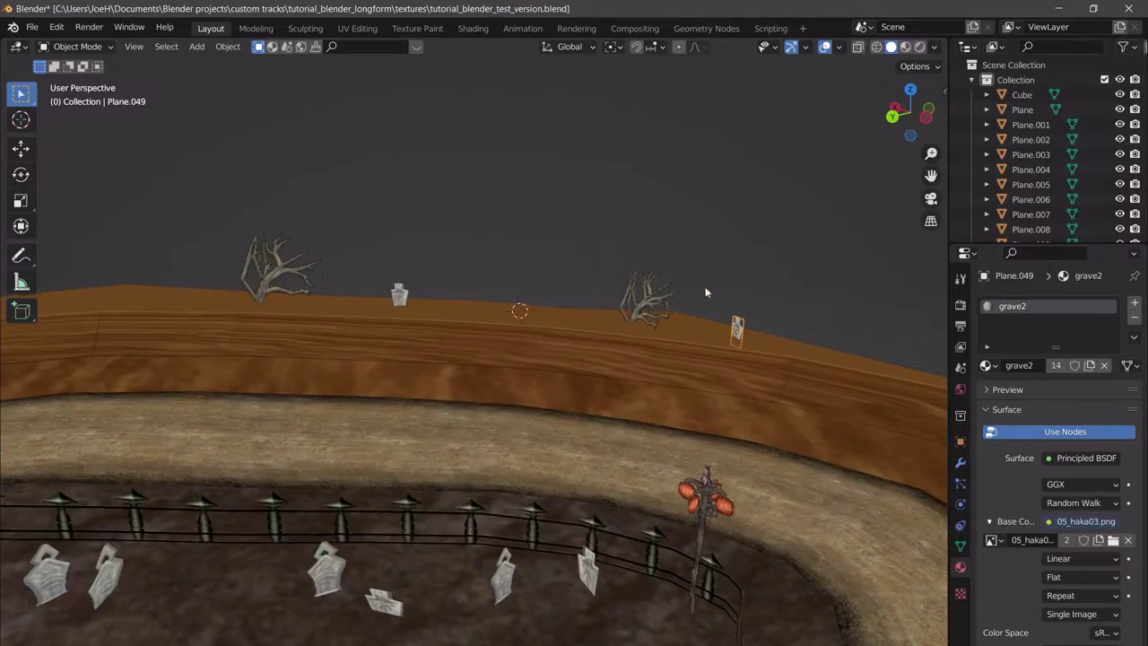
pyautogui.scroll(2, 751, 280)
pyautogui.press('s')
pyautogui.click(748, 287)
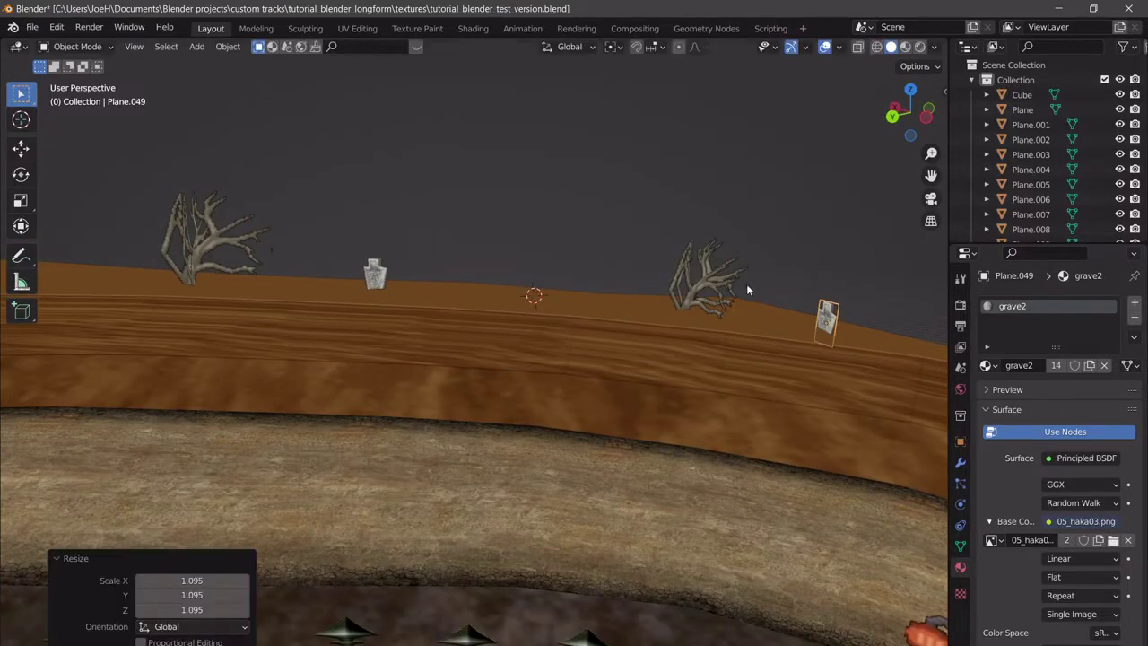
# Examine the textured track, its fenced infield, the decorated outer bank and the adjoining platforms from all around.
pyautogui.moveTo(748, 287); pyautogui.dragTo(658, 314, button='middle')
pyautogui.scroll(-4, 576, 292)
pyautogui.scroll(2, 619, 306)
pyautogui.scroll(-2, 618, 306)
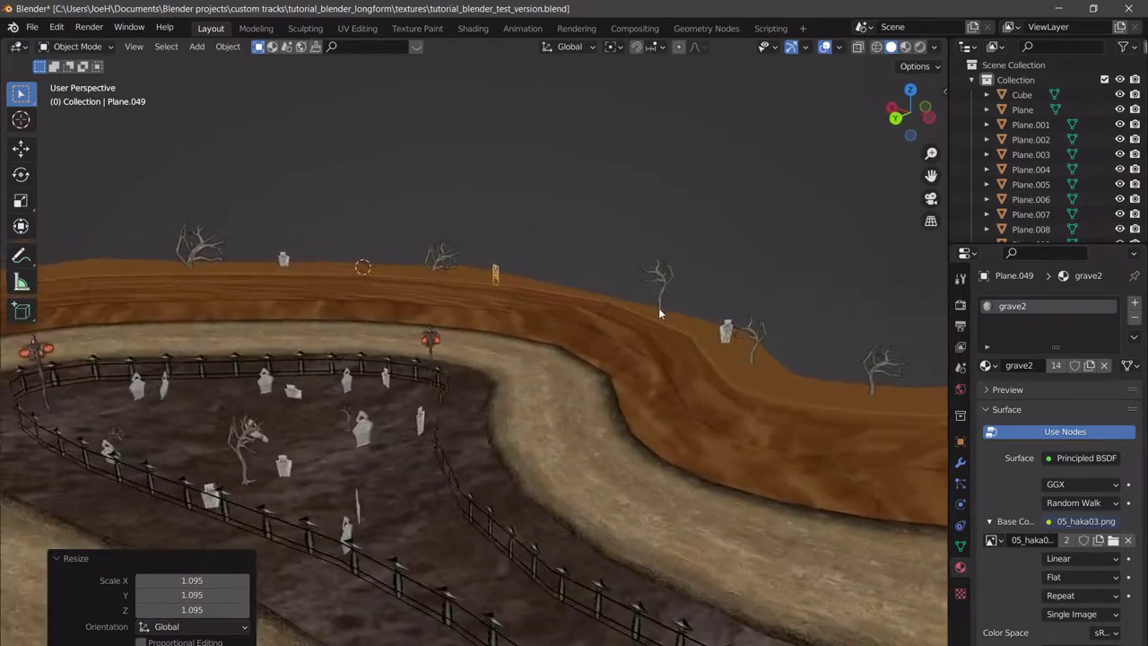
pyautogui.scroll(-2, 619, 312)
pyautogui.moveTo(574, 310); pyautogui.dragTo(669, 329, button='middle')
pyautogui.scroll(-3, 594, 319)
pyautogui.scroll(-4, 597, 244)
pyautogui.scroll(3, 560, 284)
pyautogui.scroll(4, 669, 329)
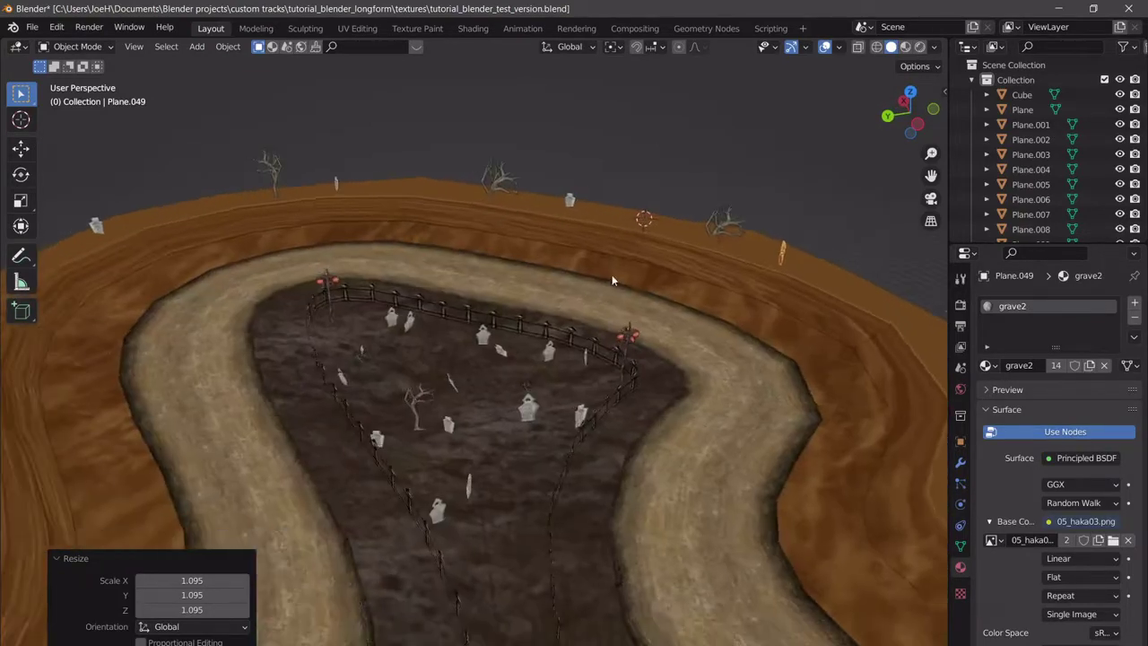
pyautogui.scroll(-4, 613, 278)
pyautogui.moveTo(673, 273); pyautogui.dragTo(565, 341, button='middle')
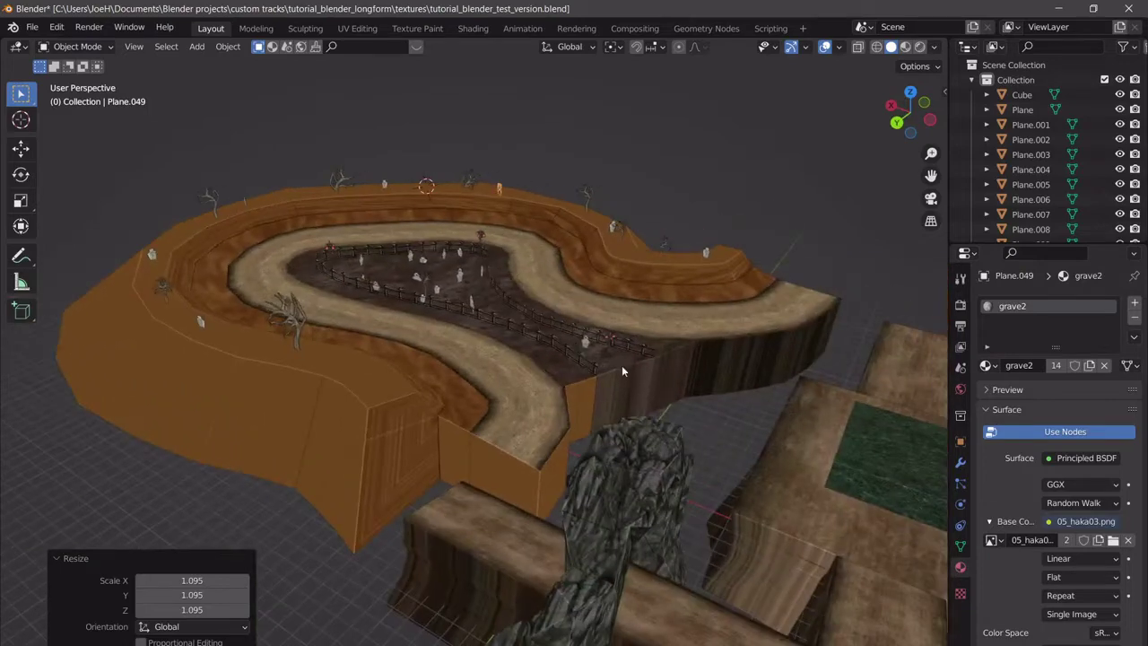
pyautogui.moveTo(622, 366)
pyautogui.keyDown('shift'); pyautogui.mouseDown(button='middle')
pyautogui.moveTo(548, 359)
pyautogui.moveTo(559, 395)
pyautogui.moveTo(579, 361)
pyautogui.moveTo(613, 380)
pyautogui.moveTo(588, 351)
pyautogui.moveTo(554, 349)
pyautogui.moveTo(602, 379)
pyautogui.moveTo(619, 359)
pyautogui.mouseUp(button='middle'); pyautogui.keyUp('shift')
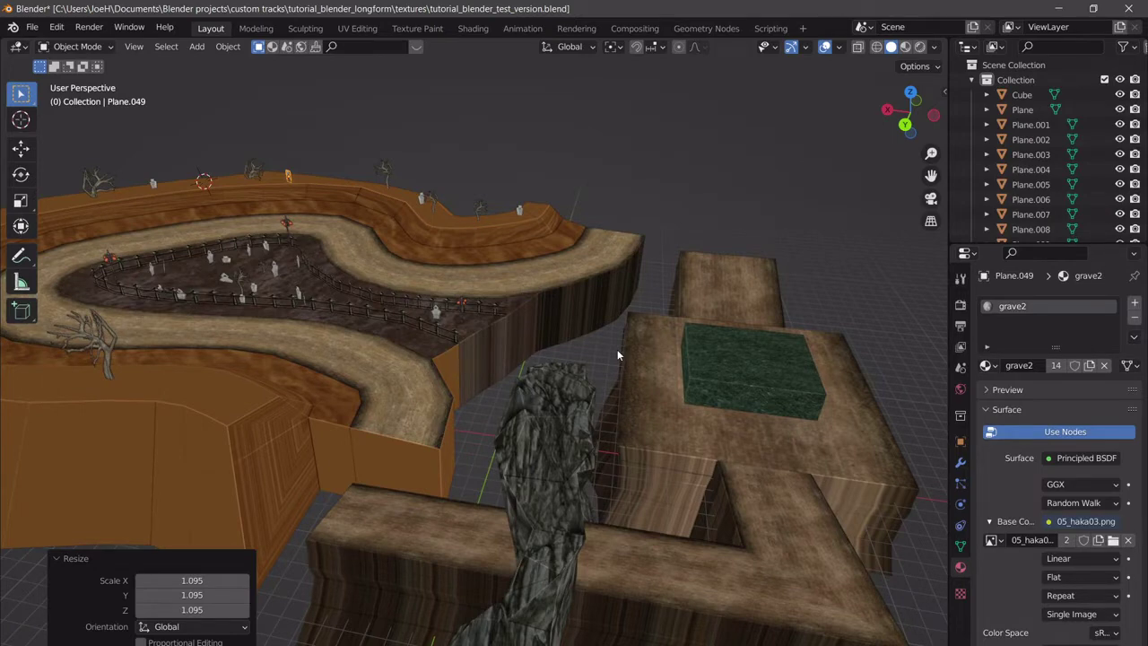
pyautogui.moveTo(617, 355); pyautogui.dragTo(515, 303, button='middle')
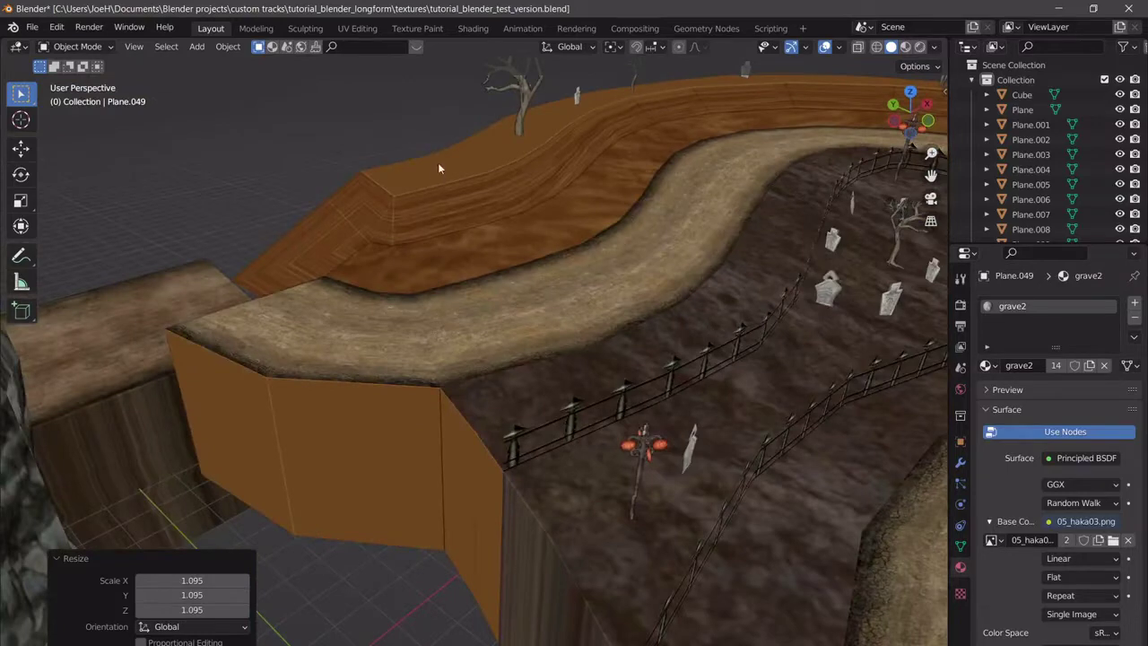
# Sketch a trial annotation stroke from the outer bank across the track, and erase it.
pyautogui.moveTo(463, 132); pyautogui.dragTo(558, 264)
pyautogui.click(19, 258)
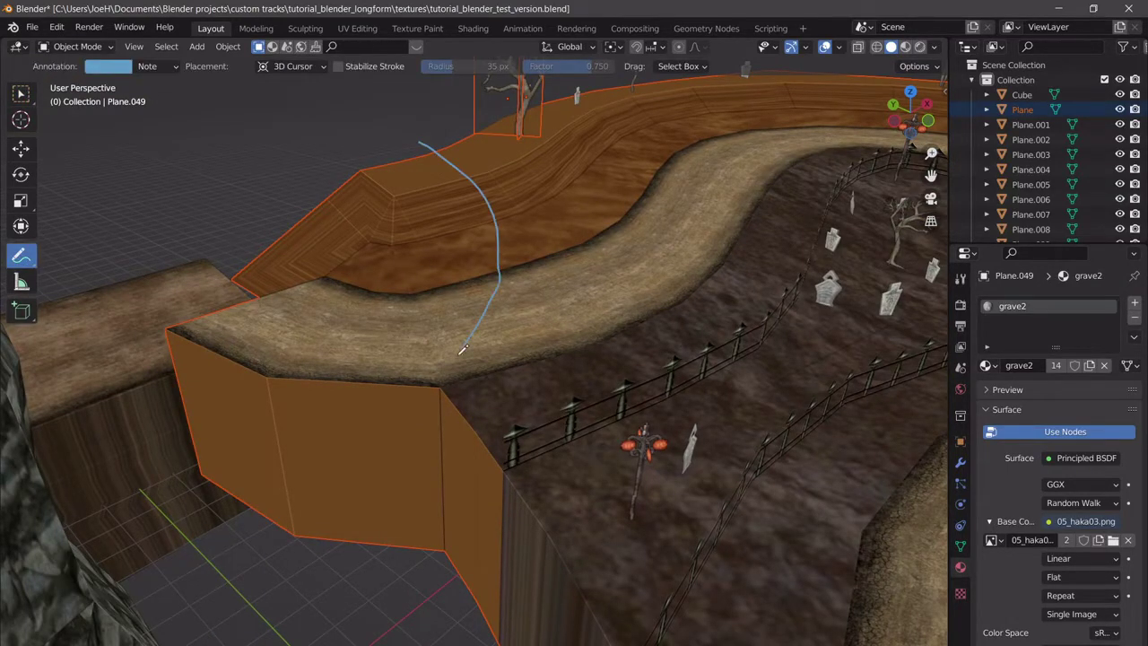
pyautogui.moveTo(462, 349)
pyautogui.mouseDown(button='middle')
pyautogui.moveTo(474, 364)
pyautogui.moveTo(610, 318)
pyautogui.moveTo(600, 321)
pyautogui.mouseUp(button='middle')
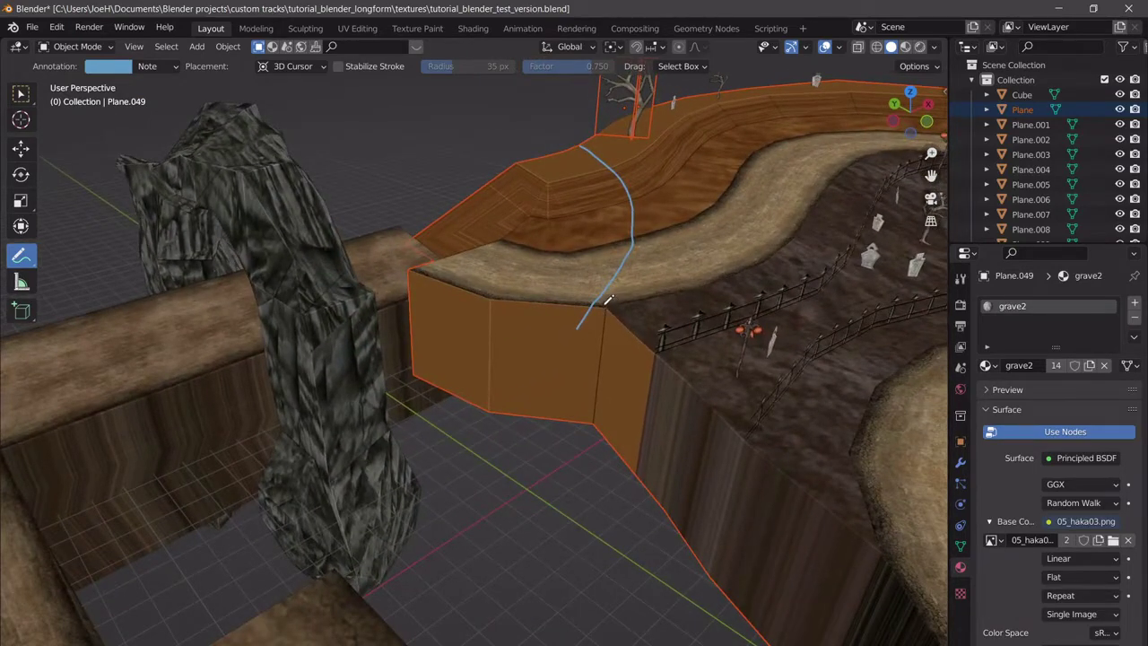
pyautogui.moveTo(20, 258)
pyautogui.mouseDown()
pyautogui.moveTo(36, 260)
pyautogui.moveTo(100, 348)
pyautogui.mouseUp()
pyautogui.click(625, 196)
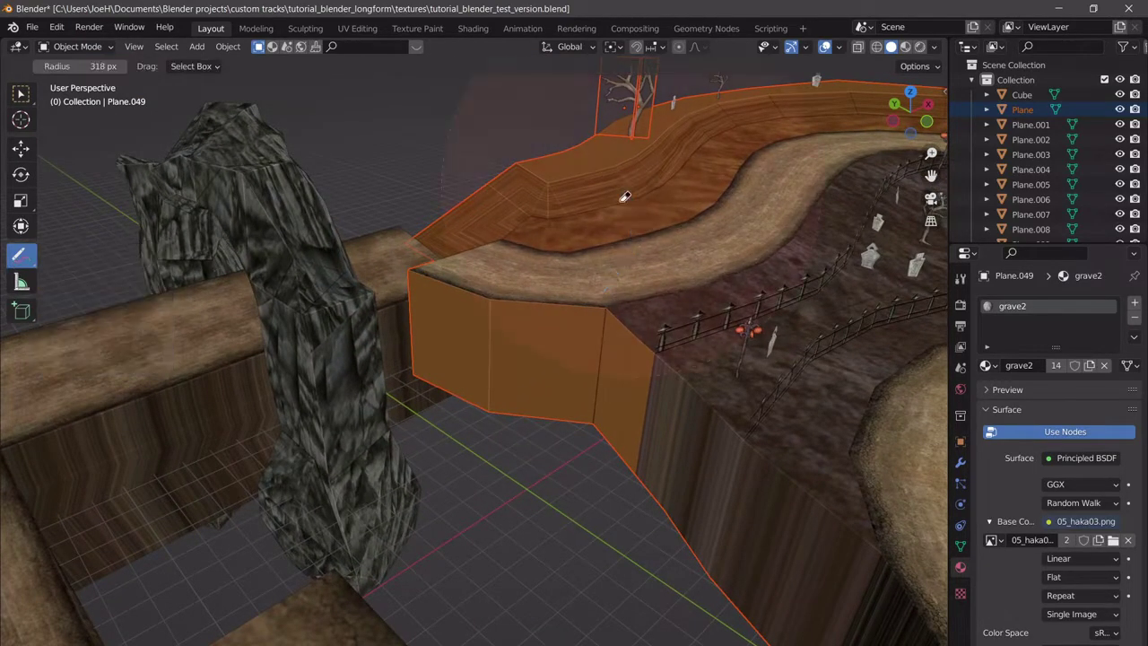
pyautogui.click(22, 93)
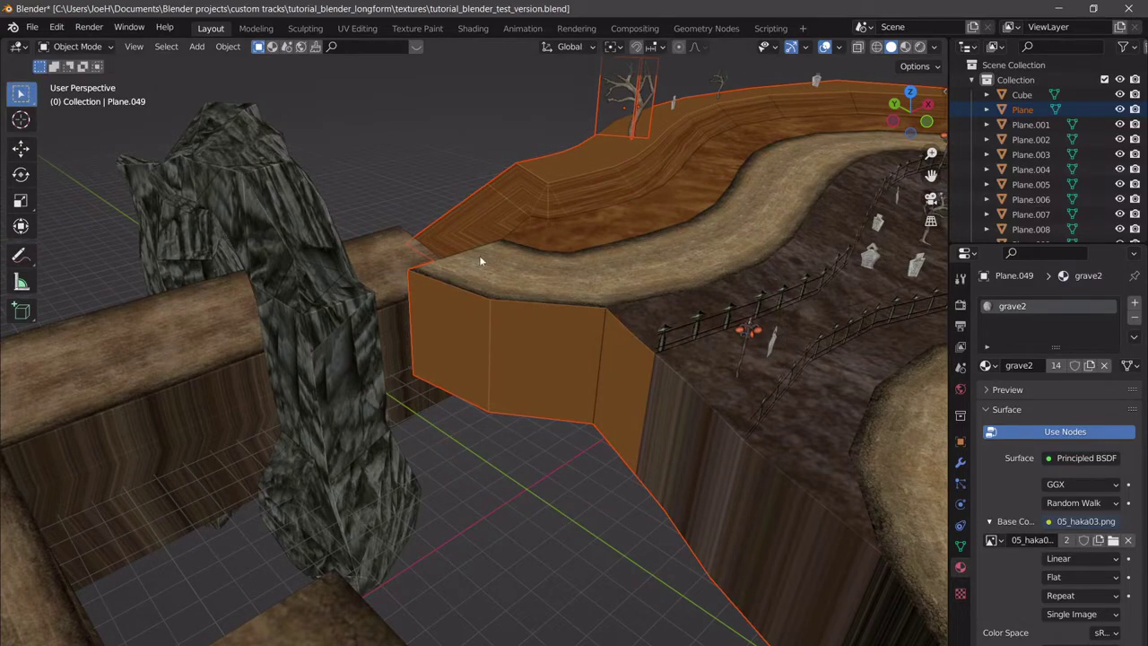
# Try a new plane scaled by 12.969 on top of the outer bank beside the first tree, and delete it.
pyautogui.moveTo(479, 257); pyautogui.dragTo(555, 314, button='middle')
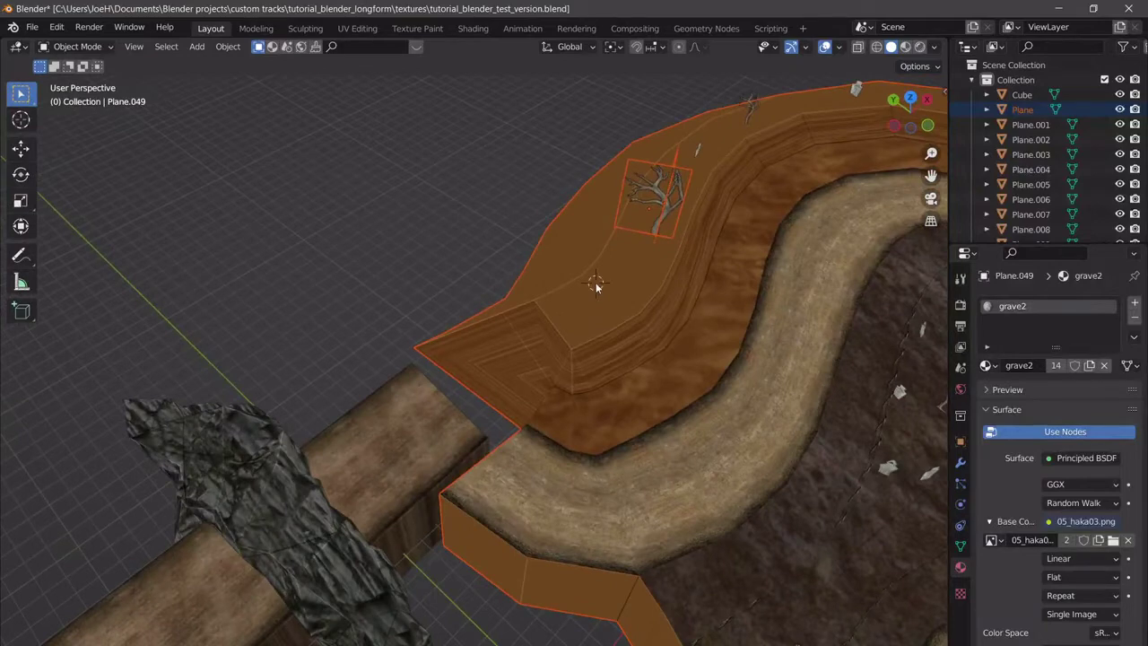
pyautogui.hotkey('shift', 'a')
pyautogui.moveTo(617, 288)
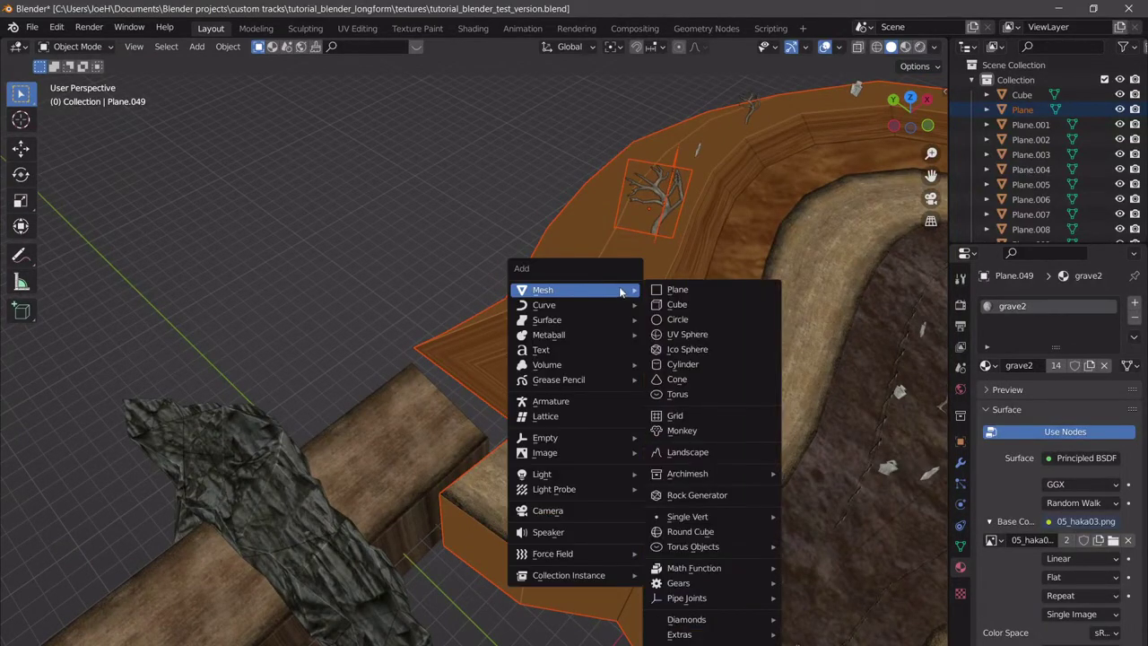
pyautogui.click(677, 290)
pyautogui.press('s')
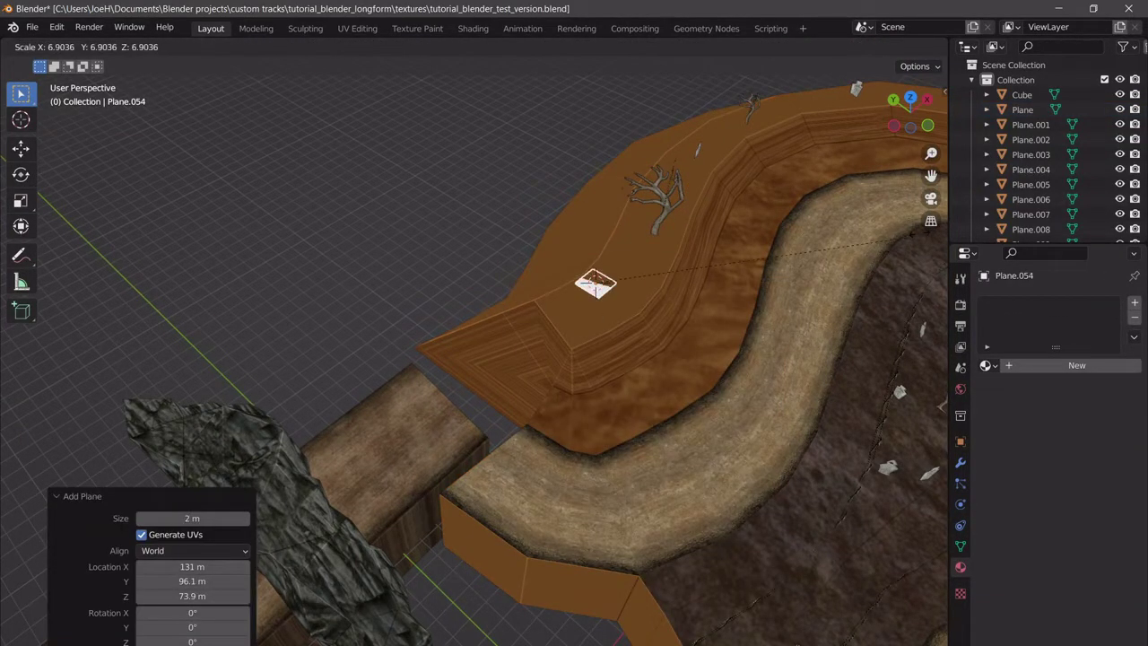
pyautogui.click(227, 166)
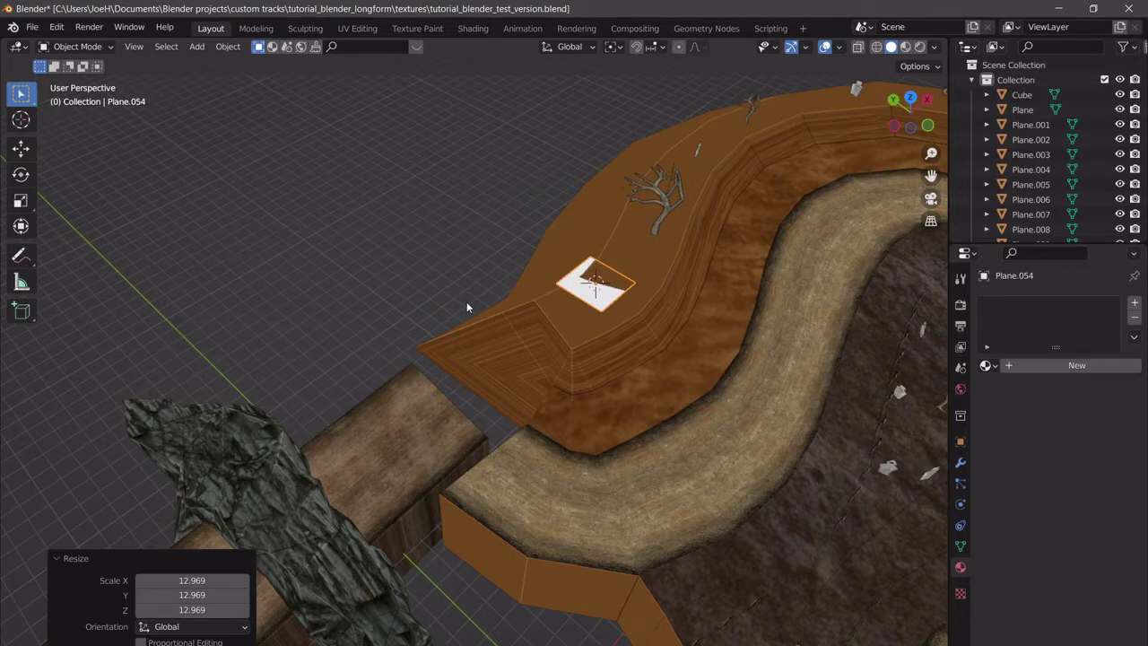
pyautogui.press('x')
pyautogui.click(538, 192)
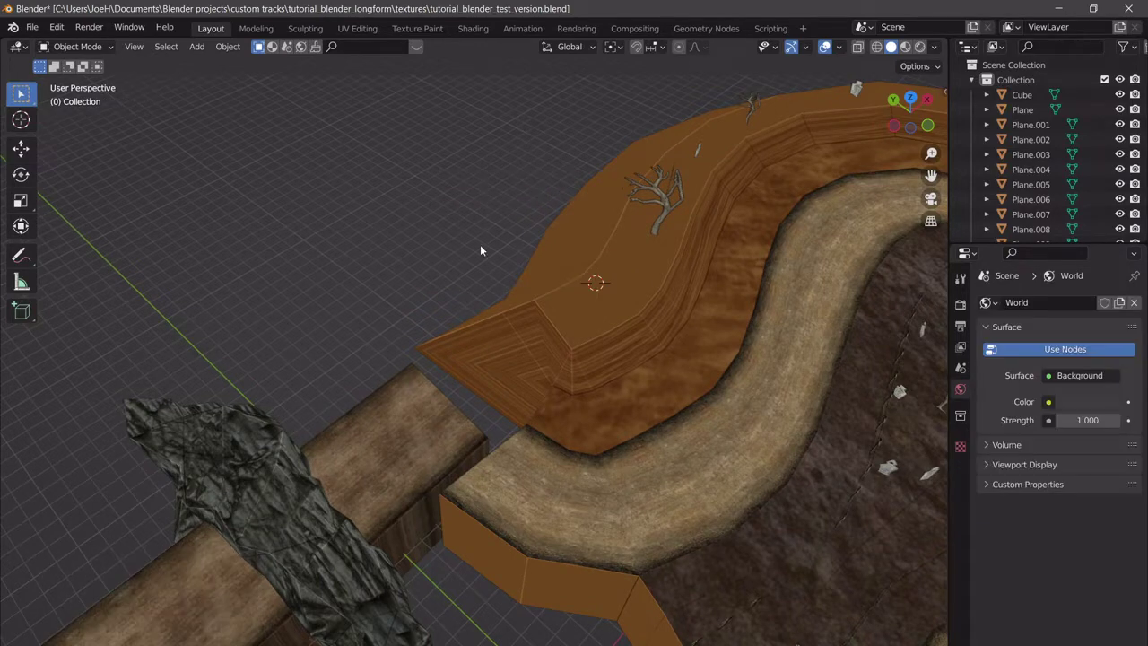
pyautogui.moveTo(480, 247); pyautogui.dragTo(520, 212, button='middle')
pyautogui.scroll(2, 403, 260)
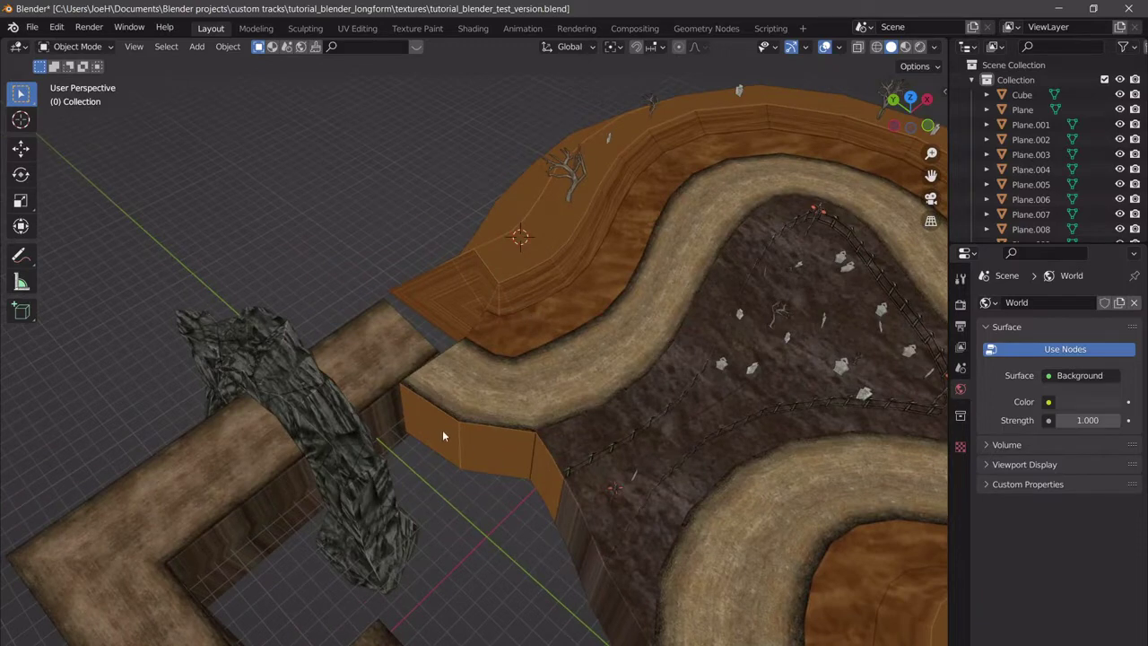
pyautogui.scroll(-3, 442, 431)
pyautogui.moveTo(442, 431); pyautogui.dragTo(463, 370, button='middle')
pyautogui.scroll(3, 490, 437)
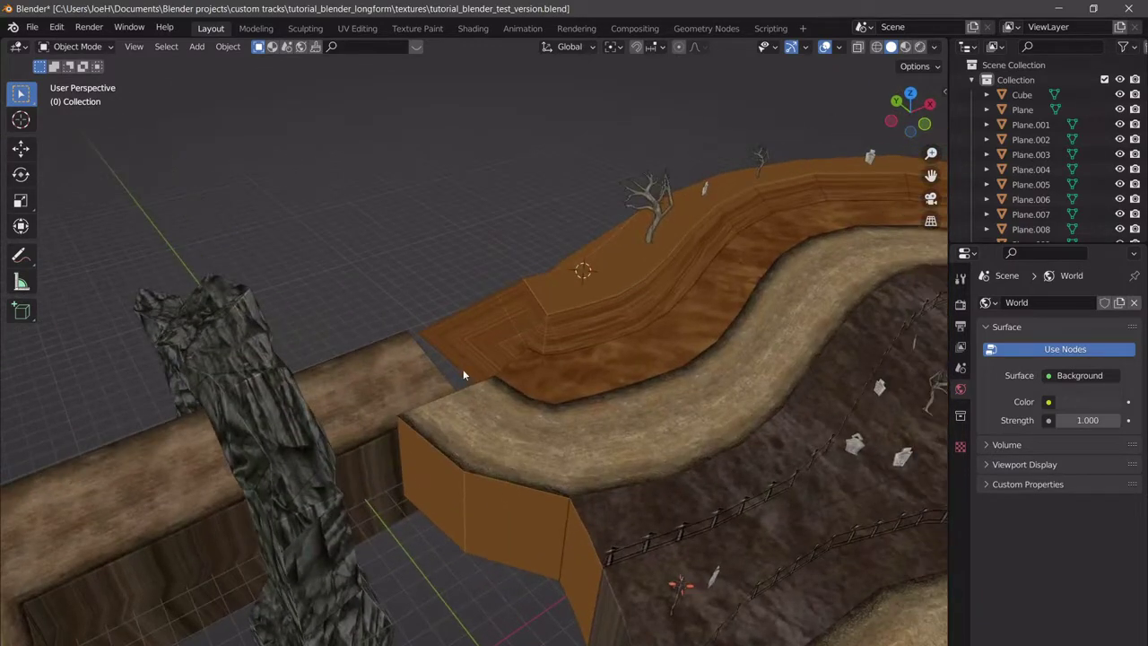
# Add a plane mesh at the 3D cursor on the hilltop and scale it up.
pyautogui.hotkey('shift', 'a')
pyautogui.moveTo(462, 356)
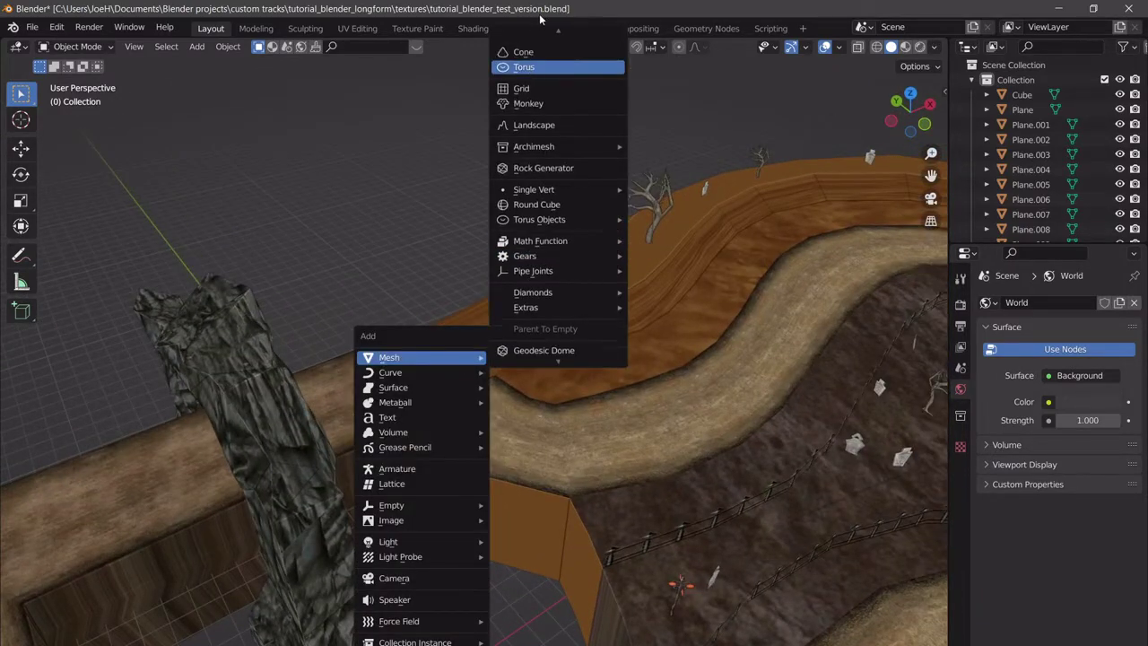
pyautogui.click(544, 37)
pyautogui.press('s')
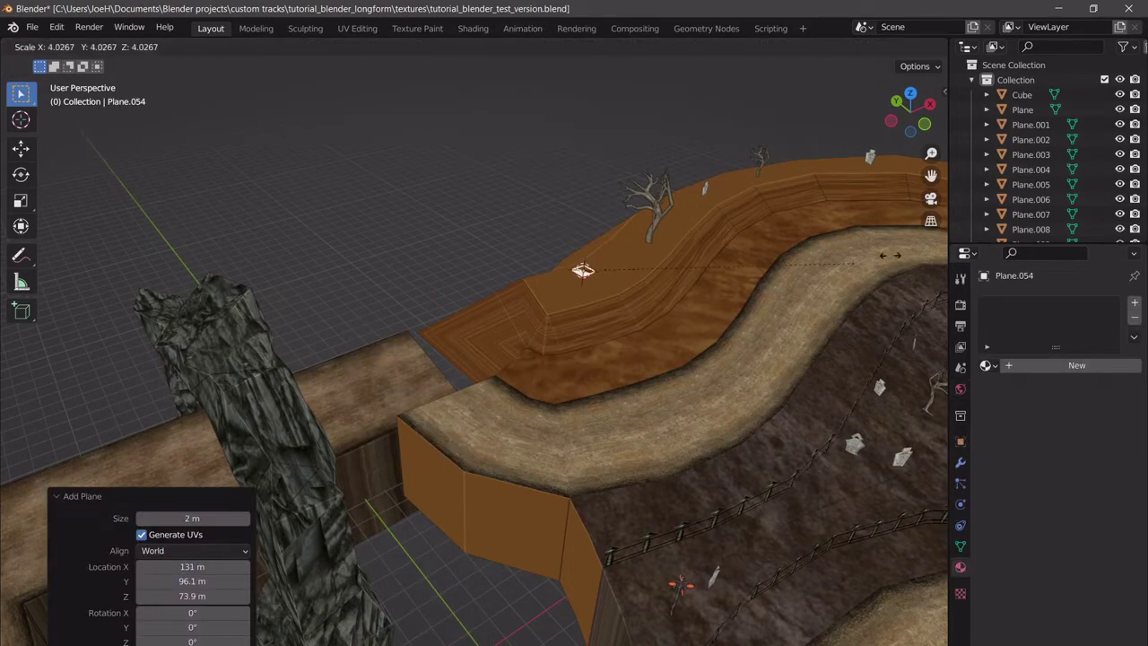
pyautogui.click(614, 102)
# Extrude the outer edge of the plane straight down along Z and move the new edge outward down the slope.
pyautogui.press('Tab')
pyautogui.scroll(3, 602, 289)
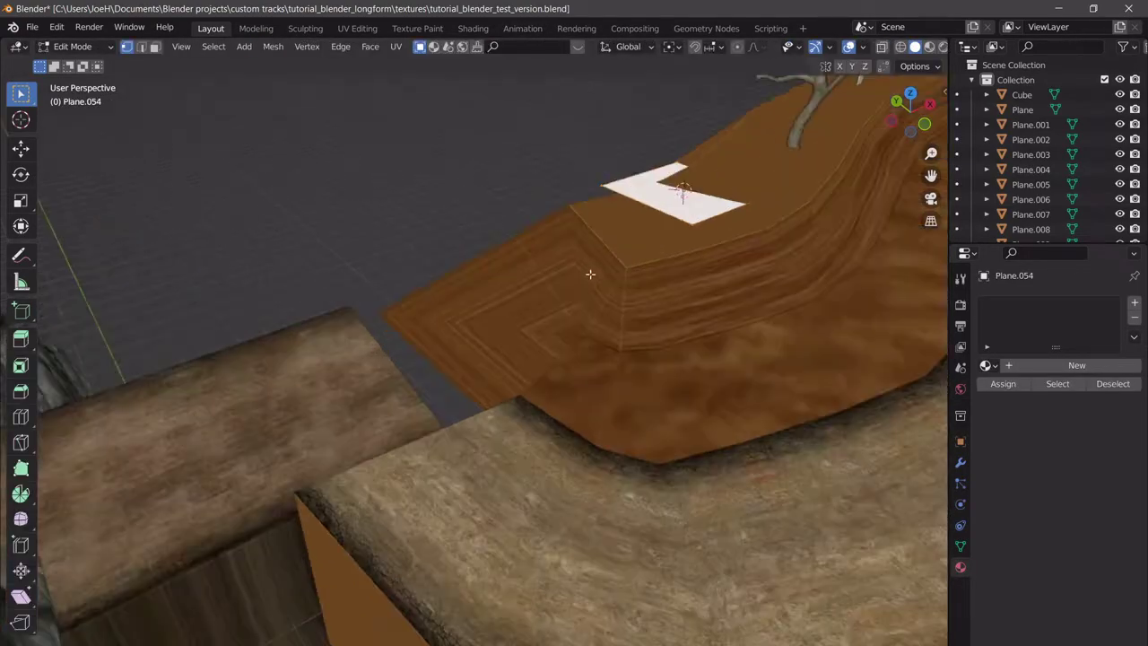
pyautogui.keyDown('shift'); pyautogui.moveTo(589, 275); pyautogui.dragTo(556, 383, button='middle'); pyautogui.keyUp('shift')
pyautogui.scroll(6, 477, 407)
pyautogui.scroll(-4, 448, 410)
pyautogui.press('e')
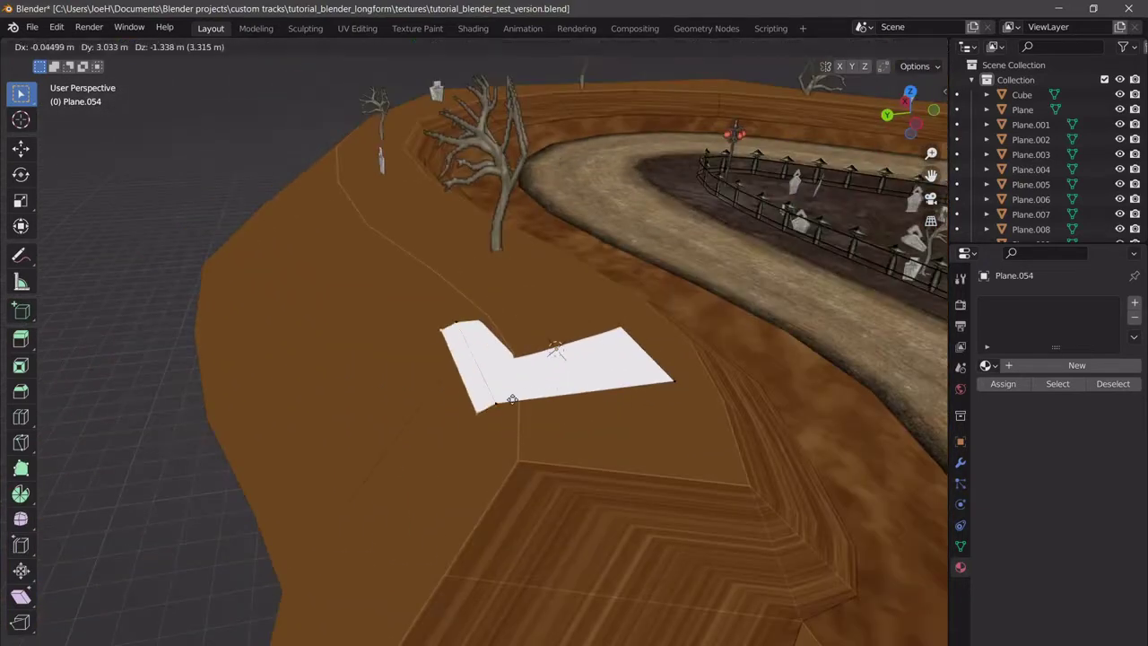
pyautogui.press('z')
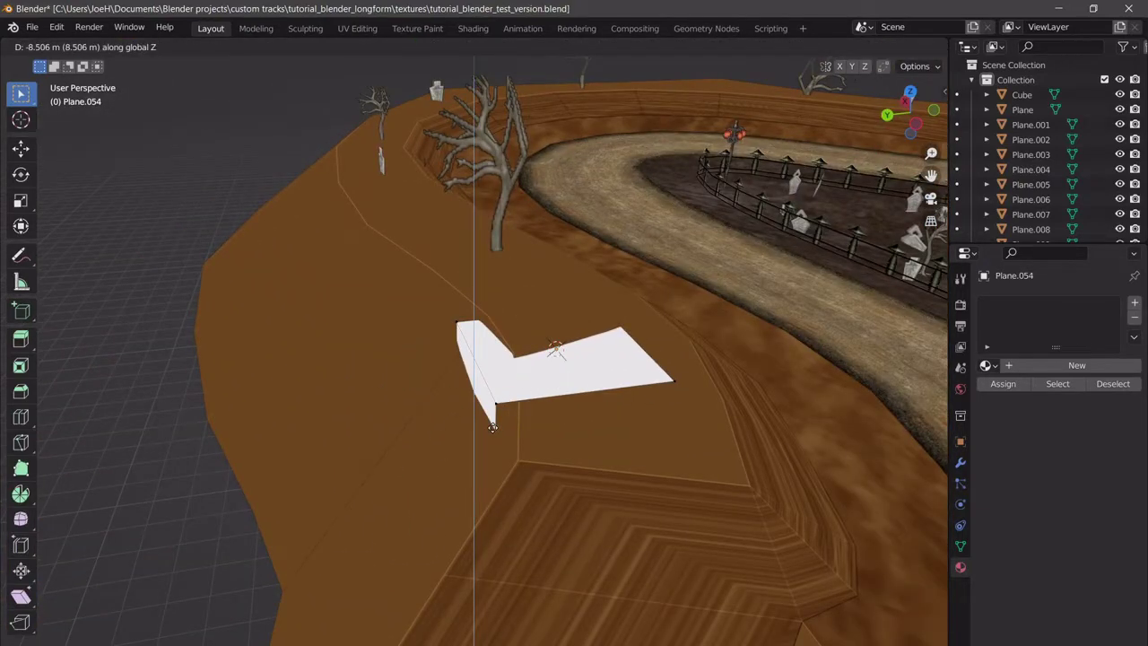
pyautogui.click(492, 427)
pyautogui.press('g')
pyautogui.click(439, 392)
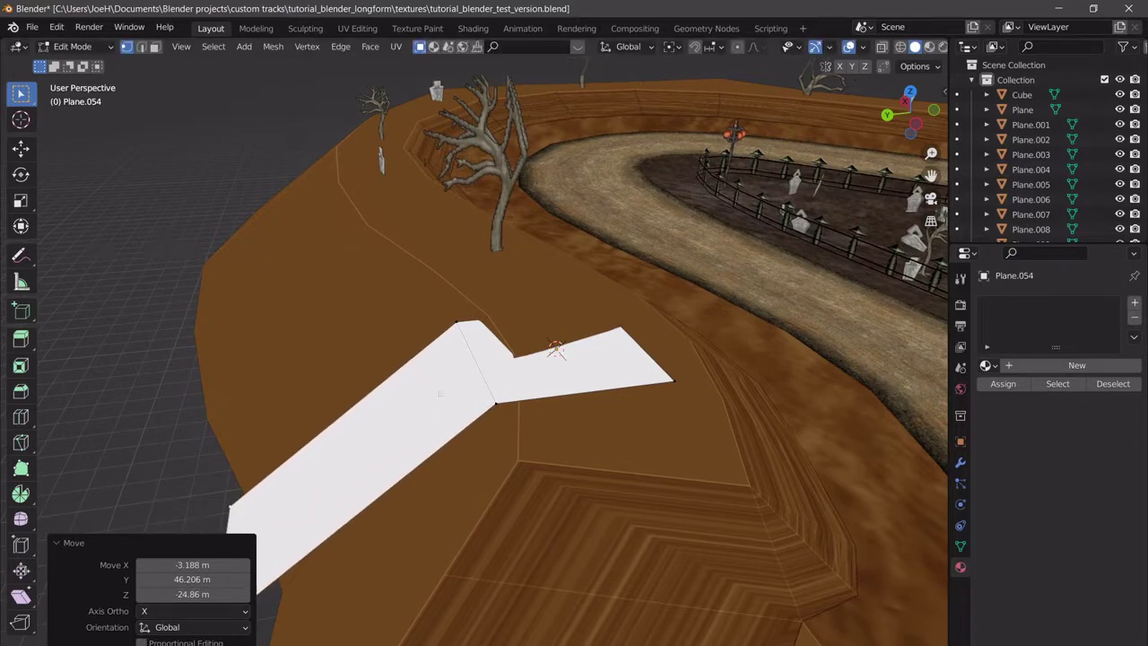
# Try to bevel the fold vertices of the extruded plane into a rounded bend.
pyautogui.moveTo(440, 392); pyautogui.dragTo(529, 375, button='middle')
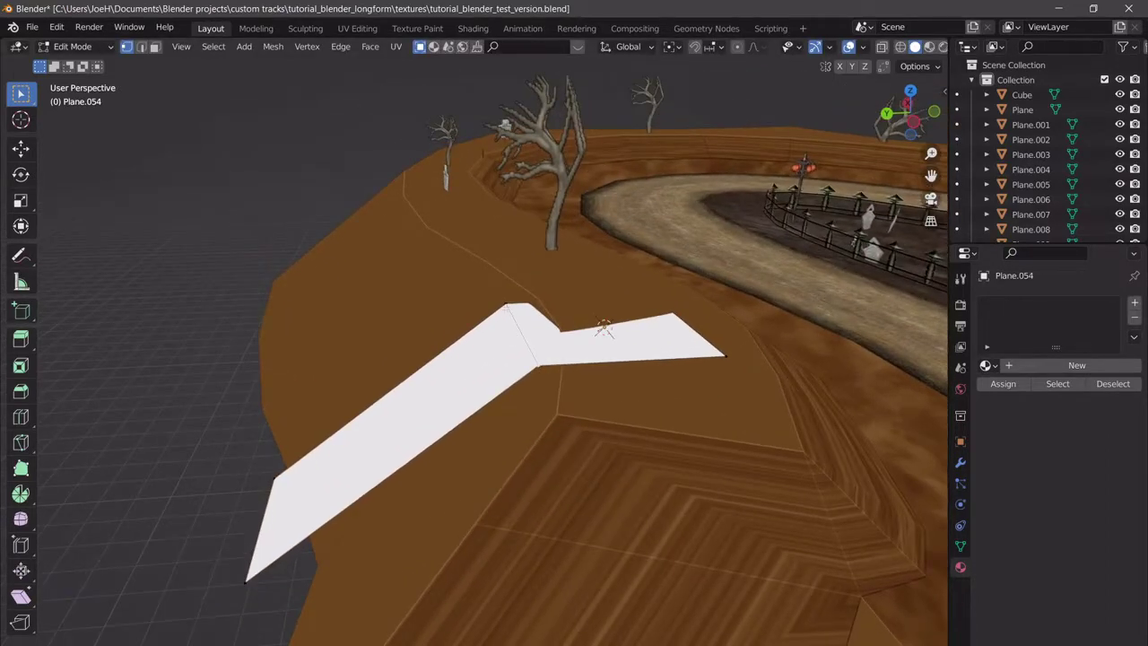
pyautogui.scroll(3, 530, 371)
pyautogui.scroll(-2, 532, 365)
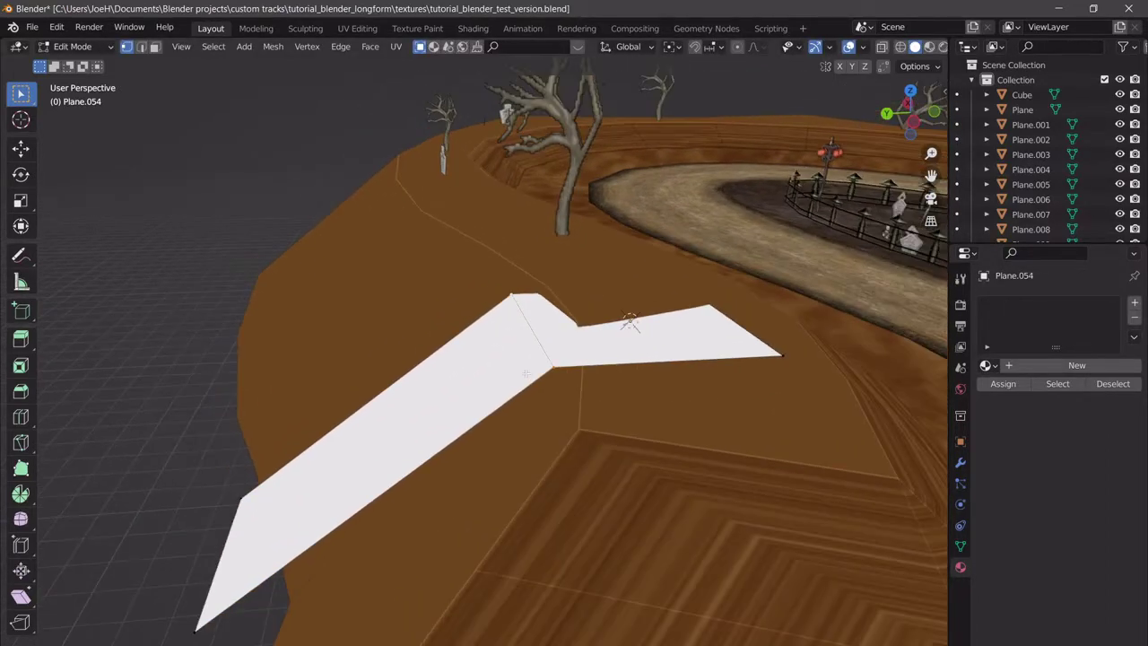
pyautogui.scroll(1, 526, 331)
pyautogui.scroll(-1, 567, 308)
pyautogui.hotkey('ctrl', 'b')
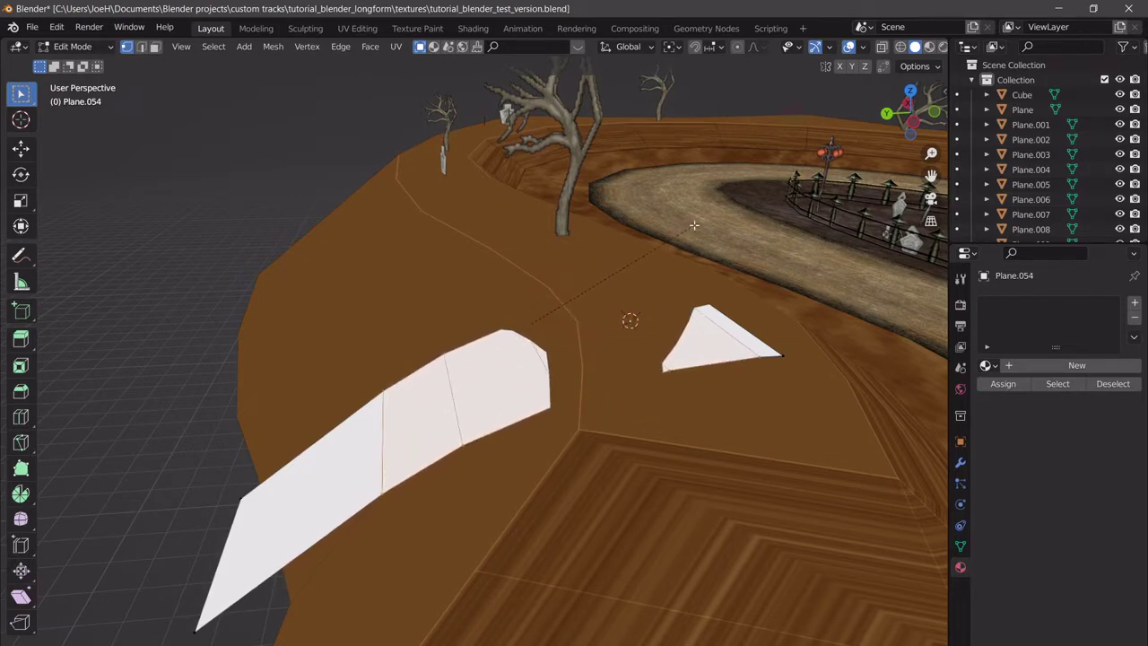
pyautogui.click(610, 265)
# Delete the bent test plane from the scene.
pyautogui.press('Tab')
pyautogui.press('x')
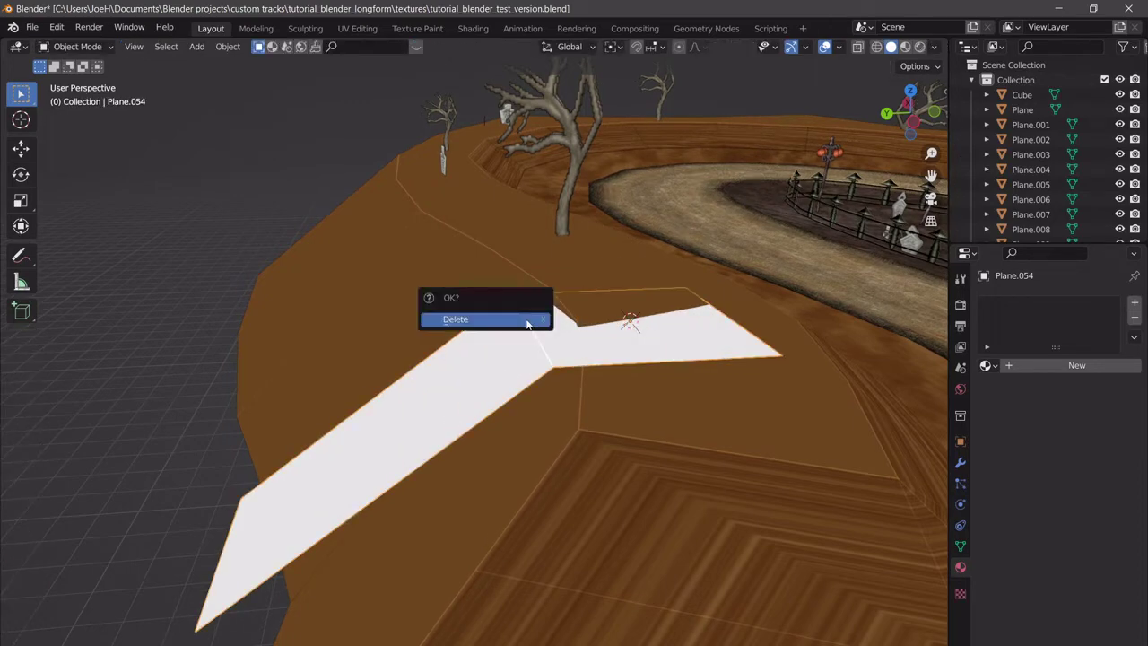
pyautogui.click(533, 320)
# Try to bevel the upper corner vertex of the hill in the track mesh.
pyautogui.moveTo(533, 320); pyautogui.dragTo(562, 465, button='middle')
pyautogui.scroll(3, 399, 349)
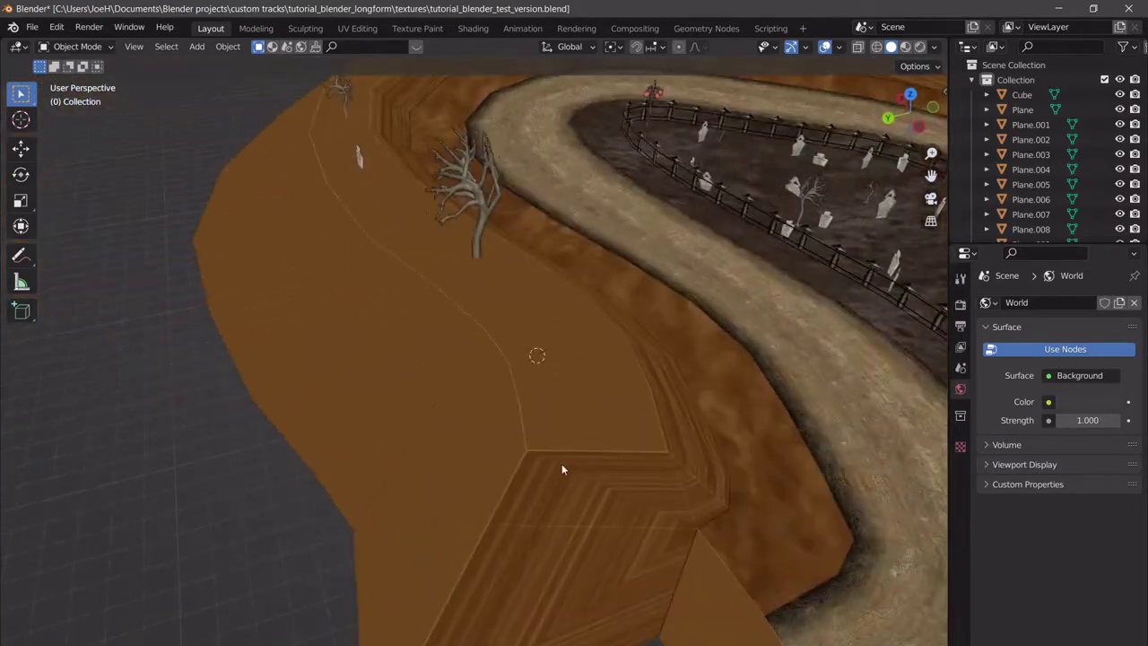
pyautogui.click(541, 466)
pyautogui.press('Tab')
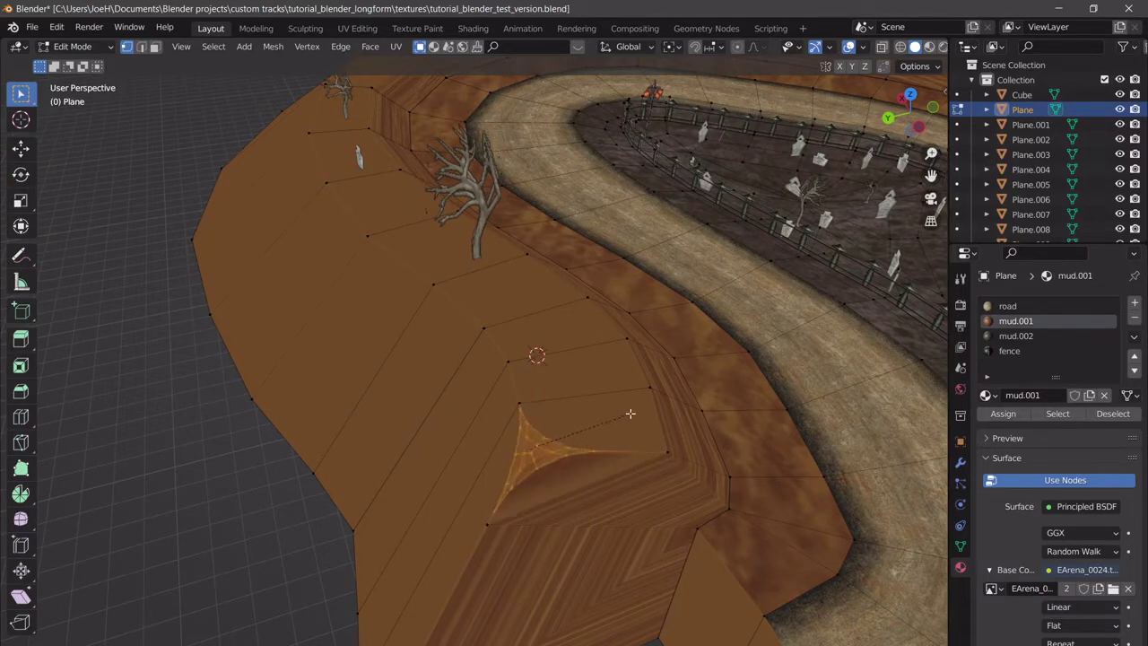
pyautogui.click(587, 435)
pyautogui.press('Tab')
# Select the band of steep cliff faces of the track mesh, from the corner's outer side around along the road.
pyautogui.moveTo(650, 427); pyautogui.dragTo(482, 464, button='middle')
pyautogui.press('Tab')
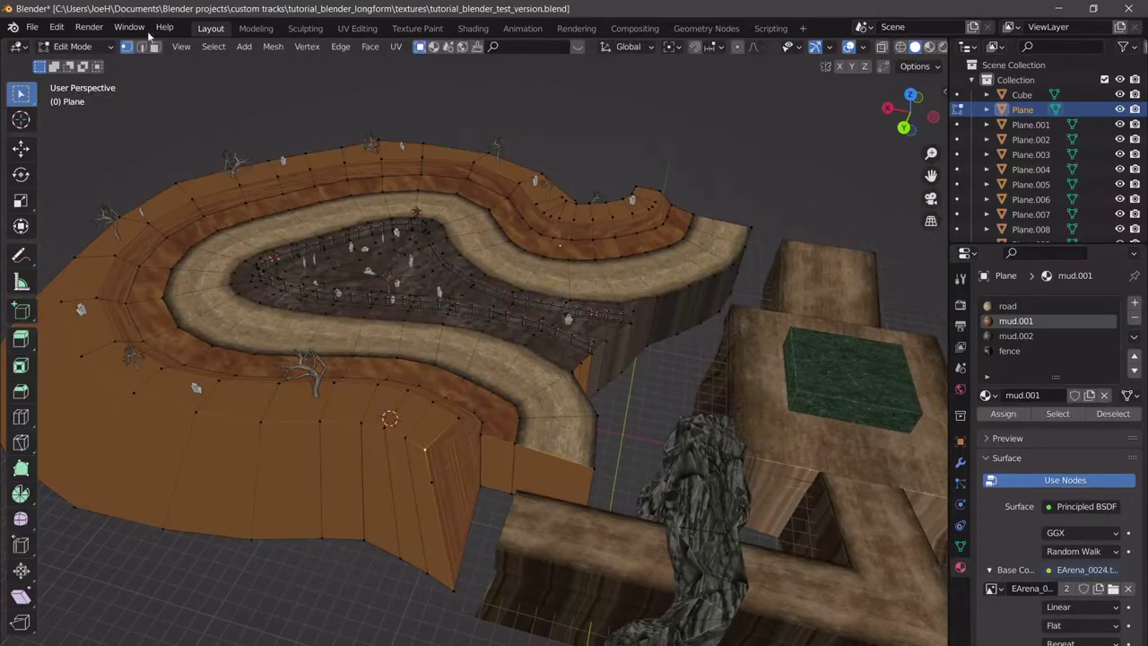
pyautogui.click(533, 479)
pyautogui.keyDown('ctrl'); pyautogui.click(500, 471); pyautogui.keyUp('ctrl')
pyautogui.moveTo(476, 471); pyautogui.dragTo(413, 390, button='middle')
pyautogui.click(332, 357)
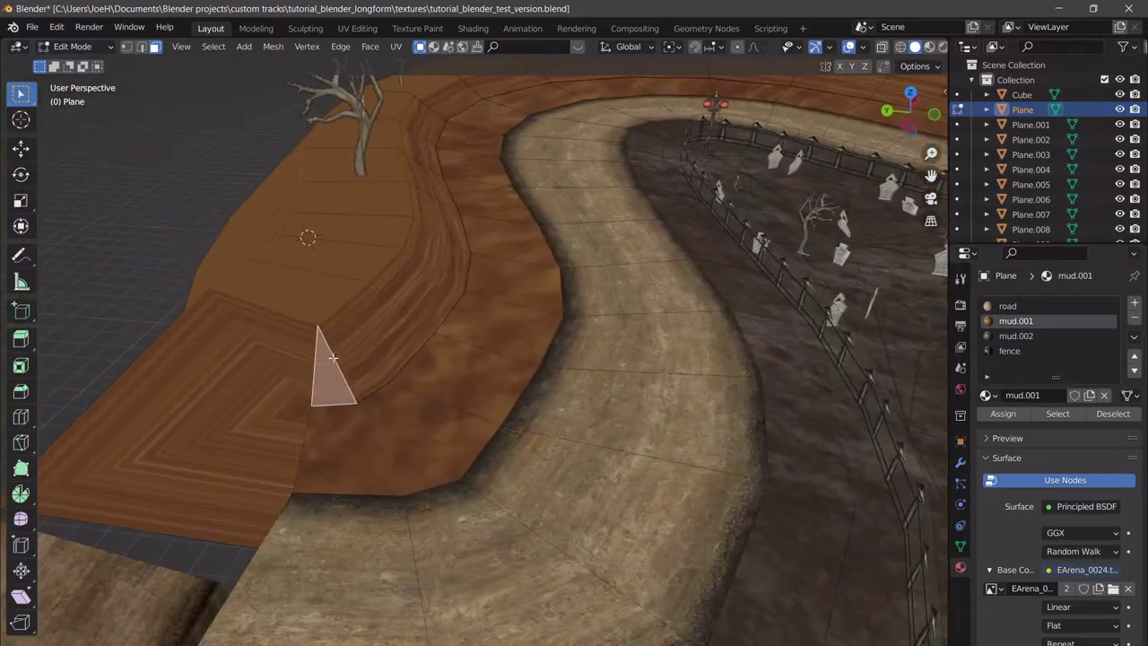
pyautogui.keyDown('shift'); pyautogui.click(299, 347); pyautogui.keyUp('shift')
pyautogui.moveTo(318, 372); pyautogui.dragTo(368, 348, button='middle')
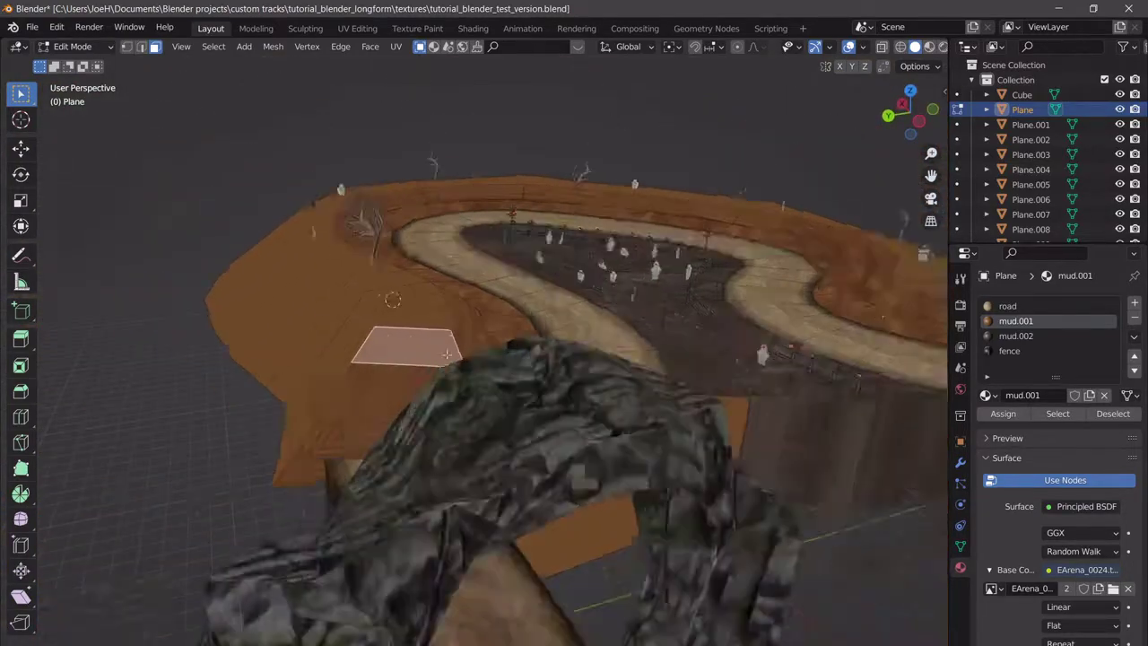
pyautogui.scroll(4, 431, 350)
pyautogui.moveTo(430, 350); pyautogui.dragTo(496, 340, button='middle')
pyautogui.scroll(4, 667, 228)
pyautogui.keyDown('shift'); pyautogui.moveTo(240, 370); pyautogui.dragTo(421, 305, button='middle'); pyautogui.keyUp('shift')
pyautogui.keyDown('ctrl'); pyautogui.click(440, 196); pyautogui.keyUp('ctrl')
pyautogui.moveTo(414, 265); pyautogui.dragTo(559, 305, button='middle')
pyautogui.scroll(4, 553, 318)
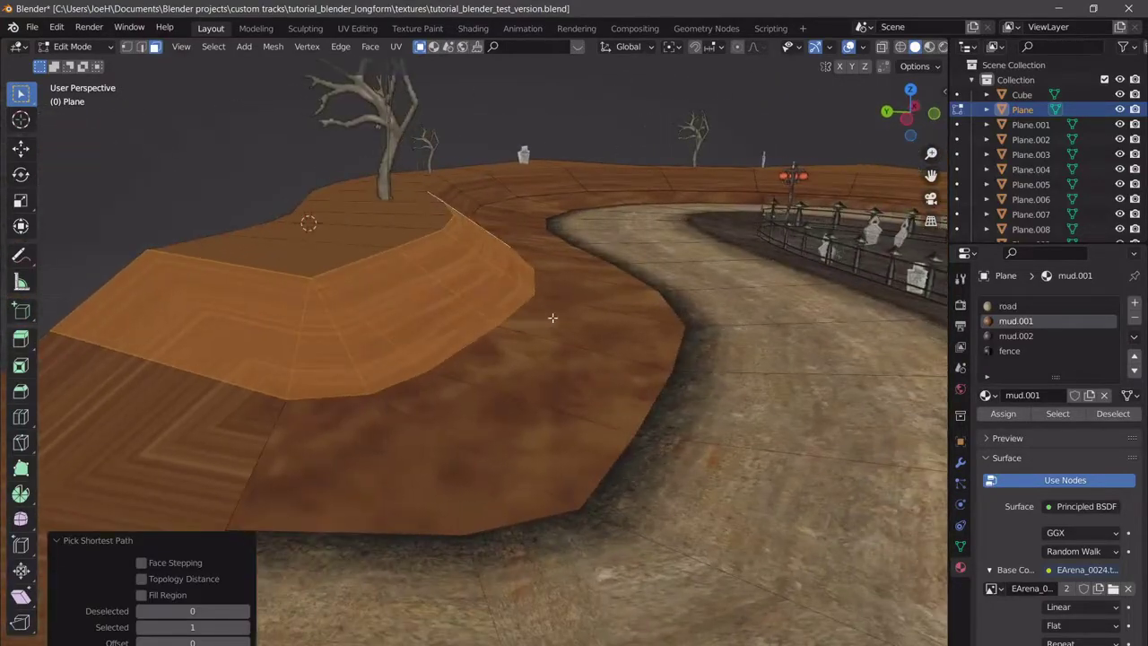
# Add a new material slot with a new material and set its base color source to Image Texture.
pyautogui.click(1134, 306)
pyautogui.click(1031, 399)
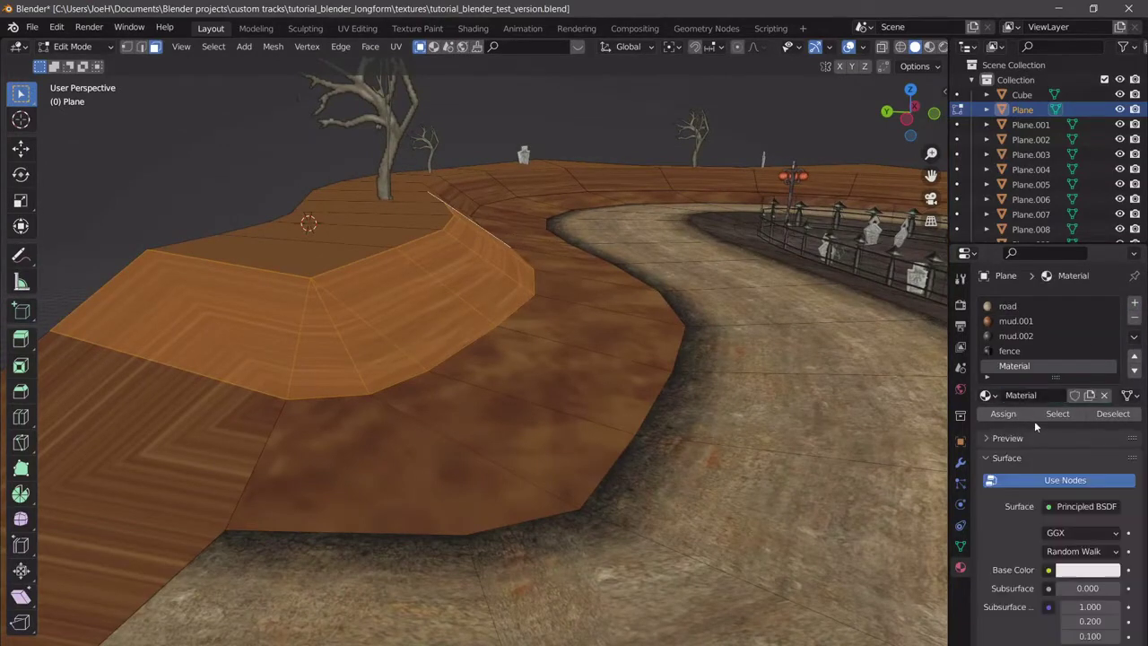
pyautogui.click(1047, 570)
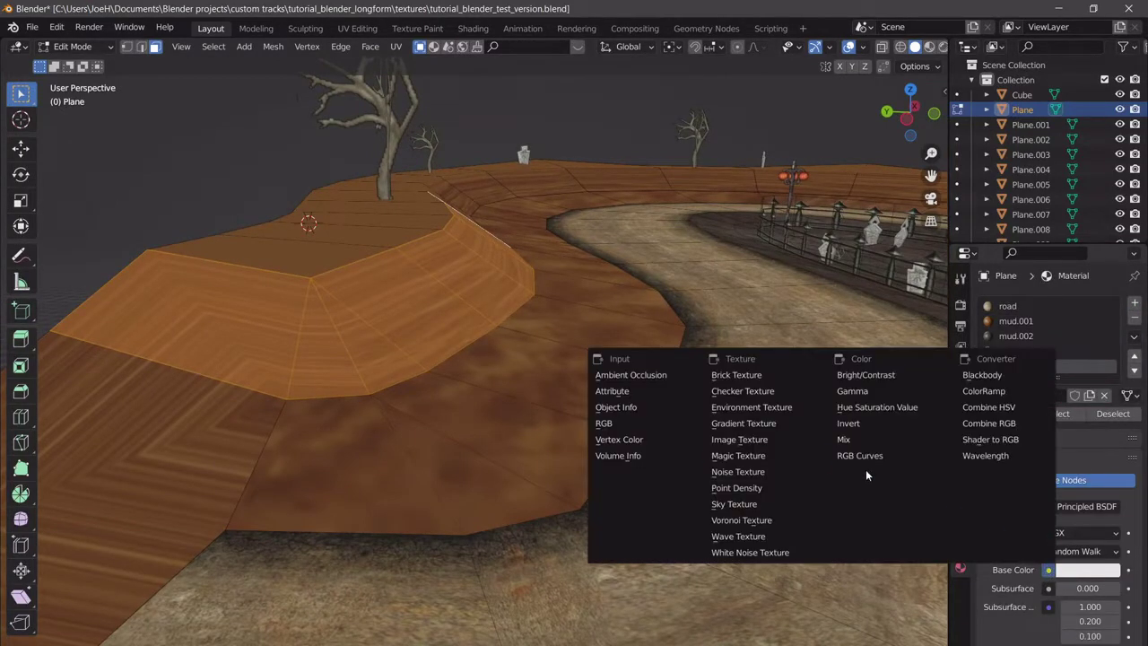
pyautogui.click(773, 441)
# Switch the window to fullscreen and open the image file browser for the new material's base color.
pyautogui.click(128, 27)
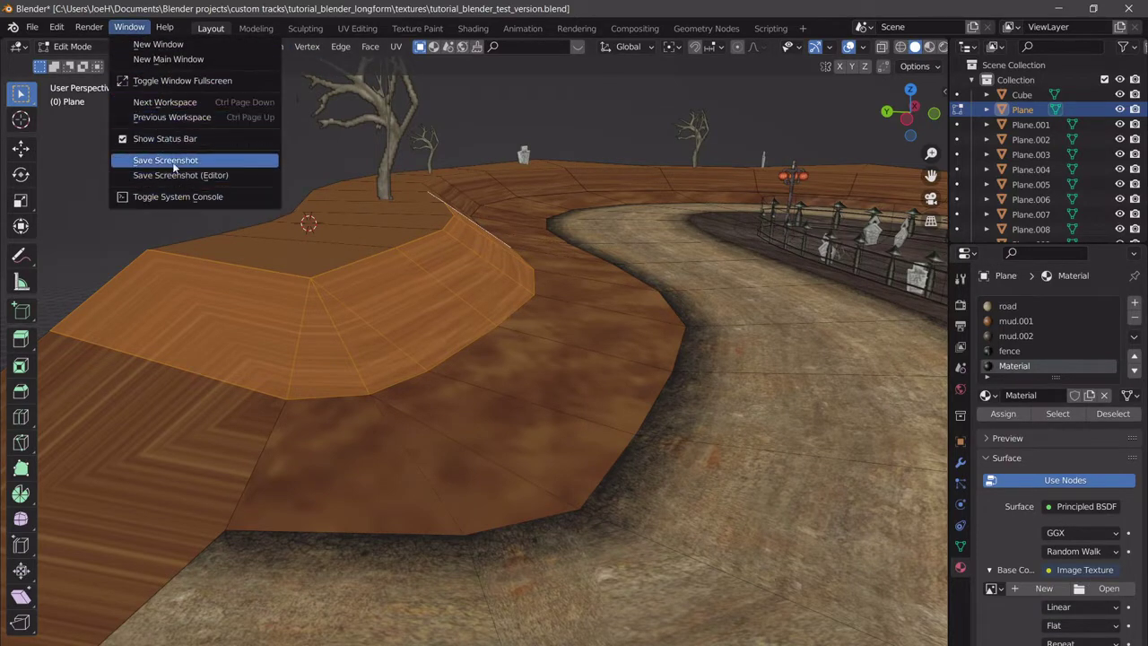
pyautogui.click(179, 81)
pyautogui.click(1120, 584)
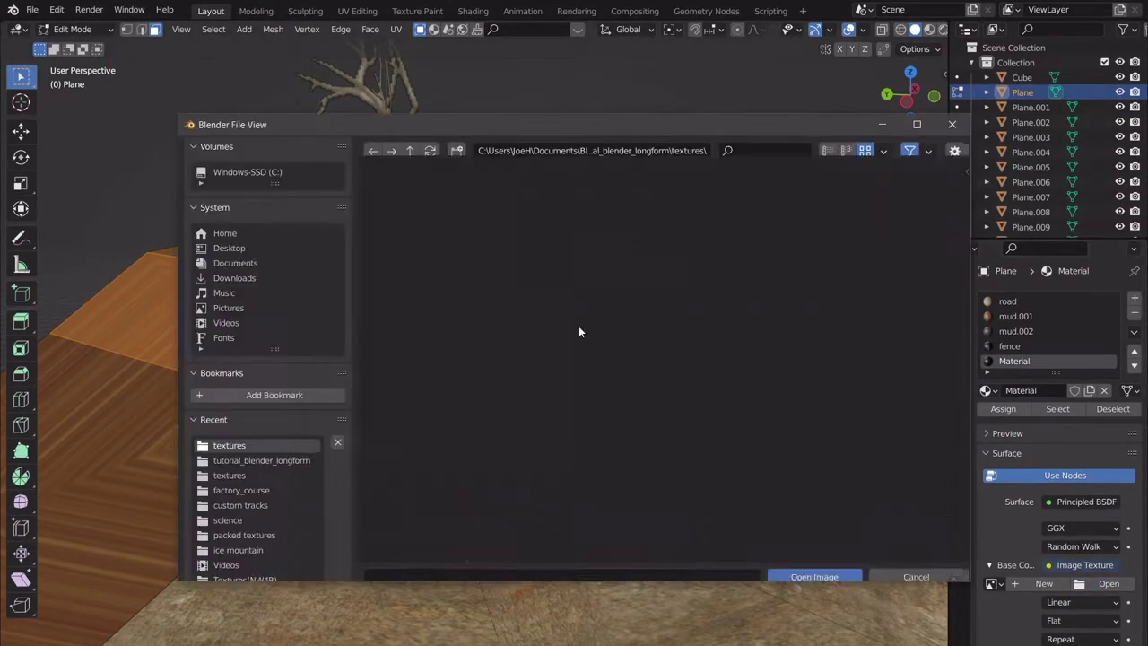
# Browse the textures folder for a rock image that suits the cliff faces.
pyautogui.scroll(-2, 522, 305)
pyautogui.scroll(-4, 525, 310)
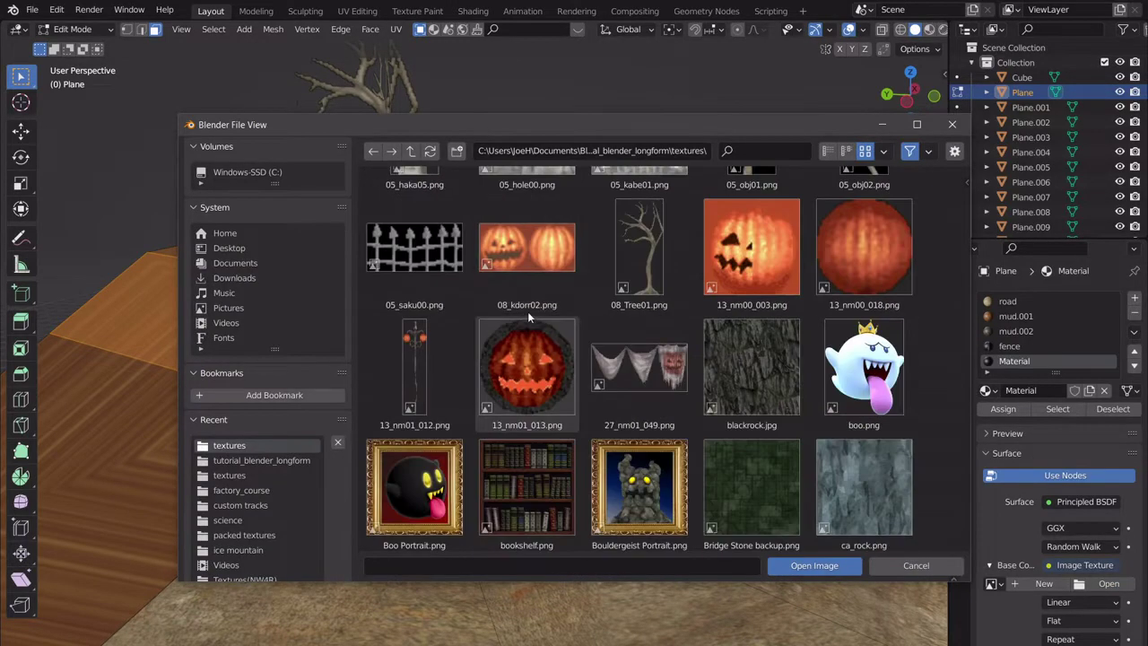
pyautogui.scroll(-5, 686, 412)
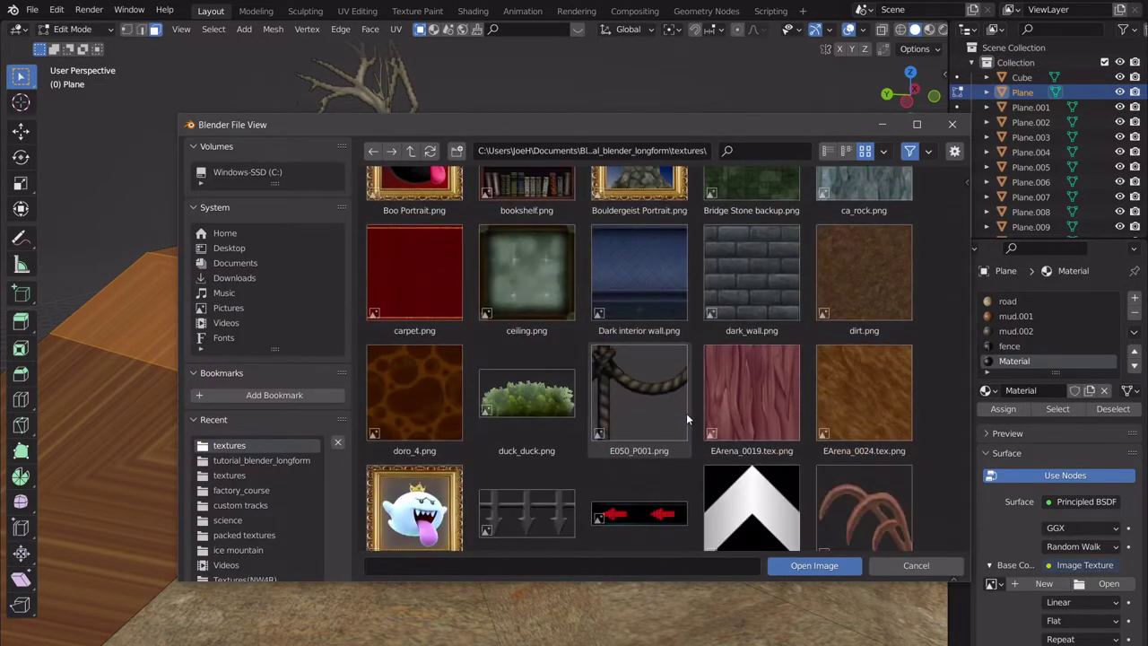
pyautogui.scroll(-2, 686, 412)
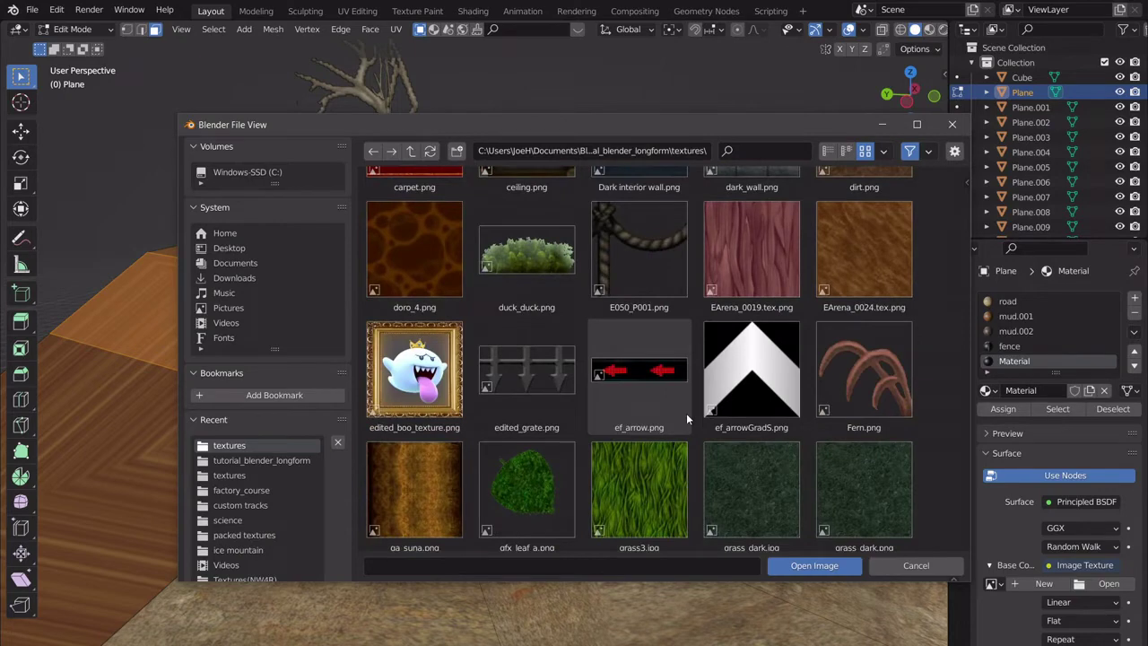
pyautogui.click(756, 249)
pyautogui.scroll(-1, 750, 350)
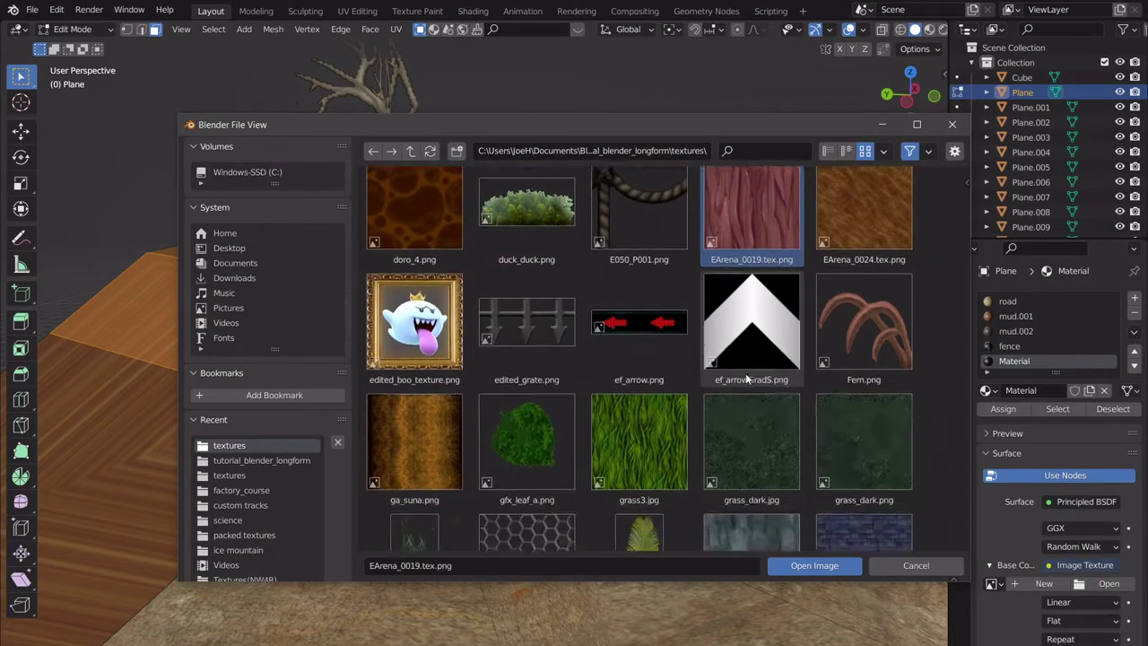
pyautogui.scroll(-4, 746, 375)
pyautogui.click(756, 284)
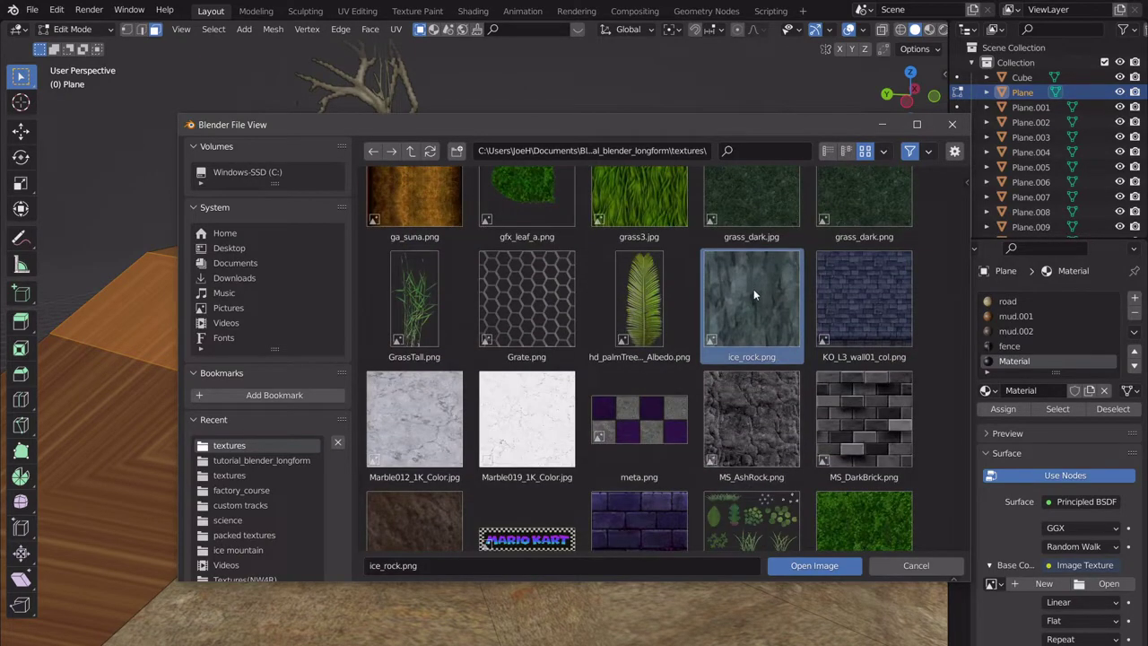
pyautogui.scroll(-2, 753, 341)
pyautogui.click(752, 346)
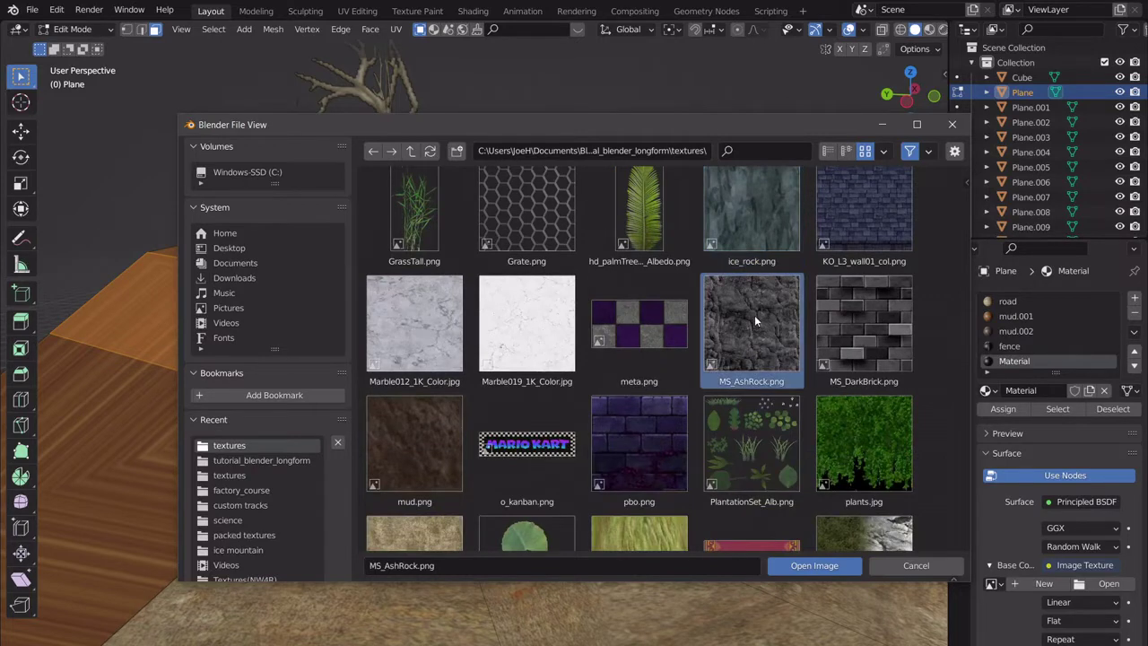
pyautogui.scroll(-4, 754, 315)
pyautogui.scroll(-5, 754, 317)
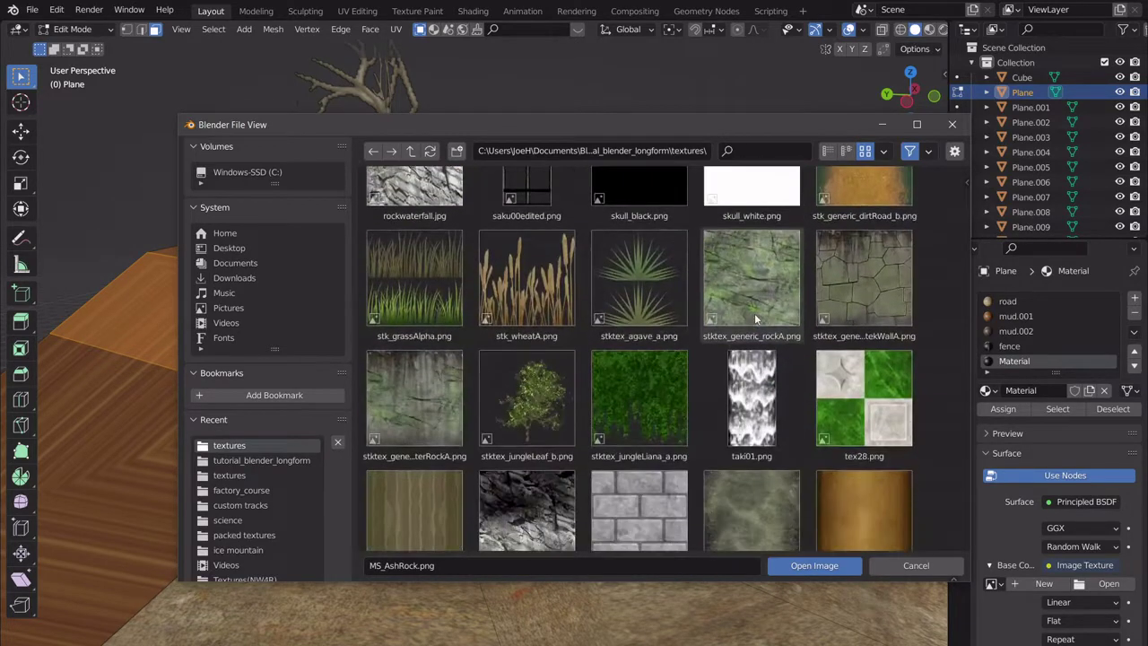
pyautogui.scroll(-2, 495, 376)
pyautogui.click(426, 337)
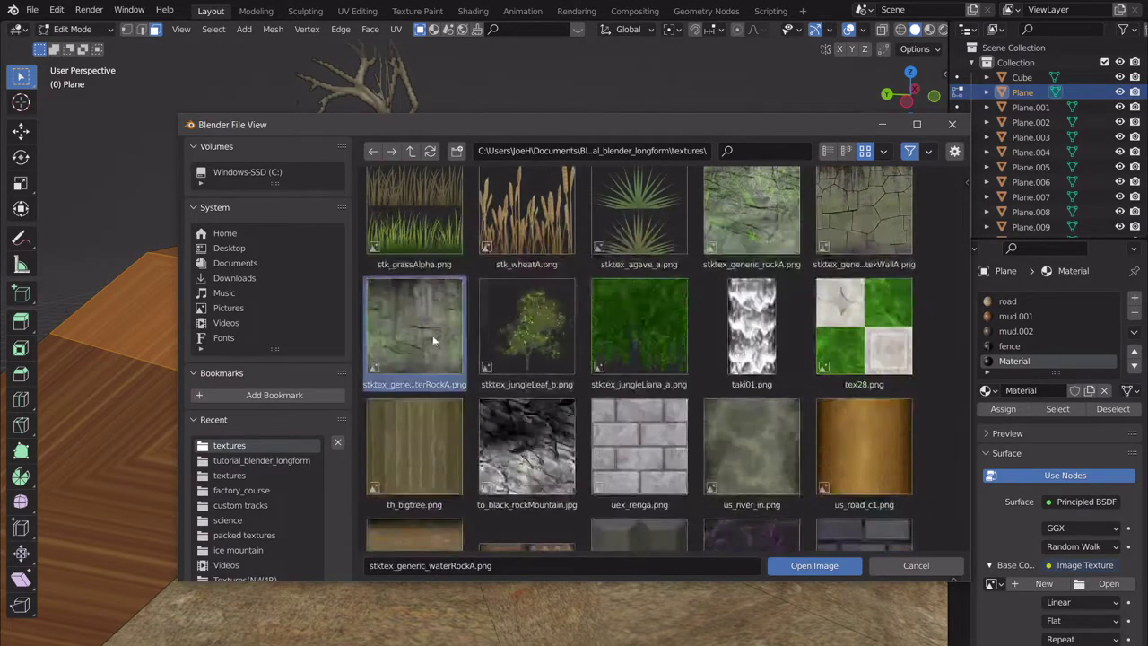
pyautogui.scroll(-4, 609, 377)
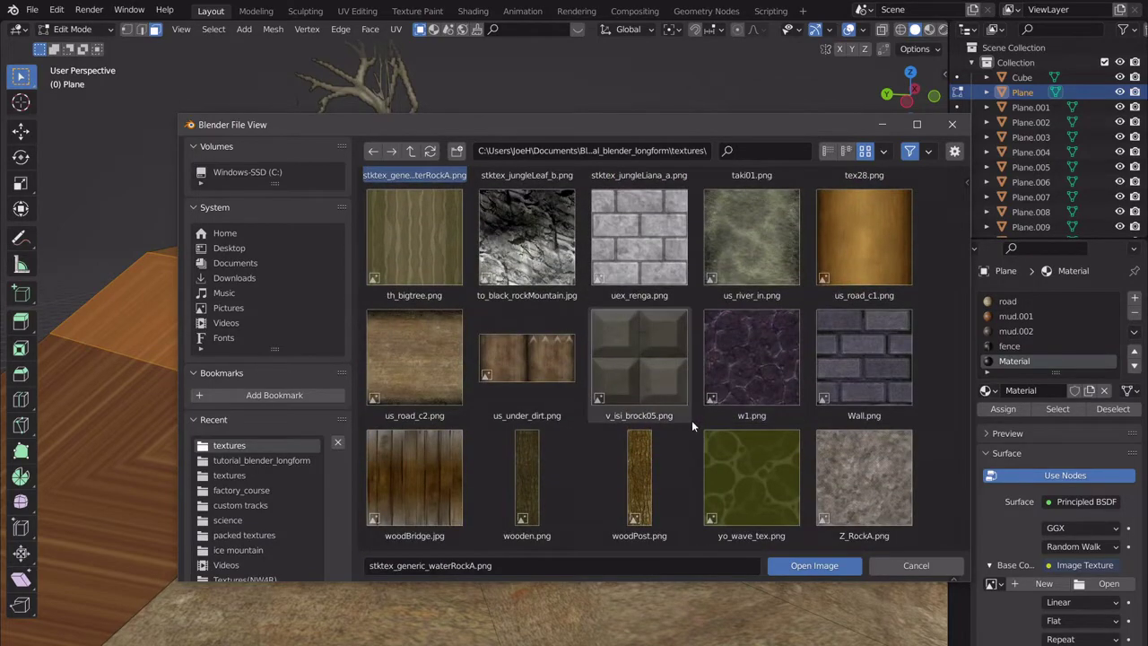
pyautogui.scroll(7, 691, 418)
pyautogui.scroll(15, 689, 403)
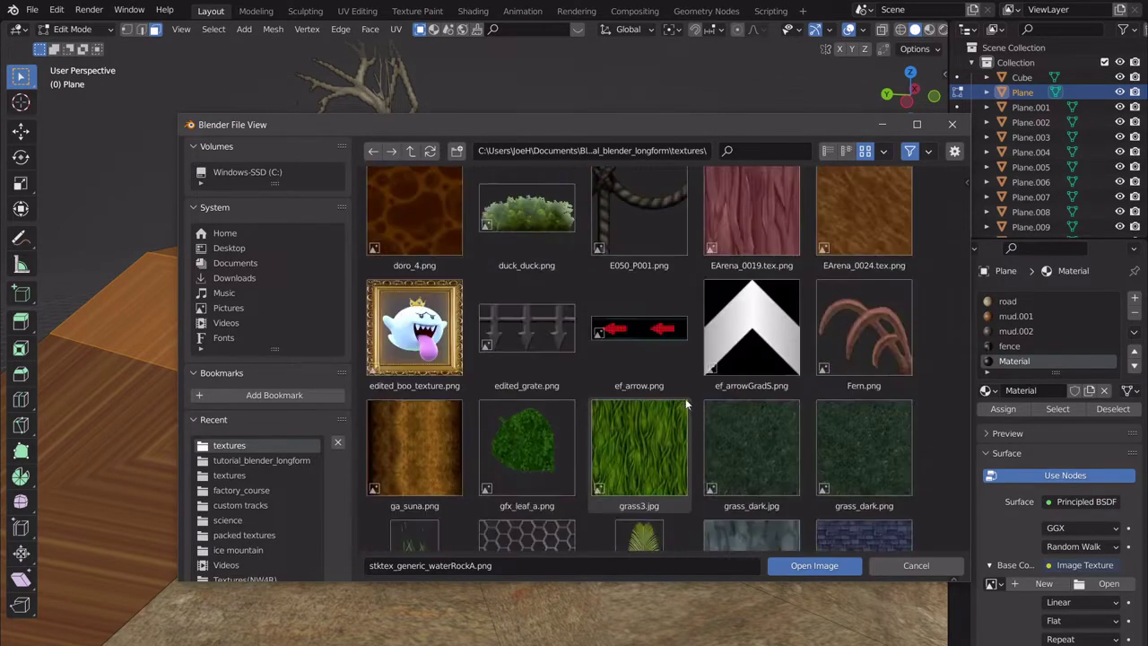
pyautogui.scroll(3, 674, 377)
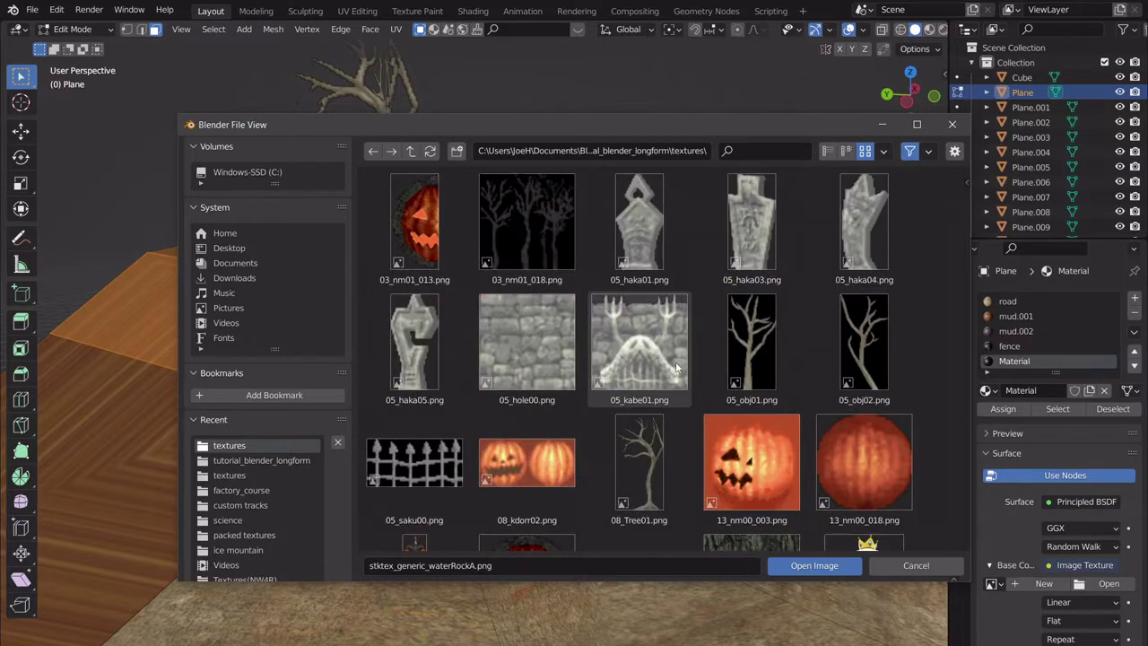
# Load blackrock.jpg as the base color image and assign the material to the selected cliff faces.
pyautogui.scroll(-3, 676, 367)
pyautogui.click(746, 354)
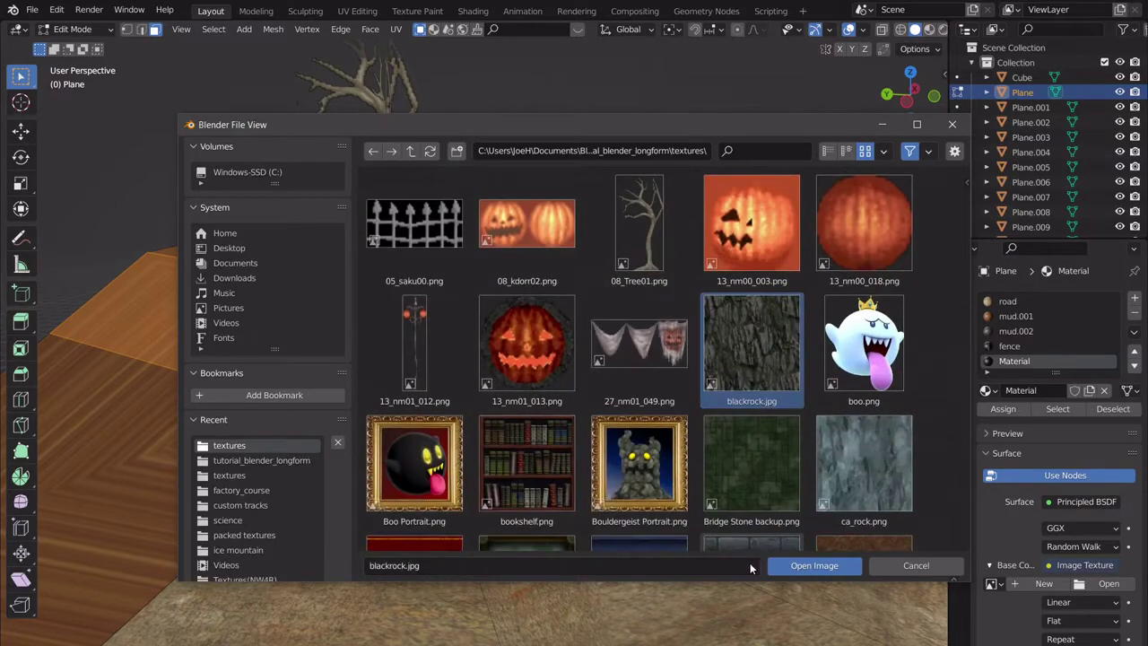
pyautogui.click(802, 566)
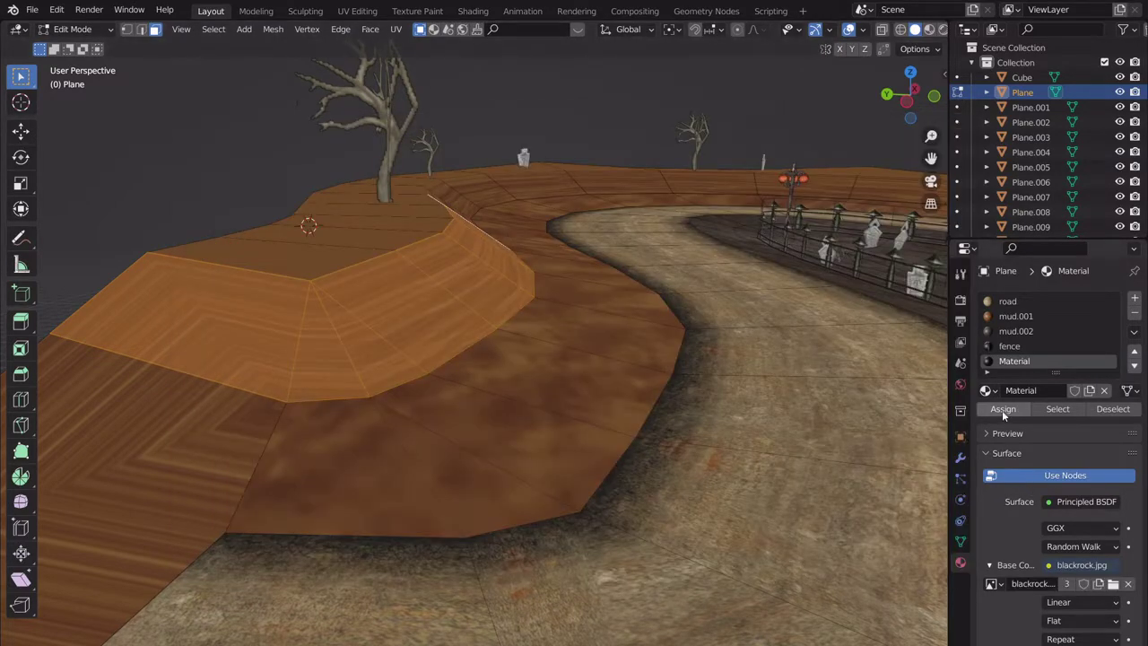
pyautogui.click(1003, 409)
# Examine the rock texture on the cliff sides, picking single faces of the cliff and the dirt strip below it.
pyautogui.click(279, 349)
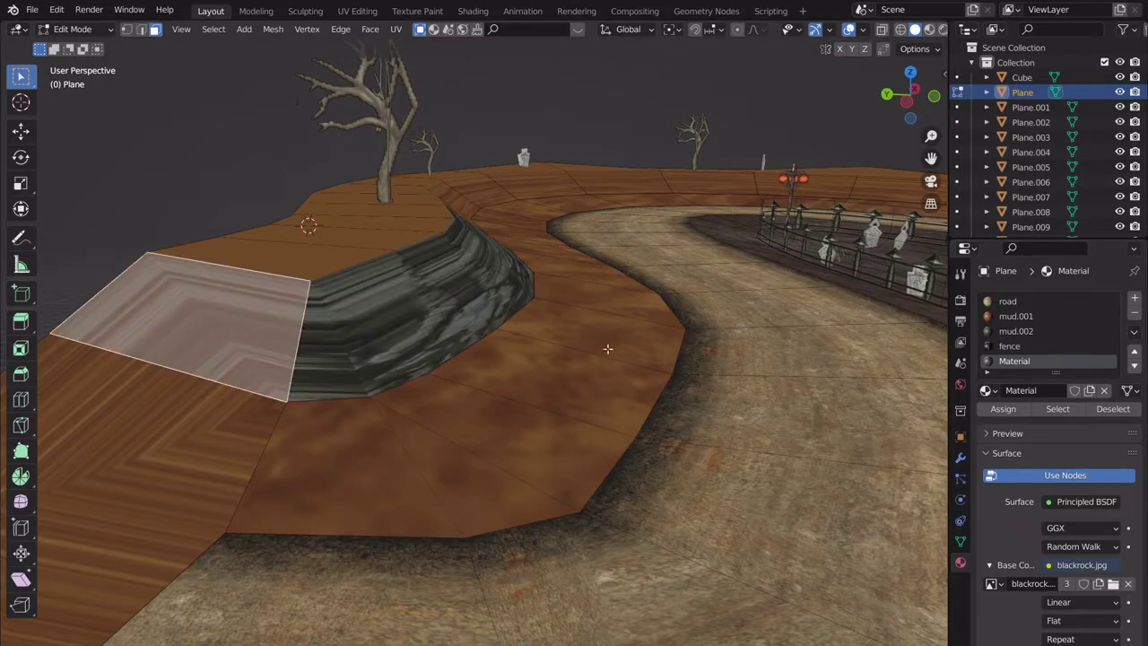
pyautogui.moveTo(279, 350); pyautogui.dragTo(543, 396, button='middle')
pyautogui.click(556, 384)
pyautogui.click(635, 358)
pyautogui.moveTo(534, 434)
pyautogui.mouseDown(button='middle')
pyautogui.moveTo(520, 420)
pyautogui.moveTo(535, 448)
pyautogui.moveTo(524, 449)
pyautogui.mouseUp(button='middle')
pyautogui.click(569, 434)
pyautogui.click(557, 458)
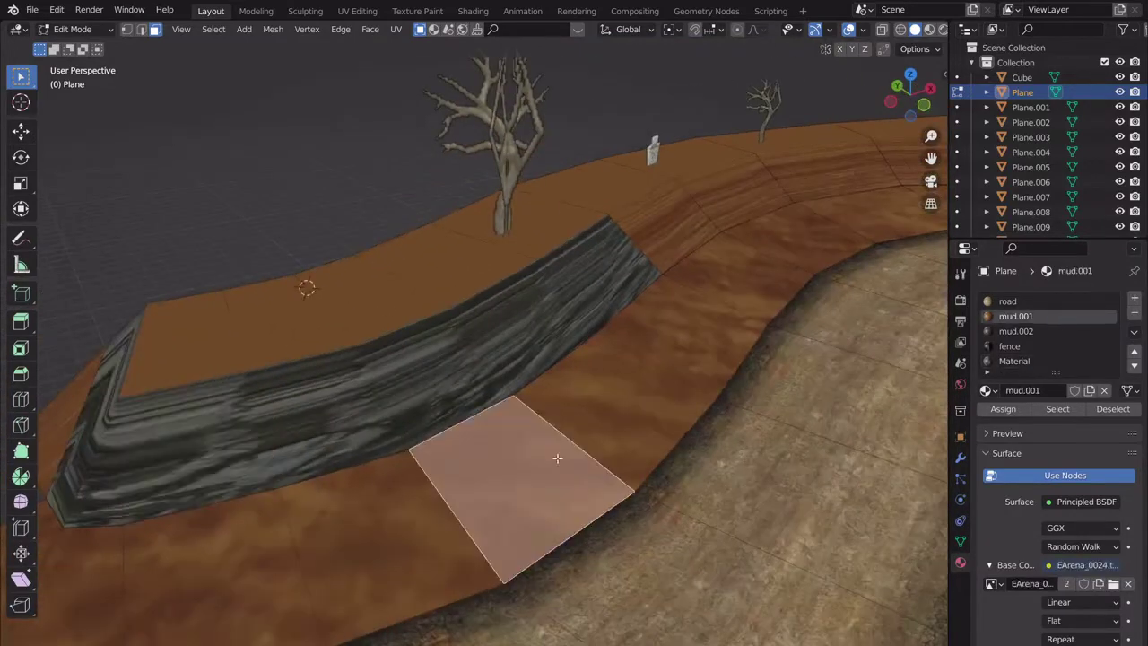
# Select the strip of rock-textured cliff faces and try ca_rock.png as the material's base color image.
pyautogui.scroll(-1, 511, 455)
pyautogui.click(207, 392)
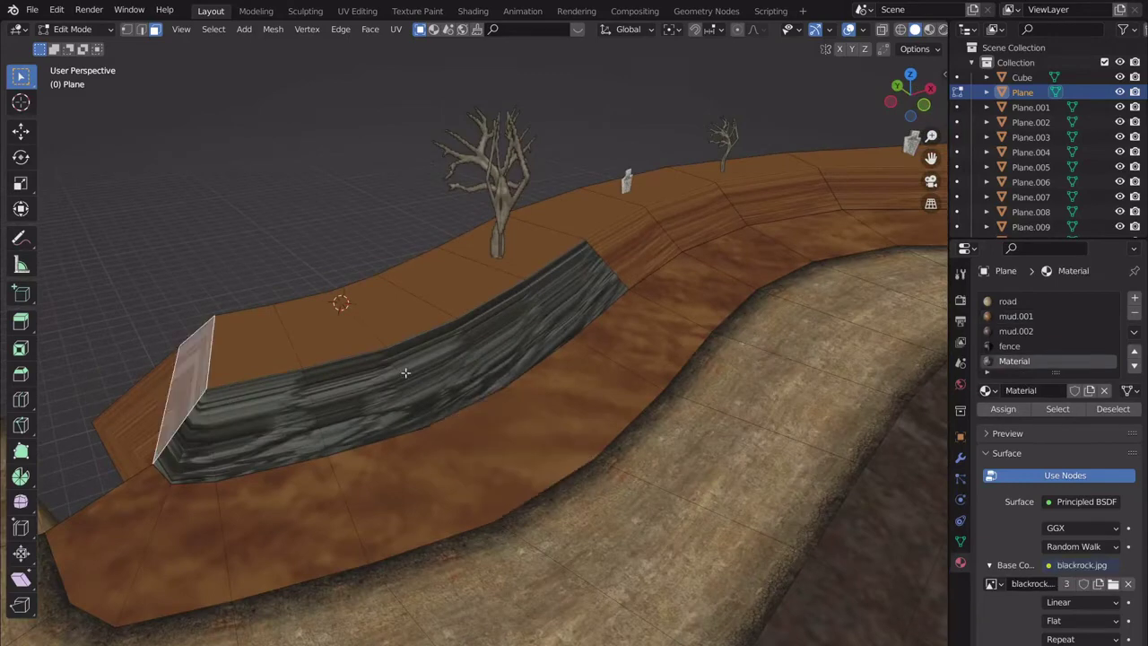
pyautogui.keyDown('ctrl'); pyautogui.click(602, 300); pyautogui.keyUp('ctrl')
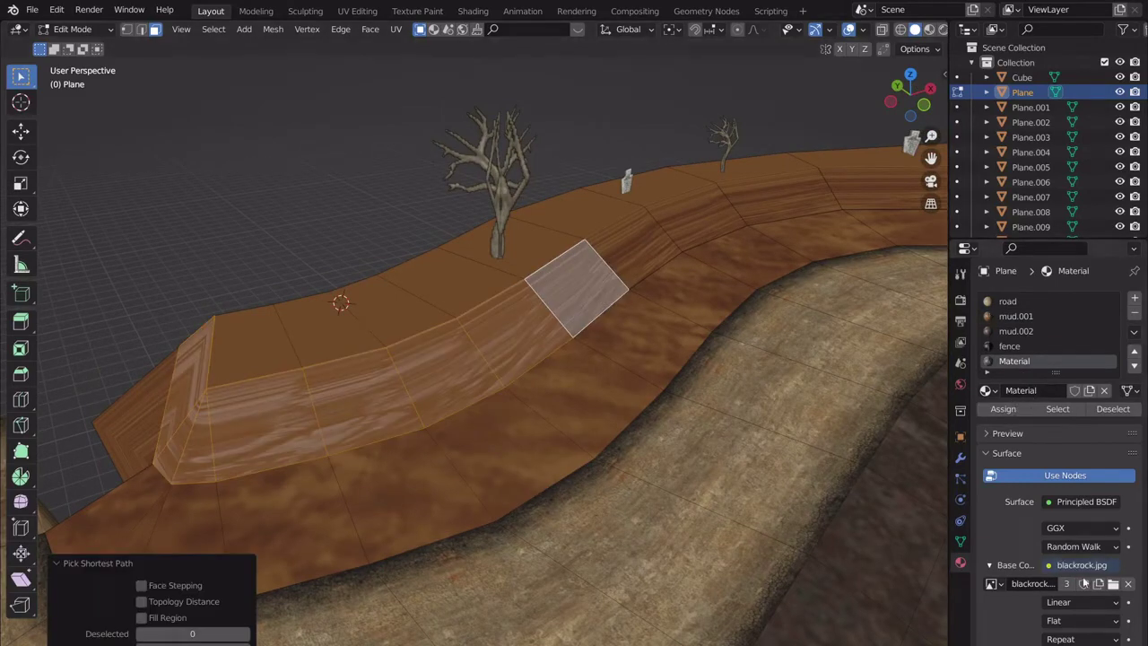
pyautogui.click(1117, 585)
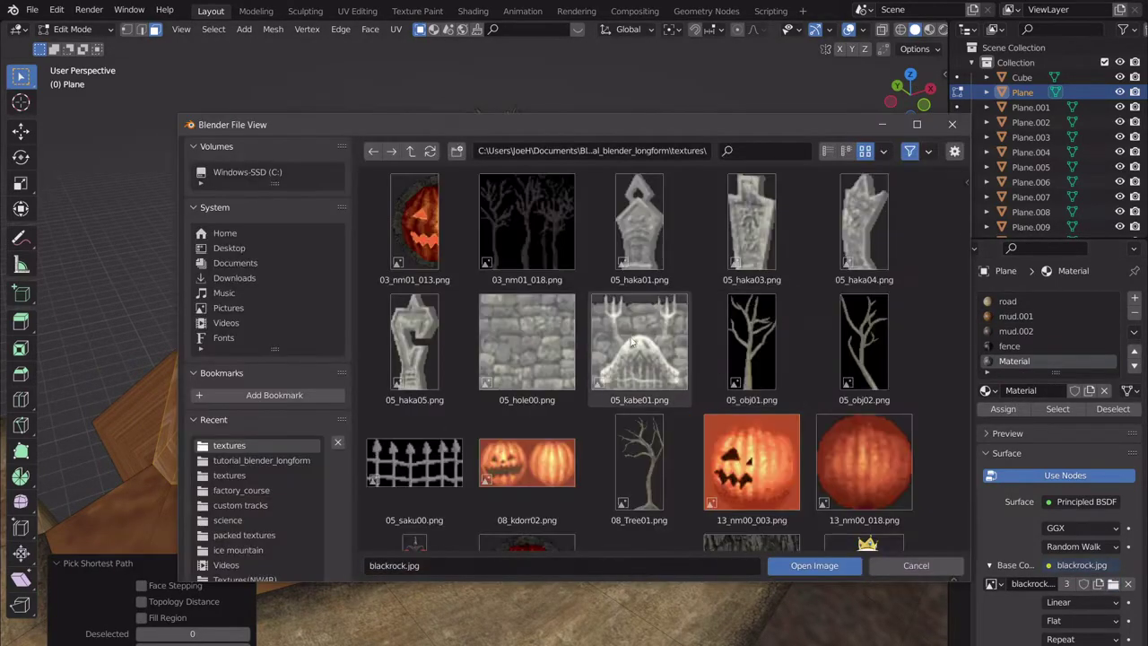
pyautogui.scroll(-5, 667, 380)
pyautogui.click(891, 331)
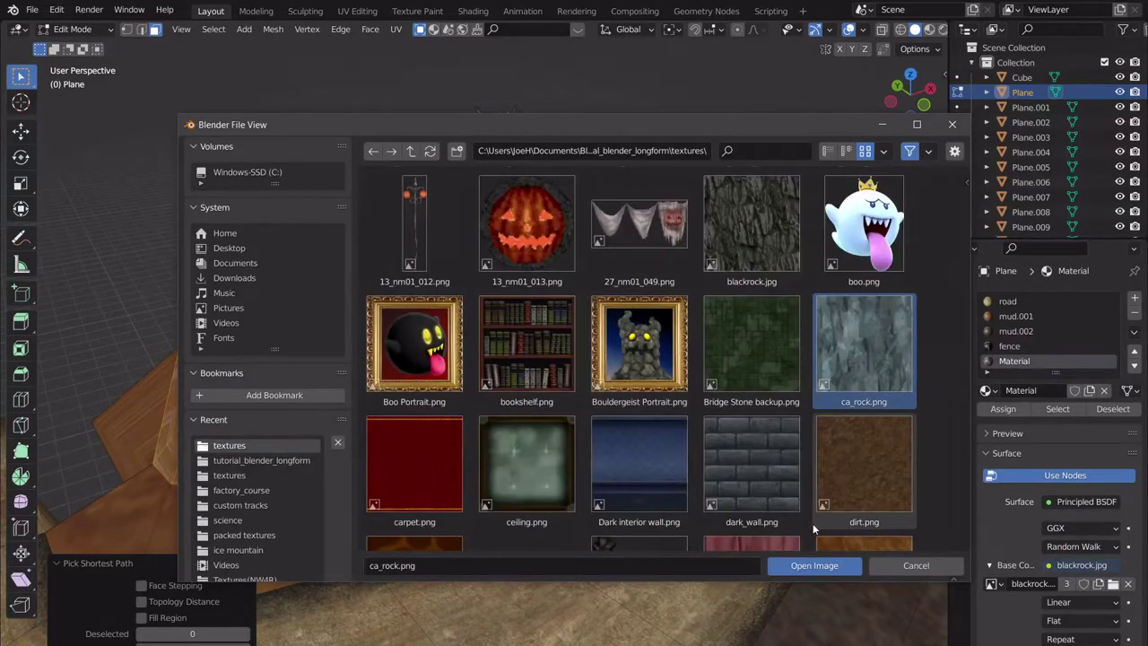
pyautogui.click(814, 565)
# Reselect the strip of cliff faces and try EArena_0019.tex.png as the base color image instead.
pyautogui.moveTo(397, 304); pyautogui.dragTo(453, 333, button='middle')
pyautogui.scroll(-6, 474, 274)
pyautogui.click(415, 398)
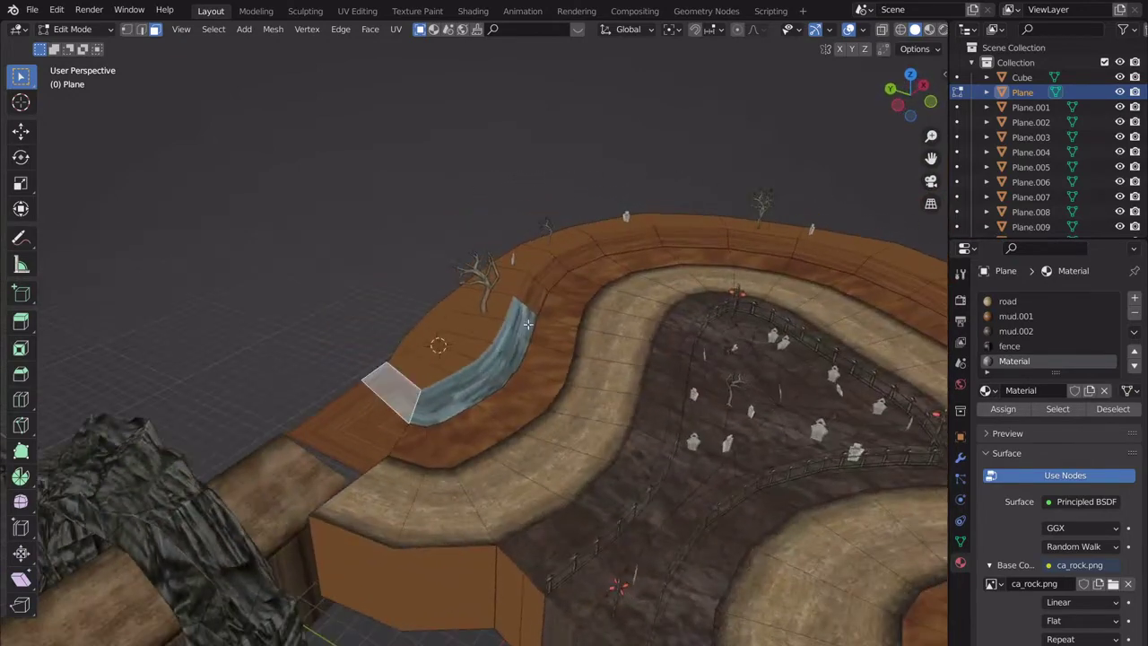
pyautogui.keyDown('ctrl'); pyautogui.click(530, 316); pyautogui.keyUp('ctrl')
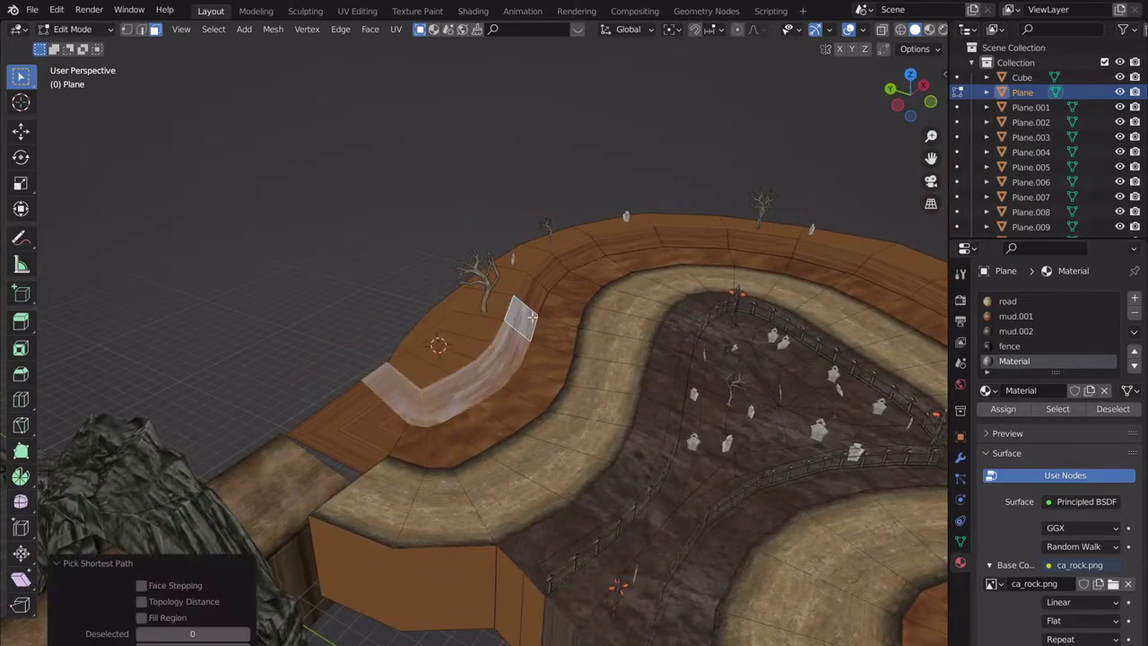
pyautogui.click(1113, 583)
pyautogui.scroll(-8, 724, 357)
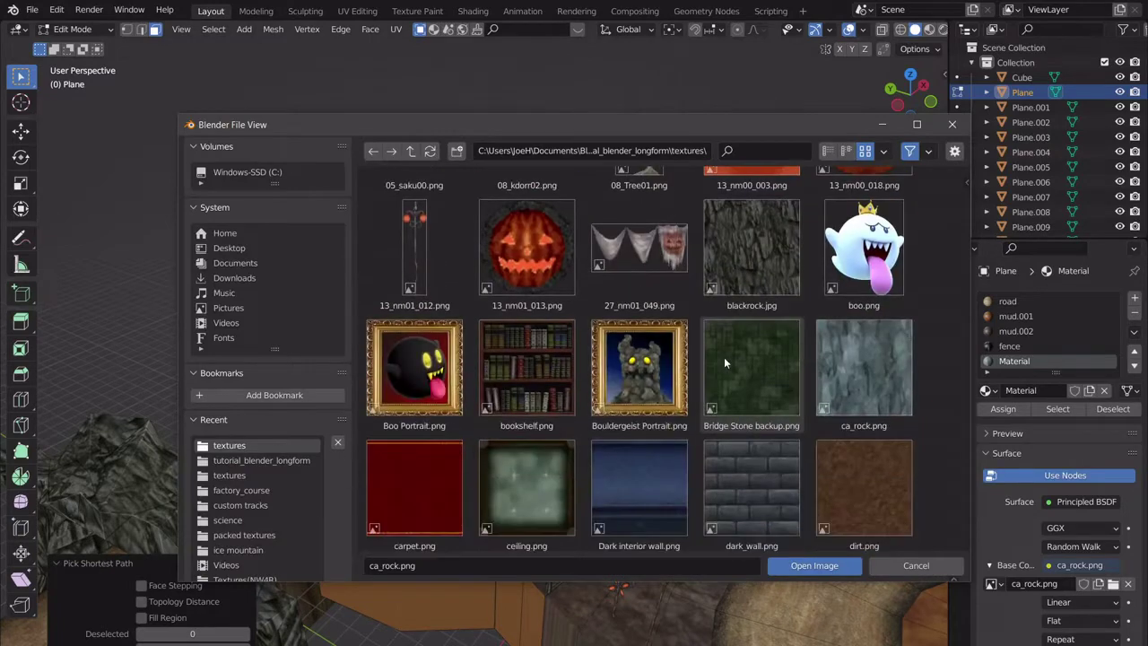
pyautogui.scroll(-3, 724, 359)
pyautogui.scroll(-1, 724, 367)
pyautogui.click(740, 405)
pyautogui.scroll(-1, 744, 413)
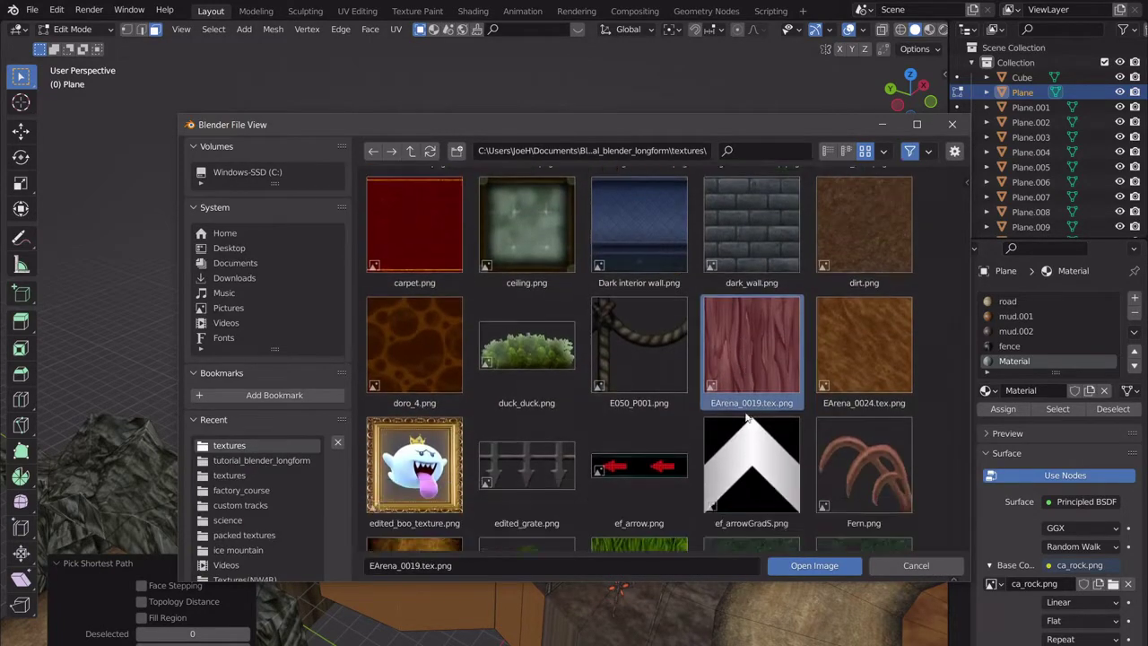
pyautogui.scroll(-8, 746, 412)
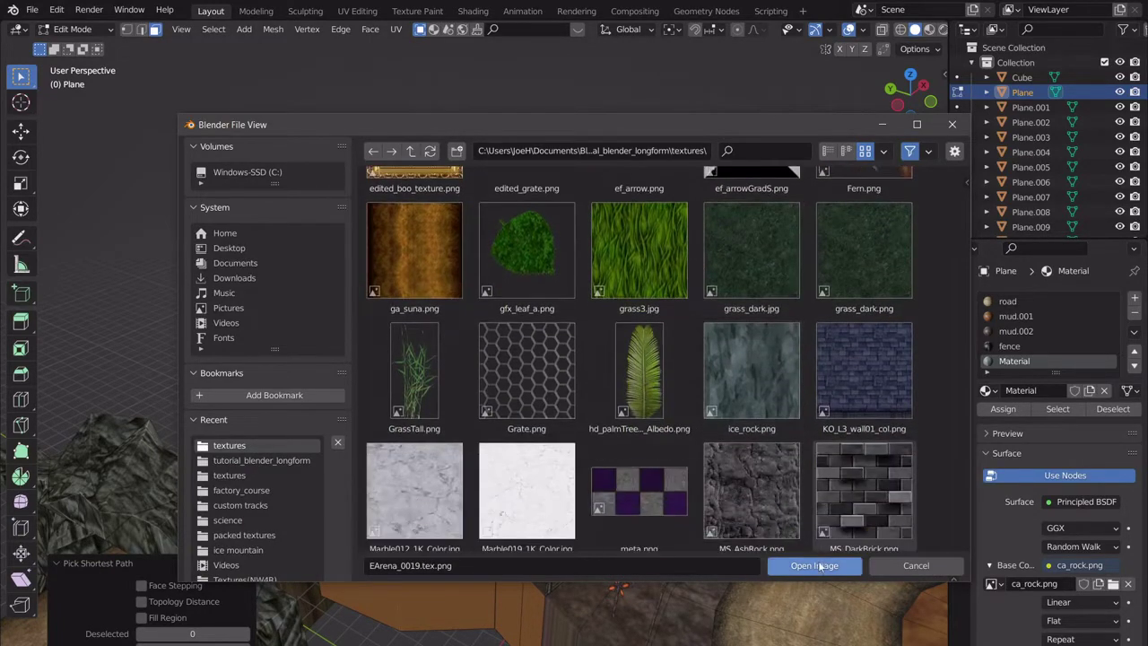
pyautogui.click(819, 566)
# Examine how the new cliff texture looks beside the dirt slopes, the road and the rock arch from several angles.
pyautogui.moveTo(453, 309); pyautogui.dragTo(614, 333, button='middle')
pyautogui.scroll(3, 470, 314)
pyautogui.scroll(-3, 620, 328)
pyautogui.scroll(2, 590, 329)
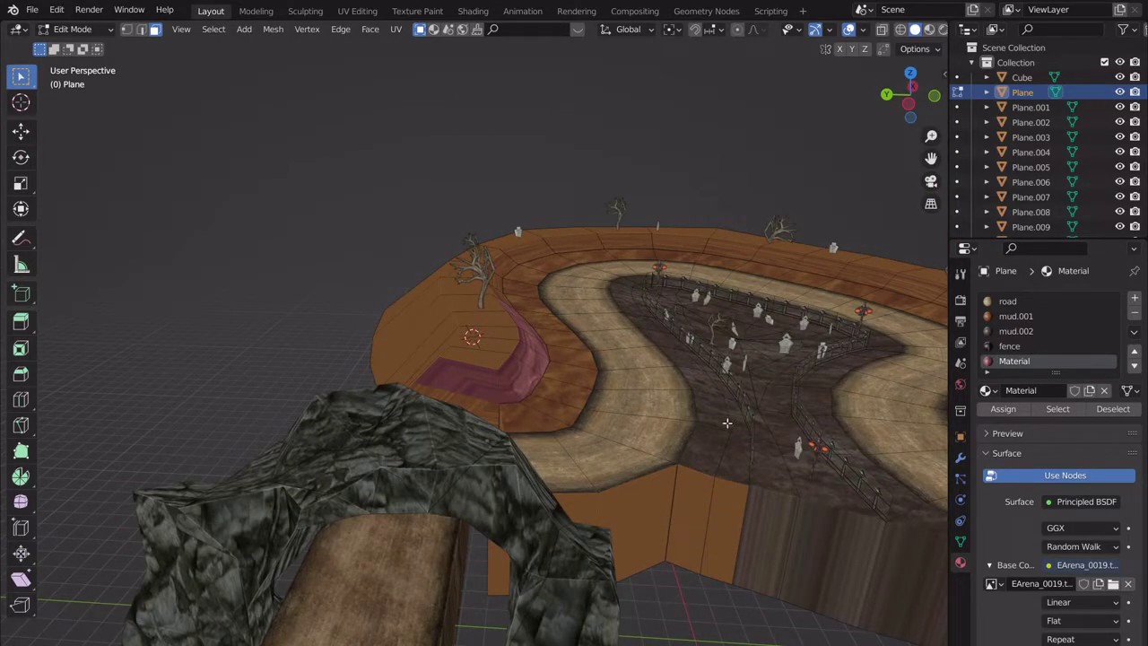
pyautogui.moveTo(577, 392); pyautogui.dragTo(567, 416, button='middle')
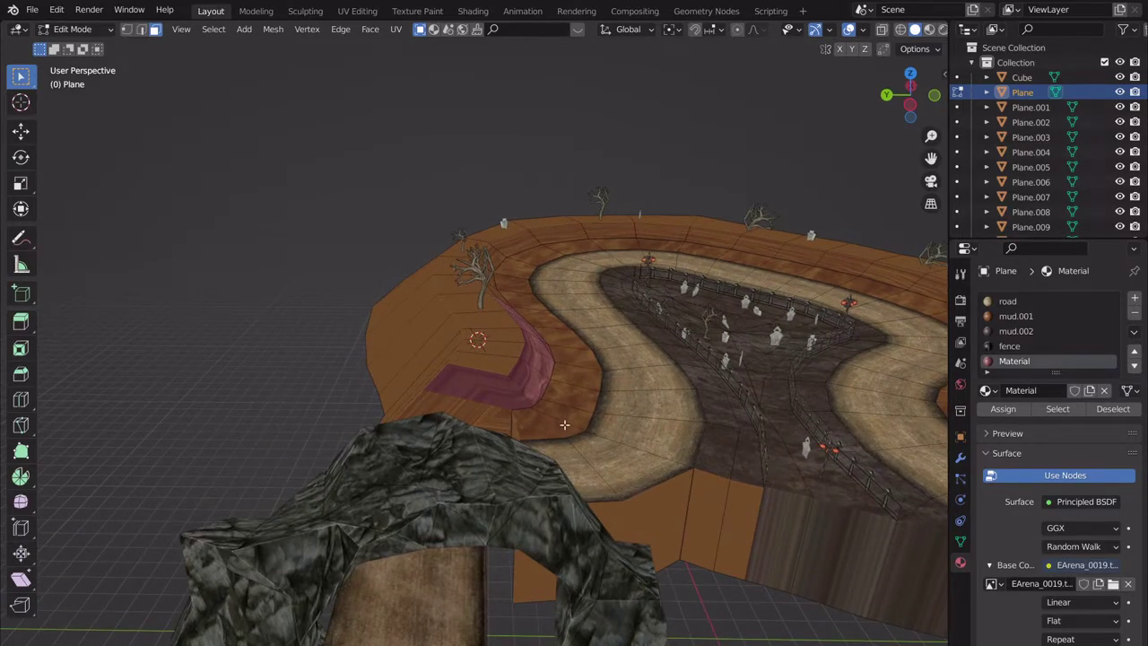
pyautogui.scroll(-2, 496, 508)
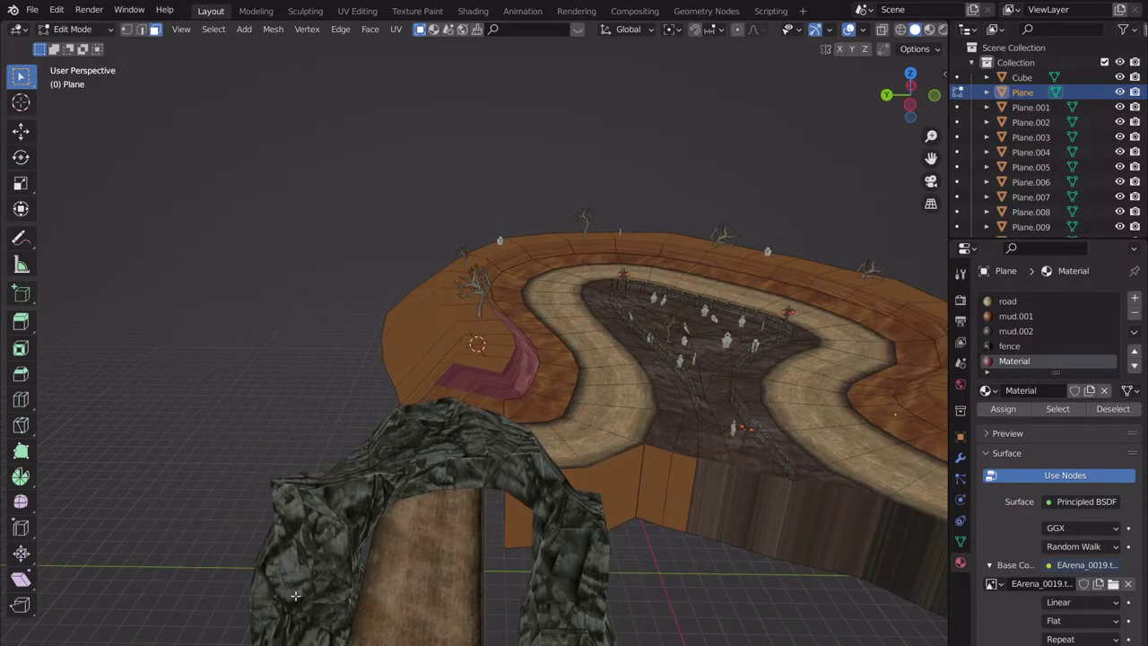
pyautogui.moveTo(605, 642); pyautogui.dragTo(534, 550, button='middle')
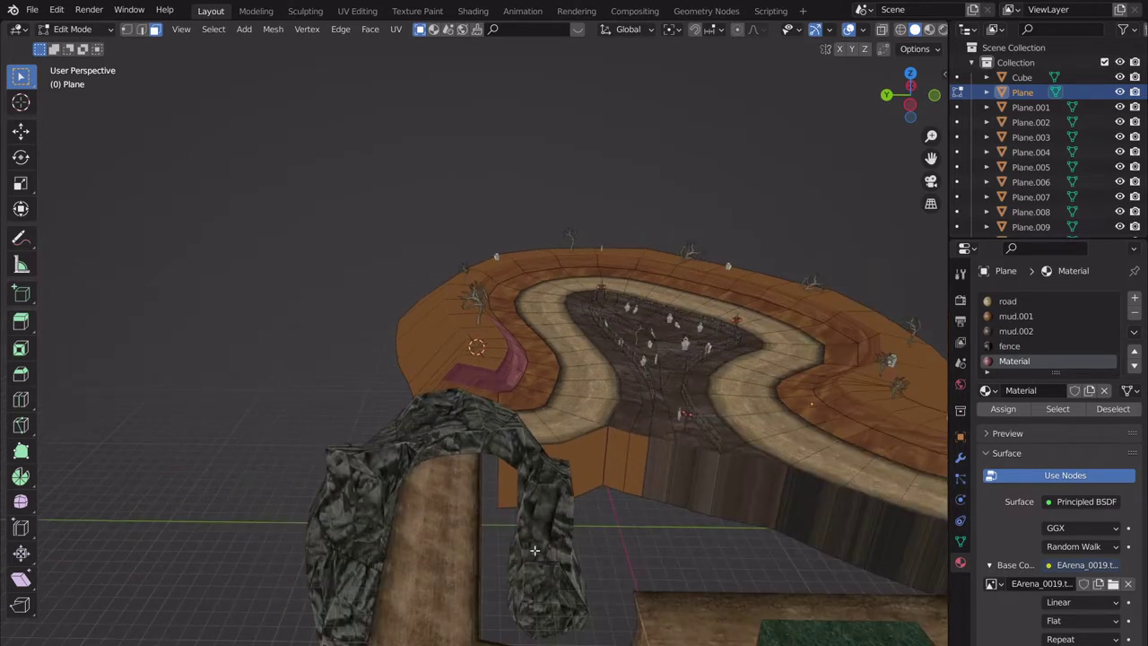
pyautogui.scroll(2, 579, 538)
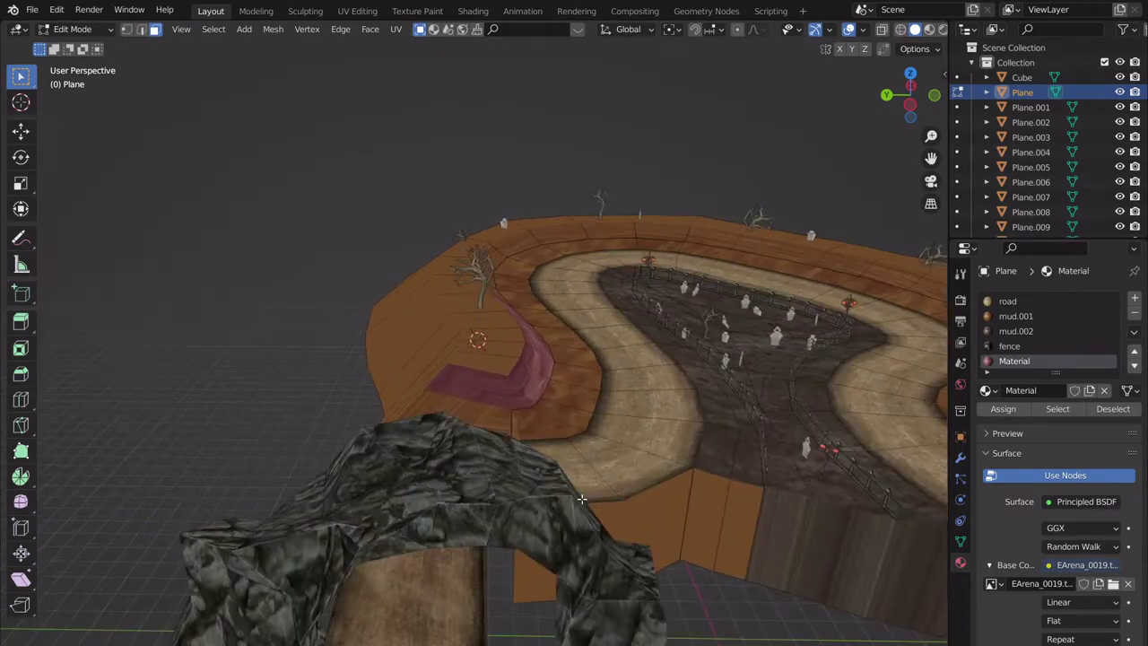
pyautogui.moveTo(579, 499); pyautogui.dragTo(345, 379, button='middle')
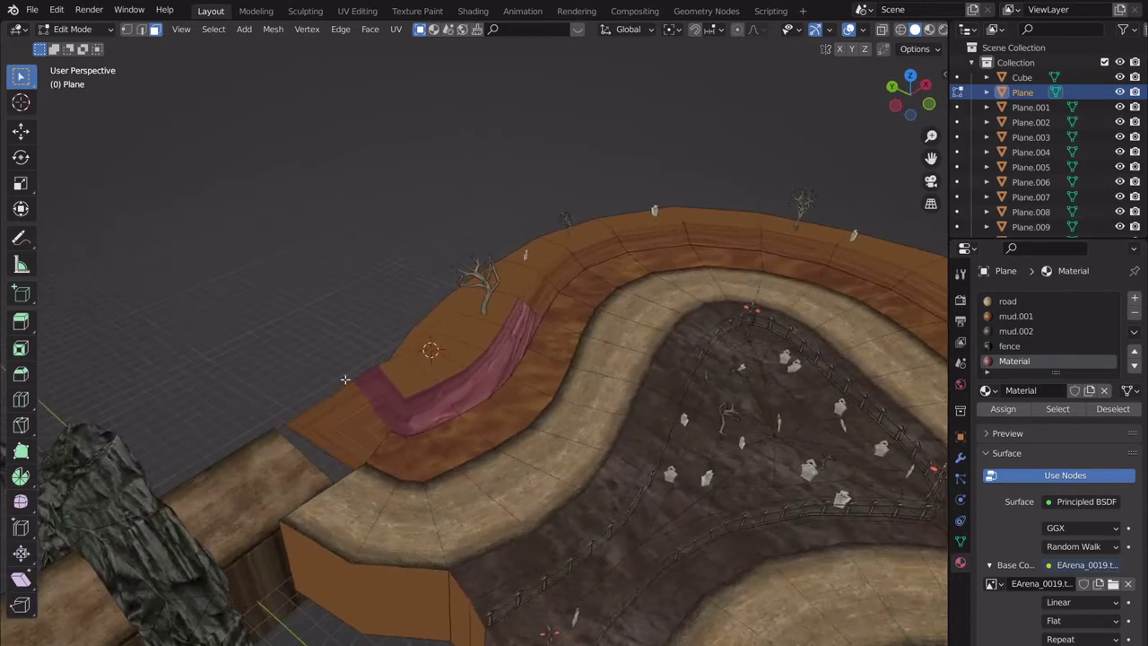
pyautogui.keyDown('ctrl'); pyautogui.click(607, 249); pyautogui.keyUp('ctrl')
pyautogui.scroll(-3, 628, 269)
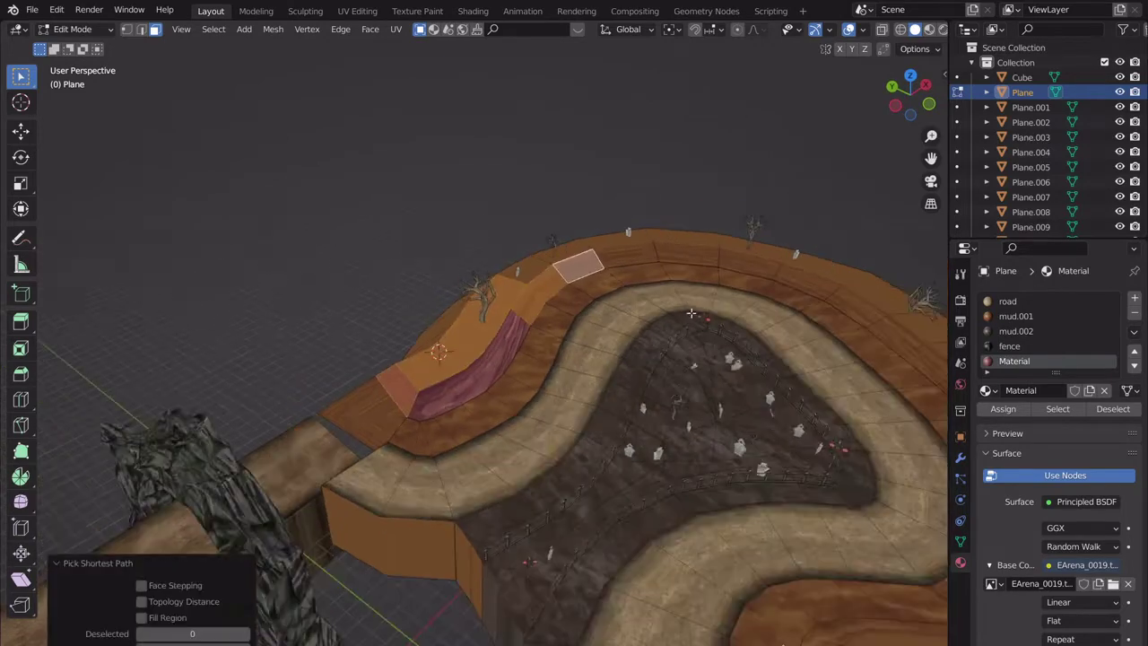
pyautogui.scroll(1, 696, 319)
pyautogui.scroll(3, 347, 396)
pyautogui.hotkey('ctrl', 'z')
# Select the band of cliff faces along the whole inner hillside, including the end face beside the track entrance.
pyautogui.keyDown('ctrl'); pyautogui.click(388, 410); pyautogui.keyUp('ctrl')
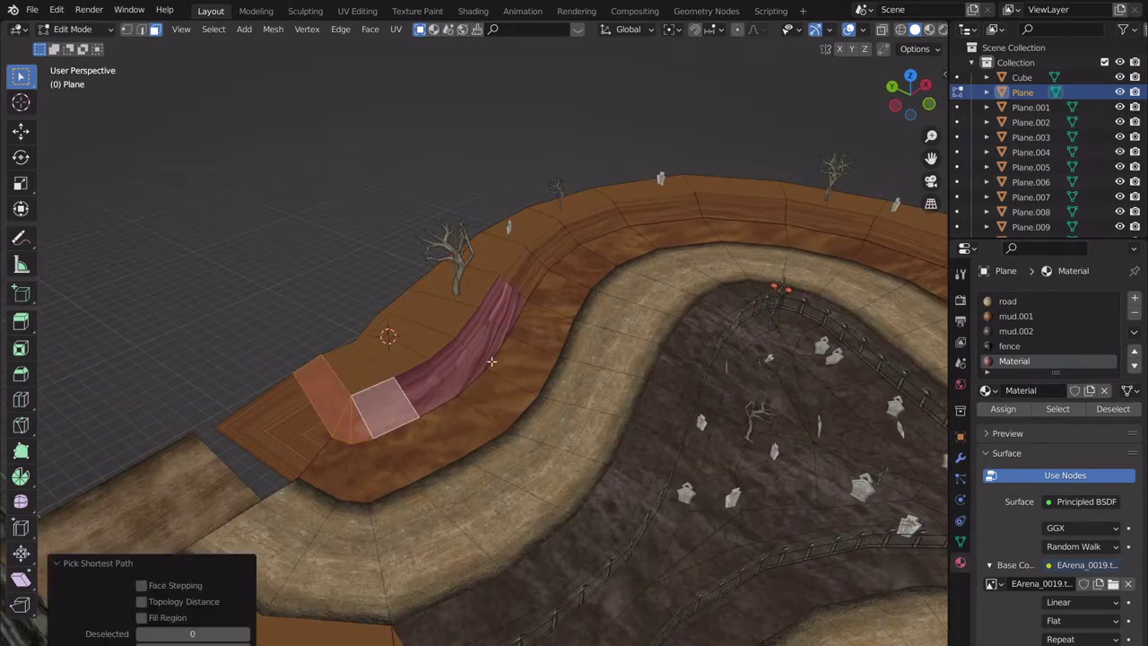
pyautogui.keyDown('ctrl'); pyautogui.click(519, 296); pyautogui.keyUp('ctrl')
pyautogui.moveTo(791, 213); pyautogui.dragTo(646, 303, button='middle')
pyautogui.scroll(3, 440, 325)
pyautogui.moveTo(325, 287); pyautogui.dragTo(366, 302, button='middle')
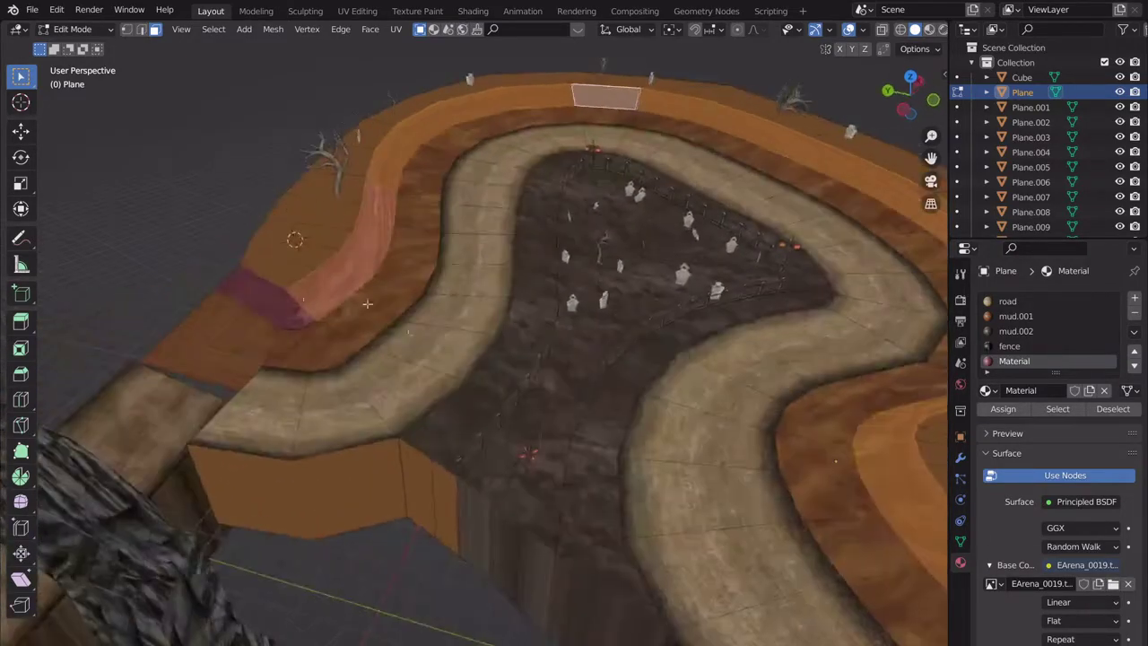
pyautogui.keyDown('shift'); pyautogui.click(302, 309); pyautogui.keyUp('shift')
pyautogui.keyDown('shift'); pyautogui.click(258, 301); pyautogui.keyUp('shift')
pyautogui.keyDown('shift'); pyautogui.click(289, 312); pyautogui.keyUp('shift')
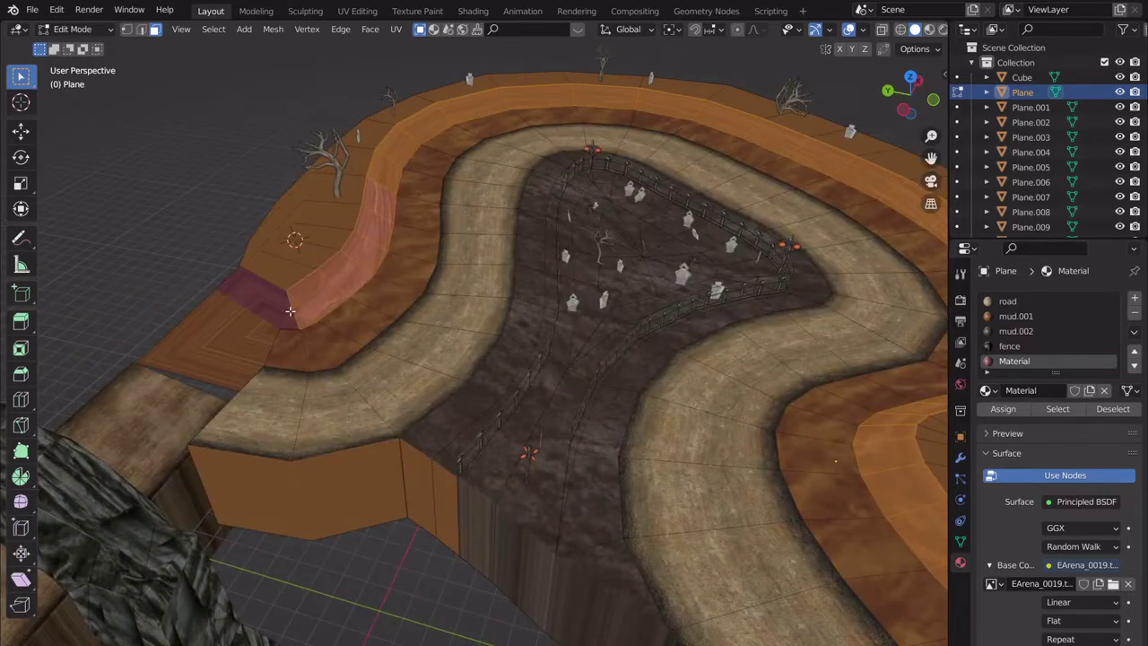
pyautogui.keyDown('shift'); pyautogui.click(258, 302); pyautogui.keyUp('shift')
# Add the outer hillside walls around the bend to the face selection with Circle Select.
pyautogui.moveTo(256, 303); pyautogui.dragTo(402, 310, button='middle')
pyautogui.press('c')
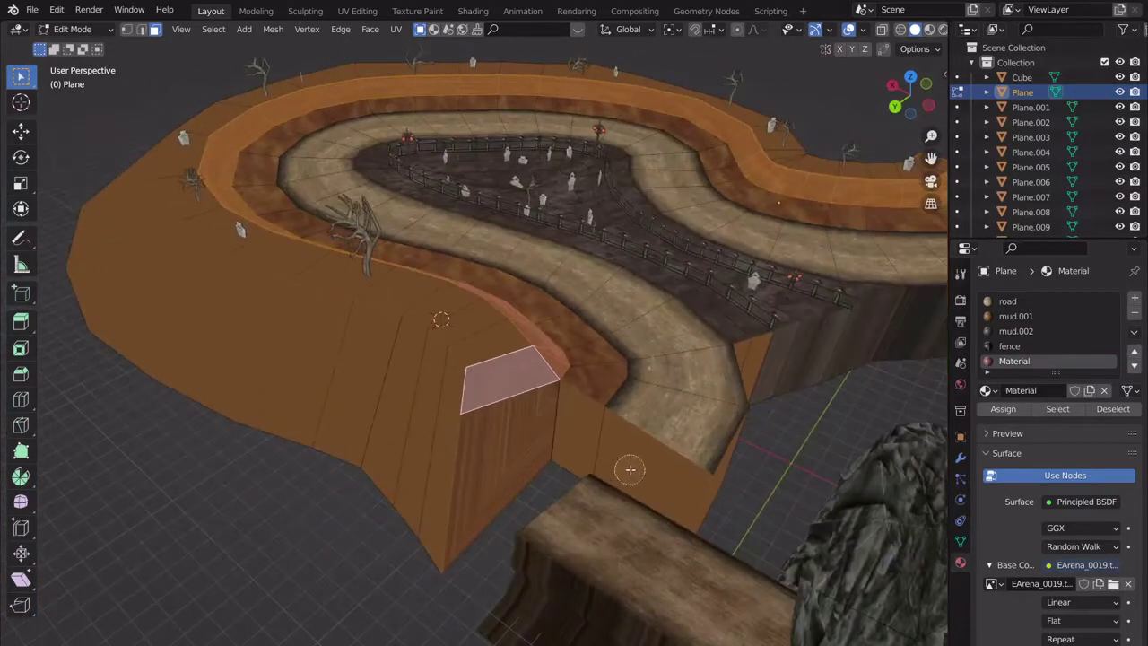
pyautogui.moveTo(630, 469)
pyautogui.mouseDown()
pyautogui.moveTo(485, 434)
pyautogui.moveTo(142, 308)
pyautogui.mouseUp()
pyautogui.rightClick(141, 309)
pyautogui.moveTo(142, 309)
pyautogui.mouseDown(button='middle')
pyautogui.moveTo(207, 327)
pyautogui.moveTo(260, 322)
pyautogui.mouseUp(button='middle')
pyautogui.scroll(-5, 359, 305)
pyautogui.moveTo(407, 294); pyautogui.dragTo(472, 285, button='middle')
pyautogui.press('c')
pyautogui.moveTo(642, 377)
pyautogui.mouseDown()
pyautogui.moveTo(570, 409)
pyautogui.moveTo(391, 387)
pyautogui.moveTo(291, 304)
pyautogui.moveTo(304, 217)
pyautogui.mouseUp()
# Add the walls at the far end of the track and below the road's outer edge to the selection.
pyautogui.moveTo(303, 216); pyautogui.dragTo(638, 309, button='middle')
pyautogui.scroll(5, 639, 309)
pyautogui.moveTo(692, 444)
pyautogui.mouseDown(button='middle')
pyautogui.moveTo(597, 441)
pyautogui.moveTo(642, 386)
pyautogui.mouseUp(button='middle')
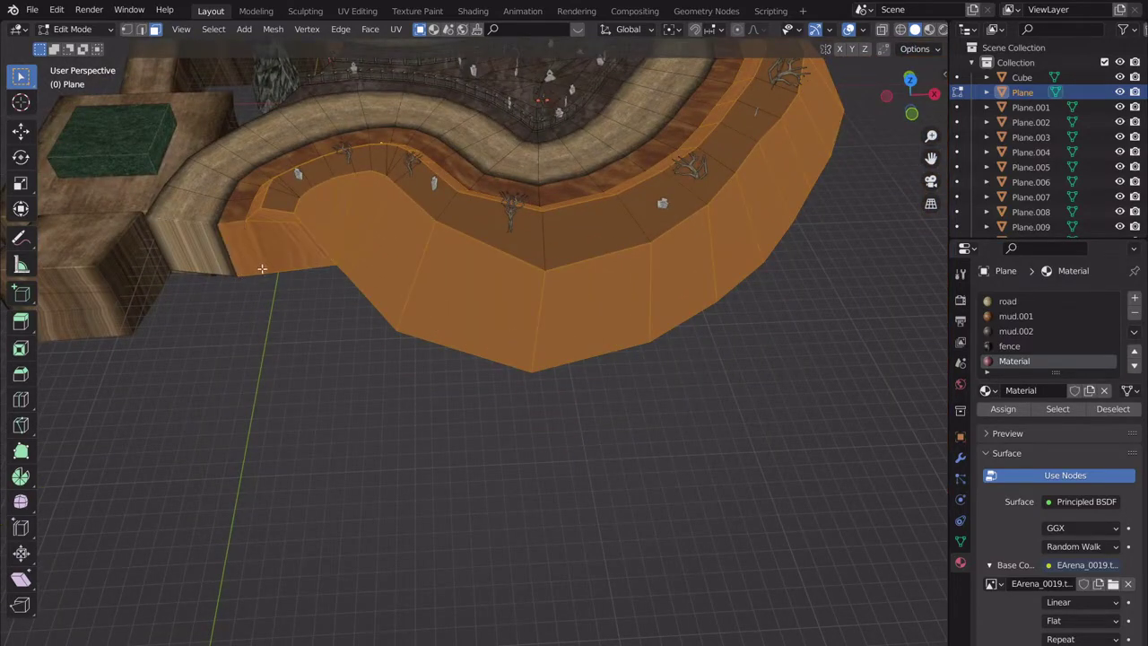
pyautogui.keyDown('shift'); pyautogui.moveTo(261, 269); pyautogui.dragTo(455, 235, button='middle'); pyautogui.keyUp('shift')
pyautogui.press('c')
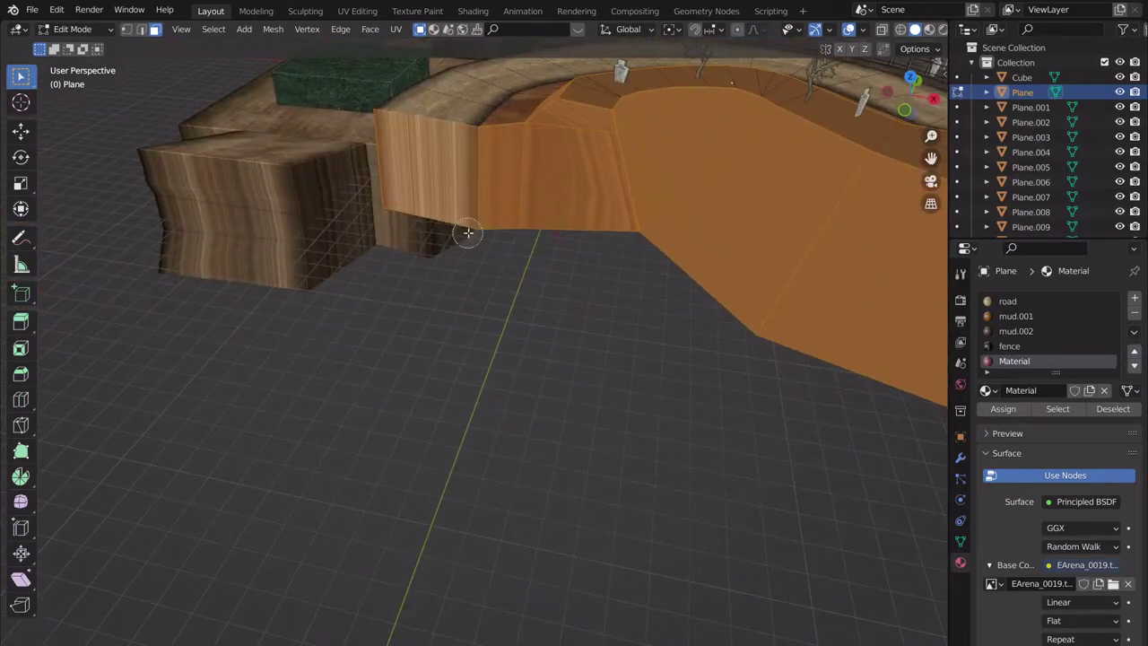
pyautogui.moveTo(362, 244); pyautogui.dragTo(513, 242, button='middle')
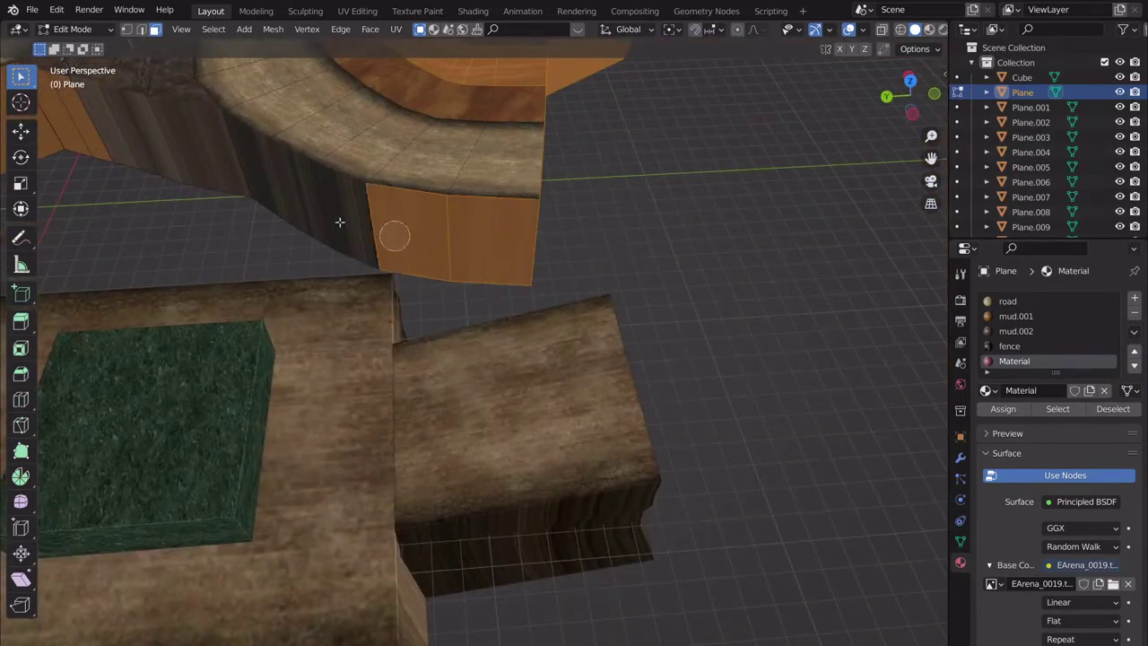
pyautogui.moveTo(339, 222); pyautogui.dragTo(163, 158)
# Add the remaining vertical walls below the front edge of the fenced graveyard area to the selection.
pyautogui.scroll(-3, 196, 198)
pyautogui.keyDown('shift'); pyautogui.moveTo(196, 197); pyautogui.dragTo(518, 392, button='middle'); pyautogui.keyUp('shift')
pyautogui.scroll(-2, 556, 362)
pyautogui.scroll(2, 545, 485)
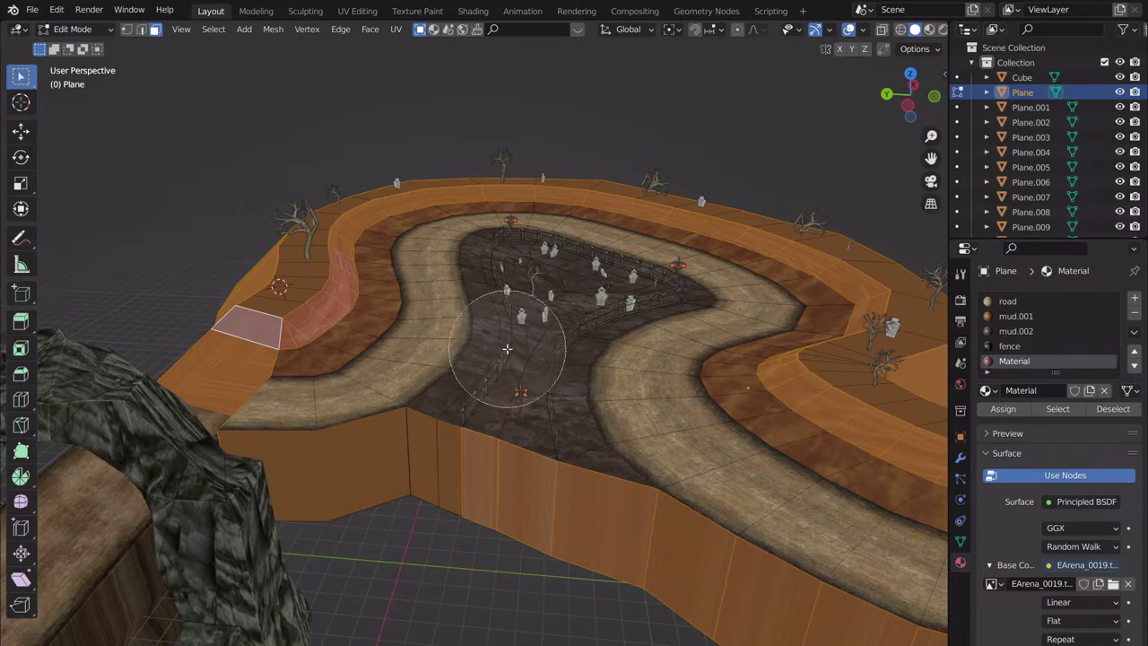
pyautogui.moveTo(561, 526); pyautogui.dragTo(497, 535)
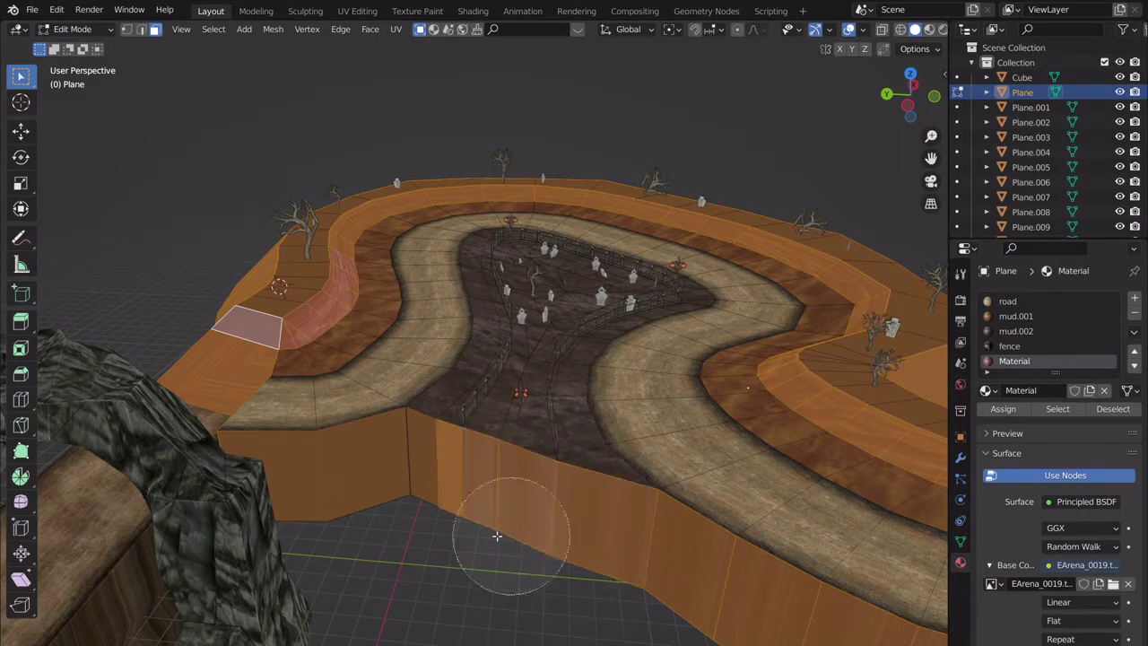
# Replace the slot's material with the existing rock.001 material and assign it to the selected cliff and wall faces.
pyautogui.scroll(-3, 479, 335)
pyautogui.moveTo(479, 335)
pyautogui.mouseDown(button='middle')
pyautogui.moveTo(512, 367)
pyautogui.moveTo(691, 403)
pyautogui.moveTo(677, 345)
pyautogui.moveTo(481, 313)
pyautogui.mouseUp(button='middle')
pyautogui.scroll(3, 692, 403)
pyautogui.scroll(-2, 644, 319)
pyautogui.keyDown('shift'); pyautogui.moveTo(644, 319); pyautogui.dragTo(700, 318, button='middle'); pyautogui.keyUp('shift')
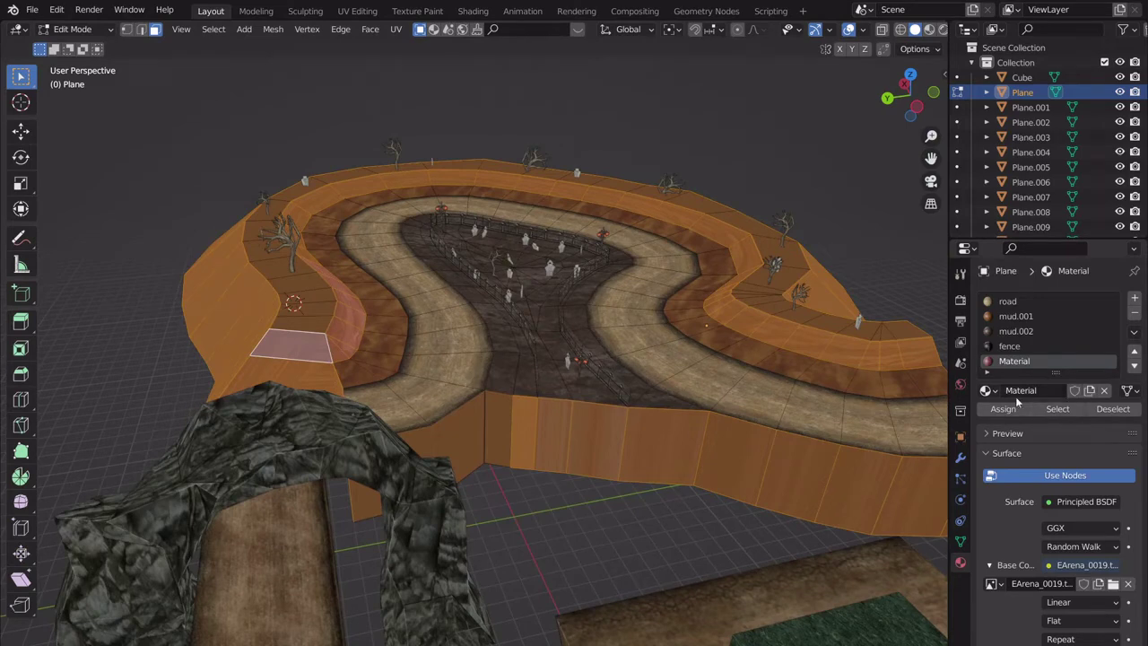
pyautogui.click(989, 390)
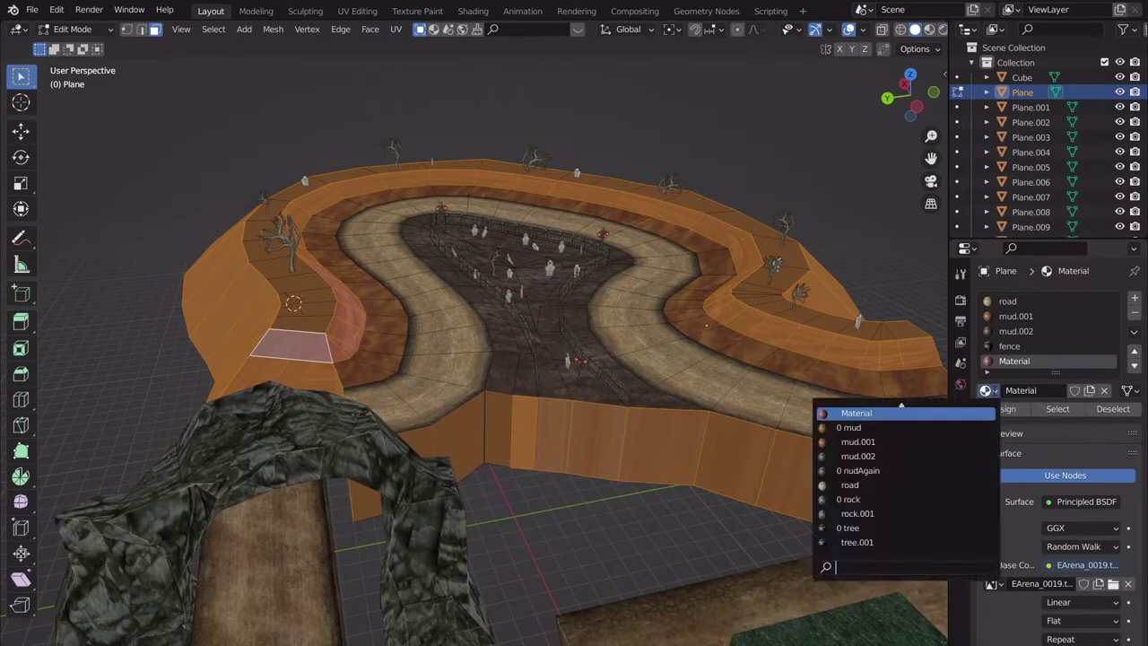
pyautogui.click(868, 512)
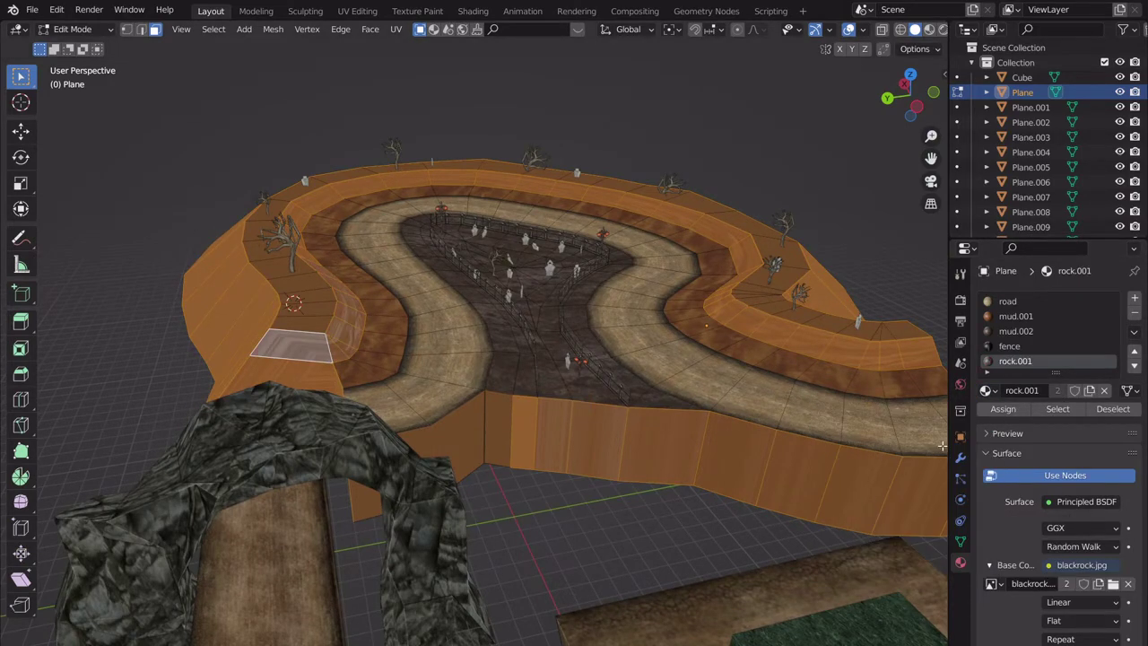
pyautogui.click(987, 411)
# Unwrap the selected rock faces and remap their UVs with Cube Projection.
pyautogui.moveTo(335, 512); pyautogui.dragTo(329, 542, button='middle')
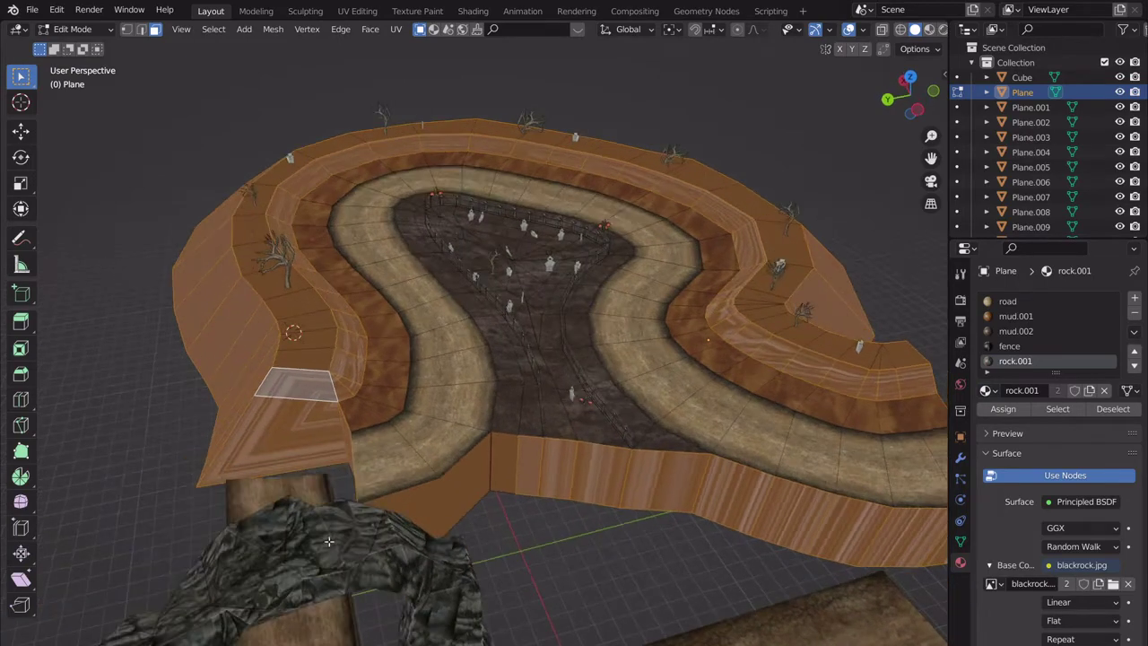
pyautogui.scroll(-3, 397, 550)
pyautogui.scroll(3, 410, 535)
pyautogui.moveTo(428, 534); pyautogui.dragTo(409, 489, button='middle')
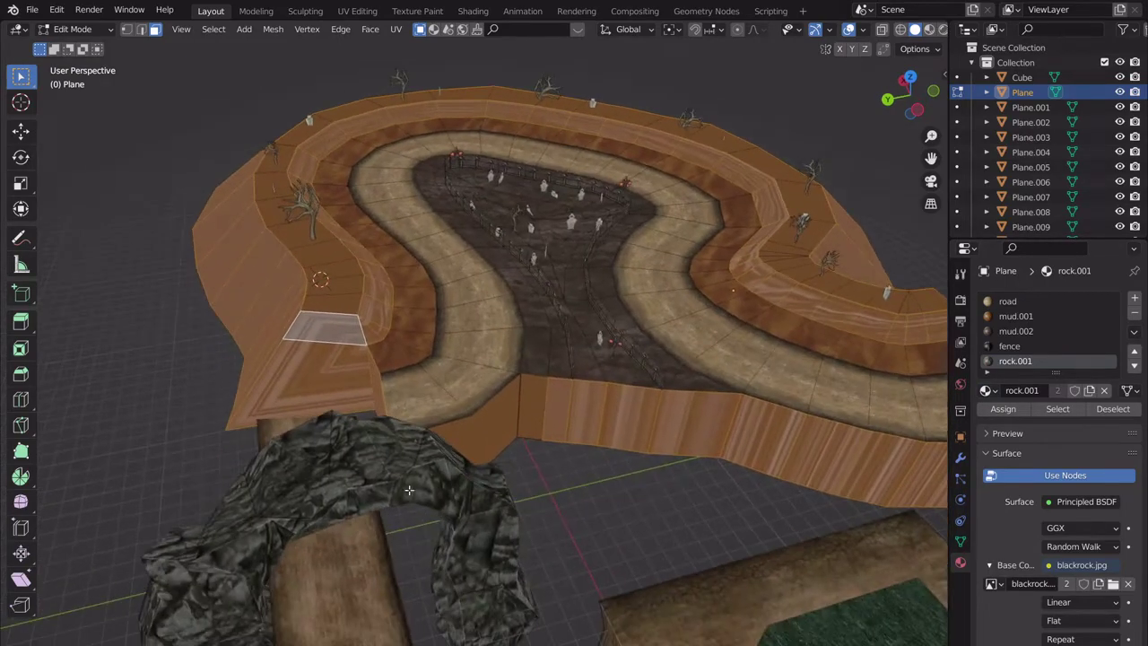
pyautogui.press('u')
pyautogui.click(544, 333)
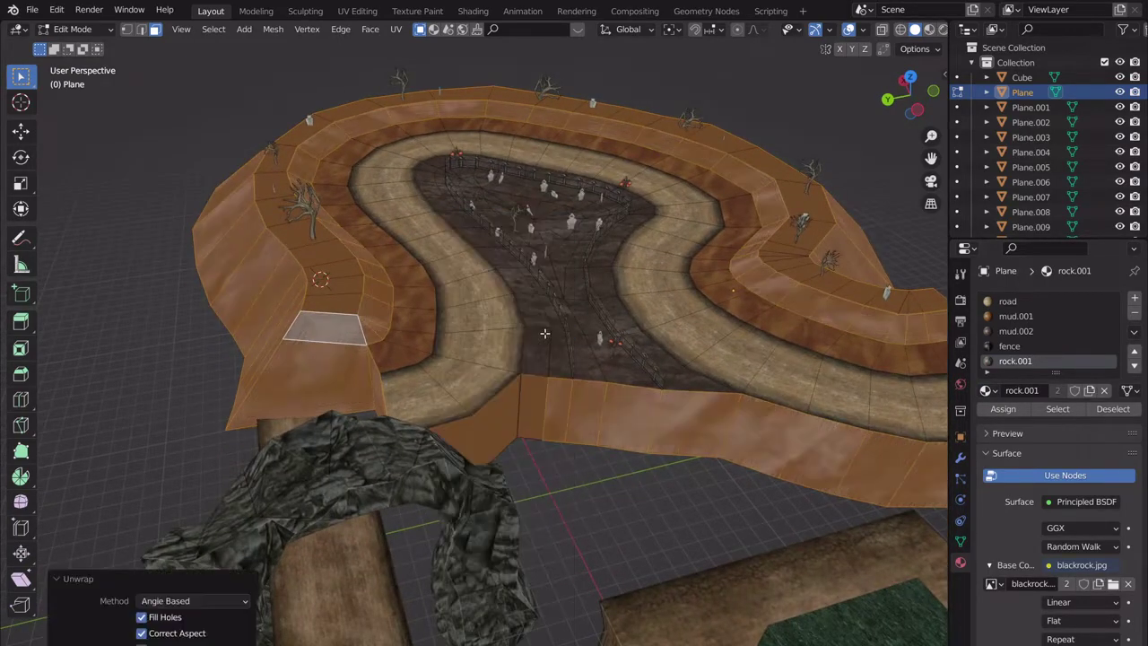
pyautogui.press('u')
pyautogui.click(540, 341)
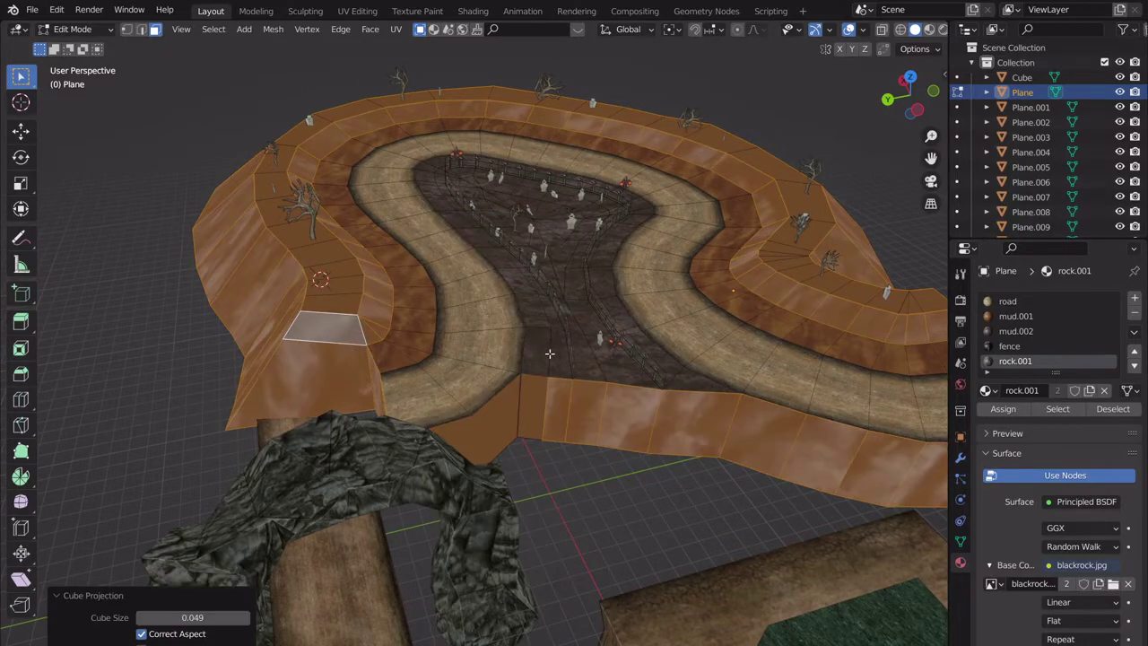
# Scale up all UVs of the selected rock faces in the UV editor and return to the Layout workspace.
pyautogui.click(357, 11)
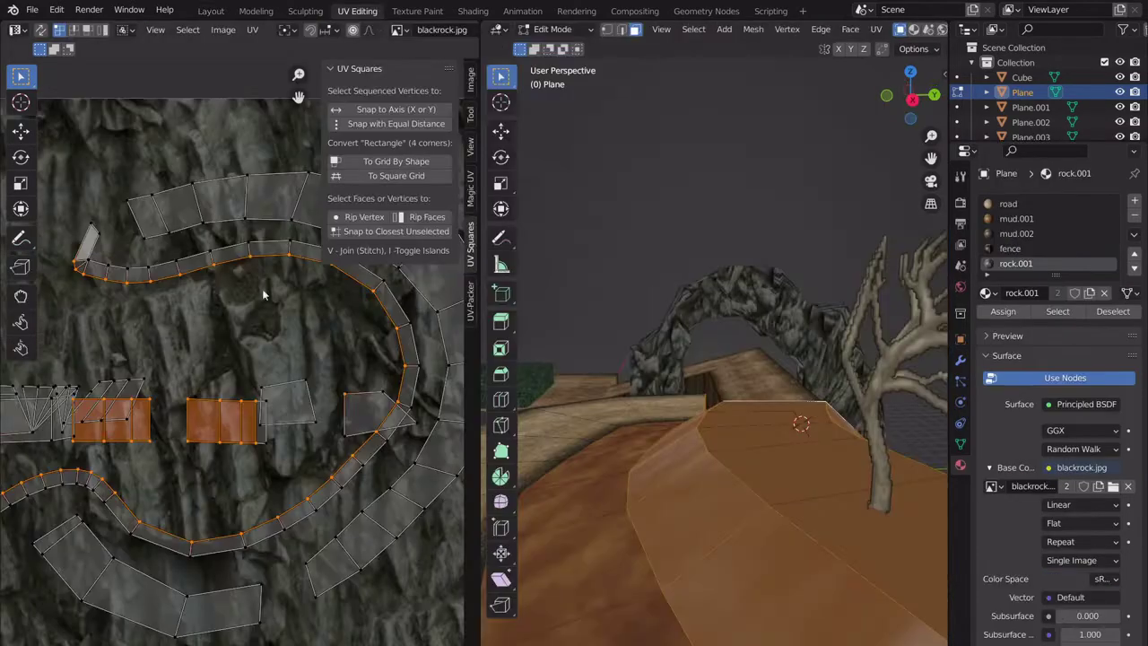
pyautogui.press('a')
pyautogui.press('s')
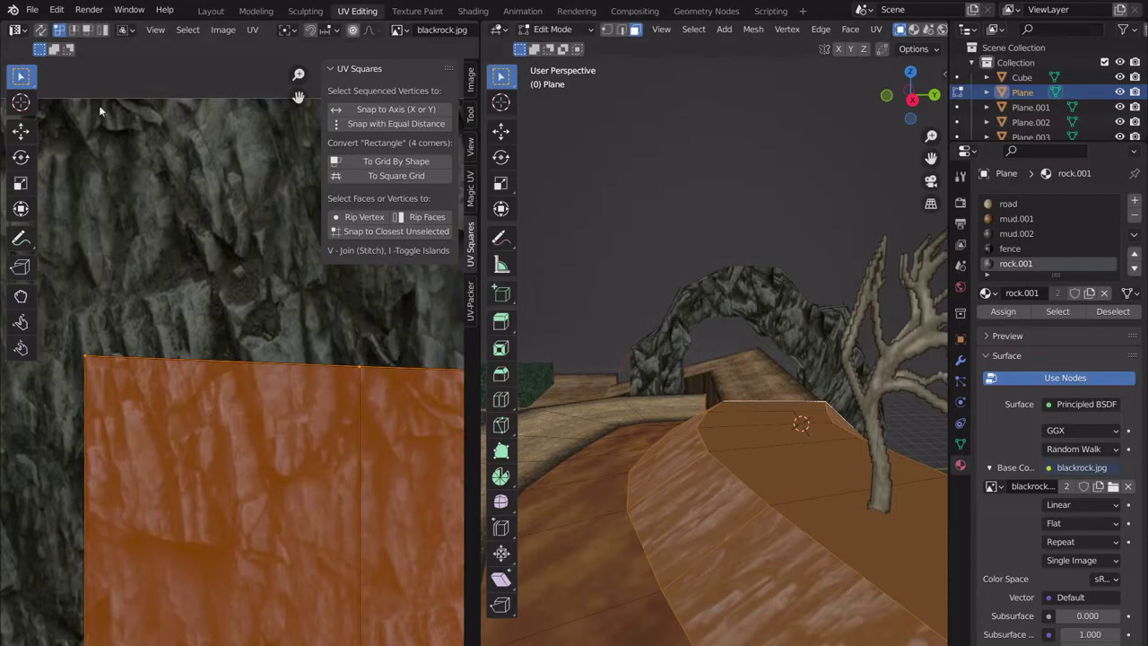
pyautogui.click(213, 10)
pyautogui.moveTo(567, 368); pyautogui.dragTo(529, 345, button='middle')
pyautogui.press('Tab')
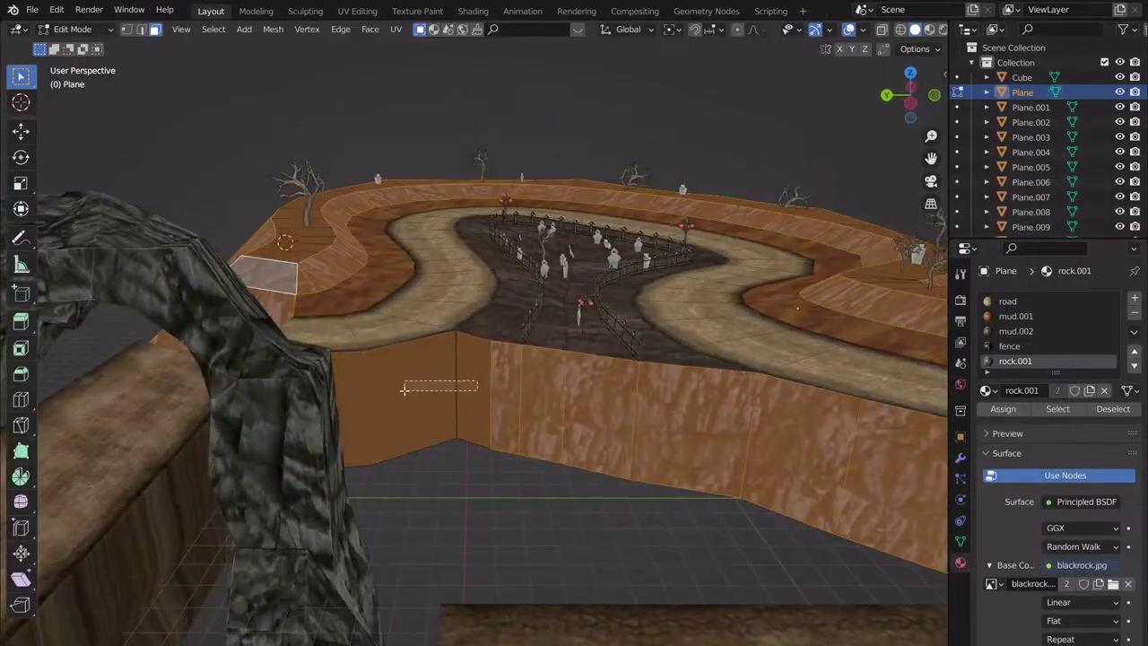
# Add the corner walls beside the rock arch to the rock.001 faces and remap the selected faces' UVs with Cube Projection.
pyautogui.moveTo(403, 389); pyautogui.dragTo(403, 388)
pyautogui.moveTo(404, 388); pyautogui.dragTo(444, 404, button='middle')
pyautogui.hotkey('ctrl', 'z')
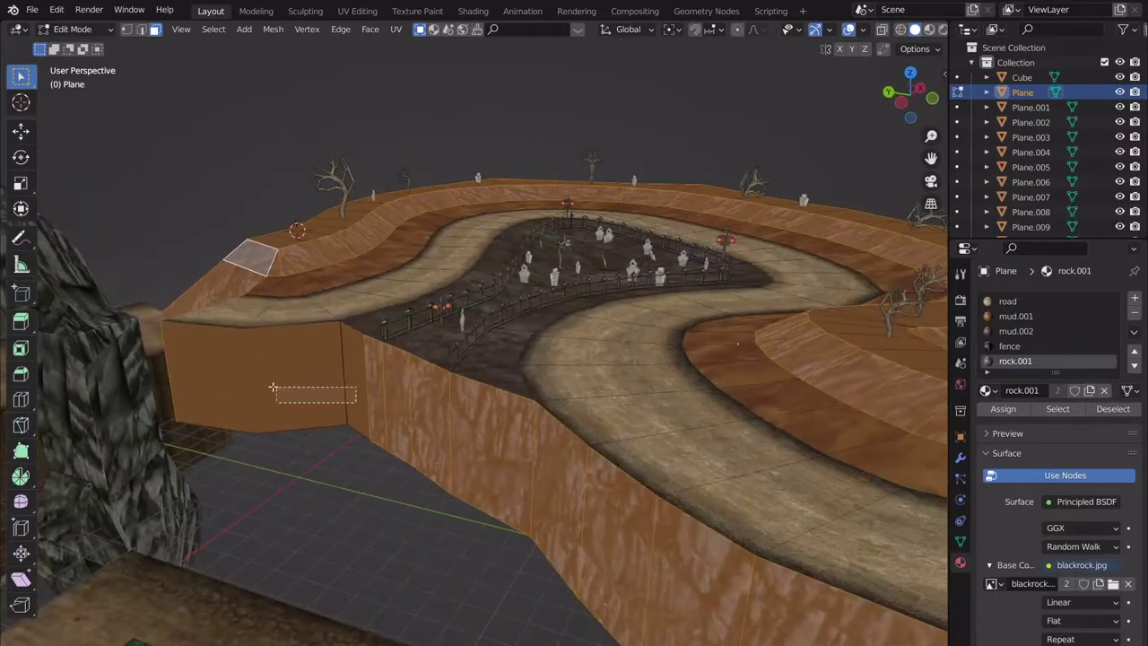
pyautogui.moveTo(188, 374); pyautogui.dragTo(873, 423, button='middle')
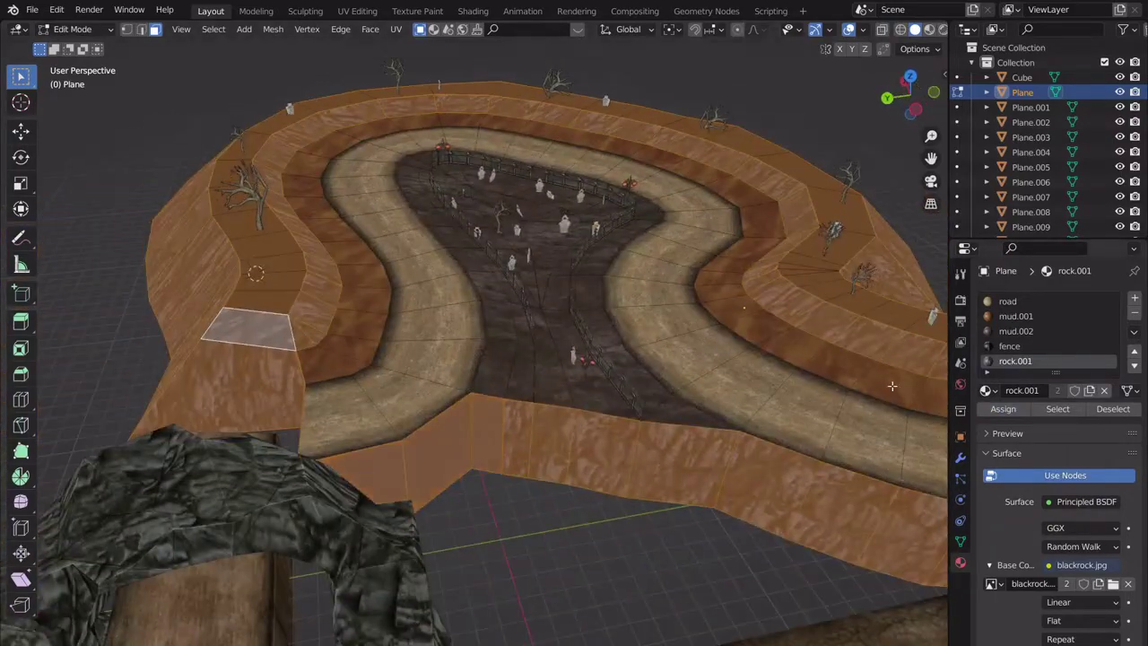
pyautogui.press('u')
pyautogui.click(583, 325)
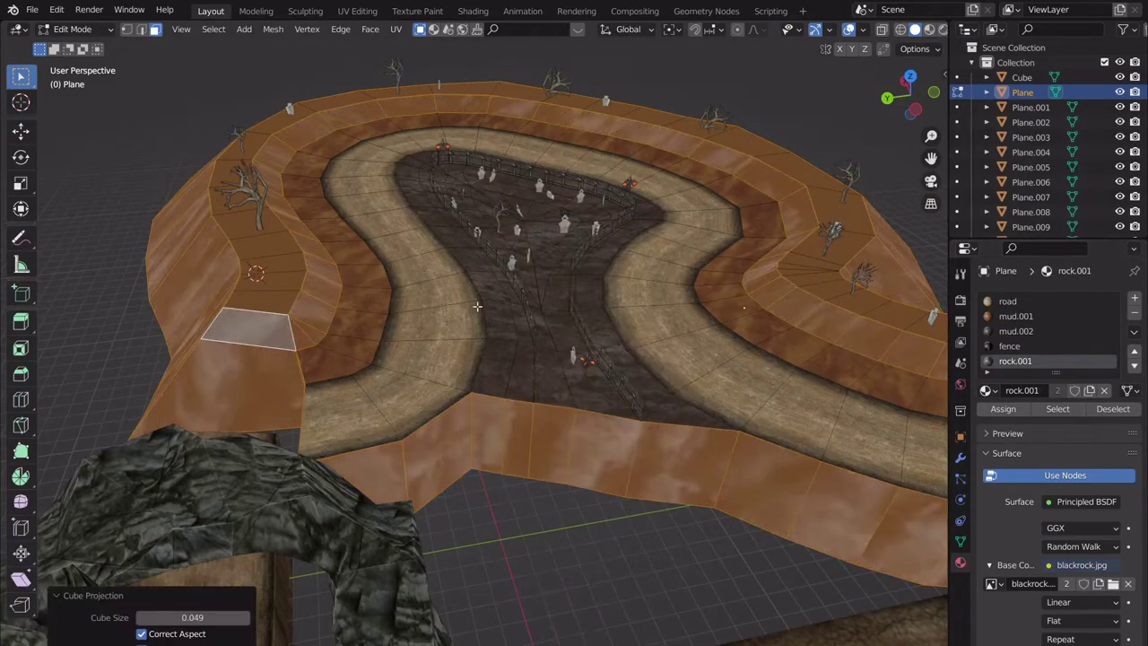
# Scale the UVs of the selected rock faces in the UV editor and return to the Layout workspace.
pyautogui.click(357, 11)
pyautogui.press('s')
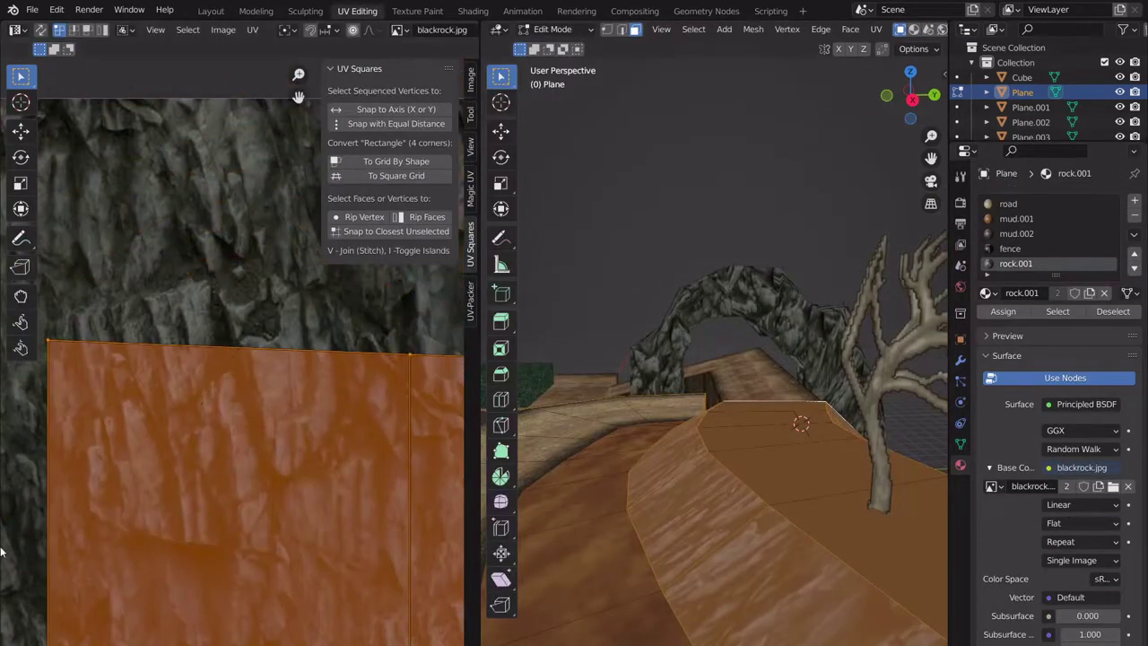
pyautogui.click(211, 11)
pyautogui.moveTo(410, 238); pyautogui.dragTo(394, 283, button='middle')
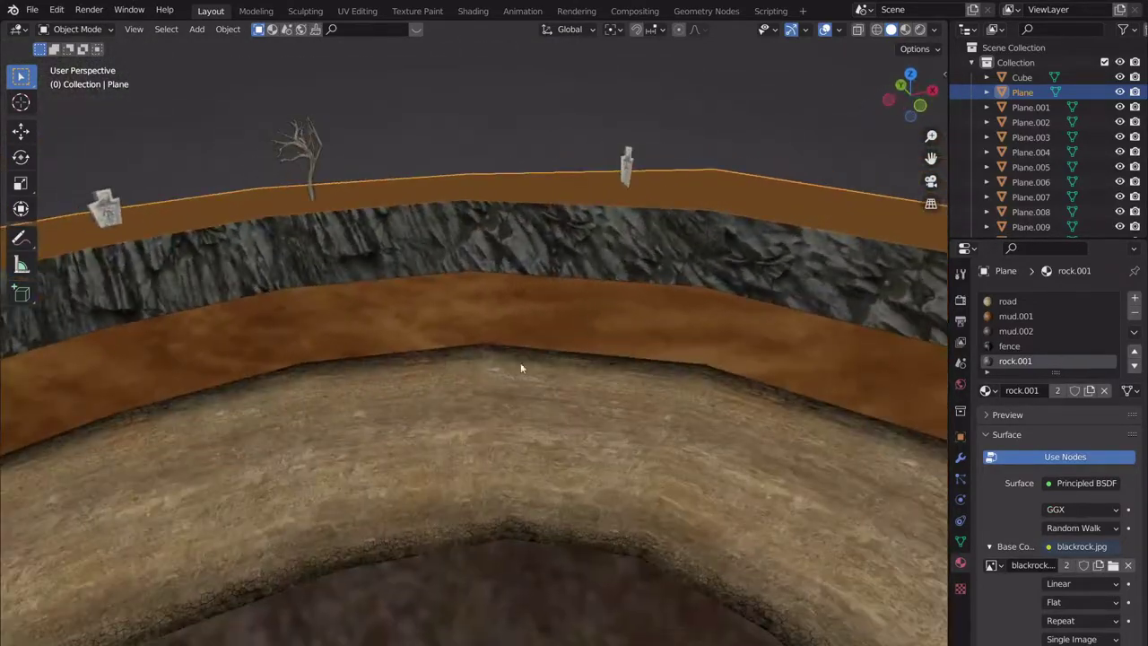
# Examine the rock texture along the inner cliff band, then its complete UV layout in the UV Editing workspace.
pyautogui.moveTo(520, 368); pyautogui.dragTo(577, 360, button='middle')
pyautogui.scroll(3, 432, 348)
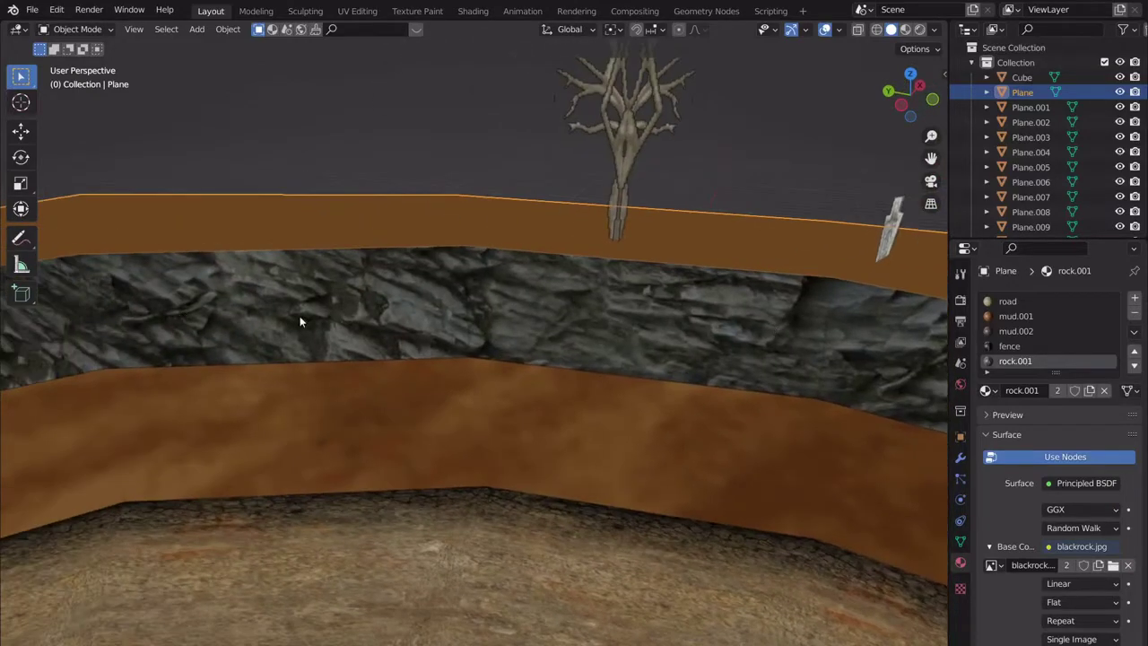
pyautogui.scroll(-4, 533, 307)
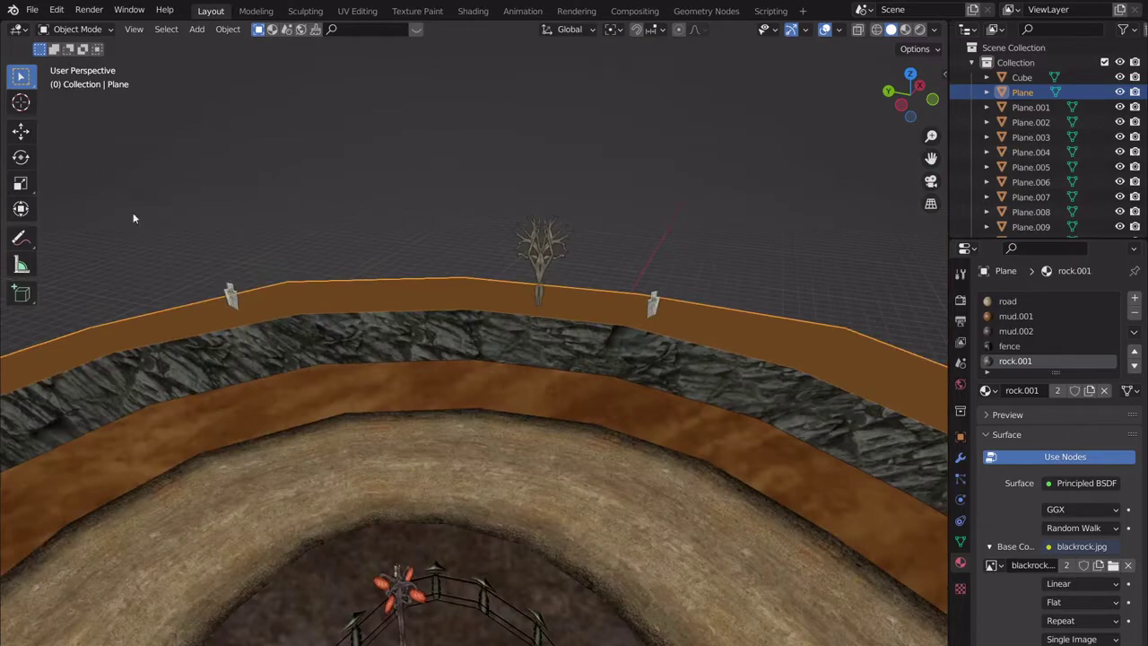
pyautogui.moveTo(634, 375); pyautogui.dragTo(473, 362, button='middle')
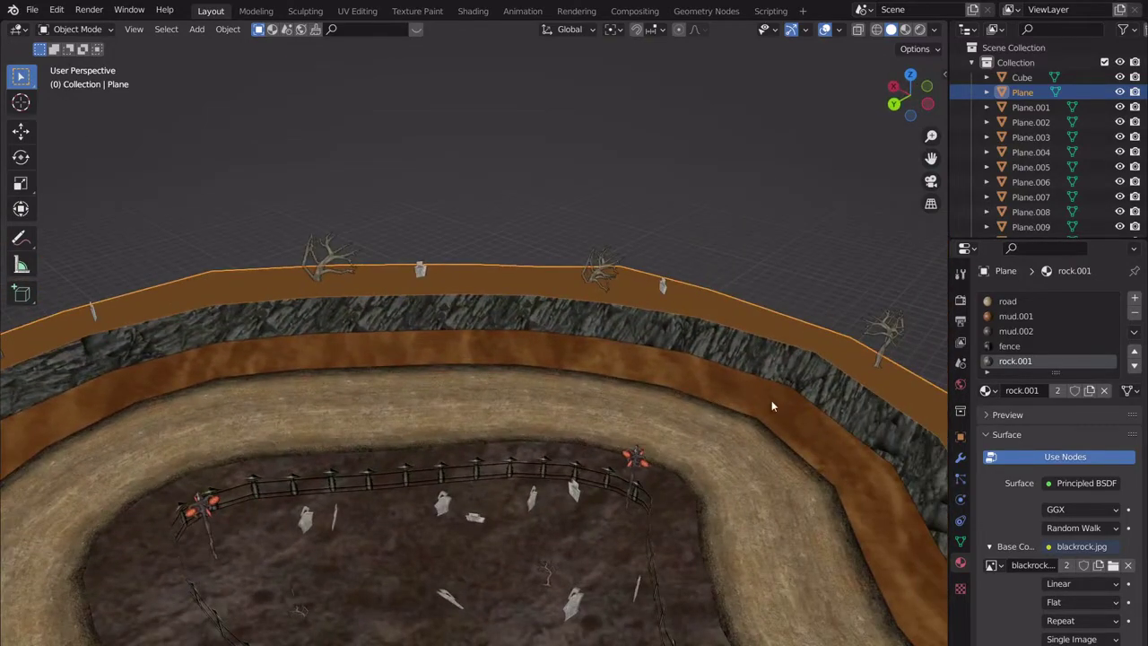
pyautogui.moveTo(772, 407); pyautogui.dragTo(713, 341, button='middle')
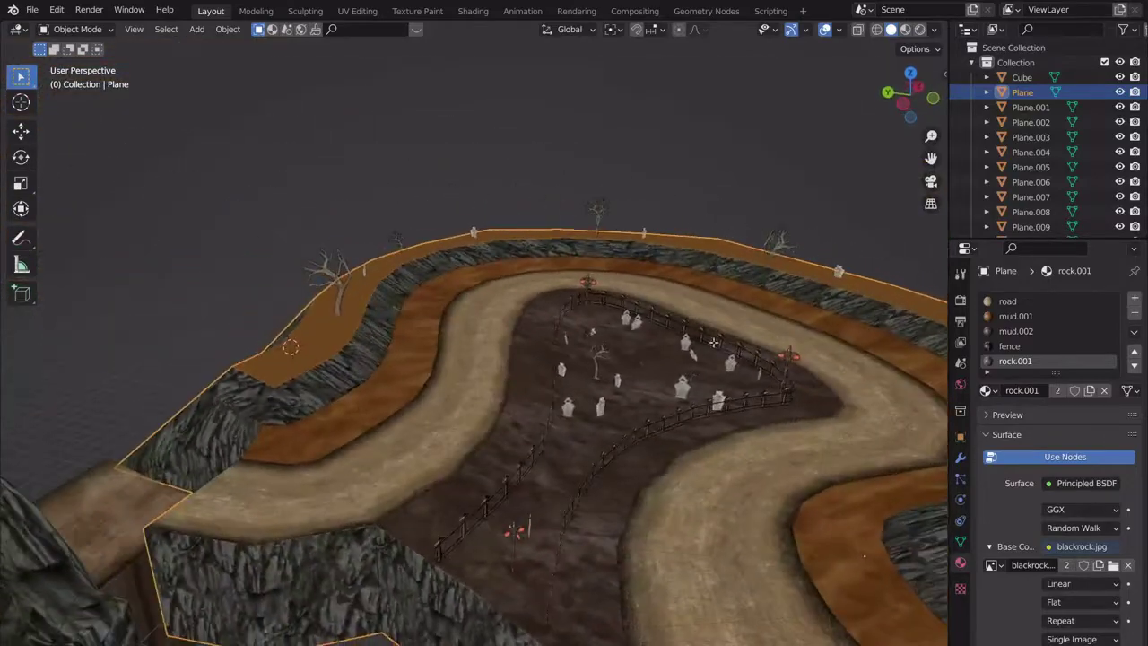
pyautogui.press('Tab')
pyautogui.click(345, 13)
pyautogui.scroll(-14, 243, 283)
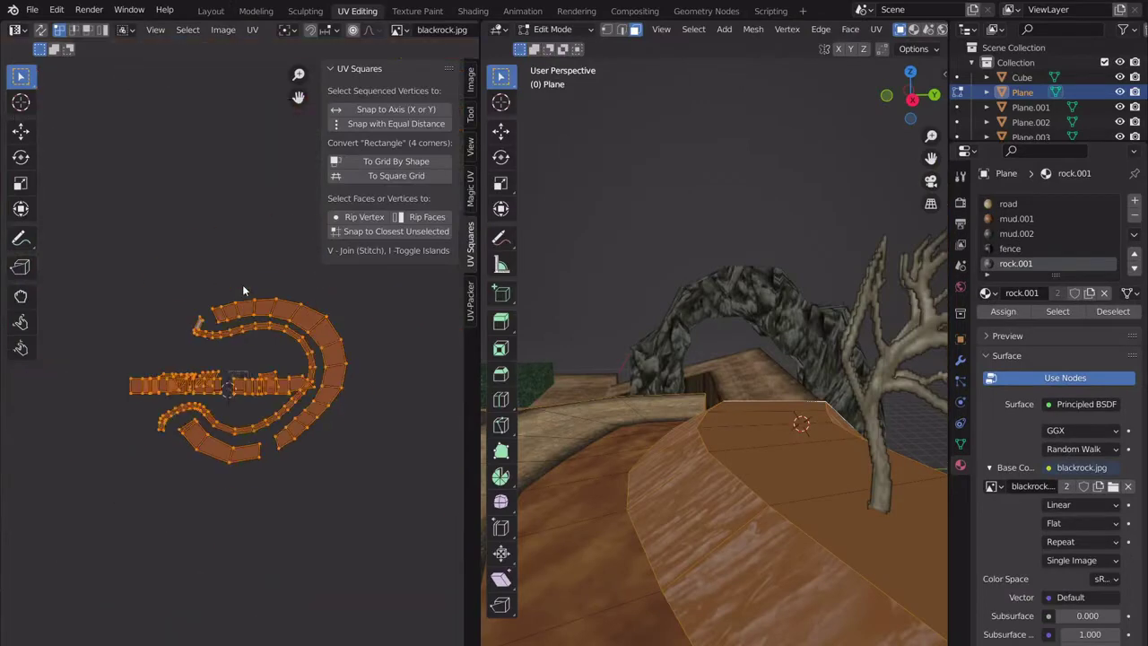
pyautogui.scroll(3, 242, 291)
pyautogui.scroll(-8, 731, 407)
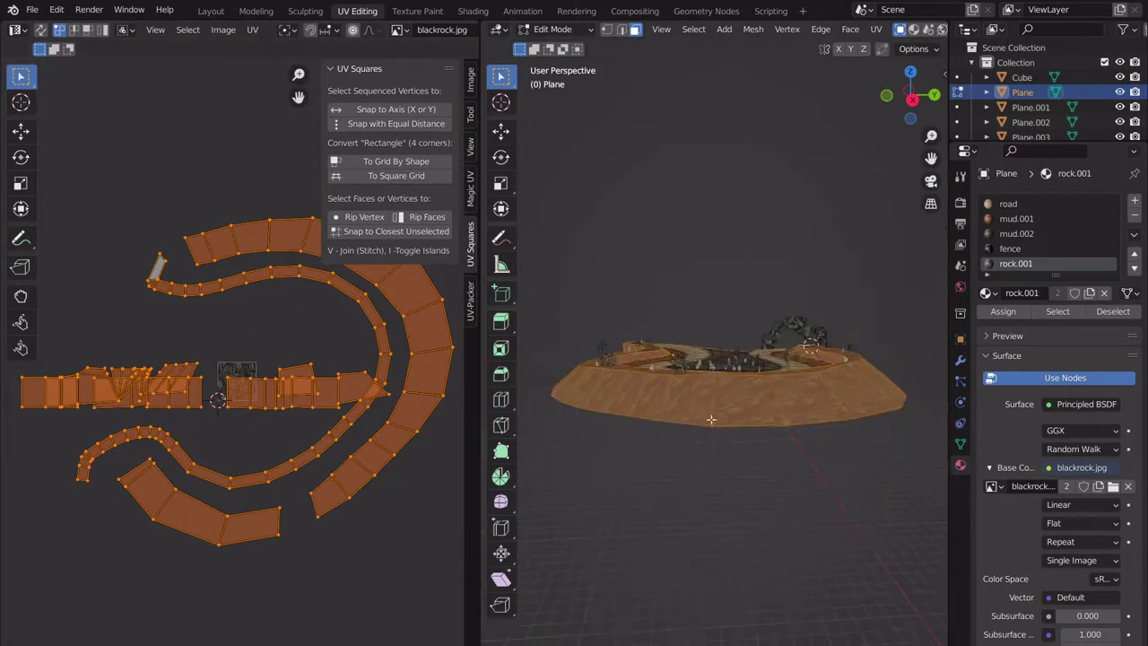
# Stretch all rock UVs along the Y axis by about 1.9 while checking the inner cliff band.
pyautogui.moveTo(718, 410); pyautogui.dragTo(839, 404, button='middle')
pyautogui.scroll(4, 789, 440)
pyautogui.keyDown('shift'); pyautogui.moveTo(847, 363); pyautogui.dragTo(843, 426, button='middle'); pyautogui.keyUp('shift')
pyautogui.scroll(5, 763, 452)
pyautogui.scroll(3, 796, 411)
pyautogui.moveTo(721, 414); pyautogui.dragTo(776, 376, button='middle')
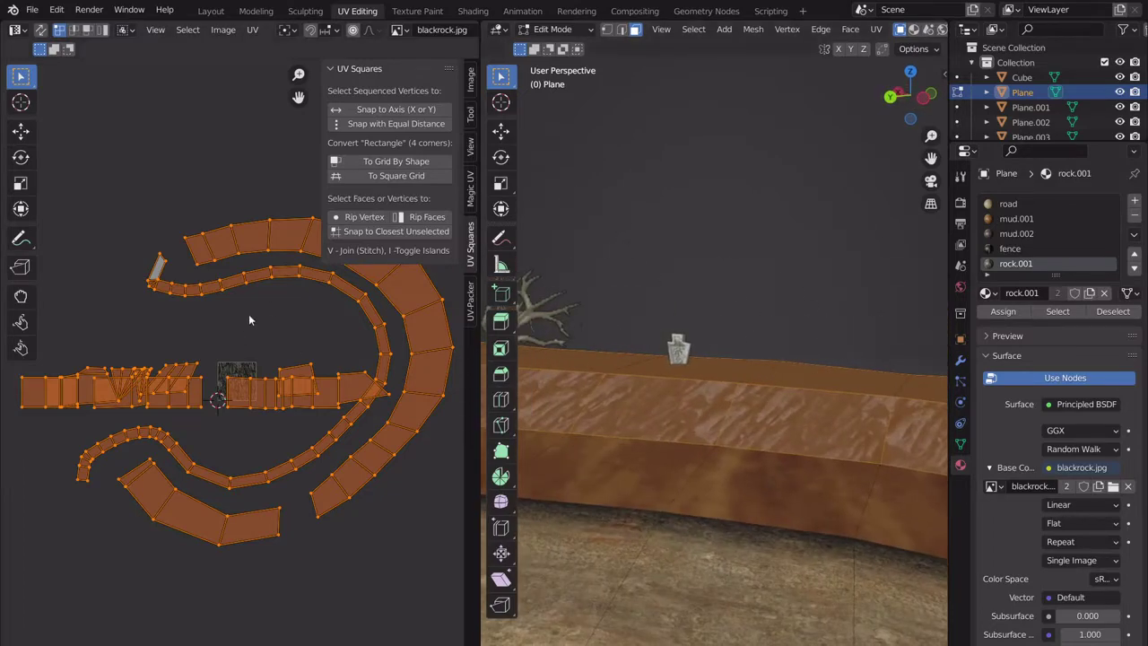
pyautogui.press('s')
pyautogui.press('y')
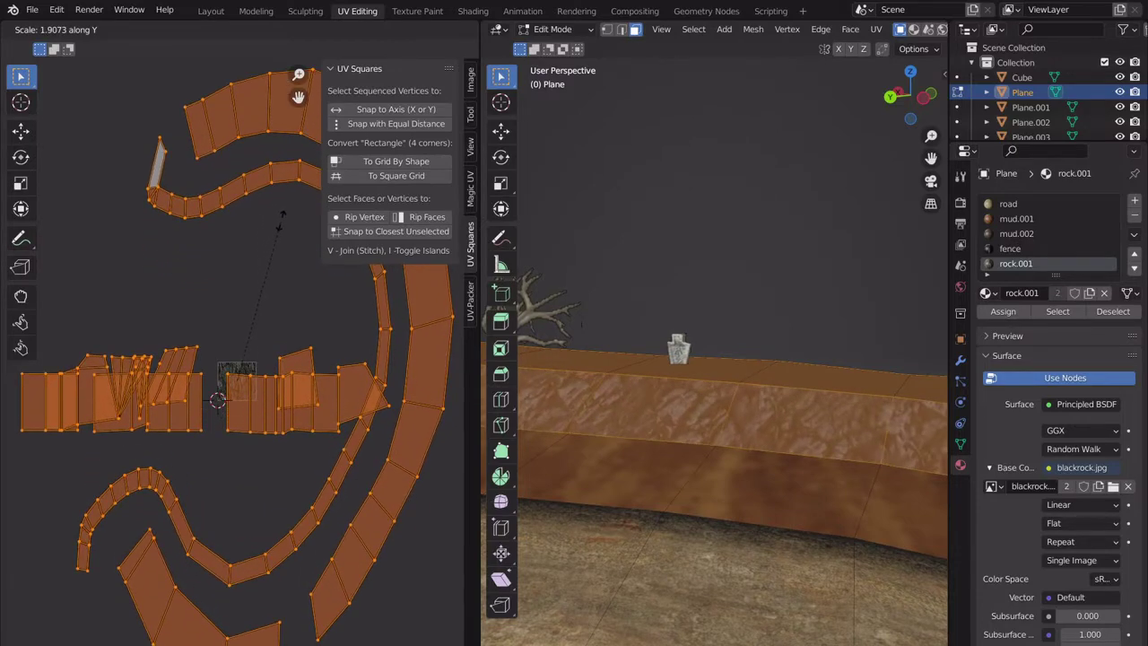
# Examine the stretched rock texture on the cliff band around the track with the mesh selection hidden.
pyautogui.scroll(-3, 696, 413)
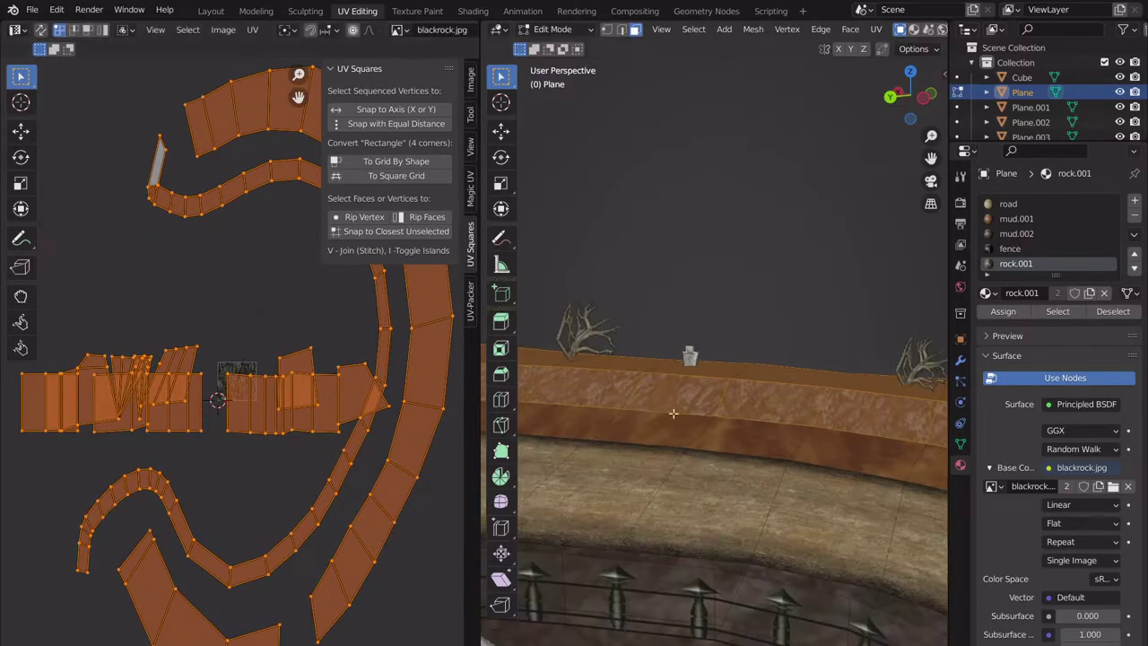
pyautogui.keyDown('shift'); pyautogui.moveTo(672, 409); pyautogui.dragTo(812, 356, button='middle'); pyautogui.keyUp('shift')
pyautogui.scroll(-4, 812, 356)
pyautogui.scroll(2, 861, 341)
pyautogui.moveTo(901, 330); pyautogui.dragTo(827, 441, button='middle')
pyautogui.scroll(3, 866, 370)
pyautogui.scroll(2, 872, 368)
pyautogui.press('Tab')
pyautogui.scroll(3, 879, 365)
pyautogui.press('Tab')
pyautogui.press('Tab')
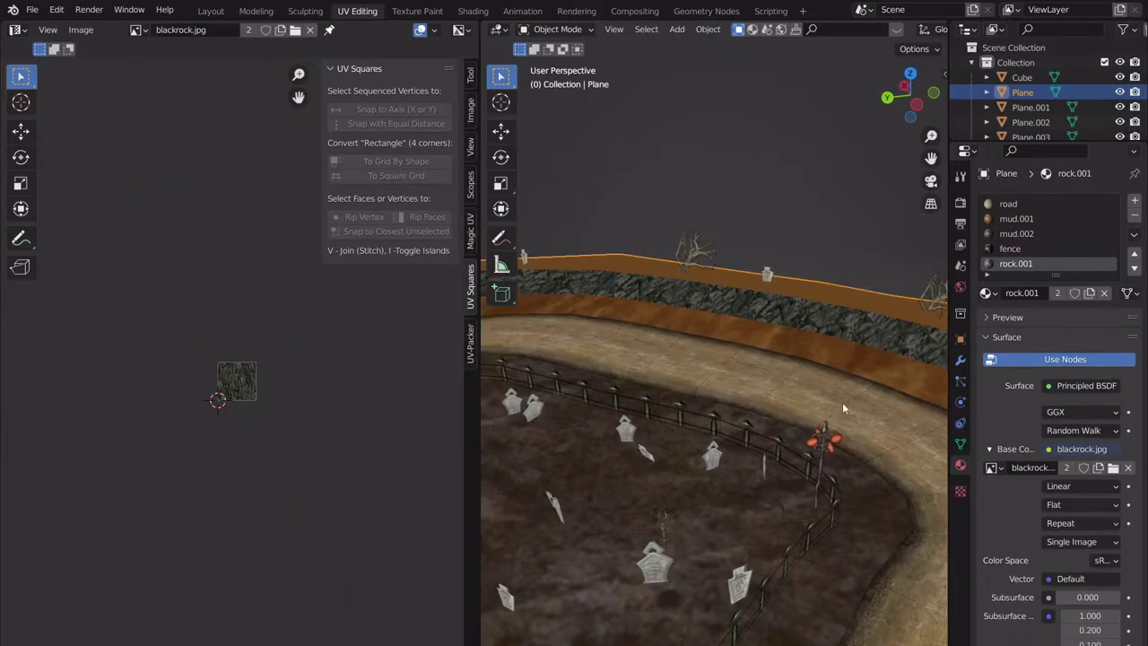
pyautogui.moveTo(842, 402)
pyautogui.mouseDown(button='middle')
pyautogui.moveTo(697, 427)
pyautogui.moveTo(482, 388)
pyautogui.moveTo(860, 409)
pyautogui.mouseUp(button='middle')
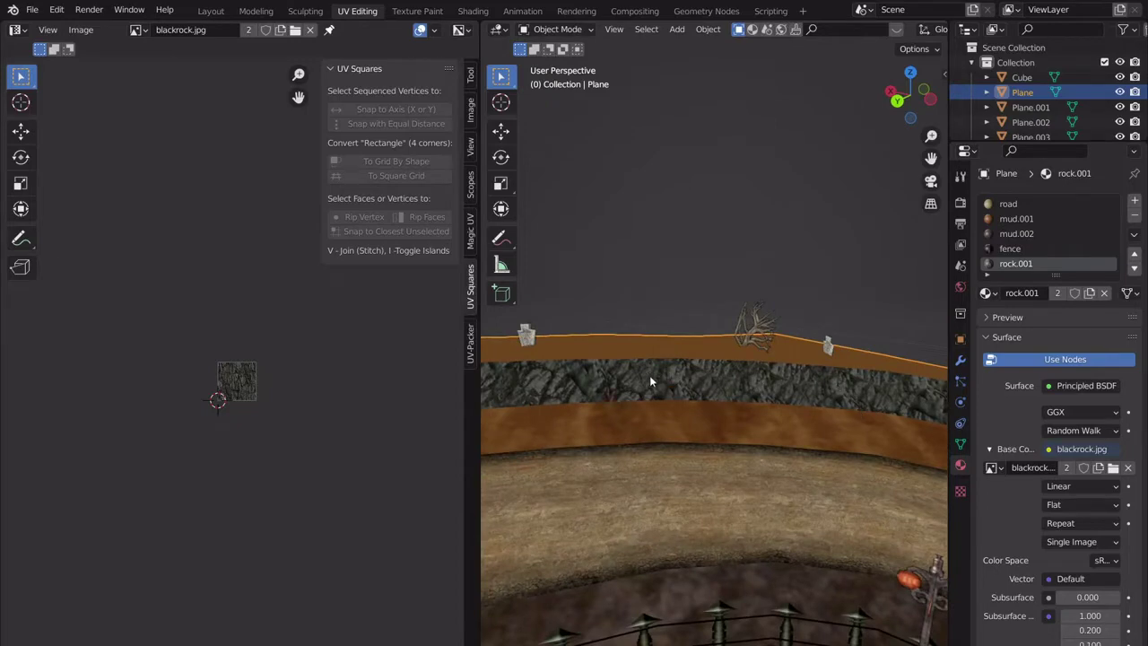
pyautogui.moveTo(649, 382); pyautogui.dragTo(703, 366, button='middle')
pyautogui.moveTo(597, 359); pyautogui.dragTo(656, 357, button='middle')
pyautogui.press('Tab')
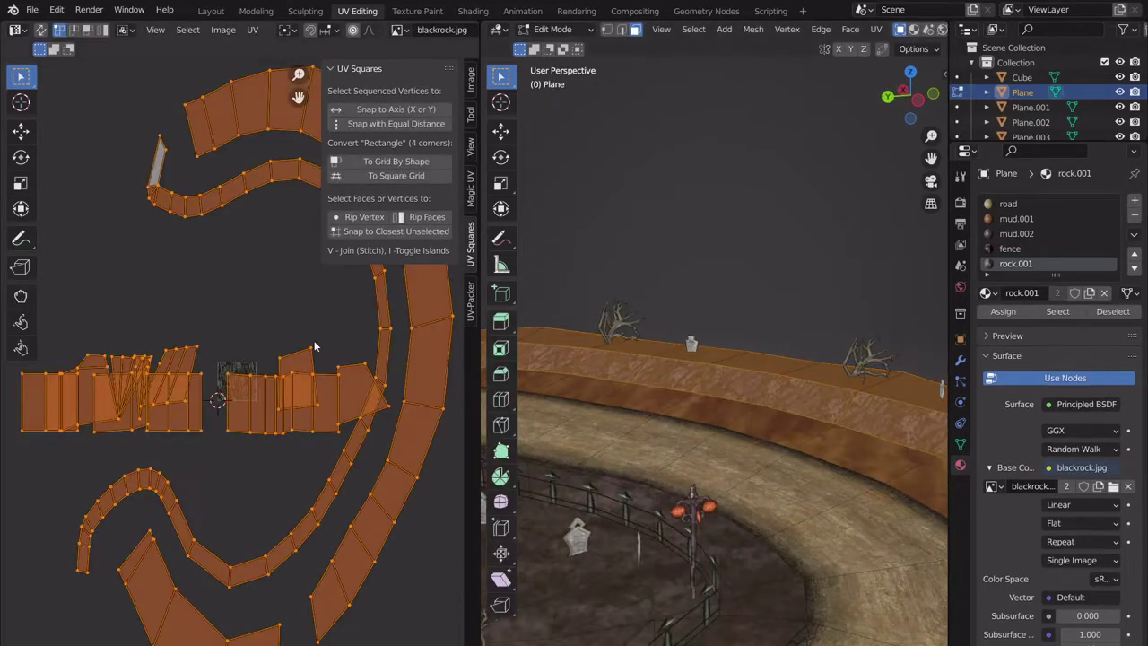
# Scale the rock UVs down uniformly and try rotating them in the UV editor.
pyautogui.press('Tab')
pyautogui.moveTo(628, 404); pyautogui.dragTo(756, 394, button='middle')
pyautogui.scroll(-3, 731, 361)
pyautogui.press('Tab')
pyautogui.scroll(4, 733, 366)
pyautogui.scroll(1, 689, 369)
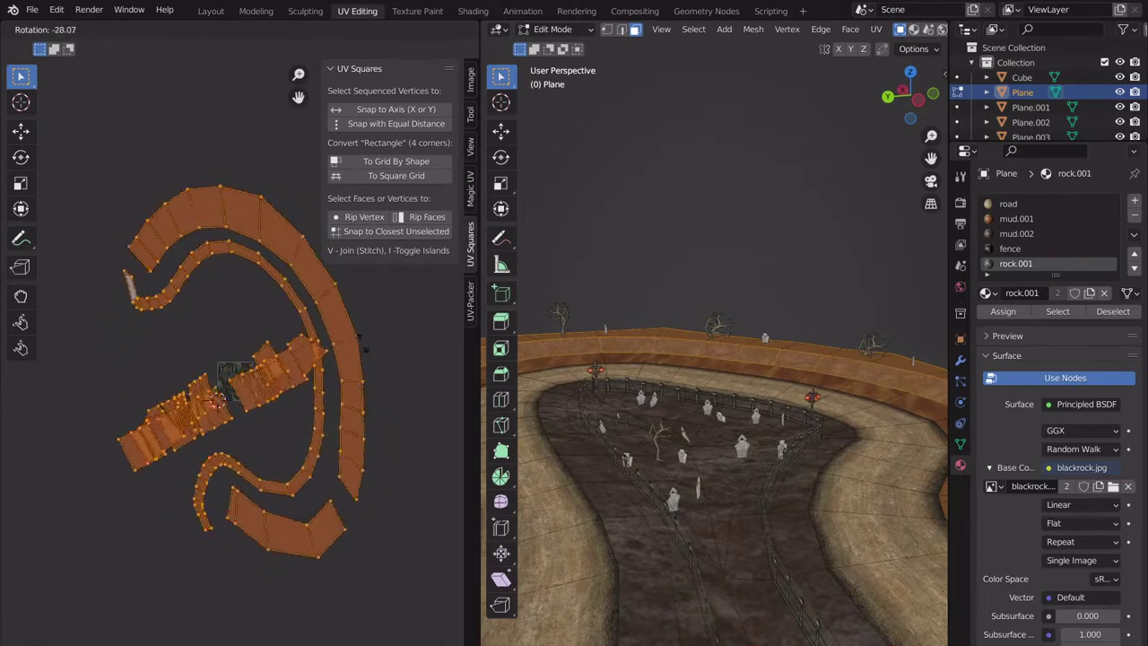
pyautogui.click(375, 503)
pyautogui.press('Tab')
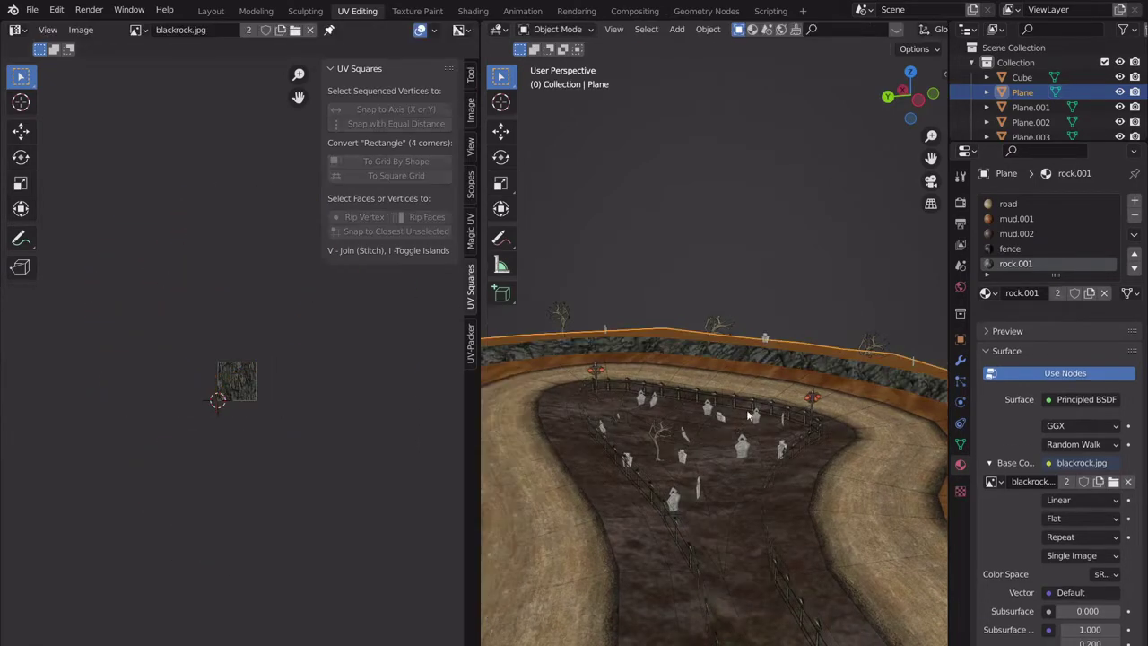
# Select the full strip of flat ledge faces along the top of the cliff, from one end of the track to the other.
pyautogui.scroll(-6, 755, 395)
pyautogui.moveTo(759, 328); pyautogui.dragTo(791, 365, button='middle')
pyautogui.scroll(2, 760, 393)
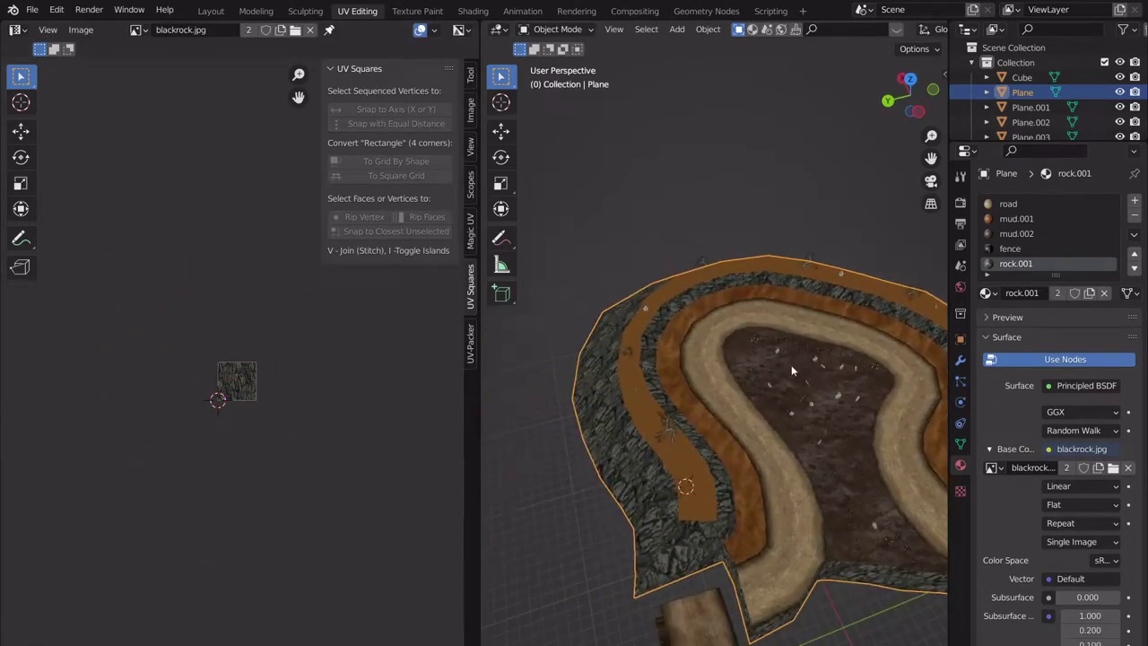
pyautogui.scroll(1, 791, 364)
pyautogui.keyDown('shift'); pyautogui.moveTo(768, 406); pyautogui.dragTo(776, 382, button='middle'); pyautogui.keyUp('shift')
pyautogui.press('Tab')
pyautogui.press('Tab')
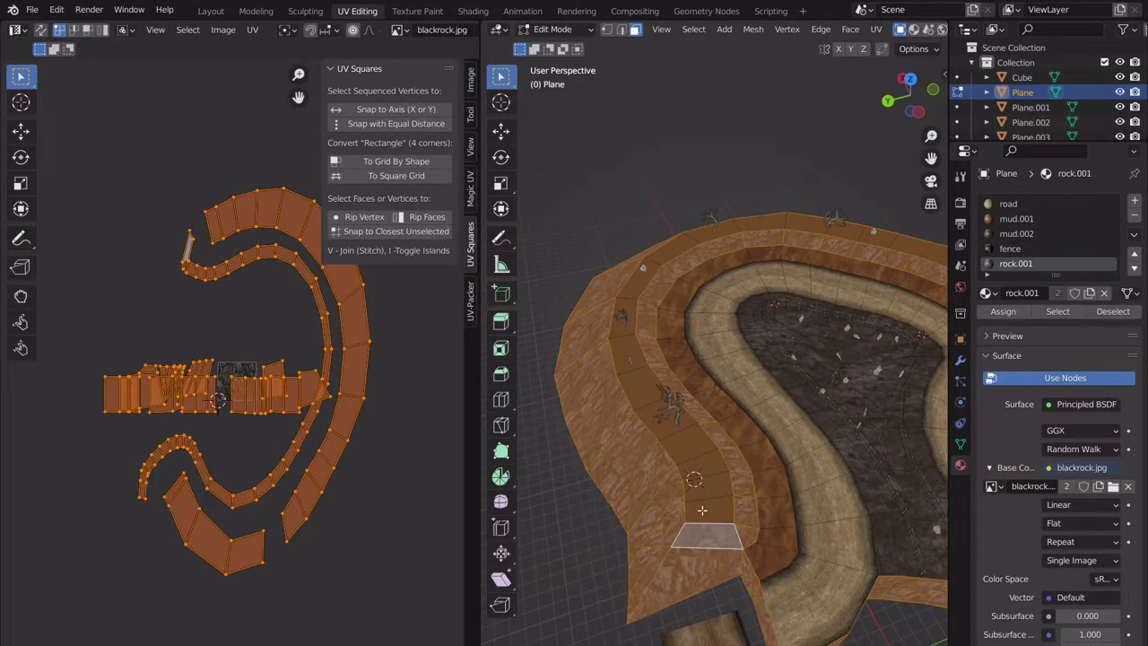
pyautogui.click(708, 509)
pyautogui.keyDown('shift'); pyautogui.moveTo(932, 345); pyautogui.dragTo(765, 307, button='middle'); pyautogui.keyUp('shift')
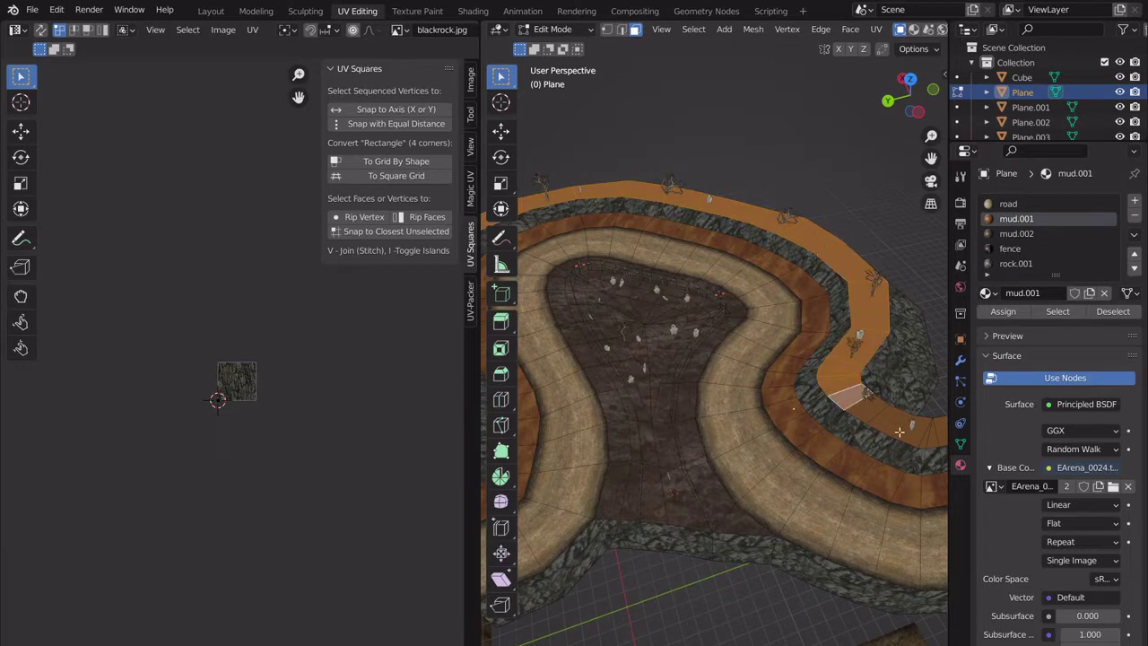
pyautogui.keyDown('shift'); pyautogui.moveTo(899, 433); pyautogui.dragTo(771, 392, button='middle'); pyautogui.keyUp('shift')
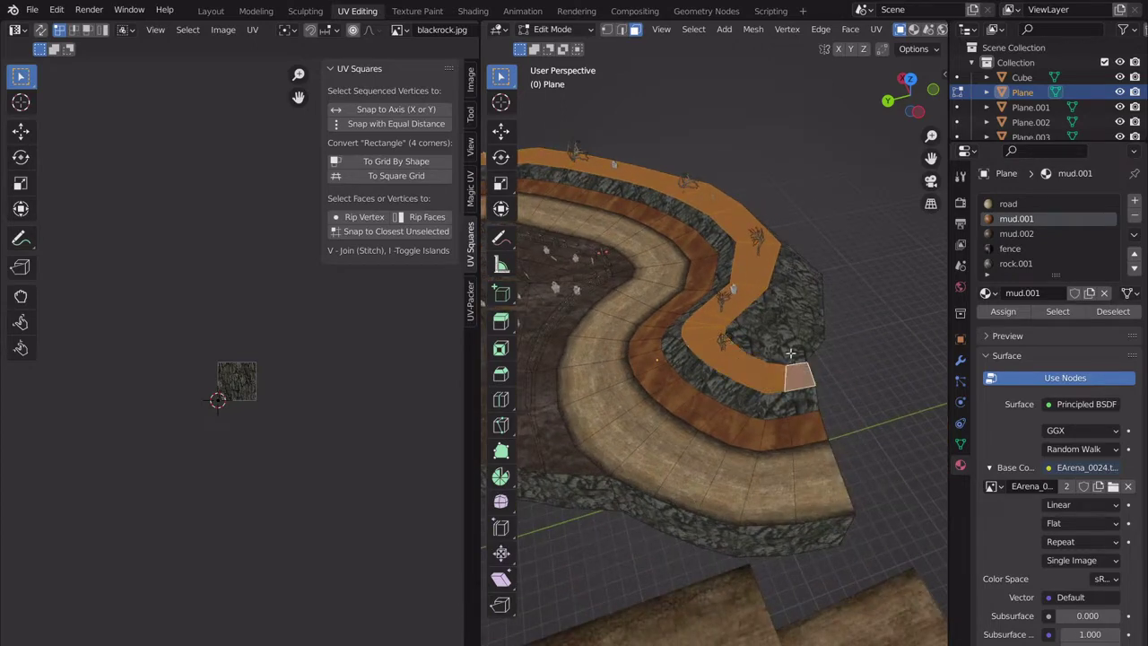
# Assign the mud.002 material to the selected ledge faces on top of the cliff.
pyautogui.scroll(-3, 630, 305)
pyautogui.keyDown('shift'); pyautogui.moveTo(630, 305); pyautogui.dragTo(776, 391, button='middle'); pyautogui.keyUp('shift')
pyautogui.scroll(4, 777, 391)
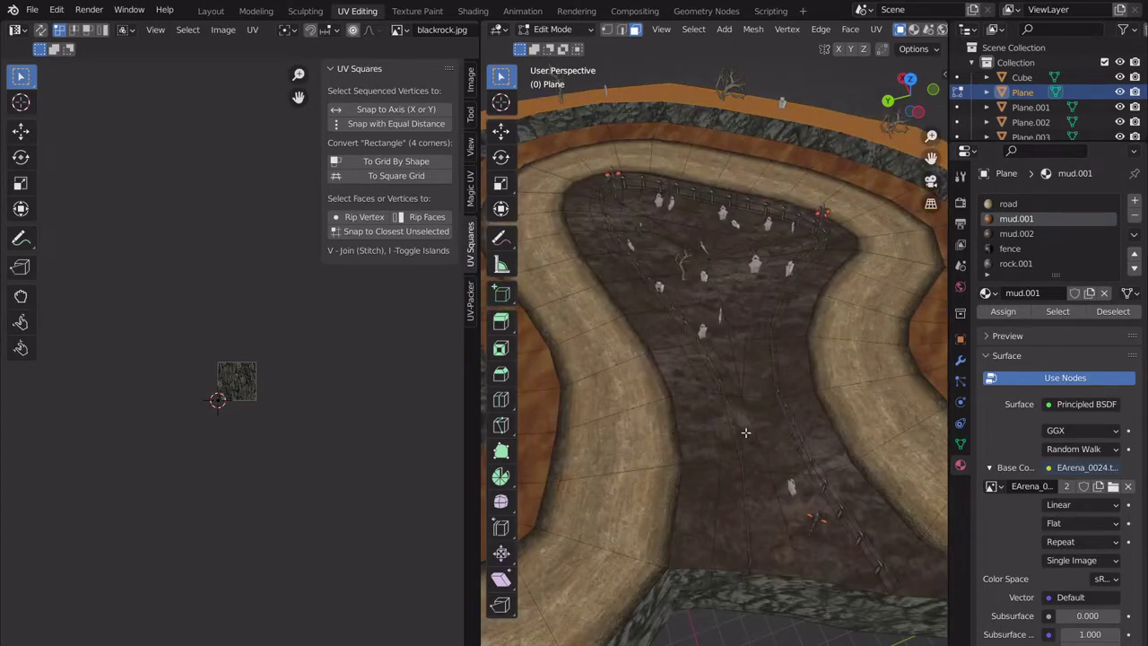
pyautogui.scroll(-3, 757, 471)
pyautogui.keyDown('shift'); pyautogui.moveTo(776, 430); pyautogui.dragTo(679, 410, button='middle'); pyautogui.keyUp('shift')
pyautogui.scroll(2, 679, 410)
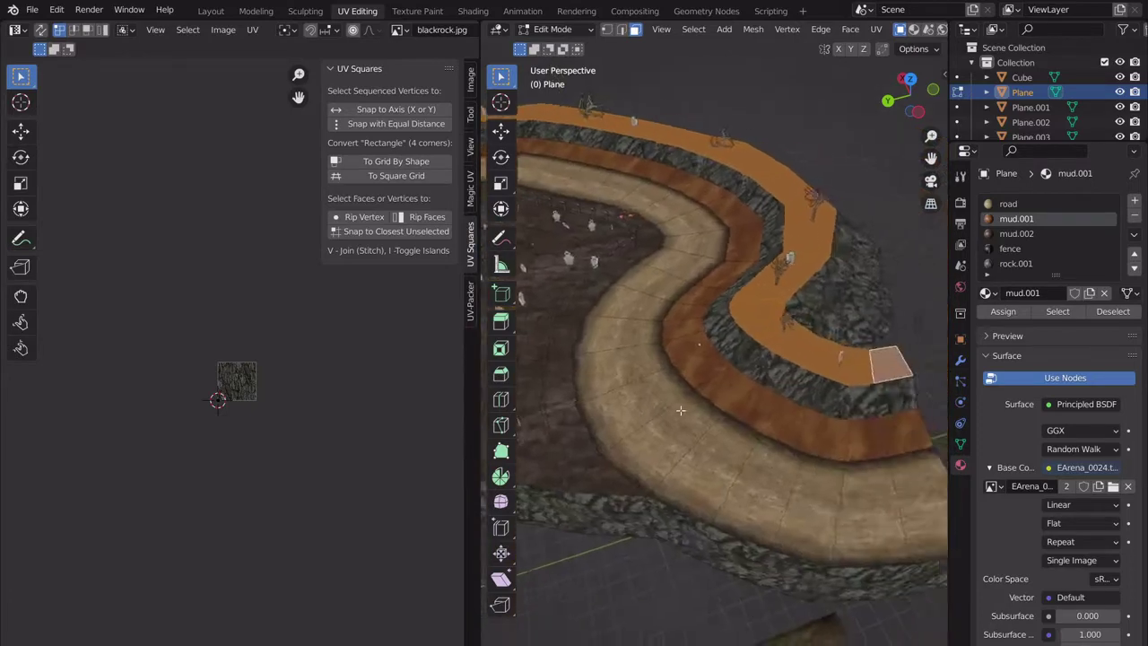
pyautogui.scroll(2, 802, 392)
pyautogui.scroll(-5, 848, 333)
pyautogui.scroll(3, 833, 395)
pyautogui.keyDown('shift'); pyautogui.moveTo(736, 366); pyautogui.dragTo(751, 397, button='middle'); pyautogui.keyUp('shift')
pyautogui.moveTo(862, 337); pyautogui.dragTo(877, 333, button='middle')
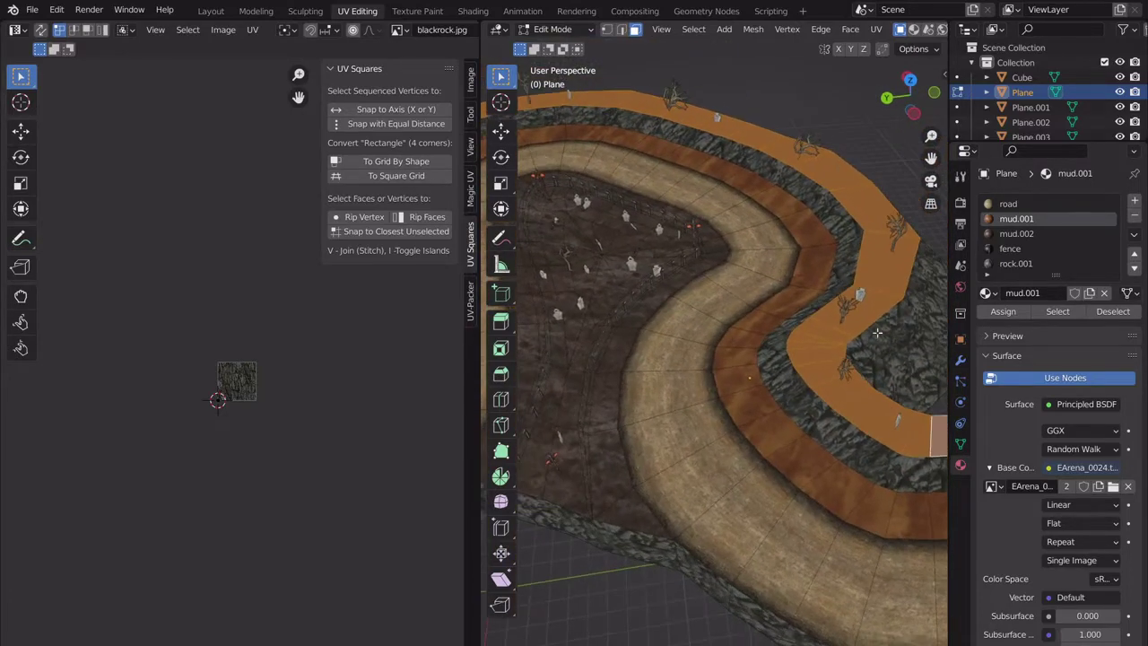
pyautogui.click(1053, 233)
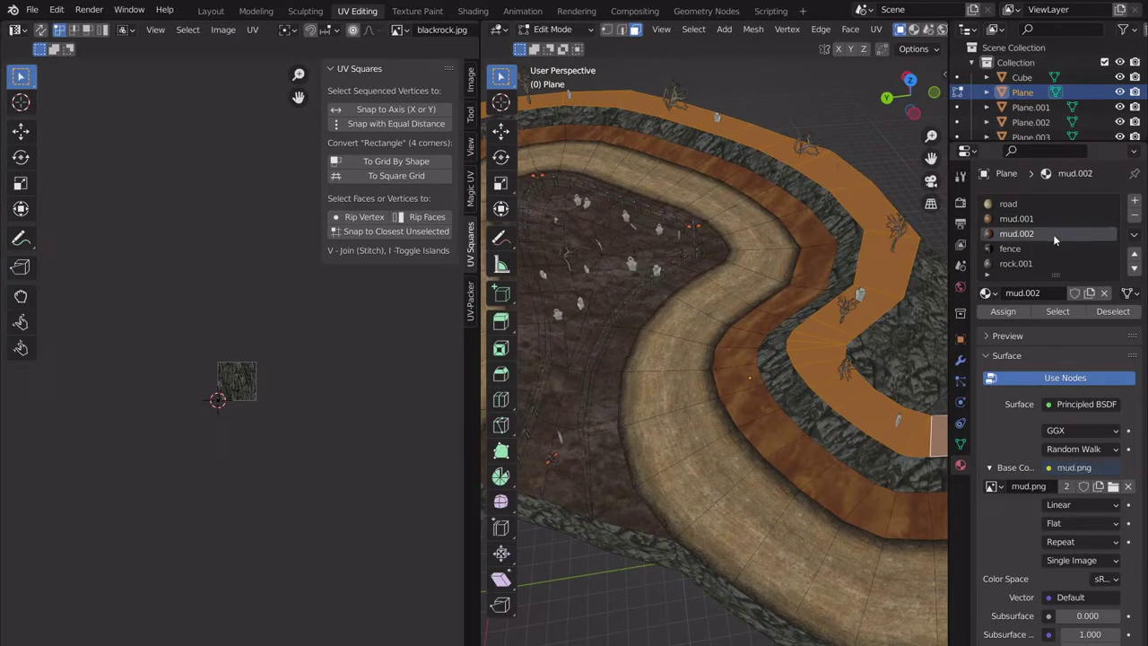
pyautogui.click(992, 310)
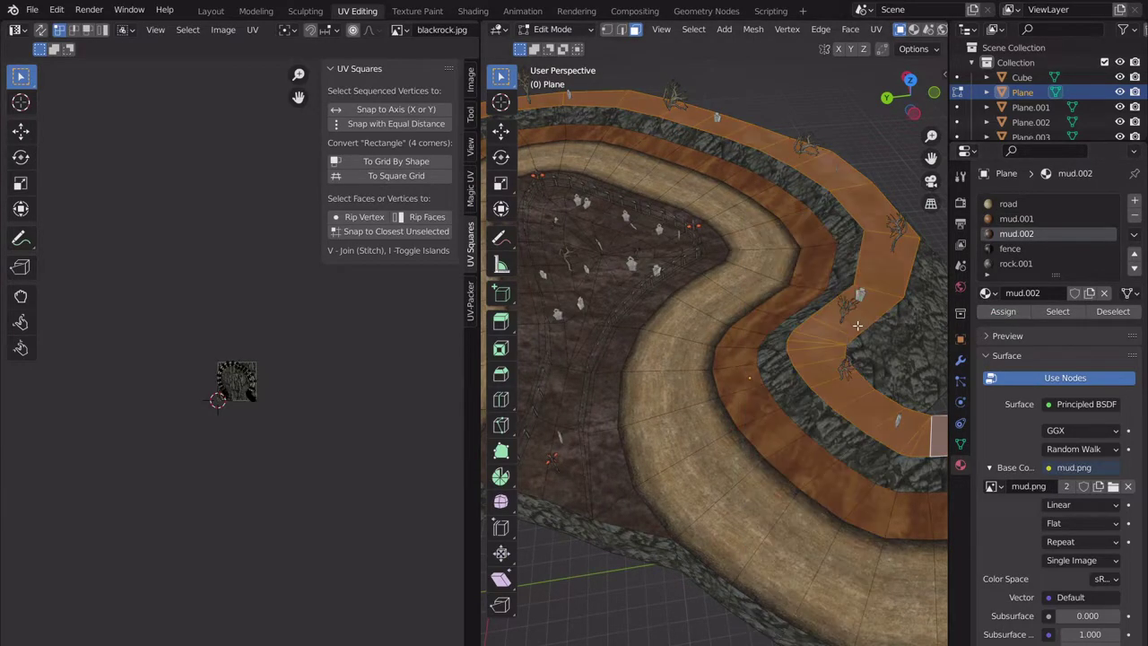
# Reproject the ledge faces' UVs from the top view, scale them up by about 6.6, and return to the Layout workspace.
pyautogui.click(910, 80)
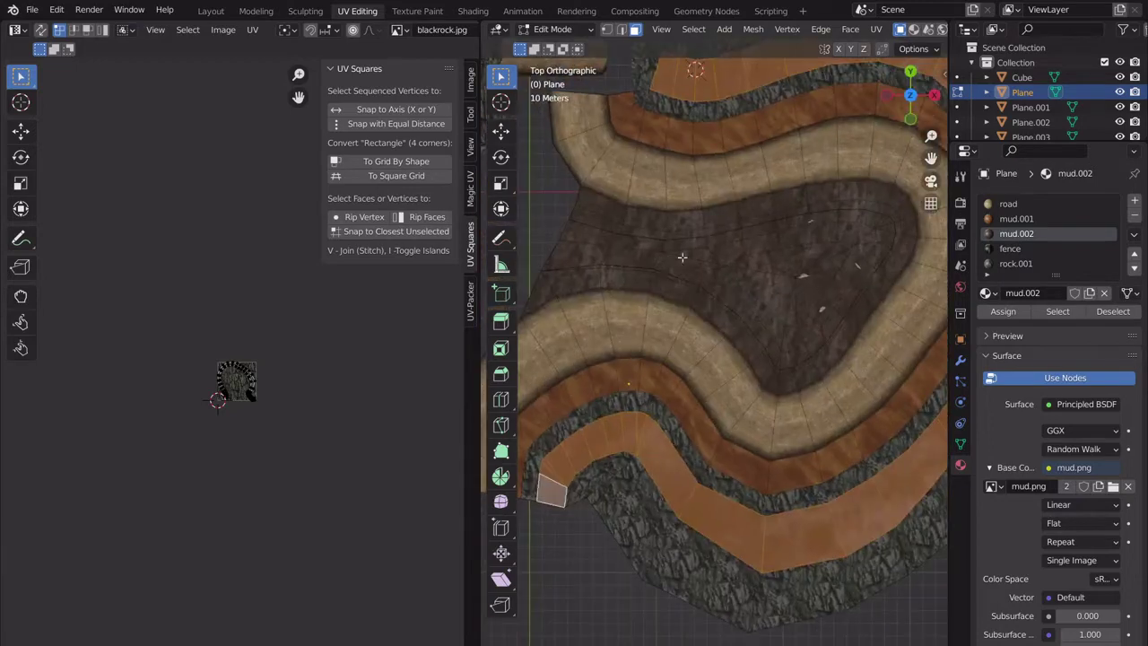
pyautogui.scroll(-4, 357, 360)
pyautogui.press('a')
pyautogui.press('s')
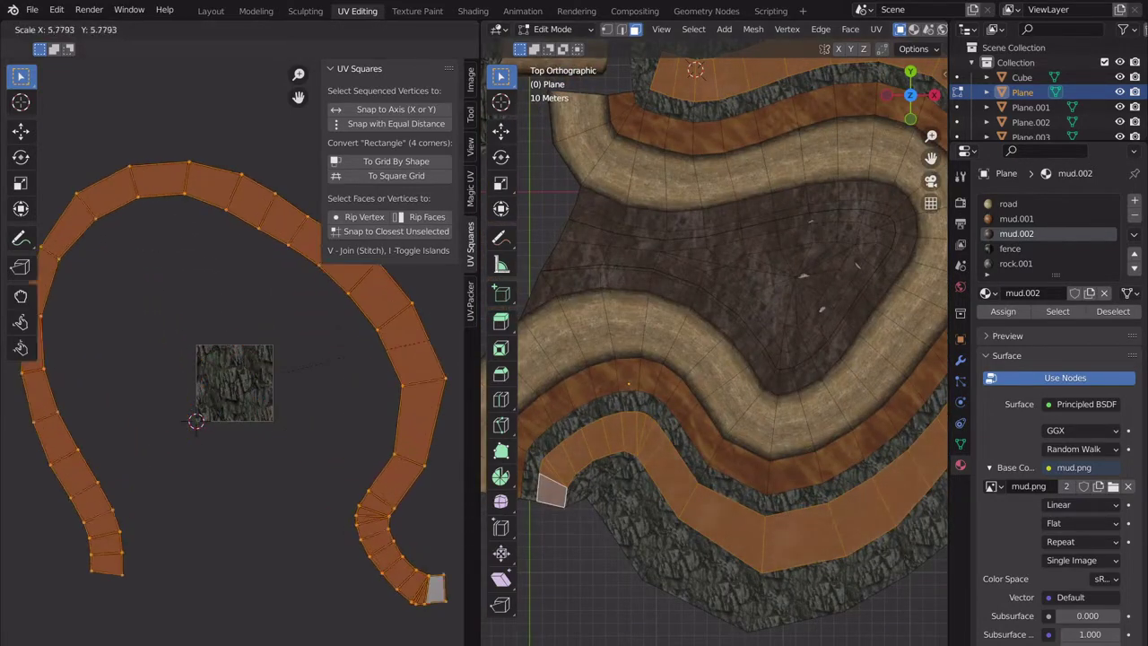
pyautogui.scroll(-6, 574, 331)
pyautogui.scroll(6, 619, 364)
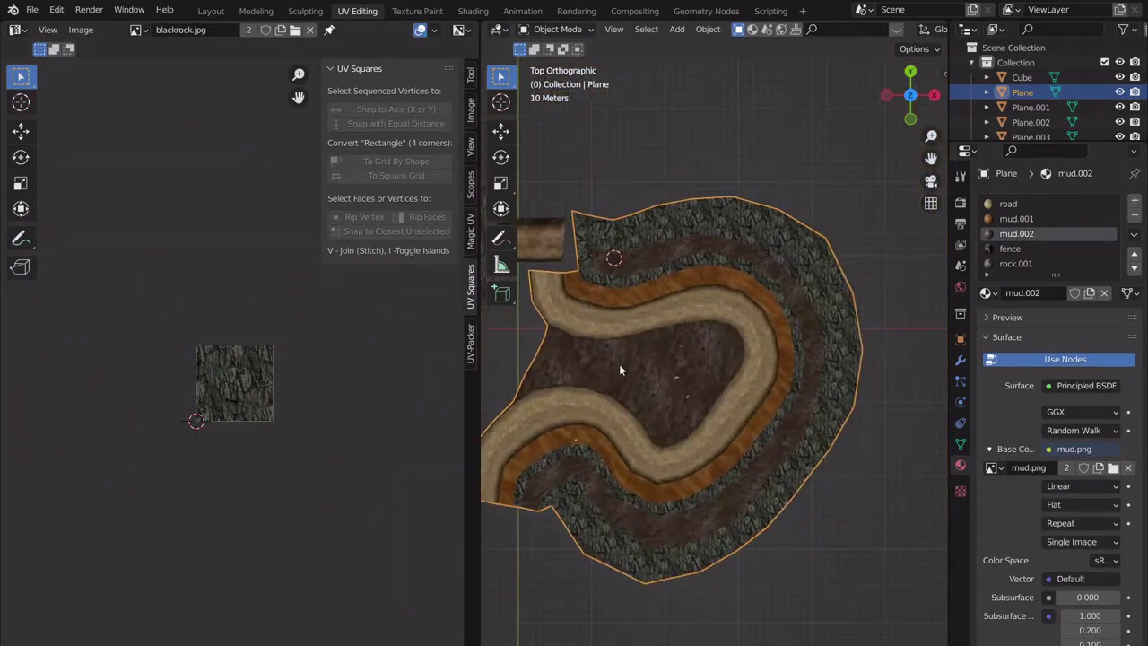
pyautogui.press('u')
pyautogui.click(612, 341)
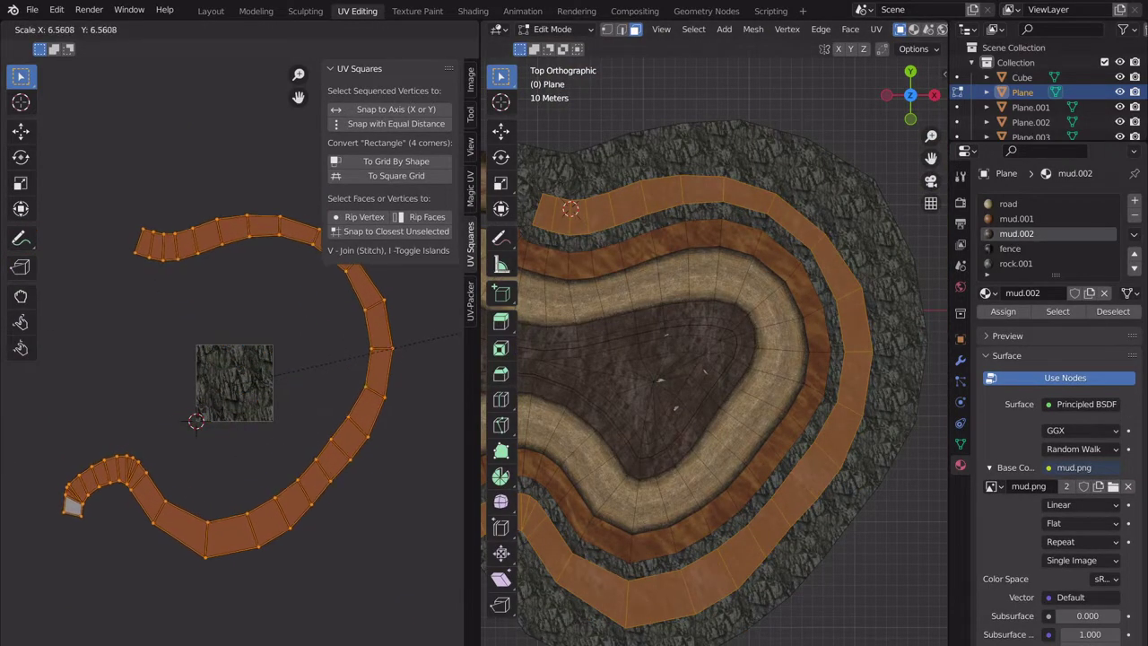
pyautogui.press('Tab')
pyautogui.scroll(2, 740, 351)
pyautogui.moveTo(740, 350); pyautogui.dragTo(791, 363, button='middle')
pyautogui.click(214, 11)
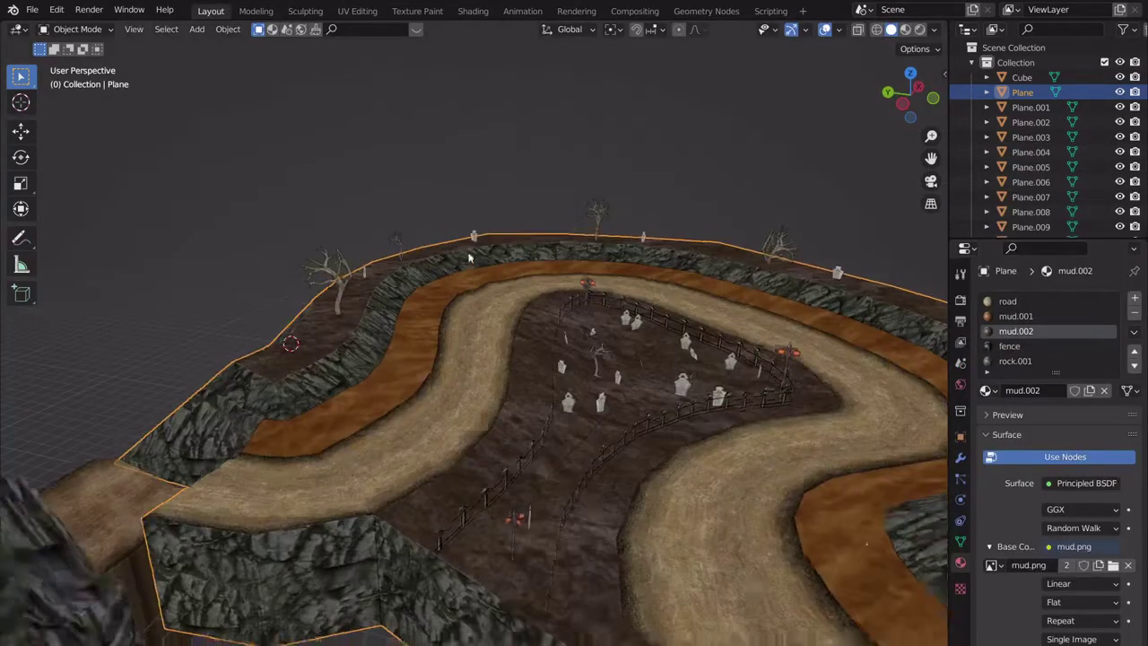
# Switch editing to Plane.002 and select the side-wall faces along the inner side of its raised road and platform.
pyautogui.moveTo(469, 256); pyautogui.dragTo(731, 251, button='middle')
pyautogui.scroll(-6, 421, 238)
pyautogui.scroll(-2, 615, 297)
pyautogui.moveTo(615, 297); pyautogui.dragTo(559, 327, button='middle')
pyautogui.scroll(2, 501, 329)
pyautogui.press('Tab')
pyautogui.click(818, 308)
pyautogui.press('Tab')
pyautogui.scroll(3, 672, 321)
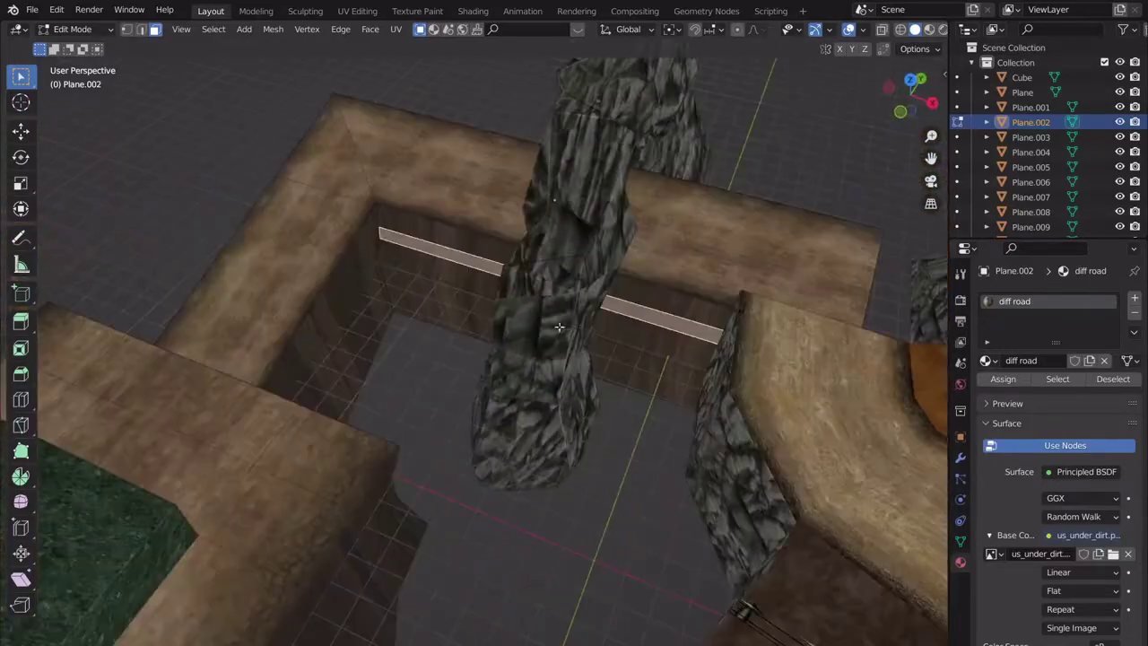
pyautogui.moveTo(652, 291); pyautogui.dragTo(610, 360, button='middle')
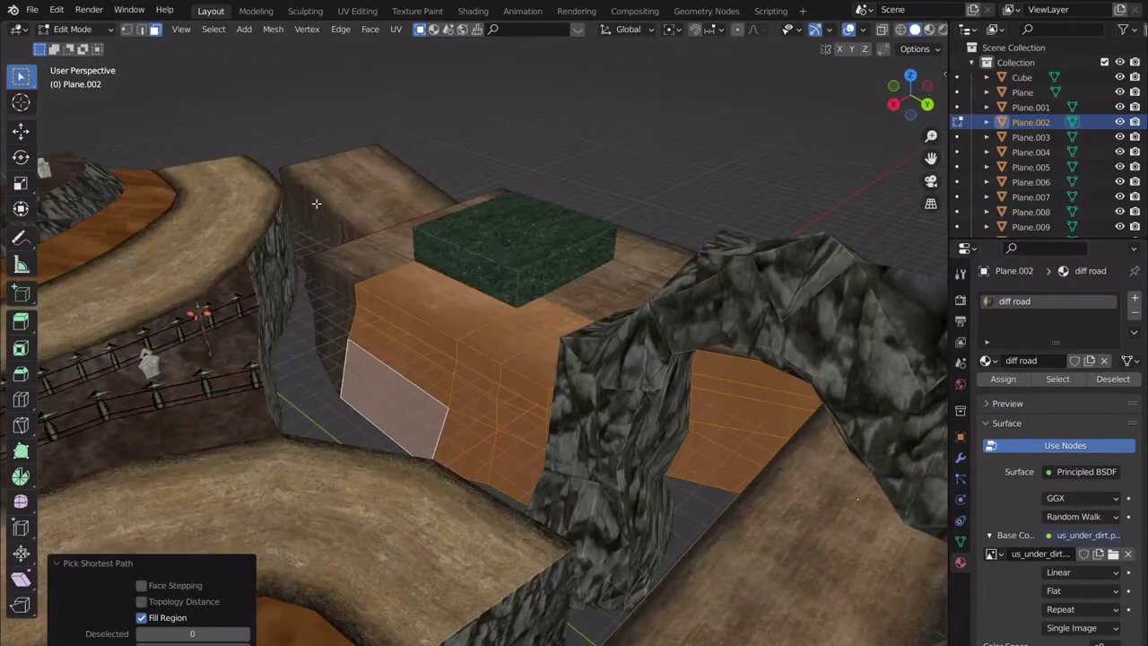
# Extend the selection along the adjoining road section's side wall and deselect the platform's top faces beside the green block.
pyautogui.moveTo(335, 224); pyautogui.dragTo(596, 225, button='middle')
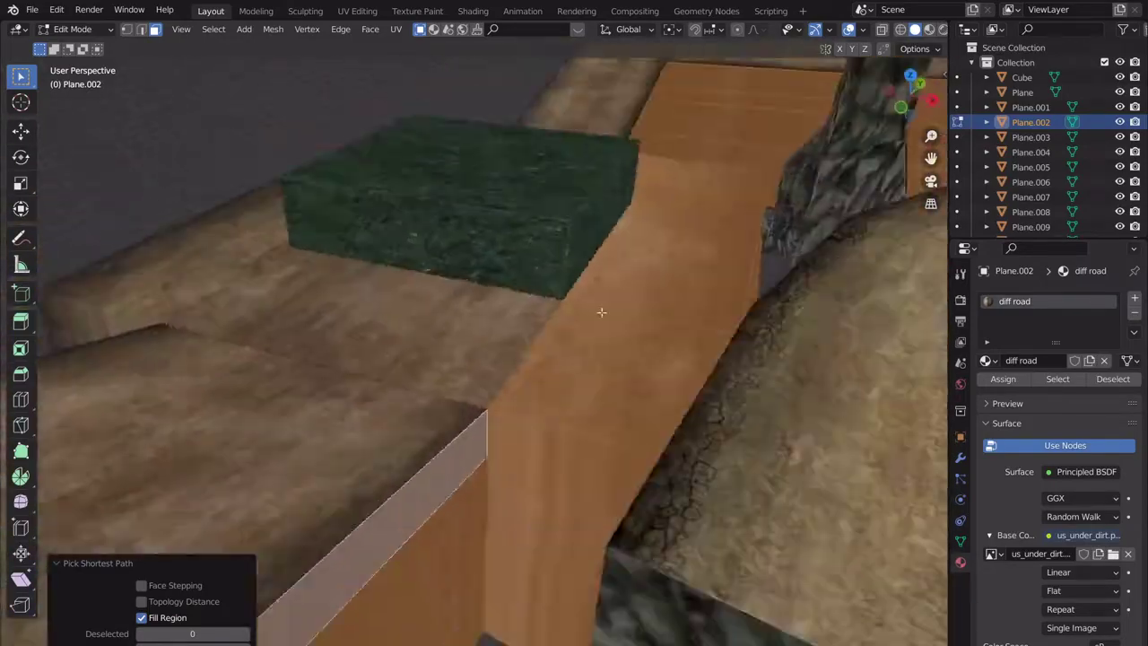
pyautogui.moveTo(601, 312); pyautogui.dragTo(453, 399, button='middle')
pyautogui.scroll(2, 433, 349)
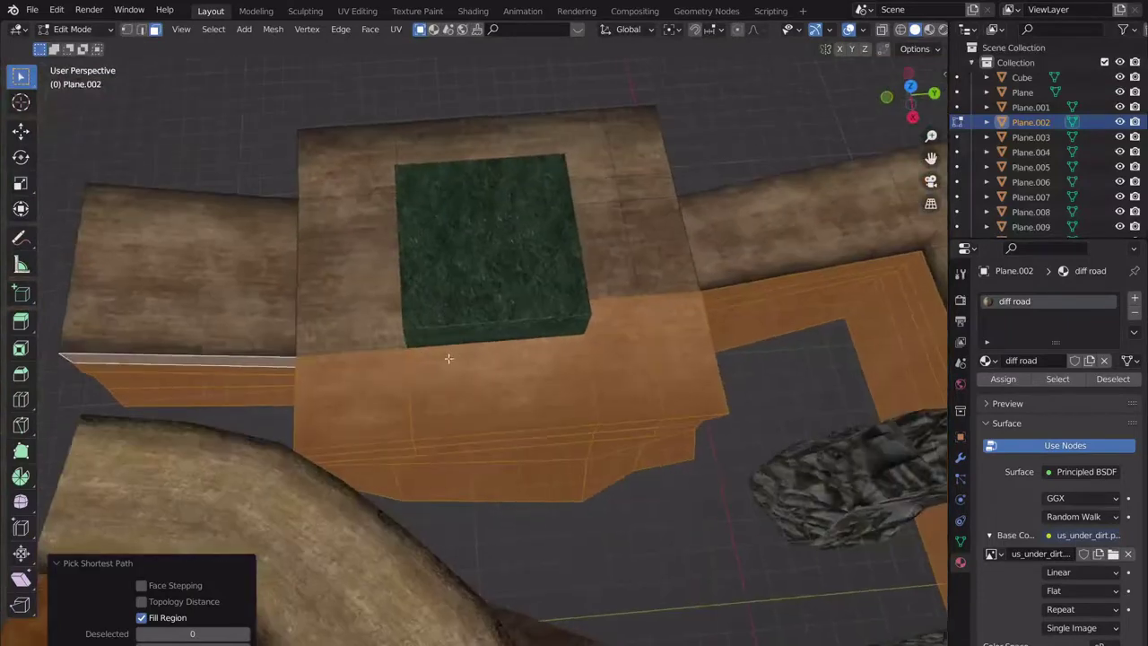
pyautogui.moveTo(448, 356); pyautogui.dragTo(623, 364, button='middle')
pyautogui.keyDown('ctrl'); pyautogui.moveTo(632, 353); pyautogui.dragTo(477, 369); pyautogui.keyUp('ctrl')
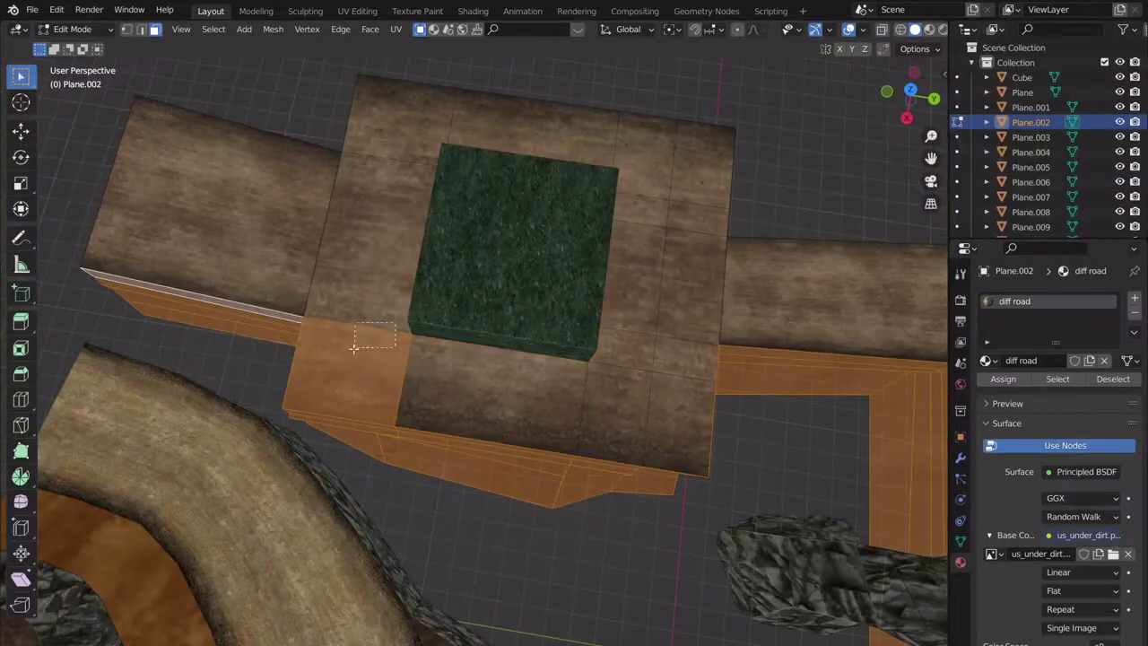
pyautogui.keyDown('ctrl'); pyautogui.moveTo(353, 348); pyautogui.dragTo(353, 348); pyautogui.keyUp('ctrl')
pyautogui.moveTo(353, 348); pyautogui.dragTo(440, 383, button='middle')
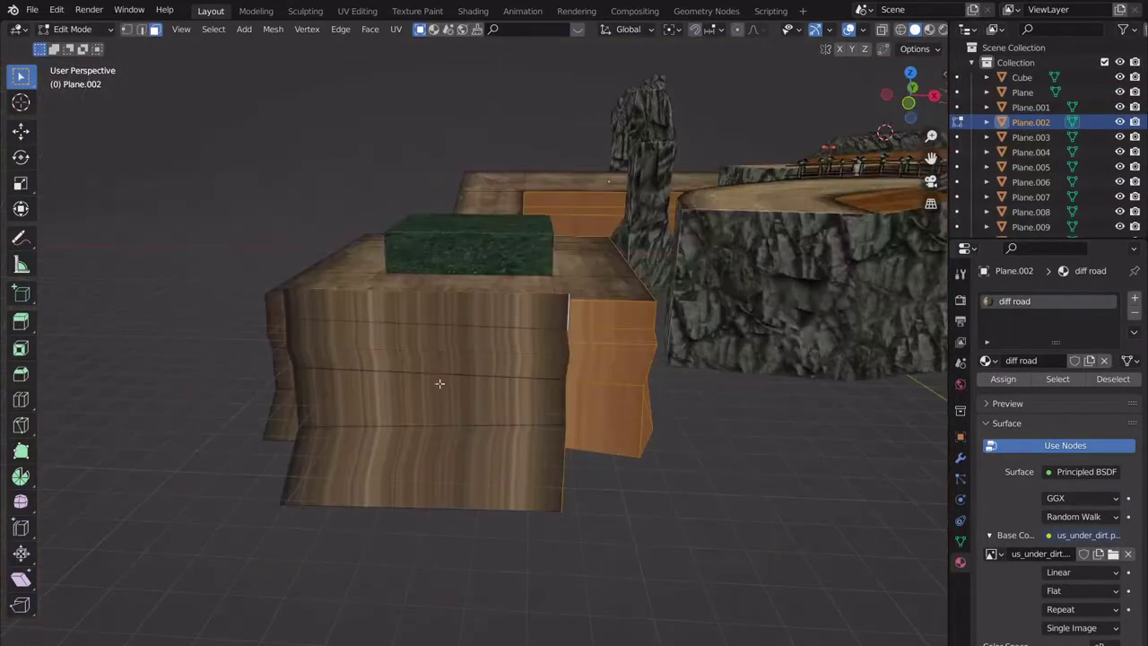
# Add the end-wall and outer side-wall faces to the selection with Circle Select, and deselect the top road faces.
pyautogui.press('c')
pyautogui.moveTo(443, 346)
pyautogui.mouseDown()
pyautogui.moveTo(359, 436)
pyautogui.moveTo(252, 368)
pyautogui.mouseUp()
pyautogui.press('Escape')
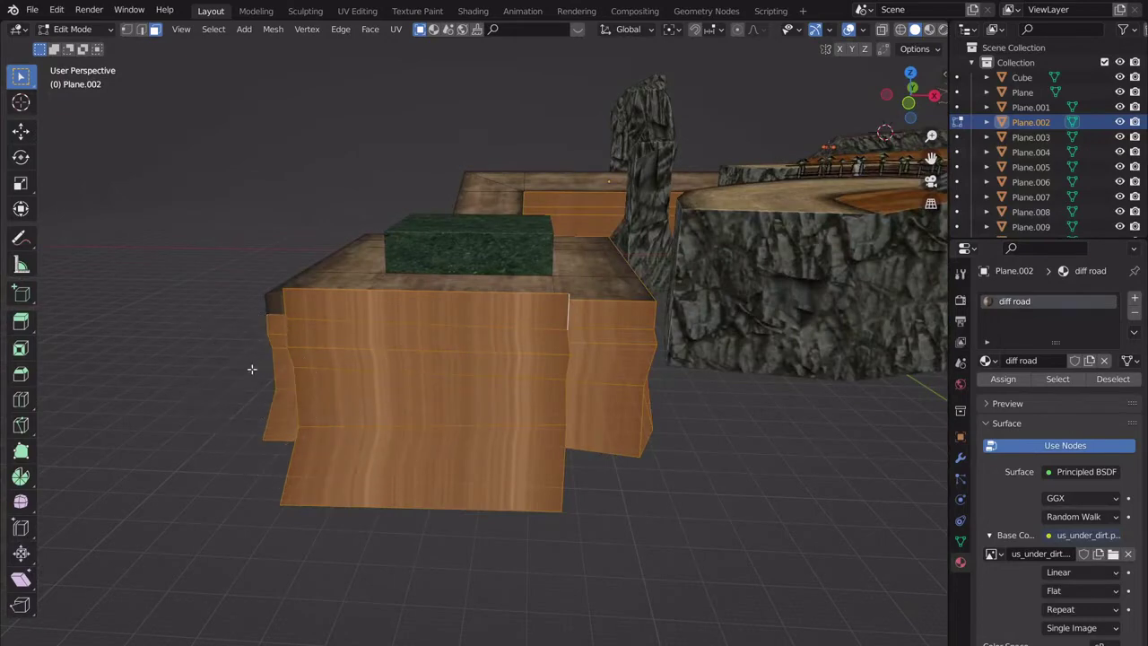
pyautogui.moveTo(252, 368); pyautogui.dragTo(441, 376, button='middle')
pyautogui.press('c')
pyautogui.moveTo(684, 360)
pyautogui.mouseDown()
pyautogui.moveTo(677, 343)
pyautogui.moveTo(542, 400)
pyautogui.moveTo(325, 397)
pyautogui.moveTo(126, 353)
pyautogui.moveTo(90, 292)
pyautogui.moveTo(98, 311)
pyautogui.moveTo(344, 376)
pyautogui.mouseUp()
pyautogui.moveTo(396, 383); pyautogui.dragTo(468, 478, button='middle')
pyautogui.keyDown('ctrl'); pyautogui.moveTo(568, 420); pyautogui.dragTo(516, 431); pyautogui.keyUp('ctrl')
pyautogui.moveTo(426, 425); pyautogui.dragTo(618, 401, button='middle')
pyautogui.keyDown('ctrl'); pyautogui.moveTo(608, 412); pyautogui.dragTo(546, 436); pyautogui.keyUp('ctrl')
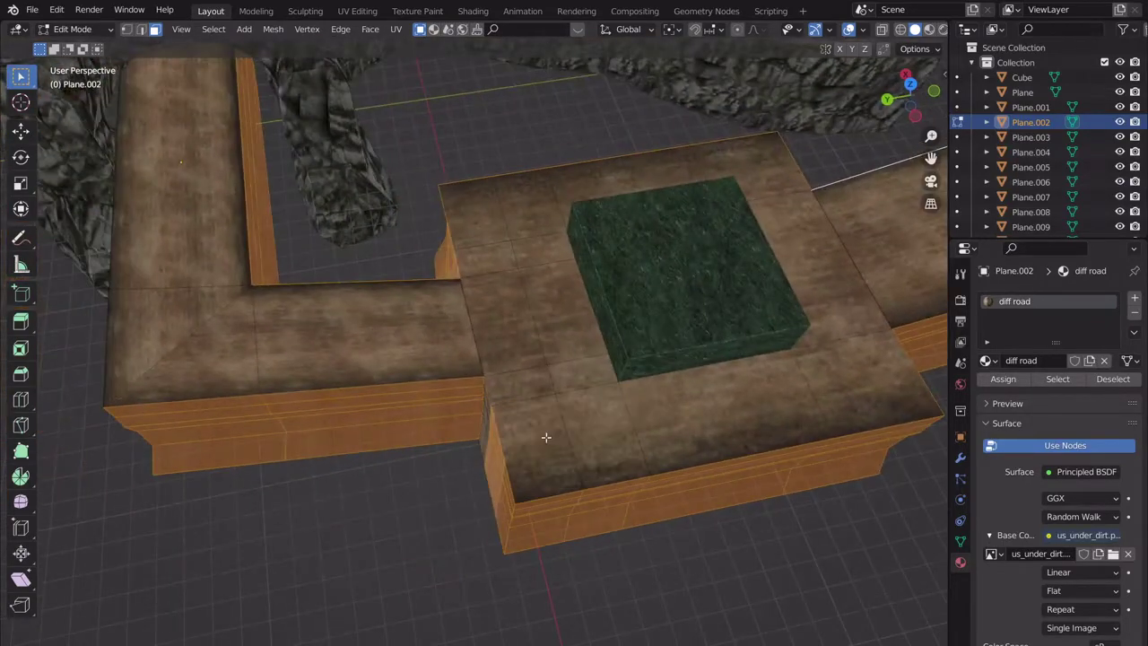
# Add the remaining side-wall faces in the corner gap beside the platform and at the road's ends to the selection.
pyautogui.moveTo(546, 436); pyautogui.dragTo(533, 354, button='middle')
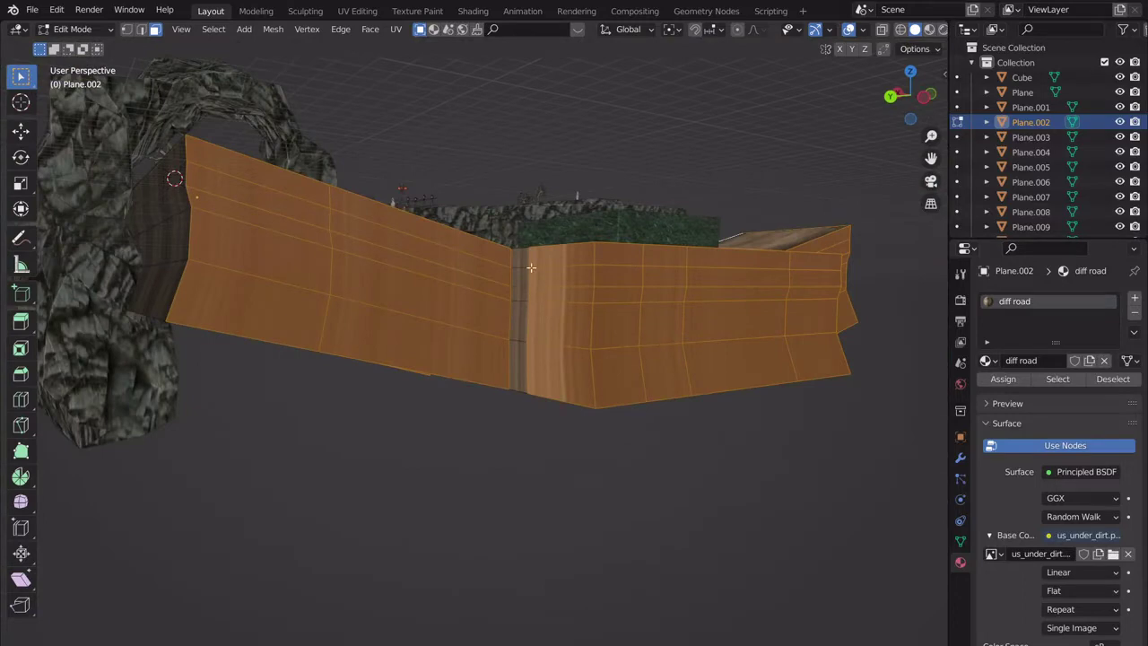
pyautogui.keyDown('shift'); pyautogui.moveTo(531, 267); pyautogui.dragTo(477, 431); pyautogui.keyUp('shift')
pyautogui.moveTo(476, 431); pyautogui.dragTo(560, 428, button='middle')
pyautogui.keyDown('shift'); pyautogui.moveTo(413, 256); pyautogui.dragTo(295, 388); pyautogui.keyUp('shift')
pyautogui.moveTo(295, 388); pyautogui.dragTo(591, 367, button='middle')
pyautogui.moveTo(585, 480); pyautogui.dragTo(583, 478)
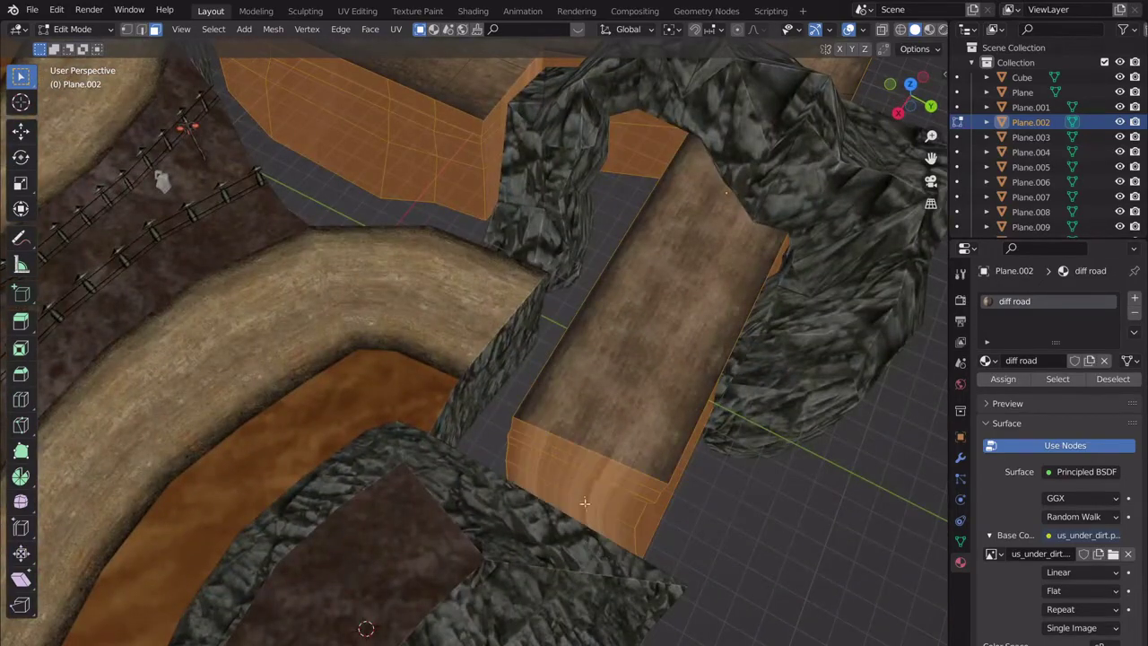
pyautogui.moveTo(583, 478); pyautogui.dragTo(581, 504, button='middle')
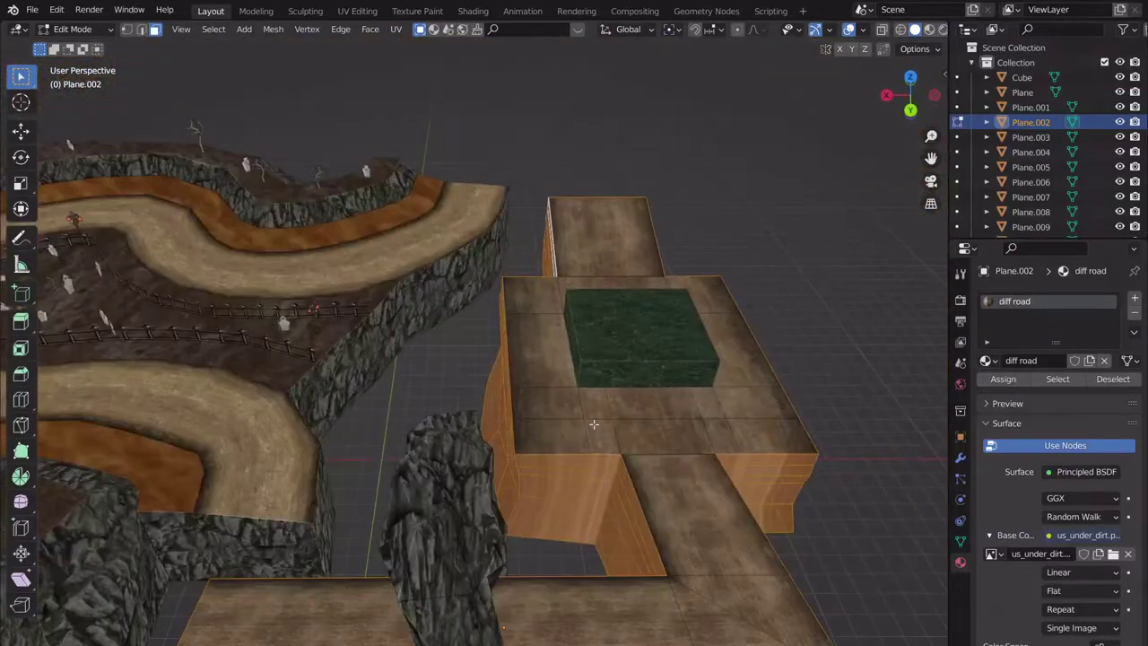
# Add a second material slot to Plane.002 with a new material and use an Image Texture as its base color.
pyautogui.click(1134, 299)
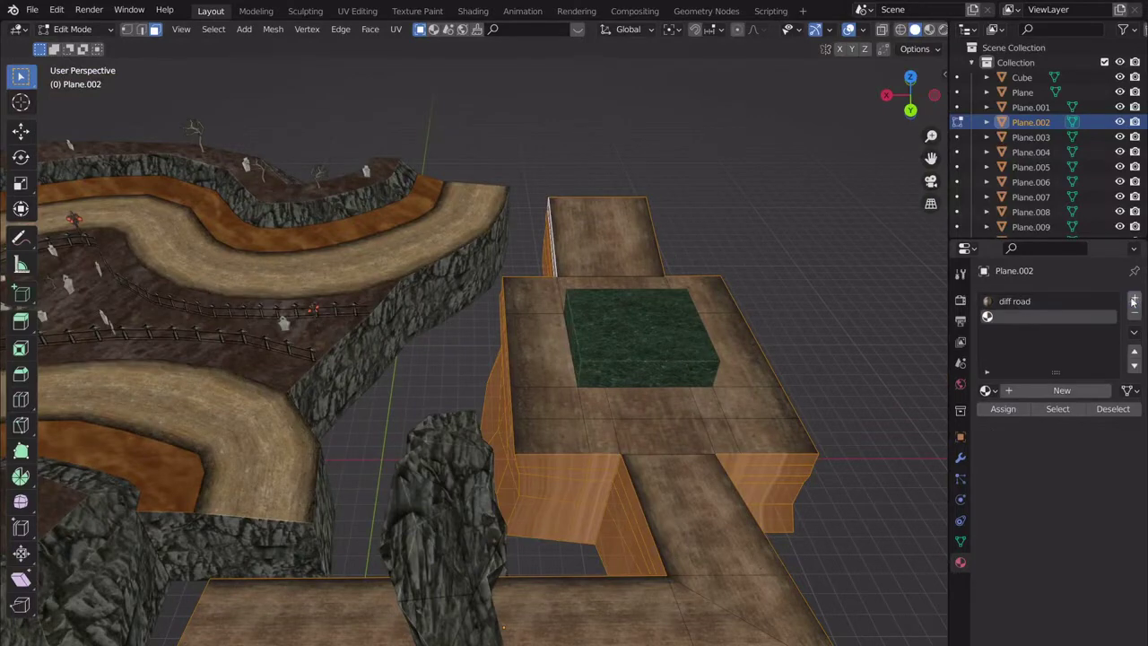
pyautogui.click(1033, 394)
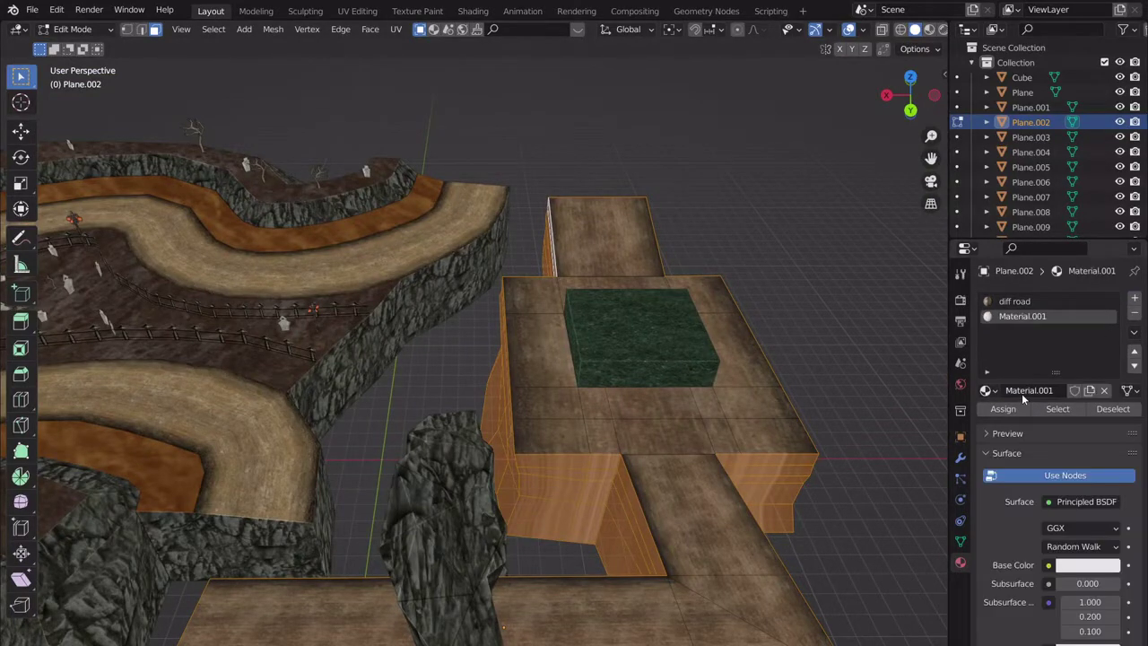
pyautogui.click(1051, 567)
pyautogui.click(788, 436)
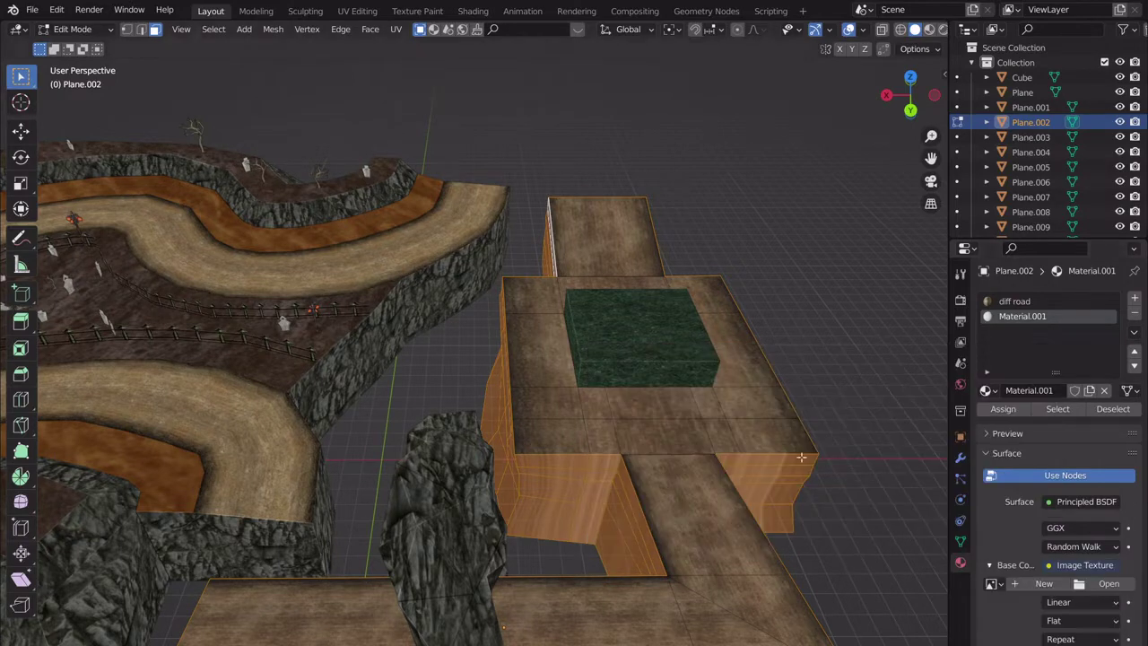
# Load MS_AshRock.png from the textures folder as the new material's base color image.
pyautogui.click(1109, 584)
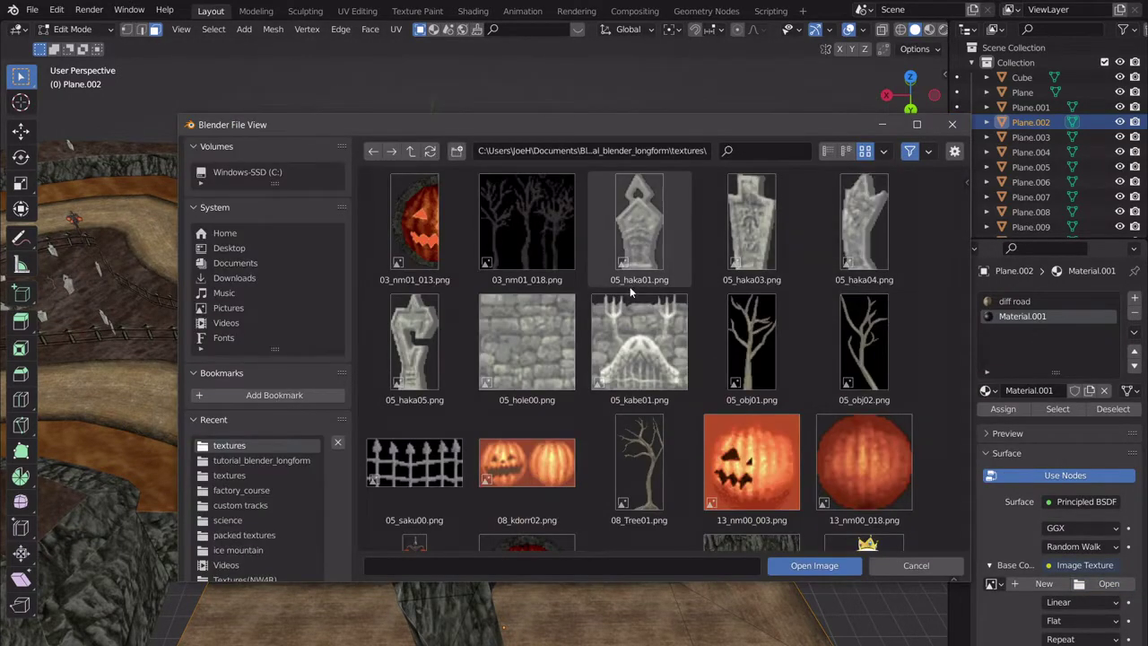
pyautogui.scroll(-3, 632, 294)
pyautogui.scroll(-5, 631, 296)
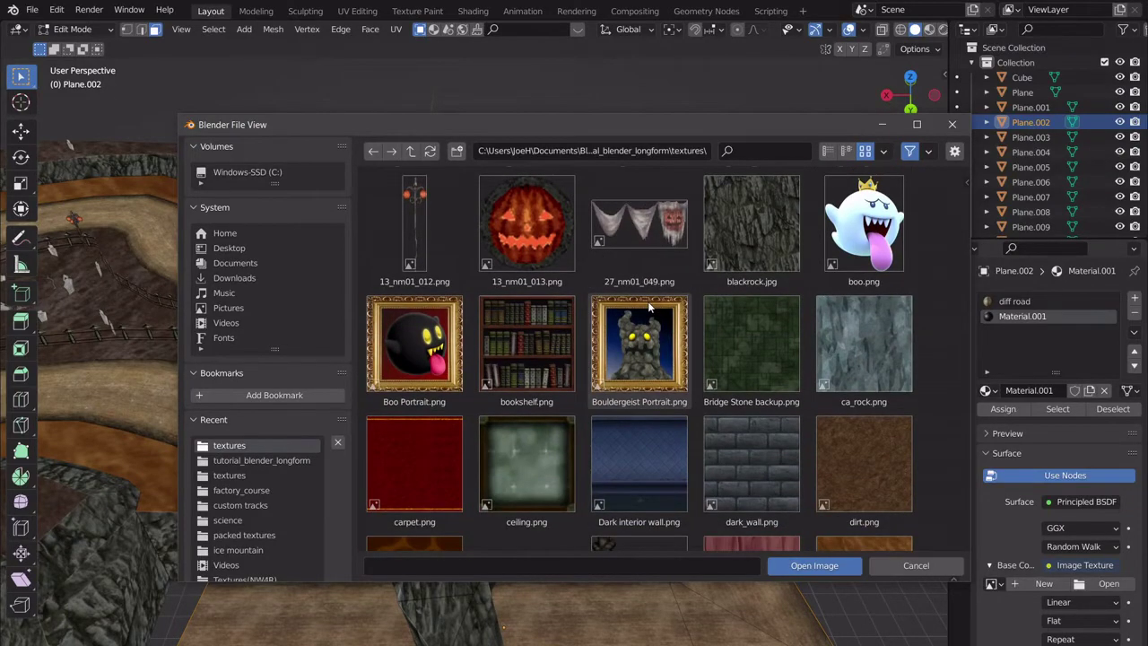
pyautogui.scroll(-3, 650, 316)
pyautogui.click(721, 329)
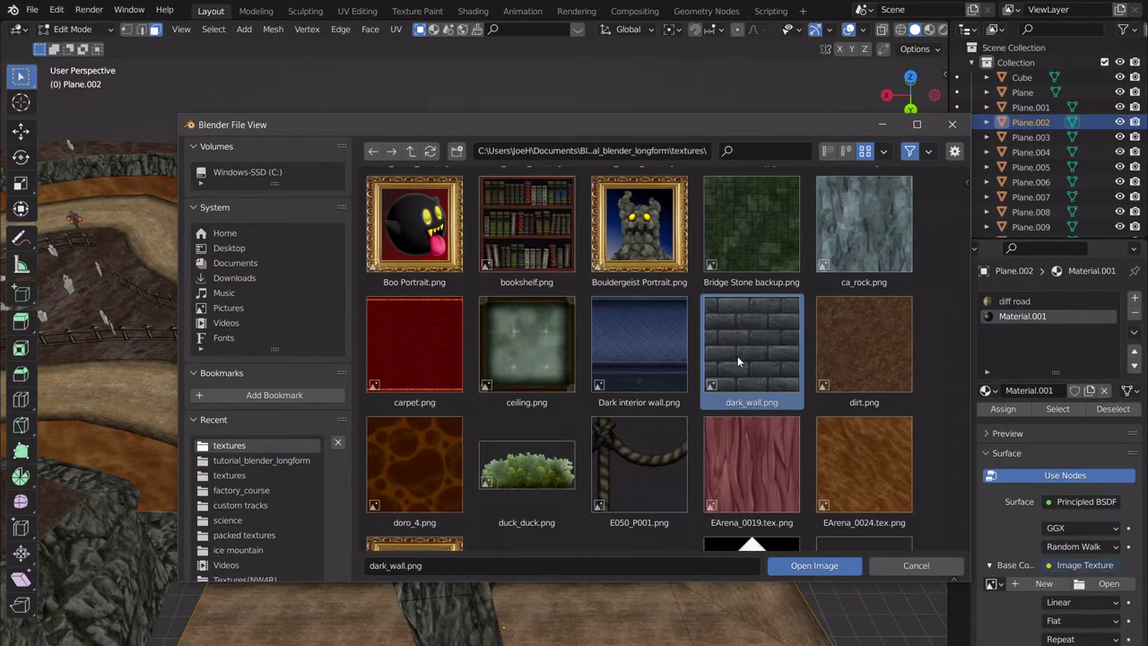
pyautogui.scroll(-2, 739, 357)
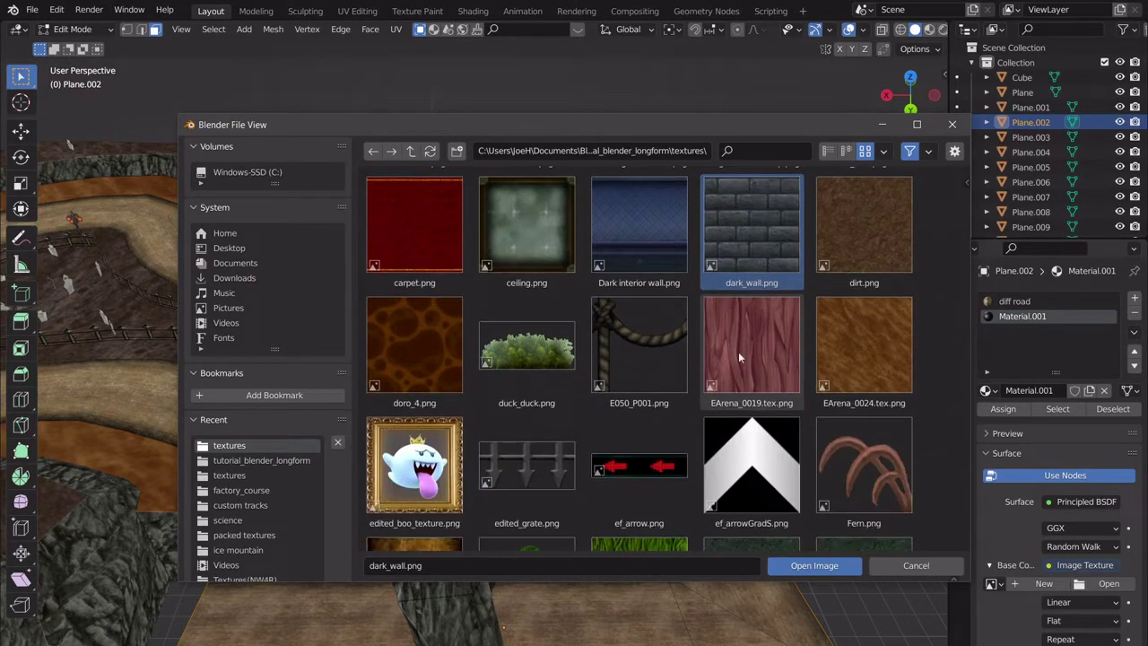
pyautogui.scroll(-2, 736, 347)
pyautogui.scroll(-2, 722, 367)
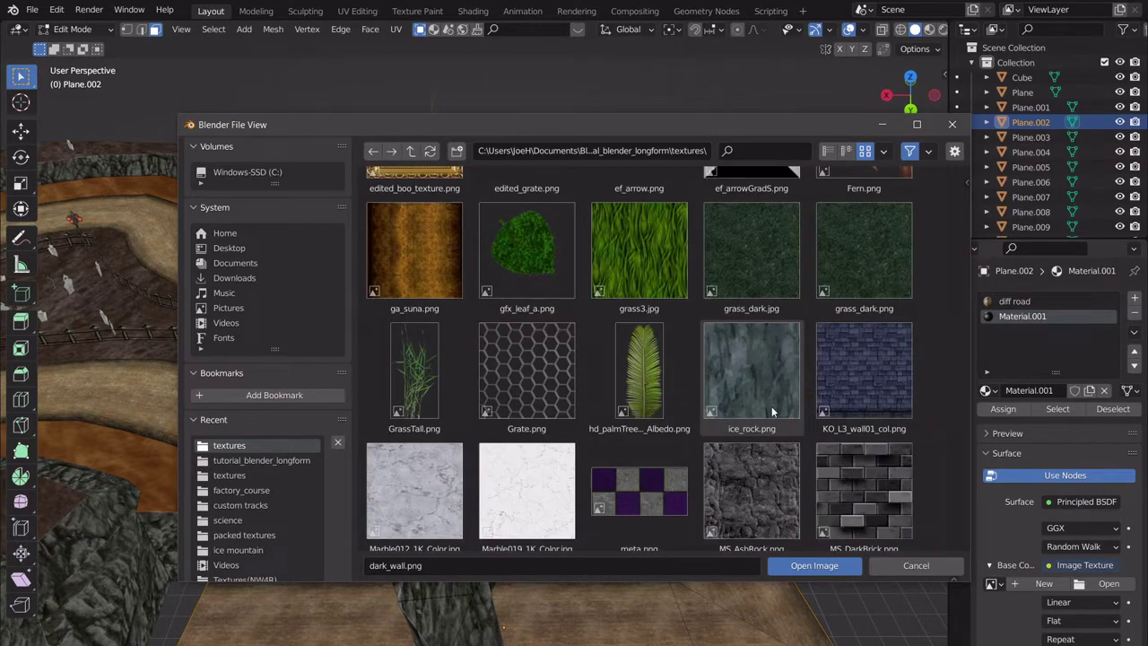
pyautogui.scroll(-2, 771, 412)
pyautogui.click(760, 349)
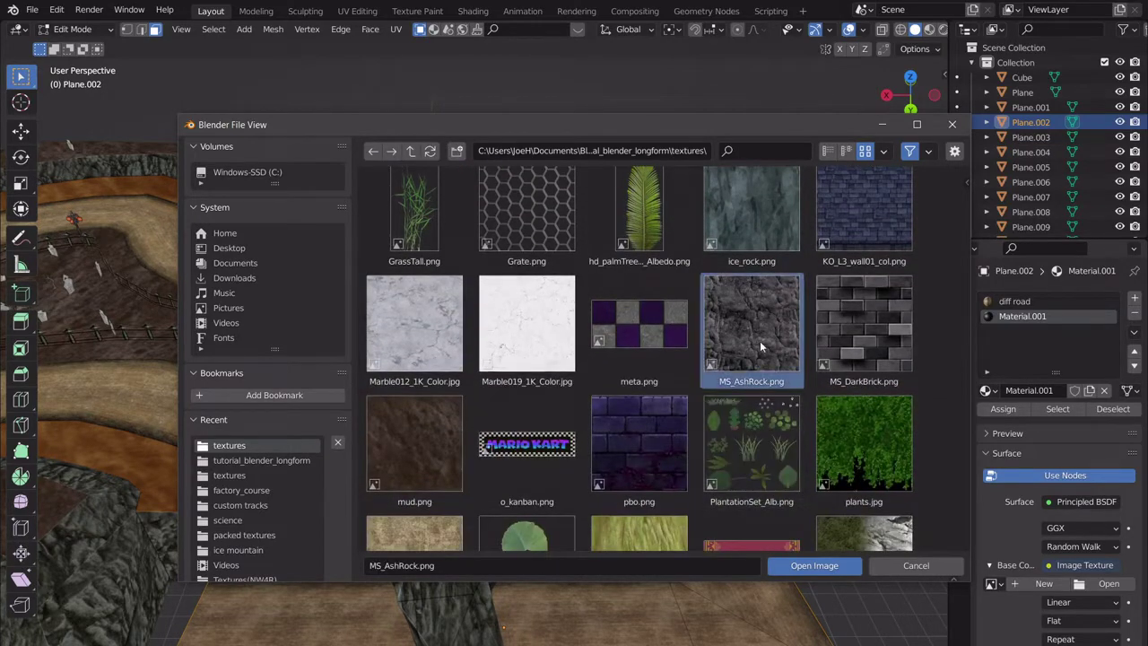
pyautogui.click(814, 565)
# Remap the UVs of the selected side walls, scale them up in the UV editor, and return to the Layout workspace.
pyautogui.press('u')
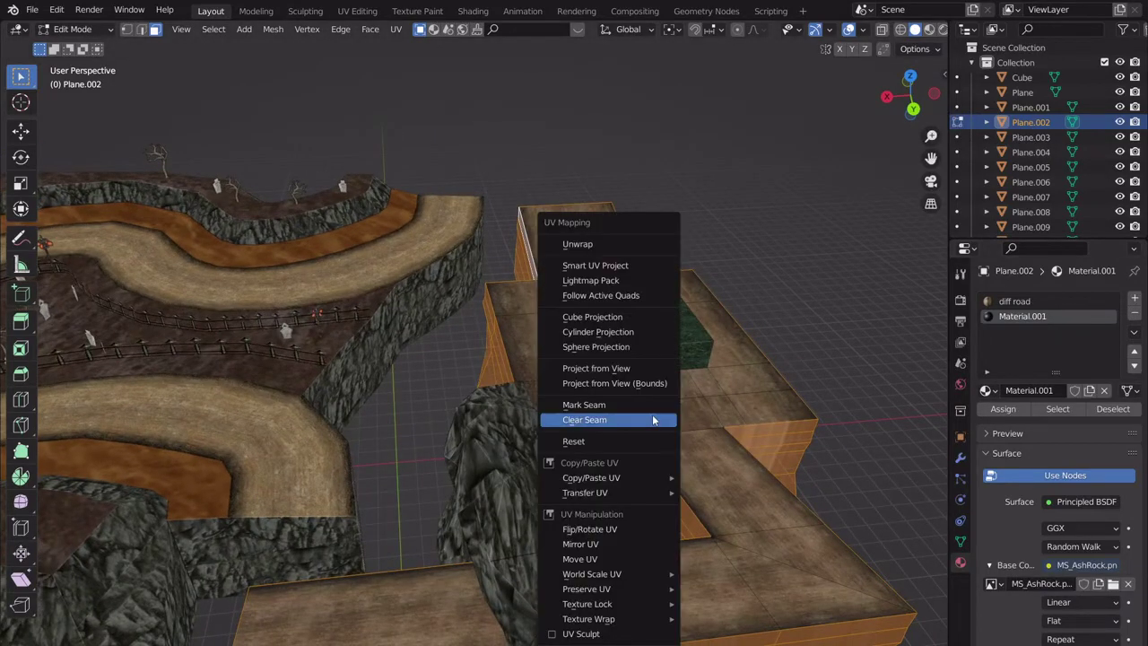
pyautogui.click(651, 418)
pyautogui.click(357, 11)
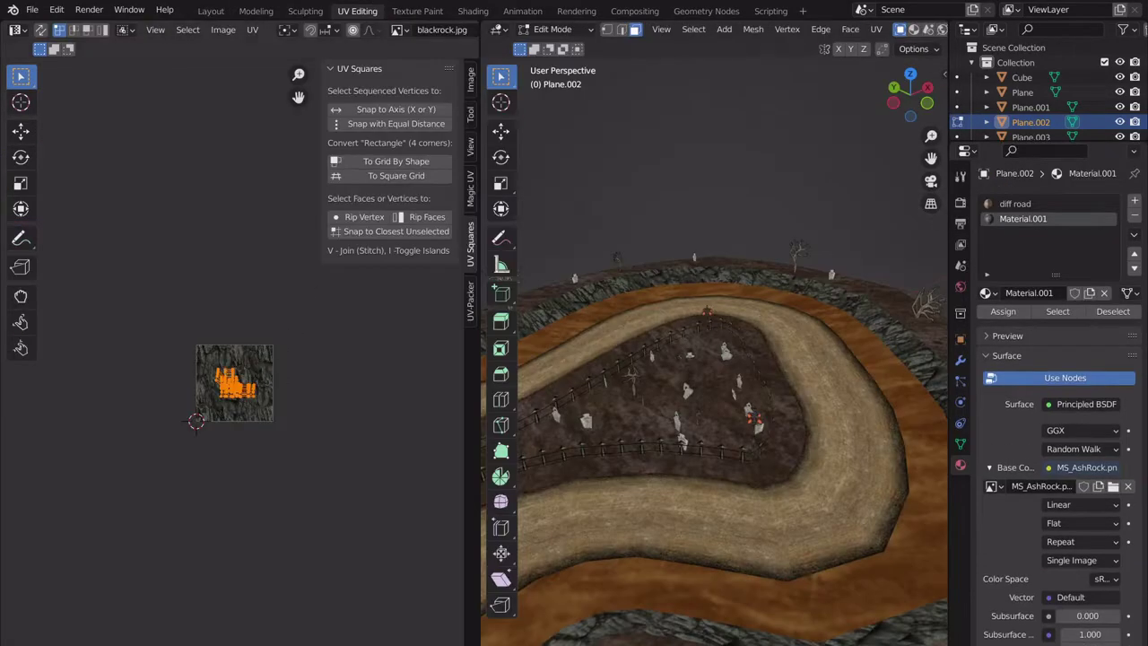
pyautogui.press('s')
pyautogui.click(212, 11)
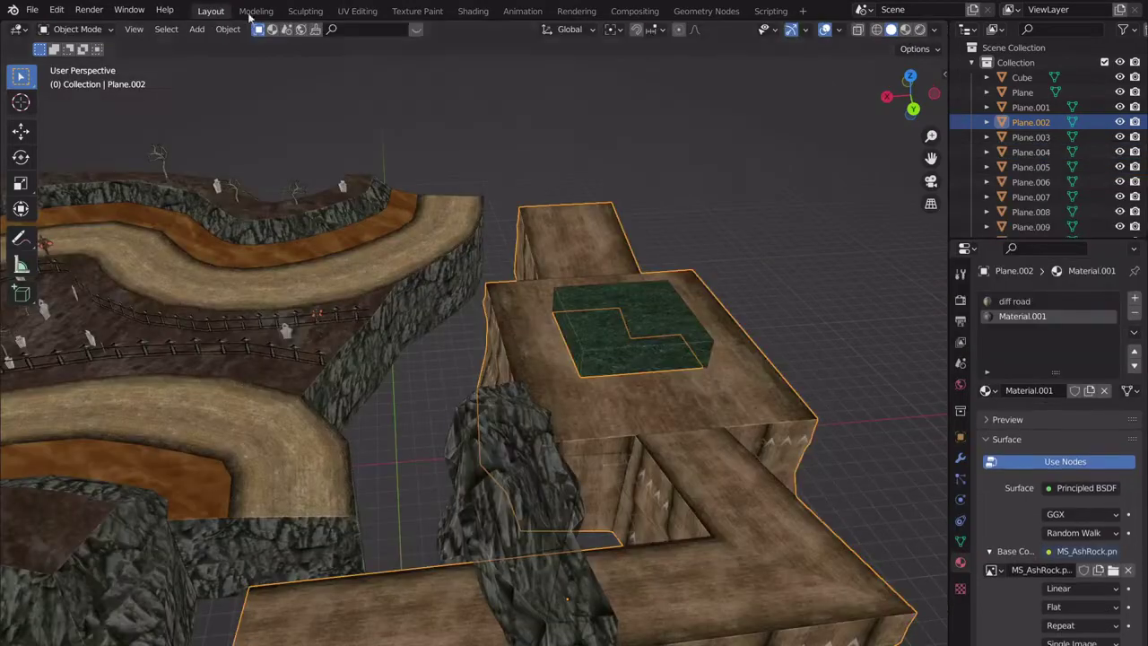
pyautogui.moveTo(515, 309); pyautogui.dragTo(583, 334, button='middle')
# Assign Material.001 with the ash rock texture to the selected side-wall faces of Plane.002.
pyautogui.press('Tab')
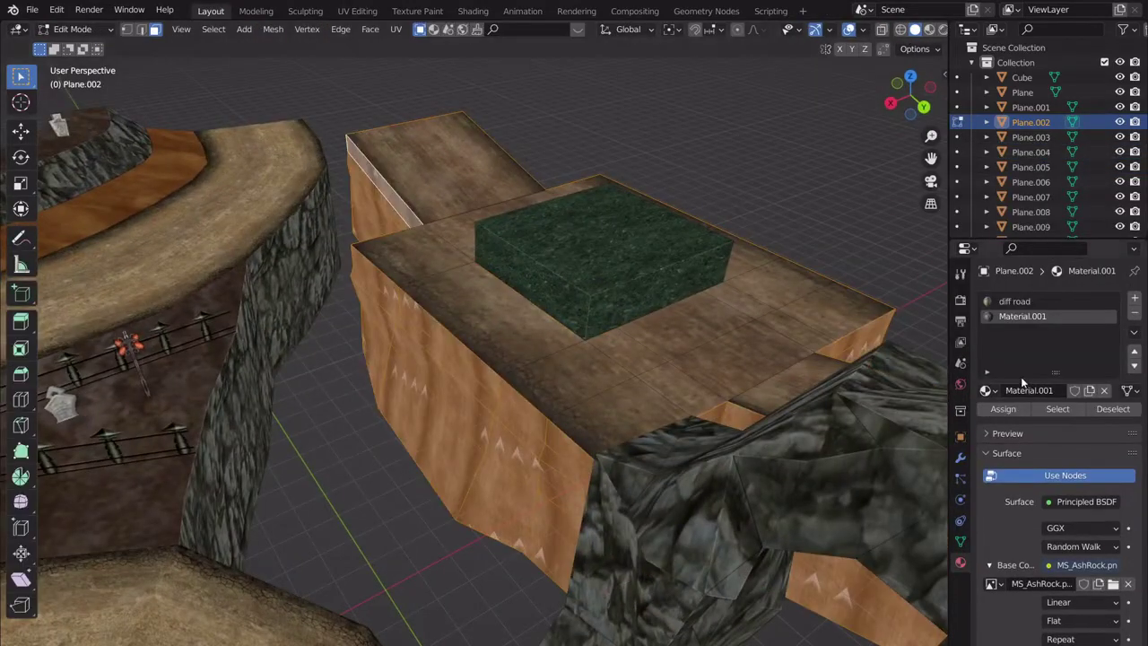
pyautogui.click(1026, 304)
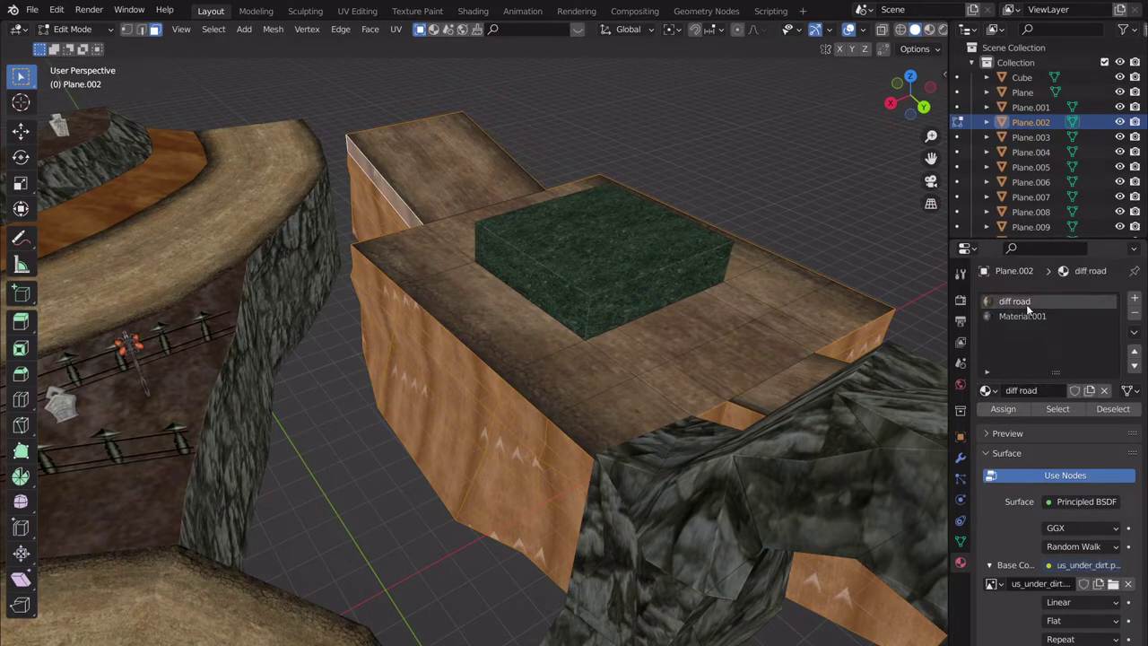
pyautogui.click(1035, 315)
pyautogui.click(1002, 409)
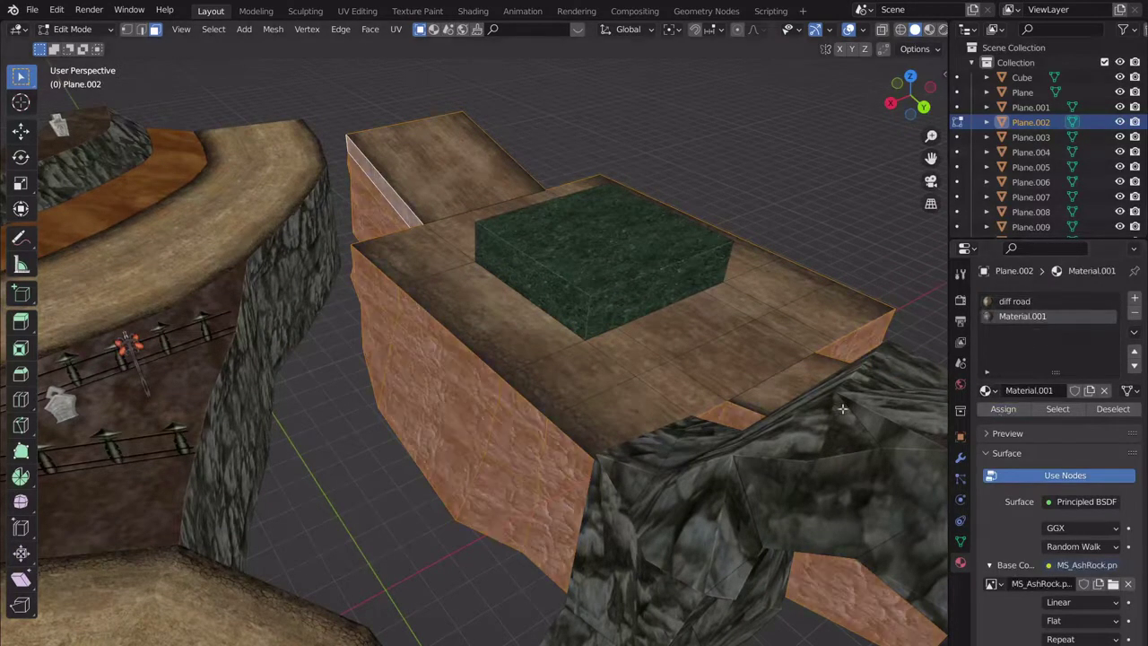
pyautogui.press('Tab')
pyautogui.moveTo(669, 418); pyautogui.dragTo(248, 476, button='middle')
pyautogui.press('Tab')
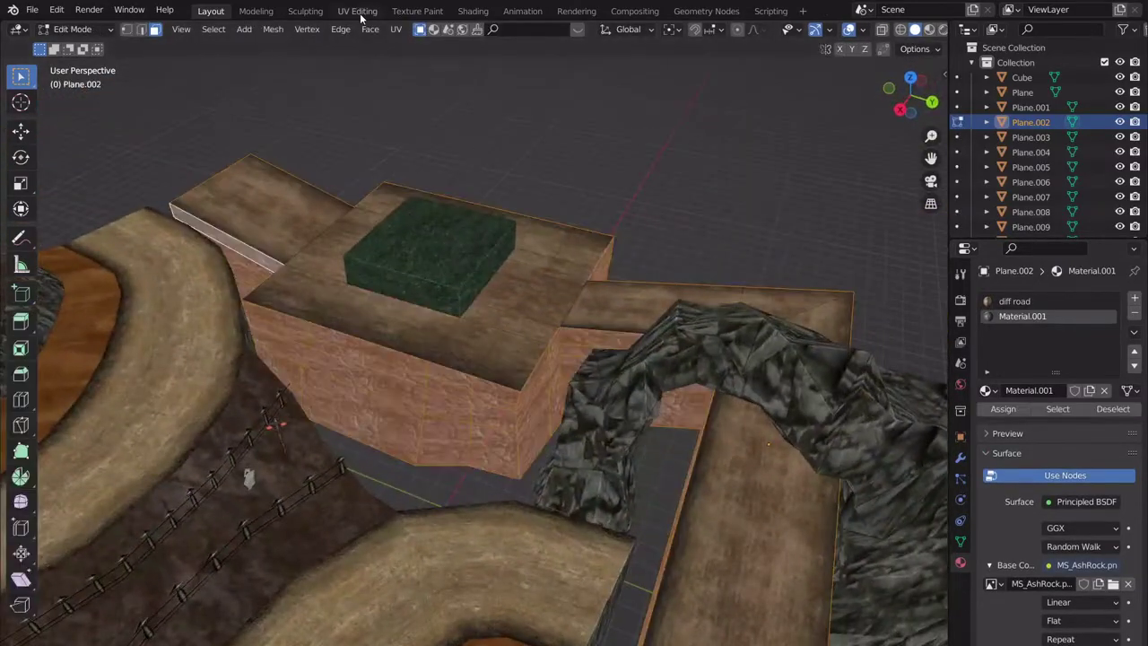
# Rescale and reposition the side walls' UVs in the UV editor, then return to the Layout workspace.
pyautogui.click(362, 16)
pyautogui.press('s')
pyautogui.click(255, 362)
pyautogui.press('g')
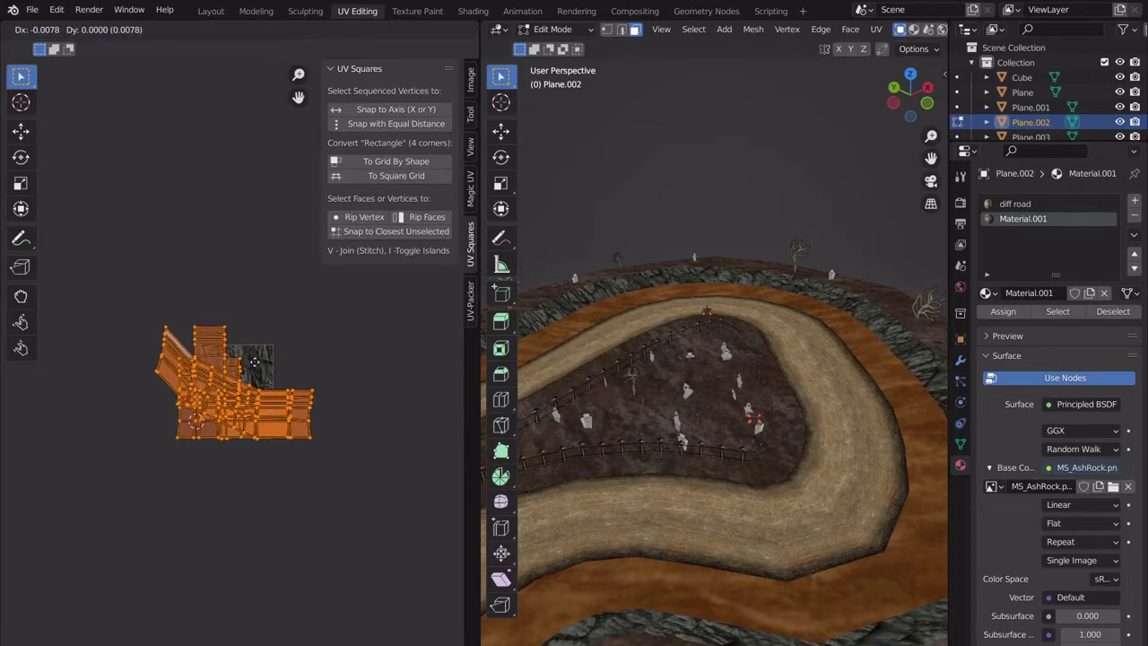
pyautogui.click(251, 353)
pyautogui.click(211, 11)
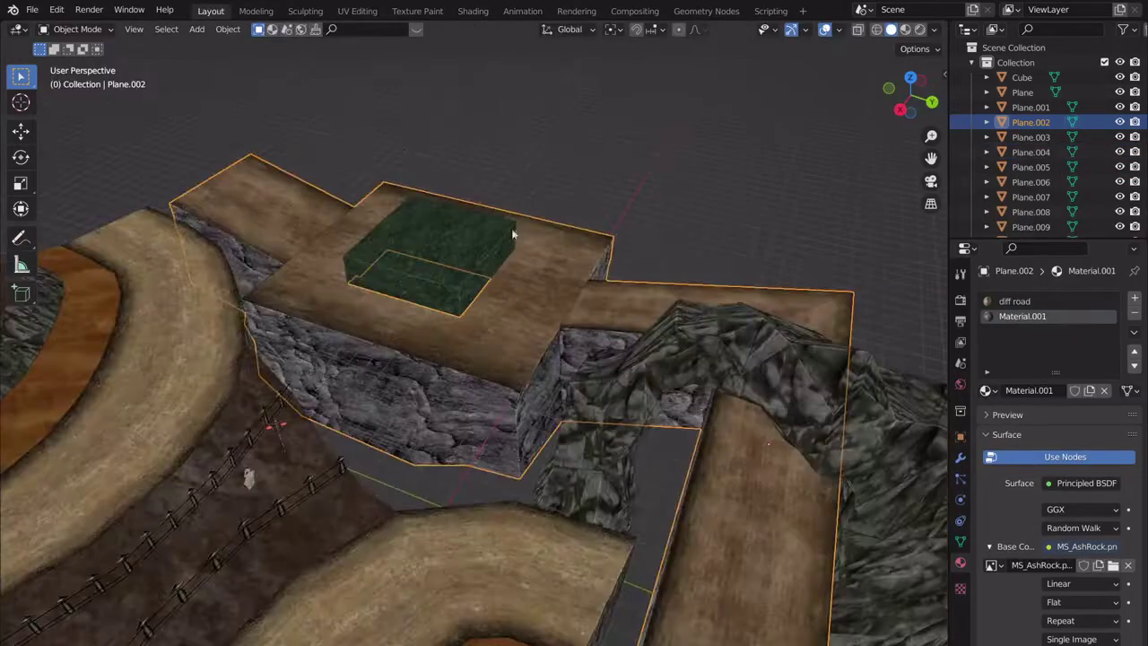
# Switch Plane.002 to edge selection and select the top border edge at the platform corner near the connecting road.
pyautogui.moveTo(511, 228); pyautogui.dragTo(618, 489, button='middle')
pyautogui.moveTo(595, 406); pyautogui.dragTo(641, 376, button='middle')
pyautogui.scroll(5, 584, 384)
pyautogui.press('Tab')
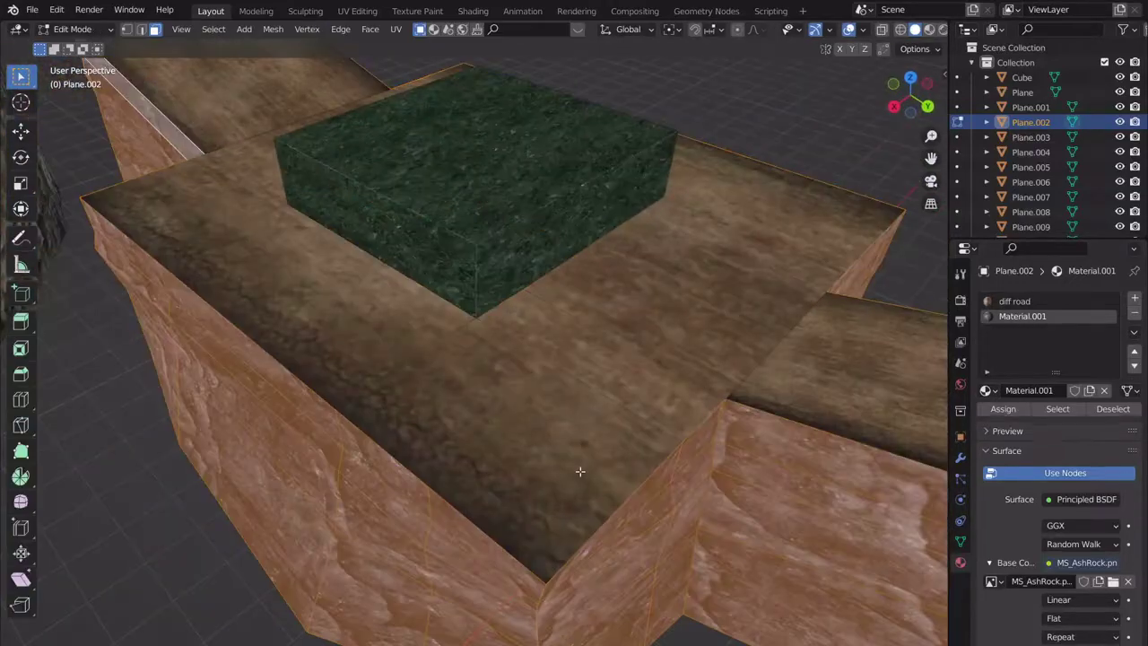
pyautogui.click(580, 476)
pyautogui.click(141, 29)
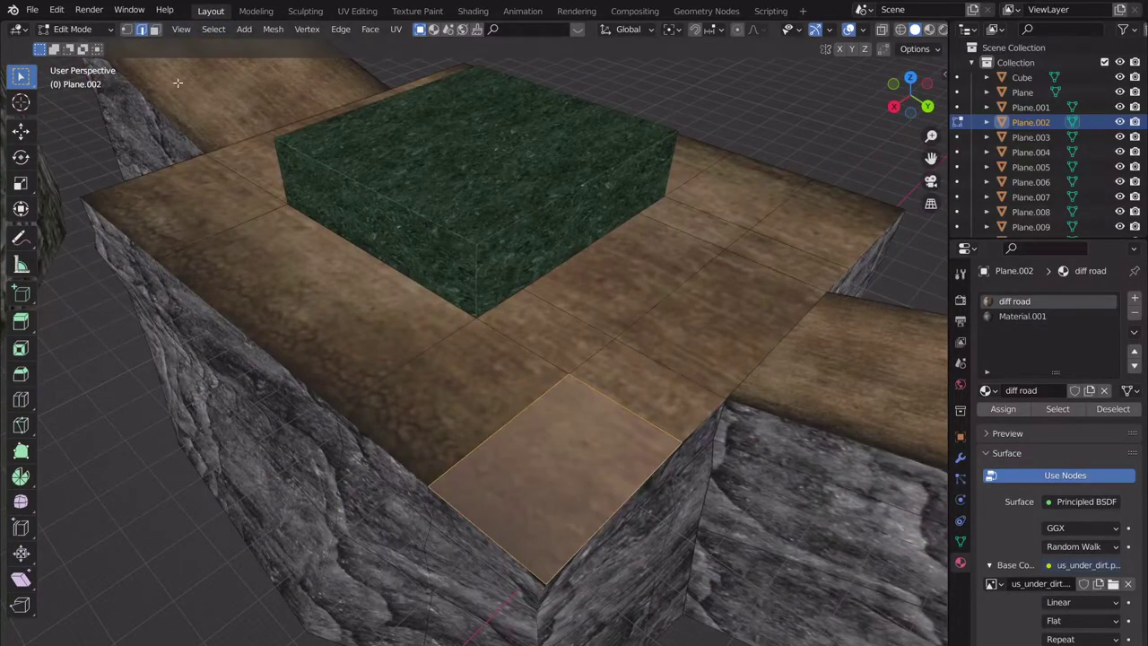
pyautogui.click(613, 497)
# Extend the edge selection along the platform's long outer border facing the curved track, around to the corner segment beside the far road.
pyautogui.scroll(-2, 573, 475)
pyautogui.scroll(2, 594, 446)
pyautogui.keyDown('shift'); pyautogui.moveTo(500, 452); pyautogui.dragTo(660, 431, button='middle'); pyautogui.keyUp('shift')
pyautogui.scroll(-5, 588, 461)
pyautogui.scroll(5, 660, 431)
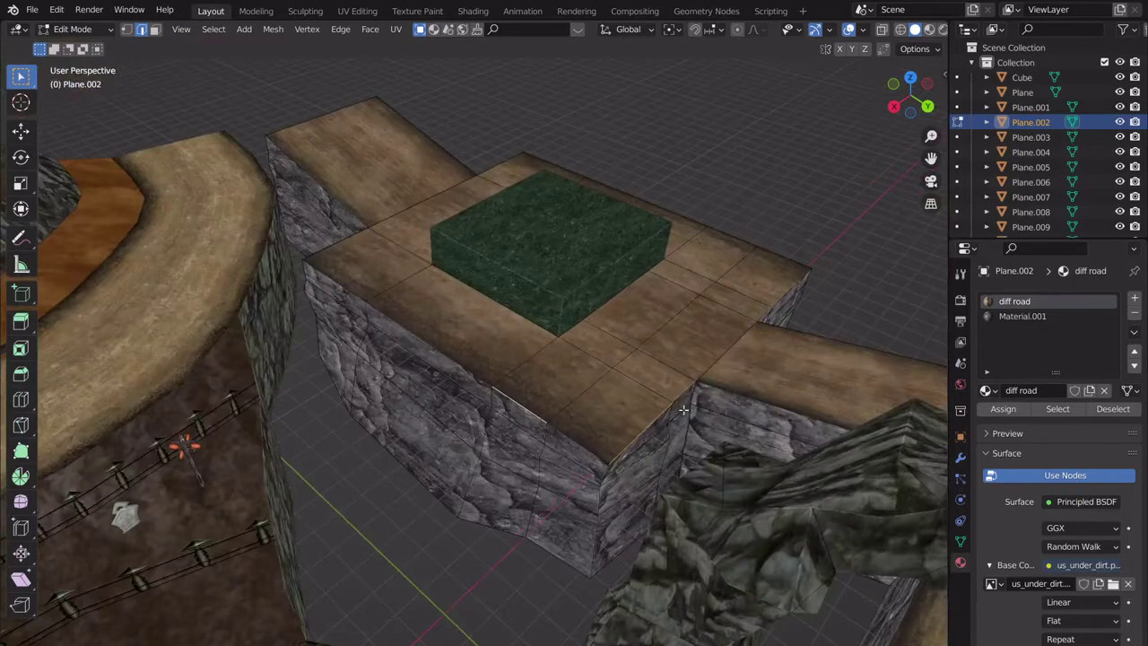
pyautogui.keyDown('shift'); pyautogui.click(469, 369); pyautogui.keyUp('shift')
pyautogui.scroll(1, 467, 364)
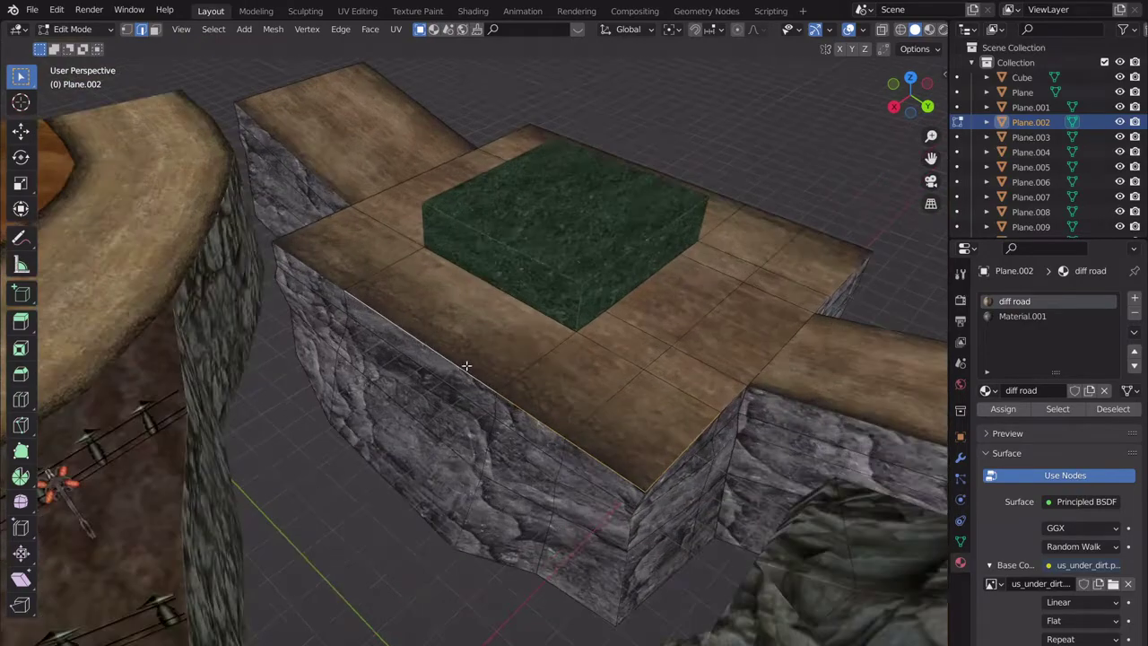
pyautogui.moveTo(467, 365); pyautogui.dragTo(610, 386, button='middle')
pyautogui.scroll(2, 478, 348)
pyautogui.moveTo(478, 348); pyautogui.dragTo(434, 338, button='middle')
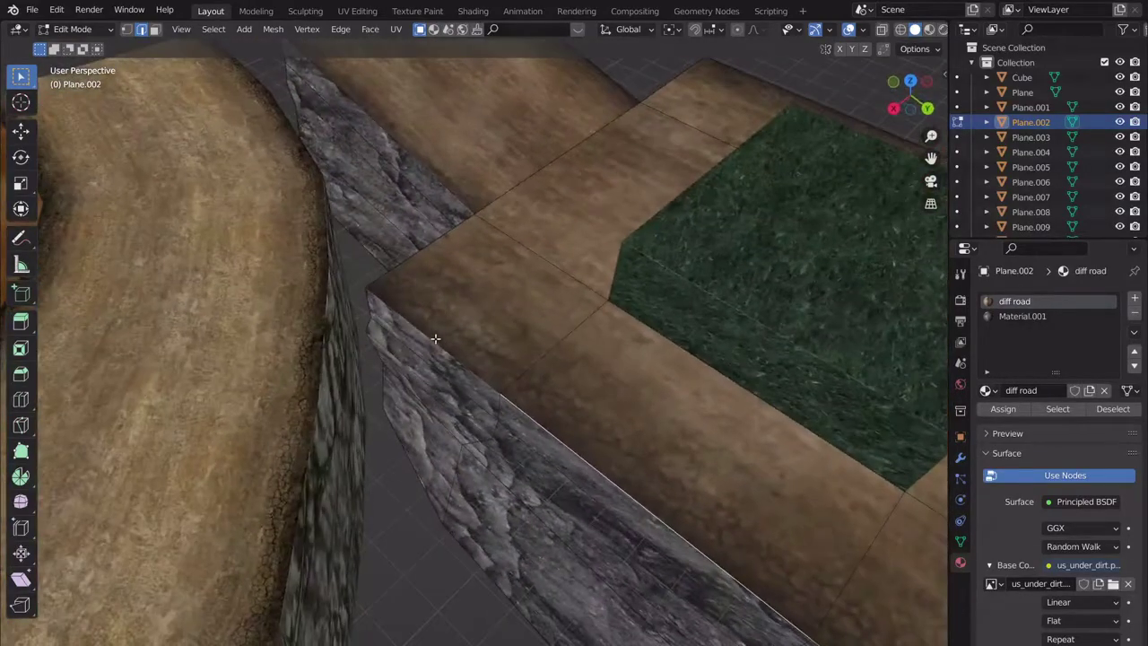
pyautogui.scroll(-5, 498, 345)
pyautogui.scroll(5, 479, 317)
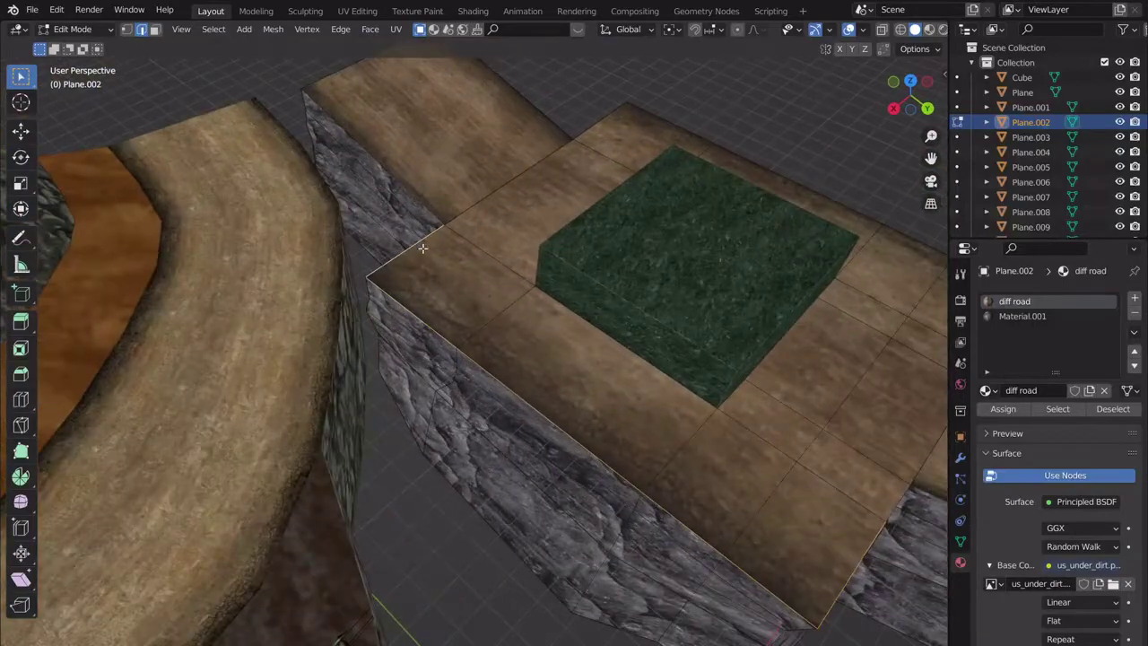
pyautogui.scroll(-2, 574, 305)
pyautogui.keyDown('shift'); pyautogui.moveTo(678, 339); pyautogui.dragTo(530, 310, button='middle'); pyautogui.keyUp('shift')
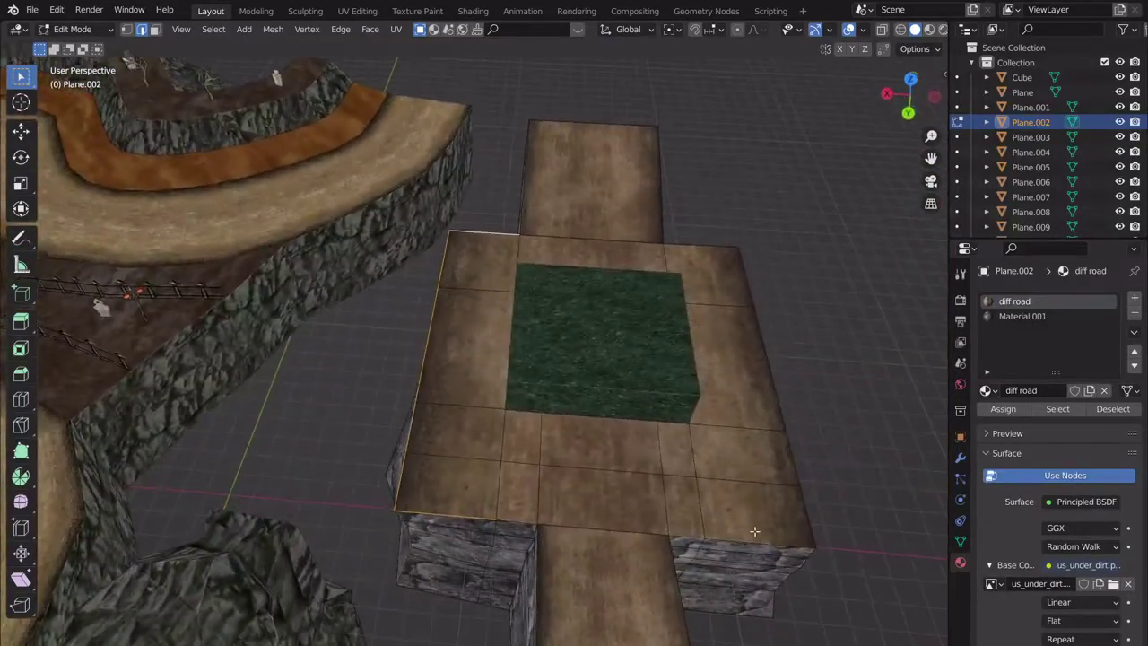
# Add the opposite side's outer border edges and corner segments to the selection, leaving both road openings unselected.
pyautogui.keyDown('ctrl'); pyautogui.keyDown('shift'); pyautogui.click(718, 251); pyautogui.keyUp('shift'); pyautogui.keyUp('ctrl')
pyautogui.moveTo(730, 418); pyautogui.dragTo(624, 338, button='middle')
pyautogui.scroll(2, 624, 338)
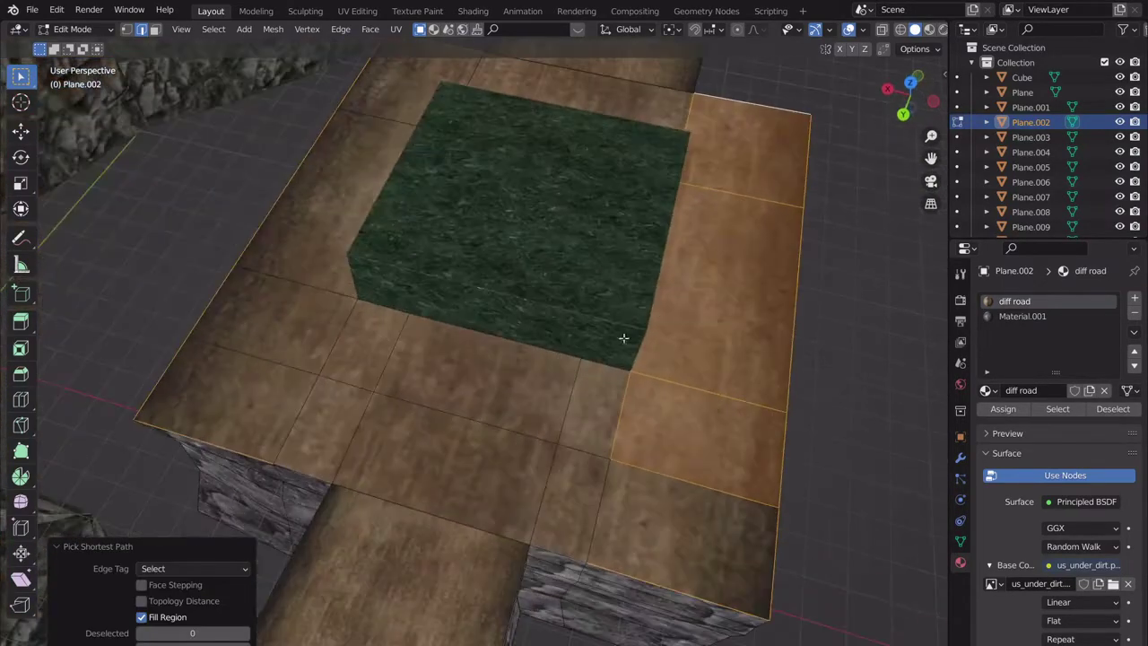
pyautogui.keyDown('ctrl'); pyautogui.moveTo(629, 360); pyautogui.dragTo(606, 283); pyautogui.keyUp('ctrl')
pyautogui.keyDown('shift'); pyautogui.moveTo(622, 269); pyautogui.dragTo(493, 310, button='middle'); pyautogui.keyUp('shift')
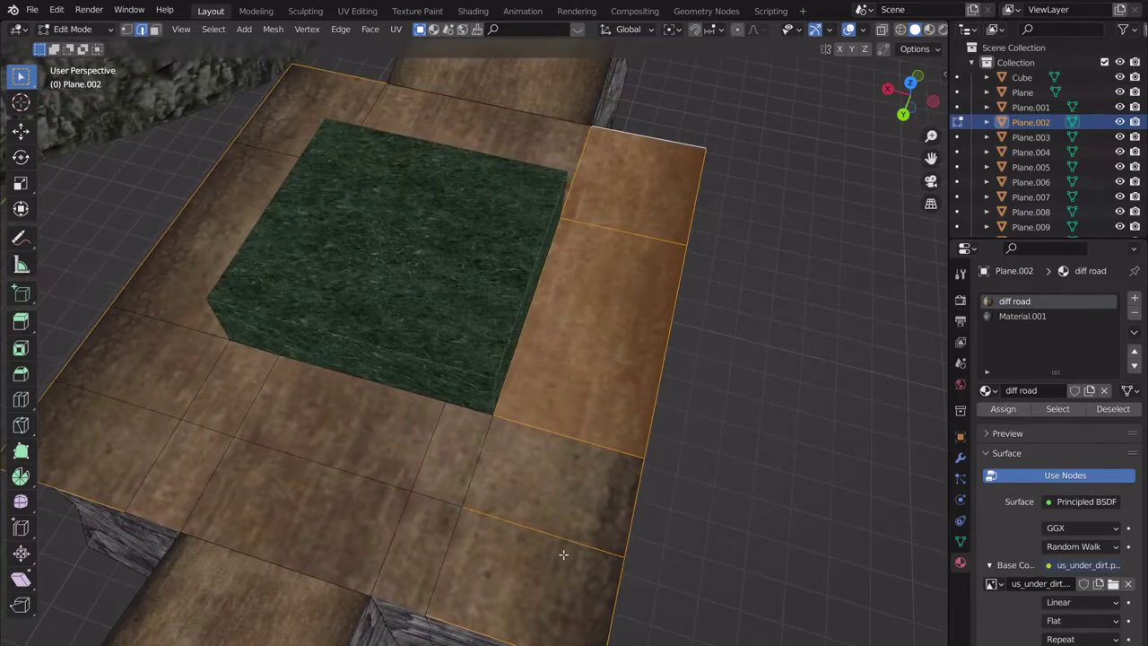
pyautogui.keyDown('ctrl'); pyautogui.moveTo(564, 554); pyautogui.dragTo(565, 389); pyautogui.keyUp('ctrl')
pyautogui.keyDown('ctrl'); pyautogui.moveTo(581, 213); pyautogui.dragTo(543, 191); pyautogui.keyUp('ctrl')
# Extrude the selected platform border edges upward along Z by about 8.132 m to form low walls.
pyautogui.moveTo(545, 195); pyautogui.dragTo(615, 287, button='middle')
pyautogui.press('e')
pyautogui.press('z')
pyautogui.click(652, 237)
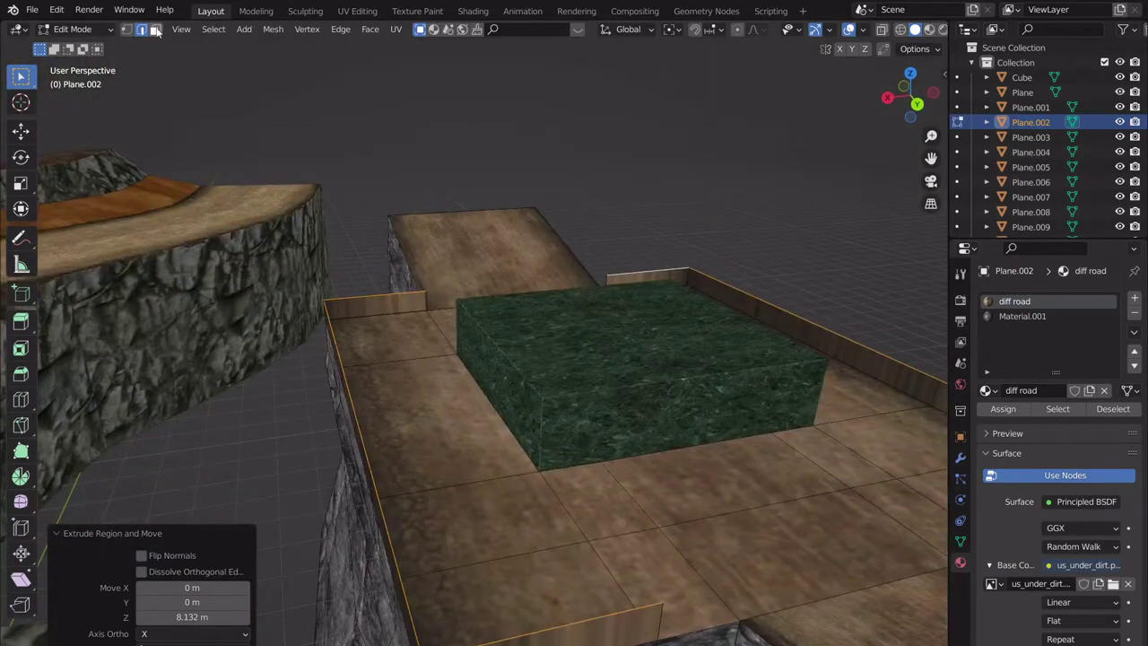
# Switch to face selection, select all the extruded border wall faces, and add an empty material slot to Plane.002.
pyautogui.click(155, 29)
pyautogui.click(637, 636)
pyautogui.moveTo(520, 502); pyautogui.dragTo(588, 502, button='middle')
pyautogui.keyDown('ctrl'); pyautogui.click(480, 478); pyautogui.keyUp('ctrl')
pyautogui.moveTo(481, 478); pyautogui.dragTo(513, 404, button='middle')
pyautogui.keyDown('ctrl'); pyautogui.click(286, 369); pyautogui.keyUp('ctrl')
pyautogui.moveTo(286, 370); pyautogui.dragTo(448, 460, button='middle')
pyautogui.hotkey('ctrl', 'z')
pyautogui.keyDown('ctrl'); pyautogui.click(416, 503); pyautogui.keyUp('ctrl')
pyautogui.moveTo(416, 503); pyautogui.dragTo(900, 315, button='middle')
pyautogui.click(1134, 298)
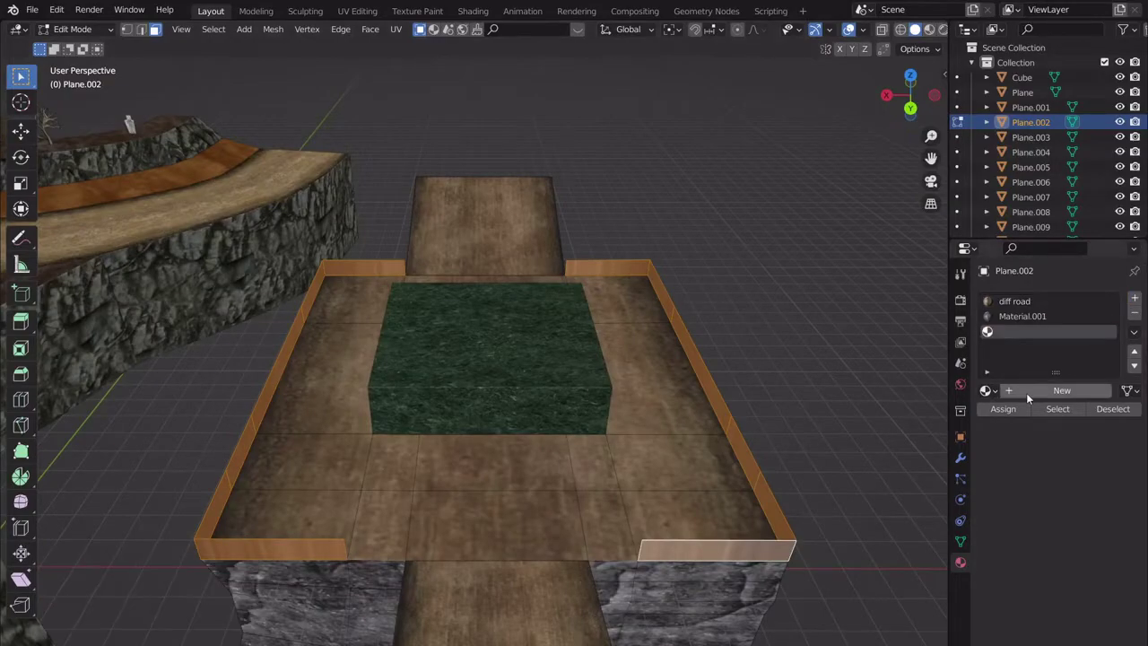
# Examine the fences on the existing track and the platform's new border walls from several angles.
pyautogui.scroll(-7, 572, 391)
pyautogui.keyDown('shift'); pyautogui.moveTo(409, 359); pyautogui.dragTo(605, 310, button='middle'); pyautogui.keyUp('shift')
pyautogui.scroll(9, 604, 310)
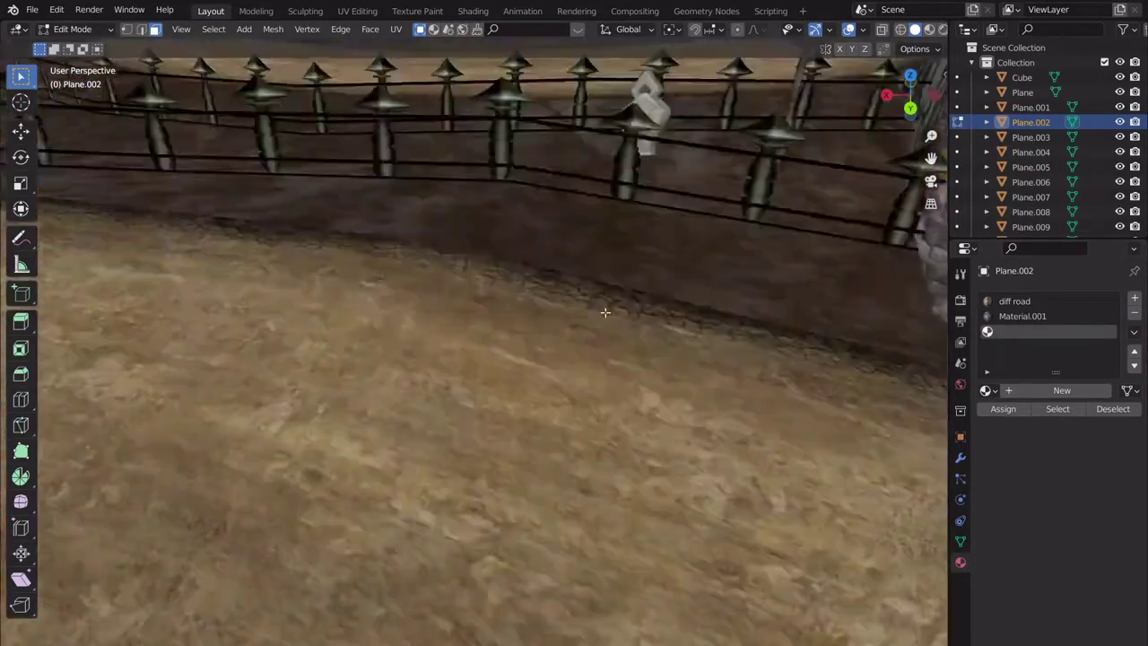
pyautogui.scroll(-3, 605, 310)
pyautogui.moveTo(546, 241); pyautogui.dragTo(703, 321, button='middle')
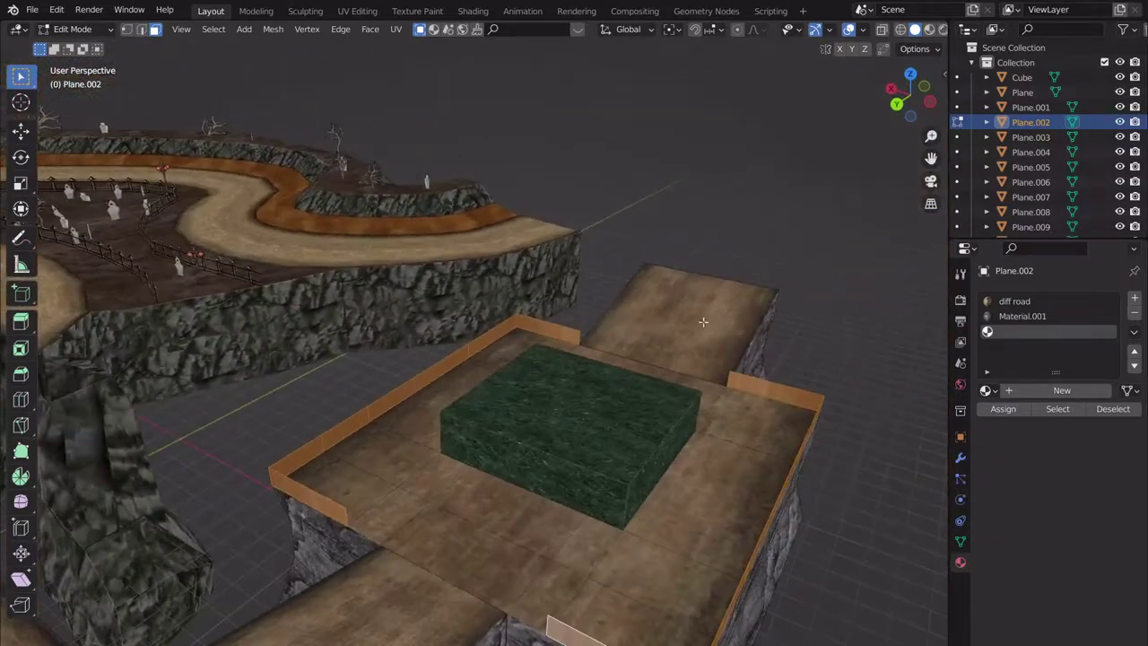
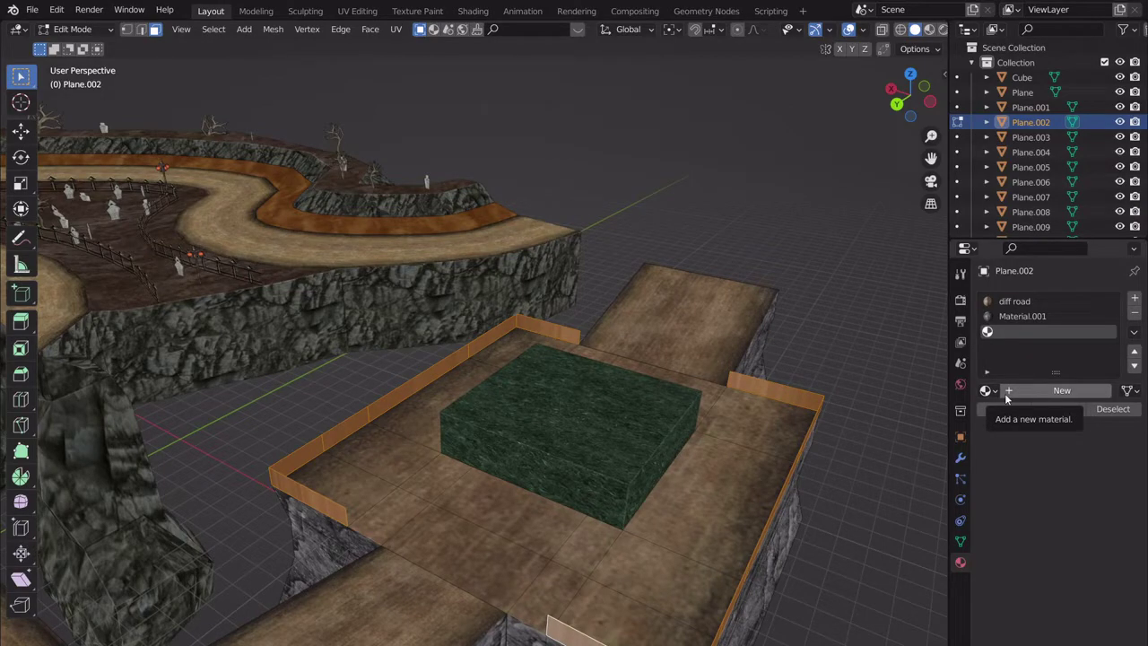
pyautogui.moveTo(713, 381); pyautogui.dragTo(708, 346, button='middle')
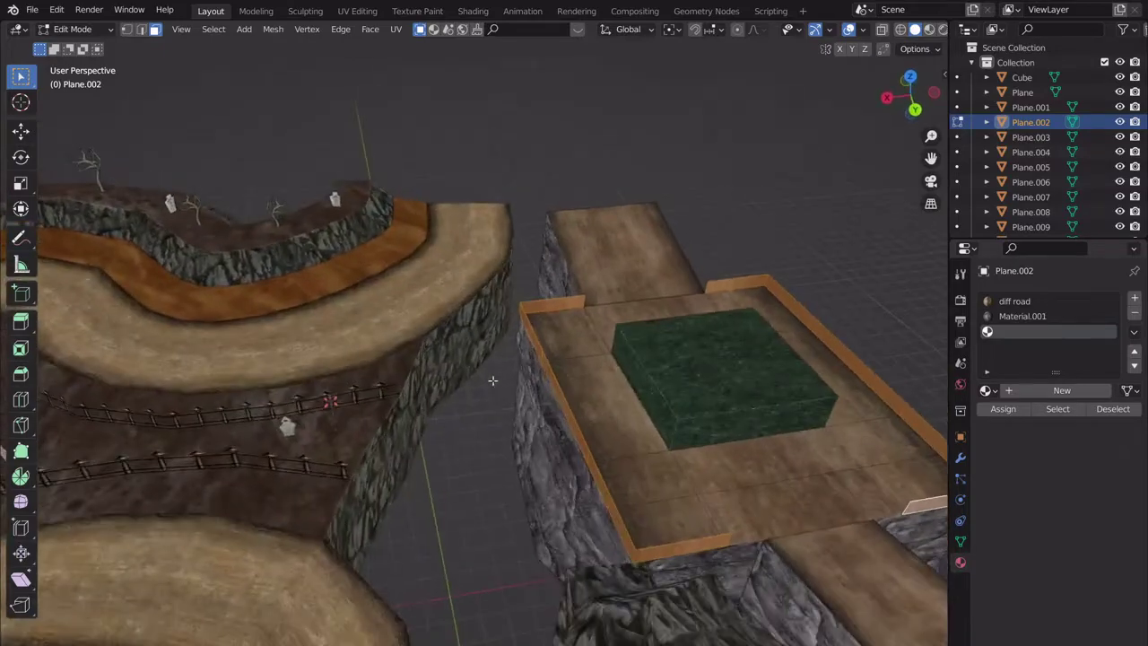
pyautogui.moveTo(492, 380); pyautogui.dragTo(488, 406, button='middle')
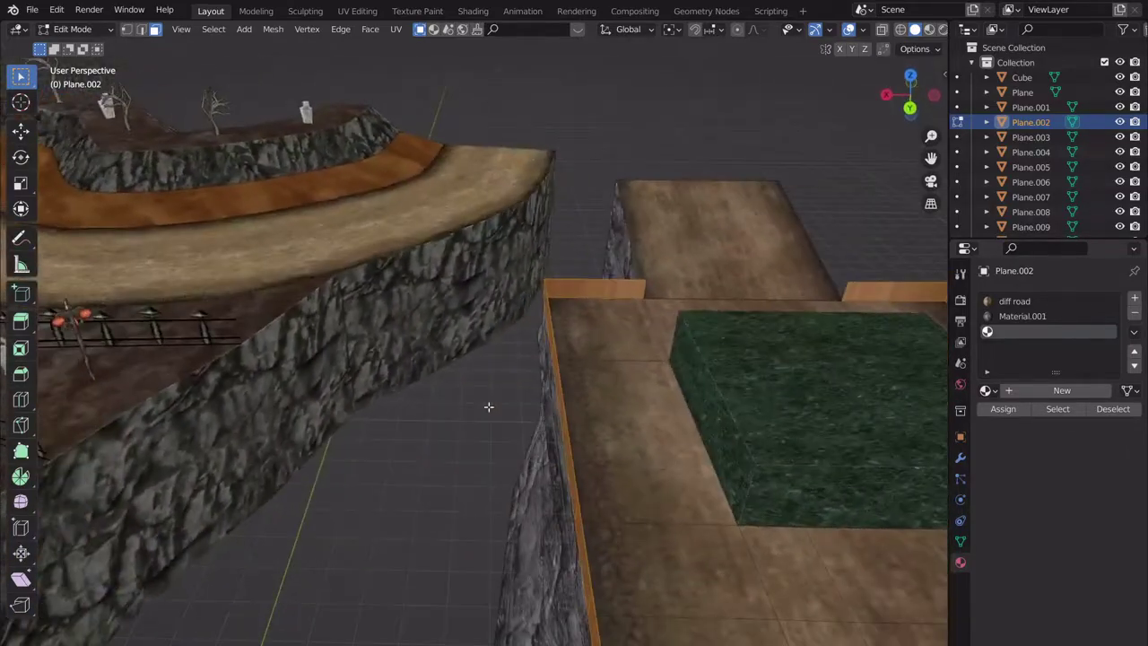
pyautogui.scroll(-3, 477, 337)
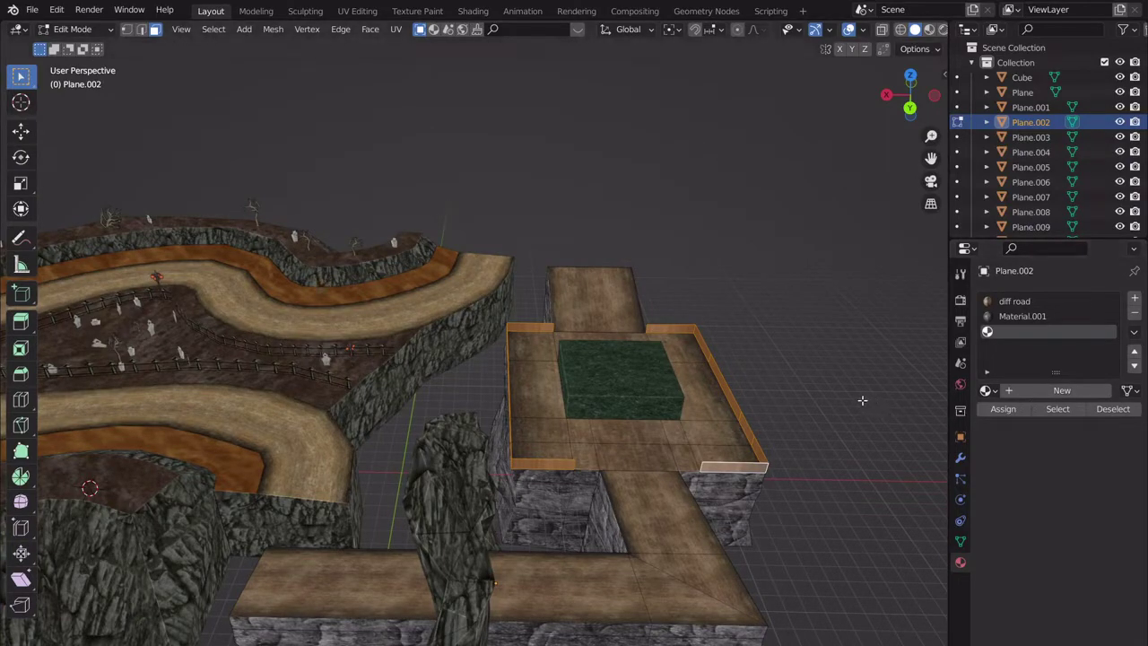
pyautogui.moveTo(854, 401); pyautogui.dragTo(517, 508, button='middle')
pyautogui.moveTo(581, 533); pyautogui.dragTo(436, 498, button='middle')
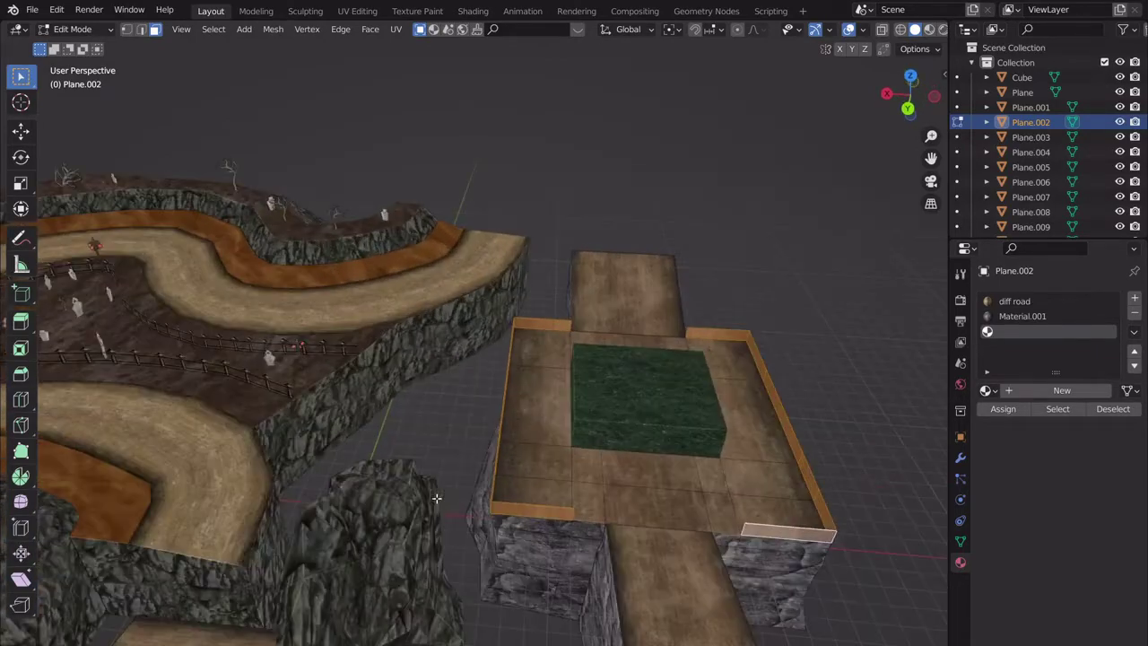
# Create a new material in the empty slot and use an Image Texture for its base color.
pyautogui.click(1029, 392)
pyautogui.click(1047, 566)
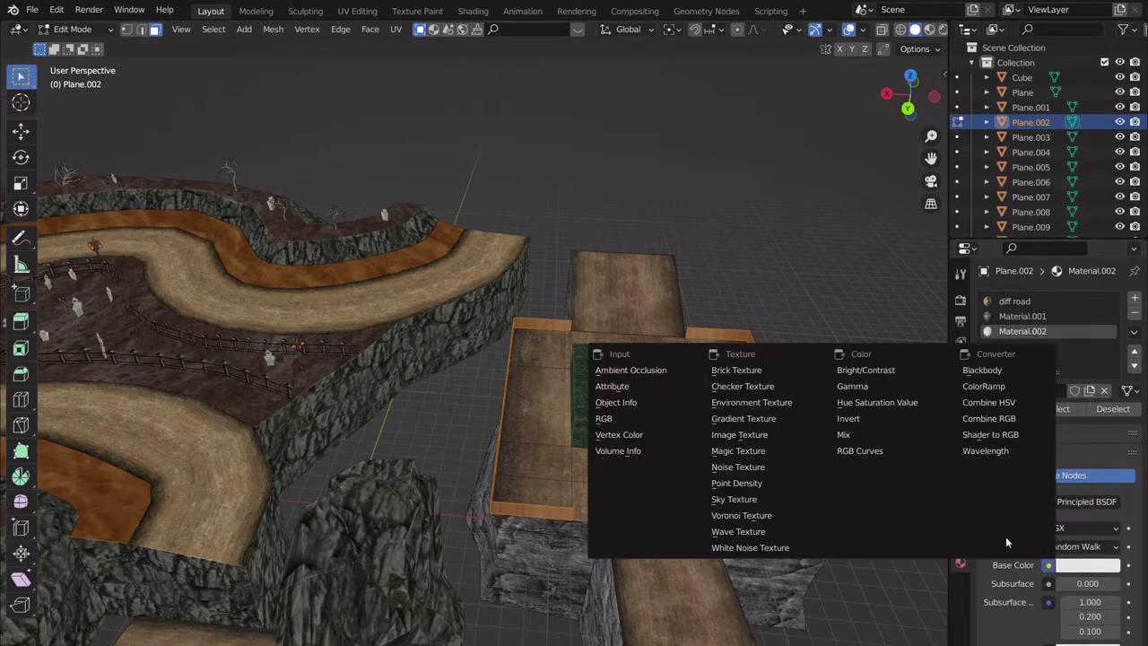
pyautogui.click(748, 438)
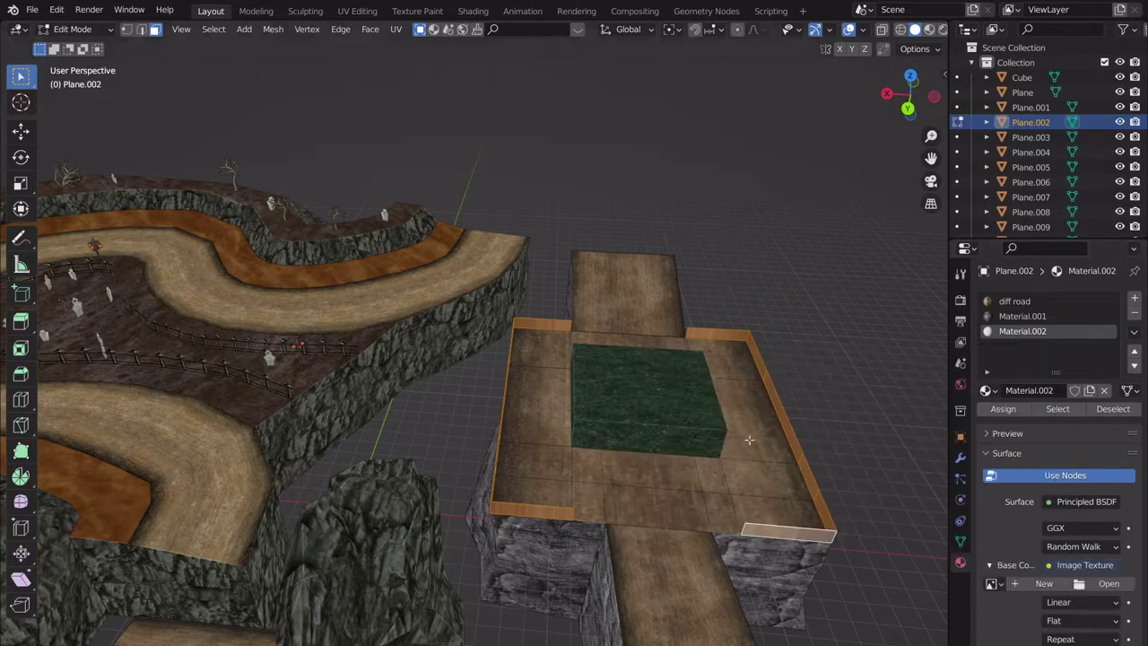
# Load edited_grate.png from the textures folder as the base color image and assign the material to the selected border walls.
pyautogui.click(1110, 585)
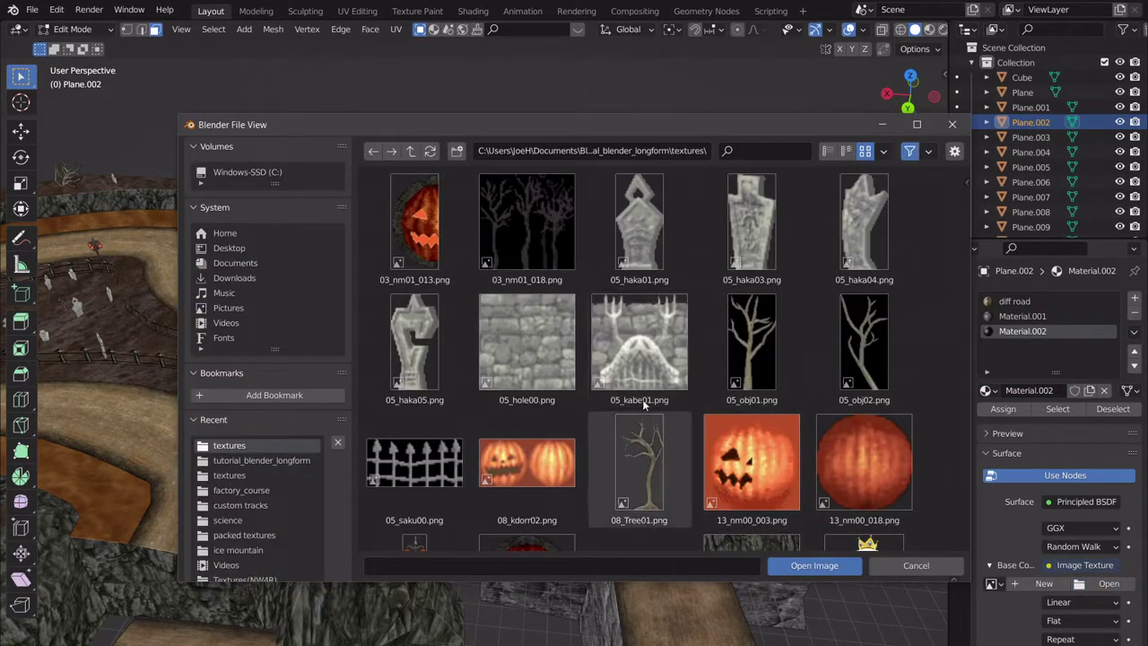
pyautogui.scroll(-3, 636, 395)
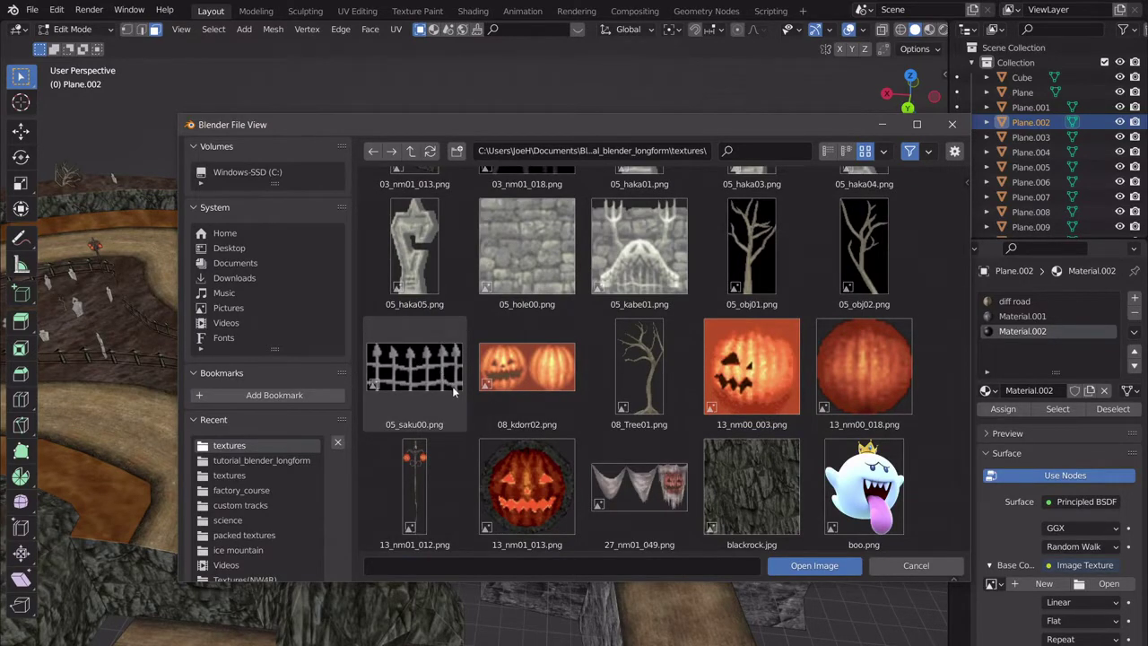
pyautogui.scroll(2, 458, 395)
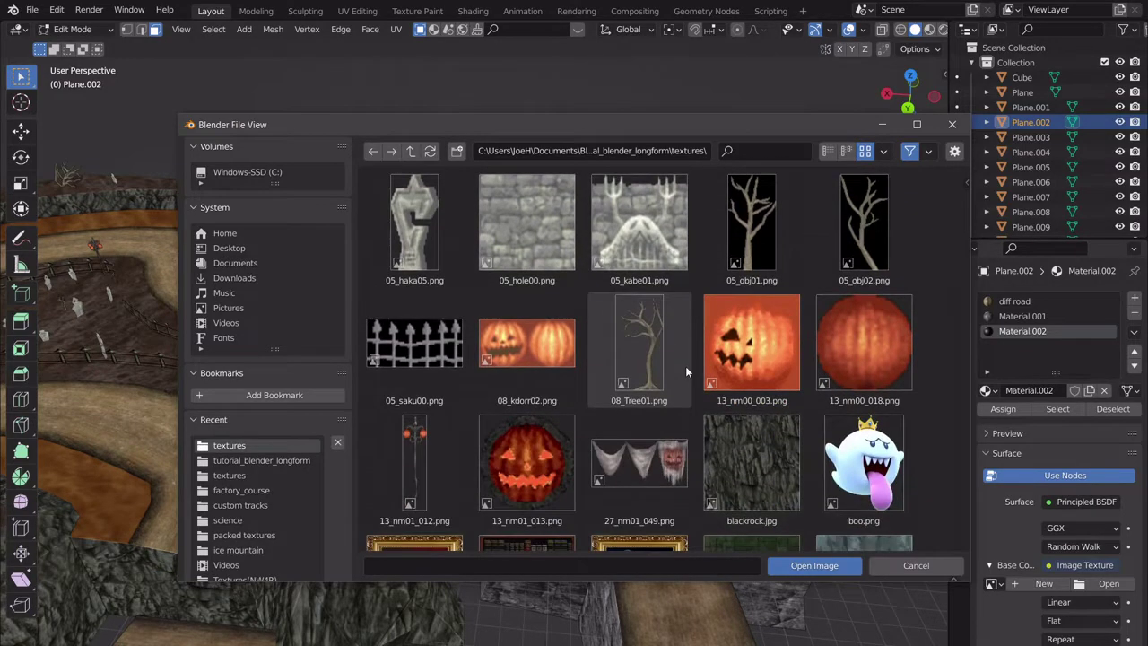
pyautogui.scroll(-5, 685, 369)
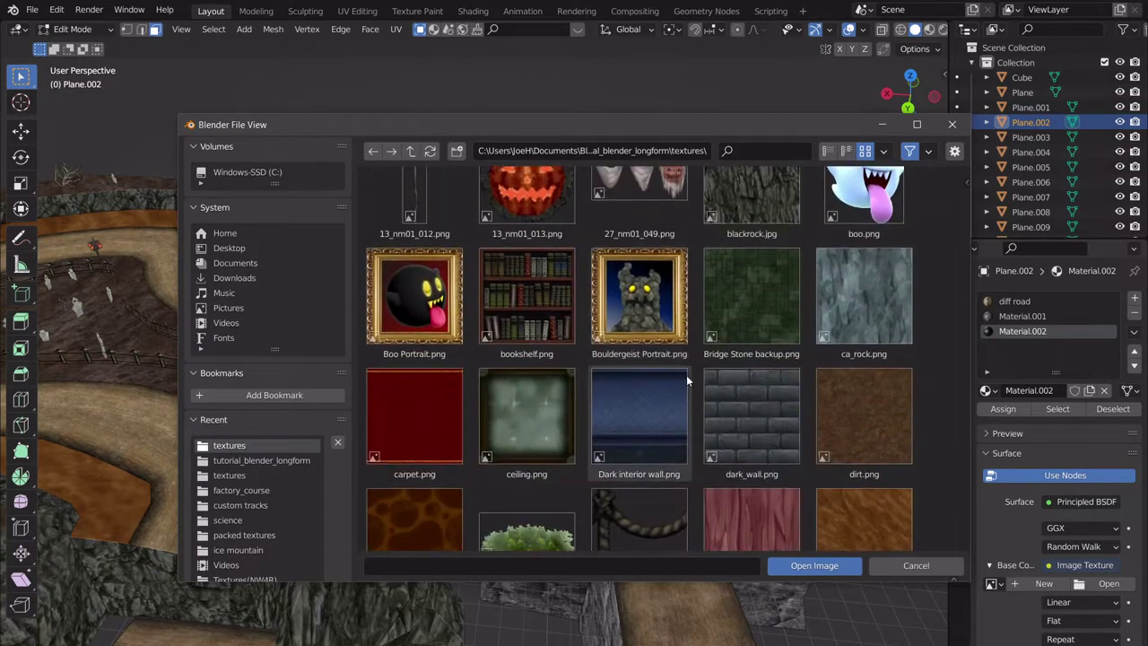
pyautogui.scroll(-2, 685, 381)
pyautogui.click(669, 421)
pyautogui.scroll(-3, 683, 427)
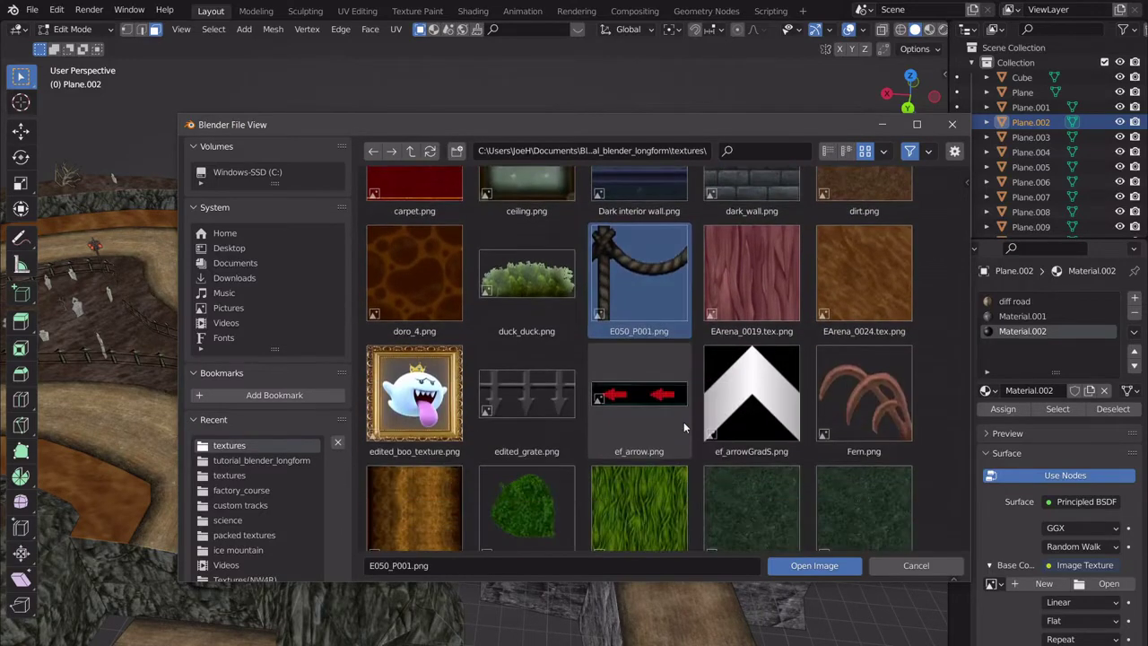
pyautogui.click(541, 417)
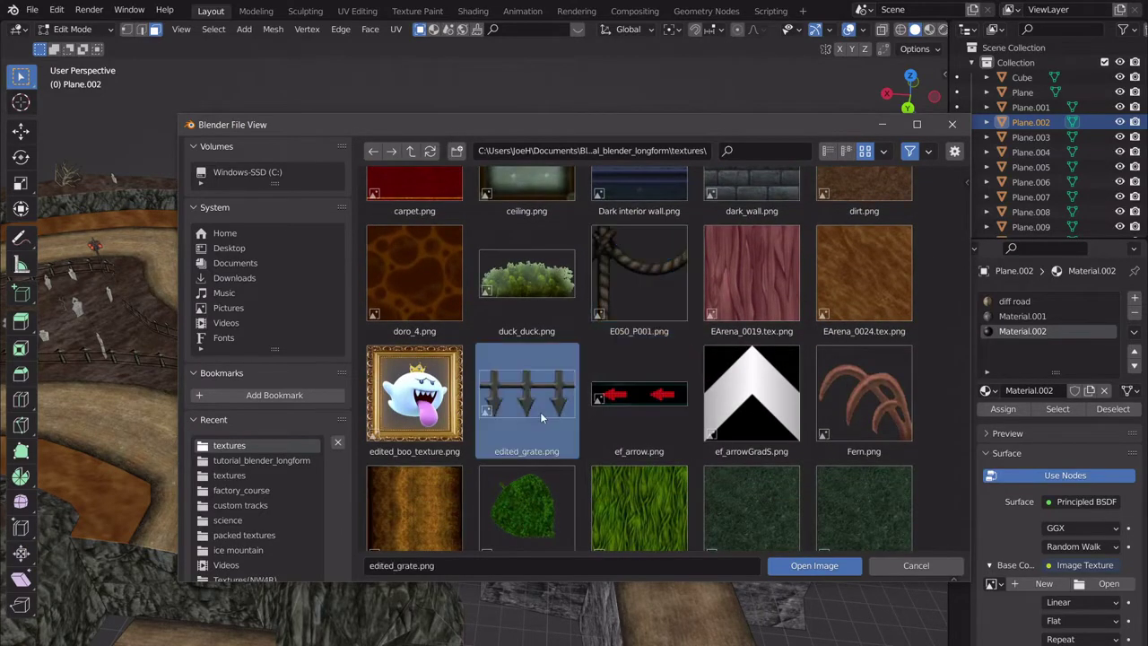
pyautogui.scroll(-6, 583, 408)
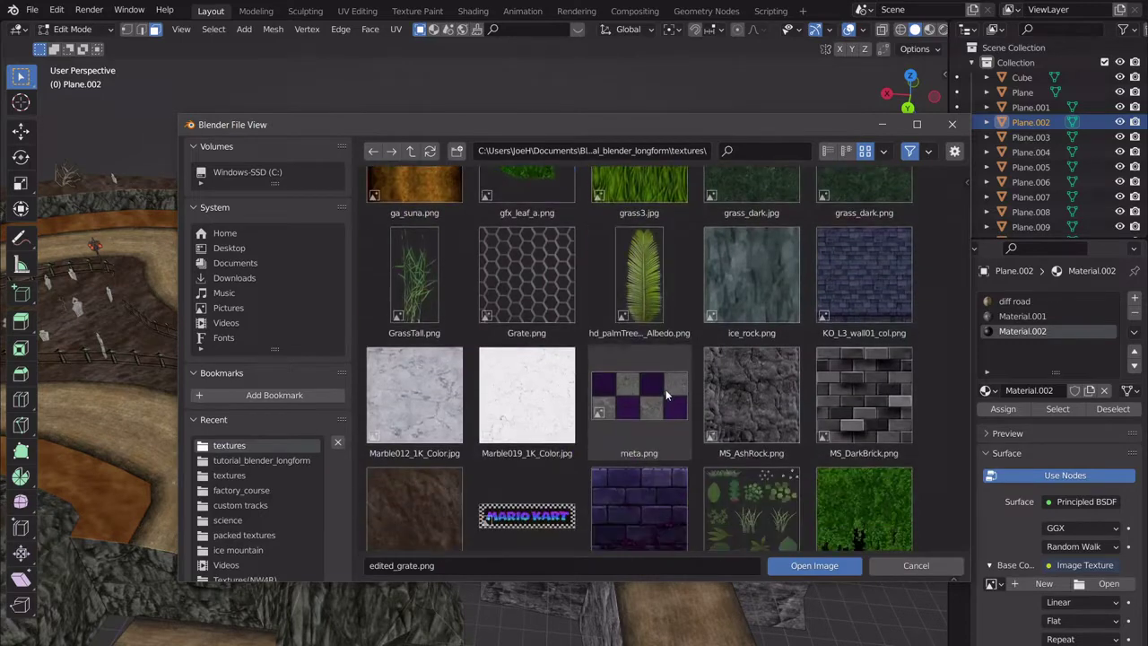
pyautogui.scroll(-7, 666, 395)
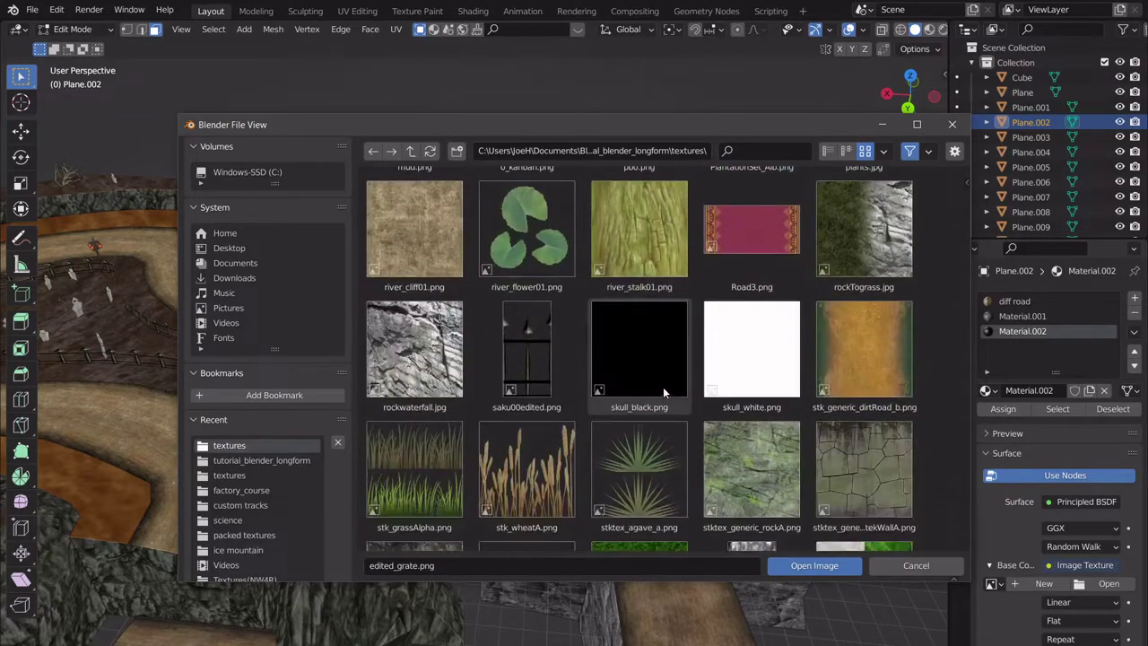
pyautogui.scroll(-9, 664, 396)
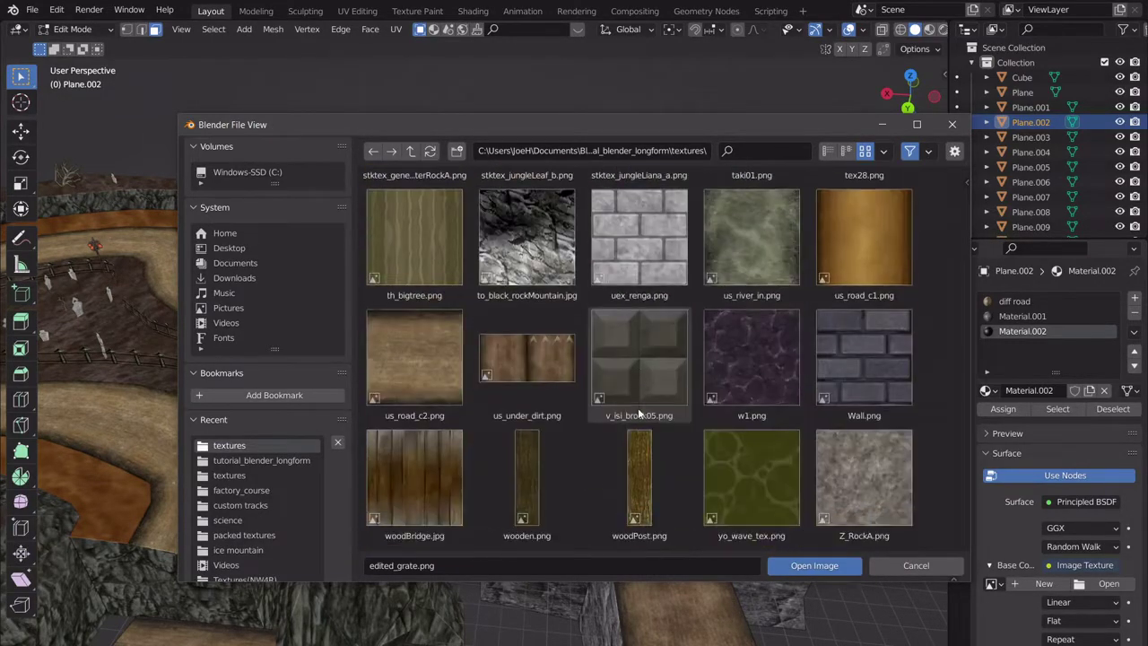
pyautogui.click(789, 567)
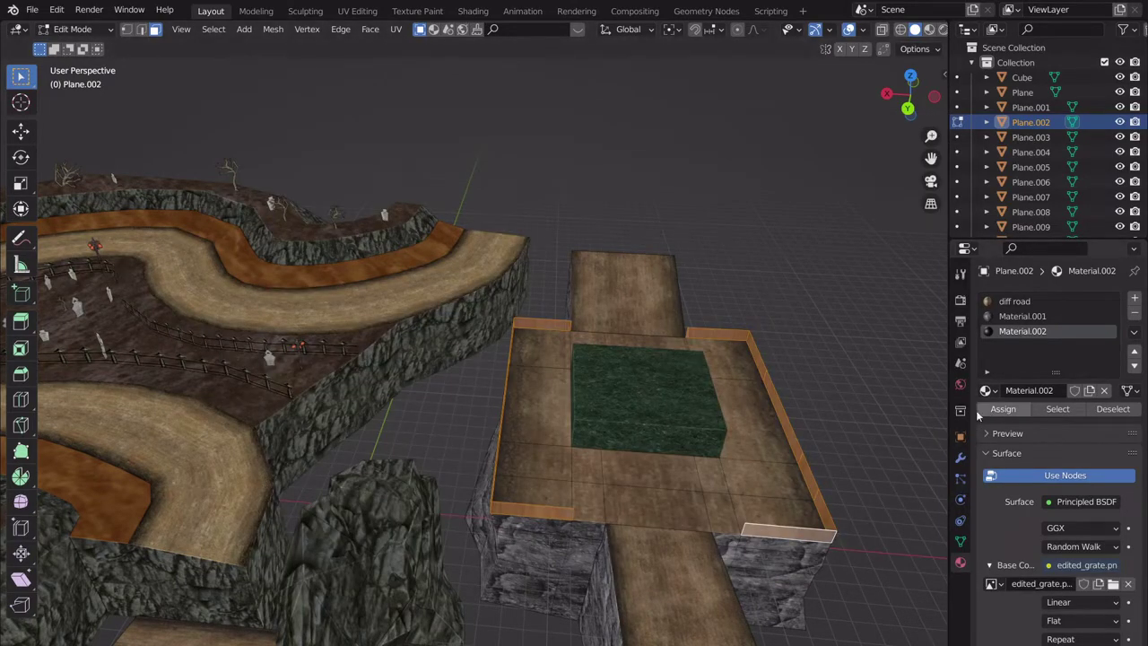
# Select only the connected run of grate wall faces along the platform side facing the curved track, including its end segments.
pyautogui.scroll(8, 549, 502)
pyautogui.scroll(-8, 560, 481)
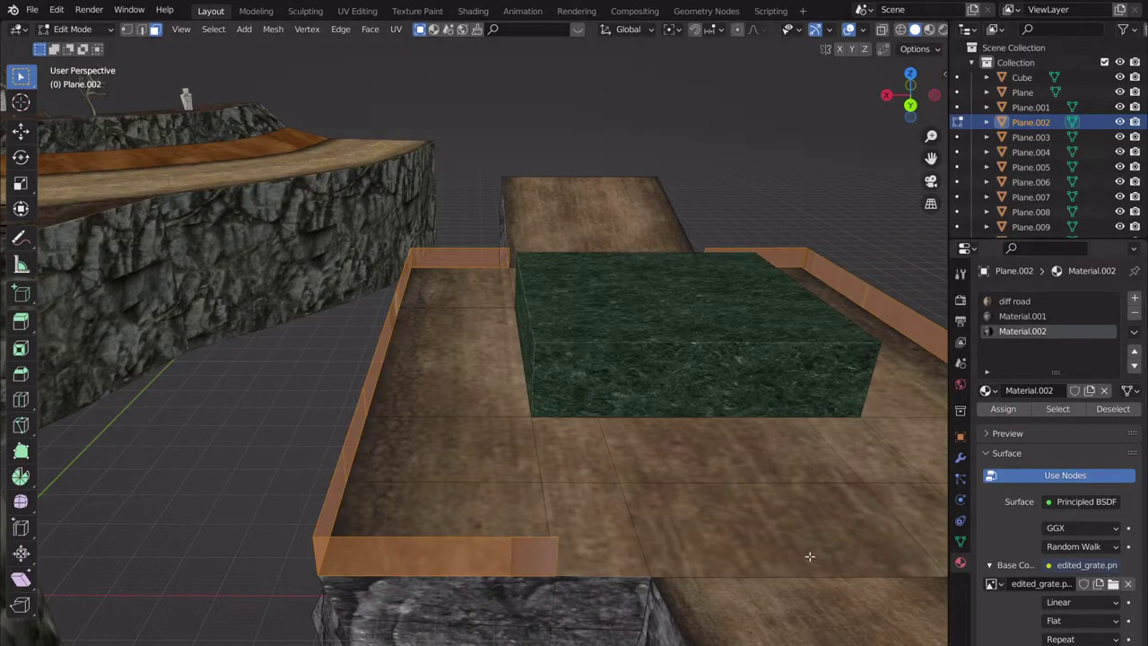
pyautogui.moveTo(600, 536); pyautogui.dragTo(795, 403, button='middle')
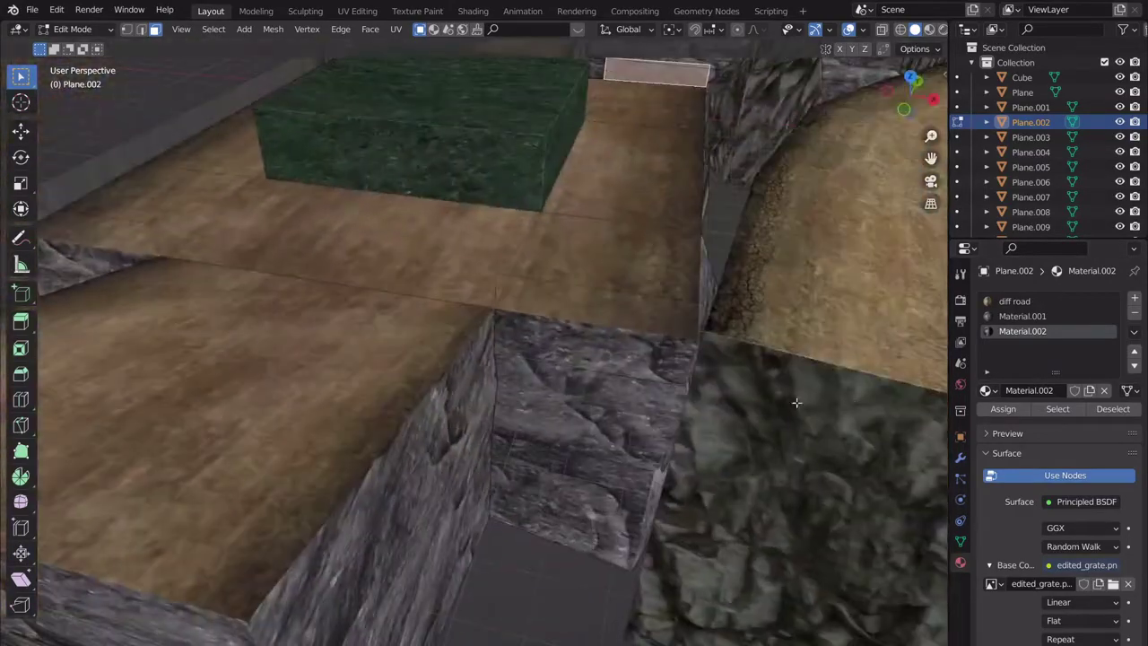
pyautogui.keyDown('ctrl'); pyautogui.click(631, 314); pyautogui.keyUp('ctrl')
pyautogui.moveTo(631, 313); pyautogui.dragTo(459, 427, button='middle')
pyautogui.moveTo(508, 227); pyautogui.dragTo(328, 221, button='middle')
pyautogui.keyDown('ctrl'); pyautogui.click(270, 199); pyautogui.keyUp('ctrl')
pyautogui.moveTo(270, 200); pyautogui.dragTo(516, 224, button='middle')
pyautogui.moveTo(523, 369); pyautogui.dragTo(228, 15, button='middle')
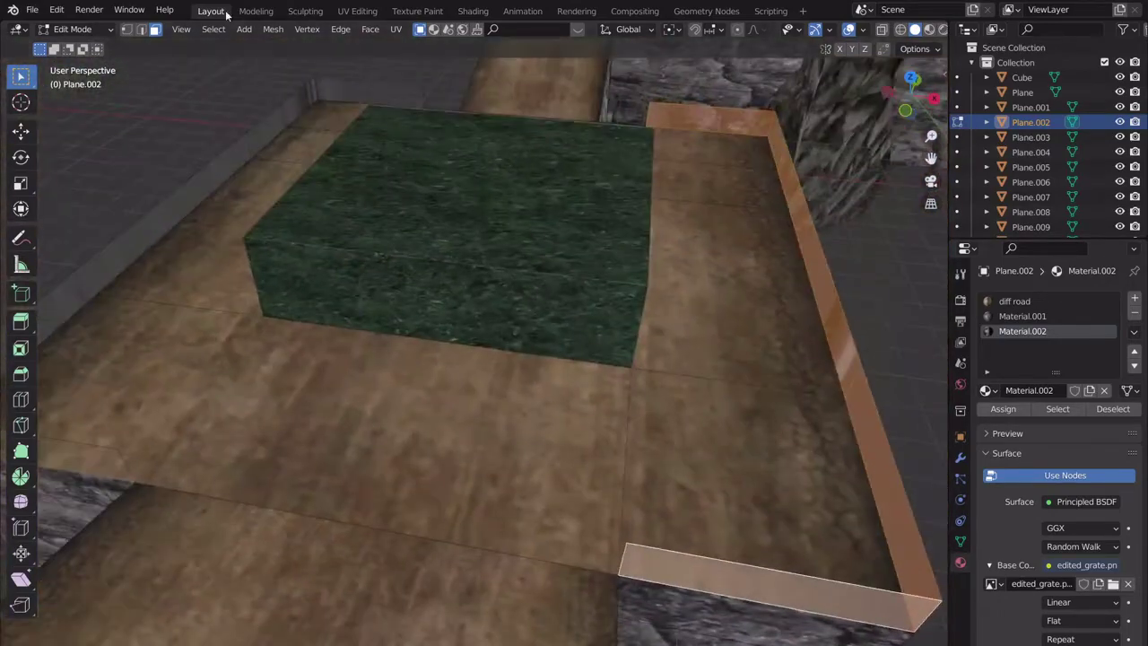
# Unwrap the selected grate wall faces in the UV Editing workspace and scale their UVs up far beyond the image bounds.
pyautogui.click(348, 10)
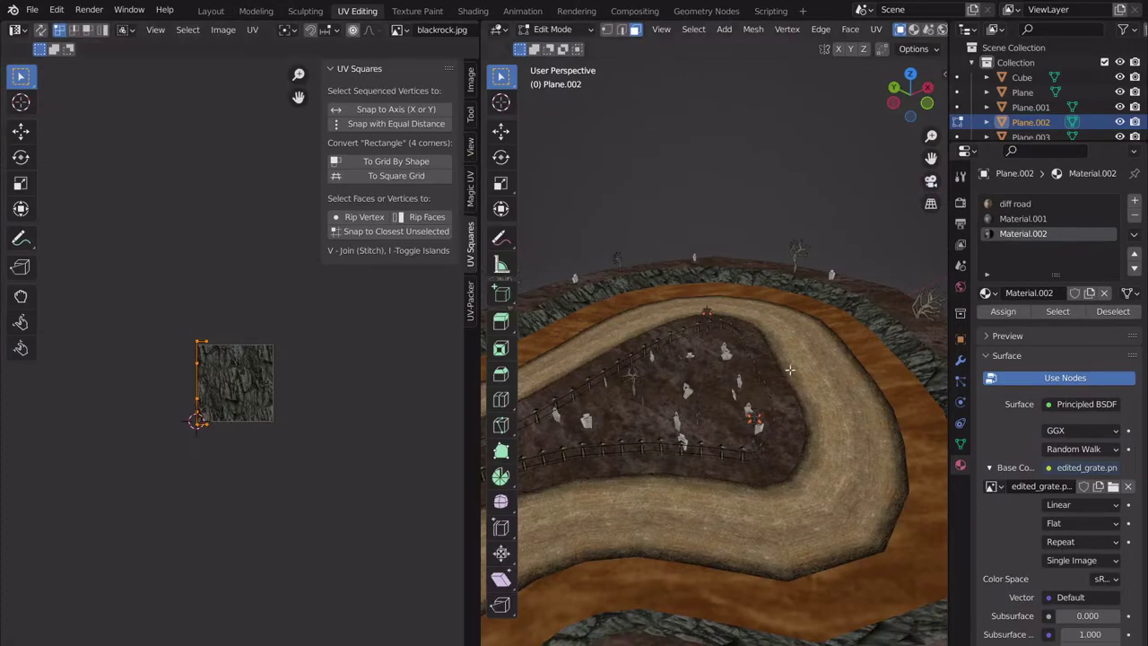
pyautogui.press('KP_Decimal')
pyautogui.moveTo(792, 366); pyautogui.dragTo(674, 359, button='middle')
pyautogui.press('u')
pyautogui.press('u')
pyautogui.scroll(3, 791, 356)
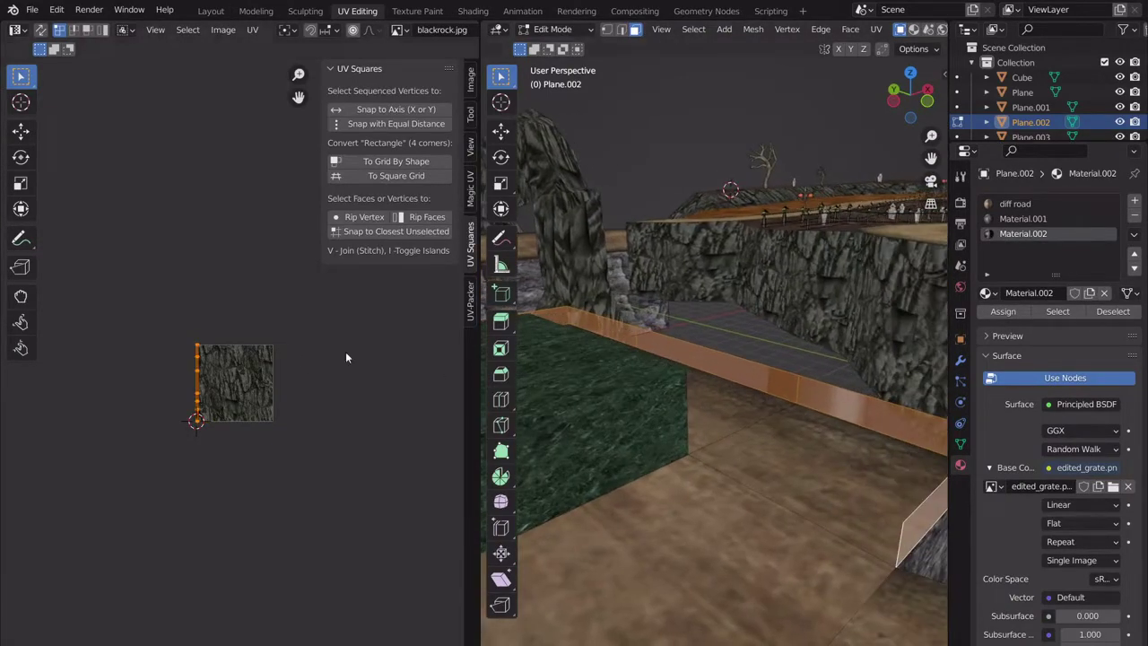
pyautogui.press('s')
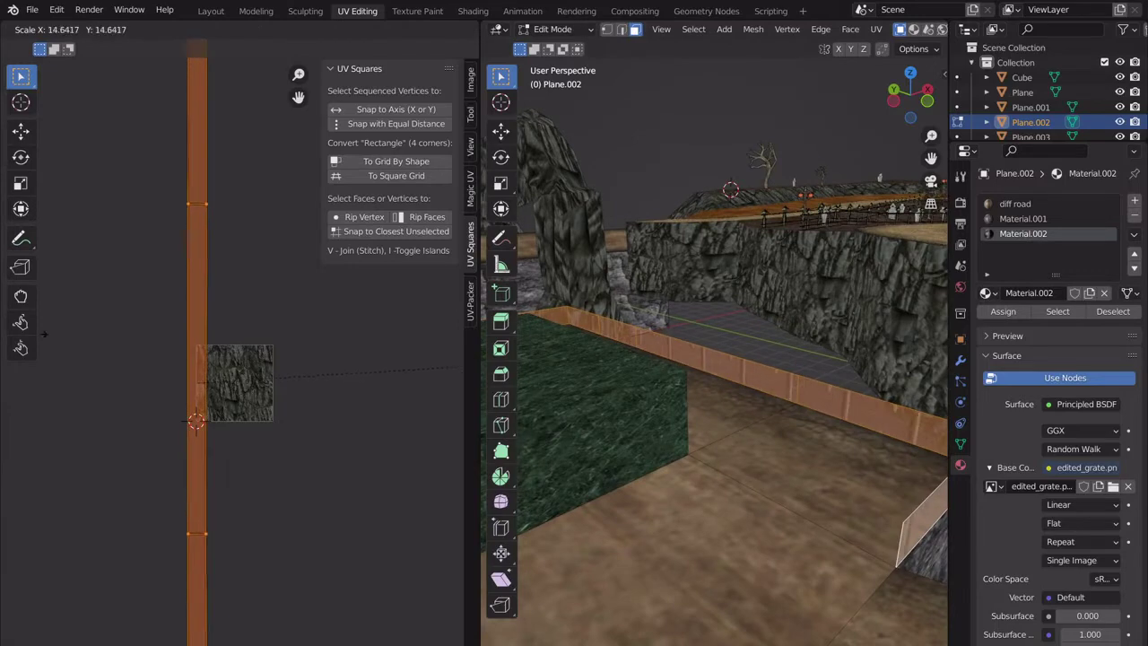
pyautogui.click(247, 328)
pyautogui.press('KP_Decimal')
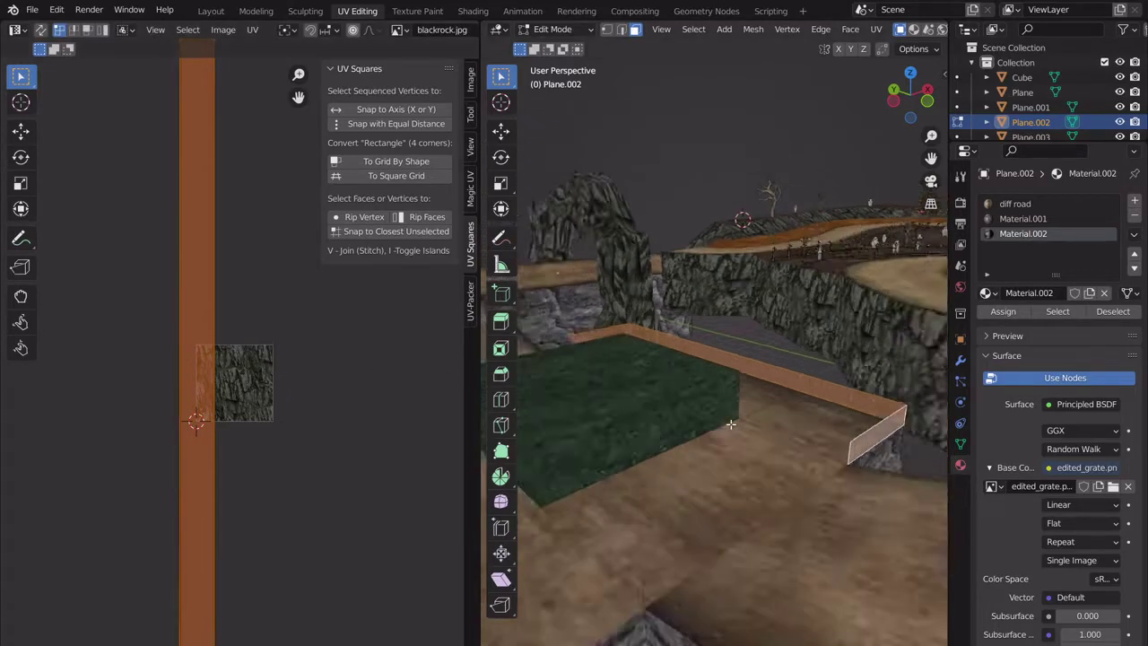
# Rotate the grate wall UVs 90° and stretch them along Y until the strip covers the full image height.
pyautogui.scroll(3, 731, 424)
pyautogui.keyDown('shift'); pyautogui.moveTo(845, 366); pyautogui.dragTo(707, 385, button='middle'); pyautogui.keyUp('shift')
pyautogui.scroll(4, 686, 362)
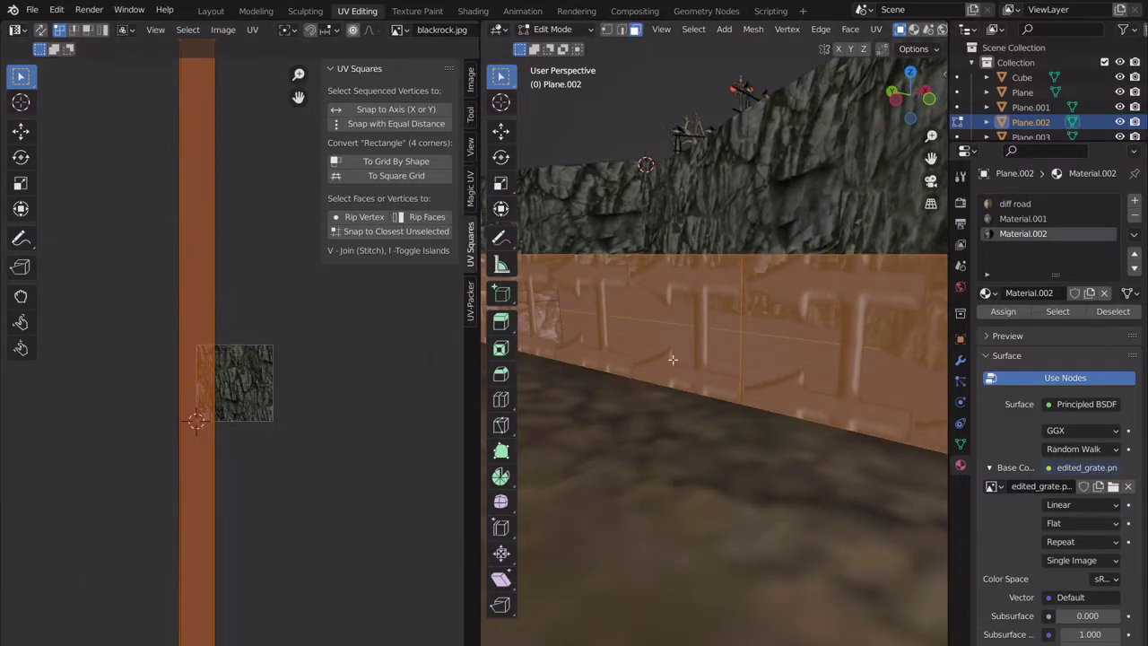
pyautogui.write('r90')
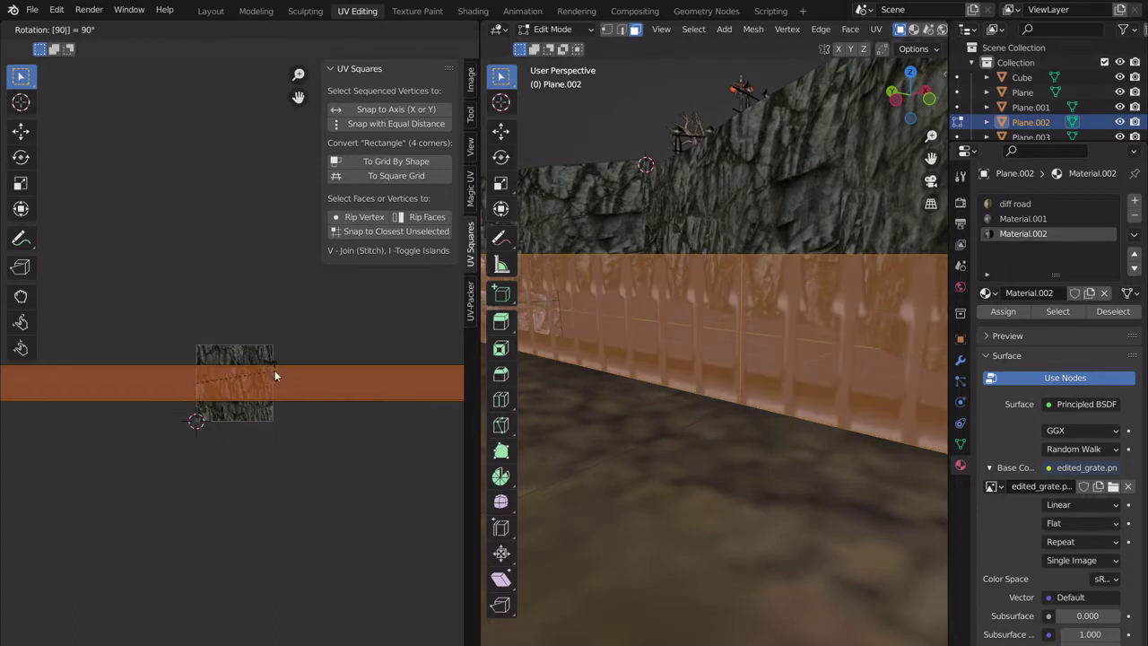
pyautogui.press('Return')
pyautogui.press('s')
pyautogui.press('y')
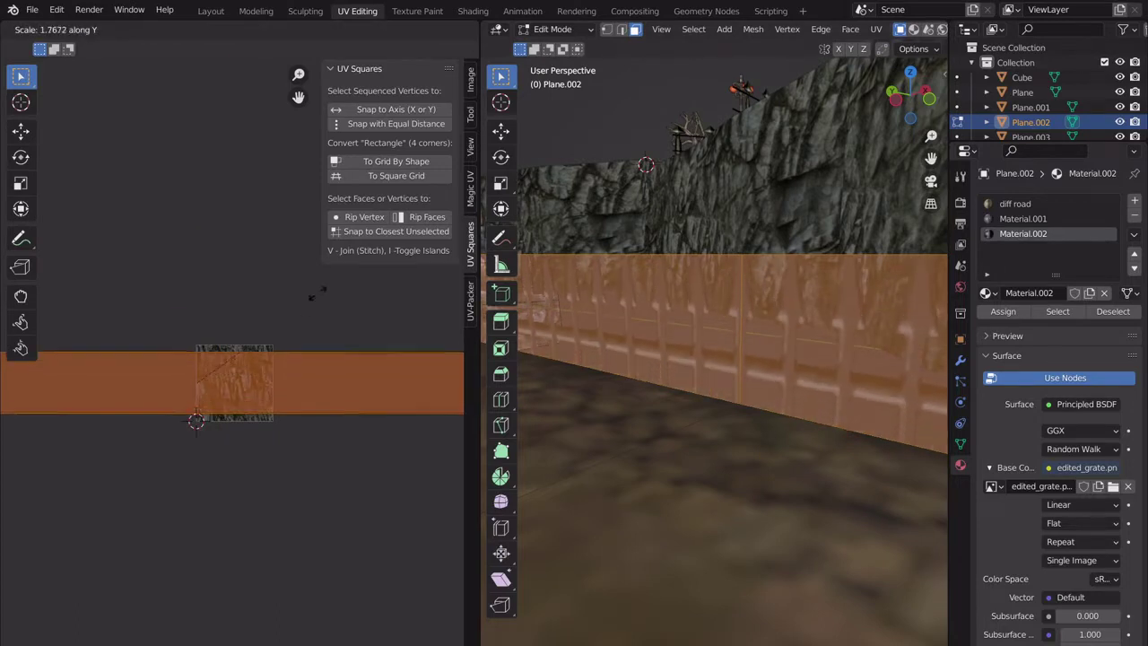
pyautogui.press('Return')
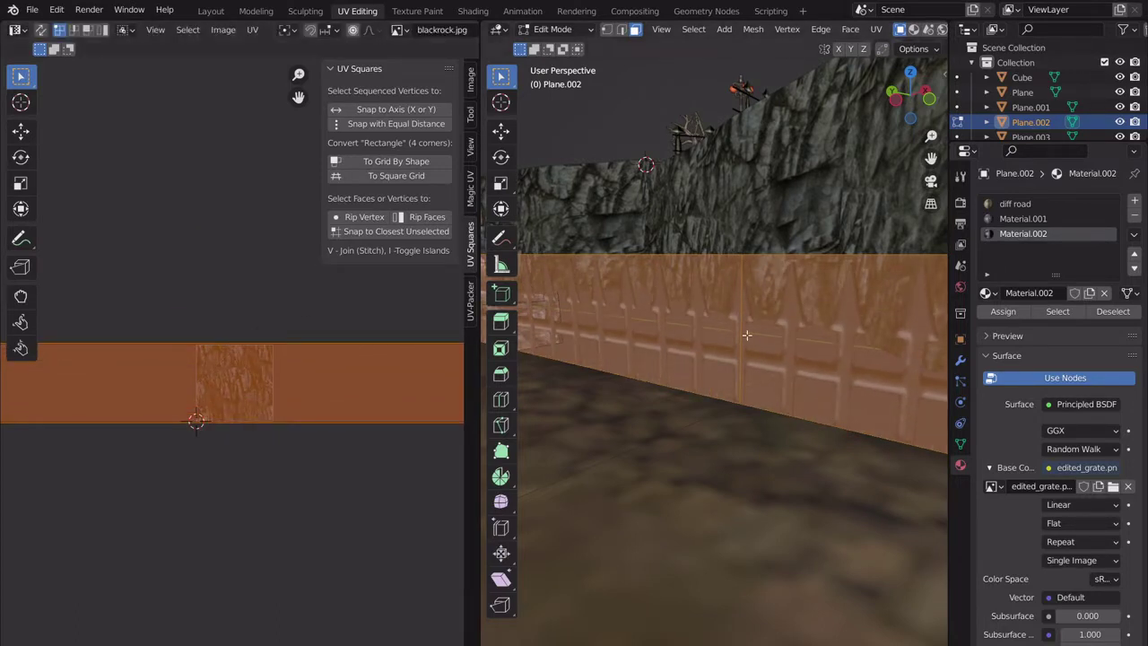
# Shrink the grate UV strip along X to about eight image widths and check the fence proportions in Object Mode.
pyautogui.press('s')
pyautogui.press('x')
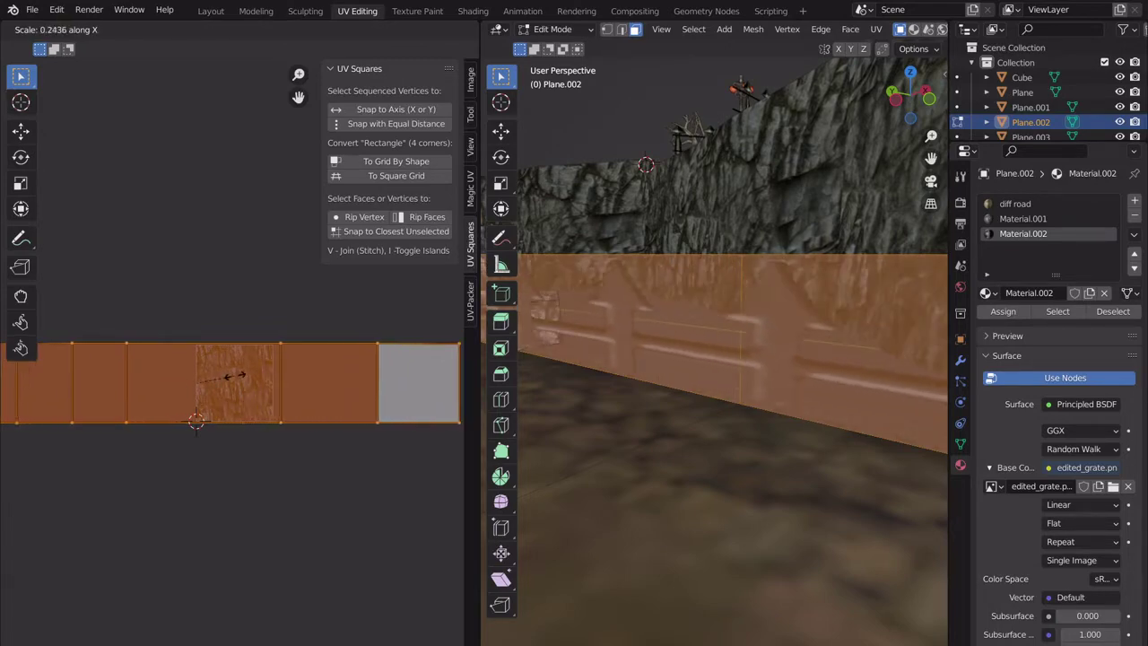
pyautogui.click(243, 376)
pyautogui.press('Tab')
pyautogui.scroll(-5, 766, 377)
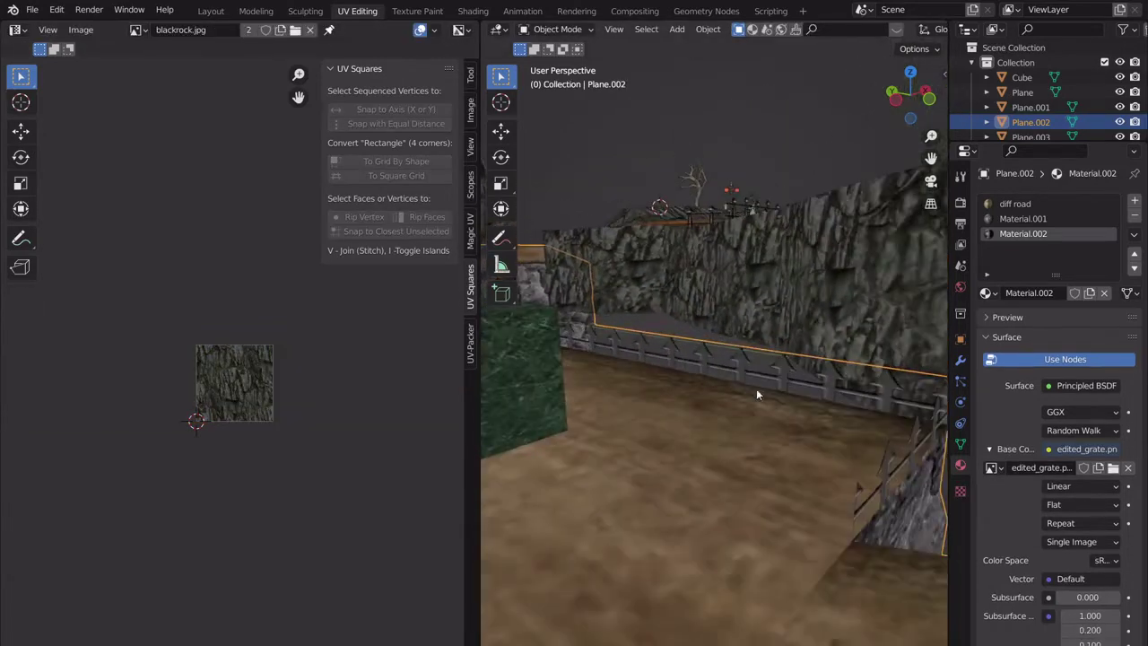
pyautogui.moveTo(756, 388)
pyautogui.mouseDown(button='middle')
pyautogui.moveTo(866, 400)
pyautogui.moveTo(774, 397)
pyautogui.moveTo(814, 415)
pyautogui.moveTo(794, 379)
pyautogui.moveTo(750, 368)
pyautogui.mouseUp(button='middle')
pyautogui.scroll(3, 750, 368)
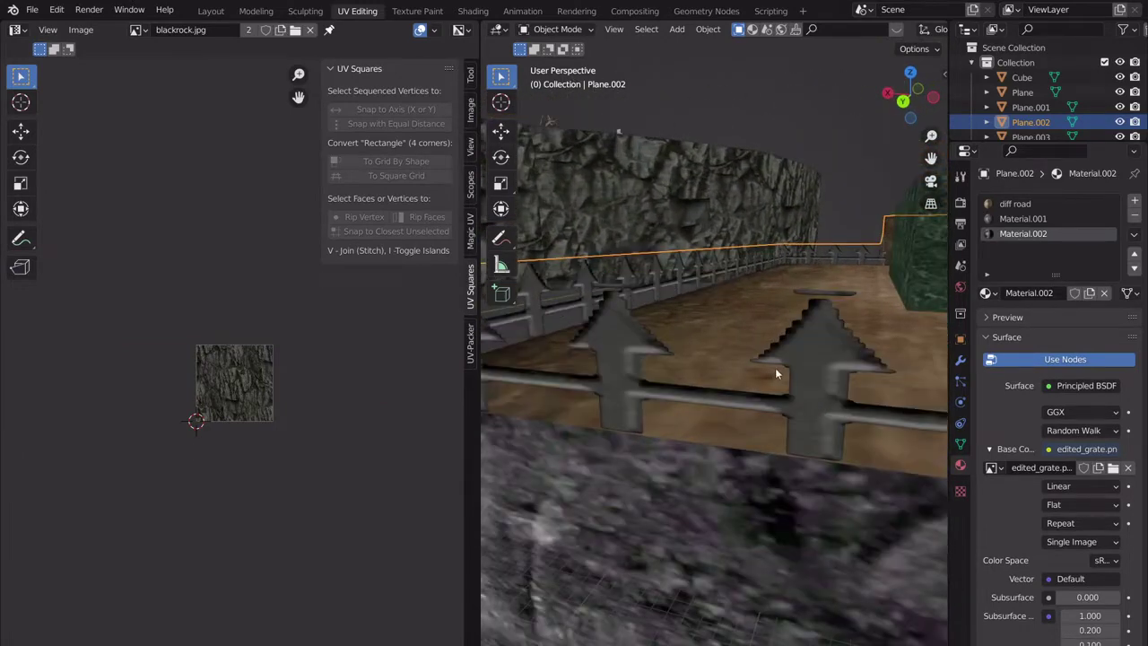
# Select the top row of the grate strip's UV vertices and lower it along Y onto the image's upper edge.
pyautogui.press('Tab')
pyautogui.scroll(7, 337, 372)
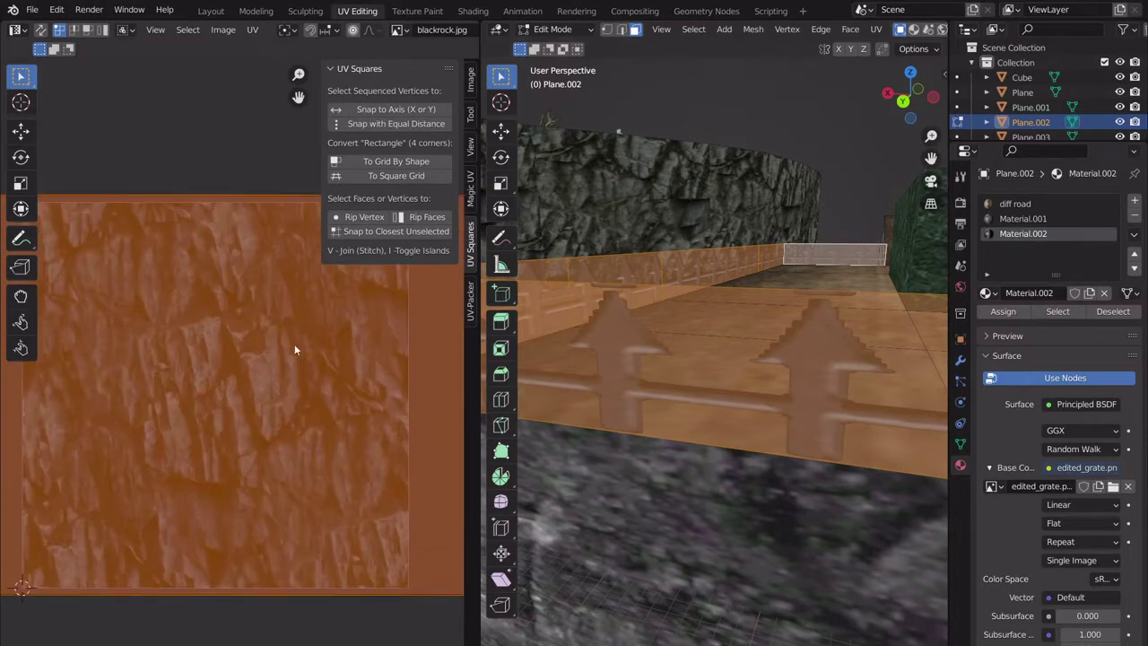
pyautogui.scroll(-7, 296, 346)
pyautogui.scroll(-5, 332, 372)
pyautogui.moveTo(349, 390); pyautogui.dragTo(90, 326)
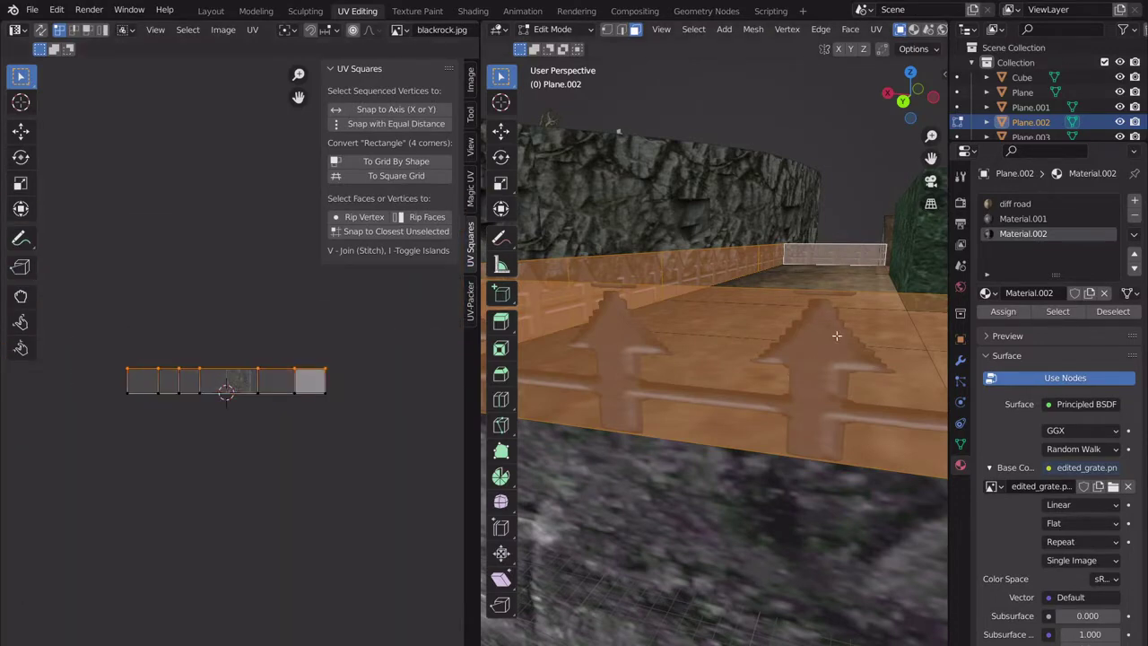
pyautogui.scroll(8, 199, 306)
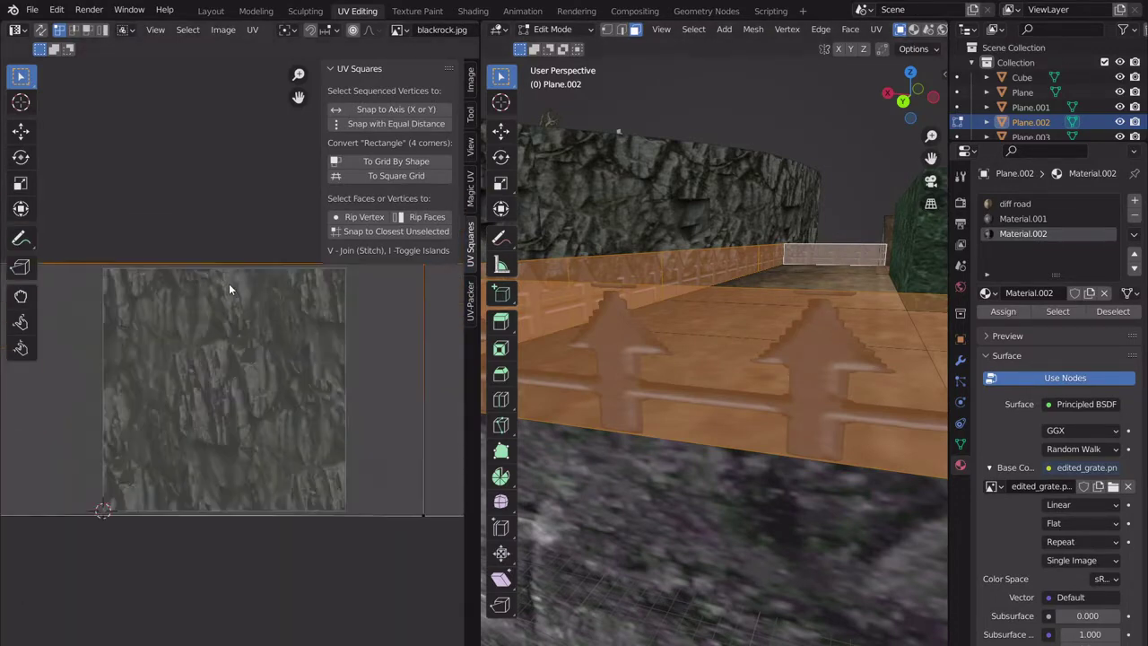
pyautogui.press('g')
pyautogui.press('y')
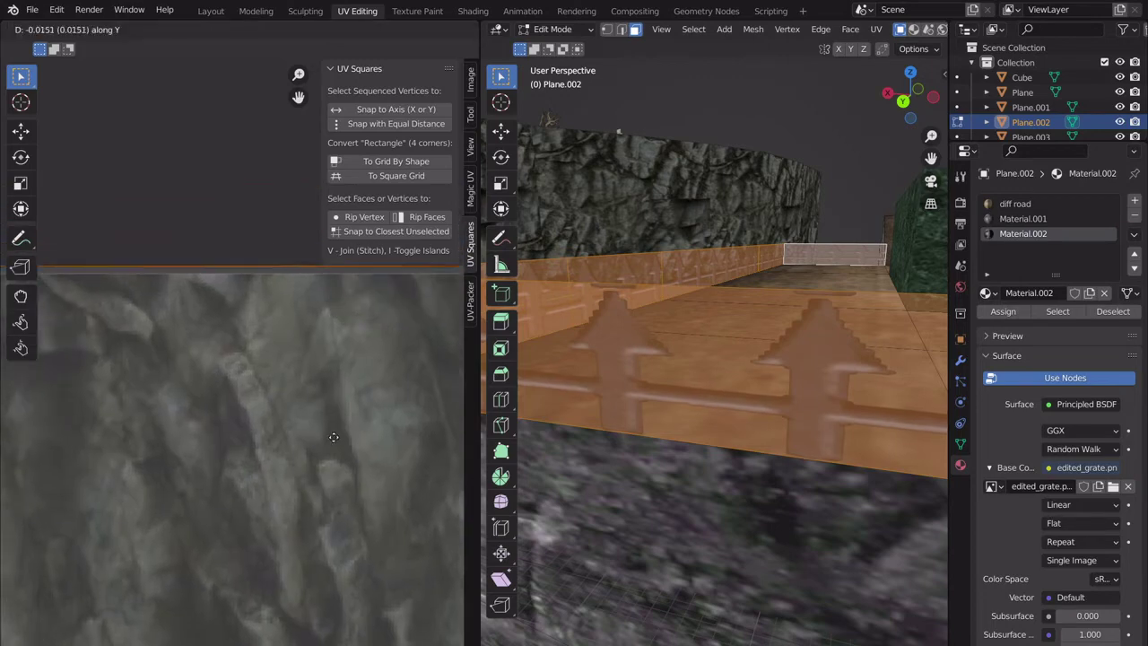
pyautogui.click(334, 435)
pyautogui.scroll(-6, 334, 434)
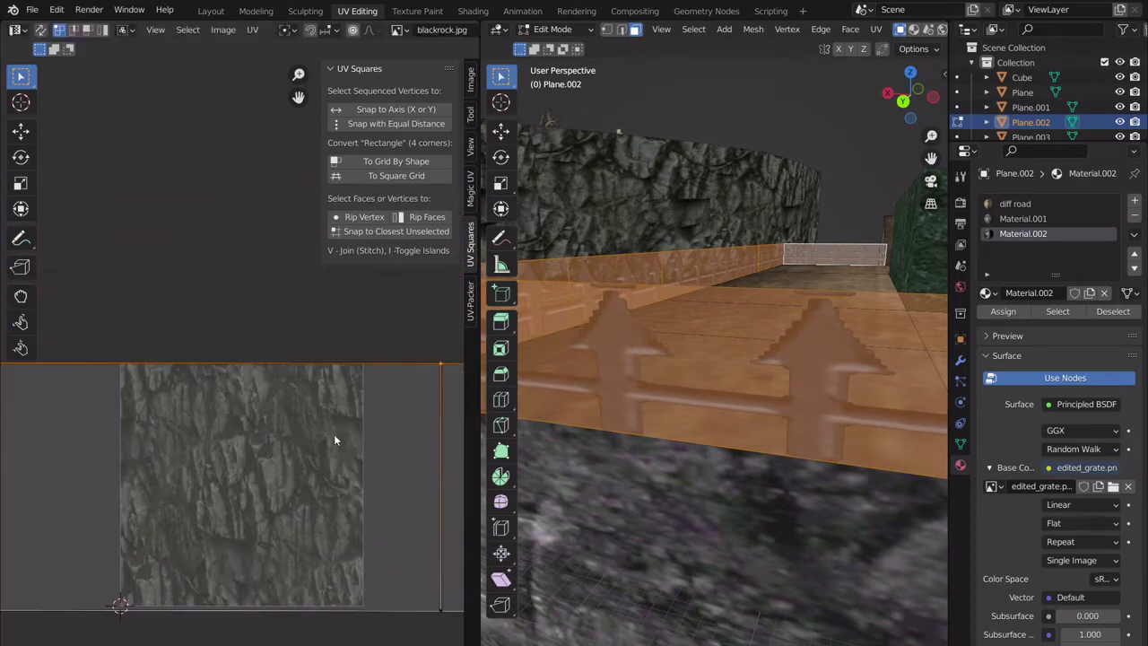
# Select the bottom row of the strip's UV vertices and raise it along Y onto the image's lower edge.
pyautogui.moveTo(400, 442); pyautogui.dragTo(58, 390)
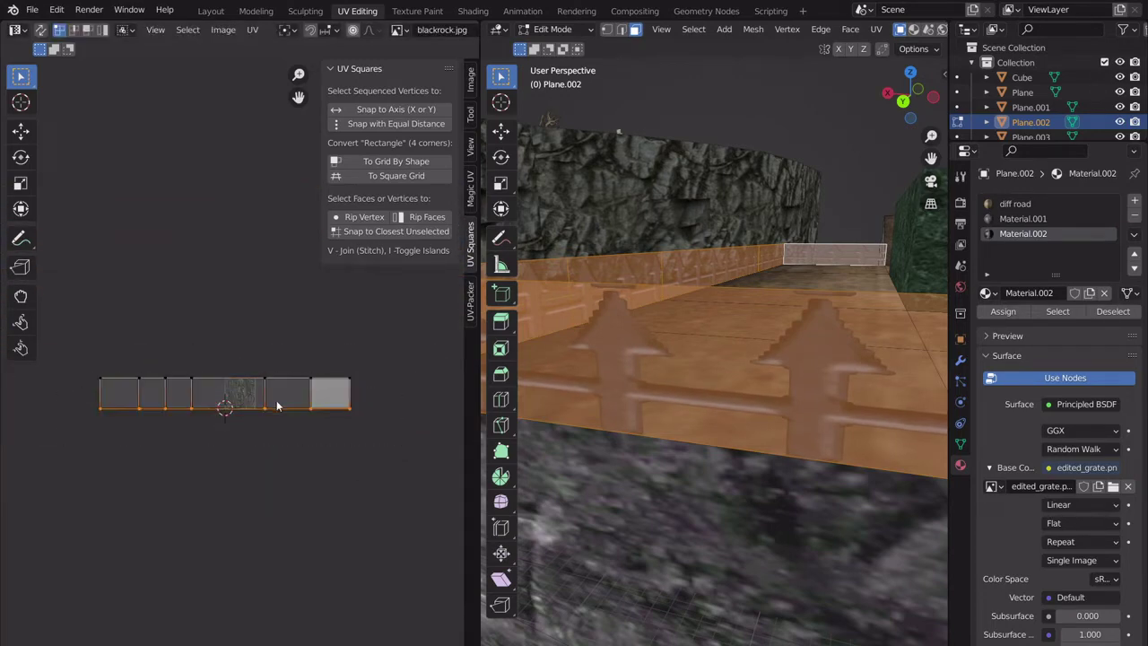
pyautogui.scroll(8, 269, 499)
pyautogui.press('g')
pyautogui.press('y')
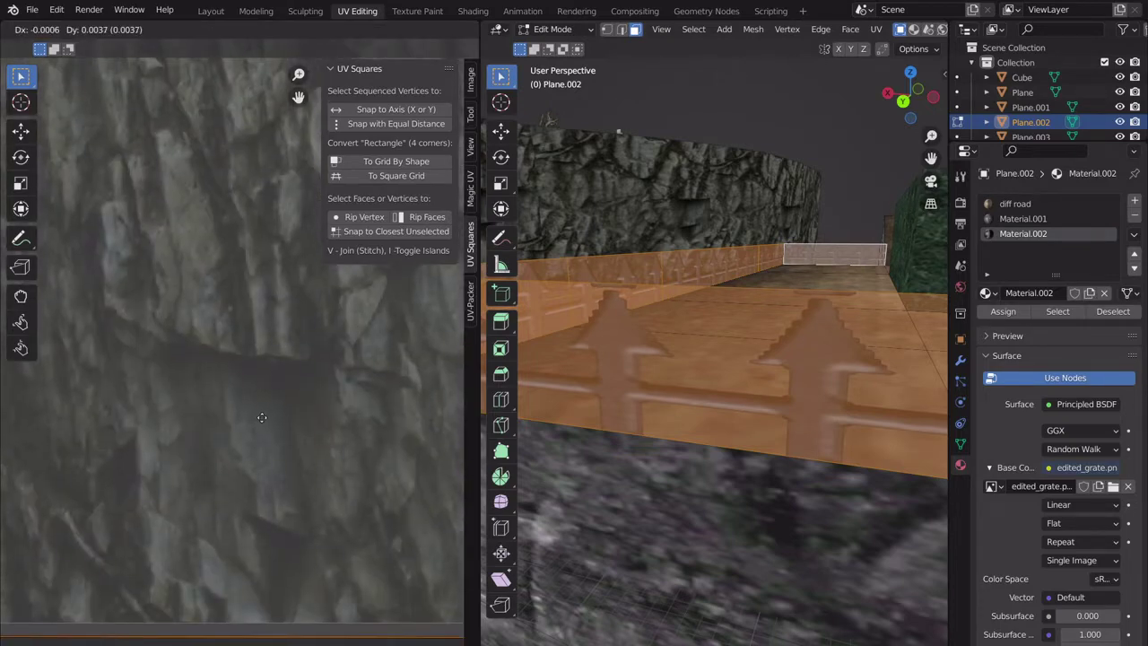
pyautogui.click(264, 405)
pyautogui.scroll(-4, 744, 421)
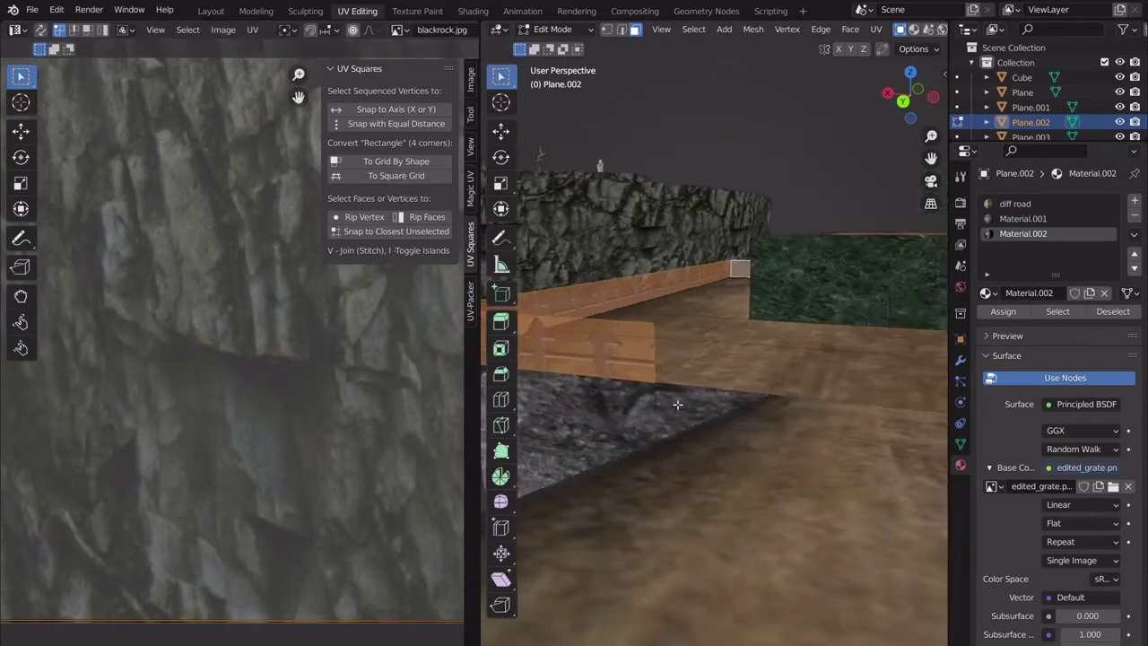
# Try to shift the UV vertices at the strip's right end inward along X by about 0.08.
pyautogui.keyDown('shift'); pyautogui.moveTo(729, 392); pyautogui.dragTo(827, 437, button='middle'); pyautogui.keyUp('shift')
pyautogui.scroll(3, 743, 409)
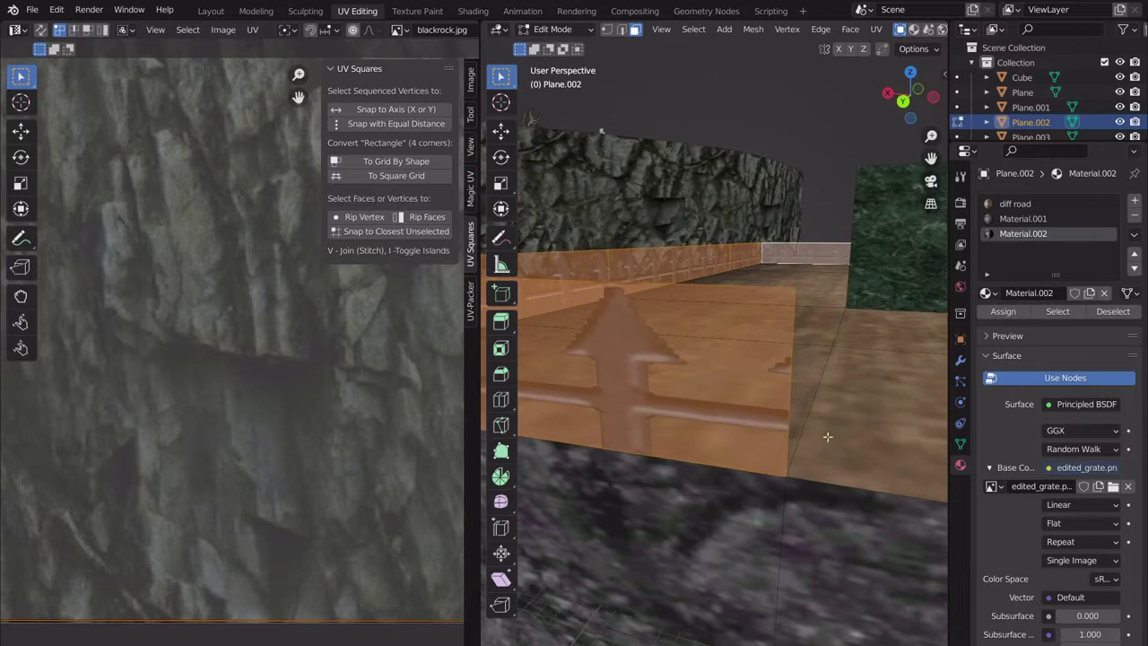
pyautogui.scroll(-6, 337, 400)
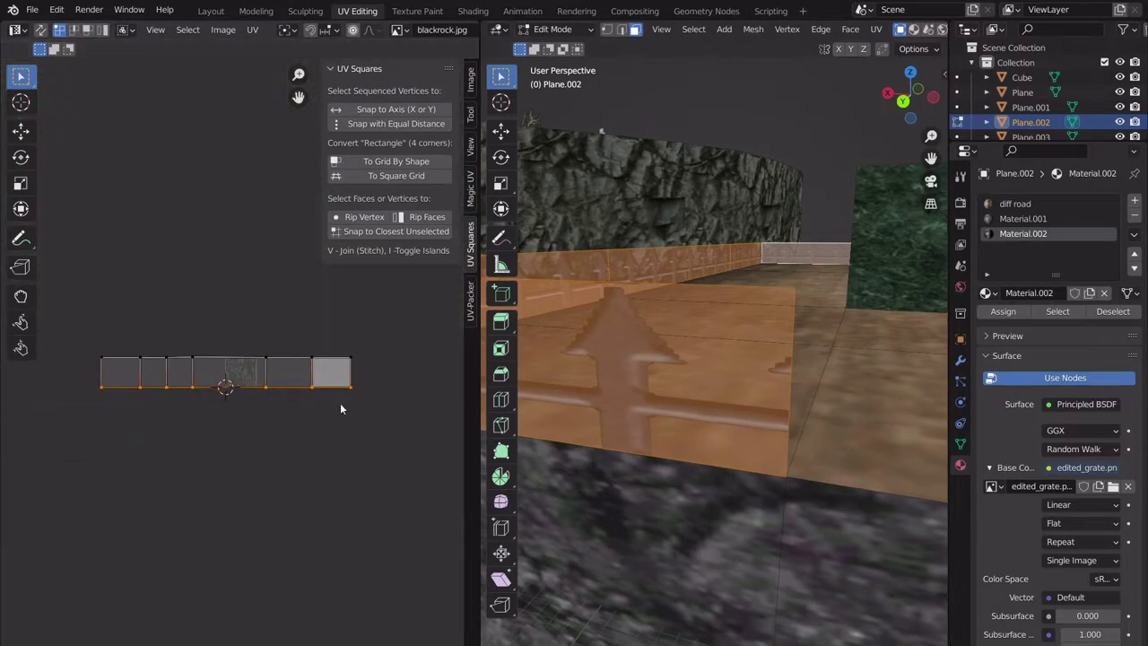
pyautogui.press('g')
pyautogui.press('x')
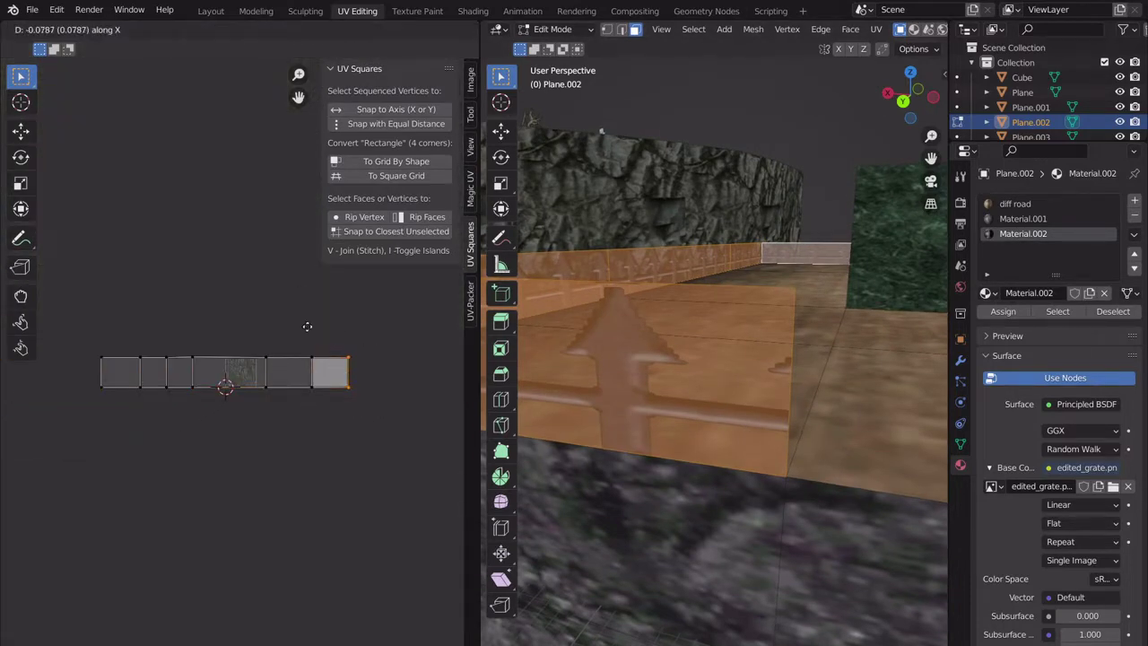
pyautogui.click(307, 327)
# Move the UV vertices at the strip's left end slightly inward along X and inspect the fence ends in Object Mode.
pyautogui.press('g')
pyautogui.press('x')
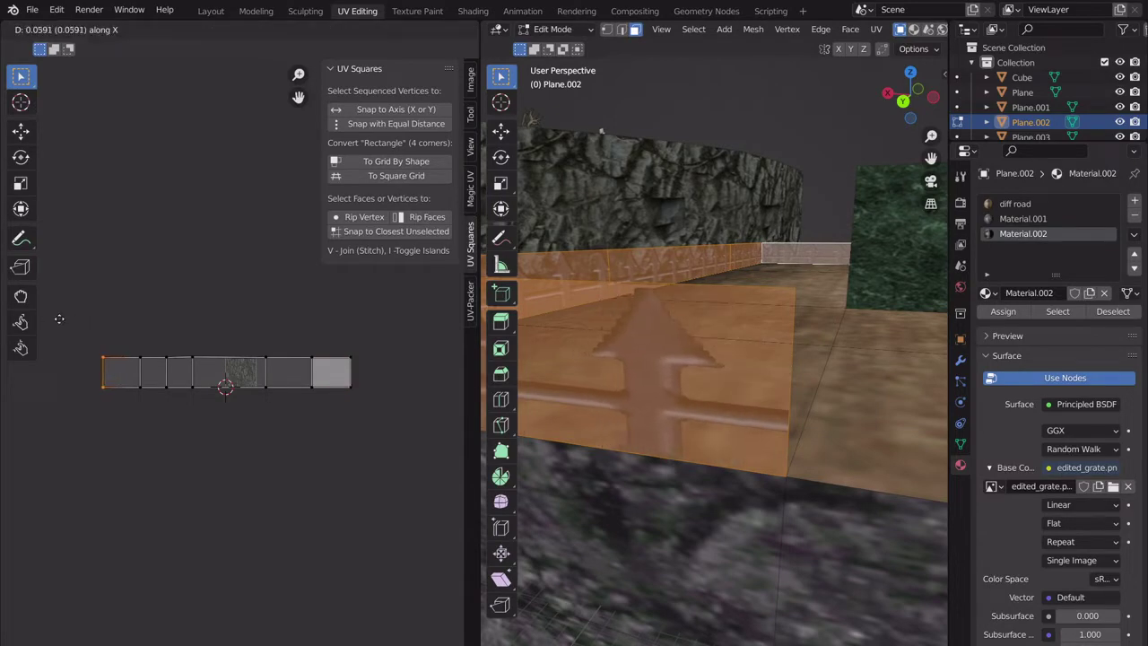
pyautogui.click(54, 324)
pyautogui.press('Tab')
pyautogui.moveTo(663, 350); pyautogui.dragTo(779, 344, button='middle')
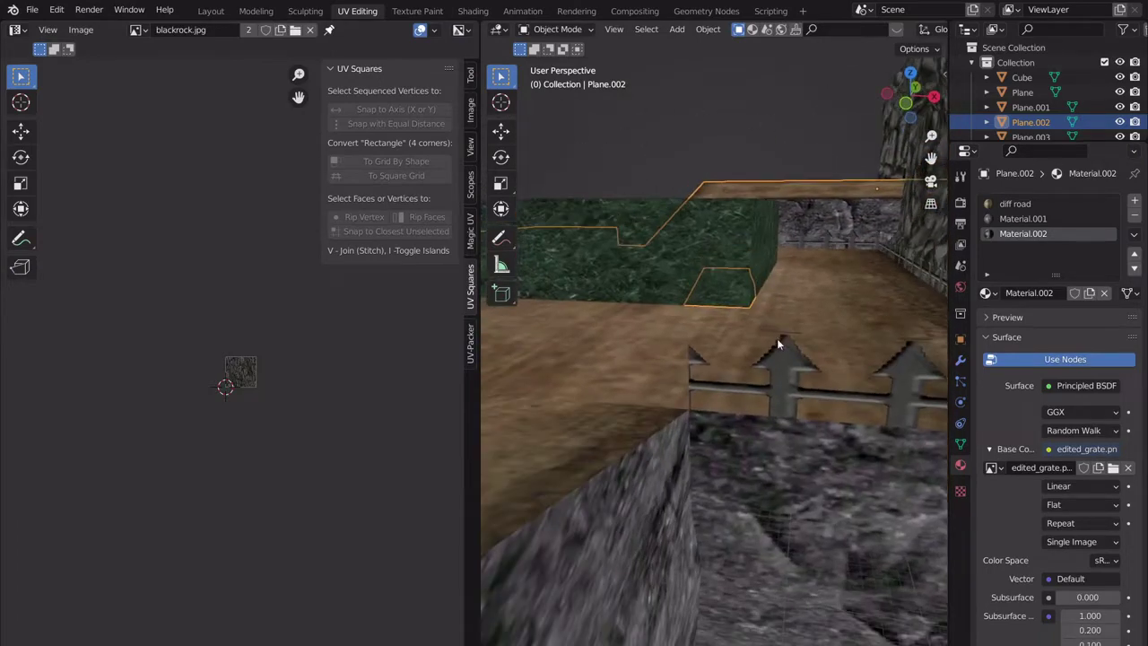
# Move the UV vertices at the strip's right end inward along X by about 0.1.
pyautogui.press('Tab')
pyautogui.scroll(4, 739, 398)
pyautogui.click(349, 372)
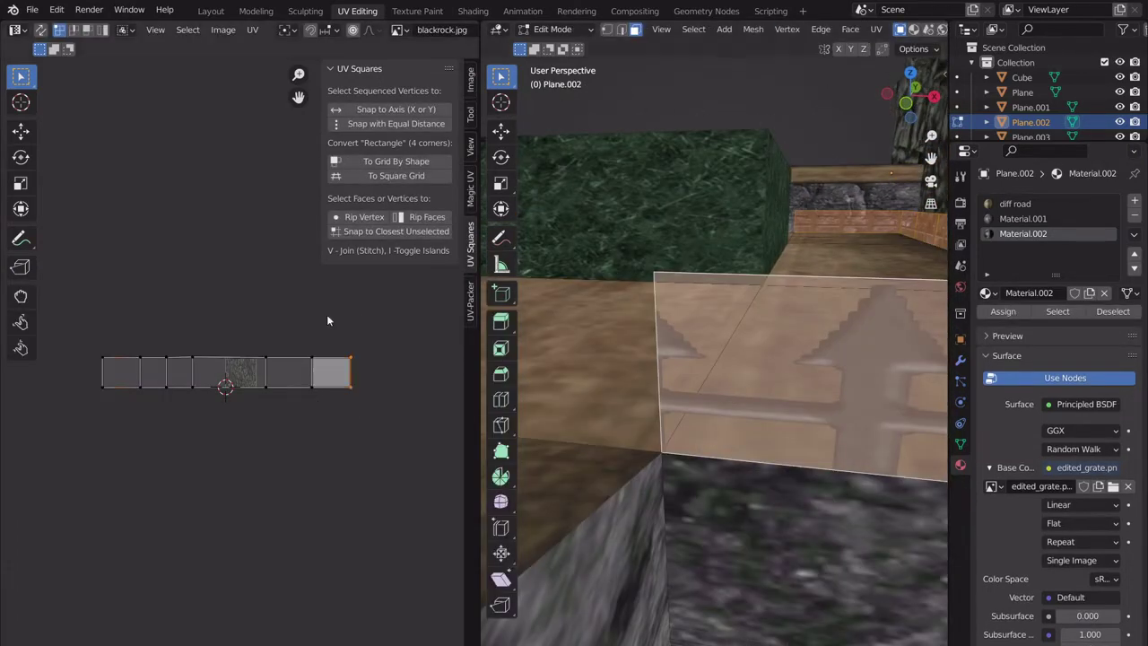
pyautogui.press('g')
pyautogui.press('x')
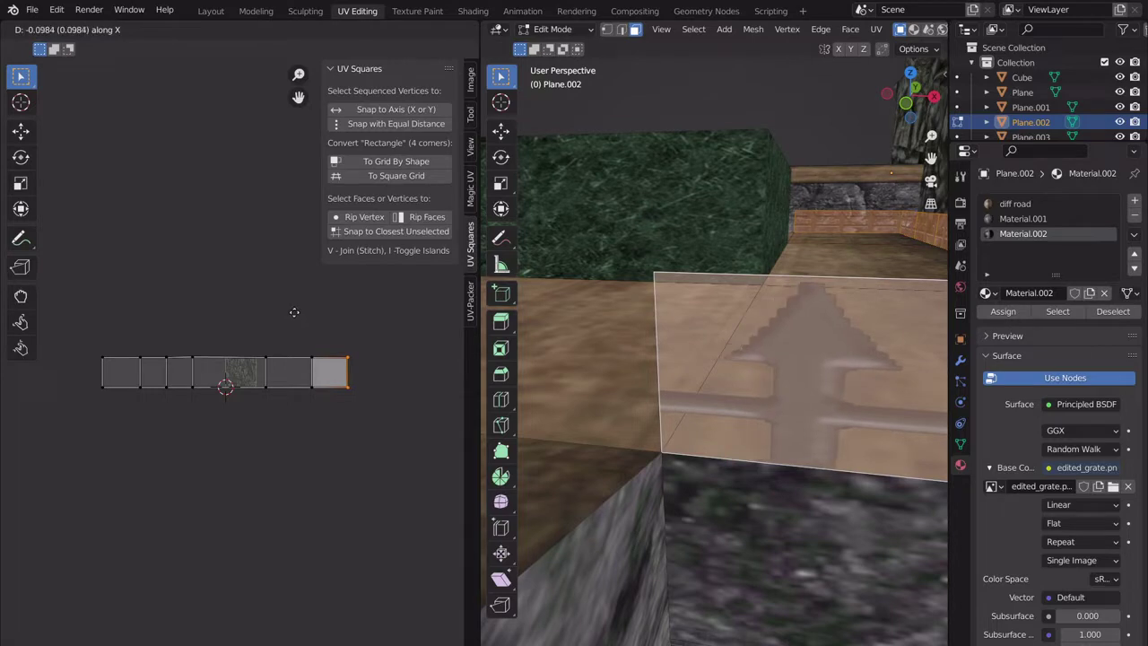
pyautogui.click(294, 312)
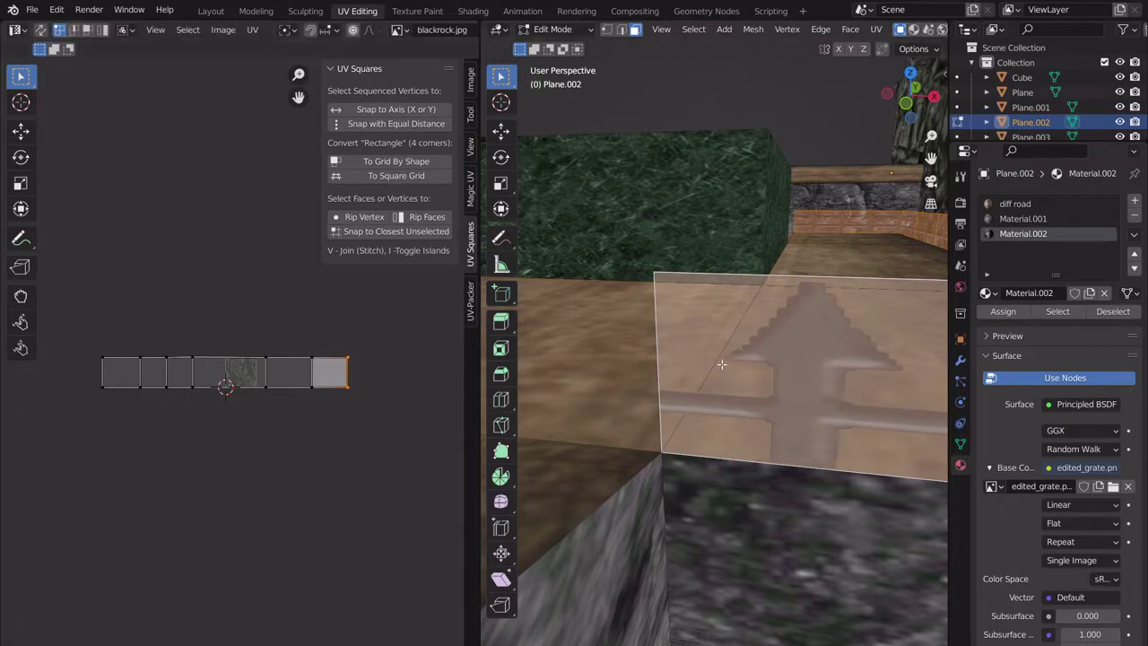
# Select the whole grate UV strip and fine-tune its scale along X.
pyautogui.press('a')
pyautogui.press('s')
pyautogui.press('x')
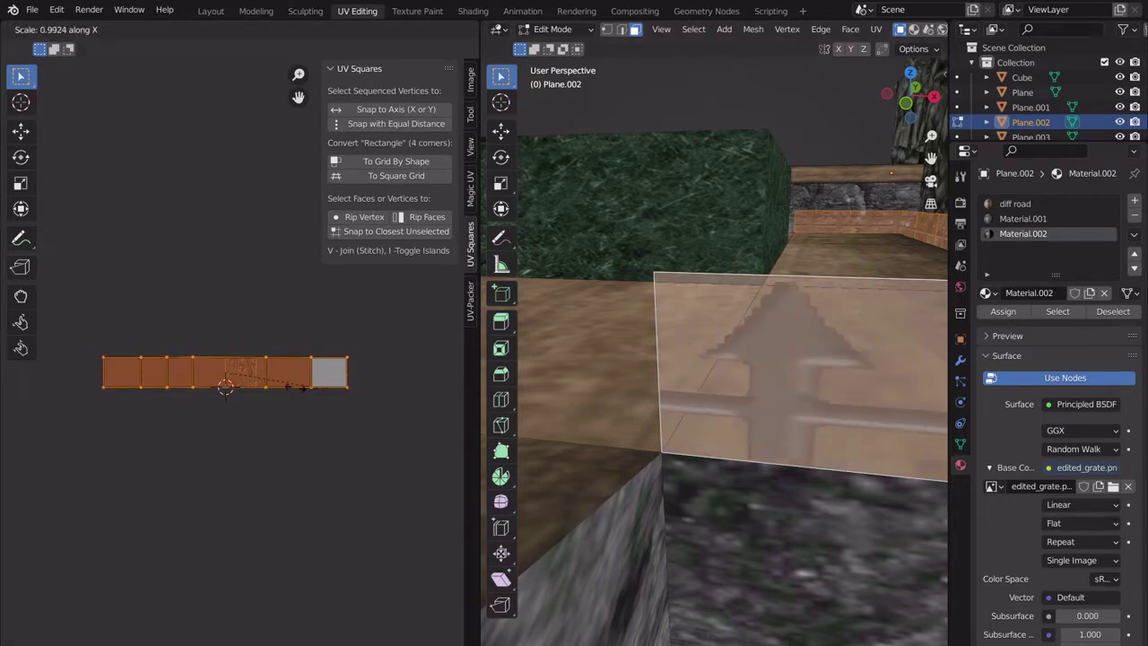
pyautogui.click(150, 399)
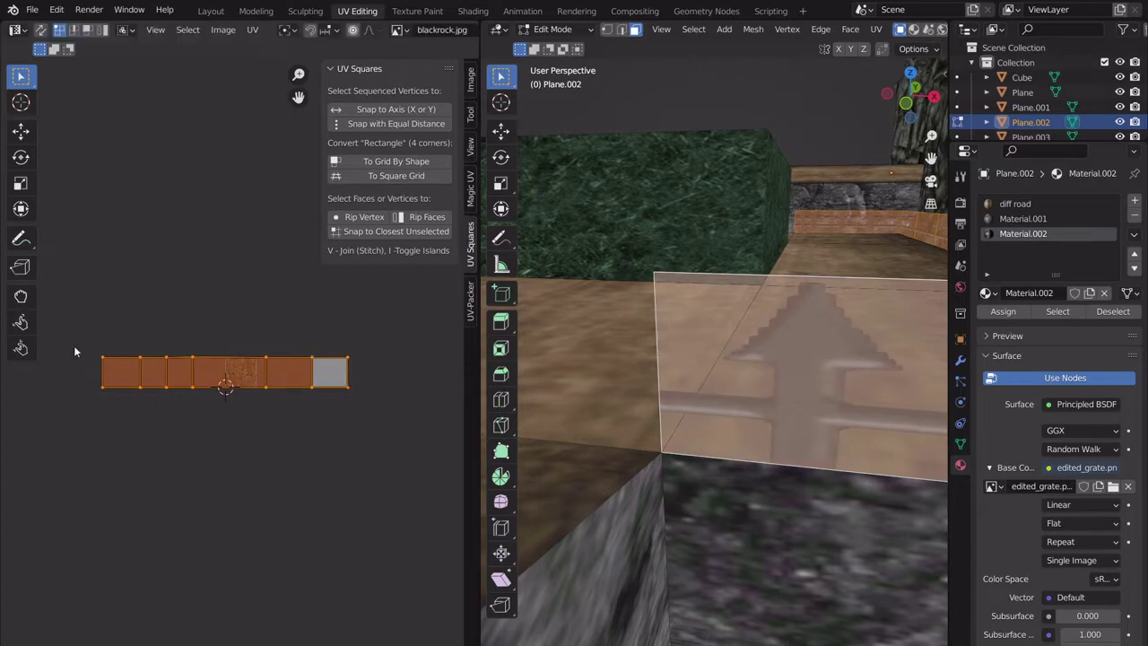
pyautogui.scroll(-4, 740, 398)
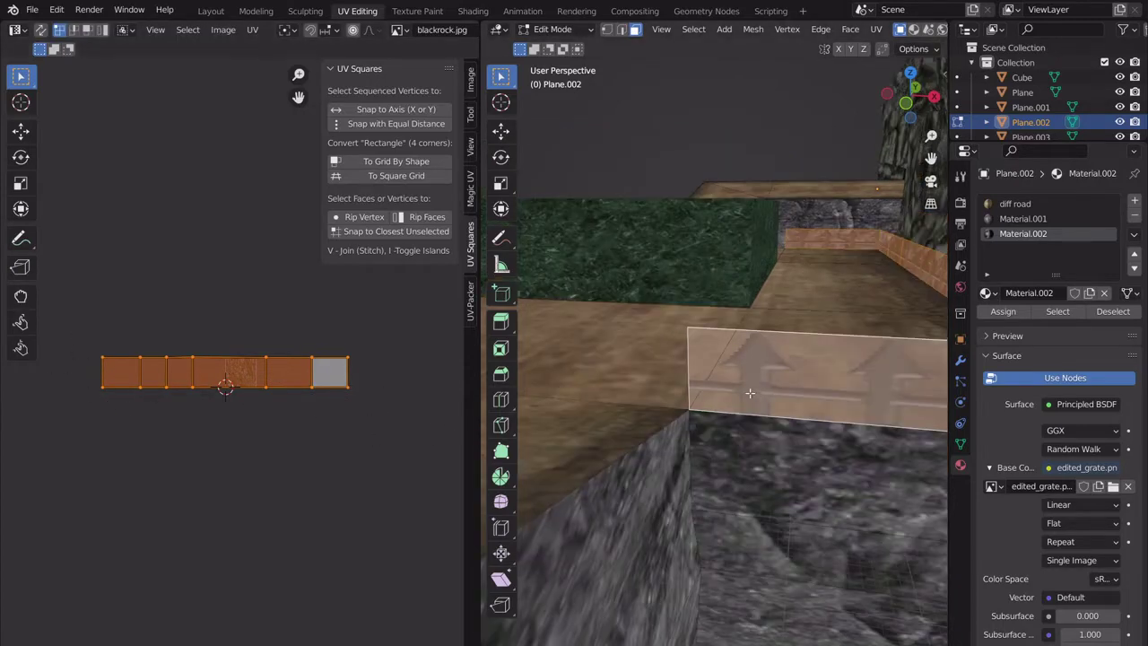
# Select the border wall faces along the platform's opposite outer side, including the short end segment.
pyautogui.keyDown('shift'); pyautogui.moveTo(740, 399); pyautogui.dragTo(653, 362, button='middle'); pyautogui.keyUp('shift')
pyautogui.scroll(4, 653, 361)
pyautogui.scroll(-4, 694, 375)
pyautogui.moveTo(808, 325); pyautogui.dragTo(776, 421, button='middle')
pyautogui.click(754, 441)
pyautogui.moveTo(694, 454); pyautogui.dragTo(758, 406, button='middle')
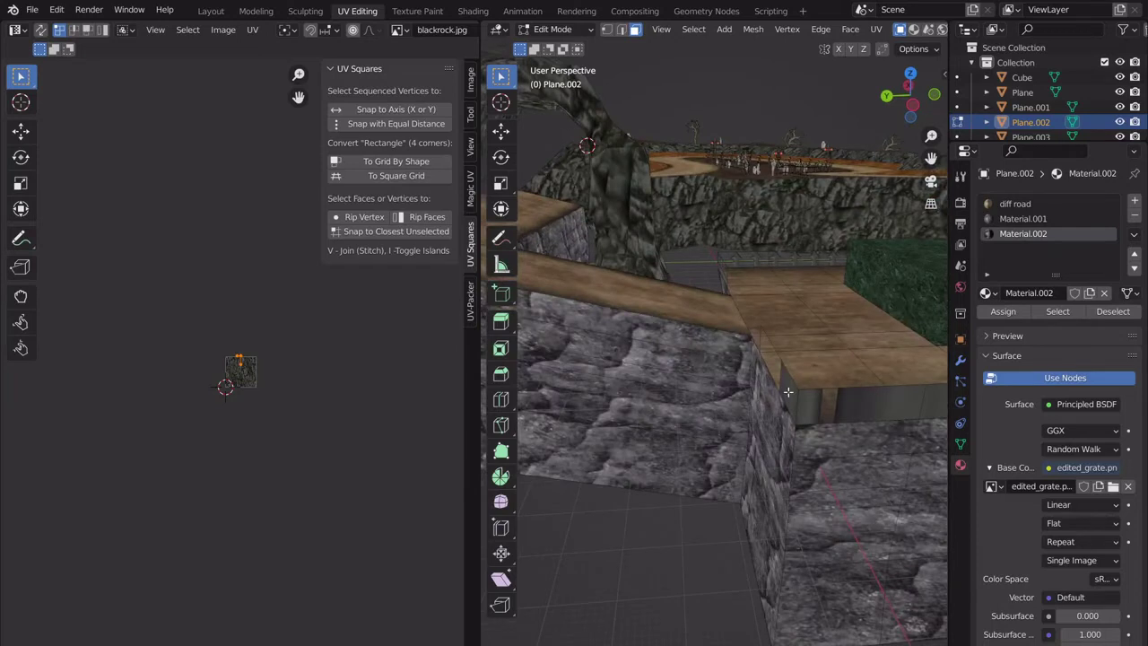
pyautogui.click(827, 402)
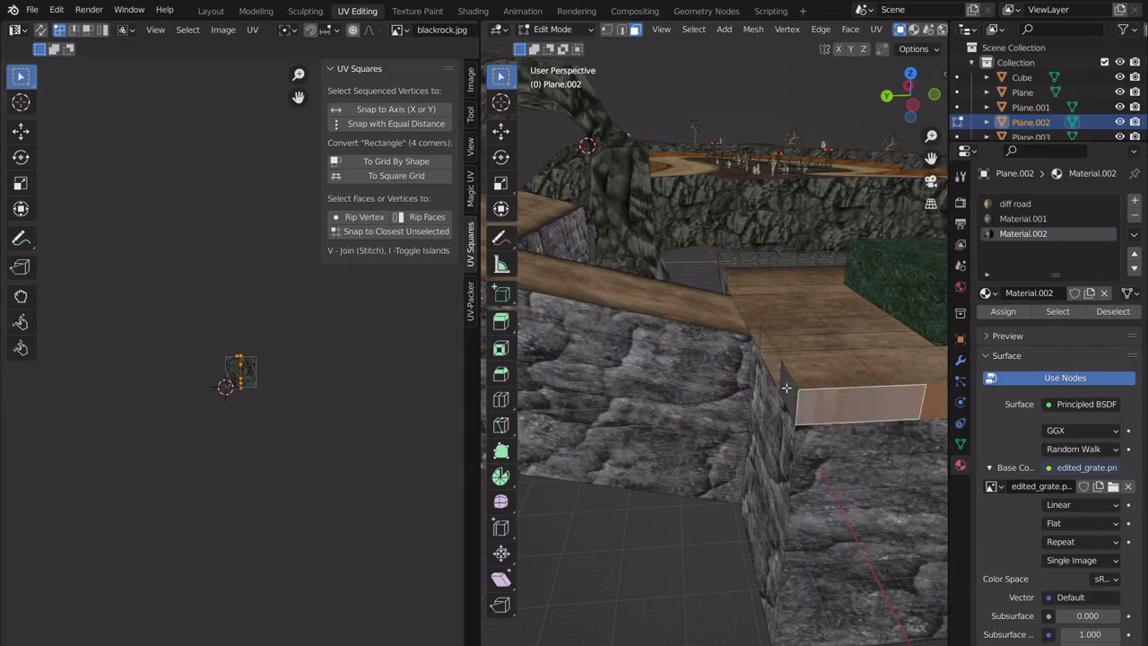
pyautogui.moveTo(784, 384); pyautogui.dragTo(740, 375, button='middle')
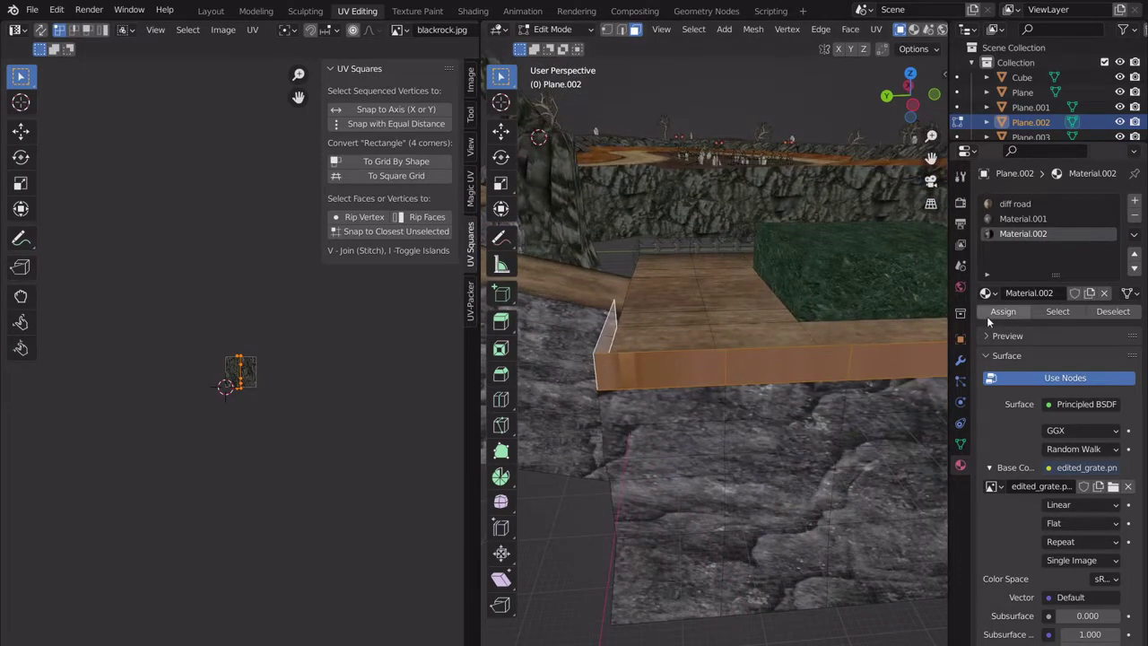
# Rename the grate material as fence2.
pyautogui.moveTo(733, 324); pyautogui.dragTo(718, 322, button='middle')
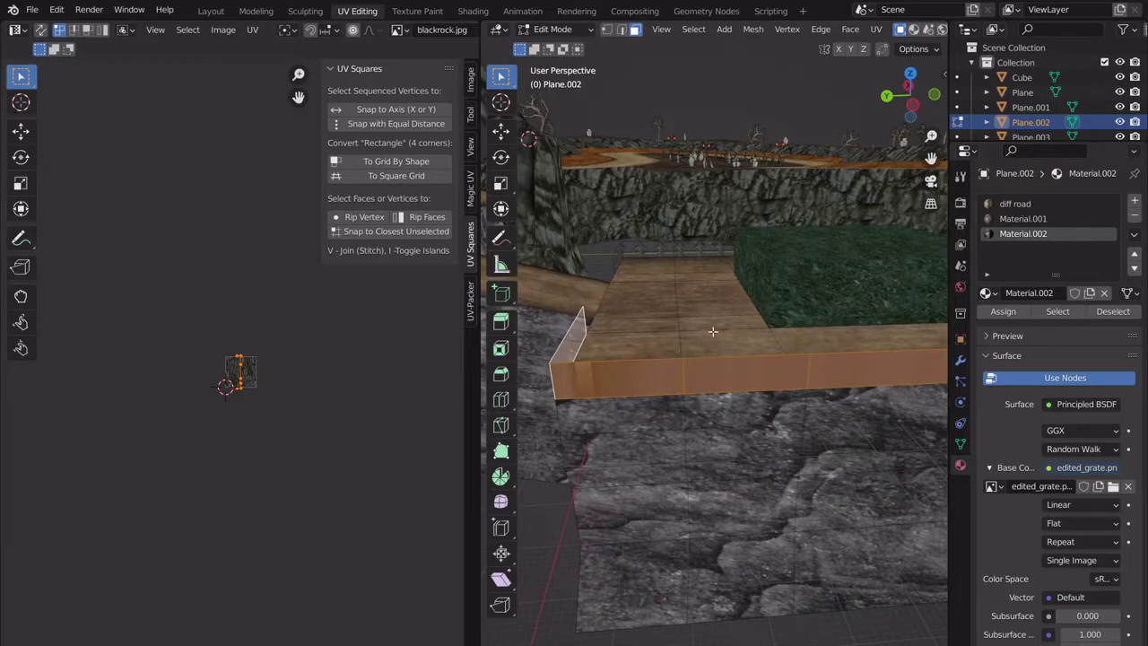
pyautogui.doubleClick(1029, 292)
pyautogui.press('Return')
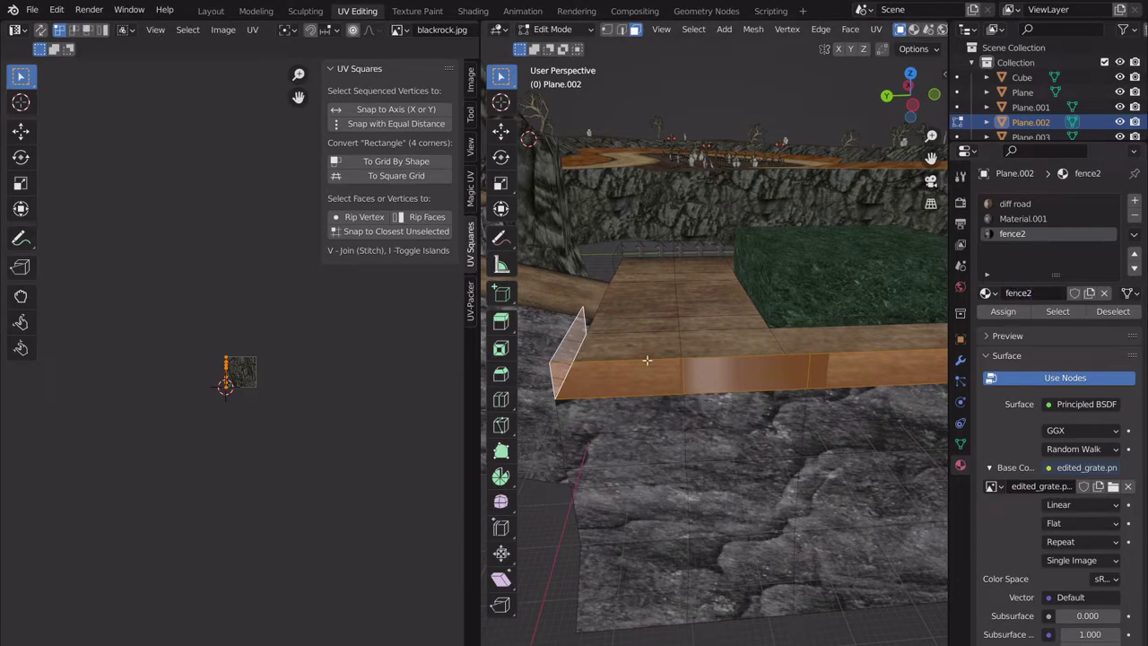
# Unwrap the selected outer wall faces and scale their UVs up well beyond the image bounds.
pyautogui.moveTo(646, 360); pyautogui.dragTo(516, 349, button='middle')
pyautogui.press('u')
pyautogui.click(607, 325)
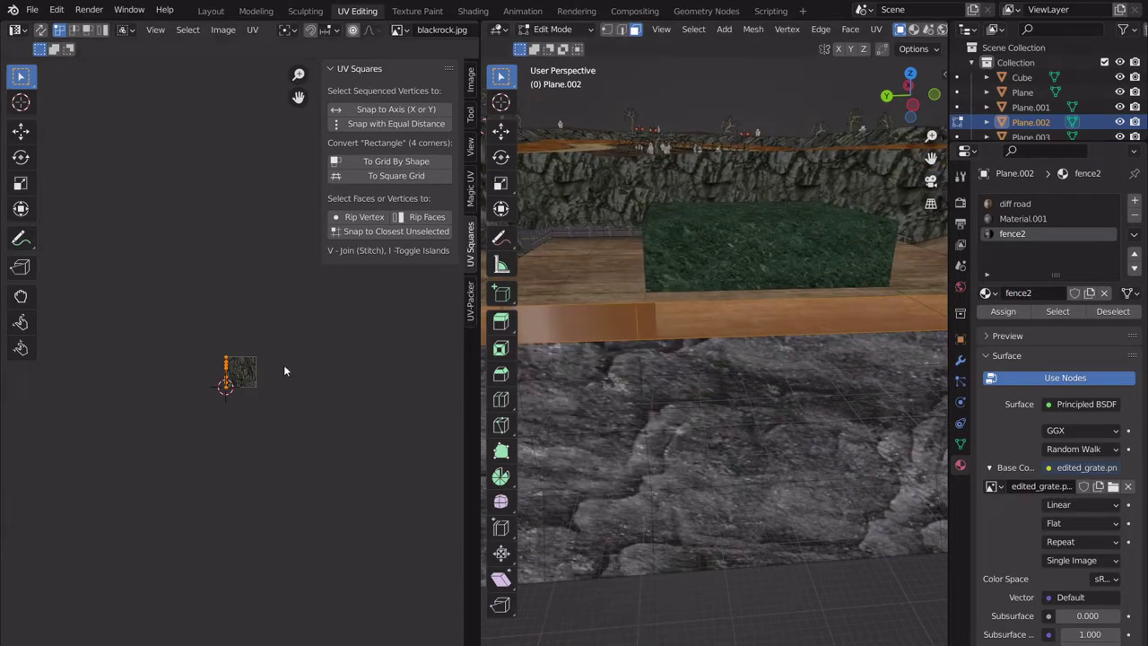
pyautogui.scroll(4, 257, 376)
pyautogui.press('s')
pyautogui.click(405, 301)
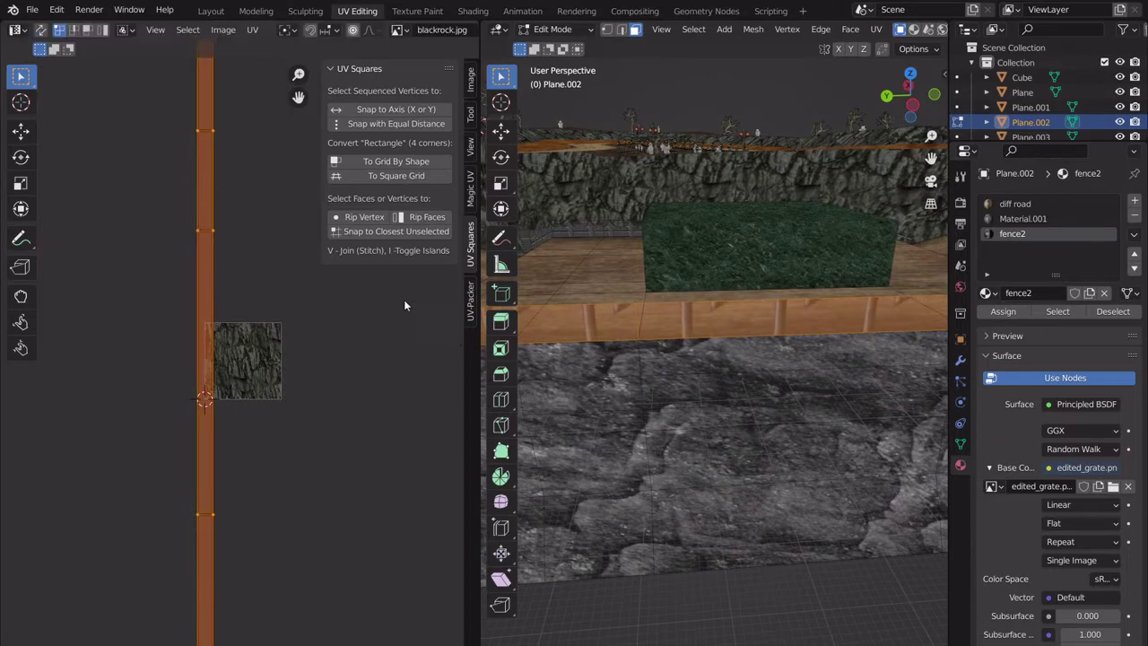
# Scale the outer wall's UV strip up by about 1.37 and rotate it 90 degrees.
pyautogui.scroll(5, 695, 347)
pyautogui.moveTo(695, 347); pyautogui.dragTo(712, 376, button='middle')
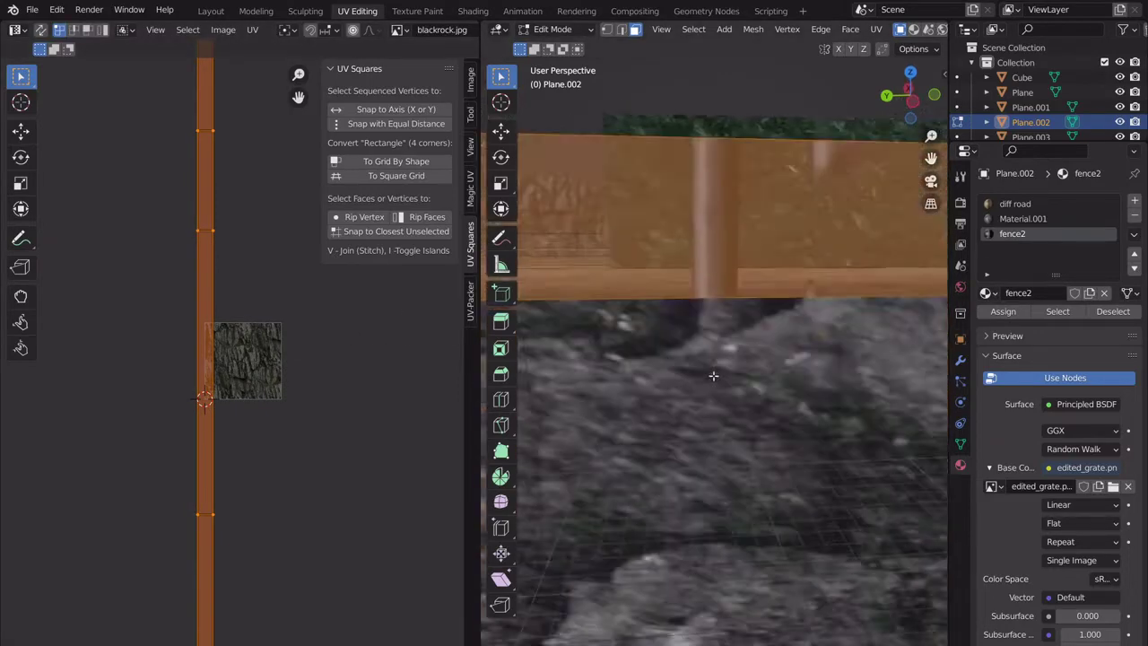
pyautogui.scroll(-5, 717, 362)
pyautogui.press('s')
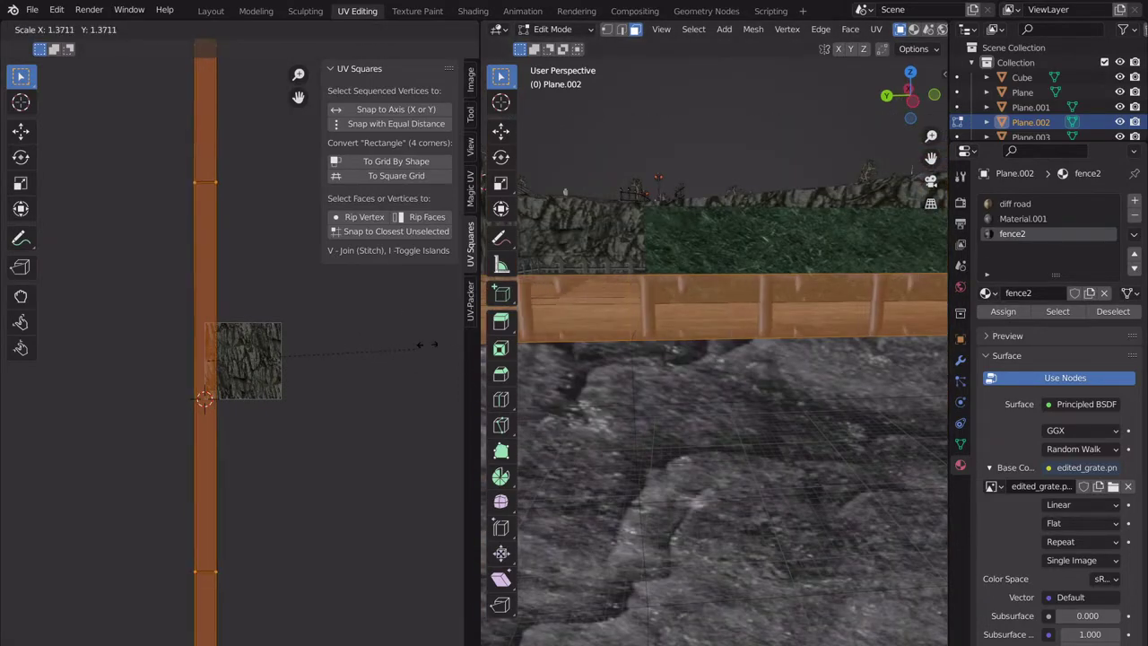
pyautogui.click(13, 337)
pyautogui.write('r90')
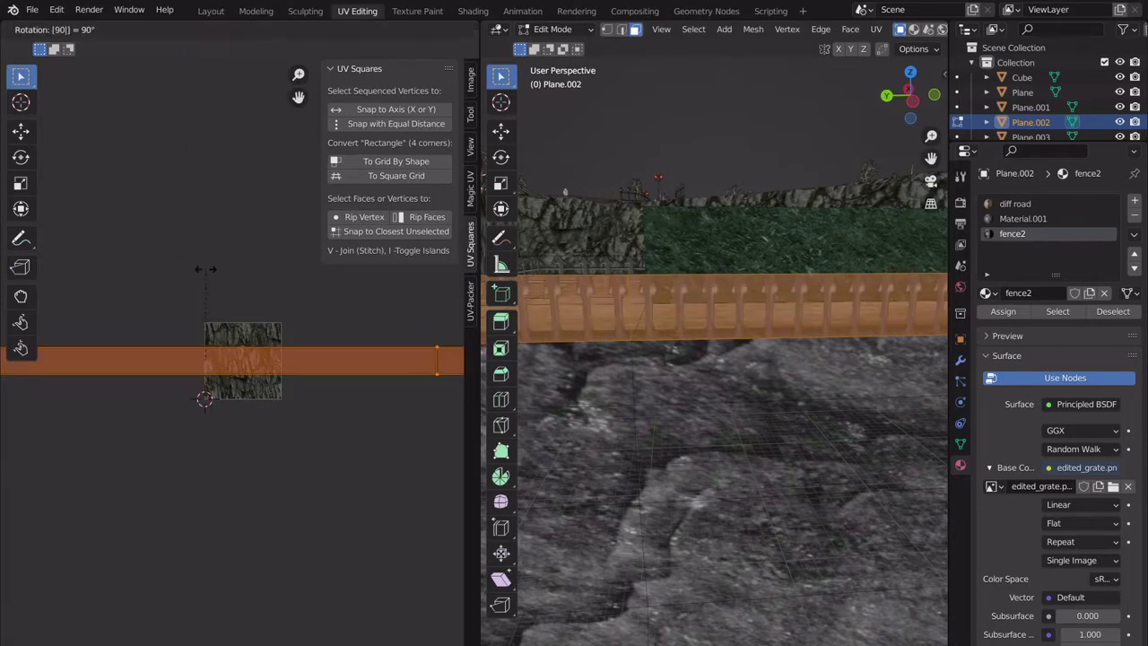
pyautogui.press('Return')
# Stretch the UV strip along Y to nearly the image height, shrink it slightly along X, and return to Object Mode.
pyautogui.press('s')
pyautogui.press('y')
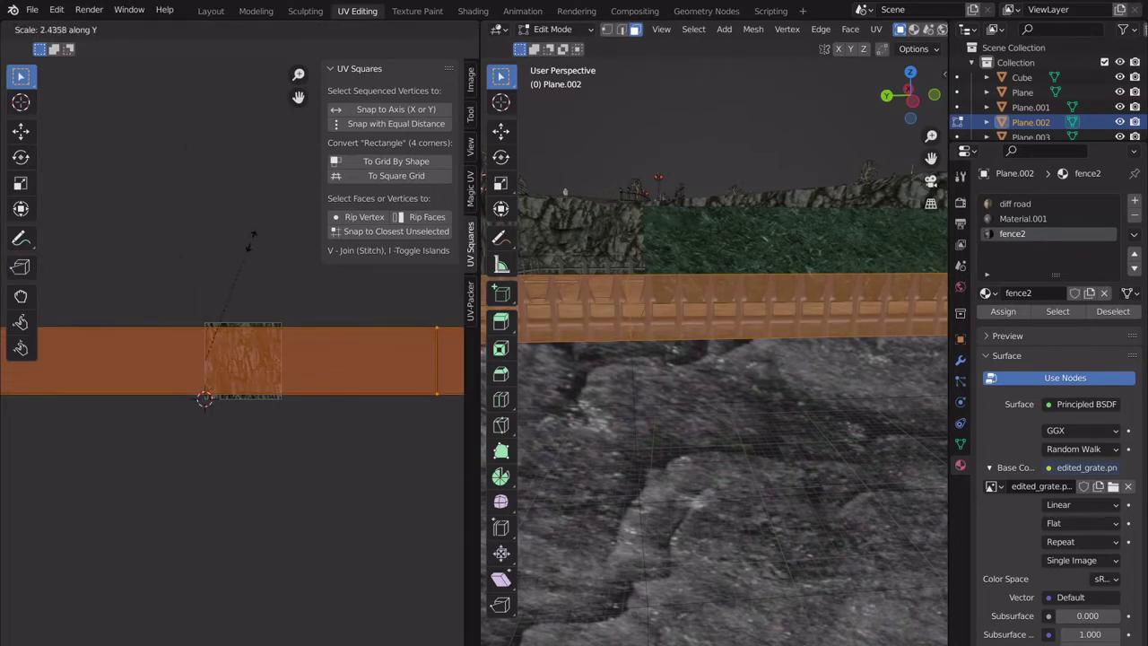
pyautogui.click(269, 217)
pyautogui.scroll(4, 229, 283)
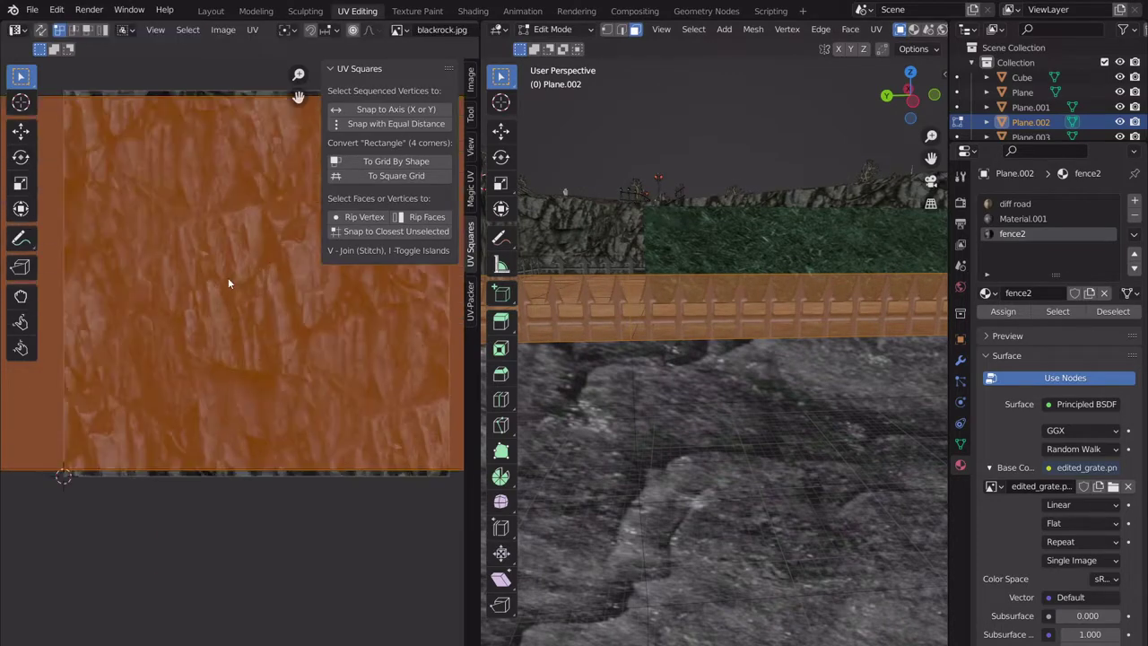
pyautogui.press('s')
pyautogui.press('x')
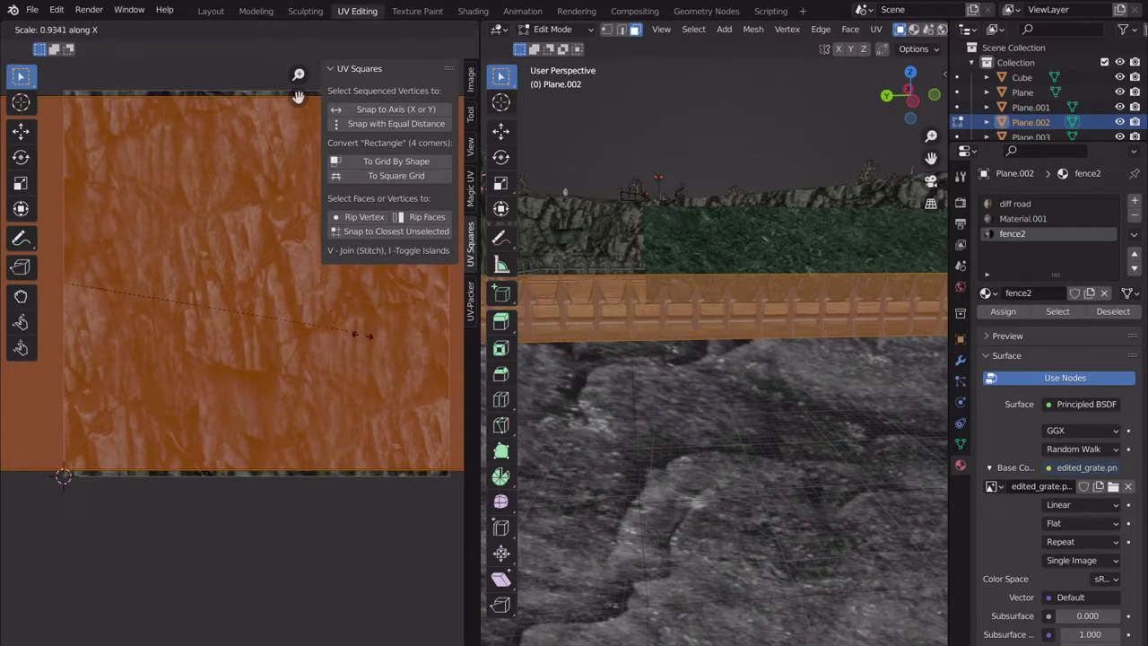
pyautogui.click(179, 359)
pyautogui.press('Tab')
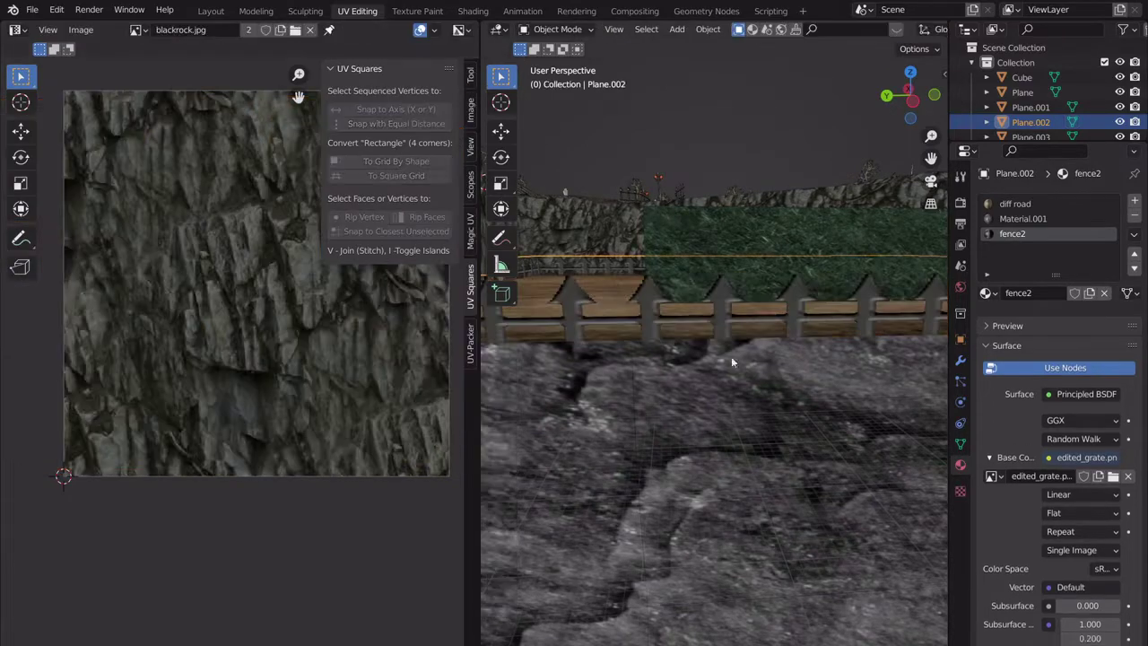
# Inspect the fence texture around the platform from several angles.
pyautogui.moveTo(731, 356); pyautogui.dragTo(870, 379, button='middle')
pyautogui.scroll(-6, 791, 395)
pyautogui.scroll(2, 730, 415)
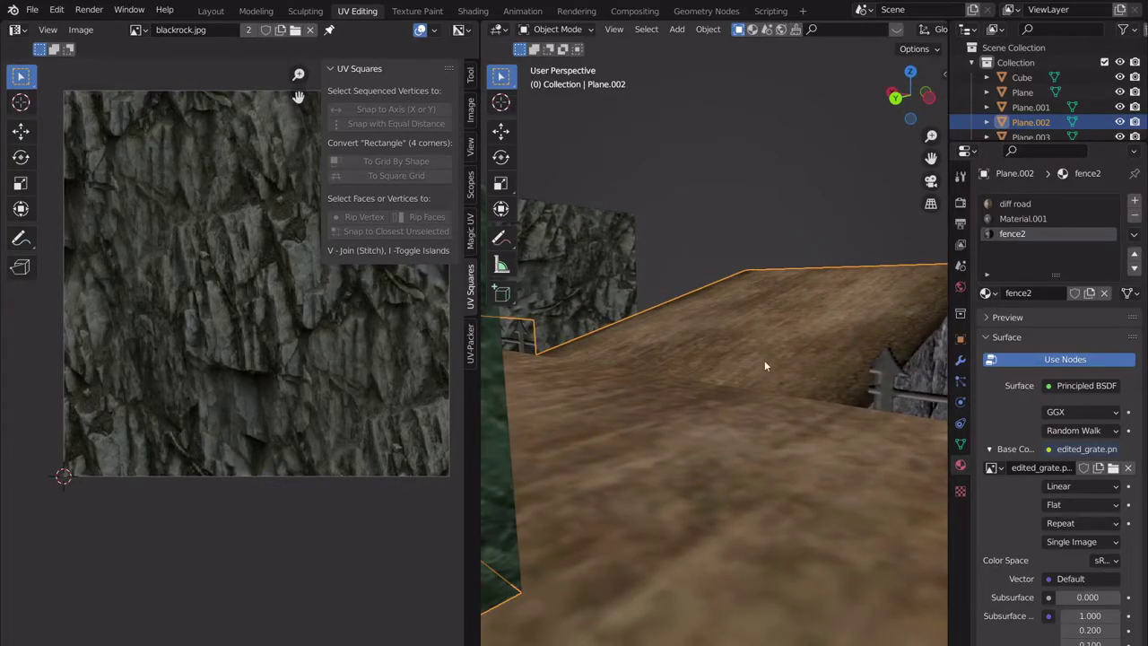
pyautogui.moveTo(764, 366); pyautogui.dragTo(653, 335, button='middle')
pyautogui.keyDown('shift'); pyautogui.moveTo(805, 349); pyautogui.dragTo(823, 420, button='middle'); pyautogui.keyUp('shift')
pyautogui.scroll(-3, 823, 420)
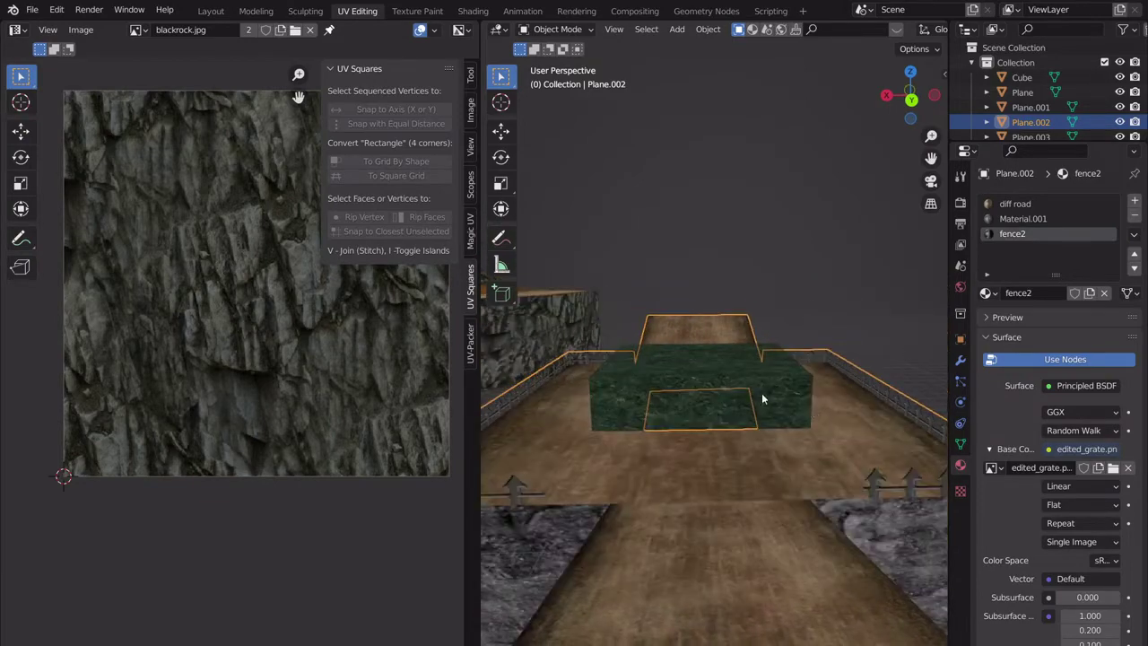
pyautogui.moveTo(763, 398); pyautogui.dragTo(793, 368, button='middle')
# Switch to the Layout workspace and enable the Face Orientation overlay.
pyautogui.click(209, 10)
pyautogui.moveTo(592, 300); pyautogui.dragTo(538, 355, button='middle')
pyautogui.scroll(-4, 631, 400)
pyautogui.scroll(3, 508, 426)
pyautogui.scroll(-2, 673, 399)
pyautogui.scroll(3, 518, 404)
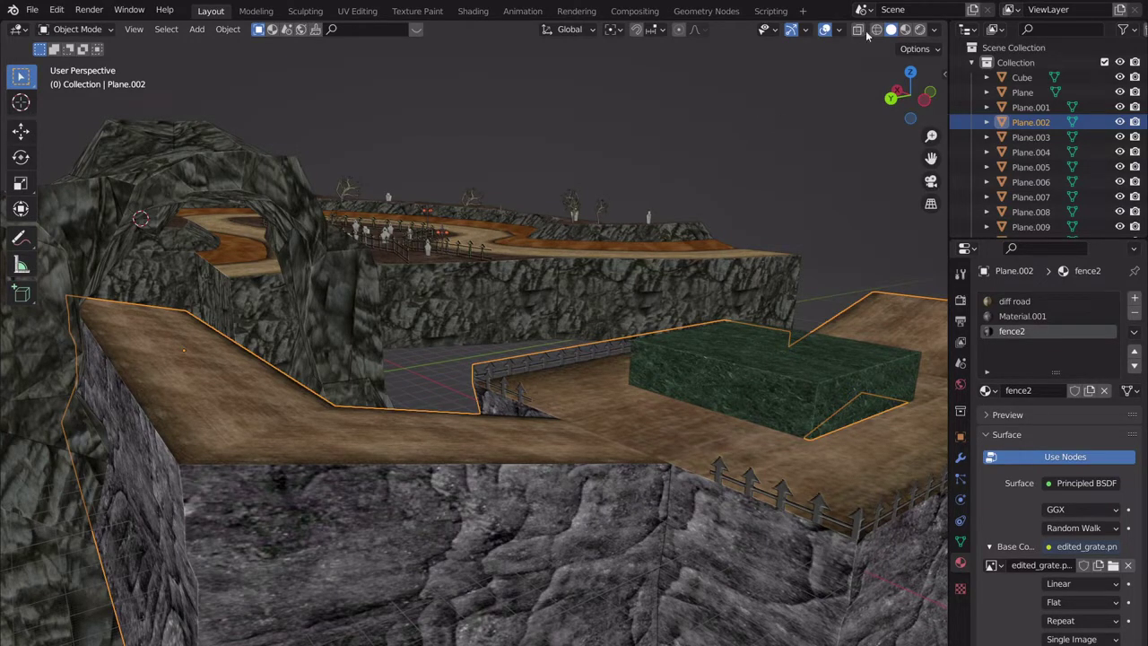
pyautogui.click(803, 296)
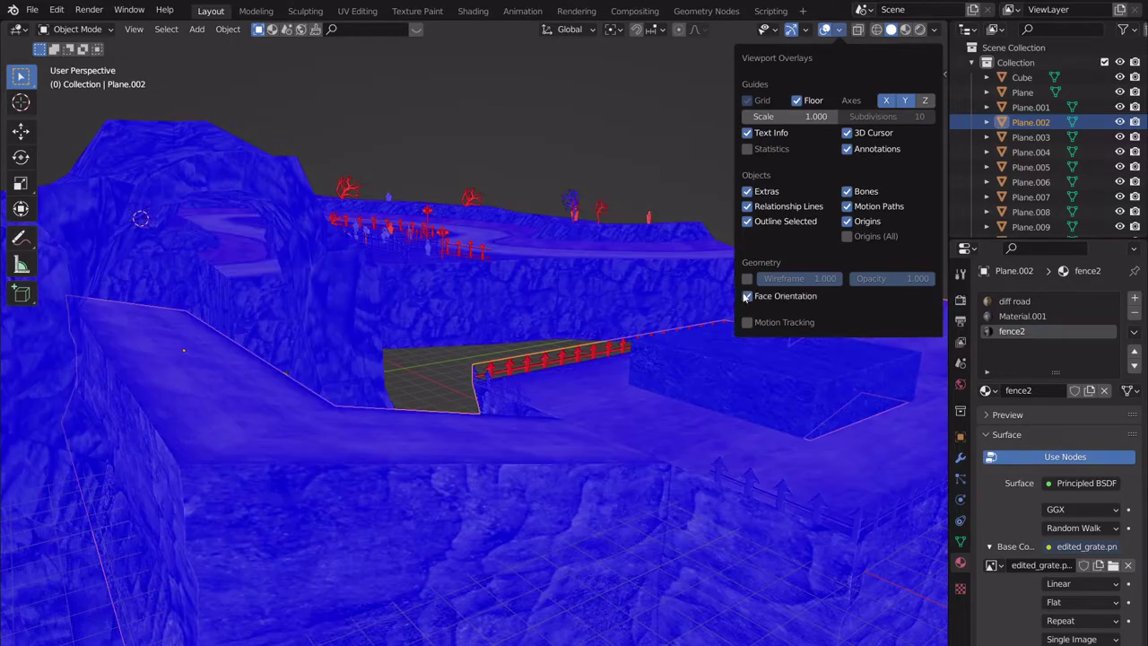
# In Edit Mode on Plane.002, select the fence faces along the platform side facing the rock track, including the short end segment by the arch.
pyautogui.moveTo(552, 280); pyautogui.dragTo(244, 343, button='middle')
pyautogui.click(213, 362)
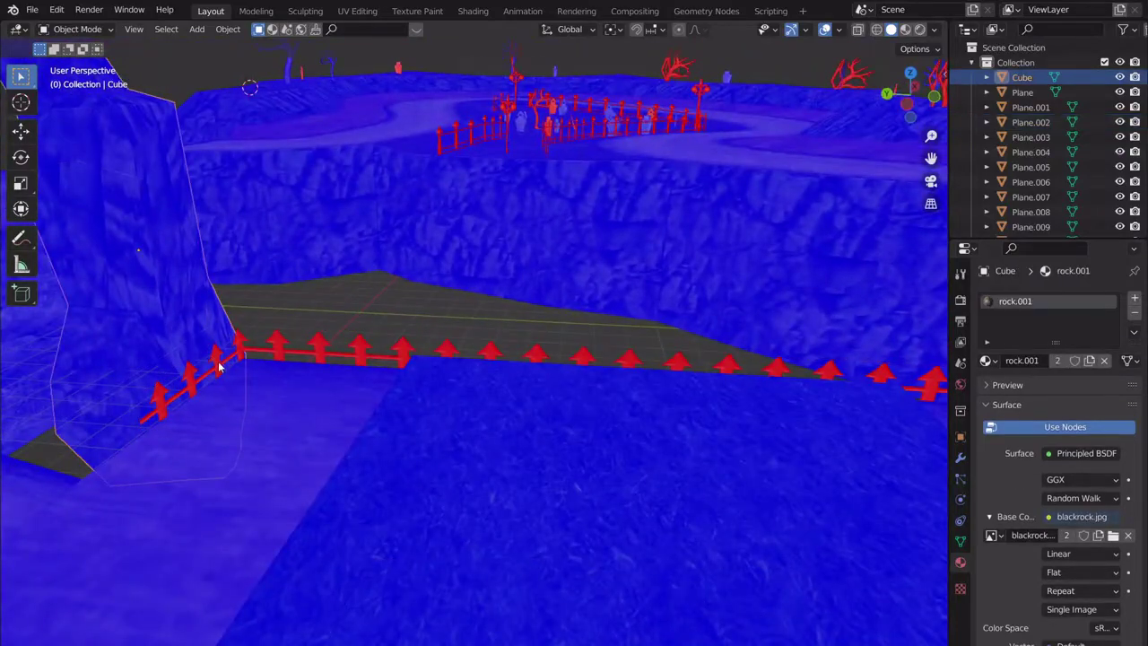
pyautogui.click(221, 364)
pyautogui.press('Tab')
pyautogui.click(219, 364)
pyautogui.scroll(-3, 441, 341)
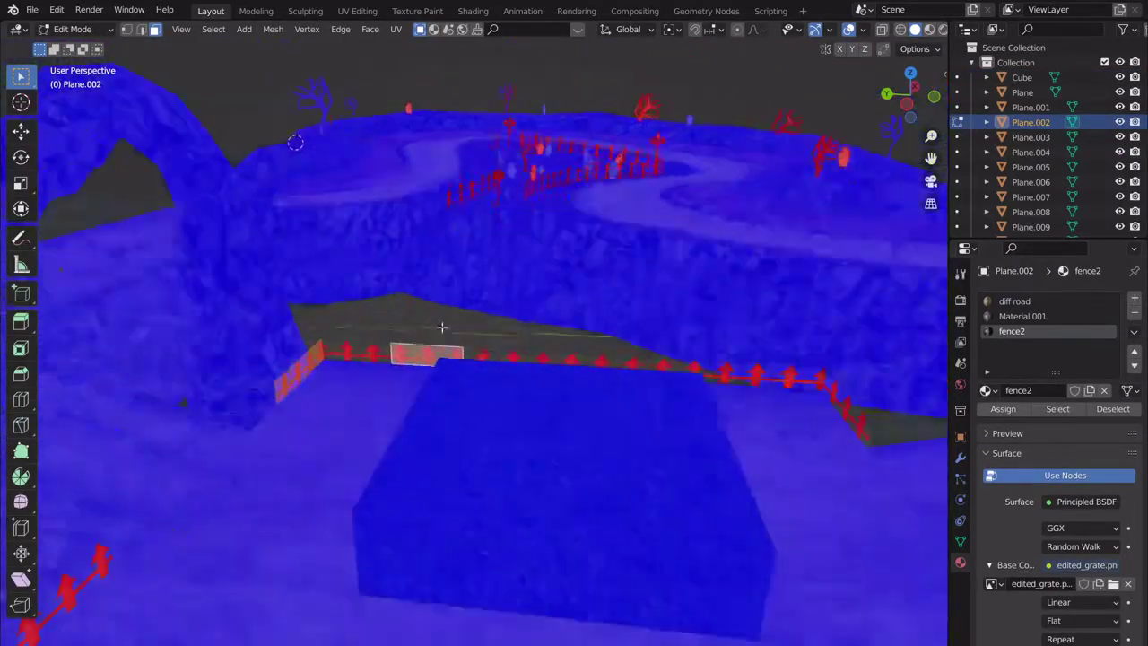
pyautogui.scroll(3, 442, 326)
pyautogui.moveTo(549, 350); pyautogui.dragTo(507, 280, button='middle')
pyautogui.keyDown('shift'); pyautogui.click(507, 280); pyautogui.keyUp('shift')
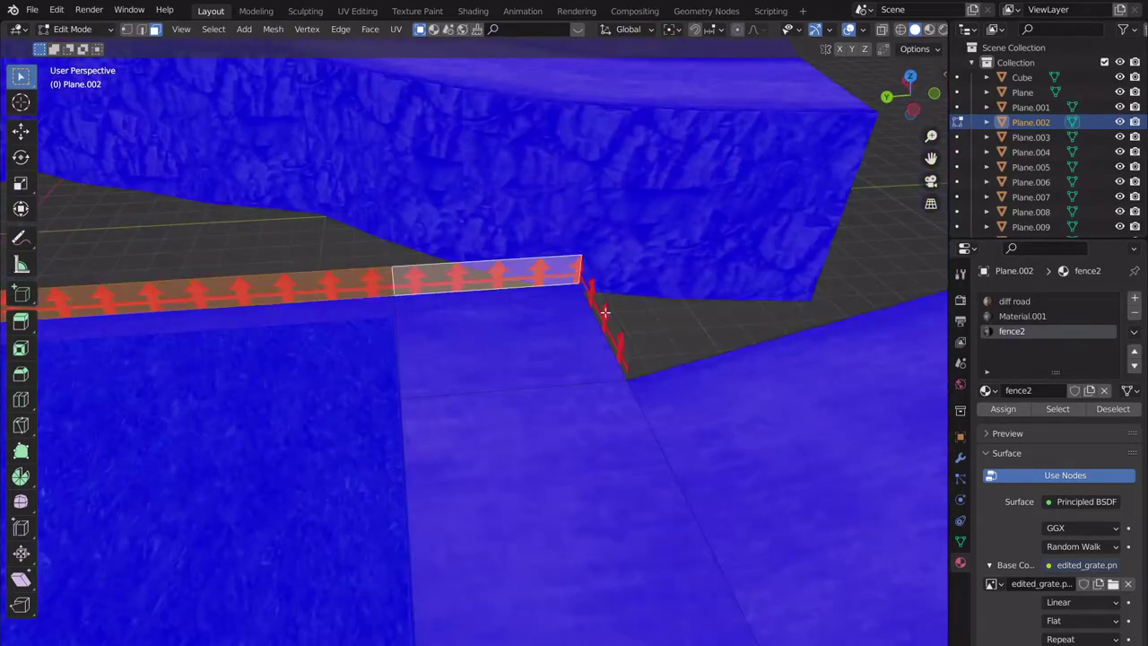
# Add the remaining fence faces along the platform's opposite outer side and its short end segments to the selection.
pyautogui.moveTo(605, 311); pyautogui.dragTo(512, 225, button='middle')
pyautogui.scroll(-6, 355, 319)
pyautogui.moveTo(356, 319); pyautogui.dragTo(620, 306, button='middle')
pyautogui.scroll(3, 602, 313)
pyautogui.scroll(1, 502, 328)
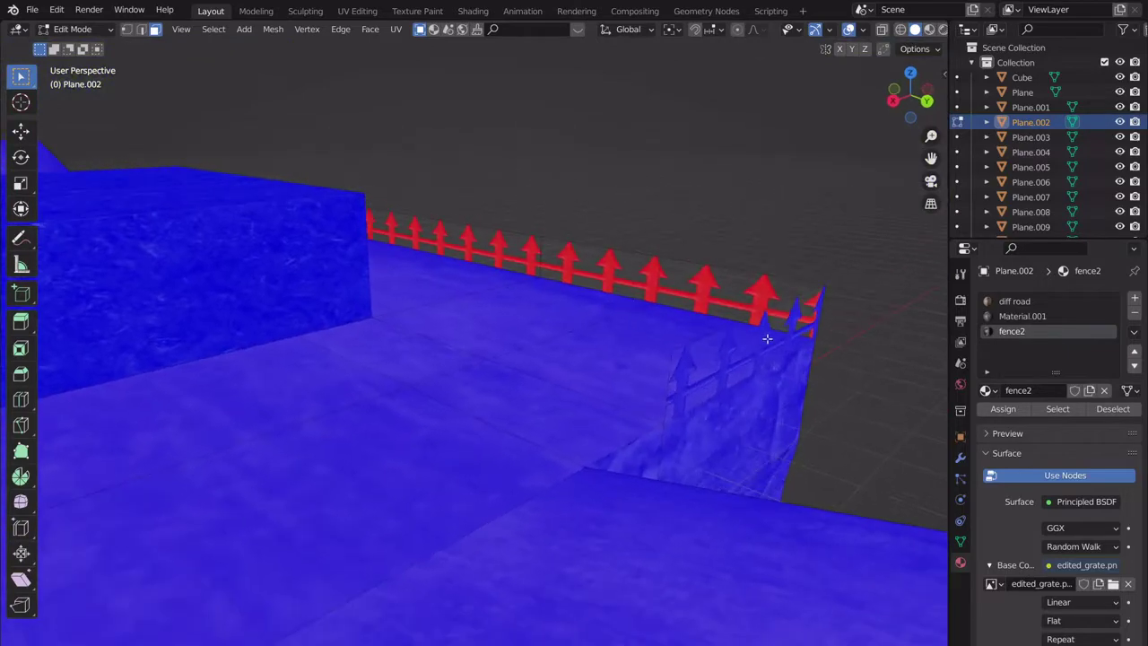
pyautogui.click(729, 309)
pyautogui.moveTo(723, 281); pyautogui.dragTo(646, 271, button='middle')
pyautogui.scroll(-2, 646, 270)
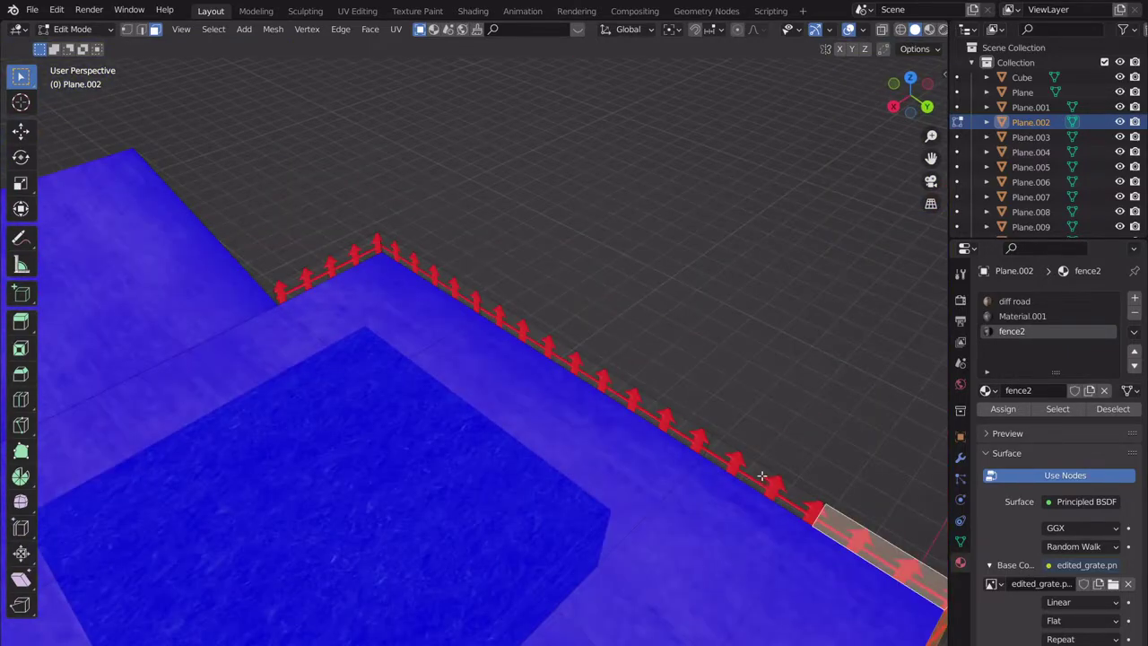
pyautogui.keyDown('ctrl'); pyautogui.click(708, 444); pyautogui.keyUp('ctrl')
pyautogui.keyDown('ctrl'); pyautogui.click(477, 301); pyautogui.keyUp('ctrl')
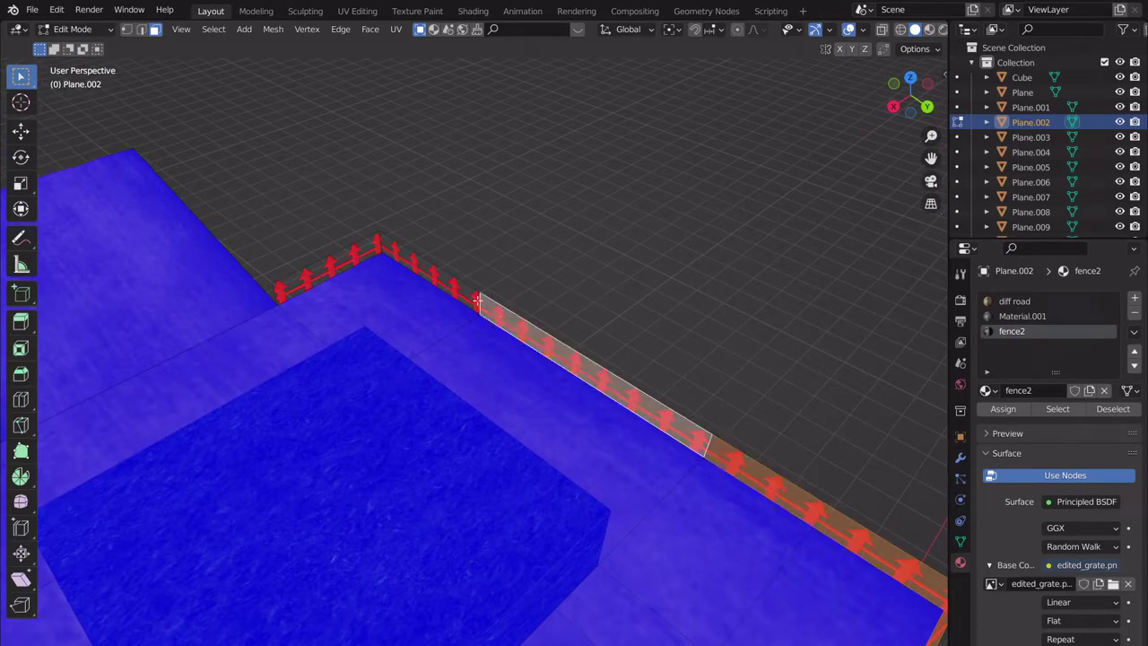
pyautogui.keyDown('ctrl'); pyautogui.click(411, 272); pyautogui.keyUp('ctrl')
pyautogui.moveTo(351, 259); pyautogui.dragTo(479, 225, button='middle')
# Flip the normals of the selected fence faces.
pyautogui.hotkey('alt', 'n')
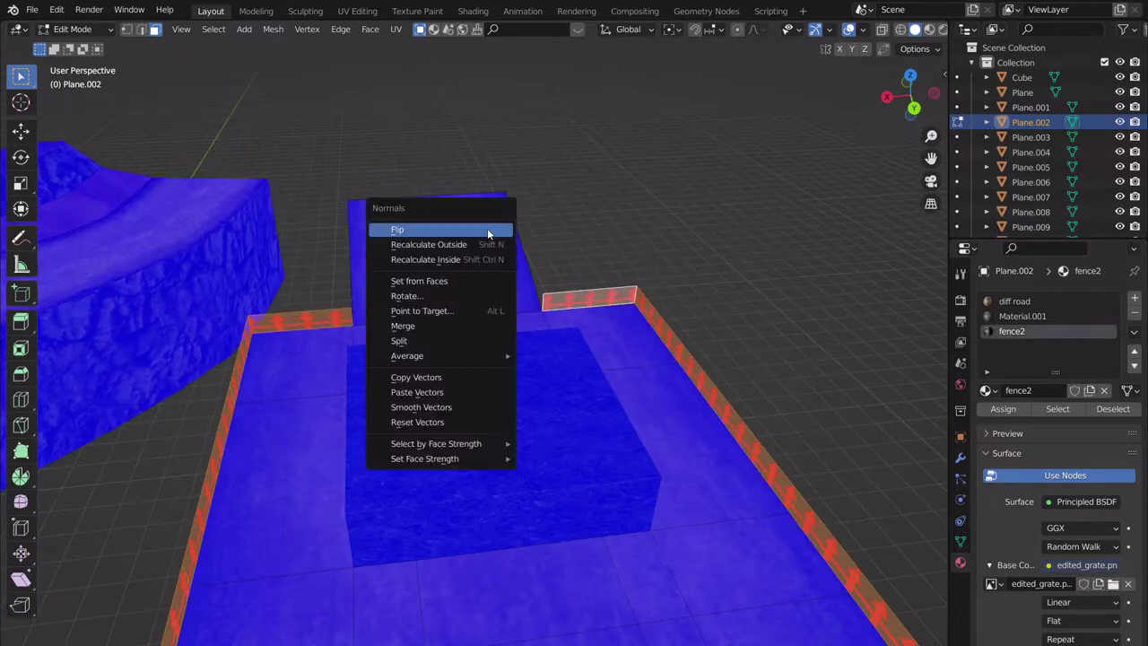
pyautogui.click(487, 228)
pyautogui.moveTo(533, 358); pyautogui.dragTo(608, 264, button='middle')
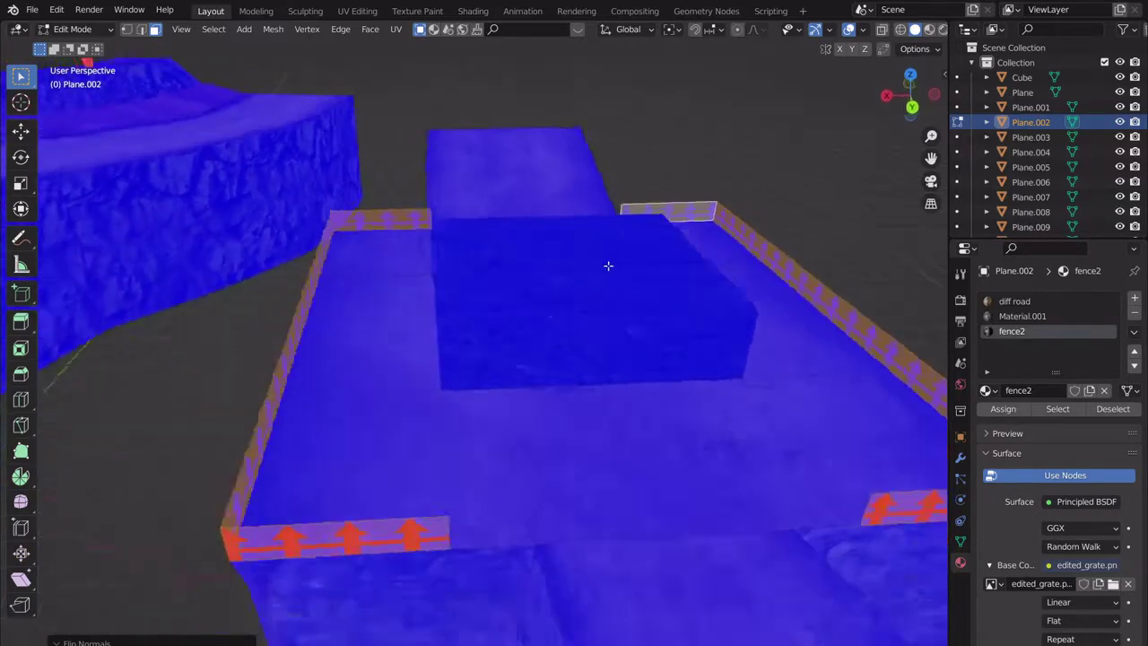
# Flip the selected fence normals back and forth once more to compare both orientations.
pyautogui.hotkey('alt', 'n')
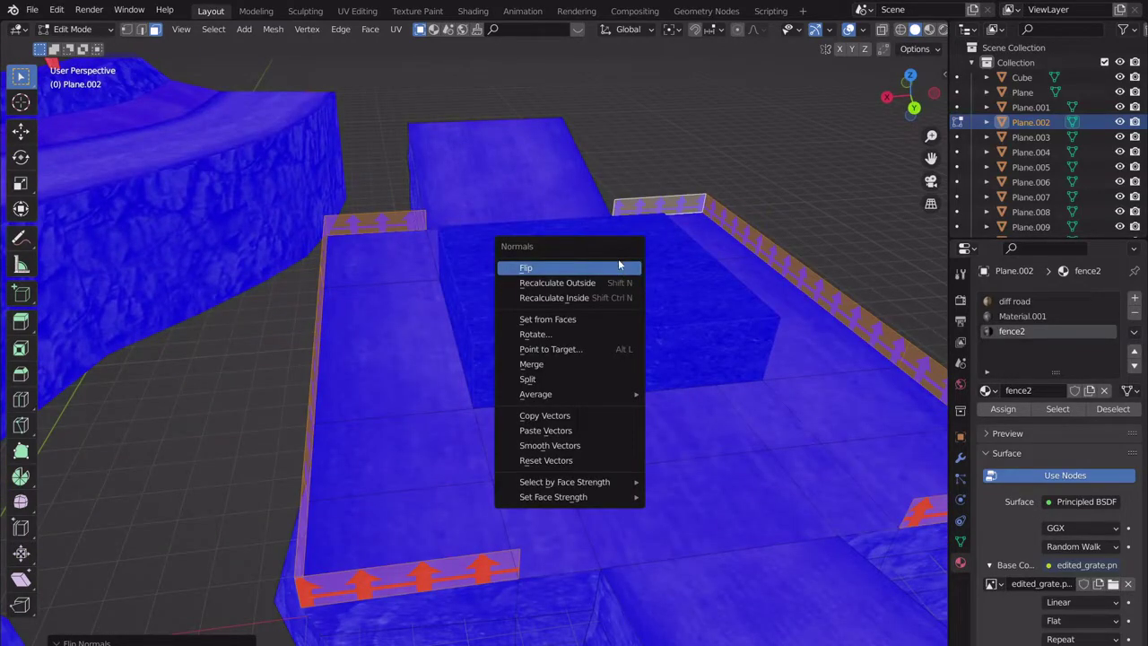
pyautogui.click(618, 265)
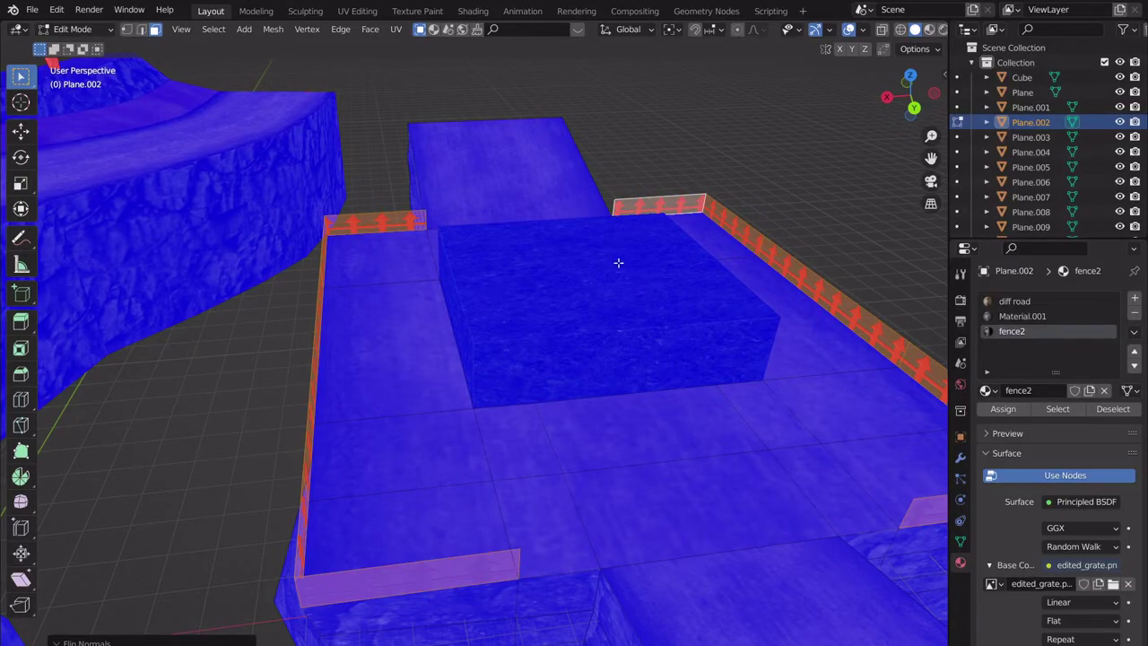
pyautogui.hotkey('alt', 'n')
pyautogui.click(620, 262)
# Examine the face orientation of the upper track's ridge and the tree standing on it.
pyautogui.moveTo(622, 261); pyautogui.dragTo(696, 256, button='middle')
pyautogui.scroll(3, 697, 256)
pyautogui.moveTo(546, 268); pyautogui.dragTo(637, 306, button='middle')
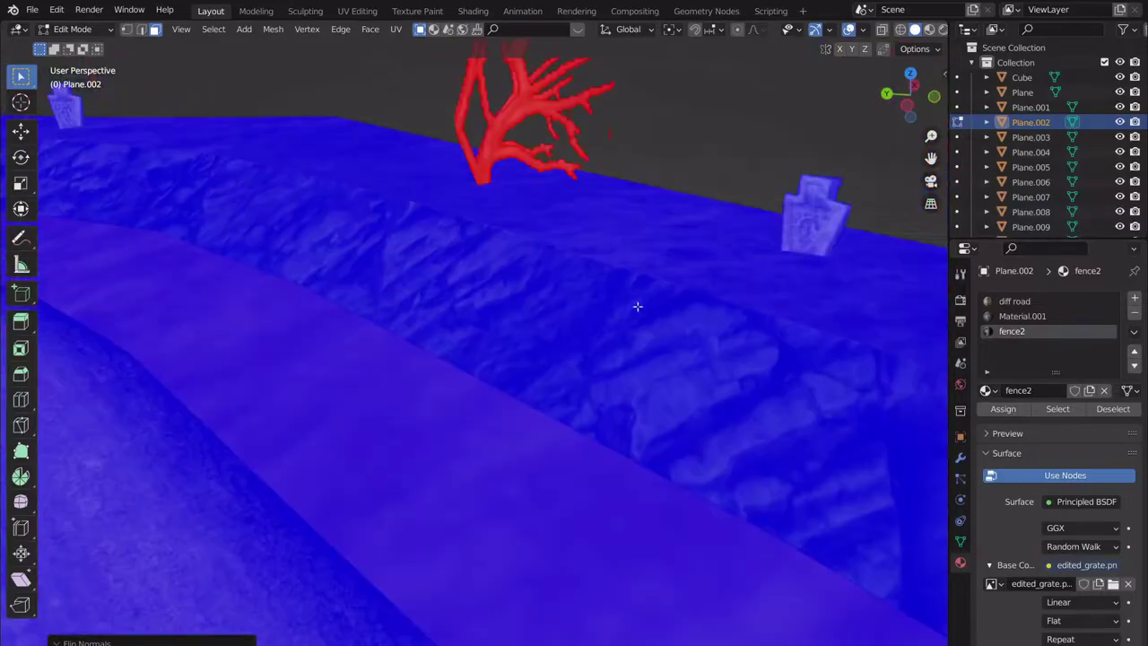
pyautogui.keyDown('shift'); pyautogui.moveTo(556, 135); pyautogui.dragTo(642, 304, button='middle'); pyautogui.keyUp('shift')
pyautogui.click(596, 309)
pyautogui.scroll(5, 594, 310)
pyautogui.scroll(-3, 597, 307)
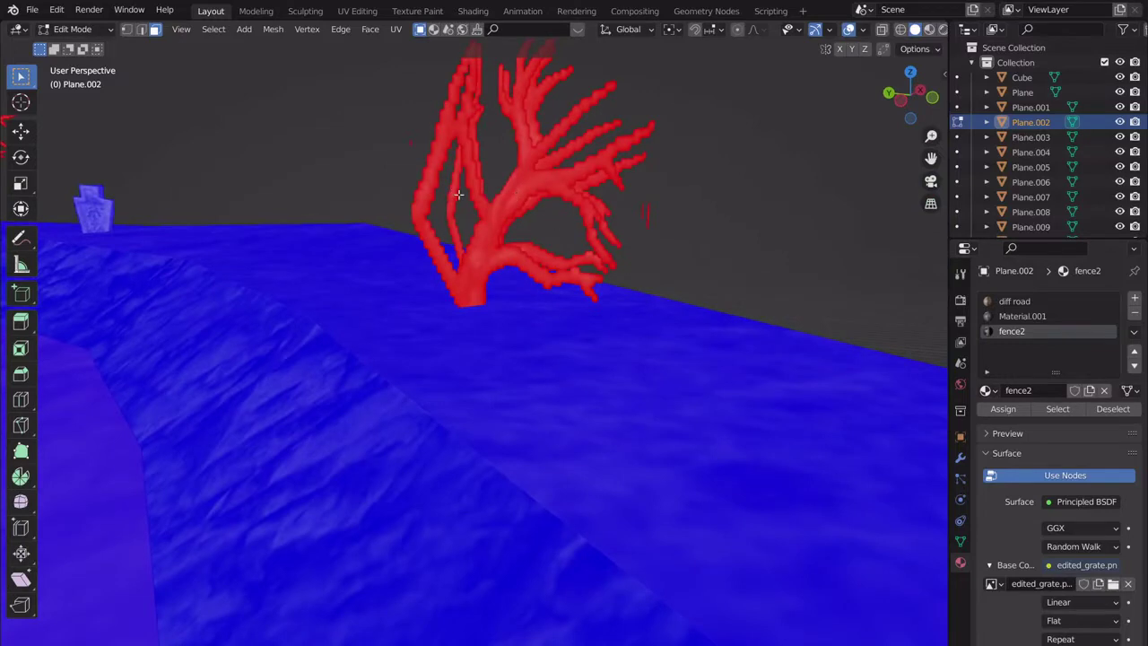
# Open the tree plane Plane.040 in Edit Mode with nothing selected and view its face orientation.
pyautogui.press('Tab')
pyautogui.click(484, 200)
pyautogui.press('Tab')
pyautogui.click(488, 201)
pyautogui.hotkey('alt', 'a')
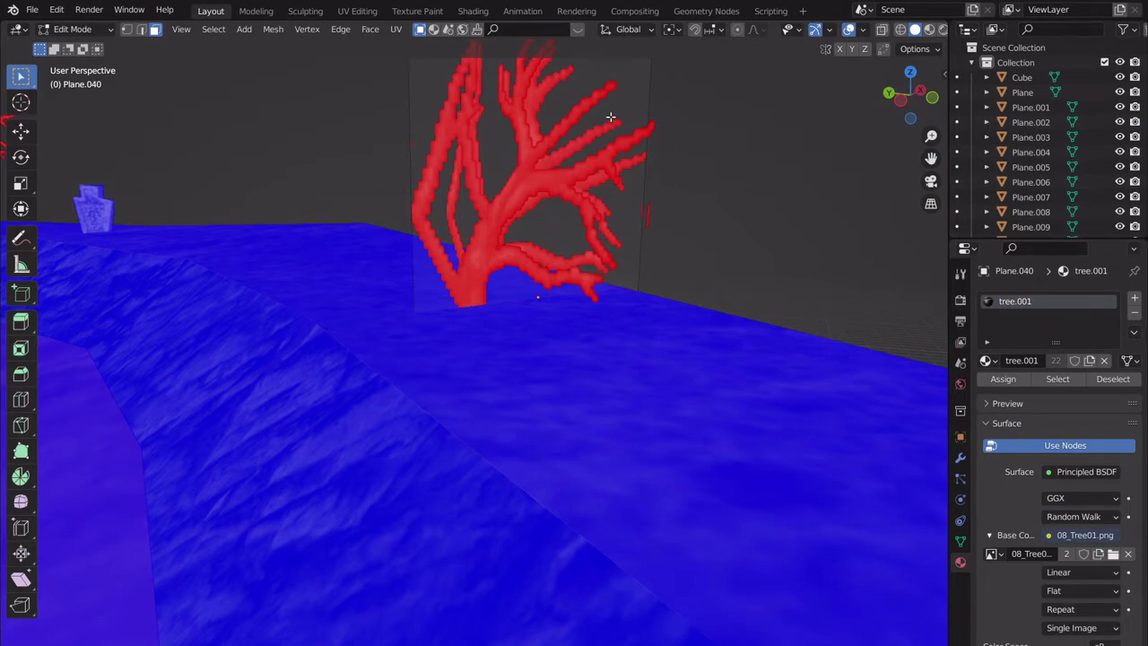
pyautogui.moveTo(610, 117); pyautogui.dragTo(603, 167, button='middle')
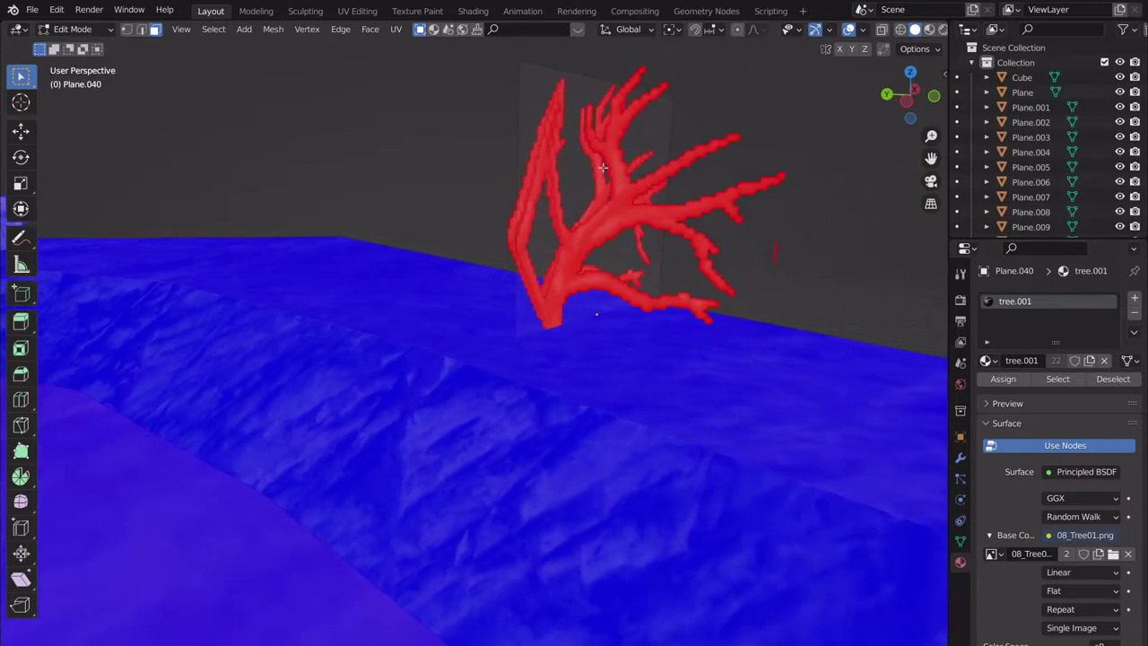
# Compare the face orientation of the crossed tree planes along the ridge, and return to Object Mode.
pyautogui.moveTo(797, 224); pyautogui.dragTo(760, 274)
pyautogui.moveTo(798, 189); pyautogui.dragTo(744, 281)
pyautogui.scroll(-5, 745, 255)
pyautogui.keyDown('shift'); pyautogui.moveTo(745, 225); pyautogui.dragTo(789, 223, button='middle'); pyautogui.keyUp('shift')
pyautogui.keyDown('shift'); pyautogui.moveTo(602, 205); pyautogui.dragTo(789, 205, button='middle'); pyautogui.keyUp('shift')
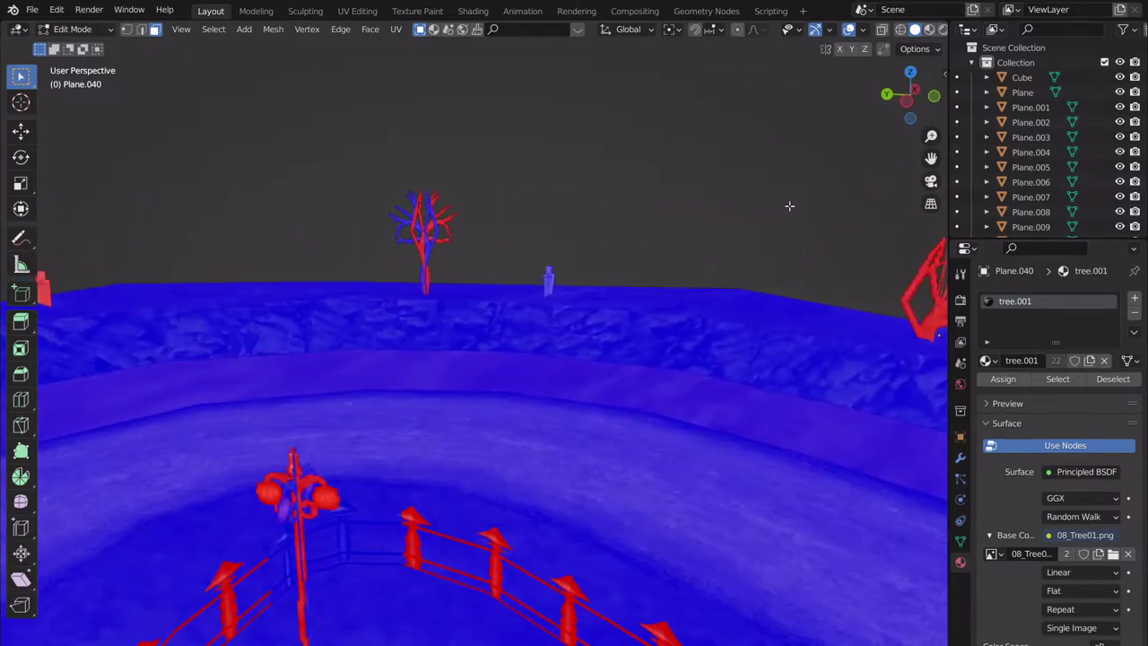
pyautogui.moveTo(581, 219); pyautogui.dragTo(576, 246, button='middle')
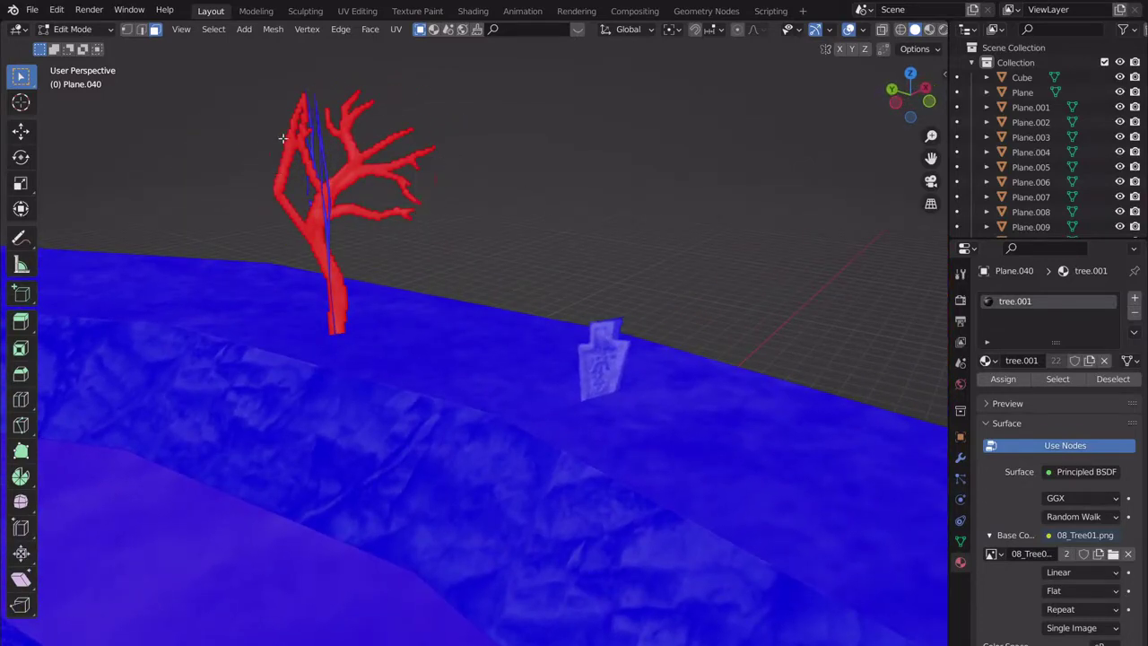
pyautogui.press('Tab')
# Examine the face orientation of the trees, gravestones and fences across the whole track.
pyautogui.scroll(-10, 438, 215)
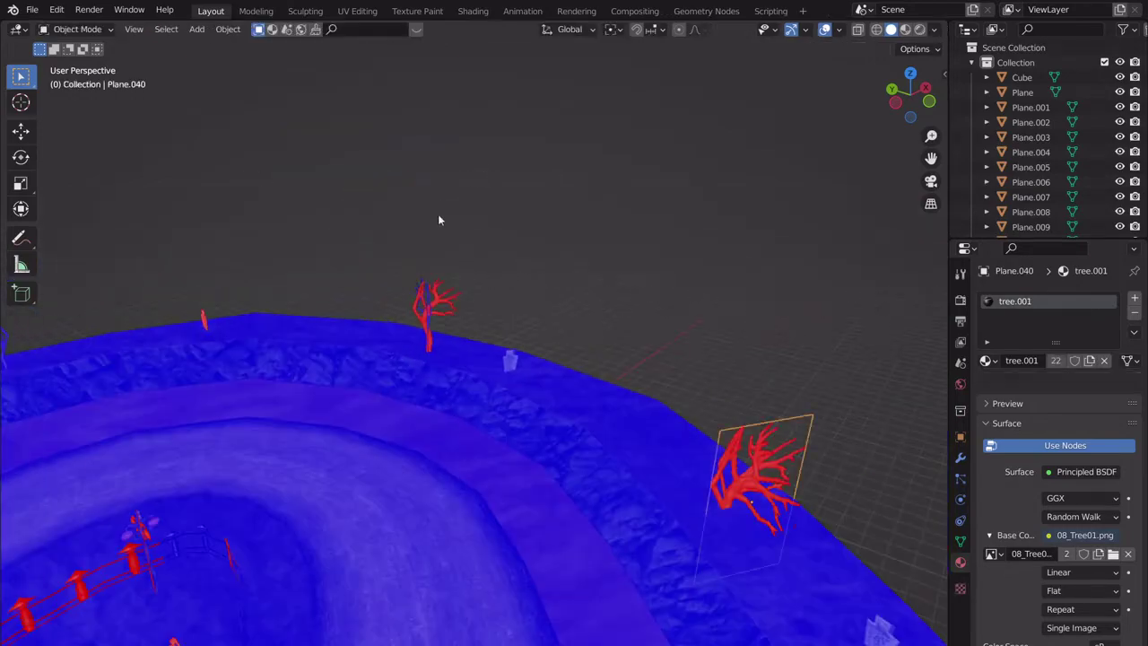
pyautogui.keyDown('shift'); pyautogui.moveTo(431, 289); pyautogui.dragTo(631, 300, button='middle'); pyautogui.keyUp('shift')
pyautogui.scroll(4, 582, 195)
pyautogui.scroll(5, 655, 284)
pyautogui.scroll(-4, 630, 300)
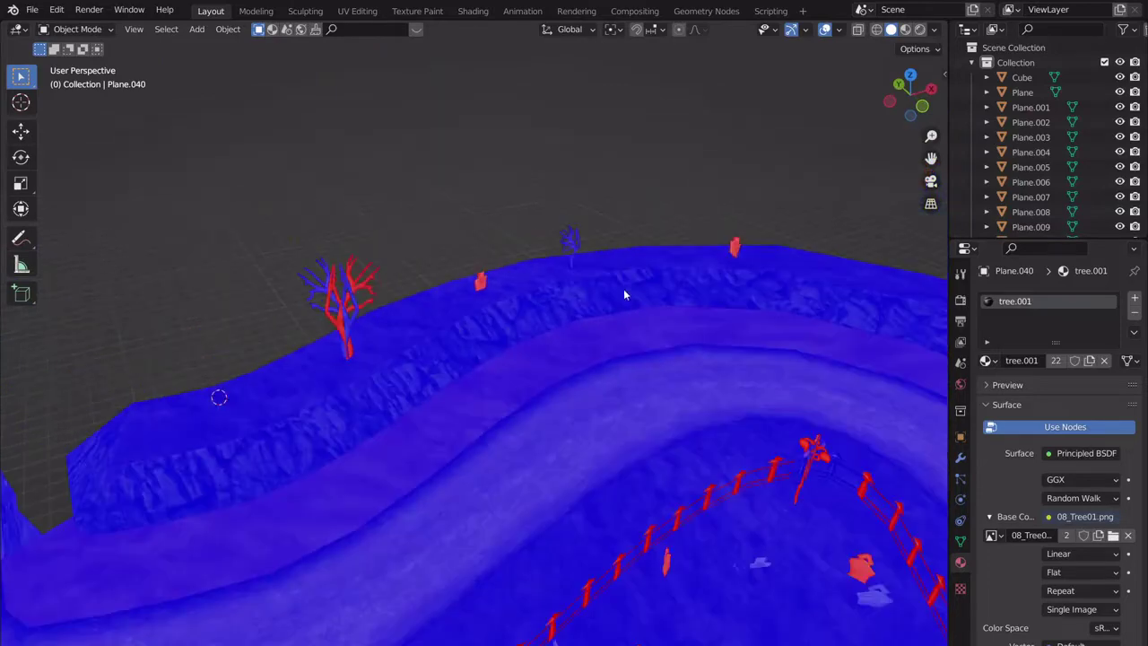
pyautogui.scroll(4, 618, 291)
pyautogui.moveTo(295, 209); pyautogui.dragTo(269, 228)
pyautogui.click(368, 169)
pyautogui.scroll(-11, 449, 200)
pyautogui.keyDown('shift'); pyautogui.moveTo(469, 247); pyautogui.dragTo(489, 195, button='middle'); pyautogui.keyUp('shift')
pyautogui.scroll(8, 488, 200)
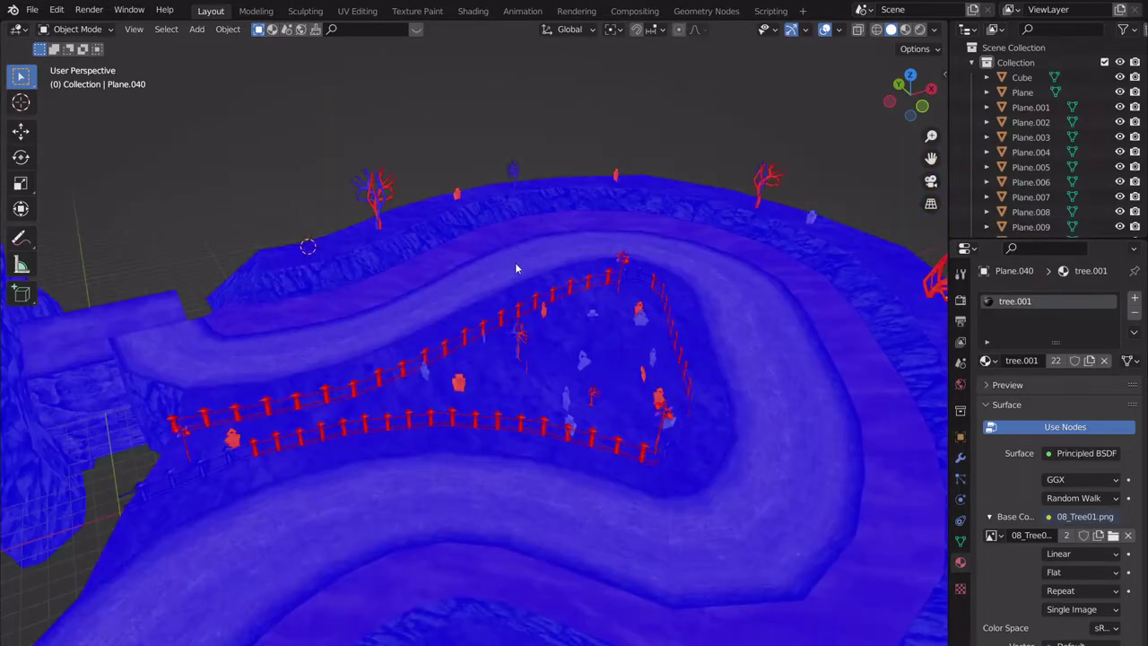
pyautogui.scroll(-4, 592, 302)
pyautogui.scroll(4, 607, 282)
pyautogui.moveTo(603, 294)
pyautogui.keyDown('shift'); pyautogui.mouseDown(button='middle')
pyautogui.moveTo(607, 281)
pyautogui.moveTo(636, 277)
pyautogui.moveTo(619, 289)
pyautogui.mouseUp(button='middle'); pyautogui.keyUp('shift')
pyautogui.scroll(-4, 607, 281)
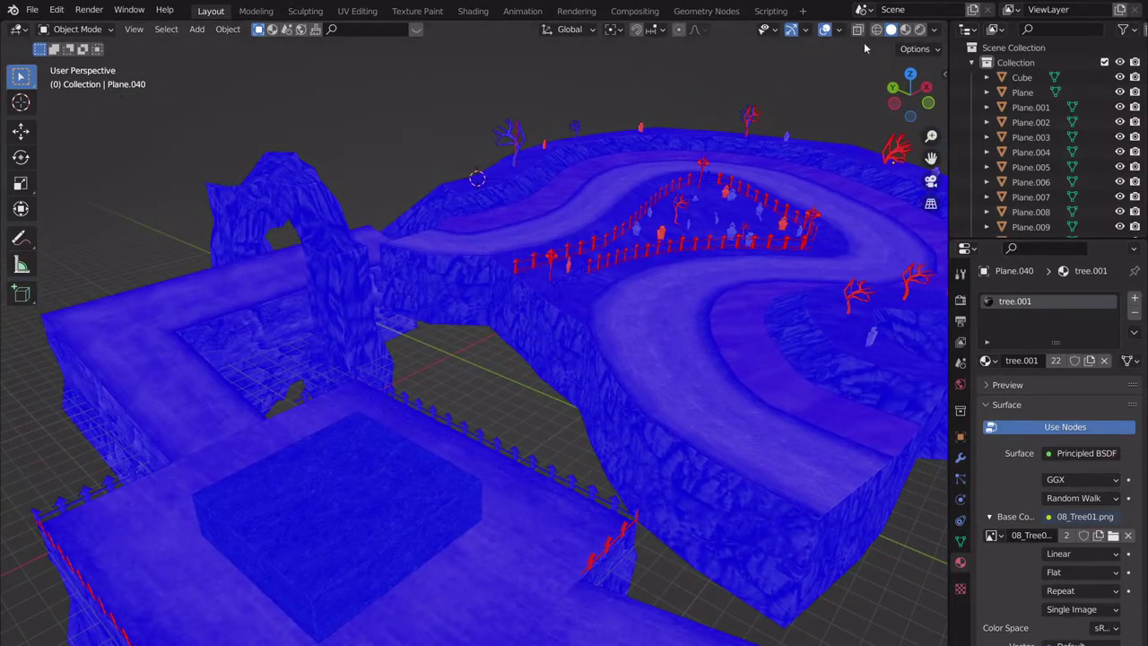
# Turn off the Face Orientation overlay and view the textured platform and track.
pyautogui.click(839, 31)
pyautogui.click(746, 299)
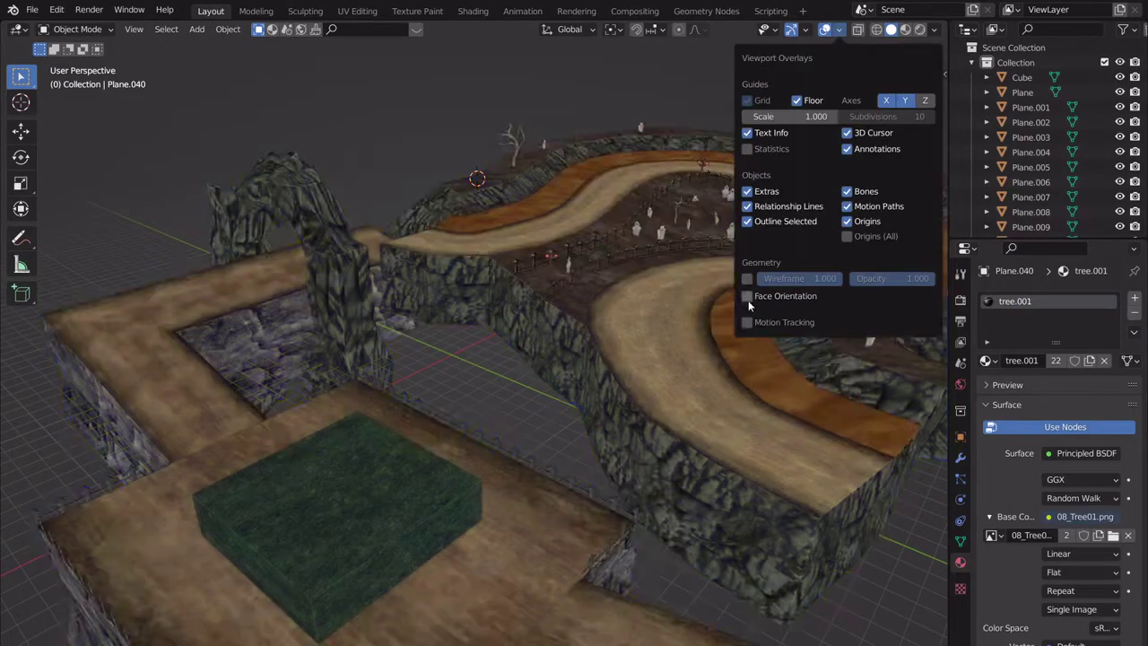
pyautogui.moveTo(443, 286); pyautogui.dragTo(485, 262, button='middle')
pyautogui.scroll(-4, 495, 314)
pyautogui.scroll(4, 430, 259)
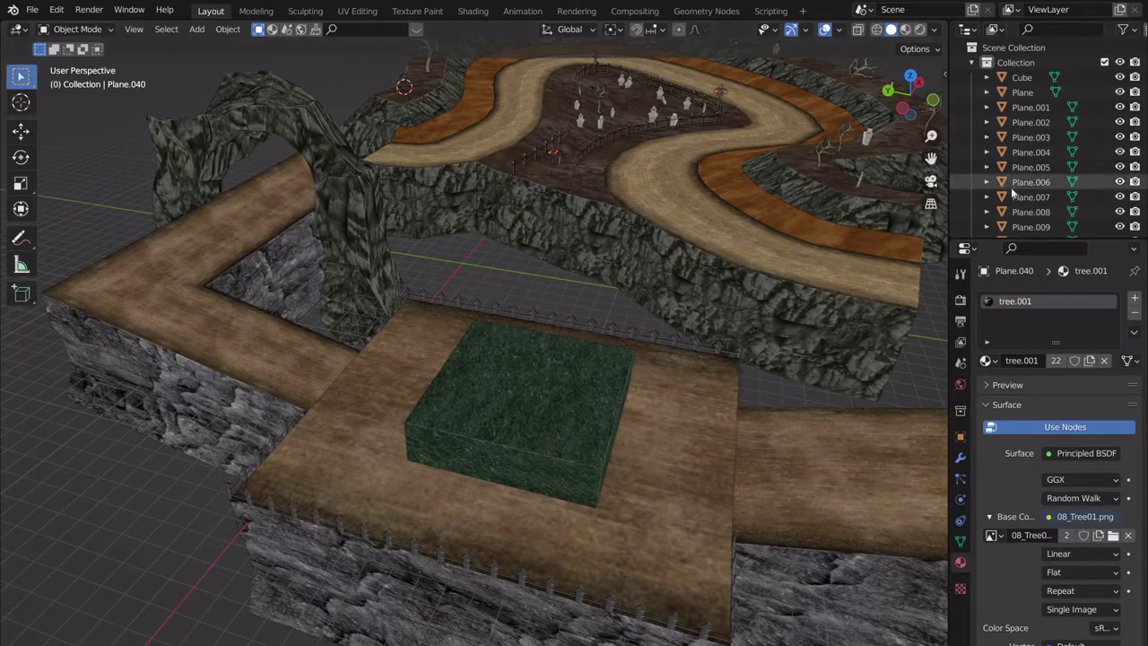
# Look through the scene's object list down to its last plane objects.
pyautogui.scroll(-9, 1020, 184)
pyautogui.scroll(-8, 1021, 184)
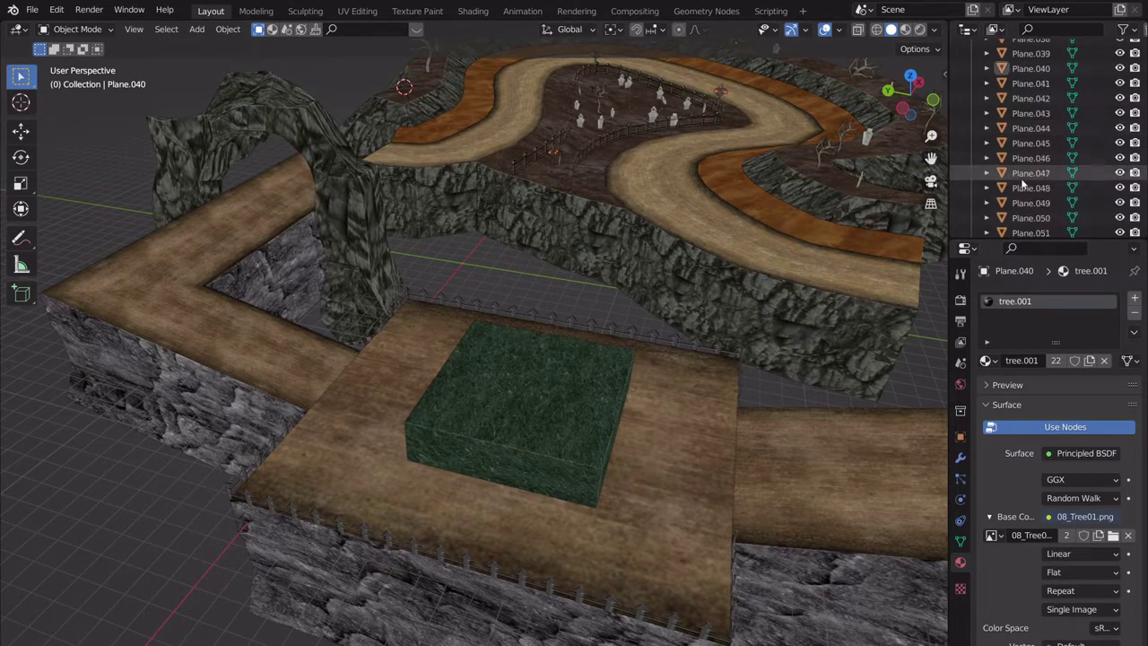
pyautogui.scroll(-3, 1022, 184)
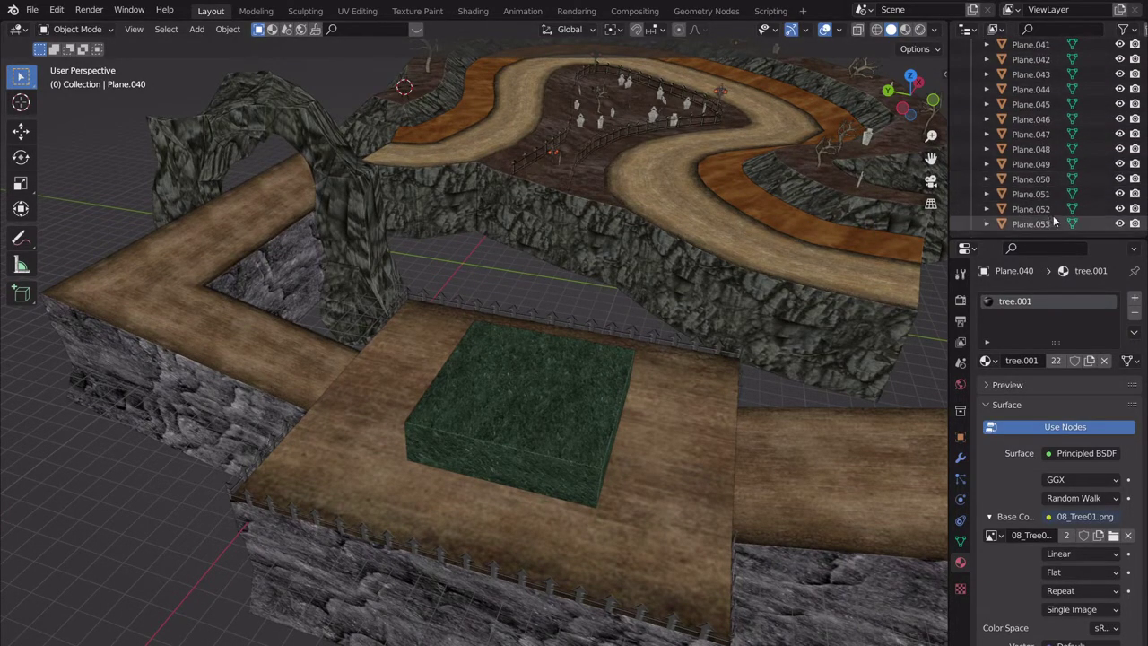
# Select every object in the scene and join them into a single mesh.
pyautogui.scroll(17, 1031, 202)
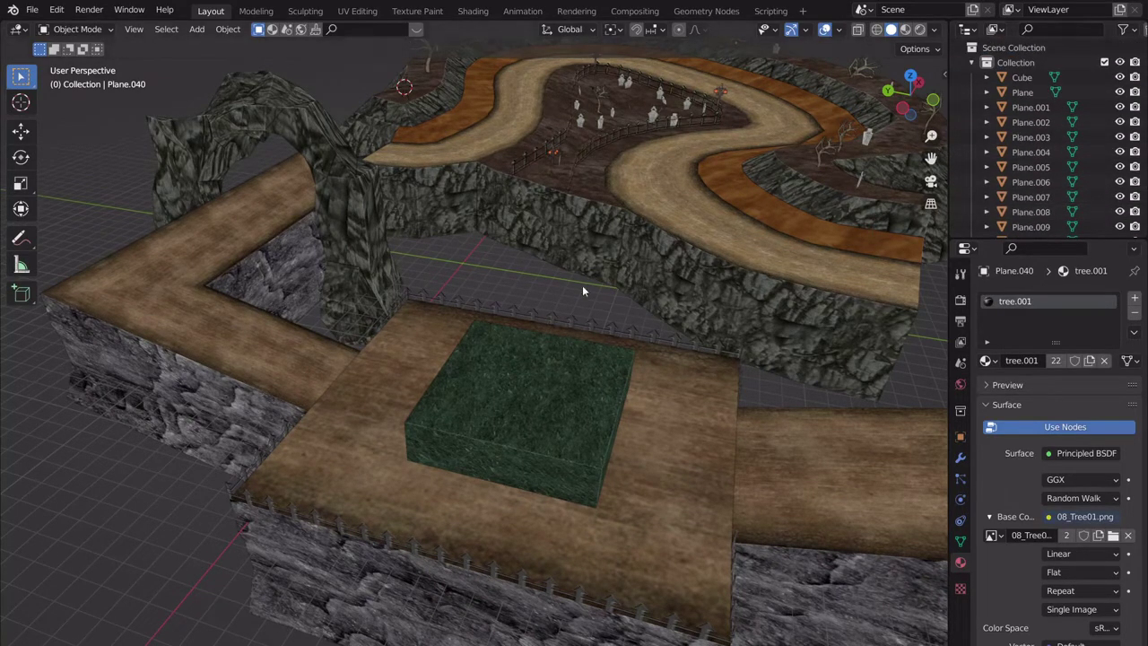
pyautogui.press('a')
pyautogui.scroll(-6, 594, 279)
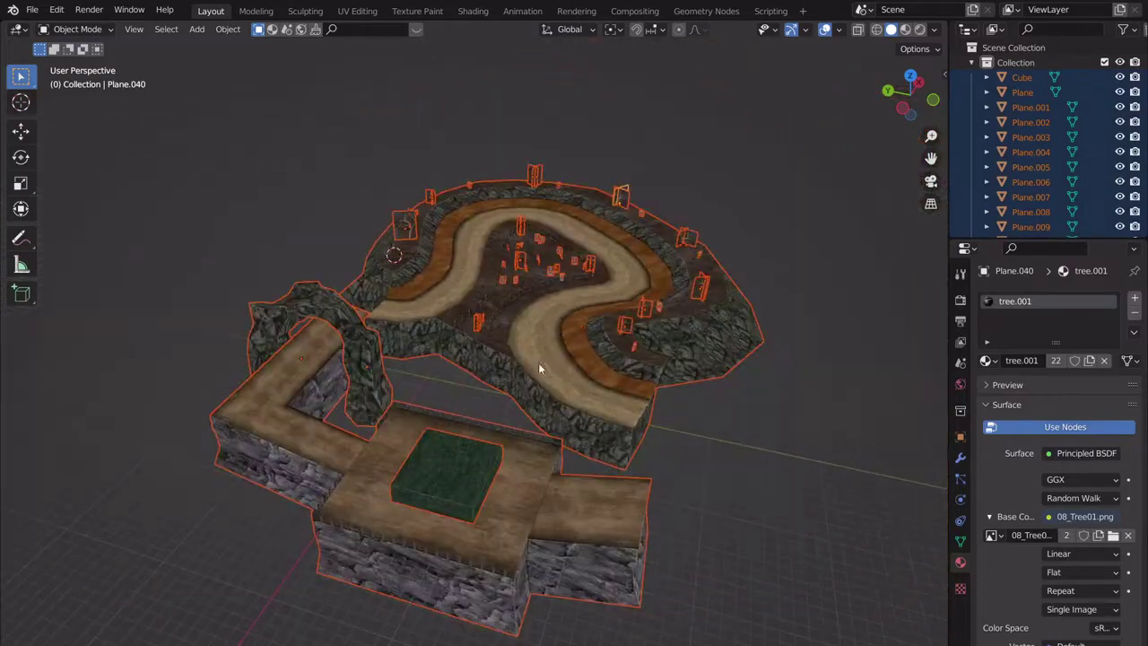
pyautogui.scroll(2, 539, 367)
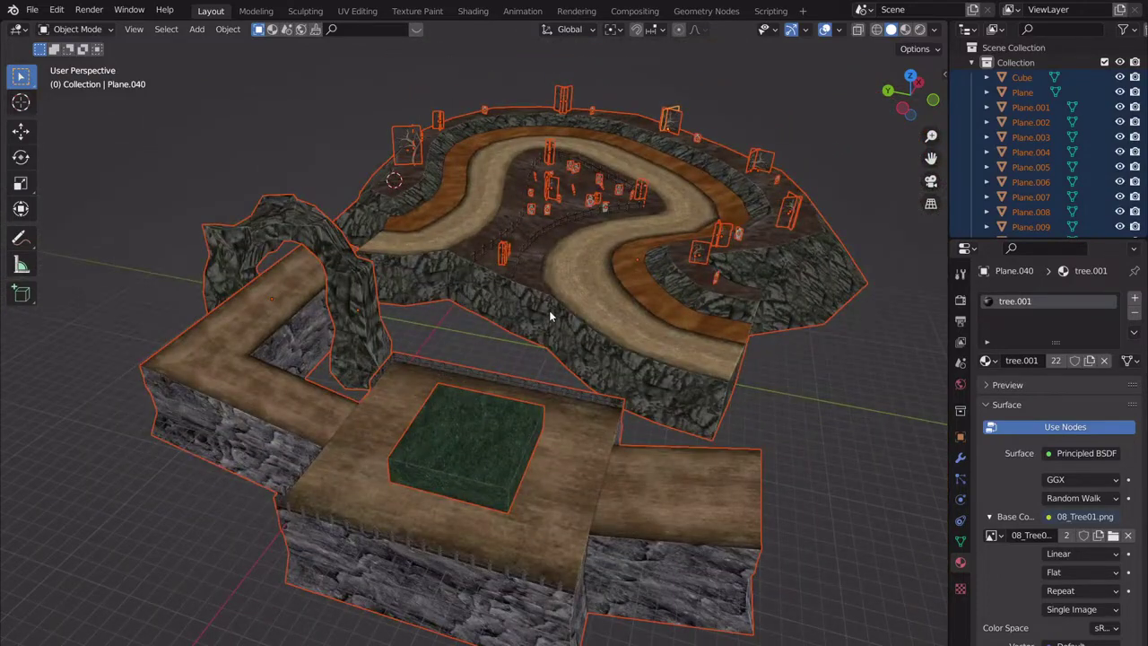
pyautogui.hotkey('ctrl', 'j')
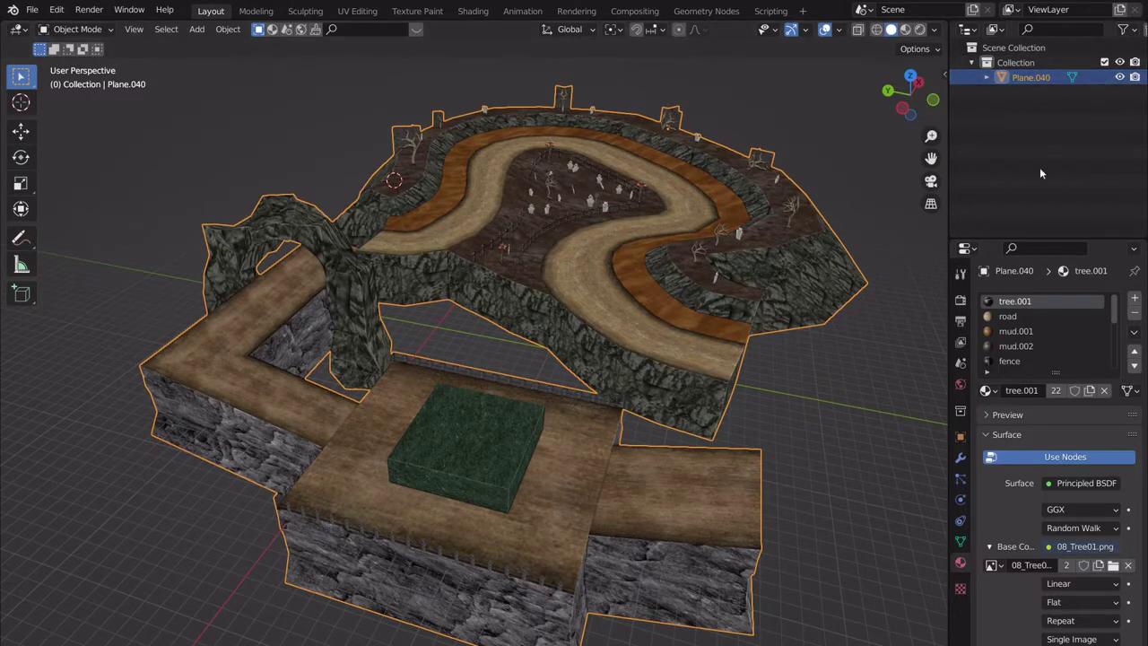
# Separate the whole joined mesh by material and return to Object Mode.
pyautogui.scroll(-2, 1063, 348)
pyautogui.scroll(2, 1058, 341)
pyautogui.press('Tab')
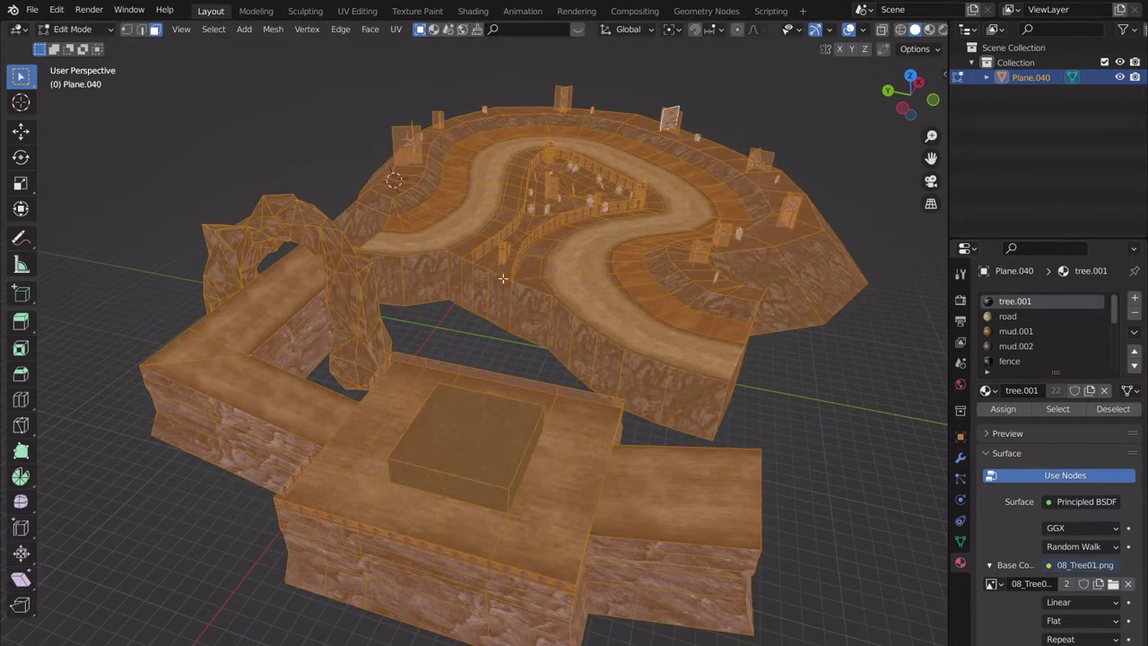
pyautogui.press('p')
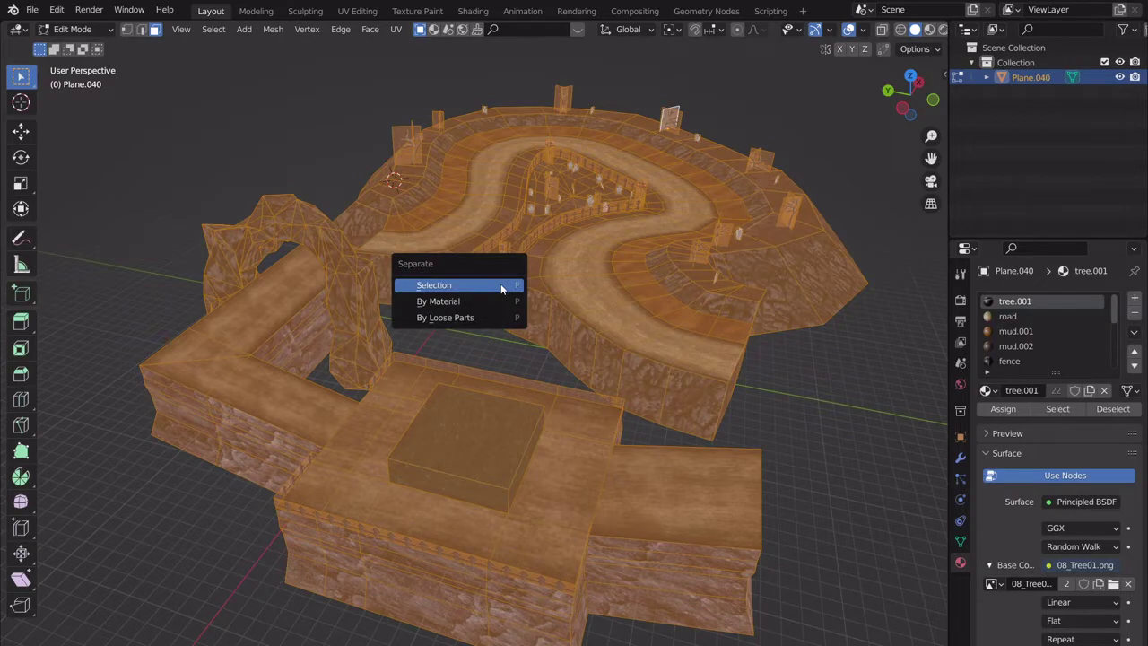
pyautogui.click(495, 301)
pyautogui.press('Tab')
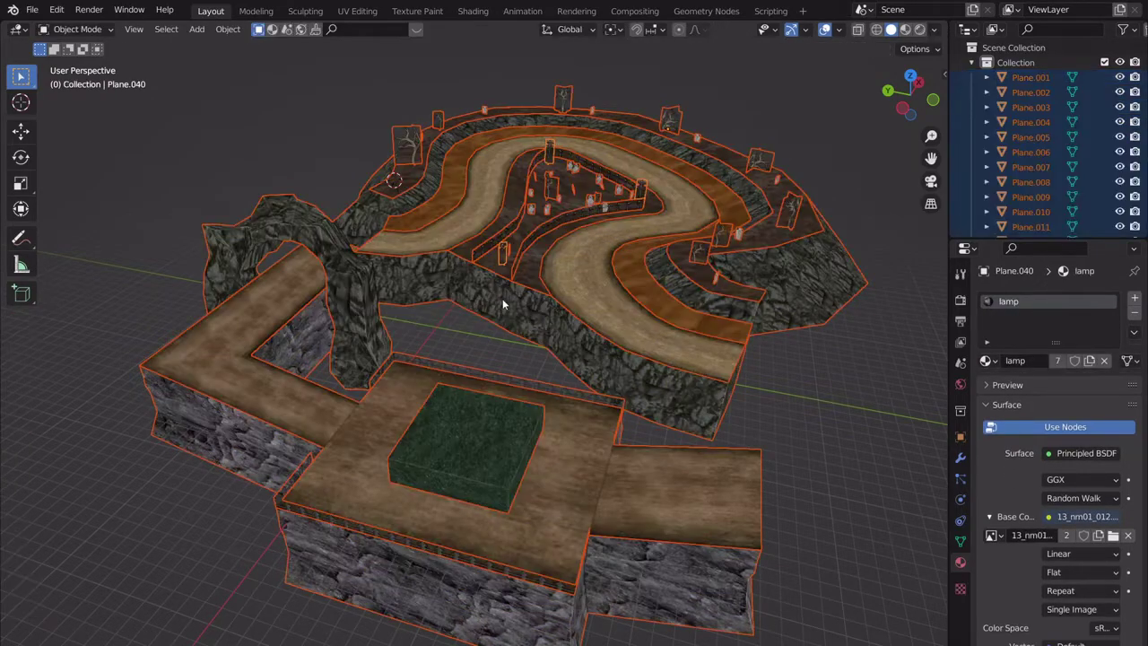
# Test-move the rock.001, mud.001 and mud.002 objects to check their separation, cancelling each move.
pyautogui.click(502, 305)
pyautogui.press('g')
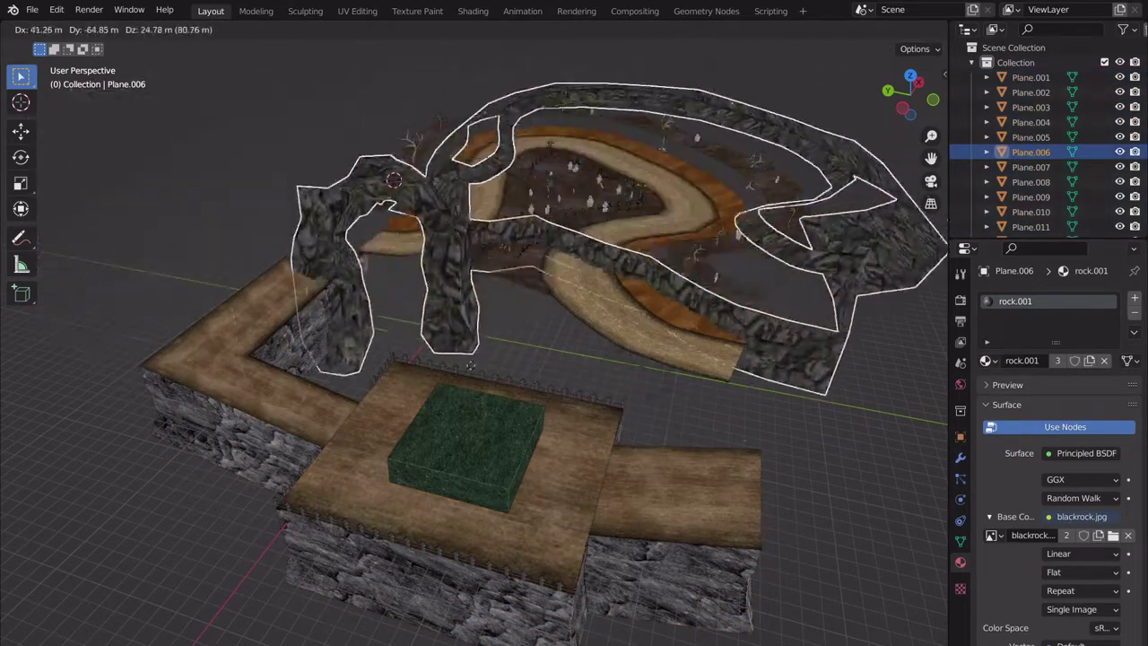
pyautogui.rightClick(568, 270)
pyautogui.click(568, 270)
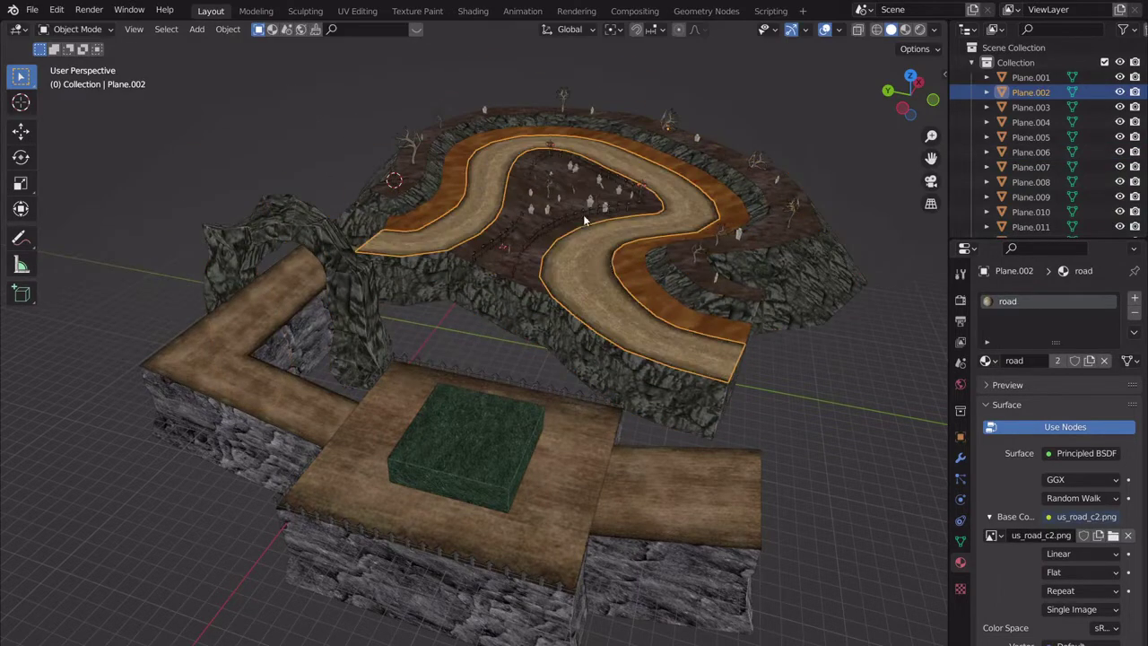
pyautogui.click(647, 273)
pyautogui.click(638, 282)
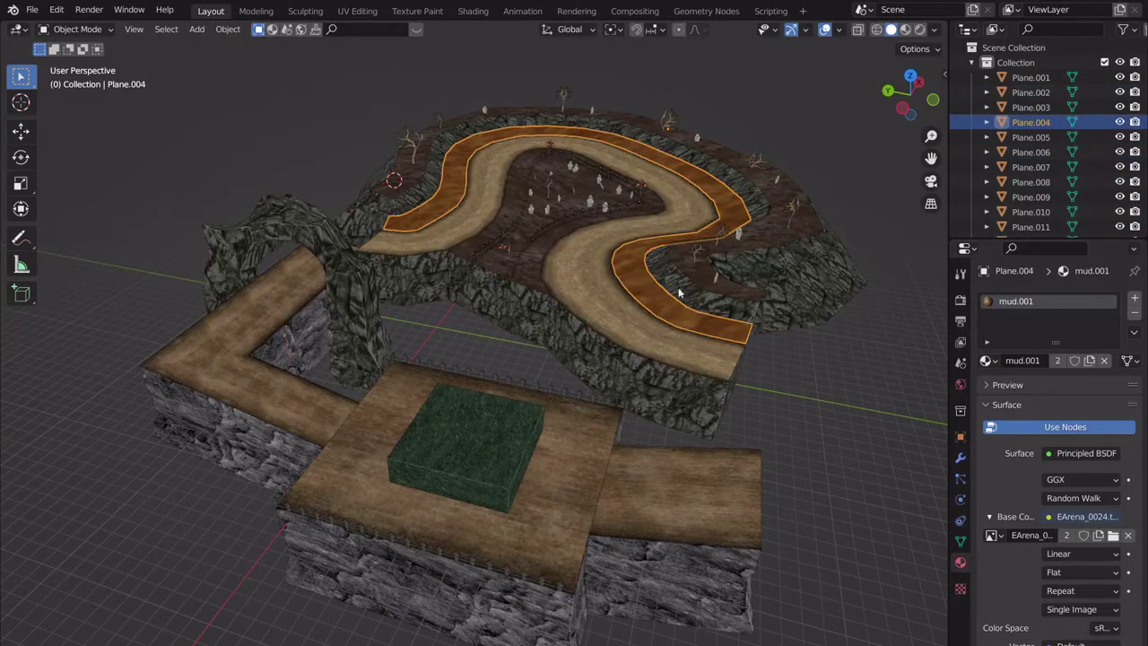
pyautogui.press('g')
pyautogui.rightClick(512, 249)
pyautogui.click(512, 246)
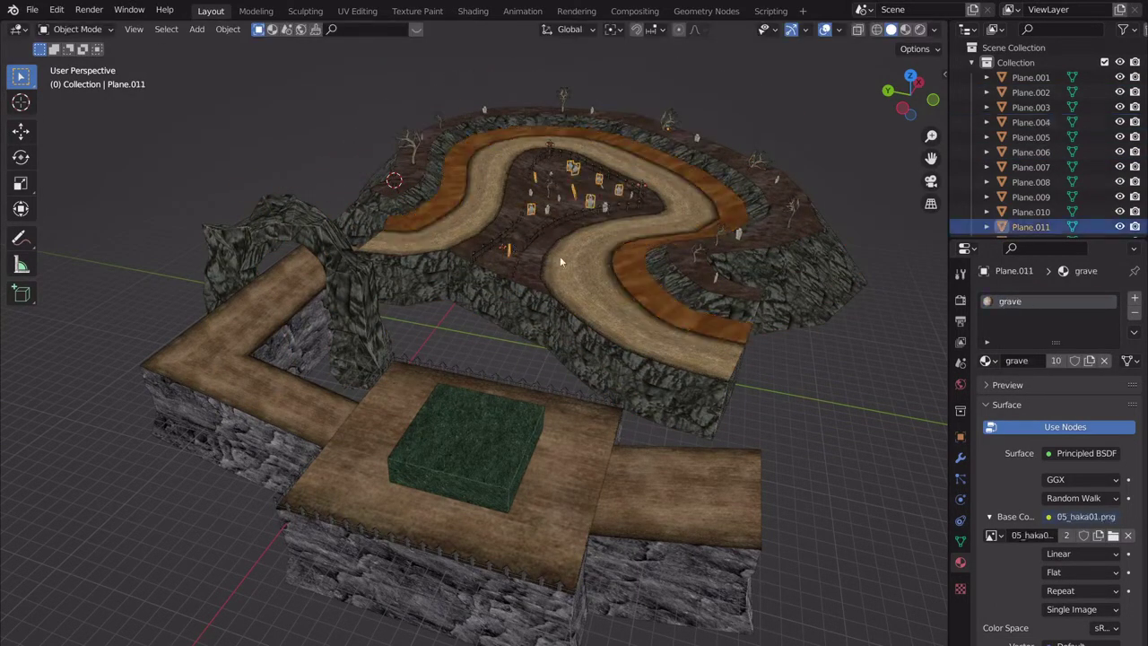
pyautogui.click(535, 251)
pyautogui.press('g')
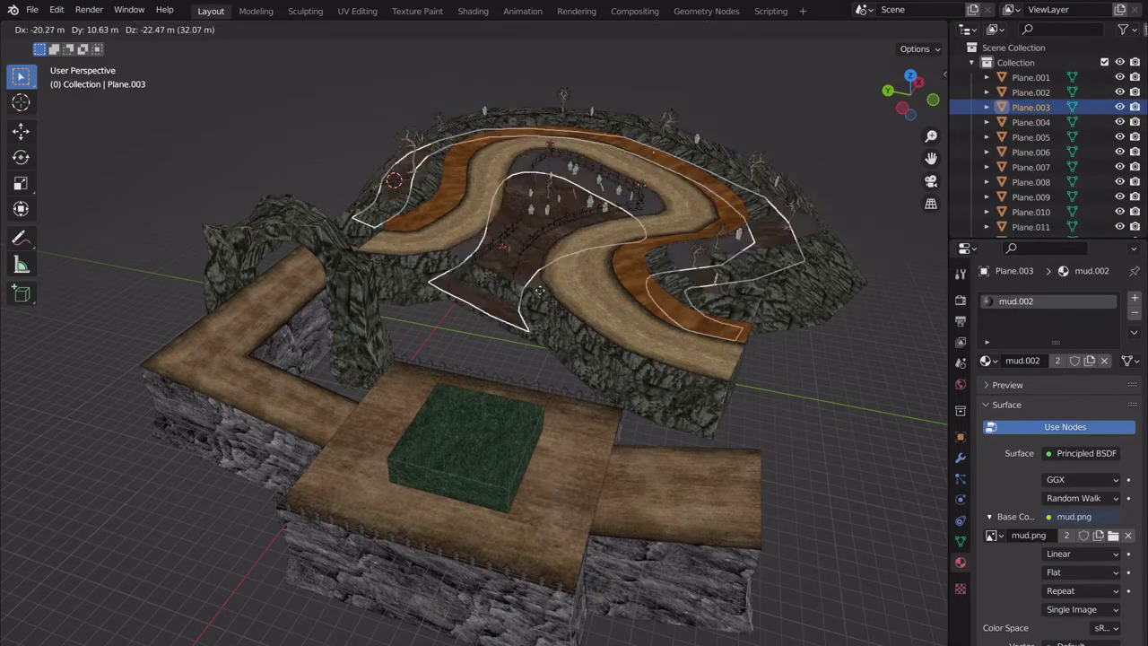
pyautogui.rightClick(523, 219)
# Test-move the grave2, tree.001 and grass objects to check their separation, cancelling each move.
pyautogui.click(738, 235)
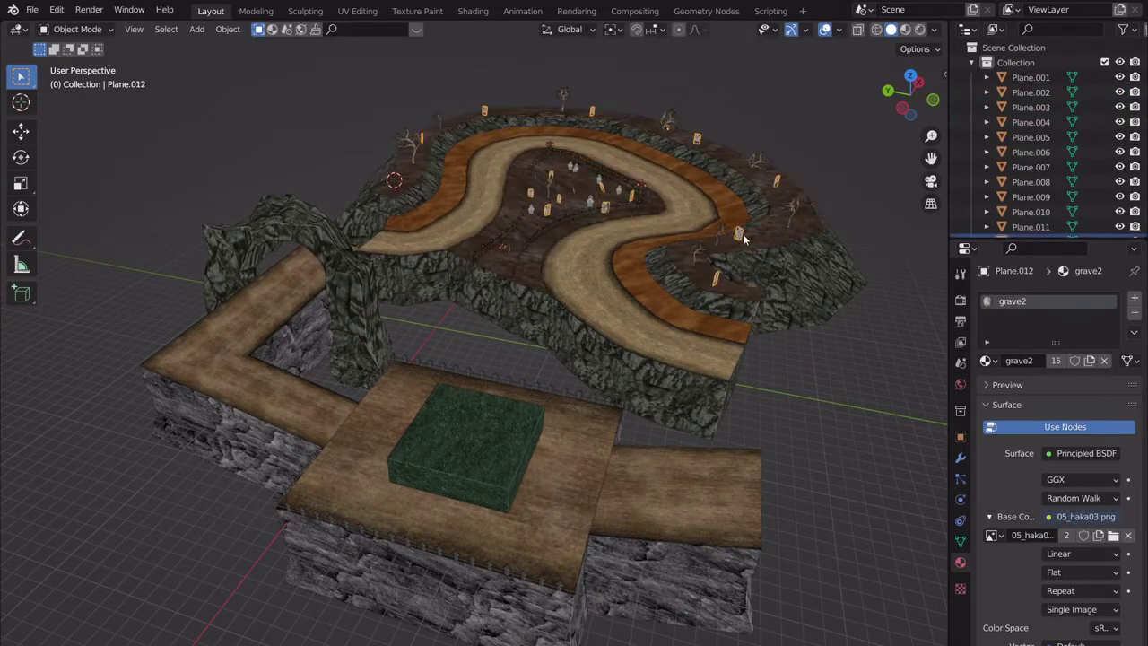
pyautogui.press('g')
pyautogui.rightClick(710, 232)
pyautogui.click(718, 253)
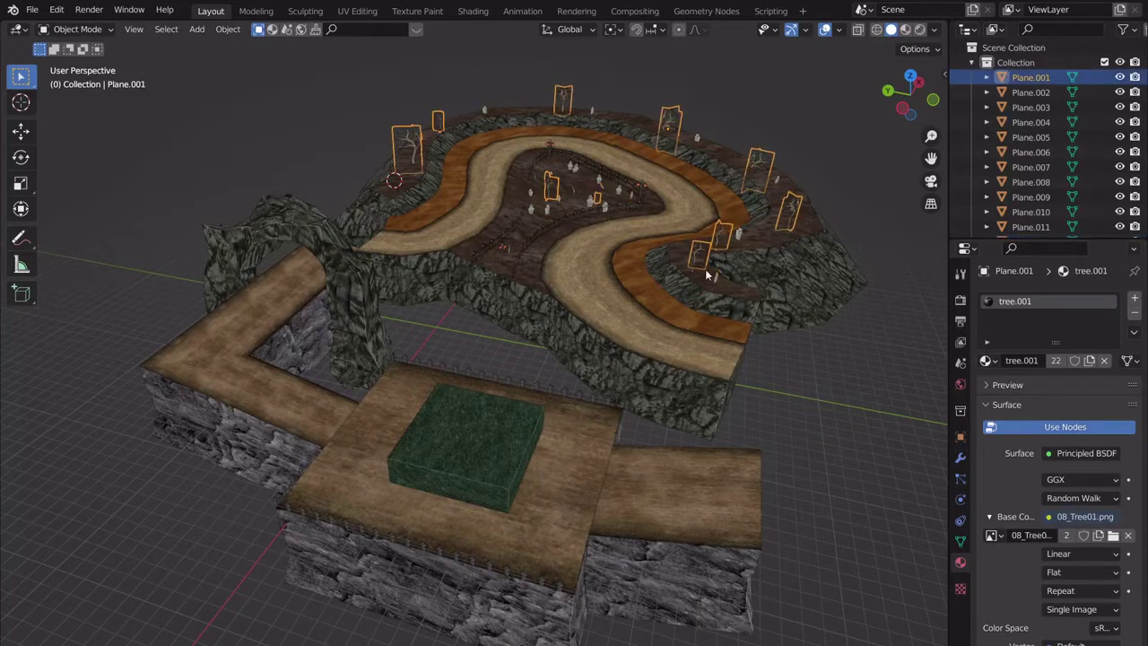
pyautogui.press('g')
pyautogui.rightClick(648, 359)
pyautogui.click(450, 464)
pyautogui.press('g')
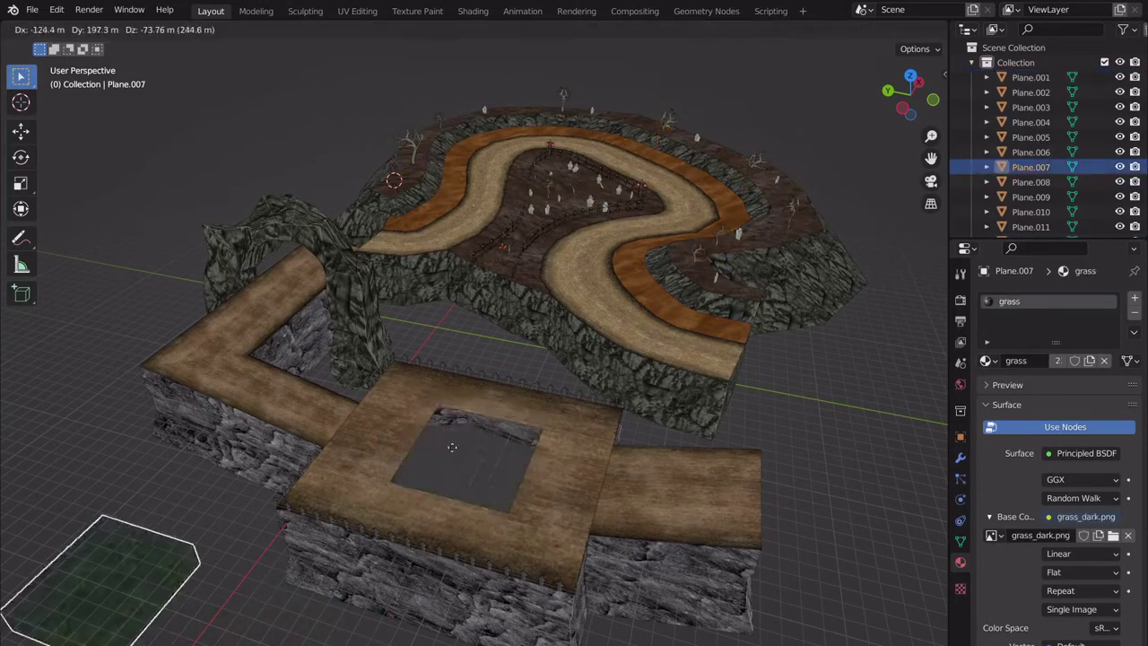
pyautogui.rightClick(614, 418)
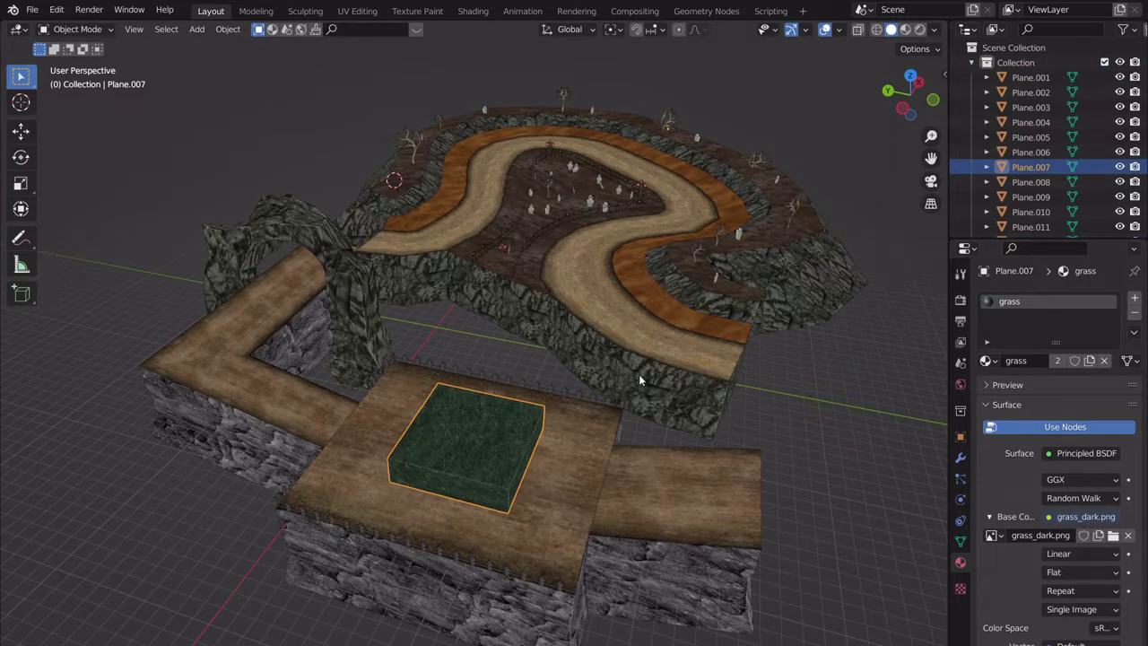
# Go through the separated objects from Plane.001 to Plane.010, checking which geometry and material each one holds.
pyautogui.click(1048, 77)
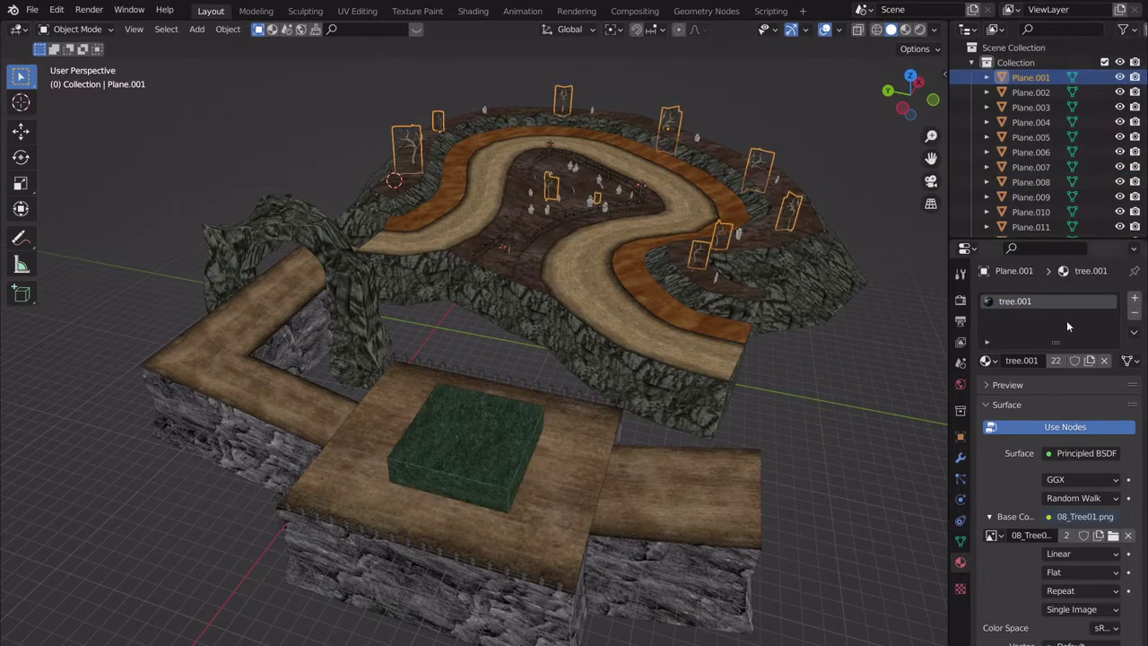
pyautogui.click(1031, 93)
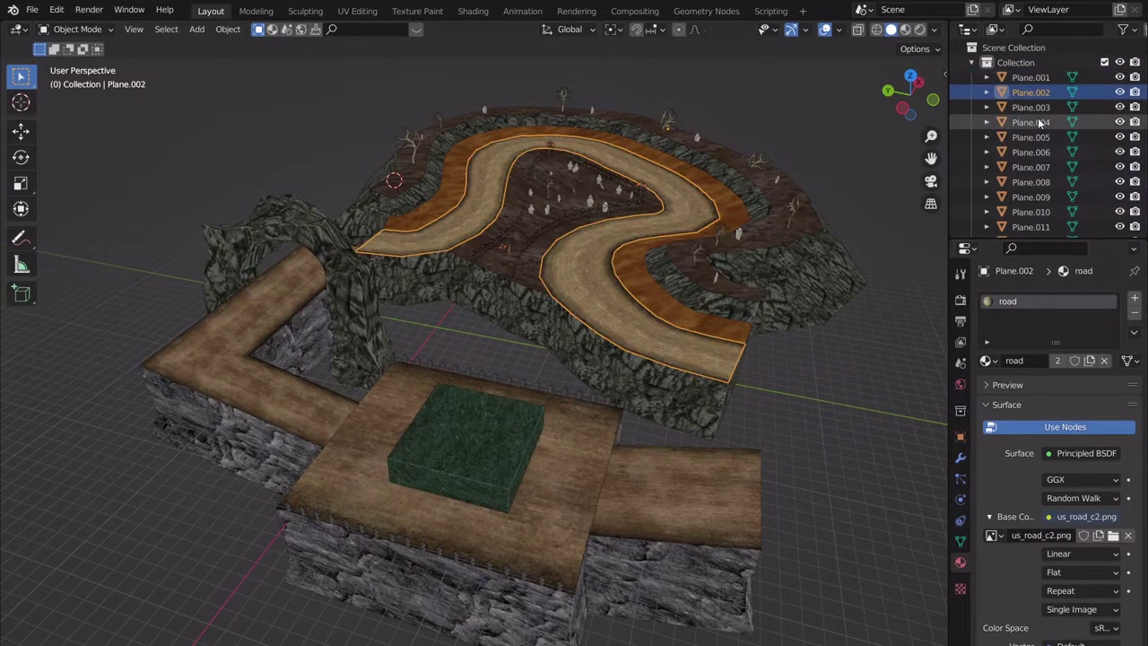
pyautogui.press('Down')
pyautogui.press('Down')
pyautogui.press('Down')
pyautogui.press('Down')
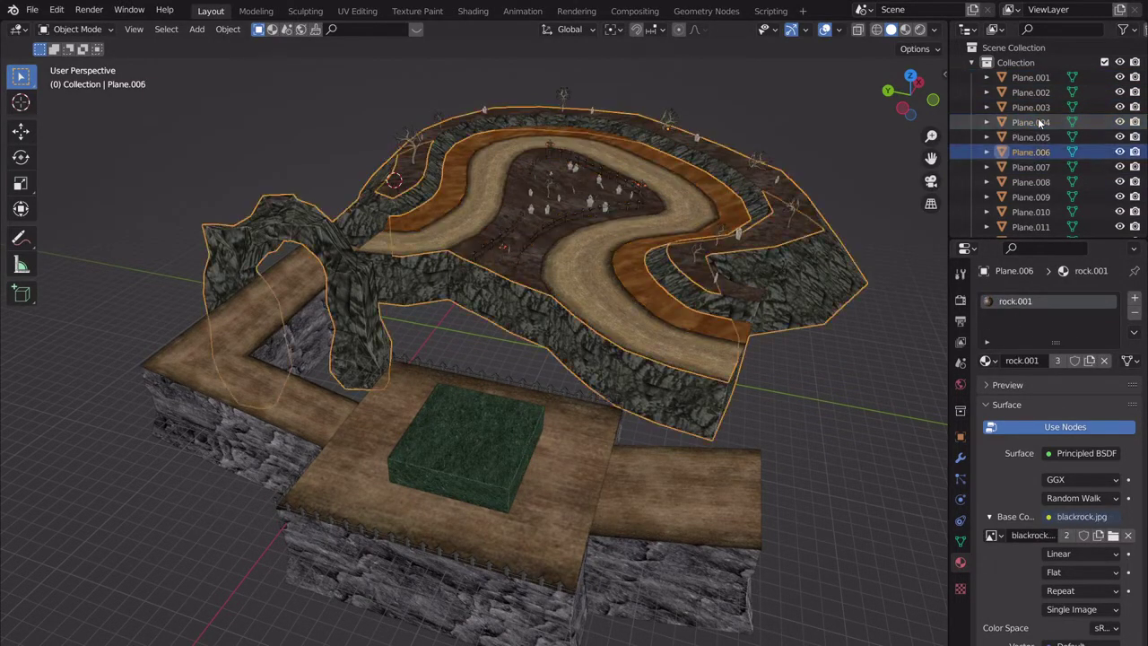
pyautogui.press('Down')
pyautogui.press('Down')
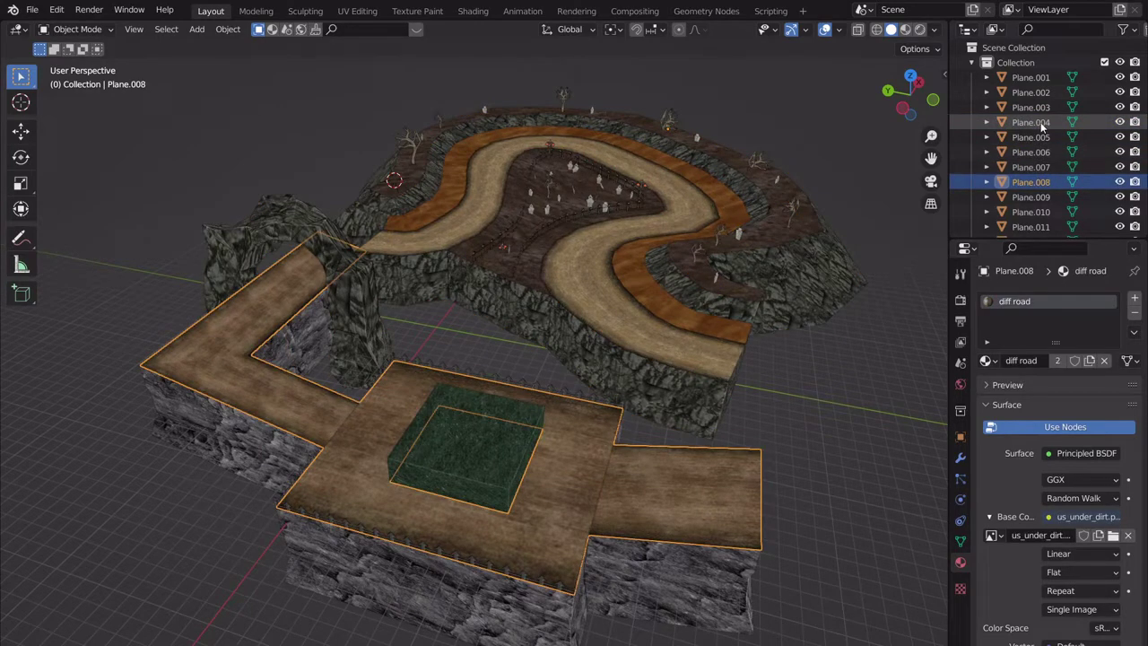
pyautogui.press('Down')
pyautogui.scroll(-2, 1043, 129)
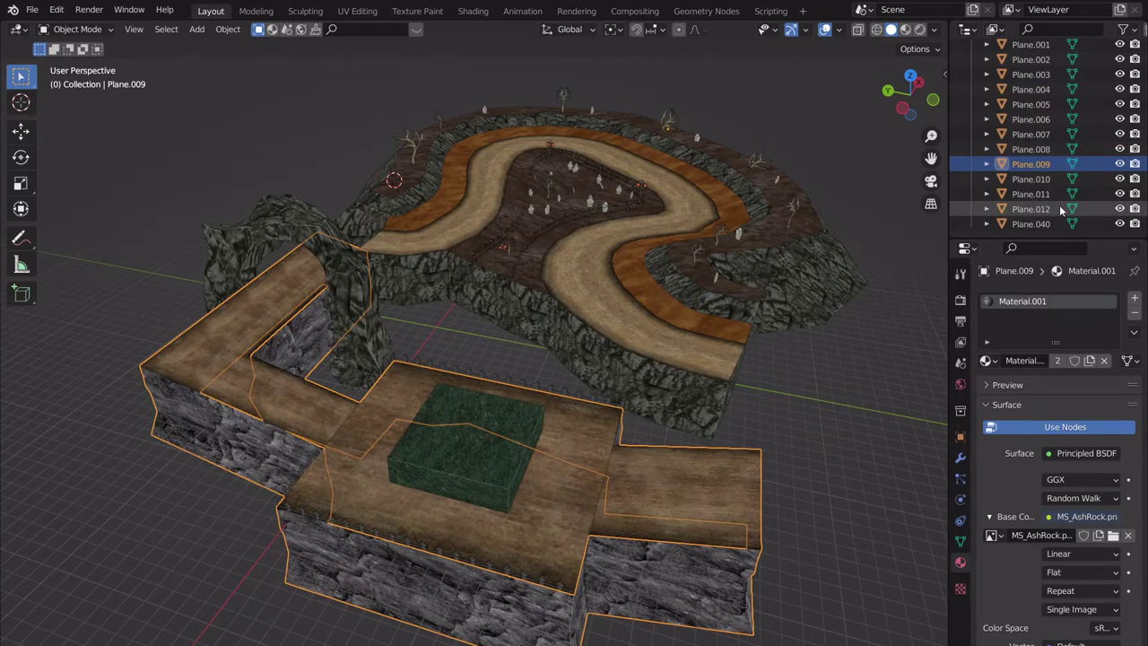
pyautogui.press('Down')
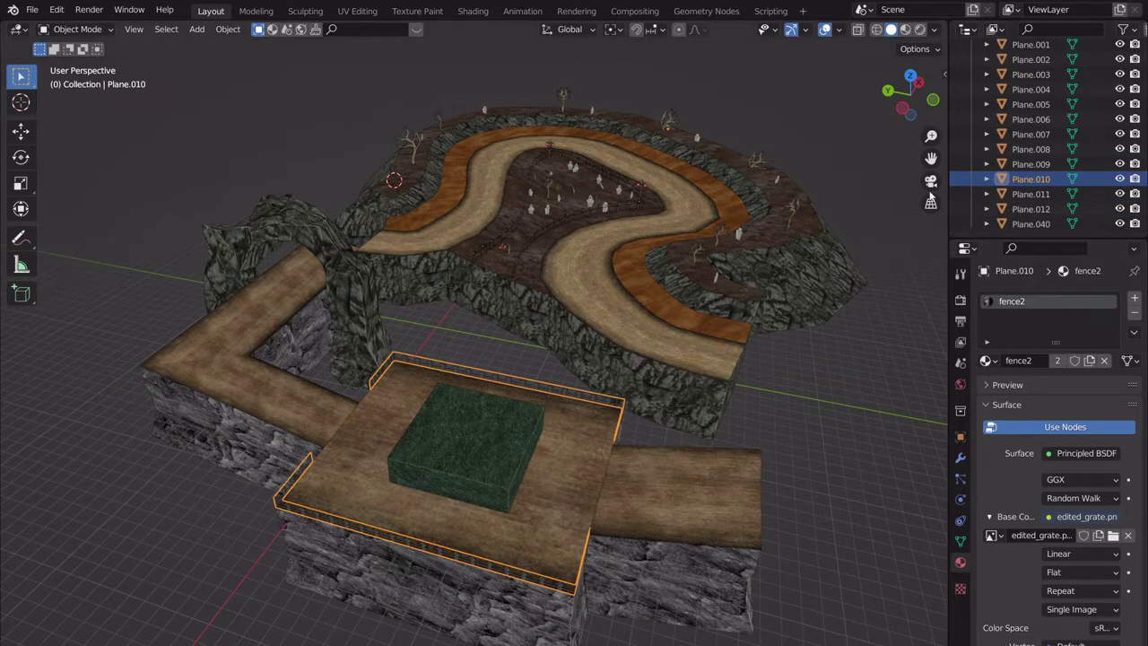
# Check the rock.001 object's material, and review the geometry and materials of Plane.007 through Plane.040.
pyautogui.keyDown('shift'); pyautogui.click(633, 374); pyautogui.keyUp('shift')
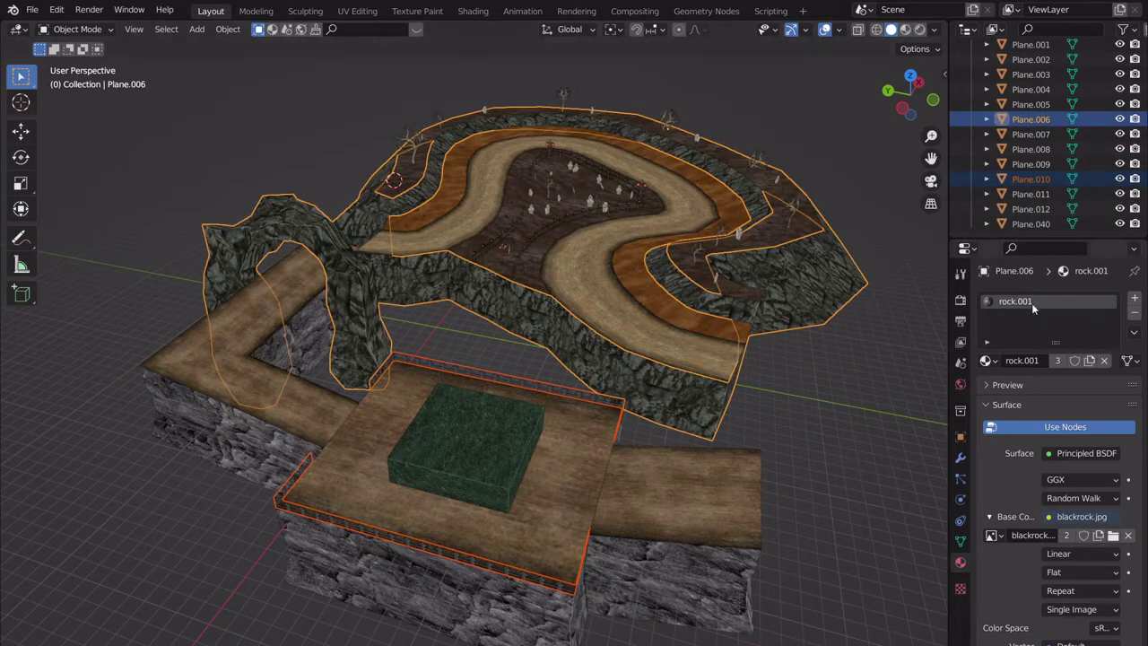
pyautogui.click(1061, 134)
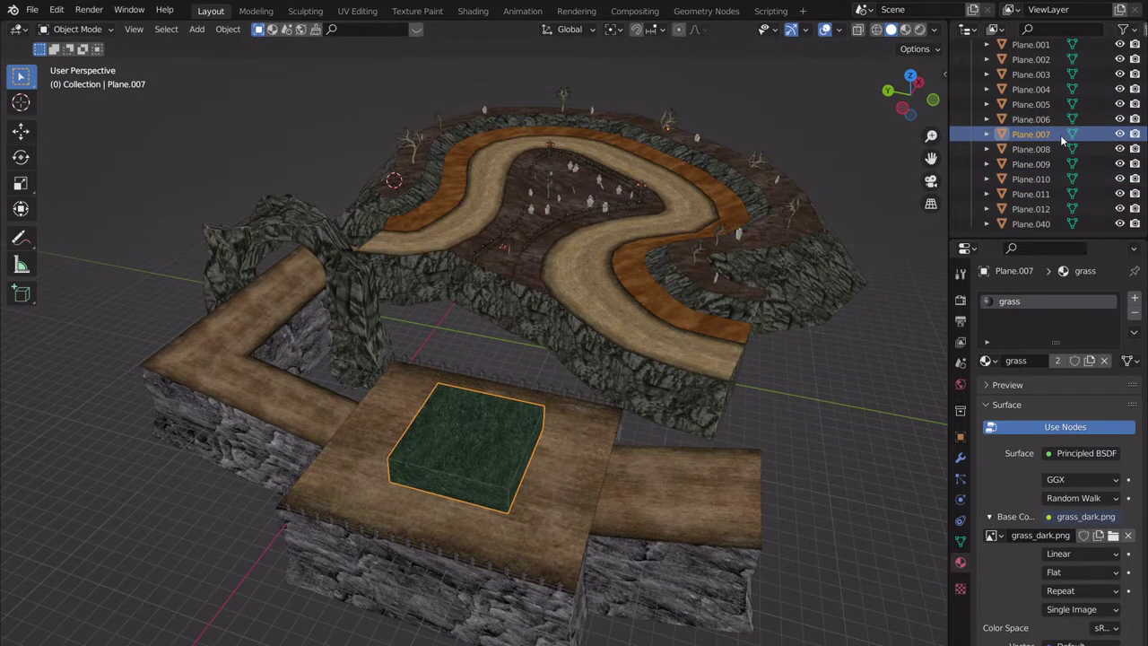
pyautogui.press('Down')
pyautogui.press('Down')
pyautogui.press('Down')
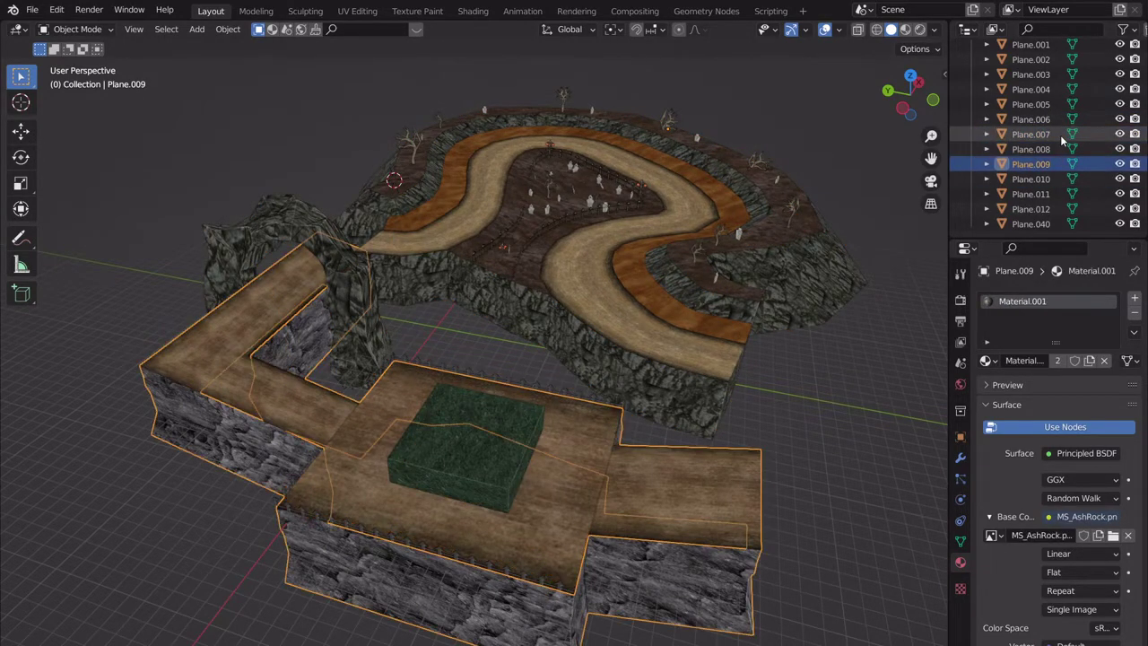
pyautogui.press('Down')
pyautogui.press('Down')
pyautogui.press('Down')
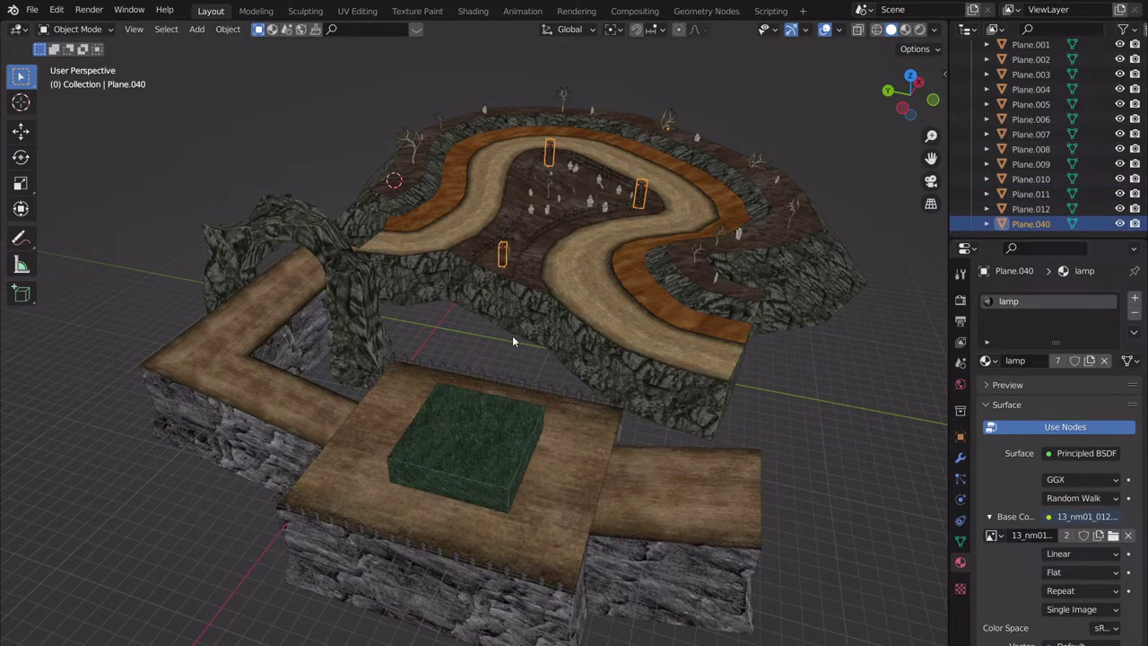
# Open the road object Plane.002 in Edit Mode, seen from above.
pyautogui.moveTo(513, 337); pyautogui.dragTo(491, 361, button='middle')
pyautogui.scroll(3, 489, 360)
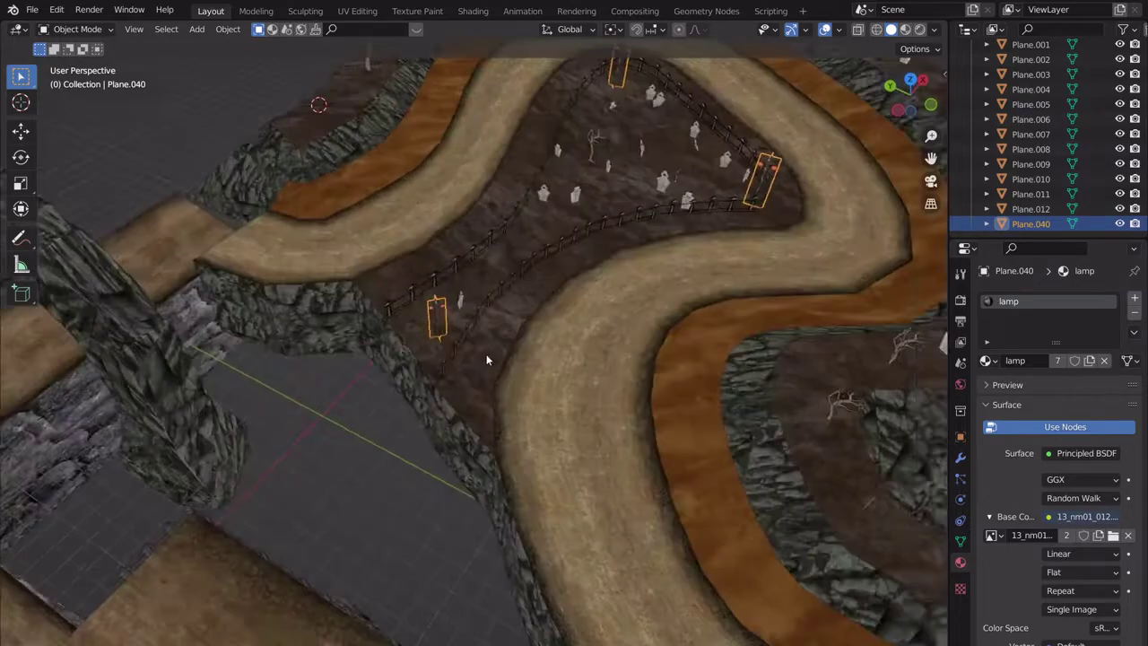
pyautogui.scroll(-10, 487, 359)
pyautogui.scroll(8, 496, 295)
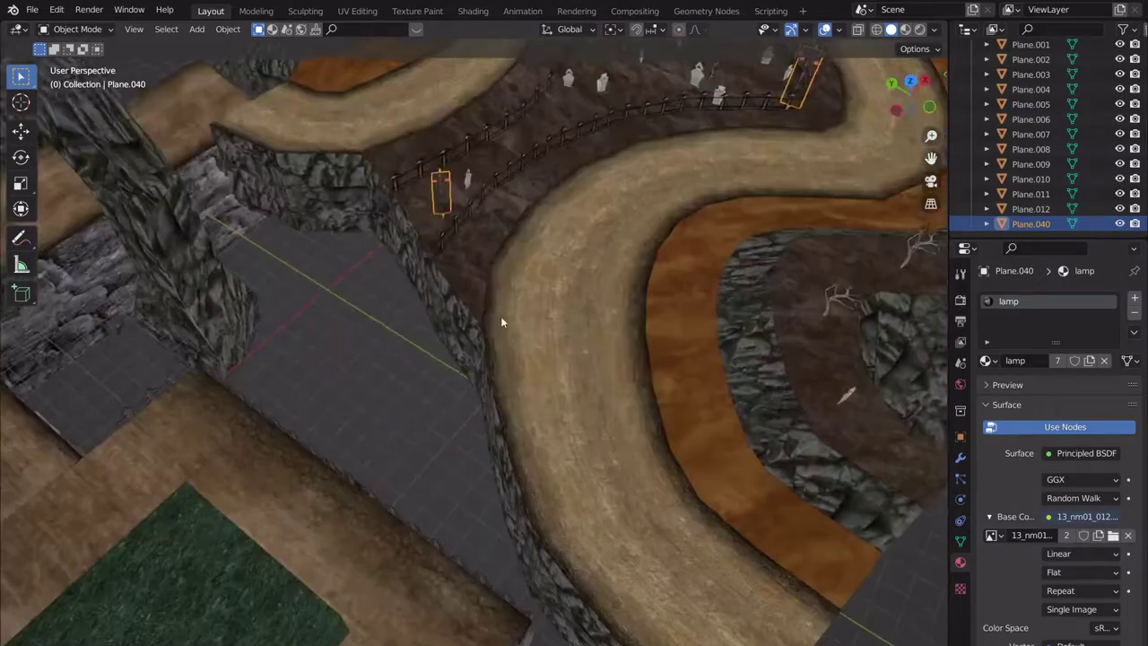
pyautogui.moveTo(501, 321); pyautogui.dragTo(545, 402, button='middle')
pyautogui.click(565, 443)
pyautogui.press('Tab')
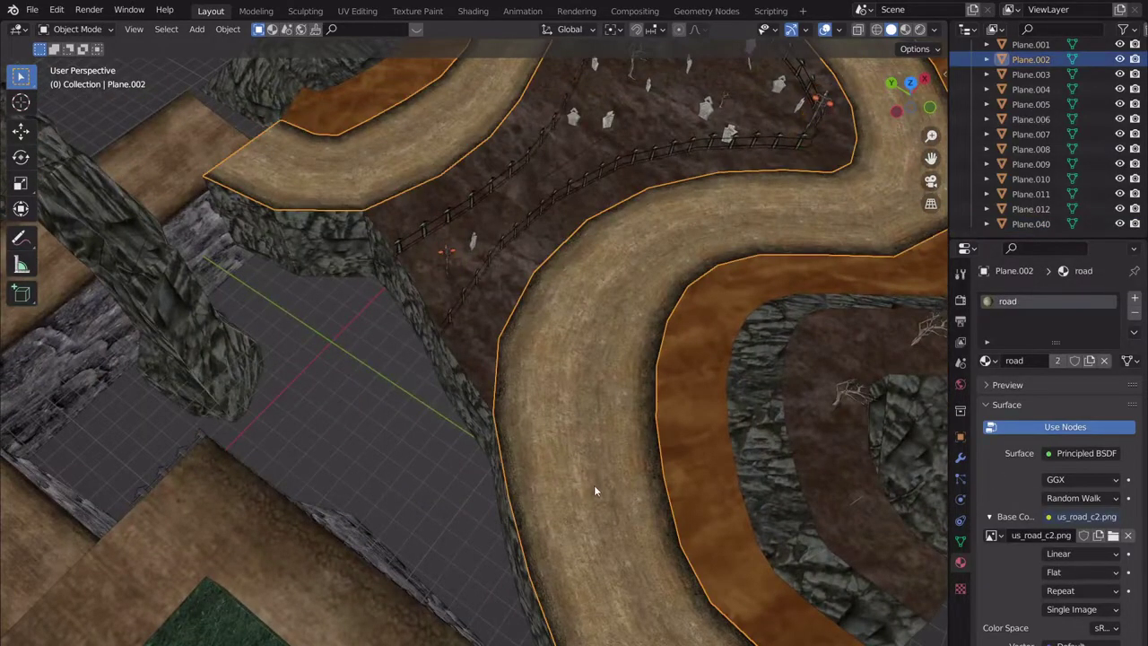
# Select a single face of the road in the bend nearest the platform.
pyautogui.click(592, 473)
pyautogui.moveTo(592, 470); pyautogui.dragTo(622, 438, button='middle')
pyautogui.click(606, 378)
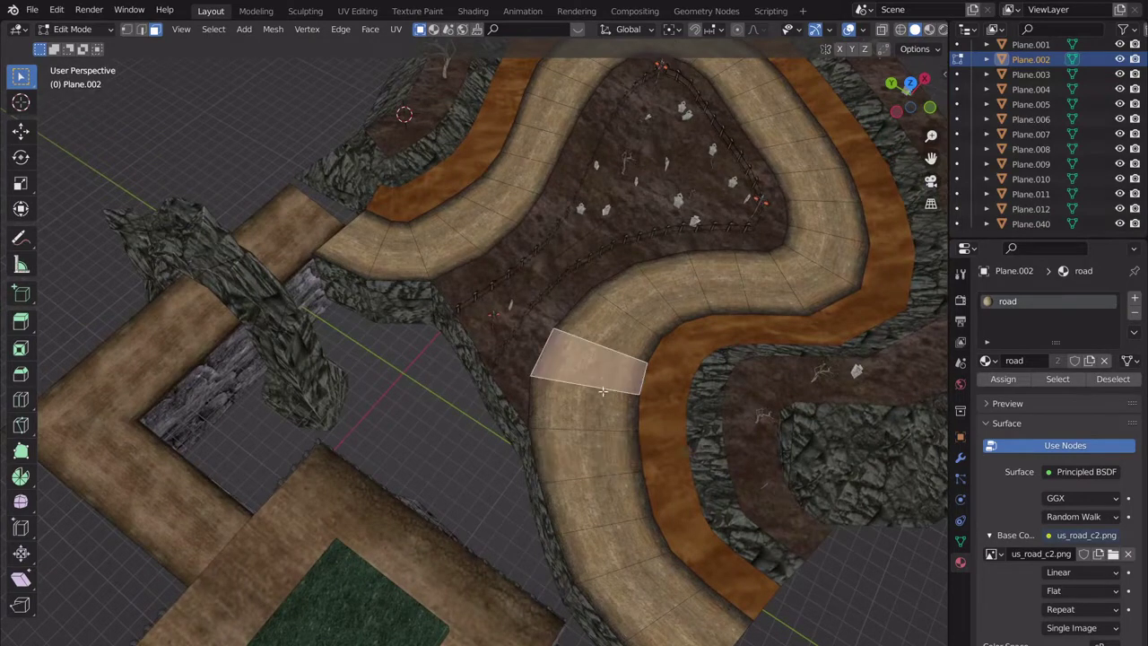
pyautogui.click(597, 404)
pyautogui.click(613, 458)
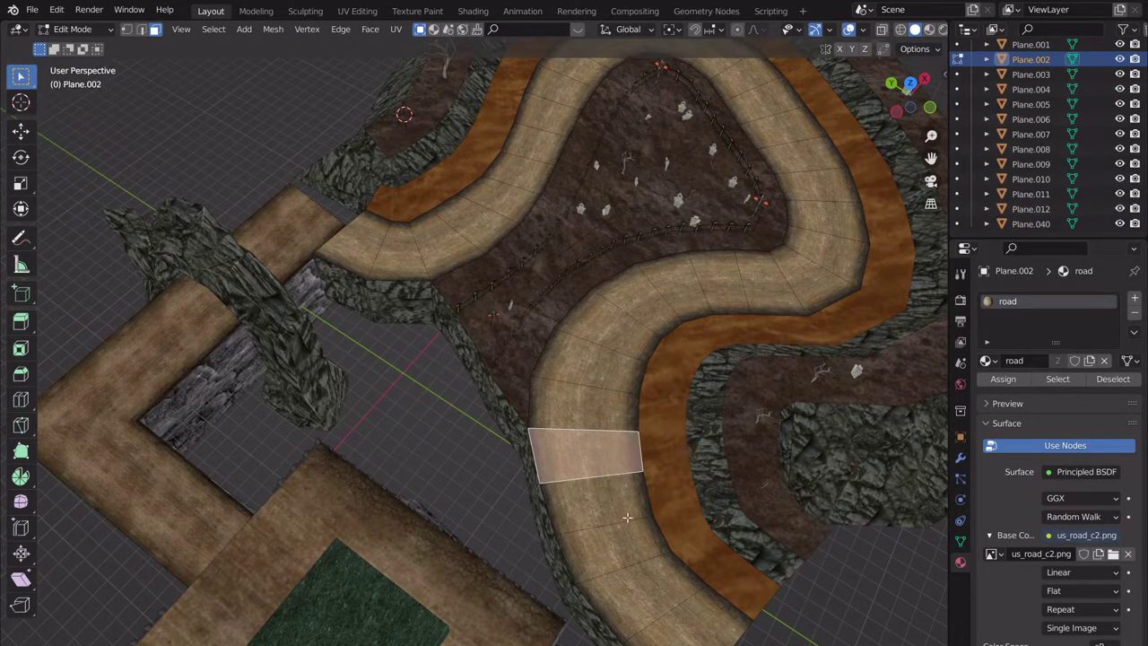
# Examine the road's layout around the selected face and its position relative to the platform.
pyautogui.scroll(-2, 659, 556)
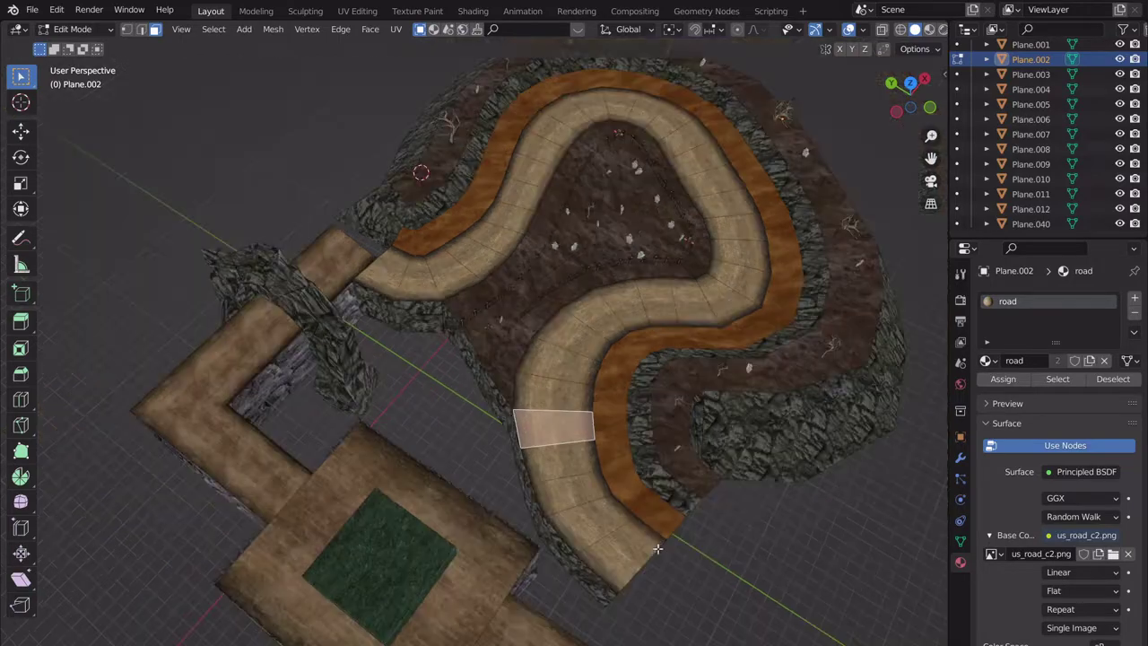
pyautogui.keyDown('shift'); pyautogui.moveTo(651, 530); pyautogui.dragTo(592, 301, button='middle'); pyautogui.keyUp('shift')
pyautogui.scroll(2, 592, 399)
pyautogui.scroll(-3, 599, 399)
pyautogui.moveTo(599, 399); pyautogui.dragTo(549, 409, button='middle')
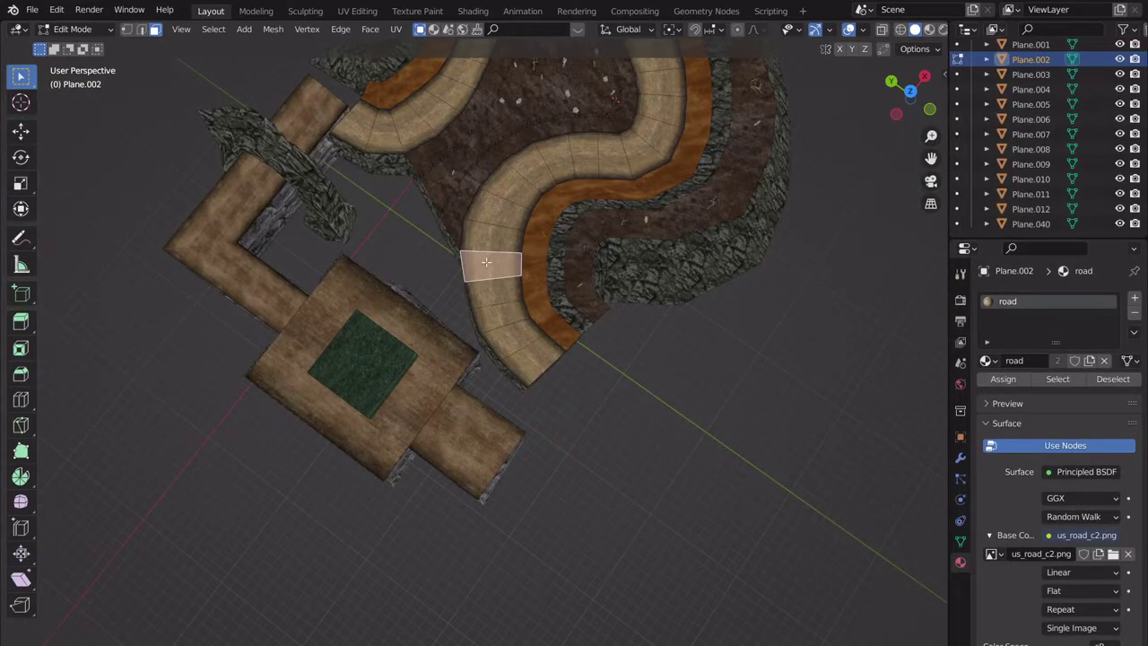
pyautogui.scroll(4, 507, 284)
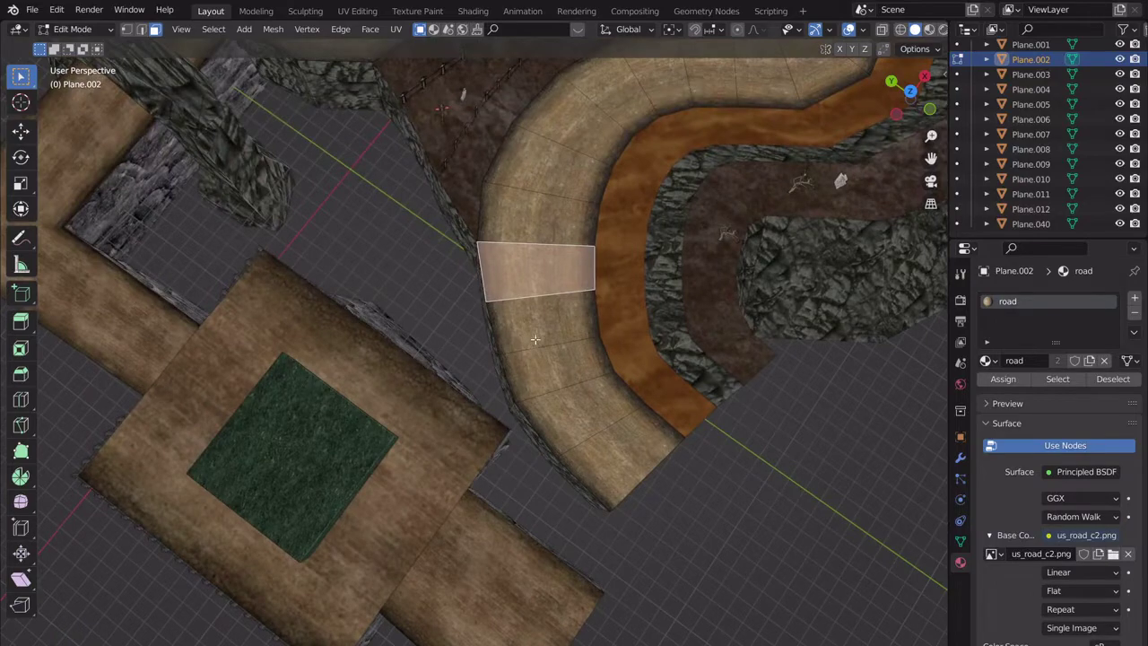
pyautogui.keyDown('shift'); pyautogui.moveTo(554, 315); pyautogui.dragTo(600, 371, button='middle'); pyautogui.keyUp('shift')
pyautogui.scroll(-2, 579, 359)
pyautogui.scroll(2, 580, 360)
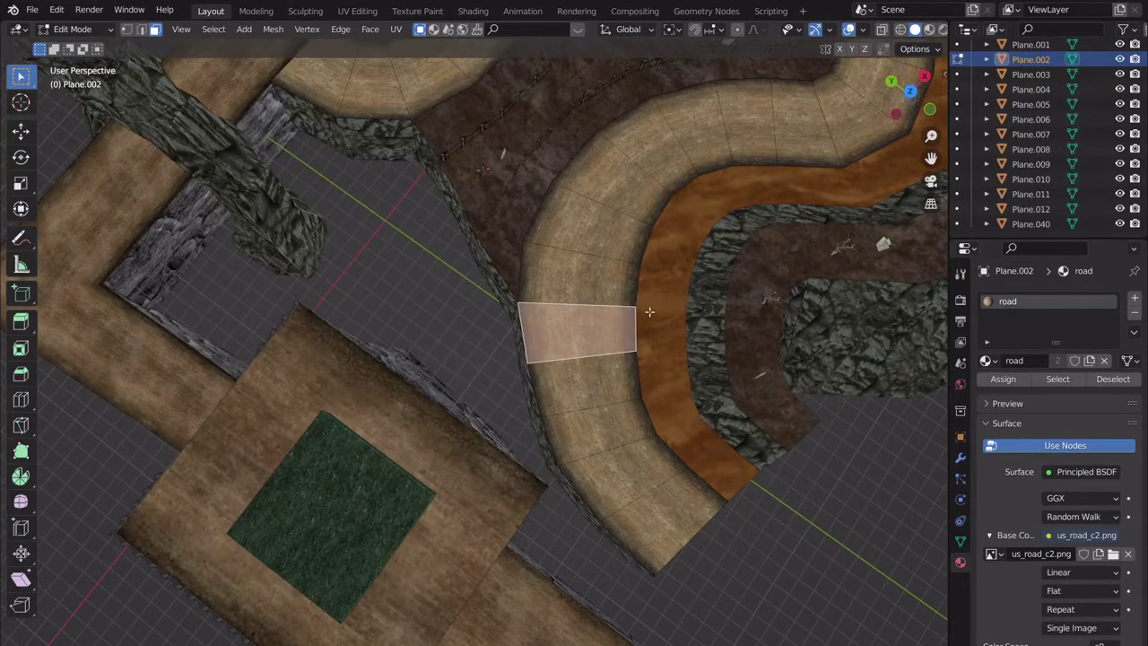
# Cut one edge loop across the selected road face in the bend nearest the platform, slid to a factor of about -0.19.
pyautogui.keyDown('shift'); pyautogui.moveTo(649, 312); pyautogui.dragTo(608, 421, button='middle'); pyautogui.keyUp('shift')
pyautogui.scroll(-2, 631, 403)
pyautogui.scroll(2, 631, 404)
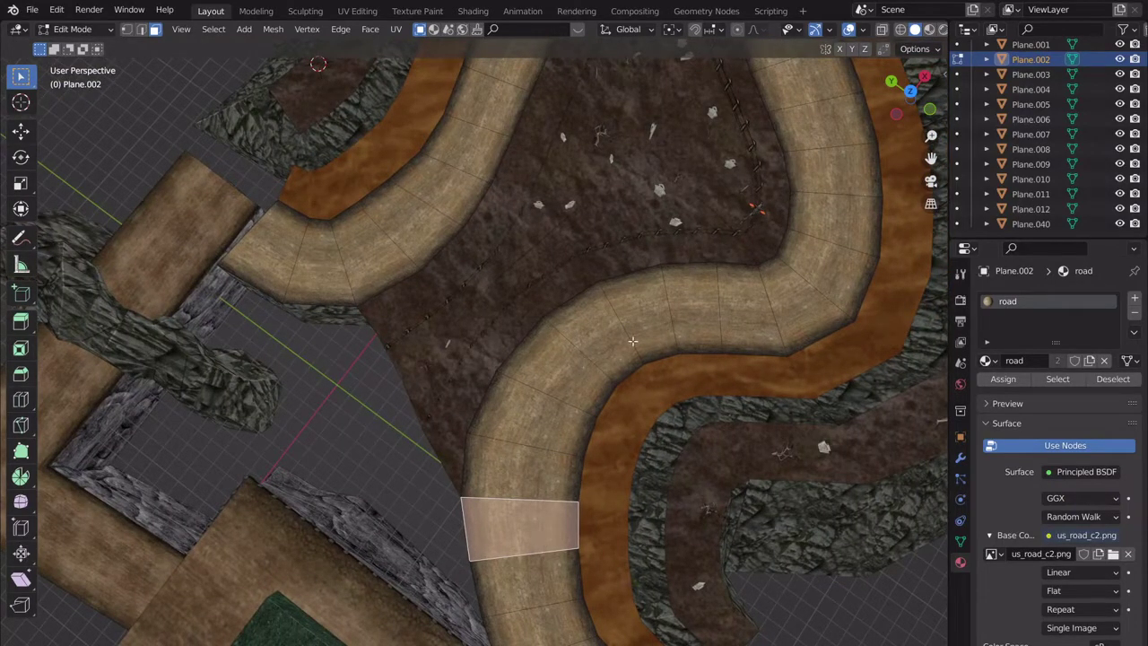
pyautogui.keyDown('shift'); pyautogui.moveTo(567, 514); pyautogui.dragTo(558, 458, button='middle'); pyautogui.keyUp('shift')
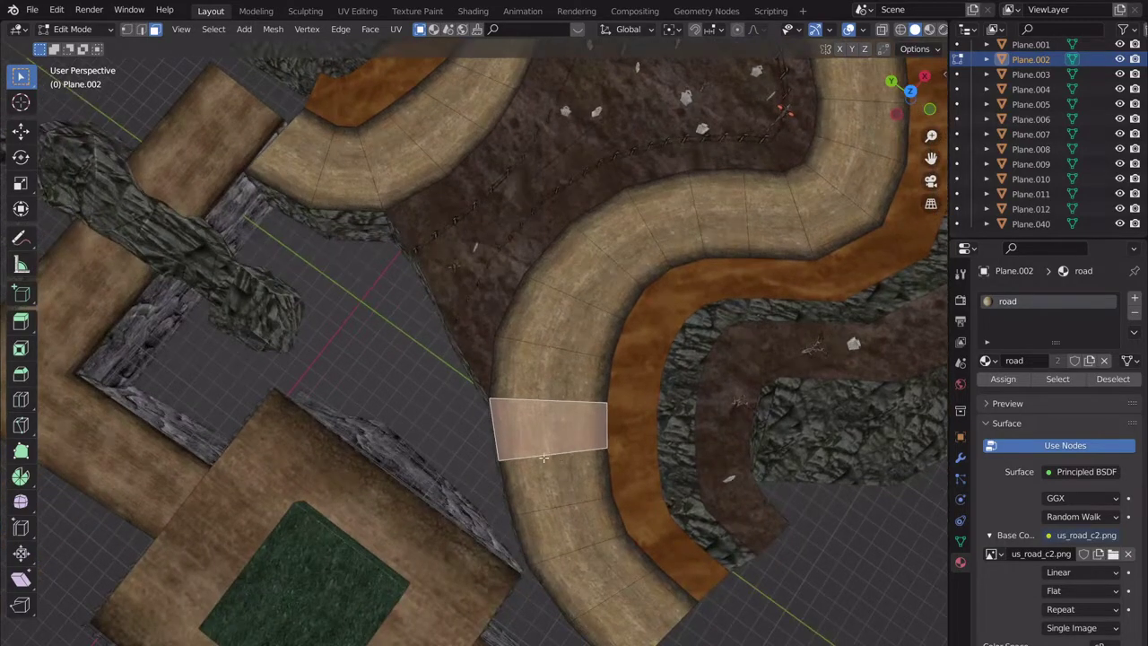
pyautogui.hotkey('ctrl', 'r')
pyautogui.click(496, 429)
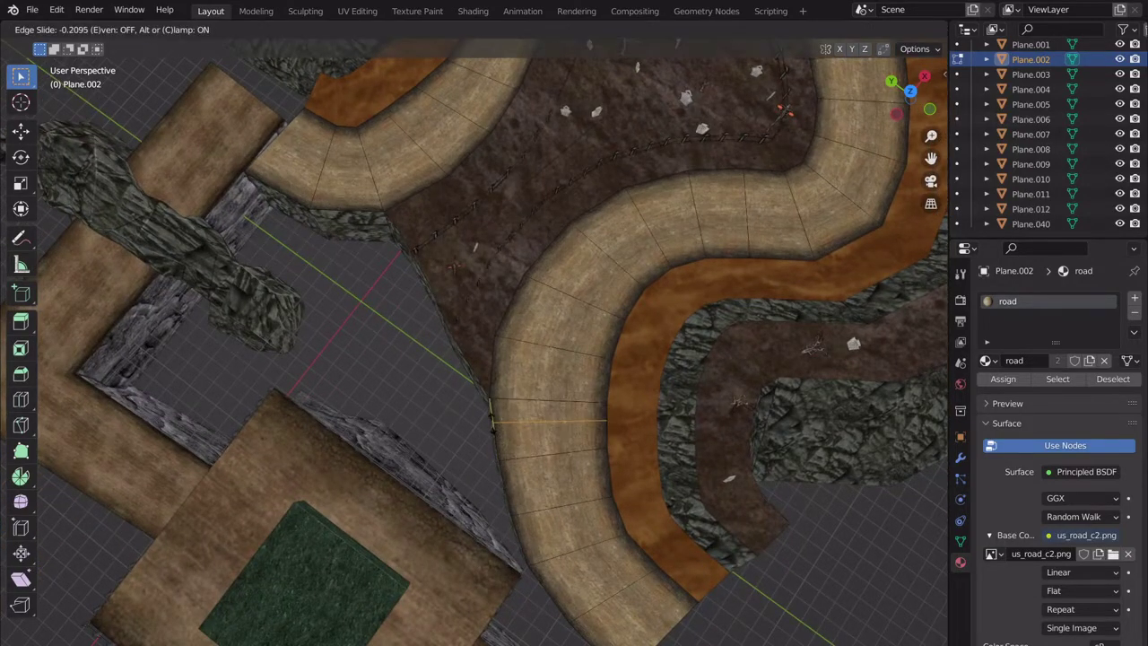
pyautogui.click(493, 421)
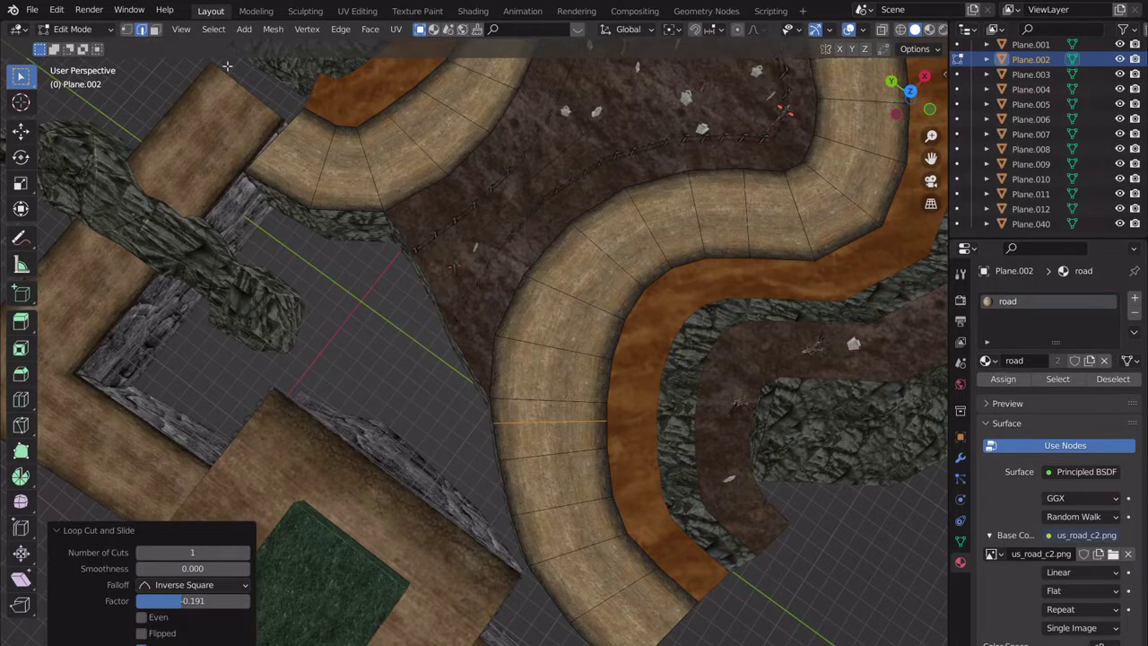
# Separate the narrow face below the new cut from the road as its own object and select that object.
pyautogui.click(547, 437)
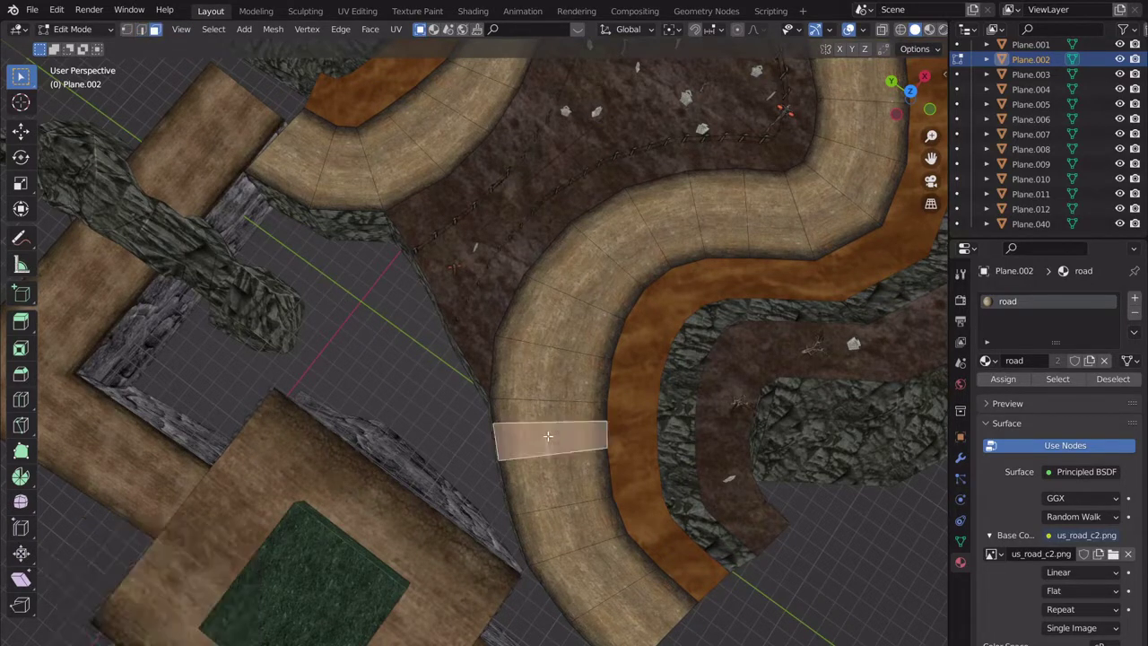
pyautogui.press('KP_Decimal')
pyautogui.press('p')
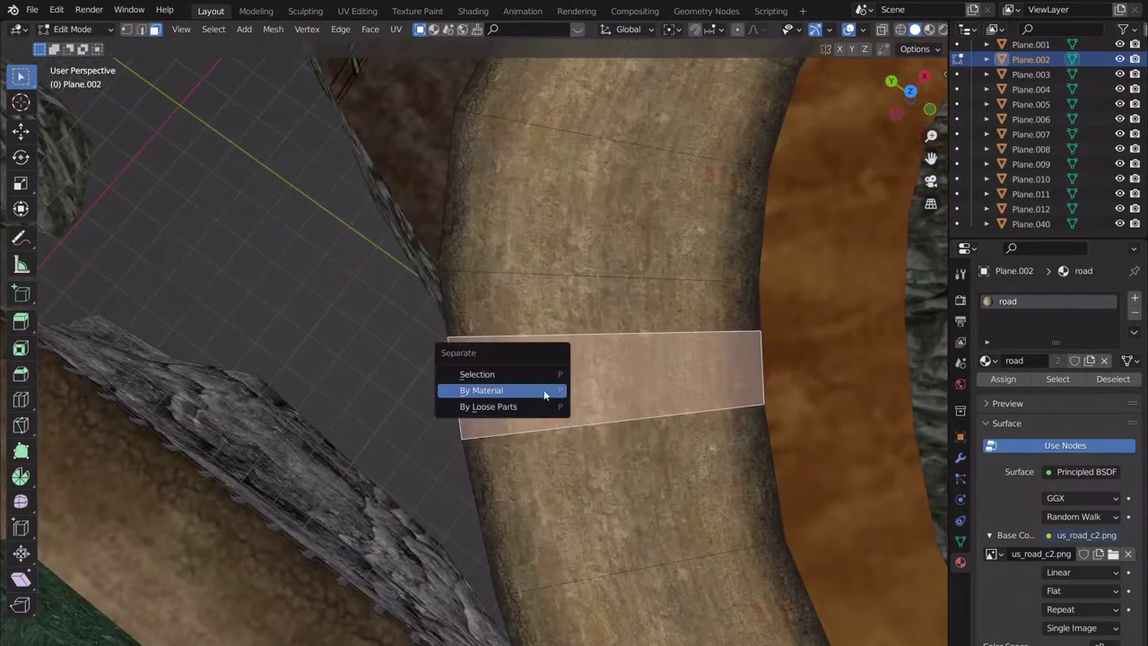
pyautogui.click(539, 377)
pyautogui.press('Tab')
pyautogui.click(614, 370)
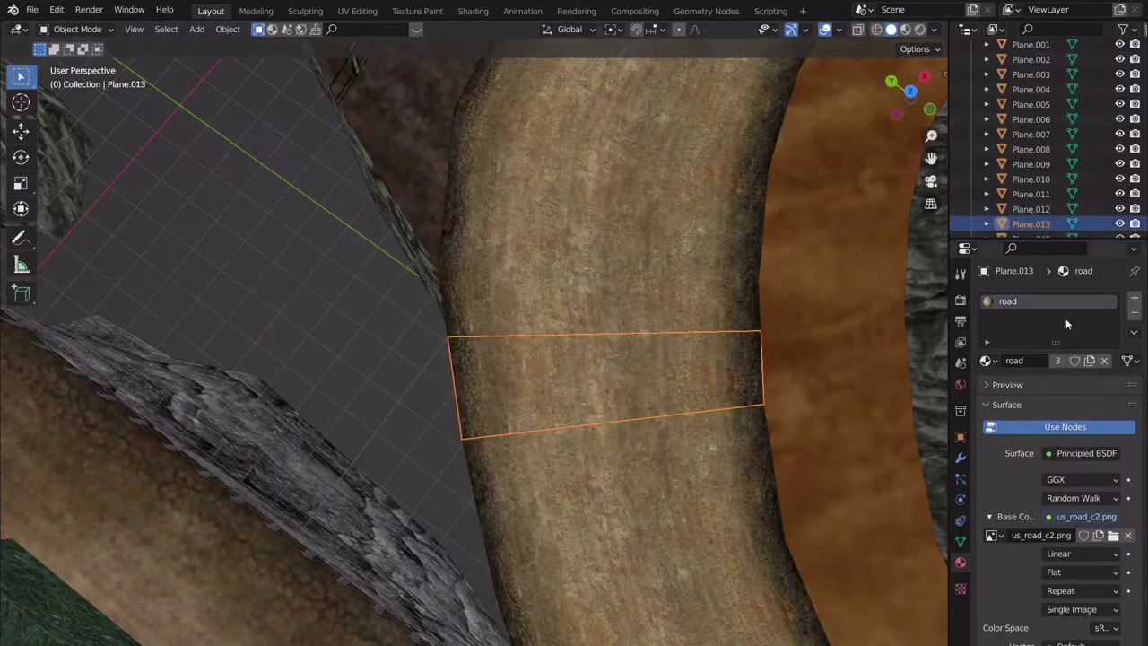
# Replace the road material on the separated strip with a new material named finish.
pyautogui.click(1135, 313)
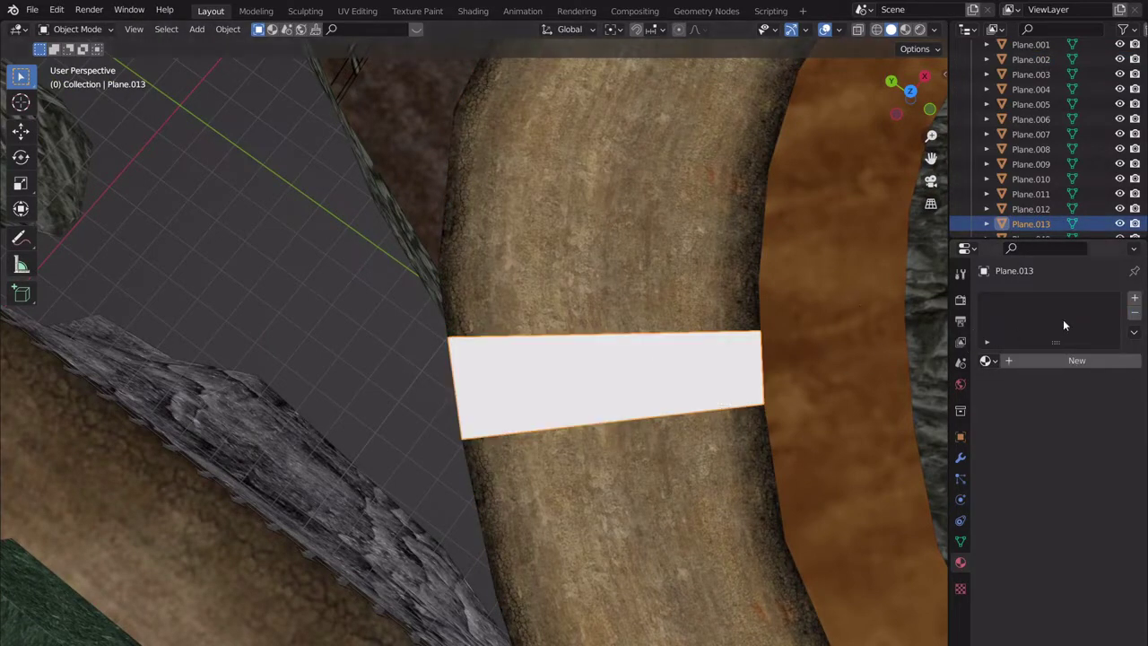
pyautogui.click(1046, 360)
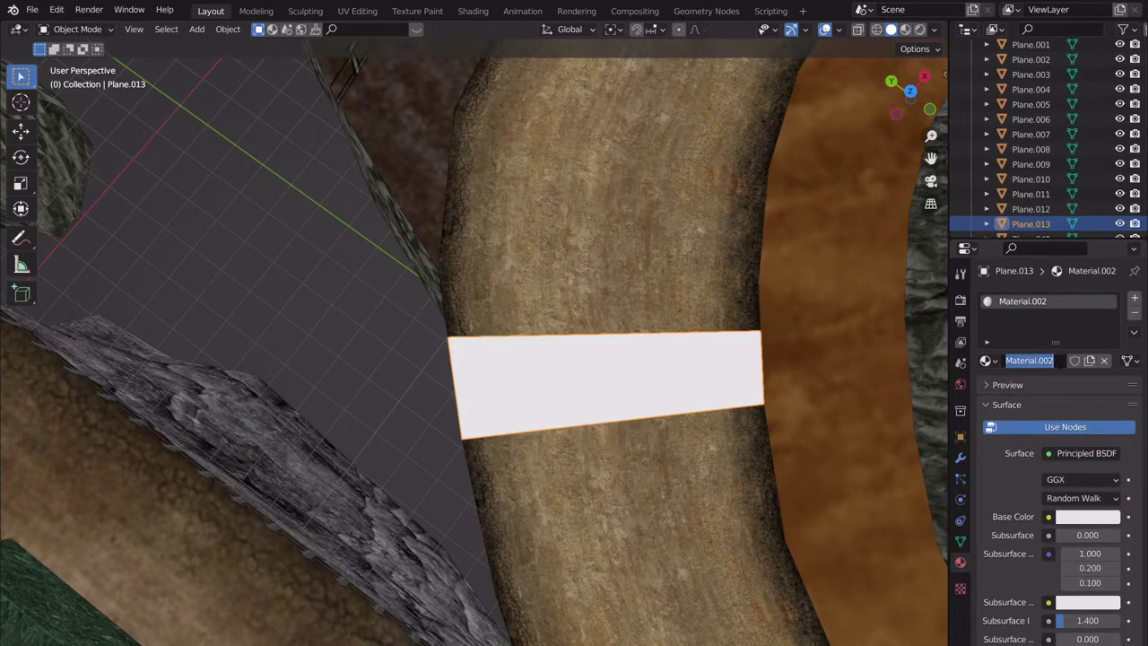
pyautogui.write('finish')
pyautogui.press('Return')
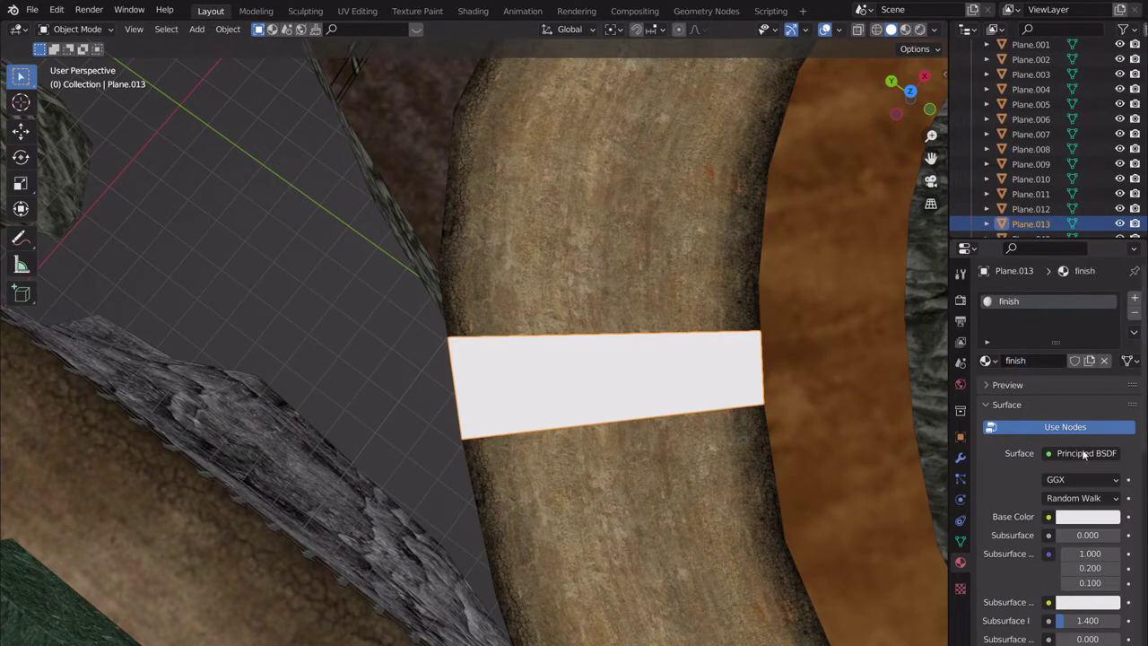
# Use an image texture as the finish material's base color and load meta.png from the textures folder.
pyautogui.click(1048, 517)
pyautogui.click(769, 402)
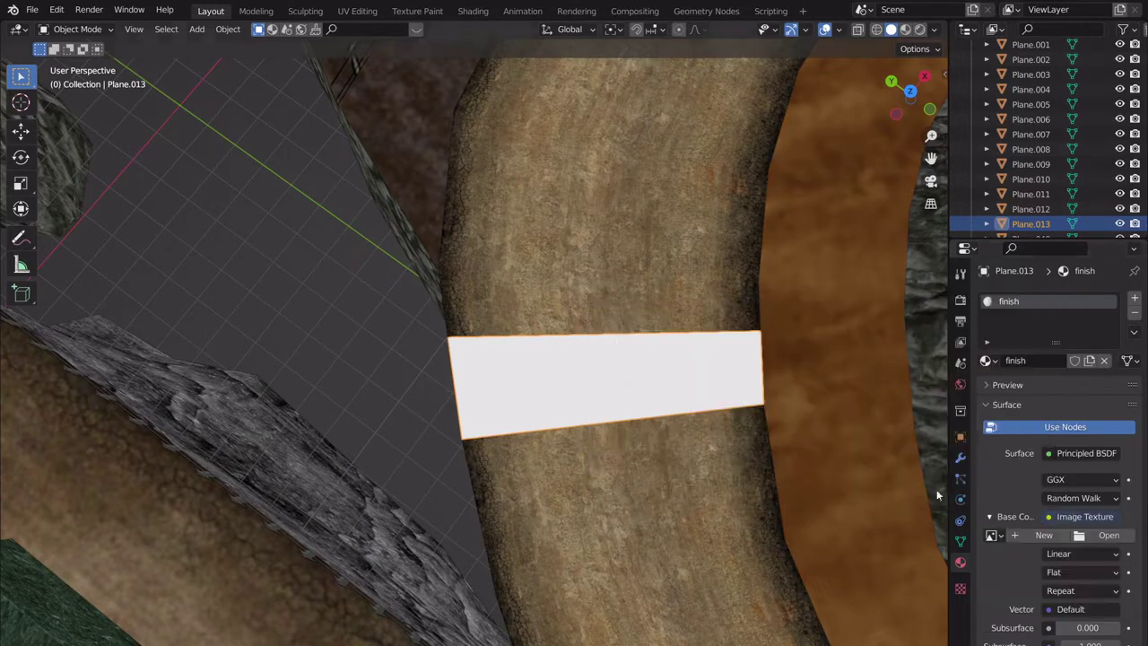
pyautogui.click(1108, 534)
pyautogui.scroll(-3, 656, 315)
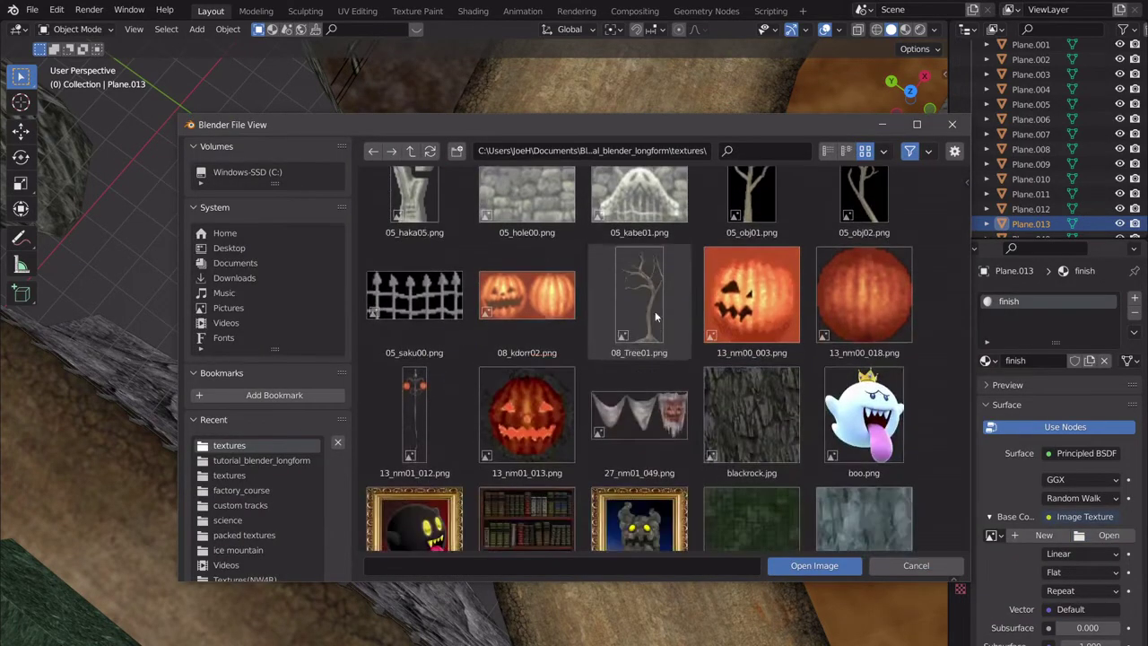
pyautogui.scroll(-3, 656, 316)
pyautogui.scroll(-5, 642, 327)
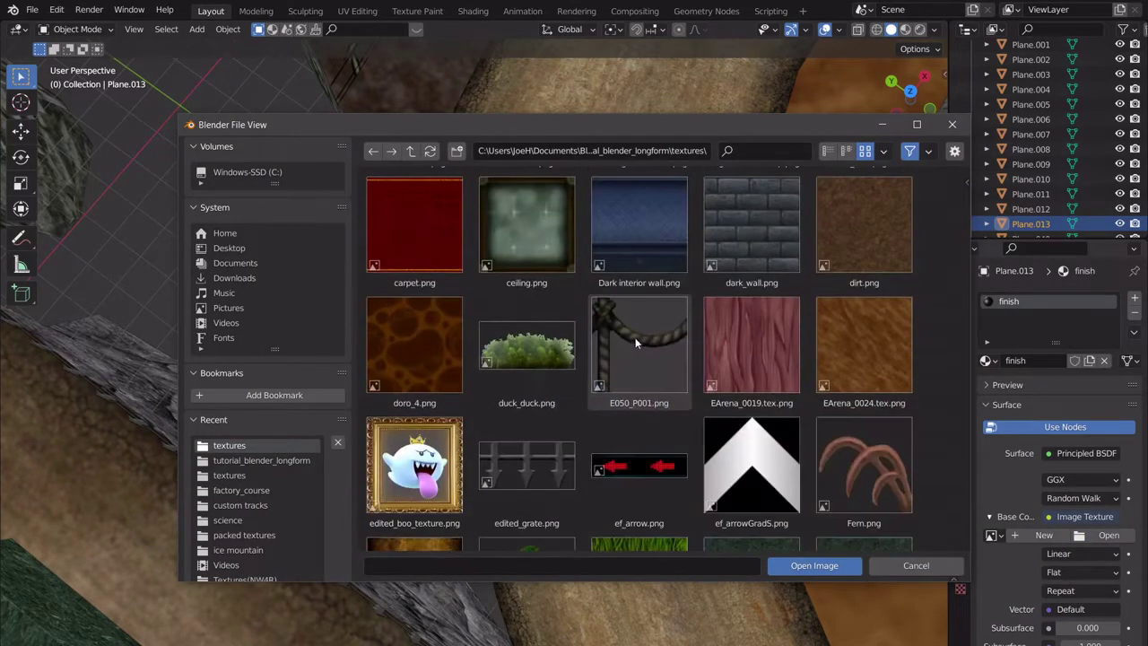
pyautogui.scroll(-6, 642, 323)
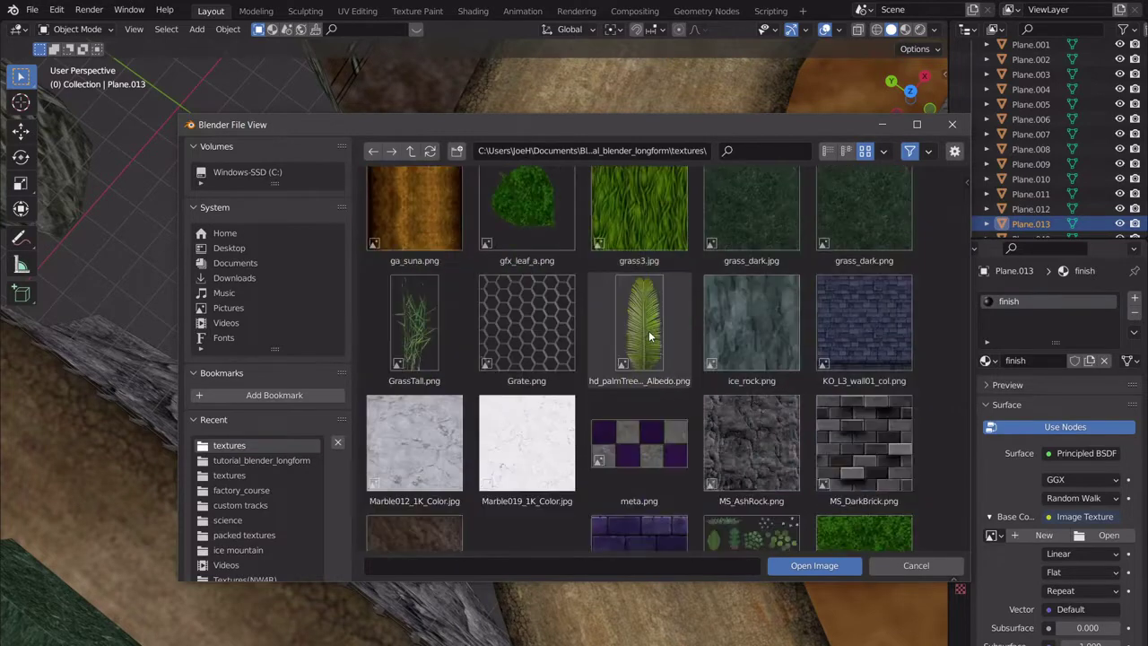
pyautogui.click(629, 417)
pyautogui.click(813, 565)
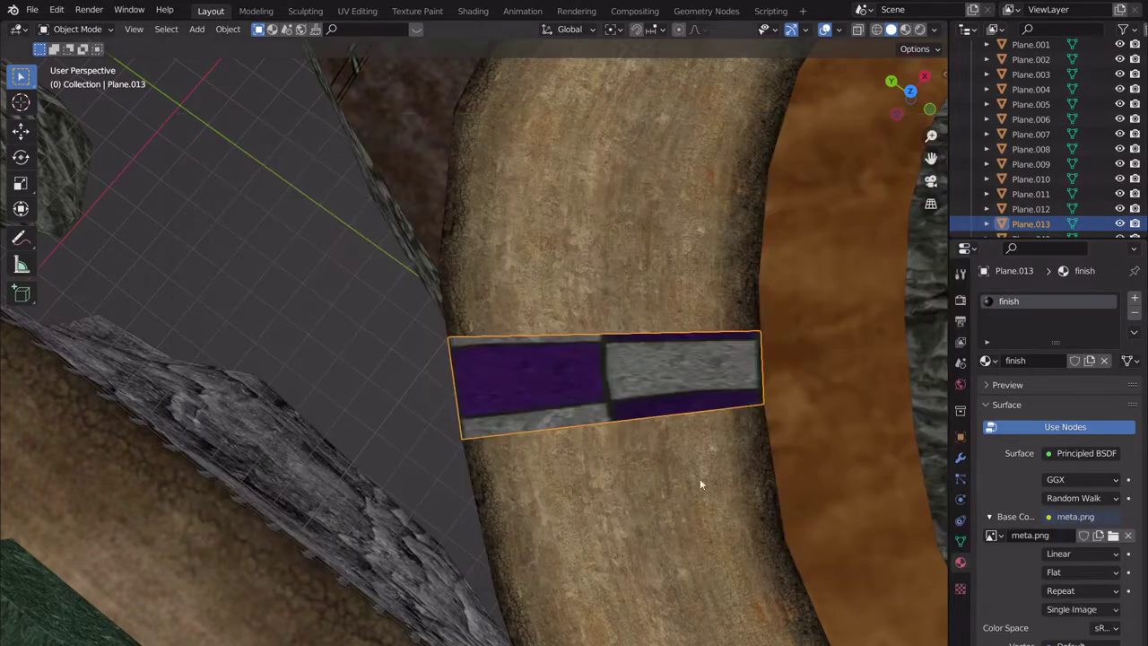
# Open the finish strip in Edit Mode in the UV Editing workspace with all its geometry selected.
pyautogui.press('Tab')
pyautogui.press('a')
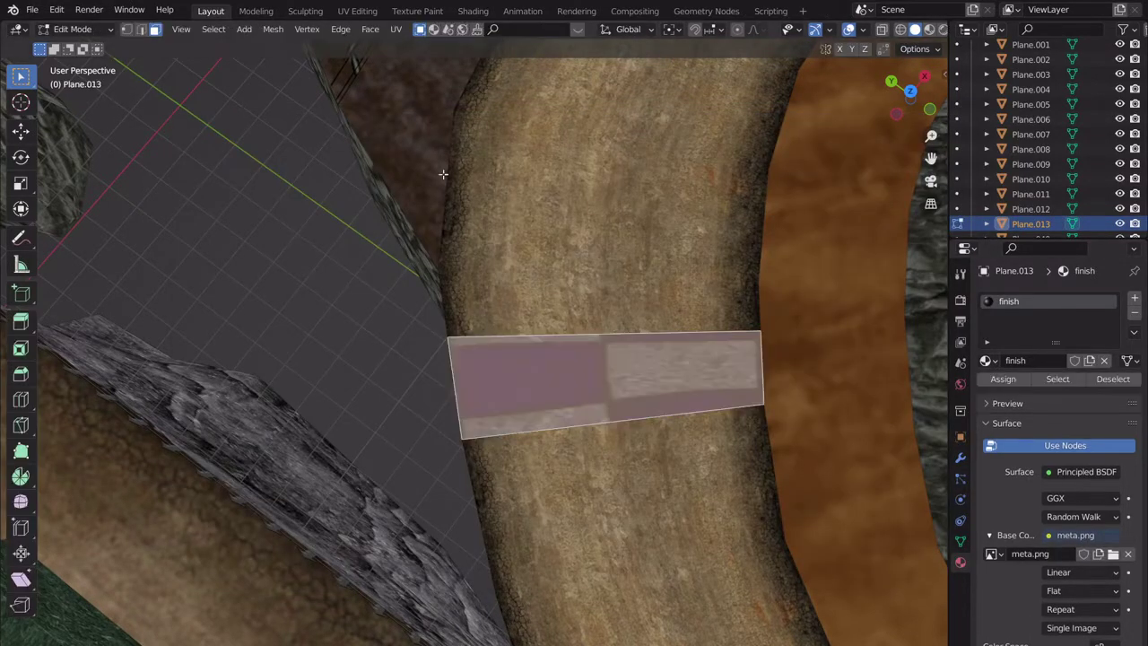
pyautogui.click(358, 12)
pyautogui.press('KP_Decimal')
pyautogui.moveTo(673, 315); pyautogui.dragTo(614, 363, button='middle')
pyautogui.moveTo(750, 350); pyautogui.dragTo(635, 378, button='middle')
# Move the strip's UV island onto the texture tile and rotate it 90 degrees.
pyautogui.scroll(-7, 329, 344)
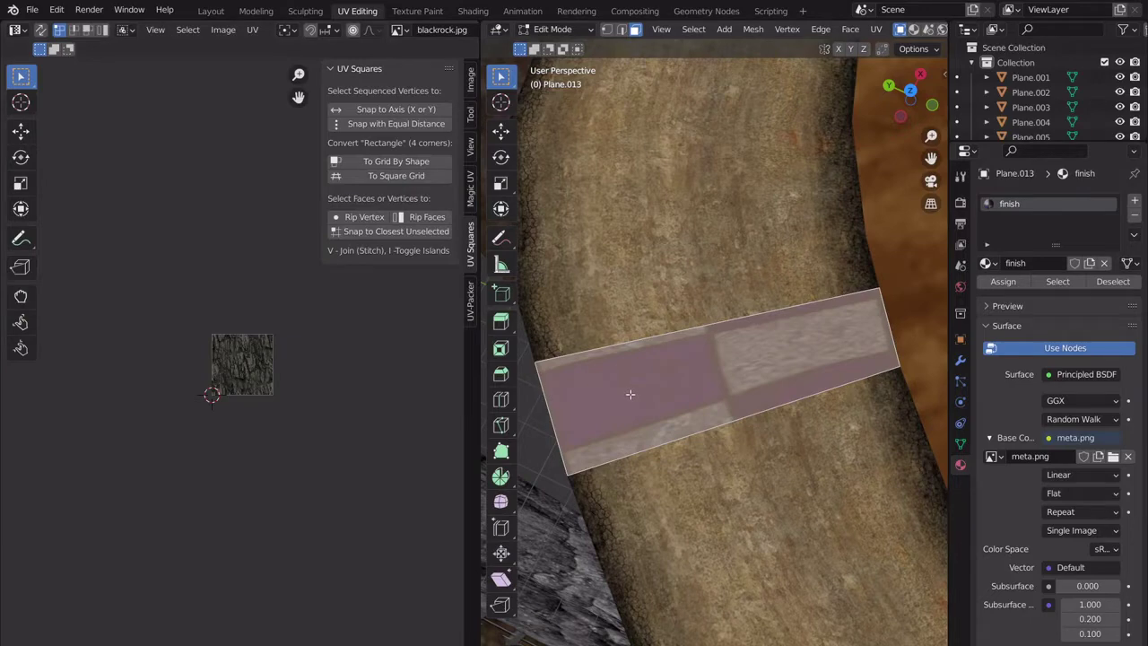
pyautogui.scroll(-8, 238, 381)
pyautogui.press('g')
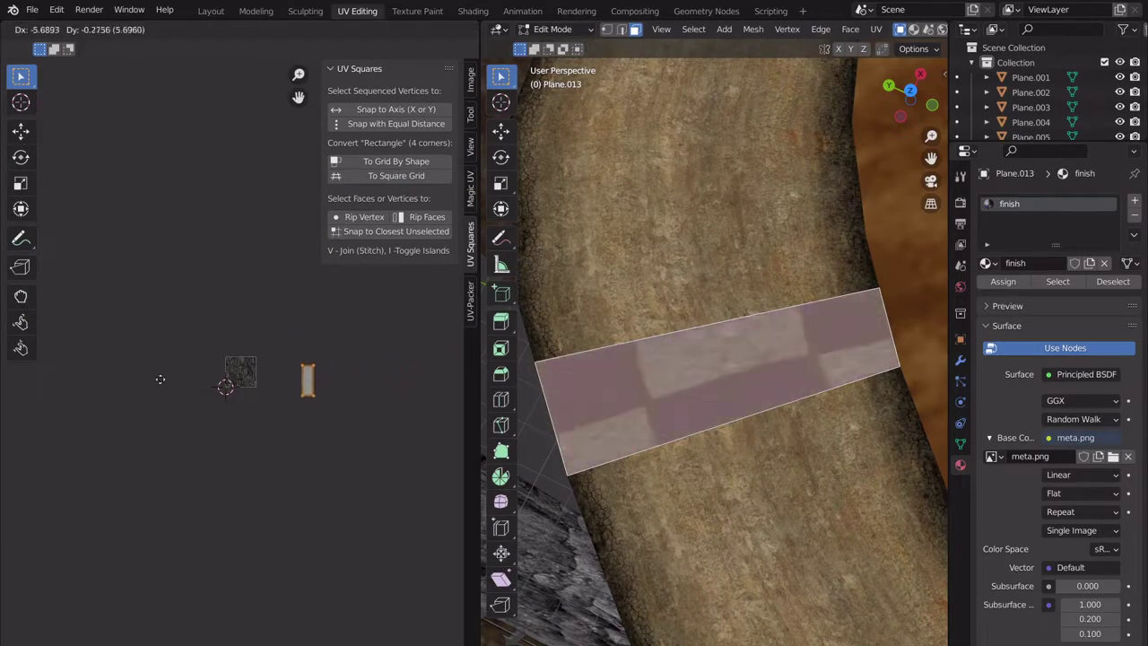
pyautogui.click(111, 382)
pyautogui.press('q')
pyautogui.press('Escape')
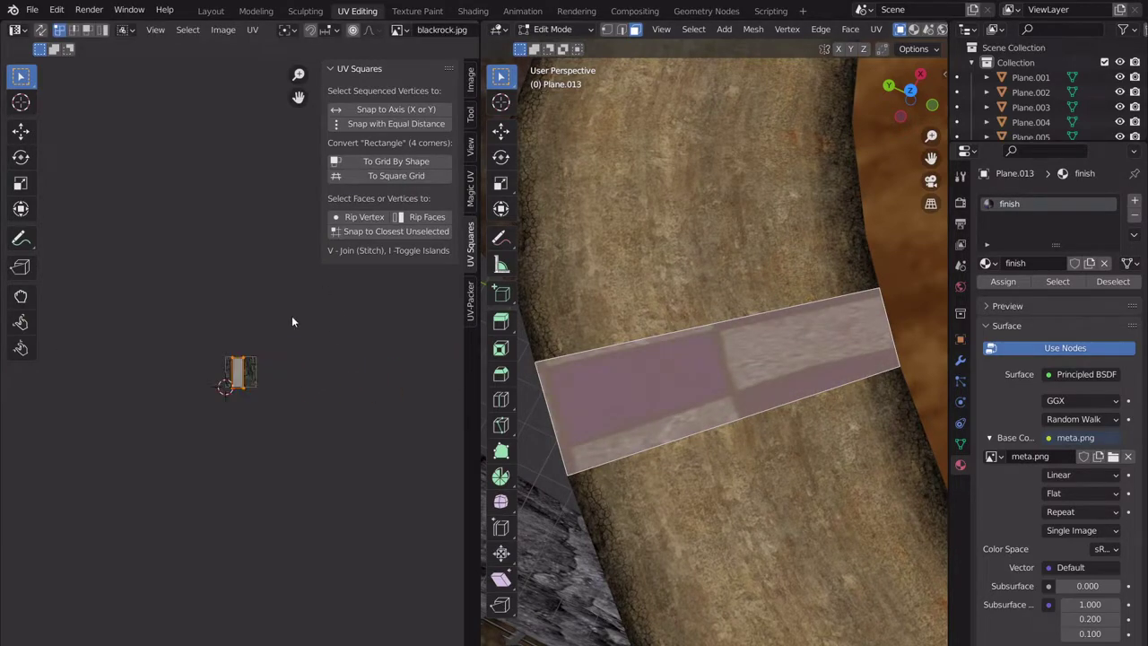
pyautogui.scroll(4, 292, 316)
pyautogui.write('r90')
pyautogui.press('Return')
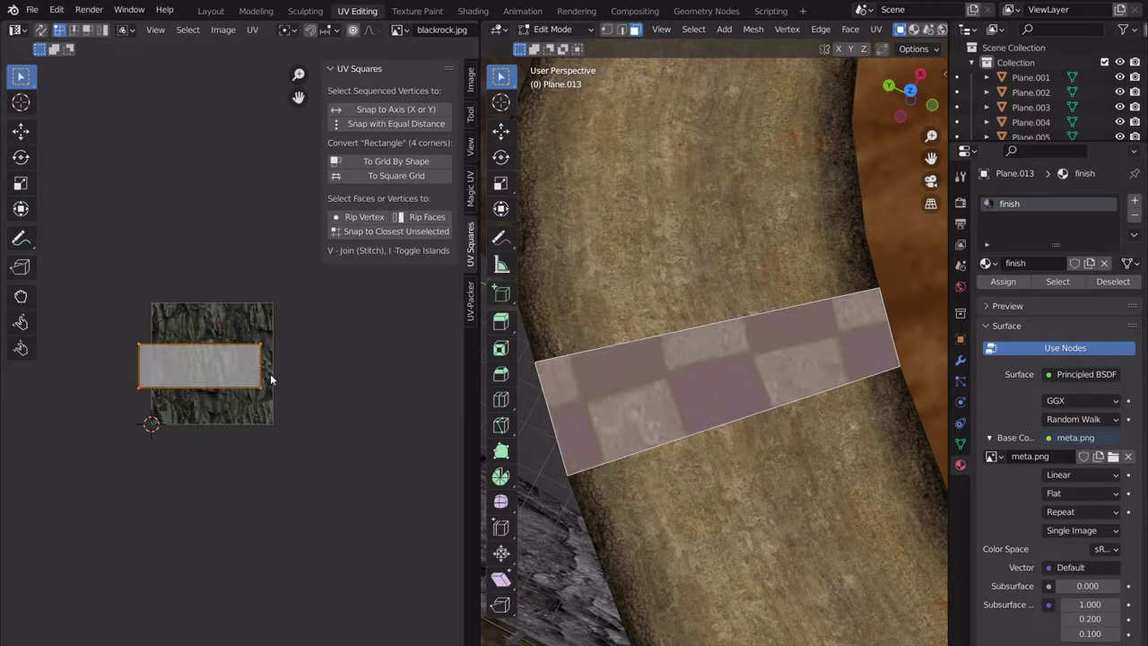
# Scale the UV island up to match the texture tile's height and move it along Y to line up with the tile.
pyautogui.scroll(4, 272, 371)
pyautogui.scroll(-2, 279, 374)
pyautogui.press('s')
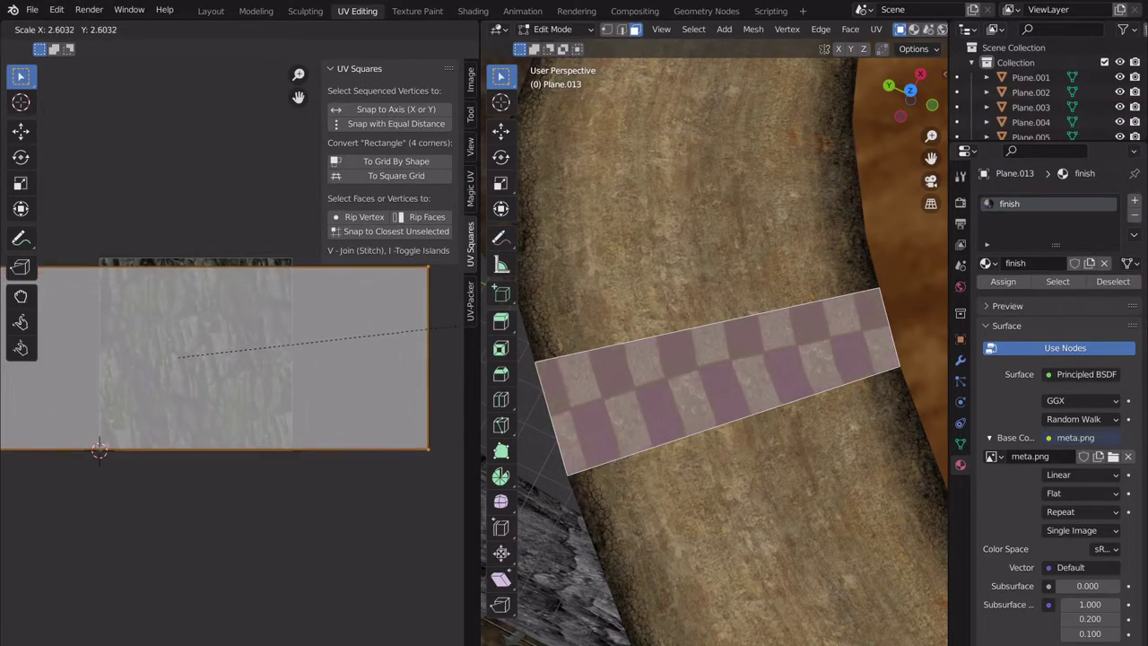
pyautogui.click(5, 315)
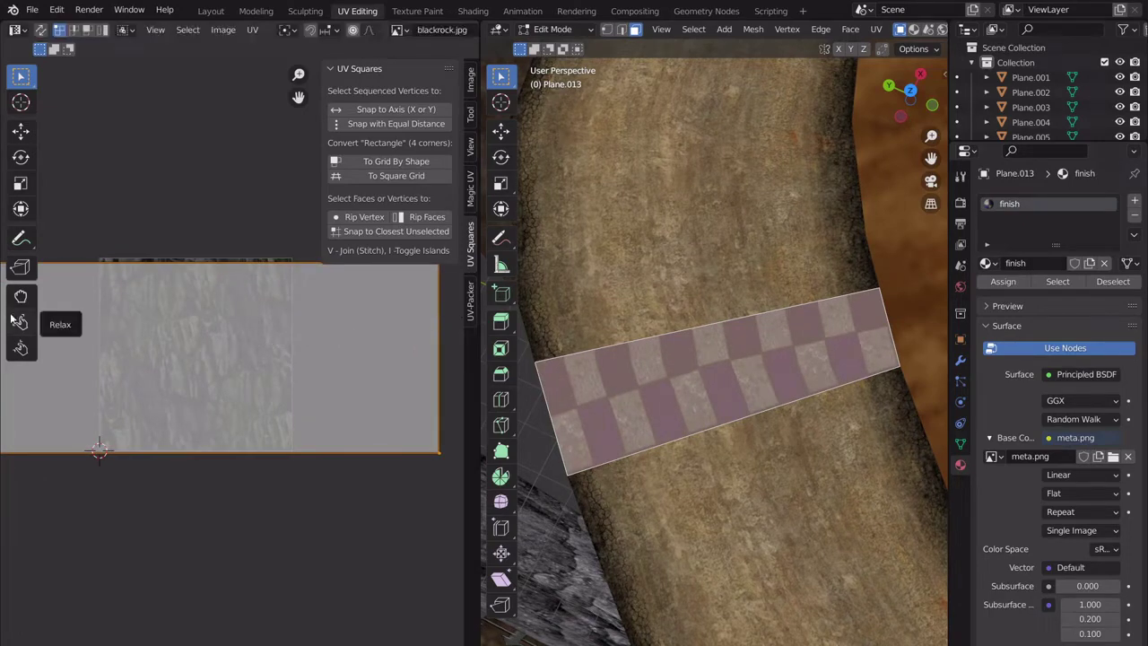
pyautogui.press('g')
pyautogui.press('y')
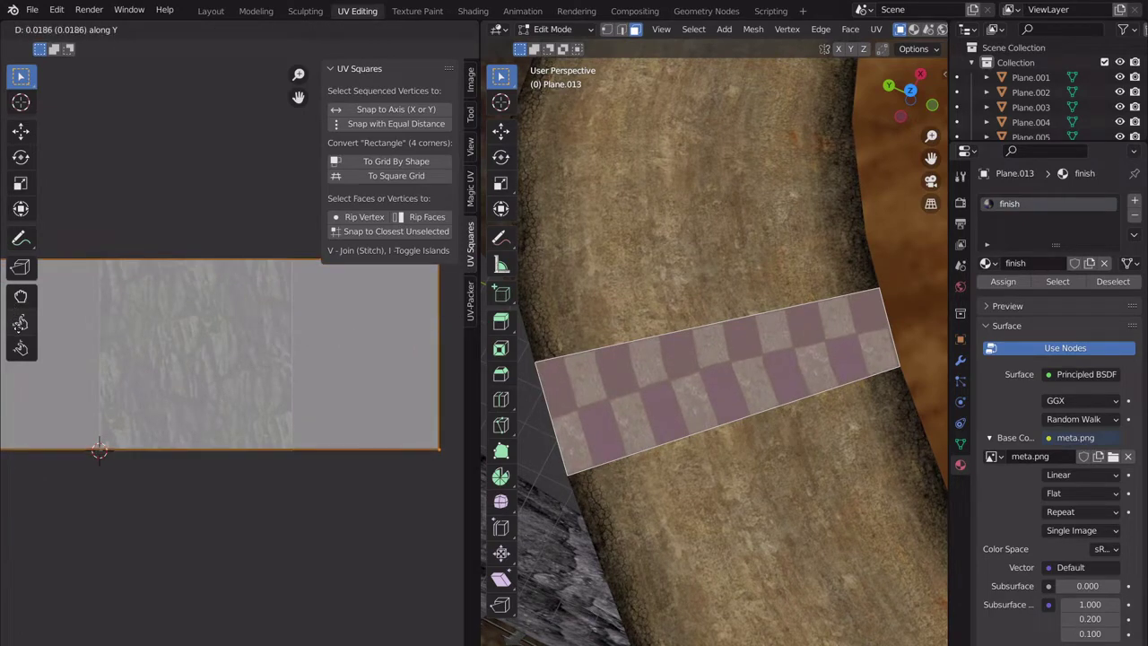
pyautogui.click(222, 387)
# Narrow the UV island along X to about 0.6 of its width so the checkers look roughly square.
pyautogui.scroll(-5, 248, 326)
pyautogui.press('s')
pyautogui.press('x')
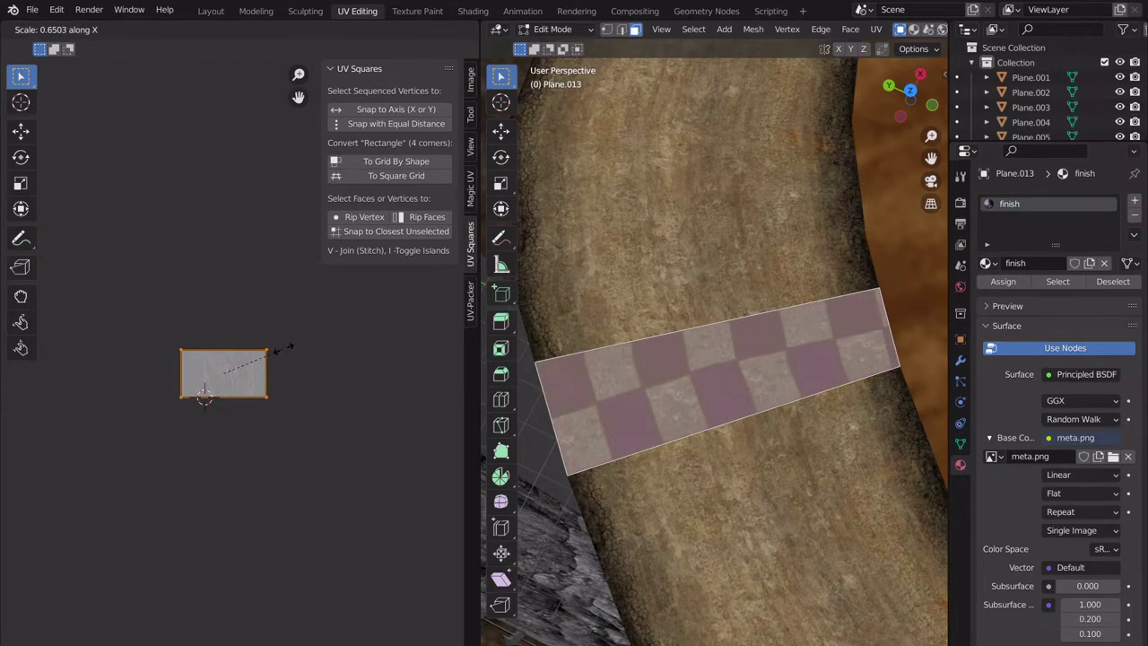
pyautogui.click(273, 352)
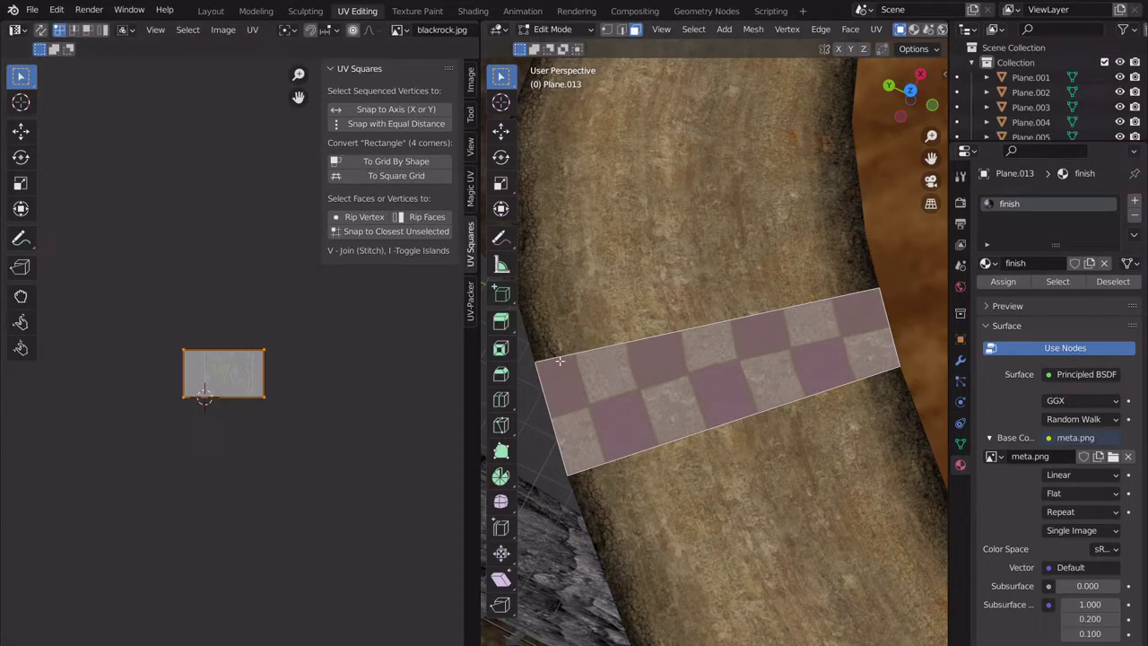
pyautogui.scroll(5, 198, 374)
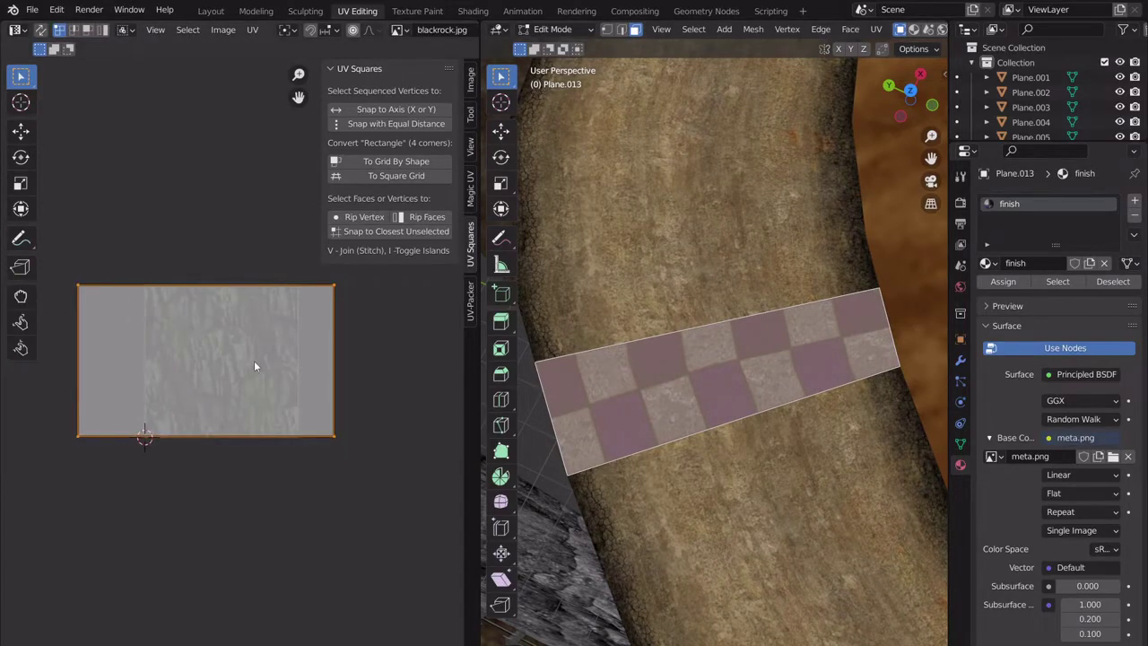
pyautogui.moveTo(871, 397); pyautogui.dragTo(838, 384, button='middle')
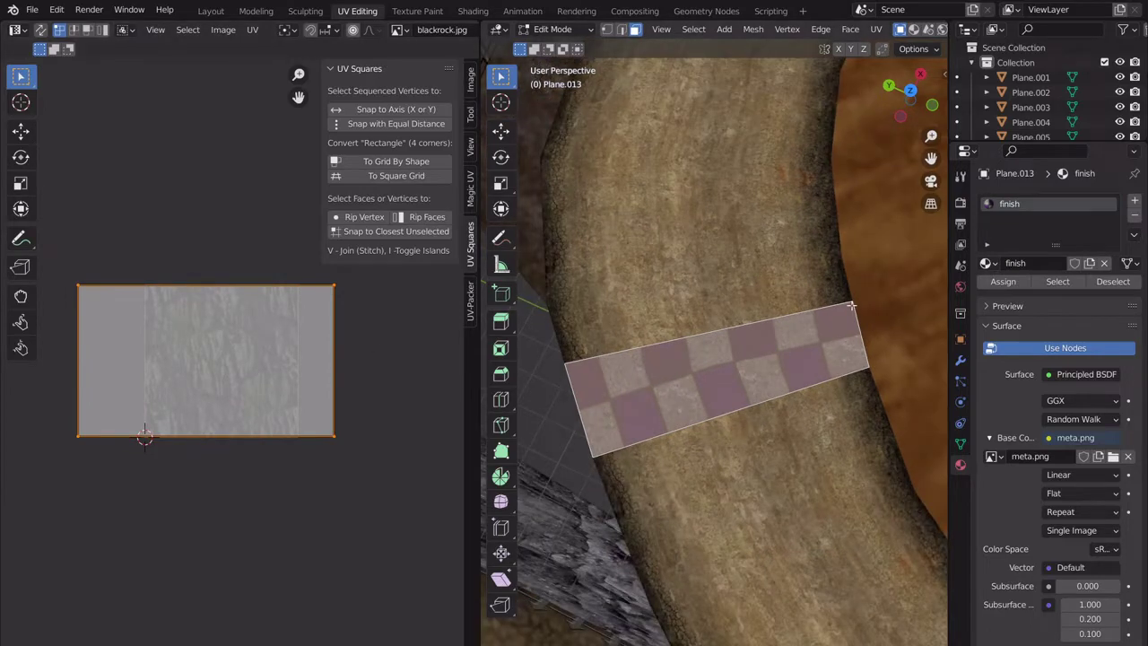
pyautogui.moveTo(376, 499); pyautogui.dragTo(271, 231)
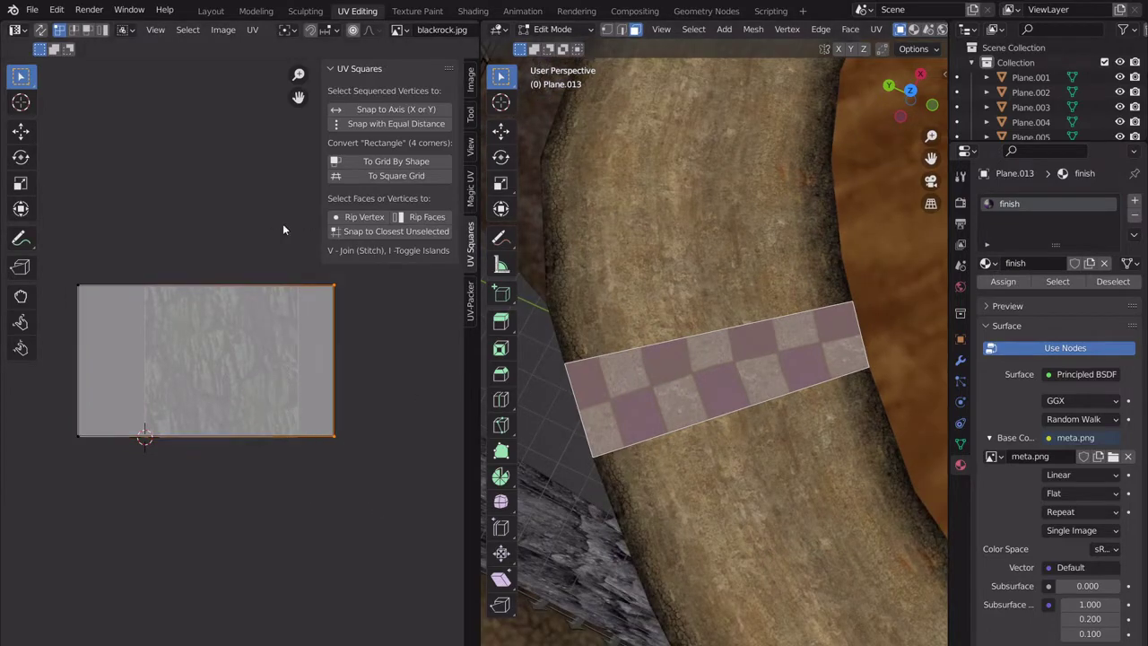
pyautogui.press('s')
pyautogui.press('y')
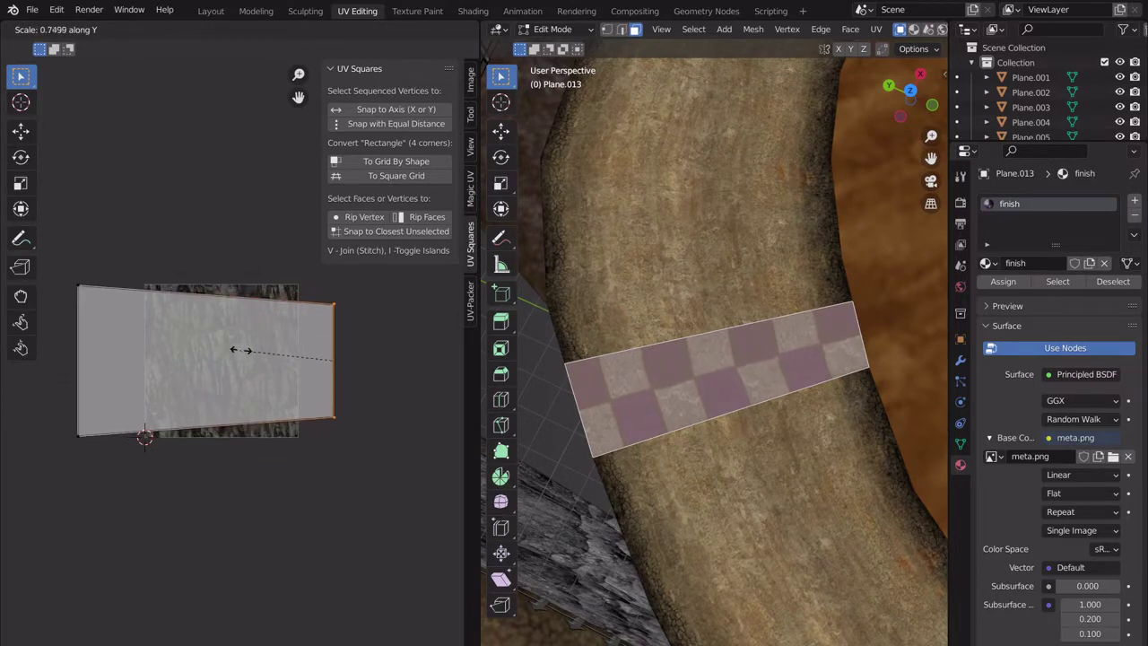
pyautogui.press('Escape')
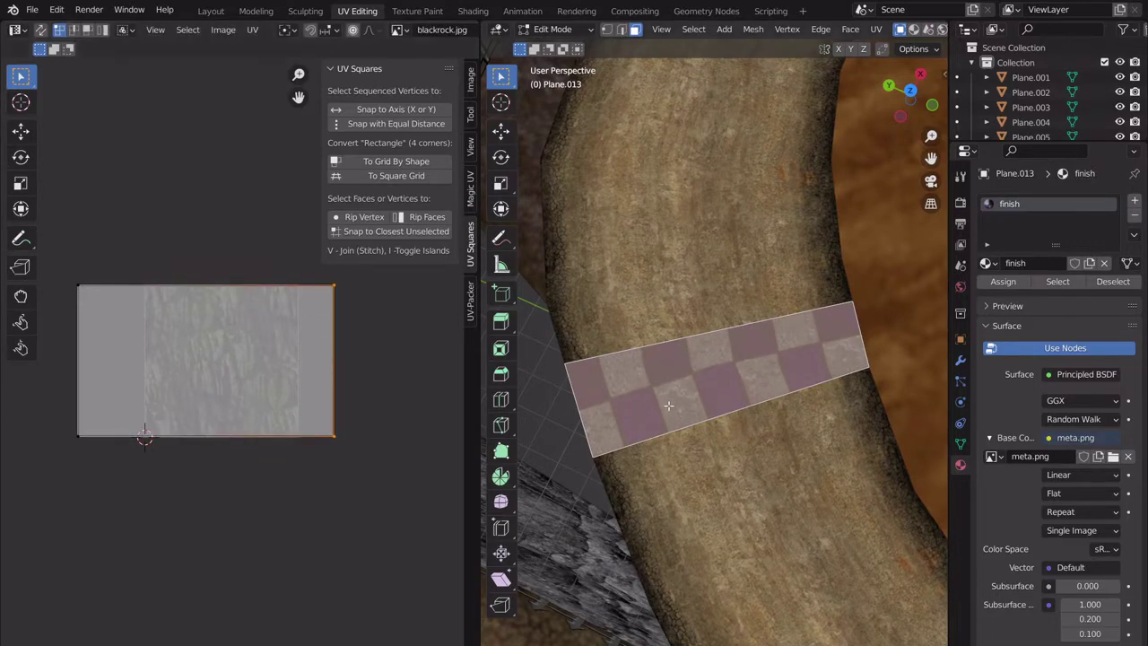
# Divide the finish strip into four segments with three loop cuts across its length.
pyautogui.hotkey('ctrl', 'r')
pyautogui.scroll(2, 707, 327)
pyautogui.click(708, 323)
pyautogui.hotkey('ctrl', 'z')
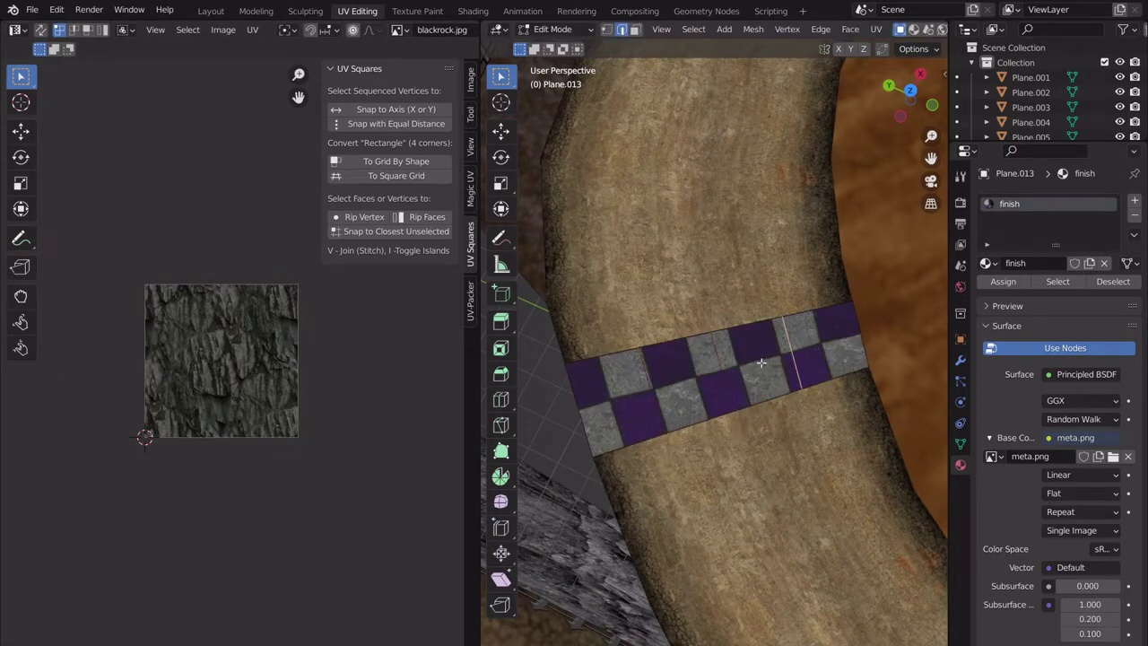
# Select all four faces of the finish strip in face selection mode and unwrap them again.
pyautogui.click(634, 28)
pyautogui.click(800, 341)
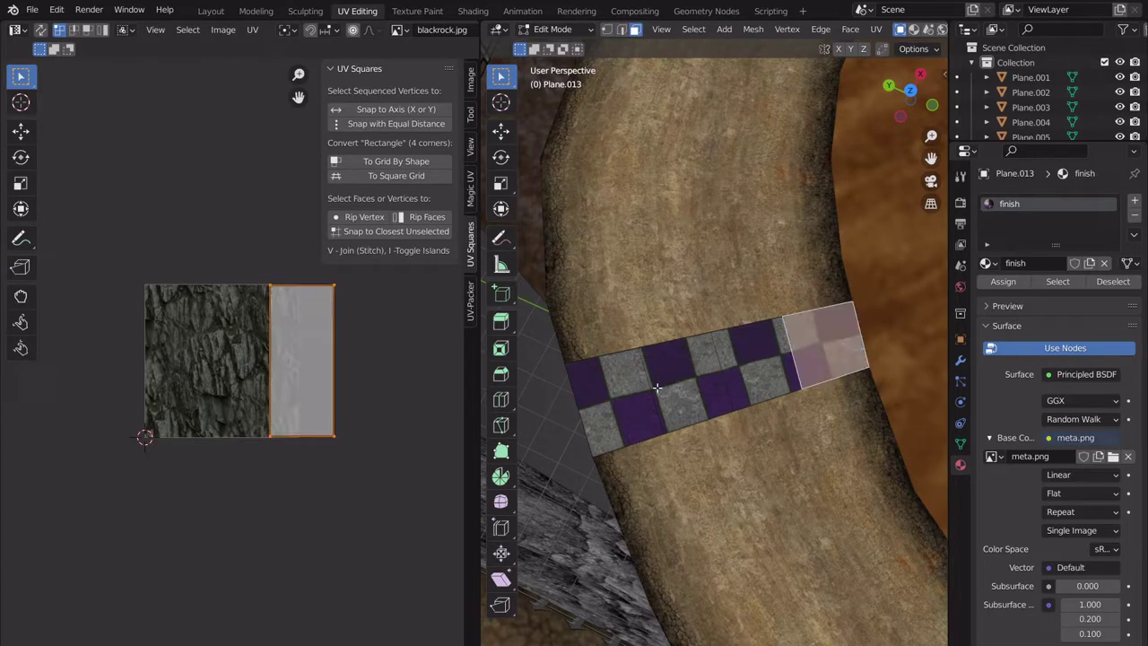
pyautogui.press('Tab')
pyautogui.press('KP_Decimal')
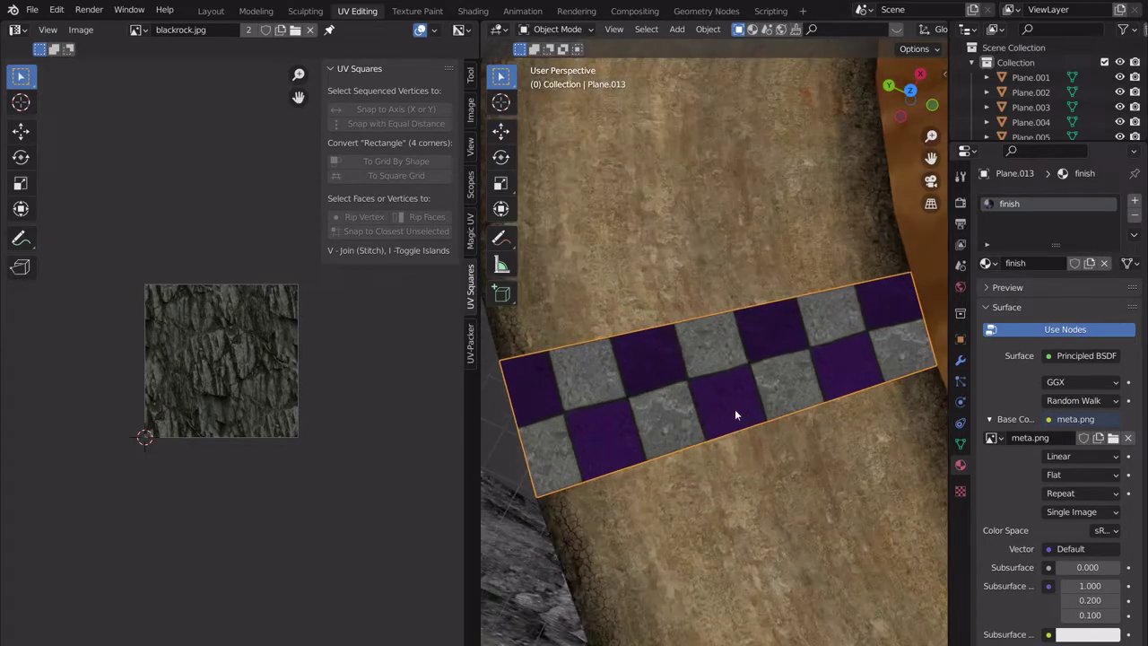
pyautogui.press('Tab')
pyautogui.click(858, 325)
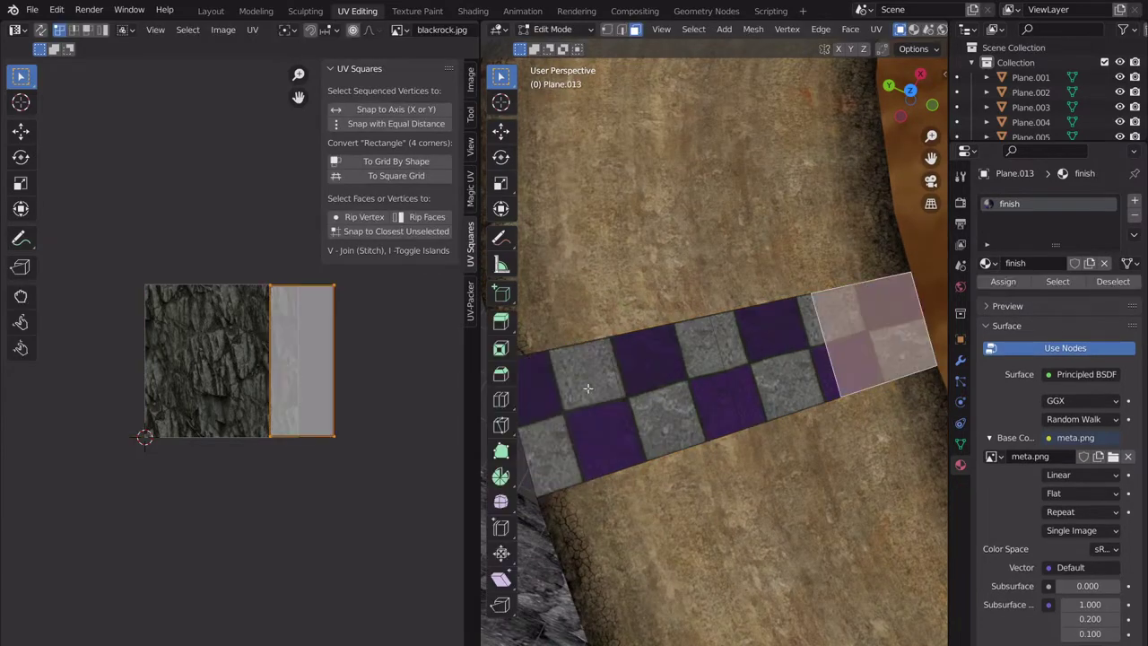
pyautogui.keyDown('ctrl'); pyautogui.click(556, 408); pyautogui.keyUp('ctrl')
pyautogui.press('u')
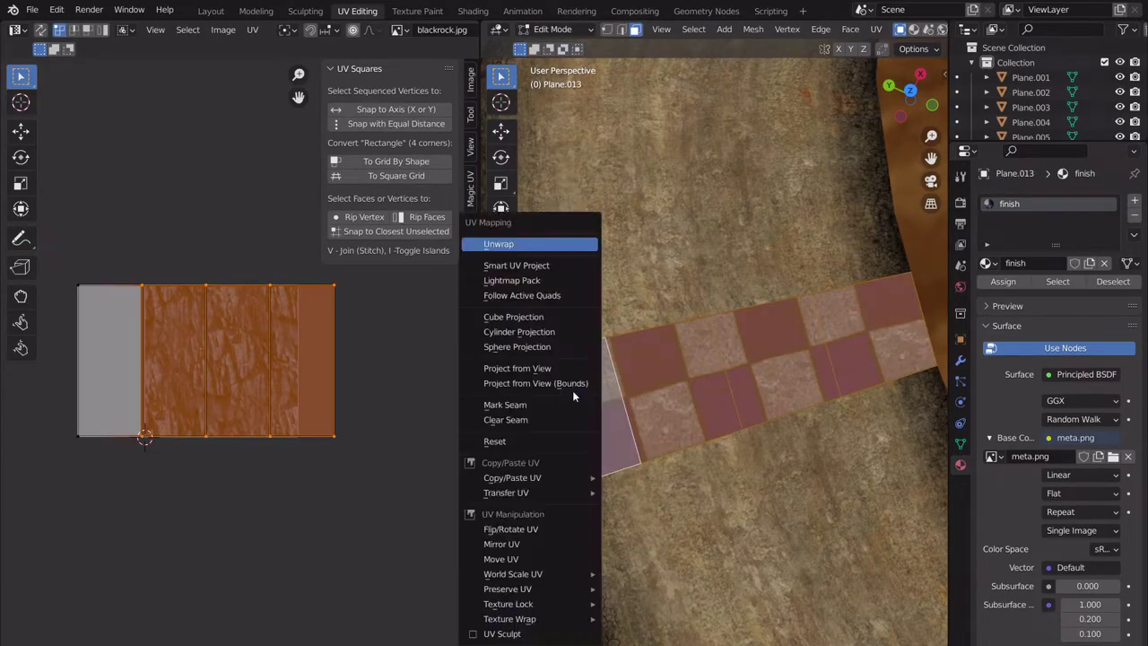
pyautogui.click(574, 390)
# Rotate the strip's UV island 90 degrees and scale it up to about 3.9 times its size.
pyautogui.write('r')
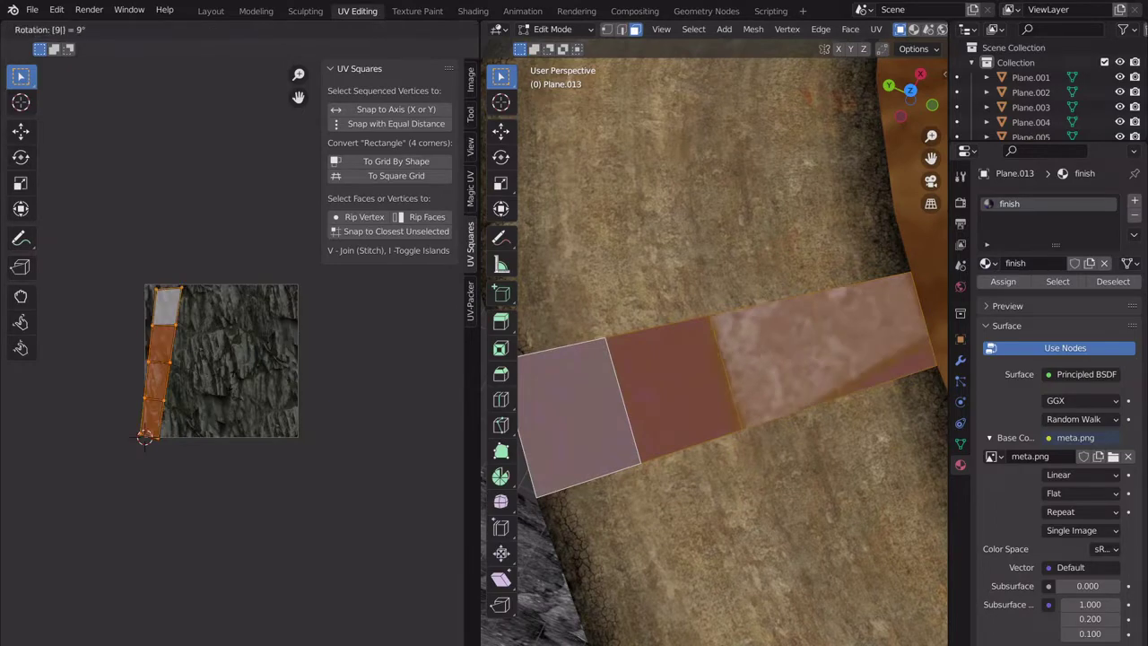
pyautogui.write('90')
pyautogui.press('Return')
pyautogui.press('s')
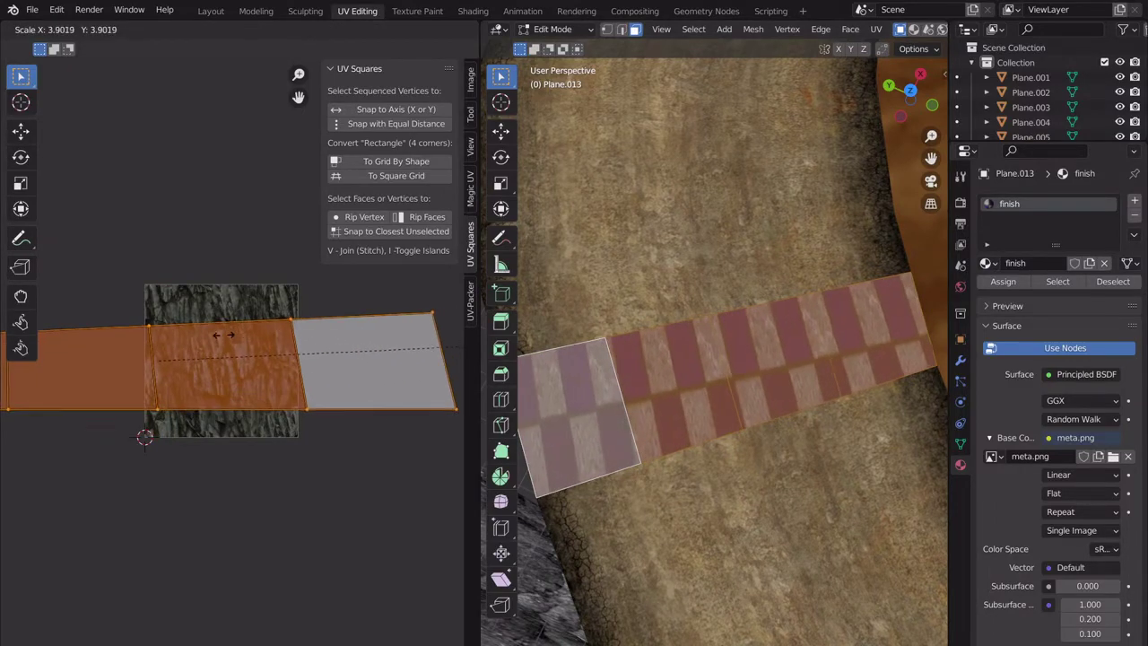
pyautogui.click(230, 340)
# Narrow the UV island along X and enlarge it to nearly the texture tile's height, keeping the checkers roughly square.
pyautogui.press('s')
pyautogui.press('x')
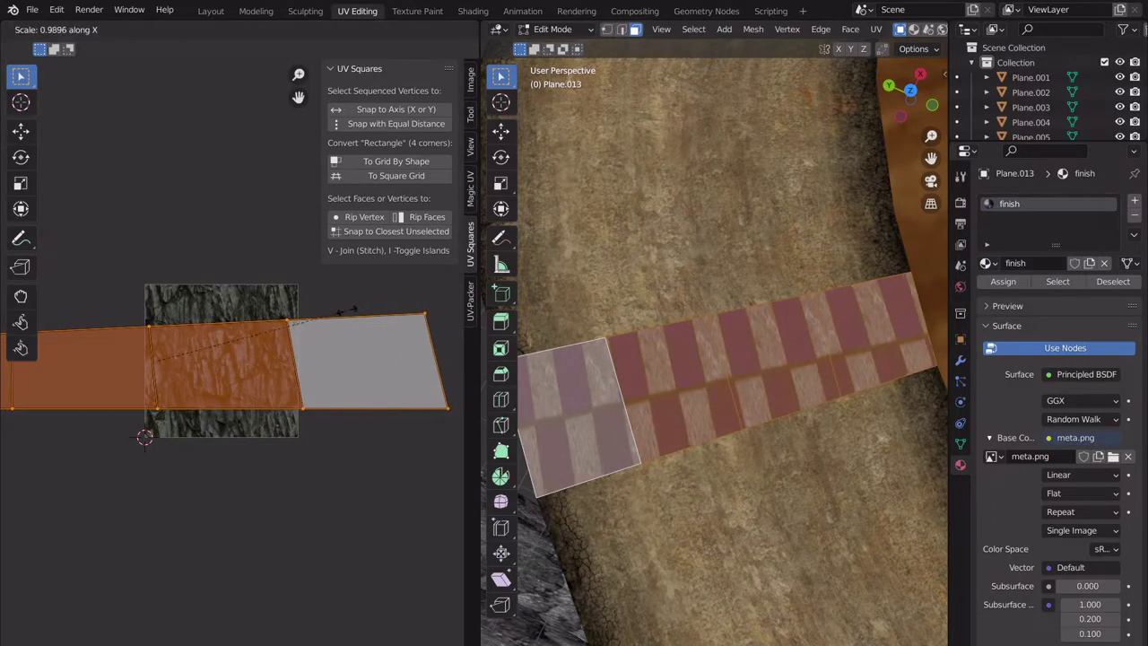
pyautogui.click(247, 338)
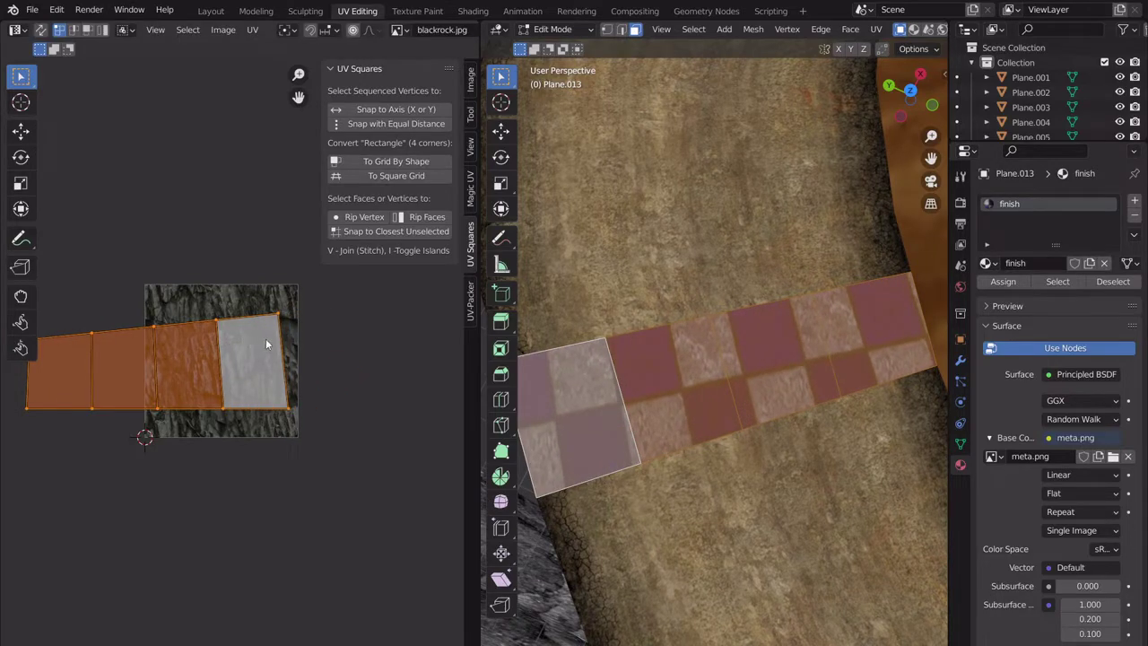
pyautogui.press('s')
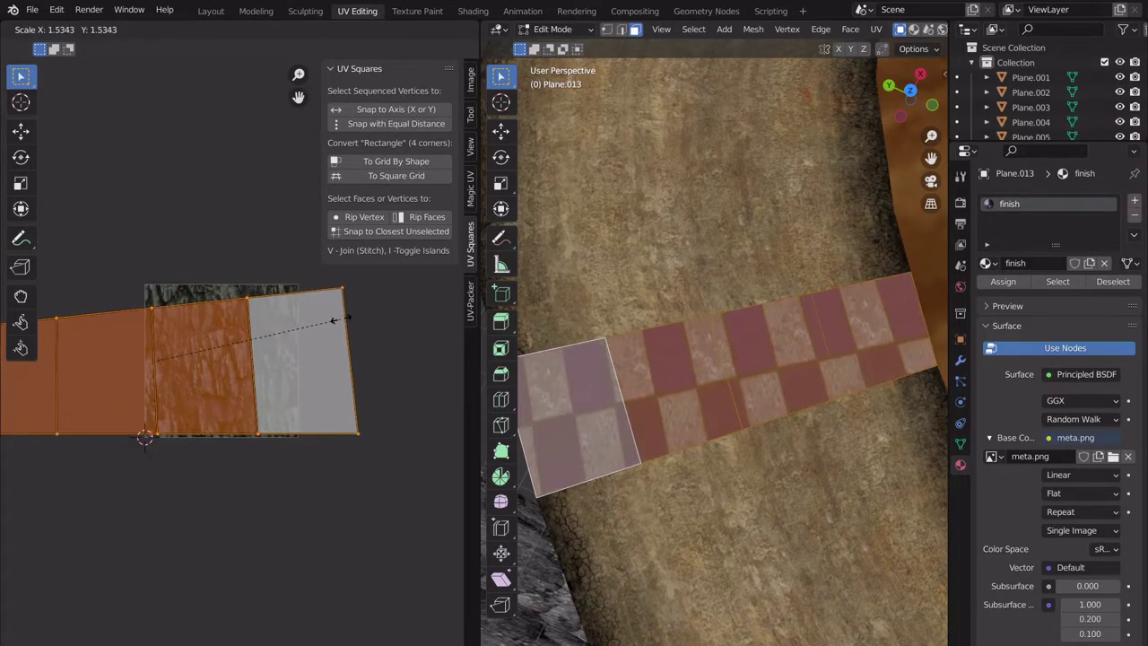
pyautogui.click(349, 323)
pyautogui.press('s')
pyautogui.press('x')
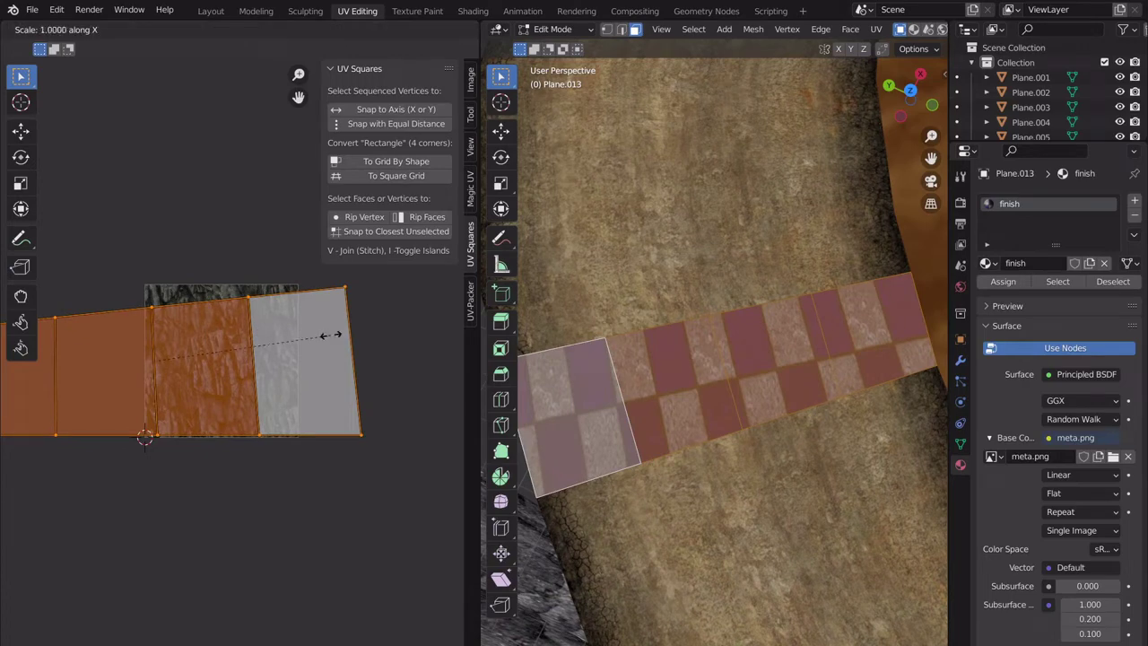
pyautogui.click(273, 347)
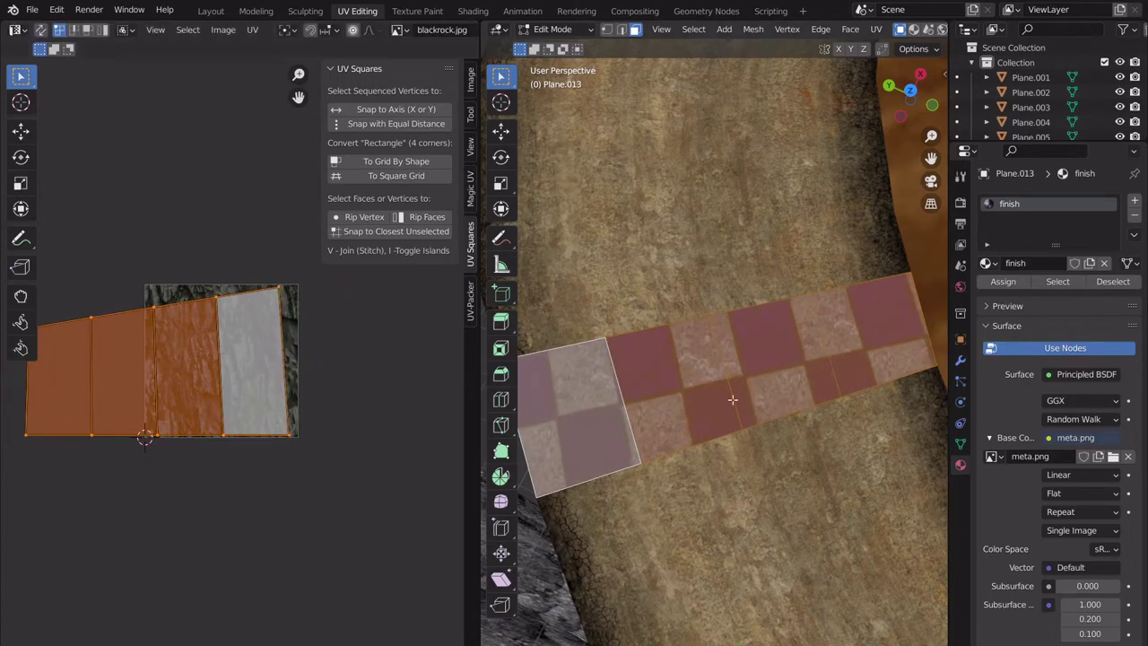
# Straighten the UV island into a grid by shape with UV Squares and shift it along X over the texture tile.
pyautogui.scroll(-1, 828, 405)
pyautogui.keyDown('shift'); pyautogui.moveTo(828, 405); pyautogui.dragTo(843, 395, button='middle'); pyautogui.keyUp('shift')
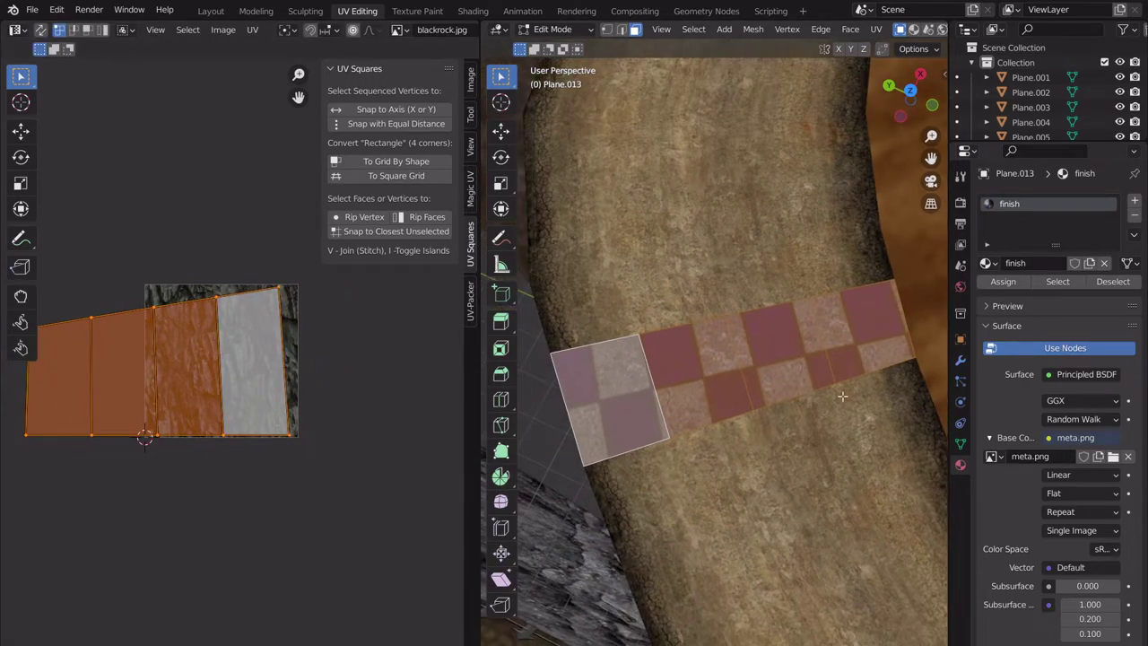
pyautogui.click(366, 161)
pyautogui.press('g')
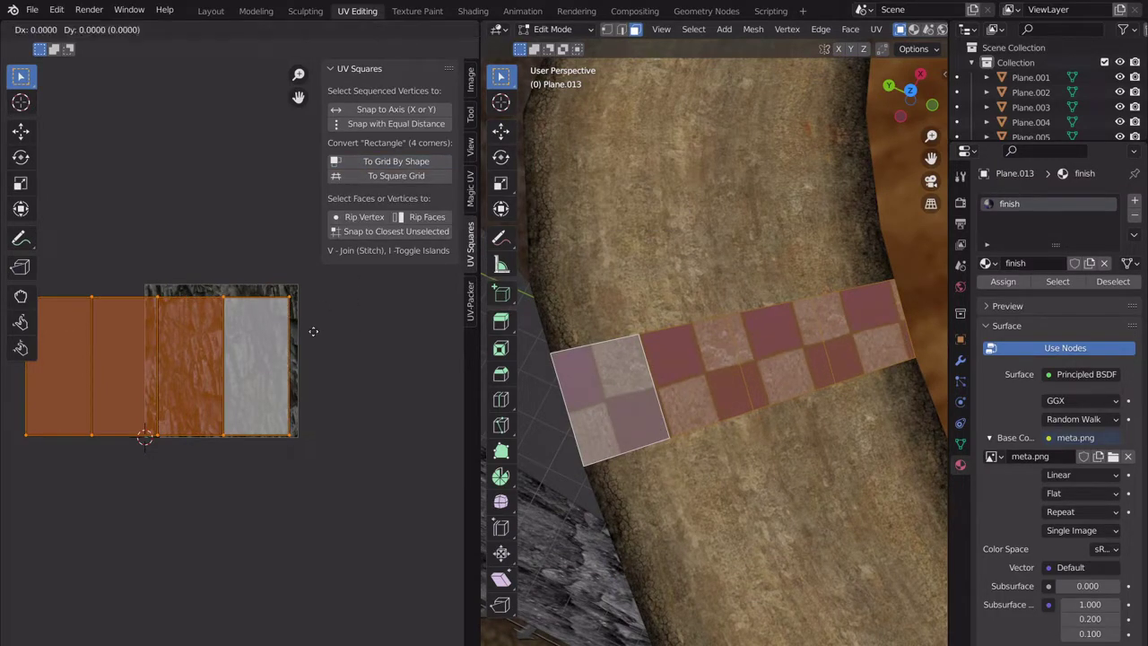
pyautogui.click(376, 330)
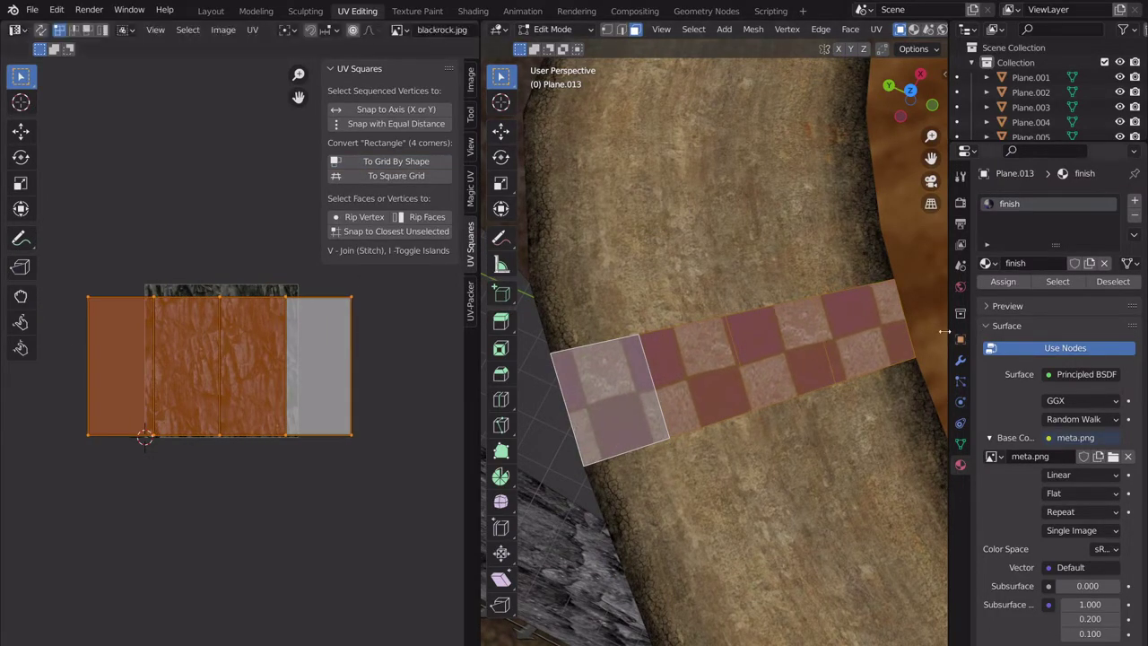
# Move the UV island's upper row of vertices about 0.07 up along Y to the tile's upper edge and leave Edit Mode.
pyautogui.moveTo(398, 347); pyautogui.dragTo(63, 294)
pyautogui.press('g')
pyautogui.press('y')
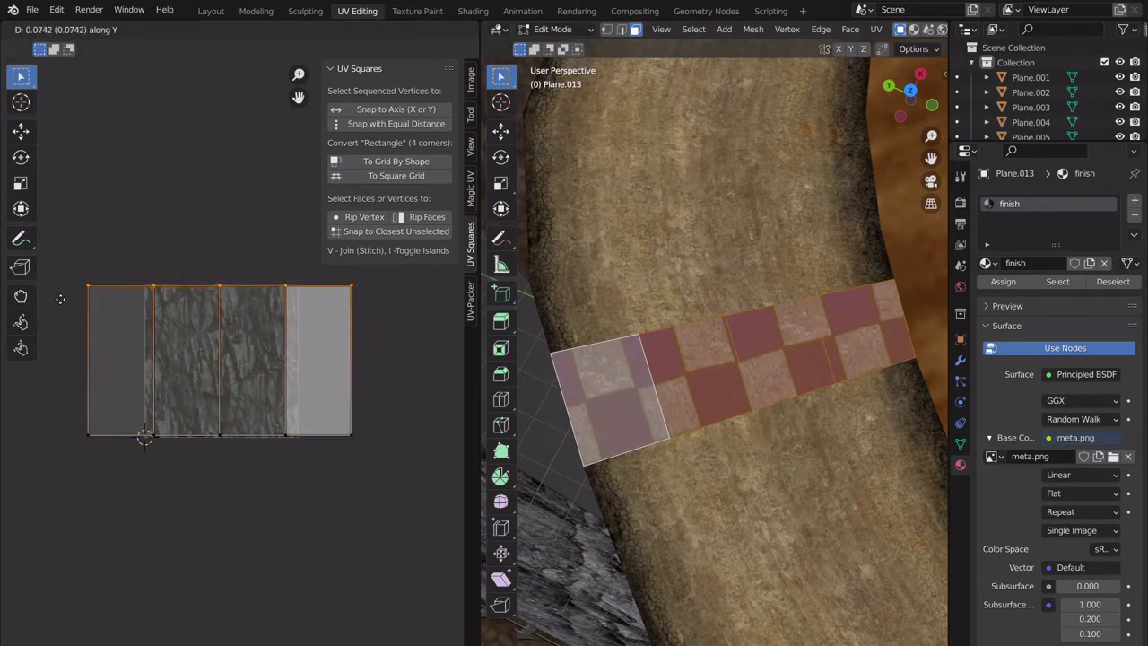
pyautogui.click(60, 303)
pyautogui.press('Tab')
# Inspect the finish strip and the adjoining road surface from several angles and distances.
pyautogui.scroll(1, 751, 399)
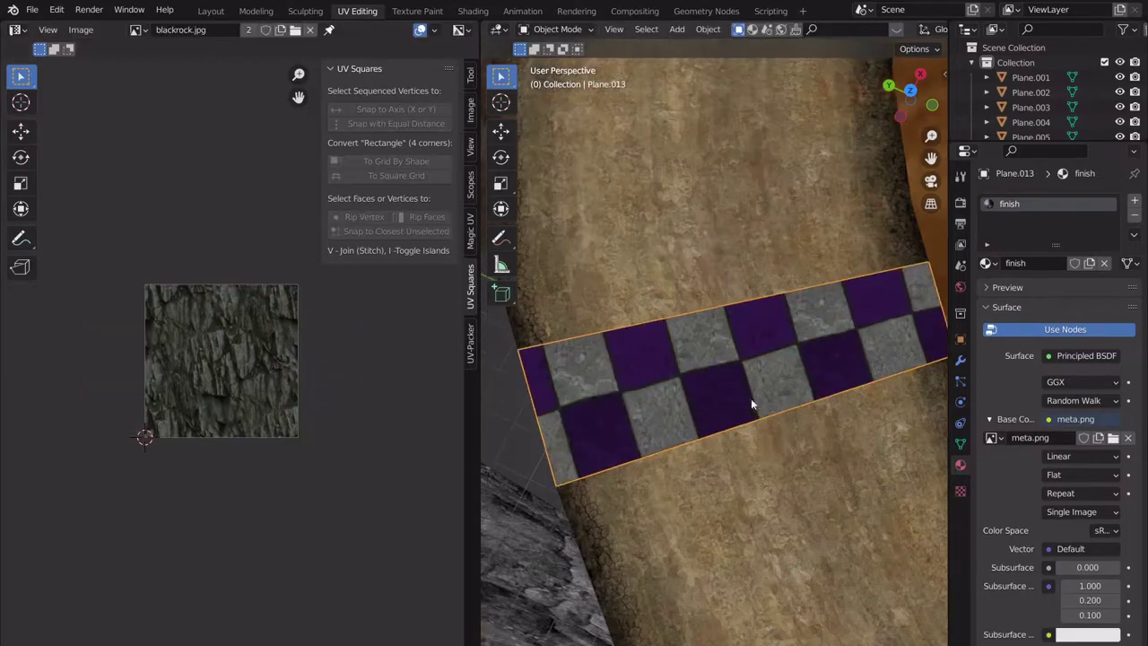
pyautogui.moveTo(750, 398); pyautogui.dragTo(707, 323, button='middle')
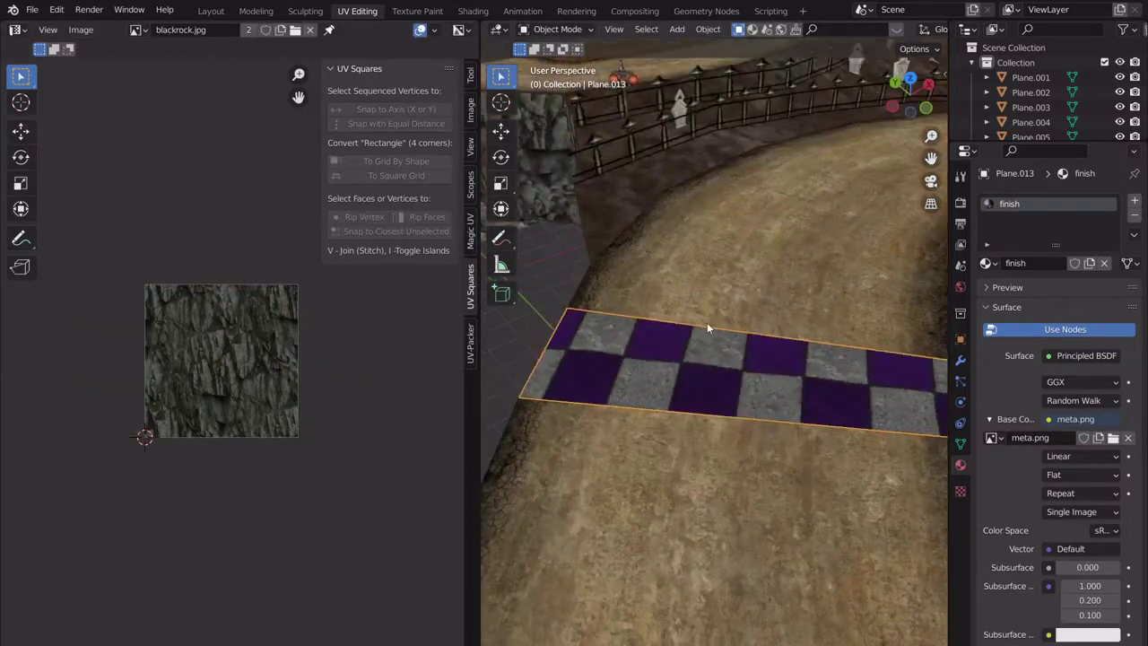
pyautogui.click(751, 470)
pyautogui.press('Tab')
pyautogui.press('Tab')
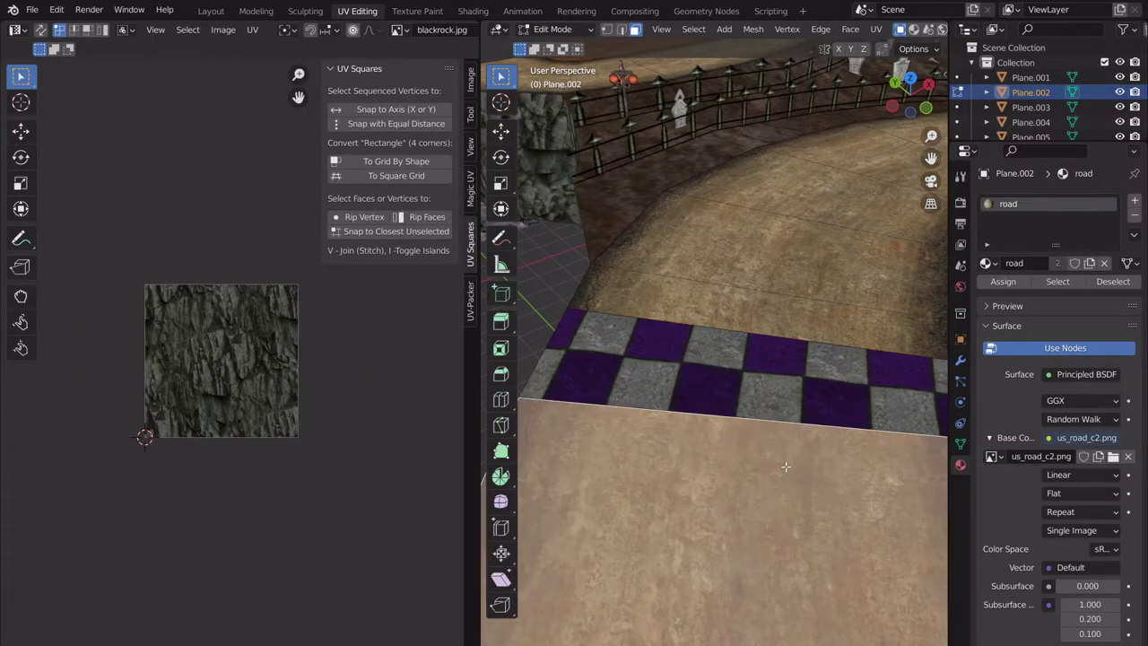
pyautogui.moveTo(760, 458); pyautogui.dragTo(767, 402, button='middle')
pyautogui.click(767, 402)
pyautogui.press('Tab')
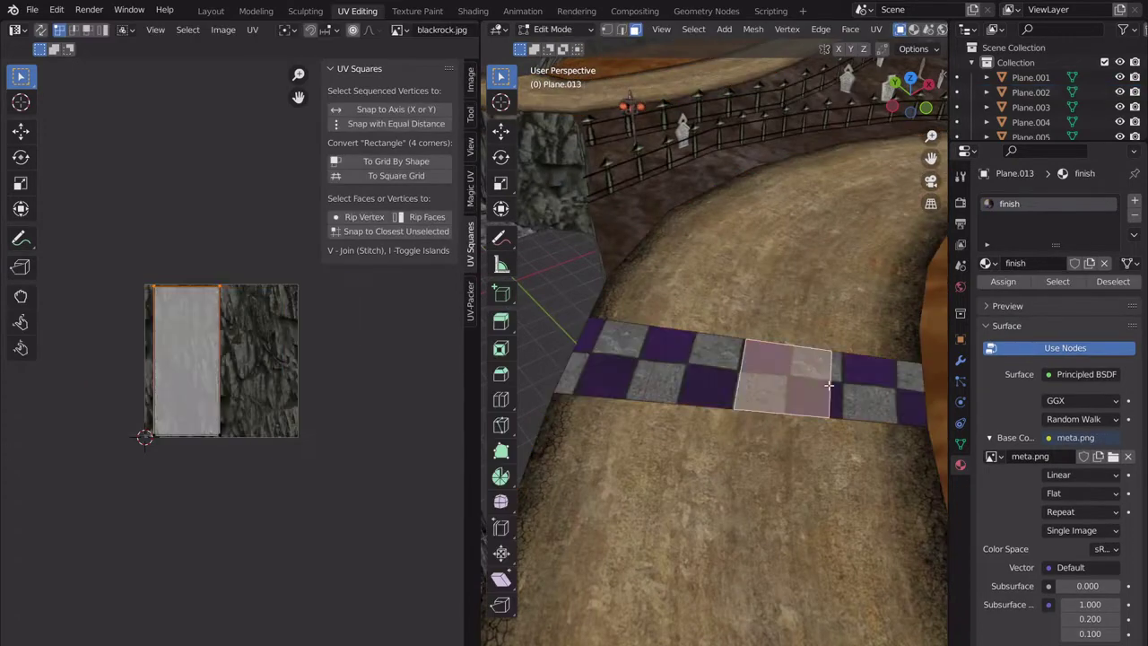
pyautogui.click(691, 369)
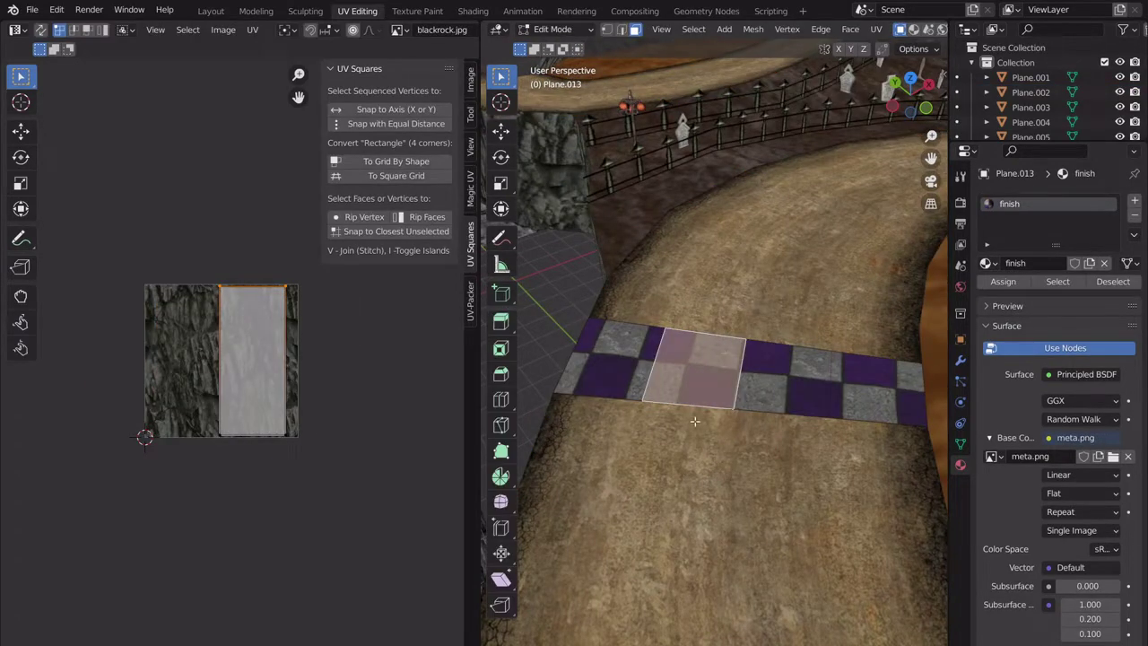
pyautogui.press('Tab')
pyautogui.moveTo(833, 425); pyautogui.dragTo(795, 461, button='middle')
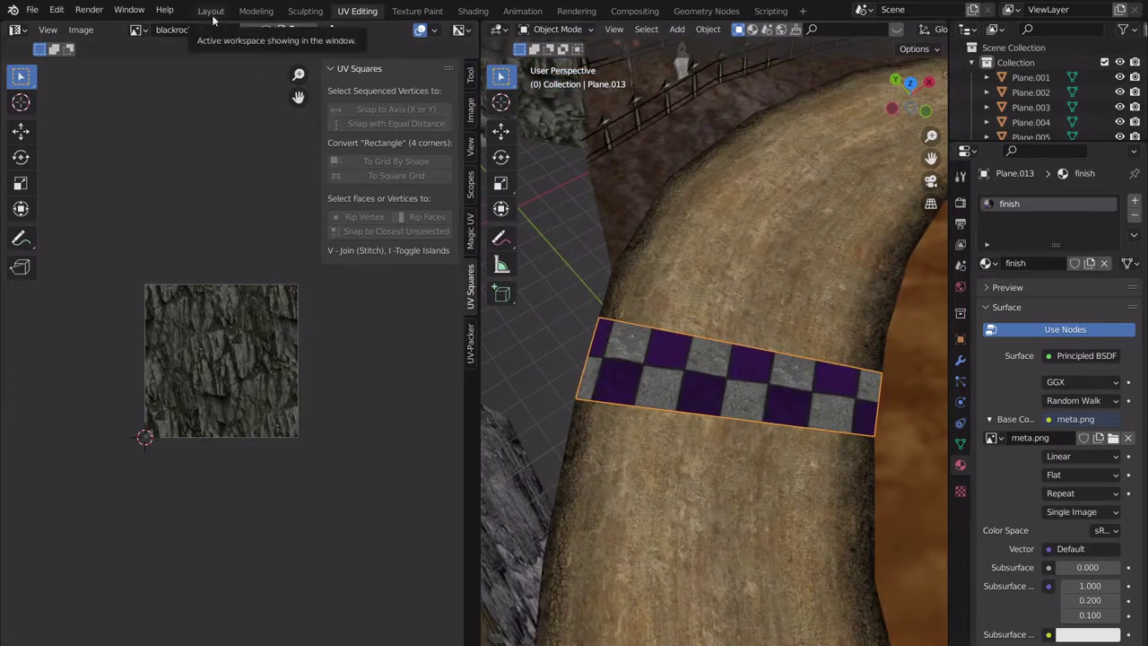
pyautogui.scroll(-6, 767, 384)
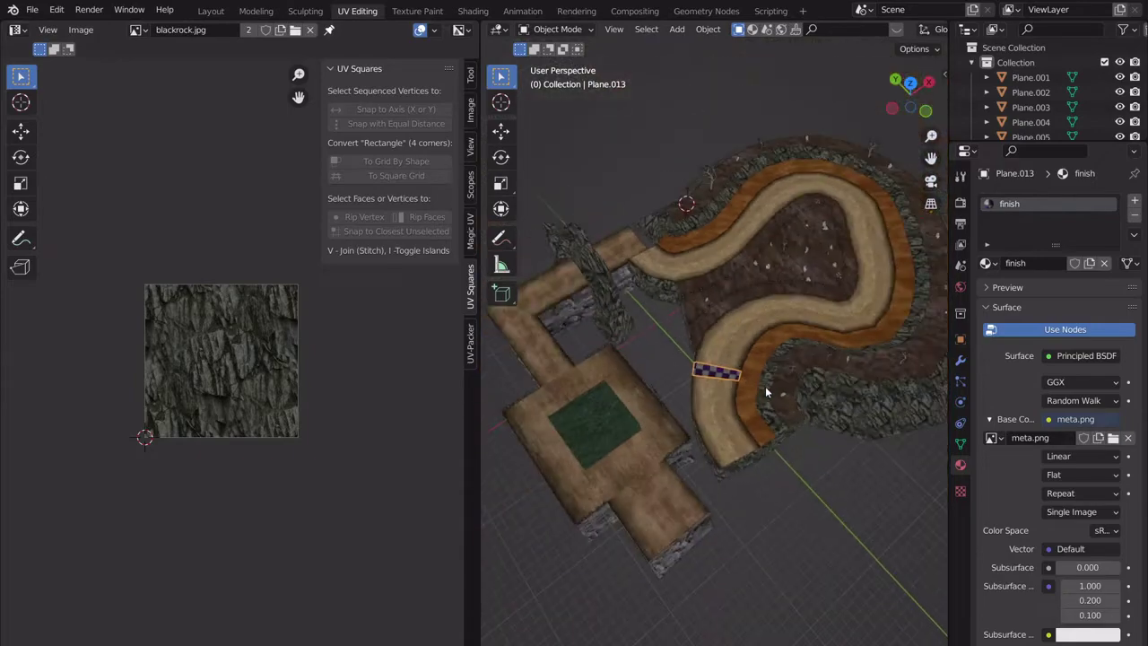
pyautogui.press('g')
pyautogui.rightClick(648, 333)
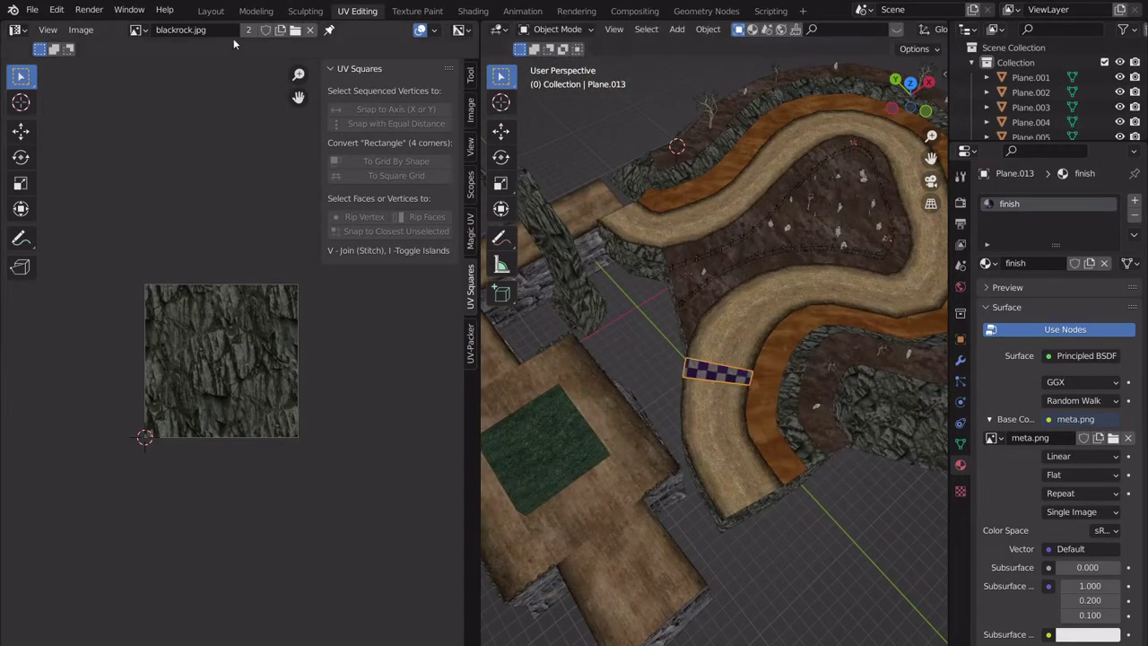
# Switch to the Layout workspace and bring the whole race track into view.
pyautogui.click(212, 11)
pyautogui.scroll(-6, 403, 335)
pyautogui.moveTo(404, 337); pyautogui.dragTo(456, 375, button='middle')
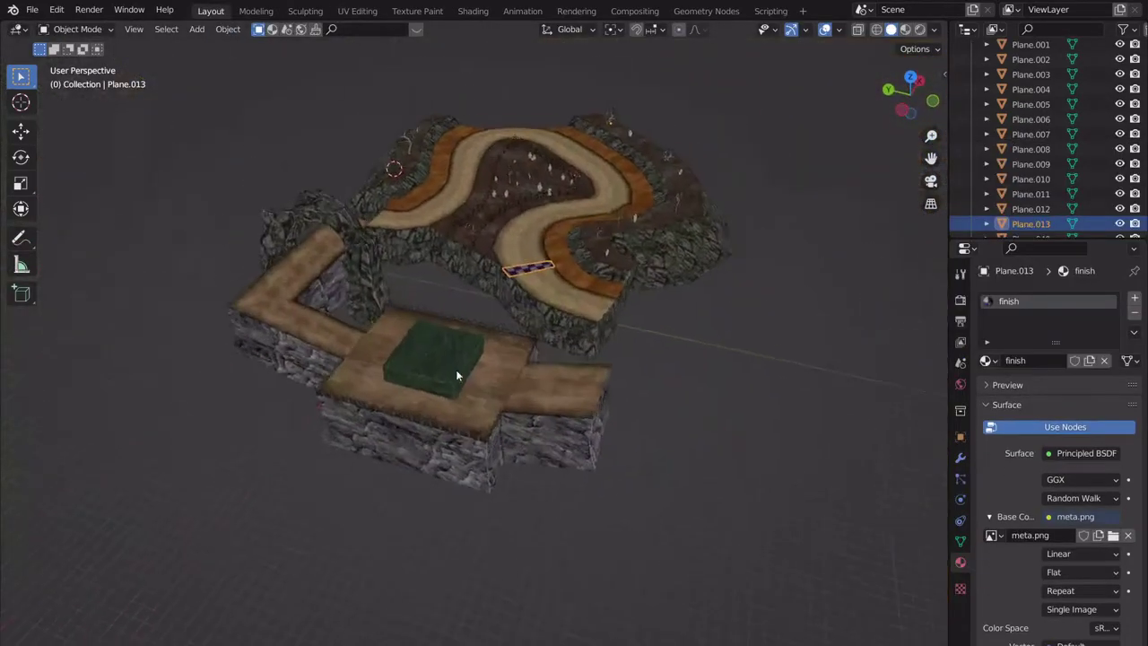
pyautogui.scroll(4, 458, 385)
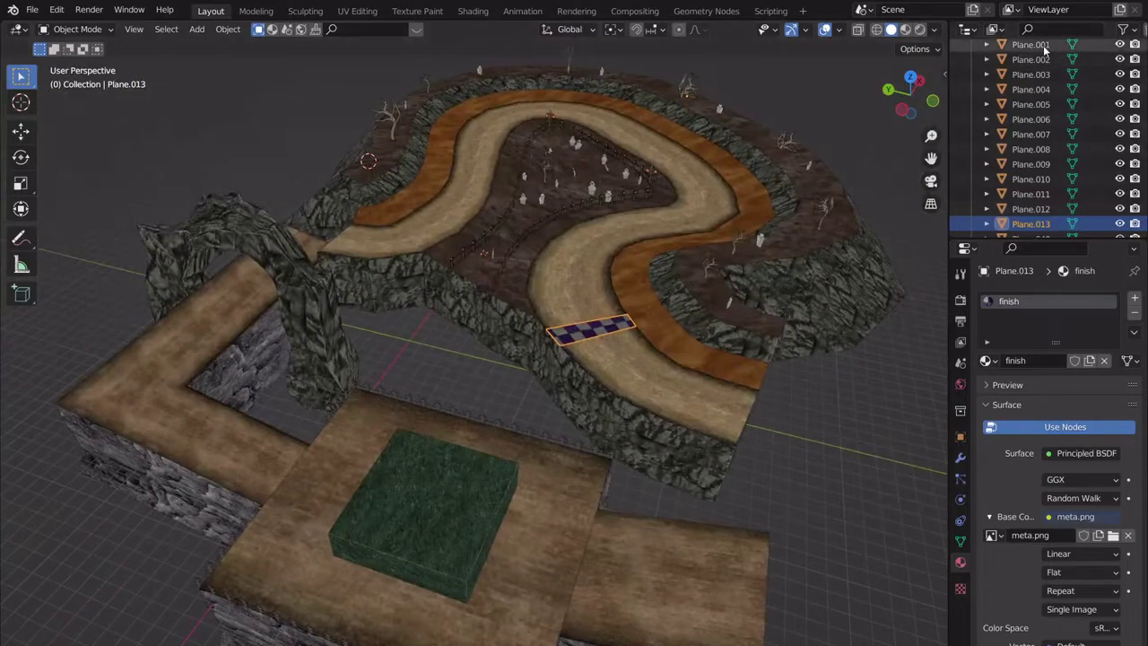
# Go through the objects Plane.001 to Plane.008 one by one and check each one's assigned material.
pyautogui.scroll(2, 1044, 49)
pyautogui.click(1046, 79)
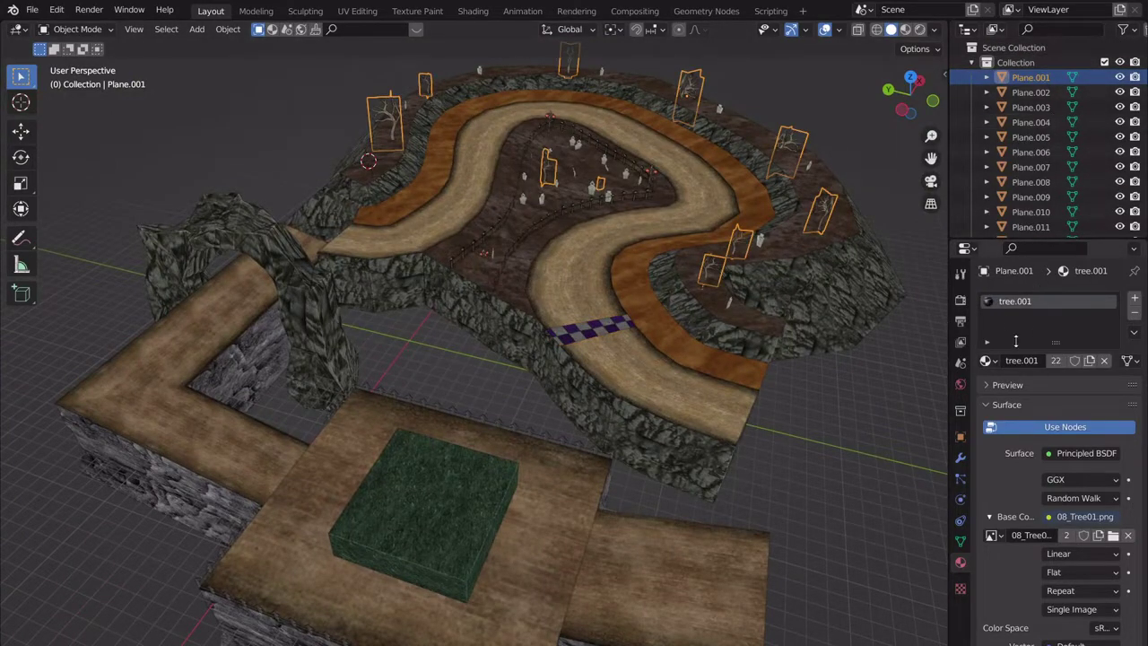
pyautogui.click(1040, 93)
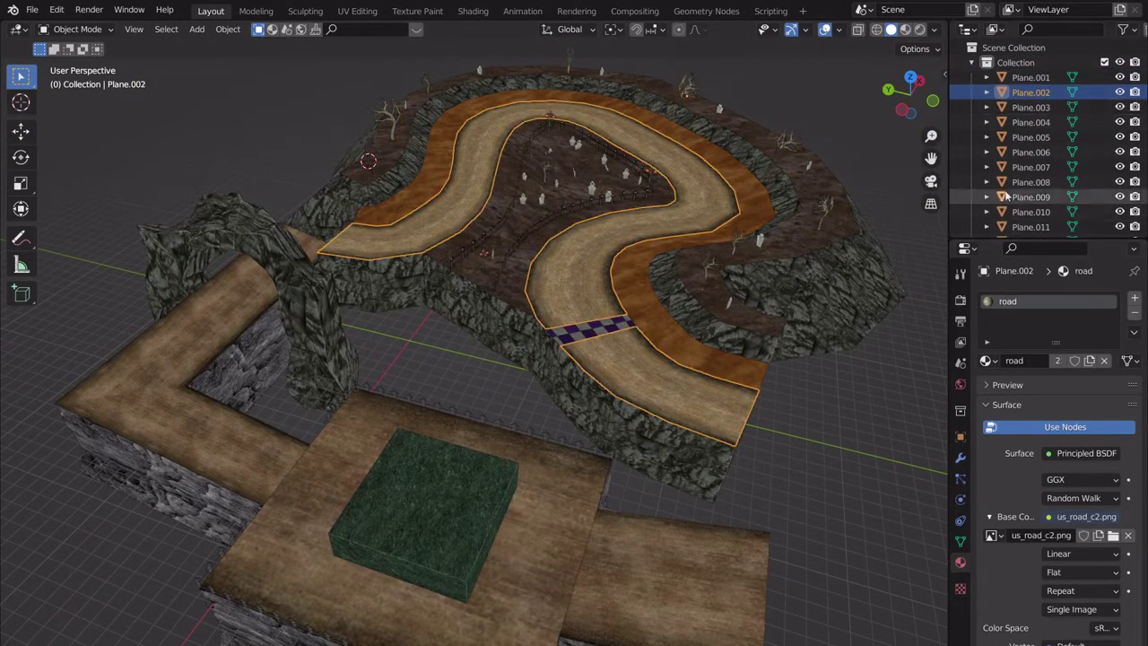
pyautogui.press('Down')
pyautogui.press('Down')
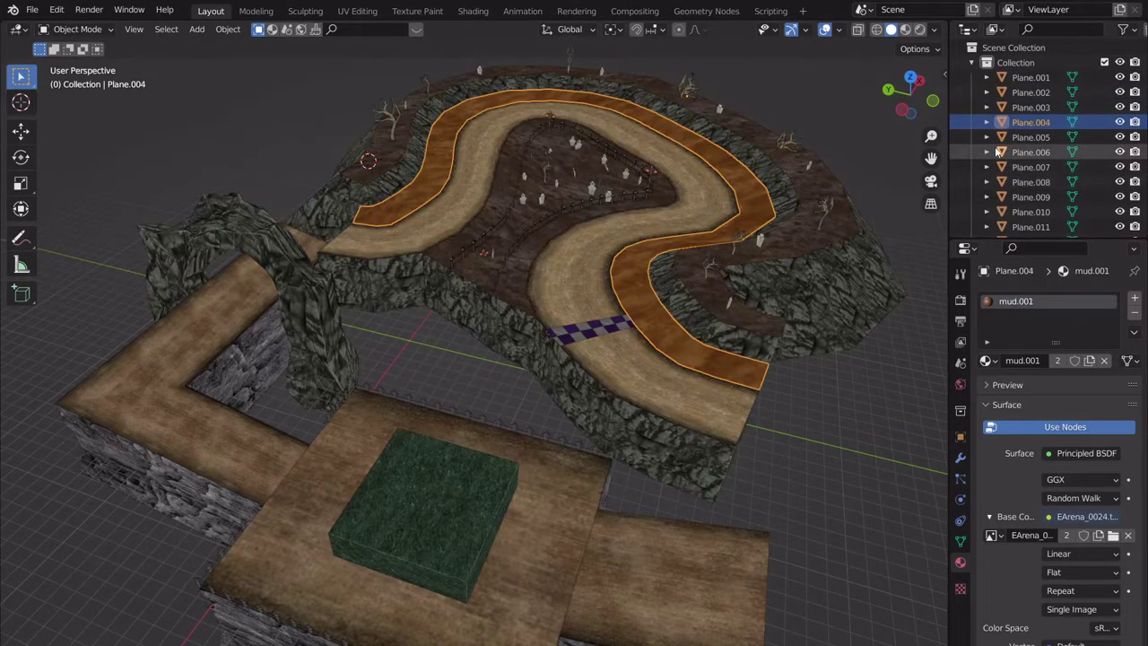
pyautogui.press('Down')
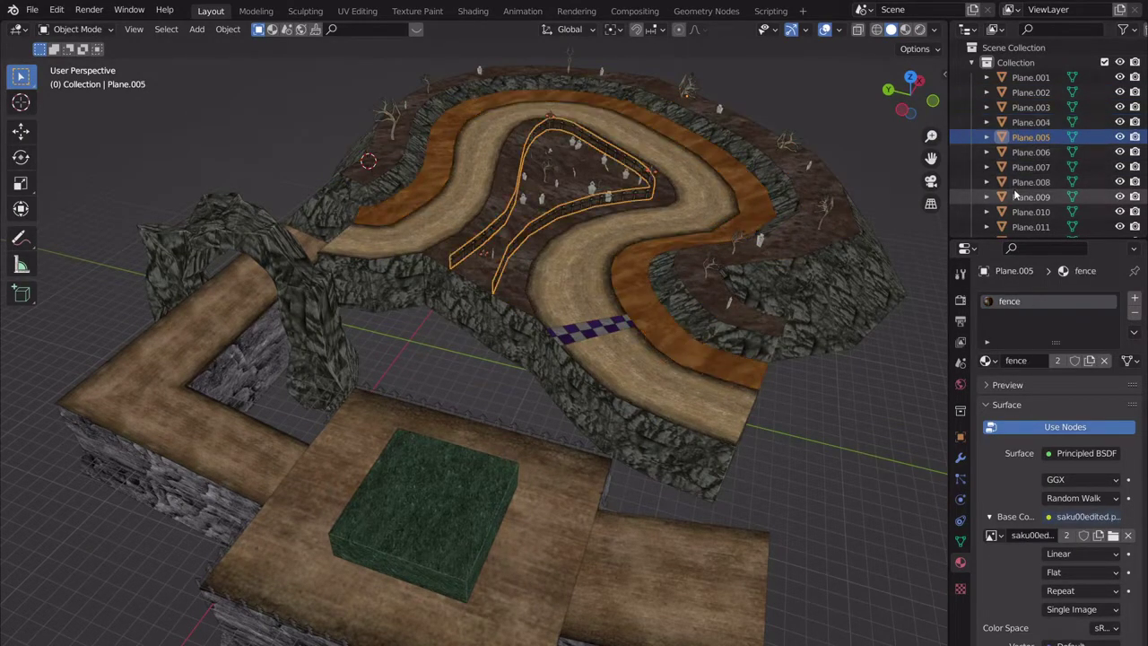
pyautogui.press('Down')
pyautogui.press('Down')
pyautogui.press('Down')
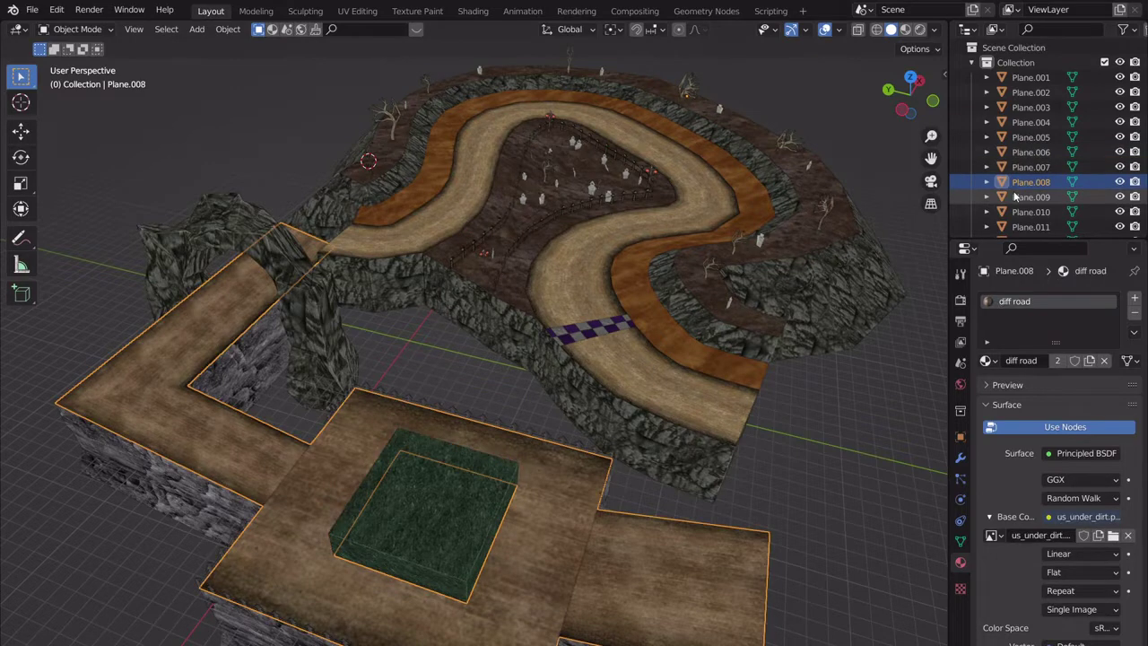
# Select Plane.009 and rename its material to rock2.
pyautogui.press('Down')
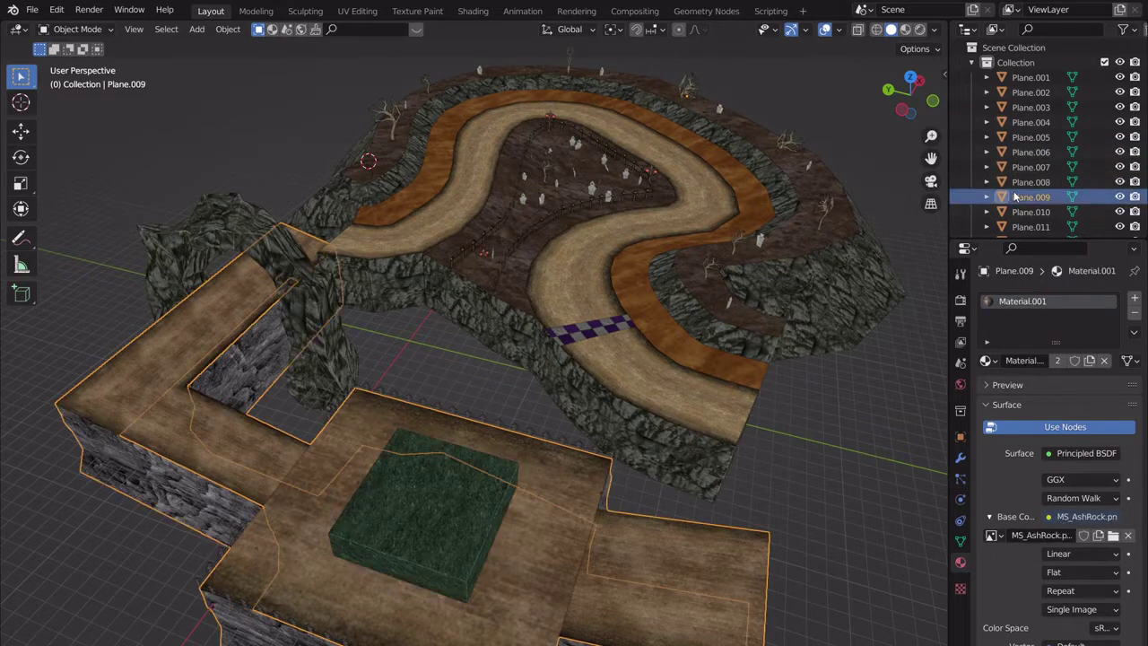
pyautogui.doubleClick(1026, 361)
pyautogui.write('rock2')
pyautogui.press('Return')
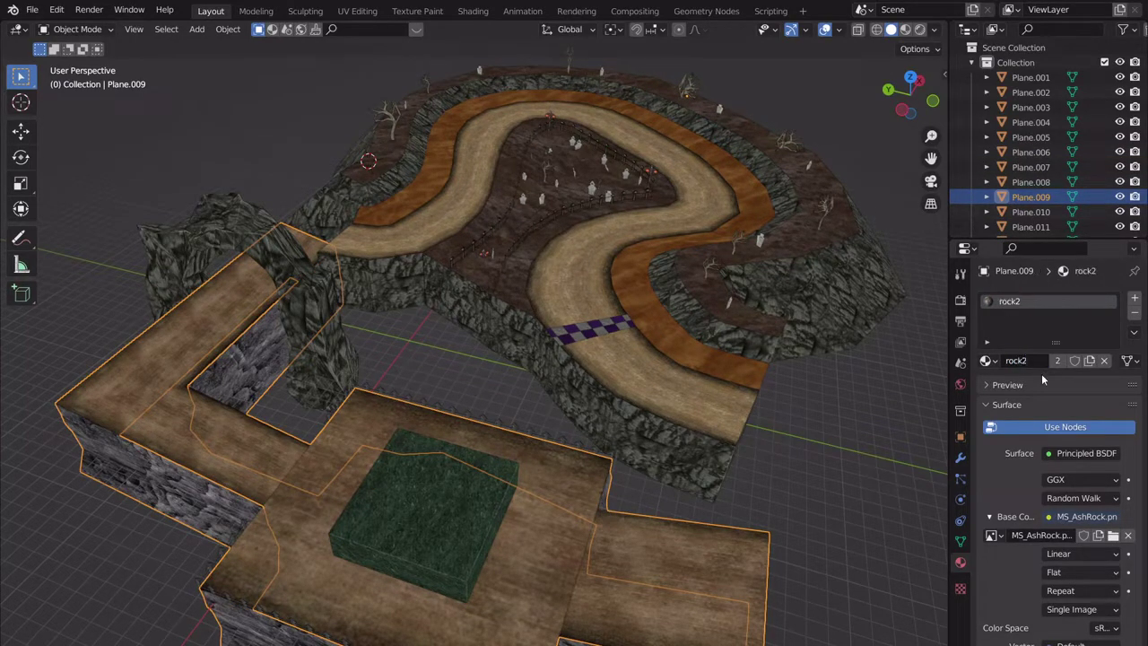
# Check the material names of the remaining objects from Plane.010 to Plane.040.
pyautogui.press('Down')
pyautogui.press('Down')
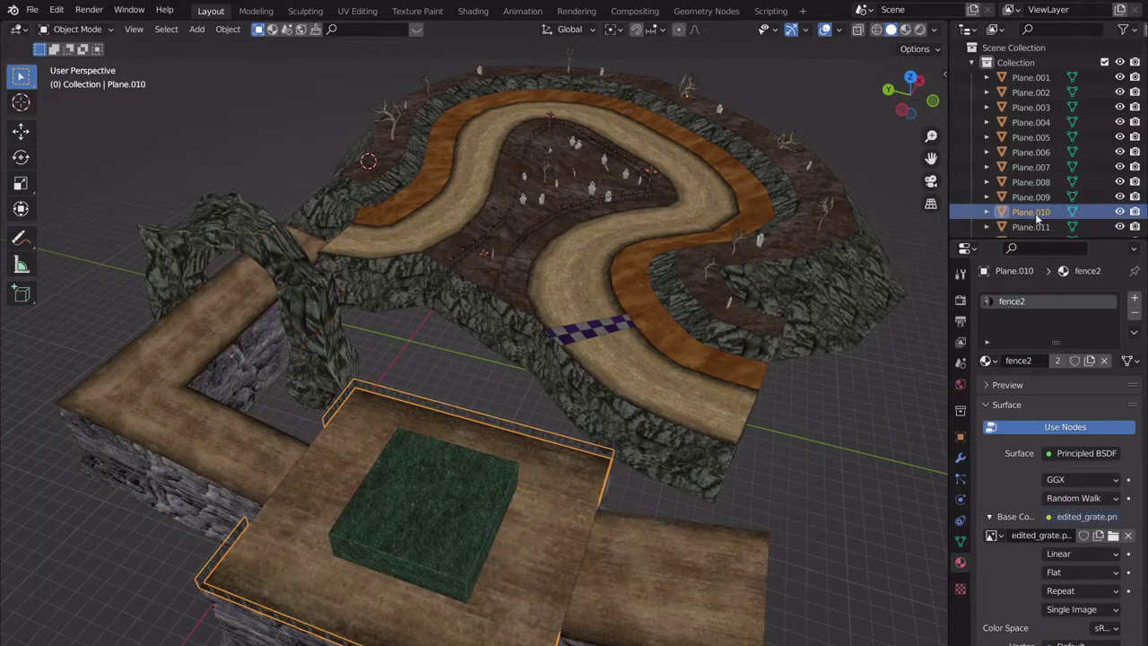
pyautogui.press('Down')
pyautogui.press('Down')
pyautogui.press('Down')
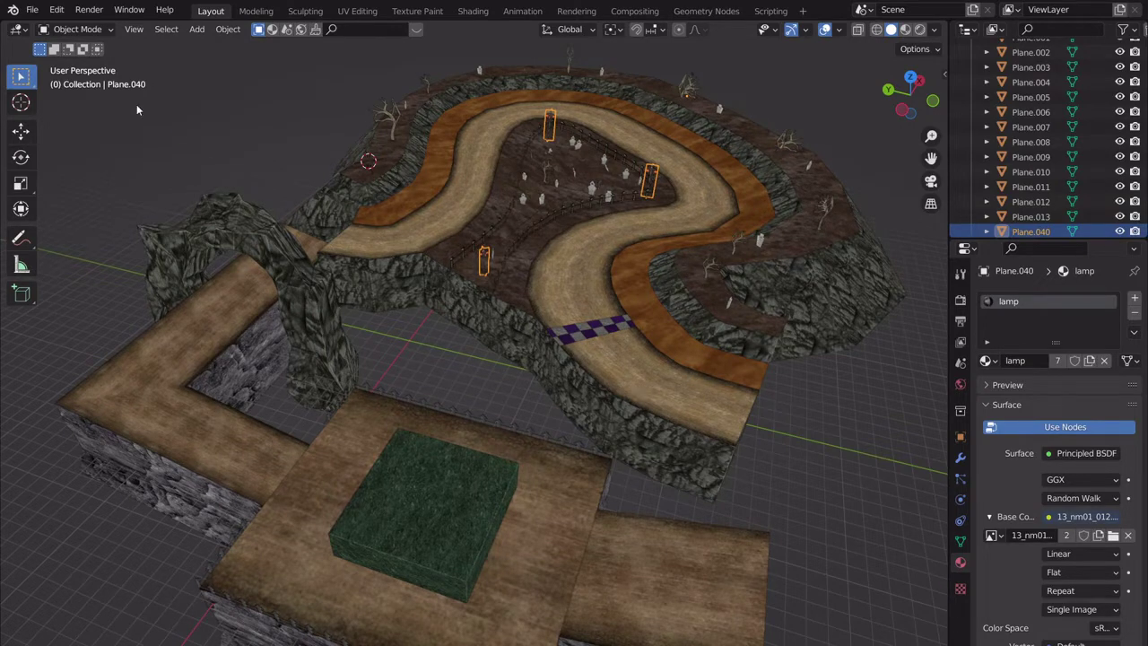
pyautogui.click(31, 9)
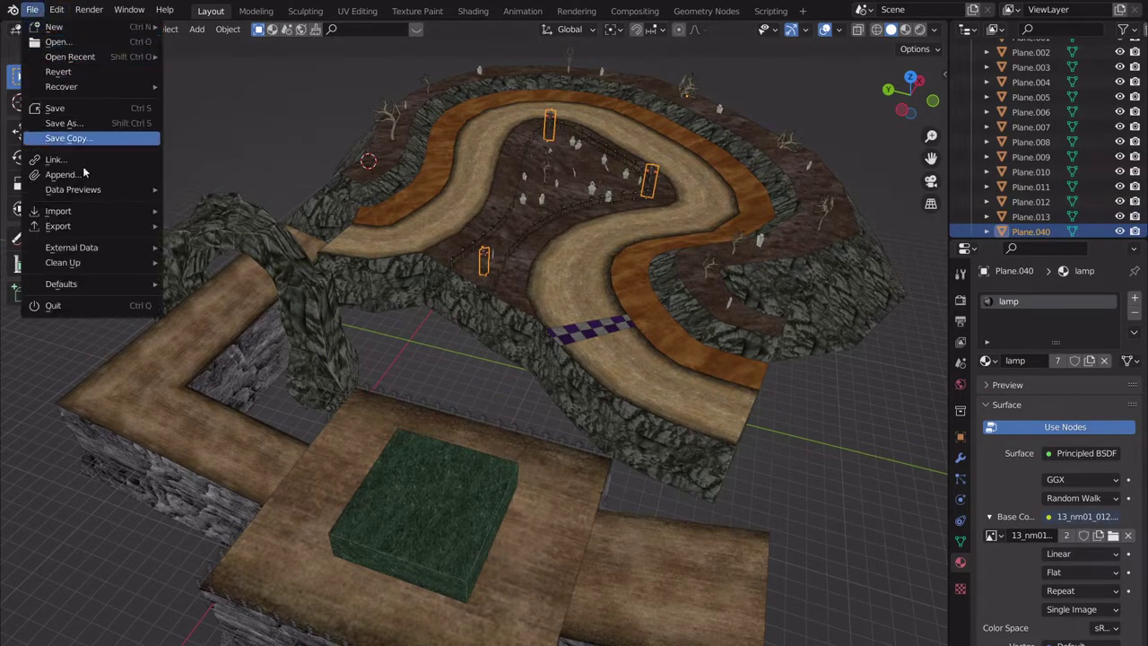
pyautogui.moveTo(88, 227)
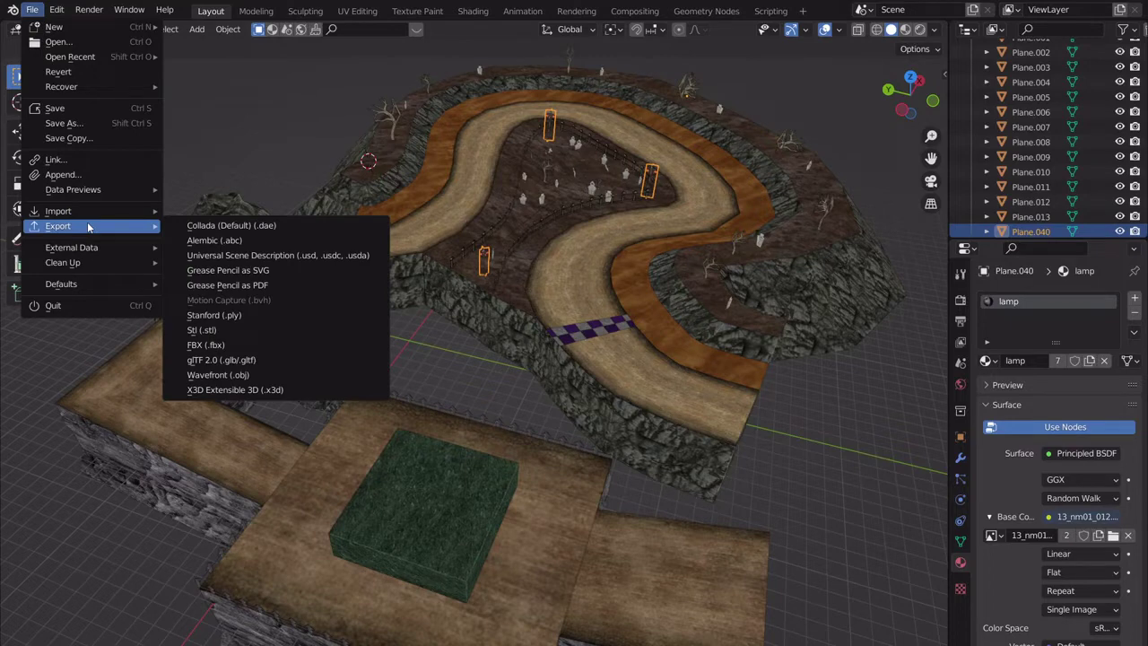
pyautogui.click(226, 344)
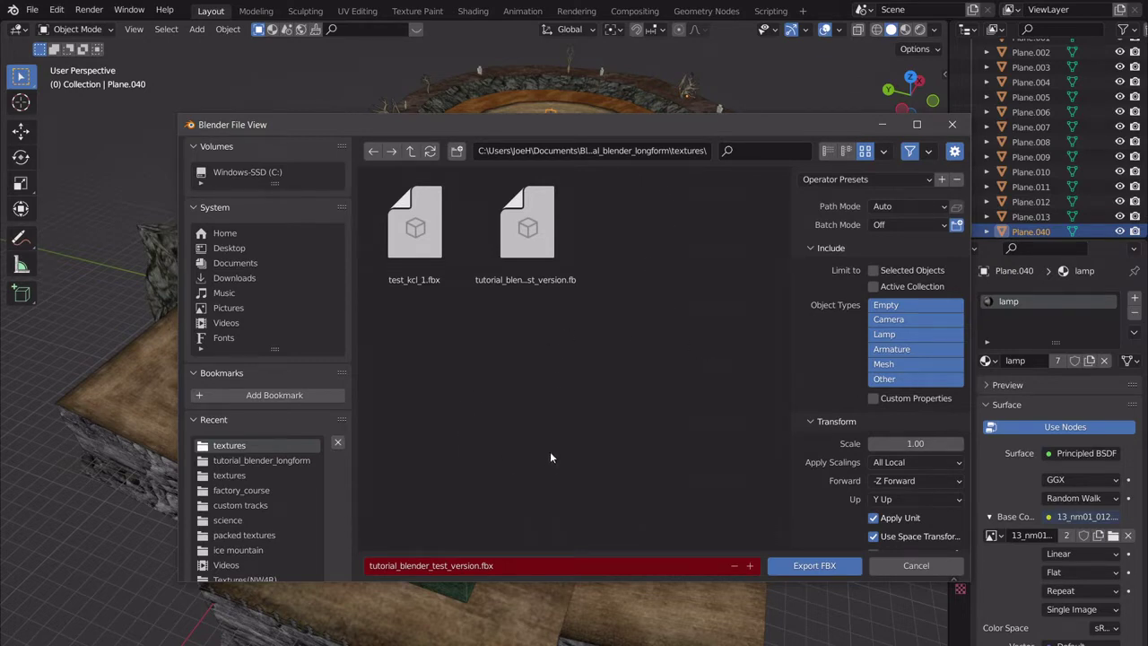
pyautogui.click(888, 364)
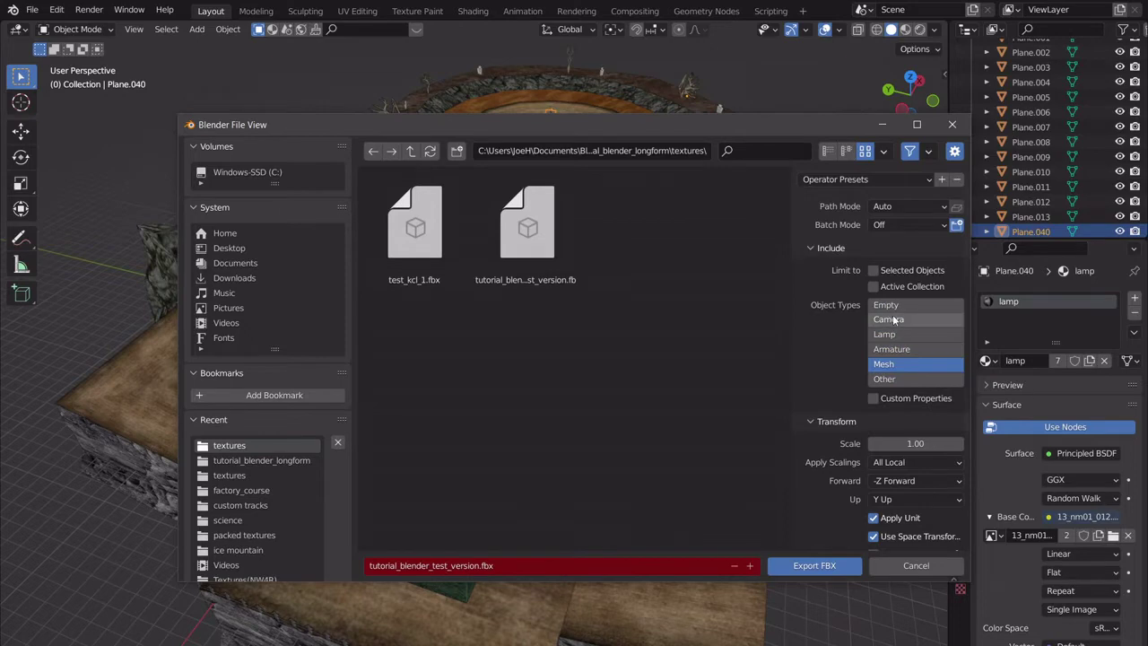
pyautogui.click(951, 127)
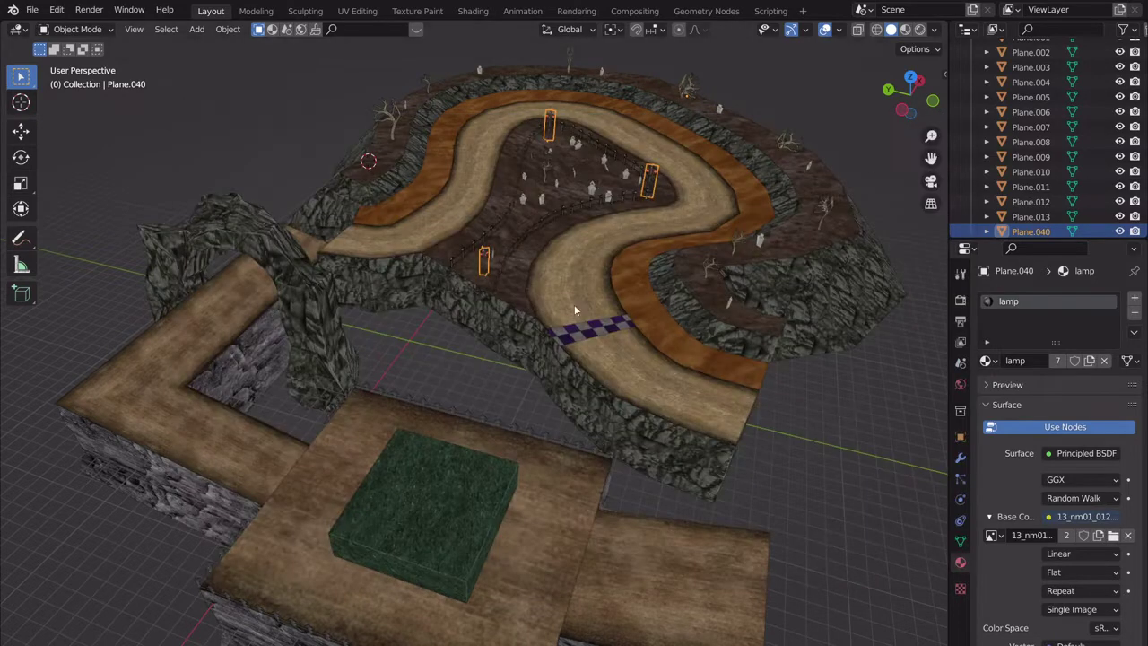
# Select the road object Plane.002 and switch it to Vertex Paint mode.
pyautogui.click(570, 300)
pyautogui.moveTo(576, 256); pyautogui.dragTo(473, 308, button='middle')
pyautogui.scroll(2, 507, 248)
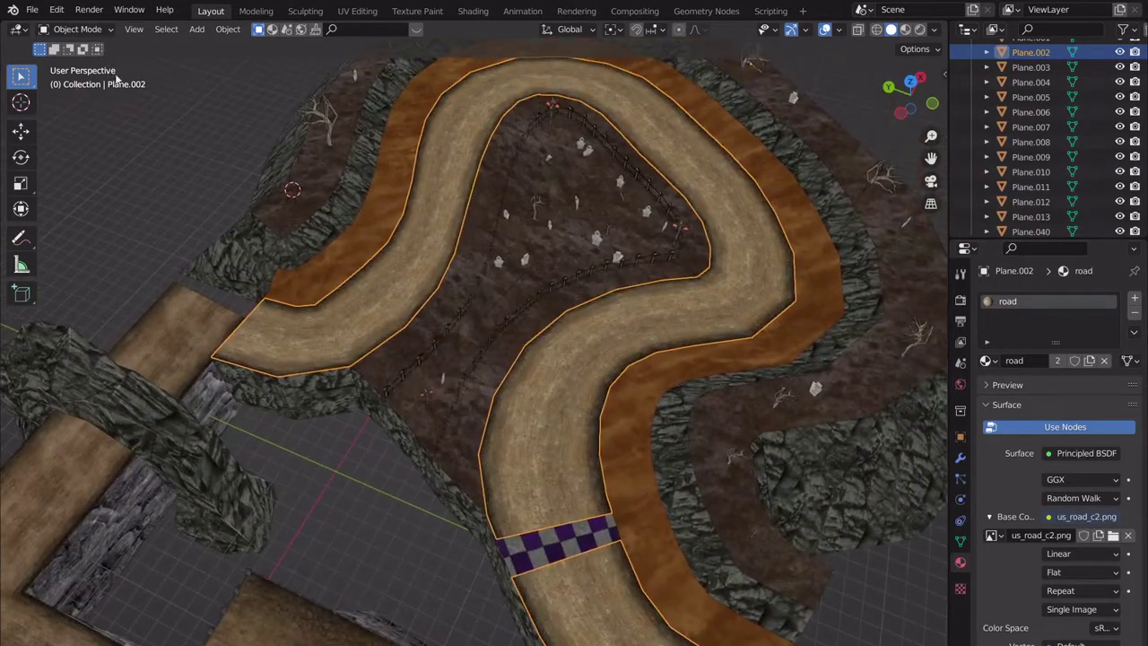
pyautogui.click(72, 30)
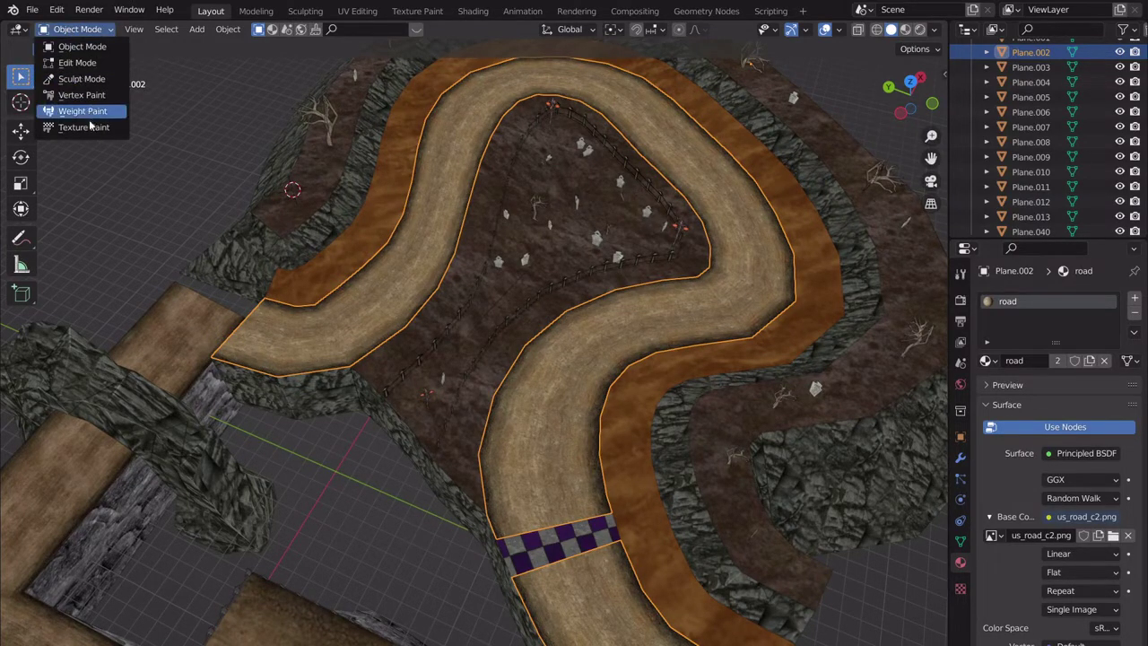
pyautogui.click(82, 95)
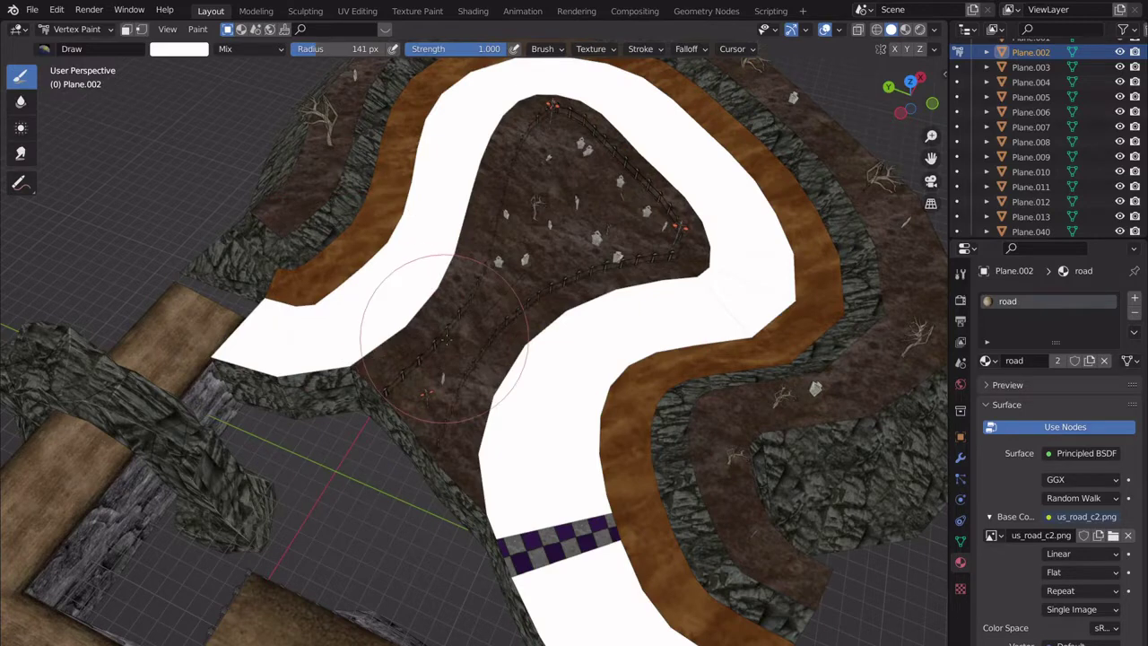
pyautogui.moveTo(444, 339); pyautogui.dragTo(410, 333, button='middle')
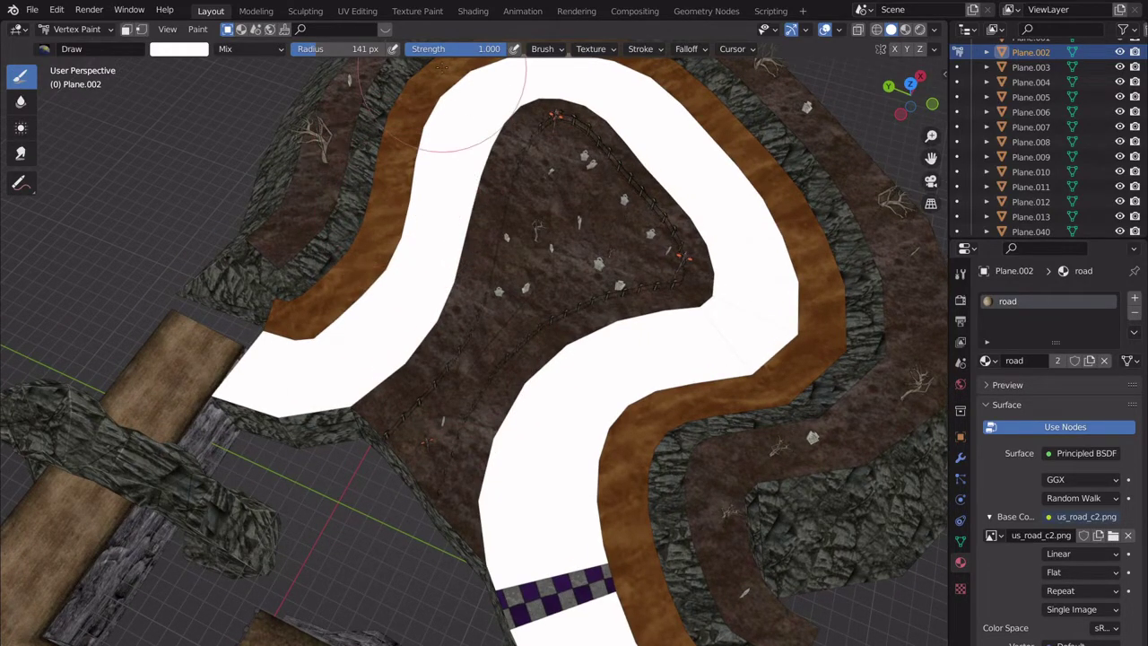
# Switch to the Shading workspace with the road material's nodes shown and bring the track into view.
pyautogui.click(468, 13)
pyautogui.scroll(-9, 555, 184)
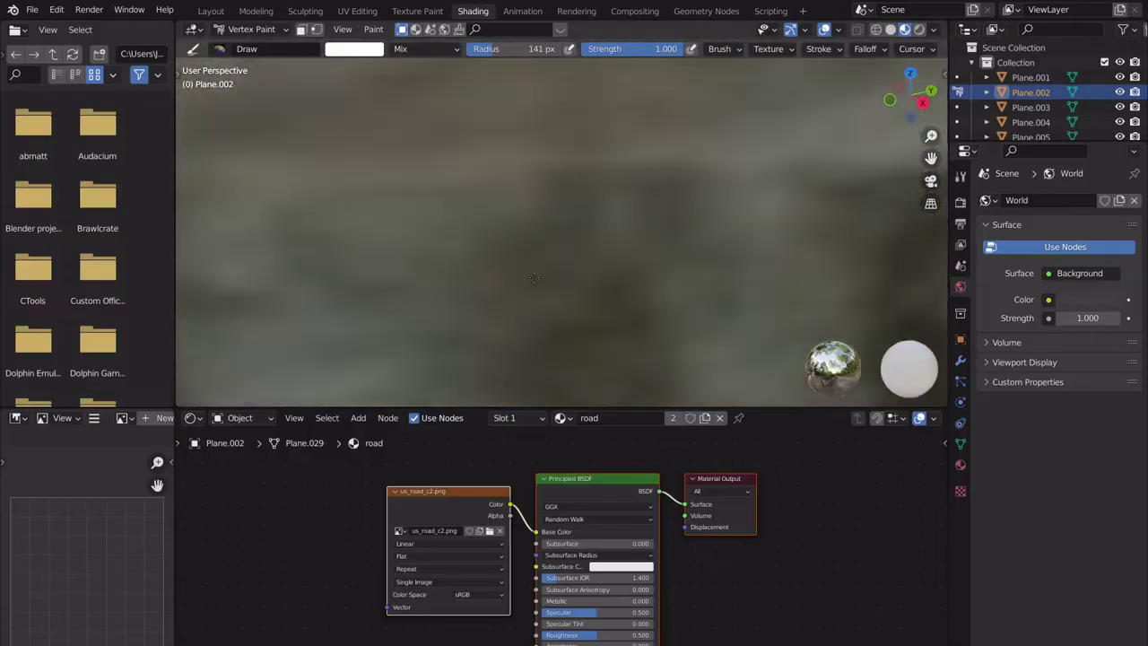
pyautogui.moveTo(555, 189); pyautogui.dragTo(674, 235, button='middle')
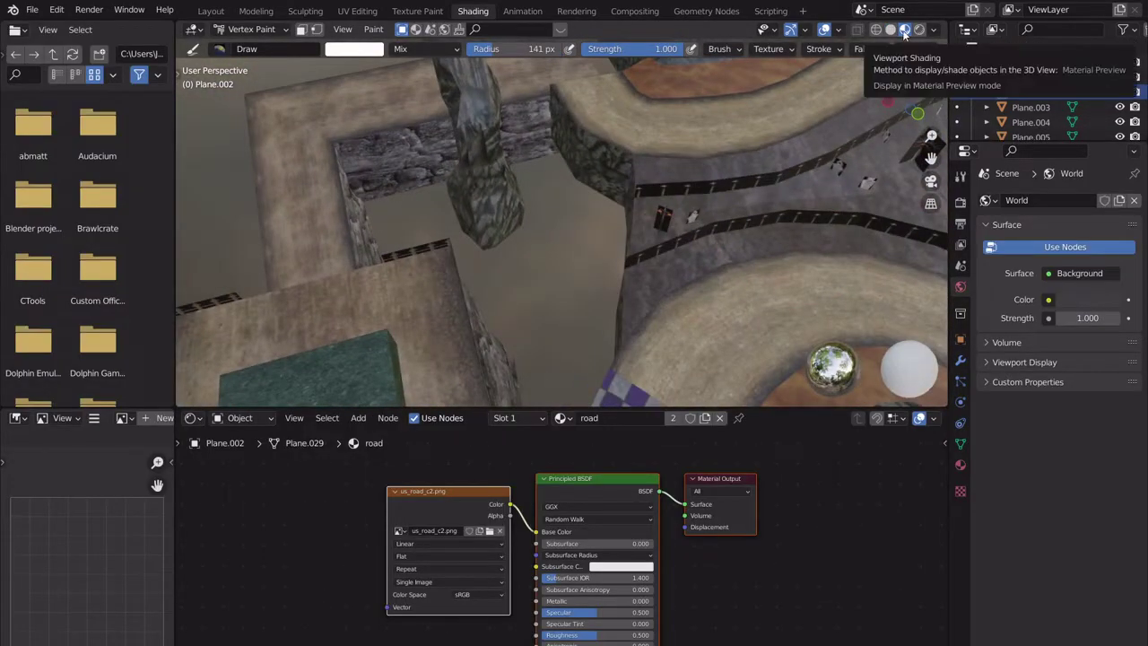
pyautogui.scroll(-3, 616, 188)
pyautogui.moveTo(615, 188)
pyautogui.mouseDown(button='middle')
pyautogui.moveTo(653, 256)
pyautogui.moveTo(468, 256)
pyautogui.moveTo(481, 278)
pyautogui.mouseUp(button='middle')
pyautogui.scroll(3, 459, 264)
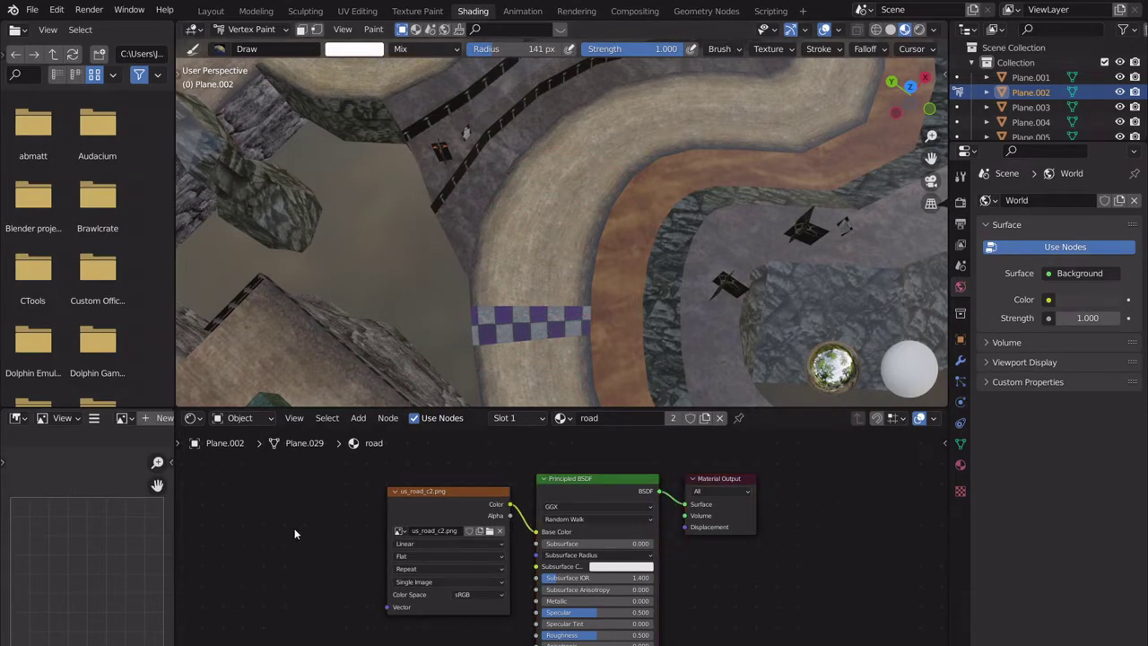
pyautogui.hotkey('shift', 'a')
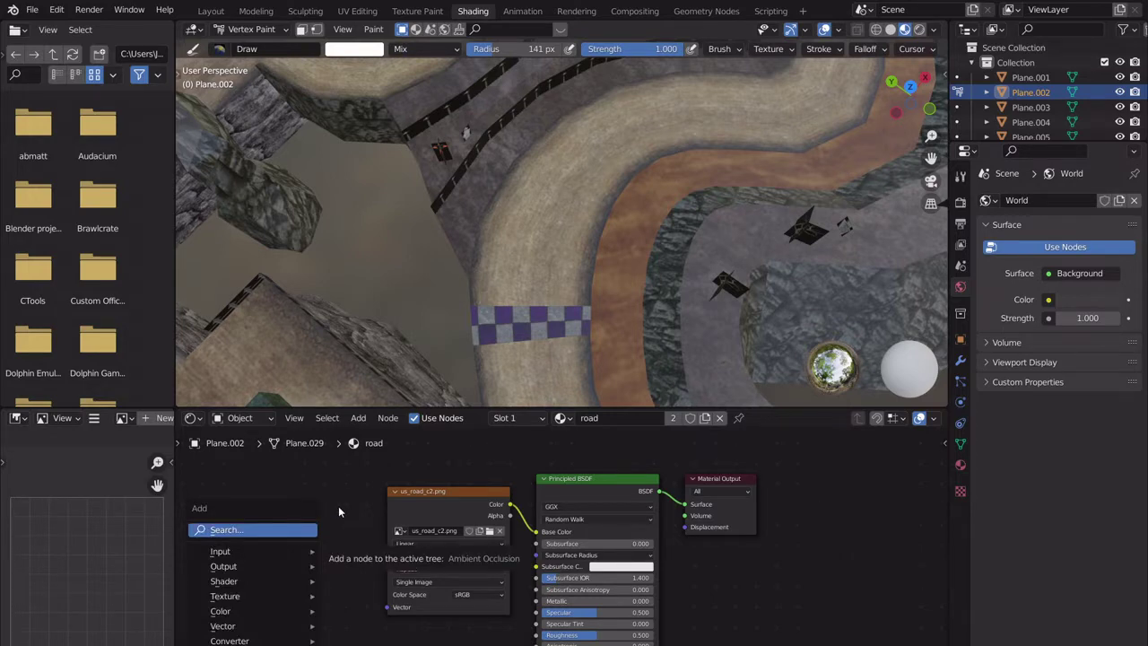
pyautogui.press('v')
pyautogui.press('e')
pyautogui.press('r')
pyautogui.press('Escape')
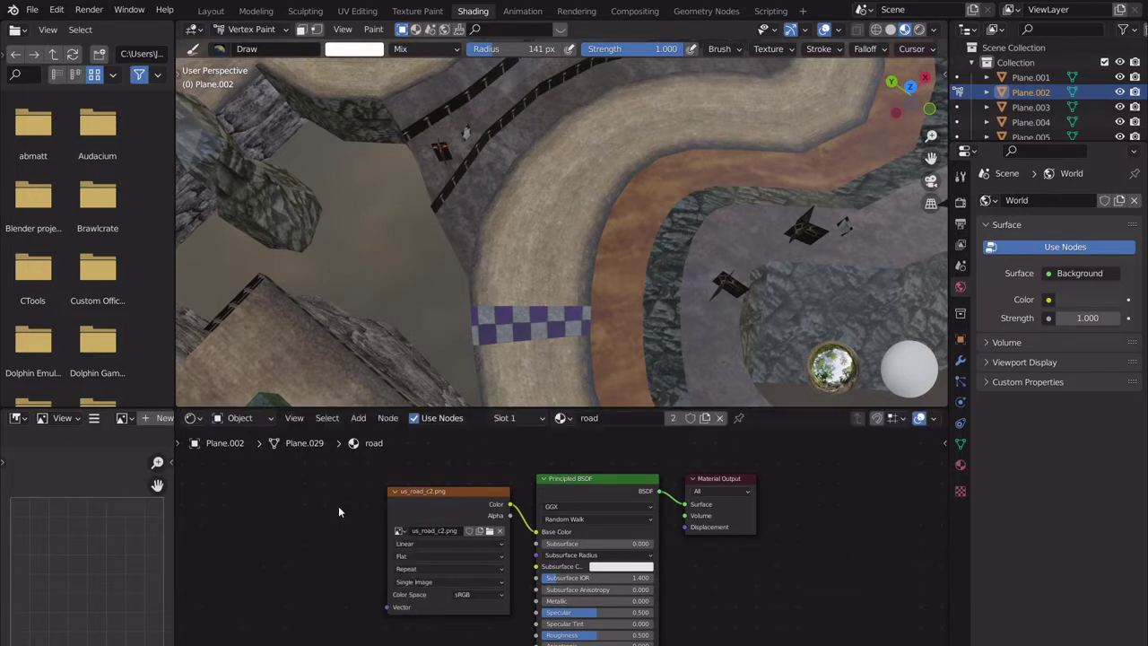
# Add a Vertex Color node to the road material's shader nodes.
pyautogui.hotkey('shift', 'a')
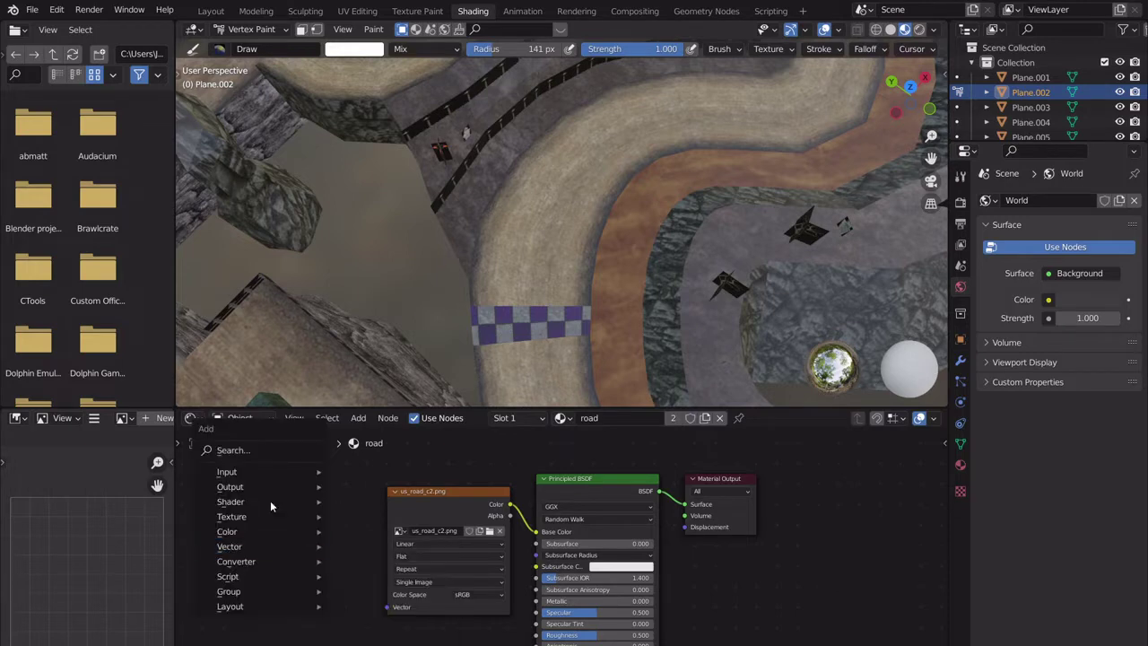
pyautogui.click(269, 449)
pyautogui.write('verte')
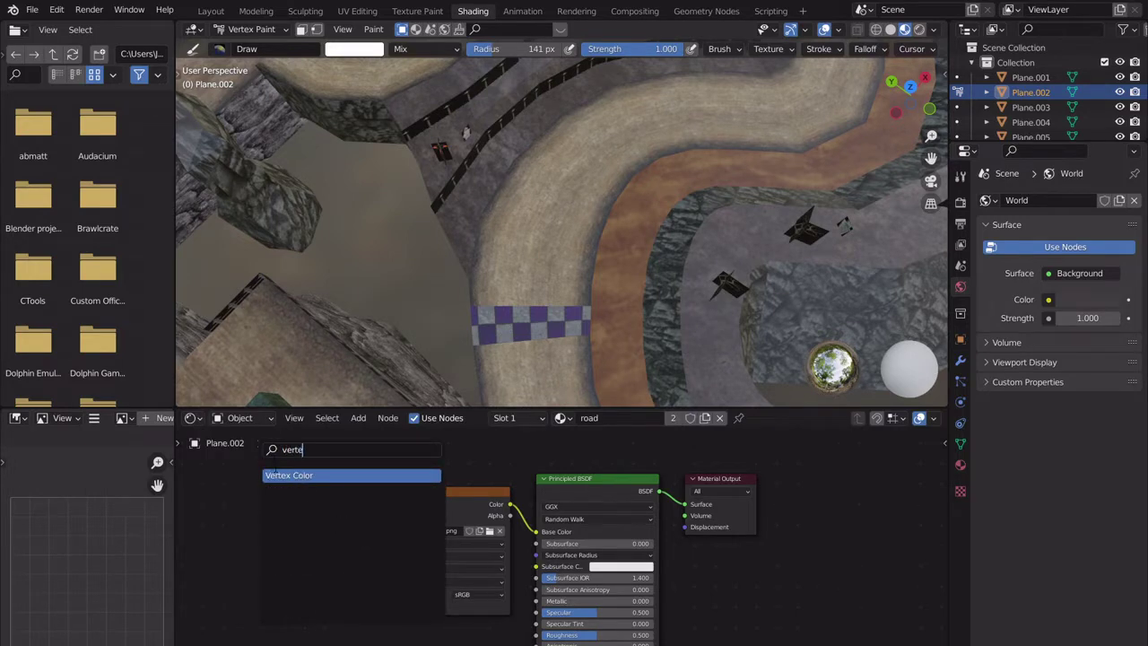
pyautogui.press('Return')
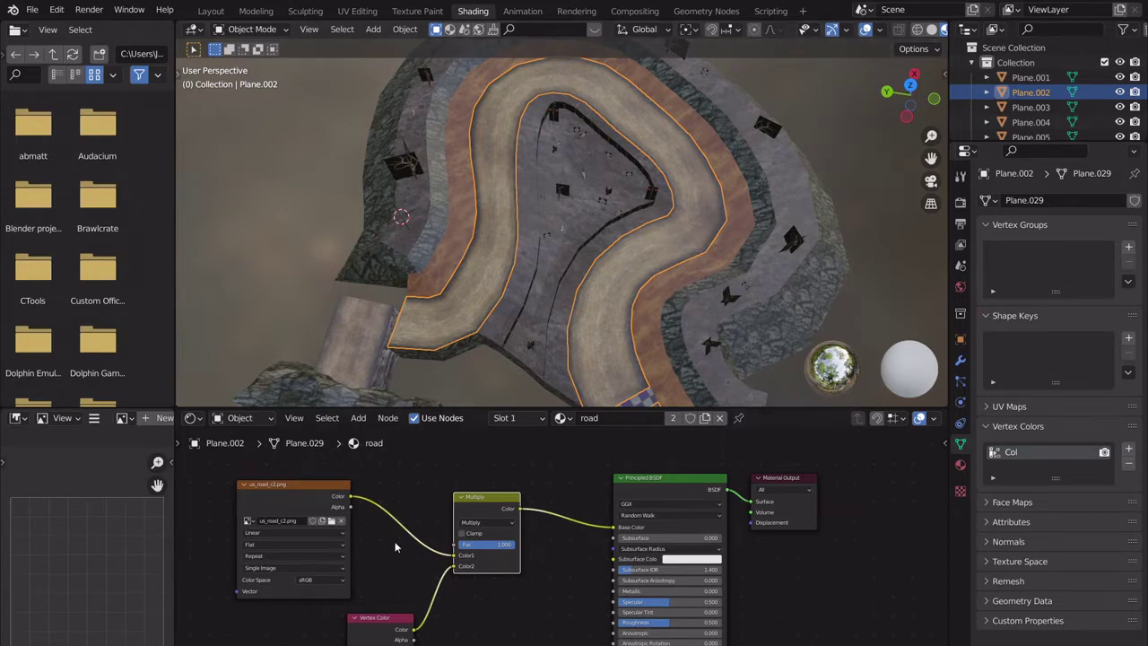
# Move the us_road_c2.png image texture node closer to the Multiply node and nudge the Vertex Color node.
pyautogui.moveTo(282, 493); pyautogui.dragTo(327, 493)
pyautogui.moveTo(370, 626); pyautogui.dragTo(369, 627)
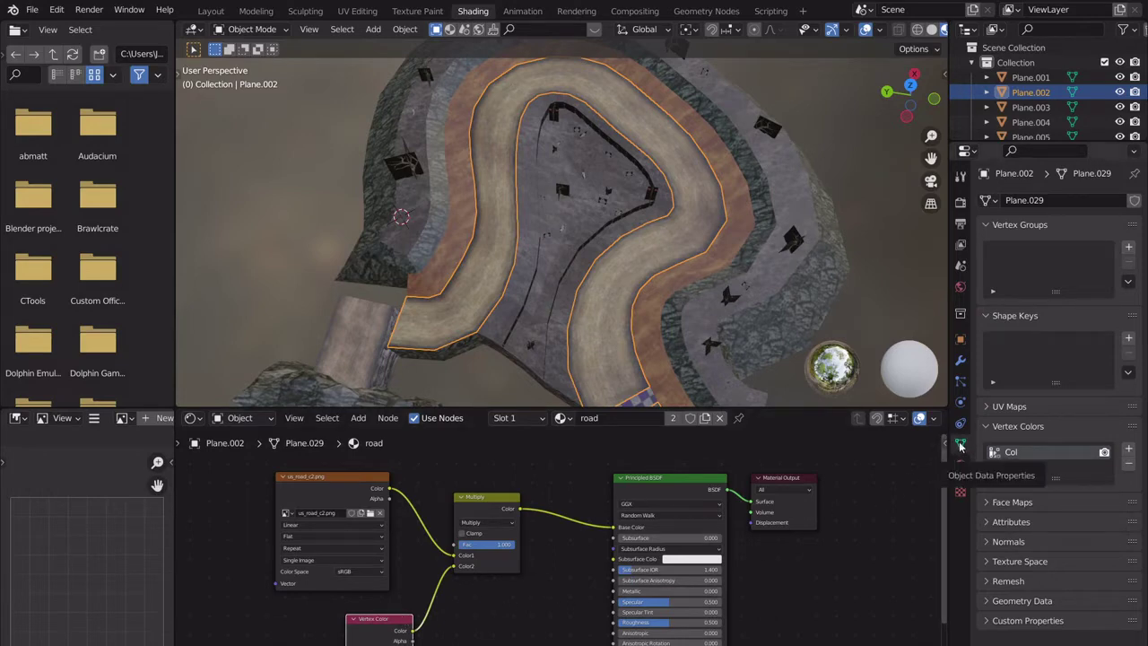
# Review the road mesh's vertex color layers and collapse their list.
pyautogui.click(1008, 426)
pyautogui.click(1009, 427)
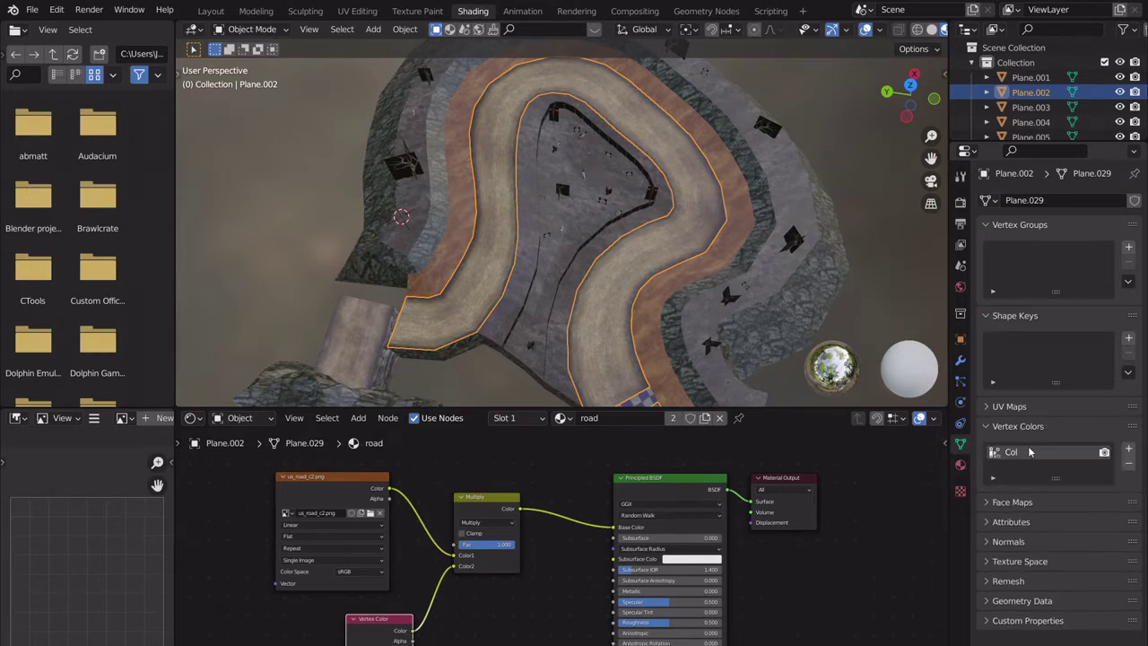
pyautogui.click(1017, 429)
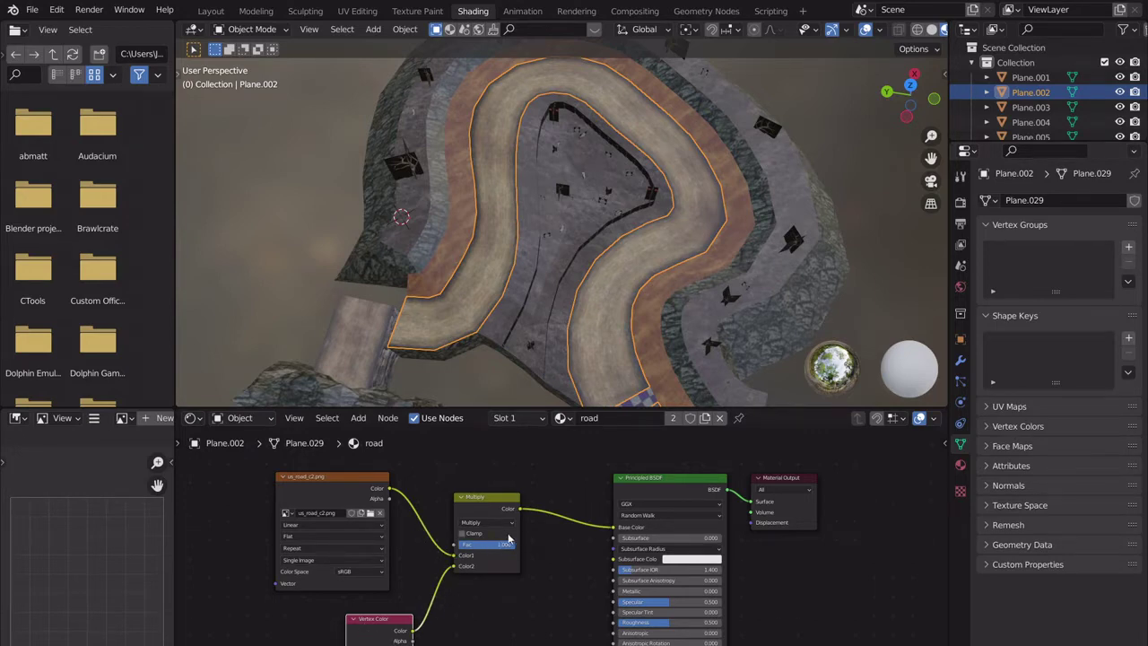
# Set the blending mode of the mix node feeding Base Color to Multiply.
pyautogui.scroll(5, 517, 553)
pyautogui.click(470, 535)
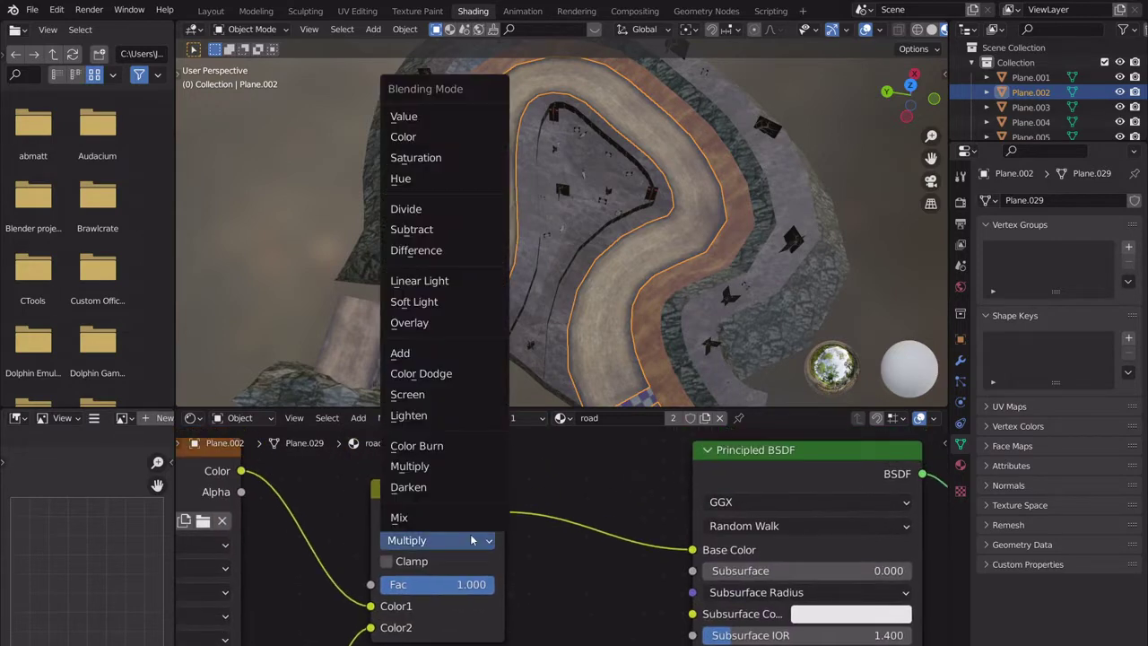
pyautogui.click(531, 549)
pyautogui.scroll(-1, 484, 538)
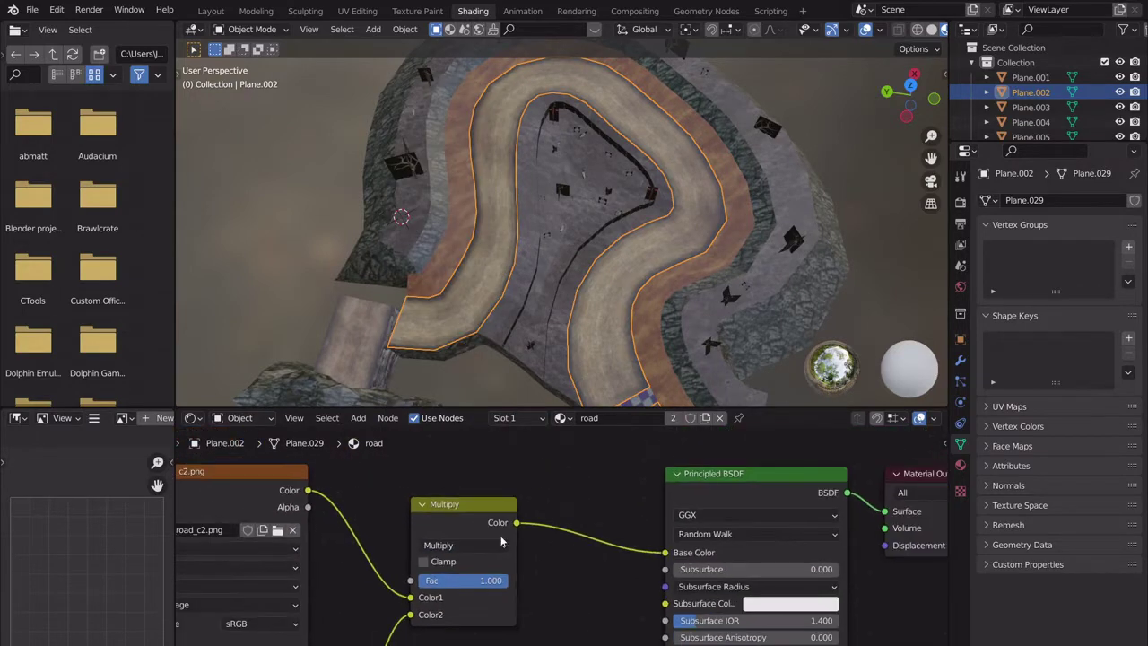
pyautogui.click(484, 547)
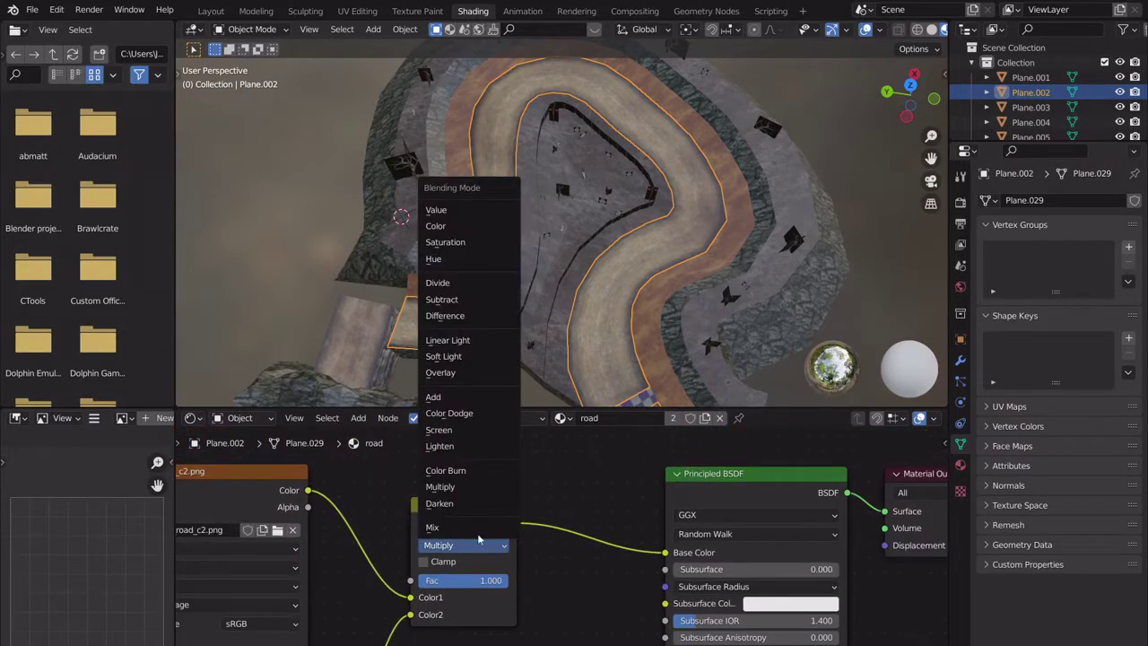
pyautogui.click(440, 486)
pyautogui.scroll(-2, 565, 588)
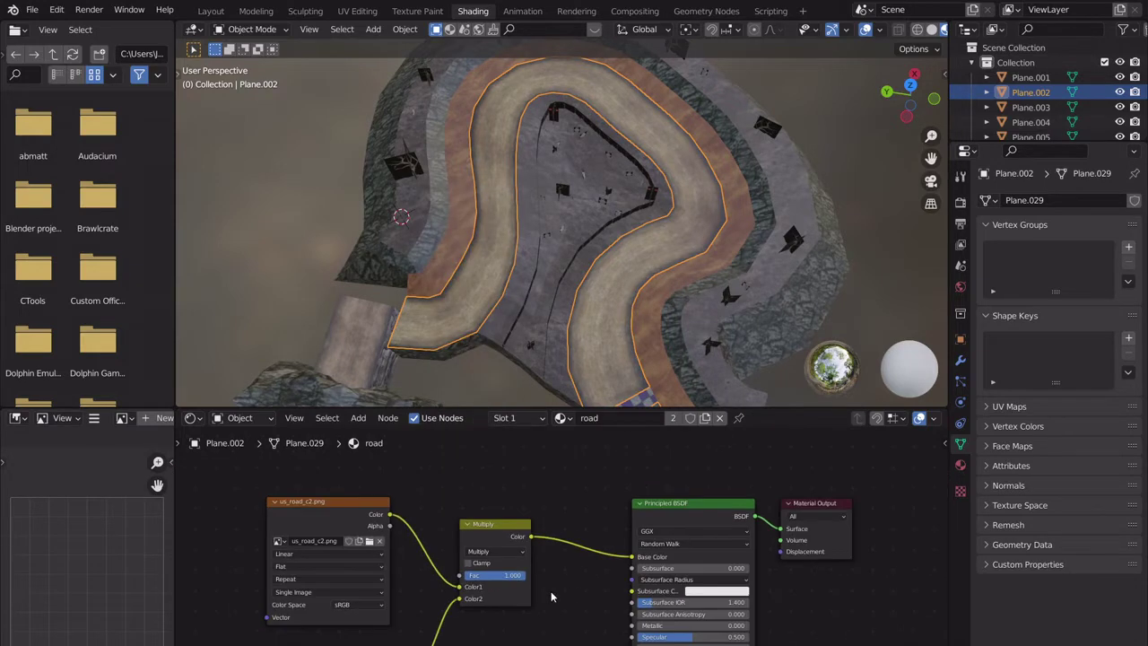
pyautogui.hotkey('shift', 'a')
pyautogui.click(517, 545)
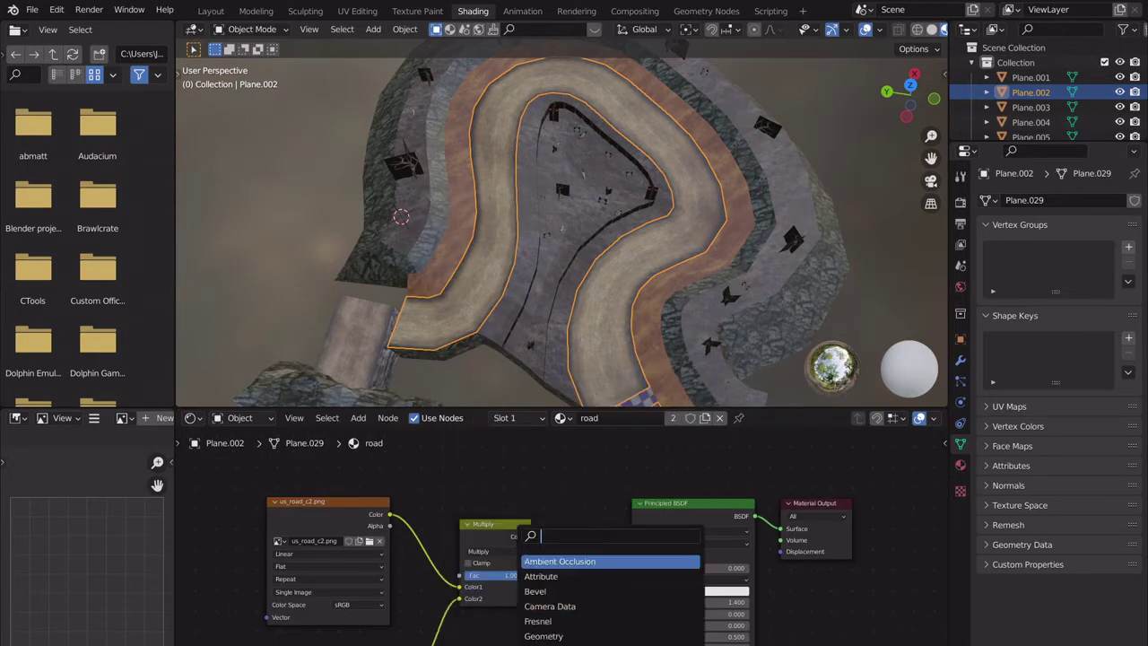
pyautogui.write('mix')
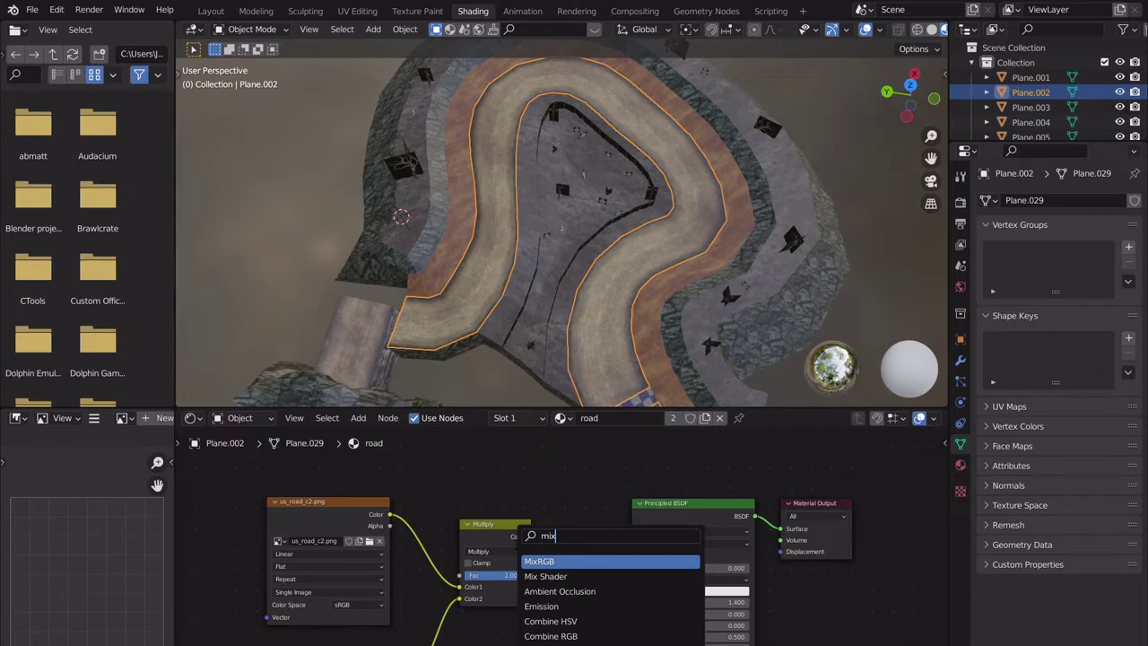
pyautogui.press('Escape')
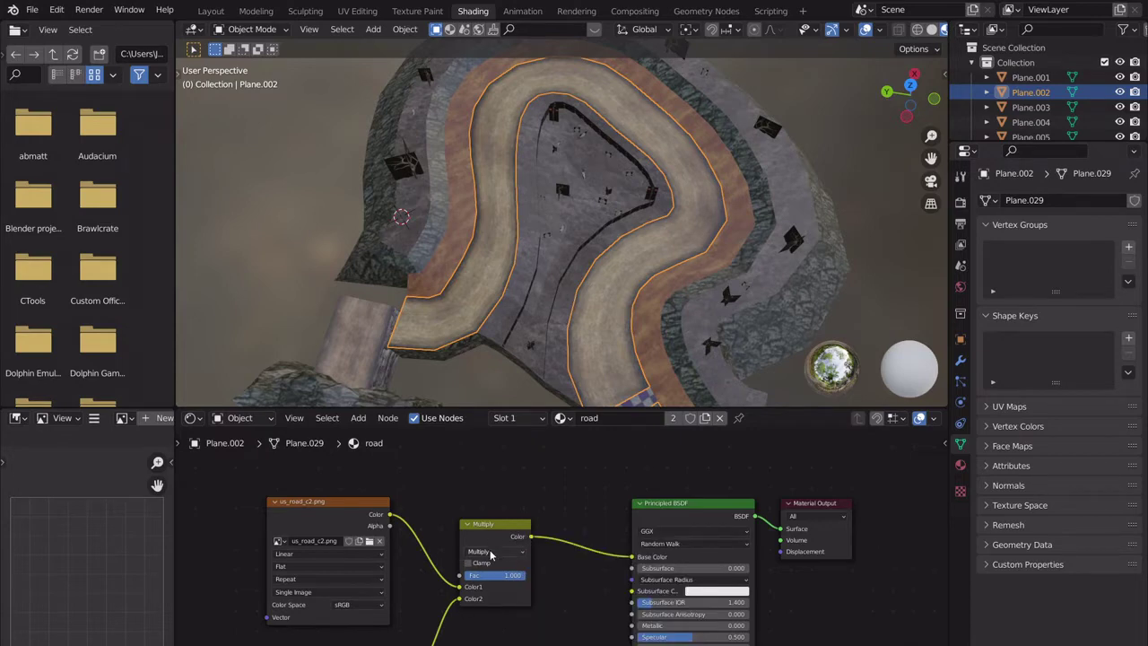
# Examine how the image texture and Vertex Color nodes connect through the Multiply node to the Principled BSDF's Base Color.
pyautogui.click(494, 550)
pyautogui.click(495, 515)
pyautogui.scroll(5, 565, 579)
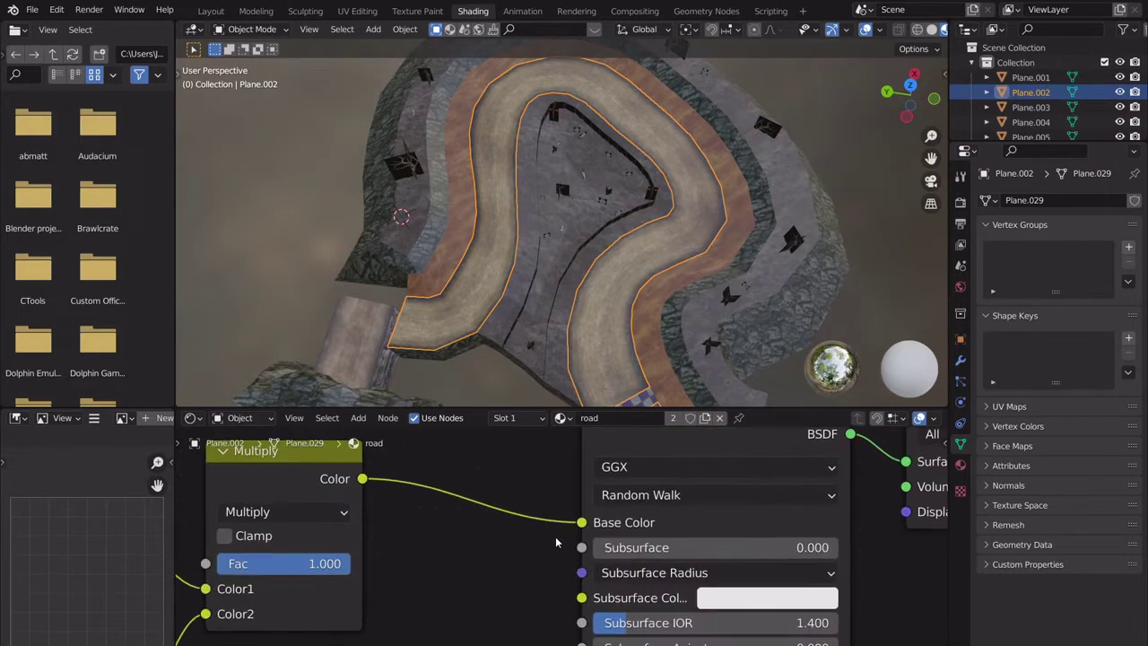
pyautogui.scroll(-5, 555, 542)
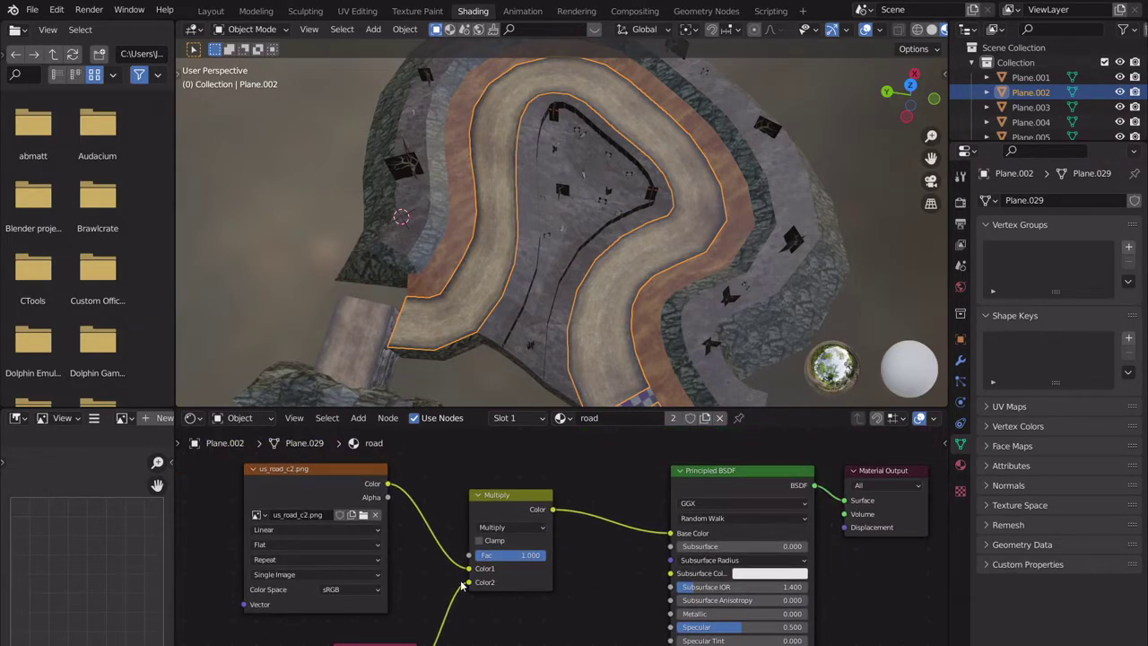
pyautogui.scroll(-3, 462, 581)
pyautogui.moveTo(479, 579); pyautogui.dragTo(438, 540, button='middle')
pyautogui.scroll(7, 433, 550)
pyautogui.scroll(-2, 429, 562)
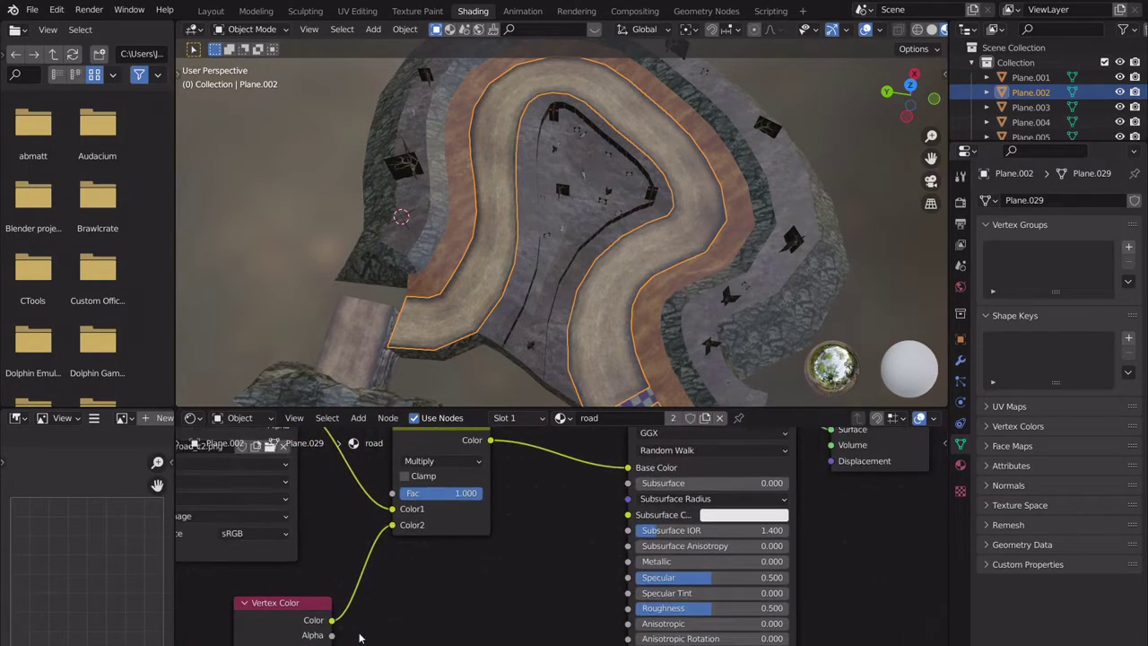
pyautogui.moveTo(348, 629); pyautogui.dragTo(412, 627)
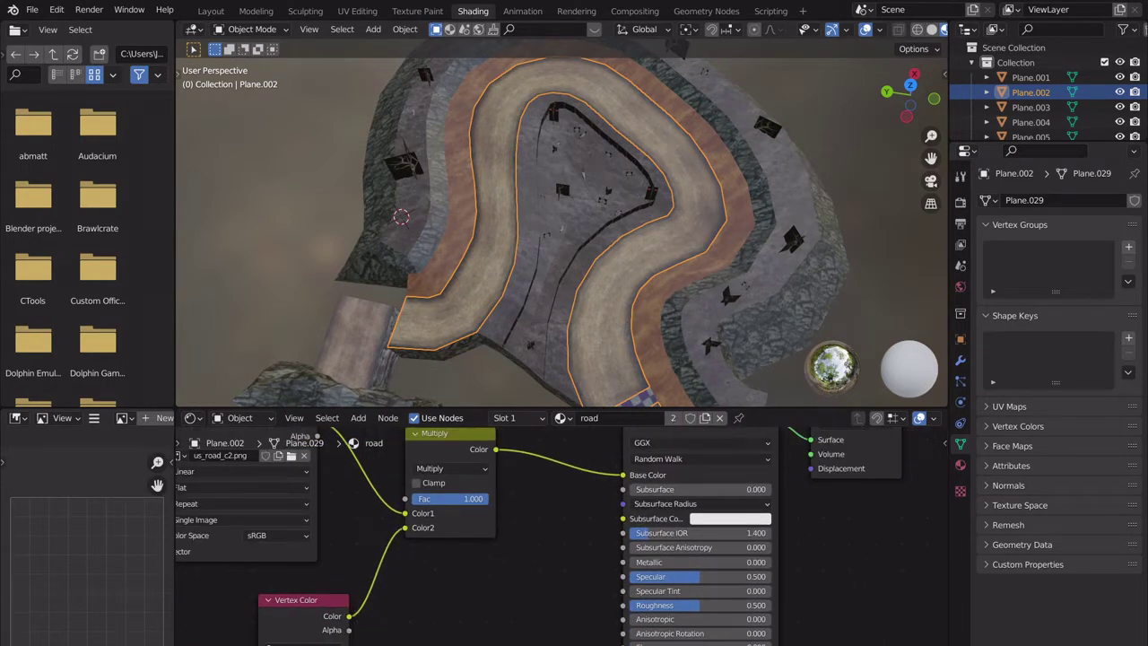
pyautogui.moveTo(502, 564); pyautogui.dragTo(527, 619, button='middle')
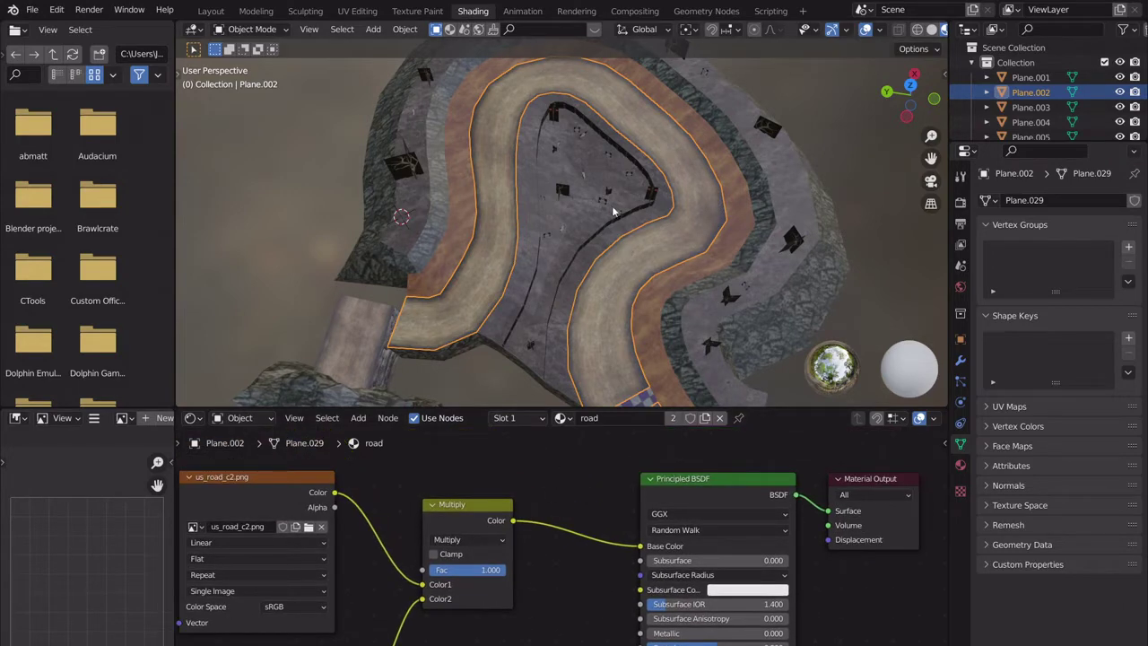
# Switch the road mesh from Object Mode to Vertex Paint mode.
pyautogui.moveTo(613, 212); pyautogui.dragTo(659, 252, button='middle')
pyautogui.scroll(3, 664, 249)
pyautogui.scroll(-3, 655, 250)
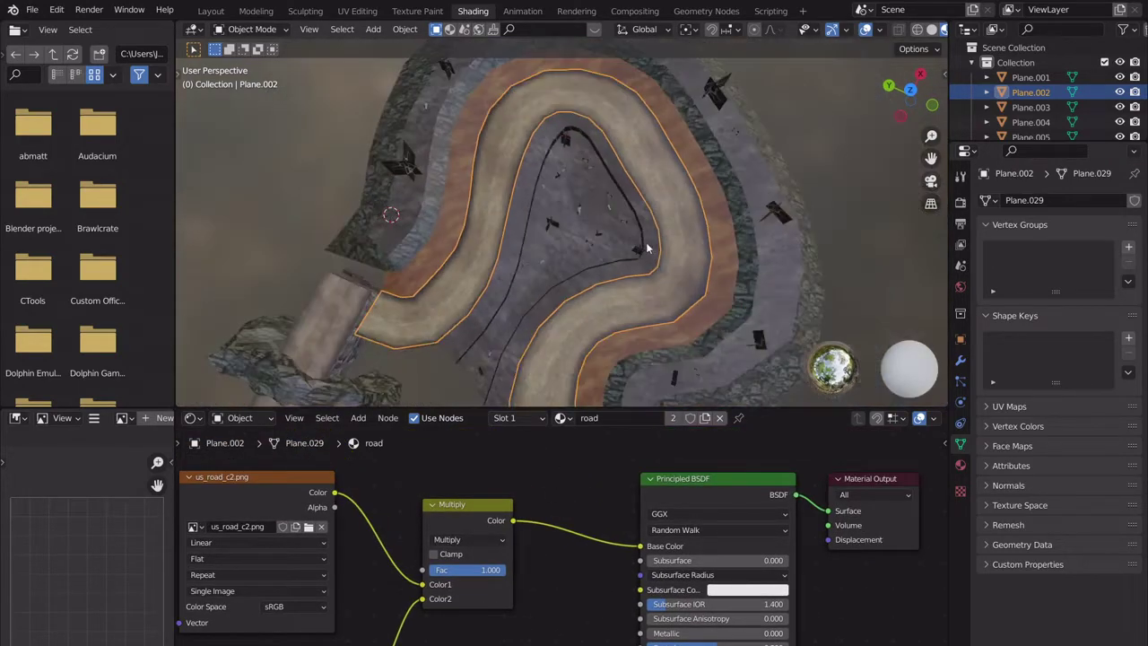
pyautogui.click(249, 30)
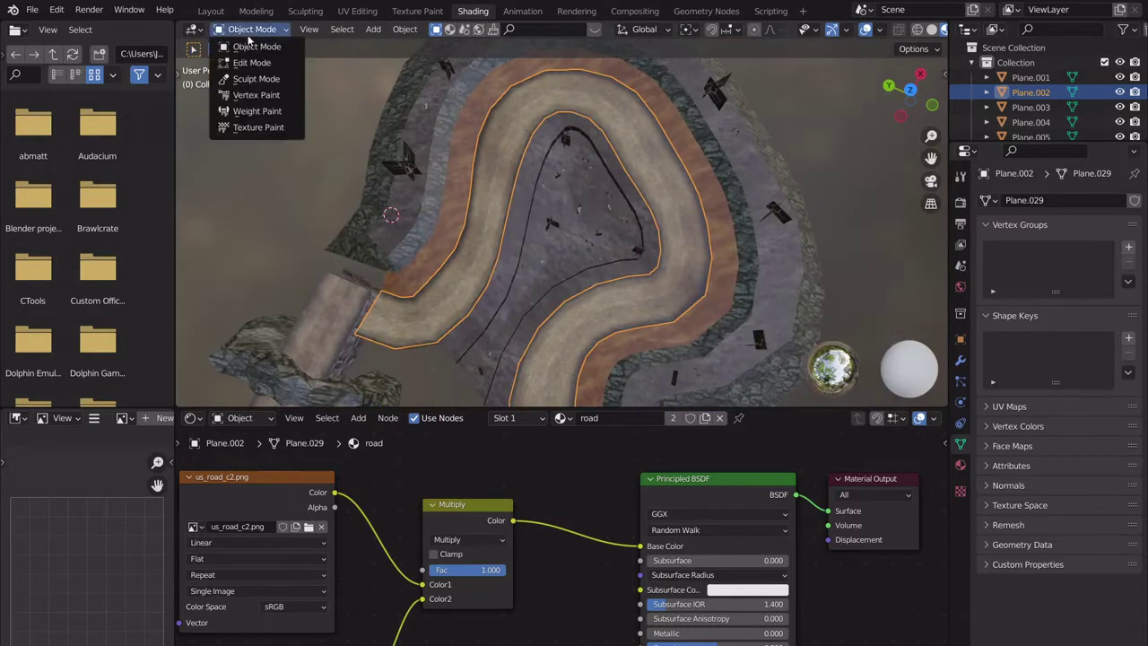
pyautogui.click(267, 96)
pyautogui.moveTo(634, 208); pyautogui.dragTo(567, 196, button='middle')
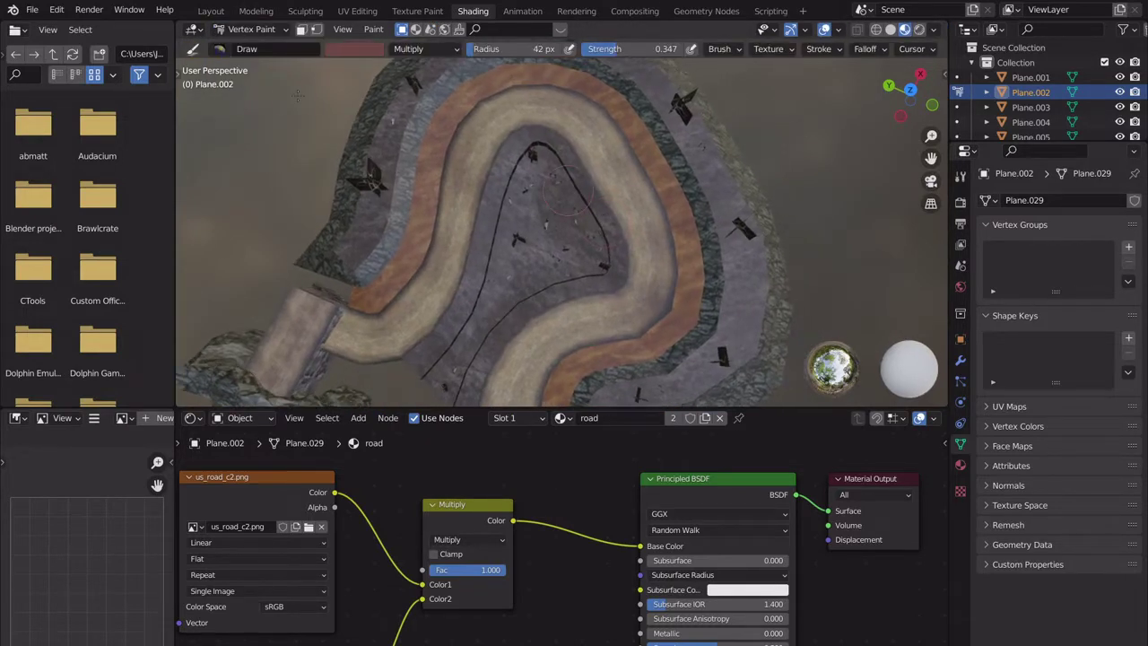
pyautogui.scroll(8, 517, 120)
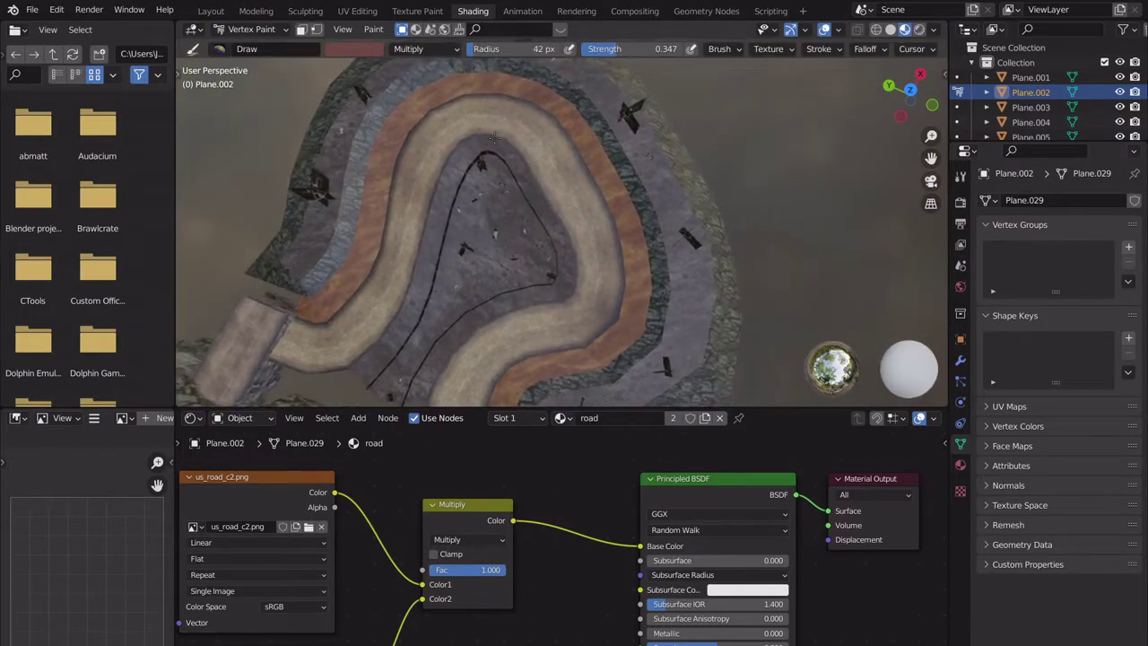
pyautogui.moveTo(542, 207); pyautogui.dragTo(536, 229, button='middle')
# Pick a muted red brush color and dab vertex paint on the road's bend with the Draw brush.
pyautogui.click(353, 49)
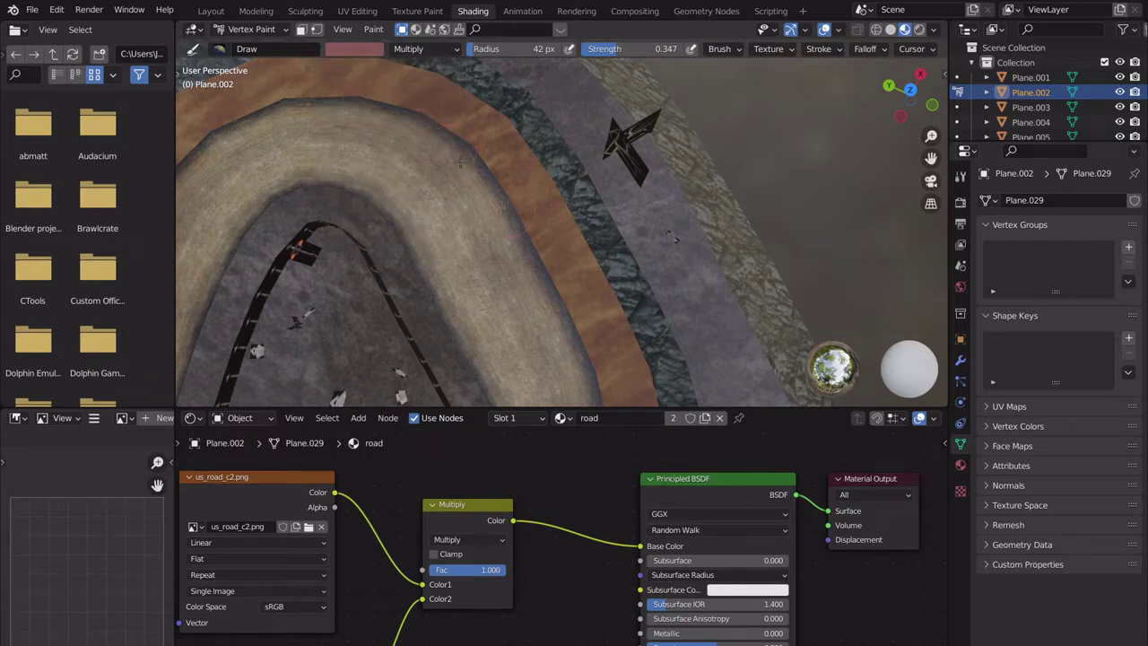
pyautogui.scroll(-2, 518, 303)
pyautogui.moveTo(518, 215)
pyautogui.keyDown('shift'); pyautogui.mouseDown(button='middle')
pyautogui.moveTo(603, 256)
pyautogui.moveTo(506, 217)
pyautogui.moveTo(575, 256)
pyautogui.mouseUp(button='middle'); pyautogui.keyUp('shift')
pyautogui.scroll(-3, 518, 209)
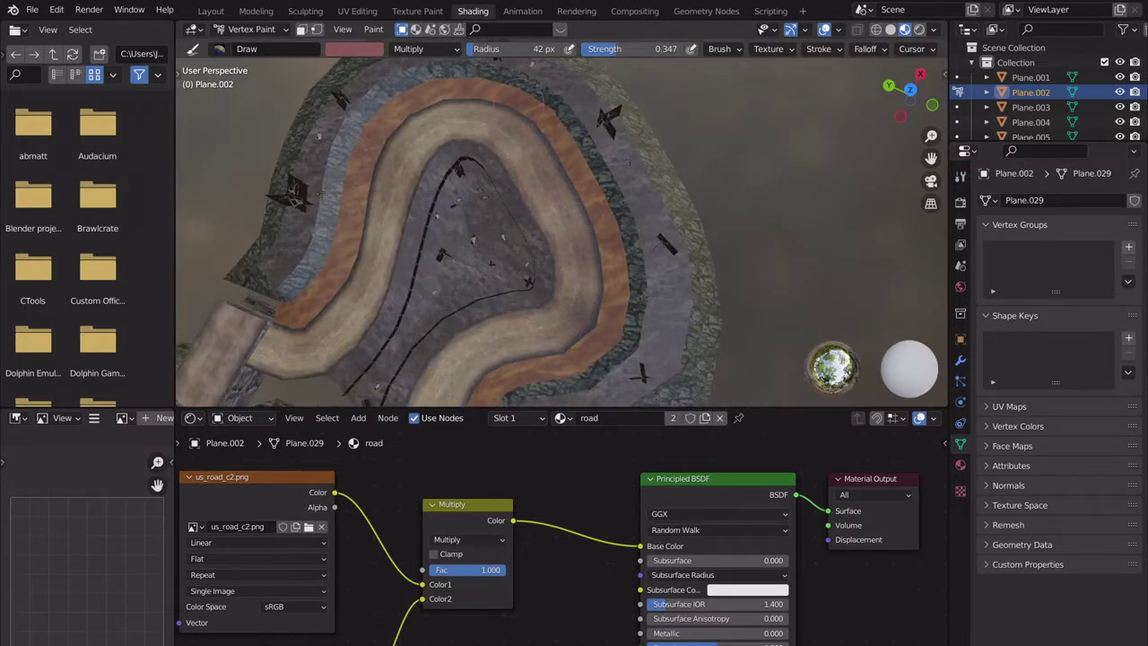
pyautogui.click(552, 202)
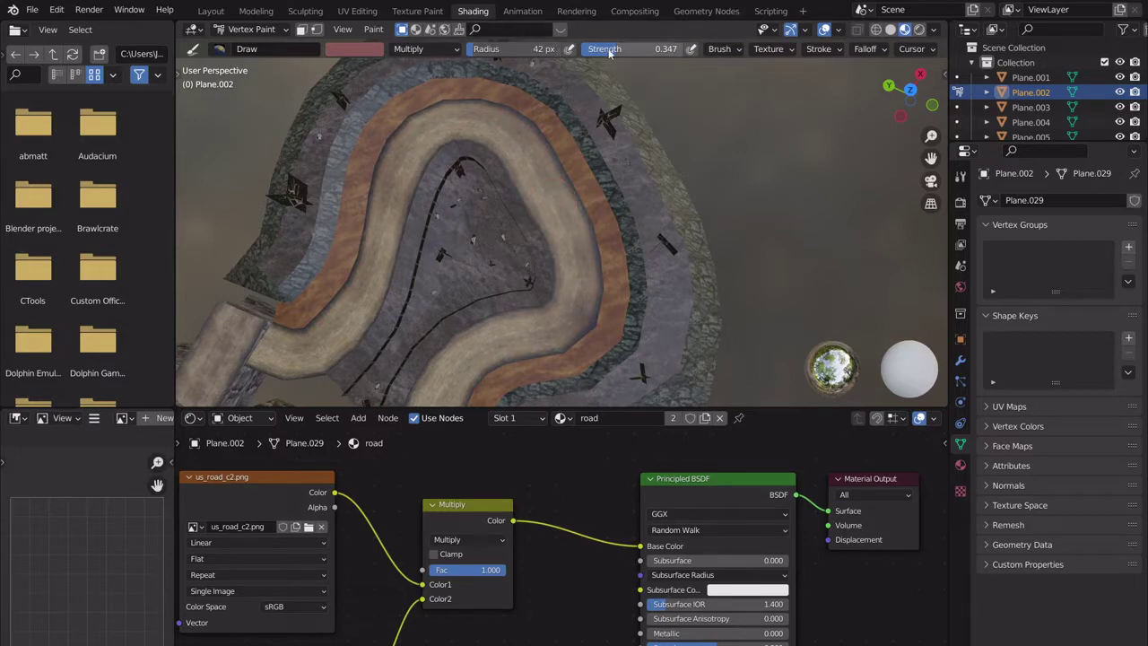
# Raise the Draw brush's strength to 0.665 and lower it to 0.139.
pyautogui.moveTo(630, 52); pyautogui.dragTo(663, 52)
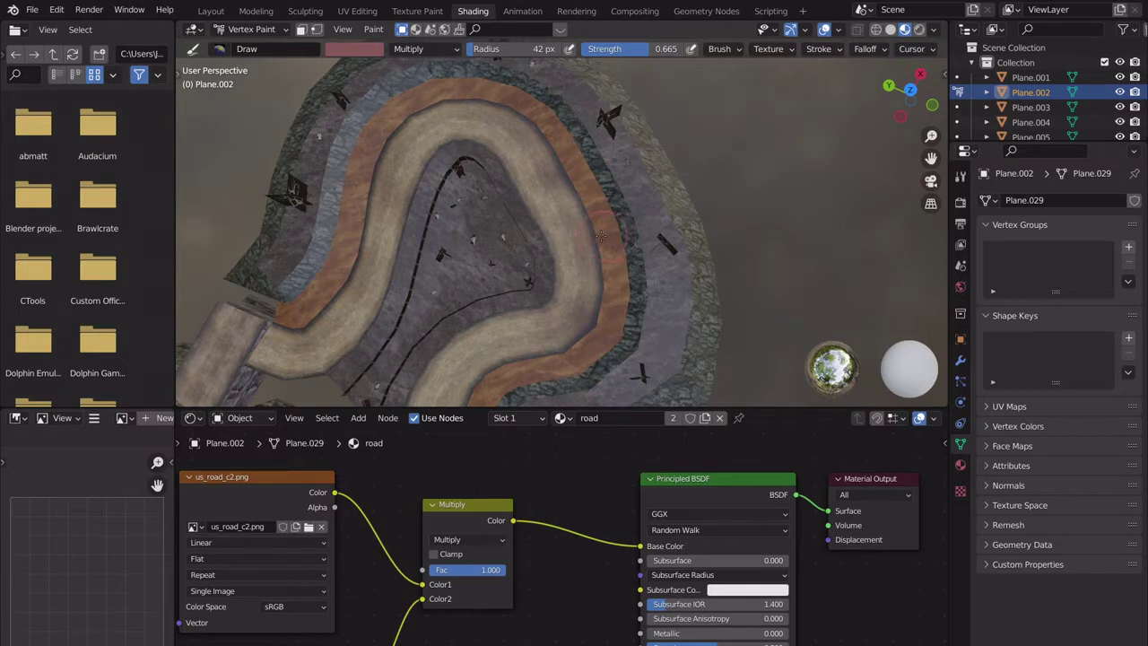
pyautogui.moveTo(650, 49); pyautogui.dragTo(596, 49)
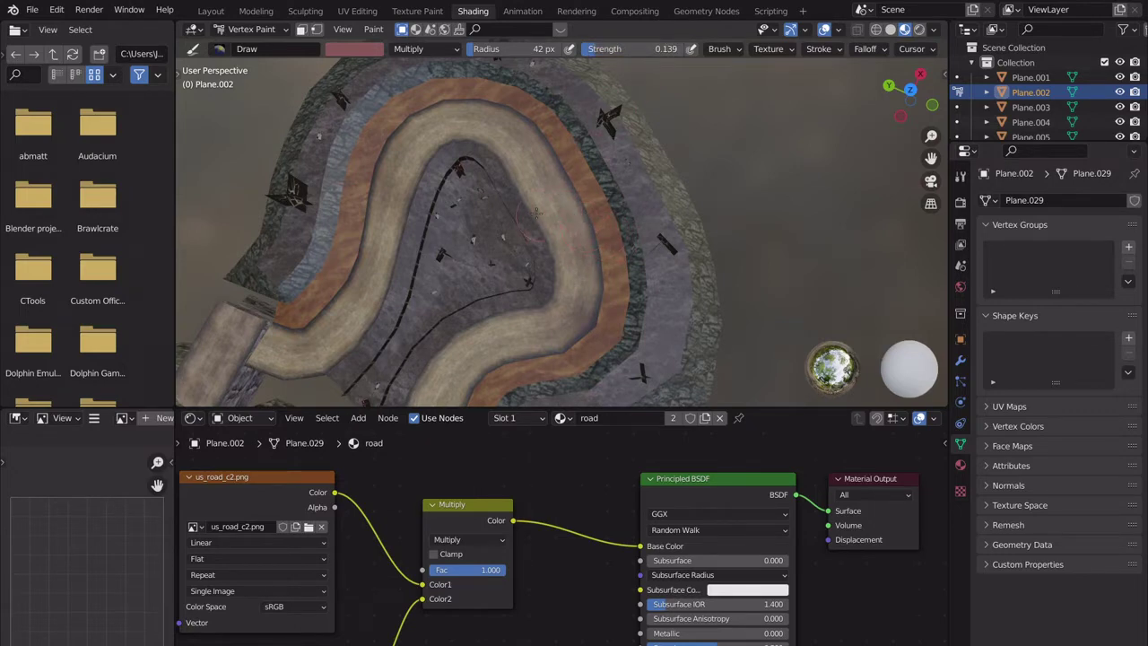
pyautogui.moveTo(580, 290)
pyautogui.mouseDown(button='middle')
pyautogui.moveTo(621, 199)
pyautogui.moveTo(476, 237)
pyautogui.mouseUp(button='middle')
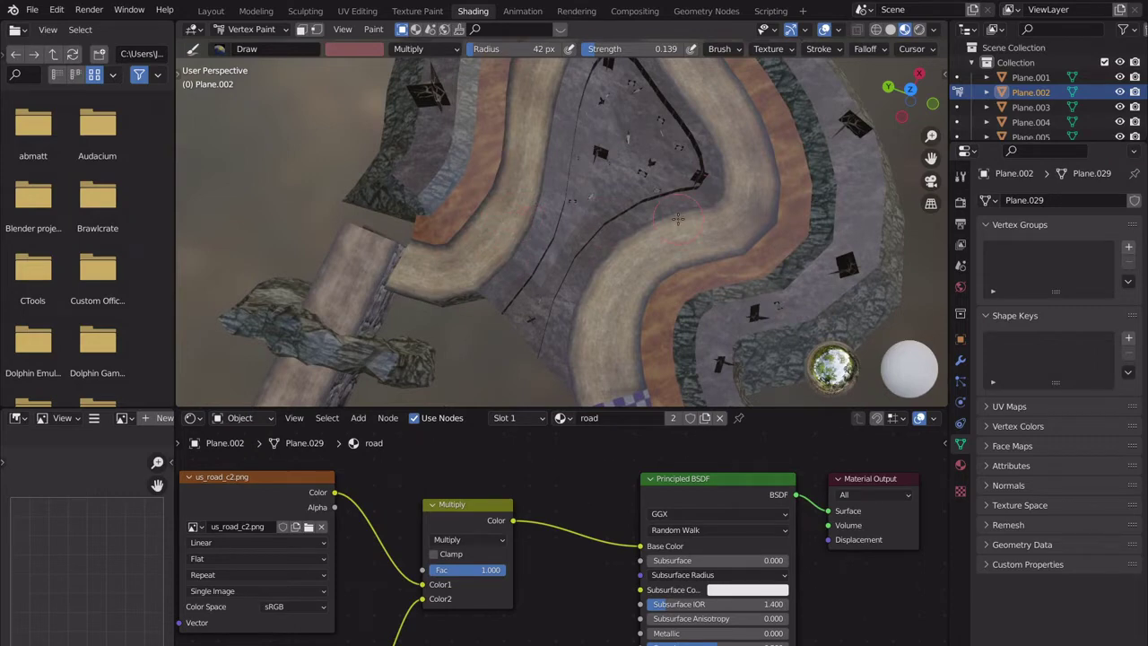
# Switch to the Layout workspace and return the road mesh to Object Mode.
pyautogui.click(211, 11)
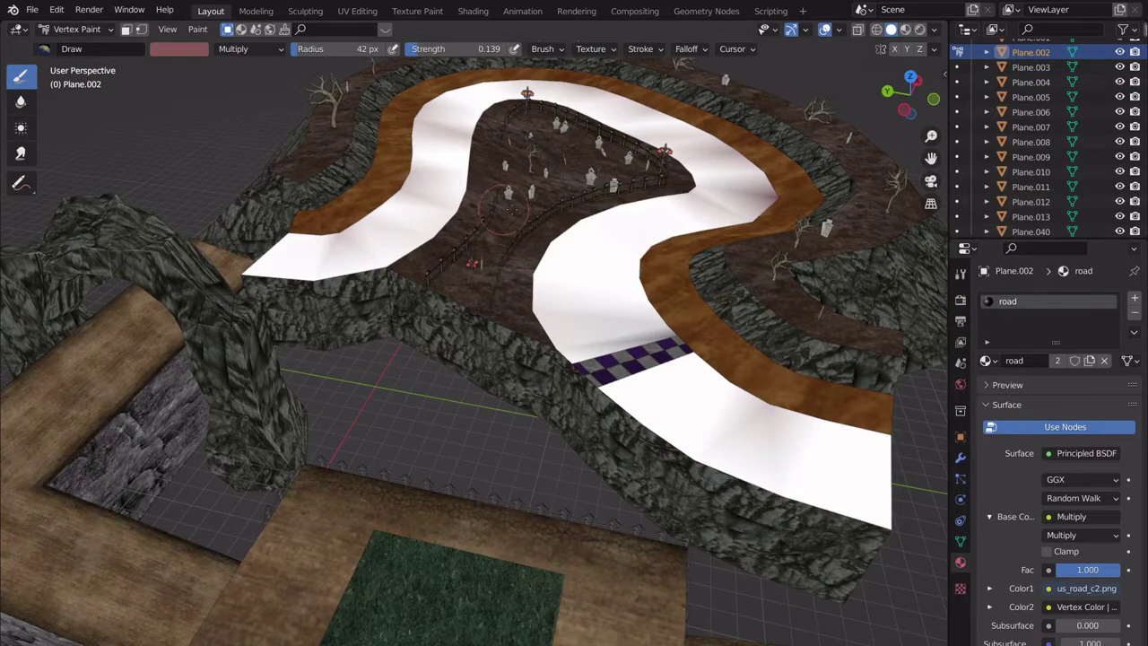
pyautogui.scroll(-6, 493, 220)
pyautogui.moveTo(493, 220)
pyautogui.mouseDown(button='middle')
pyautogui.moveTo(482, 231)
pyautogui.moveTo(485, 206)
pyautogui.moveTo(430, 153)
pyautogui.mouseUp(button='middle')
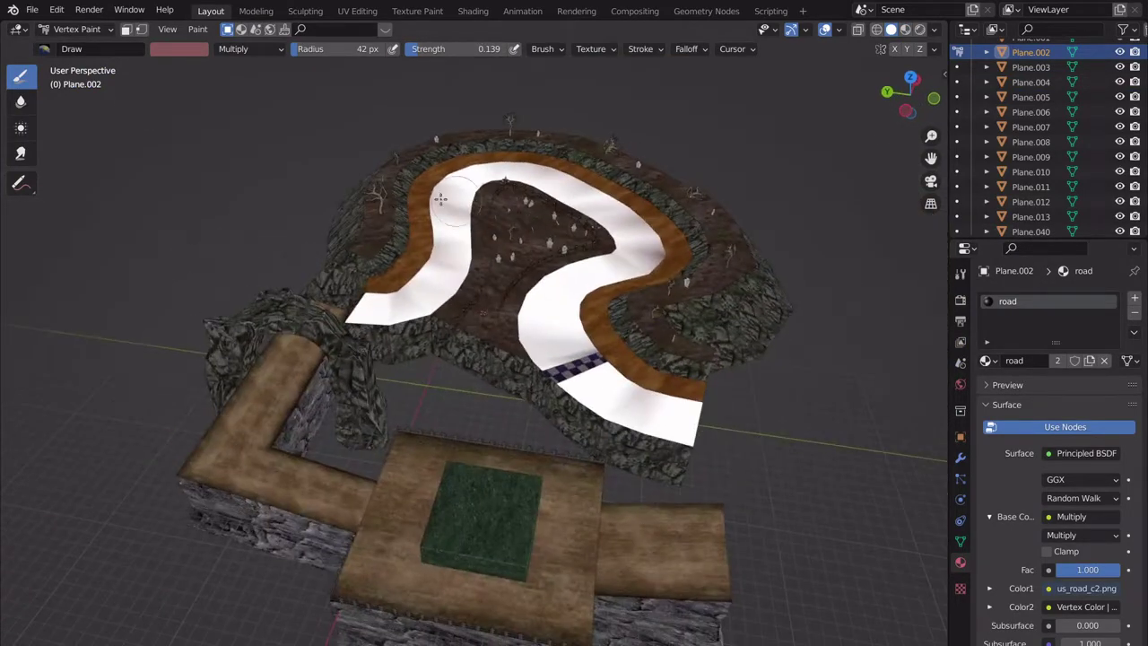
pyautogui.click(75, 29)
pyautogui.click(77, 47)
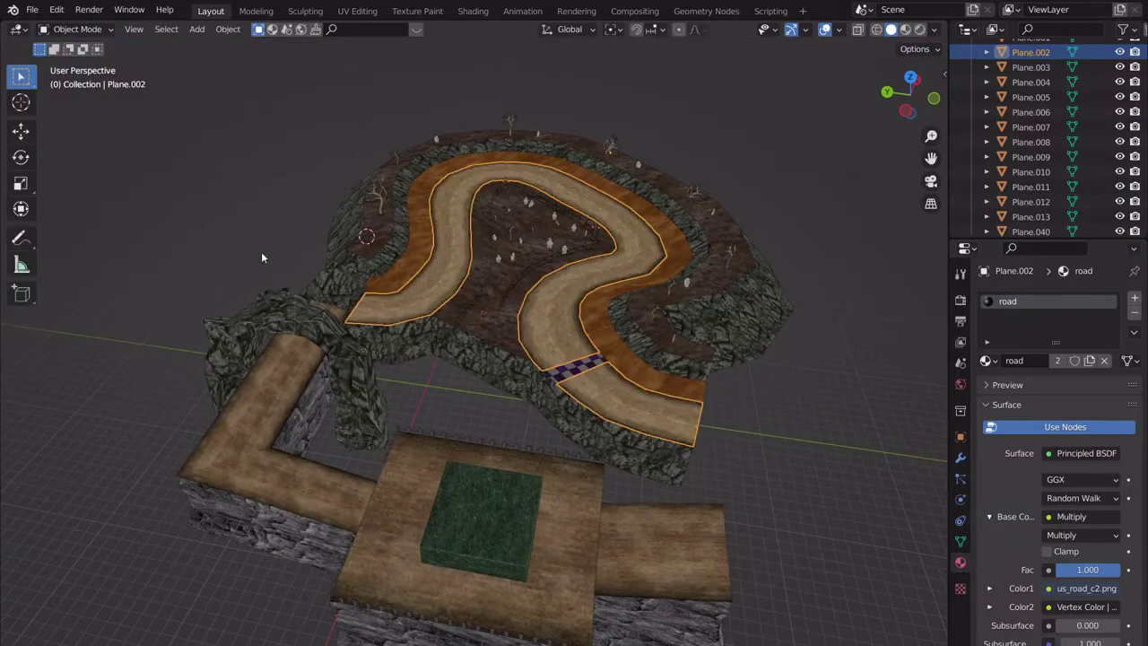
# Examine the track, bridge and rock walls from several angles in the Layout workspace and the Shading workspace.
pyautogui.moveTo(261, 251); pyautogui.dragTo(440, 220, button='middle')
pyautogui.scroll(4, 356, 221)
pyautogui.moveTo(356, 219); pyautogui.dragTo(410, 195, button='middle')
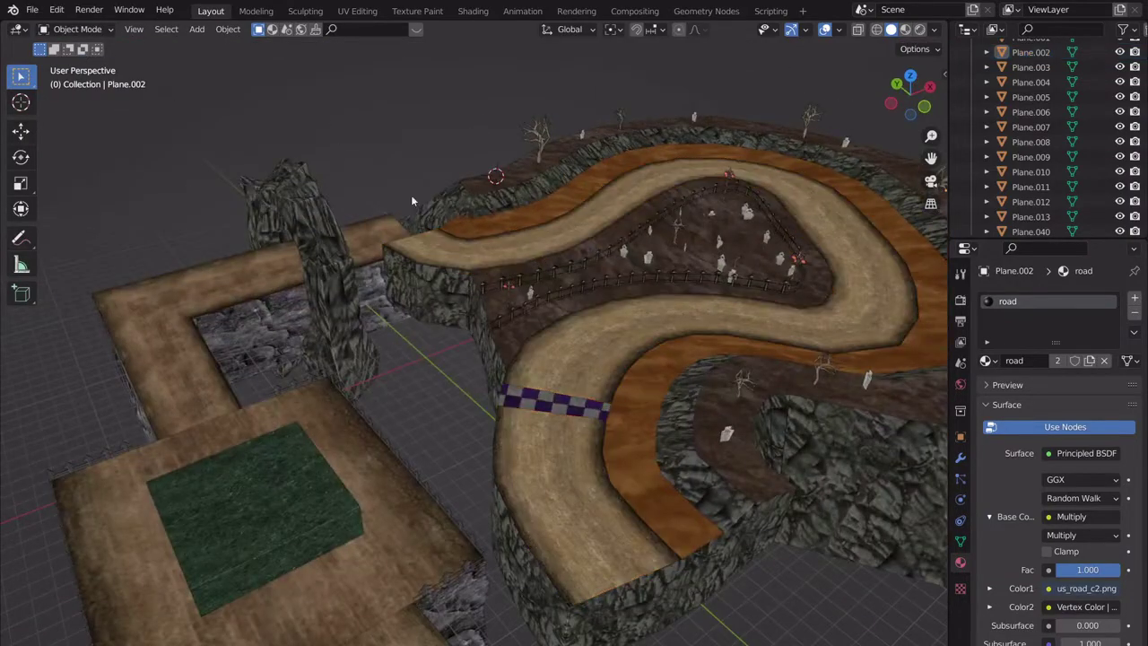
pyautogui.scroll(5, 397, 330)
pyautogui.scroll(-2, 416, 341)
pyautogui.moveTo(416, 337); pyautogui.dragTo(530, 323, button='middle')
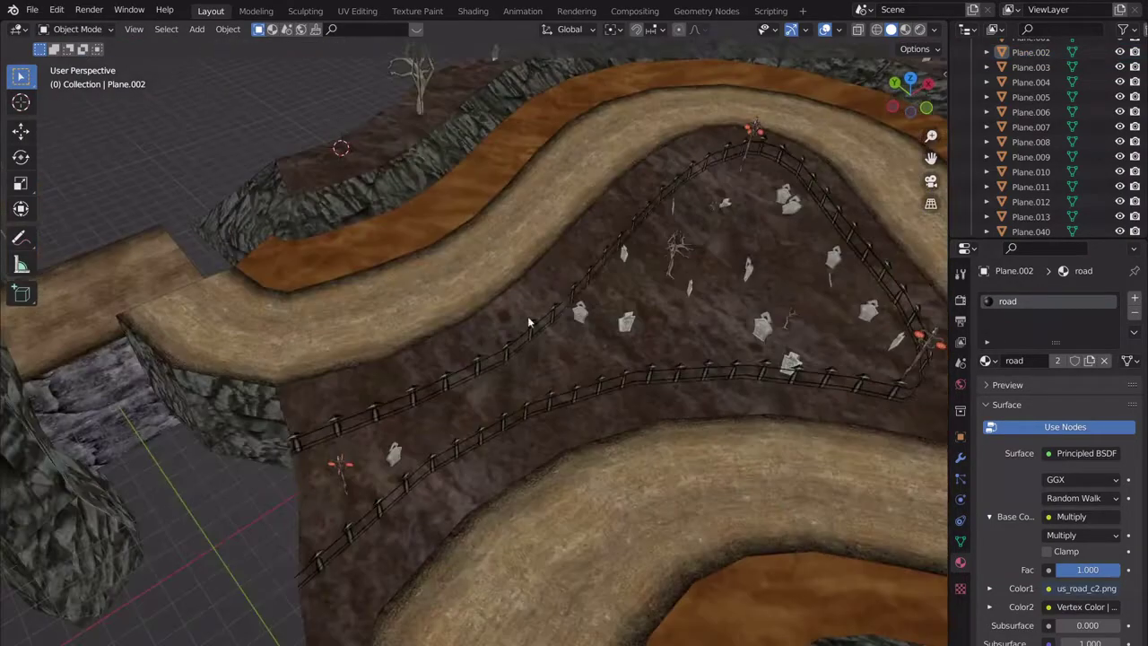
pyautogui.click(472, 11)
pyautogui.moveTo(485, 269)
pyautogui.mouseDown(button='middle')
pyautogui.moveTo(510, 287)
pyautogui.moveTo(562, 233)
pyautogui.mouseUp(button='middle')
pyautogui.moveTo(305, 208); pyautogui.dragTo(592, 188, button='middle')
pyautogui.moveTo(387, 158); pyautogui.dragTo(341, 107, button='middle')
pyautogui.click(211, 11)
pyautogui.scroll(-3, 364, 274)
pyautogui.moveTo(364, 275); pyautogui.dragTo(469, 214, button='middle')
pyautogui.scroll(5, 424, 246)
pyautogui.moveTo(423, 245); pyautogui.dragTo(690, 330, button='middle')
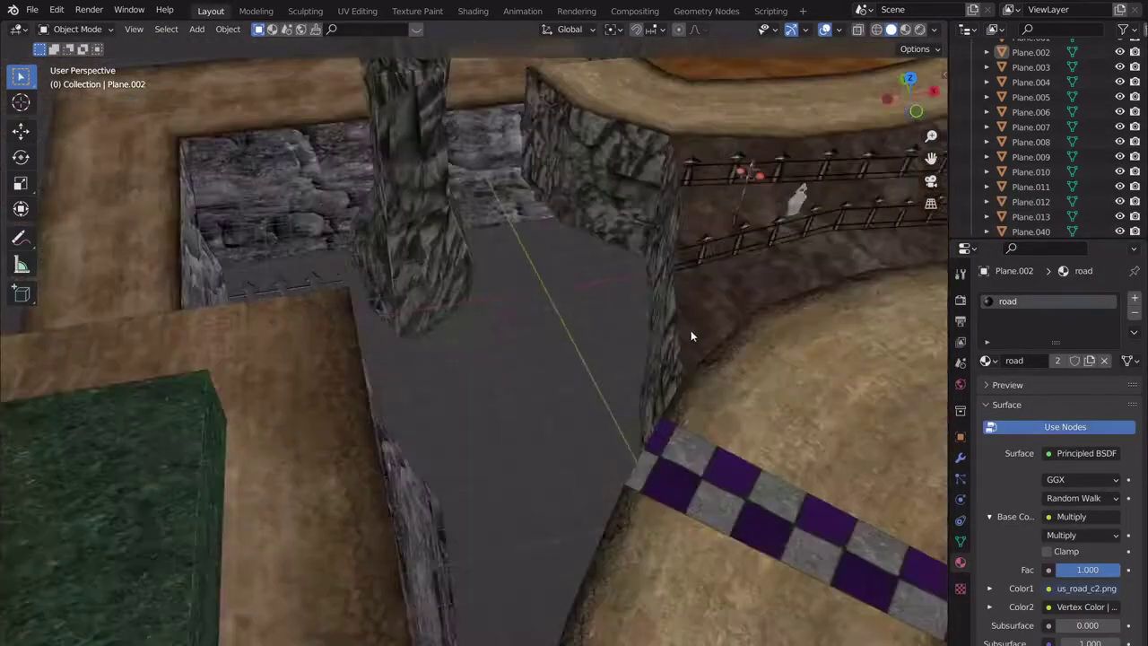
# Add a cylinder mesh with 10 vertices at the 3D cursor on the inner rock wall.
pyautogui.scroll(-5, 691, 330)
pyautogui.moveTo(629, 308); pyautogui.dragTo(615, 341, button='middle')
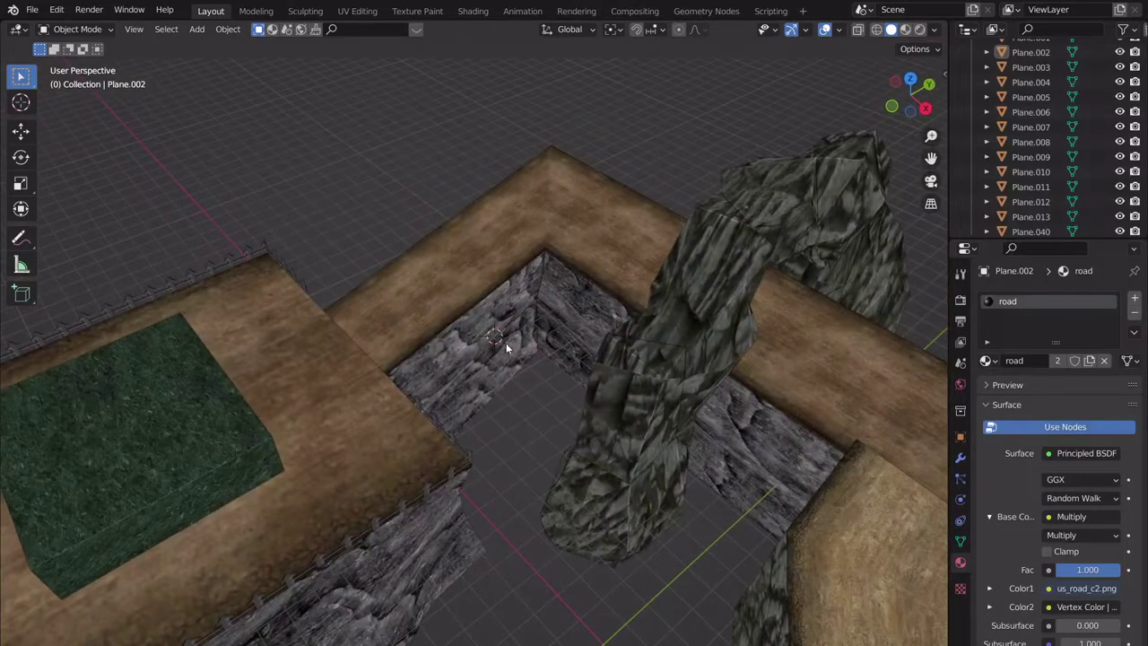
pyautogui.hotkey('shift', 'a')
pyautogui.moveTo(506, 343)
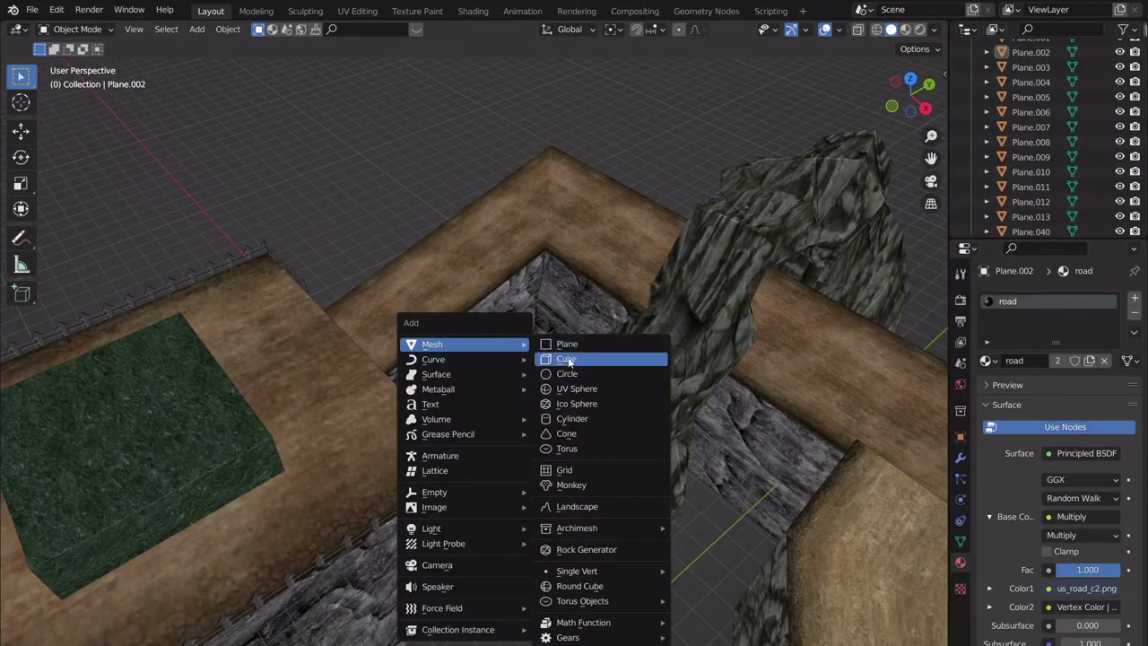
pyautogui.click(588, 418)
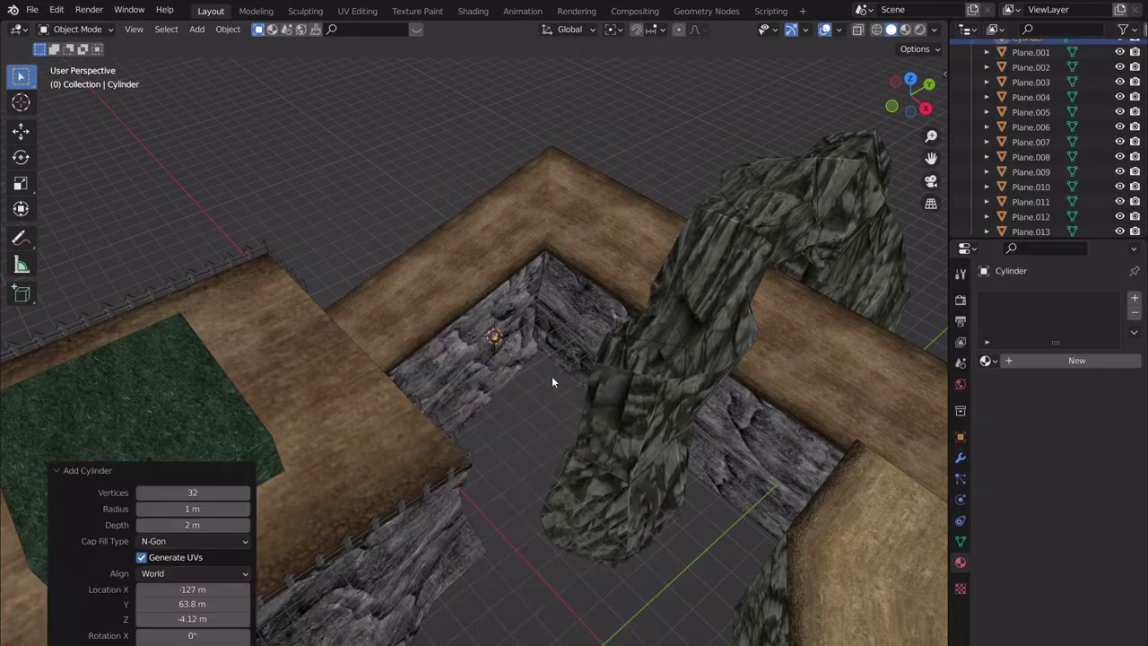
pyautogui.click(187, 492)
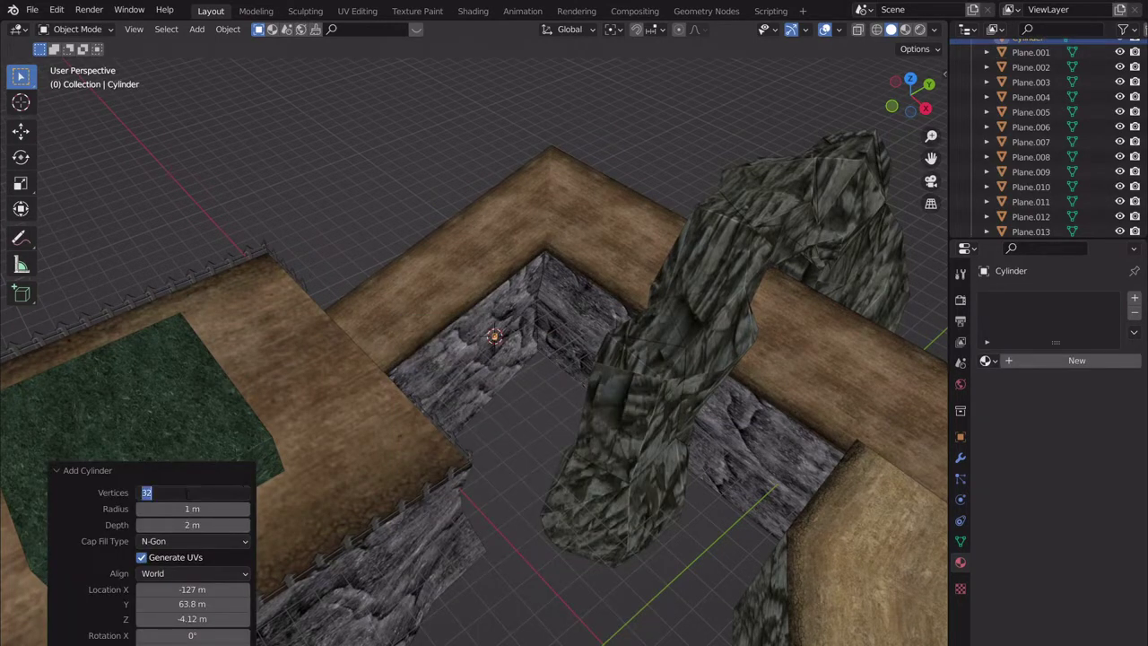
pyautogui.write('10')
pyautogui.press('Return')
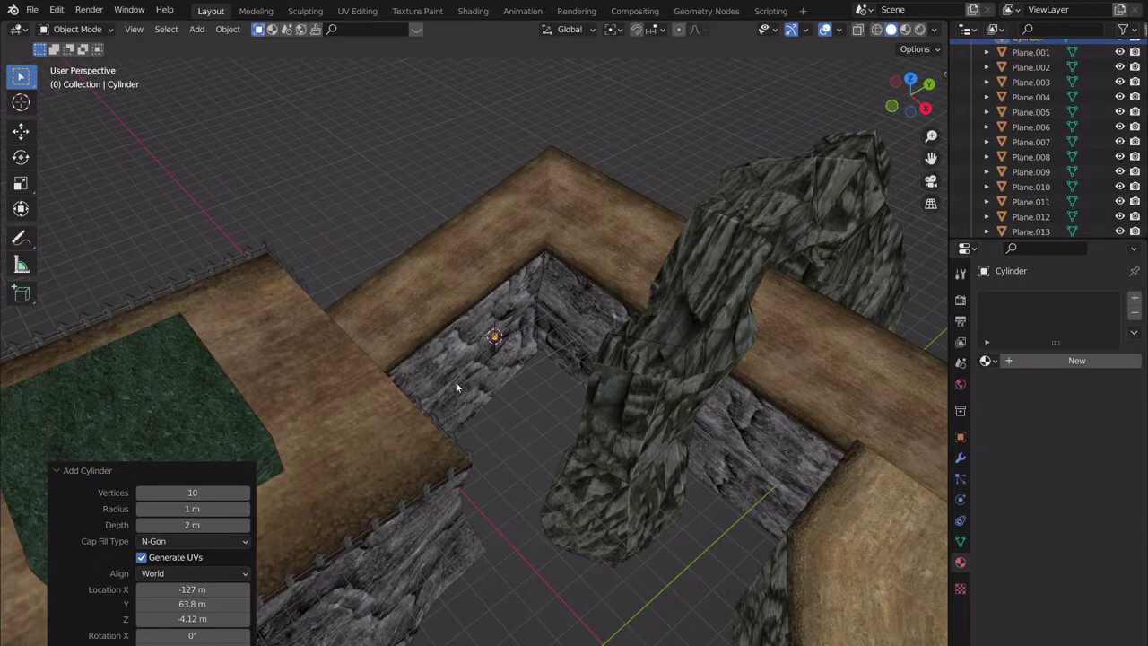
# Scale the cylinder up by about 21.4 and rotate it 90° around X and 90° around Z.
pyautogui.press('s')
pyautogui.click(690, 159)
pyautogui.write('rx')
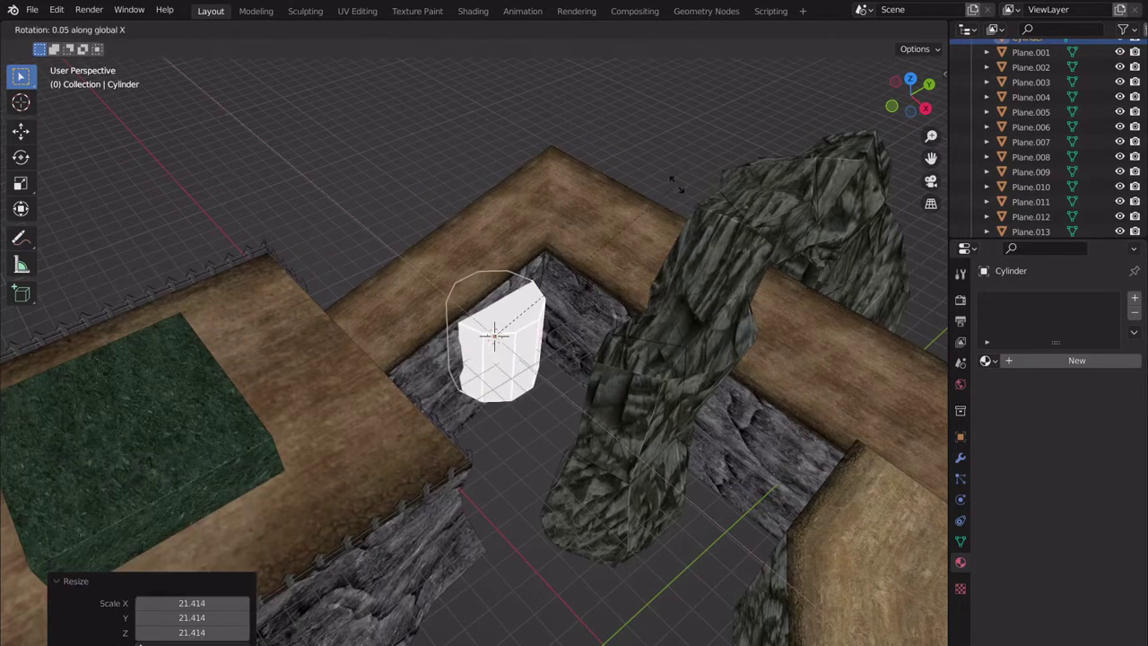
pyautogui.write('90')
pyautogui.press('Return')
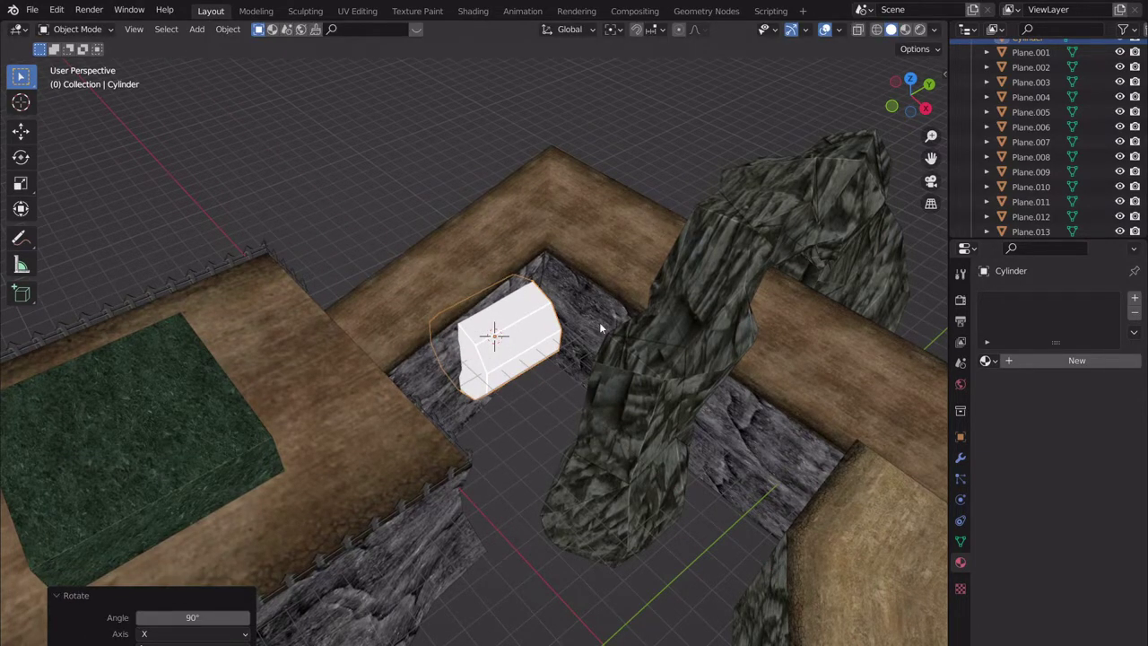
pyautogui.press('r')
pyautogui.press('z')
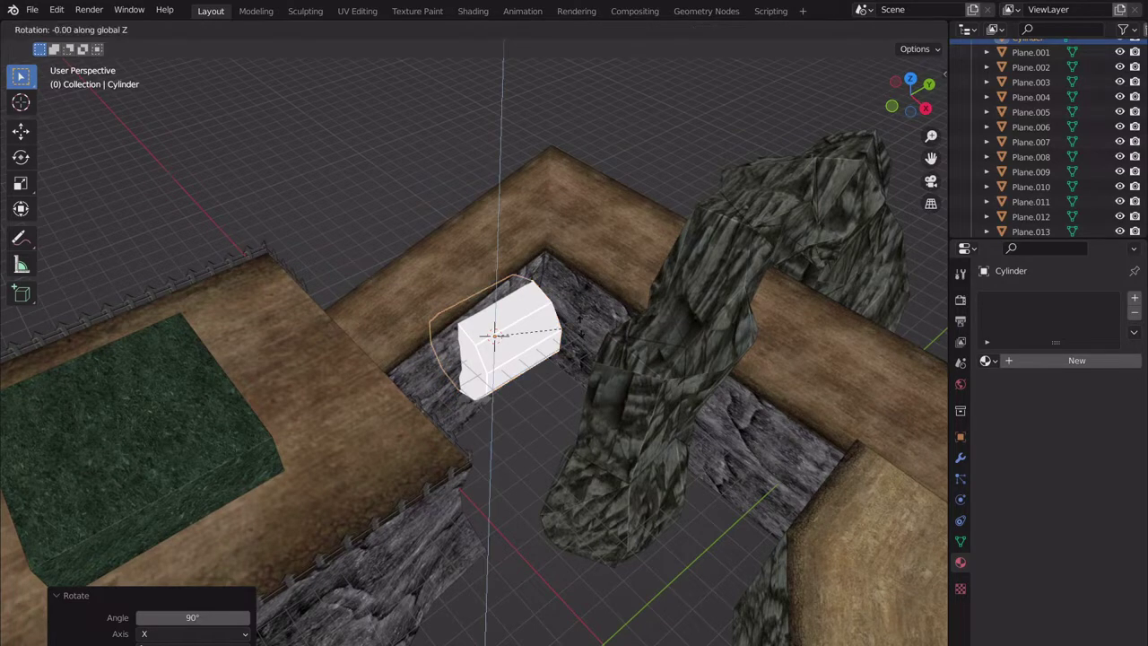
pyautogui.write('0')
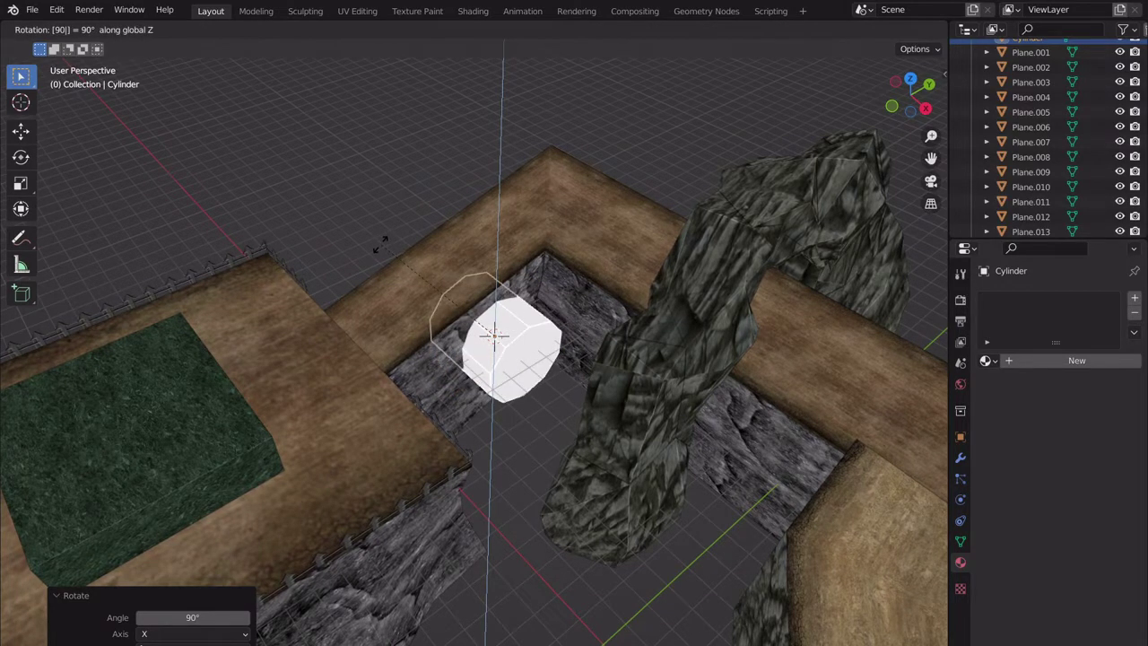
pyautogui.press('Return')
# Move the cylinder along X to about -150.5 m and stretch it along X by about 1.69, so it passes through the rock wall.
pyautogui.moveTo(531, 302); pyautogui.dragTo(609, 377, button='middle')
pyautogui.press('g')
pyautogui.press('x')
pyautogui.click(532, 316)
pyautogui.press('s')
pyautogui.press('x')
pyautogui.click(602, 332)
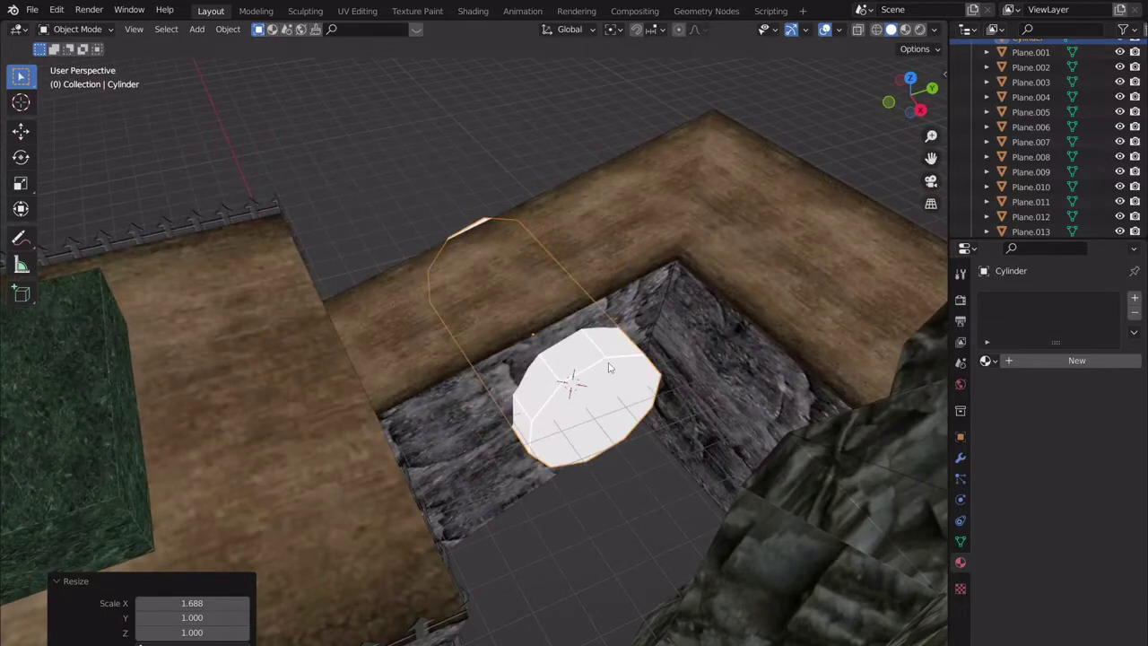
# Add a Boolean Difference modifier to the rock wall mesh, with the cylinder as its object and the Fast solver.
pyautogui.click(650, 305)
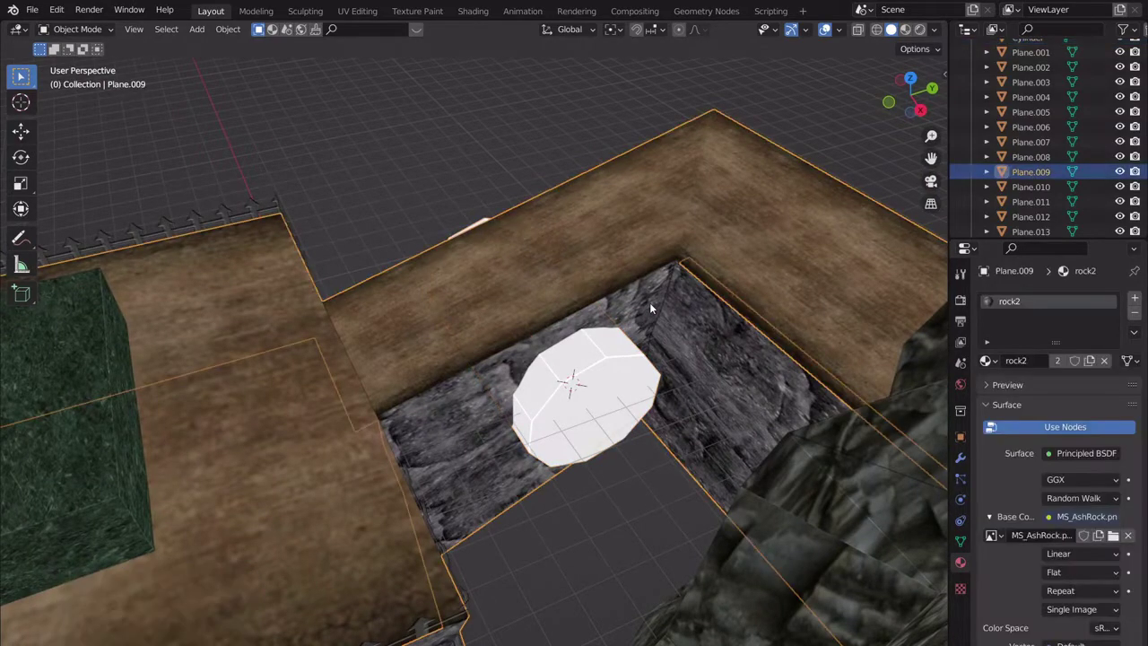
pyautogui.click(962, 458)
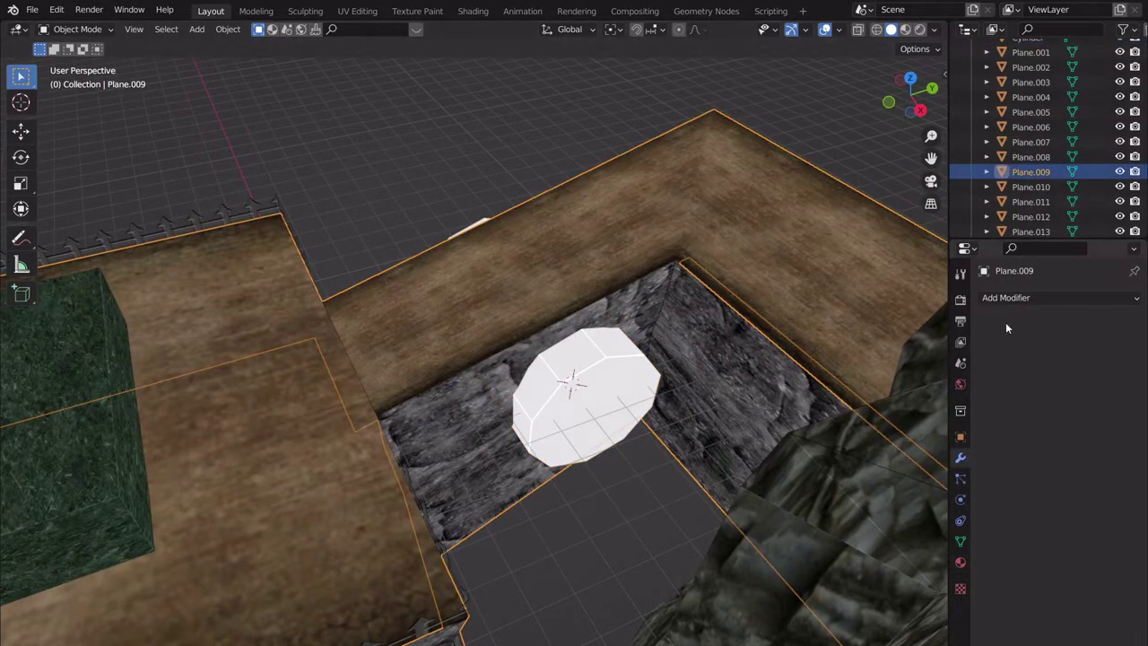
pyautogui.click(1014, 298)
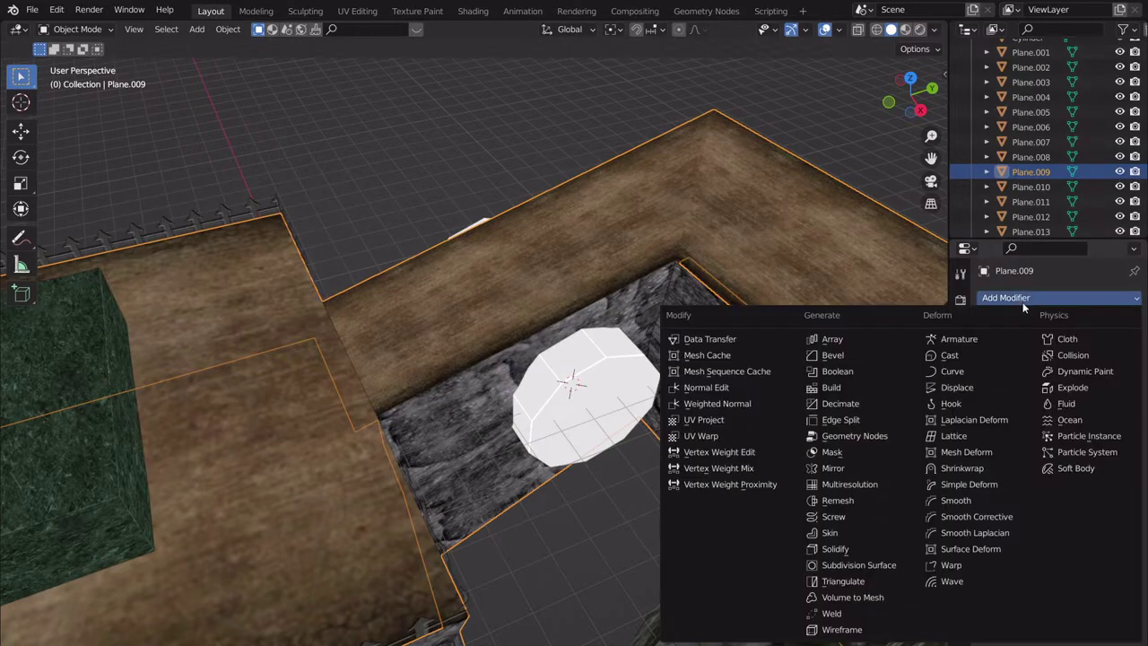
pyautogui.click(847, 371)
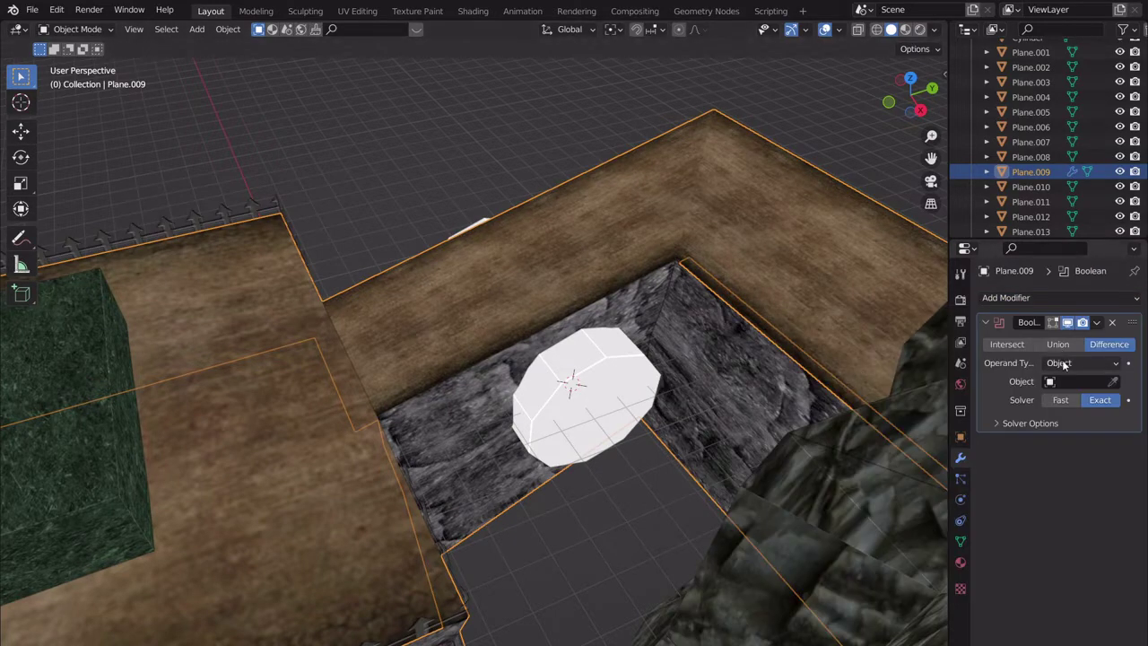
pyautogui.click(1113, 383)
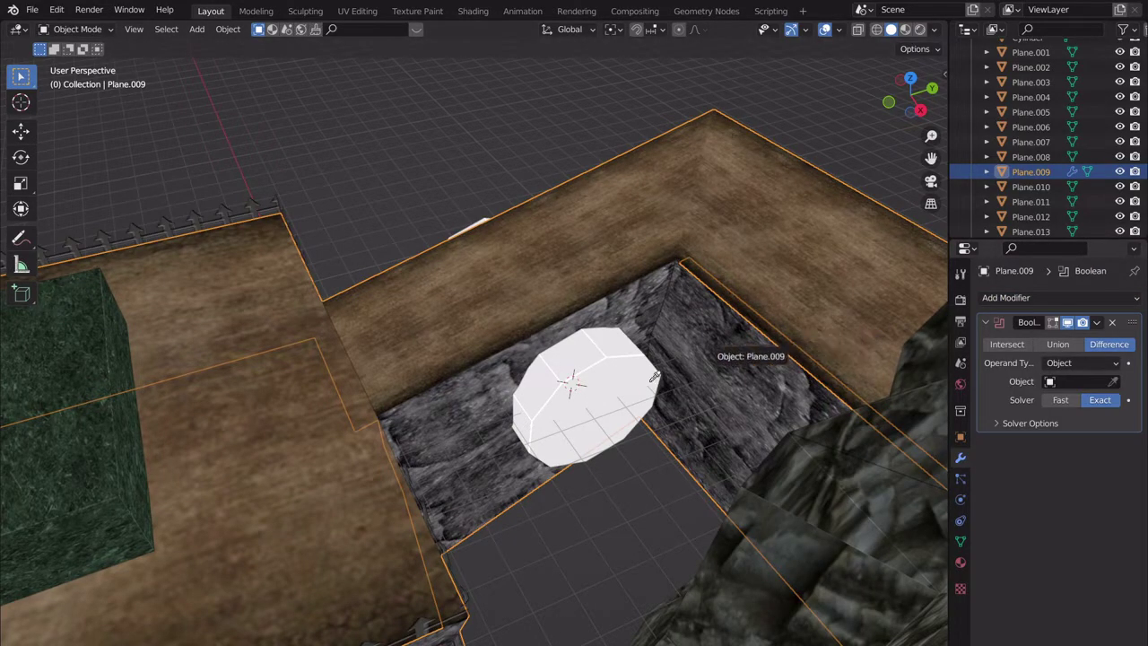
pyautogui.click(590, 382)
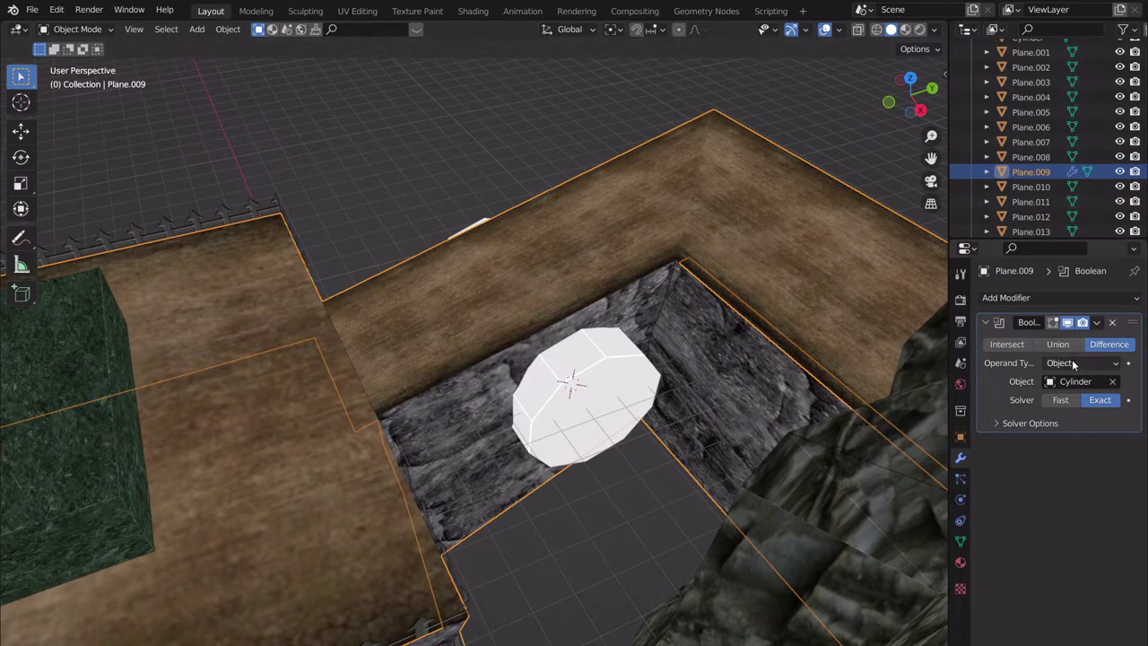
pyautogui.click(1063, 400)
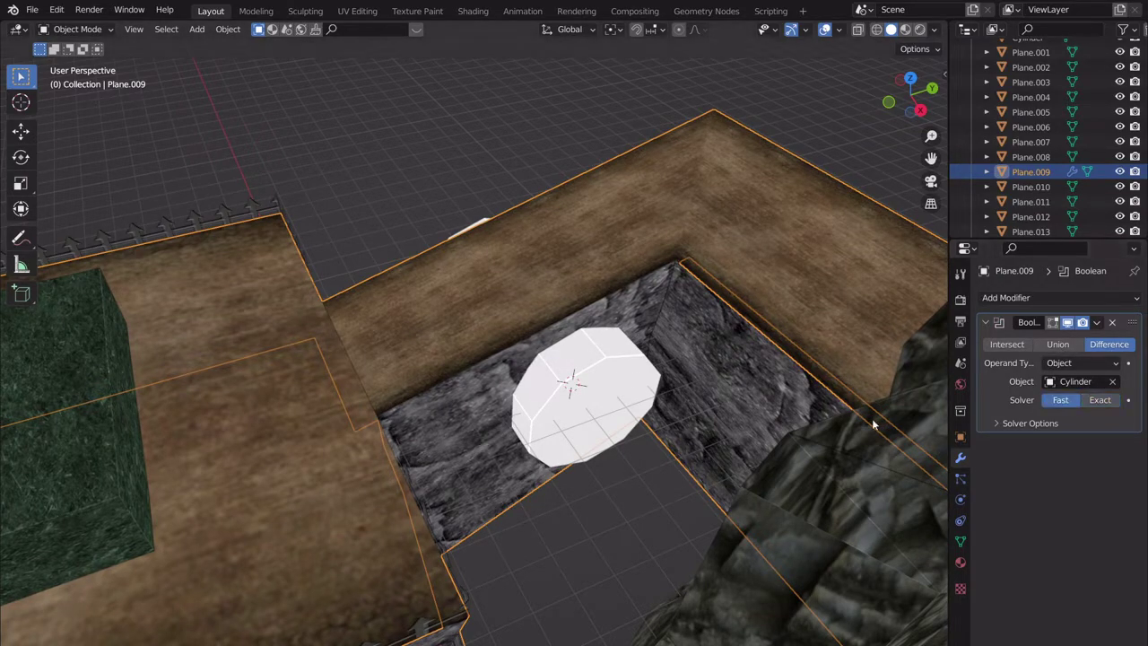
# Apply the Boolean modifier on the rock wall and delete the cylinder.
pyautogui.click(1097, 322)
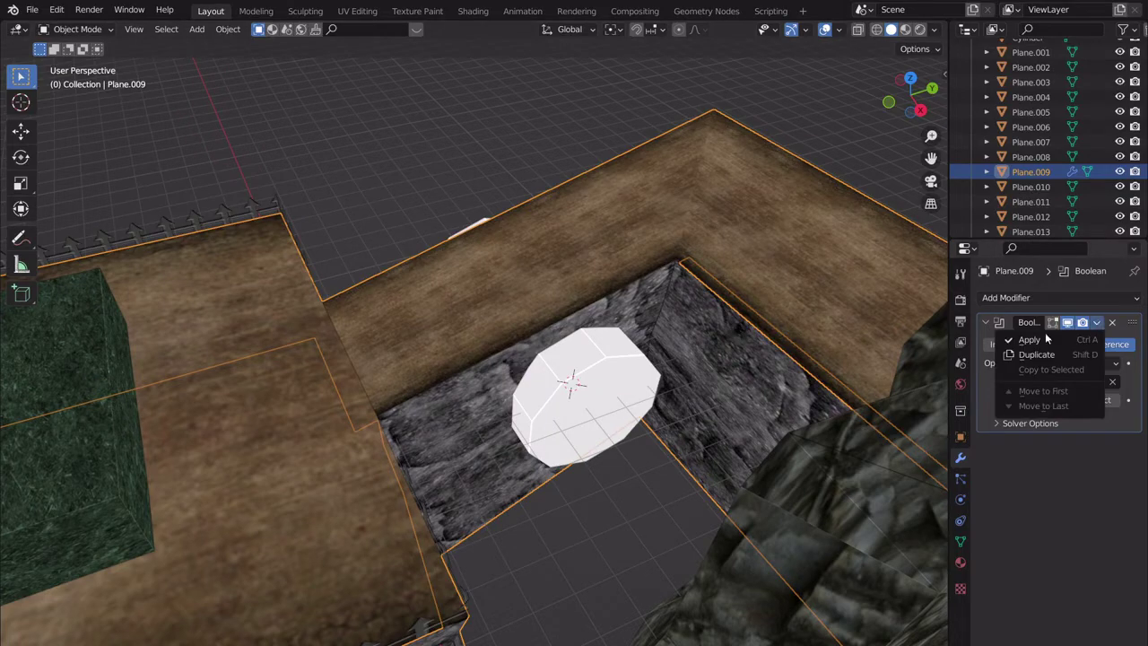
pyautogui.click(1045, 332)
pyautogui.click(623, 385)
pyautogui.press('x')
pyautogui.click(619, 386)
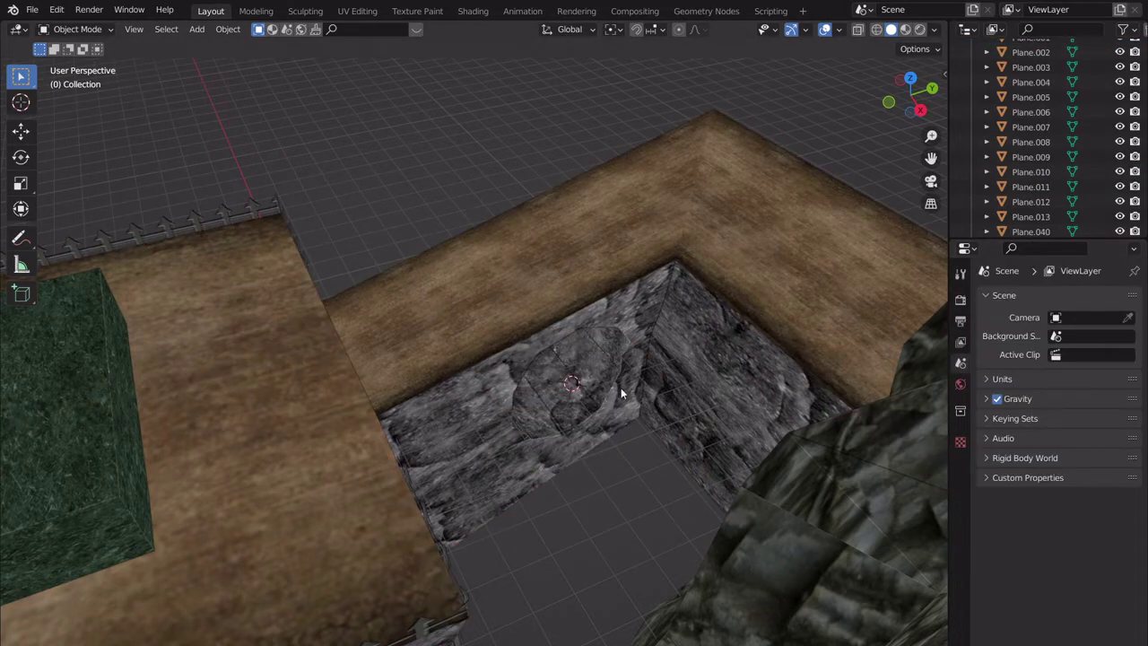
# Check the cut in the rock wall up close, and undo the cylinder's deletion and the applied Boolean modifier.
pyautogui.moveTo(620, 387); pyautogui.dragTo(576, 359, button='middle')
pyautogui.scroll(4, 581, 377)
pyautogui.scroll(2, 610, 359)
pyautogui.scroll(3, 592, 348)
pyautogui.scroll(5, 576, 358)
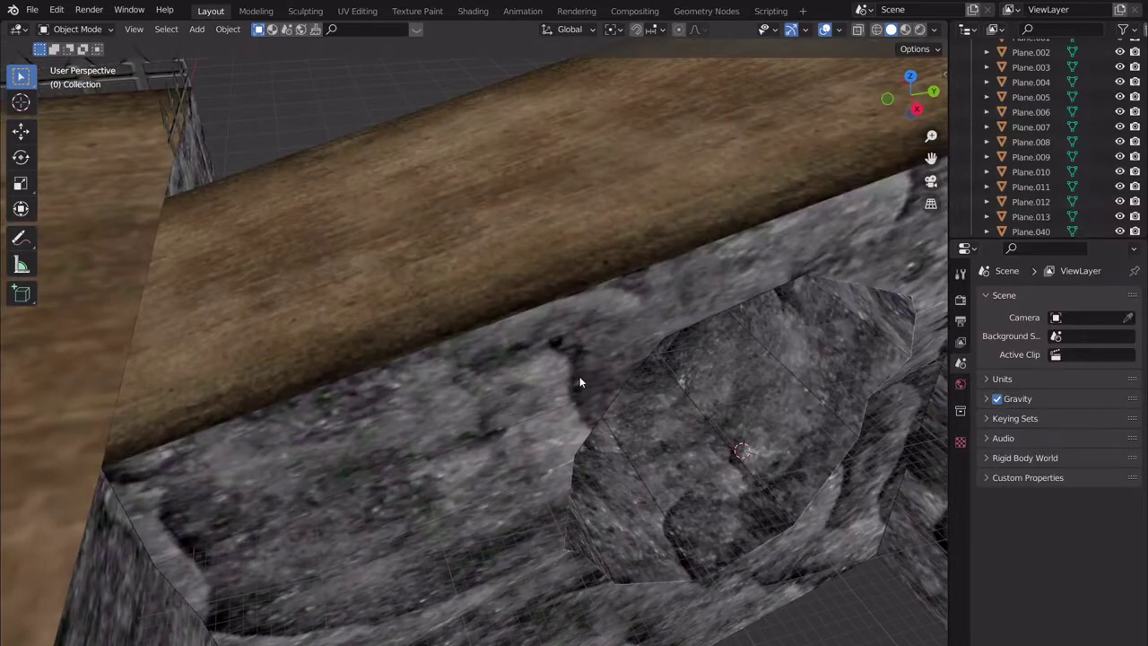
pyautogui.hotkey('ctrl', 'z')
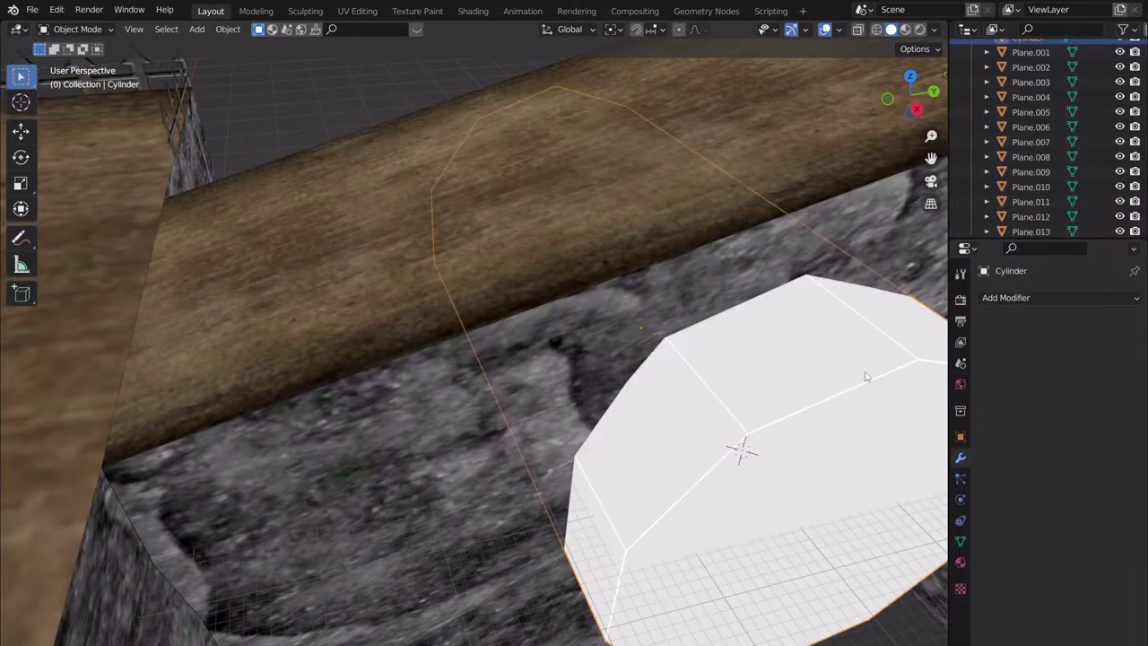
pyautogui.click(609, 309)
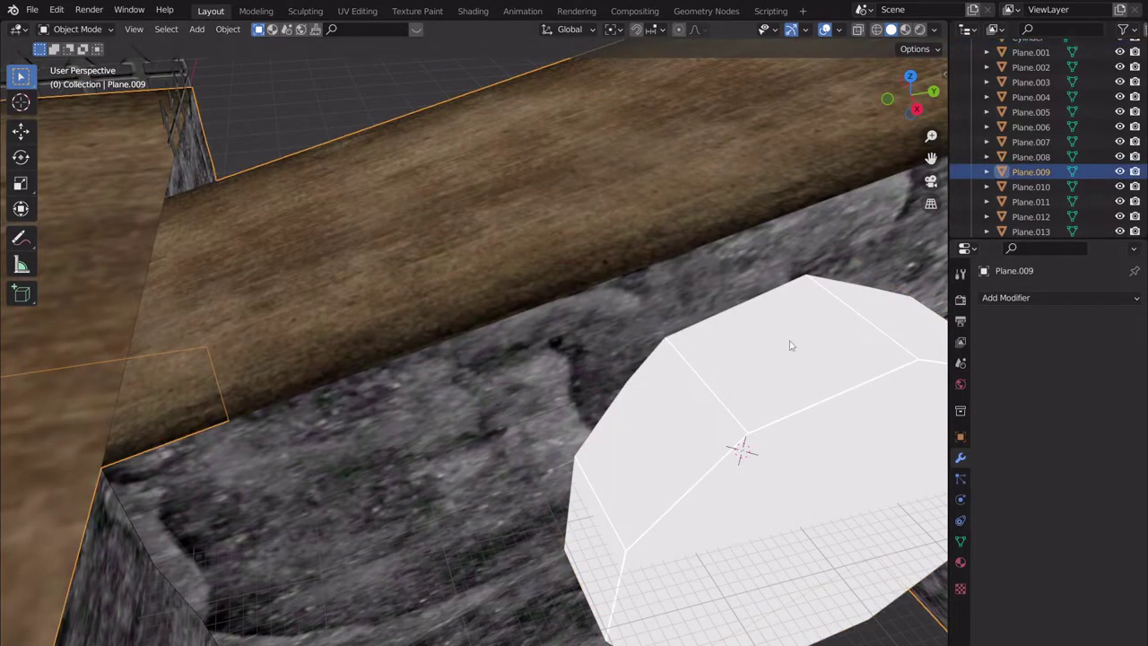
pyautogui.click(731, 379)
pyautogui.click(731, 379)
pyautogui.hotkey('ctrl', 'z')
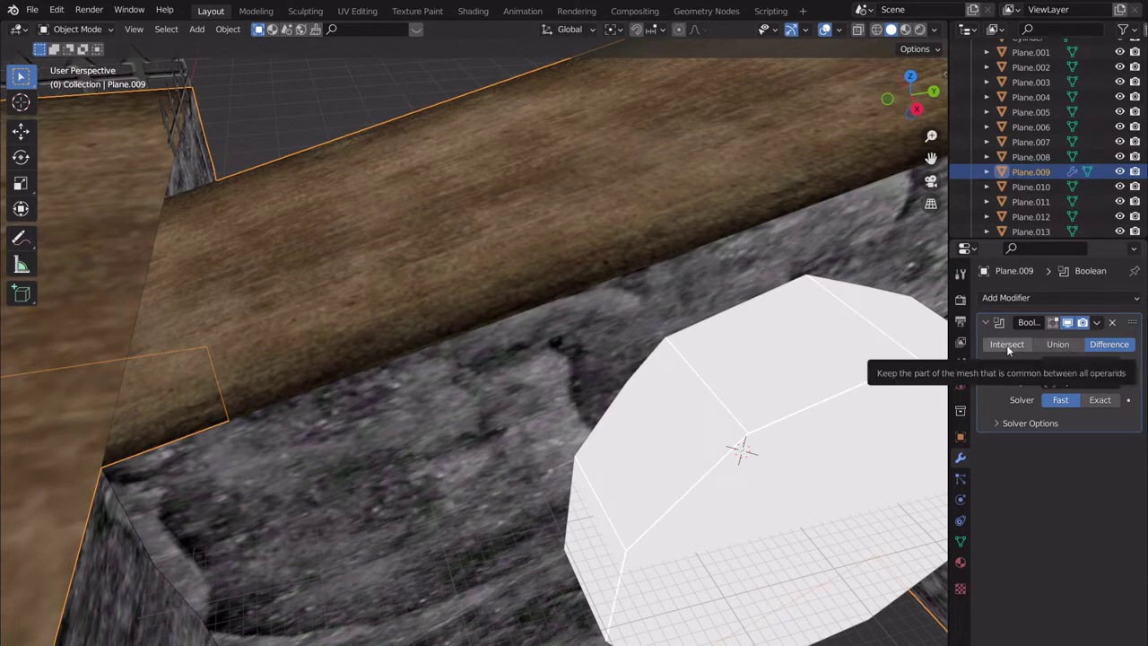
# Apply the rock wall's Boolean Difference modifier again and remove the cutting cylinder.
pyautogui.scroll(-4, 680, 370)
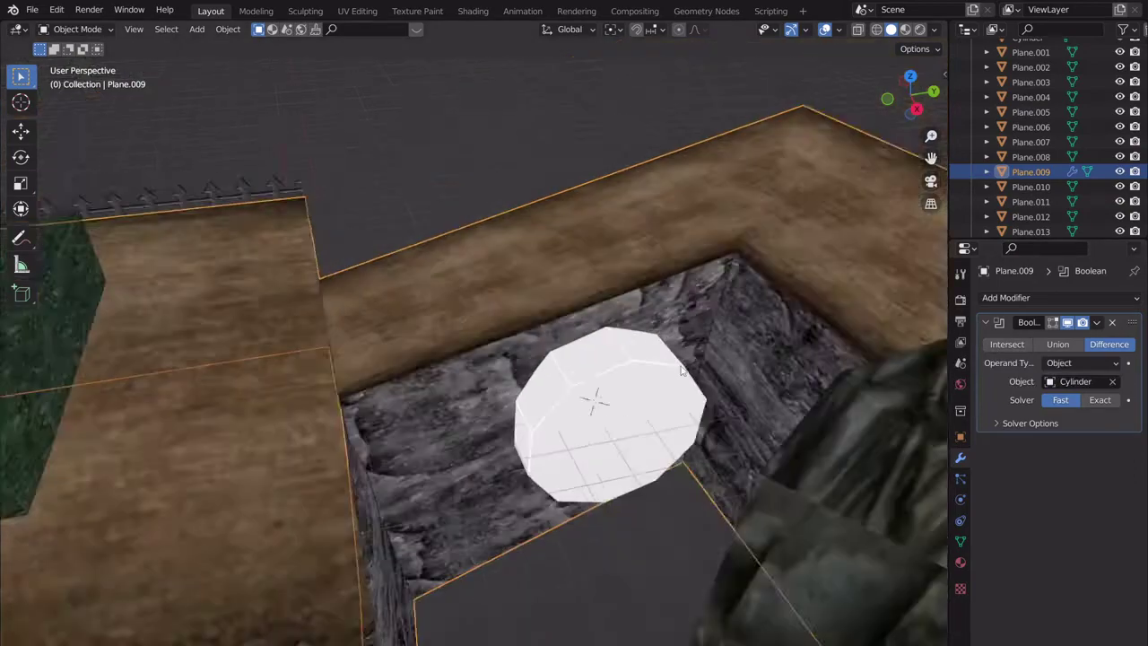
pyautogui.moveTo(682, 370); pyautogui.dragTo(591, 312, button='middle')
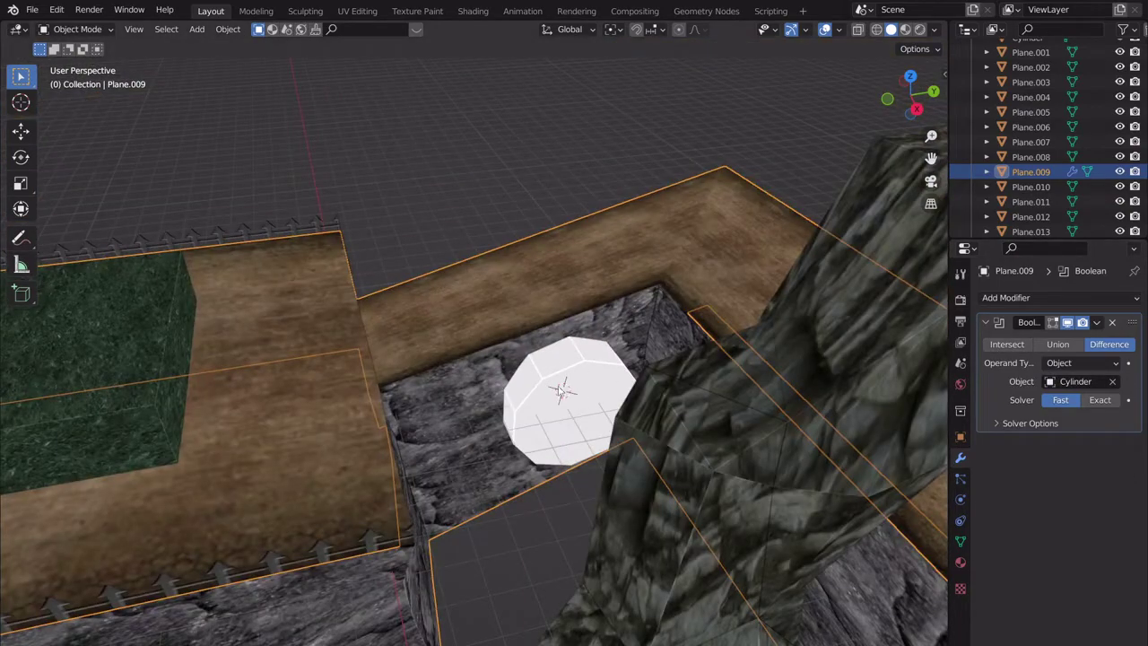
pyautogui.scroll(6, 679, 369)
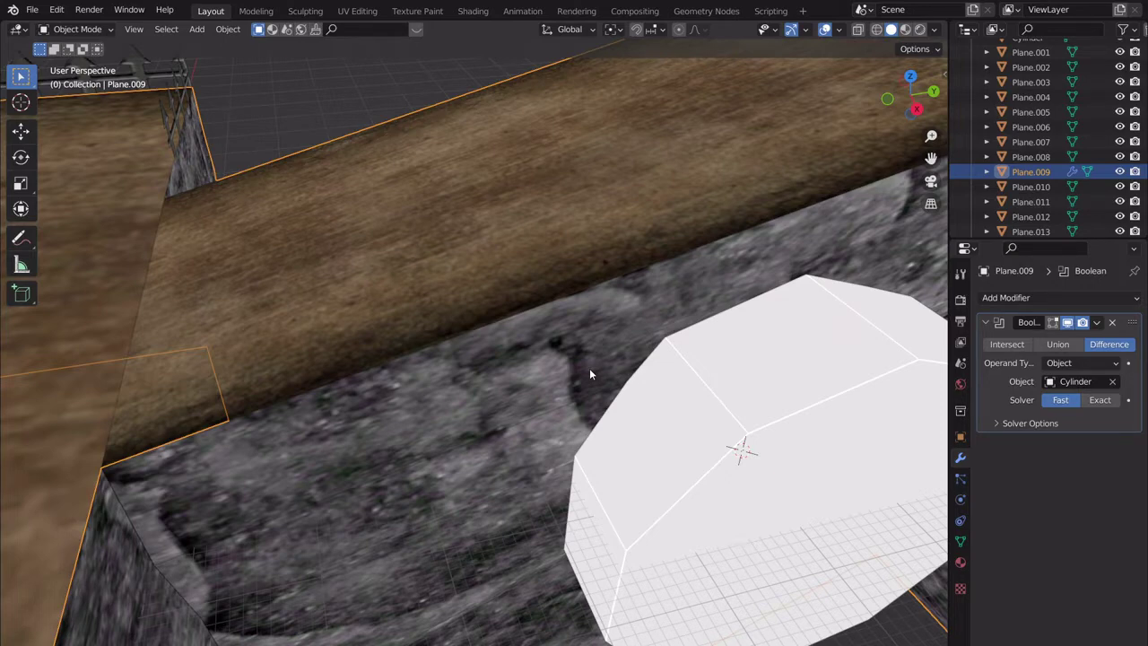
pyautogui.scroll(-3, 589, 368)
pyautogui.scroll(-3, 596, 370)
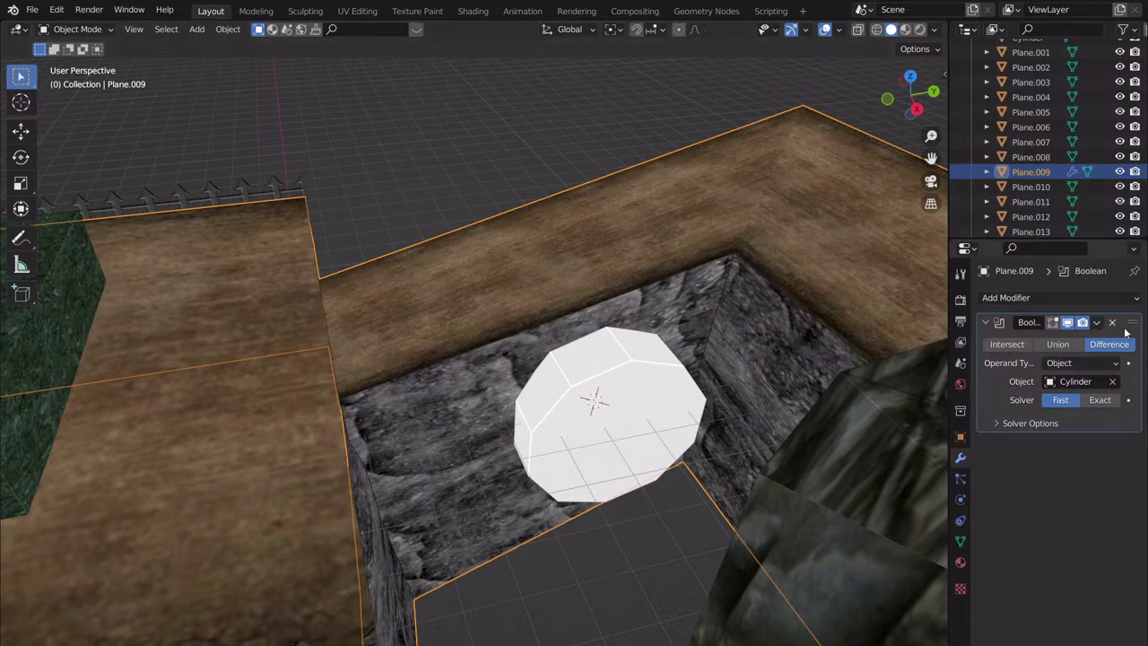
pyautogui.hotkey('ctrl', 'x')
pyautogui.click(685, 422)
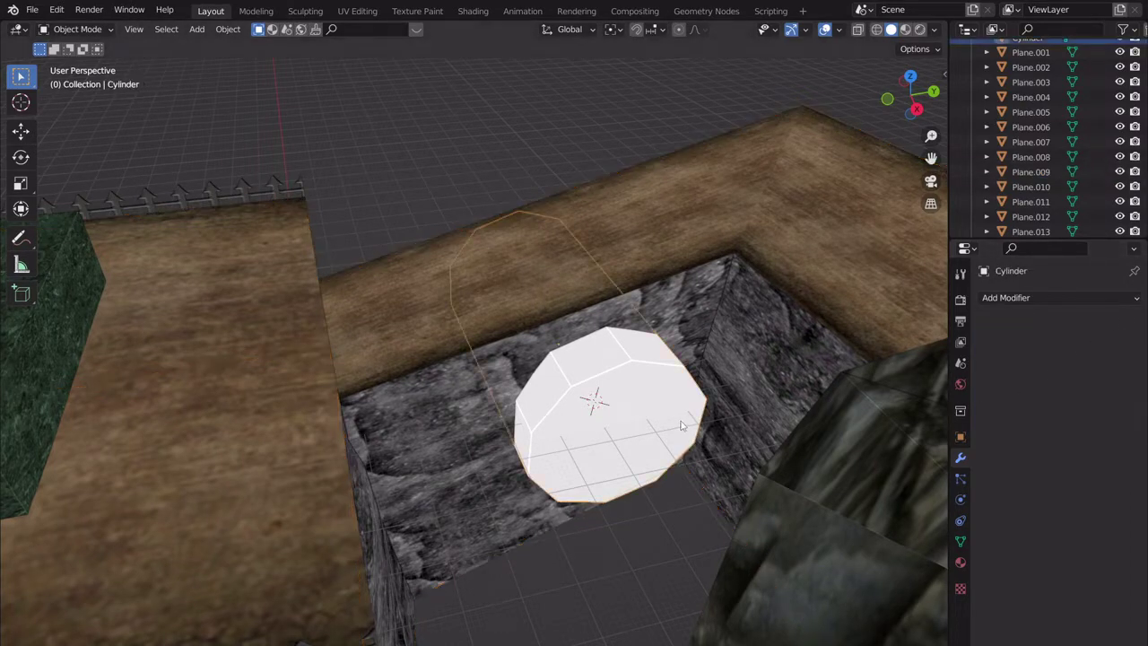
pyautogui.press('x')
pyautogui.click(663, 419)
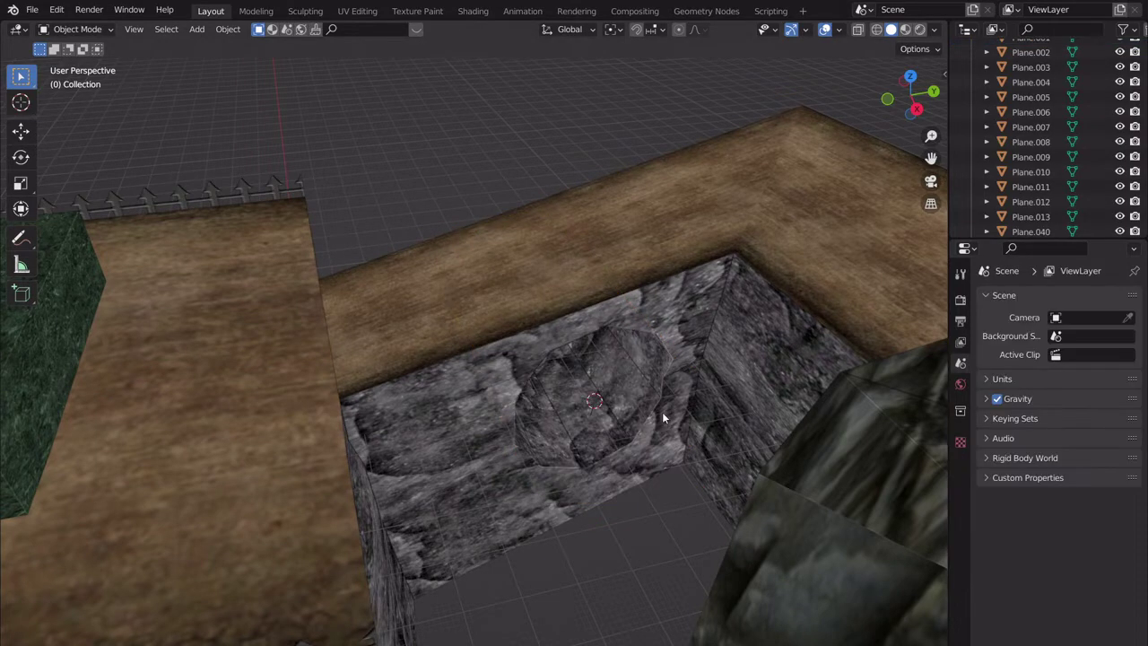
# Undo back to the unapplied Boolean modifier with the cylinder restored.
pyautogui.hotkey('ctrl', 'z')
pyautogui.hotkey('ctrl', 'z')
pyautogui.hotkey('ctrl', 'z')
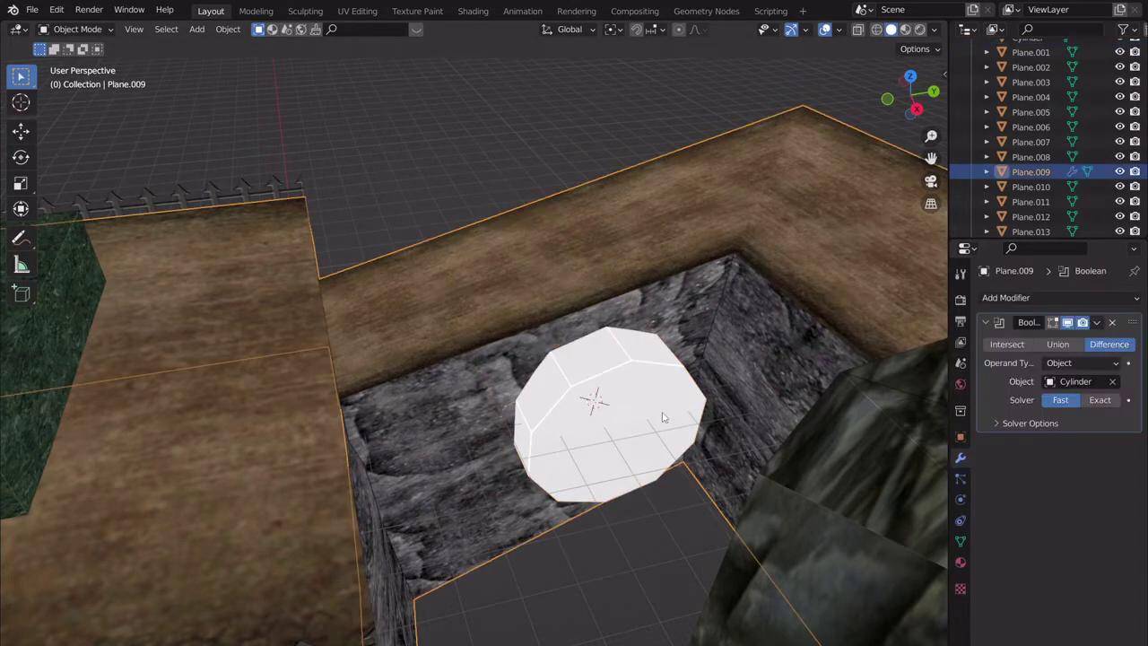
# Turn on wireframe display for the cutting cylinder in its viewport display settings.
pyautogui.click(648, 404)
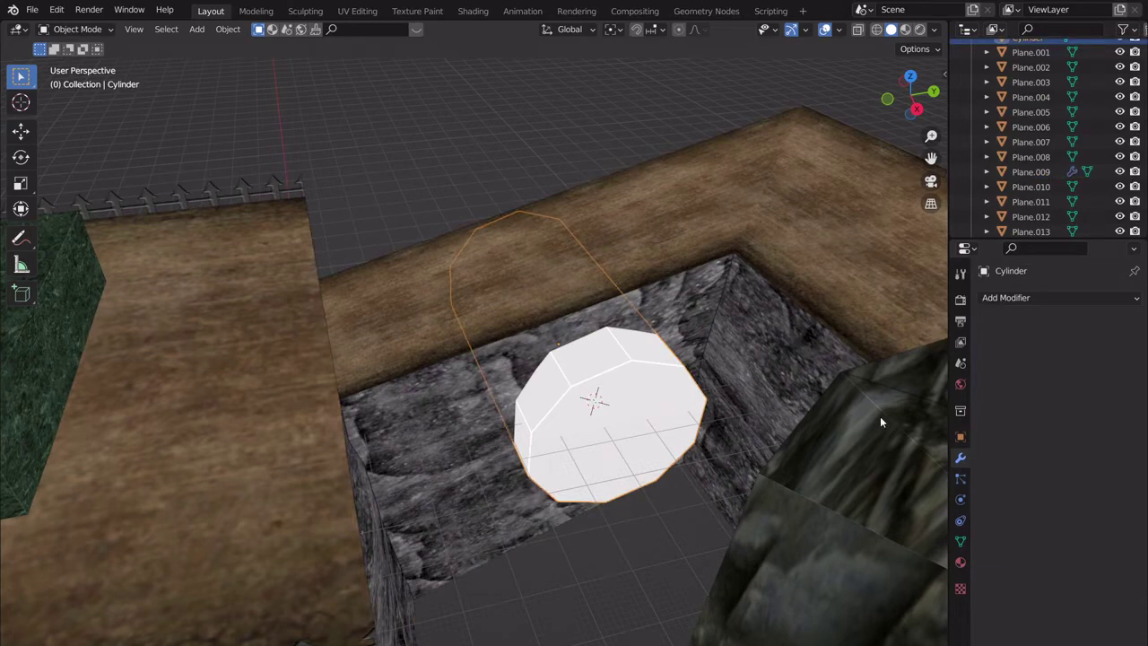
pyautogui.click(961, 436)
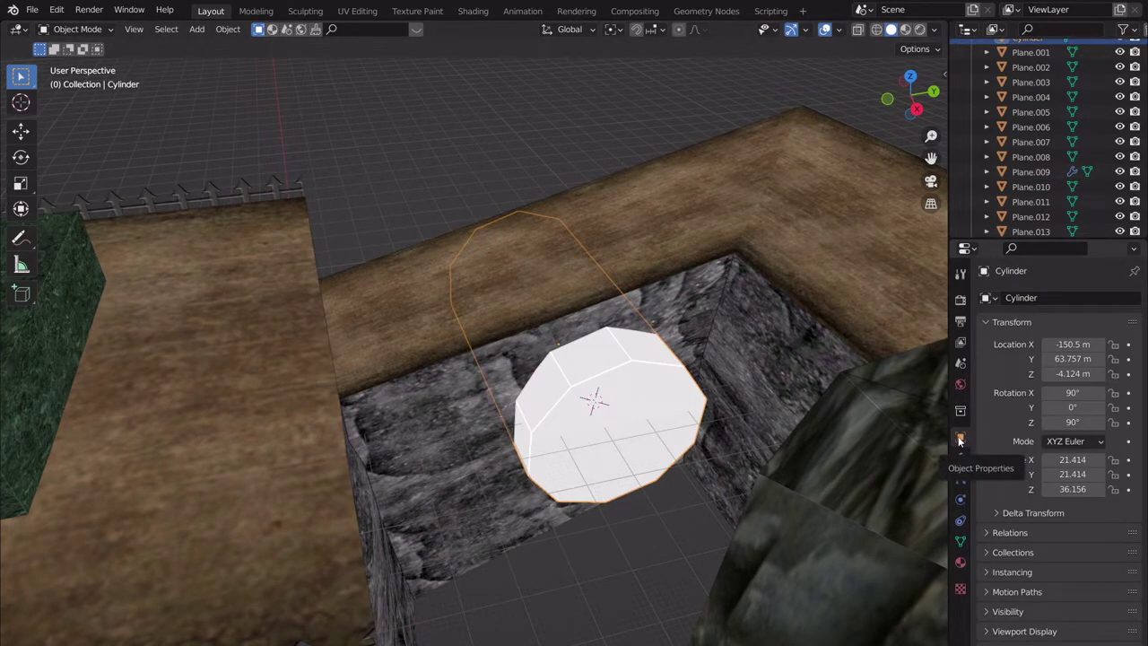
pyautogui.click(1060, 608)
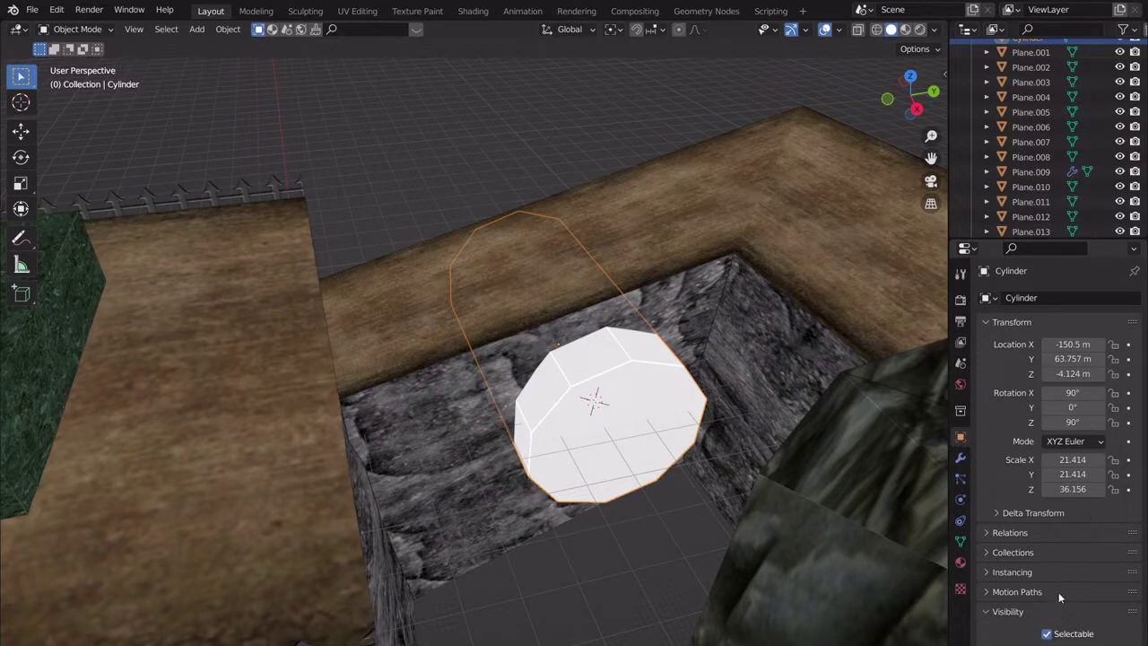
pyautogui.scroll(-2, 1054, 583)
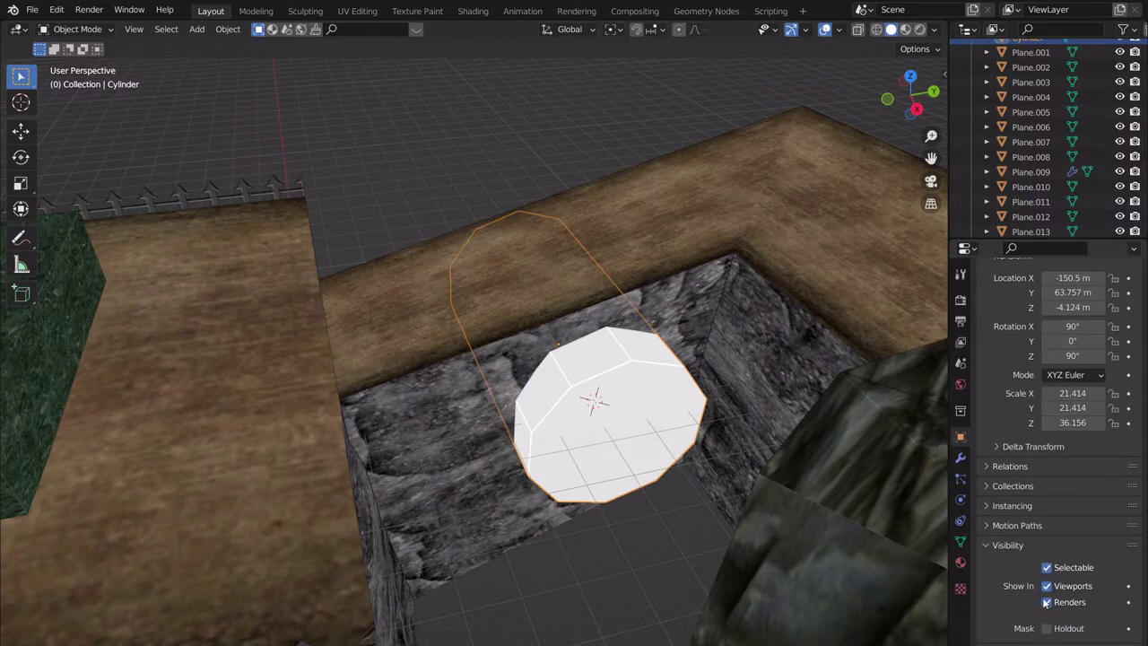
pyautogui.click(1010, 544)
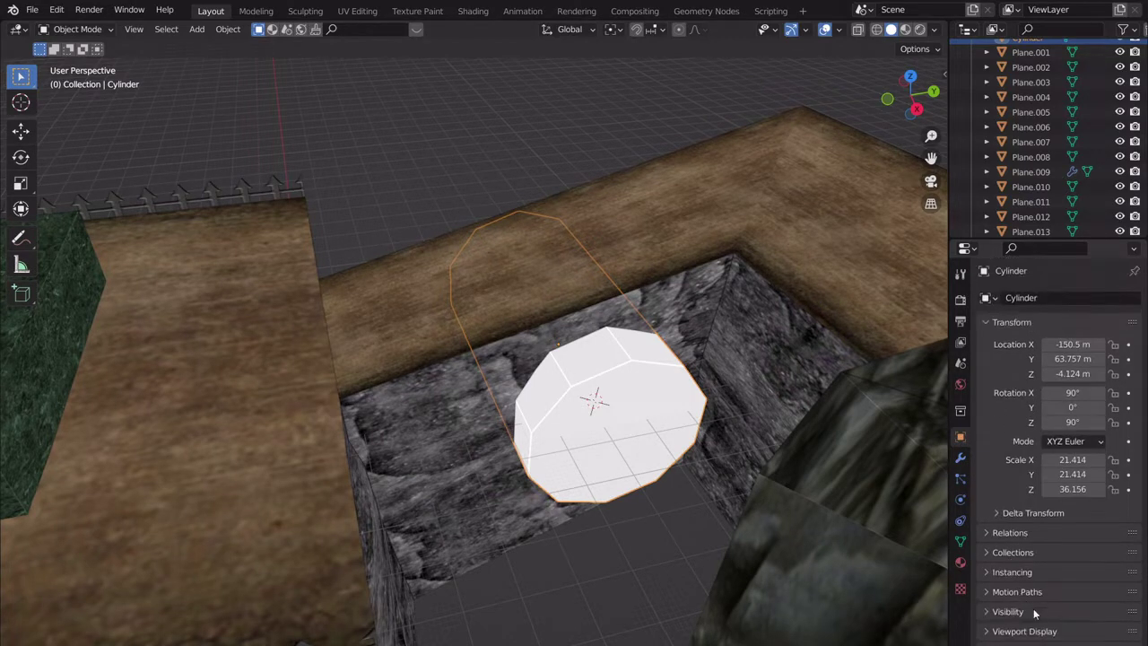
pyautogui.click(1018, 628)
pyautogui.scroll(-4, 1019, 553)
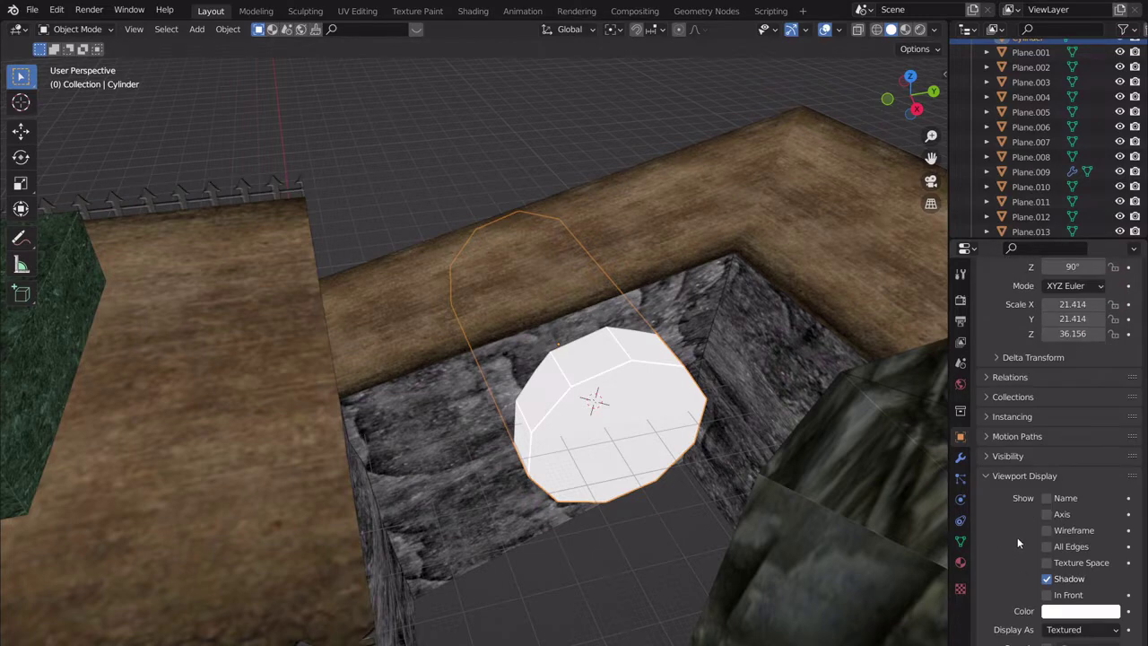
pyautogui.click(1047, 530)
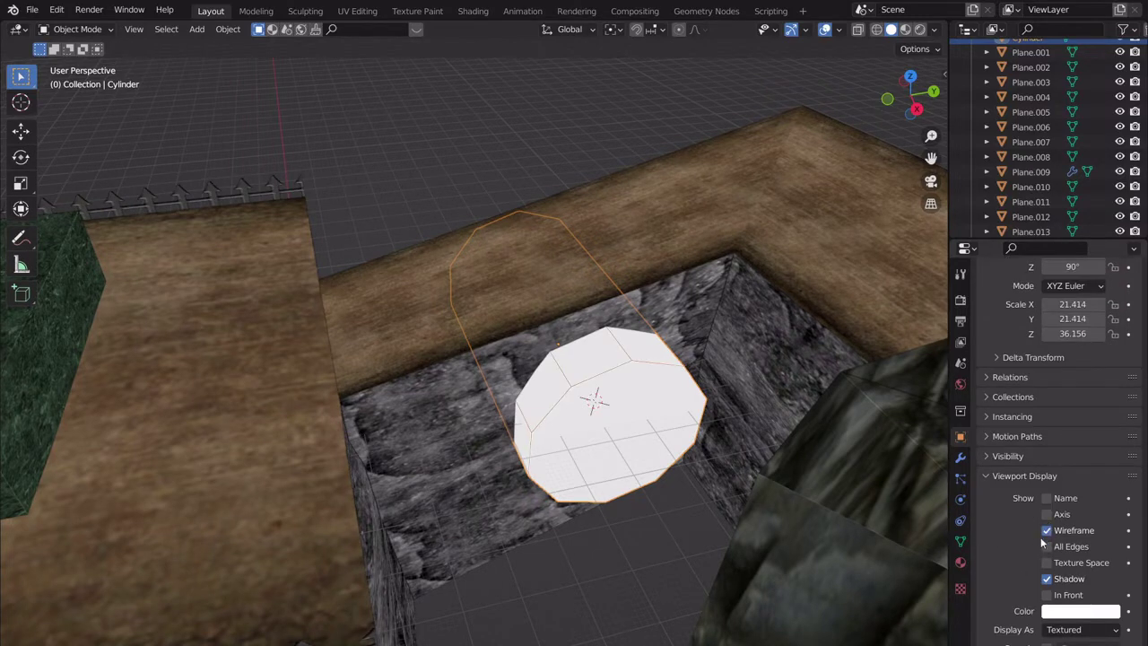
# Try showing the cylinder as Bounds, and set its viewport display type to Wire.
pyautogui.click(1081, 629)
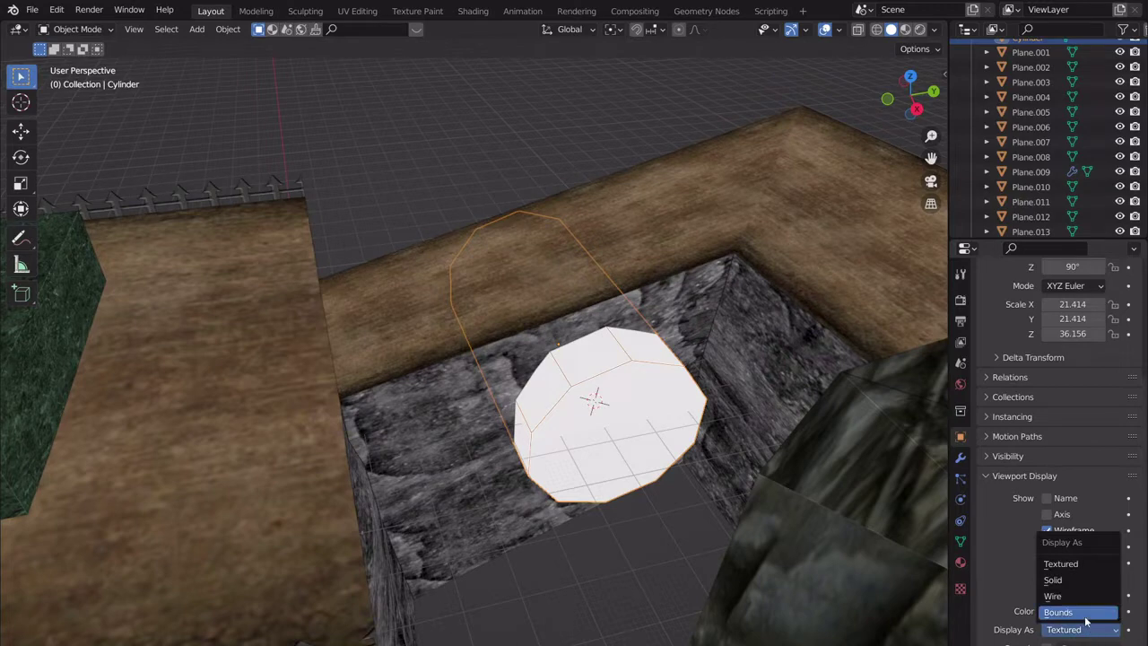
pyautogui.click(1080, 612)
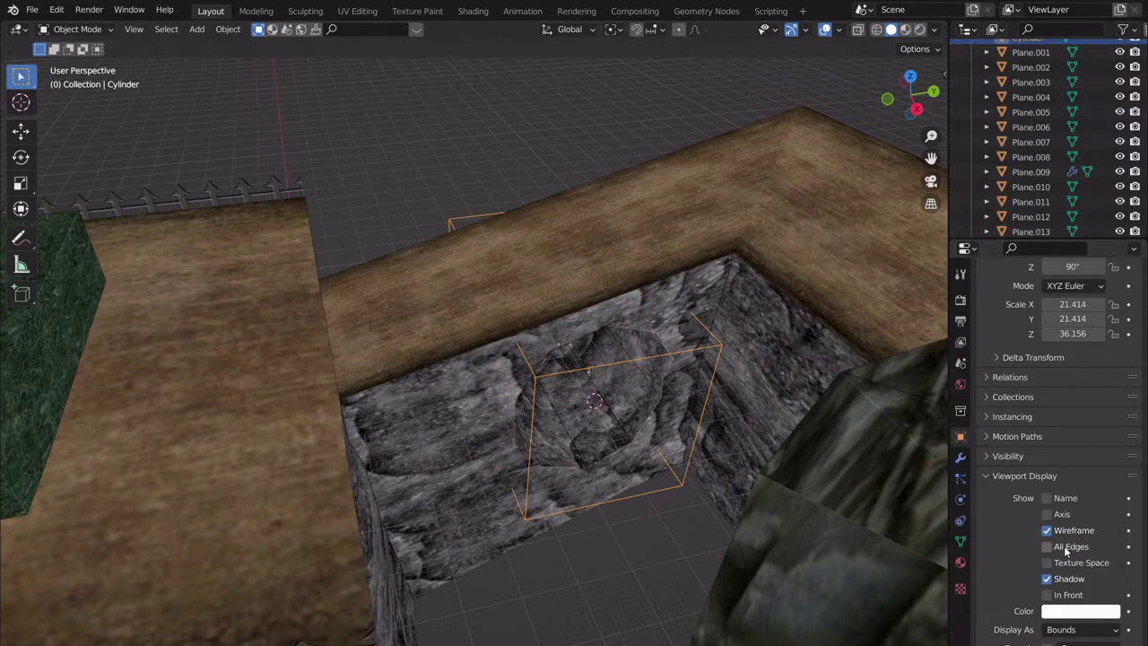
pyautogui.click(1085, 629)
pyautogui.click(1070, 597)
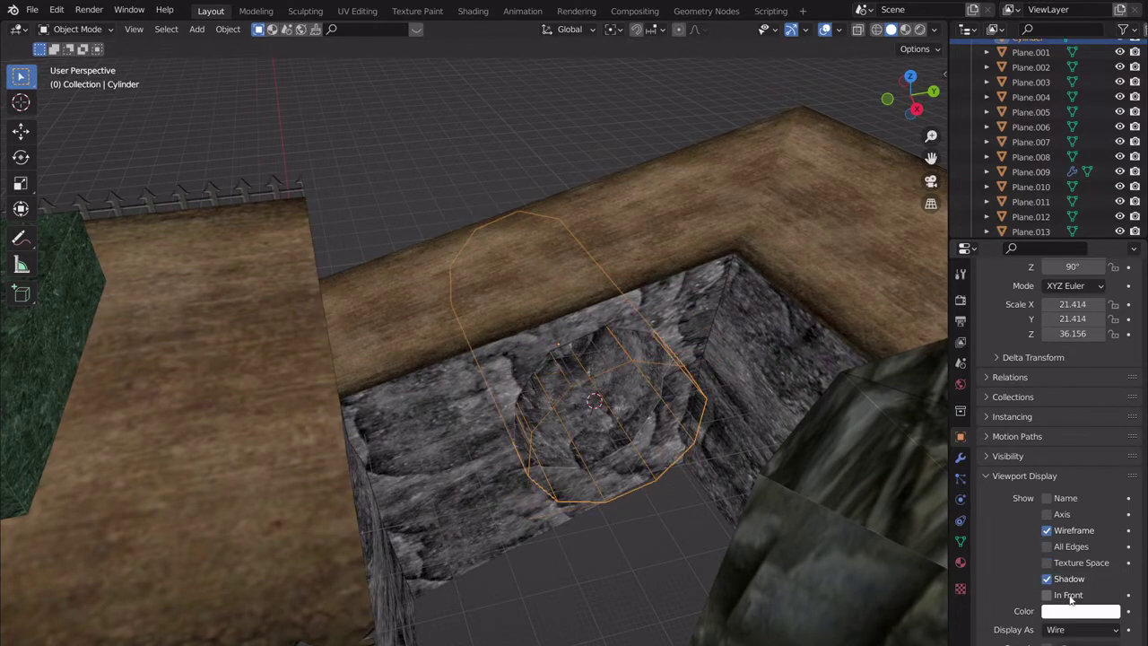
# Try enlarging the wire-displayed cylinder to preview the live Boolean cut in the rock wall, and cancel the scaling.
pyautogui.scroll(2, 687, 427)
pyautogui.moveTo(667, 390)
pyautogui.mouseDown(button='middle')
pyautogui.moveTo(655, 389)
pyautogui.moveTo(679, 395)
pyautogui.mouseUp(button='middle')
pyautogui.click(668, 301)
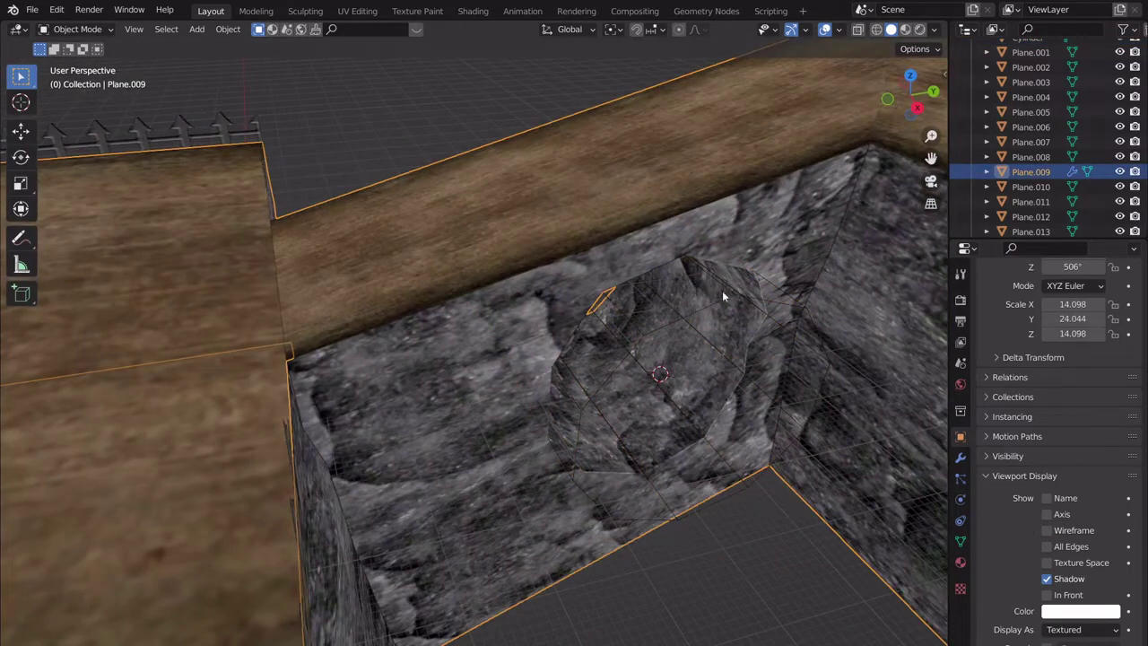
pyautogui.click(723, 283)
pyautogui.press('s')
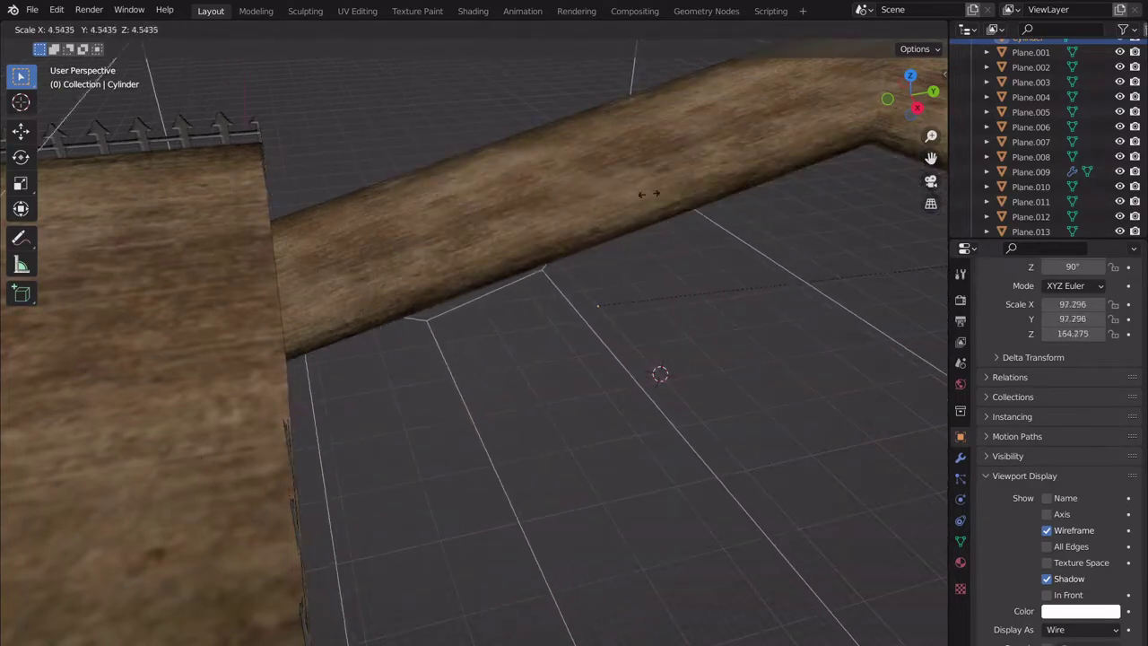
pyautogui.click(351, 264)
pyautogui.scroll(-9, 364, 269)
pyautogui.scroll(6, 387, 270)
pyautogui.press('s')
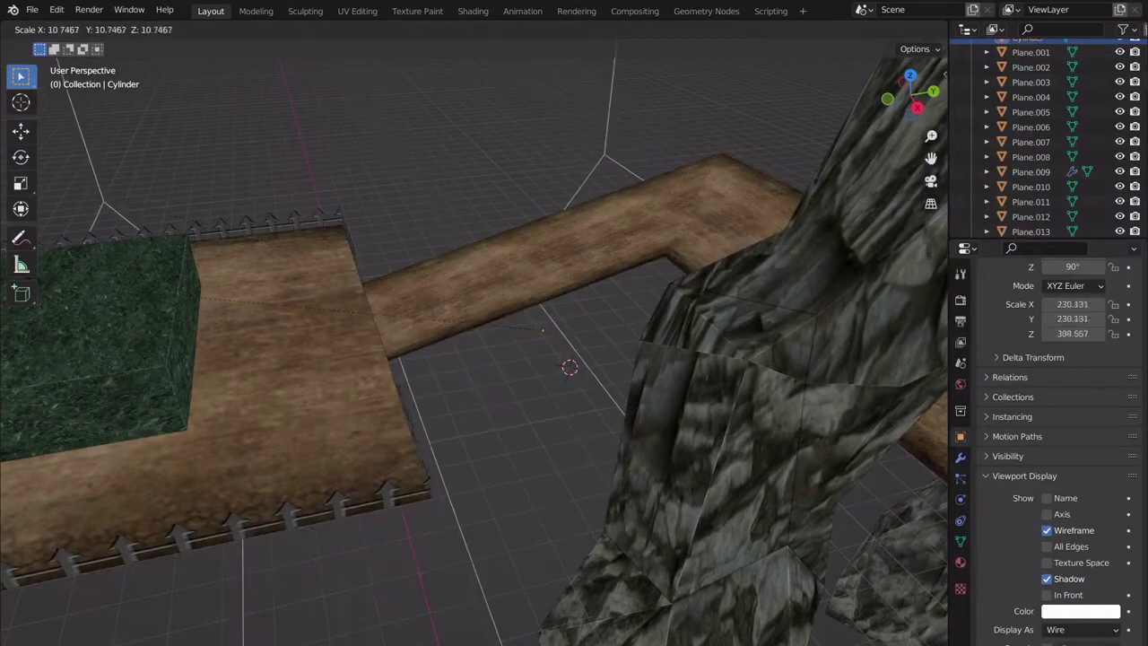
pyautogui.rightClick(475, 309)
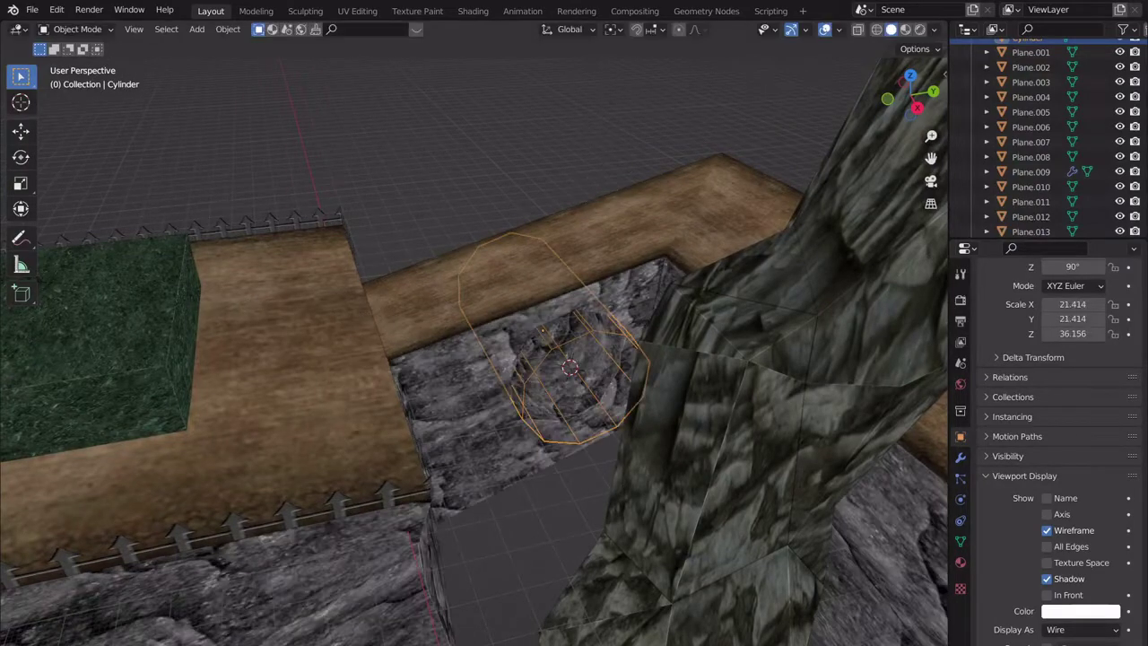
# Inspect the hole through the wire cylinder up close, and set the cylinder's viewport display type back to Textured.
pyautogui.scroll(5, 789, 494)
pyautogui.keyDown('shift'); pyautogui.moveTo(742, 447); pyautogui.dragTo(927, 434, button='middle'); pyautogui.keyUp('shift')
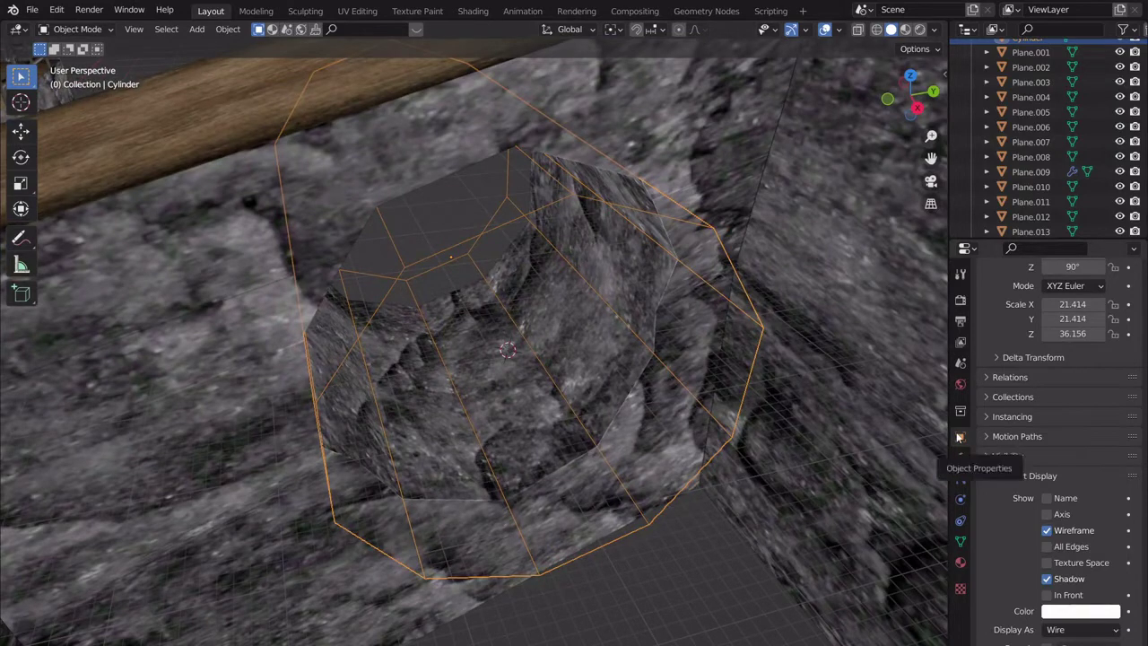
pyautogui.click(1066, 632)
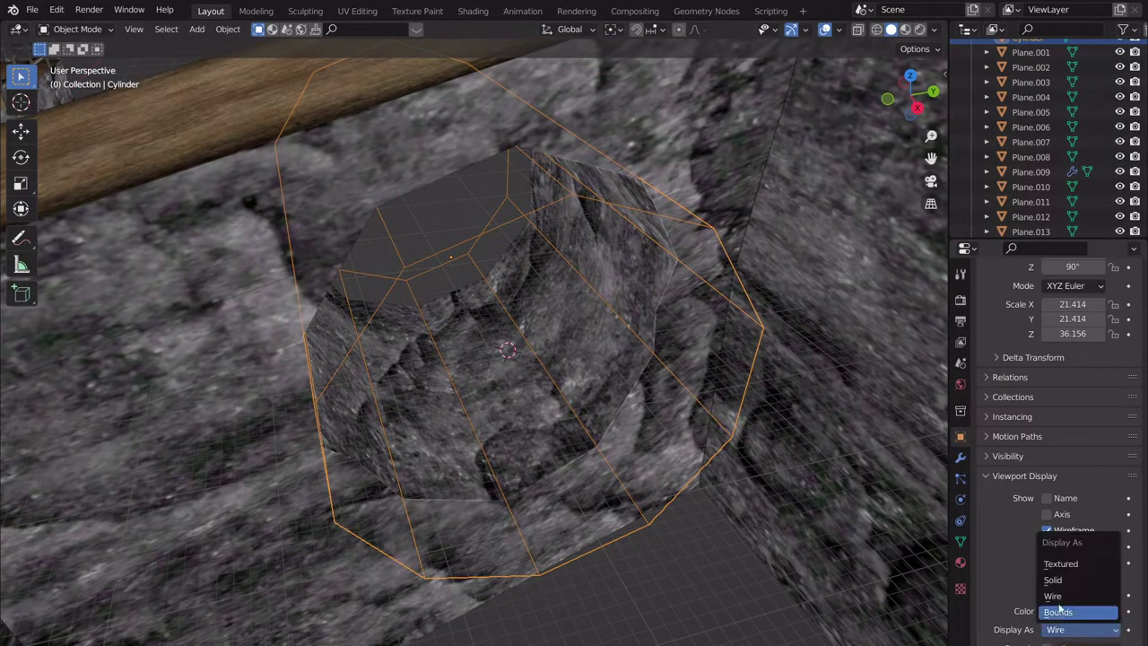
pyautogui.click(1061, 563)
pyautogui.scroll(-4, 610, 394)
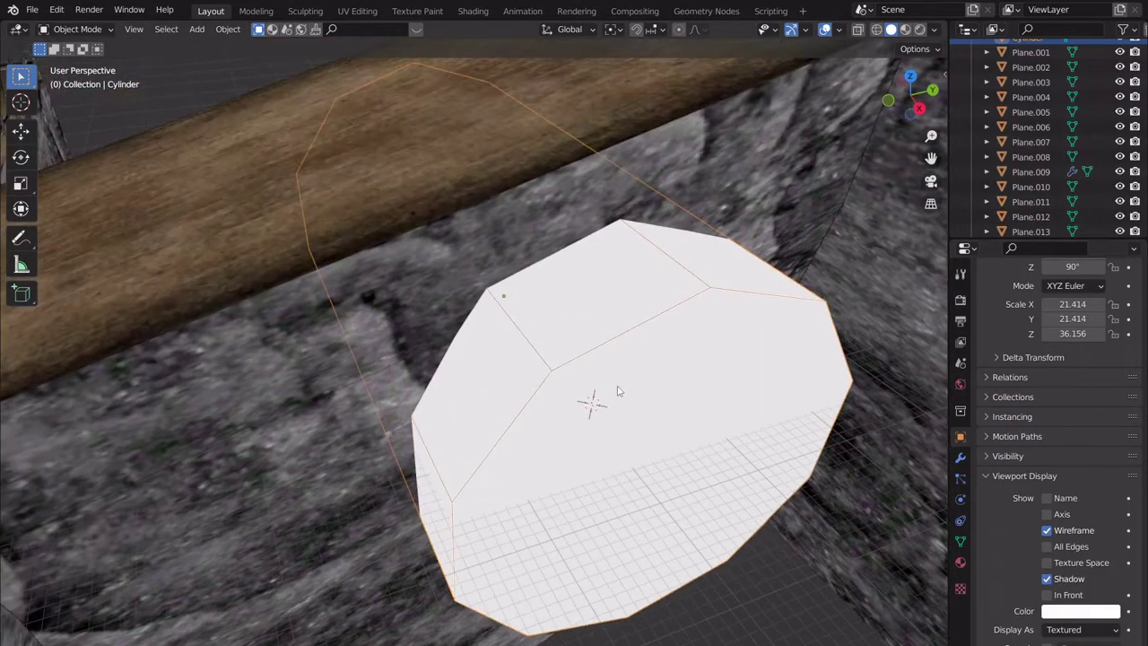
# Apply the Boolean Difference modifier on the rock wall.
pyautogui.click(960, 458)
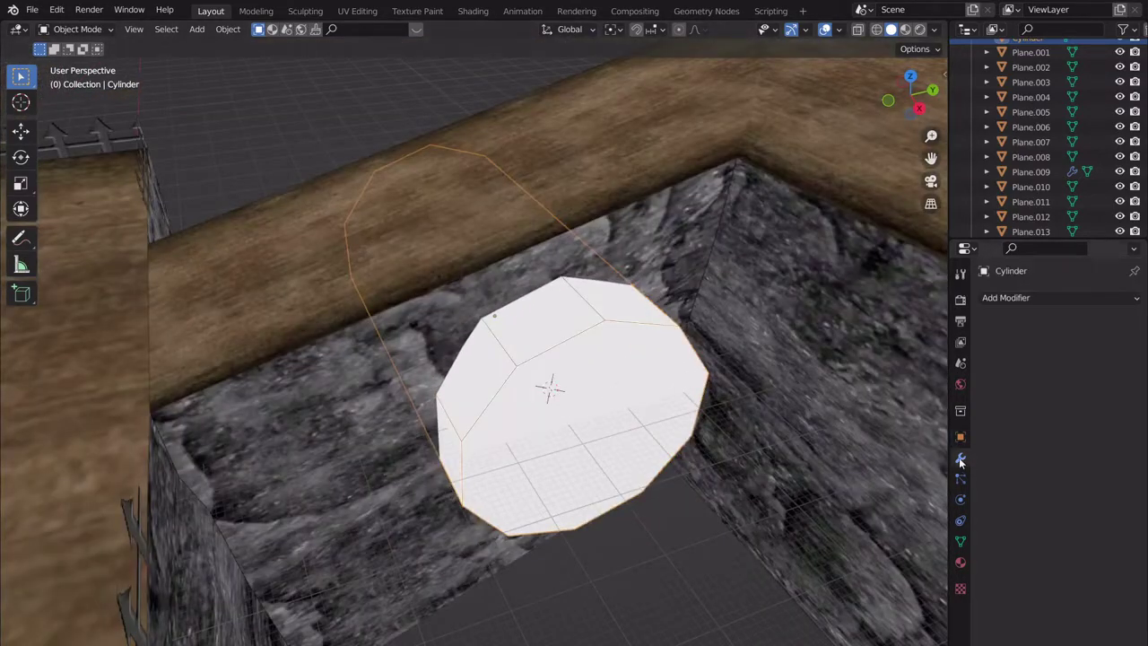
pyautogui.click(1004, 298)
pyautogui.click(989, 296)
pyautogui.click(762, 270)
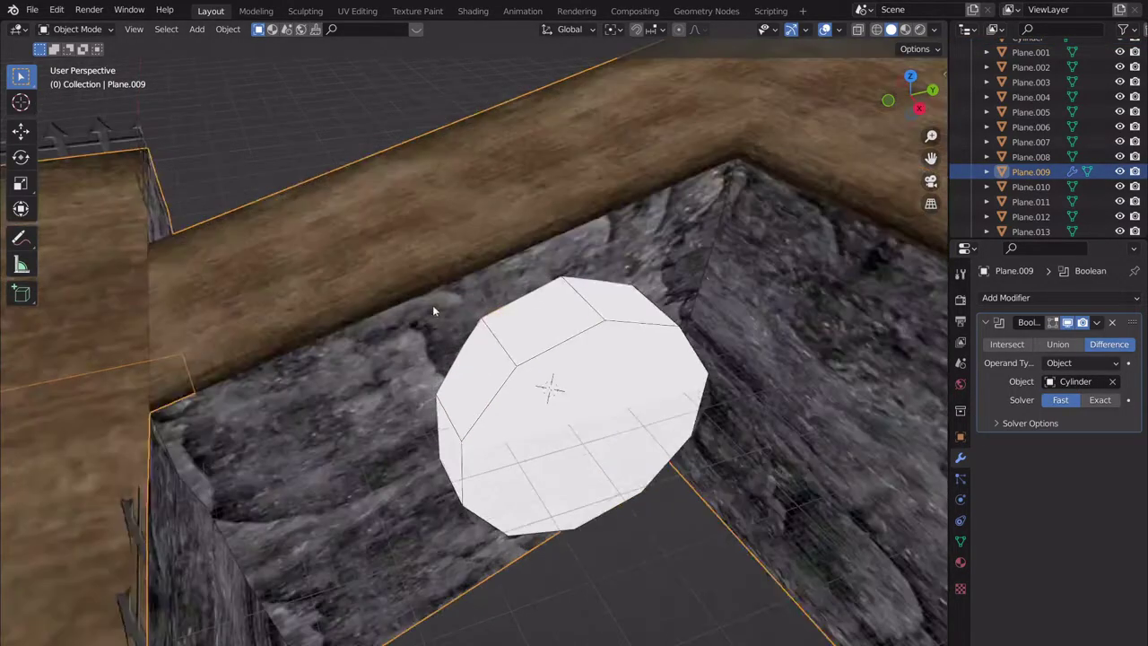
pyautogui.keyDown('shift'); pyautogui.moveTo(698, 329); pyautogui.dragTo(729, 344, button='middle'); pyautogui.keyUp('shift')
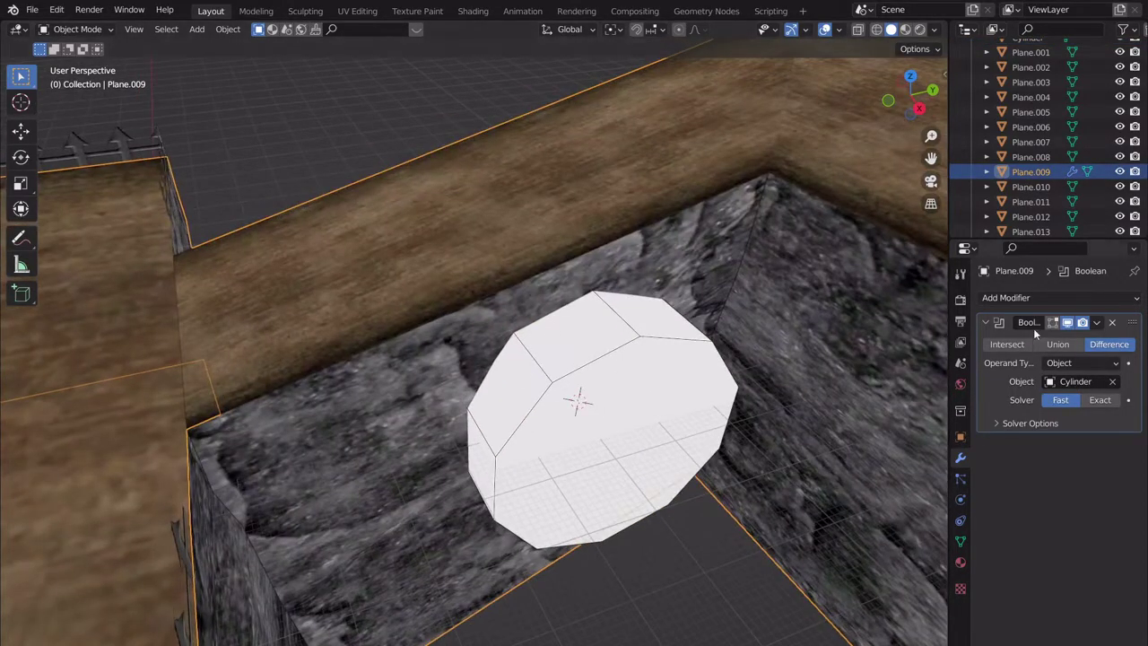
pyautogui.click(1099, 322)
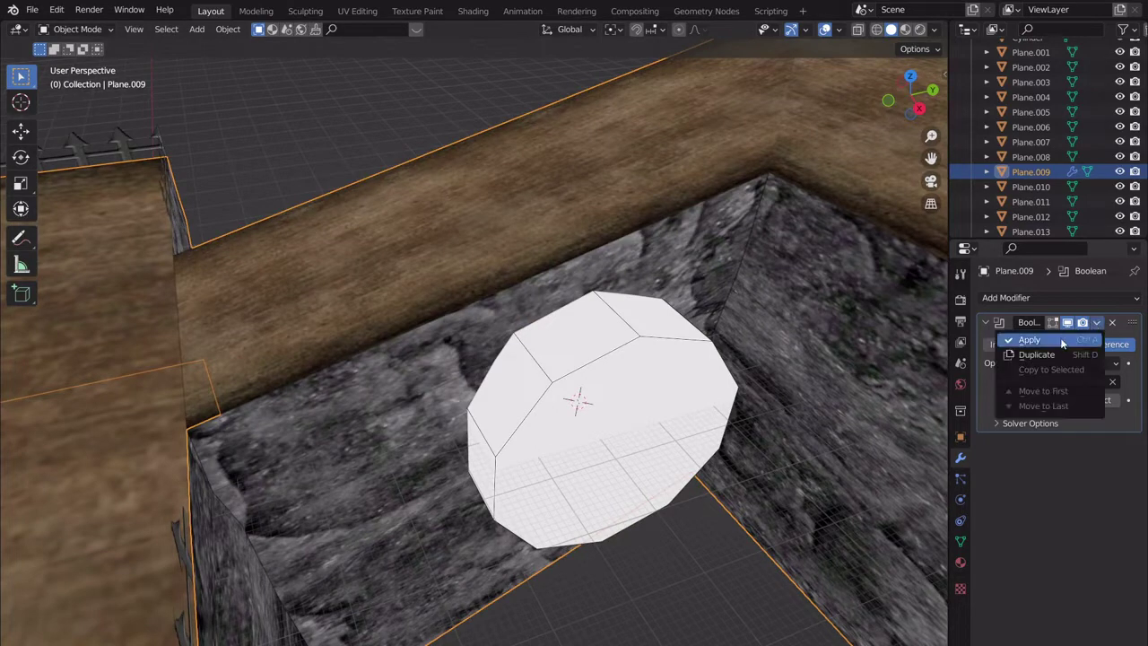
pyautogui.click(1072, 338)
# Delete the cutting cylinder from the rock wall.
pyautogui.click(573, 397)
pyautogui.click(573, 397)
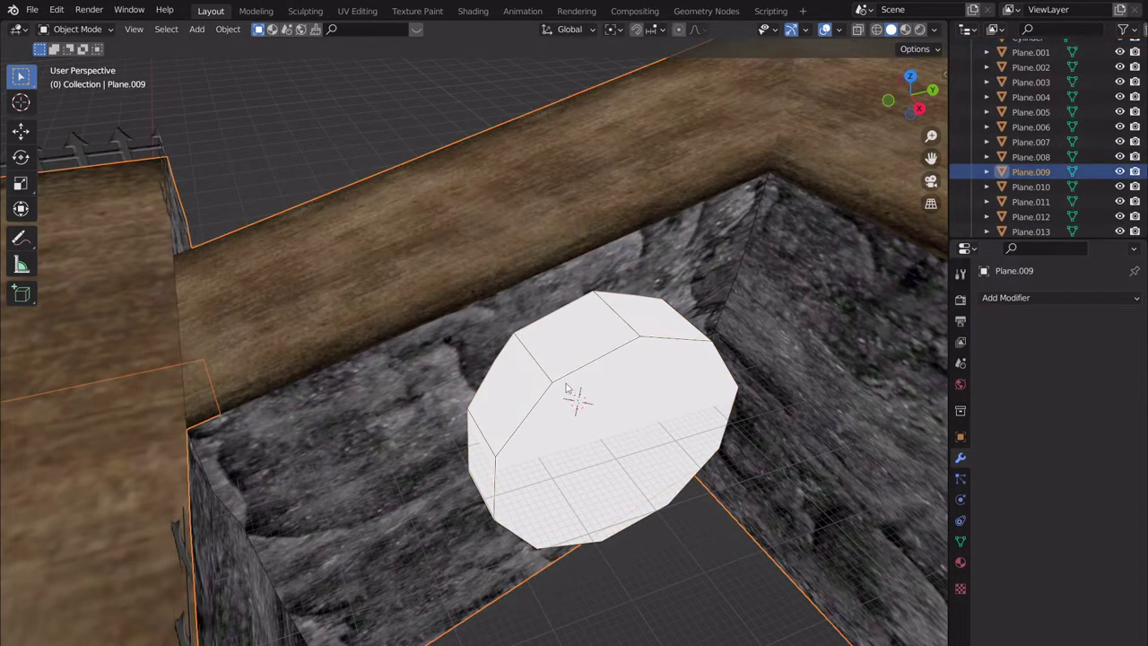
pyautogui.press('x')
pyautogui.click(582, 343)
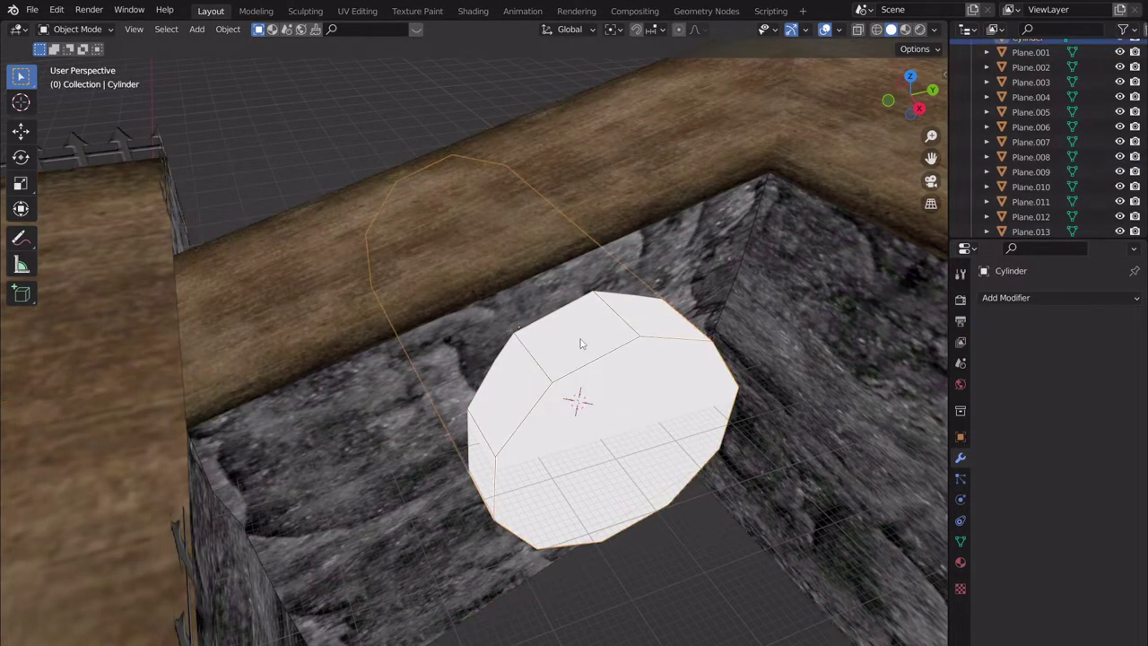
pyautogui.press('x')
pyautogui.click(579, 345)
# Examine the cut rock wall and the surrounding track from several angles and distances.
pyautogui.moveTo(580, 345); pyautogui.dragTo(495, 346, button='middle')
pyautogui.scroll(-5, 522, 340)
pyautogui.scroll(2, 644, 412)
pyautogui.moveTo(768, 269); pyautogui.dragTo(614, 495, button='middle')
pyautogui.scroll(-2, 578, 412)
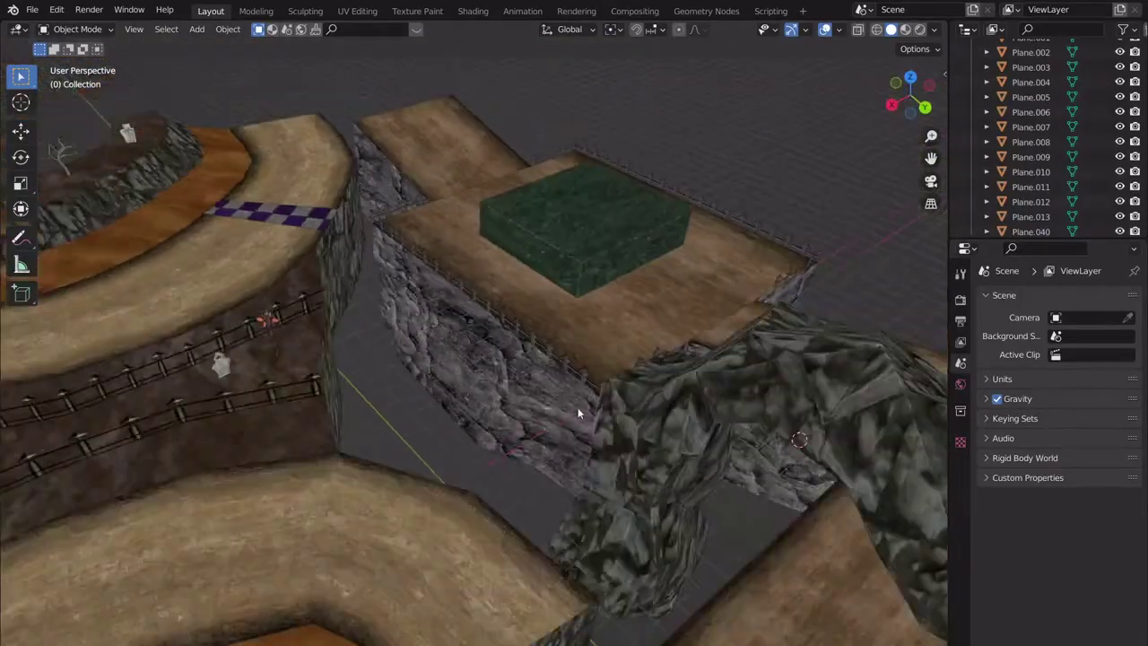
pyautogui.keyDown('shift'); pyautogui.moveTo(578, 412); pyautogui.dragTo(640, 371, button='middle'); pyautogui.keyUp('shift')
pyautogui.scroll(-6, 638, 387)
pyautogui.scroll(5, 631, 380)
pyautogui.scroll(-2, 637, 399)
pyautogui.click(584, 393)
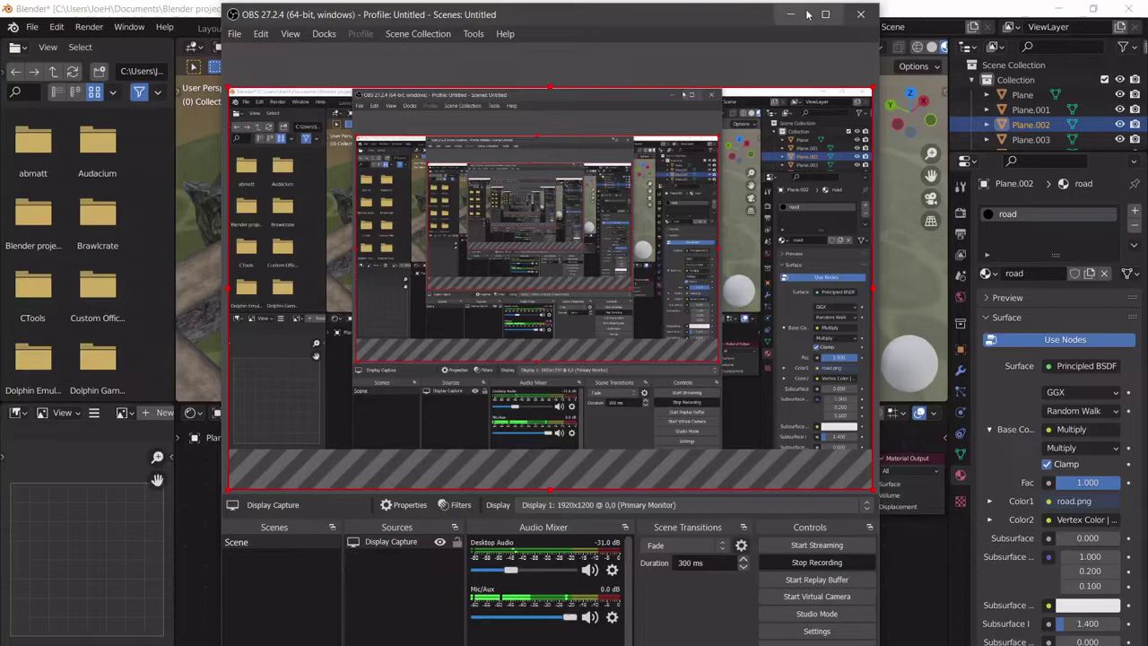
# Clear the OBS window away and examine the shaded road on the finished track along with its material nodes.
pyautogui.click(781, 12)
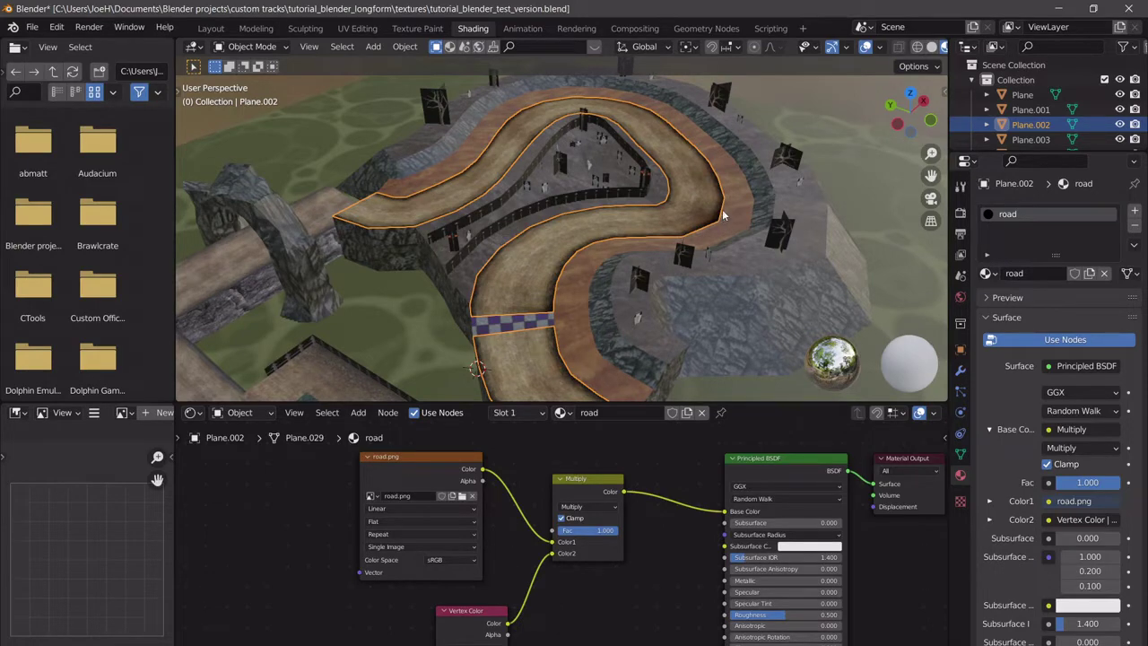
pyautogui.moveTo(642, 177); pyautogui.dragTo(726, 280, button='middle')
pyautogui.scroll(4, 717, 269)
pyautogui.moveTo(556, 234)
pyautogui.keyDown('shift'); pyautogui.mouseDown(button='middle')
pyautogui.moveTo(708, 252)
pyautogui.moveTo(489, 195)
pyautogui.moveTo(559, 222)
pyautogui.mouseUp(button='middle'); pyautogui.keyUp('shift')
pyautogui.scroll(2, 489, 194)
pyautogui.moveTo(553, 268); pyautogui.dragTo(586, 225, button='middle')
pyautogui.scroll(1, 577, 535)
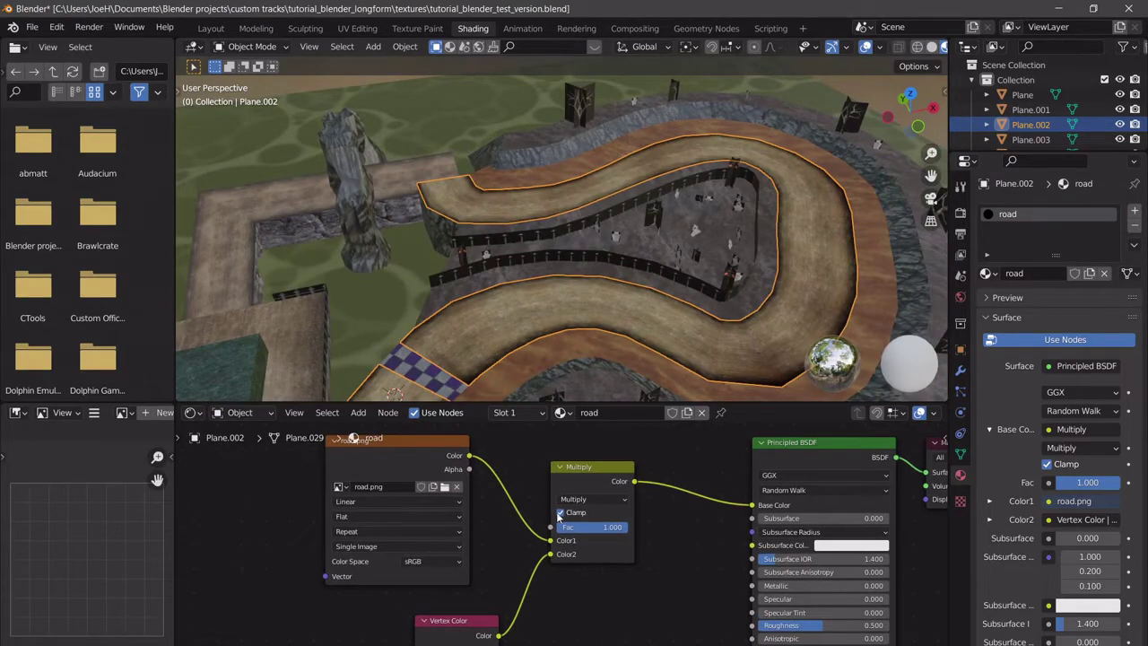
pyautogui.moveTo(662, 565); pyautogui.dragTo(480, 509, button='middle')
pyautogui.scroll(1, 480, 509)
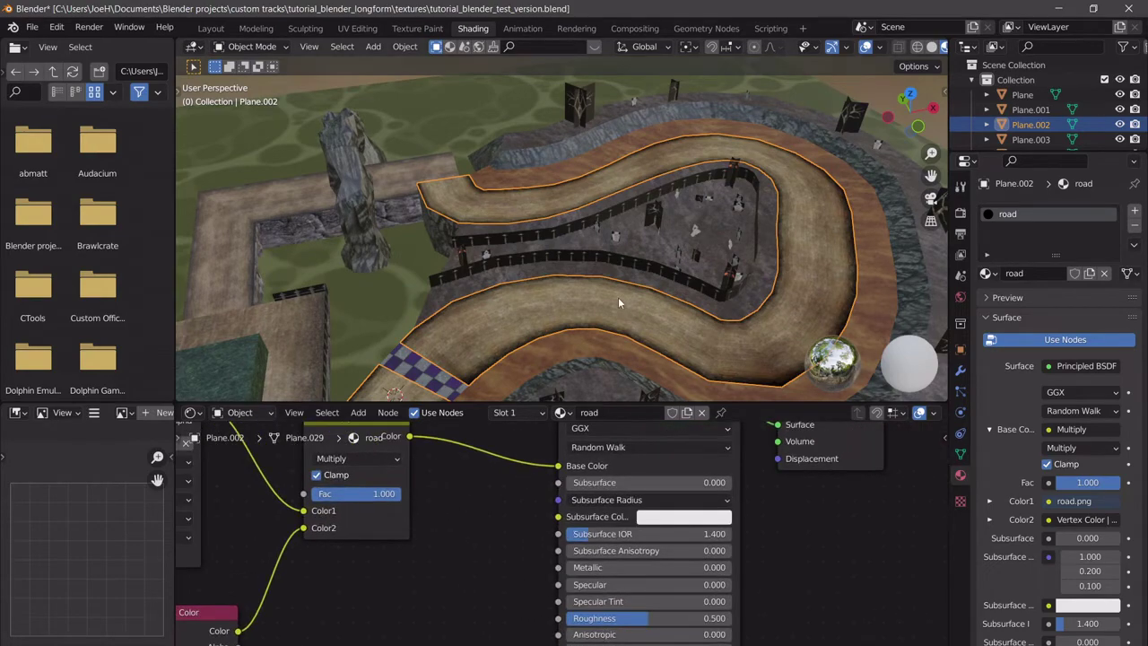
pyautogui.moveTo(618, 297); pyautogui.dragTo(616, 392, button='middle')
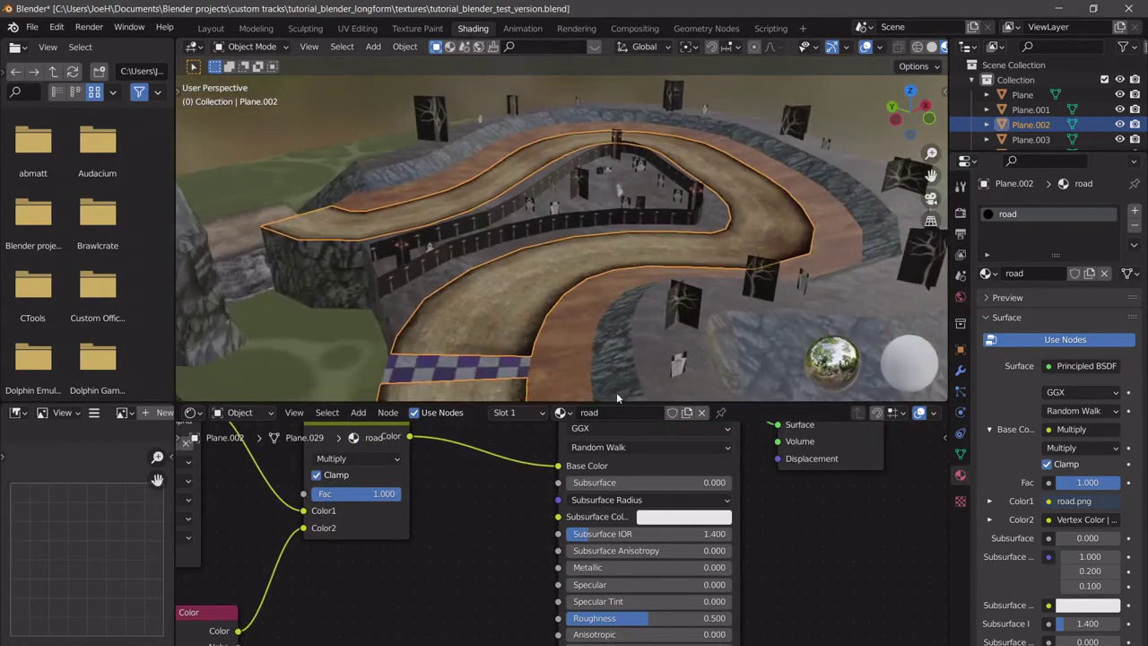
pyautogui.moveTo(599, 585); pyautogui.dragTo(555, 445)
pyautogui.moveTo(638, 231); pyautogui.dragTo(674, 250, button='middle')
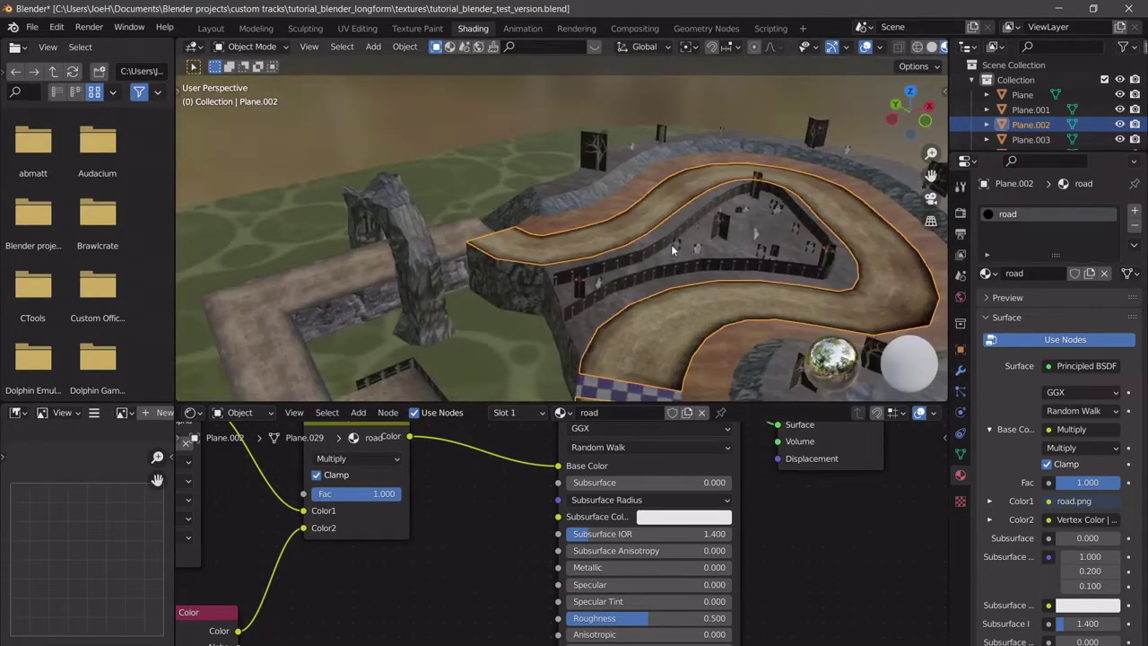
# Export the whole track scene as an FBX file named v3.fbx in the textures folder.
pyautogui.click(46, 28)
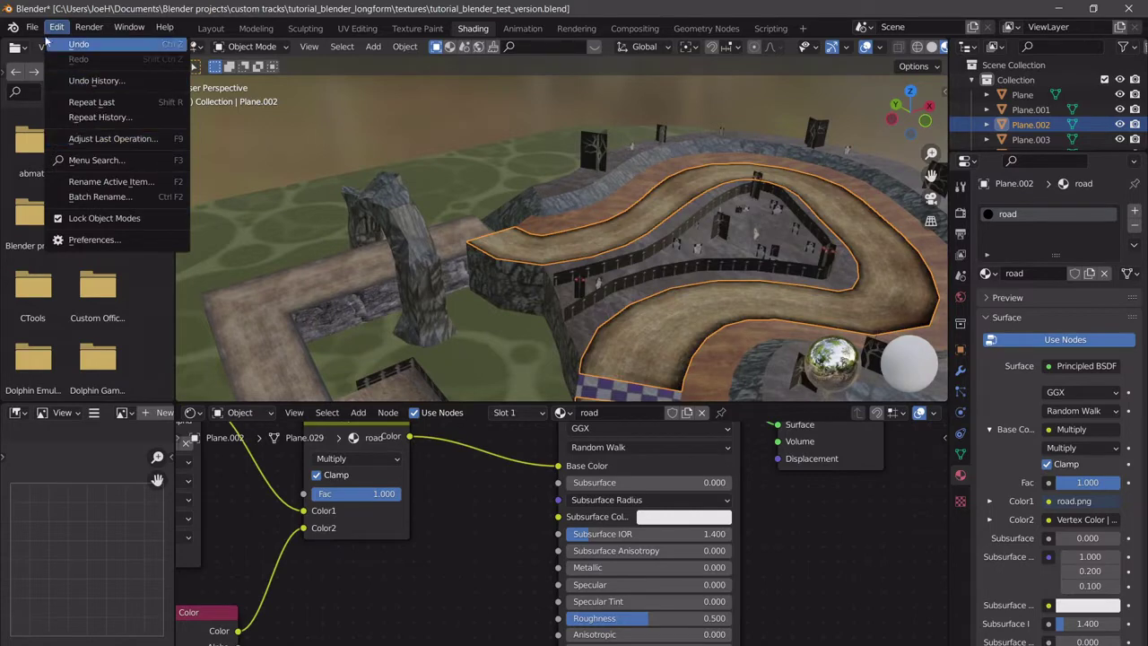
pyautogui.click(30, 28)
pyautogui.moveTo(122, 244)
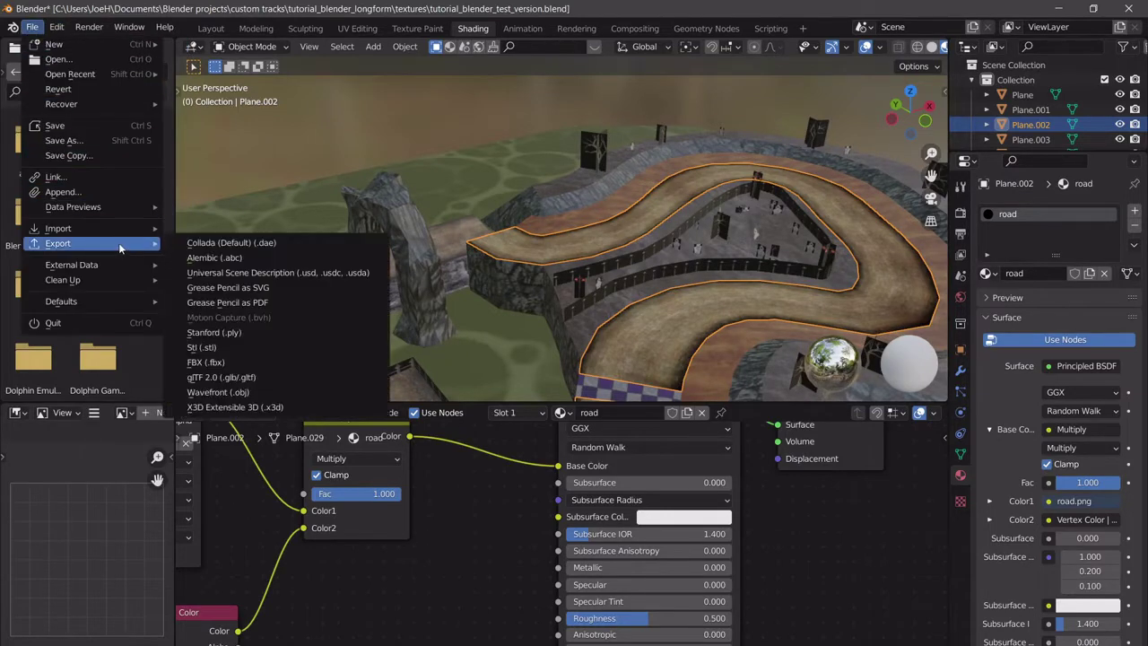
pyautogui.click(257, 359)
pyautogui.click(538, 562)
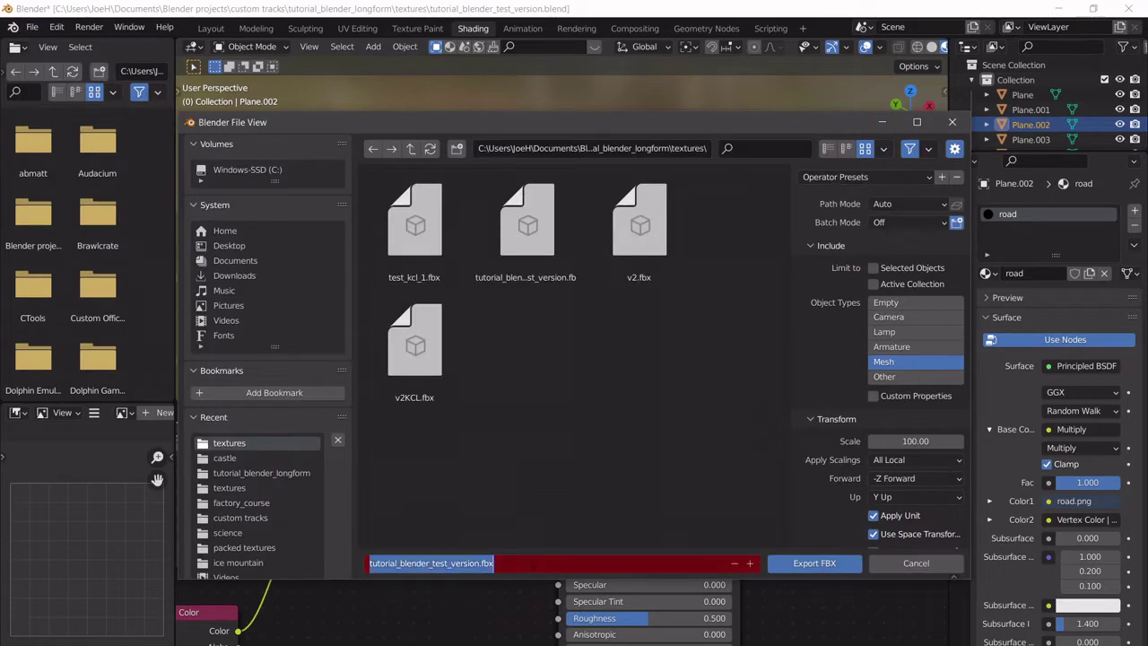
pyautogui.write('v3')
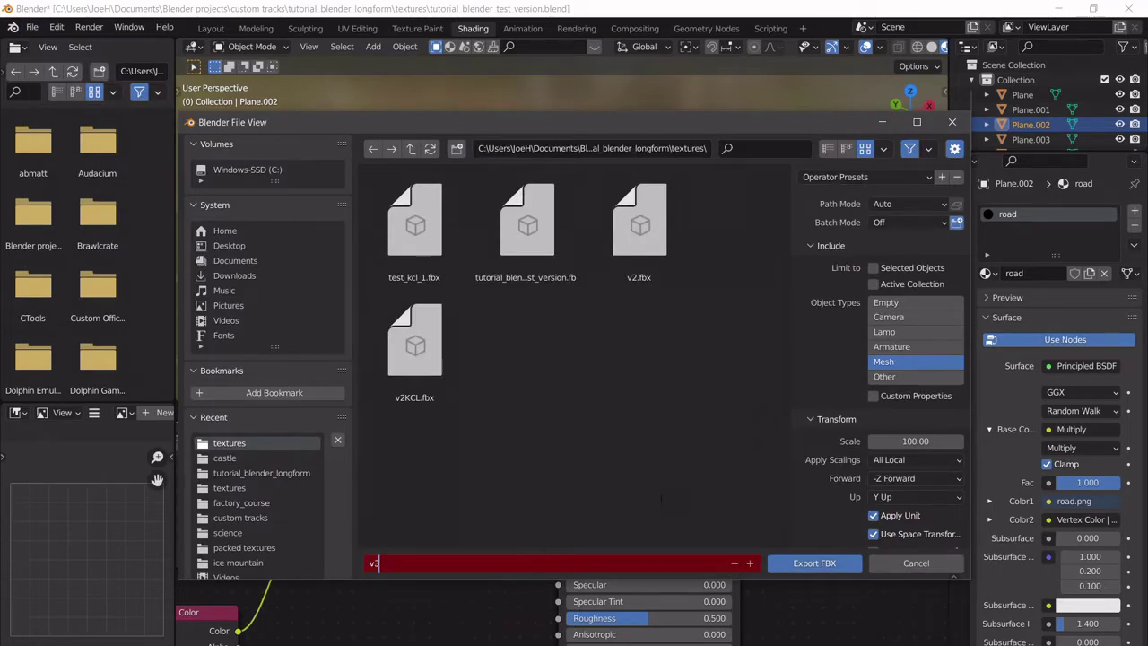
pyautogui.press('Return')
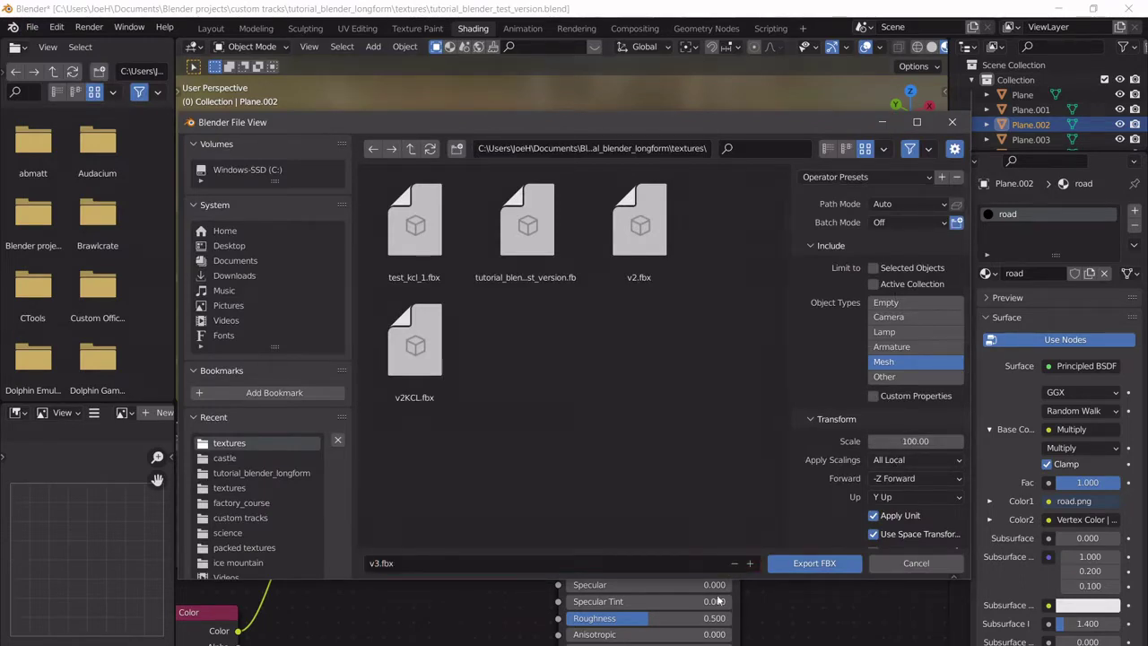
pyautogui.click(794, 562)
# In FBX Converter, replace the source list with v3.fbx and convert it to DAE Collada.
pyautogui.click(484, 644)
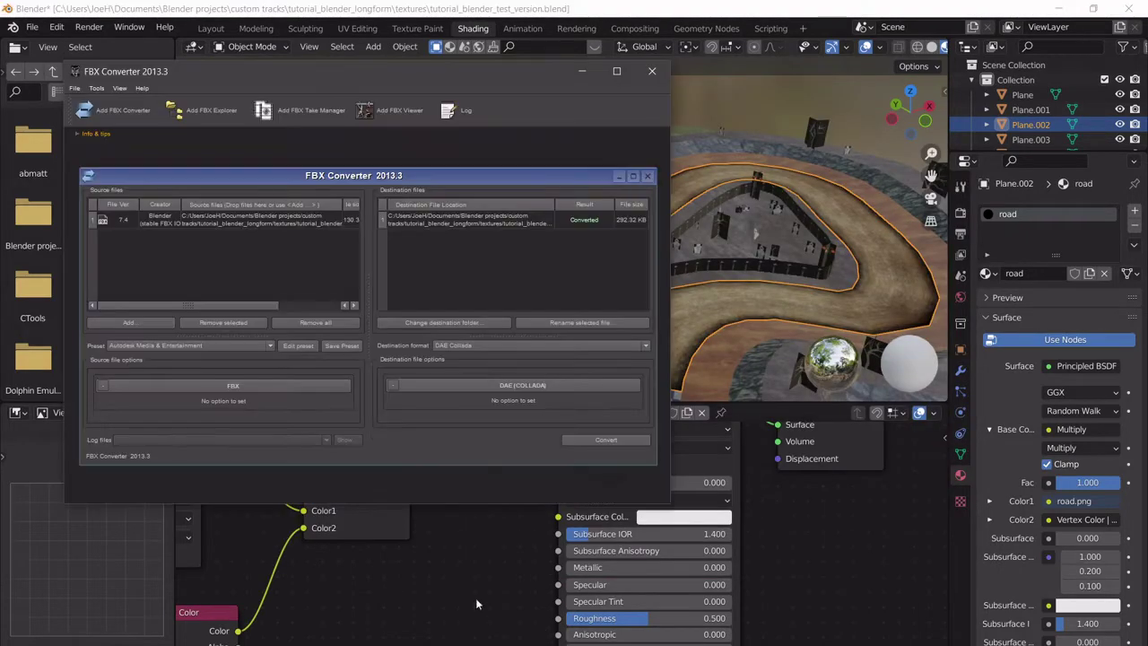
pyautogui.click(281, 323)
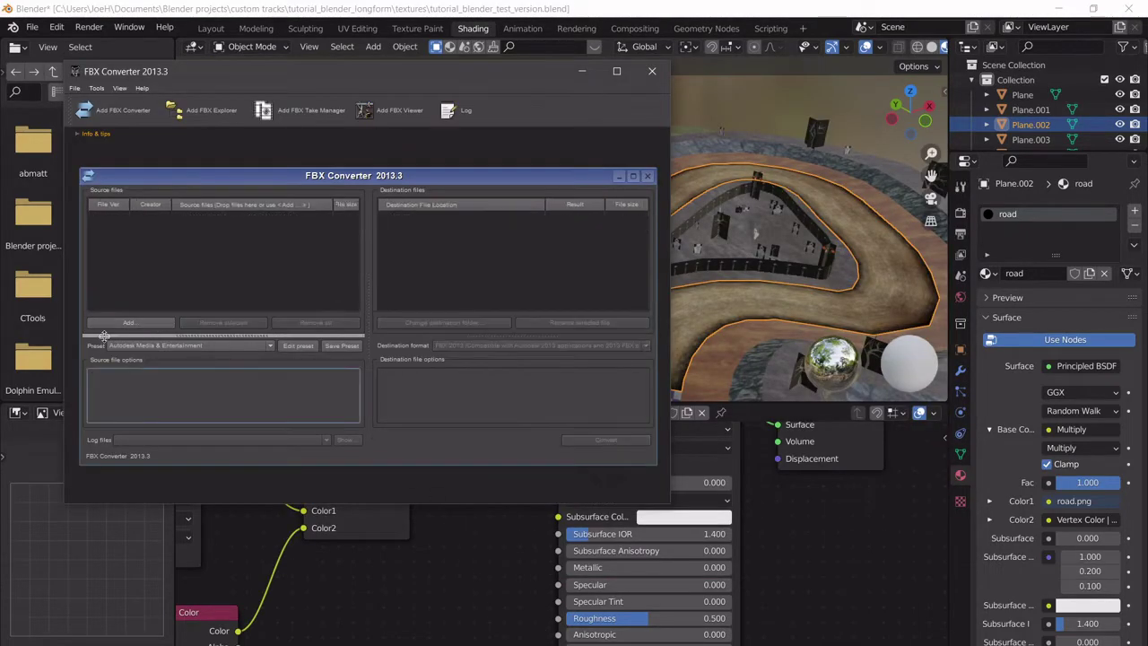
pyautogui.click(122, 322)
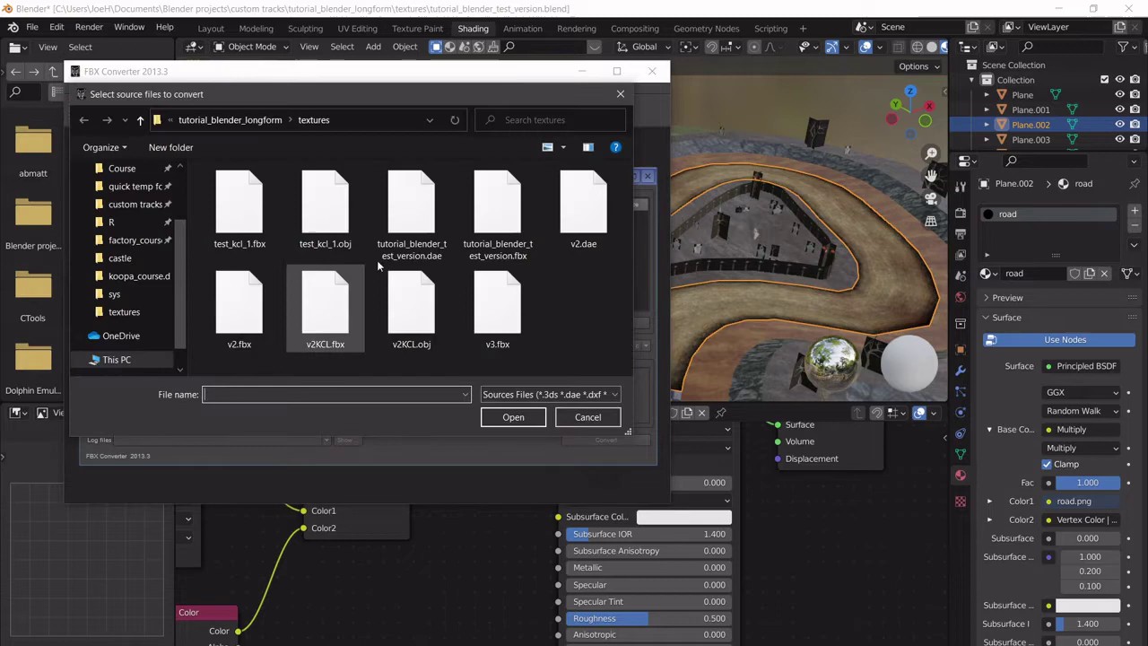
pyautogui.click(494, 334)
pyautogui.click(513, 417)
pyautogui.click(500, 345)
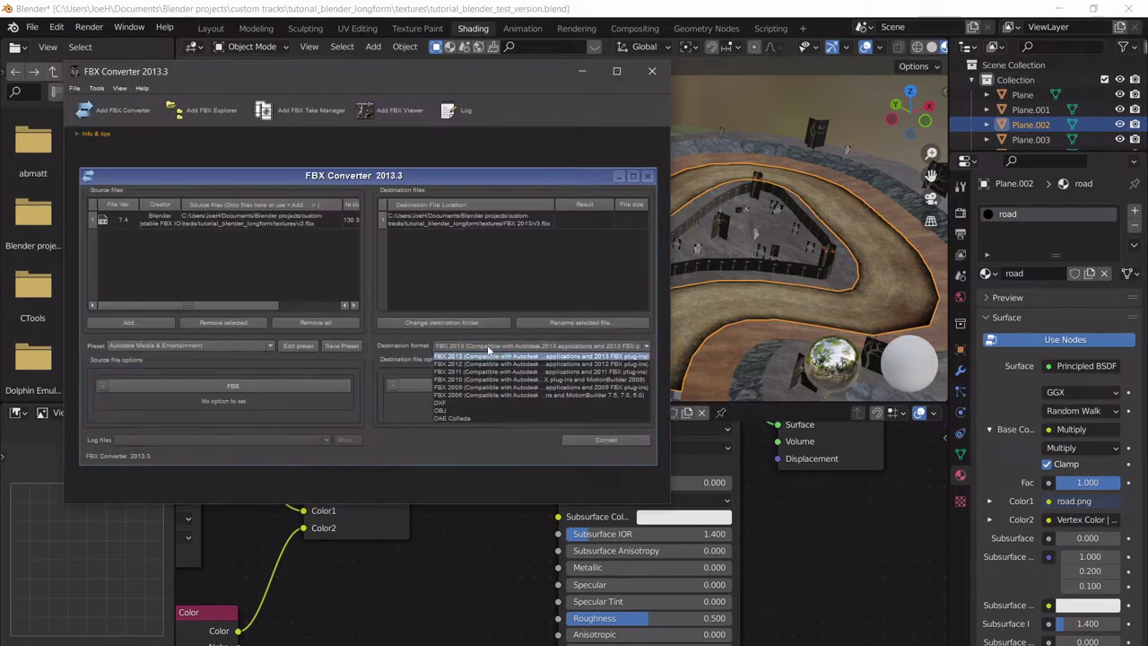
pyautogui.click(460, 412)
pyautogui.click(606, 440)
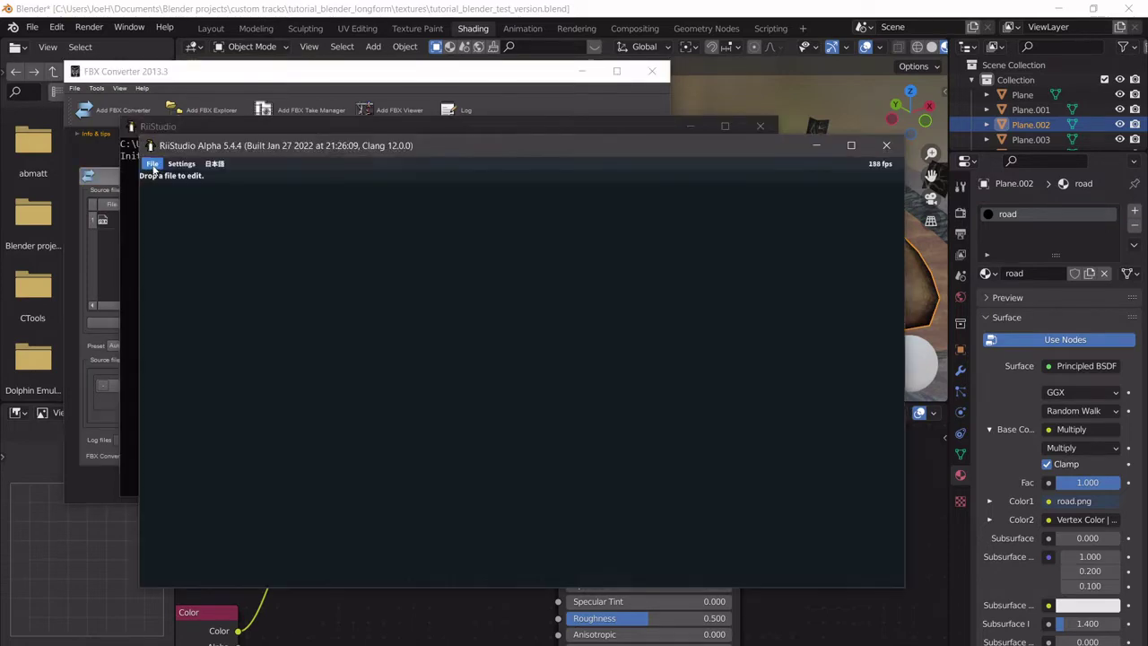
# Switch to RiiStudio and open v3.dae from the textures folder.
pyautogui.click(155, 163)
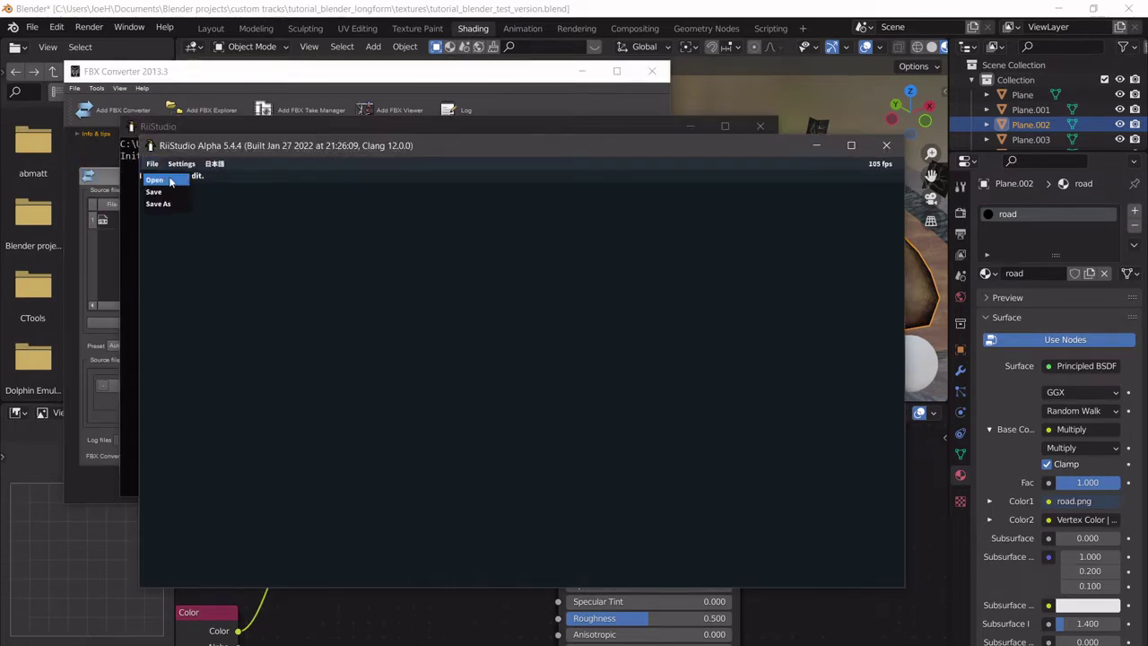
pyautogui.click(157, 178)
pyautogui.scroll(-10, 484, 327)
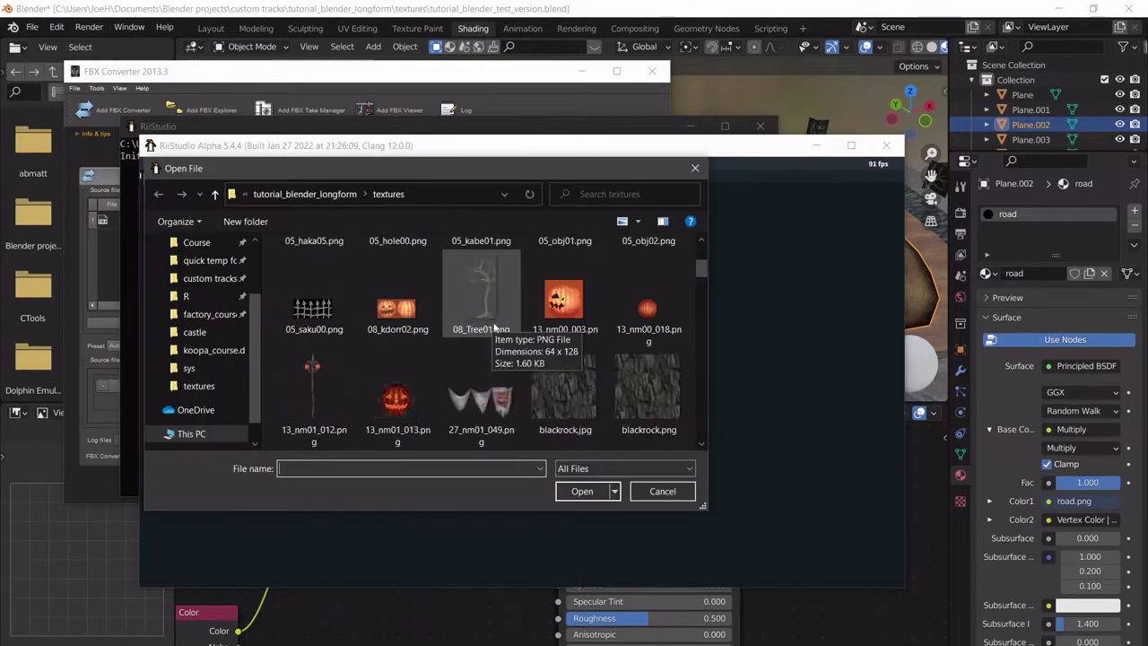
pyautogui.scroll(-10, 506, 333)
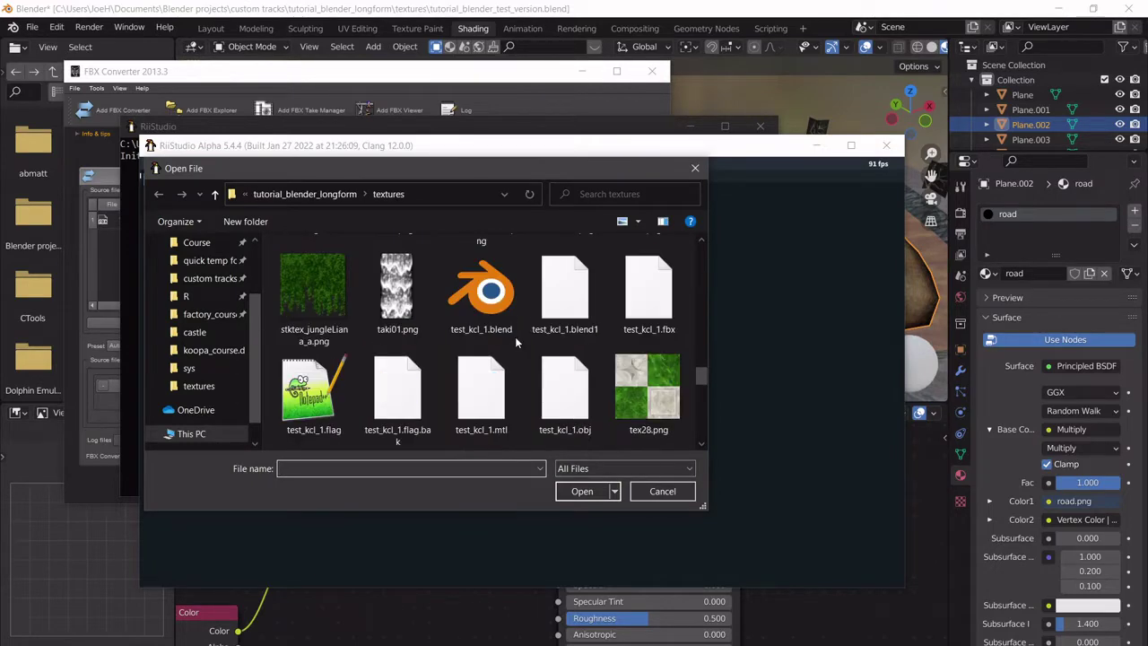
pyautogui.scroll(-3, 520, 350)
pyautogui.scroll(2, 503, 350)
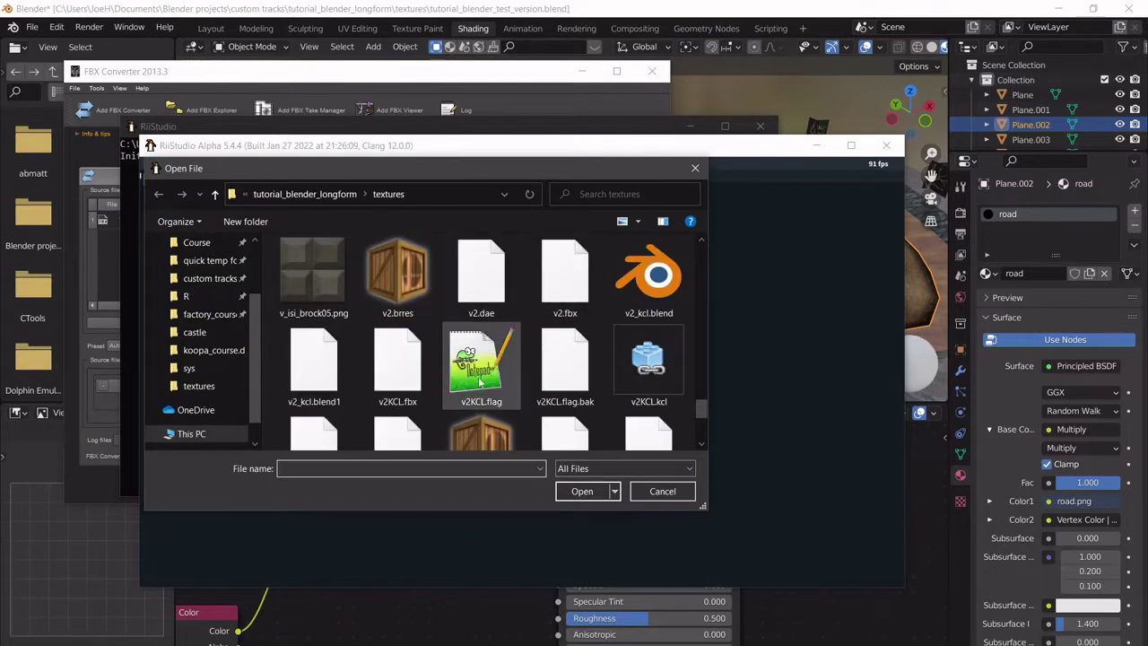
pyautogui.scroll(-1, 418, 359)
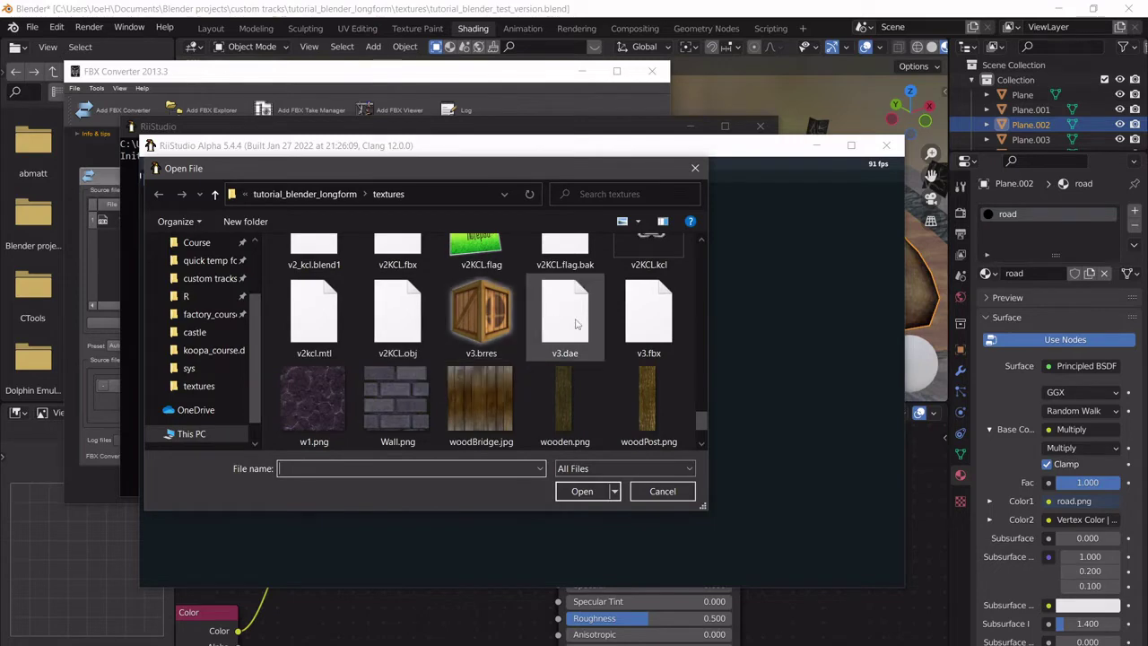
pyautogui.click(562, 352)
pyautogui.click(574, 491)
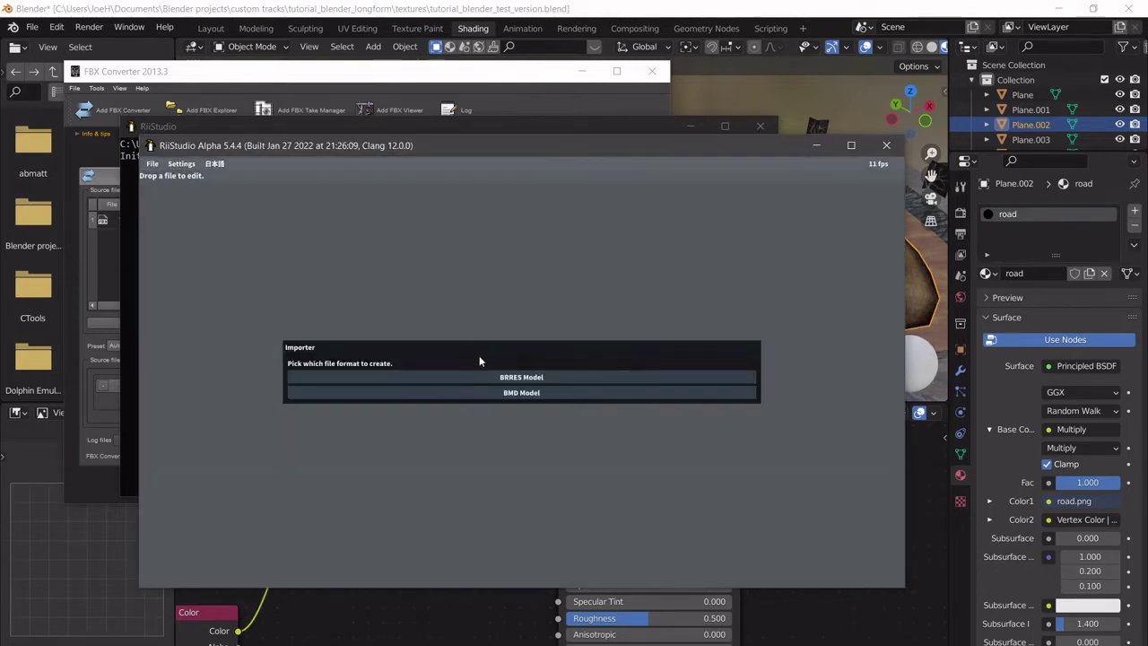
# Import the file as a BRRES model with combining of identical materials switched off.
pyautogui.click(490, 377)
pyautogui.moveTo(492, 348); pyautogui.dragTo(527, 170)
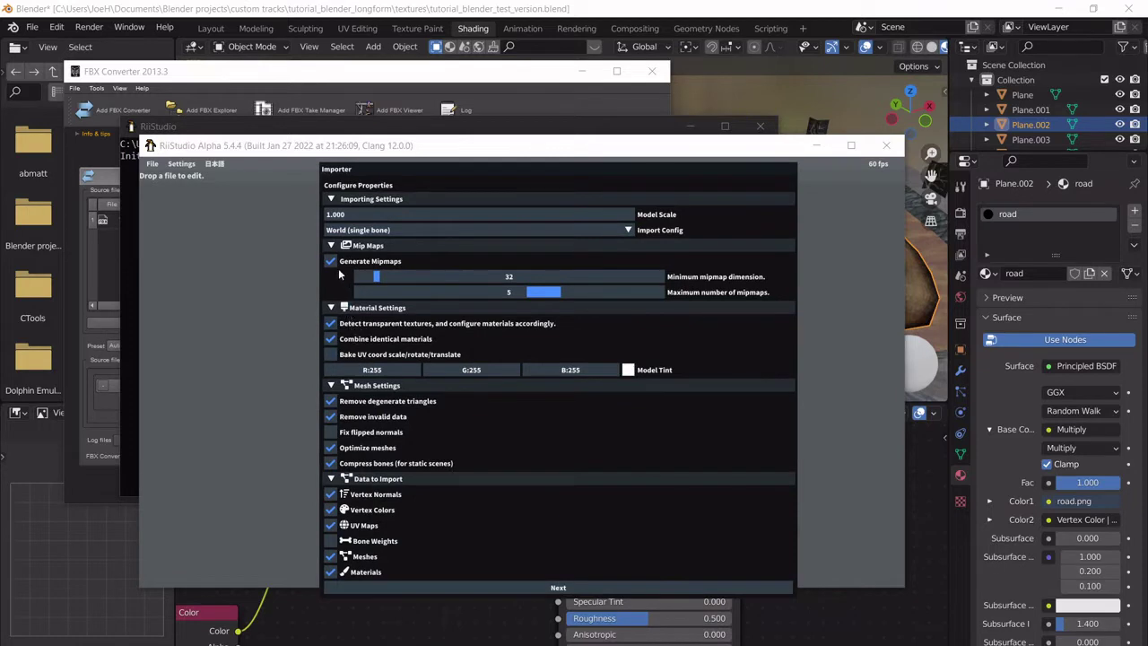
pyautogui.click(330, 339)
pyautogui.click(493, 587)
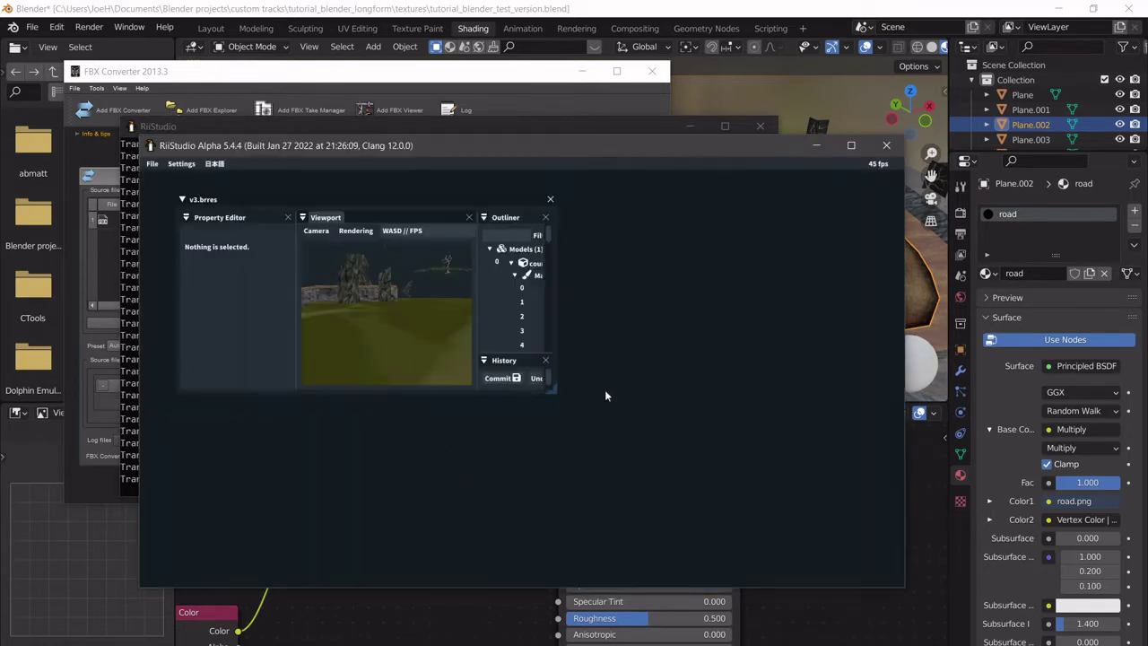
# Enlarge the v3.brres editor and fly the camera over the imported track to inspect its road and terrain.
pyautogui.moveTo(556, 398); pyautogui.dragTo(800, 526)
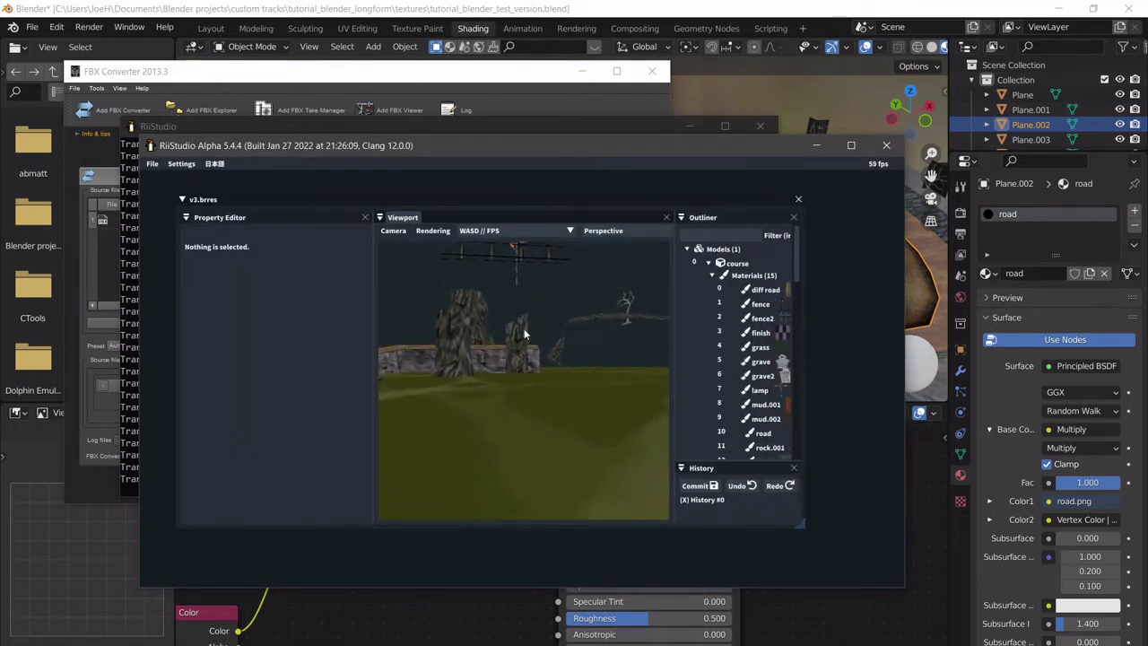
pyautogui.press('w')
pyautogui.moveTo(523, 332); pyautogui.dragTo(704, 486, button='right')
pyautogui.press('s')
pyautogui.press('s')
pyautogui.press('w')
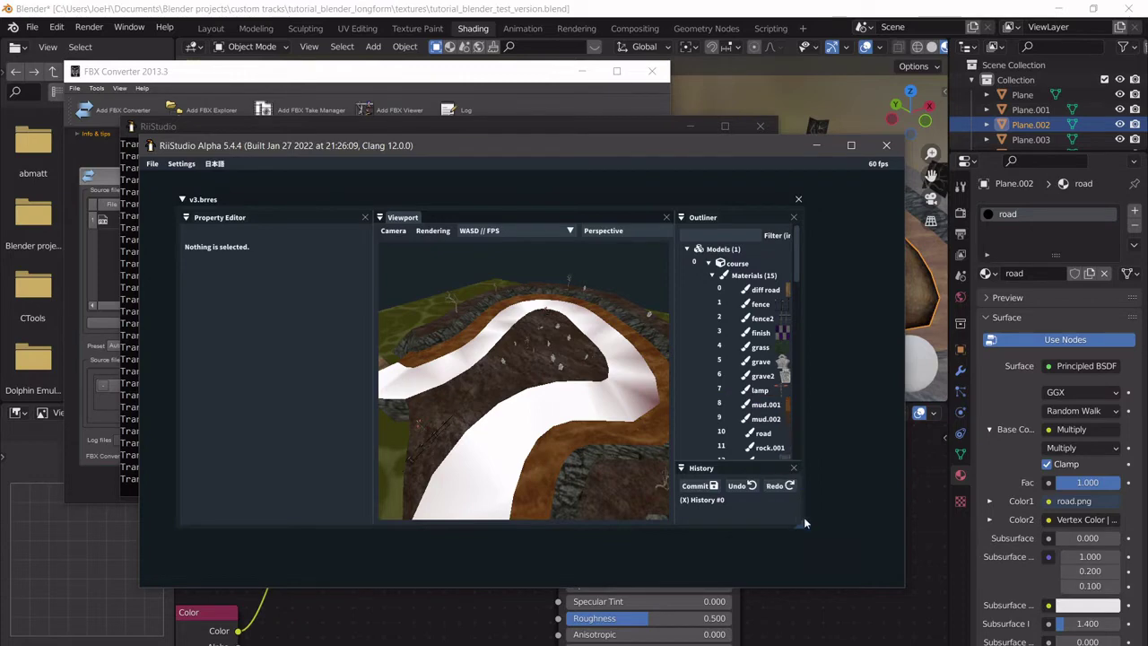
# Maximize RiiStudio and enlarge the v3.brres editor to use most of the window.
pyautogui.moveTo(805, 529); pyautogui.dragTo(866, 540)
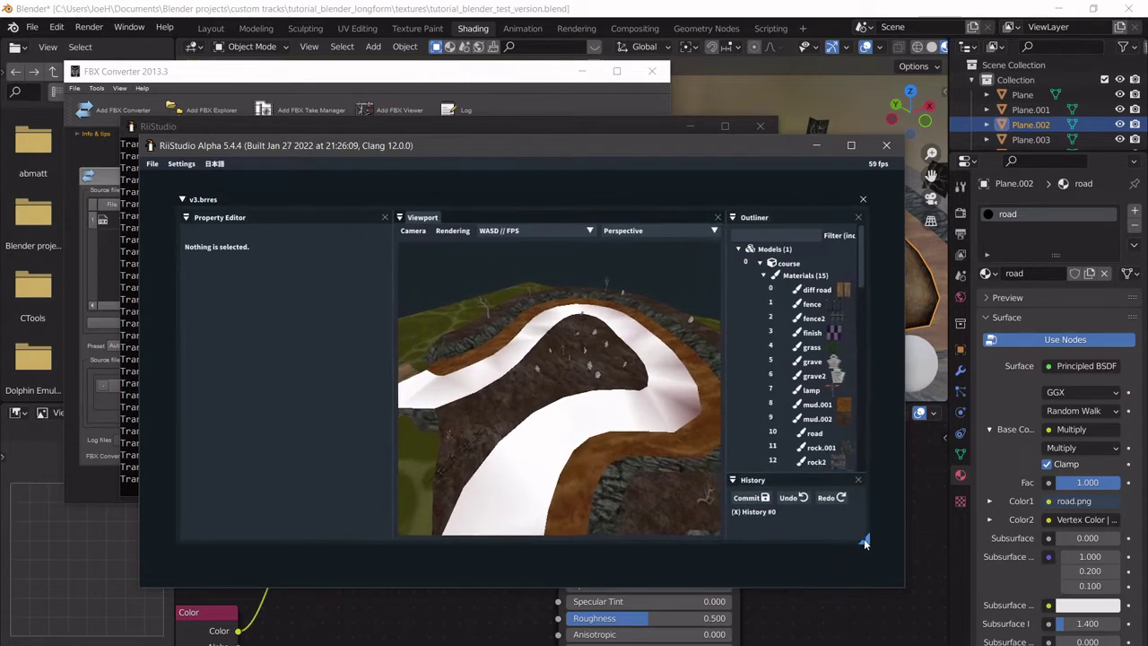
pyautogui.scroll(-5, 780, 332)
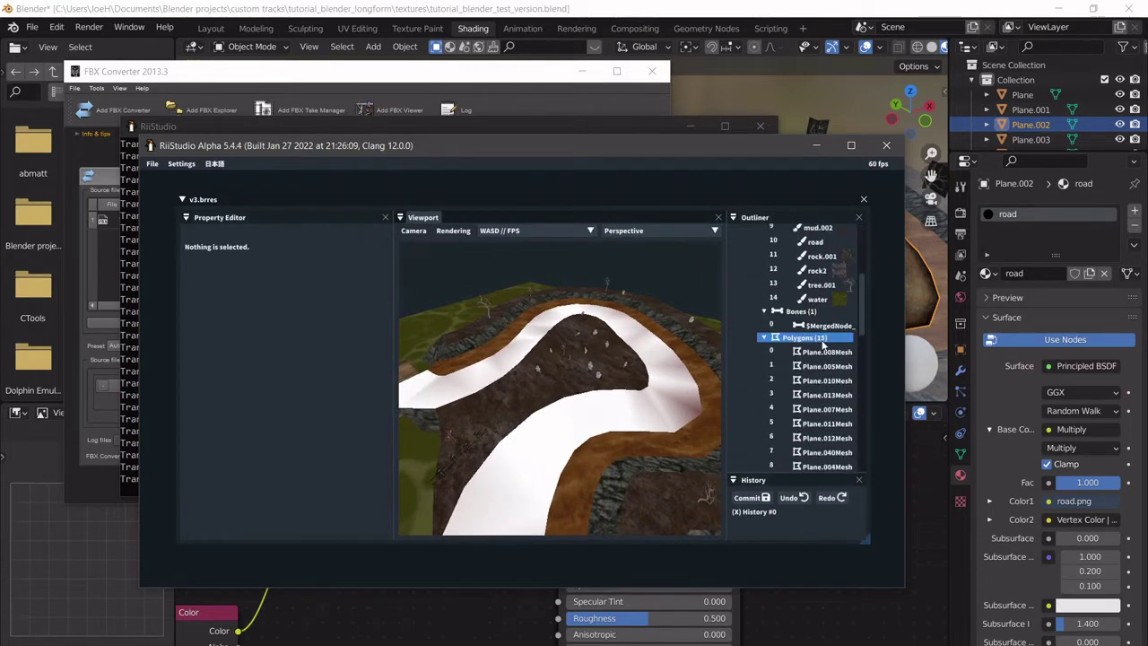
pyautogui.scroll(4, 807, 336)
pyautogui.click(851, 144)
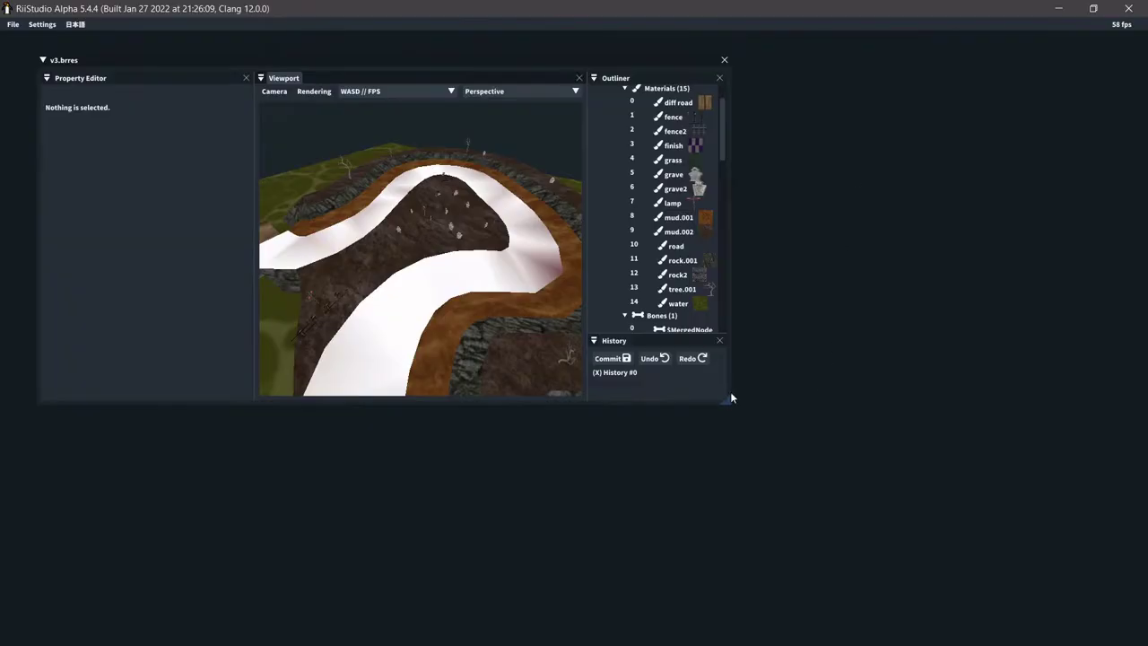
pyautogui.moveTo(735, 413); pyautogui.dragTo(1033, 636)
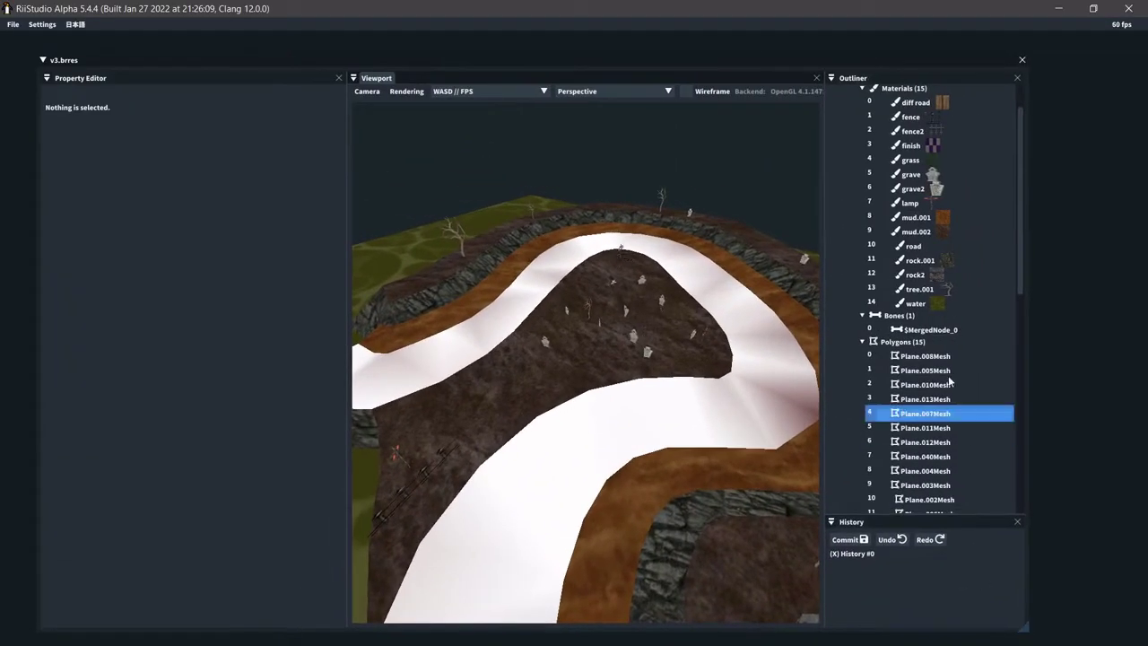
# Show the road material's samplers with the property editor in the Vertical Tabs layout.
pyautogui.click(940, 294)
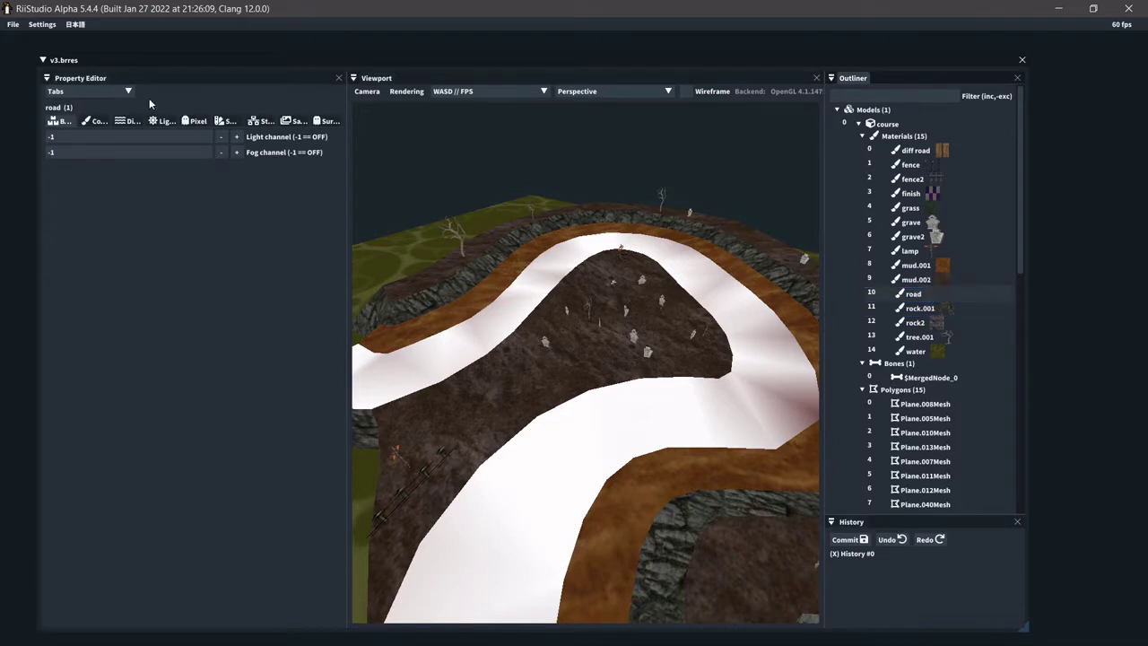
pyautogui.click(96, 91)
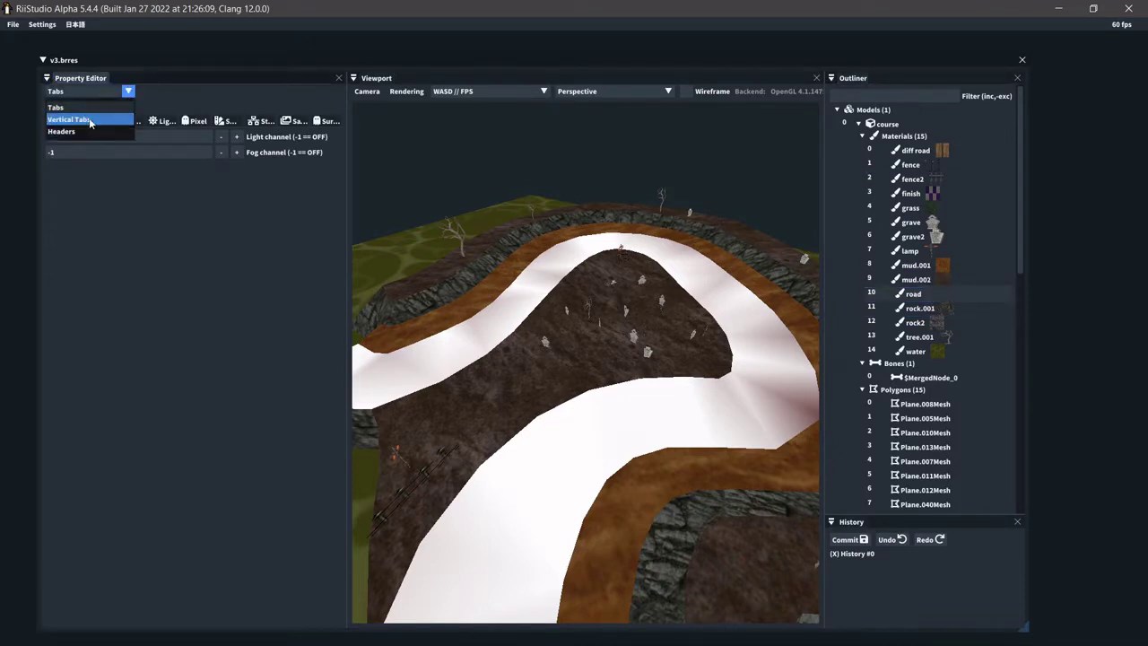
pyautogui.click(89, 119)
pyautogui.click(78, 208)
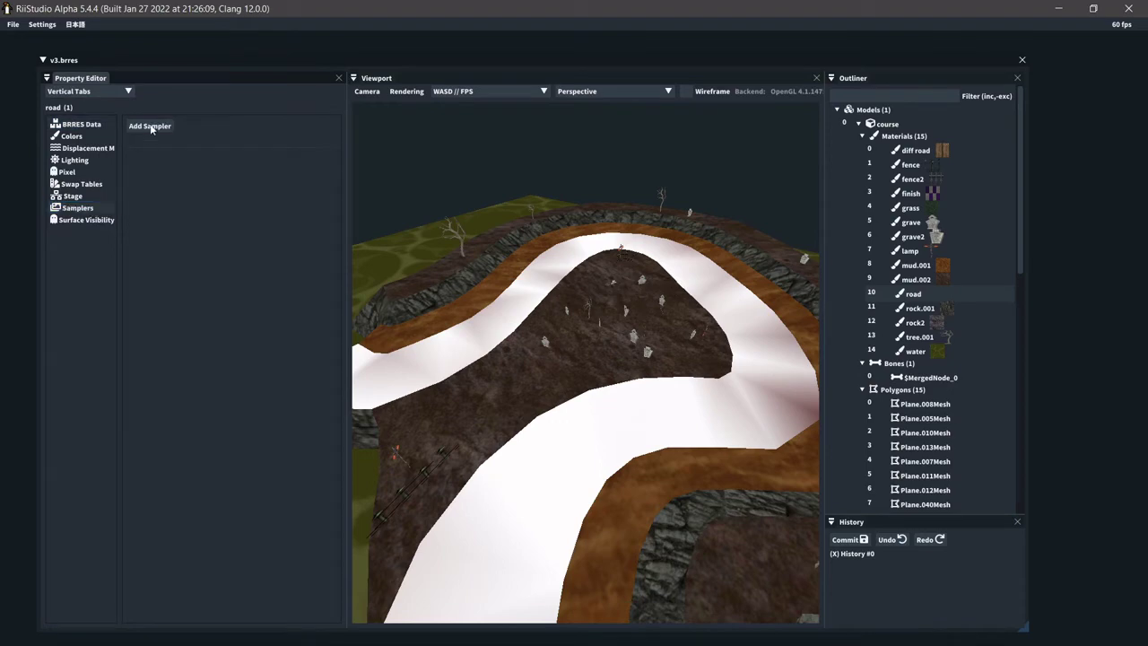
# Examine the samplers of the mud.002 and mud.001 materials and the us_under_dirt texture for comparison.
pyautogui.click(924, 279)
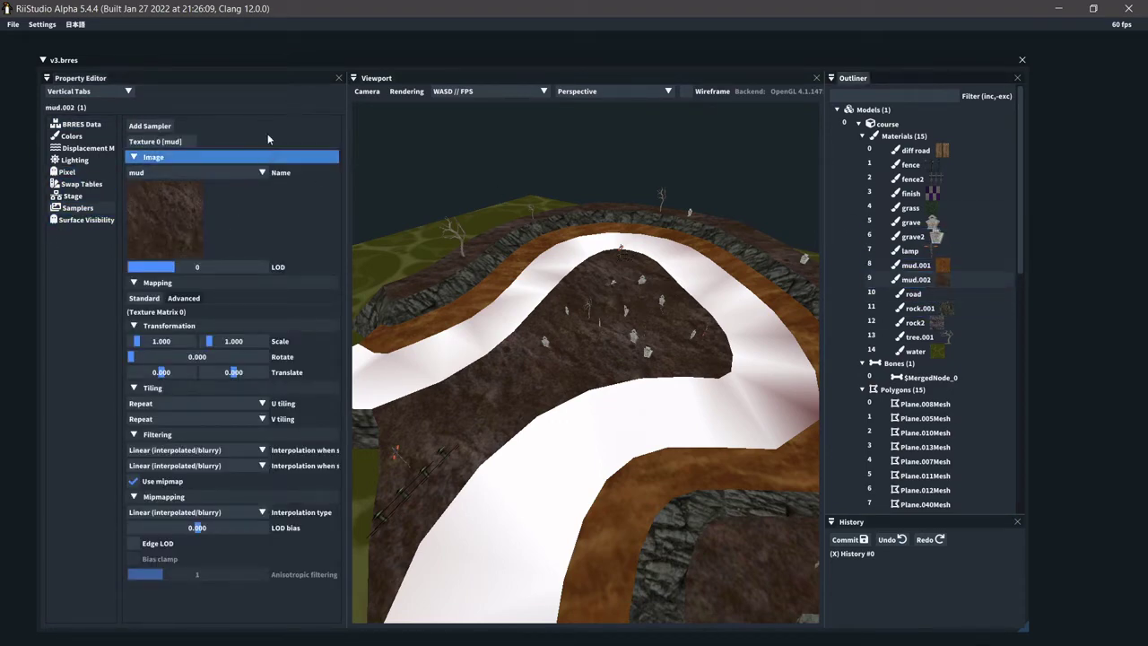
pyautogui.click(960, 267)
pyautogui.scroll(-5, 960, 269)
pyautogui.scroll(-4, 964, 287)
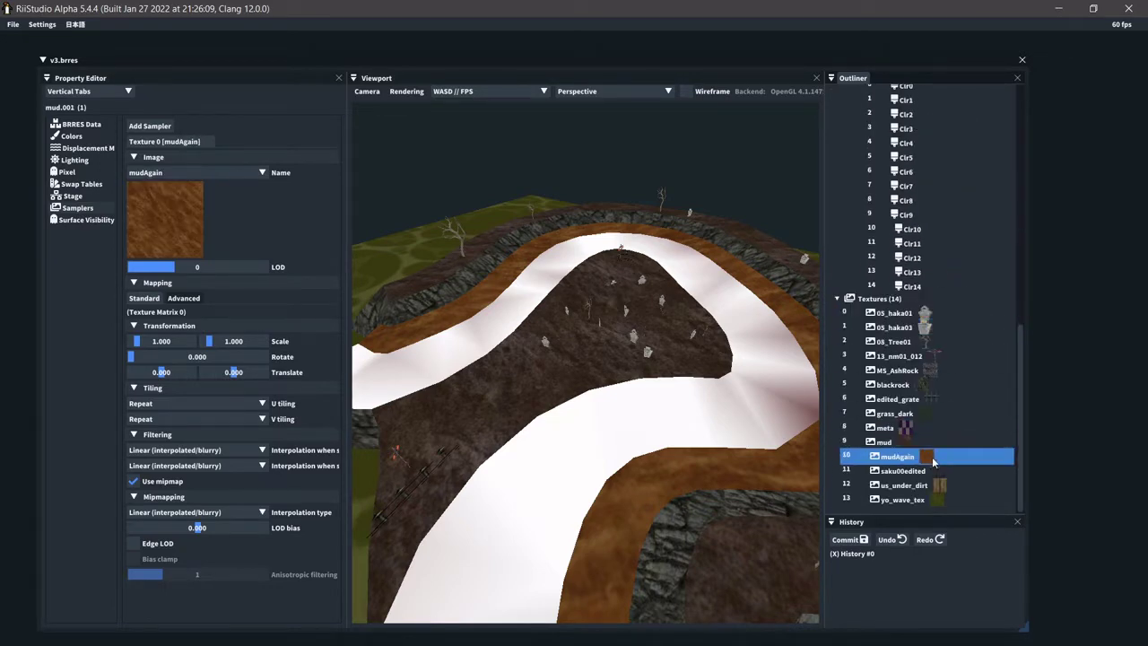
pyautogui.click(960, 486)
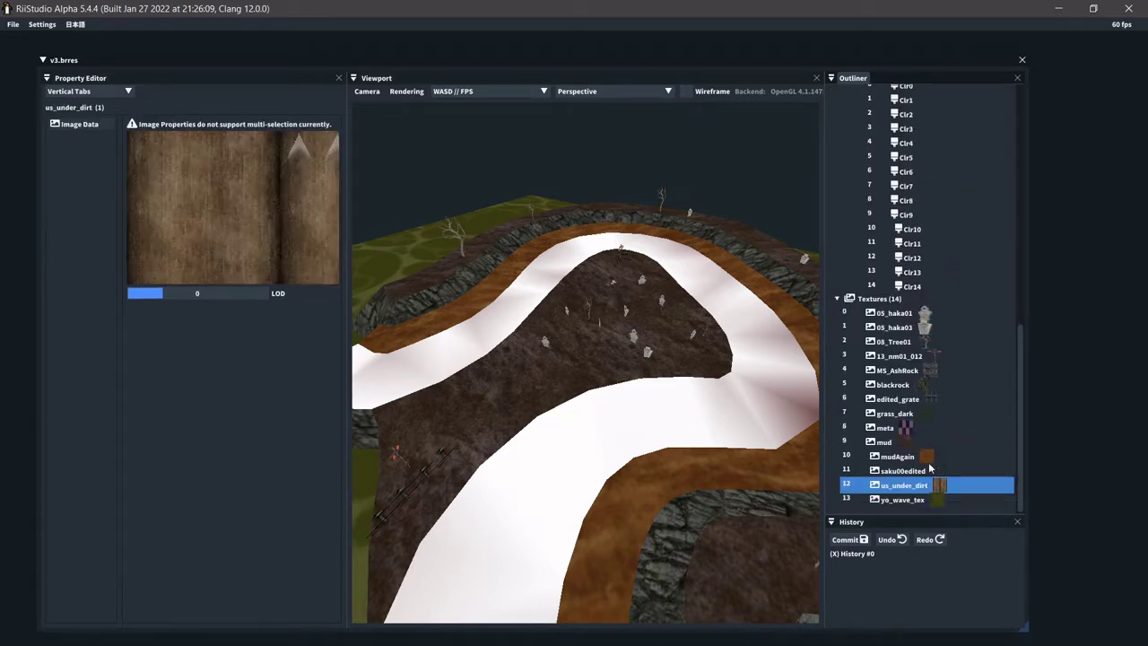
# Fly around the track to examine the road, the cut rock wall and the finish line.
pyautogui.click(559, 341)
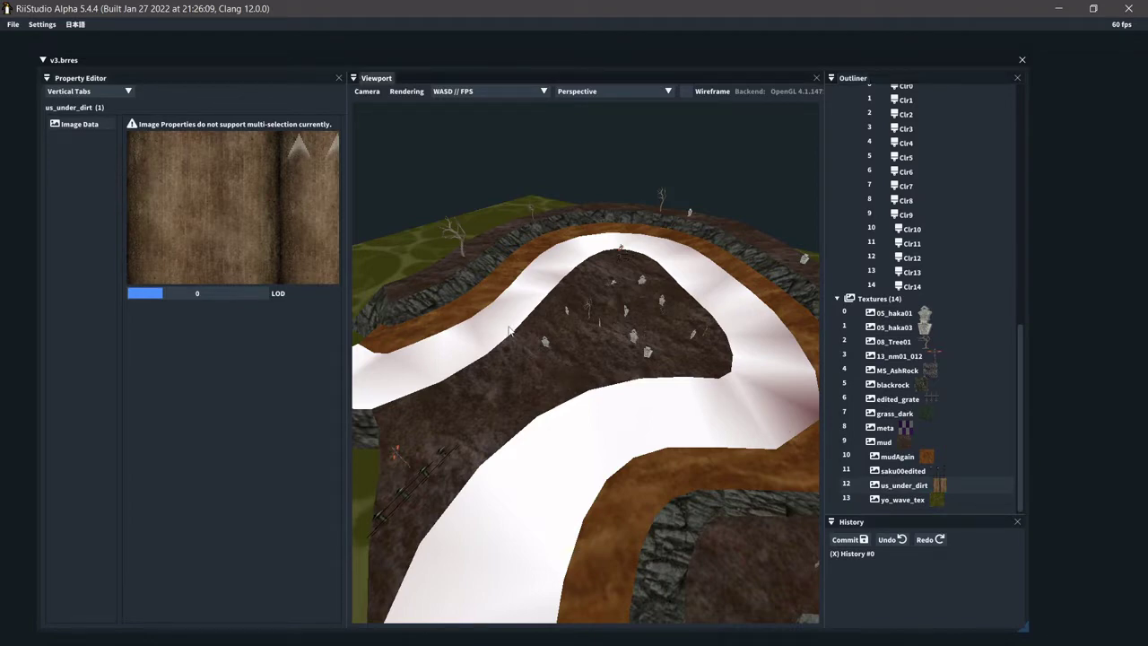
pyautogui.press('a')
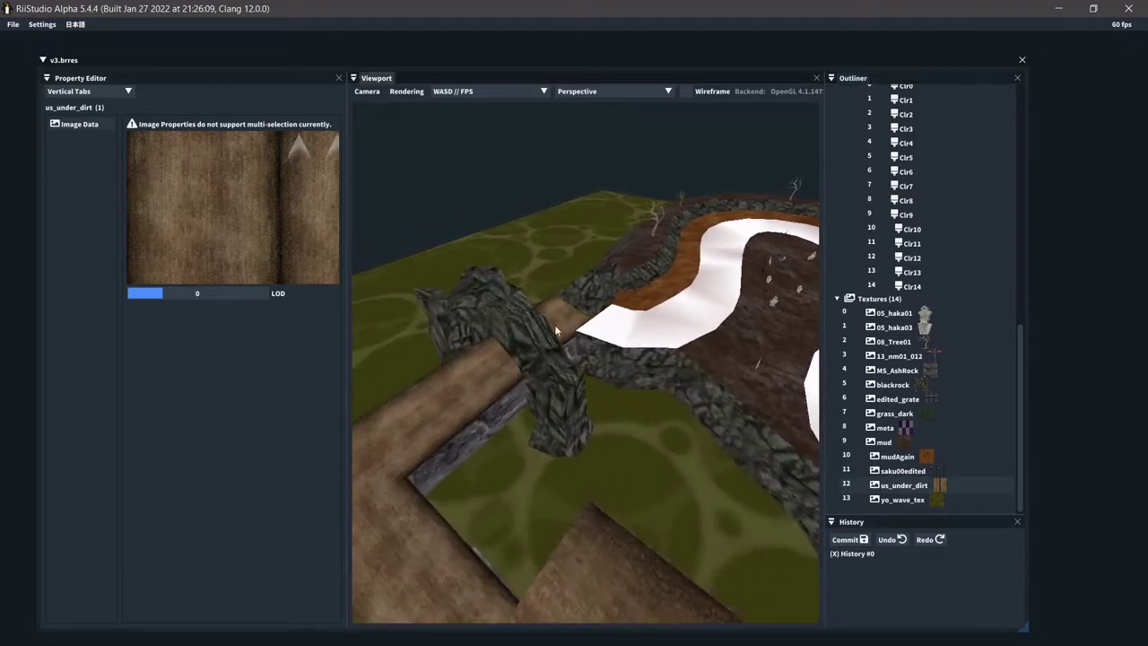
pyautogui.press('d')
pyautogui.press('w')
pyautogui.press('s')
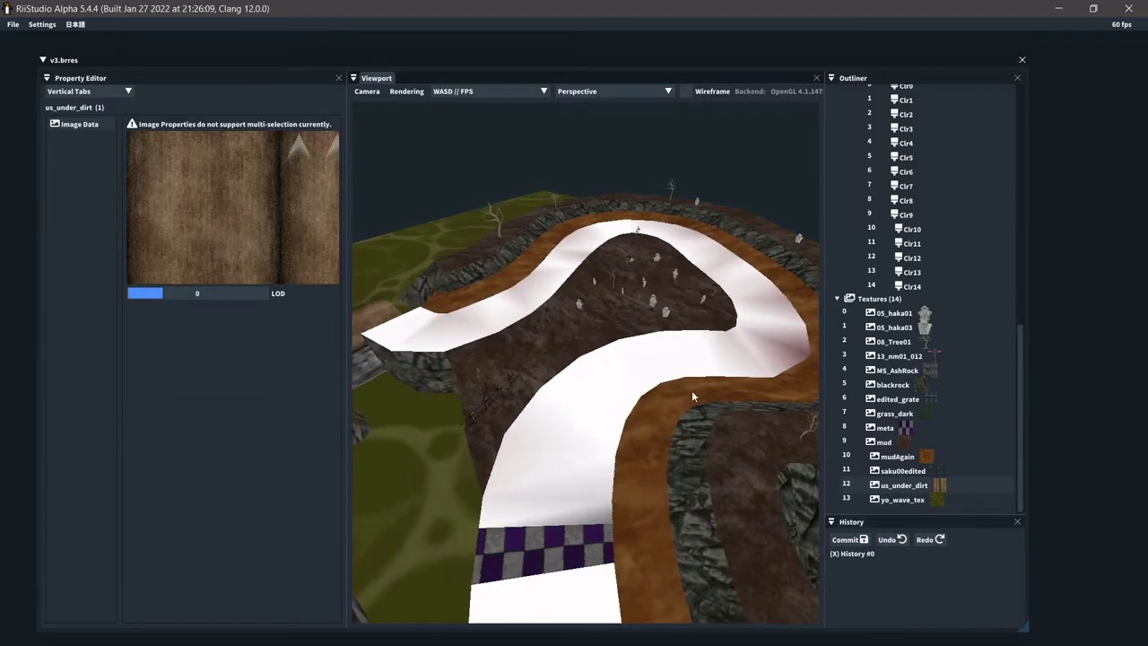
# Add a sampler to the road material and assign the meta texture to it.
pyautogui.scroll(5, 951, 281)
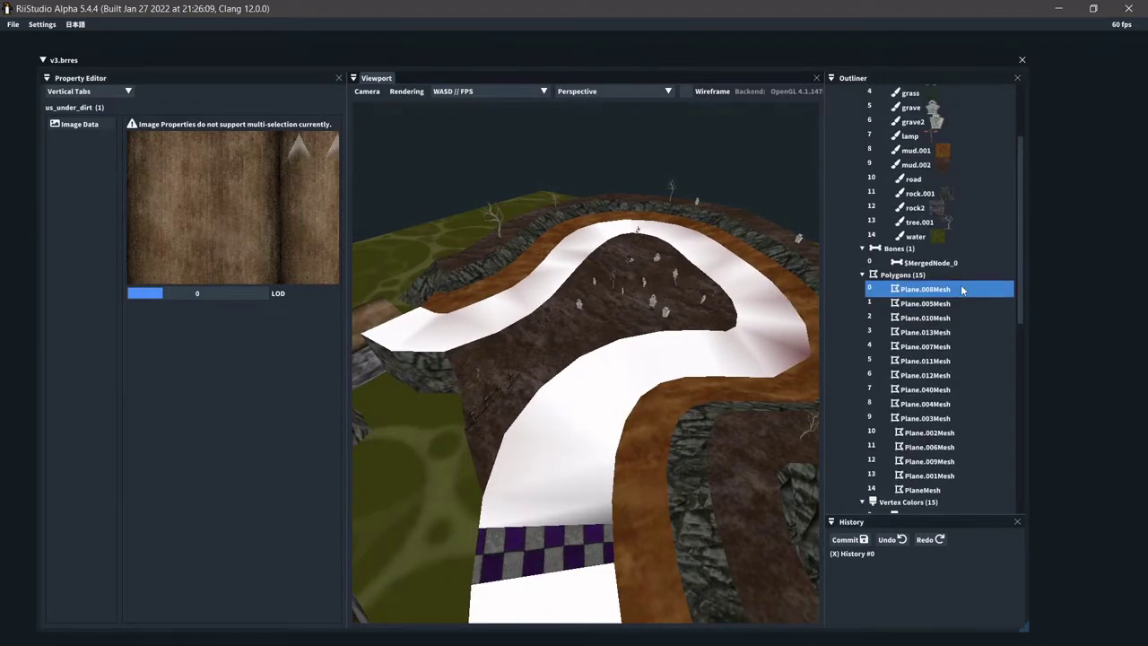
pyautogui.scroll(3, 961, 289)
pyautogui.click(957, 274)
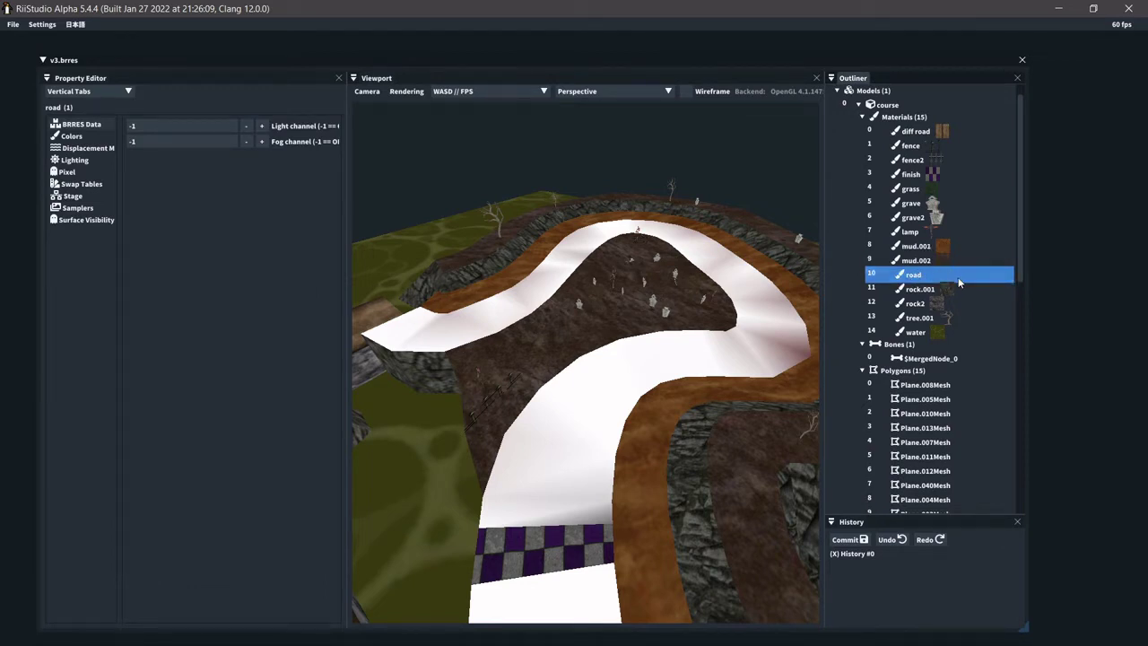
pyautogui.click(77, 207)
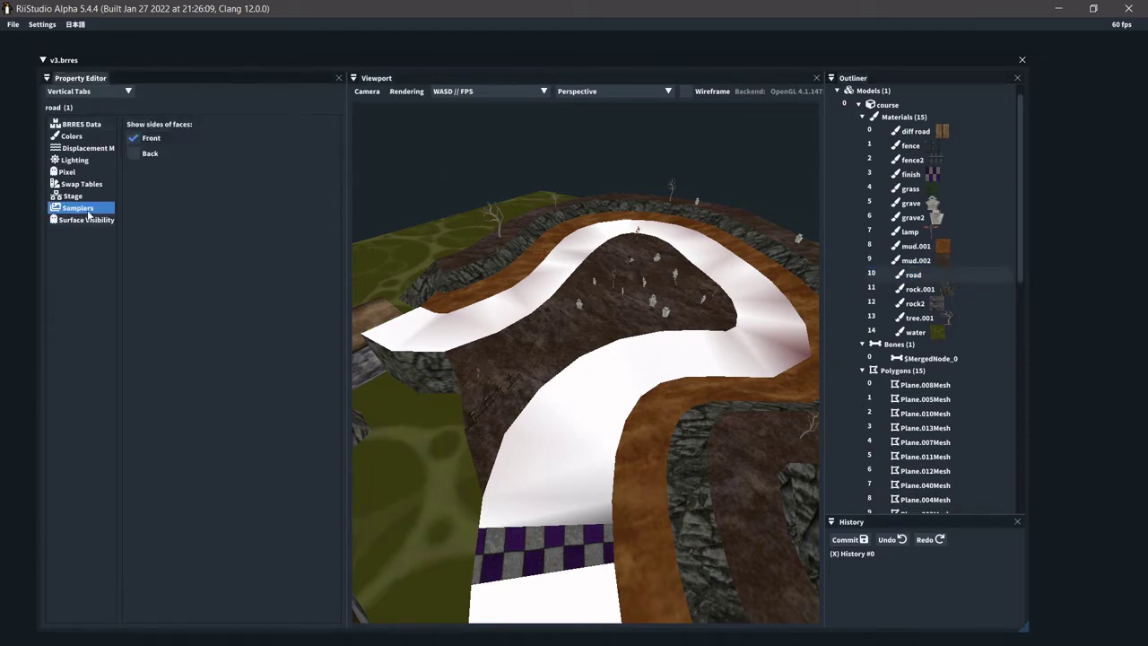
pyautogui.click(157, 127)
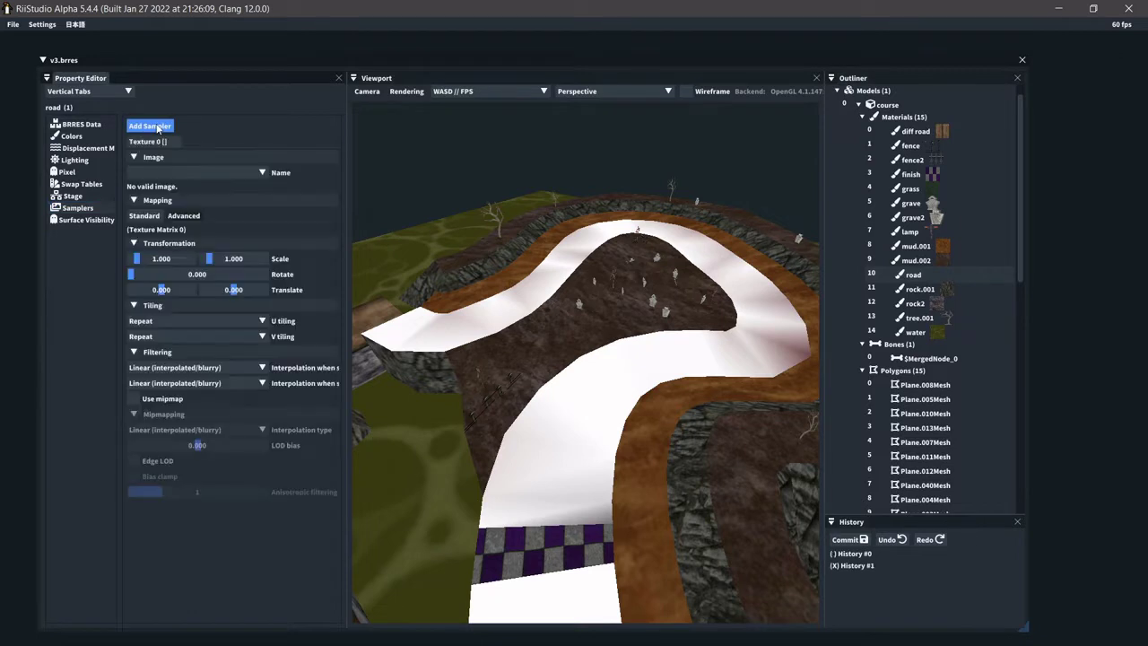
pyautogui.click(185, 176)
pyautogui.scroll(-5, 215, 251)
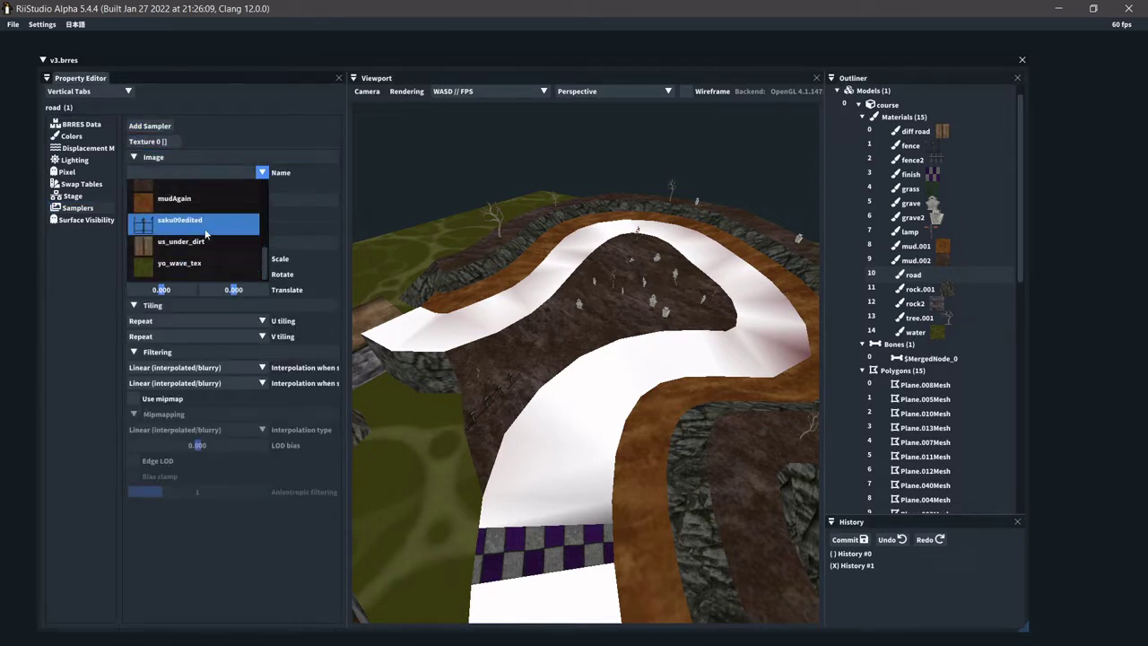
pyautogui.scroll(3, 206, 241)
pyautogui.click(204, 256)
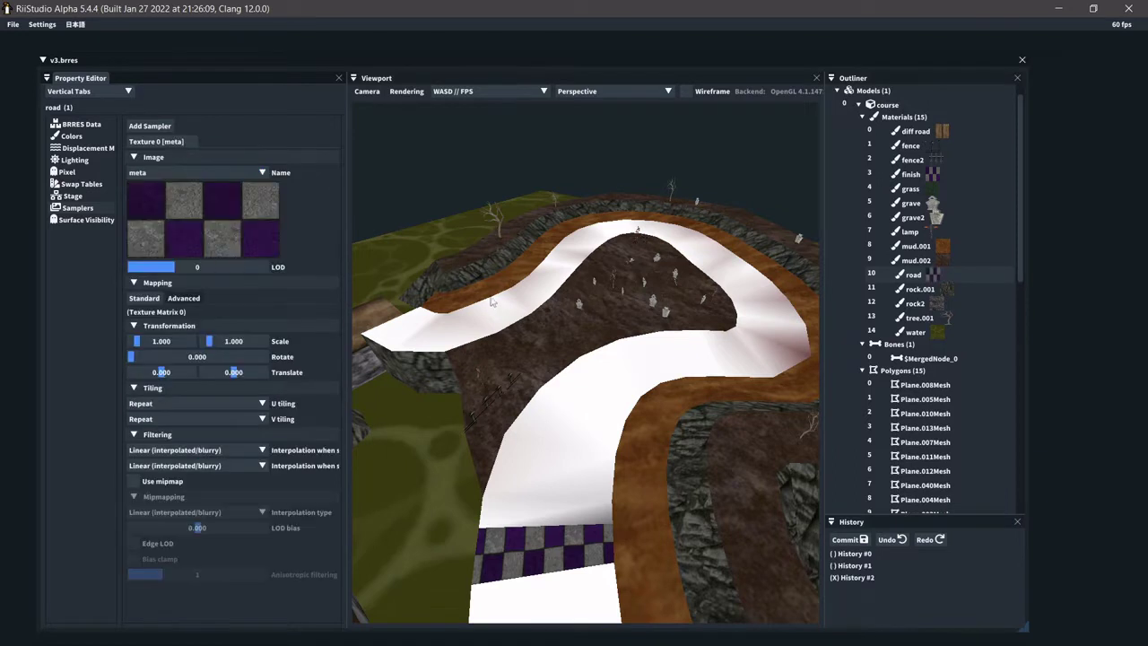
pyautogui.click(709, 302)
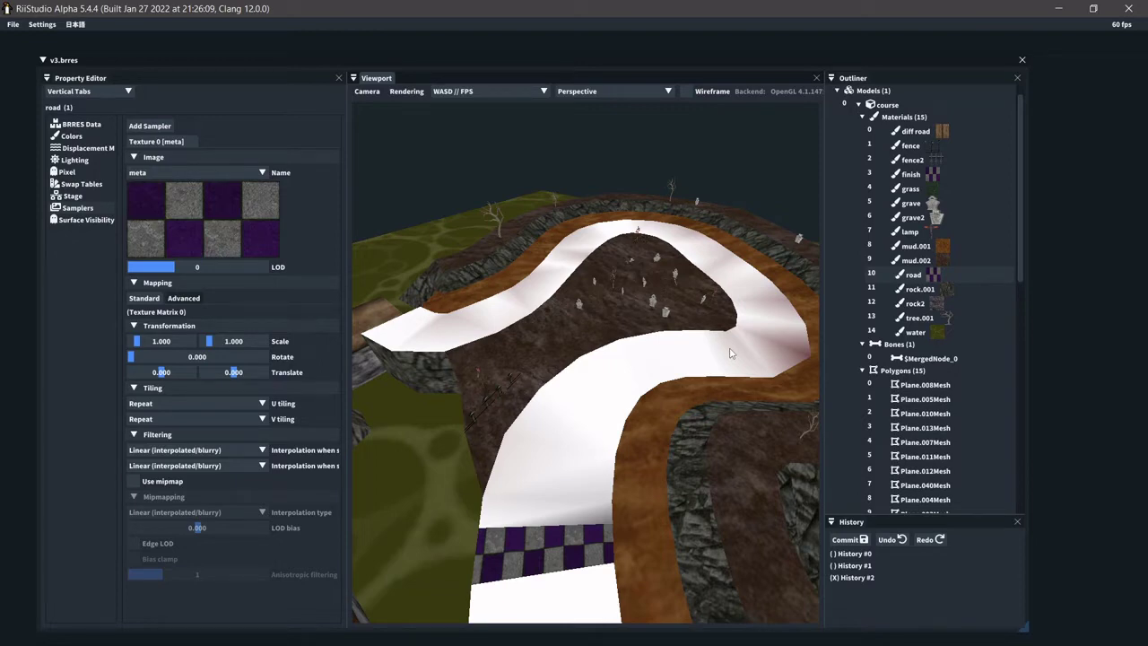
# Compare the color and alpha stage operands of the road material with those of mud.002.
pyautogui.click(92, 199)
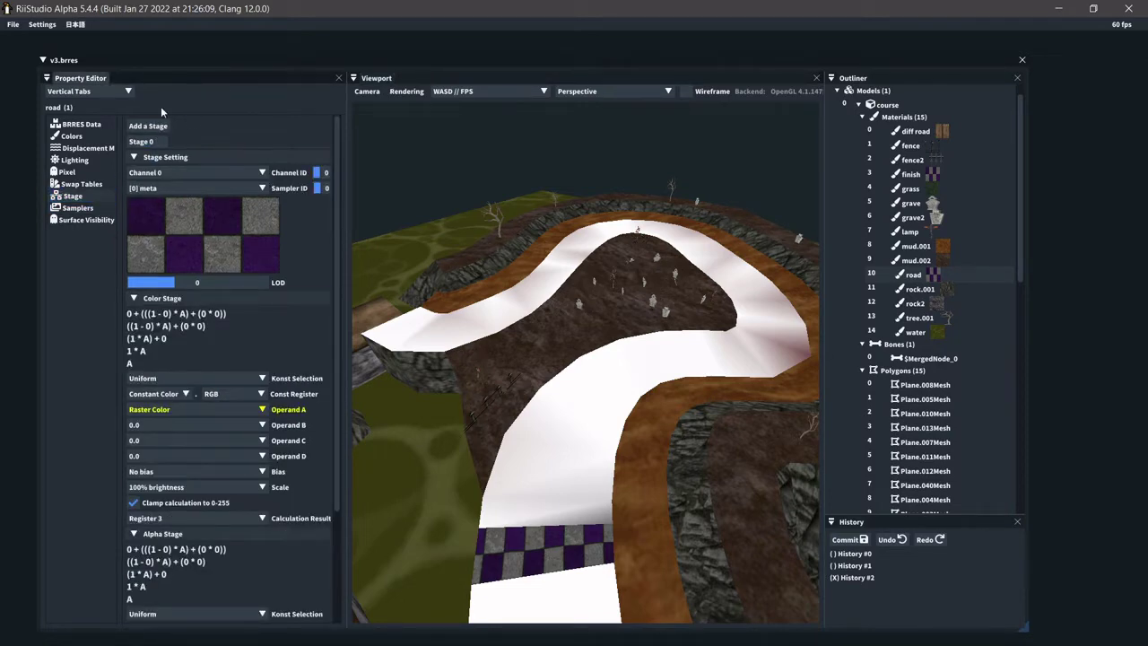
pyautogui.scroll(-2, 199, 367)
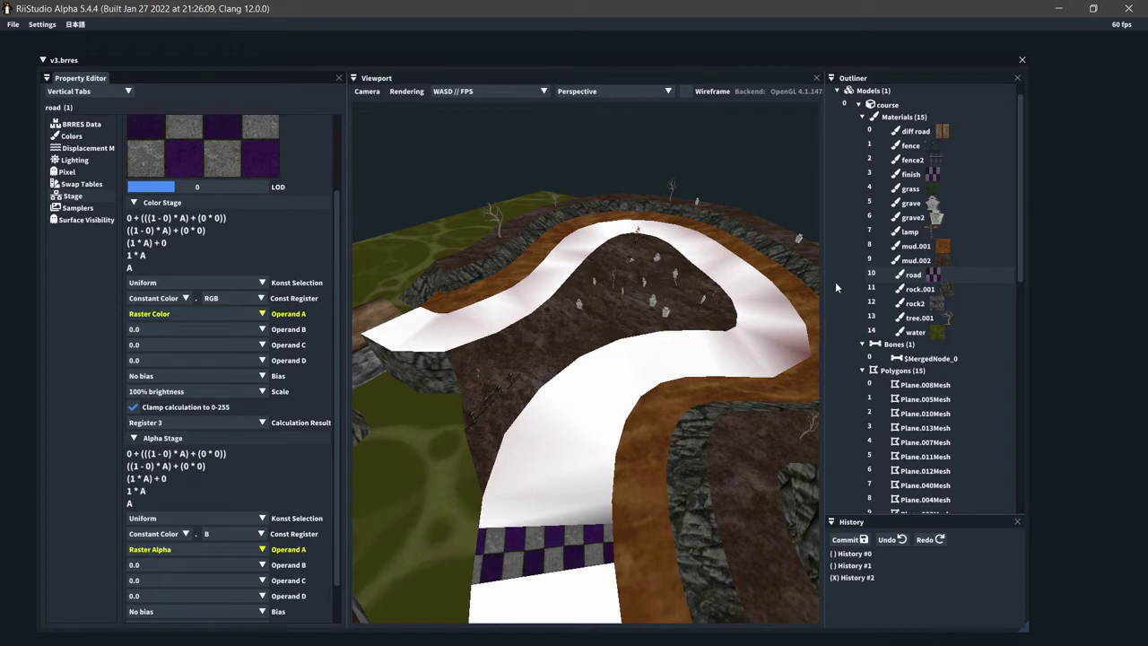
pyautogui.click(962, 259)
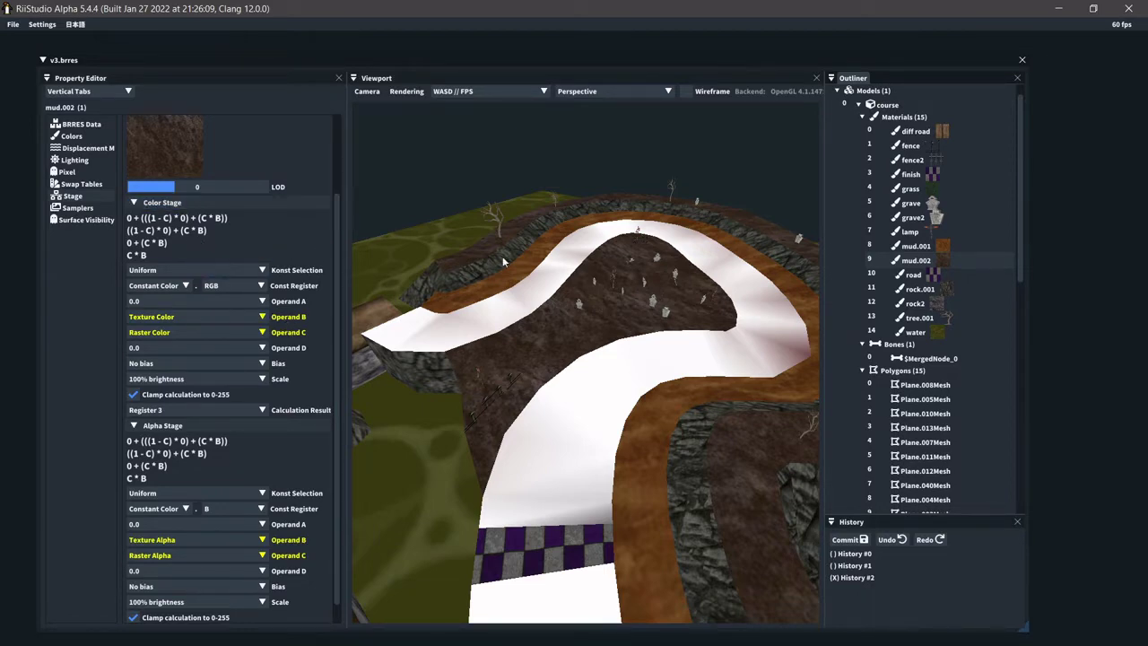
pyautogui.click(941, 274)
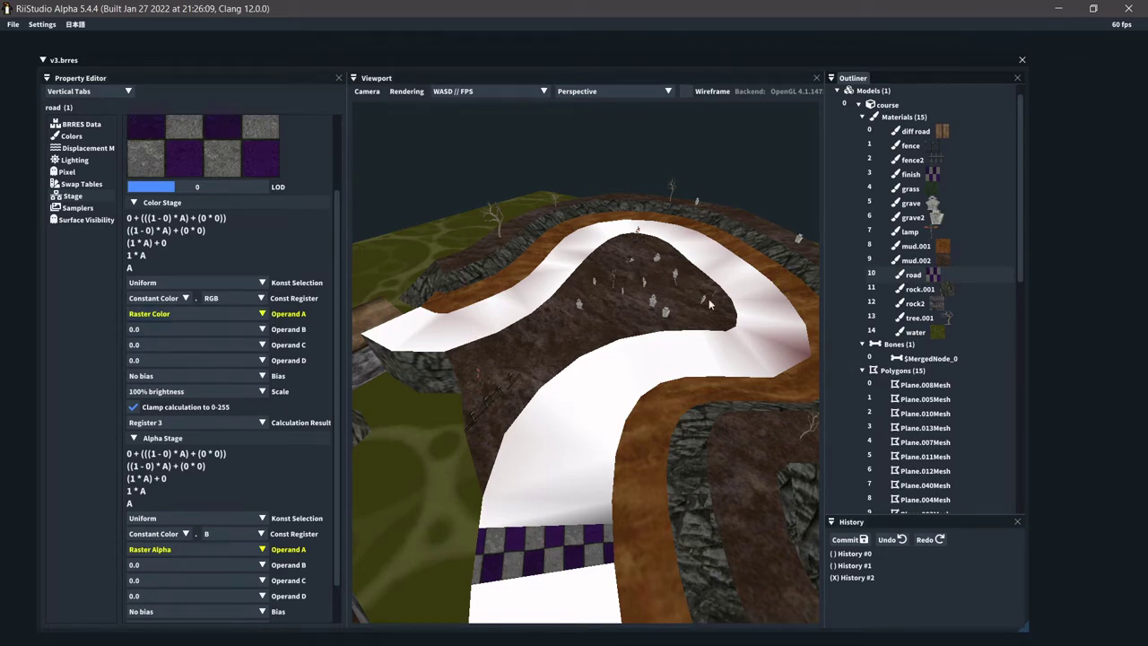
pyautogui.click(958, 261)
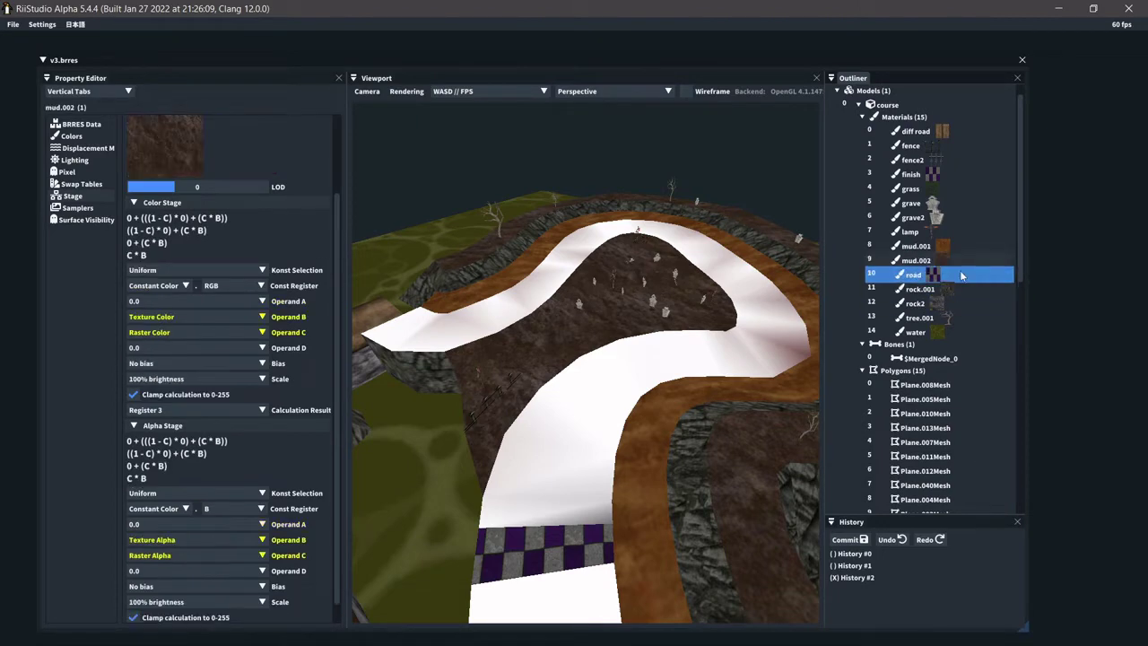
pyautogui.click(961, 273)
pyautogui.click(959, 263)
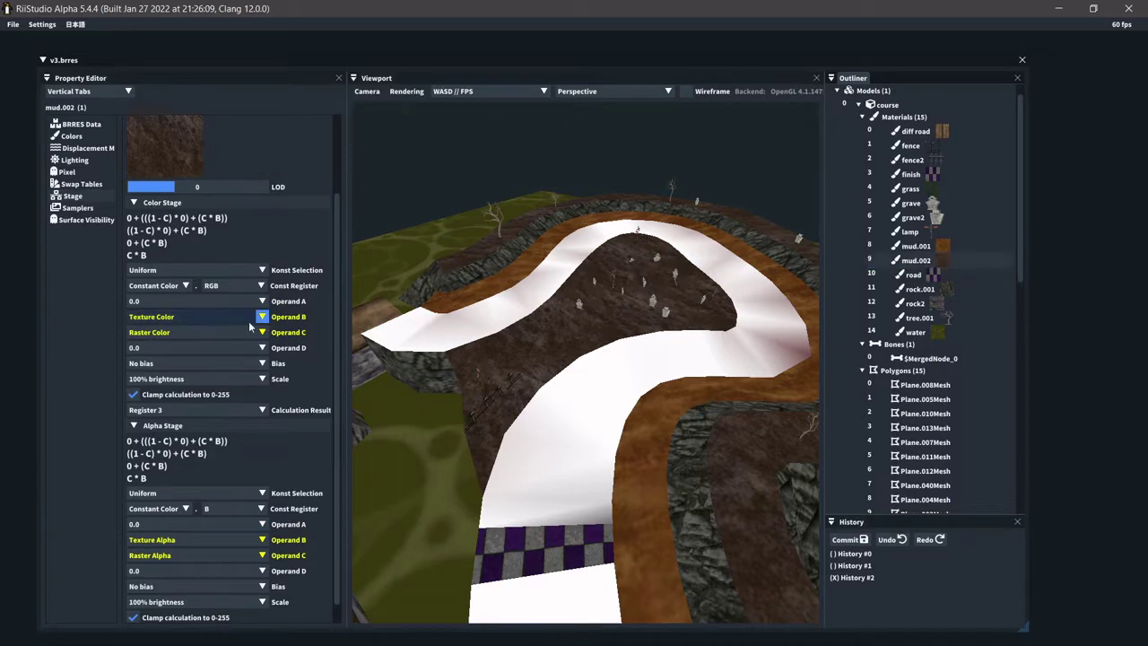
# Set the road material's color stage Operand A to 0.0, Operand B to Texture Color and Operand C to Raster Color.
pyautogui.click(924, 275)
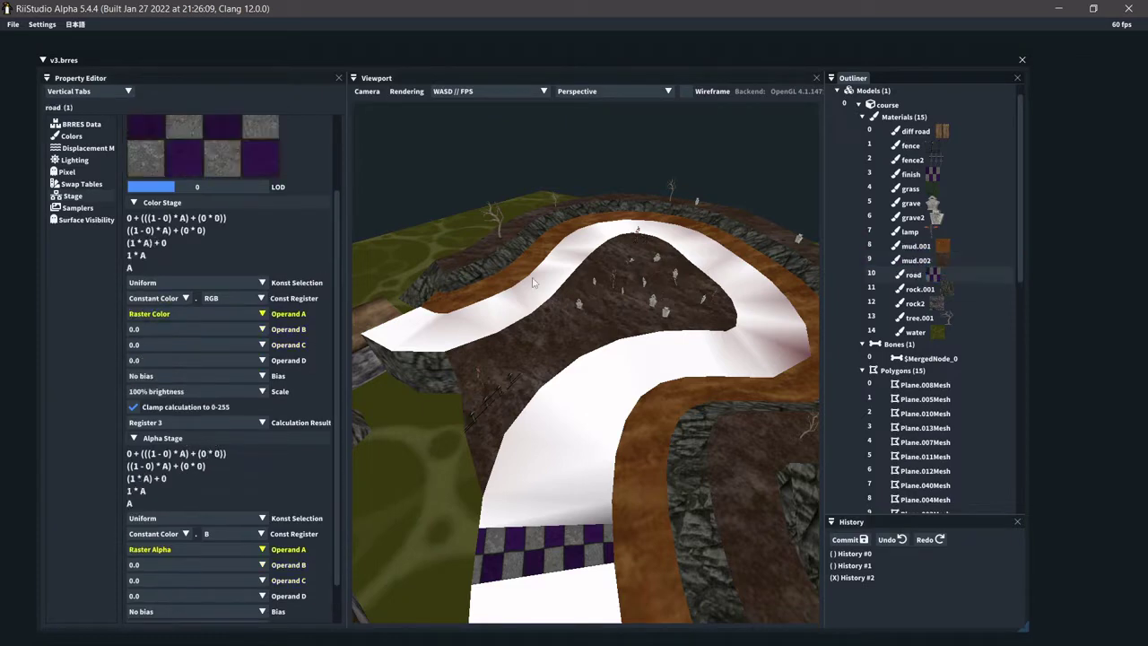
pyautogui.click(177, 313)
pyautogui.scroll(-2, 184, 376)
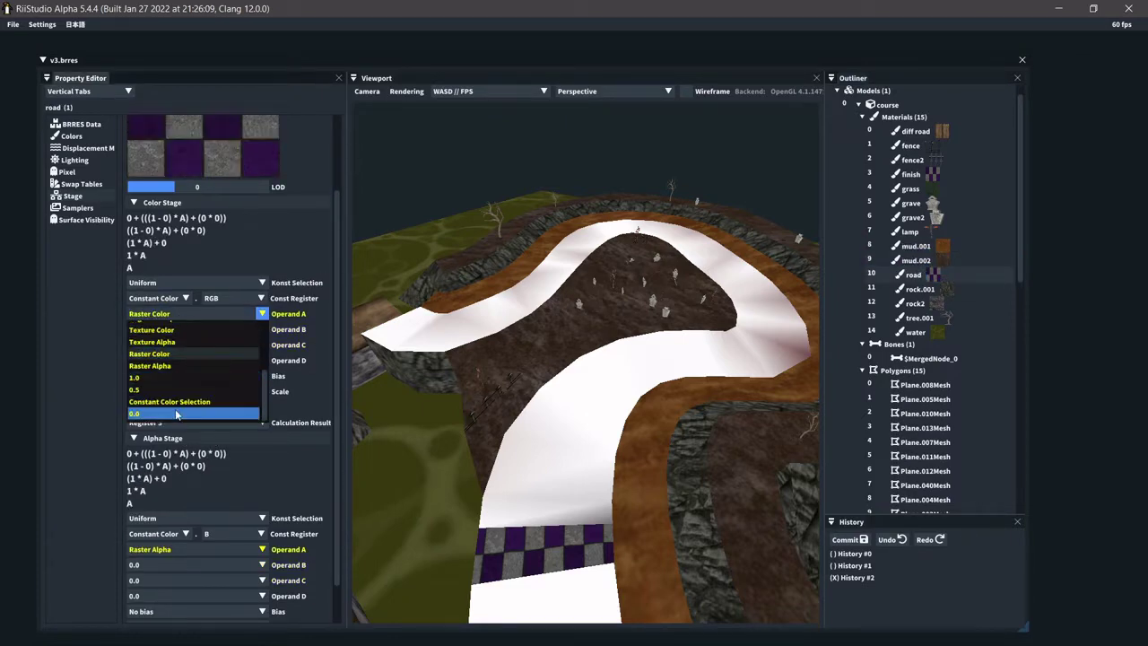
pyautogui.click(176, 414)
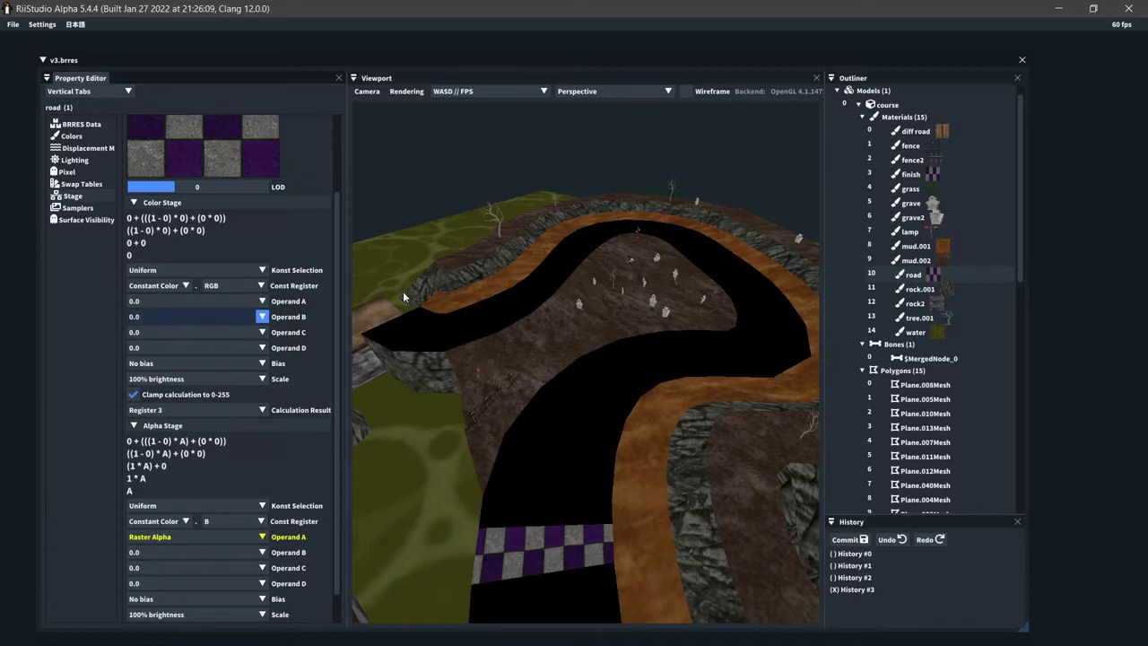
pyautogui.click(985, 261)
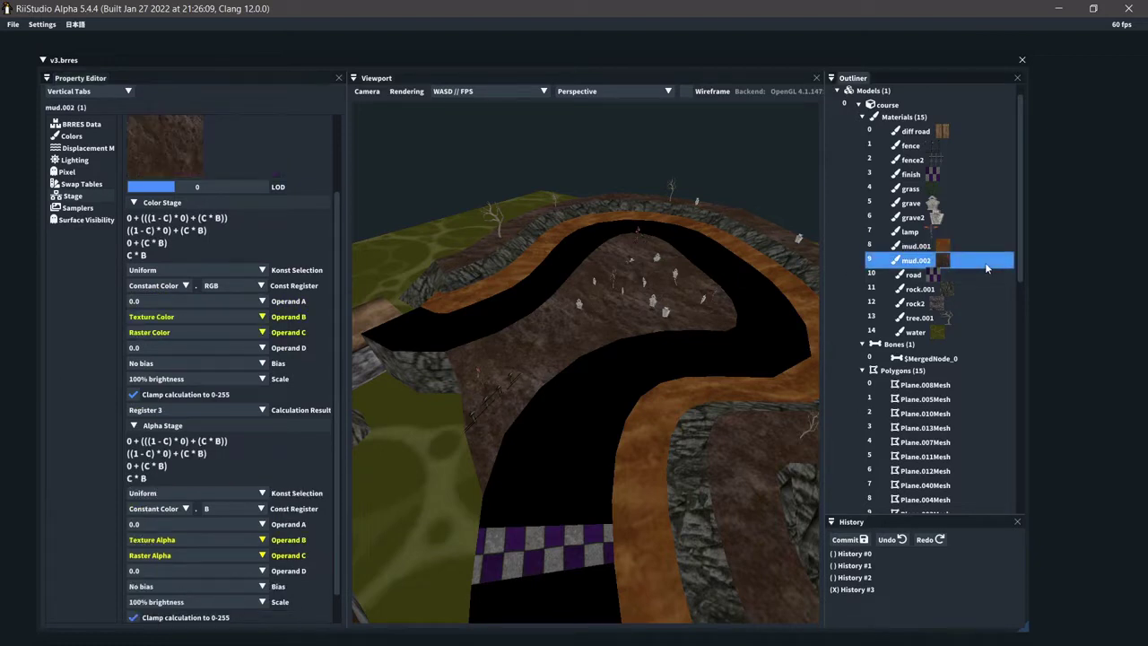
pyautogui.click(197, 316)
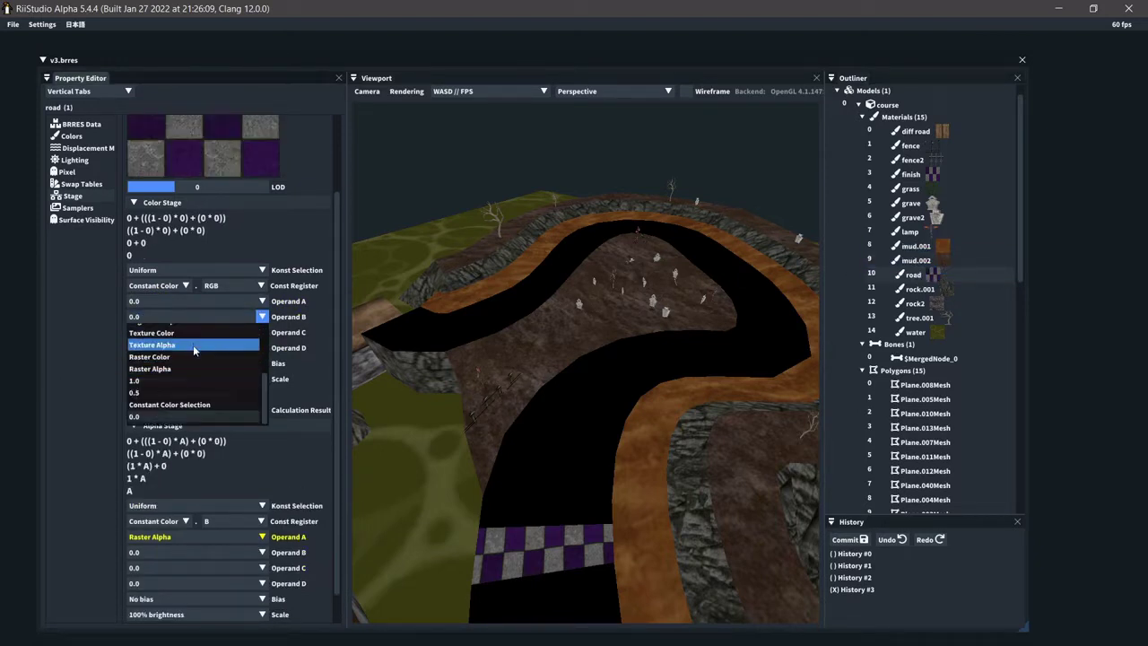
pyautogui.click(192, 333)
pyautogui.click(198, 331)
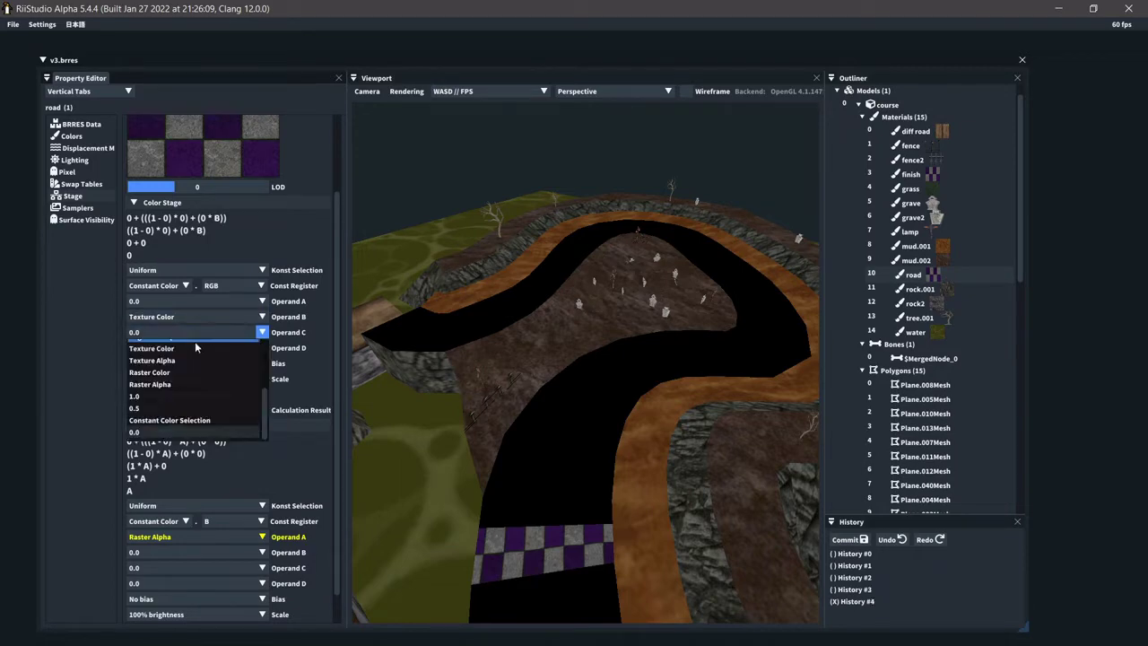
pyautogui.click(194, 374)
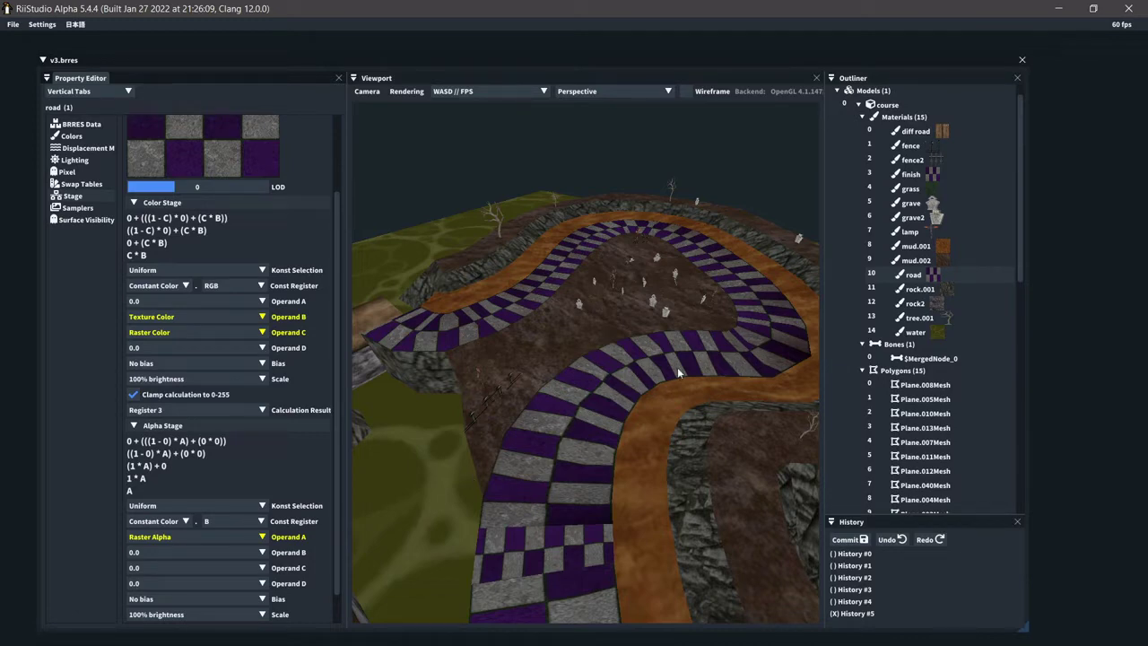
# Enable mipmaps on the road material's meta sampler and set the mipmap interpolation type to Nearest (no interpolation/pixelated).
pyautogui.click(975, 275)
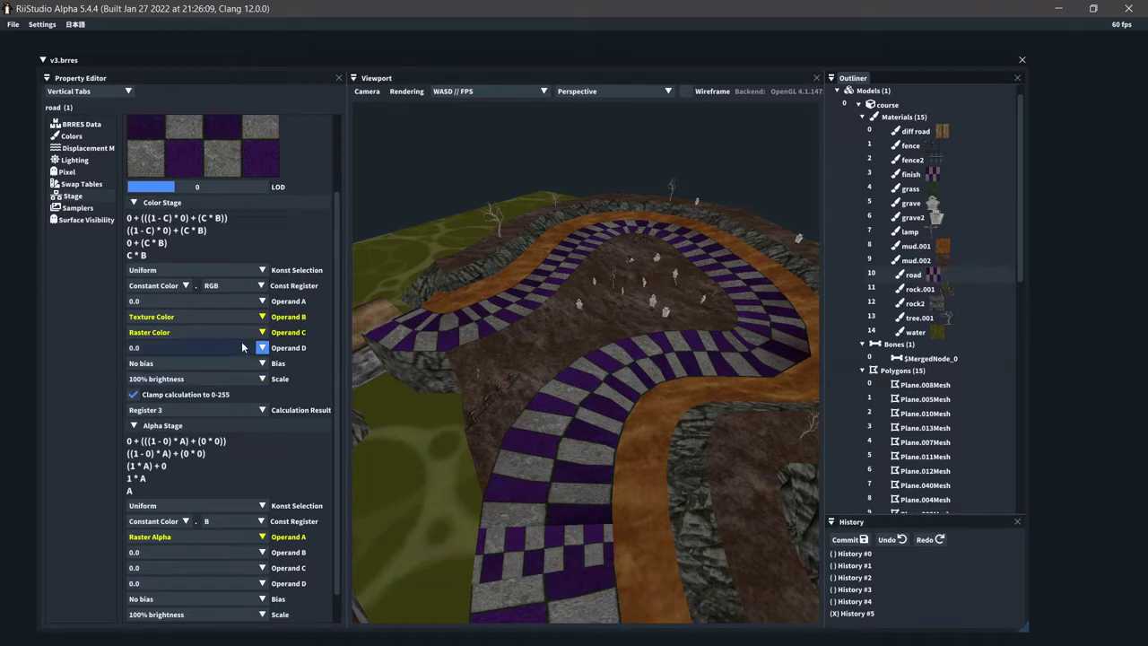
pyautogui.click(978, 259)
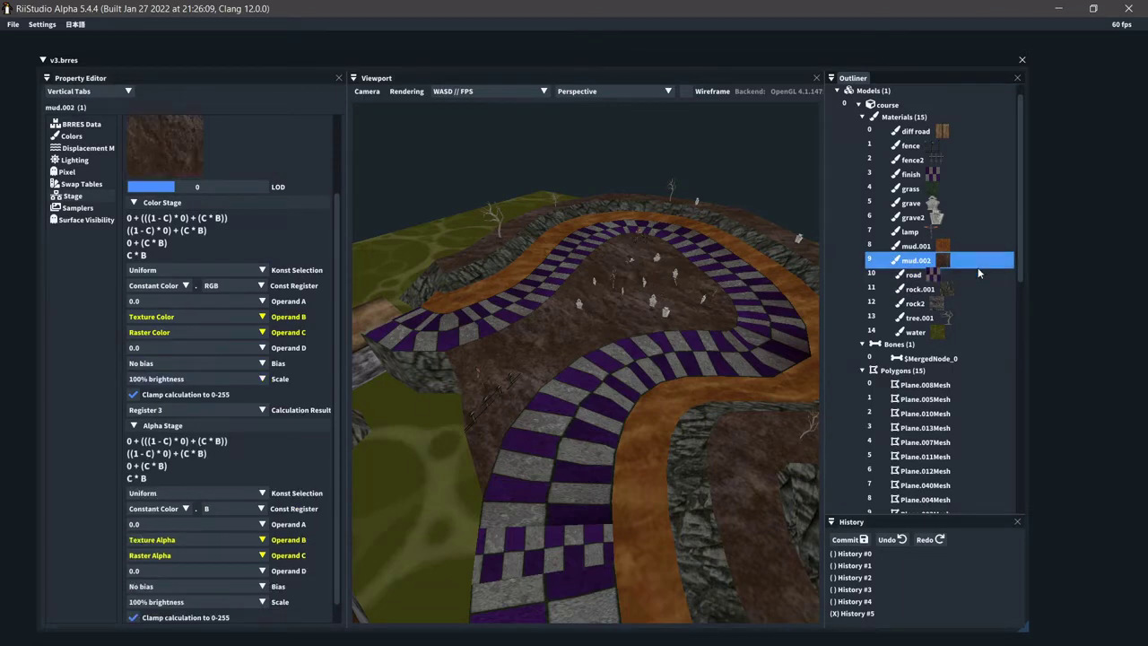
pyautogui.click(977, 272)
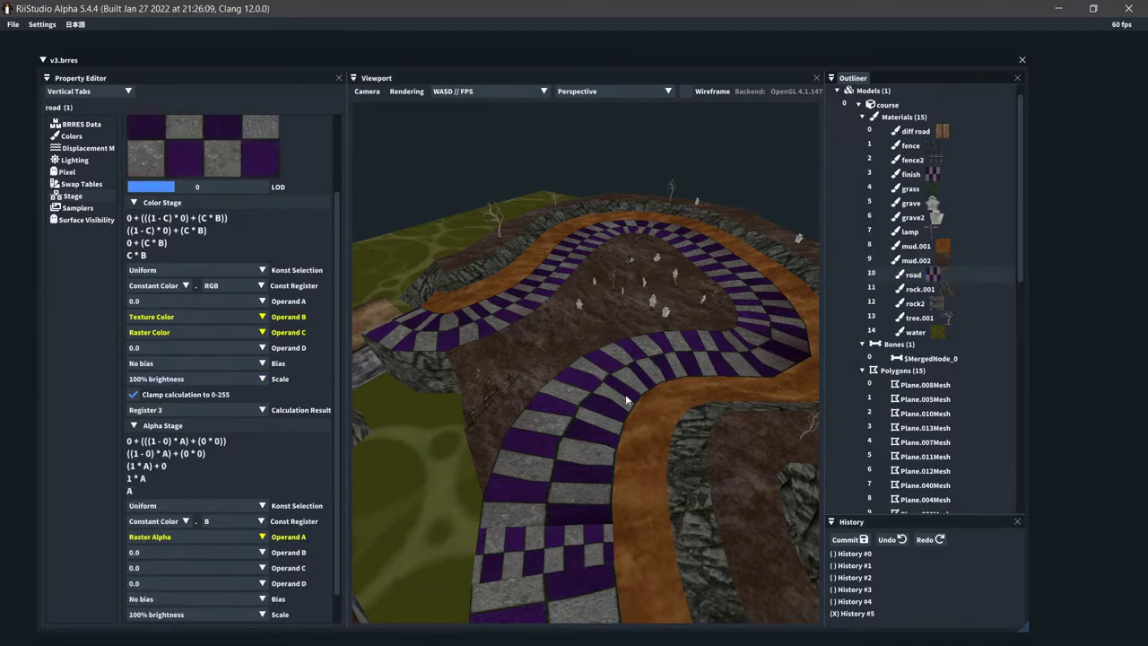
pyautogui.click(77, 208)
pyautogui.click(155, 483)
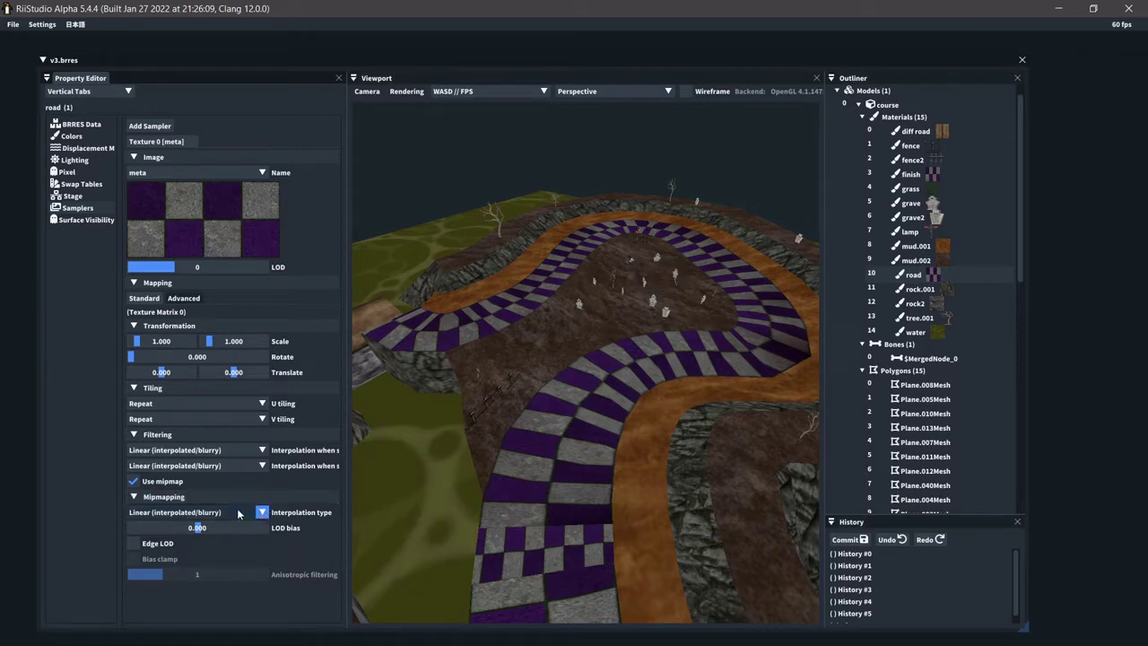
pyautogui.click(240, 514)
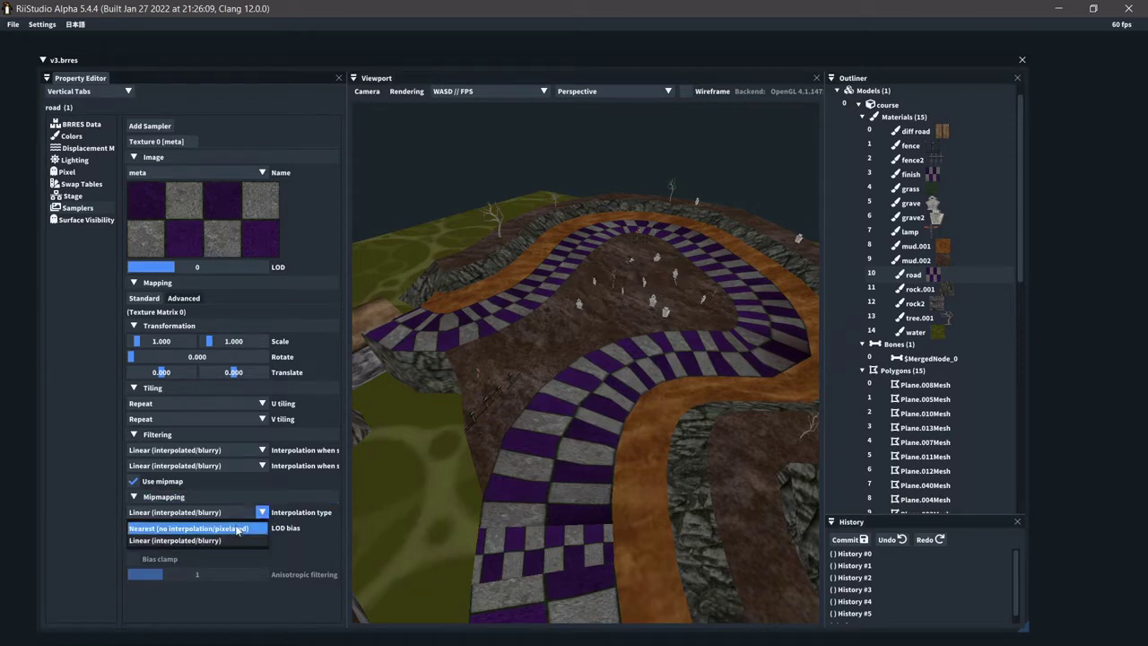
pyautogui.click(239, 528)
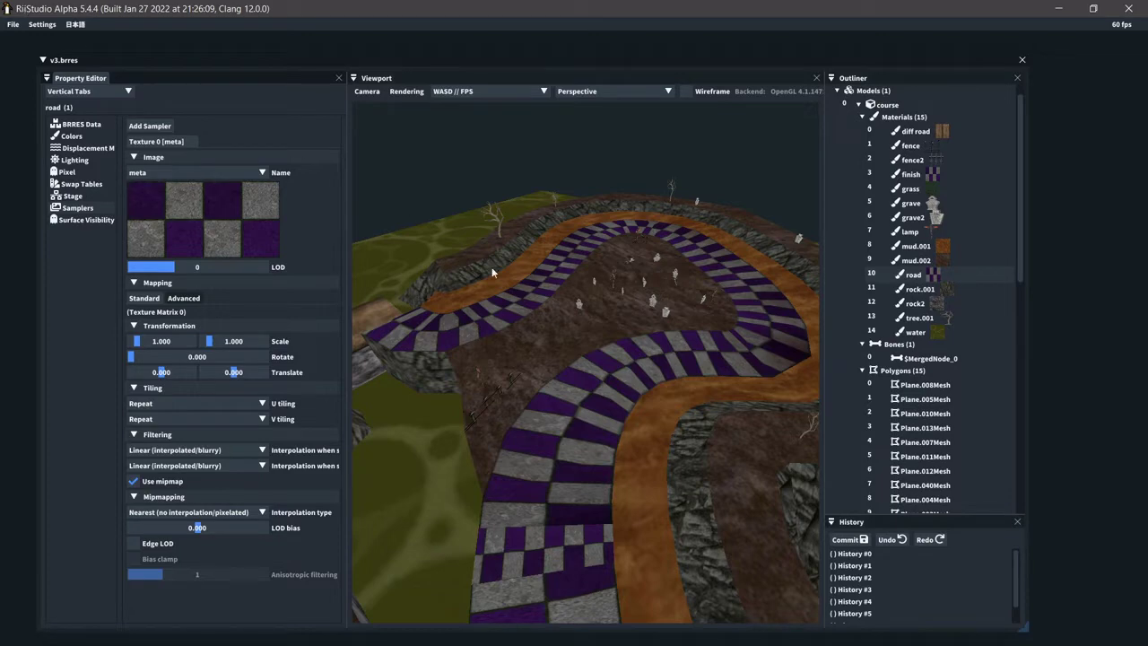
# Save the model as v3 in BRRES format in the textures folder and close the editor and RiiStudio.
pyautogui.click(13, 24)
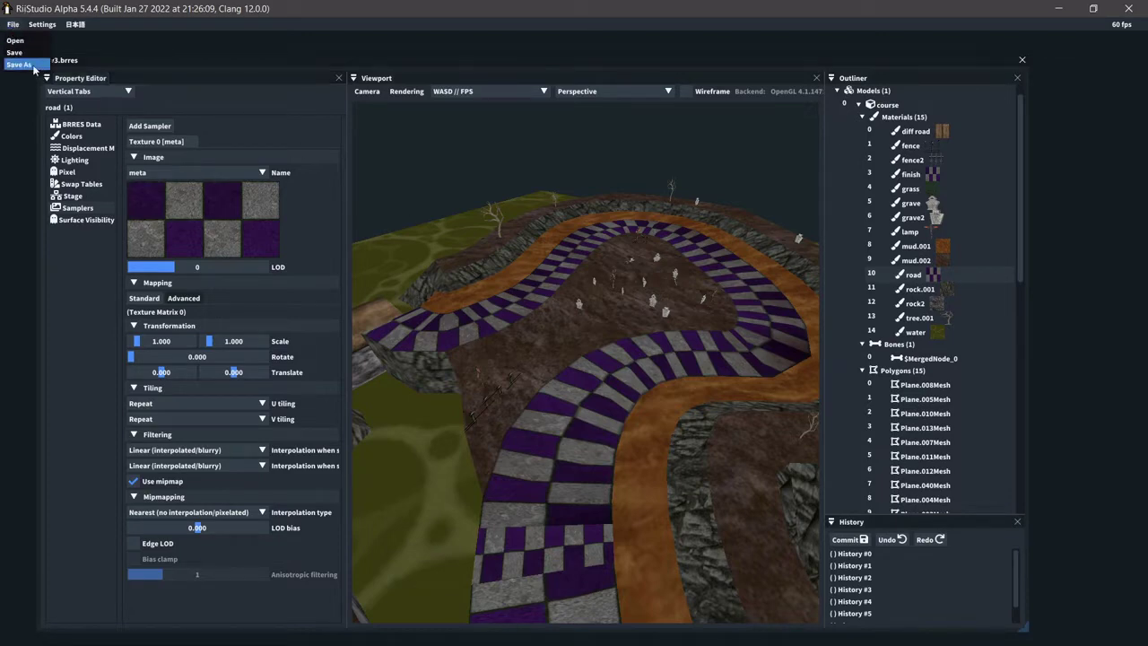
pyautogui.click(39, 66)
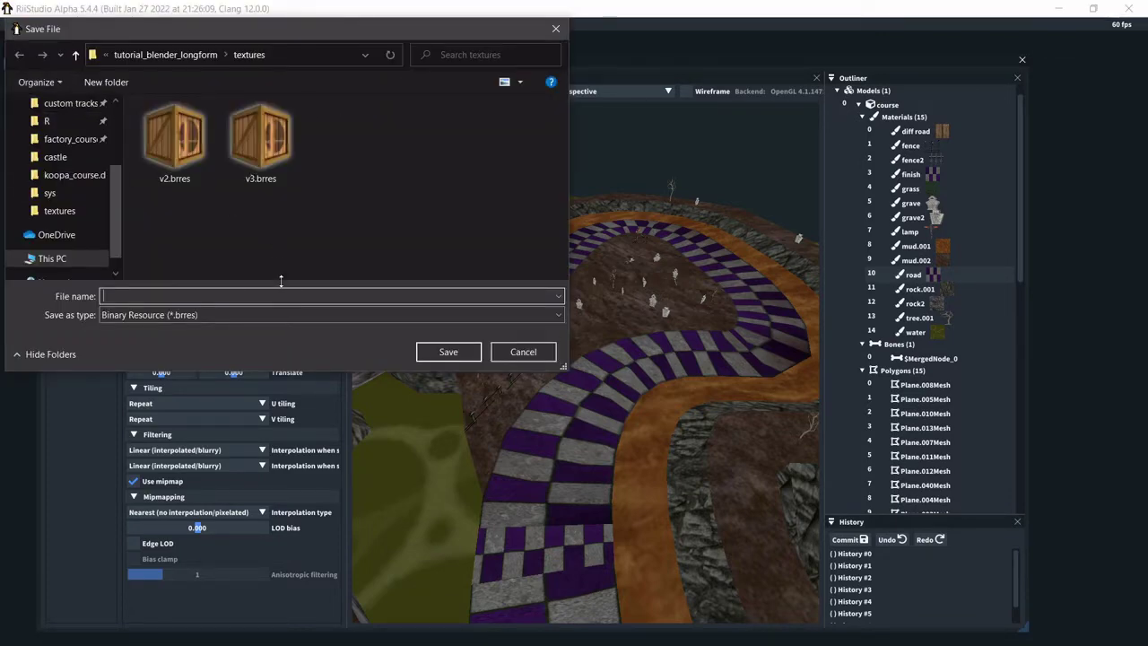
pyautogui.write('v3')
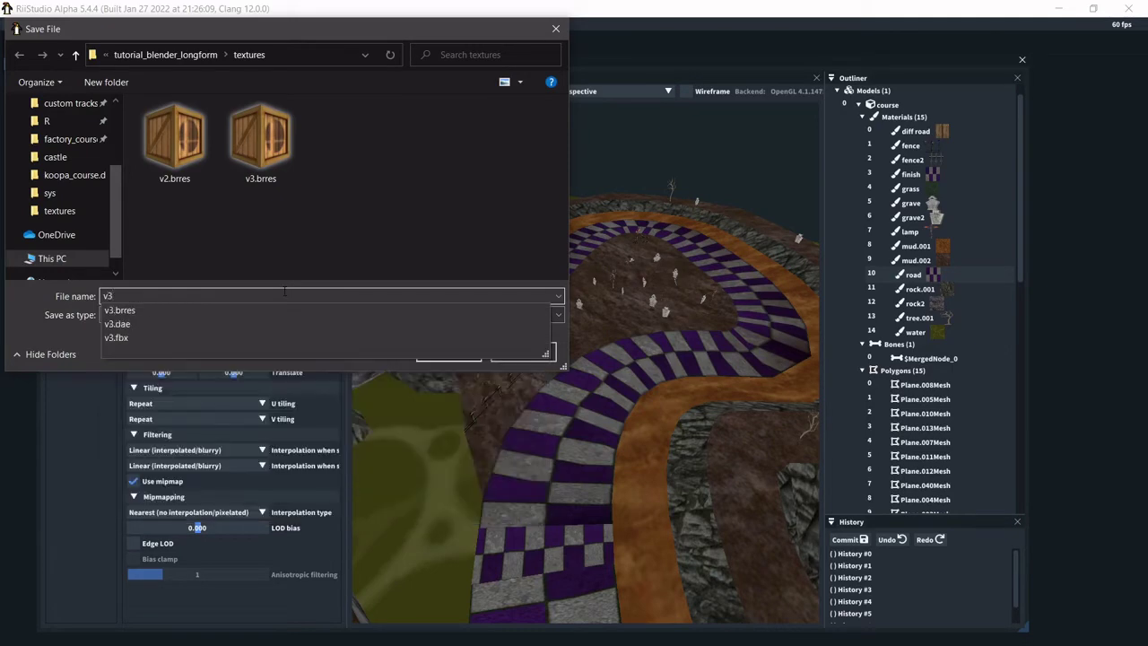
pyautogui.press('Return')
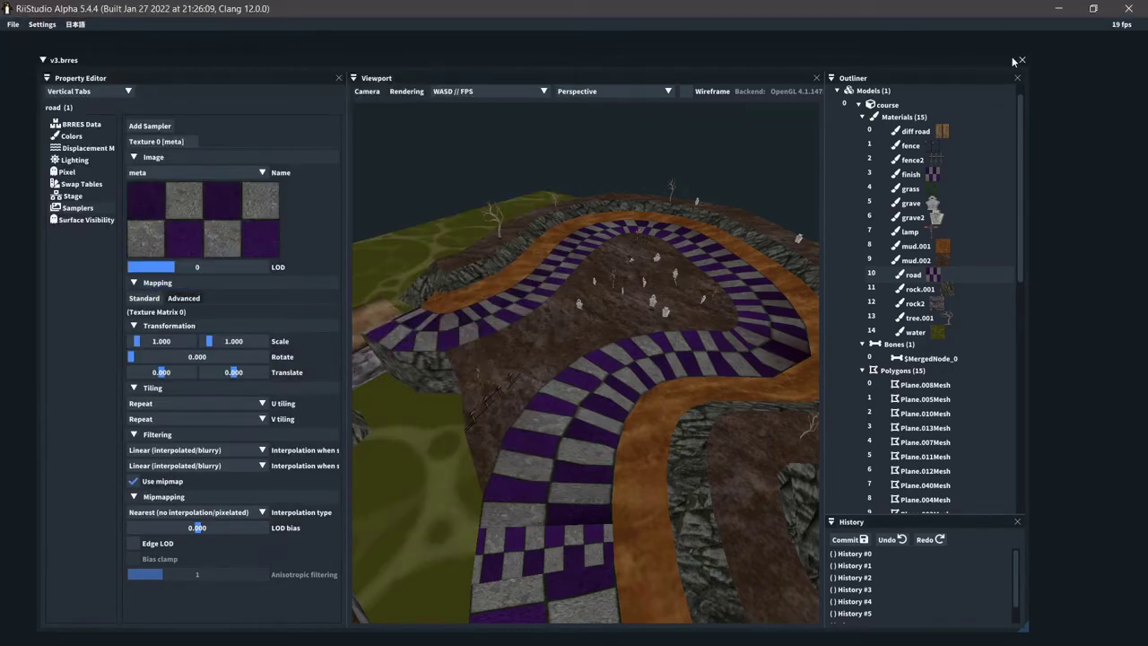
pyautogui.click(1023, 60)
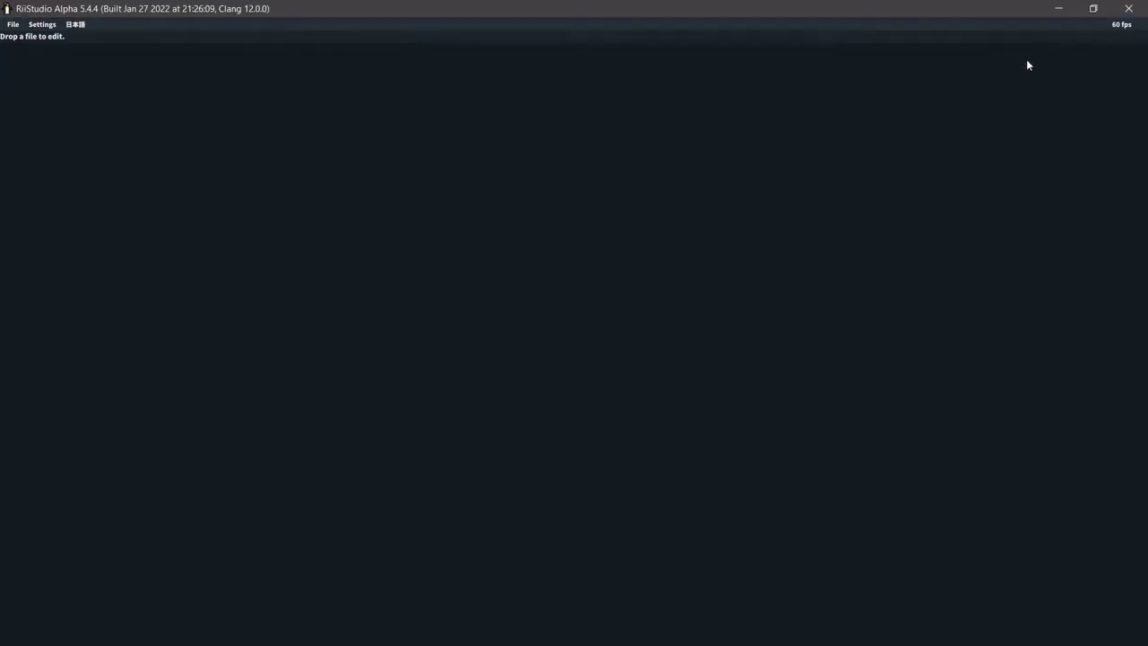
pyautogui.click(1128, 8)
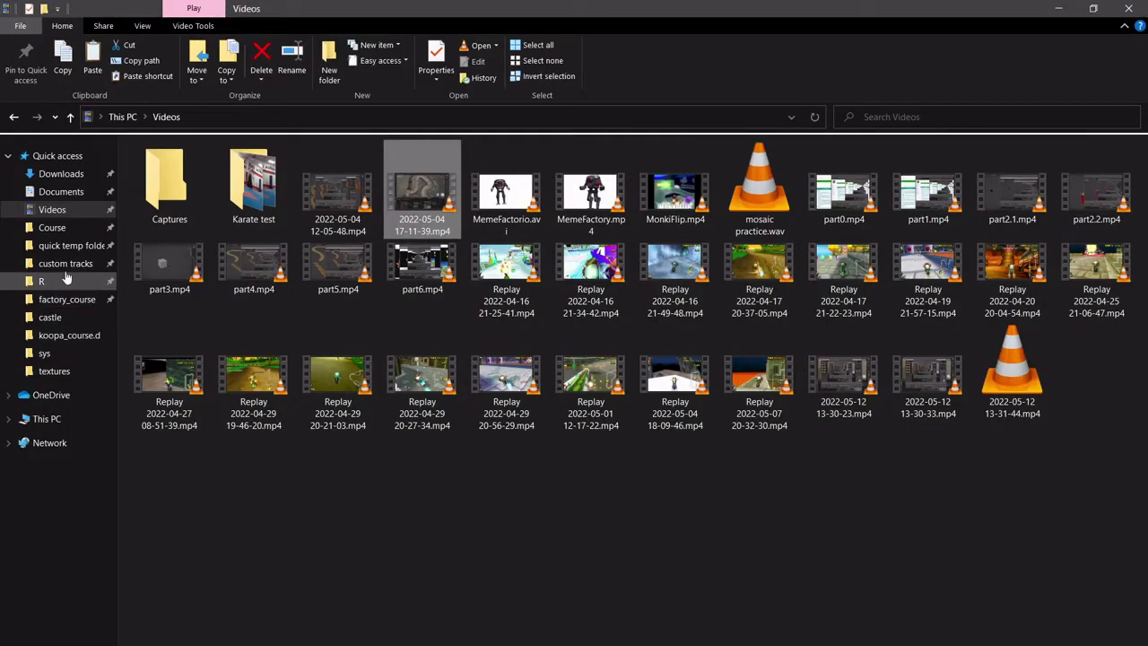
# Open the textures folder inside the tutorial_blender_longform folder of custom tracks.
pyautogui.click(65, 214)
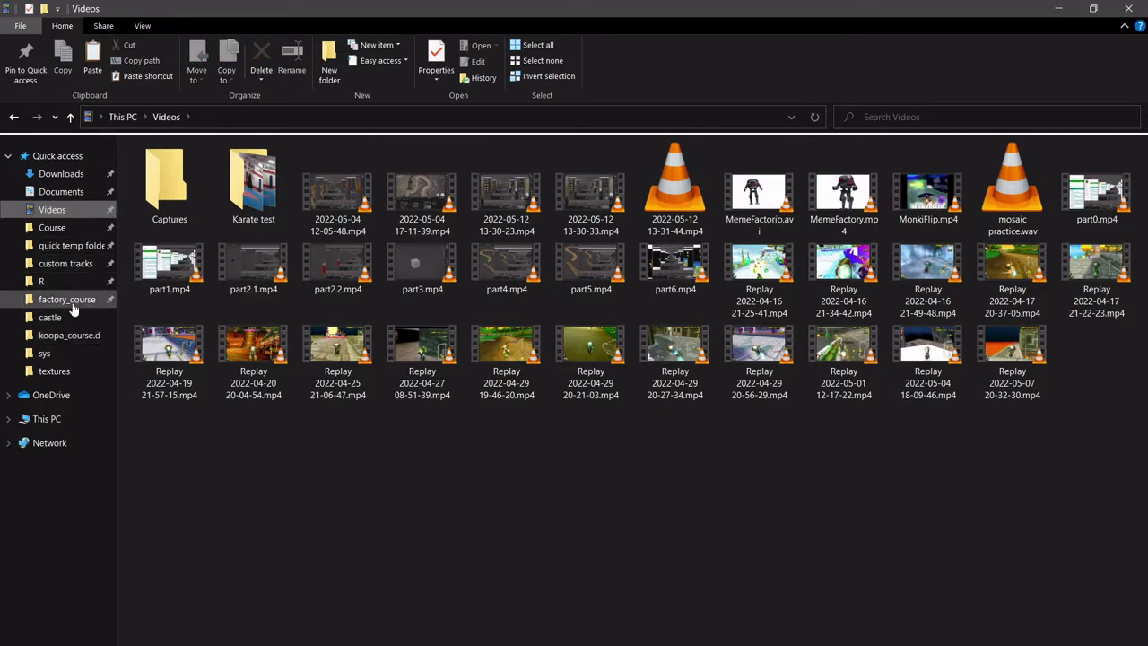
pyautogui.click(72, 303)
pyautogui.click(71, 316)
pyautogui.click(68, 267)
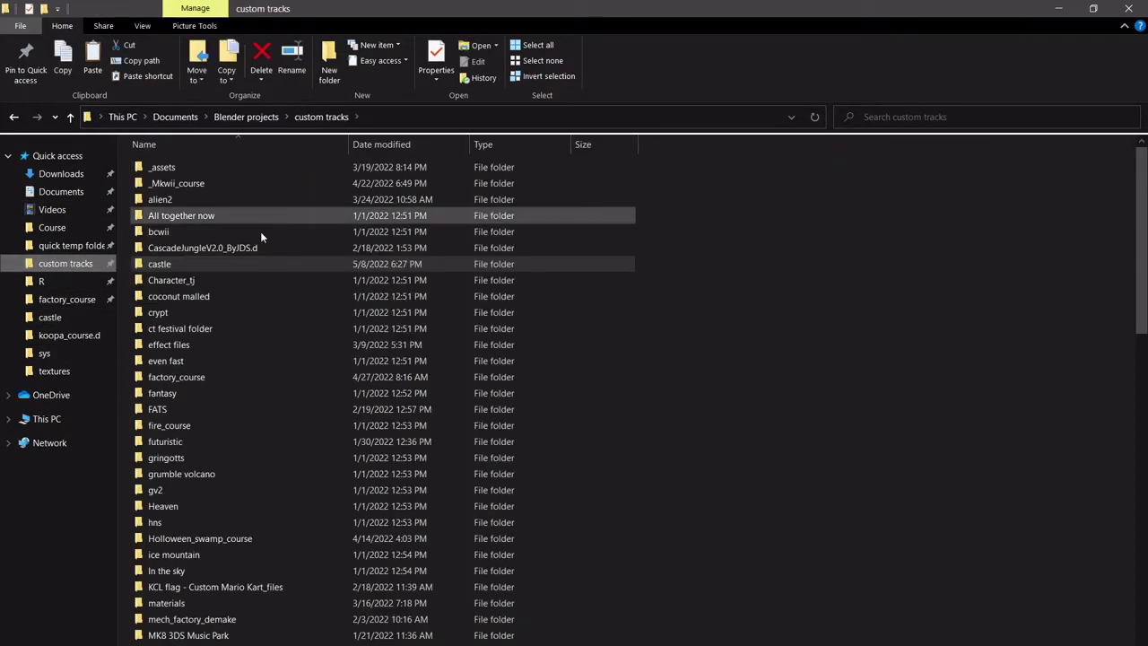
pyautogui.scroll(-15, 242, 440)
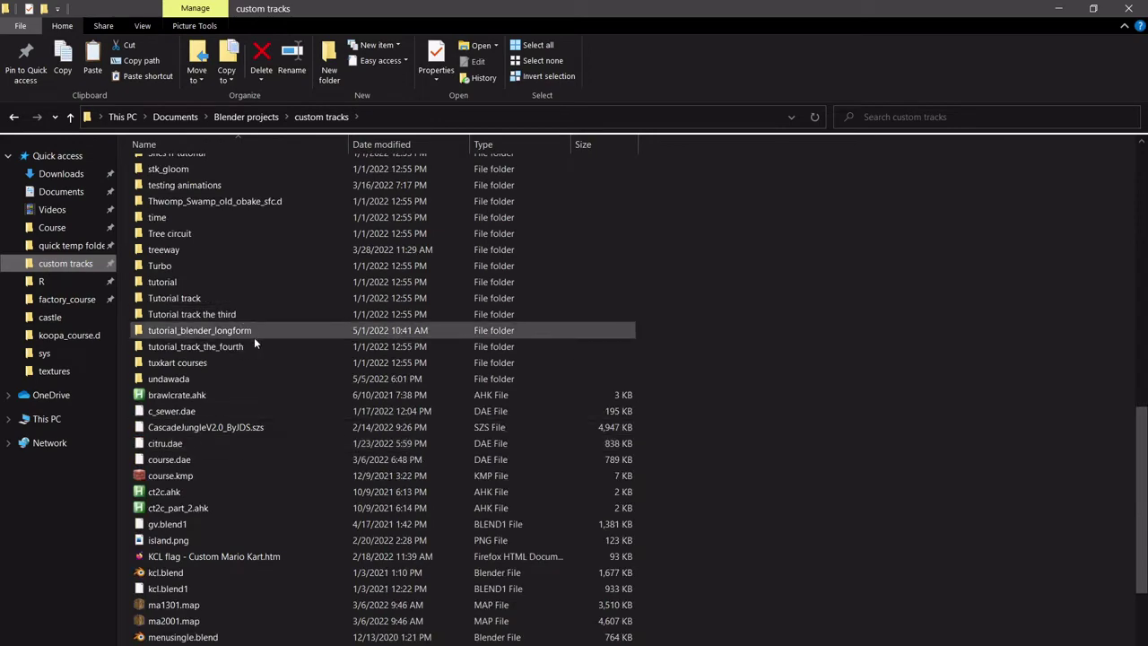
pyautogui.doubleClick(248, 329)
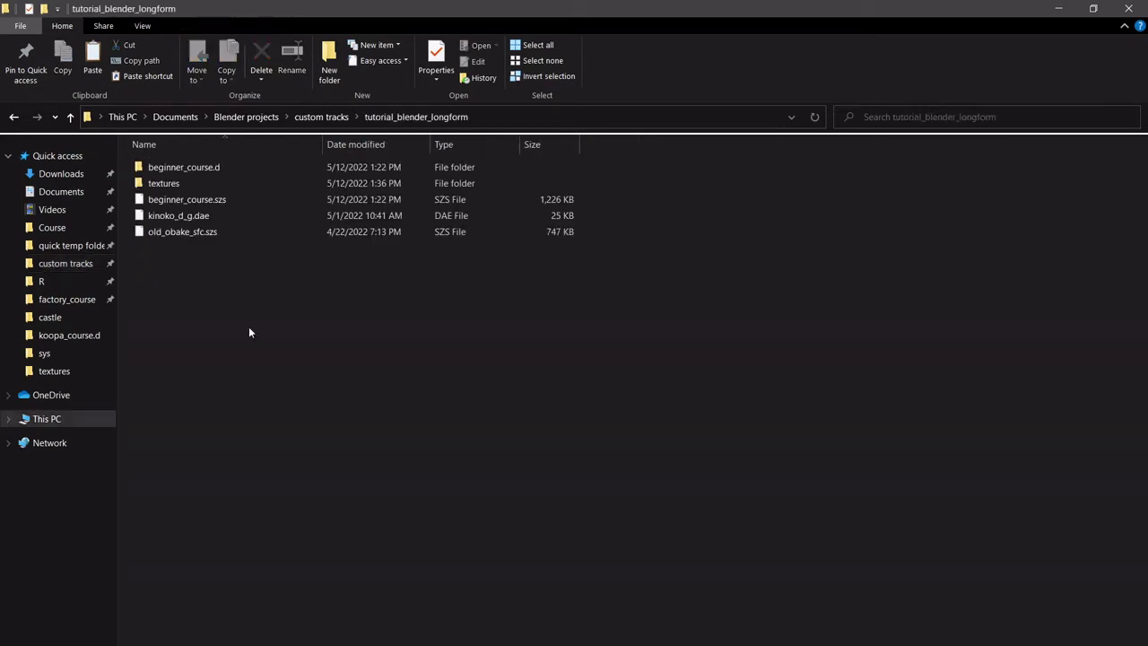
pyautogui.doubleClick(209, 178)
# Copy v3.brres from the textures folder into the neighbouring beginner_course.d folder.
pyautogui.scroll(-3, 1005, 555)
pyautogui.scroll(-3, 1005, 555)
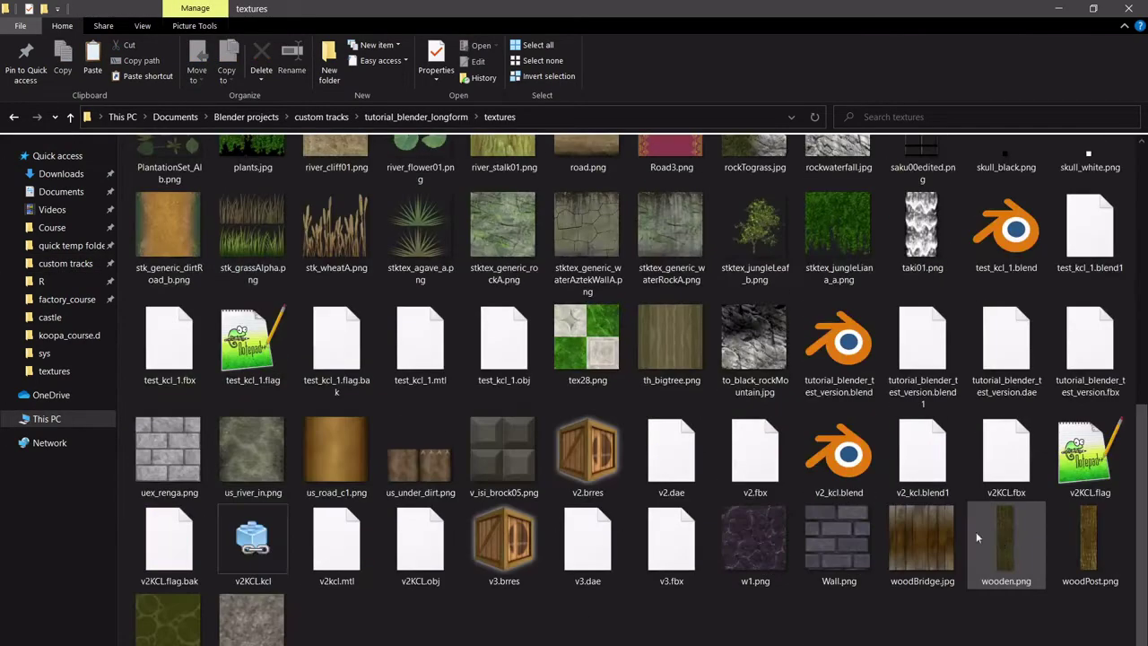
pyautogui.click(535, 563)
pyautogui.scroll(10, 541, 553)
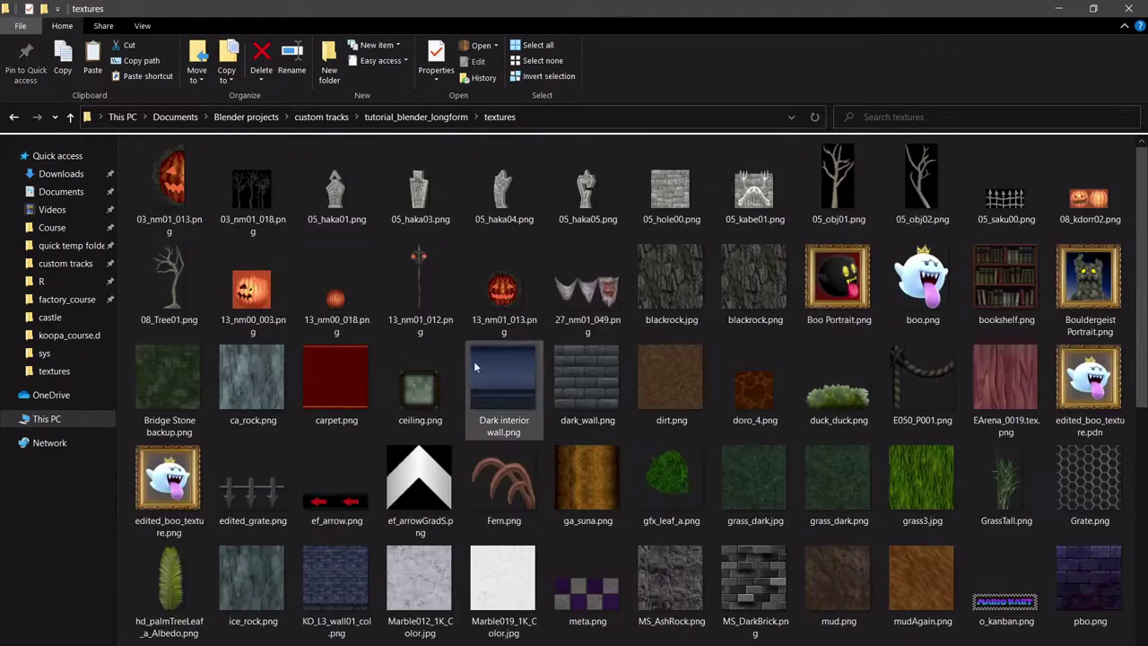
pyautogui.click(415, 117)
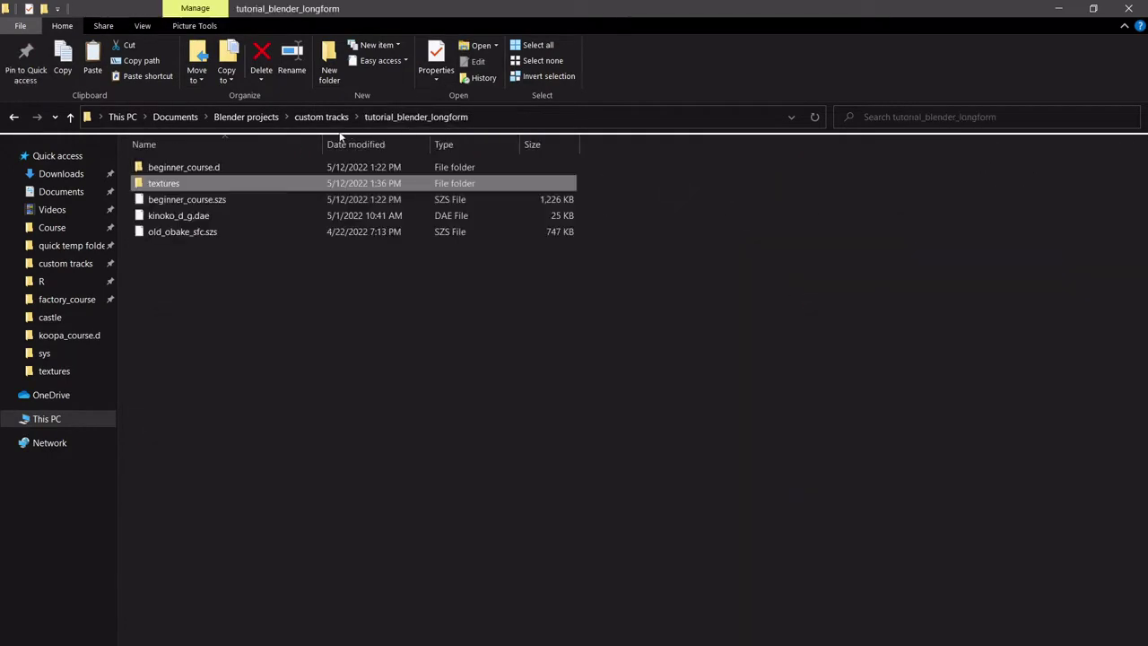
pyautogui.doubleClick(211, 168)
pyautogui.hotkey('ctrl', 'v')
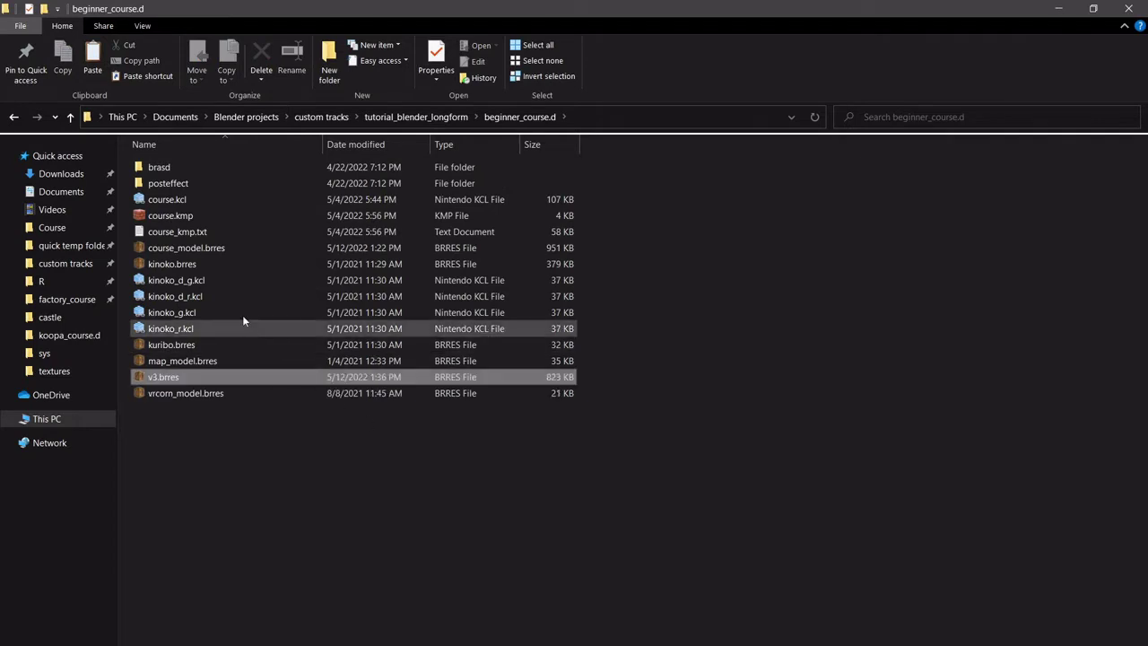
# Delete the old course_model.brres and rename v3.brres as course_model.brres in its place.
pyautogui.click(227, 249)
pyautogui.press('Delete')
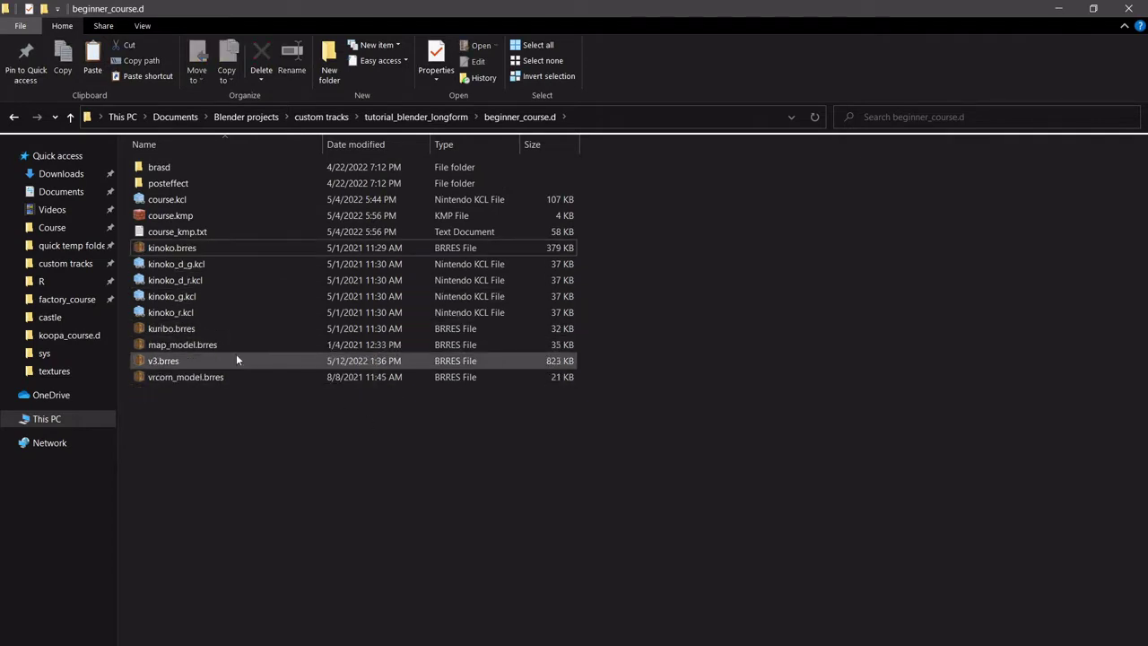
pyautogui.click(236, 359)
pyautogui.press('F2')
pyautogui.write('course_m')
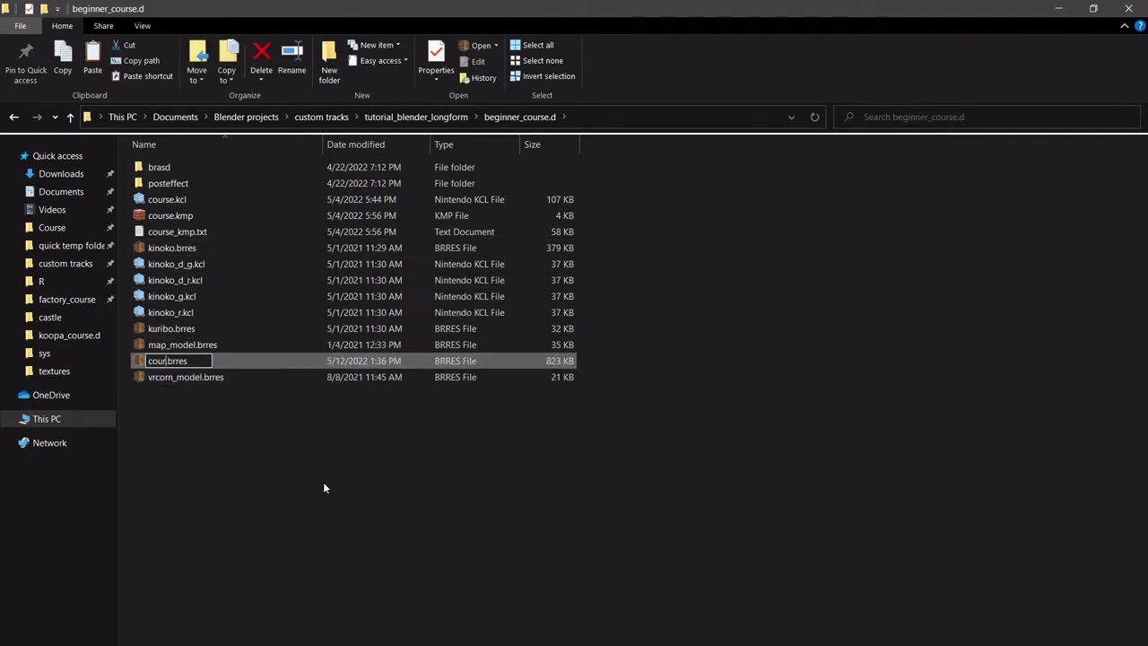
pyautogui.write('odel')
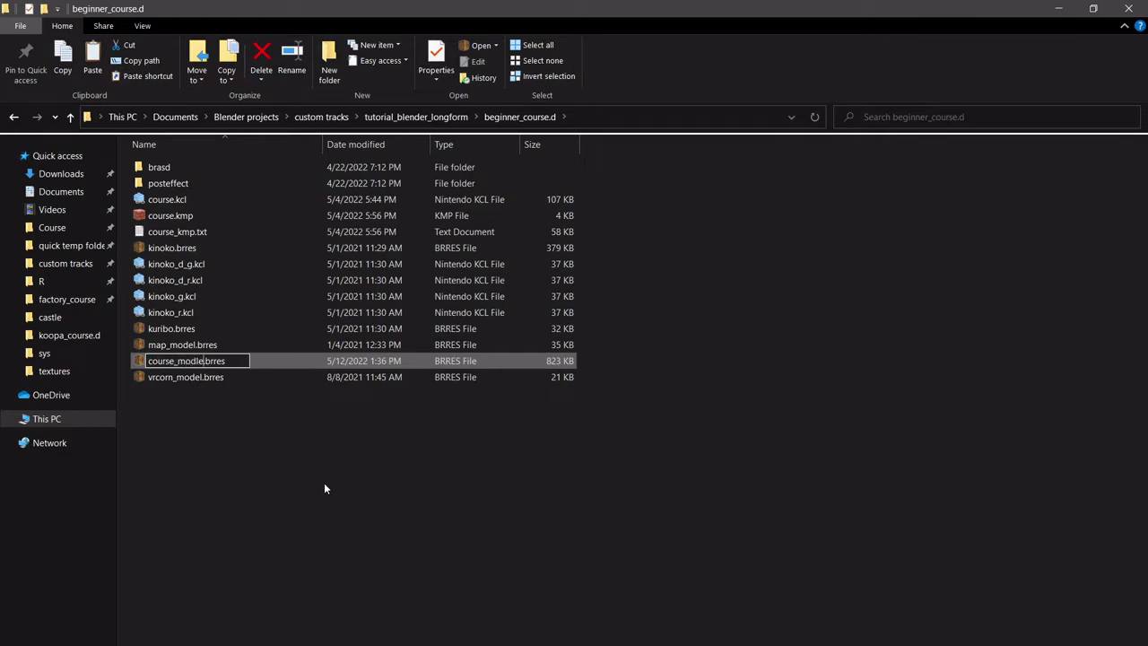
pyautogui.press('Return')
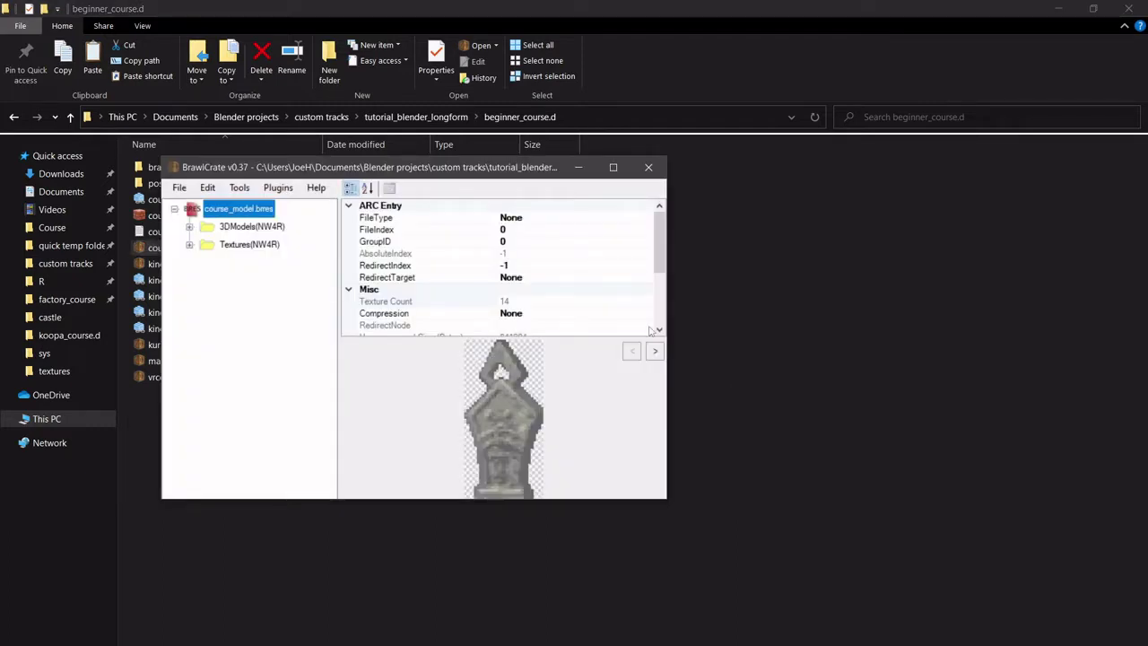
# Enlarge the BrawlCrate window and look through the textures stored in course_model.brres.
pyautogui.moveTo(667, 499); pyautogui.dragTo(980, 612)
pyautogui.click(189, 245)
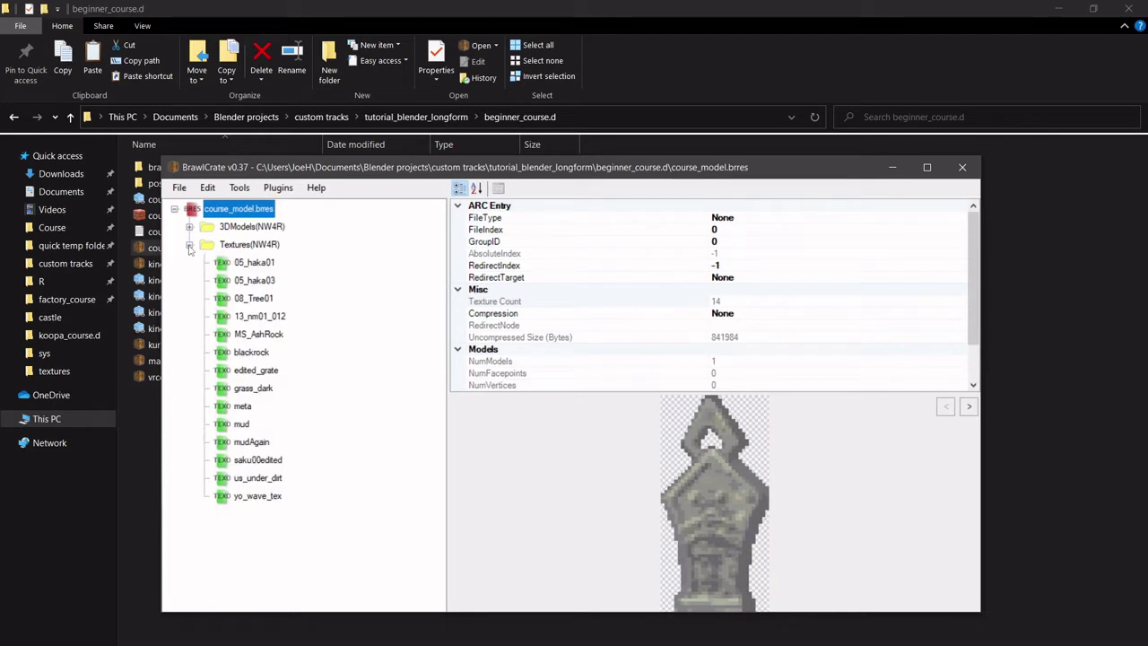
pyautogui.click(244, 425)
pyautogui.click(253, 443)
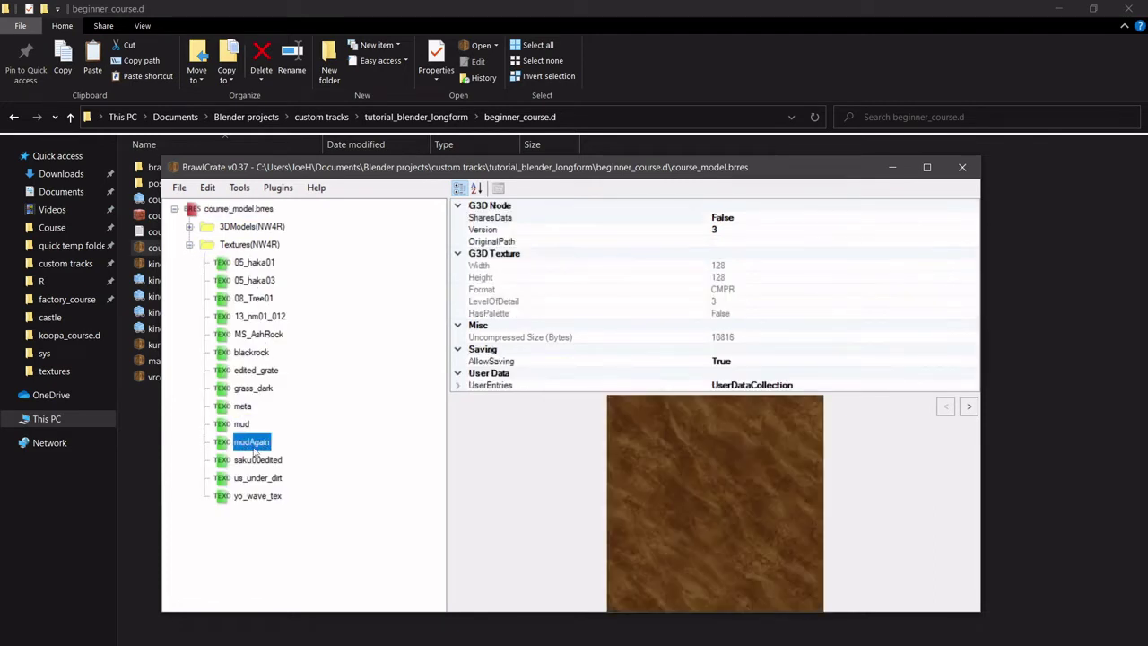
pyautogui.press('Down')
pyautogui.press('Down')
pyautogui.press('Down')
pyautogui.press('Up')
pyautogui.press('Up')
pyautogui.press('Up')
pyautogui.press('Up')
pyautogui.press('Up')
pyautogui.press('Up')
pyautogui.press('Up')
pyautogui.press('Up')
pyautogui.press('Up')
pyautogui.press('Up')
pyautogui.press('Up')
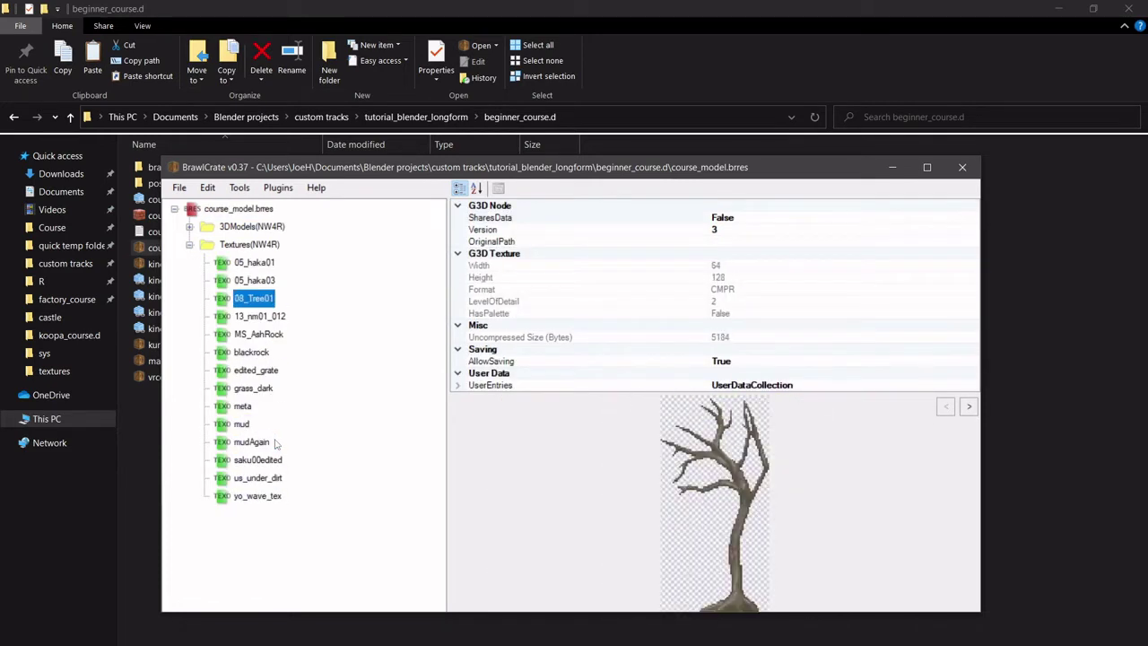
pyautogui.press('Down')
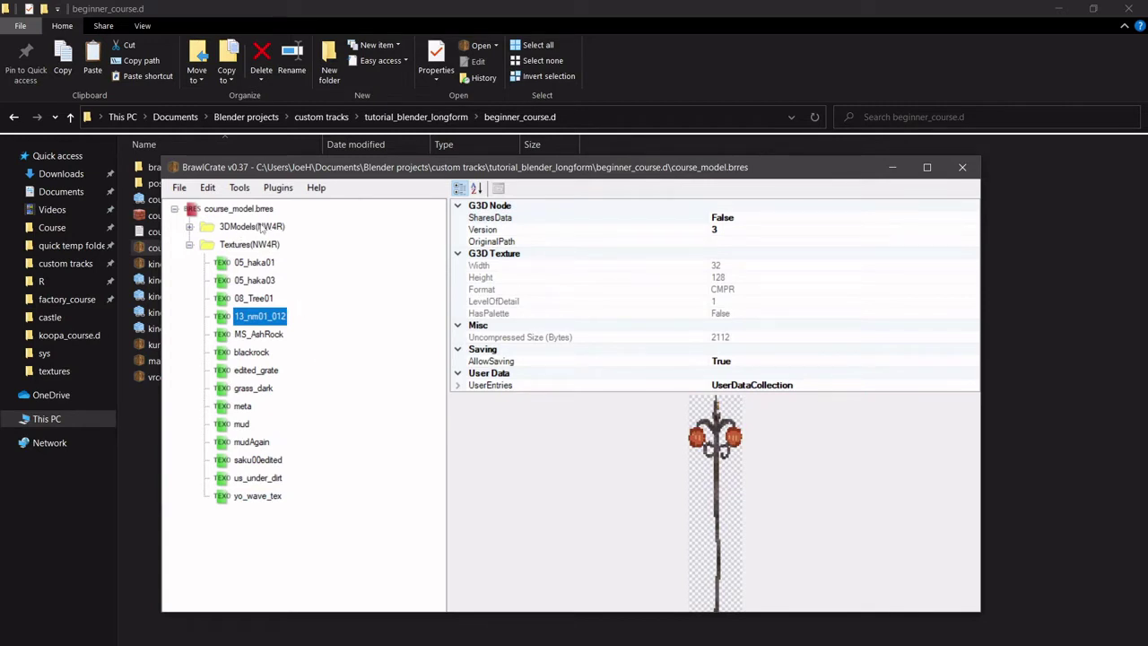
# Import road.png from the textures folder into course_model.brres as a 512 x 512 CMPR texture.
pyautogui.click(240, 211)
pyautogui.rightClick(240, 211)
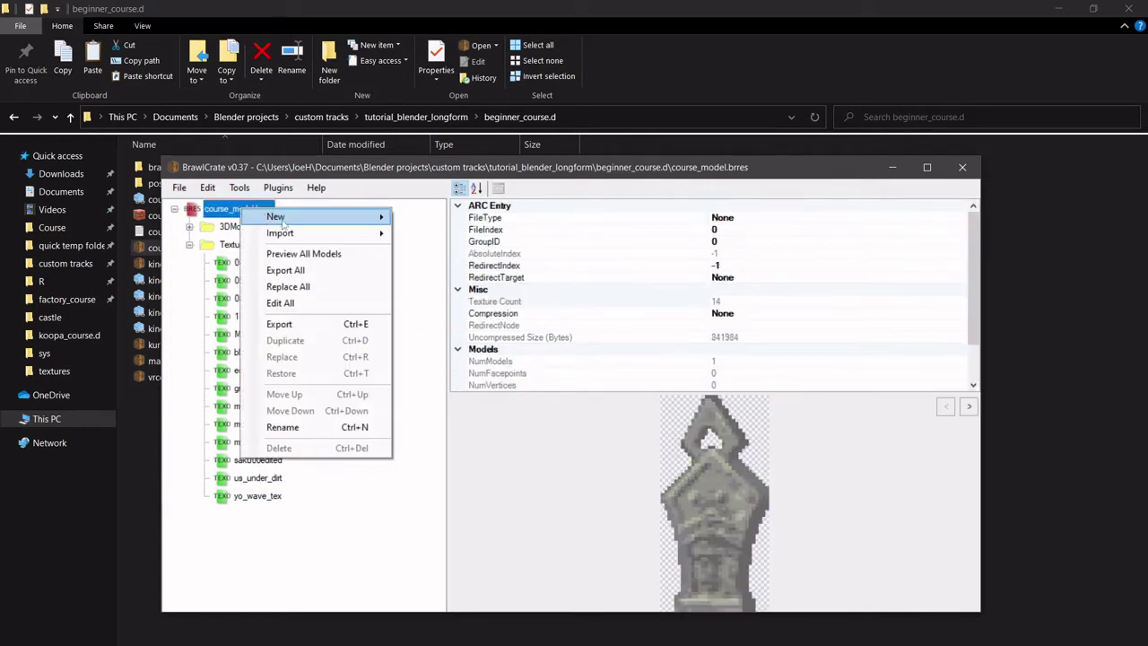
pyautogui.moveTo(384, 233)
pyautogui.click(434, 234)
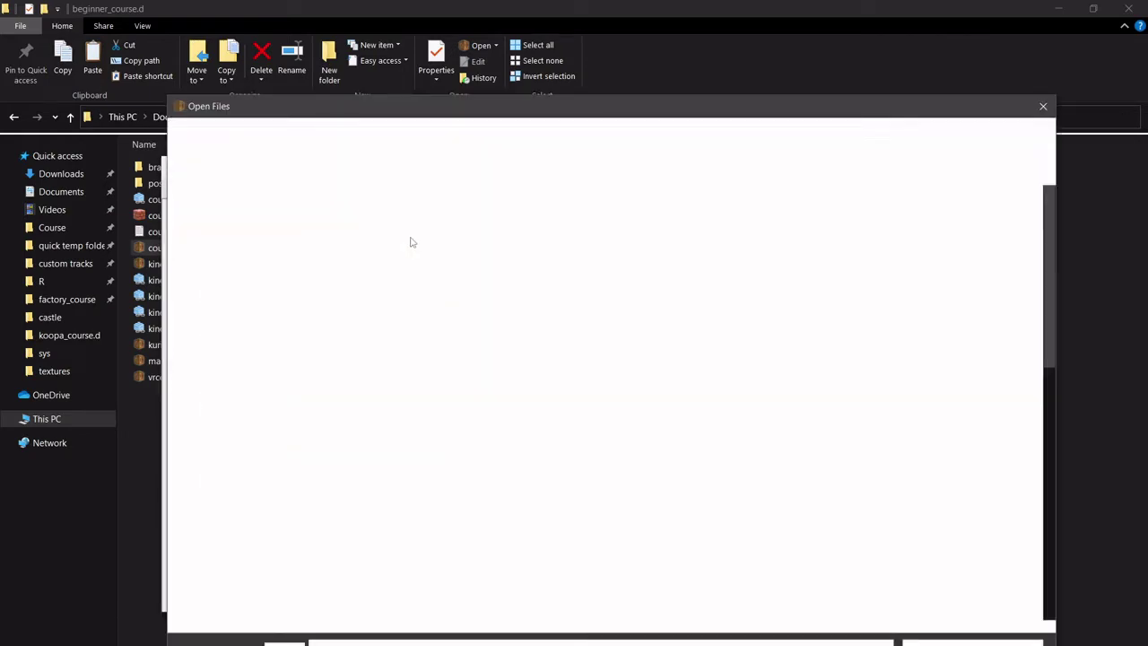
pyautogui.scroll(-10, 737, 420)
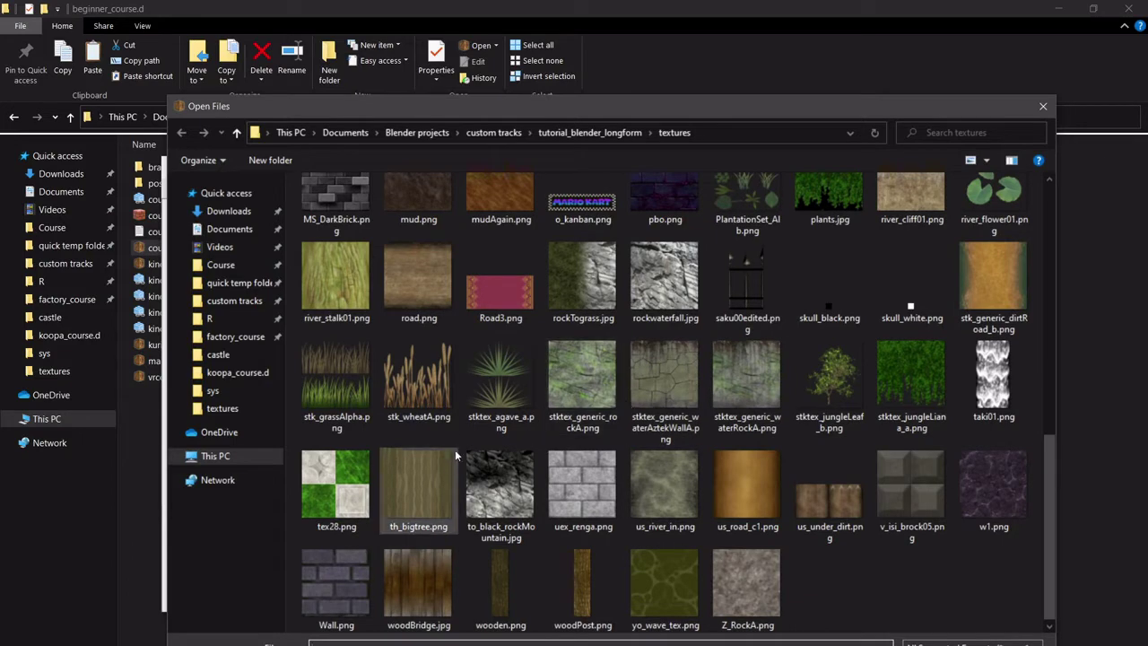
pyautogui.click(418, 280)
pyautogui.doubleClick(418, 279)
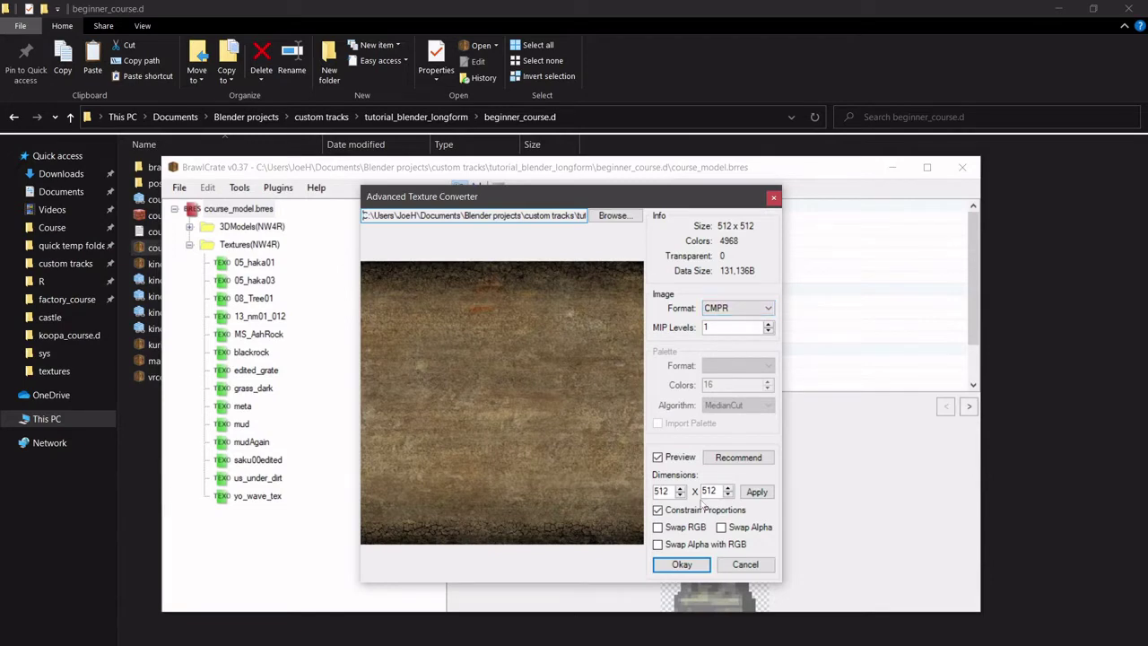
pyautogui.click(682, 564)
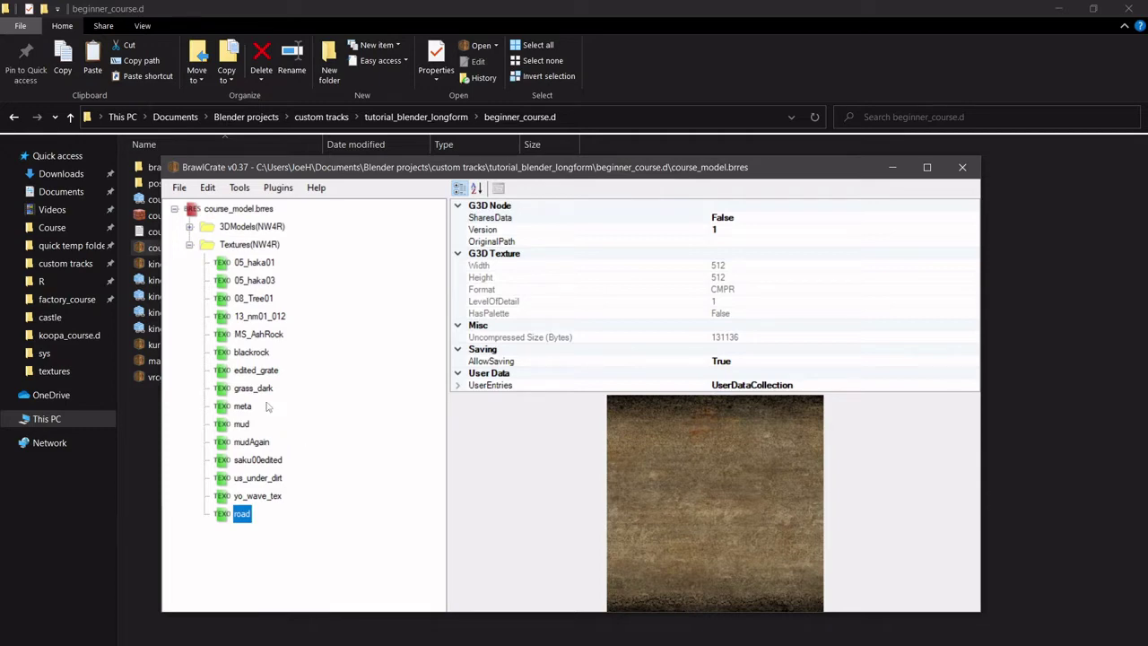
# Examine how the meta texture reference of the course model's road material is mapped onto its mesh.
pyautogui.click(189, 226)
pyautogui.click(204, 245)
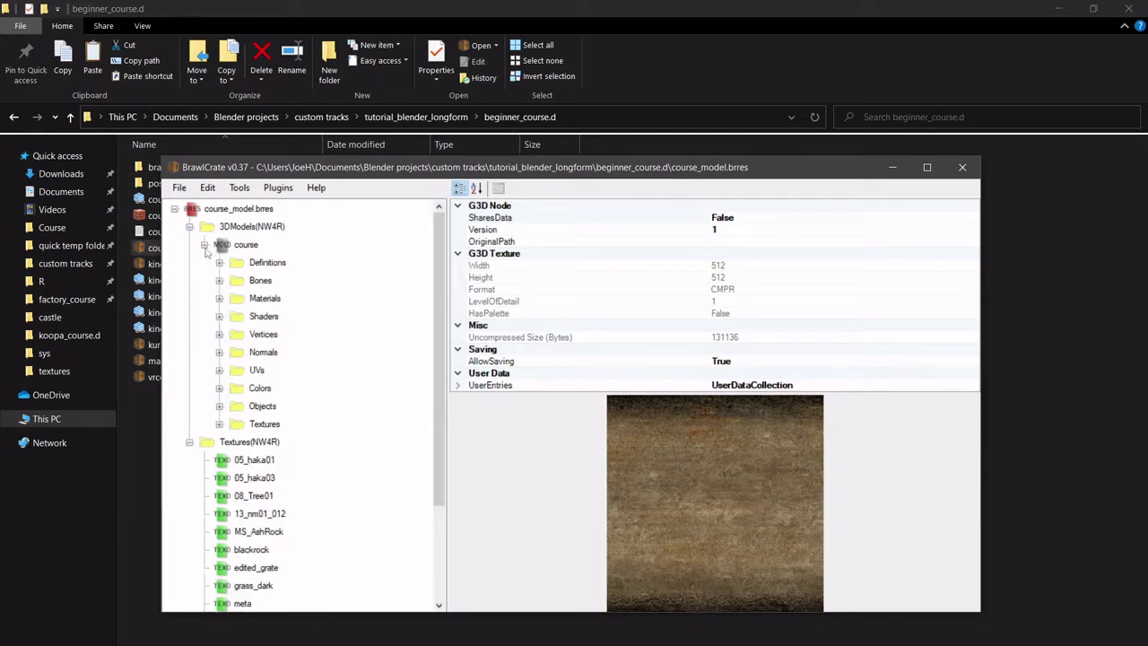
pyautogui.click(219, 297)
pyautogui.scroll(-2, 301, 358)
pyautogui.scroll(1, 301, 358)
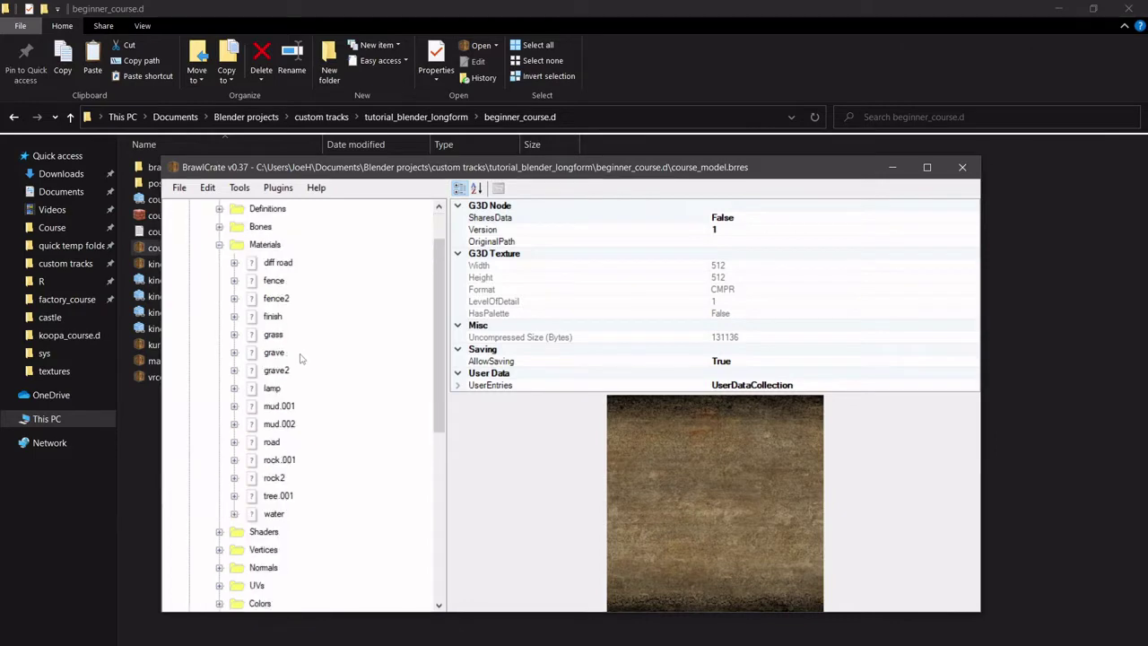
pyautogui.click(235, 442)
pyautogui.scroll(-1, 266, 446)
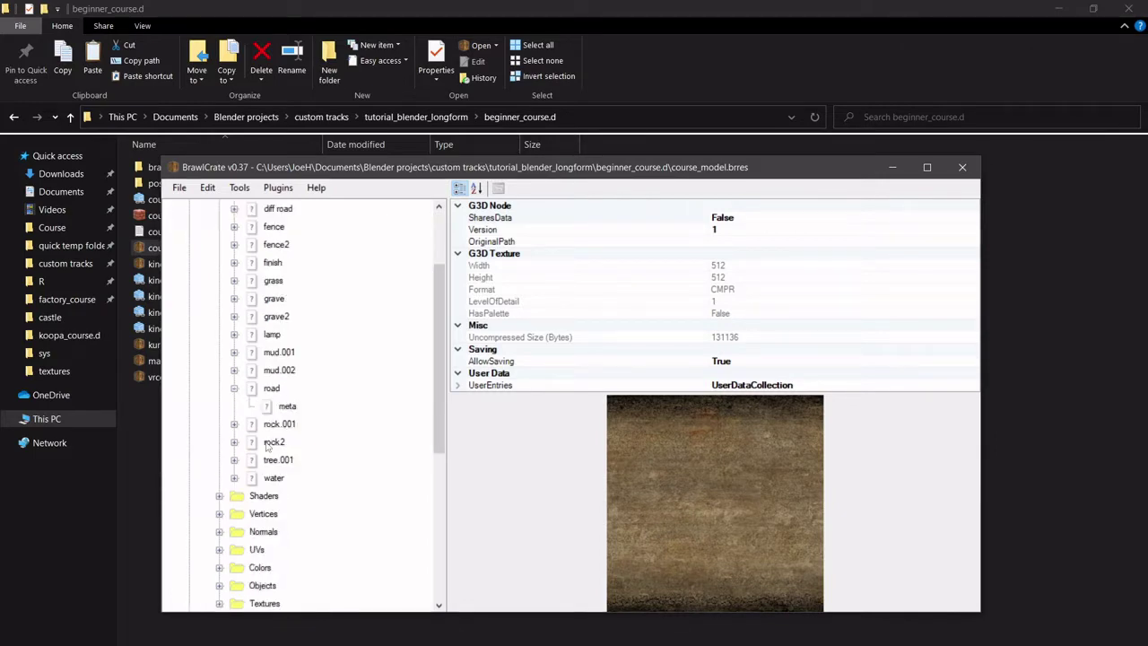
pyautogui.click(296, 407)
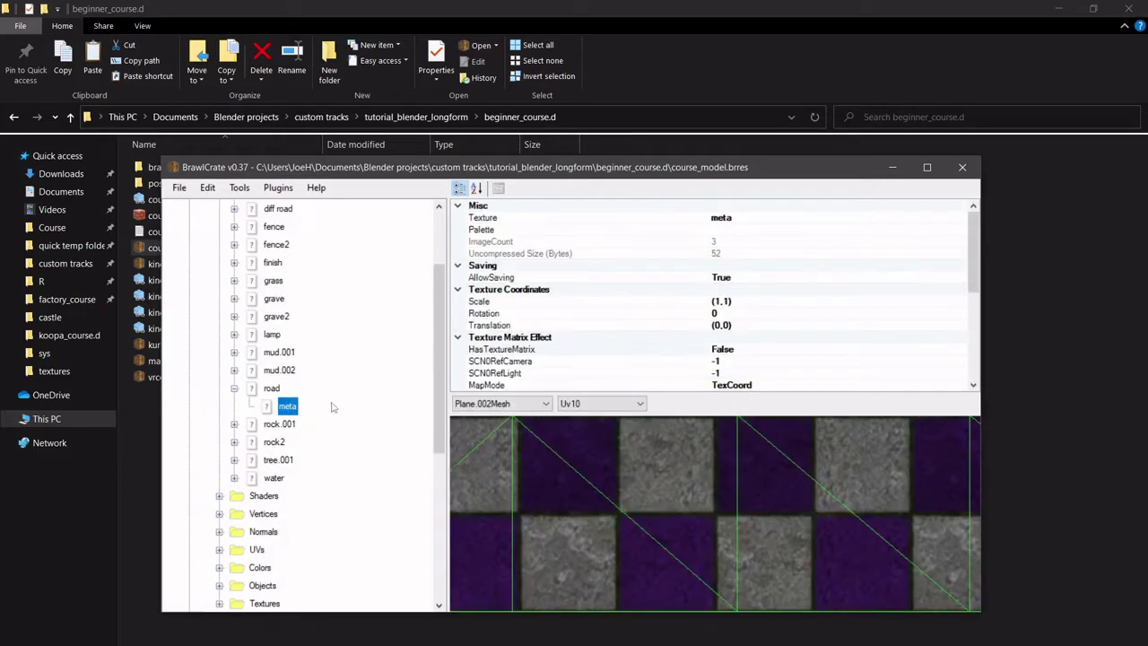
pyautogui.scroll(-4, 667, 485)
pyautogui.scroll(2, 668, 485)
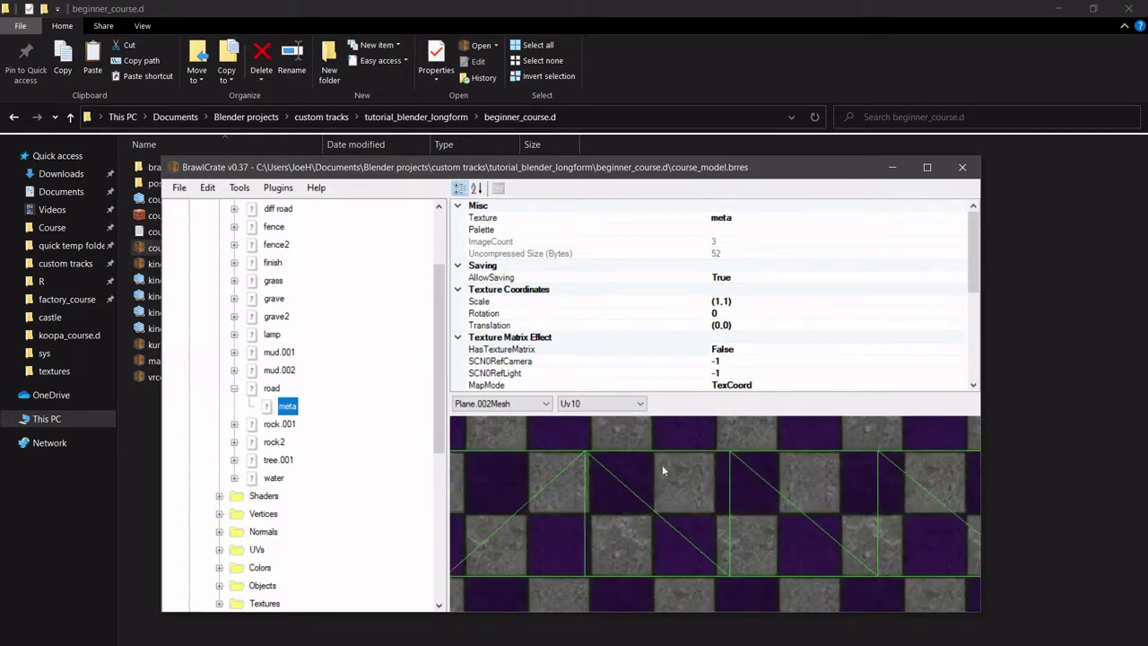
# Rename the meta texture reference under the road material to road.
pyautogui.scroll(-6, 332, 429)
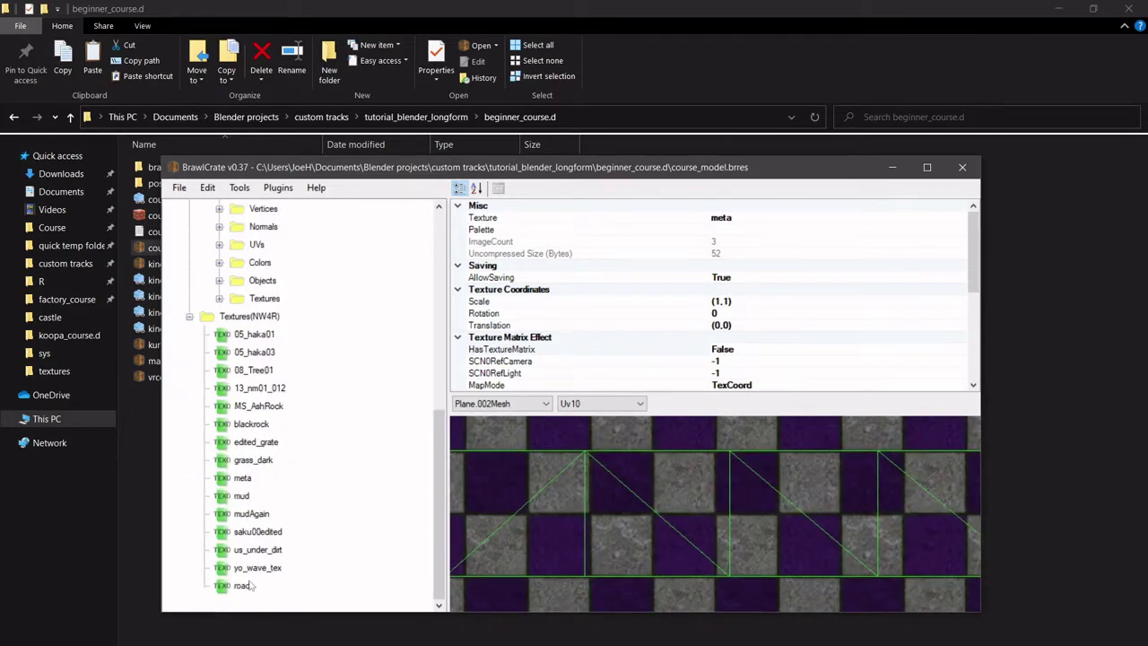
pyautogui.scroll(4, 343, 343)
pyautogui.rightClick(287, 316)
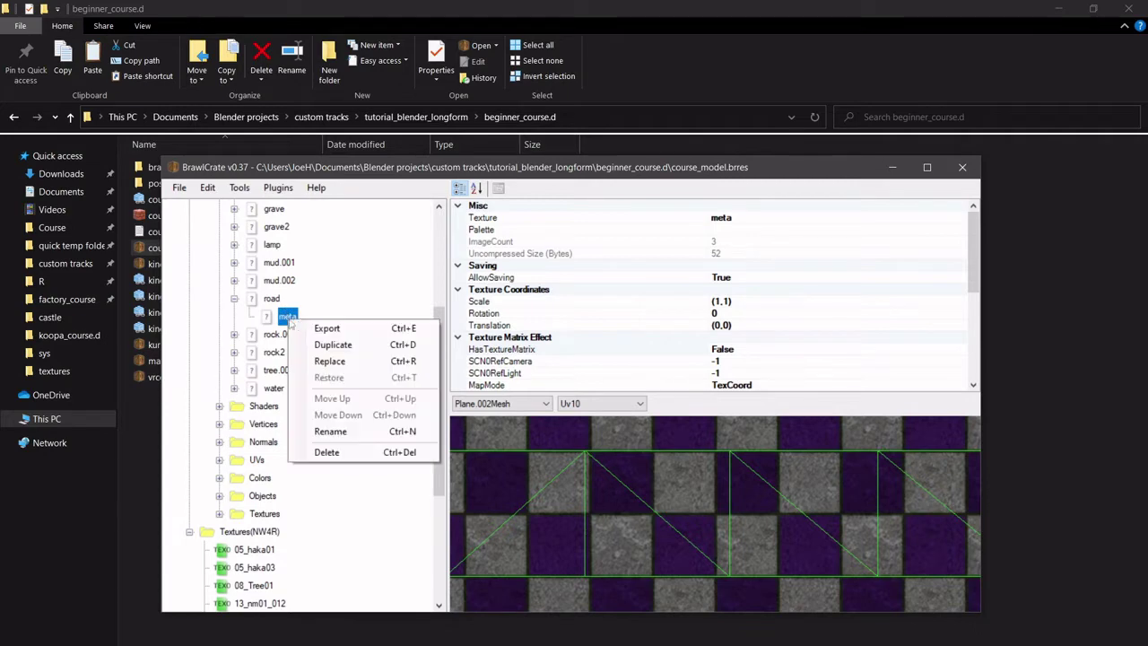
pyautogui.click(348, 425)
pyautogui.write('road')
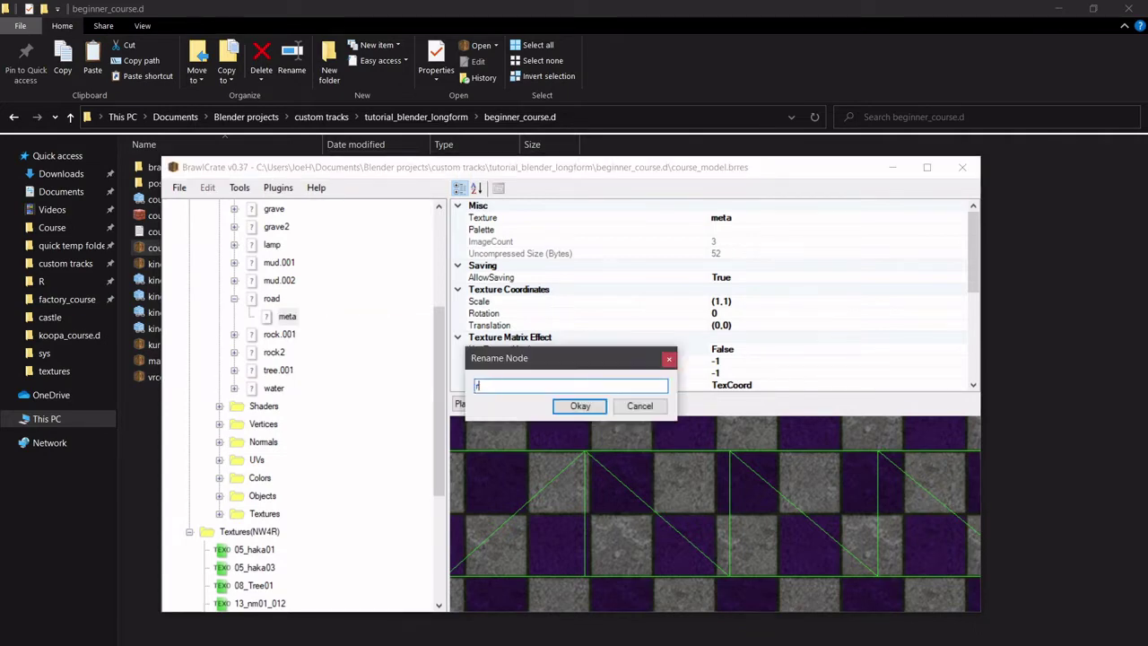
pyautogui.press('Return')
pyautogui.scroll(-3, 759, 500)
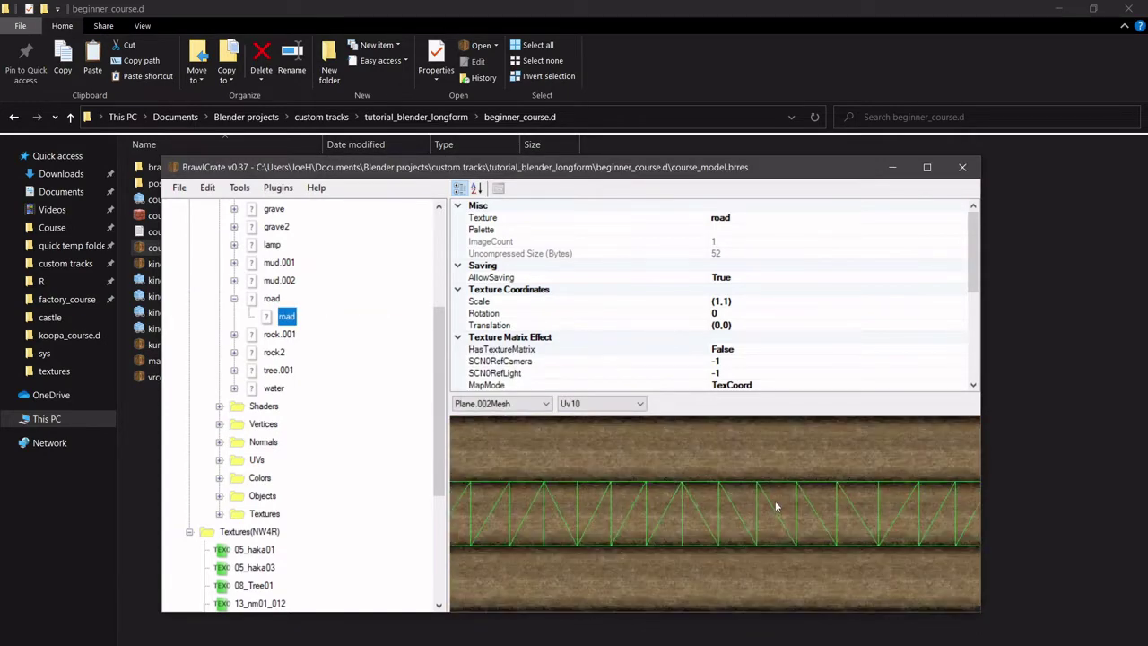
# Reveal the texture references of the mud.002 and mud.001 materials and view mudAgain's mapping.
pyautogui.click(234, 280)
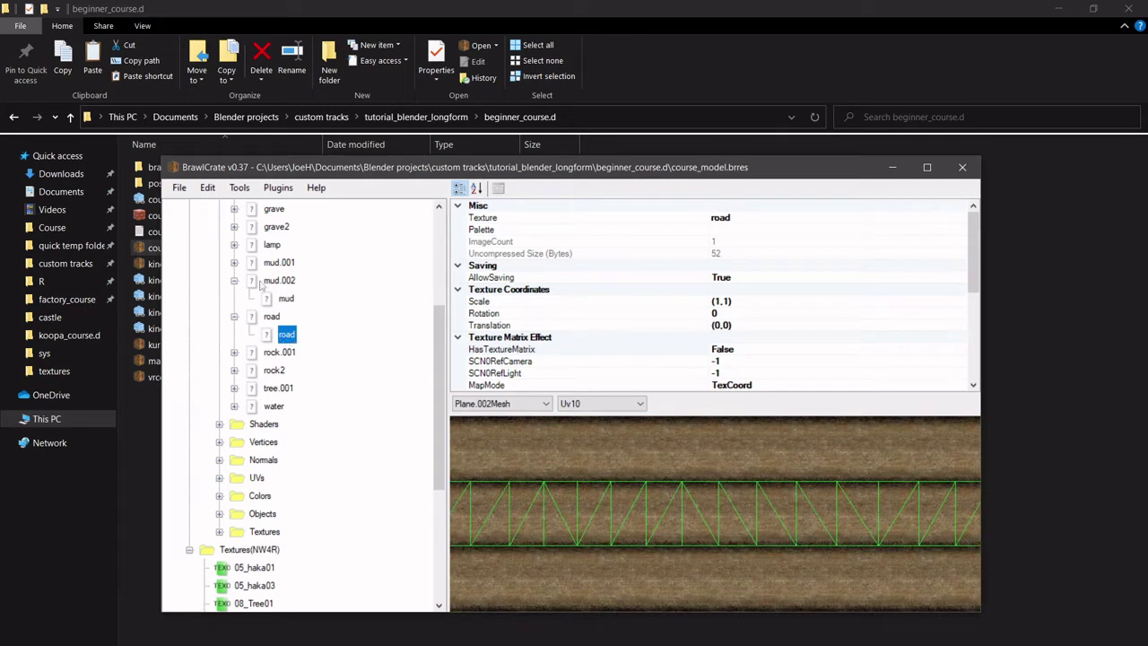
pyautogui.click(234, 262)
pyautogui.click(294, 281)
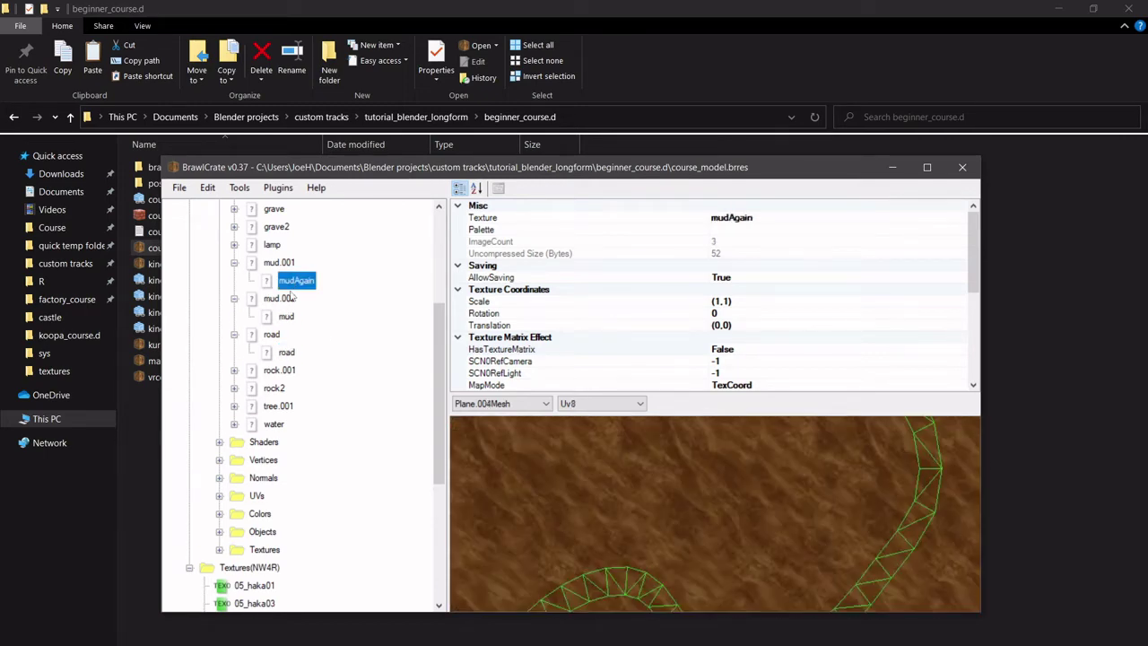
pyautogui.click(287, 316)
pyautogui.rightClick(292, 318)
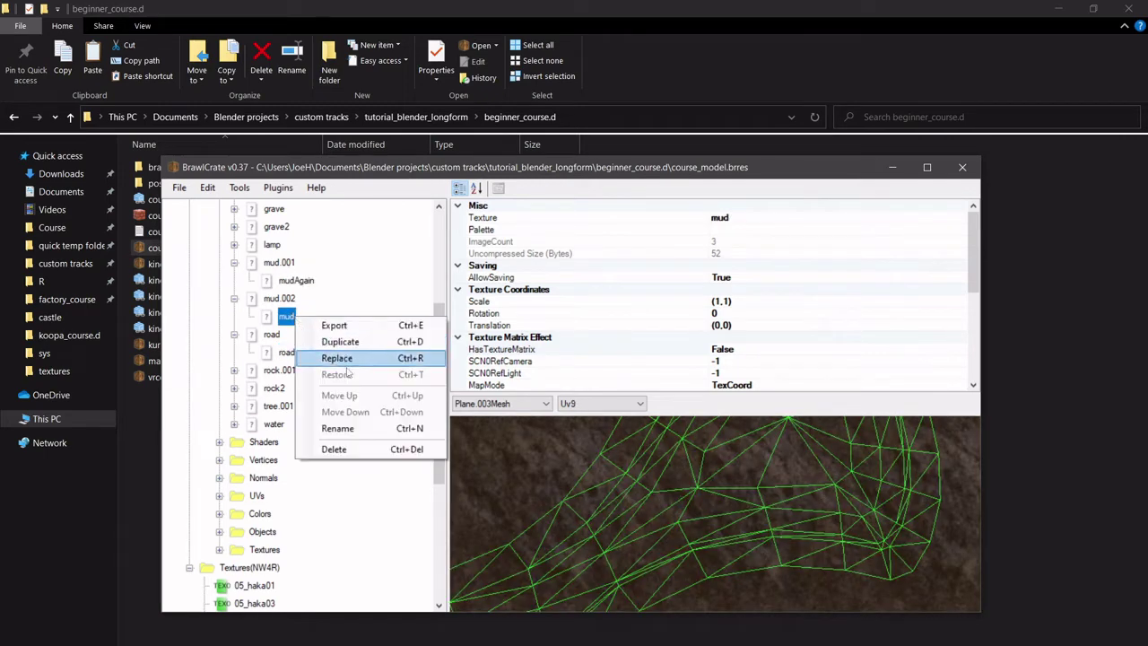
pyautogui.click(372, 428)
pyautogui.write('mudAgain')
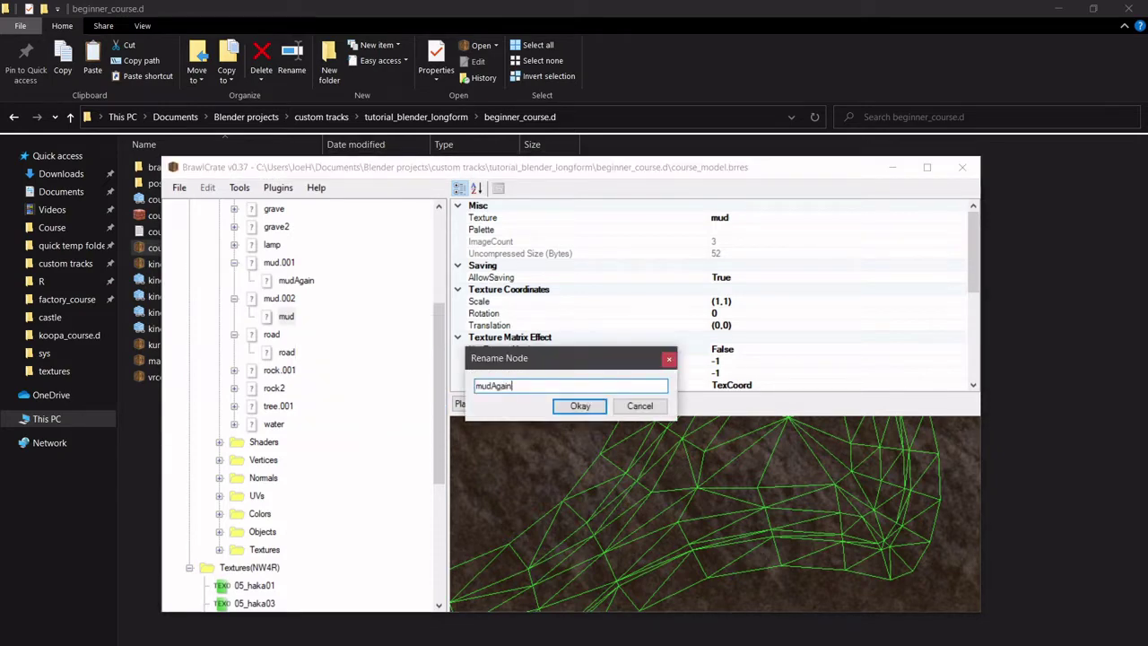
pyautogui.click(639, 405)
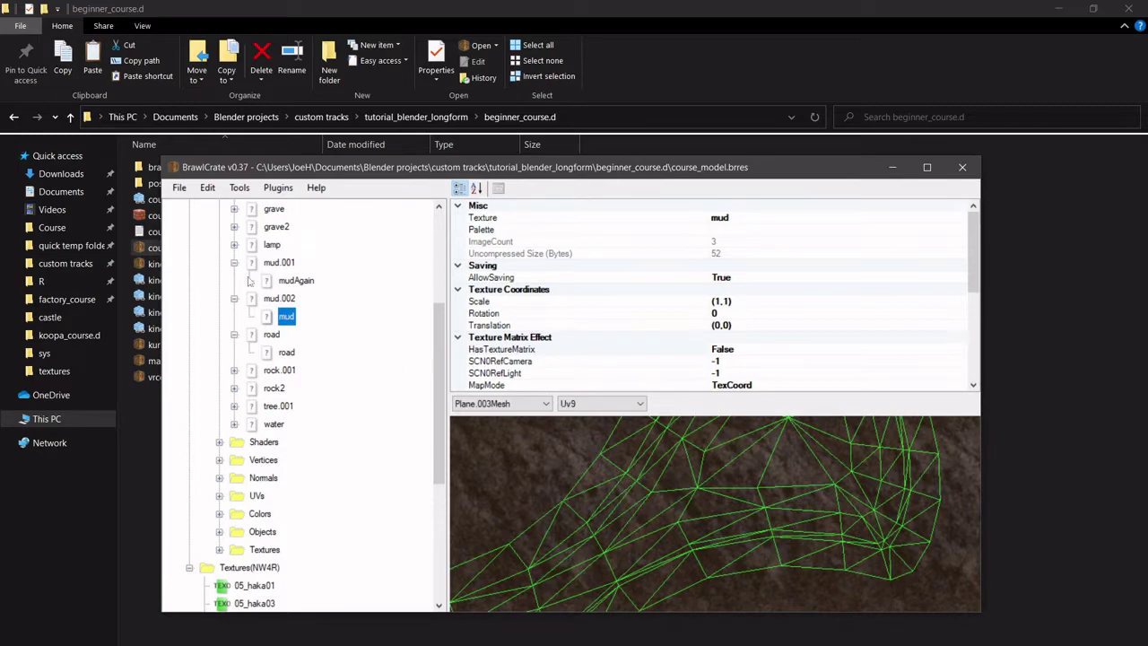
# View the mud texture reference under mud.002 and select the water material to preview its texture.
pyautogui.click(279, 298)
pyautogui.click(287, 317)
pyautogui.click(234, 424)
pyautogui.click(267, 427)
pyautogui.click(234, 424)
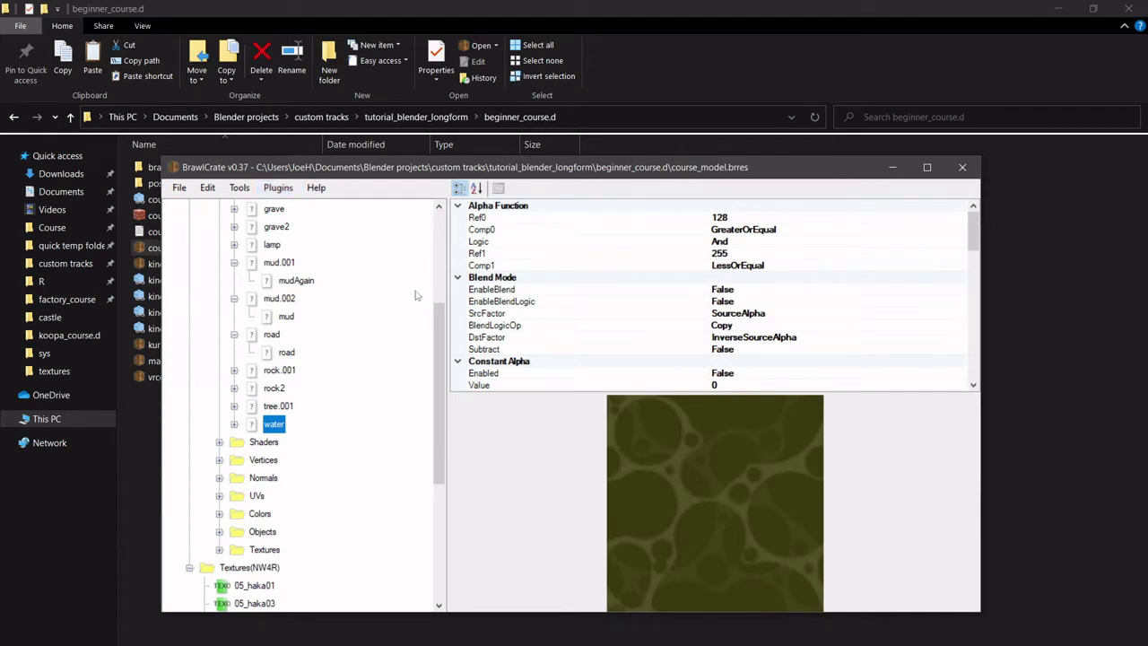
# Switch to Chromium and search the web for billy noodles mkwii animation.
pyautogui.hotkey('alt', 'space')
pyautogui.write('chrom')
pyautogui.press('Return')
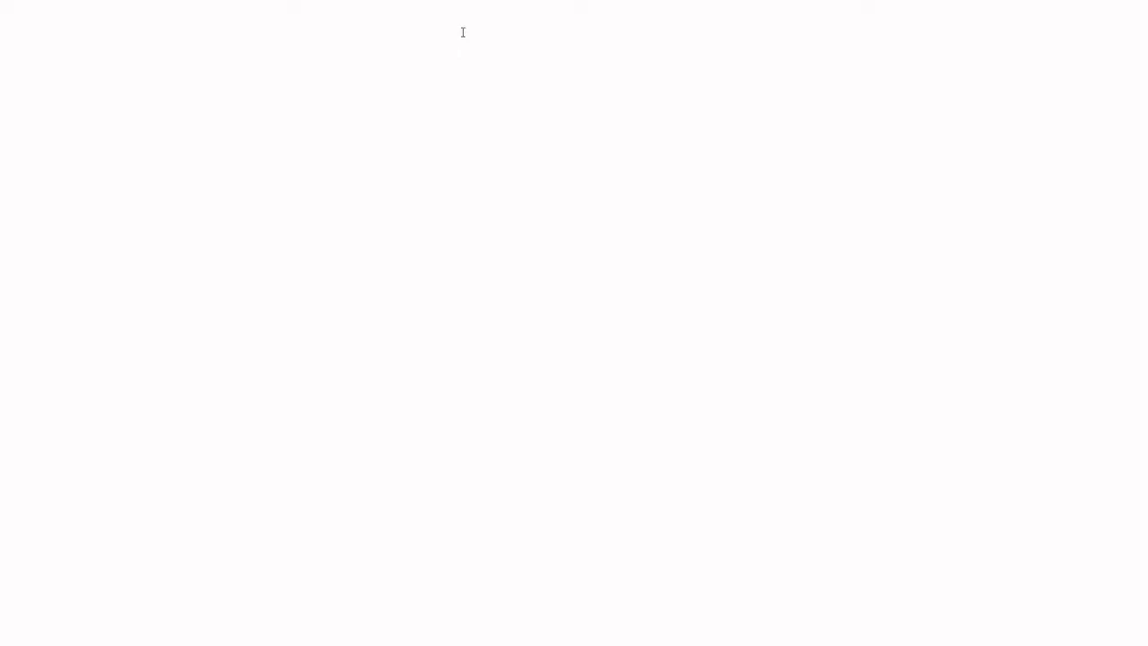
pyautogui.write('billy')
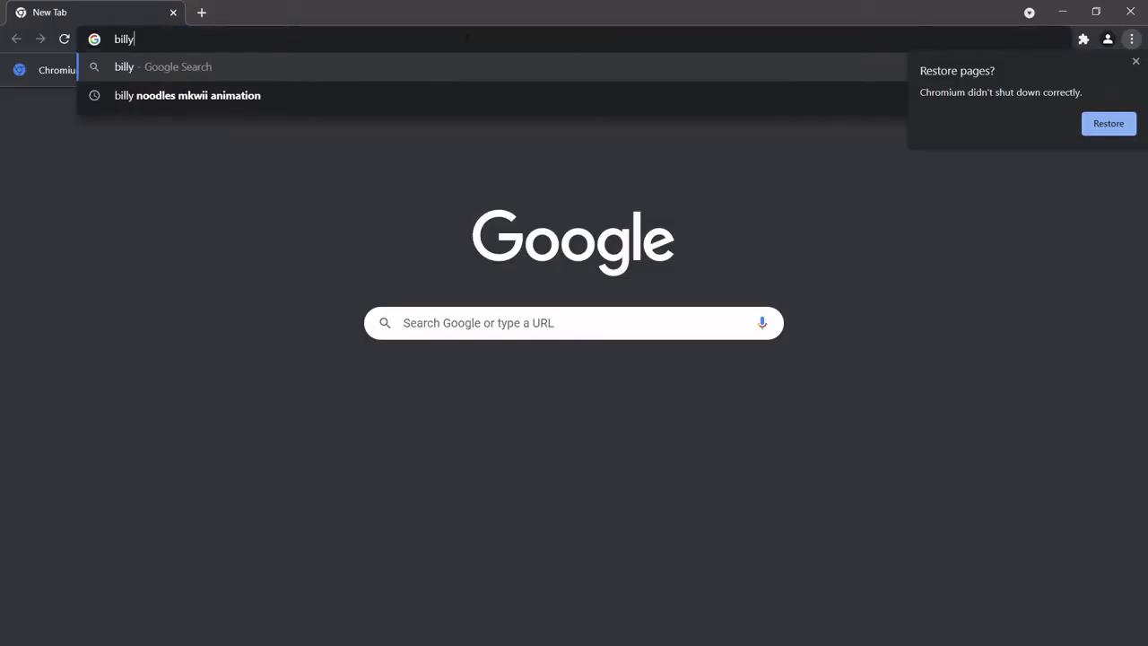
pyautogui.click(425, 95)
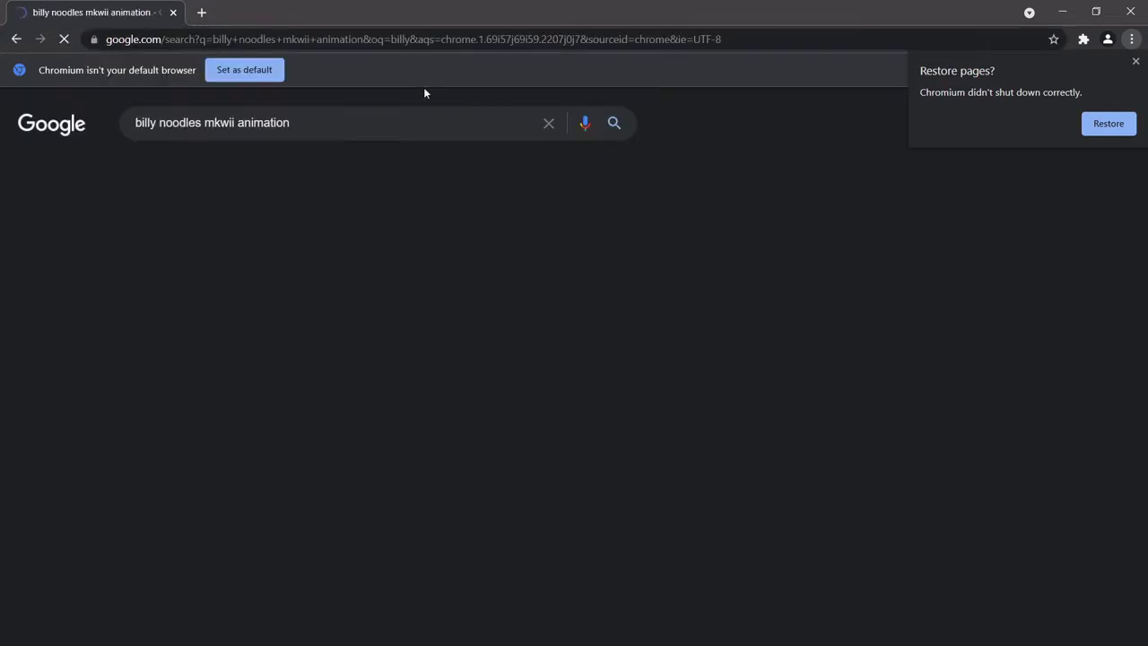
# Open the BrawlCrate Animation Plugin Tutorial video from the results, pause it and close the browser.
pyautogui.scroll(-4, 120, 273)
pyautogui.scroll(3, 120, 273)
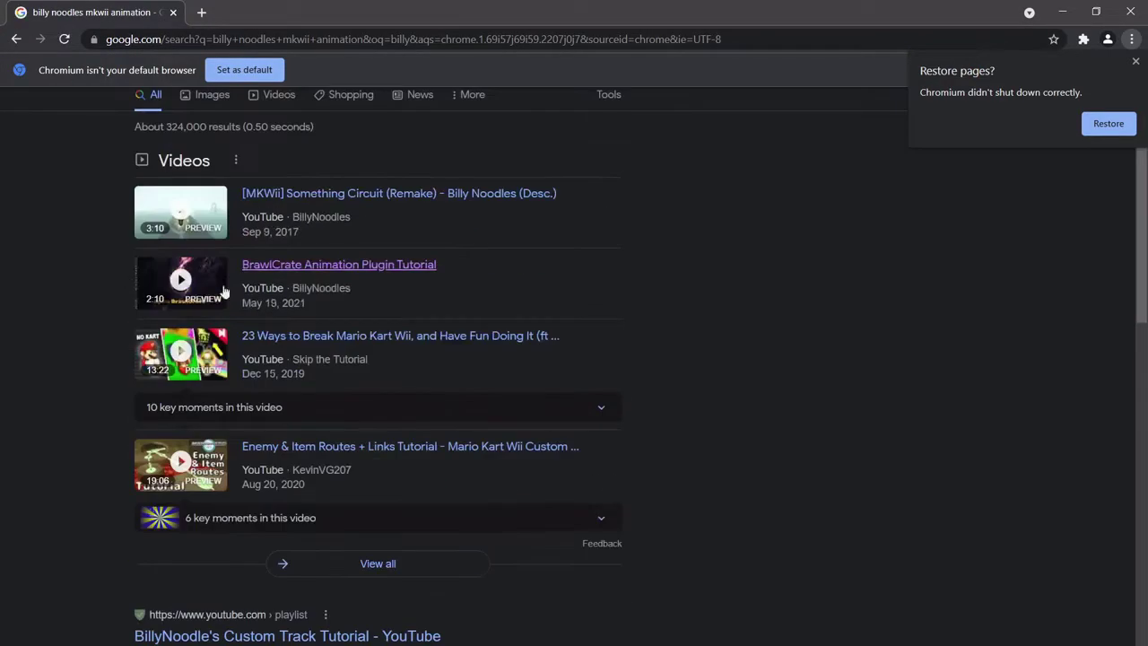
pyautogui.click(328, 265)
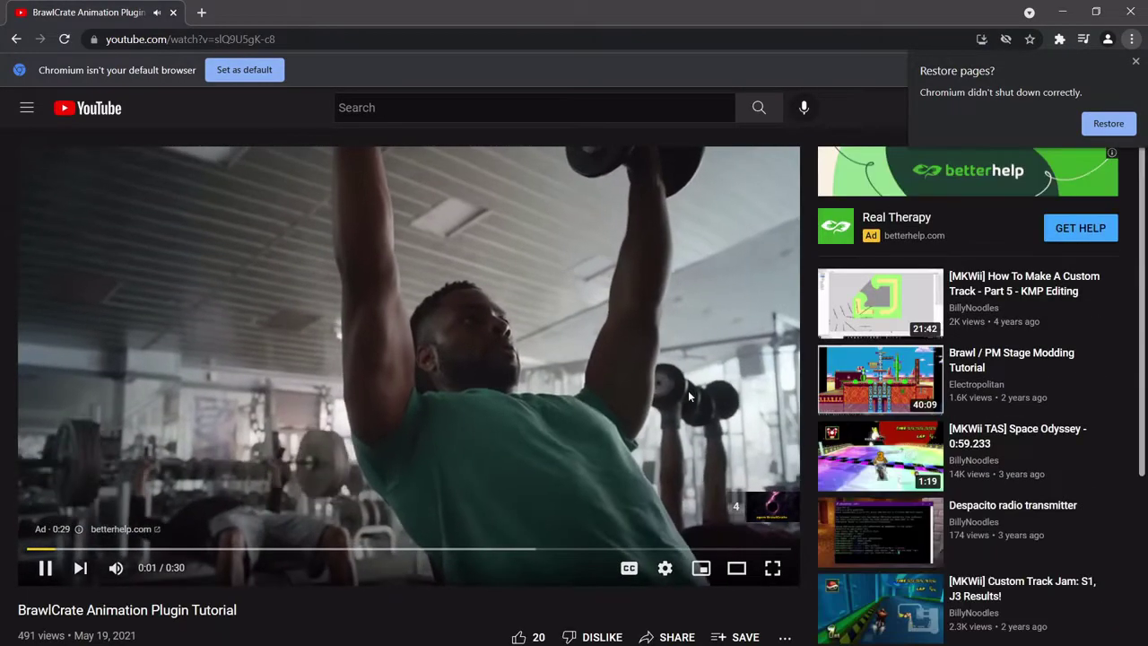
pyautogui.click(579, 344)
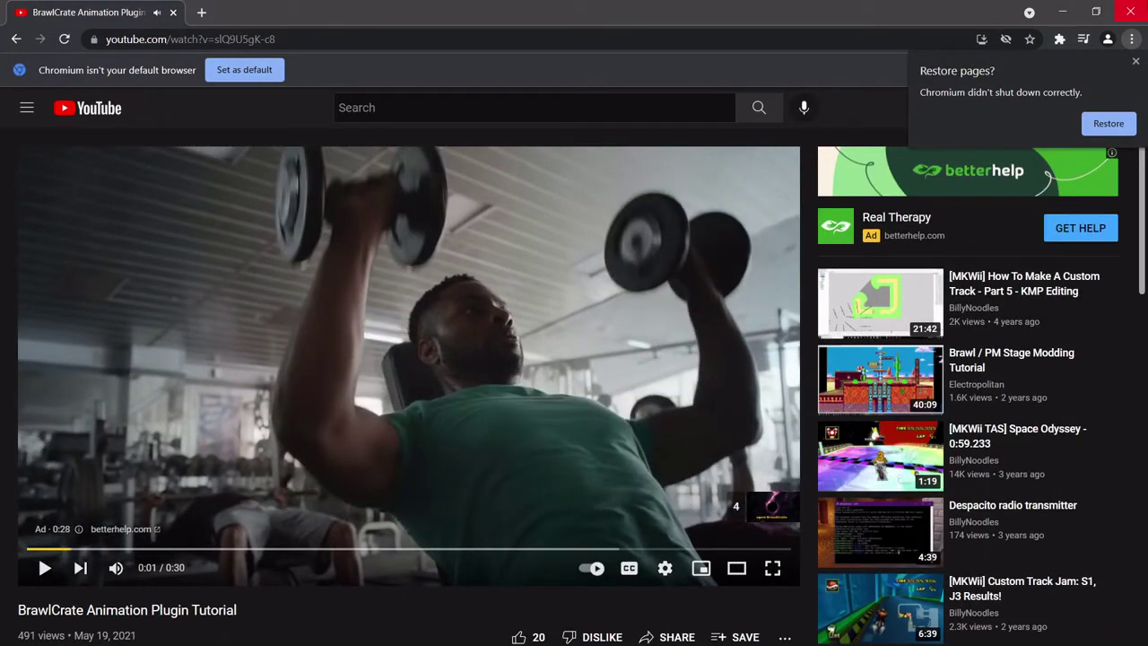
pyautogui.click(1130, 12)
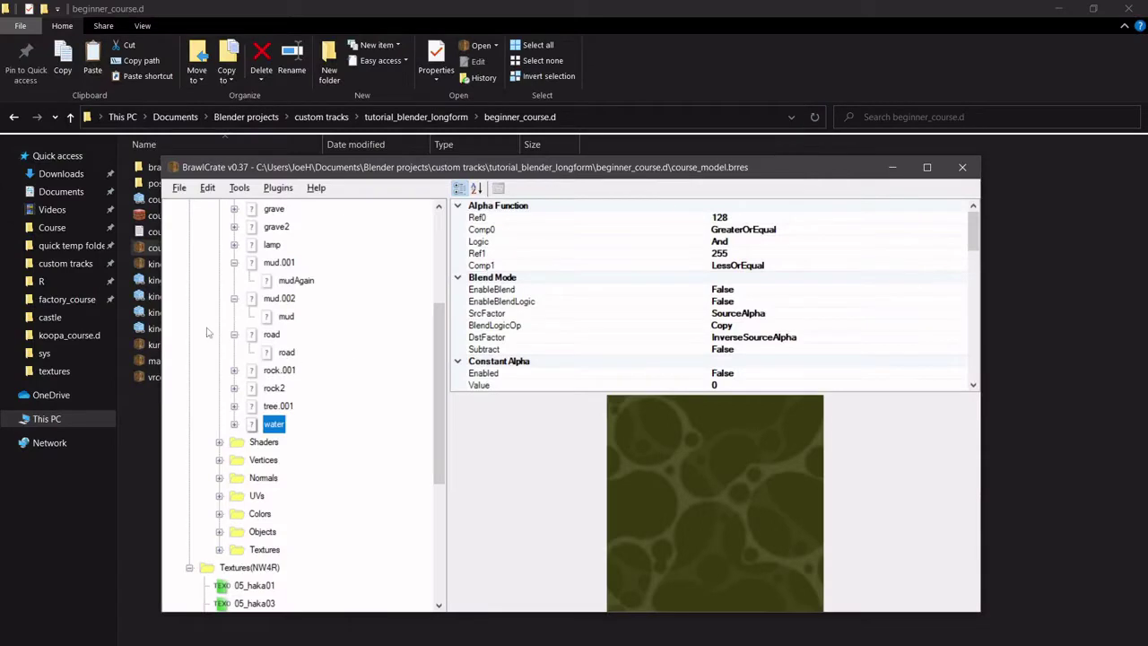
# Browse the MKWii Animations plugin's presets for water effects such as MKW rds lake and MKW_rdh_water.
pyautogui.click(278, 187)
pyautogui.moveTo(340, 221)
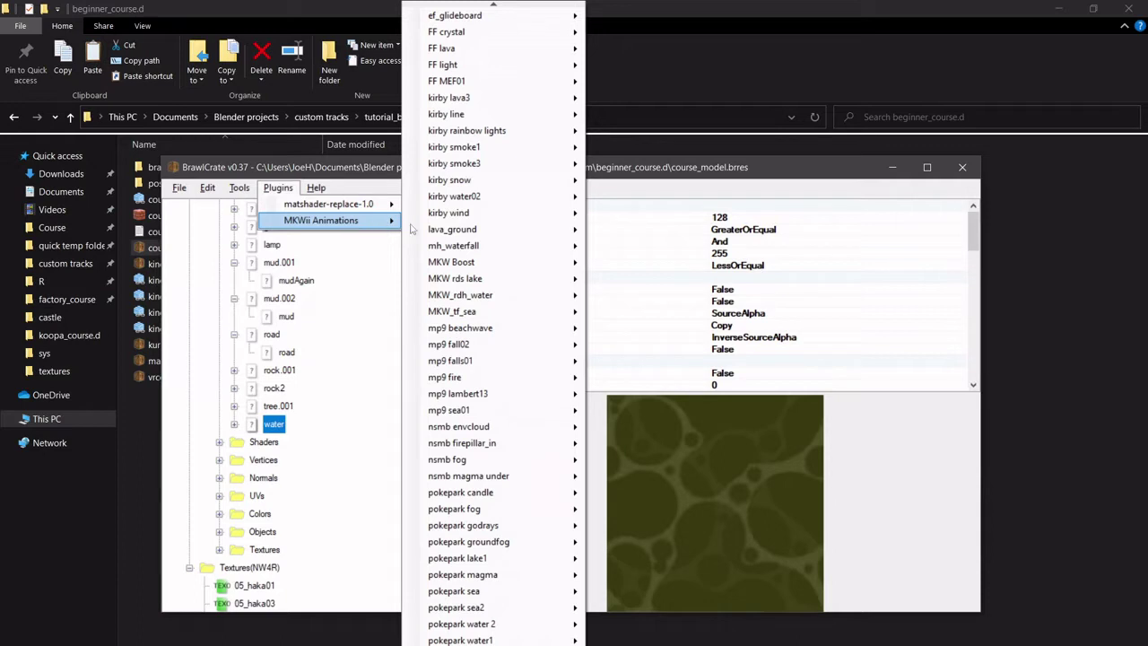
pyautogui.moveTo(510, 477)
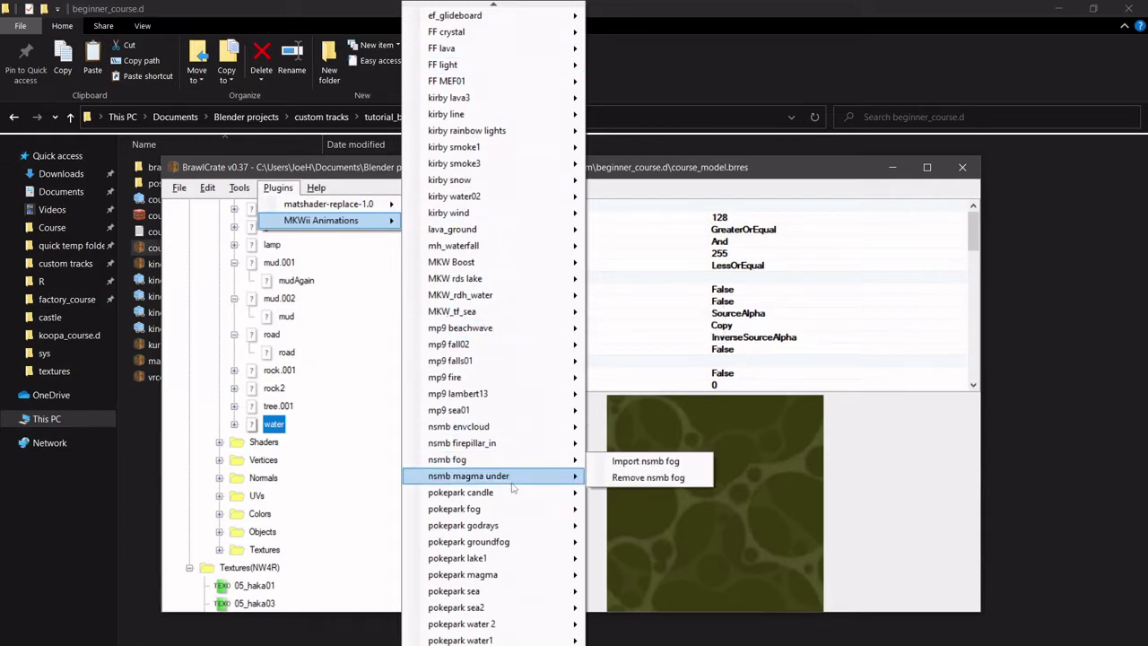
pyautogui.click(497, 644)
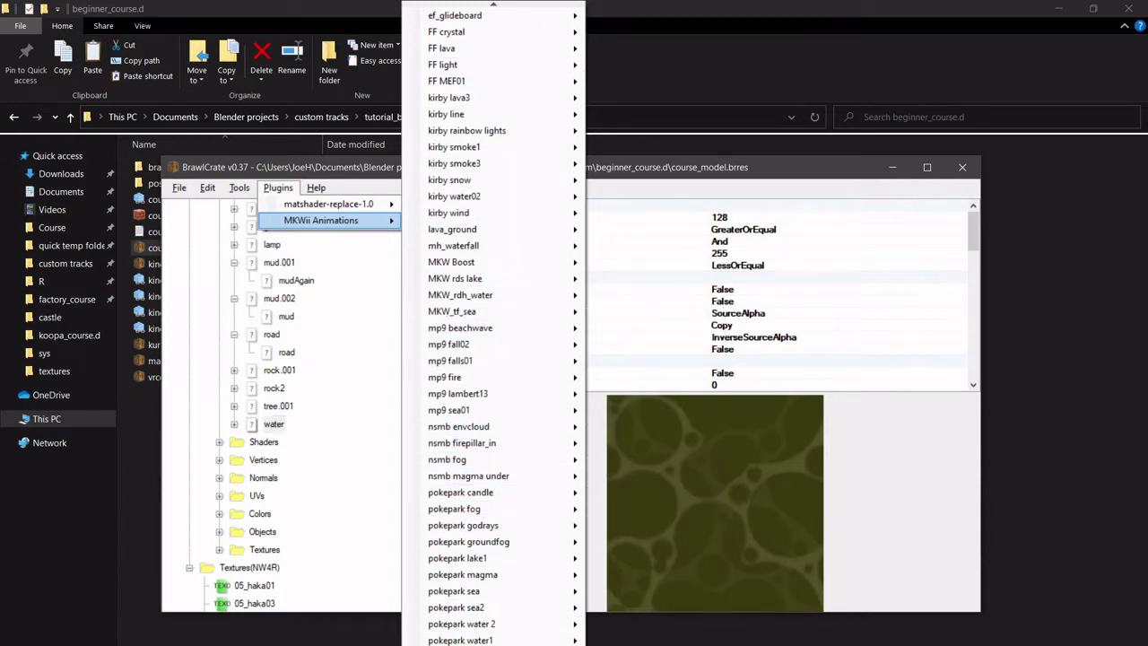
pyautogui.click(498, 644)
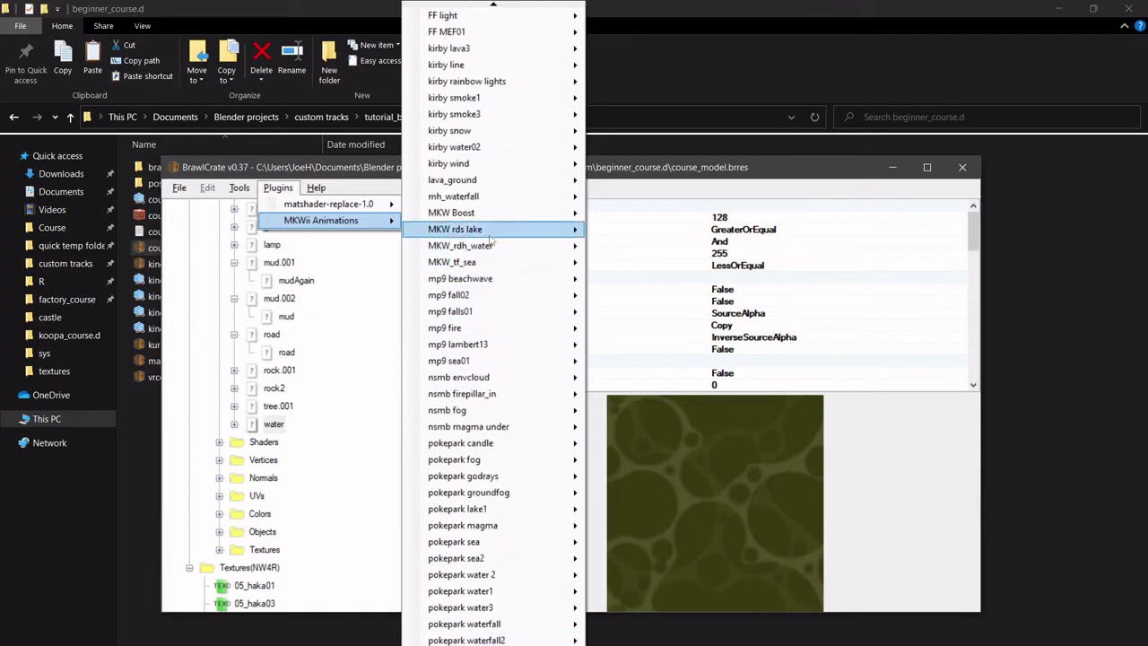
pyautogui.moveTo(491, 232)
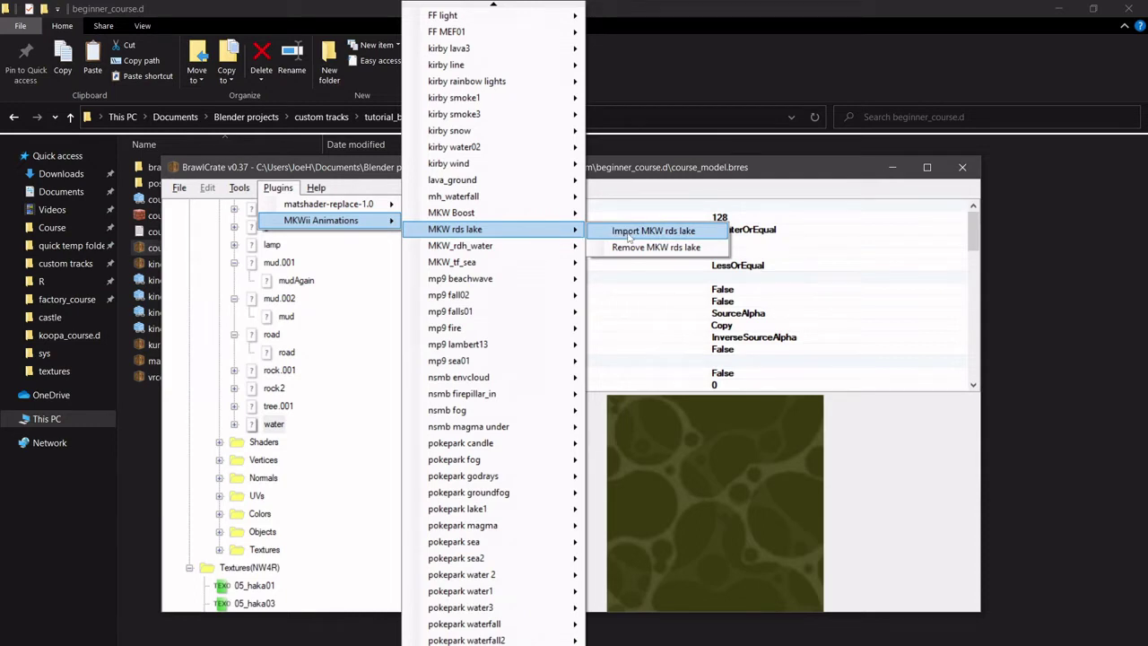
pyautogui.moveTo(493, 246)
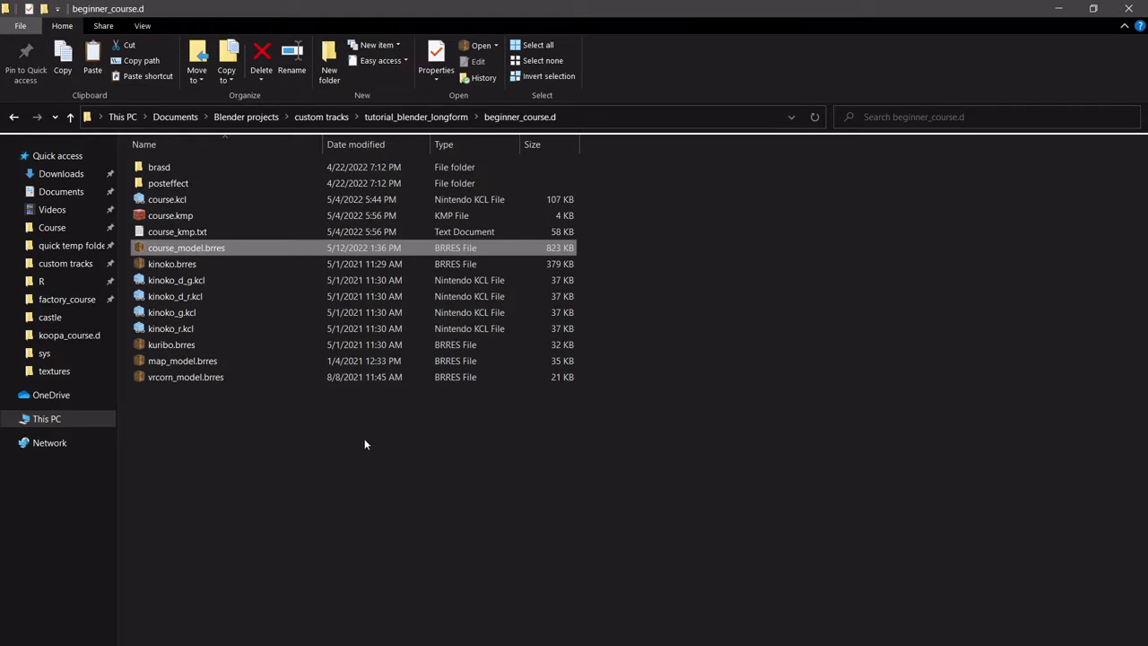
# Open course_model.brres from the old_obake_sfc.d folder inside custom tracks\_Mkwii_course.
pyautogui.click(416, 118)
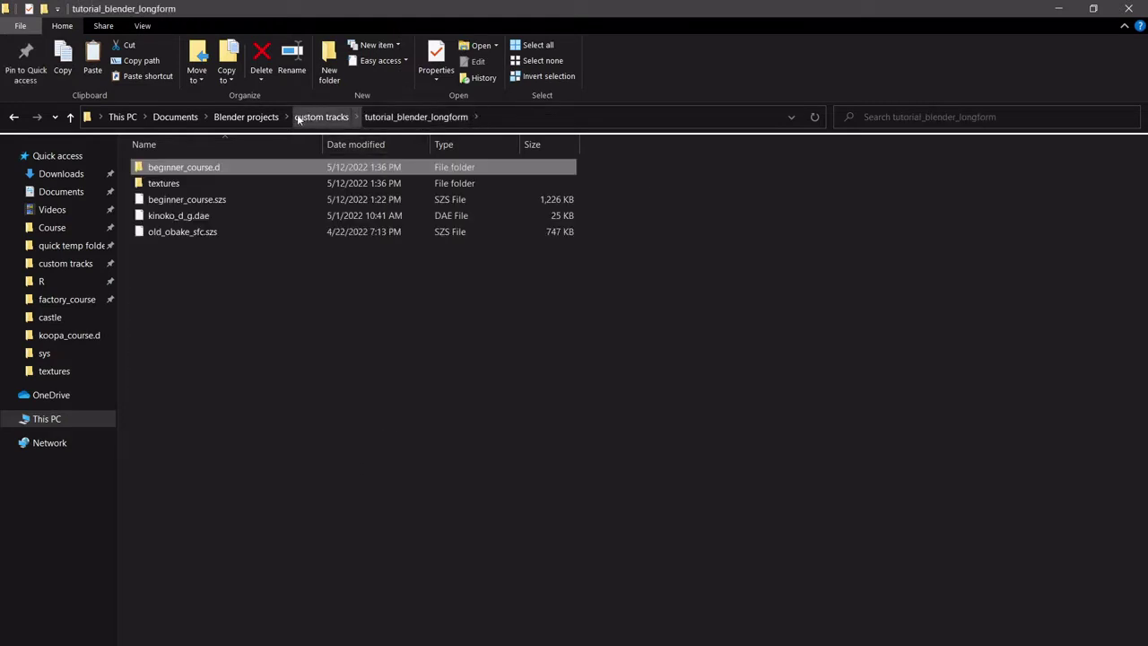
pyautogui.click(220, 235)
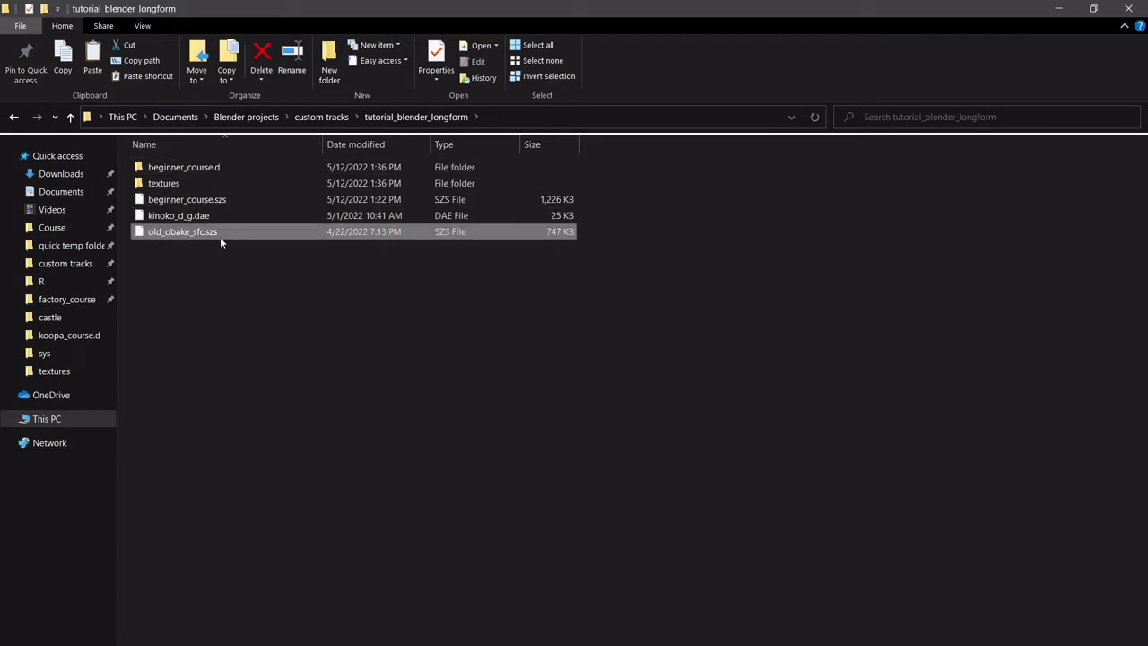
pyautogui.click(321, 116)
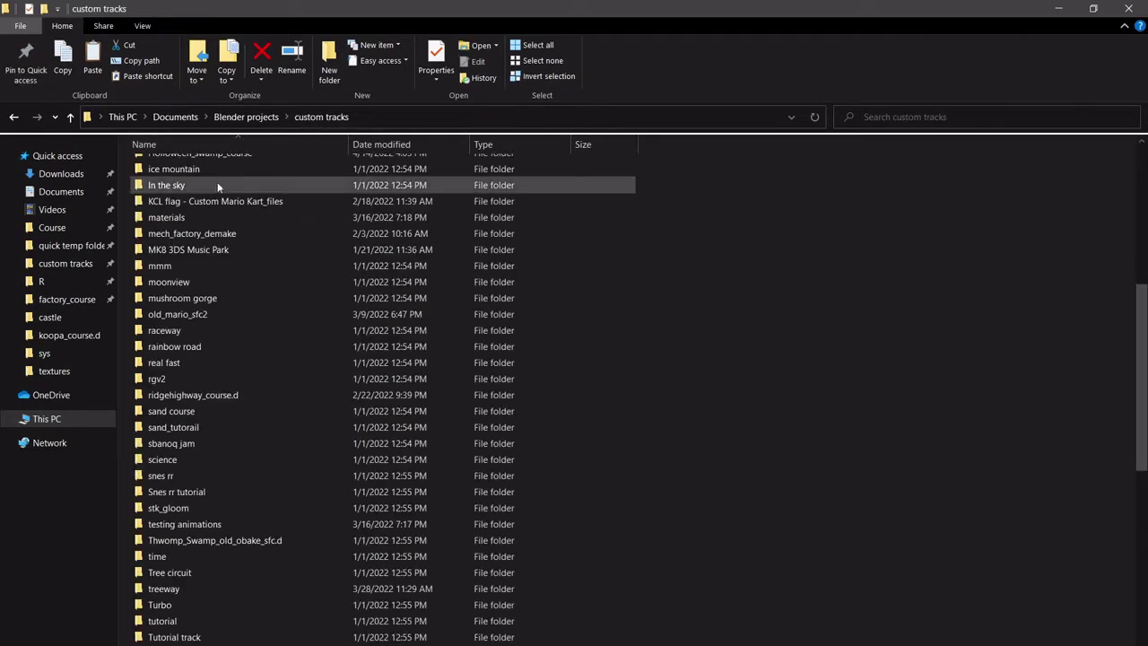
pyautogui.doubleClick(226, 179)
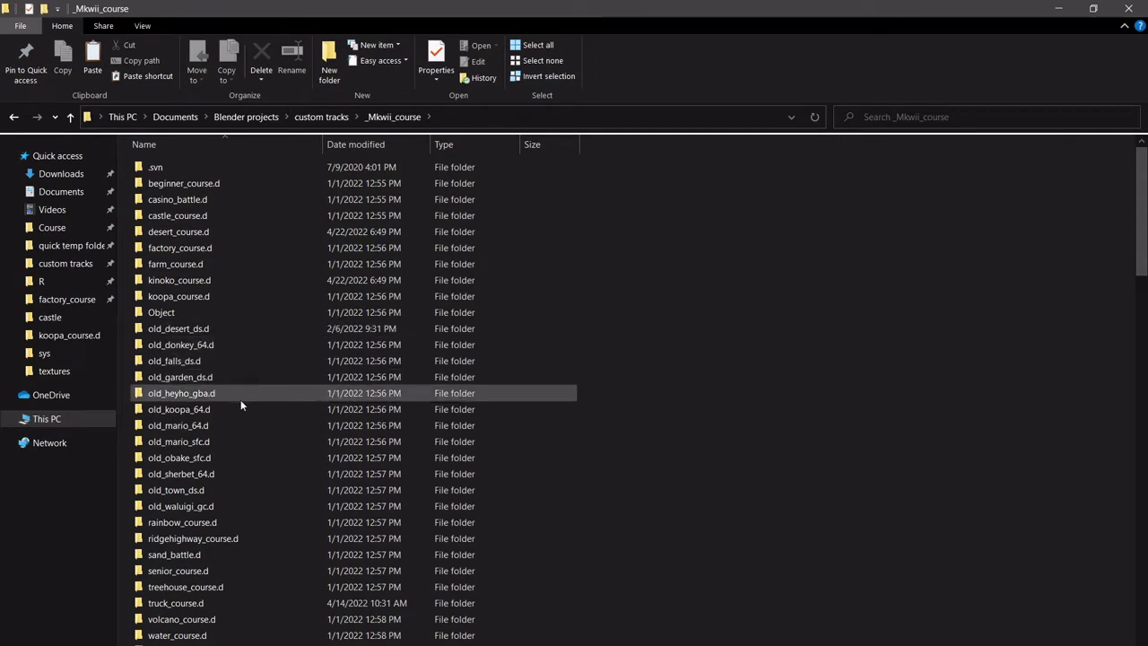
pyautogui.doubleClick(255, 464)
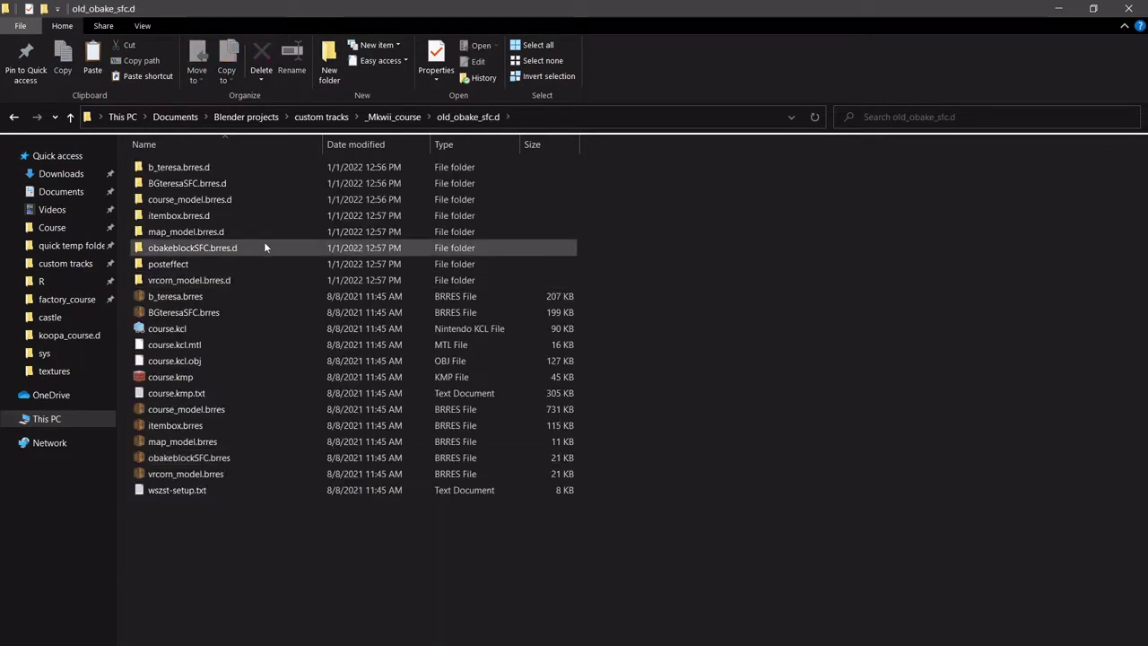
pyautogui.click(229, 408)
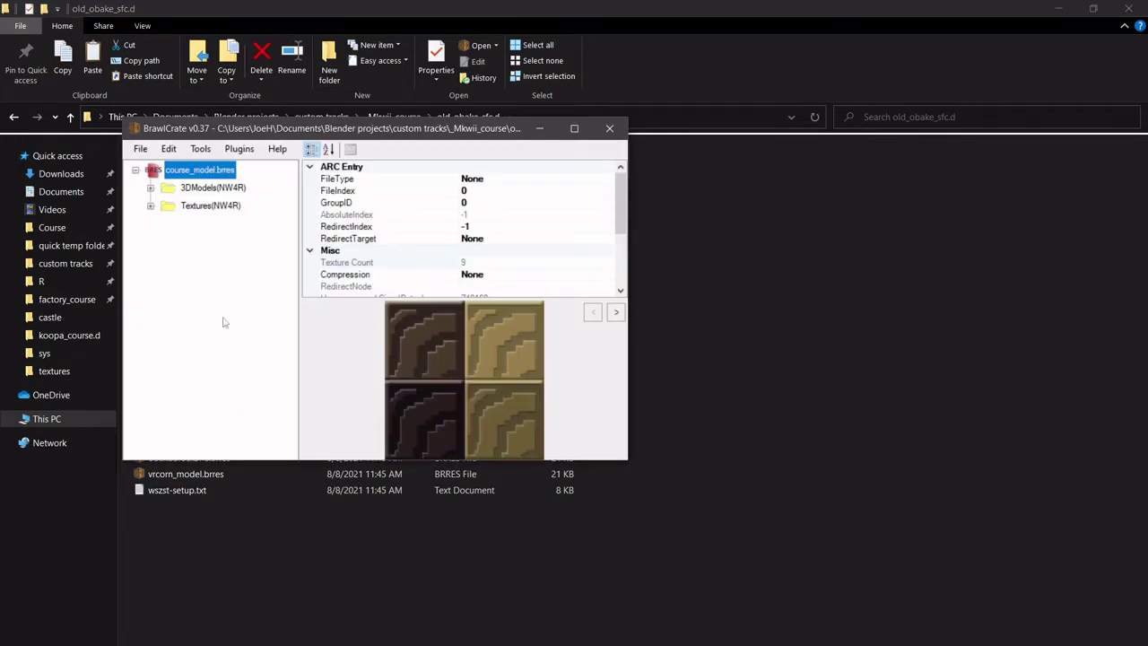
# Examine the material list of the old_obake_sfc.d course model, then close that file.
pyautogui.click(150, 188)
pyautogui.click(165, 206)
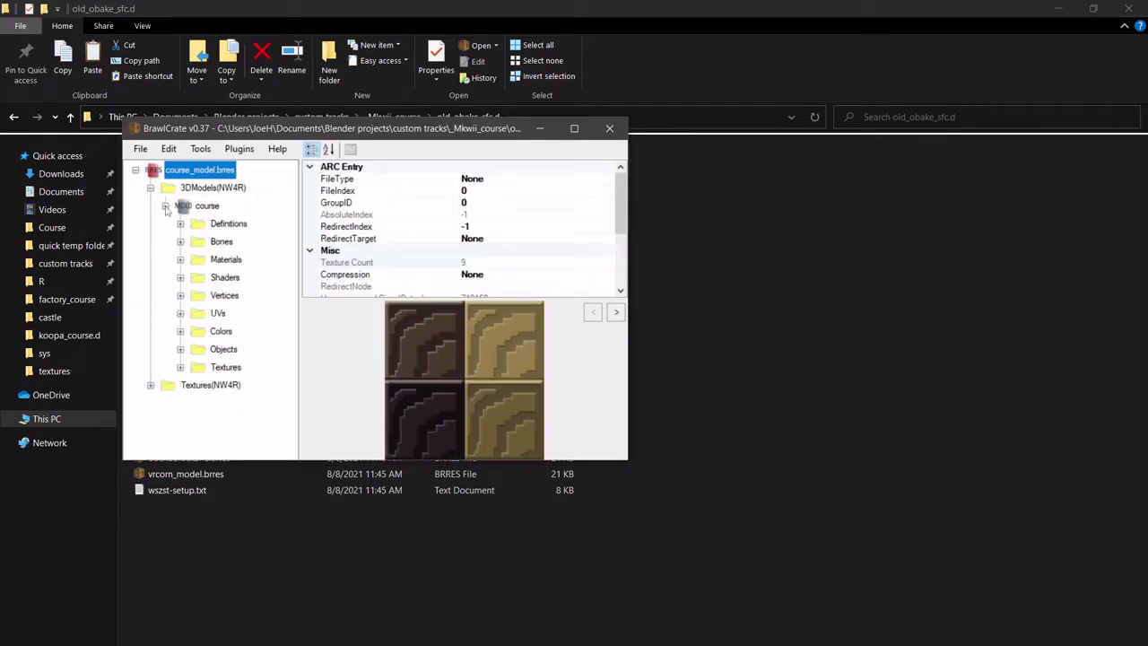
pyautogui.click(180, 259)
pyautogui.scroll(-2, 242, 312)
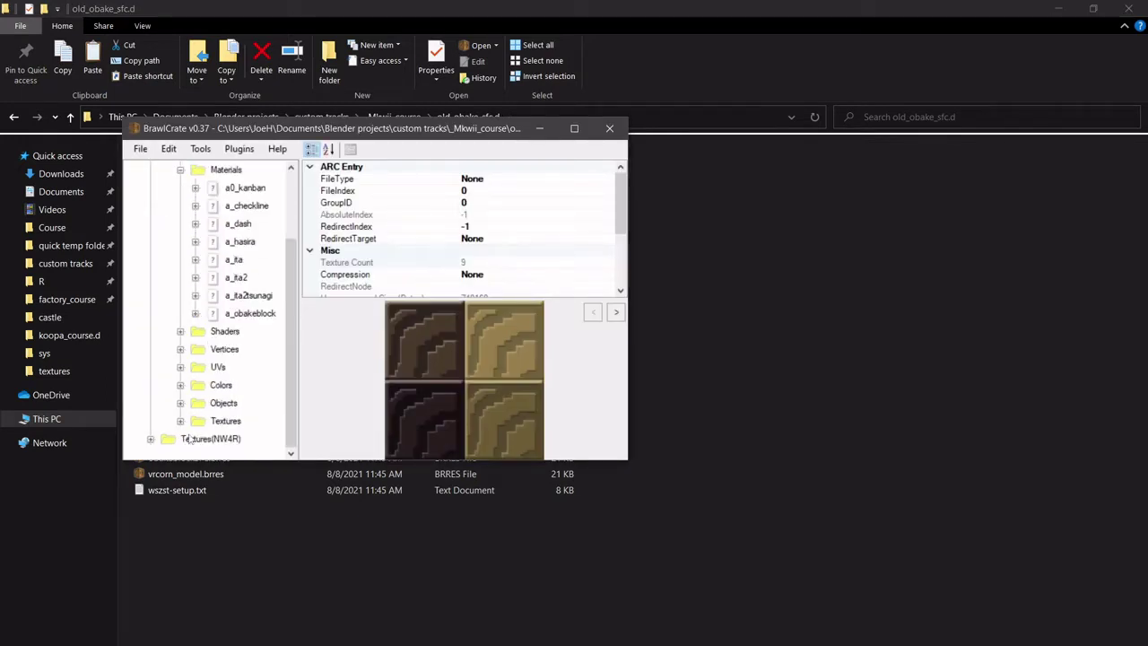
pyautogui.scroll(2, 189, 415)
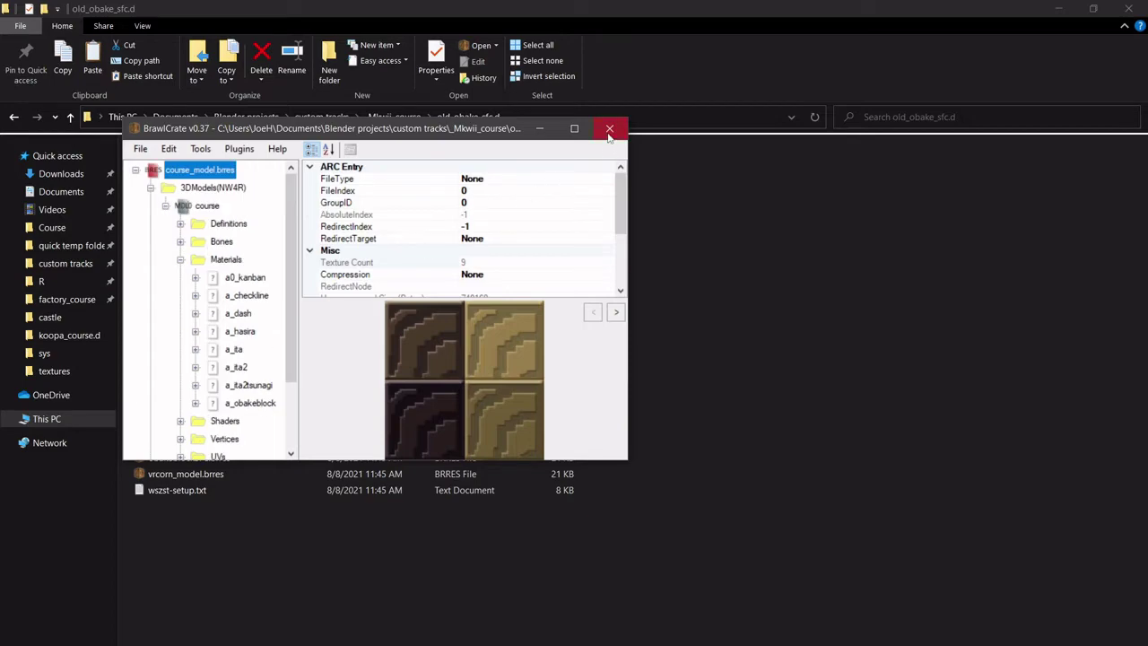
pyautogui.click(609, 128)
# Open course_model.brres from the treehouse_course.d folder in _Mkwii_course.
pyautogui.click(401, 116)
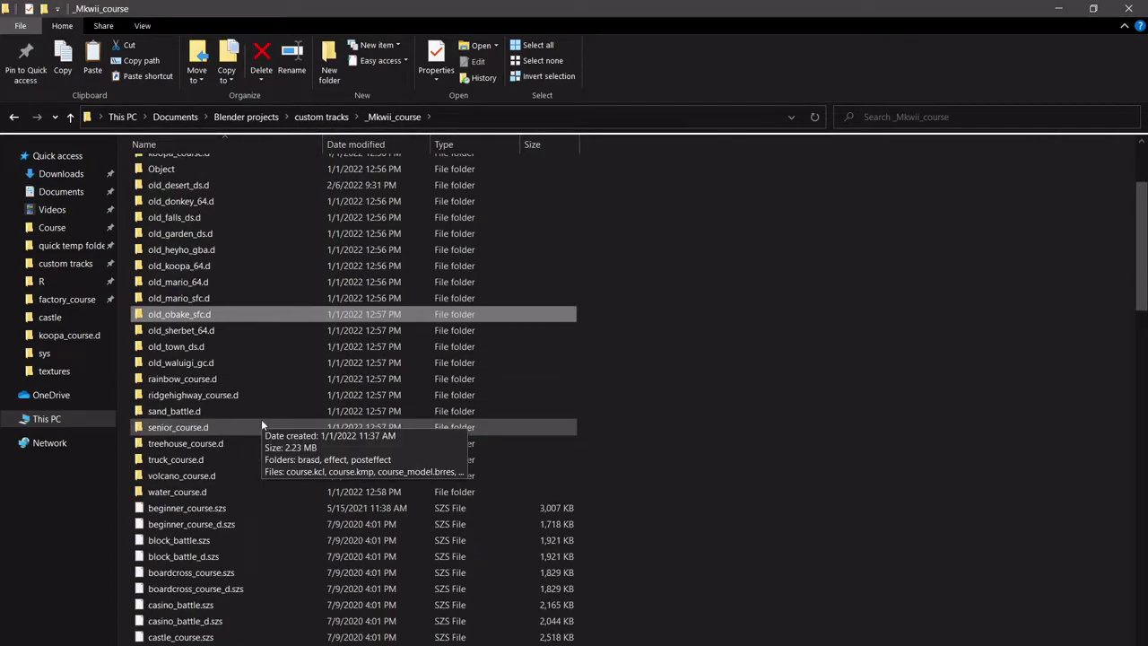
pyautogui.doubleClick(222, 442)
pyautogui.click(199, 478)
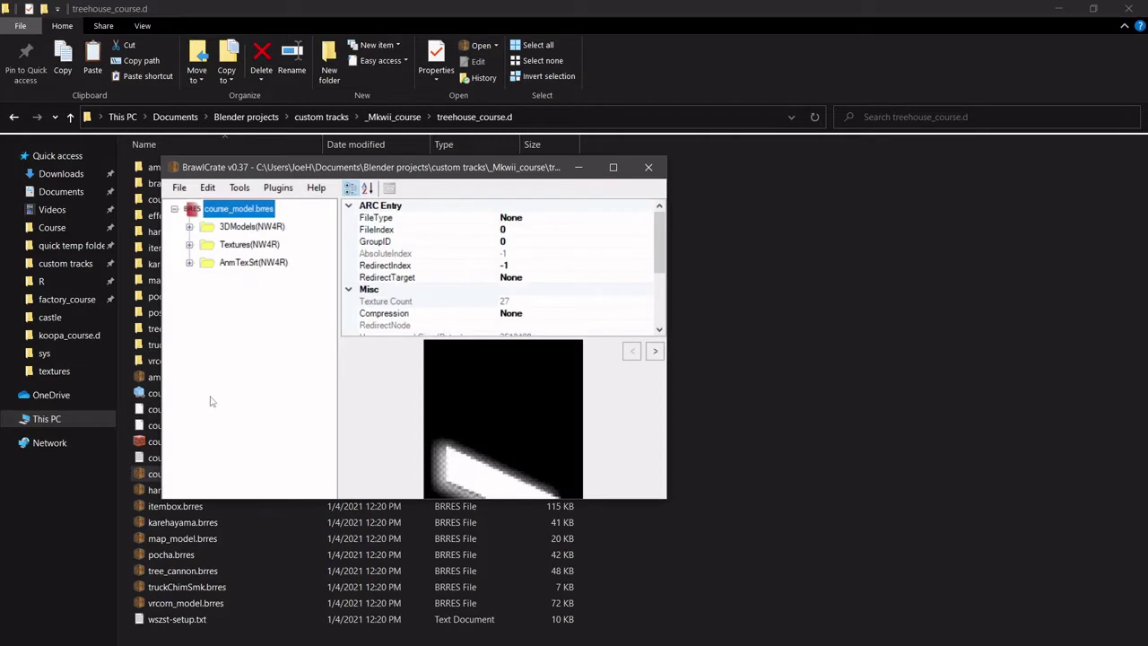
# Examine the course, course2 and course3 texture animations in AnmTexSrt(NW4R) to see which materials they animate.
pyautogui.click(190, 261)
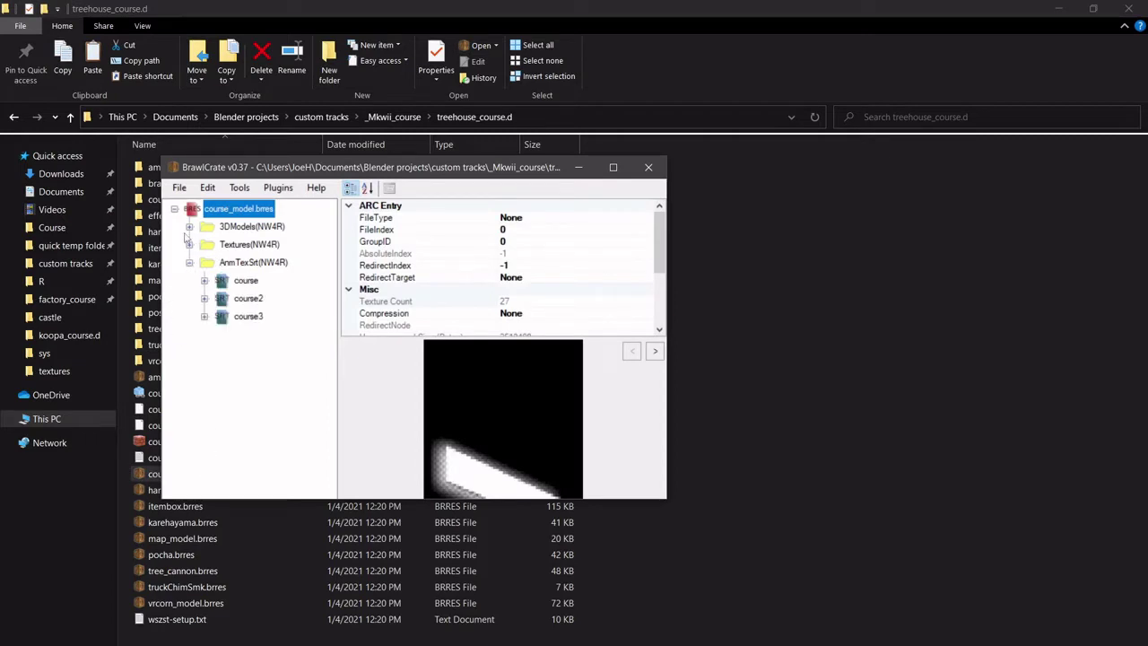
pyautogui.click(205, 280)
pyautogui.click(204, 315)
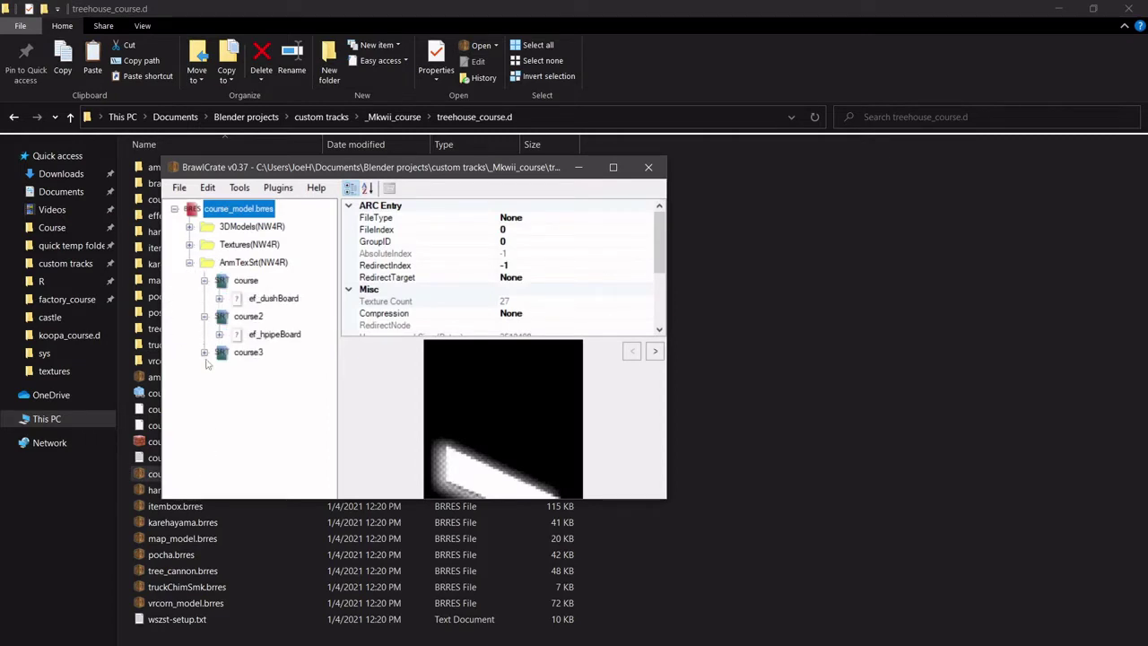
pyautogui.click(204, 352)
pyautogui.click(272, 299)
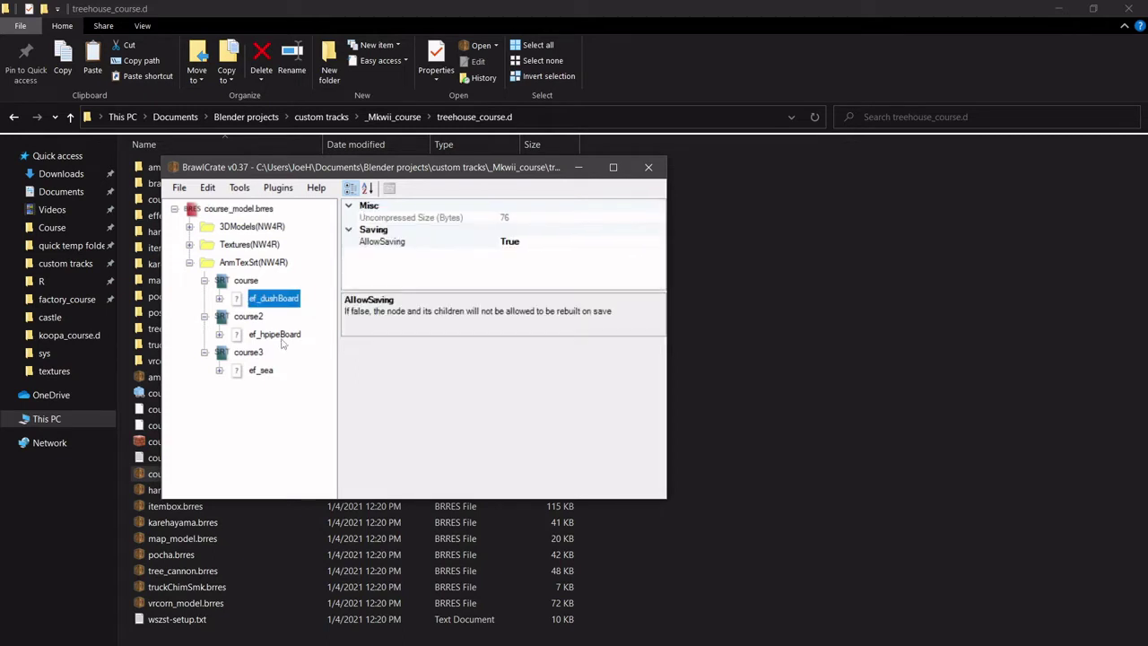
pyautogui.click(281, 336)
pyautogui.click(261, 372)
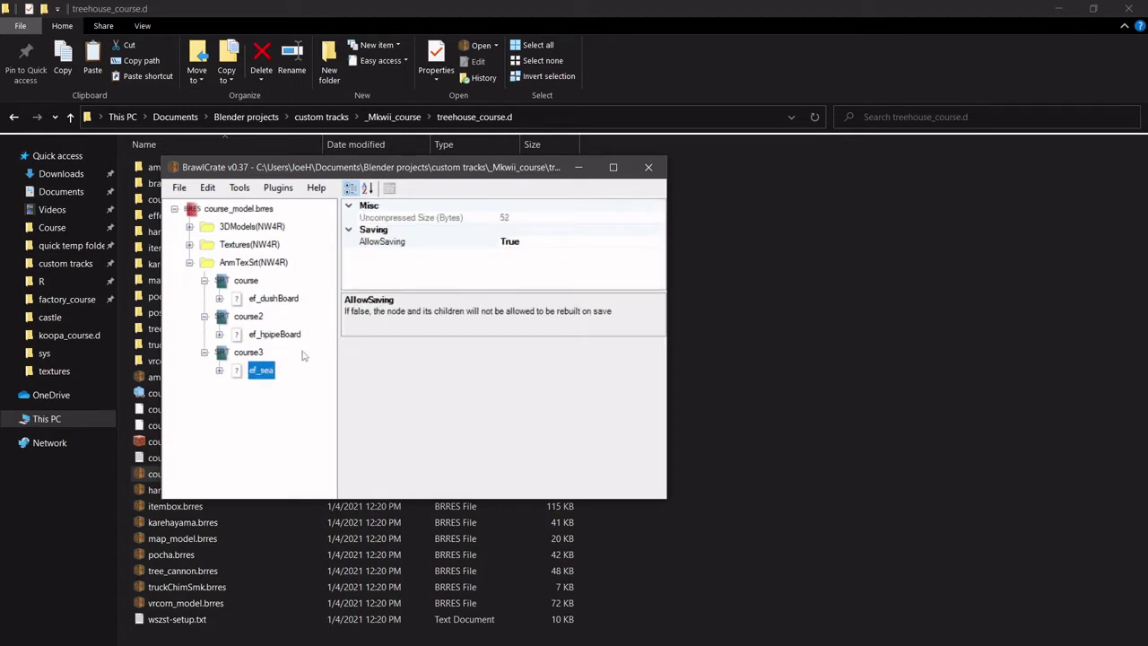
# Examine the treehouse course model's ef_sea material and its three texture references, enlarging the window for the preview.
pyautogui.click(190, 227)
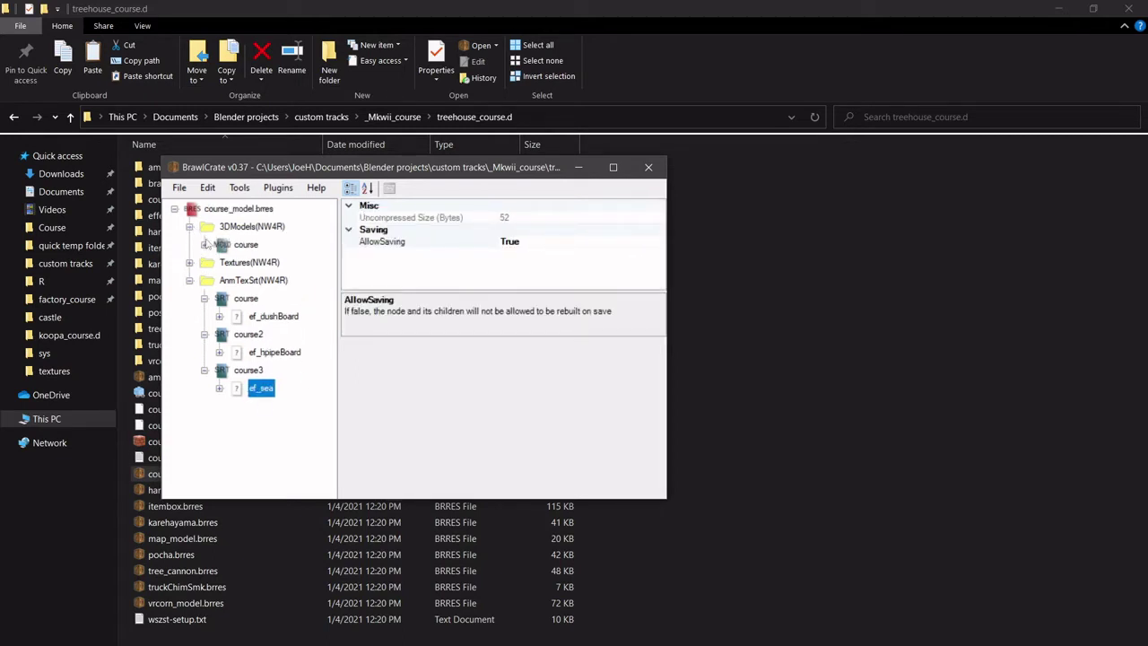
pyautogui.click(204, 245)
pyautogui.click(219, 298)
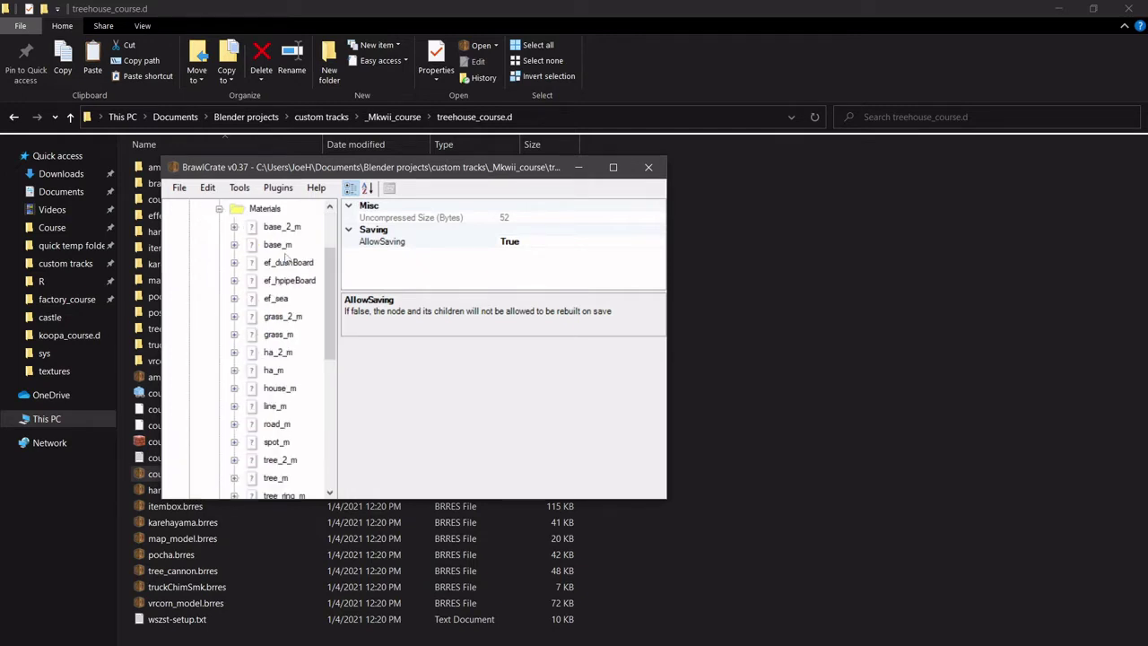
pyautogui.click(271, 298)
pyautogui.click(233, 298)
pyautogui.click(274, 318)
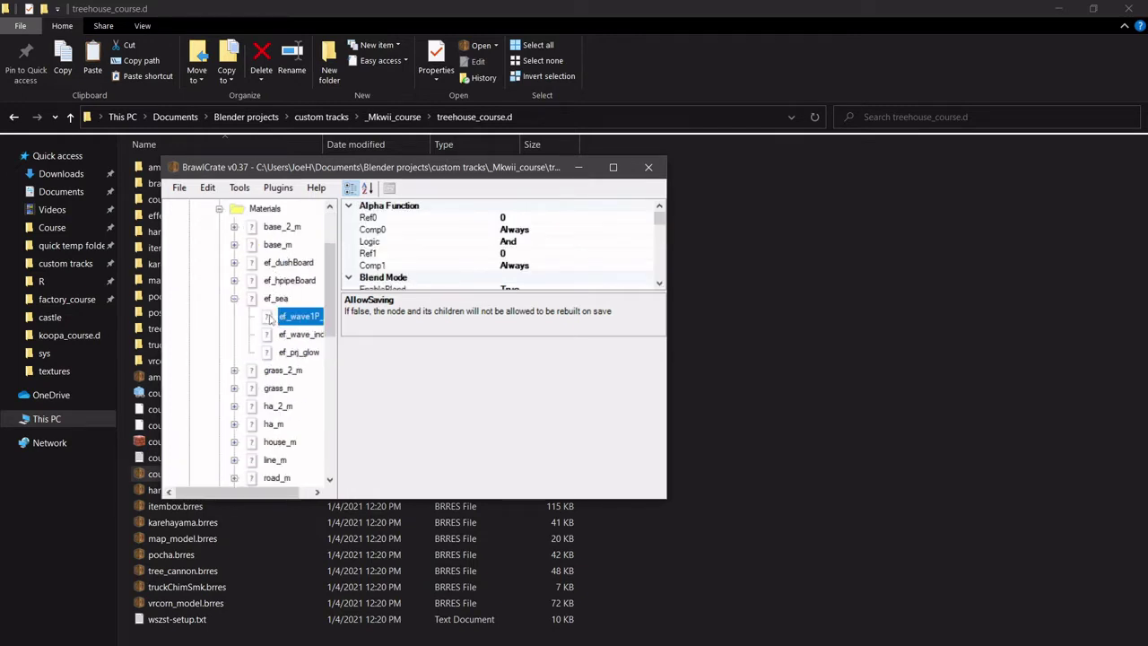
pyautogui.click(291, 336)
pyautogui.click(294, 350)
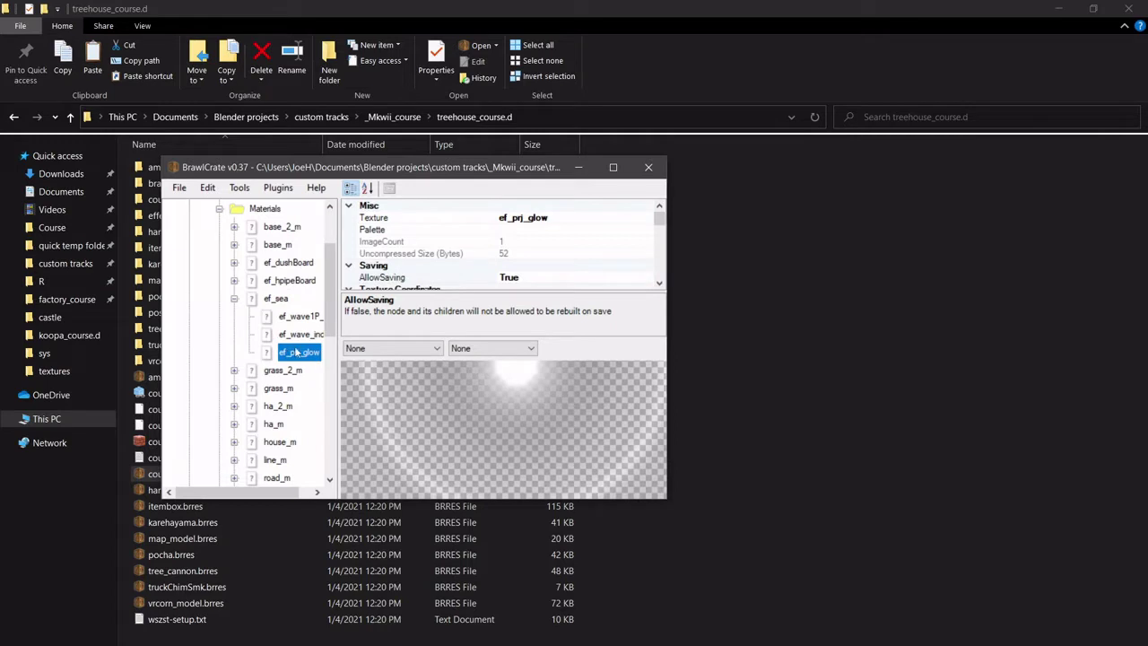
pyautogui.click(292, 318)
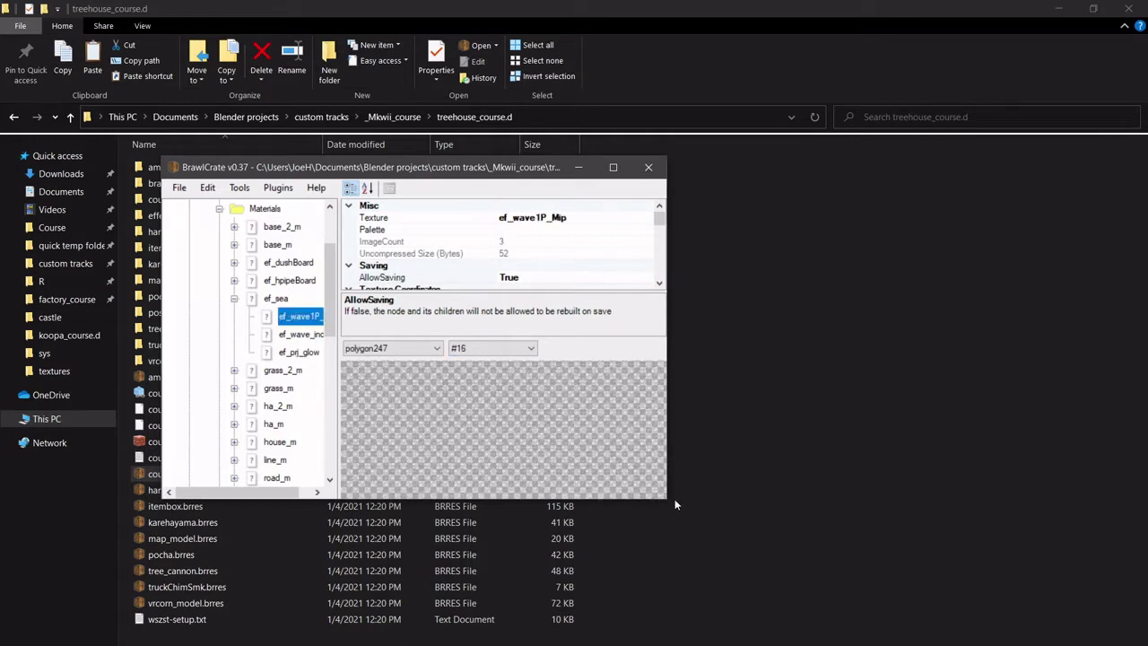
pyautogui.moveTo(668, 498); pyautogui.dragTo(935, 543)
pyautogui.click(234, 299)
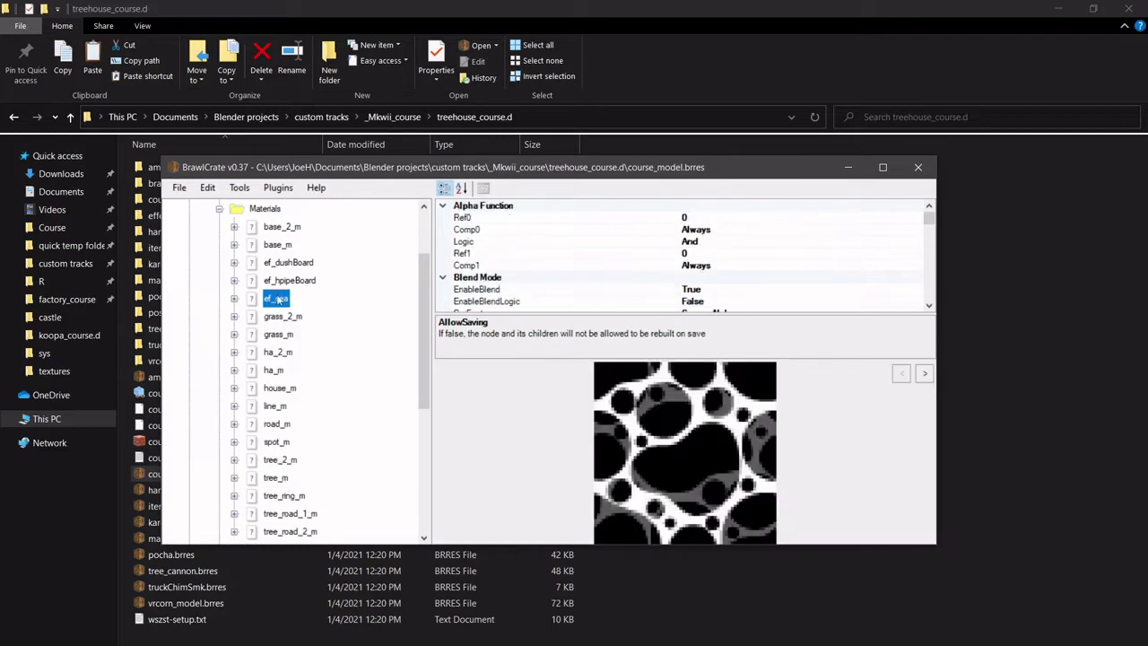
# Save the ef_sea material as a new MKWii Animations preset named MT_water, then close the treehouse course model.
pyautogui.click(280, 188)
pyautogui.moveTo(341, 219)
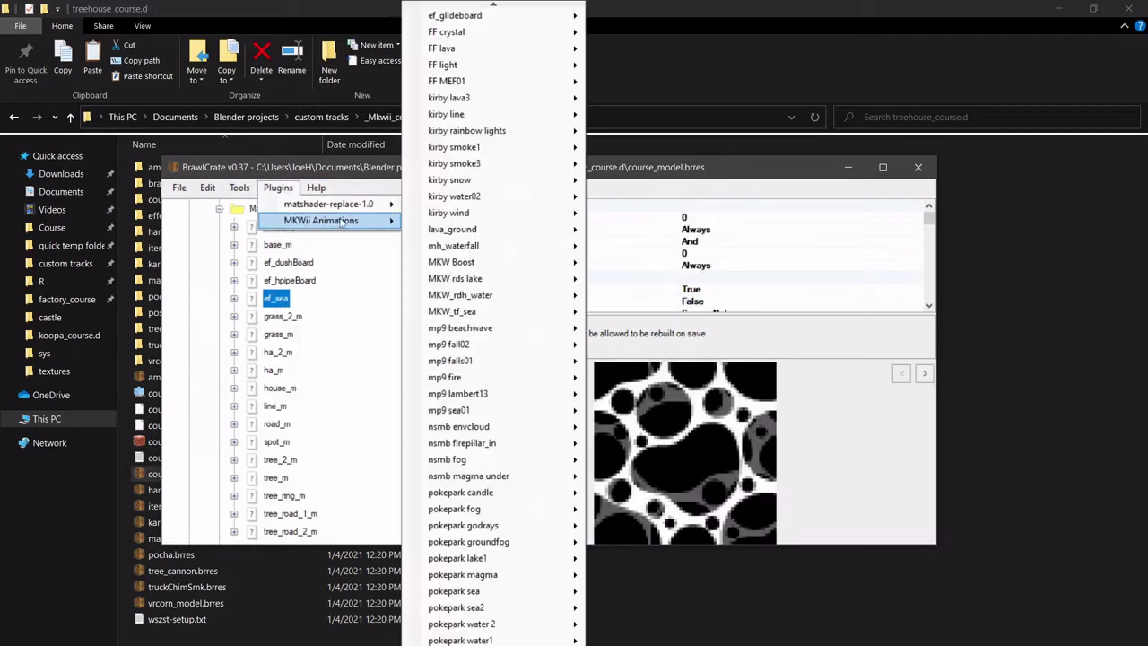
pyautogui.scroll(-11, 493, 322)
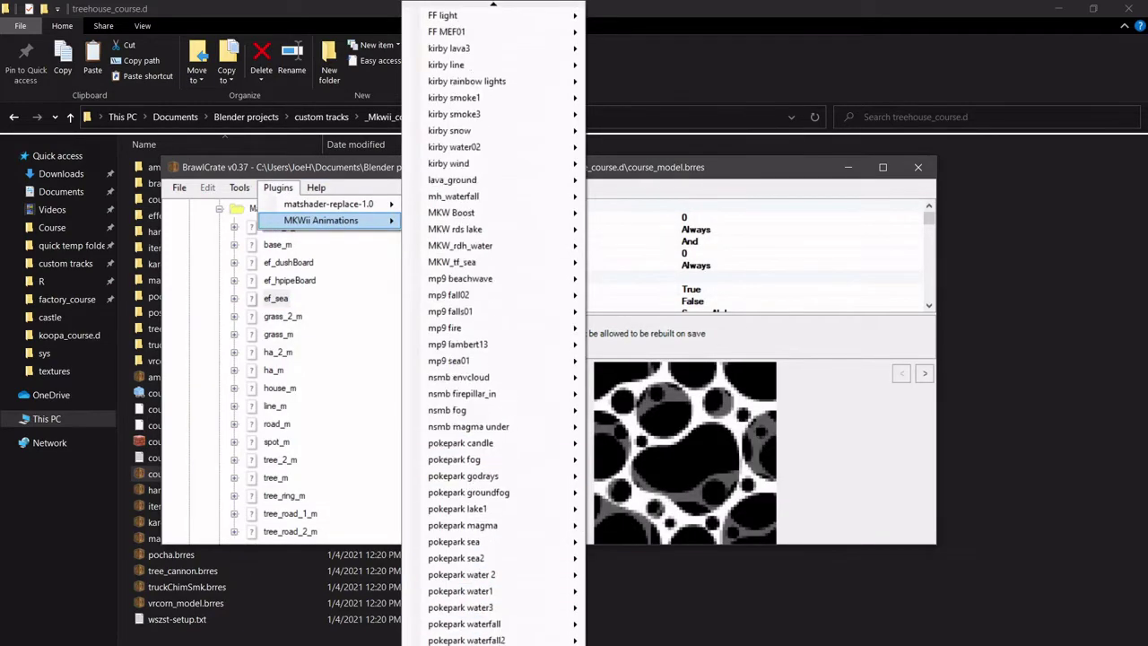
pyautogui.scroll(-11, 502, 322)
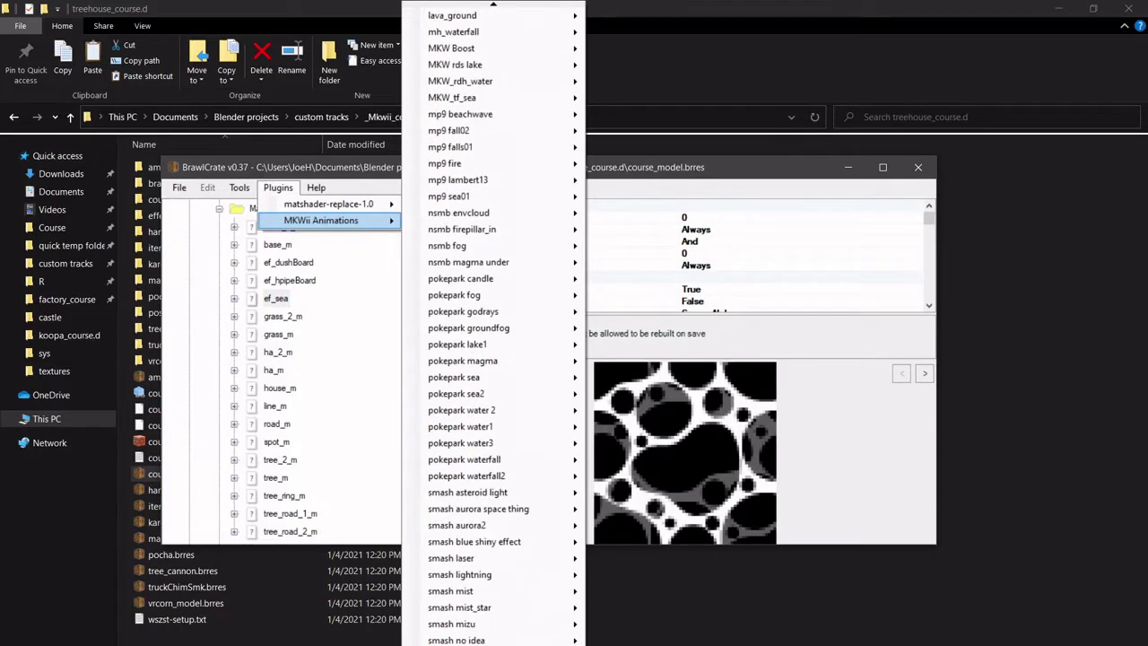
pyautogui.scroll(-10, 502, 323)
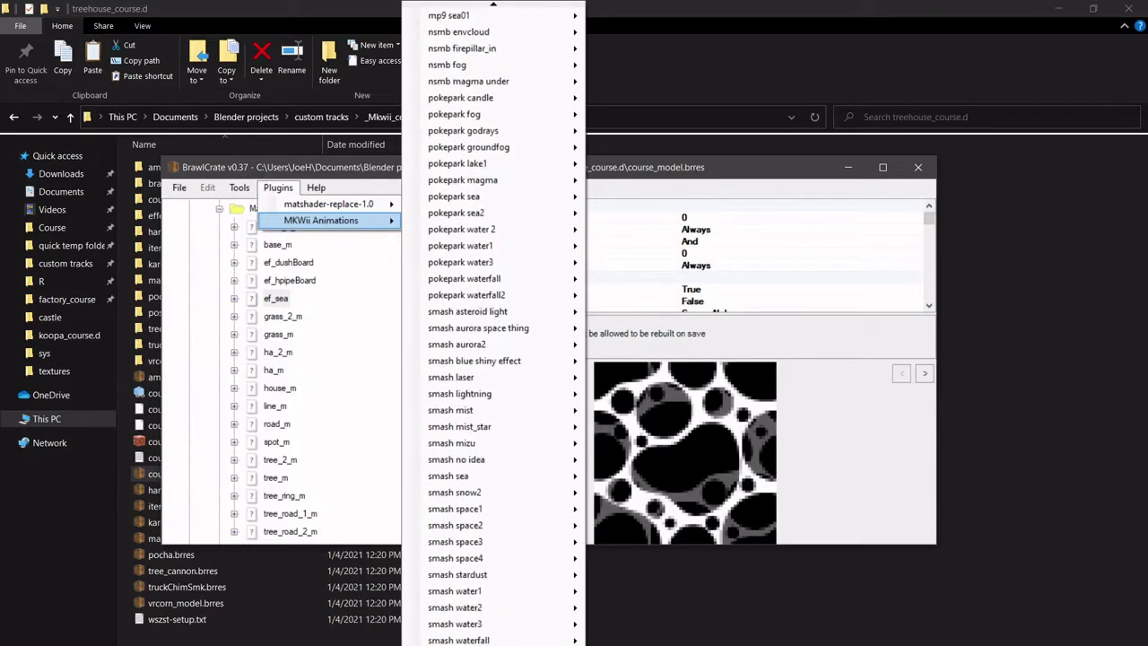
pyautogui.scroll(-8, 502, 323)
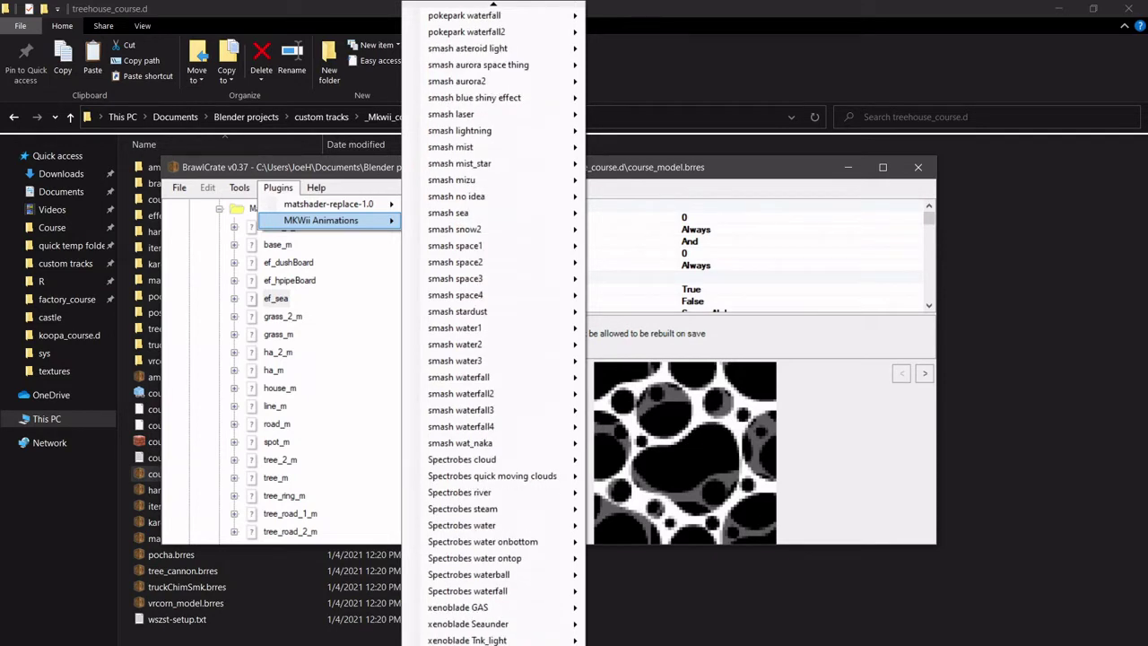
pyautogui.click(501, 461)
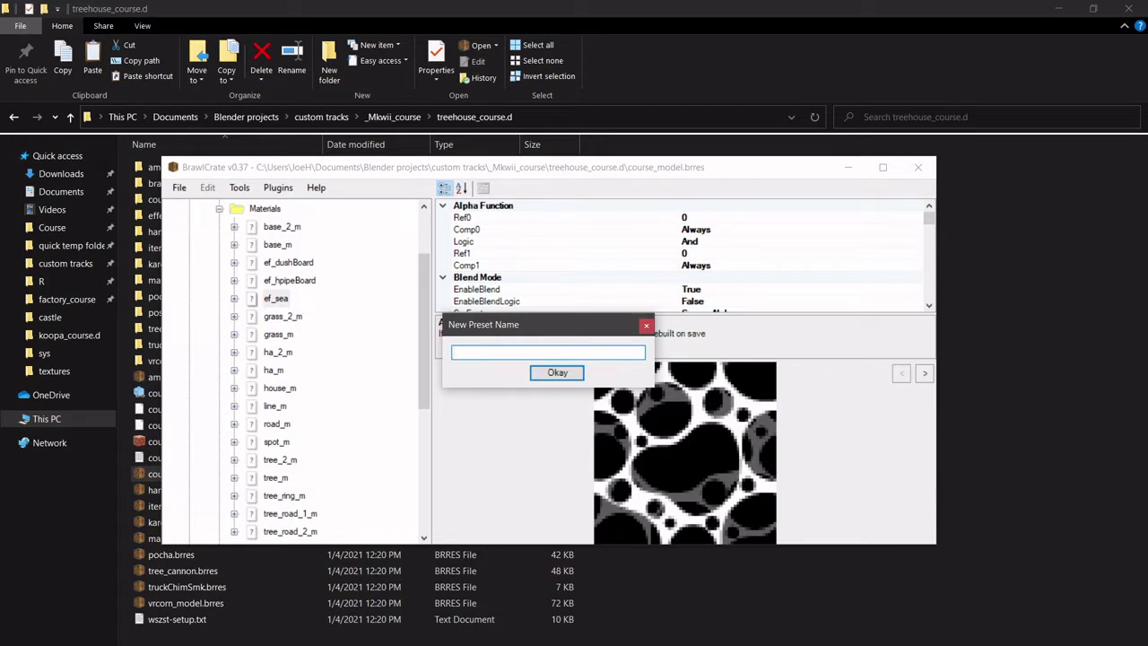
pyautogui.write('MT_water')
pyautogui.press('Return')
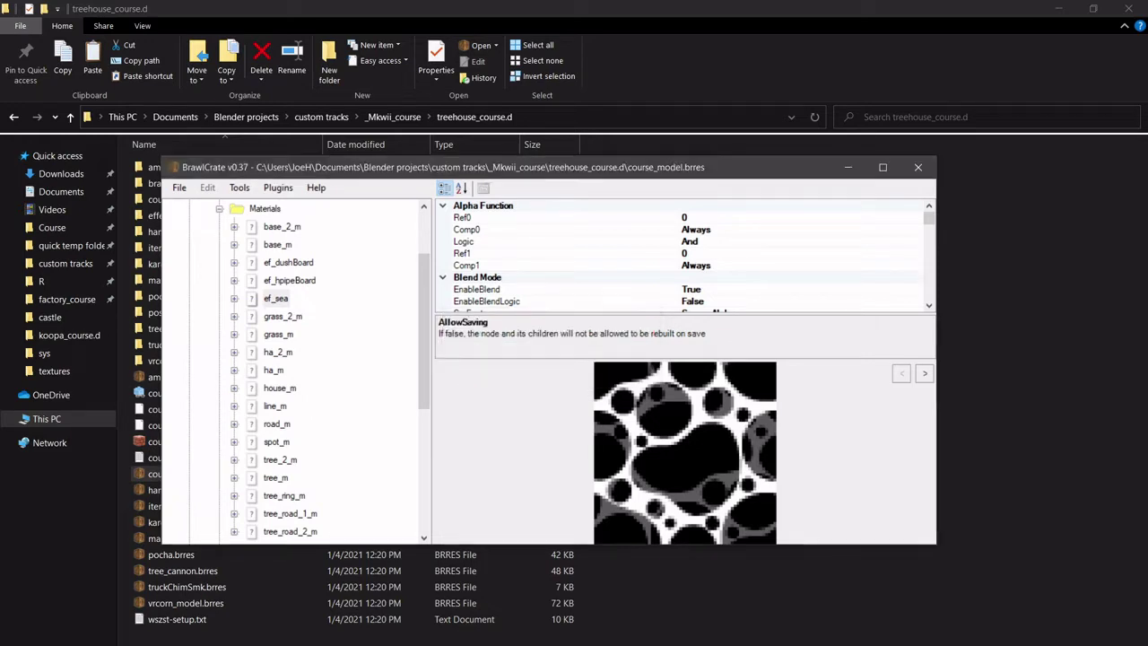
pyautogui.write('ef_sea')
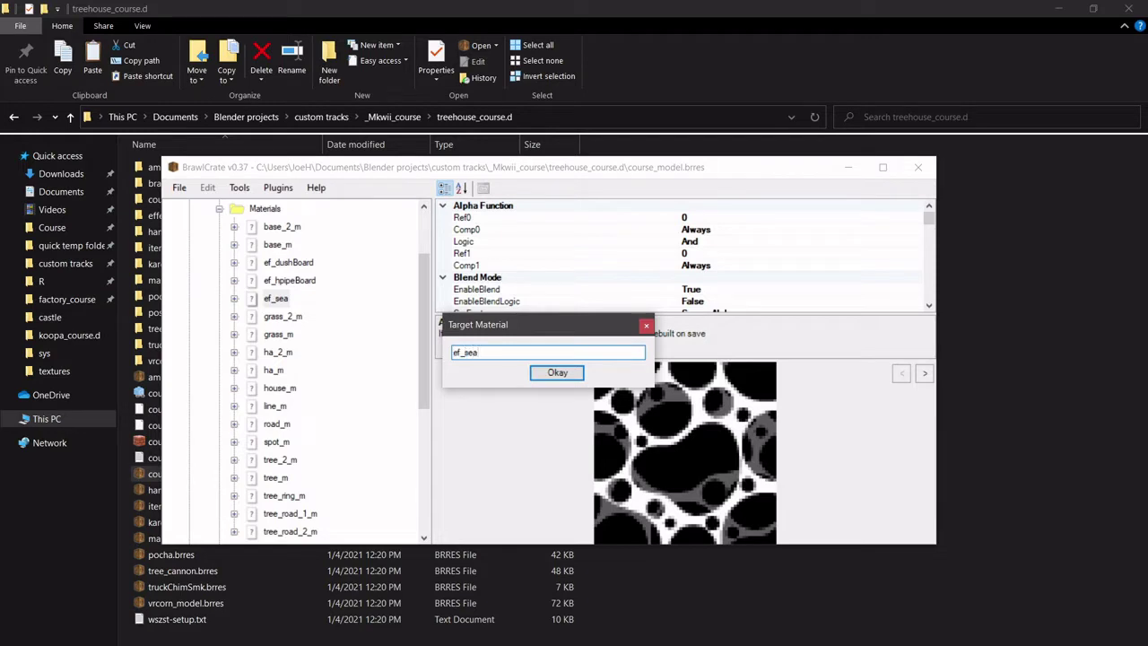
pyautogui.press('Return')
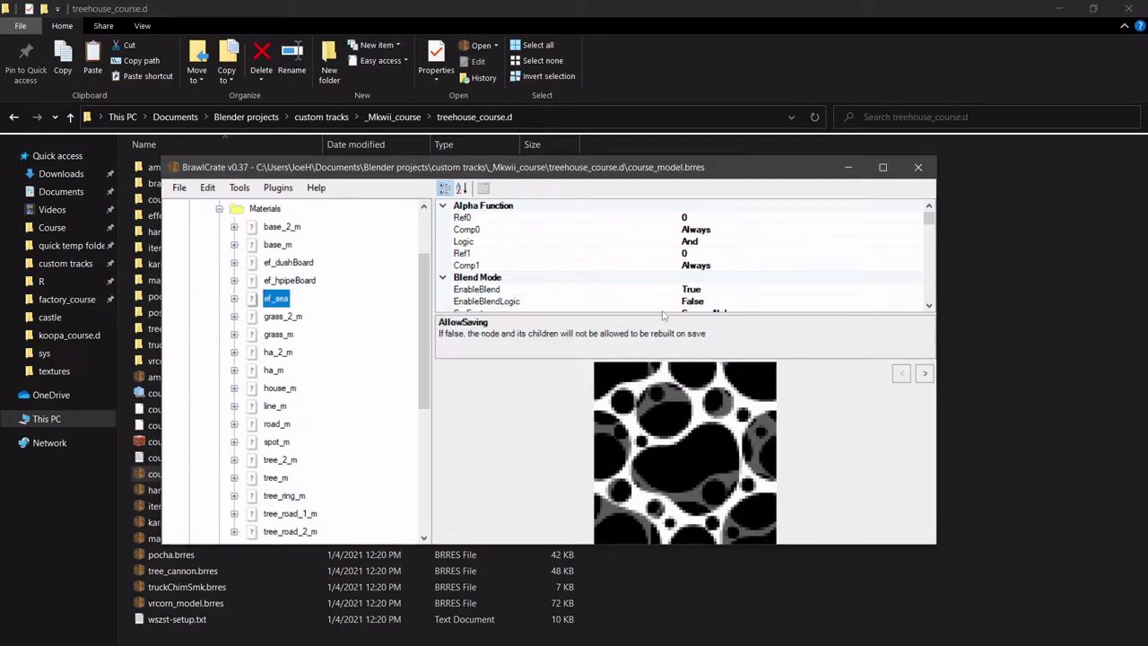
pyautogui.click(920, 168)
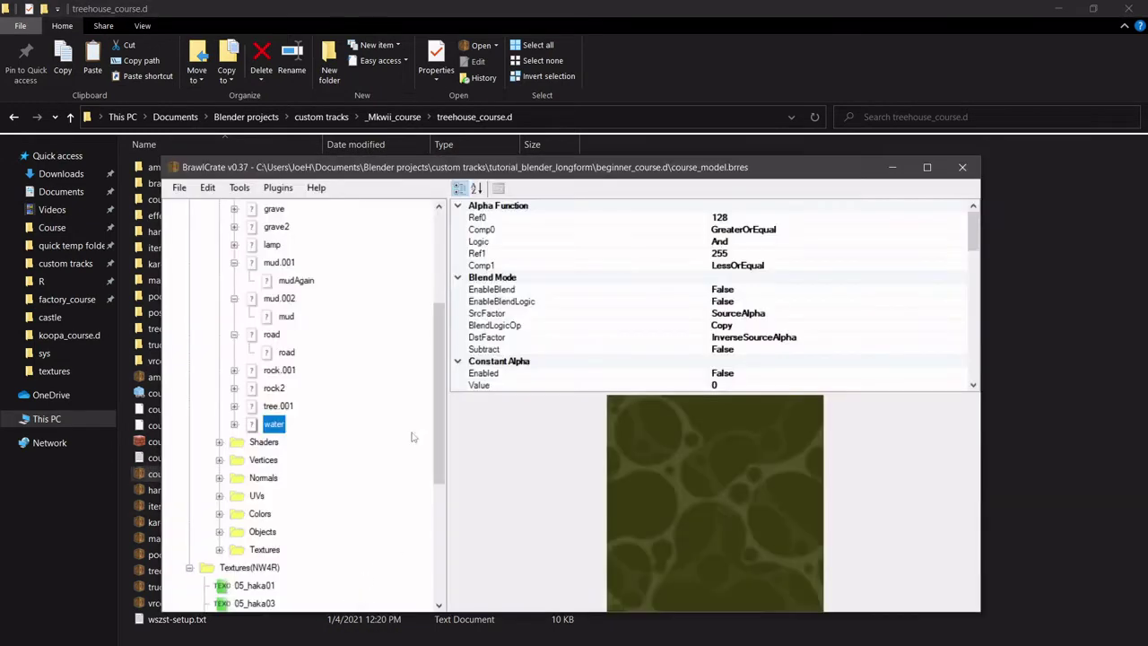
# Apply the MKW rds lake preset from MKWii Animations to the beginner course model, replacing the water material.
pyautogui.click(316, 188)
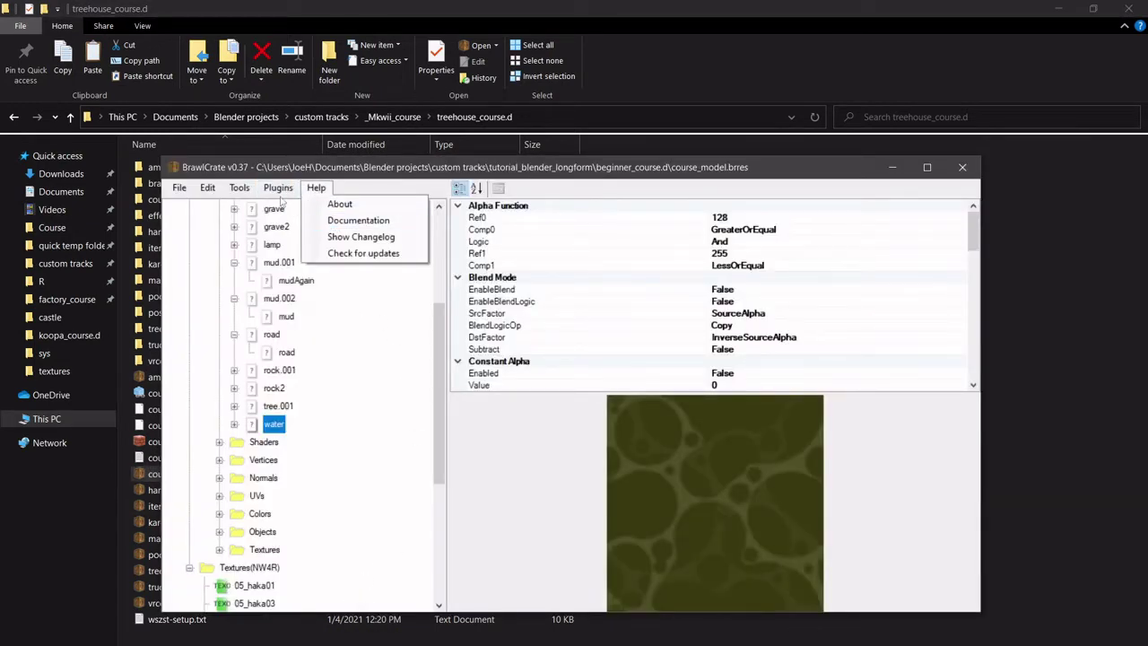
pyautogui.moveTo(278, 187)
pyautogui.moveTo(339, 222)
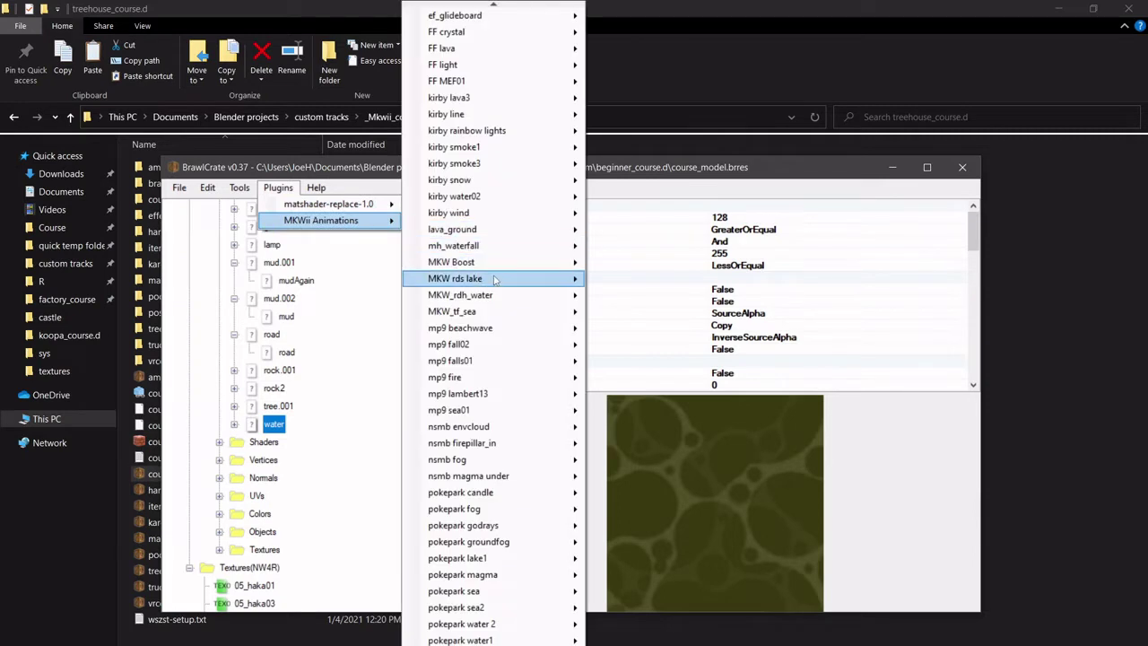
pyautogui.moveTo(520, 280)
pyautogui.click(632, 285)
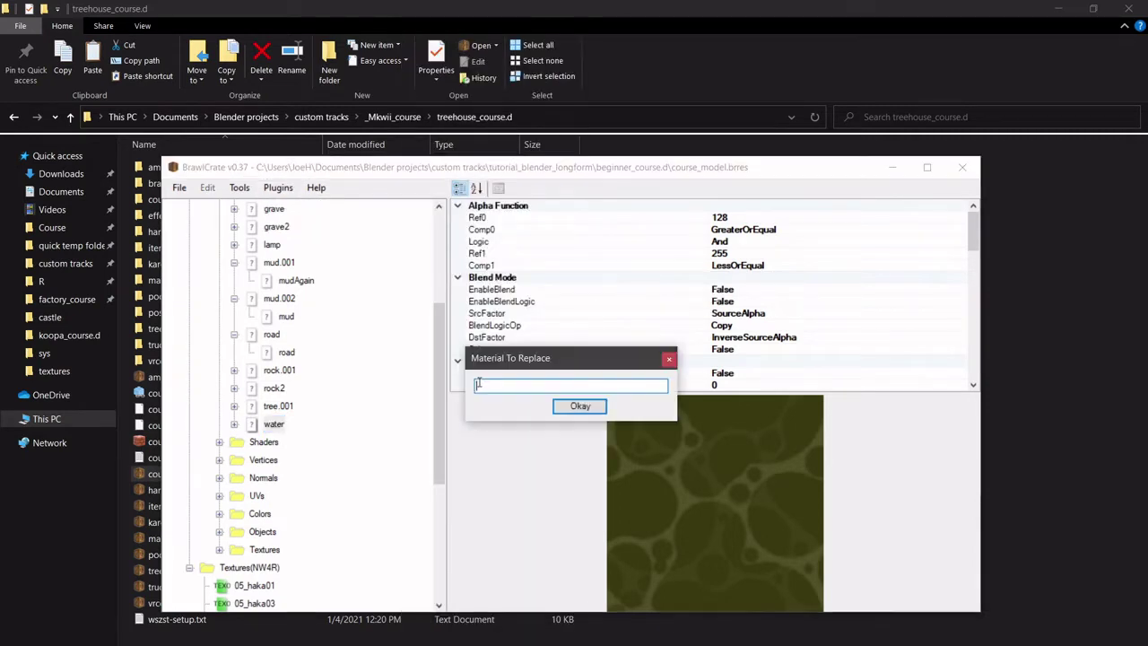
pyautogui.write('water')
pyautogui.press('Return')
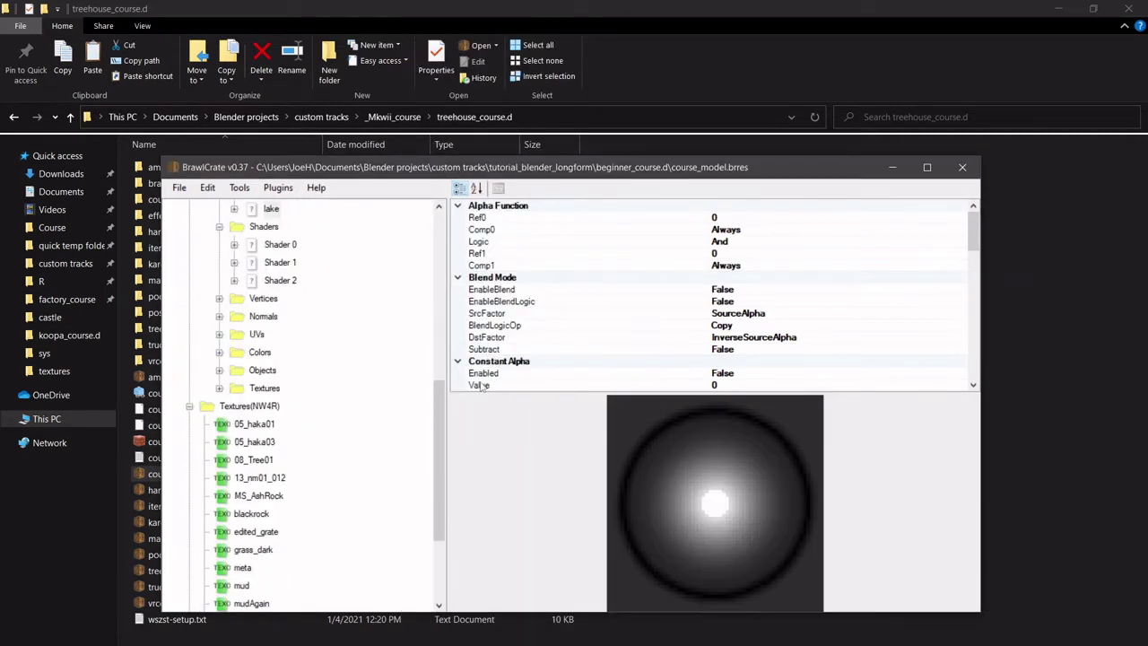
# Examine the lake material's Shader 2, its texture references yo_wave_tex, yo_wave_warp_mip and ef_prj_glow, and its material properties.
pyautogui.scroll(3, 350, 318)
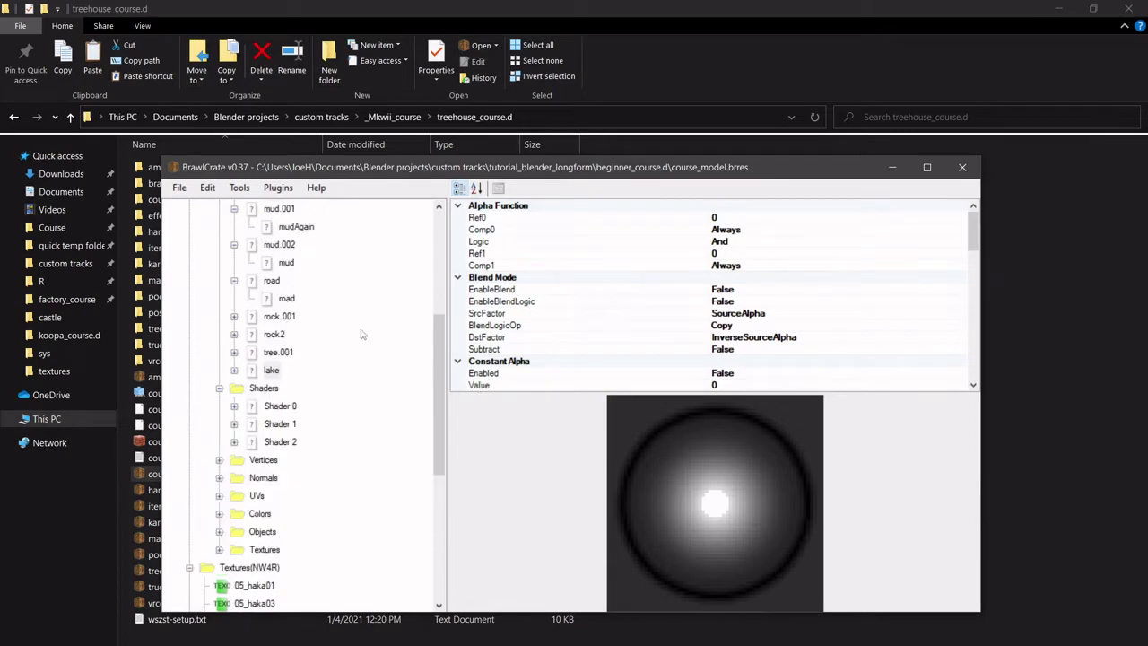
pyautogui.click(284, 443)
pyautogui.click(234, 370)
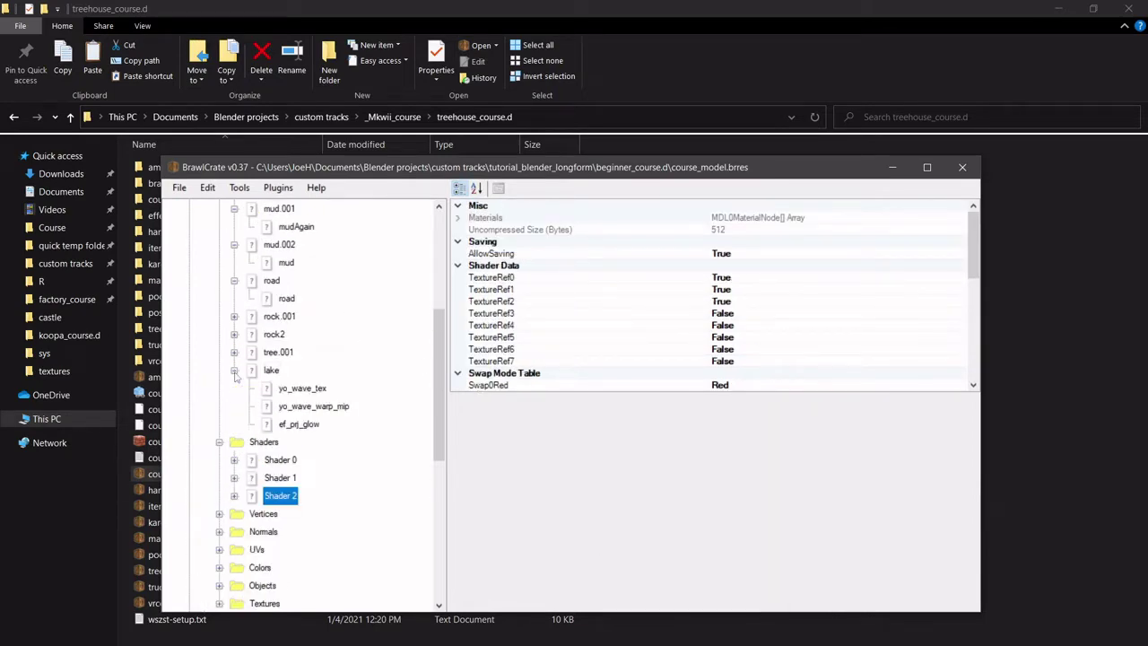
pyautogui.click(303, 387)
pyautogui.click(313, 405)
pyautogui.click(299, 424)
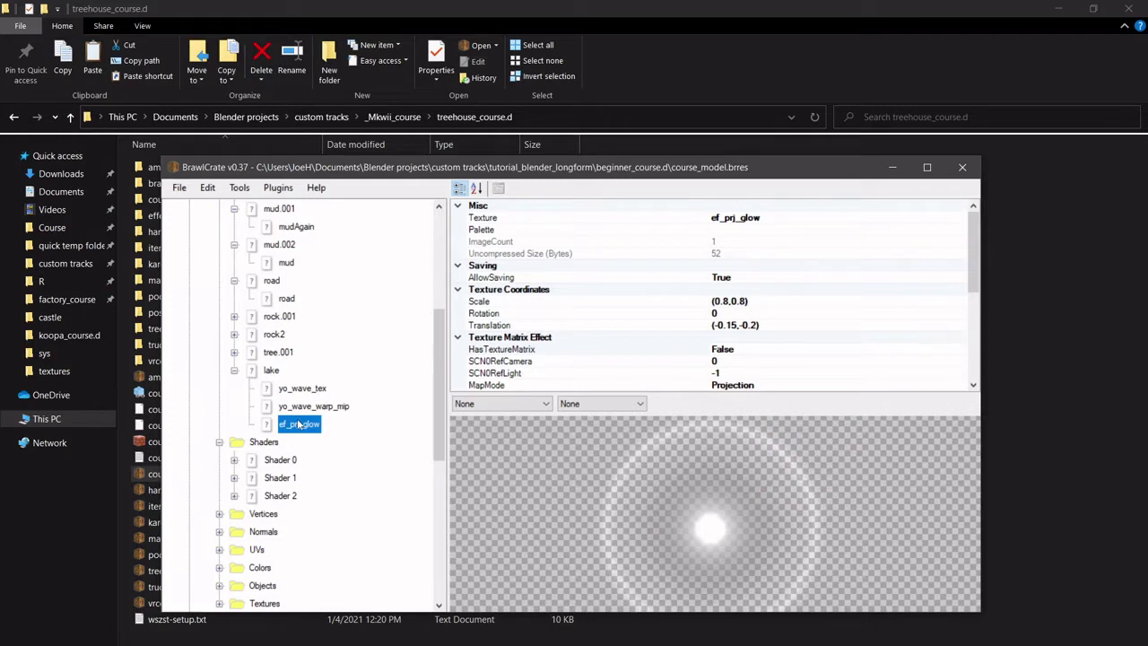
pyautogui.click(305, 387)
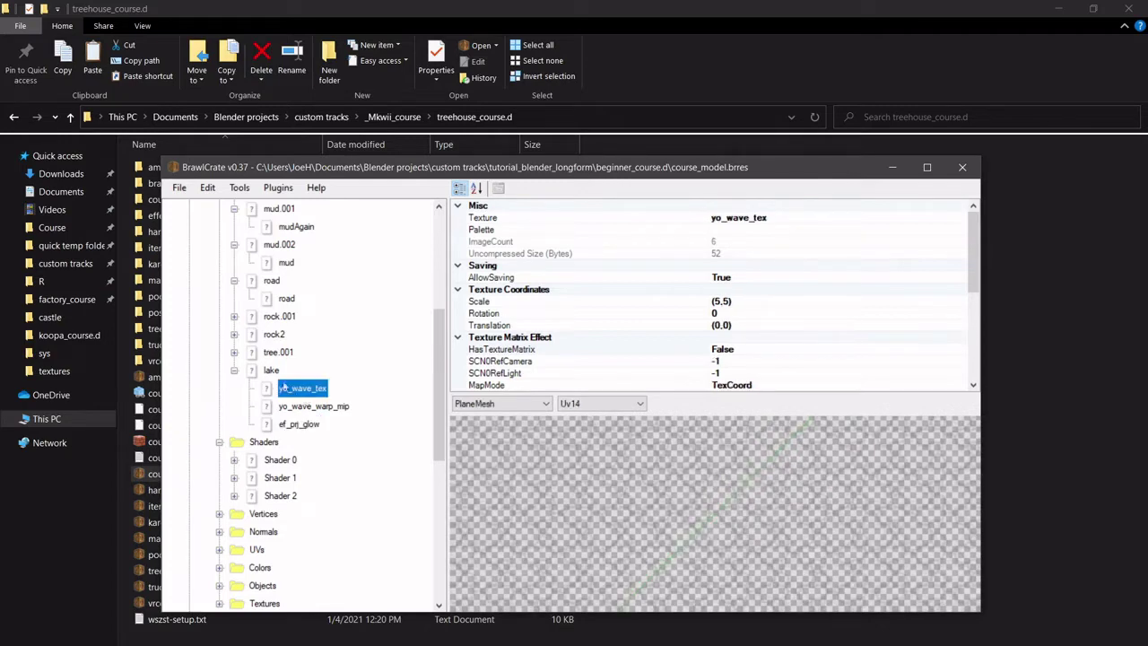
pyautogui.click(270, 371)
pyautogui.scroll(-10, 769, 288)
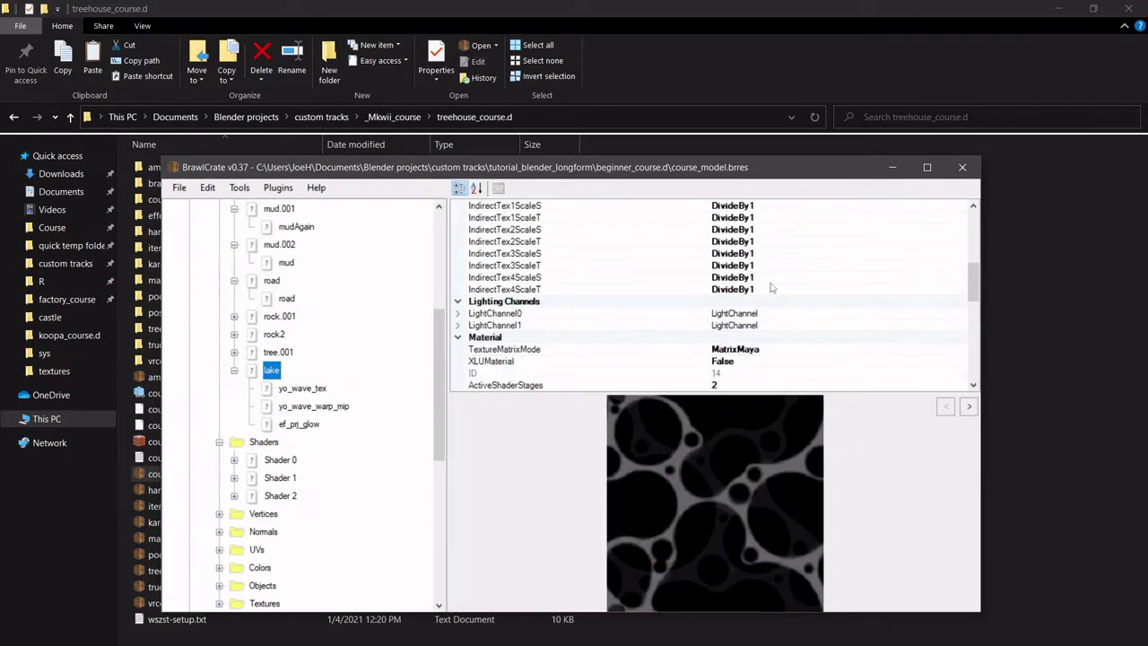
pyautogui.scroll(-10, 768, 288)
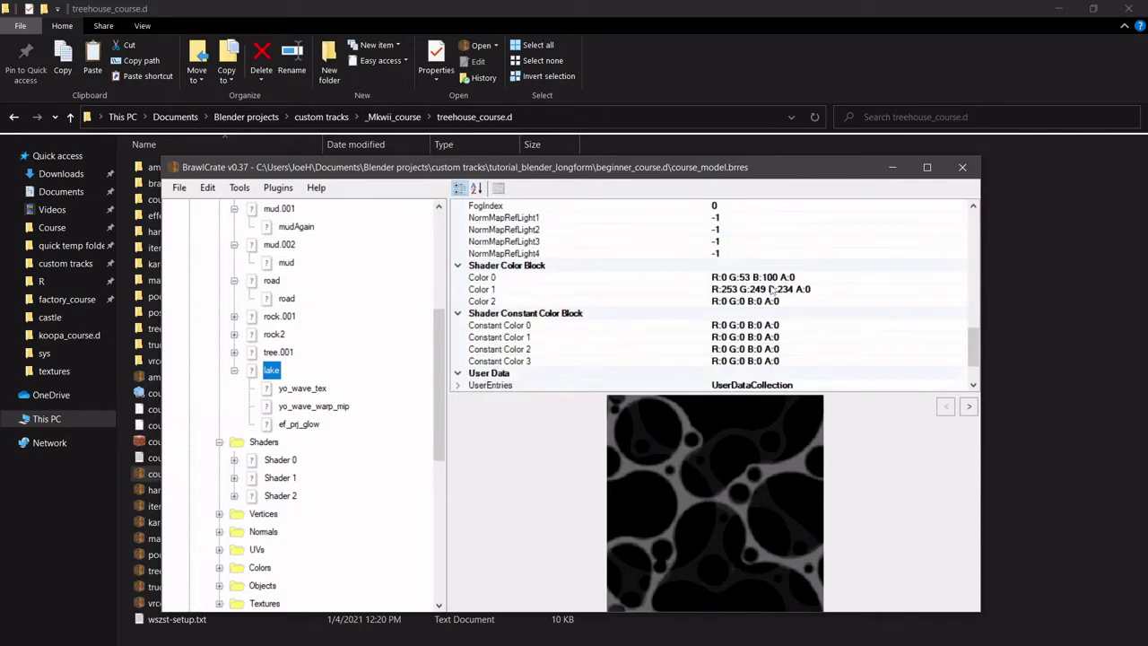
pyautogui.click(313, 406)
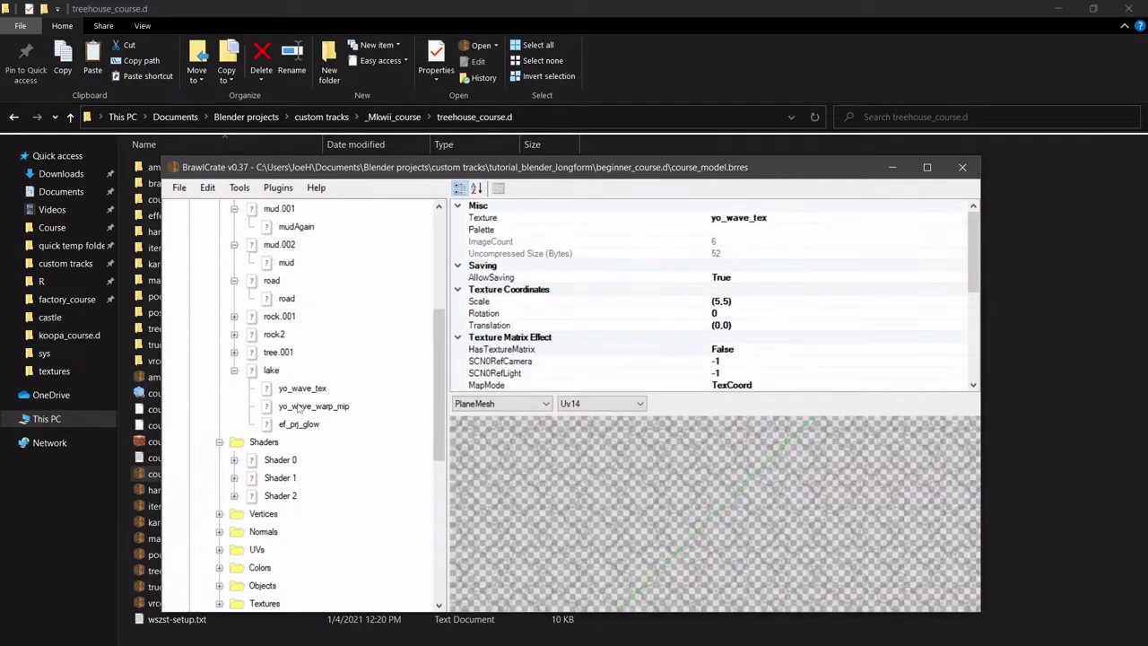
pyautogui.scroll(-3, 689, 503)
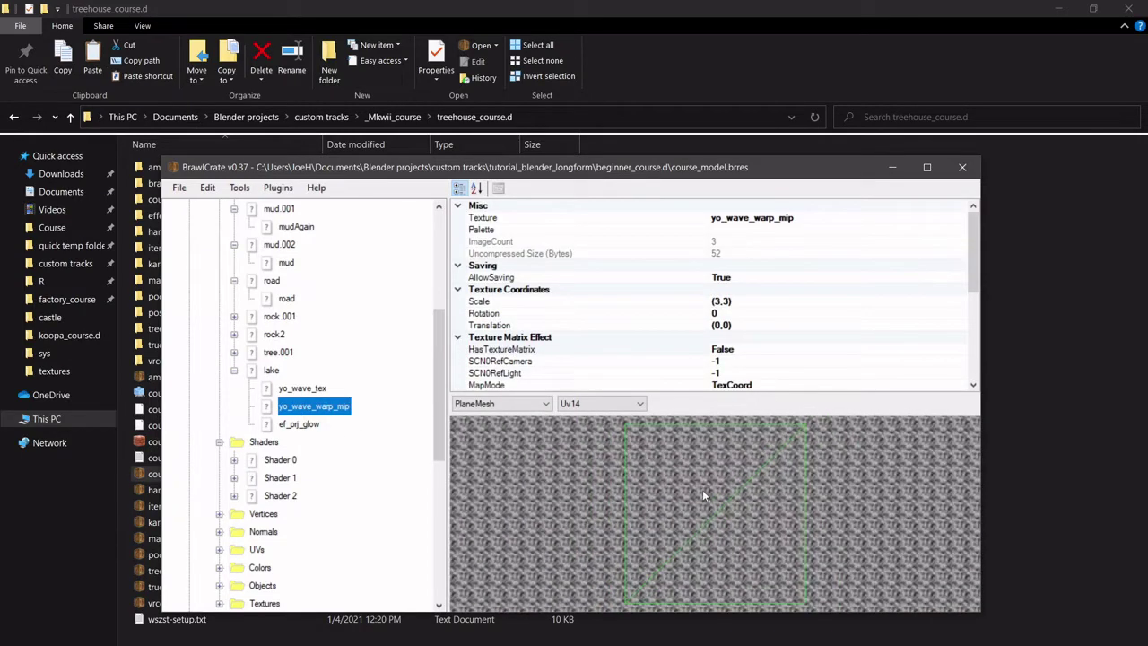
pyautogui.press('Down')
pyautogui.press('Left')
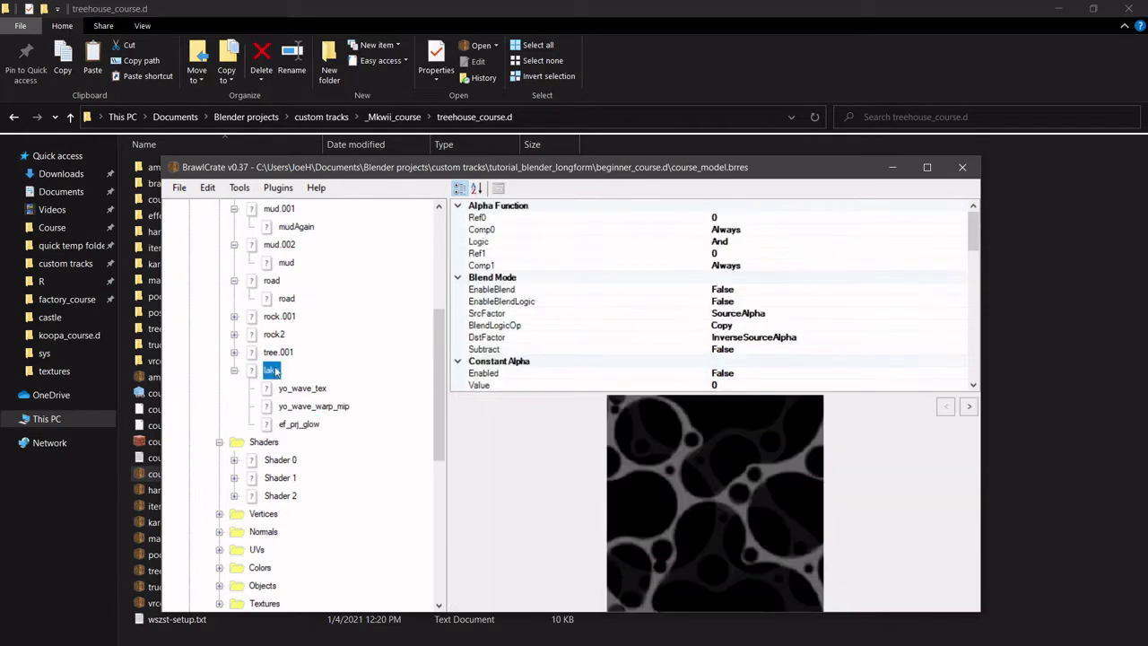
# Set the lake material's shader Color 0 to a dark green of R:0 G:81 B:60 A:0, with the alpha preview off.
pyautogui.scroll(-10, 851, 323)
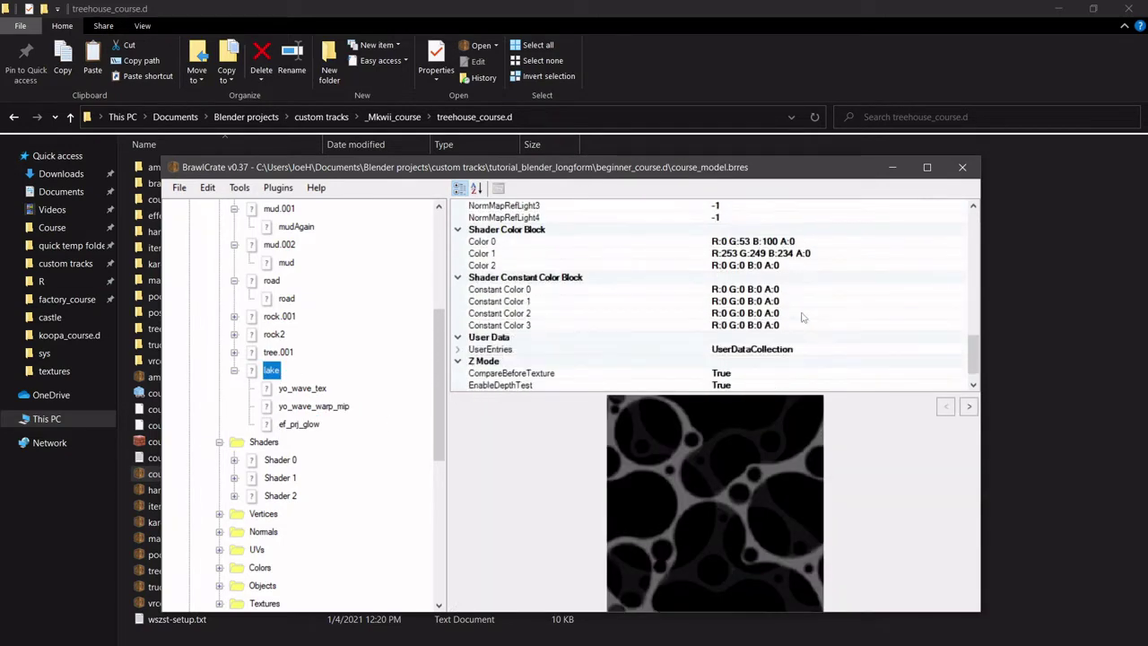
pyautogui.click(768, 241)
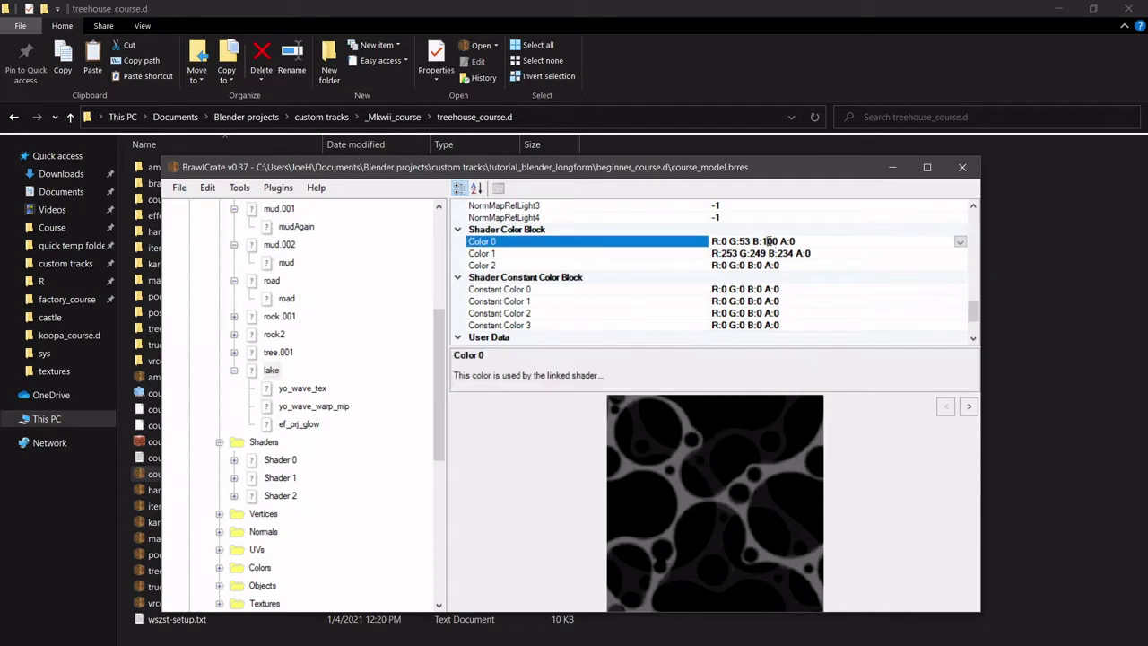
pyautogui.click(957, 242)
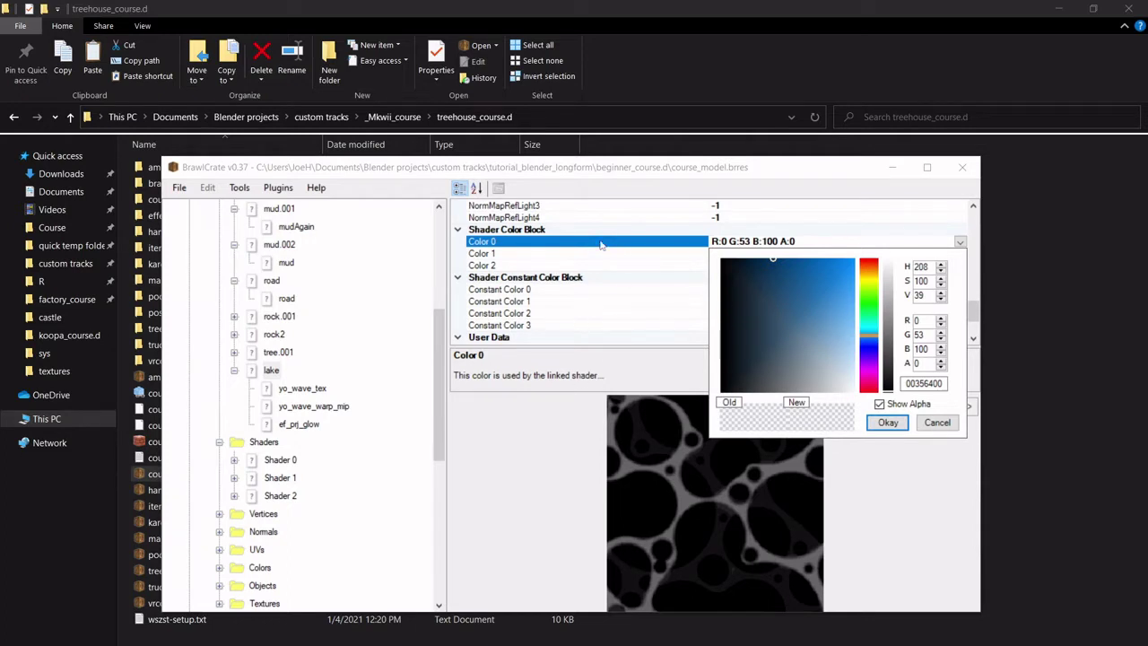
pyautogui.moveTo(889, 356); pyautogui.dragTo(889, 391)
pyautogui.click(866, 334)
pyautogui.moveTo(867, 338); pyautogui.dragTo(870, 324)
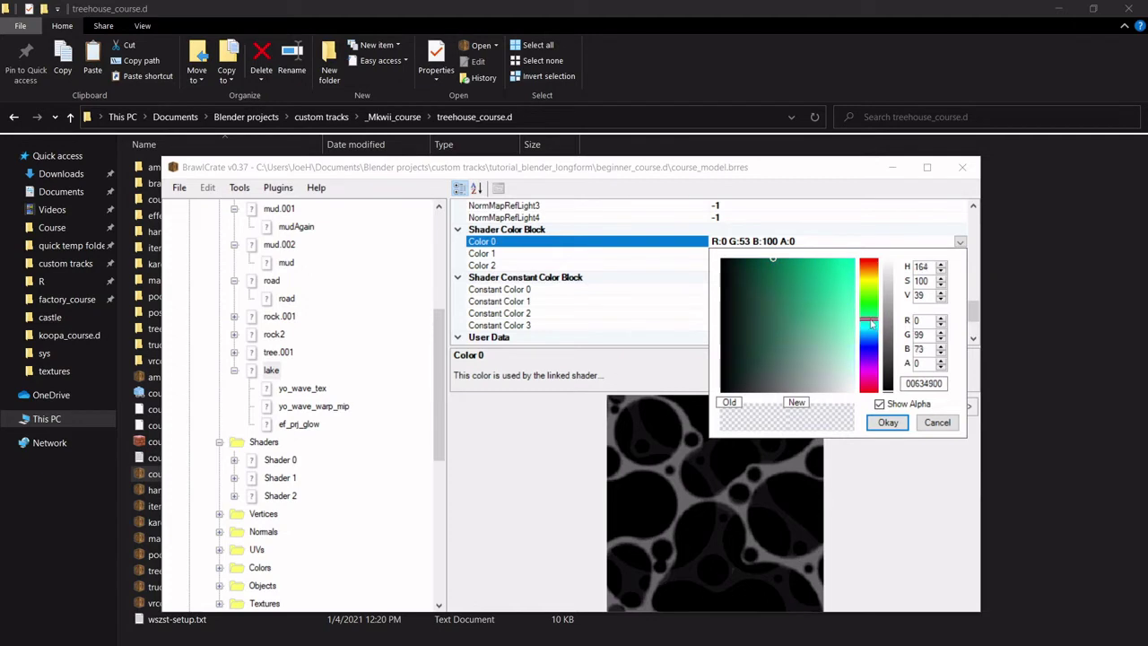
pyautogui.click(879, 404)
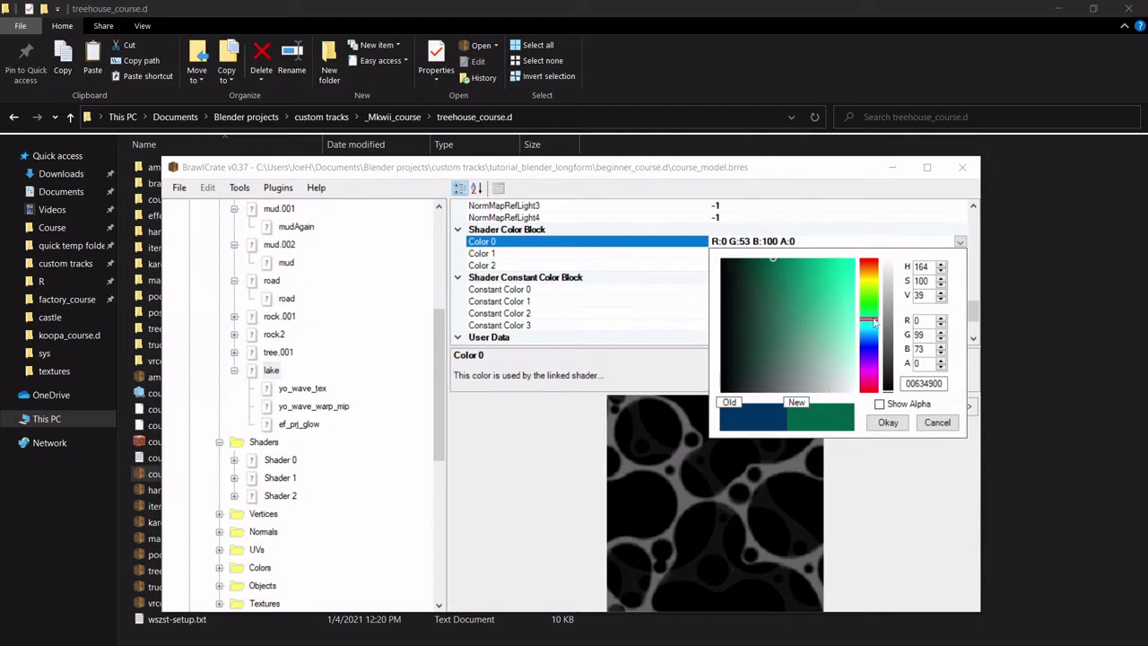
pyautogui.moveTo(776, 289); pyautogui.dragTo(763, 262)
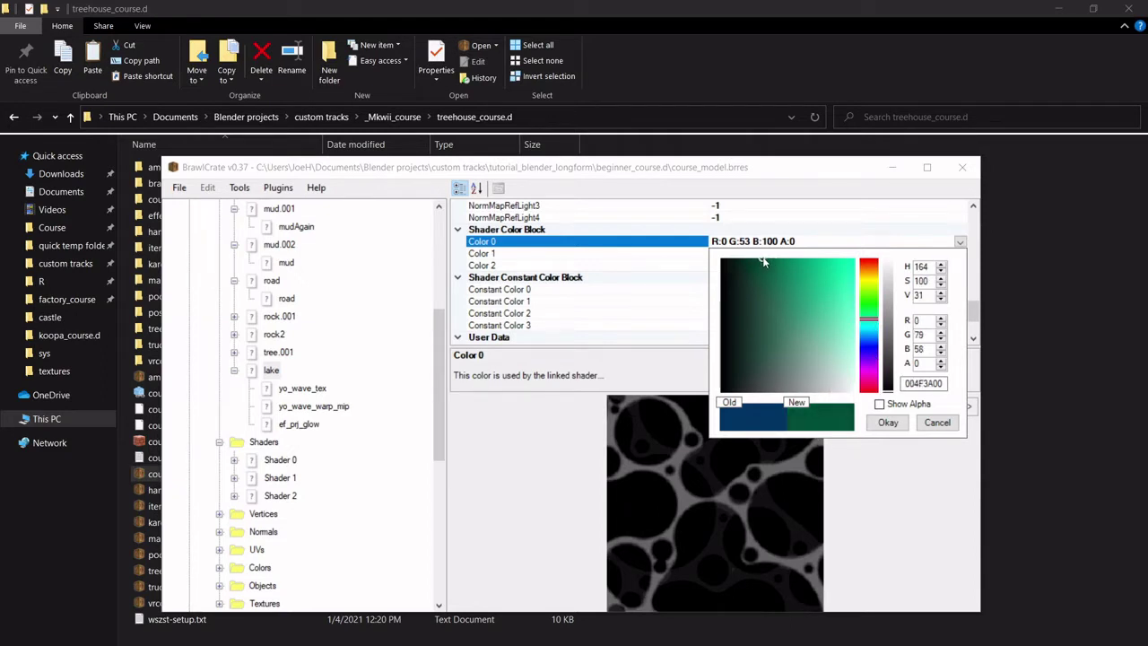
pyautogui.click(890, 423)
# Set the lake material's shader Color 1 to a pale blue of R:234 G:249 B:252 A:0, with the alpha preview off.
pyautogui.click(742, 266)
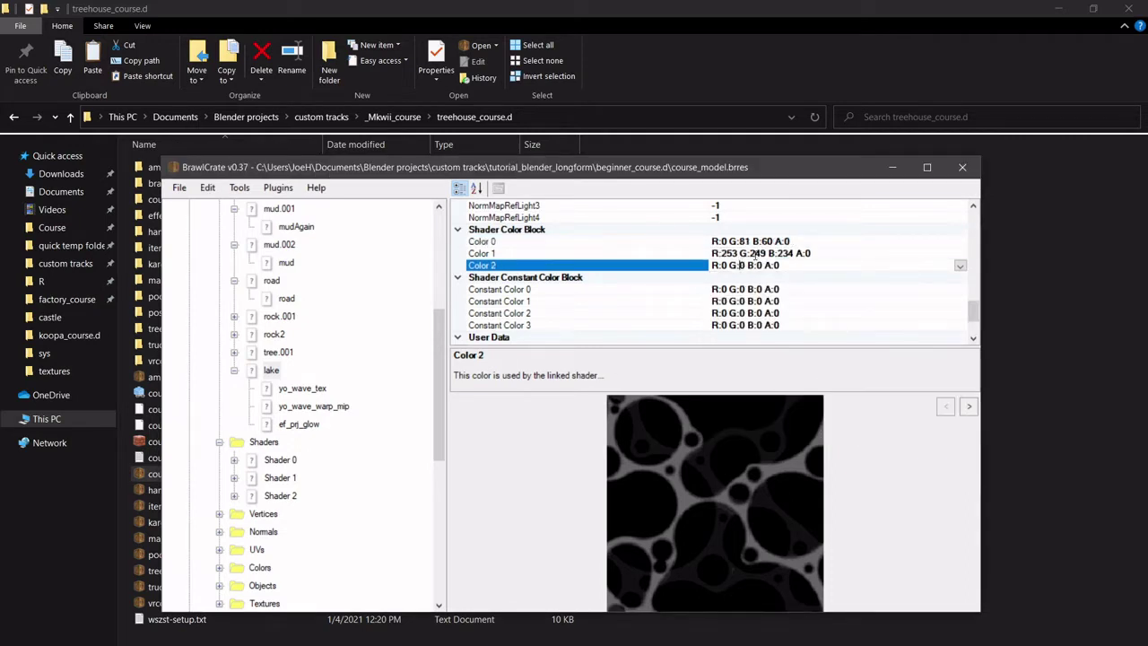
pyautogui.click(754, 254)
pyautogui.click(959, 254)
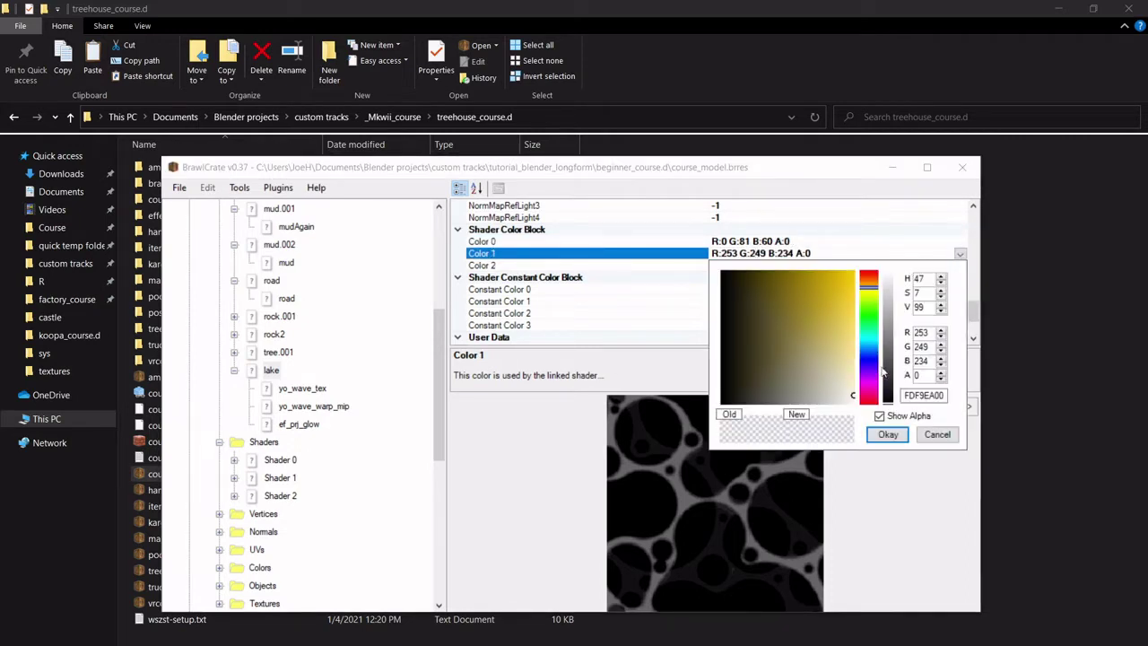
pyautogui.click(897, 415)
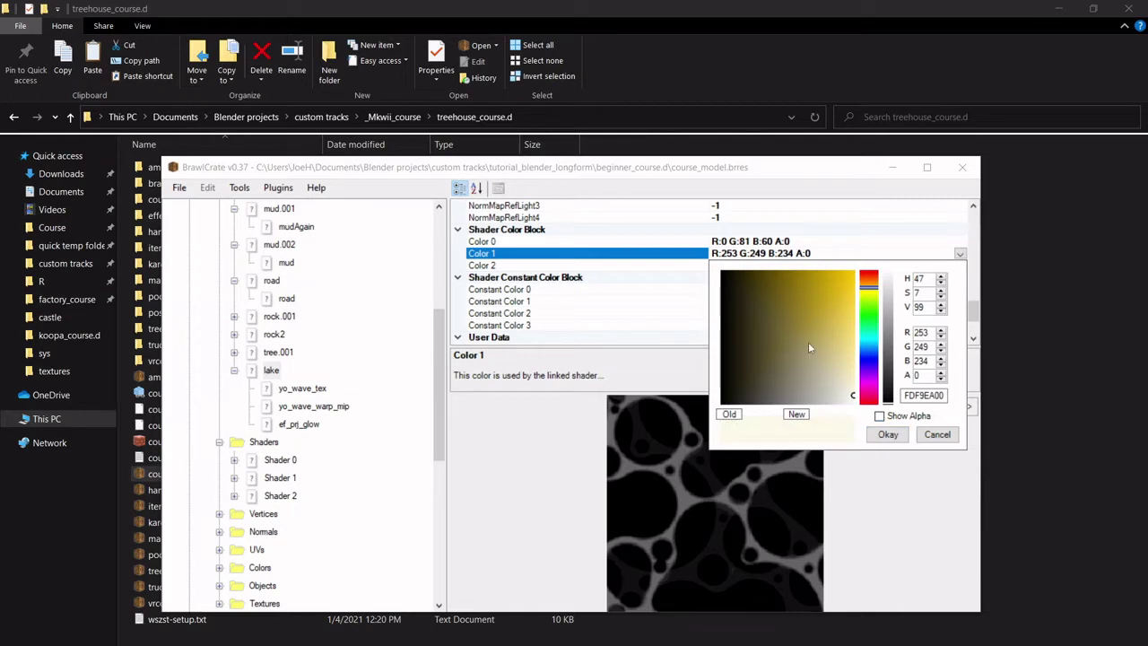
pyautogui.moveTo(875, 295); pyautogui.dragTo(882, 345)
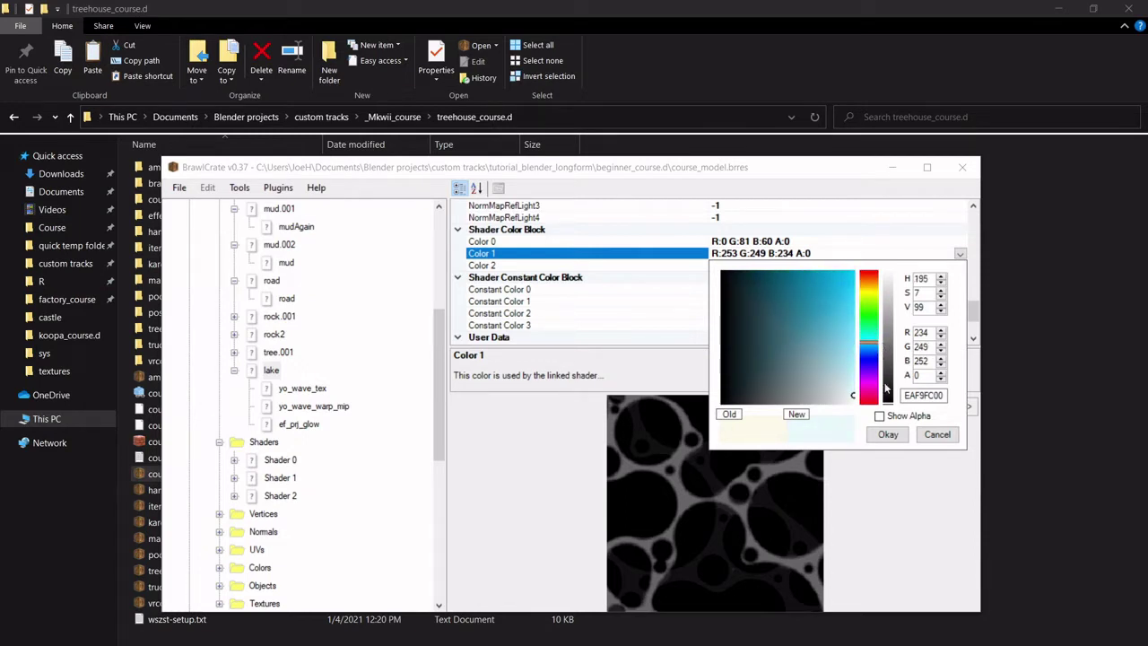
pyautogui.click(888, 434)
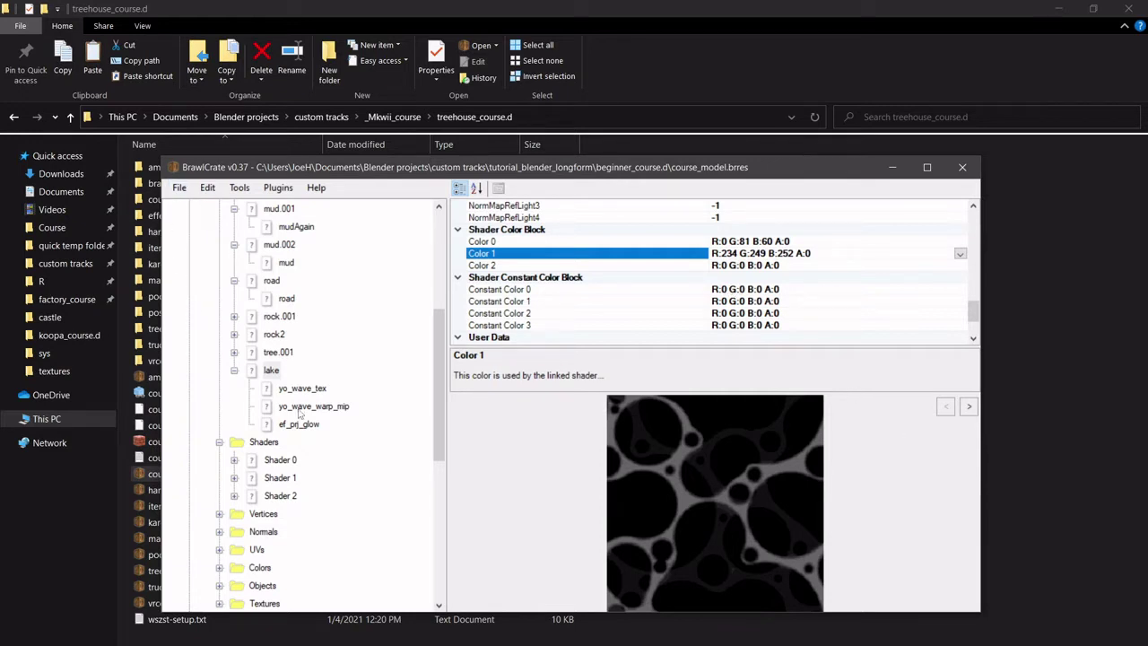
pyautogui.click(271, 370)
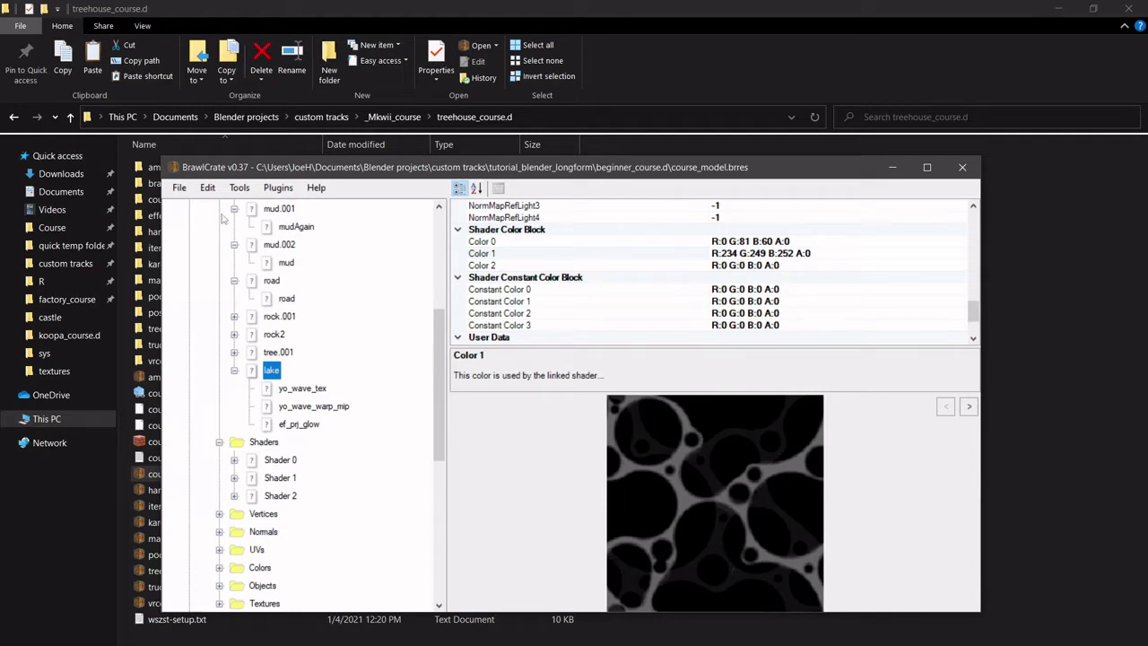
# Save the recolored beginner course model file and close its window.
pyautogui.click(179, 187)
pyautogui.click(216, 270)
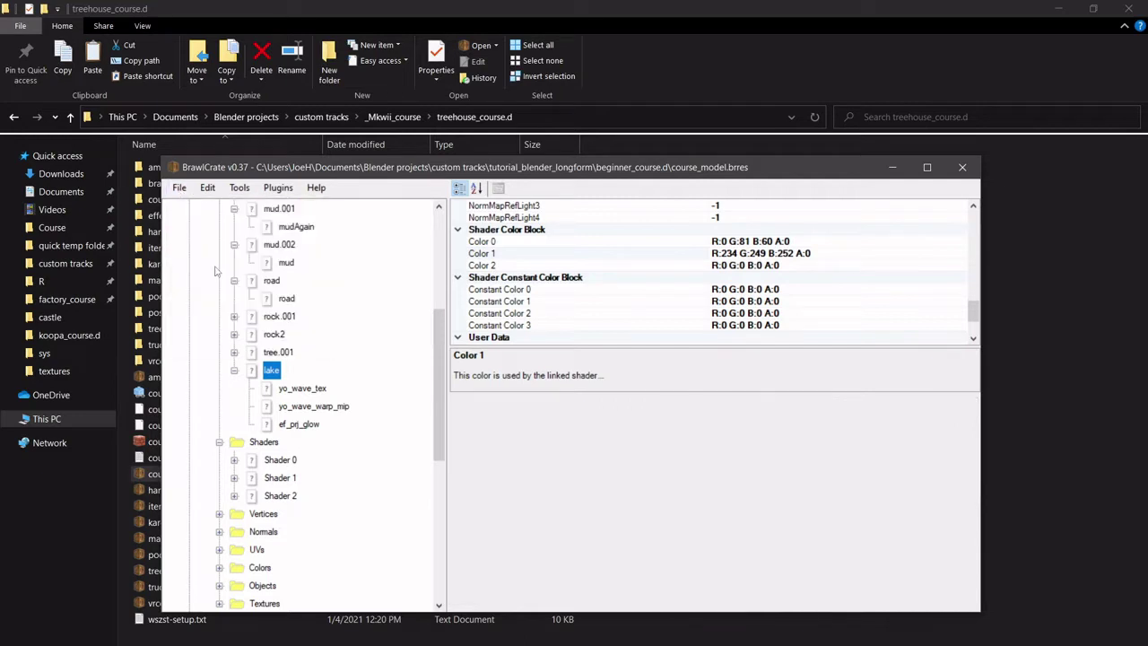
pyautogui.click(960, 168)
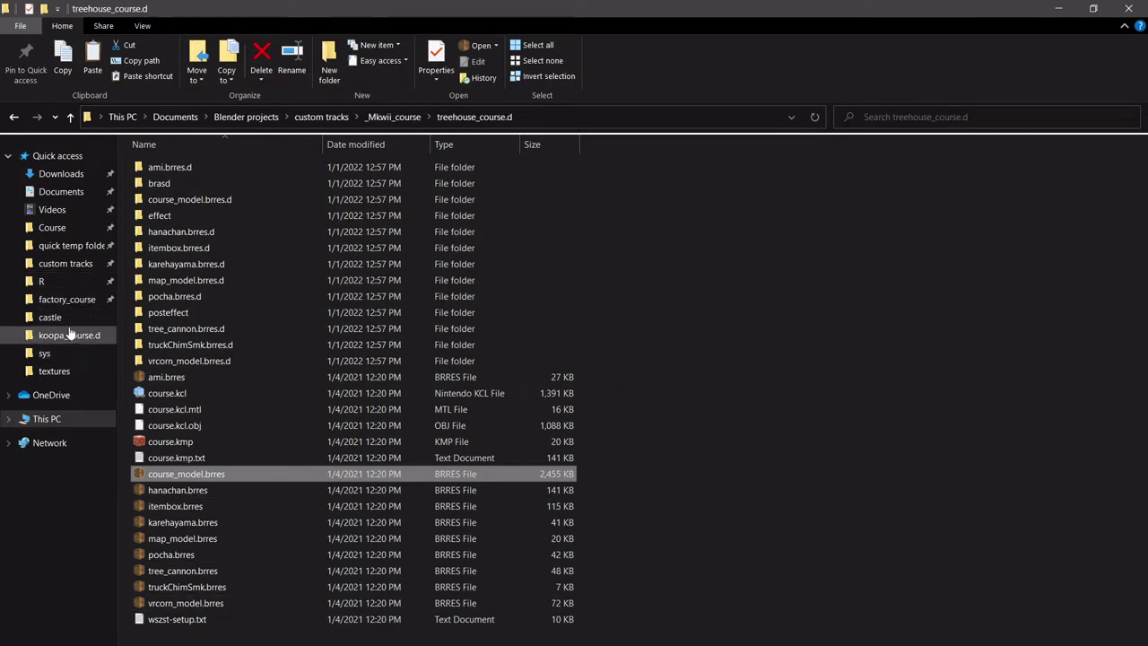
# Open vrcorn_model.brres from the beginner_course.d folder inside tutorial_blender_longform.
pyautogui.click(53, 371)
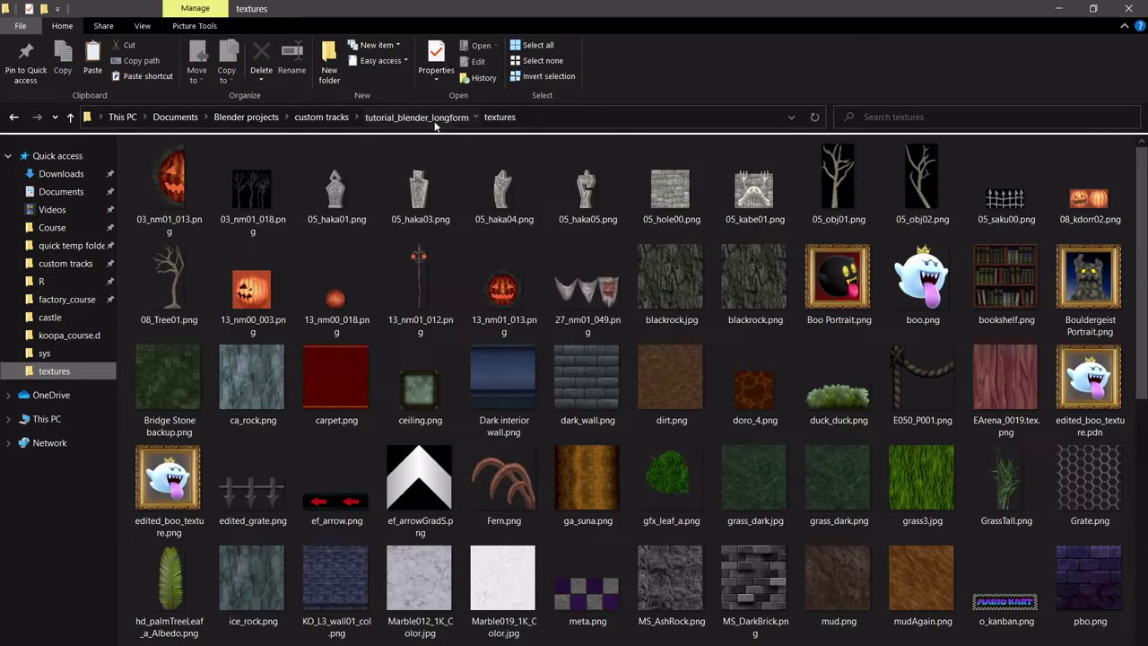
pyautogui.click(421, 117)
pyautogui.doubleClick(228, 167)
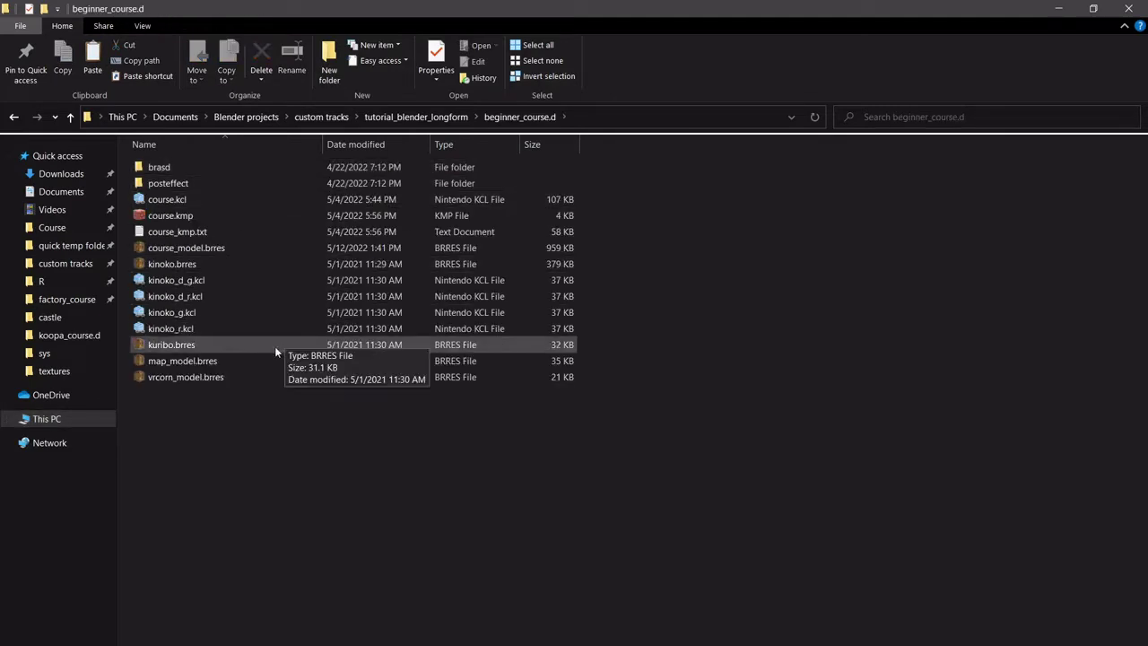
pyautogui.click(273, 374)
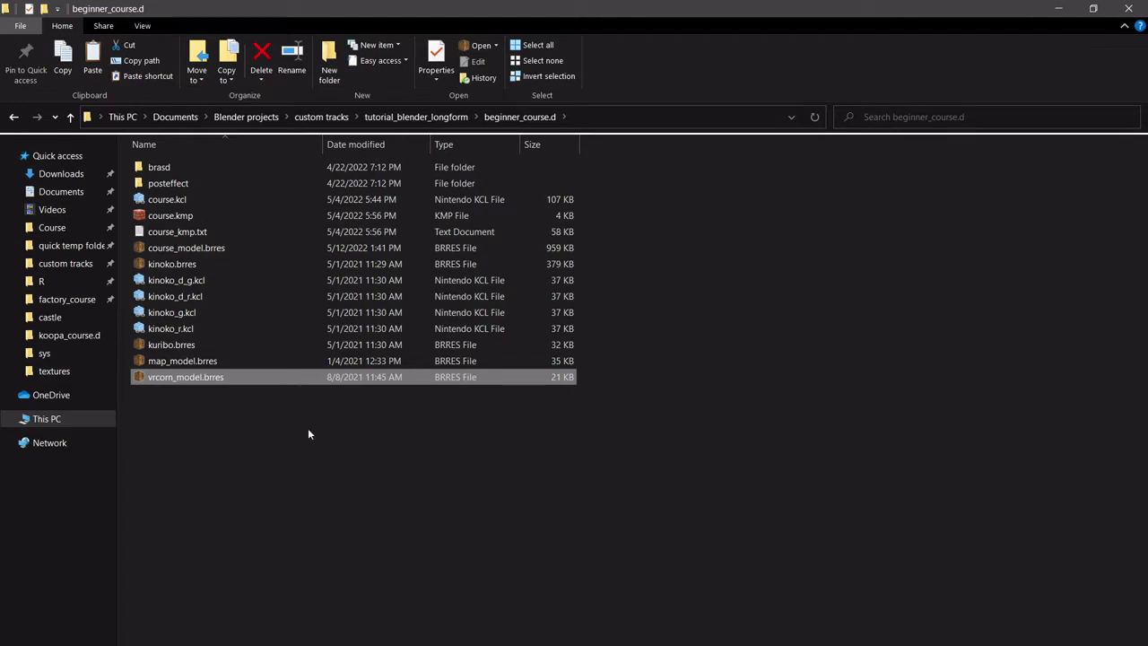
pyautogui.doubleClick(239, 380)
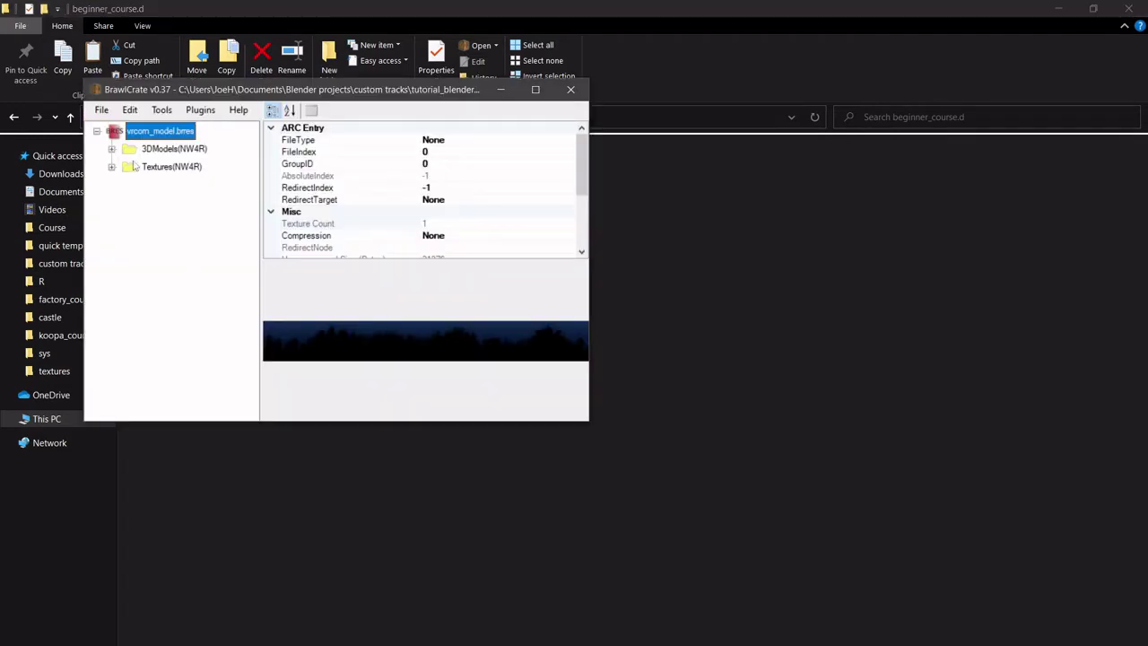
# Set the scale of the vrcorn model's obake_VR bone to (3,3,3).
pyautogui.click(111, 149)
pyautogui.click(127, 167)
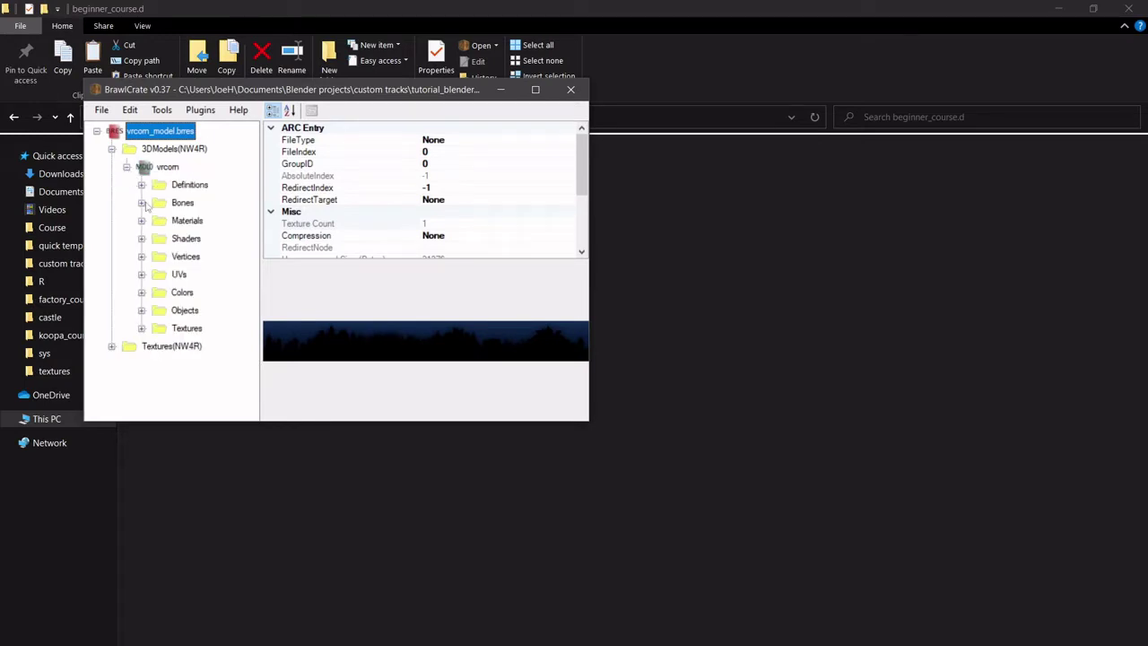
pyautogui.click(140, 203)
pyautogui.click(182, 220)
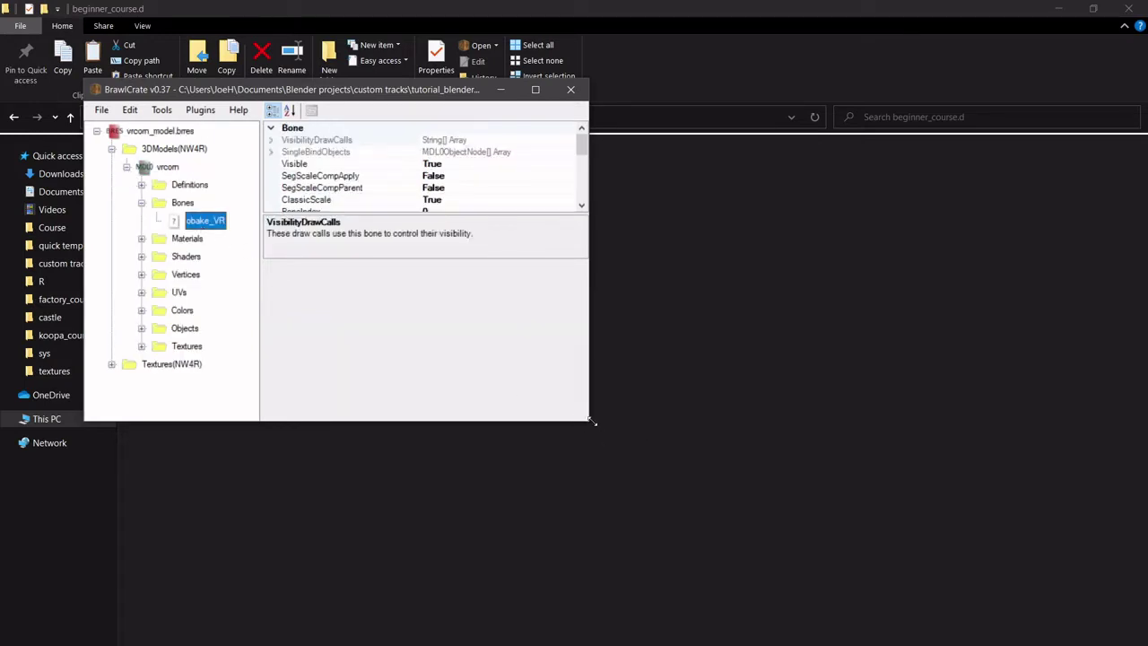
pyautogui.moveTo(592, 420); pyautogui.dragTo(1024, 632)
pyautogui.scroll(-2, 780, 240)
pyautogui.scroll(1, 762, 233)
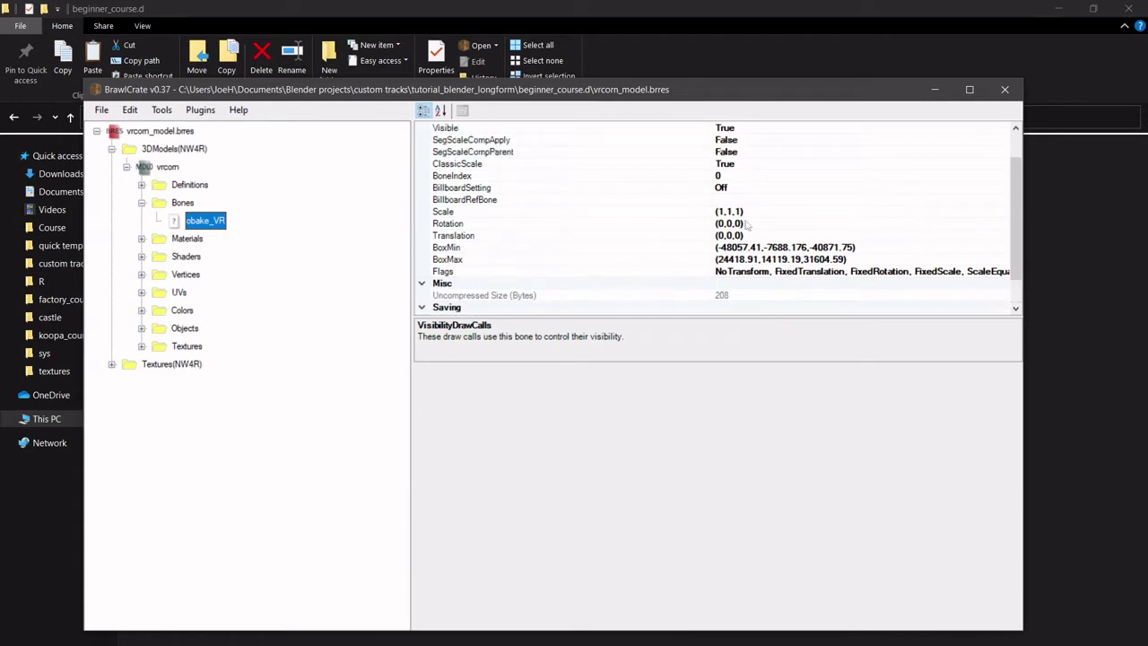
pyautogui.click(732, 214)
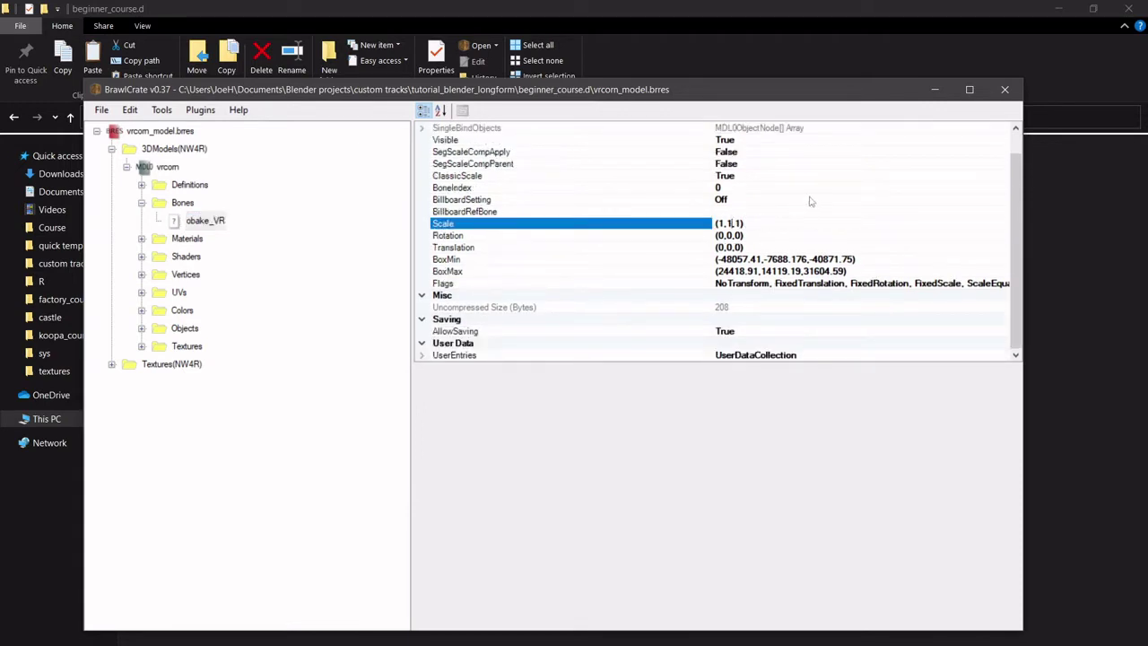
pyautogui.hotkey('ctrl', 'a')
pyautogui.write('(3,3,3)')
pyautogui.click(767, 247)
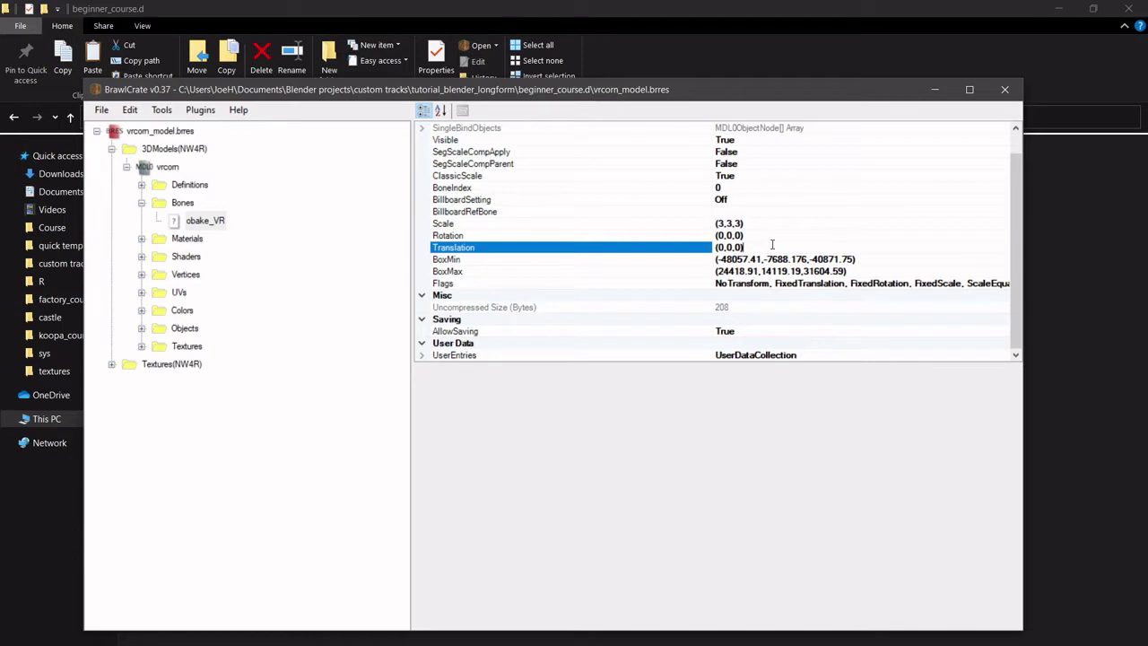
# Open the obake_VR bone's Translation value for editing.
pyautogui.doubleClick(757, 246)
pyautogui.click(797, 250)
pyautogui.moveTo(727, 247); pyautogui.dragTo(732, 249)
pyautogui.click(752, 247)
# Switch to Blender's Layout workspace and show the MKW Utils tools with the KMP Utilities.
pyautogui.moveTo(440, 628)
pyautogui.click(387, 623)
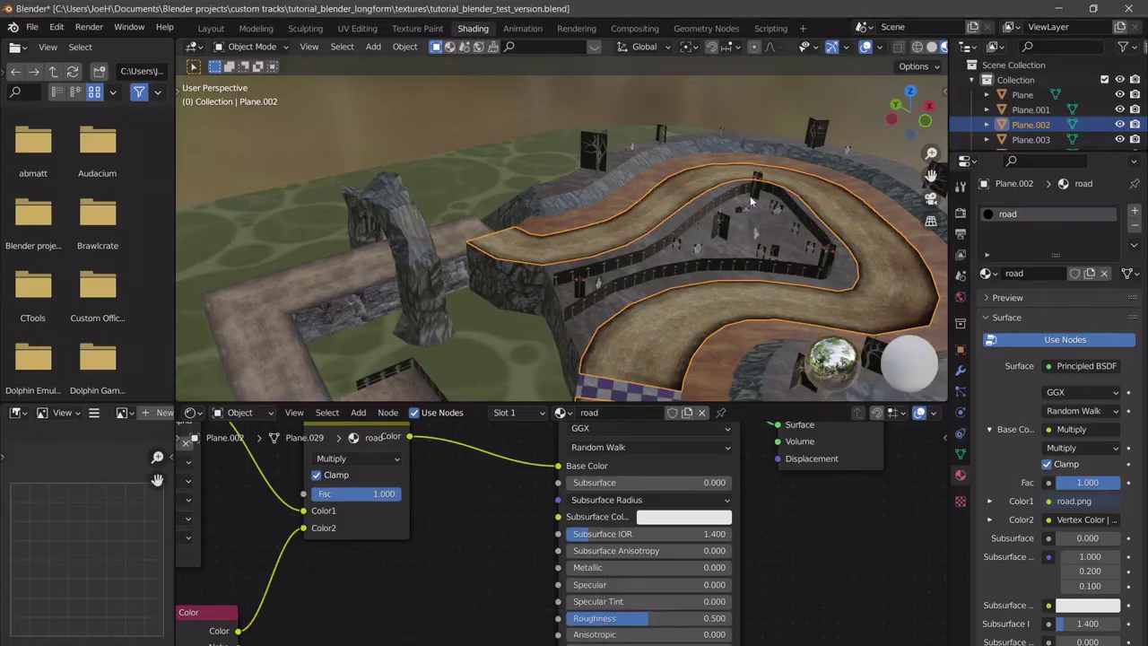
pyautogui.click(210, 27)
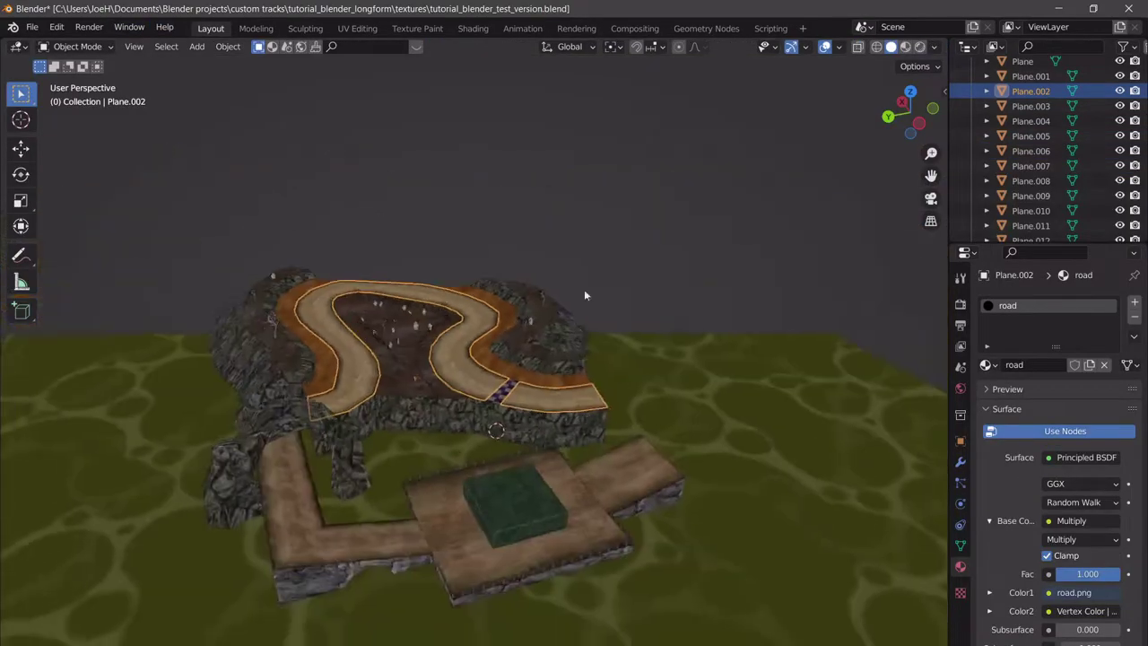
pyautogui.moveTo(583, 295); pyautogui.dragTo(543, 341, button='middle')
pyautogui.scroll(5, 543, 313)
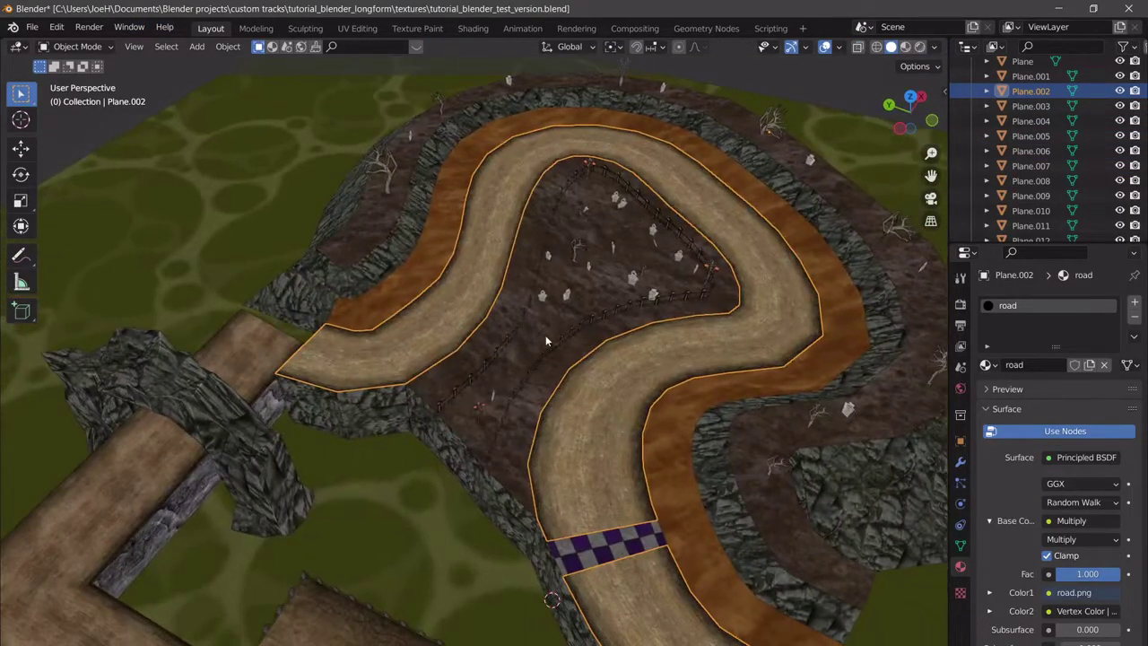
pyautogui.press('n')
pyautogui.click(939, 382)
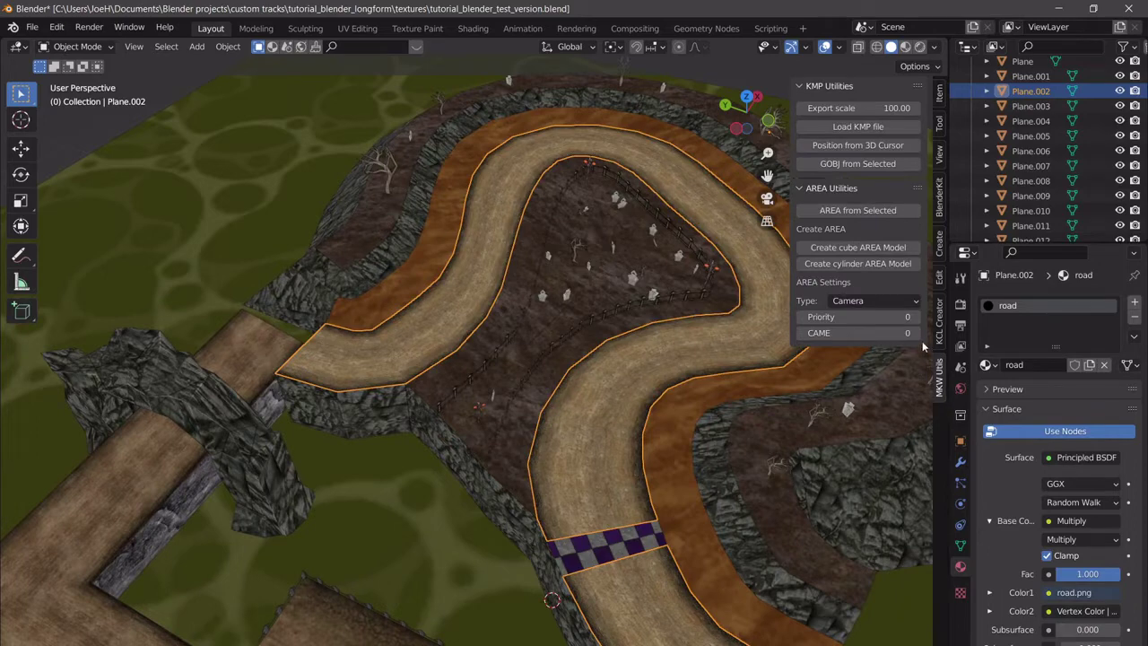
pyautogui.moveTo(637, 360); pyautogui.dragTo(455, 362, button='middle')
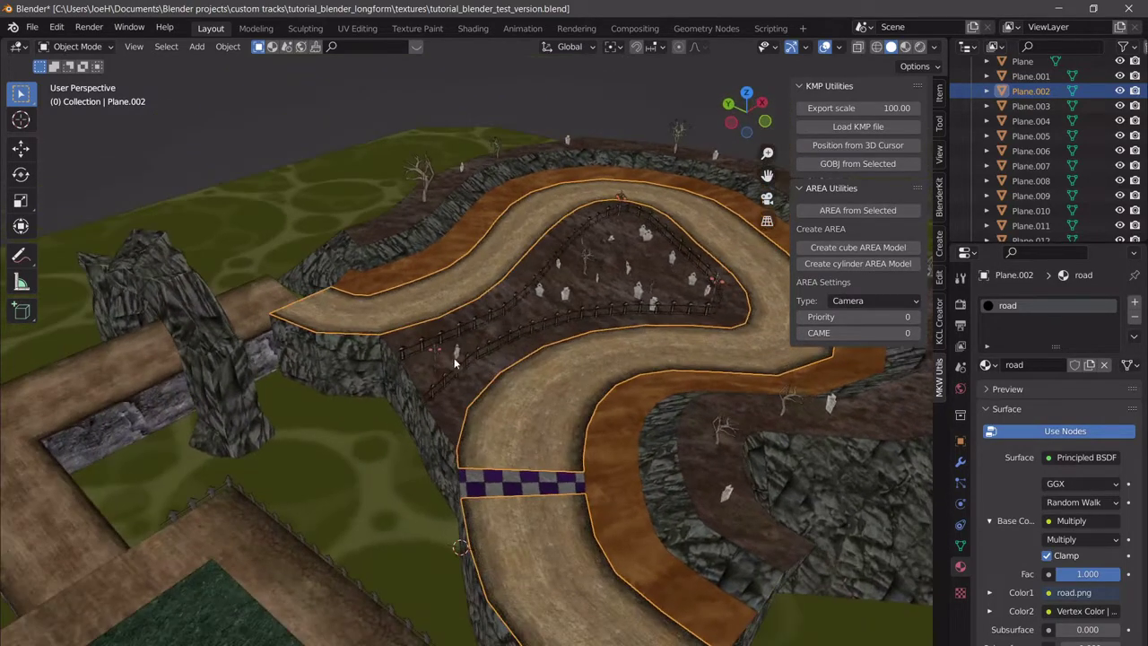
# Place the 3D cursor on the dark ground near the graveyard fence's open end and hide the MKW Utils tools.
pyautogui.keyDown('shift'); pyautogui.rightClick(416, 371); pyautogui.keyUp('shift')
pyautogui.keyDown('shift'); pyautogui.moveTo(447, 360); pyautogui.dragTo(628, 266, button='middle'); pyautogui.keyUp('shift')
pyautogui.scroll(2, 470, 344)
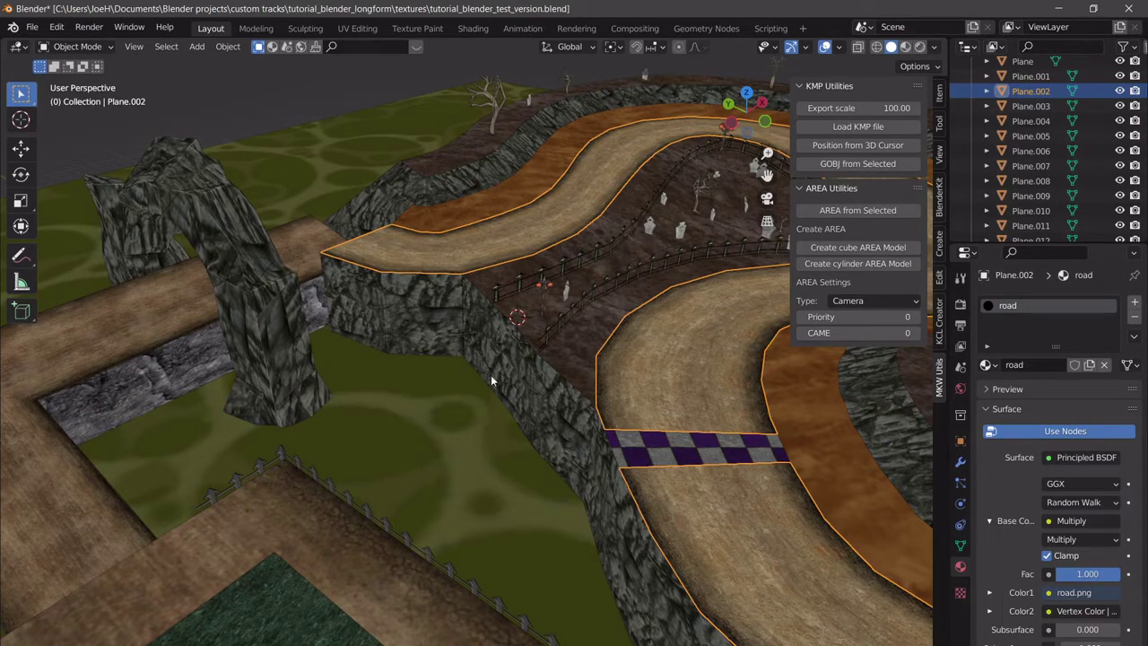
pyautogui.scroll(-3, 439, 420)
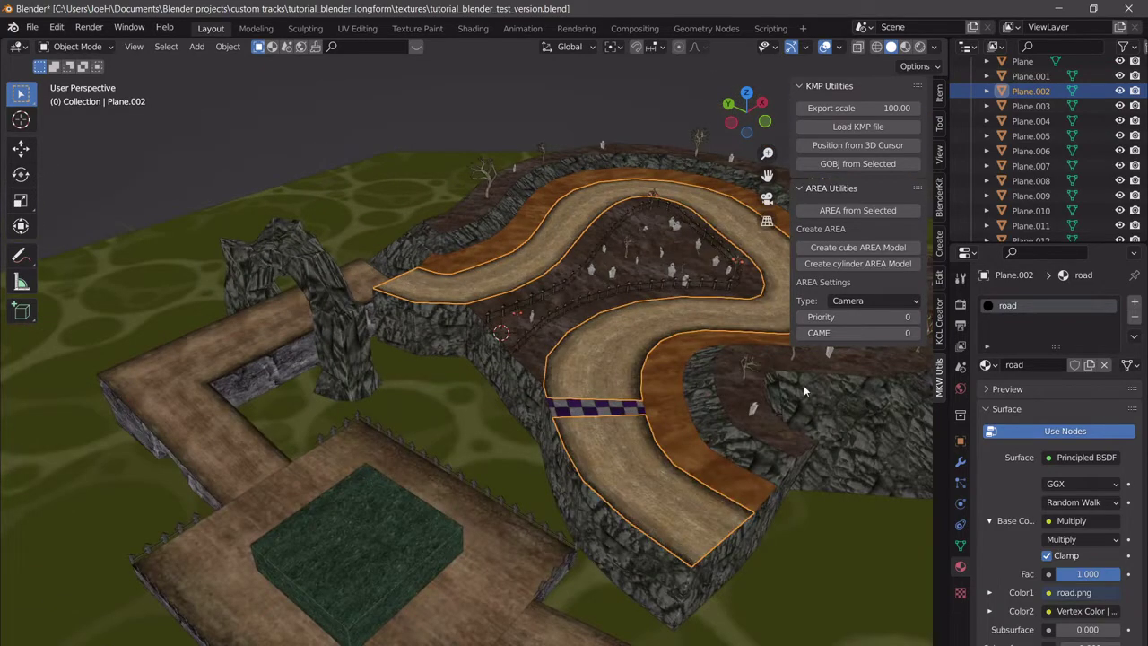
pyautogui.scroll(2, 699, 388)
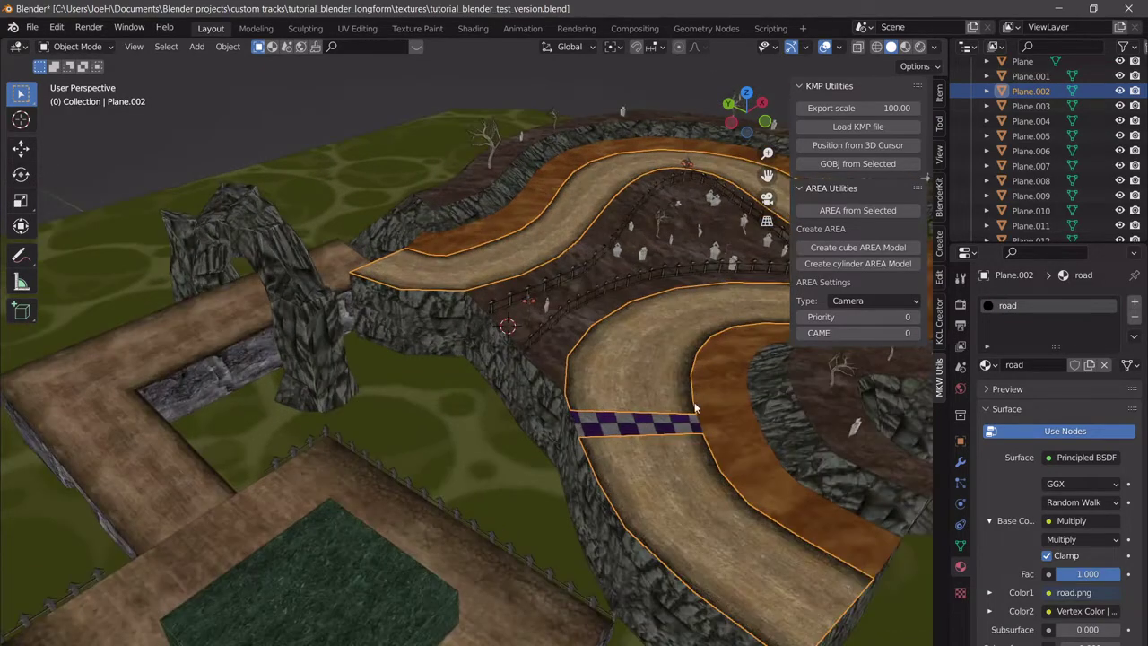
pyautogui.press('n')
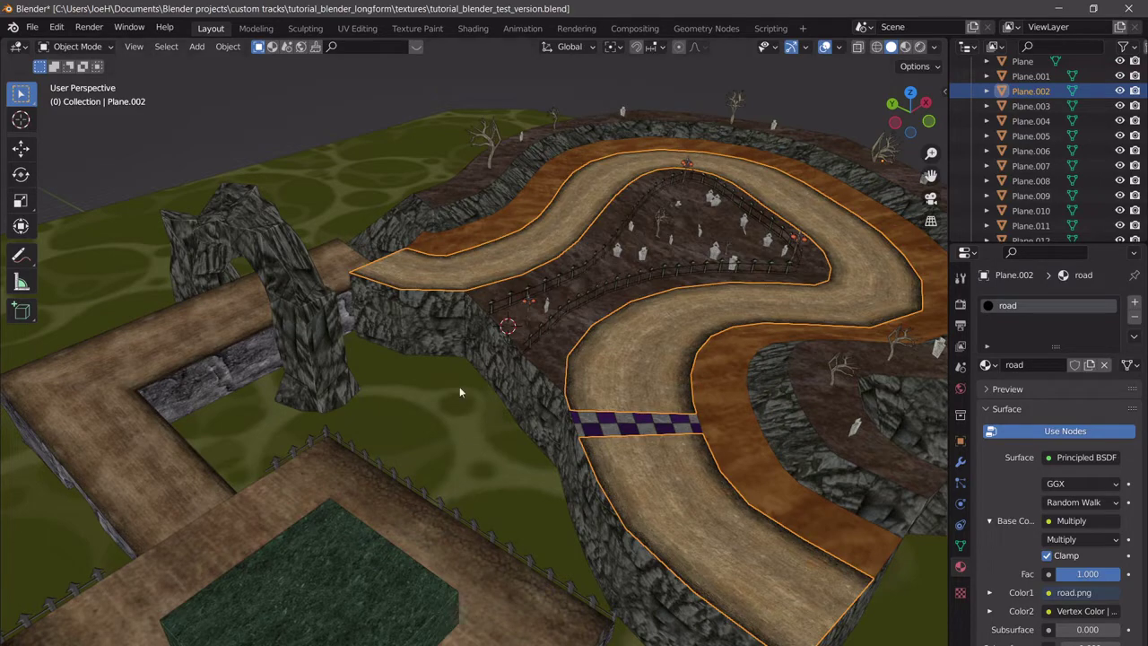
# Switch to Chromium and search the web for "blender kmp utilities".
pyautogui.hotkey('alt', 'space')
pyautogui.write('chrom')
pyautogui.press('Return')
pyautogui.write('blend')
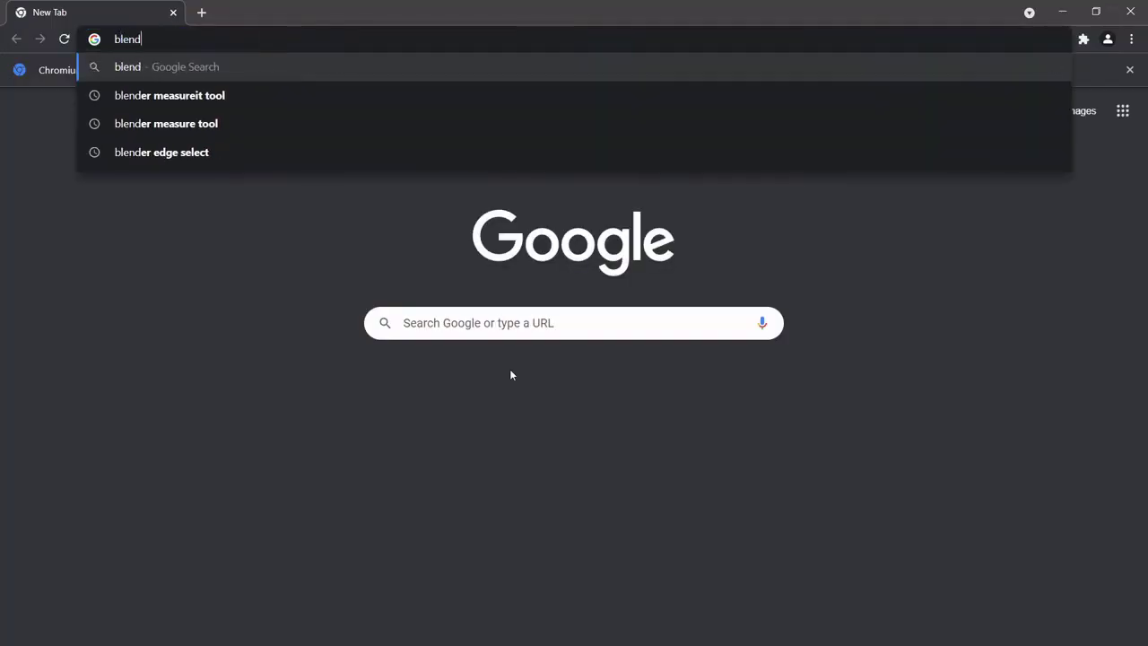
pyautogui.write('er kmp utl')
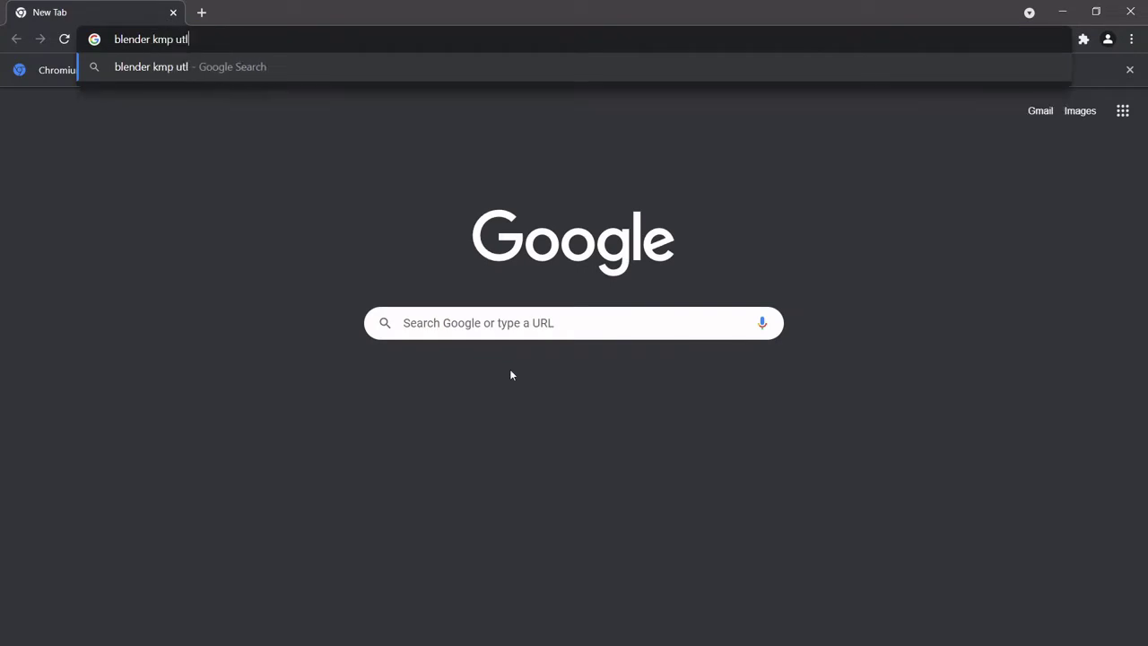
pyautogui.press('BackSpace')
pyautogui.write('ilites')
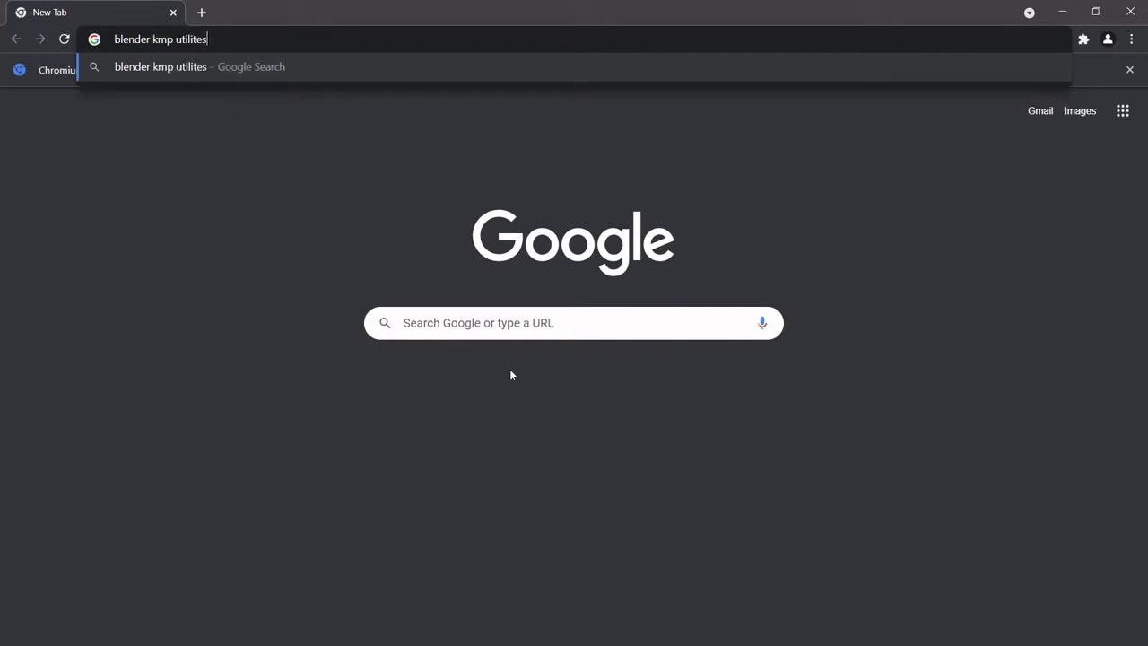
pyautogui.press('BackSpace')
pyautogui.press('BackSpace')
pyautogui.write('ies')
pyautogui.press('Return')
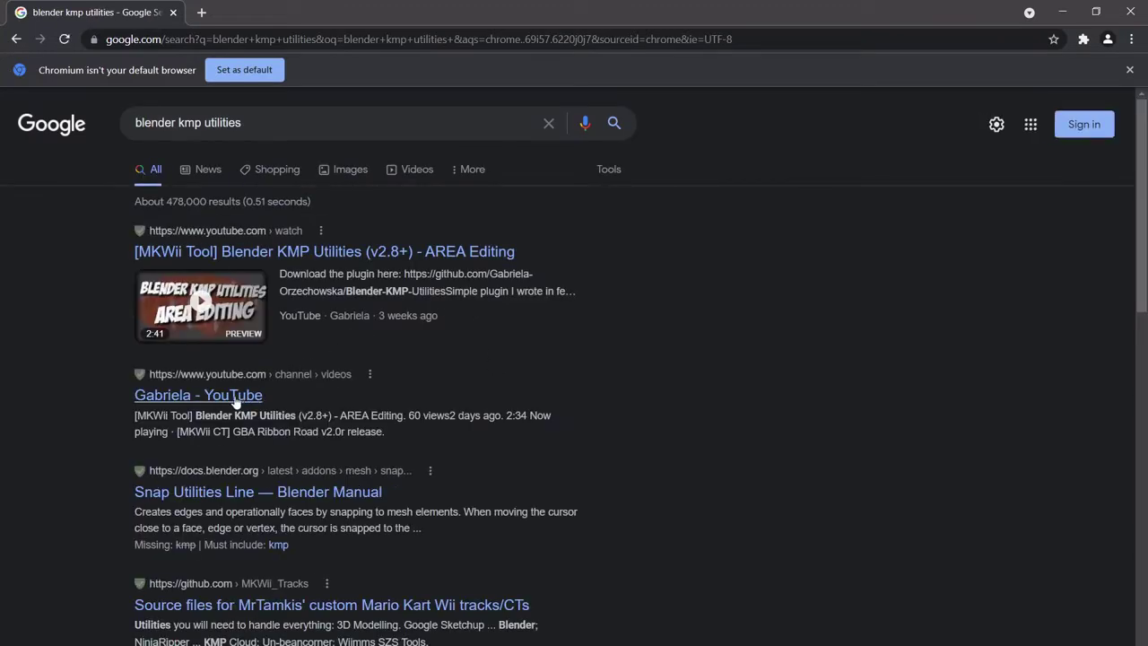
# Open the Blender KMP Utilities AREA Editing video, pause it and follow the plugin's GitHub download link.
pyautogui.click(403, 252)
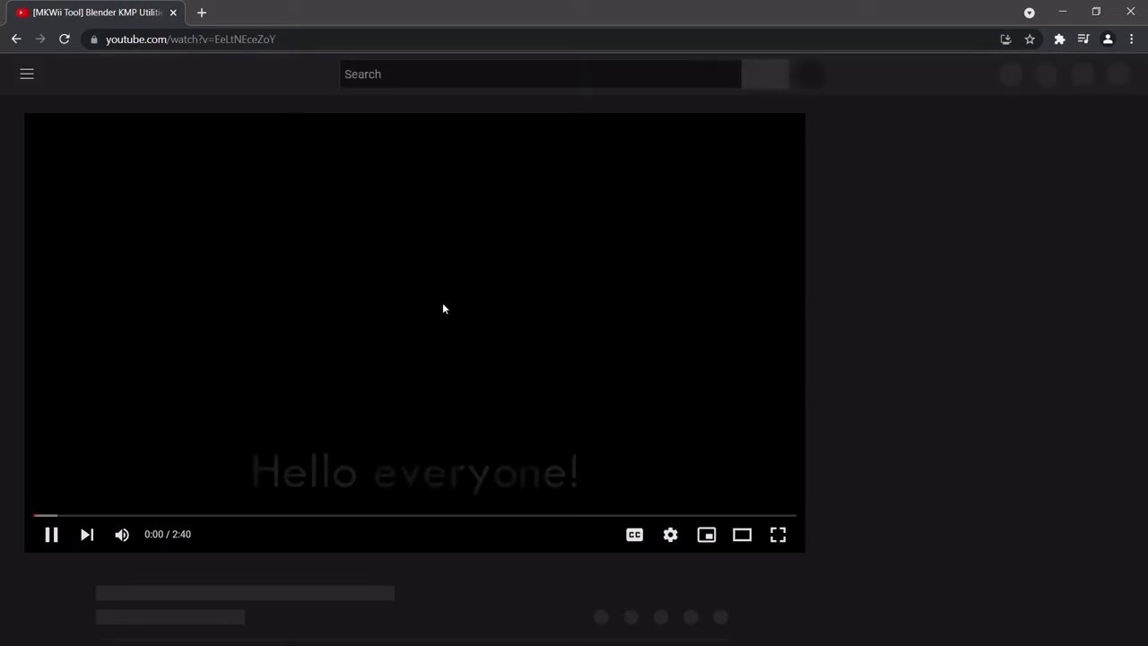
pyautogui.click(279, 438)
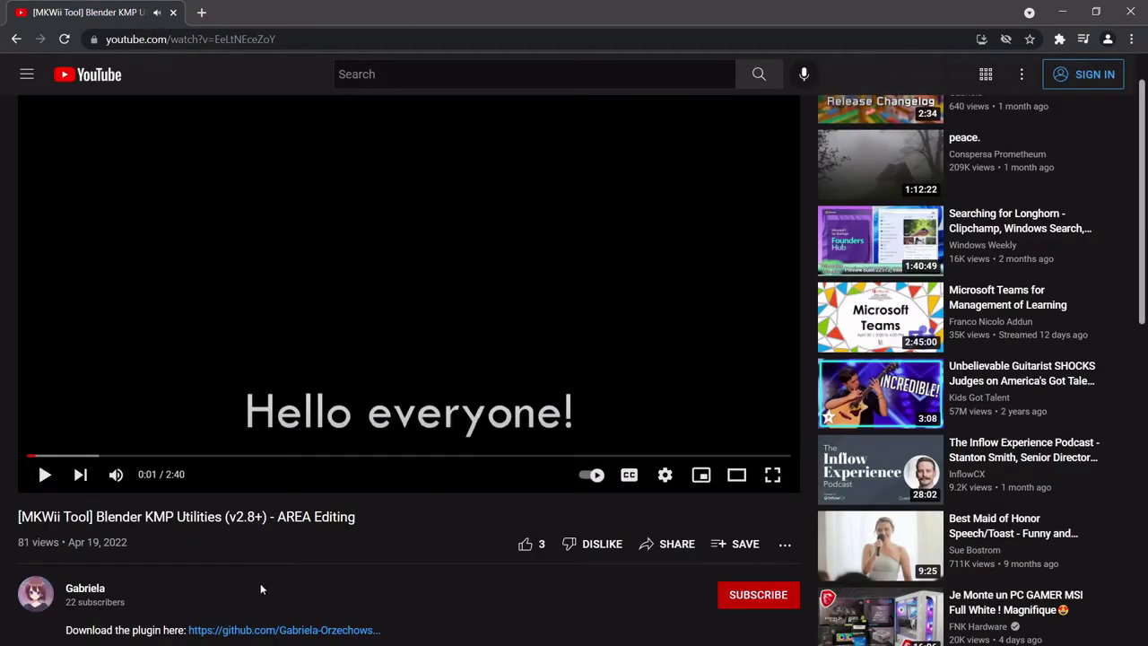
pyautogui.click(283, 630)
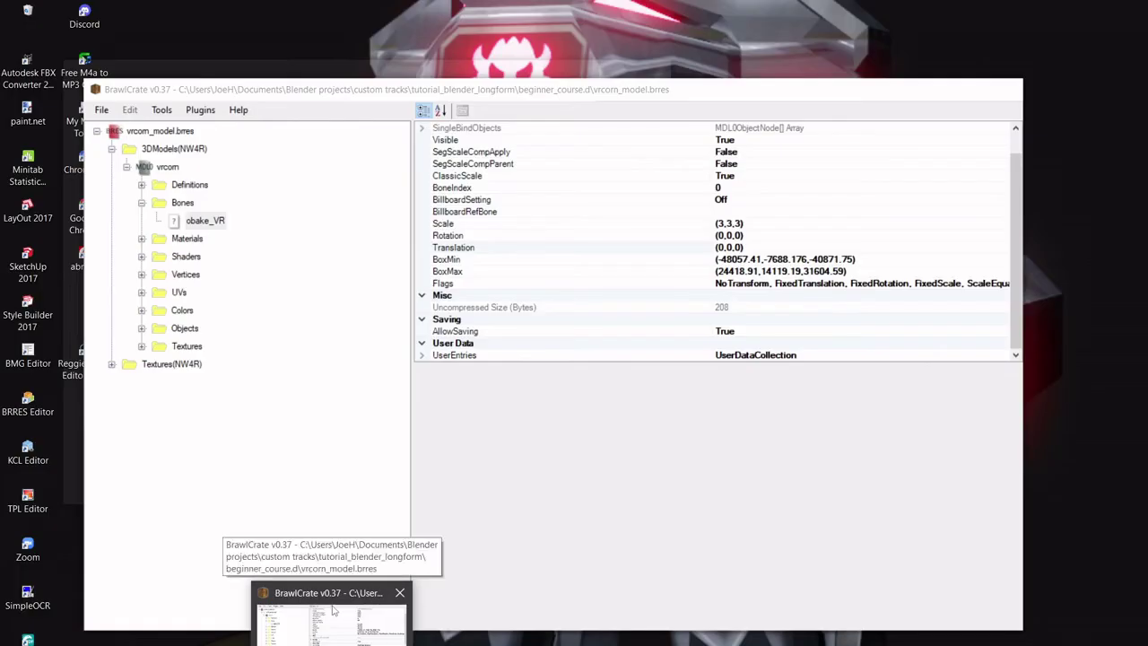
# Bring up the vrcorn_model.brres window in BrawlCrate, return to Blender and save the track project as v2.blend in the textures folder.
pyautogui.click(335, 611)
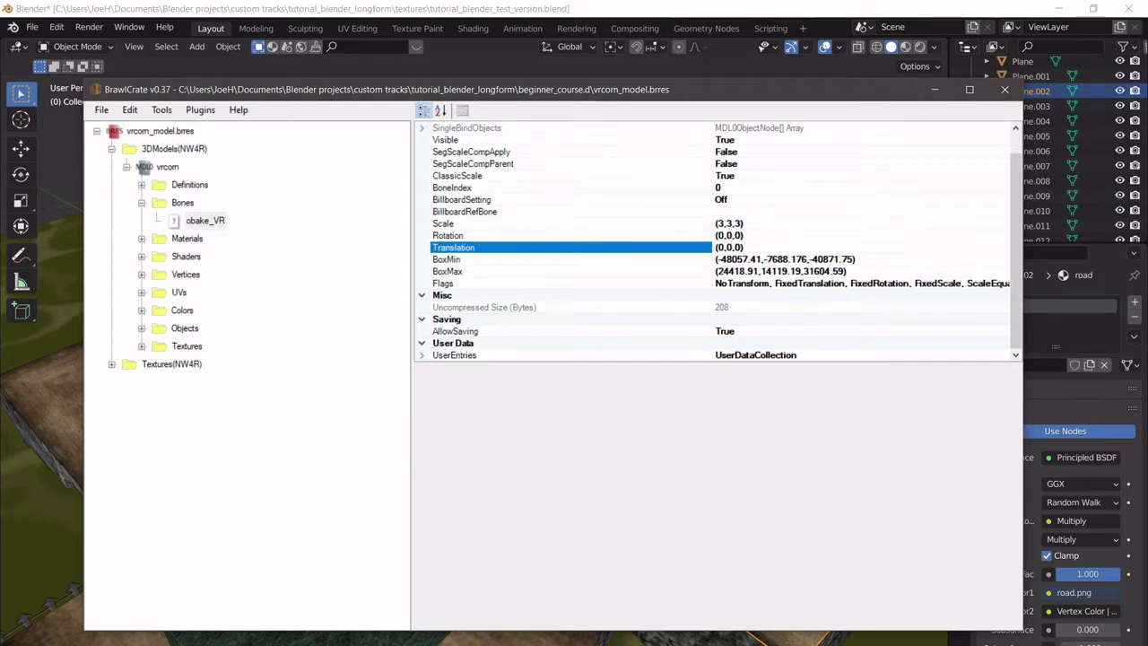
pyautogui.click(520, 644)
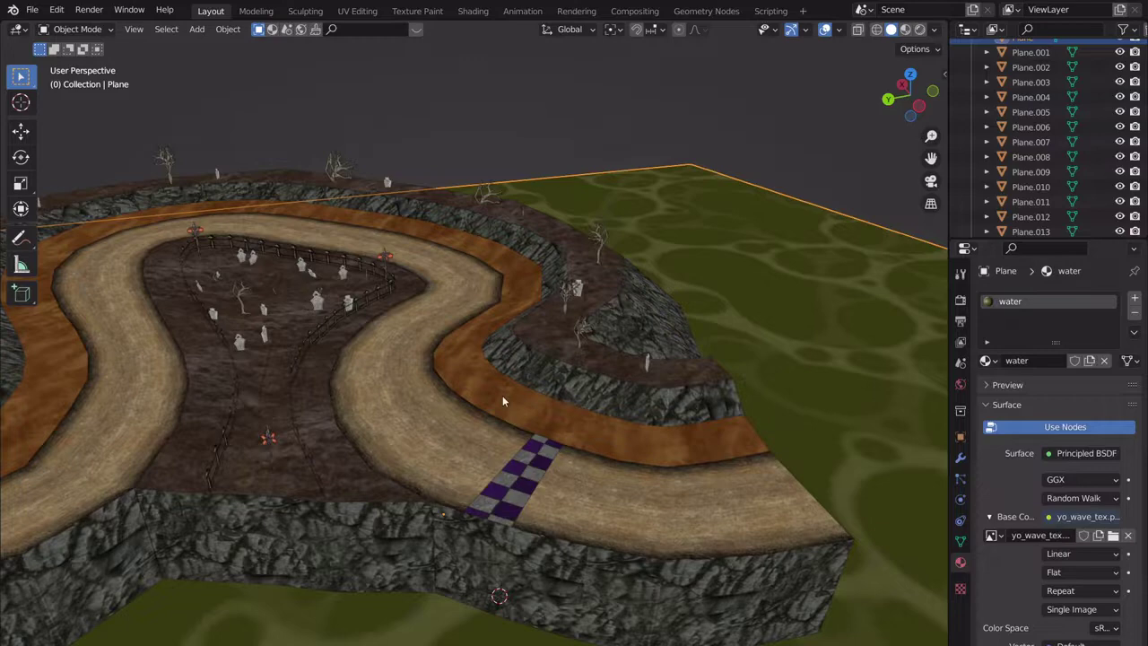
pyautogui.scroll(-4, 502, 395)
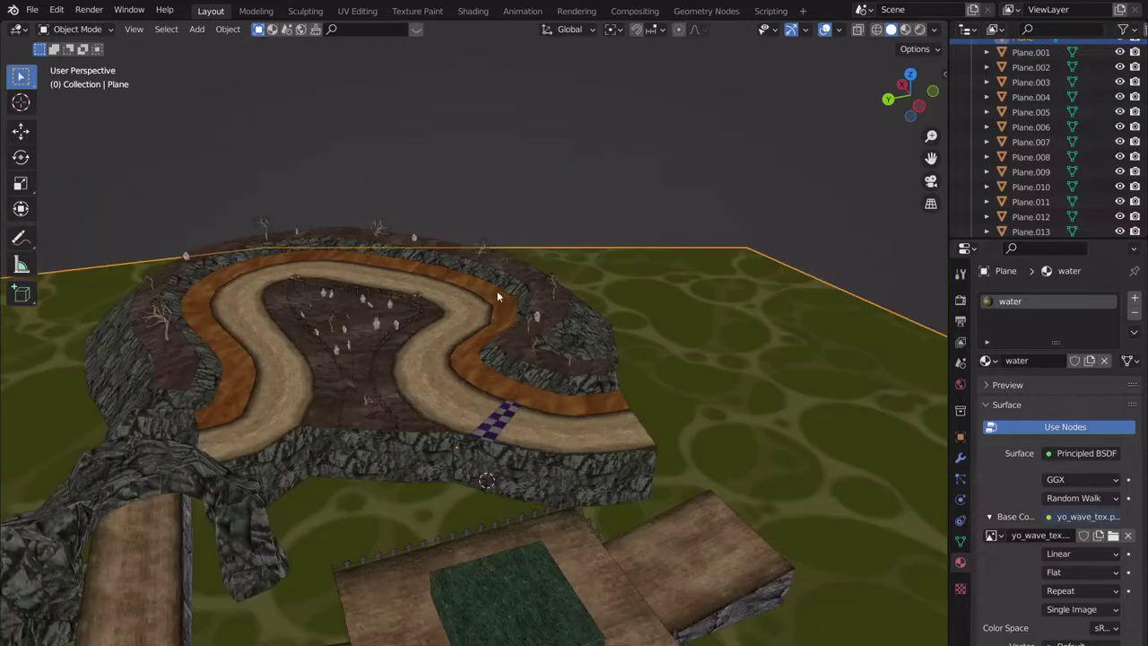
pyautogui.scroll(3, 496, 291)
pyautogui.moveTo(515, 239); pyautogui.dragTo(517, 274, button='middle')
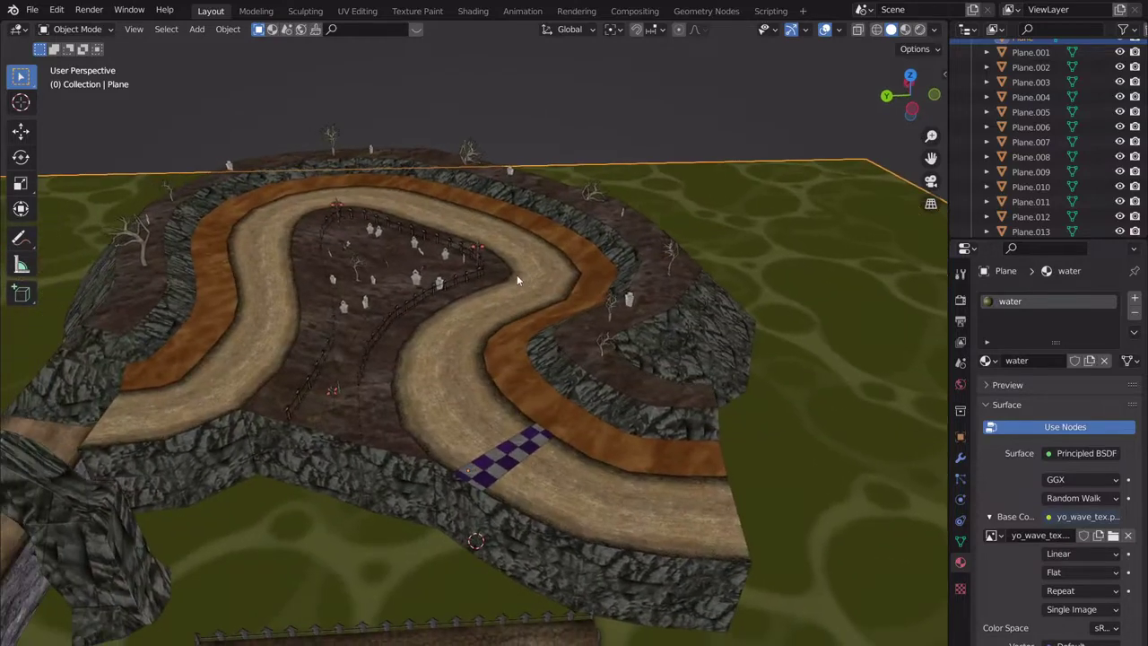
pyautogui.hotkey('ctrl', 'shift', 's')
pyautogui.click(488, 565)
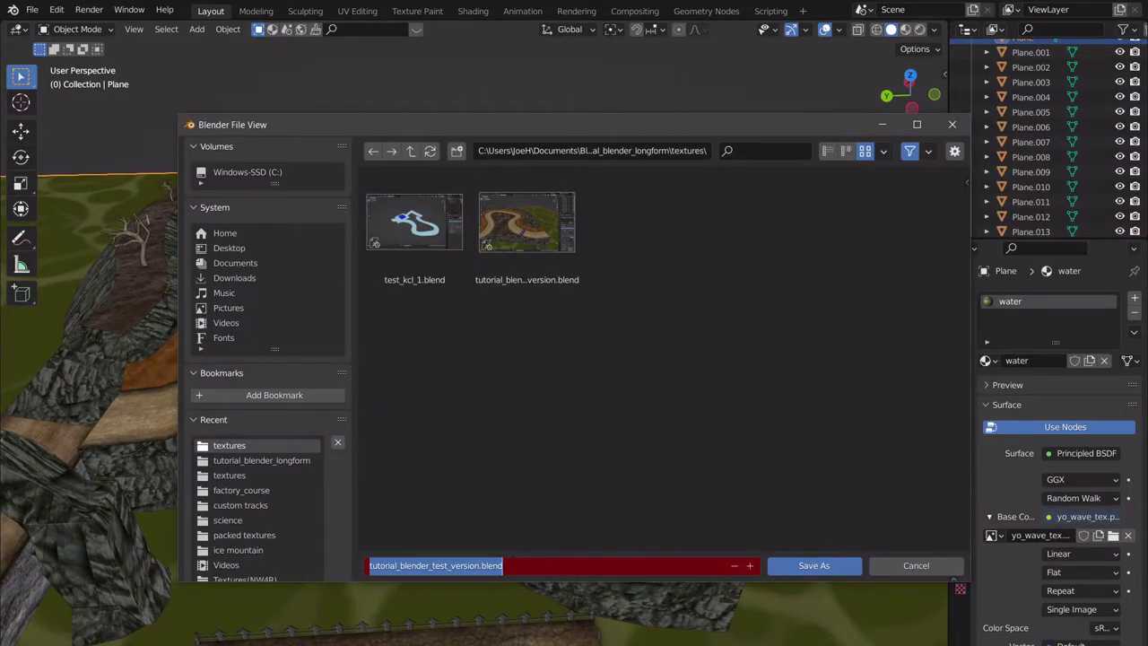
pyautogui.write('v2')
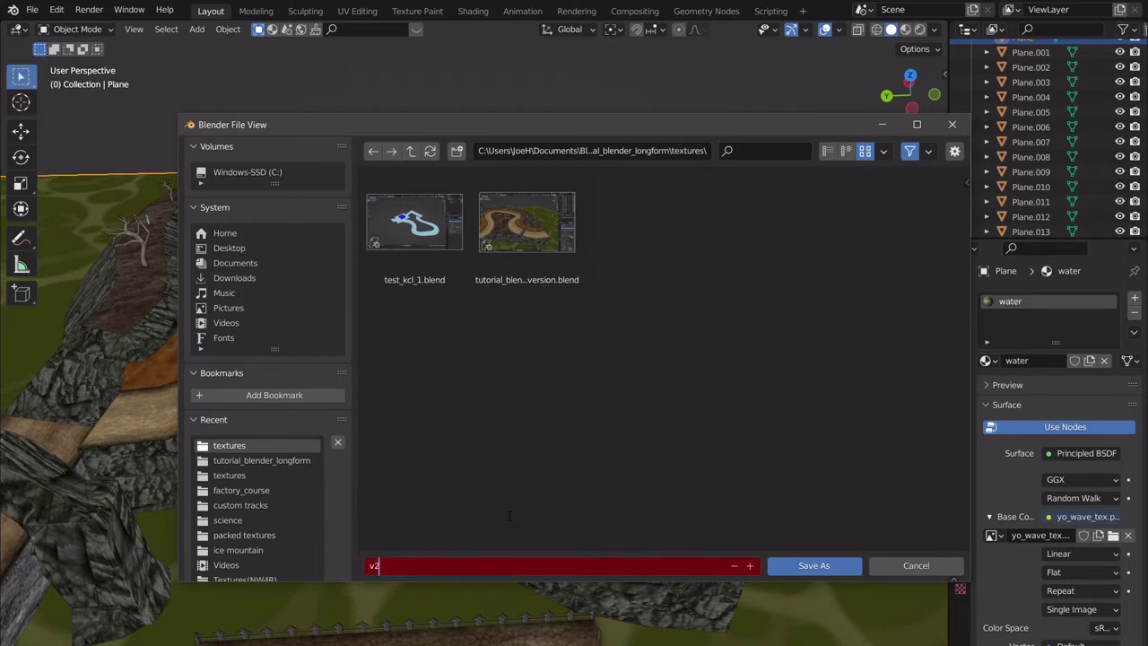
pyautogui.write('.blend')
pyautogui.press('Return')
# Select the sandy road, the checkered finish strip and the brown walkway, and join them into one object.
pyautogui.click(451, 392)
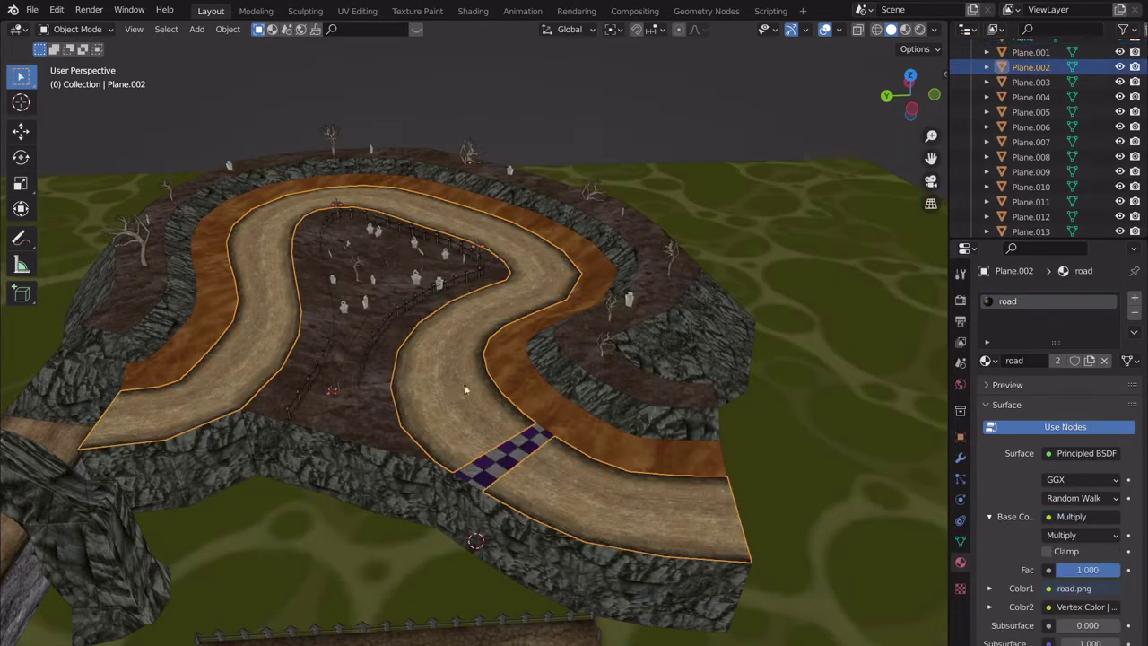
pyautogui.moveTo(464, 383); pyautogui.dragTo(656, 398, button='middle')
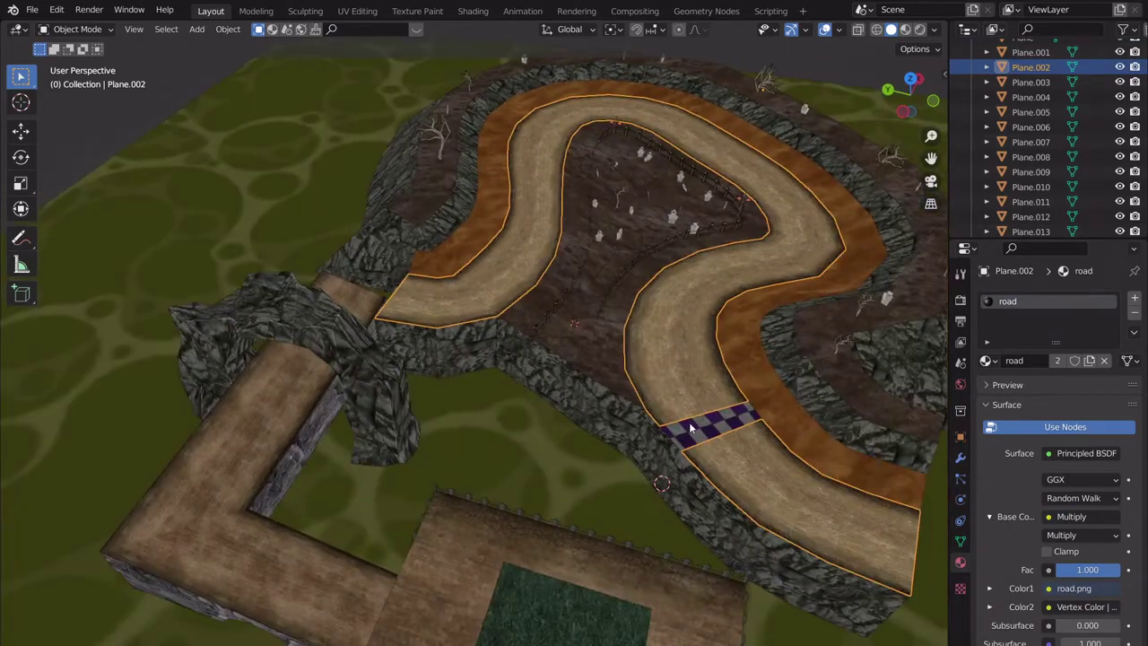
pyautogui.keyDown('shift'); pyautogui.click(689, 421); pyautogui.keyUp('shift')
pyautogui.keyDown('shift'); pyautogui.click(540, 534); pyautogui.keyUp('shift')
pyautogui.keyDown('shift'); pyautogui.moveTo(540, 535); pyautogui.dragTo(484, 484, button='middle'); pyautogui.keyUp('shift')
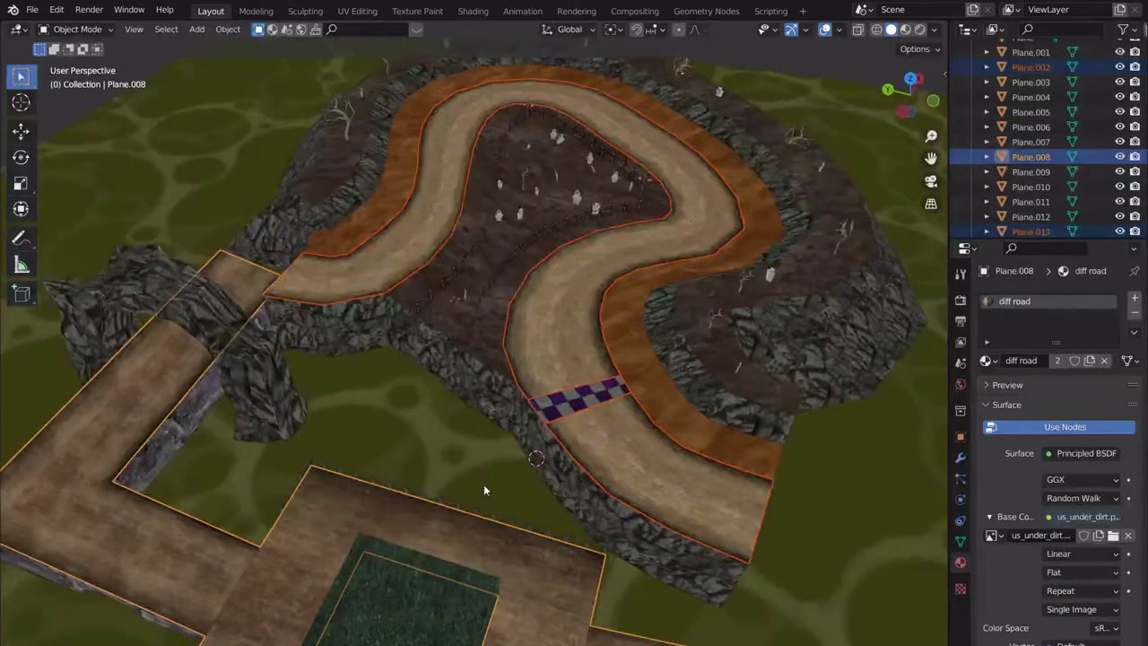
pyautogui.hotkey('ctrl', 'j')
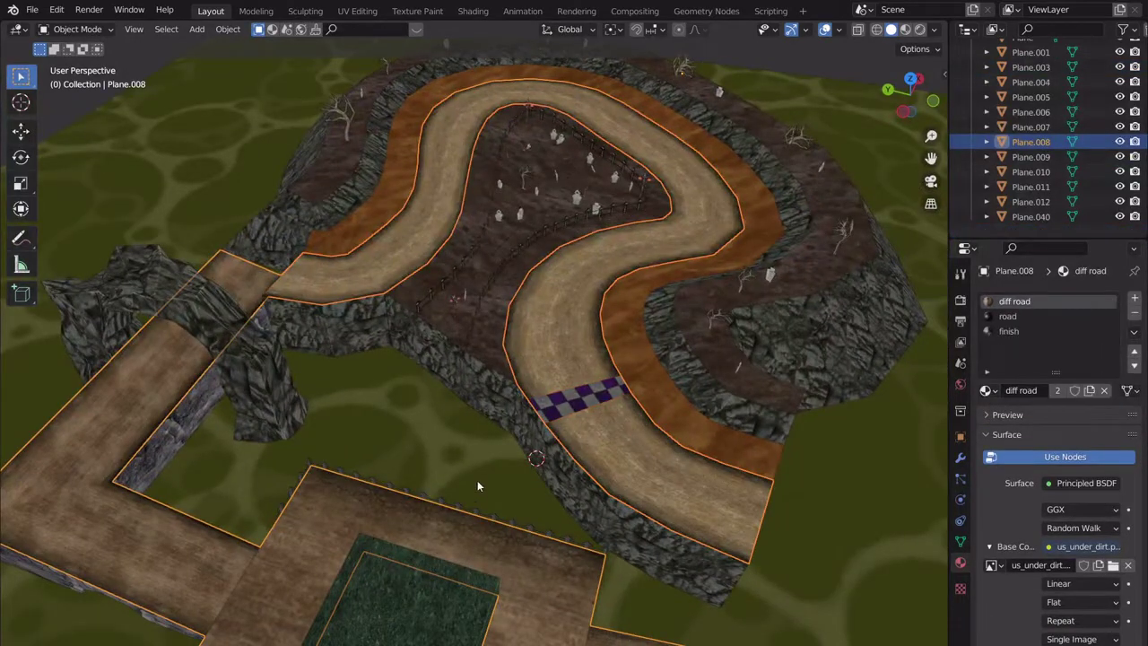
# Remove the joined road's three materials and assign a new material with a light cyan base color.
pyautogui.click(1134, 313)
pyautogui.click(1134, 312)
pyautogui.click(1134, 312)
pyautogui.click(1034, 361)
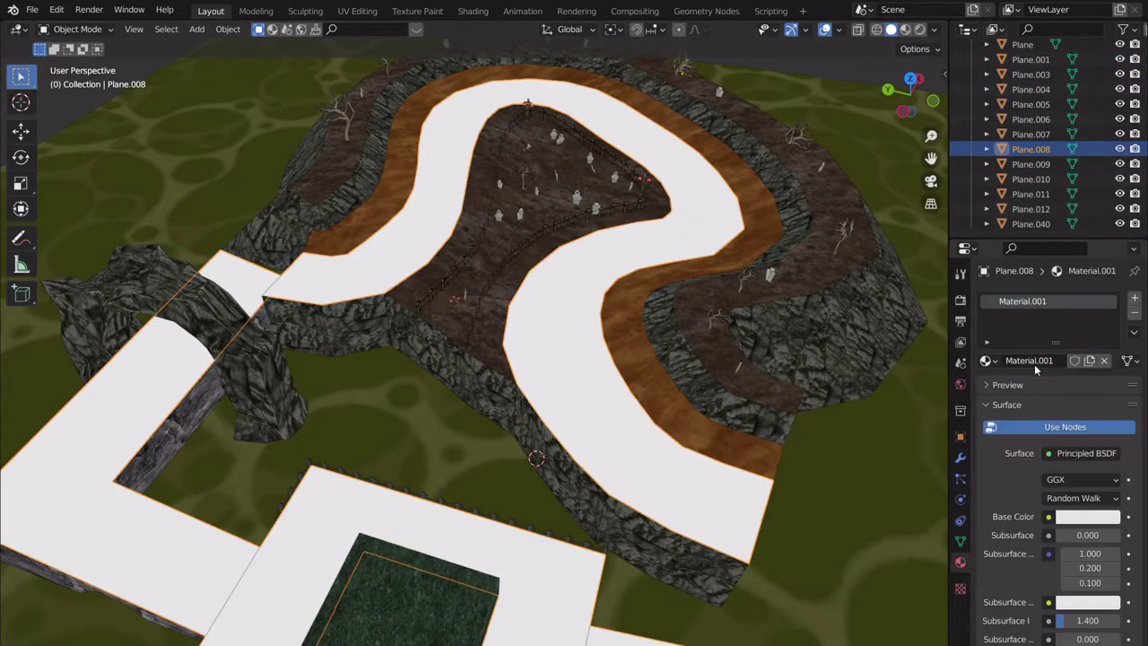
pyautogui.click(1035, 360)
pyautogui.click(1029, 344)
pyautogui.click(1086, 519)
pyautogui.moveTo(1063, 377)
pyautogui.mouseDown()
pyautogui.moveTo(1058, 342)
pyautogui.moveTo(1046, 343)
pyautogui.mouseUp()
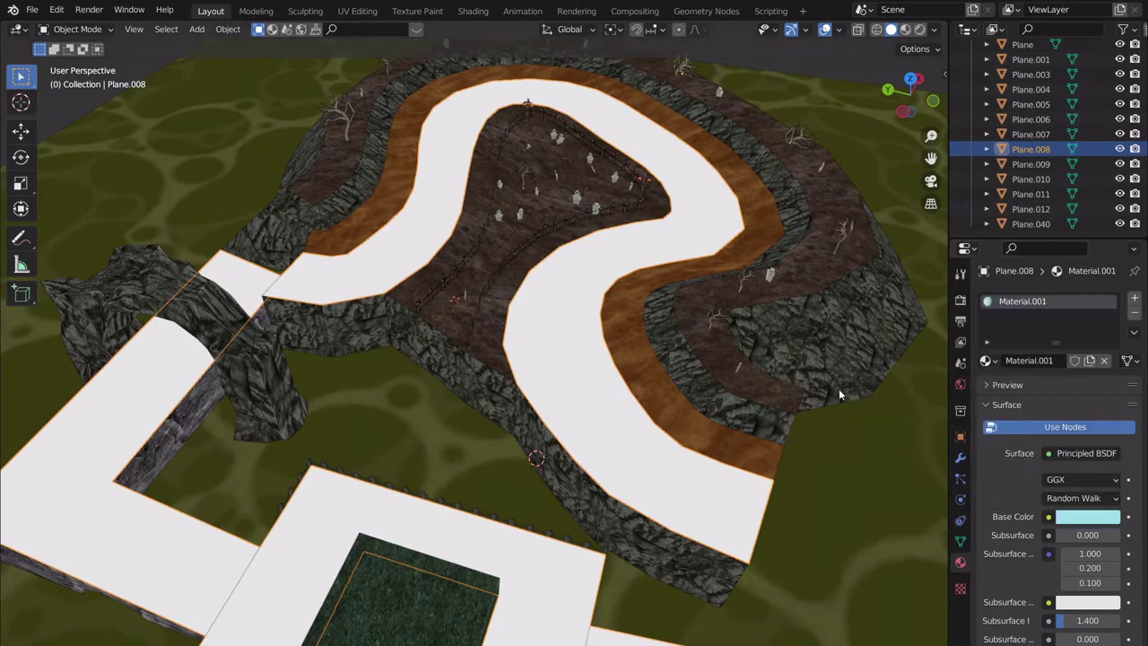
# Rename the joined road's new material as road.
pyautogui.doubleClick(1028, 362)
pyautogui.write('road')
pyautogui.press('Return')
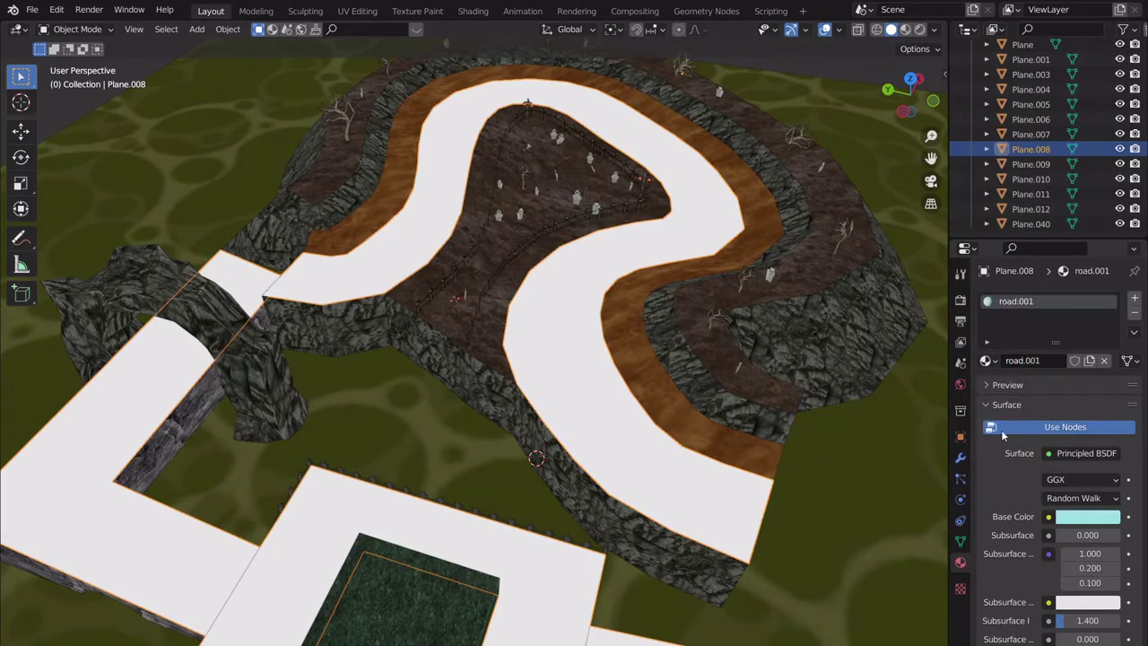
# Compare the viewport's solid shading with Material and Texture coloring, and finish in Material Preview shading.
pyautogui.click(904, 30)
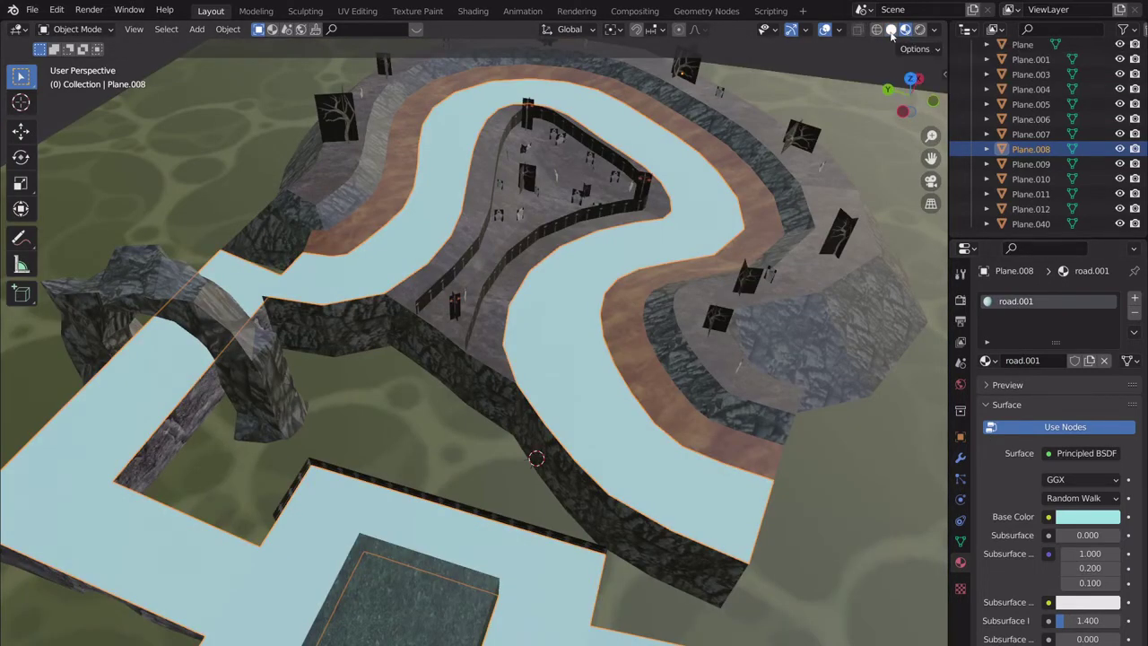
pyautogui.click(890, 30)
pyautogui.click(935, 30)
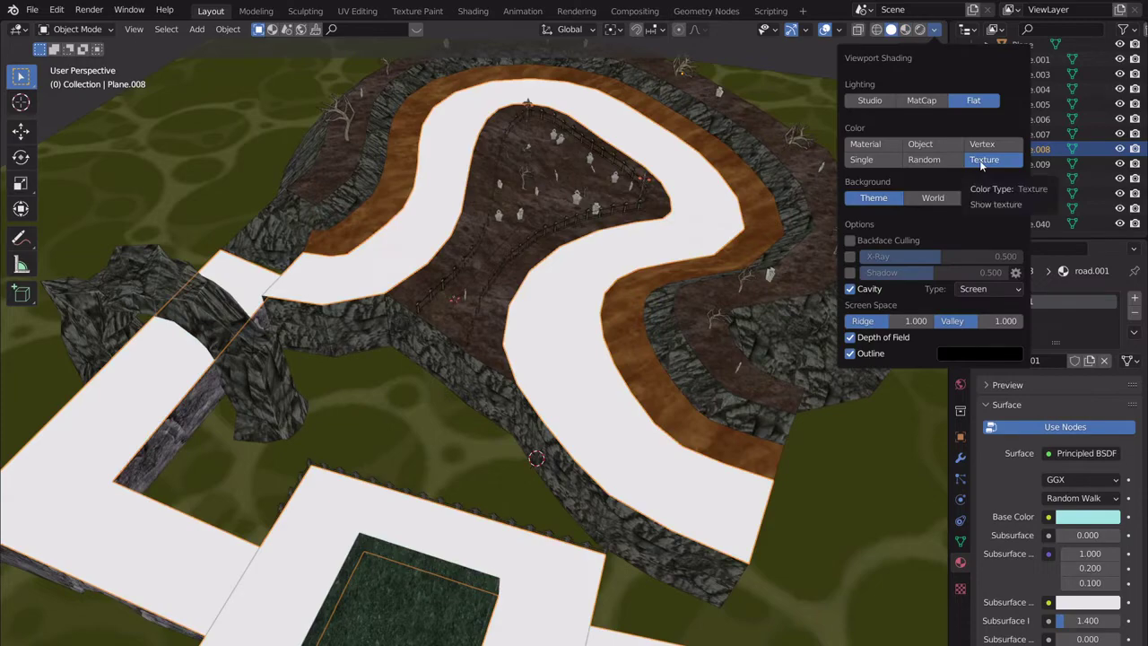
pyautogui.click(867, 144)
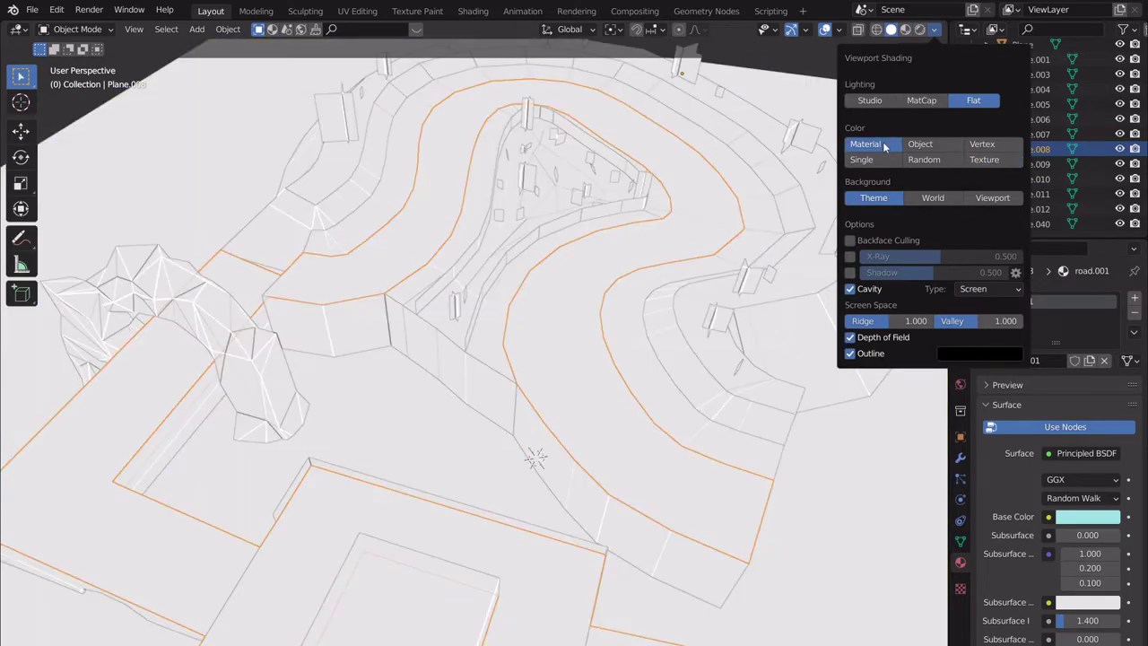
pyautogui.click(983, 160)
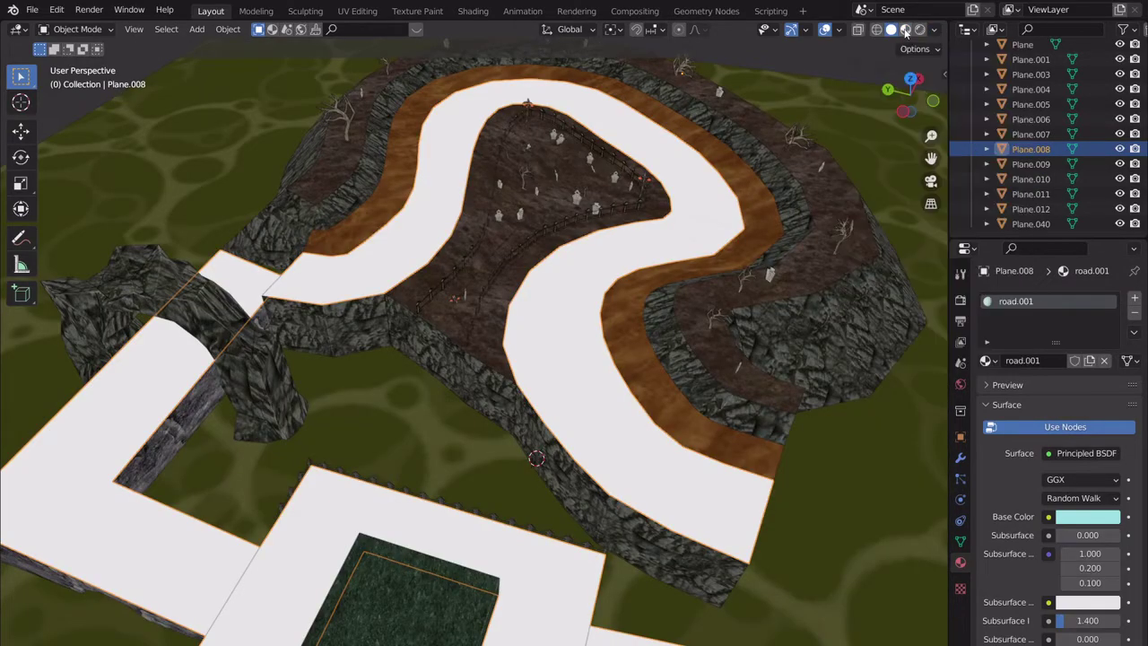
pyautogui.click(905, 30)
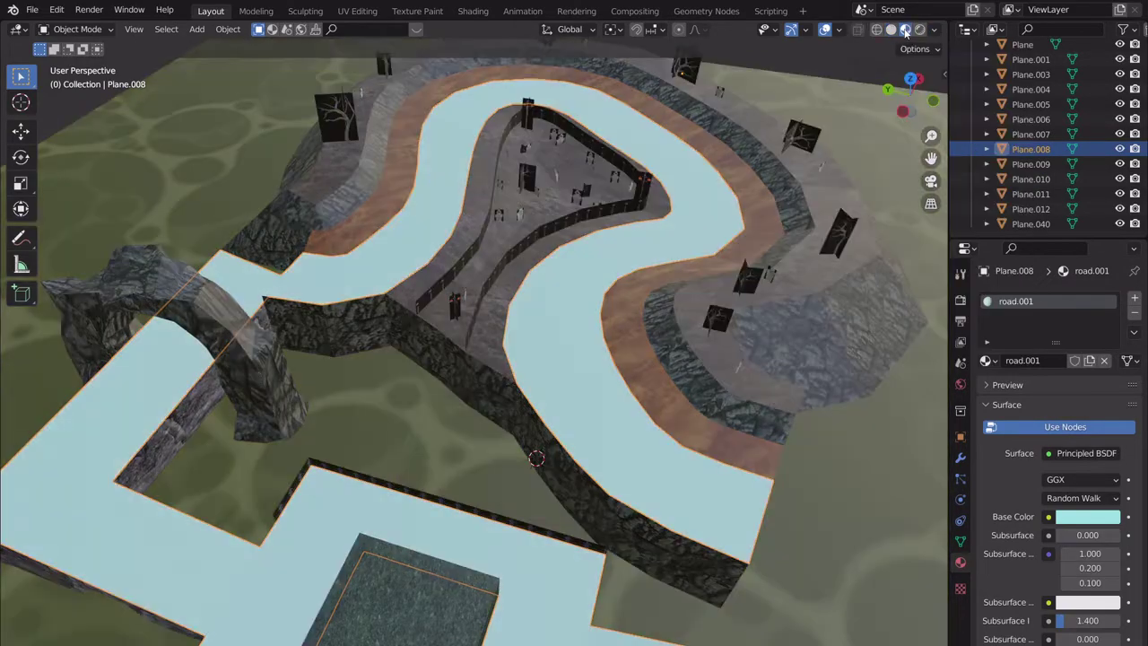
# Rename the material of the brown mud strip along the road as slippery offroad.
pyautogui.click(638, 345)
pyautogui.keyDown('shift'); pyautogui.moveTo(631, 345); pyautogui.dragTo(600, 323, button='middle'); pyautogui.keyUp('shift')
pyautogui.scroll(2, 602, 352)
pyautogui.keyDown('shift'); pyautogui.moveTo(600, 325); pyautogui.dragTo(637, 338, button='middle'); pyautogui.keyUp('shift')
pyautogui.scroll(-4, 595, 385)
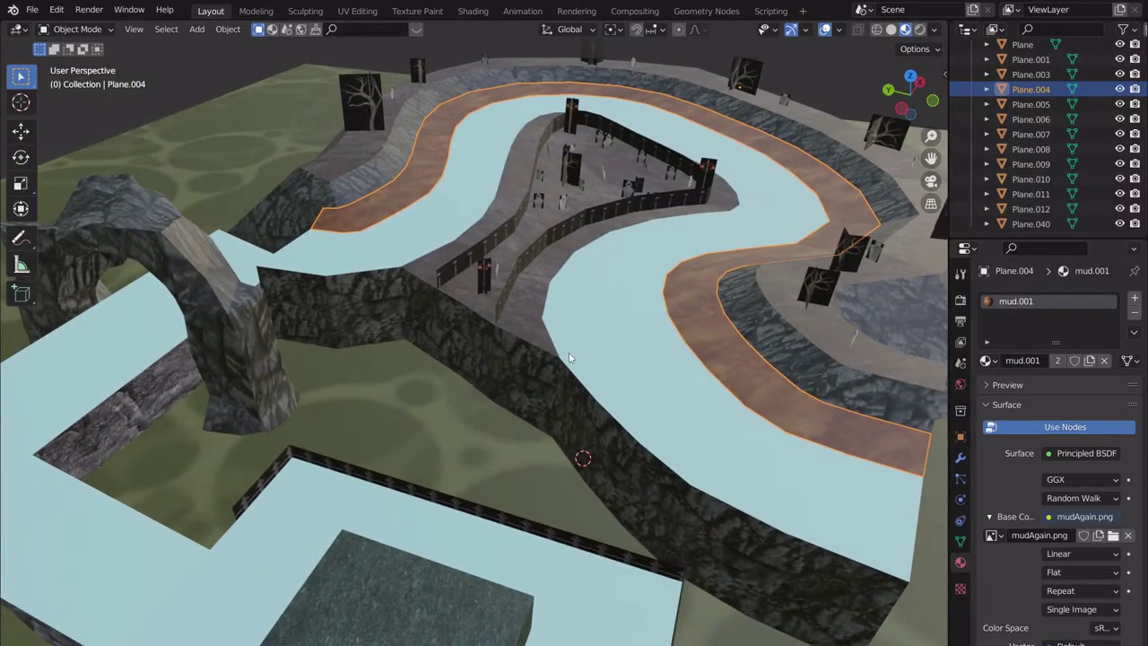
pyautogui.click(1025, 360)
pyautogui.write('slippery offroad')
pyautogui.press('Return')
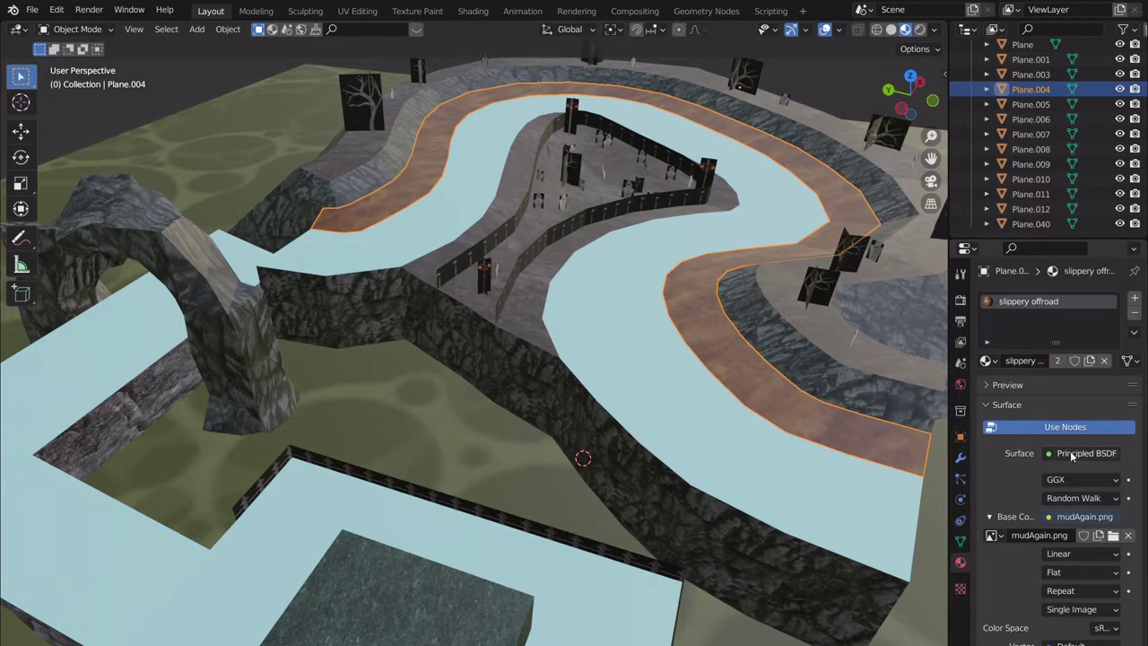
# In the Shading workspace, delete the slippery offroad material's mudAgain.png texture node and make its base color light orange.
pyautogui.click(472, 10)
pyautogui.moveTo(525, 491); pyautogui.dragTo(601, 557)
pyautogui.scroll(-7, 602, 554)
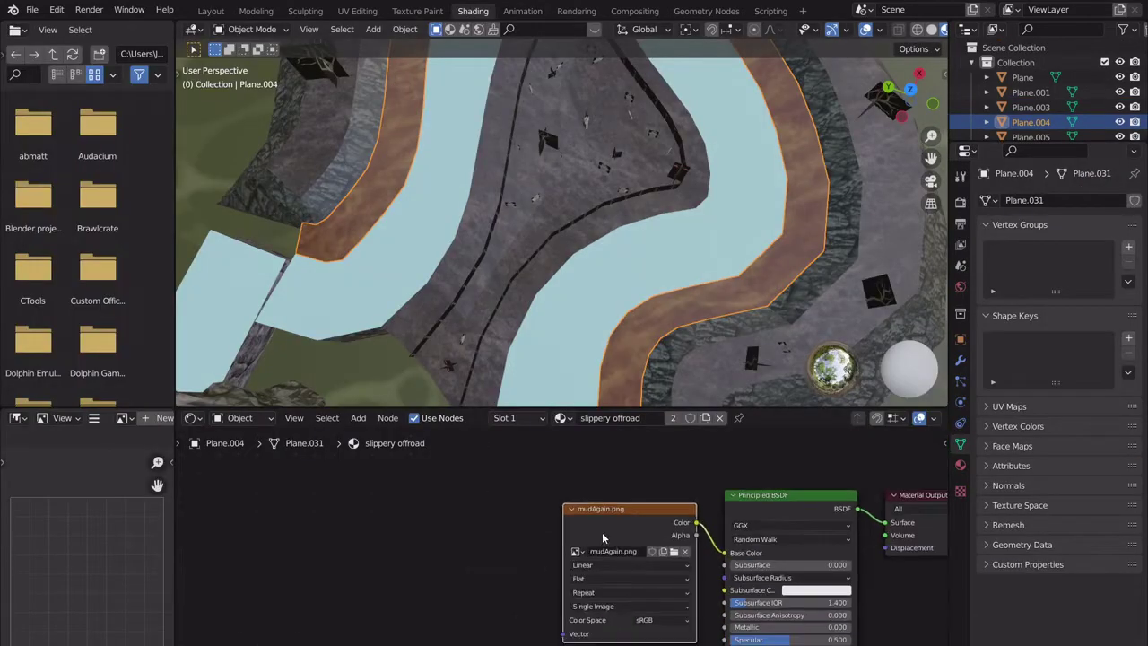
pyautogui.press('x')
pyautogui.moveTo(664, 503); pyautogui.dragTo(530, 491, button='middle')
pyautogui.click(707, 536)
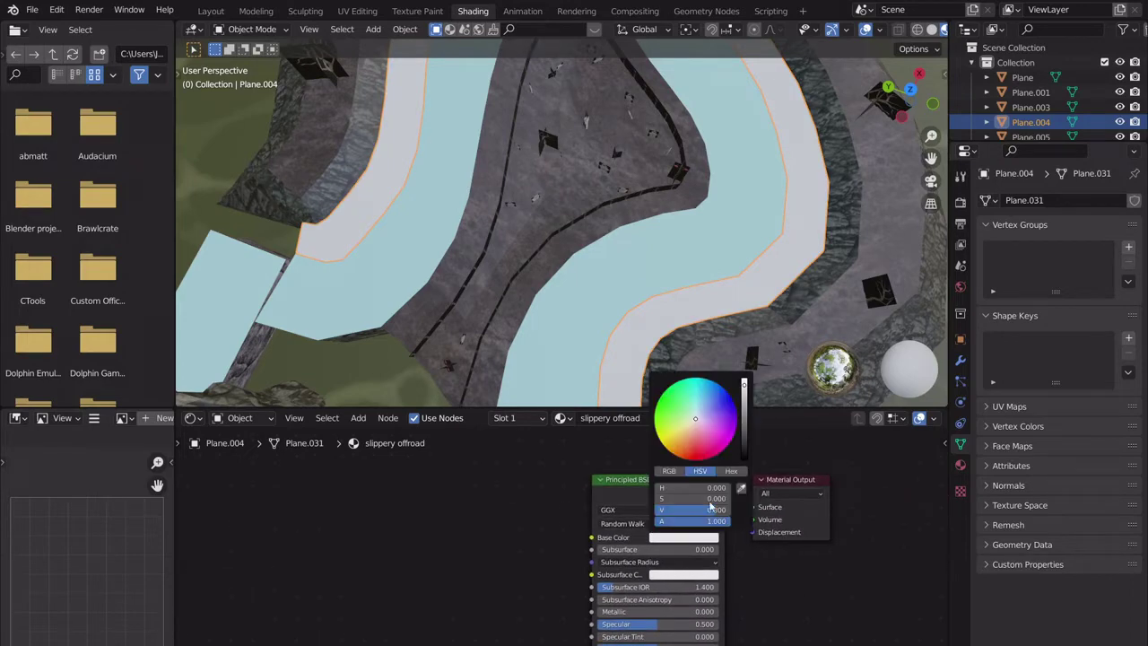
pyautogui.click(683, 437)
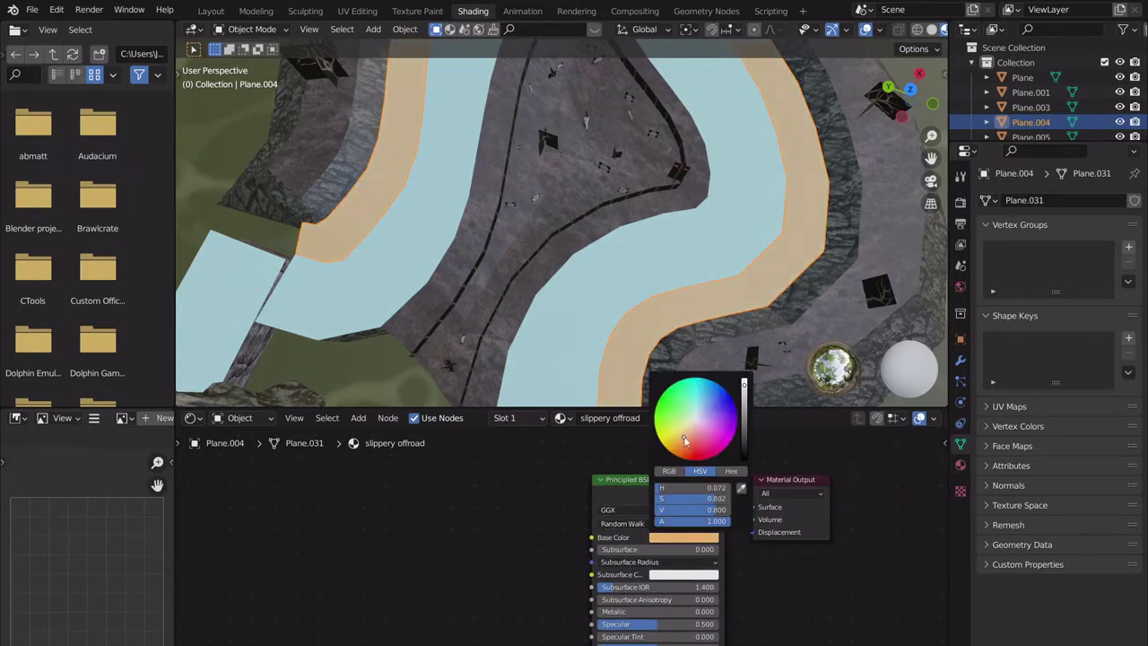
# Join the dark graveyard ground mesh into the slippery offroad strip.
pyautogui.click(586, 225)
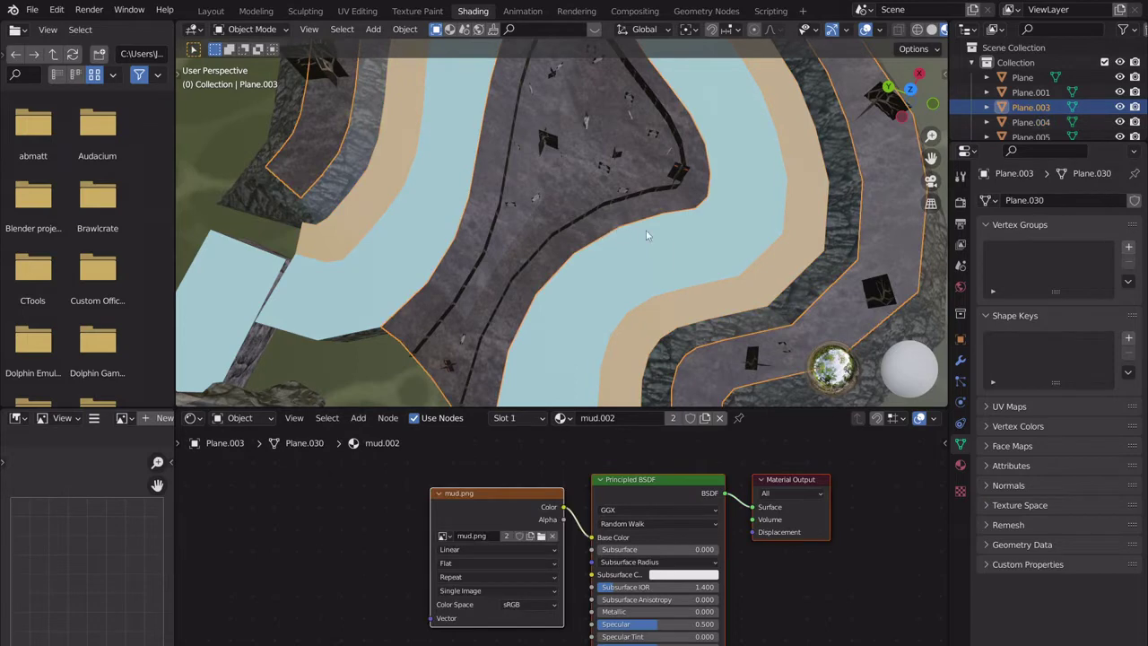
pyautogui.press('KP_Decimal')
pyautogui.keyDown('shift'); pyautogui.moveTo(599, 201); pyautogui.dragTo(642, 292, button='middle'); pyautogui.keyUp('shift')
pyautogui.scroll(-2, 677, 300)
pyautogui.click(689, 279)
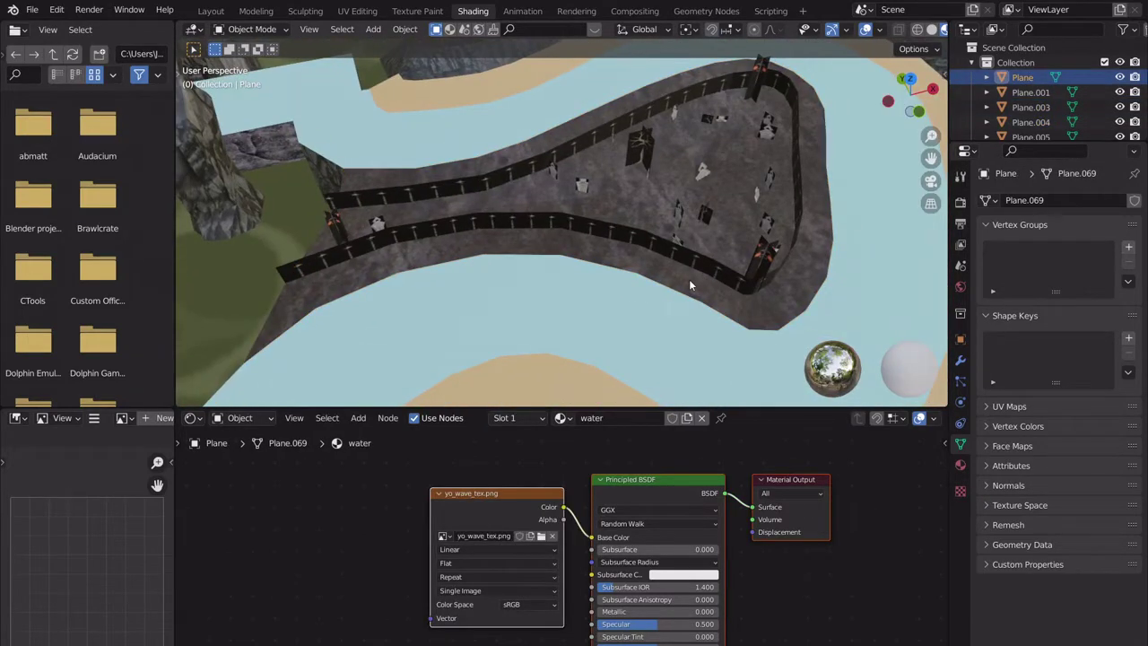
pyautogui.click(592, 252)
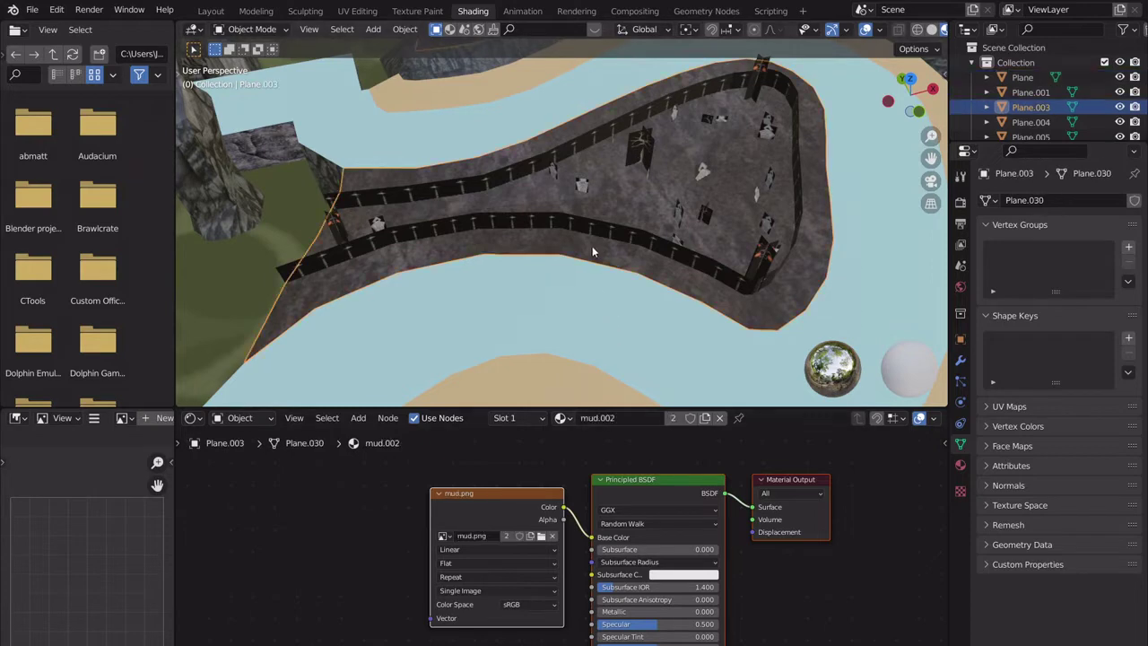
pyautogui.scroll(-2, 551, 319)
pyautogui.click(531, 334)
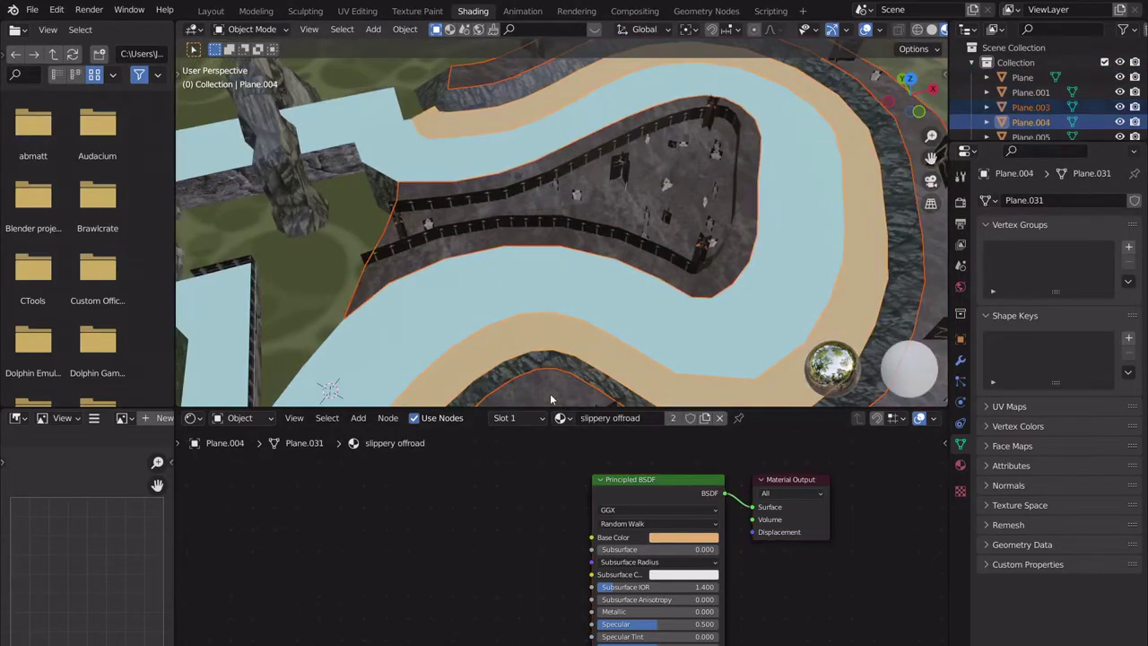
# Remove the mud.002 material from the joined ground so that it uses only slippery offroad.
pyautogui.click(963, 469)
pyautogui.keyDown('shift'); pyautogui.moveTo(846, 246); pyautogui.dragTo(767, 262, button='middle'); pyautogui.keyUp('shift')
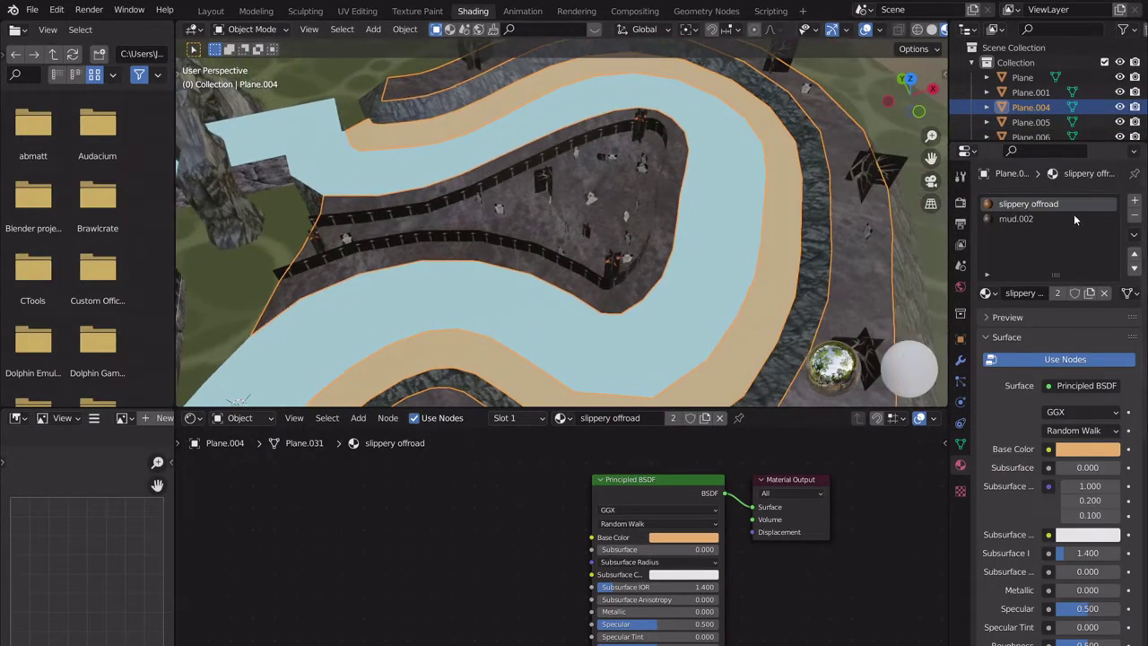
pyautogui.click(1074, 217)
pyautogui.click(1135, 215)
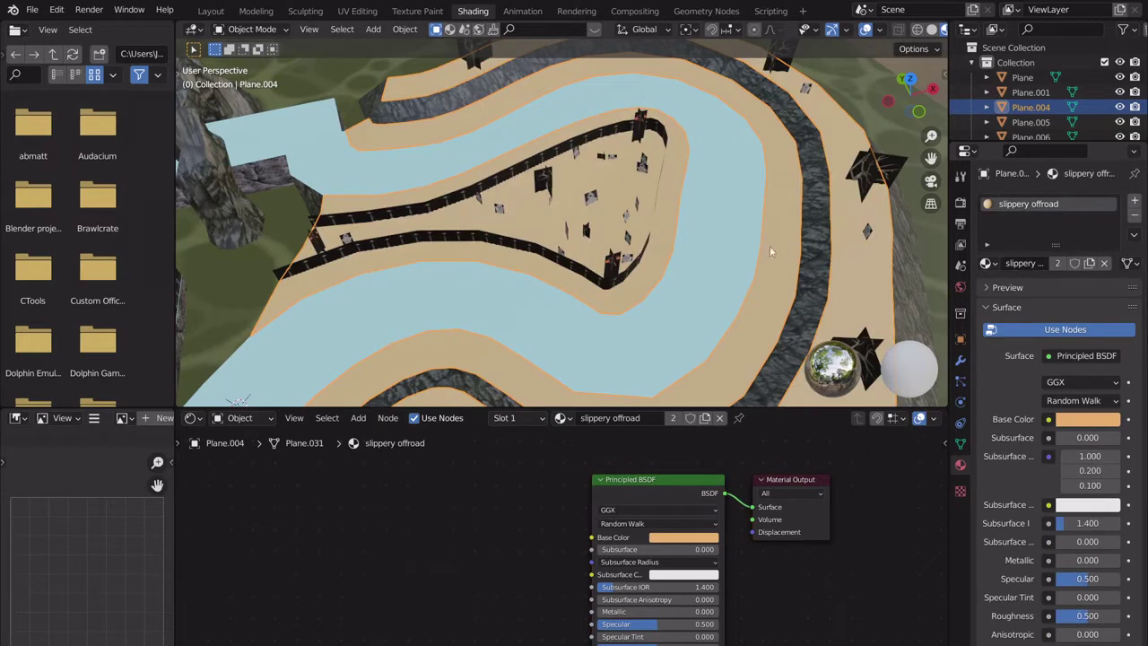
pyautogui.moveTo(769, 251); pyautogui.dragTo(746, 254, button='middle')
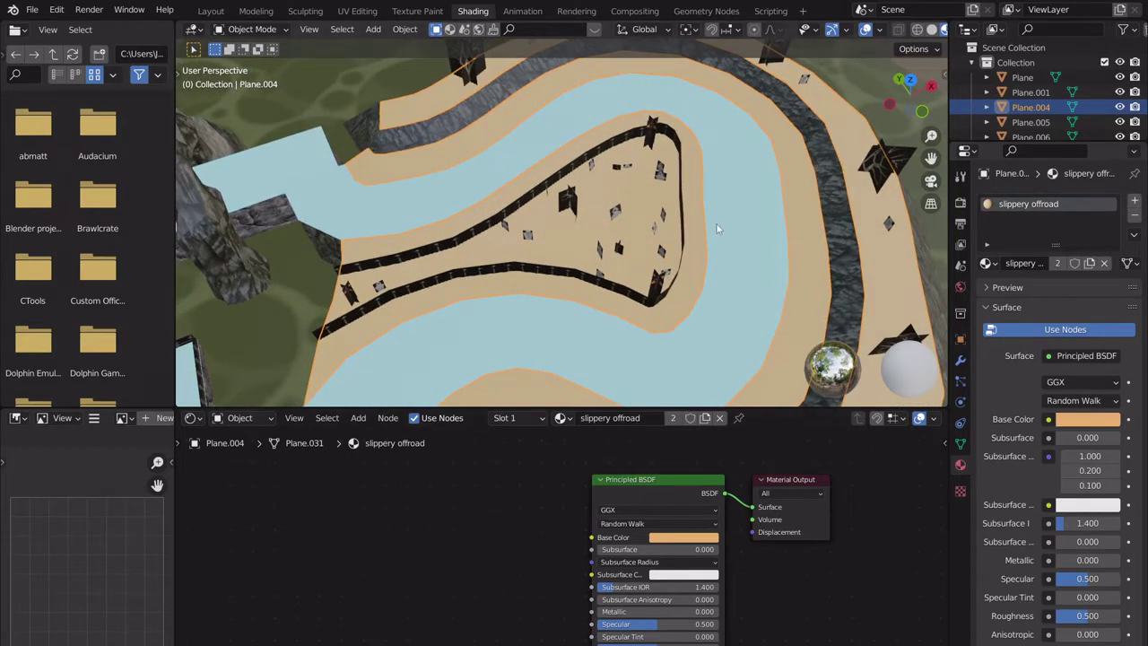
pyautogui.moveTo(717, 188); pyautogui.dragTo(692, 174, button='middle')
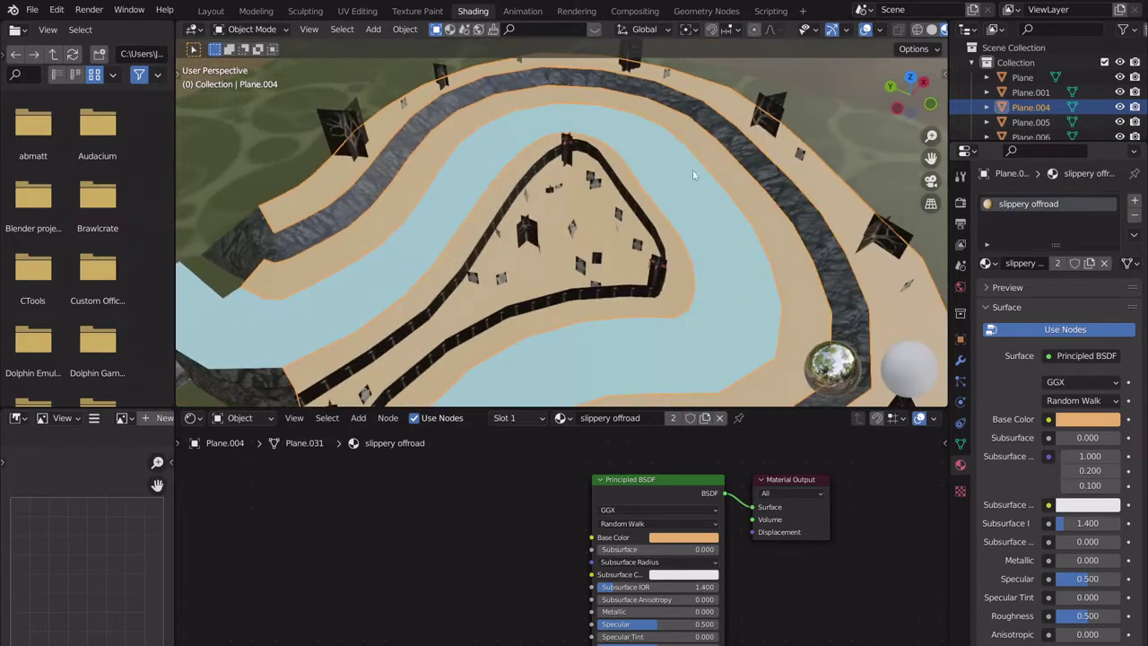
# Delete the tree planes scattered around the track.
pyautogui.click(769, 121)
pyautogui.moveTo(769, 121); pyautogui.dragTo(625, 184, button='middle')
pyautogui.scroll(4, 630, 179)
pyautogui.scroll(3, 644, 260)
pyautogui.scroll(-8, 583, 226)
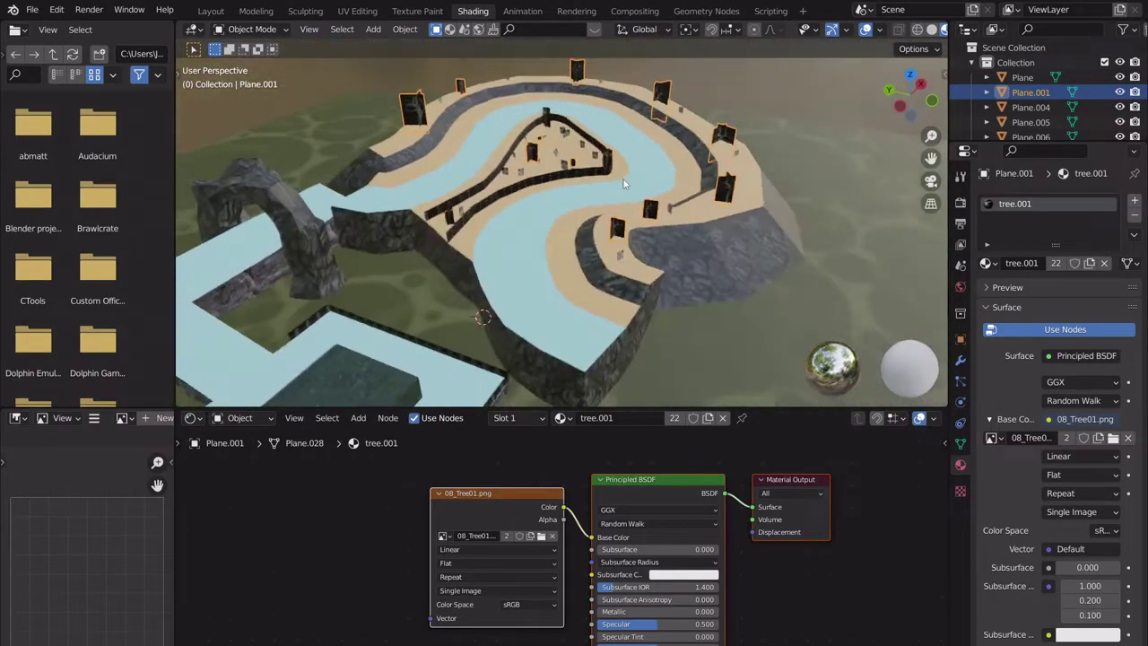
pyautogui.scroll(5, 641, 191)
pyautogui.scroll(-6, 725, 206)
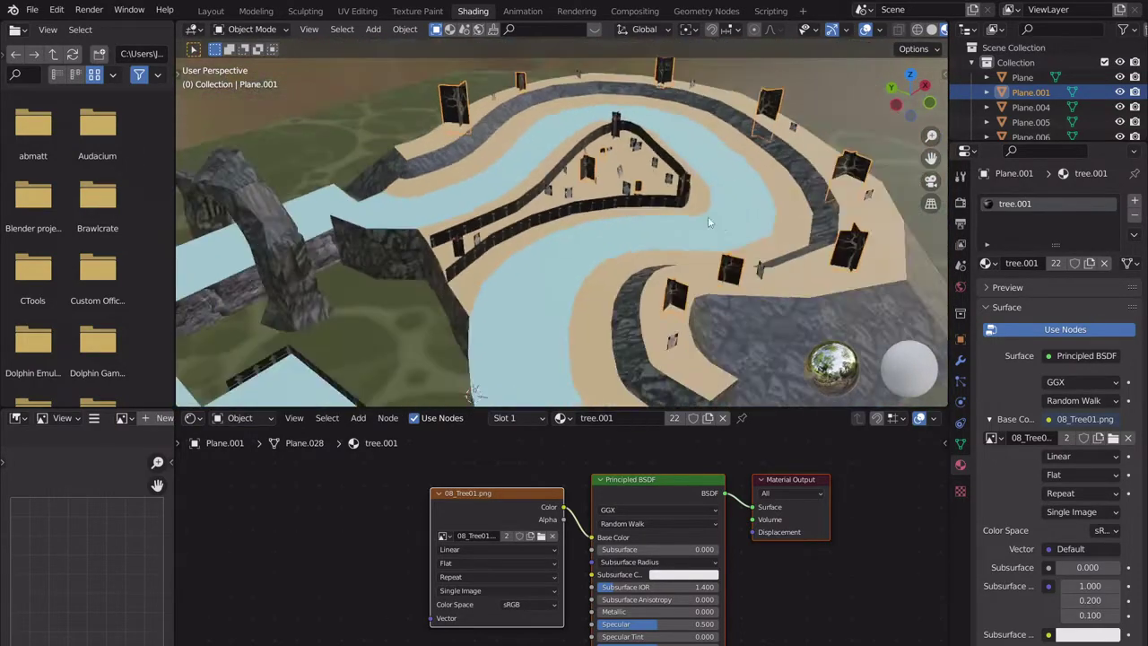
pyautogui.press('x')
pyautogui.click(679, 224)
# Delete the gravestones and the lamps from the fenced area and the surrounding ground.
pyautogui.scroll(2, 627, 206)
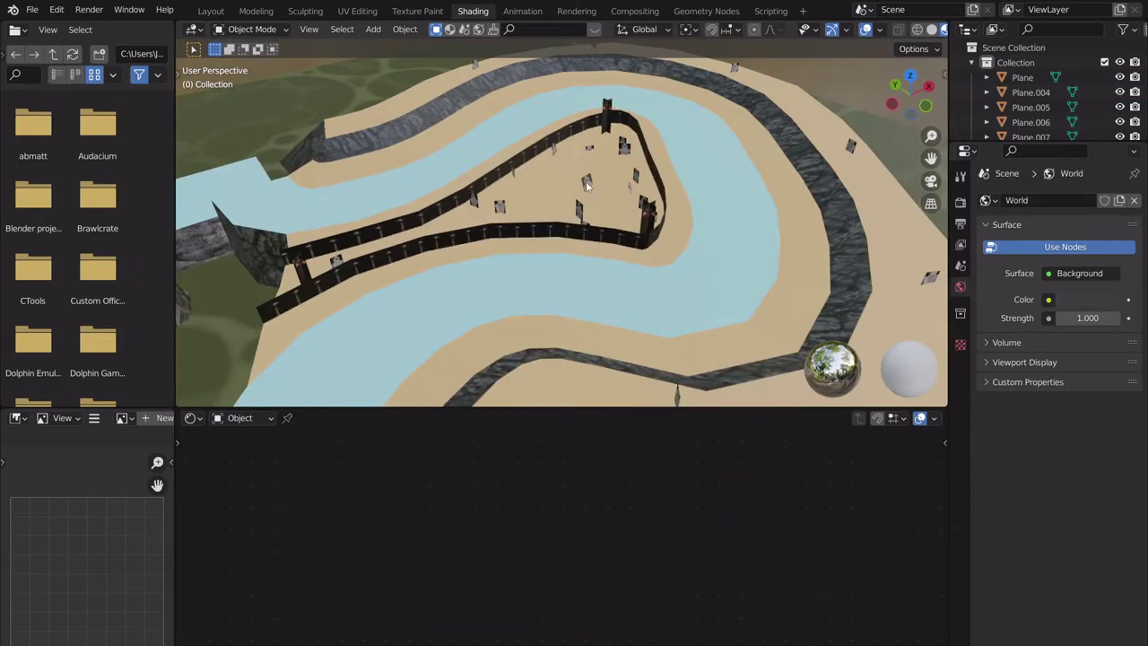
pyautogui.click(587, 186)
pyautogui.press('Delete')
pyautogui.click(644, 212)
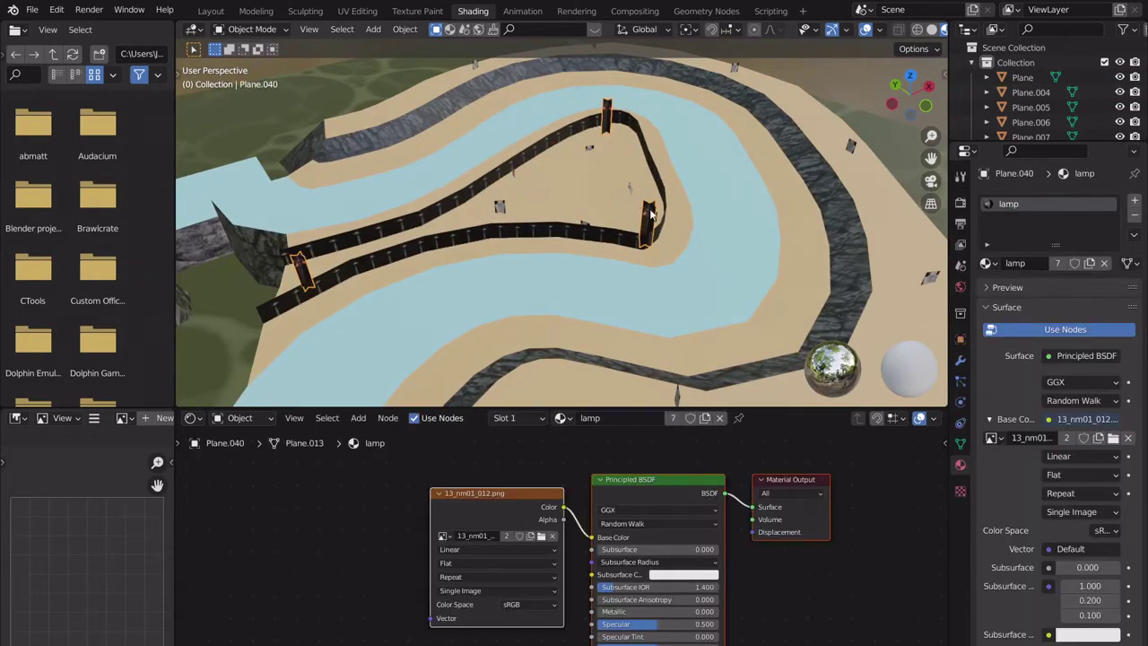
pyautogui.moveTo(643, 212); pyautogui.dragTo(684, 226, button='middle')
pyautogui.press('x')
pyautogui.click(722, 217)
pyautogui.click(687, 294)
pyautogui.press('x')
pyautogui.click(687, 294)
# Enlarge the viewport, delete the raised block's grass_dark.png texture node and set its grass material's base color to dark green.
pyautogui.moveTo(525, 338); pyautogui.dragTo(628, 251, button='middle')
pyautogui.click(633, 266)
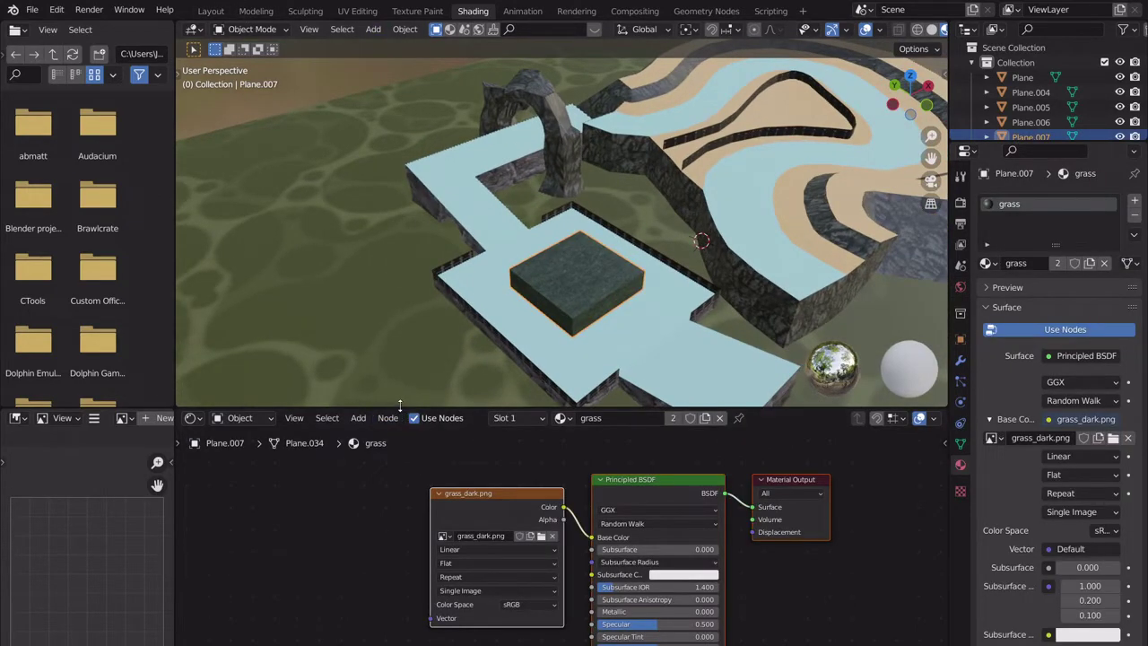
pyautogui.moveTo(393, 409); pyautogui.dragTo(485, 536)
pyautogui.moveTo(527, 386); pyautogui.dragTo(588, 422, button='middle')
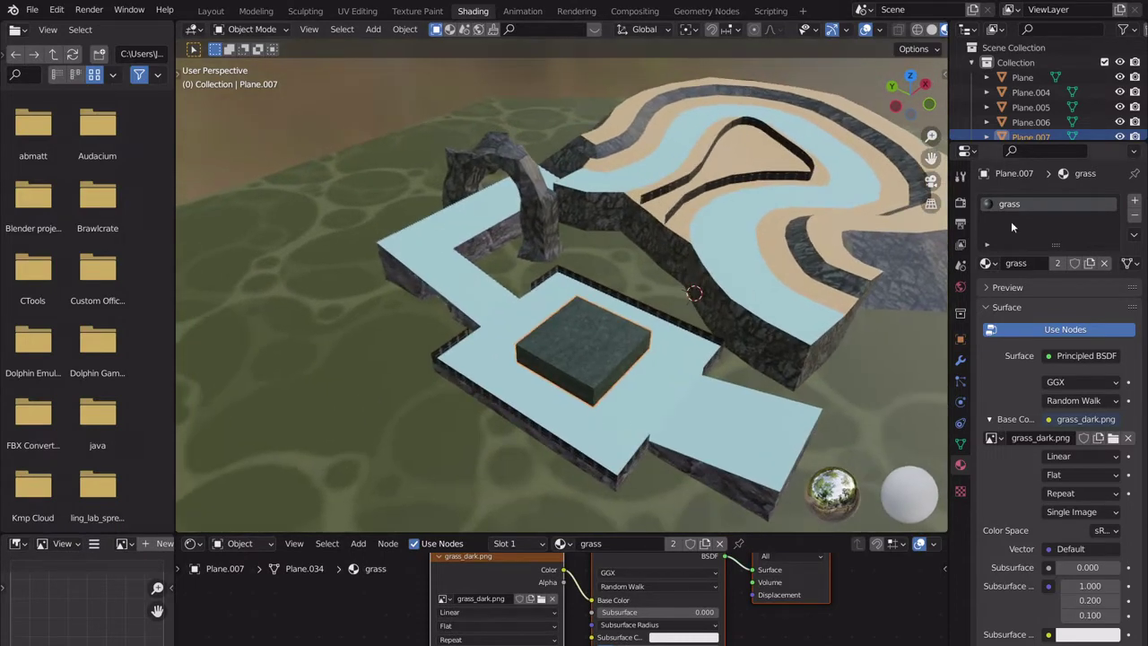
pyautogui.press('x')
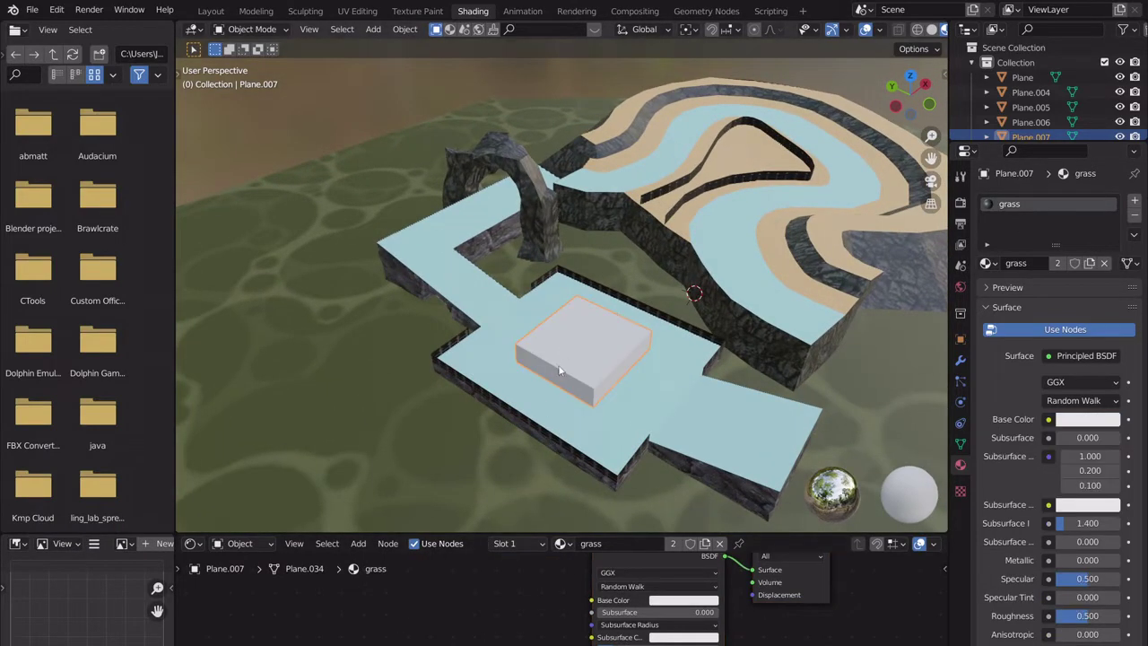
pyautogui.click(672, 599)
pyautogui.moveTo(705, 470); pyautogui.dragTo(659, 462)
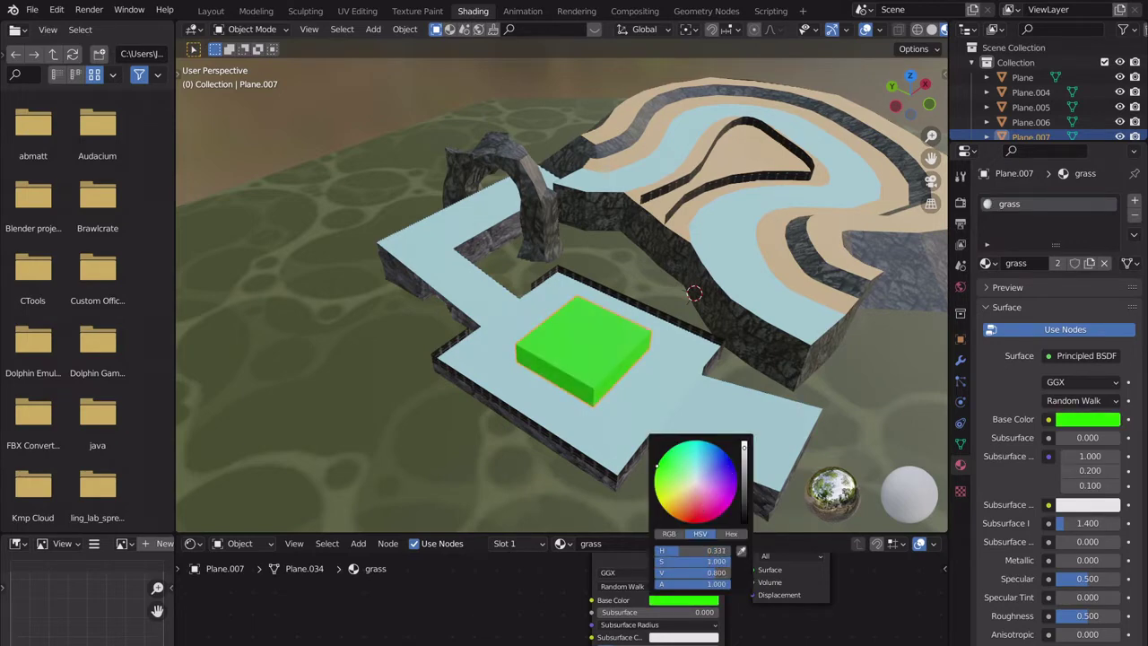
pyautogui.moveTo(743, 447); pyautogui.dragTo(745, 486)
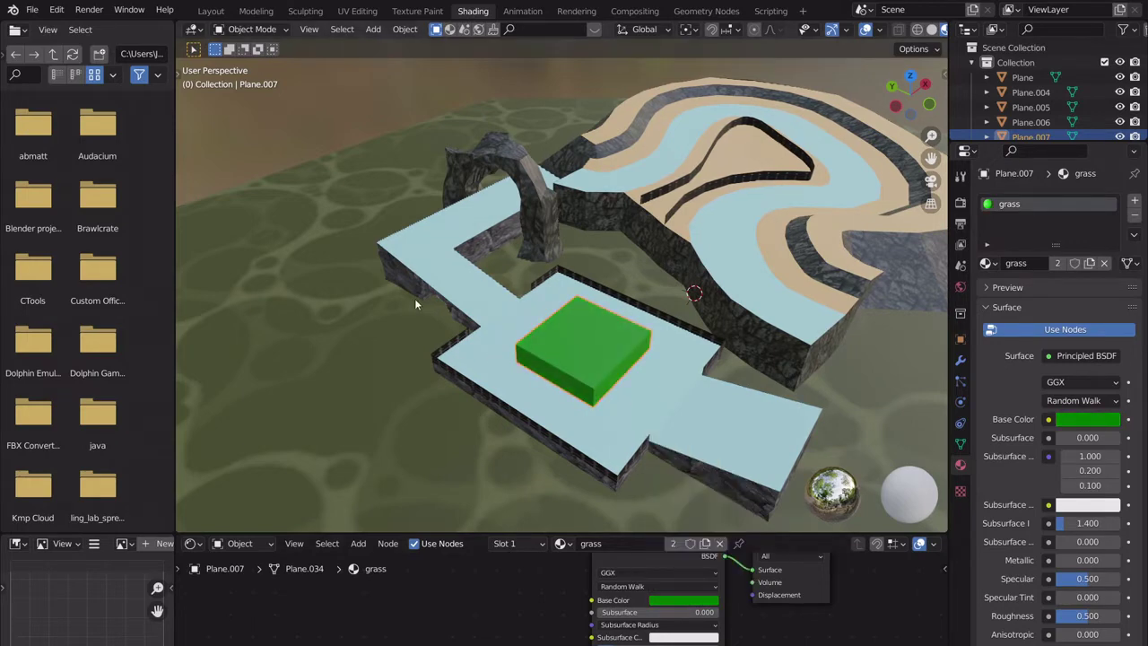
# Delete the edited_grate.png texture node from the fence2 material on the lower platform's fence and set its base color to blue.
pyautogui.moveTo(494, 330); pyautogui.dragTo(587, 356, button='middle')
pyautogui.click(584, 328)
pyautogui.scroll(-1, 512, 603)
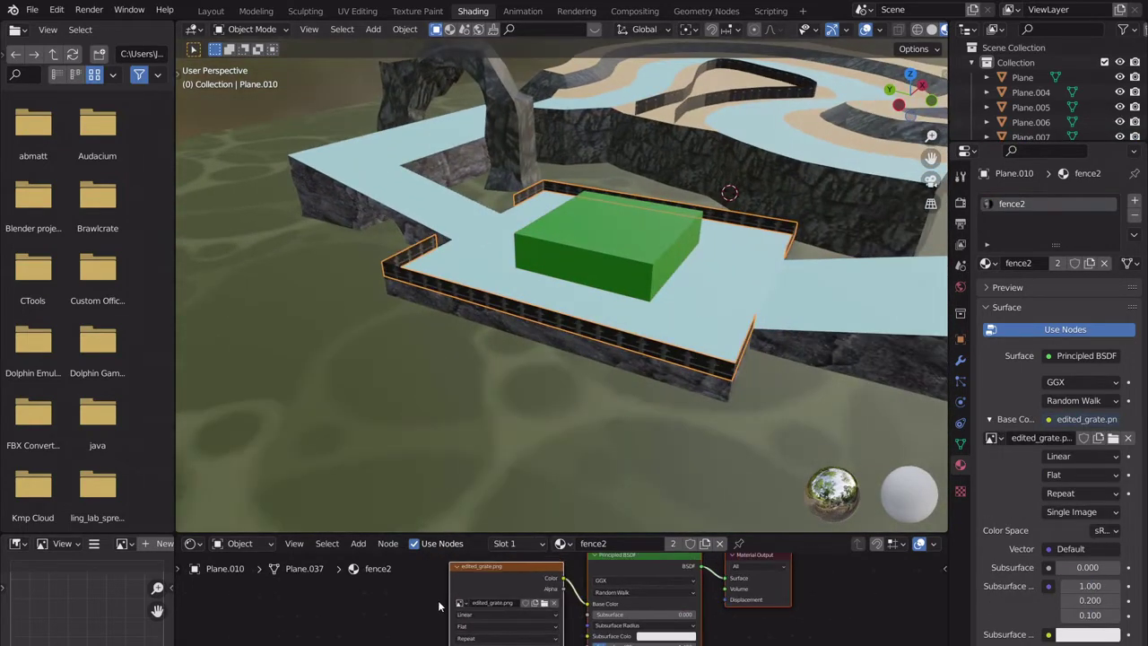
pyautogui.scroll(-1, 431, 592)
pyautogui.moveTo(456, 582); pyautogui.dragTo(536, 626)
pyautogui.press('x')
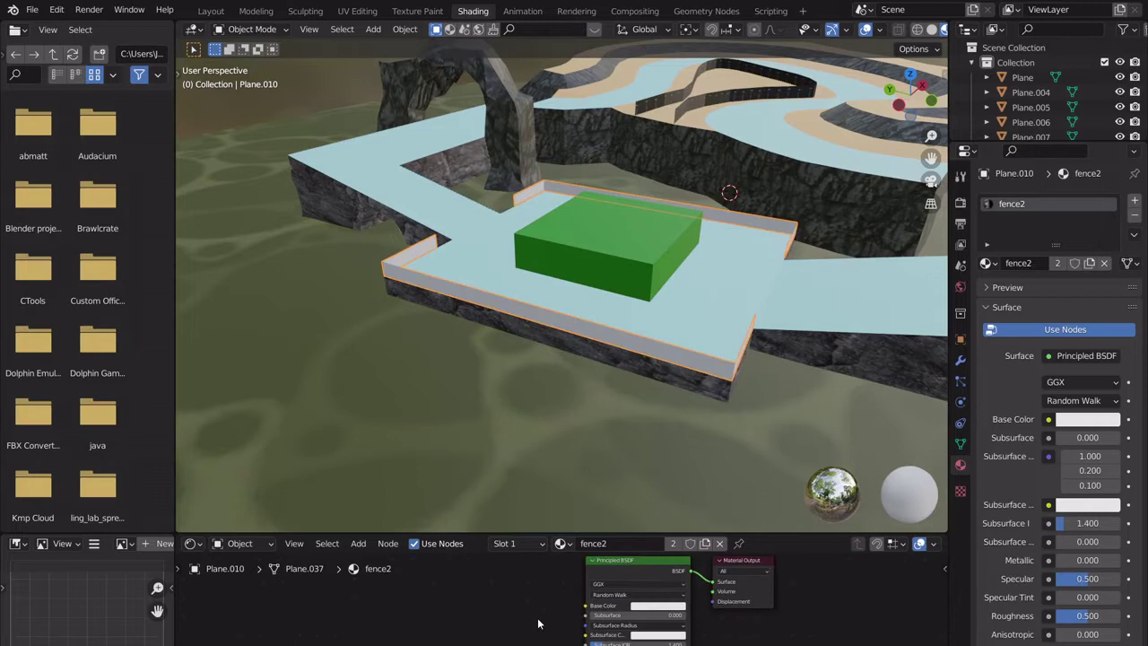
pyautogui.click(663, 608)
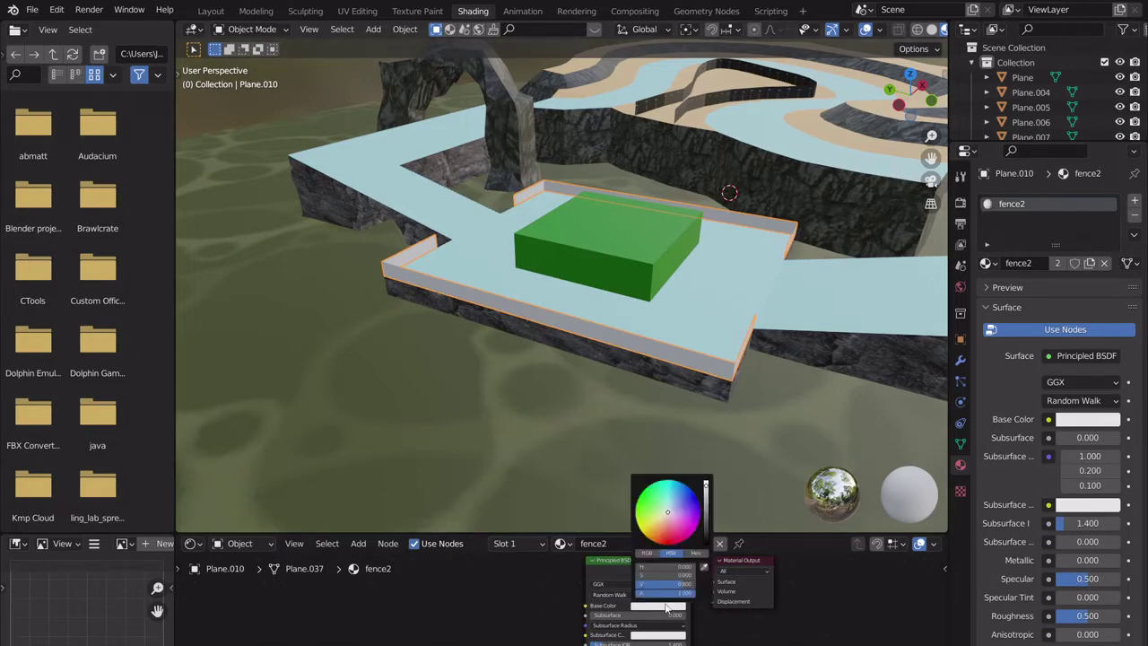
pyautogui.click(684, 522)
# Rename the fence2 material on the blue fence as wall.
pyautogui.moveTo(814, 276); pyautogui.dragTo(772, 293, button='middle')
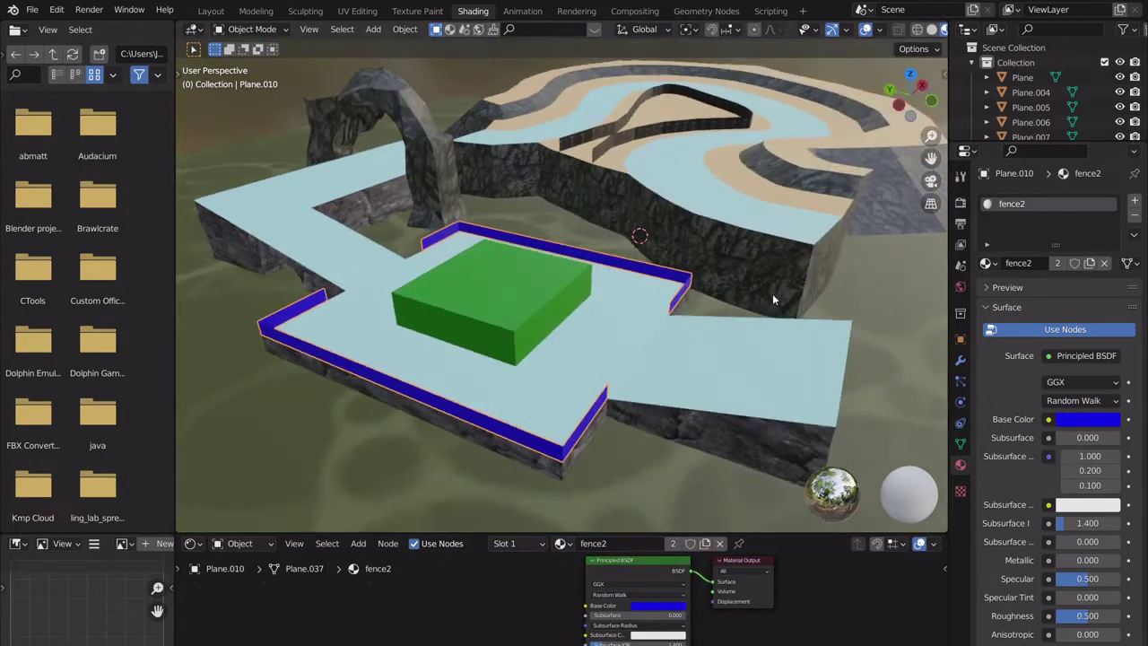
pyautogui.write('wal')
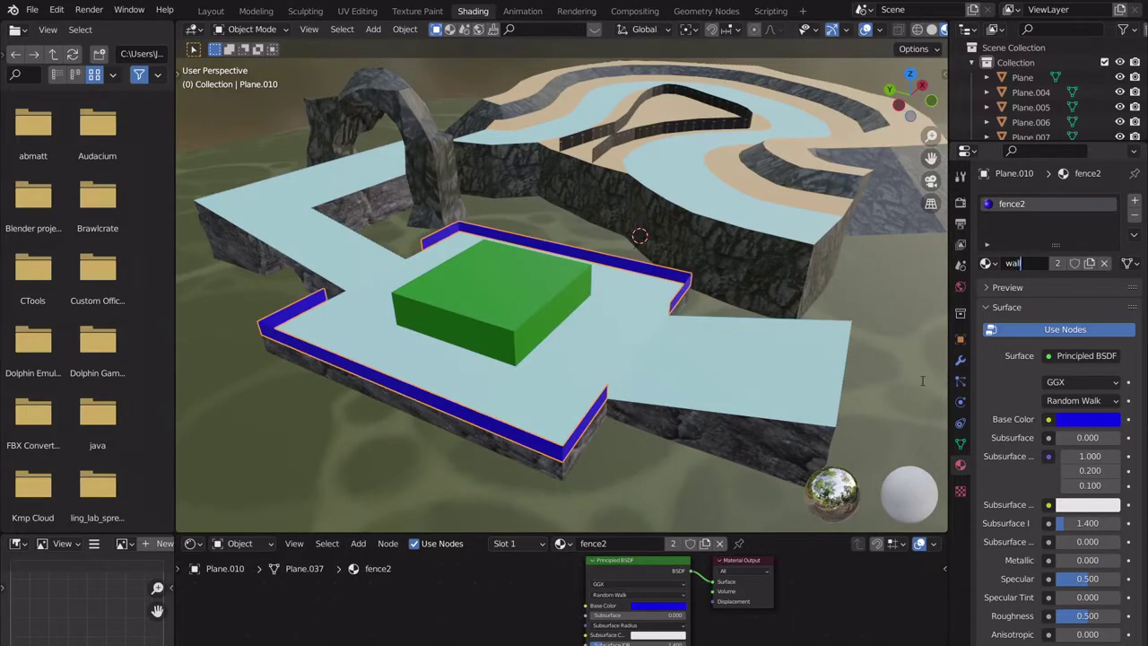
pyautogui.write('l')
pyautogui.press('Return')
# Join the blue fence and the surrounding rock walls into one mesh, removing the rock.001 and rock2 materials so only wall is used.
pyautogui.keyDown('shift'); pyautogui.click(774, 166); pyautogui.keyUp('shift')
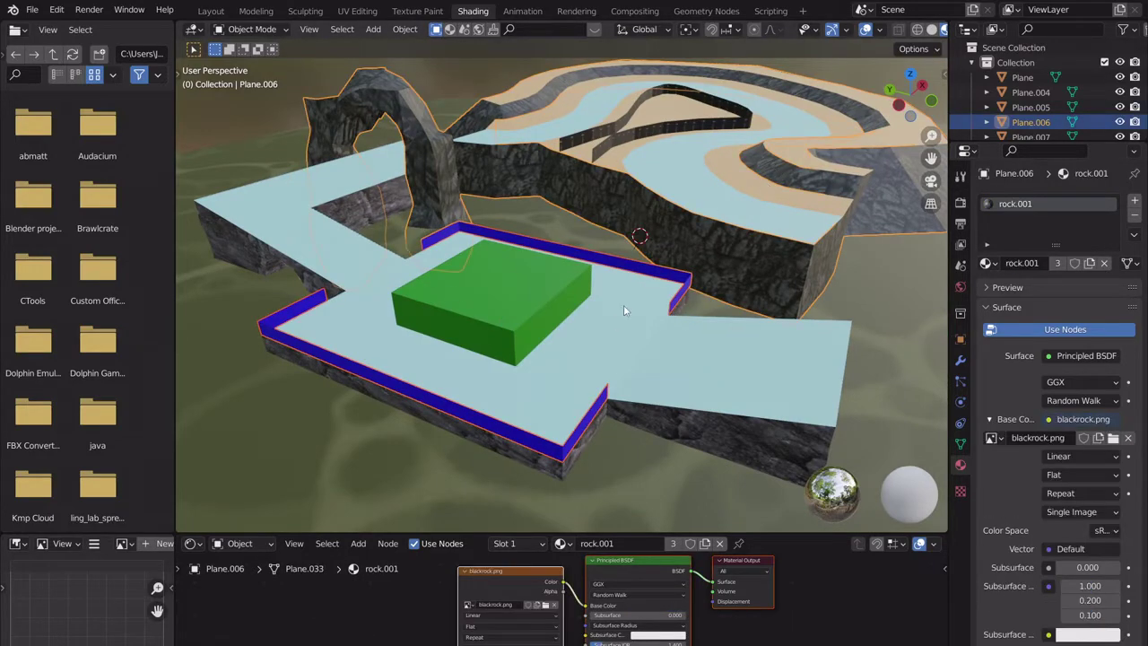
pyautogui.click(1134, 217)
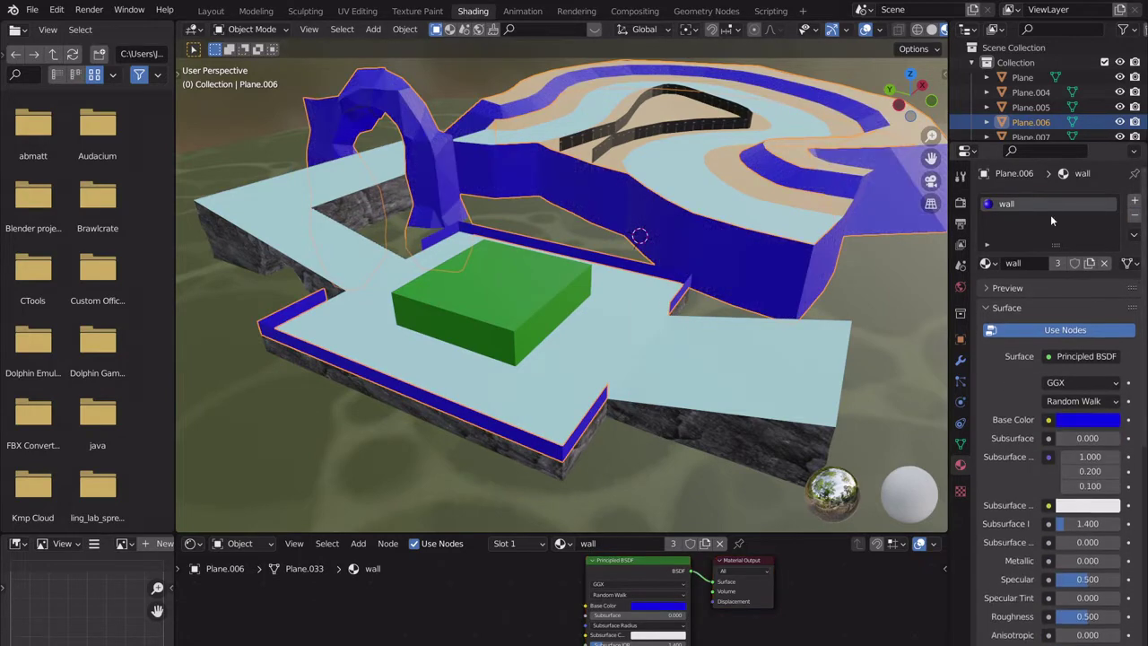
pyautogui.click(377, 195)
pyautogui.keyDown('shift'); pyautogui.click(432, 199); pyautogui.keyUp('shift')
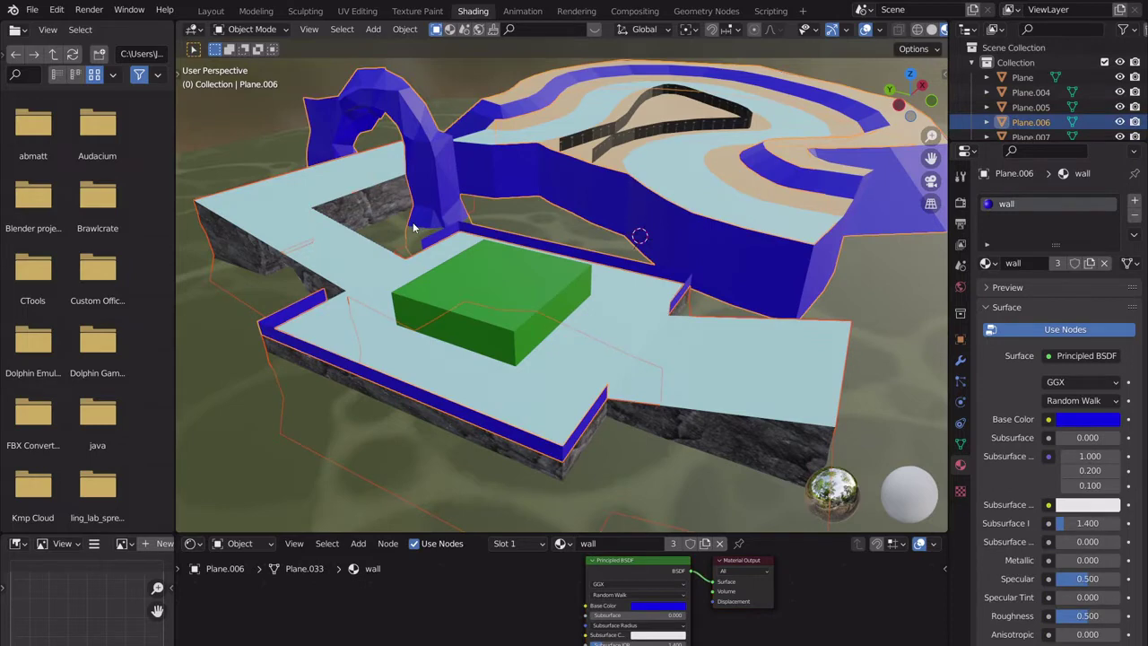
pyautogui.hotkey('ctrl', 'j')
pyautogui.click(1084, 217)
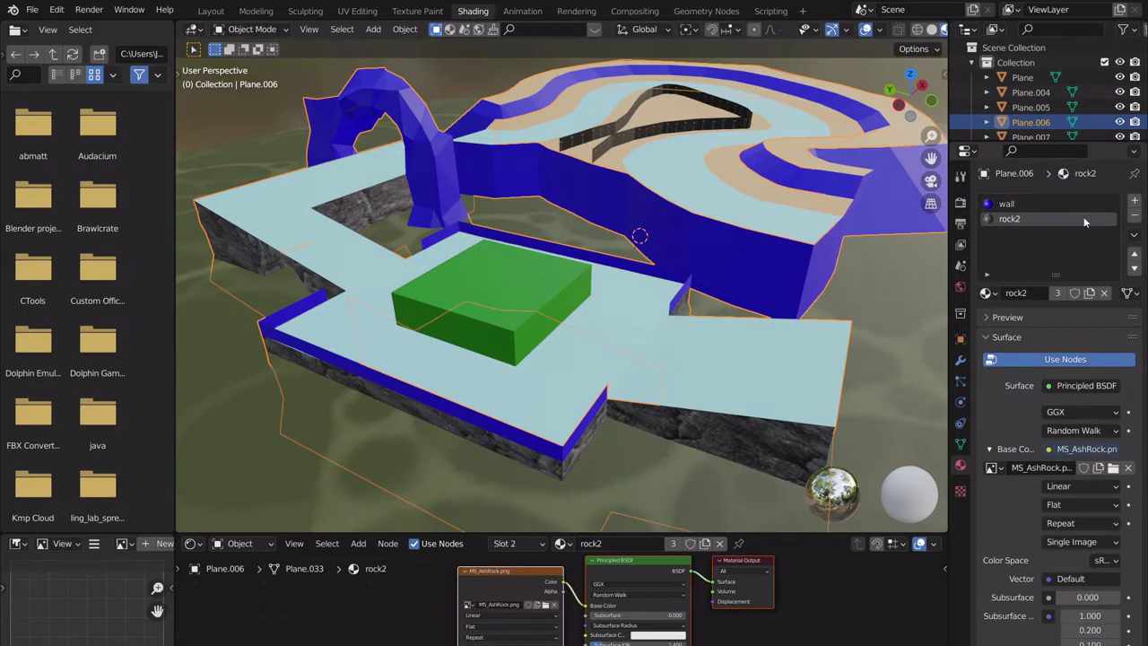
pyautogui.click(1134, 217)
# Select the black fence around the upper track's central island together with the joined wall mesh.
pyautogui.moveTo(551, 297)
pyautogui.mouseDown(button='middle')
pyautogui.moveTo(565, 312)
pyautogui.moveTo(554, 313)
pyautogui.mouseUp(button='middle')
pyautogui.keyDown('shift'); pyautogui.moveTo(617, 257); pyautogui.dragTo(556, 349, button='middle'); pyautogui.keyUp('shift')
pyautogui.scroll(3, 560, 321)
pyautogui.moveTo(584, 257); pyautogui.dragTo(575, 245, button='middle')
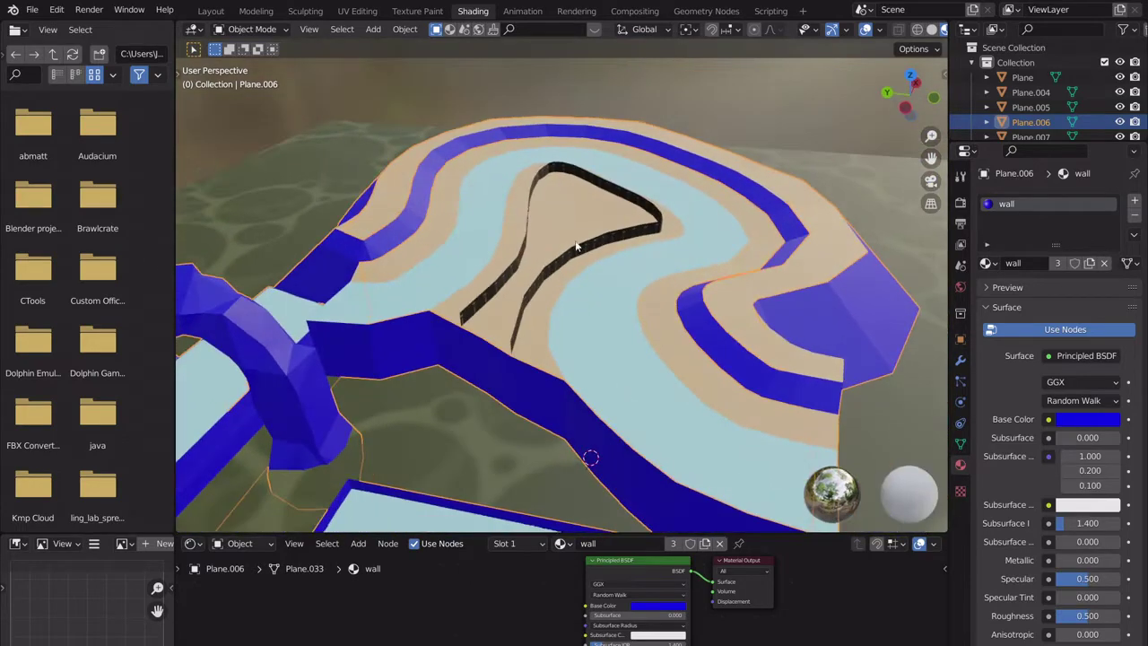
pyautogui.click(597, 243)
pyautogui.click(507, 374)
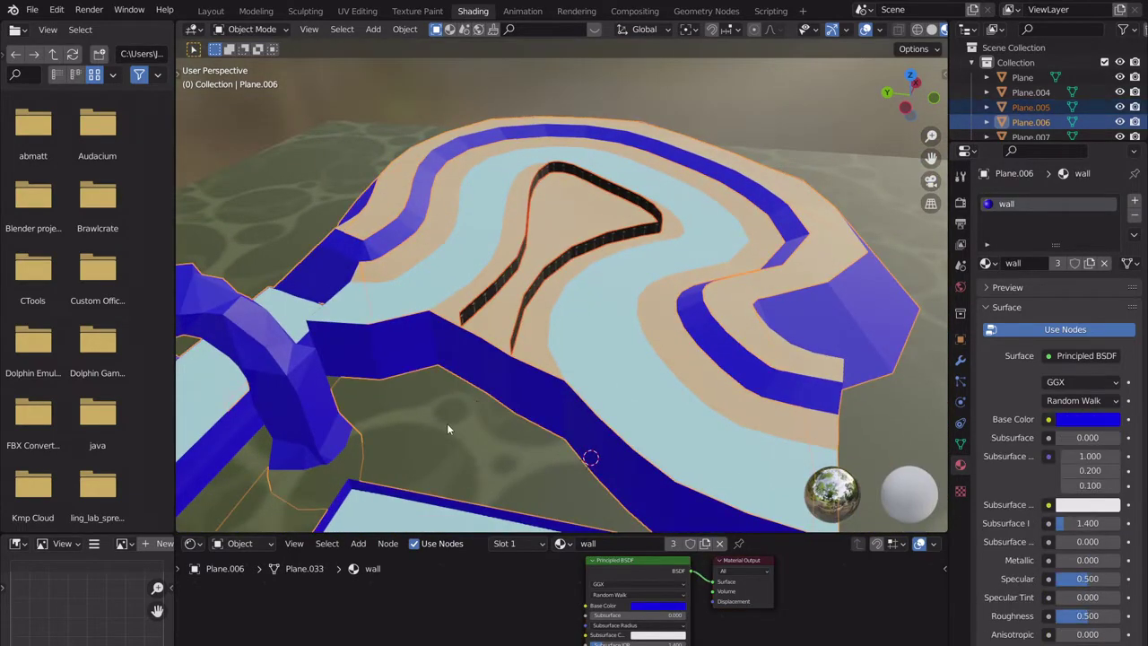
# Join the fence mesh into the wall object and remove its fence material slot, leaving only wall.
pyautogui.click(1064, 218)
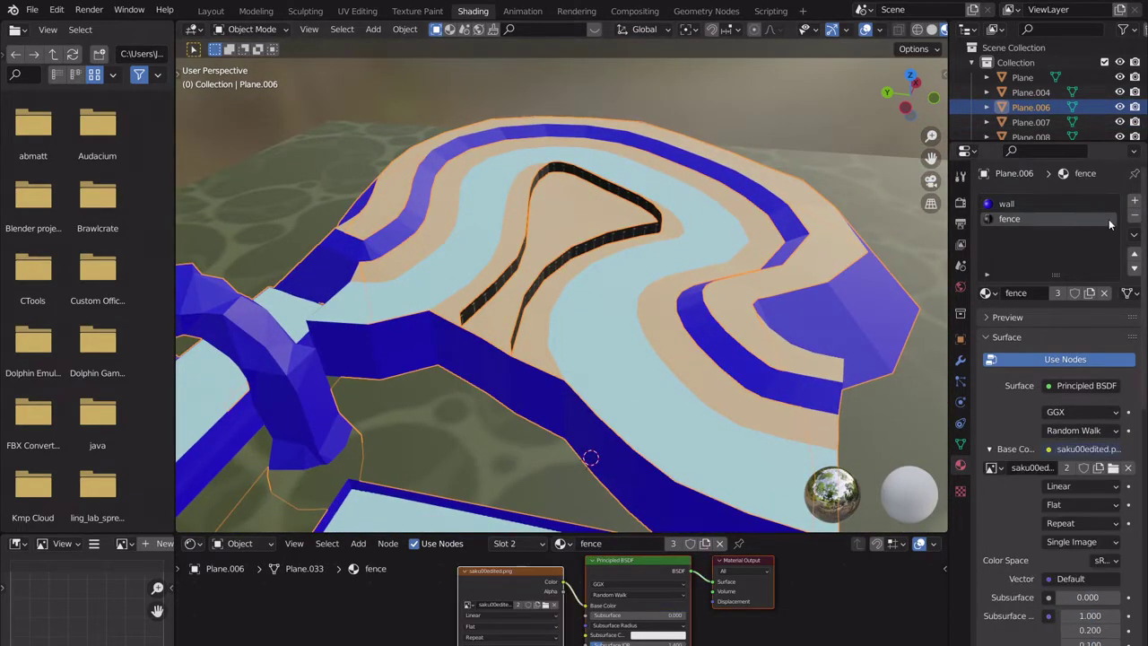
pyautogui.click(1135, 215)
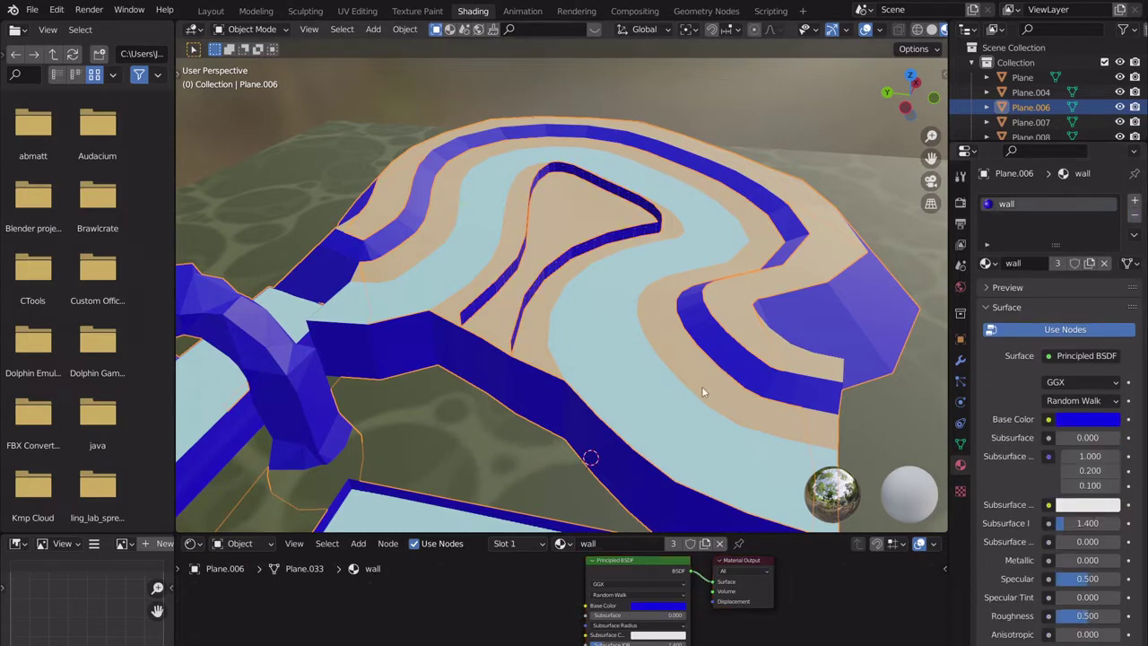
pyautogui.scroll(-3, 653, 304)
pyautogui.scroll(6, 644, 291)
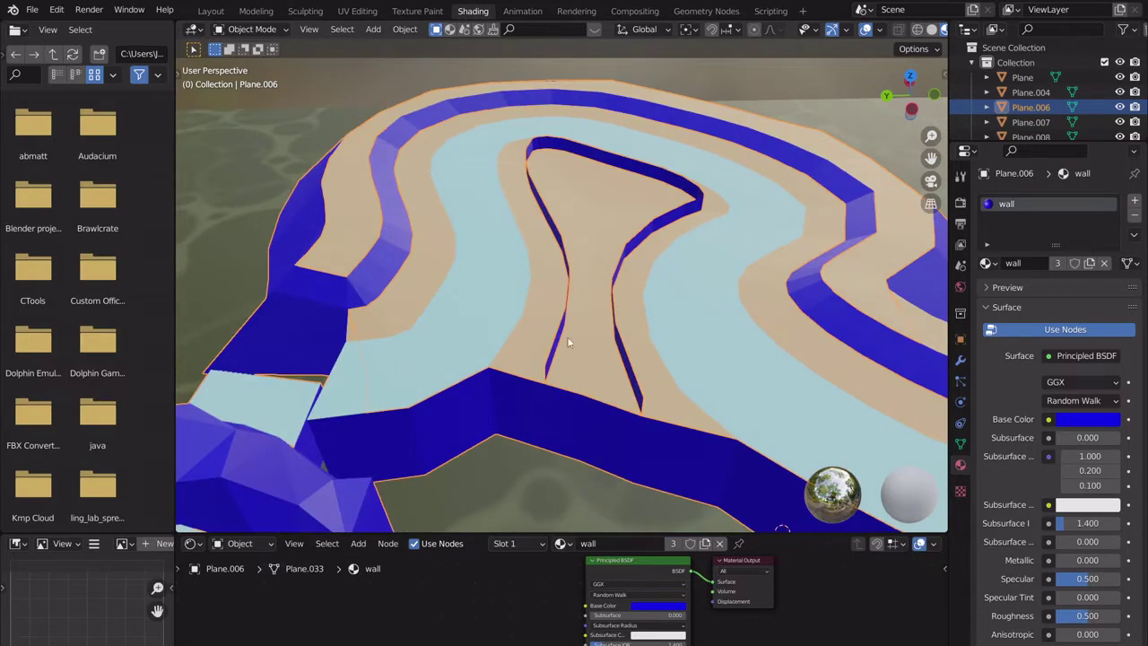
pyautogui.moveTo(567, 342); pyautogui.dragTo(592, 272, button='middle')
# Select the top edge loop of the inner wall around the offroad island and raise it straight up along Z.
pyautogui.click(598, 234)
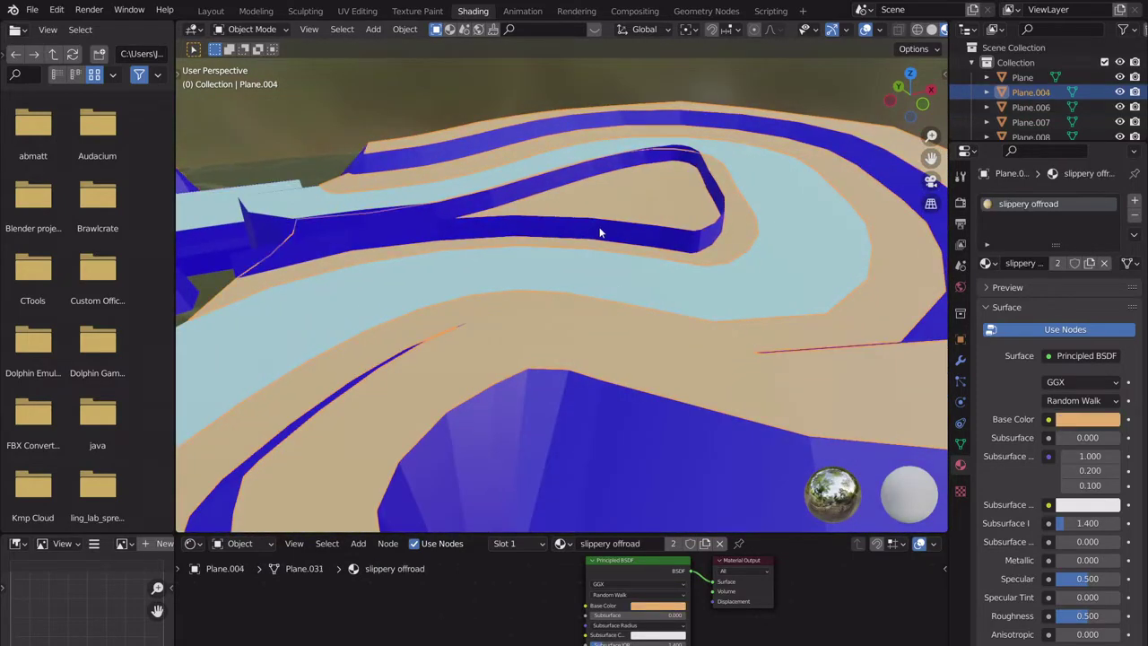
pyautogui.click(617, 233)
pyautogui.press('Tab')
pyautogui.click(617, 230)
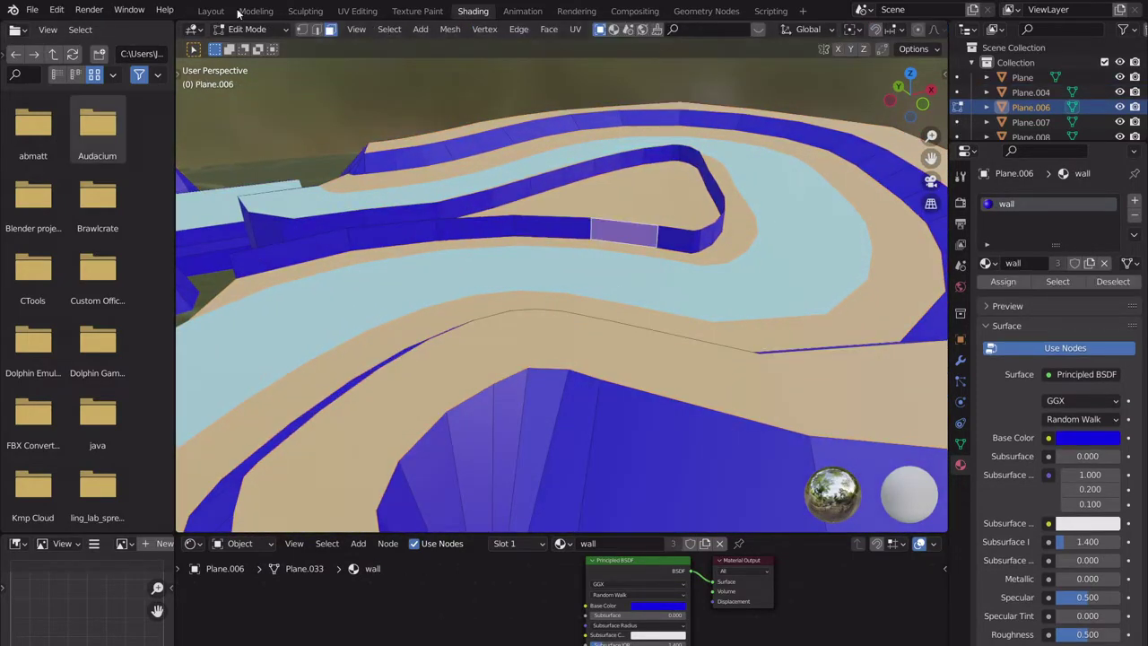
pyautogui.click(316, 29)
pyautogui.keyDown('alt'); pyautogui.click(608, 218); pyautogui.keyUp('alt')
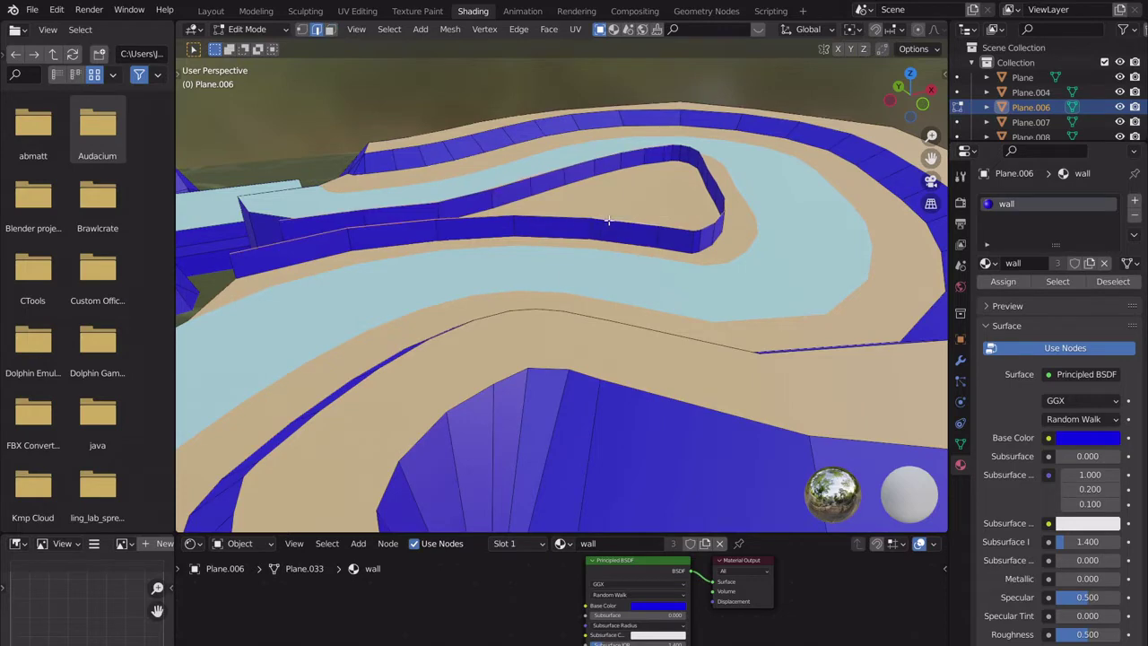
pyautogui.moveTo(604, 190); pyautogui.dragTo(631, 211, button='middle')
pyautogui.press('g')
pyautogui.press('z')
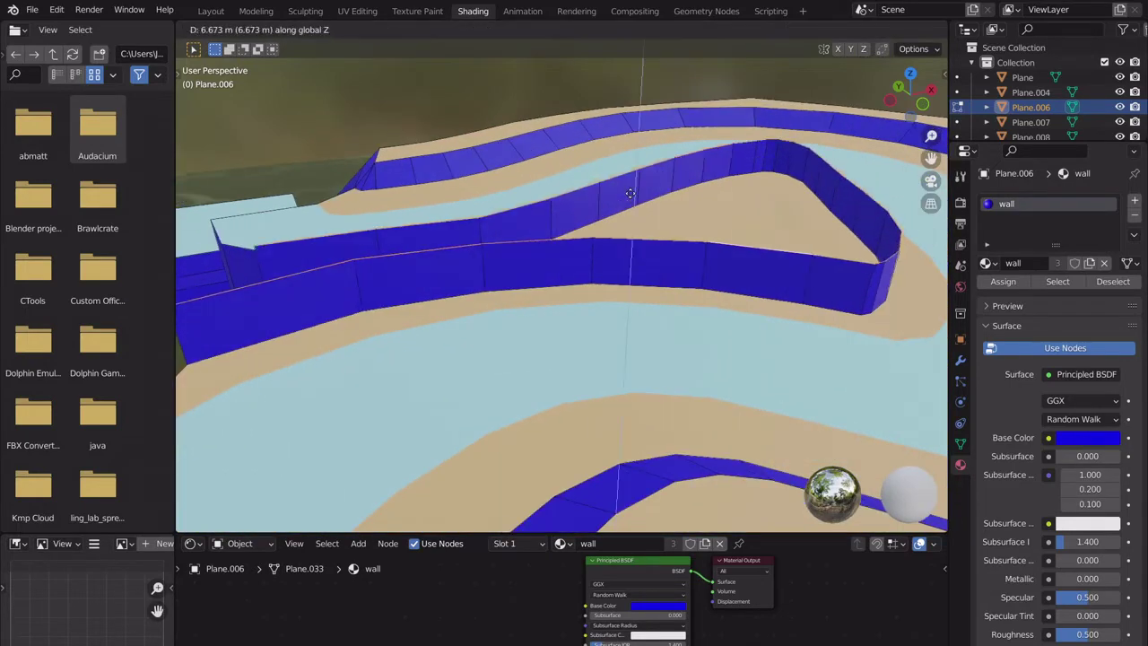
pyautogui.click(584, 101)
pyautogui.press('Tab')
pyautogui.scroll(-6, 551, 269)
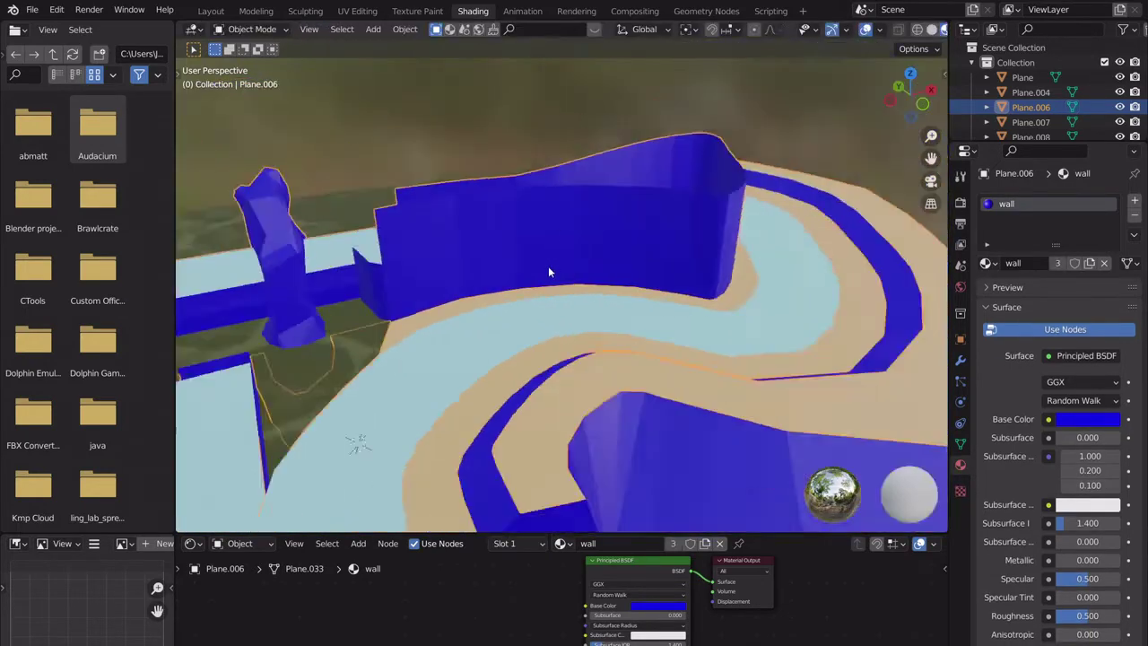
# In the slippery offroad mesh, circle-select the central faces of the island enclosed by the raised wall.
pyautogui.moveTo(549, 269); pyautogui.dragTo(688, 356, button='middle')
pyautogui.scroll(2, 721, 229)
pyautogui.scroll(3, 639, 293)
pyautogui.moveTo(590, 240); pyautogui.dragTo(610, 349, button='middle')
pyautogui.click(610, 352)
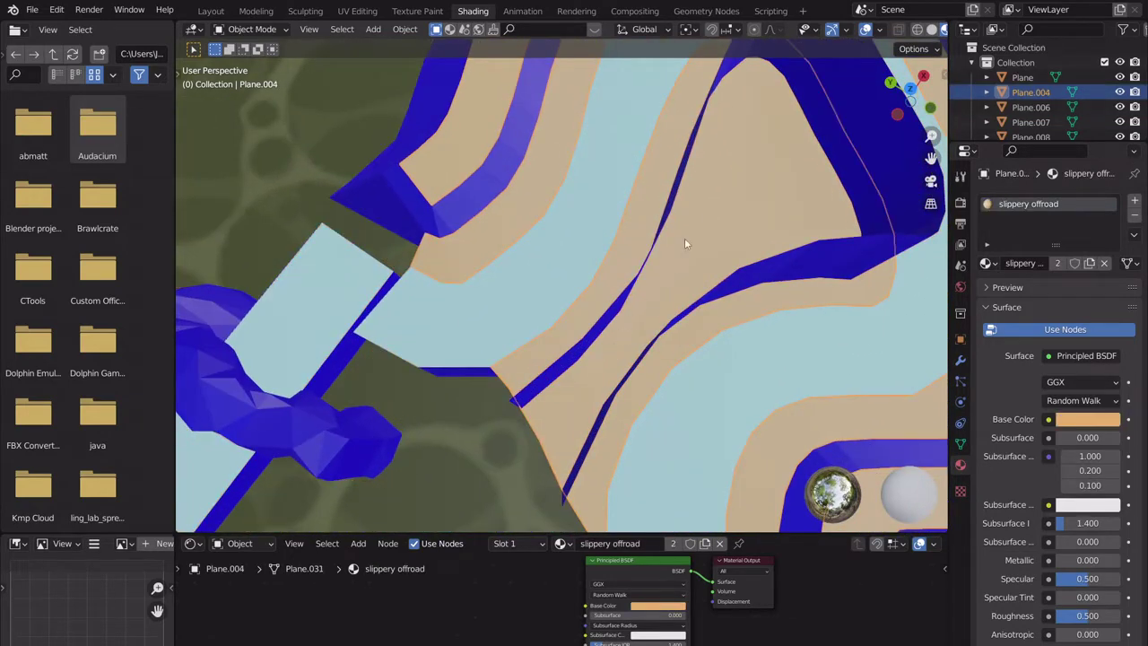
pyautogui.press('Tab')
pyautogui.moveTo(684, 242)
pyautogui.mouseDown(button='middle')
pyautogui.moveTo(564, 178)
pyautogui.moveTo(574, 170)
pyautogui.mouseUp(button='middle')
pyautogui.click(330, 28)
pyautogui.press('c')
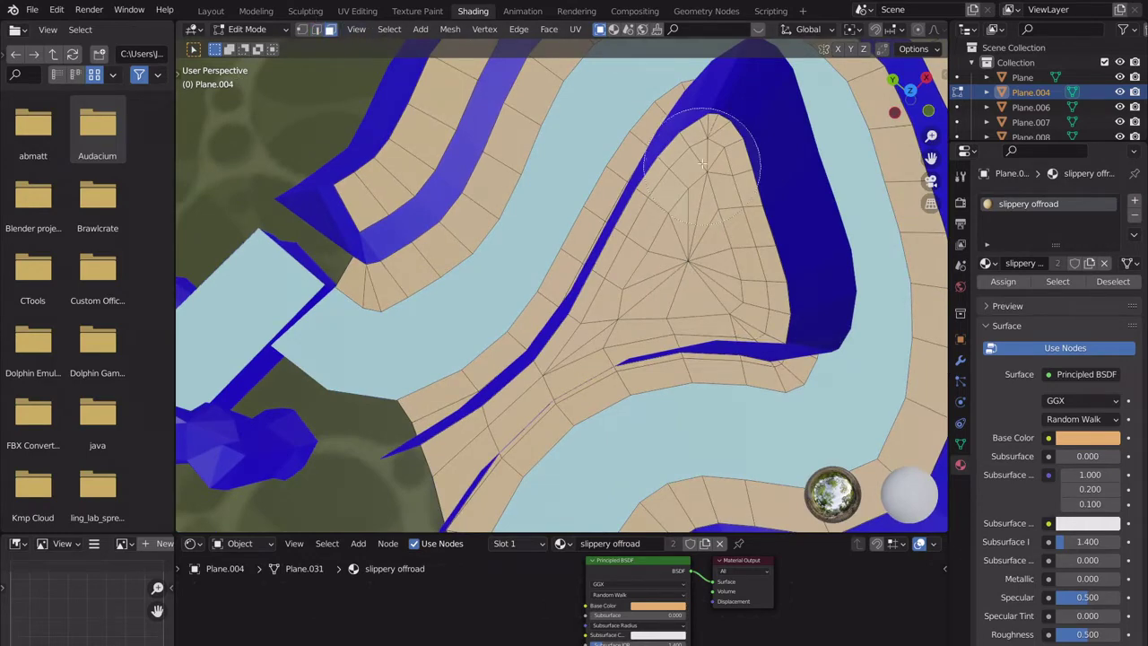
pyautogui.moveTo(702, 162)
pyautogui.mouseDown()
pyautogui.moveTo(704, 210)
pyautogui.moveTo(682, 289)
pyautogui.mouseUp()
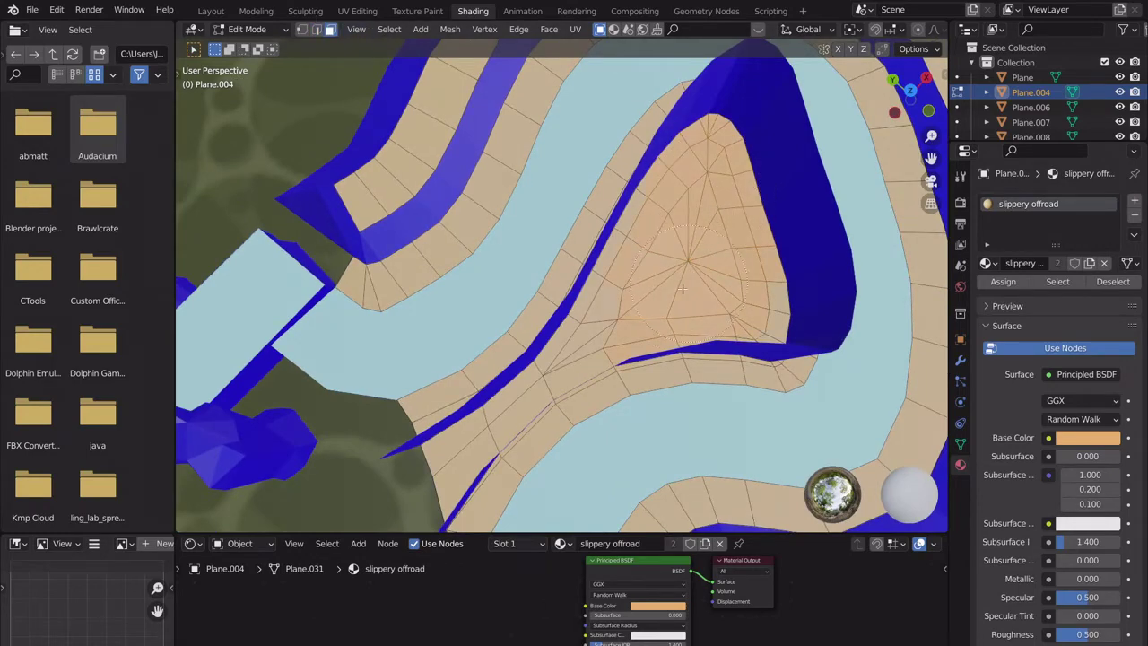
pyautogui.rightClick(730, 275)
# Extend the face selection to the remaining offroad faces along the island's inner rim.
pyautogui.moveTo(734, 314)
pyautogui.keyDown('shift'); pyautogui.mouseDown(button='middle')
pyautogui.moveTo(589, 284)
pyautogui.moveTo(623, 289)
pyautogui.moveTo(606, 309)
pyautogui.moveTo(634, 377)
pyautogui.mouseUp(button='middle'); pyautogui.keyUp('shift')
pyautogui.scroll(4, 599, 275)
pyautogui.moveTo(613, 423); pyautogui.dragTo(486, 325, button='middle')
pyautogui.moveTo(601, 271); pyautogui.dragTo(561, 281, button='middle')
pyautogui.moveTo(560, 280); pyautogui.dragTo(688, 146)
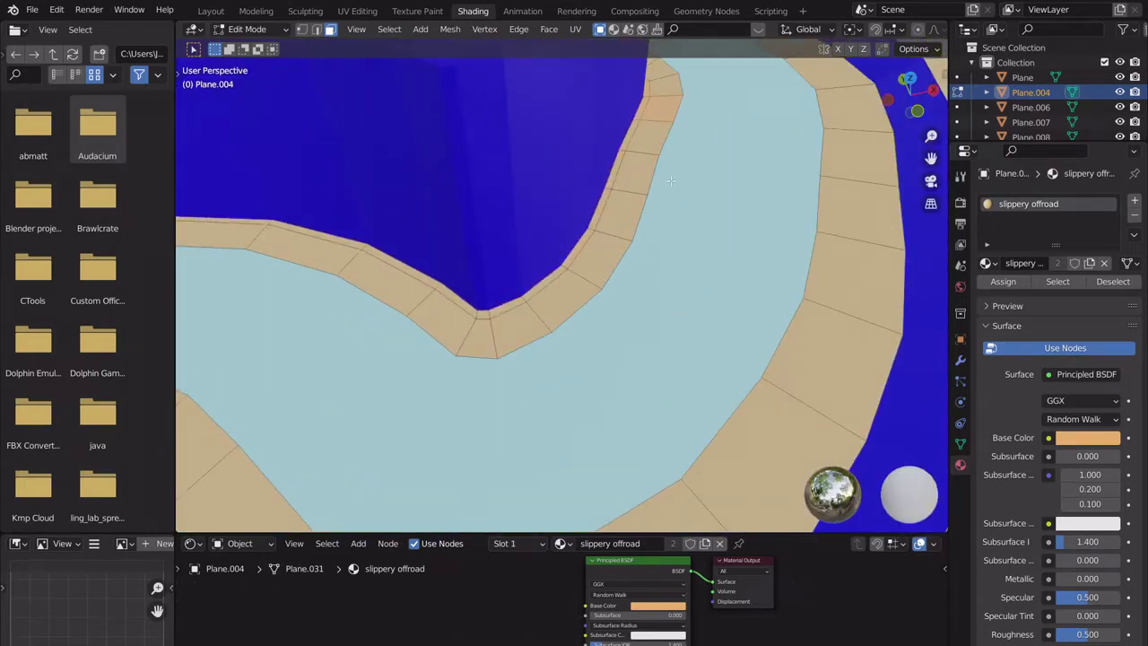
pyautogui.moveTo(688, 147); pyautogui.dragTo(603, 227, button='middle')
pyautogui.moveTo(656, 130); pyautogui.dragTo(646, 244, button='middle')
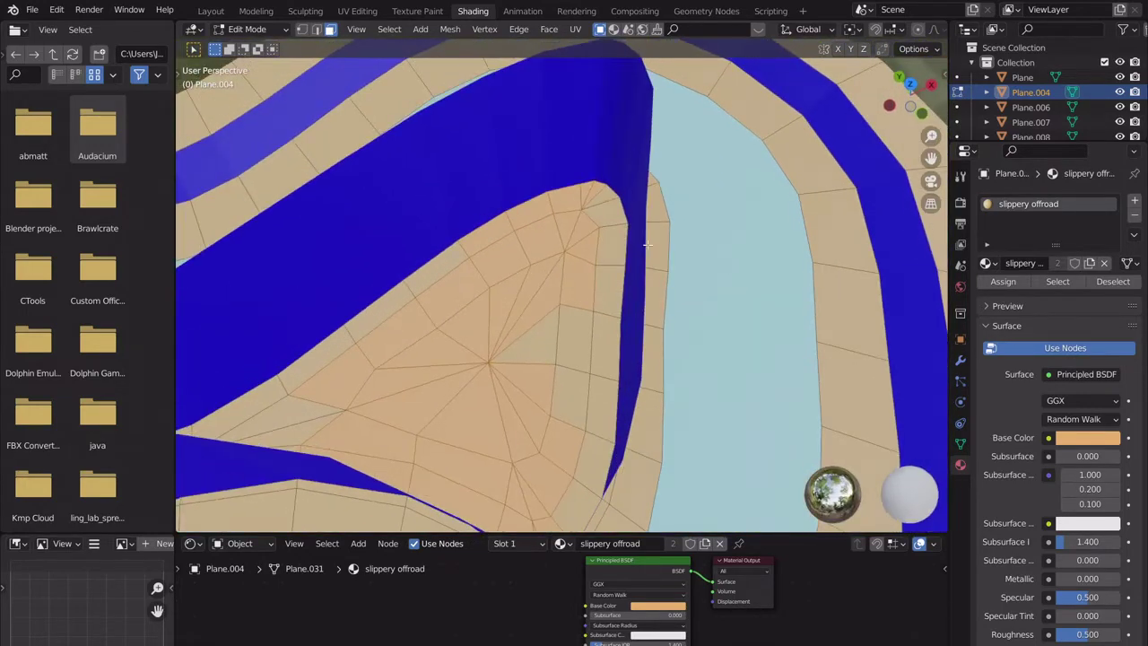
pyautogui.moveTo(555, 355); pyautogui.dragTo(595, 387, button='middle')
pyautogui.scroll(-5, 916, 36)
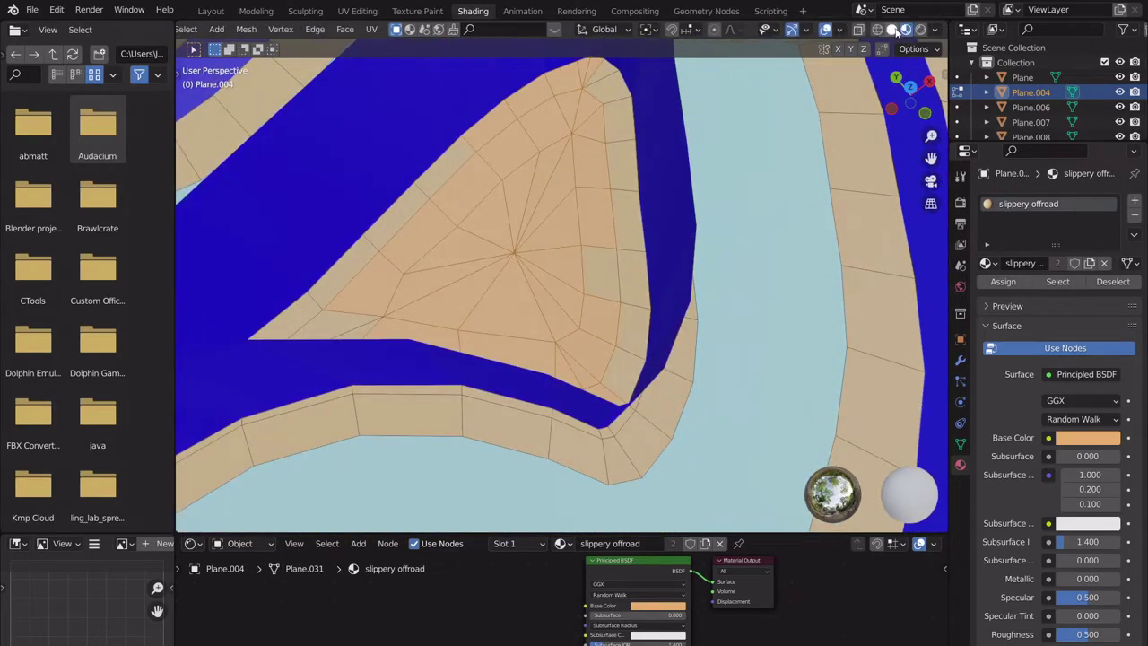
pyautogui.click(892, 29)
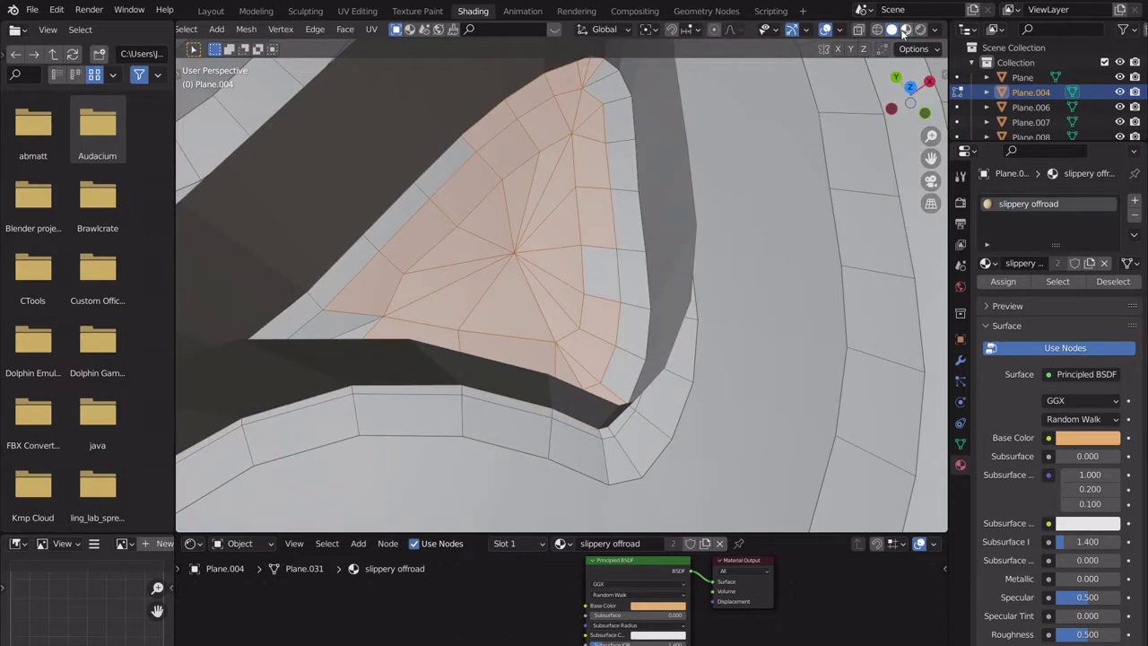
pyautogui.click(905, 28)
pyautogui.moveTo(709, 224); pyautogui.dragTo(629, 375, button='middle')
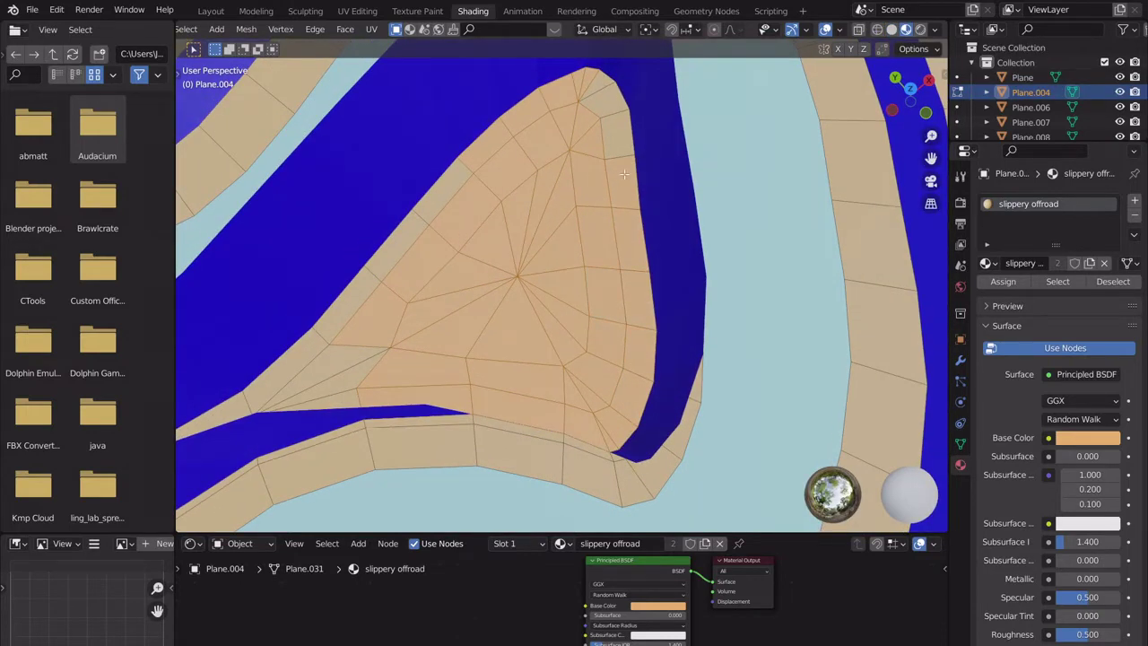
pyautogui.moveTo(624, 174); pyautogui.dragTo(453, 200, button='middle')
pyautogui.moveTo(513, 316); pyautogui.dragTo(708, 337, button='middle')
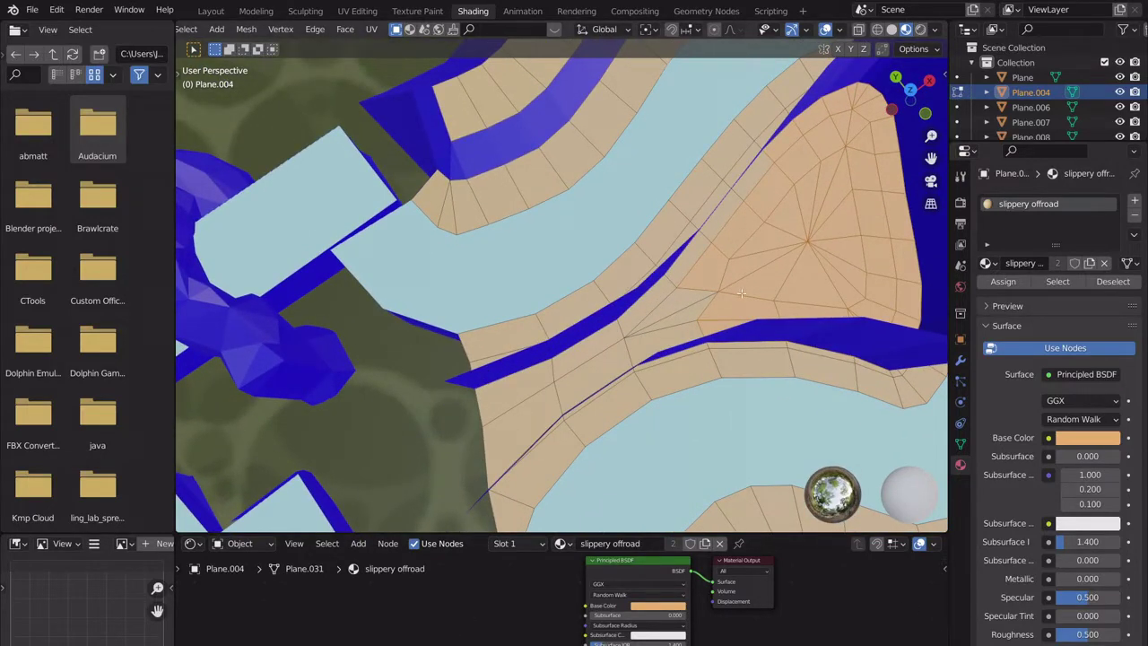
# Add the offroad faces in the narrow neck between the two walls to the selection.
pyautogui.keyDown('shift'); pyautogui.moveTo(741, 293); pyautogui.dragTo(593, 337, button='middle'); pyautogui.keyUp('shift')
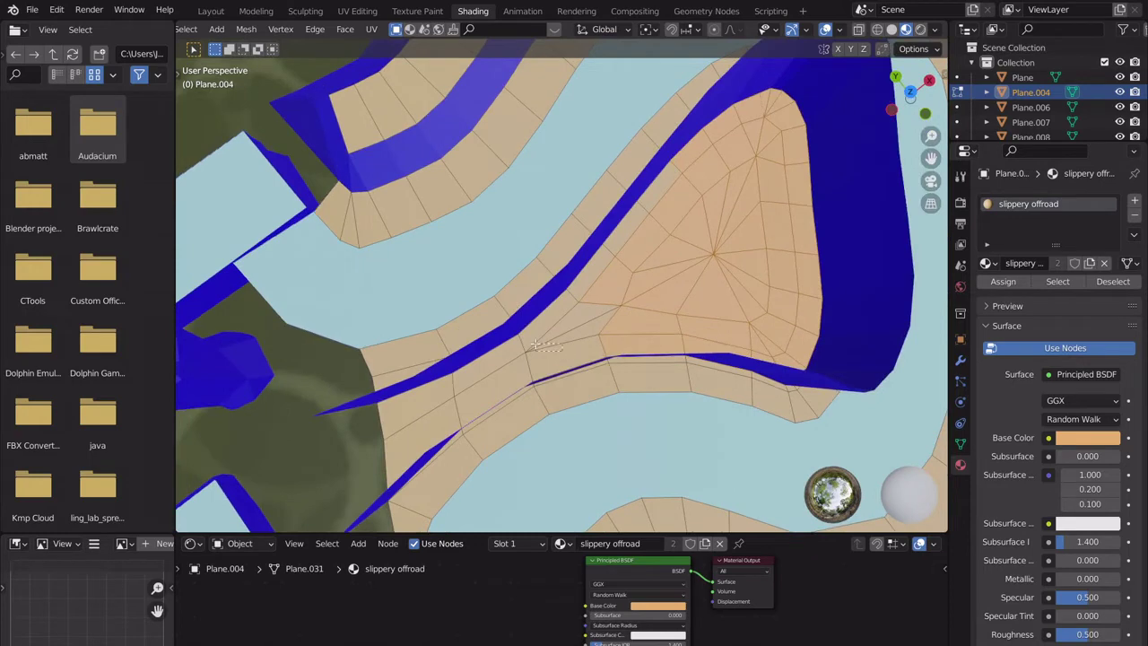
pyautogui.keyDown('shift'); pyautogui.click(499, 377); pyautogui.keyUp('shift')
pyautogui.keyDown('shift'); pyautogui.click(441, 399); pyautogui.keyUp('shift')
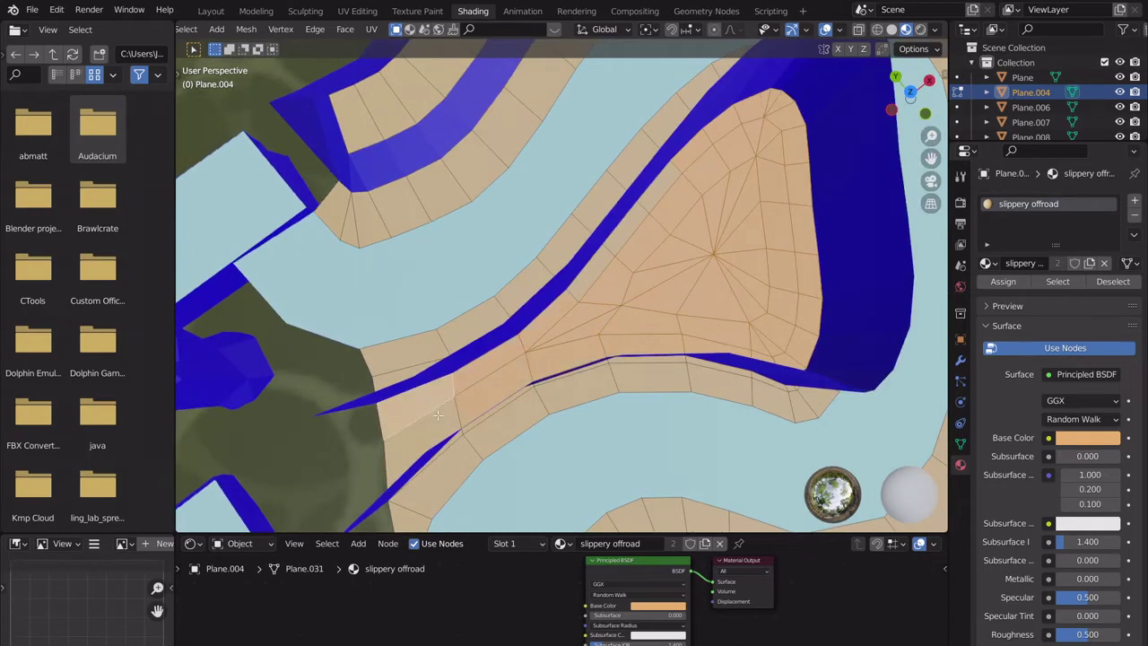
pyautogui.keyDown('shift'); pyautogui.click(438, 418); pyautogui.keyUp('shift')
pyautogui.keyDown('shift'); pyautogui.moveTo(465, 386); pyautogui.dragTo(590, 332, button='middle'); pyautogui.keyUp('shift')
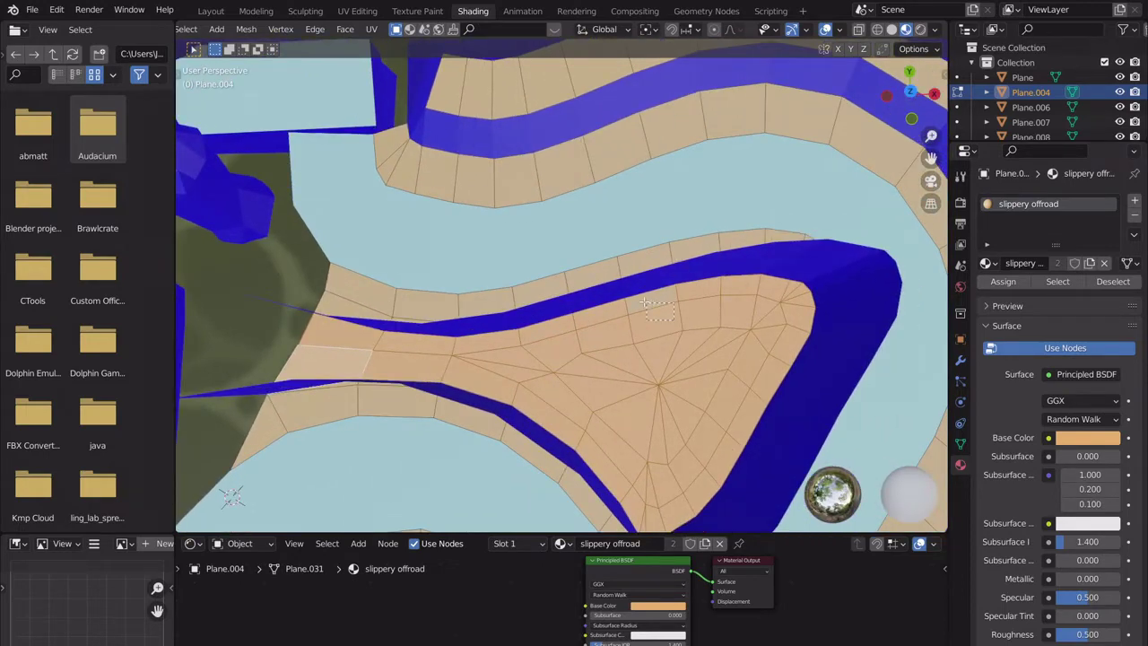
pyautogui.moveTo(643, 303); pyautogui.dragTo(661, 318, button='middle')
pyautogui.press('x')
pyautogui.click(640, 335)
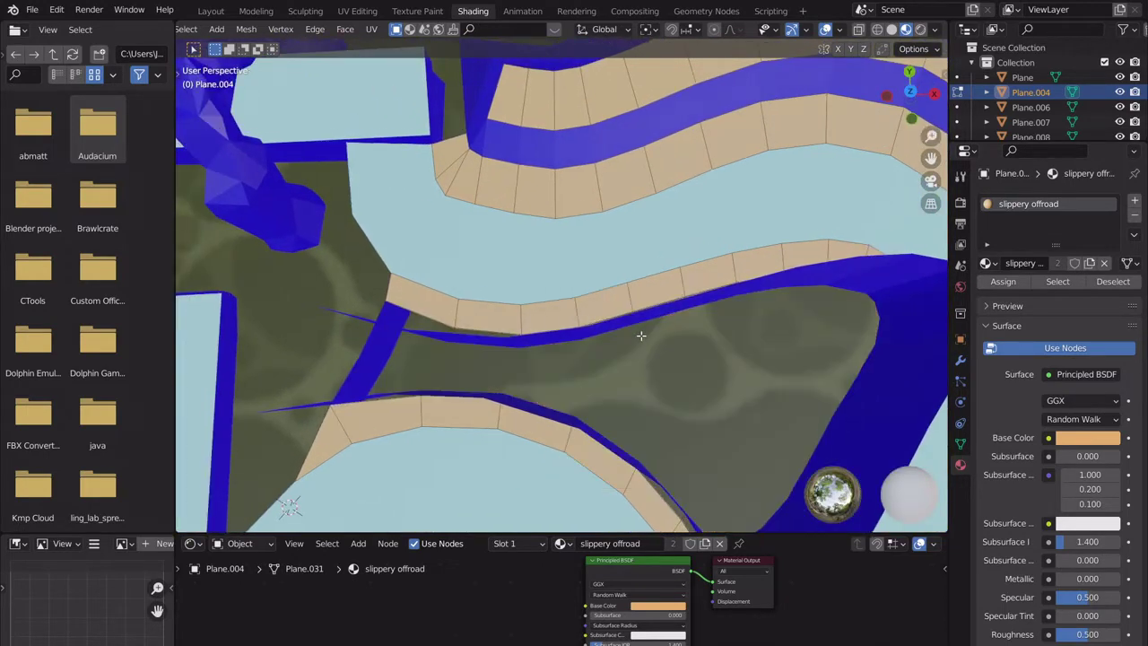
pyautogui.hotkey('ctrl', 'z')
# Delete only the selected offroad faces between the raised walls and return to Object Mode.
pyautogui.press('x')
pyautogui.click(618, 355)
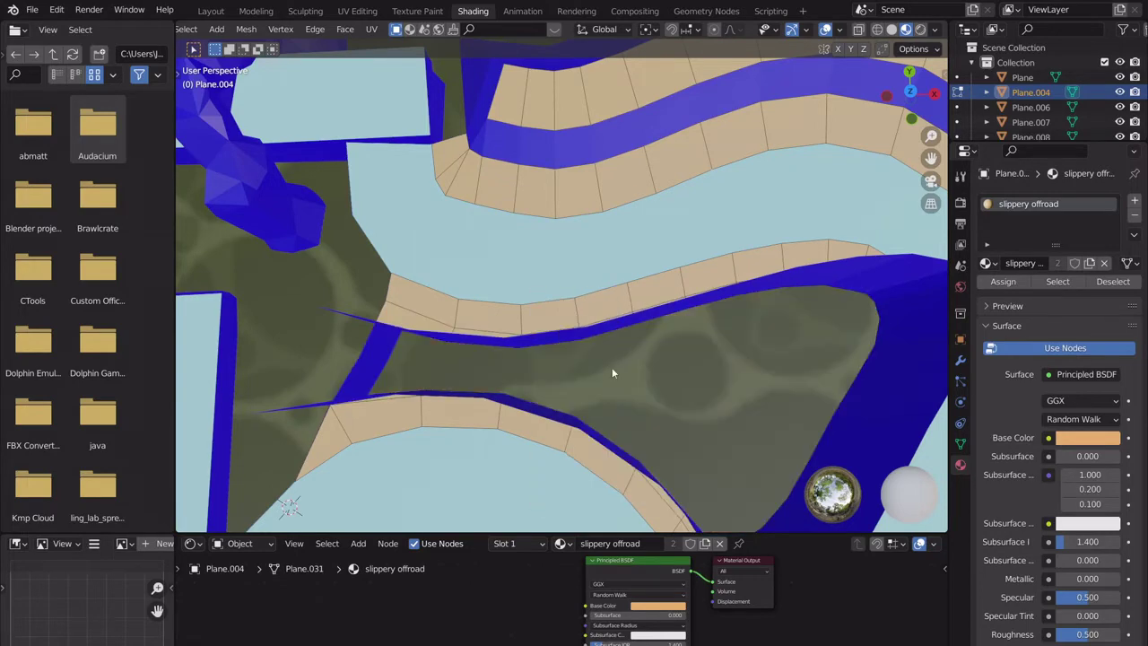
pyautogui.press('Tab')
pyautogui.moveTo(612, 367)
pyautogui.mouseDown(button='middle')
pyautogui.moveTo(679, 343)
pyautogui.moveTo(731, 285)
pyautogui.moveTo(652, 342)
pyautogui.moveTo(538, 374)
pyautogui.moveTo(571, 296)
pyautogui.moveTo(633, 360)
pyautogui.mouseUp(button='middle')
pyautogui.press('Tab')
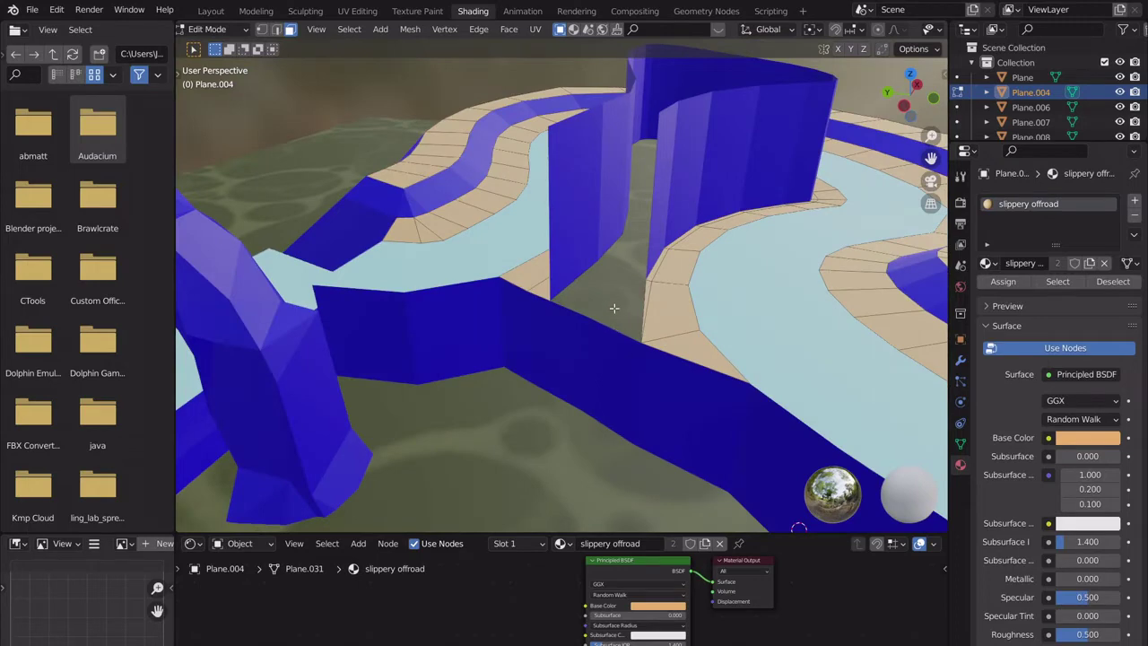
pyautogui.moveTo(614, 308); pyautogui.dragTo(589, 377, button='middle')
pyautogui.press('Tab')
pyautogui.moveTo(610, 264); pyautogui.dragTo(707, 317, button='middle')
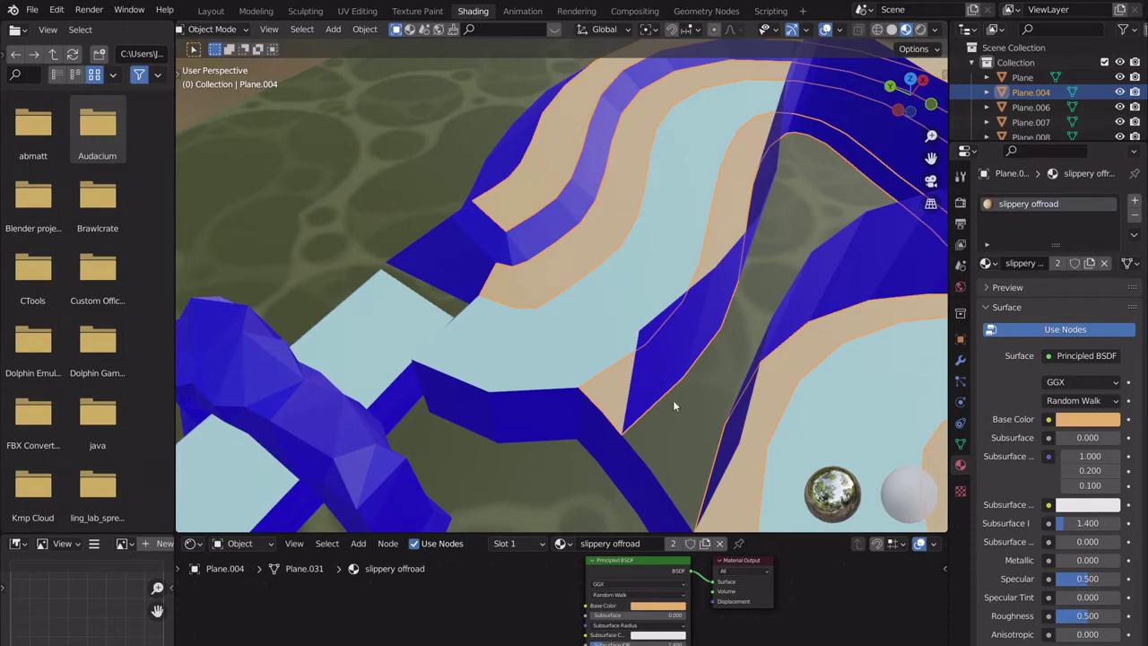
# Separate the last road face before the gap to the neighbouring road section into its own object.
pyautogui.moveTo(639, 274); pyautogui.dragTo(716, 343, button='middle')
pyautogui.click(591, 267)
pyautogui.press('Tab')
pyautogui.click(622, 286)
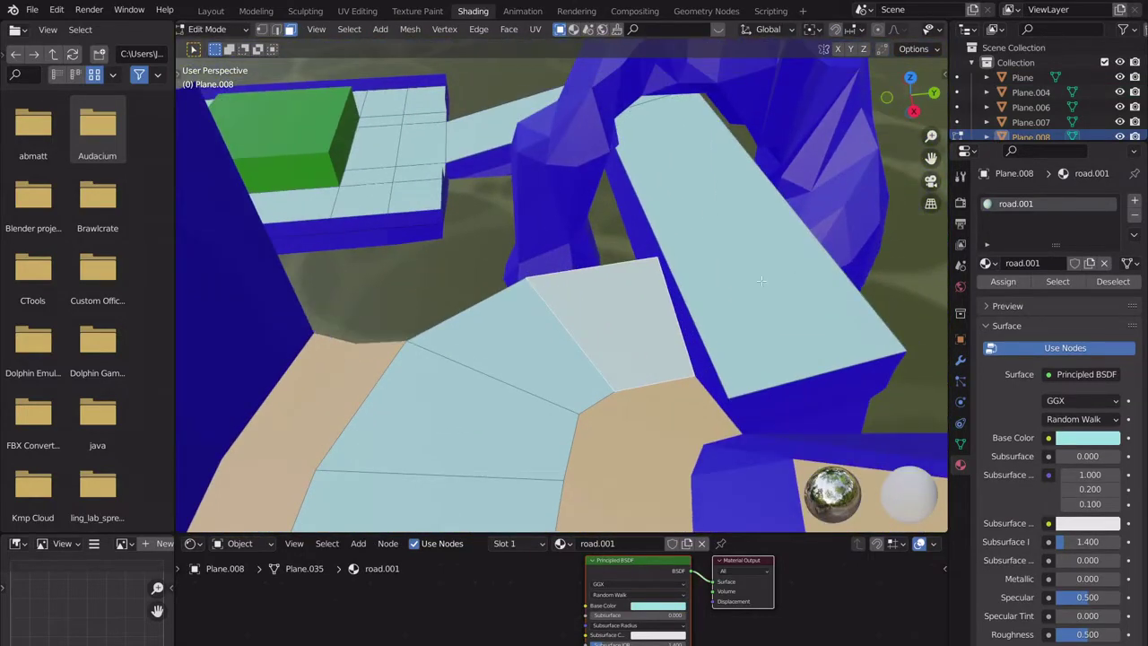
pyautogui.press('p')
pyautogui.click(741, 301)
pyautogui.press('Tab')
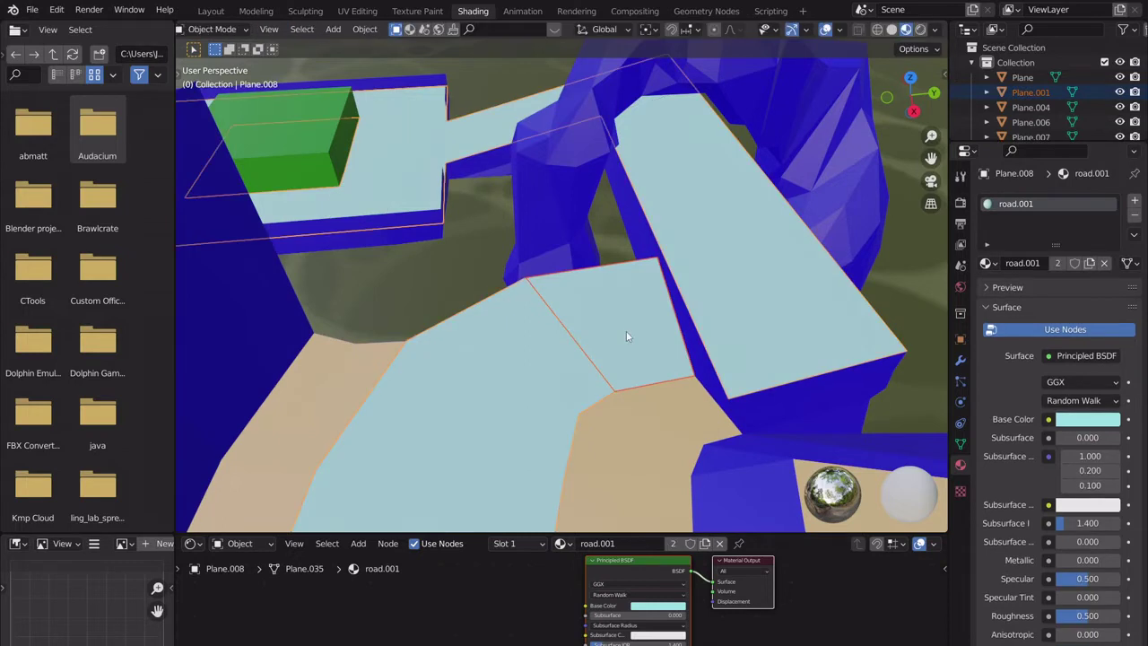
# Replace the separated road face's material with a new one named trick and give it a purple base color.
pyautogui.click(628, 333)
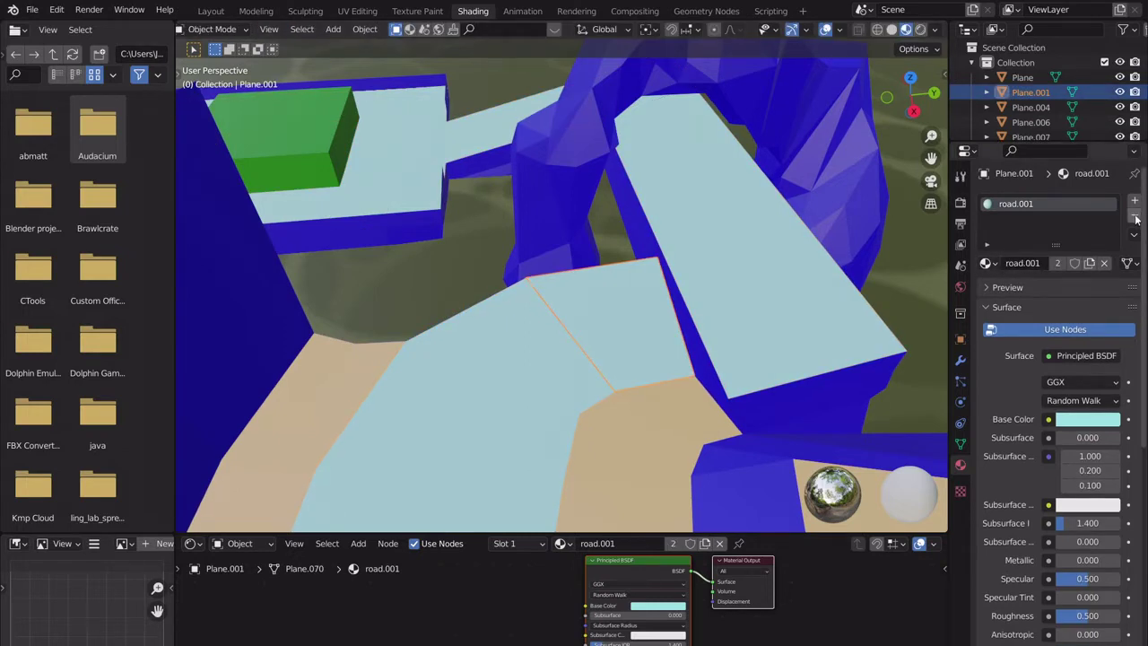
pyautogui.click(1135, 219)
pyautogui.click(1046, 263)
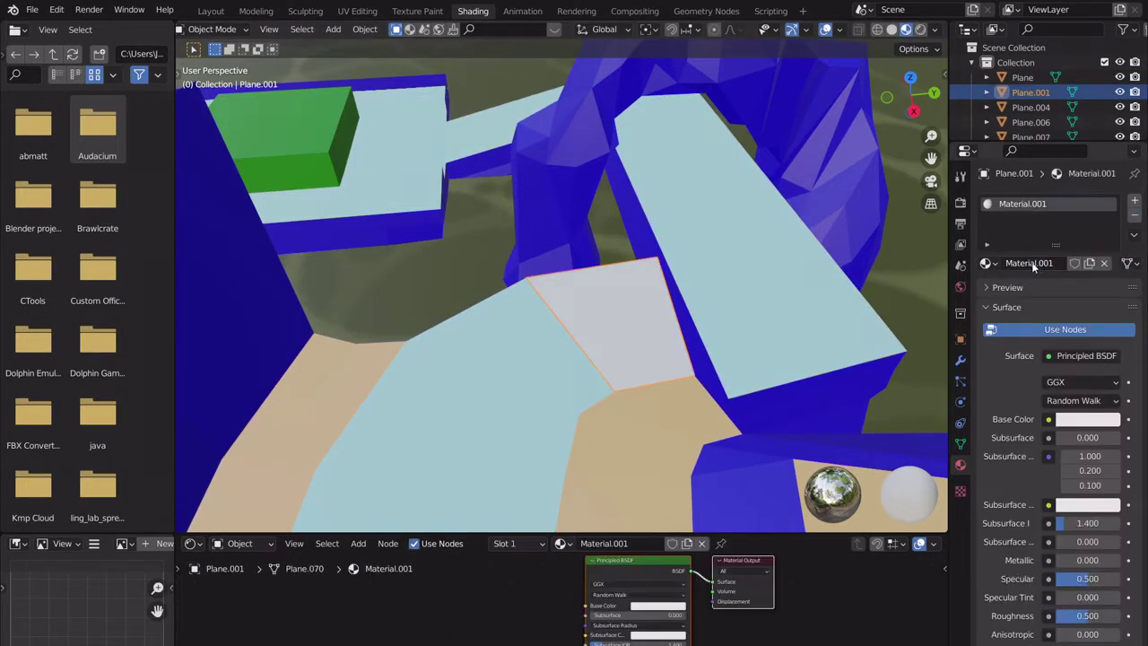
pyautogui.click(1082, 419)
pyautogui.moveTo(1029, 277); pyautogui.dragTo(1016, 278)
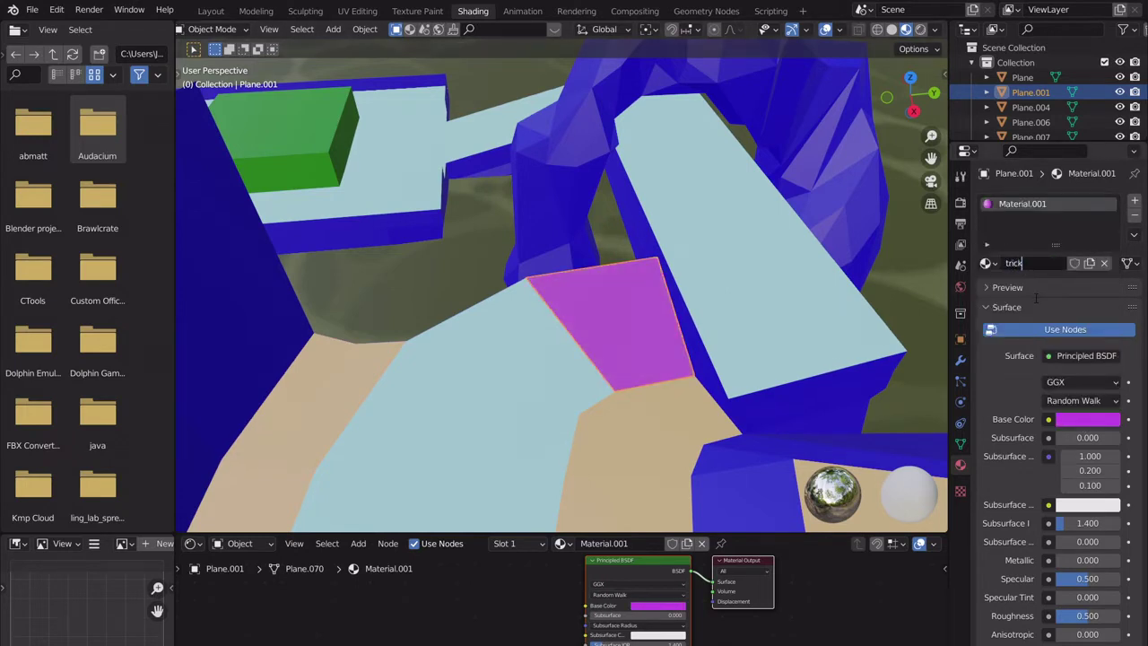
pyautogui.press('Return')
# Turn on the Face Orientation overlay and check the walls around the green block's platform for flipped faces.
pyautogui.moveTo(677, 287); pyautogui.dragTo(691, 343, button='middle')
pyautogui.click(711, 394)
pyautogui.moveTo(711, 395); pyautogui.dragTo(663, 327, button='middle')
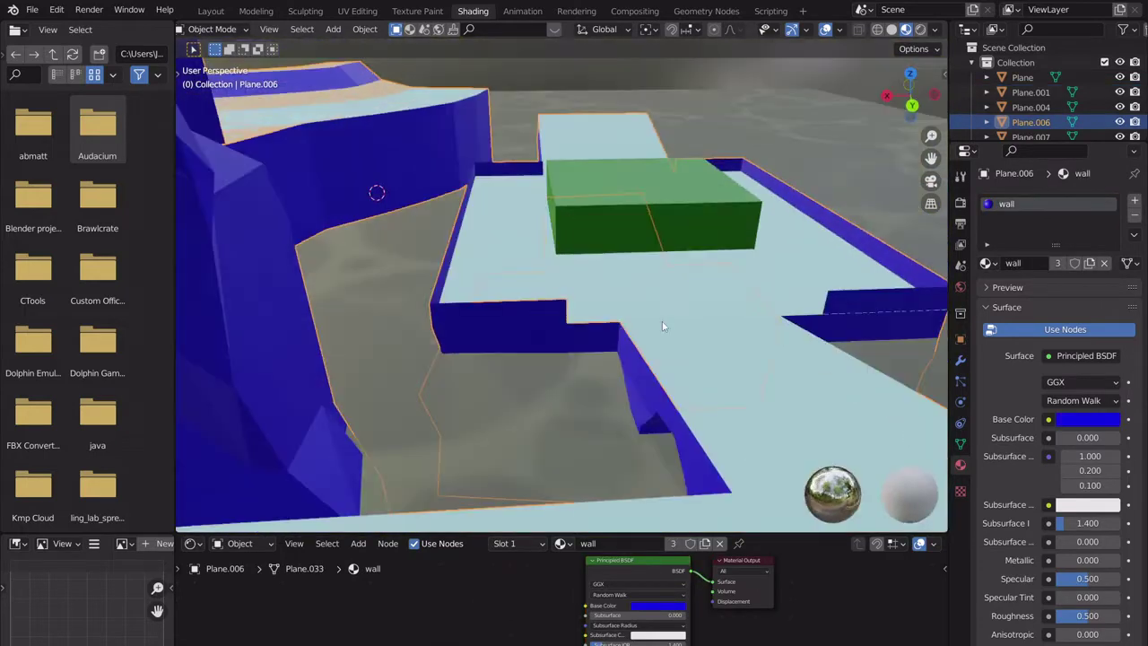
pyautogui.moveTo(592, 318); pyautogui.dragTo(669, 216, button='middle')
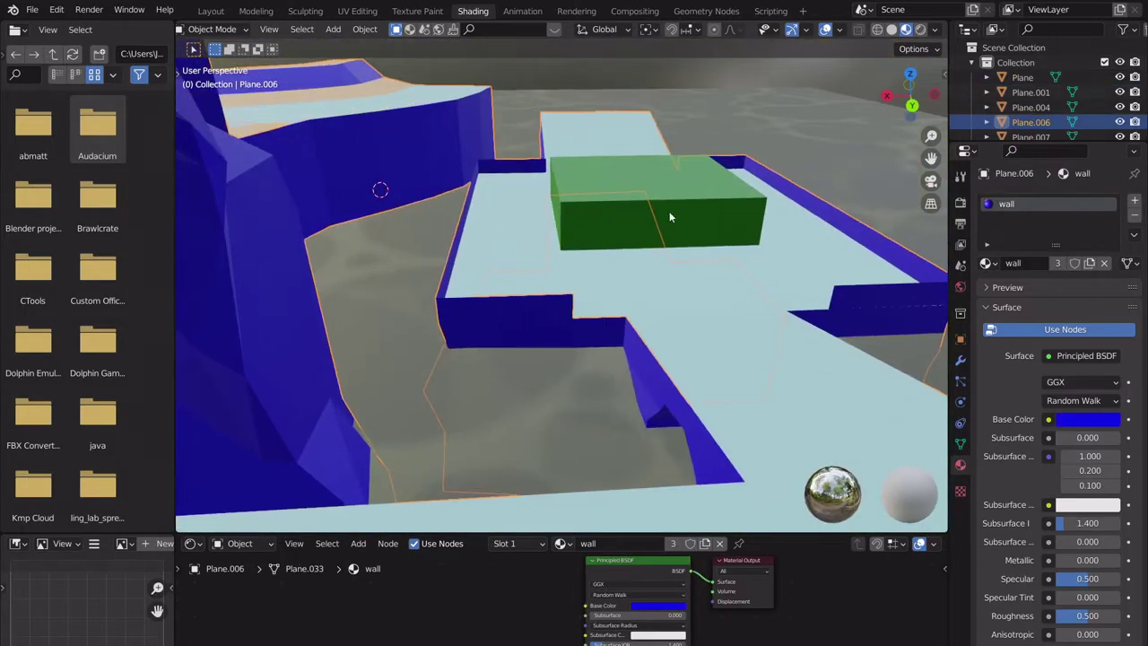
pyautogui.click(840, 29)
pyautogui.click(748, 313)
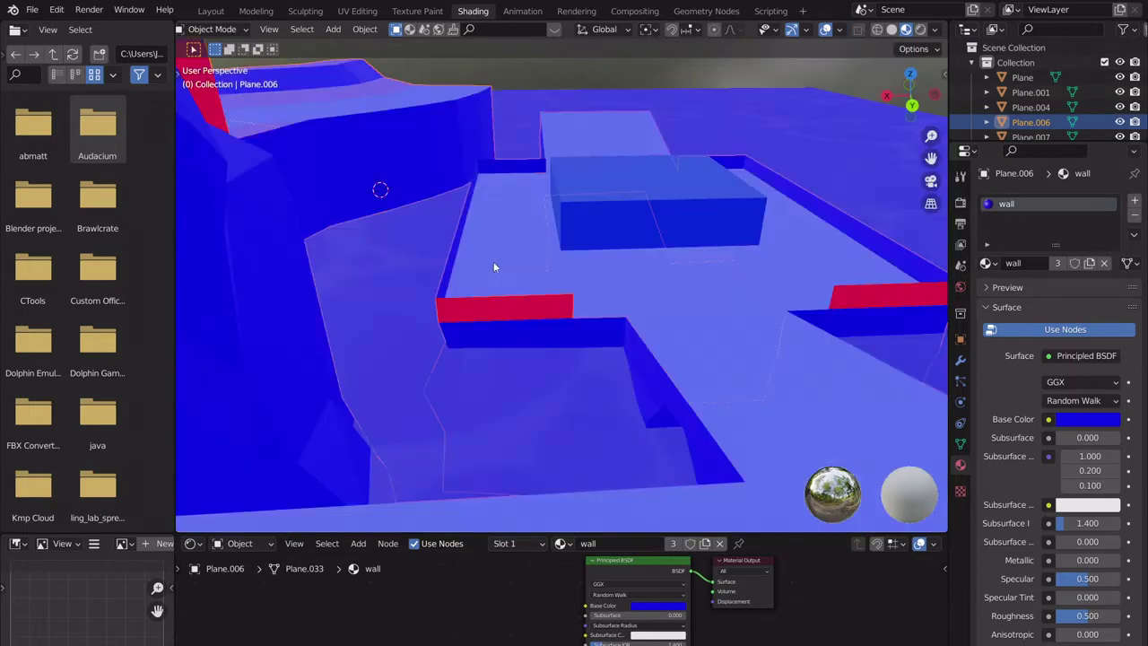
pyautogui.moveTo(493, 261); pyautogui.dragTo(648, 302, button='middle')
pyautogui.click(561, 272)
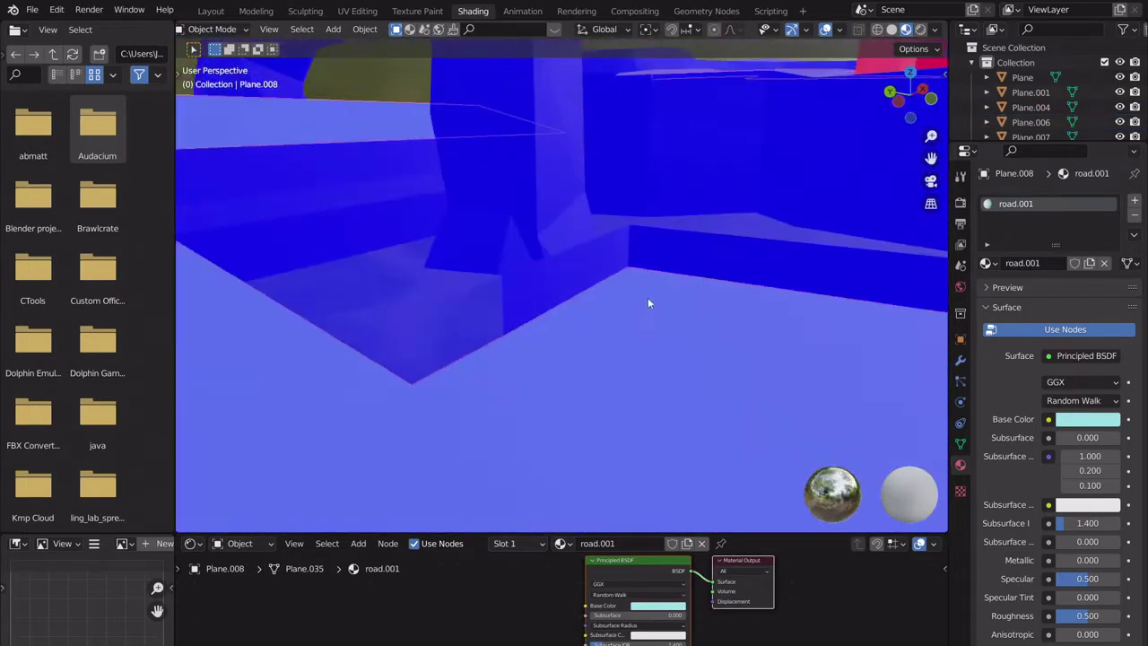
pyautogui.moveTo(685, 335); pyautogui.dragTo(619, 359, button='middle')
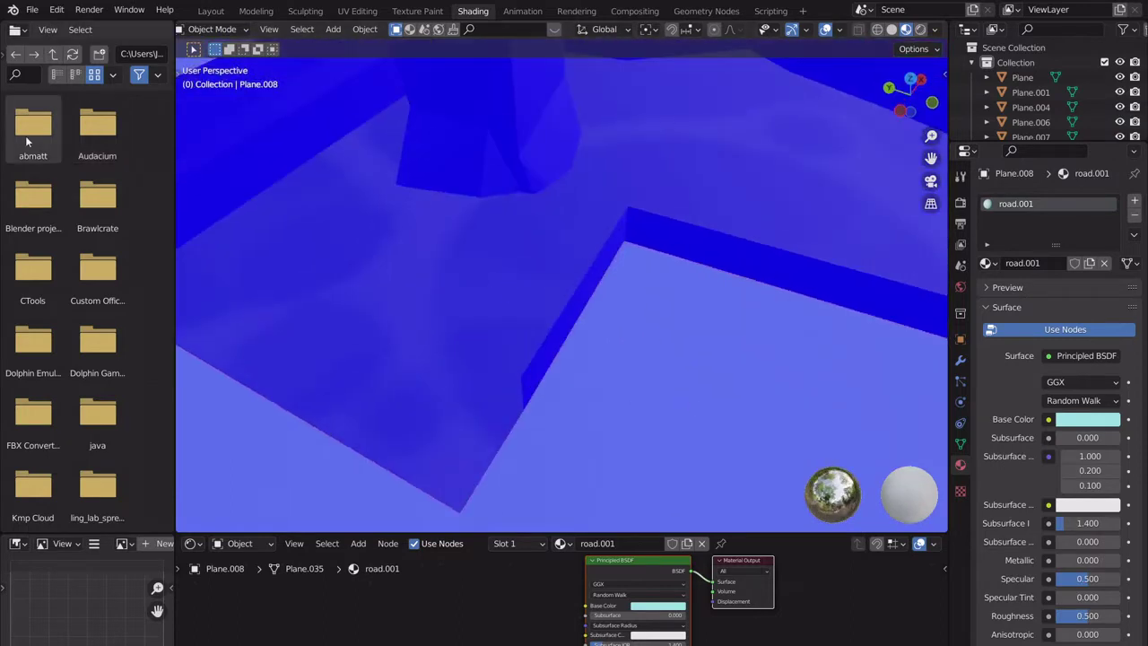
pyautogui.moveTo(456, 226); pyautogui.dragTo(565, 292, button='middle')
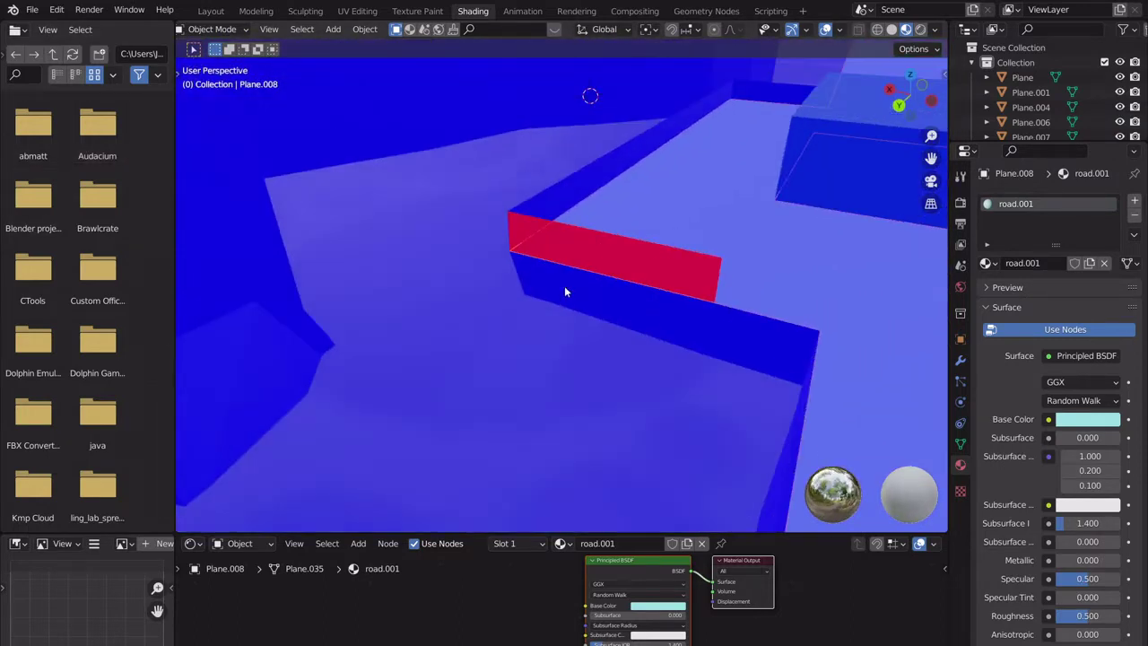
# Duplicate the wall face at one corner of the green block's platform in place and flip the duplicate's normals.
pyautogui.click(603, 265)
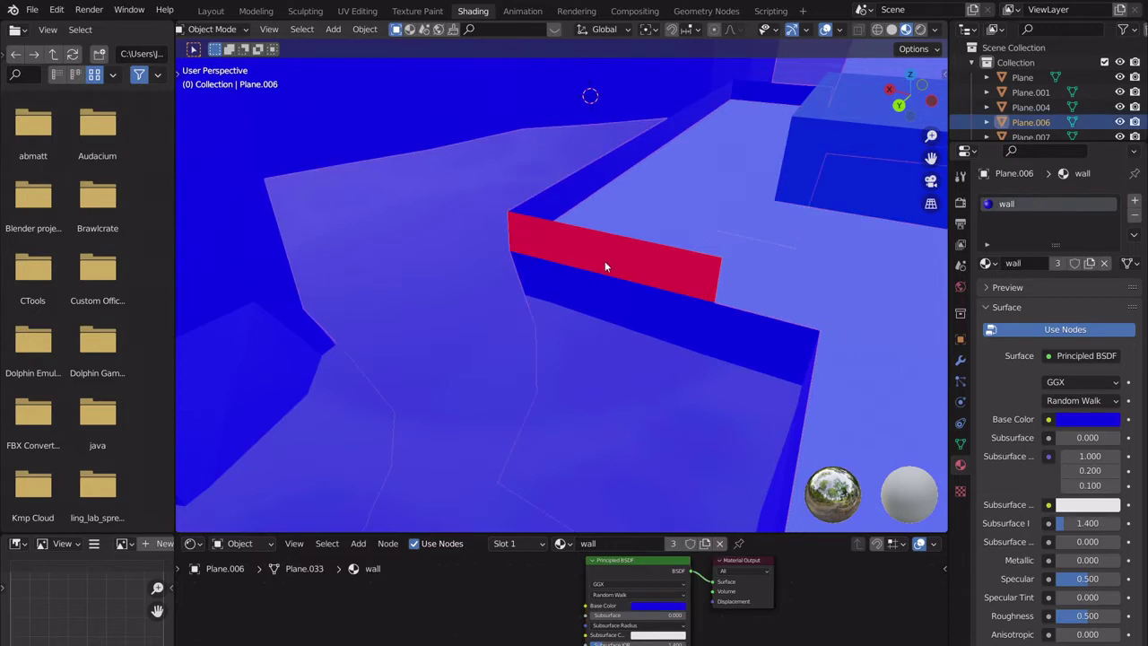
pyautogui.press('Tab')
pyautogui.click(611, 257)
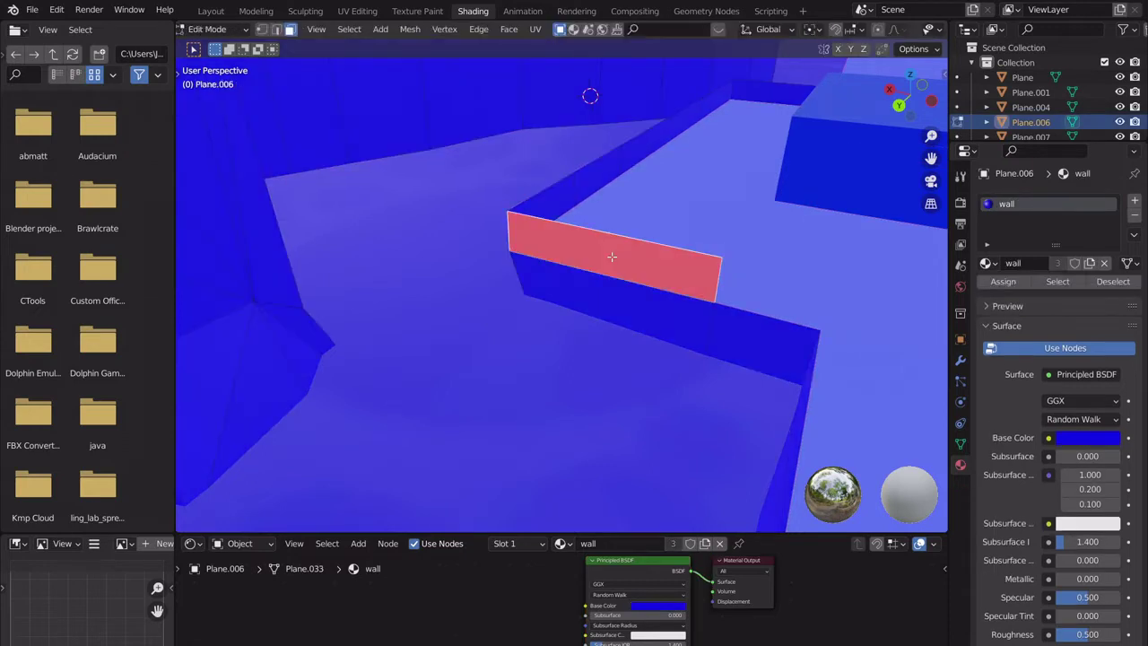
pyautogui.hotkey('shift', 'd')
pyautogui.press('Escape')
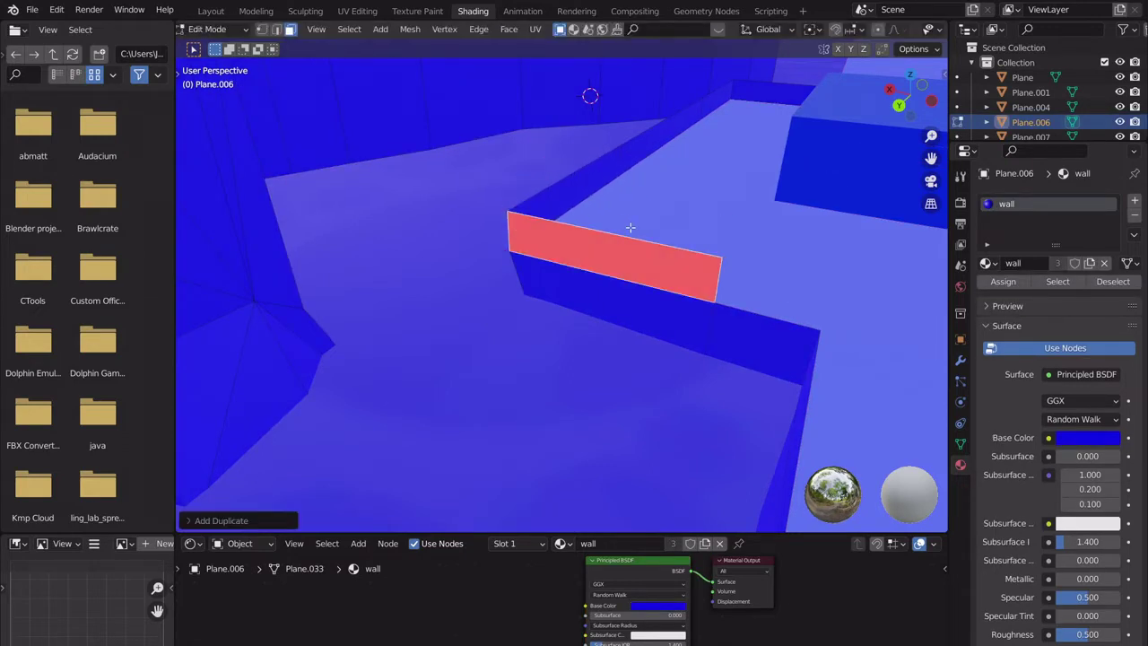
pyautogui.hotkey('alt', 'n')
pyautogui.click(631, 228)
# Duplicate the matching wall face across the road opening in place, flip its normals and return to Object Mode.
pyautogui.moveTo(630, 228); pyautogui.dragTo(495, 183, button='middle')
pyautogui.click(766, 290)
pyautogui.moveTo(766, 290); pyautogui.dragTo(633, 313, button='middle')
pyautogui.scroll(2, 658, 251)
pyautogui.scroll(2, 633, 312)
pyautogui.hotkey('shift', 'd')
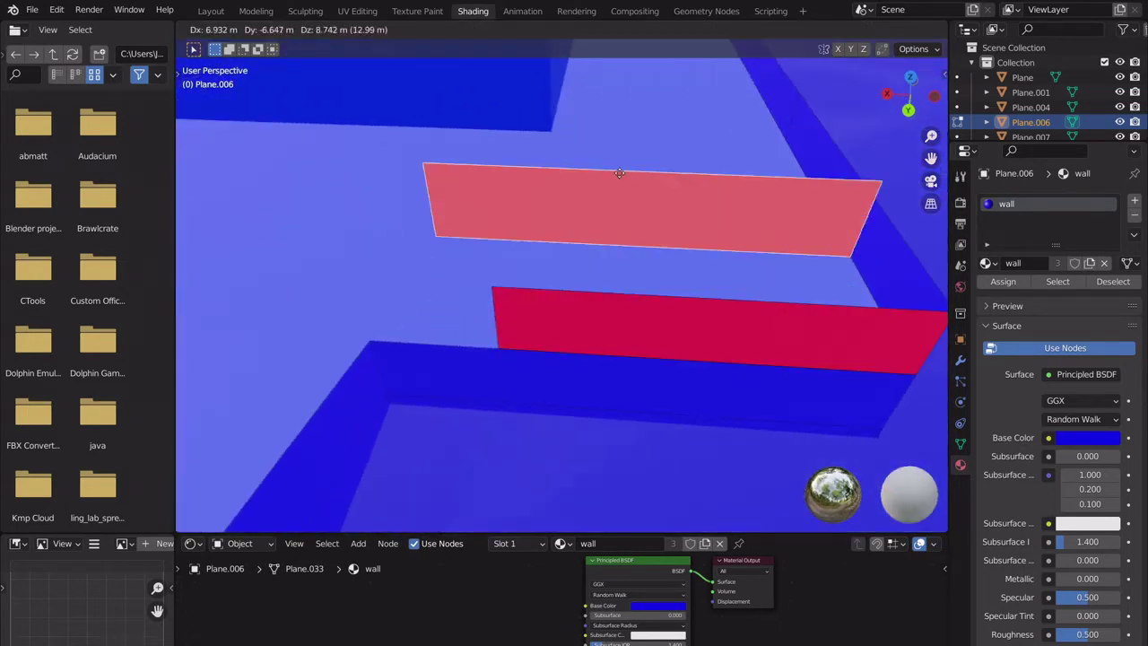
pyautogui.rightClick(538, 242)
pyautogui.hotkey('alt', 'n')
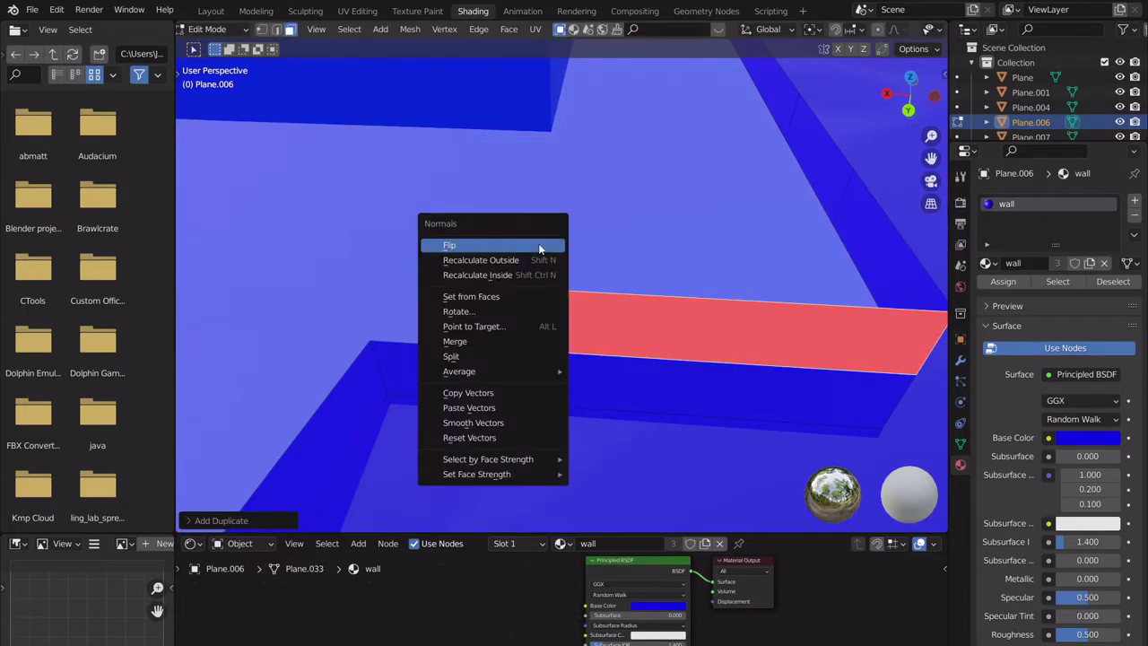
pyautogui.click(538, 243)
pyautogui.press('Tab')
pyautogui.scroll(-5, 610, 260)
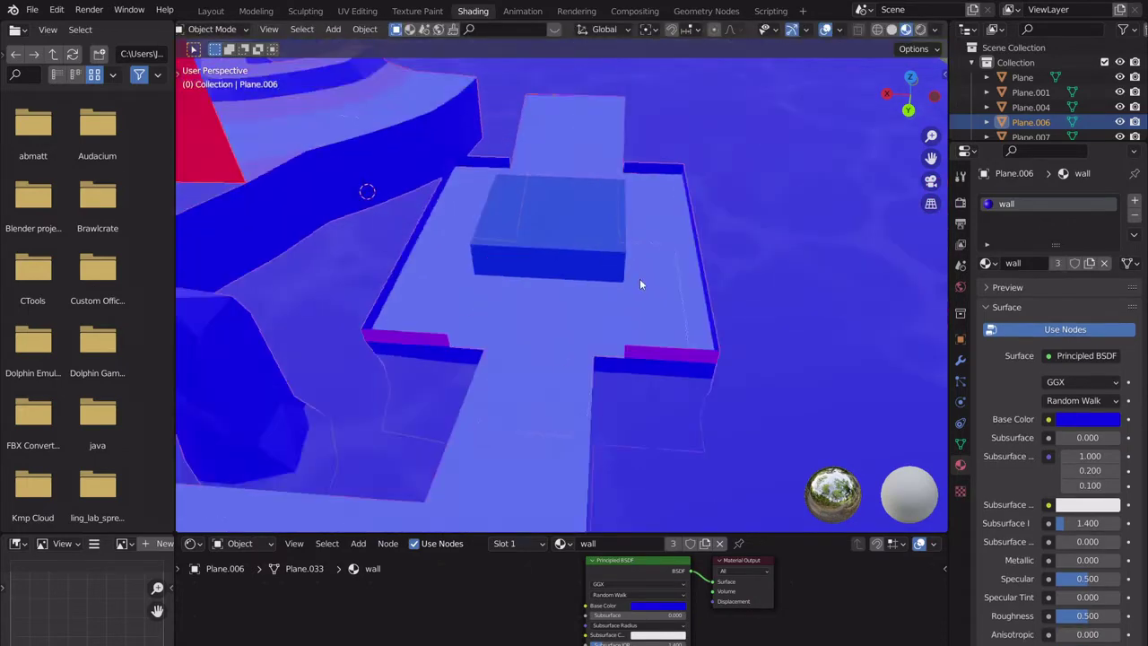
# Duplicate one inward-facing wall end on the platform's opposite edge in place, flip its normals and leave Edit Mode.
pyautogui.moveTo(639, 284); pyautogui.dragTo(635, 379, button='middle')
pyautogui.press('Tab')
pyautogui.moveTo(672, 341); pyautogui.dragTo(722, 364, button='middle')
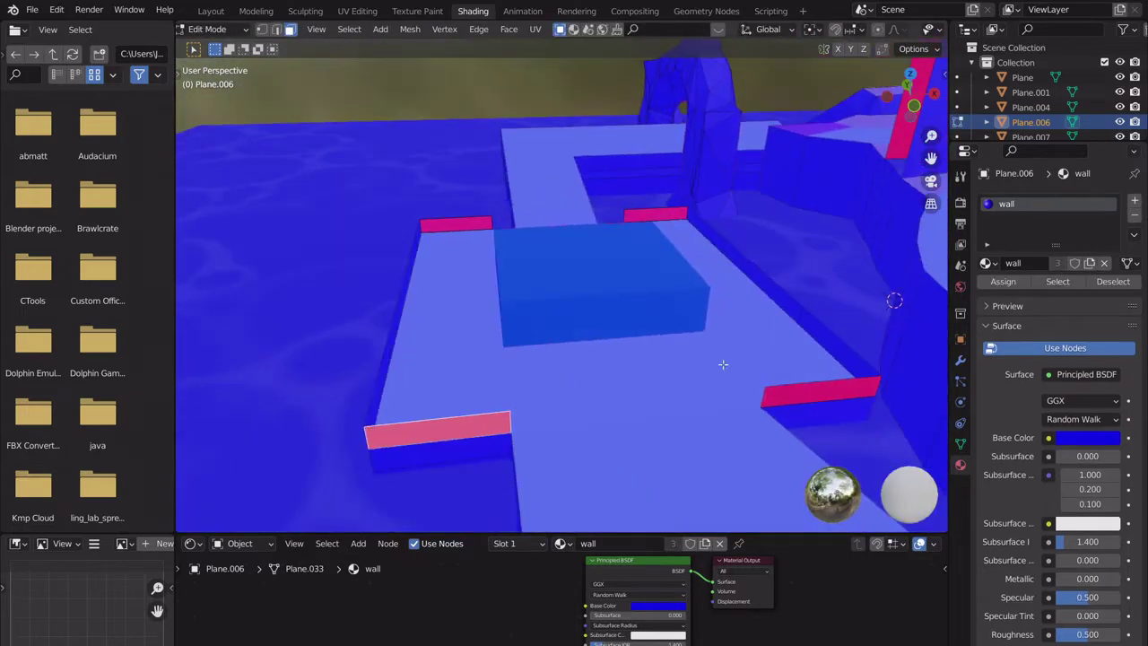
pyautogui.click(798, 397)
pyautogui.hotkey('shift', 'd')
pyautogui.rightClick(812, 336)
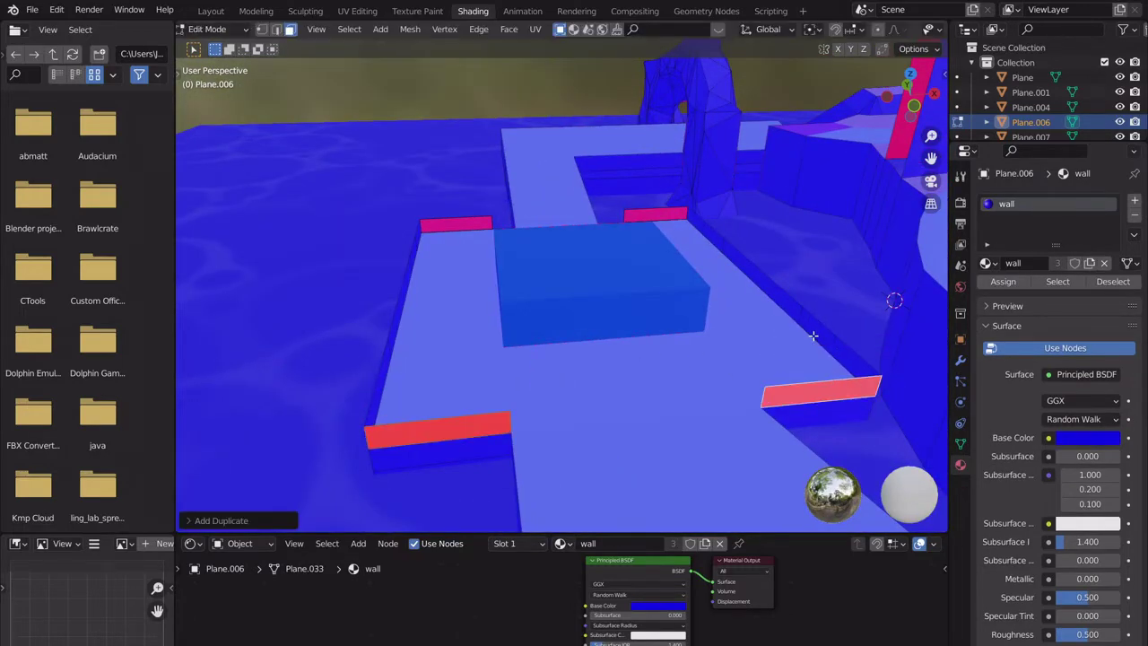
pyautogui.hotkey('alt', 'n')
pyautogui.click(813, 337)
pyautogui.press('Tab')
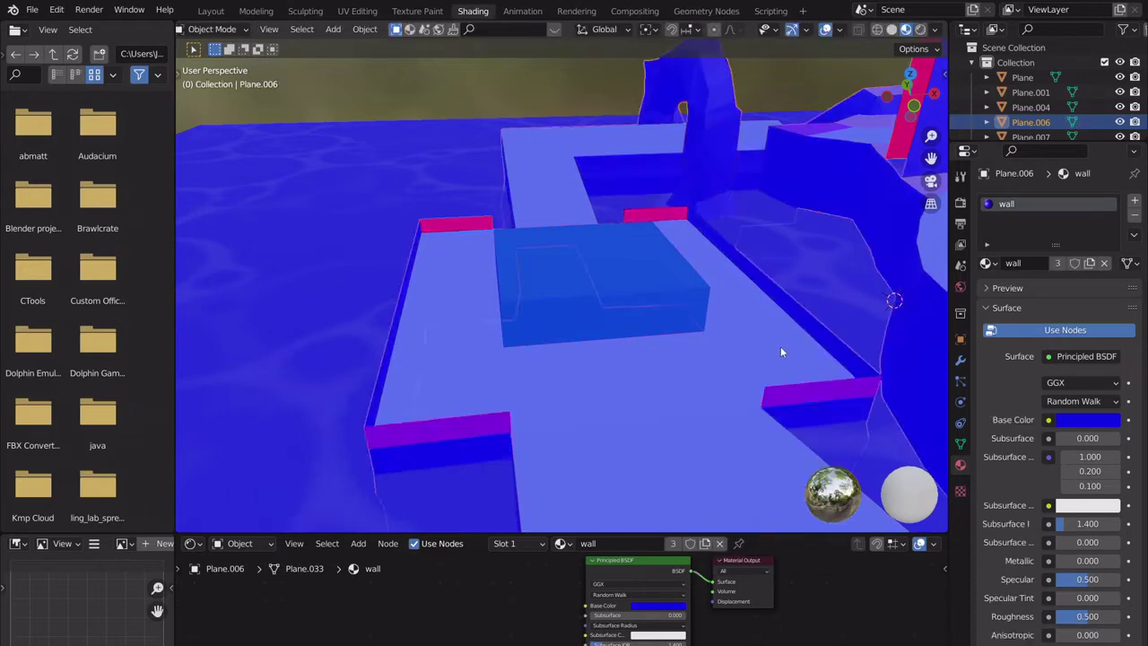
# Cut a narrow strip across the outer end of the road face that extends from the green block's platform.
pyautogui.scroll(-4, 780, 350)
pyautogui.keyDown('shift'); pyautogui.moveTo(780, 350); pyautogui.dragTo(728, 341, button='middle'); pyautogui.keyUp('shift')
pyautogui.scroll(3, 727, 342)
pyautogui.click(729, 345)
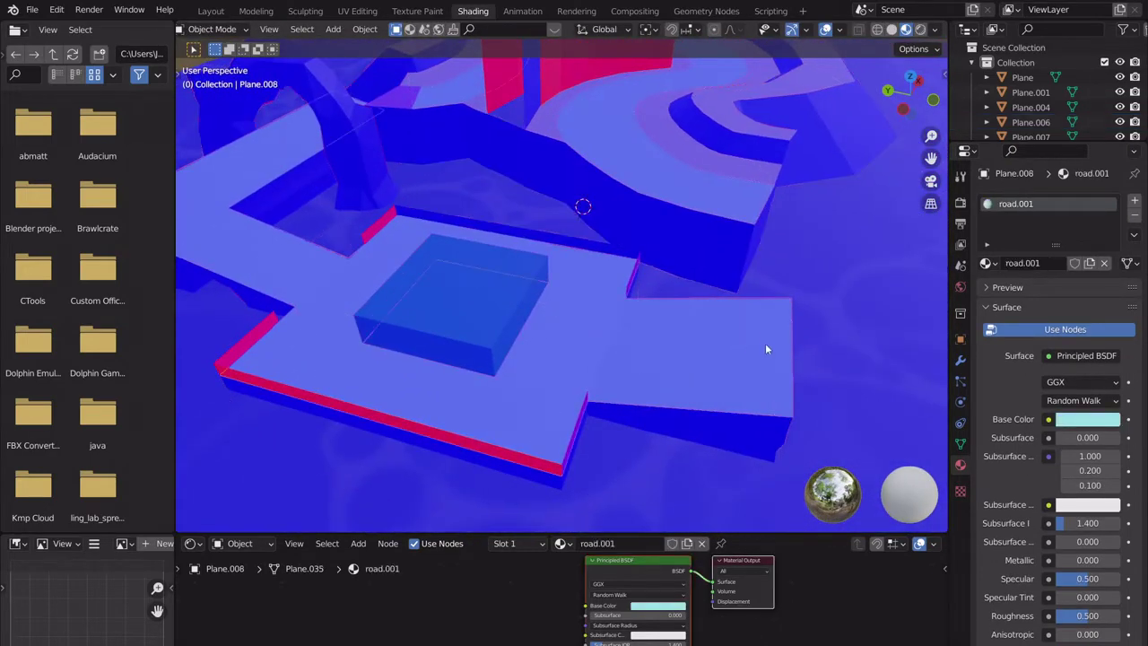
pyautogui.press('Tab')
pyautogui.click(755, 345)
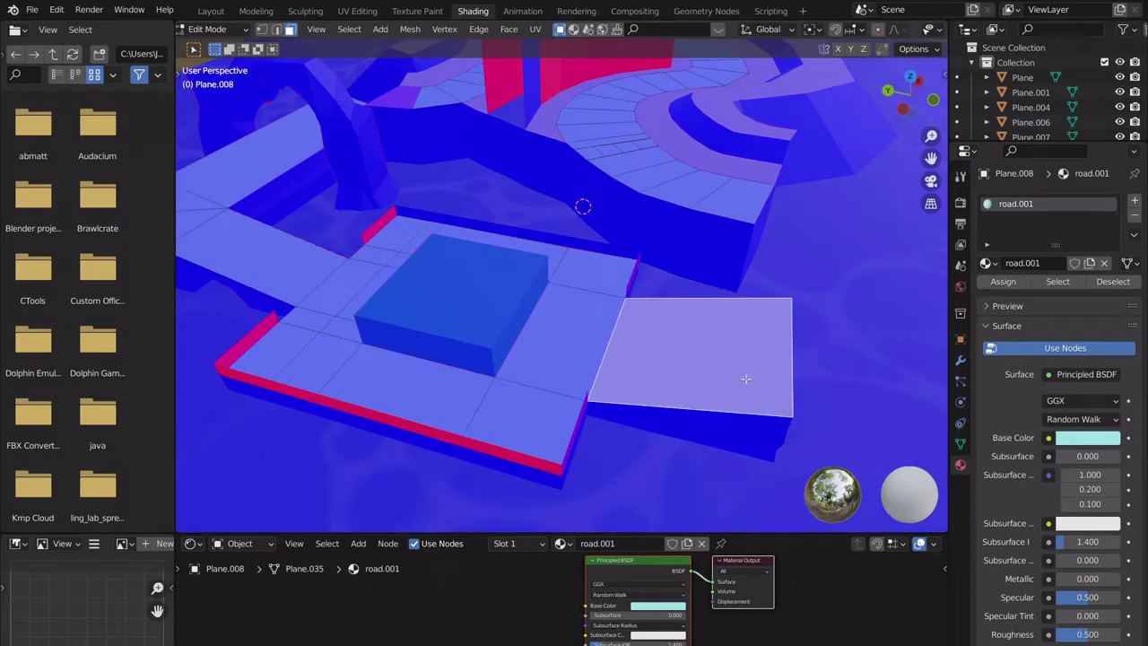
pyautogui.click(732, 419)
pyautogui.click(799, 421)
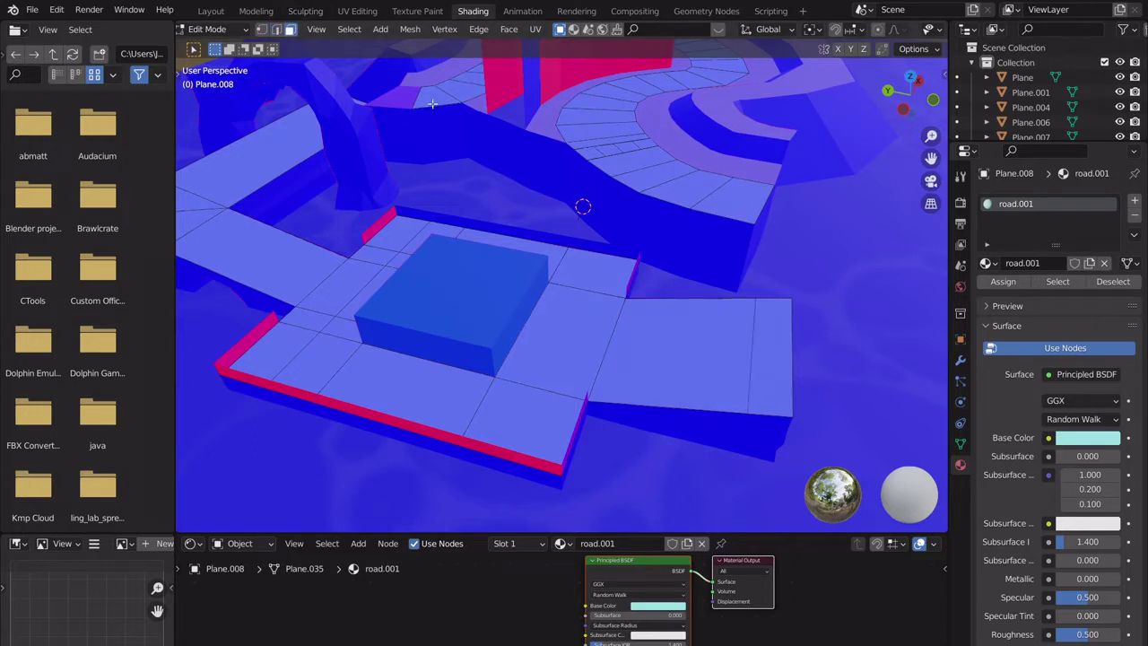
# Separate the narrow end strip of the road into its own object and return to Object Mode.
pyautogui.click(780, 355)
pyautogui.moveTo(787, 355); pyautogui.dragTo(791, 326, button='middle')
pyautogui.press('p')
pyautogui.click(791, 322)
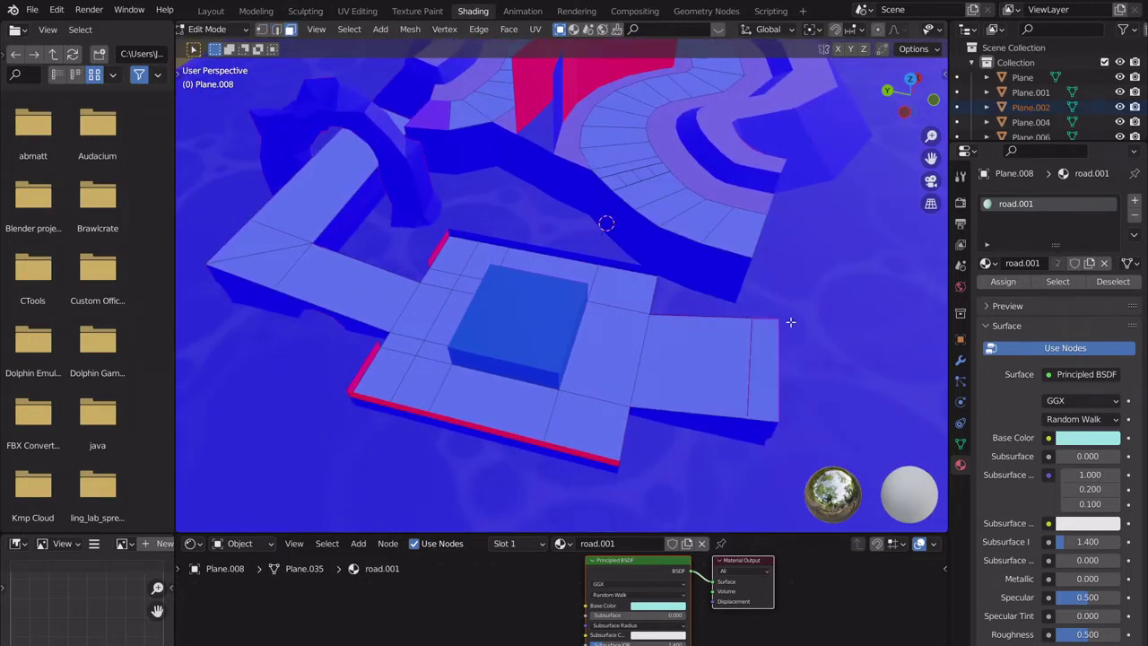
pyautogui.press('Tab')
# Join the separated strip to the purple trickable face and remove the road.001 material slot from the joined object.
pyautogui.click(768, 346)
pyautogui.moveTo(586, 237); pyautogui.dragTo(456, 264, button='middle')
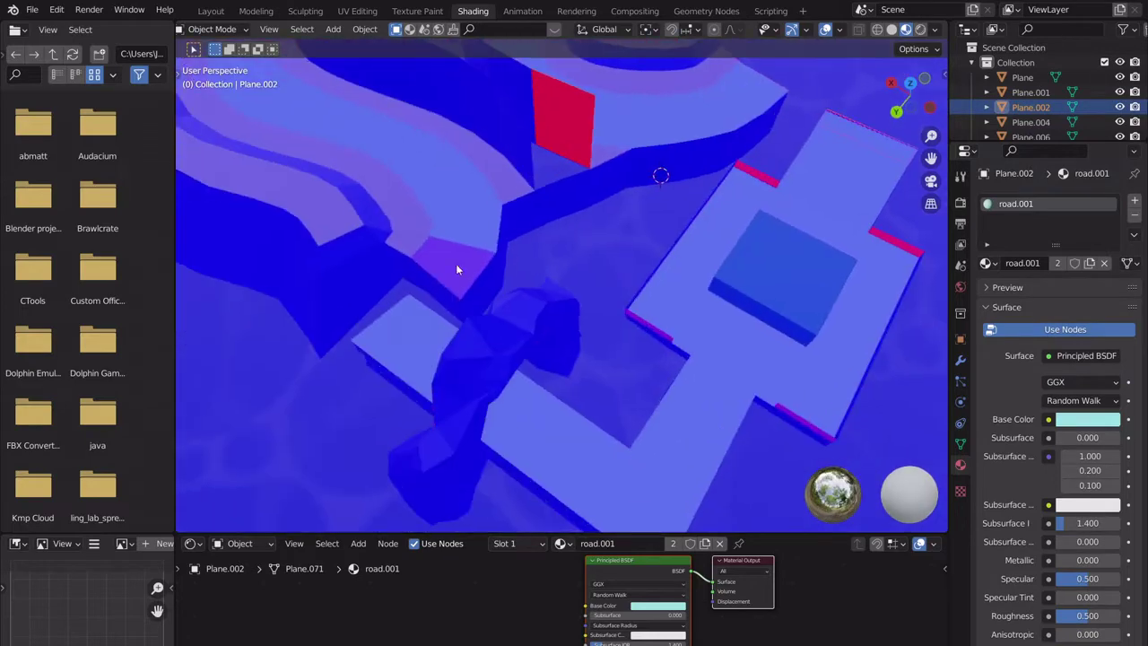
pyautogui.keyDown('shift'); pyautogui.click(465, 265); pyautogui.keyUp('shift')
pyautogui.hotkey('ctrl', 'j')
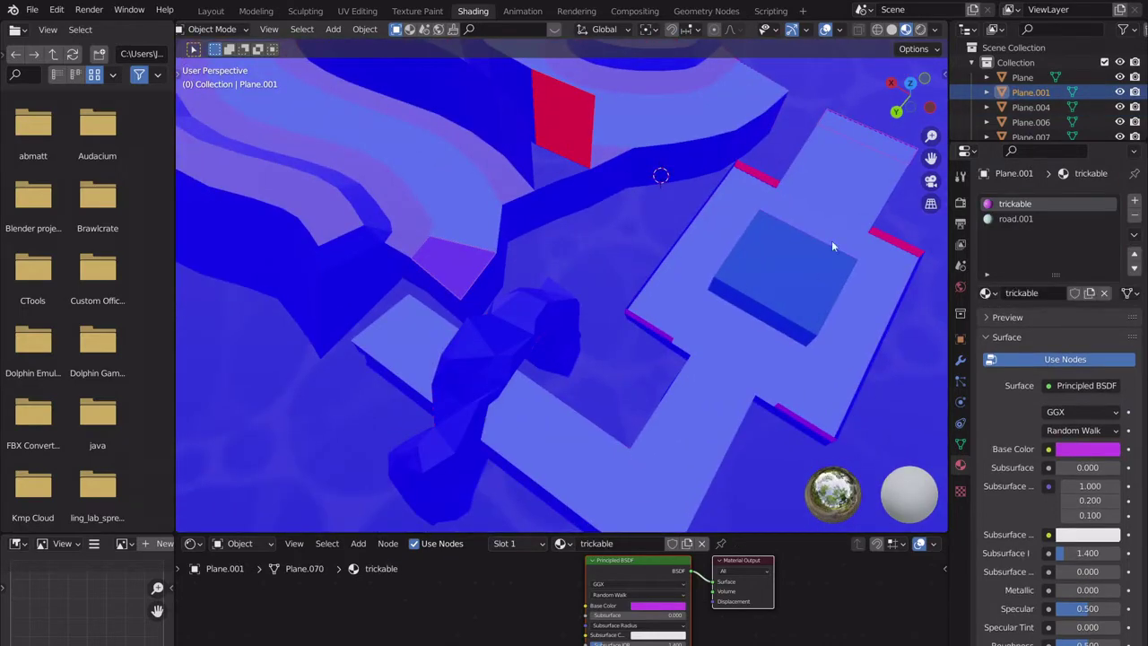
pyautogui.click(1133, 215)
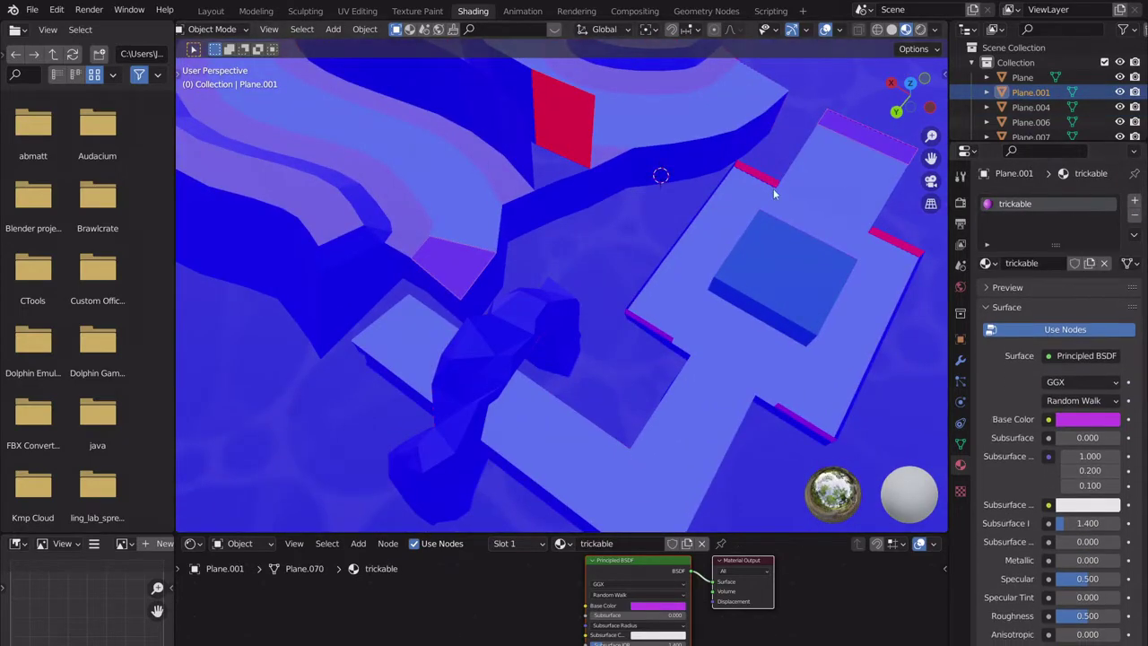
# Switch to the Layout workspace.
pyautogui.scroll(3, 773, 189)
pyautogui.moveTo(687, 212); pyautogui.dragTo(676, 294, button='middle')
pyautogui.scroll(-4, 684, 287)
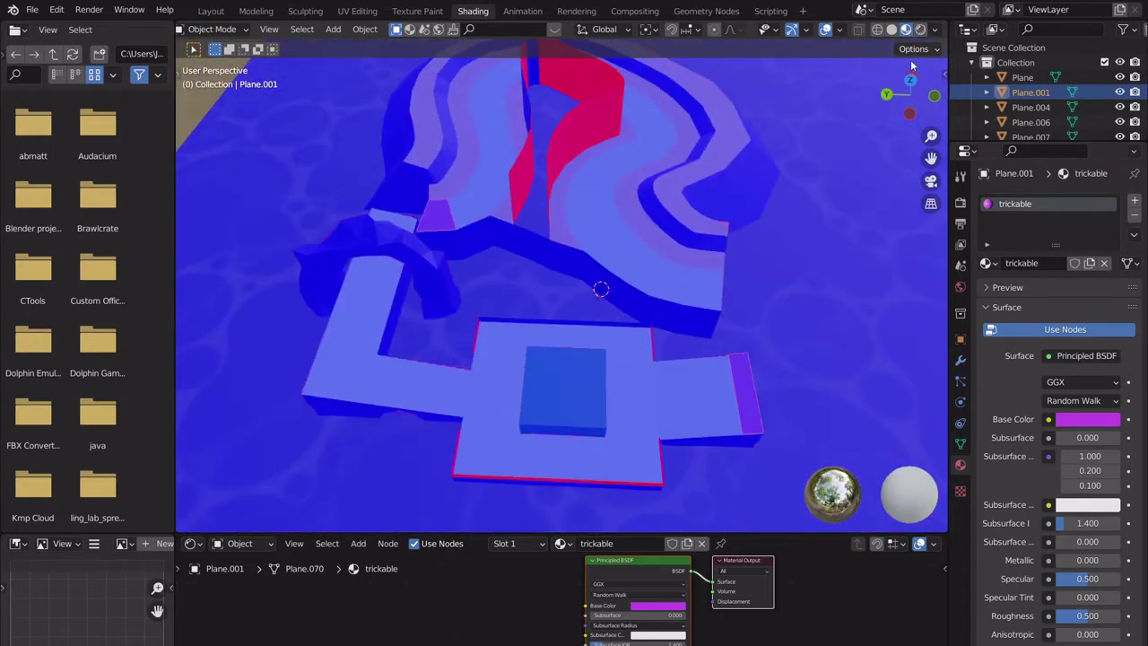
pyautogui.click(211, 10)
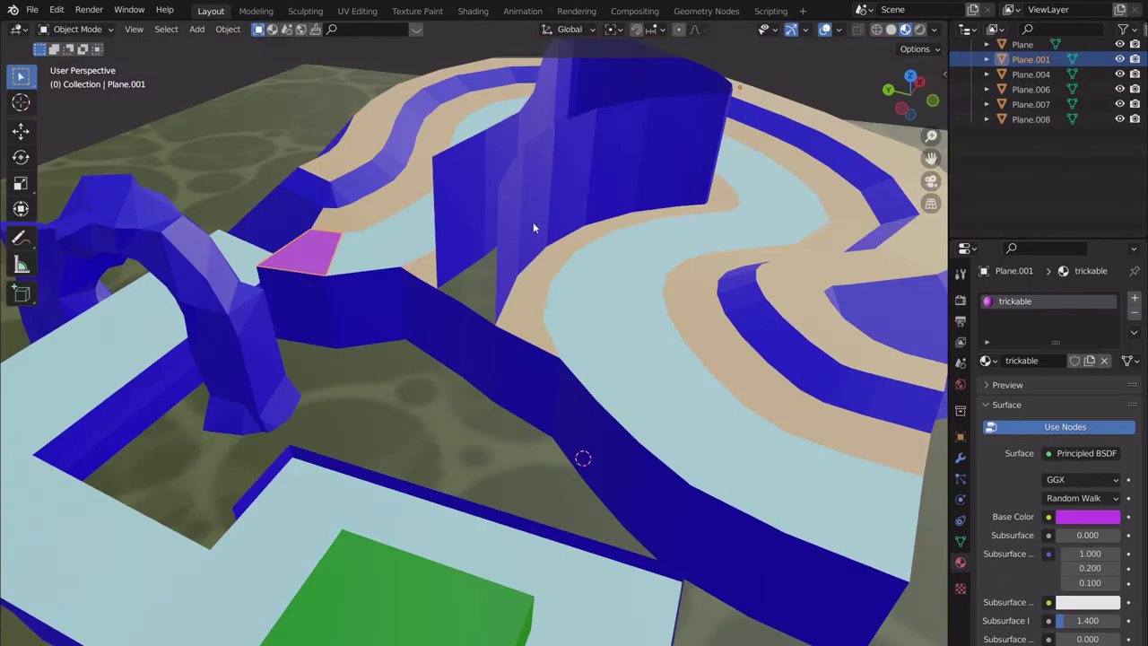
# Examine the road, offroad and wall surfaces around the purple trick face and the arch.
pyautogui.scroll(-4, 571, 210)
pyautogui.moveTo(571, 210); pyautogui.dragTo(479, 208, button='middle')
pyautogui.scroll(5, 550, 215)
pyautogui.moveTo(550, 215); pyautogui.dragTo(631, 239, button='middle')
pyautogui.scroll(1, 631, 238)
pyautogui.keyDown('shift'); pyautogui.moveTo(561, 267); pyautogui.dragTo(390, 253, button='middle'); pyautogui.keyUp('shift')
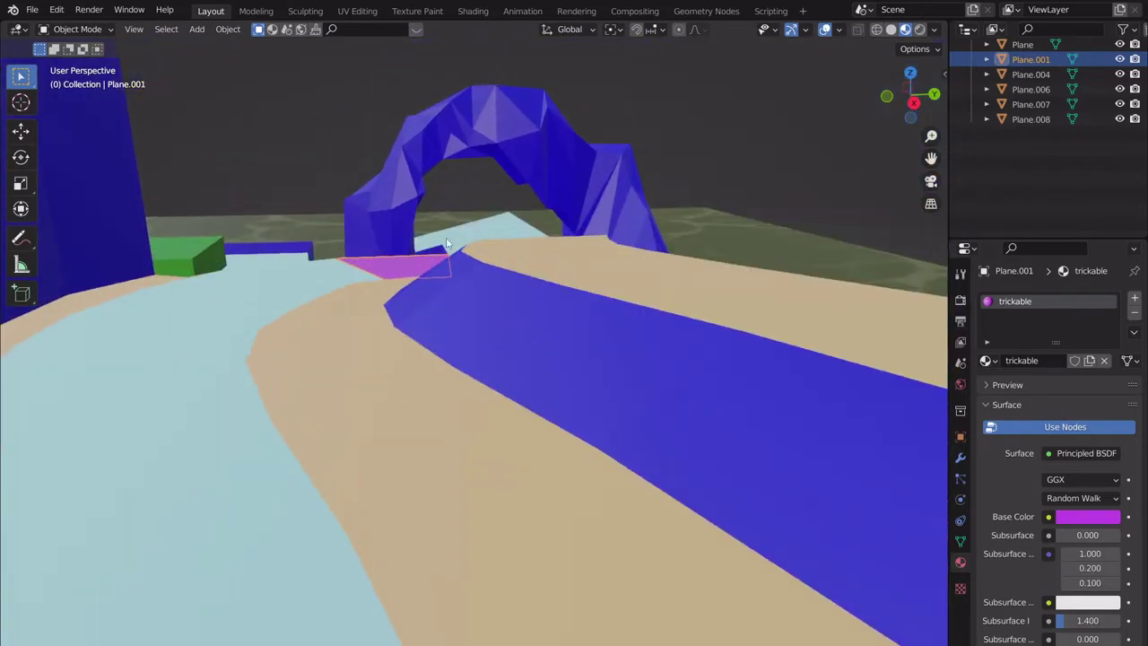
pyautogui.scroll(-4, 453, 224)
pyautogui.moveTo(463, 197); pyautogui.dragTo(487, 328, button='middle')
# Select the fan of triangular wall faces below the offroad bend in Edit Mode for inspection, and return to Object Mode.
pyautogui.press('Tab')
pyautogui.hotkey('alt', 'q')
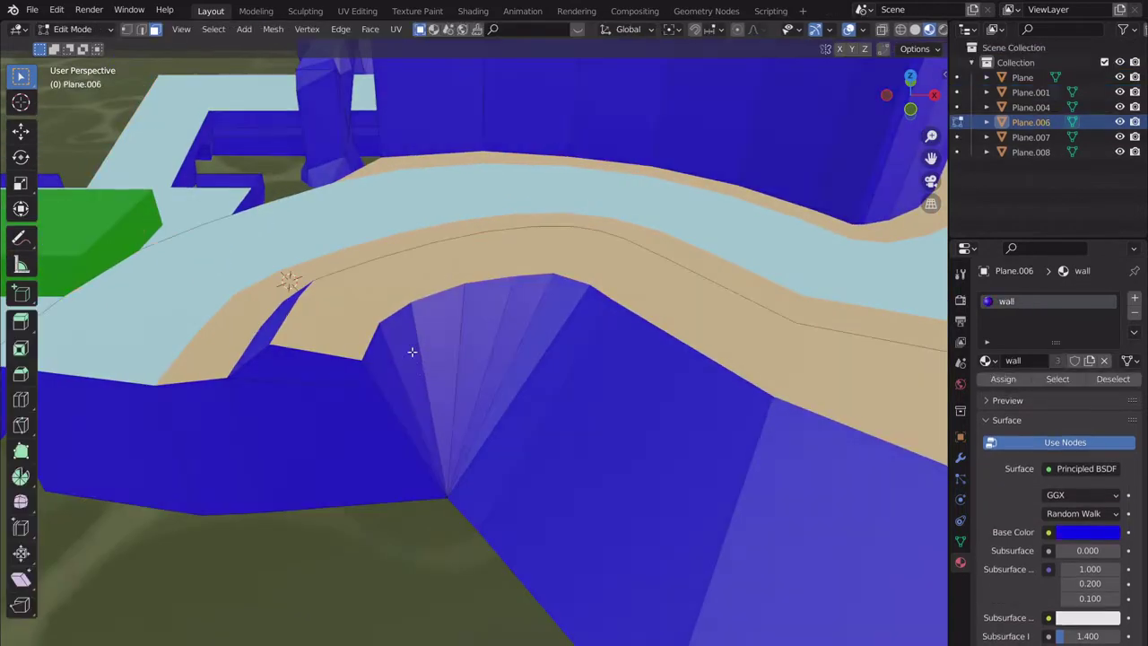
pyautogui.click(406, 355)
pyautogui.moveTo(584, 380); pyautogui.dragTo(438, 335)
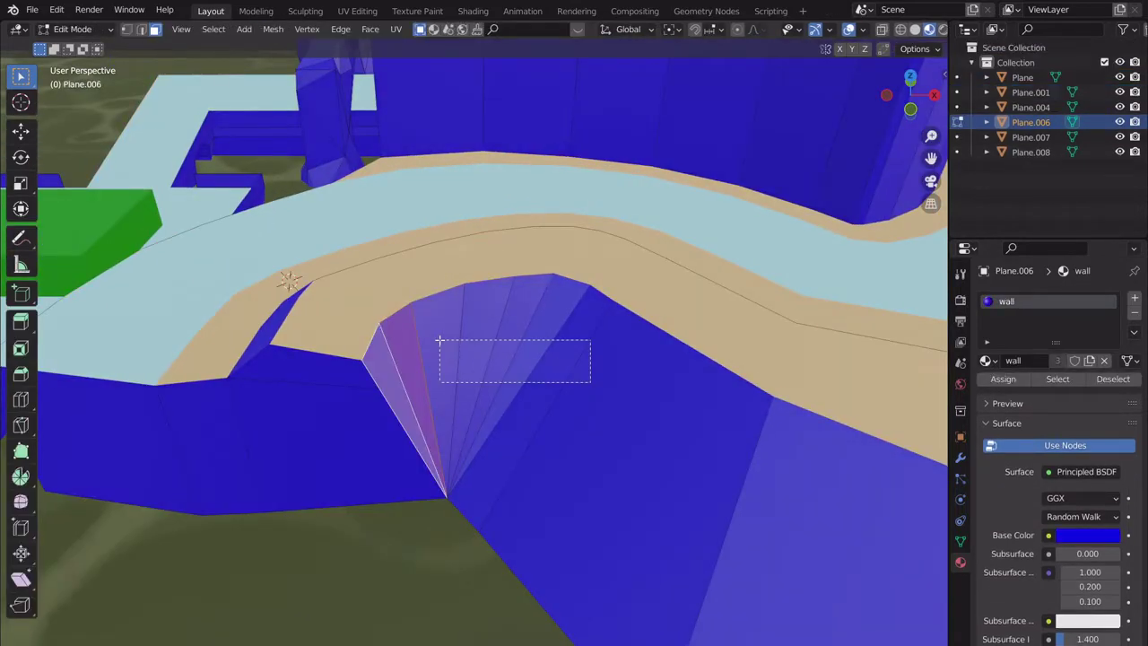
pyautogui.moveTo(438, 335); pyautogui.dragTo(647, 321, button='middle')
pyautogui.press('Tab')
pyautogui.keyDown('shift'); pyautogui.moveTo(484, 342); pyautogui.dragTo(504, 391, button='middle'); pyautogui.keyUp('shift')
pyautogui.scroll(-2, 659, 293)
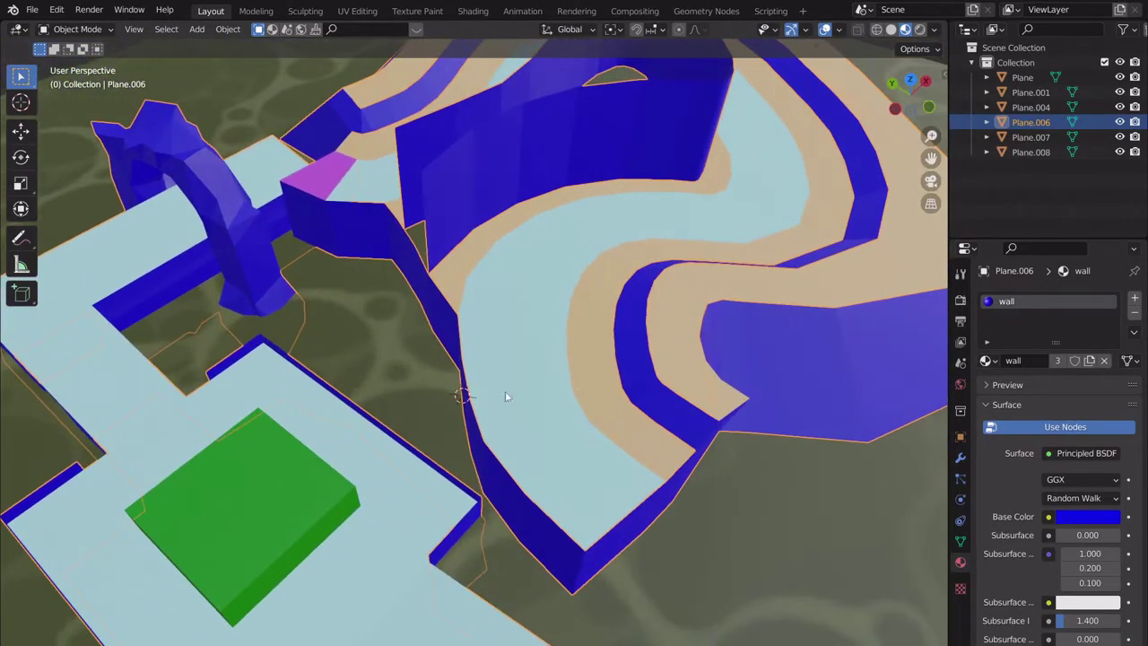
# Rename the water plane's material as death and the plane object as water.
pyautogui.click(426, 342)
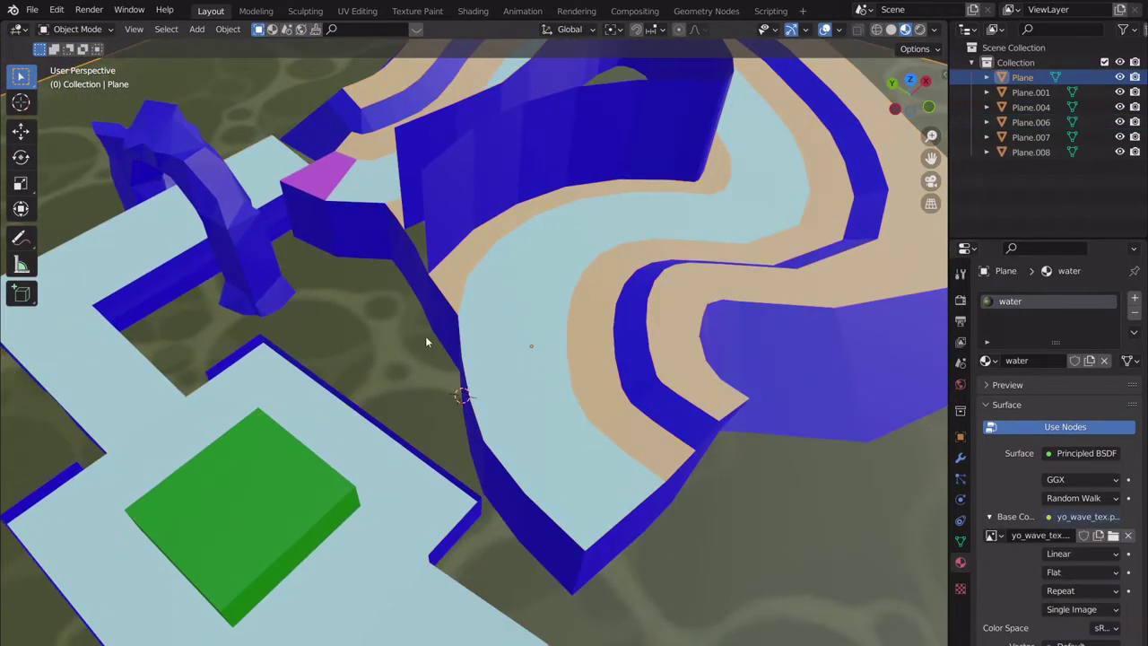
pyautogui.doubleClick(1028, 360)
pyautogui.write('dae')
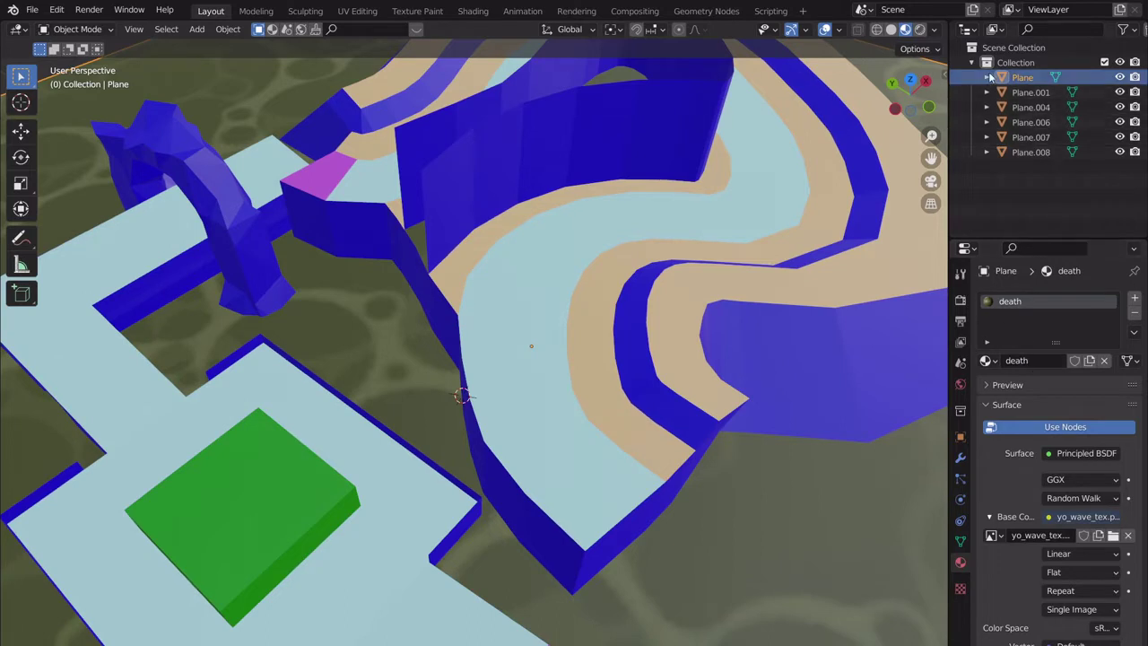
pyautogui.doubleClick(1027, 78)
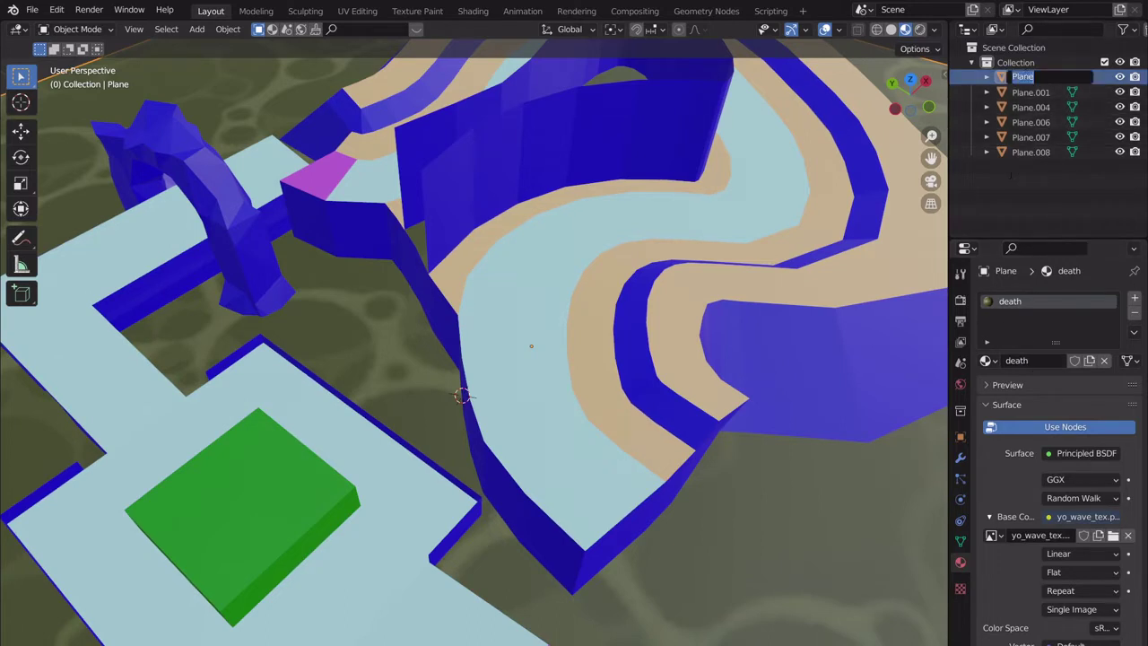
pyautogui.write('water')
pyautogui.press('Return')
# Rename the purple trick face object as trickable and the tan offroad object as slippery offroad.
pyautogui.click(1030, 78)
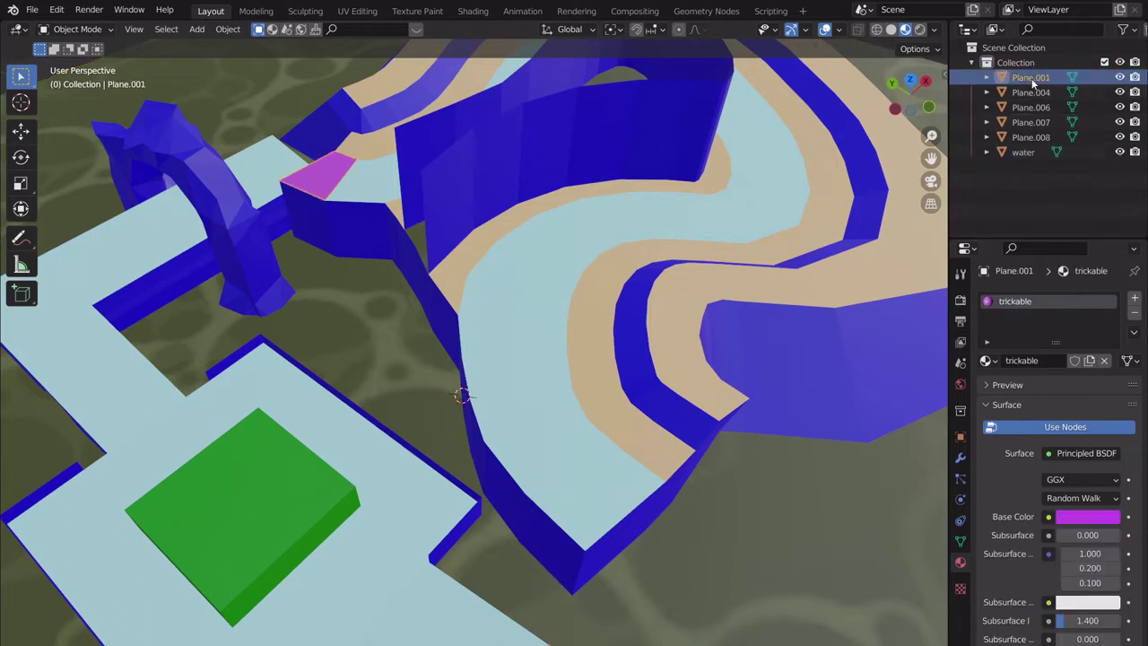
pyautogui.doubleClick(1031, 78)
pyautogui.write('trickable')
pyautogui.press('Return')
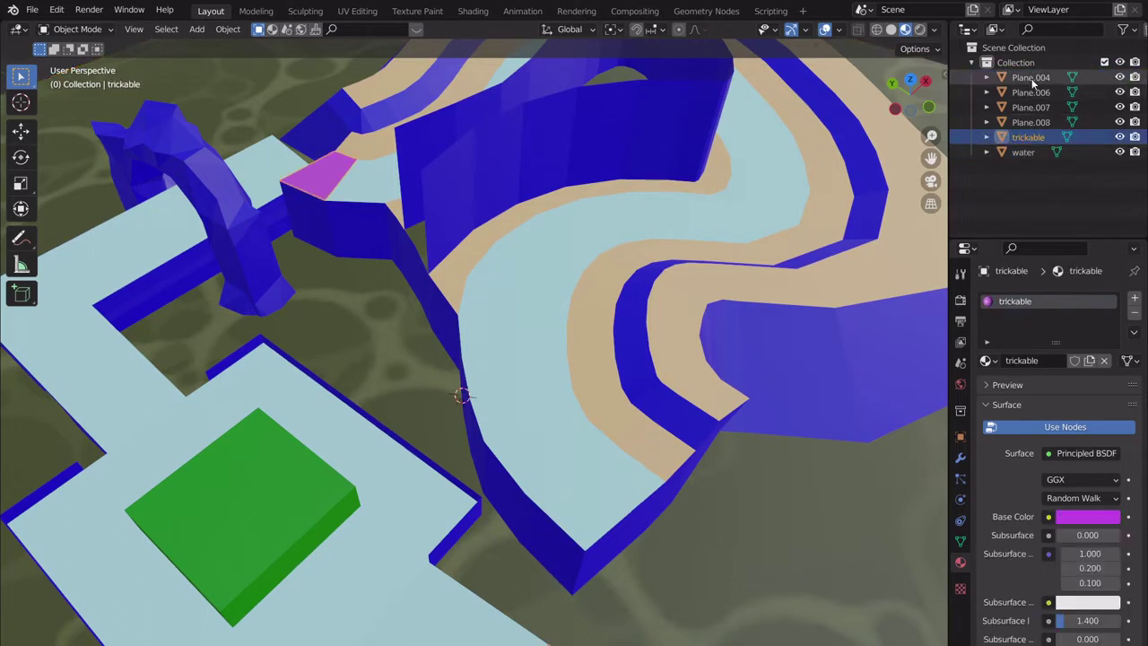
pyautogui.doubleClick(1031, 78)
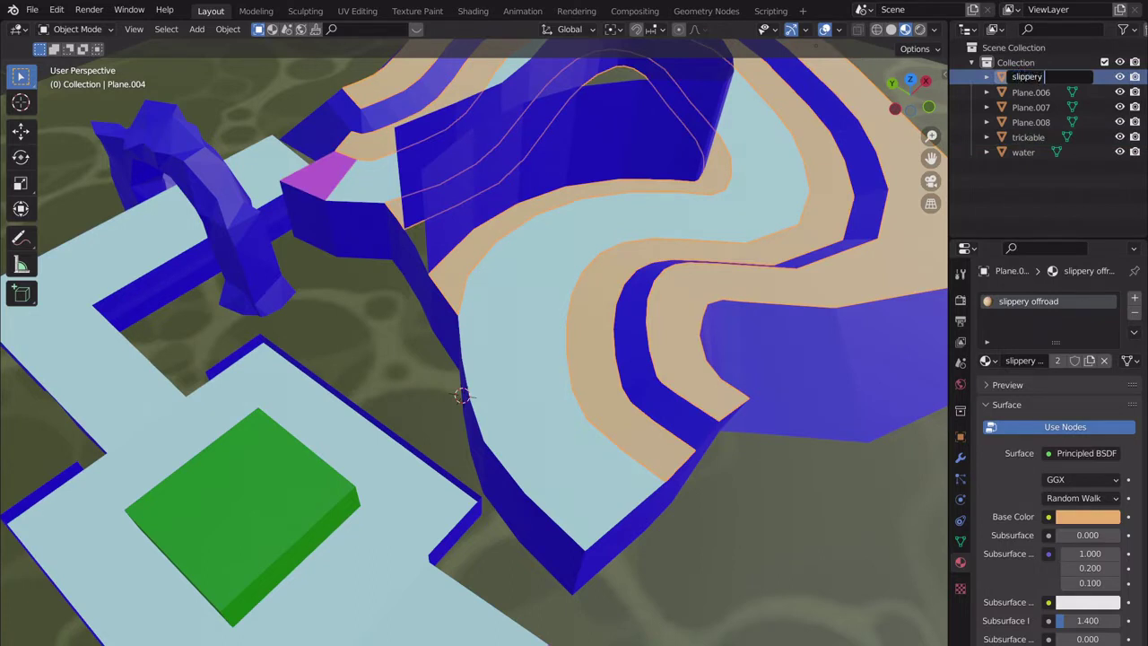
pyautogui.write('slippery offroad')
pyautogui.press('Return')
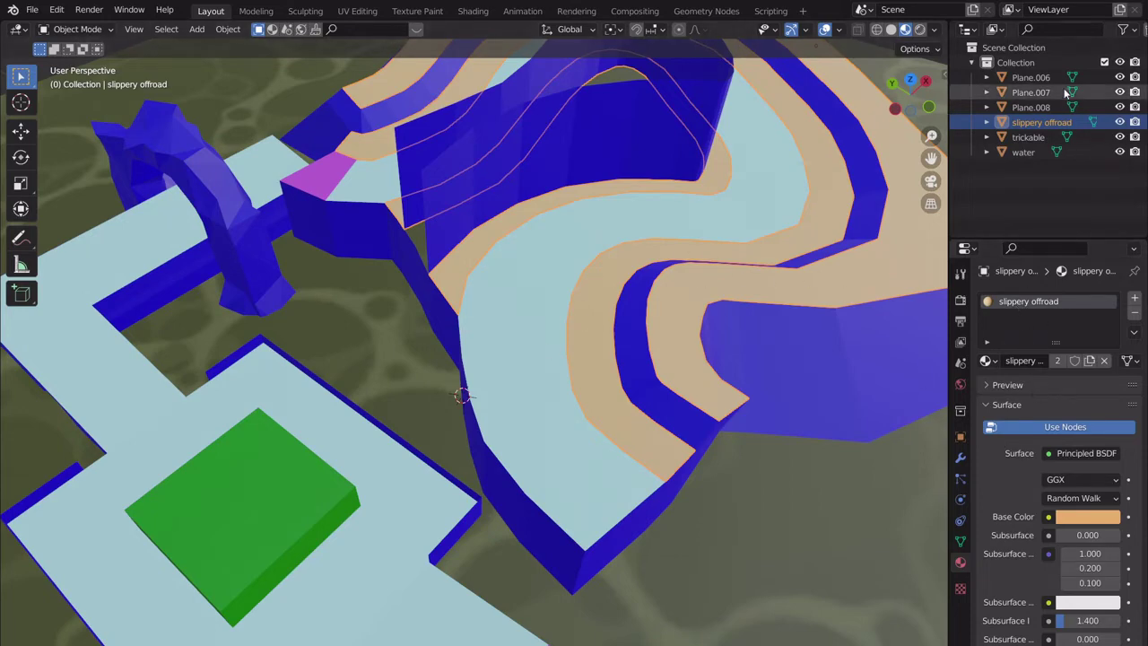
# Rename the object holding the blue wall faces as wall.
pyautogui.click(1032, 78)
pyautogui.scroll(-5, 554, 316)
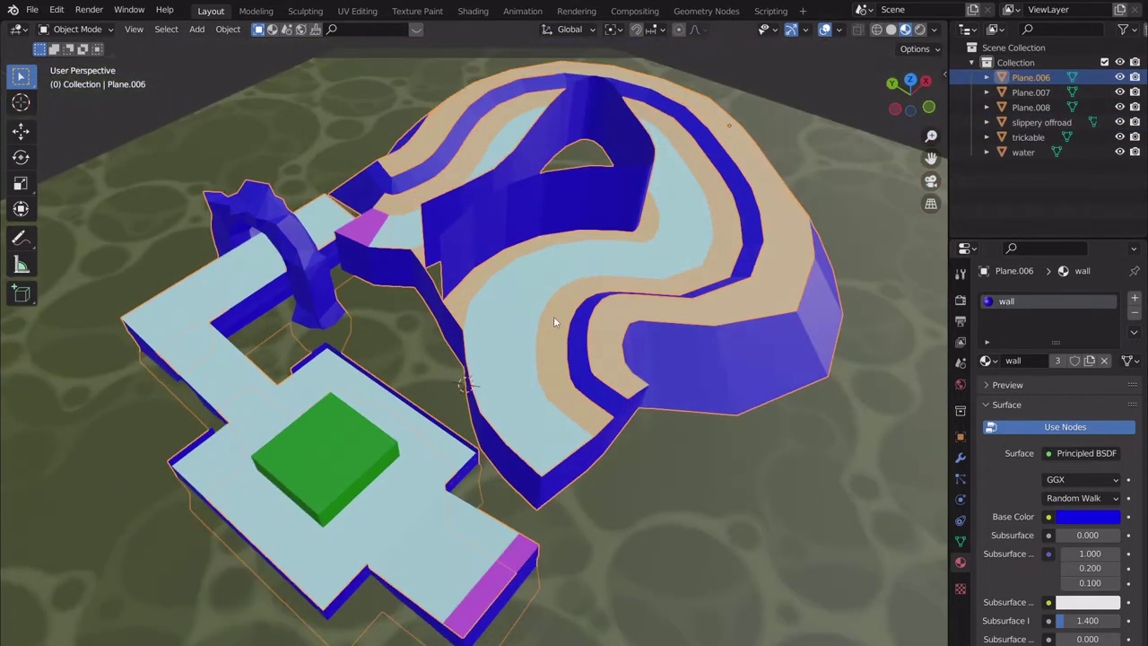
pyautogui.scroll(3, 574, 306)
pyautogui.scroll(-3, 578, 304)
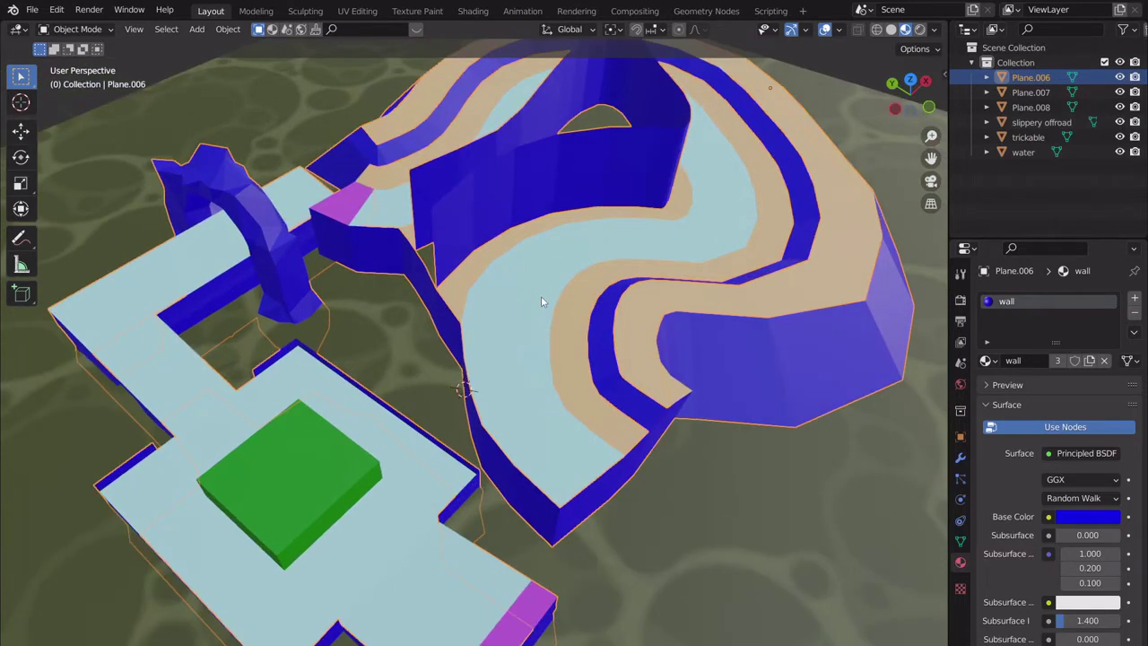
pyautogui.scroll(3, 589, 286)
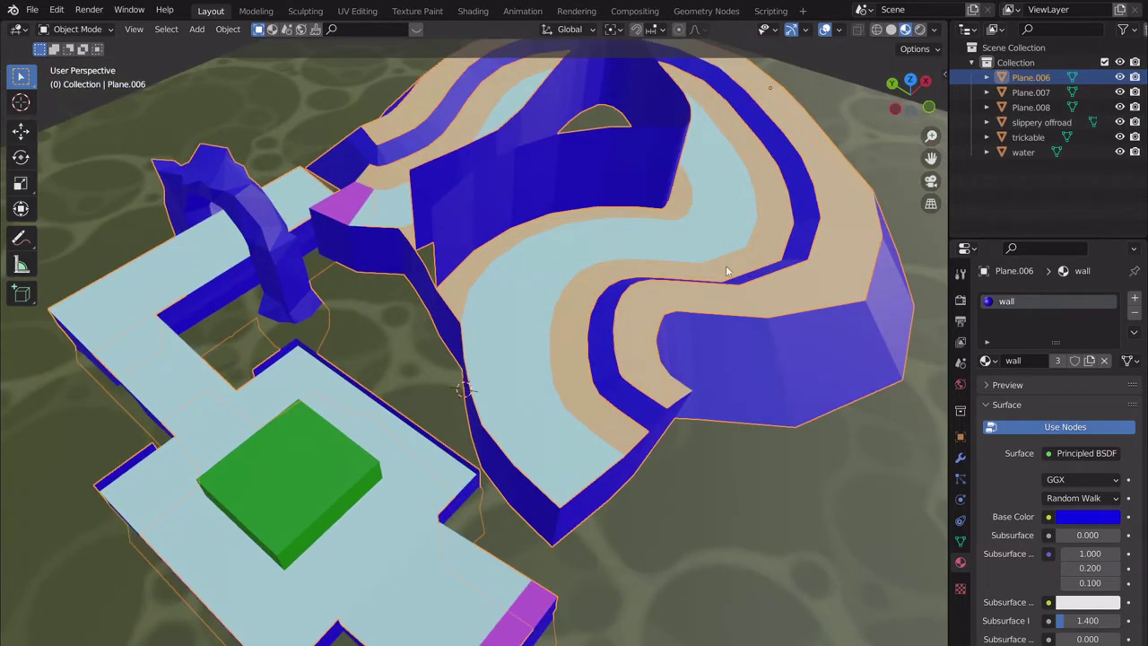
pyautogui.doubleClick(1031, 77)
pyautogui.write('wall')
pyautogui.press('Return')
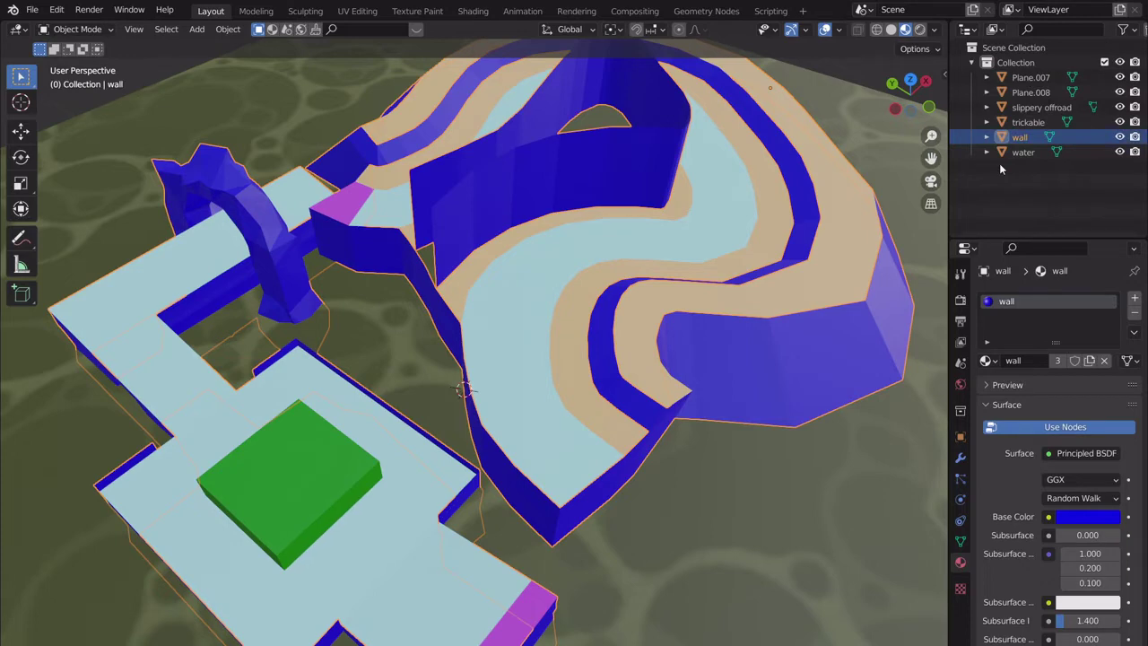
# Rename the green block object as grass wall.
pyautogui.click(1029, 78)
pyautogui.doubleClick(1032, 78)
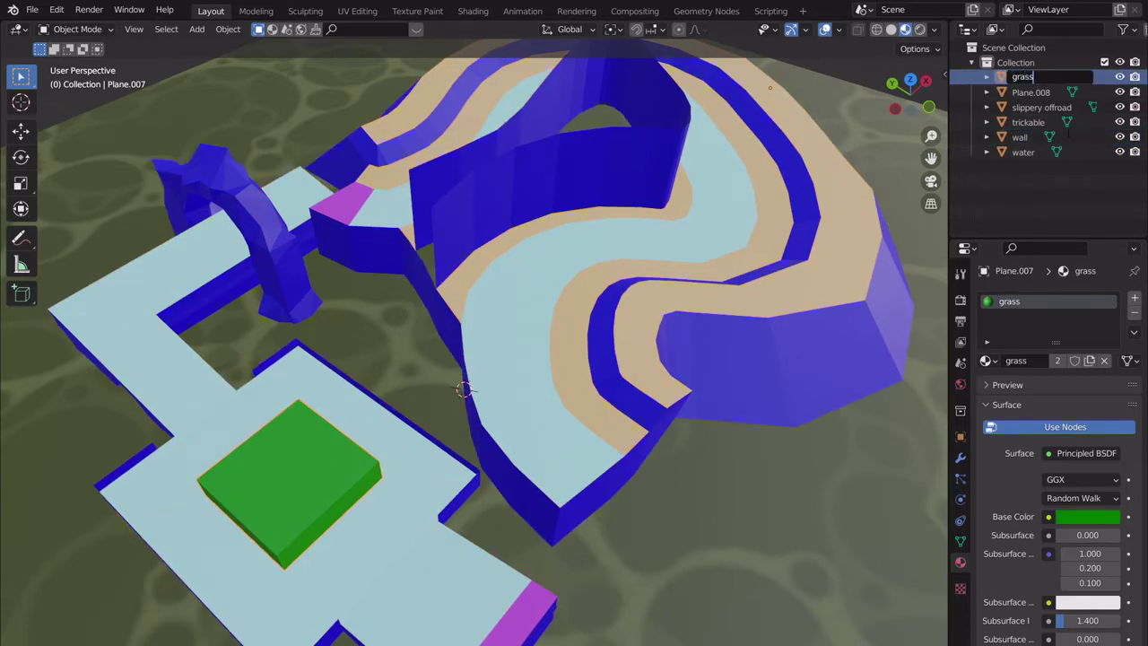
pyautogui.press('Return')
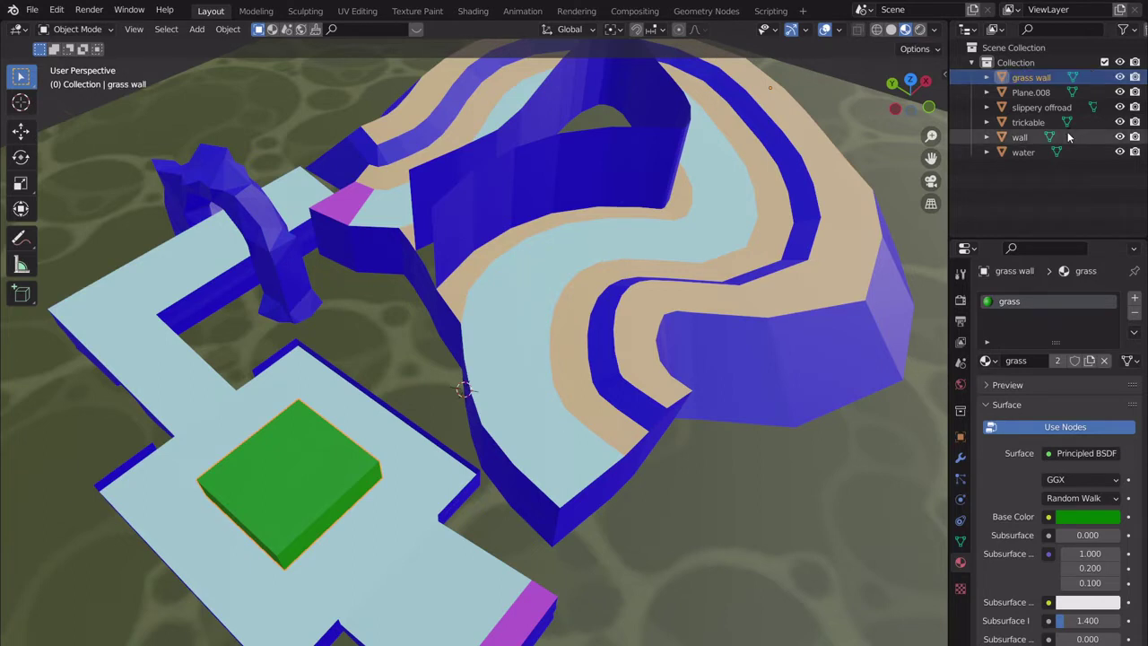
# Rename the Plane.008 object holding the light-blue driving surface as road.
pyautogui.click(1031, 93)
pyautogui.doubleClick(1036, 93)
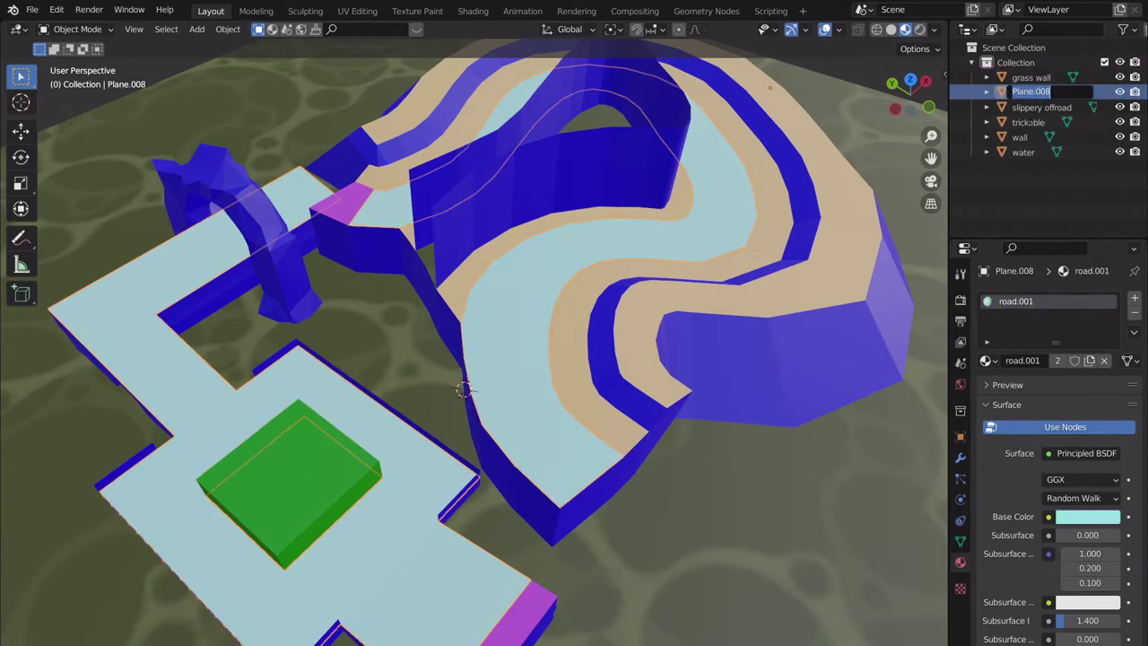
pyautogui.write('road')
pyautogui.press('Return')
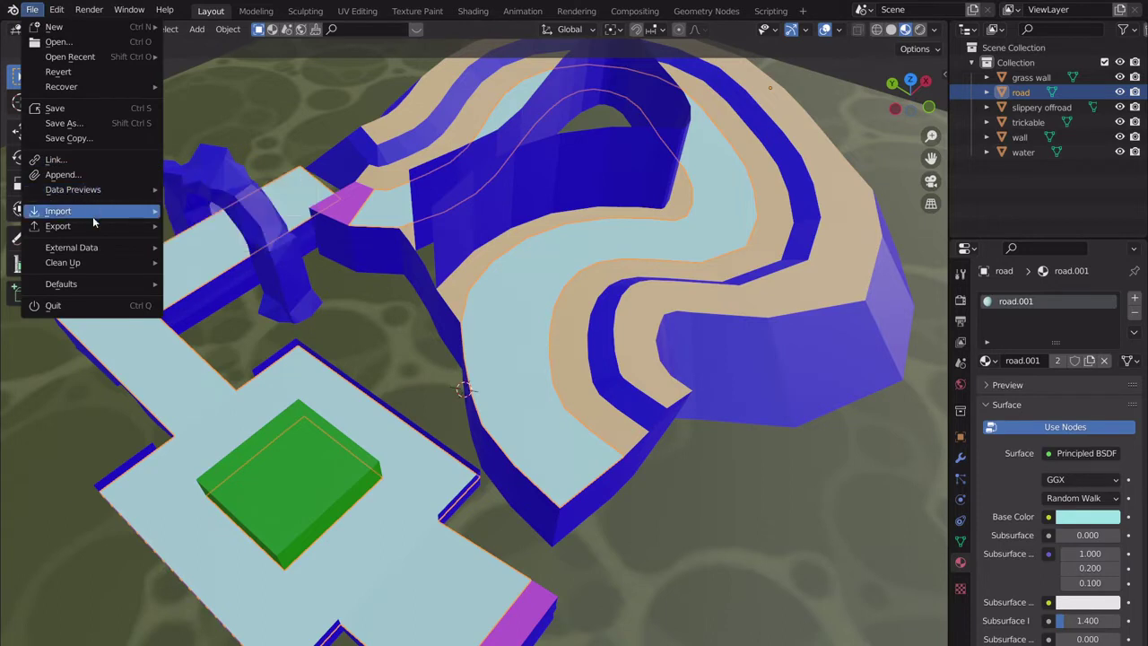
# Export the scene's meshes as an FBX file named v2KCL.fbx in the textures folder, with the scale set to 1.00.
pyautogui.moveTo(93, 226)
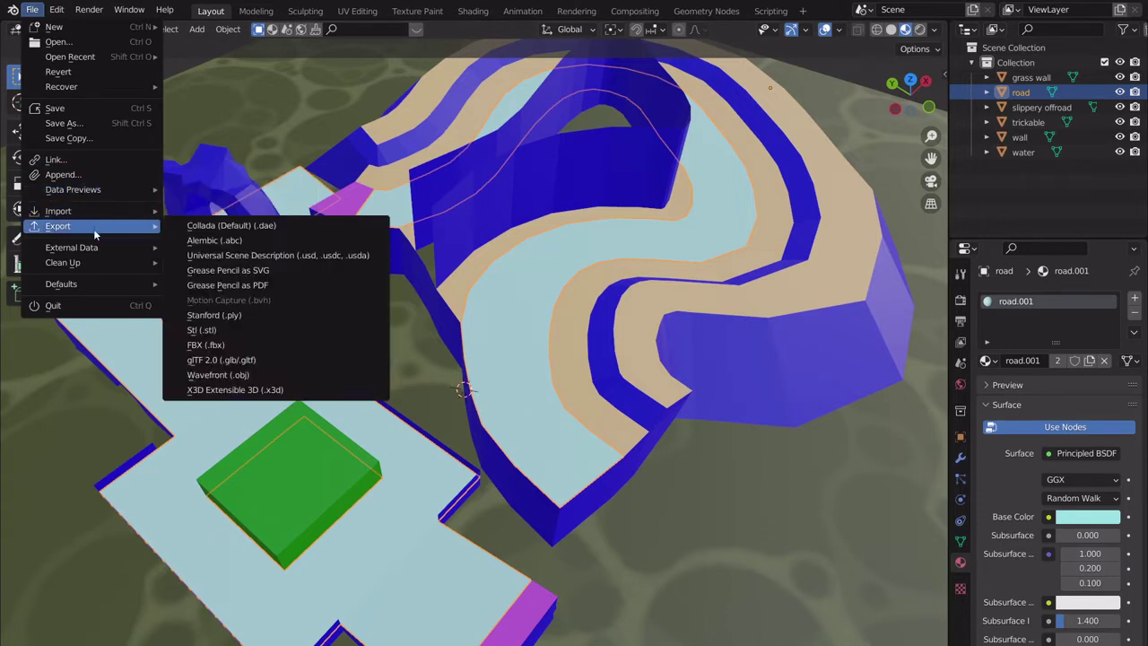
pyautogui.click(225, 346)
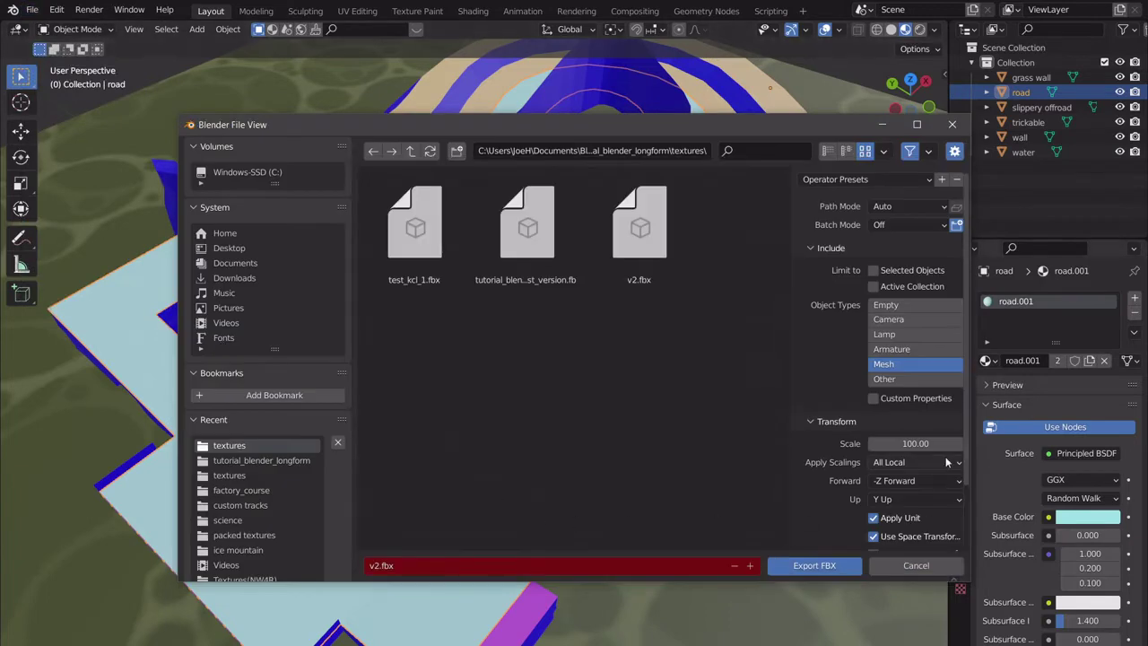
pyautogui.click(933, 444)
pyautogui.write('1')
pyautogui.press('Return')
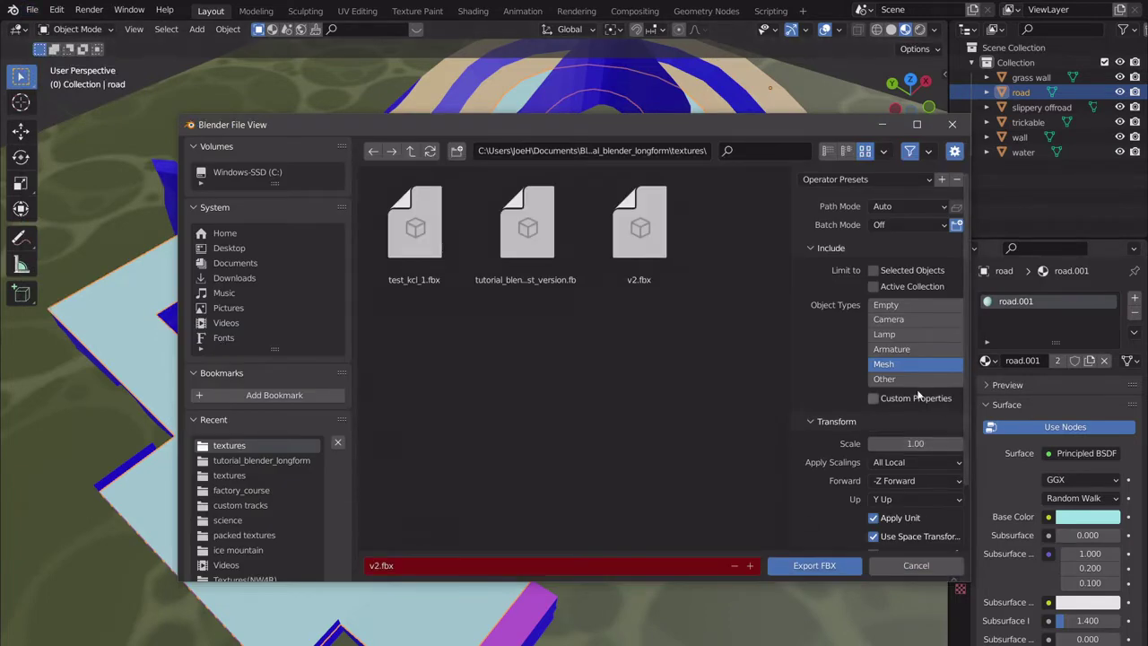
pyautogui.click(660, 566)
pyautogui.write('v2KCL')
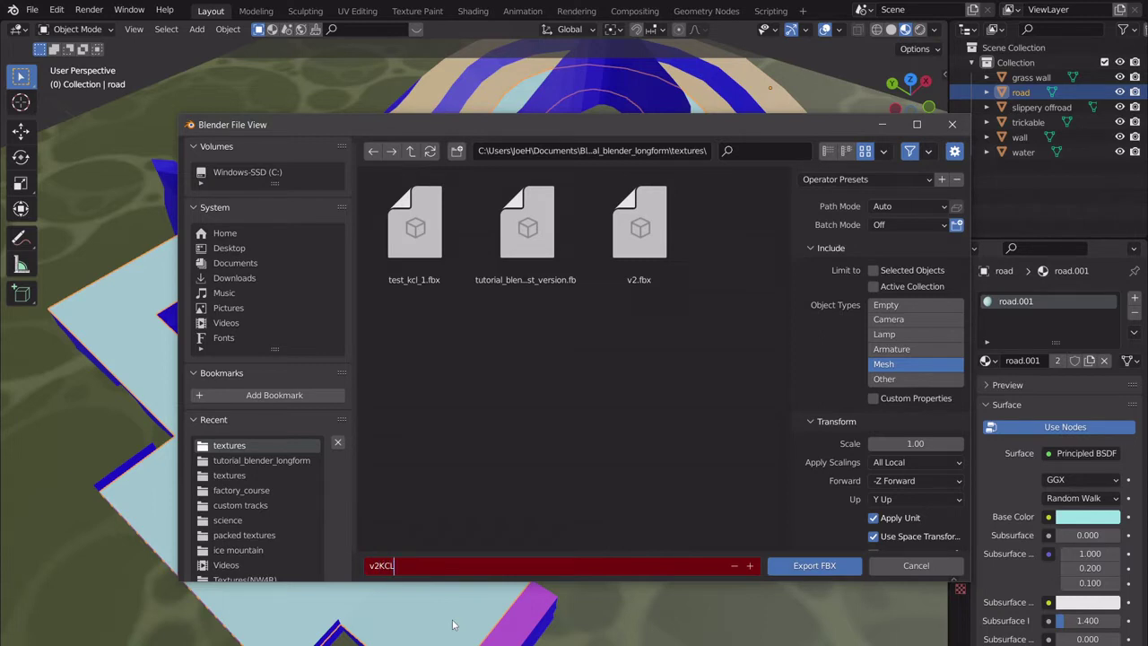
pyautogui.press('Return')
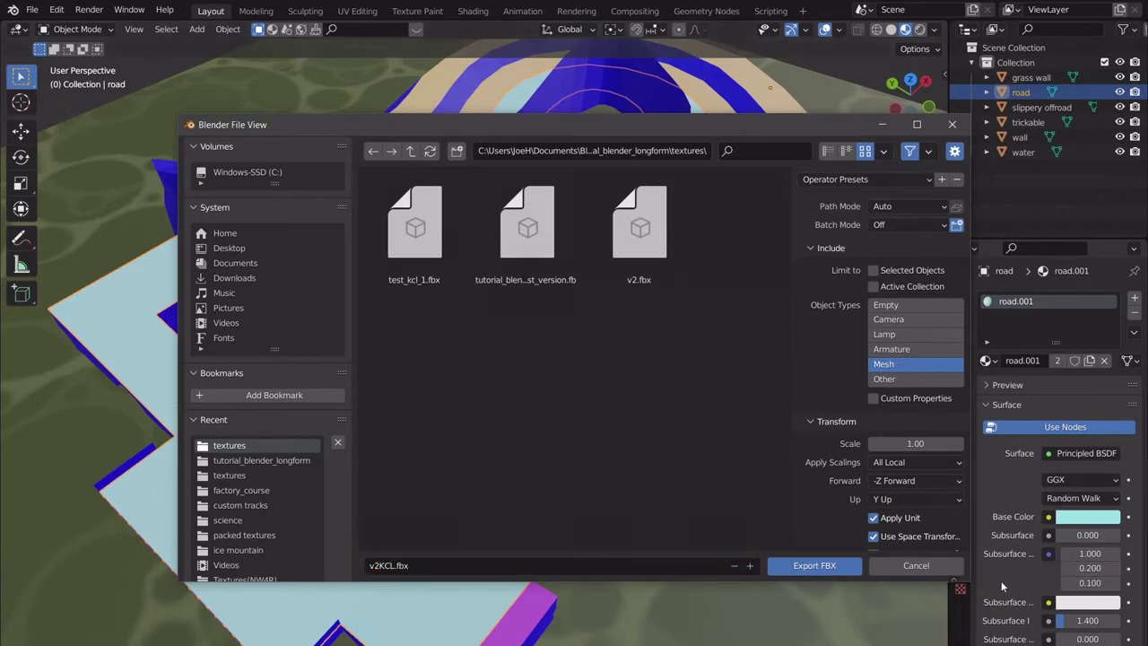
pyautogui.click(800, 565)
# Switch to FBX Converter, replace the source file with v2KCL.fbx and convert it to OBJ format.
pyautogui.press('super')
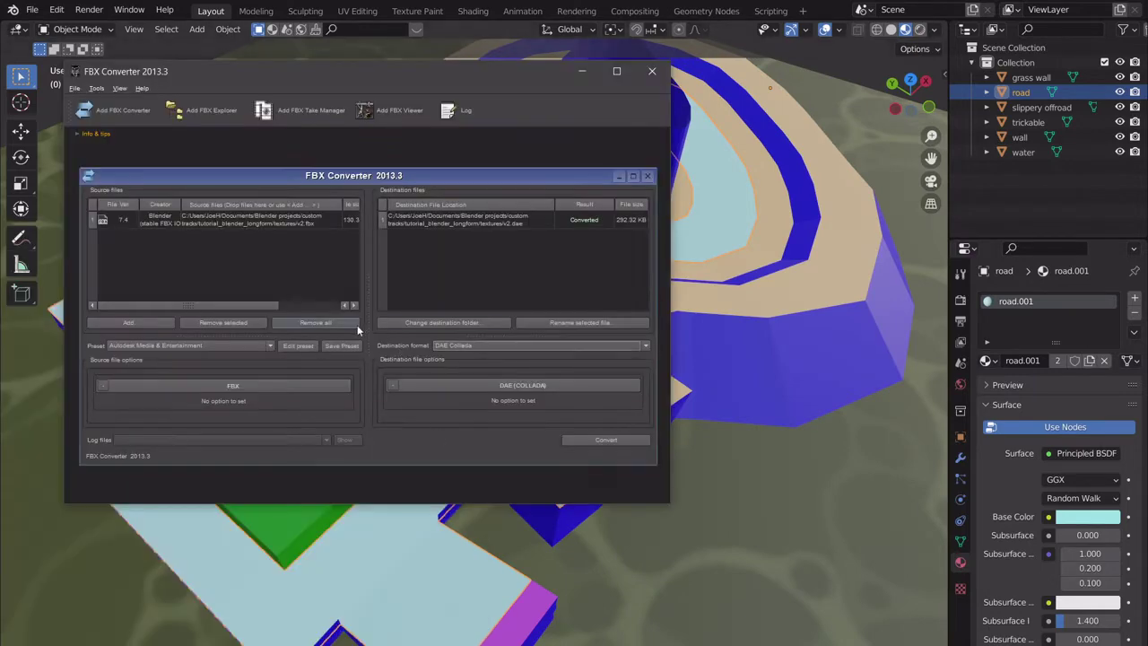
pyautogui.click(113, 323)
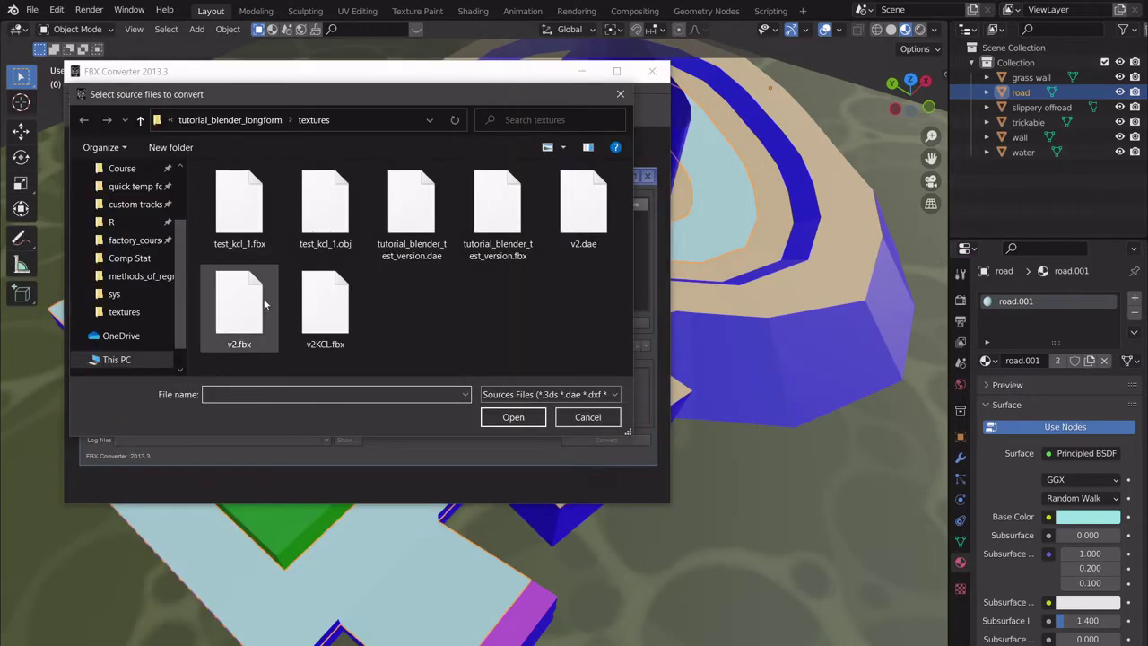
pyautogui.click(348, 336)
pyautogui.click(515, 419)
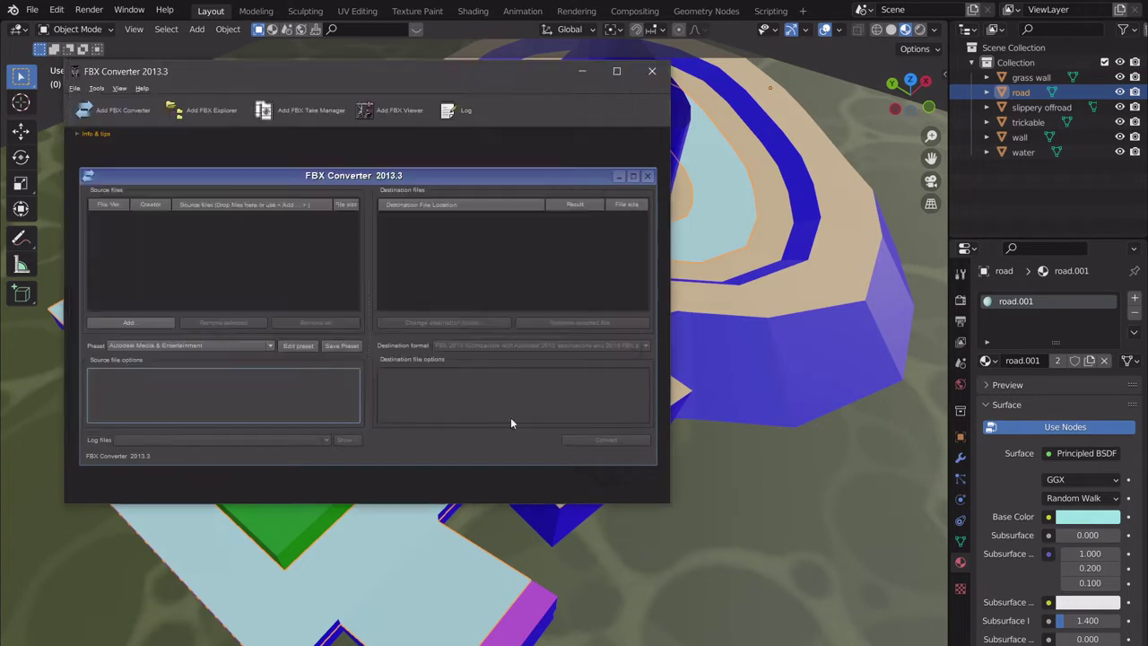
pyautogui.click(478, 345)
pyautogui.click(472, 410)
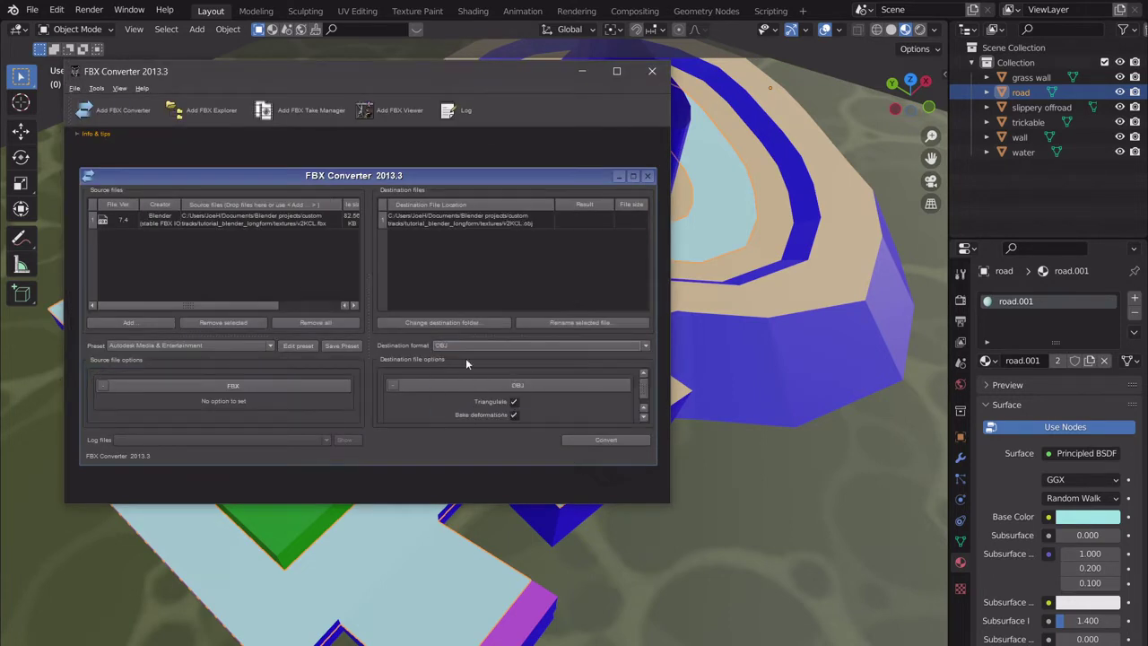
pyautogui.click(583, 440)
# Open a terminal in the textures folder and run wkclt to check the KCL tool.
pyautogui.hotkey('alt', 'Tab')
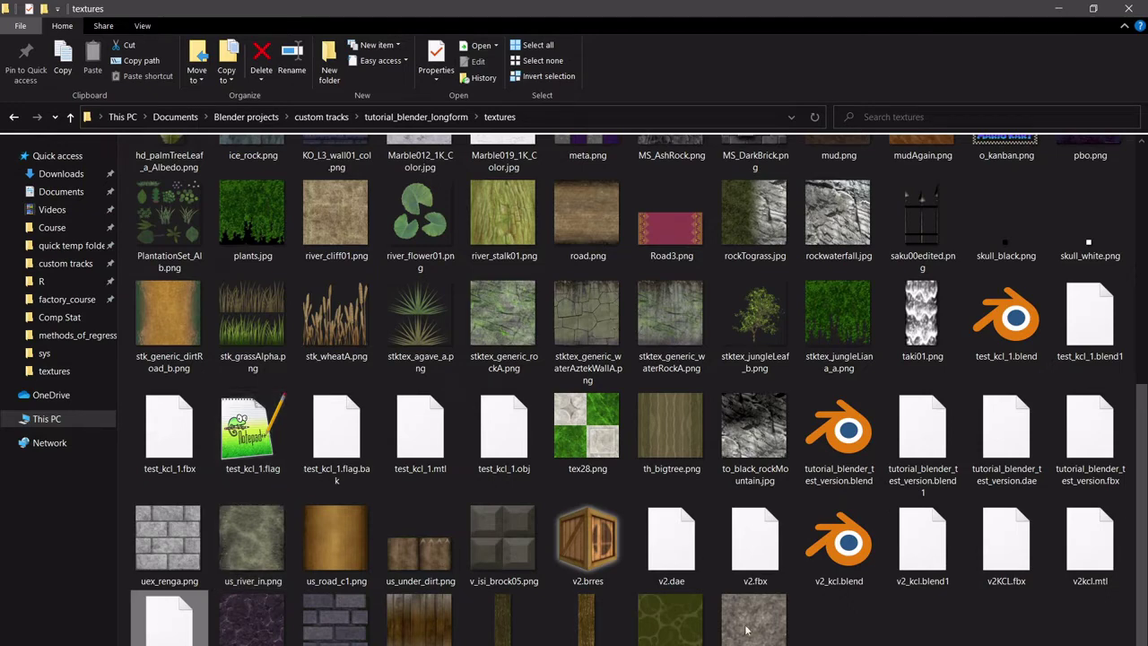
pyautogui.rightClick(863, 640)
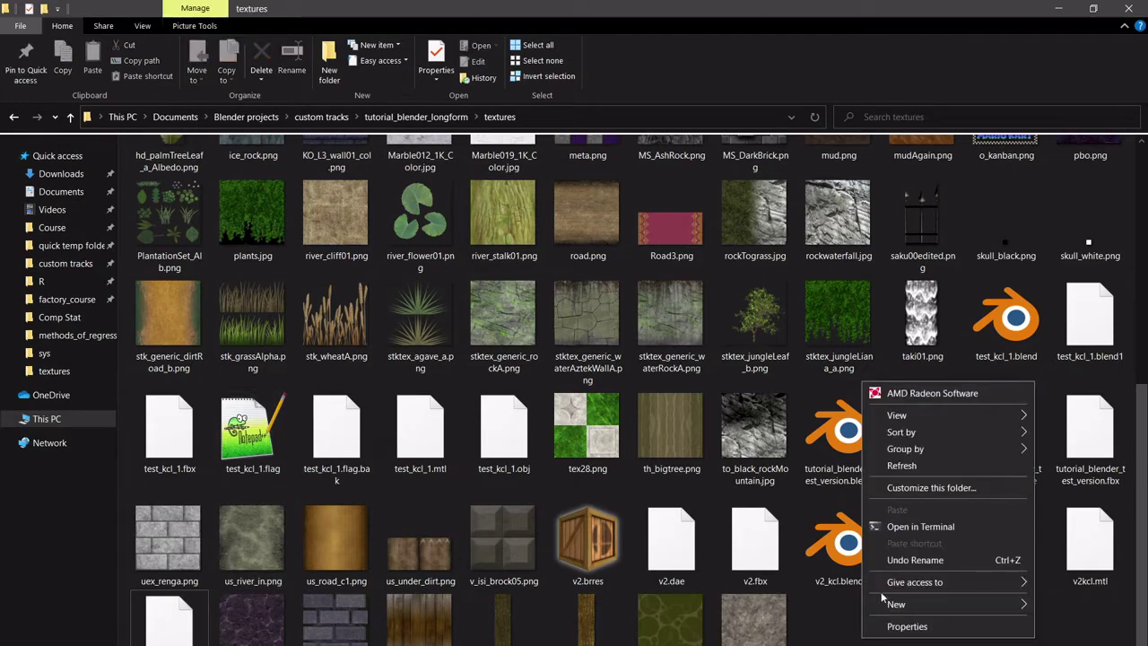
pyautogui.click(903, 531)
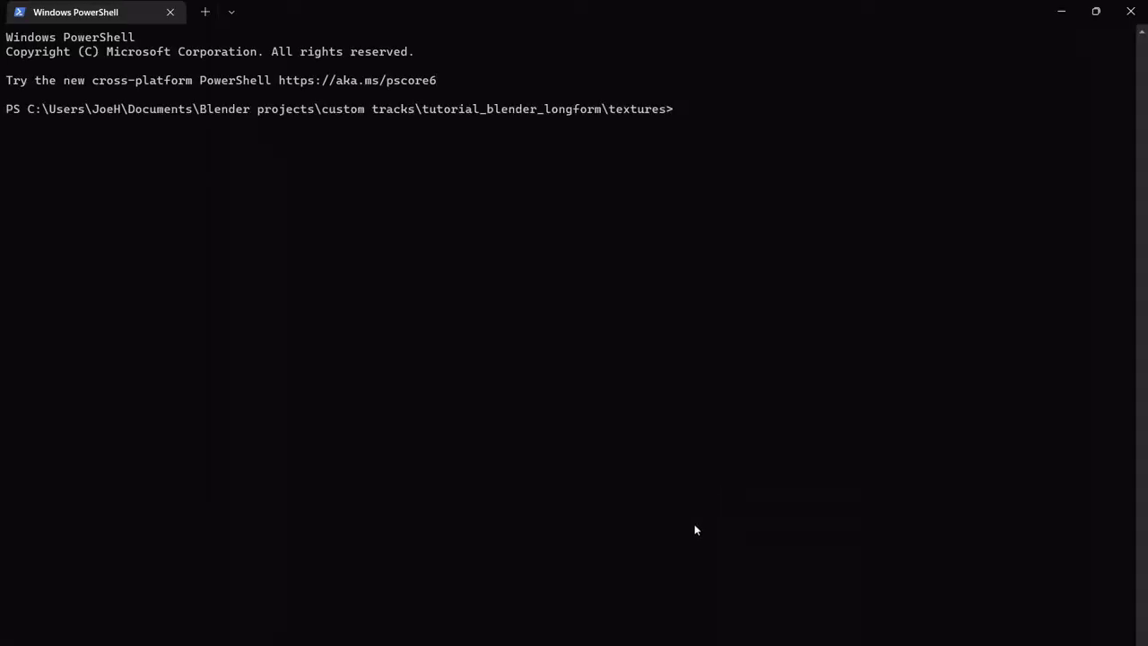
pyautogui.write('wkclt')
pyautogui.press('Return')
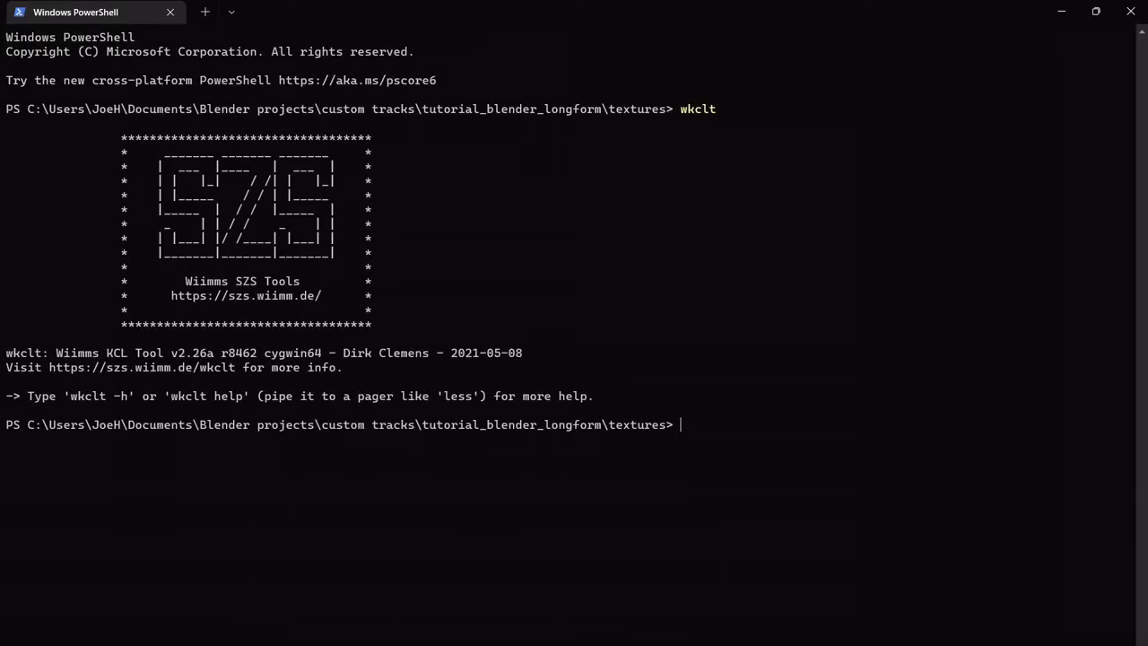
# Run wkclt cff on v2KCL.obj from the textures folder to create its flag file.
pyautogui.write('wkc')
pyautogui.write('lt enocde')
pyautogui.press('BackSpace')
pyautogui.press('BackSpace')
pyautogui.press('BackSpace')
pyautogui.press('BackSpace')
pyautogui.write('cff')
pyautogui.moveTo(784, 5); pyautogui.dragTo(994, 36)
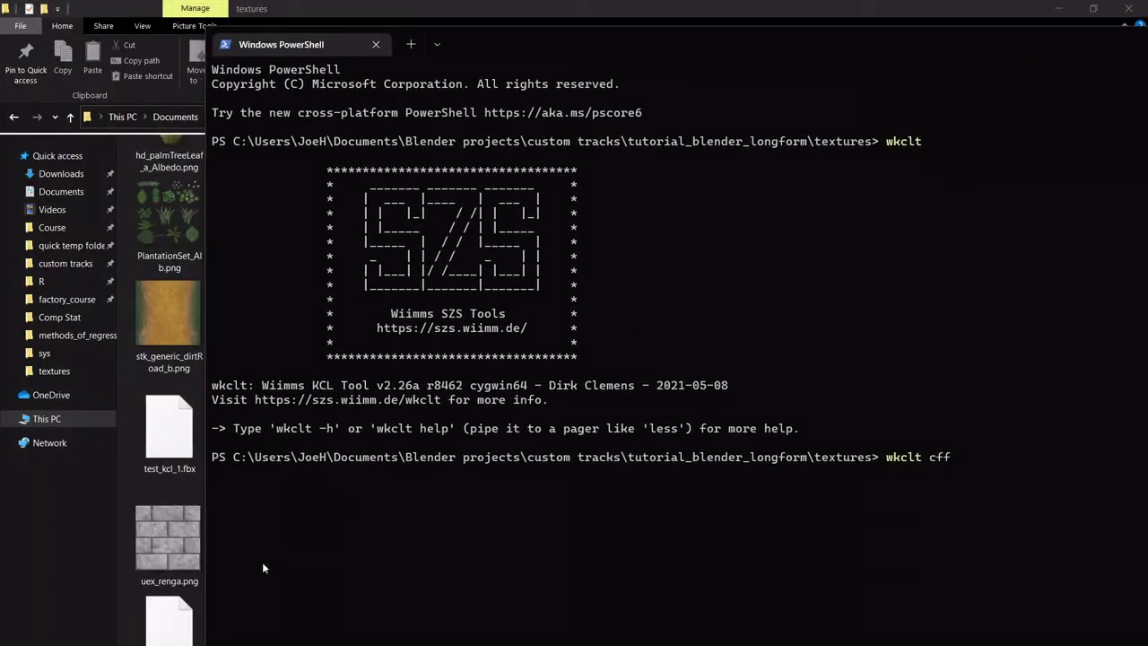
pyautogui.moveTo(169, 619); pyautogui.dragTo(1006, 470)
pyautogui.press('Return')
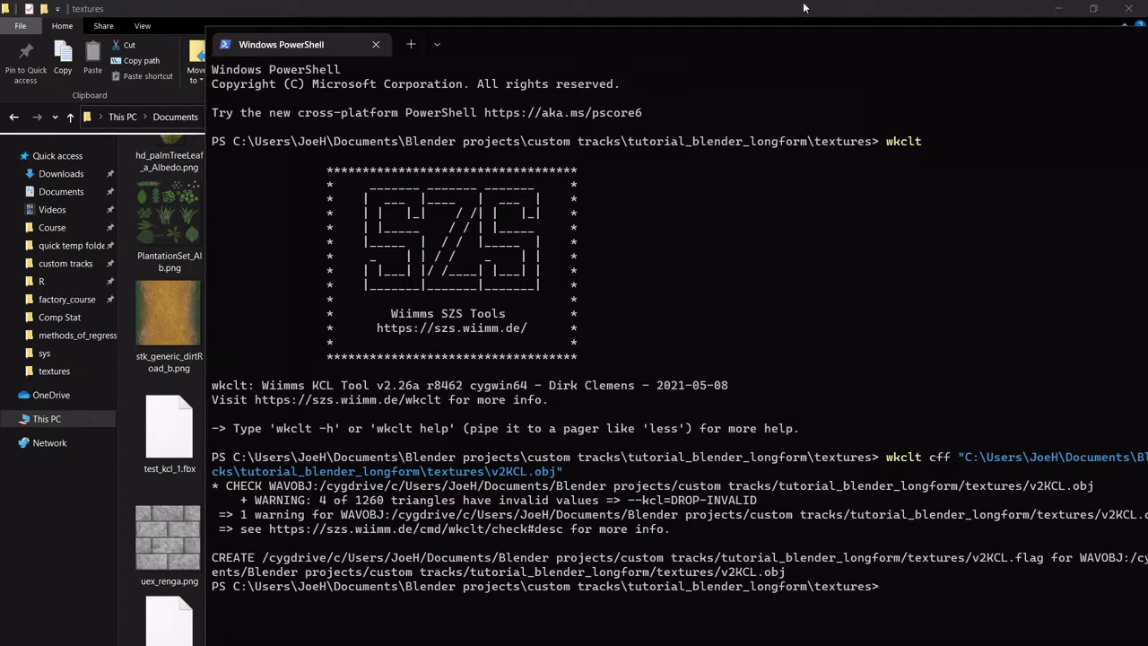
pyautogui.moveTo(728, 38); pyautogui.dragTo(526, 7)
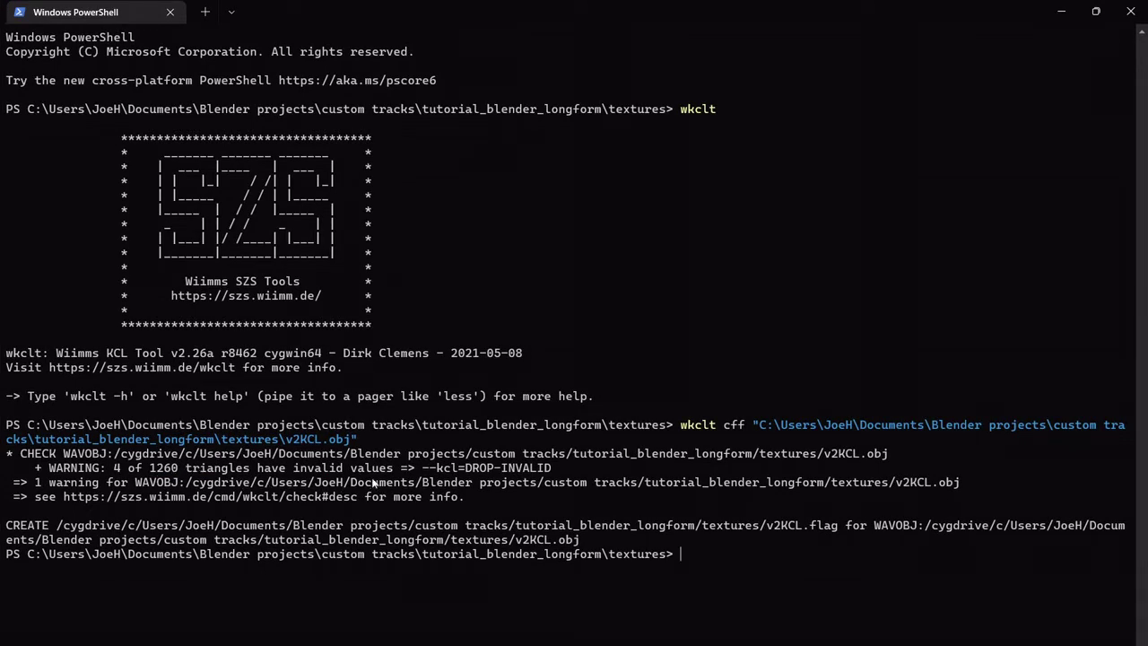
# Open v2KCL.flag from the textures folder in Notepad++, maximized at the group table near the file's end.
pyautogui.click(1061, 11)
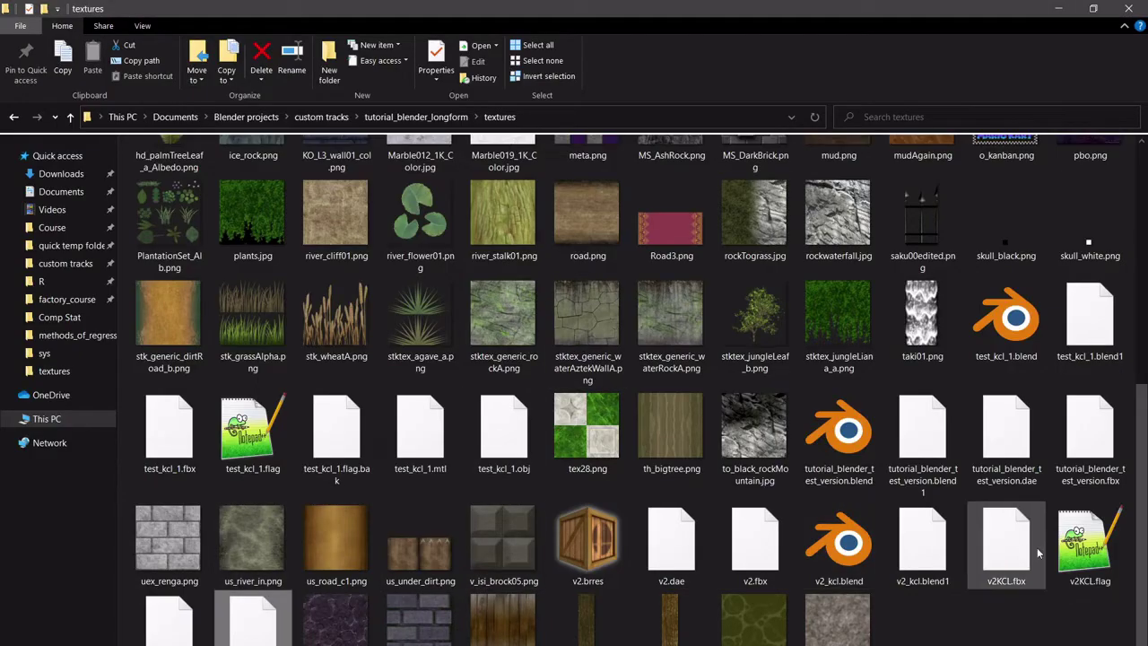
pyautogui.click(1066, 554)
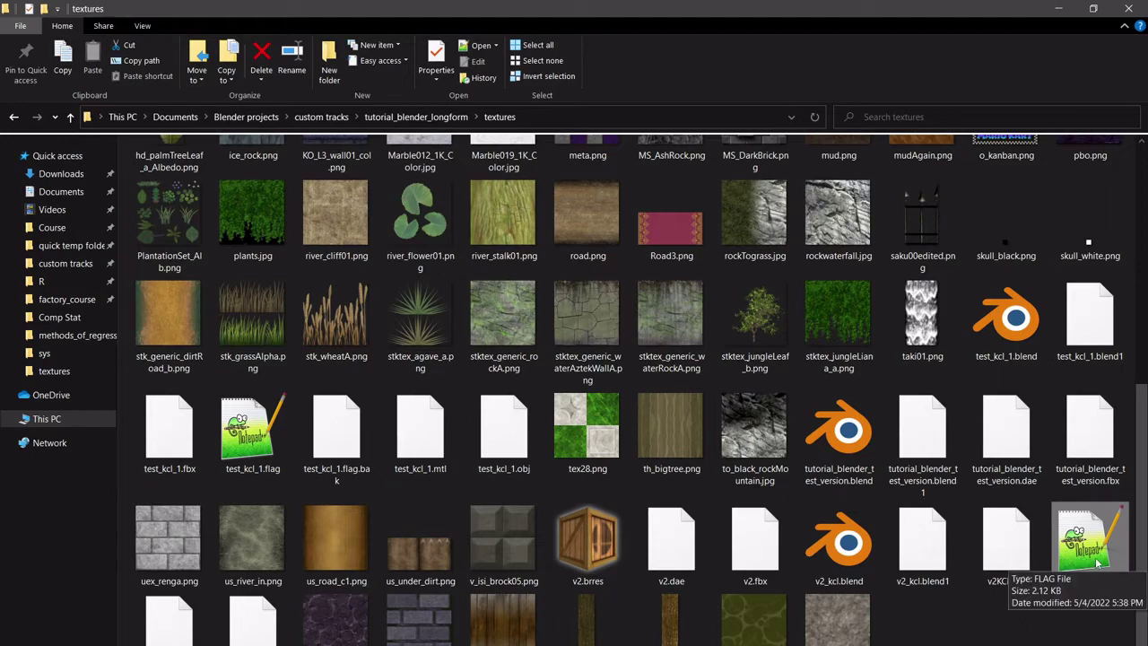
pyautogui.doubleClick(1067, 556)
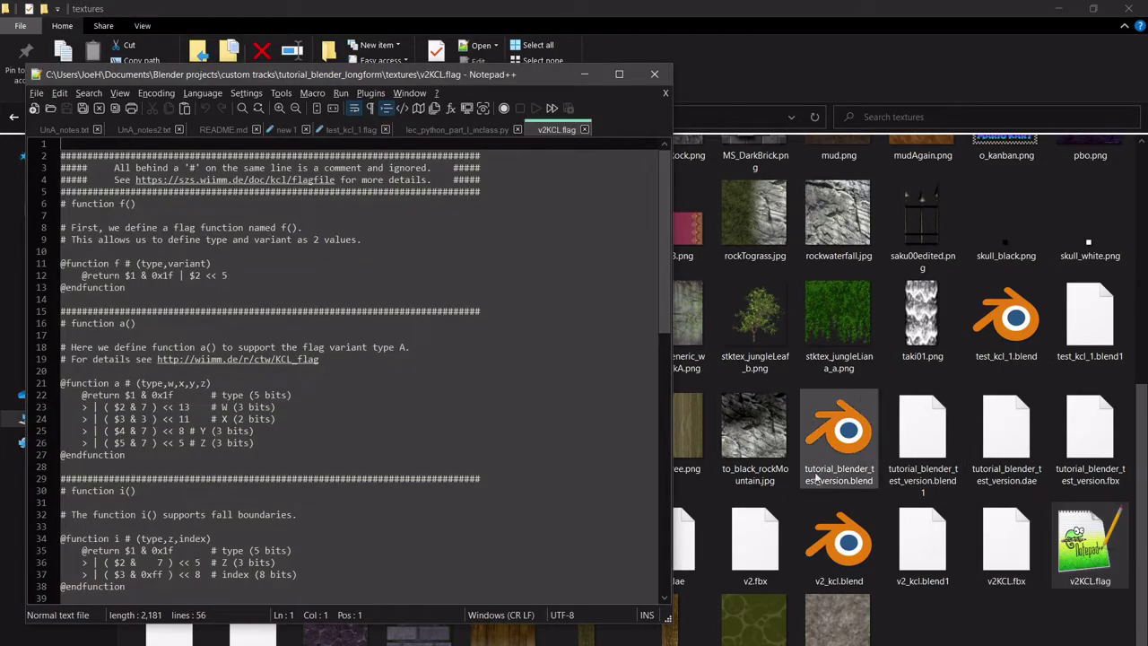
pyautogui.scroll(-12, 411, 459)
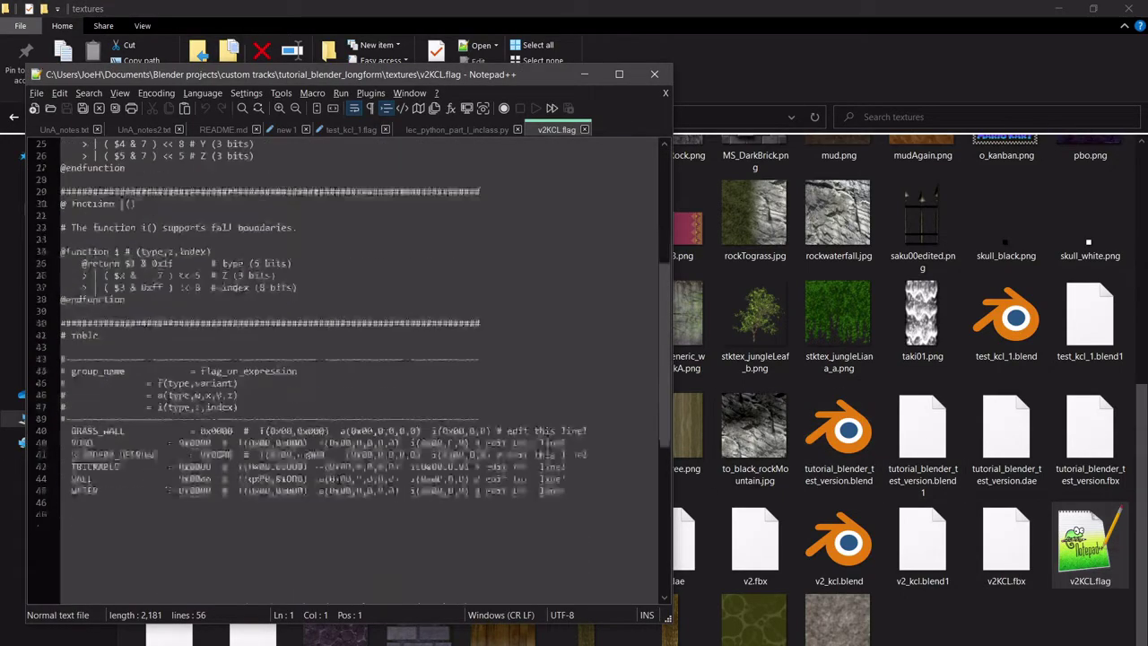
pyautogui.click(623, 77)
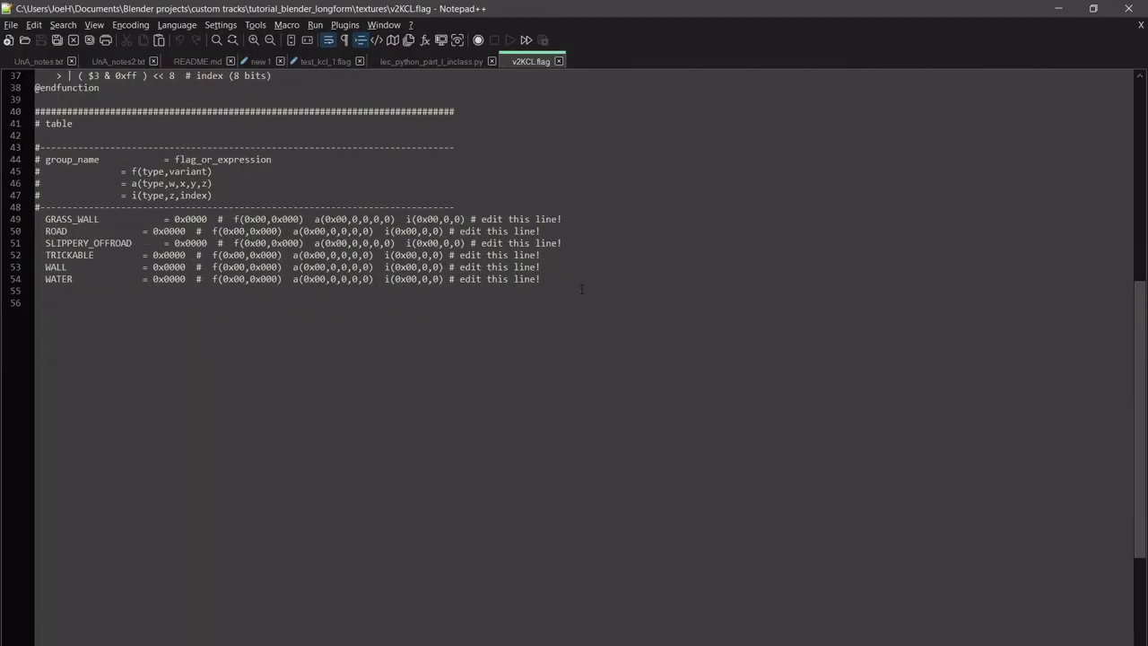
# Examine the f(type,variant) expression on the GRASS_WALL line of the flag table.
pyautogui.click(584, 216)
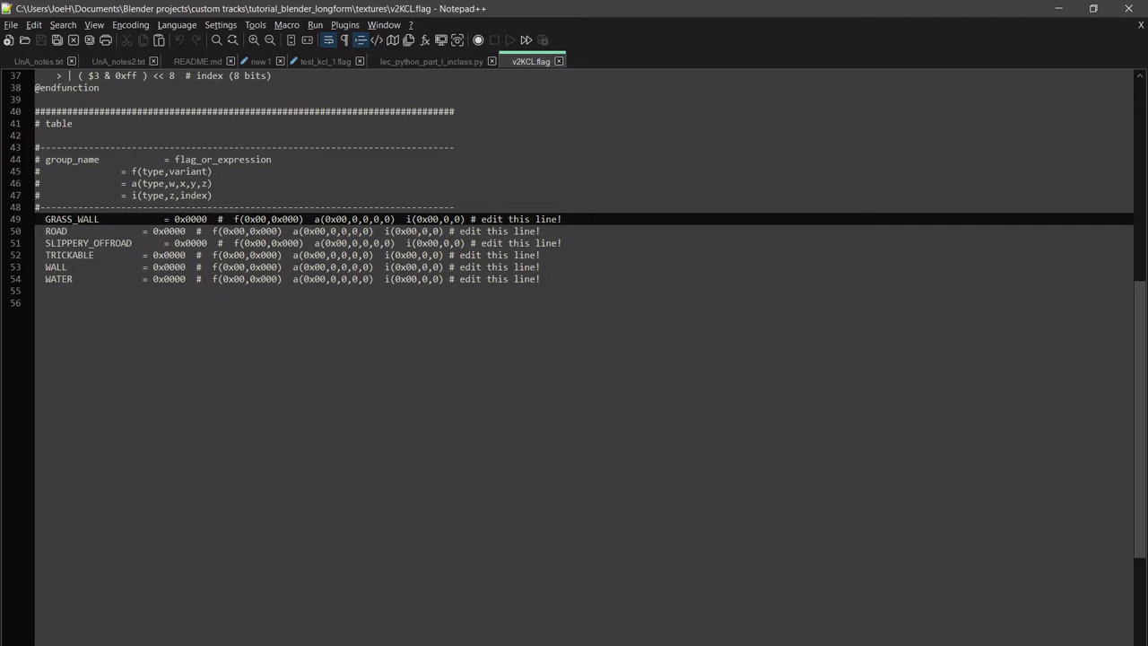
pyautogui.moveTo(304, 220); pyautogui.dragTo(235, 219)
pyautogui.click(275, 219)
pyautogui.moveTo(304, 220); pyautogui.dragTo(235, 219)
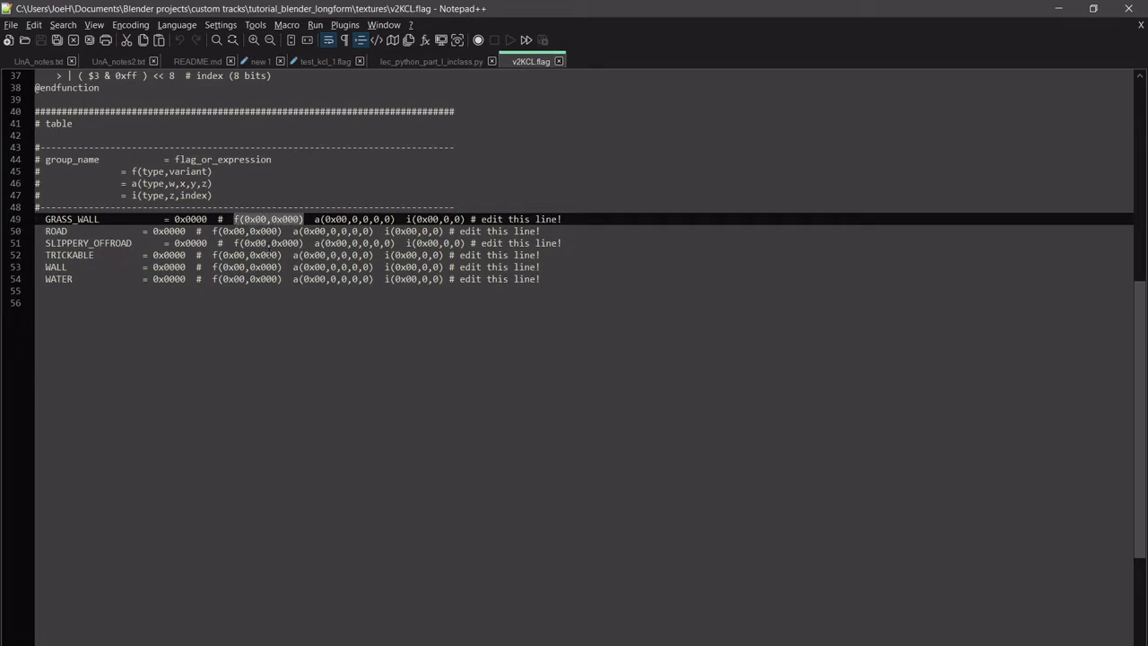
pyautogui.click(362, 342)
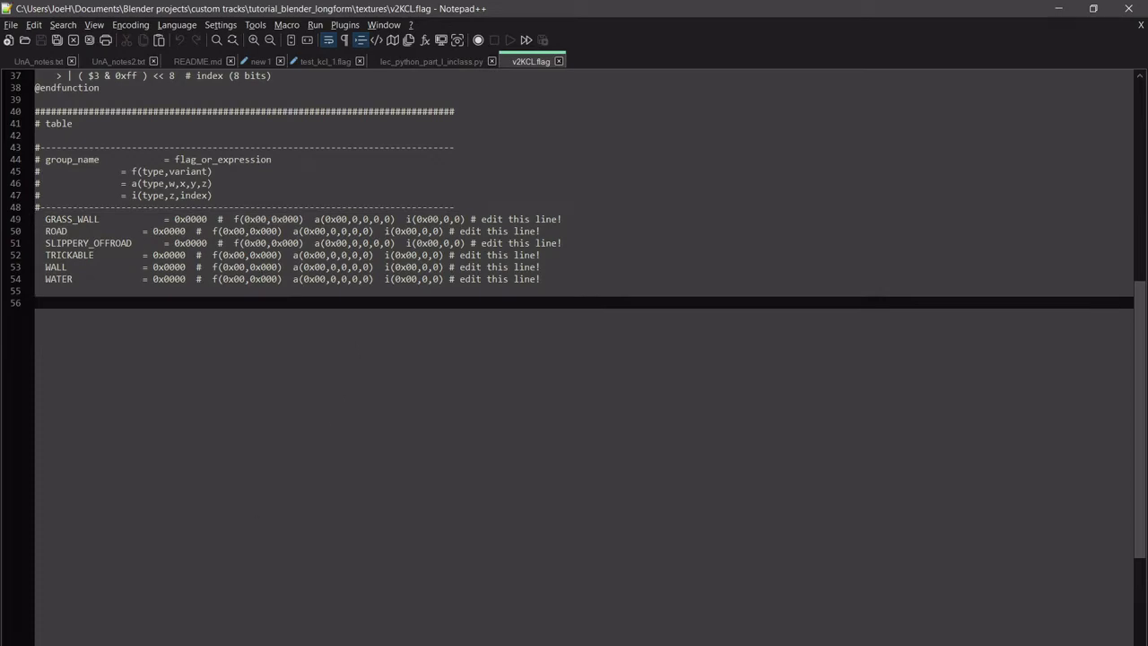
# Switch to the web browser, search for "wexos toolbox" in a new tab and open the Wexos's Toolbox wiki page.
pyautogui.hotkey('alt', 'Tab')
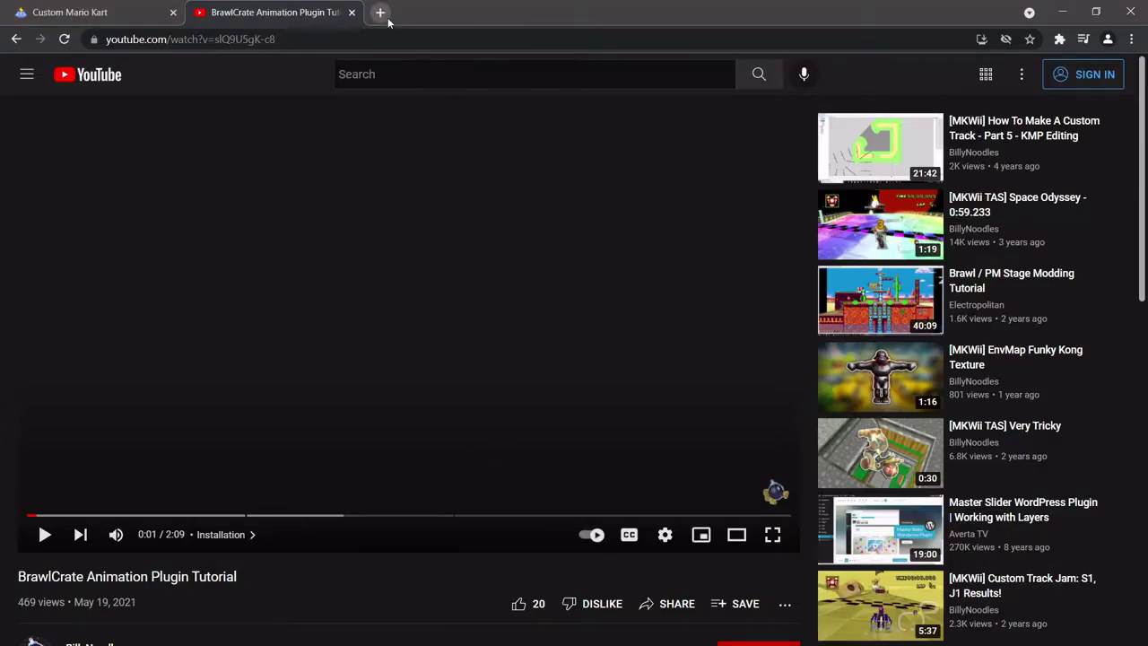
pyautogui.hotkey('ctrl', 't')
pyautogui.write('wexi')
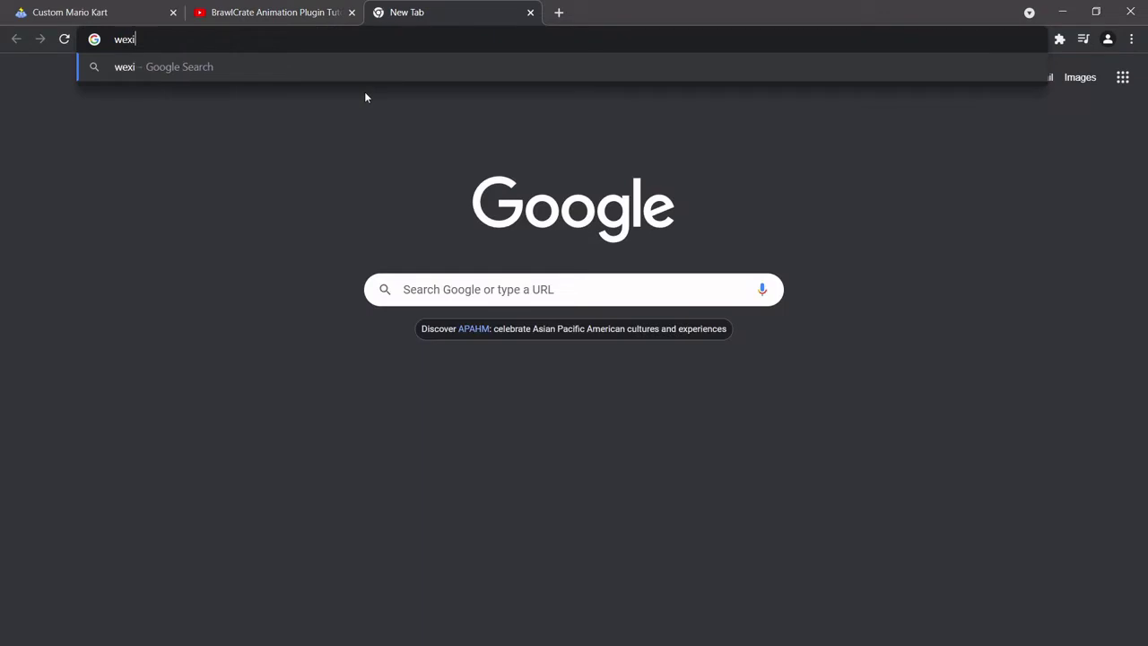
pyautogui.write('os toolbox')
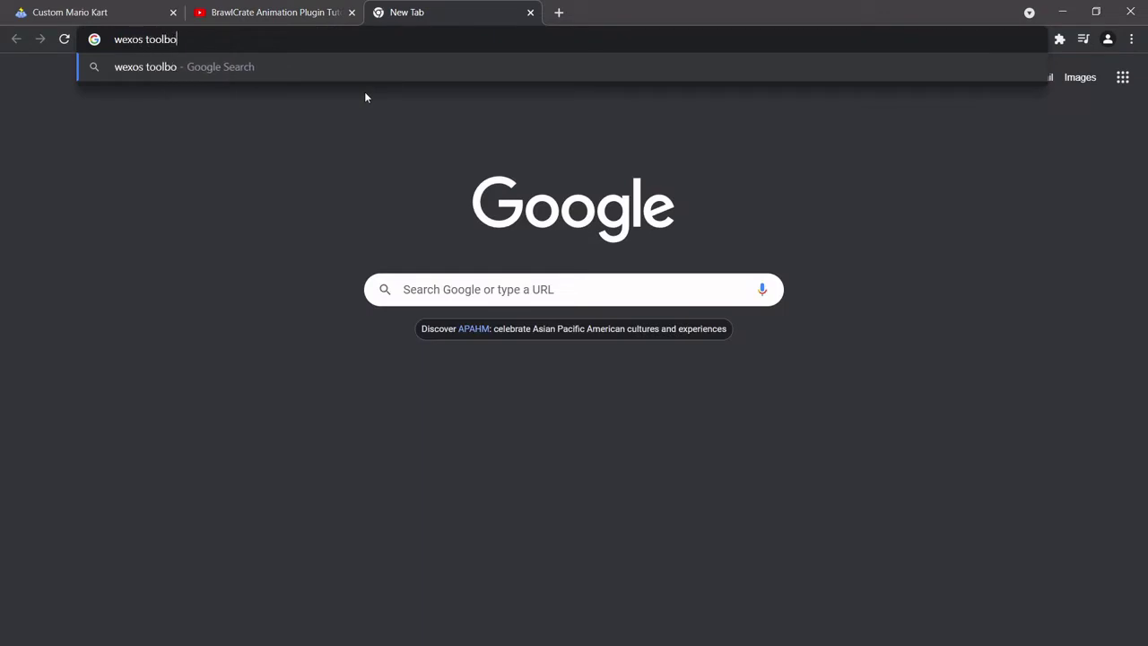
pyautogui.press('Return')
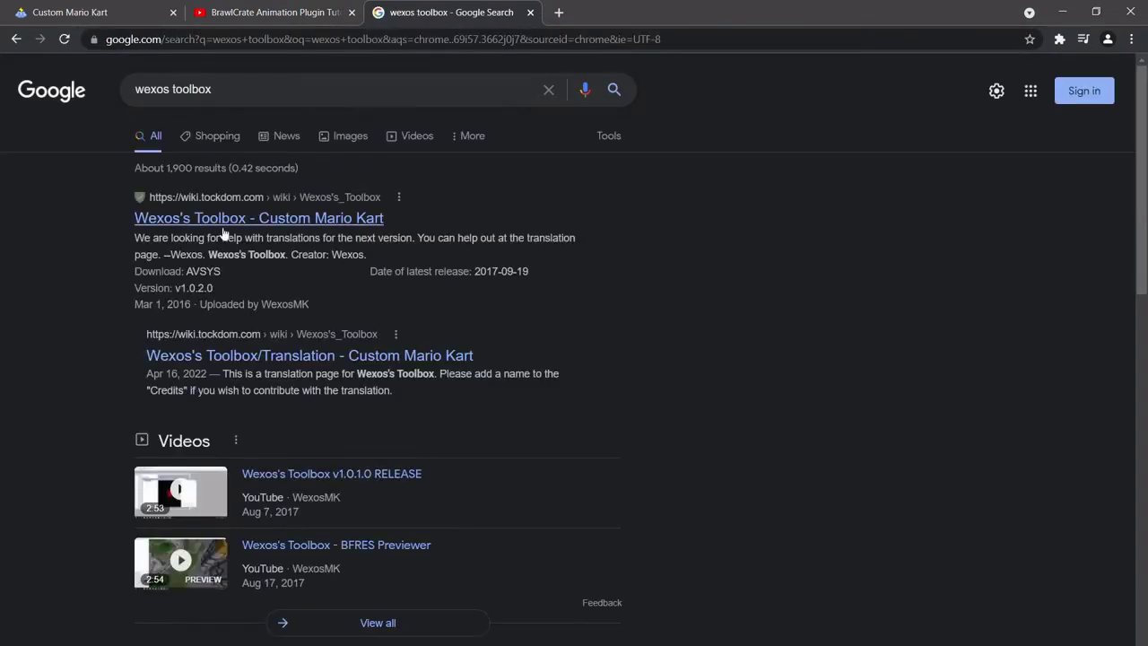
pyautogui.click(207, 219)
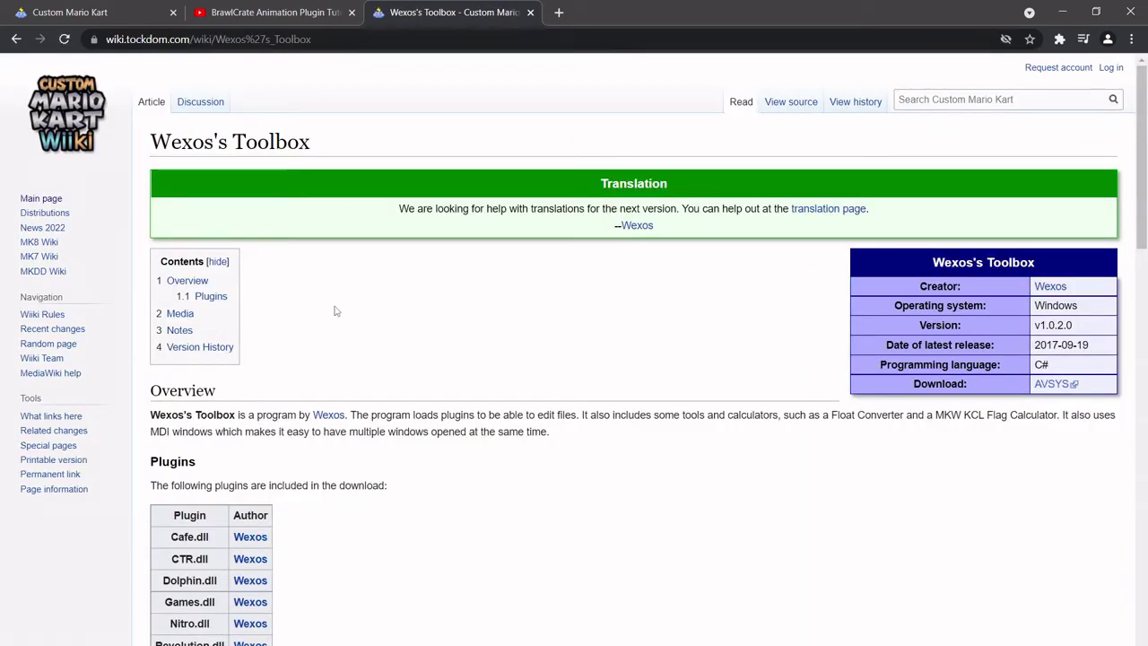
# Search the Custom Mario Kart wiki for "kcl flags" and open the KCL Flags article.
pyautogui.click(103, 9)
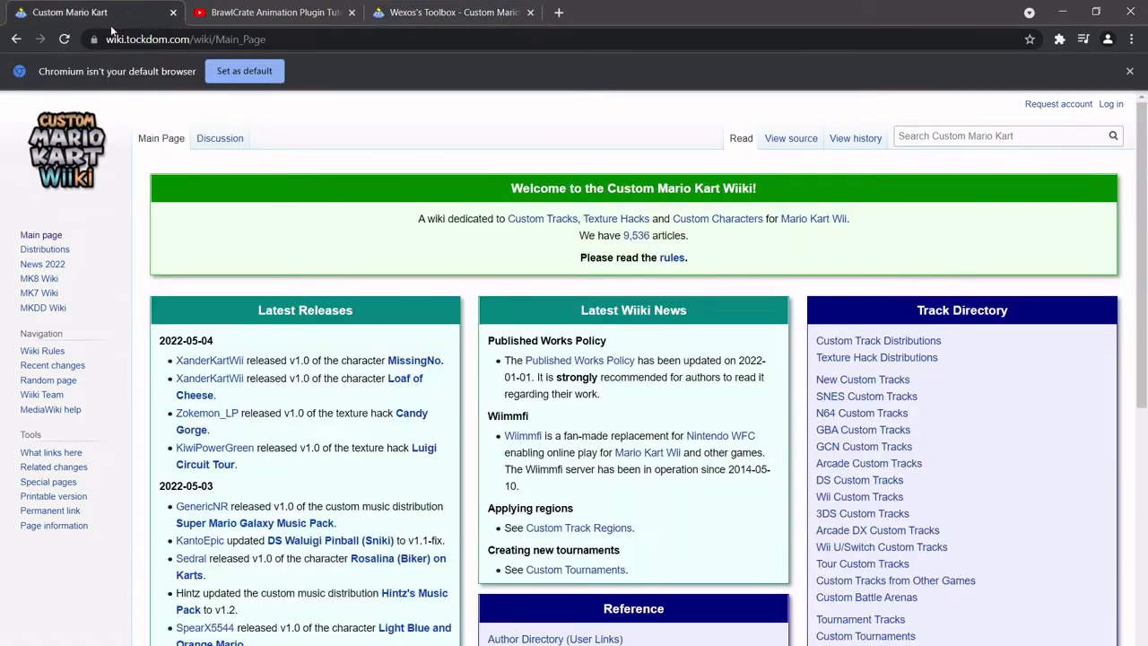
pyautogui.click(964, 136)
pyautogui.write('kcl flags')
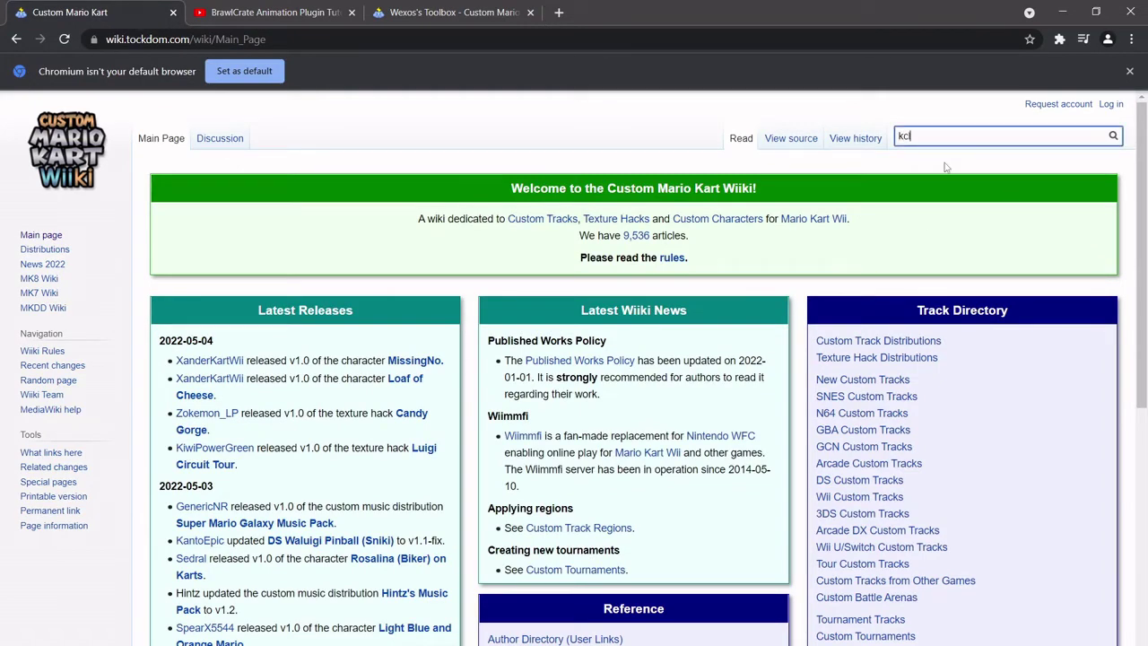
pyautogui.press('Return')
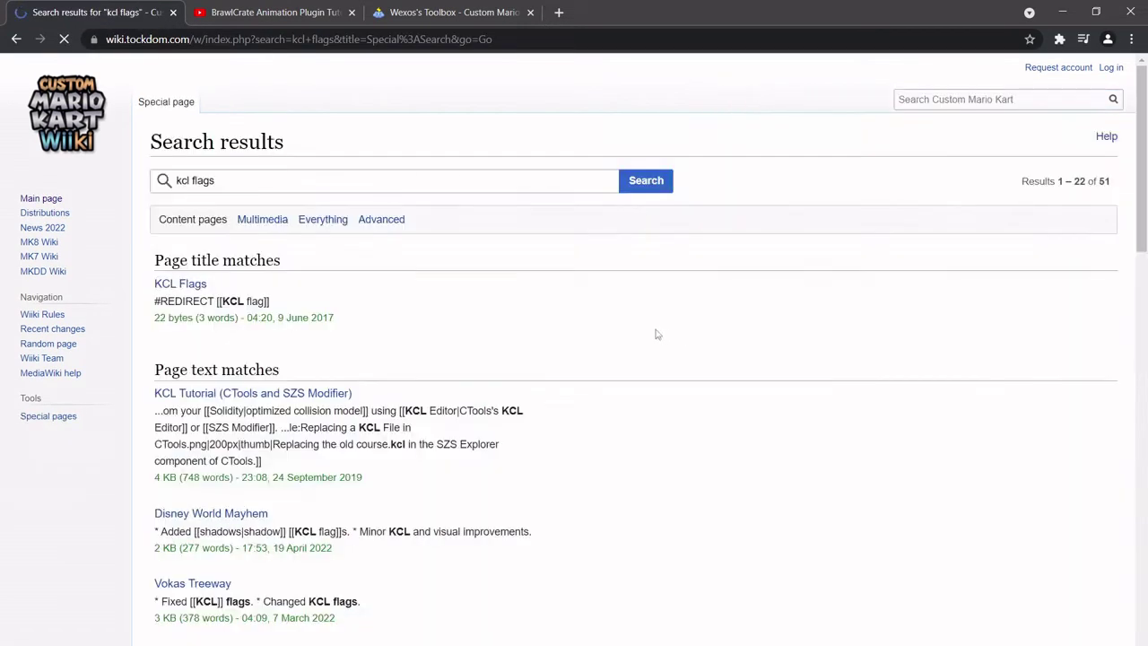
pyautogui.click(177, 283)
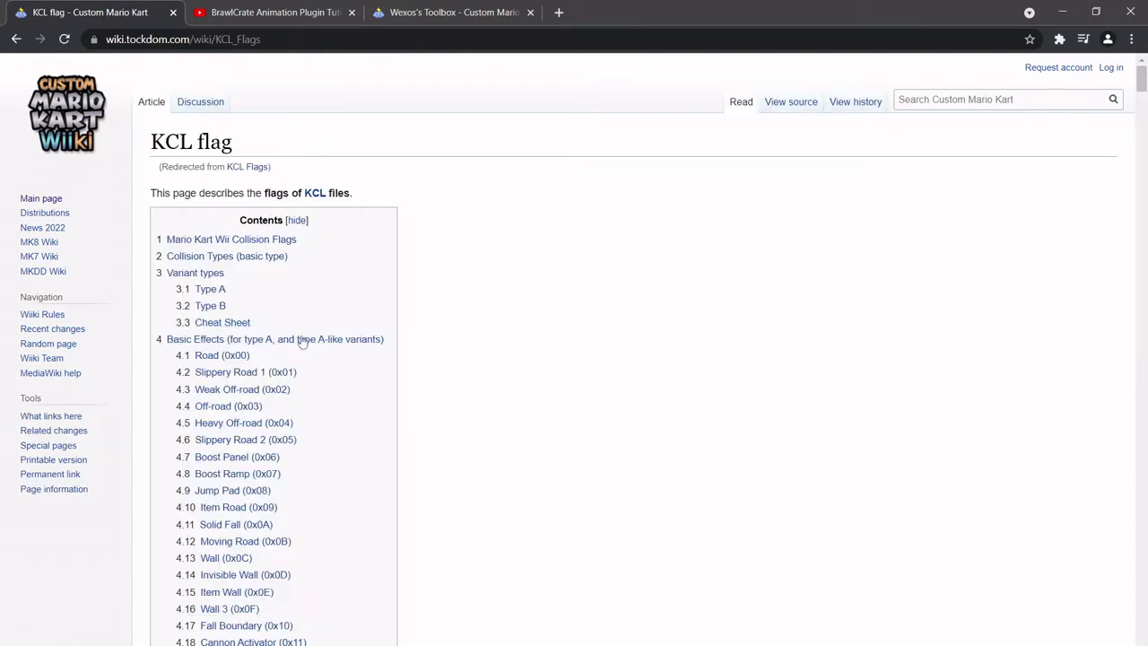
# Examine the collision types, the Type A and Type B variant explanations and the cheat sheet in the KCL flag article.
pyautogui.scroll(-15, 535, 368)
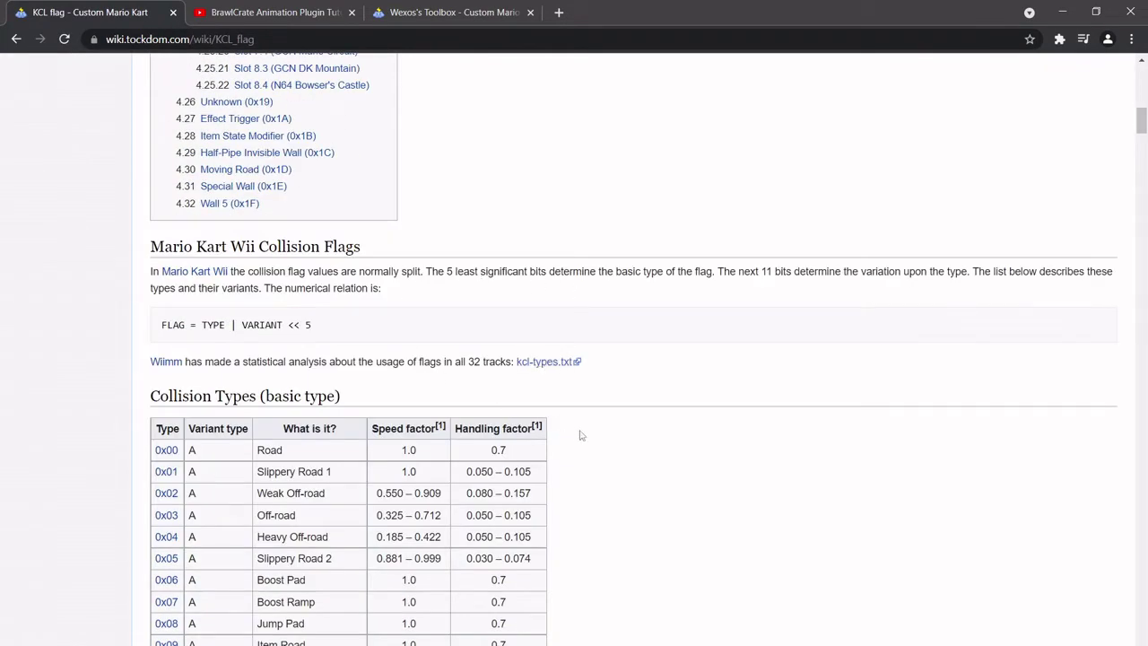
pyautogui.scroll(-5, 583, 446)
pyautogui.scroll(-5, 583, 446)
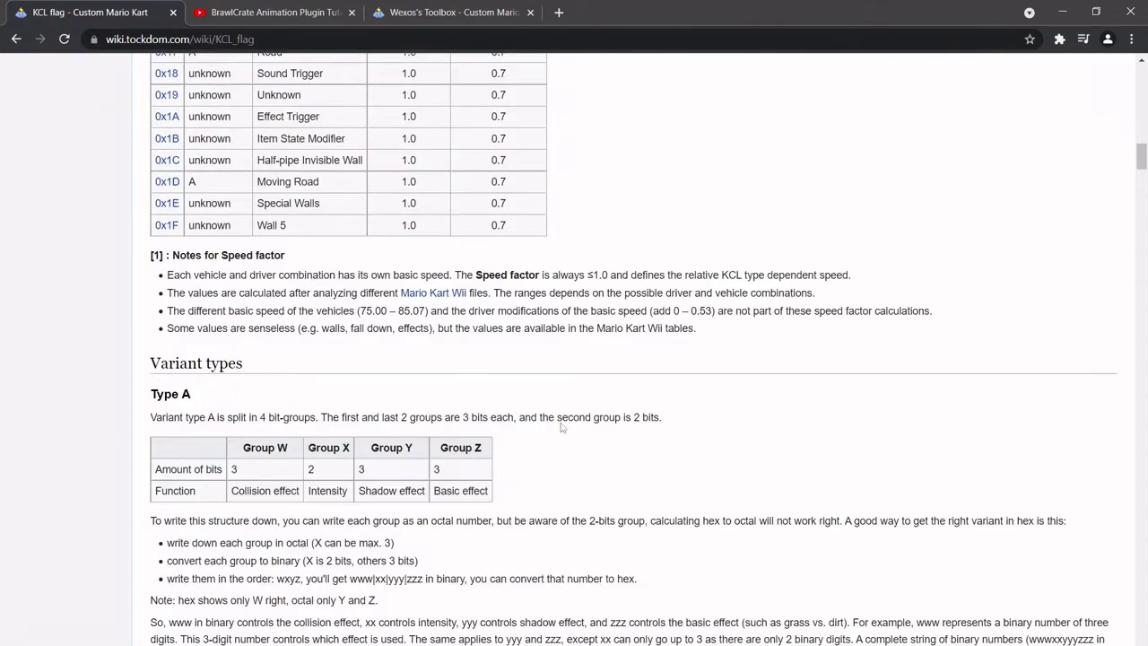
pyautogui.scroll(-1, 556, 423)
pyautogui.moveTo(211, 252); pyautogui.dragTo(140, 250)
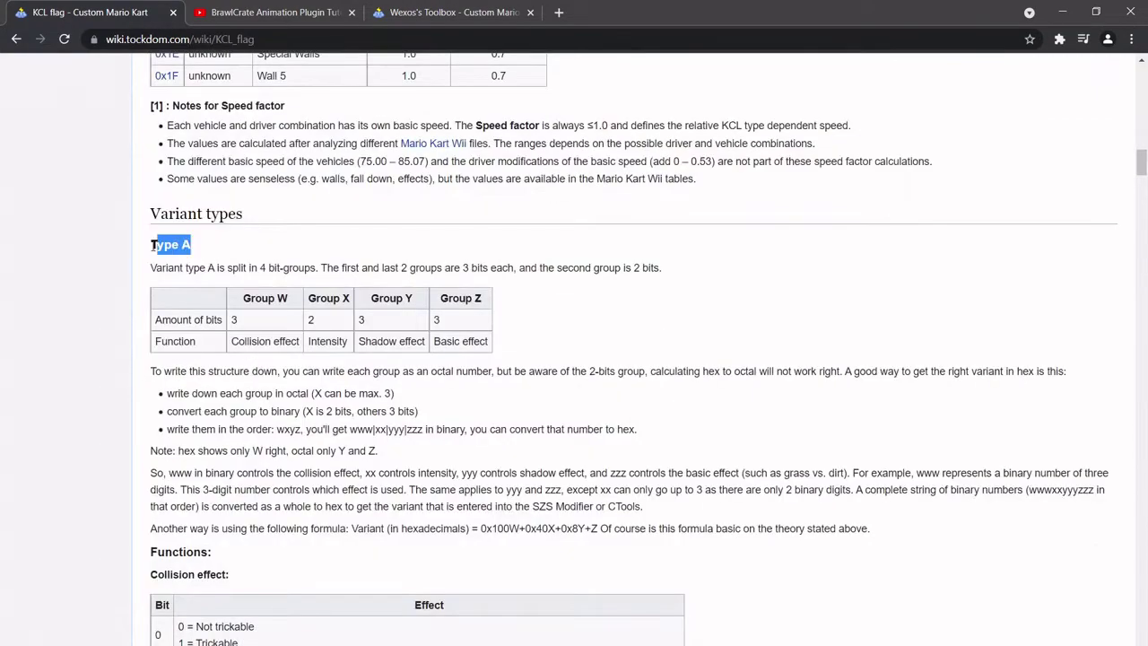
pyautogui.click(140, 250)
pyautogui.moveTo(216, 250); pyautogui.dragTo(143, 251)
pyautogui.click(134, 250)
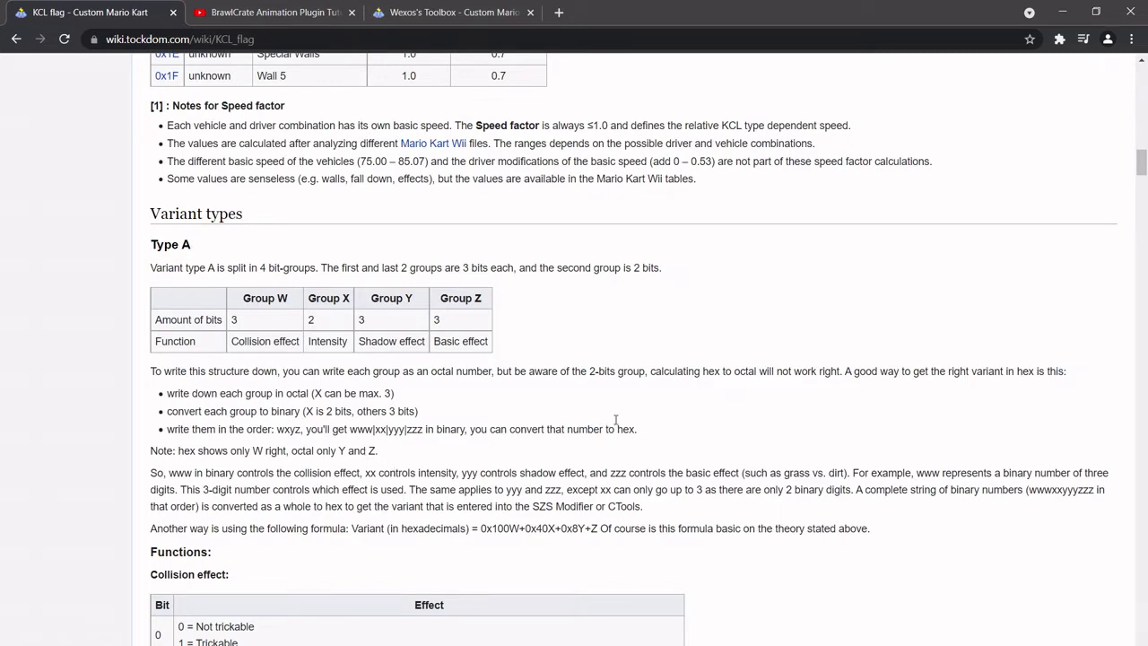
pyautogui.scroll(-6, 538, 439)
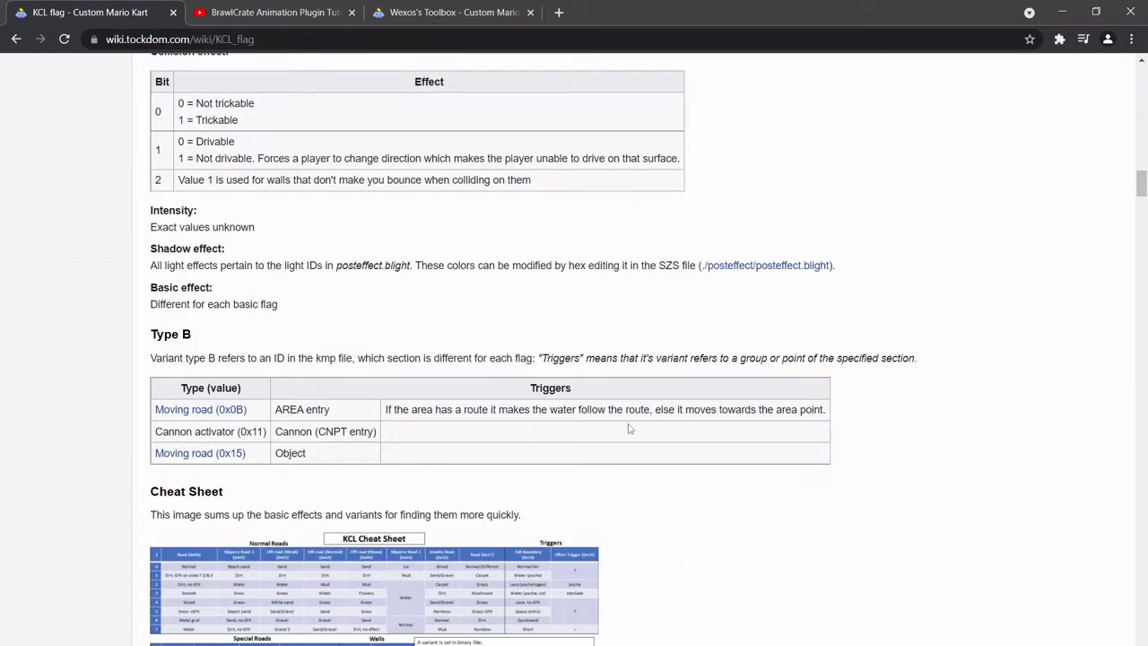
pyautogui.scroll(2, 626, 451)
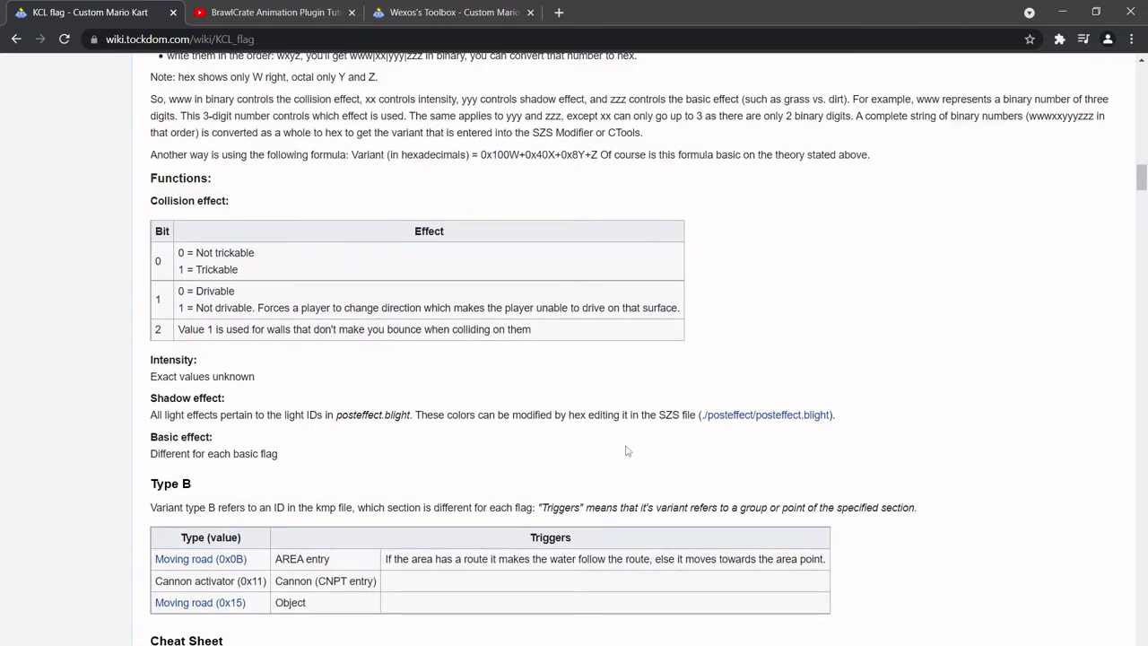
pyautogui.scroll(-2, 626, 450)
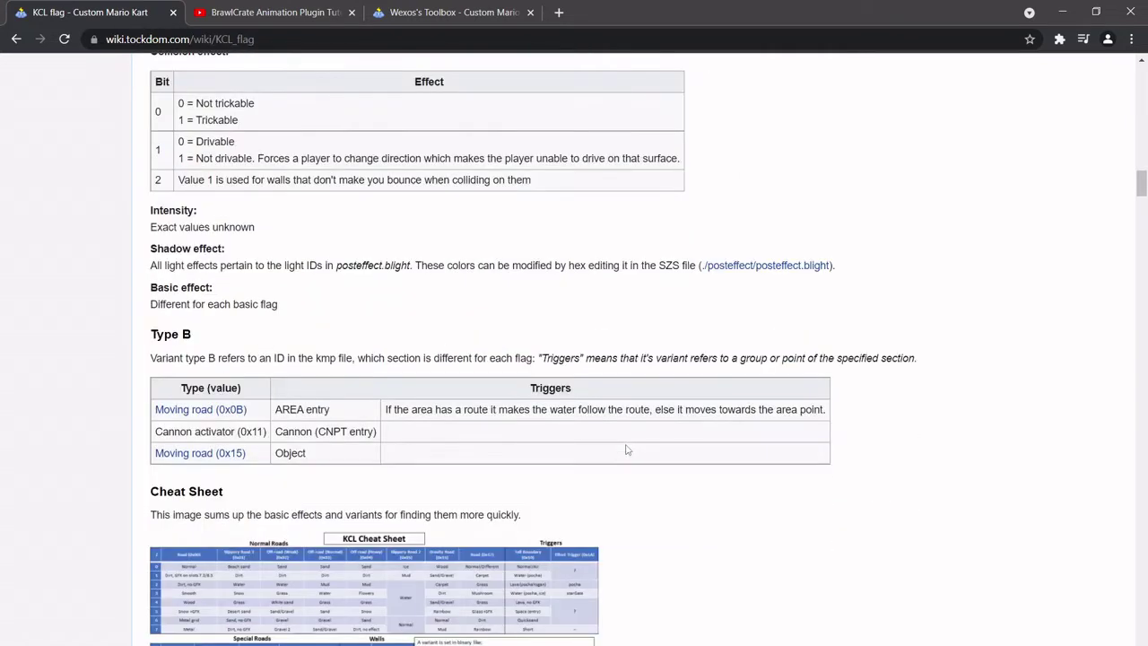
pyautogui.scroll(-2, 626, 450)
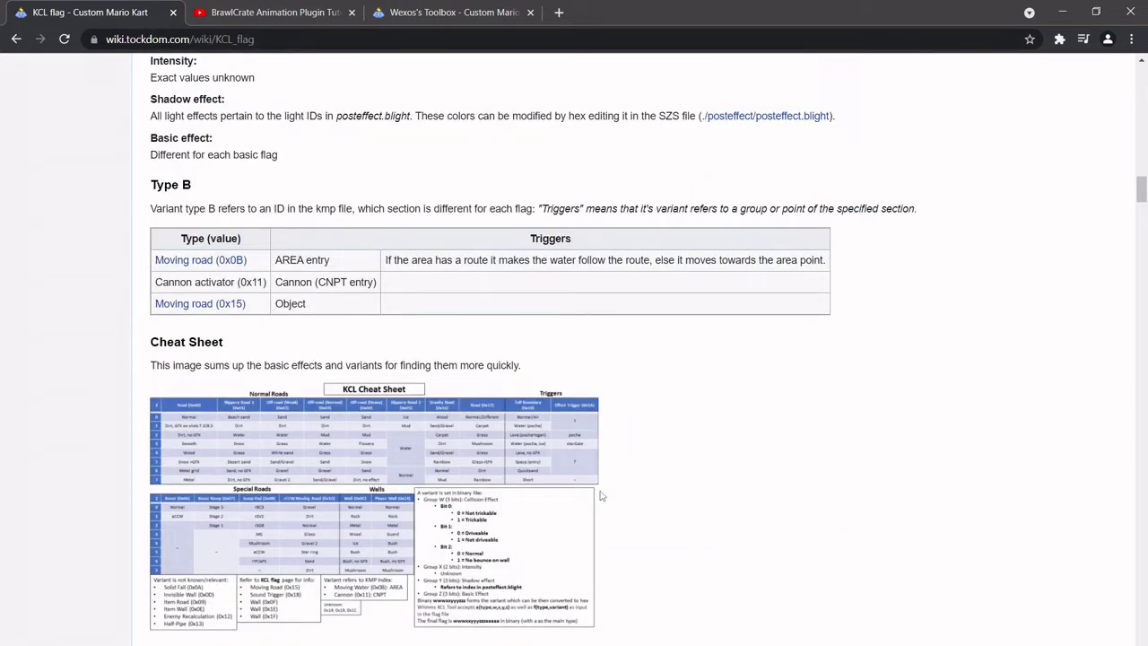
# Examine the basic effect tables for the road types and the Wall (0x0C) section, including its Bush entry.
pyautogui.scroll(-3, 601, 495)
pyautogui.scroll(-4, 599, 492)
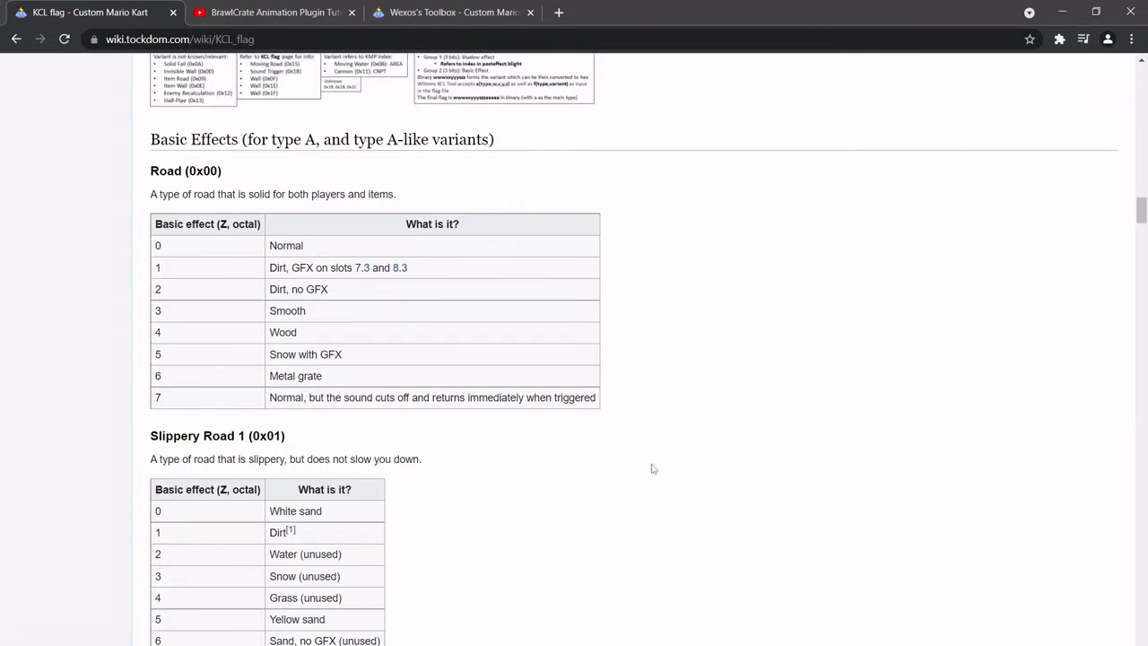
pyautogui.scroll(-1, 653, 468)
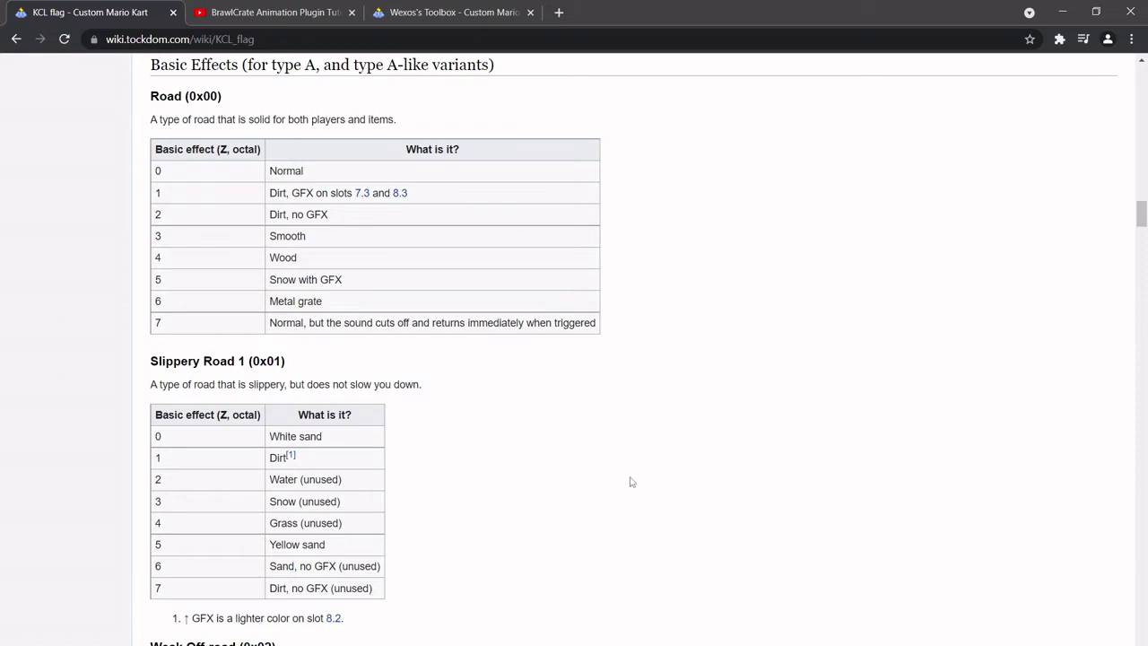
pyautogui.scroll(-10, 631, 482)
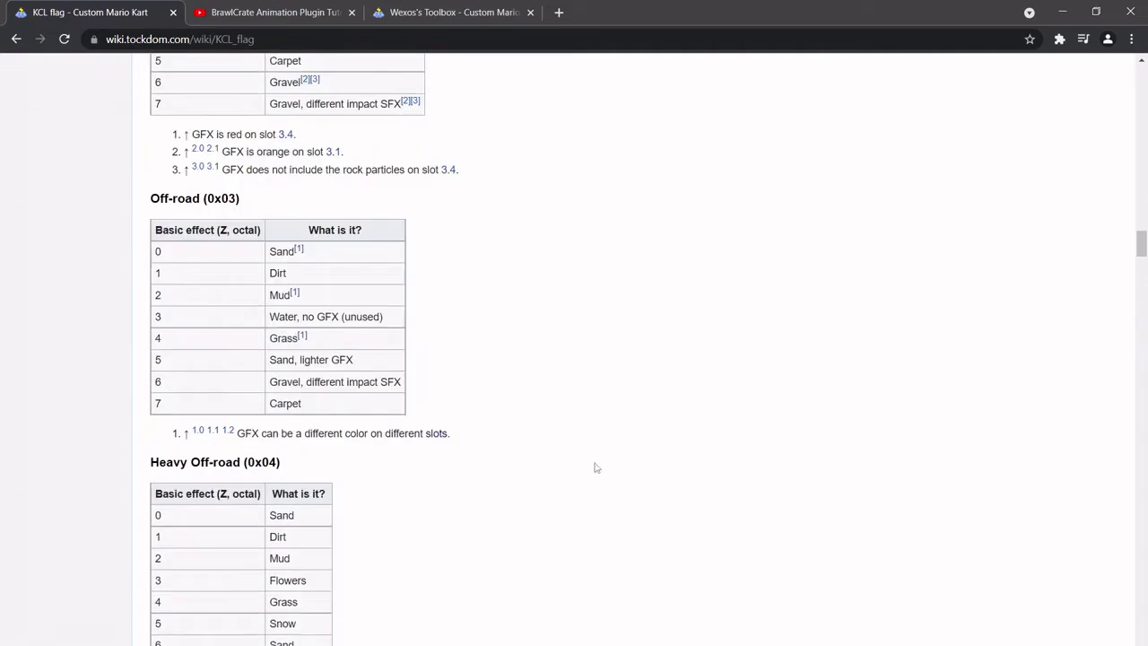
pyautogui.scroll(20, 487, 461)
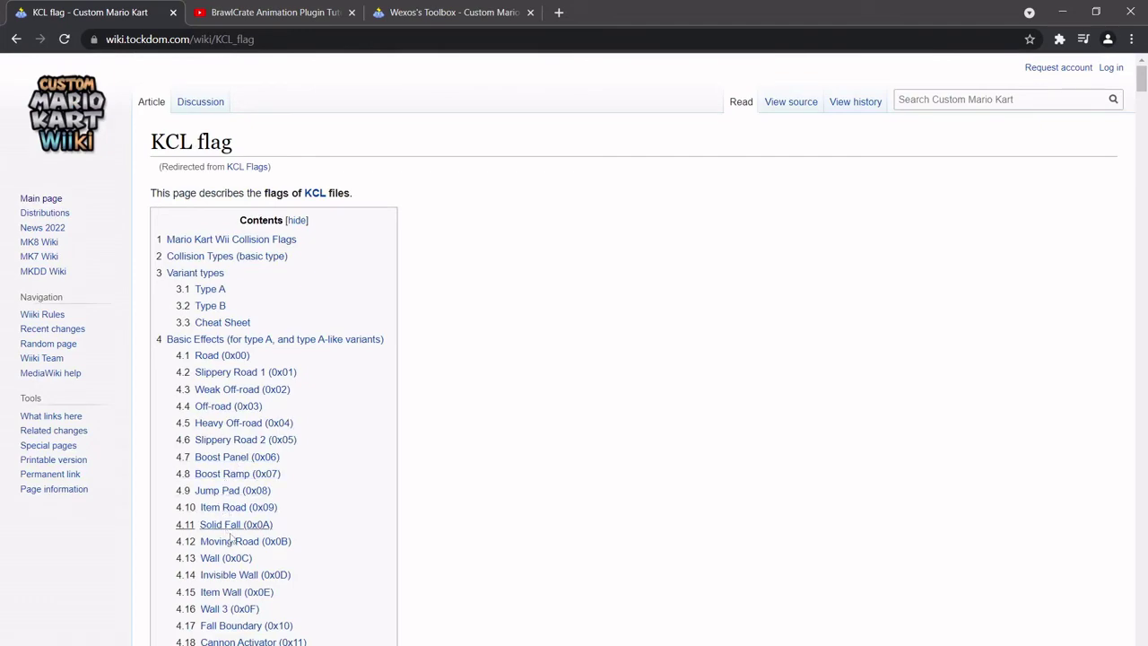
pyautogui.scroll(-2, 231, 531)
pyautogui.click(229, 408)
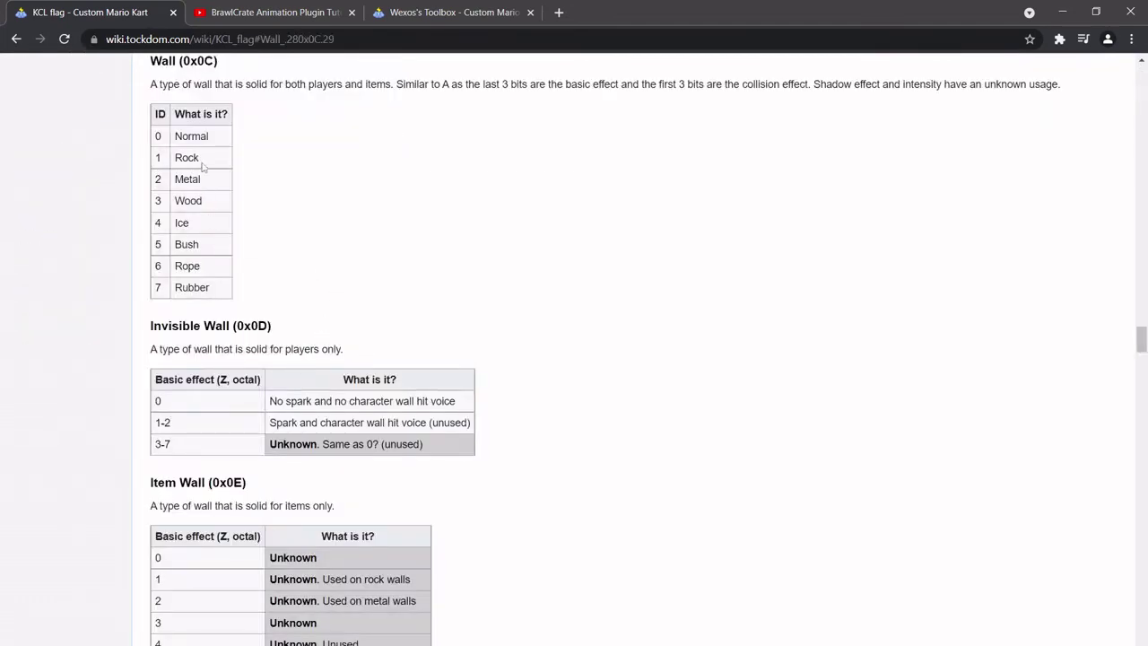
pyautogui.moveTo(203, 249); pyautogui.dragTo(145, 245)
pyautogui.click(237, 248)
pyautogui.scroll(1, 205, 125)
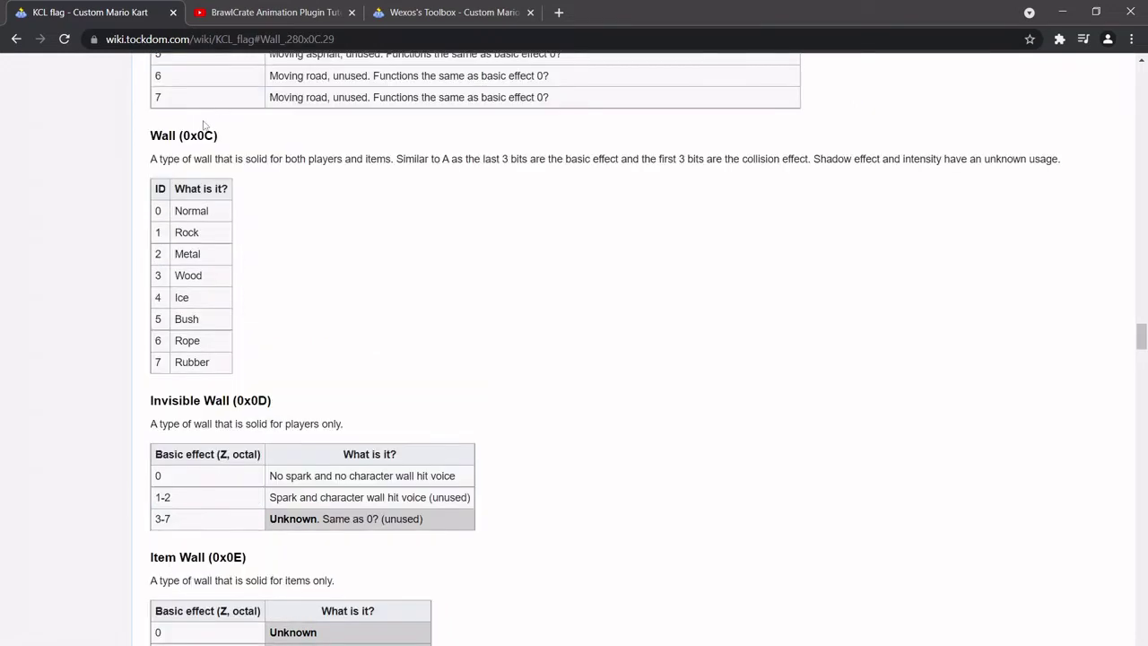
pyautogui.moveTo(208, 318); pyautogui.dragTo(156, 329)
pyautogui.click(224, 333)
# Switch to Notepad++ and start recording a macro that deletes everything after f(0x00,0x000) on the GRASS_WALL line.
pyautogui.hotkey('alt', 'Tab')
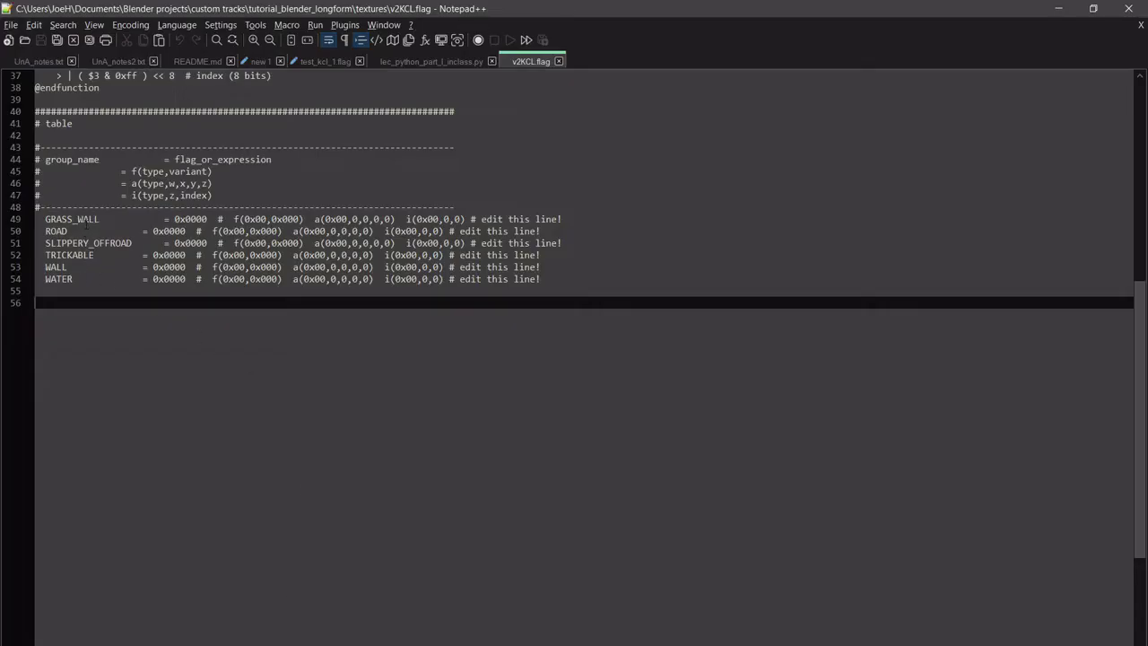
pyautogui.click(88, 219)
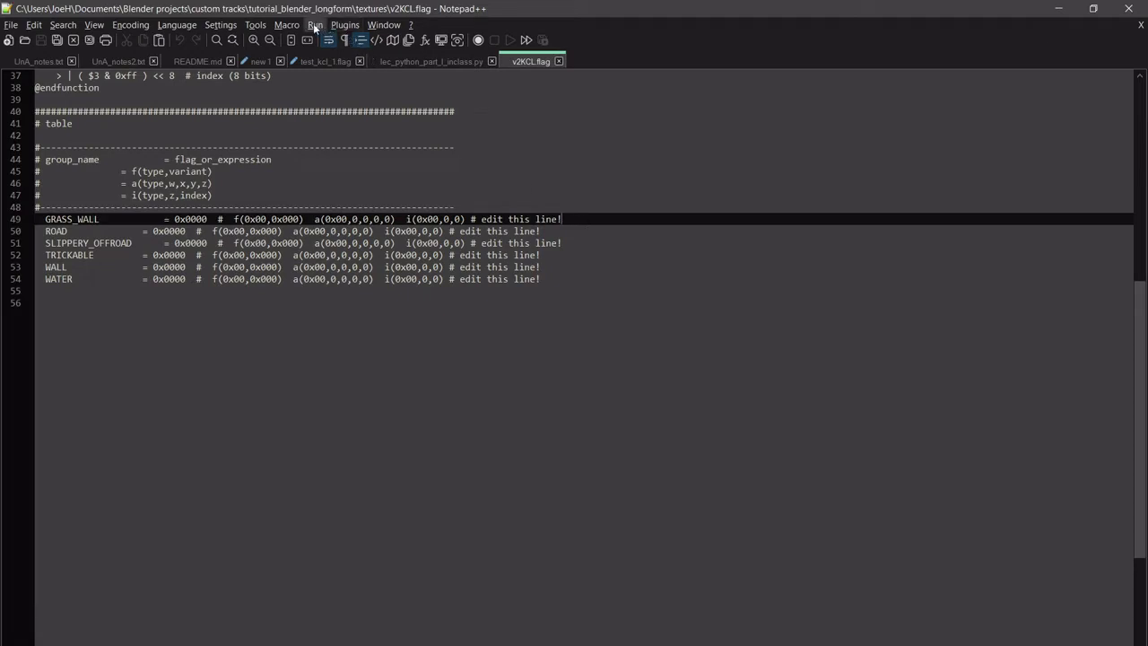
pyautogui.click(287, 25)
pyautogui.click(531, 499)
pyautogui.press('BackSpace')
pyautogui.press('BackSpace')
pyautogui.press('BackSpace')
pyautogui.press('BackSpace')
pyautogui.press('BackSpace')
pyautogui.press('BackSpace')
pyautogui.press('BackSpace')
pyautogui.press('BackSpace')
pyautogui.press('BackSpace')
pyautogui.press('BackSpace')
pyautogui.press('BackSpace')
pyautogui.press('BackSpace')
pyautogui.press('BackSpace')
pyautogui.press('BackSpace')
pyautogui.press('BackSpace')
pyautogui.press('BackSpace')
pyautogui.press('BackSpace')
pyautogui.press('BackSpace')
pyautogui.press('BackSpace')
pyautogui.press('BackSpace')
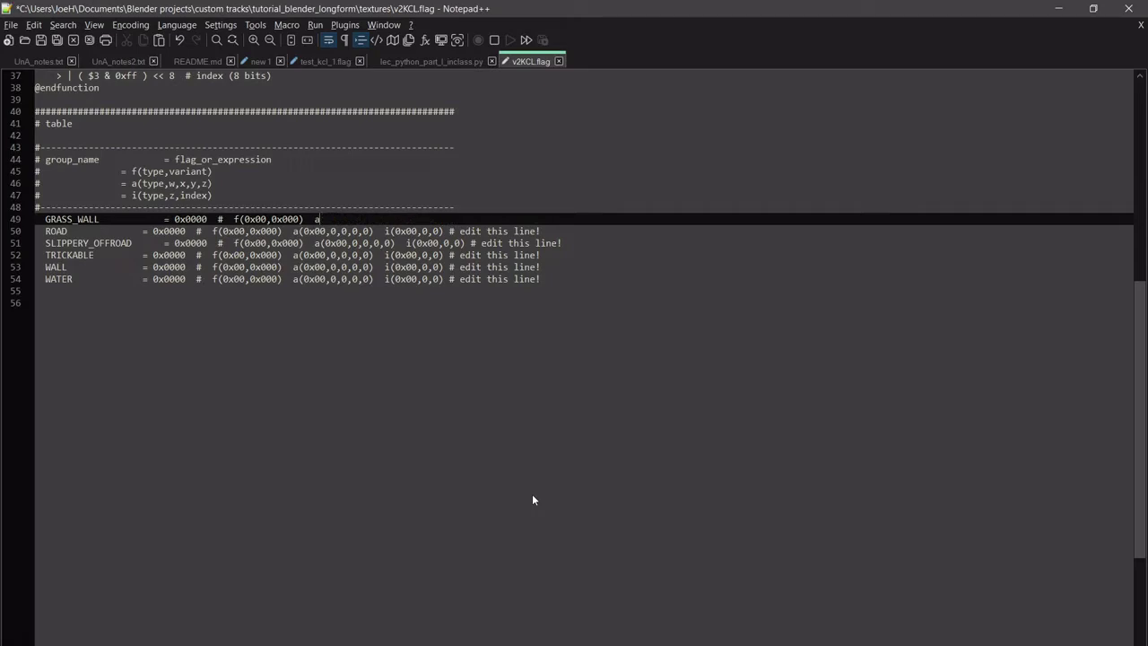
pyautogui.press('BackSpace')
# Delete the 0x0000 # placeholder on the GRASS_WALL line so the group equals f(0x00,0x000).
pyautogui.press('Left')
pyautogui.press('Left')
pyautogui.press('Left')
pyautogui.press('Left')
pyautogui.press('Left')
pyautogui.press('Left')
pyautogui.press('Left')
pyautogui.press('Left')
pyautogui.press('Left')
pyautogui.press('Left')
pyautogui.press('Left')
pyautogui.press('Left')
pyautogui.press('Left')
pyautogui.press('BackSpace')
pyautogui.press('BackSpace')
pyautogui.press('BackSpace')
pyautogui.press('BackSpace')
pyautogui.press('BackSpace')
pyautogui.press('BackSpace')
pyautogui.press('BackSpace')
pyautogui.press('BackSpace')
pyautogui.press('BackSpace')
pyautogui.press('BackSpace')
pyautogui.press('BackSpace')
# Place the cursor at the end of the ROAD line and stop the macro recording.
pyautogui.press('Down')
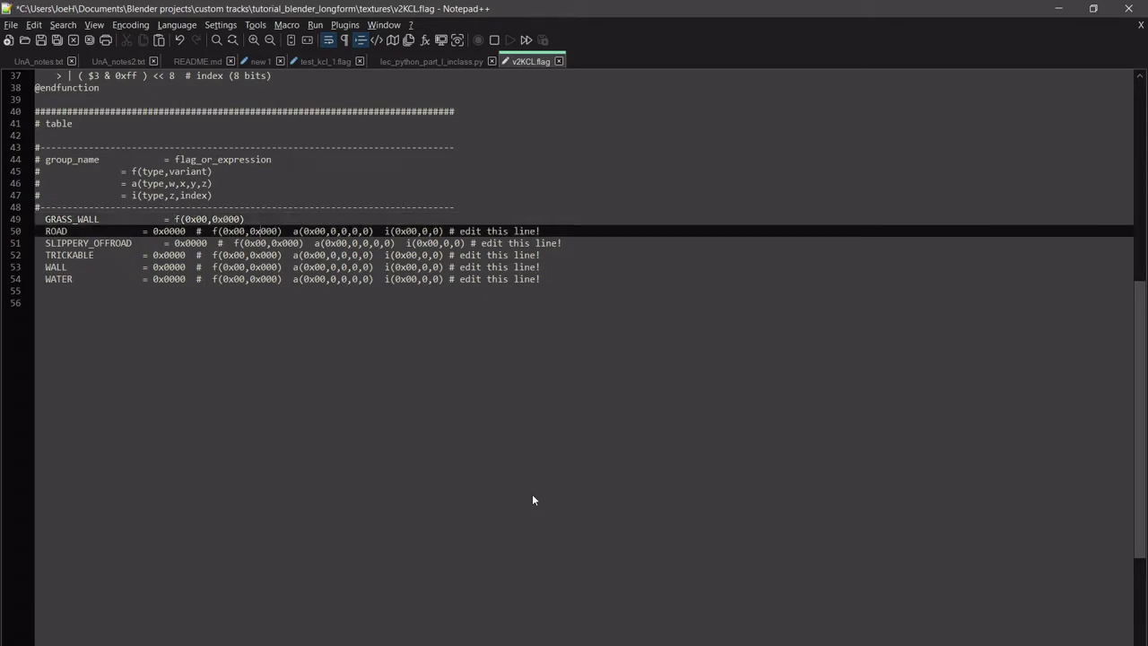
pyautogui.press('Right')
pyautogui.press('Right')
pyautogui.press('Right')
pyautogui.press('Right')
pyautogui.press('Right')
pyautogui.press('Right')
pyautogui.press('Right')
pyautogui.press('Right')
pyautogui.press('Right')
pyautogui.press('Right')
pyautogui.press('Right')
pyautogui.press('Right')
pyautogui.press('Right')
pyautogui.press('Right')
pyautogui.press('Right')
pyautogui.press('Right')
pyautogui.press('Right')
pyautogui.press('Right')
pyautogui.press('Right')
pyautogui.press('Right')
pyautogui.hotkey('ctrl', 'Right')
pyautogui.hotkey('ctrl', 'Right')
pyautogui.press('Right')
pyautogui.press('Right')
pyautogui.click(286, 24)
pyautogui.click(319, 55)
# Try to convert the remaining group lines with five consecutive macro runs, and undo those runs.
pyautogui.hotkey('ctrl', 'shift', 'p')
pyautogui.hotkey('ctrl', 'shift', 'p')
pyautogui.hotkey('ctrl', 'shift', 'p')
pyautogui.hotkey('ctrl', 'shift', 'p')
pyautogui.hotkey('ctrl', 'shift', 'p')
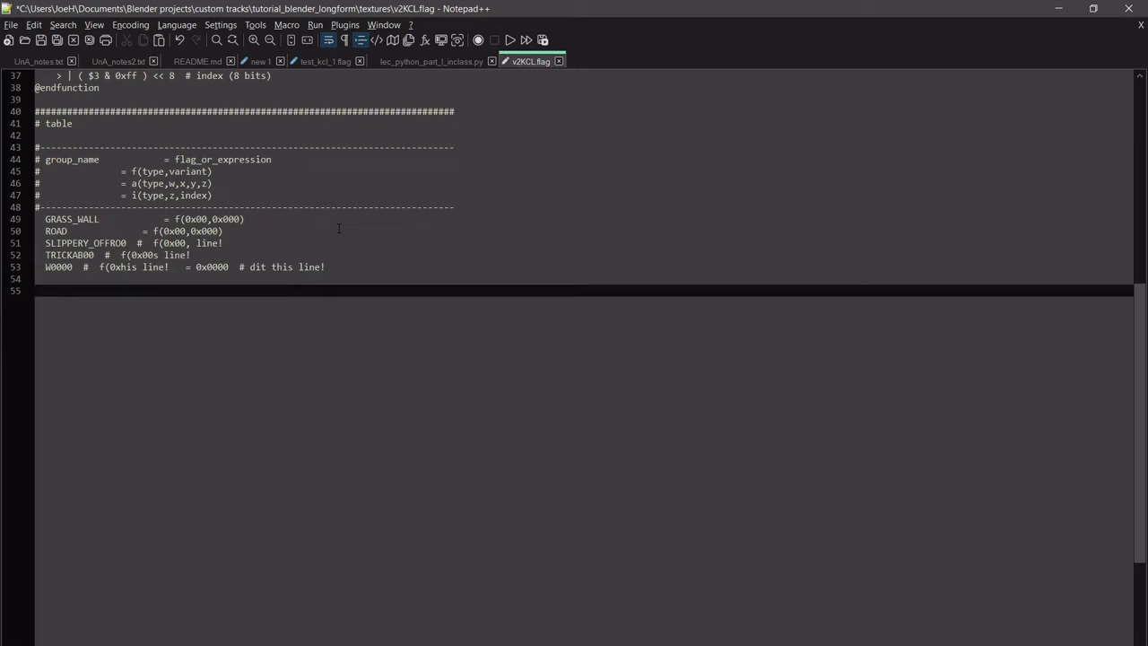
pyautogui.hotkey('ctrl', 'z')
pyautogui.hotkey('ctrl', 'z')
pyautogui.hotkey('ctrl', 'z')
pyautogui.hotkey('ctrl', 'z')
pyautogui.hotkey('ctrl', 'z')
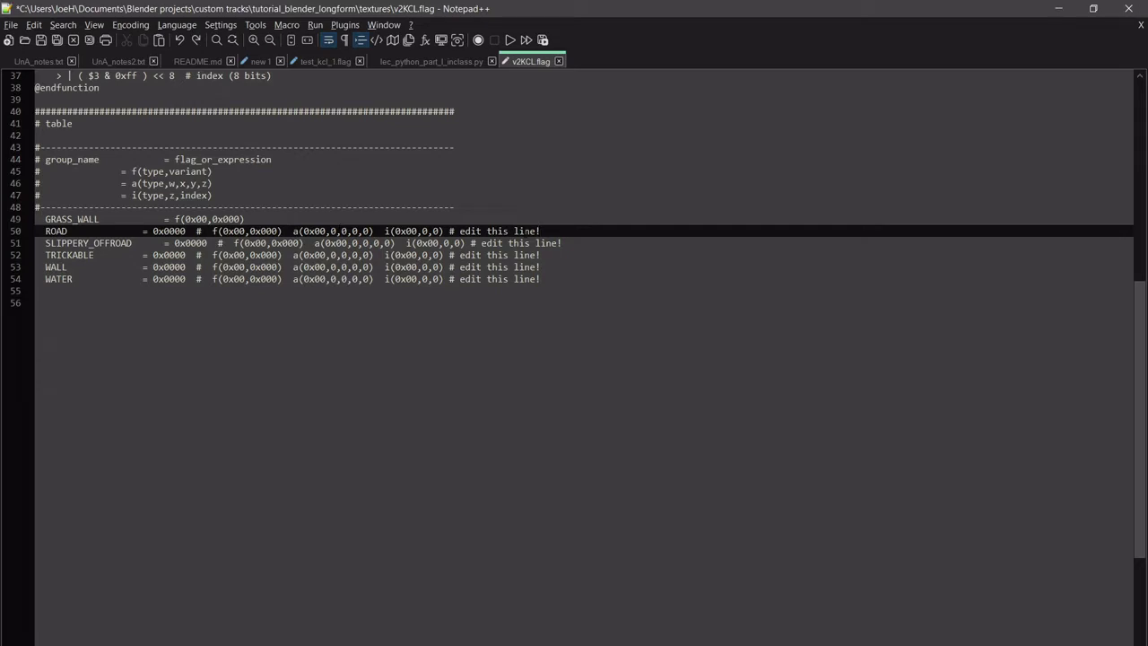
# Run the recorded macro from the end of the ROAD, SLIPPERY_OFFROAD, TRICKABLE, WALL and WATER lines to reduce each to f(0x00,0x000).
pyautogui.hotkey('ctrl', 'shift', 'p')
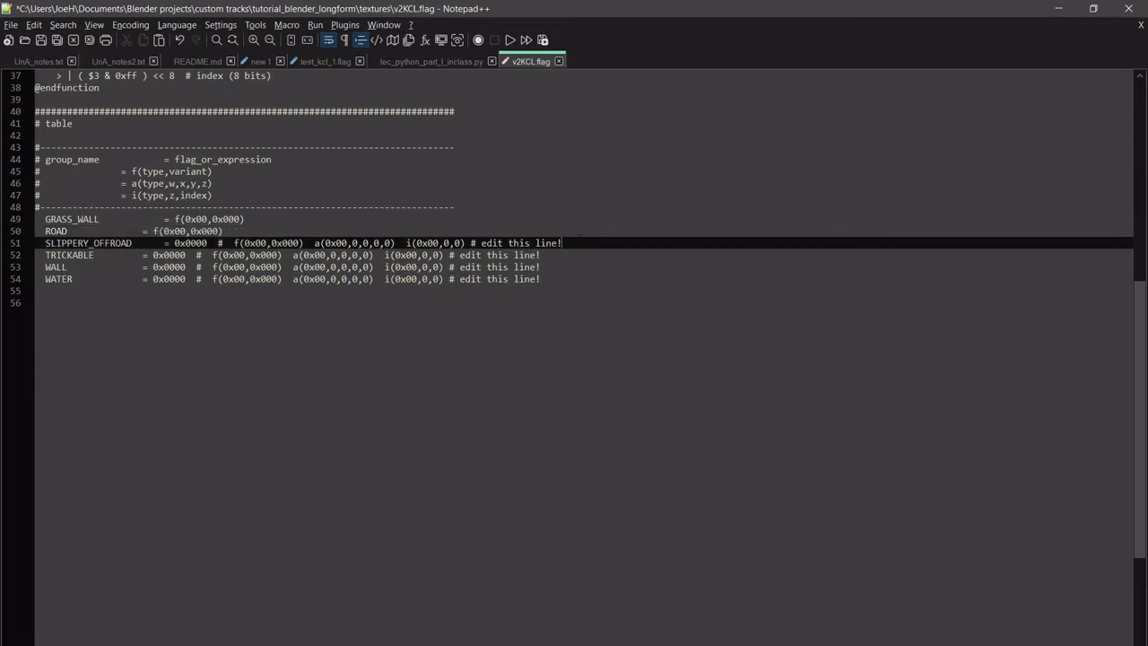
pyautogui.hotkey('ctrl', 'shift', 'p')
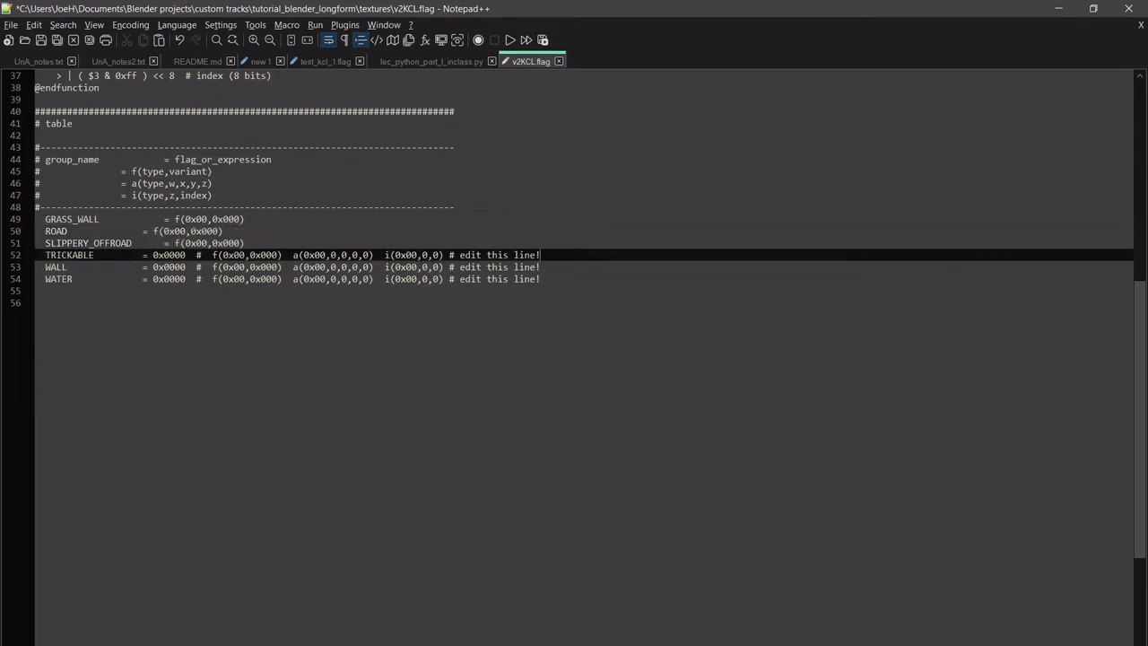
pyautogui.hotkey('ctrl', 'shift', 'p')
pyautogui.hotkey('ctrl', 'shift', 'p')
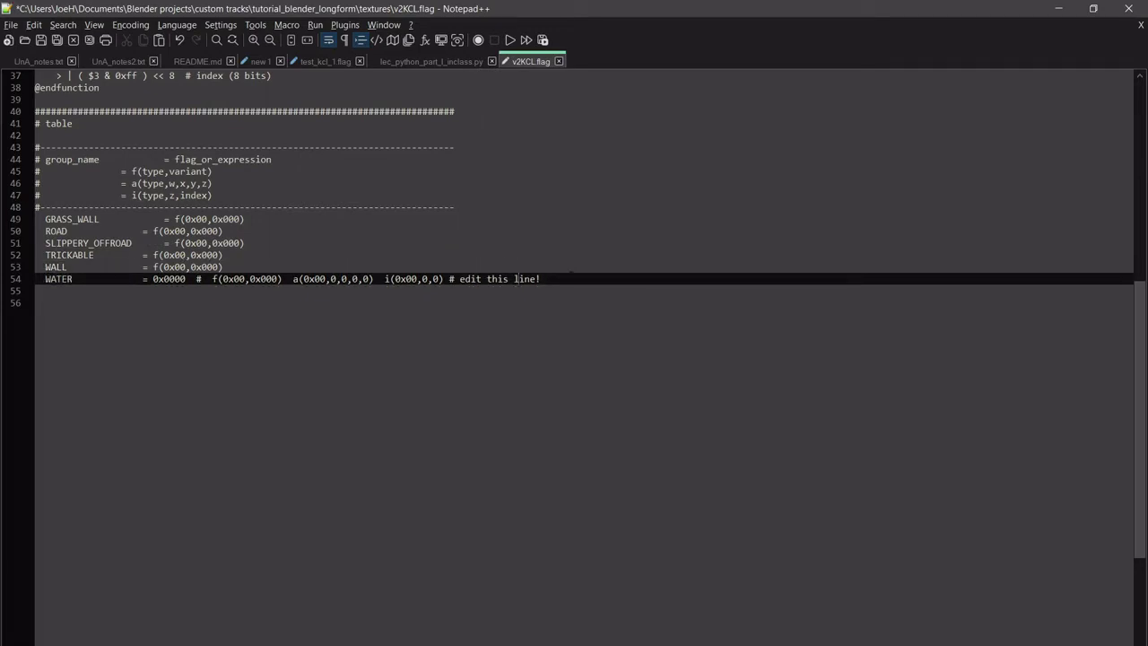
pyautogui.hotkey('ctrl', 'shift', 'p')
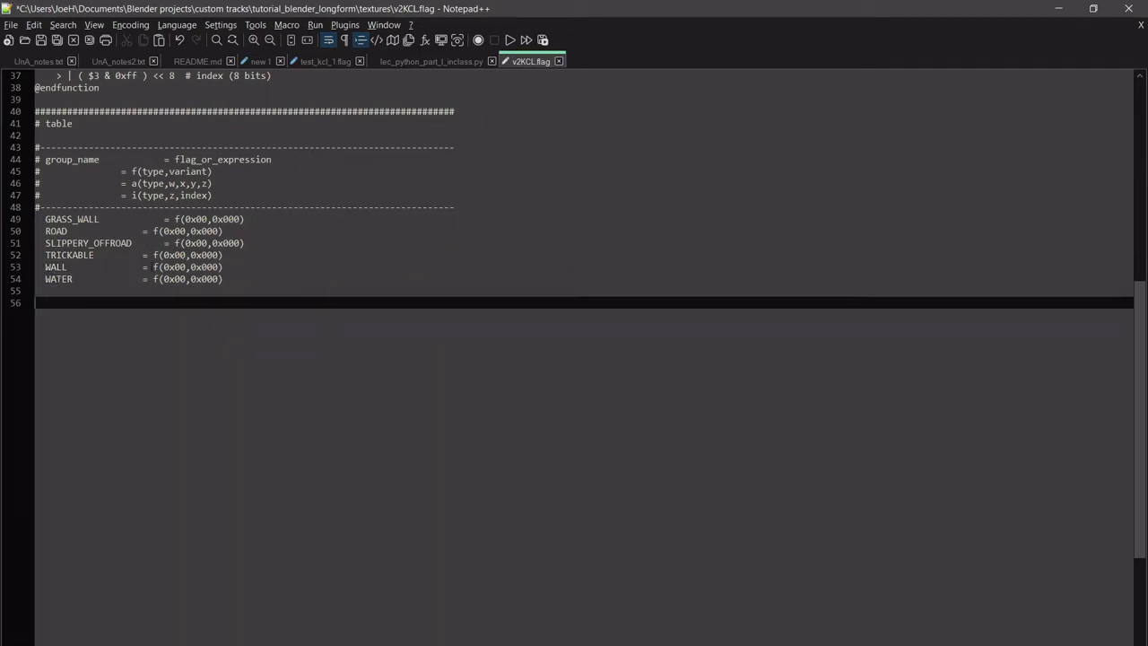
# Set the GRASS_WALL flag to f(0x0C,0x005).
pyautogui.moveTo(101, 219); pyautogui.dragTo(22, 221)
pyautogui.click(246, 222)
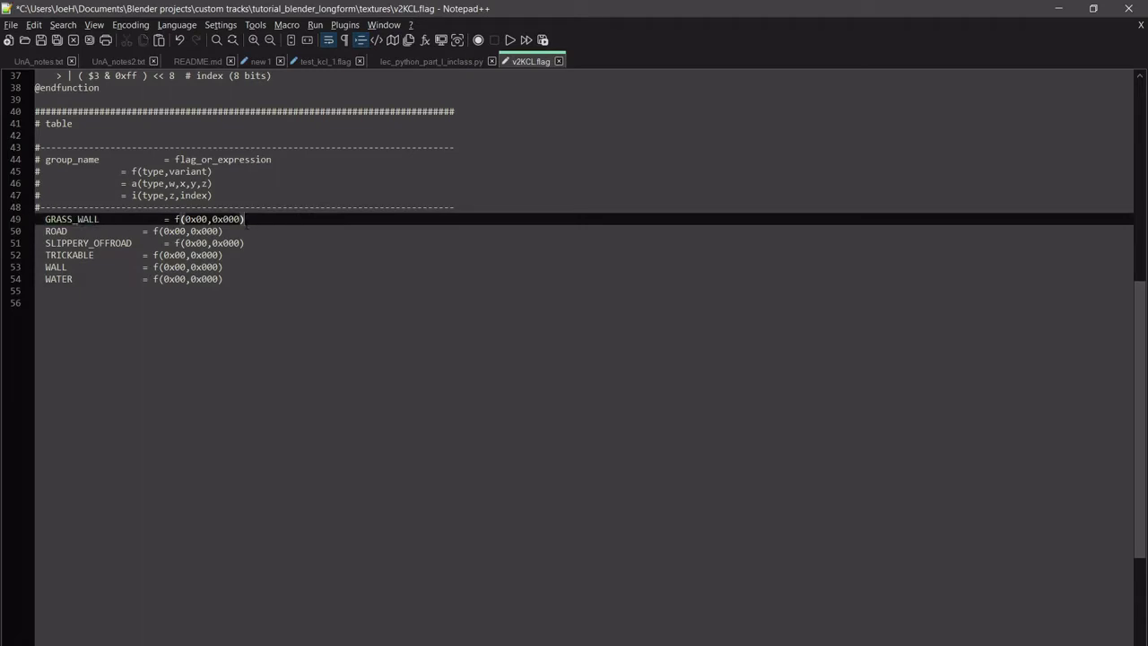
pyautogui.moveTo(177, 231); pyautogui.dragTo(289, 224)
pyautogui.click(290, 222)
pyautogui.click(213, 221)
pyautogui.press('BackSpace')
pyautogui.write('C')
pyautogui.press('BackSpace')
pyautogui.write('1')
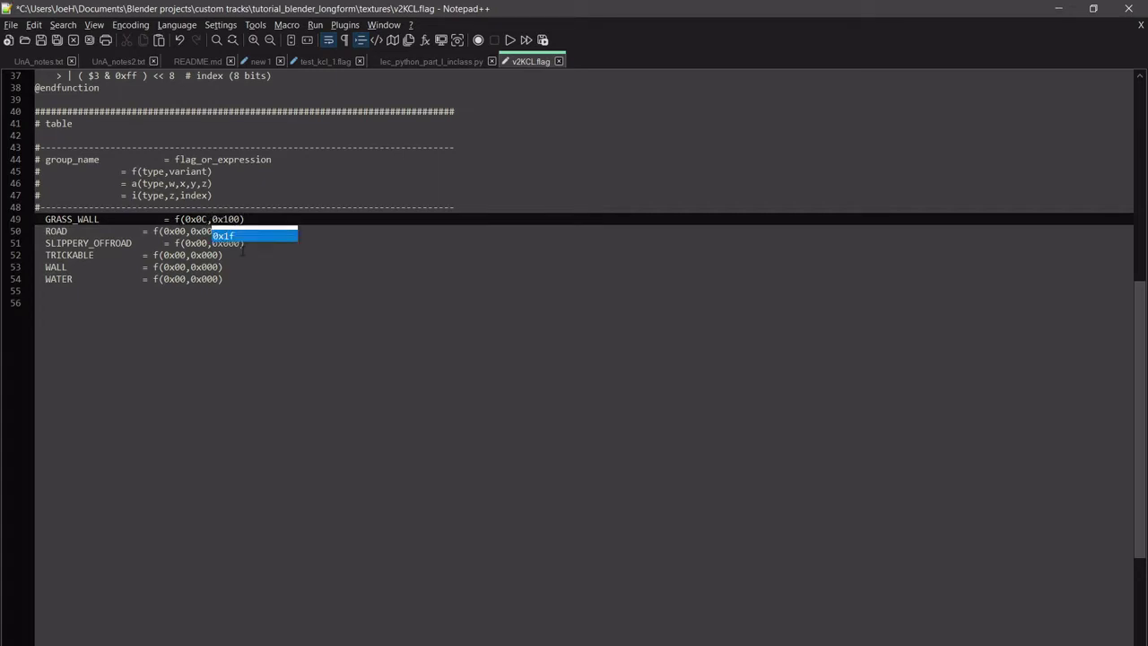
pyautogui.press('BackSpace')
pyautogui.write('0')
pyautogui.press('Right')
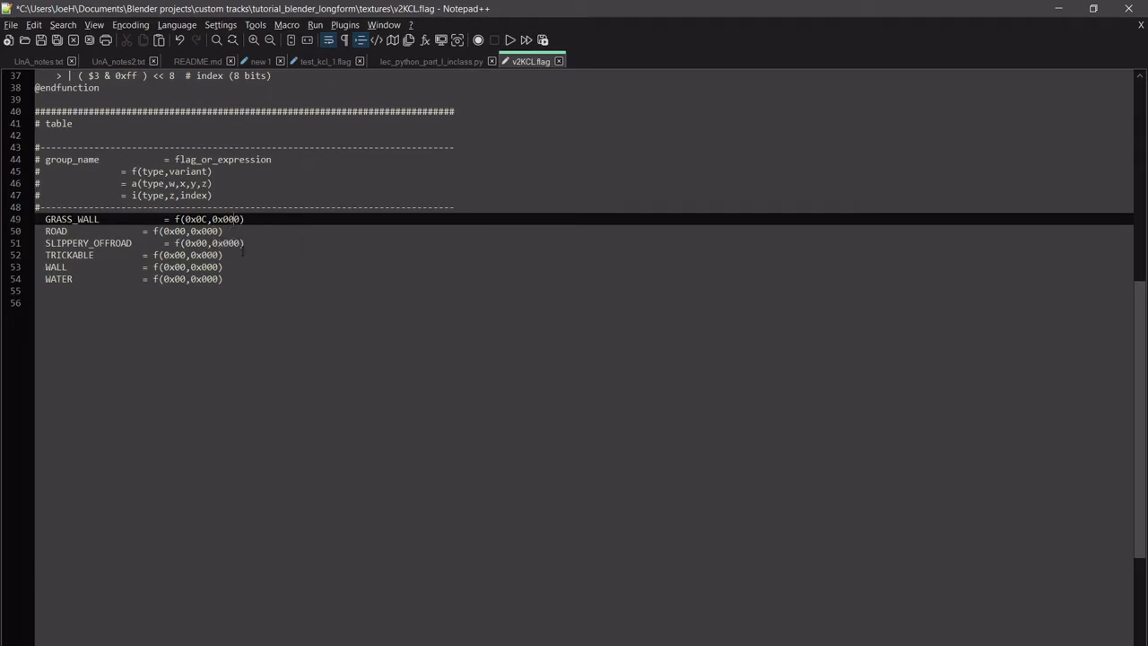
pyautogui.press('Right')
pyautogui.press('BackSpace')
pyautogui.write('5')
# Review the type and variant values on the ROAD line.
pyautogui.doubleClick(185, 231)
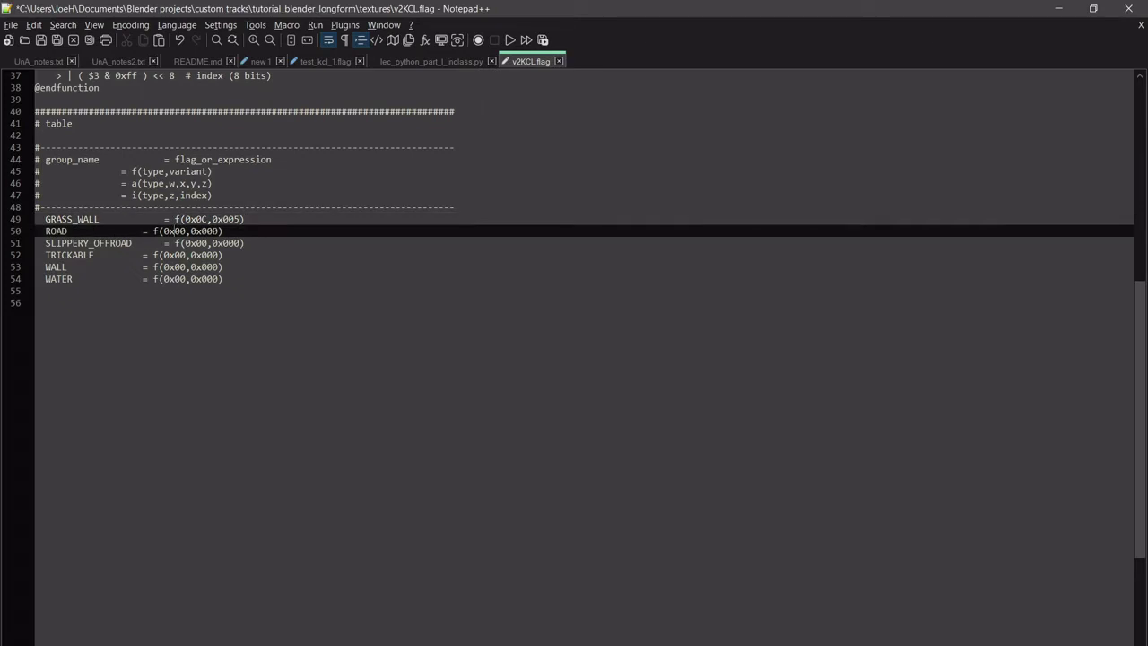
pyautogui.moveTo(186, 233); pyautogui.dragTo(161, 234)
pyautogui.click(191, 232)
pyautogui.click(222, 231)
# Switch to the browser and look up the off-road and slippery road types in the KCL flag article for the SLIPPERY_OFFROAD group.
pyautogui.click(239, 243)
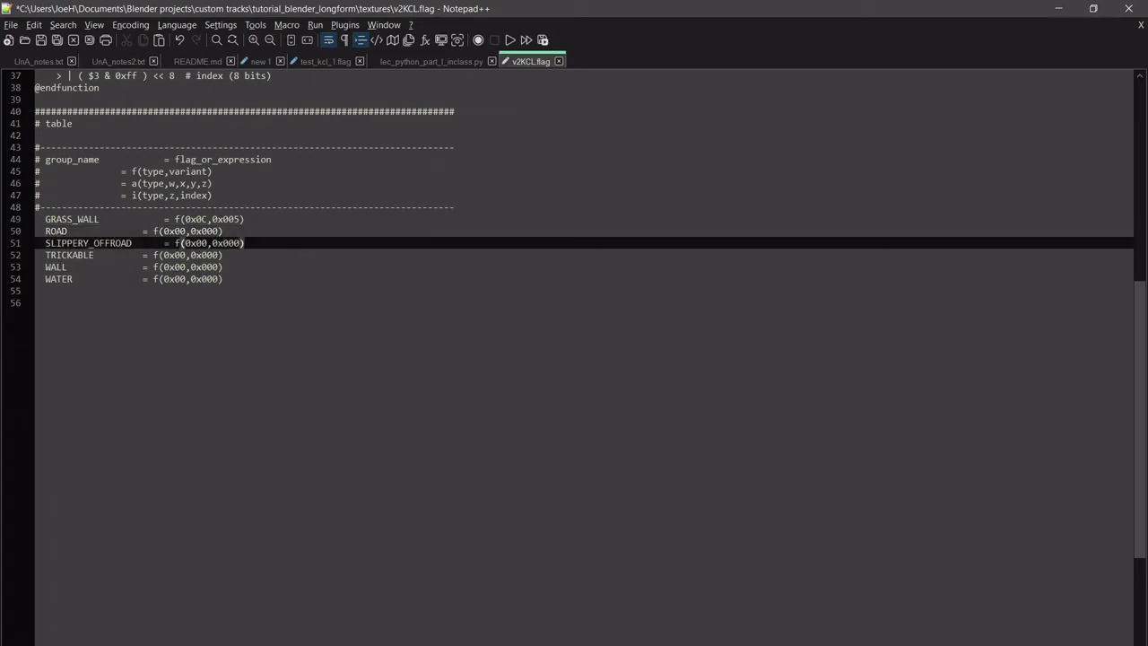
pyautogui.hotkey('alt', 'Tab')
pyautogui.middleClick(499, 395)
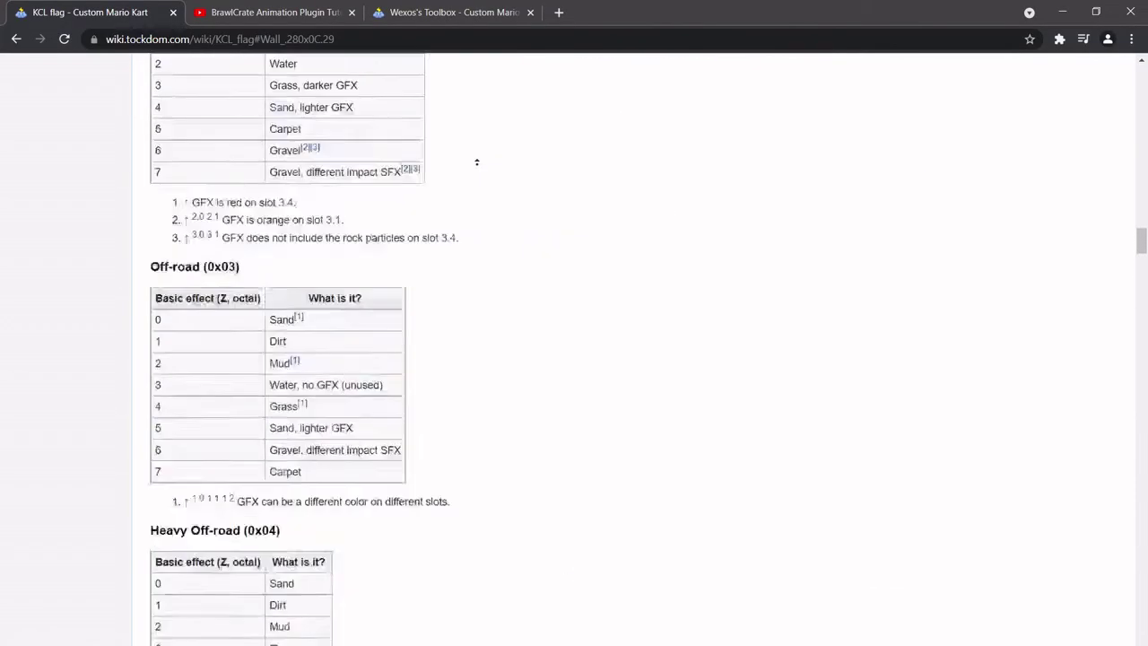
pyautogui.scroll(20, 466, 242)
pyautogui.scroll(-15, 427, 302)
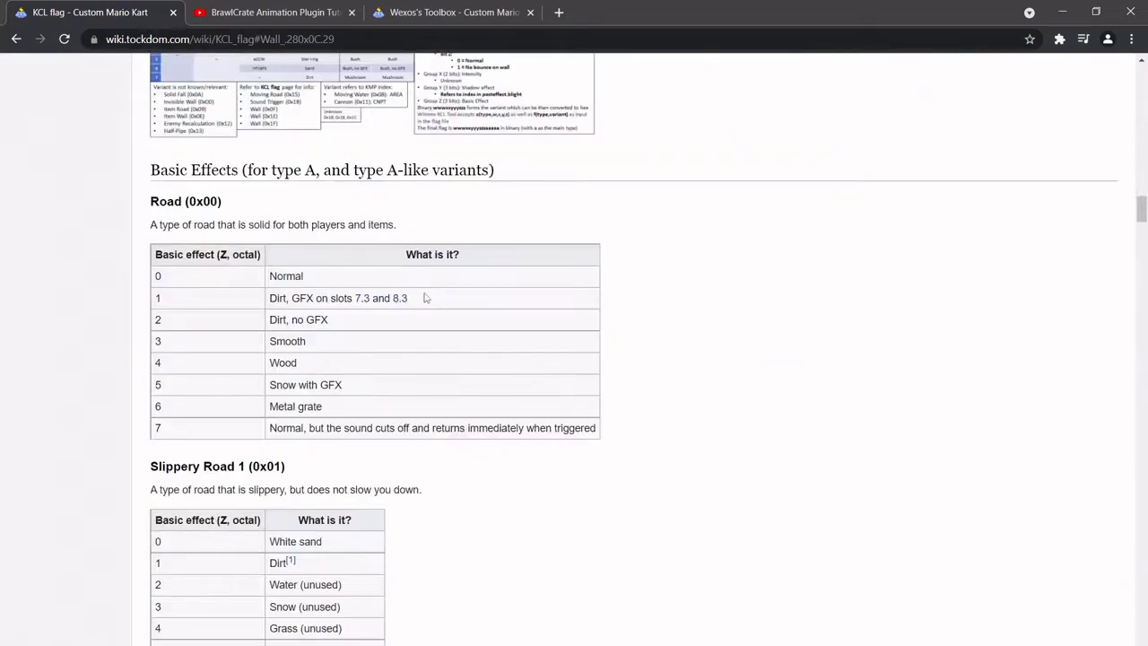
pyautogui.scroll(-3, 426, 298)
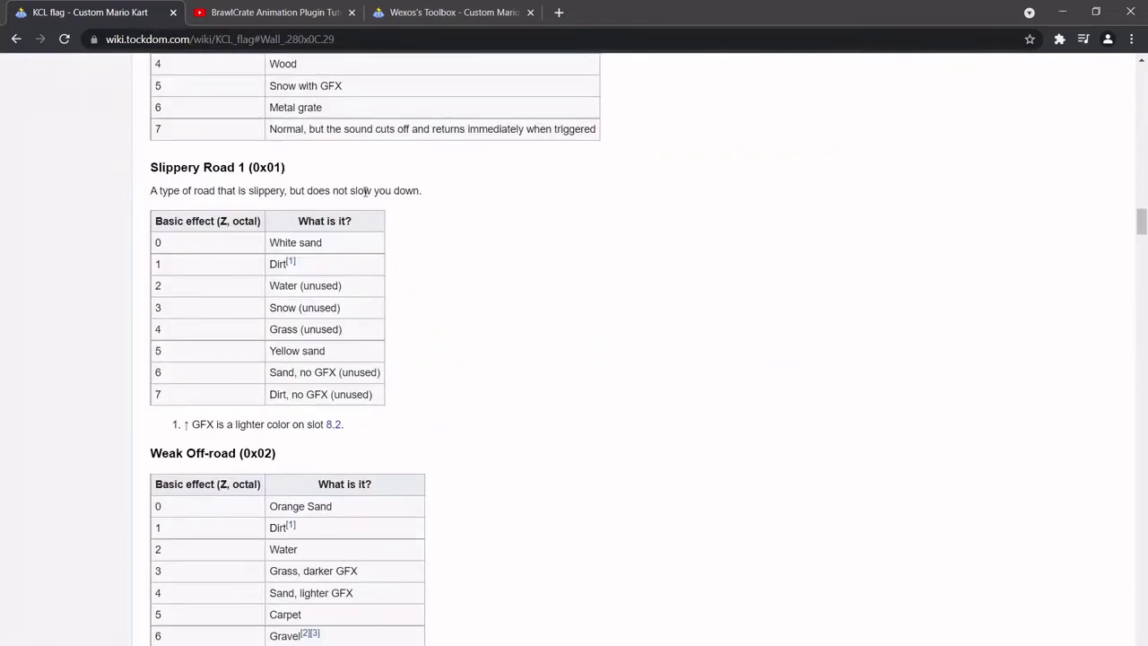
pyautogui.scroll(-7, 395, 239)
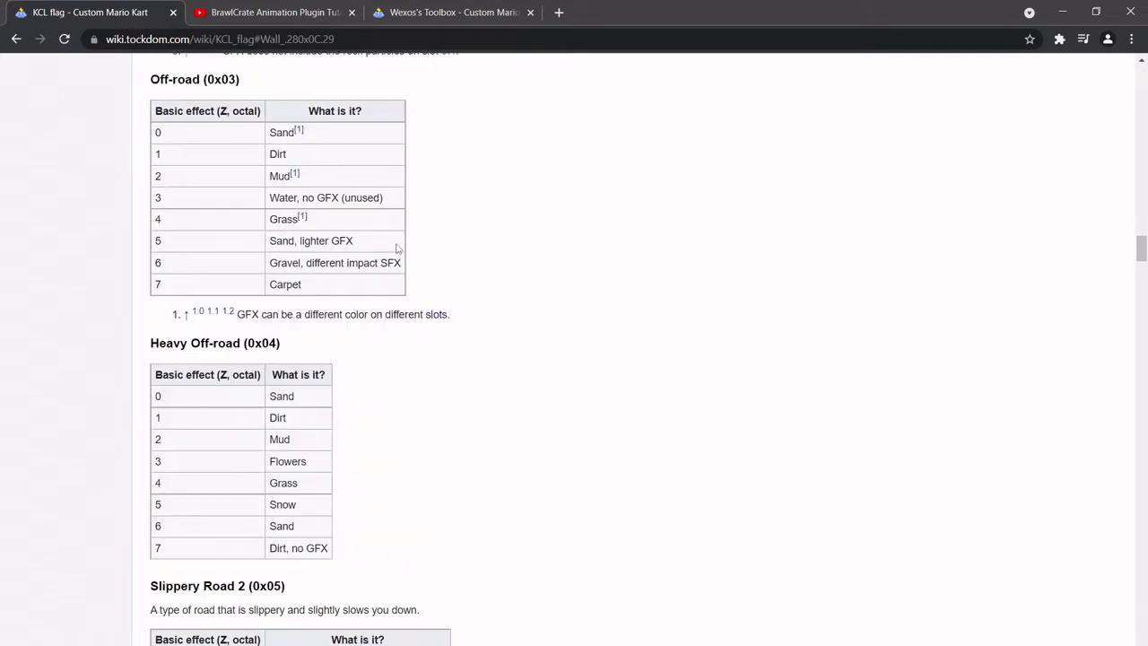
pyautogui.scroll(-2, 398, 248)
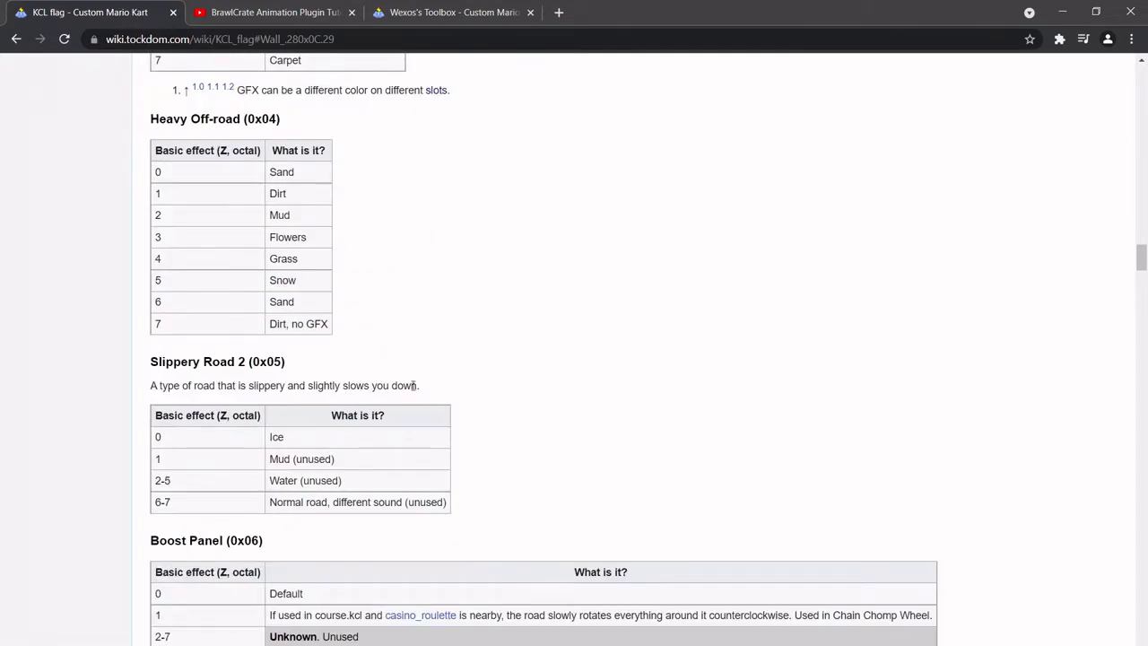
pyautogui.moveTo(411, 386); pyautogui.dragTo(308, 386)
pyautogui.click(284, 388)
pyautogui.scroll(-1, 300, 442)
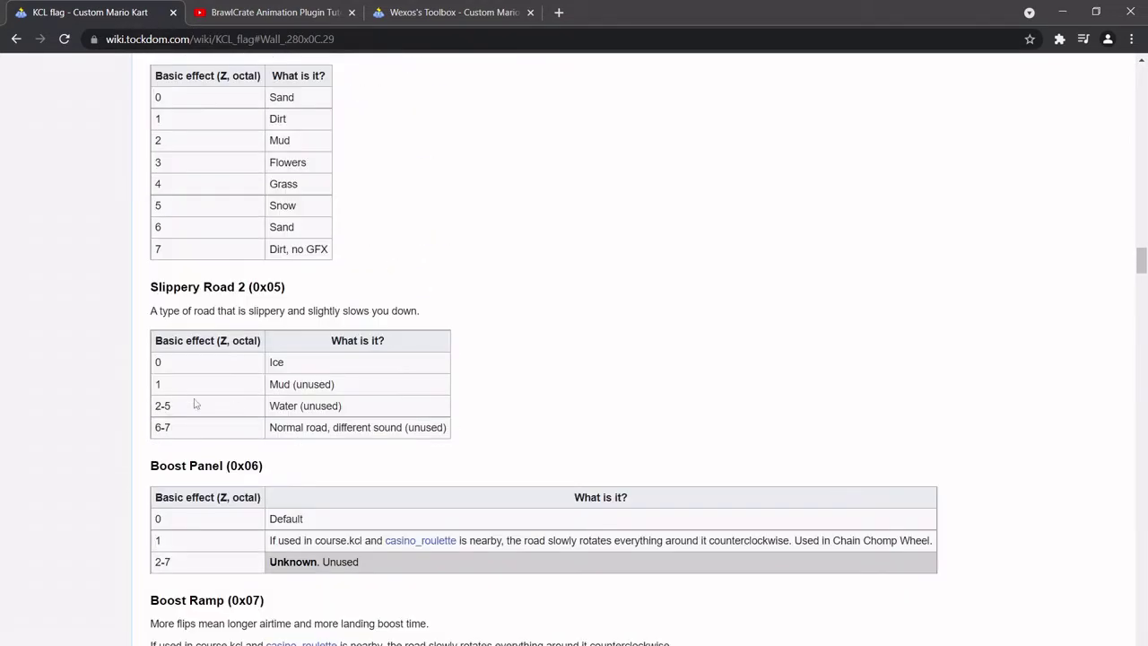
# Check the type and mud variant of Slippery Road 2 in the KCL flag article and return to Notepad++.
pyautogui.moveTo(174, 387); pyautogui.dragTo(135, 386)
pyautogui.doubleClick(266, 288)
pyautogui.click(168, 382)
pyautogui.hotkey('alt', 'Tab')
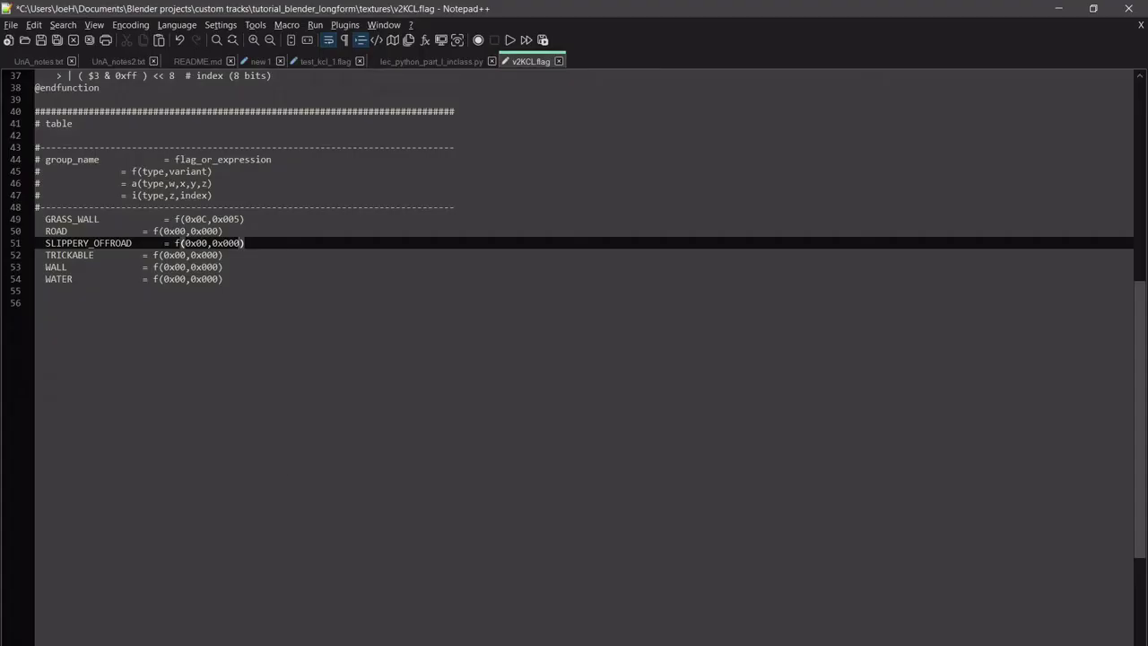
# Set the SLIPPERY_OFFROAD flag to f(0x05,0x001).
pyautogui.click(207, 243)
pyautogui.press('BackSpace')
pyautogui.write('5')
pyautogui.press('Right')
pyautogui.press('BackSpace')
pyautogui.write('1')
# Set the TRICKABLE flag to f(0x00,0x100), keeping the road type and changing only the variant.
pyautogui.click(205, 254)
pyautogui.press('Delete')
pyautogui.write('1')
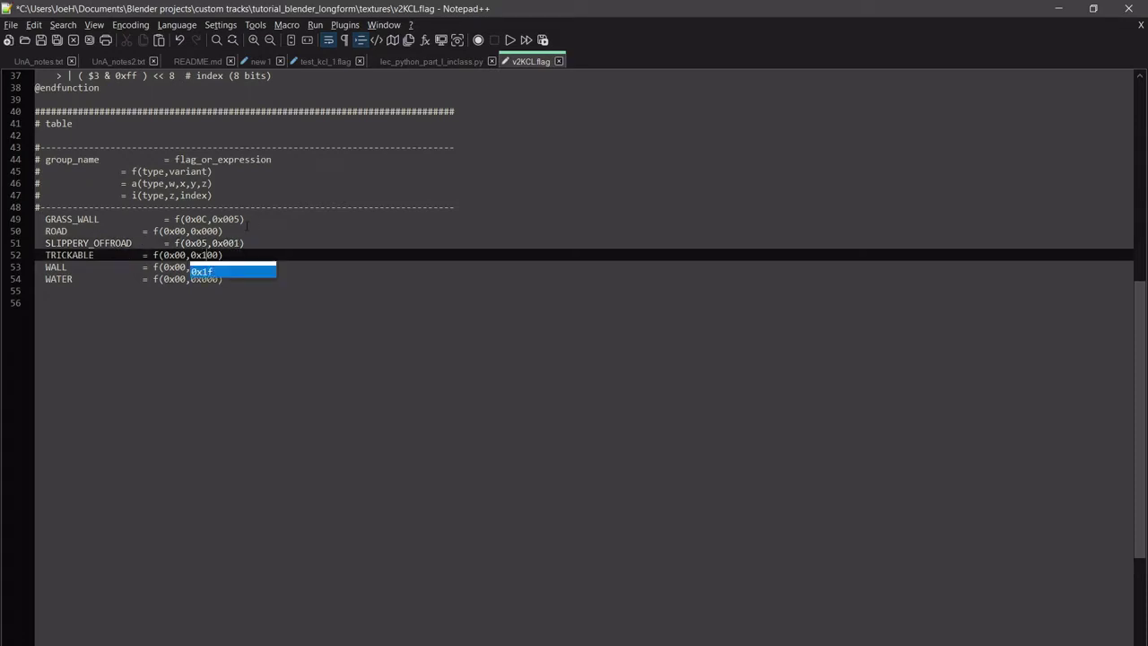
pyautogui.doubleClick(181, 244)
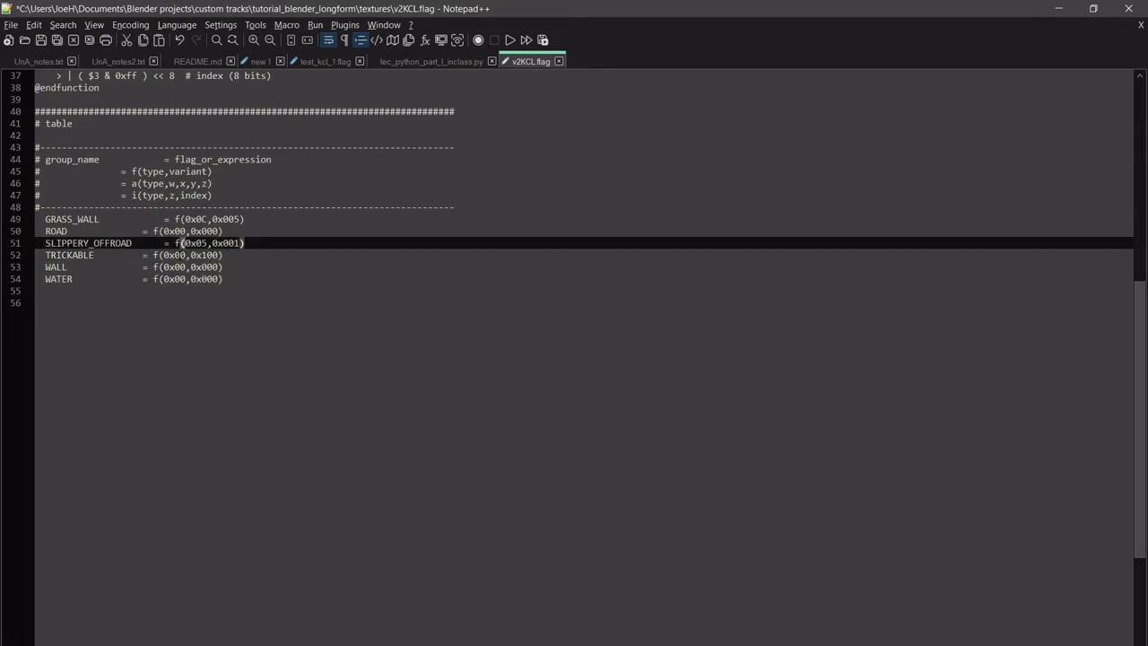
pyautogui.click(180, 267)
pyautogui.moveTo(182, 255); pyautogui.dragTo(197, 256)
pyautogui.click(202, 257)
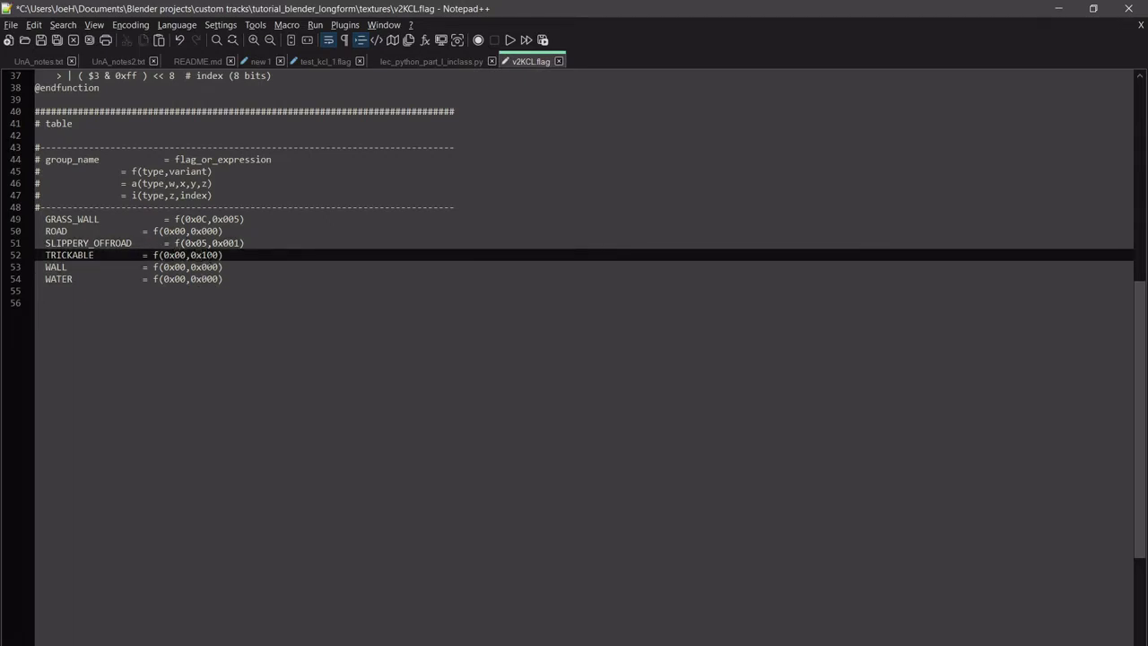
# Set the WALL flag to f(0x0C,0x400).
pyautogui.click(181, 267)
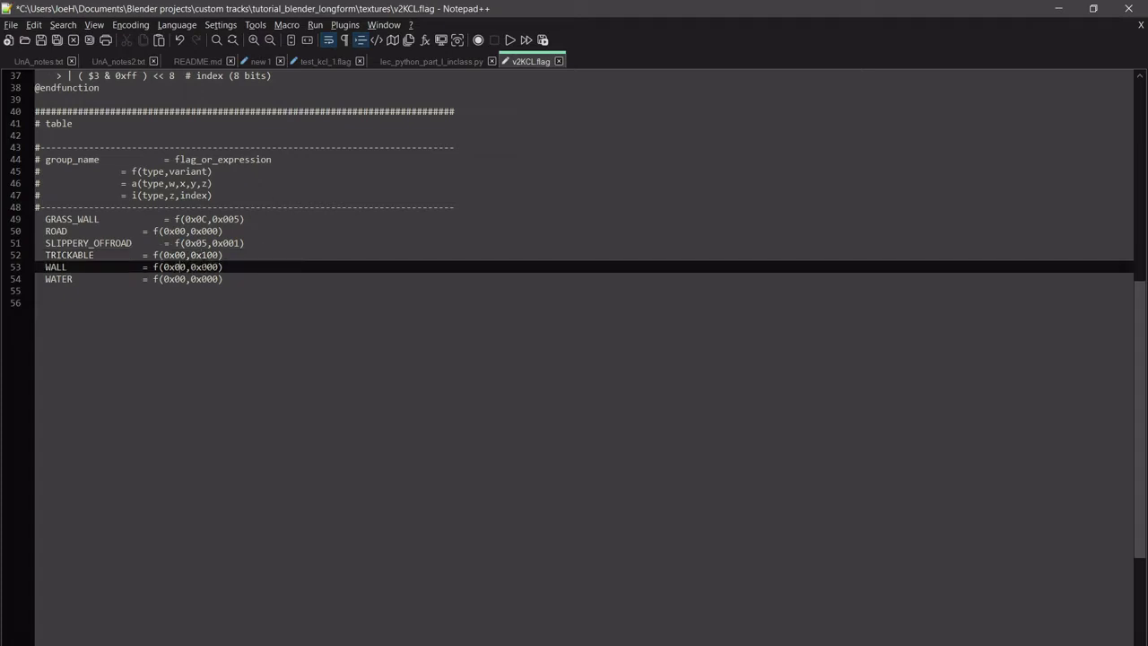
pyautogui.press('Delete')
pyautogui.write('C')
pyautogui.click(224, 268)
pyautogui.click(207, 265)
pyautogui.press('End')
pyautogui.moveTo(244, 220); pyautogui.dragTo(39, 223)
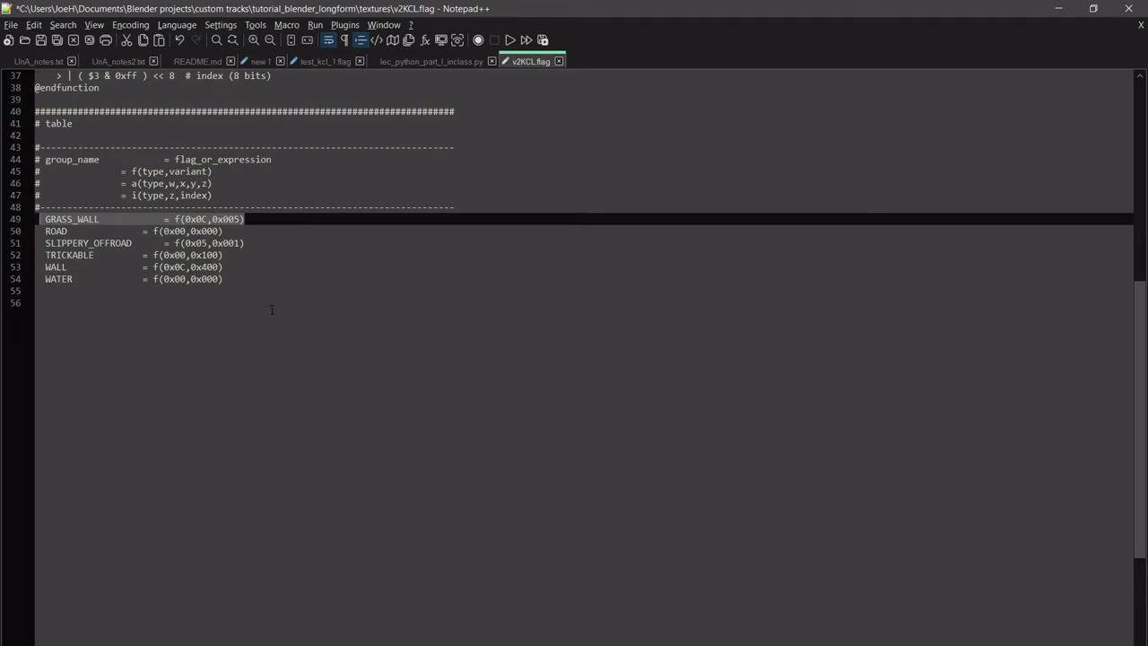
# Switch to the browser and find the Fall Boundary section of the KCL flag article for the WATER group.
pyautogui.click(222, 280)
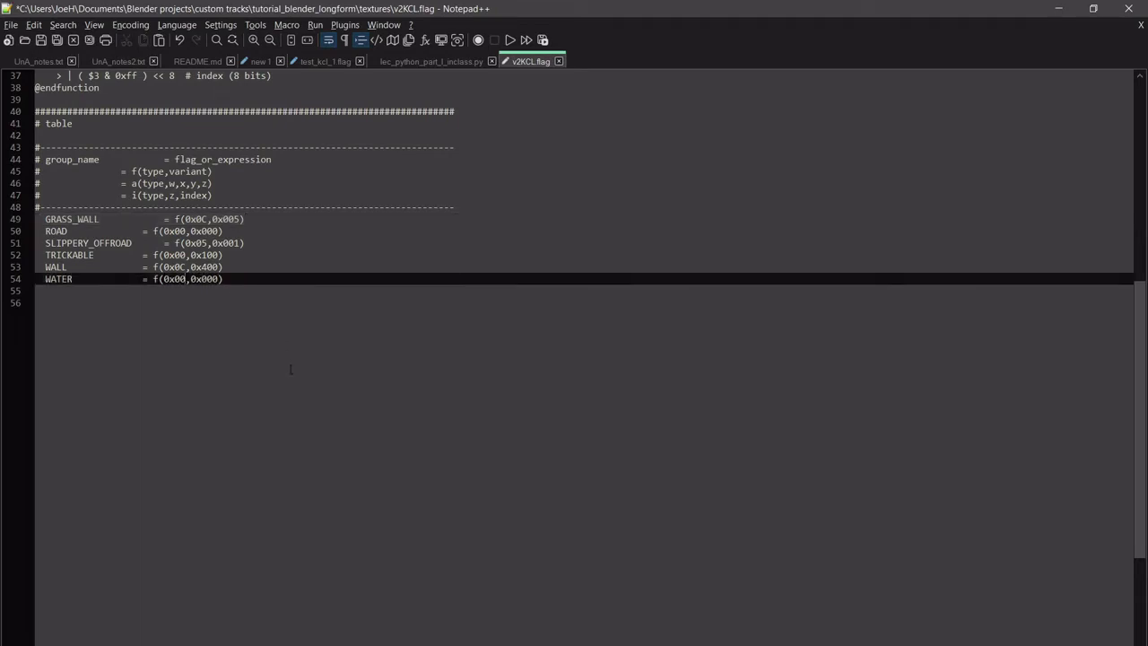
pyautogui.hotkey('alt', 'Tab')
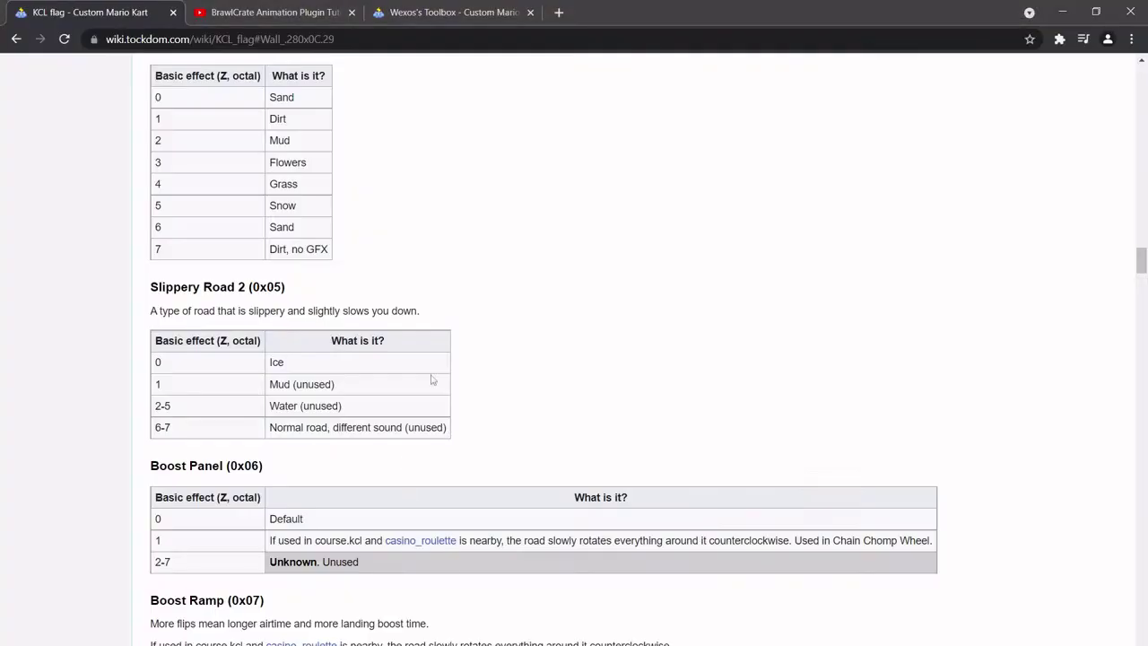
pyautogui.scroll(-1, 520, 323)
pyautogui.scroll(-10, 522, 328)
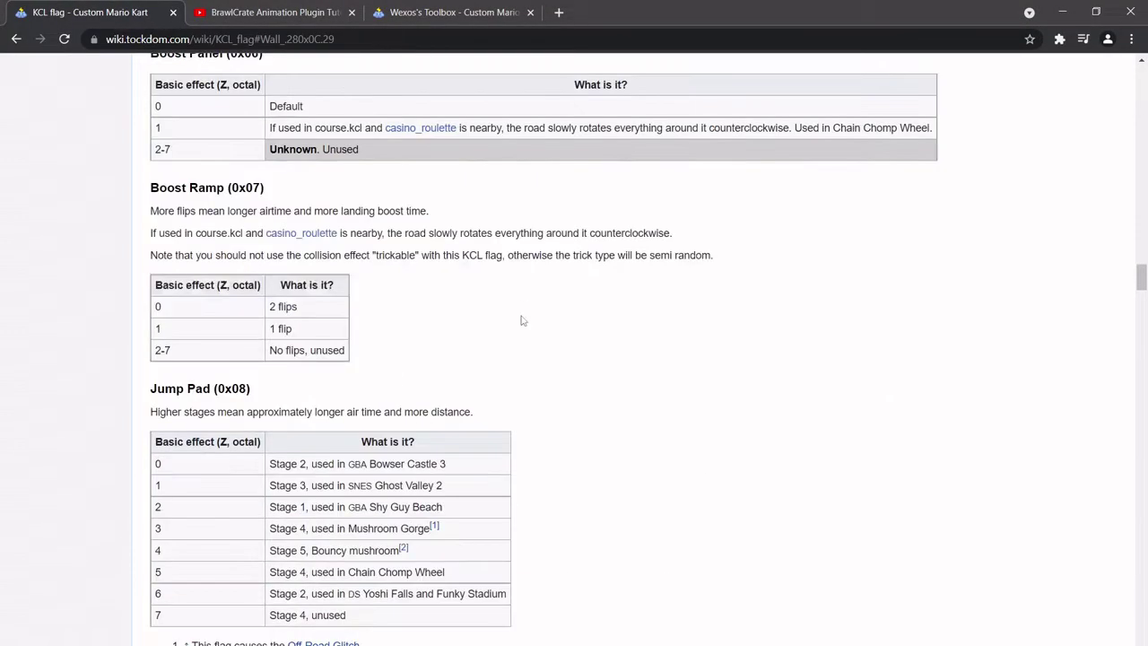
pyautogui.scroll(-1, 527, 401)
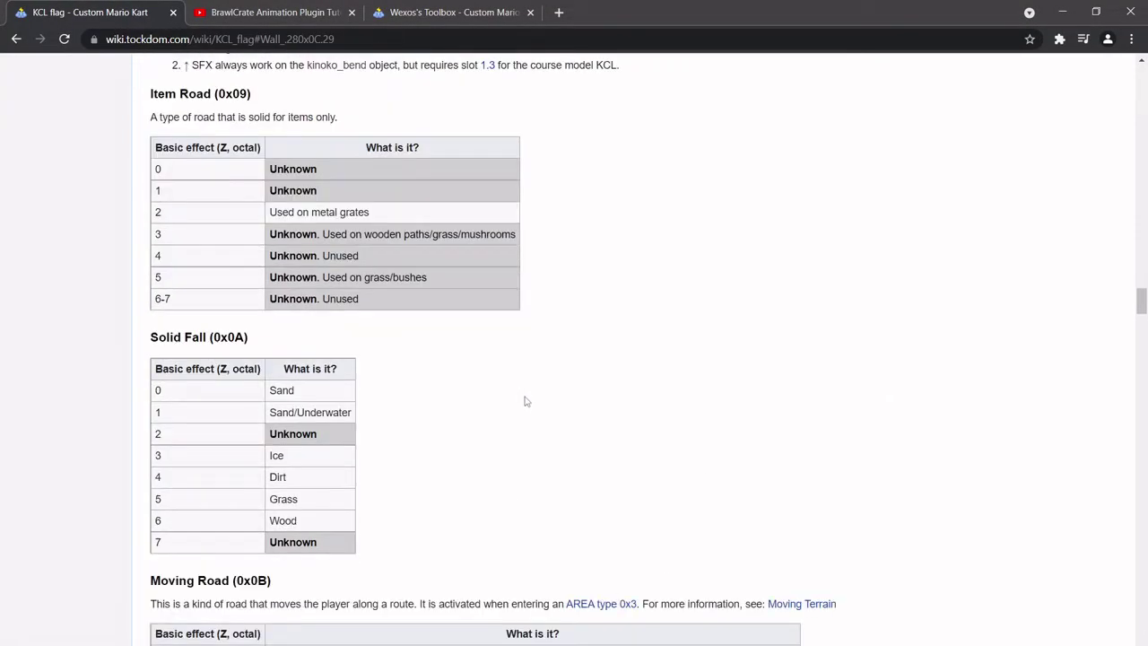
pyautogui.scroll(1, 500, 434)
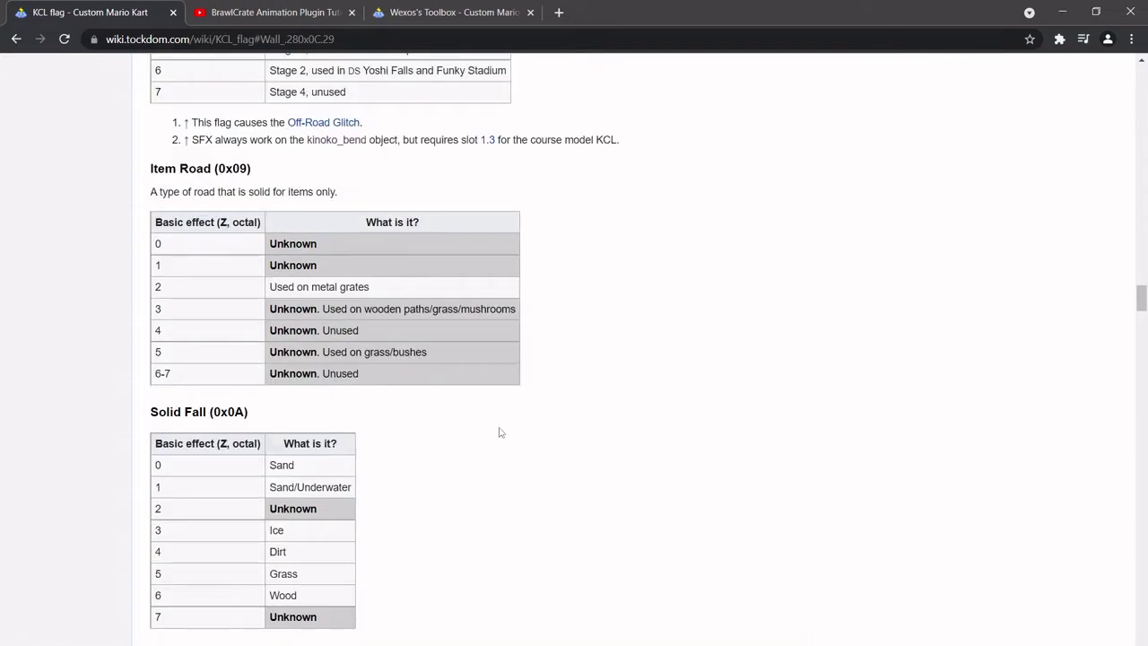
pyautogui.scroll(-12, 500, 432)
pyautogui.scroll(-8, 518, 408)
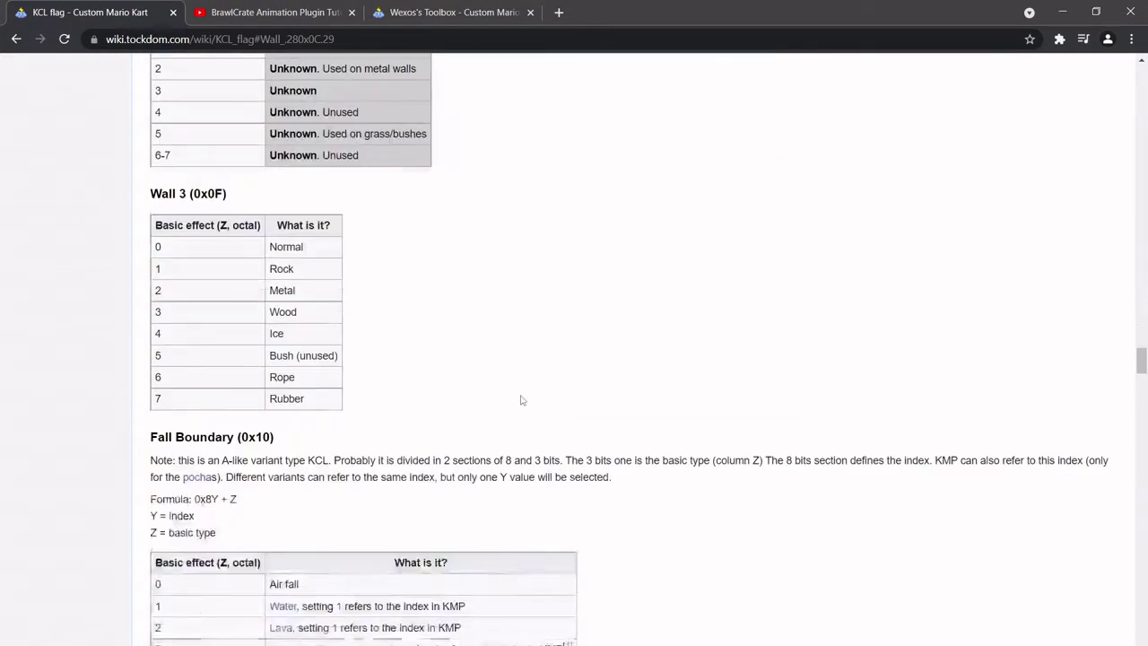
pyautogui.scroll(-5, 522, 400)
pyautogui.scroll(4, 523, 397)
pyautogui.scroll(-1, 535, 374)
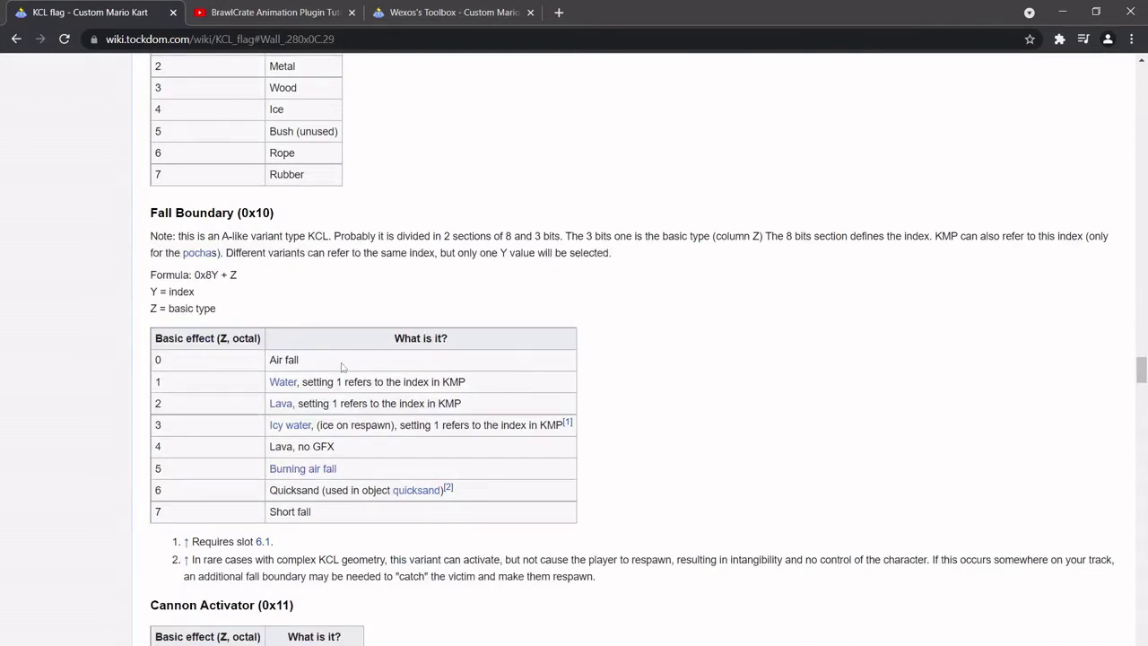
# Examine the Fall Boundary type, its variant note and the water entry in the basic effect table.
pyautogui.moveTo(511, 386); pyautogui.dragTo(157, 386)
pyautogui.click(792, 319)
pyautogui.moveTo(613, 254); pyautogui.dragTo(479, 242)
pyautogui.click(482, 244)
pyautogui.doubleClick(263, 212)
pyautogui.click(327, 230)
pyautogui.moveTo(174, 388); pyautogui.dragTo(146, 383)
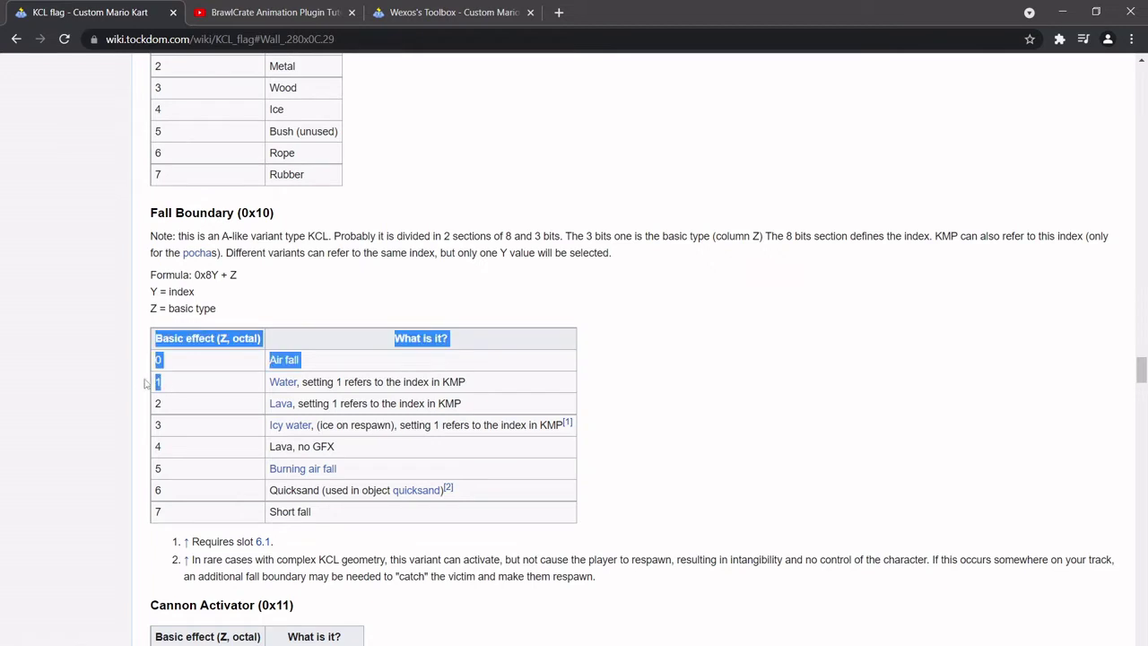
pyautogui.click(171, 387)
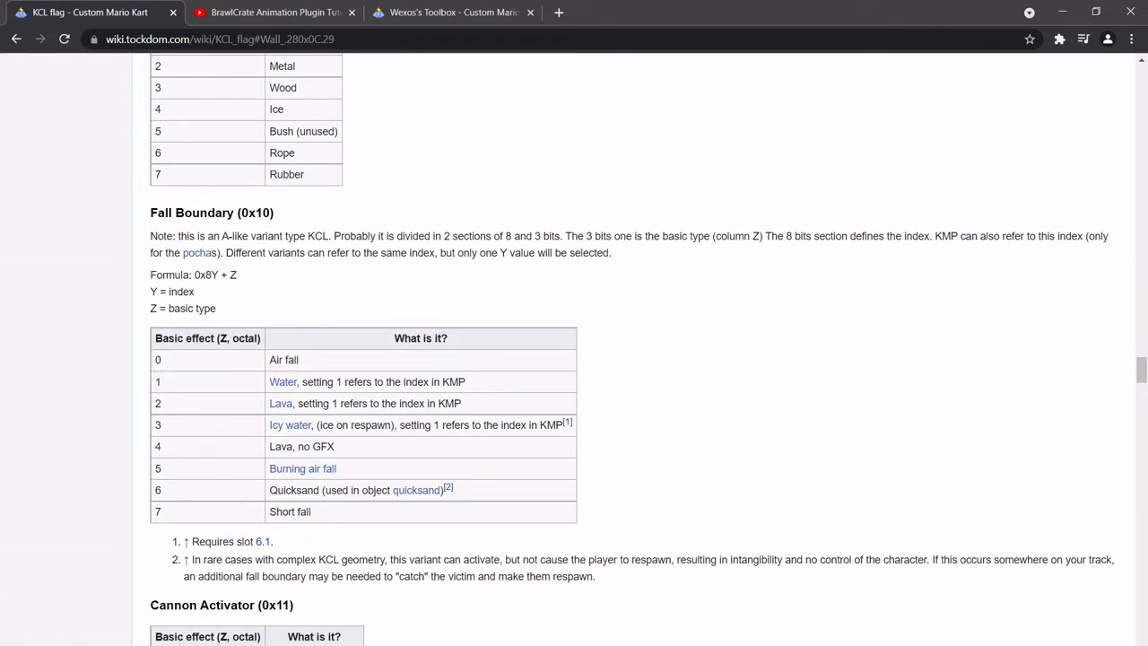
# Switch to Notepad++, set the WATER flag to f(0x10,0x001) and save v2KCL.flag.
pyautogui.click(344, 645)
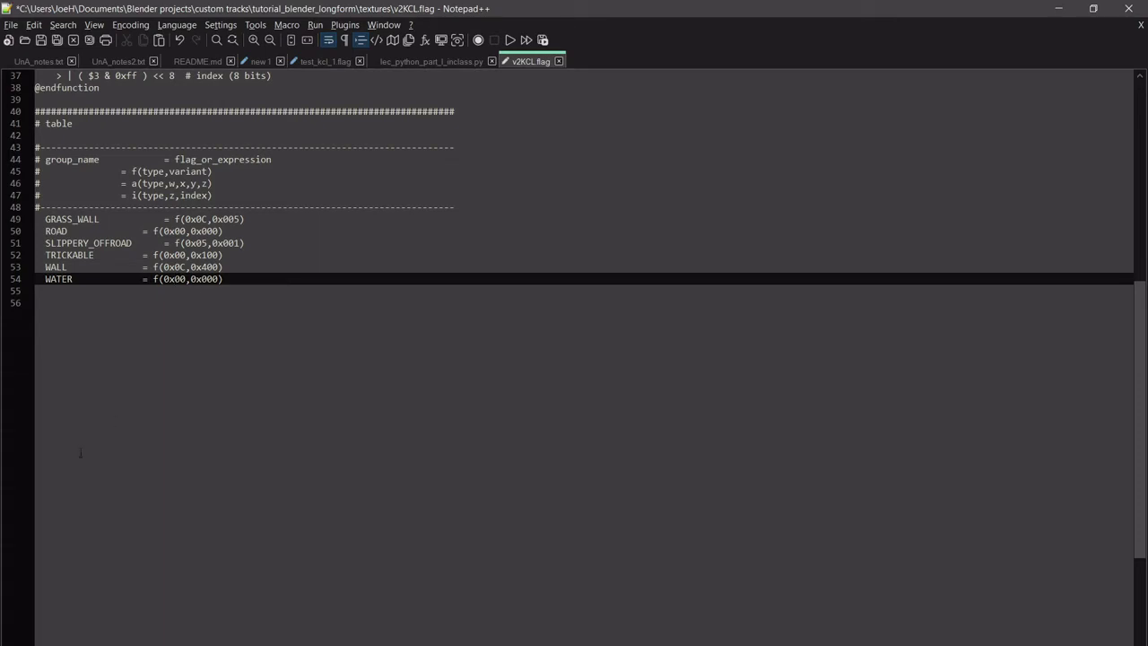
pyautogui.press('BackSpace')
pyautogui.write('1')
pyautogui.press('End')
pyautogui.press('BackSpace')
pyautogui.write('1')
pyautogui.click(337, 293)
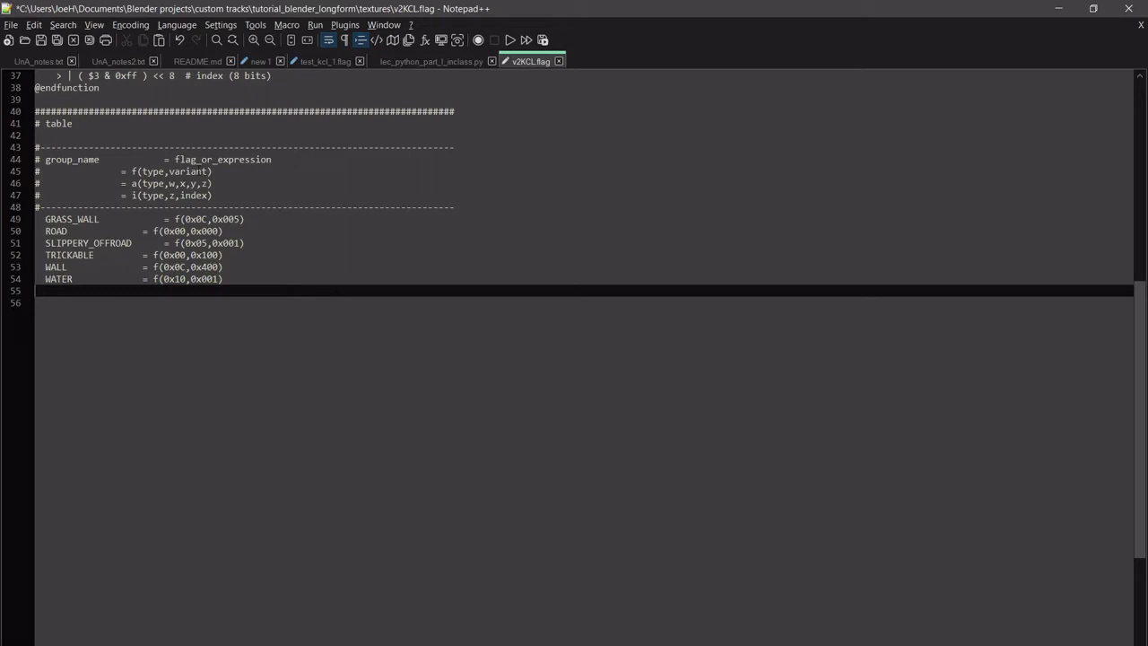
pyautogui.click(11, 24)
pyautogui.click(32, 127)
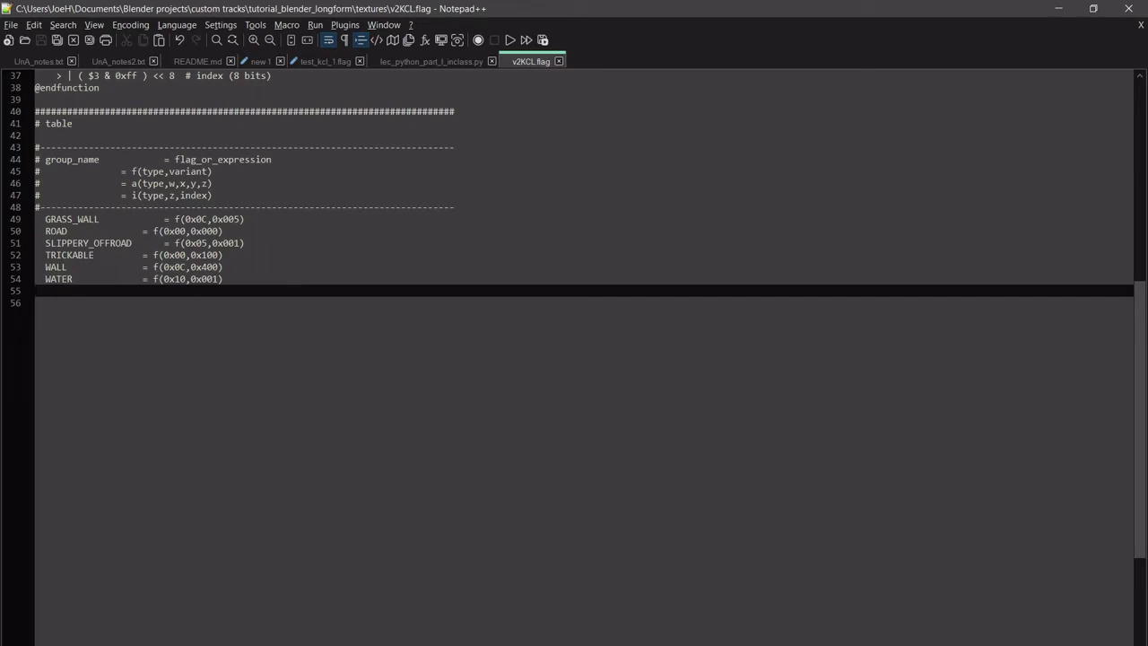
# Switch to PowerShell and encode the collision model by running wkclt encode v2KCL.obj -o.
pyautogui.click(320, 619)
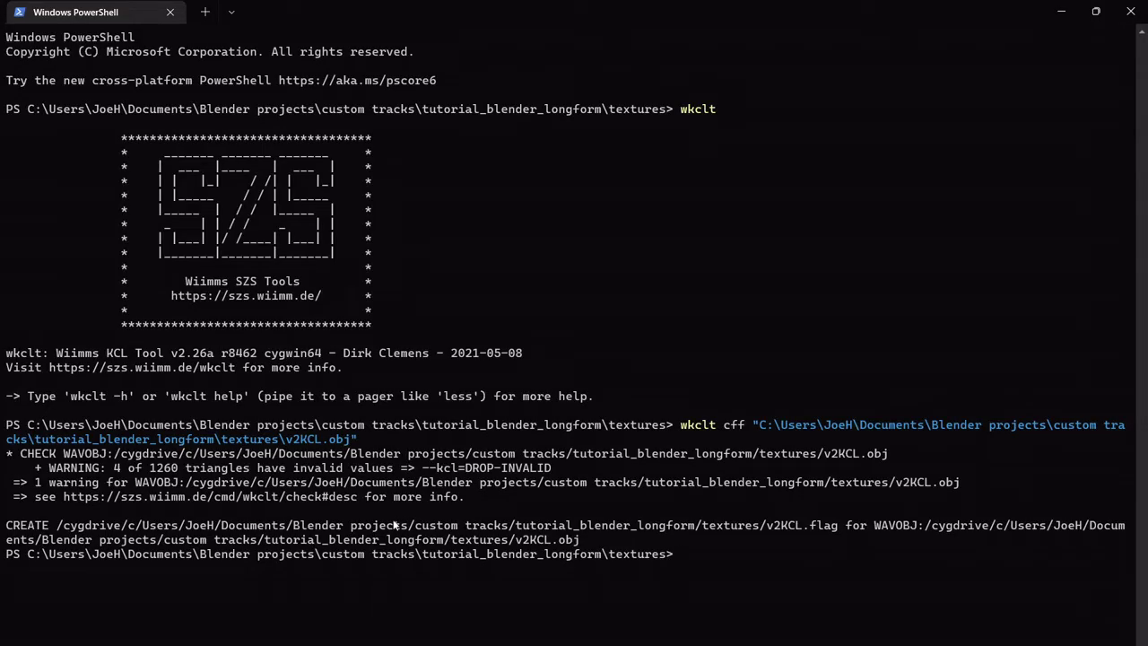
pyautogui.write('wkclt encode')
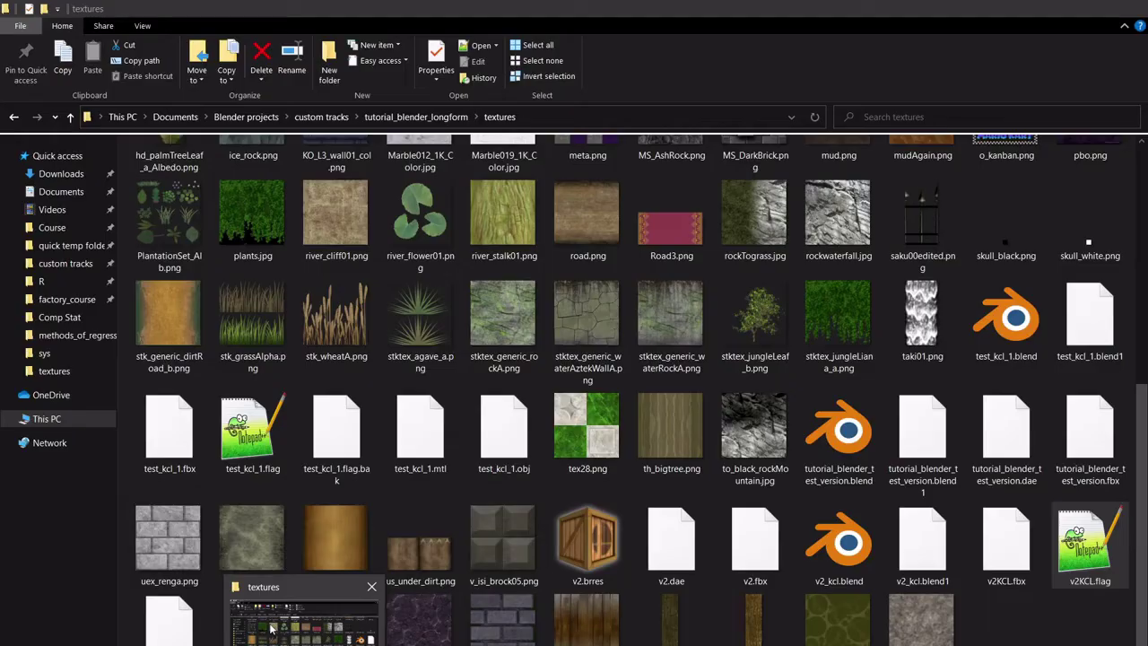
pyautogui.click(271, 626)
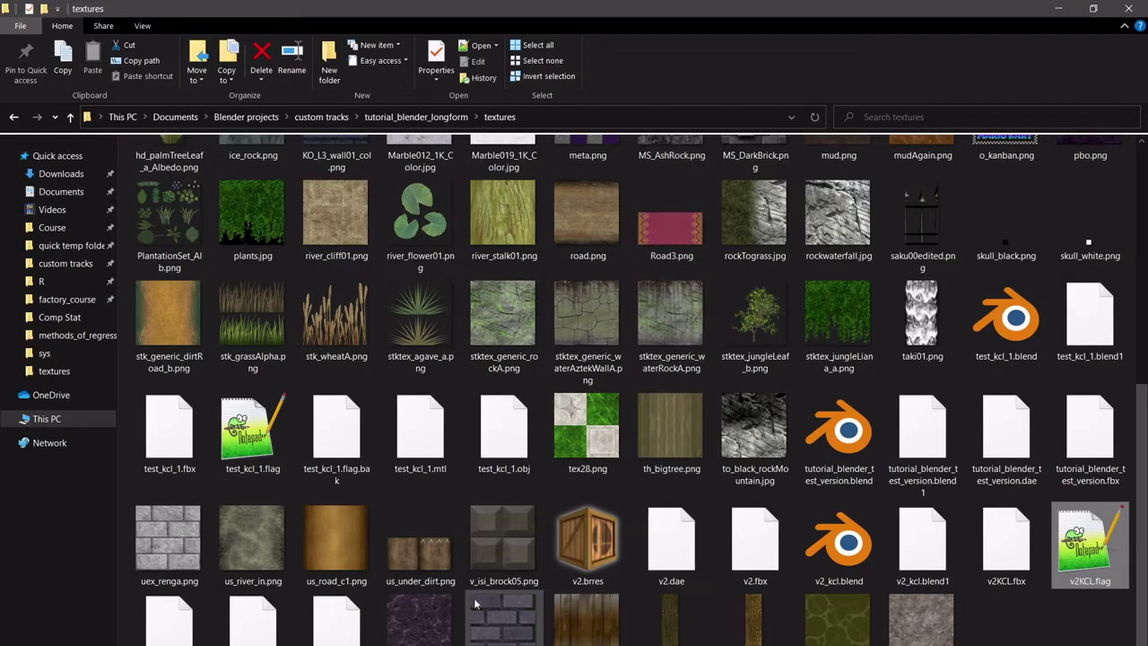
pyautogui.click(343, 637)
pyautogui.moveTo(340, 642)
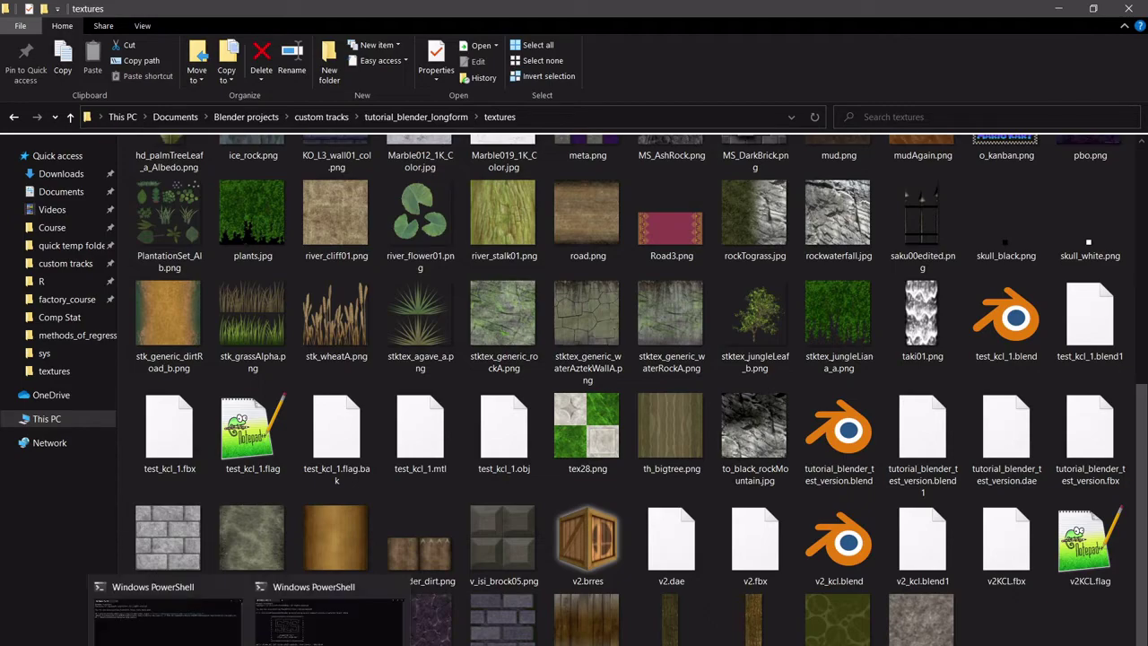
pyautogui.moveTo(341, 642); pyautogui.dragTo(939, 595)
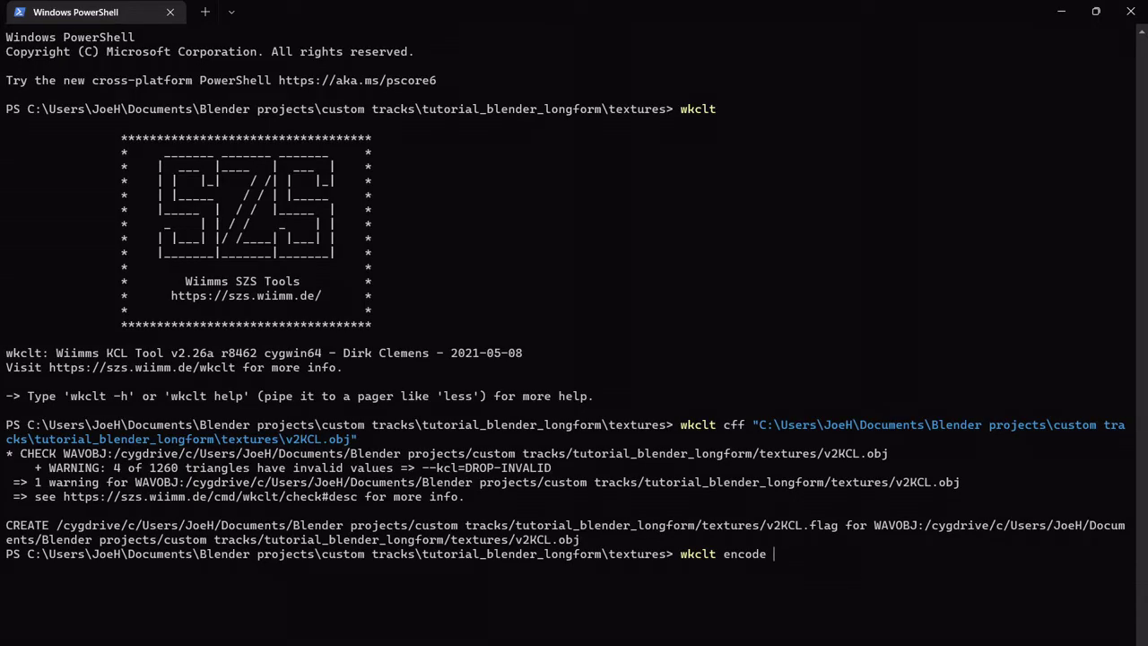
pyautogui.click(283, 638)
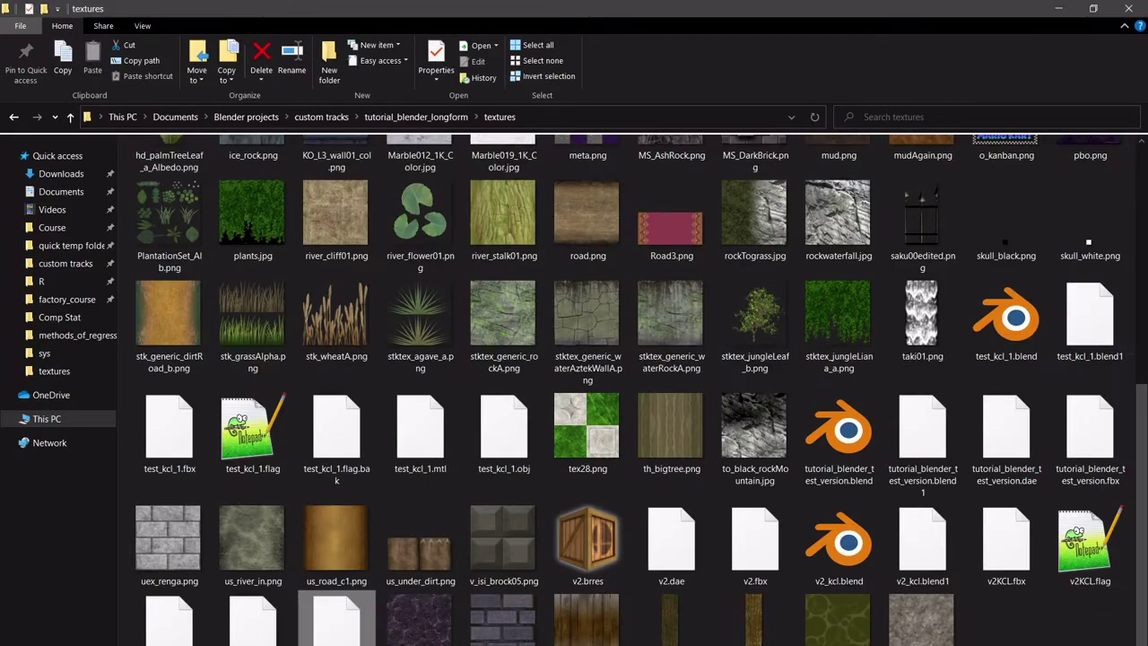
pyautogui.moveTo(336, 623); pyautogui.dragTo(793, 557)
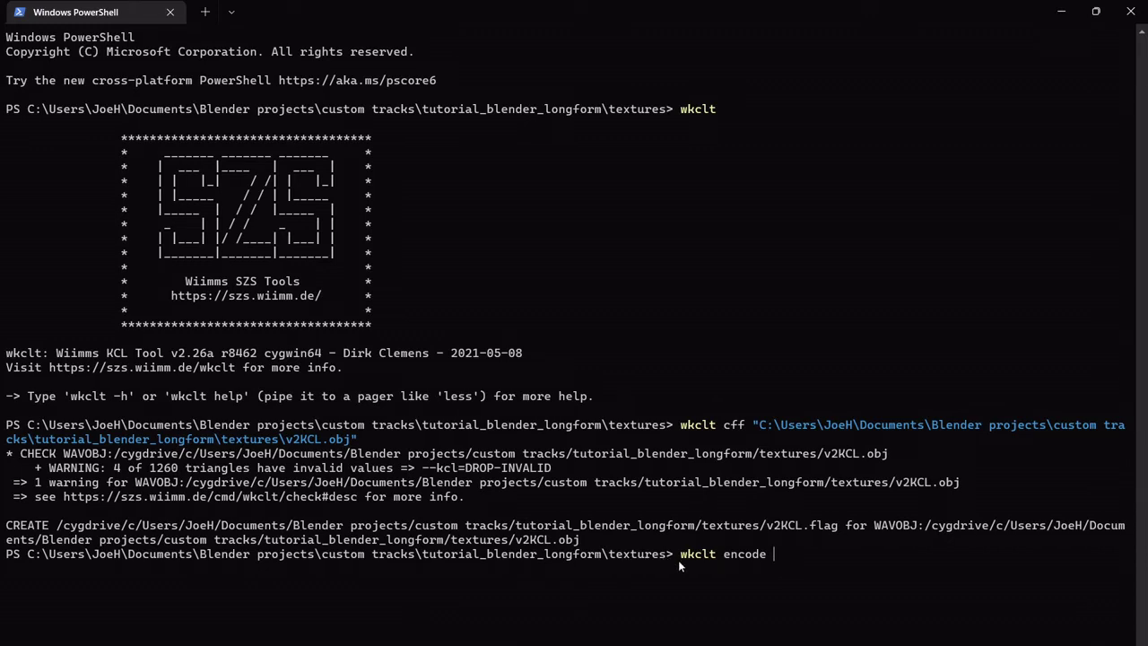
pyautogui.write('v2KCL.obj -o')
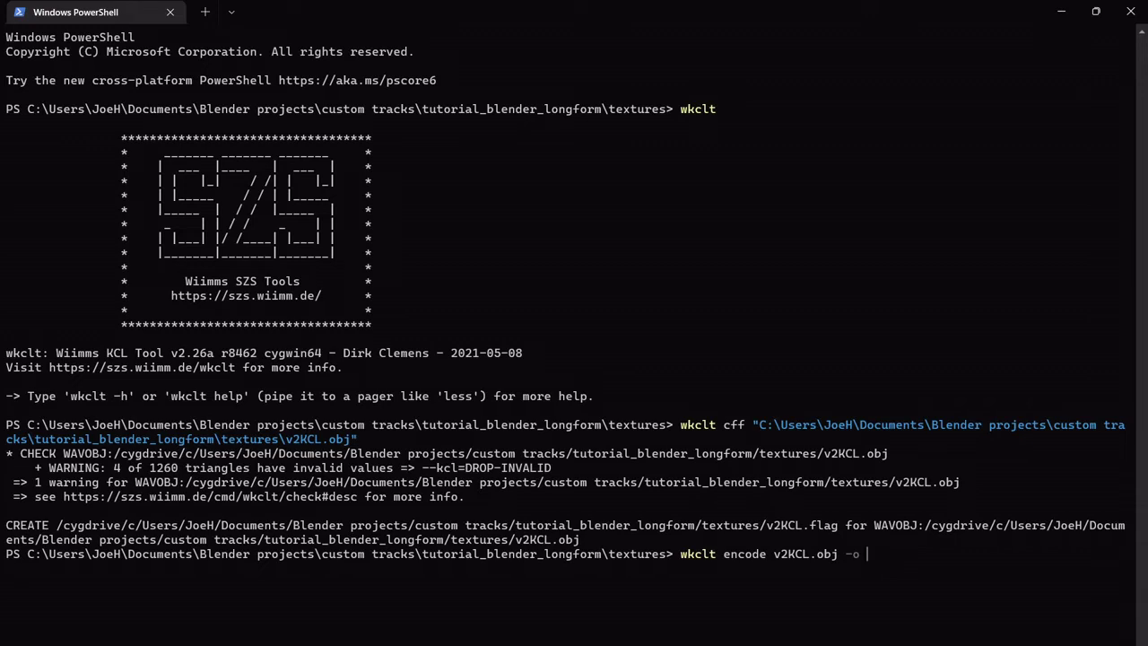
pyautogui.press('Return')
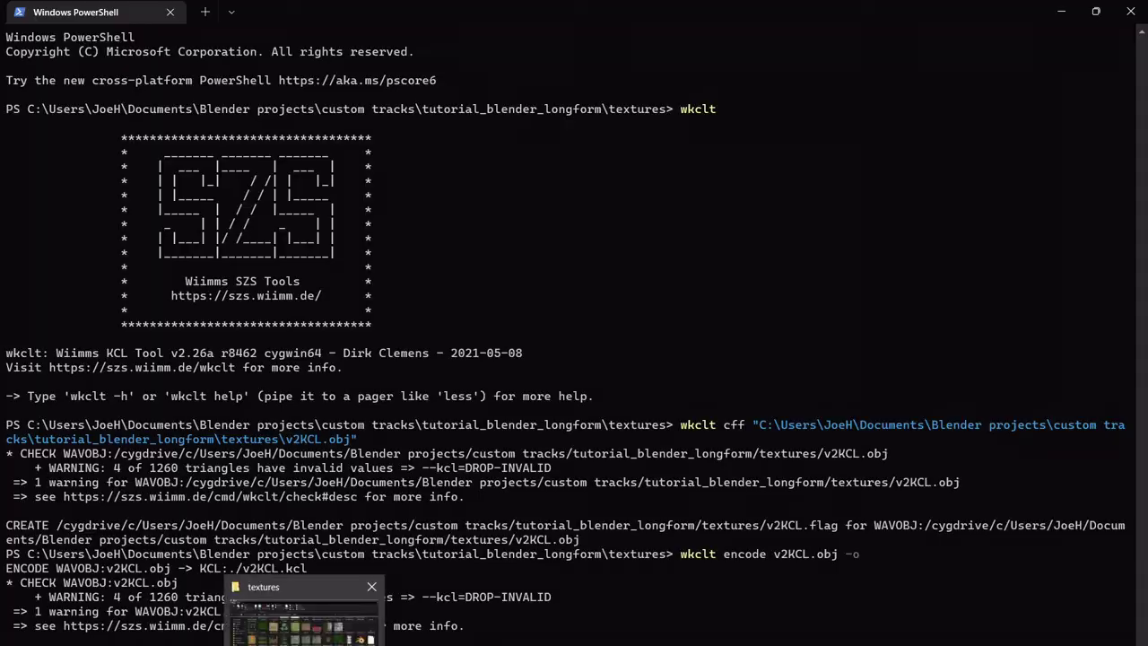
# Switch to File Explorer and select v2KCL.kcl and v2.brres in the textures folder.
pyautogui.click(304, 619)
pyautogui.click(295, 638)
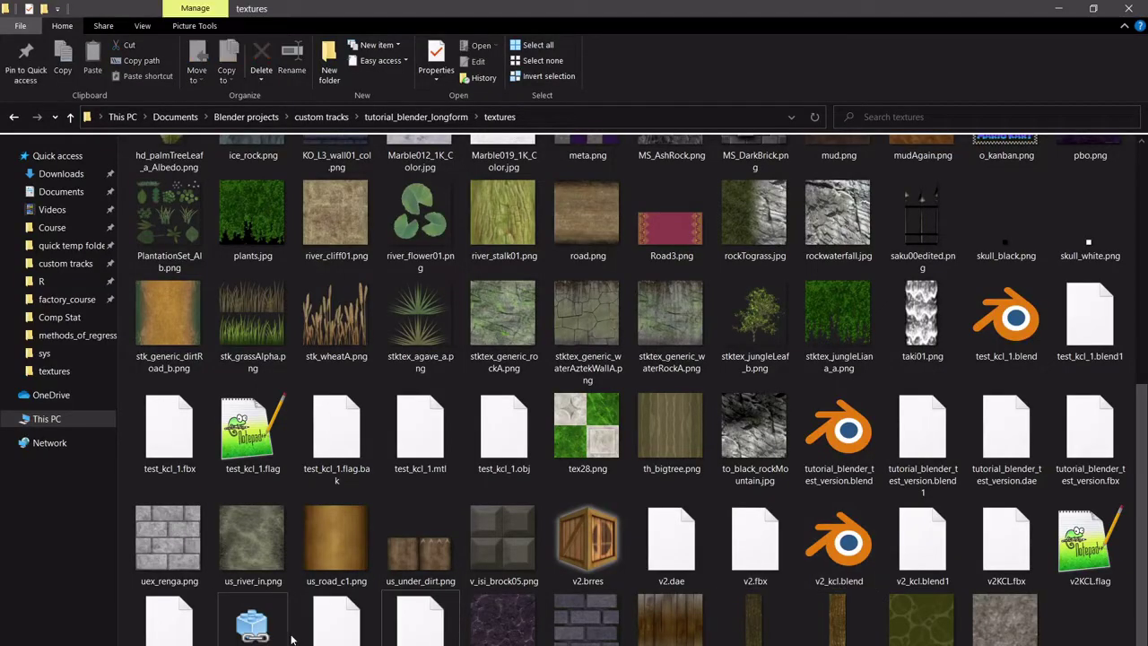
pyautogui.click(282, 635)
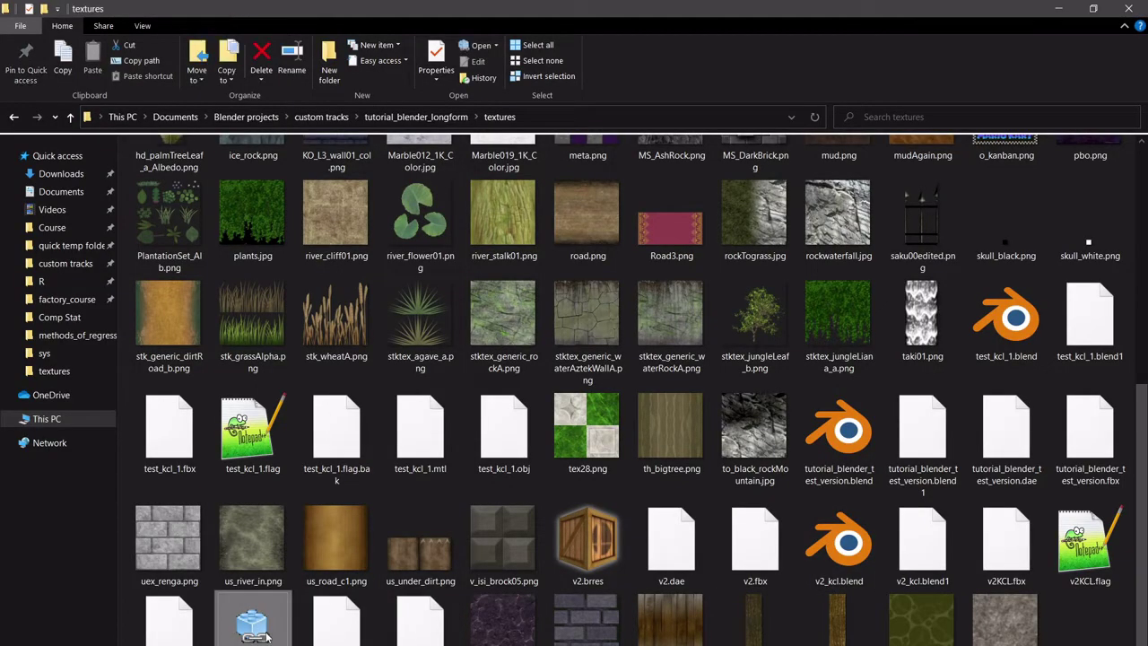
pyautogui.click(599, 545)
# Open the beginner_course.d folder under tutorial_blender_longform and return to the textures folder.
pyautogui.scroll(5, 473, 193)
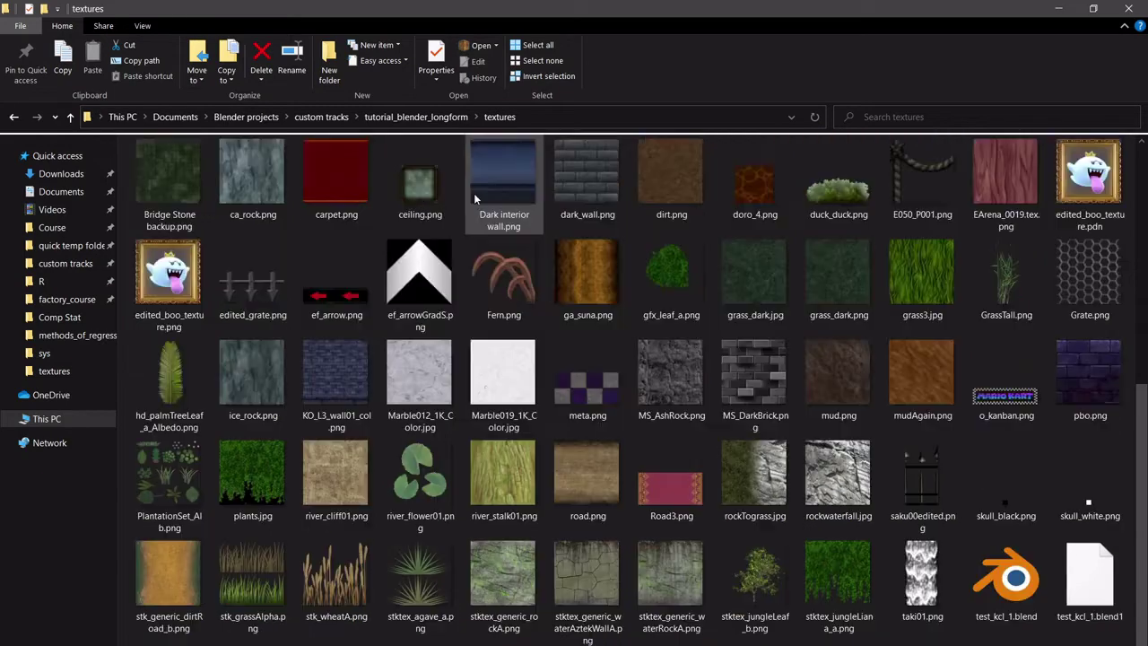
pyautogui.click(416, 117)
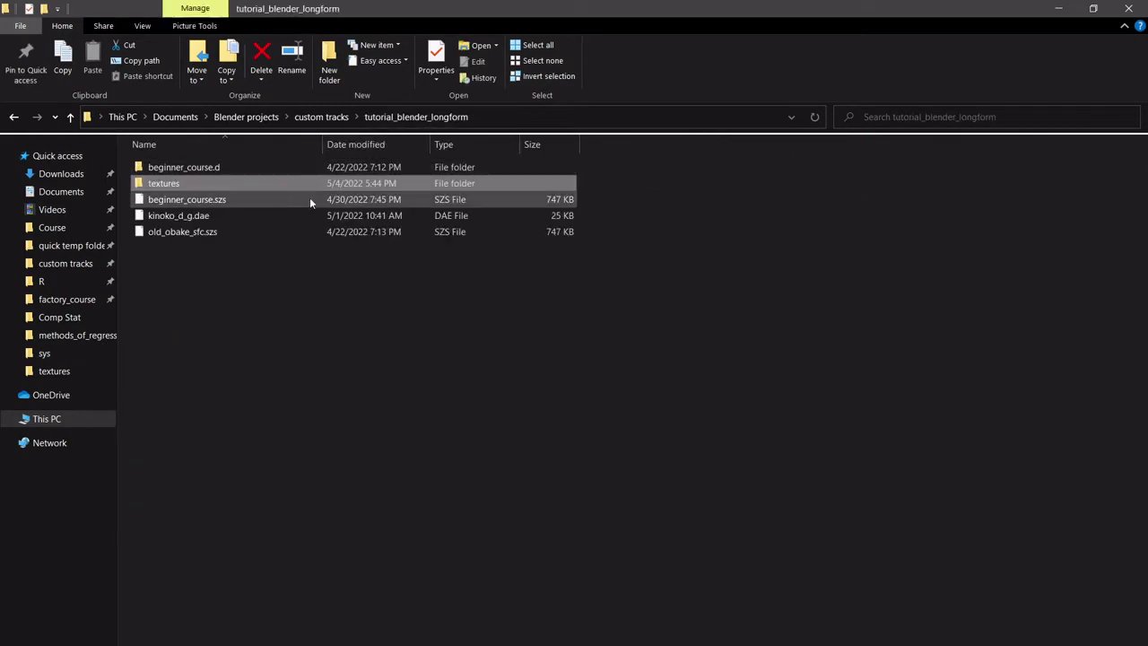
pyautogui.doubleClick(260, 168)
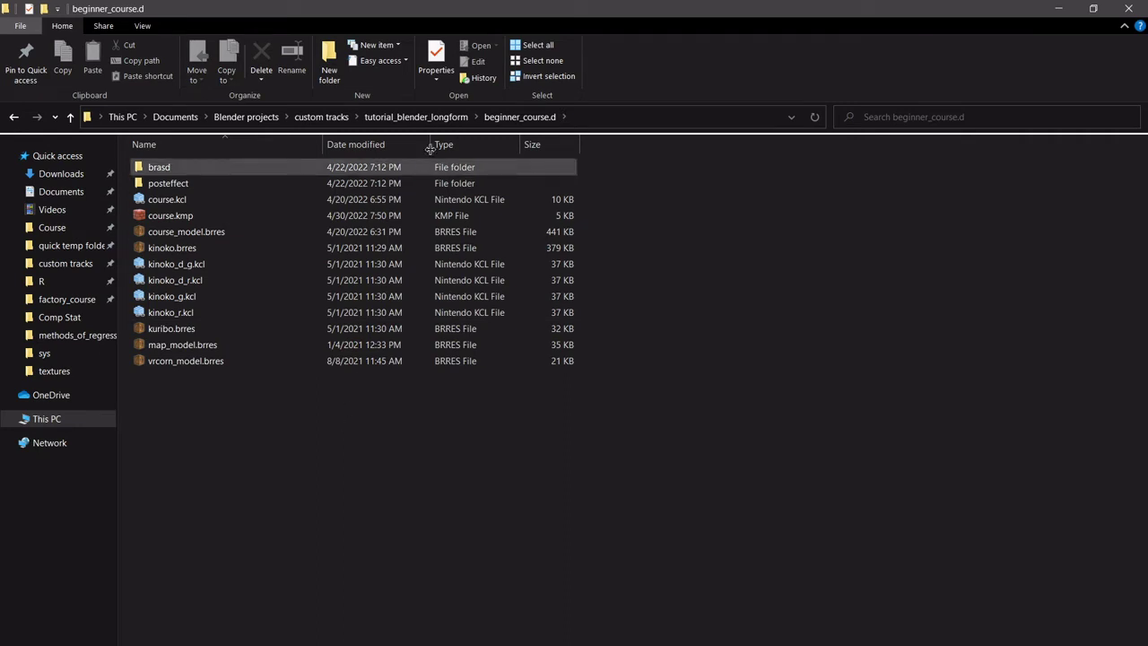
pyautogui.click(434, 118)
pyautogui.doubleClick(248, 185)
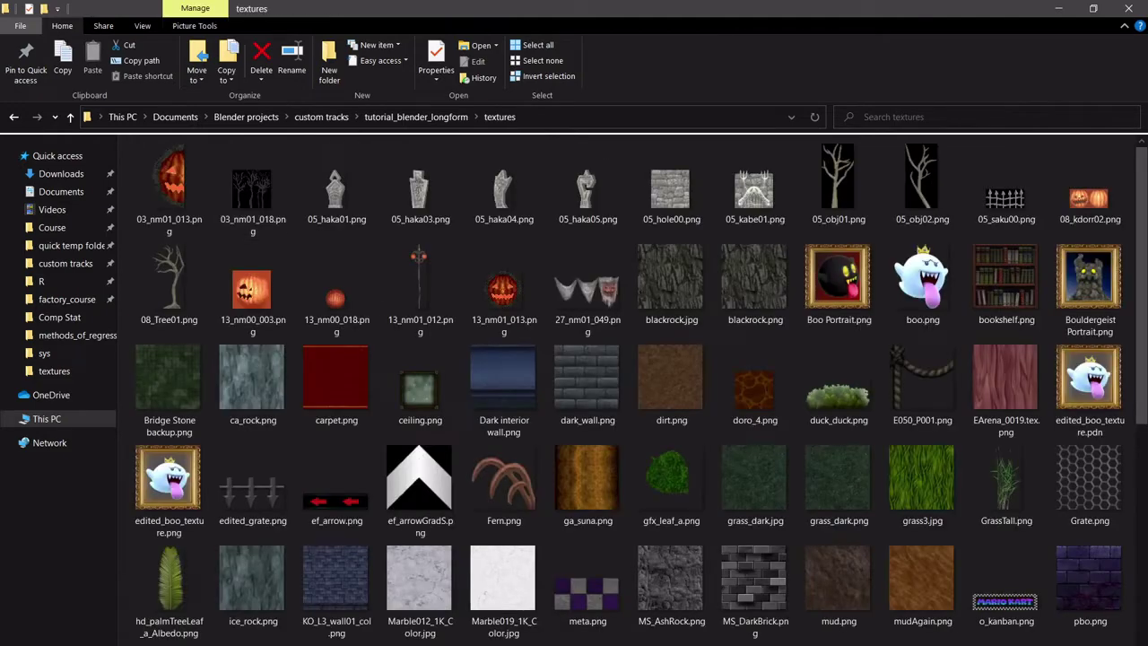
# Copy v2KCL.kcl and v2.brres from the textures folder.
pyautogui.scroll(-10, 721, 592)
pyautogui.click(252, 623)
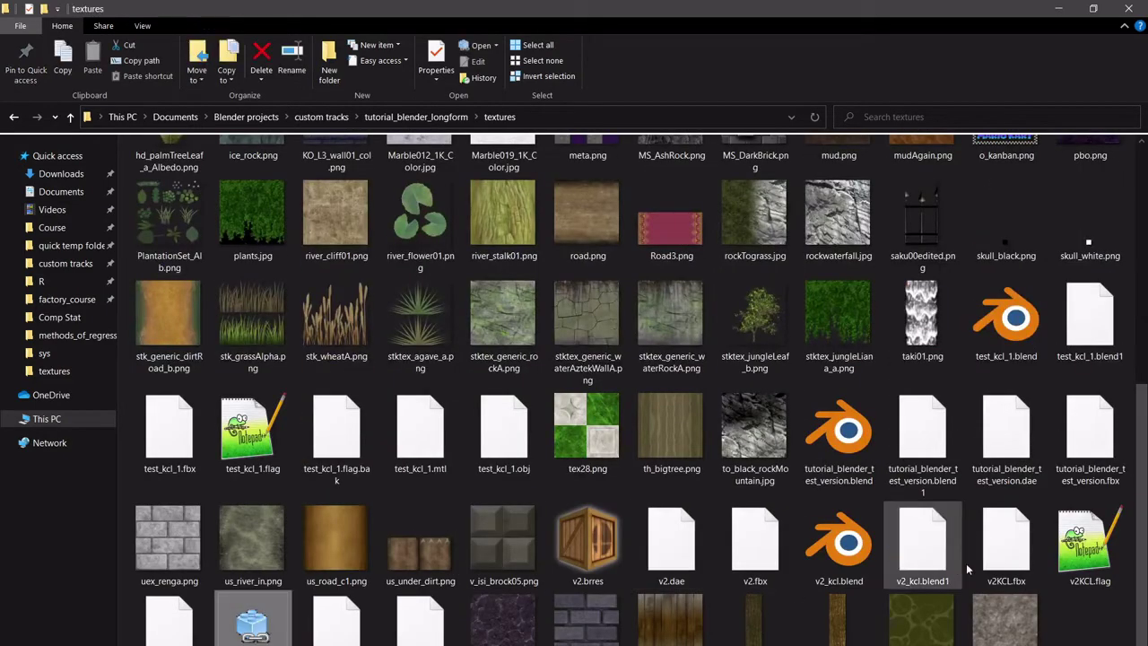
pyautogui.click(604, 548)
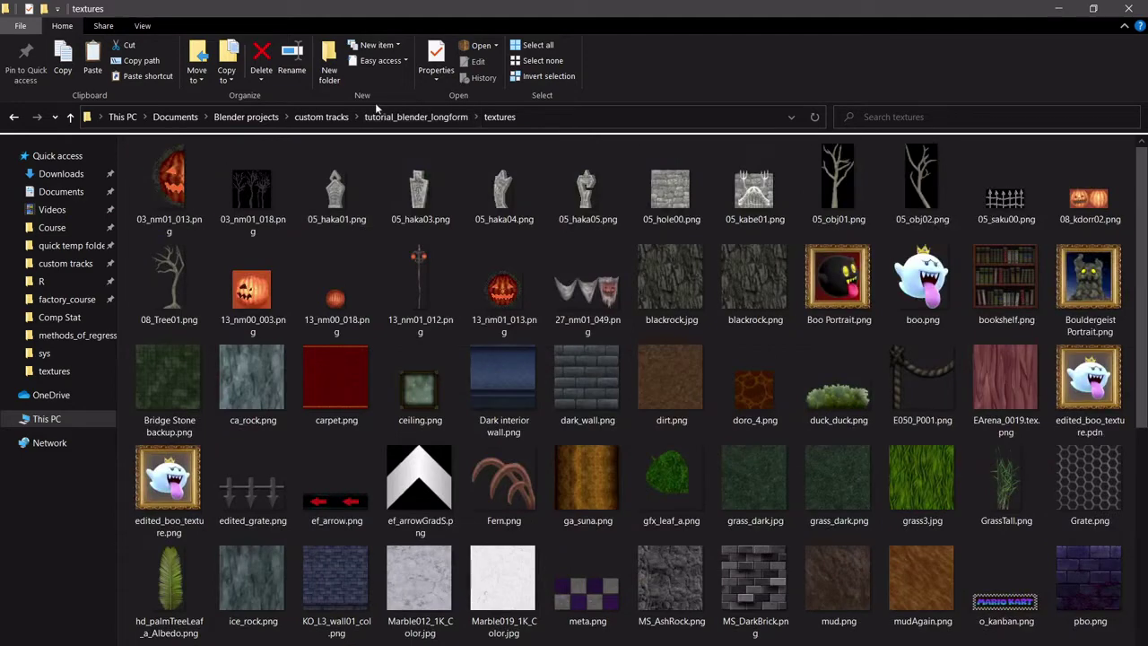
# Paste v2KCL.kcl and v2.brres into the beginner_course.d folder under tutorial_blender_longform.
pyautogui.click(368, 117)
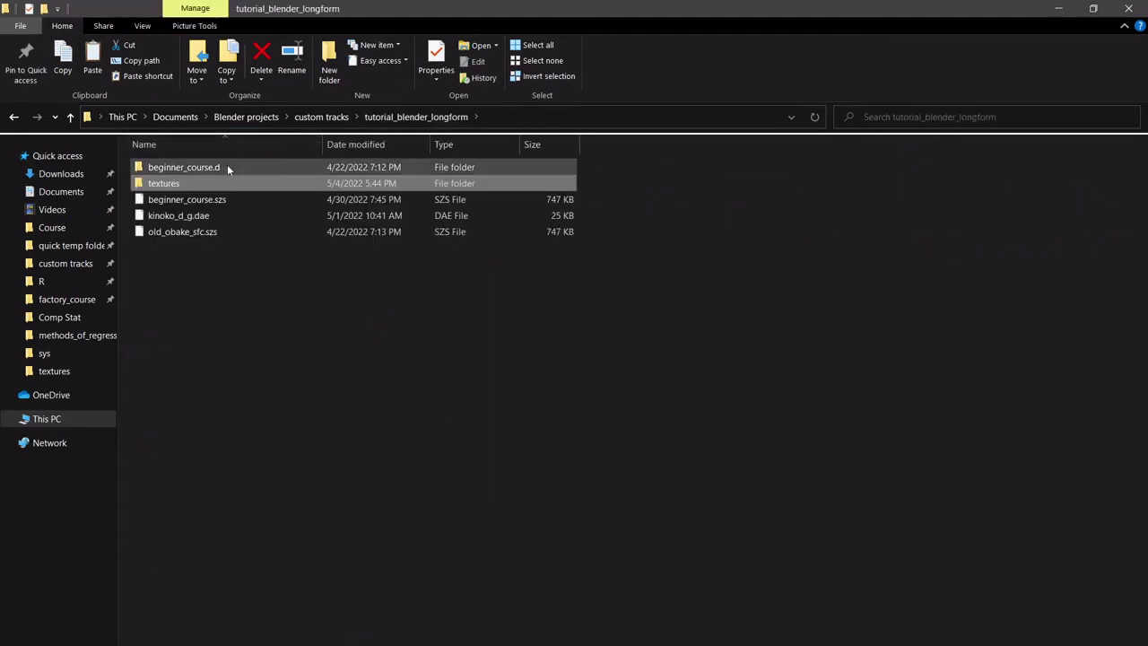
pyautogui.doubleClick(223, 168)
pyautogui.hotkey('ctrl', 'v')
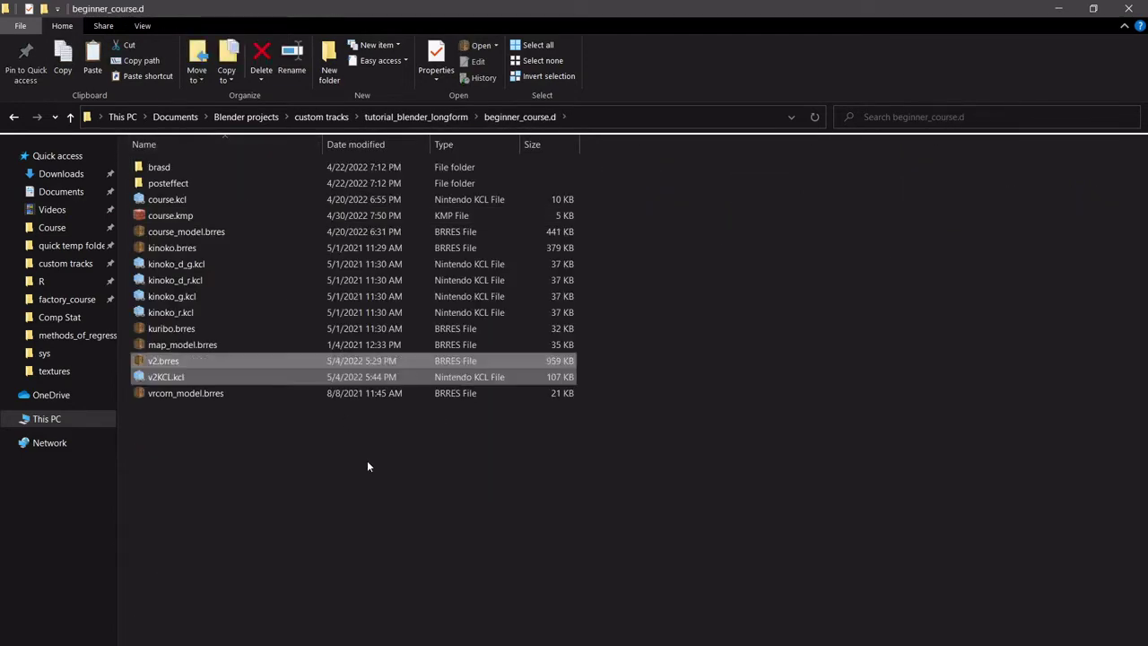
# Delete the old course_model.brres and rename v2.brres as course_model.brres.
pyautogui.click(218, 232)
pyautogui.press('Delete')
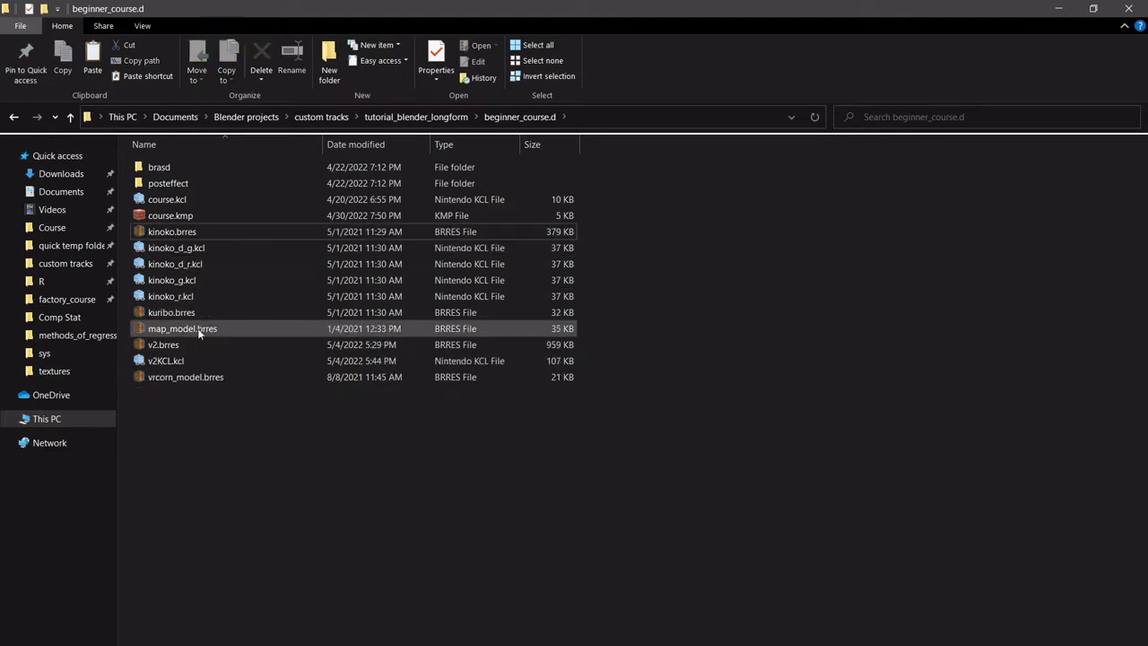
pyautogui.click(199, 339)
pyautogui.press('F2')
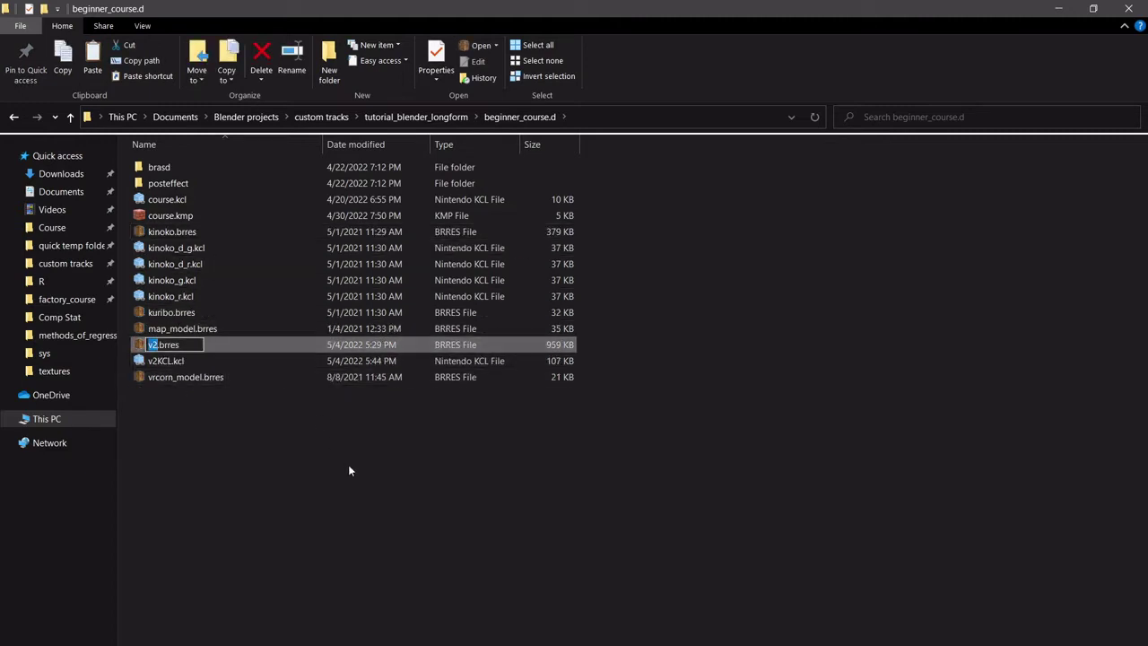
pyautogui.write('course_model')
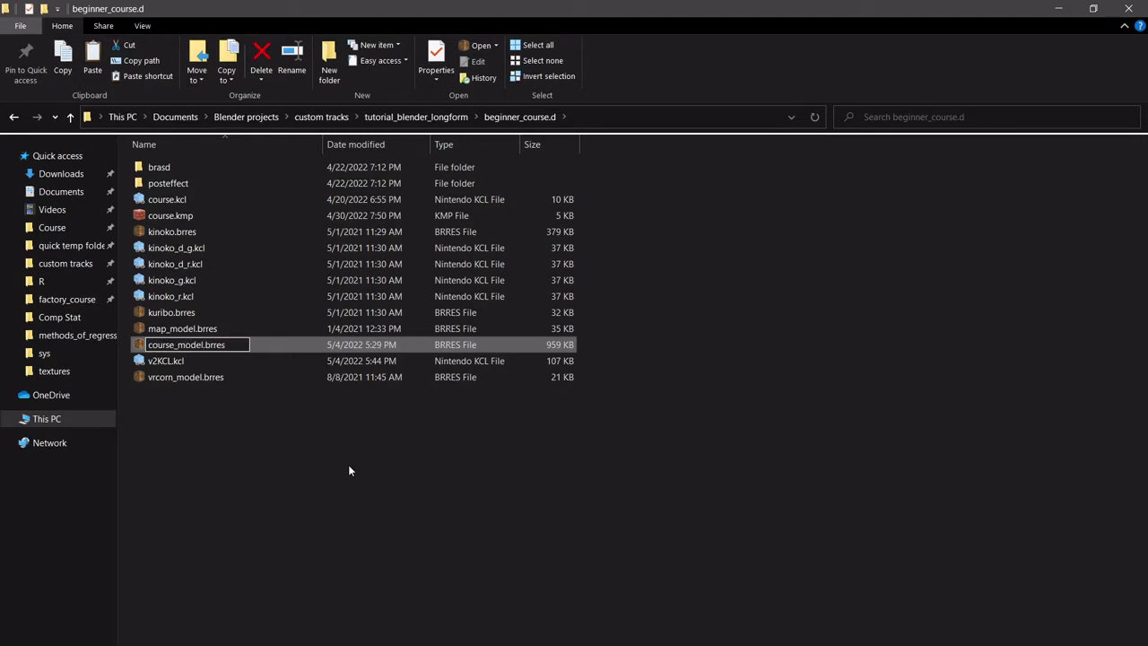
pyautogui.press('Return')
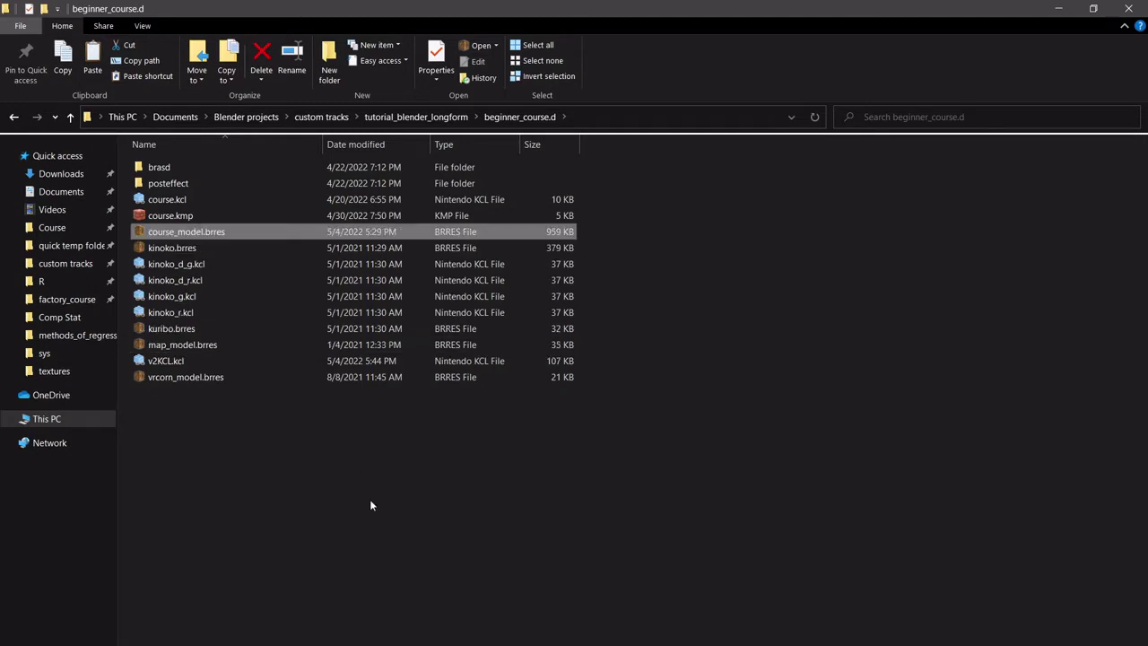
# Delete the old course.kcl and rename v2KCL.kcl as course.kcl.
pyautogui.click(201, 415)
pyautogui.click(215, 360)
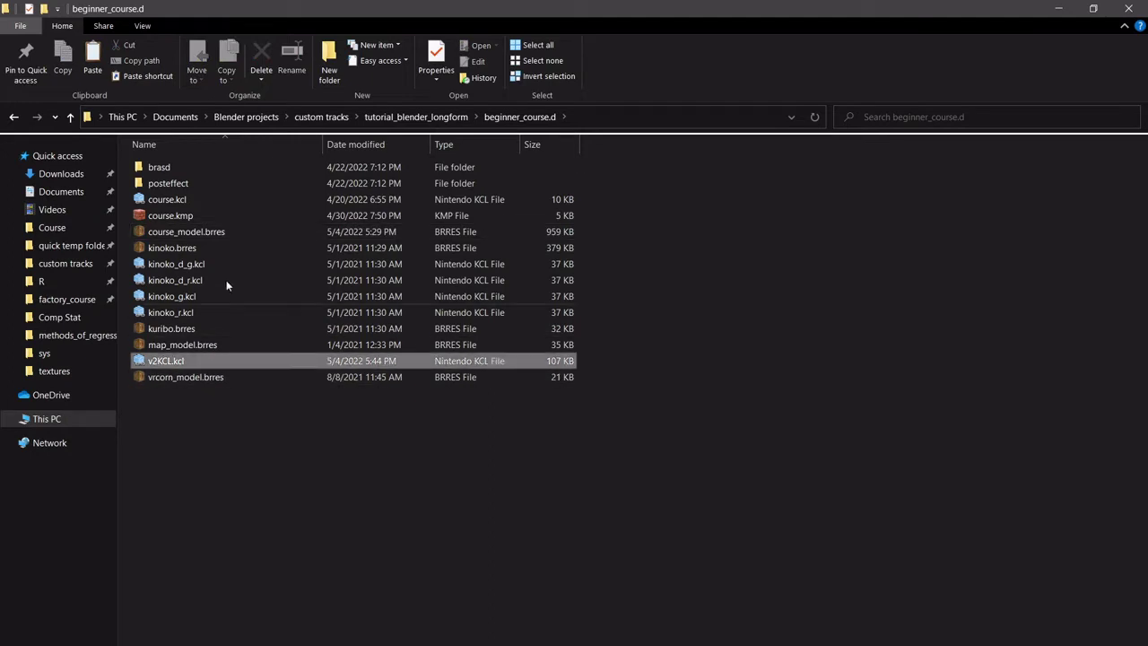
pyautogui.click(184, 199)
pyautogui.keyDown('ctrl'); pyautogui.click(197, 298); pyautogui.keyUp('ctrl')
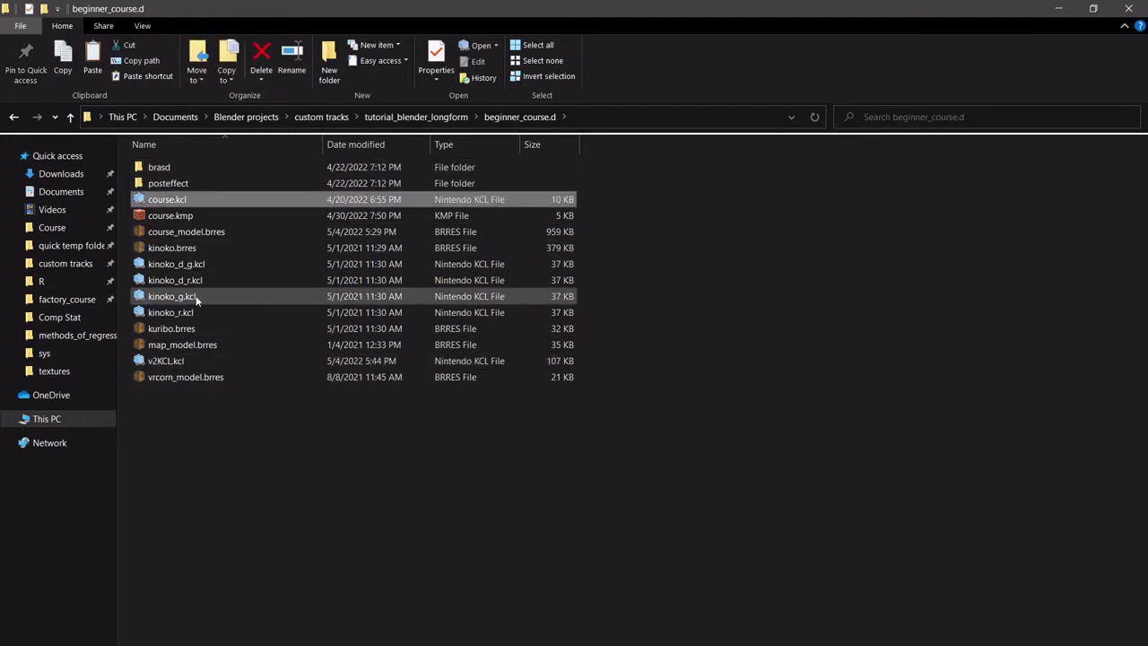
pyautogui.press('Delete')
pyautogui.click(184, 345)
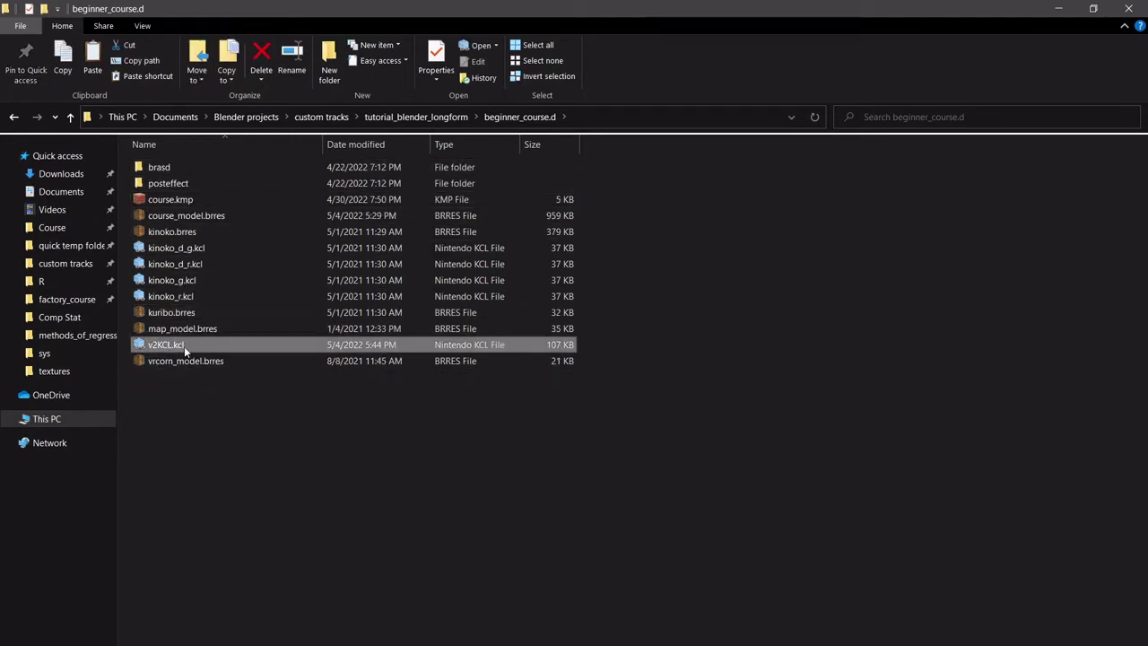
pyautogui.press('F2')
pyautogui.write('course')
pyautogui.press('Return')
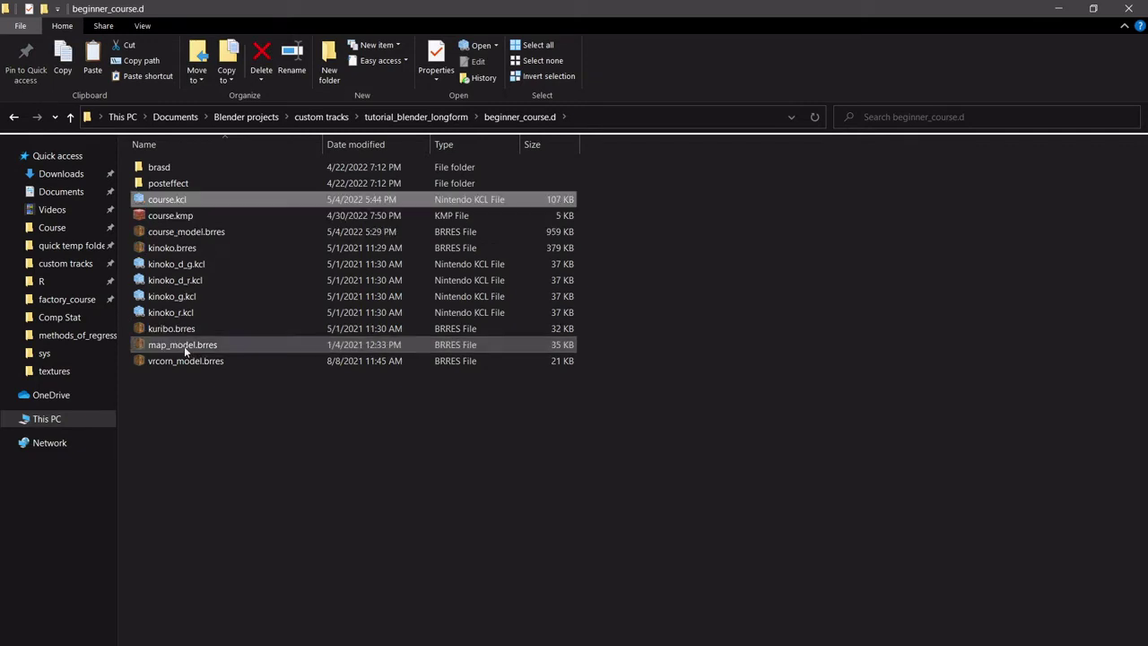
pyautogui.click(227, 360)
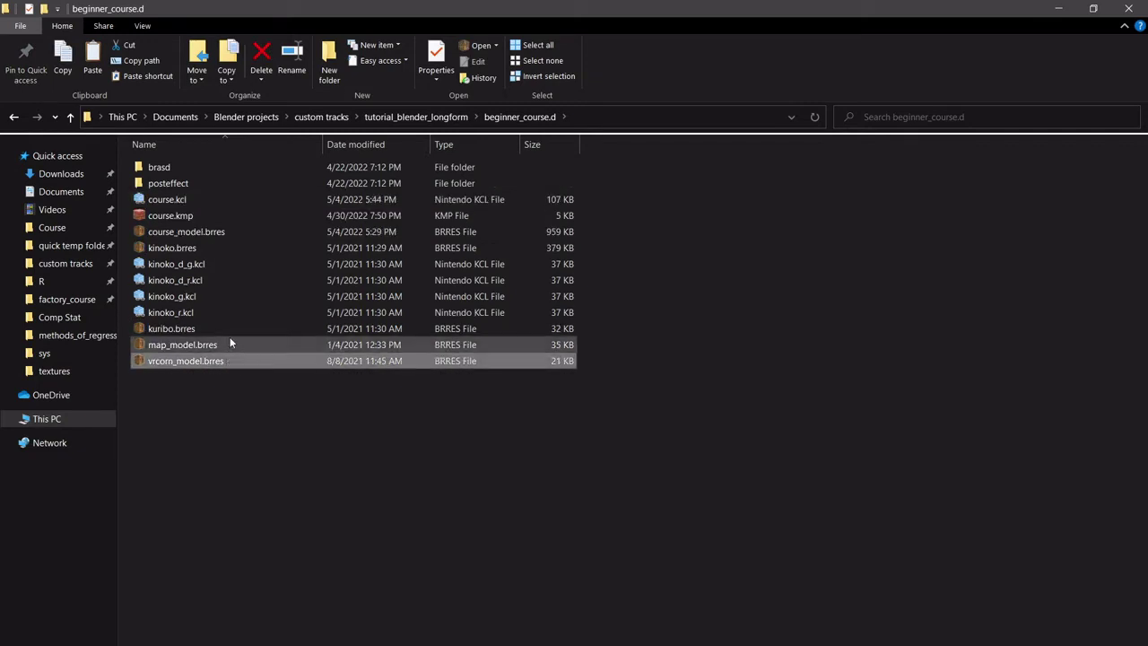
pyautogui.click(229, 339)
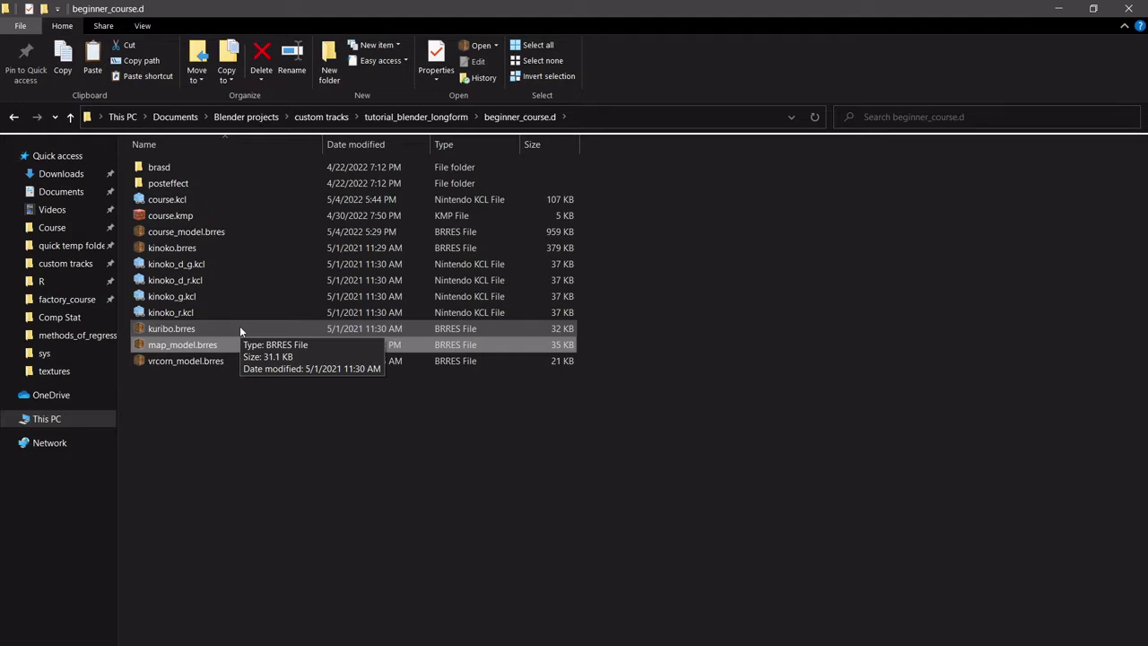
pyautogui.click(240, 325)
pyautogui.click(226, 390)
pyautogui.click(211, 332)
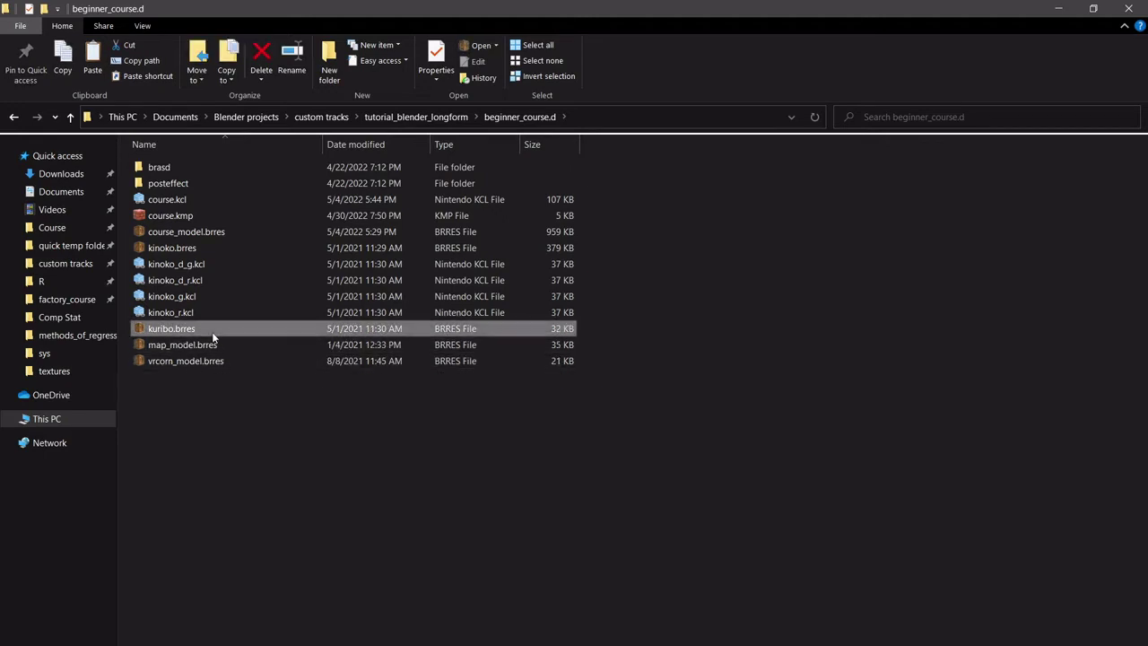
# Open course.kmp in Lorenzi's KMP Editor and move the starting point onto the white road beside the grey wall.
pyautogui.click(231, 215)
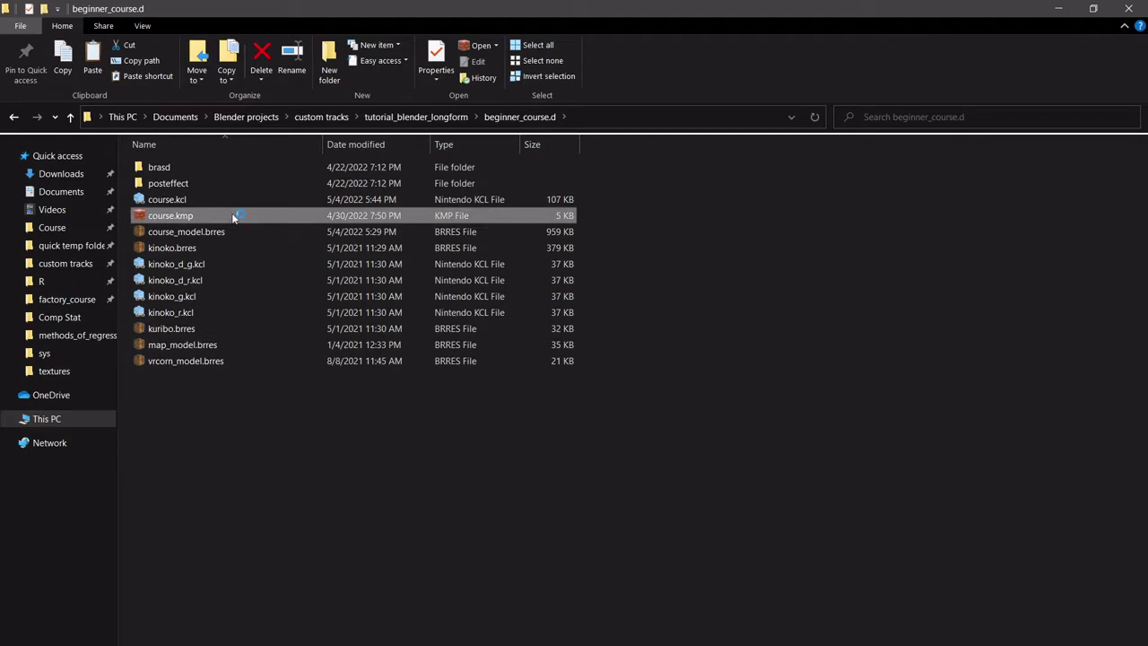
pyautogui.keyDown('ctrl'); pyautogui.click(220, 200); pyautogui.keyUp('ctrl')
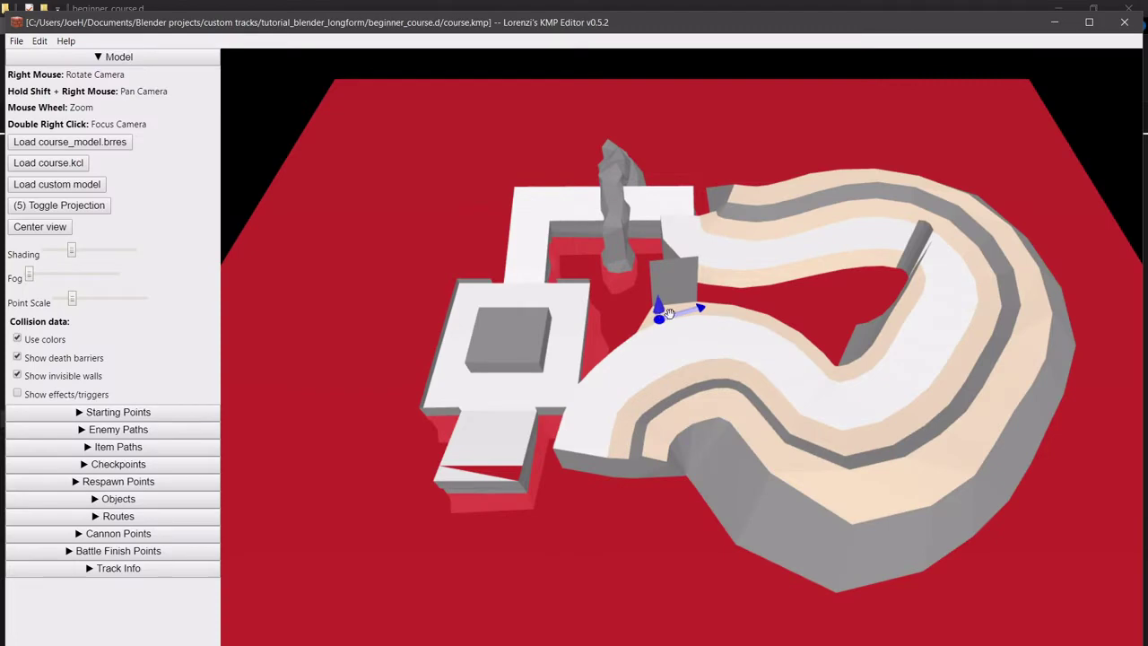
pyautogui.moveTo(669, 314); pyautogui.dragTo(708, 413, button='right')
pyautogui.moveTo(658, 337); pyautogui.dragTo(667, 362)
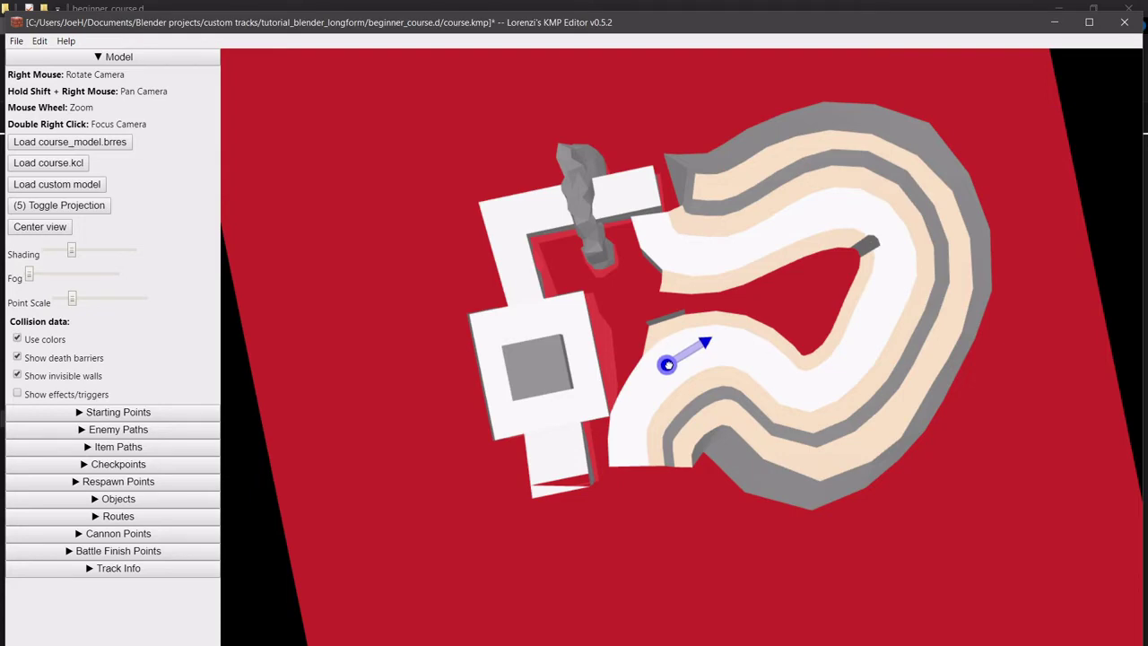
# Examine the starting point's placement on the road from above and from the side.
pyautogui.scroll(6, 673, 368)
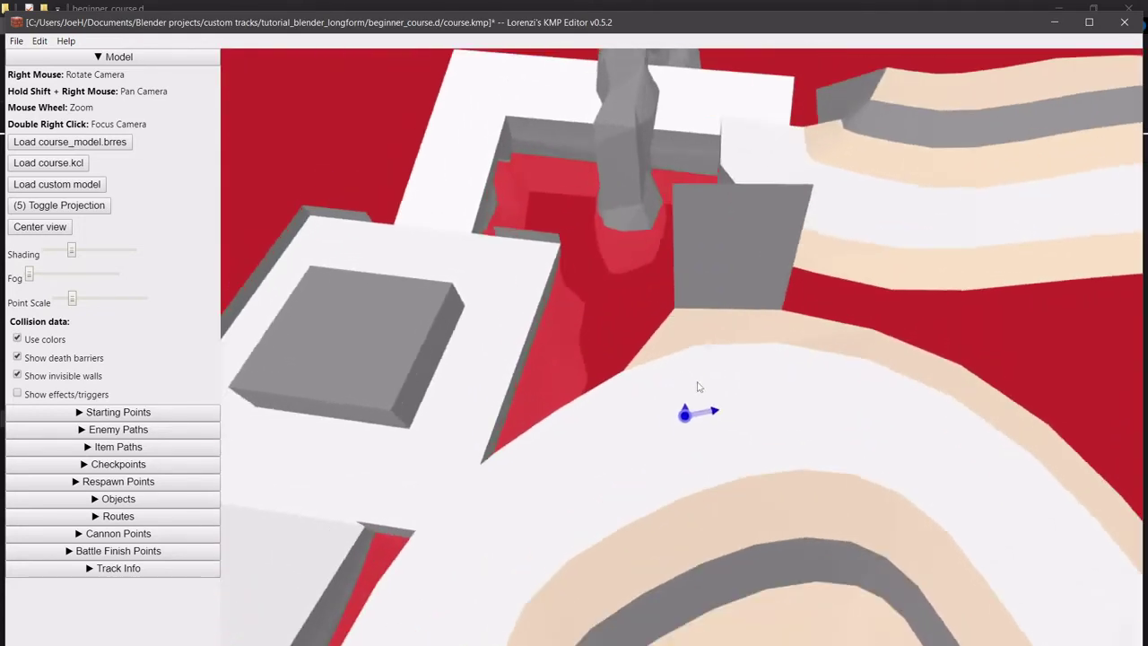
pyautogui.scroll(2, 700, 386)
pyautogui.moveTo(699, 386)
pyautogui.mouseDown(button='right')
pyautogui.moveTo(673, 374)
pyautogui.moveTo(691, 362)
pyautogui.moveTo(686, 395)
pyautogui.mouseUp(button='right')
pyautogui.scroll(-2, 683, 435)
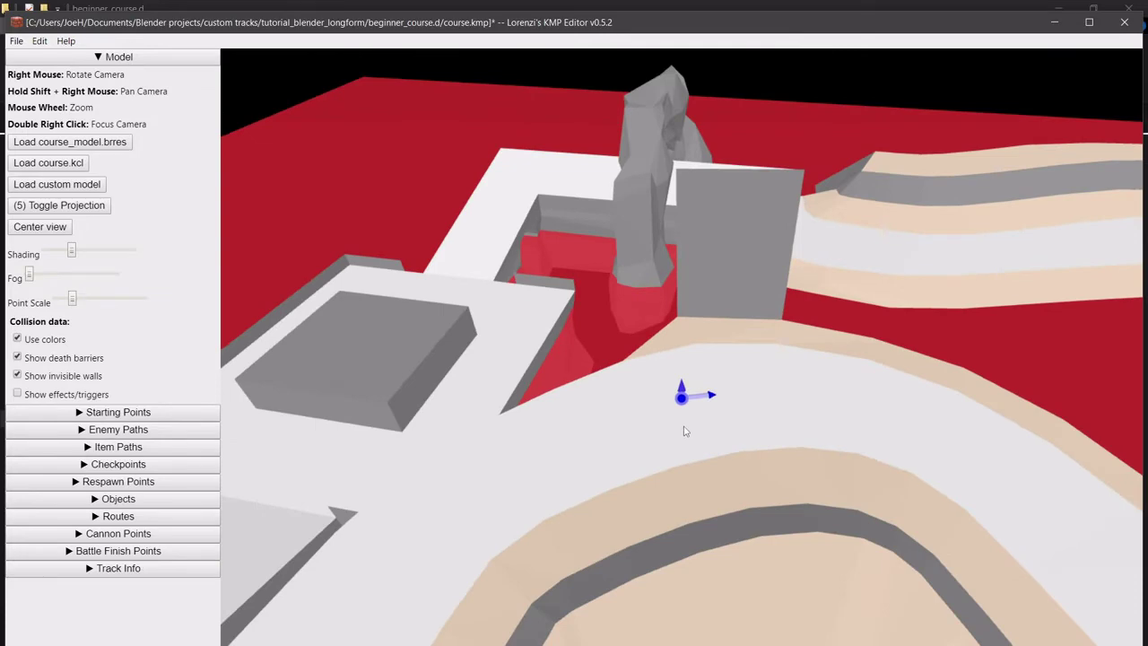
pyautogui.scroll(-3, 687, 421)
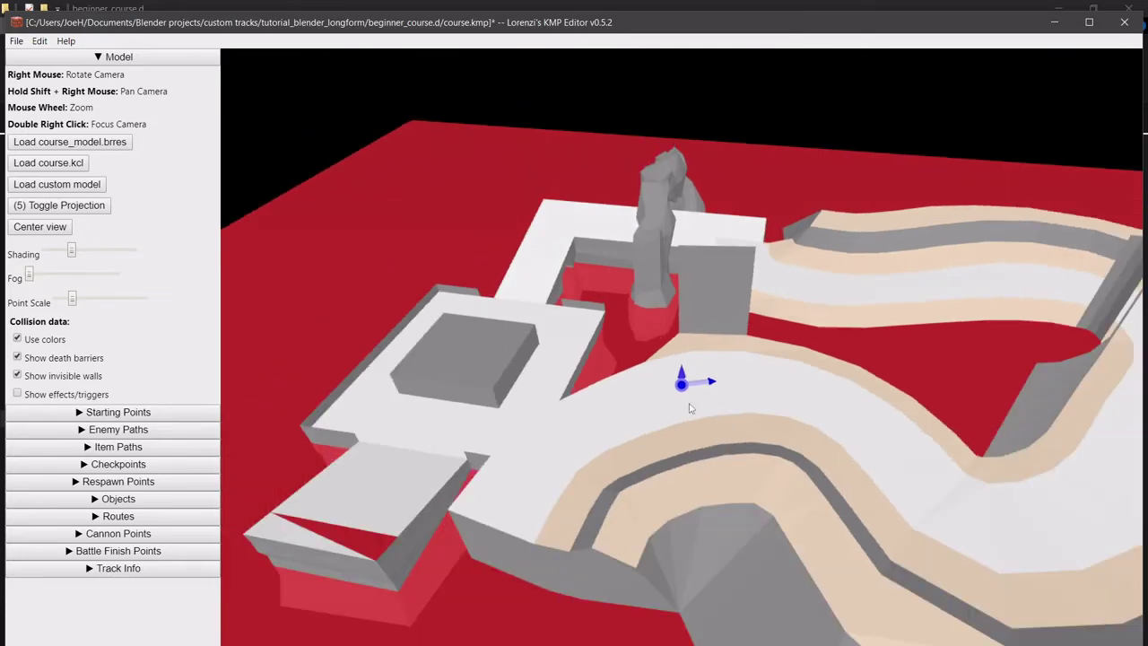
pyautogui.moveTo(679, 408); pyautogui.dragTo(687, 476, button='right')
pyautogui.scroll(5, 690, 475)
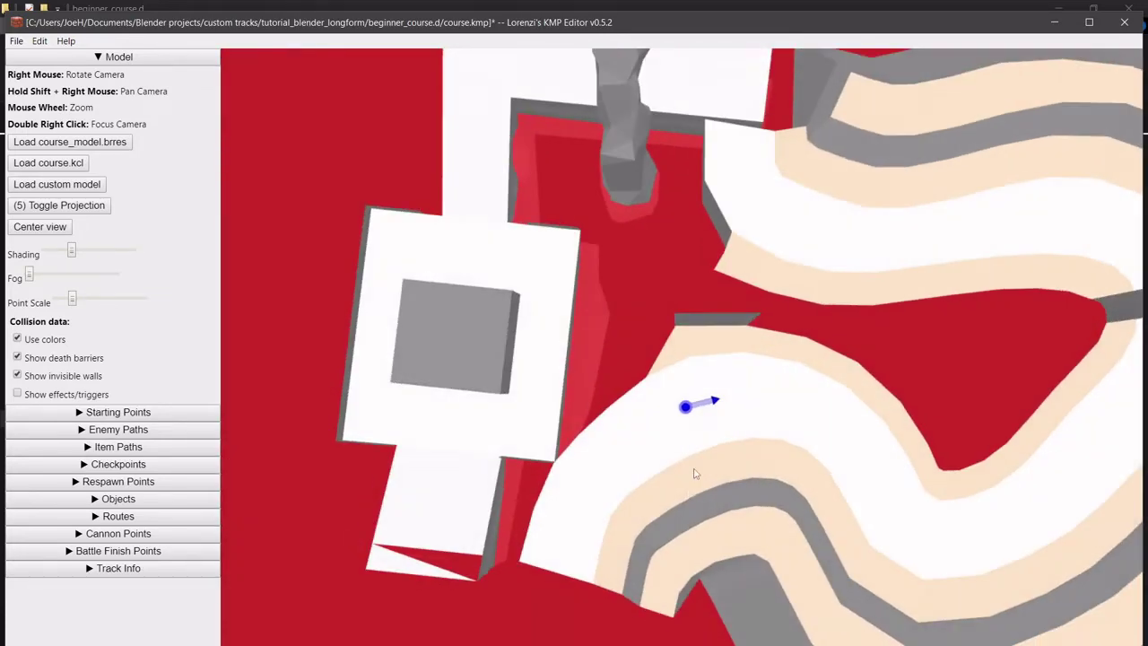
pyautogui.scroll(-3, 708, 394)
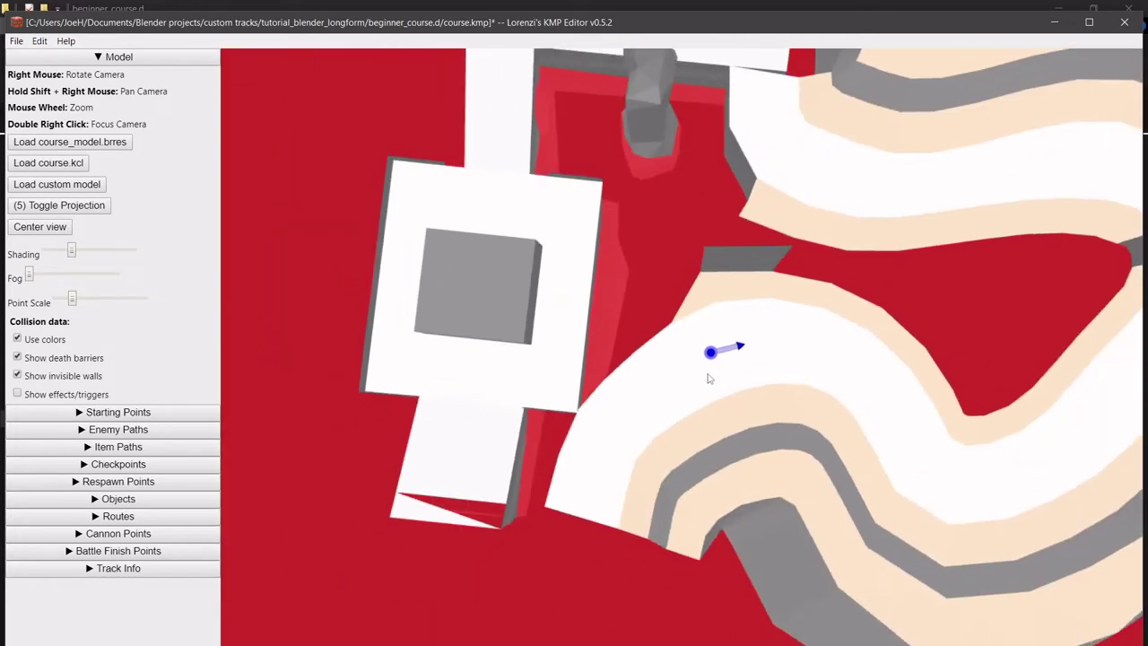
pyautogui.scroll(-3, 640, 394)
pyautogui.moveTo(640, 397); pyautogui.dragTo(634, 423, button='right')
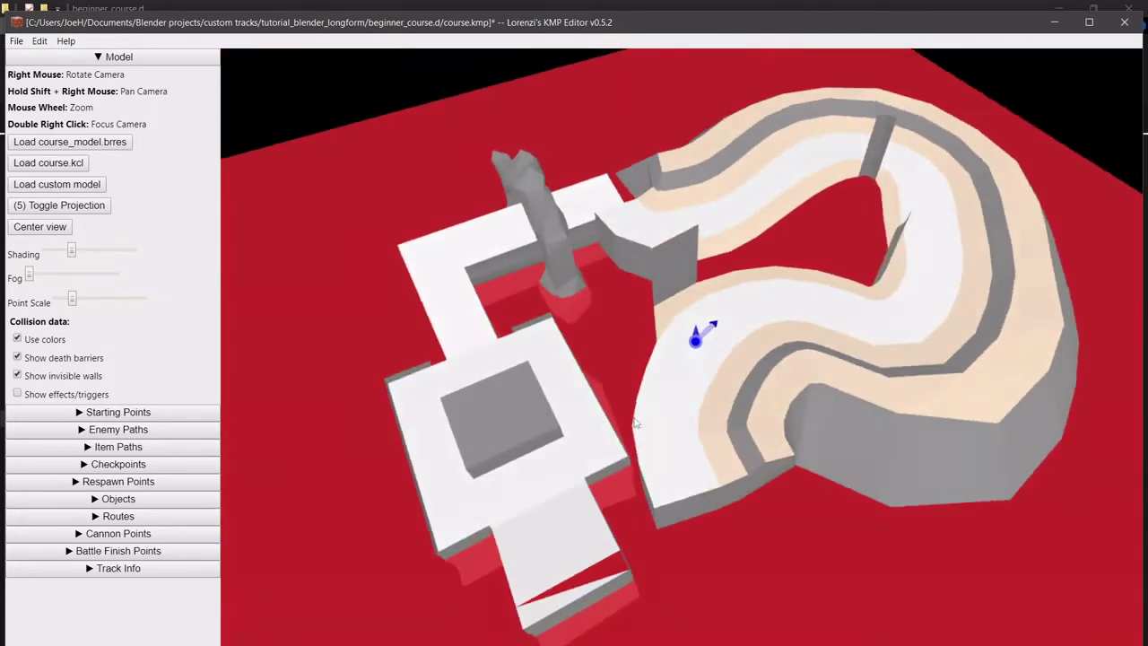
# Examine the collision model at the ramp beyond the square platform and along the curved road with its walls.
pyautogui.scroll(8, 674, 432)
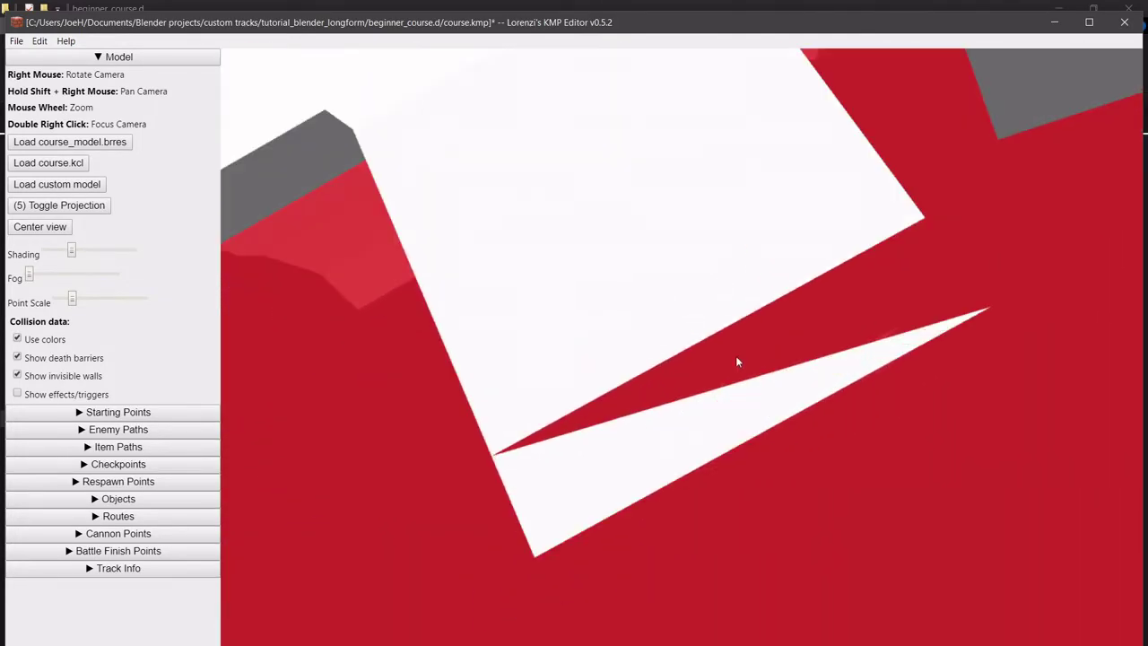
pyautogui.scroll(-6, 735, 361)
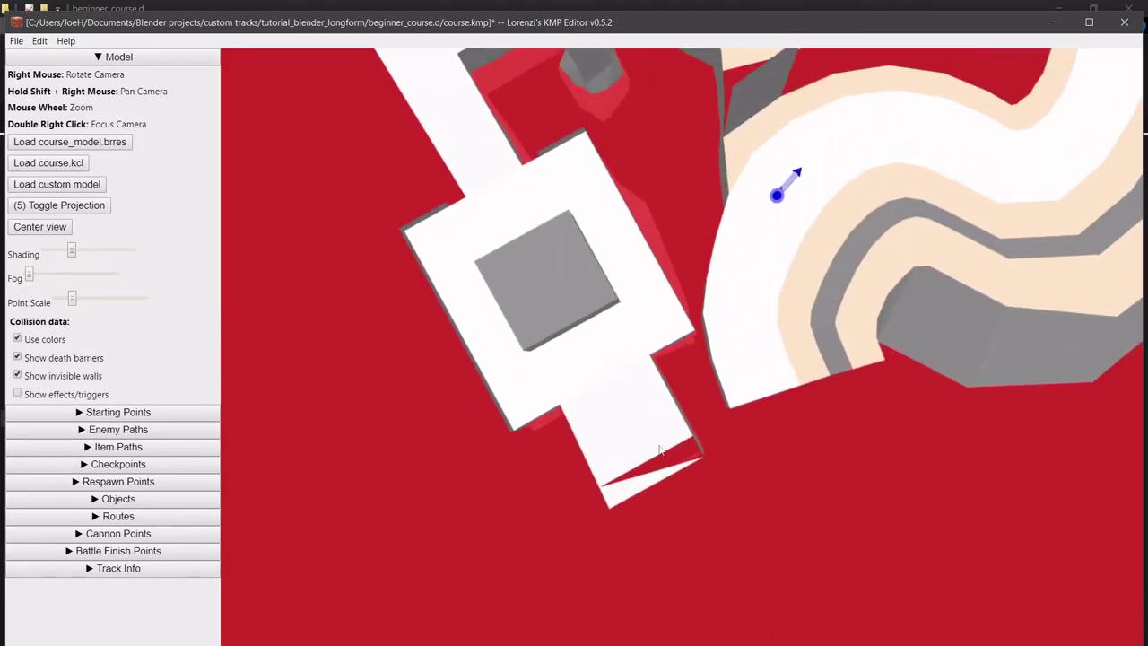
pyautogui.moveTo(661, 451); pyautogui.dragTo(615, 405, button='right')
pyautogui.scroll(3, 576, 386)
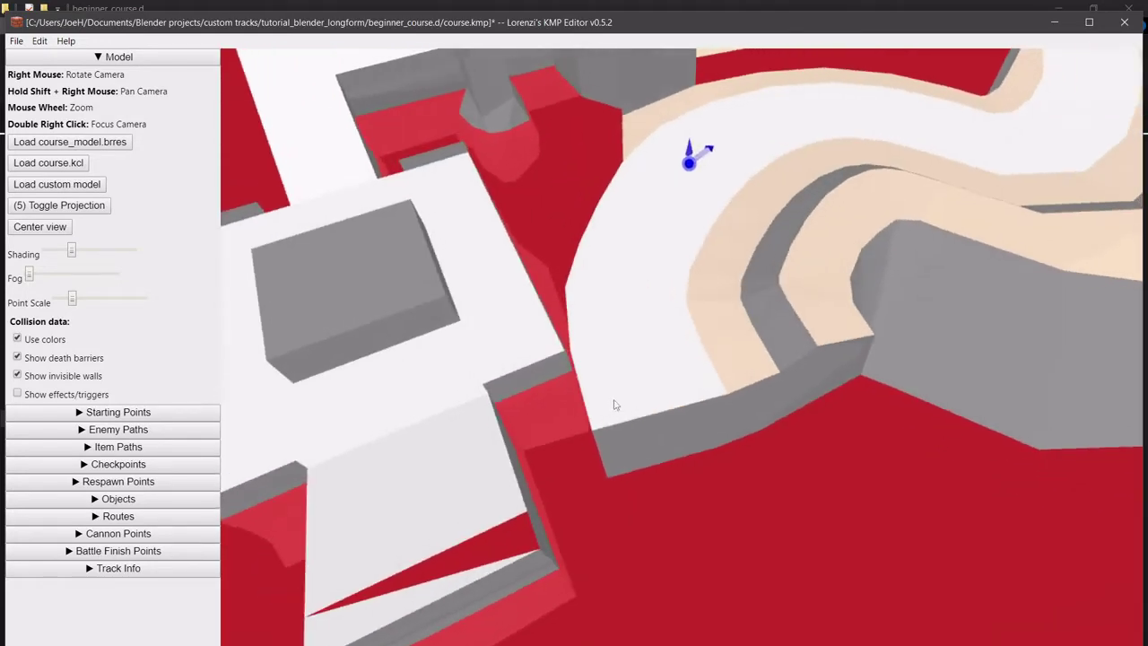
pyautogui.scroll(-5, 591, 466)
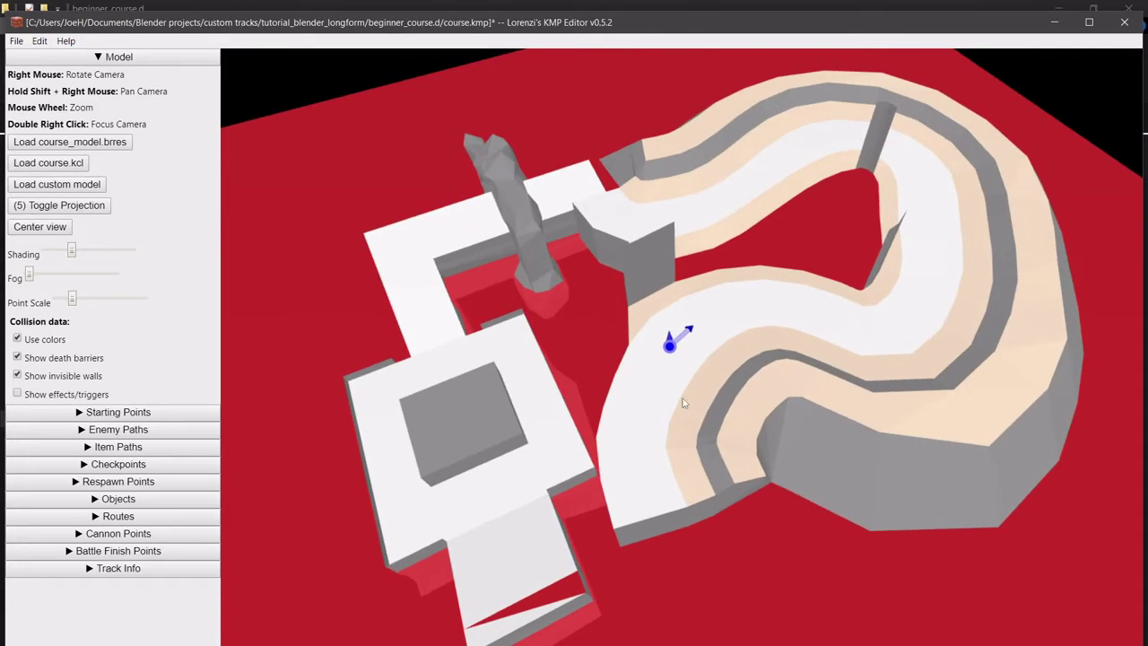
pyautogui.scroll(1, 699, 394)
pyautogui.moveTo(712, 387); pyautogui.dragTo(749, 420, button='right')
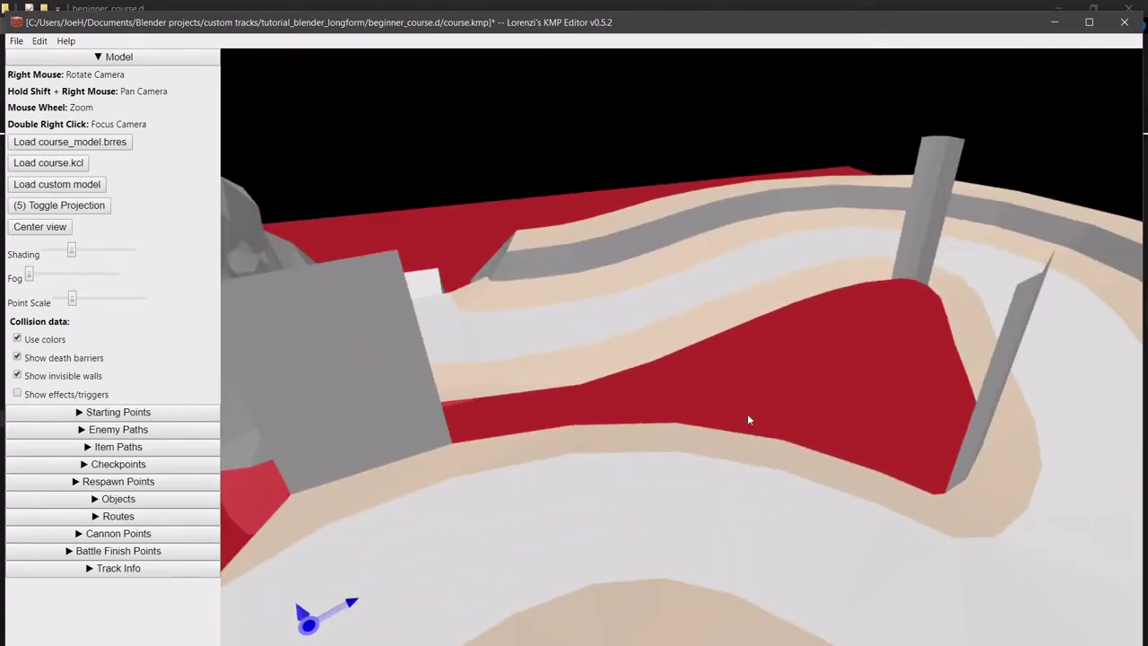
pyautogui.moveTo(829, 341); pyautogui.dragTo(787, 330, button='right')
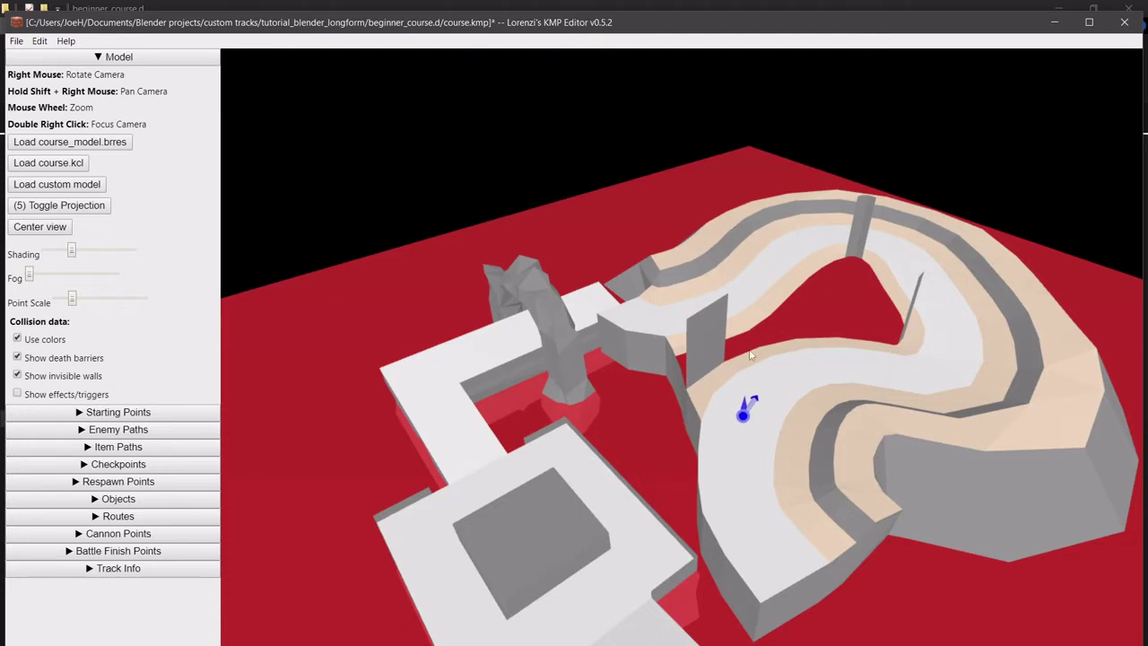
pyautogui.moveTo(714, 388); pyautogui.dragTo(707, 388, button='right')
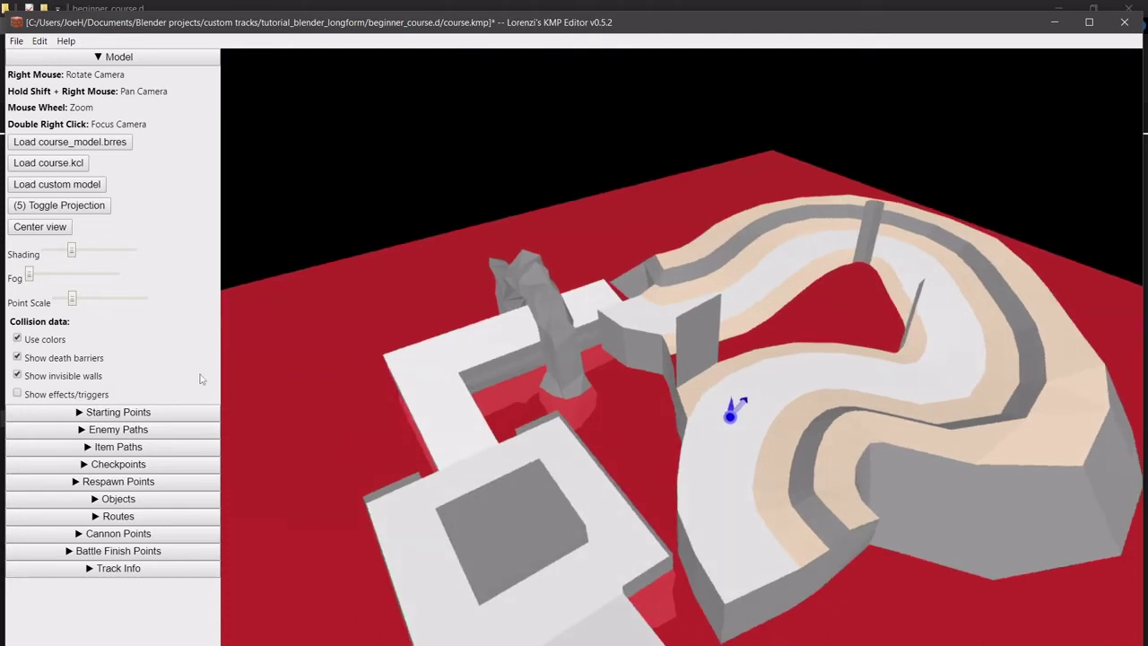
# Show the enemy paths from above and delete all of their existing points.
pyautogui.click(150, 428)
pyautogui.moveTo(717, 400); pyautogui.dragTo(743, 518, button='right')
pyautogui.scroll(-2, 745, 480)
pyautogui.scroll(2, 745, 433)
pyautogui.keyDown('shift'); pyautogui.moveTo(748, 469); pyautogui.dragTo(722, 416, button='right'); pyautogui.keyUp('shift')
pyautogui.scroll(-1, 708, 408)
pyautogui.scroll(1, 530, 427)
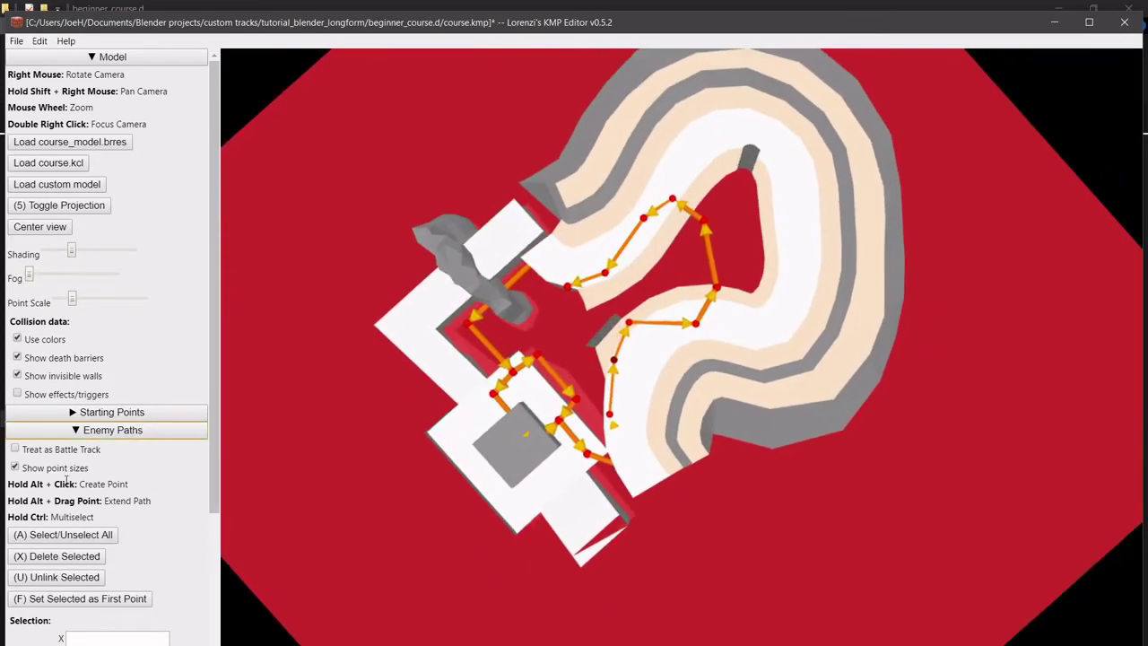
pyautogui.click(63, 536)
pyautogui.click(65, 557)
# Create a closed enemy path around the whole track, branching around both sides of the block on the square platform.
pyautogui.keyDown('alt'); pyautogui.click(626, 372); pyautogui.keyUp('alt')
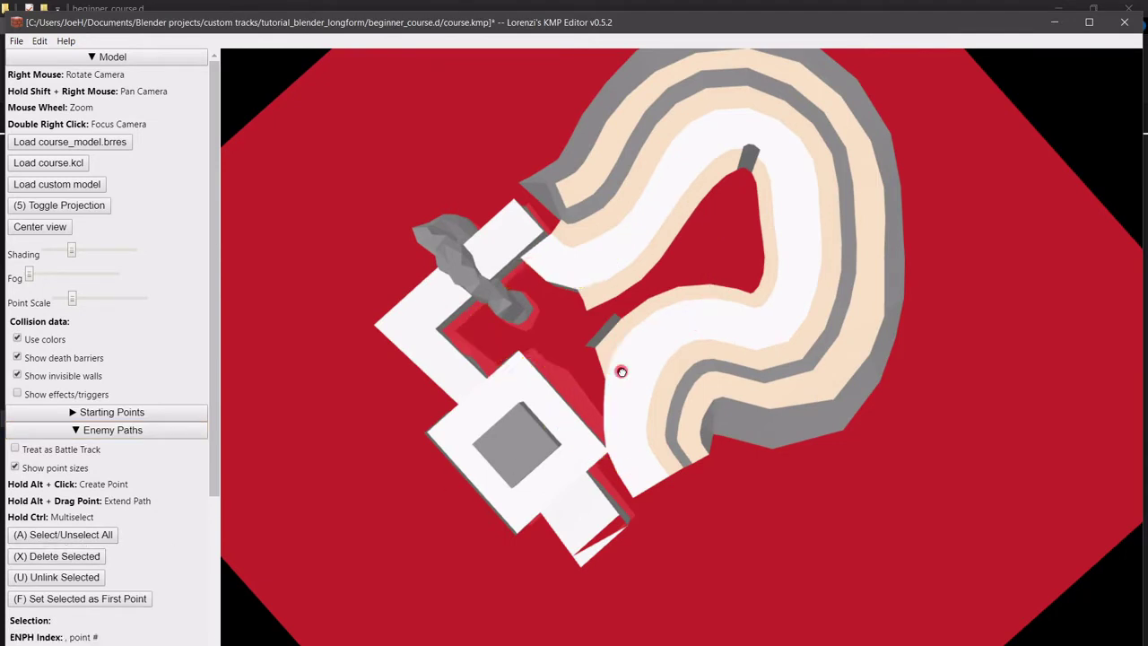
pyautogui.moveTo(631, 372)
pyautogui.keyDown('alt'); pyautogui.mouseDown()
pyautogui.moveTo(677, 322)
pyautogui.moveTo(785, 325)
pyautogui.moveTo(807, 230)
pyautogui.moveTo(803, 193)
pyautogui.moveTo(770, 131)
pyautogui.moveTo(703, 134)
pyautogui.moveTo(648, 220)
pyautogui.moveTo(593, 264)
pyautogui.moveTo(505, 249)
pyautogui.moveTo(404, 330)
pyautogui.moveTo(471, 394)
pyautogui.moveTo(475, 421)
pyautogui.moveTo(450, 443)
pyautogui.moveTo(500, 509)
pyautogui.moveTo(563, 490)
pyautogui.moveTo(598, 547)
pyautogui.moveTo(679, 544)
pyautogui.moveTo(689, 500)
pyautogui.moveTo(642, 467)
pyautogui.moveTo(633, 382)
pyautogui.mouseUp(); pyautogui.keyUp('alt')
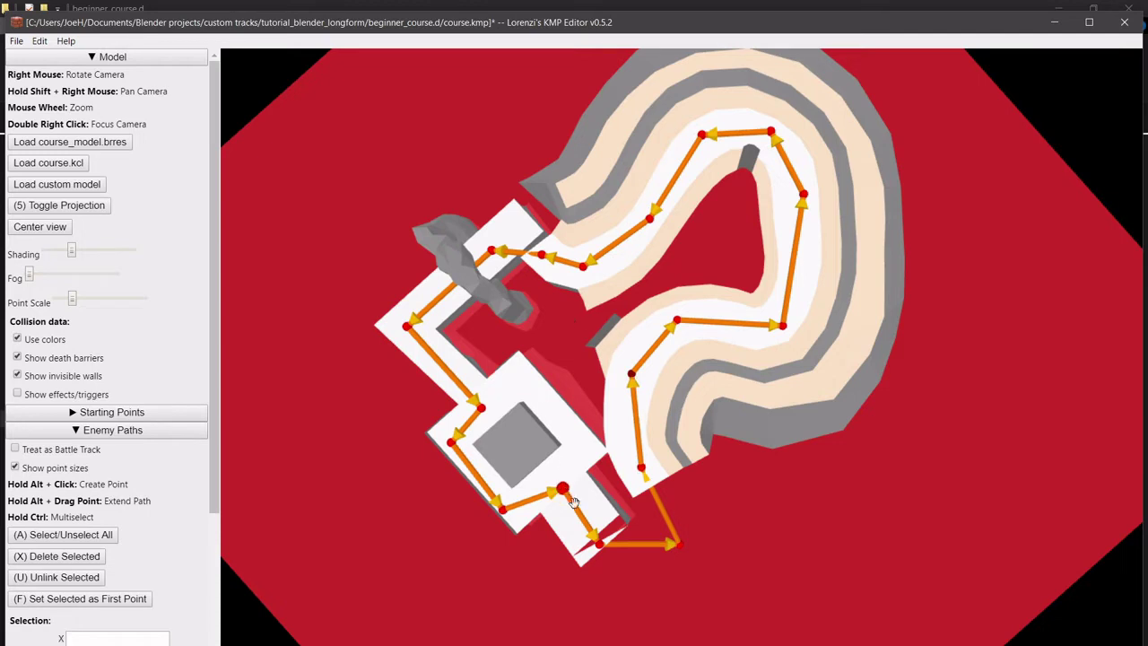
pyautogui.click(482, 406)
pyautogui.keyDown('alt'); pyautogui.moveTo(493, 399); pyautogui.dragTo(562, 489); pyautogui.keyUp('alt')
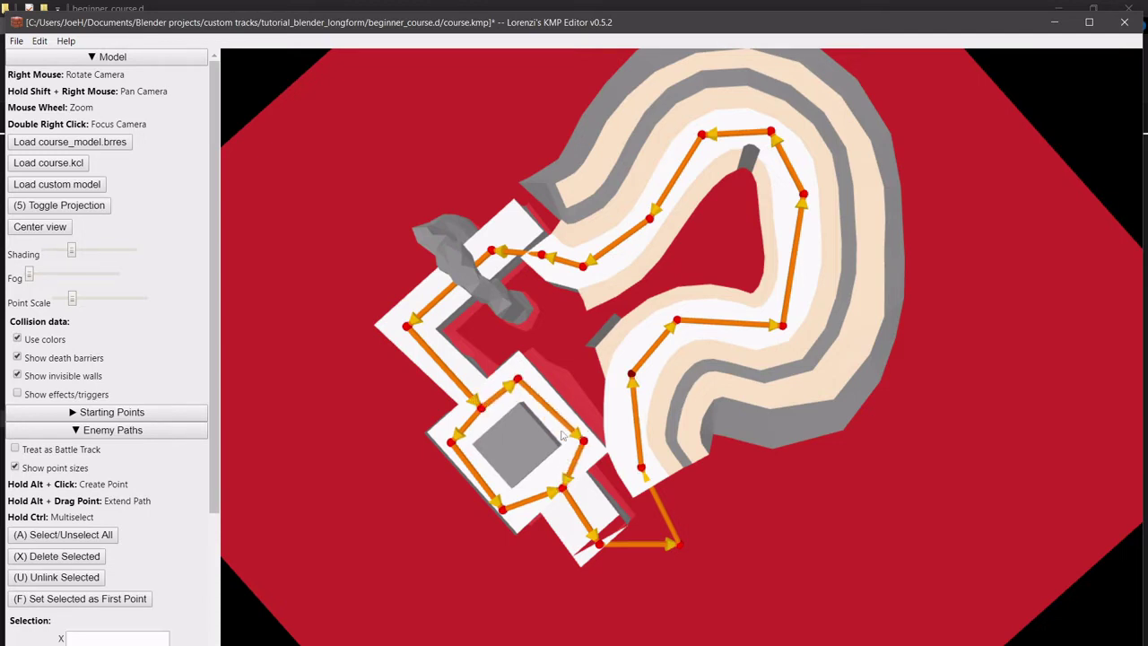
# Examine the first enemy point's size and the available options of its Setting 1 and Setting 2.
pyautogui.scroll(-3, 11, 481)
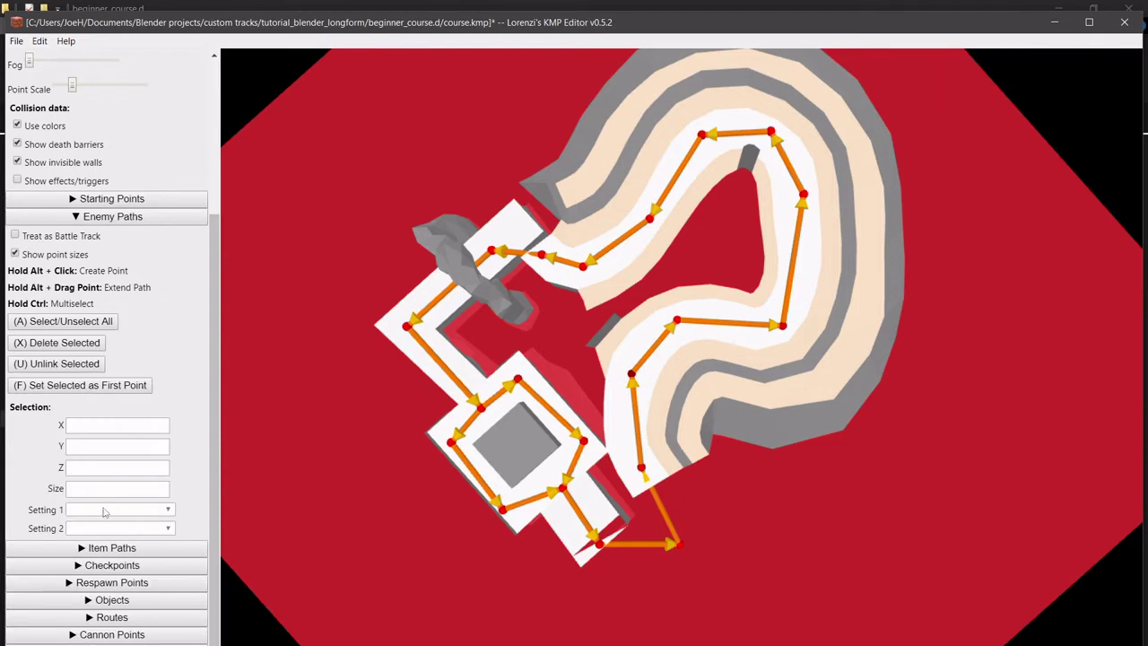
pyautogui.click(631, 371)
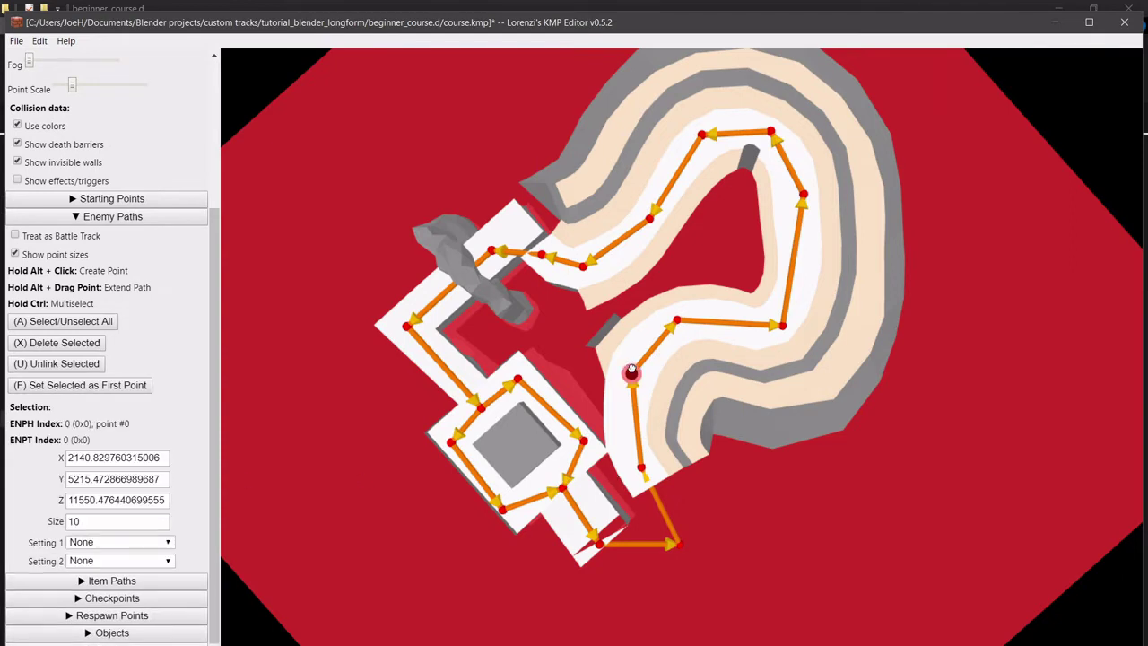
pyautogui.click(107, 542)
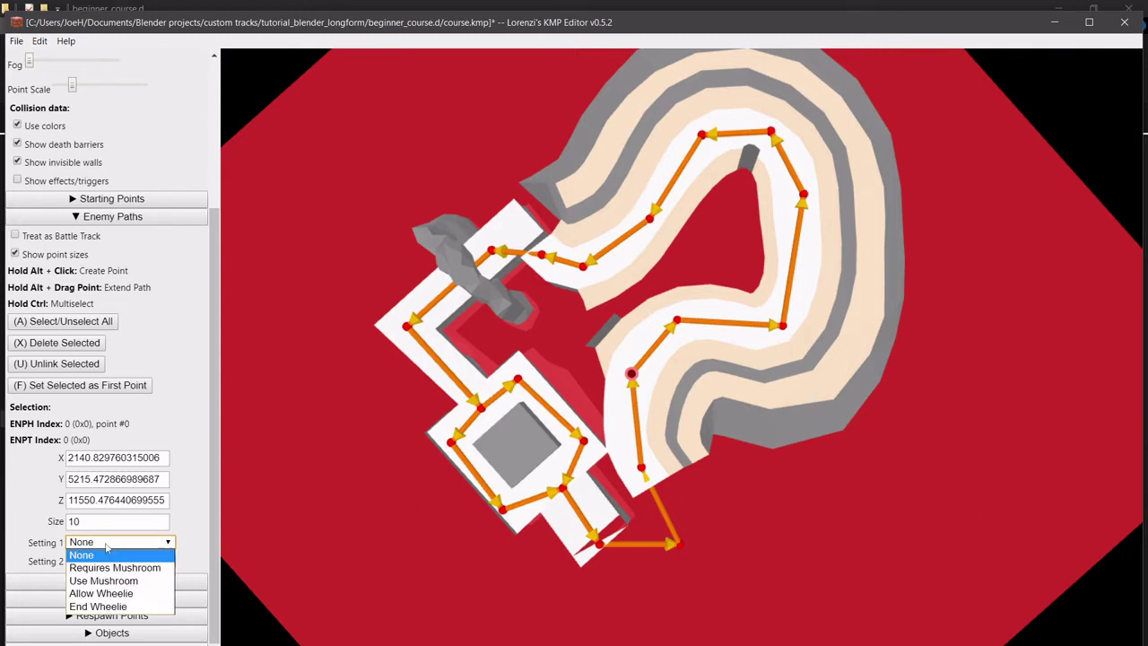
pyautogui.click(39, 510)
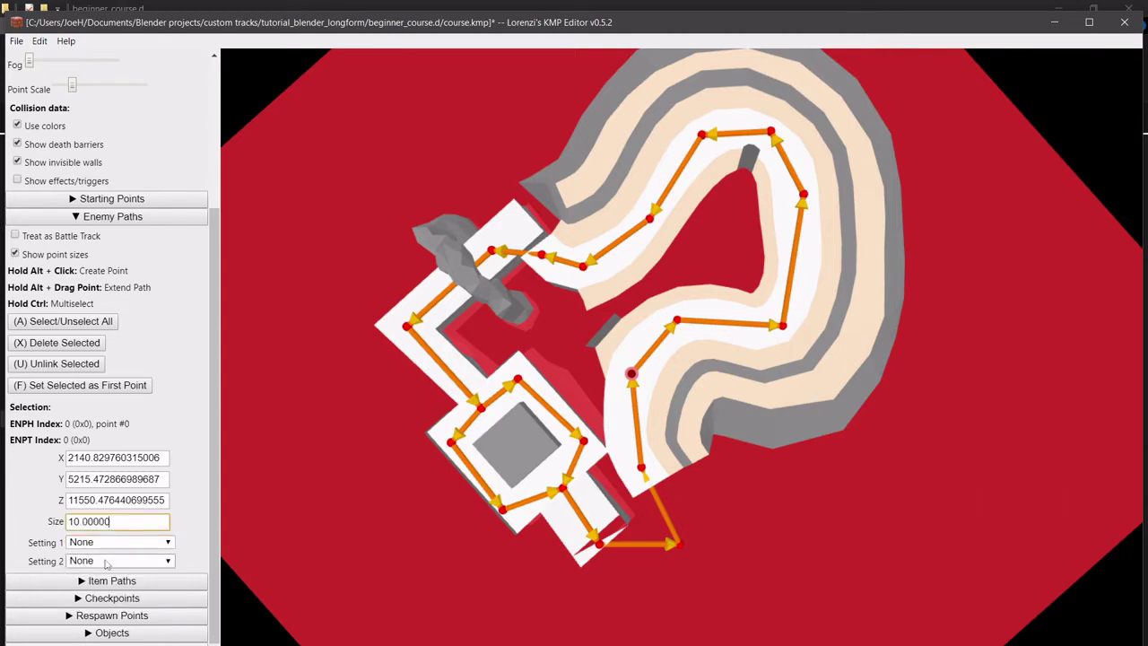
pyautogui.click(102, 561)
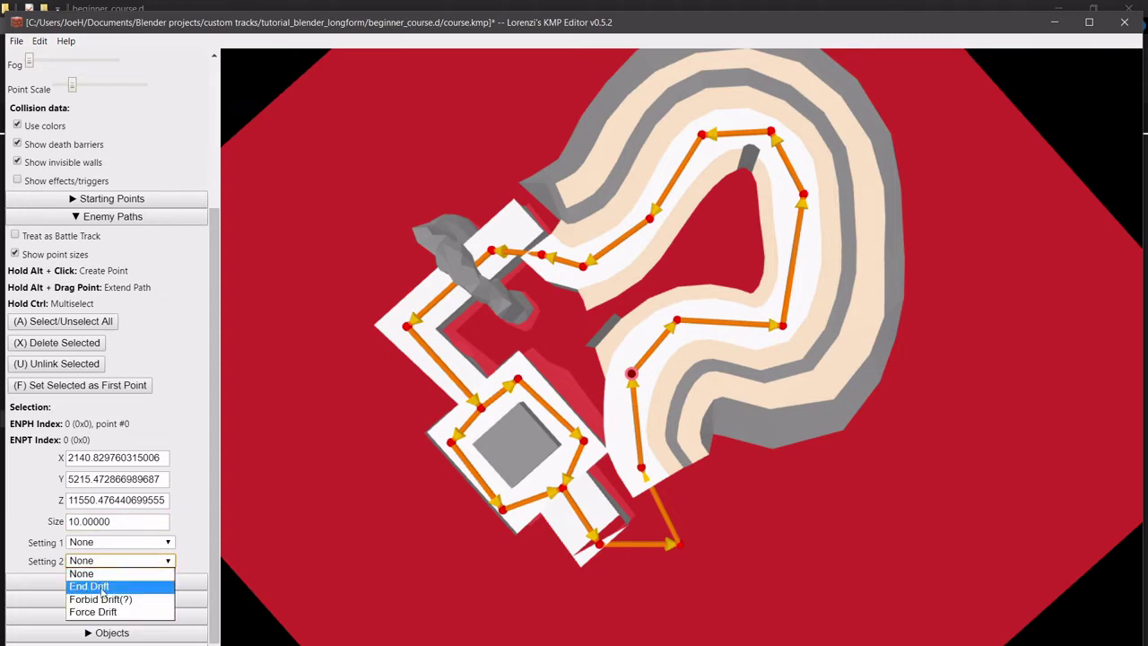
pyautogui.click(90, 573)
pyautogui.click(114, 525)
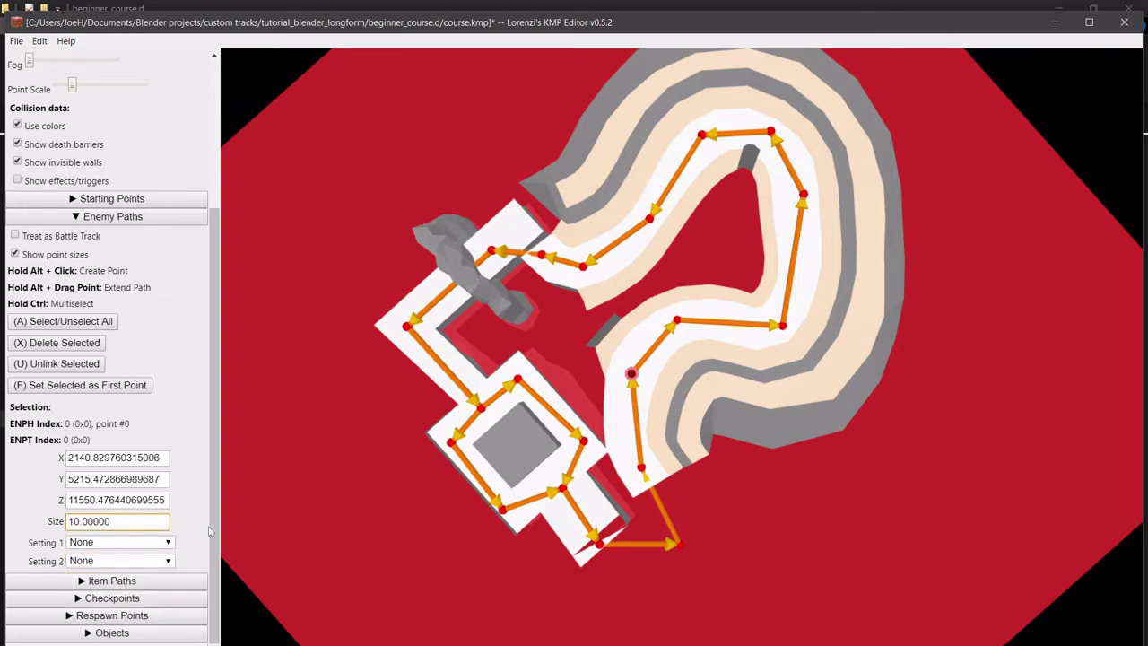
# Check the enemy points' size circles against the road width up close and save course.kmp.
pyautogui.scroll(5, 583, 405)
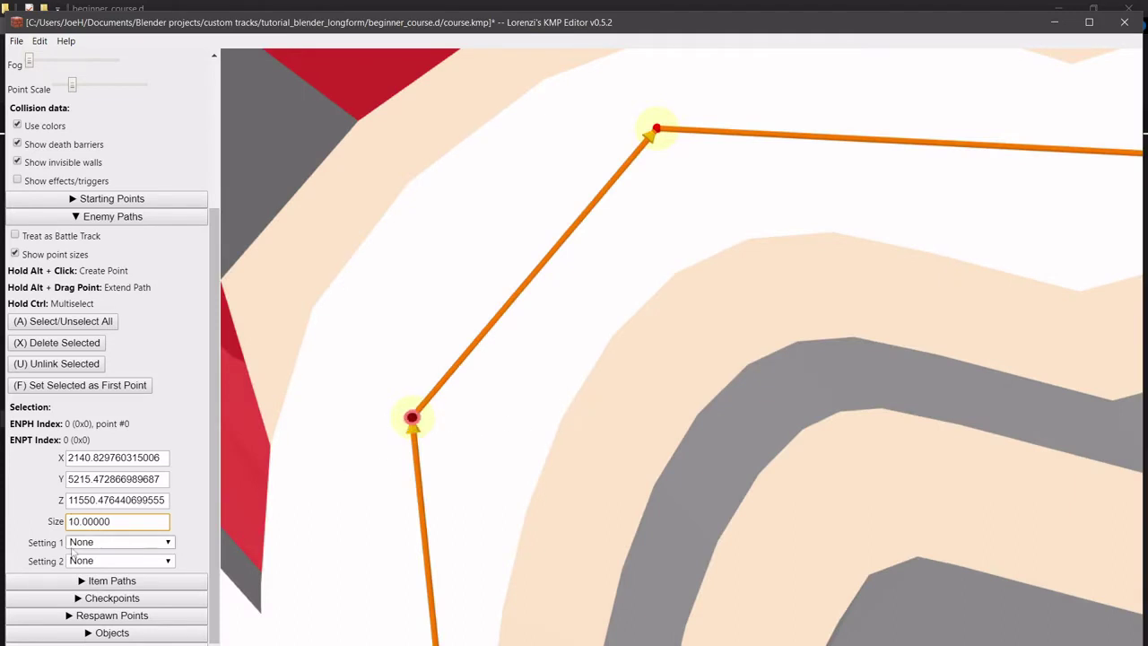
pyautogui.scroll(-2, 653, 535)
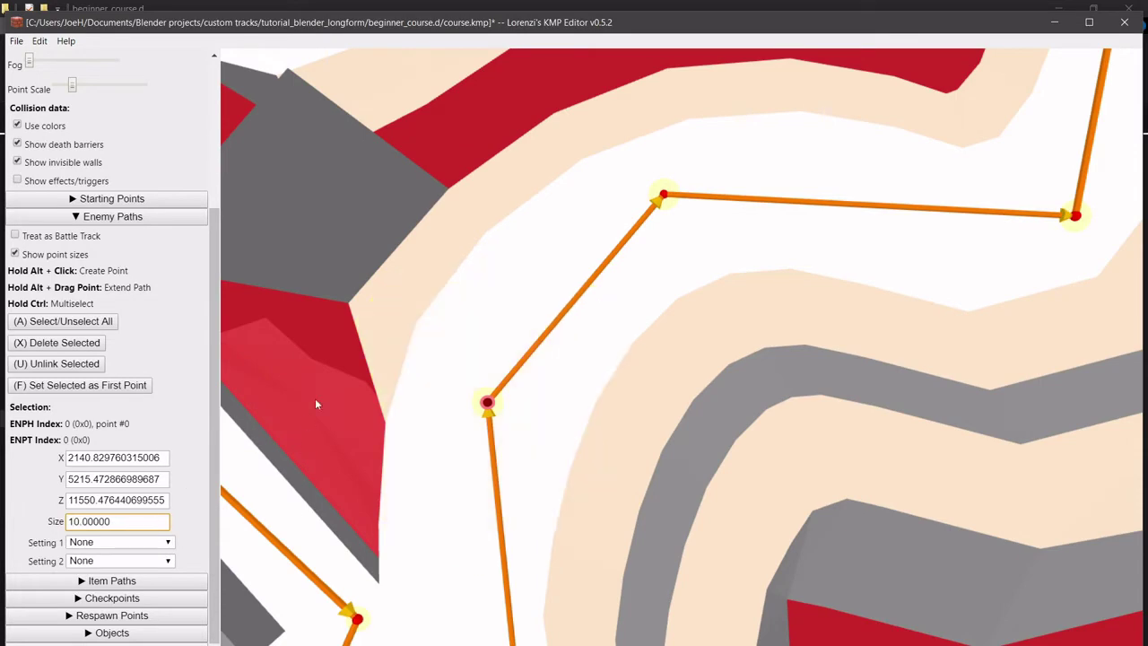
pyautogui.scroll(-5, 420, 311)
pyautogui.moveTo(436, 300); pyautogui.dragTo(465, 282, button='right')
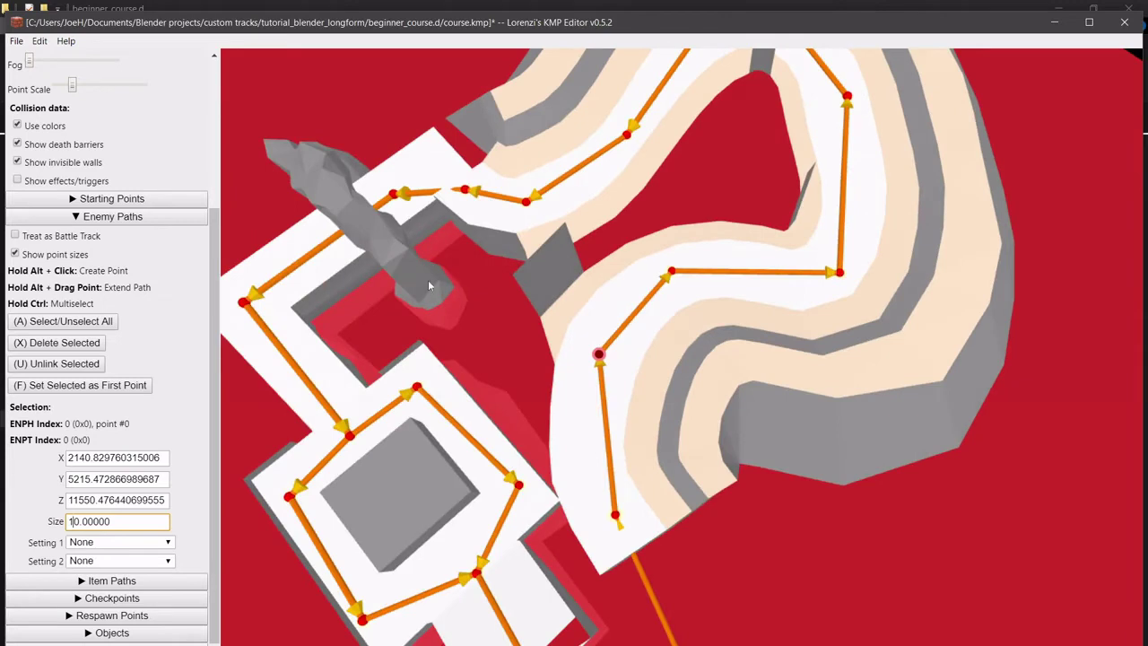
pyautogui.hotkey('ctrl', 's')
pyautogui.scroll(-1, 161, 278)
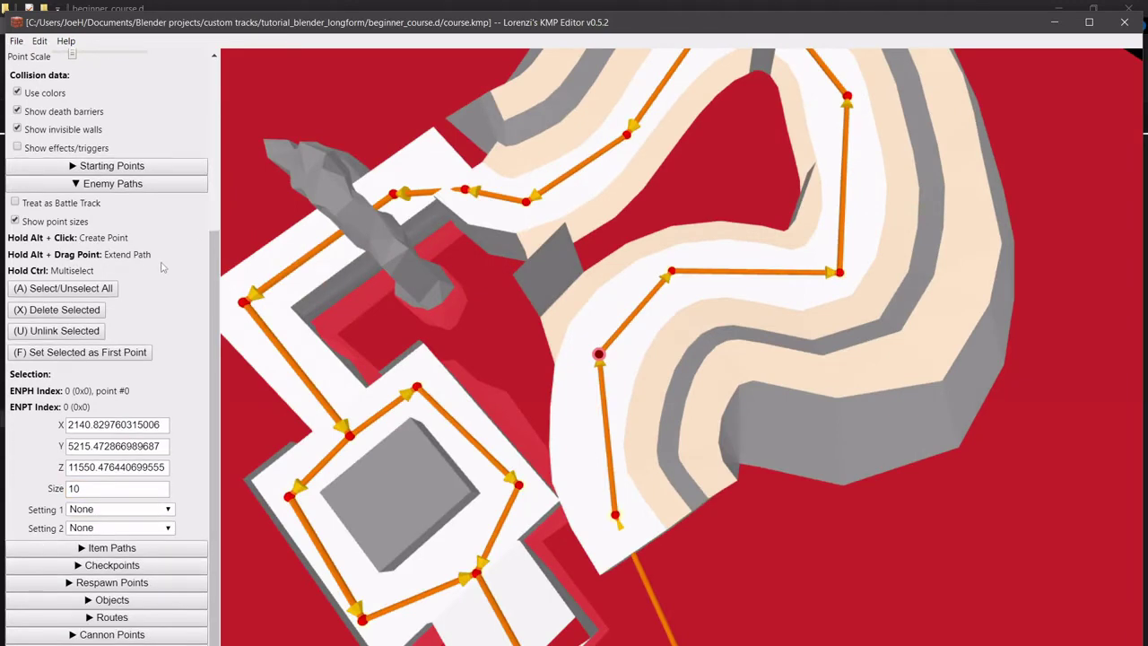
# Examine the existing item paths, checkpoints and respawn points against the new track.
pyautogui.click(154, 184)
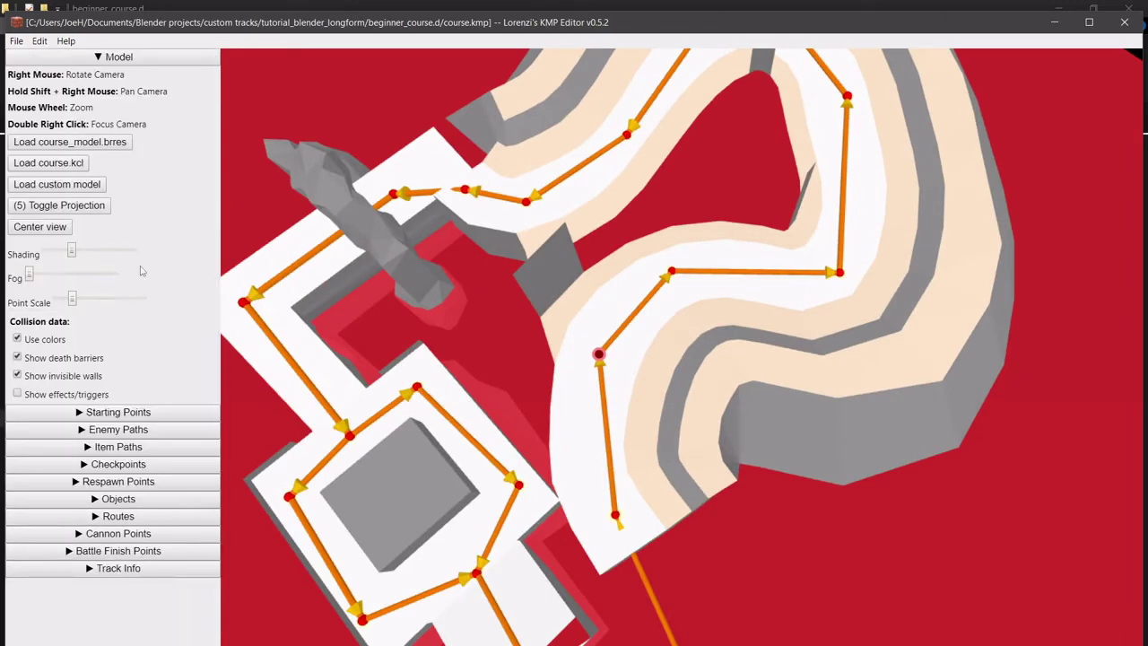
pyautogui.click(126, 447)
pyautogui.scroll(-4, 128, 453)
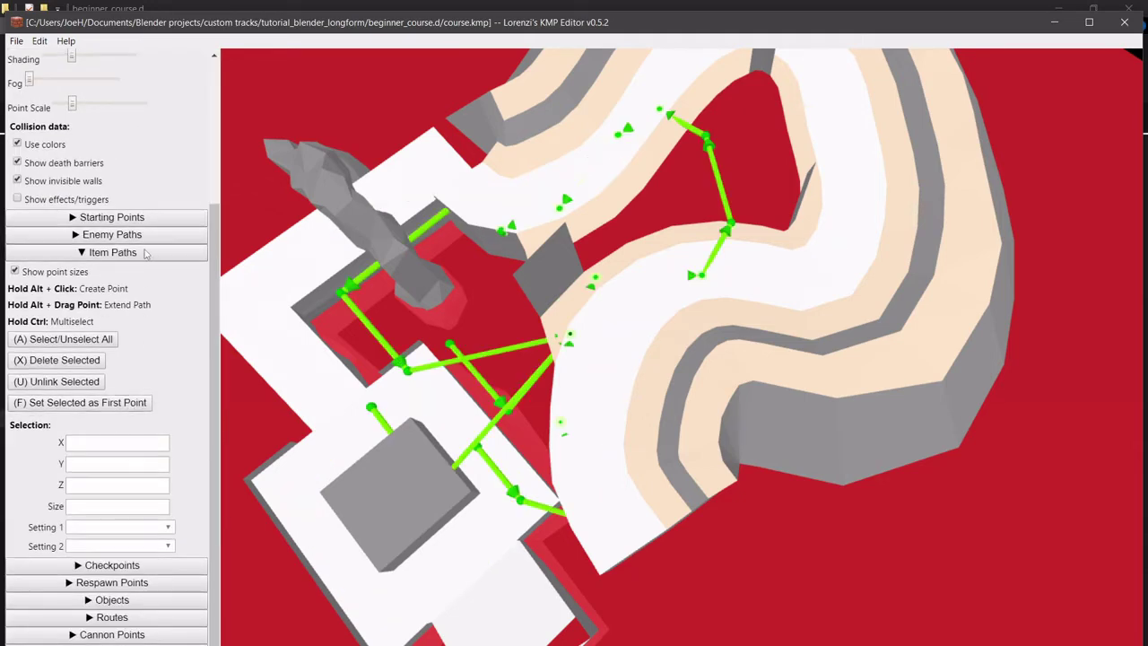
pyautogui.click(145, 254)
pyautogui.click(130, 464)
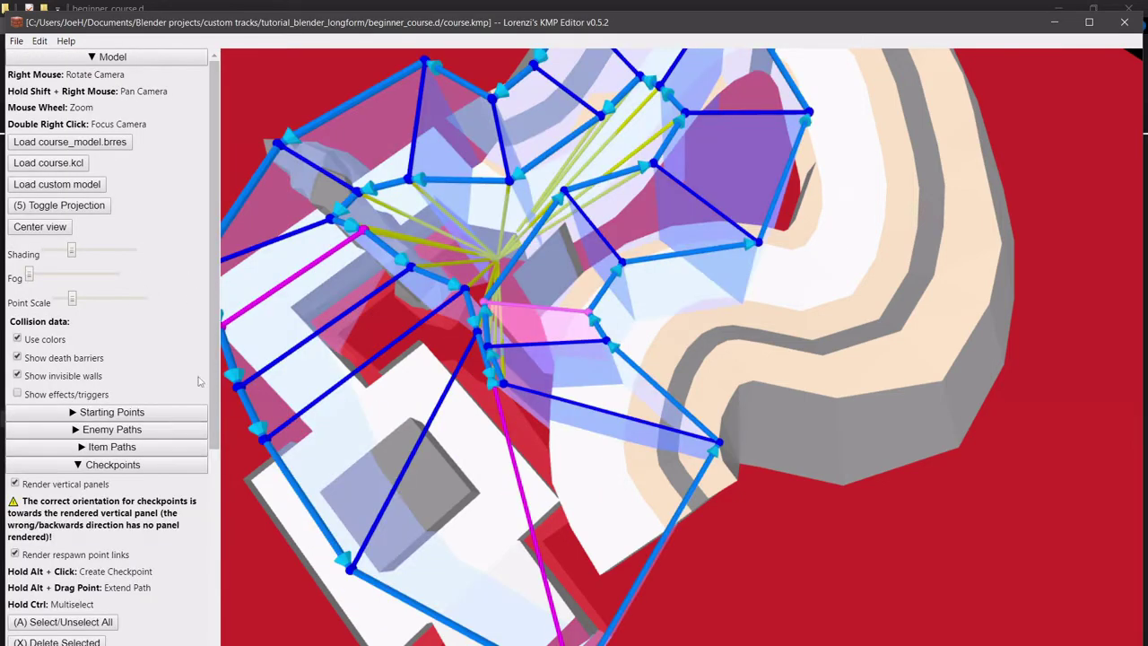
pyautogui.scroll(-6, 142, 271)
pyautogui.click(134, 166)
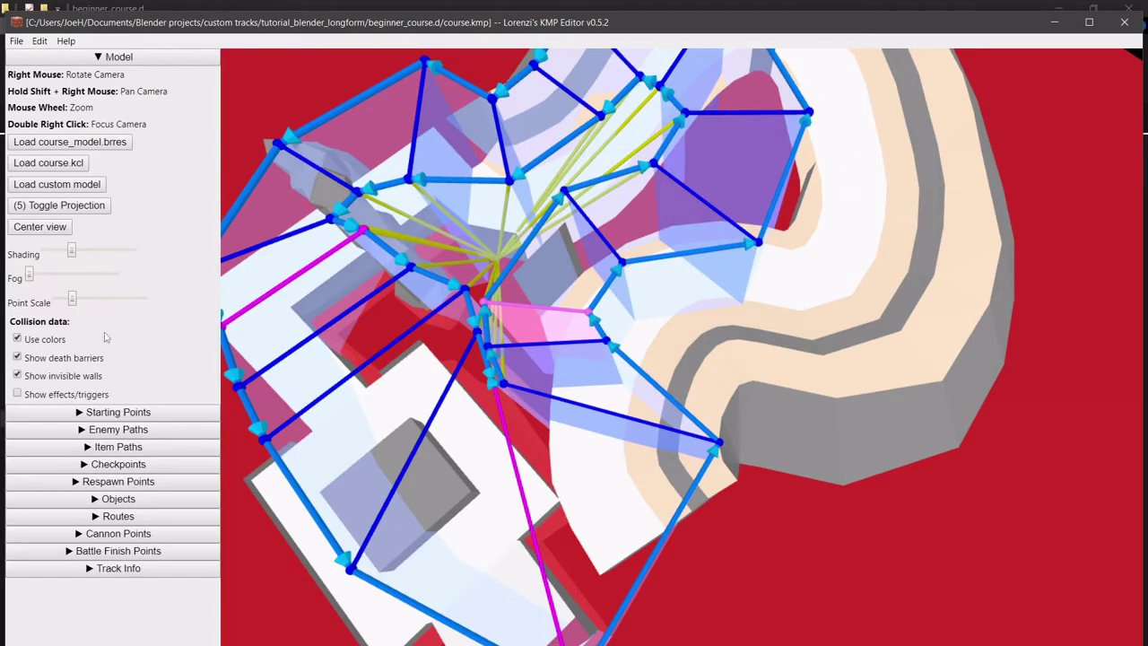
pyautogui.click(97, 484)
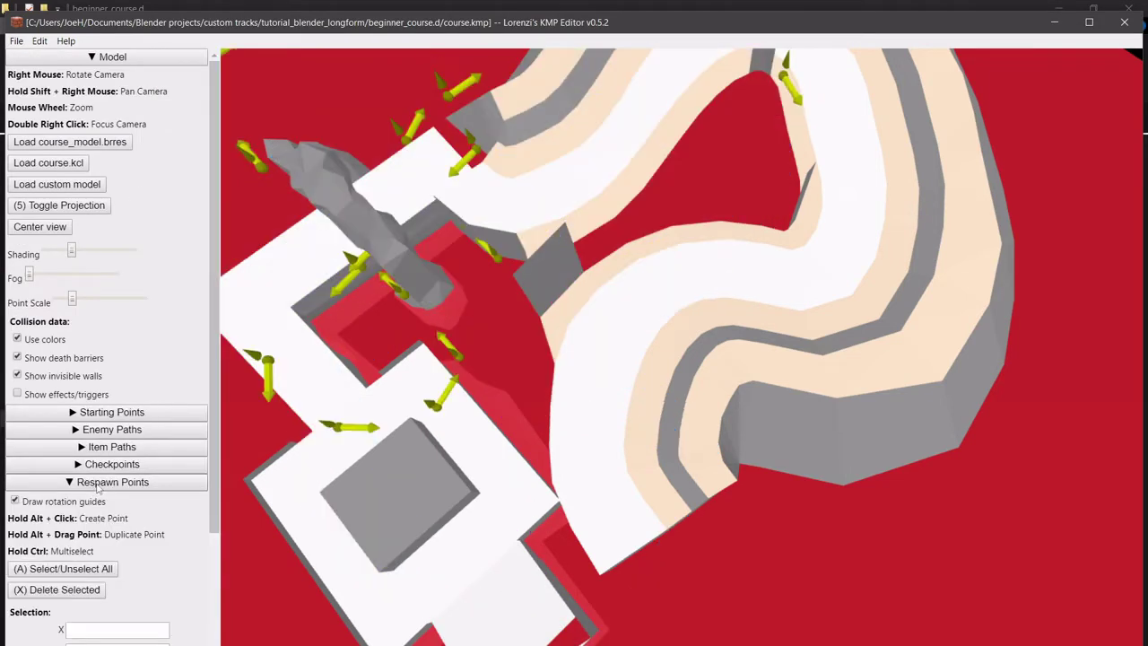
pyautogui.scroll(-5, 656, 410)
pyautogui.scroll(2, 656, 410)
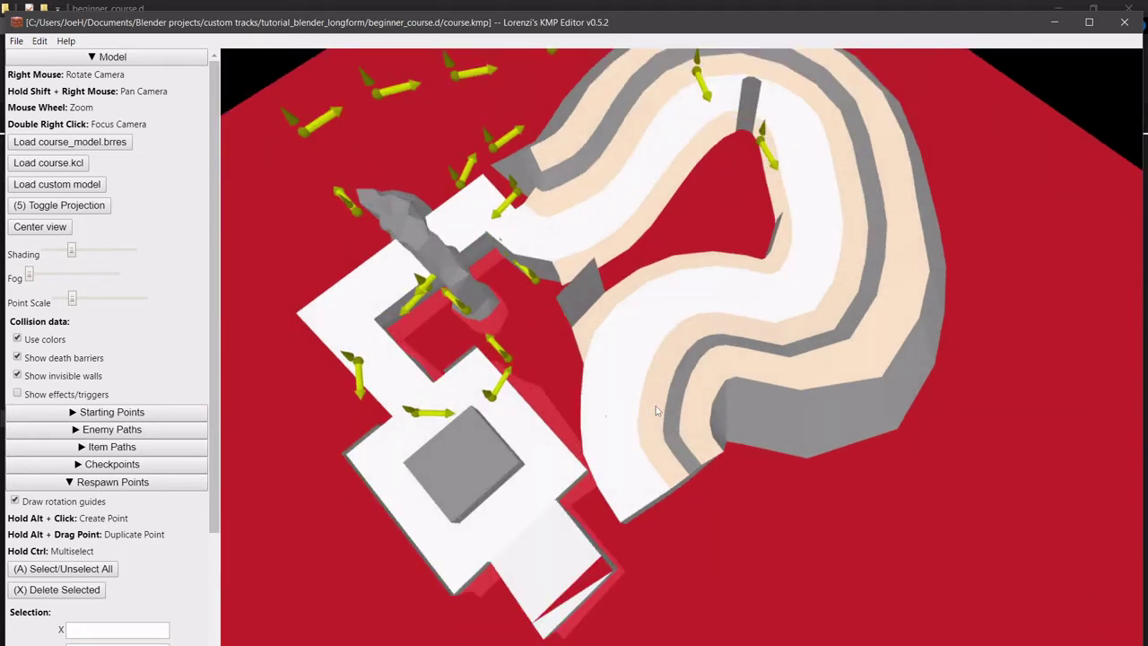
pyautogui.click(50, 483)
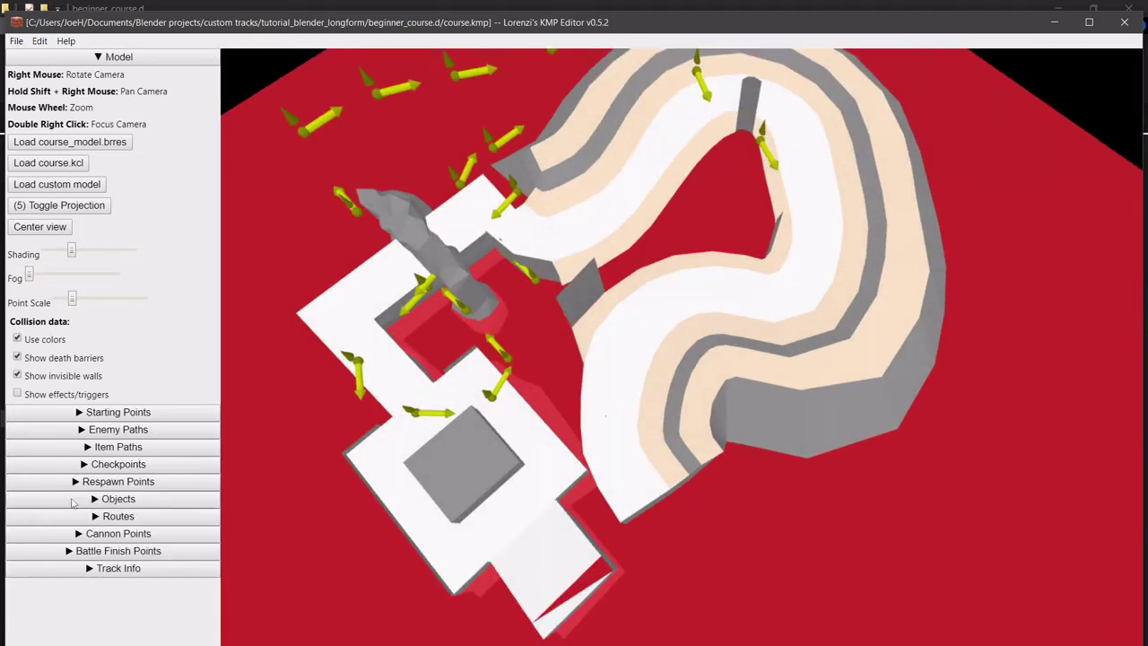
# Show the objects and move the five item boxes from the red infield into a row across the road beside it.
pyautogui.click(76, 502)
pyautogui.moveTo(723, 349); pyautogui.dragTo(720, 410, button='right')
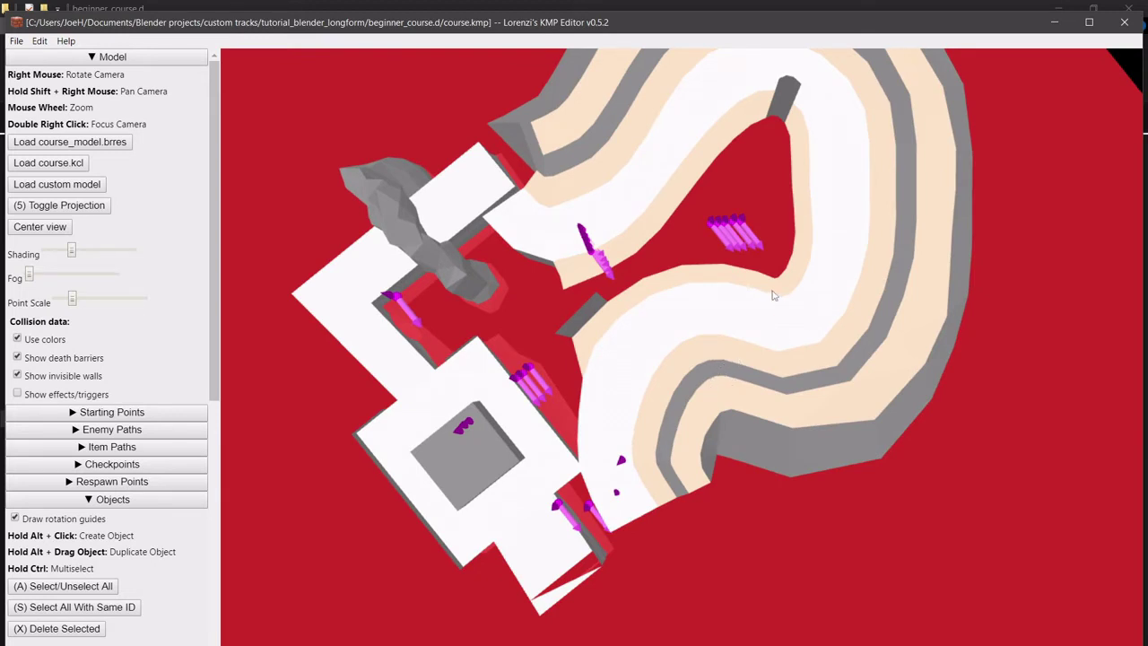
pyautogui.scroll(6, 755, 291)
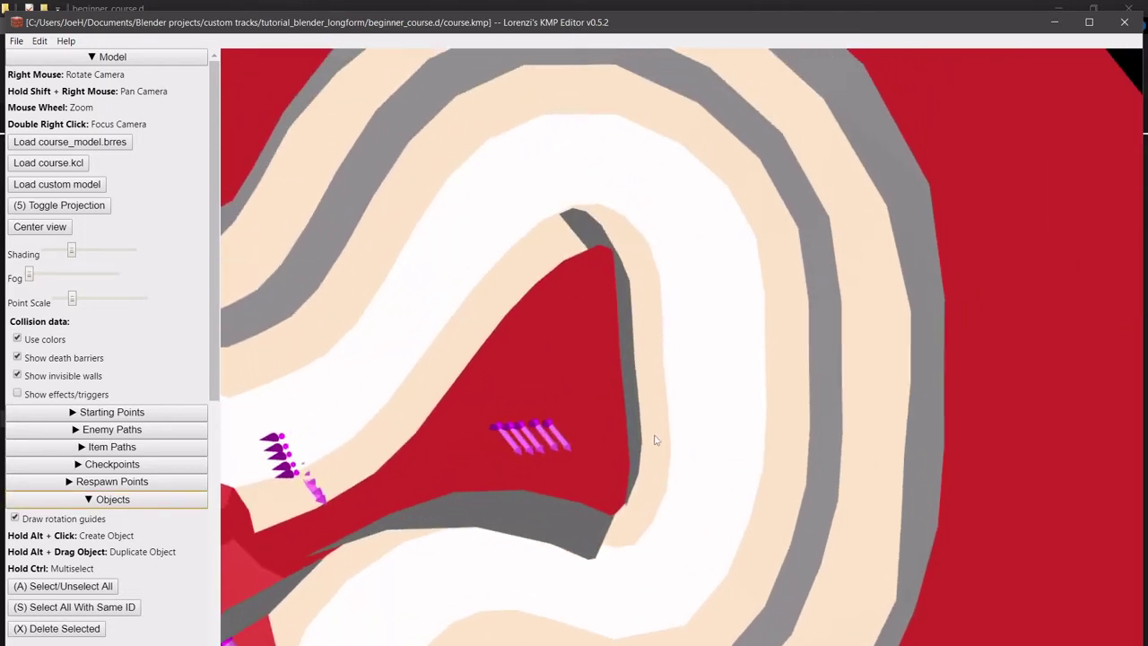
pyautogui.moveTo(557, 424); pyautogui.dragTo(756, 325)
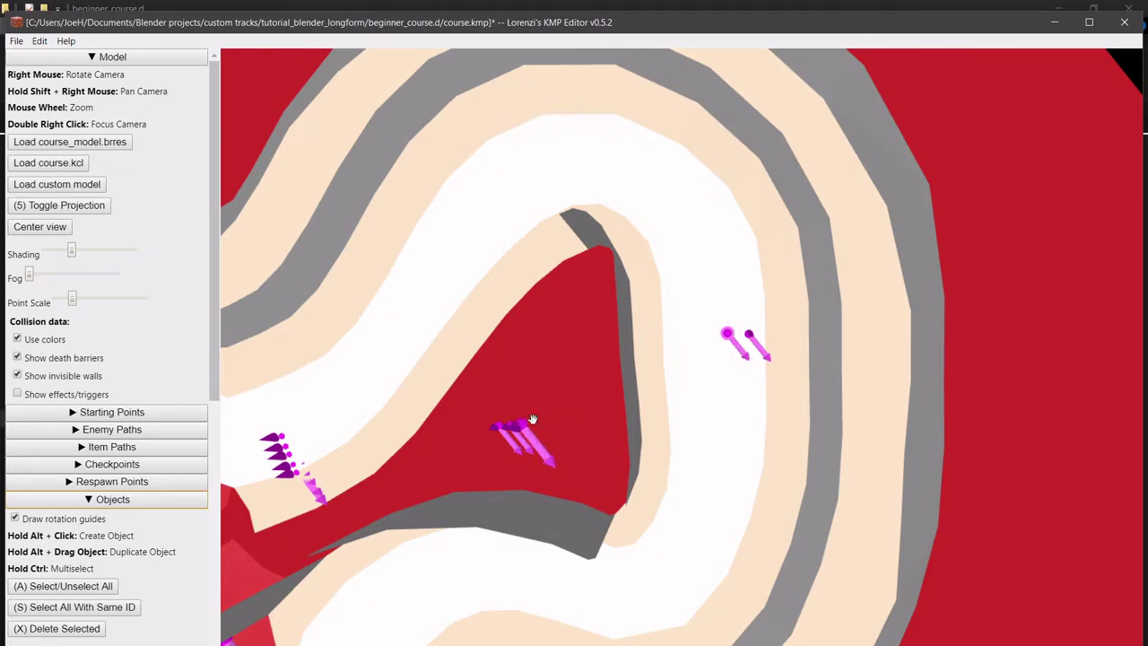
pyautogui.moveTo(533, 420); pyautogui.dragTo(695, 332)
pyautogui.moveTo(494, 428); pyautogui.dragTo(674, 333)
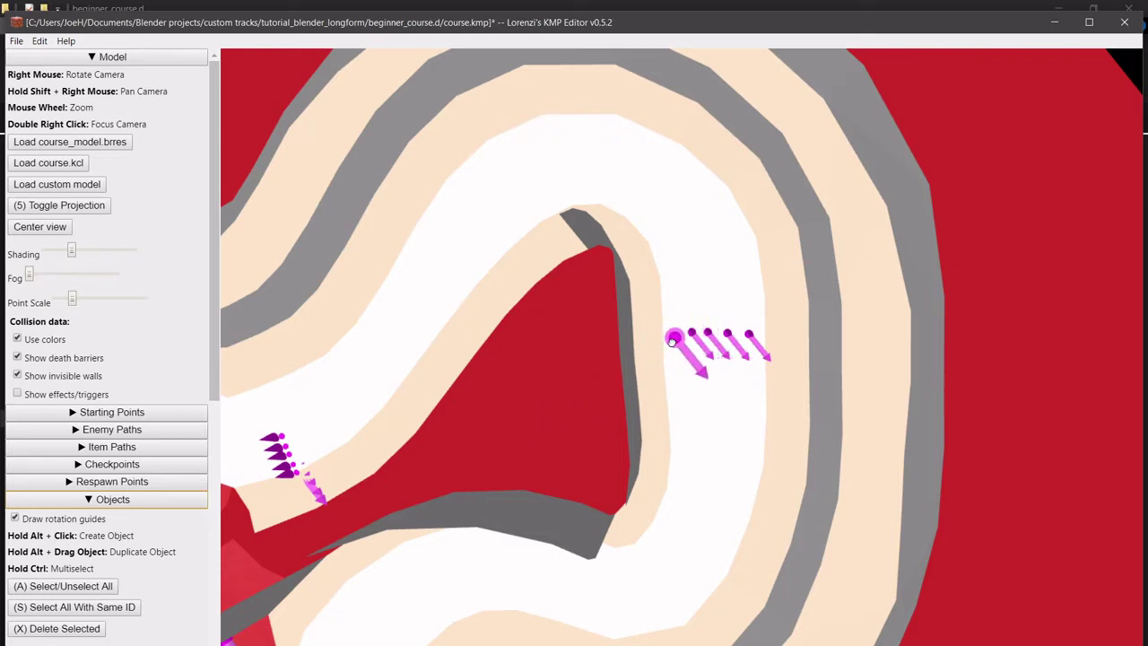
# Set Setting 3 to 0 for the three item boxes nearest the road's inner edge in the new row.
pyautogui.scroll(-5, 76, 511)
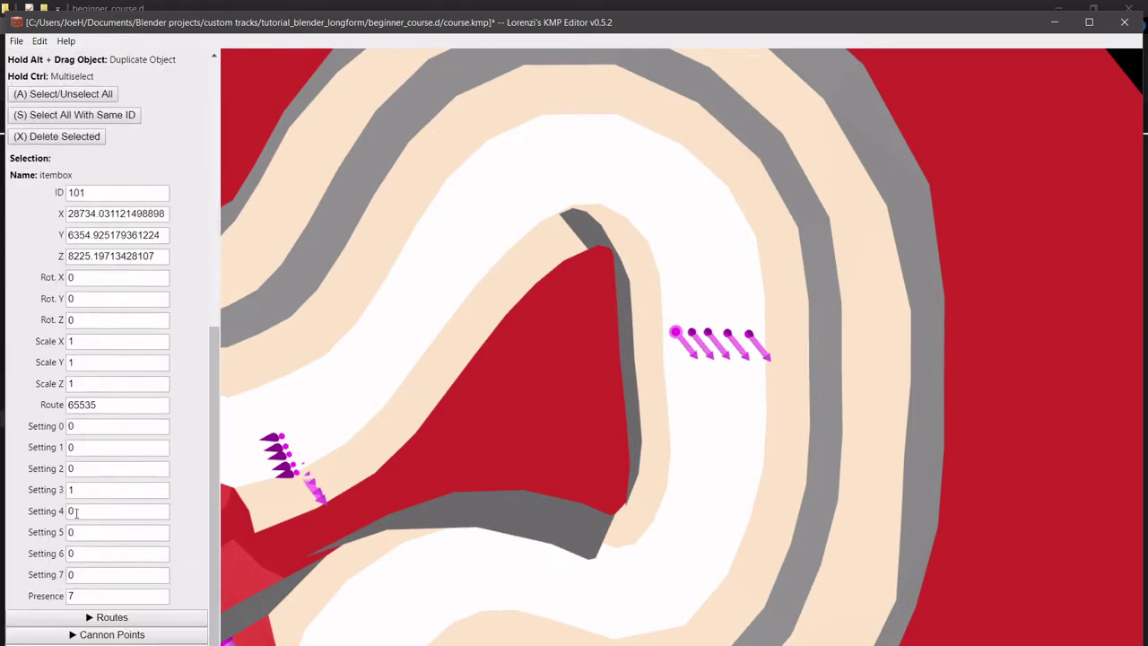
pyautogui.click(100, 489)
pyautogui.scroll(-2, 695, 143)
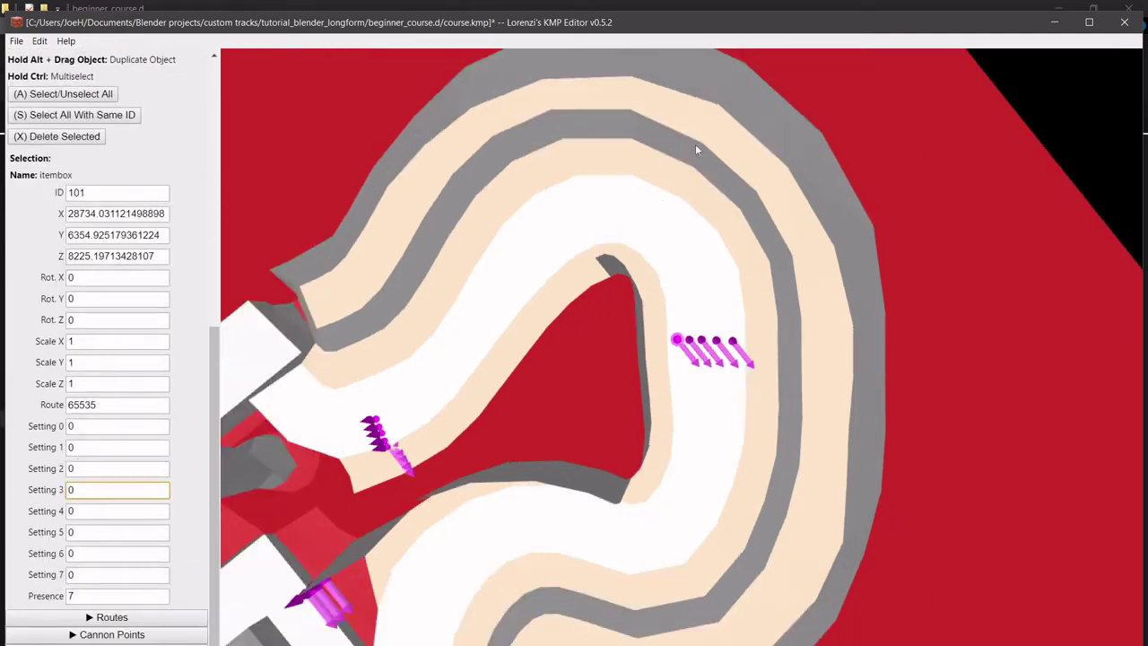
pyautogui.moveTo(794, 247); pyautogui.dragTo(553, 325, button='middle')
pyautogui.scroll(5, 735, 293)
pyautogui.moveTo(332, 353); pyautogui.dragTo(612, 316, button='middle')
pyautogui.scroll(2, 612, 316)
pyautogui.click(649, 333)
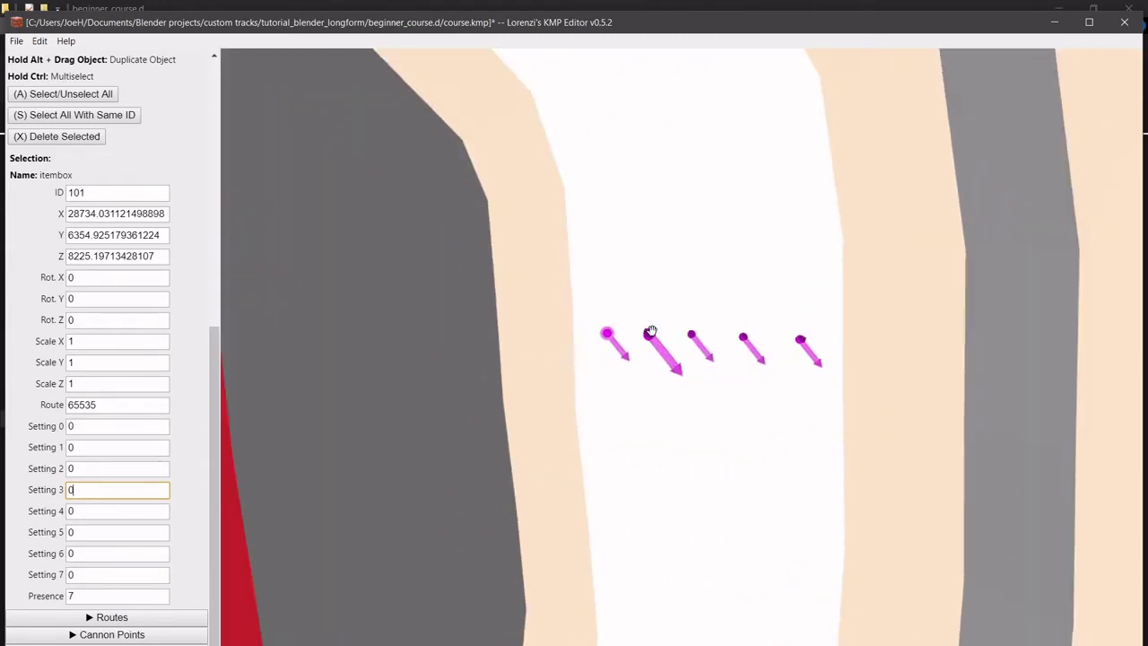
pyautogui.click(118, 492)
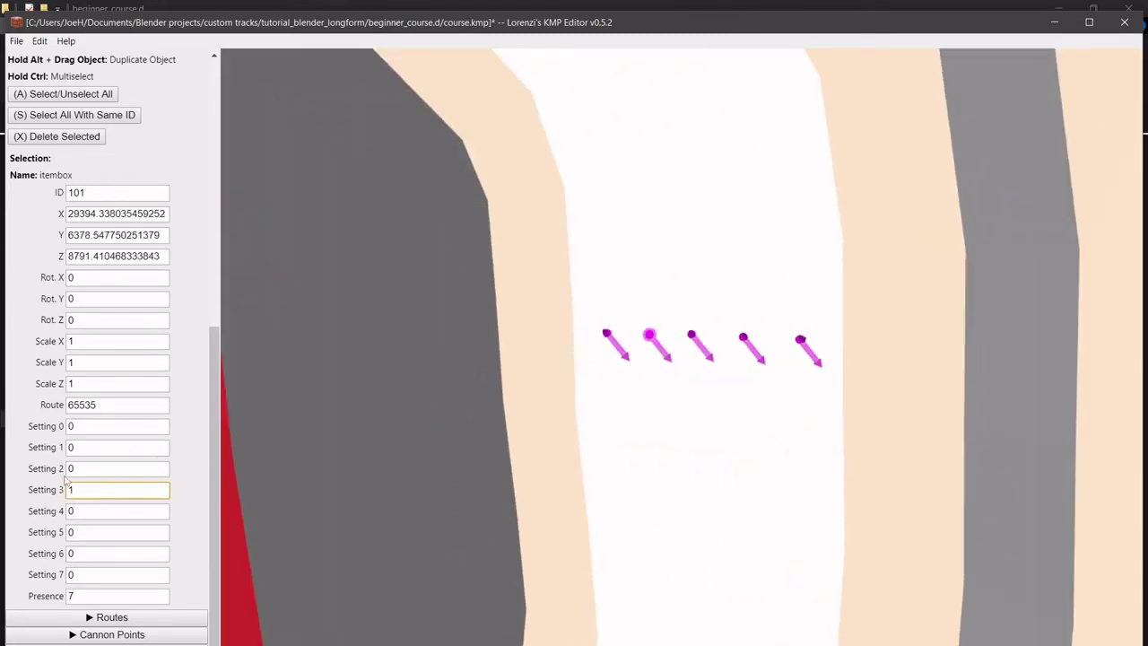
pyautogui.click(687, 332)
pyautogui.click(91, 490)
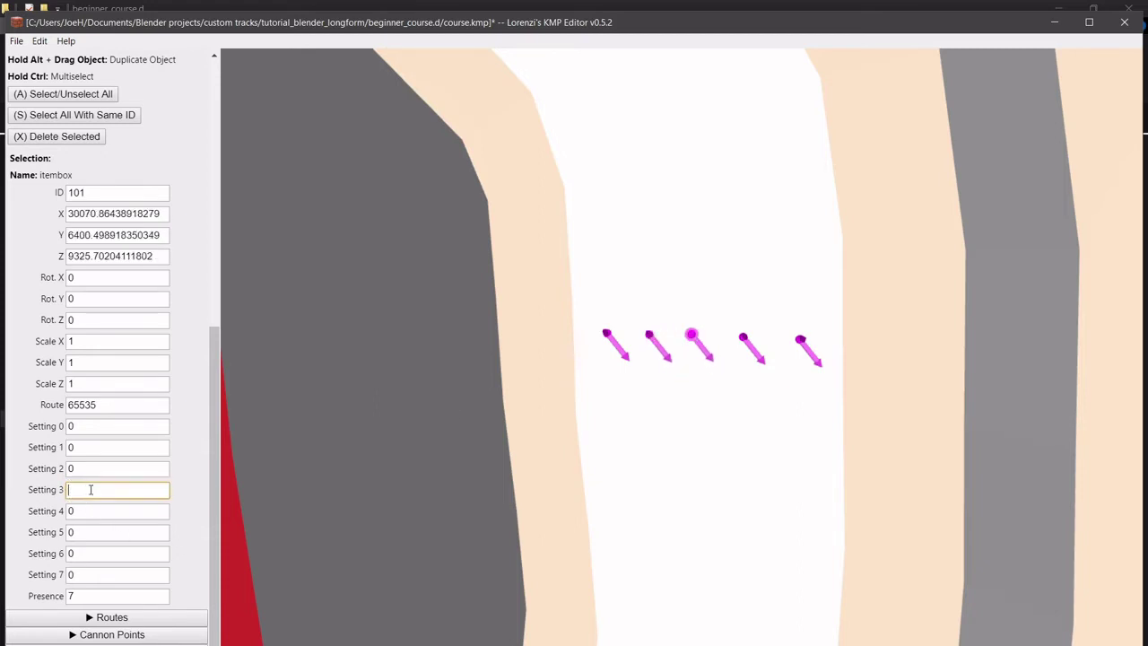
# Set Setting 3 to 0 for the remaining two item boxes toward the road's outer edge.
pyautogui.click(742, 337)
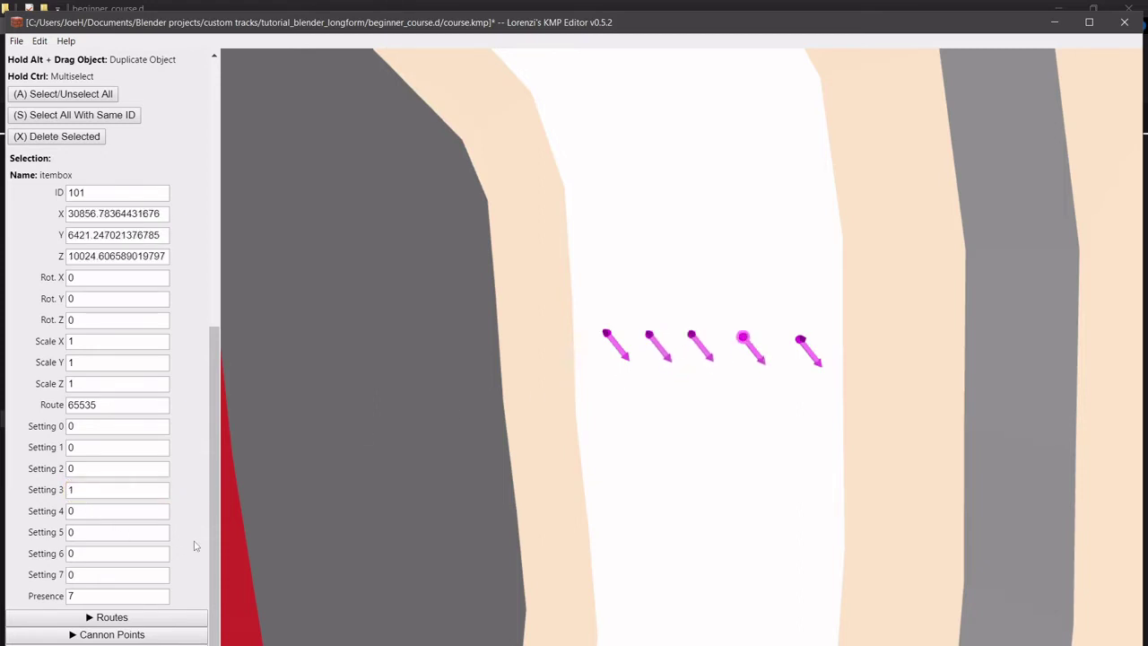
pyautogui.click(123, 489)
pyautogui.press('BackSpace')
pyautogui.write('0')
pyautogui.click(799, 340)
pyautogui.click(155, 492)
pyautogui.press('BackSpace')
pyautogui.write('0')
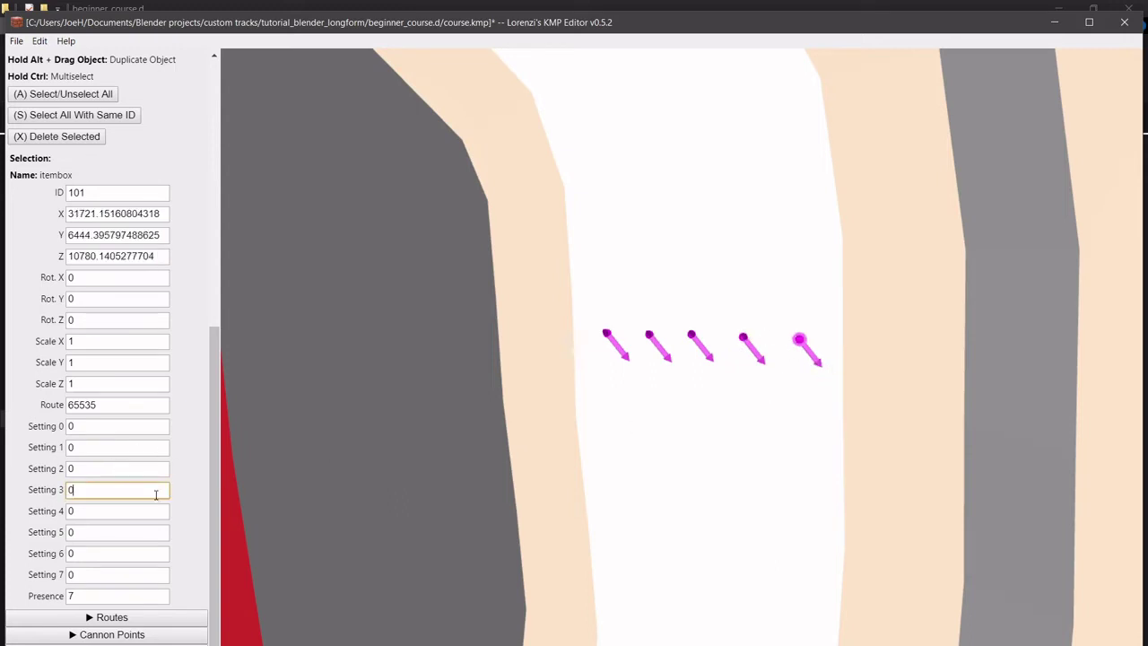
# Spread the second group of five item boxes in an even diagonal row across the white road past the big curve.
pyautogui.scroll(-5, 352, 321)
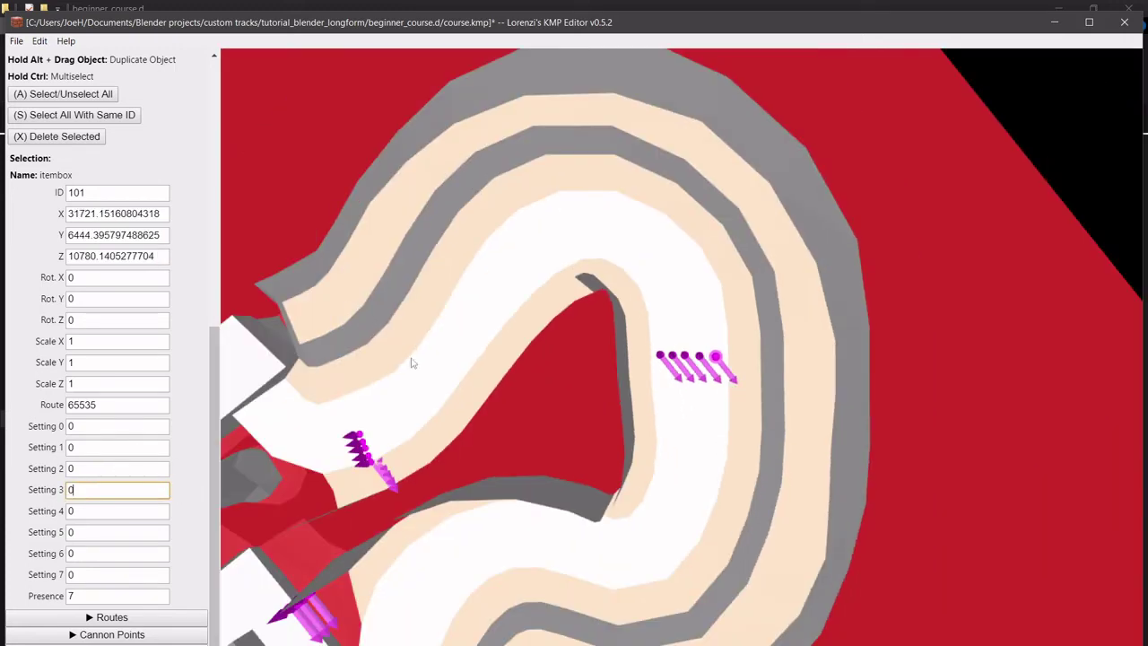
pyautogui.scroll(6, 664, 387)
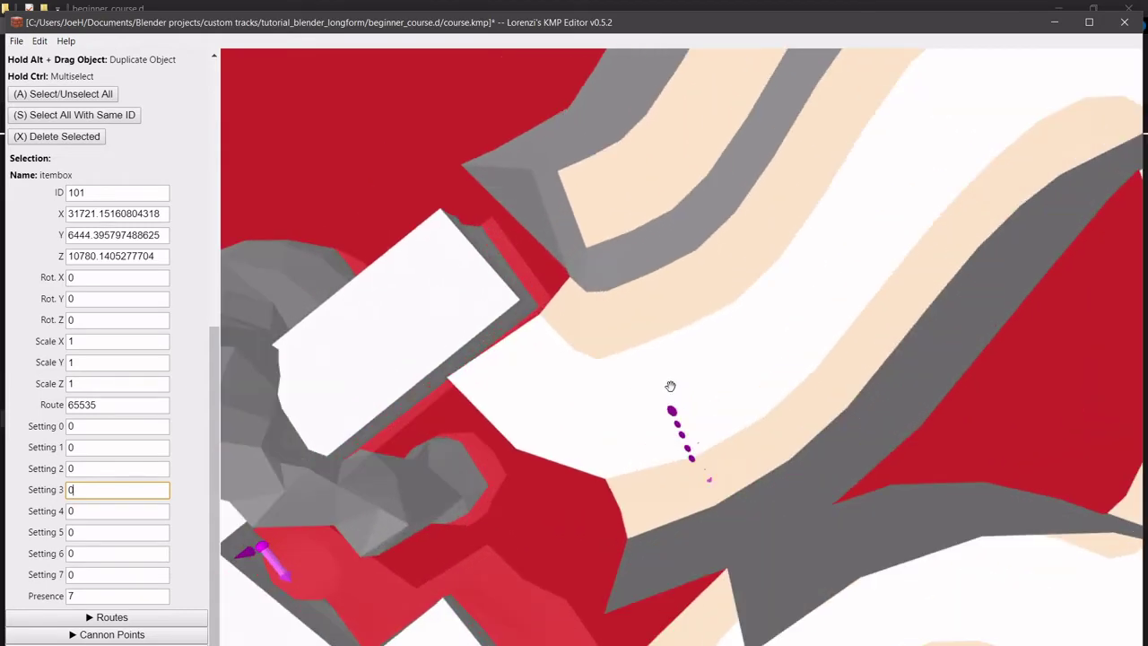
pyautogui.scroll(-5, 713, 379)
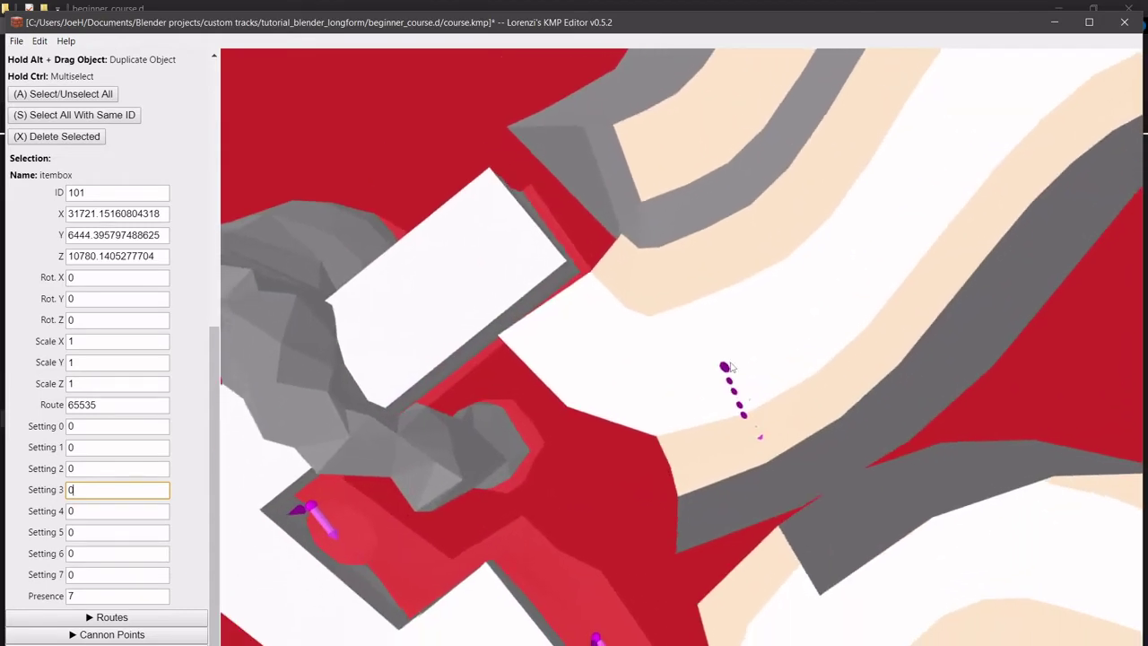
pyautogui.scroll(5, 716, 308)
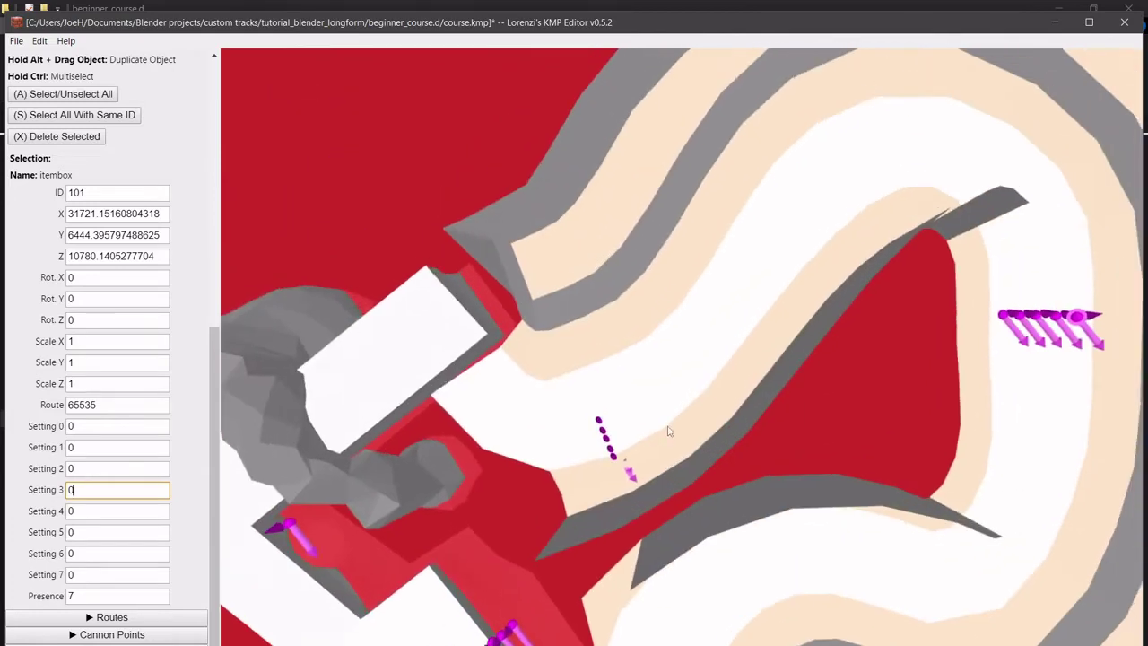
pyautogui.click(631, 359)
pyautogui.moveTo(630, 359); pyautogui.dragTo(655, 426)
pyautogui.moveTo(579, 518); pyautogui.dragTo(685, 442)
pyautogui.scroll(5, 701, 424)
pyautogui.moveTo(701, 423); pyautogui.dragTo(666, 331, button='middle')
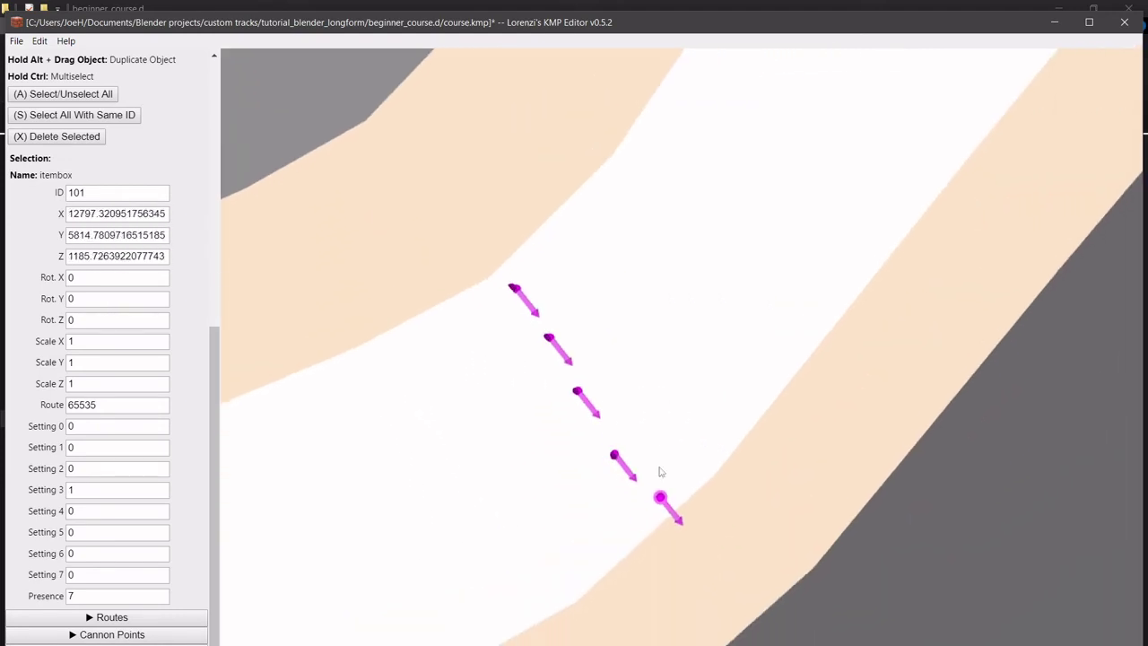
pyautogui.moveTo(662, 498); pyautogui.dragTo(621, 444)
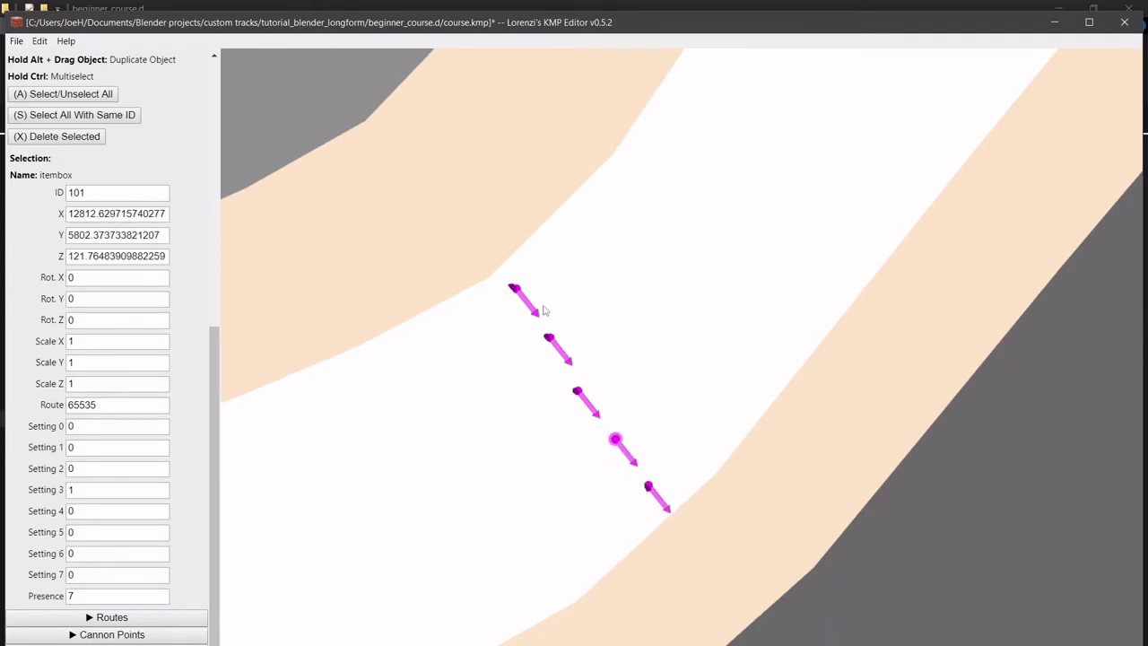
# Set Setting 3 to 0 for each of the five item boxes in the diagonal row across the white road.
pyautogui.click(536, 312)
pyautogui.click(150, 489)
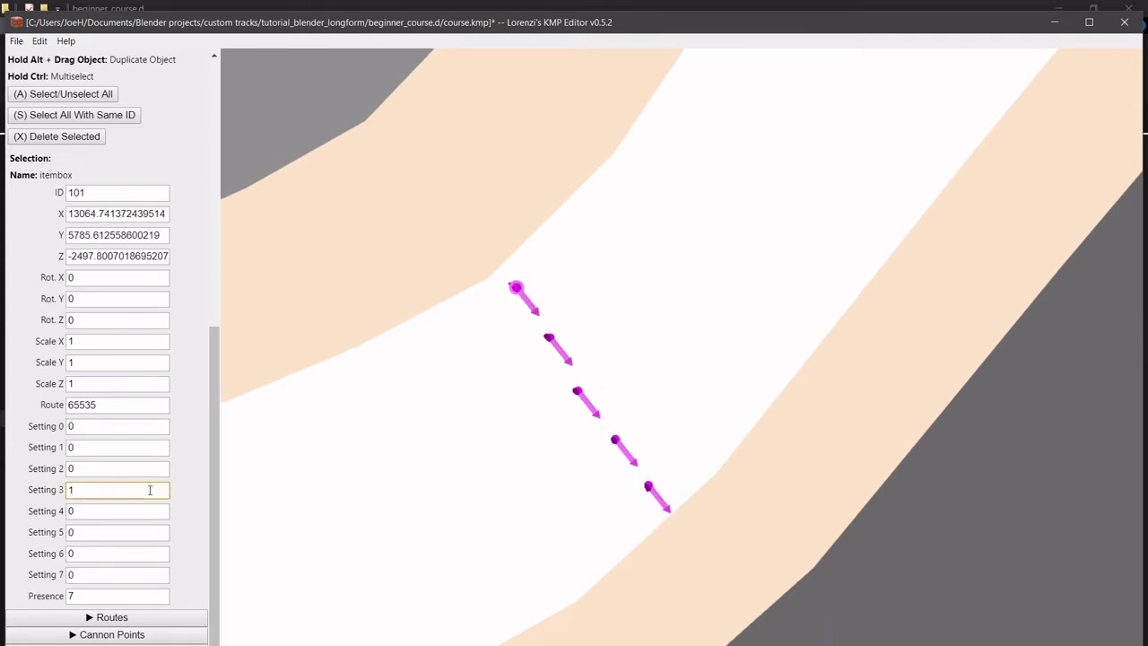
pyautogui.click(549, 338)
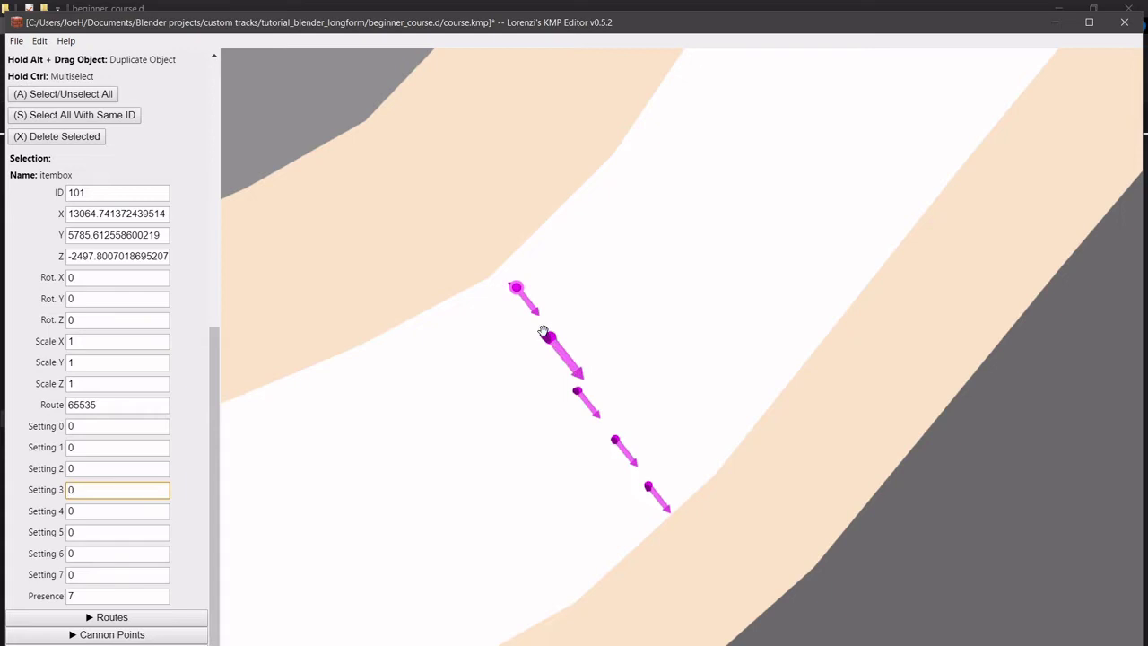
pyautogui.click(134, 489)
pyautogui.click(577, 391)
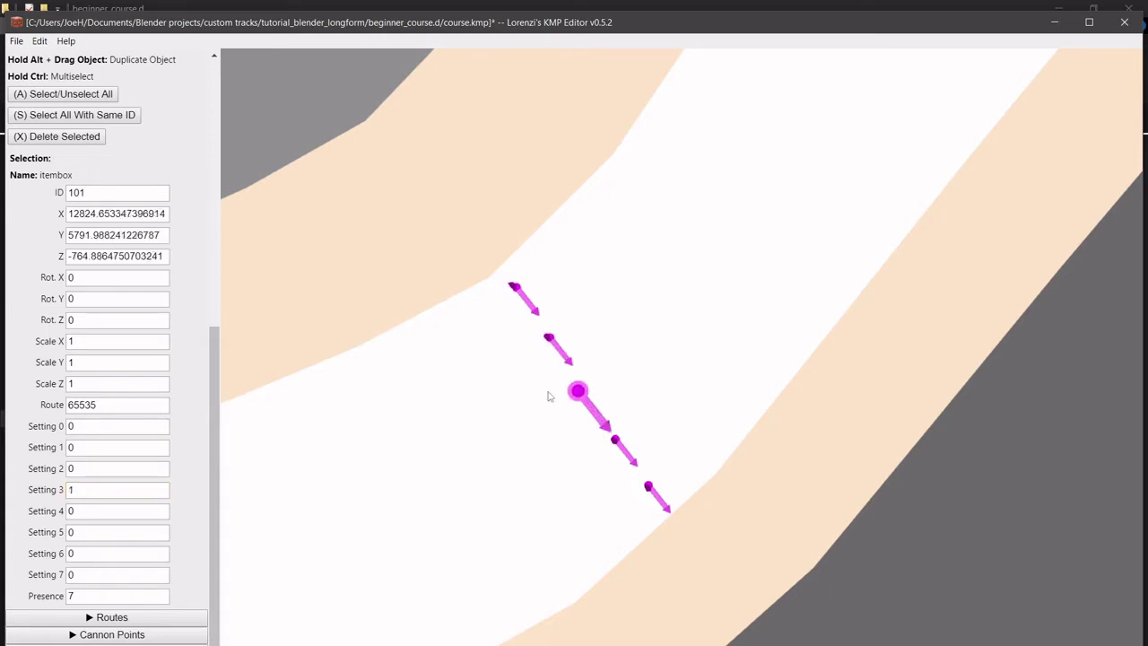
pyautogui.click(109, 489)
pyautogui.click(610, 440)
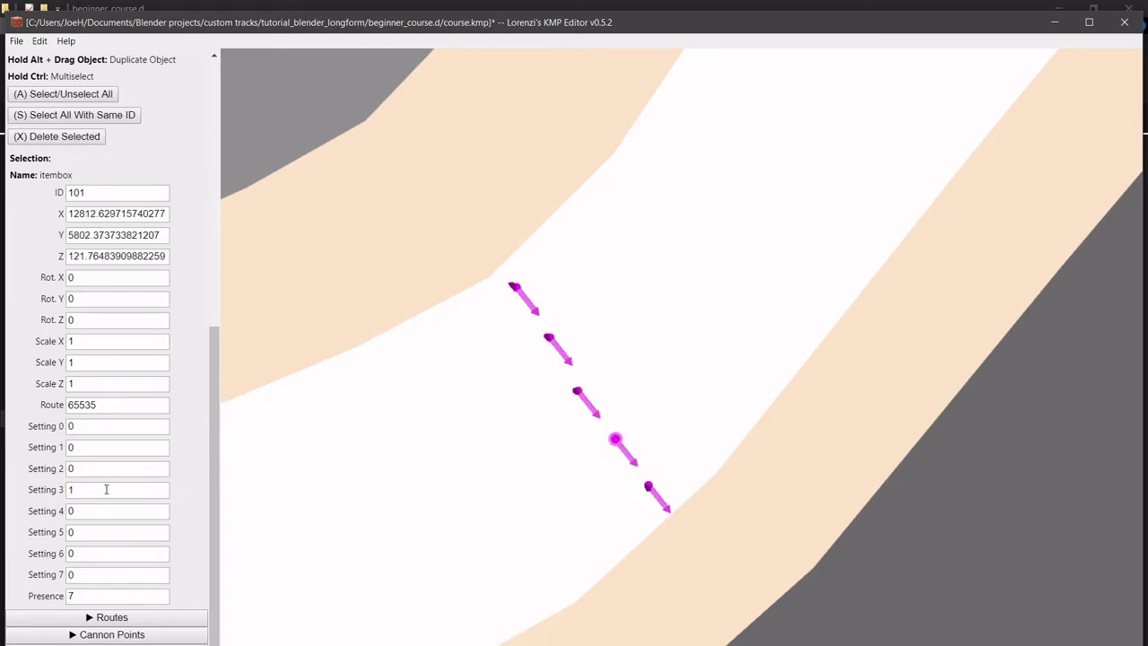
pyautogui.write('1')
pyautogui.click(649, 486)
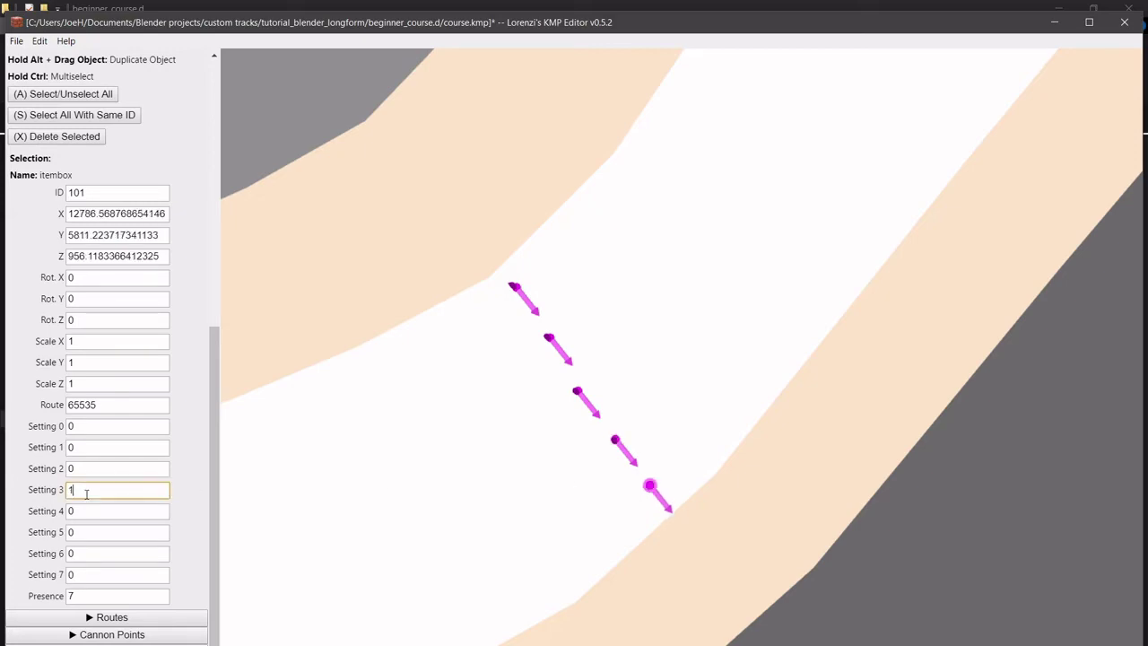
# Move the kuribo onto the outer corner of the angular white road beside the grey rock formation.
pyautogui.scroll(-5, 504, 464)
pyautogui.moveTo(529, 464); pyautogui.dragTo(692, 379, button='right')
pyautogui.scroll(-2, 663, 386)
pyautogui.moveTo(565, 409); pyautogui.dragTo(693, 445, button='right')
pyautogui.scroll(3, 650, 377)
pyautogui.moveTo(660, 470); pyautogui.dragTo(442, 475)
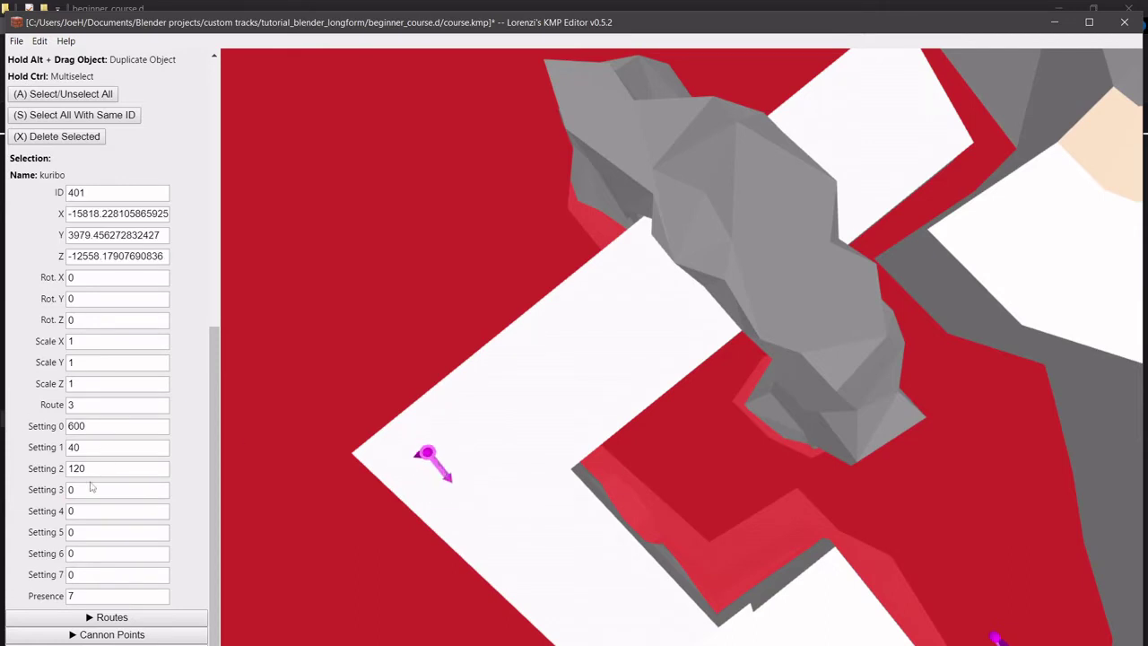
# Move the group of three item boxes from the red area onto the white road on the side of the grey block facing the curve.
pyautogui.scroll(-1, 619, 491)
pyautogui.moveTo(619, 490); pyautogui.dragTo(564, 389, button='right')
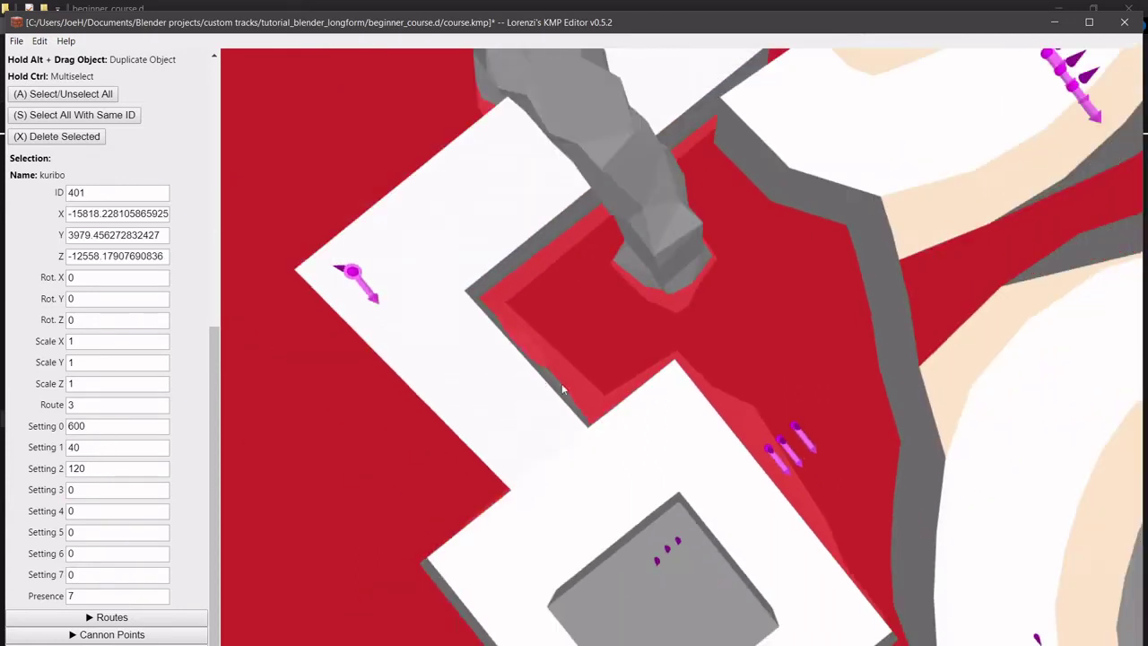
pyautogui.moveTo(774, 436); pyautogui.dragTo(690, 376, button='right')
pyautogui.moveTo(719, 380); pyautogui.dragTo(694, 457)
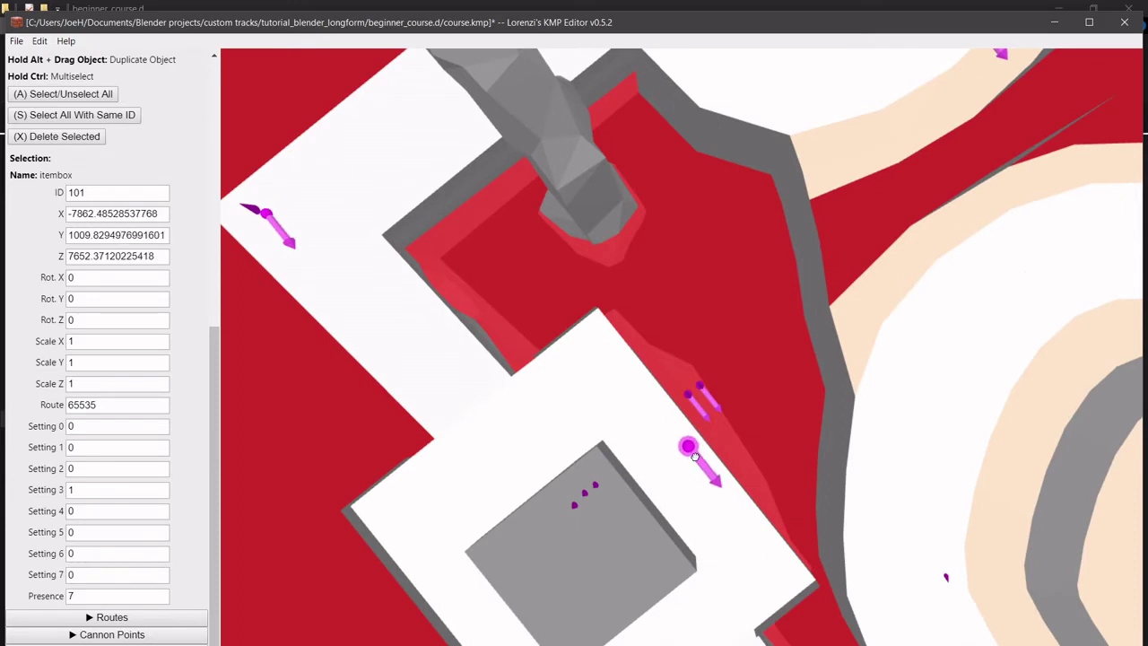
pyautogui.moveTo(708, 386); pyautogui.dragTo(665, 472)
pyautogui.moveTo(660, 481); pyautogui.dragTo(707, 436, button='right')
# Move the three item boxes on the grey block into a row across the white road on its outer side.
pyautogui.moveTo(652, 429); pyautogui.dragTo(534, 546)
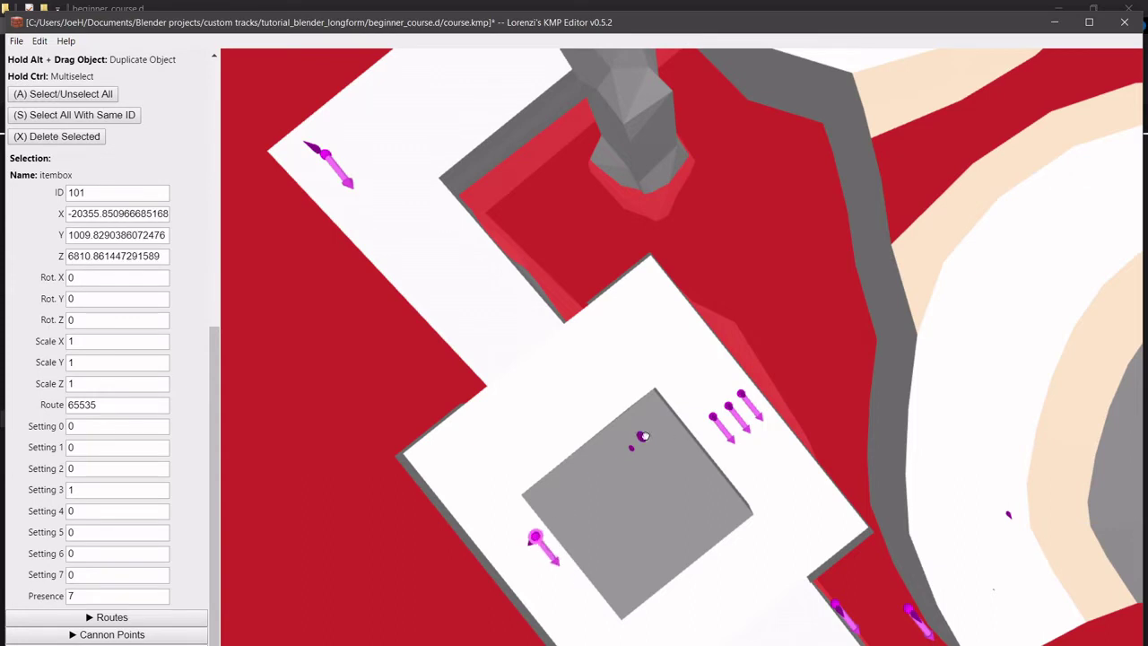
pyautogui.moveTo(643, 436); pyautogui.dragTo(481, 582)
pyautogui.scroll(3, 481, 582)
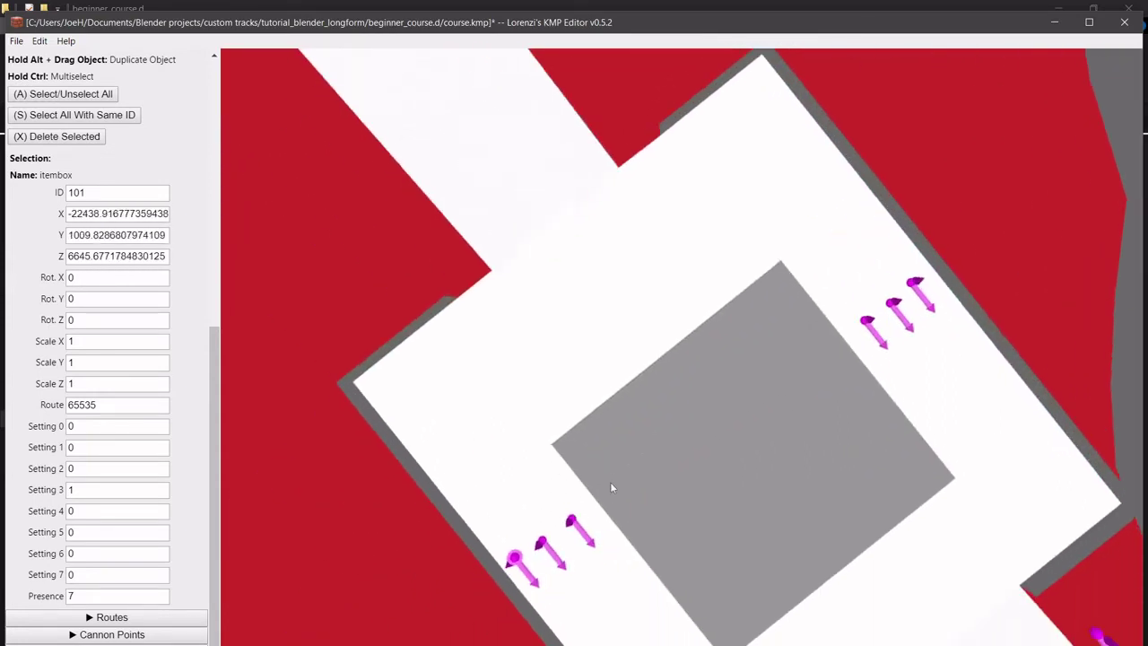
# Set Setting 3 to 0 for the three item boxes on the outer side of the grey block.
pyautogui.moveTo(612, 487); pyautogui.dragTo(617, 465, button='middle')
pyautogui.click(92, 489)
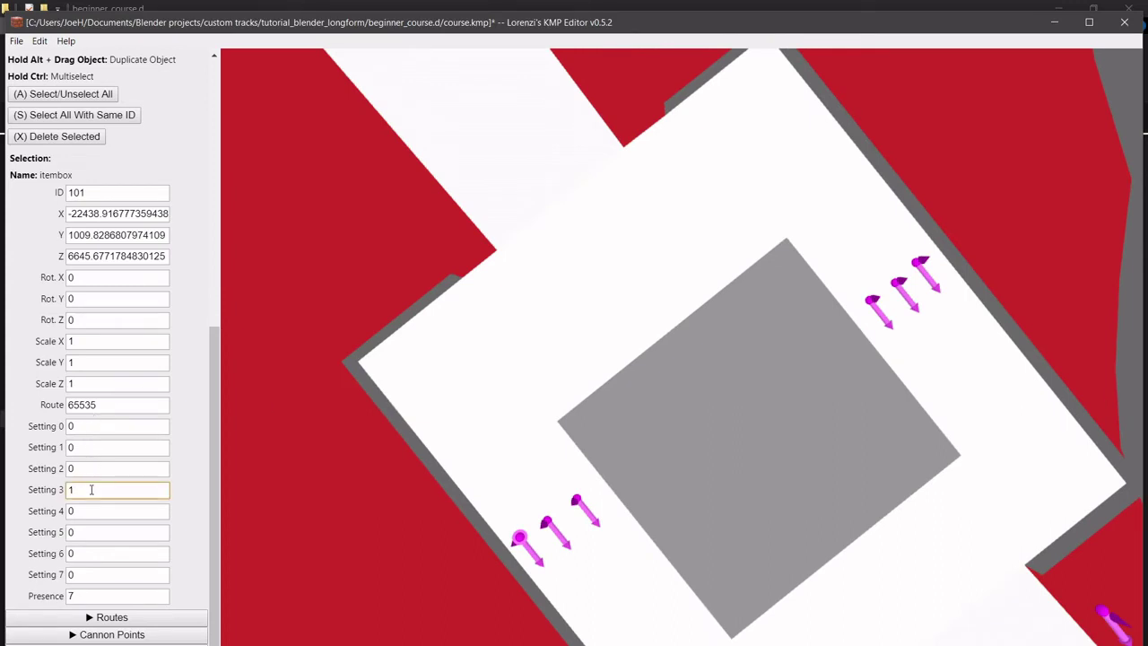
pyautogui.click(548, 521)
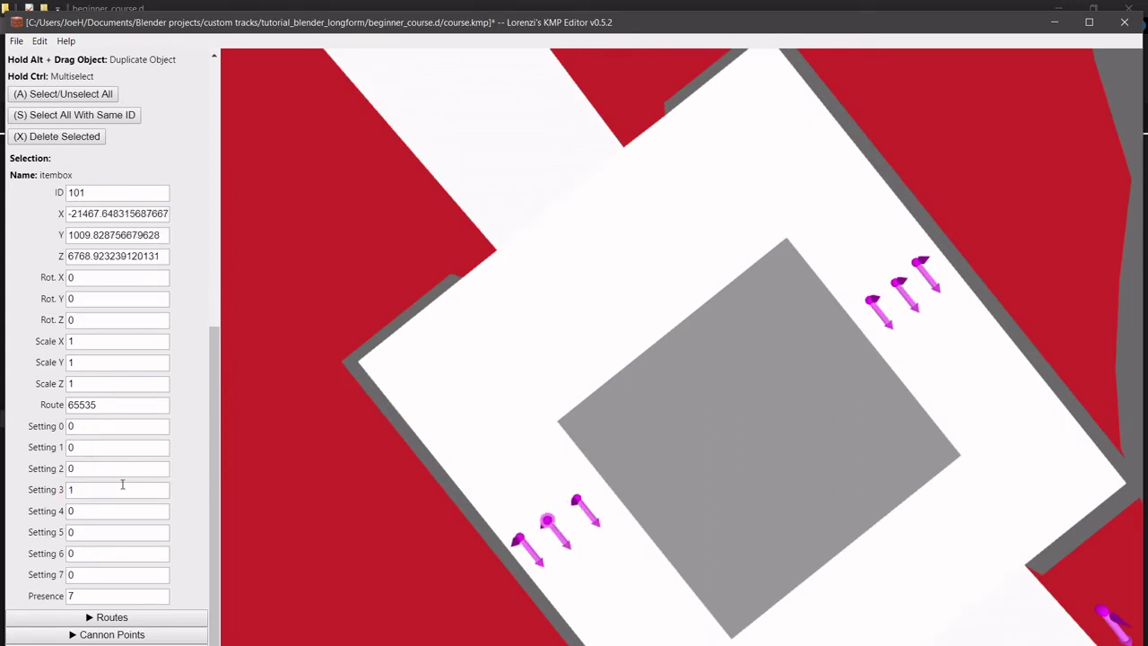
pyautogui.click(580, 500)
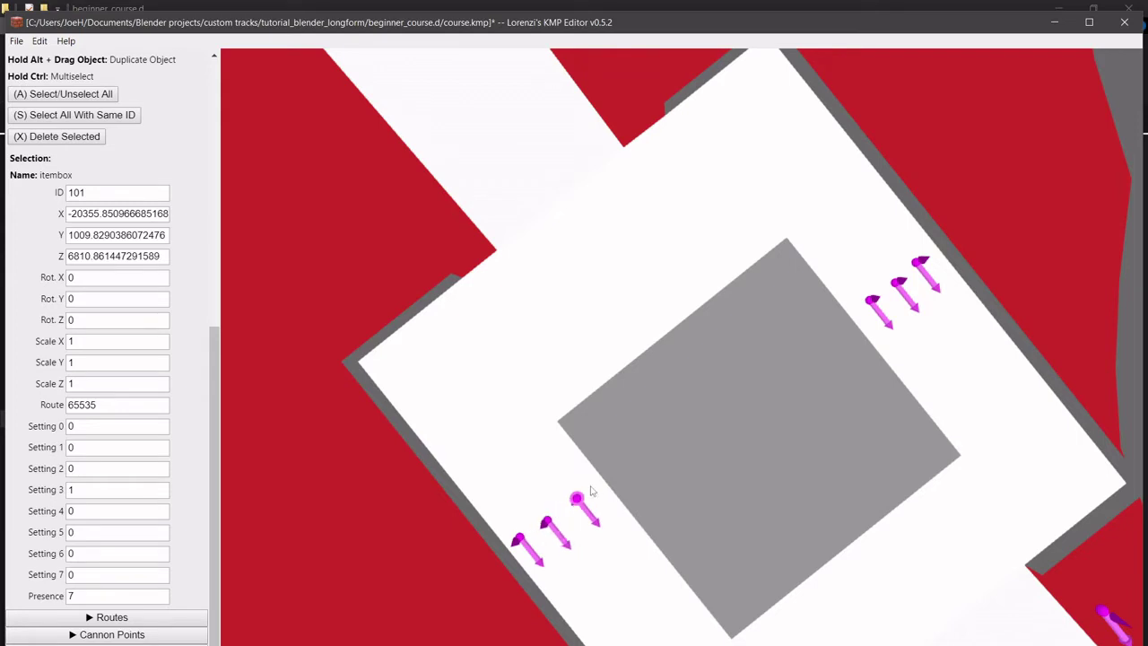
# Set Setting 3 to 0 for the three item boxes on the side of the grey block facing the curve.
pyautogui.click(871, 301)
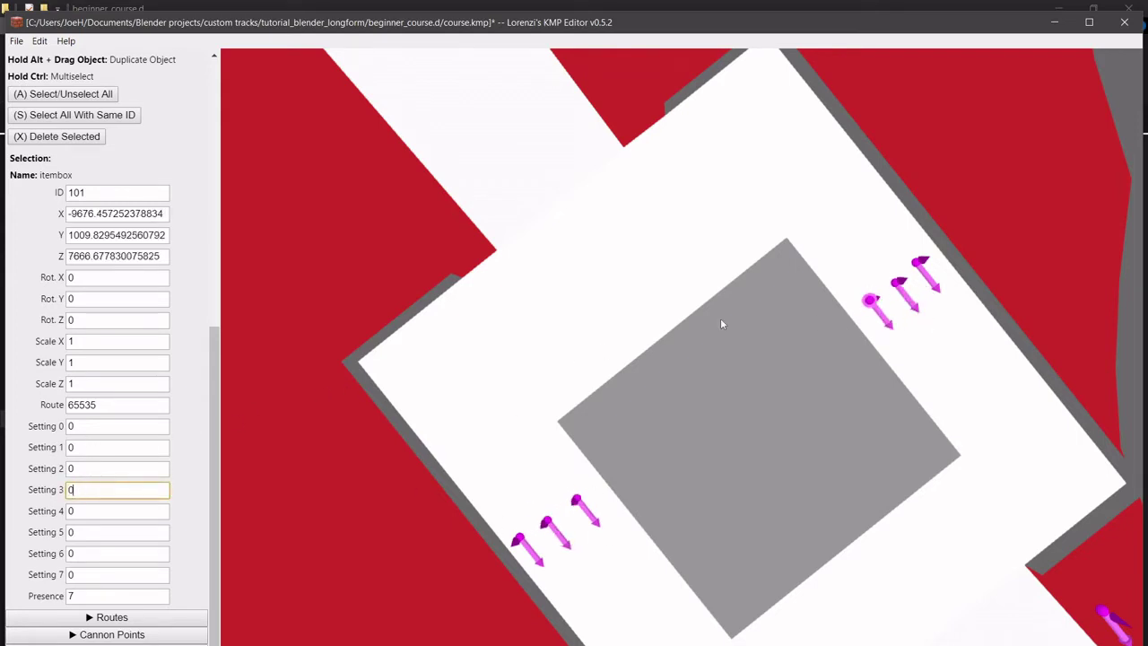
pyautogui.write('1')
pyautogui.click(894, 283)
pyautogui.doubleClick(95, 489)
pyautogui.write('0')
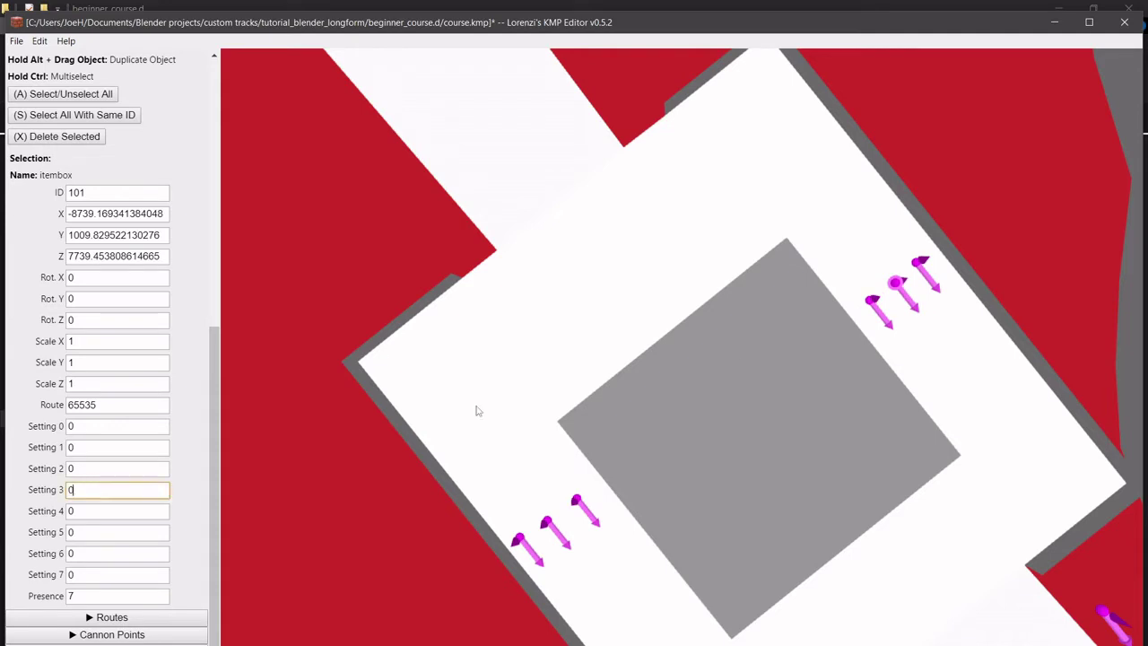
pyautogui.click(919, 262)
pyautogui.click(142, 491)
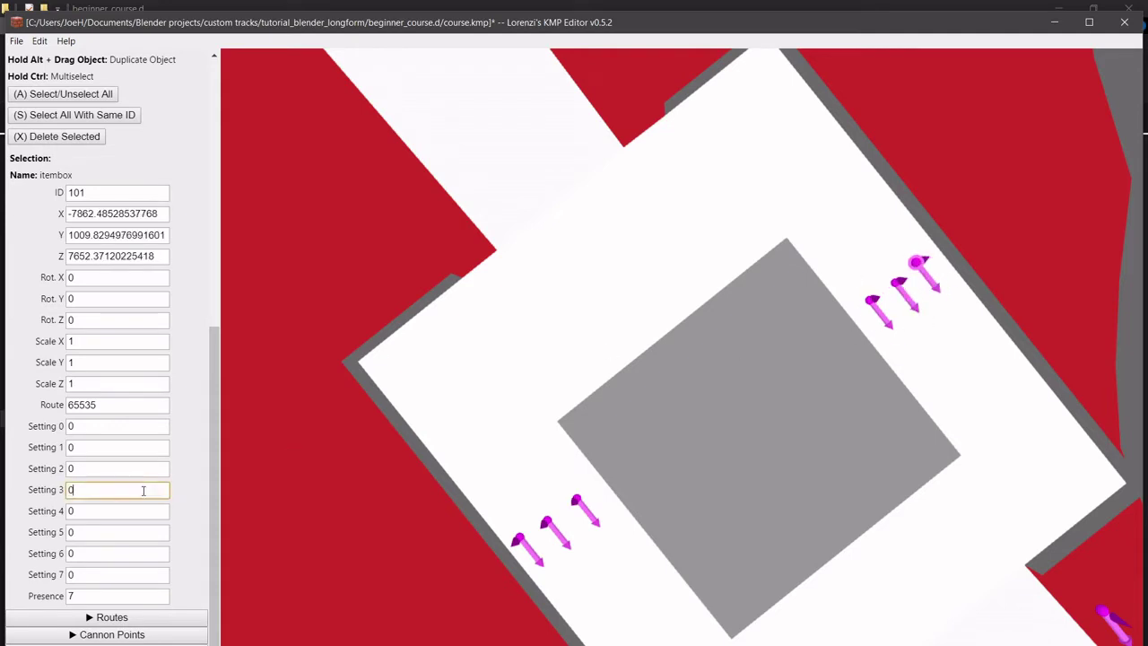
# Move the first kinoko_bend mushrooms from beside the lower road out onto the red area past its end.
pyautogui.moveTo(590, 432); pyautogui.dragTo(513, 363, button='middle')
pyautogui.scroll(-2, 637, 317)
pyautogui.moveTo(513, 363); pyautogui.dragTo(615, 440, button='right')
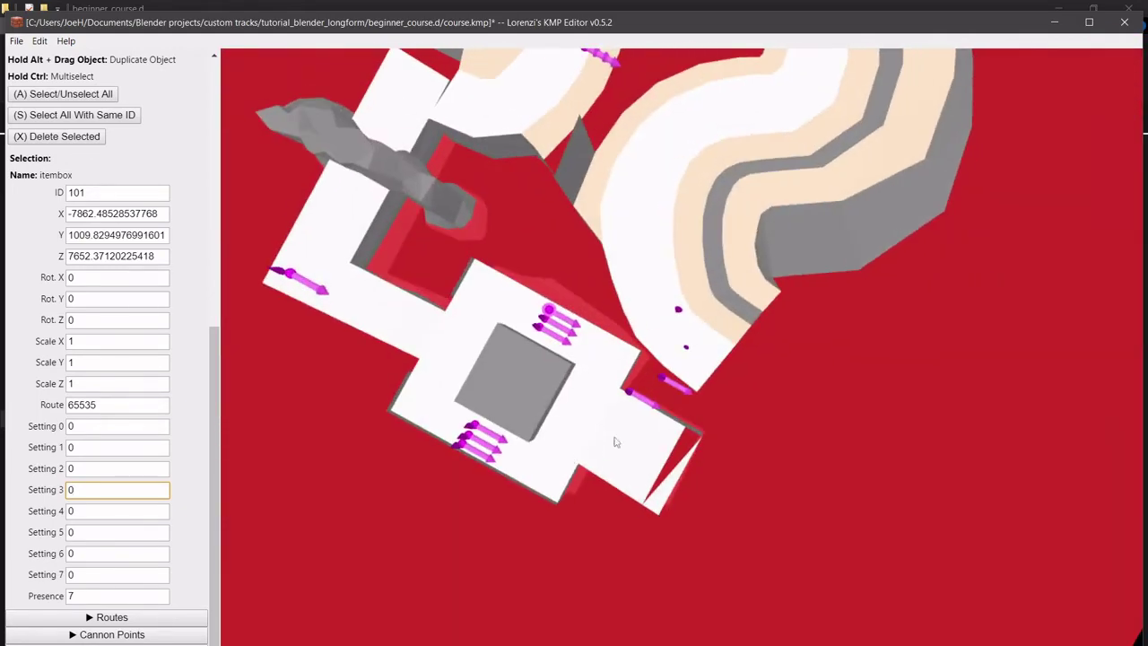
pyautogui.scroll(3, 610, 403)
pyautogui.click(621, 397)
pyautogui.moveTo(621, 397); pyautogui.dragTo(765, 460)
pyautogui.moveTo(741, 403); pyautogui.dragTo(710, 538, button='middle')
pyautogui.moveTo(582, 272); pyautogui.dragTo(735, 405)
pyautogui.moveTo(711, 269); pyautogui.dragTo(661, 443, button='middle')
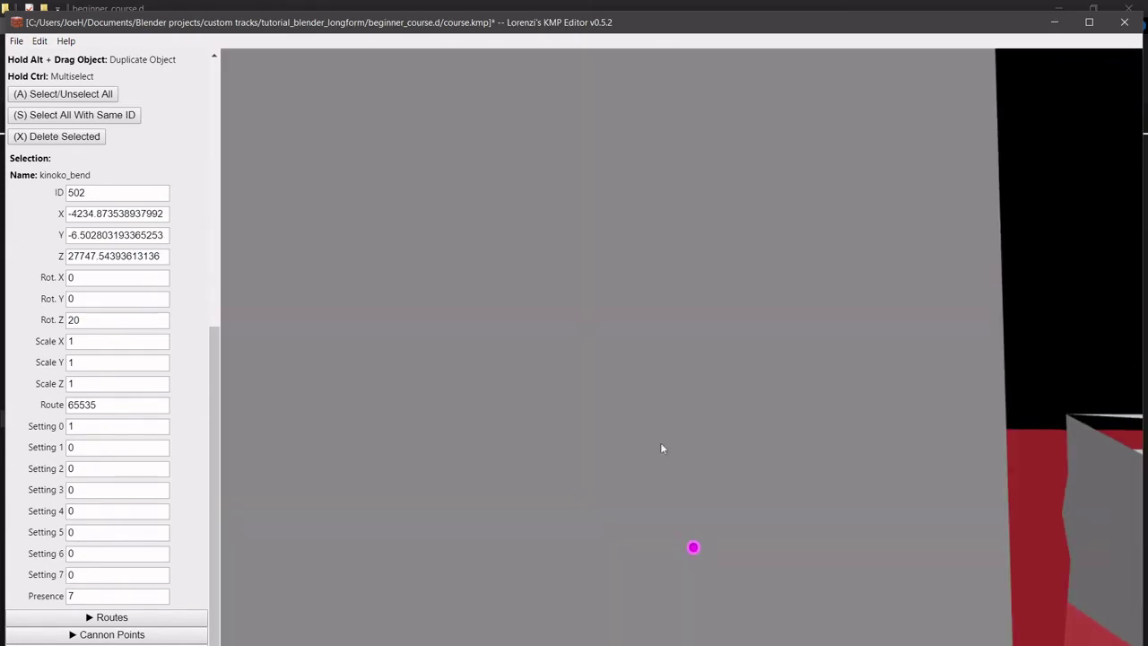
# Arrange the remaining kinoko_bend mushrooms on the red area in the gap between the two road ends.
pyautogui.moveTo(741, 412); pyautogui.dragTo(824, 441, button='middle')
pyautogui.click(811, 387)
pyautogui.scroll(3, 823, 393)
pyautogui.moveTo(834, 457); pyautogui.dragTo(841, 444)
pyautogui.moveTo(841, 444)
pyautogui.mouseDown(button='middle')
pyautogui.moveTo(782, 518)
pyautogui.moveTo(665, 514)
pyautogui.mouseUp(button='middle')
pyautogui.moveTo(666, 518); pyautogui.dragTo(581, 527, button='right')
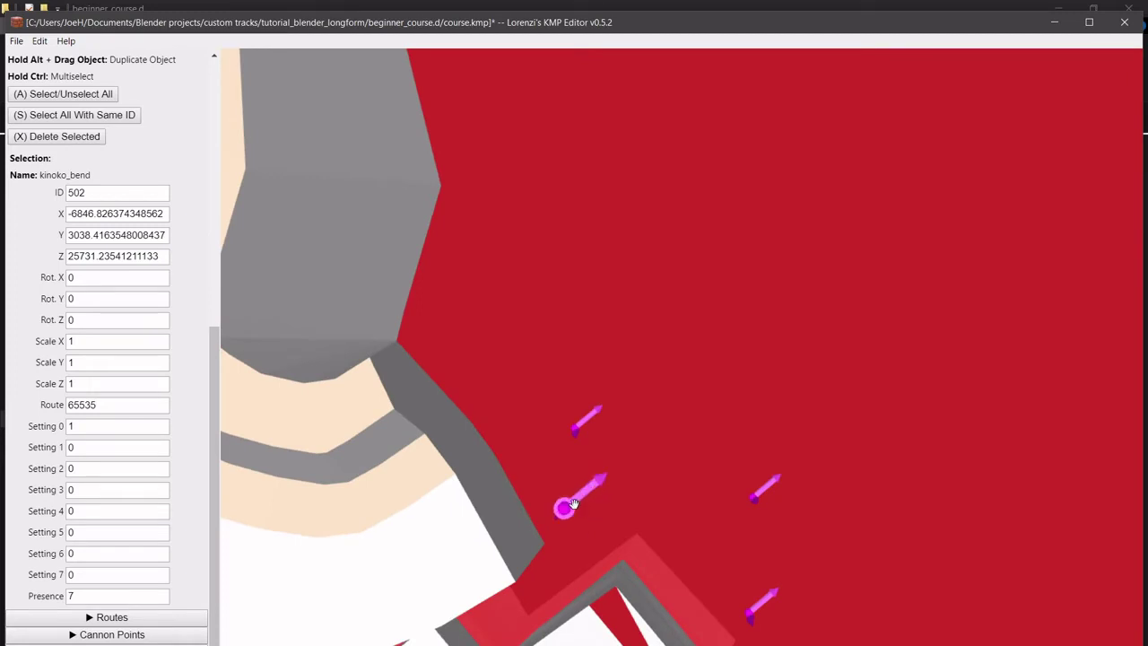
pyautogui.moveTo(574, 504); pyautogui.dragTo(684, 418)
pyautogui.moveTo(685, 418); pyautogui.dragTo(665, 441, button='right')
pyautogui.click(723, 403)
pyautogui.moveTo(724, 406); pyautogui.dragTo(675, 418, button='right')
pyautogui.click(638, 457)
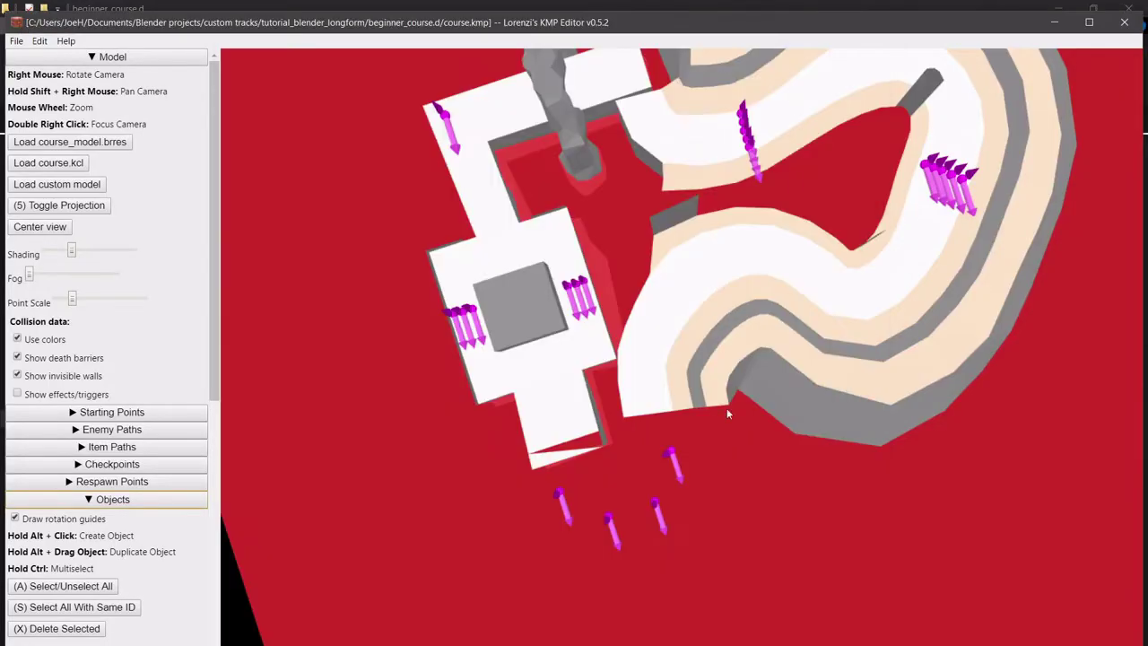
# Duplicate the kinoko_bend mushrooms repeatedly and spread the copies over the red area beyond the road ends.
pyautogui.moveTo(563, 477)
pyautogui.keyDown('shift'); pyautogui.mouseDown(button='right')
pyautogui.moveTo(530, 529)
pyautogui.moveTo(560, 461)
pyautogui.mouseUp(button='right'); pyautogui.keyUp('shift')
pyautogui.keyDown('alt'); pyautogui.moveTo(556, 476); pyautogui.dragTo(587, 462); pyautogui.keyUp('alt')
pyautogui.keyDown('alt'); pyautogui.moveTo(604, 502); pyautogui.dragTo(693, 408); pyautogui.keyUp('alt')
pyautogui.keyDown('alt'); pyautogui.moveTo(611, 450); pyautogui.dragTo(646, 525); pyautogui.keyUp('alt')
pyautogui.moveTo(646, 527)
pyautogui.mouseDown()
pyautogui.moveTo(605, 500)
pyautogui.moveTo(587, 505)
pyautogui.moveTo(697, 469)
pyautogui.moveTo(689, 479)
pyautogui.moveTo(695, 457)
pyautogui.moveTo(670, 439)
pyautogui.moveTo(669, 414)
pyautogui.mouseUp()
pyautogui.moveTo(669, 414); pyautogui.dragTo(708, 439, button='right')
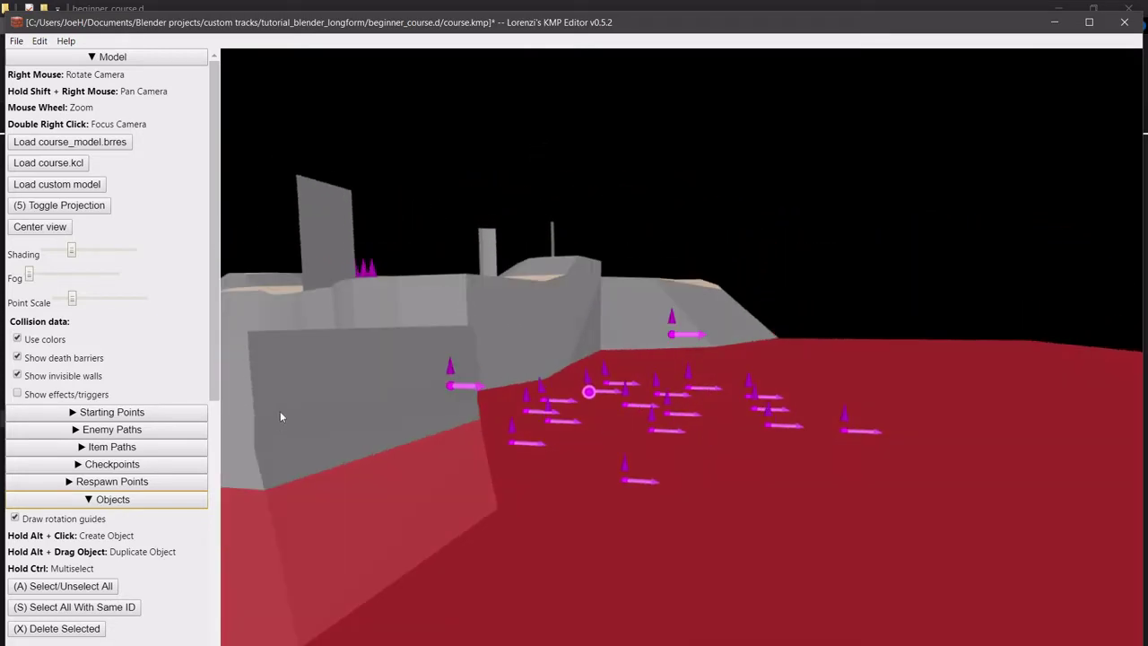
# Set the Y position of the mushroom nearest the lower road's end to 2000.5030517578125.
pyautogui.click(454, 384)
pyautogui.scroll(-5, 129, 495)
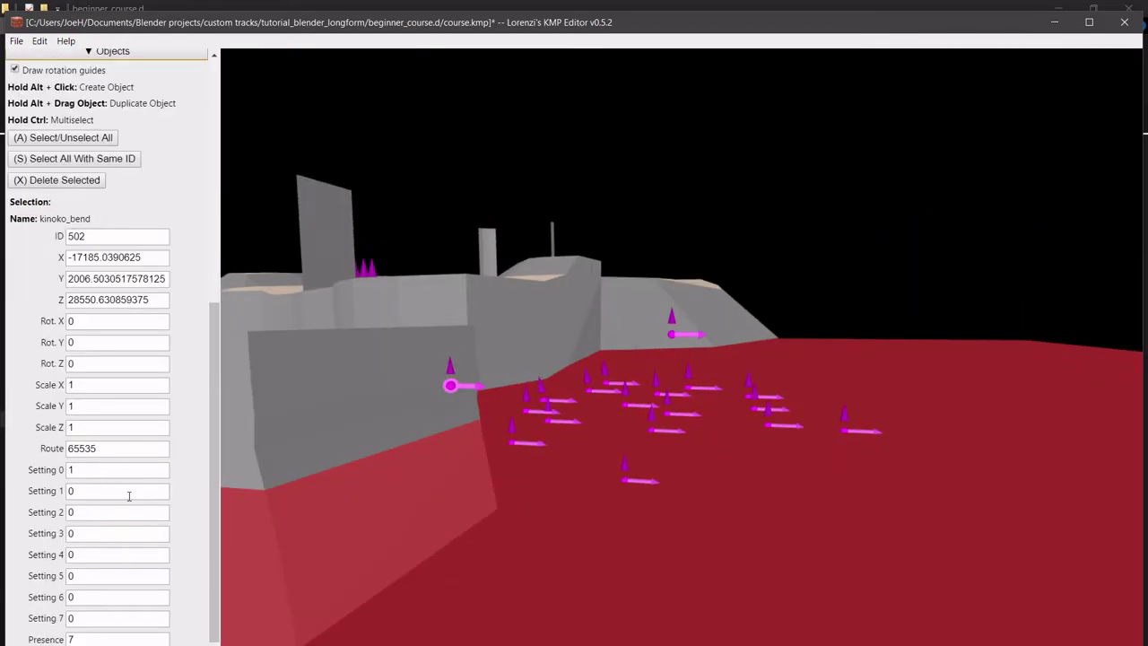
pyautogui.click(127, 278)
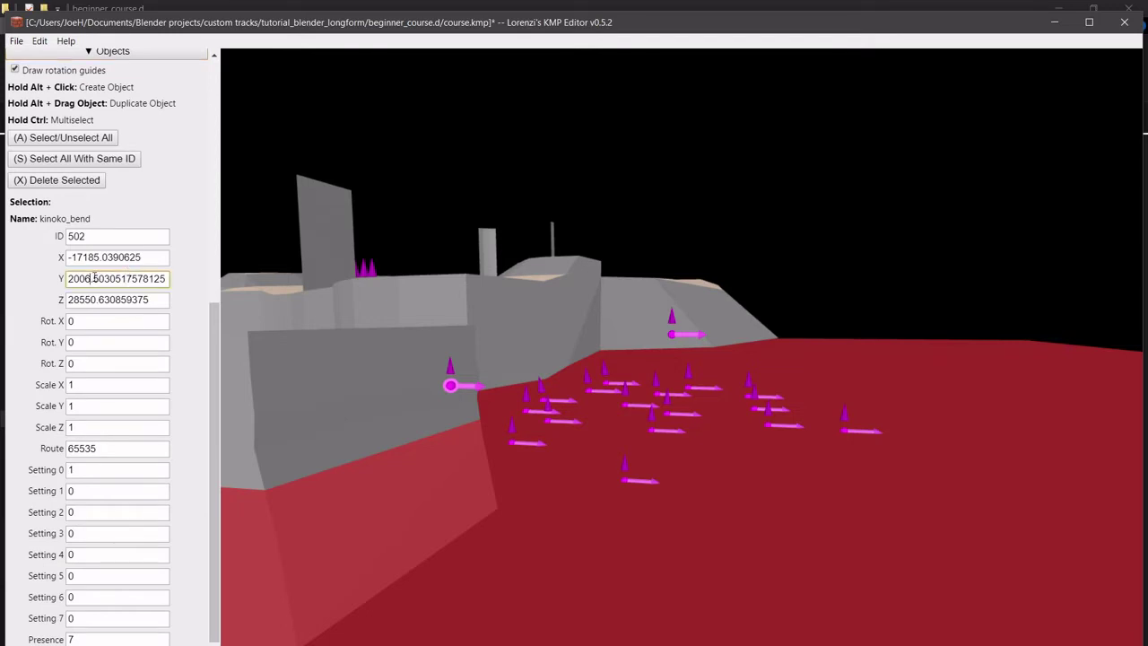
pyautogui.press('BackSpace')
pyautogui.write('0')
pyautogui.moveTo(581, 460); pyautogui.dragTo(585, 471, button='right')
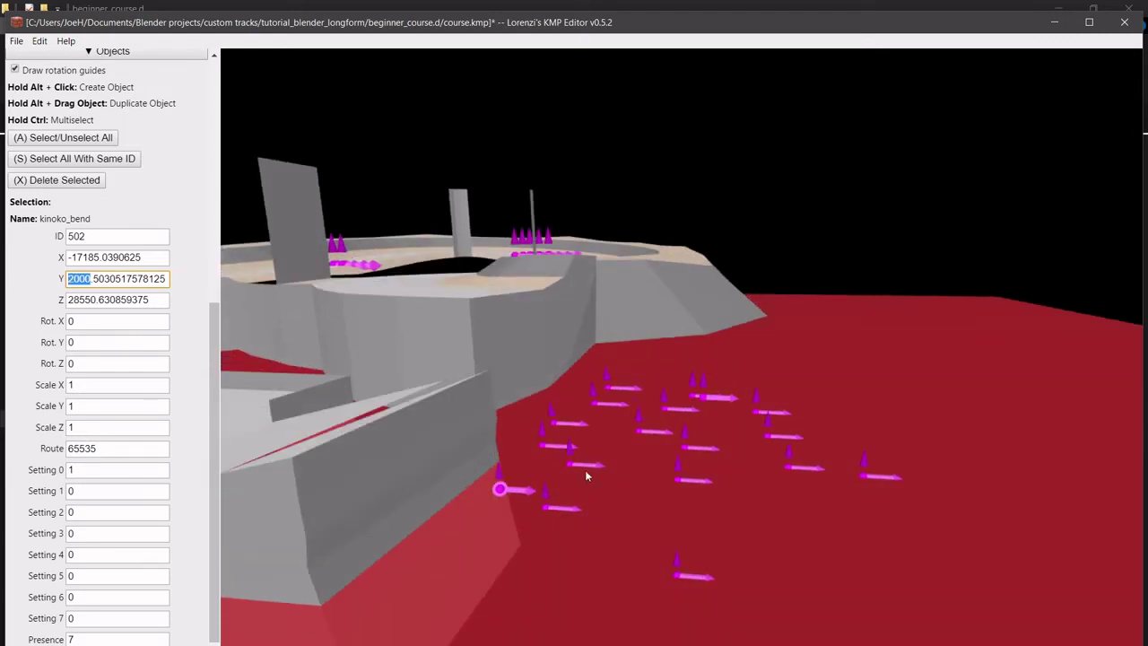
# Set the Y position to 2000 for the next two mushrooms along the red area from the lower road's end.
pyautogui.click(545, 507)
pyautogui.doubleClick(117, 285)
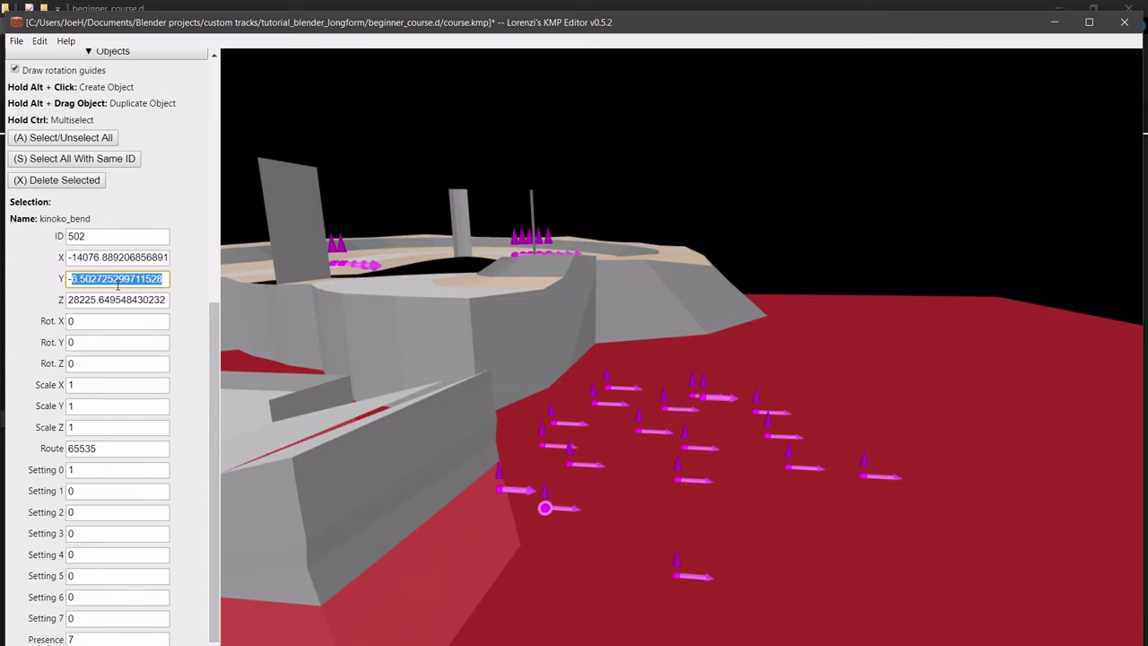
pyautogui.write('2000')
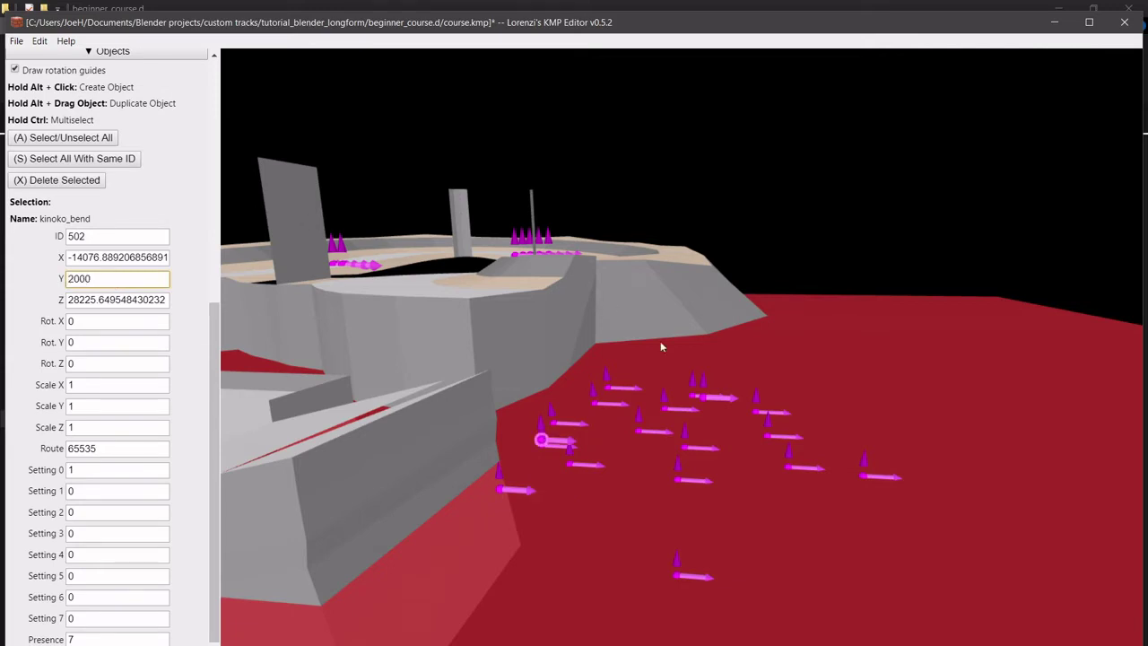
pyautogui.moveTo(664, 422); pyautogui.dragTo(630, 473, button='right')
pyautogui.moveTo(618, 522); pyautogui.dragTo(610, 499, button='right')
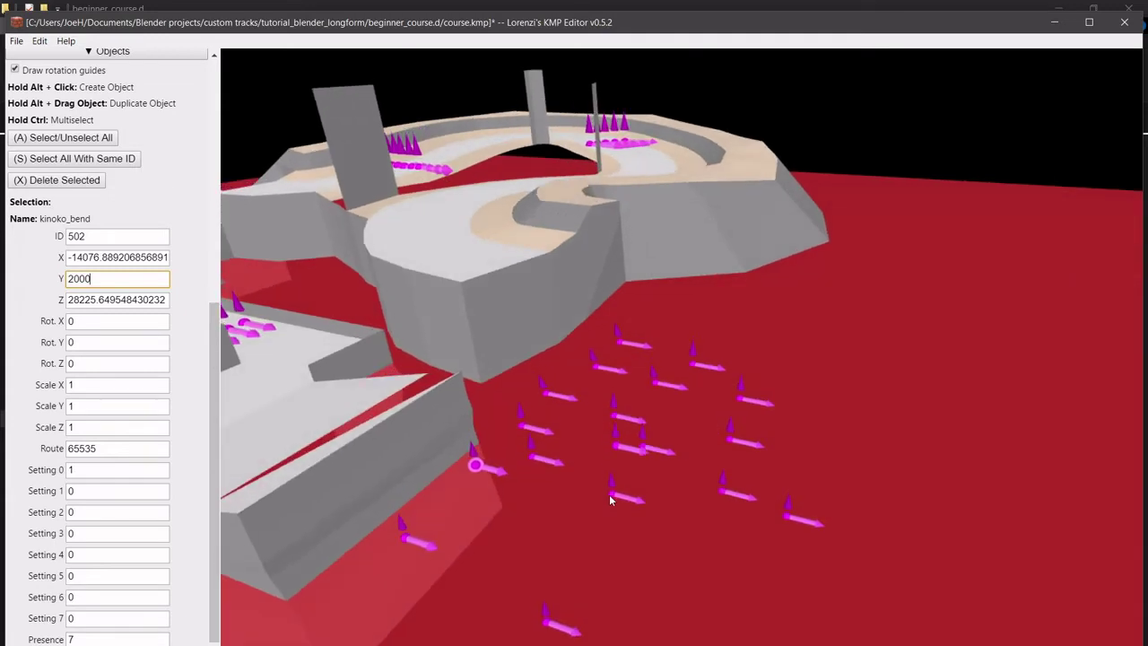
pyautogui.click(540, 456)
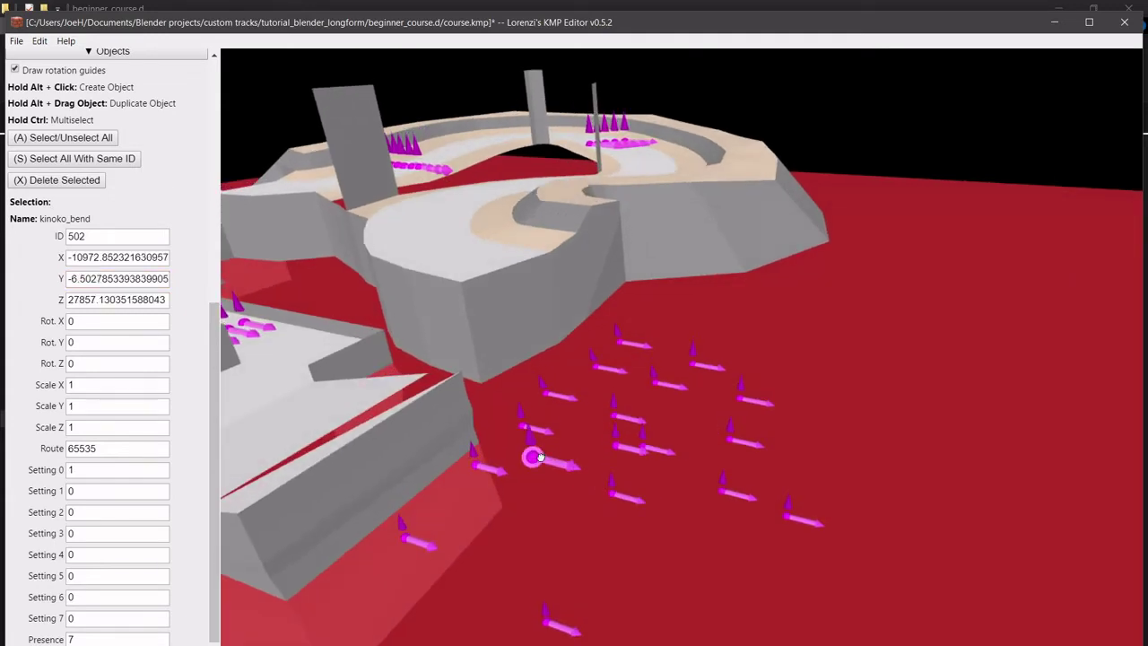
pyautogui.tripleClick(138, 283)
pyautogui.write('2000')
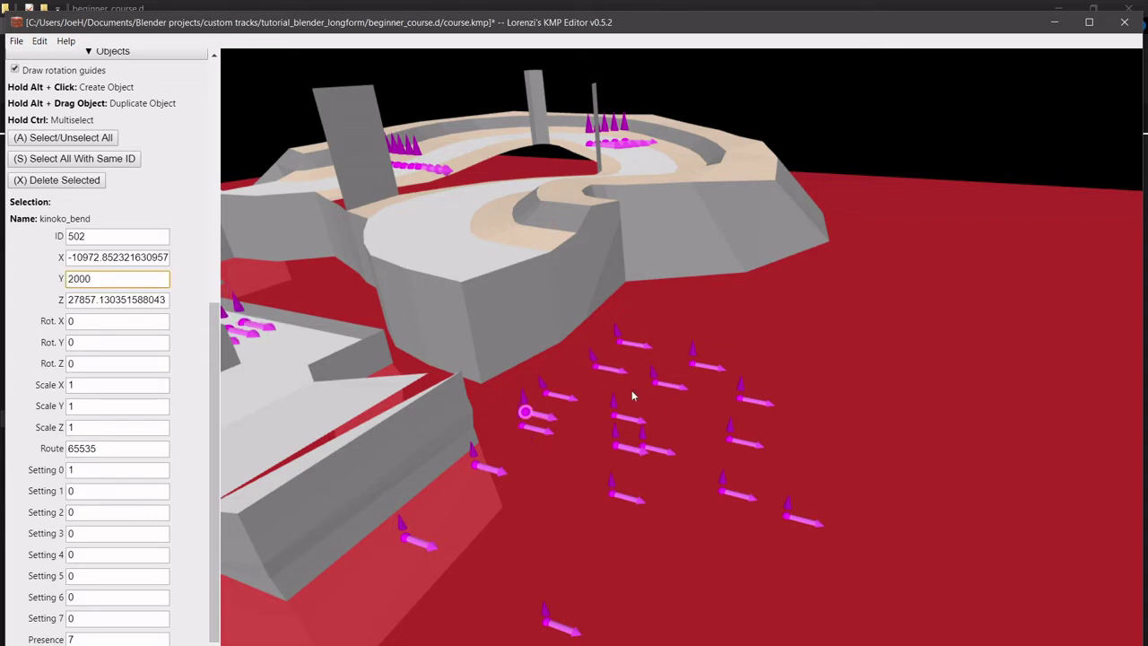
# Set the Y position to 2000 for the mushroom near the upper road's wall and the isolated one in the foreground.
pyautogui.moveTo(557, 396); pyautogui.dragTo(610, 437, button='right')
pyautogui.click(554, 449)
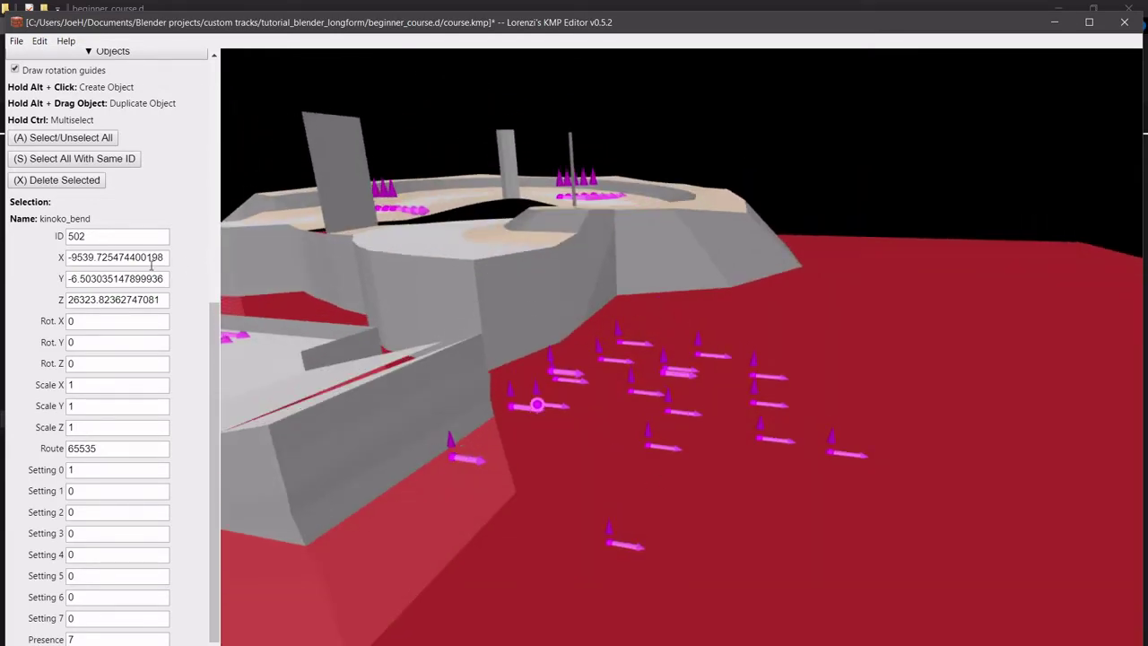
pyautogui.doubleClick(147, 278)
pyautogui.write('2000')
pyautogui.press('Return')
pyautogui.moveTo(618, 332); pyautogui.dragTo(653, 353, button='right')
pyautogui.click(617, 538)
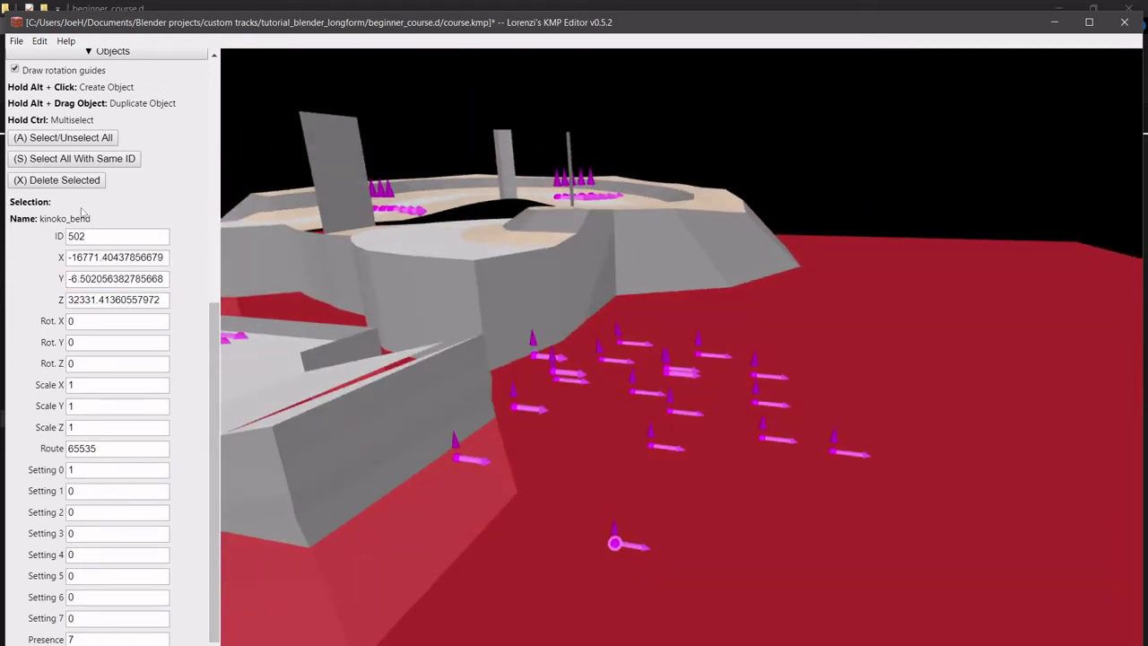
pyautogui.doubleClick(95, 278)
pyautogui.write('2000')
pyautogui.press('Return')
# Set the Y position to 2000 for the low mushroom in the middle of the red area and the one beside it on the outer side.
pyautogui.moveTo(592, 395); pyautogui.dragTo(588, 434, button='right')
pyautogui.click(617, 421)
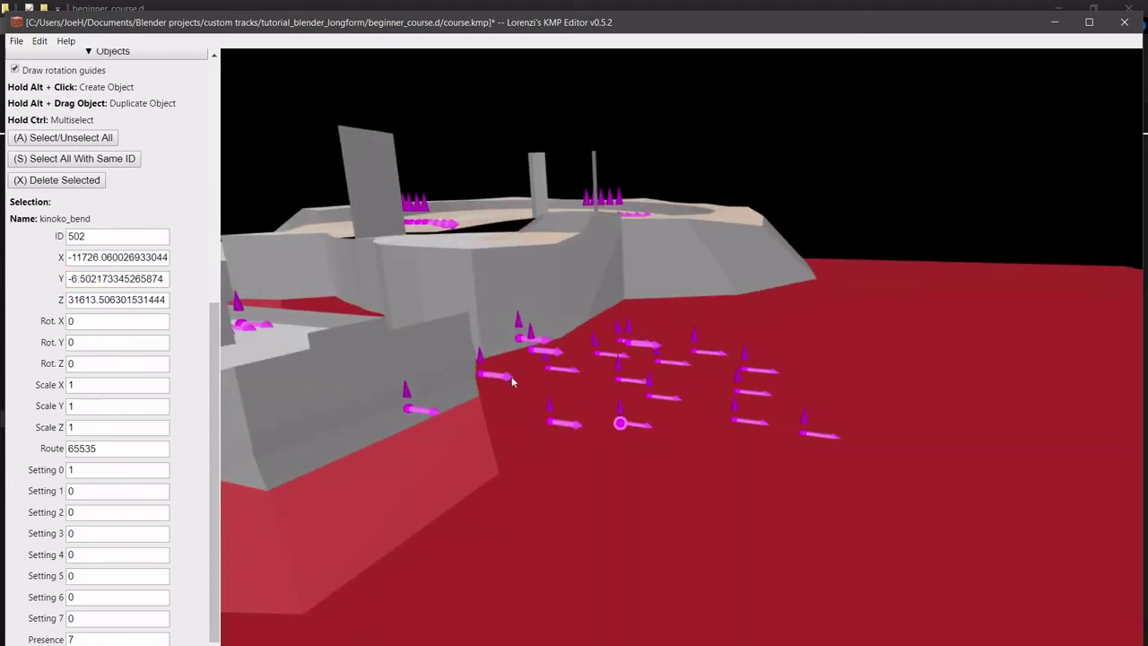
pyautogui.doubleClick(121, 279)
pyautogui.write('2000')
pyautogui.press('Return')
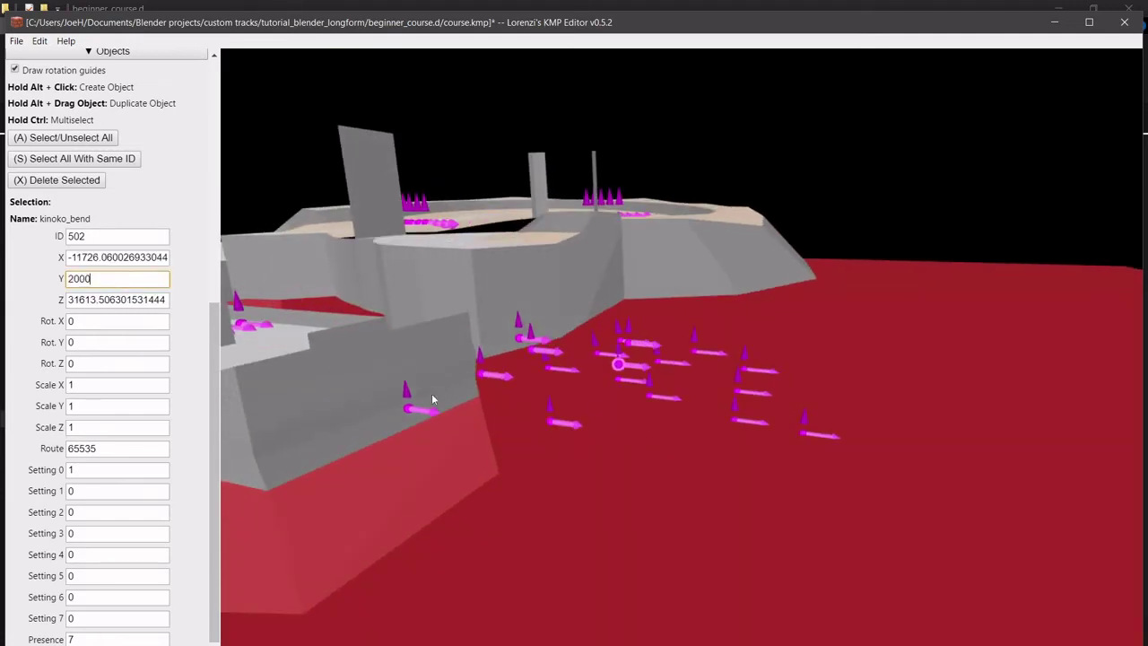
pyautogui.click(749, 421)
pyautogui.doubleClick(121, 279)
pyautogui.write('2000')
pyautogui.press('Return')
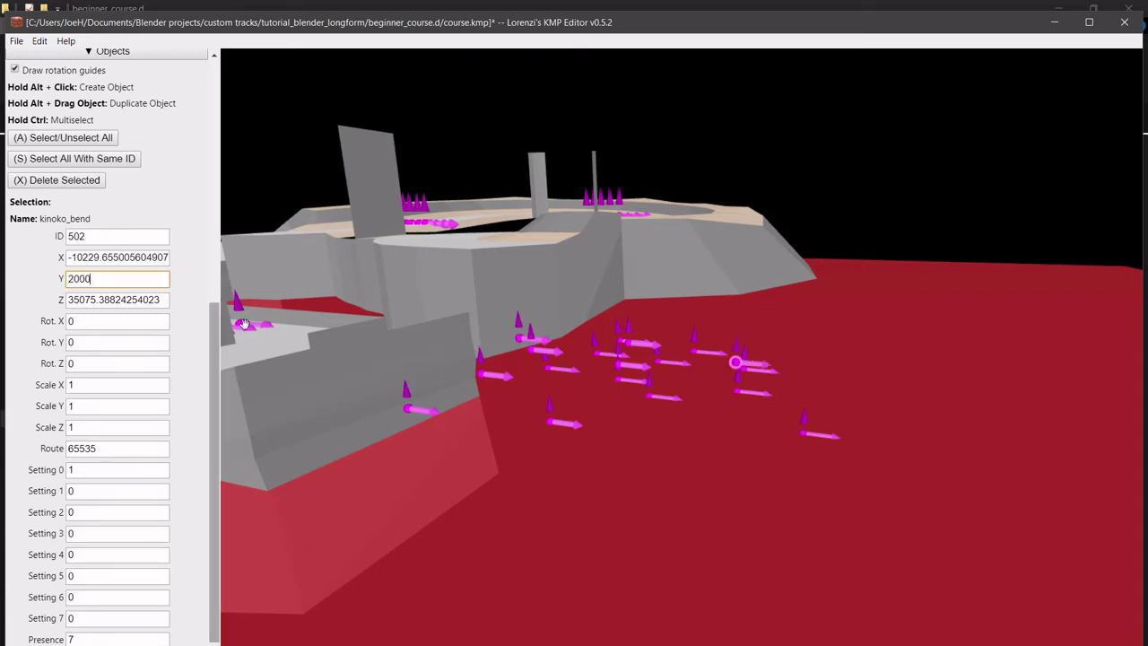
# Set the Y position to 2000 for the outermost mushroom of the cluster and the next unraised one inward along the outer side.
pyautogui.click(805, 435)
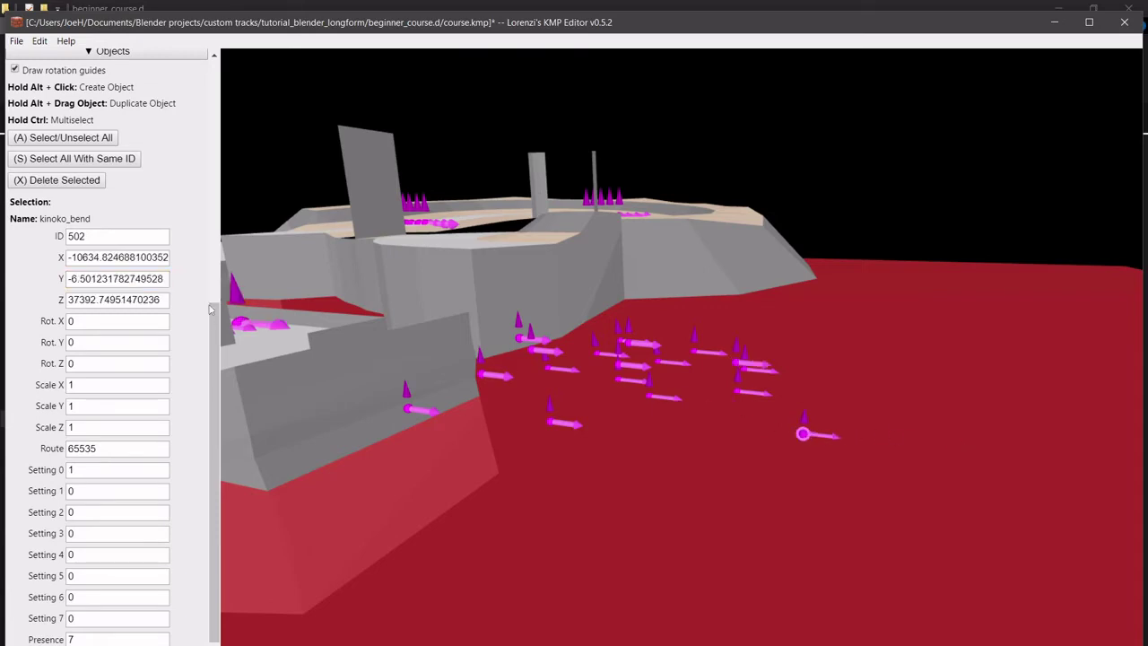
pyautogui.doubleClick(121, 279)
pyautogui.write('2000')
pyautogui.press('Return')
pyautogui.moveTo(719, 425); pyautogui.dragTo(659, 445, button='right')
pyautogui.click(574, 433)
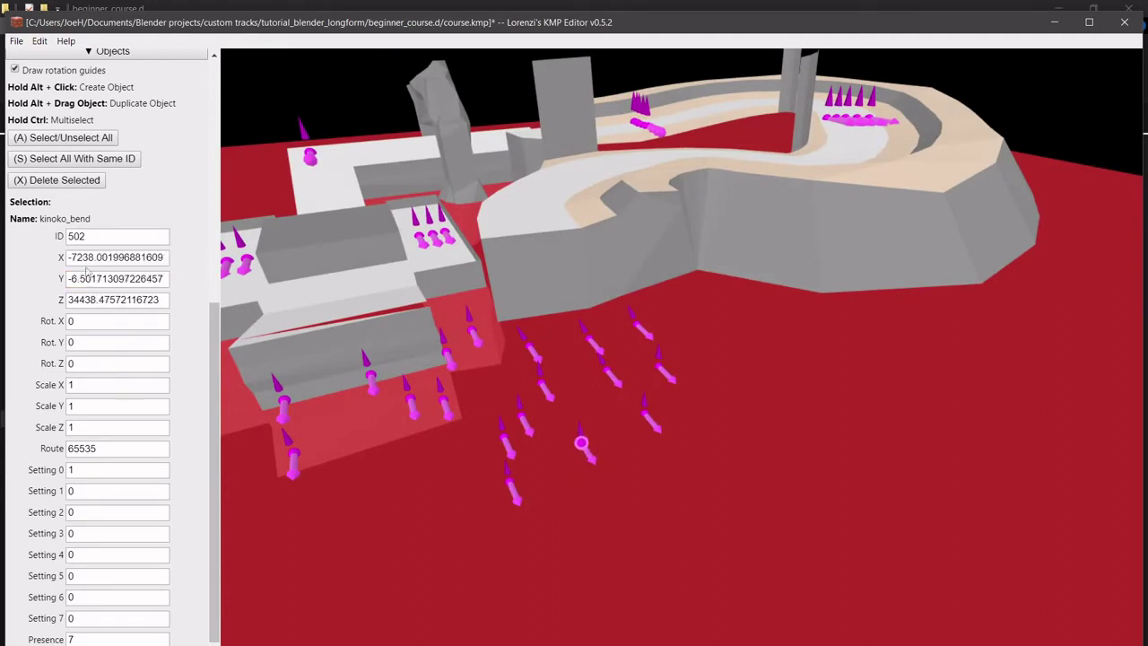
pyautogui.doubleClick(103, 279)
pyautogui.write('2000')
# Set the Y position to 2000 for the next two mushrooms along the cluster's outer edge towards the upper road.
pyautogui.click(647, 420)
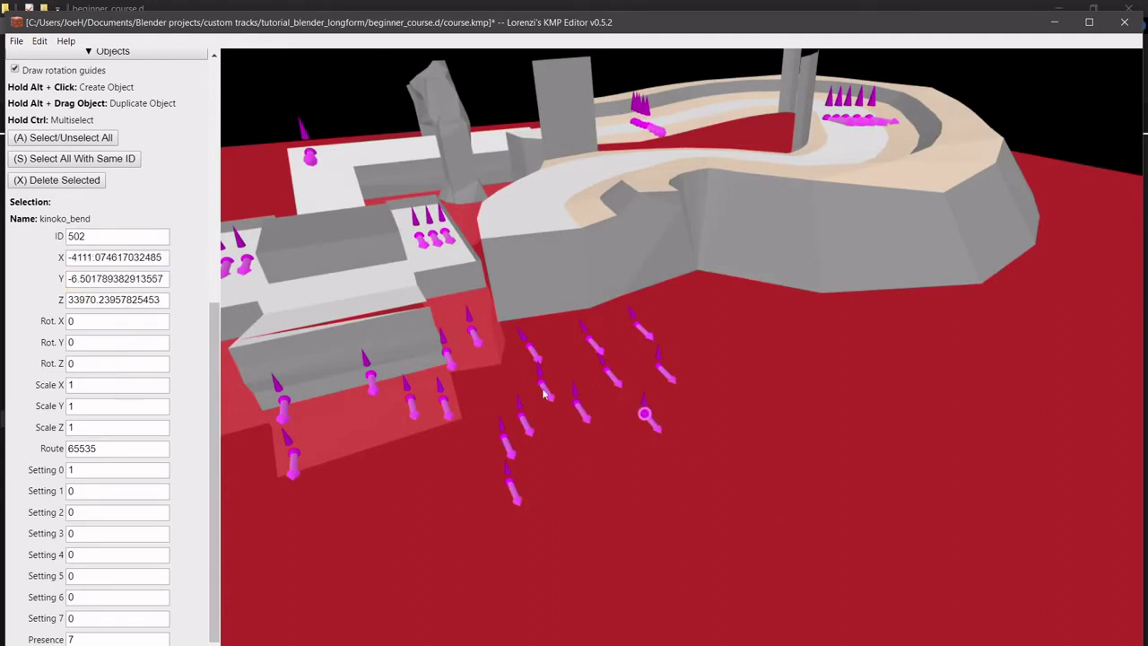
pyautogui.doubleClick(95, 279)
pyautogui.write('2000')
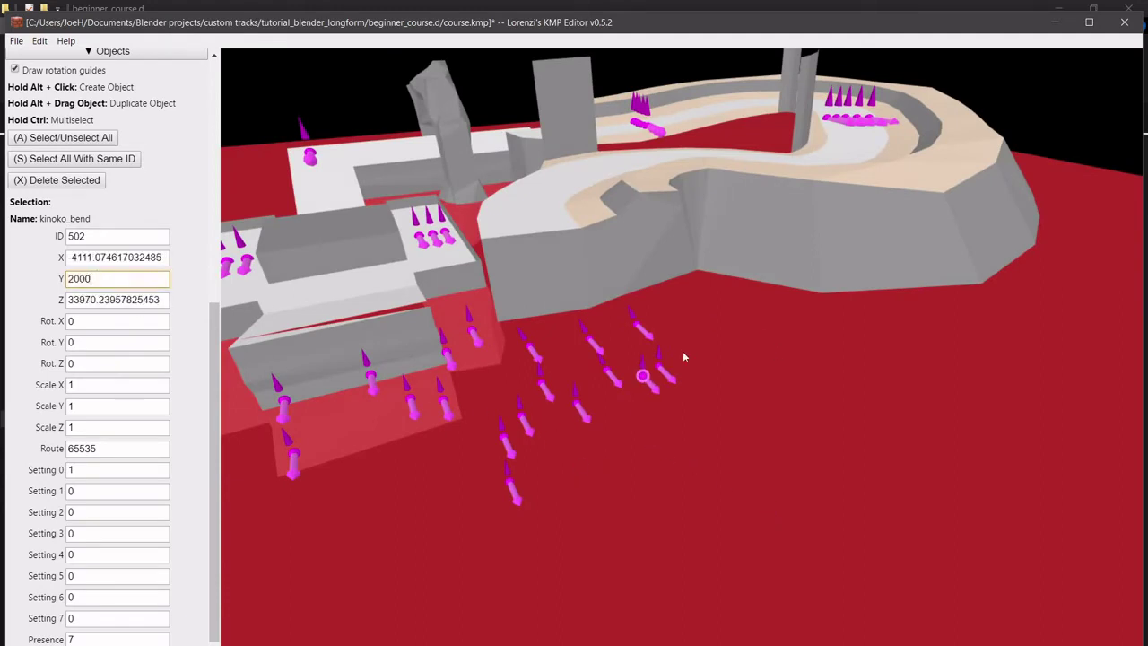
pyautogui.click(655, 363)
pyautogui.scroll(5, 657, 368)
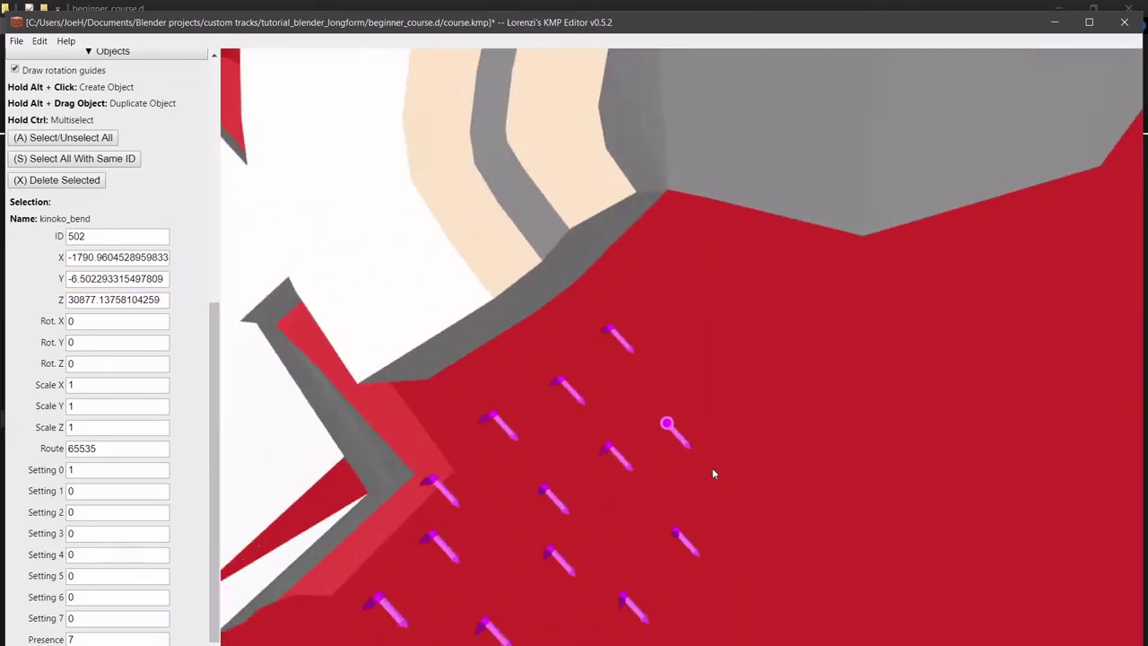
pyautogui.moveTo(714, 473); pyautogui.dragTo(643, 410)
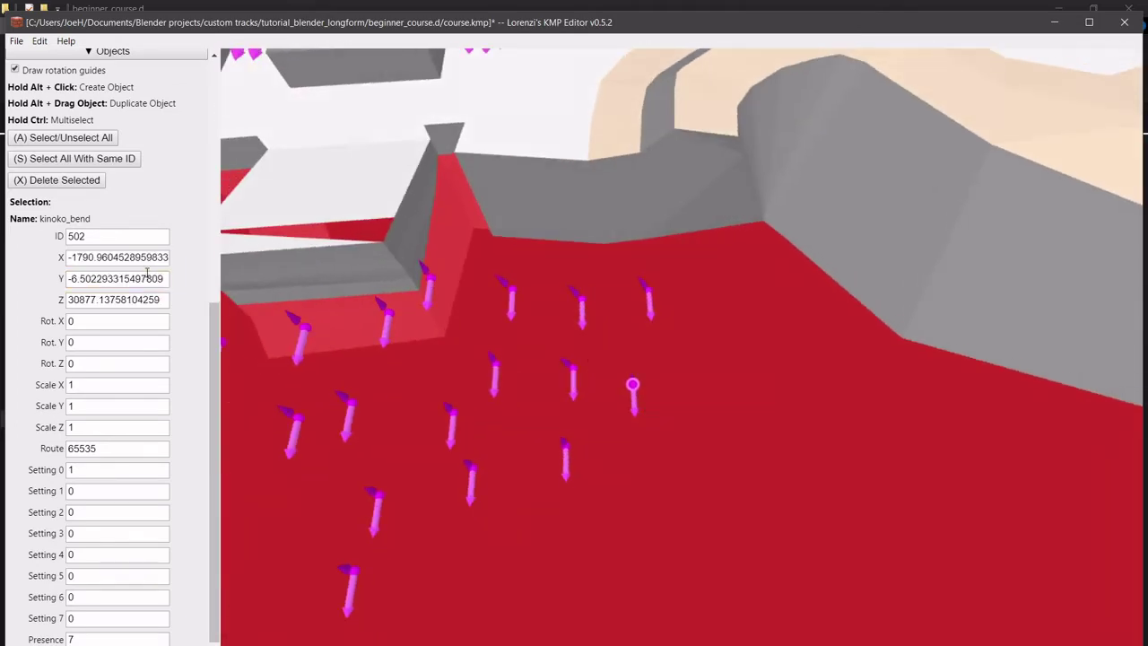
pyautogui.doubleClick(147, 278)
pyautogui.write('2000')
# Set the Y position to 2000 for the middle and inner mushrooms in the second row from the upper road's wall.
pyautogui.click(565, 388)
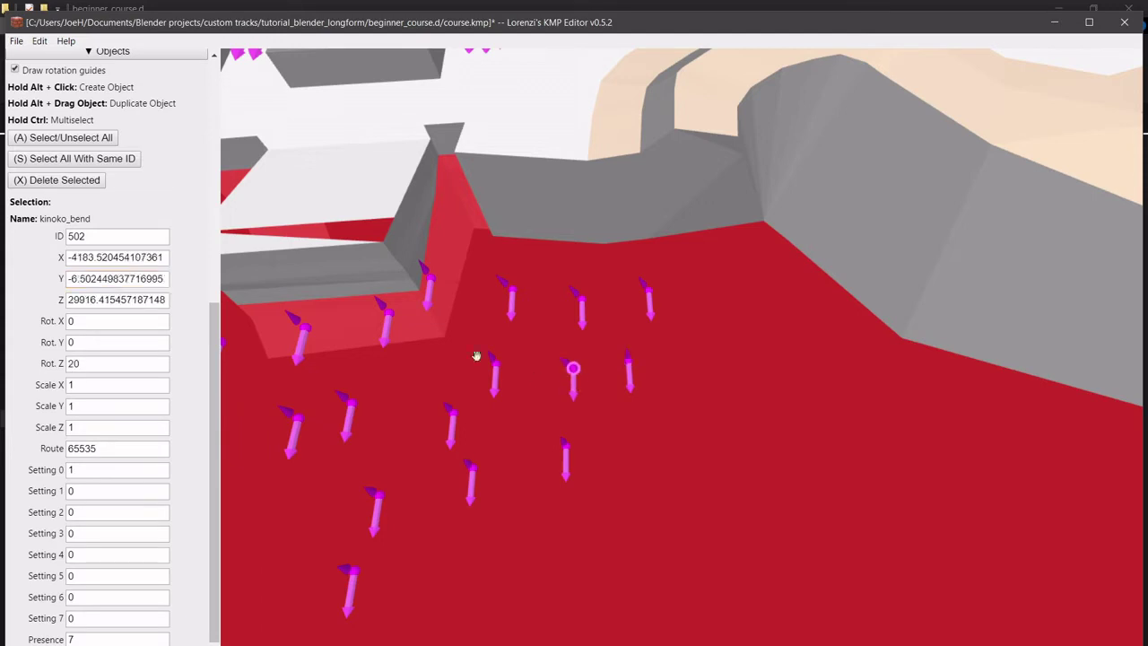
pyautogui.doubleClick(133, 278)
pyautogui.write('2000')
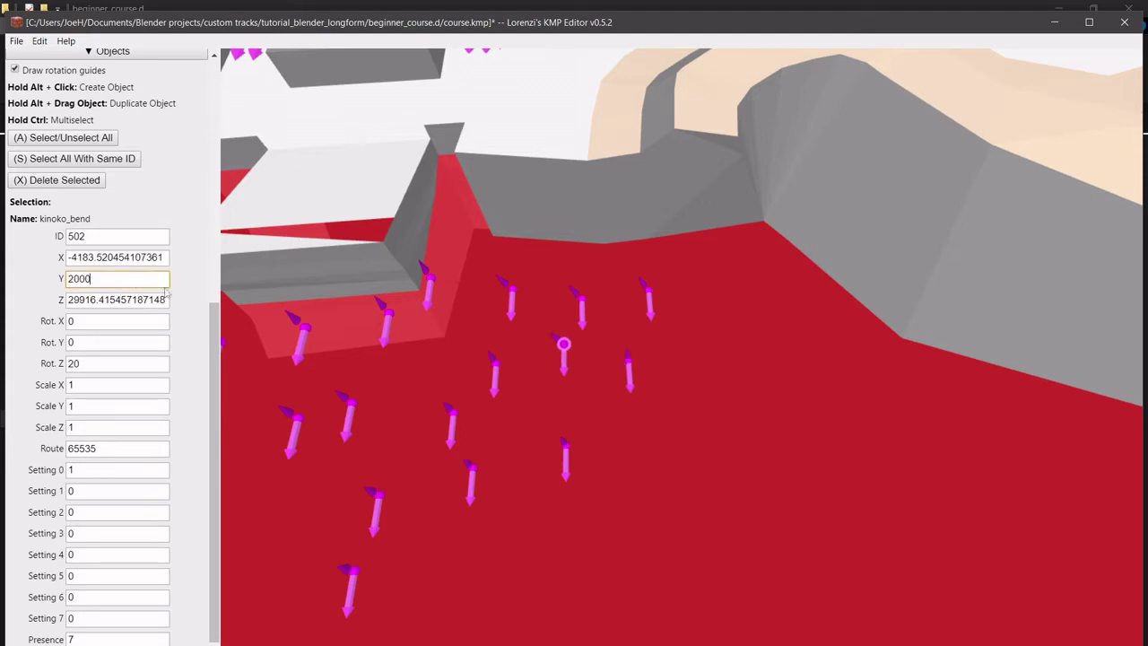
pyautogui.click(498, 354)
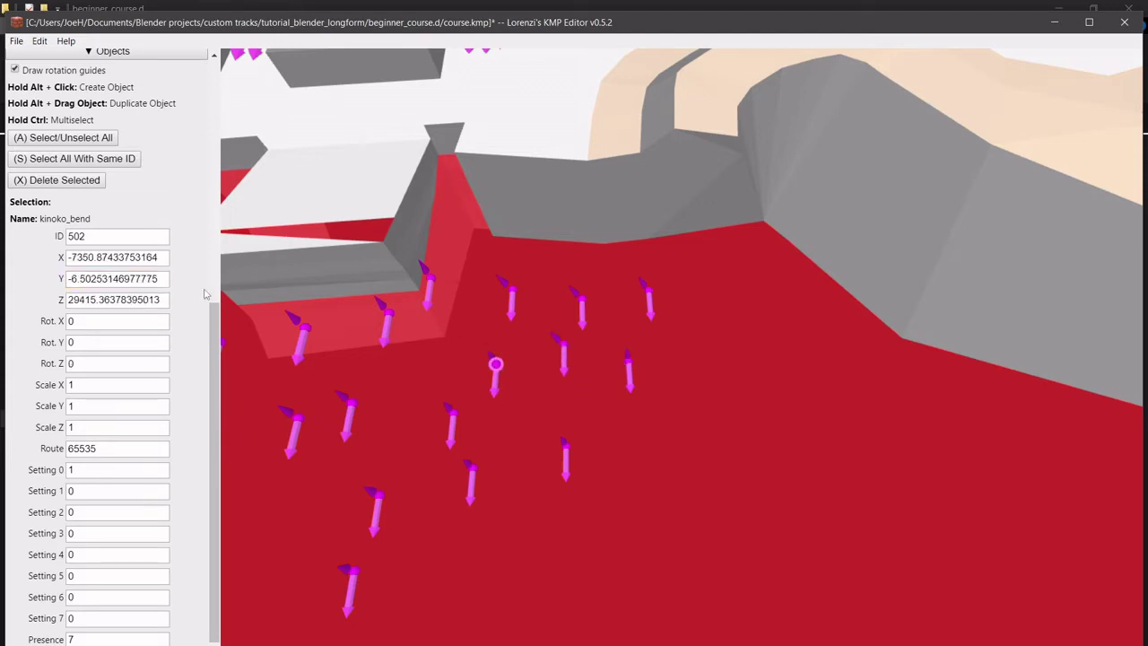
pyautogui.doubleClick(134, 279)
pyautogui.write('2000')
# Set the Y position to 2000 for the three mushrooms in the row closest to the upper road's wall.
pyautogui.click(512, 293)
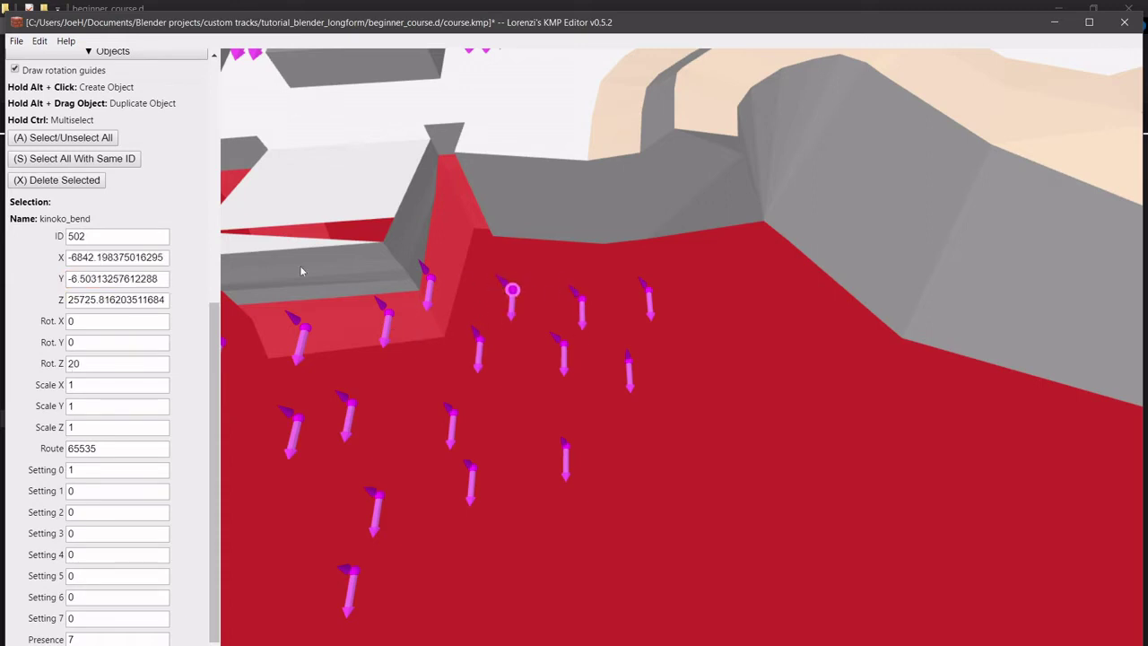
pyautogui.doubleClick(158, 278)
pyautogui.write('2000')
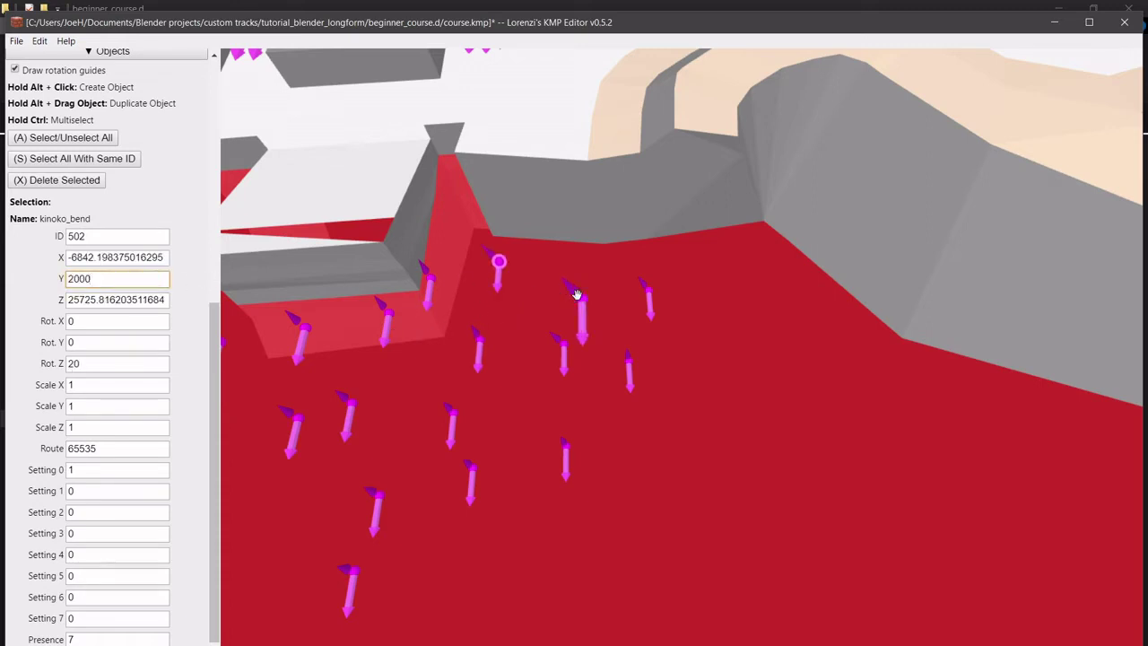
pyautogui.click(576, 296)
pyautogui.doubleClick(81, 278)
pyautogui.write('2000')
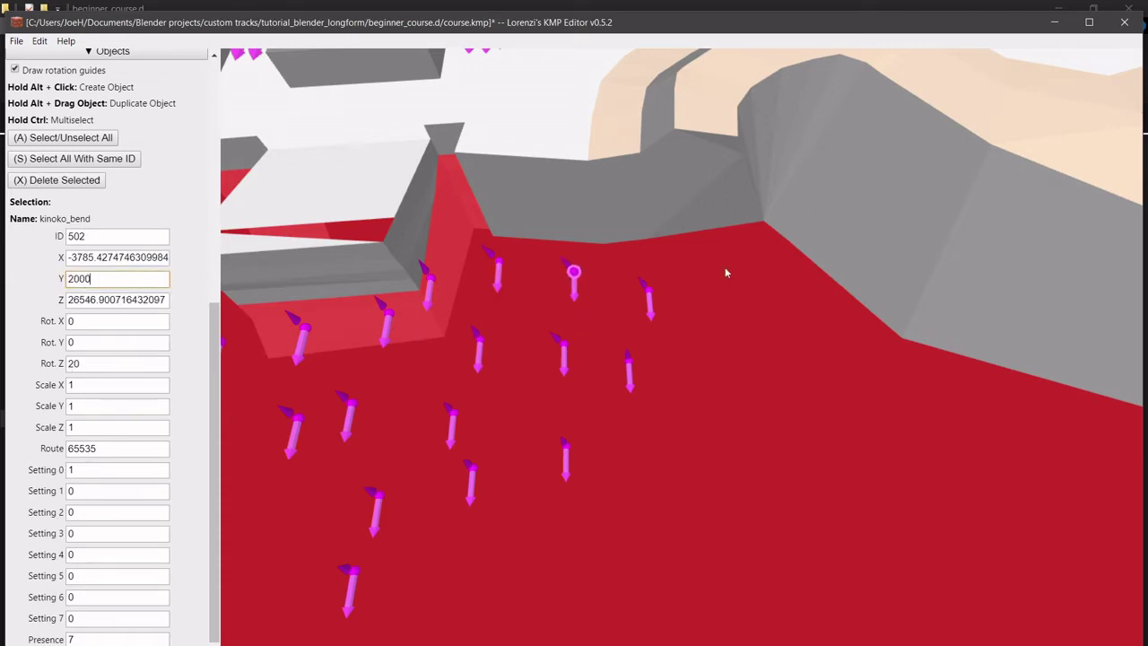
pyautogui.click(649, 291)
pyautogui.doubleClick(103, 279)
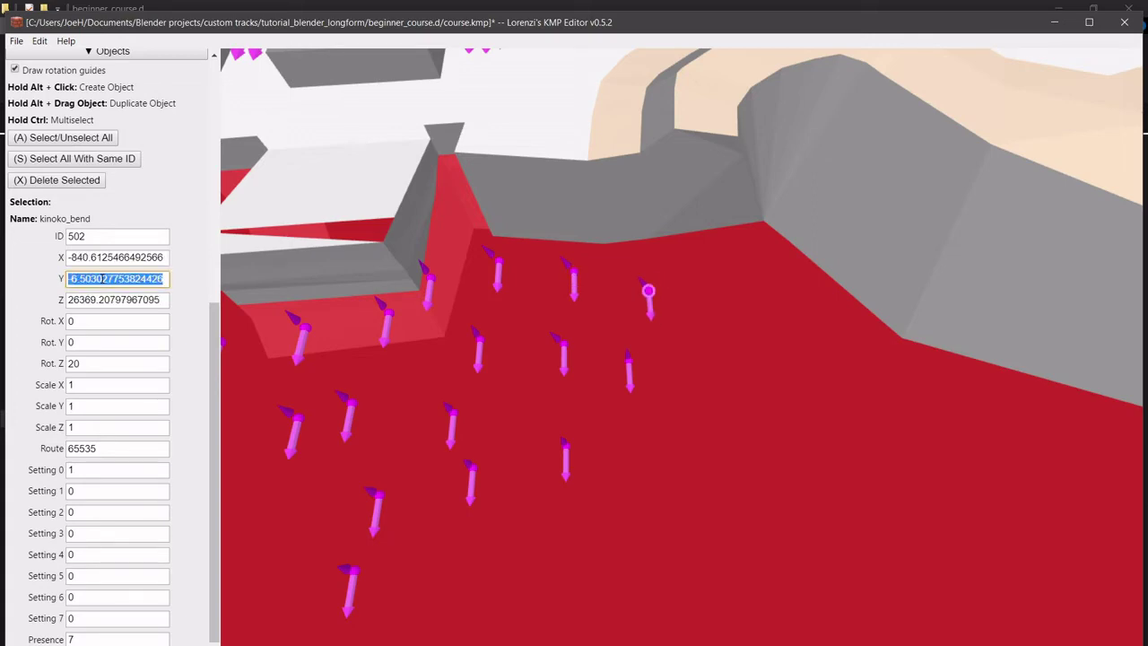
pyautogui.write('2000')
# Set the Y position to 2000 for the remaining low mushroom in the centre of the cluster.
pyautogui.moveTo(731, 376)
pyautogui.mouseDown(button='right')
pyautogui.moveTo(842, 293)
pyautogui.moveTo(752, 386)
pyautogui.mouseUp(button='right')
pyautogui.click(683, 426)
pyautogui.tripleClick(102, 279)
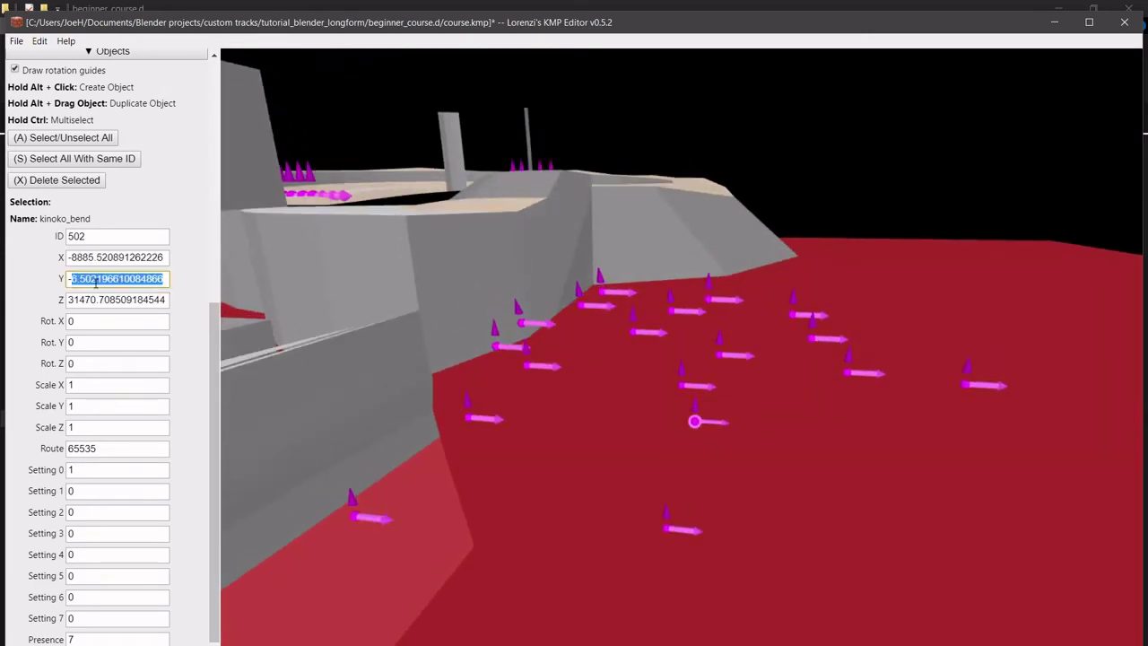
pyautogui.write('2000')
# Set the Y position to 5000 for the farthest mushroom in the row along the upper road's wall.
pyautogui.moveTo(808, 341); pyautogui.dragTo(761, 403, button='right')
pyautogui.click(612, 295)
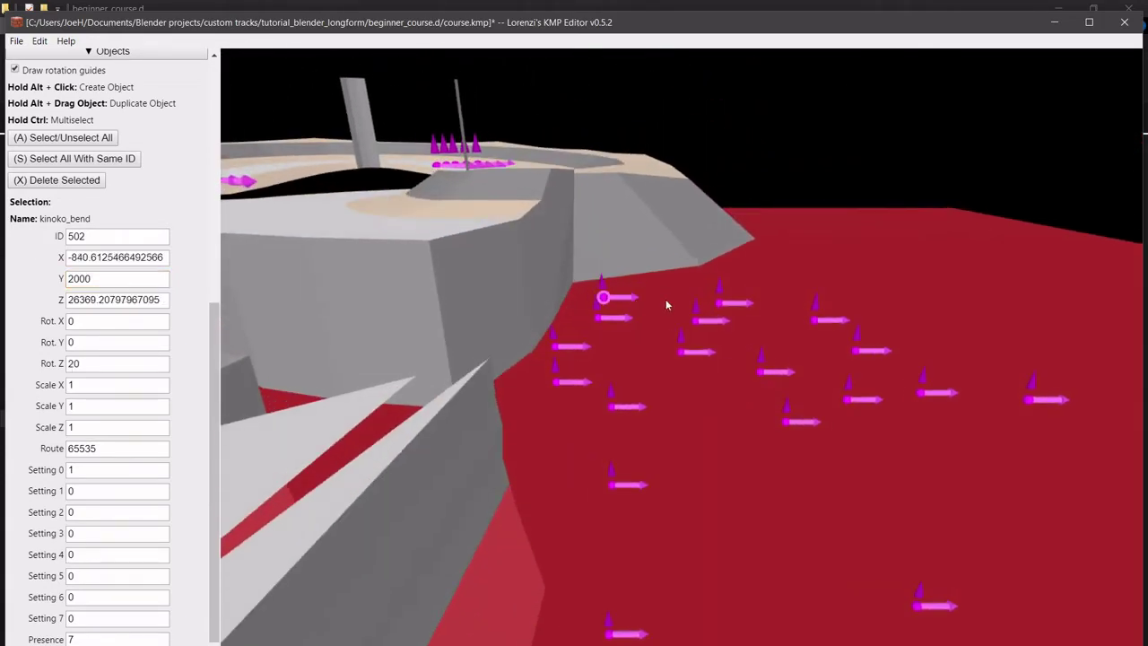
pyautogui.moveTo(666, 303); pyautogui.dragTo(767, 381, button='right')
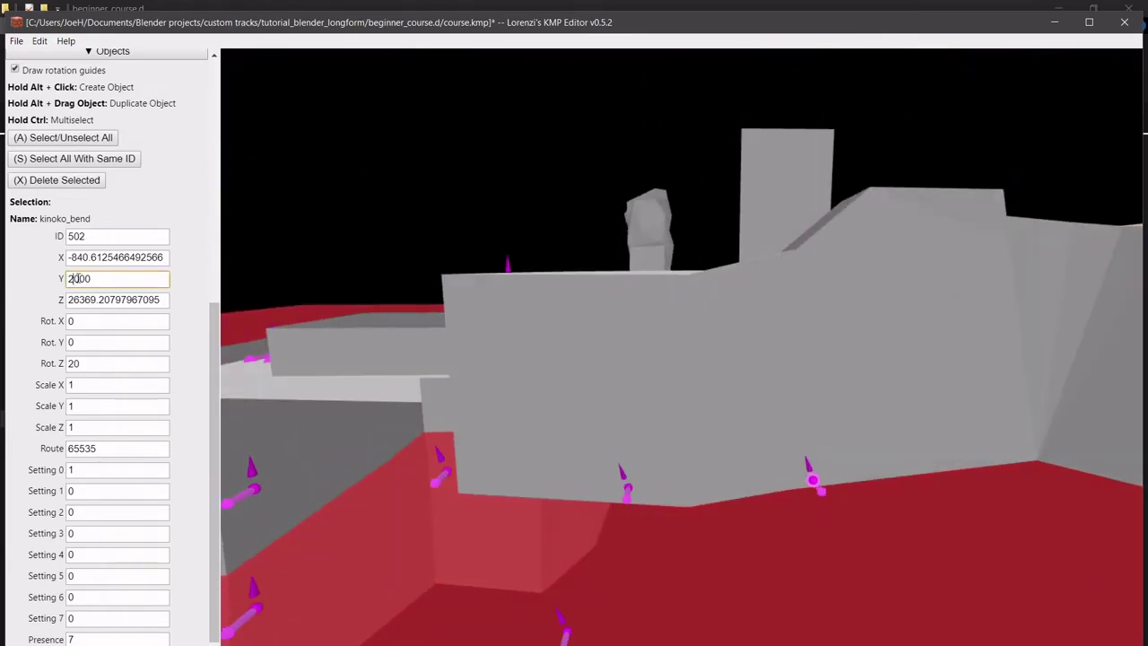
pyautogui.press('Delete')
pyautogui.press('Delete')
pyautogui.write('35')
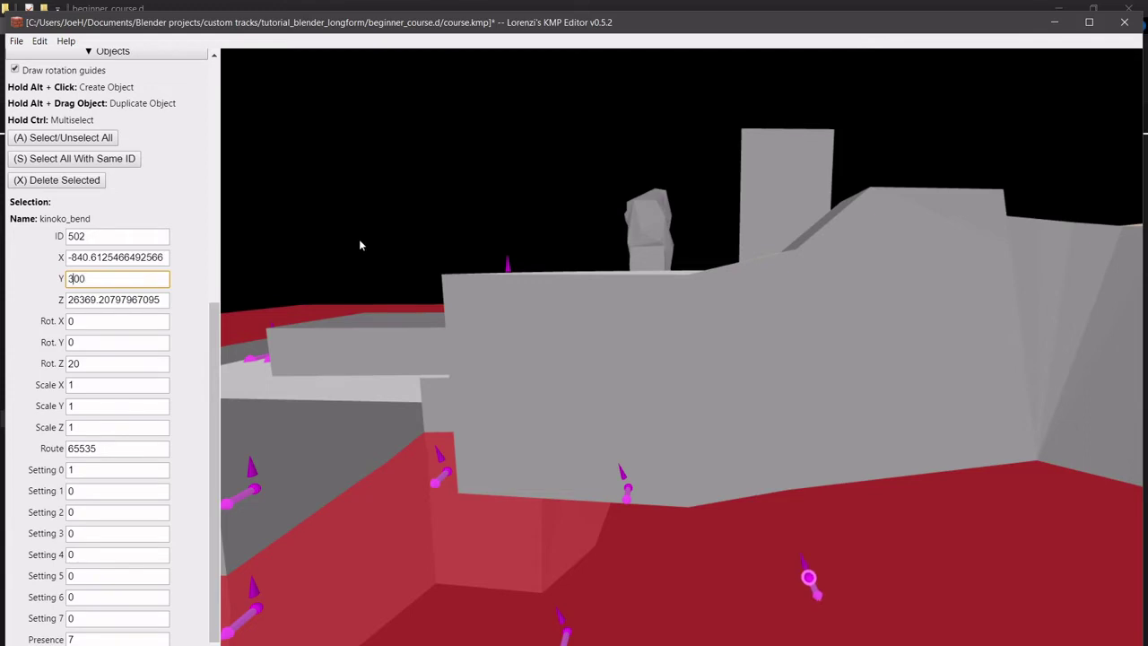
pyautogui.press('BackSpace')
pyautogui.press('BackSpace')
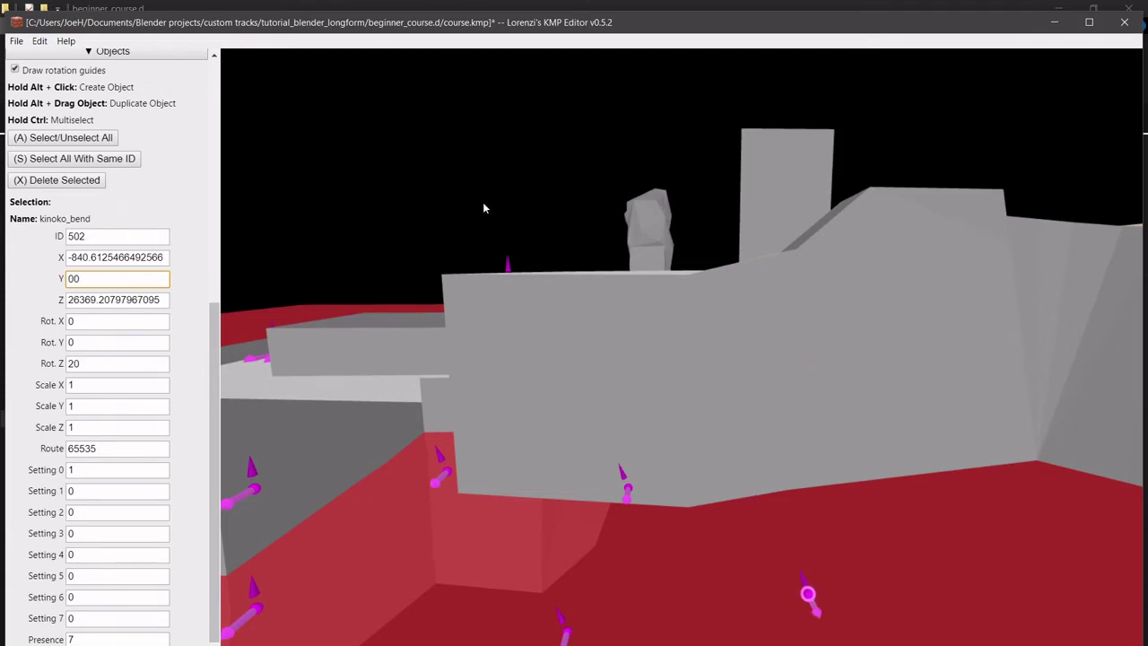
pyautogui.write('50')
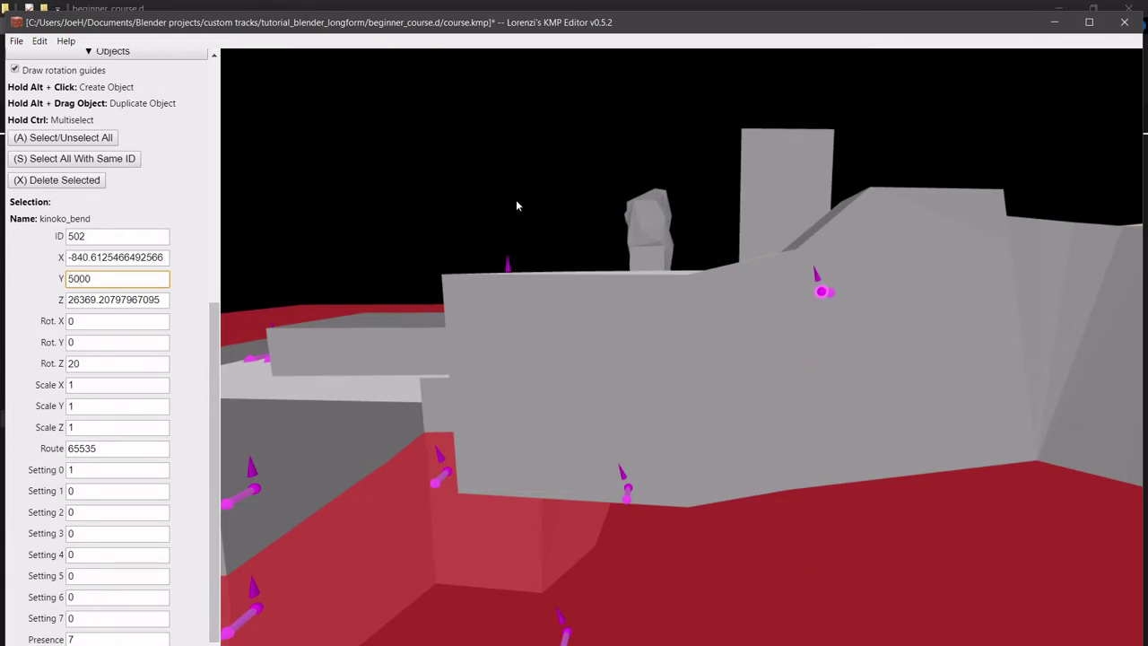
# Set the Y position to 4600 for the middle mushroom in the row along the upper road's wall.
pyautogui.moveTo(516, 199); pyautogui.dragTo(849, 302, button='right')
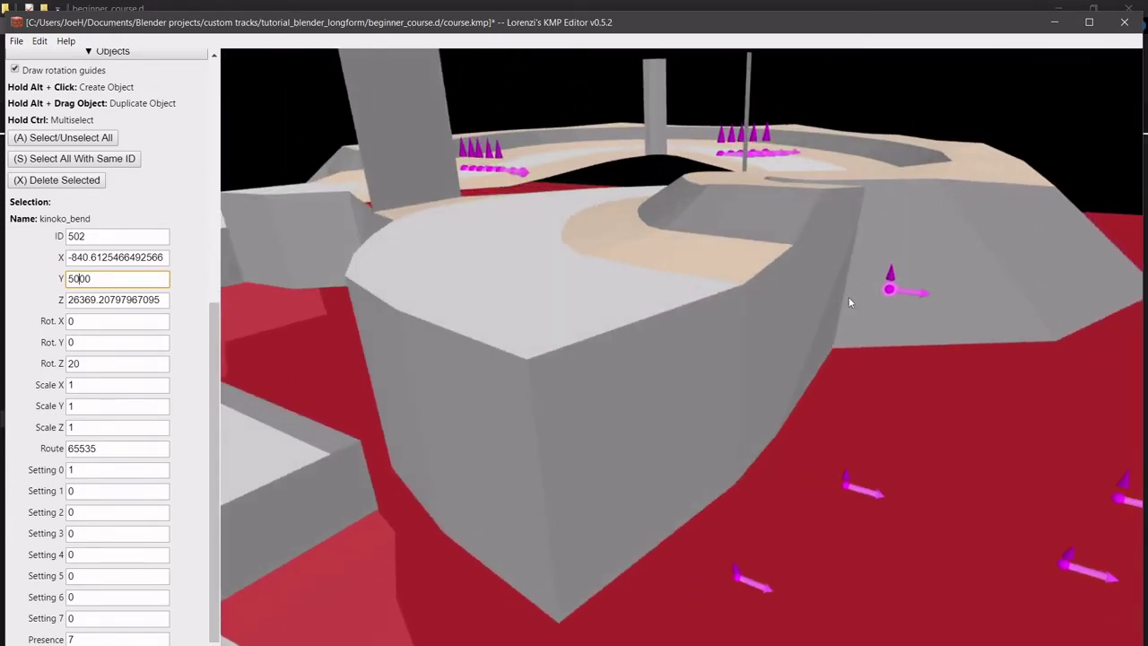
pyautogui.click(843, 484)
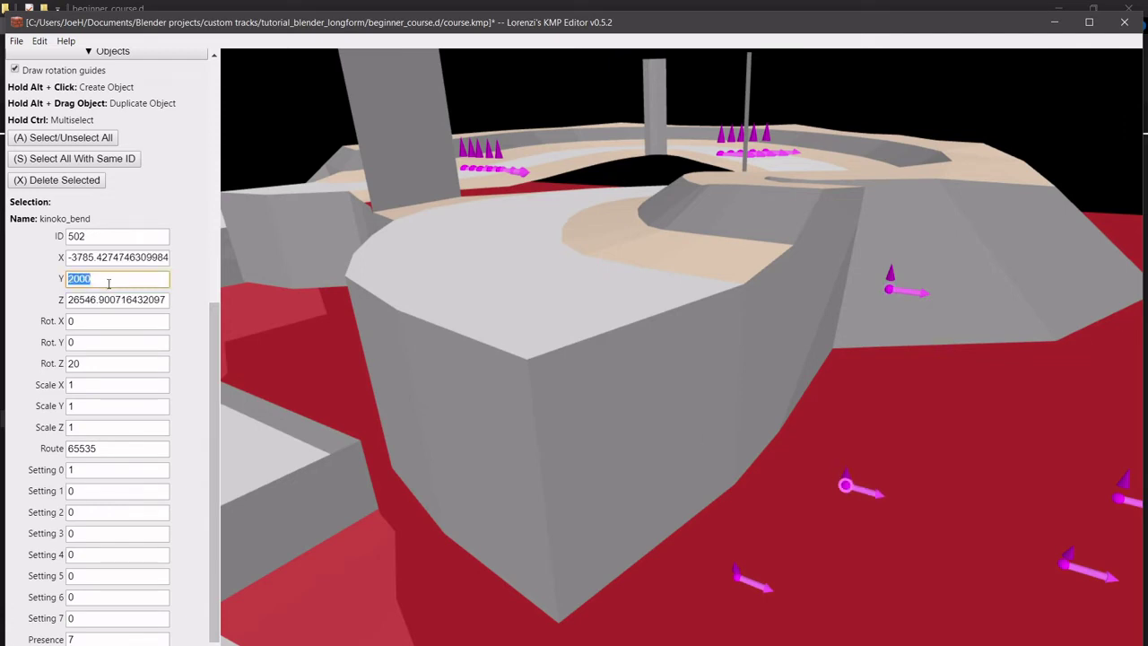
pyautogui.write('4')
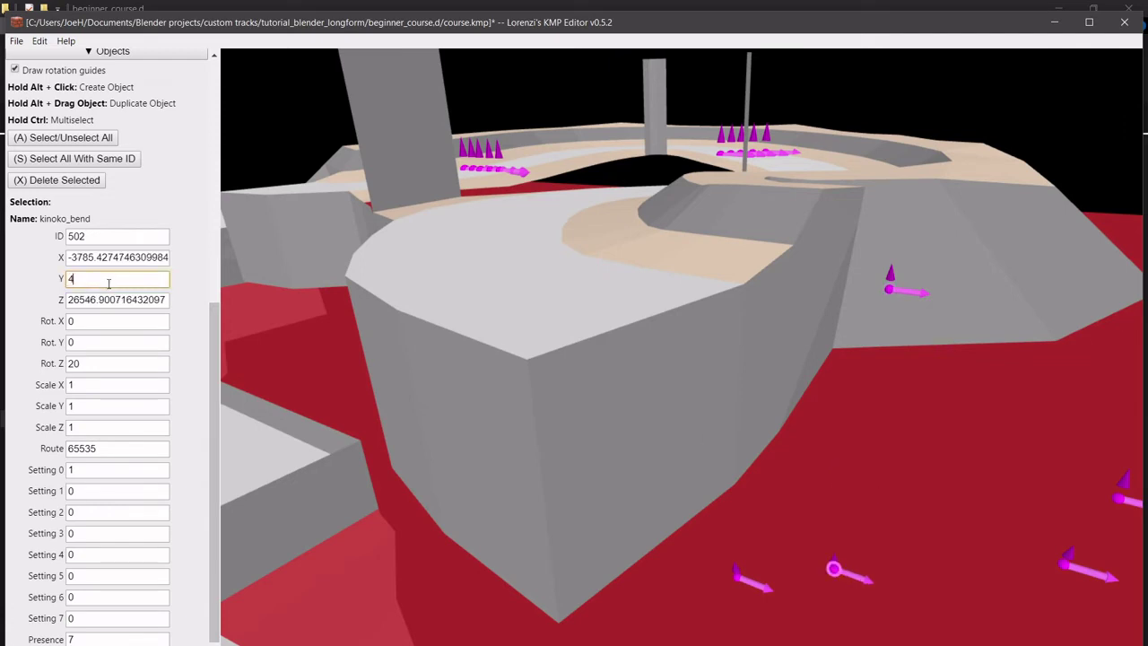
pyautogui.write('600')
# Set the Y position to 4500 for the mushroom in front of the upper road's end wall.
pyautogui.moveTo(399, 368); pyautogui.dragTo(495, 425, button='right')
pyautogui.click(642, 576)
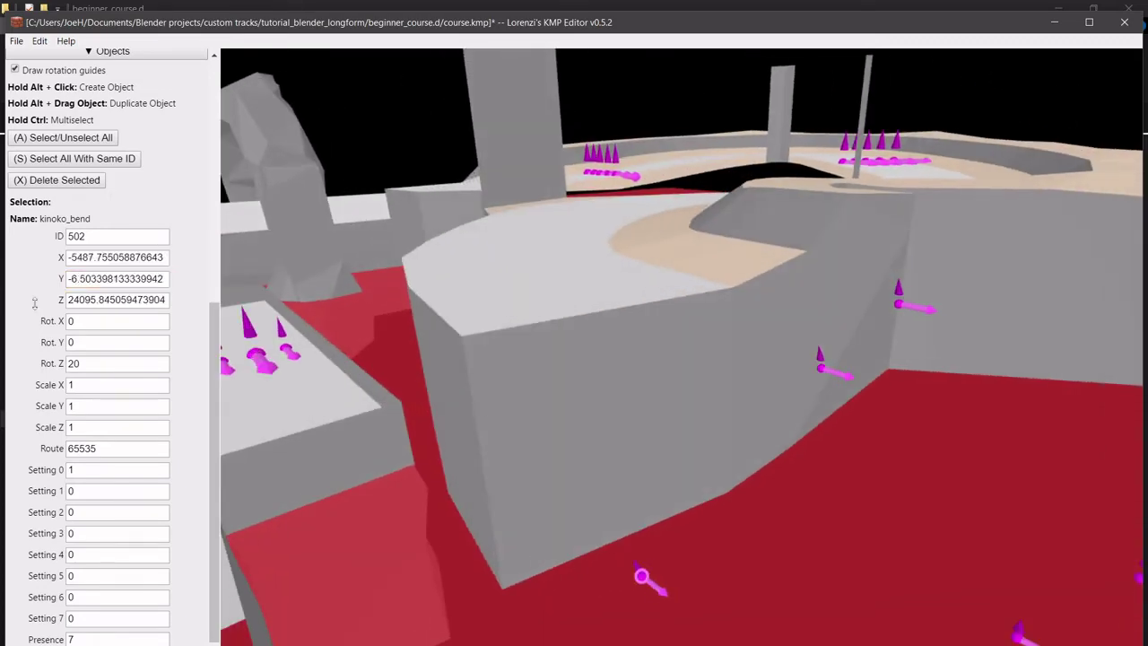
pyautogui.doubleClick(87, 280)
pyautogui.write('4')
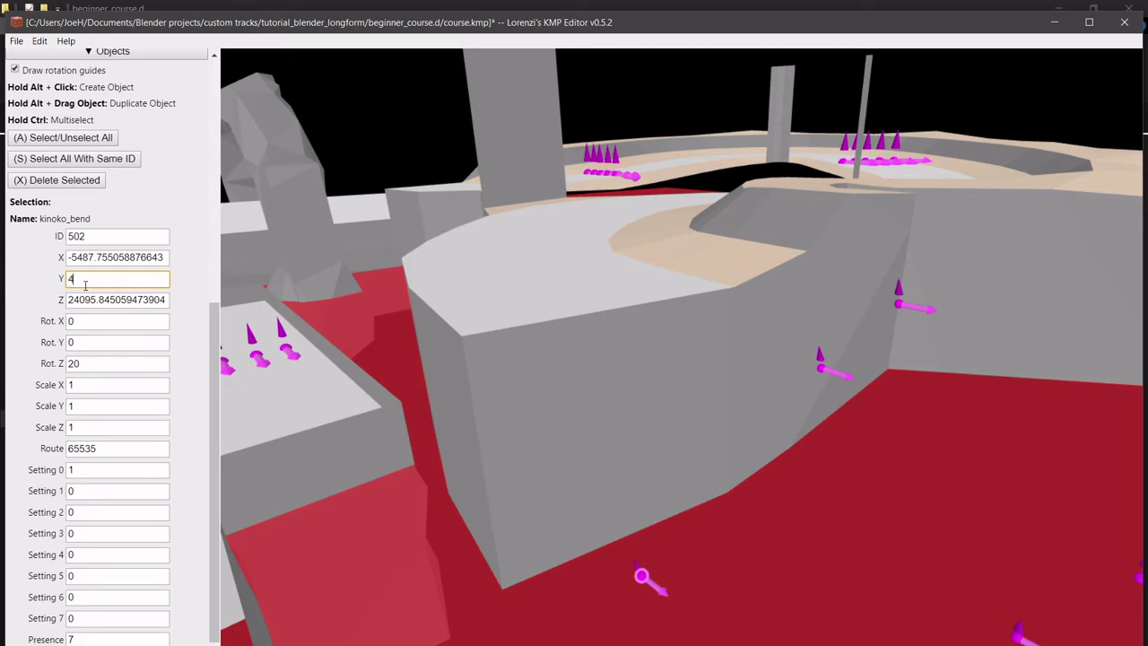
pyautogui.write('500')
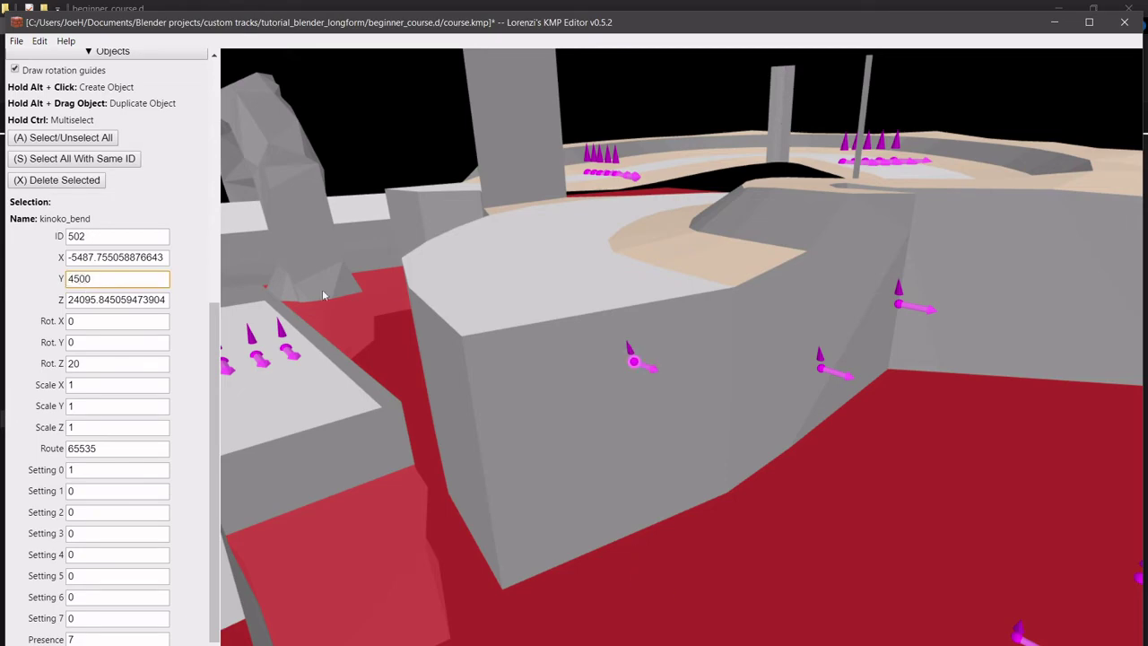
# Set the Y position to 4000 for the outer and middle mushrooms in the second row from the upper road's wall.
pyautogui.scroll(-5, 502, 337)
pyautogui.moveTo(507, 338); pyautogui.dragTo(755, 336, button='right')
pyautogui.scroll(-2, 755, 336)
pyautogui.click(764, 300)
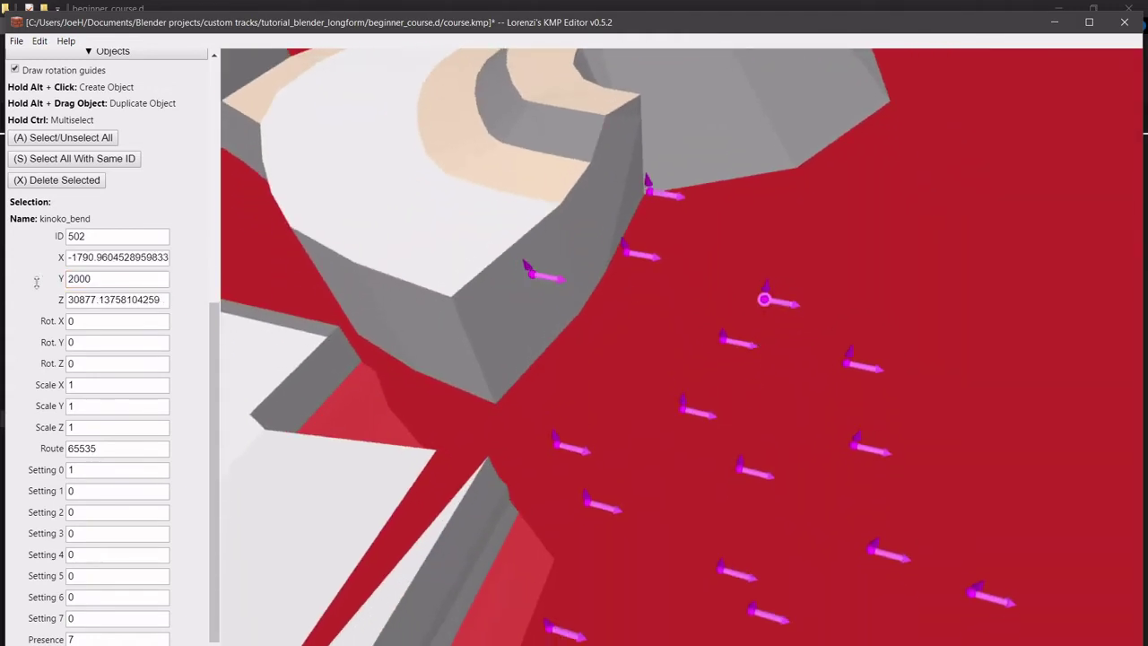
pyautogui.write('400')
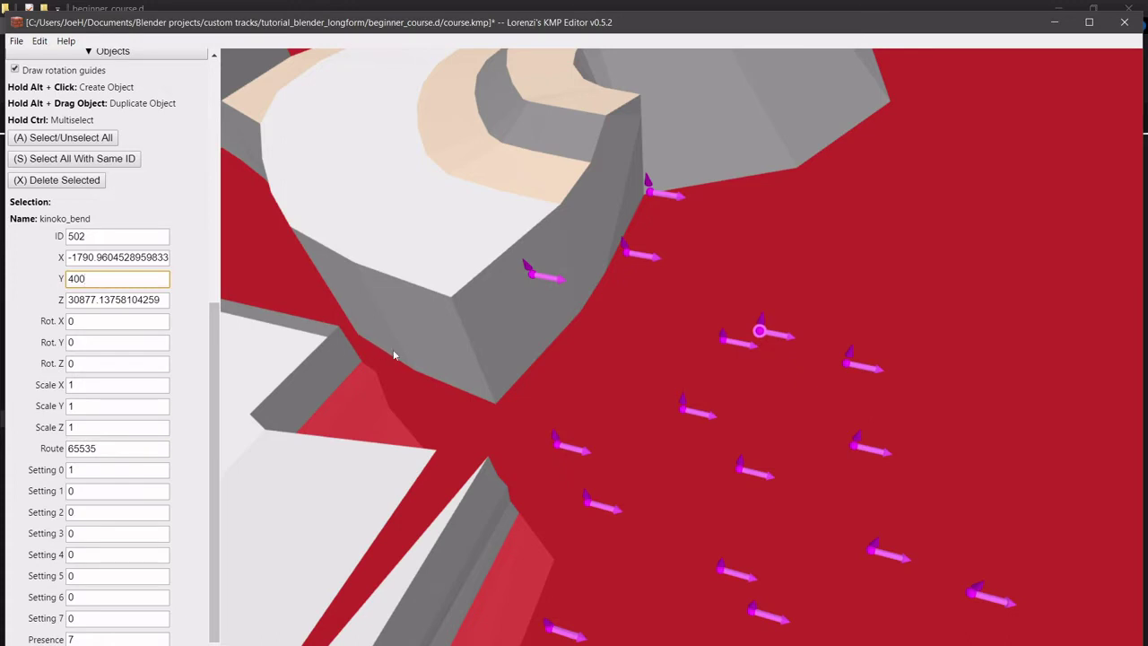
pyautogui.moveTo(393, 355); pyautogui.dragTo(678, 299, button='right')
pyautogui.click(670, 302)
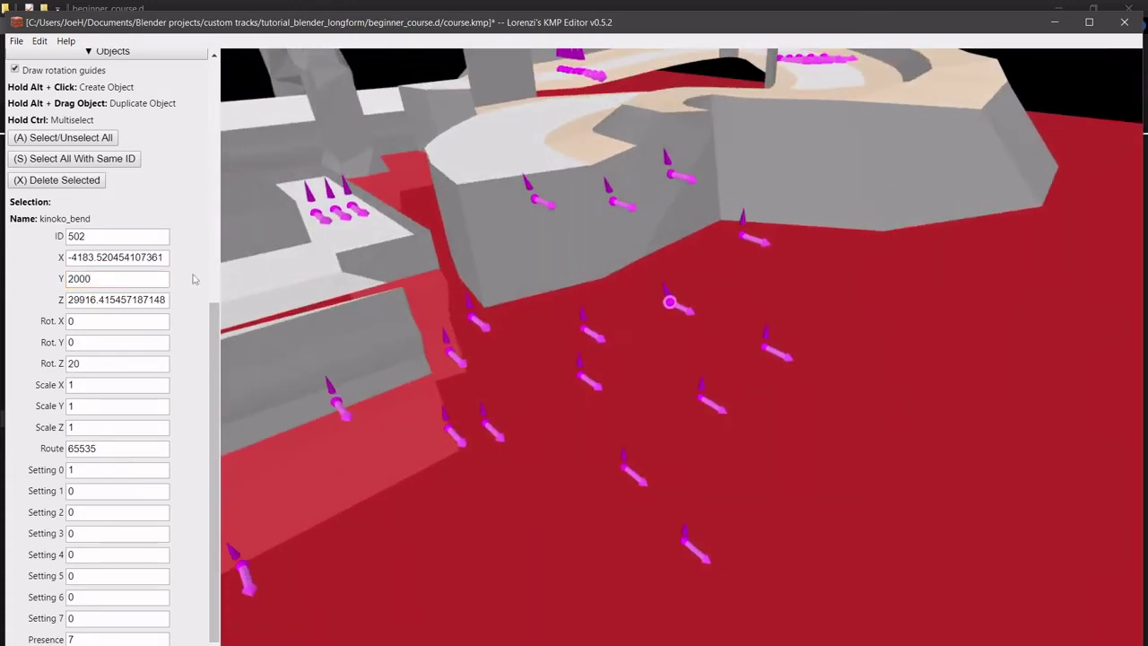
pyautogui.write('4000')
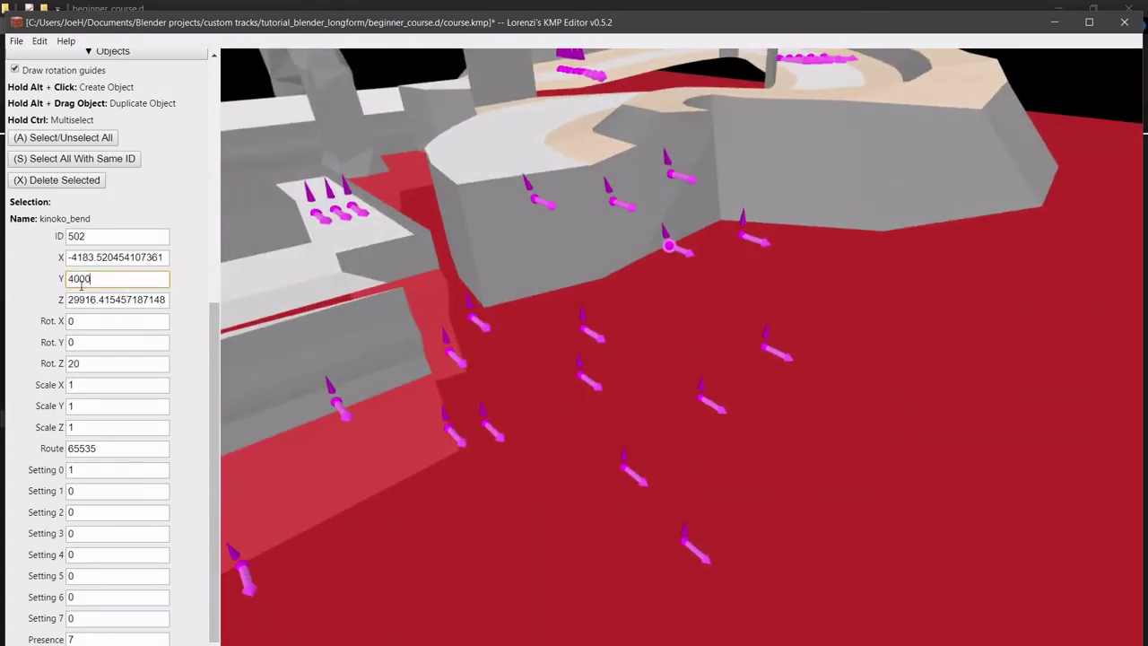
# Set the Y position to 3500 for the inner mushroom in the second row from the upper road's wall.
pyautogui.moveTo(682, 313)
pyautogui.mouseDown(button='right')
pyautogui.moveTo(757, 292)
pyautogui.moveTo(668, 314)
pyautogui.mouseUp(button='right')
pyautogui.click(662, 315)
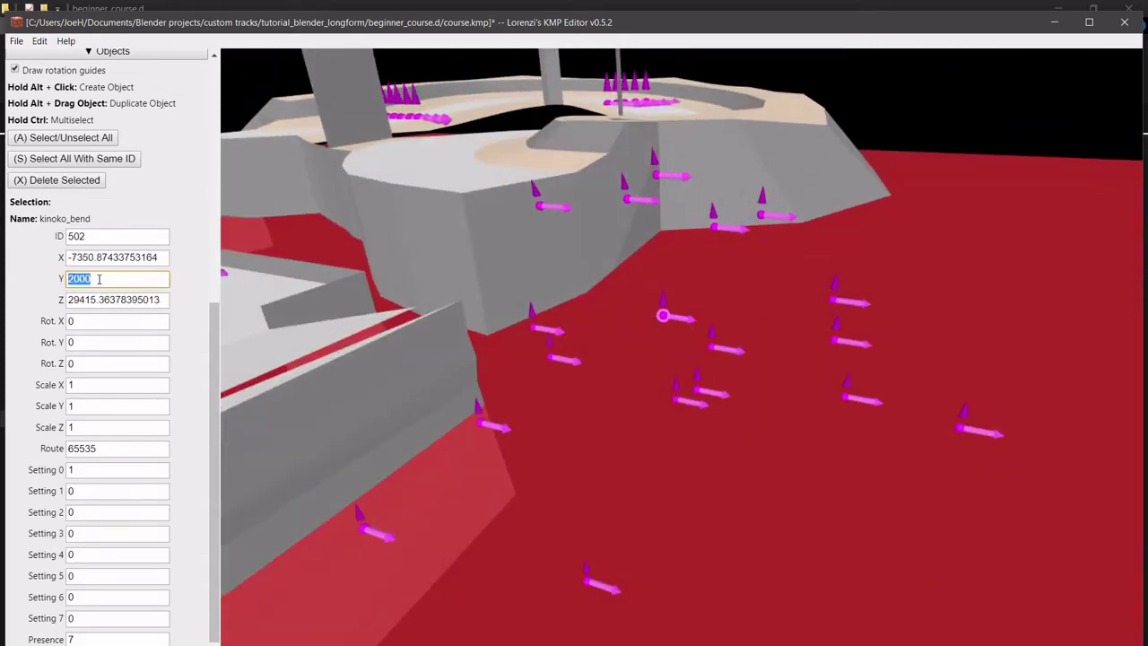
pyautogui.write('3500')
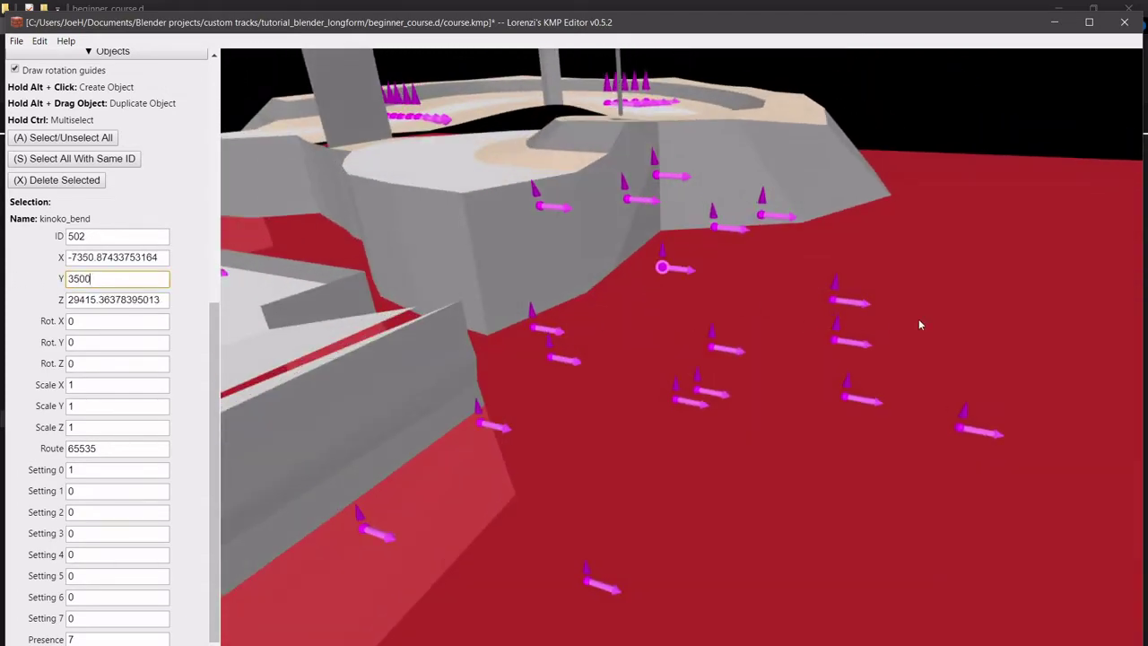
pyautogui.moveTo(919, 325); pyautogui.dragTo(890, 330, button='right')
pyautogui.moveTo(770, 343); pyautogui.dragTo(816, 368, button='right')
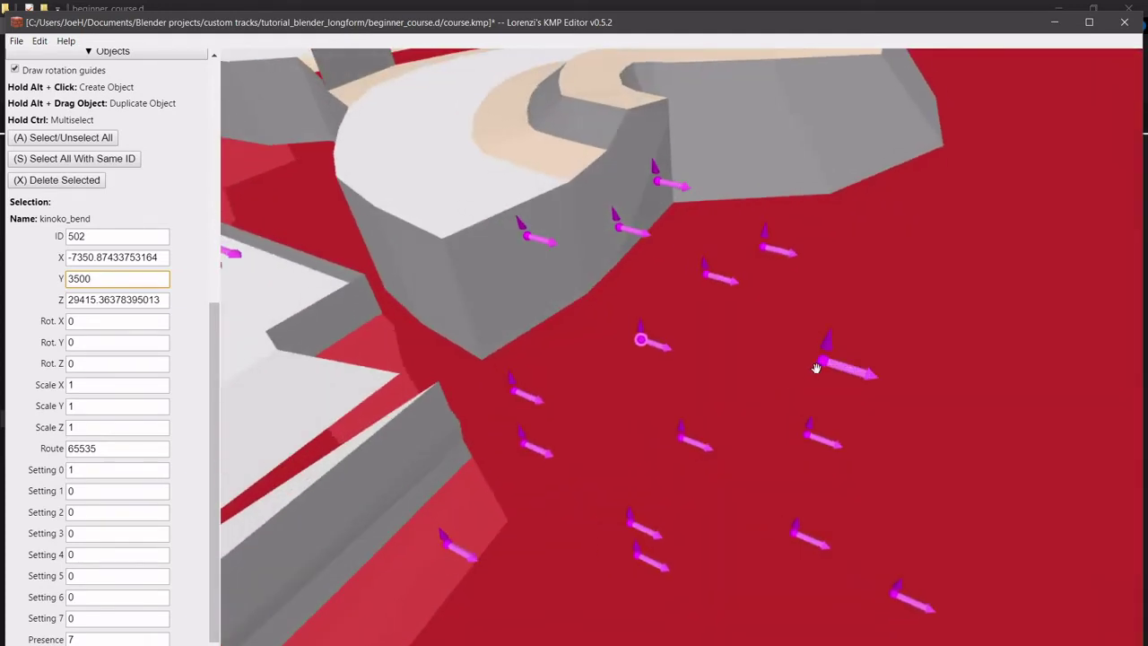
# Set the Y position to 3500 for the two outer mushrooms beyond the second row from the upper road's wall.
pyautogui.click(816, 367)
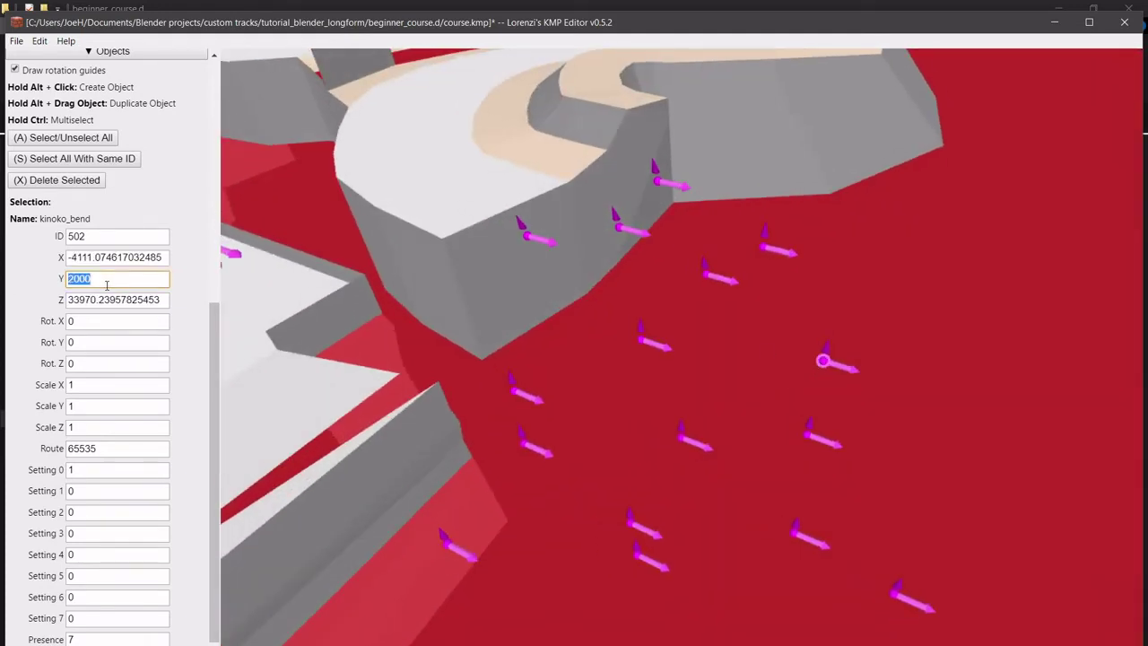
pyautogui.write('3500')
pyautogui.moveTo(864, 301); pyautogui.dragTo(835, 353, button='right')
pyautogui.click(830, 368)
pyautogui.click(815, 438)
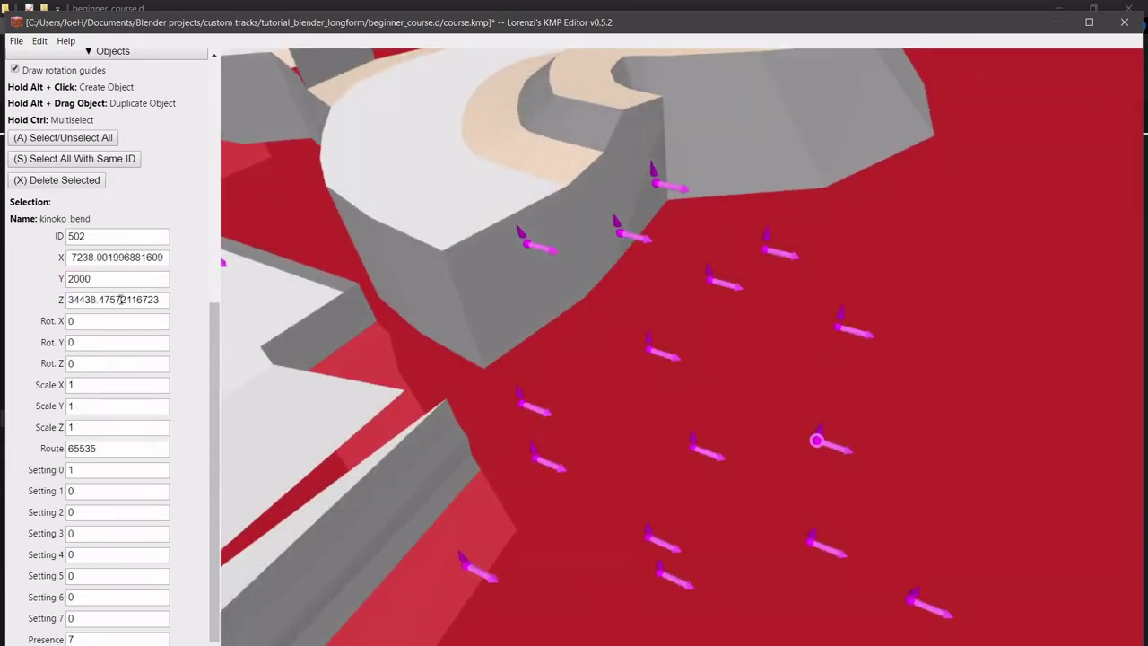
pyautogui.write('35')
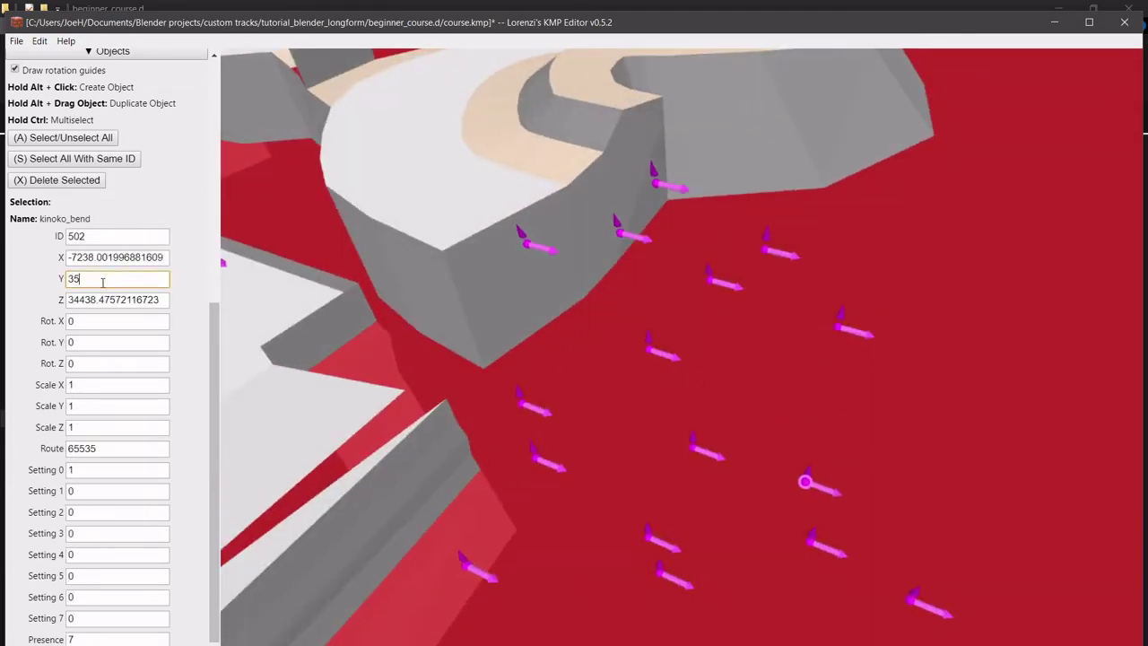
pyautogui.write('00')
# Set the Y position to 3500 for the central mushroom at about X -6702, Z 31811.
pyautogui.moveTo(816, 329); pyautogui.dragTo(845, 326, button='right')
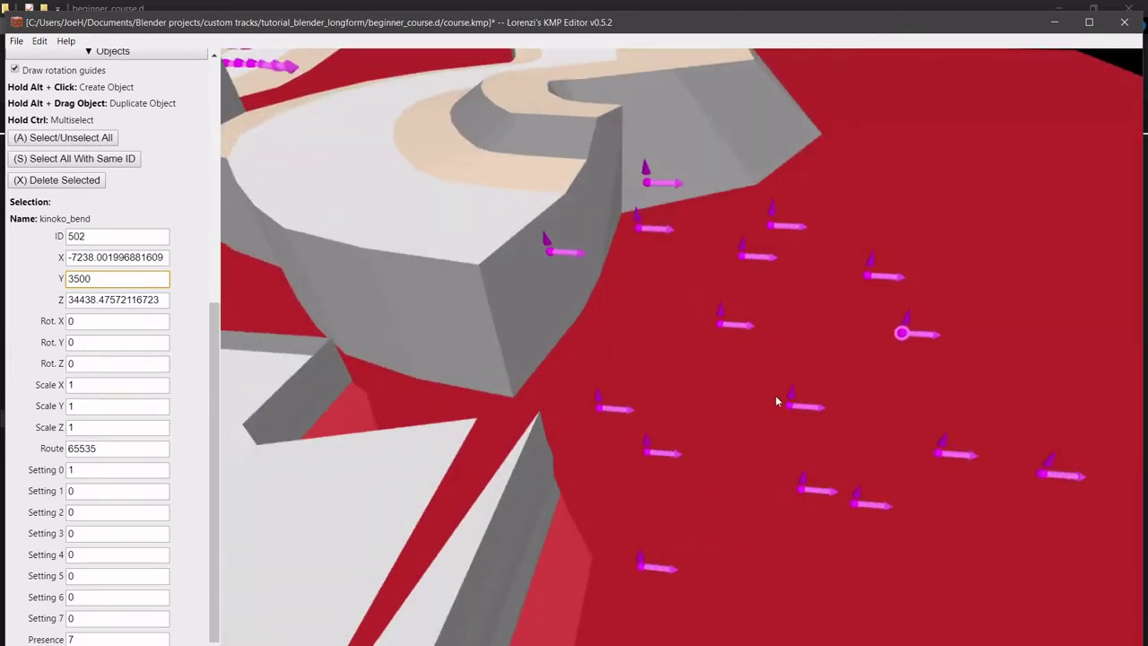
pyautogui.click(777, 401)
pyautogui.moveTo(777, 401); pyautogui.dragTo(732, 408, button='right')
pyautogui.click(135, 277)
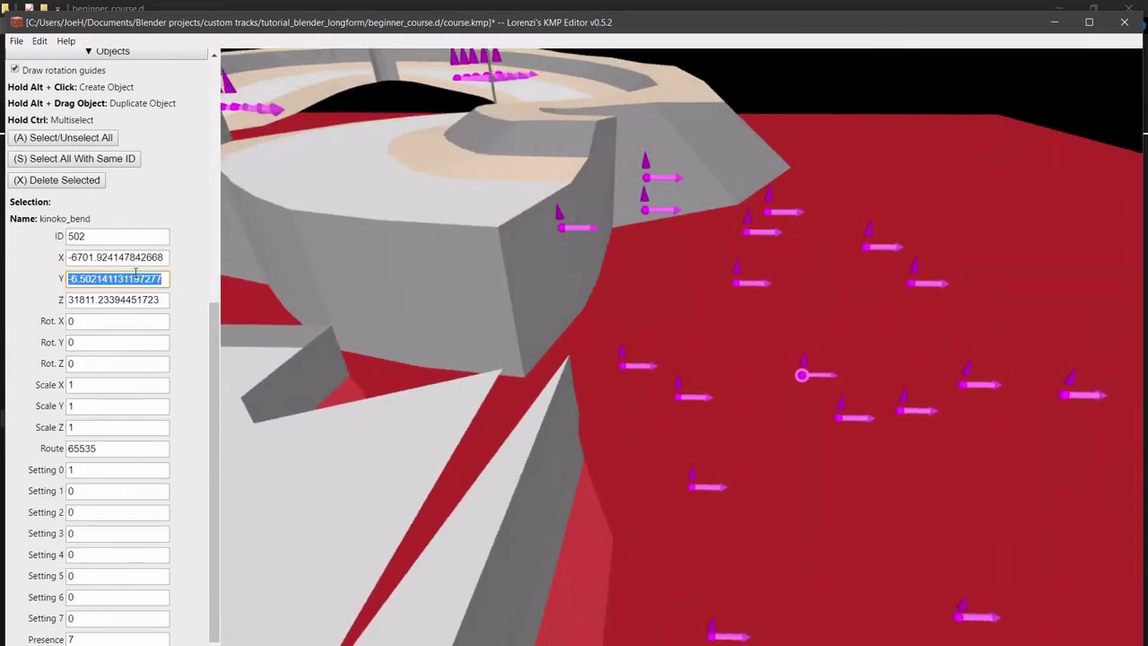
pyautogui.write('3500')
# Set the Y position to 3000 for the mushroom closest to the gap between the upper road's corner and the lower road's tip.
pyautogui.moveTo(667, 315); pyautogui.dragTo(687, 388, button='right')
pyautogui.click(683, 386)
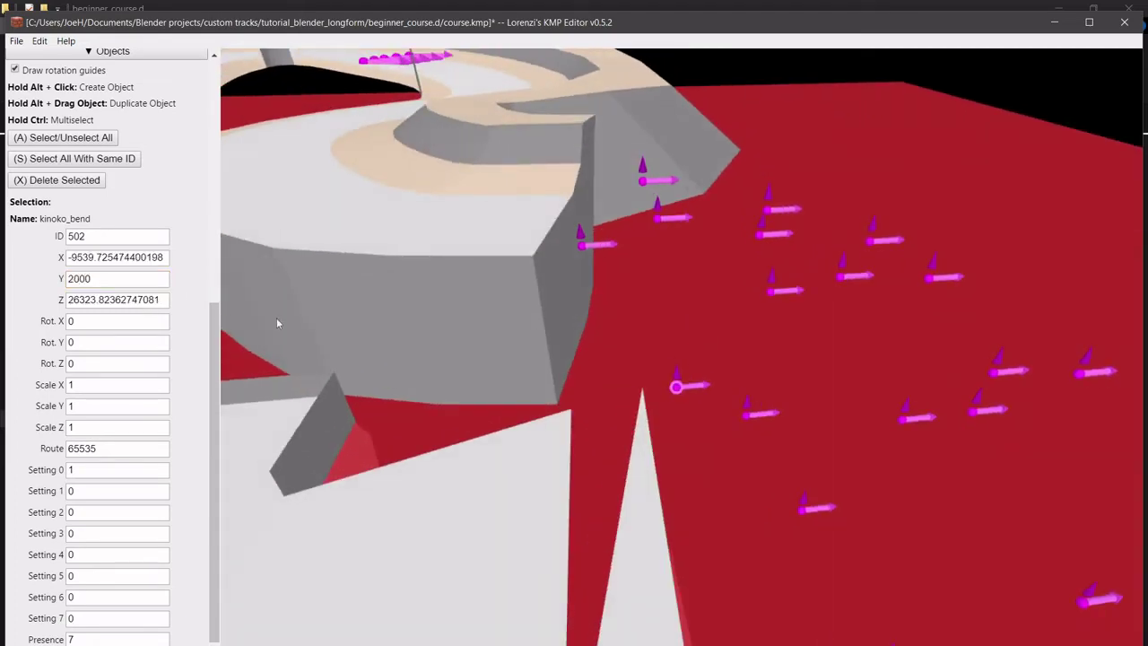
pyautogui.doubleClick(138, 285)
pyautogui.write('3')
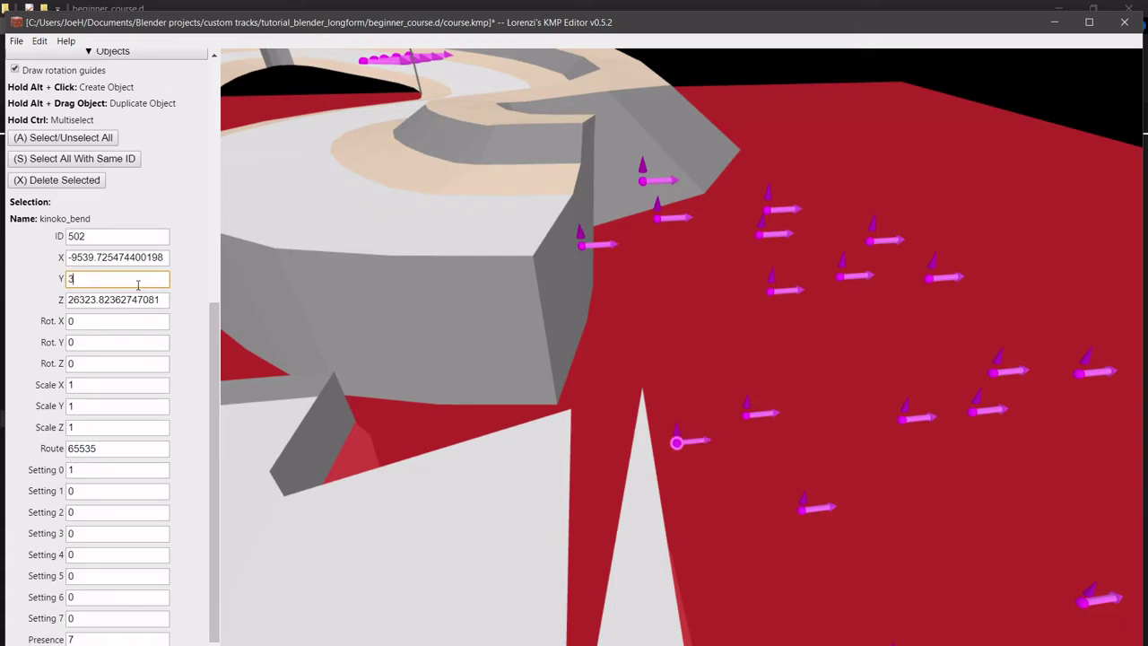
pyautogui.write('000')
# Set the Y position to 3000 for the neighbouring mushroom just beyond the lower road's pointed tip.
pyautogui.moveTo(638, 316); pyautogui.dragTo(678, 336, button='right')
pyautogui.moveTo(649, 298); pyautogui.dragTo(692, 315, button='right')
pyautogui.click(568, 399)
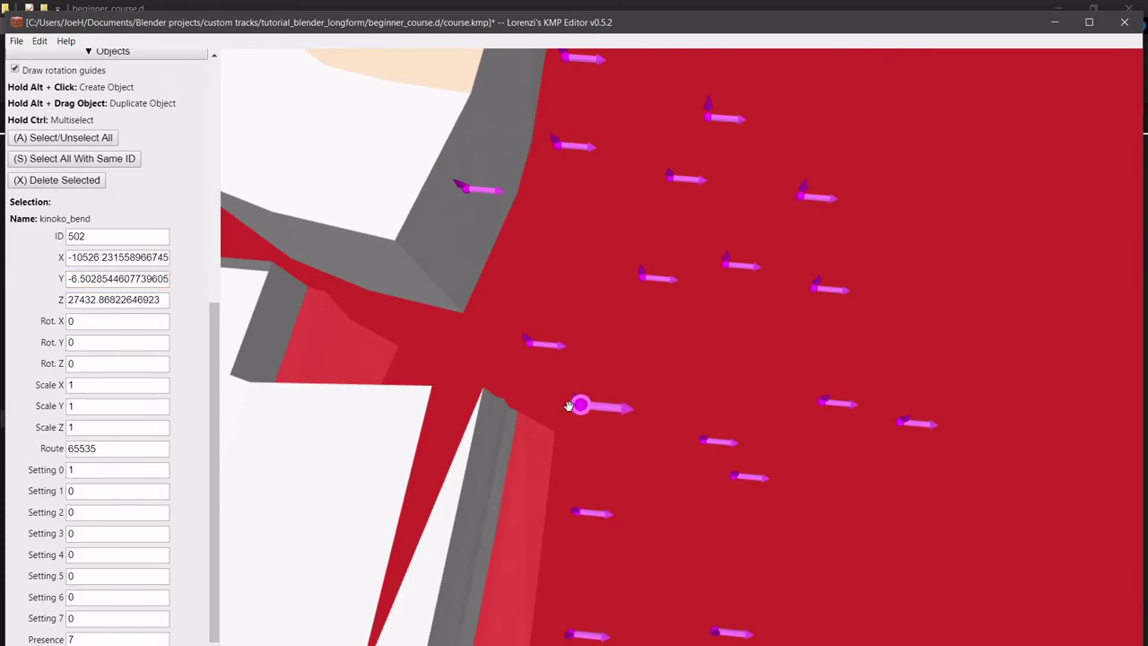
pyautogui.doubleClick(93, 281)
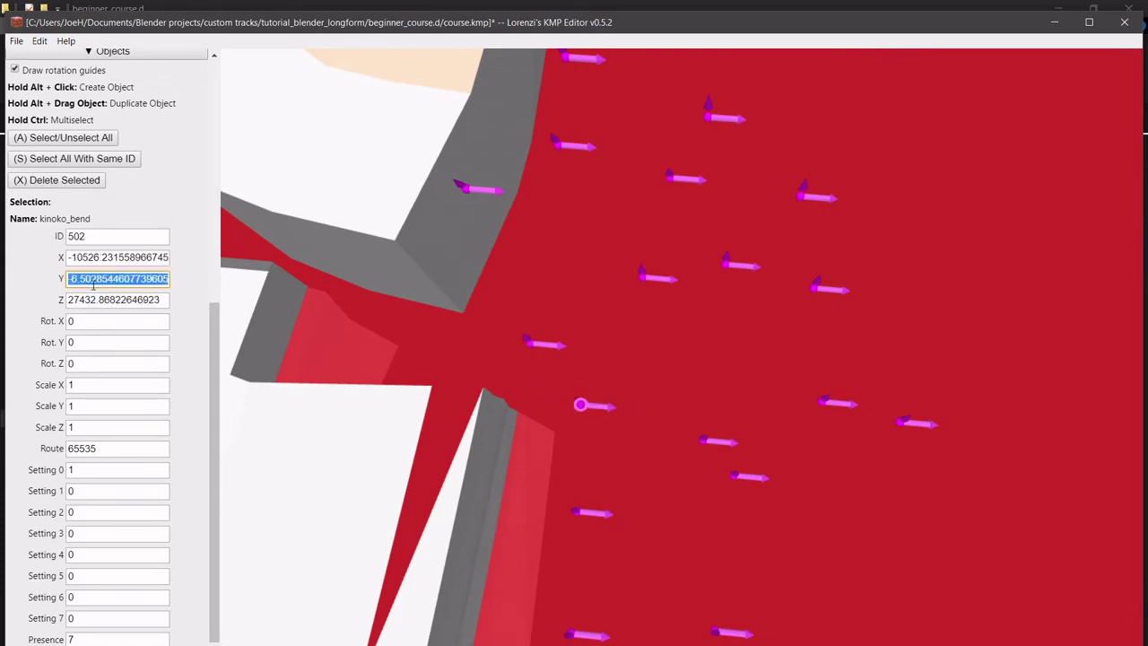
pyautogui.write('3000')
# Set the Y position to 3000 for the inner mushroom of the close pair in the middle of the field.
pyautogui.moveTo(397, 328)
pyautogui.mouseDown(button='right')
pyautogui.moveTo(530, 287)
pyautogui.moveTo(556, 231)
pyautogui.moveTo(613, 225)
pyautogui.moveTo(563, 233)
pyautogui.moveTo(642, 357)
pyautogui.mouseUp(button='right')
pyautogui.click(746, 353)
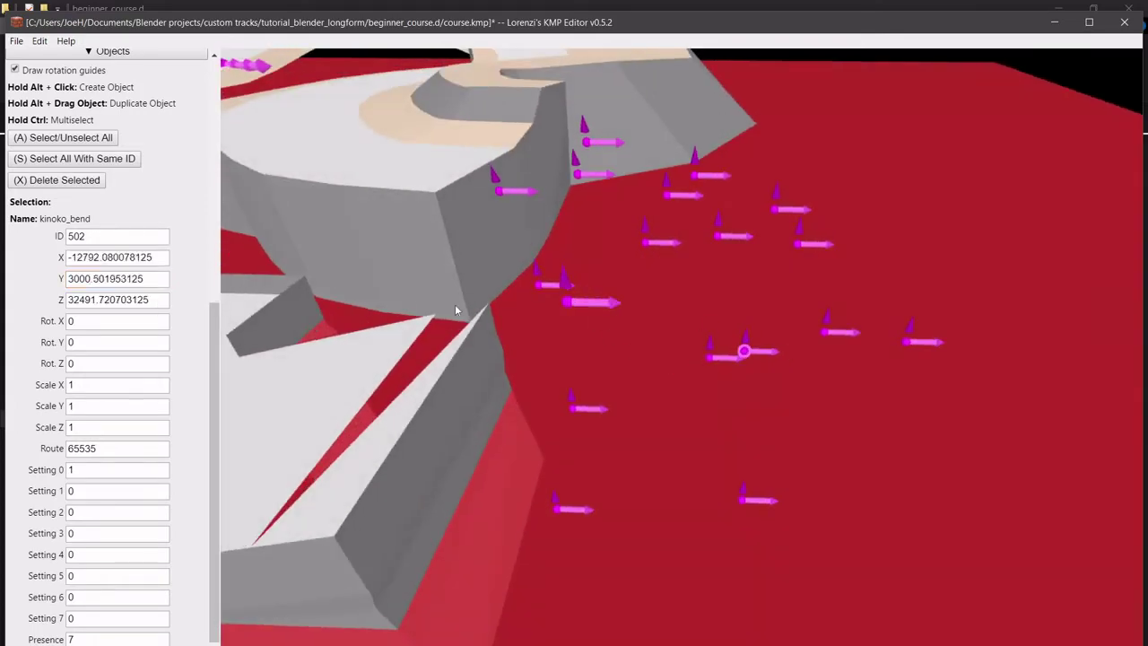
pyautogui.moveTo(824, 263); pyautogui.dragTo(791, 285, button='middle')
pyautogui.click(693, 351)
pyautogui.doubleClick(118, 281)
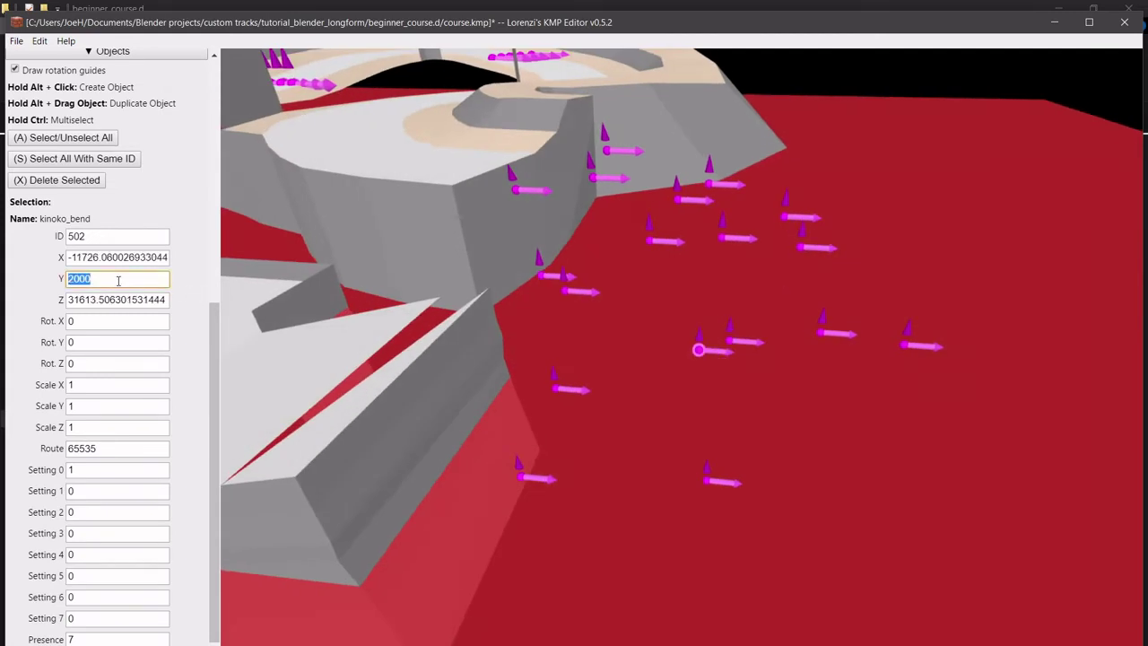
pyautogui.write('3000')
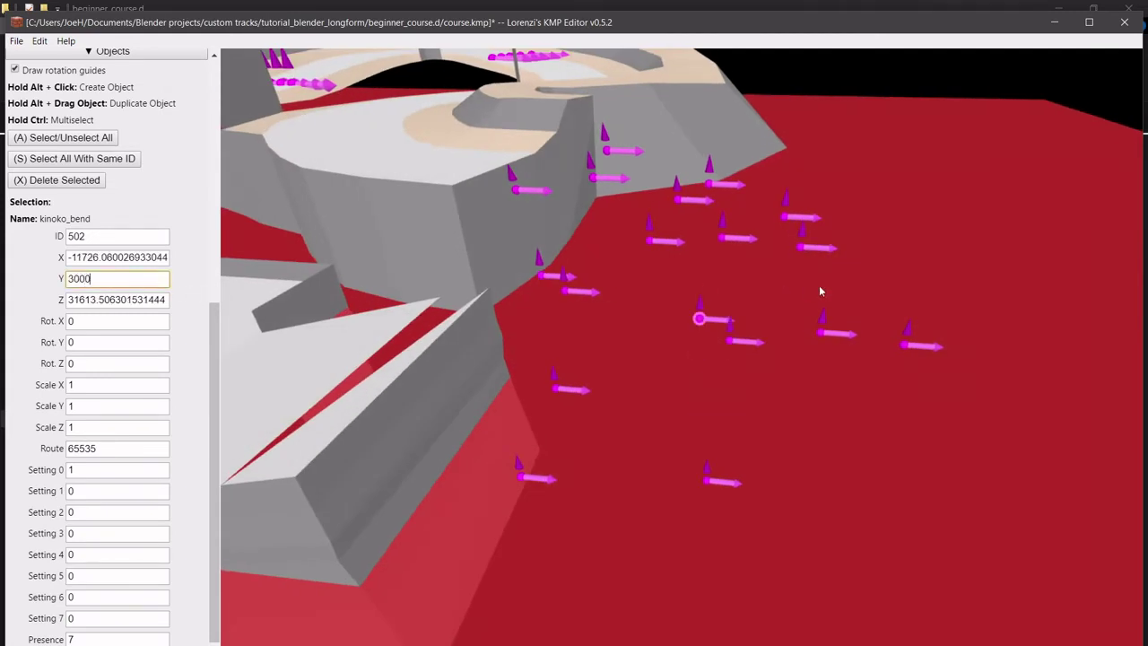
# Set the Y position to 3500 for the mushroom between the close pair and the outermost mushroom.
pyautogui.scroll(-3, 791, 266)
pyautogui.moveTo(791, 268); pyautogui.dragTo(783, 273, button='middle')
pyautogui.click(796, 329)
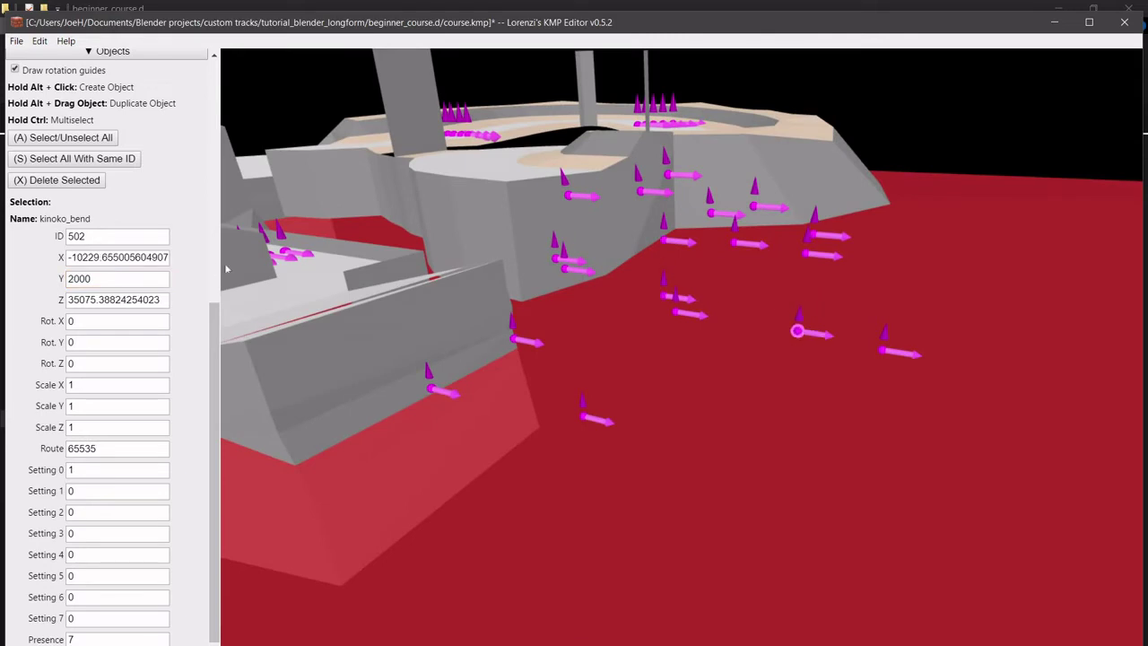
pyautogui.doubleClick(126, 279)
pyautogui.write('3500')
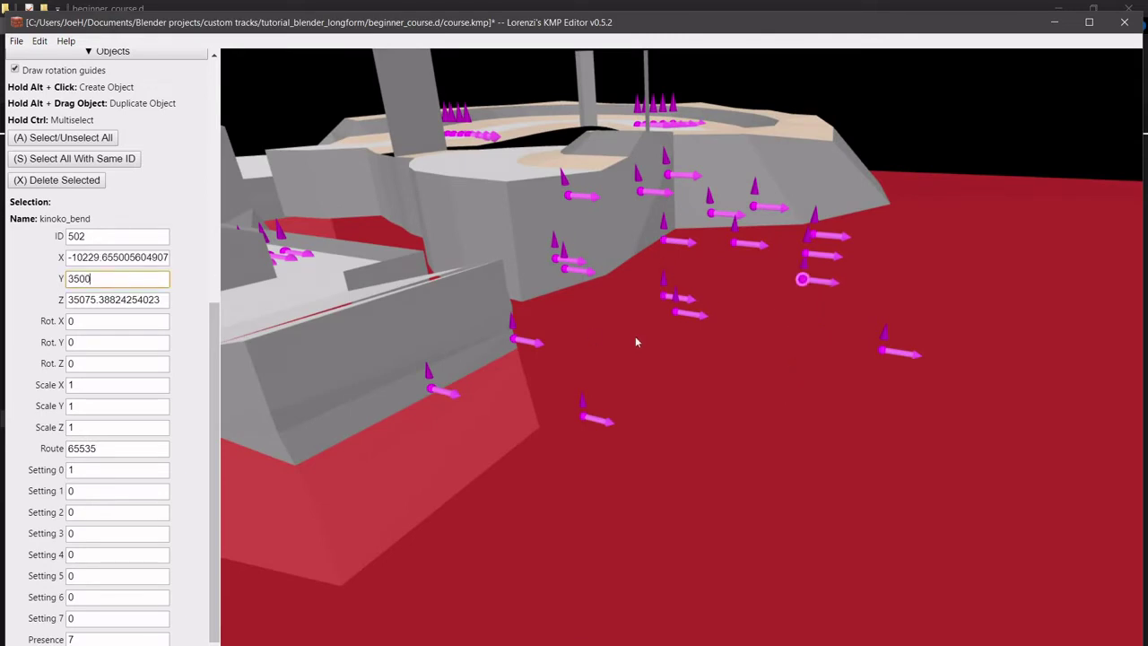
# Delete the outermost mushroom, farthest from the roads.
pyautogui.moveTo(635, 335); pyautogui.dragTo(748, 336, button='right')
pyautogui.click(899, 342)
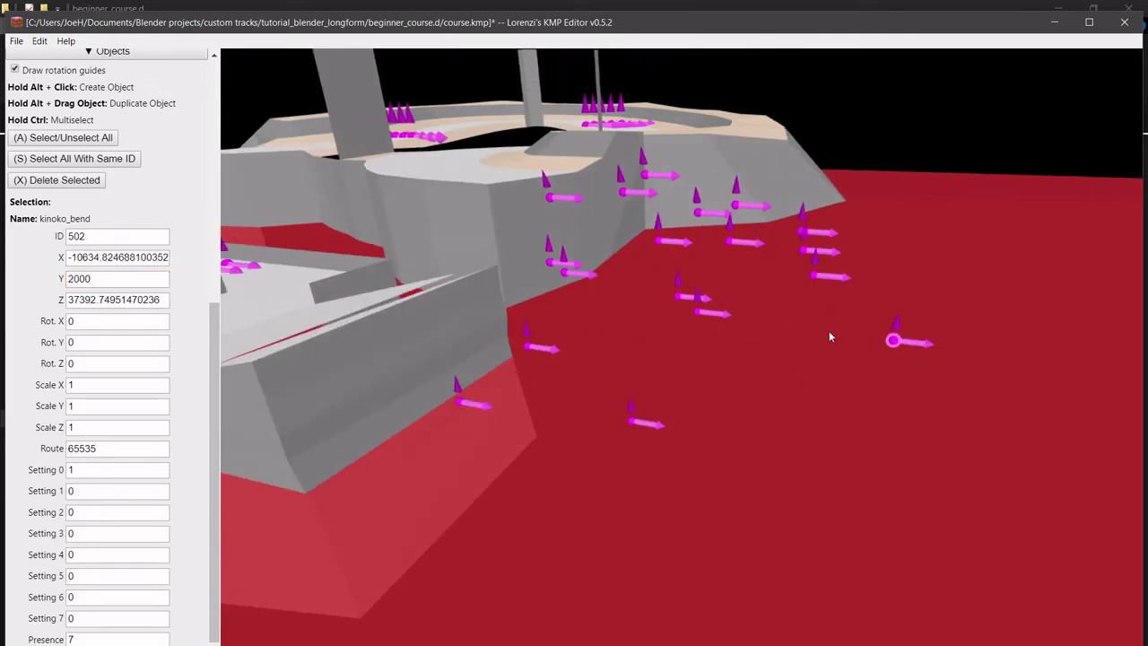
pyautogui.moveTo(828, 330); pyautogui.dragTo(860, 365, button='right')
pyautogui.press('x')
# Set the Y position to 3000 for the outer mushroom opposite the lower road's end wall.
pyautogui.moveTo(673, 529); pyautogui.dragTo(754, 450, button='right')
pyautogui.click(832, 447)
pyautogui.moveTo(838, 445); pyautogui.dragTo(736, 376, button='right')
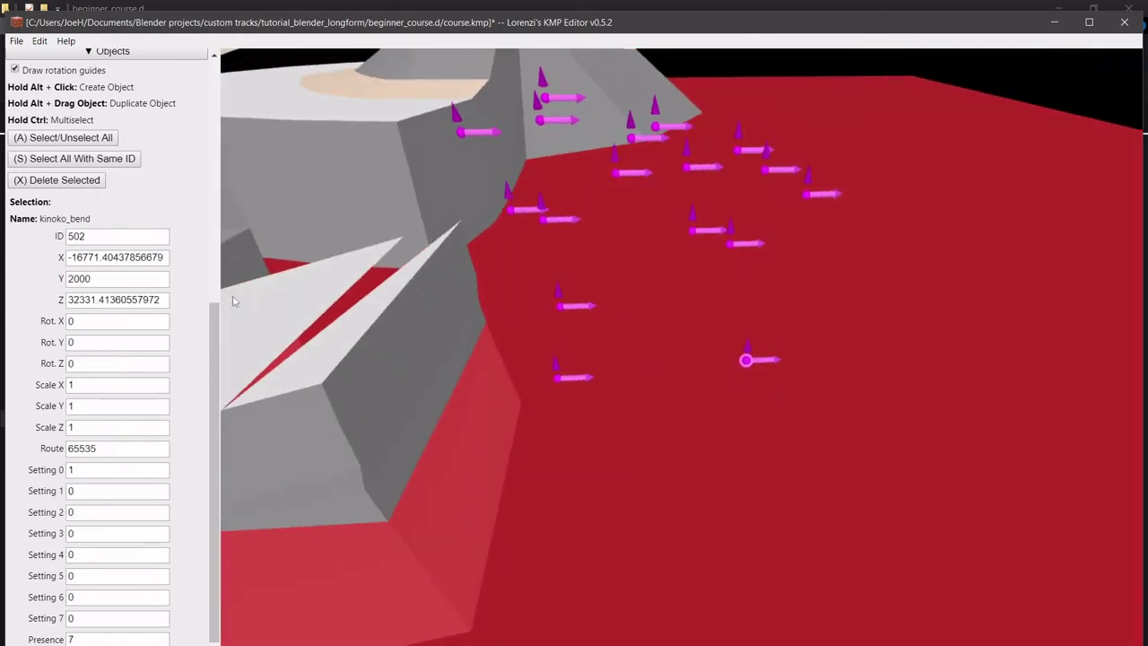
pyautogui.doubleClick(138, 278)
pyautogui.write('3000')
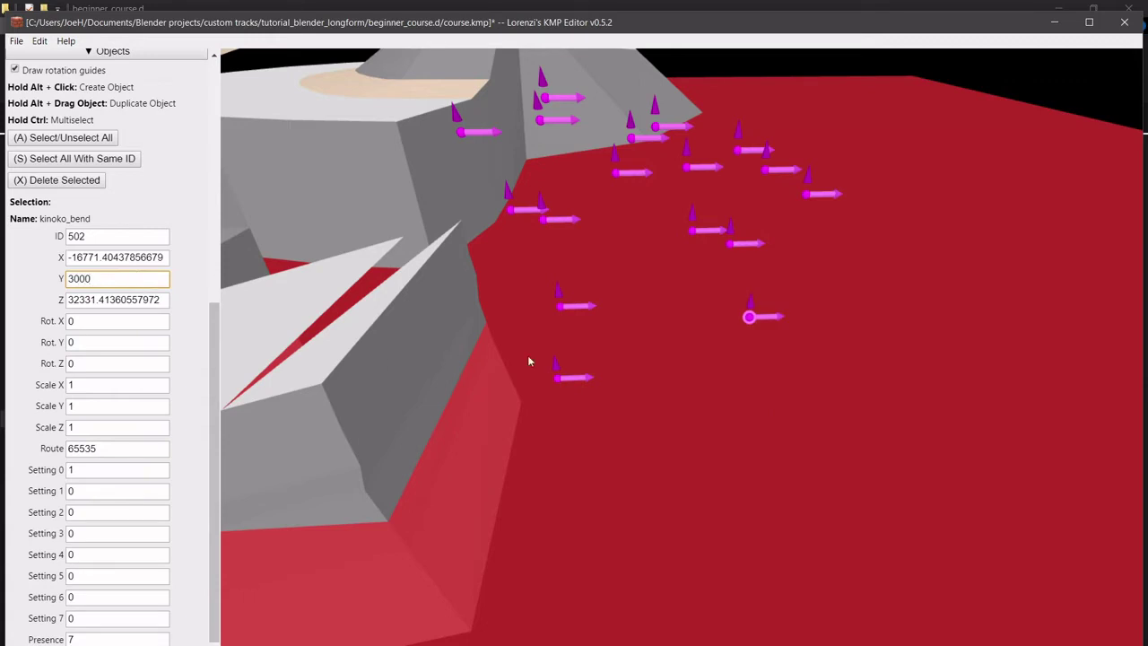
# Duplicate the outer mushroom opposite the lower road inward to about X -15800, Z 30860, and set the copy's Y position to 2500.
pyautogui.moveTo(528, 362); pyautogui.dragTo(781, 489, button='right')
pyautogui.keyDown('alt'); pyautogui.moveTo(803, 503); pyautogui.dragTo(746, 467); pyautogui.keyUp('alt')
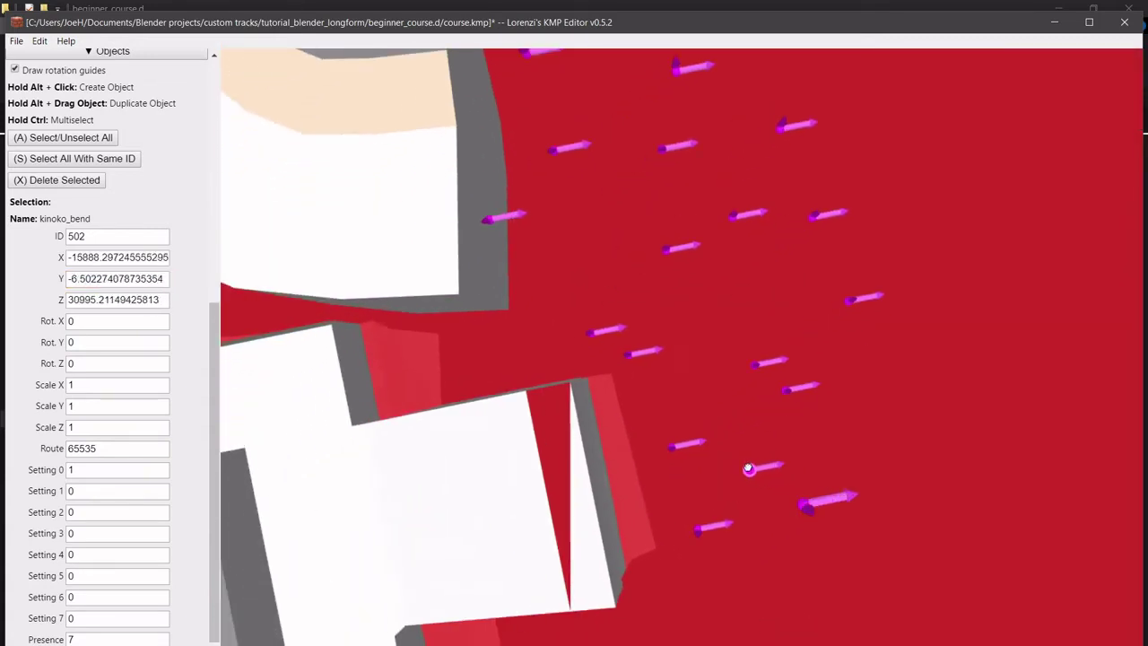
pyautogui.tripleClick(109, 281)
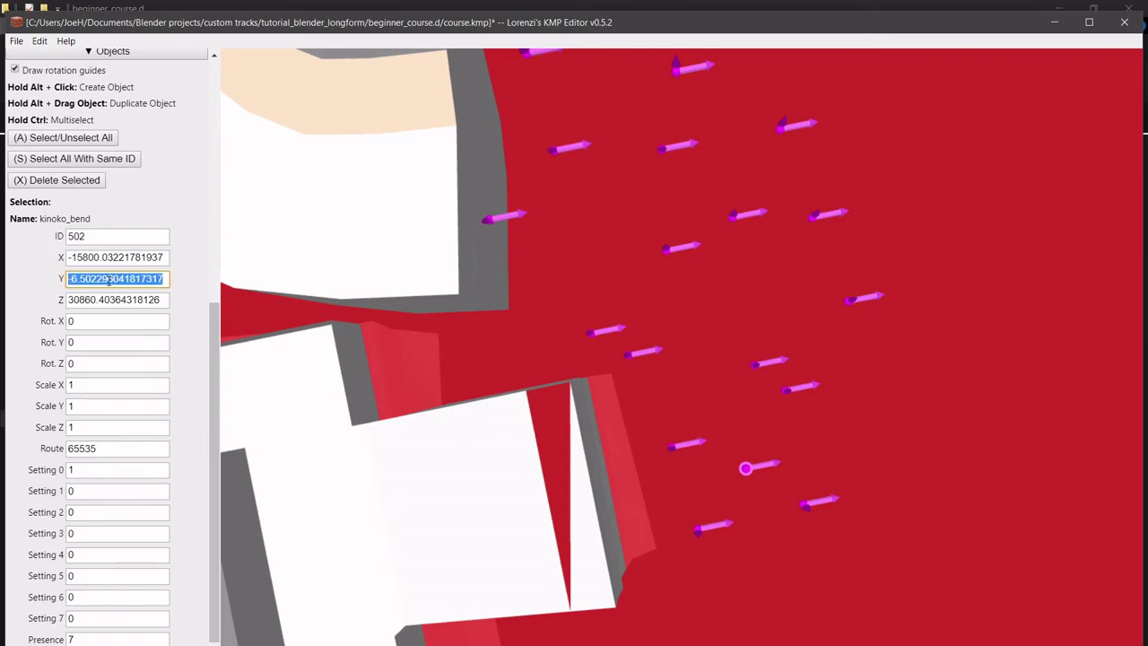
pyautogui.write('2500')
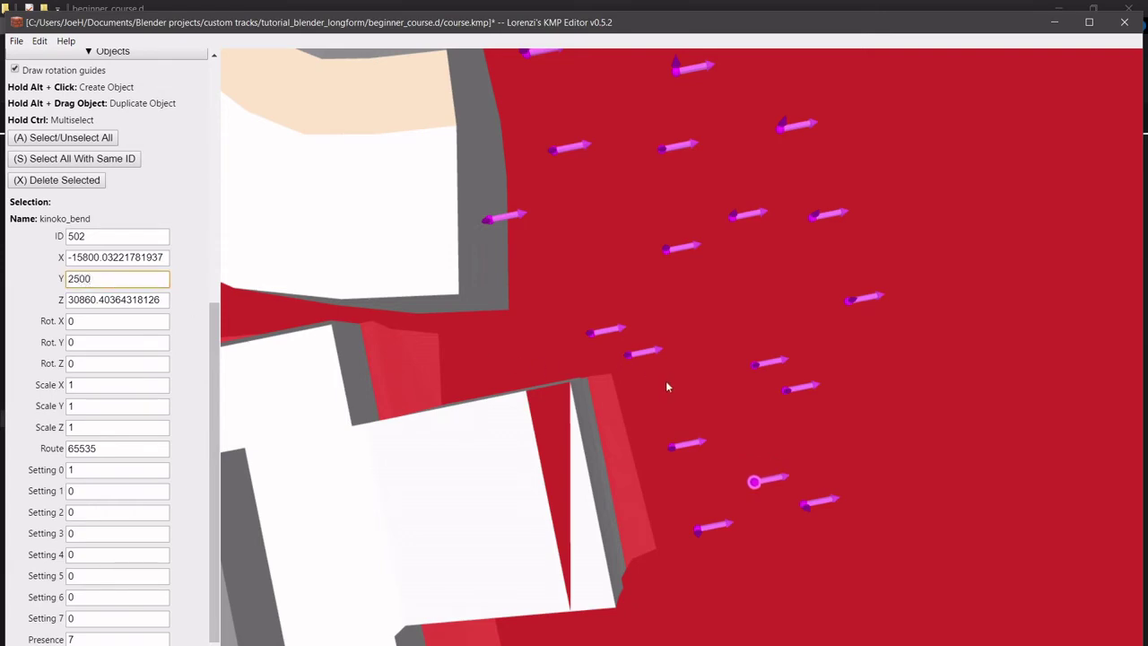
# Move the outer mushroom of the close pair to about X -13420, Z 32168, and set its Y position to 2500.
pyautogui.moveTo(666, 386); pyautogui.dragTo(705, 454, button='right')
pyautogui.moveTo(751, 377); pyautogui.dragTo(764, 406)
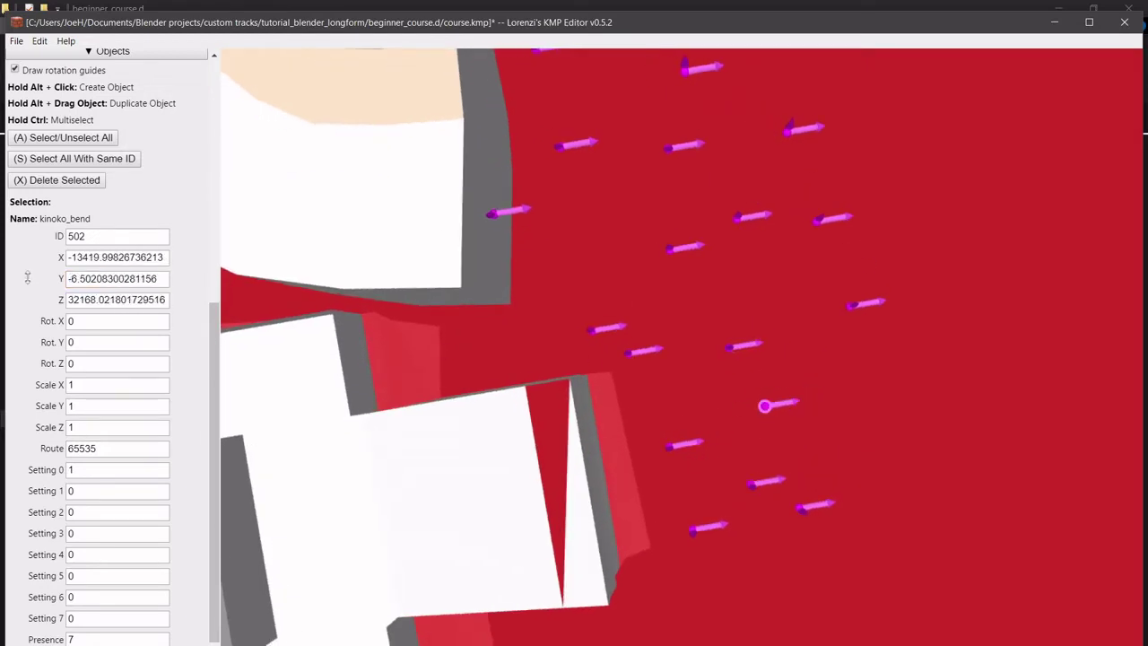
pyautogui.doubleClick(79, 280)
pyautogui.write('2')
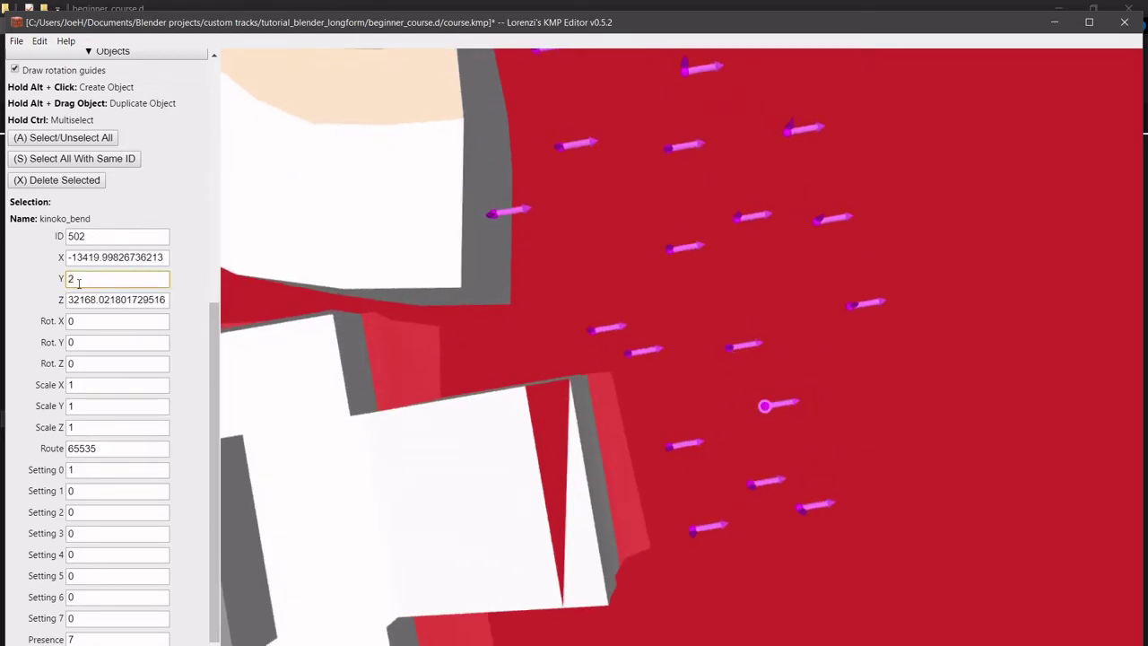
pyautogui.write('500')
# Set the Y position to 2500 for the inner mushroom of the spread-out pair.
pyautogui.click(729, 347)
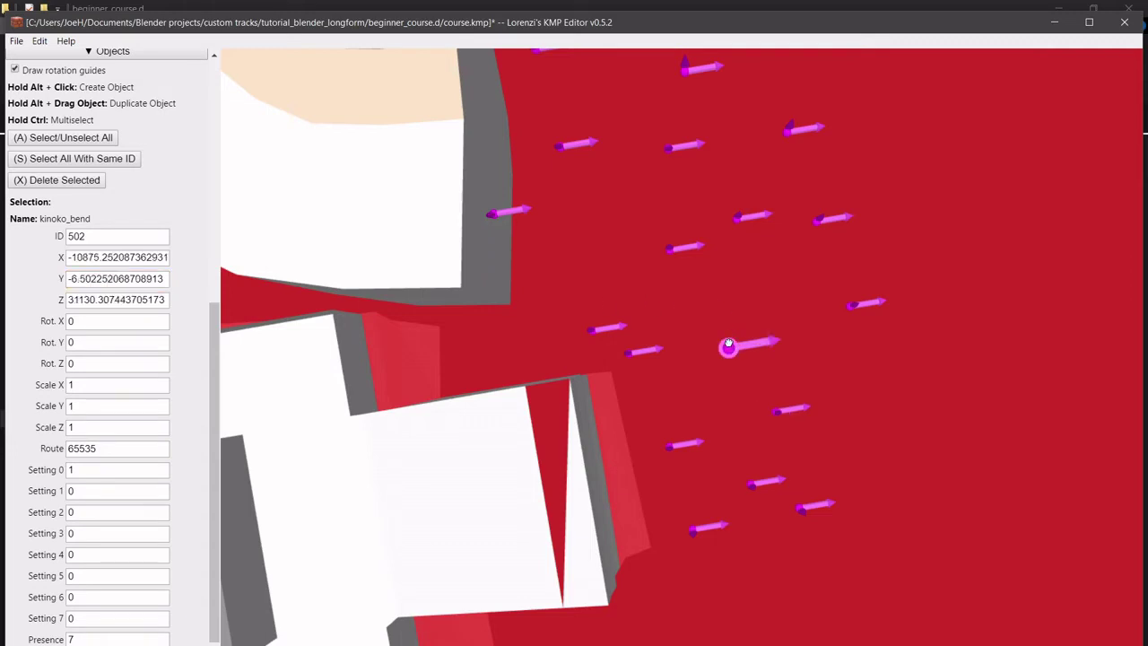
pyautogui.tripleClick(115, 283)
pyautogui.write('25')
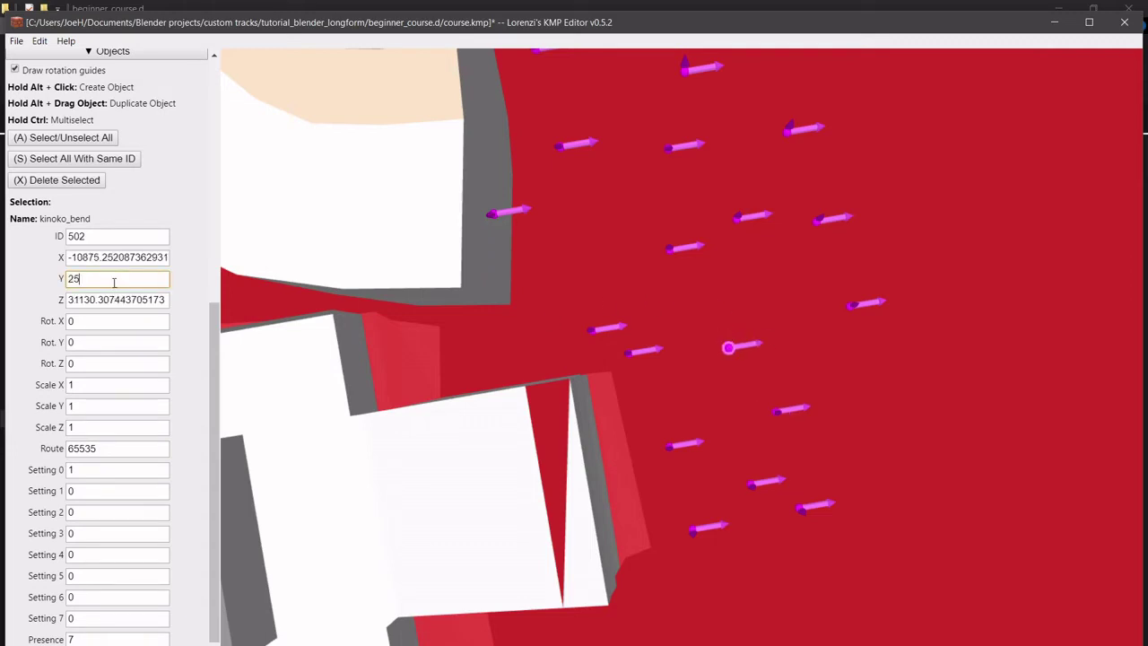
pyautogui.write('00')
# Move the central mushroom outward to about X -7943, Z 32503, and set its Y position to 3000.
pyautogui.click(734, 223)
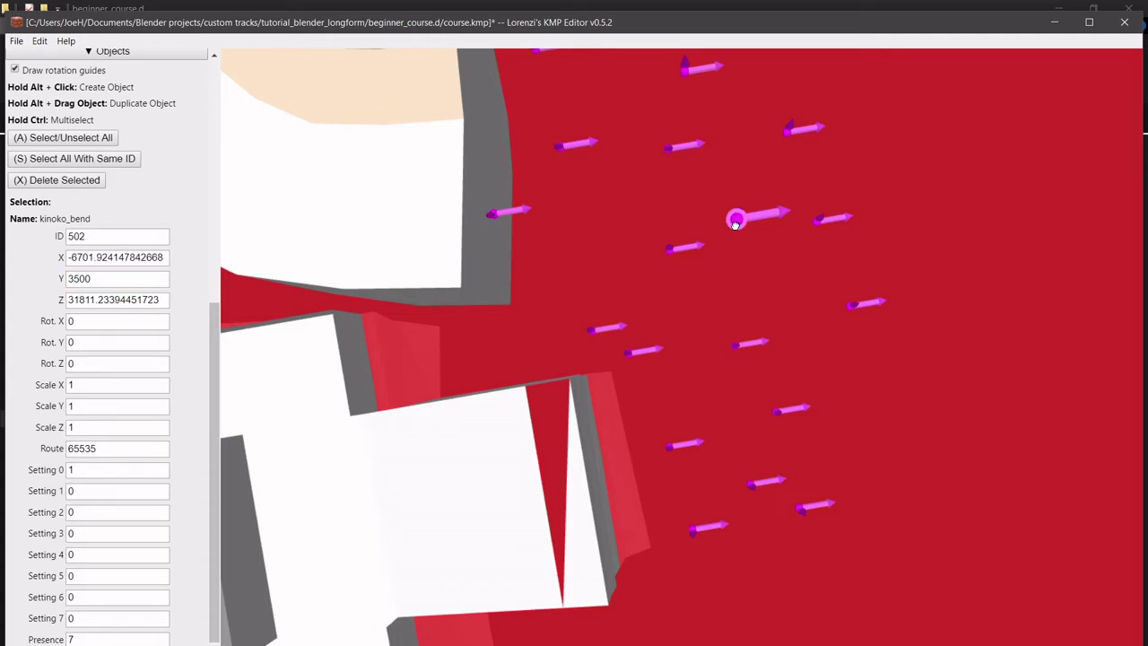
pyautogui.moveTo(736, 221); pyautogui.dragTo(750, 267)
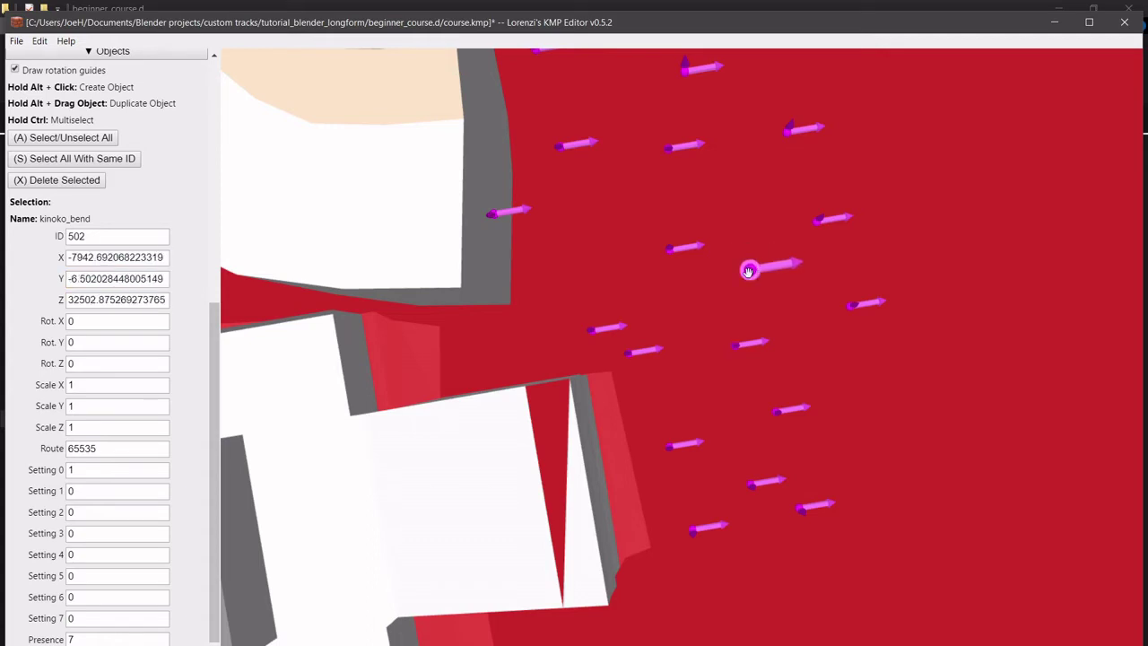
pyautogui.doubleClick(74, 279)
pyautogui.write('3000')
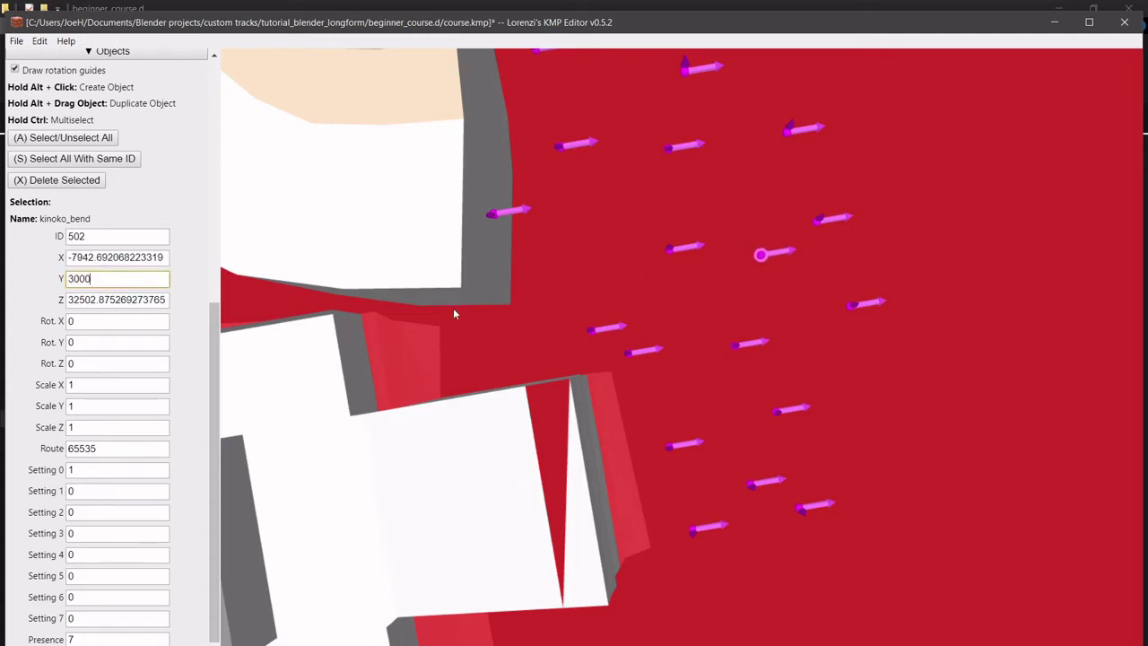
# Move the mushroom beyond the lower road's tip to about X -11023, Z 28376, and set its Y position to 2500.
pyautogui.moveTo(455, 313)
pyautogui.mouseDown(button='right')
pyautogui.moveTo(643, 243)
pyautogui.moveTo(605, 208)
pyautogui.moveTo(657, 185)
pyautogui.moveTo(683, 285)
pyautogui.moveTo(709, 281)
pyautogui.moveTo(658, 318)
pyautogui.moveTo(686, 392)
pyautogui.moveTo(699, 327)
pyautogui.moveTo(721, 357)
pyautogui.mouseUp(button='right')
pyautogui.click(692, 379)
pyautogui.moveTo(693, 379); pyautogui.dragTo(706, 381)
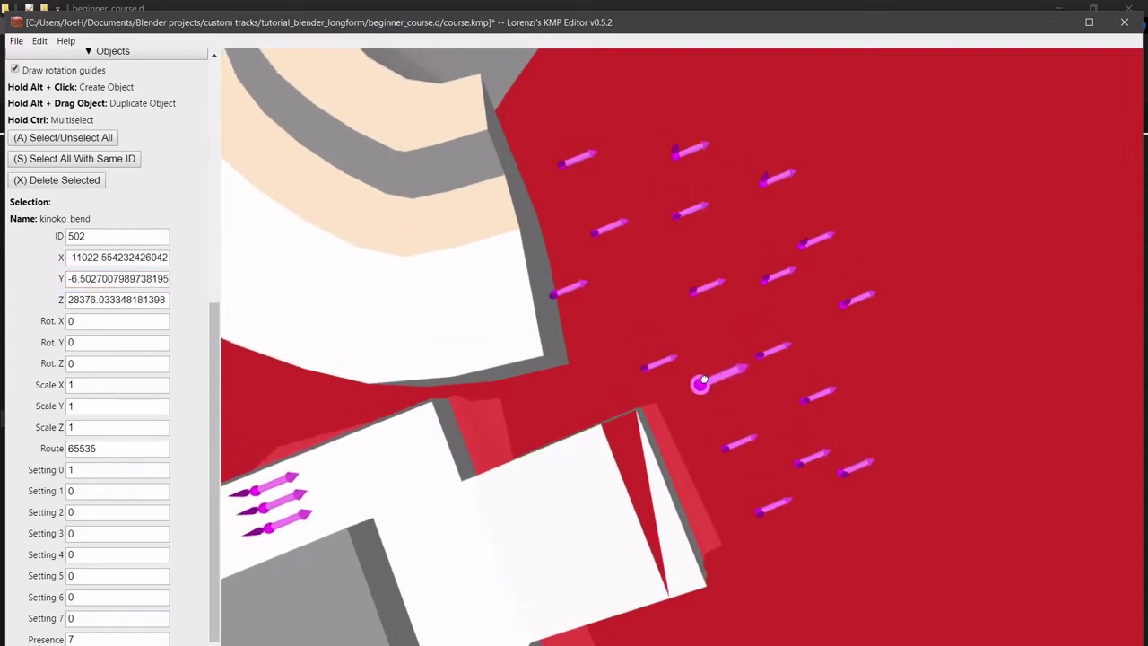
pyautogui.doubleClick(134, 279)
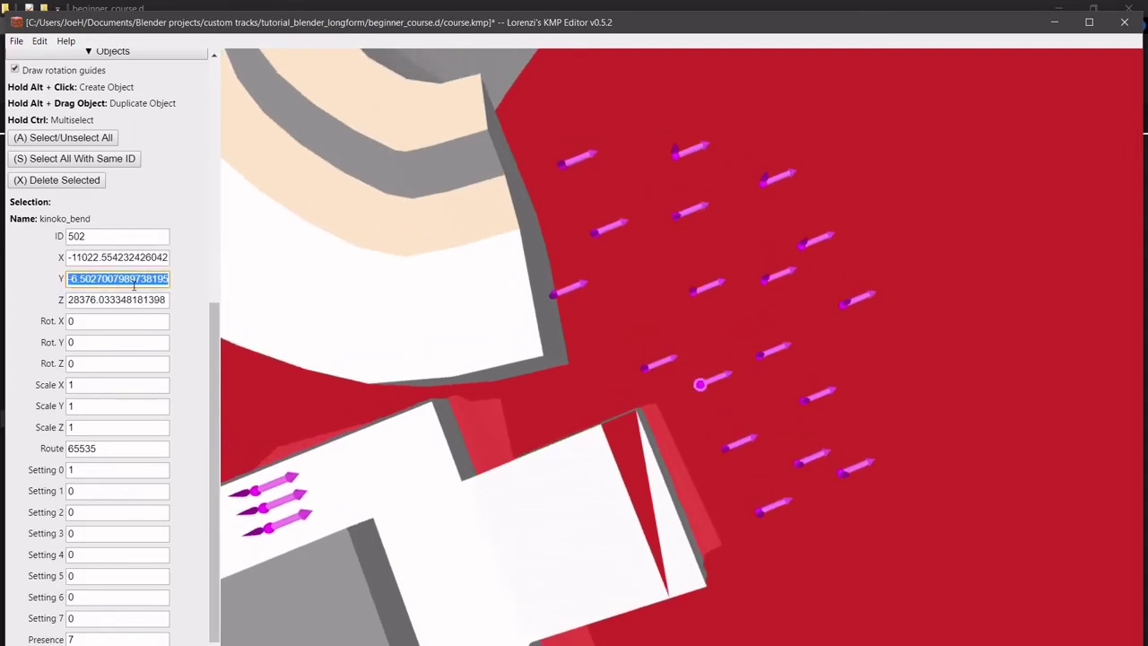
pyautogui.write('2500')
# Duplicate a mushroom toward the upper road's corner at about X -5871, Z 26551, and set the copy's Y position to 3900.
pyautogui.moveTo(507, 359); pyautogui.dragTo(609, 398, button='right')
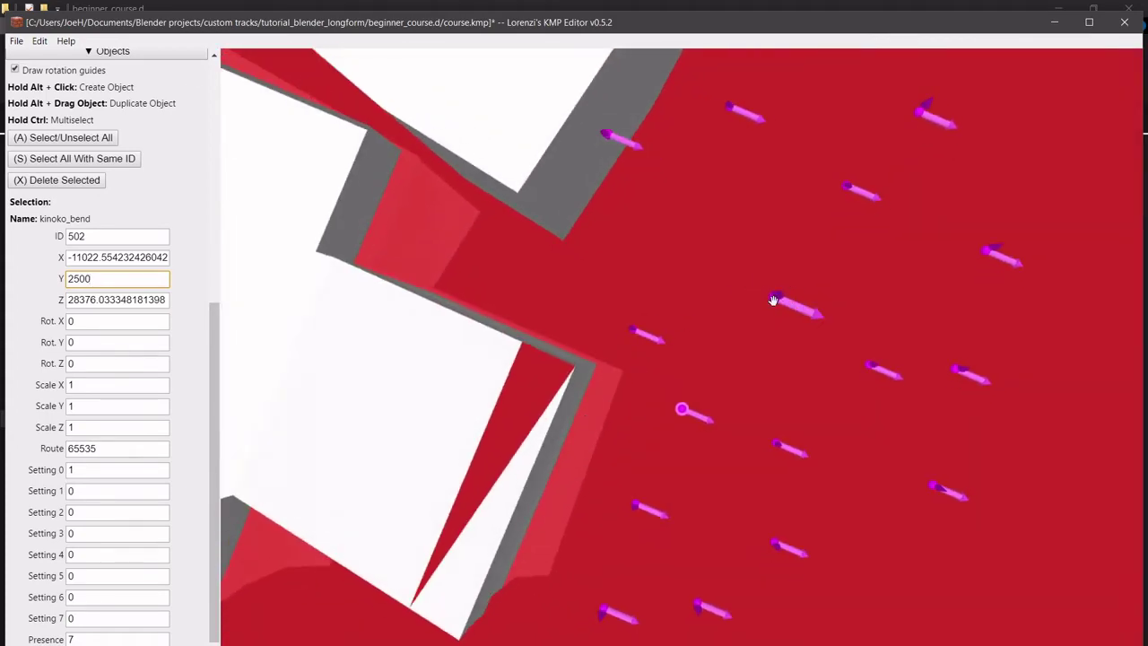
pyautogui.keyDown('alt'); pyautogui.moveTo(773, 299); pyautogui.dragTo(691, 234); pyautogui.keyUp('alt')
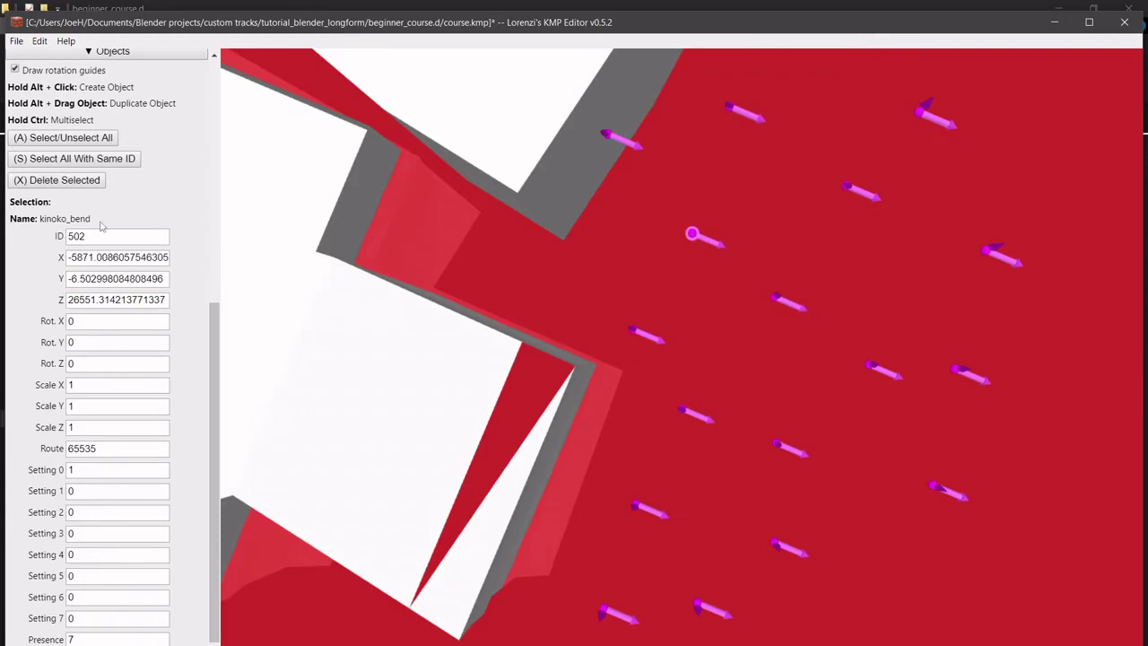
pyautogui.doubleClick(103, 285)
pyautogui.write('35')
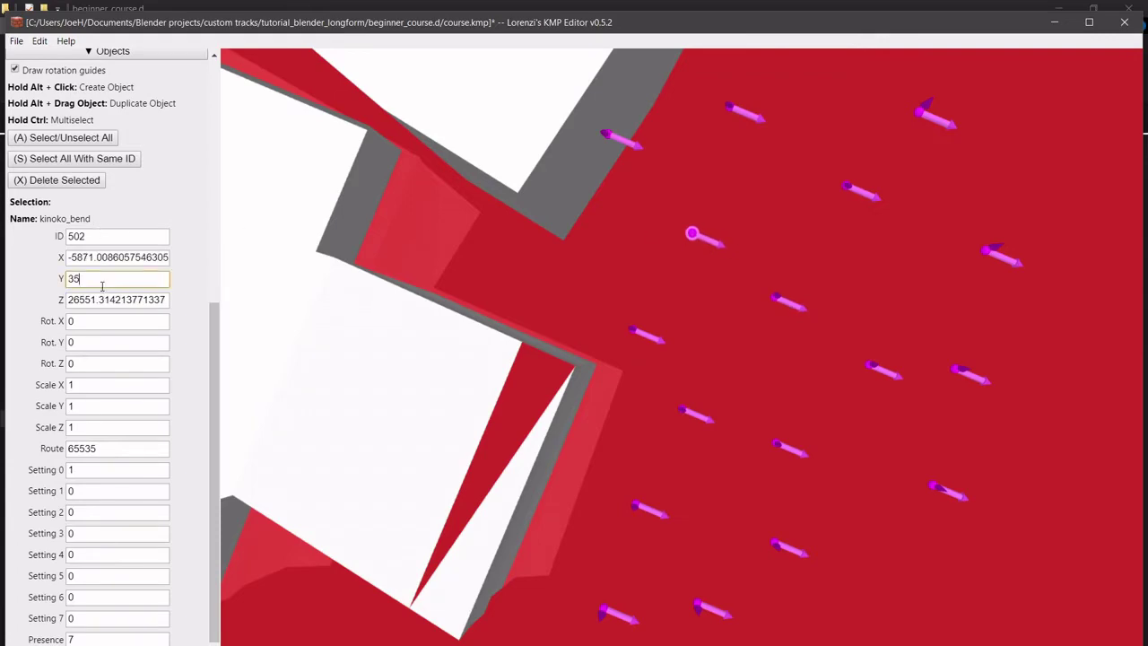
pyautogui.write('00')
pyautogui.moveTo(635, 256)
pyautogui.mouseDown(button='middle')
pyautogui.moveTo(689, 131)
pyautogui.moveTo(726, 122)
pyautogui.moveTo(719, 133)
pyautogui.mouseUp(button='middle')
pyautogui.moveTo(719, 137); pyautogui.dragTo(556, 269)
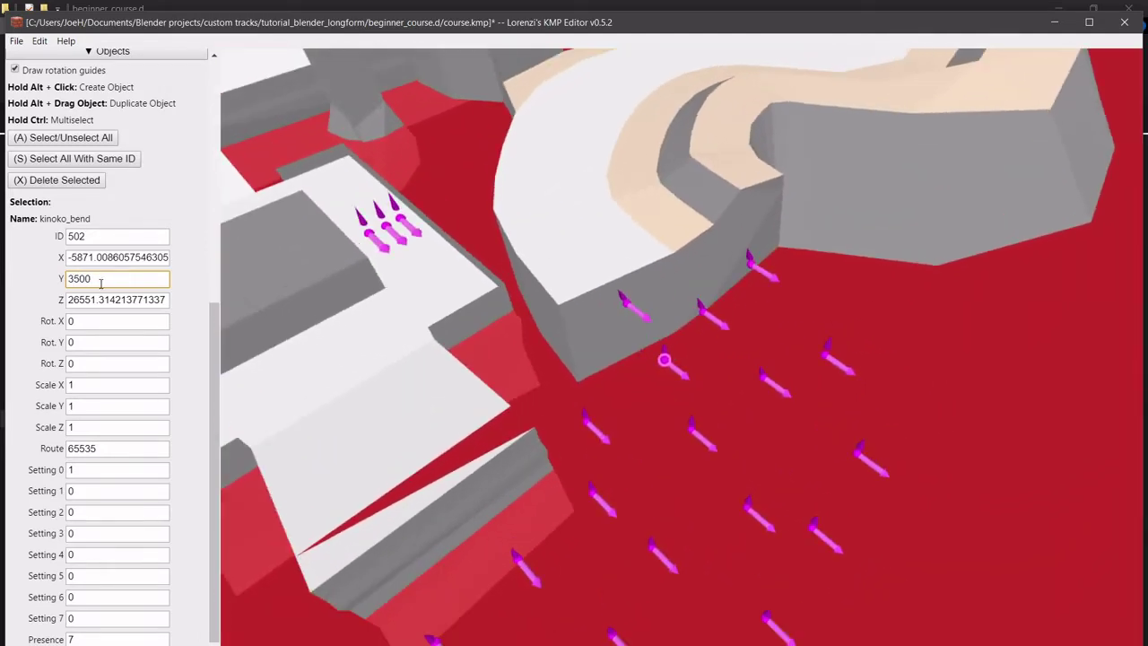
pyautogui.press('BackSpace')
pyautogui.write('9')
# Save the course.kmp file and close the KMP editor.
pyautogui.moveTo(505, 289); pyautogui.dragTo(841, 307)
pyautogui.moveTo(841, 308); pyautogui.dragTo(742, 266, button='middle')
pyautogui.moveTo(741, 266); pyautogui.dragTo(657, 224)
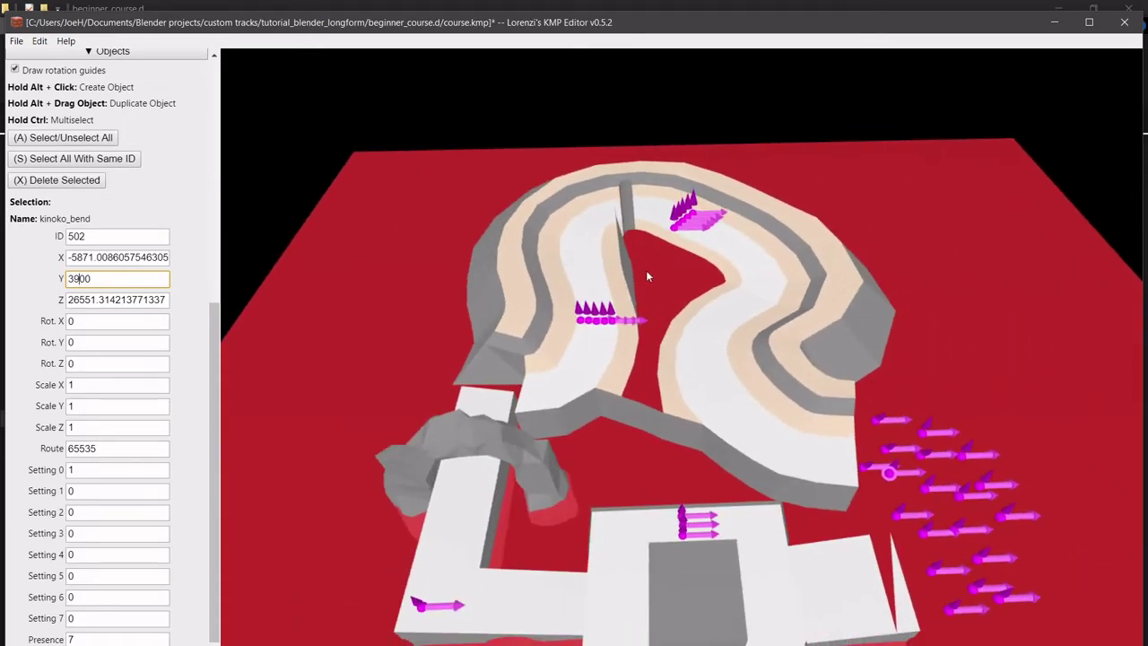
pyautogui.click(16, 41)
pyautogui.click(37, 93)
pyautogui.scroll(-3, 718, 255)
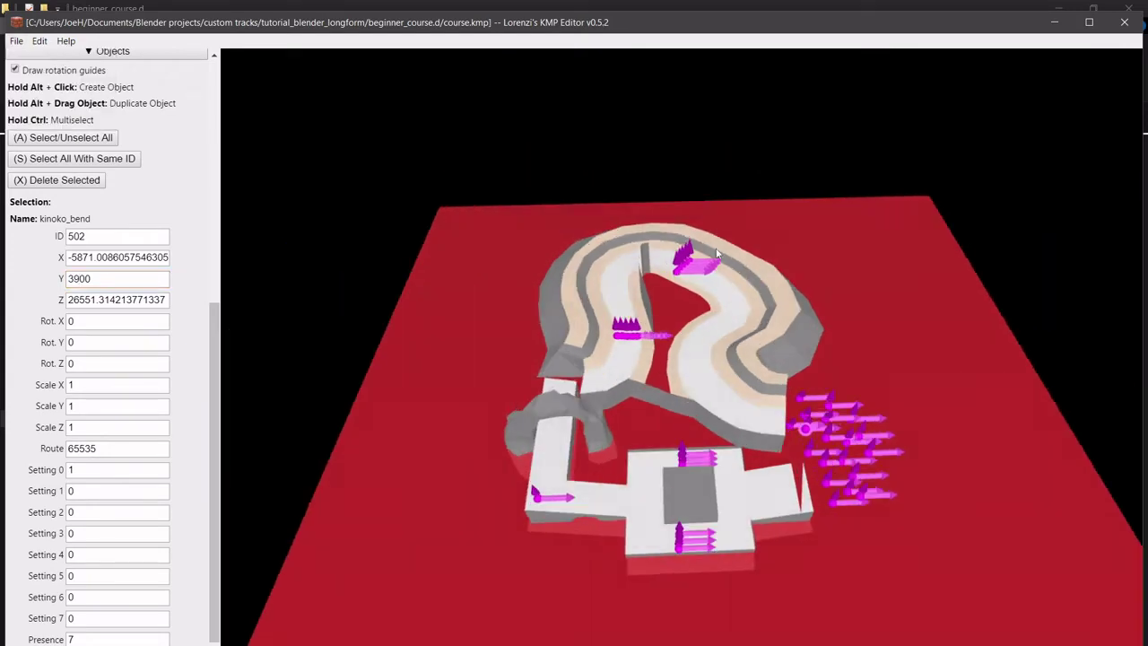
pyautogui.scroll(1, 718, 255)
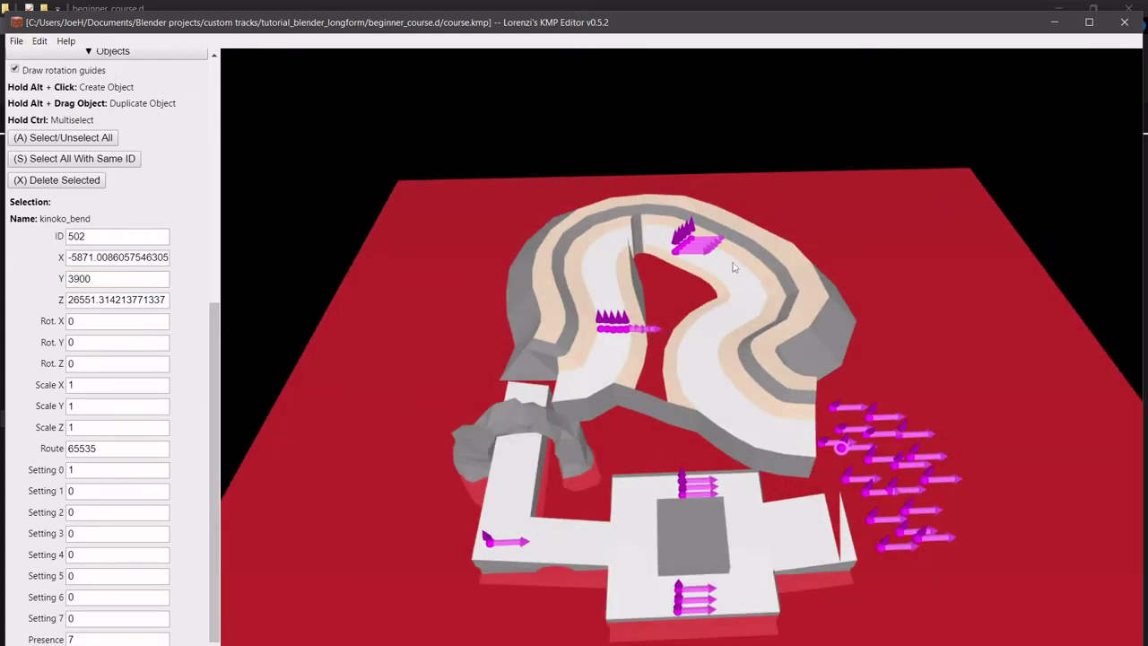
pyautogui.click(1126, 24)
pyautogui.hotkey('alt', 'Tab')
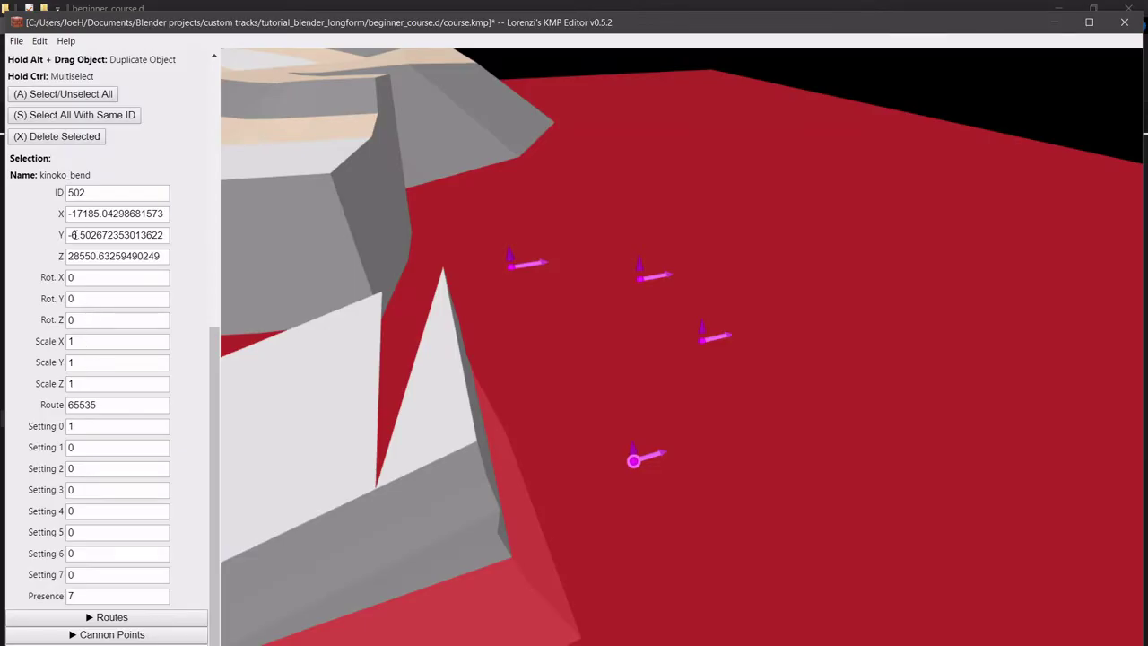
# Raise the selected mushroom nearest the lower road's end wall to a Y position of about 2006.5.
pyautogui.click(74, 235)
pyautogui.press('BackSpace')
pyautogui.write('100')
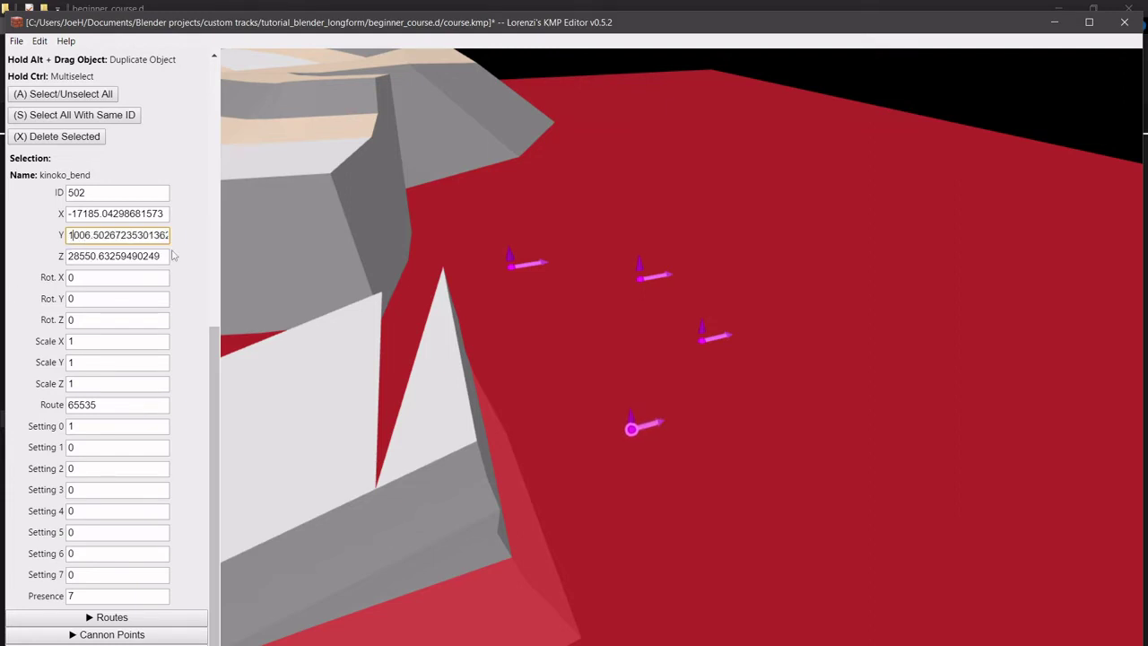
pyautogui.press('BackSpace')
pyautogui.write('2')
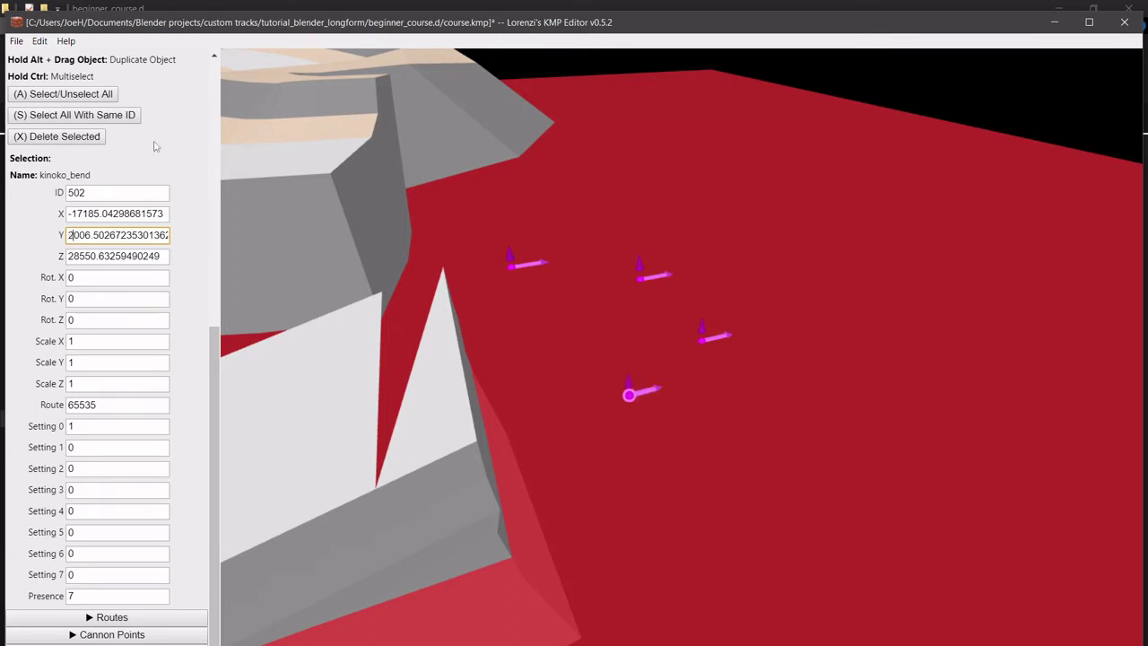
# Raise the kinoko_bend object near X -12792, Z 32492 to a Y position of about 3000.
pyautogui.moveTo(567, 255); pyautogui.dragTo(607, 292, button='right')
pyautogui.click(756, 406)
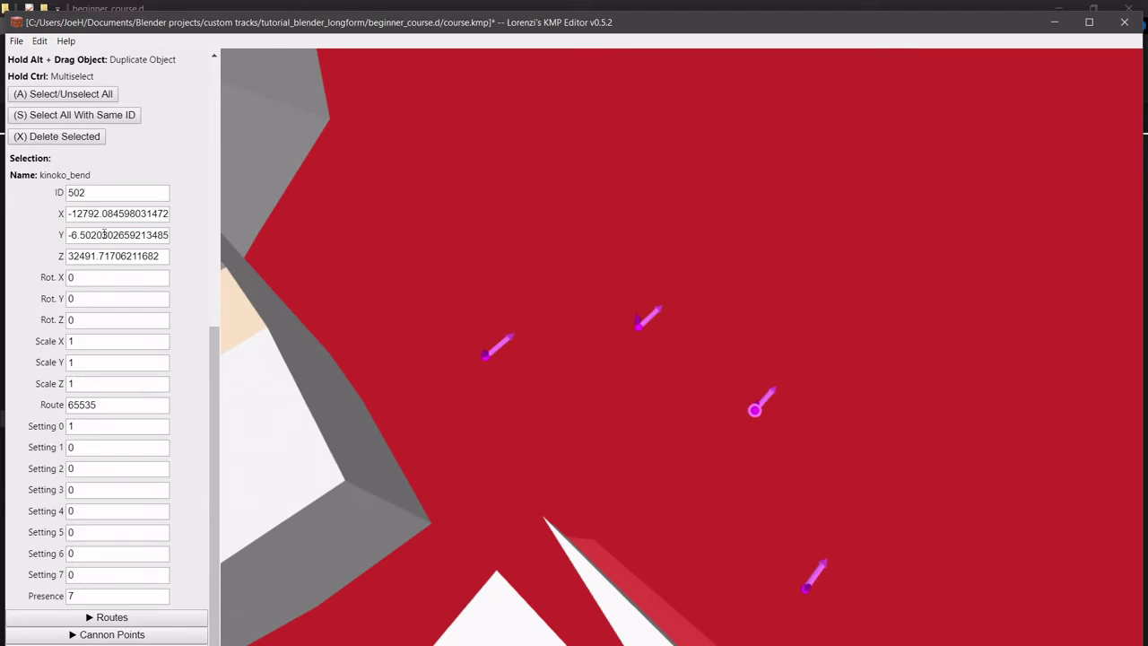
pyautogui.click(76, 235)
pyautogui.press('BackSpace')
pyautogui.press('BackSpace')
pyautogui.write('3000')
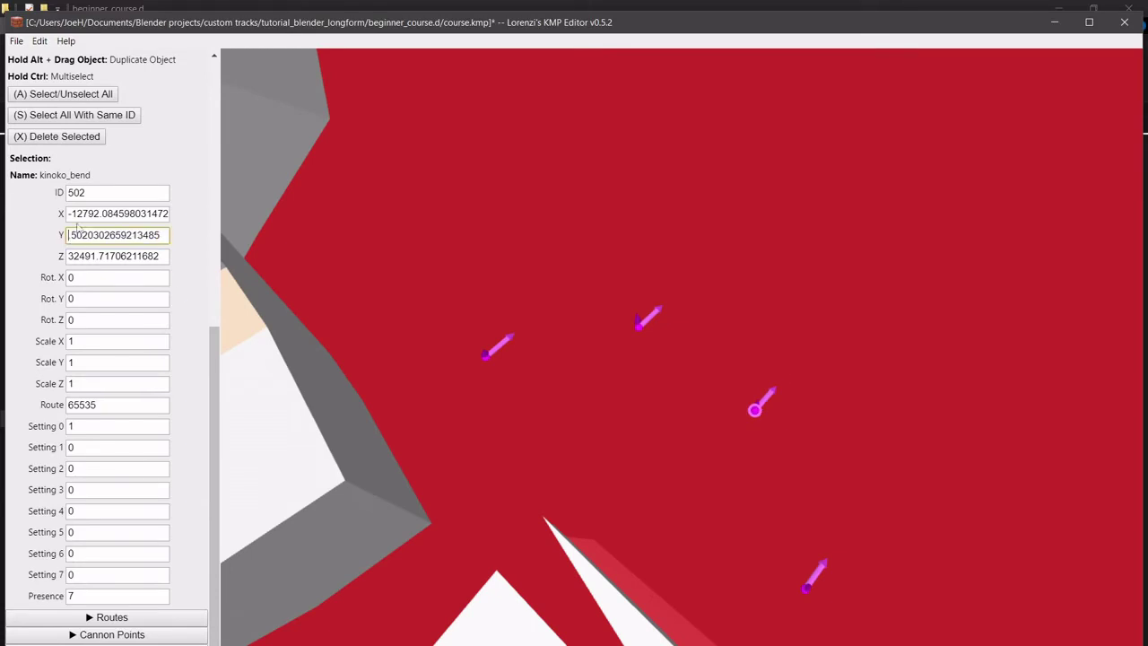
# Set the Y position of the kinoko_bend object near X -7523, Z 32278 to about 4000.
pyautogui.moveTo(406, 352); pyautogui.dragTo(506, 341, button='right')
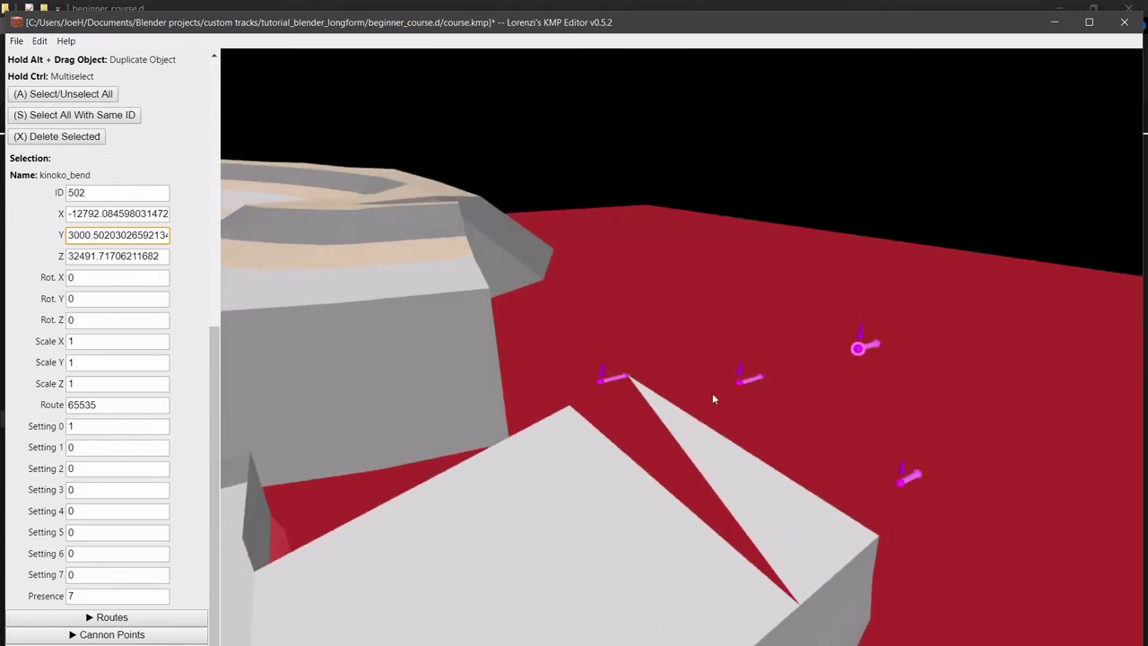
pyautogui.click(750, 380)
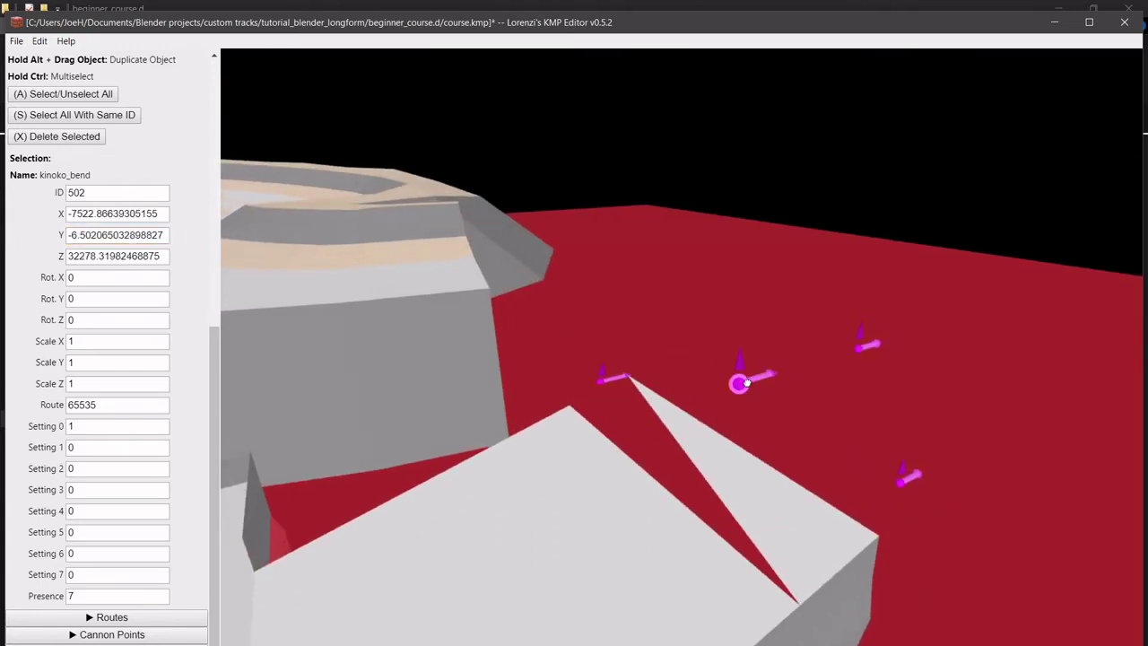
pyautogui.click(77, 234)
pyautogui.press('BackSpace')
pyautogui.press('BackSpace')
pyautogui.write('400')
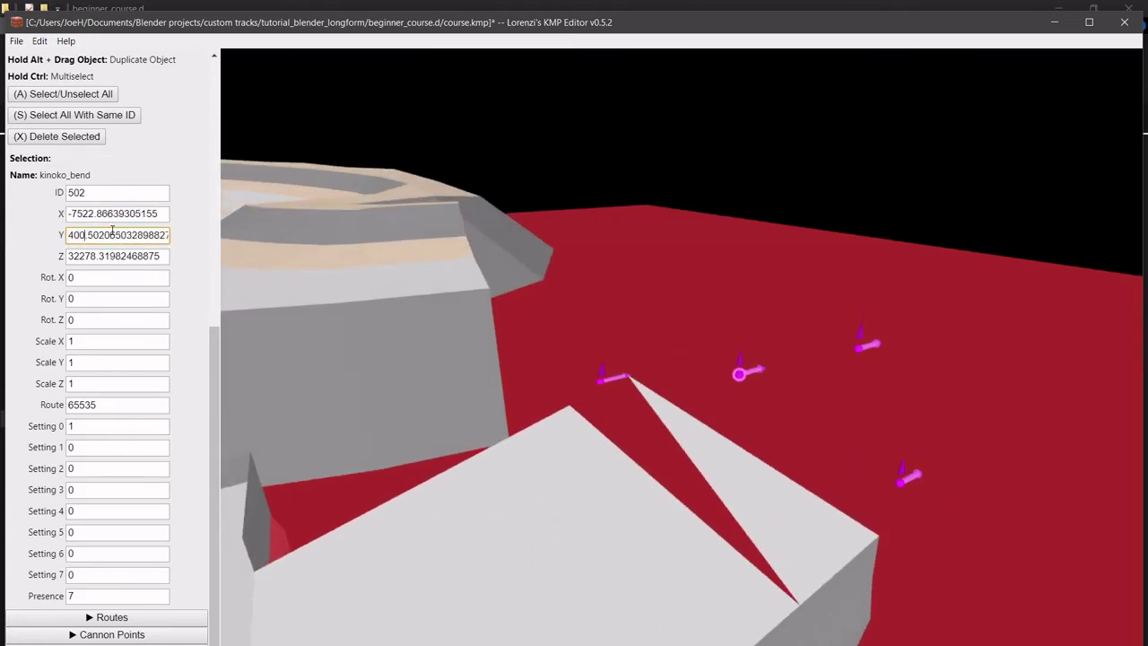
pyautogui.write('0')
# Raise the kinoko_bend object near X -4235, Z 27748 to a Y position of about 4000.
pyautogui.moveTo(628, 301); pyautogui.dragTo(715, 407, button='right')
pyautogui.click(752, 414)
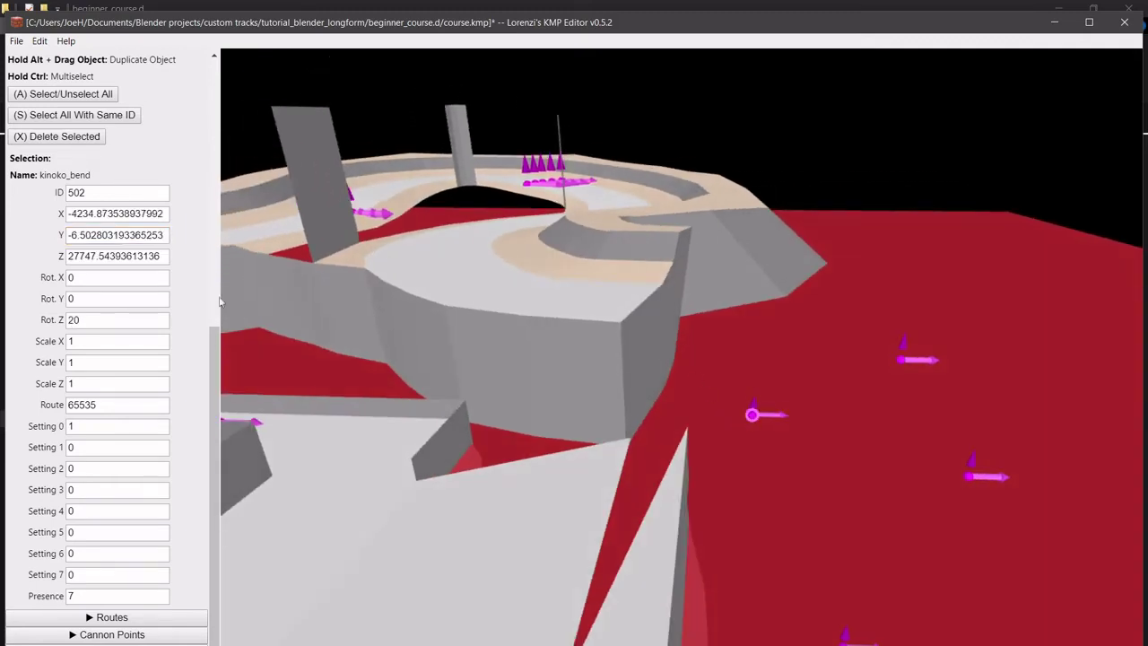
pyautogui.click(72, 235)
pyautogui.press('Delete')
pyautogui.write('5')
pyautogui.press('Delete')
pyautogui.press('Delete')
pyautogui.write('4000')
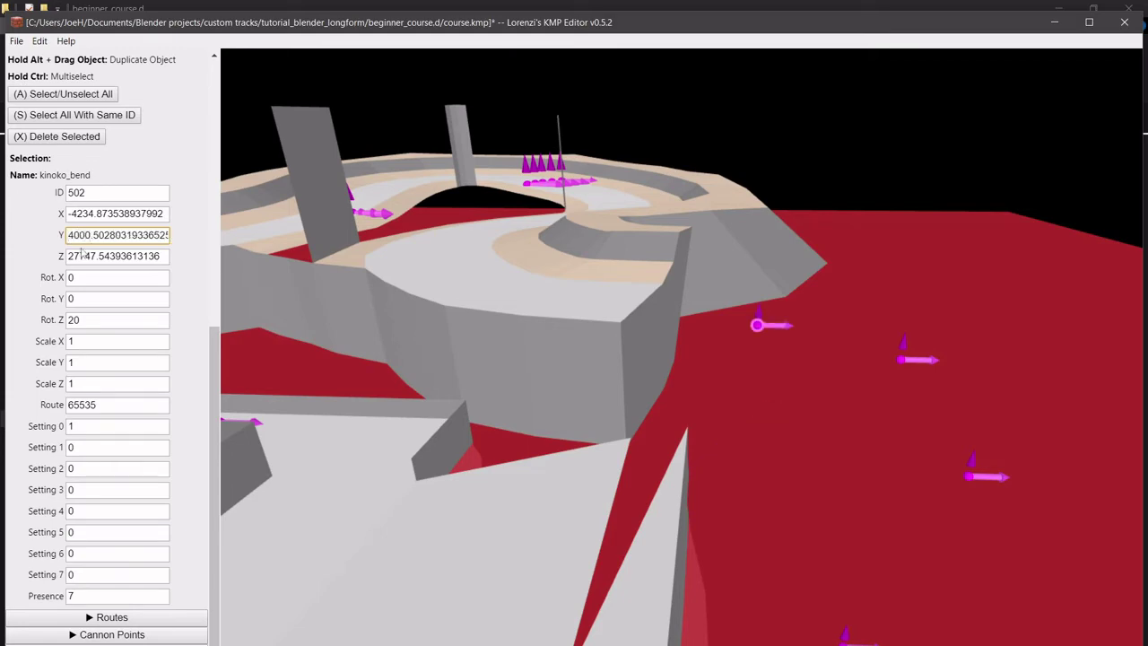
# Increase the Y position of the same kinoko_bend object to about 4300.
pyautogui.moveTo(553, 405); pyautogui.dragTo(628, 381, button='right')
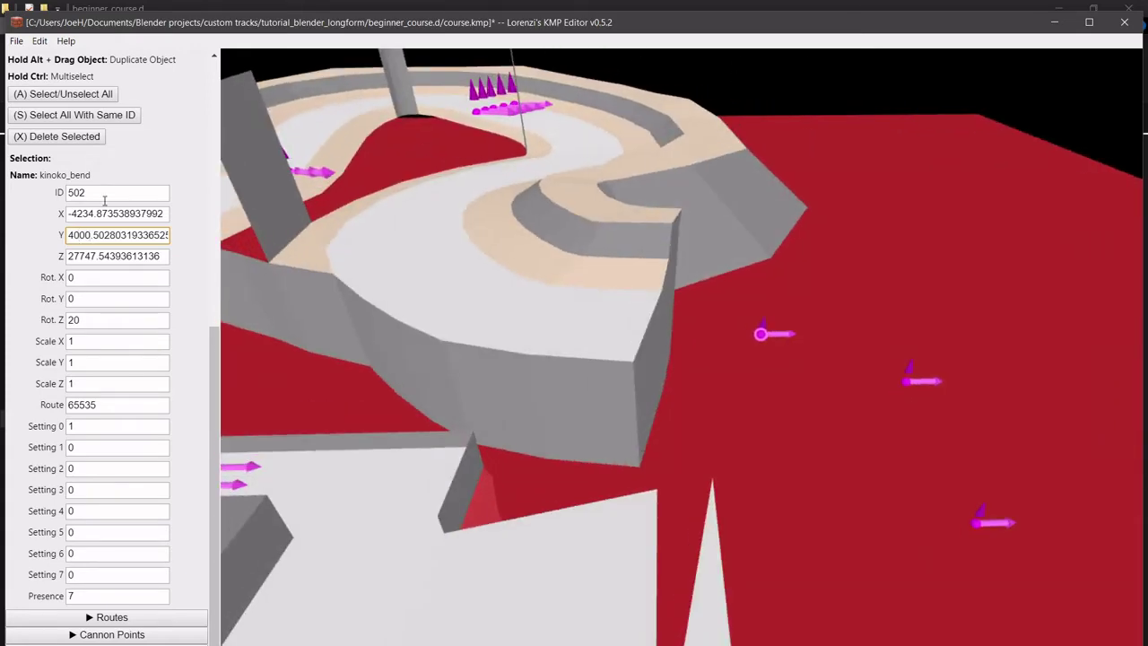
pyautogui.press('BackSpace')
pyautogui.write('3')
pyautogui.moveTo(591, 203); pyautogui.dragTo(675, 283, button='right')
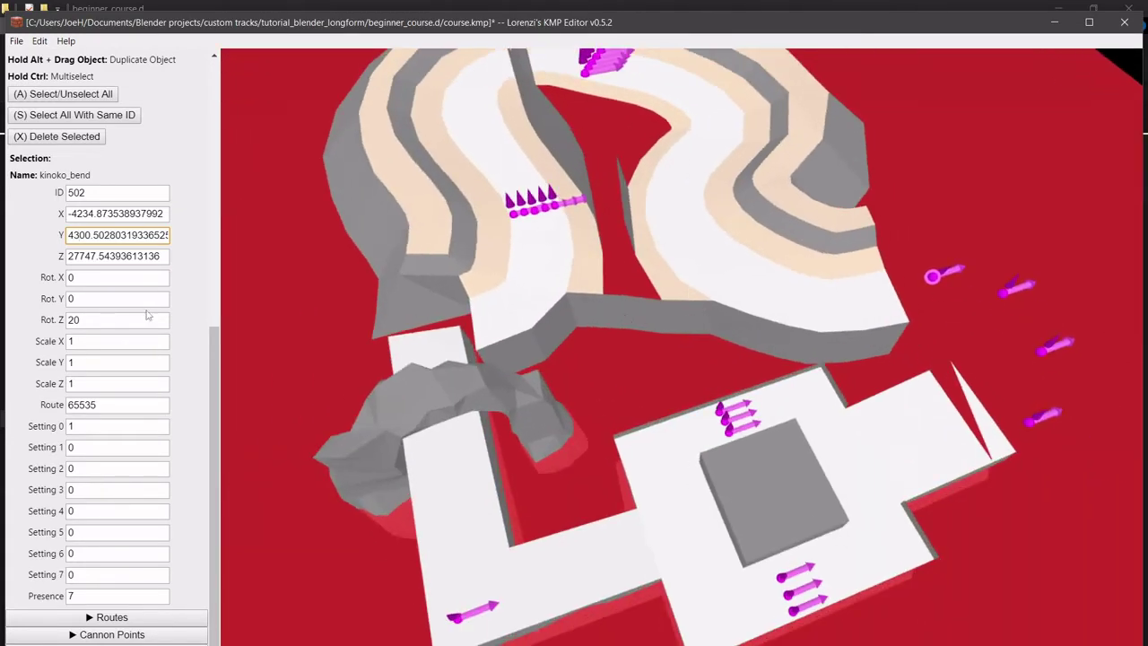
# Display the course's routes and make Route 3 (0x3) the current route.
pyautogui.click(179, 617)
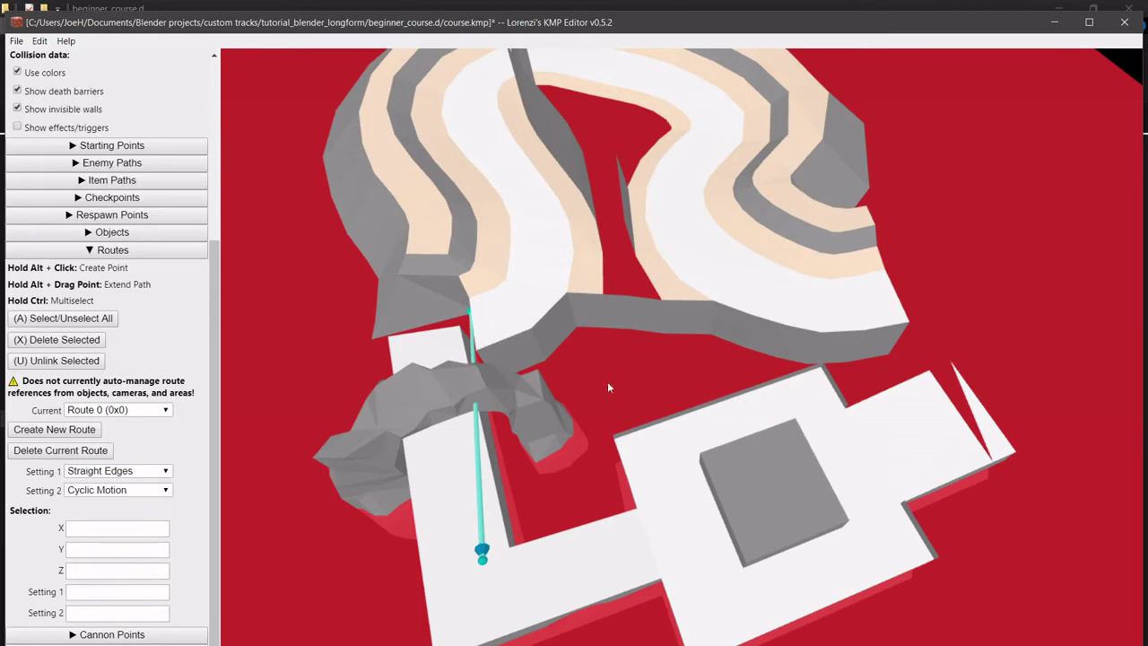
pyautogui.moveTo(615, 349); pyautogui.dragTo(742, 312, button='right')
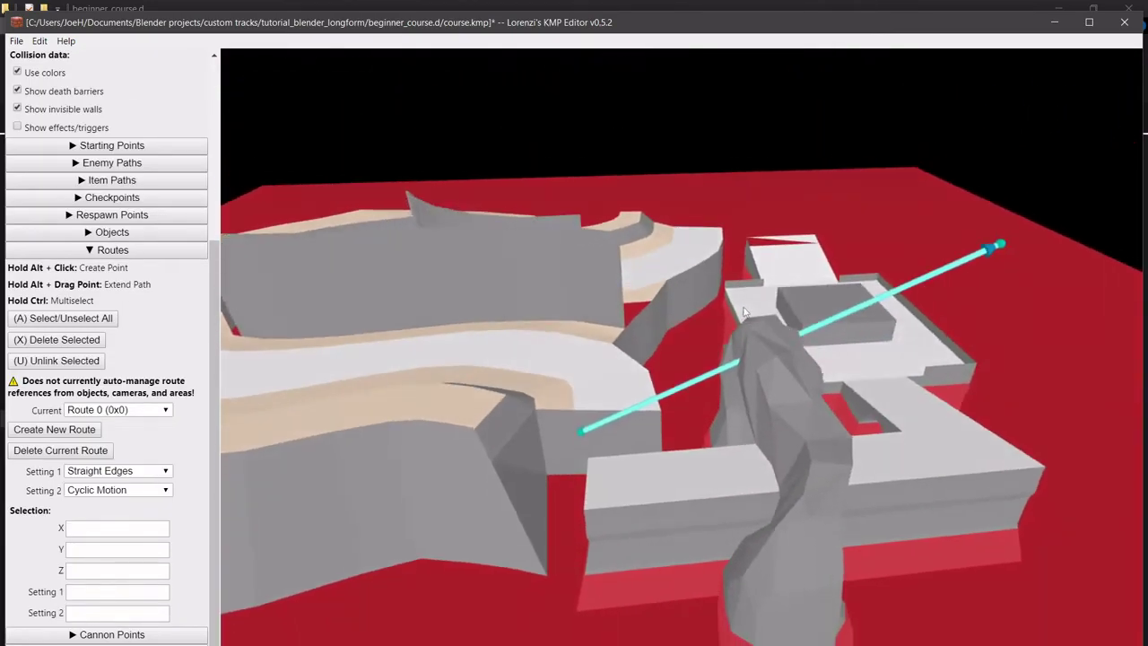
pyautogui.moveTo(657, 317)
pyautogui.mouseDown(button='right')
pyautogui.moveTo(651, 338)
pyautogui.moveTo(642, 323)
pyautogui.mouseUp(button='right')
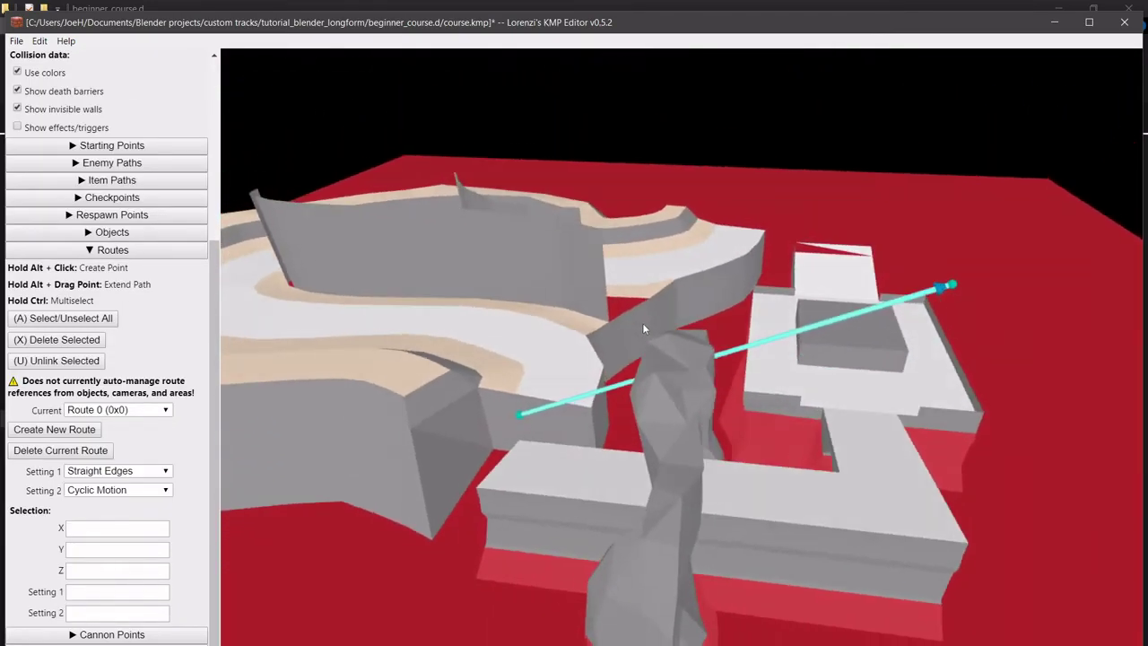
pyautogui.click(111, 410)
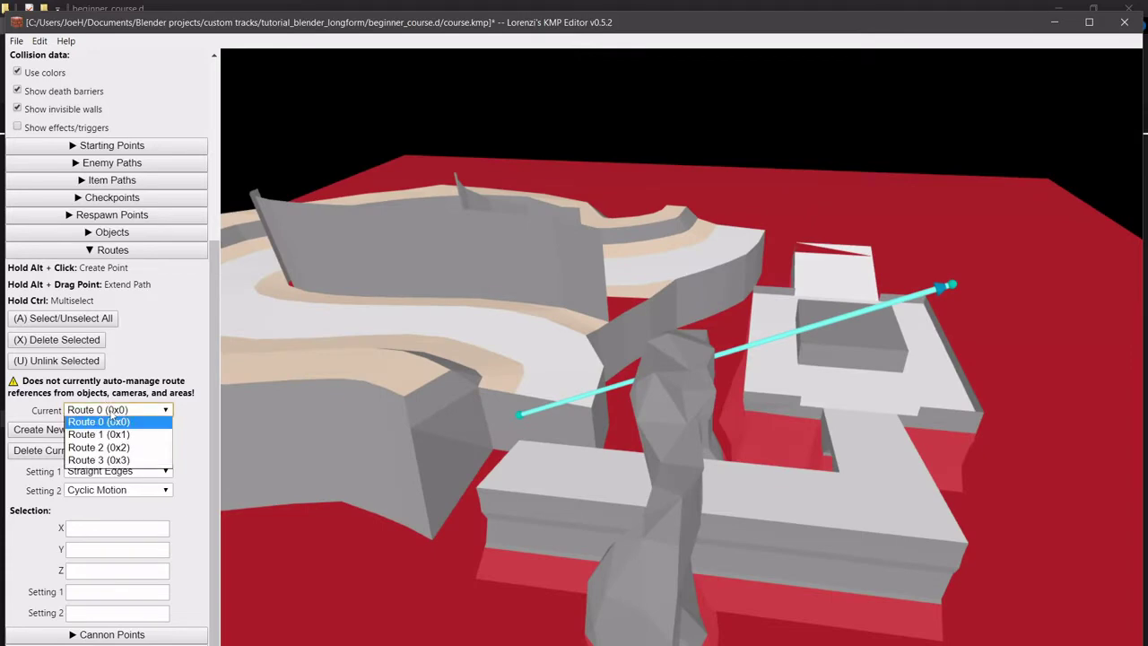
pyautogui.click(109, 459)
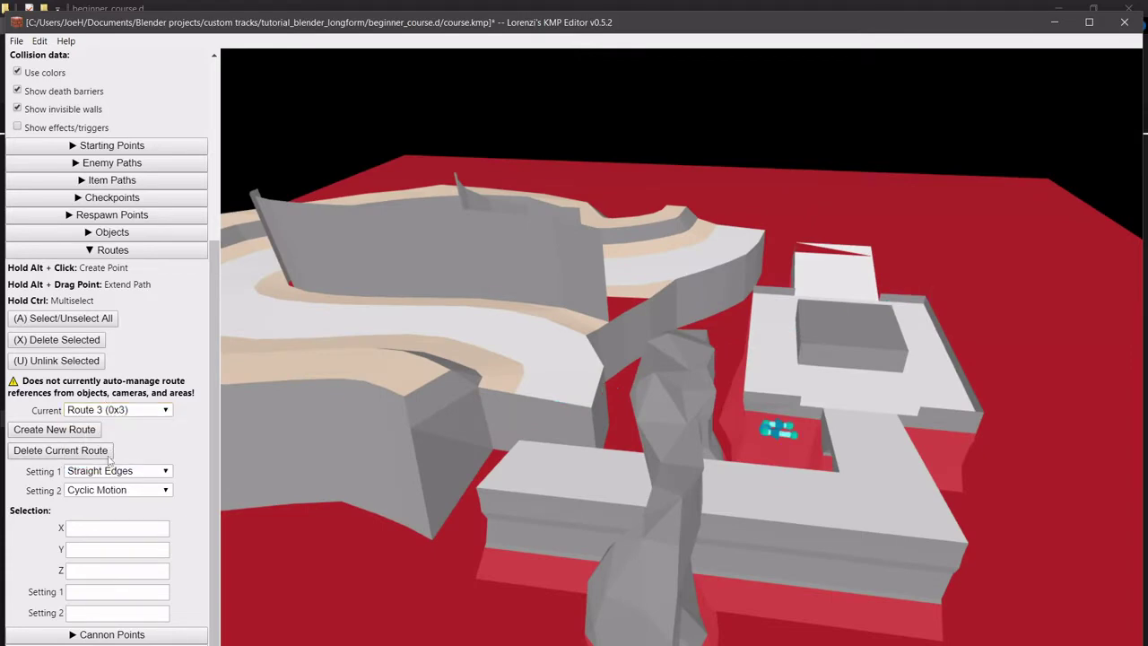
# Move the four points of Route 3 onto the white road corner, forming a wider open rectangle.
pyautogui.moveTo(536, 357); pyautogui.dragTo(537, 319, button='right')
pyautogui.scroll(3, 478, 277)
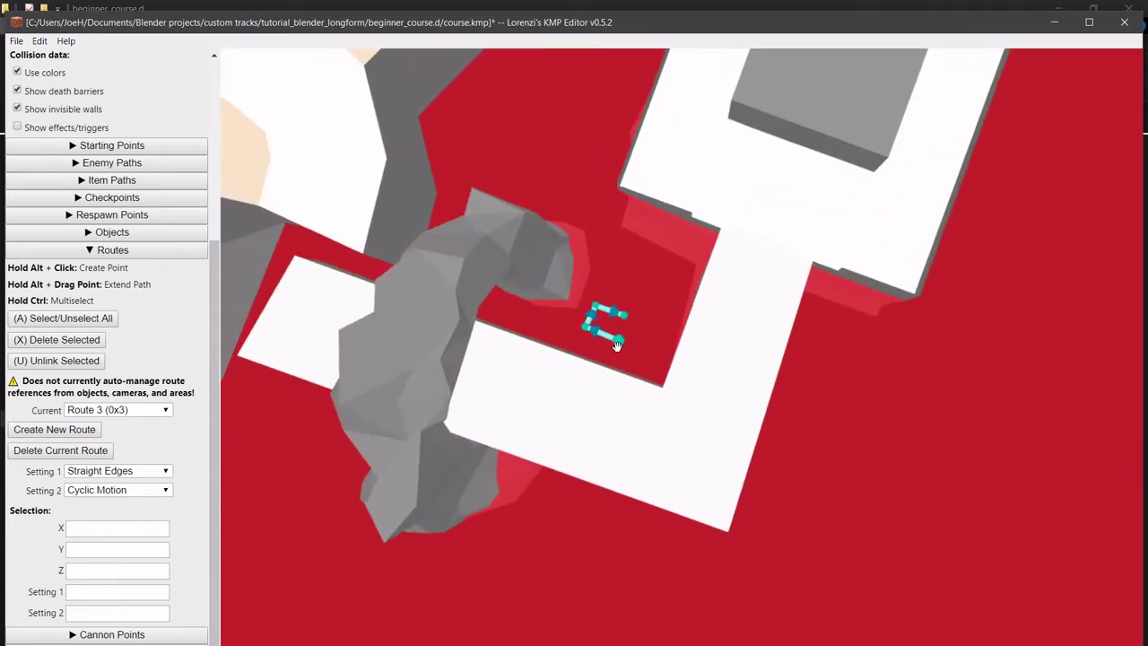
pyautogui.moveTo(617, 345); pyautogui.dragTo(693, 496)
pyautogui.moveTo(588, 328); pyautogui.dragTo(614, 461)
pyautogui.moveTo(594, 308); pyautogui.dragTo(619, 424)
pyautogui.moveTo(623, 320); pyautogui.dragTo(701, 457)
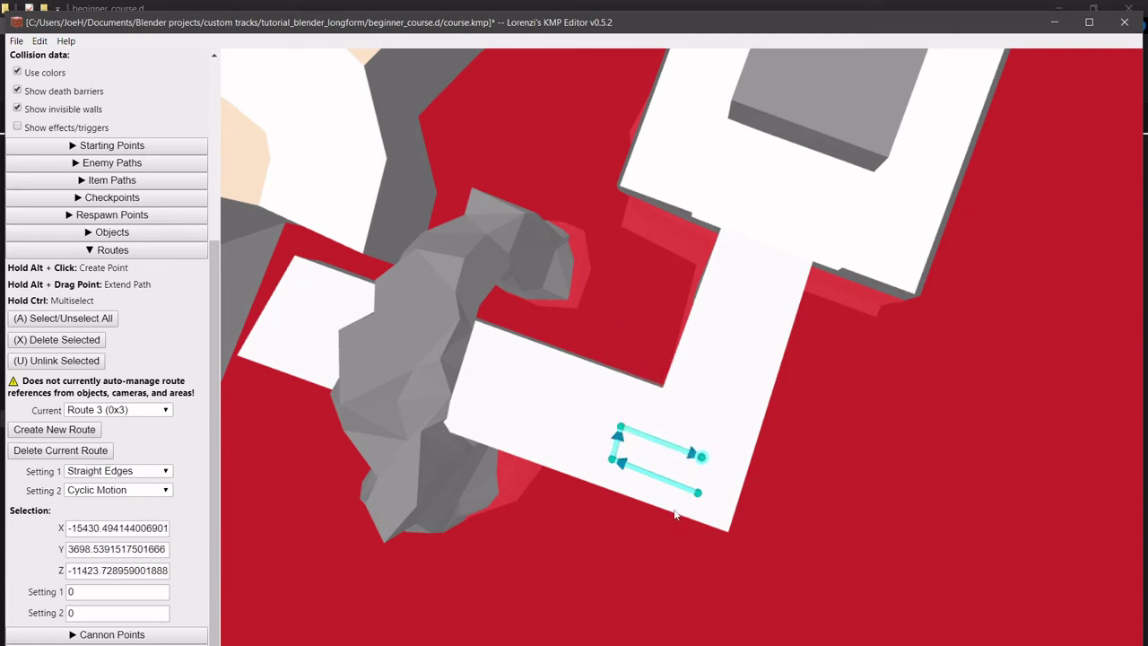
# Set Setting 1 to 10 on each of the four points of Route 3.
pyautogui.click(698, 491)
pyautogui.click(130, 592)
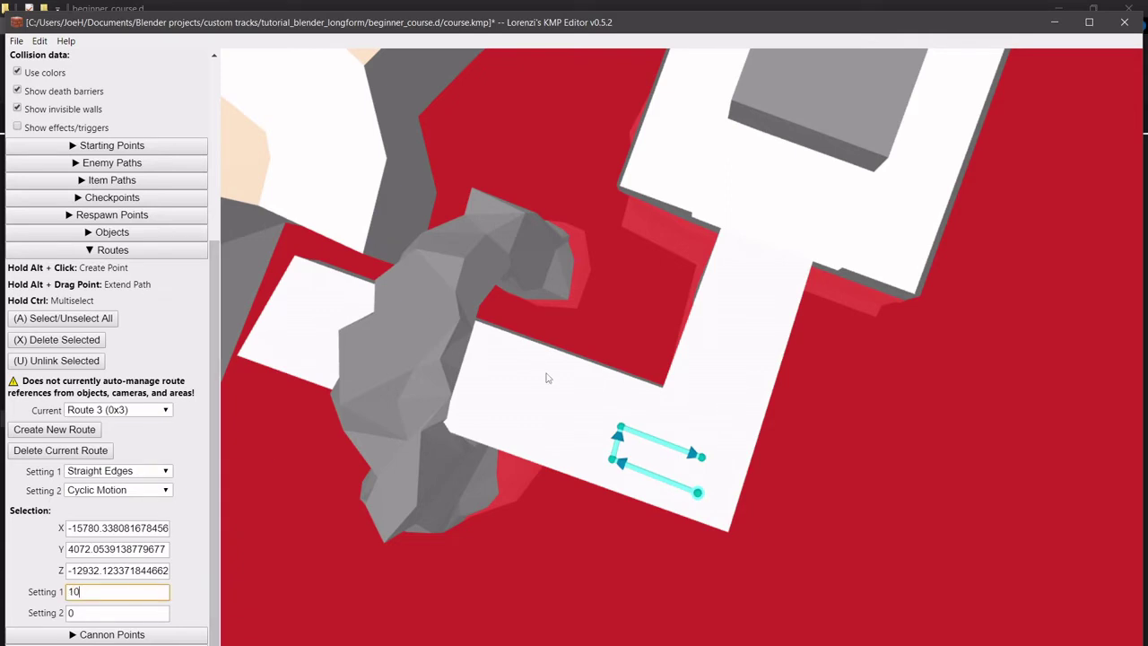
pyautogui.click(614, 461)
pyautogui.scroll(2, 549, 465)
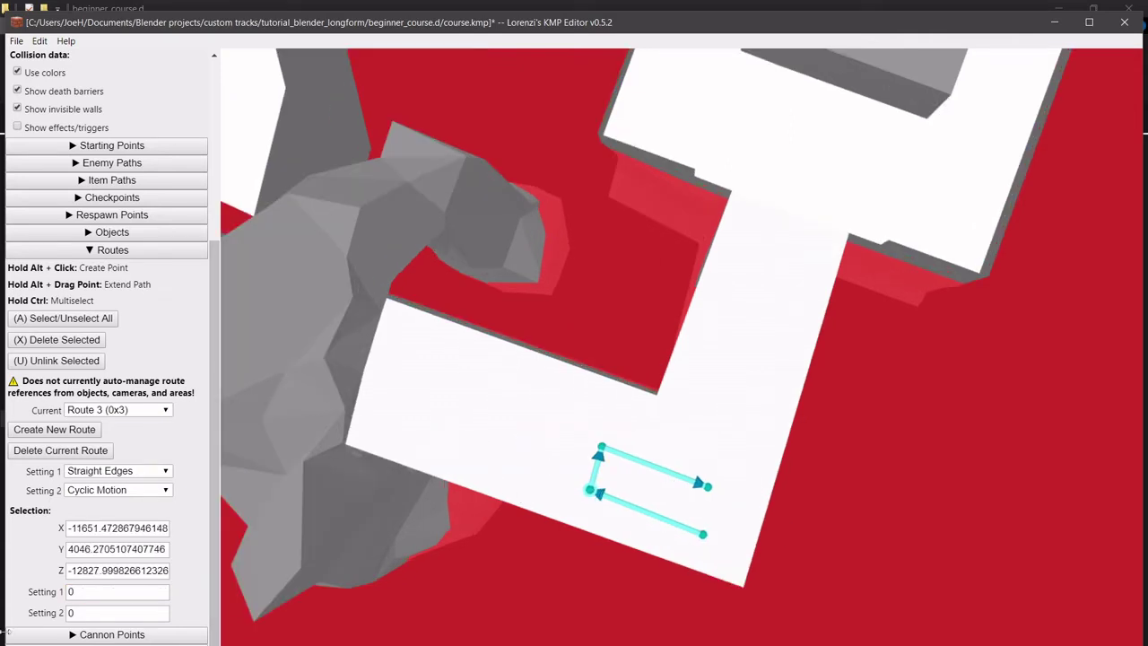
pyautogui.click(98, 591)
pyautogui.click(602, 447)
pyautogui.click(94, 597)
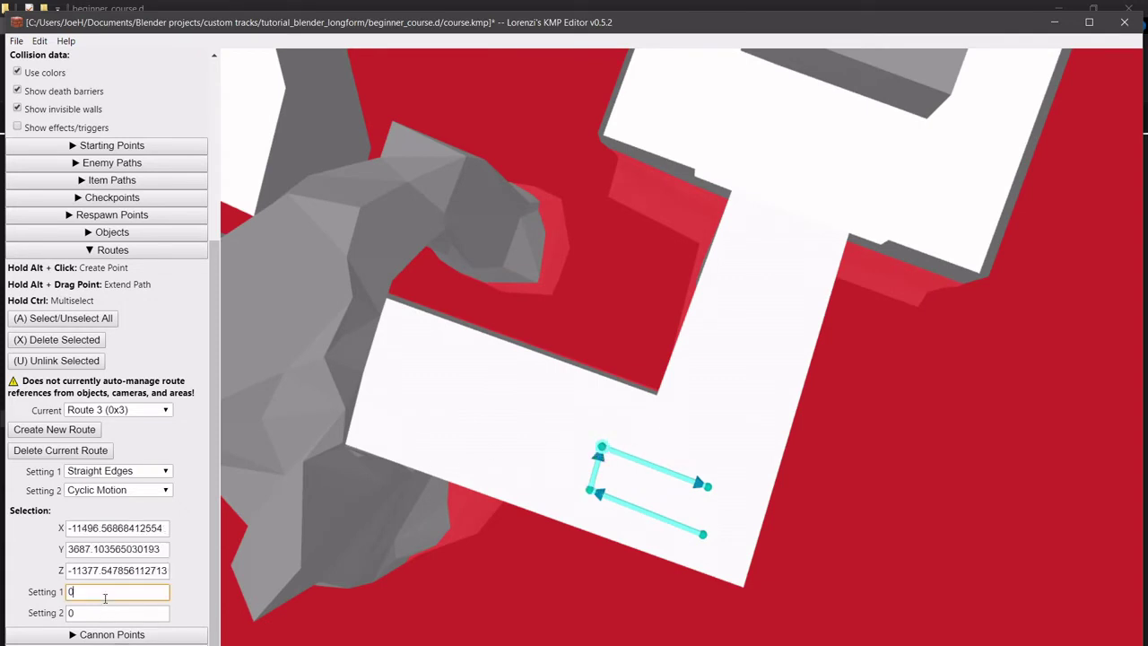
pyautogui.write('10')
pyautogui.click(707, 486)
pyautogui.click(101, 593)
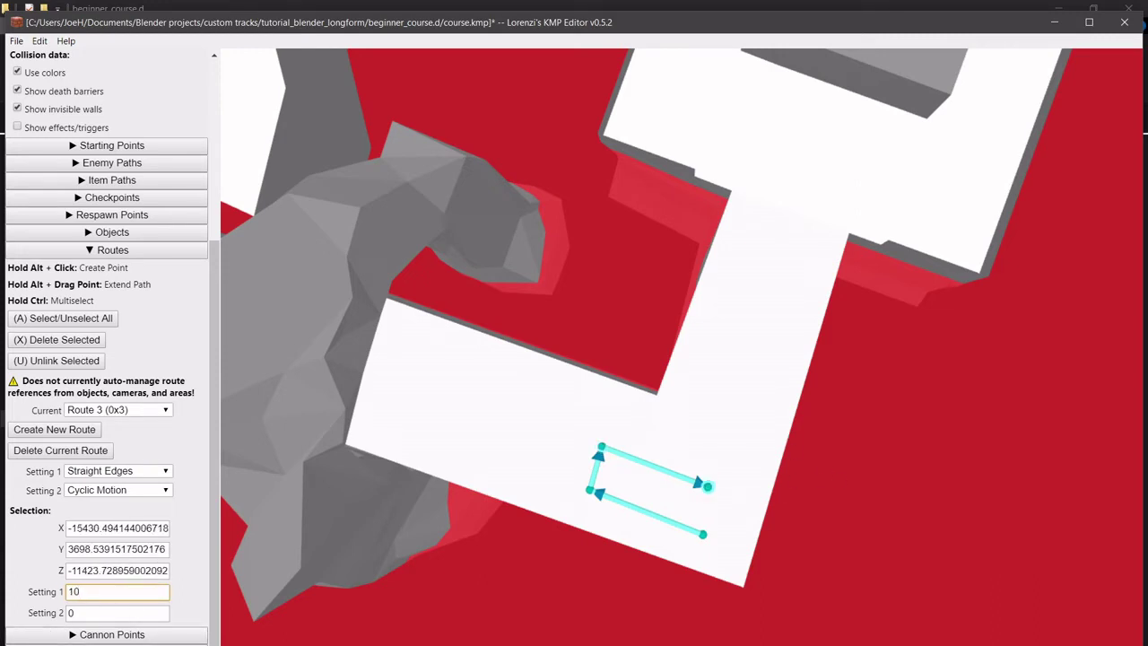
# Switch to the browser, search for "kmp object query", and look up goomba on the Wiimms KMP Object Query page.
pyautogui.hotkey('alt', 'Tab')
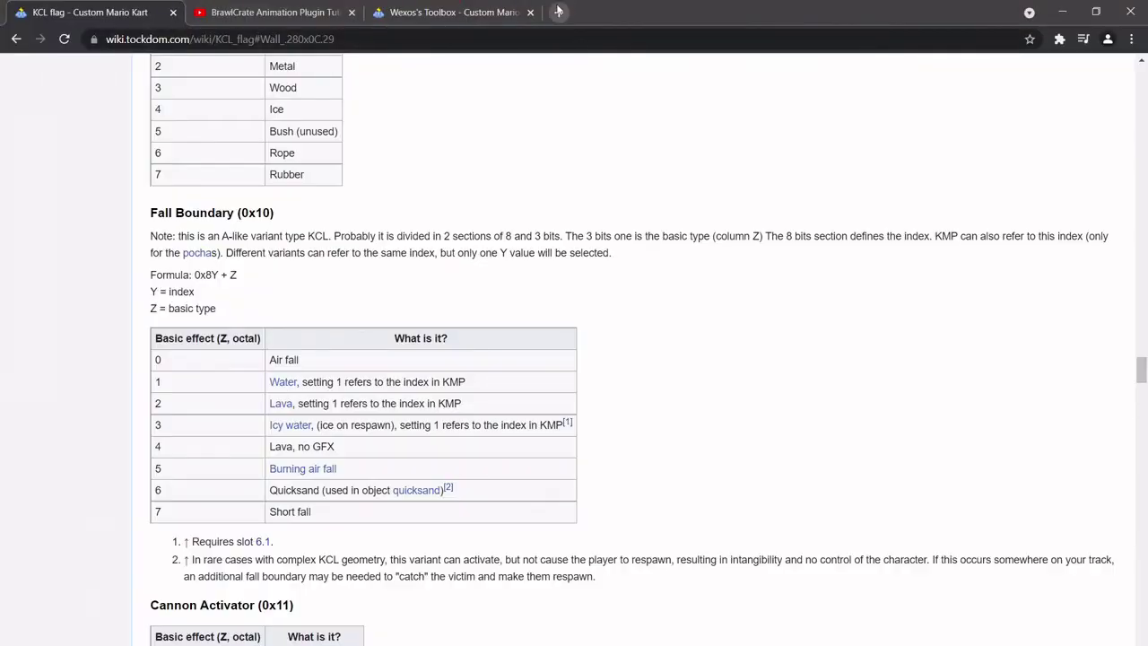
pyautogui.click(532, 23)
pyautogui.write('km')
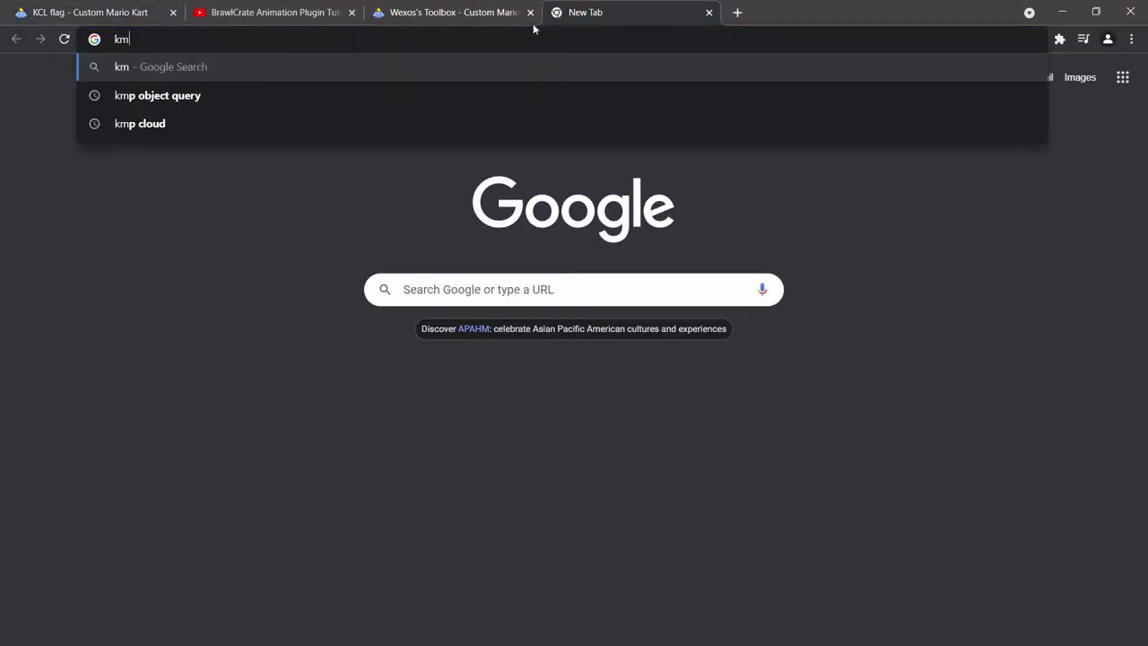
pyautogui.write('p ob')
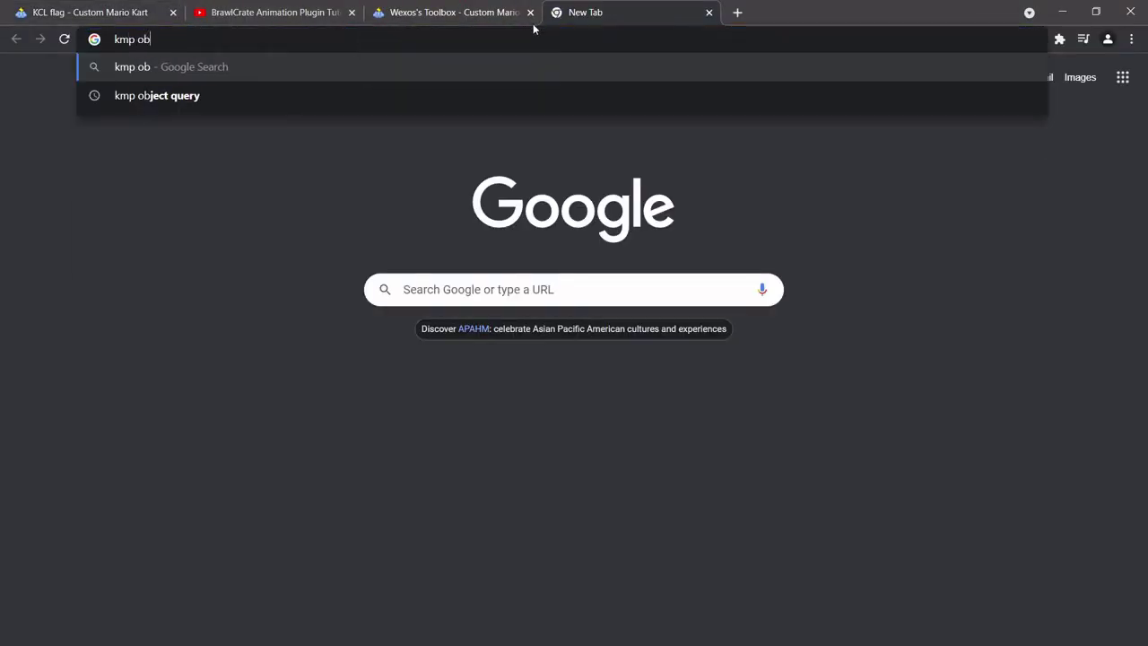
pyautogui.press('Down')
pyautogui.press('Return')
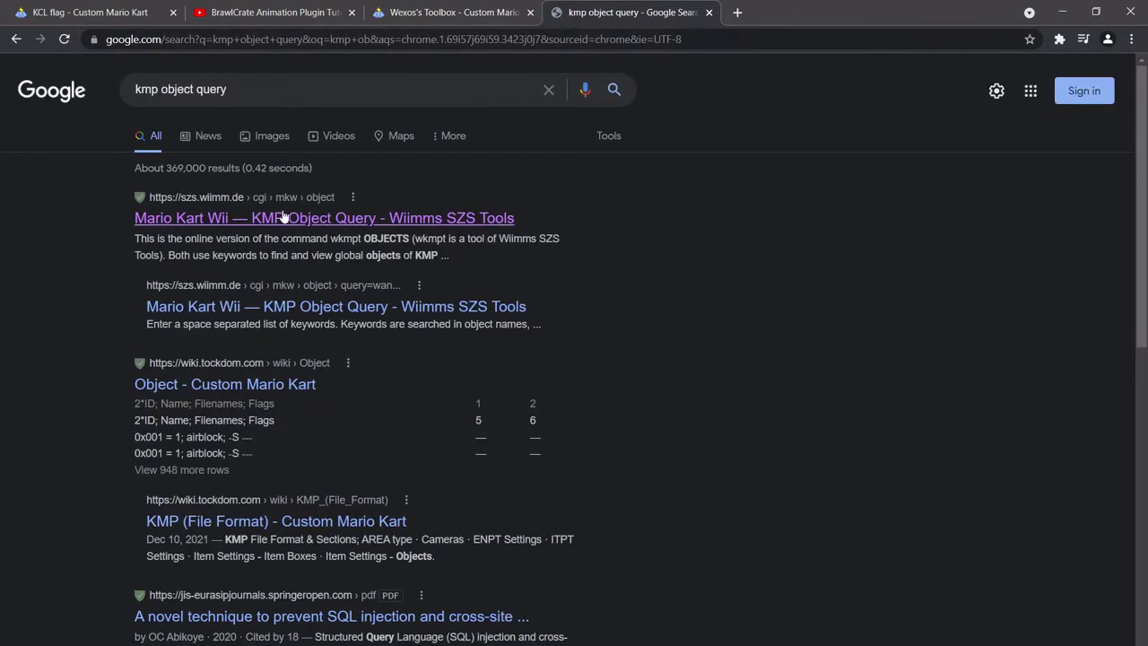
pyautogui.click(281, 218)
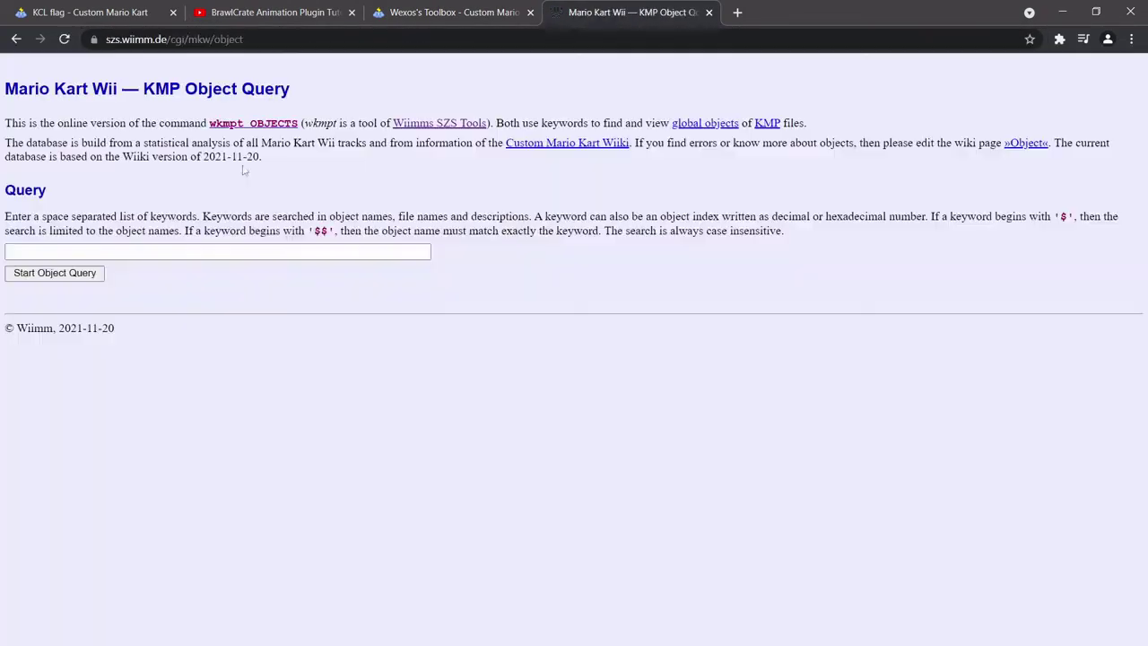
pyautogui.click(120, 253)
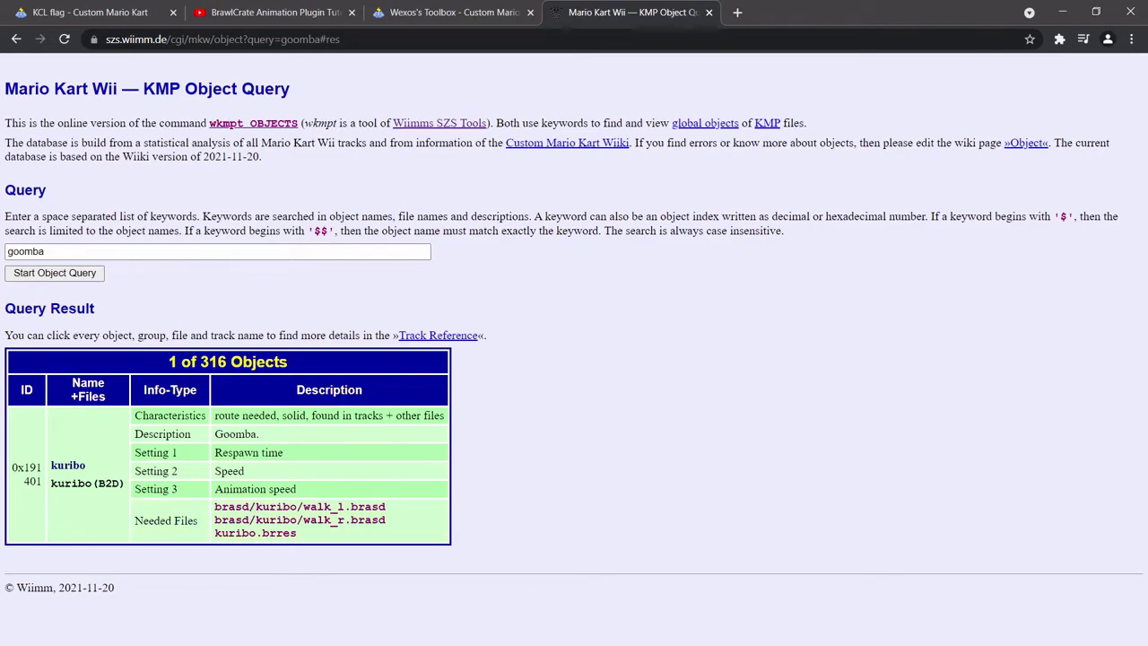
# Switch back to Lorenzi's KMP Editor and save the changes to course.kmp.
pyautogui.click(635, 643)
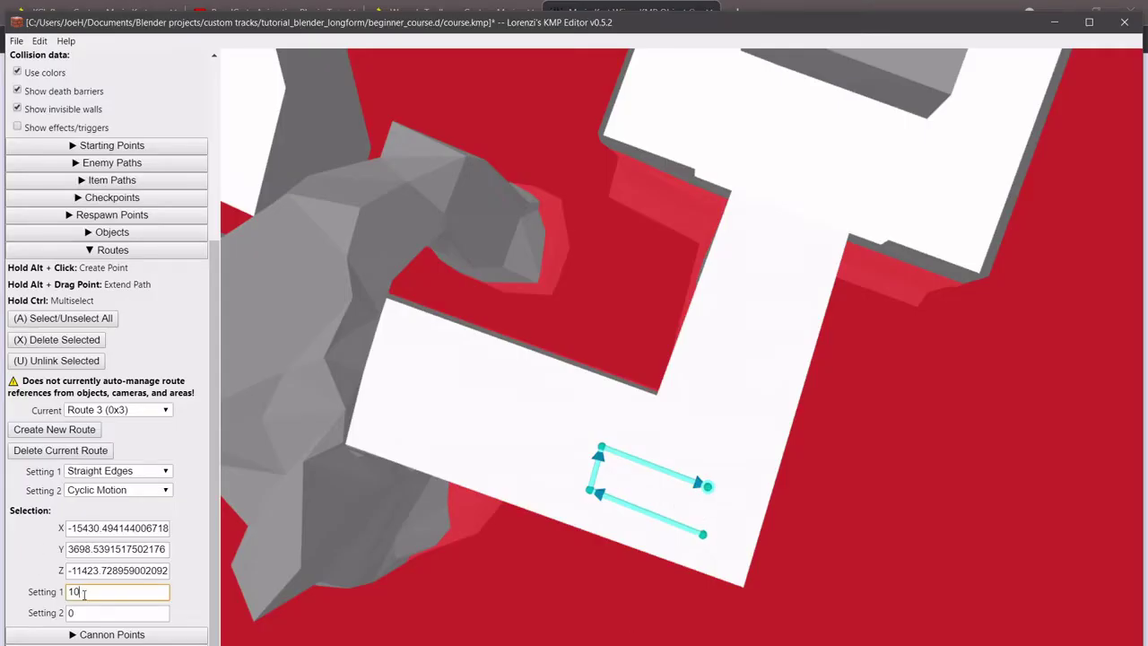
pyautogui.moveTo(83, 594); pyautogui.dragTo(36, 588)
pyautogui.click(31, 572)
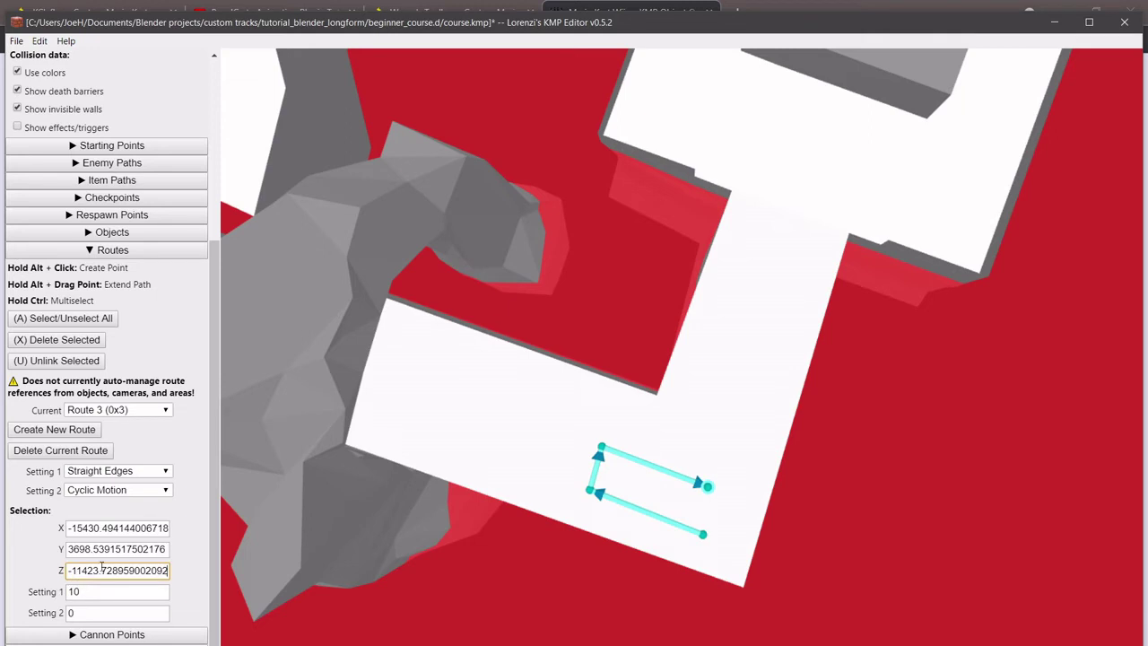
pyautogui.scroll(-4, 395, 399)
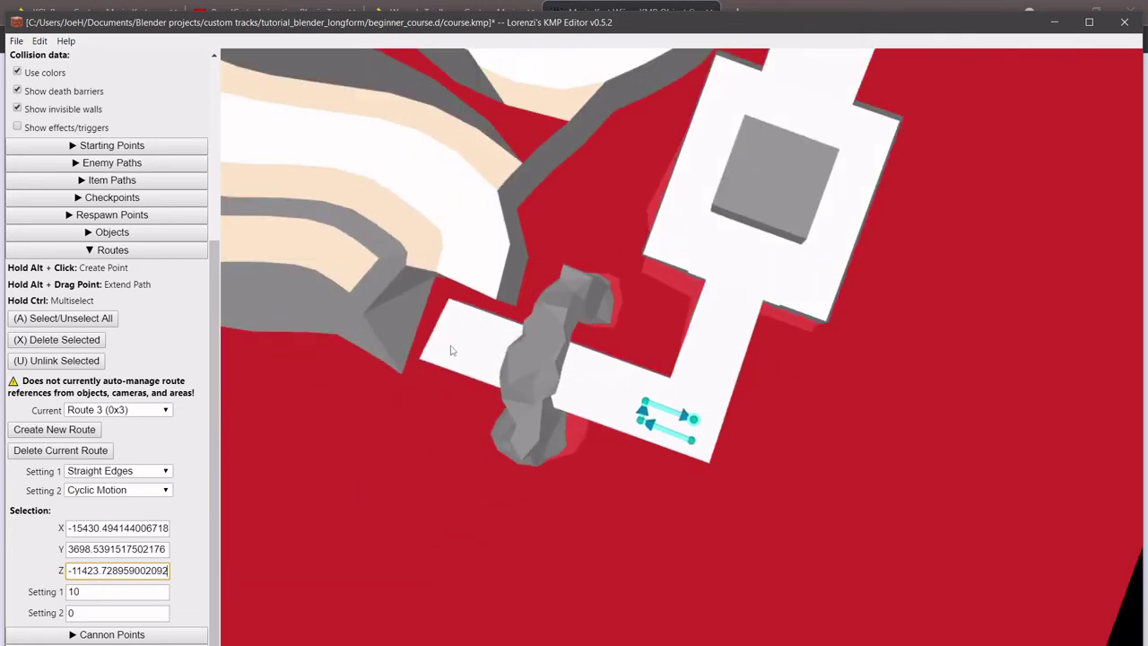
pyautogui.moveTo(454, 348); pyautogui.dragTo(610, 357, button='right')
pyautogui.moveTo(736, 341); pyautogui.dragTo(721, 417, button='right')
pyautogui.moveTo(722, 417); pyautogui.dragTo(680, 409)
pyautogui.click(20, 41)
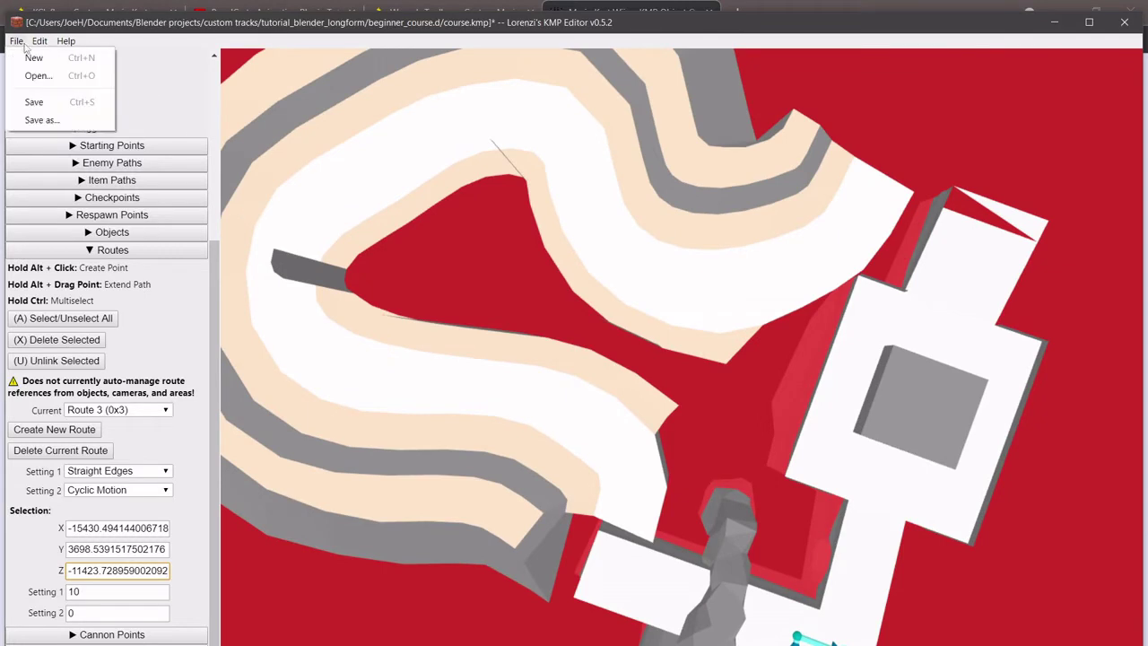
pyautogui.click(34, 102)
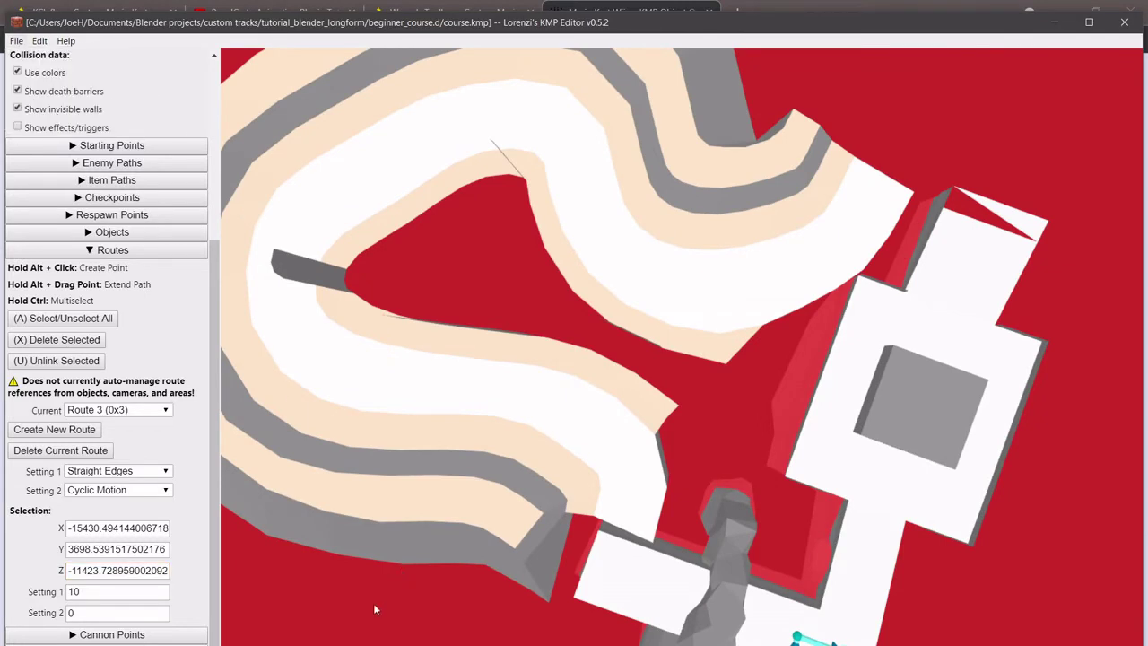
# Switch to the beginner_course.d folder, open course.kmp in KMP Cloud, and expand its list of sections.
pyautogui.hotkey('alt', 'Tab')
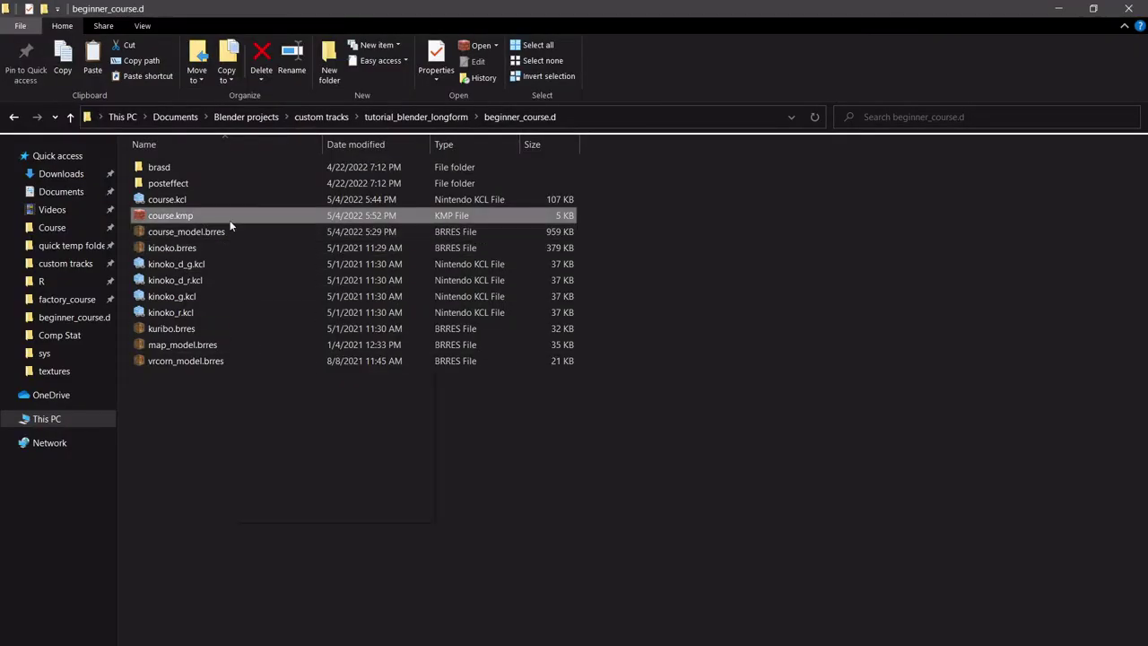
pyautogui.rightClick(230, 219)
pyautogui.moveTo(442, 323)
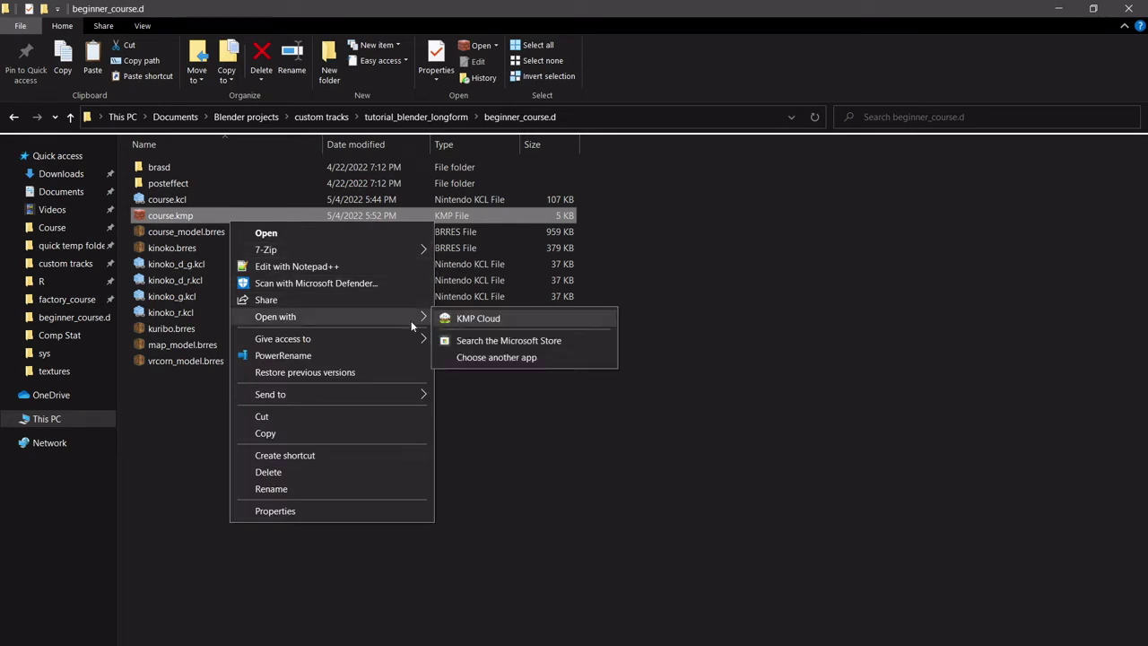
pyautogui.click(484, 320)
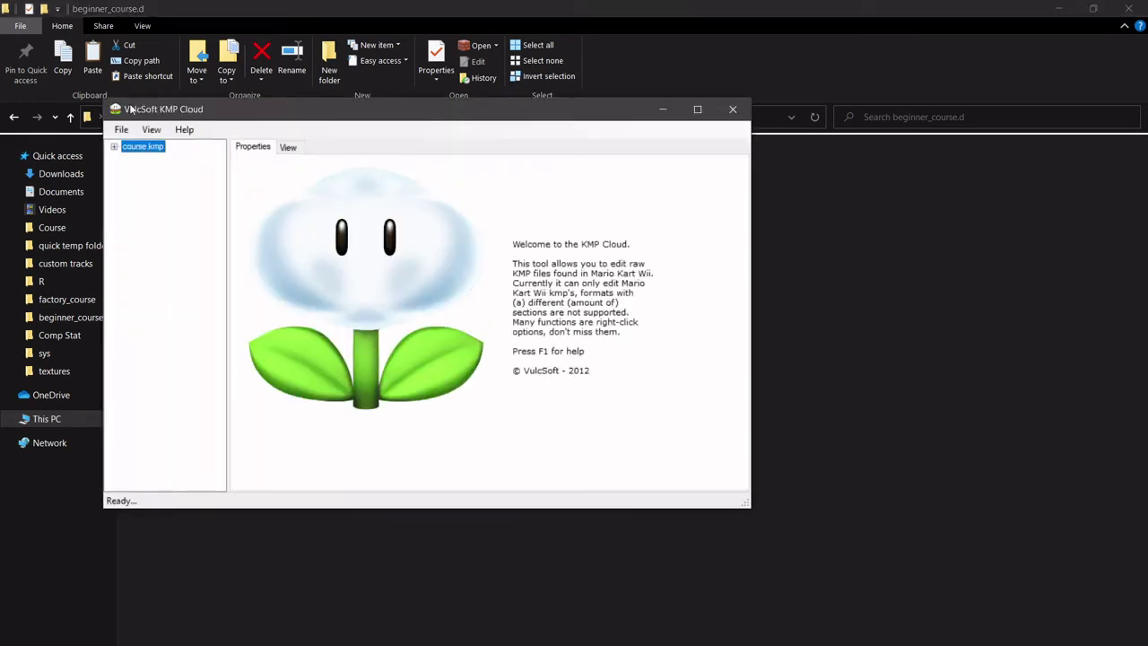
pyautogui.click(124, 134)
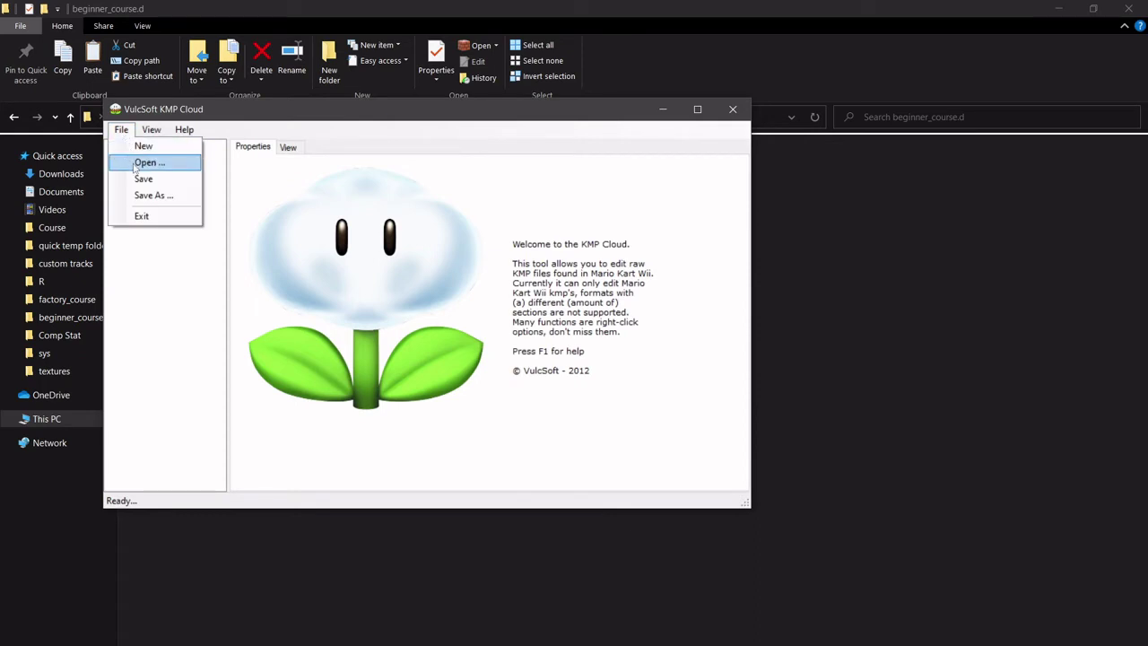
pyautogui.click(133, 133)
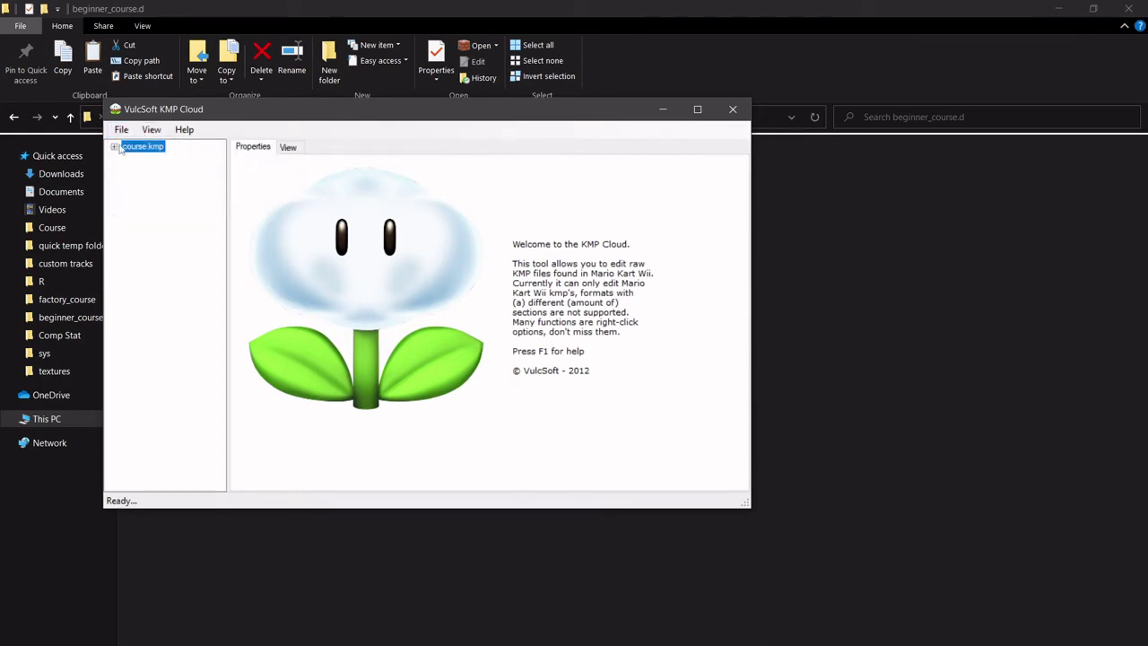
pyautogui.doubleClick(142, 147)
pyautogui.click(152, 129)
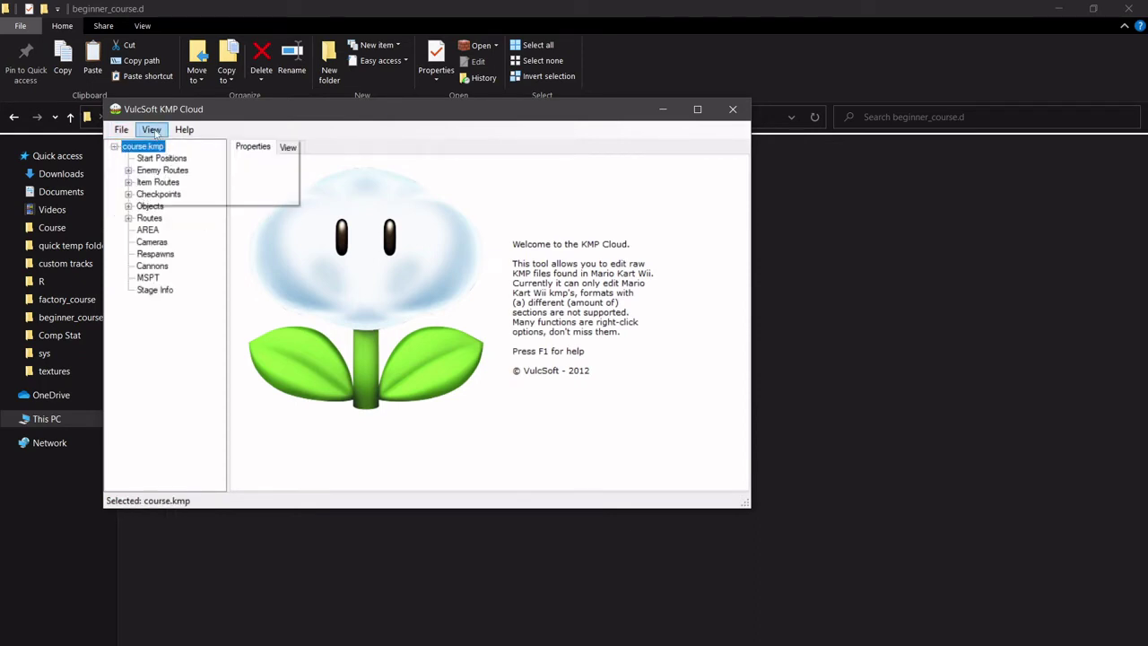
pyautogui.click(188, 147)
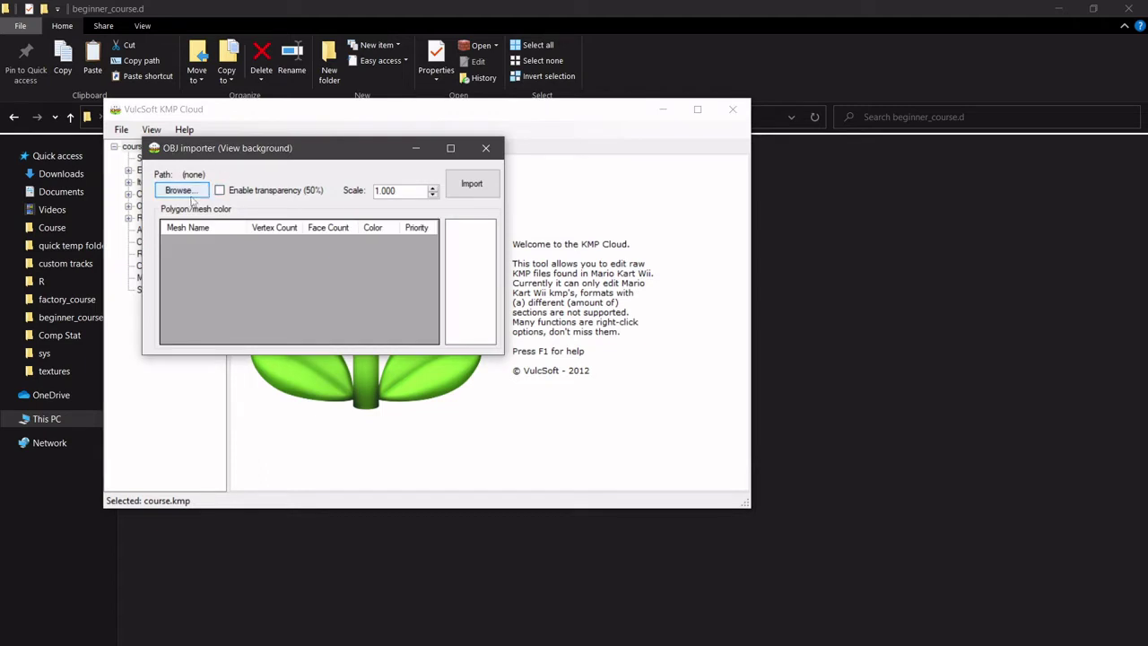
pyautogui.click(477, 183)
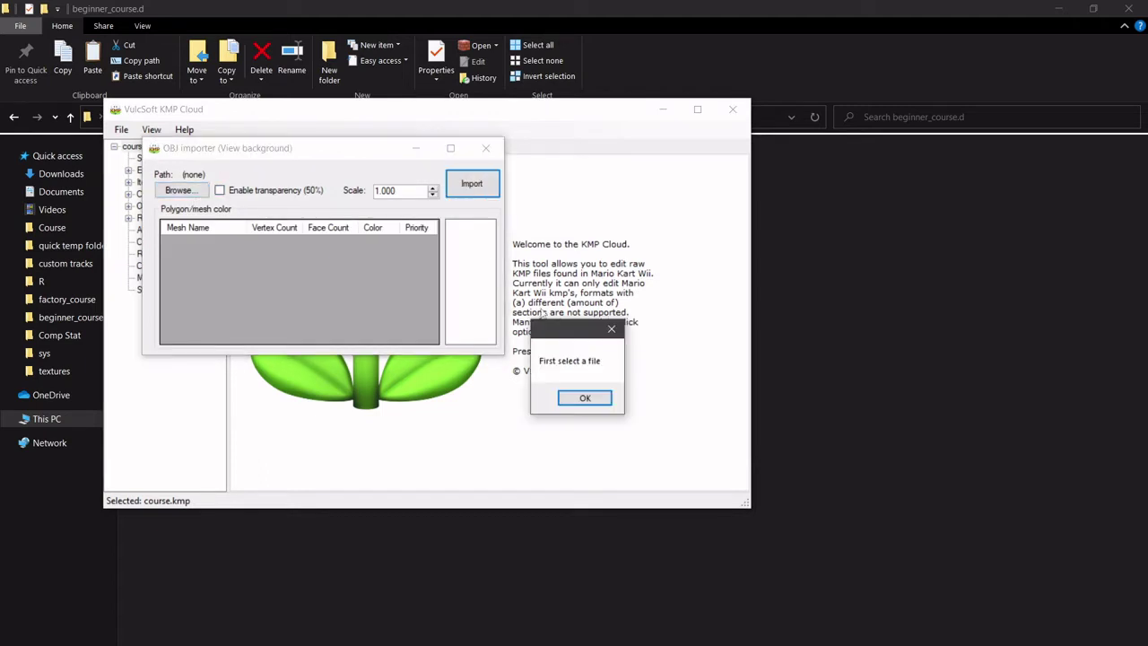
pyautogui.press('Return')
# Import v2KCL.obj as the view background with 50% transparency enabled and display the track map.
pyautogui.click(151, 129)
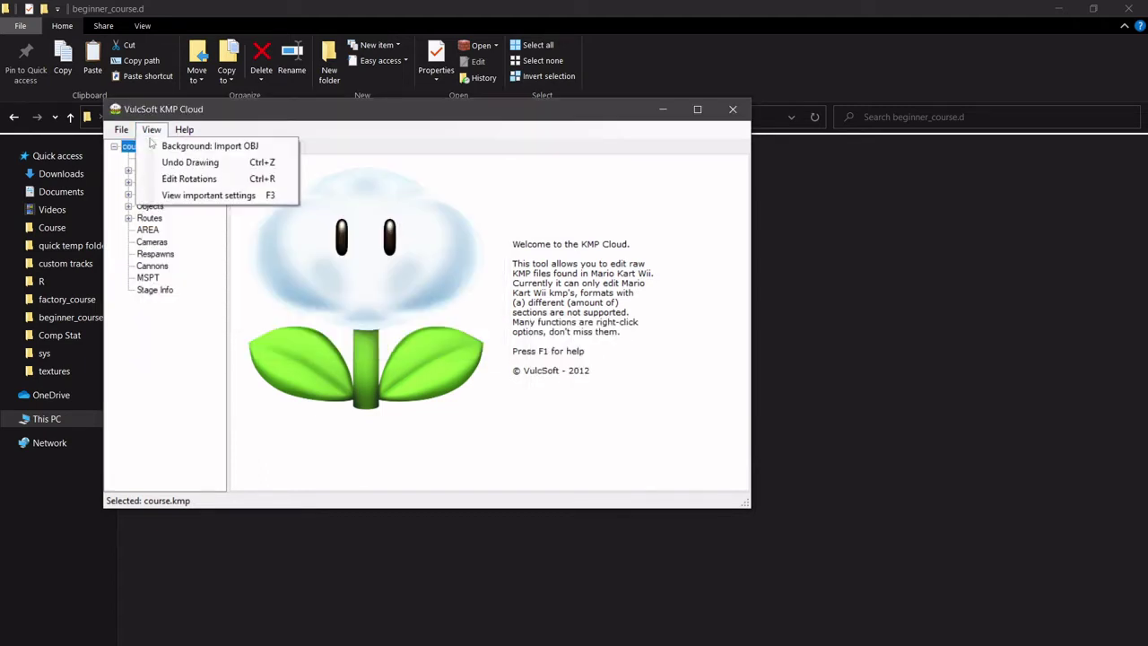
pyautogui.click(188, 148)
pyautogui.click(178, 190)
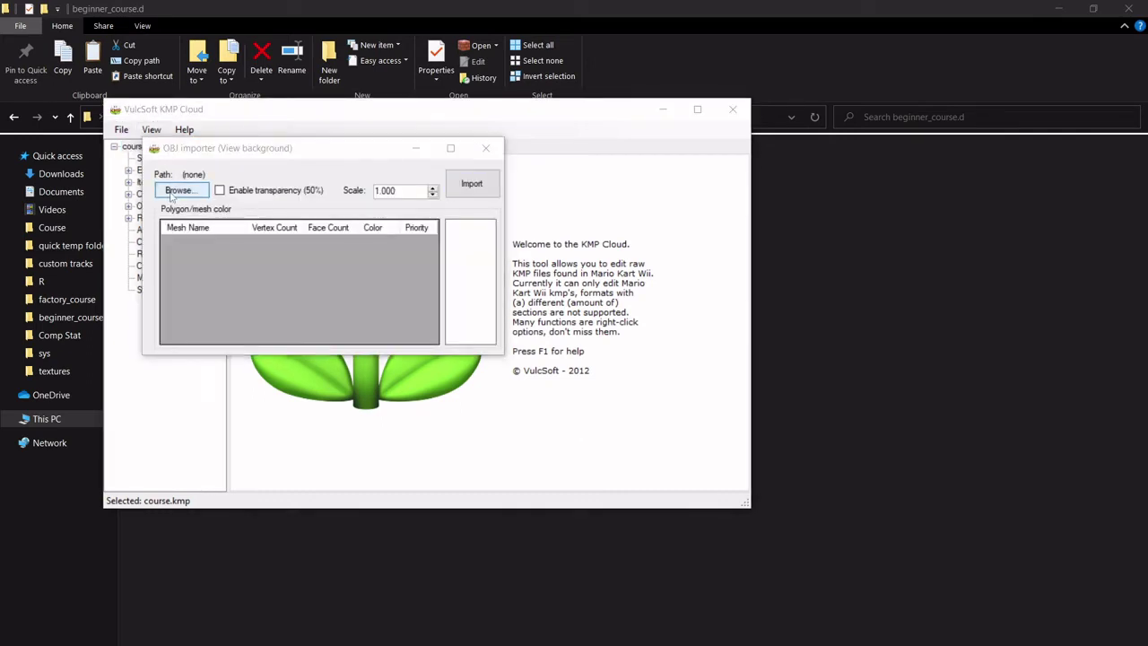
pyautogui.click(414, 300)
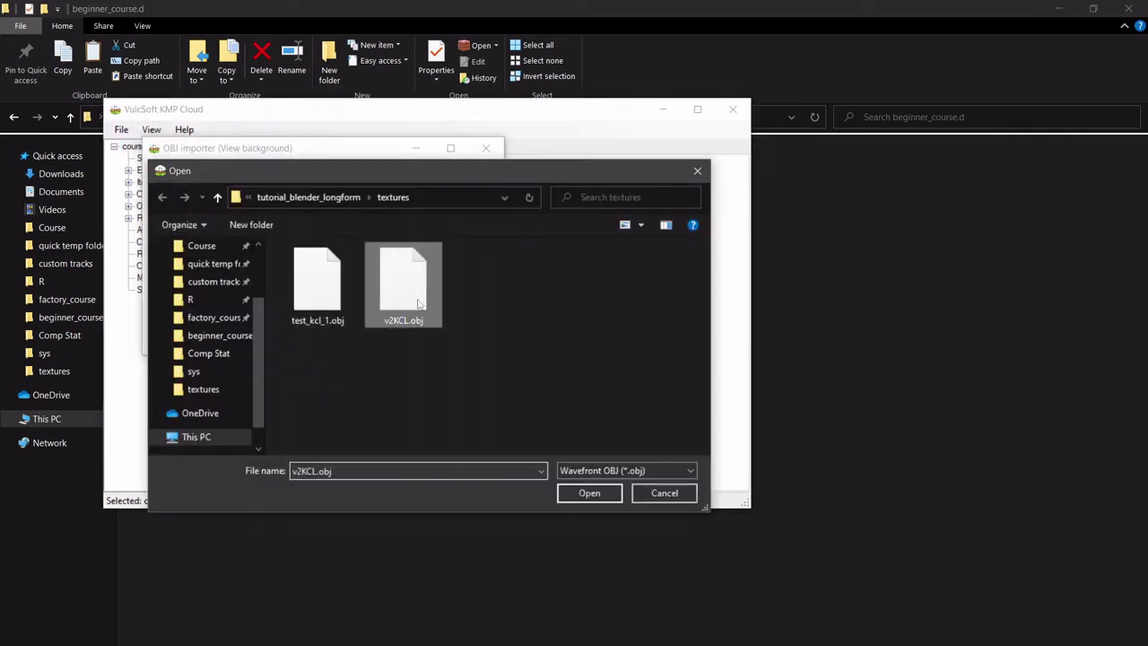
pyautogui.click(589, 492)
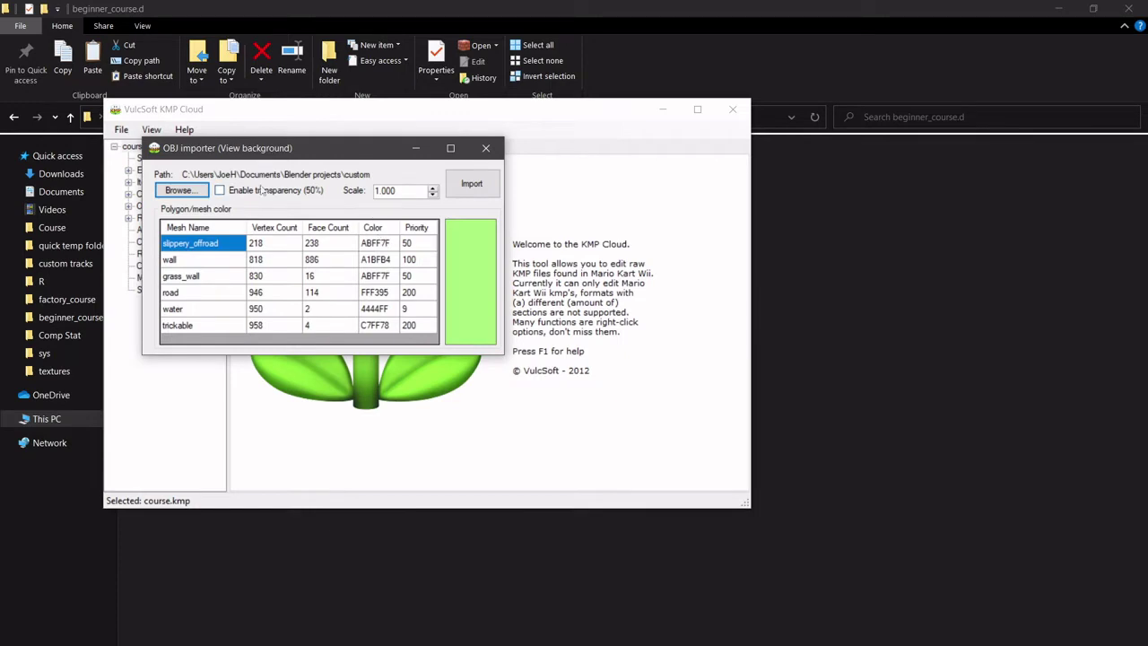
pyautogui.click(226, 192)
pyautogui.click(482, 184)
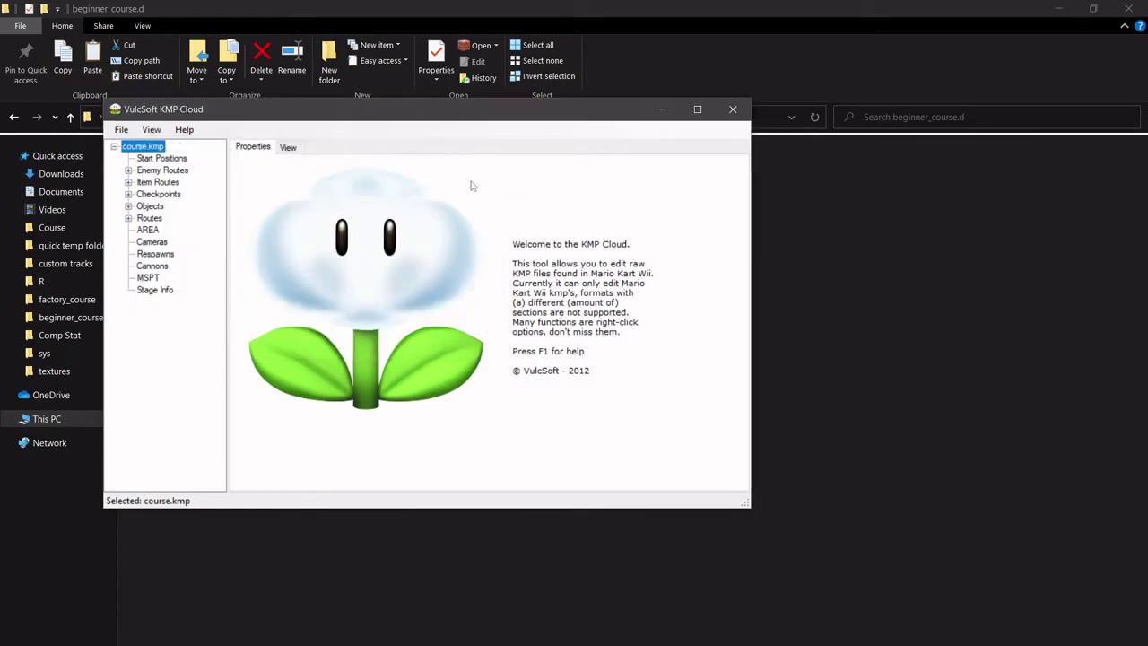
pyautogui.click(287, 147)
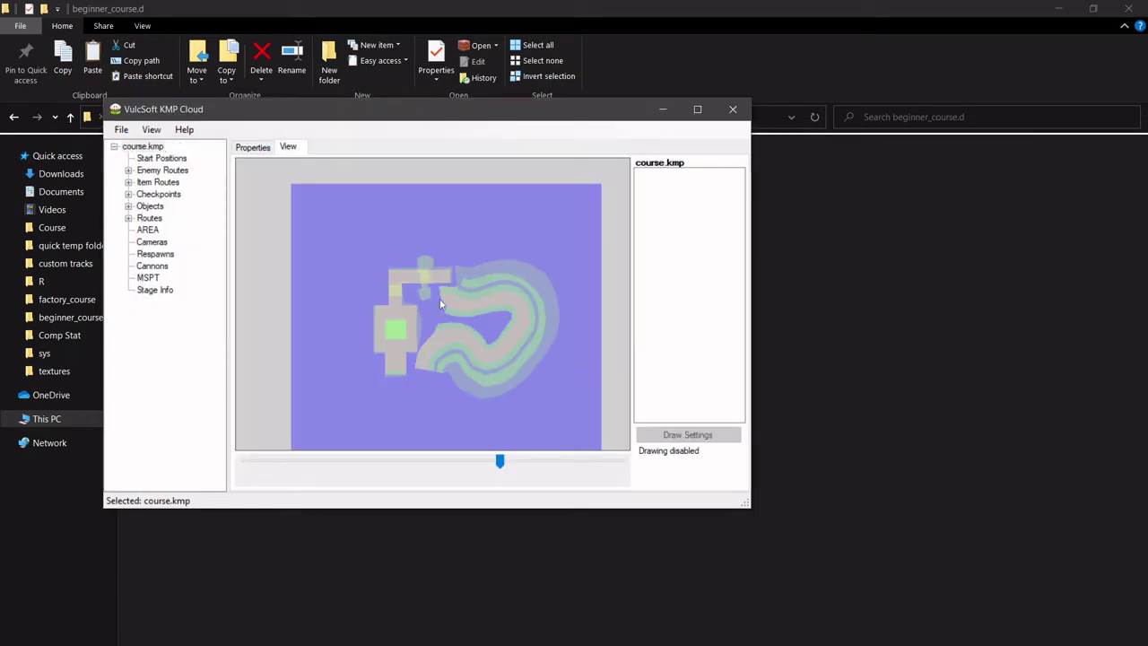
# Display the start positions on the map, and copy Group 0 of the Enemy Routes.
pyautogui.click(159, 158)
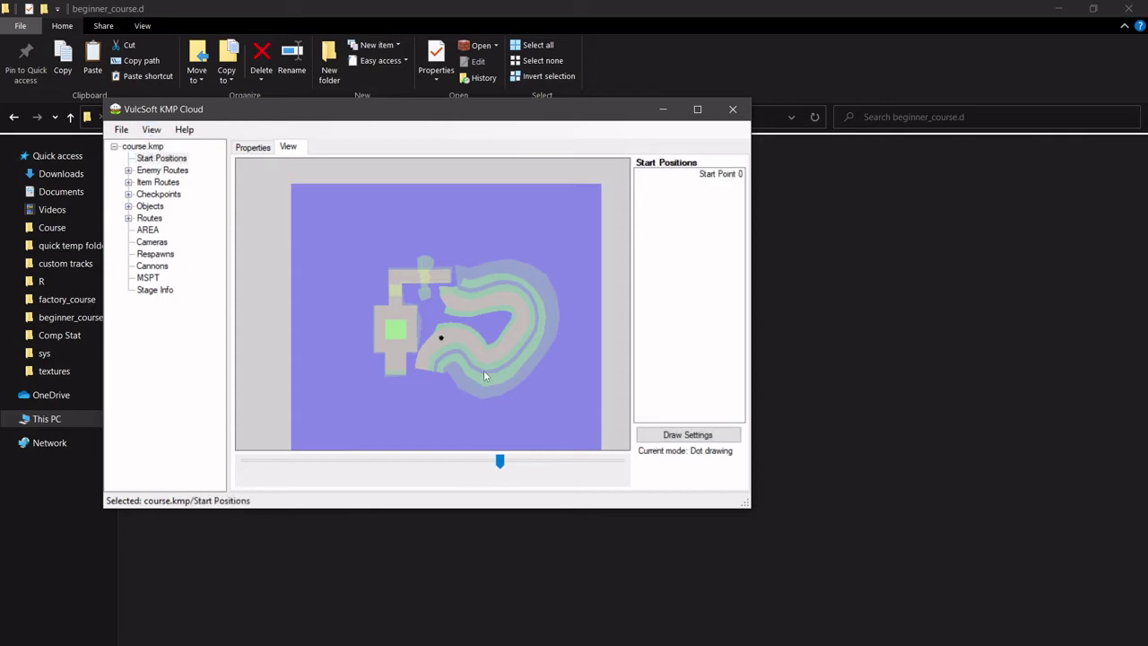
pyautogui.doubleClick(139, 170)
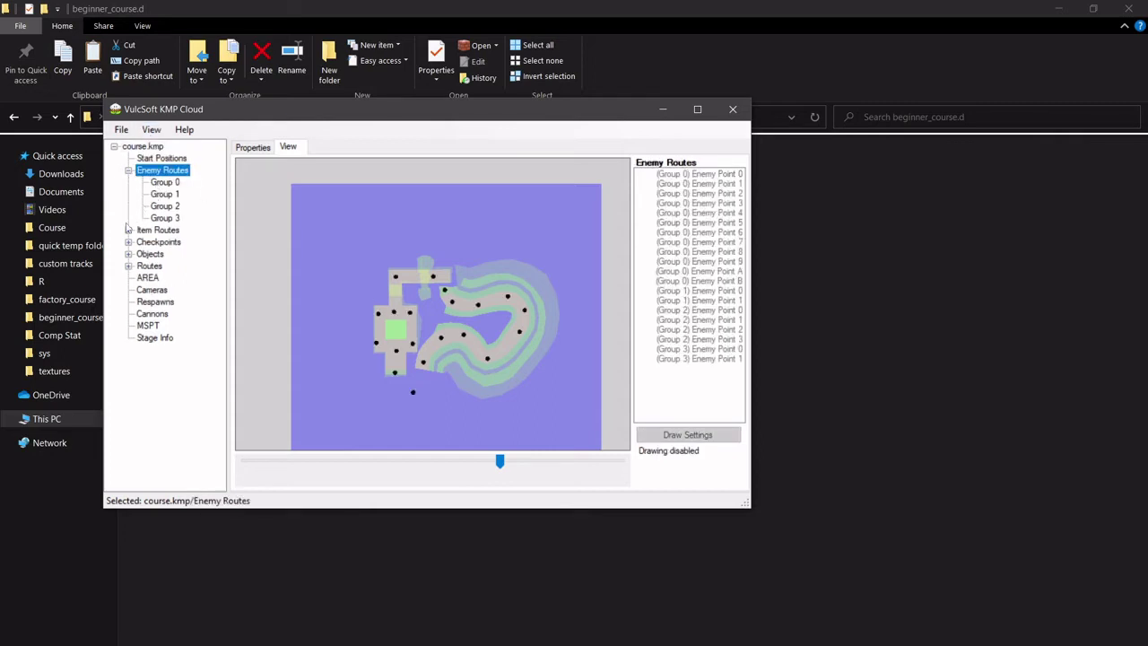
pyautogui.click(166, 183)
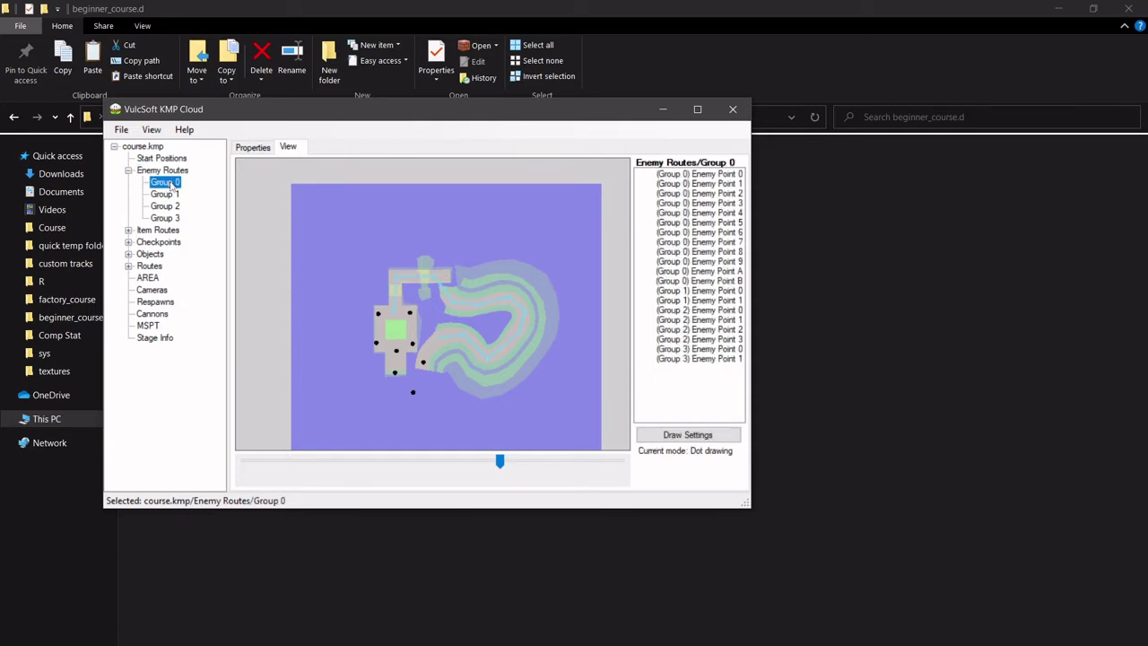
pyautogui.rightClick(172, 184)
pyautogui.press('Escape')
# Delete all four existing groups, Group 0 to Group 3, from the Item Routes.
pyautogui.doubleClick(157, 230)
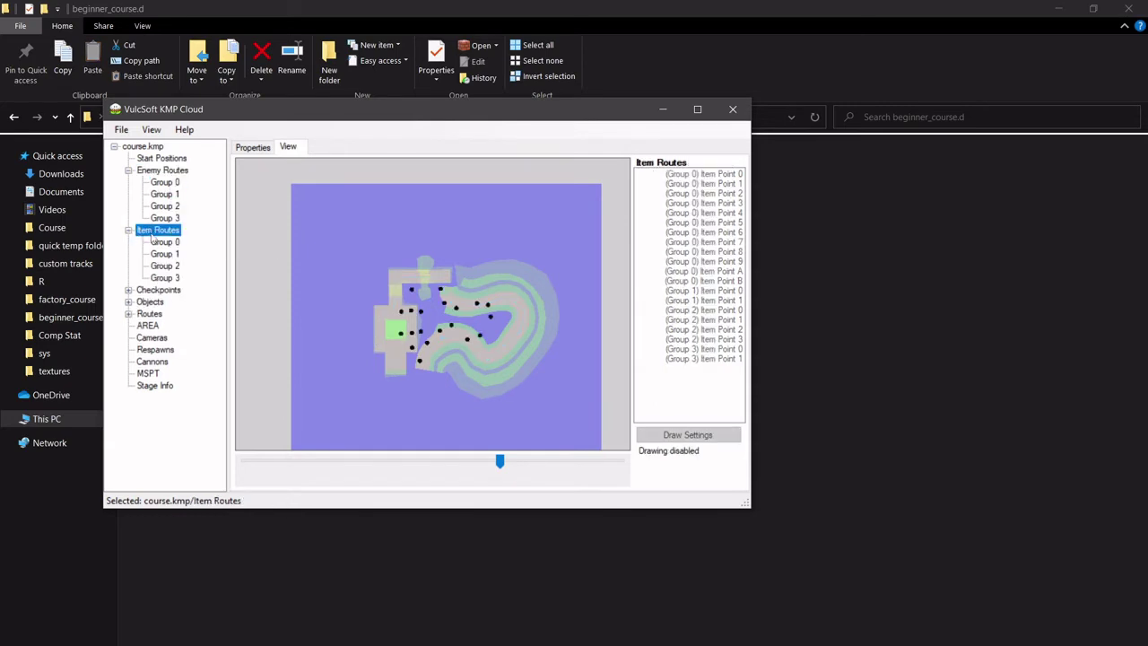
pyautogui.rightClick(151, 233)
pyautogui.click(148, 243)
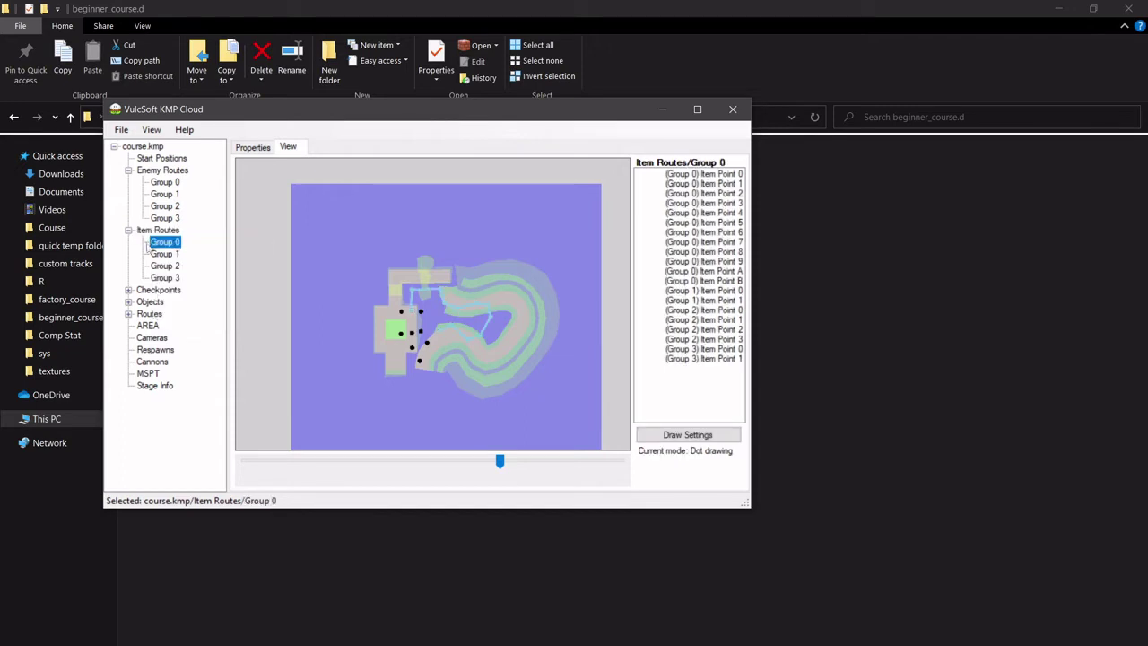
pyautogui.rightClick(166, 243)
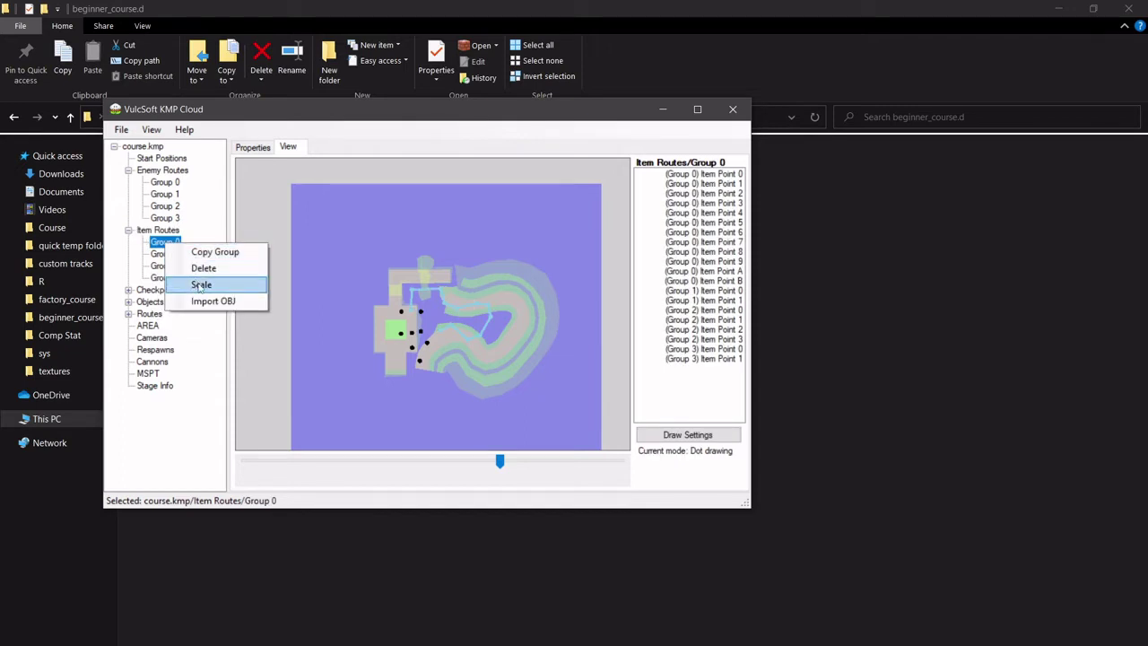
pyautogui.click(201, 269)
pyautogui.press('Return')
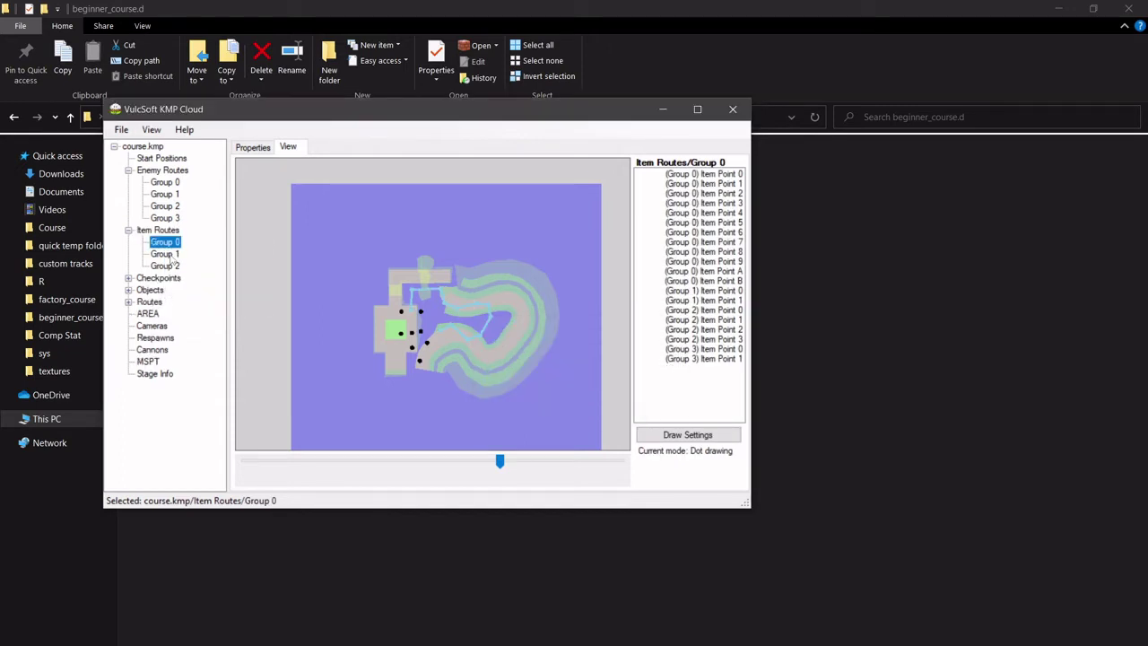
pyautogui.rightClick(166, 247)
pyautogui.click(199, 269)
pyautogui.press('Return')
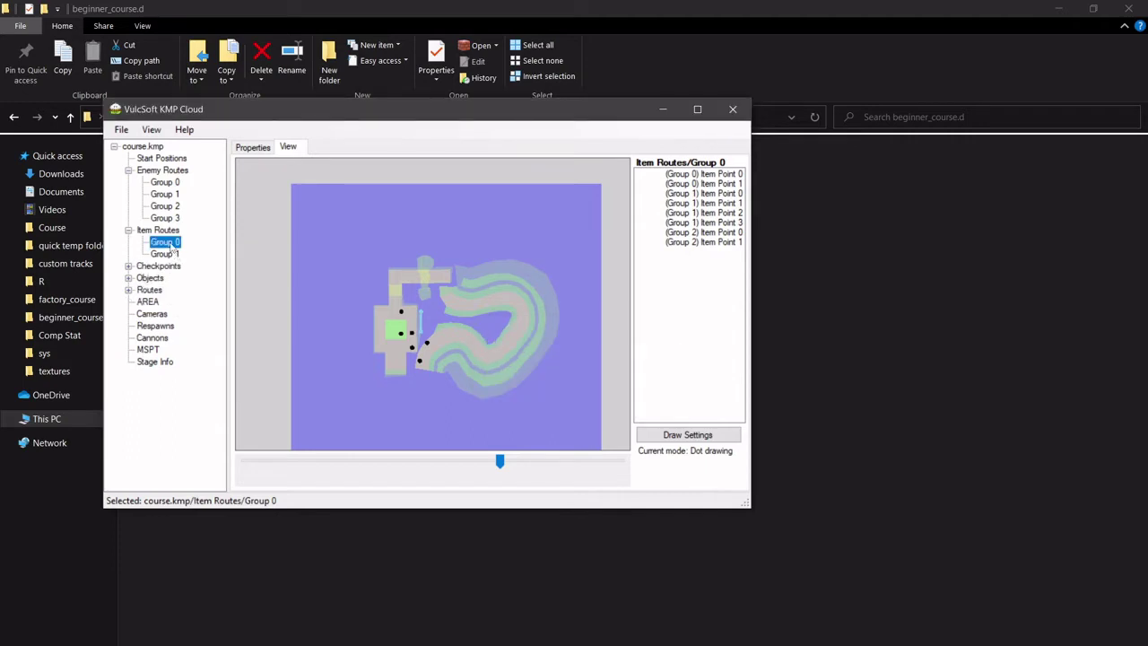
pyautogui.rightClick(170, 244)
pyautogui.click(203, 268)
pyautogui.press('Return')
pyautogui.rightClick(171, 244)
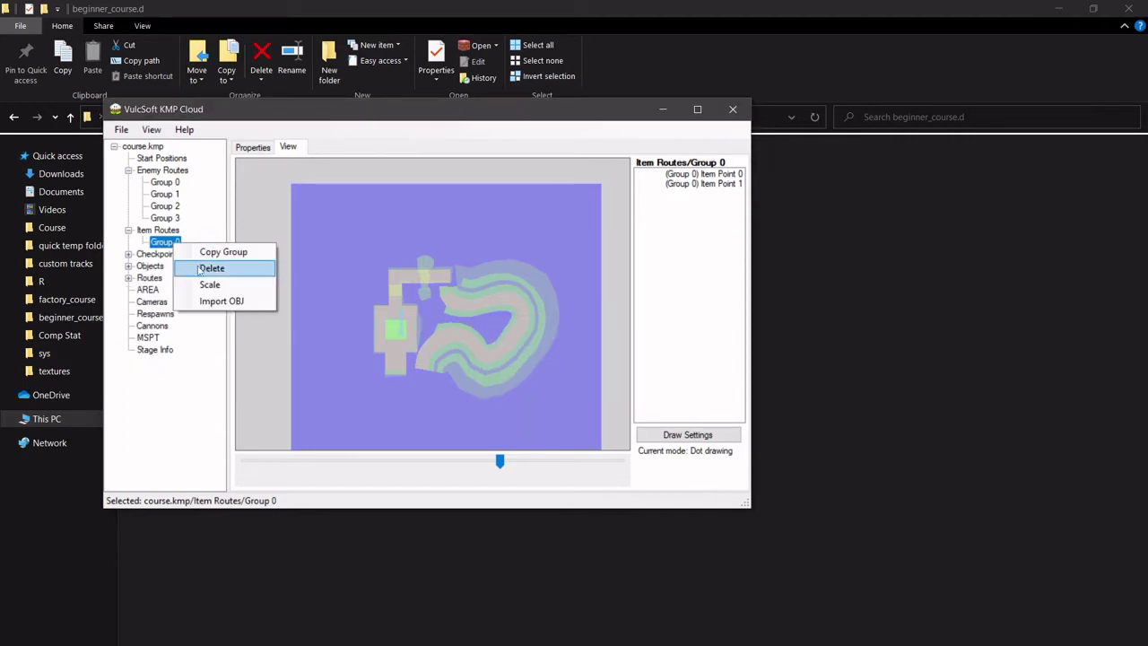
pyautogui.click(202, 267)
pyautogui.press('Return')
# Paste the copied enemy route Group 0 into Item Routes as an added group and dismiss the error dialog.
pyautogui.rightClick(160, 230)
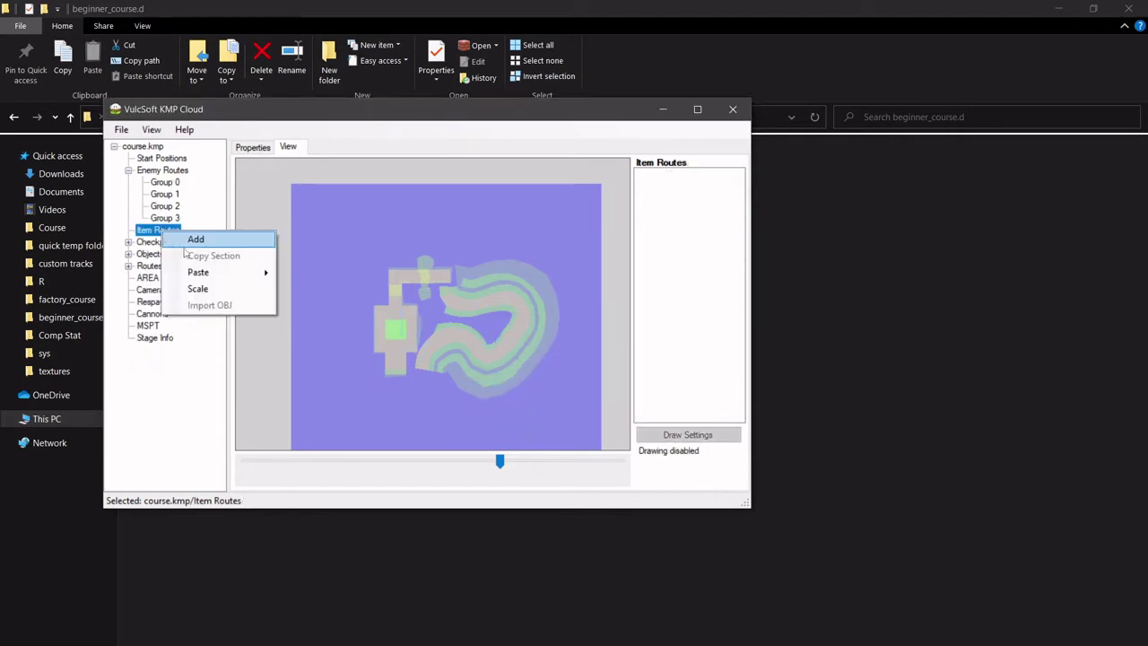
pyautogui.moveTo(195, 270)
pyautogui.click(313, 286)
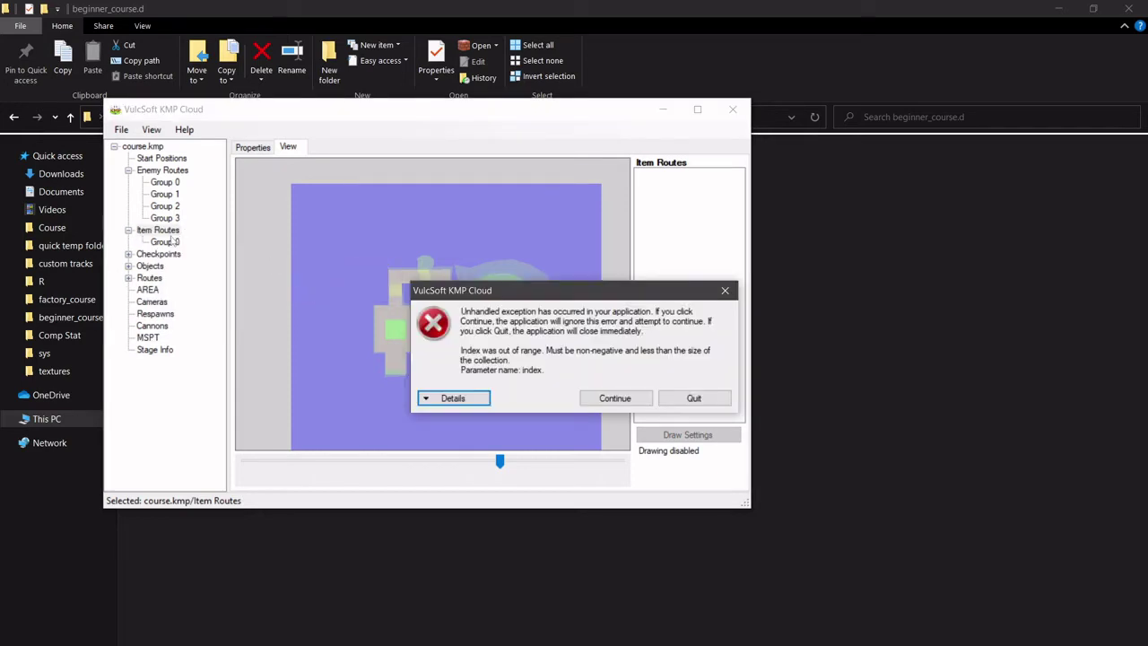
pyautogui.click(726, 291)
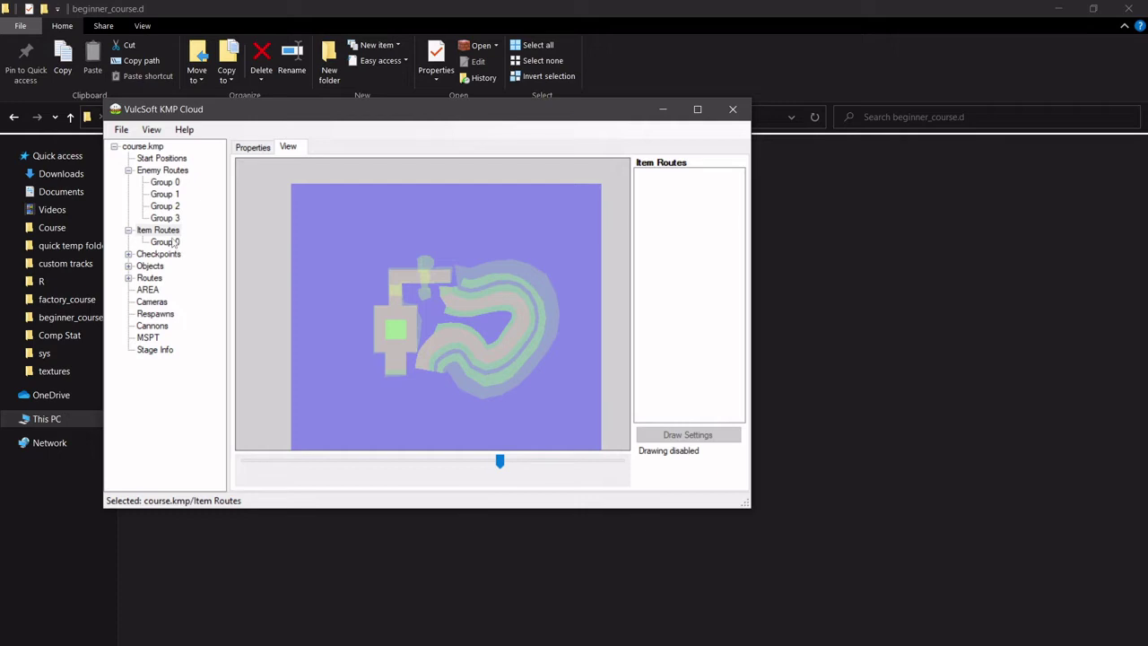
# Copy Group 1 of the Enemy Routes and add it to the Item Routes as a new group.
pyautogui.click(165, 194)
pyautogui.rightClick(167, 198)
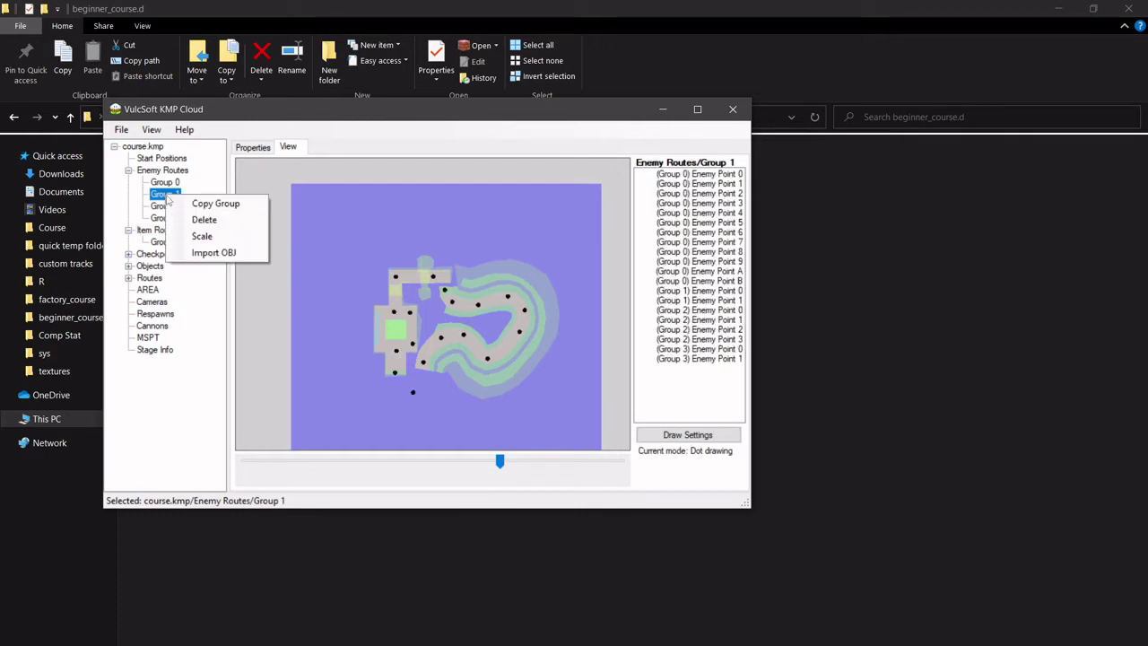
pyautogui.click(172, 205)
pyautogui.click(157, 230)
pyautogui.rightClick(159, 232)
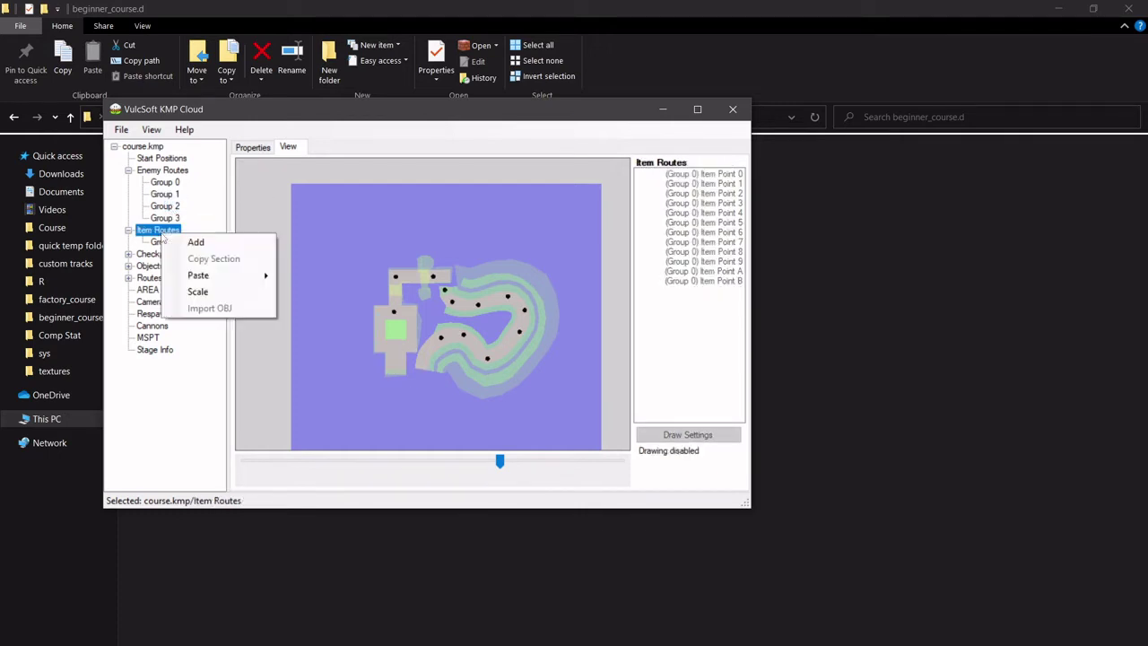
pyautogui.moveTo(254, 281)
pyautogui.click(326, 292)
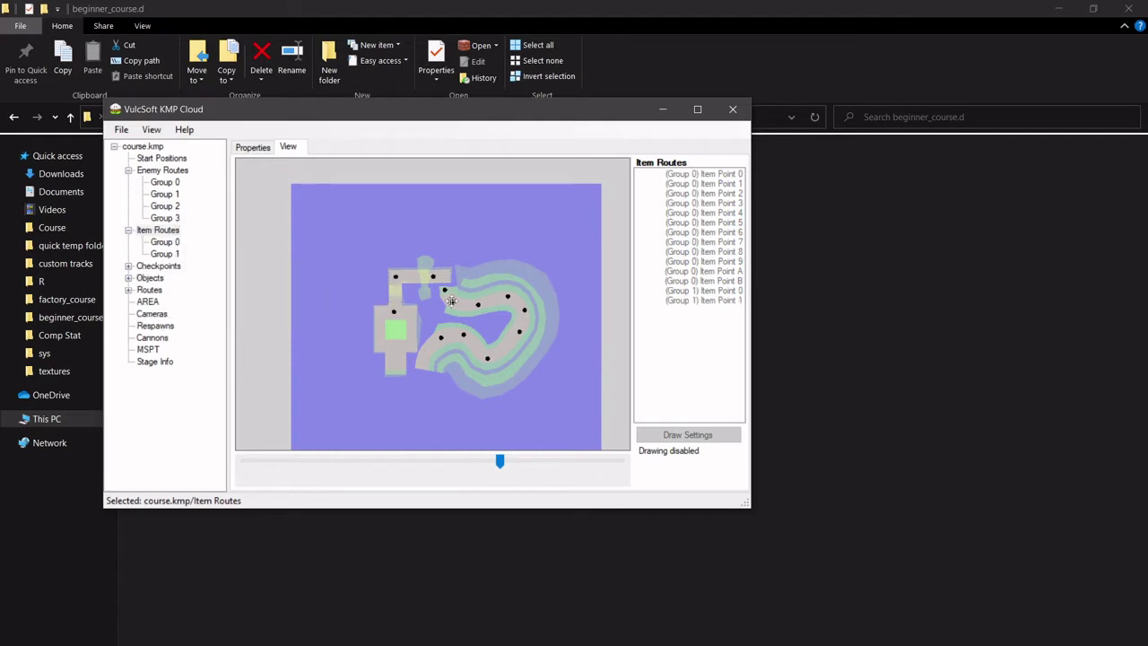
# Copy Group 2 of the Enemy Routes and add it to the Item Routes as a new group.
pyautogui.click(173, 208)
pyautogui.rightClick(176, 210)
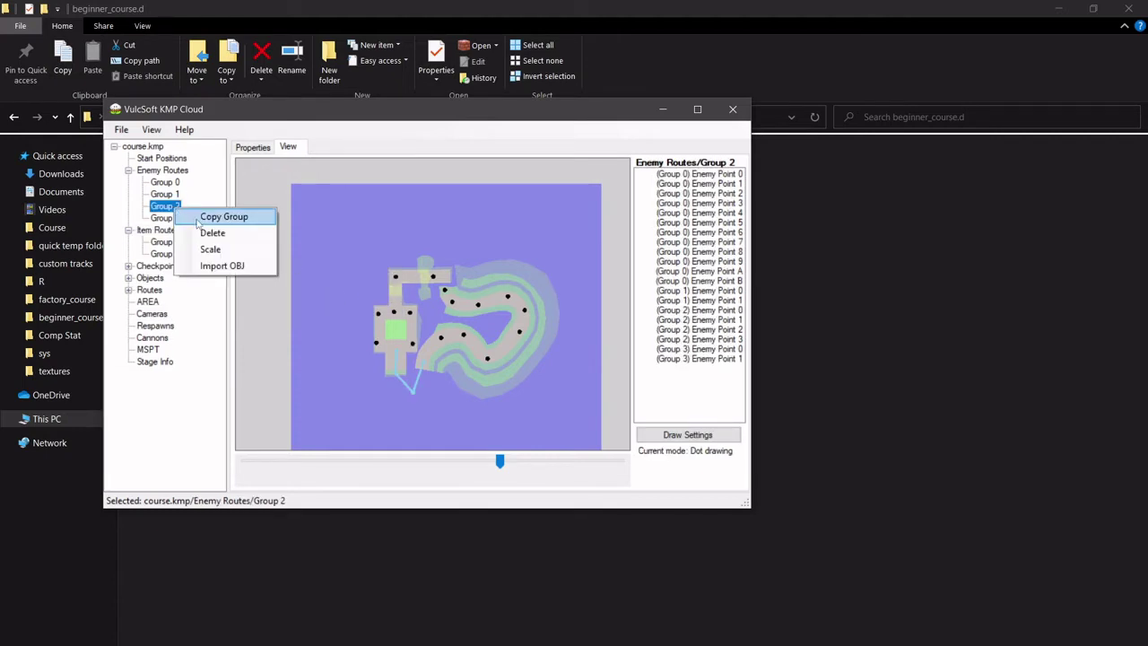
pyautogui.click(203, 217)
pyautogui.click(158, 231)
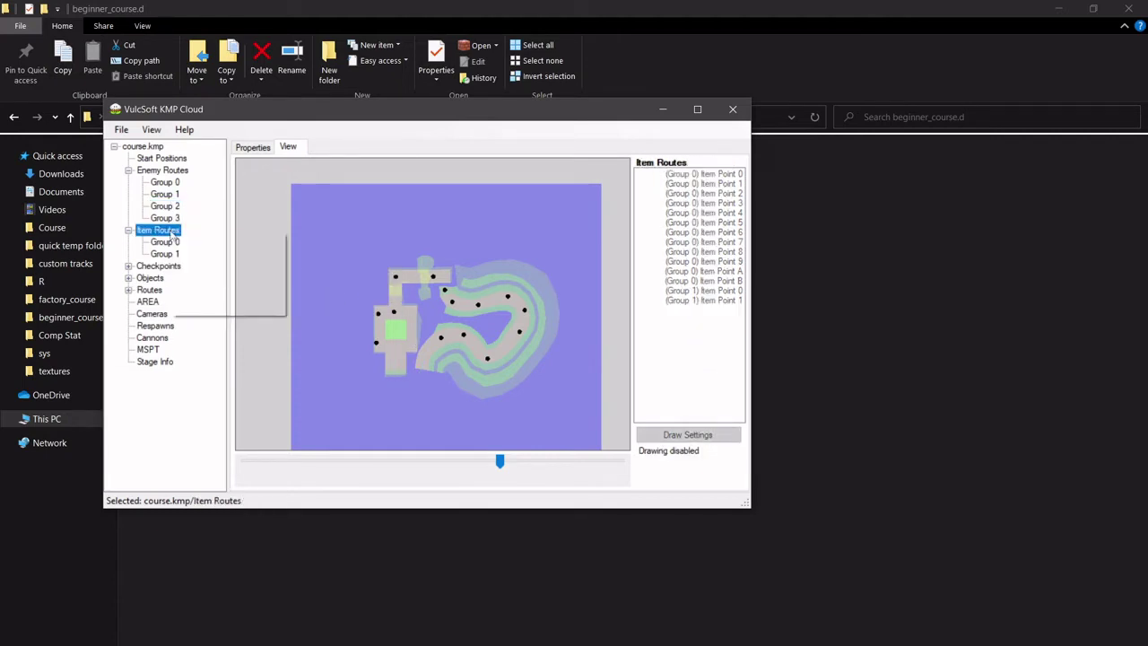
pyautogui.rightClick(159, 231)
pyautogui.moveTo(260, 273)
pyautogui.click(328, 290)
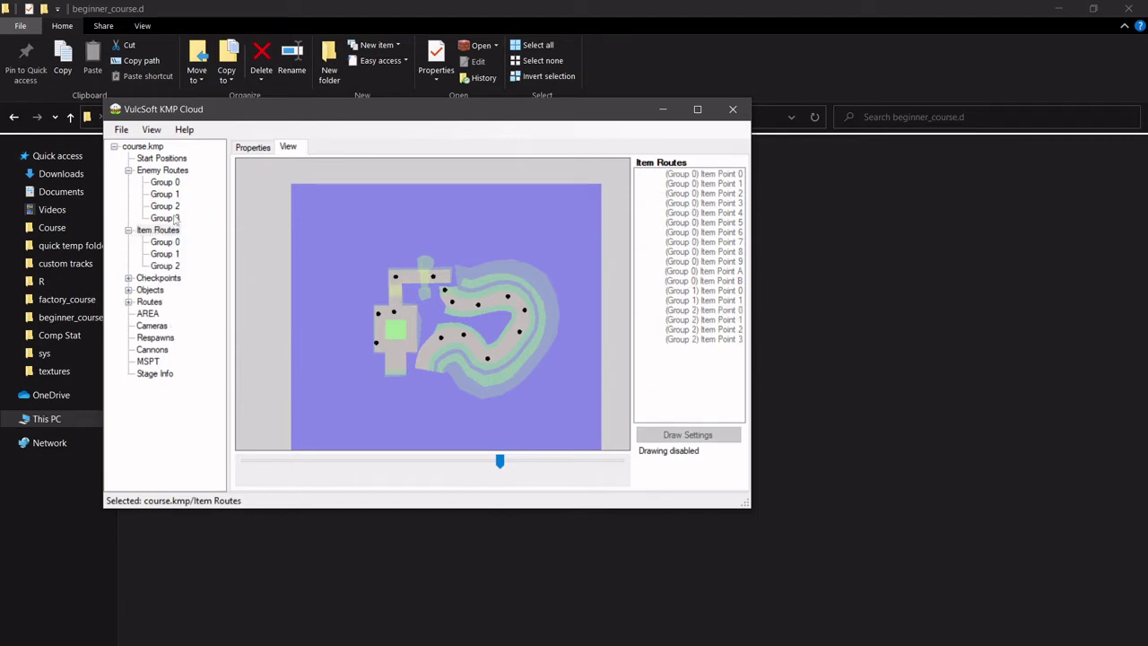
# Copy Group 3 of the Enemy Routes and add it to the Item Routes as a new group.
pyautogui.click(176, 219)
pyautogui.rightClick(176, 219)
pyautogui.click(205, 230)
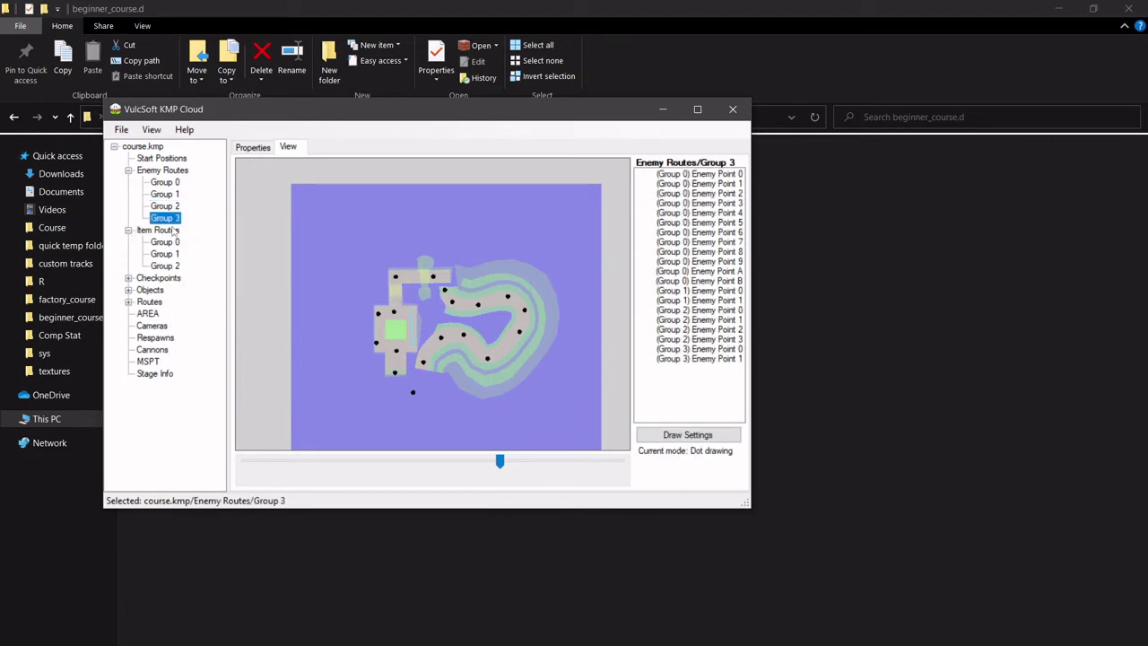
pyautogui.click(158, 231)
pyautogui.rightClick(160, 231)
pyautogui.moveTo(242, 275)
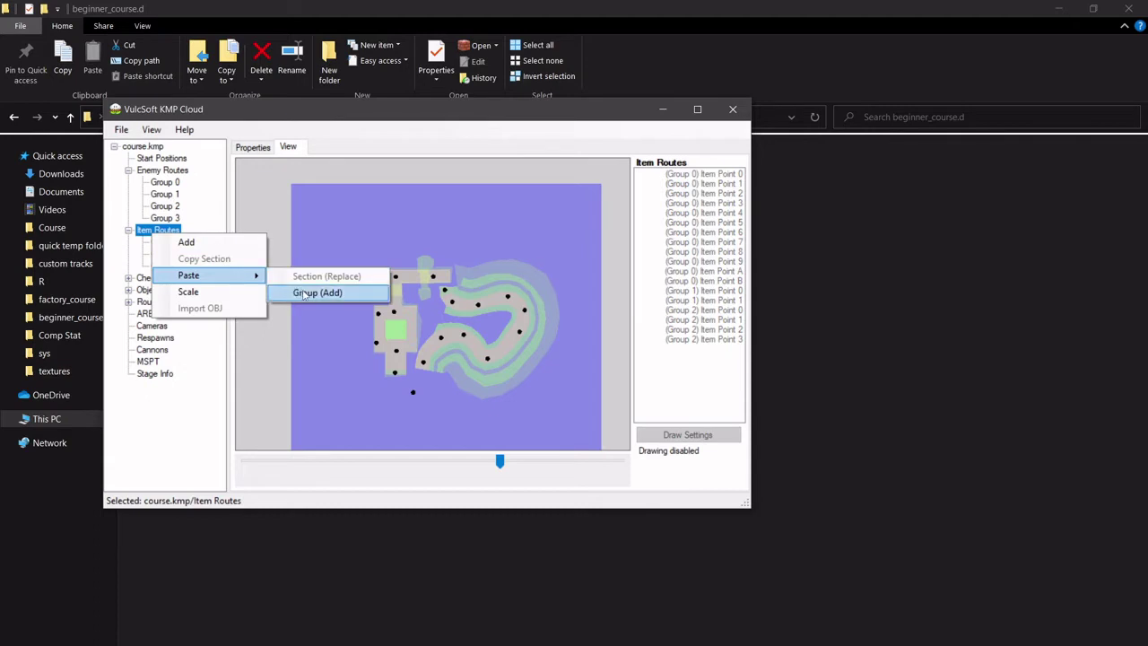
pyautogui.click(305, 295)
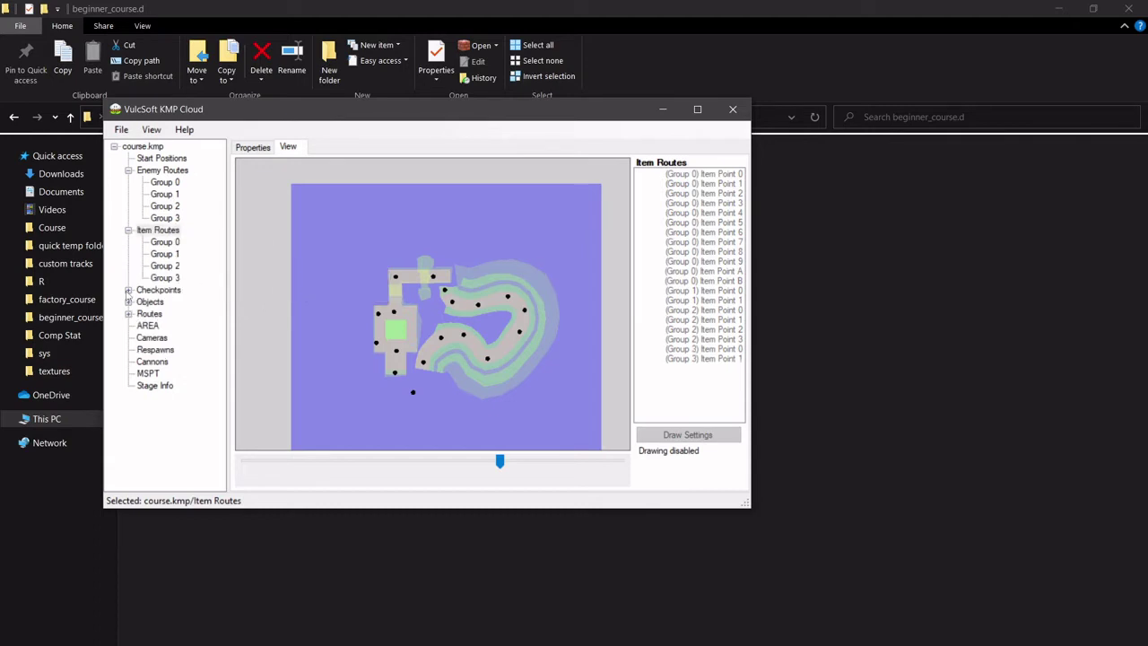
# Delete the existing Group 0 from the Checkpoints of course.kmp and confirm the deletion.
pyautogui.doubleClick(158, 290)
pyautogui.click(165, 301)
pyautogui.rightClick(169, 303)
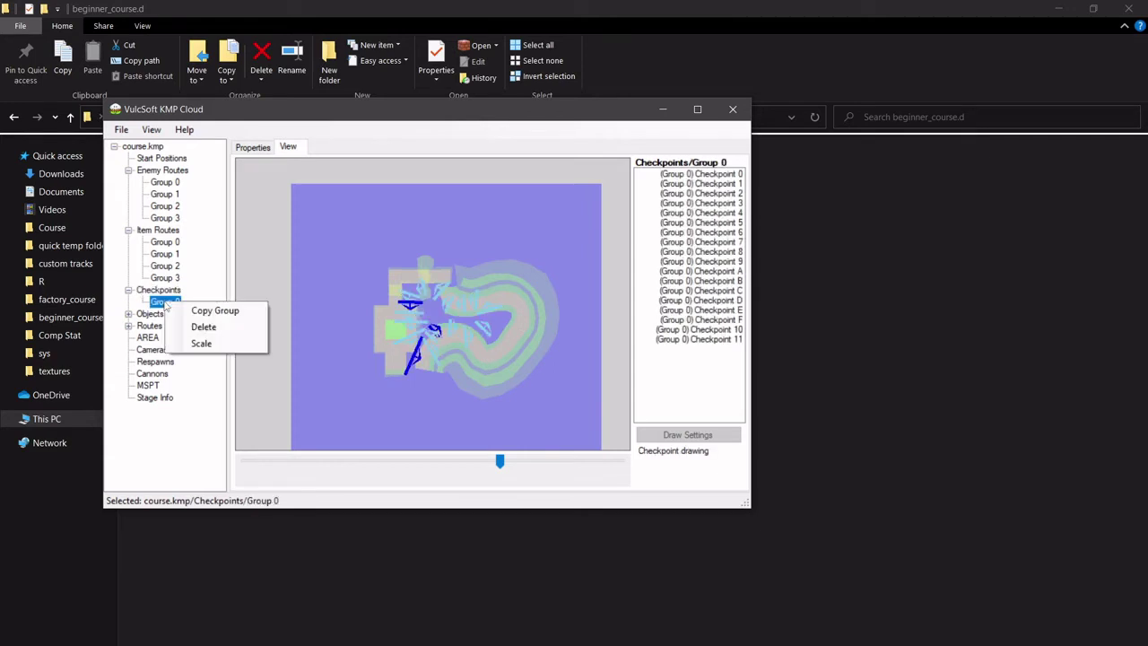
pyautogui.click(201, 327)
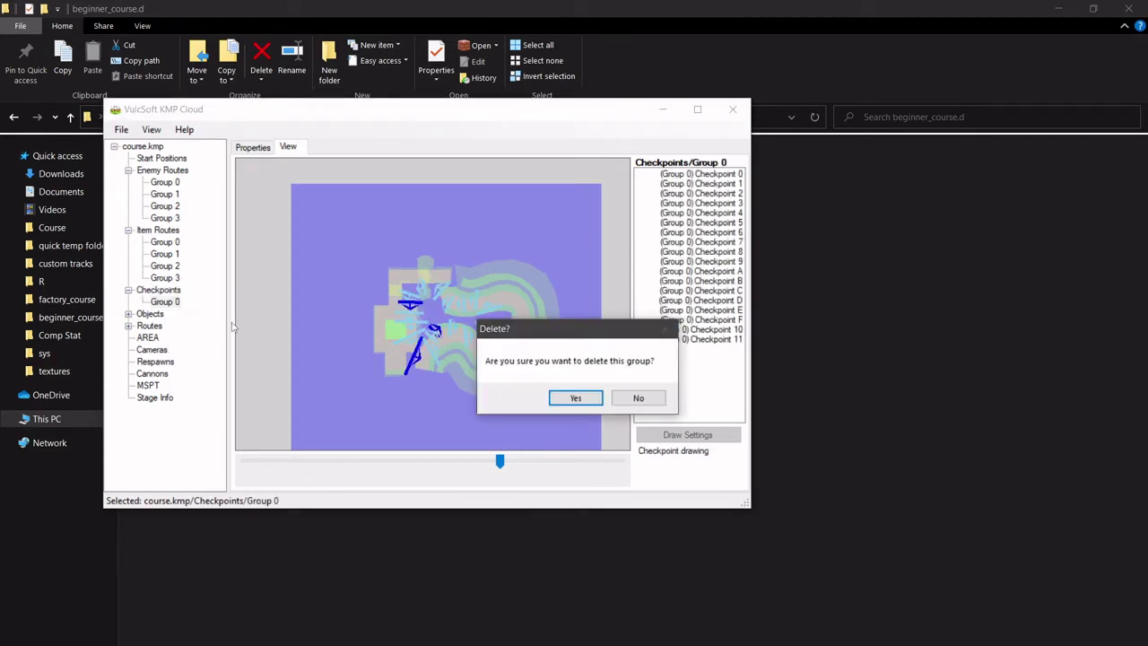
pyautogui.press('Return')
# Add a new empty group to the Checkpoints and select it for checkpoint drawing.
pyautogui.click(158, 292)
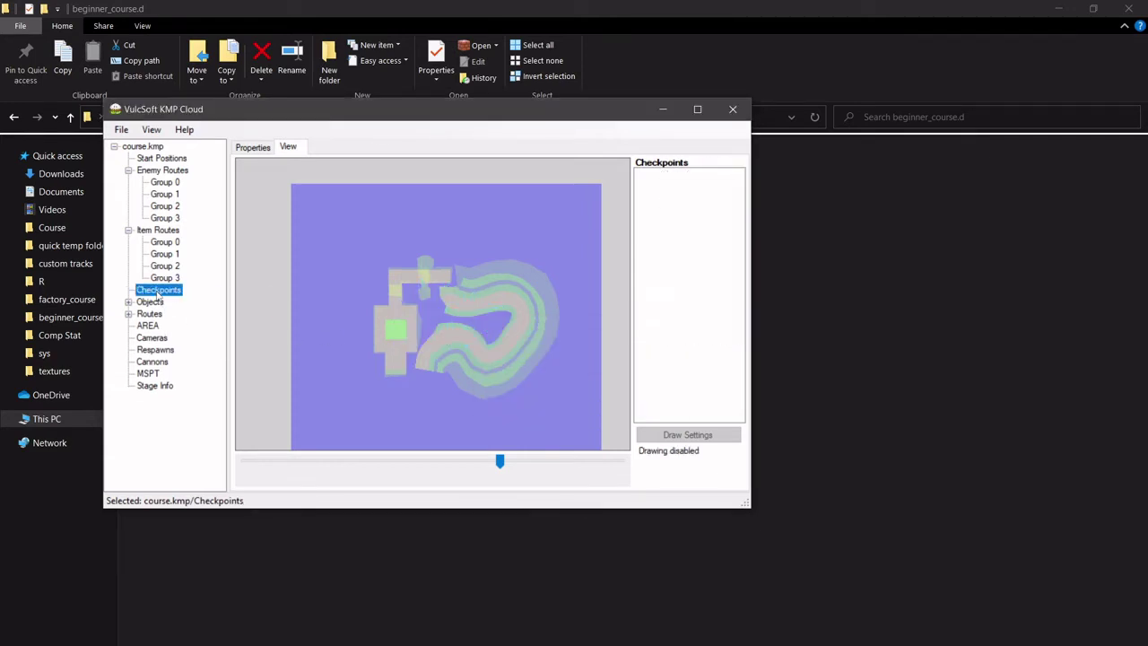
pyautogui.rightClick(159, 293)
pyautogui.click(172, 303)
pyautogui.click(168, 302)
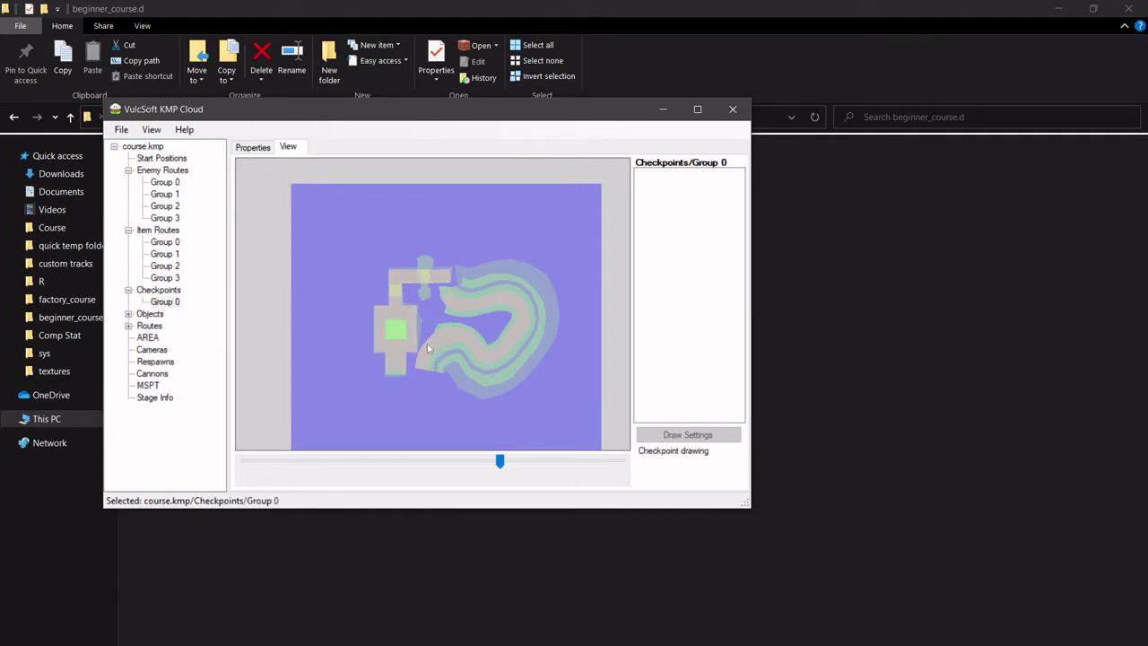
# Draw checkpoint lines across the road around the curved loop, the tunnel stretch and the corner, ending at the square area's upper edge.
pyautogui.moveTo(436, 327); pyautogui.dragTo(452, 375)
pyautogui.moveTo(467, 326)
pyautogui.mouseDown()
pyautogui.moveTo(469, 383)
pyautogui.moveTo(527, 371)
pyautogui.mouseUp()
pyautogui.moveTo(506, 319)
pyautogui.mouseDown()
pyautogui.moveTo(564, 311)
pyautogui.moveTo(522, 262)
pyautogui.mouseUp()
pyautogui.moveTo(491, 312); pyautogui.dragTo(485, 258)
pyautogui.moveTo(457, 313)
pyautogui.mouseDown()
pyautogui.moveTo(460, 260)
pyautogui.moveTo(396, 277)
pyautogui.moveTo(382, 266)
pyautogui.mouseUp()
pyautogui.moveTo(418, 305); pyautogui.dragTo(368, 303)
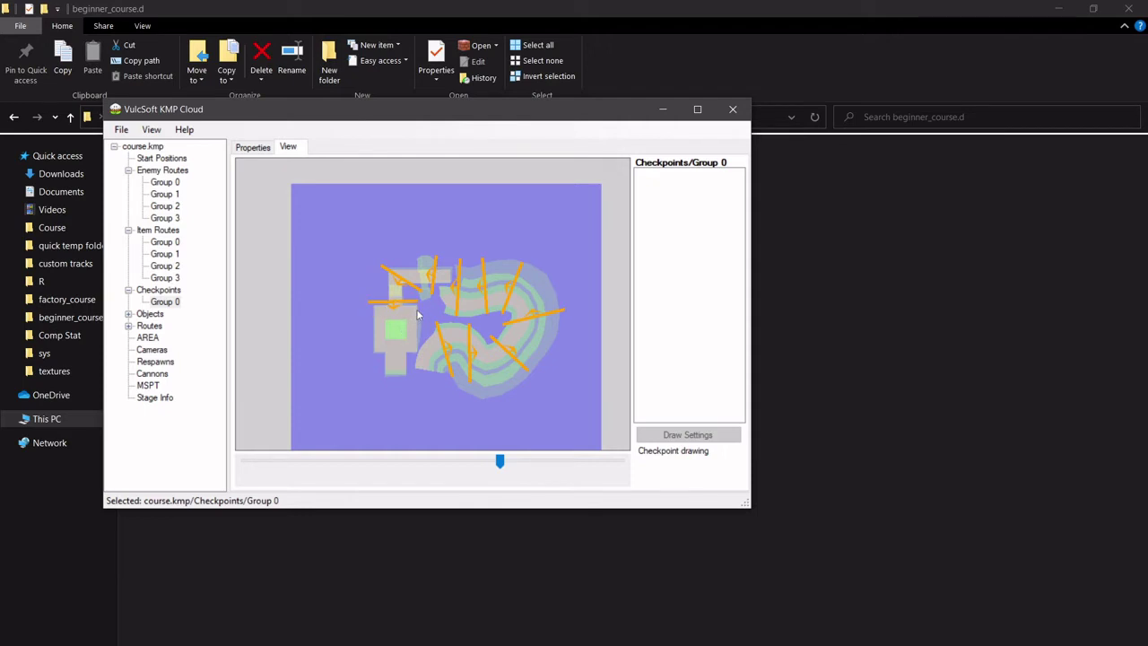
# Draw the remaining checkpoint lines across the square area and around the gap below it, and convert all drawn lines into checkpoints.
pyautogui.moveTo(419, 313)
pyautogui.mouseDown()
pyautogui.moveTo(397, 323)
pyautogui.moveTo(402, 334)
pyautogui.mouseUp()
pyautogui.hotkey('ctrl', 'z')
pyautogui.hotkey('ctrl', 'z')
pyautogui.moveTo(421, 318); pyautogui.dragTo(352, 370)
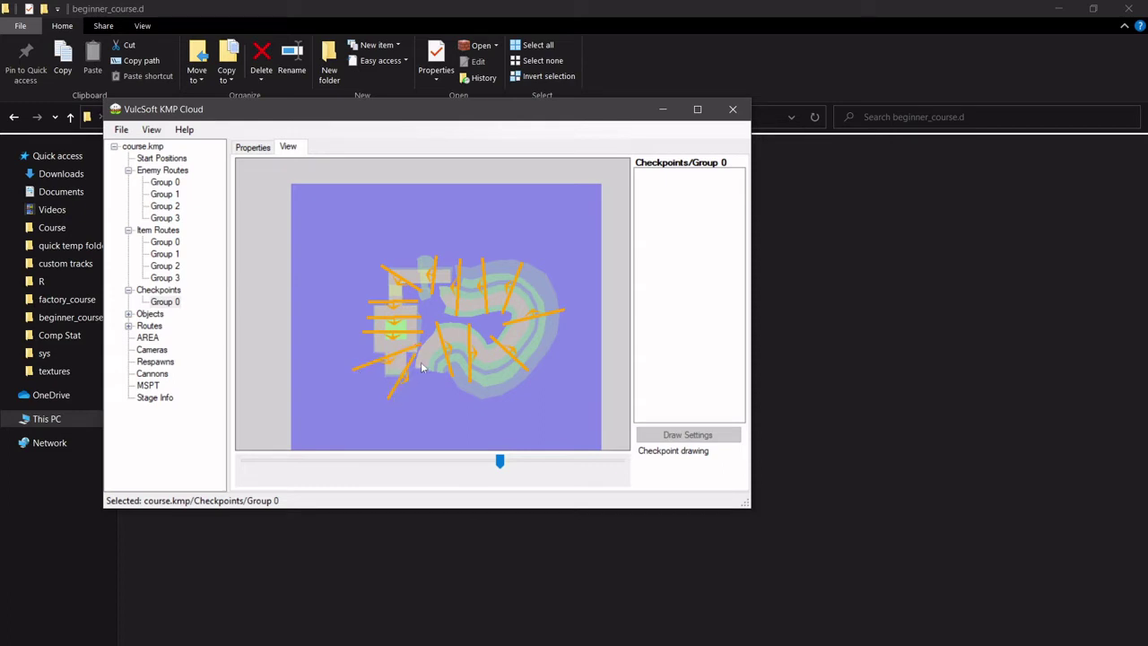
pyautogui.moveTo(422, 366); pyautogui.dragTo(444, 410)
pyautogui.hotkey('ctrl', 'a')
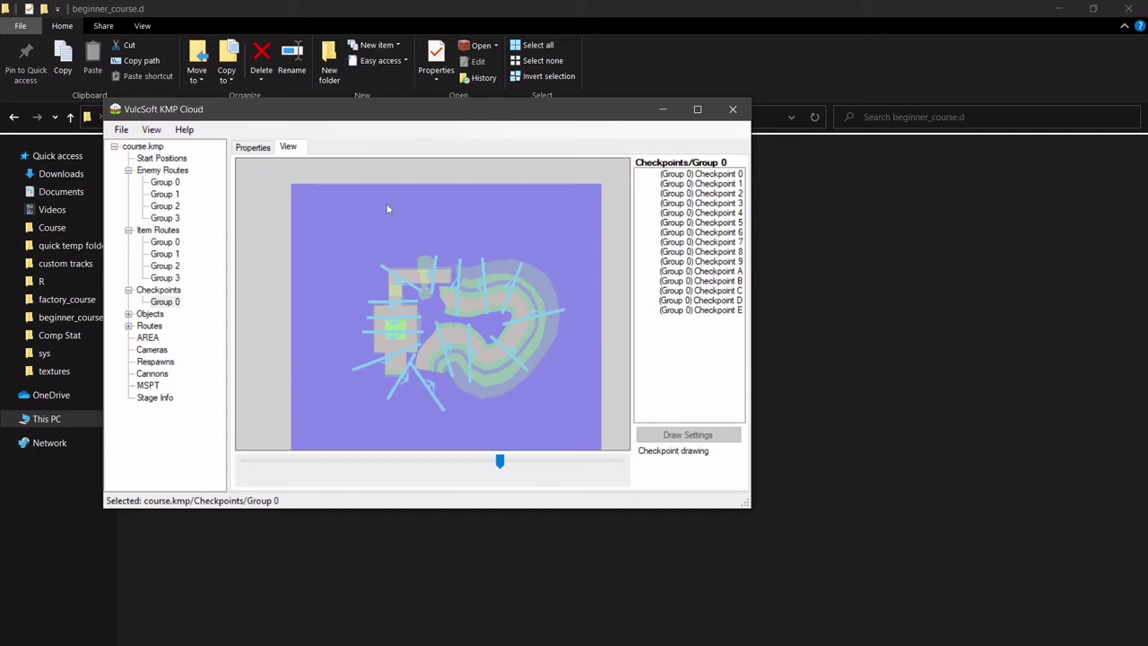
# Set the Key value of checkpoint 00 to 00 and of checkpoint 04 to 01.
pyautogui.click(253, 147)
pyautogui.click(574, 184)
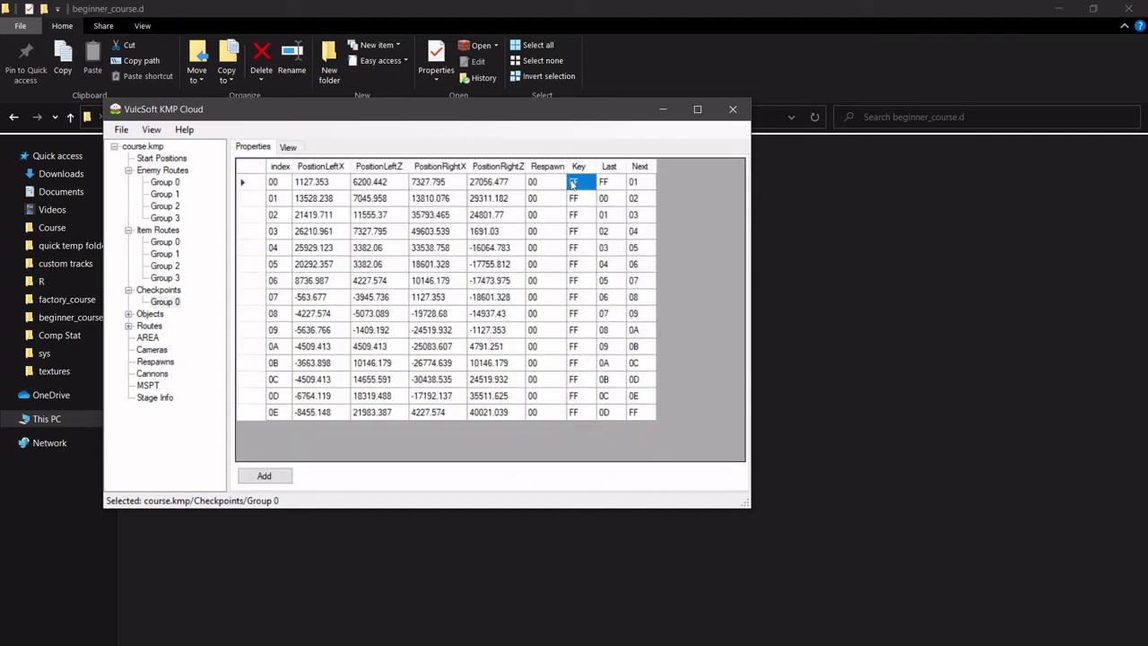
pyautogui.write('00')
pyautogui.press('Return')
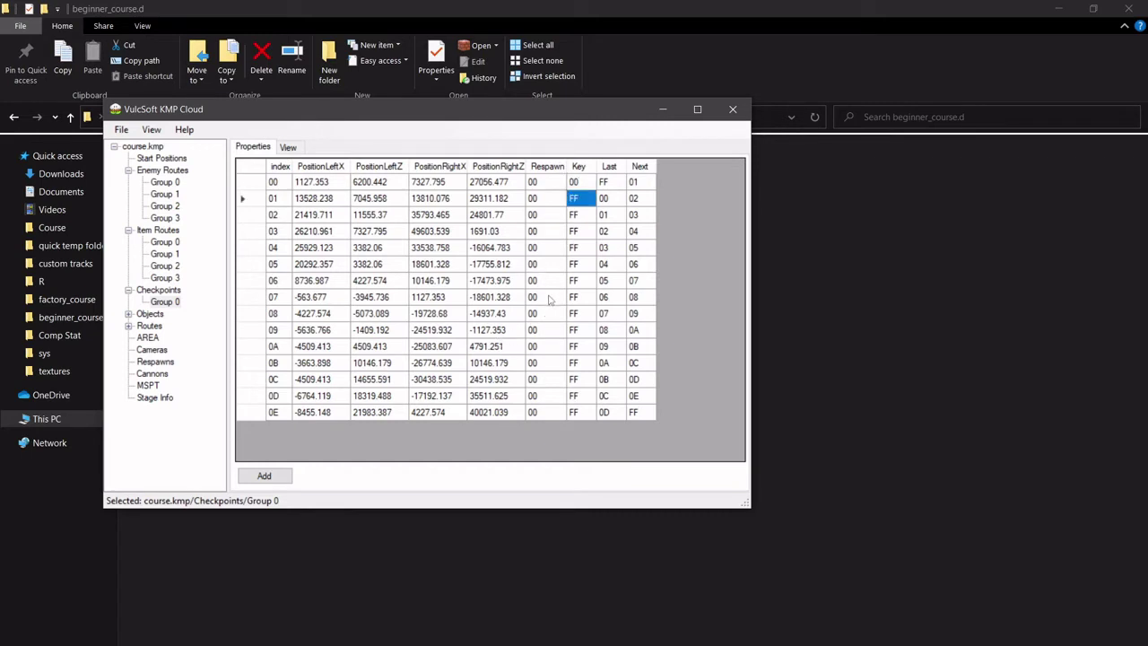
pyautogui.click(575, 248)
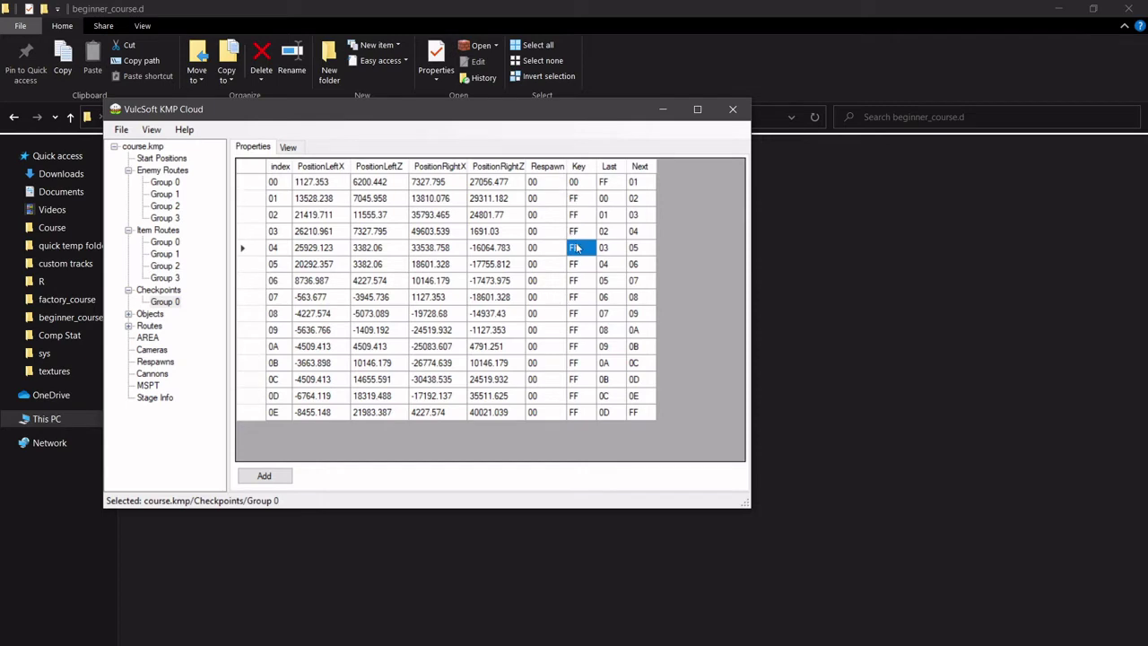
pyautogui.press('BackSpace')
pyautogui.write('01')
pyautogui.press('Return')
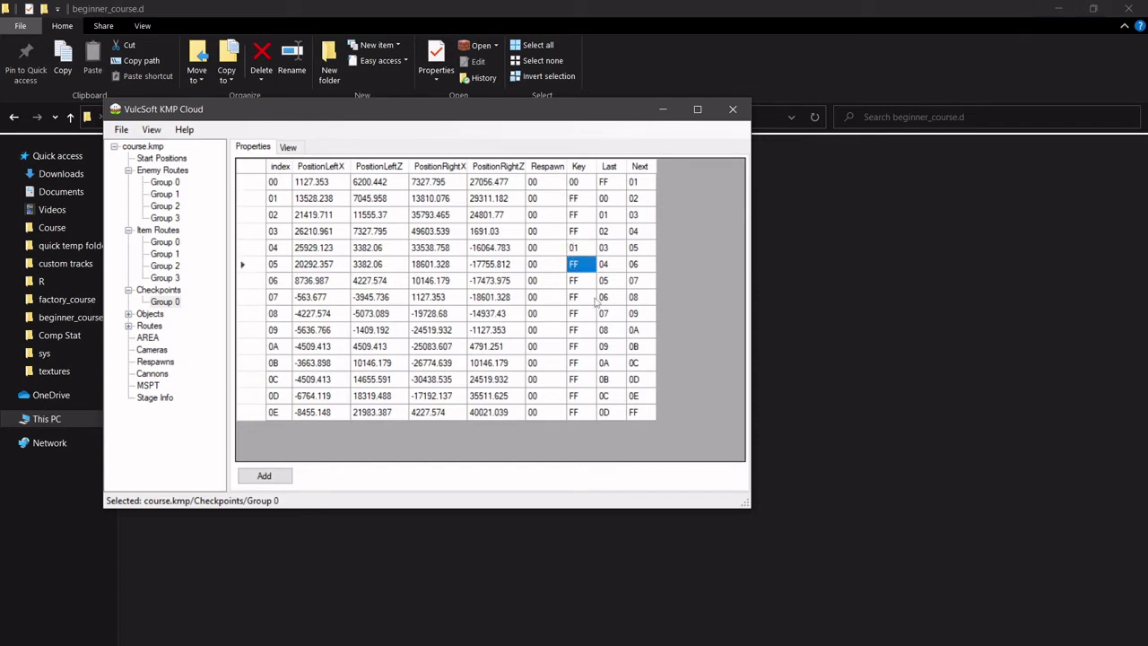
# Set the Key value of checkpoint 09 to 02 and check the key checkpoints on the track map.
pyautogui.click(579, 335)
pyautogui.write('02')
pyautogui.click(574, 345)
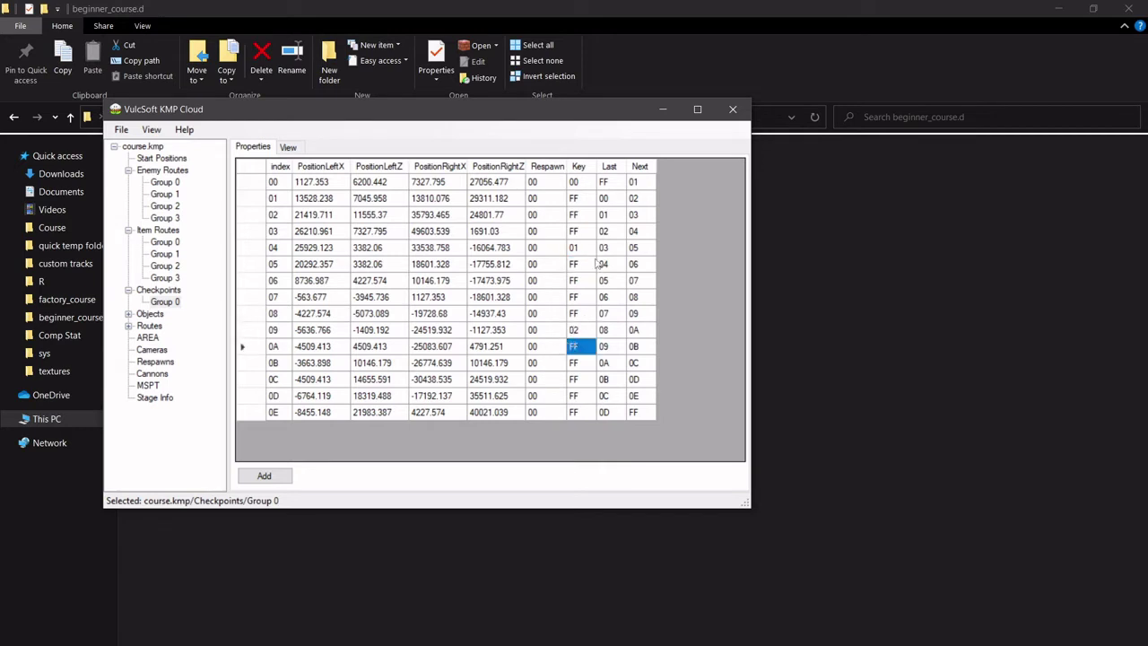
pyautogui.click(585, 183)
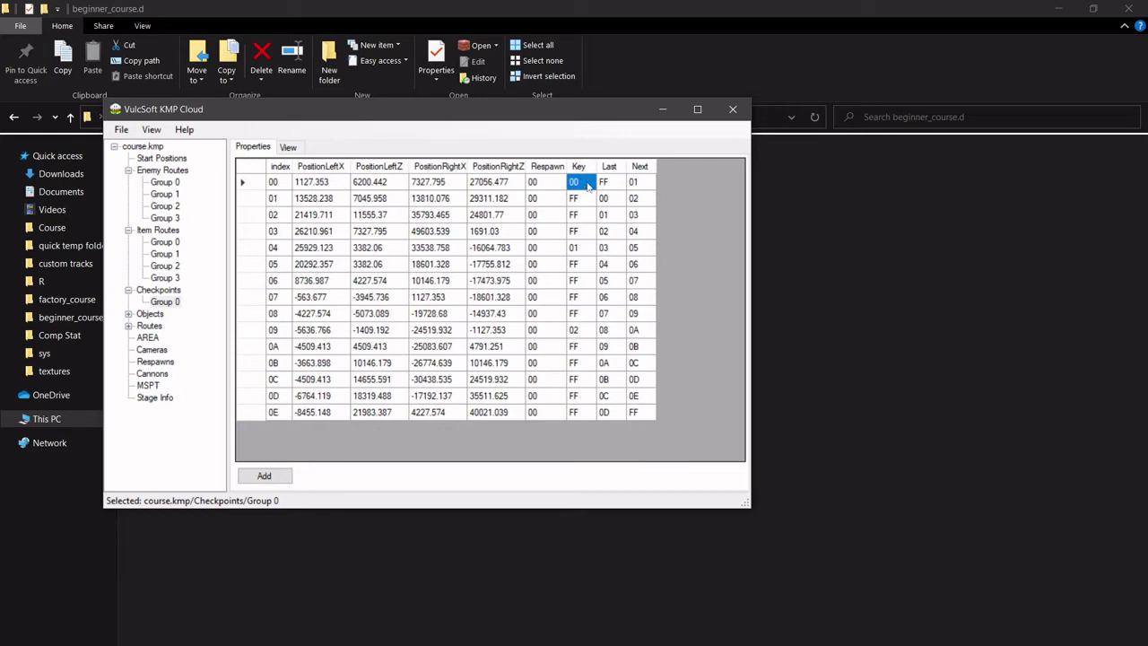
pyautogui.click(288, 147)
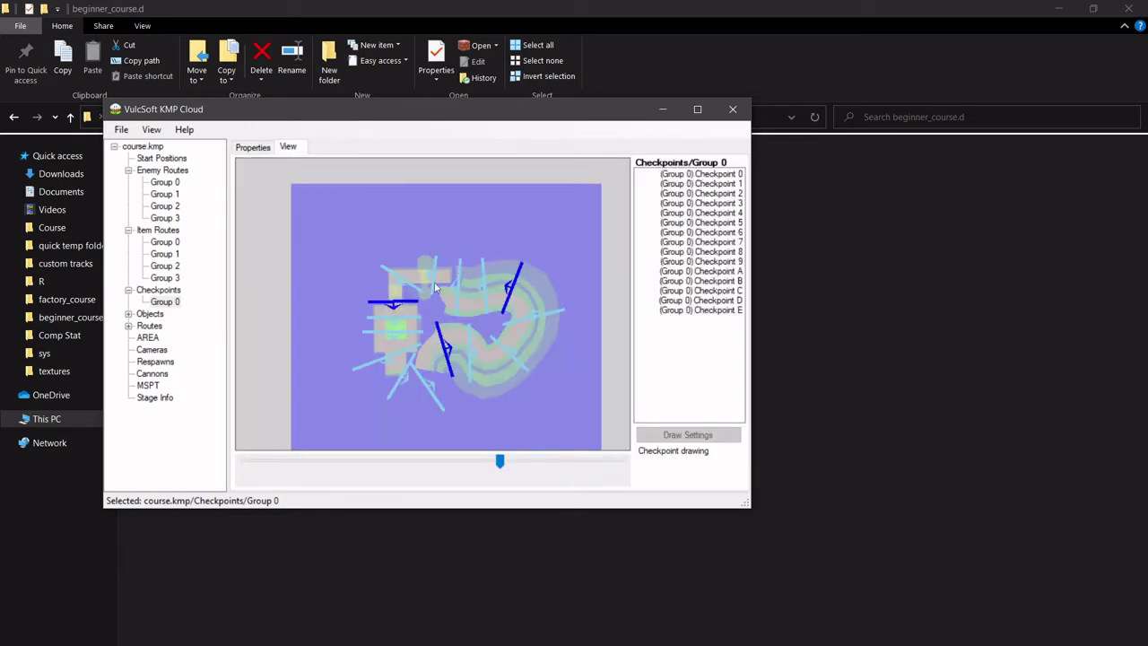
pyautogui.click(252, 147)
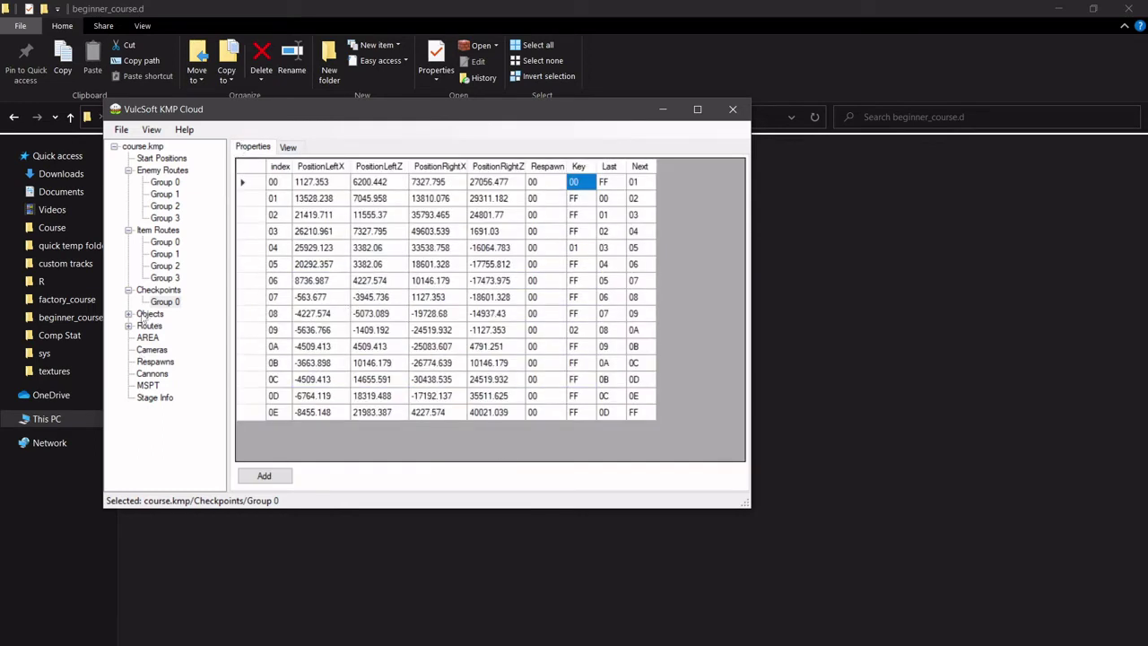
# Look through the itembox, kuribo and kinoko_bend entries in the Objects section.
pyautogui.click(129, 313)
pyautogui.click(164, 326)
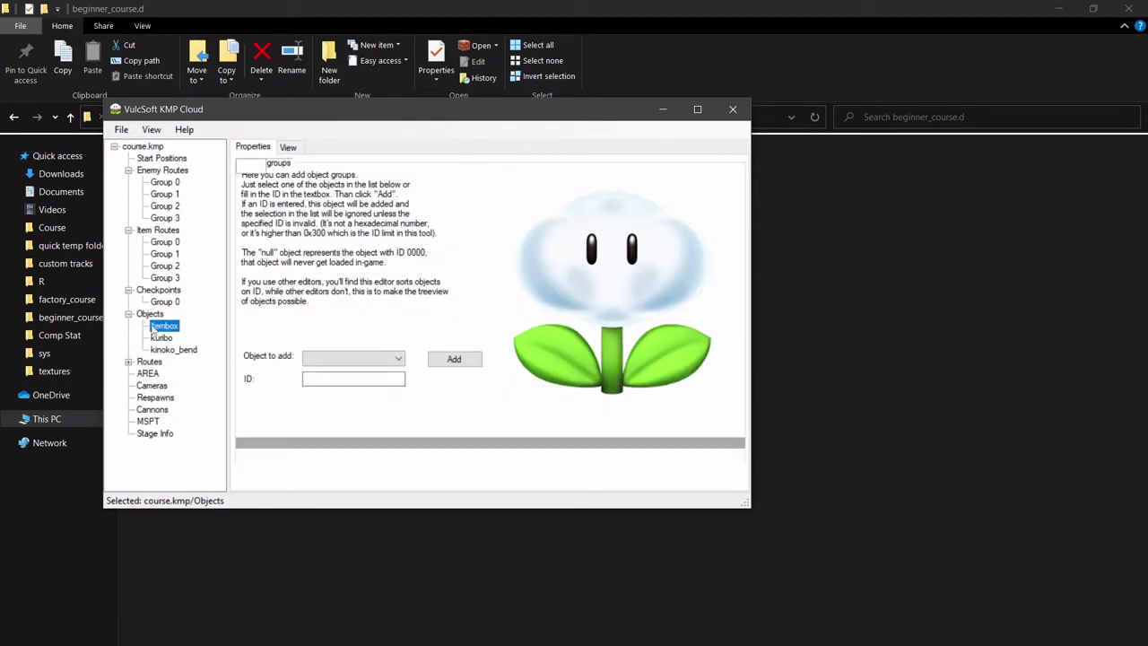
pyautogui.click(162, 338)
pyautogui.click(167, 350)
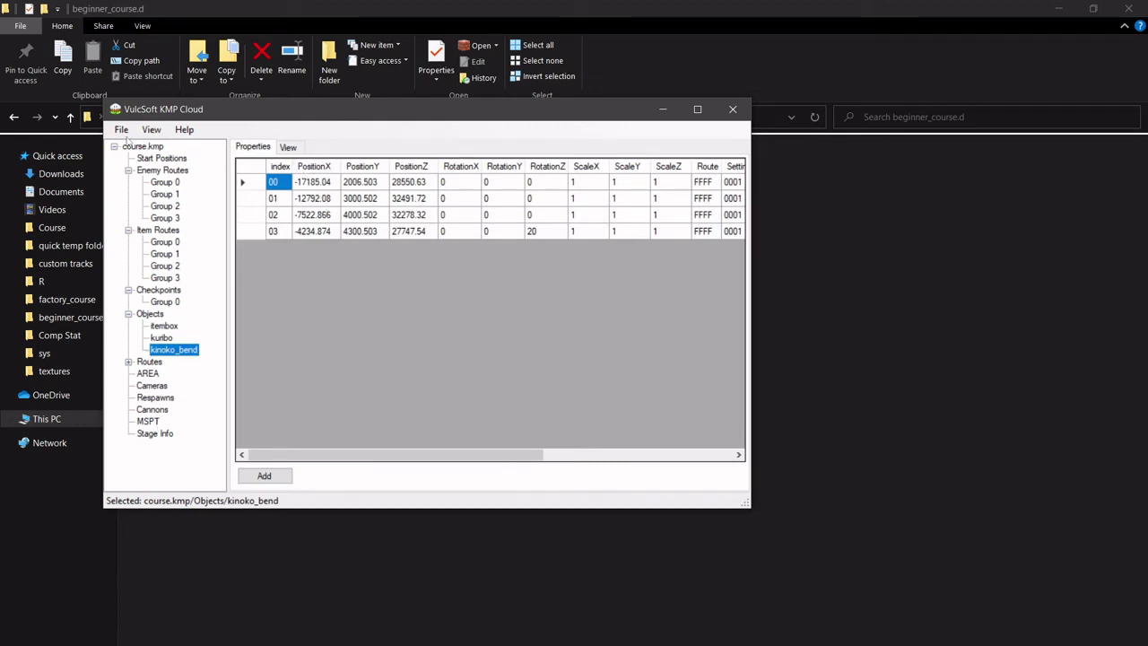
# Save course.kmp and close the KMP editor.
pyautogui.click(121, 131)
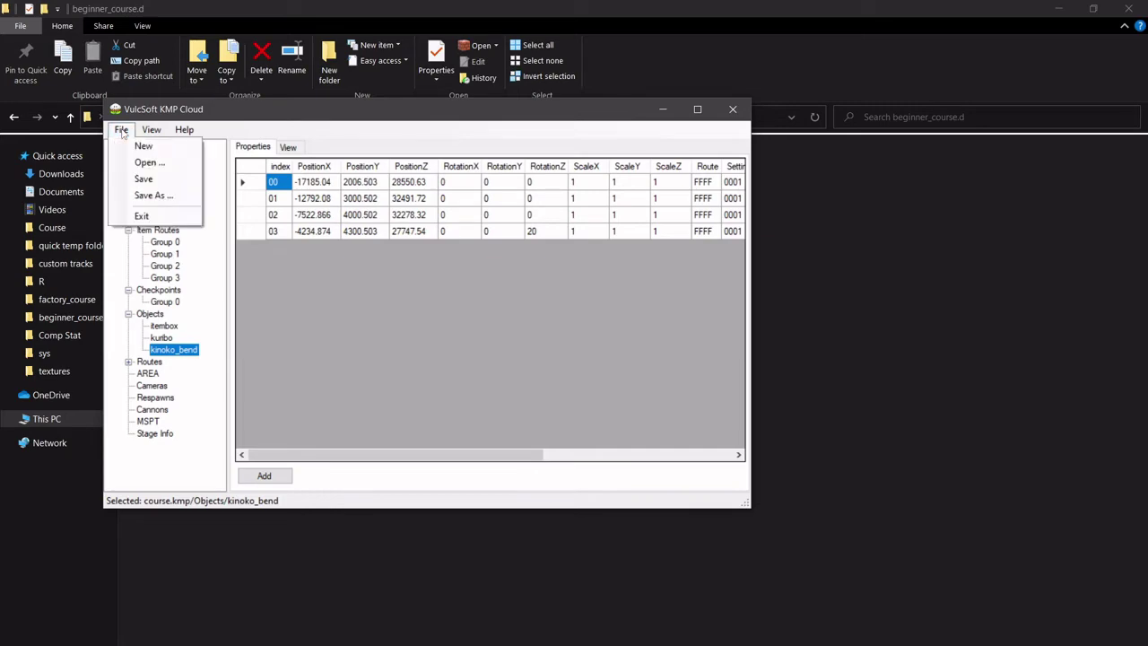
pyautogui.click(137, 179)
pyautogui.click(714, 110)
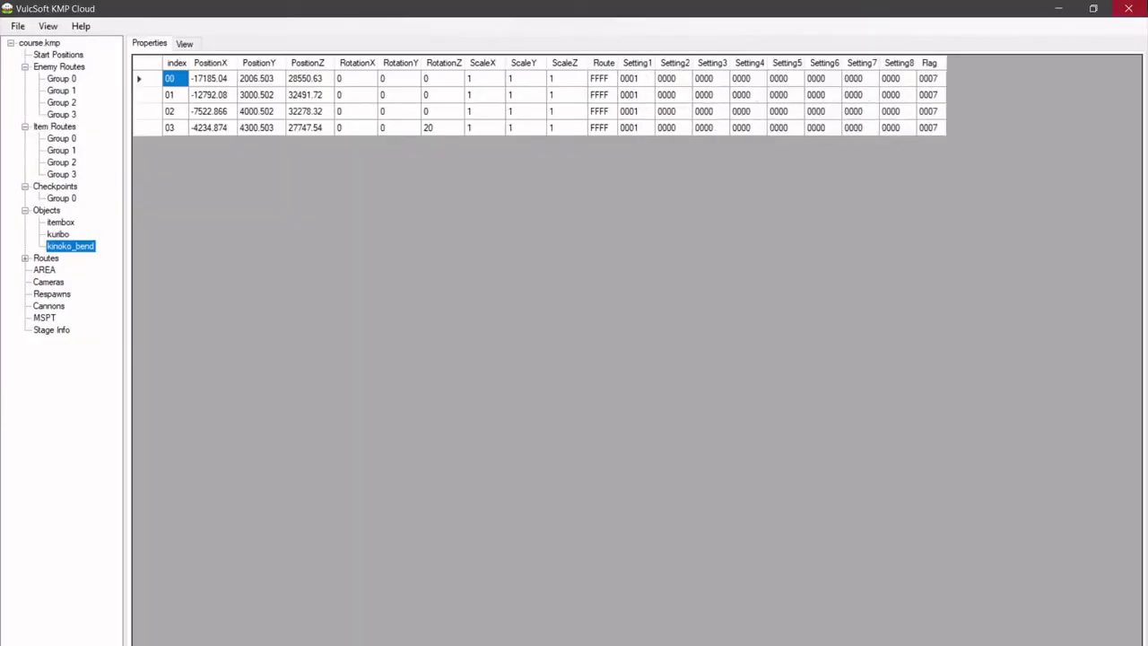
pyautogui.click(1135, 7)
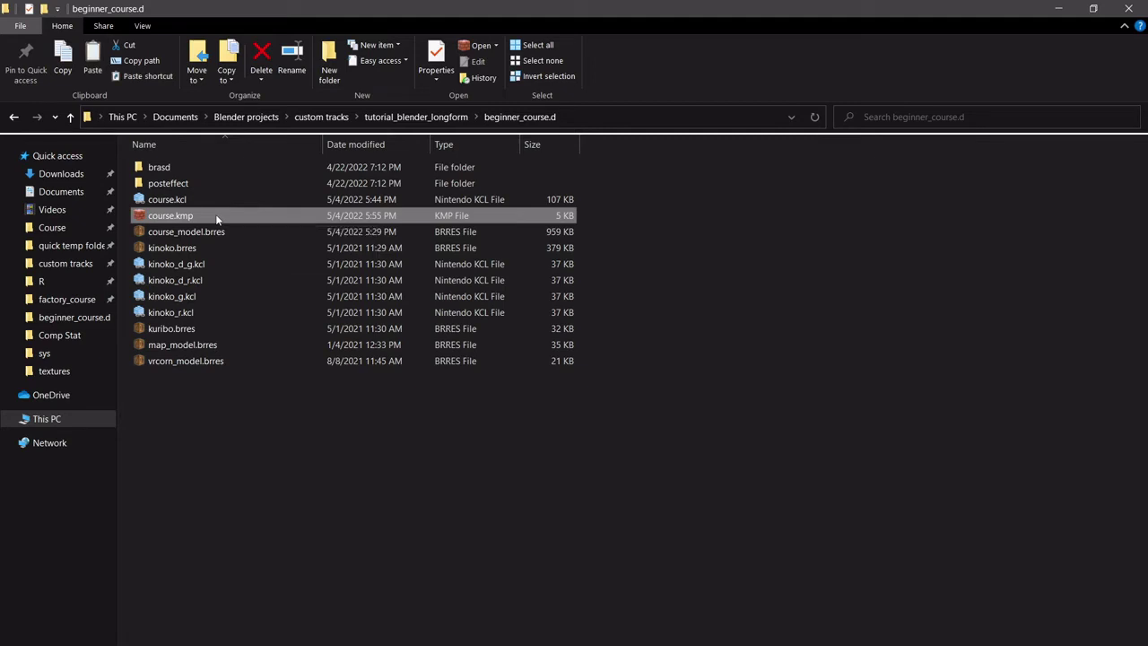
# Go to the custom tracks folder in File Explorer and look through its folders and files.
pyautogui.click(65, 263)
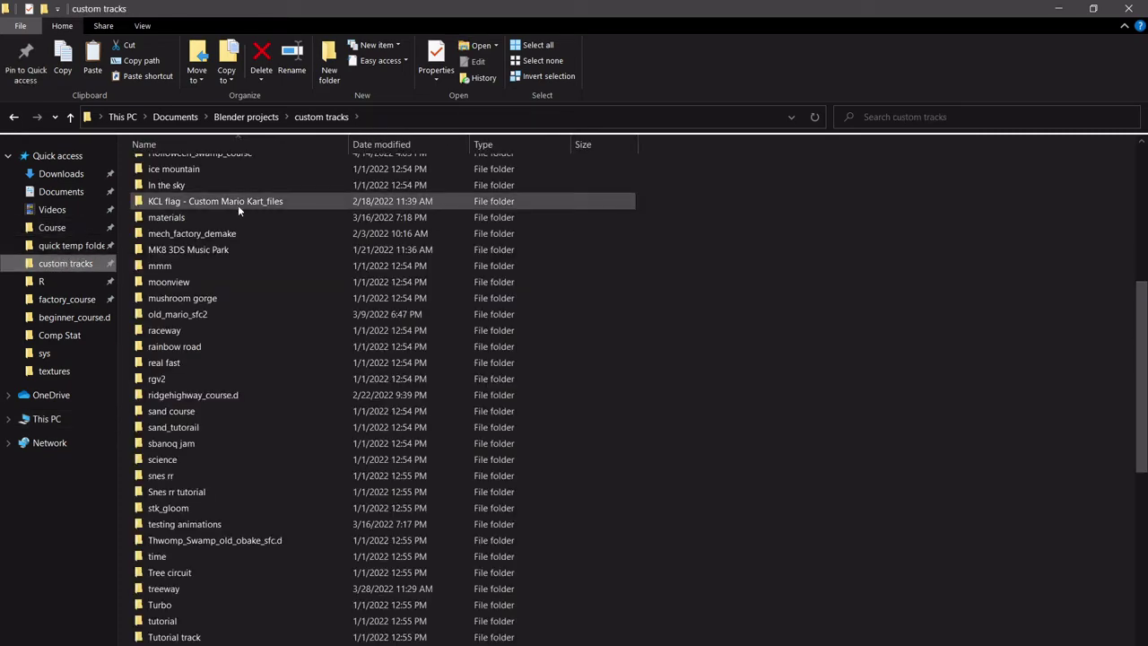
pyautogui.scroll(1, 240, 208)
pyautogui.scroll(3, 242, 216)
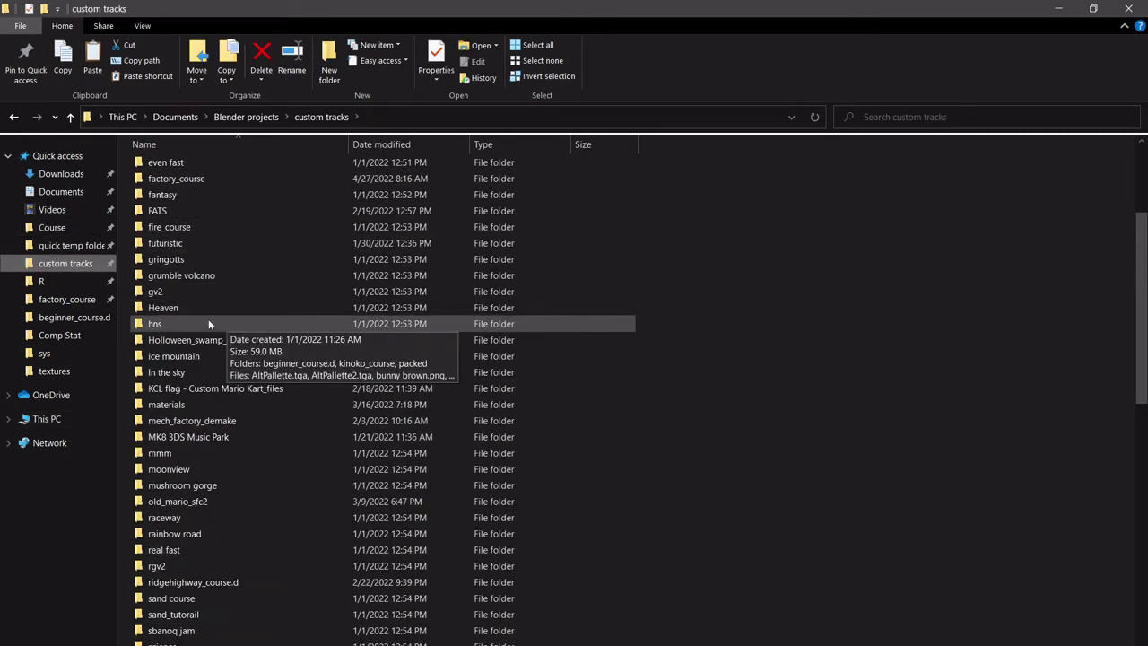
pyautogui.scroll(4, 220, 300)
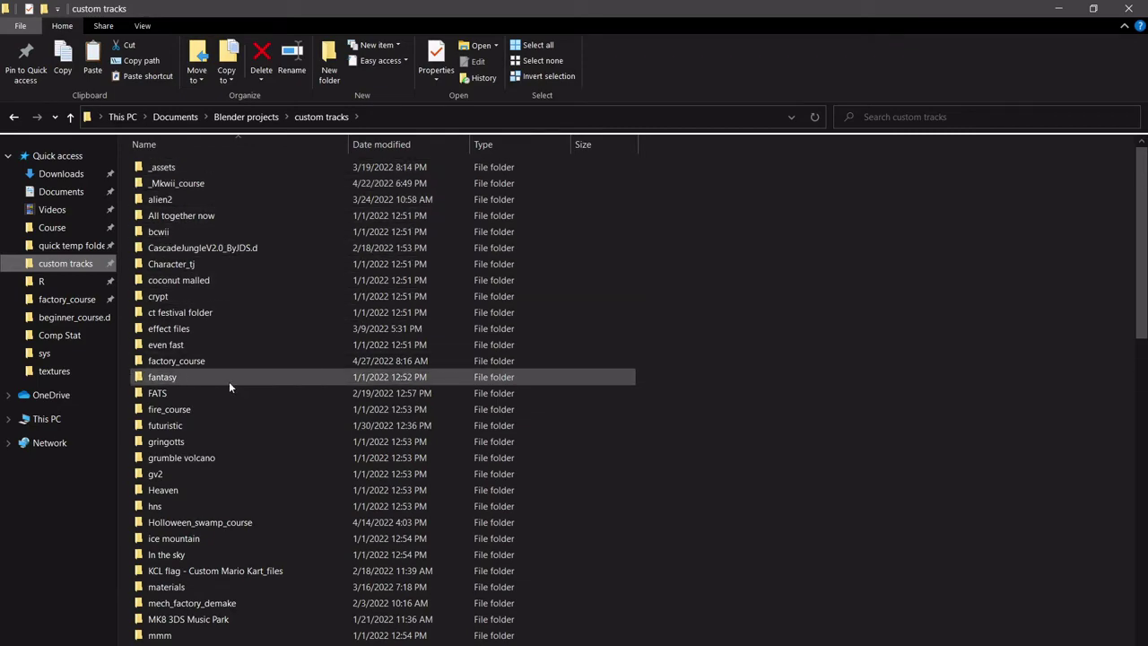
pyautogui.scroll(-3, 266, 481)
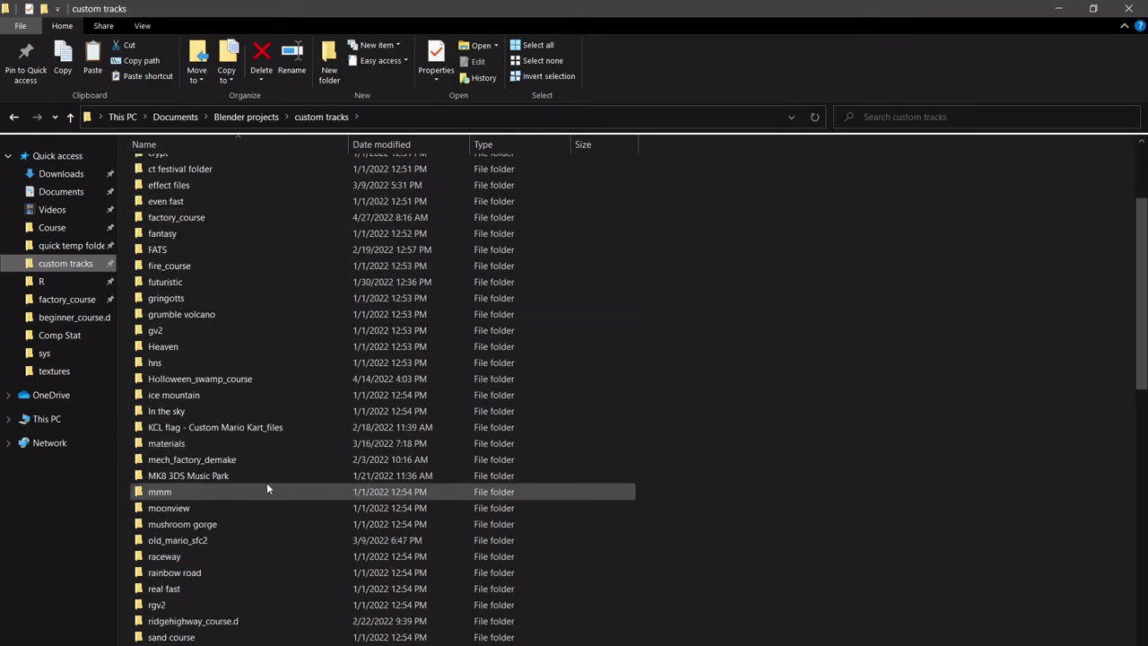
pyautogui.scroll(-14, 267, 485)
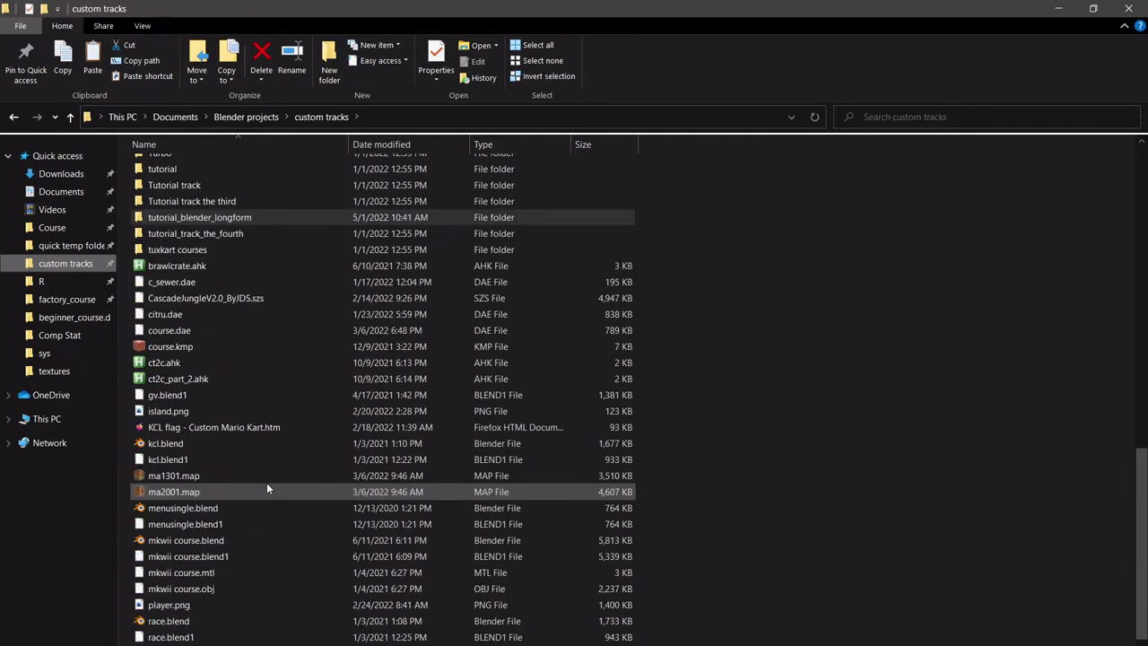
pyautogui.scroll(3, 280, 405)
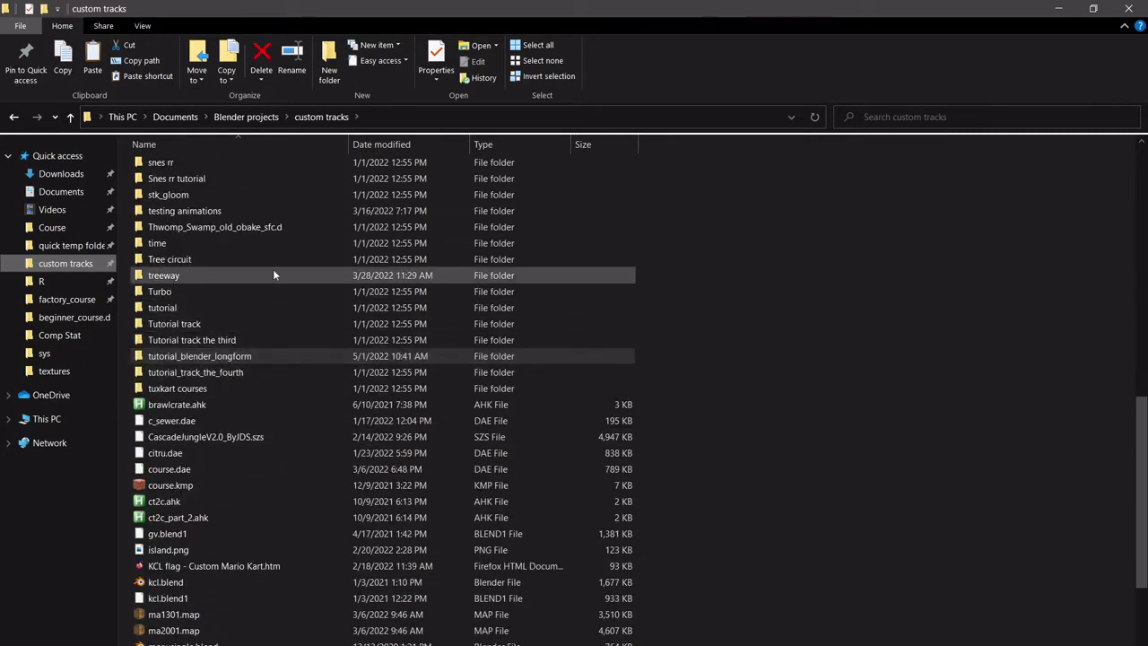
pyautogui.scroll(7, 275, 267)
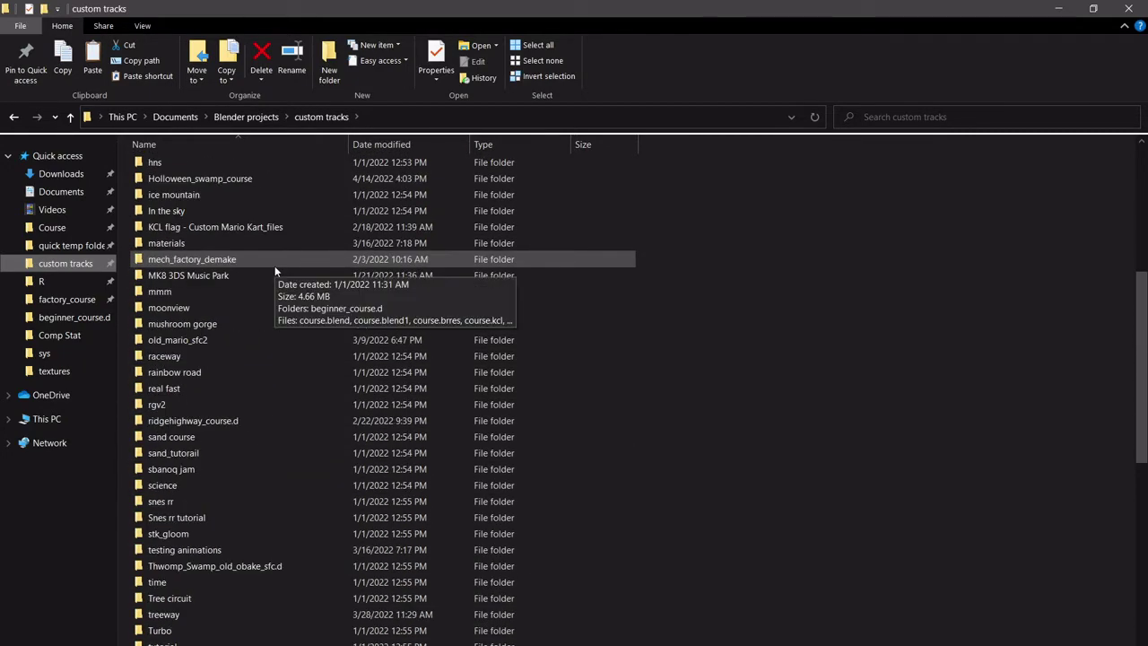
# Look inside the KCL flag - Custom Mario Kart_files and Blender projects folders and return to custom tracks.
pyautogui.doubleClick(242, 228)
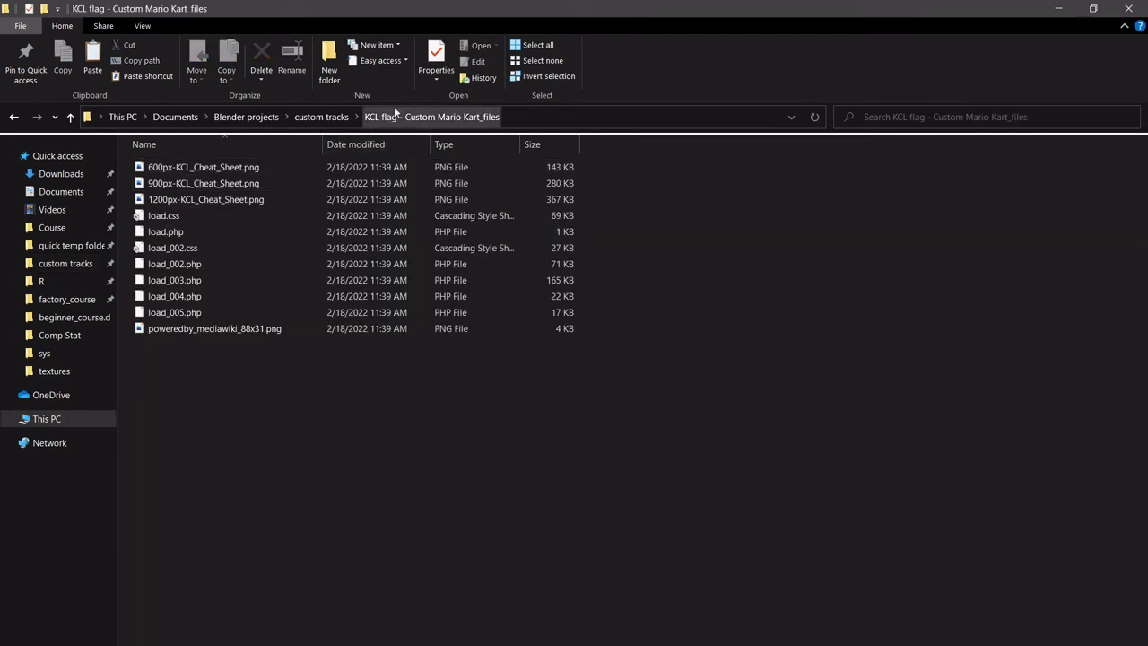
pyautogui.click(323, 116)
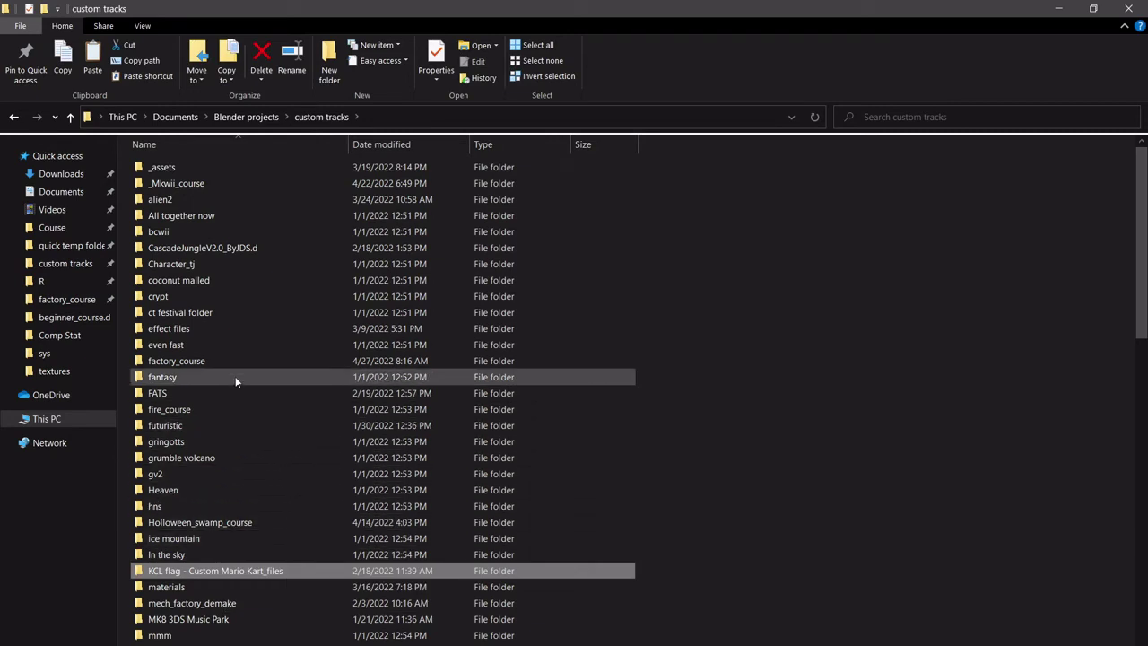
pyautogui.click(249, 117)
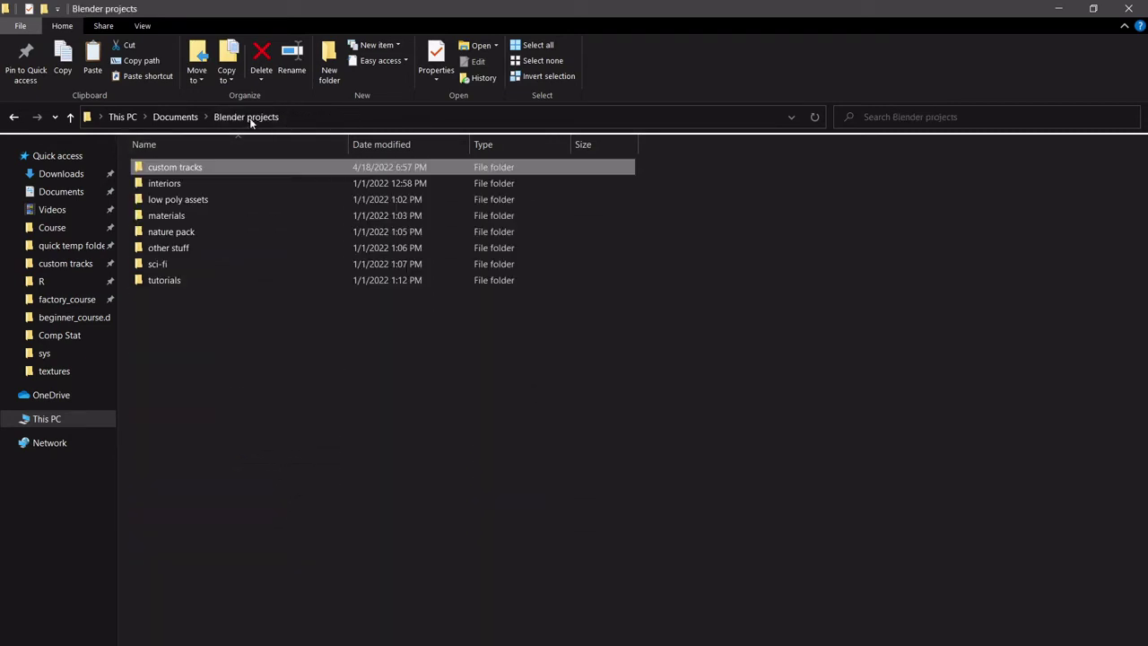
pyautogui.doubleClick(223, 167)
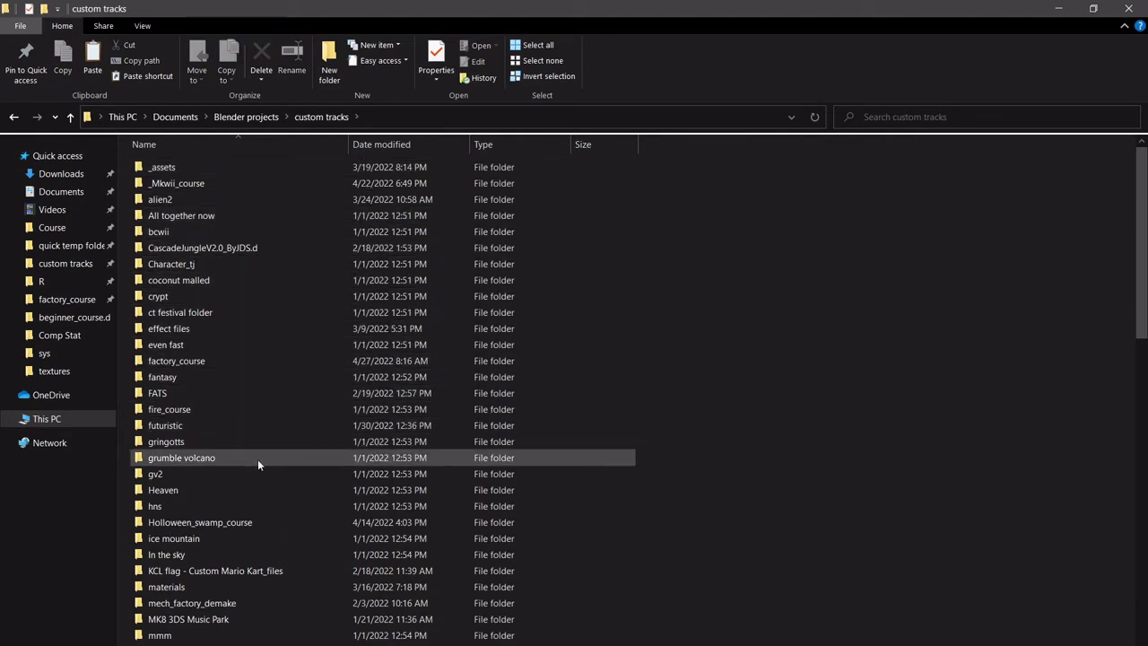
# Look through the rest of the custom tracks folder and search it for "scalene".
pyautogui.scroll(-6, 257, 462)
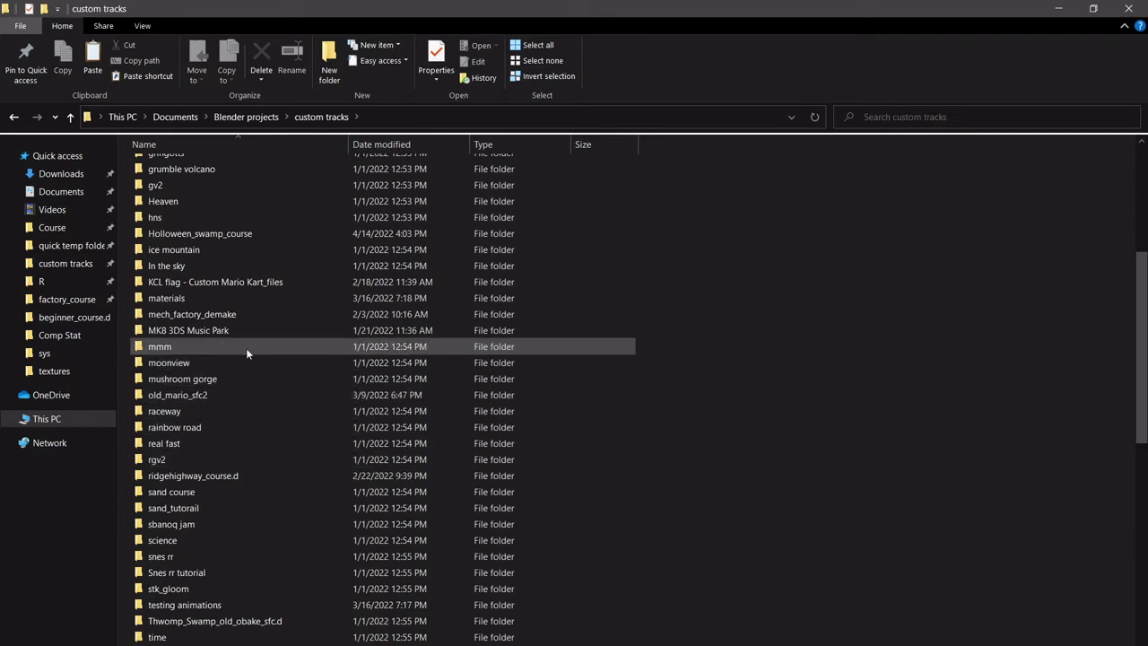
pyautogui.scroll(-3, 246, 352)
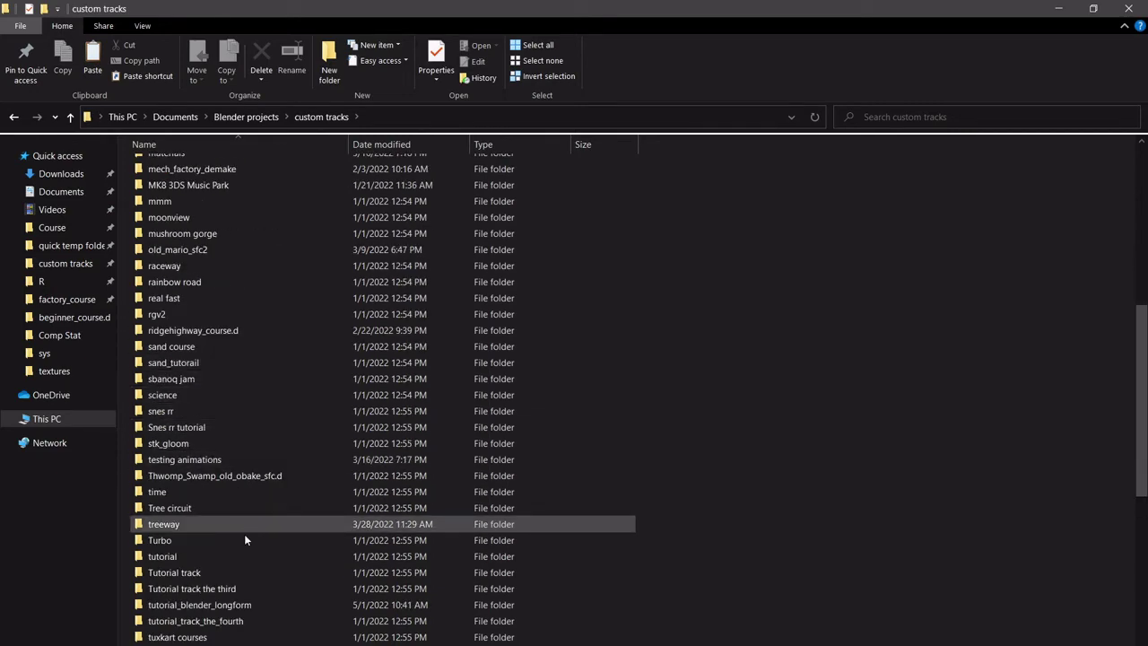
pyautogui.scroll(-3, 245, 538)
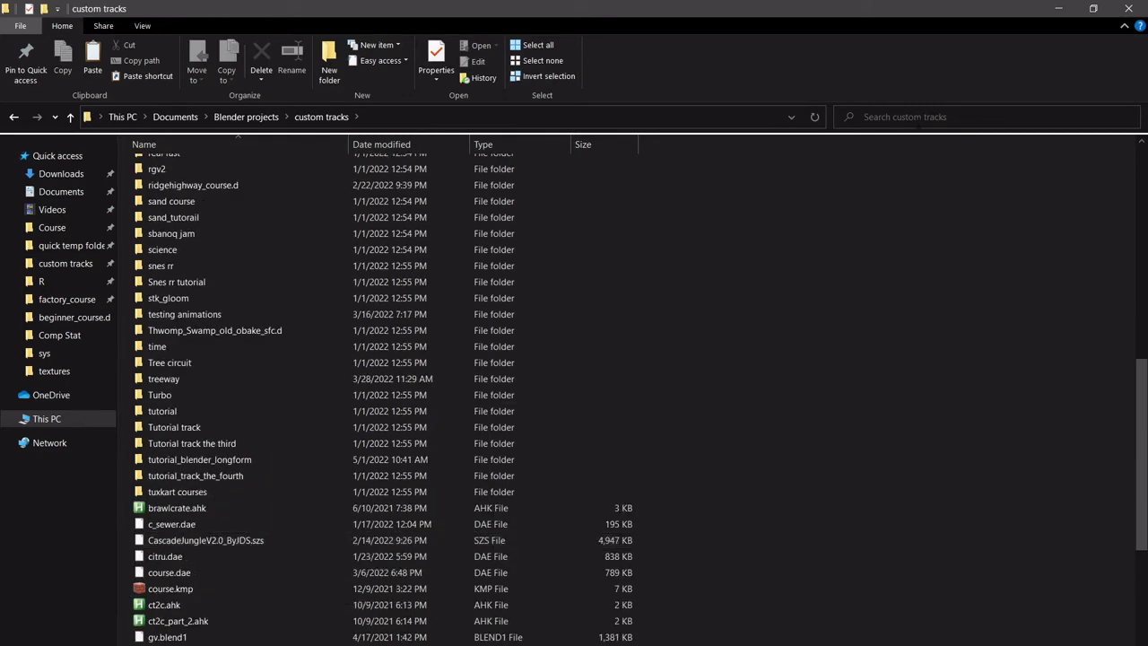
pyautogui.click(907, 117)
pyautogui.write('scakes')
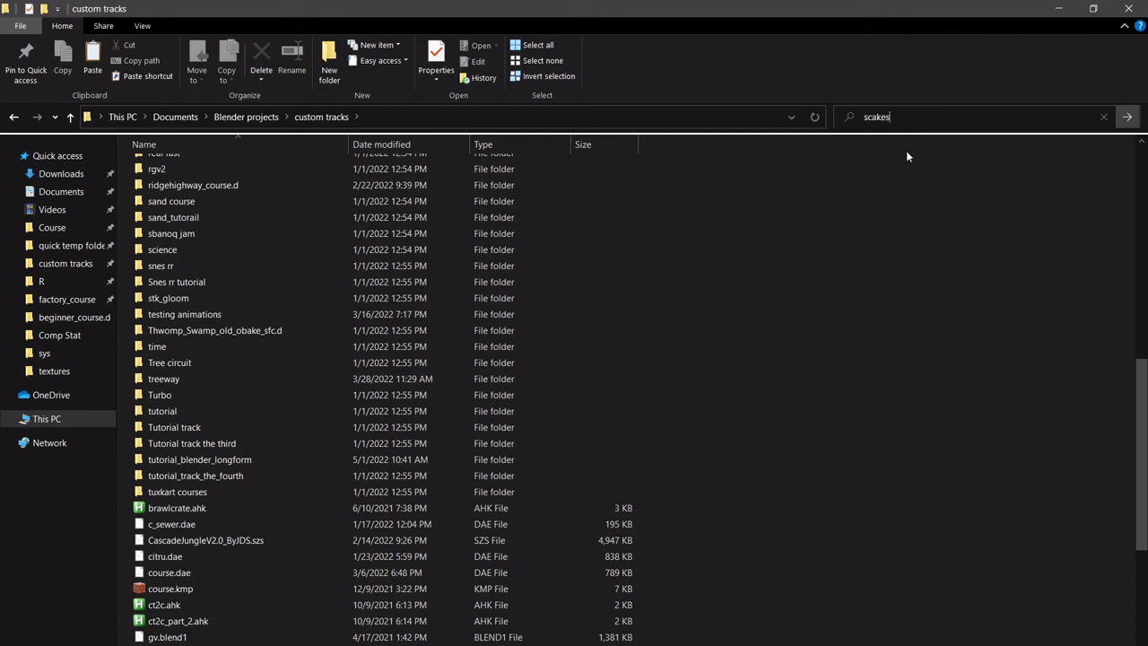
pyautogui.press('BackSpace')
pyautogui.press('BackSpace')
pyautogui.press('BackSpace')
pyautogui.write('le')
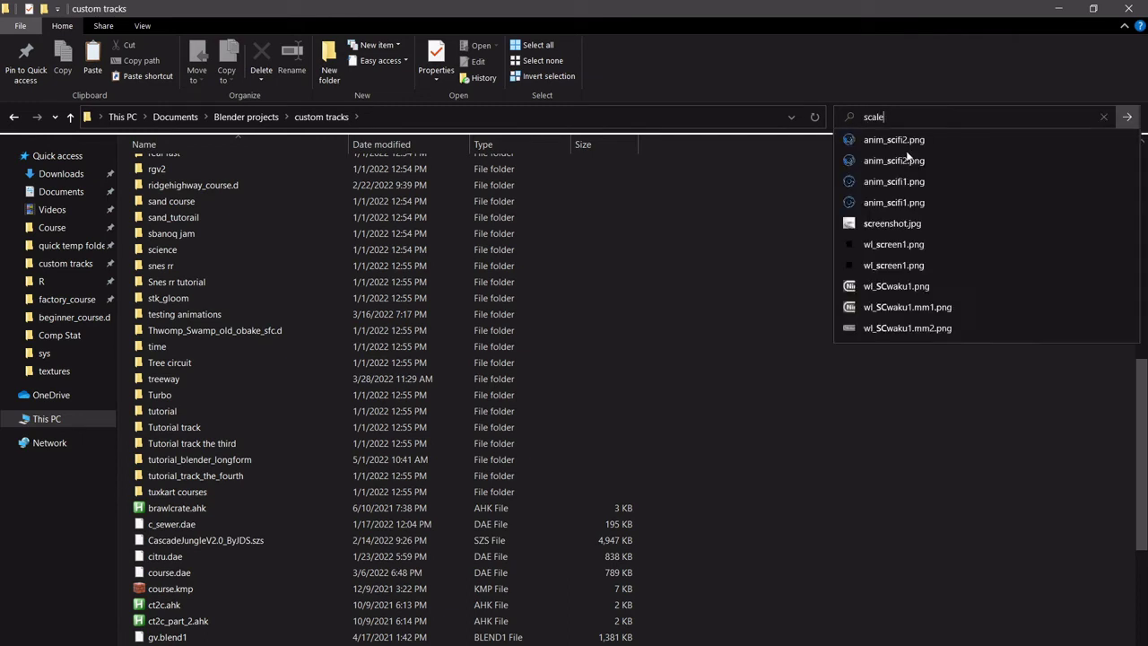
pyautogui.write('nes')
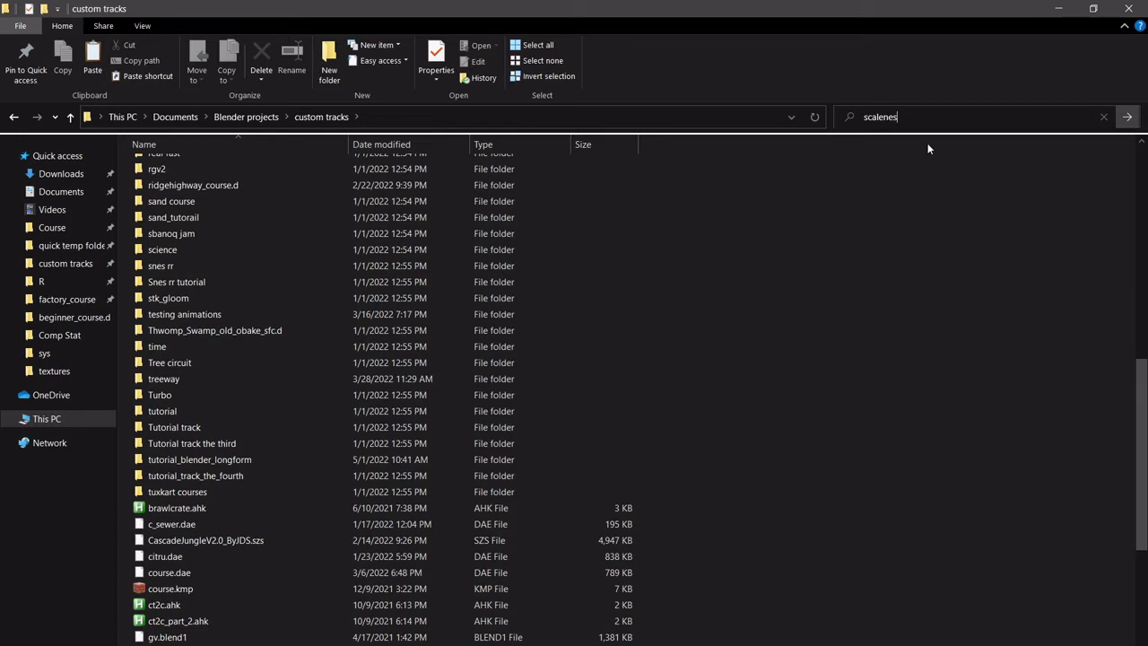
pyautogui.press('BackSpace')
pyautogui.press('Return')
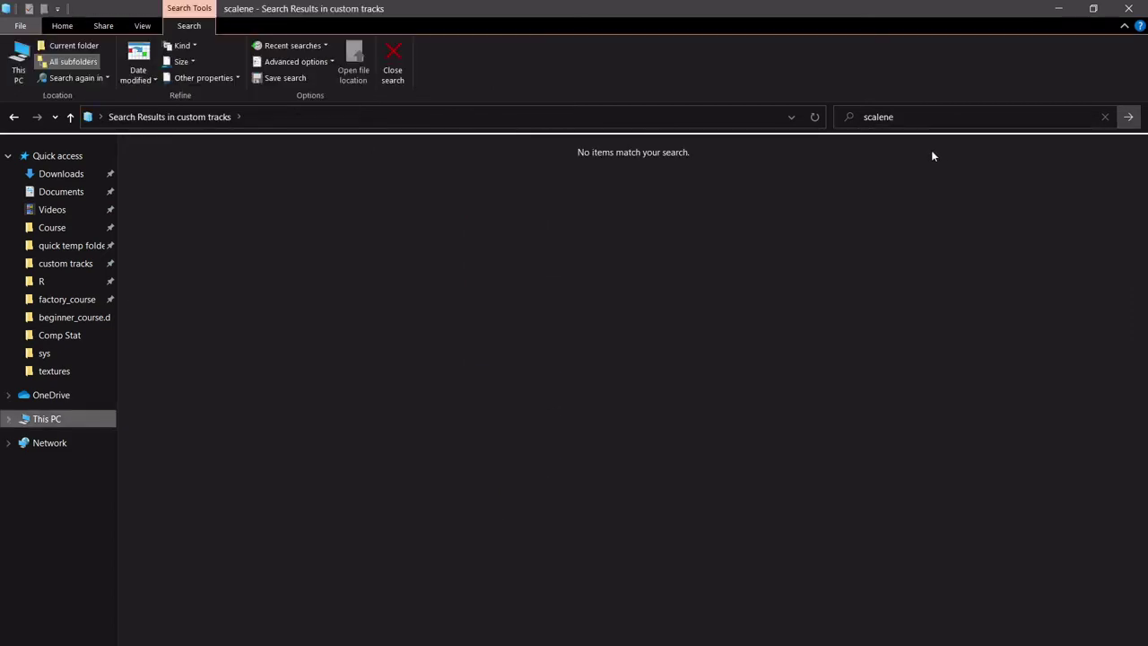
# Go to Scalene's Auto Respawn in the mkwii programs folder of Documents and paste course.kmp there.
pyautogui.click(61, 192)
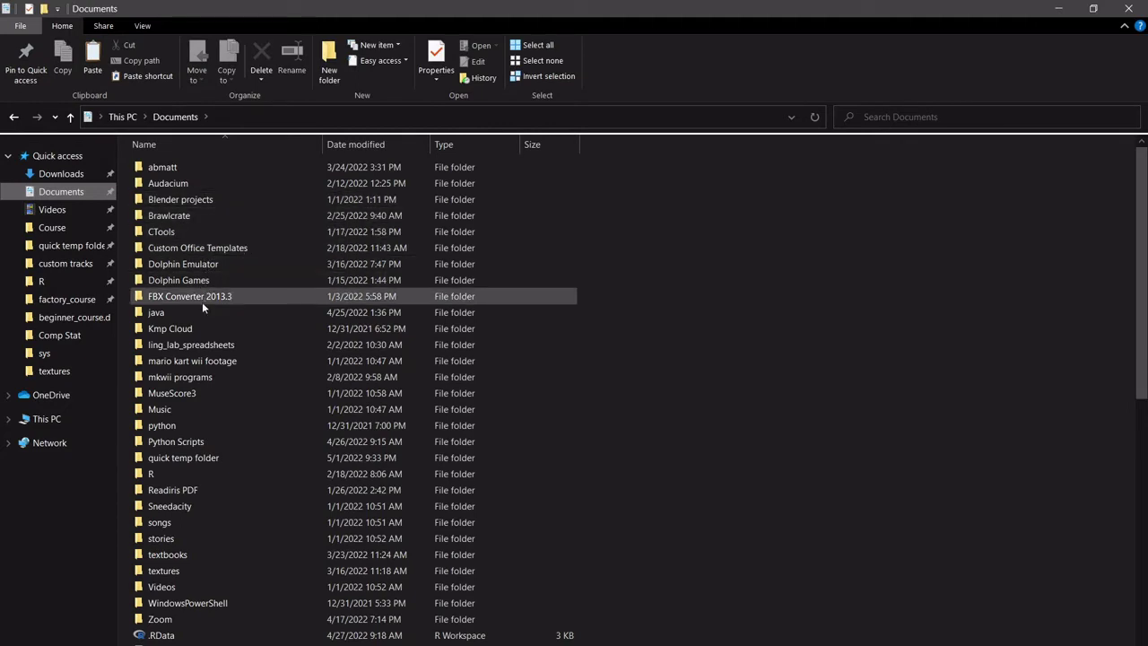
pyautogui.doubleClick(209, 380)
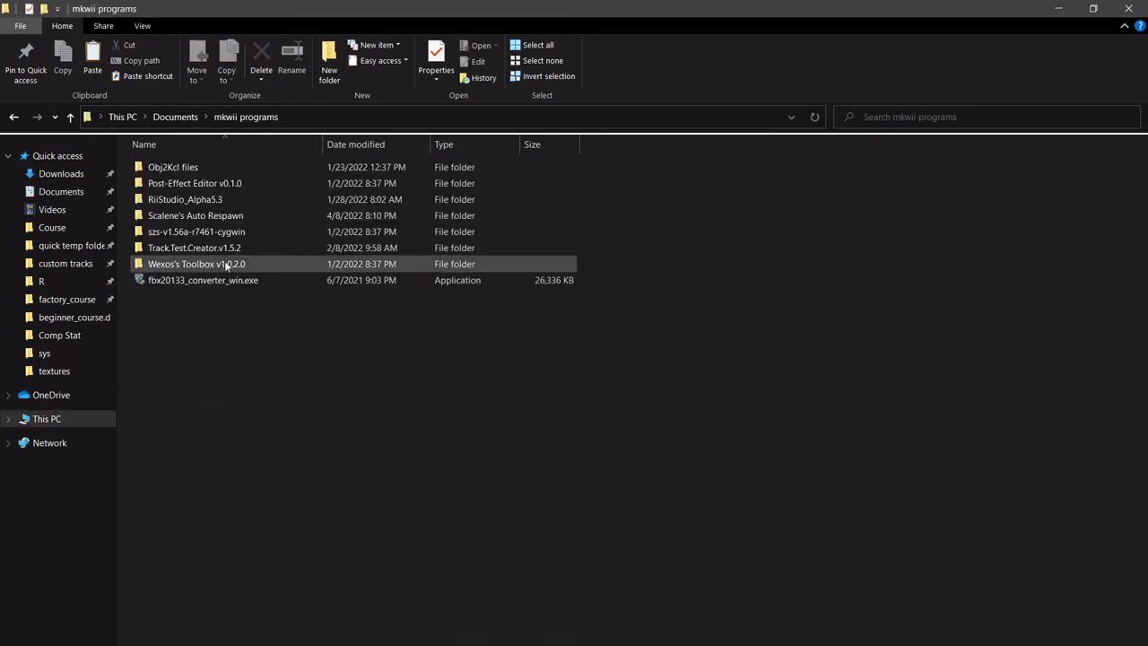
pyautogui.doubleClick(218, 215)
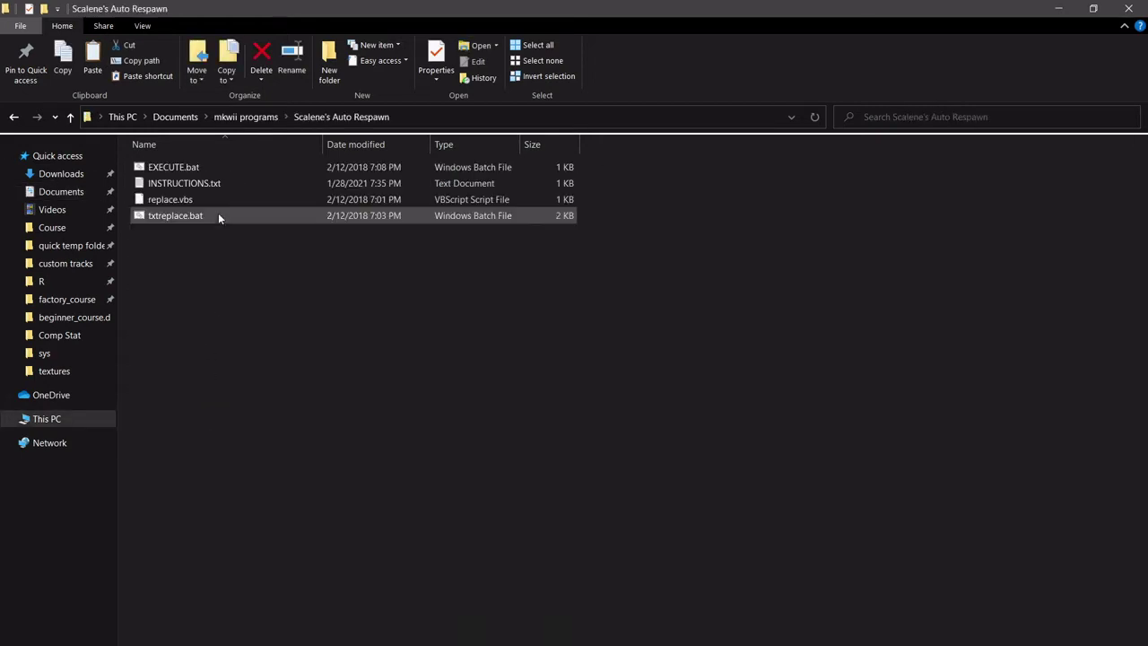
pyautogui.hotkey('ctrl', 'v')
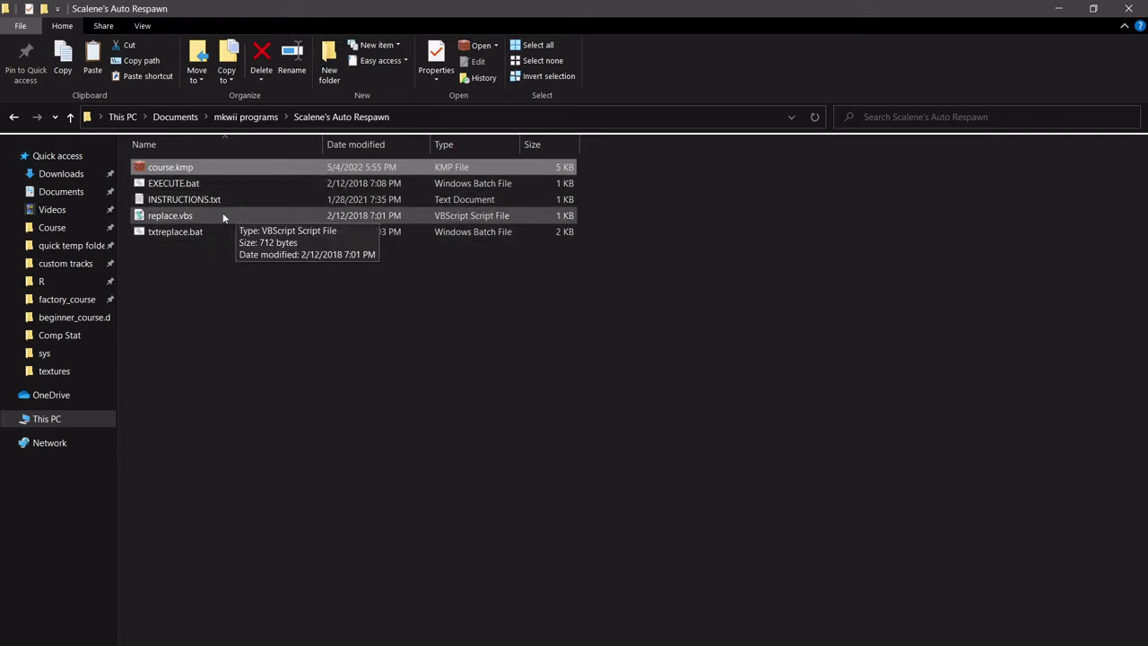
# Run EXECUTE.bat on the pasted course.kmp and close its console window.
pyautogui.click(224, 184)
pyautogui.doubleClick(224, 184)
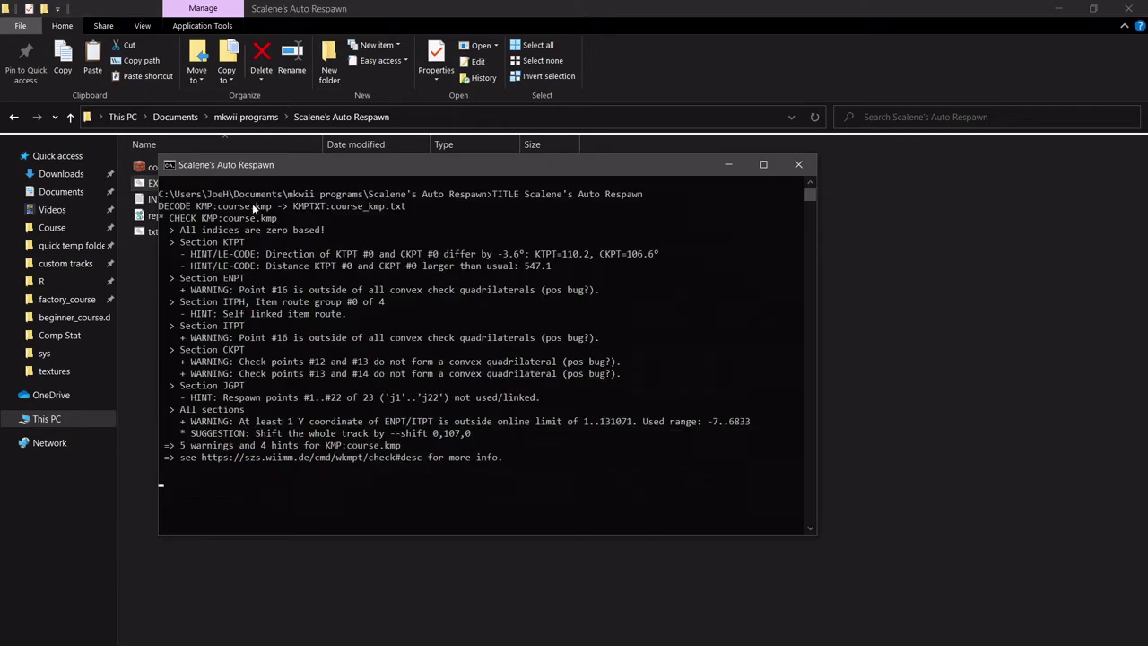
pyautogui.click(798, 164)
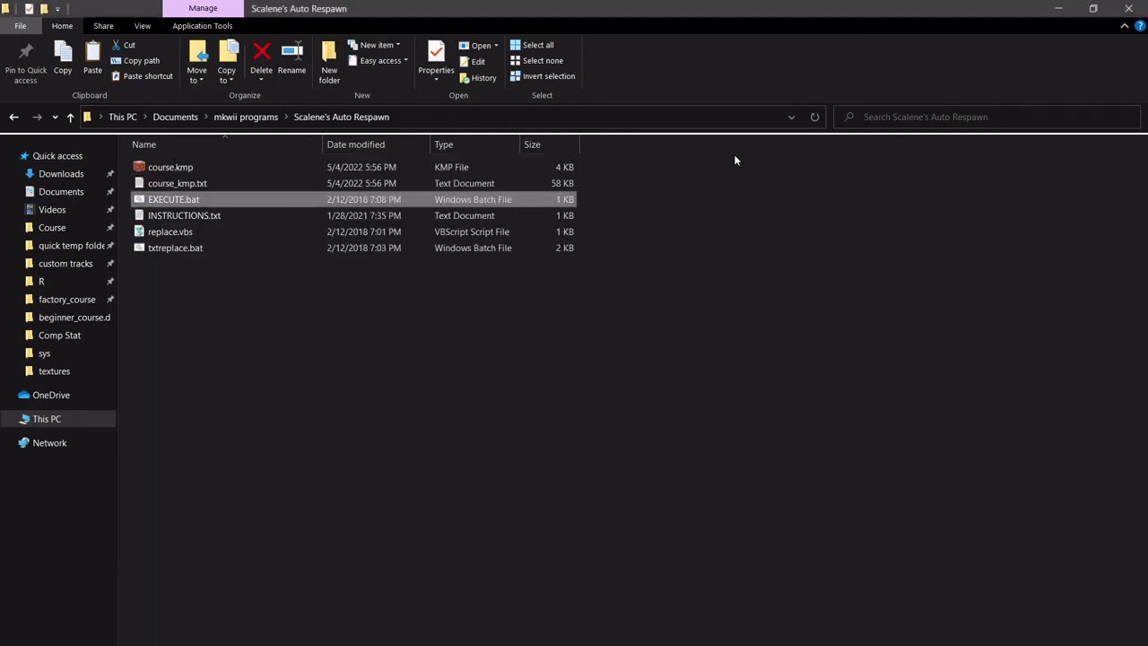
# Move course.kmp and course_kmp.txt to the beginner_course.d folder, replacing the existing course.kmp.
pyautogui.click(231, 185)
pyautogui.keyDown('shift'); pyautogui.click(235, 170); pyautogui.keyUp('shift')
pyautogui.click(234, 171)
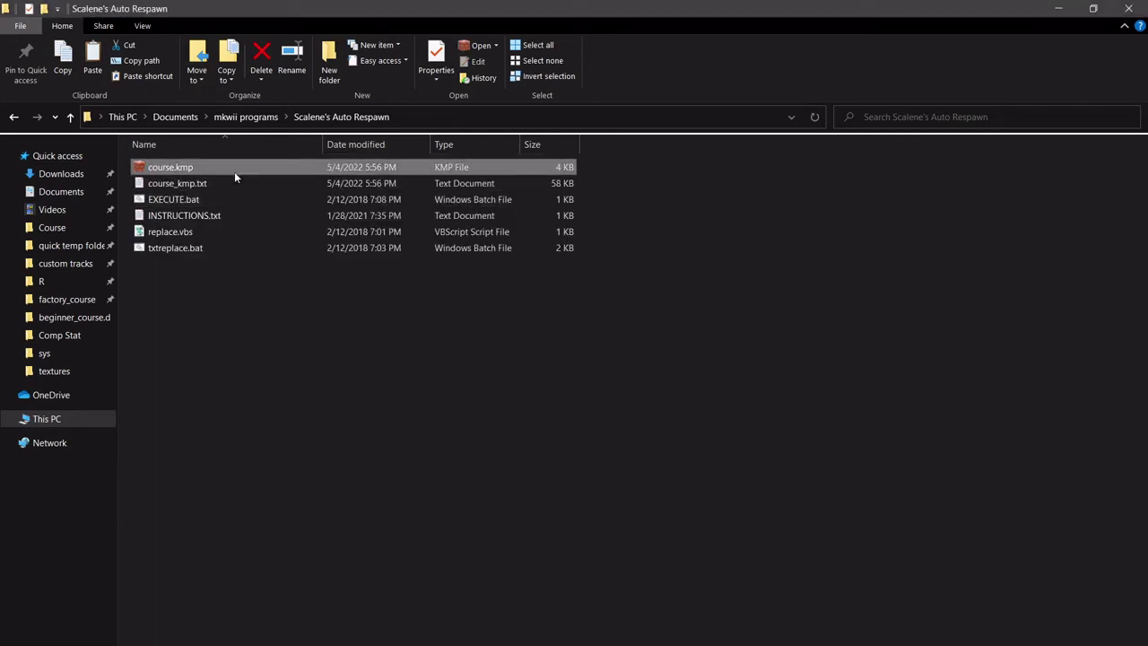
pyautogui.keyDown('shift'); pyautogui.click(221, 184); pyautogui.keyUp('shift')
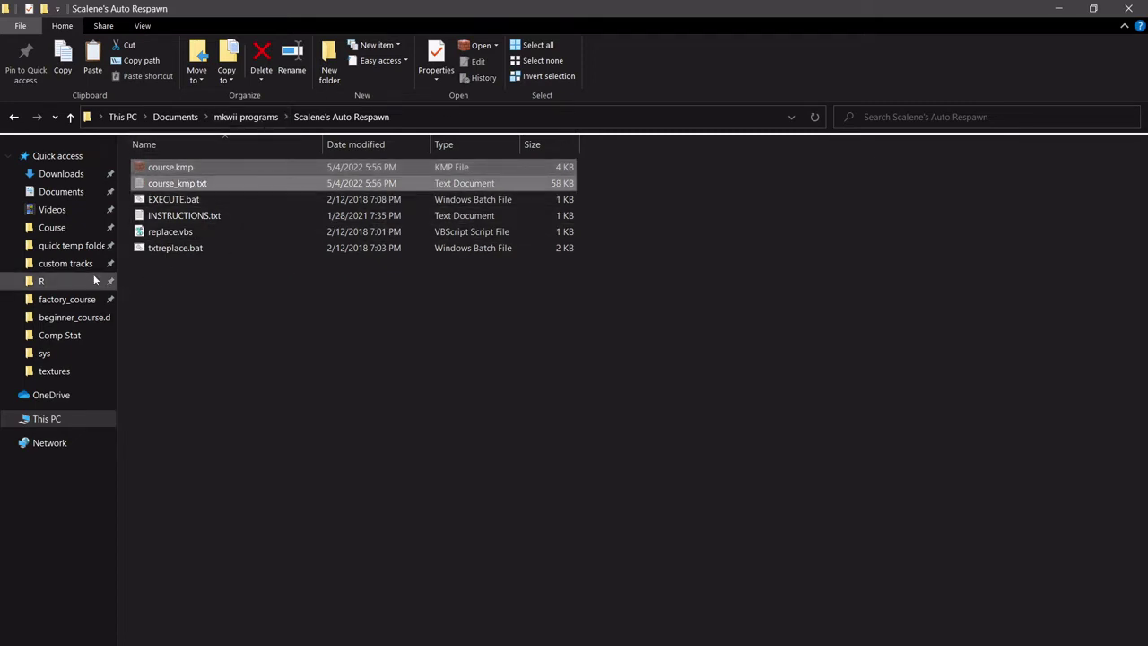
pyautogui.click(72, 317)
pyautogui.hotkey('ctrl', 'v')
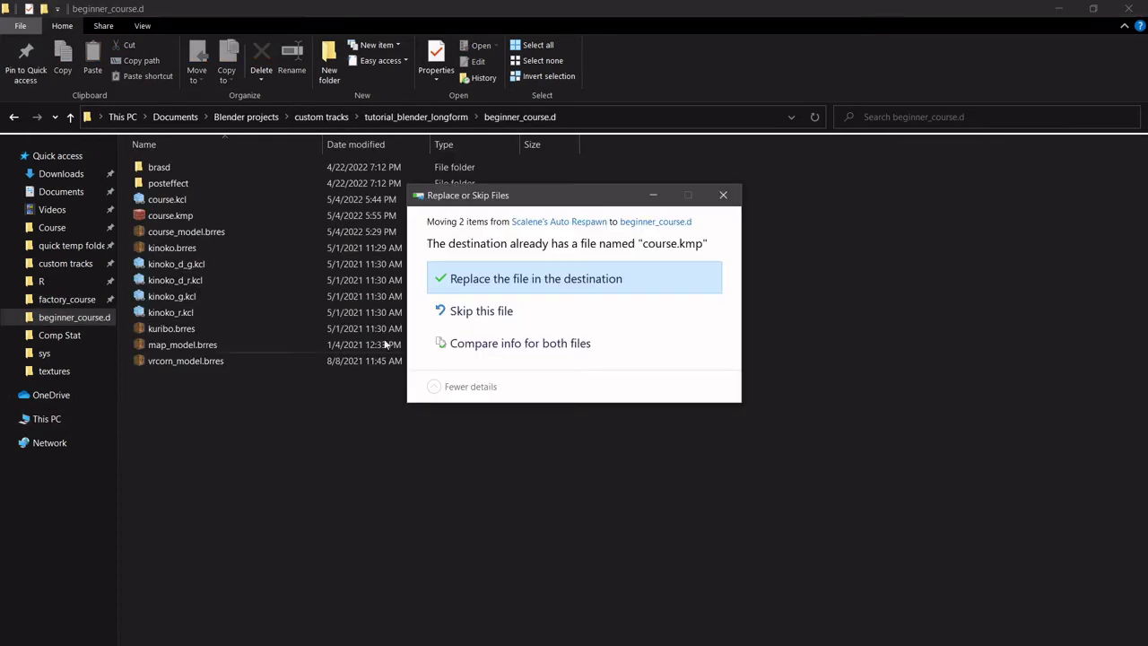
pyautogui.click(506, 285)
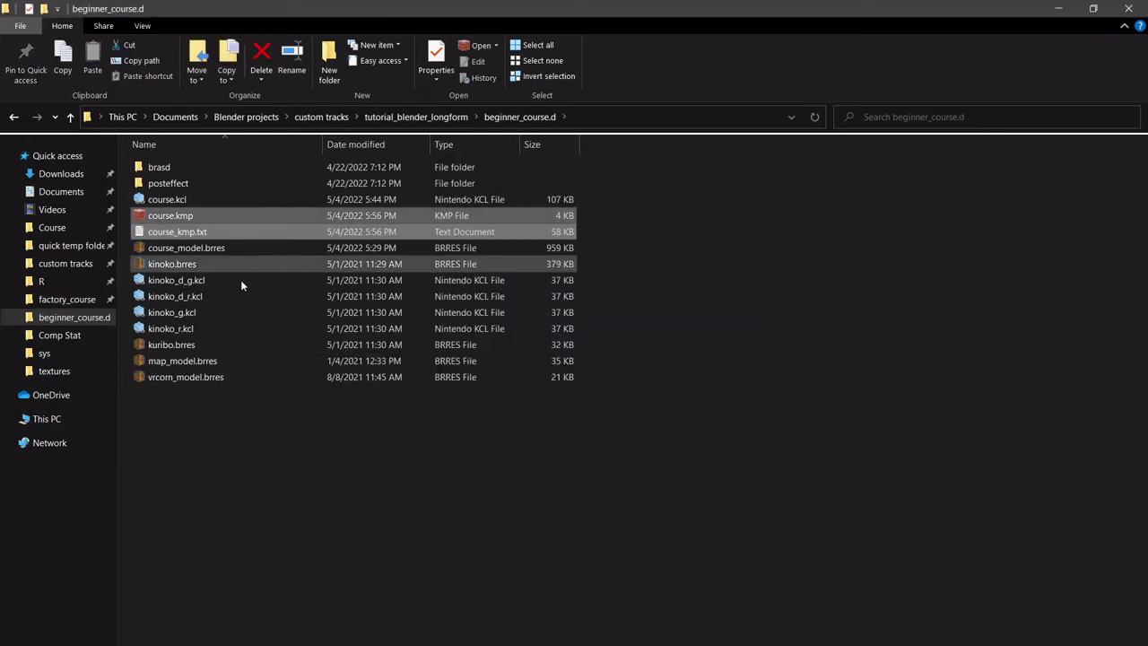
# Look over the course.kmp, course_model.brres, kinoko.brres and course.kcl files in the beginner_course.d folder.
pyautogui.click(285, 418)
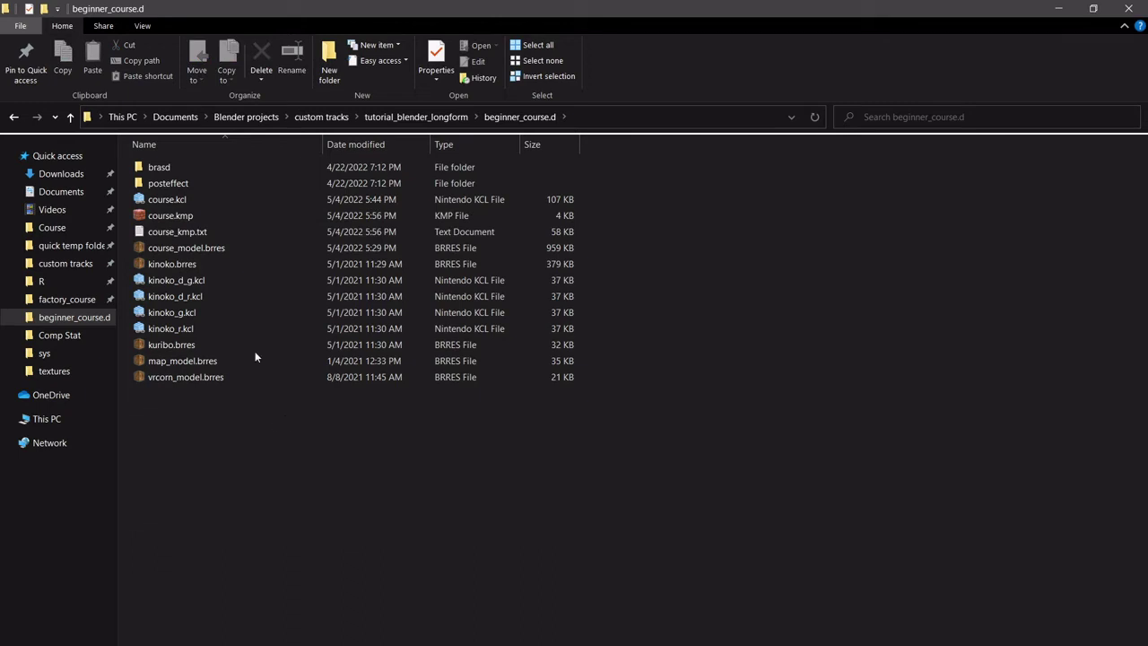
pyautogui.click(184, 215)
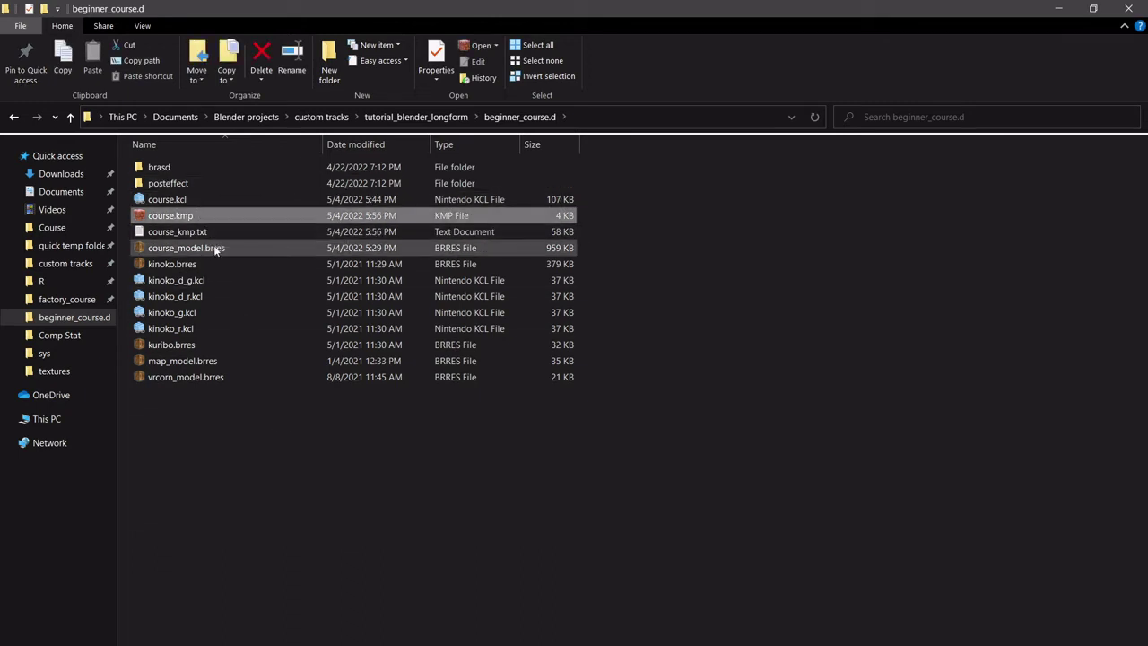
pyautogui.click(213, 248)
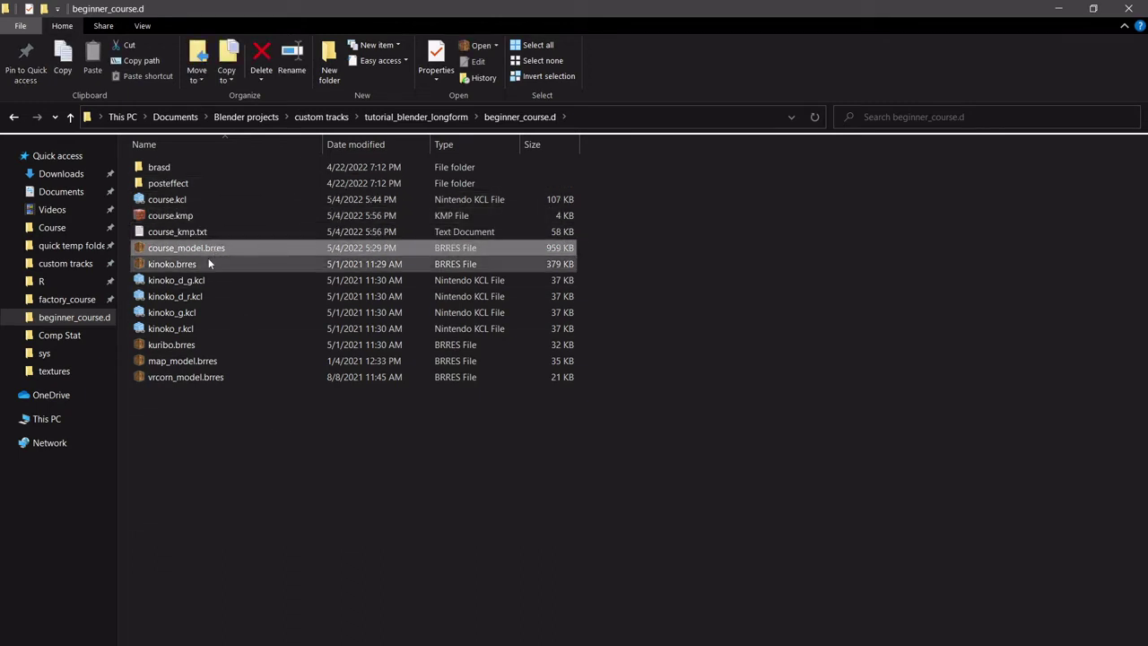
pyautogui.click(208, 260)
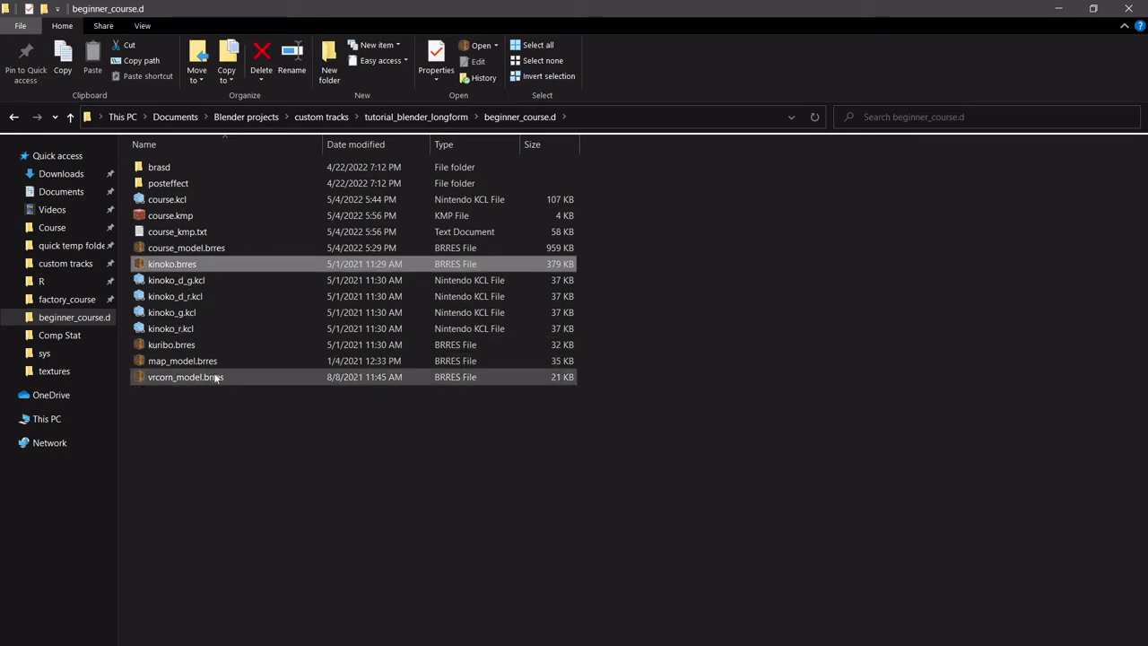
pyautogui.click(208, 199)
pyautogui.keyDown('ctrl'); pyautogui.click(208, 215); pyautogui.keyUp('ctrl')
pyautogui.keyDown('ctrl'); pyautogui.click(170, 216); pyautogui.keyUp('ctrl')
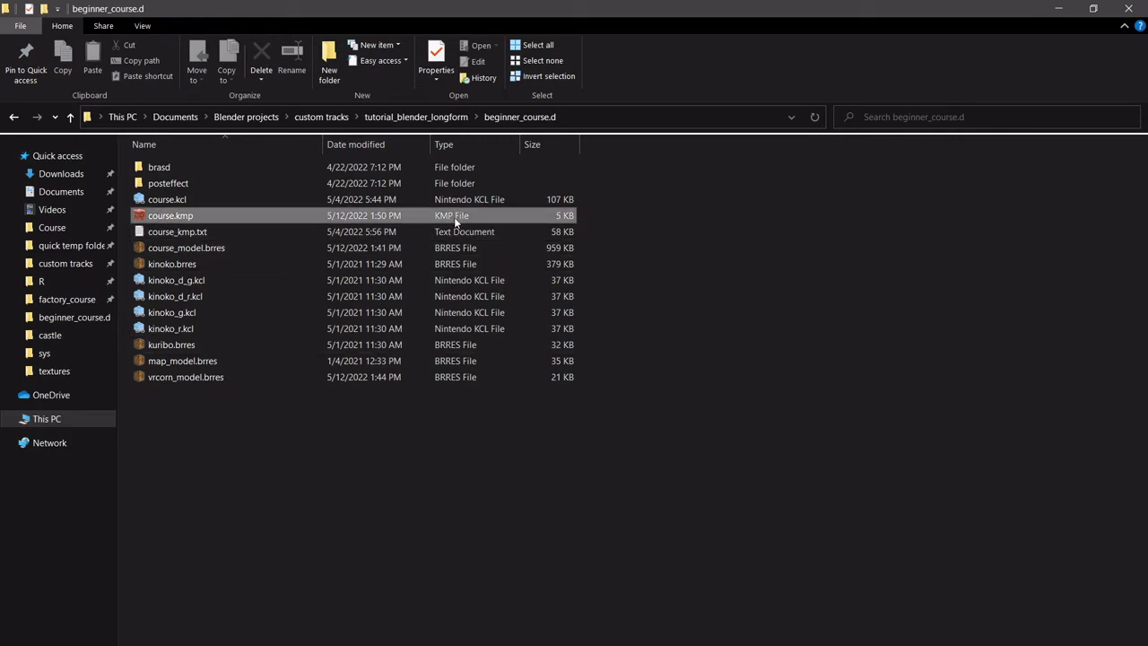
pyautogui.click(334, 199)
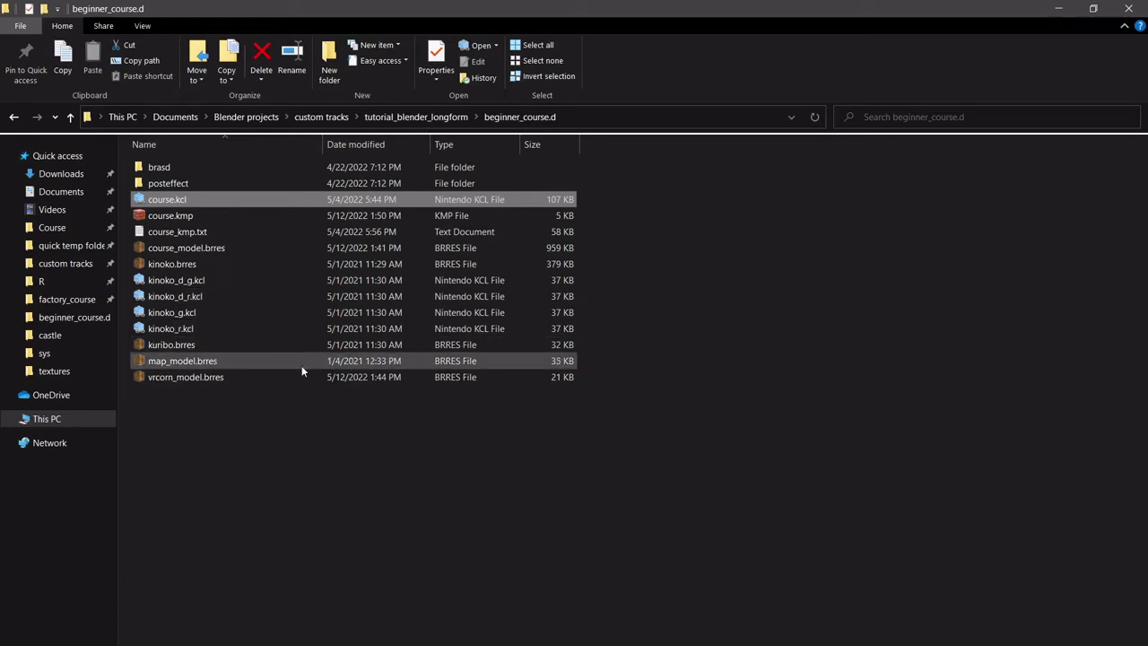
# Open course_model.brres in BrawlCrate, expand the course model's Materials and show the diff road material's properties in an enlarged window.
pyautogui.click(365, 246)
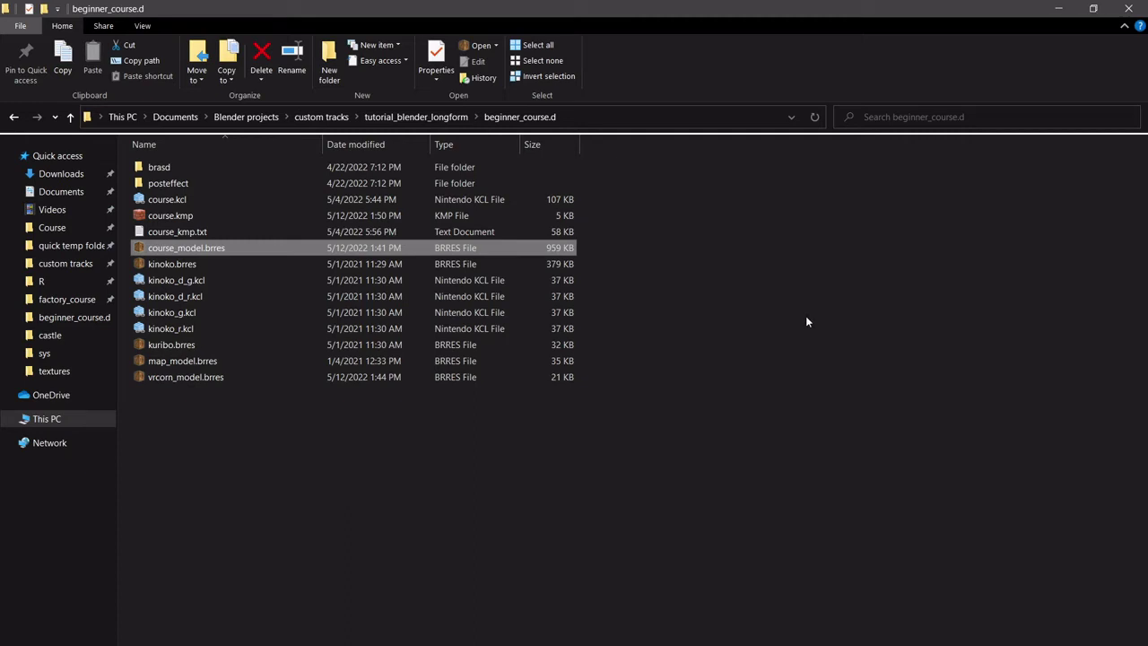
pyautogui.doubleClick(484, 251)
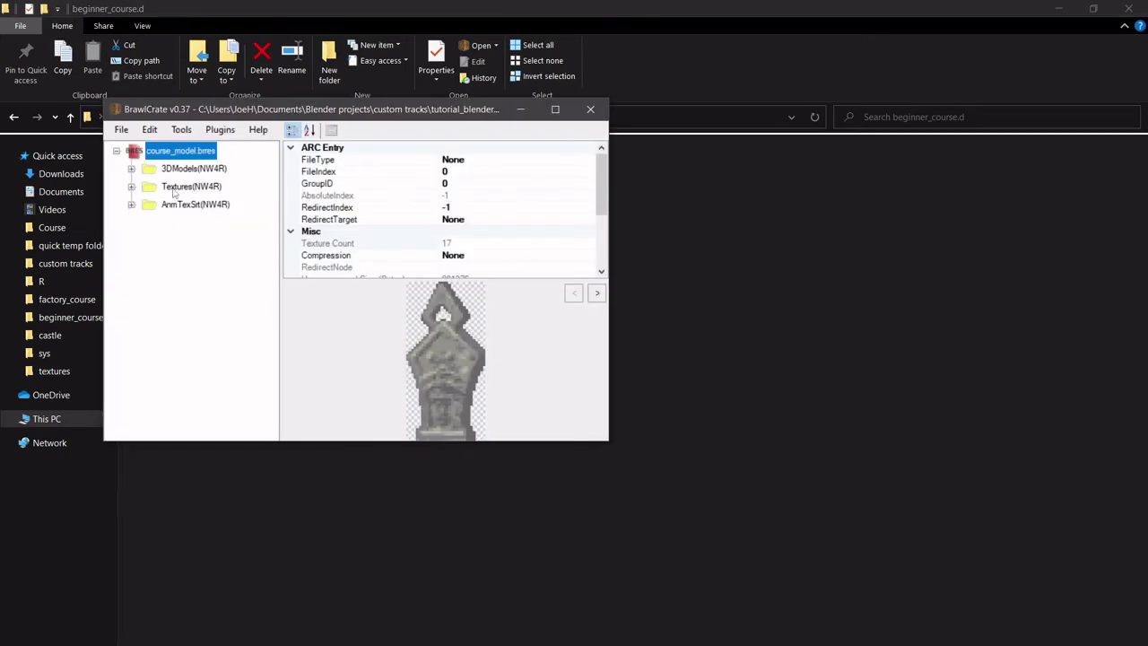
pyautogui.click(130, 169)
pyautogui.click(146, 186)
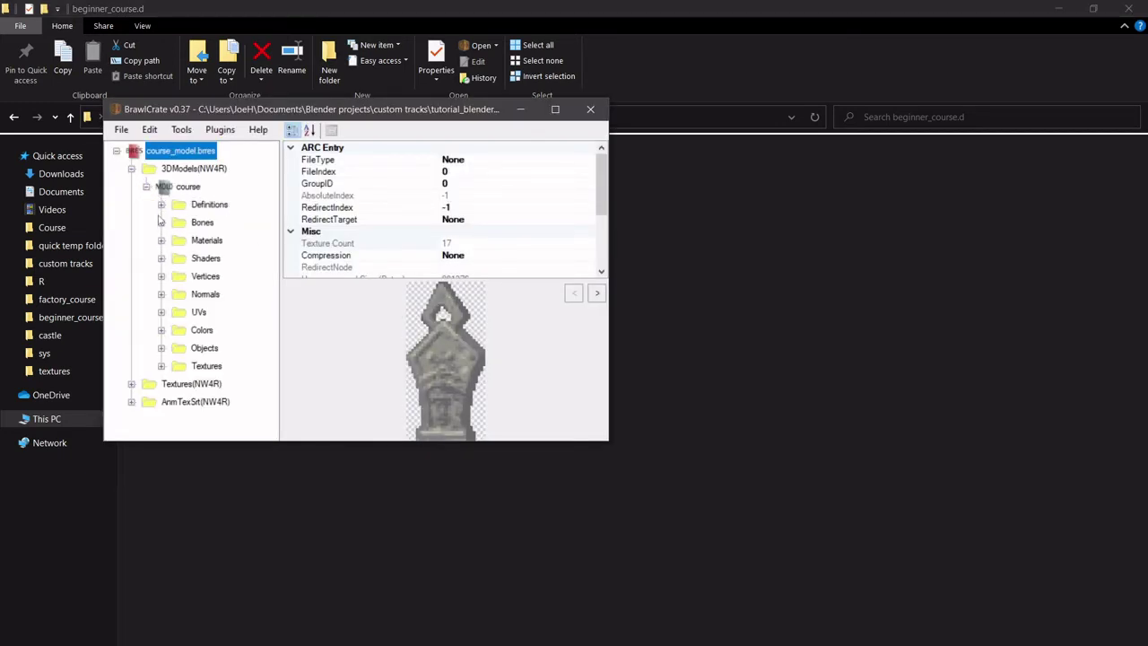
pyautogui.click(161, 240)
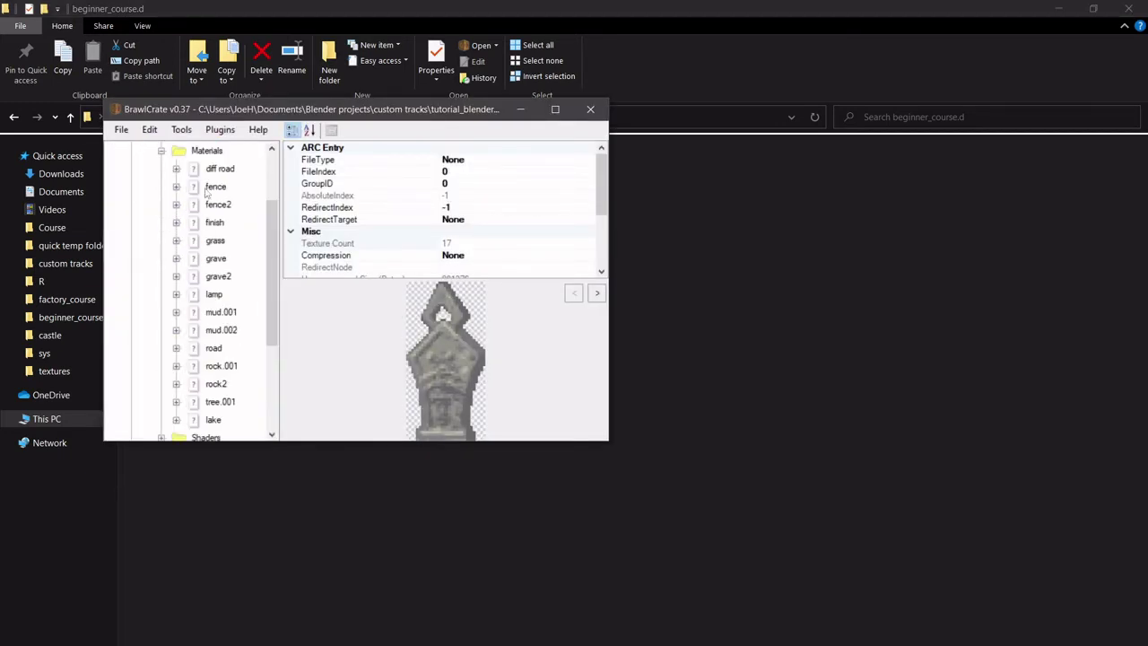
pyautogui.click(224, 170)
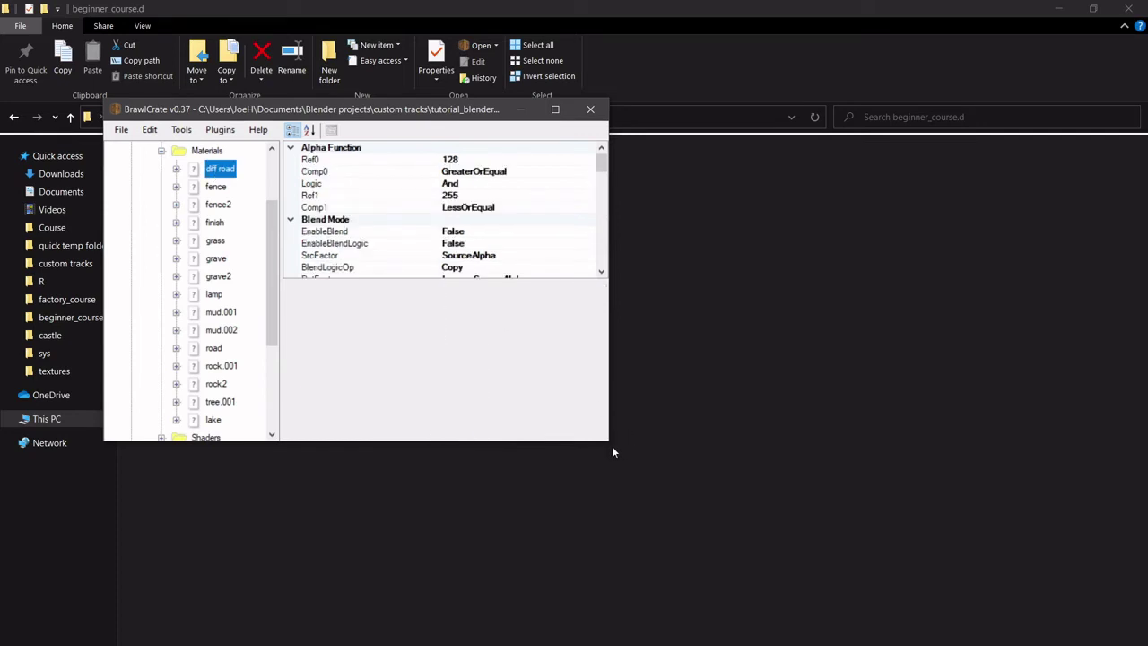
pyautogui.moveTo(611, 446); pyautogui.dragTo(964, 625)
pyautogui.scroll(-7, 783, 266)
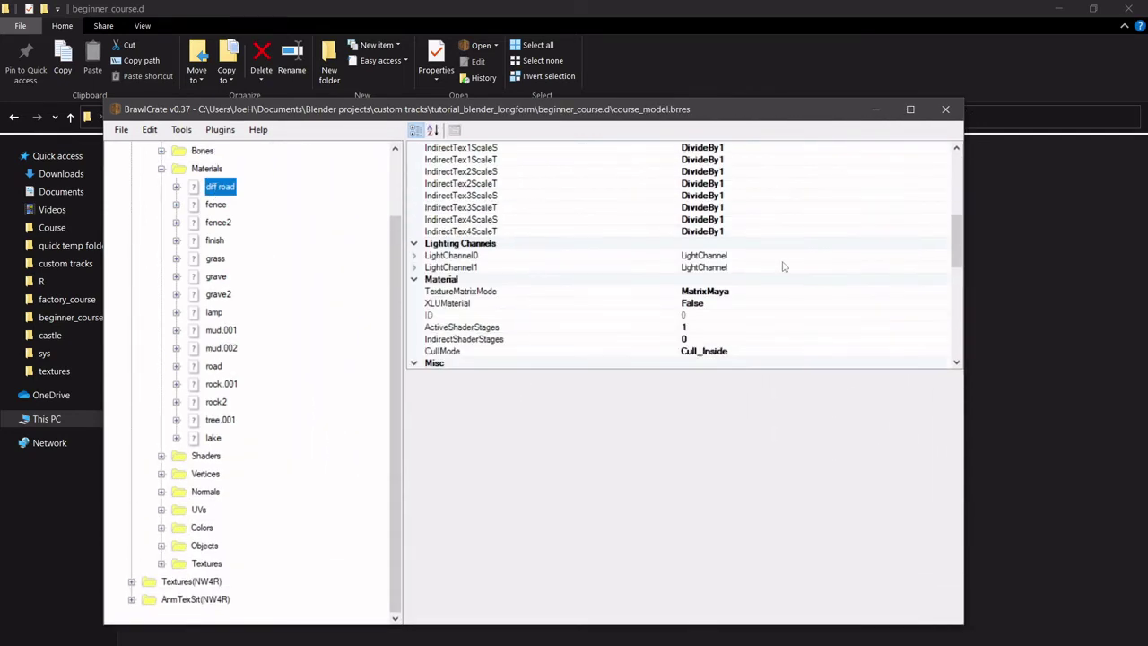
# Set the fence material's CullMode to Cull_None.
pyautogui.click(215, 209)
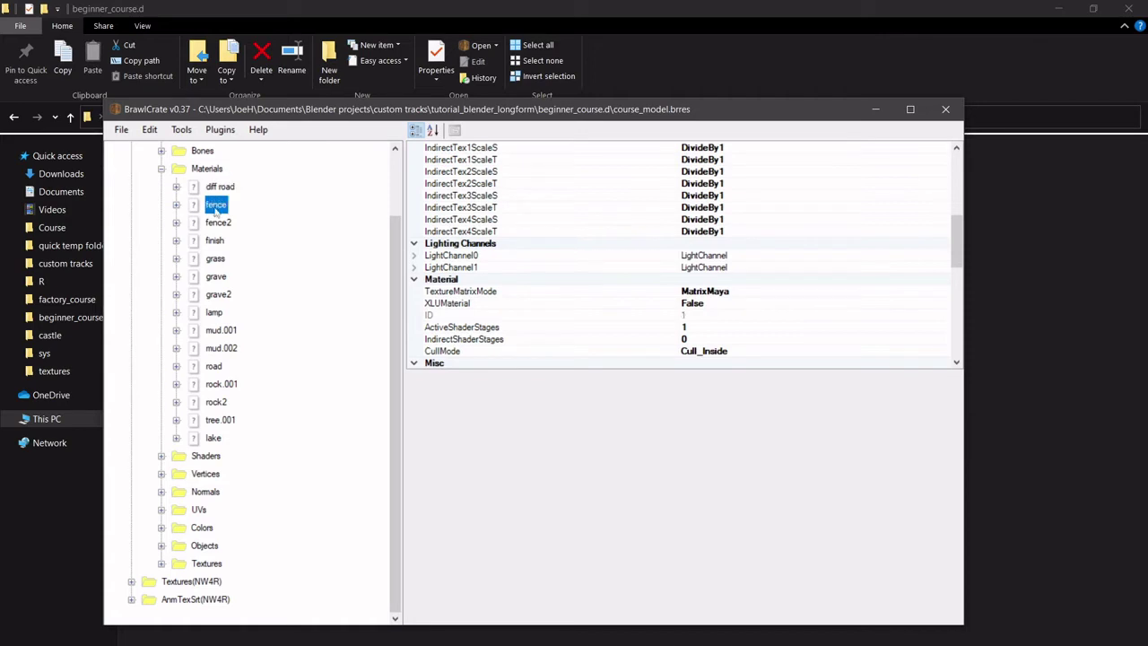
pyautogui.scroll(-3, 763, 364)
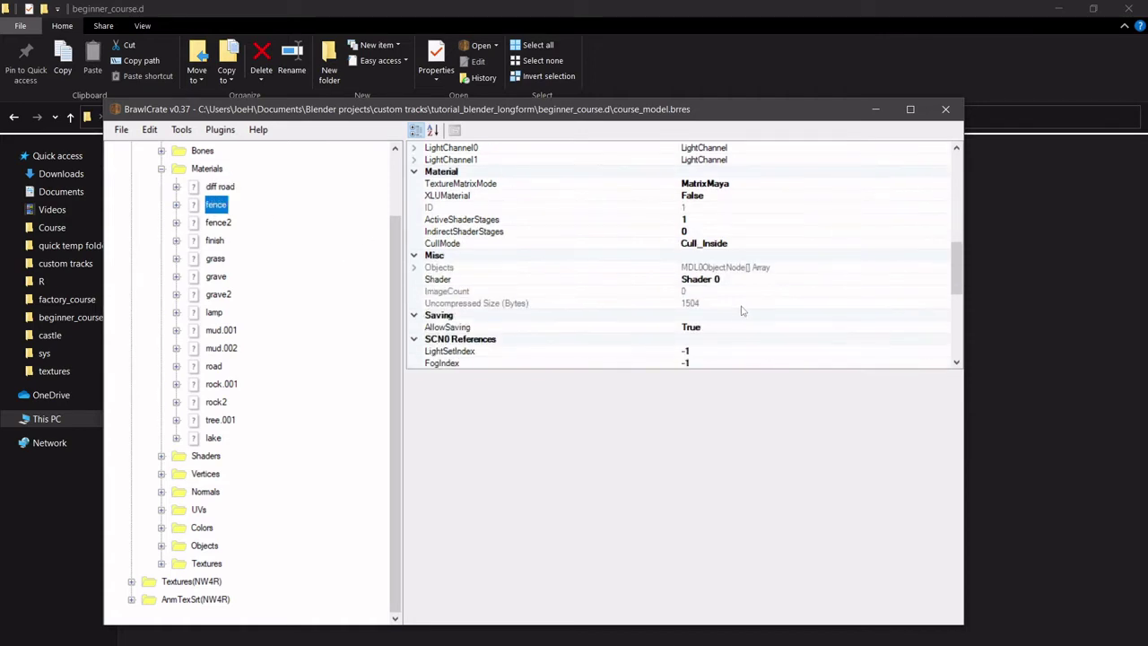
pyautogui.doubleClick(714, 244)
pyautogui.doubleClick(714, 243)
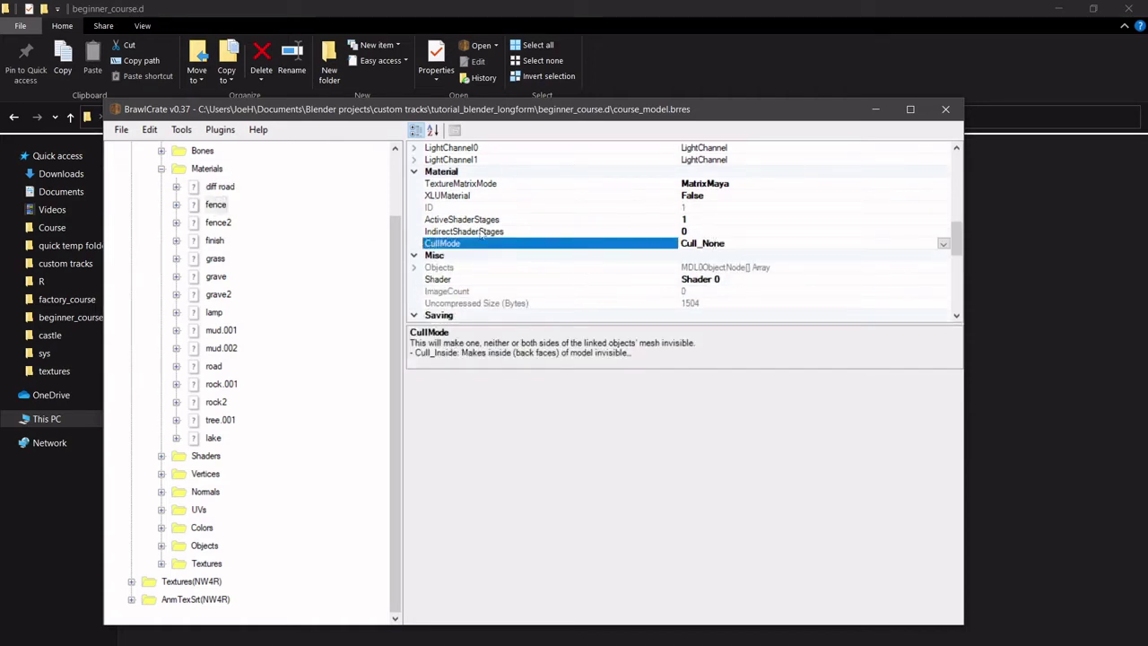
# Set the fence2 material's CullMode to Cull_None.
pyautogui.click(224, 223)
pyautogui.click(704, 244)
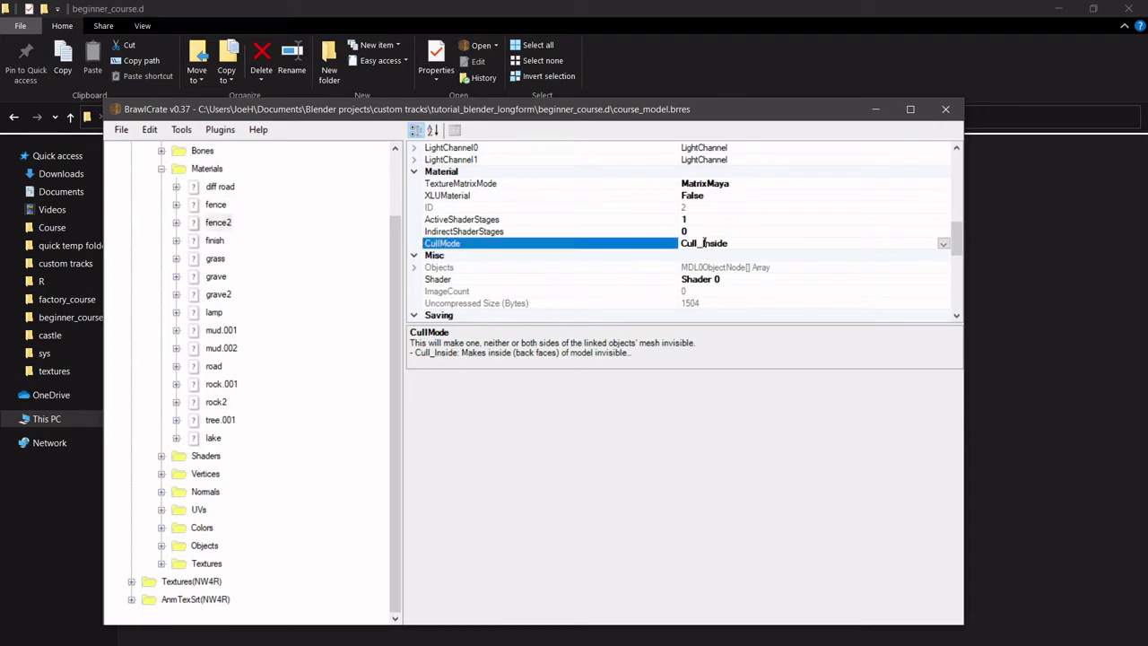
pyautogui.doubleClick(704, 243)
pyautogui.doubleClick(703, 242)
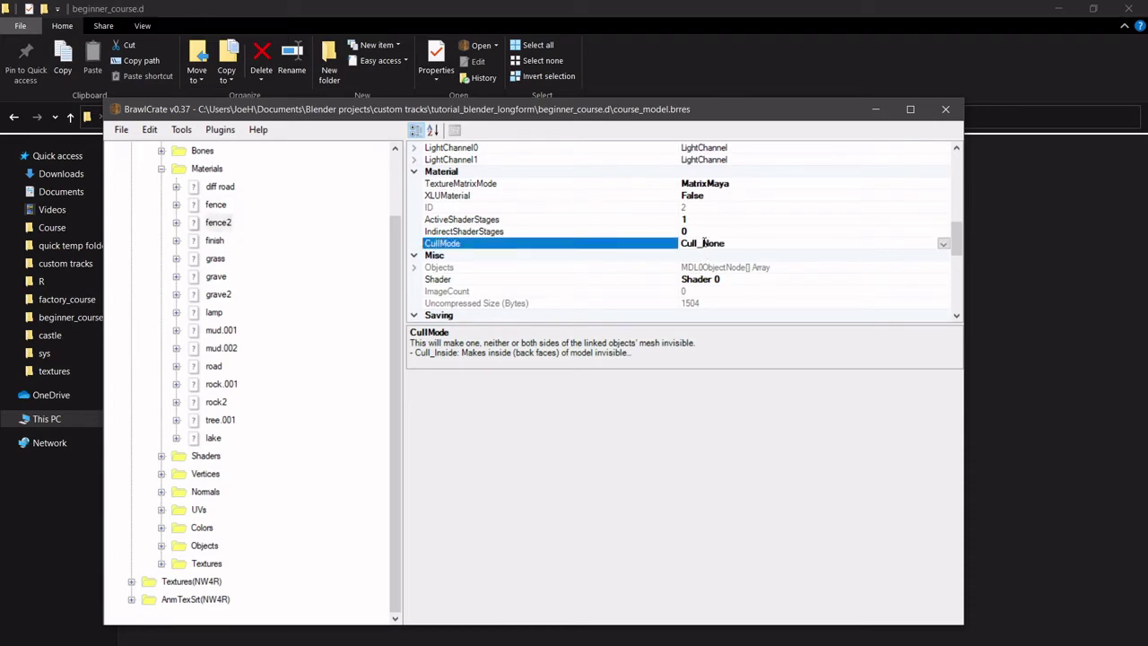
# Set the grave material's CullMode to Cull_None.
pyautogui.click(222, 242)
pyautogui.click(256, 258)
pyautogui.click(263, 276)
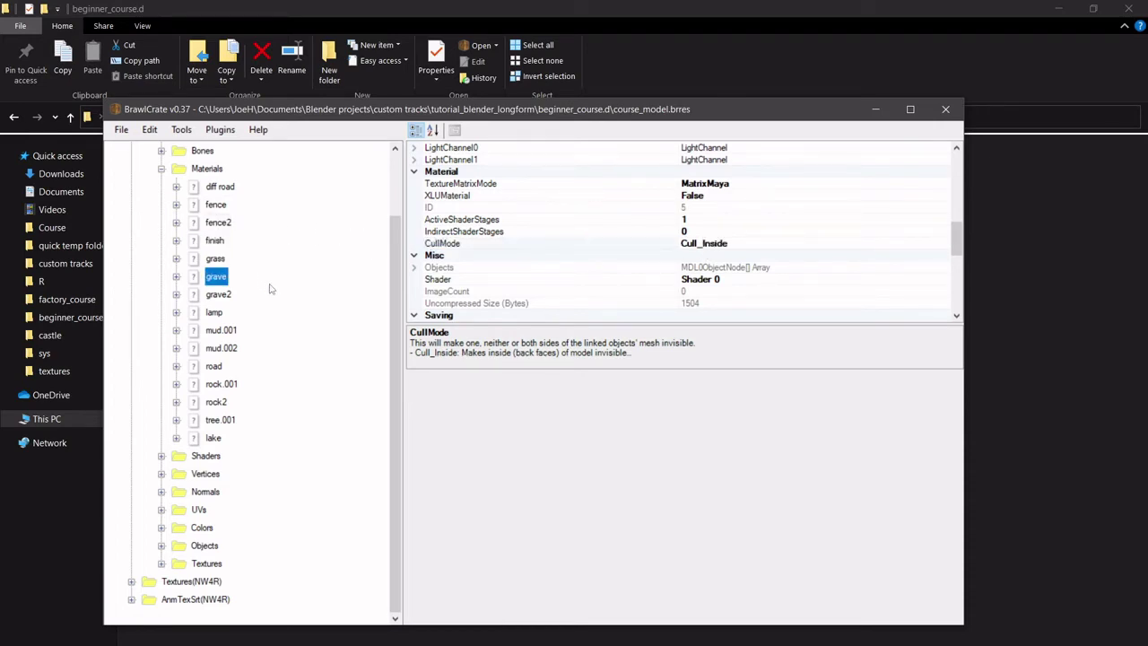
pyautogui.click(704, 244)
pyautogui.doubleClick(703, 243)
pyautogui.doubleClick(704, 243)
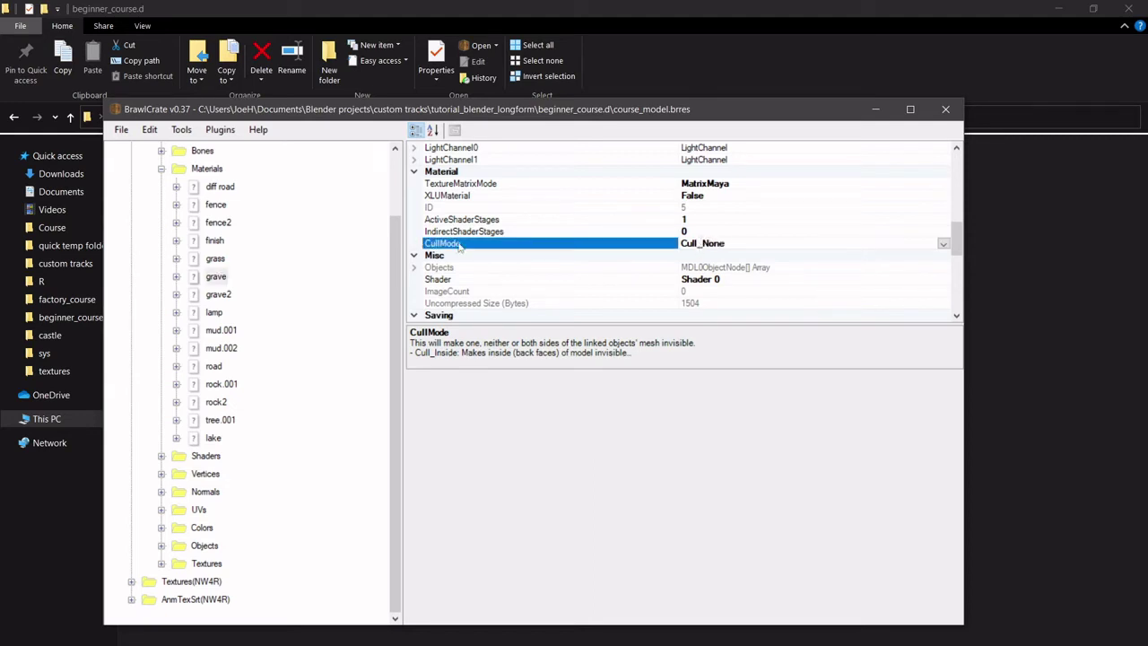
# Set the grave2 material's CullMode to Cull_None.
pyautogui.click(242, 293)
pyautogui.click(704, 244)
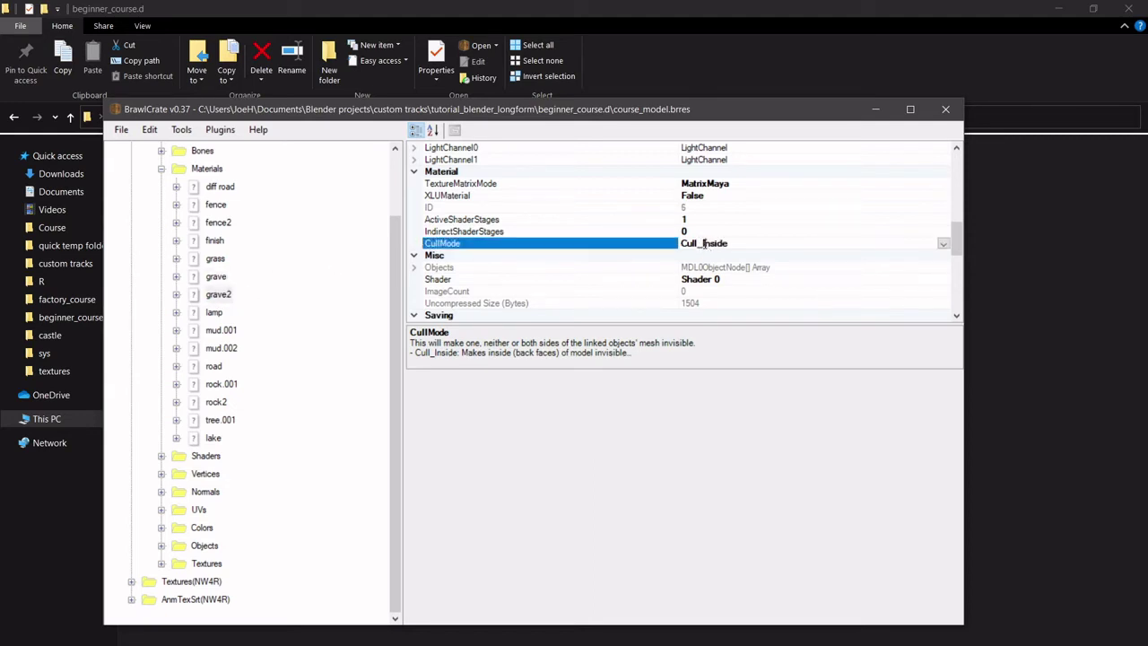
pyautogui.doubleClick(704, 243)
pyautogui.doubleClick(704, 243)
# Set the lamp material's CullMode to Cull_None.
pyautogui.click(214, 314)
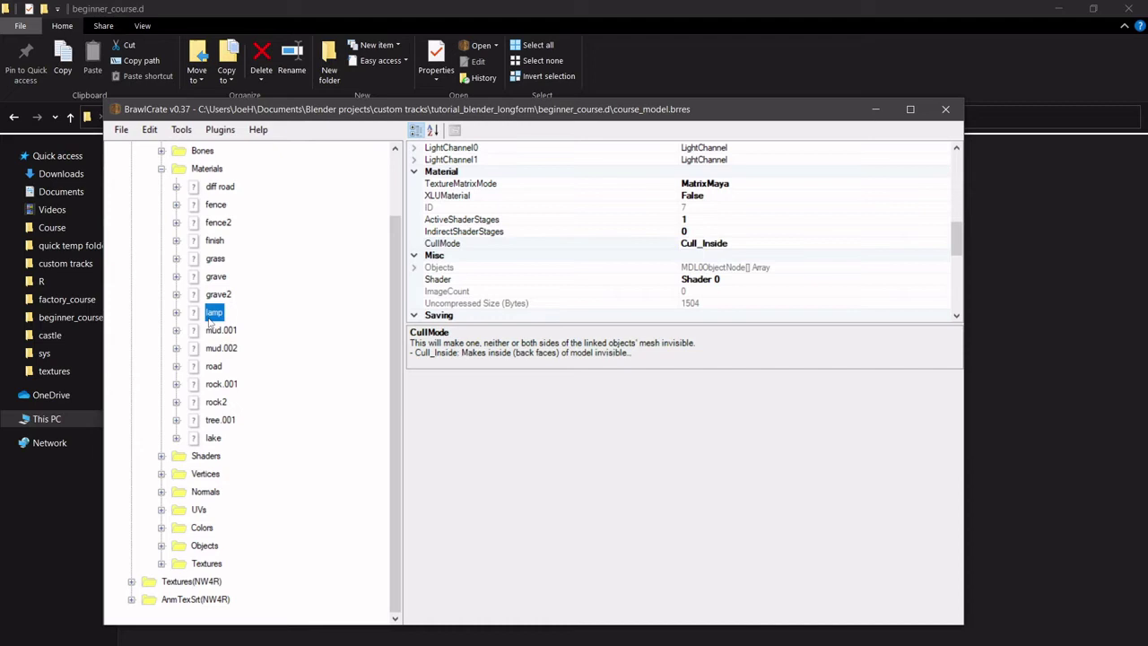
pyautogui.click(722, 244)
pyautogui.doubleClick(722, 244)
pyautogui.doubleClick(722, 244)
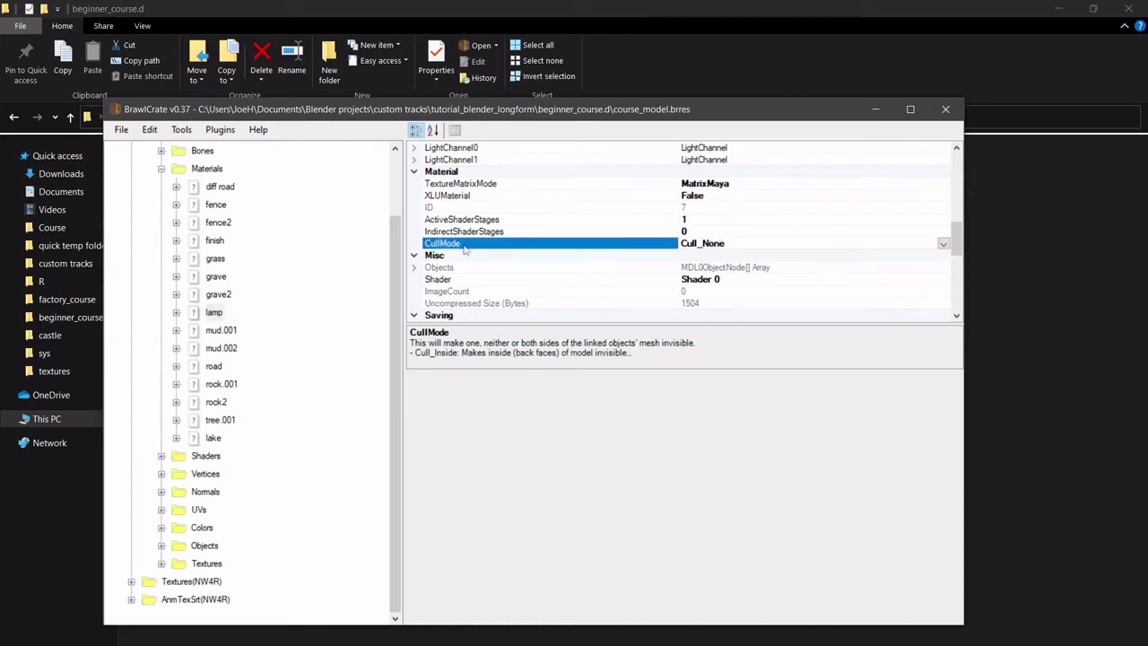
# Set the tree.001 material's CullMode to Cull_None.
pyautogui.click(220, 421)
pyautogui.click(696, 243)
pyautogui.doubleClick(704, 244)
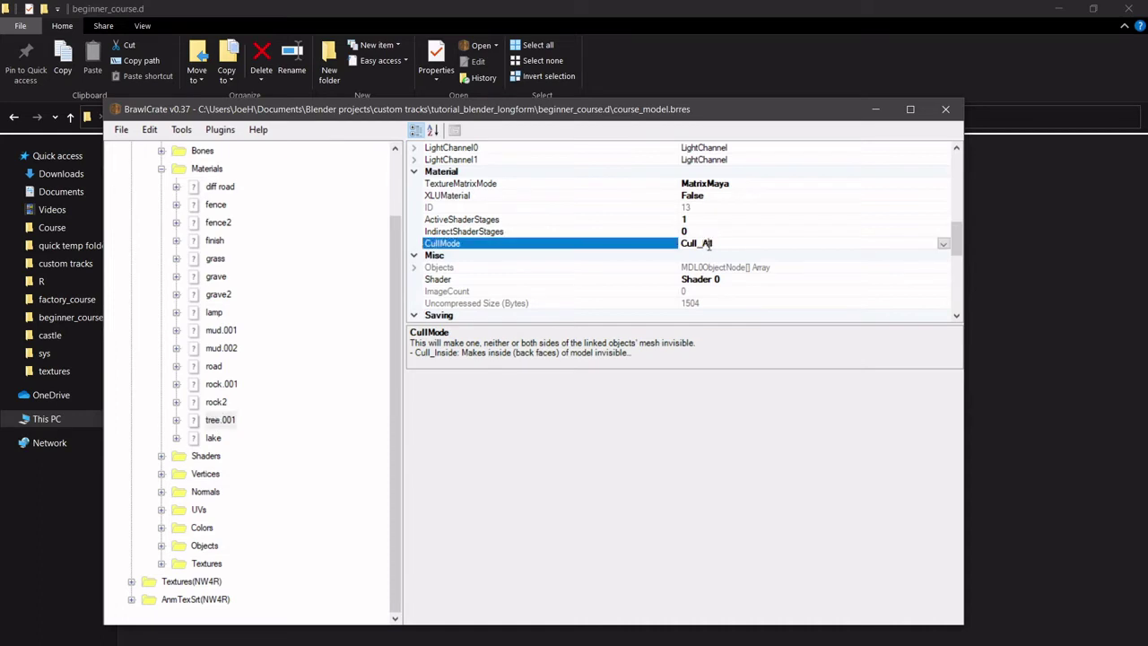
pyautogui.doubleClick(708, 245)
# Save course_model.brres and close it.
pyautogui.click(121, 129)
pyautogui.click(144, 197)
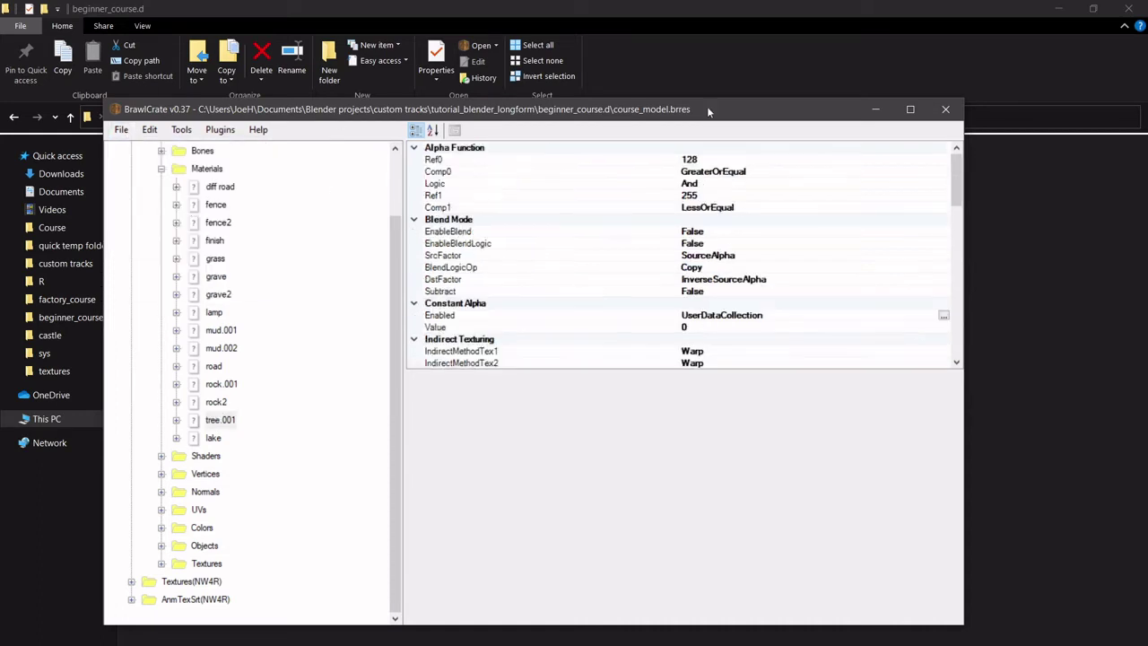
pyautogui.click(945, 109)
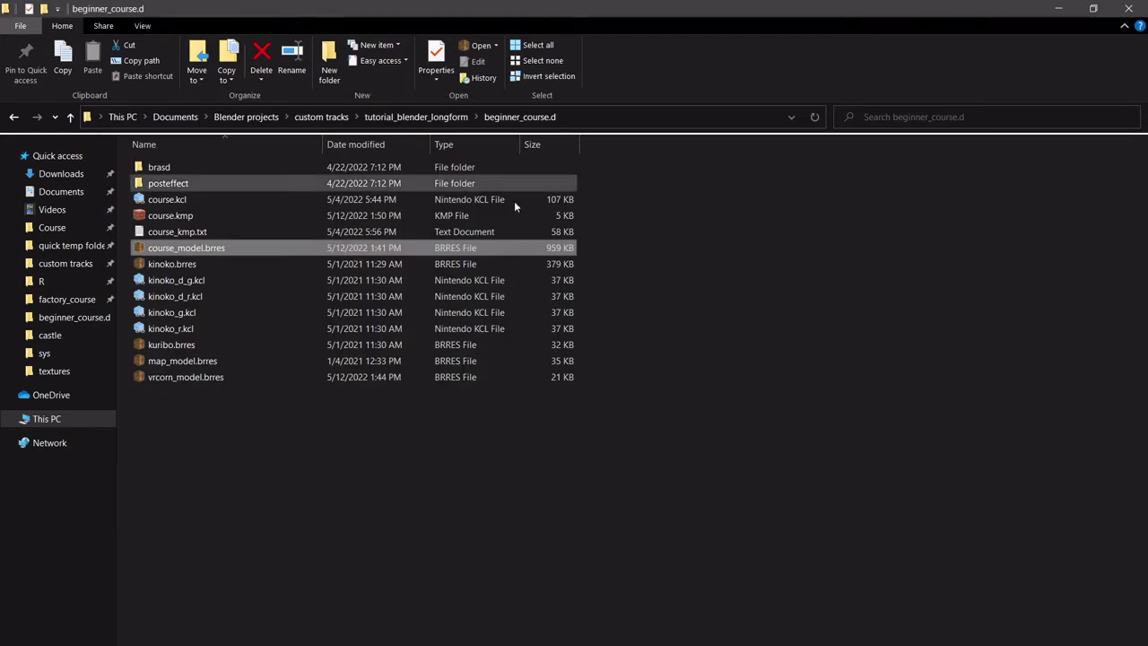
# Open kinoko.brres from the beginner_course.d folder and show the properties of the kinoko_d_g model's bone.
pyautogui.doubleClick(288, 266)
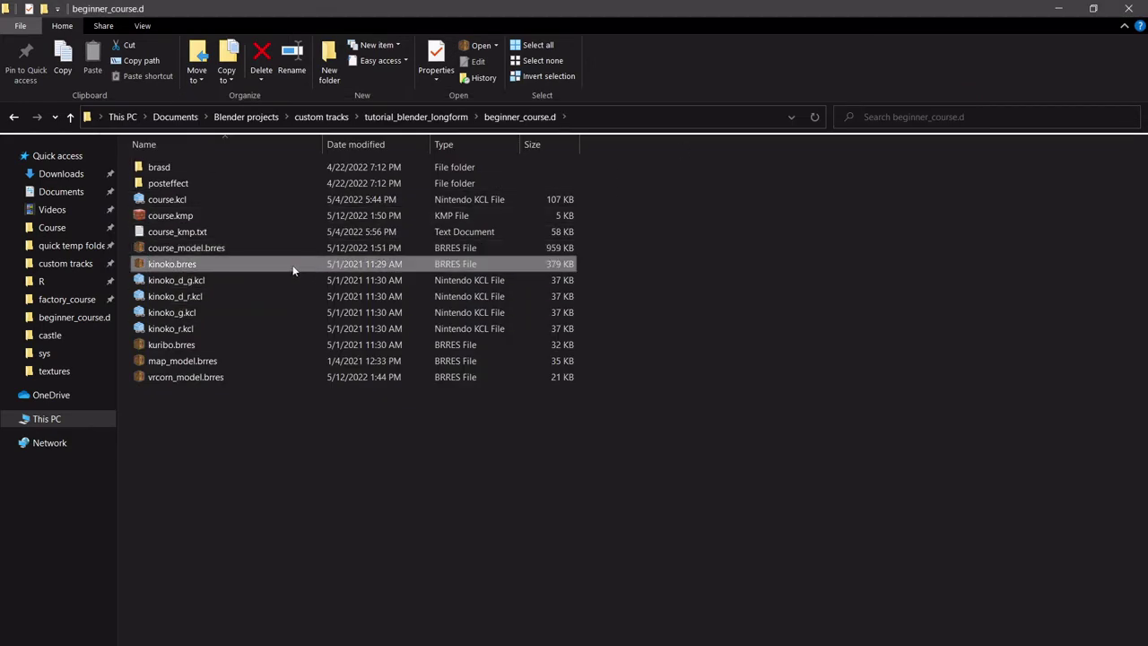
pyautogui.click(170, 207)
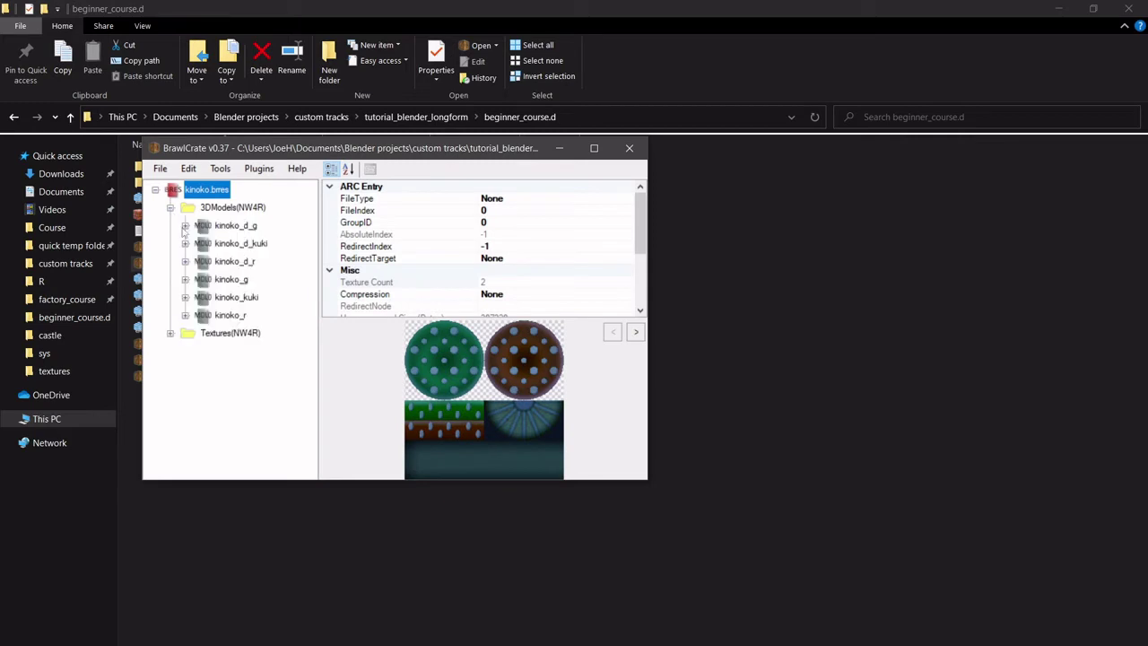
pyautogui.click(185, 225)
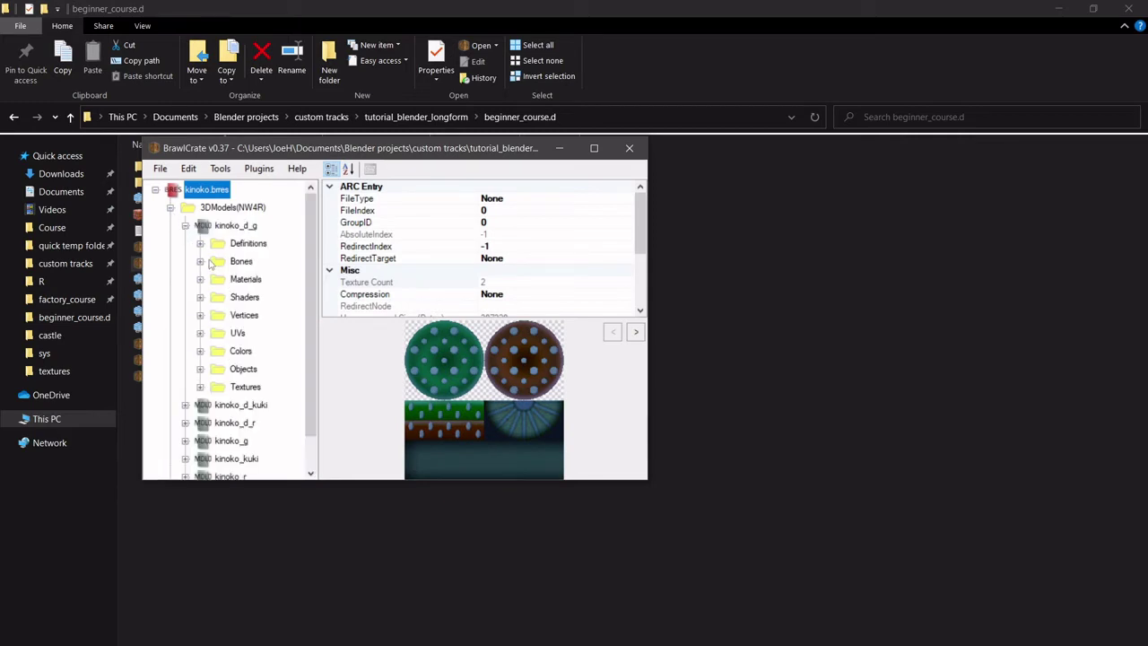
pyautogui.click(230, 261)
pyautogui.click(200, 261)
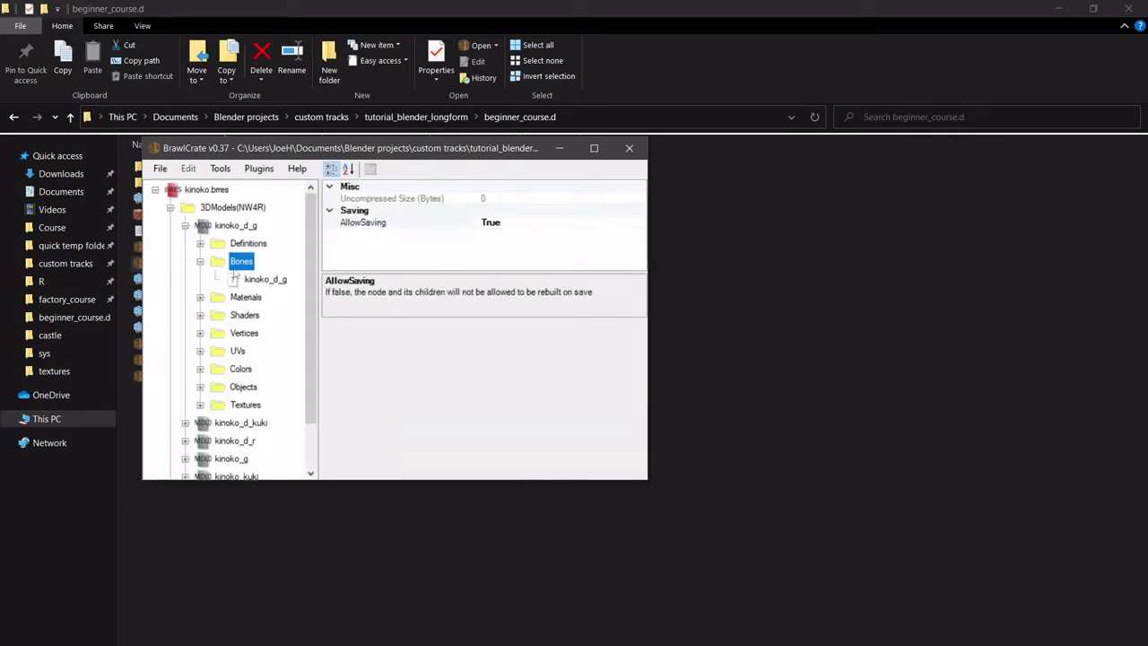
pyautogui.click(256, 279)
pyautogui.scroll(-3, 555, 233)
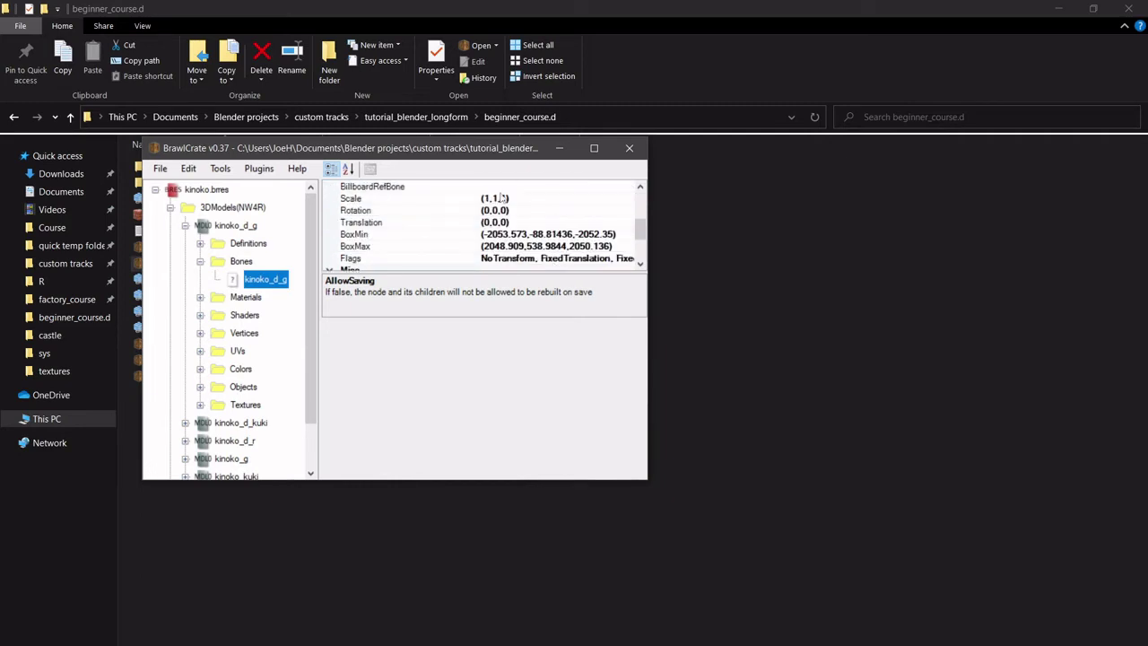
pyautogui.scroll(-1, 207, 409)
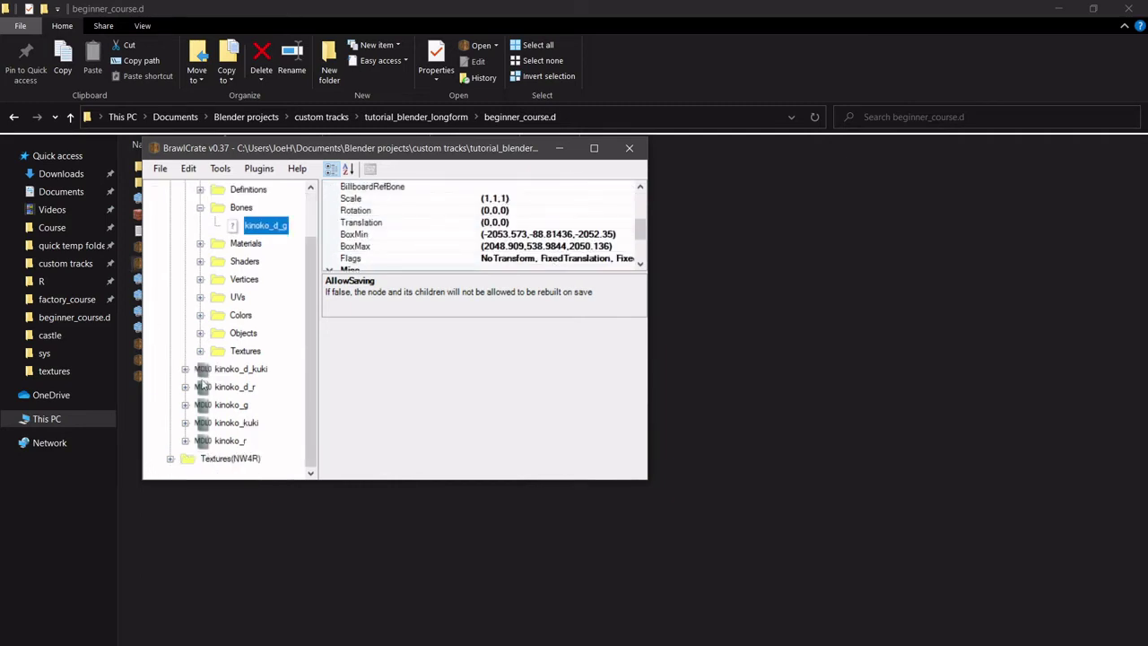
# Check which textures the kinoko_d_g and kinoko_d_kuki models reference.
pyautogui.click(185, 369)
pyautogui.scroll(-2, 198, 396)
pyautogui.scroll(2, 191, 331)
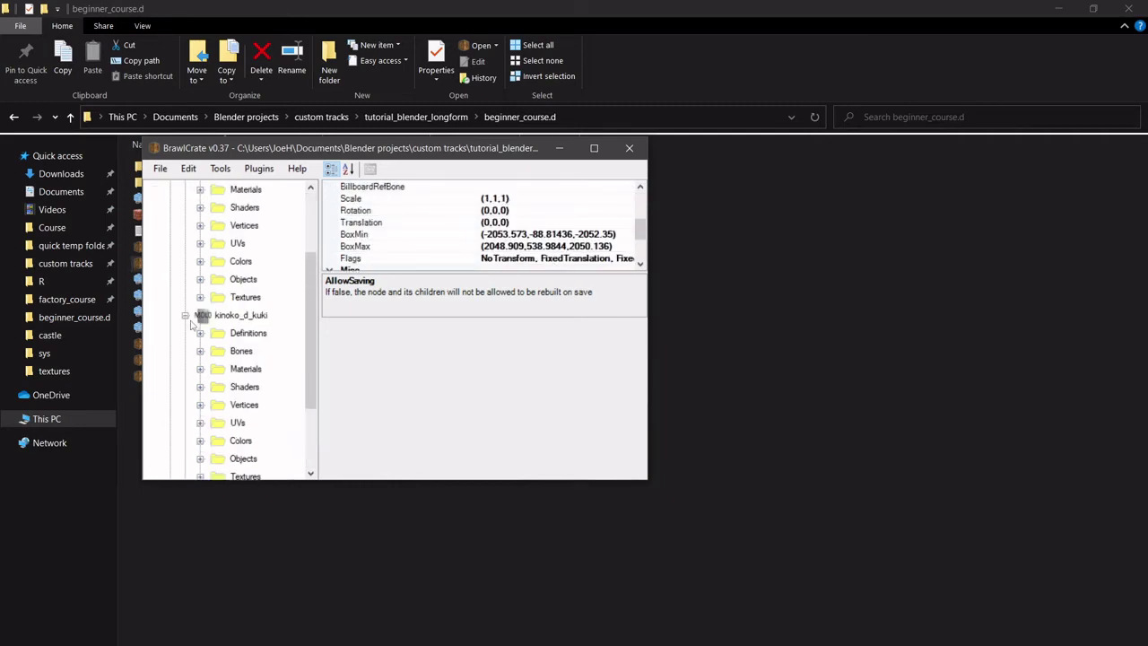
pyautogui.click(185, 315)
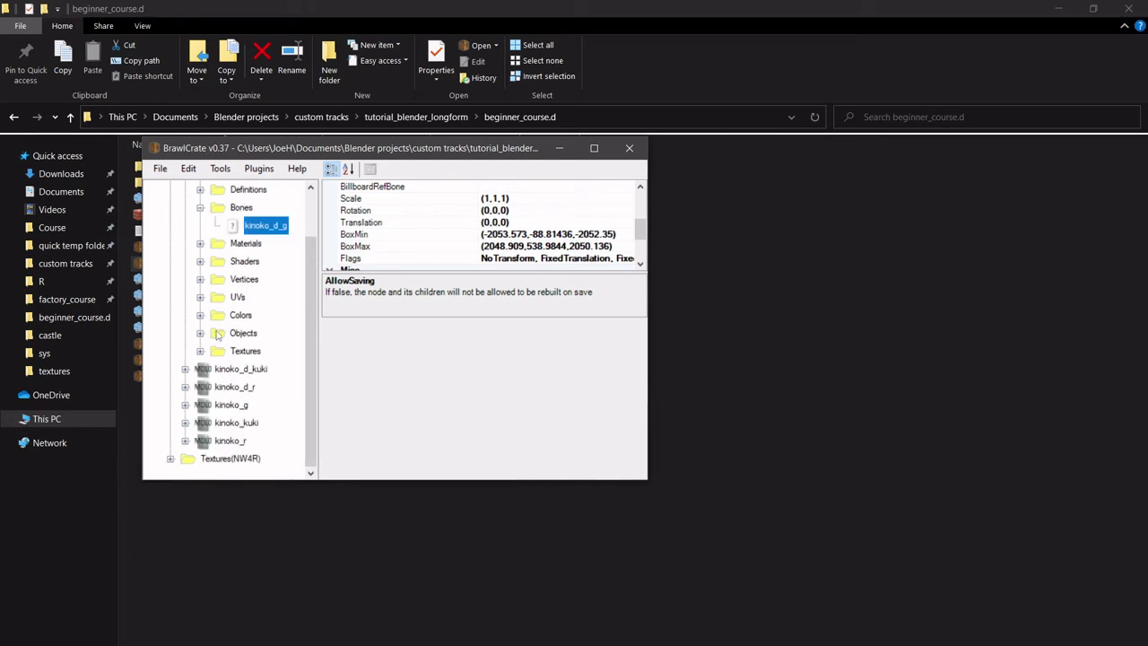
pyautogui.click(200, 351)
pyautogui.click(250, 371)
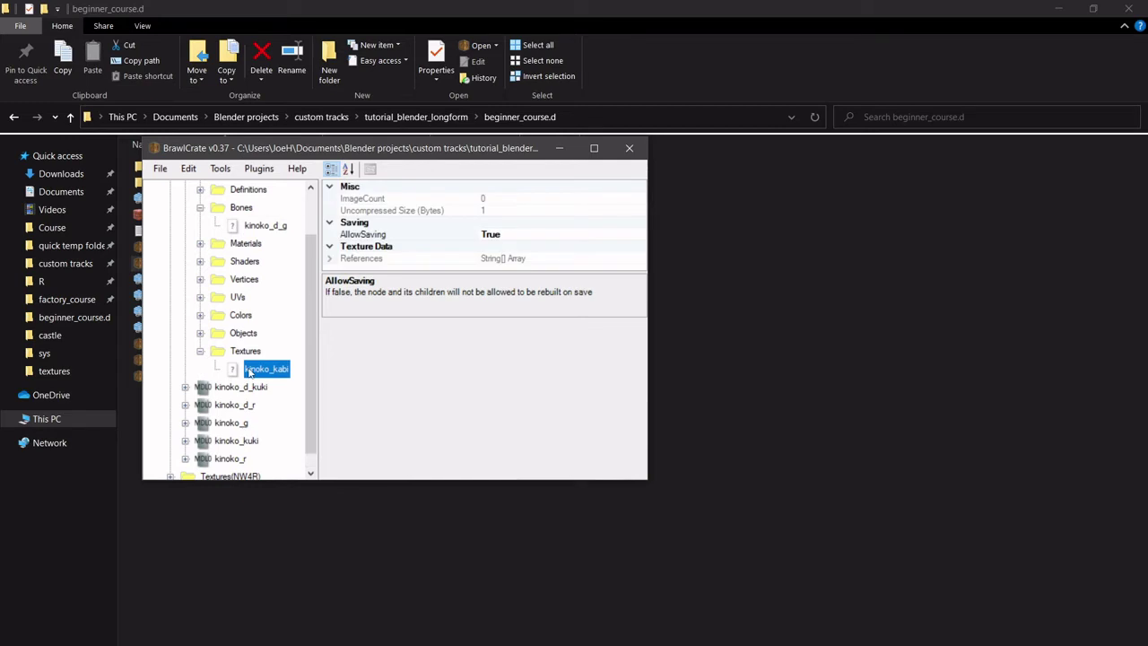
pyautogui.scroll(-1, 215, 395)
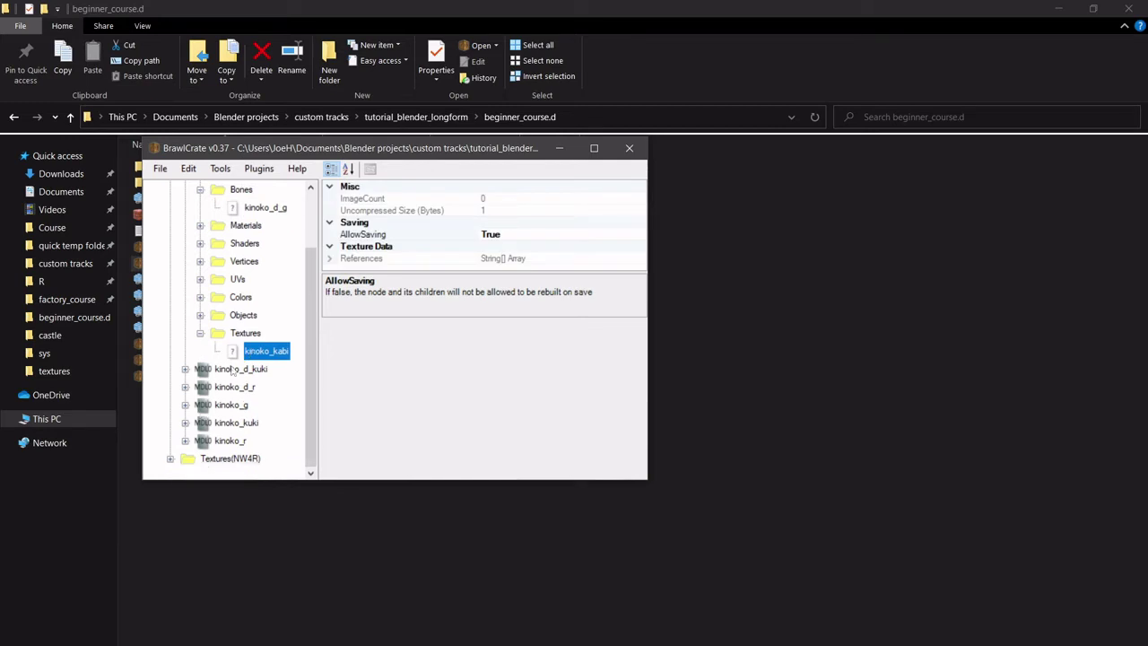
pyautogui.click(184, 368)
pyautogui.click(200, 369)
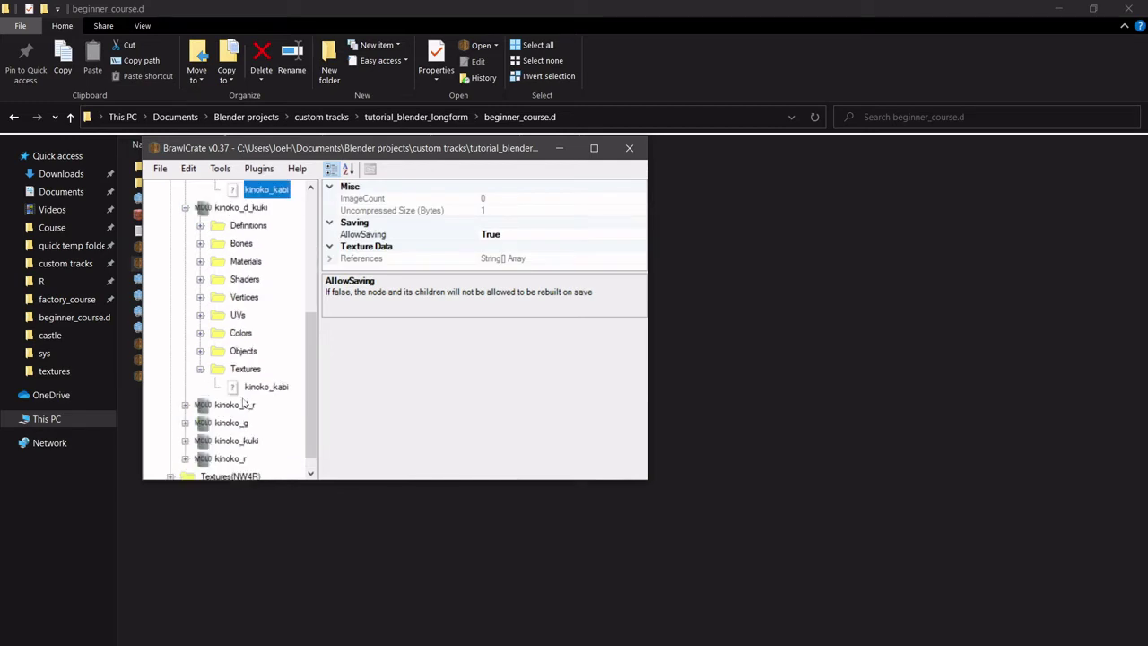
pyautogui.click(244, 389)
pyautogui.scroll(-1, 193, 421)
# Expand the Textures(NW4R) folder and check which texture the kinoko_r model references.
pyautogui.click(169, 458)
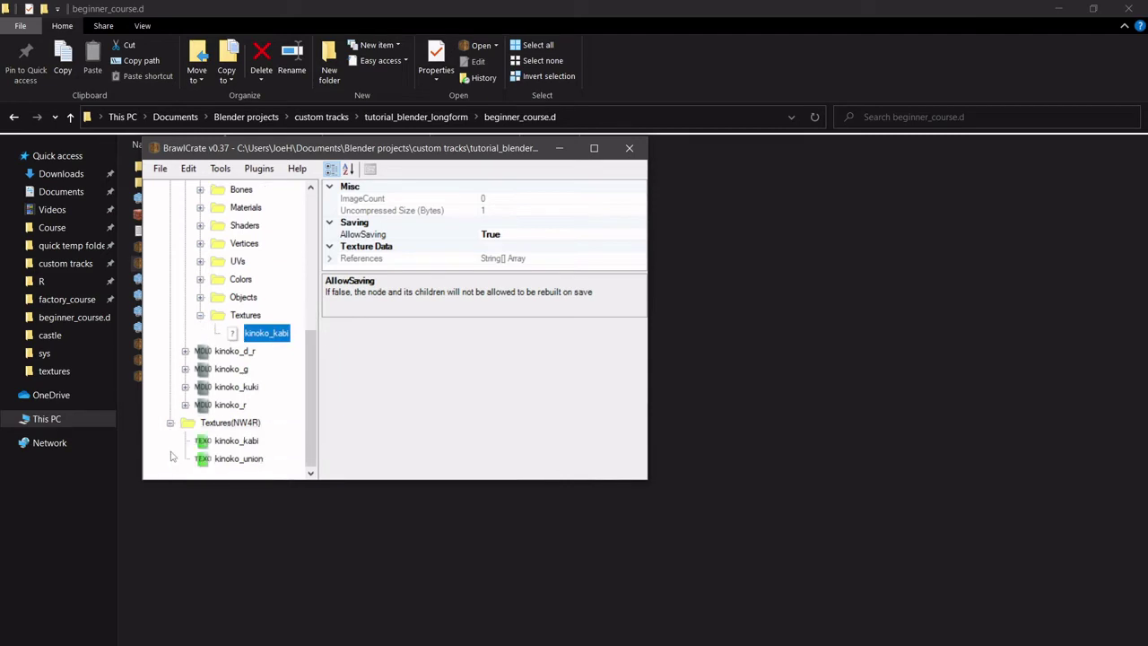
pyautogui.click(184, 404)
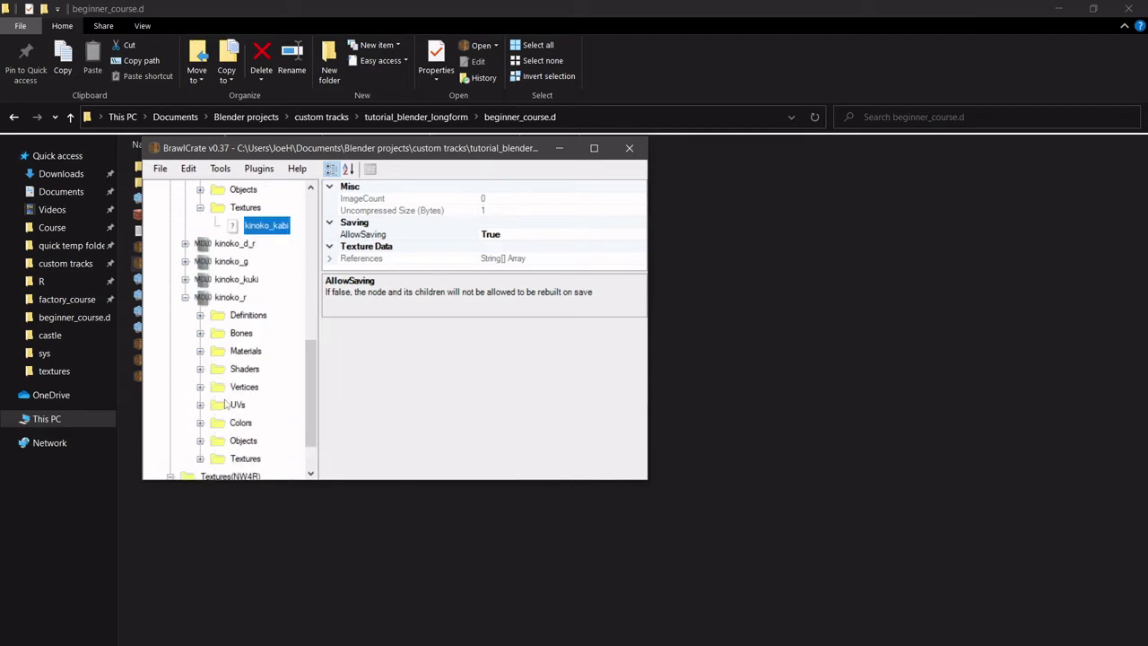
pyautogui.click(201, 469)
pyautogui.click(201, 456)
pyautogui.click(237, 442)
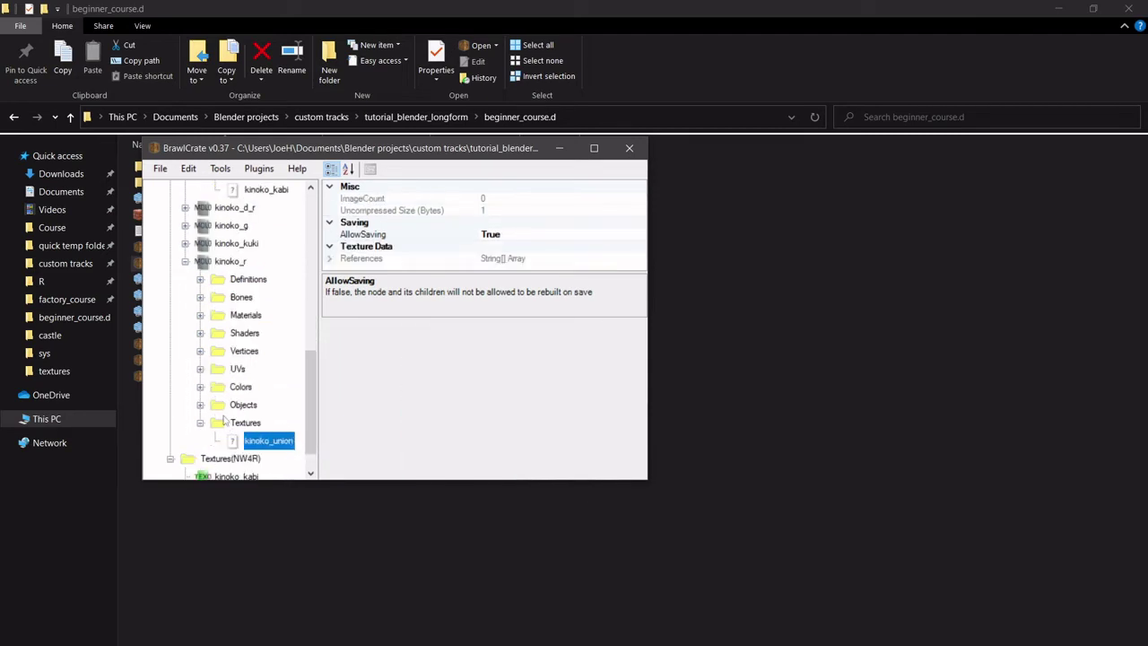
pyautogui.click(185, 261)
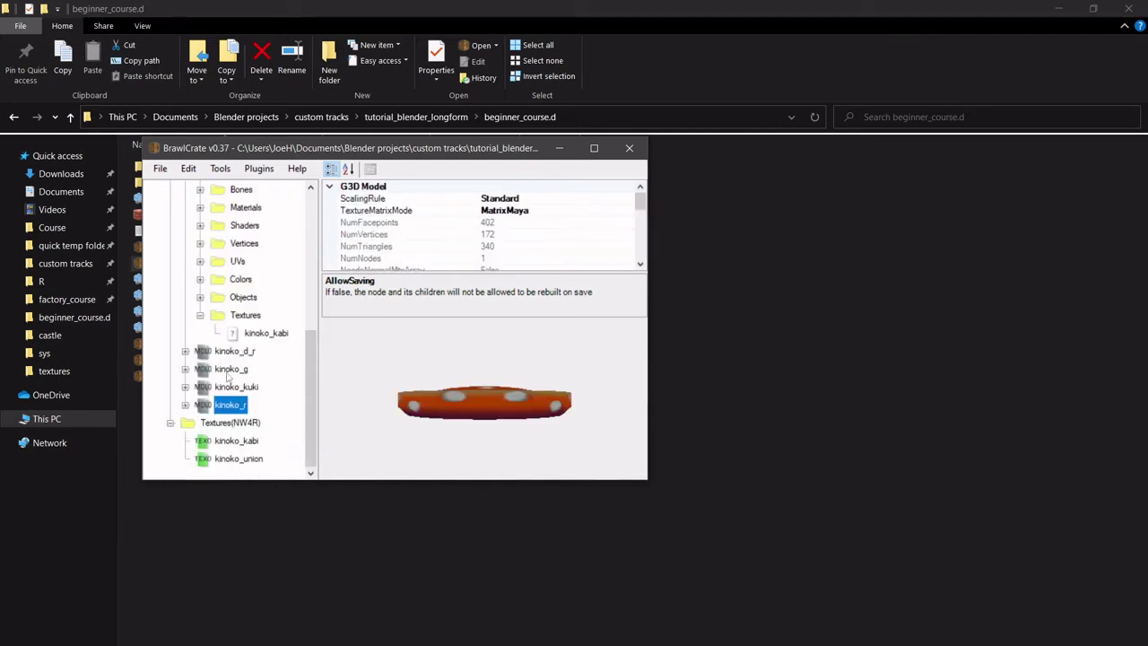
# Compare the previews of the kinoko_kabi and kinoko_union textures in Textures(NW4R).
pyautogui.click(239, 458)
pyautogui.click(236, 440)
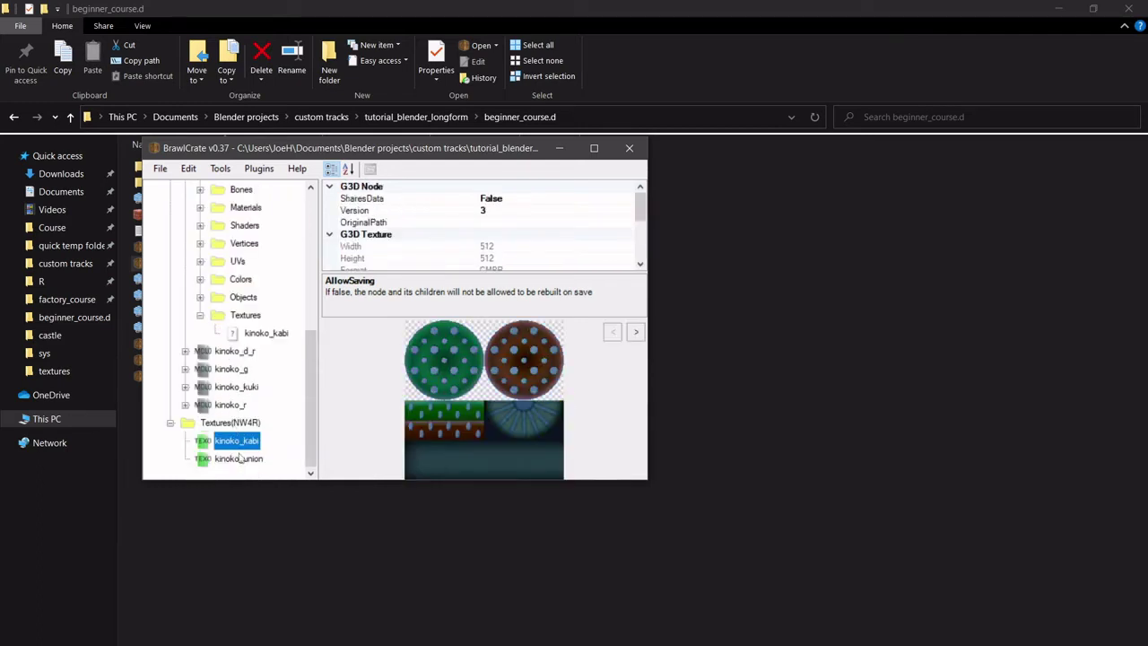
pyautogui.click(238, 458)
pyautogui.click(236, 440)
pyautogui.click(242, 458)
pyautogui.click(238, 441)
pyautogui.click(238, 458)
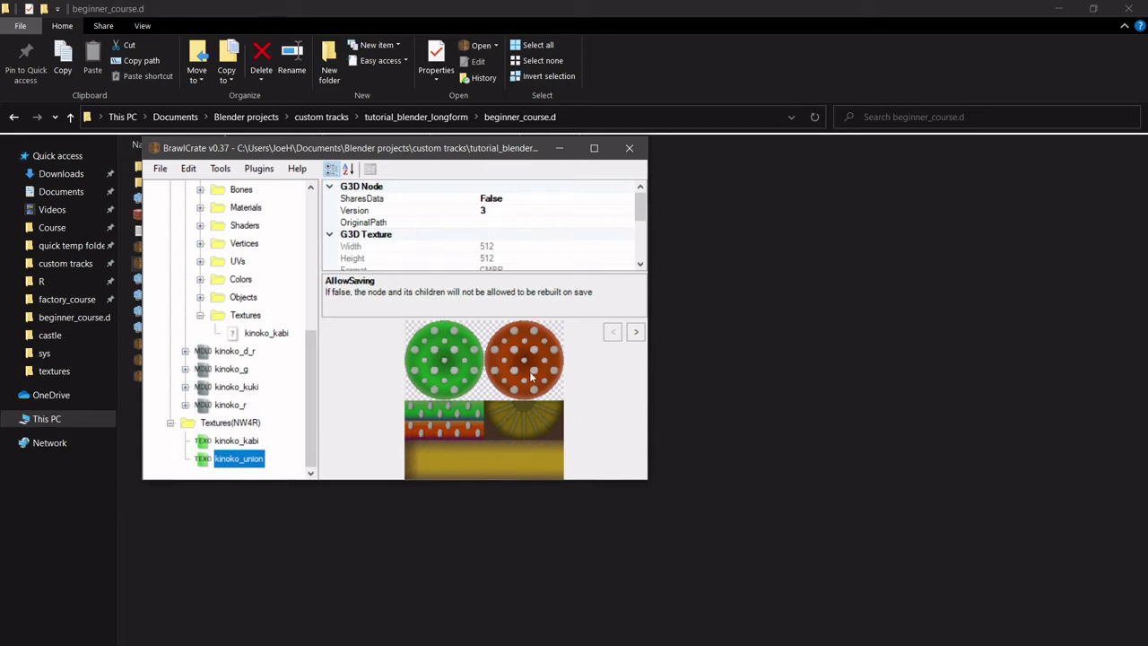
# Export the kinoko_union texture as kinoko_union.png into the project's textures folder.
pyautogui.rightClick(230, 461)
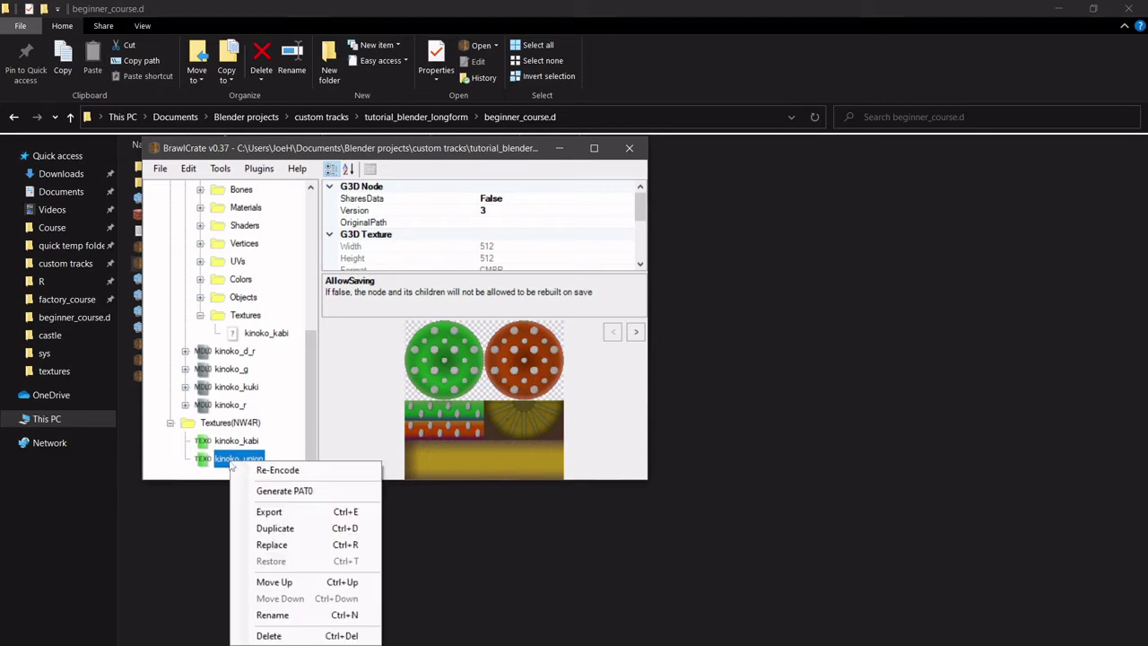
pyautogui.click(271, 511)
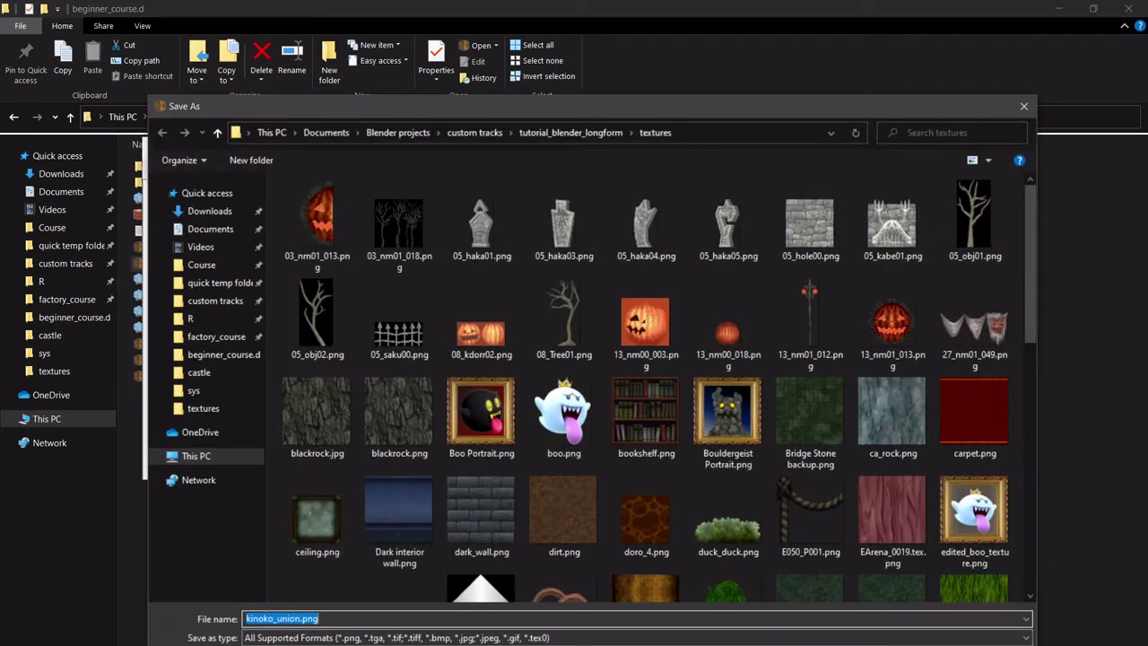
pyautogui.press('Return')
# Export the kinoko_kabi texture as kinoko_kabi.png into the project's textures folder and close kinoko.brres.
pyautogui.click(235, 442)
pyautogui.rightClick(237, 442)
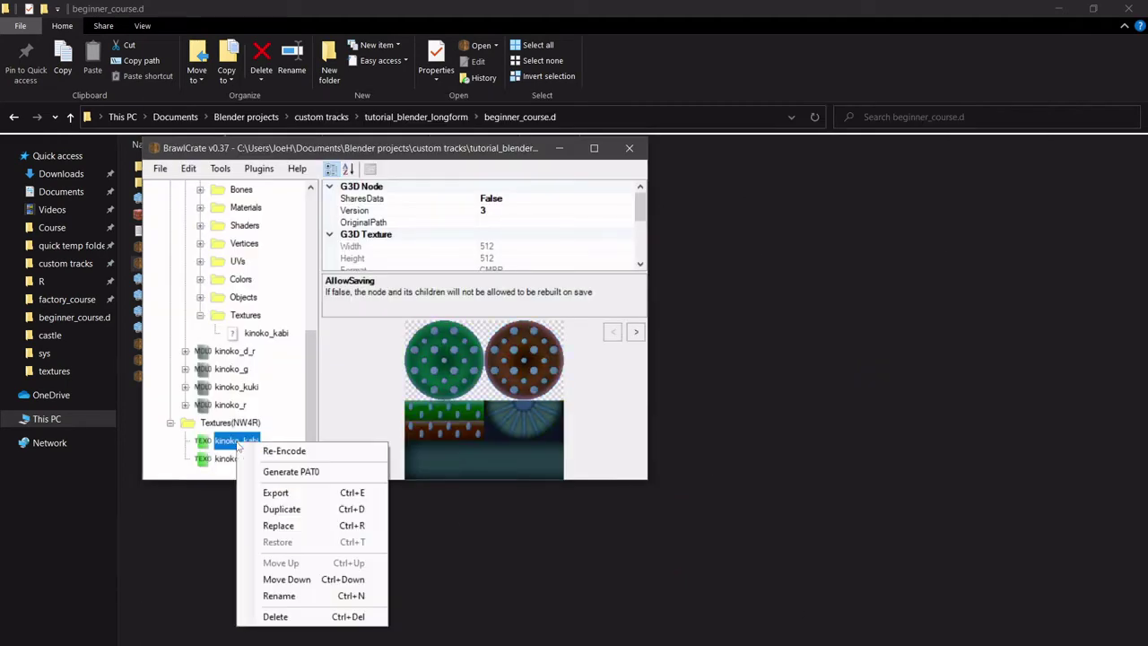
pyautogui.click(290, 491)
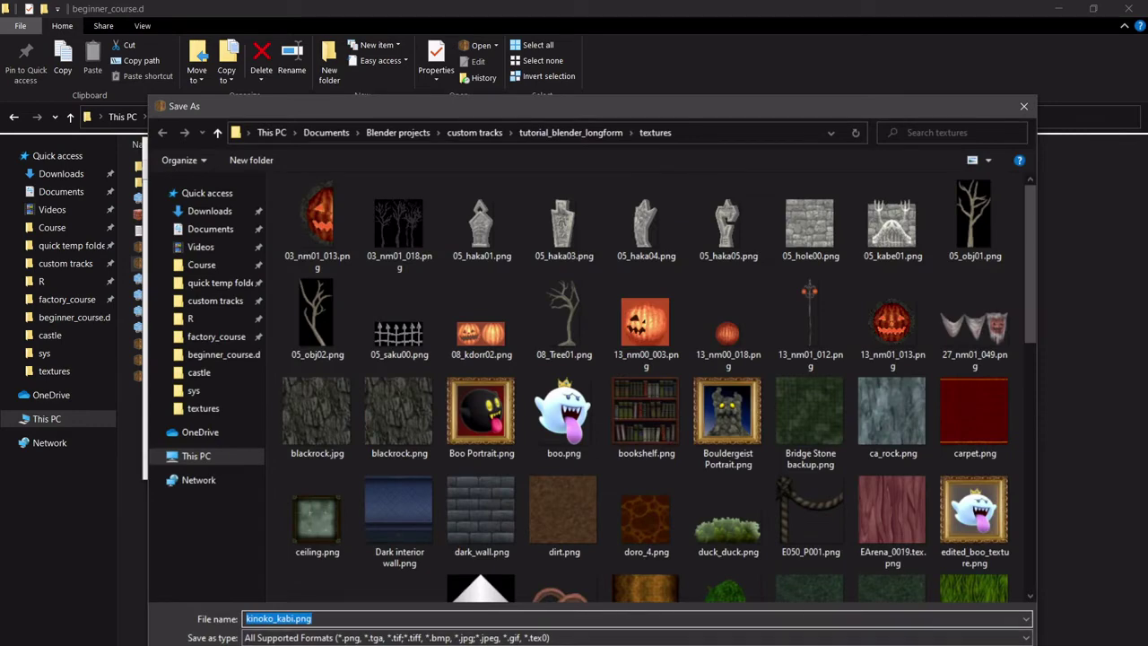
pyautogui.press('Return')
pyautogui.click(630, 148)
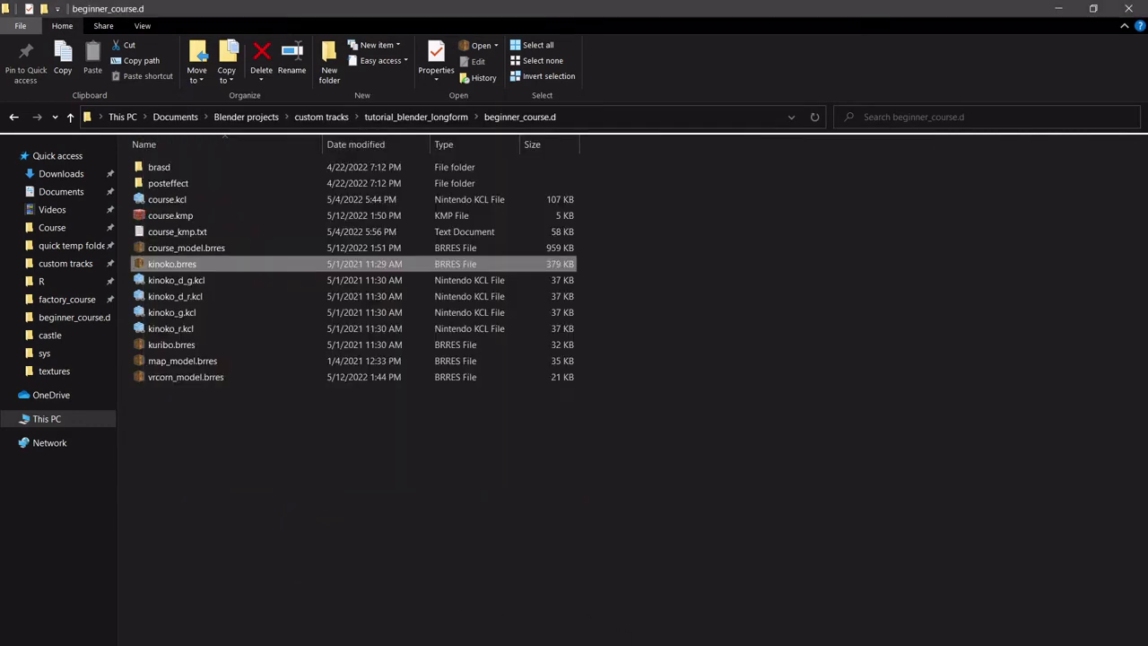
# Open kinoko_union.png from the textures folder in paint.net and enlarge the mushroom cap circles.
pyautogui.click(71, 371)
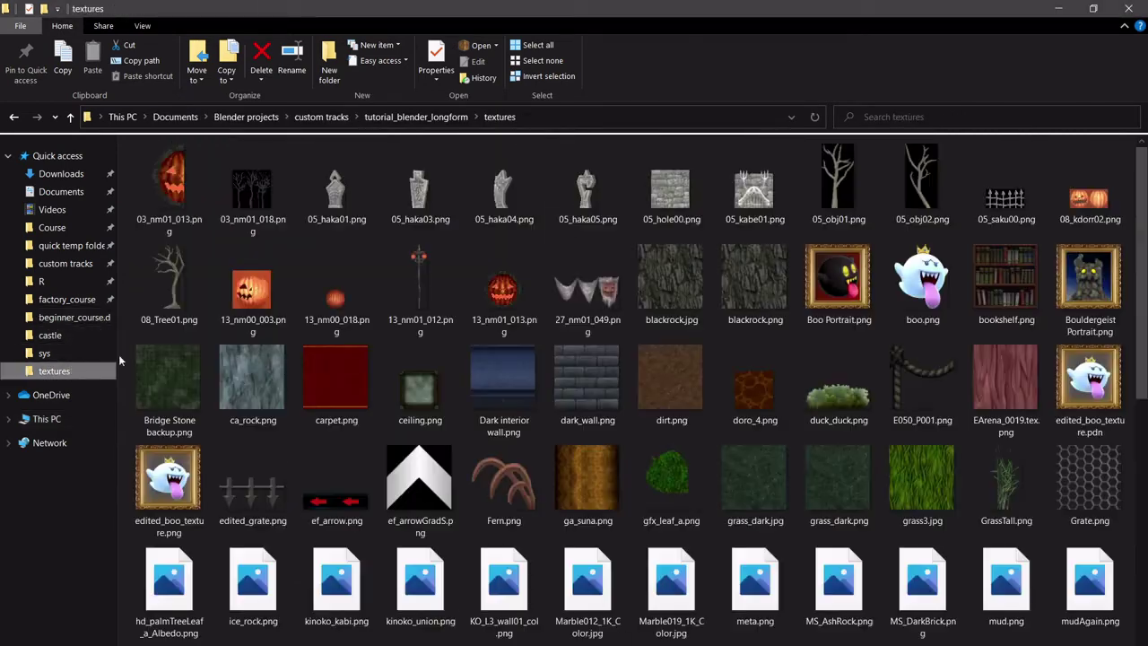
pyautogui.click(415, 585)
pyautogui.rightClick(415, 584)
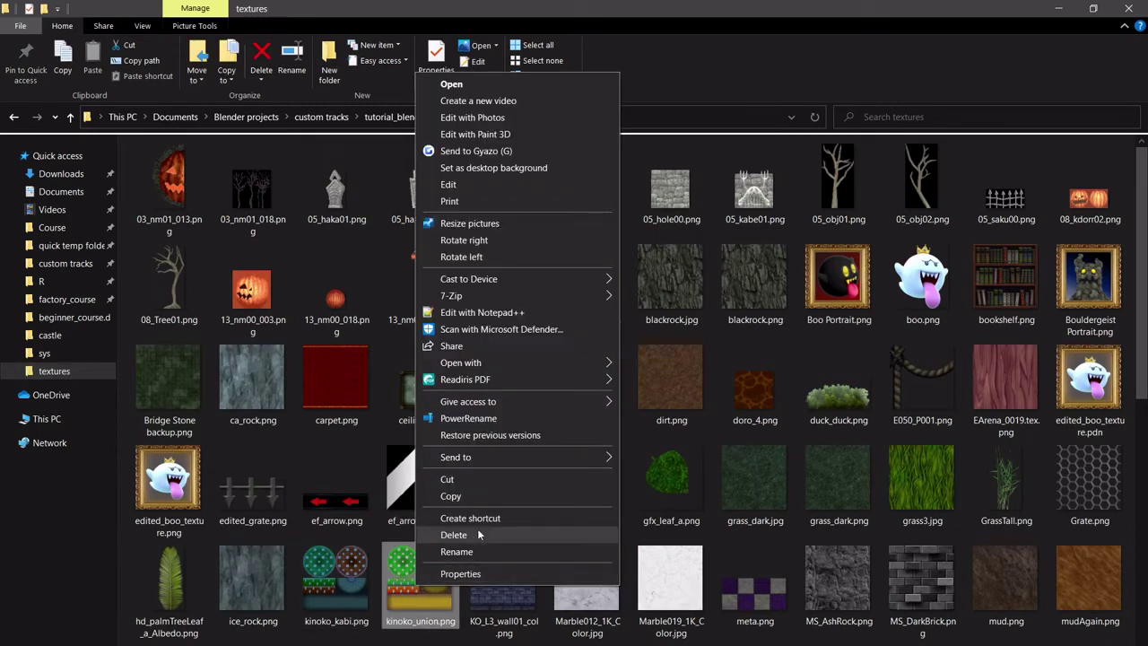
pyautogui.moveTo(538, 357)
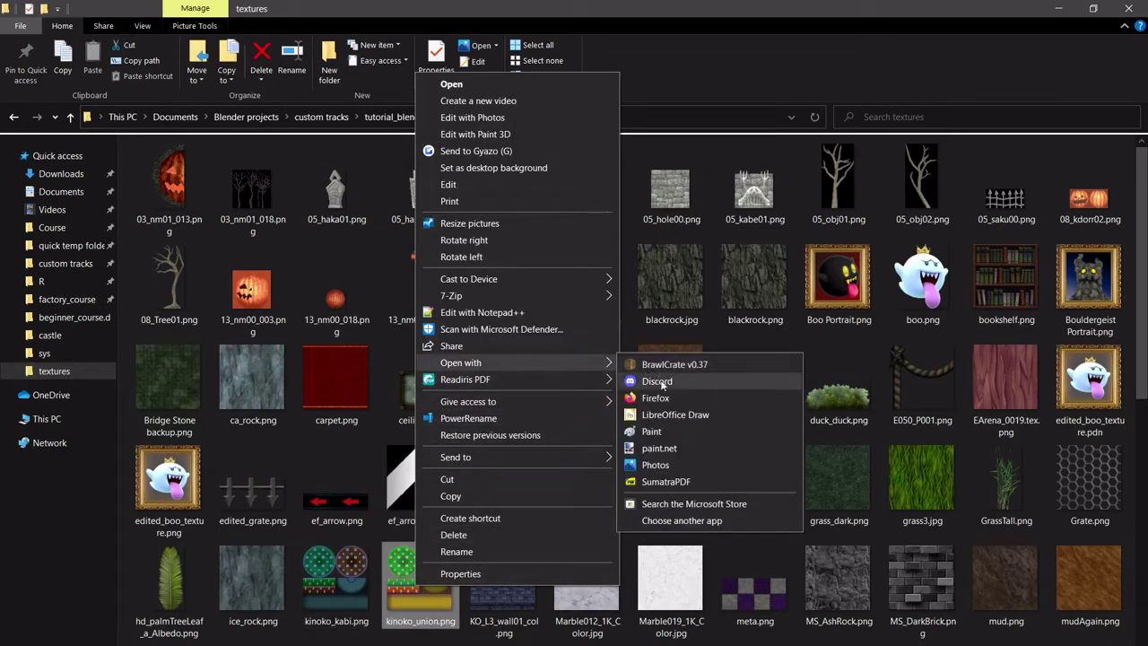
pyautogui.click(692, 449)
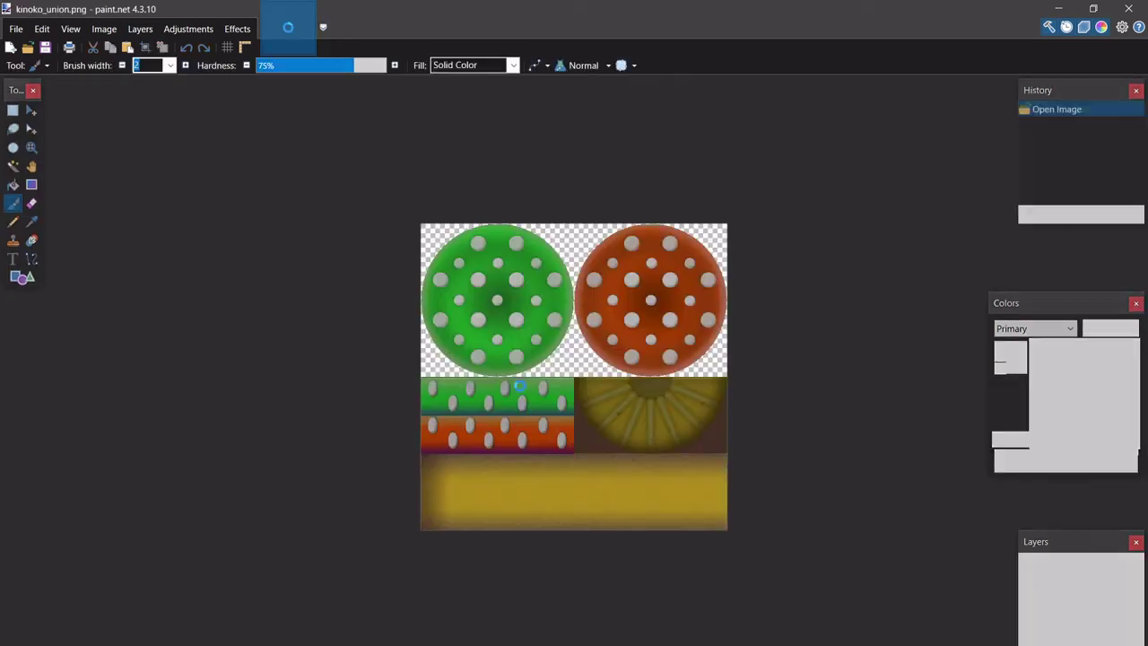
pyautogui.keyDown('ctrl'); pyautogui.scroll(3, 659, 325); pyautogui.keyUp('ctrl')
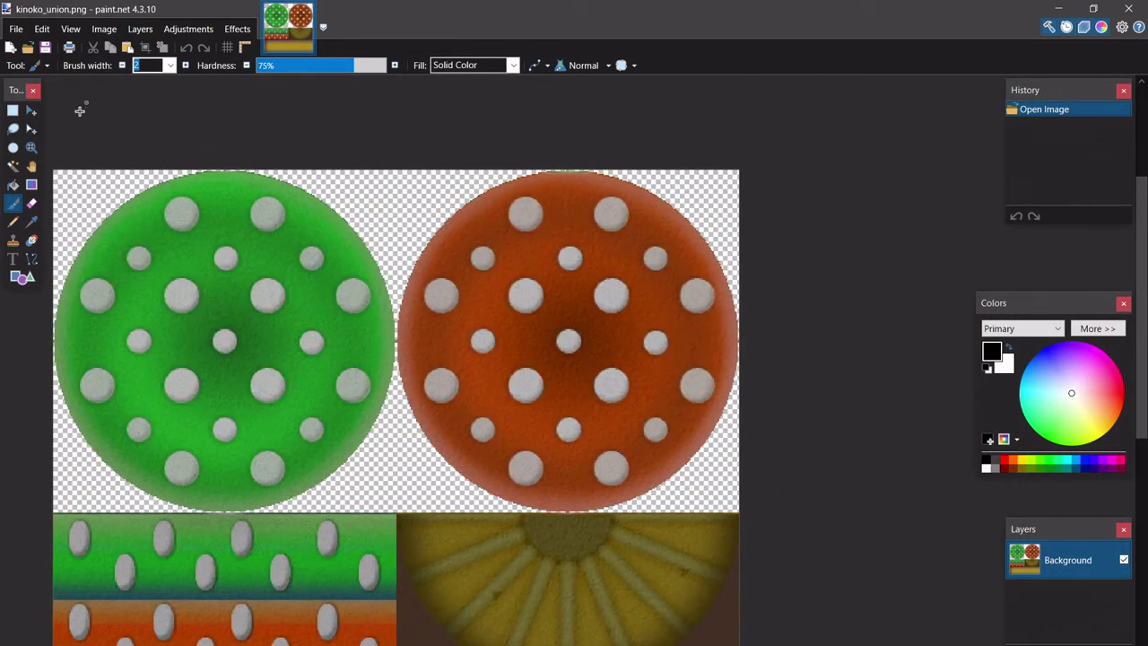
# Set up the Paint Bucket with primary colour 00643F (green 100, blue 63) at opacity 41.
pyautogui.click(13, 184)
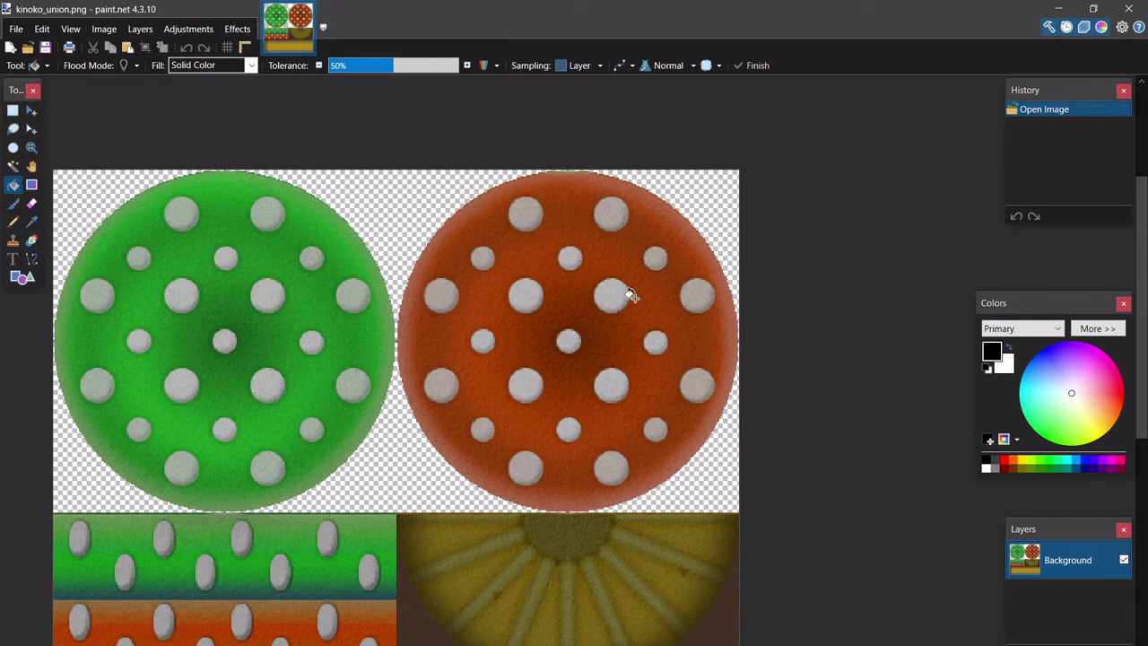
pyautogui.click(1080, 328)
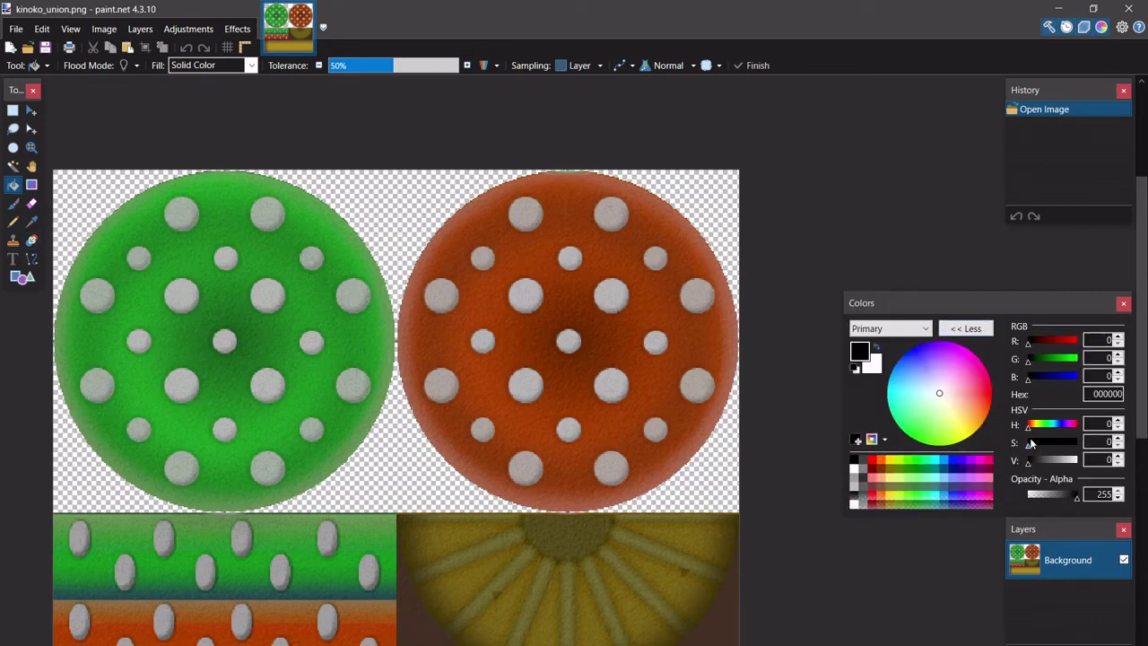
pyautogui.click(1040, 360)
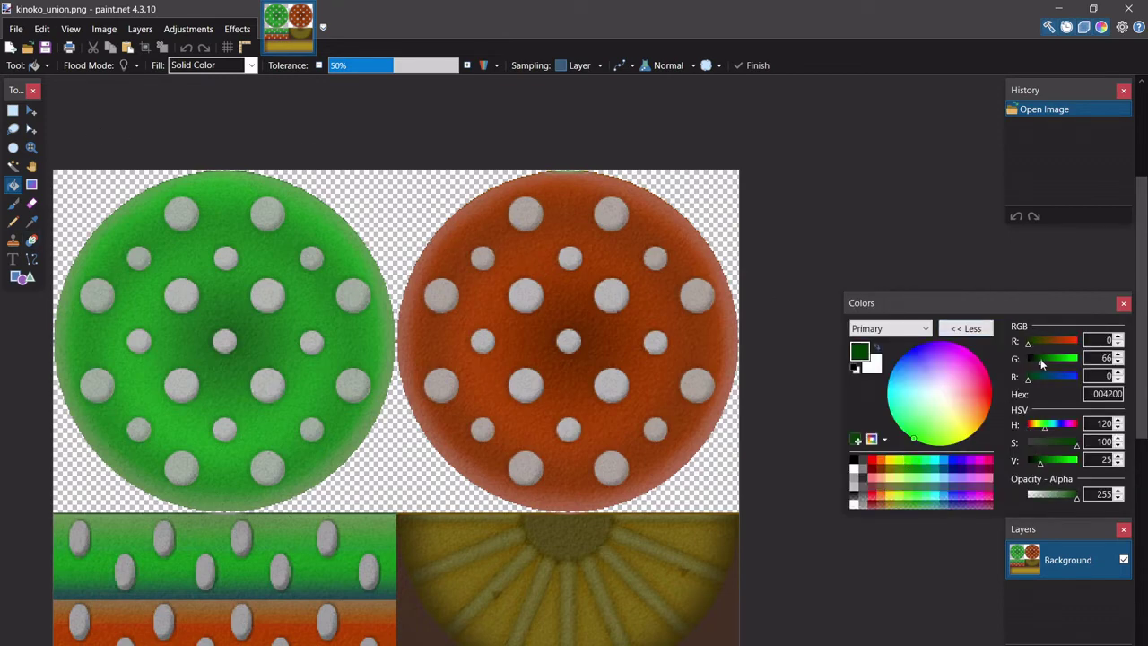
pyautogui.moveTo(1052, 363); pyautogui.dragTo(1042, 382)
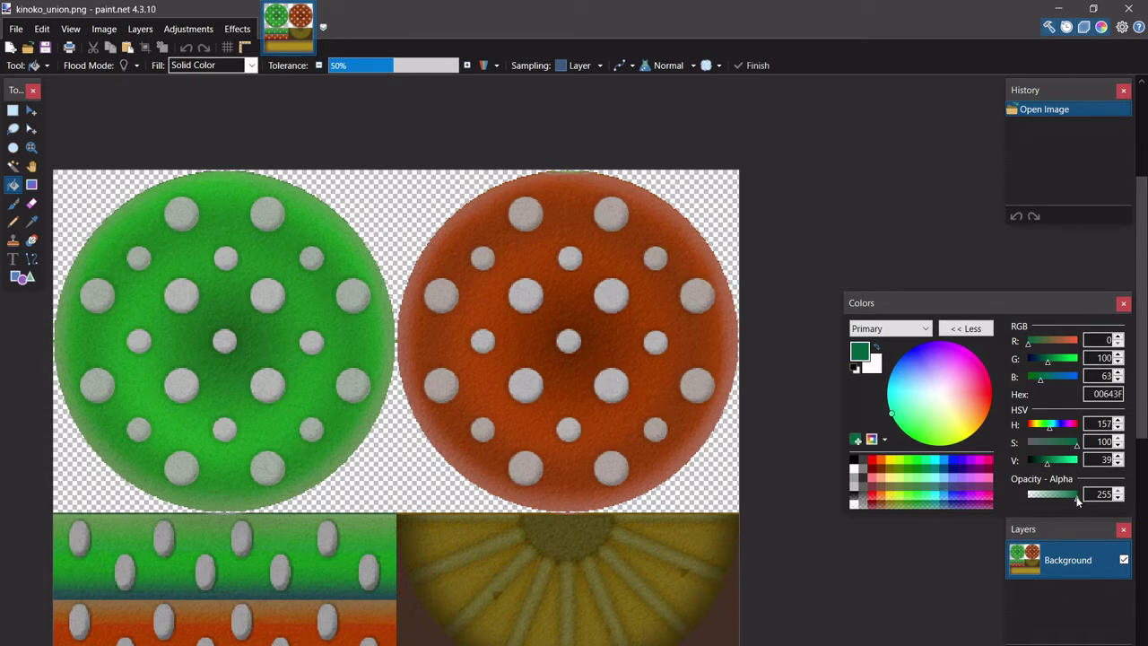
pyautogui.moveTo(1076, 501); pyautogui.dragTo(1034, 500)
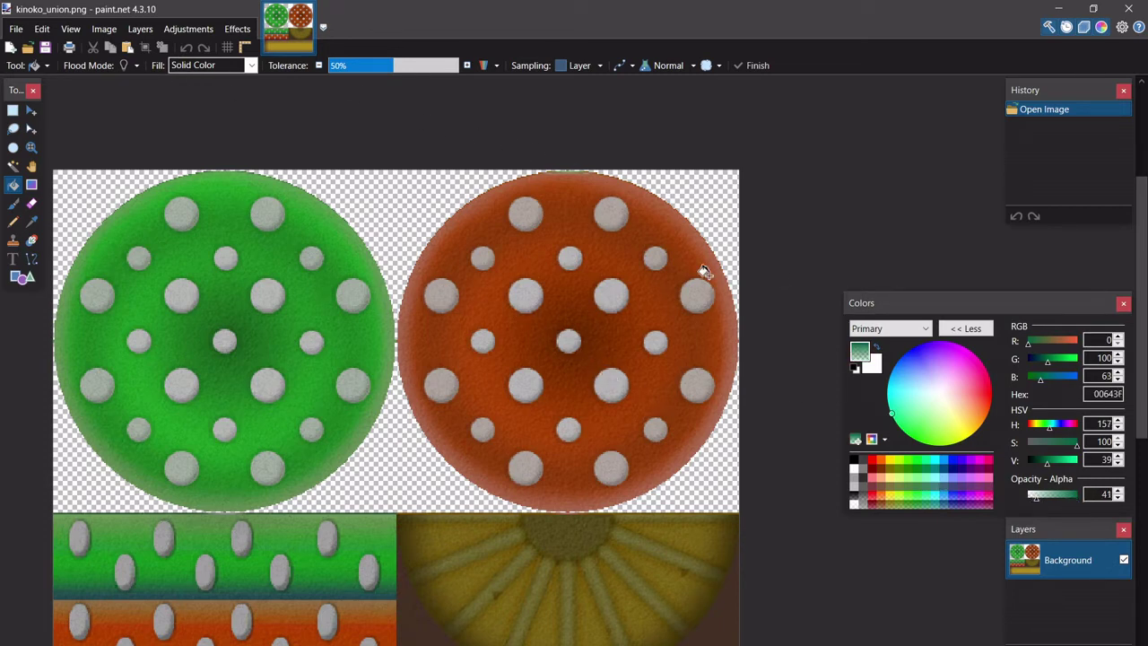
# Try filling the red mushroom cap with the translucent green, and undo the fill.
pyautogui.click(604, 243)
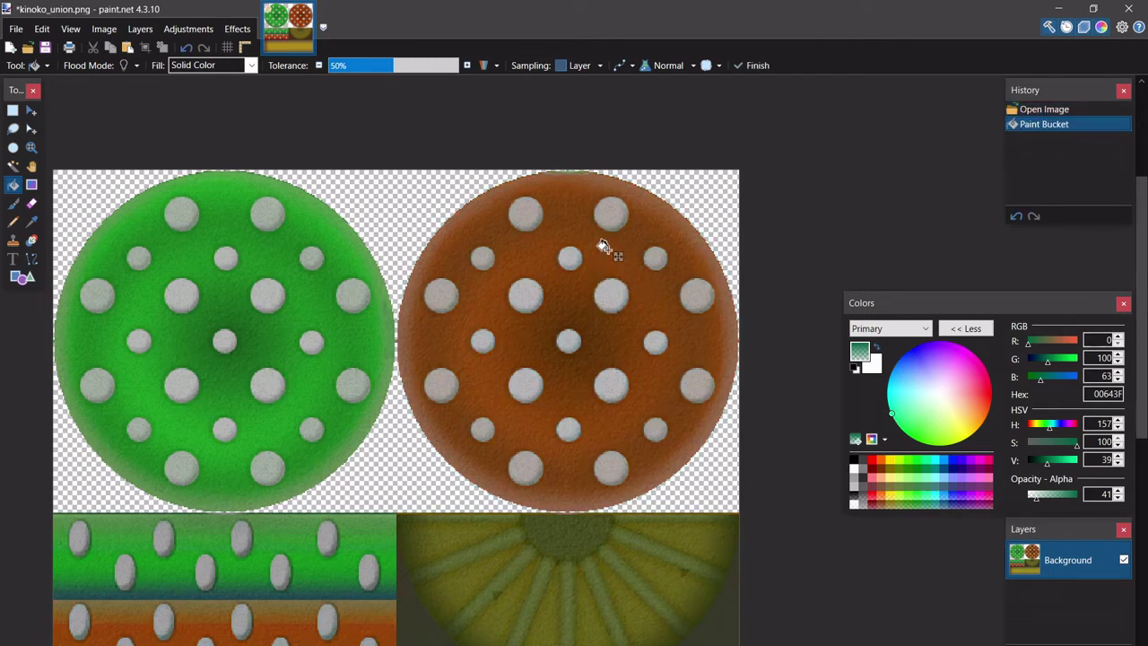
pyautogui.hotkey('ctrl', 'z')
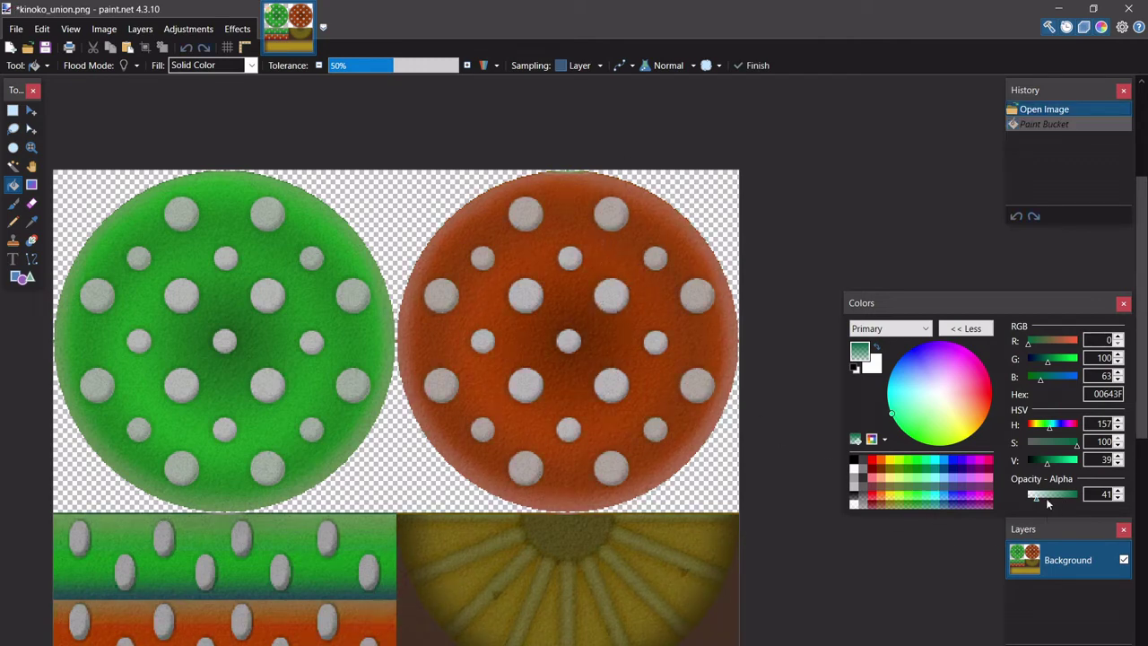
# Fill the red mushroom cap with the Paint Bucket and adjust the live fill's opacity to 103.
pyautogui.click(1029, 495)
pyautogui.click(605, 258)
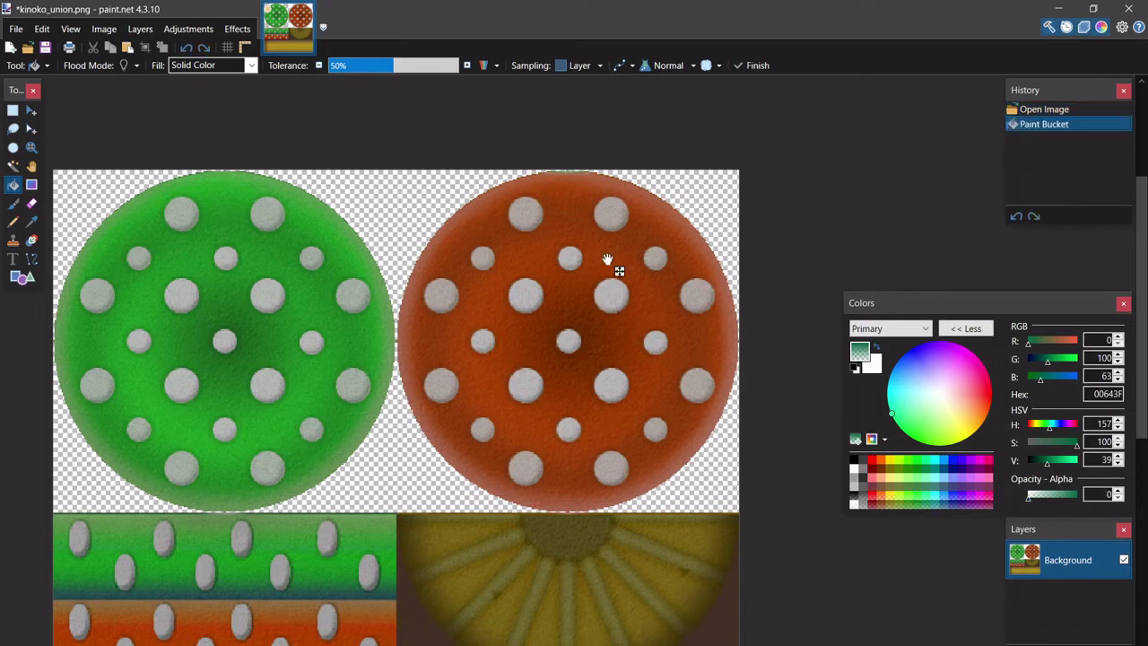
pyautogui.moveTo(1029, 497); pyautogui.dragTo(1078, 496)
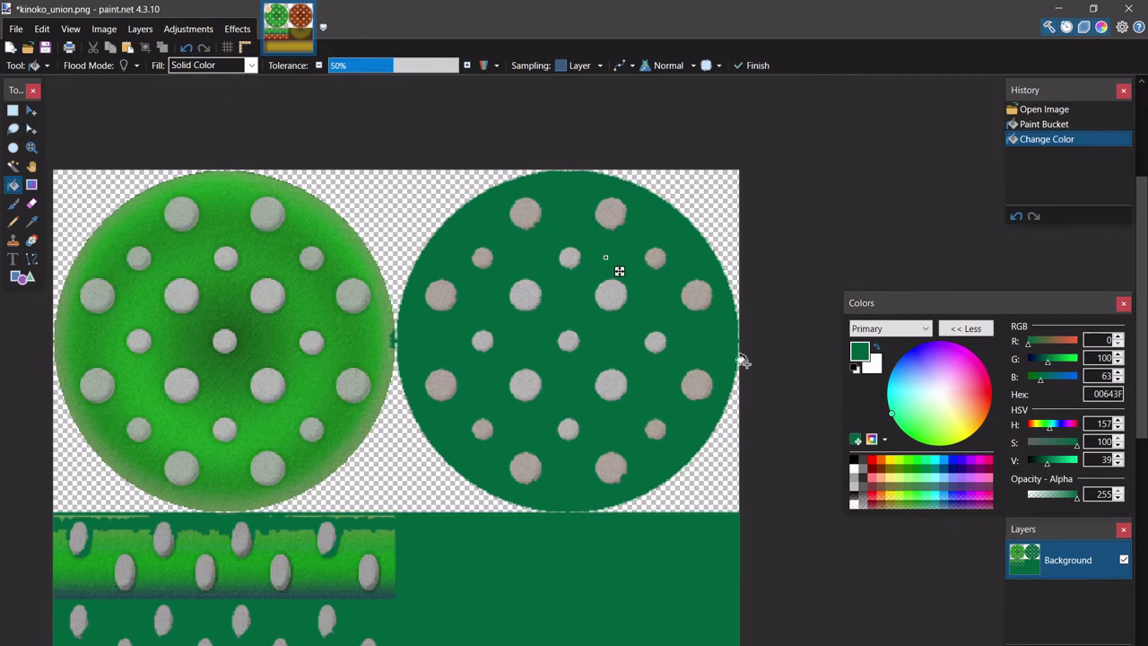
pyautogui.moveTo(1070, 502)
pyautogui.mouseDown()
pyautogui.moveTo(1021, 500)
pyautogui.moveTo(1049, 498)
pyautogui.mouseUp()
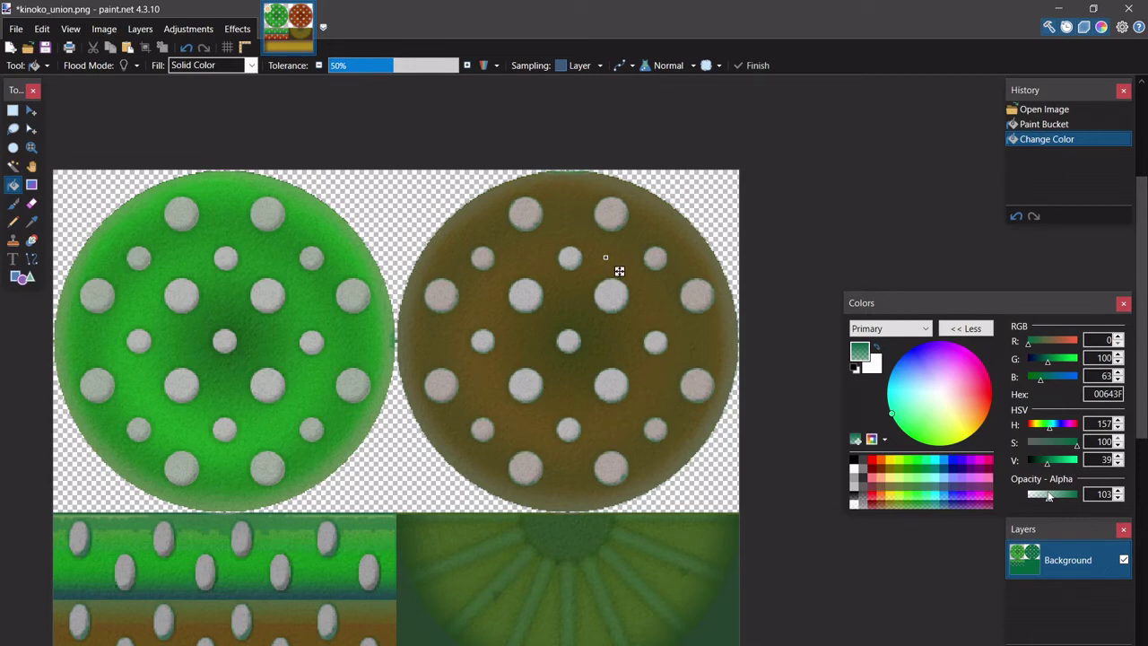
pyautogui.click(1049, 496)
# Shift the fill colour to teal 00A88C by setting blue to 140 and green to 168, and check the whole texture.
pyautogui.moveTo(1040, 382); pyautogui.dragTo(1055, 377)
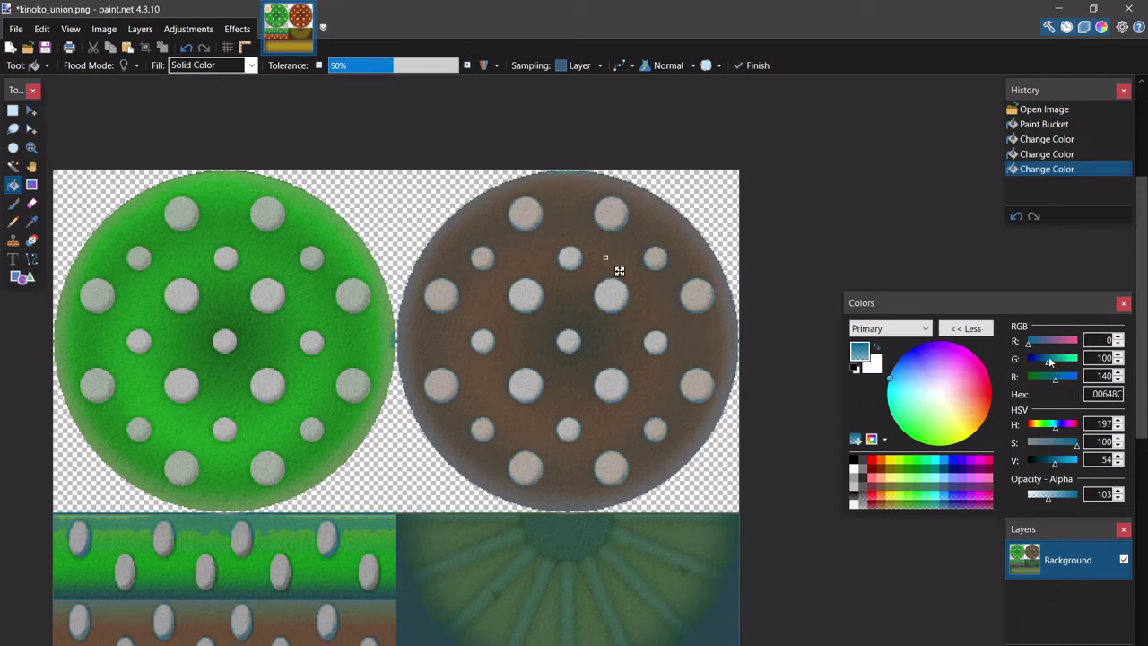
pyautogui.moveTo(1050, 361); pyautogui.dragTo(1062, 362)
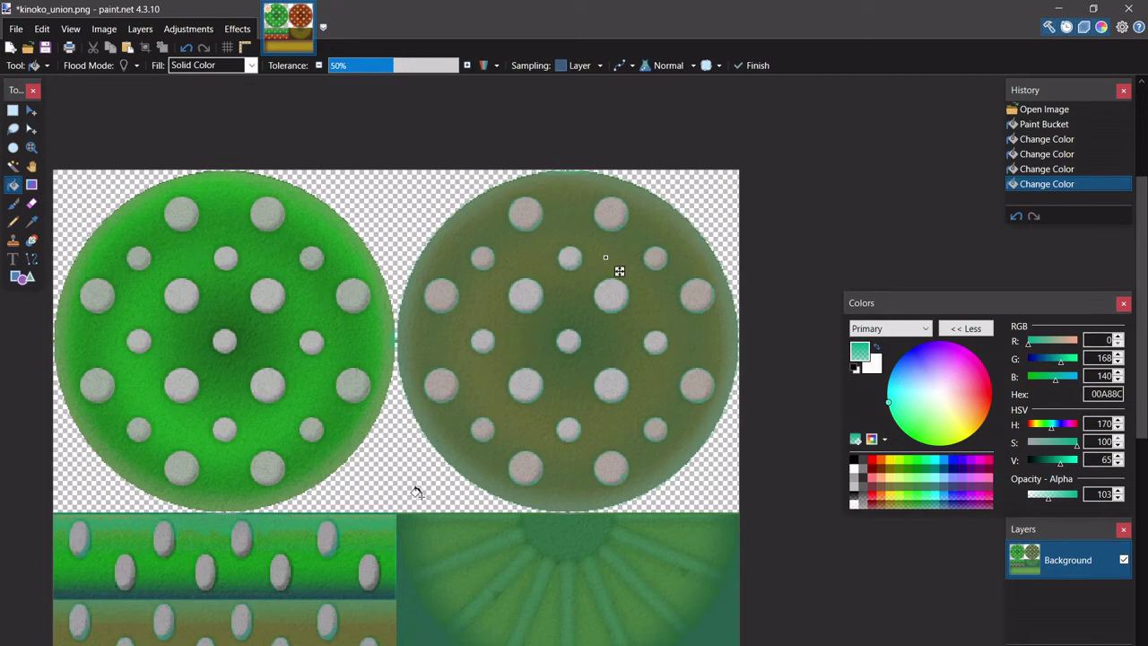
pyautogui.scroll(-2, 546, 479)
pyautogui.scroll(2, 576, 436)
pyautogui.scroll(-3, 625, 389)
pyautogui.scroll(3, 628, 389)
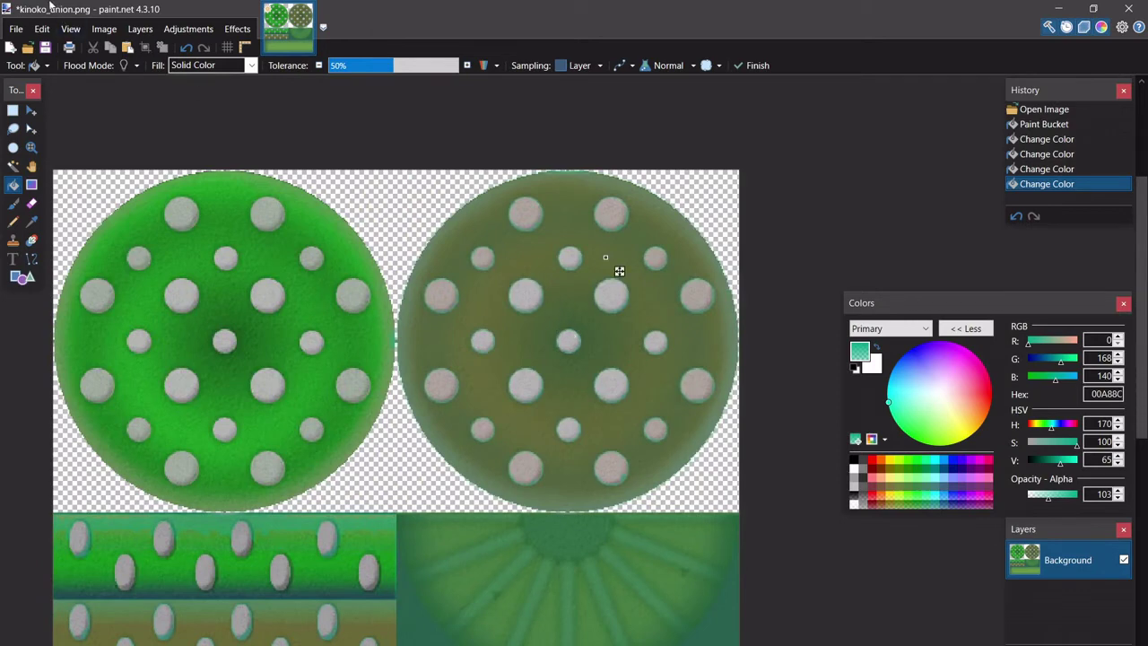
# Save the recoloured kinoko_union.png, accepting the existing PNG save settings.
pyautogui.click(17, 29)
pyautogui.click(51, 126)
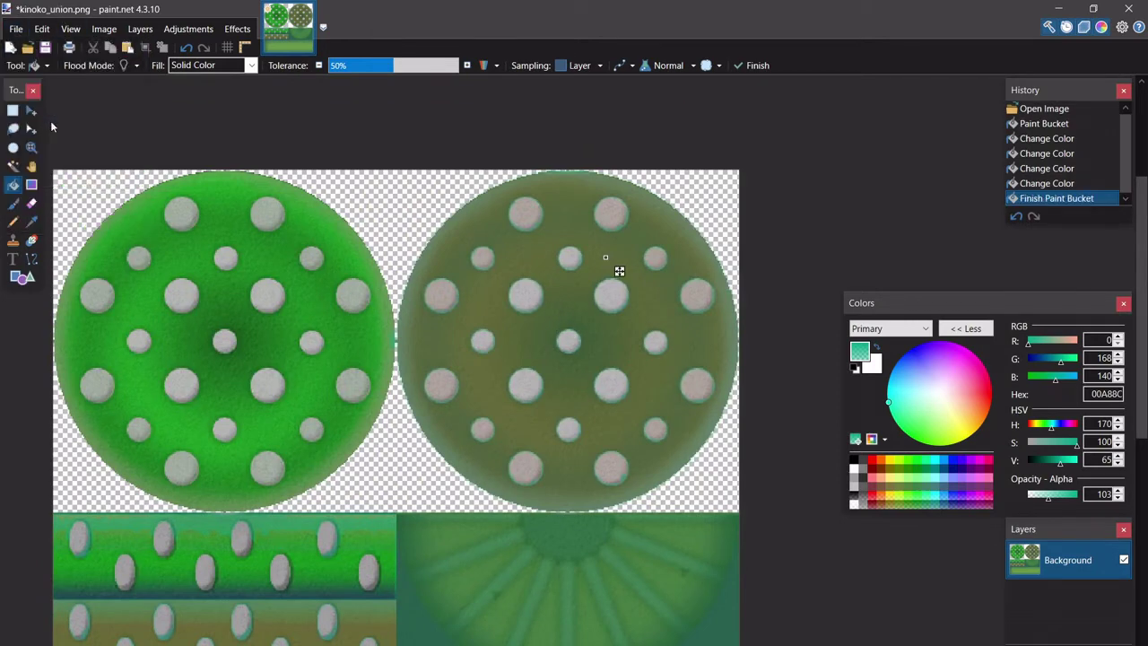
pyautogui.click(476, 413)
# Switch to the textures folder in File Explorer and open kinoko_kabi.png in paint.net.
pyautogui.click(353, 645)
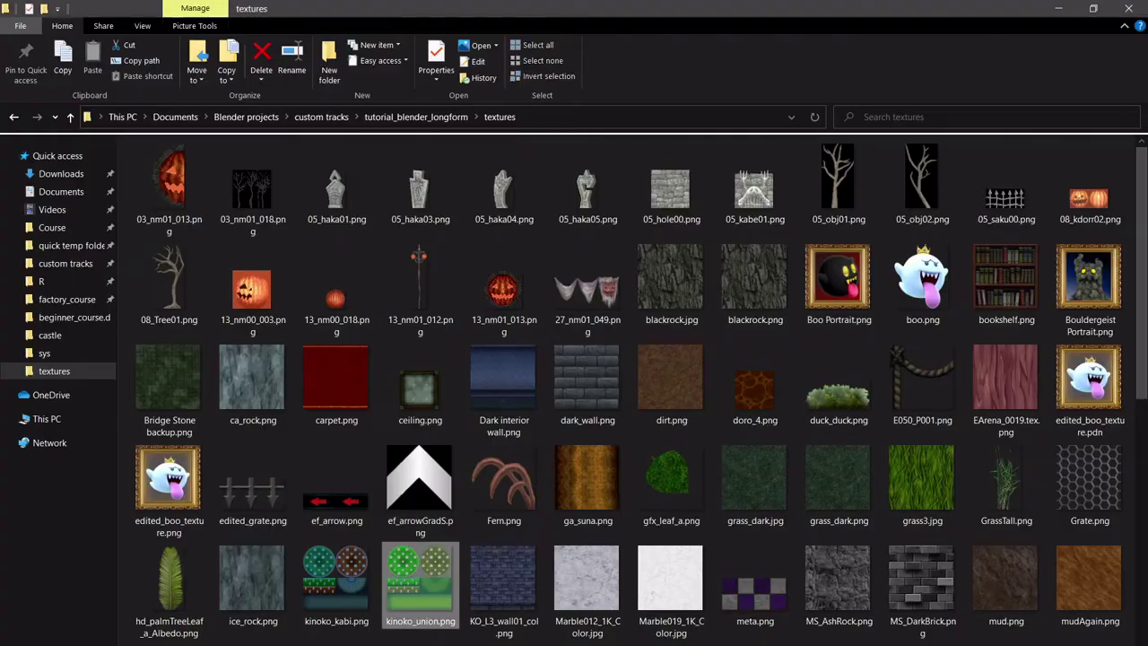
pyautogui.click(335, 596)
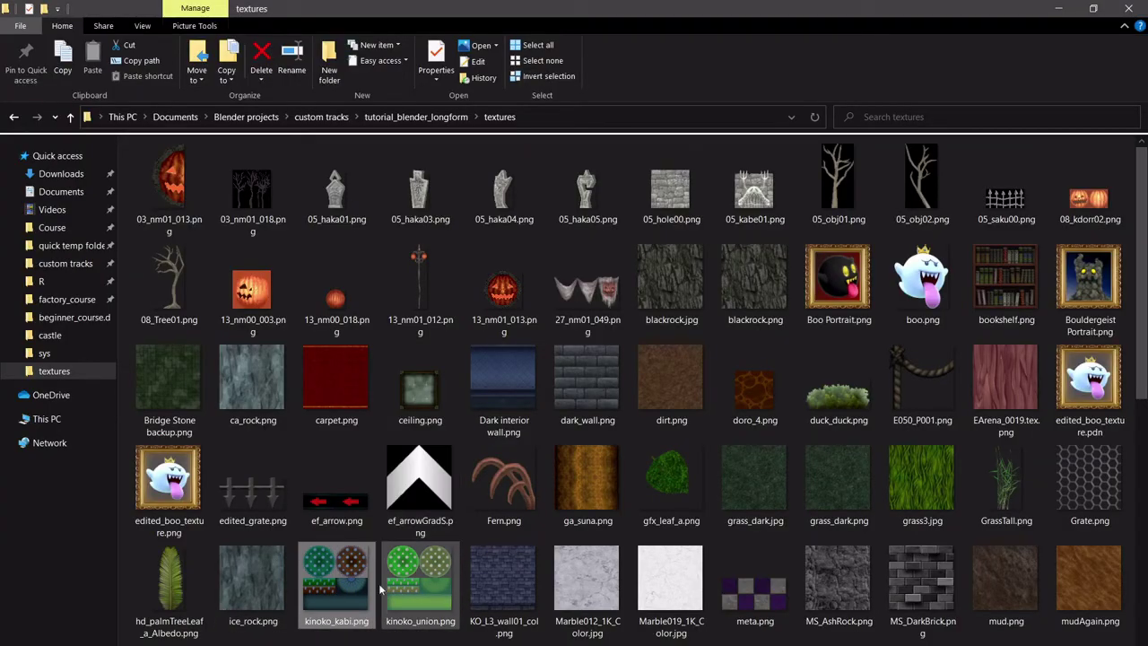
pyautogui.rightClick(339, 583)
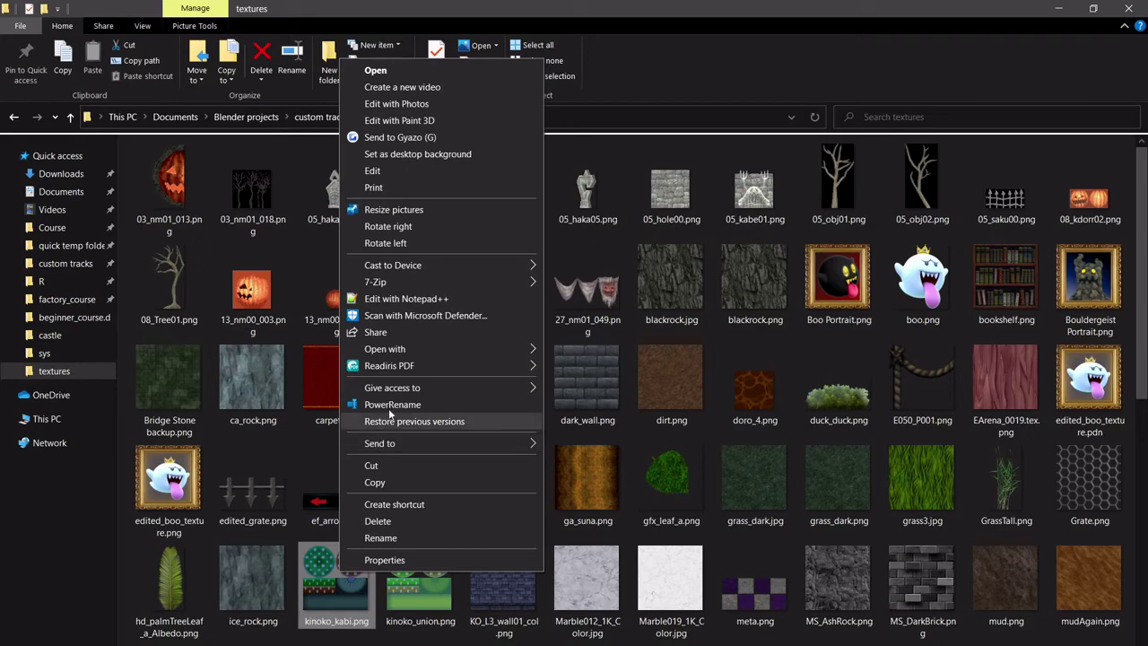
pyautogui.moveTo(420, 350)
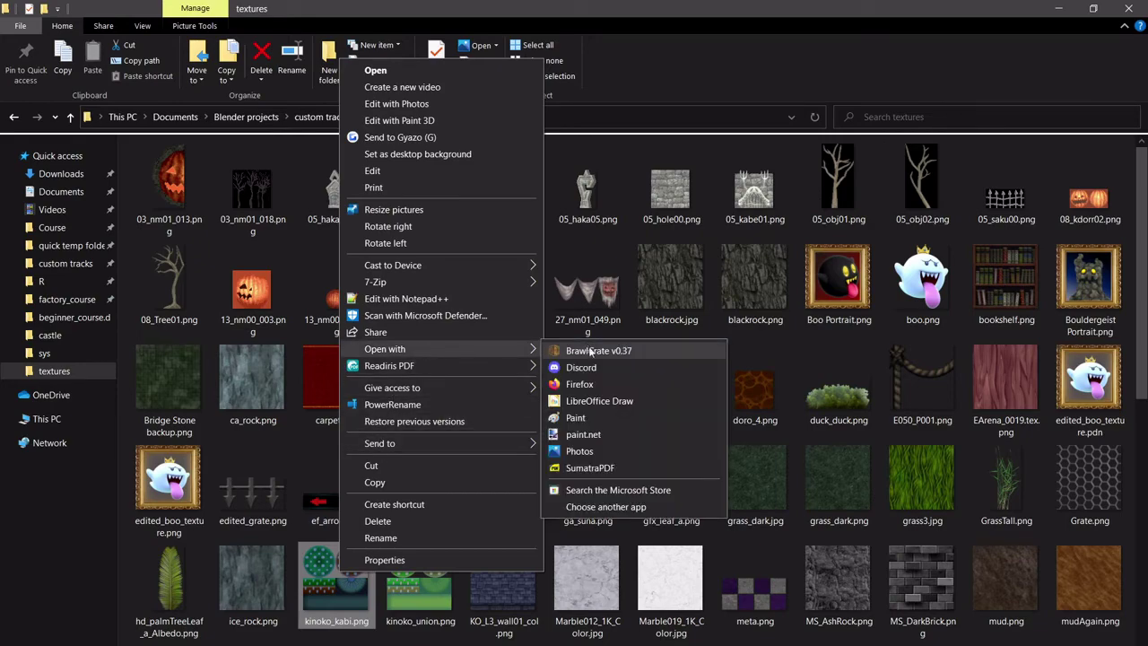
pyautogui.click(596, 437)
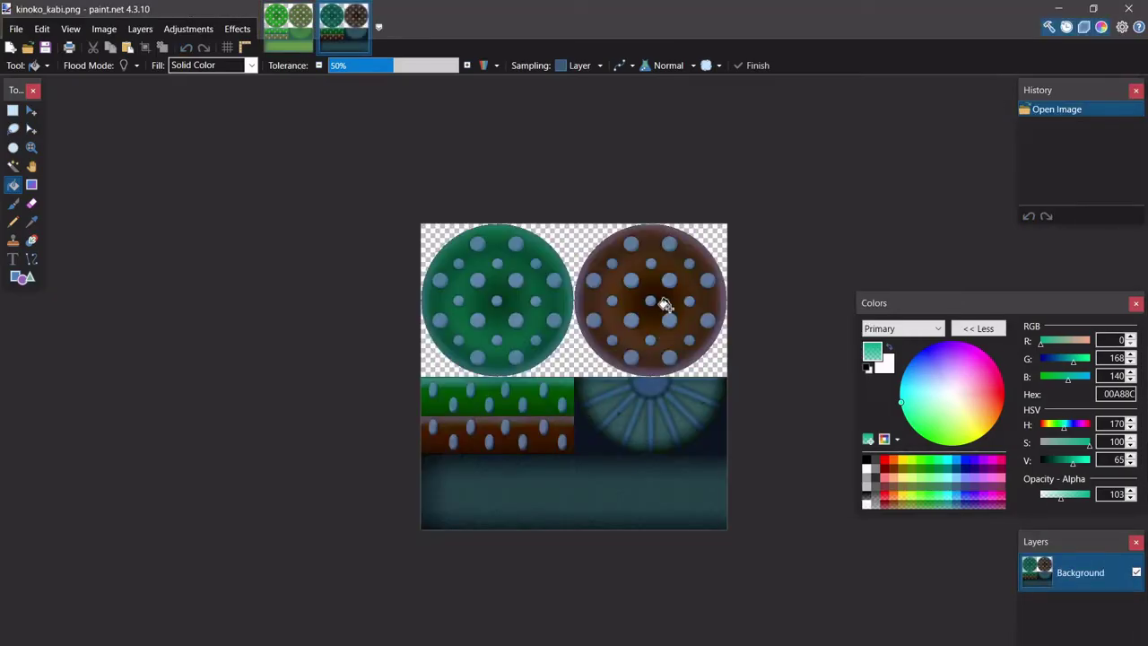
# Fill the brown mushroom cap with teal 00A88C at opacity 103 and save kinoko_kabi.png with the existing PNG settings.
pyautogui.keyDown('ctrl'); pyautogui.scroll(2, 668, 305); pyautogui.keyUp('ctrl')
pyautogui.click(697, 249)
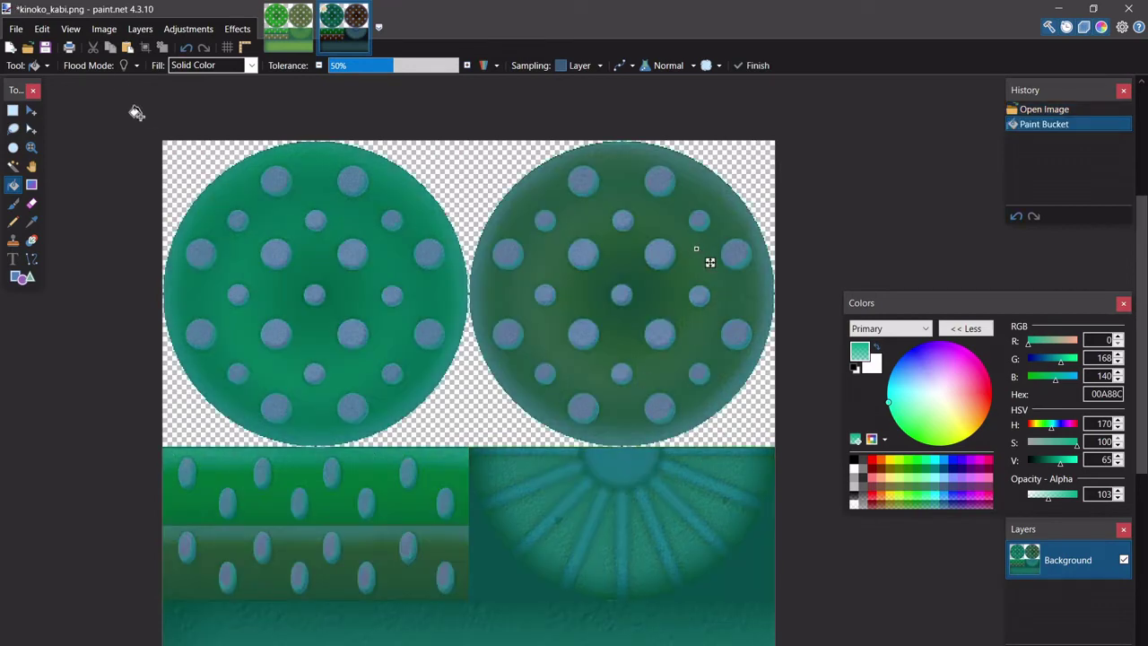
pyautogui.click(11, 28)
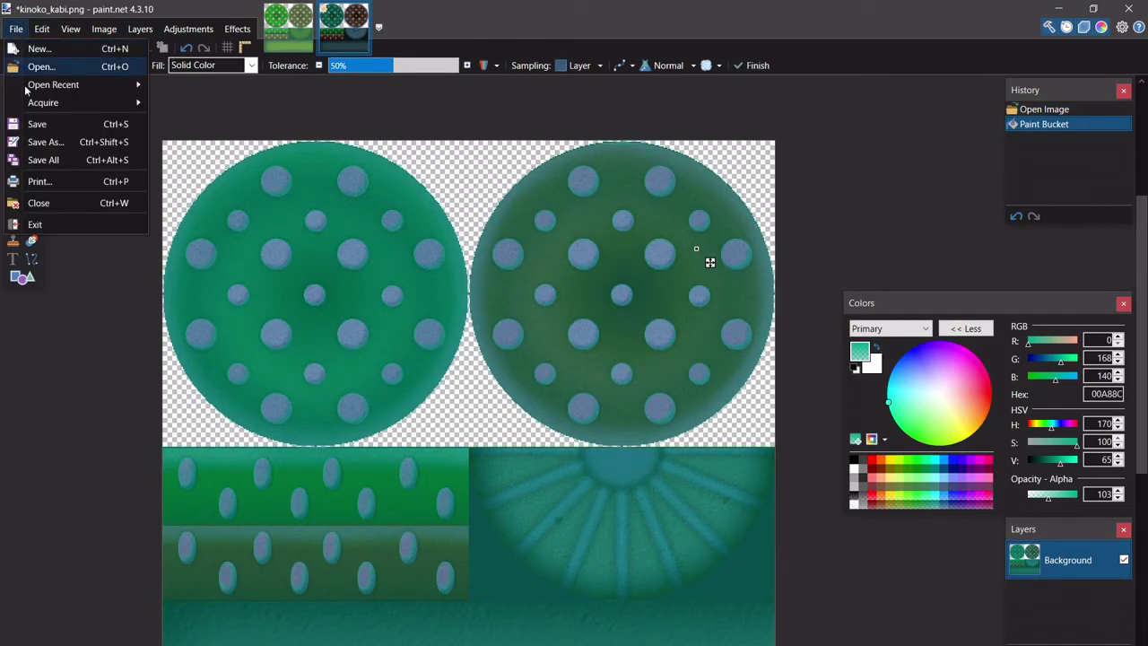
pyautogui.click(36, 120)
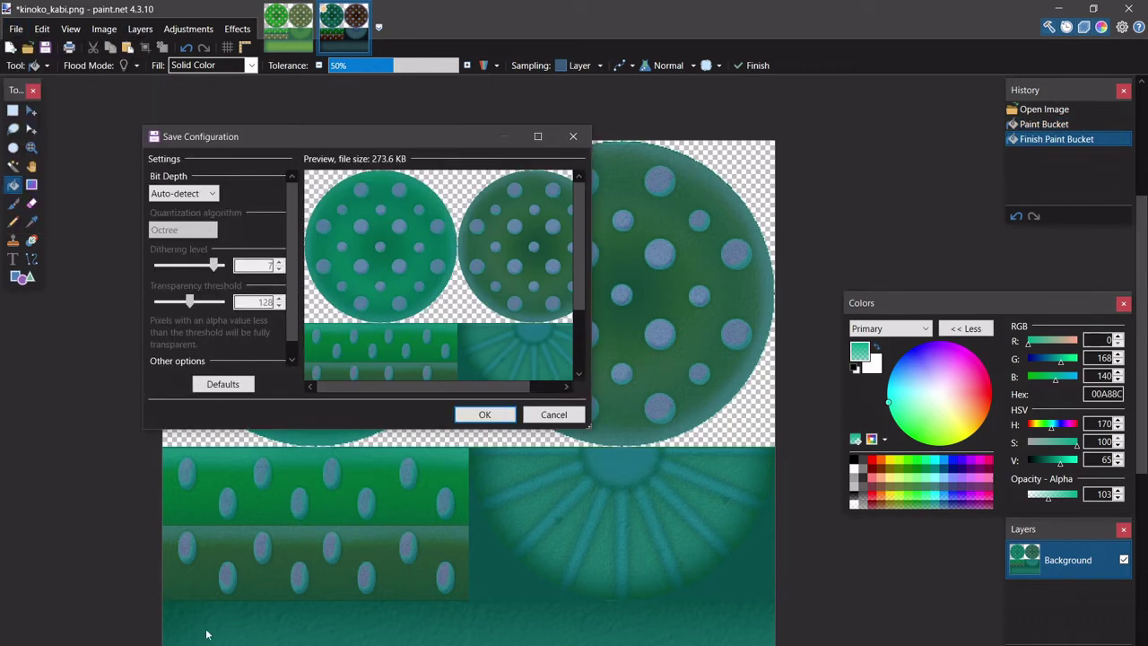
pyautogui.click(484, 414)
# Switch to BrawlCrate and replace the kinoko_union texture with the edited kinoko_union.png, keeping CMPR format and 4 MIP levels.
pyautogui.hotkey('alt', 'Tab')
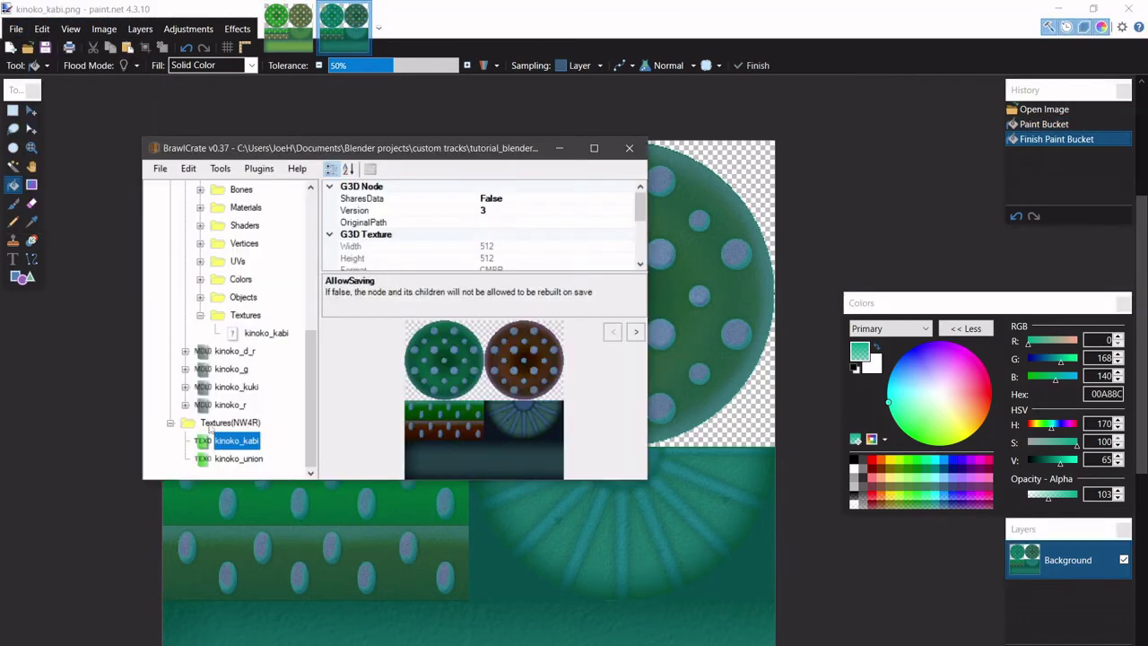
pyautogui.click(238, 459)
pyautogui.rightClick(252, 463)
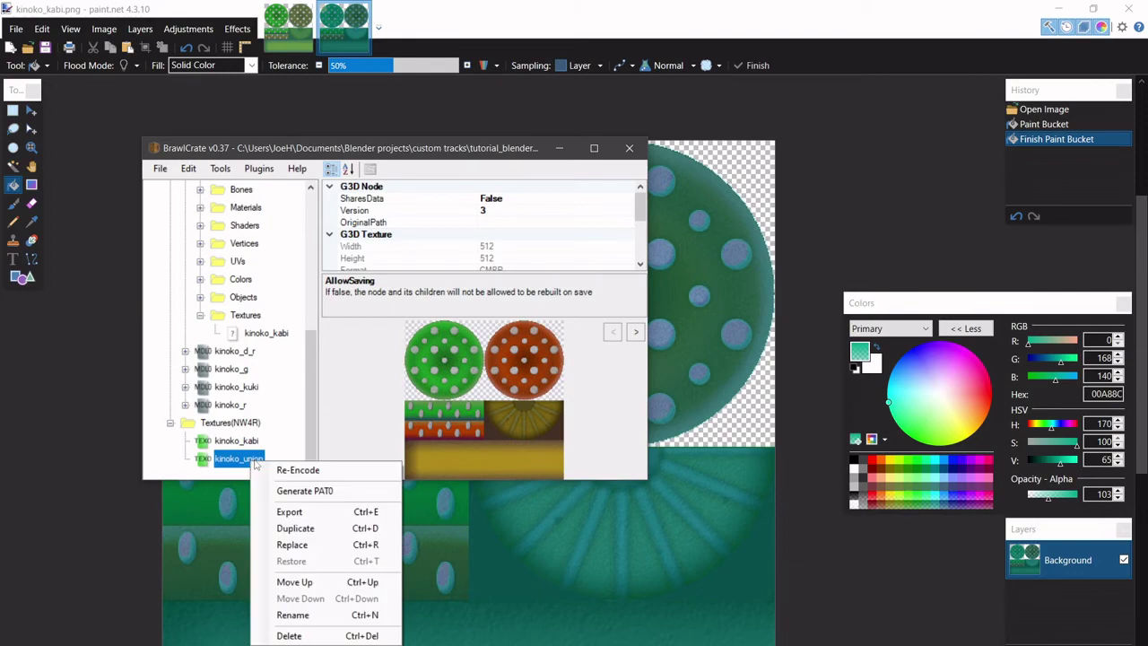
pyautogui.click(308, 545)
pyautogui.scroll(-10, 674, 458)
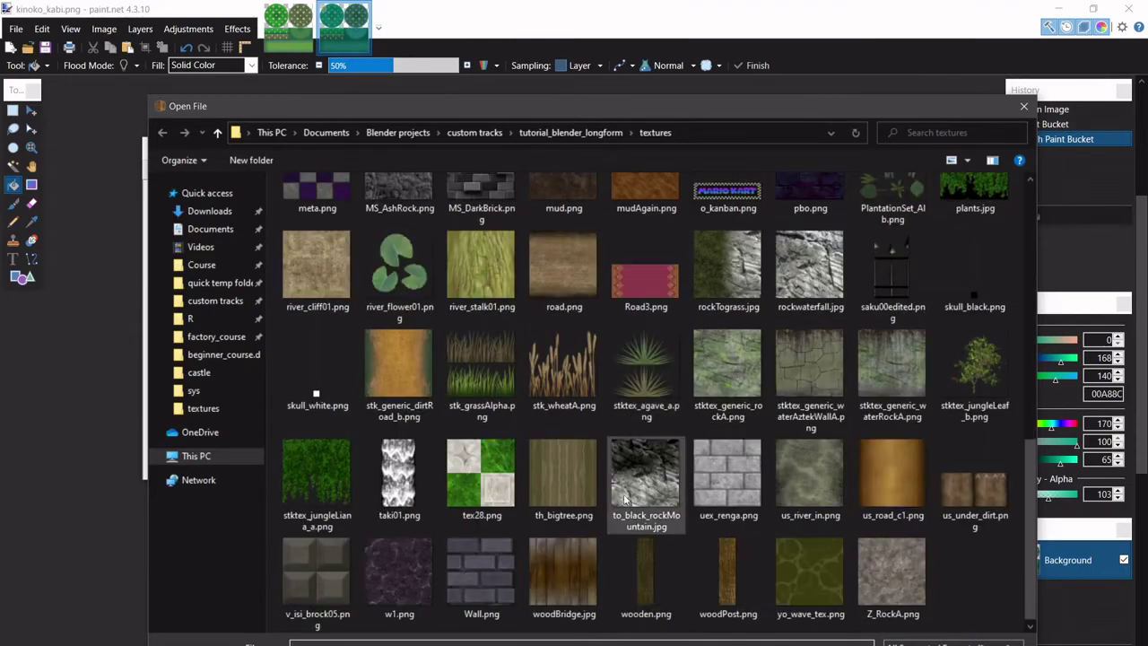
pyautogui.scroll(4, 627, 488)
pyautogui.scroll(1, 696, 466)
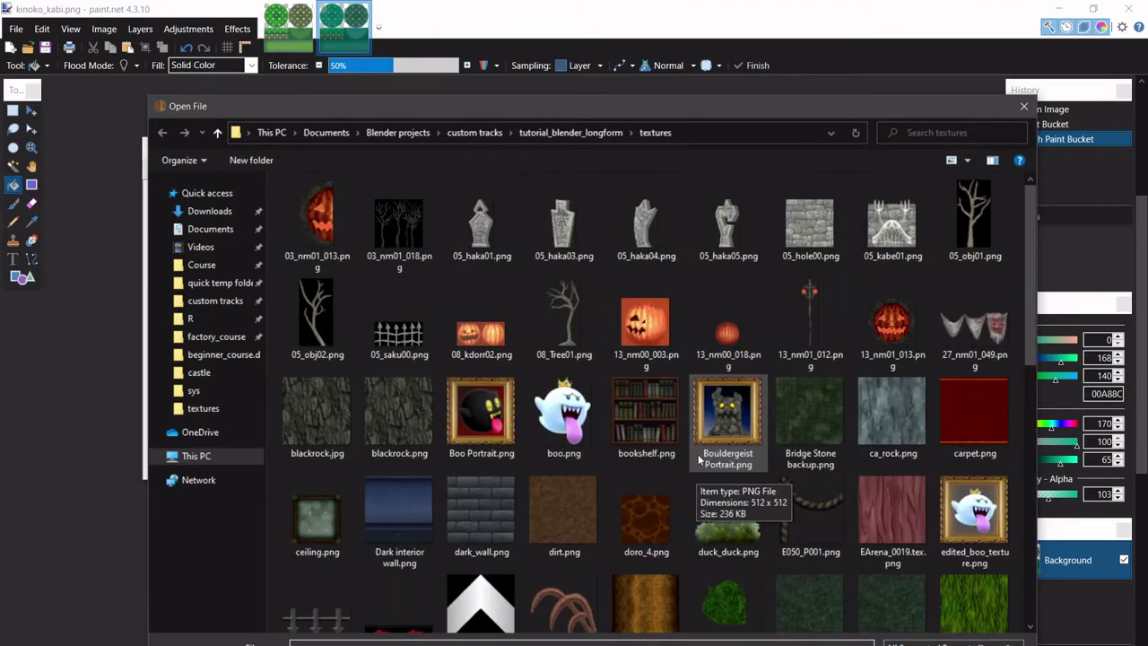
pyautogui.scroll(-6, 683, 366)
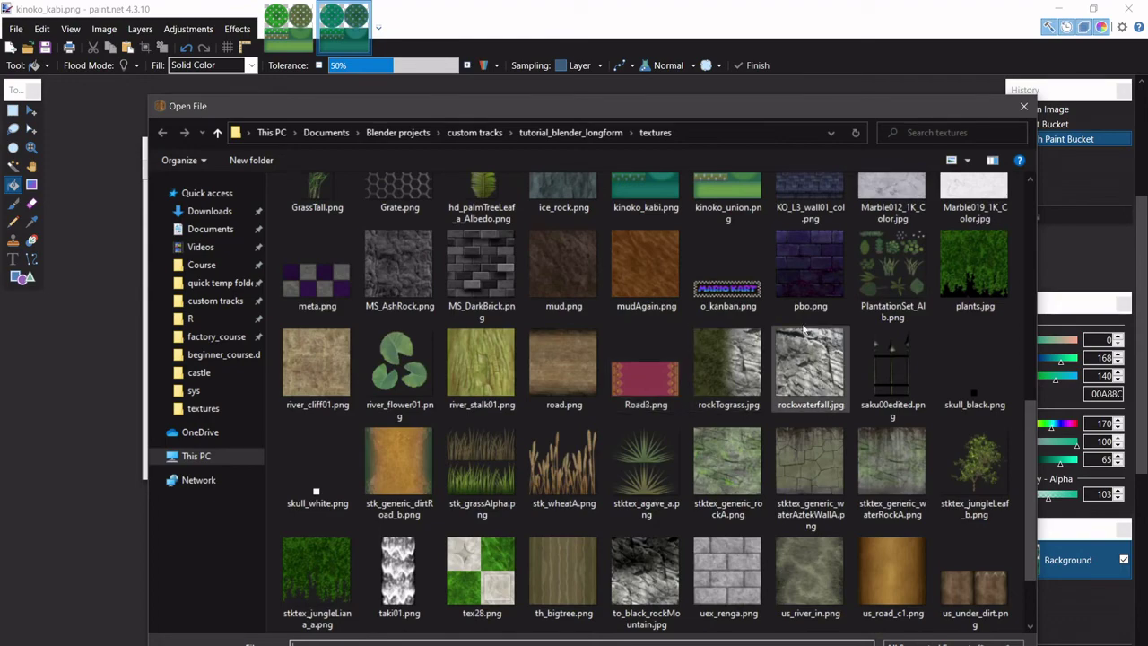
pyautogui.scroll(3, 809, 326)
pyautogui.click(738, 440)
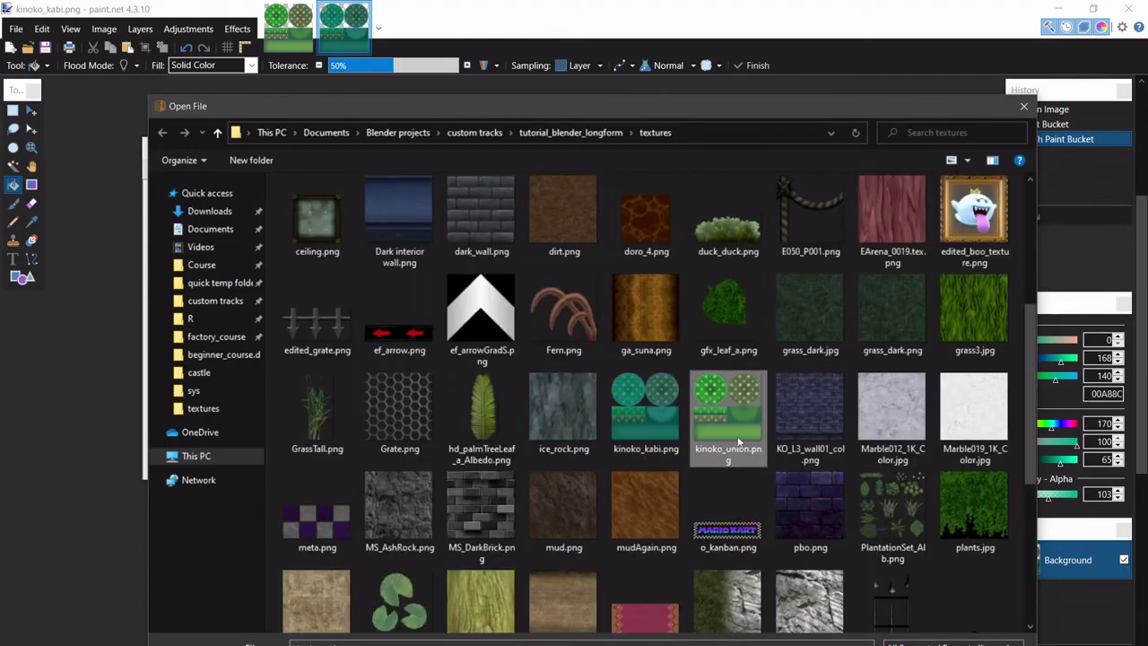
pyautogui.click(919, 645)
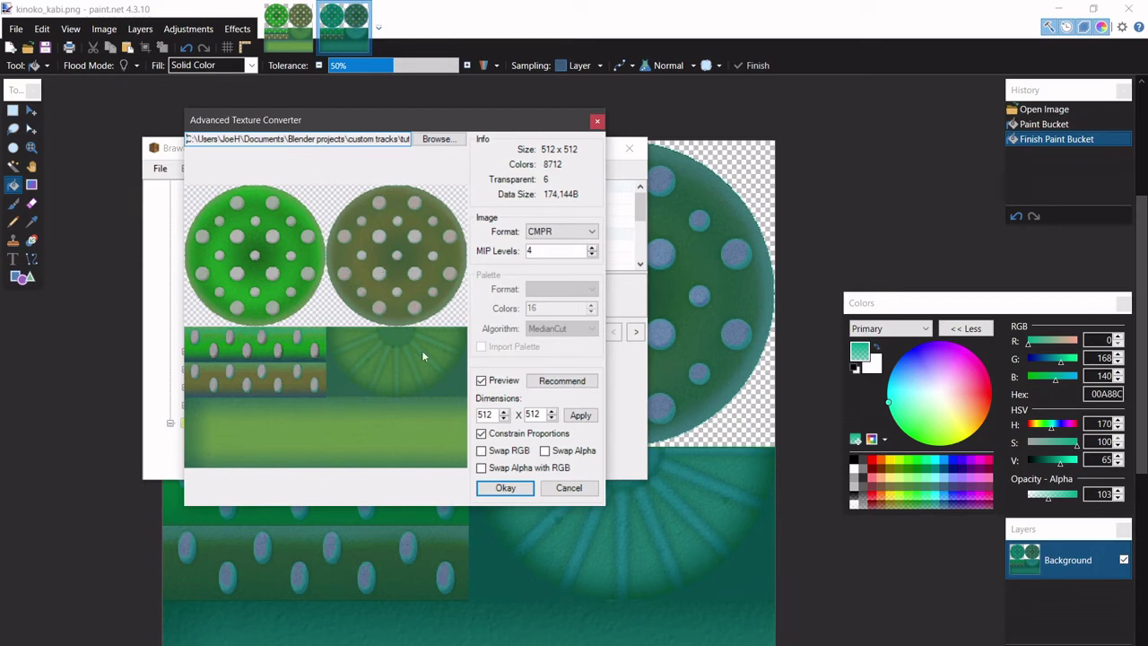
pyautogui.click(521, 486)
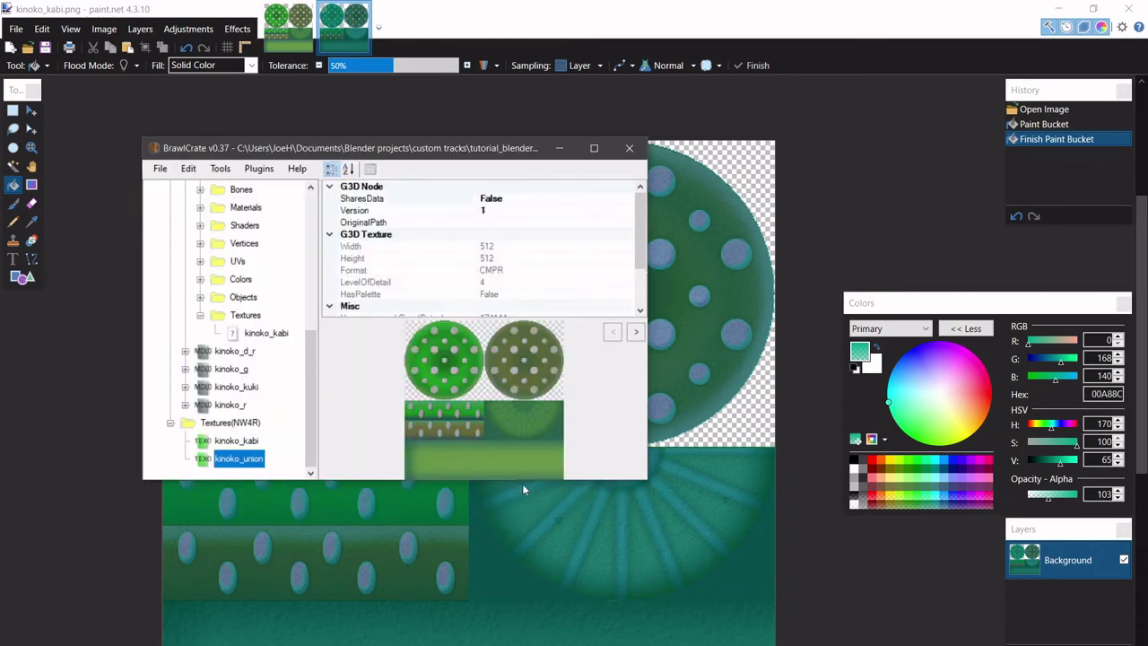
# Replace the kinoko_kabi texture with the edited kinoko_kabi.png, keeping CMPR format and 6 MIP levels.
pyautogui.click(235, 440)
pyautogui.rightClick(240, 439)
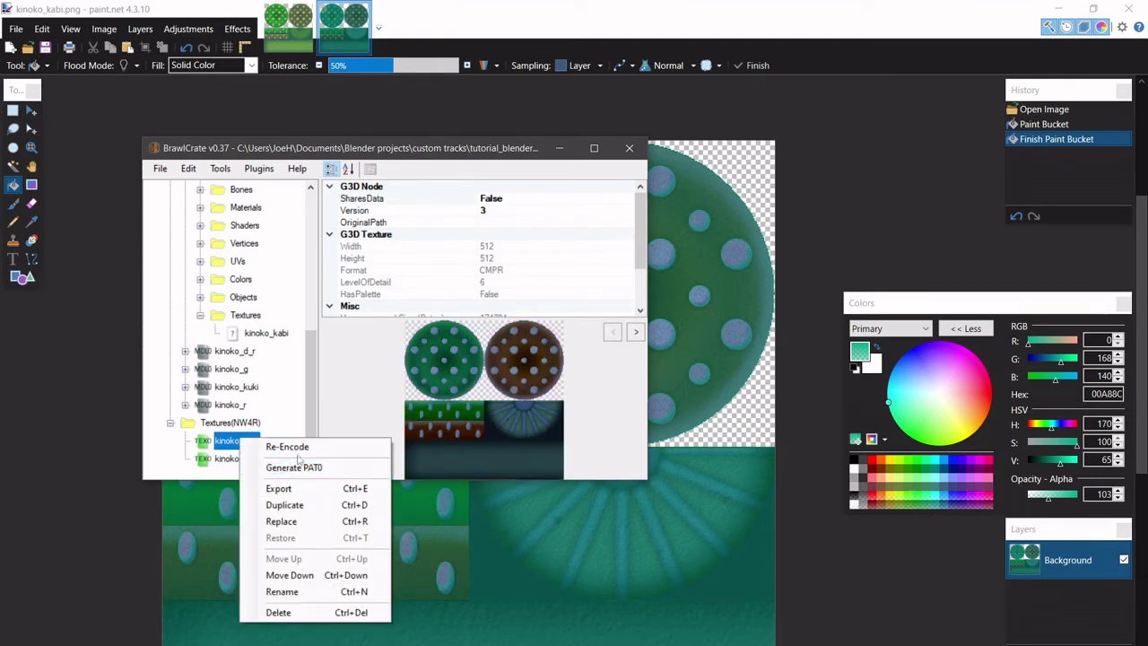
pyautogui.click(304, 520)
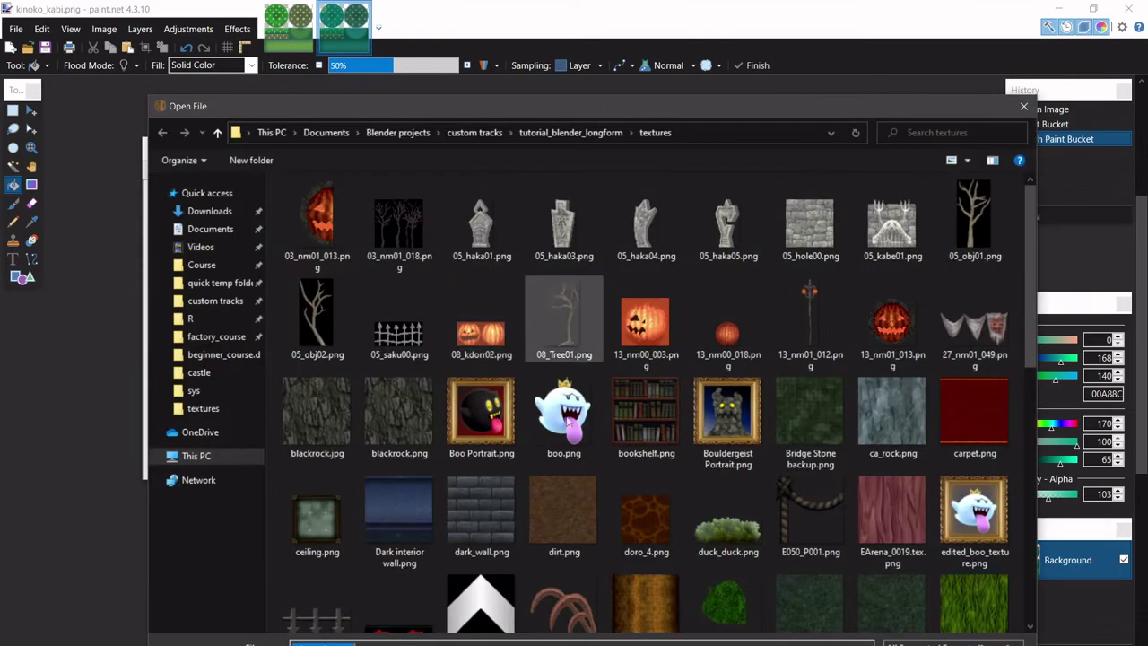
pyautogui.scroll(3, 601, 402)
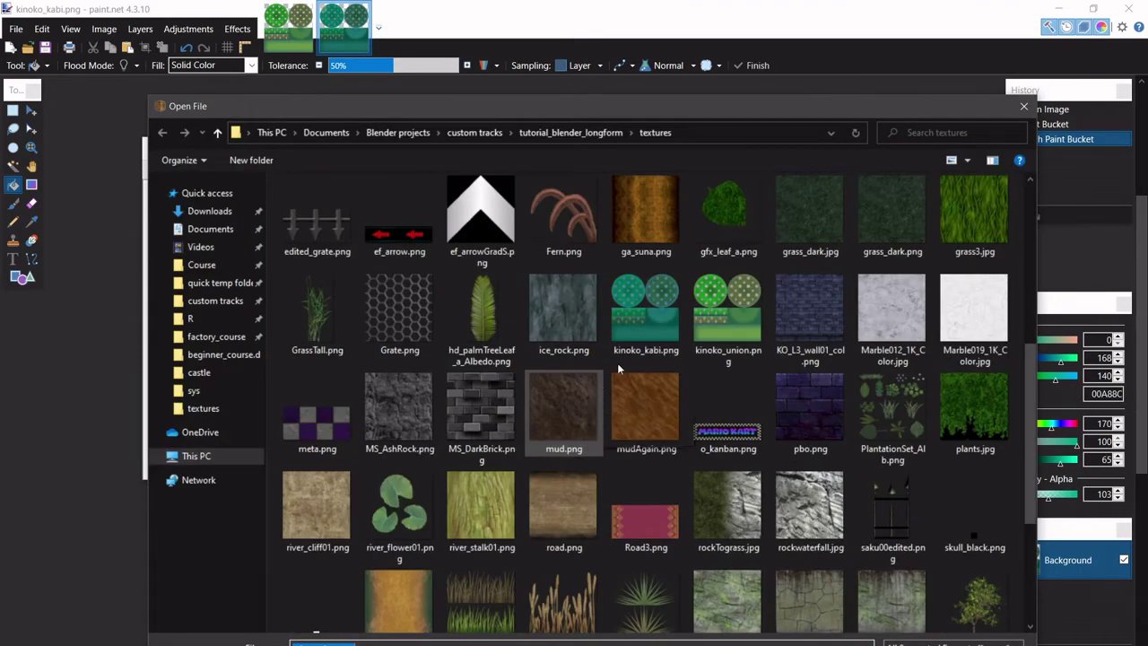
pyautogui.click(638, 330)
pyautogui.click(919, 644)
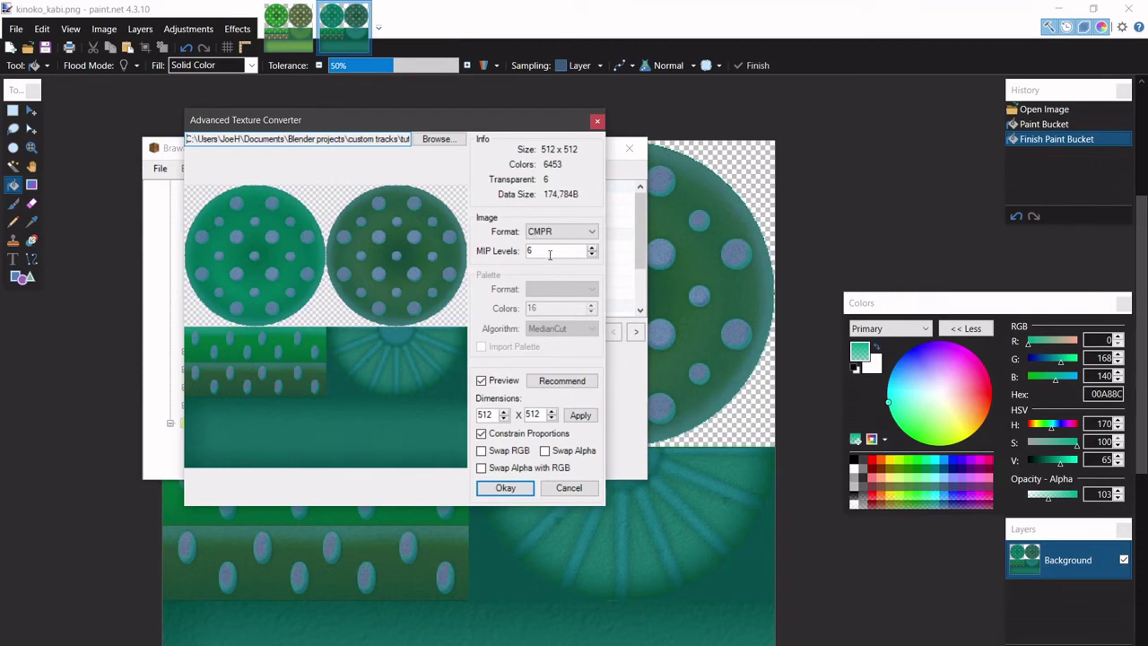
pyautogui.click(509, 487)
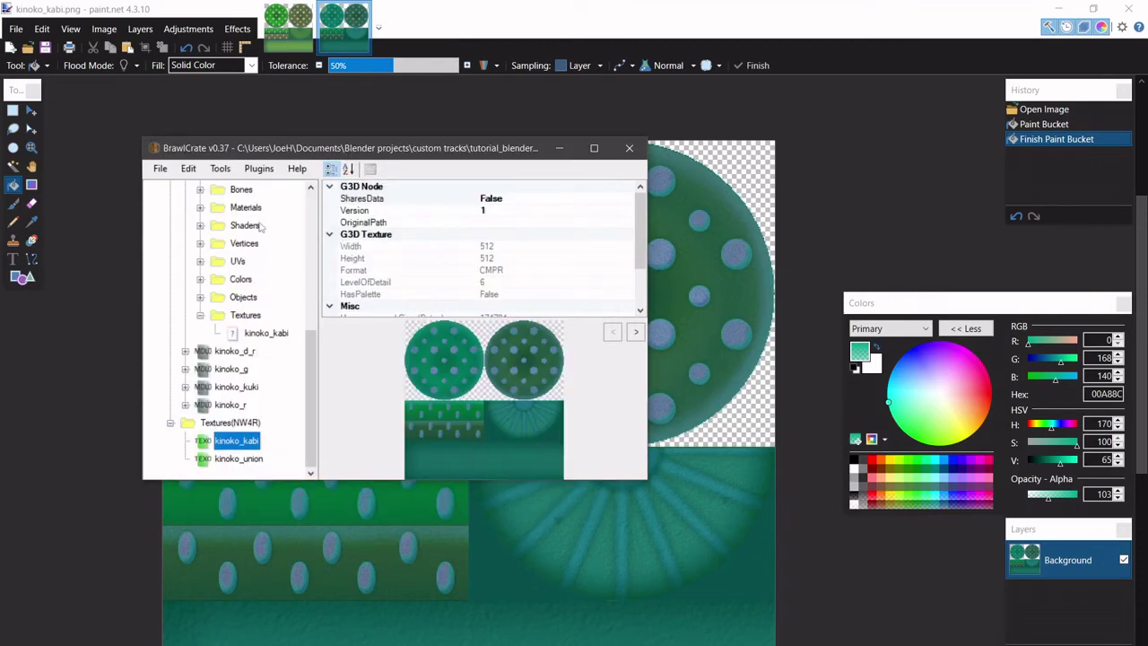
# Save kinoko.brres, then switch to File Explorer and open the beginner_course.d folder.
pyautogui.click(160, 169)
pyautogui.click(180, 245)
pyautogui.hotkey('alt', 'Tab')
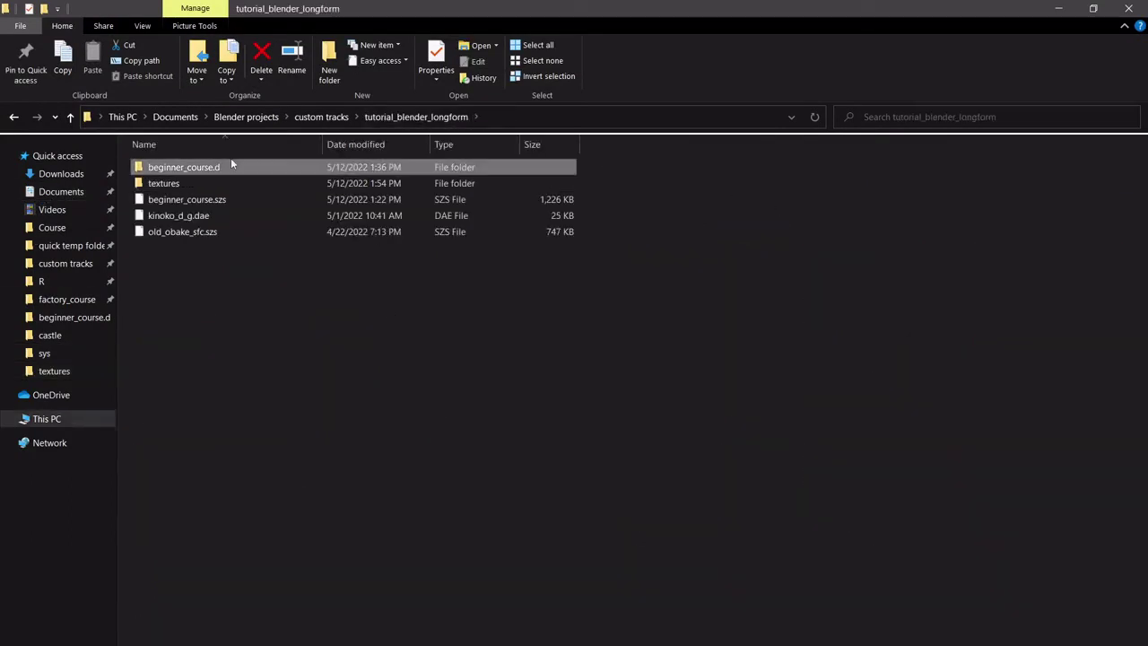
pyautogui.doubleClick(230, 165)
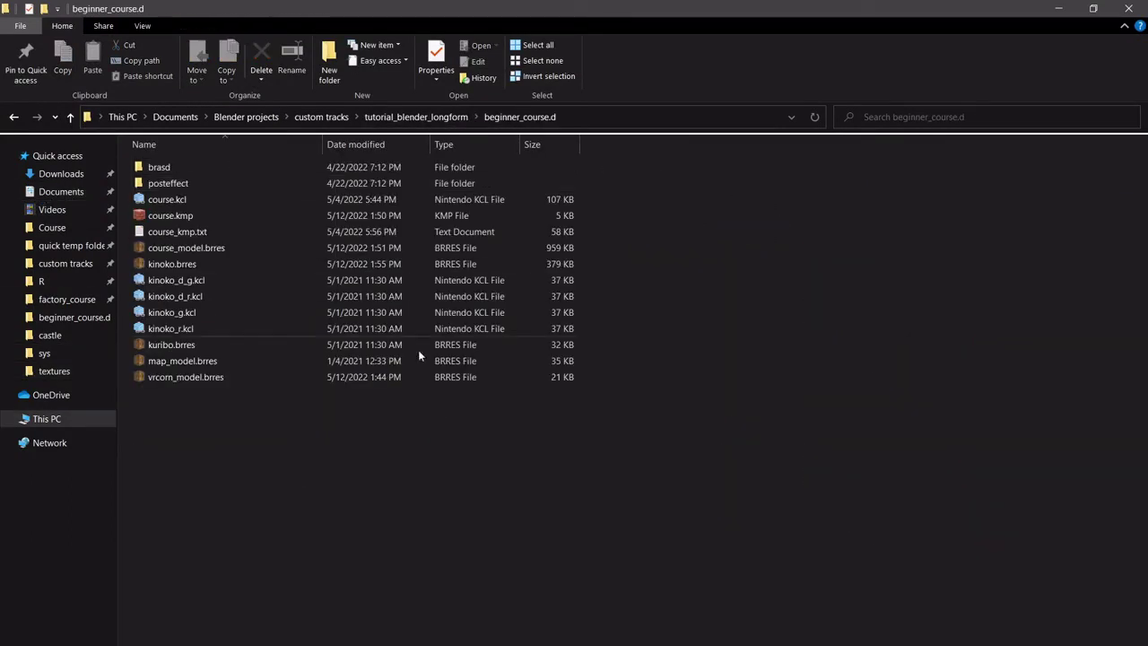
pyautogui.click(224, 361)
pyautogui.keyDown('shift'); pyautogui.click(229, 380); pyautogui.keyUp('shift')
pyautogui.click(229, 380)
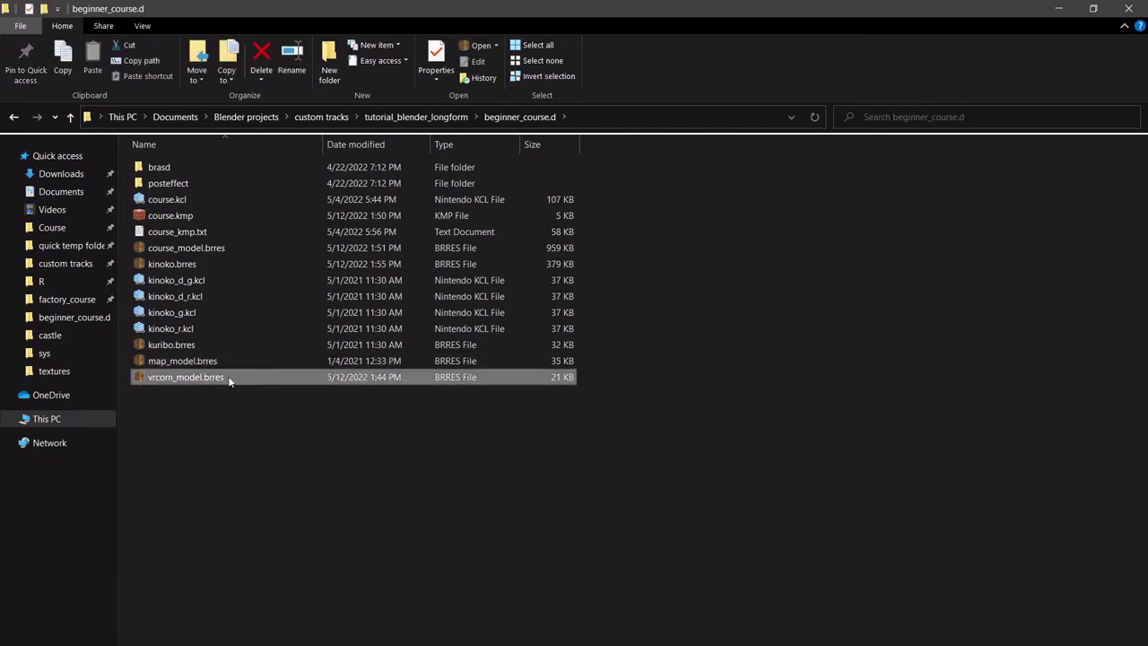
pyautogui.click(243, 417)
pyautogui.click(232, 362)
pyautogui.click(309, 437)
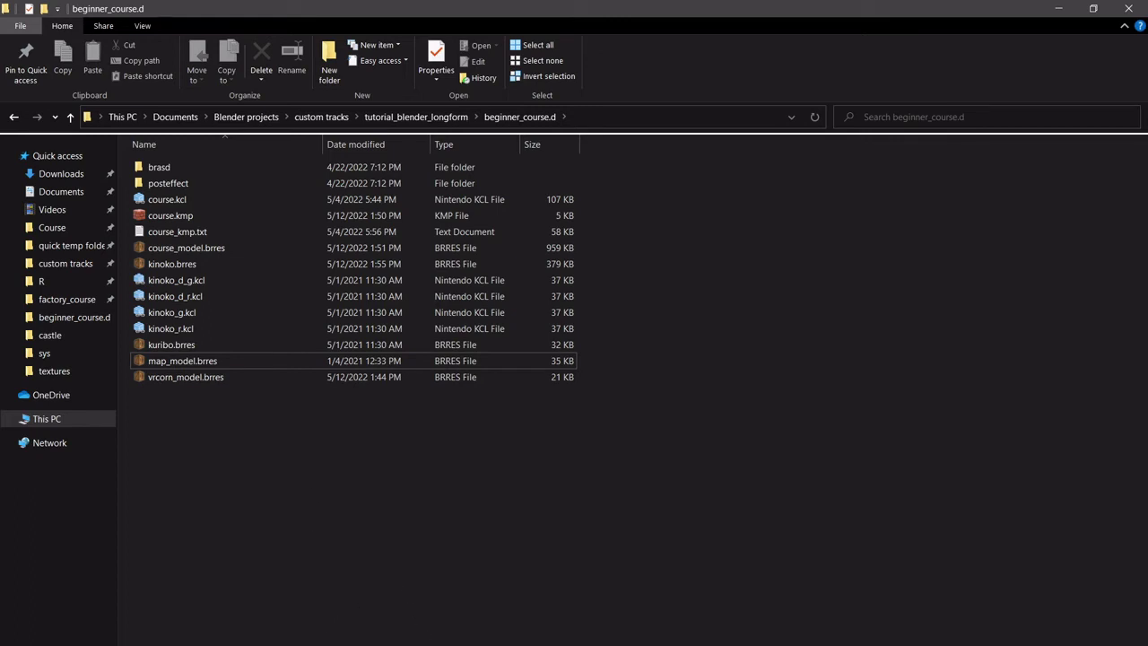
# Switch to the Blender track scene and select the road, the checkered finish line and the diff road pieces together.
pyautogui.click(352, 614)
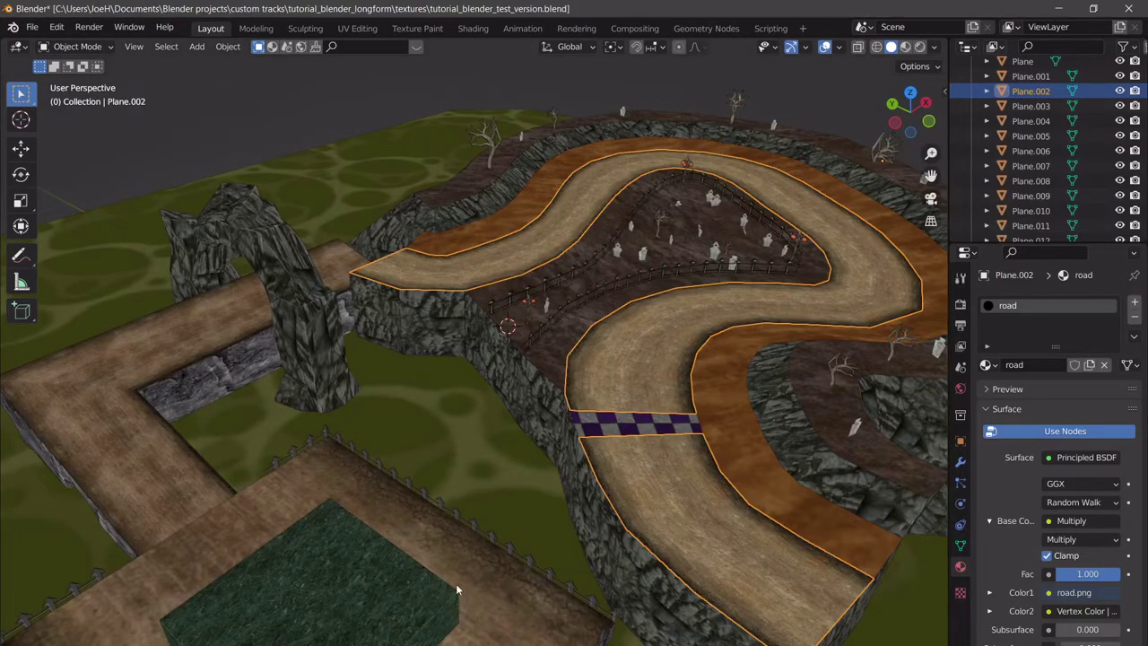
pyautogui.scroll(-3, 527, 244)
pyautogui.moveTo(527, 244); pyautogui.dragTo(527, 290, button='middle')
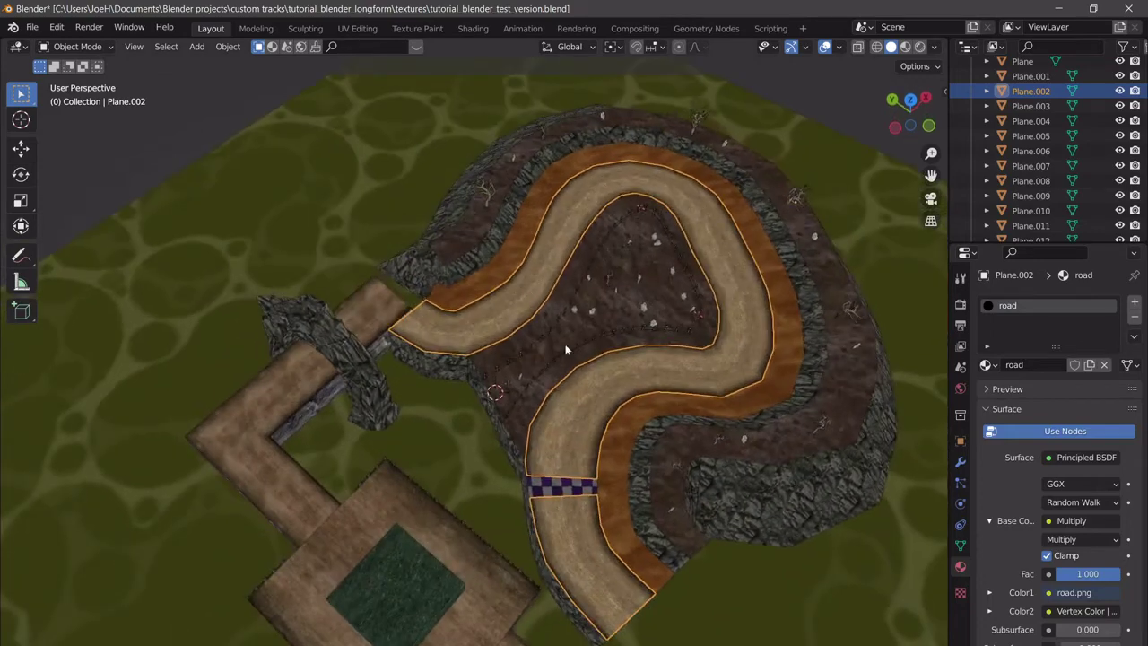
pyautogui.click(583, 486)
pyautogui.moveTo(565, 499); pyautogui.dragTo(551, 448, button='middle')
pyautogui.click(384, 442)
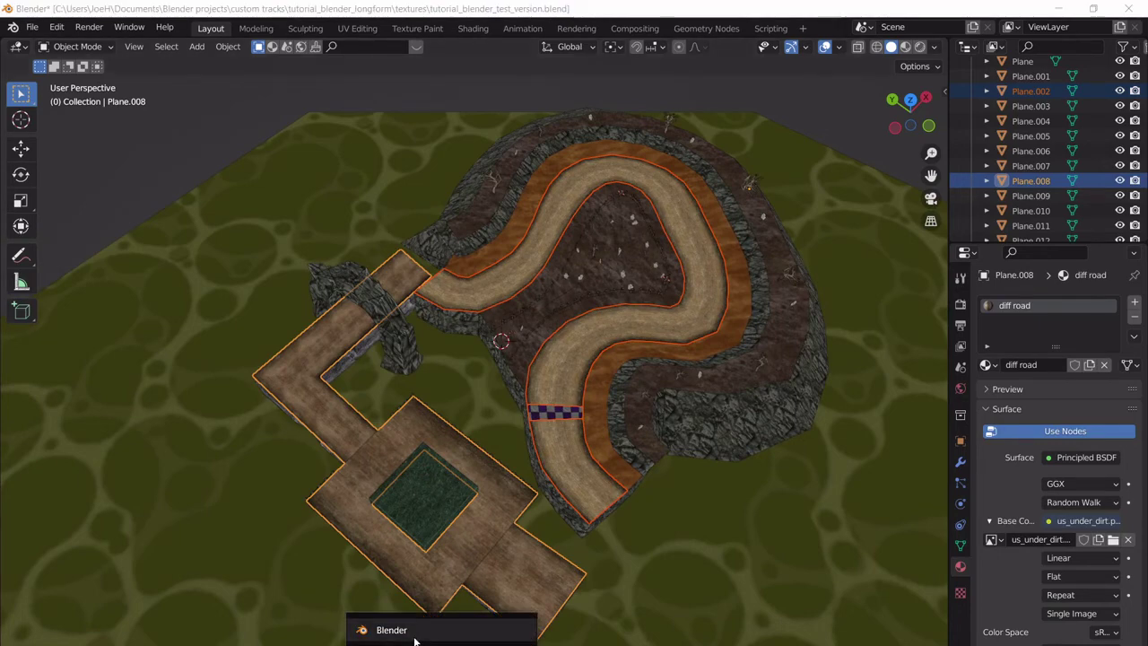
# Launch a second Blender instance with a General file and delete all its default objects.
pyautogui.click(415, 640)
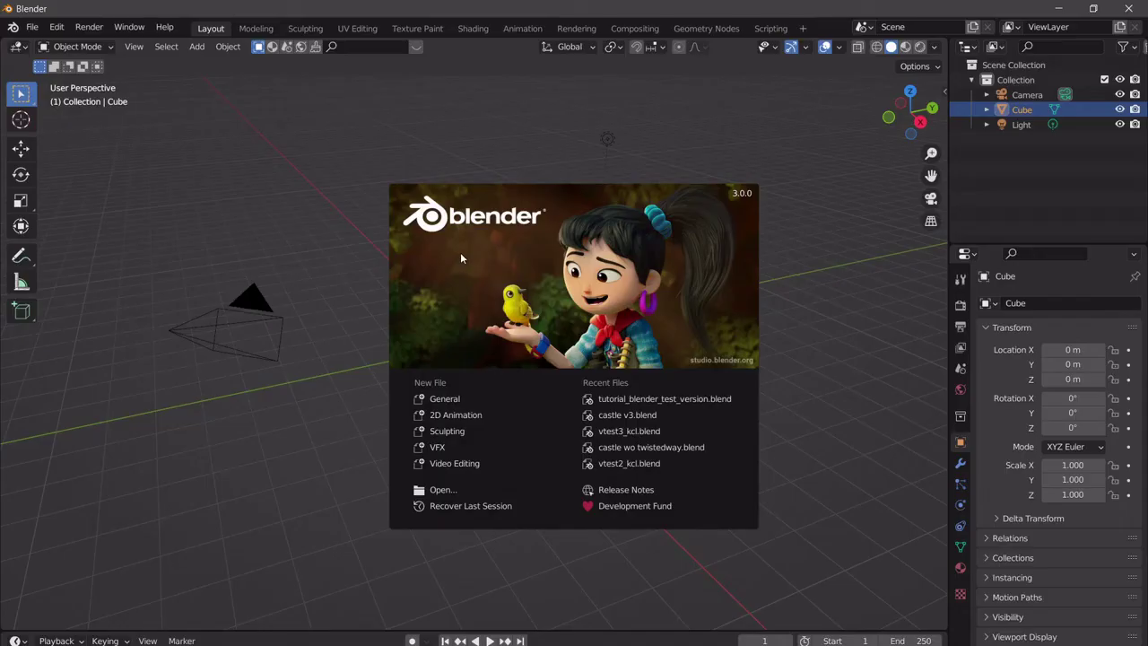
pyautogui.click(465, 400)
pyautogui.press('a')
pyautogui.press('x')
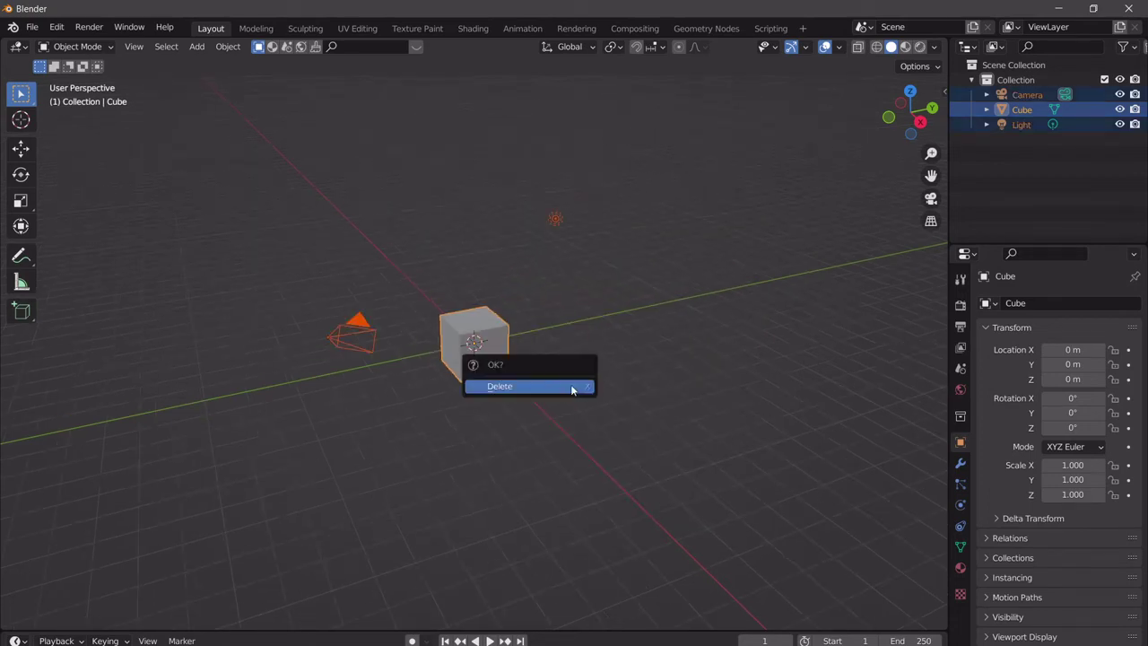
pyautogui.click(570, 387)
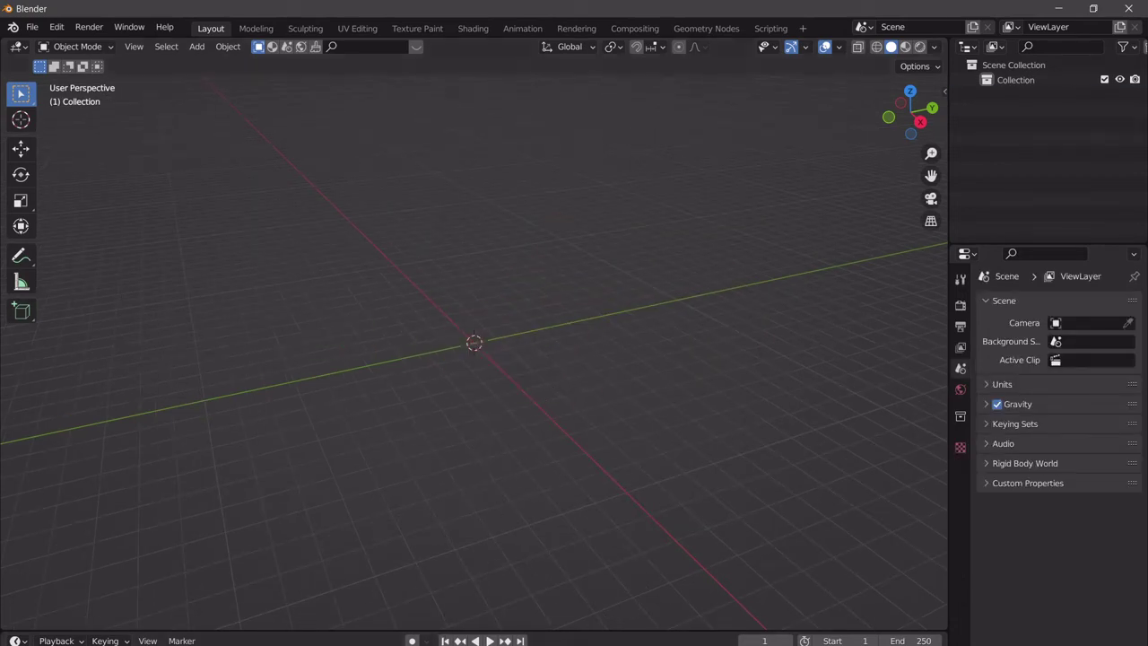
# Copy the selected road pieces from tutorial_blender_test_version.blend, paste them into the empty scene and frame them.
pyautogui.click(443, 645)
pyautogui.click(441, 620)
pyautogui.click(443, 644)
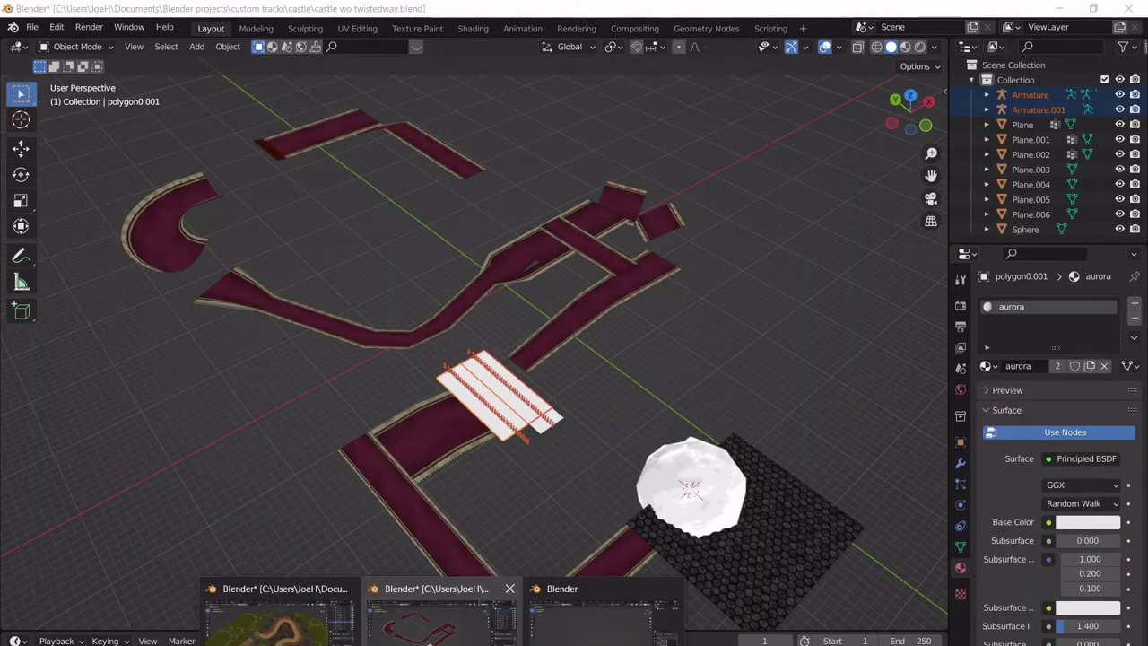
pyautogui.click(338, 631)
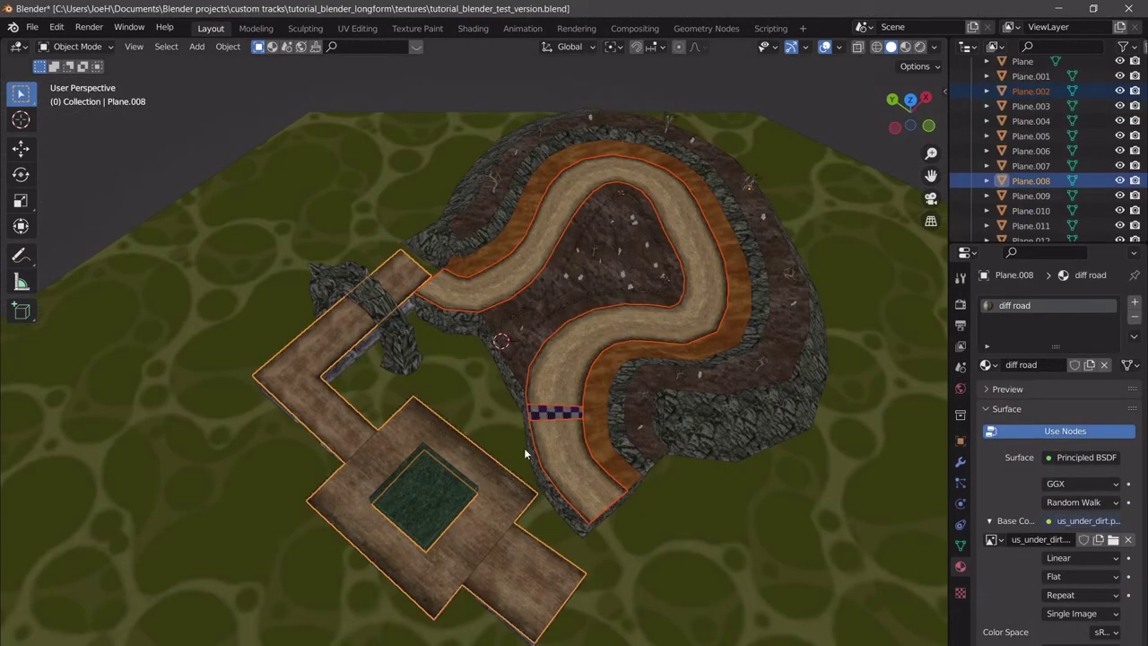
pyautogui.moveTo(549, 639)
pyautogui.click(549, 615)
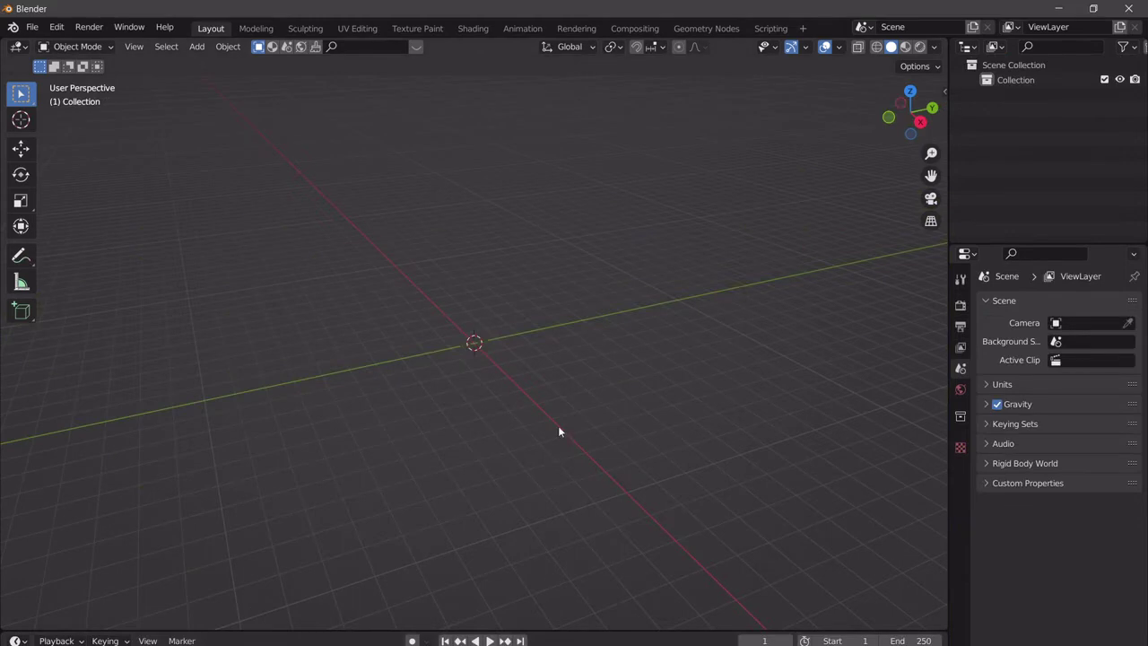
pyautogui.hotkey('ctrl', 'v')
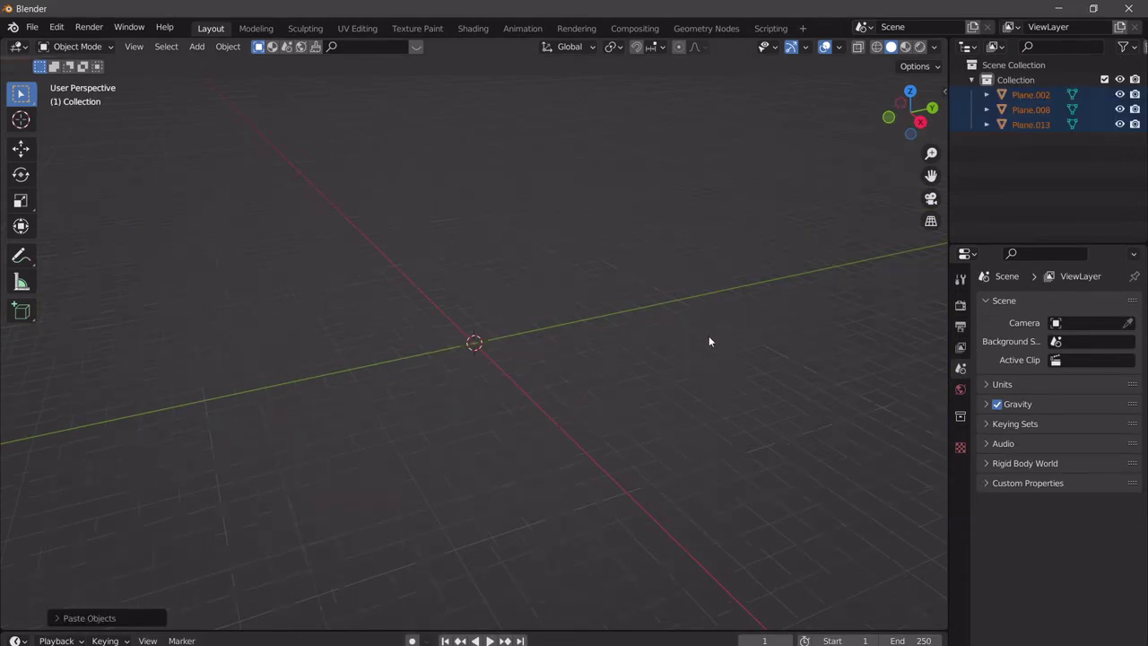
pyautogui.press('KP_Decimal')
pyautogui.moveTo(697, 341); pyautogui.dragTo(666, 400, button='middle')
pyautogui.scroll(3, 666, 400)
pyautogui.scroll(3, 666, 404)
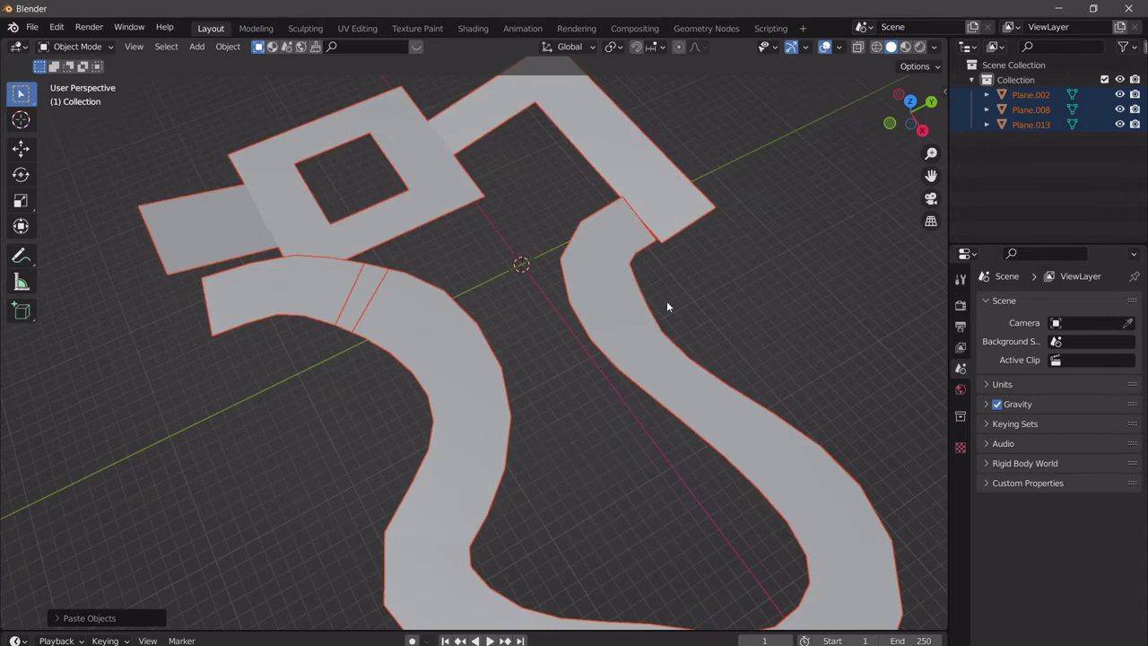
pyautogui.scroll(-2, 630, 283)
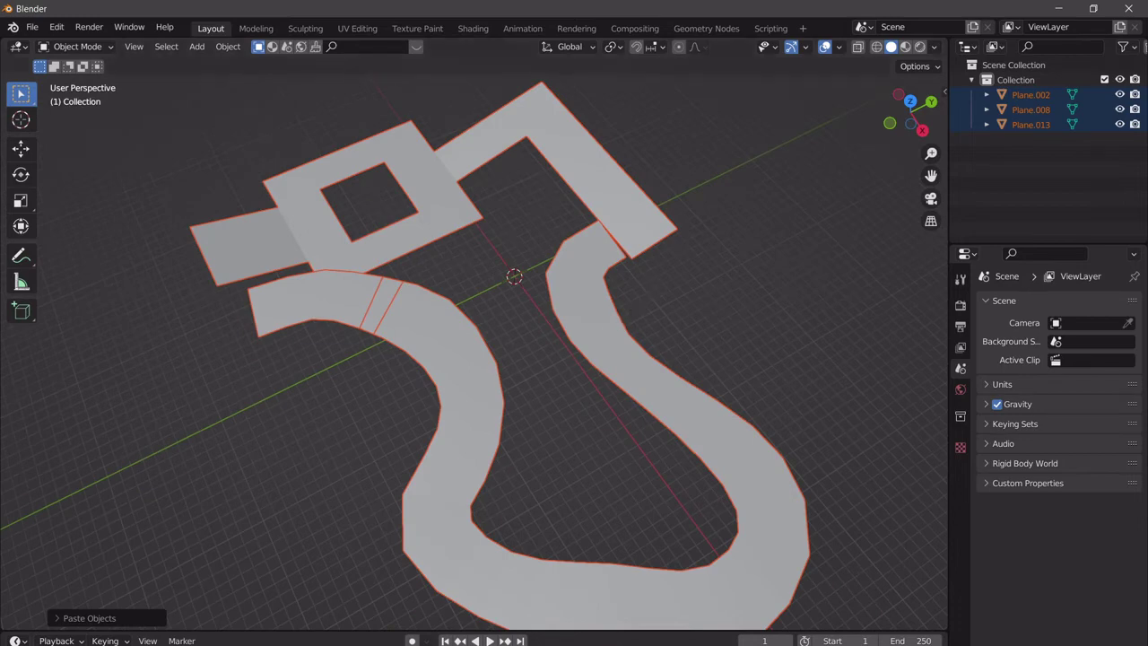
# Return to the track scene and select the road faces of Plane.002 from the inner bend to the road's far end in Edit Mode.
pyautogui.click(351, 639)
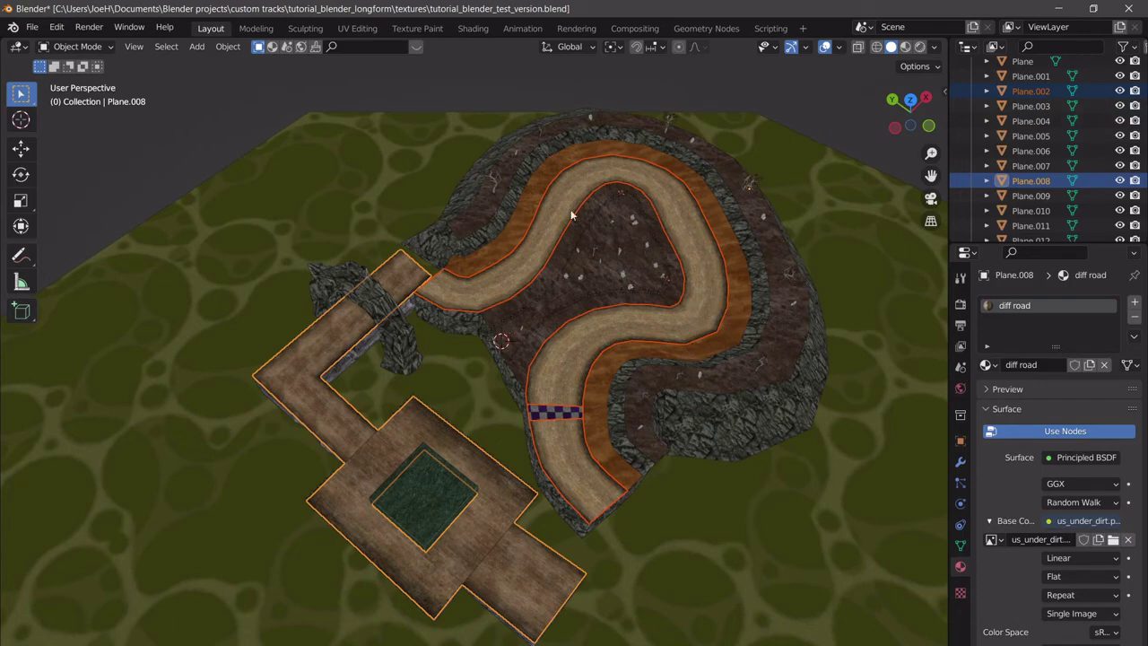
pyautogui.press('a')
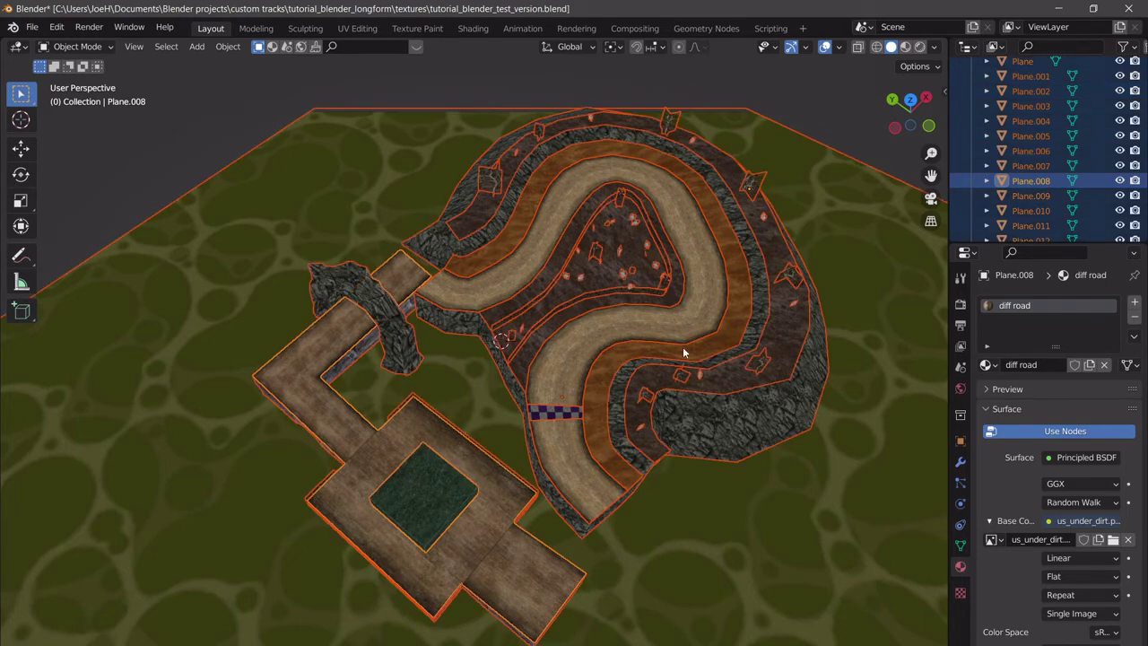
pyautogui.click(697, 321)
pyautogui.press('Tab')
pyautogui.click(703, 310)
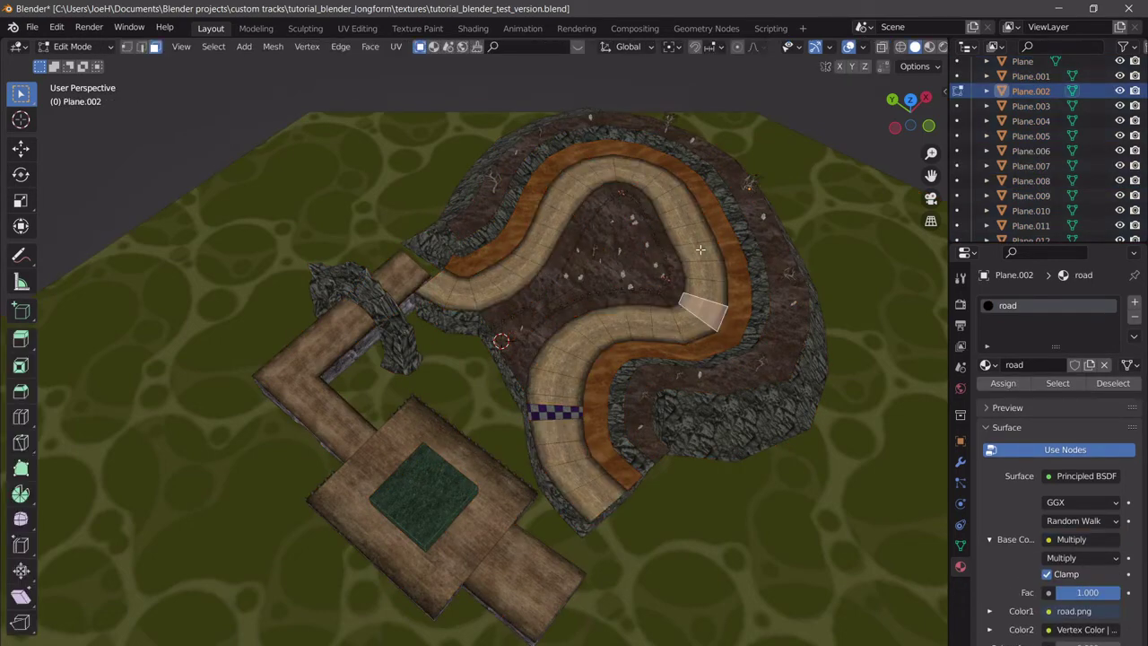
pyautogui.keyDown('ctrl'); pyautogui.click(673, 197); pyautogui.keyUp('ctrl')
pyautogui.keyDown('ctrl'); pyautogui.click(622, 167); pyautogui.keyUp('ctrl')
pyautogui.press('x')
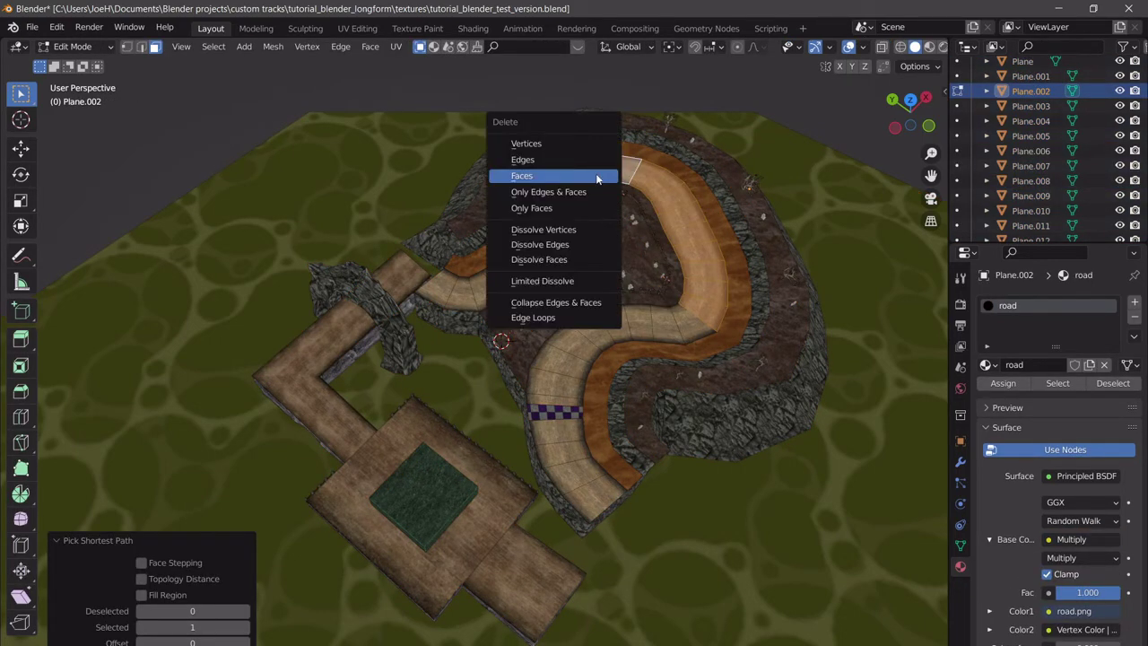
pyautogui.press('c')
pyautogui.moveTo(607, 174); pyautogui.dragTo(447, 295)
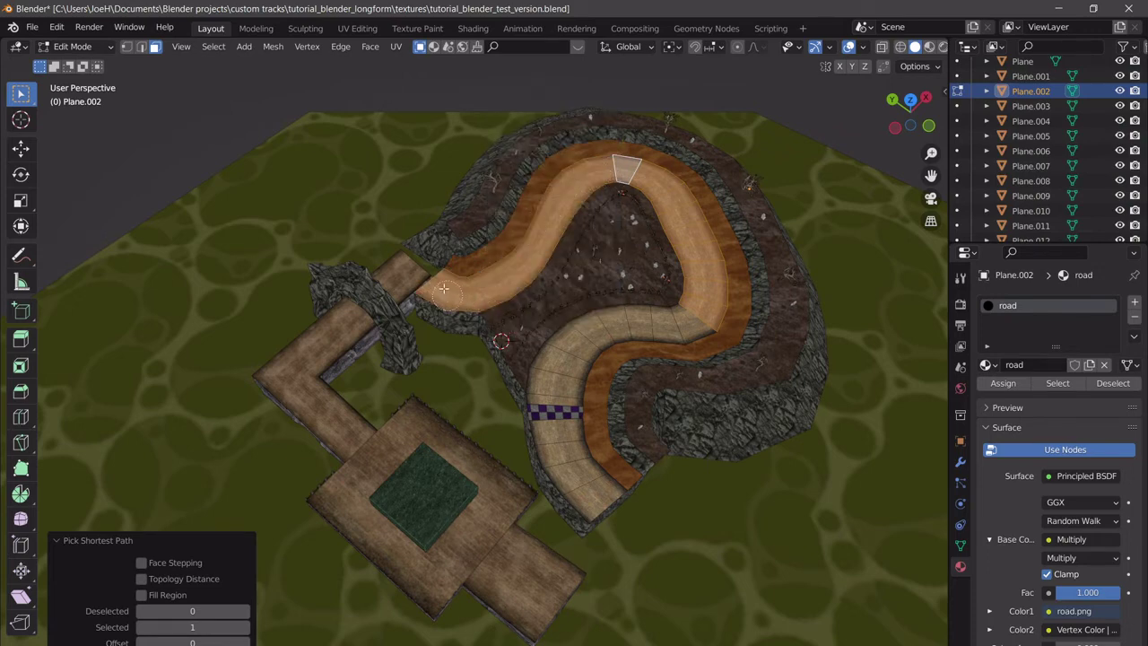
pyautogui.rightClick(443, 287)
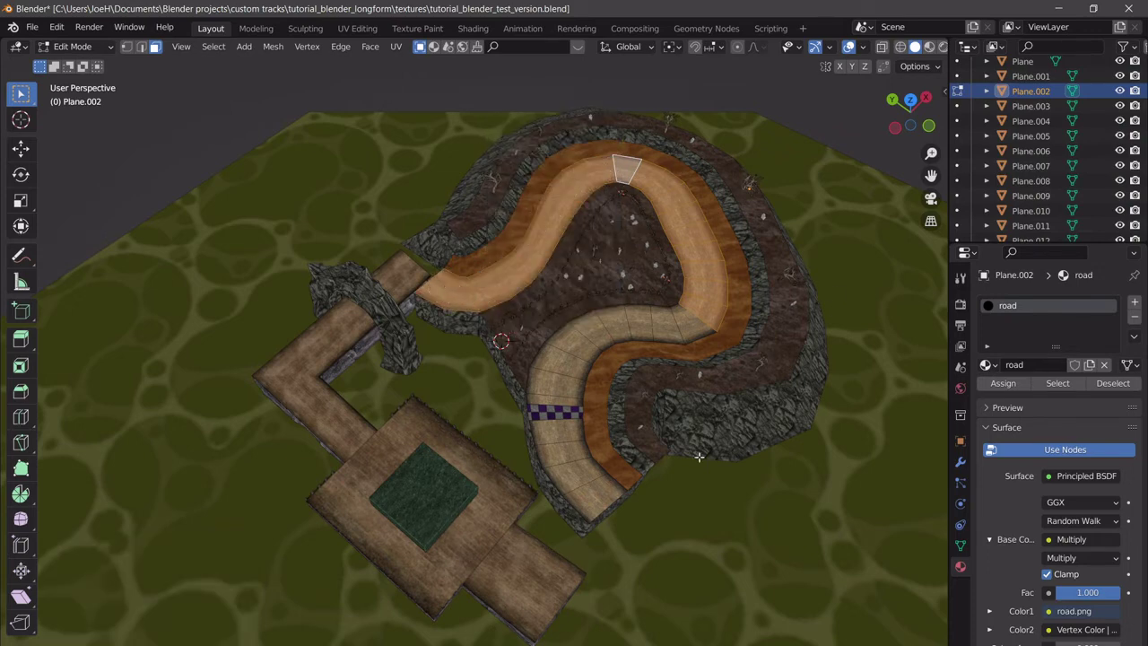
# Select all faces linked to a single road face of Plane.002 in Edit Mode, then return to Object Mode.
pyautogui.press('Tab')
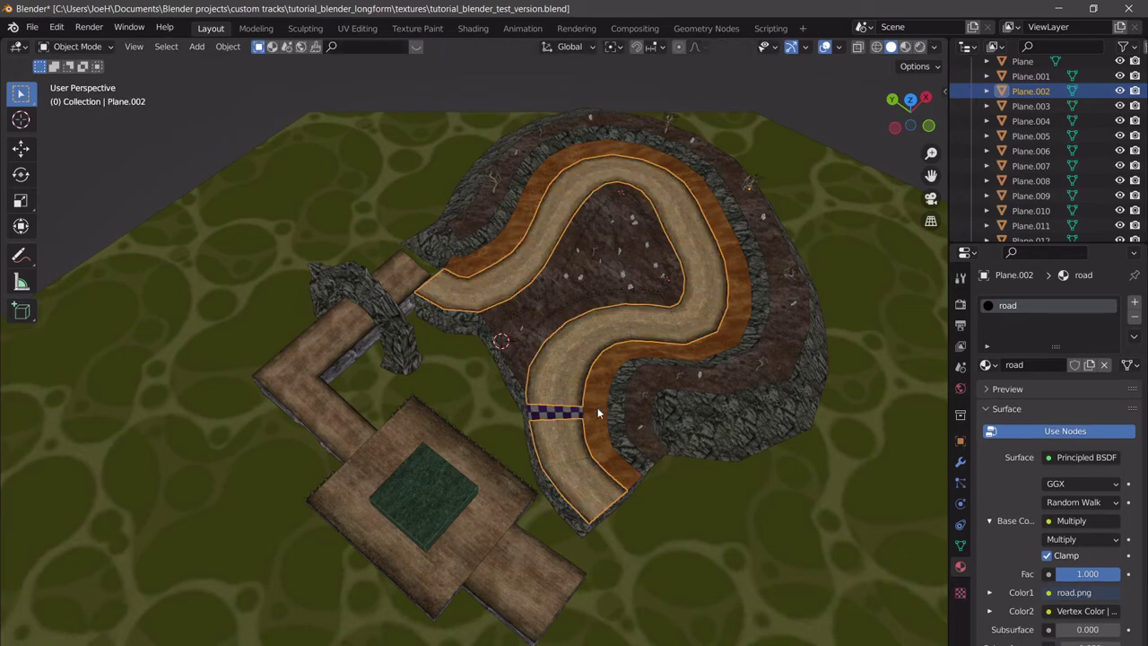
pyautogui.press('Tab')
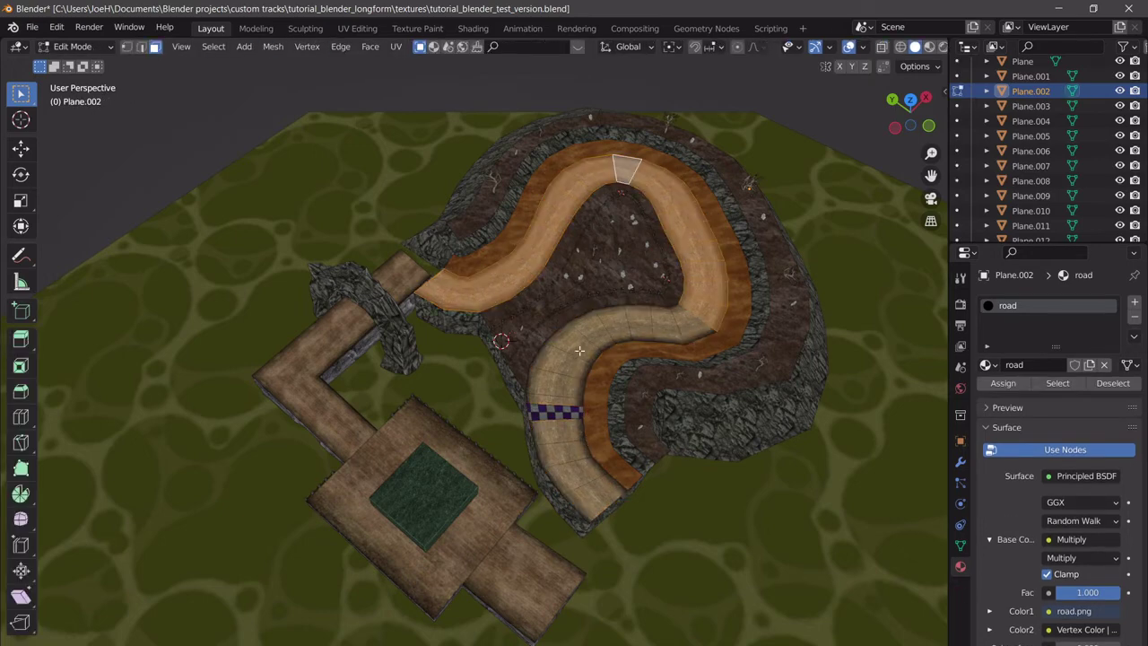
pyautogui.click(579, 348)
pyautogui.hotkey('ctrl', 'l')
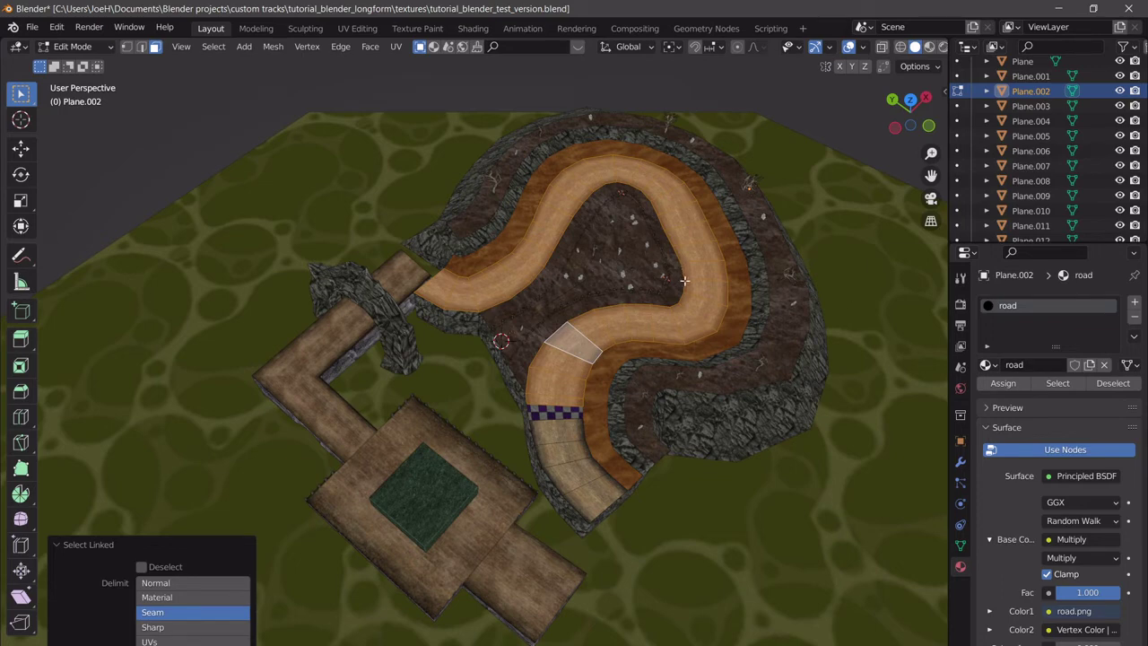
pyautogui.press('Tab')
# Switch to the Blender scene with the pasted roads, deselect everything and display it in Material Preview shading.
pyautogui.click(318, 643)
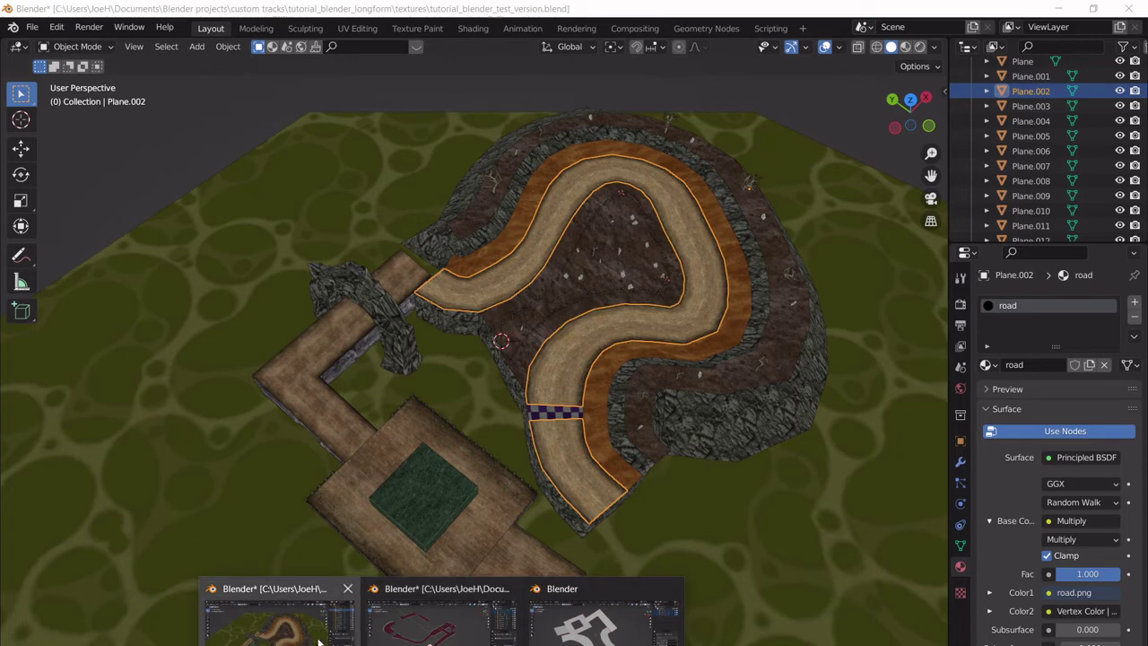
pyautogui.click(571, 619)
pyautogui.click(826, 165)
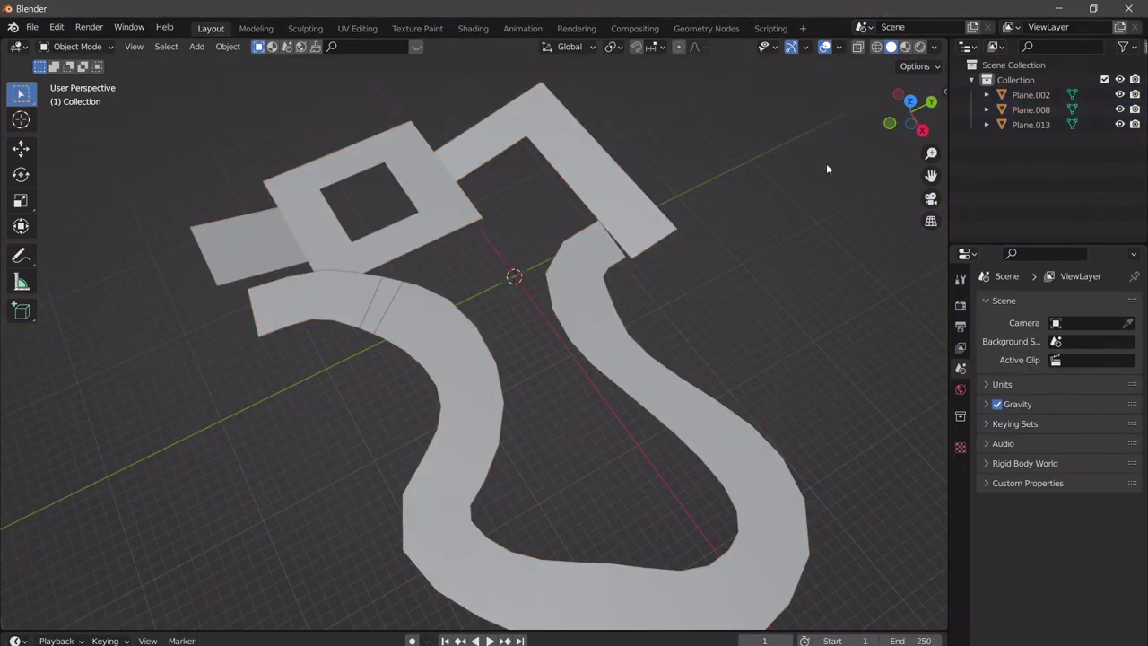
pyautogui.click(905, 46)
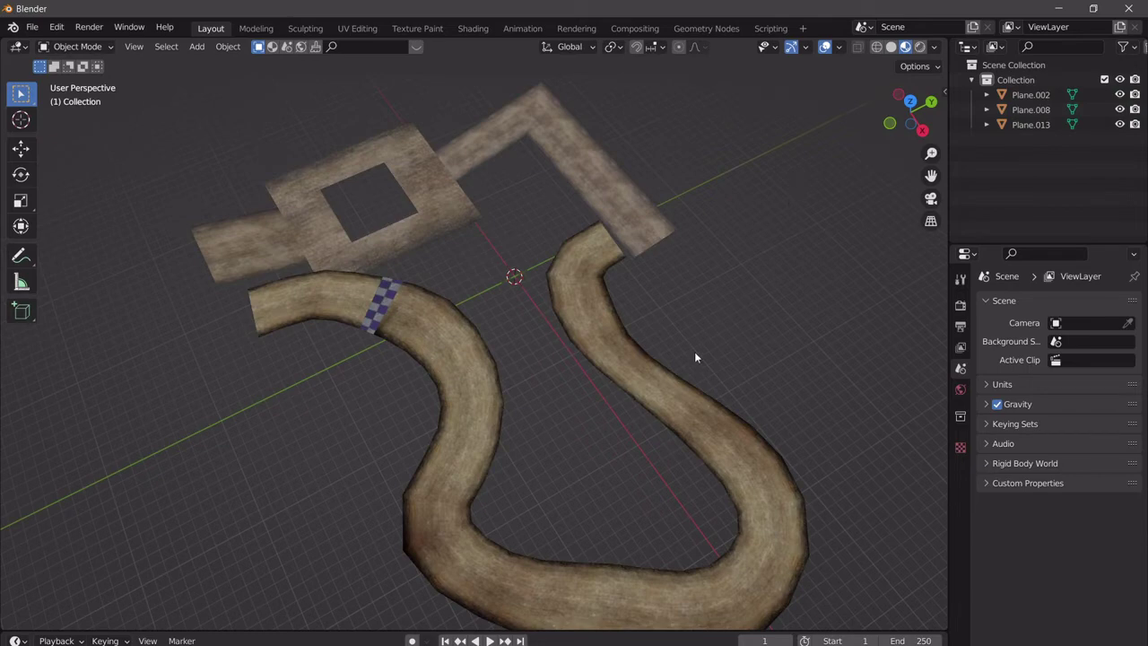
pyautogui.moveTo(694, 357); pyautogui.dragTo(701, 312, button='middle')
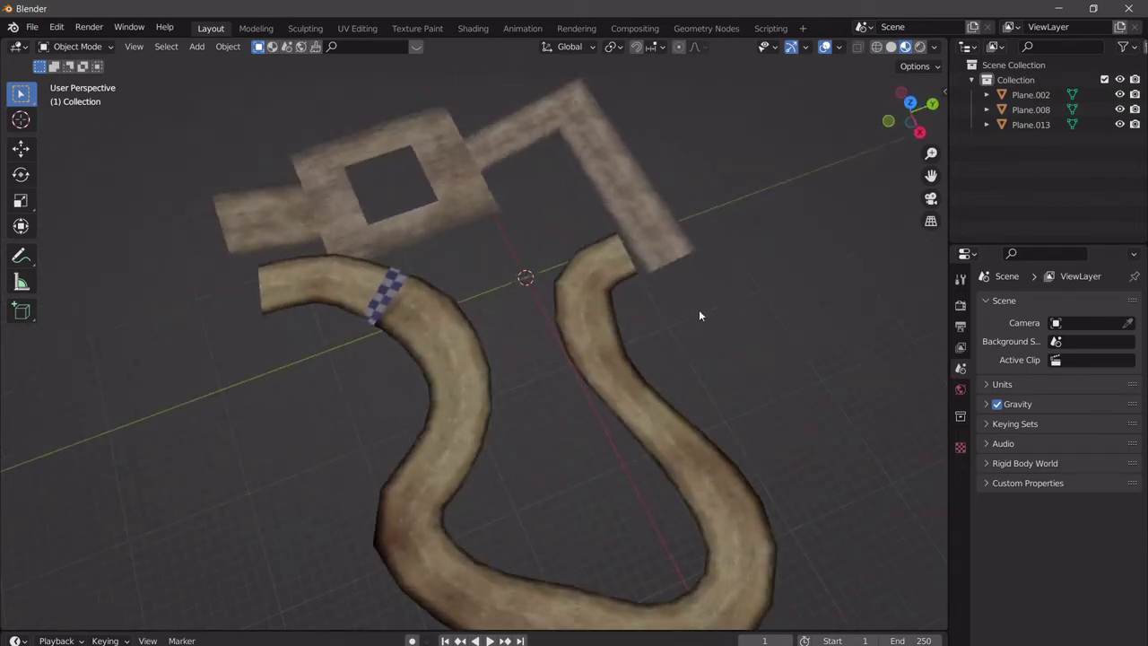
# Start a Wavefront OBJ export of the road scene into the tutorial_blender_longform folder with the file name minimap.
pyautogui.click(31, 27)
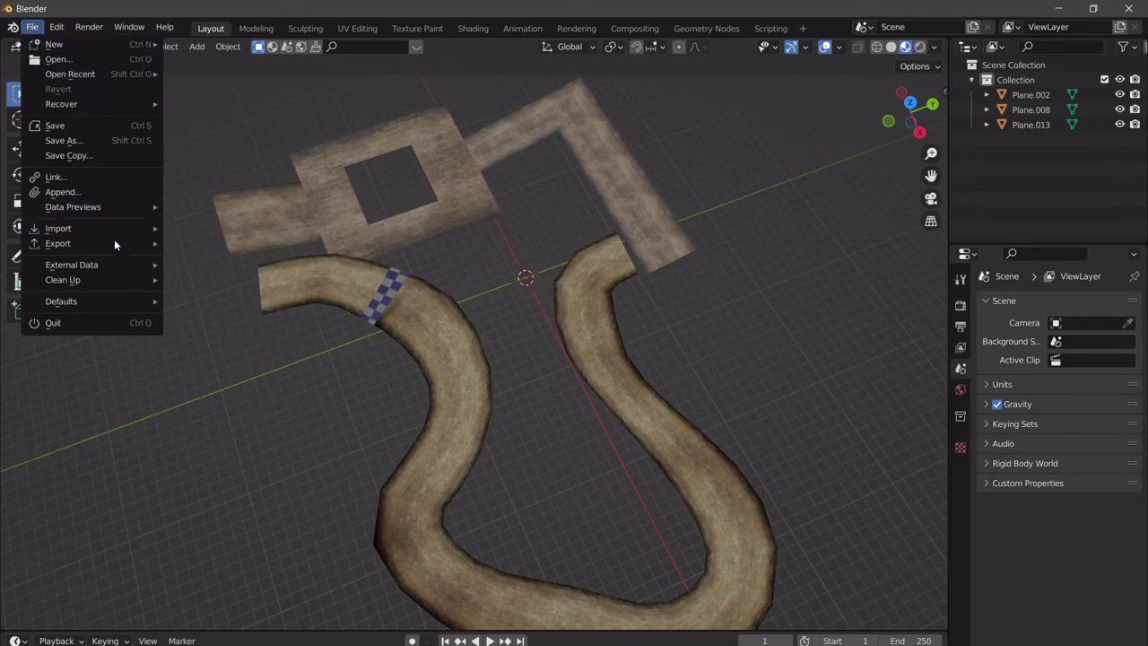
pyautogui.moveTo(115, 242)
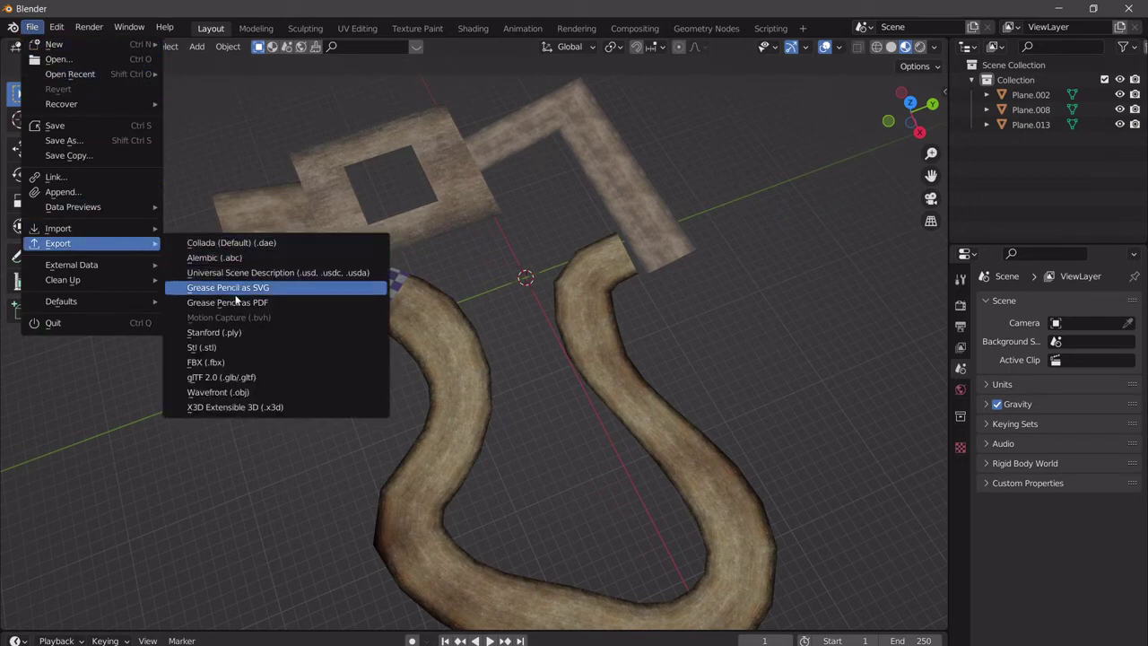
pyautogui.click(264, 393)
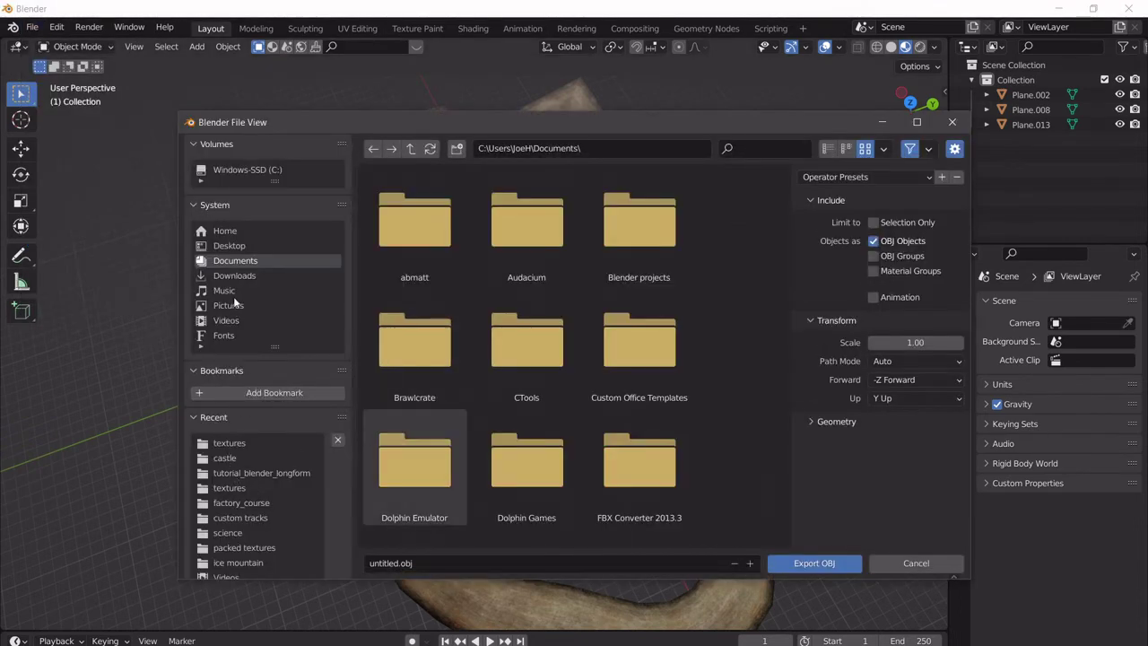
pyautogui.click(263, 473)
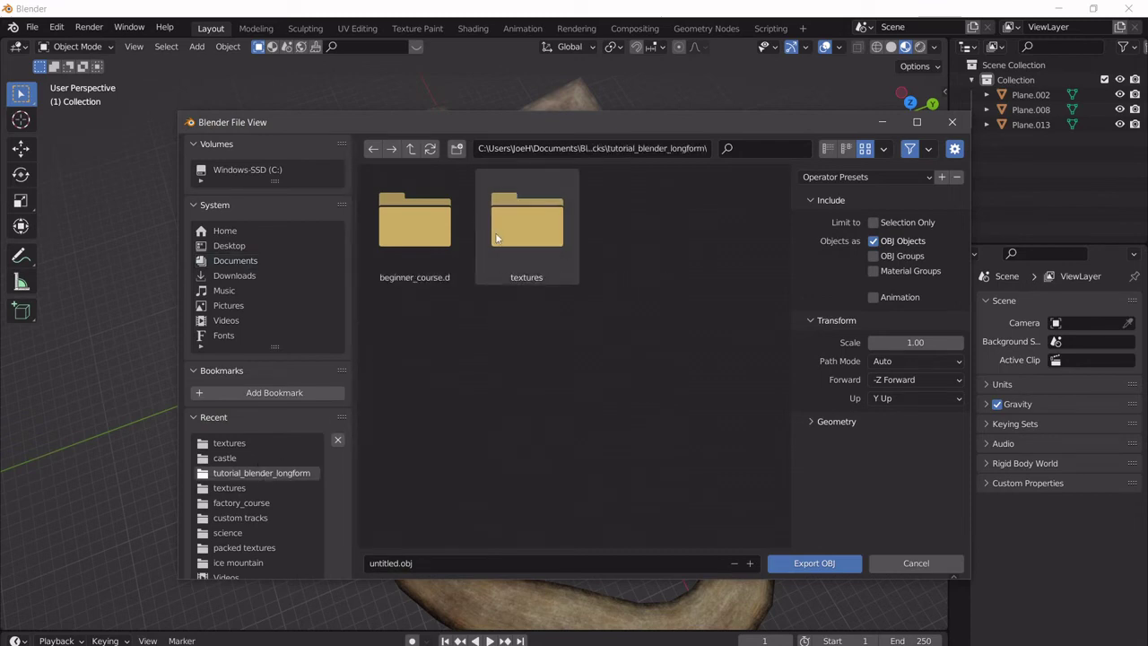
pyautogui.click(502, 565)
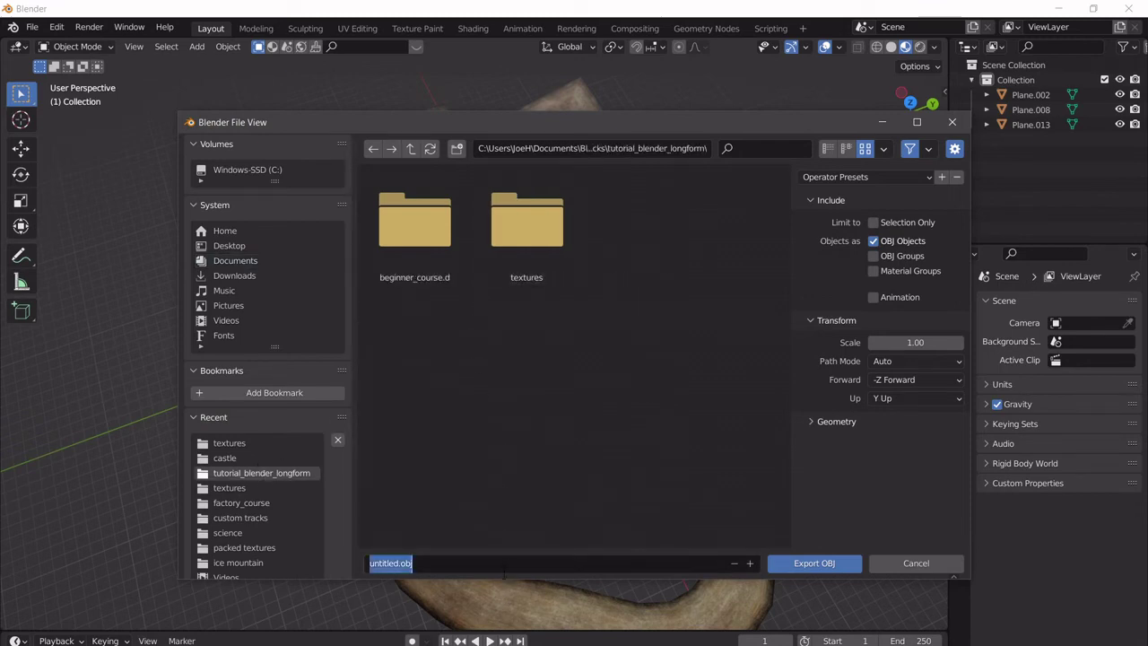
pyautogui.write('minimap')
pyautogui.press('Return')
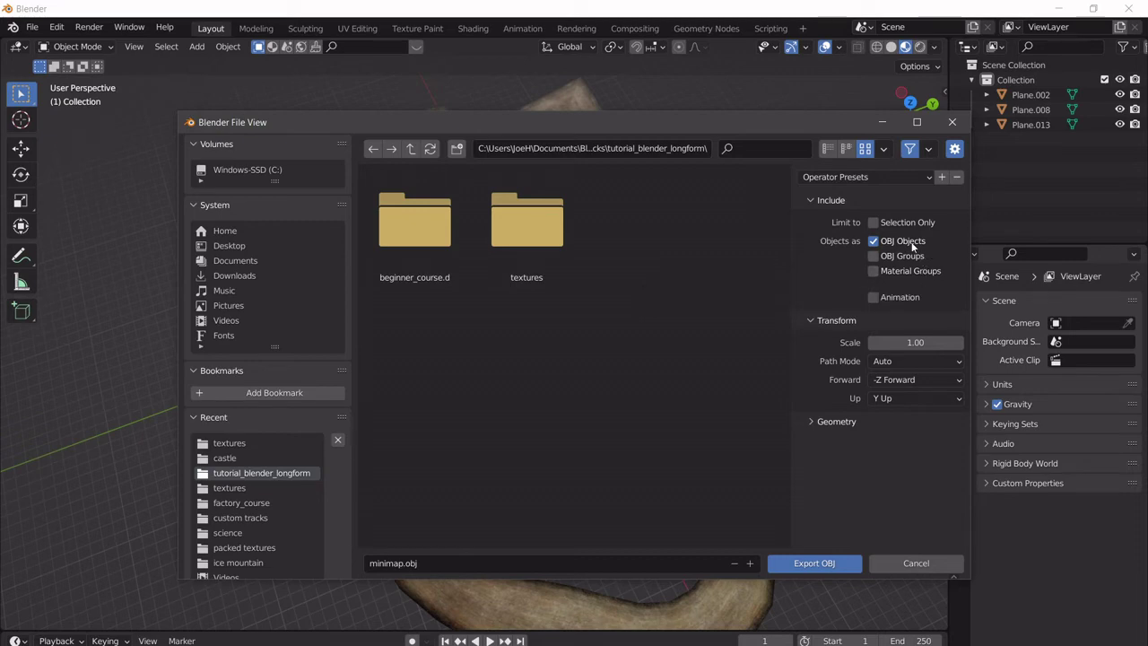
# Set the export scale to 100 and export the OBJ.
pyautogui.click(912, 341)
pyautogui.write('100')
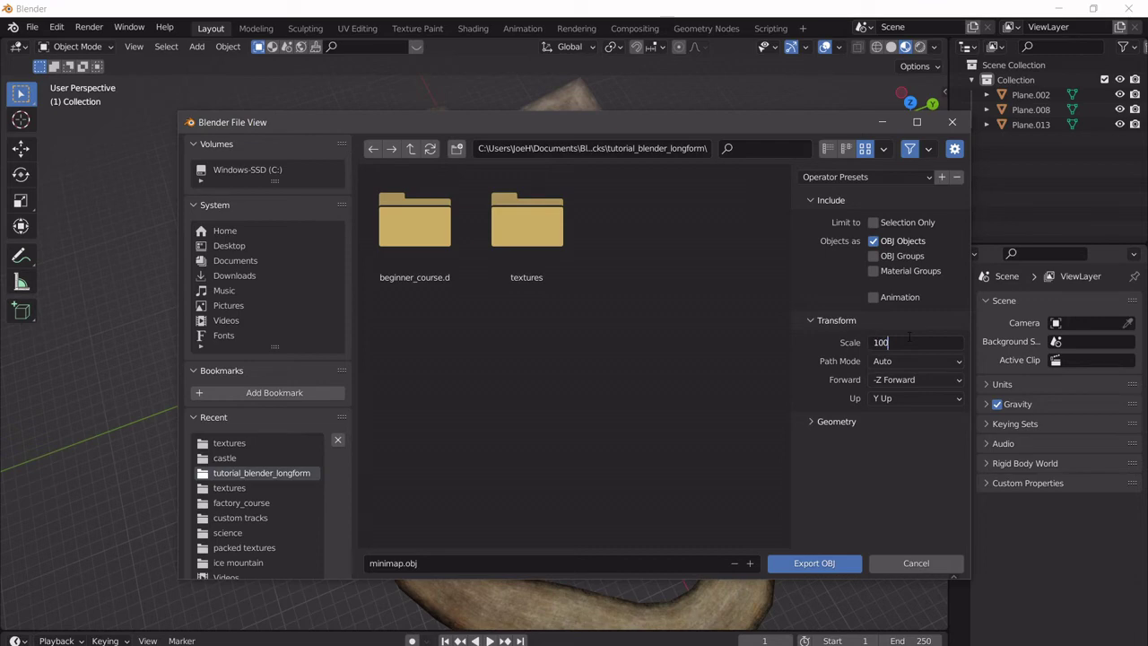
pyautogui.press('Return')
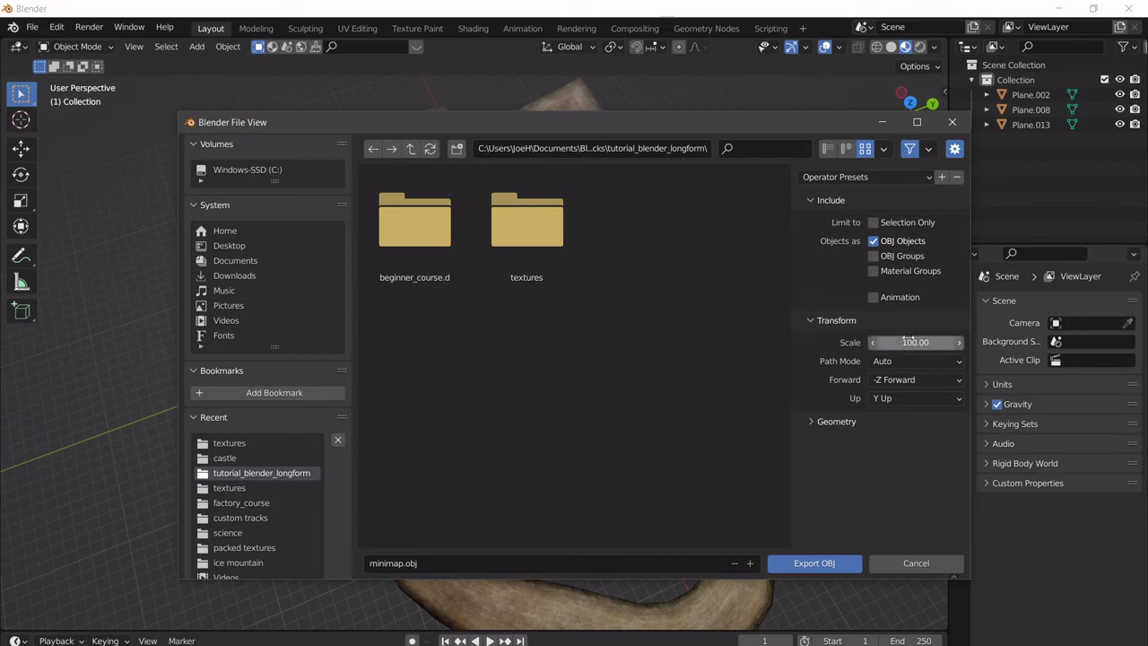
pyautogui.click(816, 563)
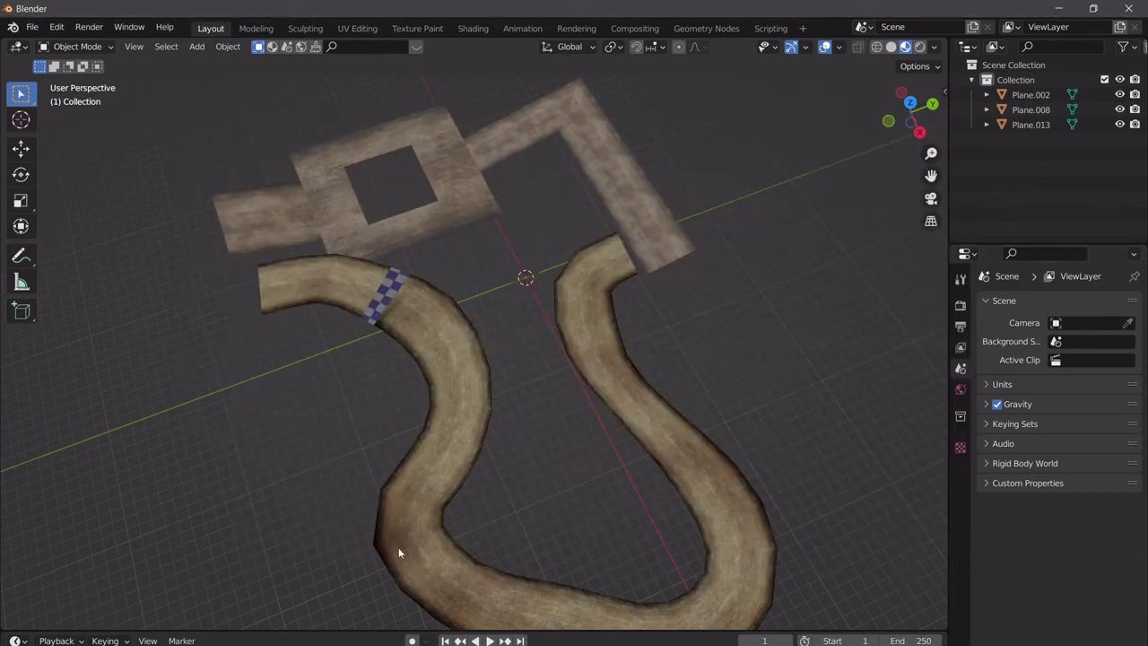
# Switch to File Explorer and locate the exported minimap.obj in the tutorial_blender_longform folder.
pyautogui.click(330, 643)
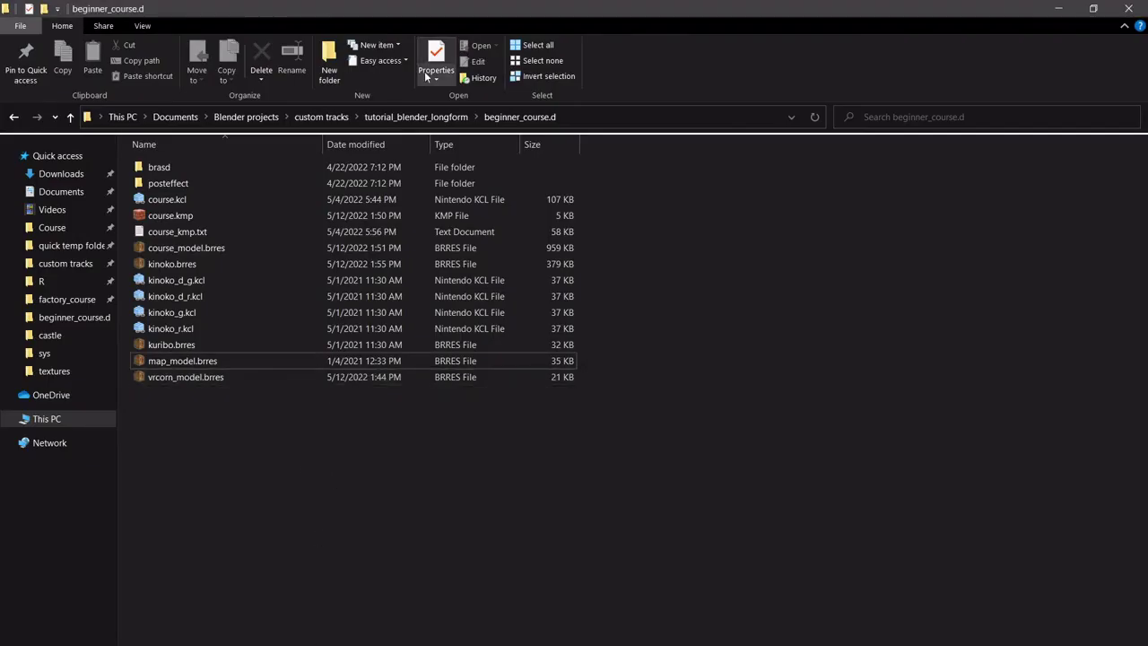
pyautogui.click(404, 117)
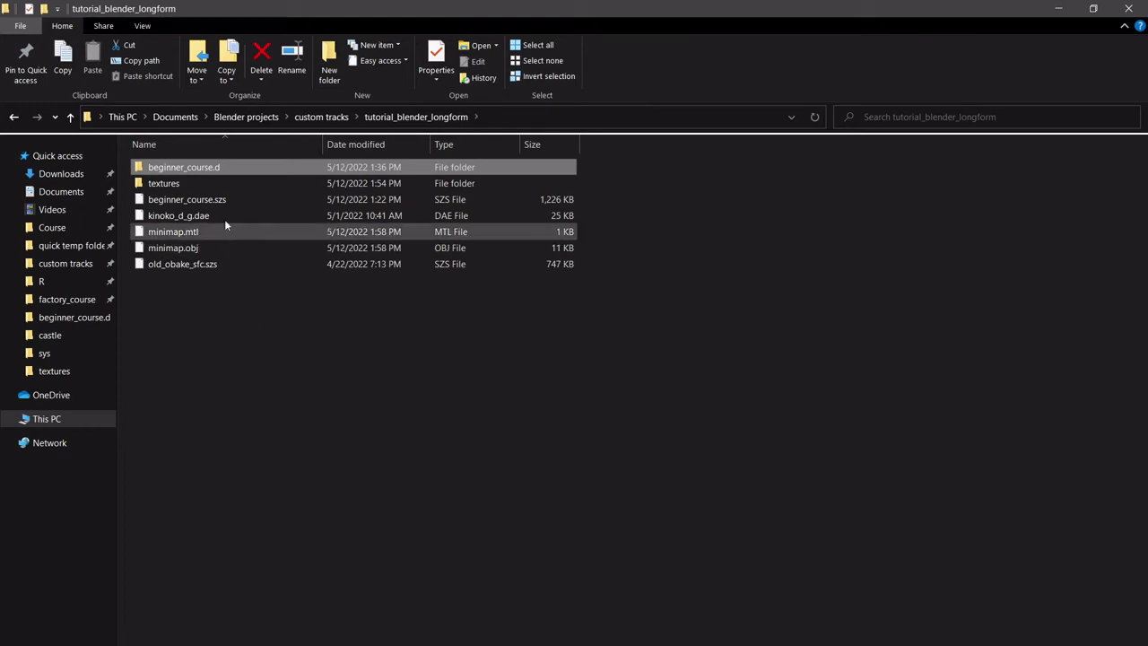
pyautogui.click(220, 245)
pyautogui.click(308, 348)
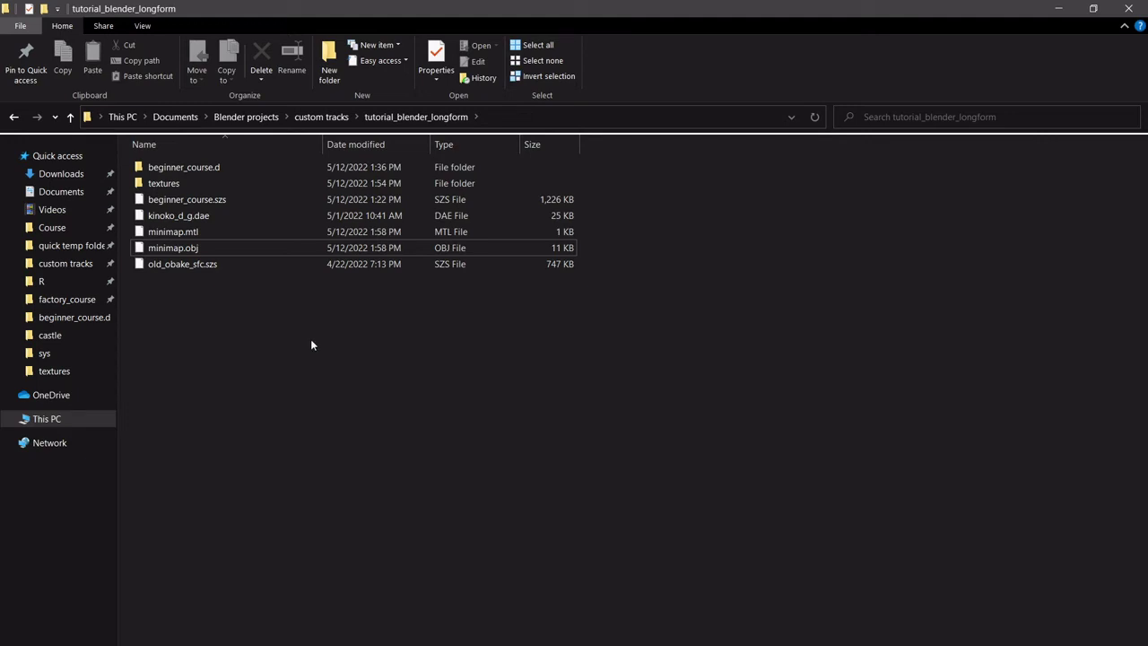
pyautogui.rightClick(313, 344)
pyautogui.click(277, 314)
# Search for ctools, open the CTools folder, then launch BRRES Editor from it and enlarge its window.
pyautogui.hotkey('alt', 'space')
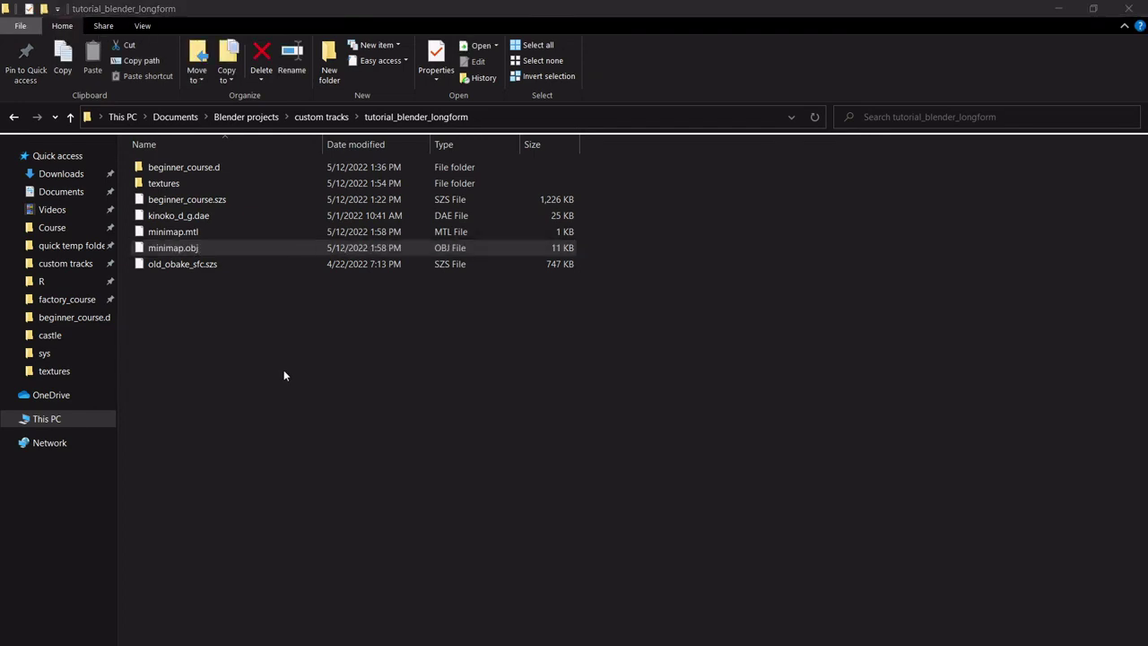
pyautogui.write('ctools')
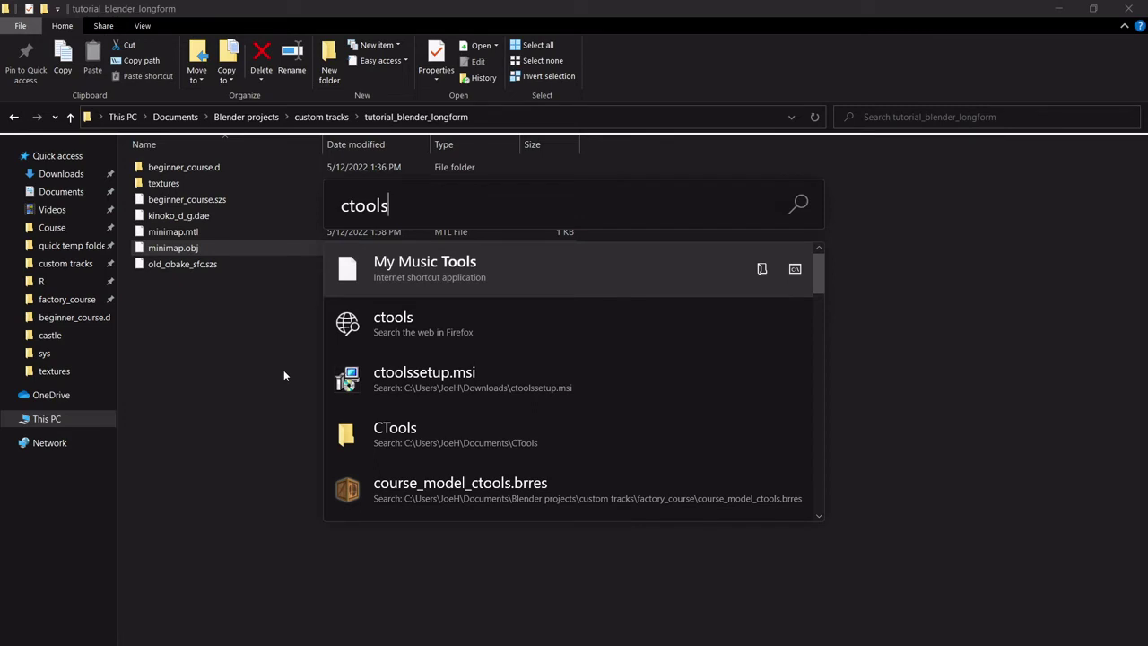
pyautogui.click(485, 432)
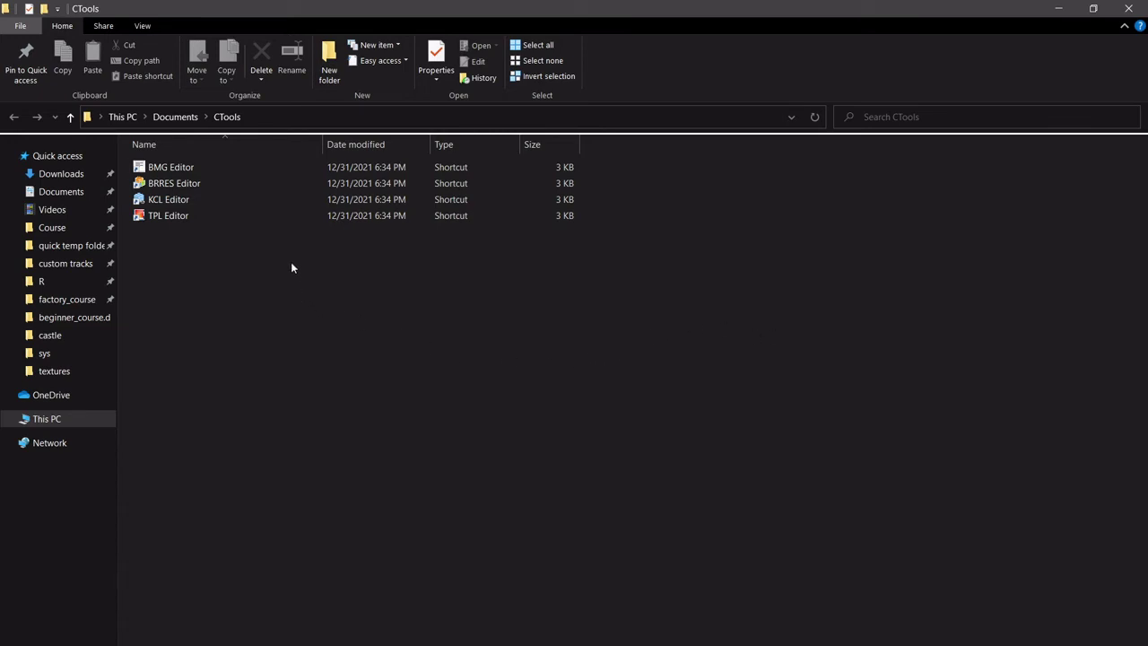
pyautogui.click(266, 182)
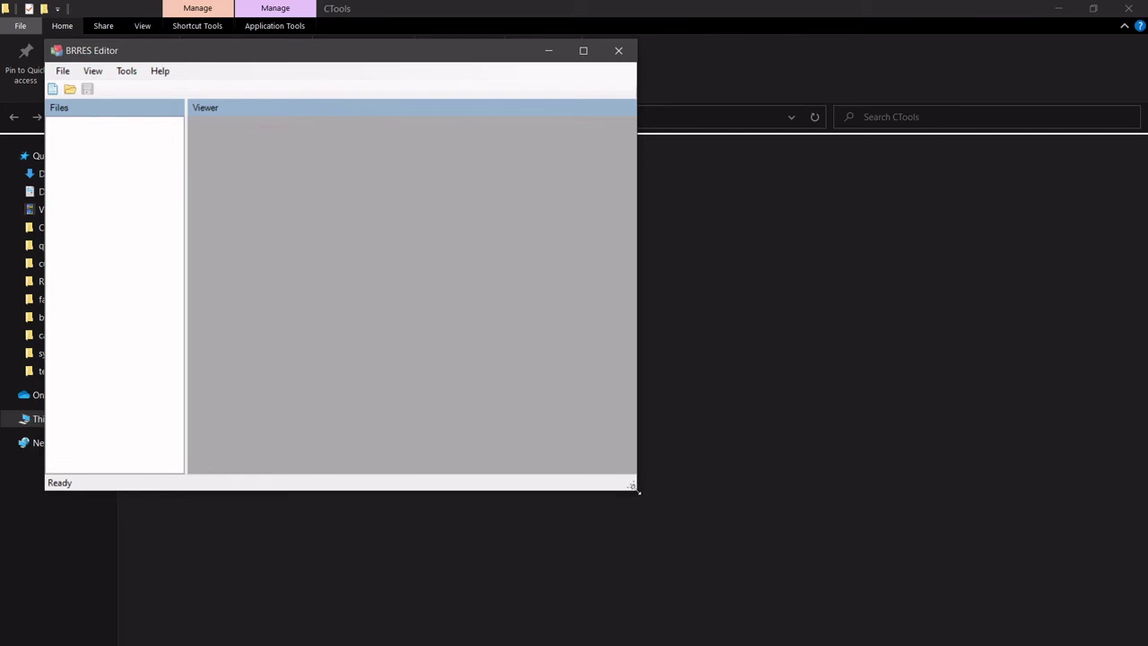
pyautogui.moveTo(644, 499); pyautogui.dragTo(887, 569)
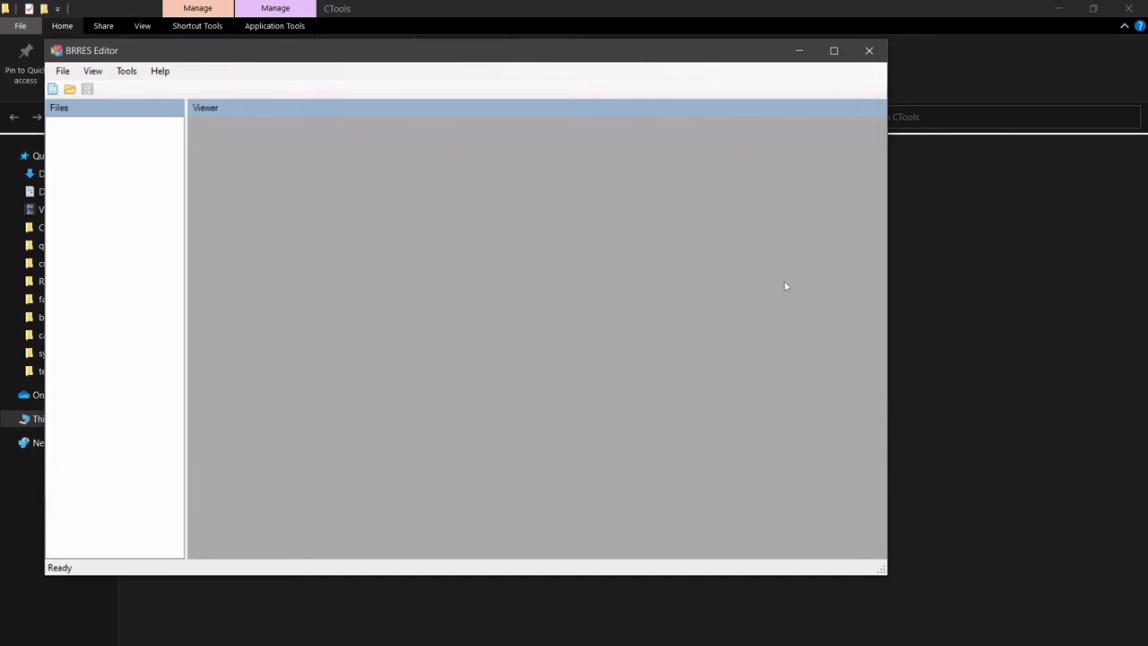
pyautogui.click(63, 72)
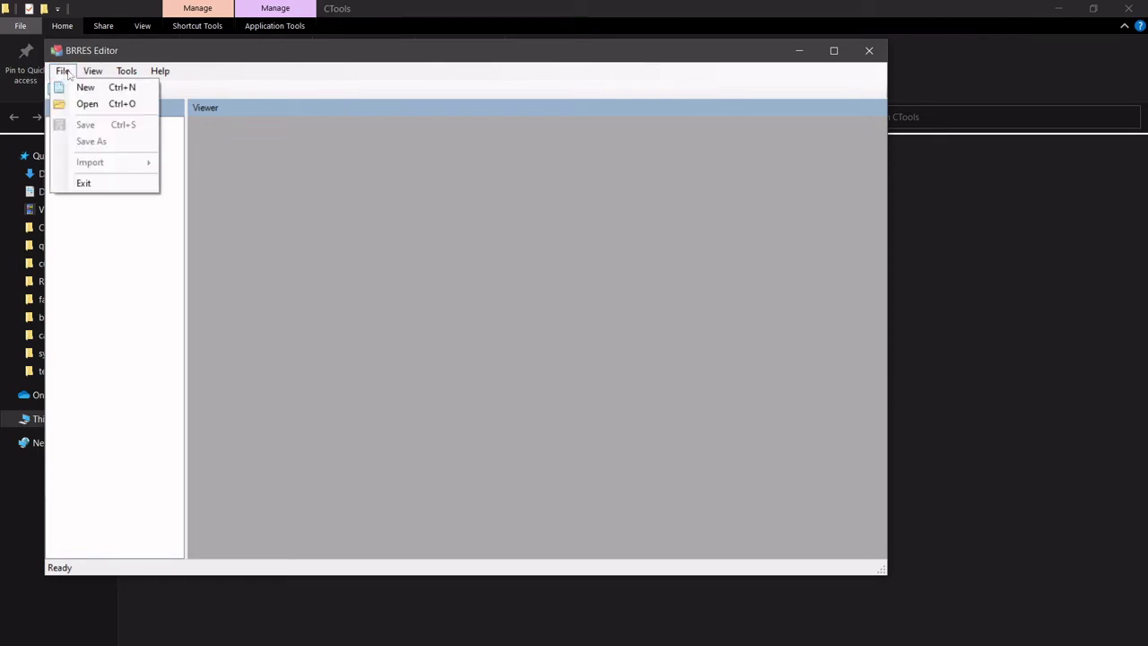
pyautogui.click(100, 106)
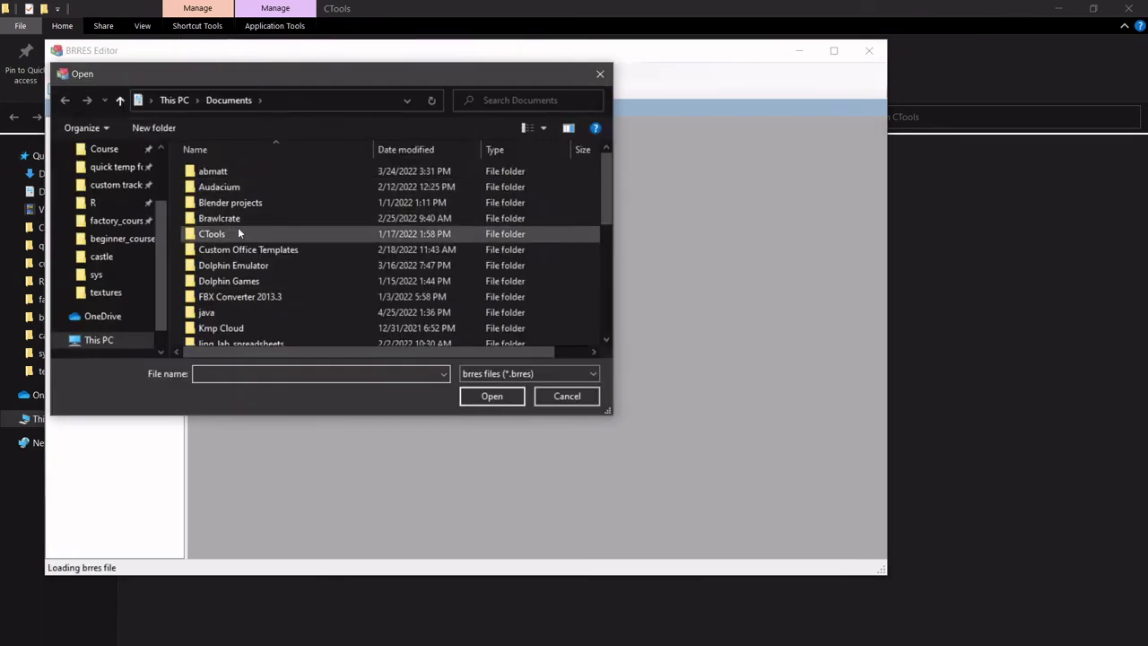
pyautogui.click(600, 73)
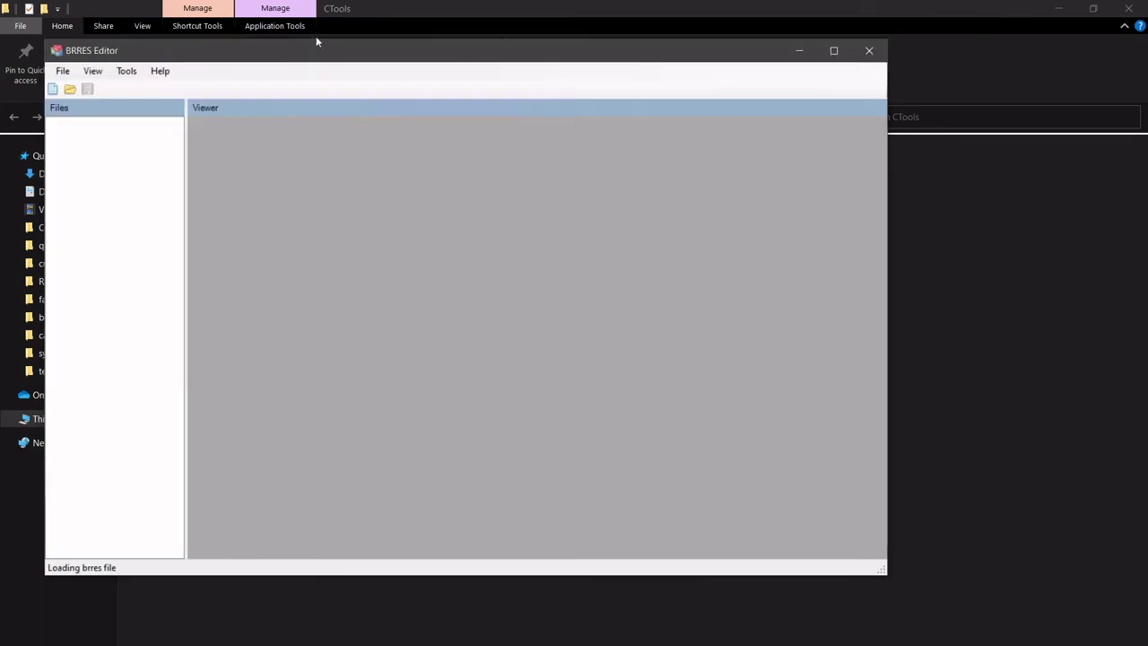
# Create a new BRRES file and bring up the .obj model importer for it.
pyautogui.click(63, 73)
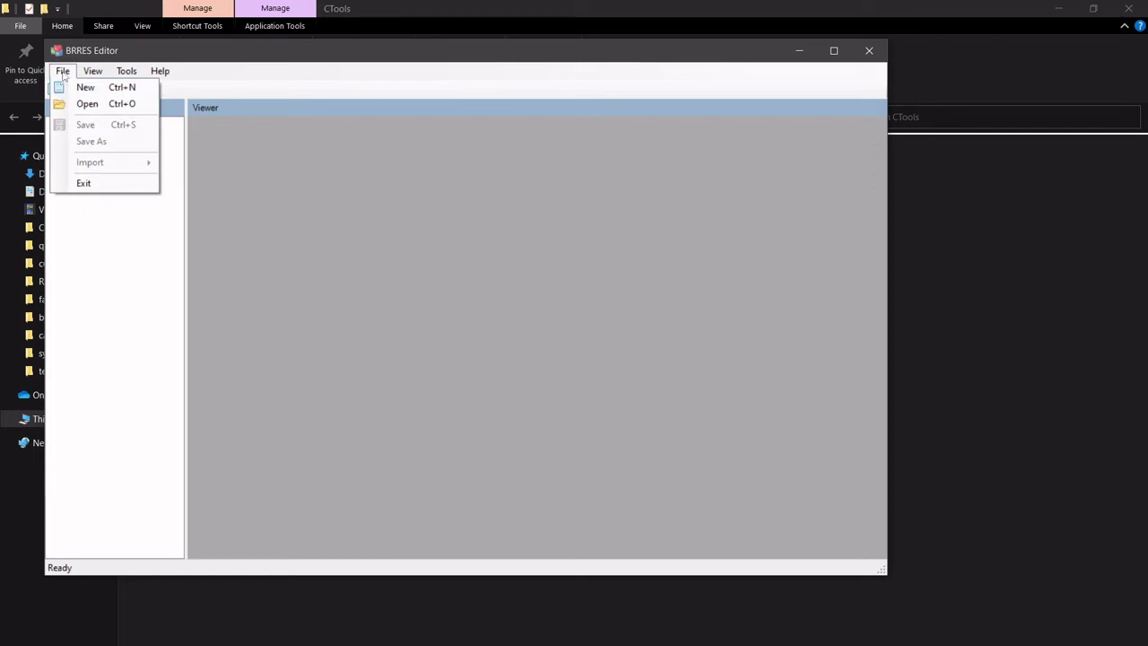
pyautogui.click(84, 87)
pyautogui.click(63, 71)
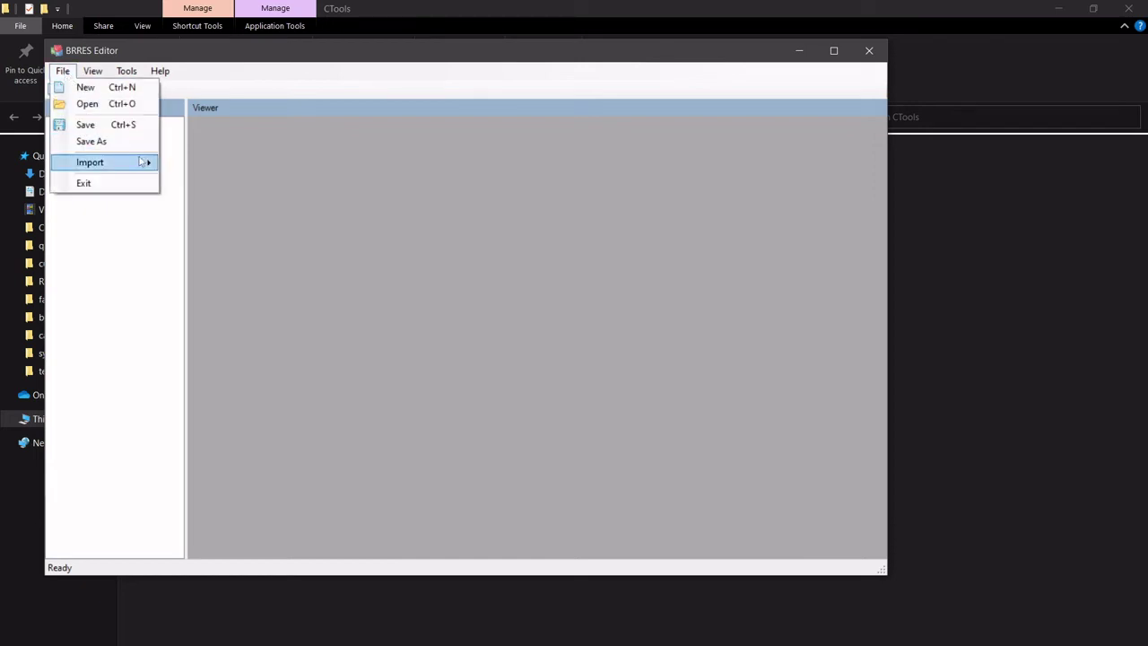
pyautogui.moveTo(93, 71)
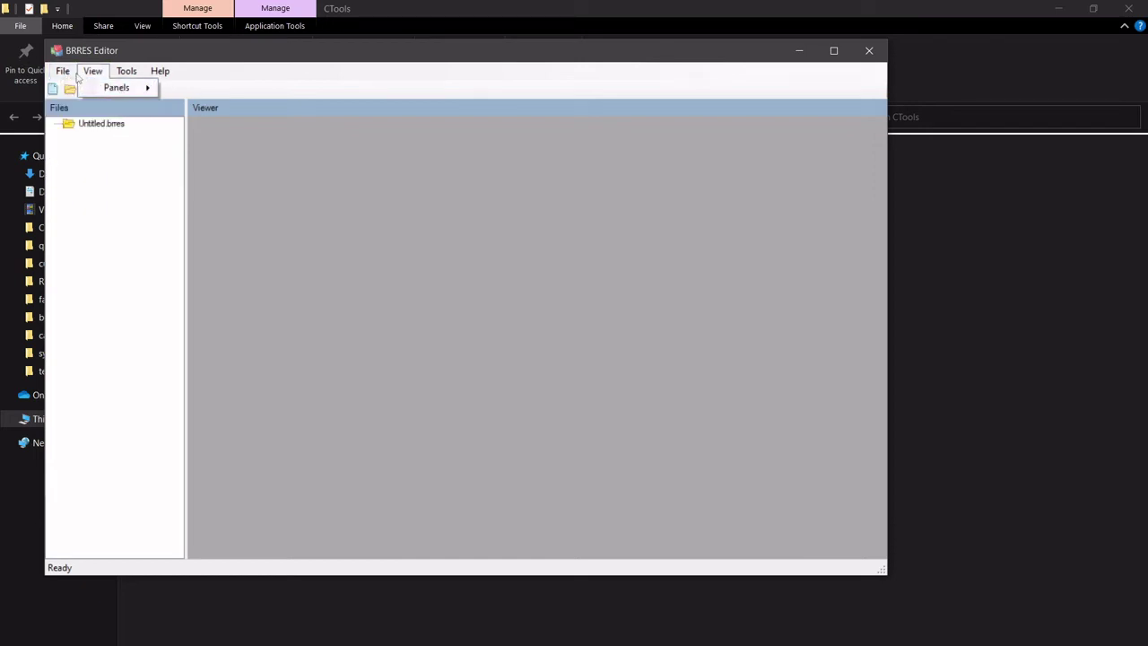
pyautogui.moveTo(89, 162)
pyautogui.click(198, 162)
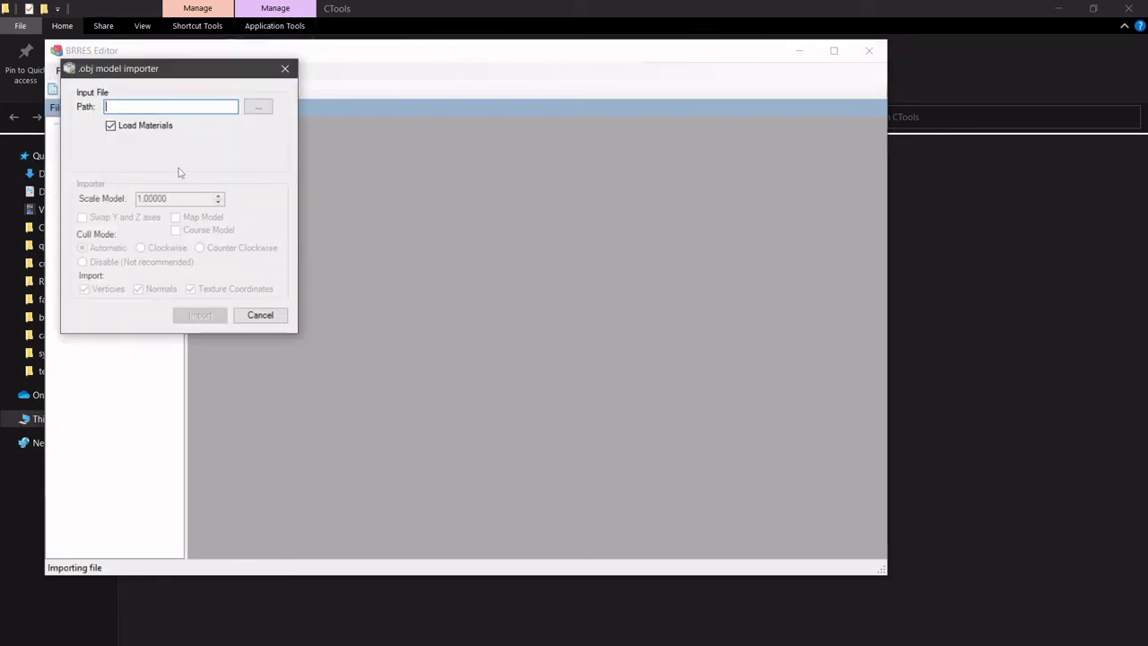
# Choose minimap.obj from the tutorial_blender_longform folder as the importer's input file.
pyautogui.click(259, 107)
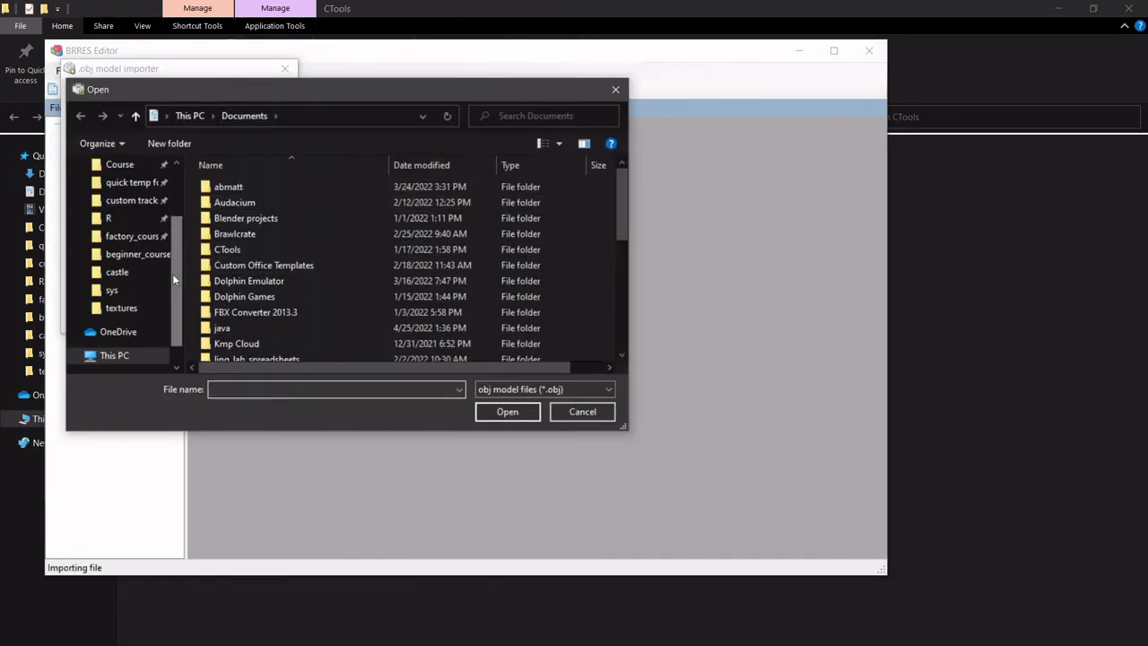
pyautogui.click(121, 308)
pyautogui.click(255, 116)
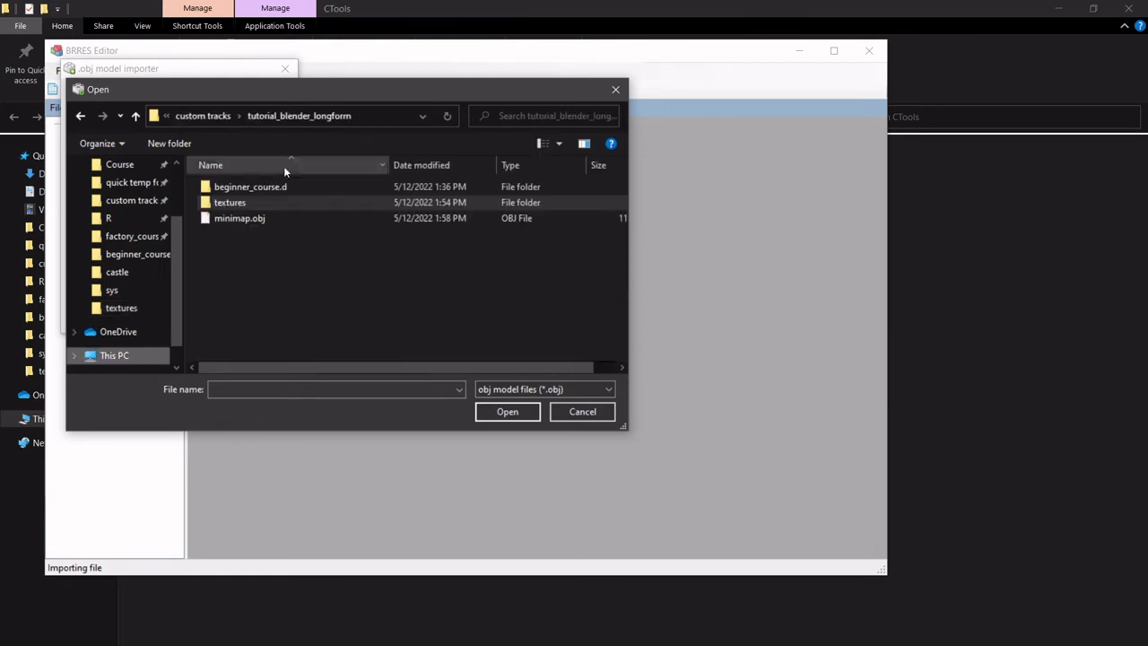
pyautogui.click(290, 219)
pyautogui.click(495, 410)
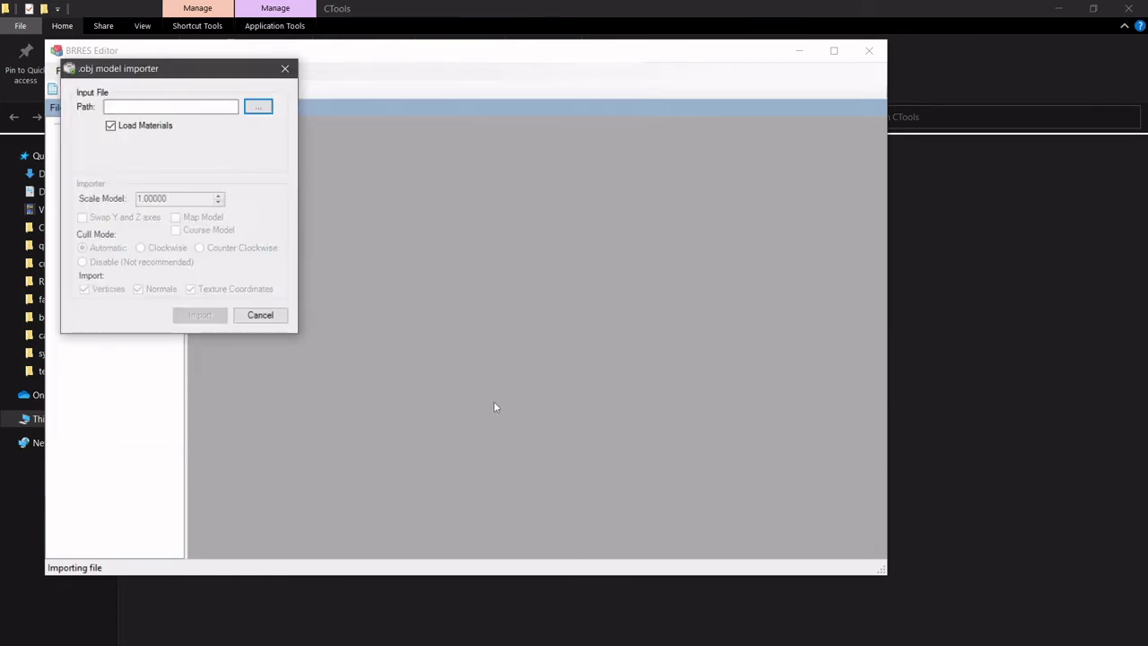
# Import the model with Load Materials off and Map Model on, then inspect the resulting map model in the viewer.
pyautogui.click(111, 126)
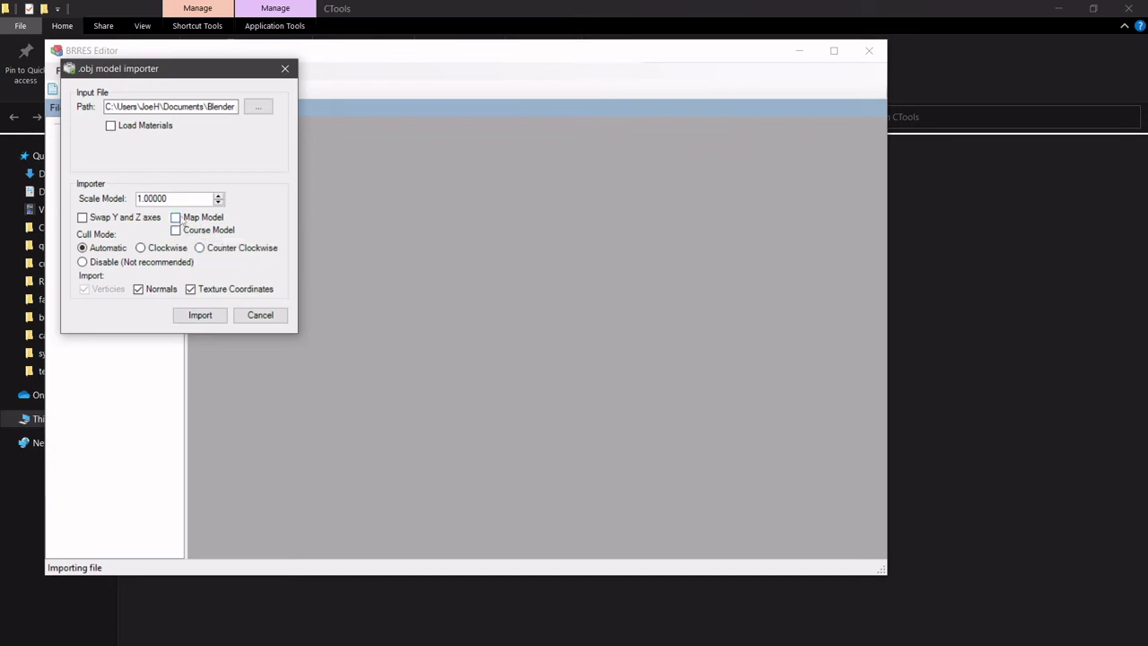
pyautogui.click(176, 218)
pyautogui.moveTo(118, 251)
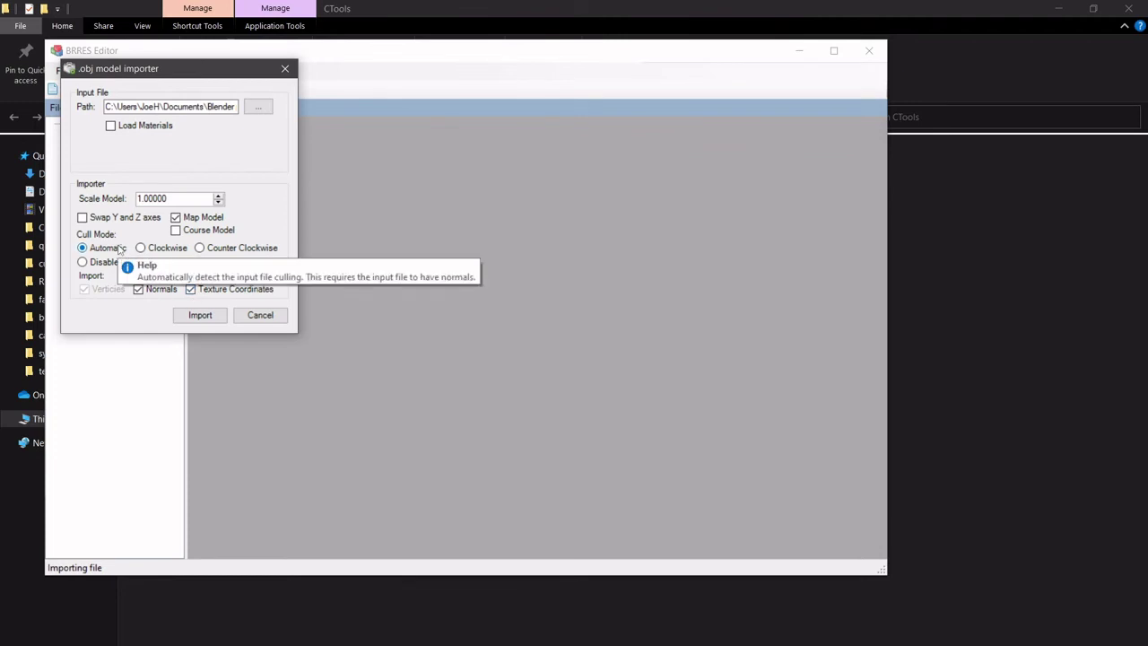
pyautogui.click(206, 316)
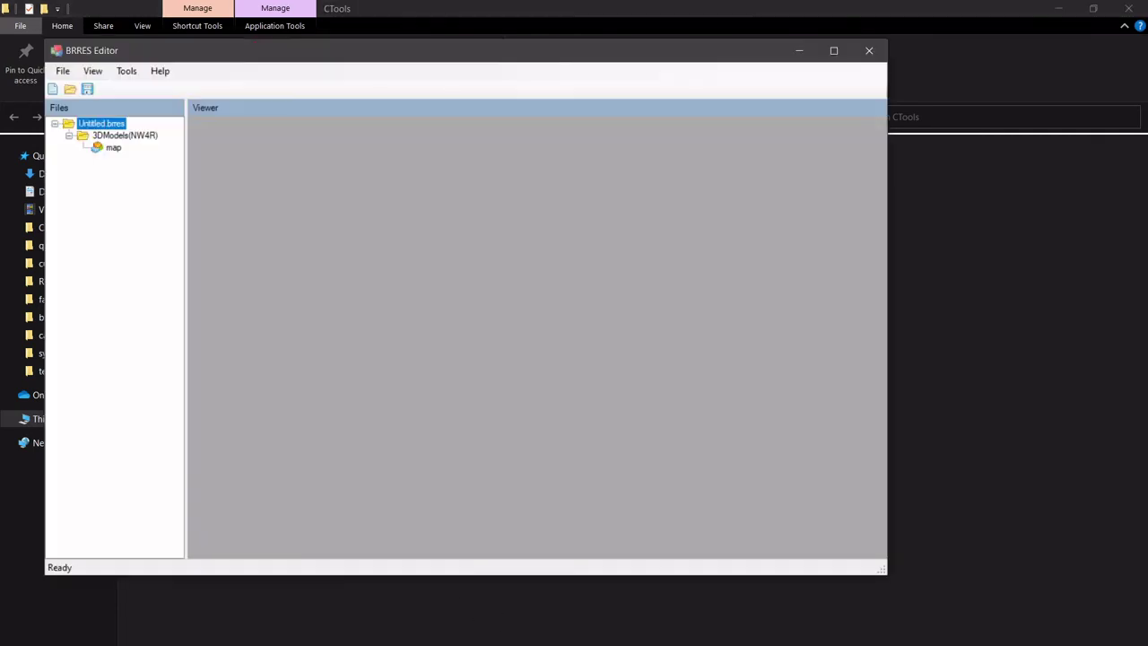
pyautogui.click(113, 148)
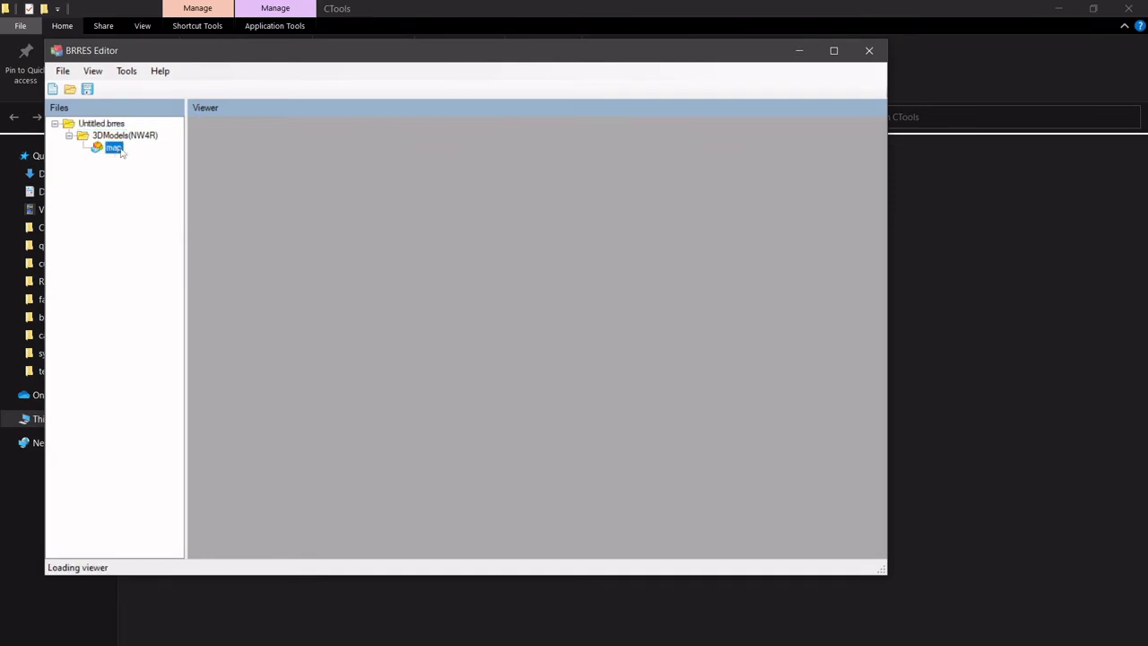
pyautogui.moveTo(584, 300)
pyautogui.mouseDown()
pyautogui.moveTo(576, 348)
pyautogui.moveTo(569, 238)
pyautogui.moveTo(580, 314)
pyautogui.moveTo(600, 313)
pyautogui.moveTo(582, 320)
pyautogui.mouseUp()
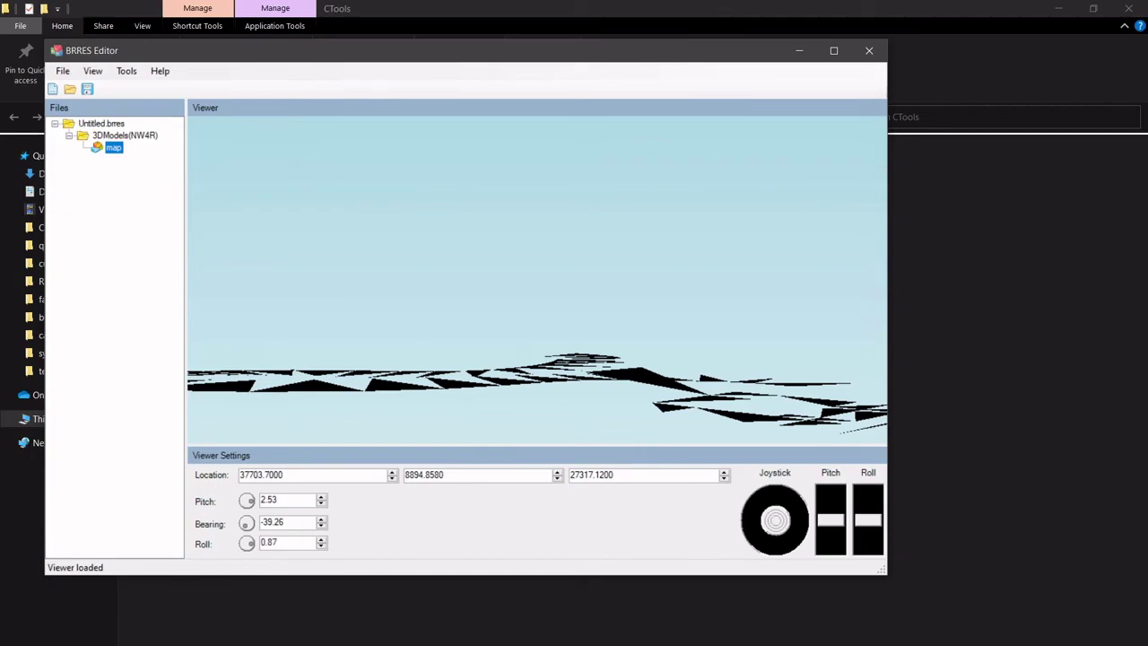
# Switch to Blender and triangulate all faces of the curved dirt road, Plane.002.
pyautogui.click(592, 620)
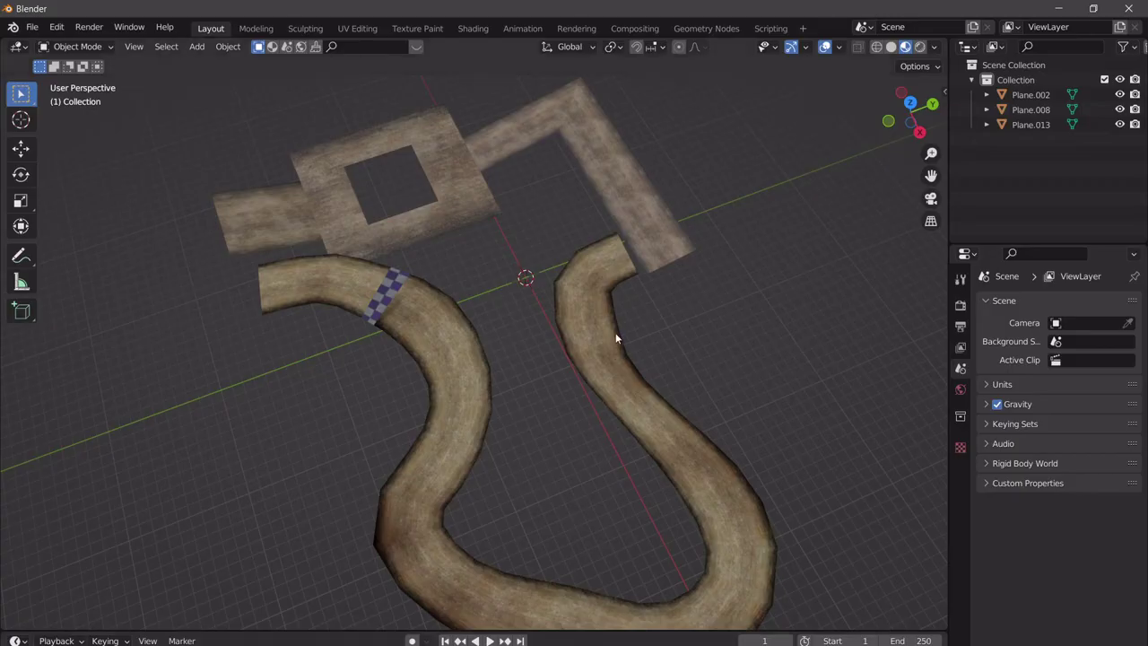
pyautogui.press('a')
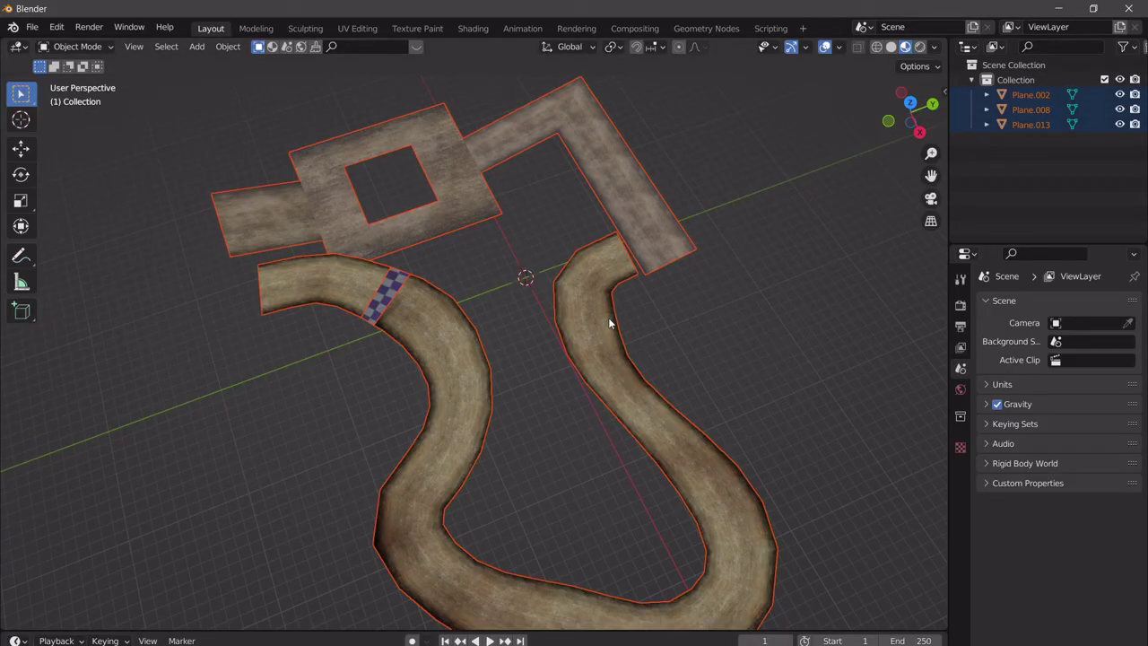
pyautogui.click(628, 277)
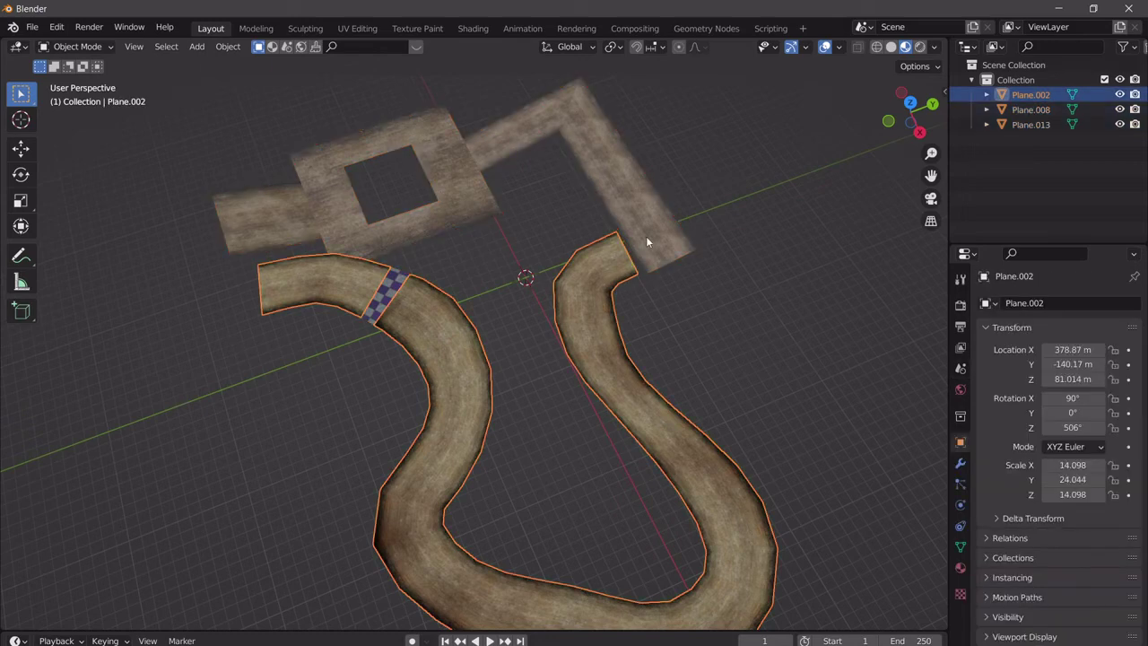
pyautogui.press('Tab')
pyautogui.press('a')
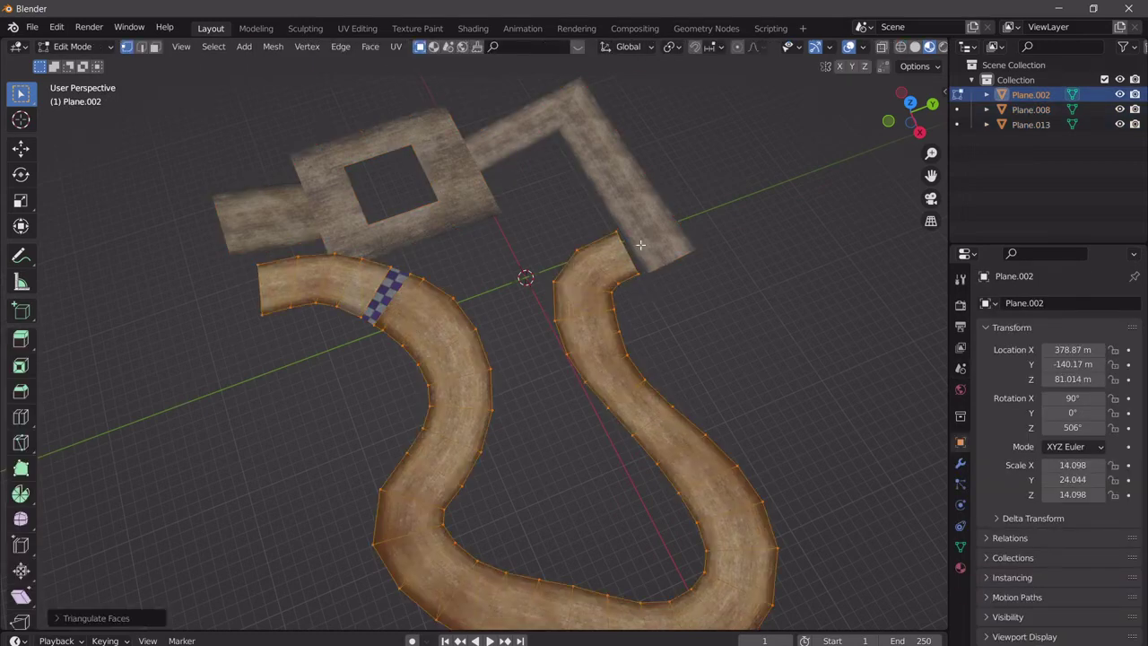
pyautogui.press('Tab')
# Triangulate all faces of Plane.008, the angular road section with the square hole.
pyautogui.click(637, 215)
pyautogui.press('Tab')
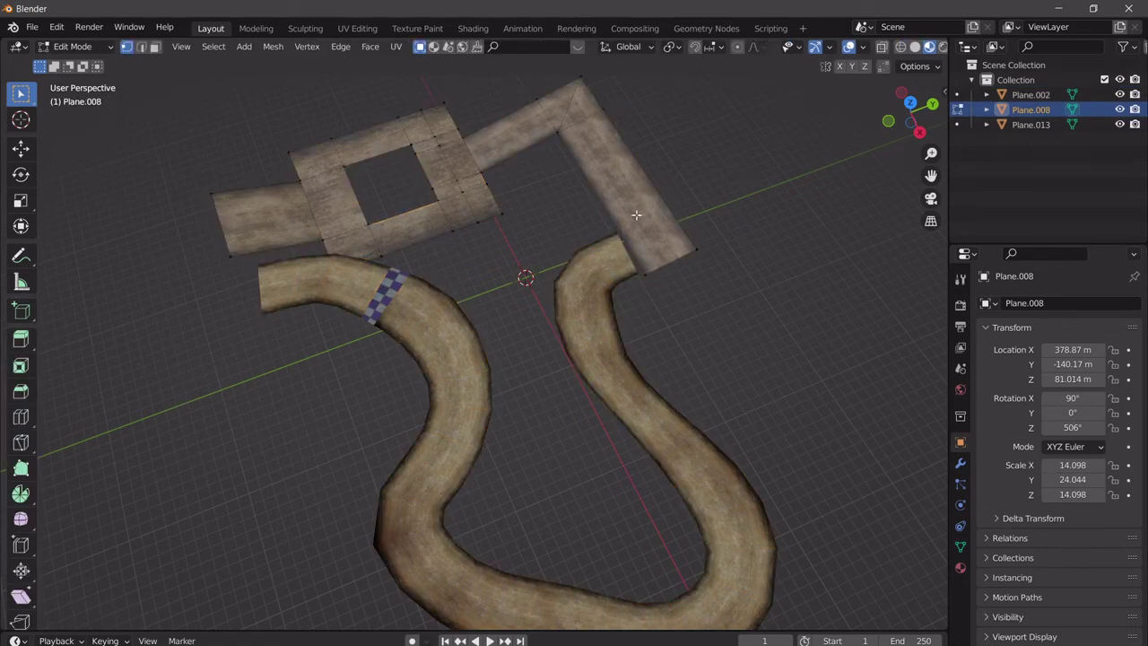
pyautogui.press('a')
pyautogui.hotkey('ctrl', 't')
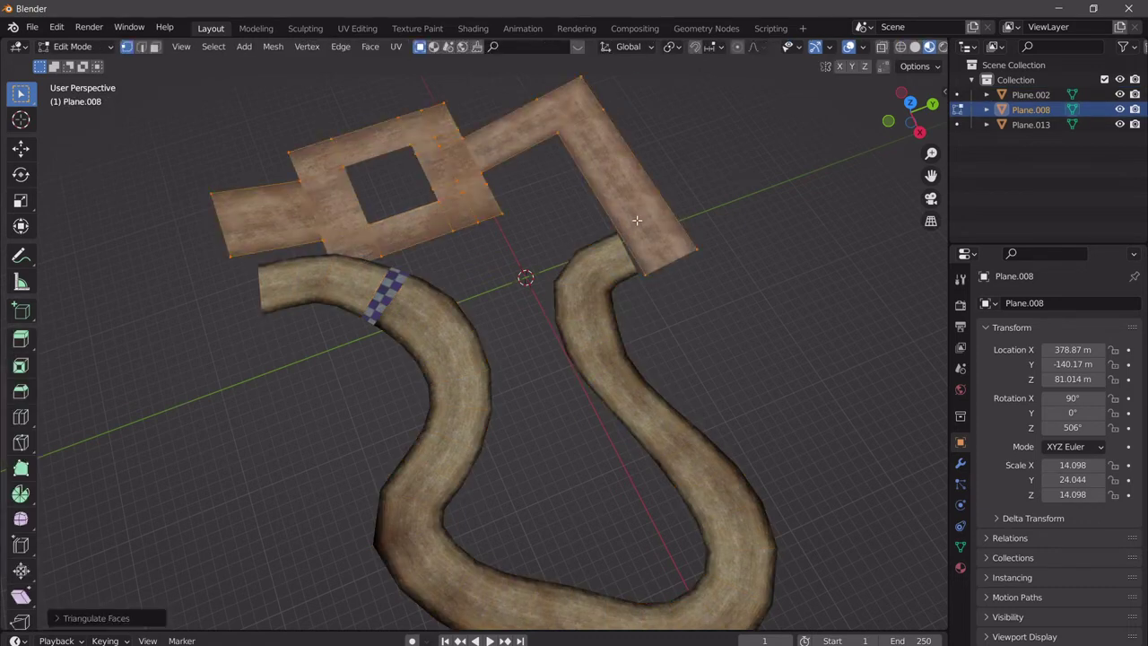
pyautogui.press('Tab')
# Triangulate all faces of the checkered finish line strip, Plane.013.
pyautogui.click(409, 289)
pyautogui.press('Tab')
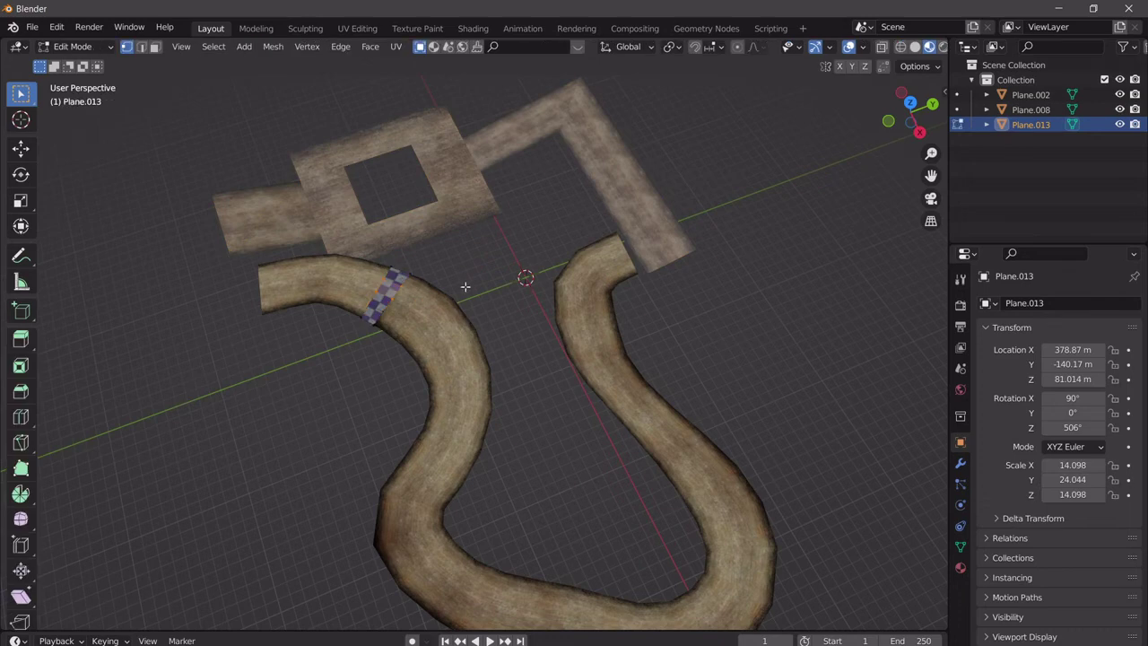
pyautogui.press('a')
pyautogui.hotkey('ctrl', 't')
pyautogui.press('Tab')
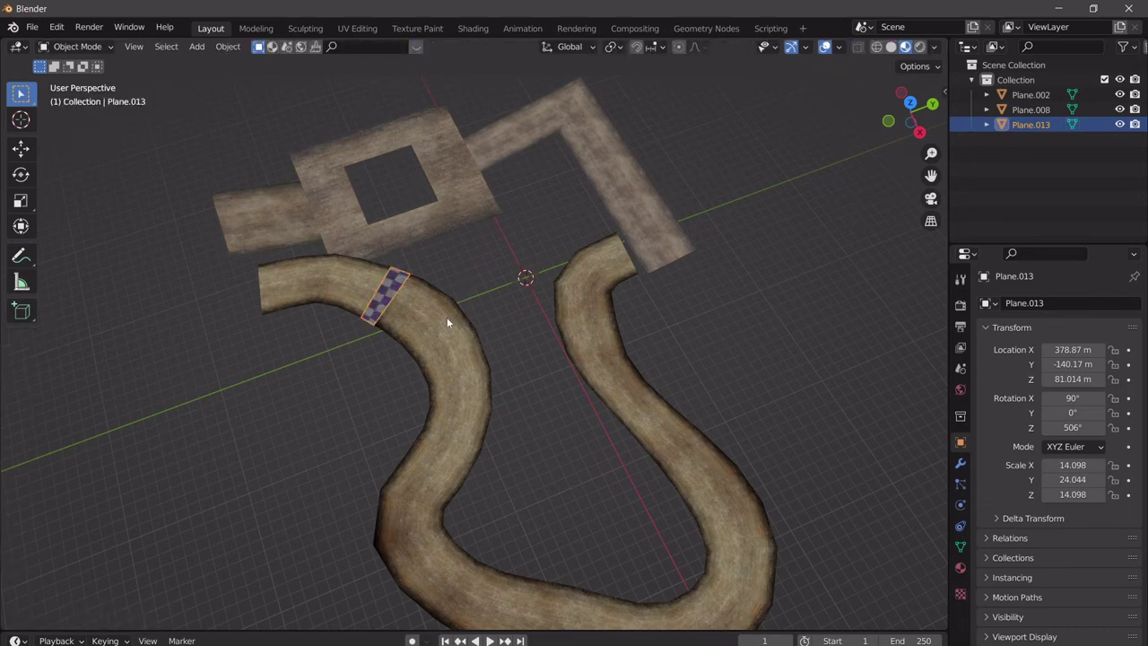
# Join all three road objects into one and export it as Wavefront OBJ, overwriting minimap.obj.
pyautogui.press('a')
pyautogui.hotkey('ctrl', 'j')
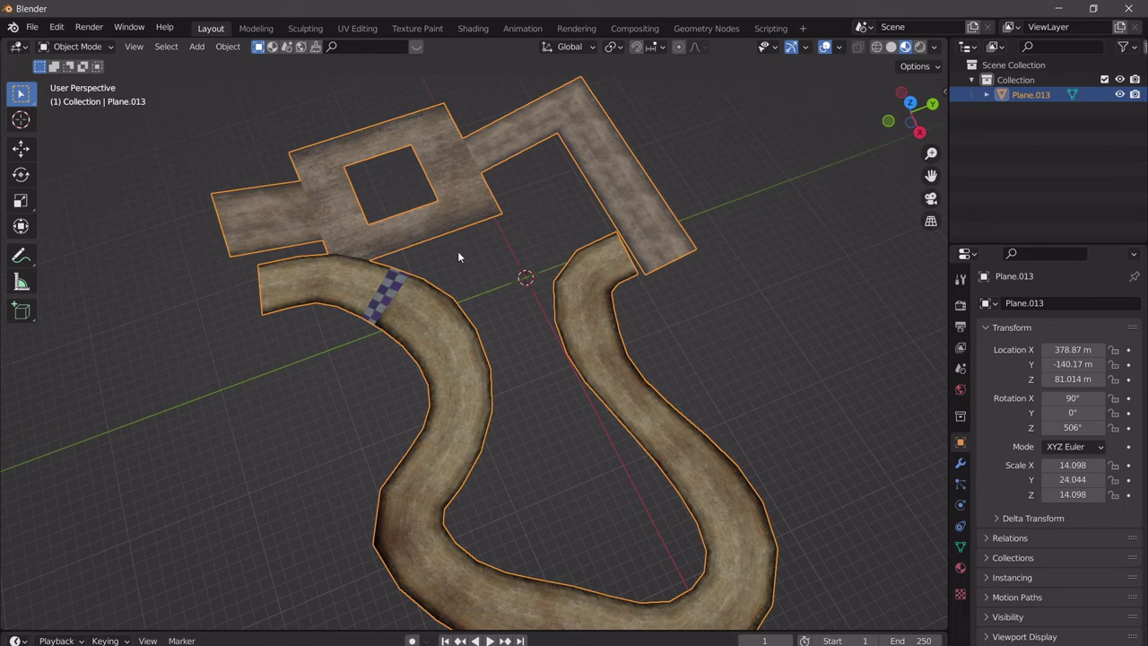
pyautogui.click(34, 29)
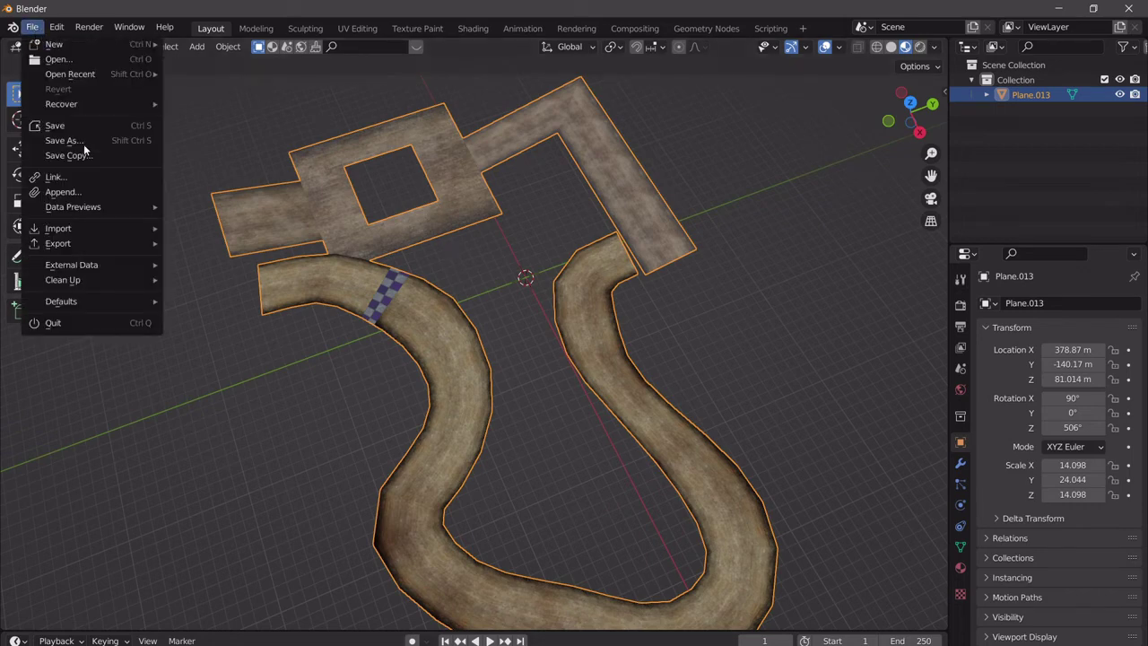
pyautogui.moveTo(116, 244)
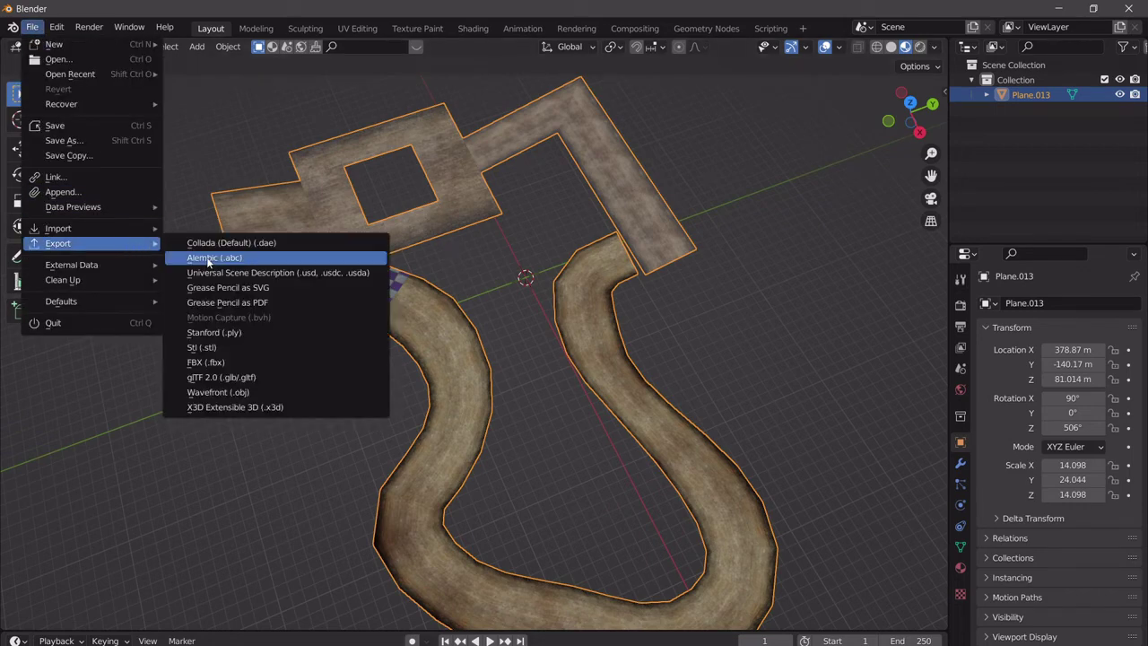
pyautogui.click(252, 393)
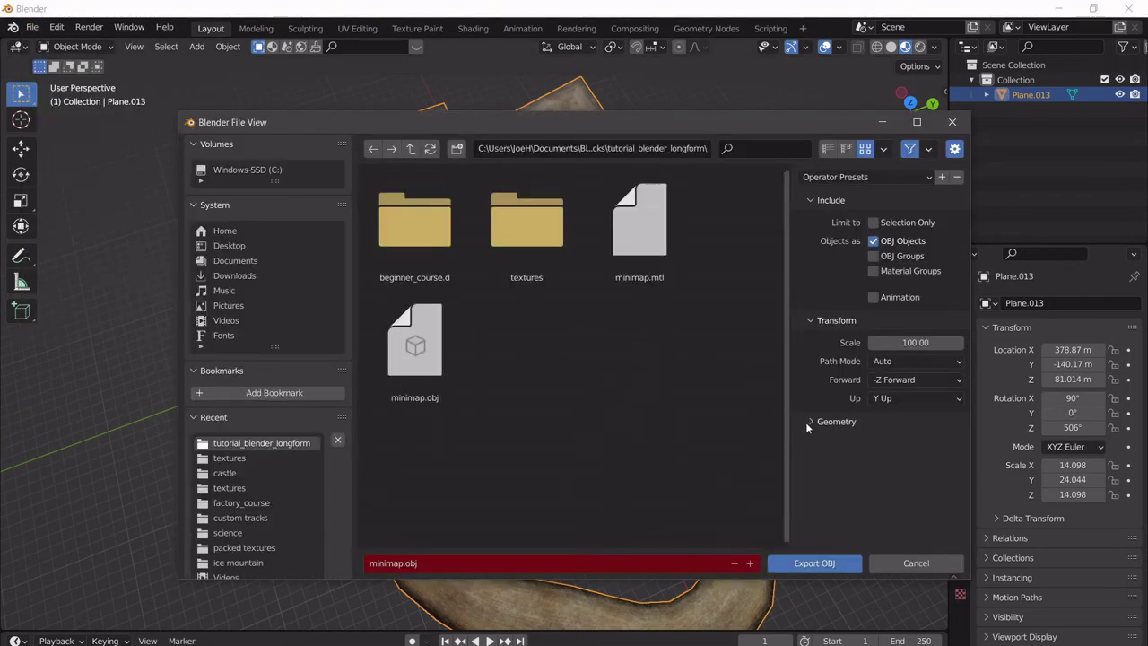
pyautogui.click(815, 563)
# Switch to BRRES Editor and create a new BRRES file, discarding the unsaved changes to the old one.
pyautogui.hotkey('alt', 'Tab')
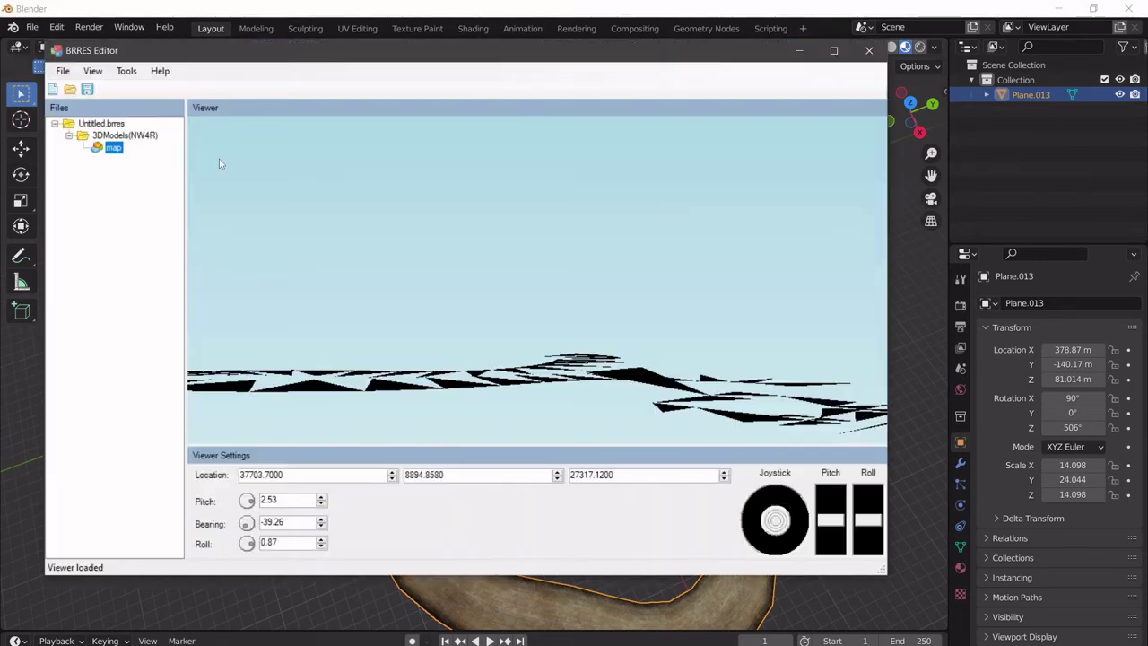
pyautogui.click(62, 71)
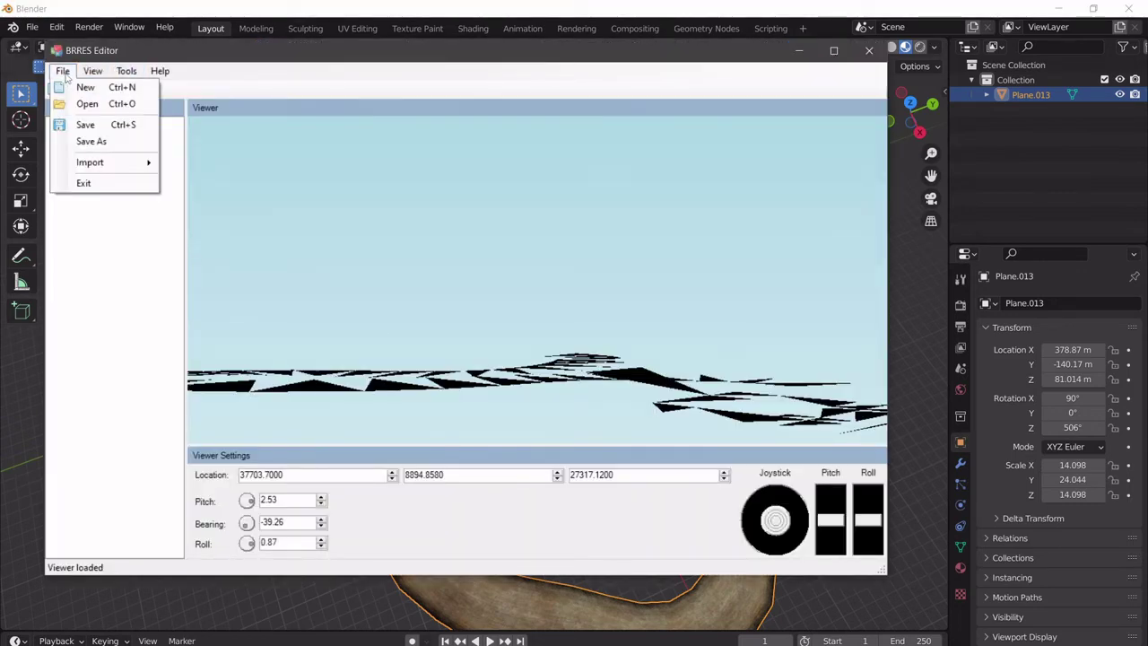
pyautogui.click(85, 88)
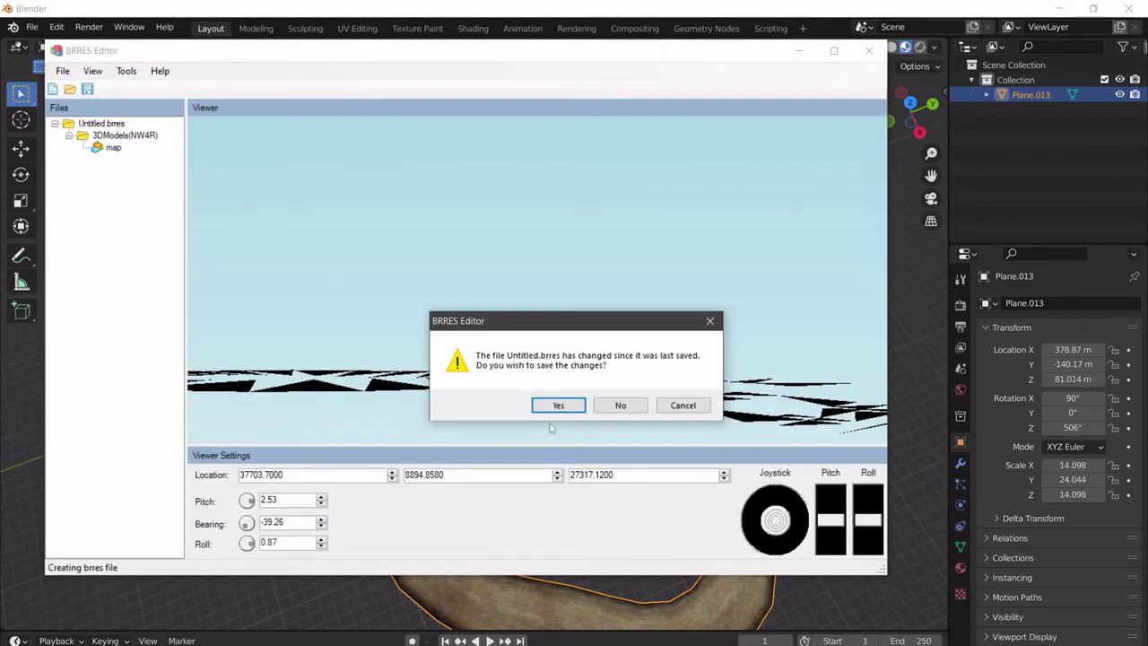
pyautogui.click(620, 404)
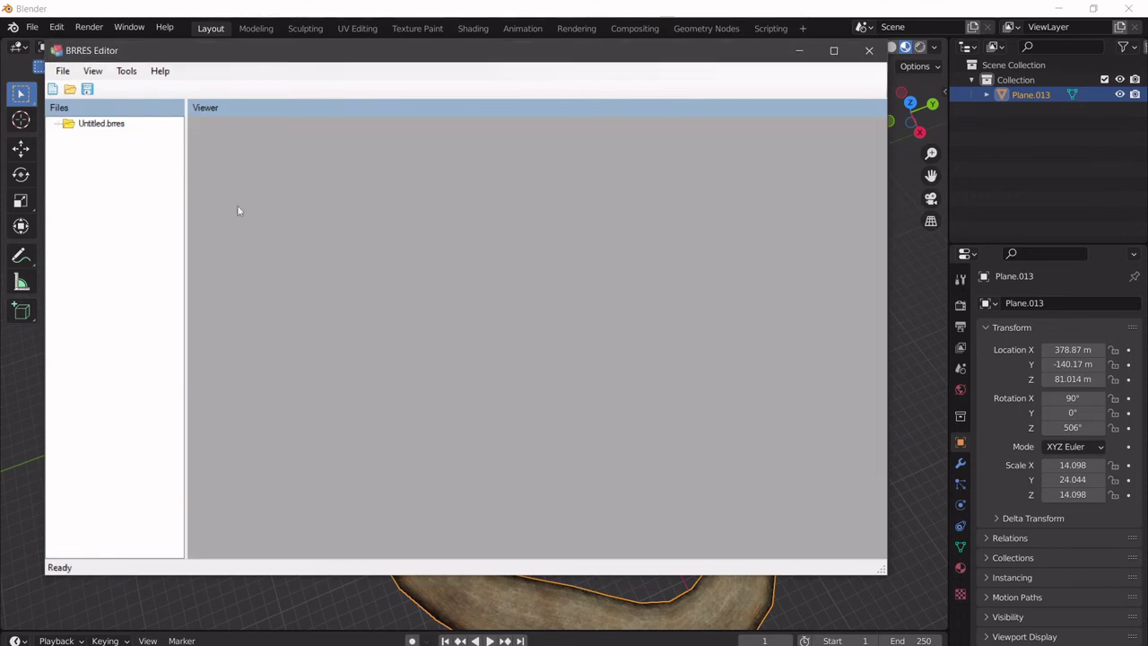
# Start a Wavefront OBJ import and choose minimap.obj from the tutorial_blender_longform folder as its input file.
pyautogui.click(63, 71)
pyautogui.moveTo(128, 163)
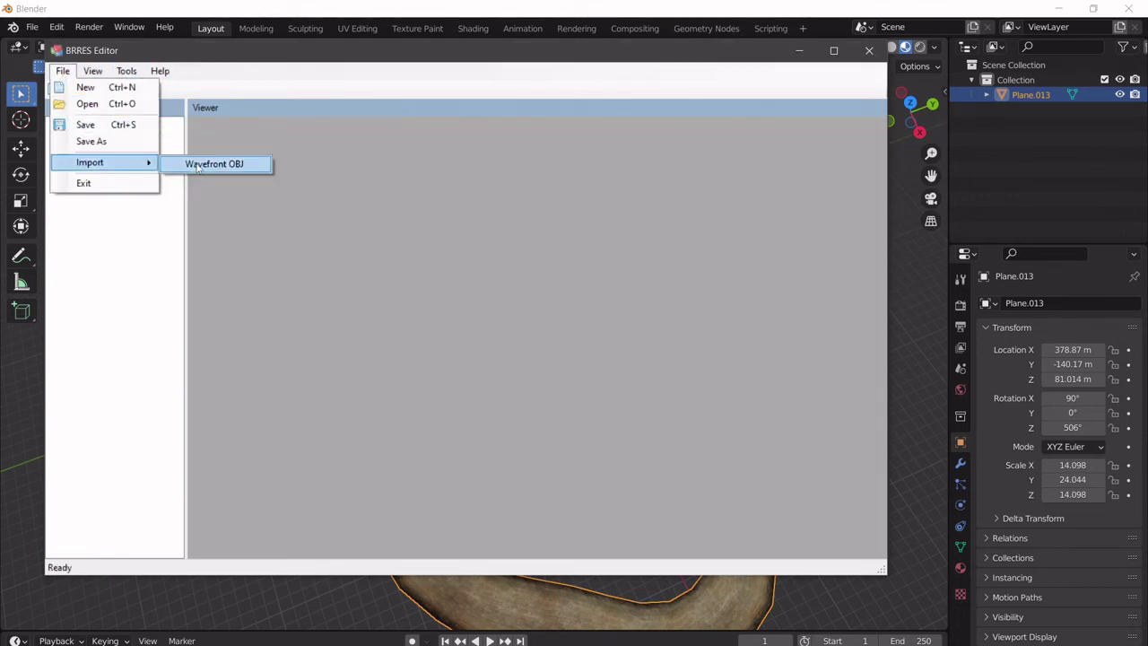
pyautogui.click(197, 166)
pyautogui.click(296, 146)
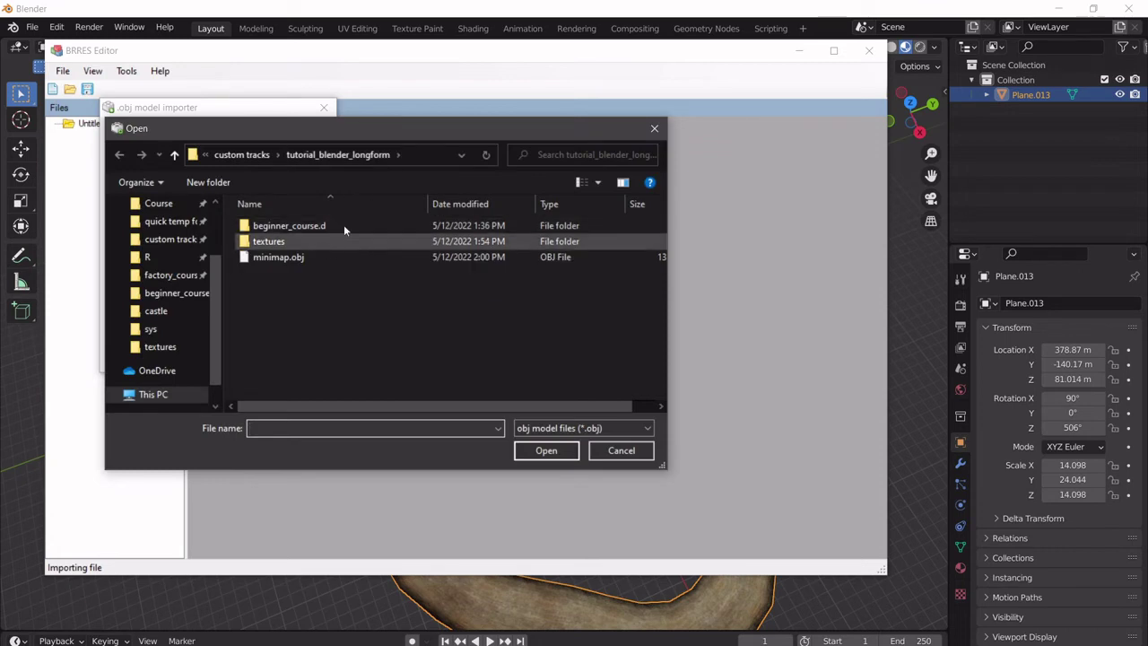
pyautogui.click(278, 257)
pyautogui.click(546, 450)
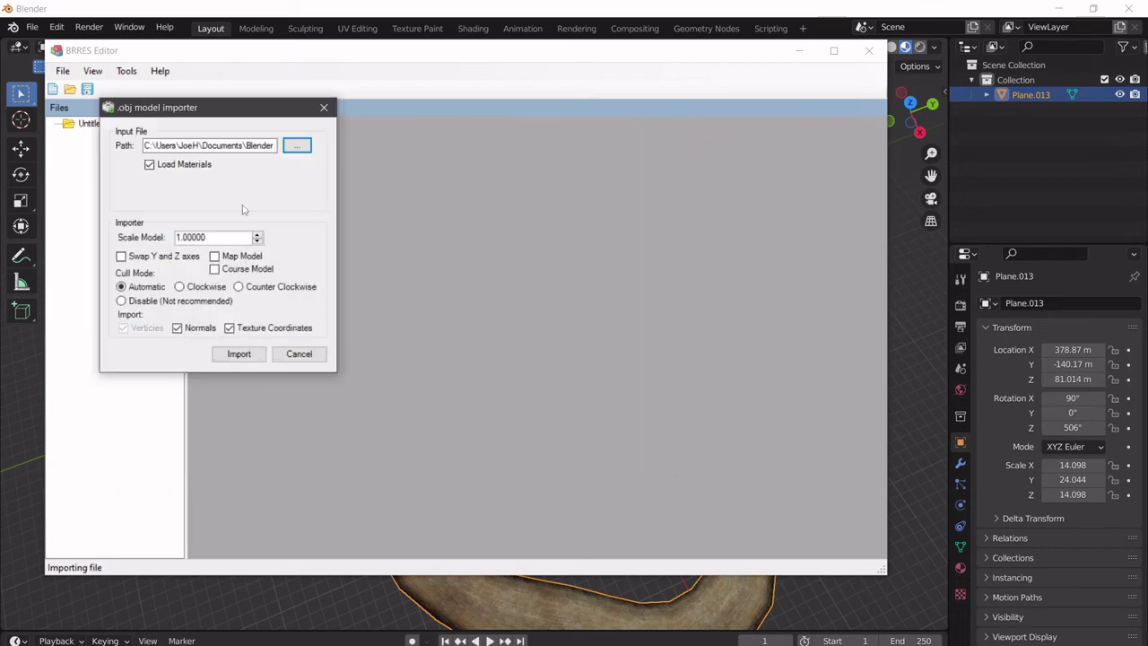
# Import the model with Load Materials off and Map Model on, and view the new map in the viewer.
pyautogui.click(160, 165)
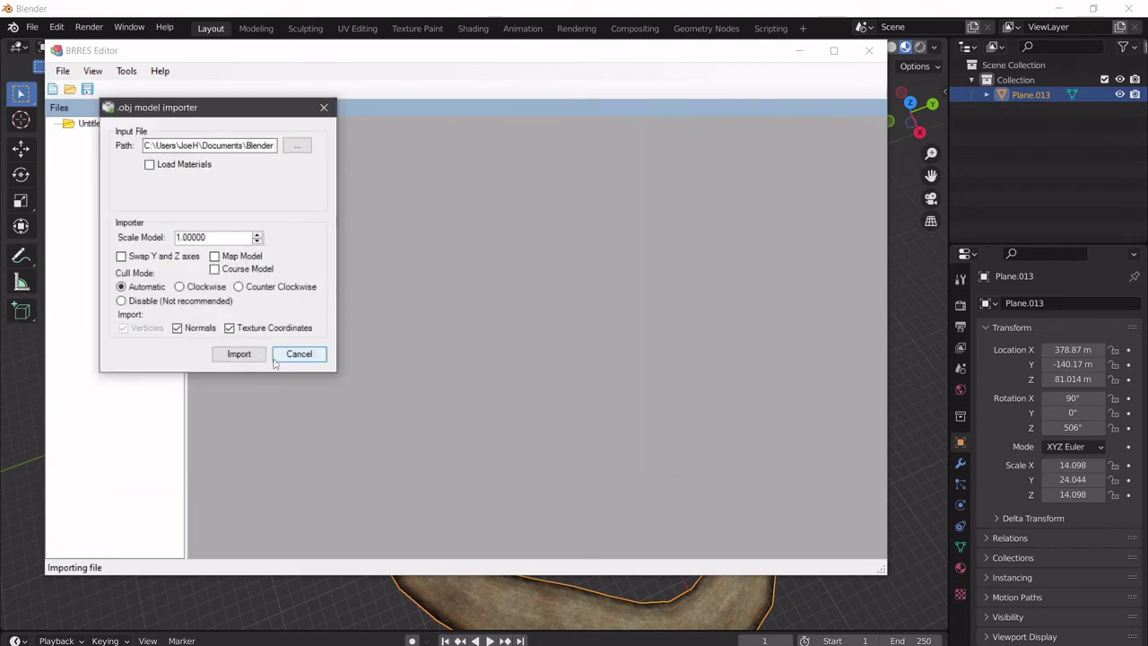
pyautogui.click(214, 256)
pyautogui.click(220, 355)
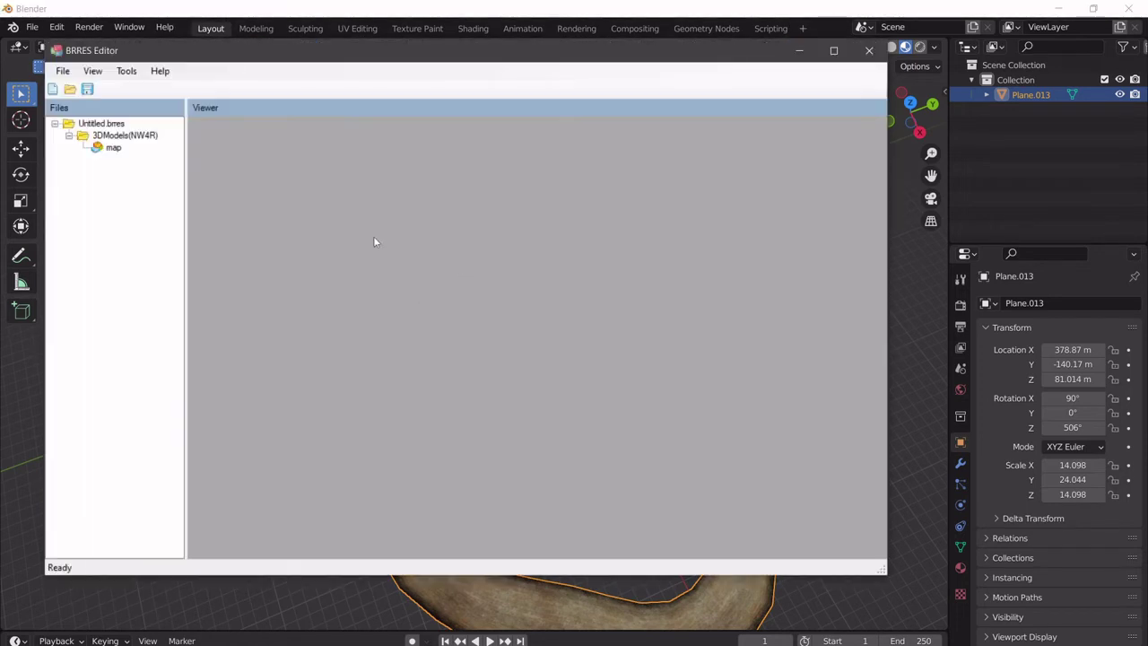
pyautogui.click(107, 148)
pyautogui.moveTo(514, 252)
pyautogui.mouseDown()
pyautogui.moveTo(517, 273)
pyautogui.moveTo(501, 240)
pyautogui.moveTo(530, 254)
pyautogui.mouseUp()
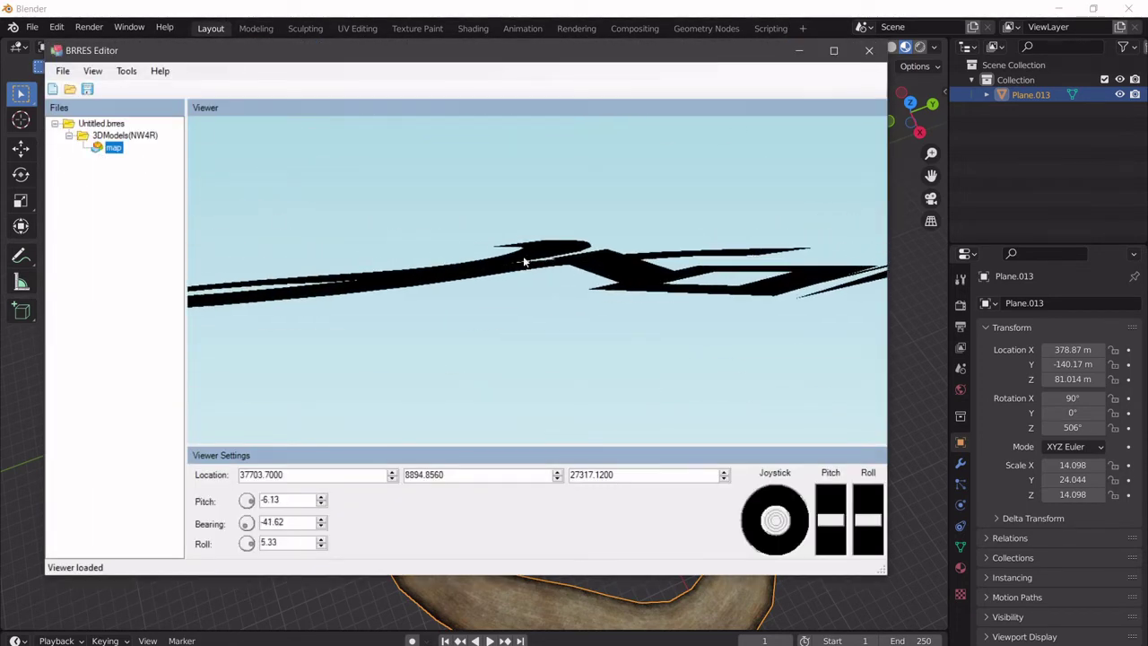
# Save the BRRES file as map_model.brres in the beginner_course.d folder, replacing the existing file.
pyautogui.click(63, 71)
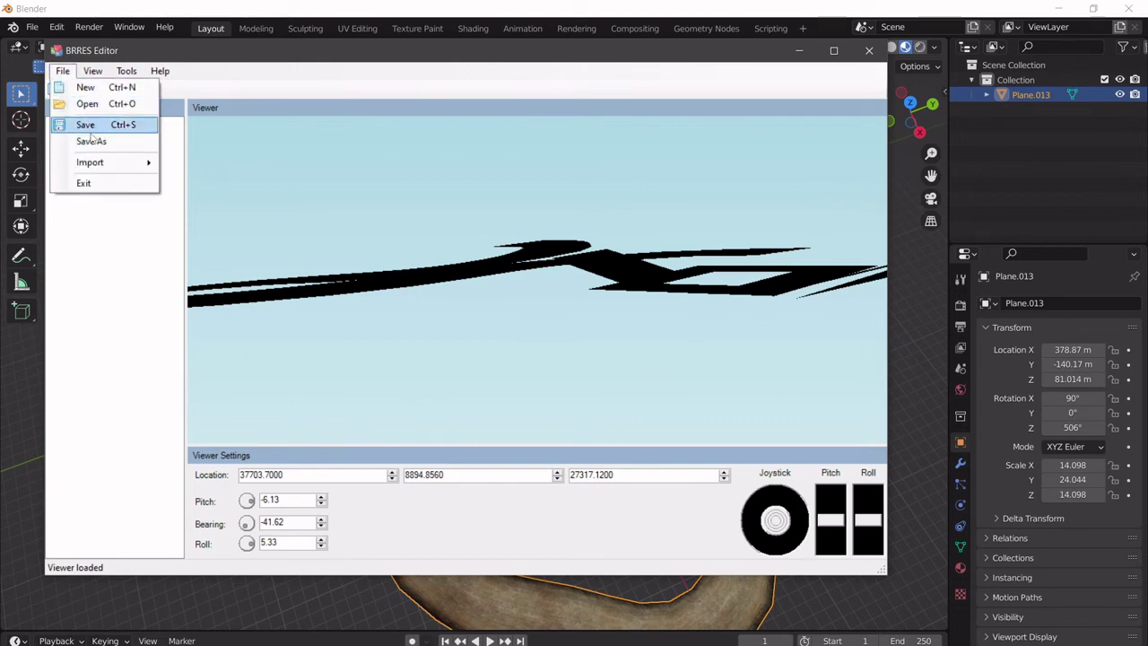
pyautogui.click(90, 135)
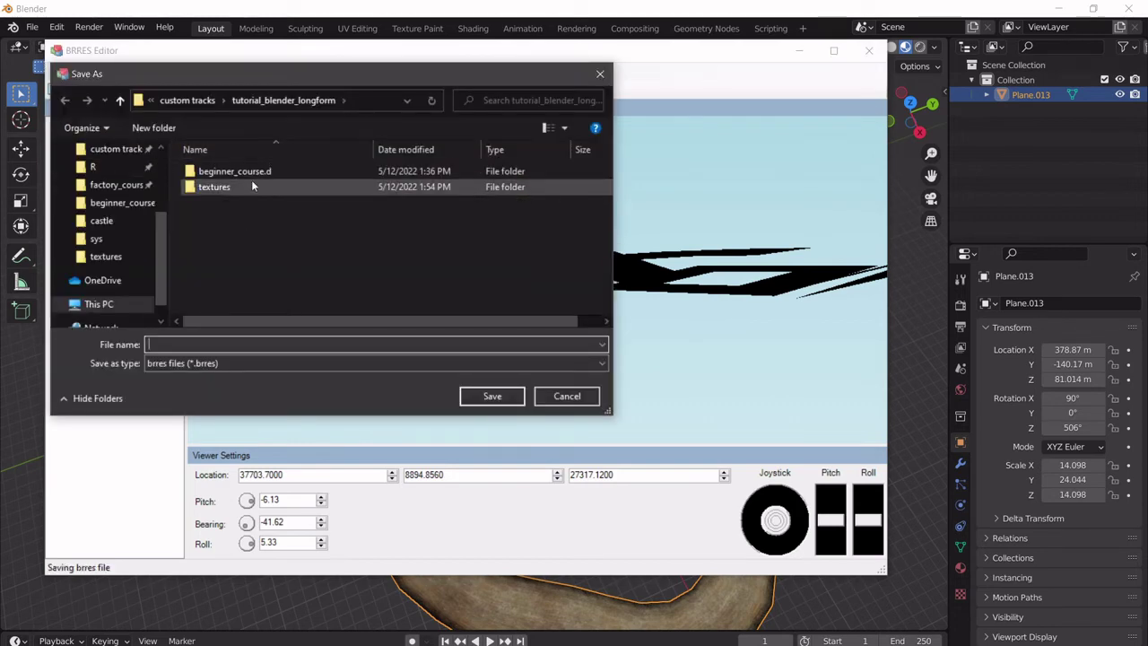
pyautogui.doubleClick(247, 171)
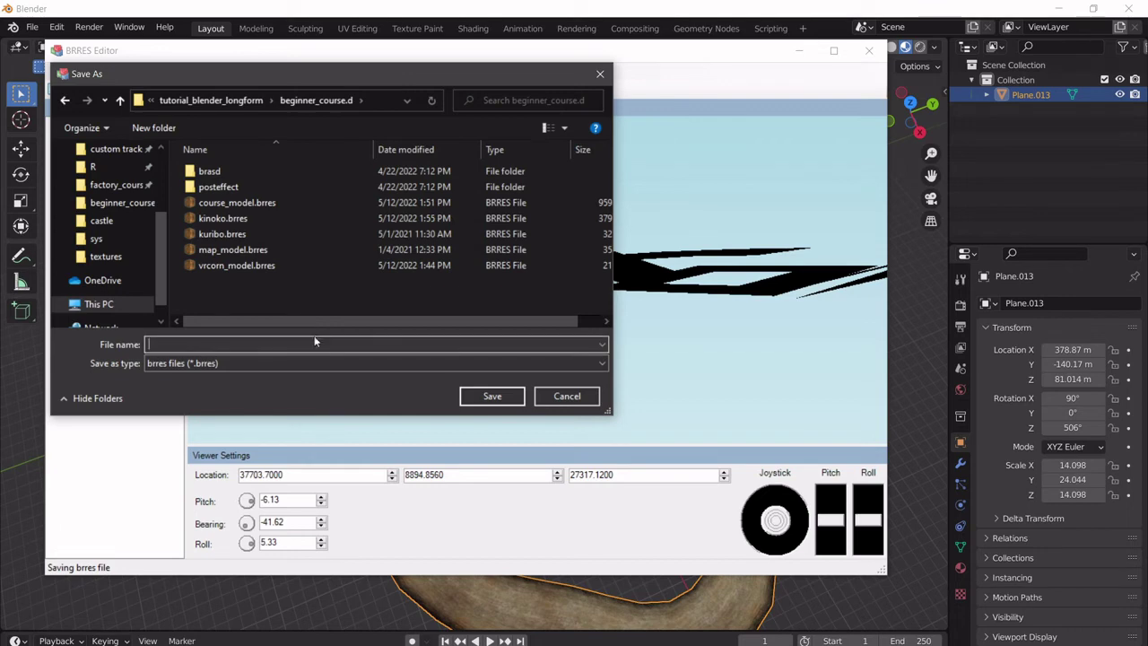
pyautogui.write('map_mo')
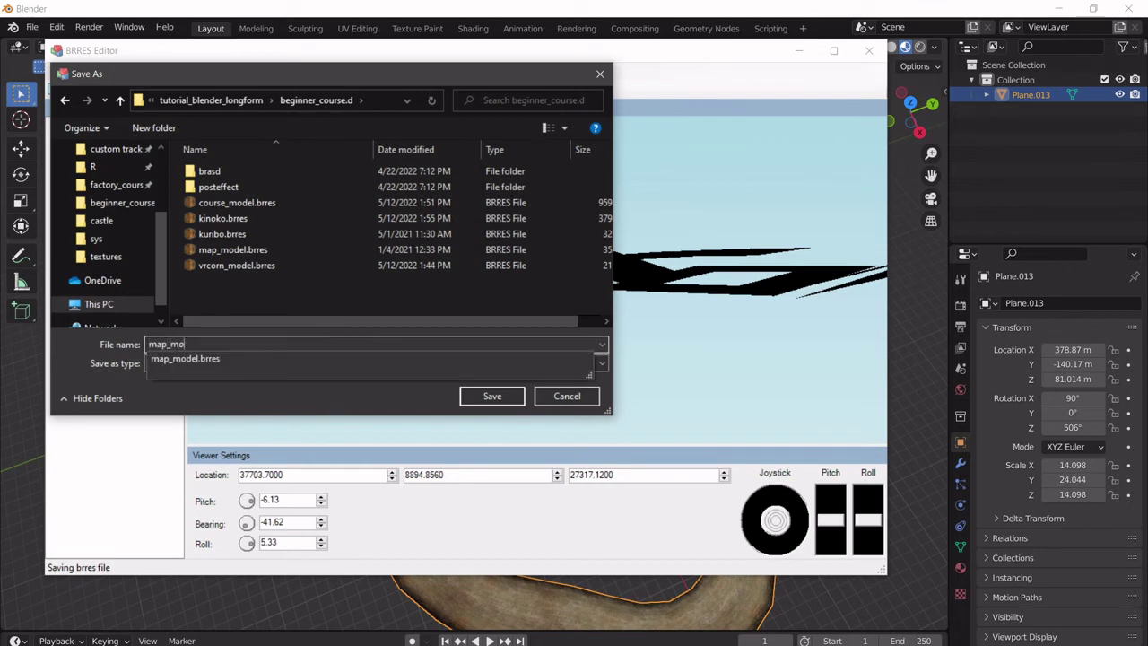
pyautogui.write('del.brres')
pyautogui.press('Return')
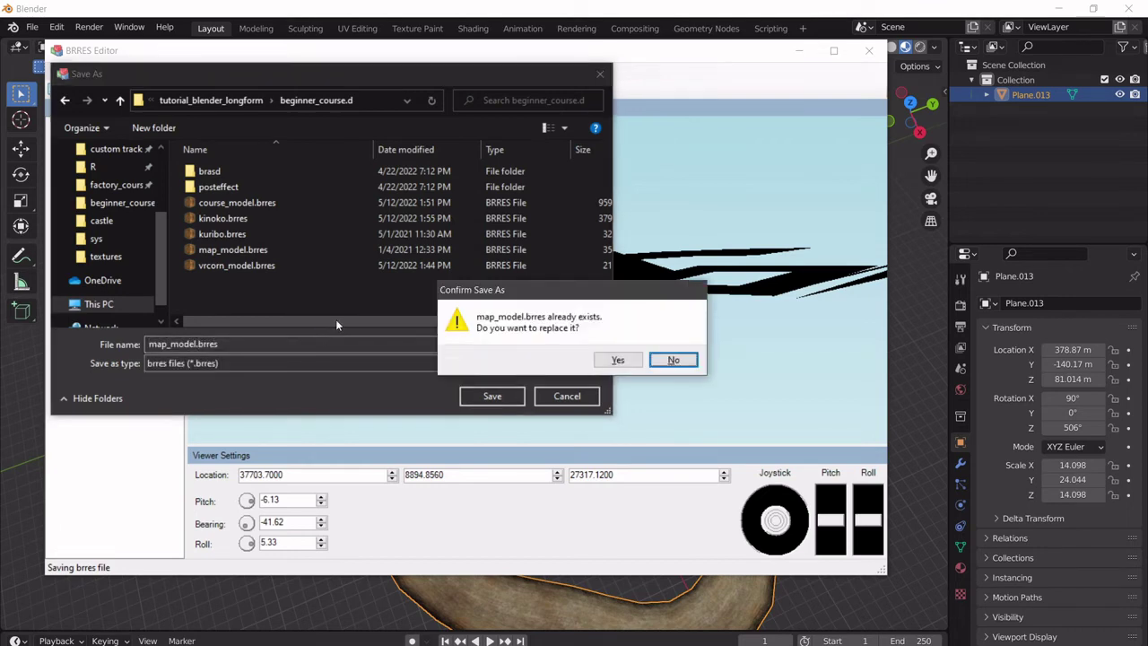
pyautogui.click(617, 360)
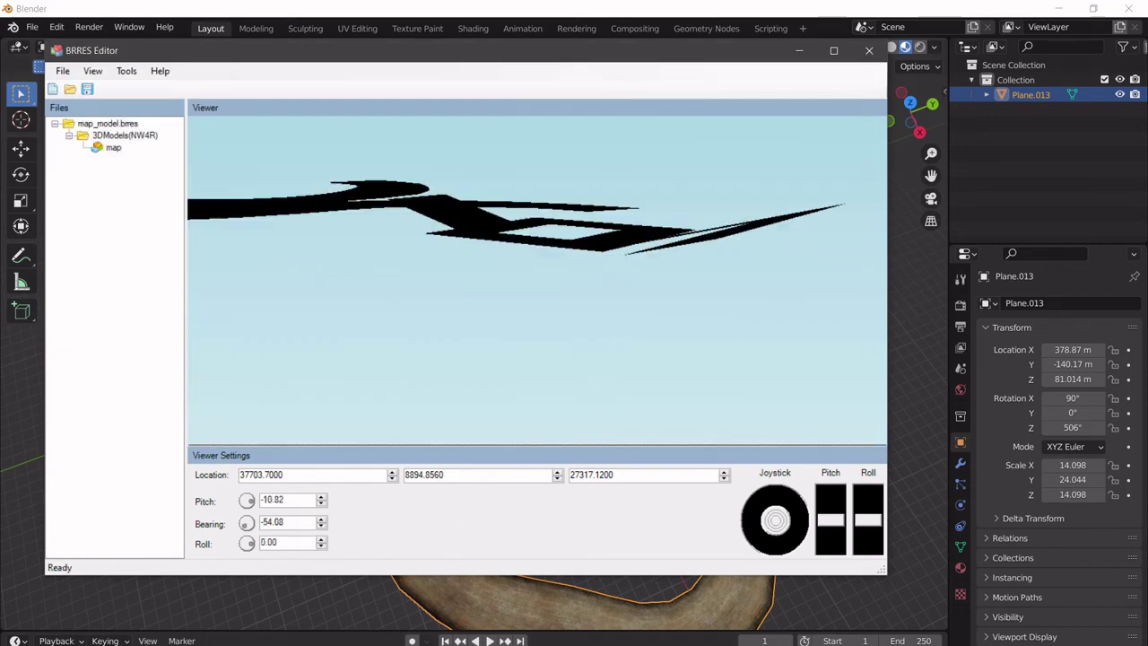
# Switch to File Explorer, look through the beginner_course.d folder's files and return to the tutorial_blender_longform folder.
pyautogui.moveTo(307, 644)
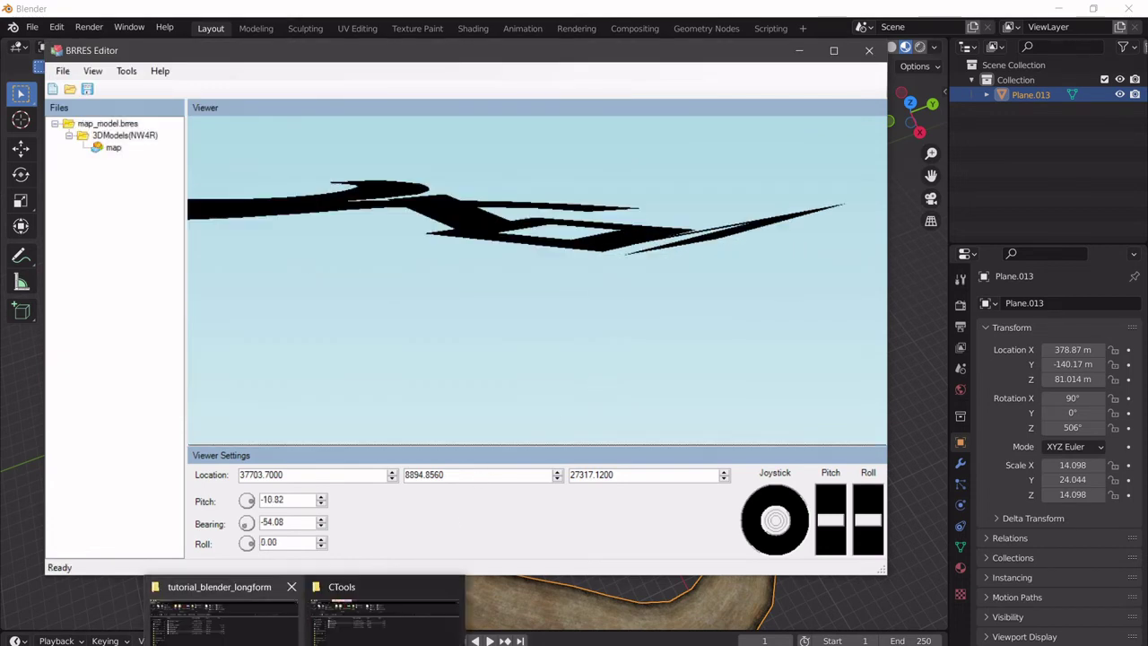
pyautogui.moveTo(234, 635)
pyautogui.click(220, 614)
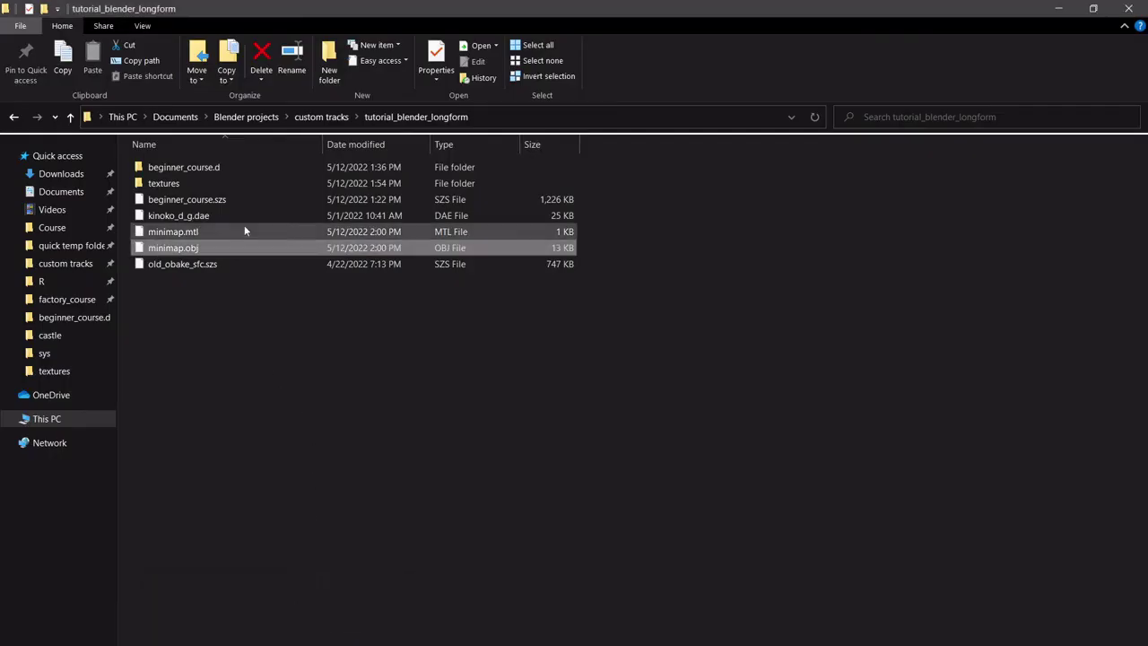
pyautogui.click(251, 170)
pyautogui.doubleClick(250, 170)
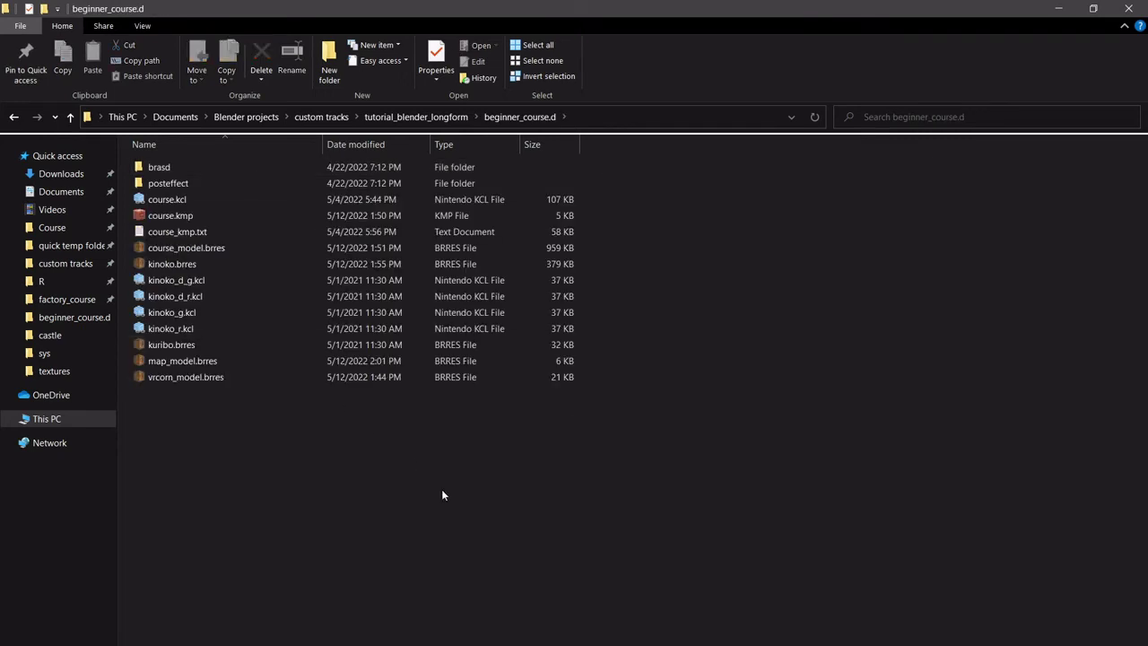
pyautogui.rightClick(441, 489)
pyautogui.click(438, 491)
pyautogui.click(415, 116)
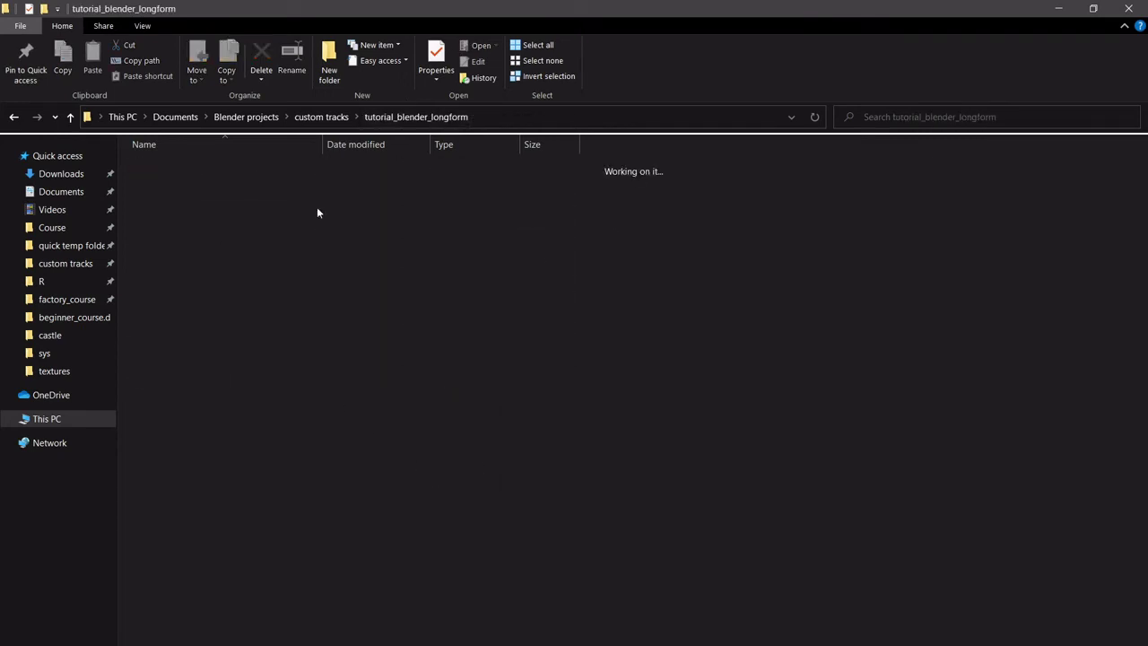
# Open a terminal in the tutorial_blender_longform folder and run wszst create beginner_course.d -o to repack the course.
pyautogui.rightClick(281, 538)
pyautogui.click(374, 429)
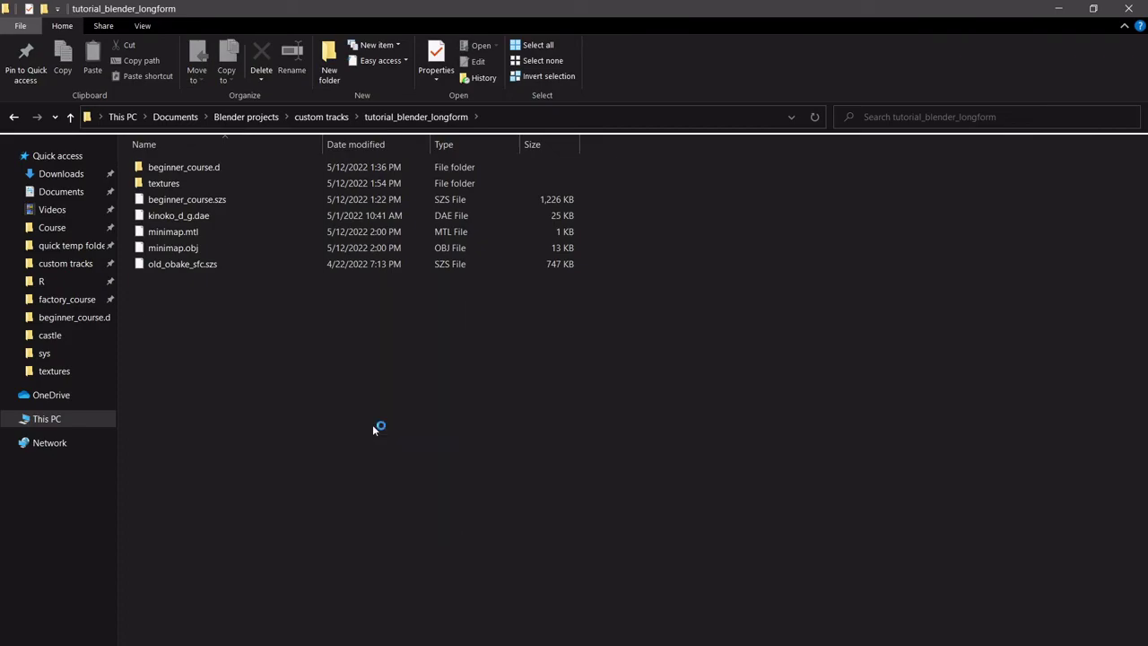
pyautogui.write('w')
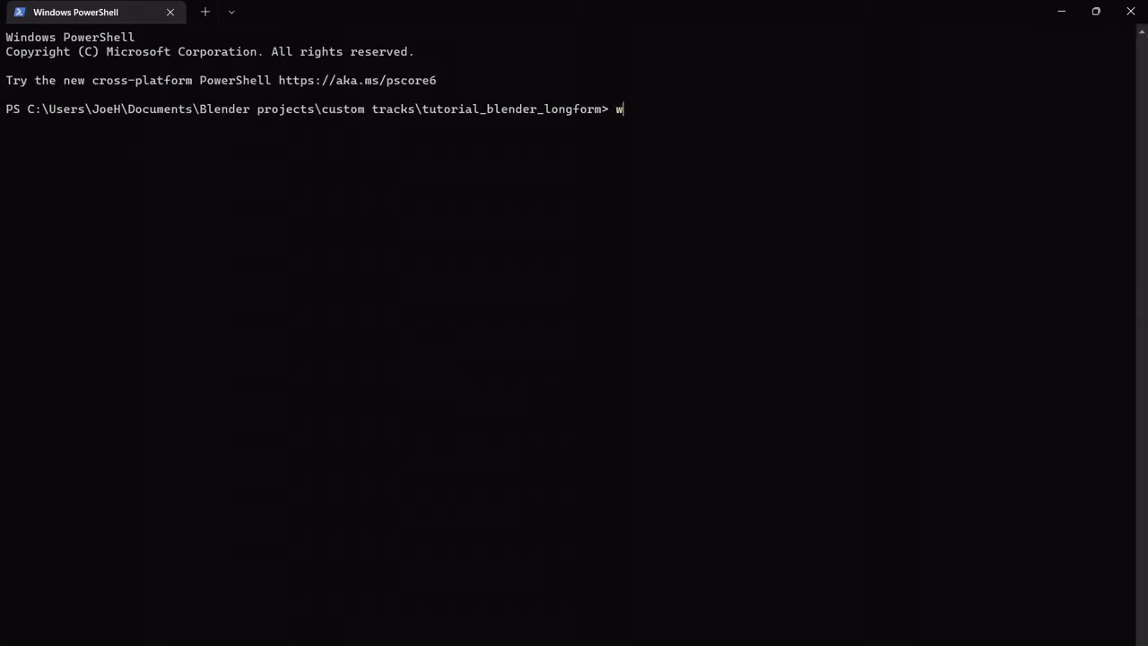
pyautogui.write('szst create')
pyautogui.press('BackSpace')
pyautogui.press('BackSpace')
pyautogui.press('BackSpace')
pyautogui.write('eate beginn')
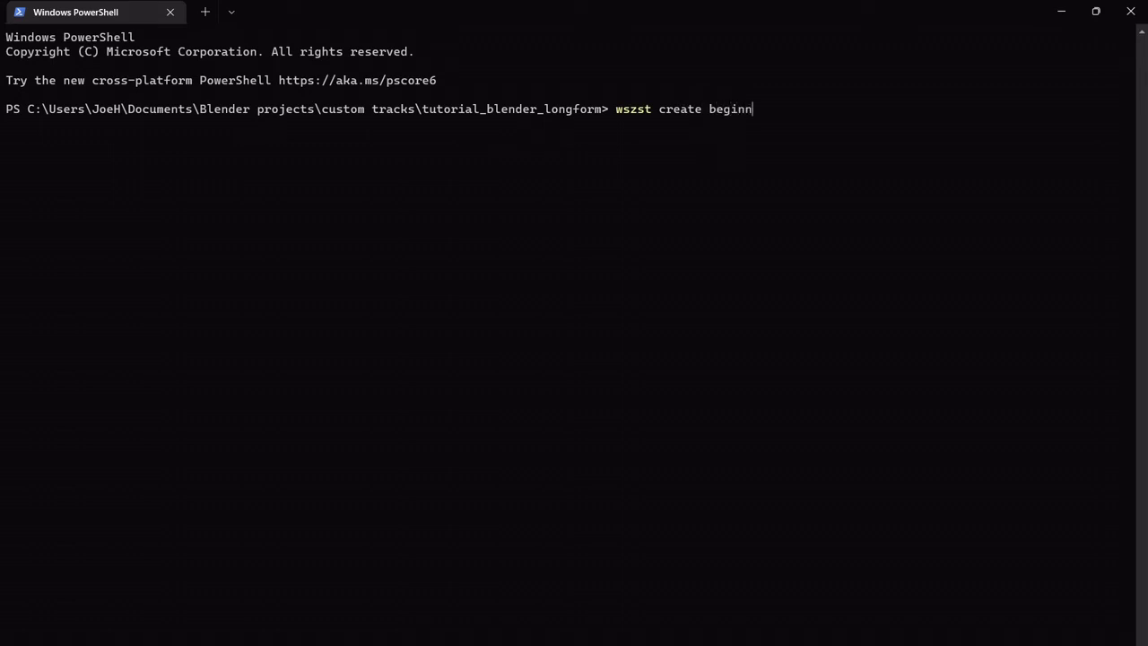
pyautogui.write('er_course.d -owsz')
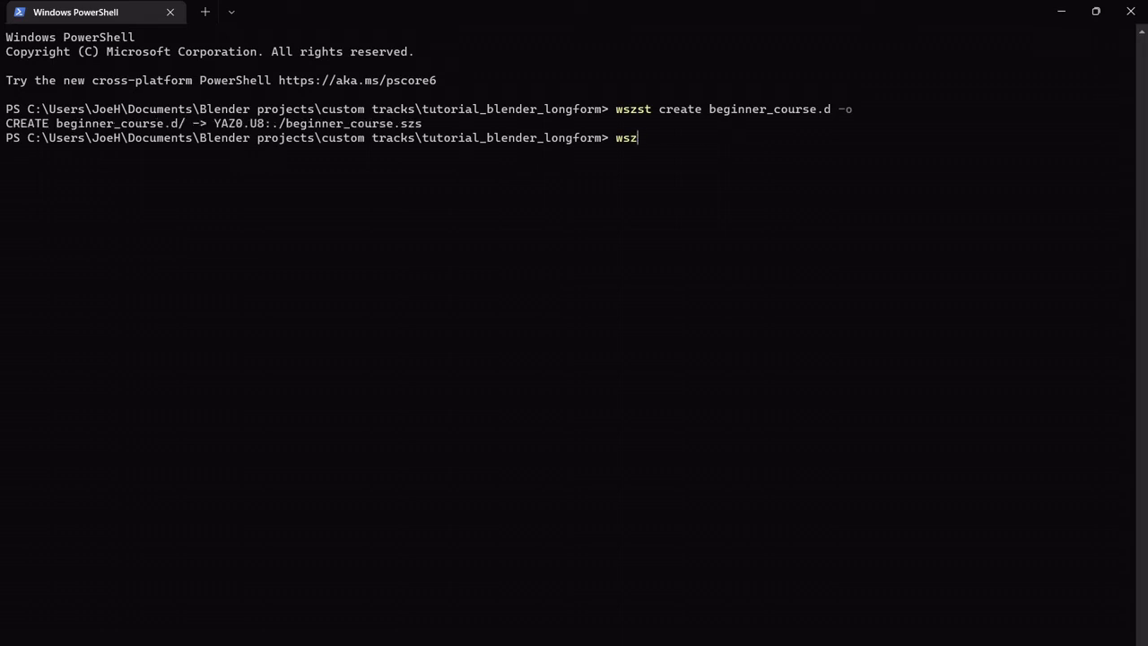
# Run wszst check beginner_course.szs and examine the report's KTPT, ENPT and ITPH hints and warnings.
pyautogui.write('st check beginner_course.szs')
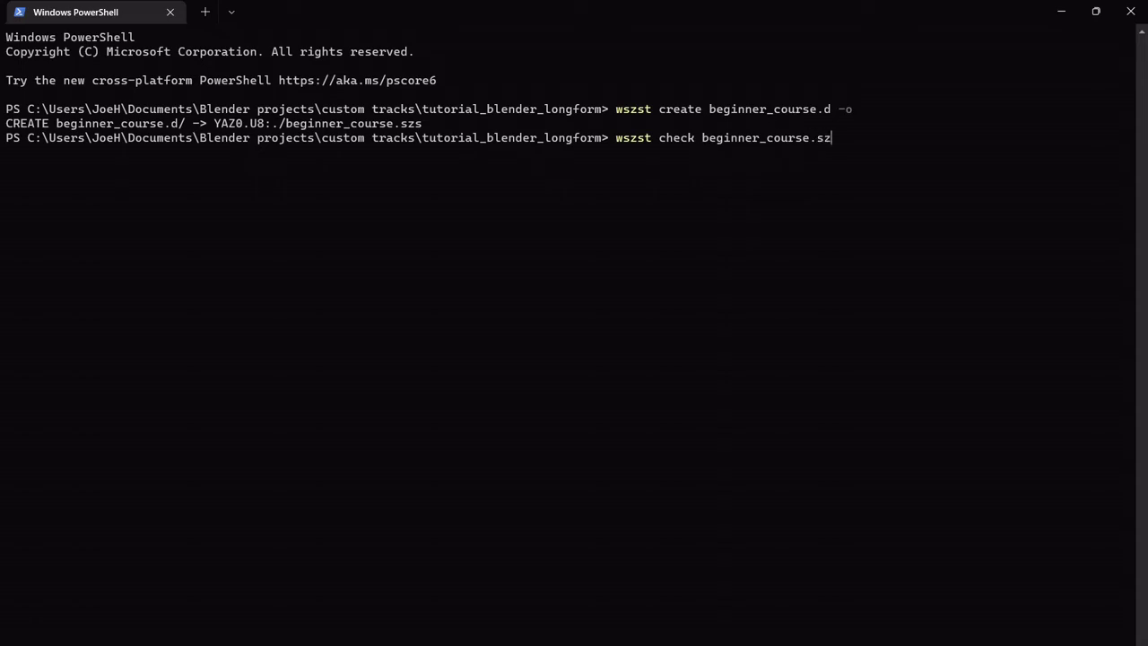
pyautogui.press('Return')
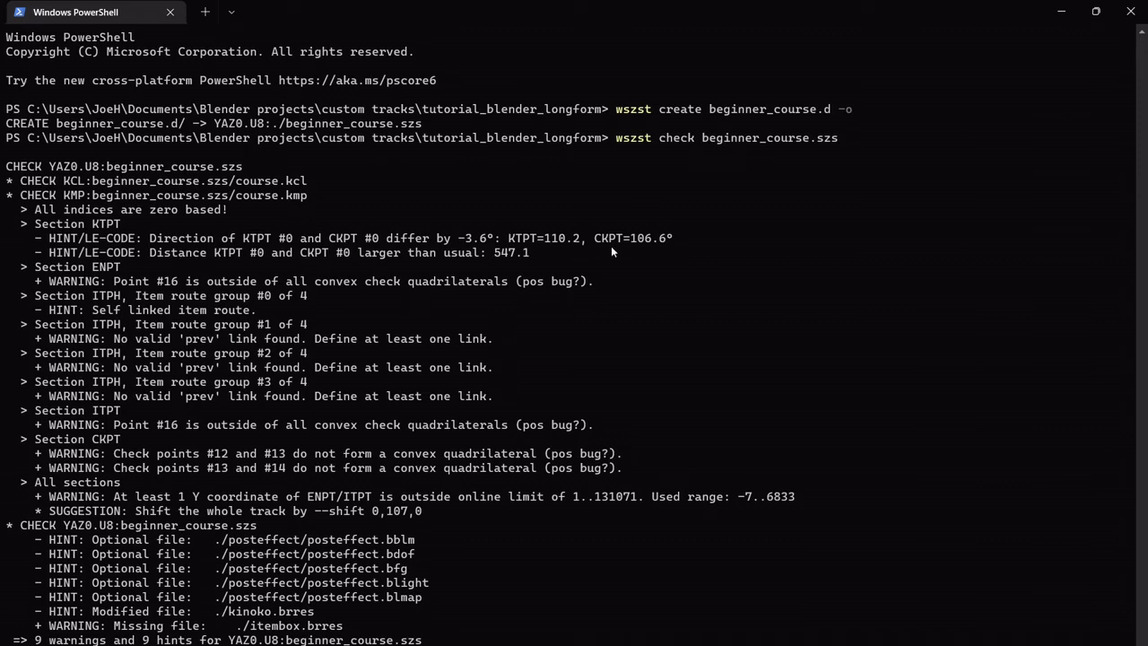
pyautogui.moveTo(672, 239); pyautogui.dragTo(167, 239)
pyautogui.click(167, 239)
pyautogui.moveTo(542, 255); pyautogui.dragTo(151, 254)
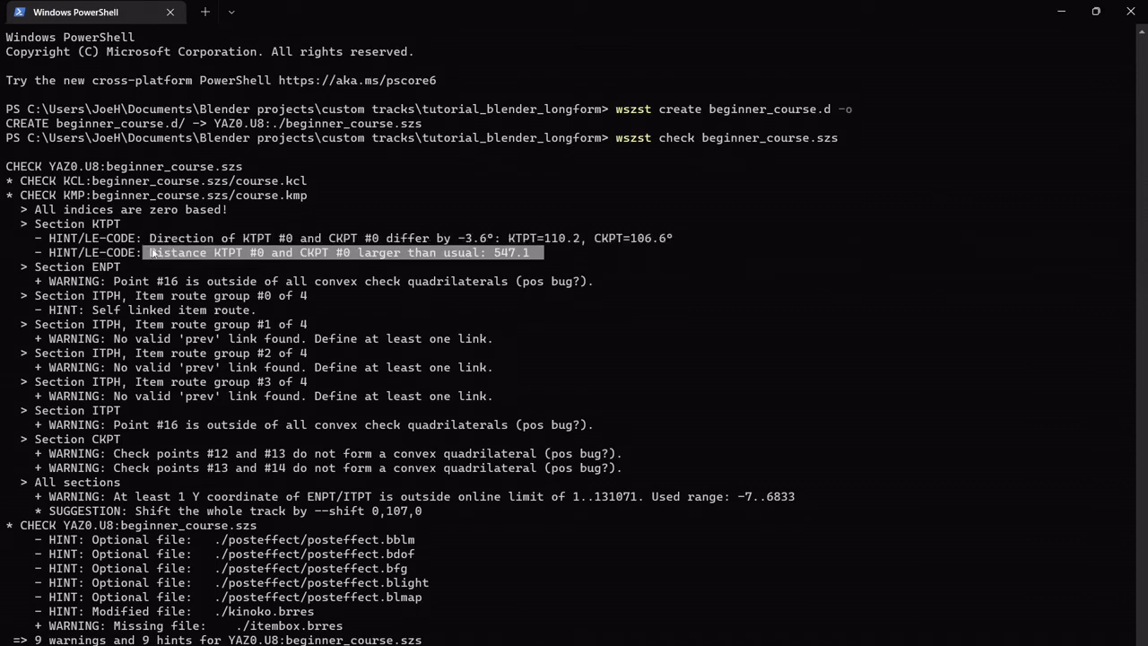
pyautogui.moveTo(594, 285); pyautogui.dragTo(186, 283)
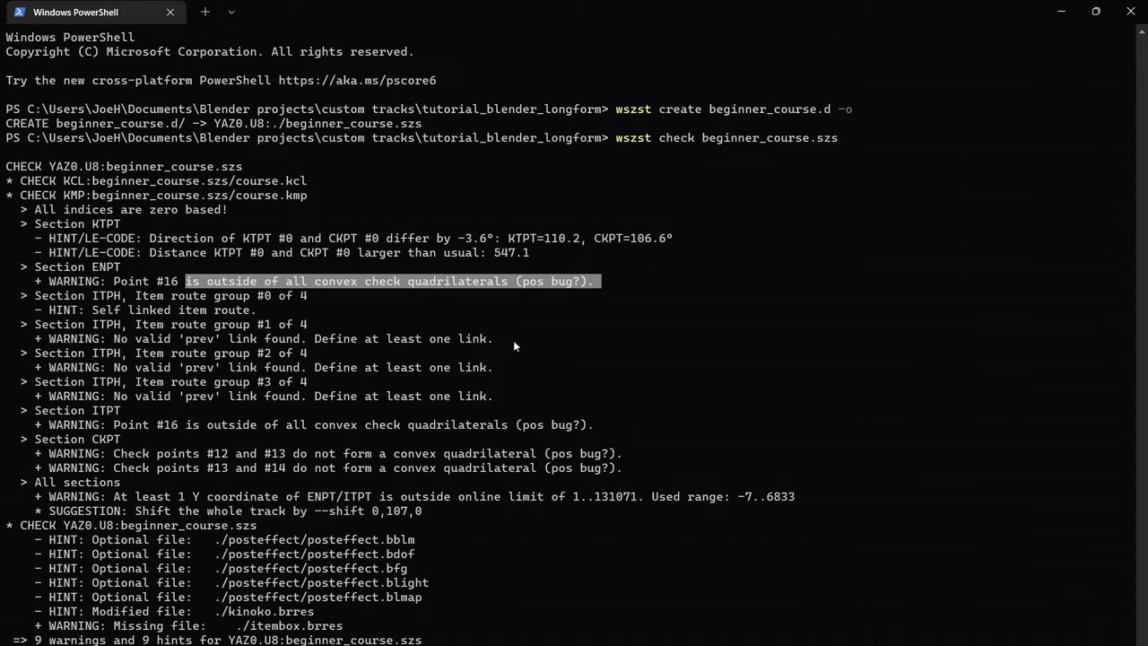
pyautogui.moveTo(520, 340); pyautogui.dragTo(117, 342)
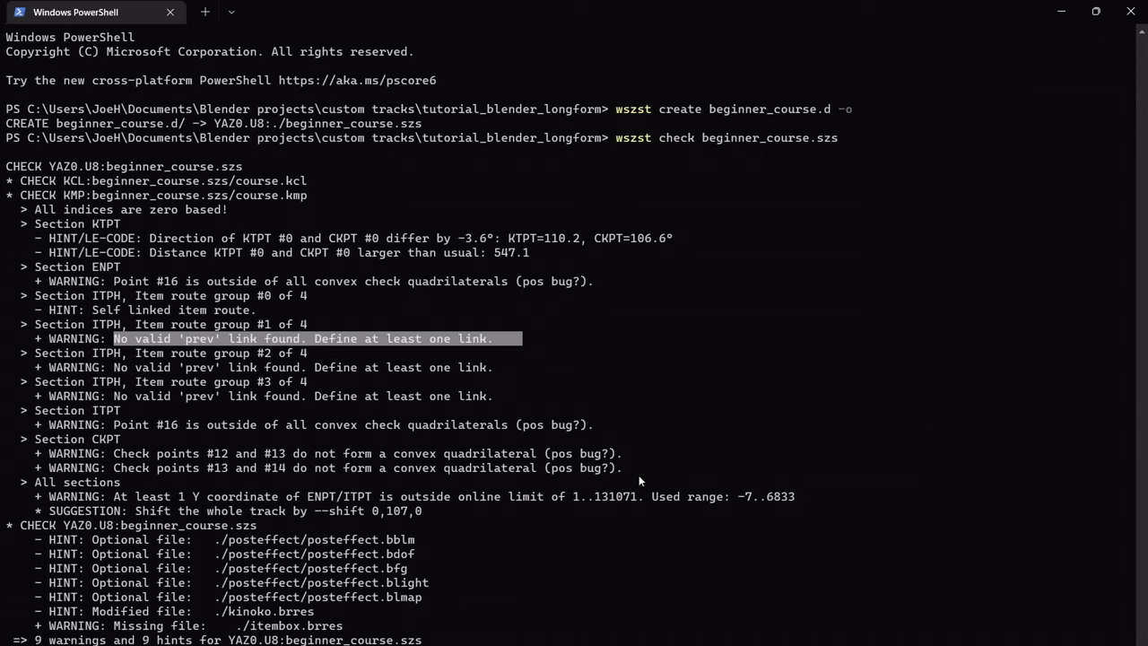
# Examine the report's ITPT and CKPT warnings, the Y-coordinate range and the suggested track shift.
pyautogui.moveTo(639, 475); pyautogui.dragTo(222, 424)
pyautogui.click(366, 495)
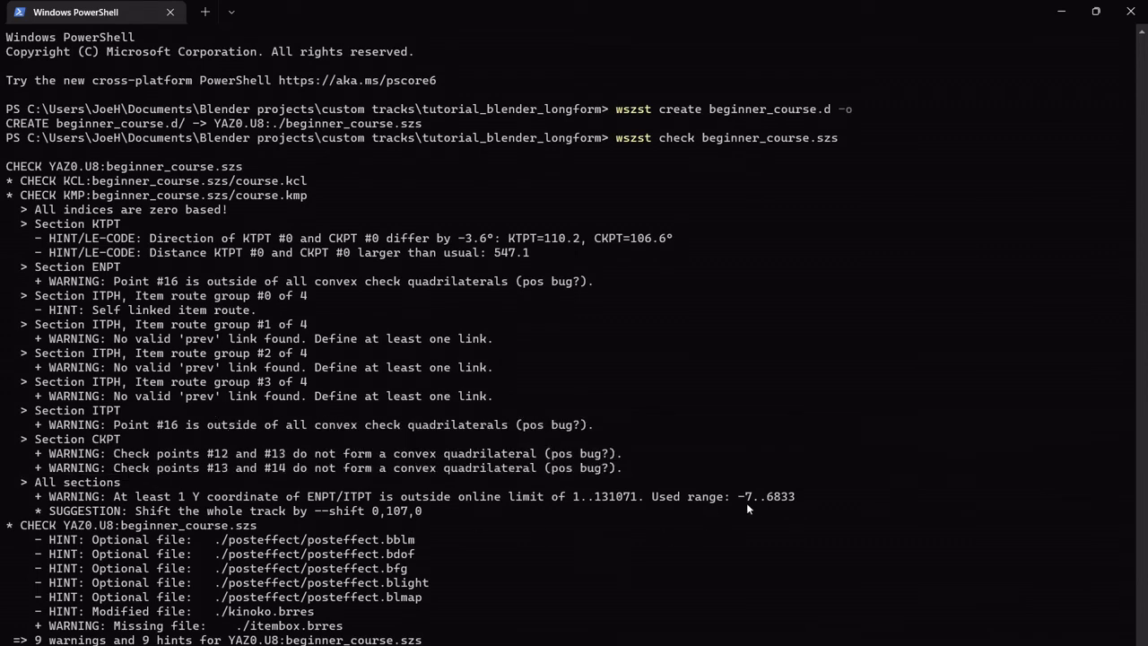
pyautogui.moveTo(804, 496); pyautogui.dragTo(618, 495)
pyautogui.moveTo(398, 499); pyautogui.dragTo(261, 502)
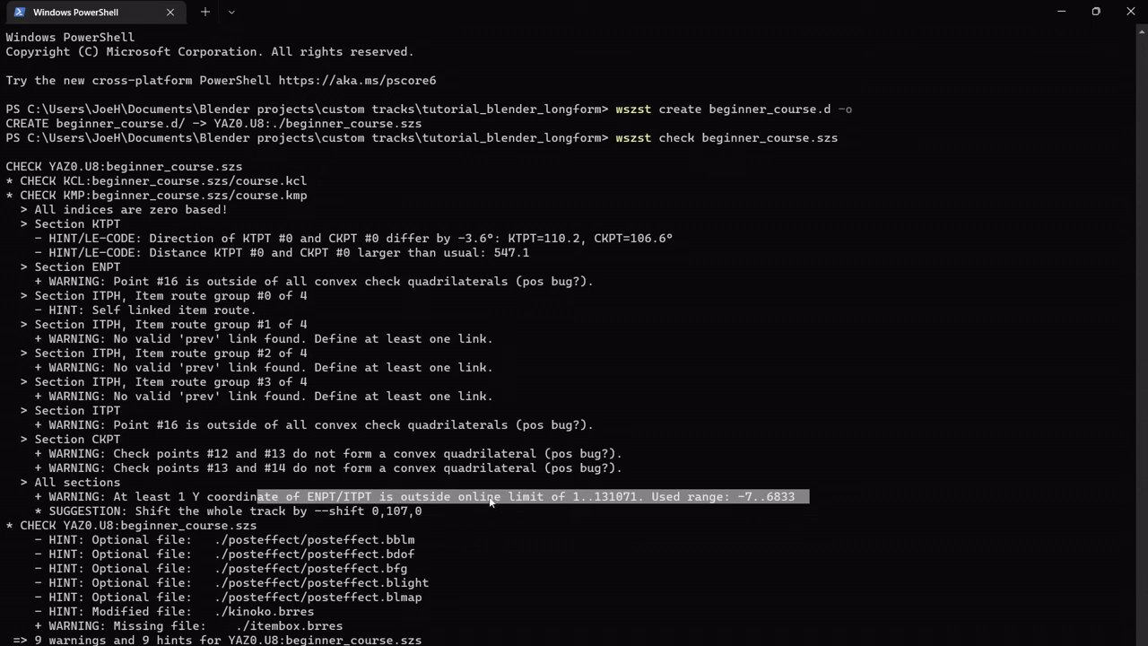
pyautogui.moveTo(381, 511); pyautogui.dragTo(415, 512)
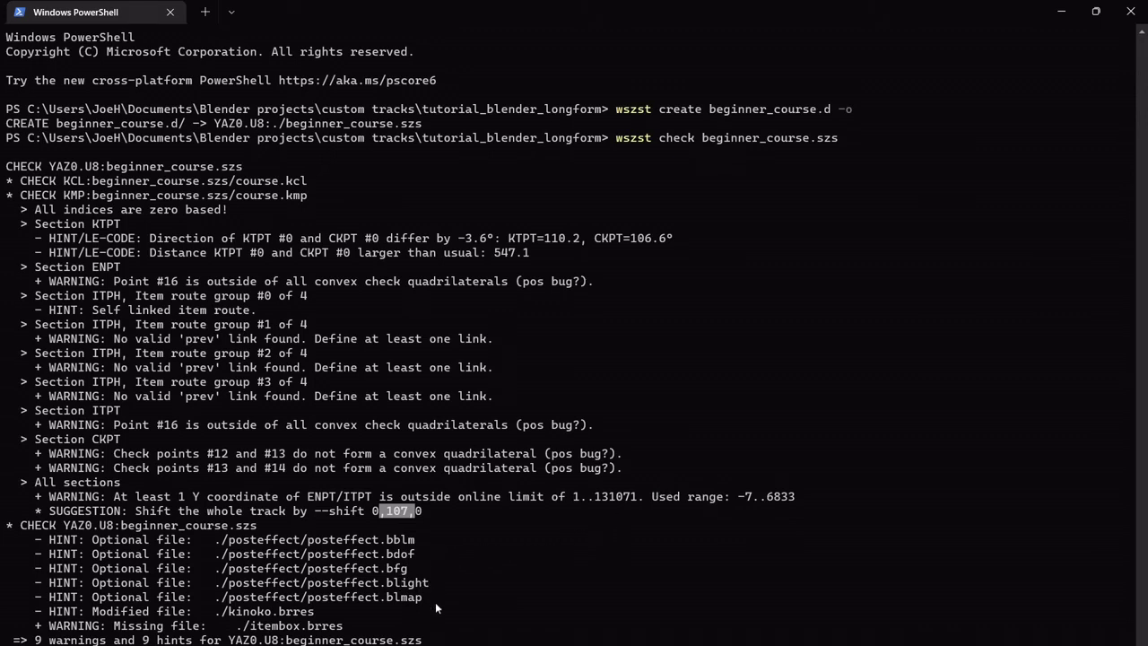
# Review the optional, modified and missing file entries at the end of the check report and close the terminal.
pyautogui.moveTo(435, 602); pyautogui.dragTo(244, 542)
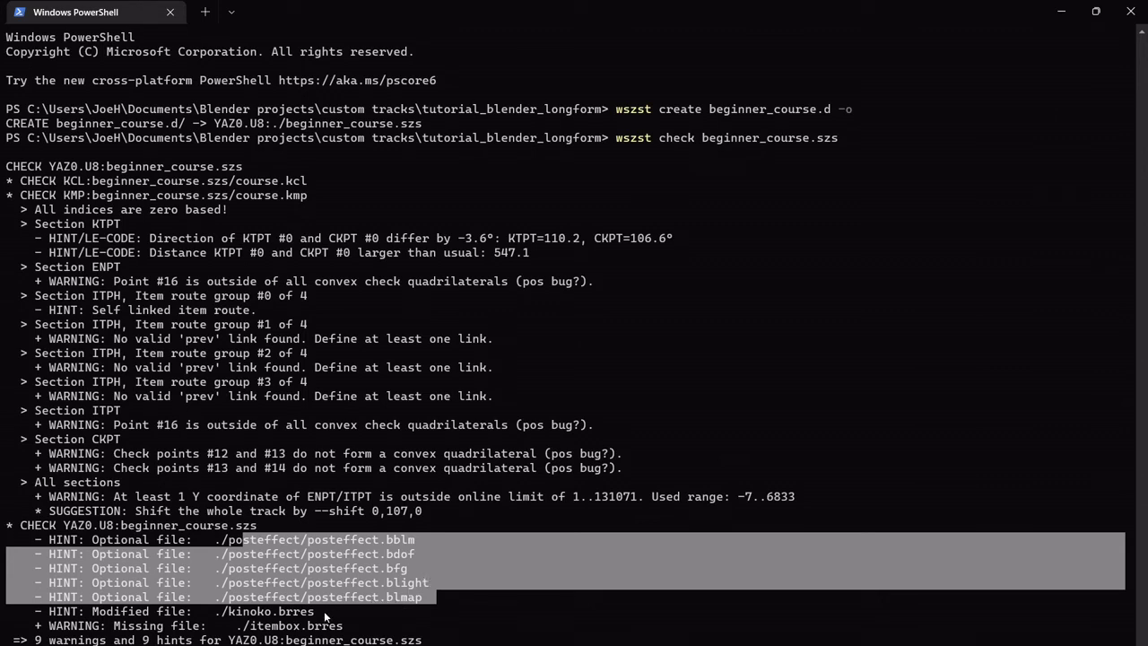
pyautogui.moveTo(326, 613); pyautogui.dragTo(225, 610)
pyautogui.click(236, 610)
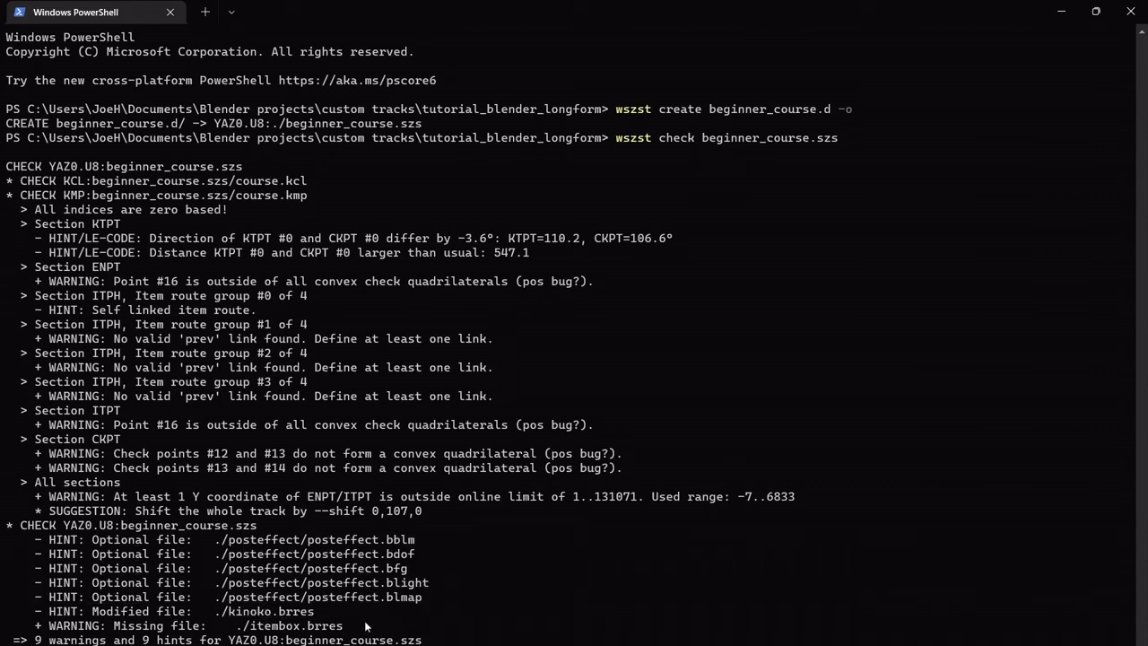
pyautogui.moveTo(371, 626); pyautogui.dragTo(244, 628)
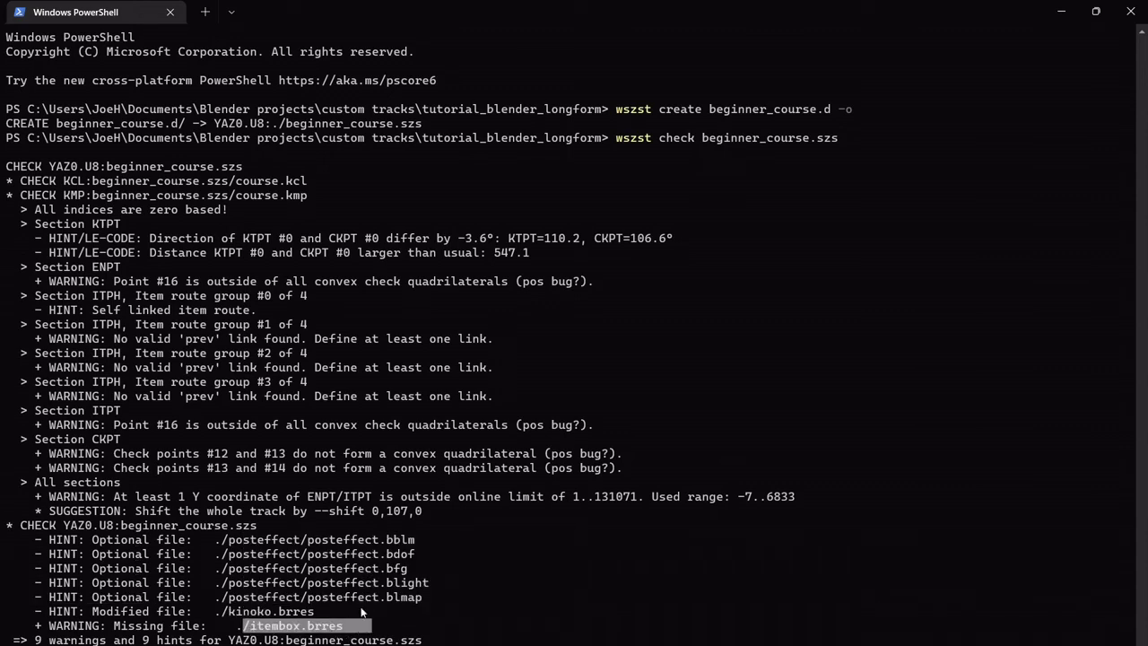
pyautogui.click(162, 635)
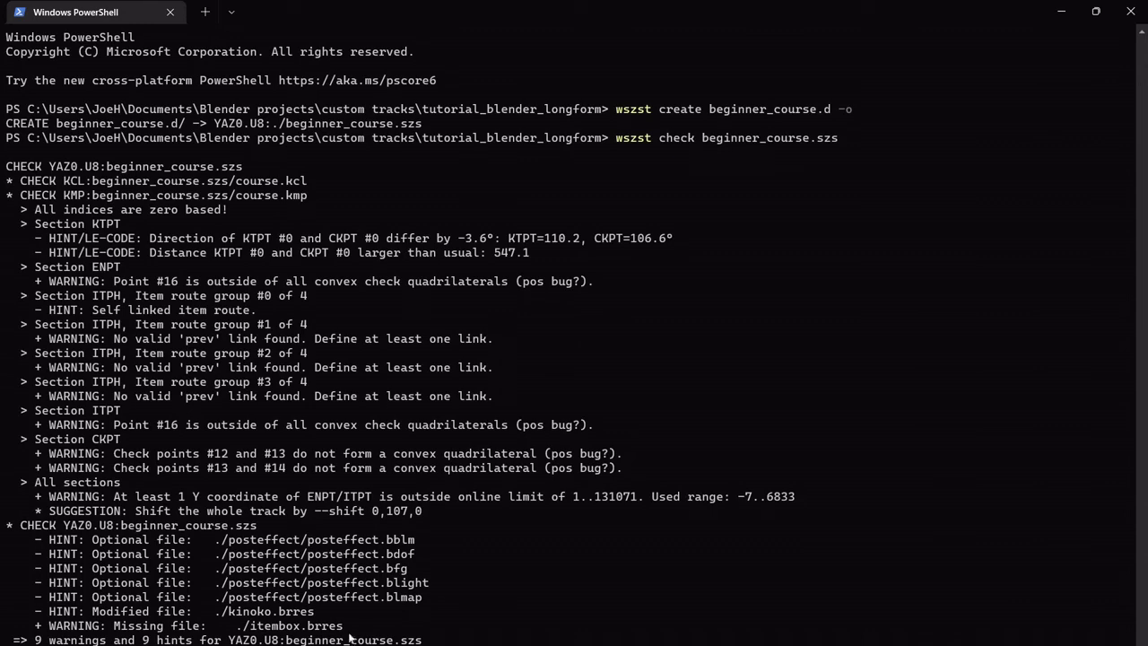
pyautogui.moveTo(362, 631); pyautogui.dragTo(42, 630)
pyautogui.click(41, 631)
pyautogui.click(1131, 9)
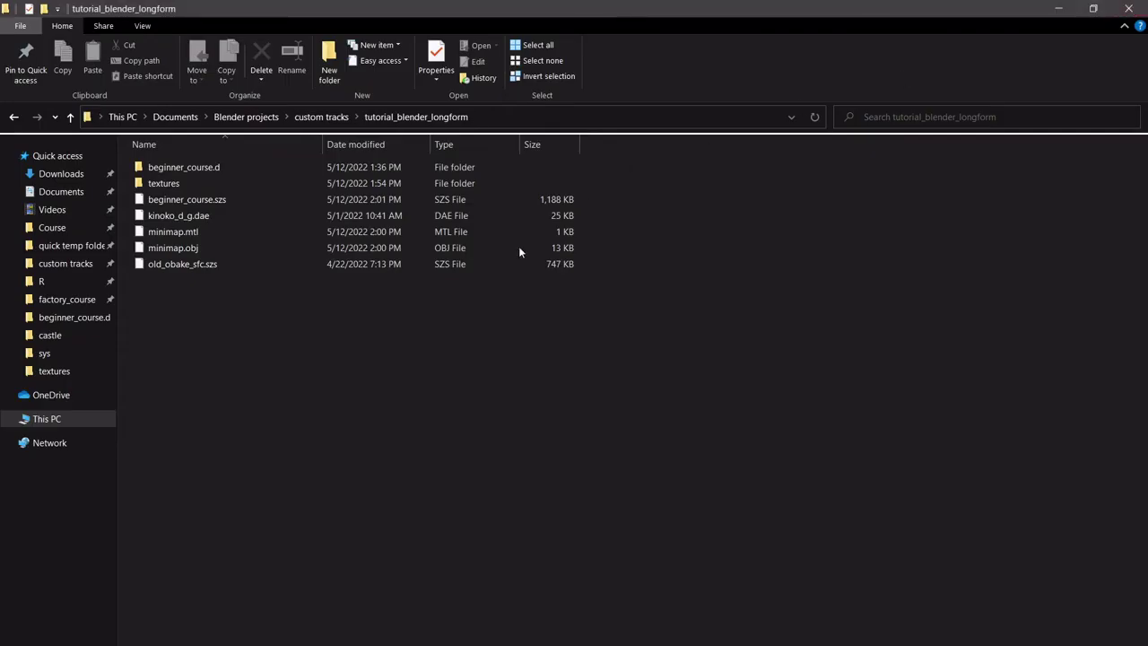
# Look through the factory_course.d, Course and alien2 kinoko_course.d folders for an itembox.brres file.
pyautogui.click(76, 322)
pyautogui.click(61, 299)
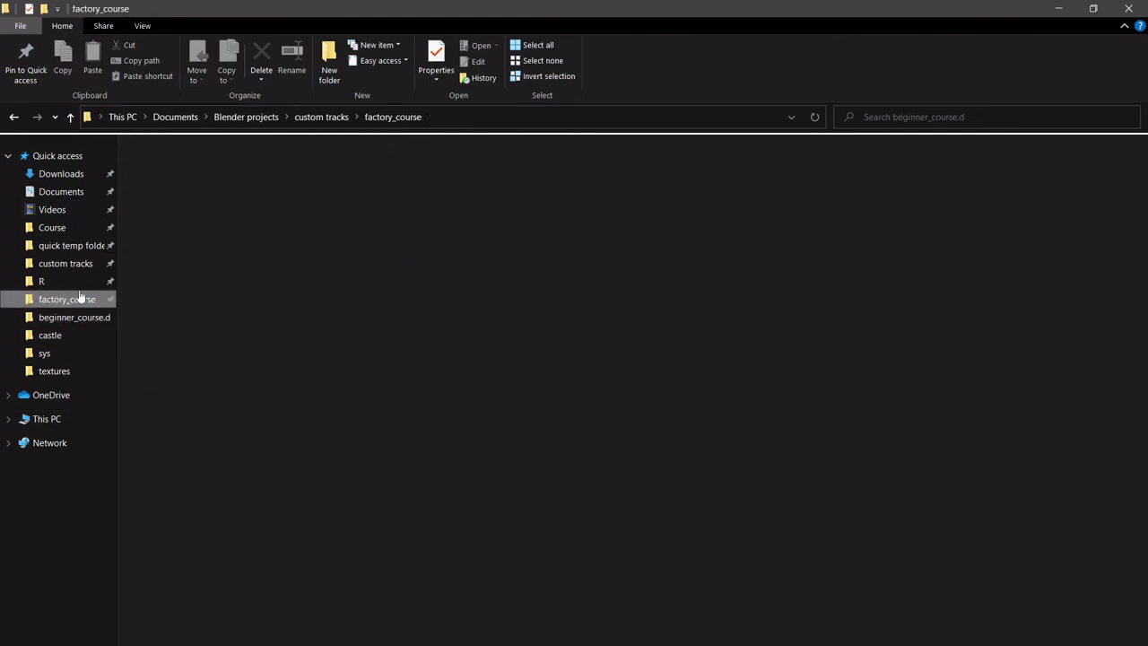
pyautogui.doubleClick(175, 177)
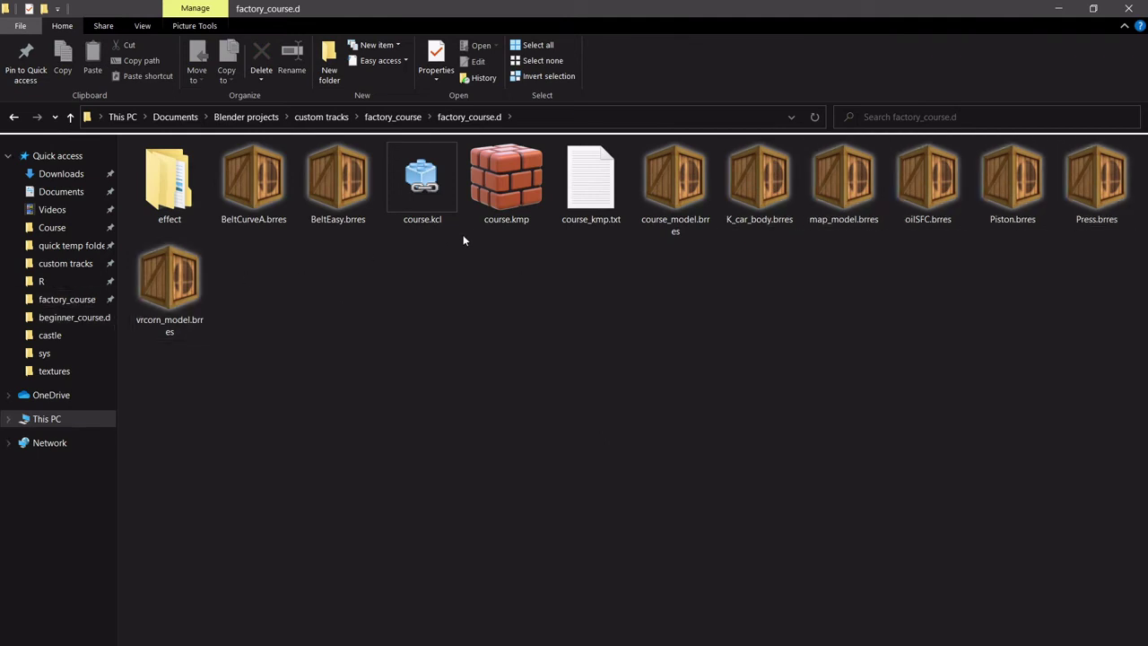
pyautogui.click(54, 227)
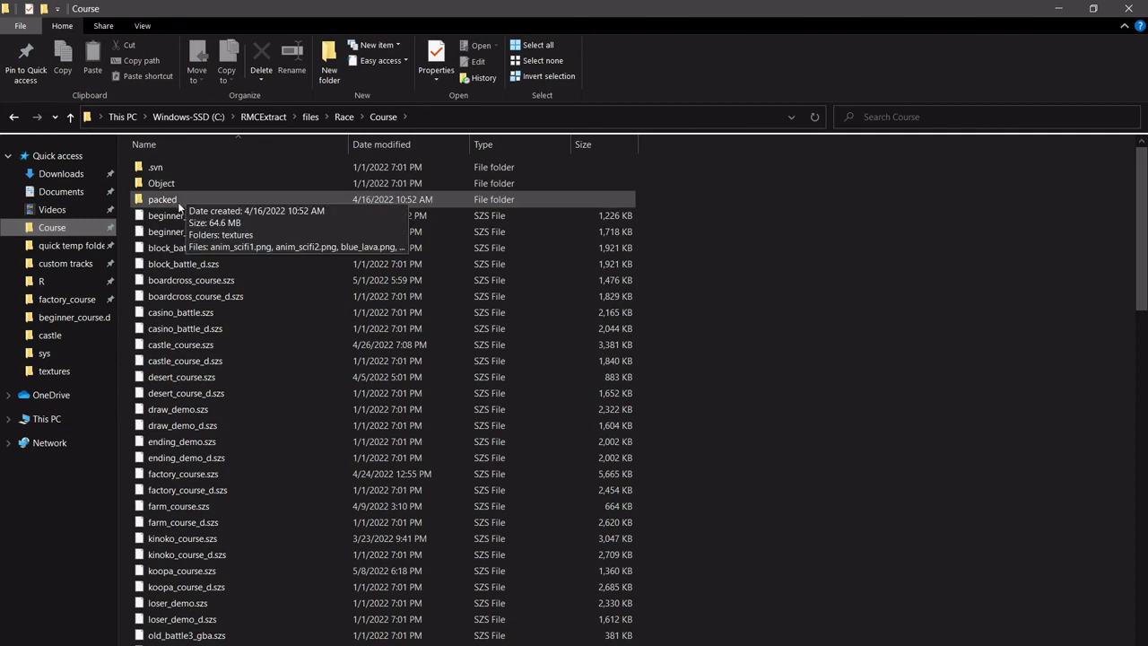
pyautogui.click(49, 248)
pyautogui.click(55, 262)
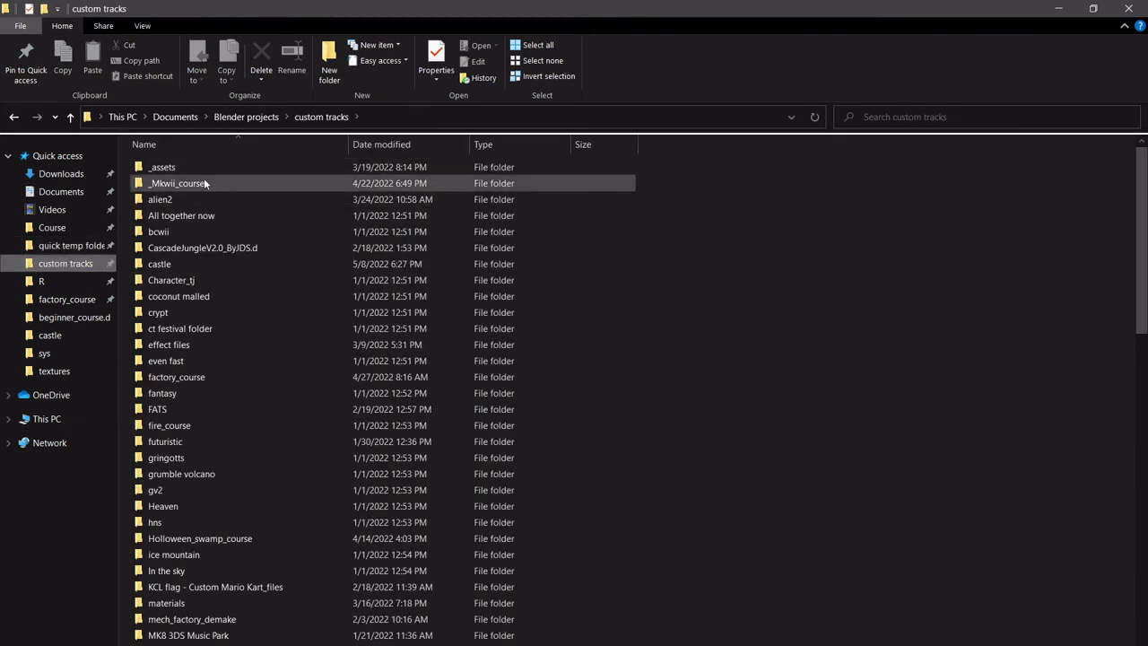
pyautogui.doubleClick(199, 196)
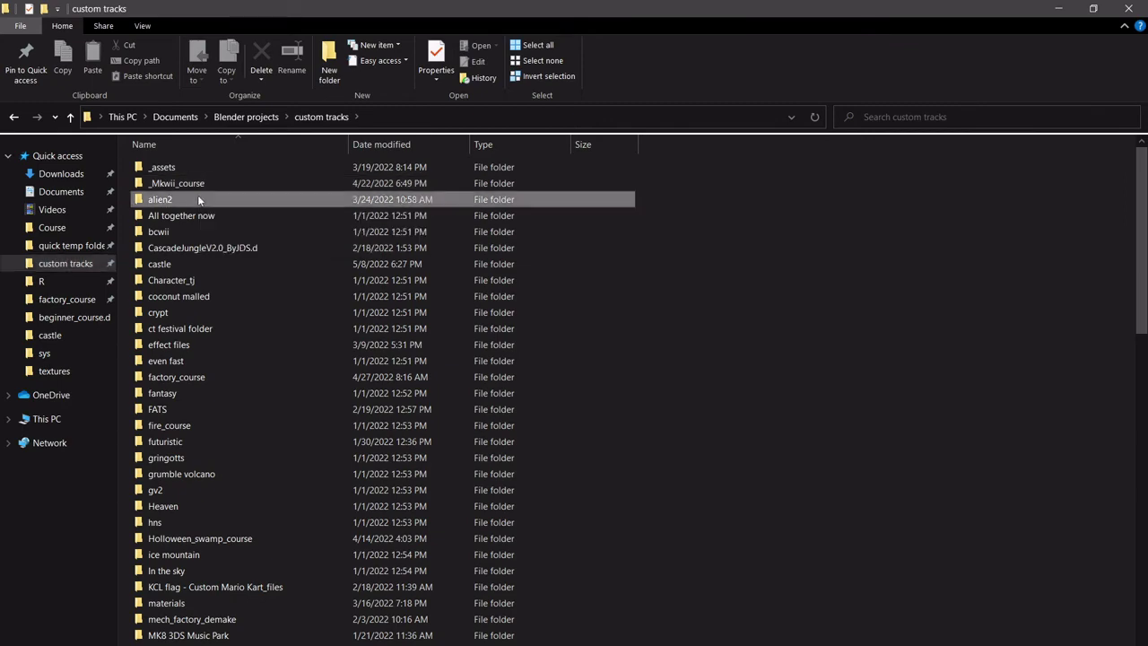
pyautogui.doubleClick(251, 183)
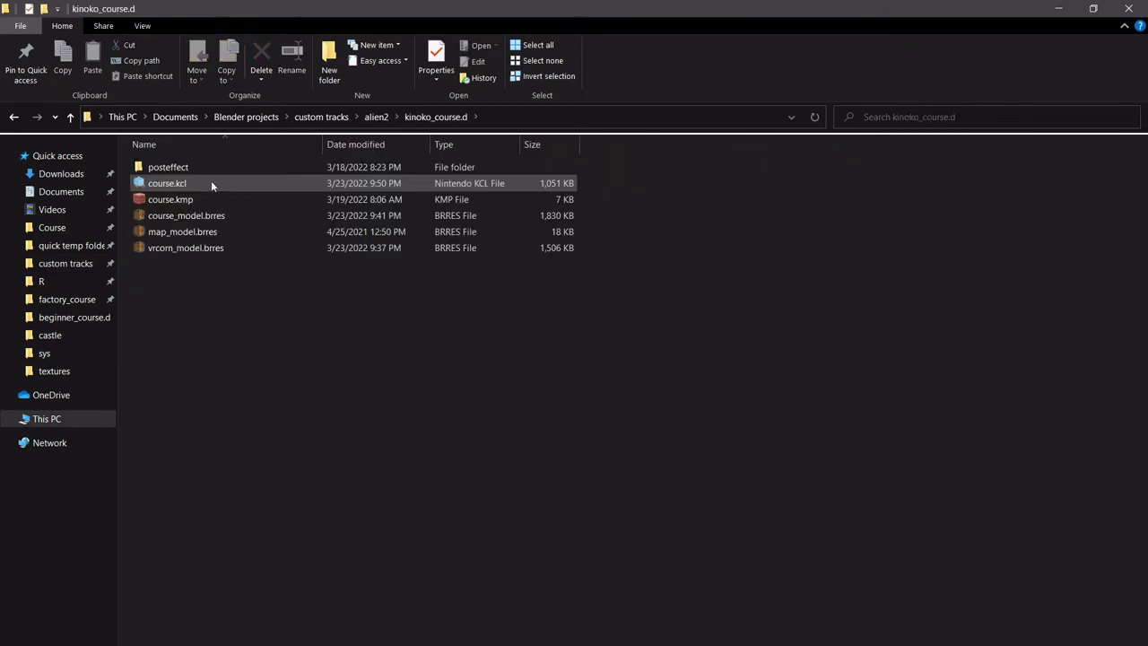
pyautogui.click(319, 117)
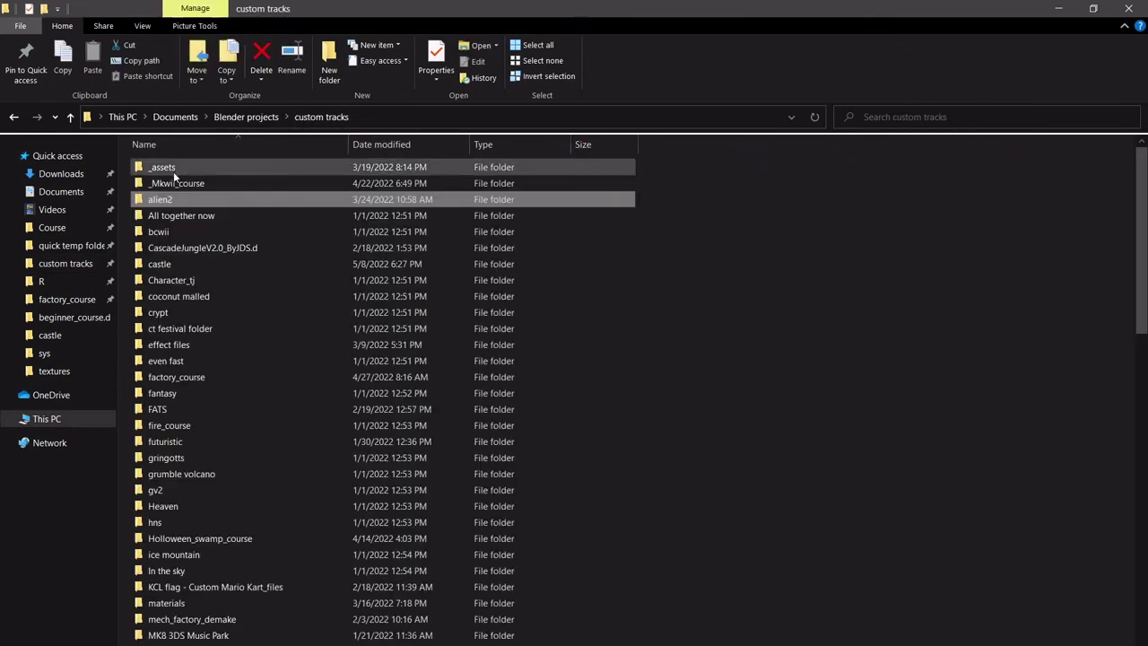
# Copy itembox.brres from beginner_course.d in the _Mkwii_course folder into the tutorial project's beginner_course.d folder.
pyautogui.doubleClick(174, 184)
pyautogui.doubleClick(185, 189)
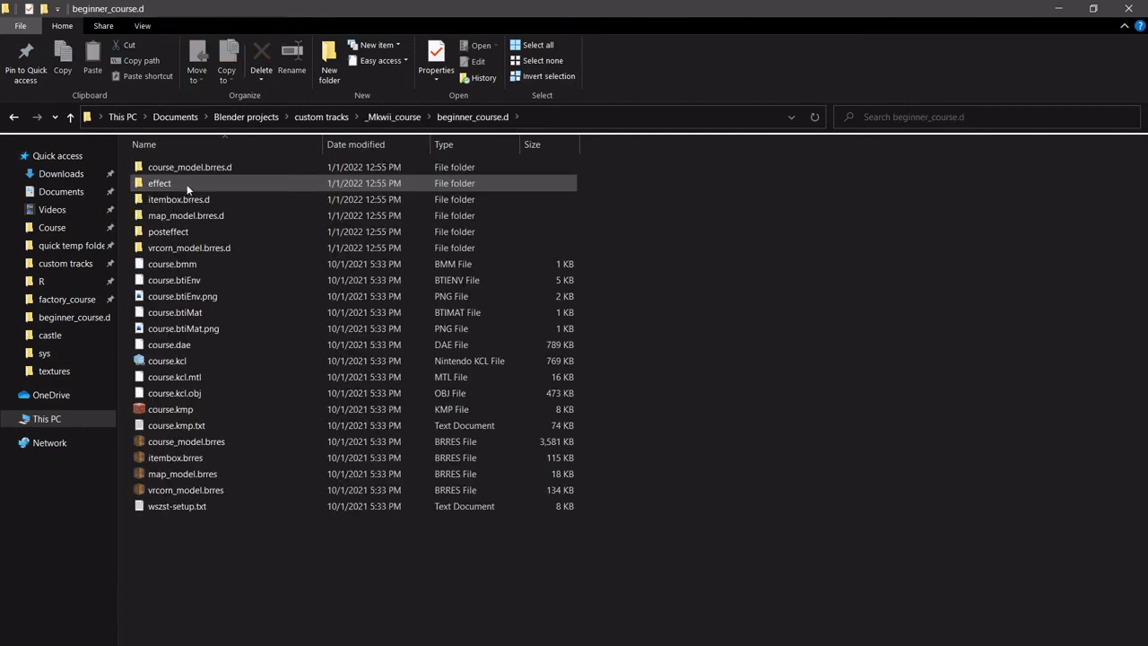
pyautogui.click(210, 458)
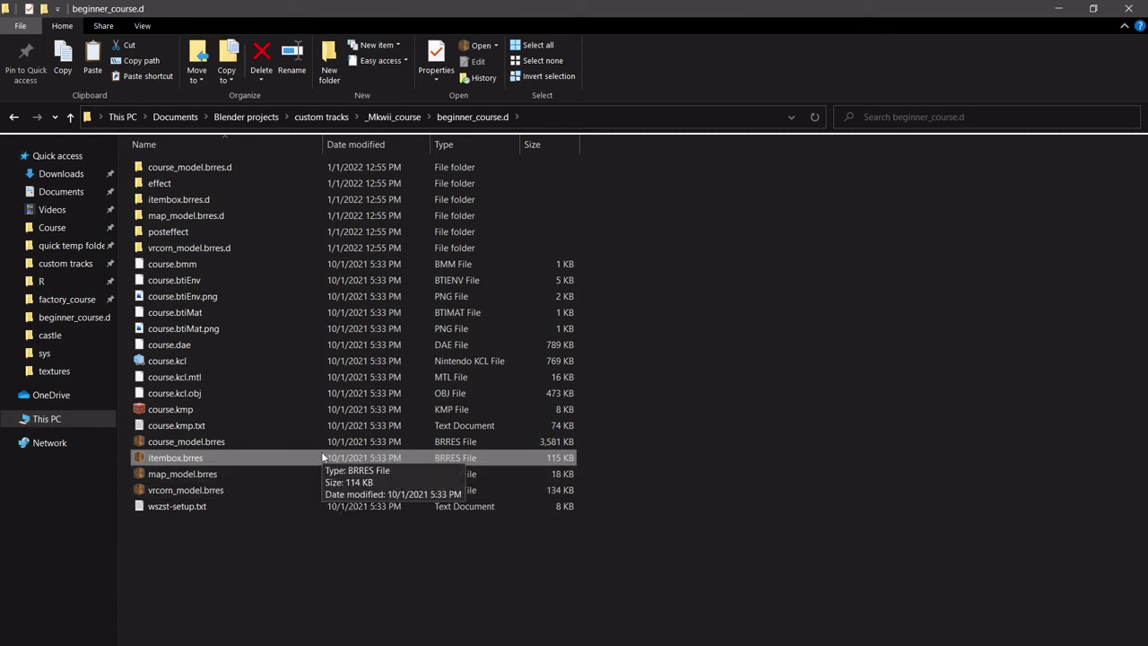
pyautogui.click(77, 323)
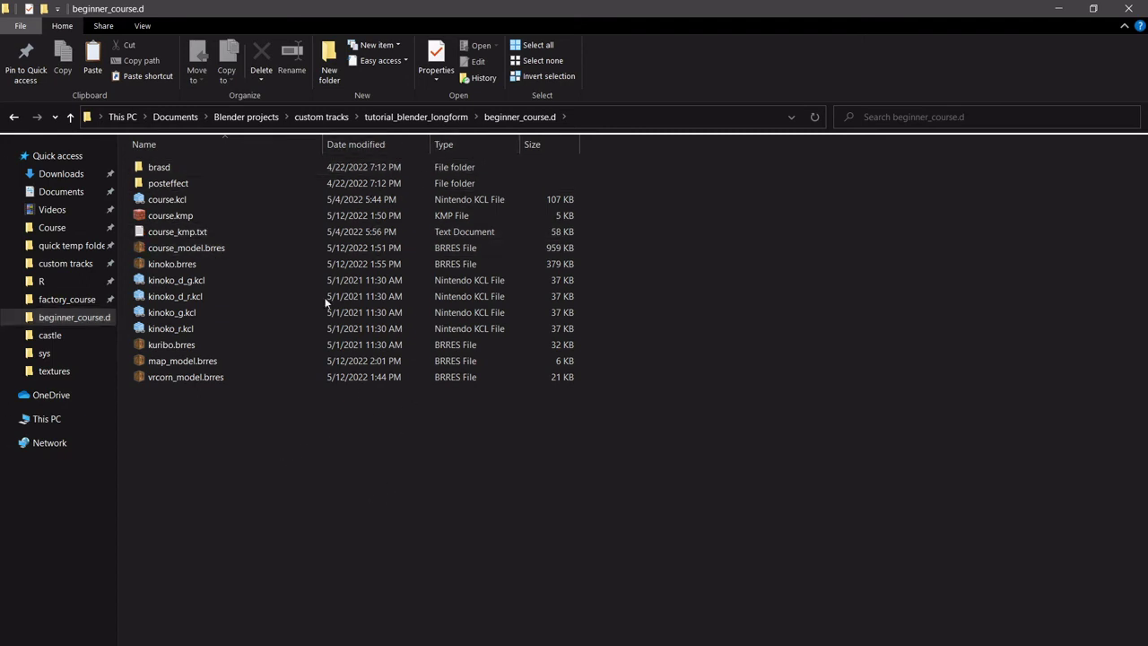
pyautogui.hotkey('ctrl', 'v')
pyautogui.click(340, 473)
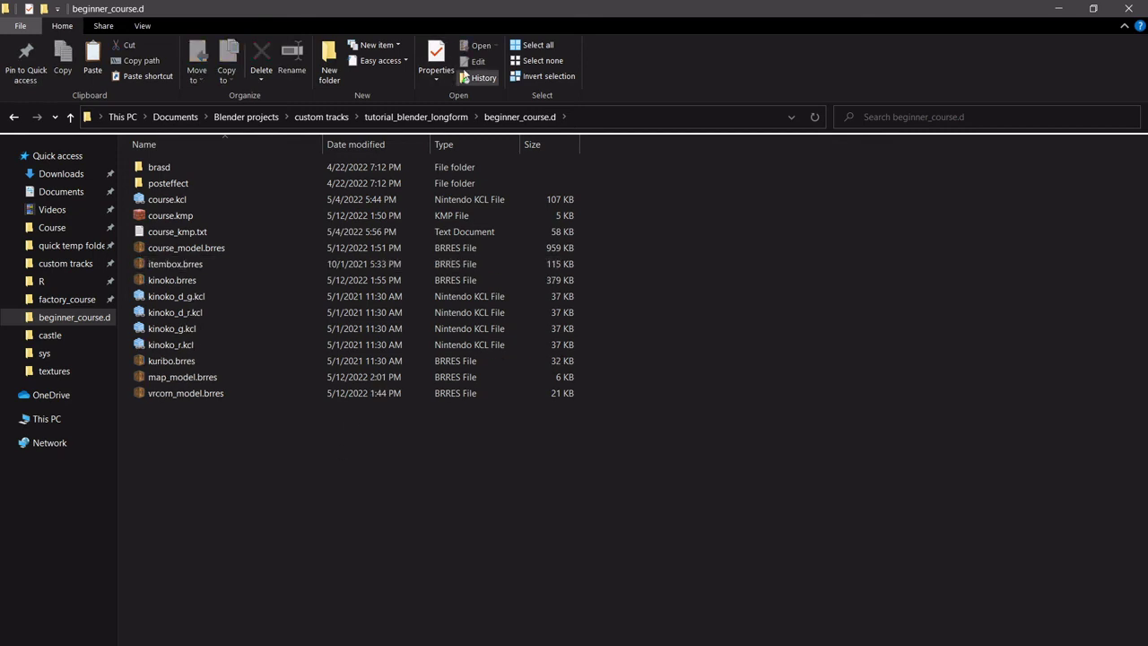
# Return to tutorial_blender_longform, rebuild the archive from a terminal there with wszst create beginner_course.d -o, and close the terminal.
pyautogui.click(427, 117)
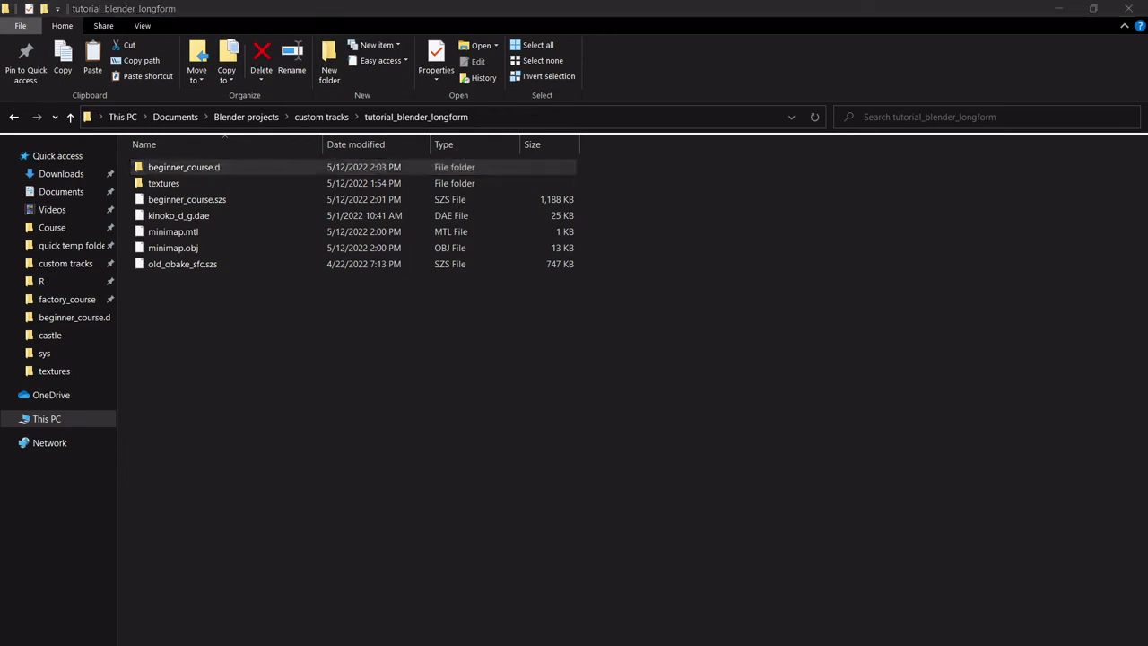
pyautogui.write('wszst')
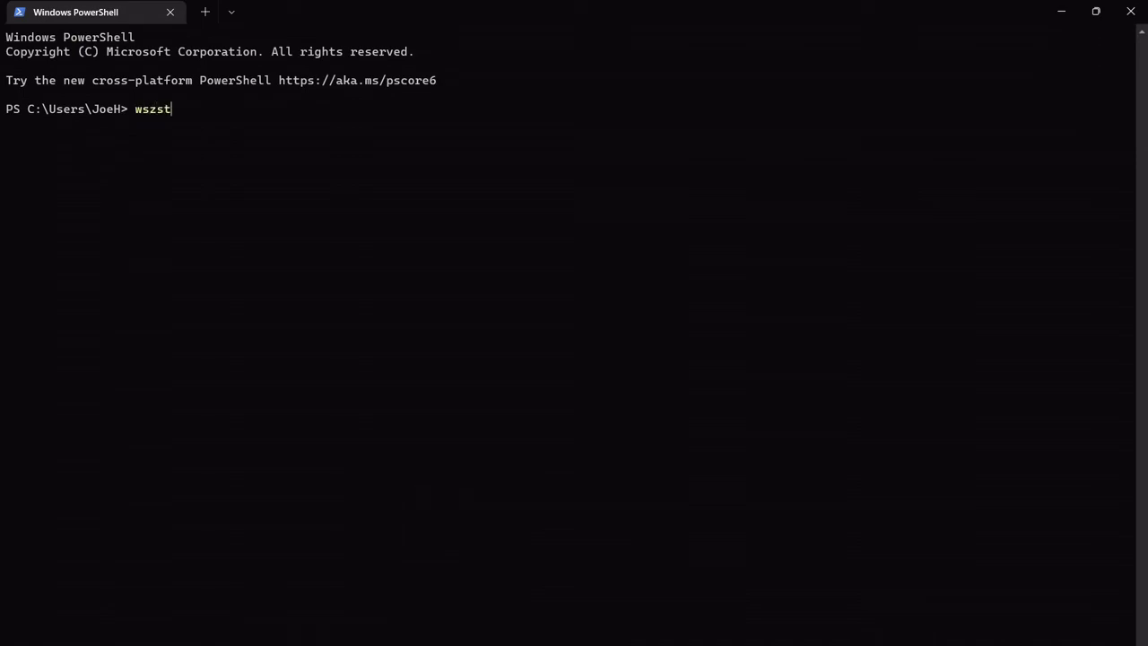
pyautogui.click(1130, 11)
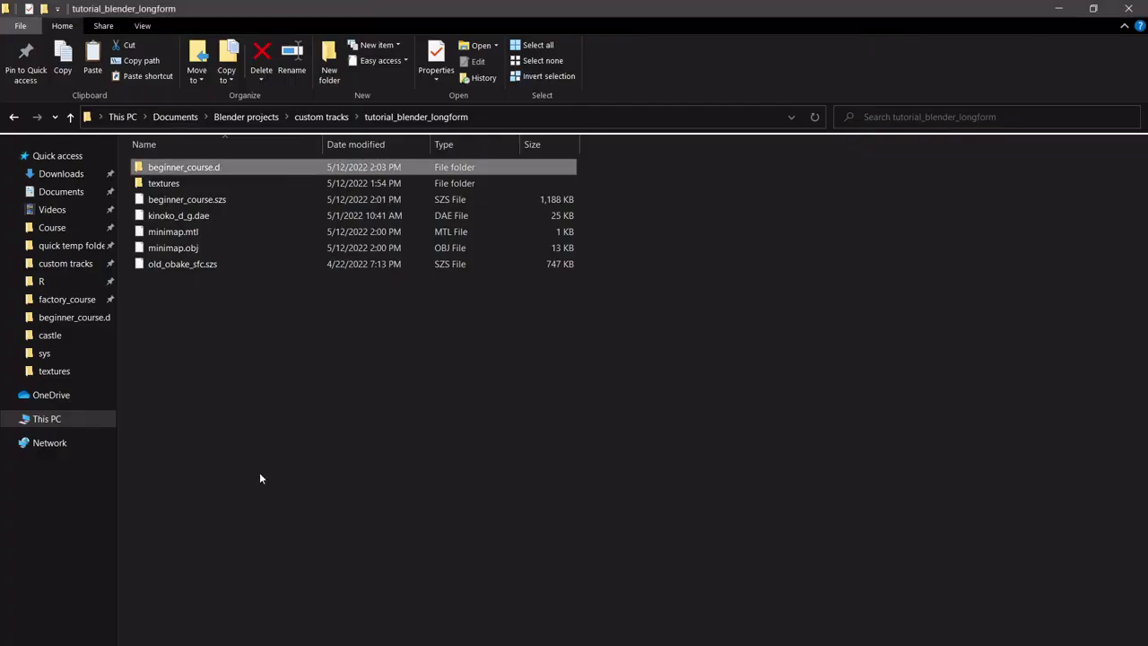
pyautogui.rightClick(274, 464)
pyautogui.click(355, 357)
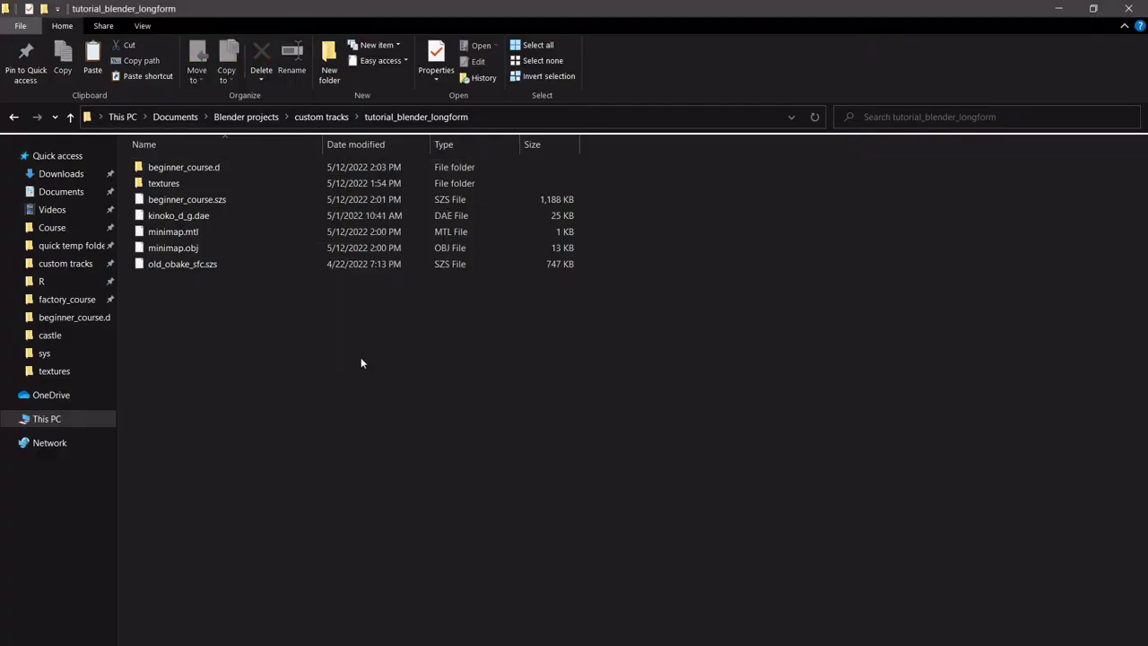
pyautogui.write('wszst create')
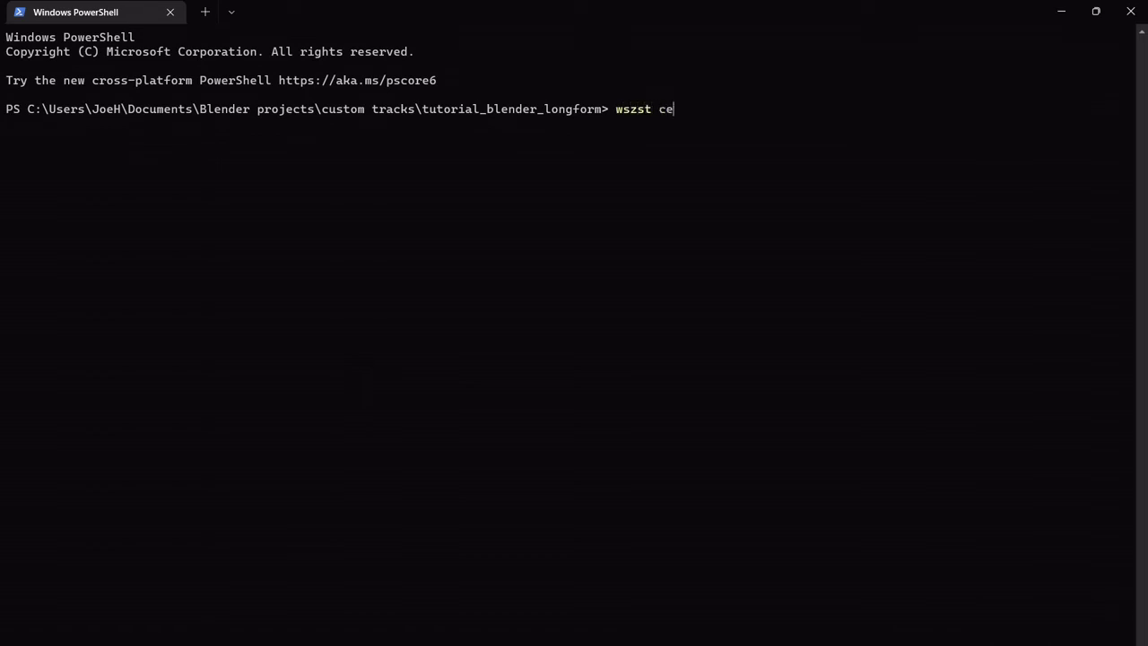
pyautogui.write(' beginner_course.d -')
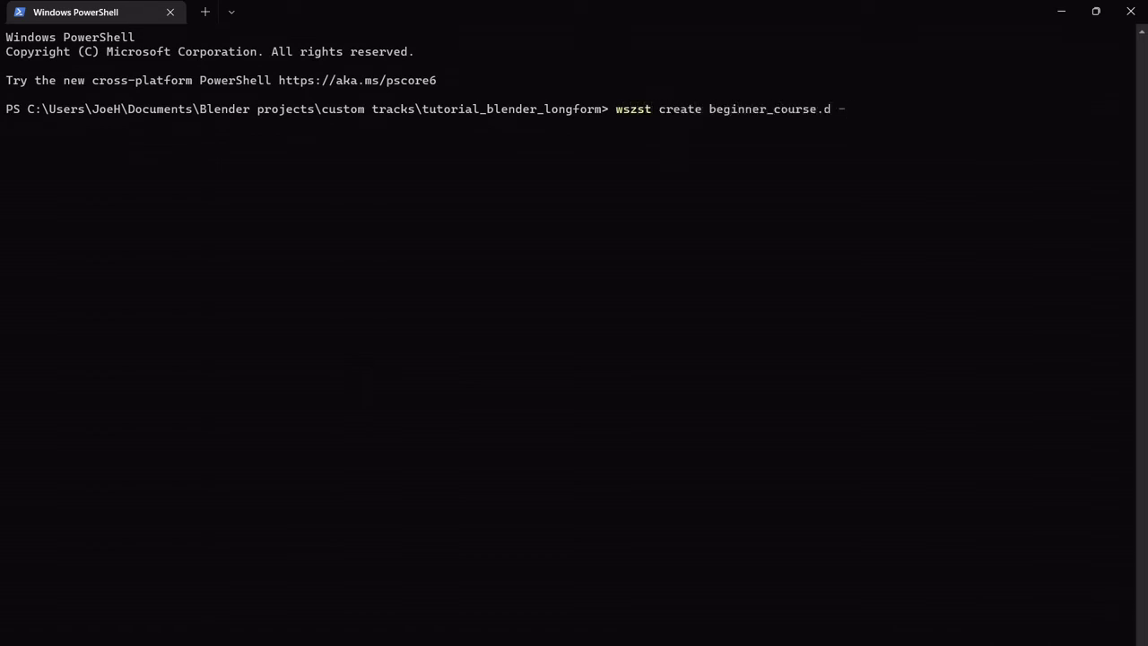
pyautogui.write('o')
pyautogui.press('Return')
pyautogui.click(1130, 11)
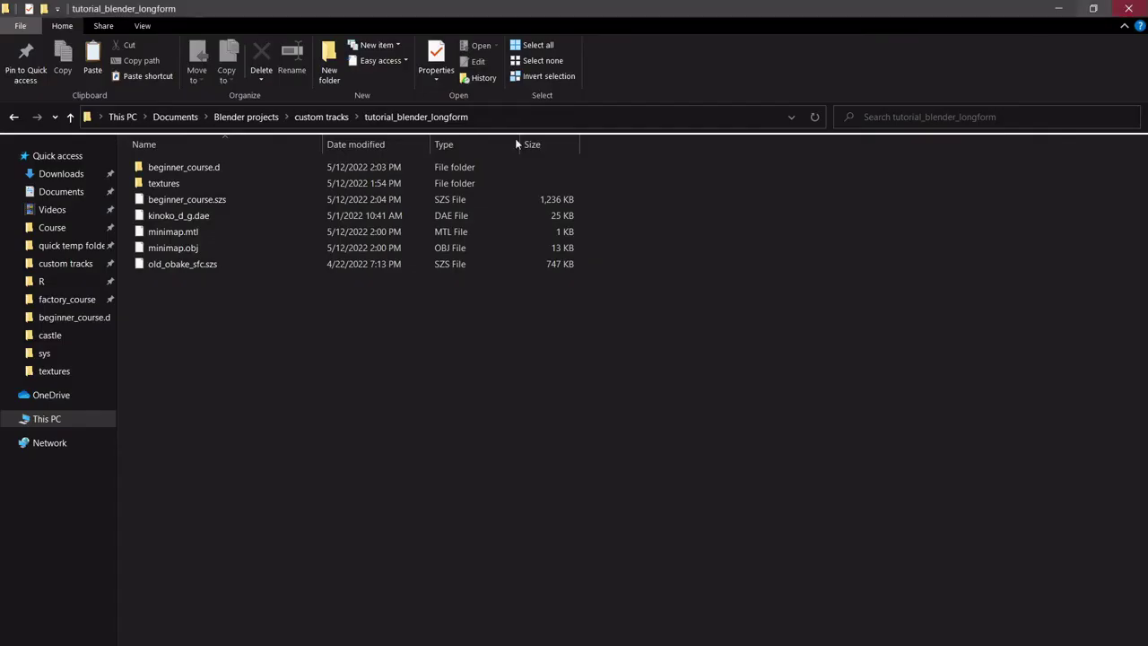
# Patch the archive's minimap from a terminal in tutorial_blender_longform with wszst minimap --auto beginner_course.szs, and close the terminal.
pyautogui.click(253, 201)
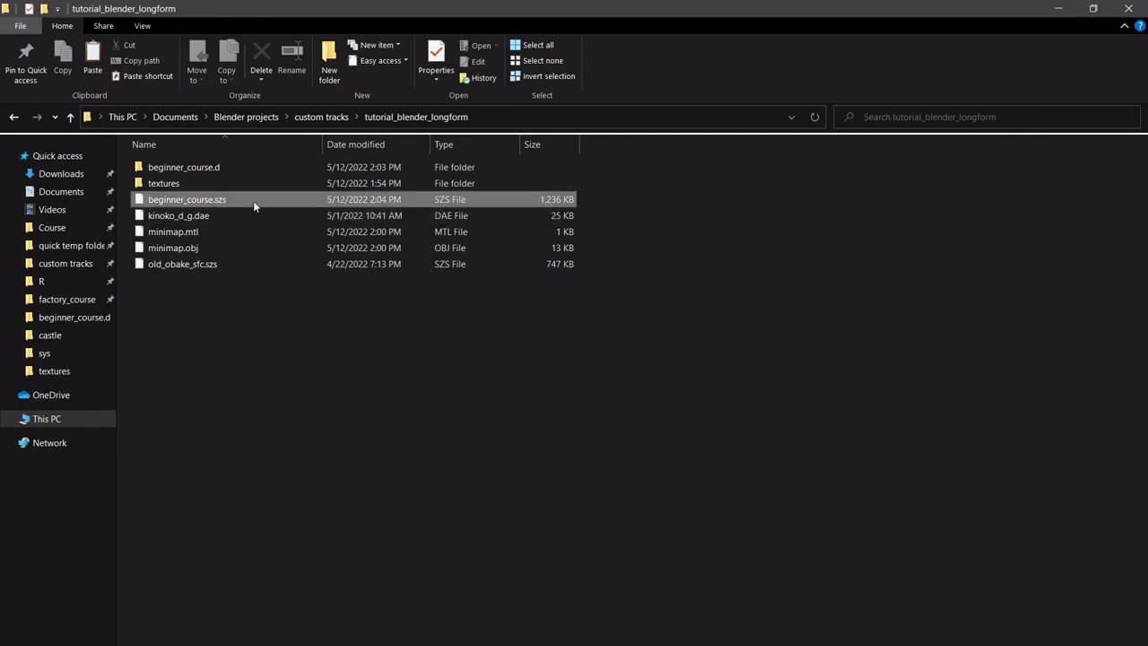
pyautogui.rightClick(293, 450)
pyautogui.click(357, 340)
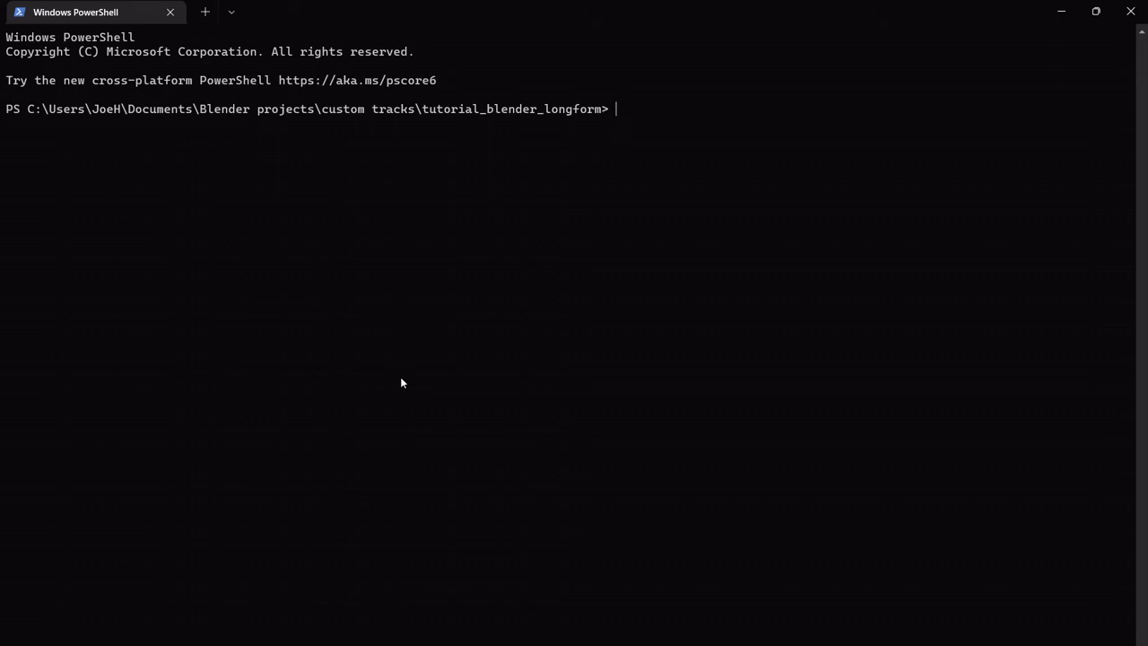
pyautogui.write('wszst minimap --autio')
pyautogui.press('BackSpace')
pyautogui.press('BackSpace')
pyautogui.write('o begin')
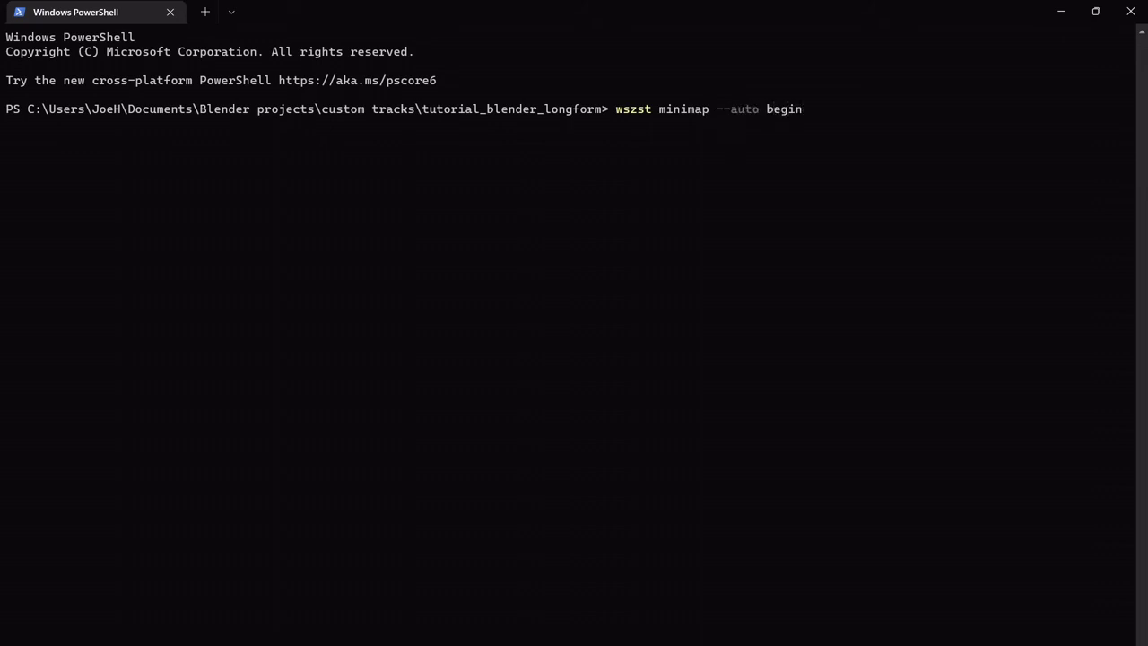
pyautogui.write('ner_course.szs')
pyautogui.press('Return')
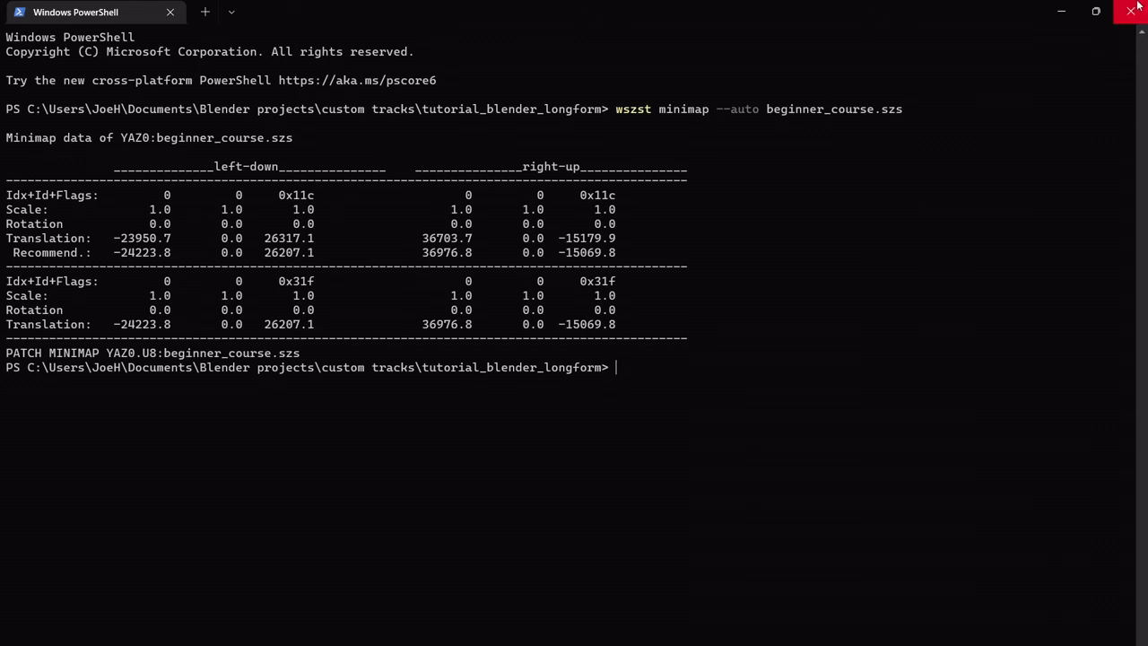
pyautogui.moveTo(615, 109); pyautogui.dragTo(878, 111)
pyautogui.rightClick(878, 111)
pyautogui.click(1130, 11)
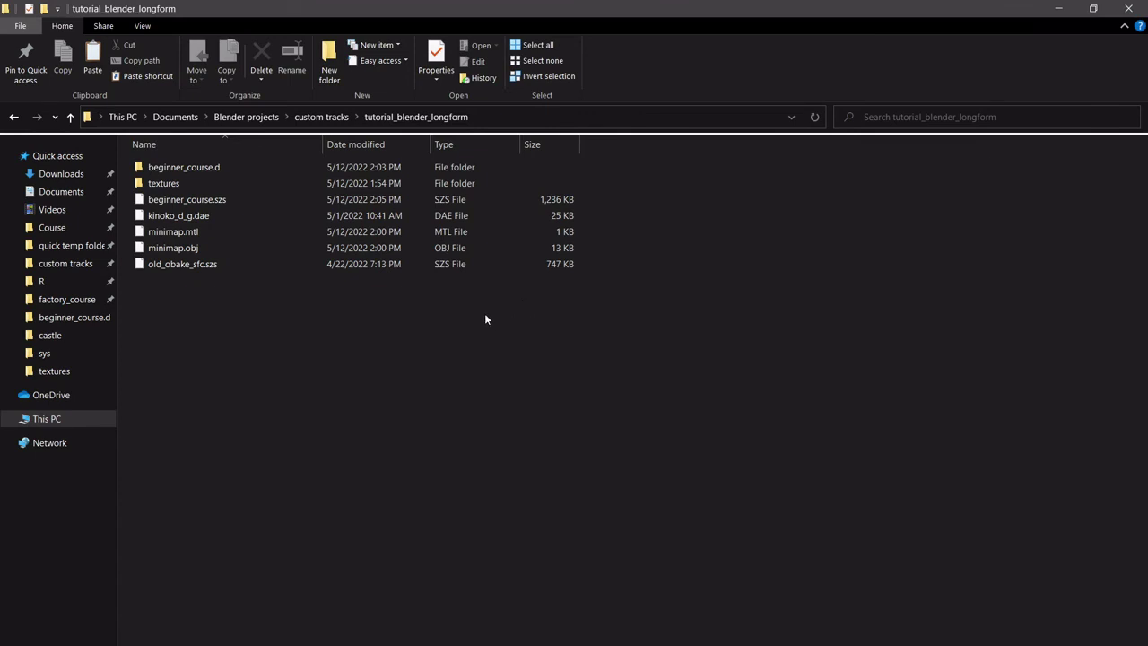
# Copy the patched beginner_course.szs into the extracted game's Race\Course folder, replacing the existing file.
pyautogui.click(238, 203)
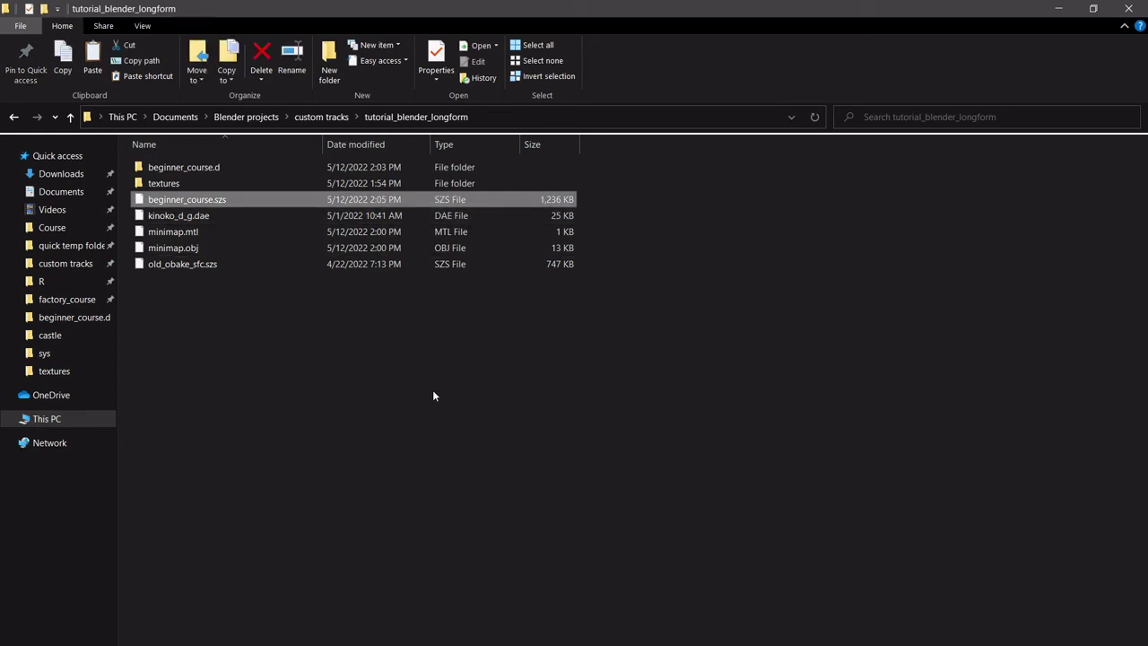
pyautogui.hotkey('ctrl', 'c')
pyautogui.click(52, 227)
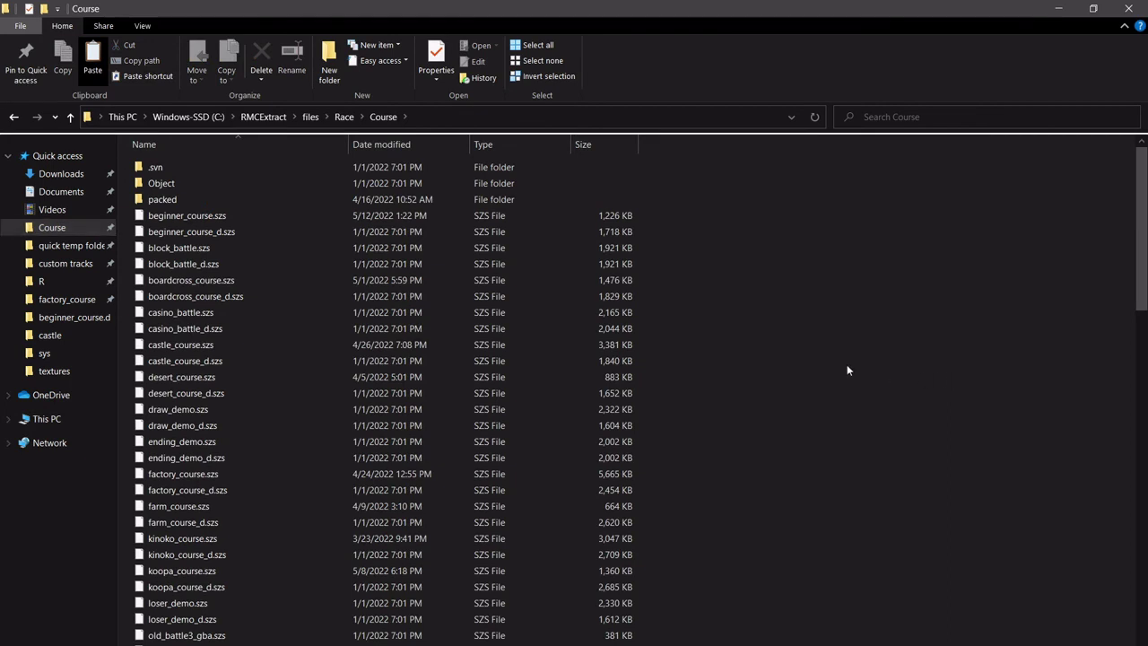
pyautogui.hotkey('ctrl', 'v')
pyautogui.click(639, 297)
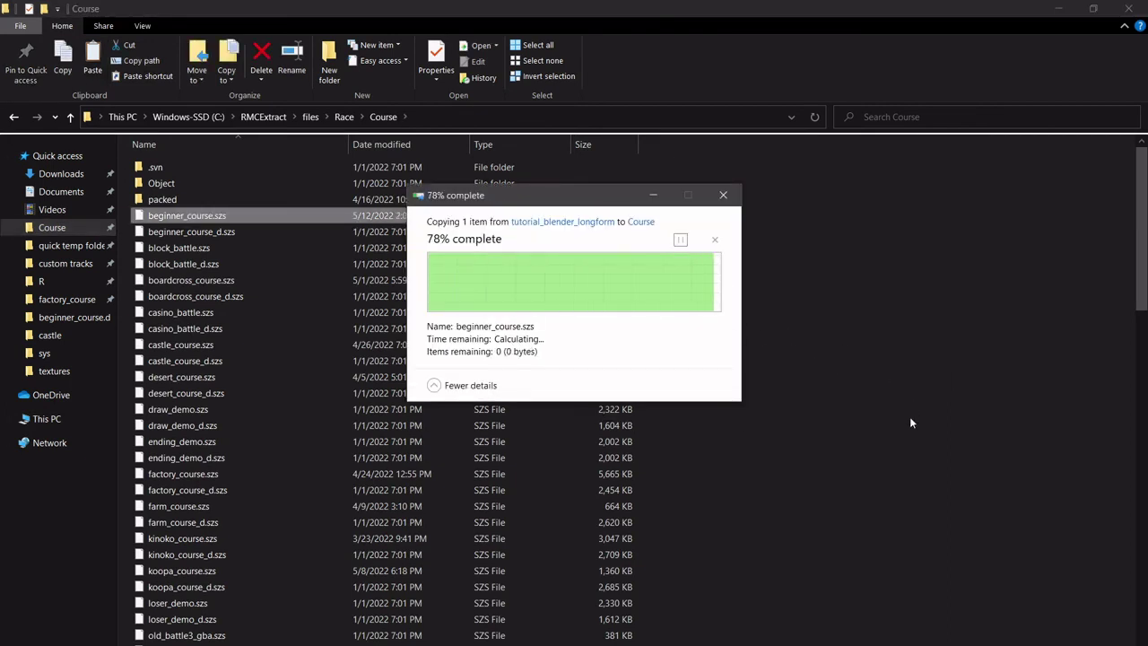
# Launch Dolphin, boot Mario Kart Wii from main.dol in the RMCExtract sys folder, and continue past the wrist strap screen.
pyautogui.hotkey('alt', 'space')
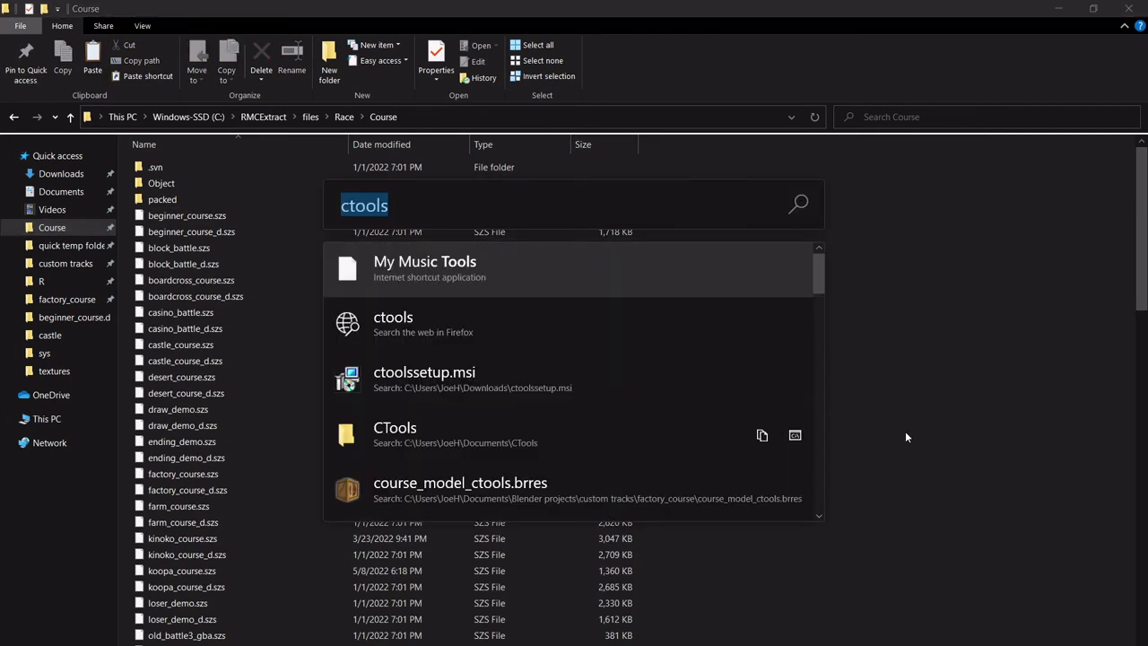
pyautogui.write('dolphi')
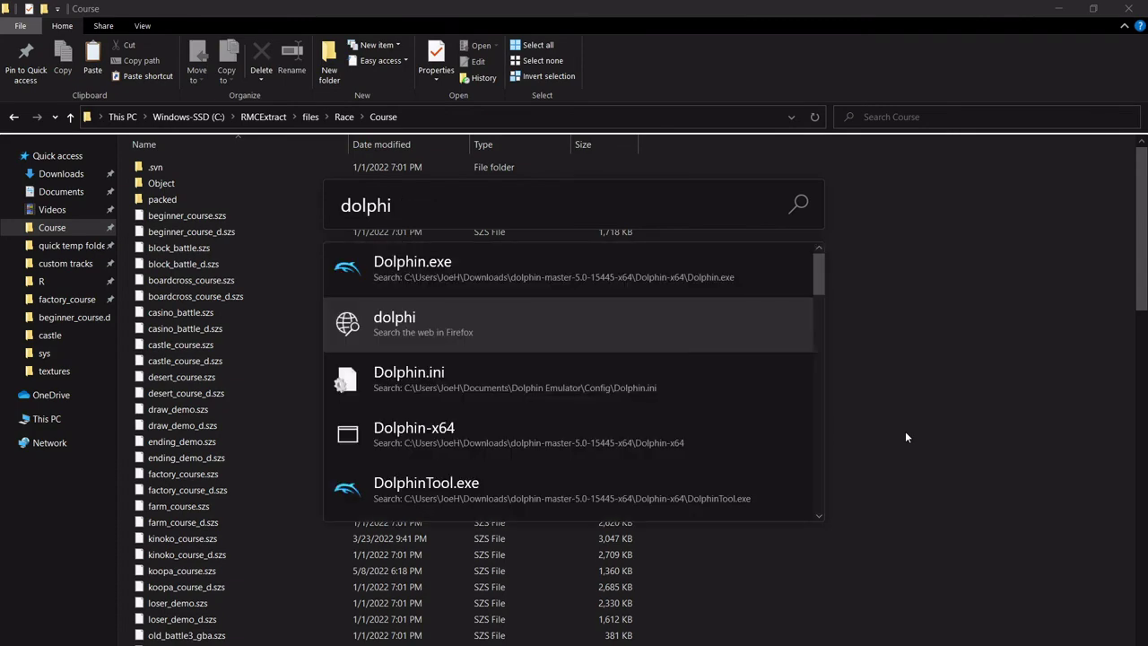
pyautogui.press('Return')
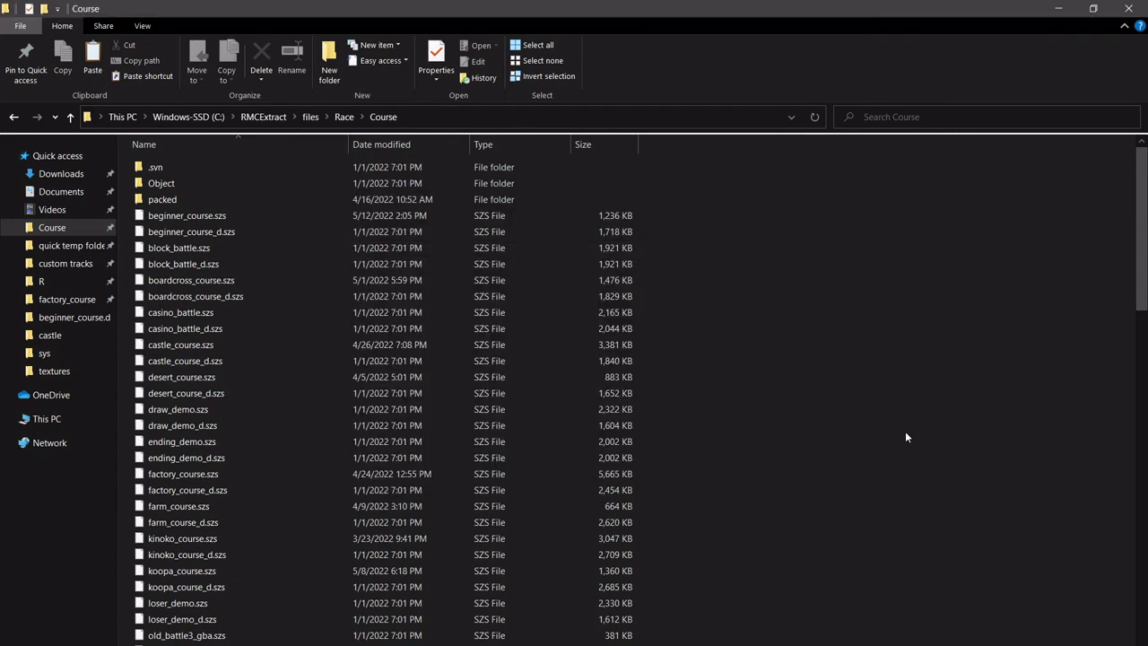
pyautogui.click(457, 206)
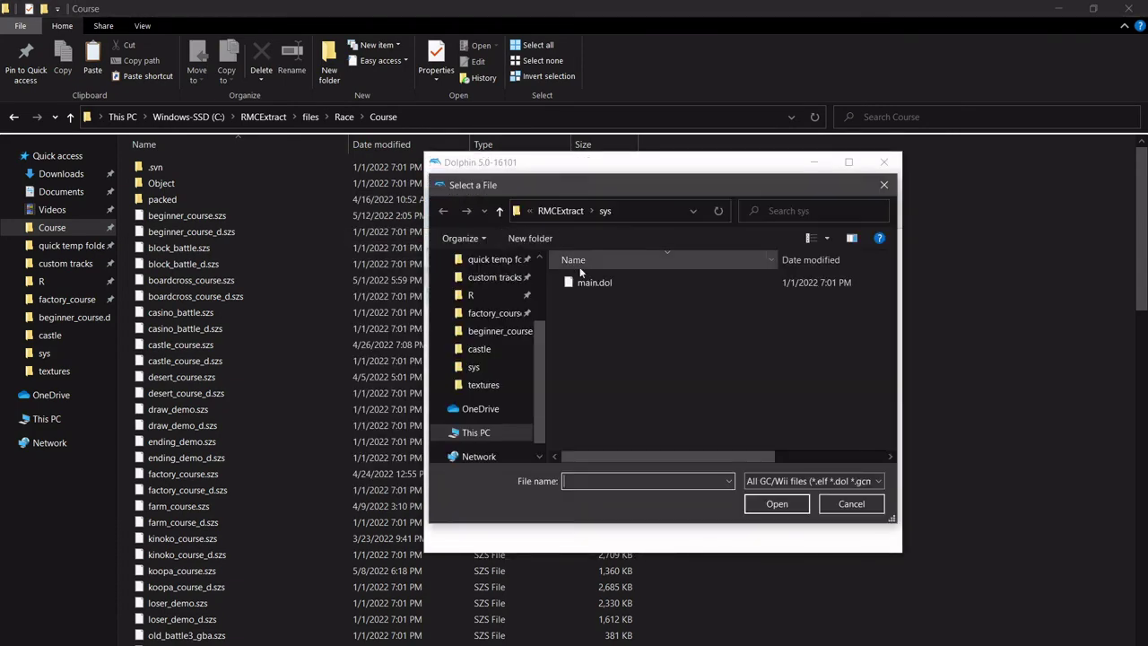
pyautogui.click(591, 215)
pyautogui.click(758, 433)
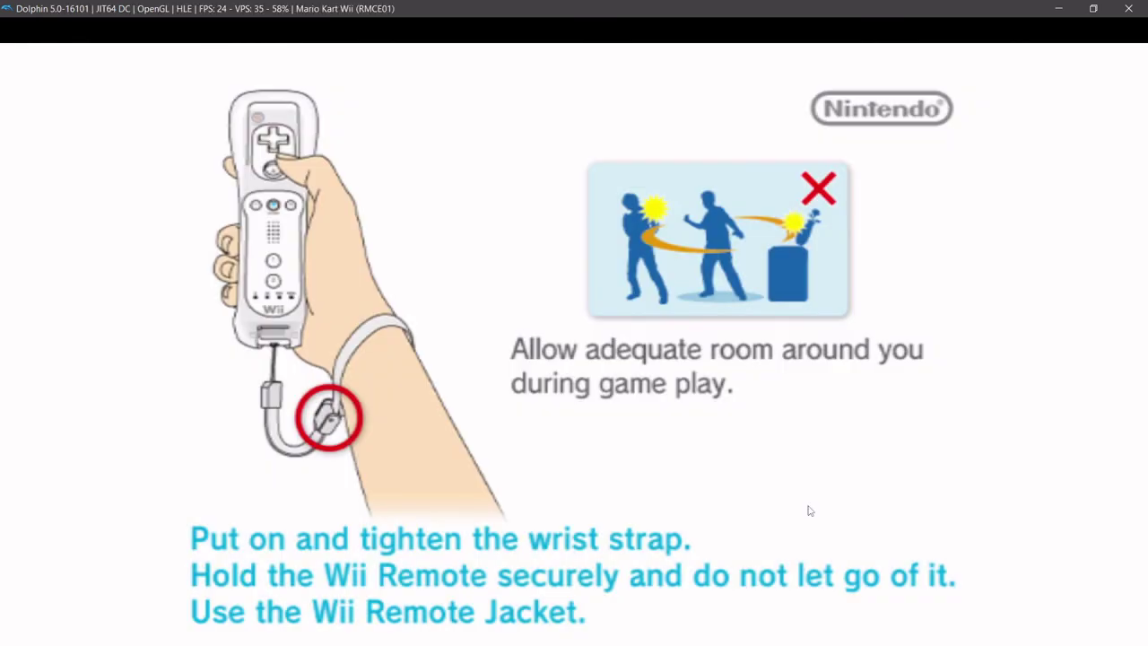
pyautogui.click(808, 508)
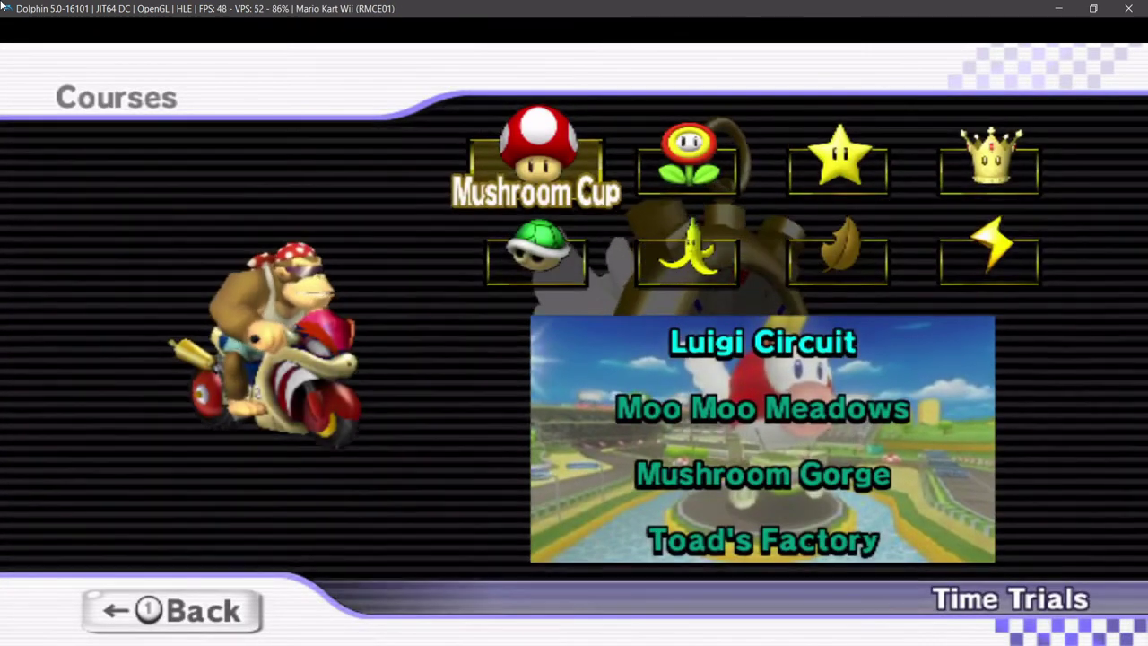
# Choose Luigi Circuit in the Mushroom Cup and start it as a Solo Time Trials race.
pyautogui.press('Down')
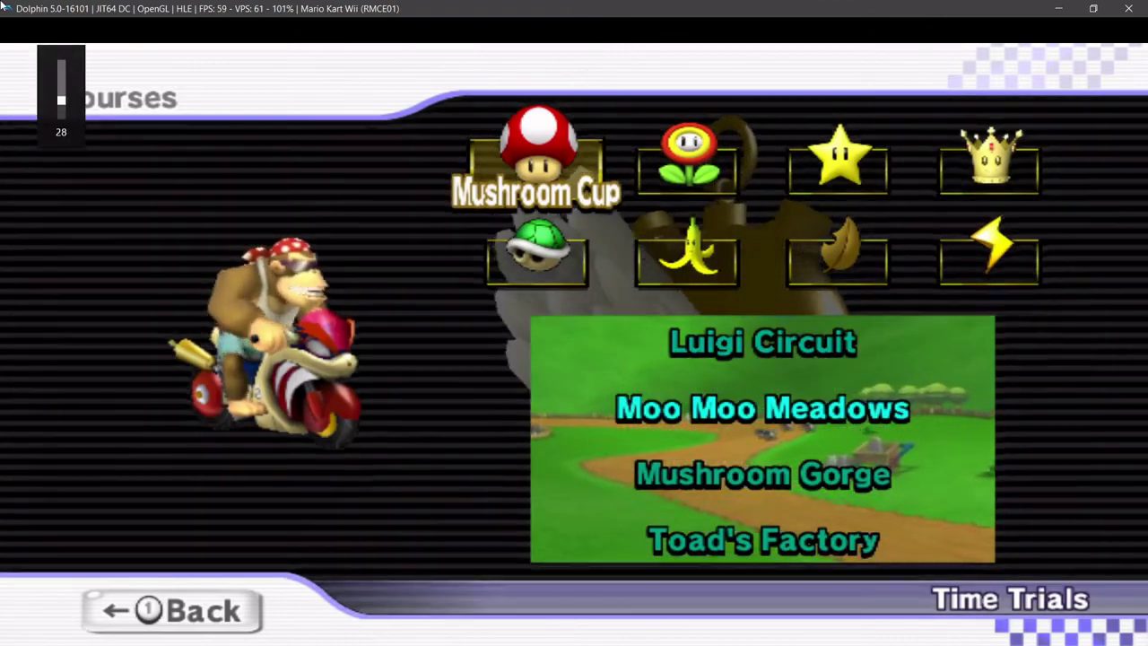
pyautogui.press('Return')
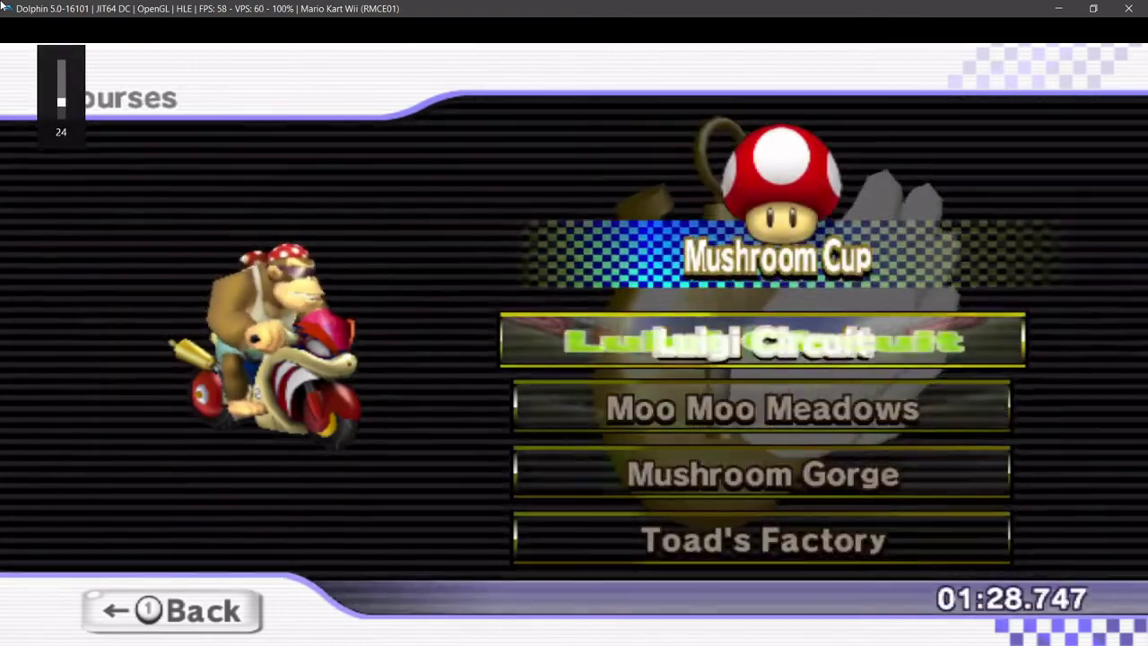
pyautogui.press('2')
pyautogui.press('Down')
pyautogui.press('Down')
pyautogui.press('2')
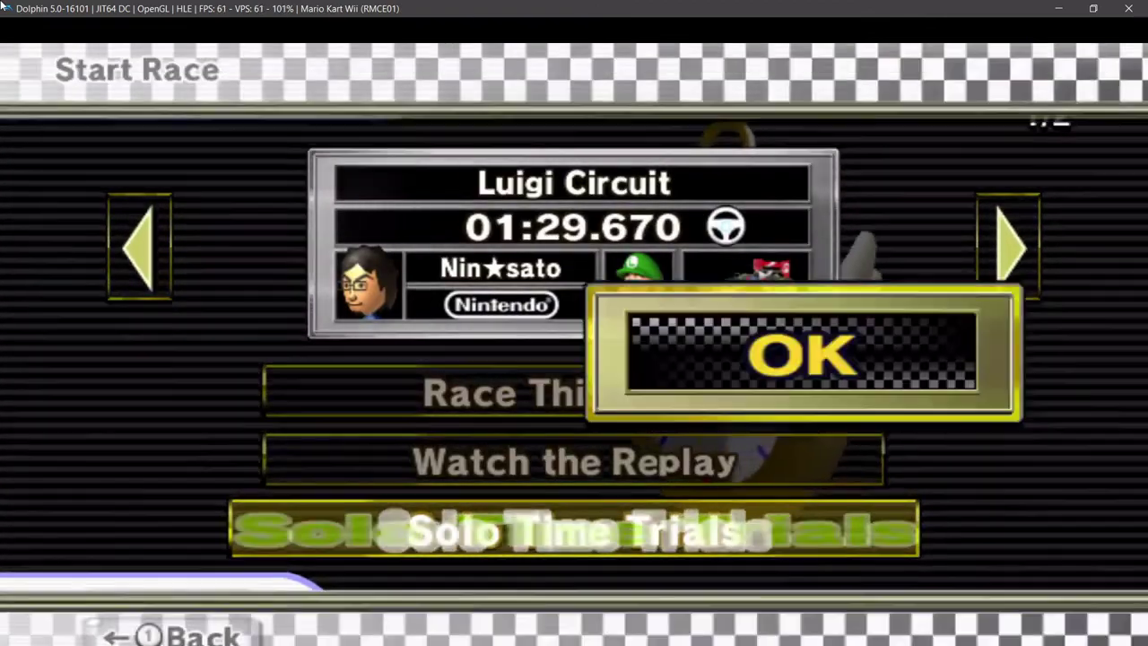
pyautogui.press('2')
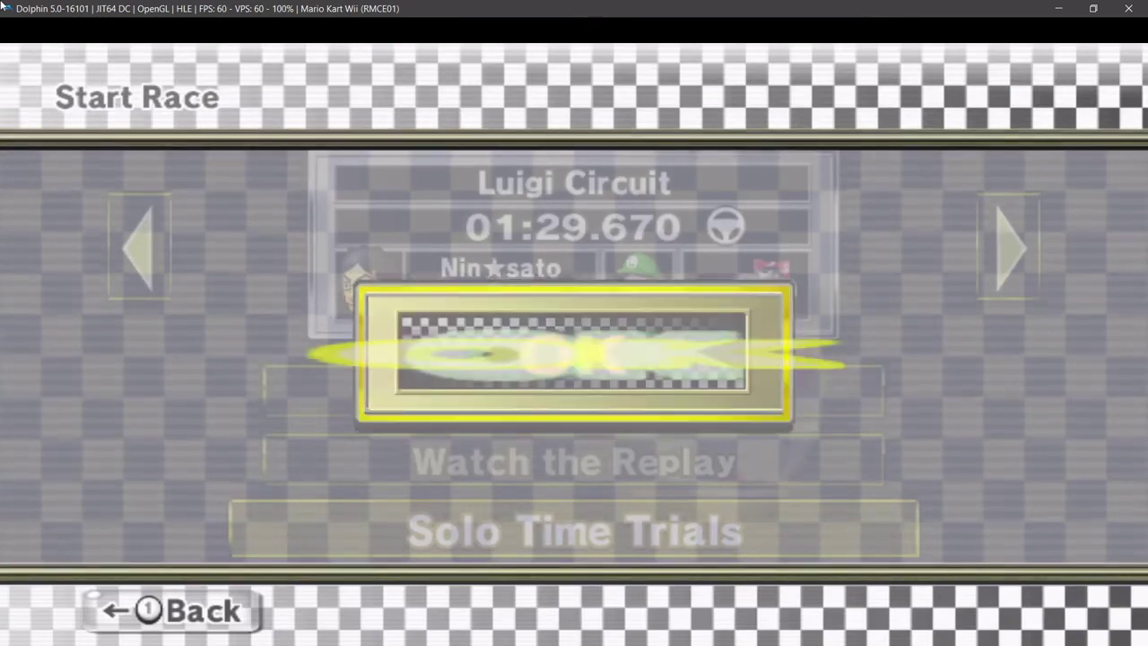